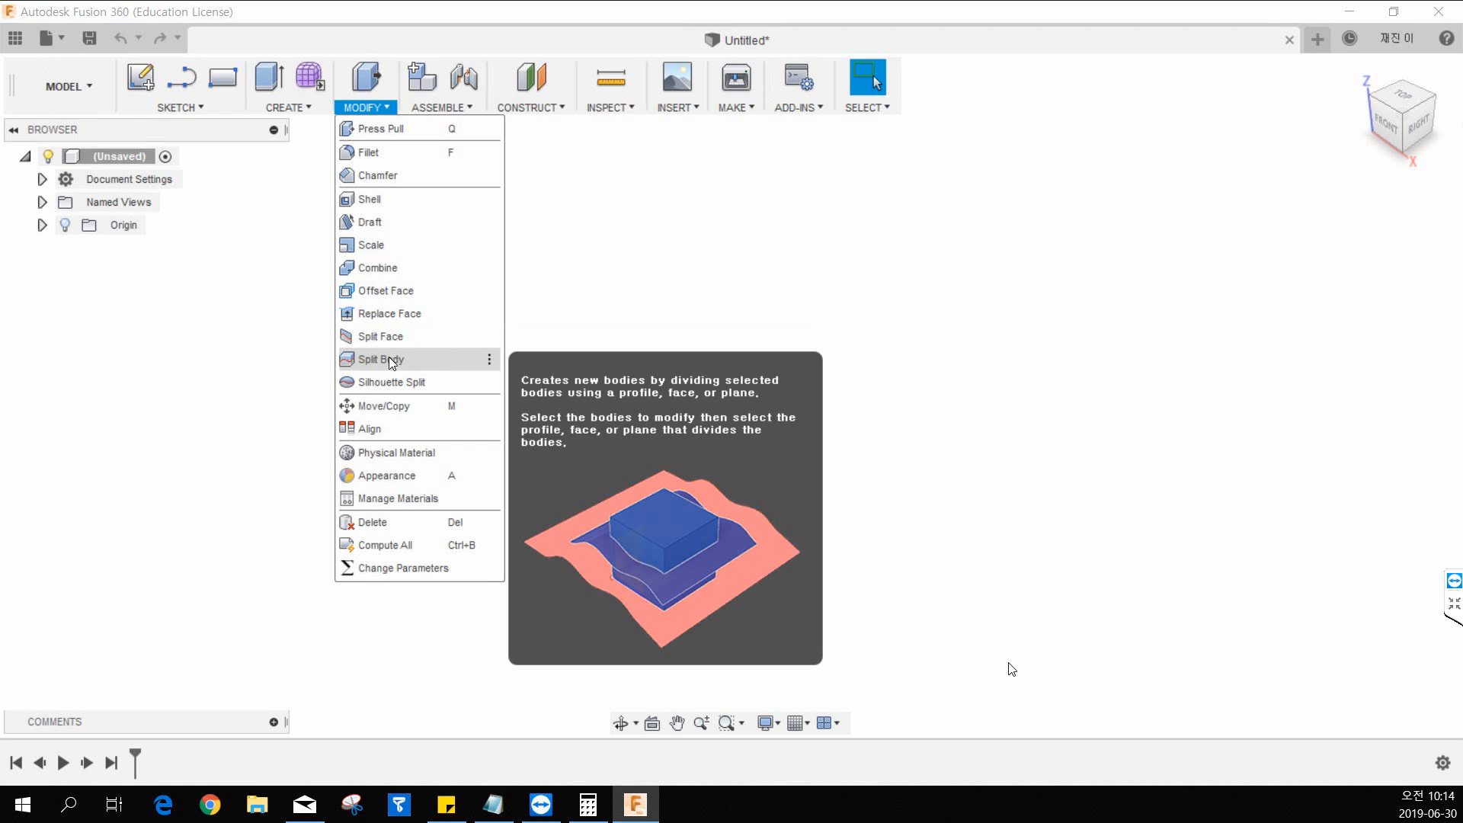
# Switch to the 13.pdf drawing and examine the part's orthographic and isometric views.
pyautogui.click(666, 243)
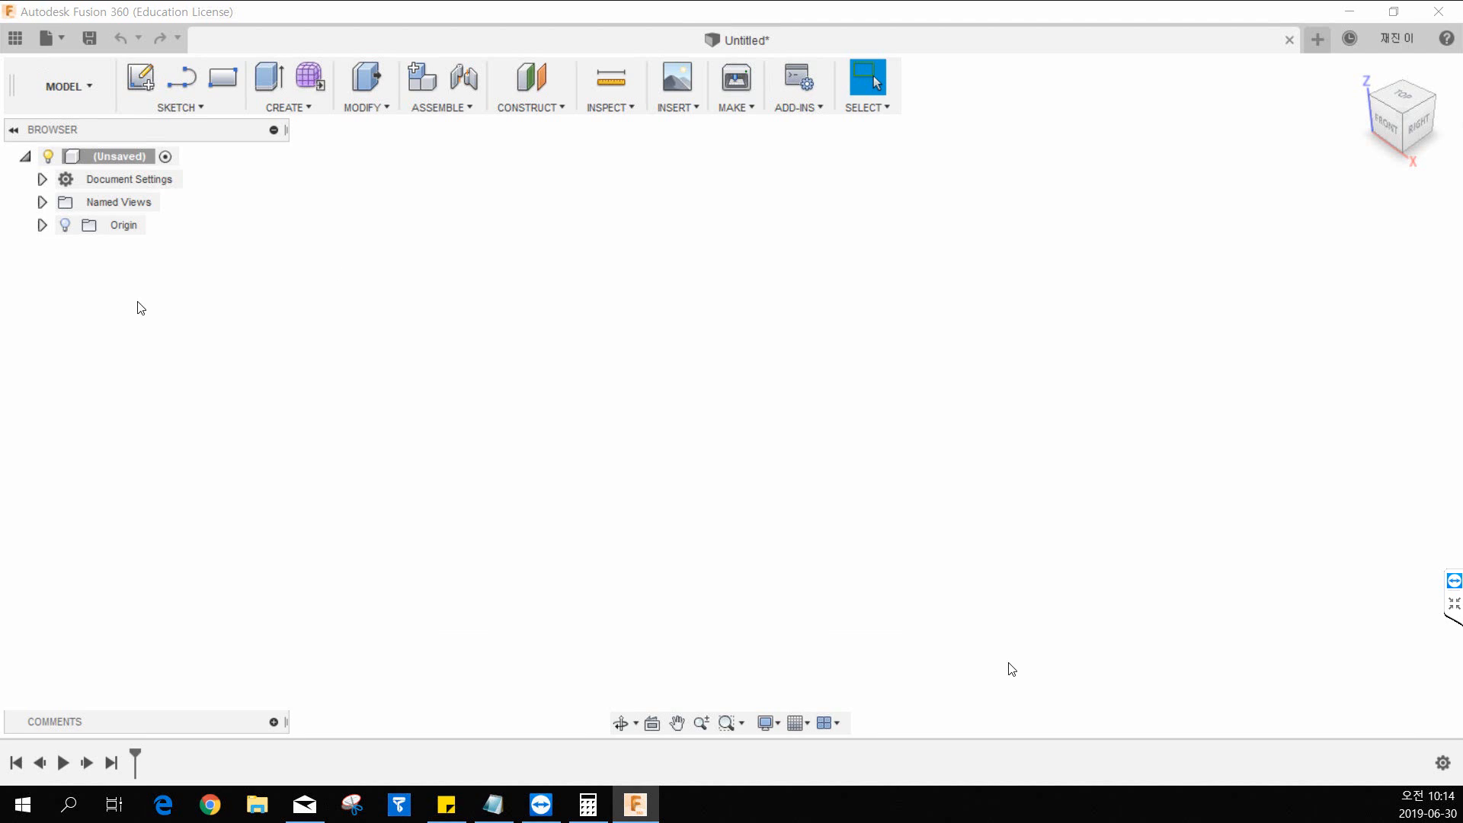
pyautogui.press('super+e')
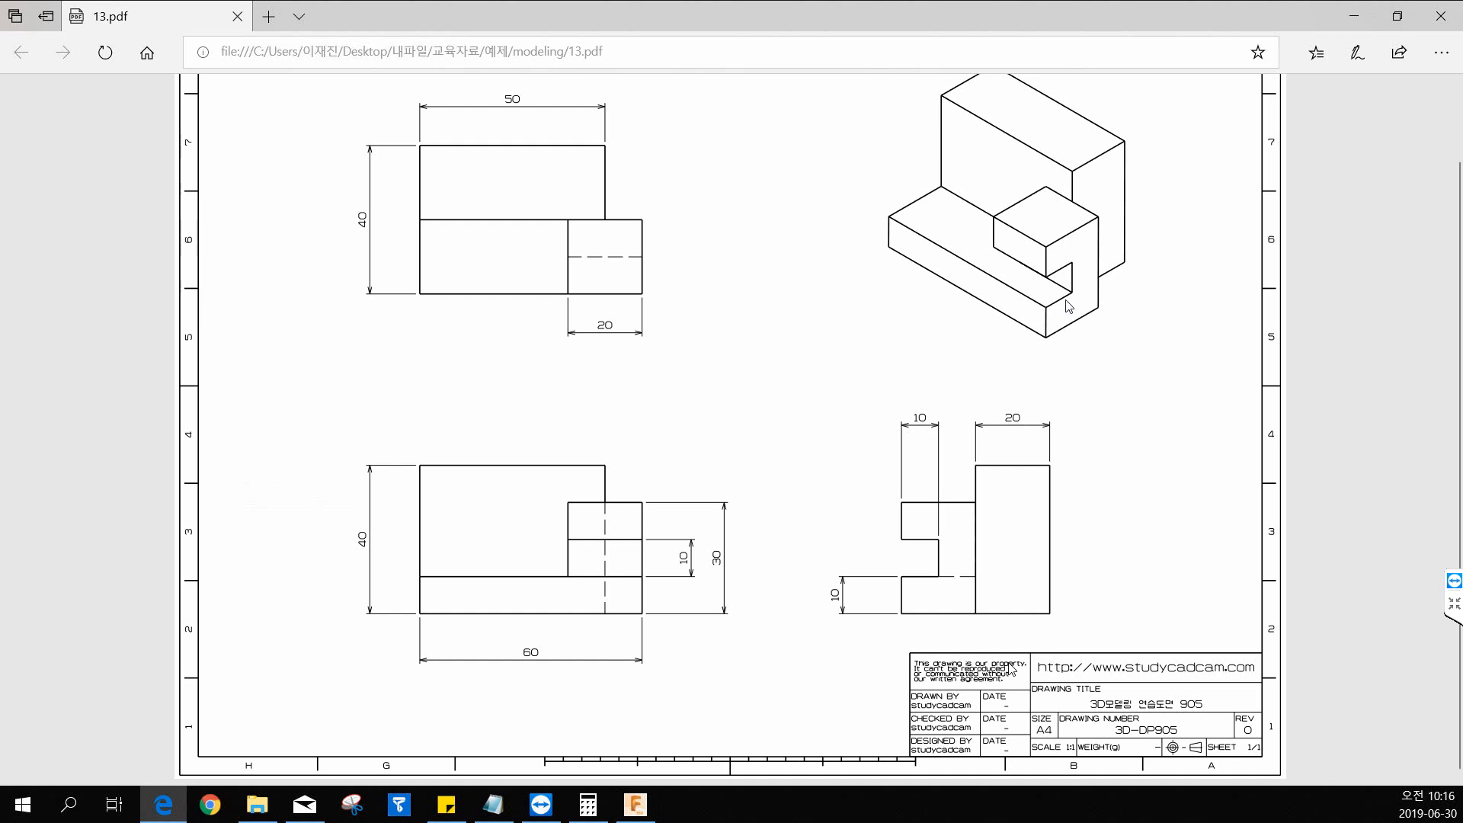
pyautogui.scroll(1, 1220, 341)
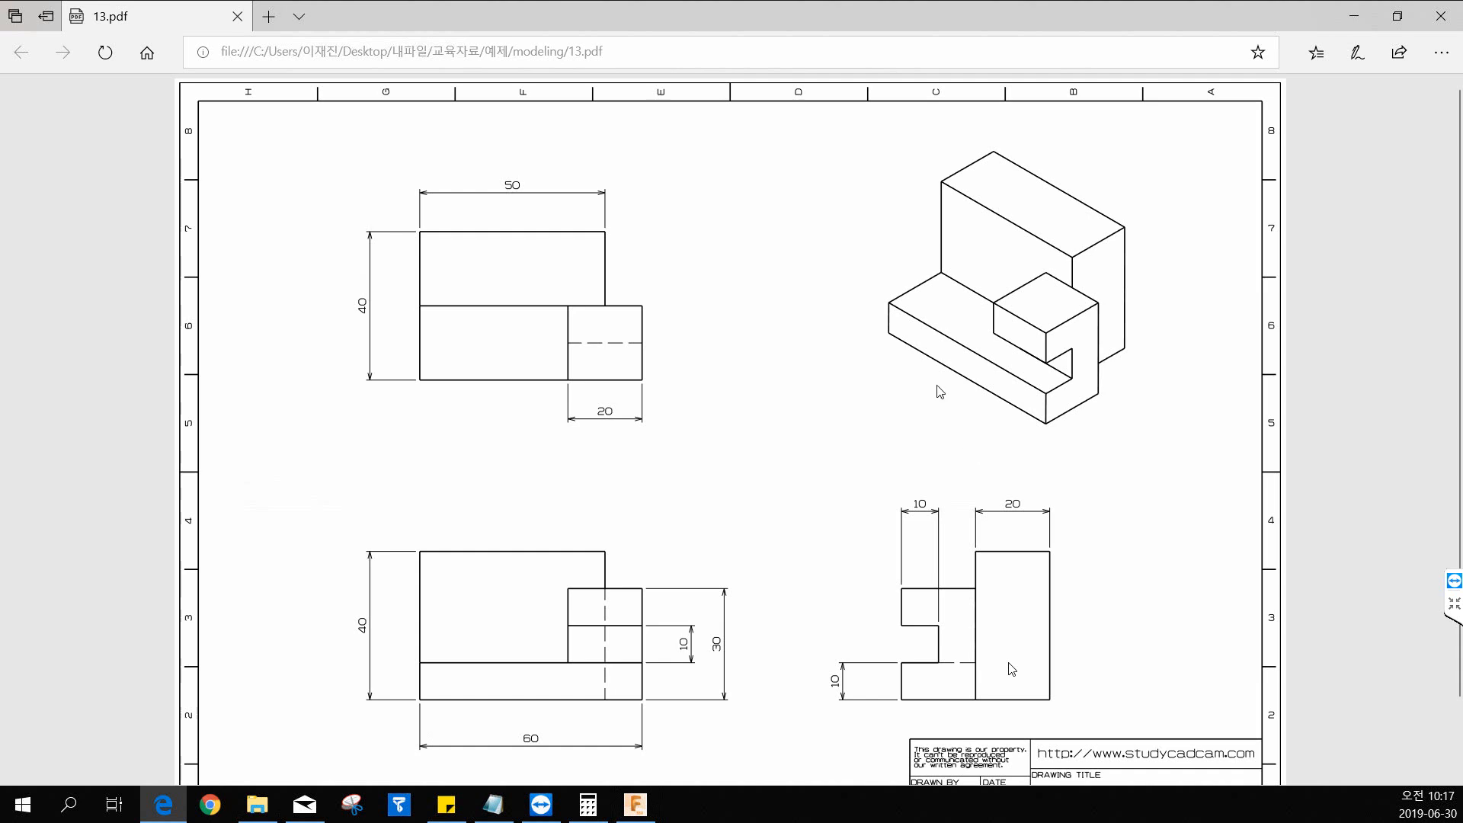
pyautogui.moveTo(812, 7); pyautogui.dragTo(0, 99)
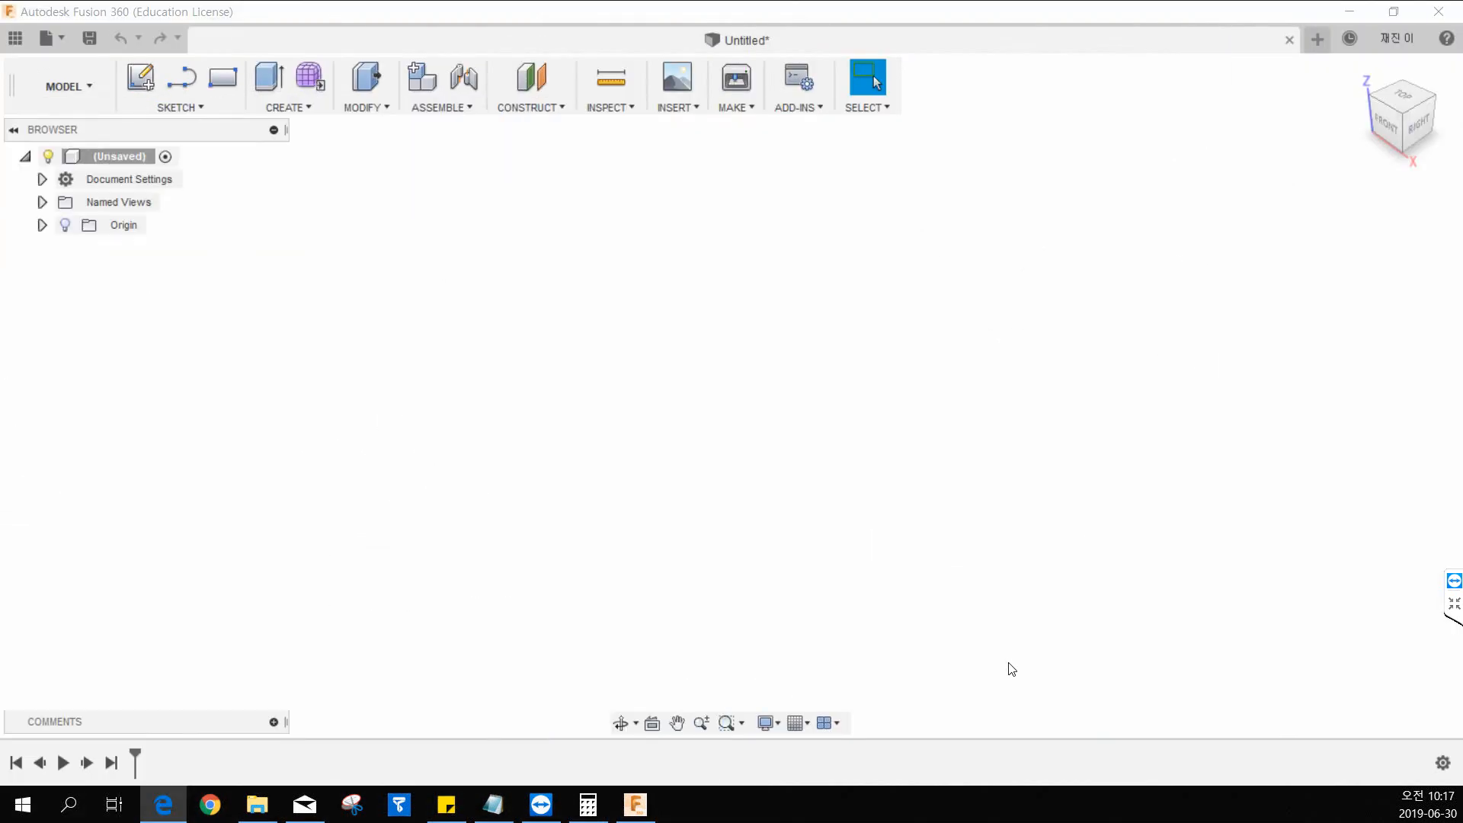
# Return to Fusion 360 and start a new sketch on the YZ plane, seen from the right side.
pyautogui.click(248, 272)
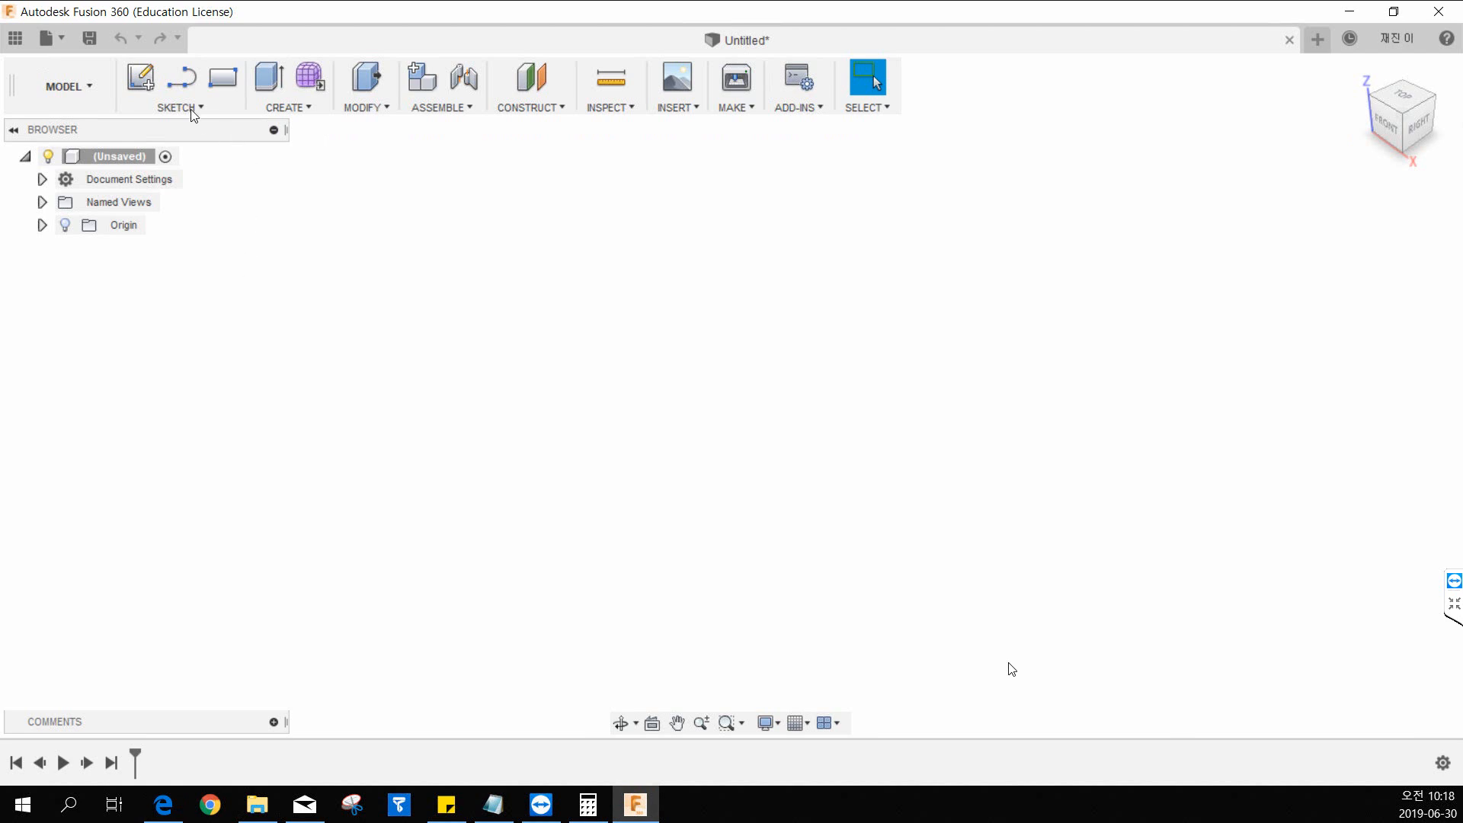
pyautogui.click(140, 88)
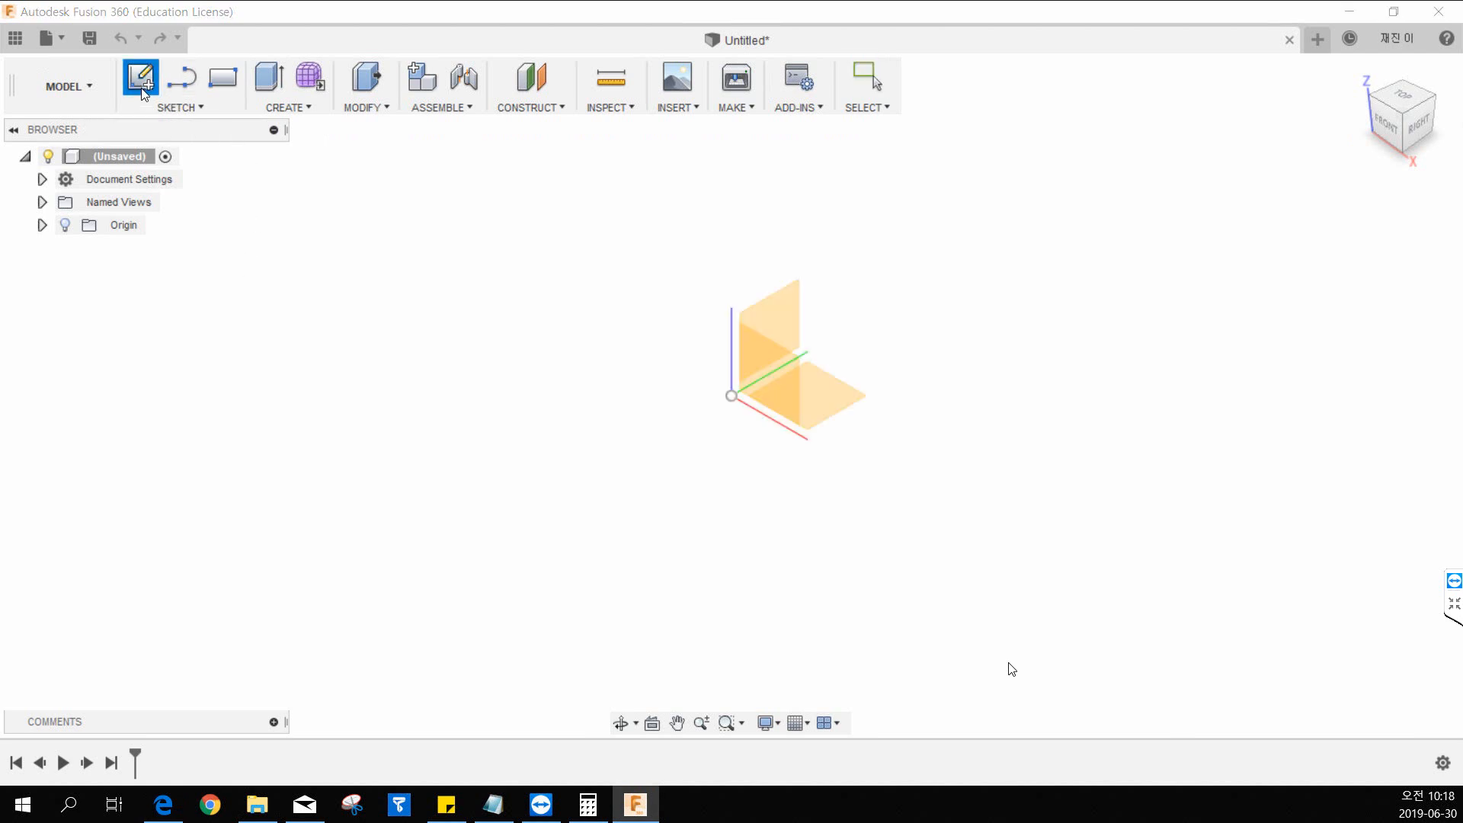
pyautogui.click(780, 305)
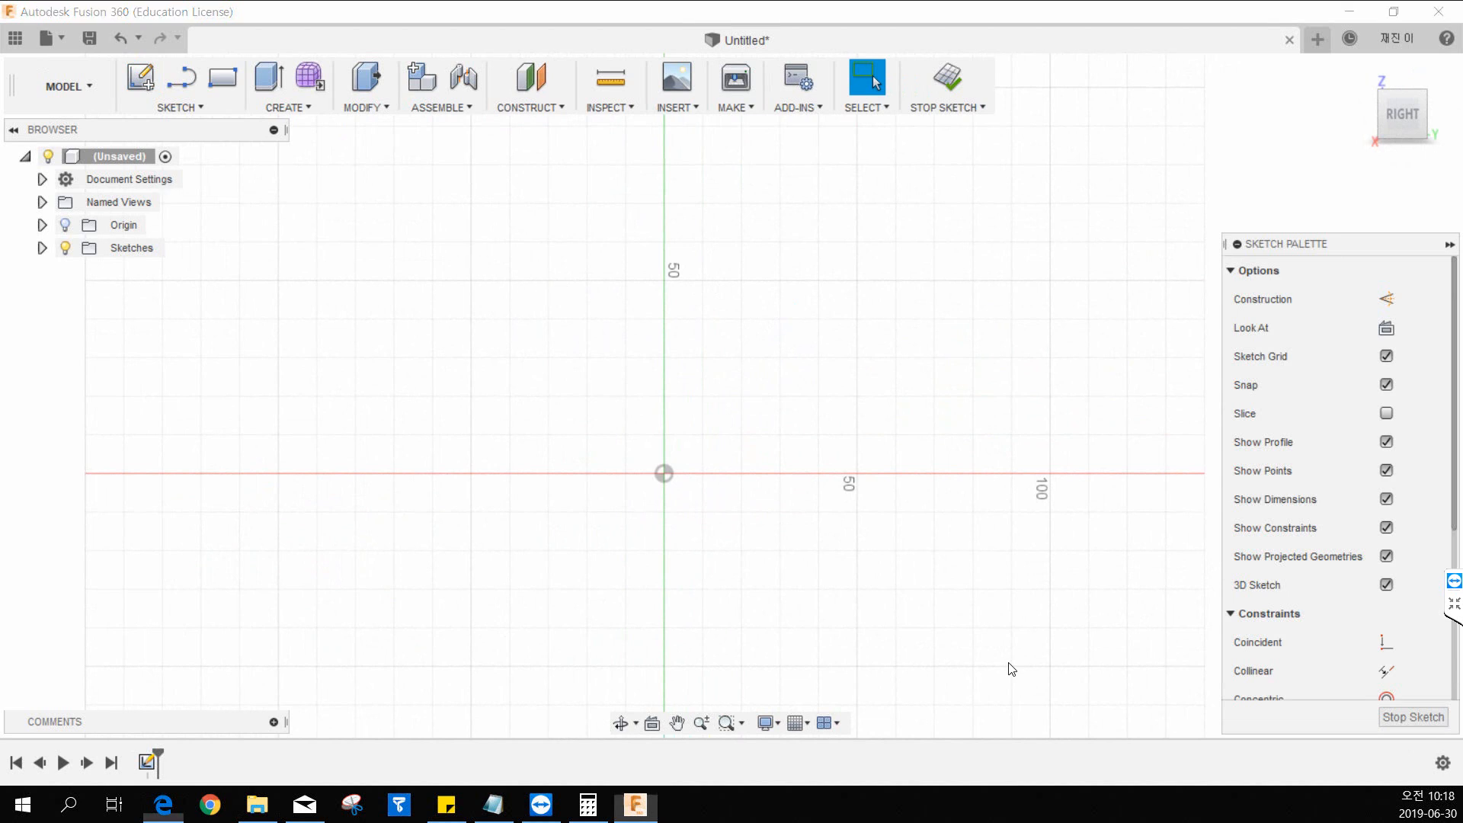
# Switch to the 13.pdf drawing to review the part's views and come back to the sketch.
pyautogui.moveTo(0, 34); pyautogui.dragTo(1190, 203)
pyautogui.doubleClick(1192, 210)
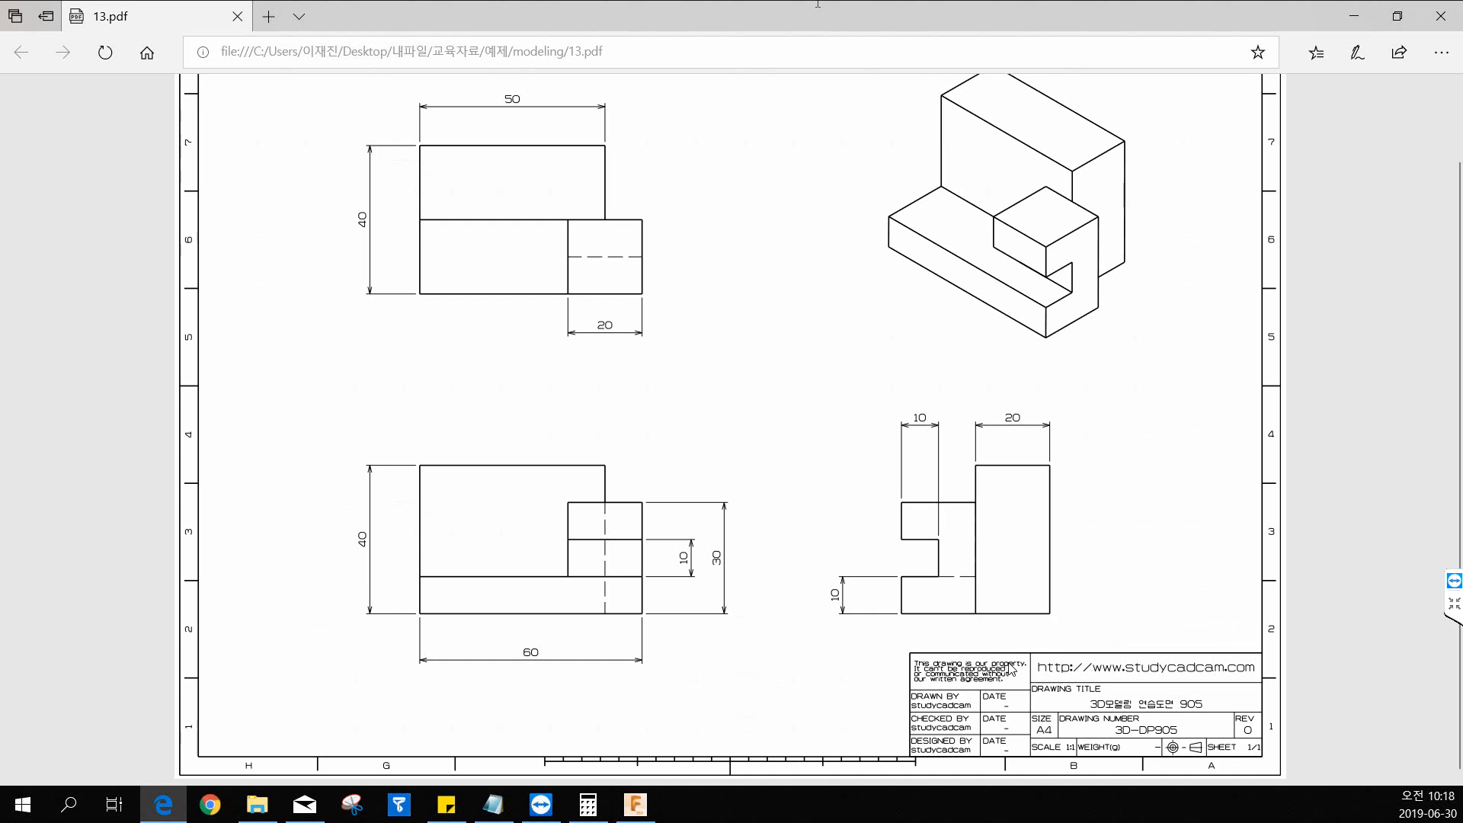
pyautogui.moveTo(810, 9); pyautogui.dragTo(2, 6)
pyautogui.click(1013, 669)
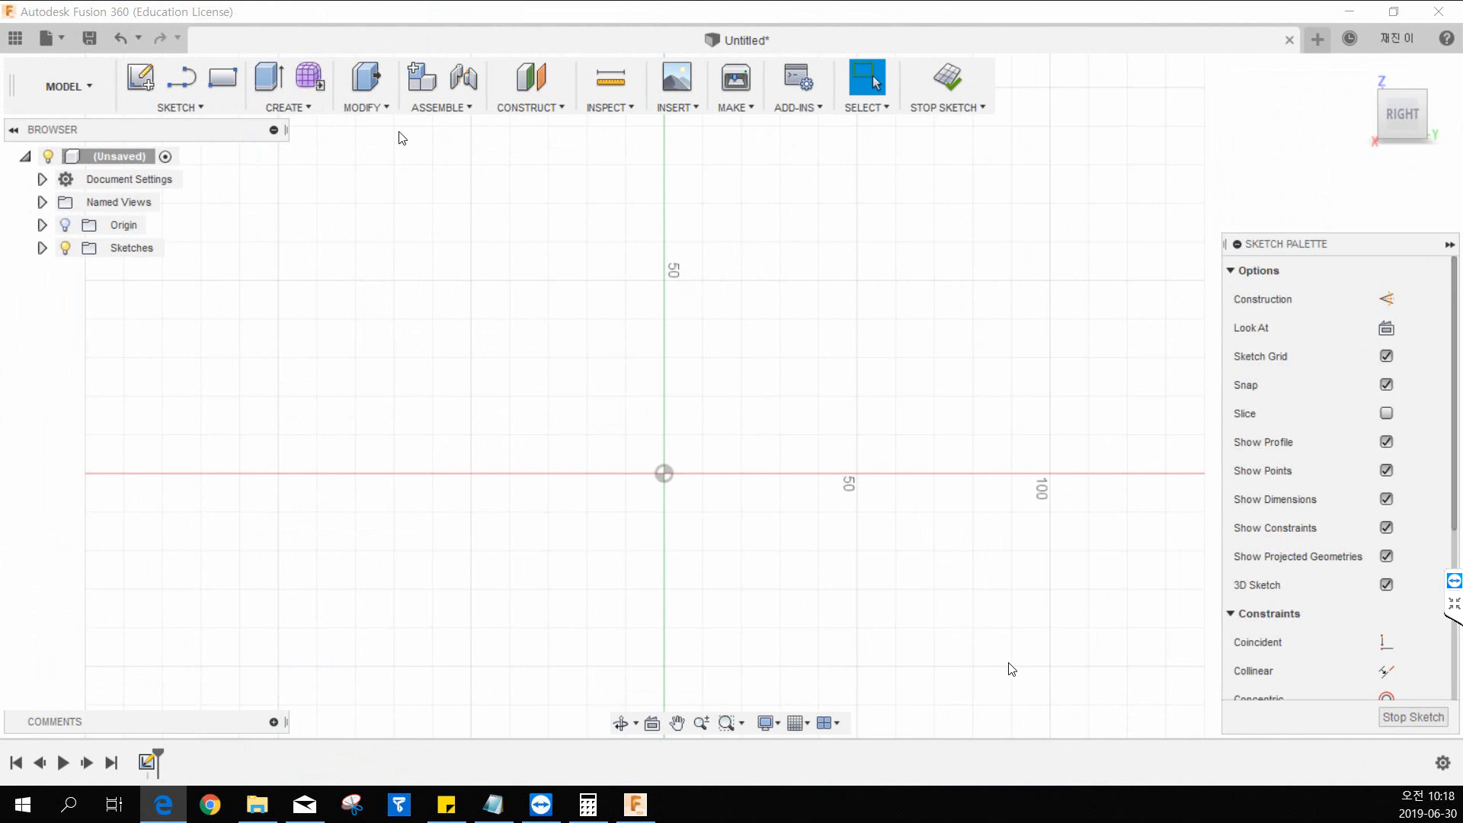
pyautogui.click(169, 109)
pyautogui.click(177, 109)
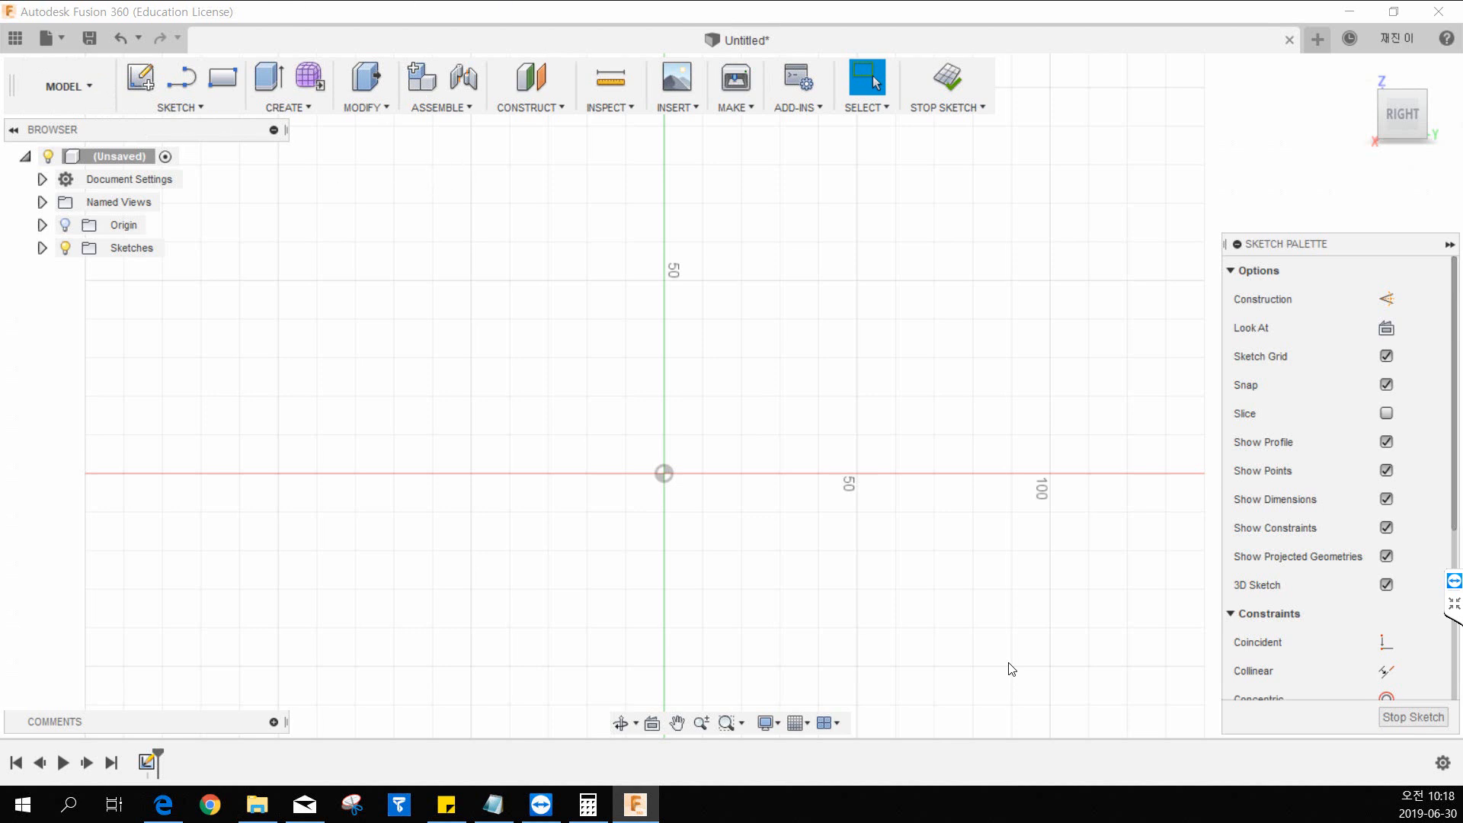
# Examine the side view in 13.pdf up close for the profile's dimensions, and return to the Fusion 360 sketch.
pyautogui.hotkey('alt', 'Tab')
pyautogui.doubleClick(662, 17)
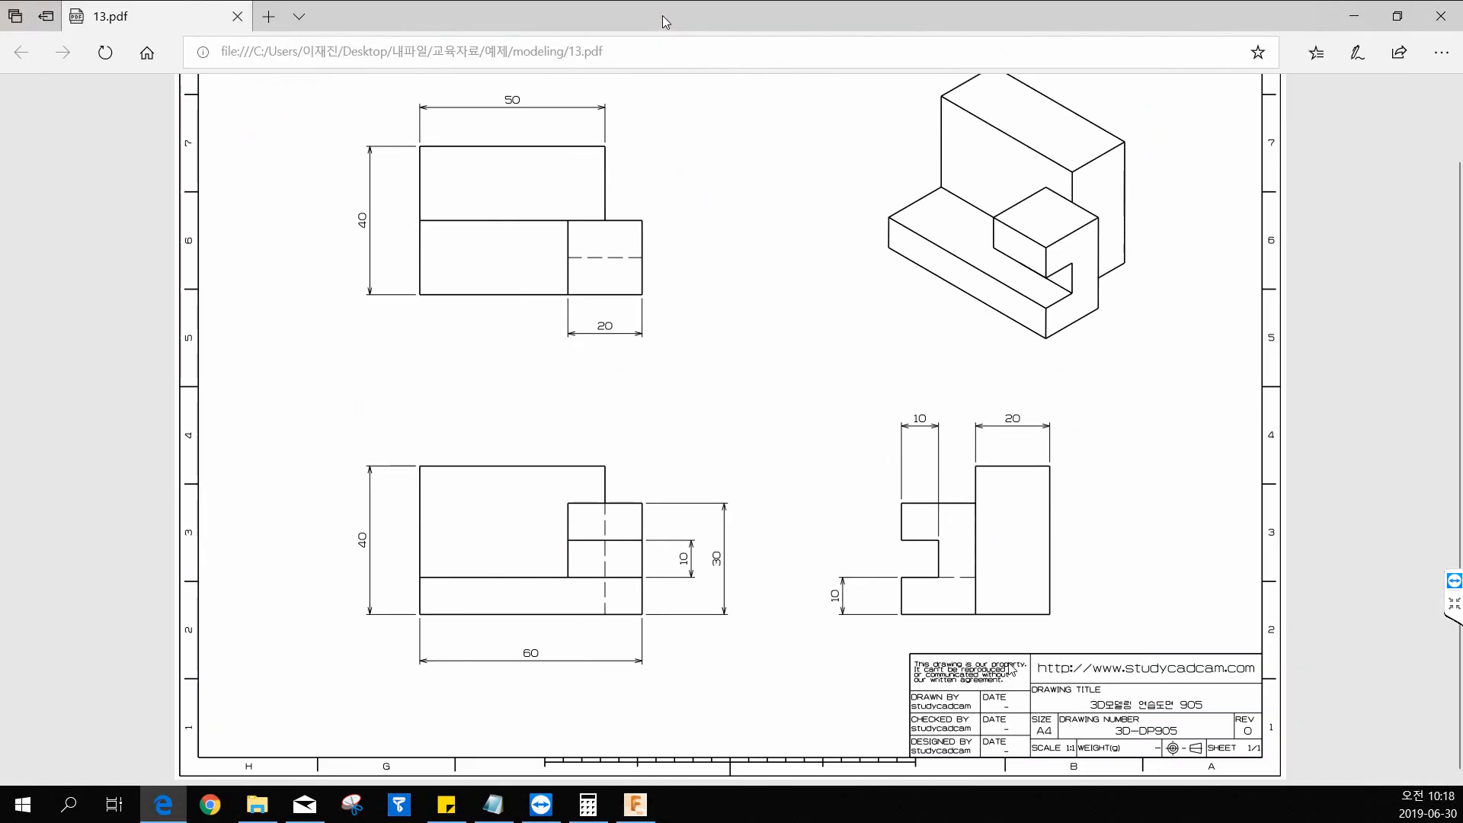
pyautogui.rightClick(683, 21)
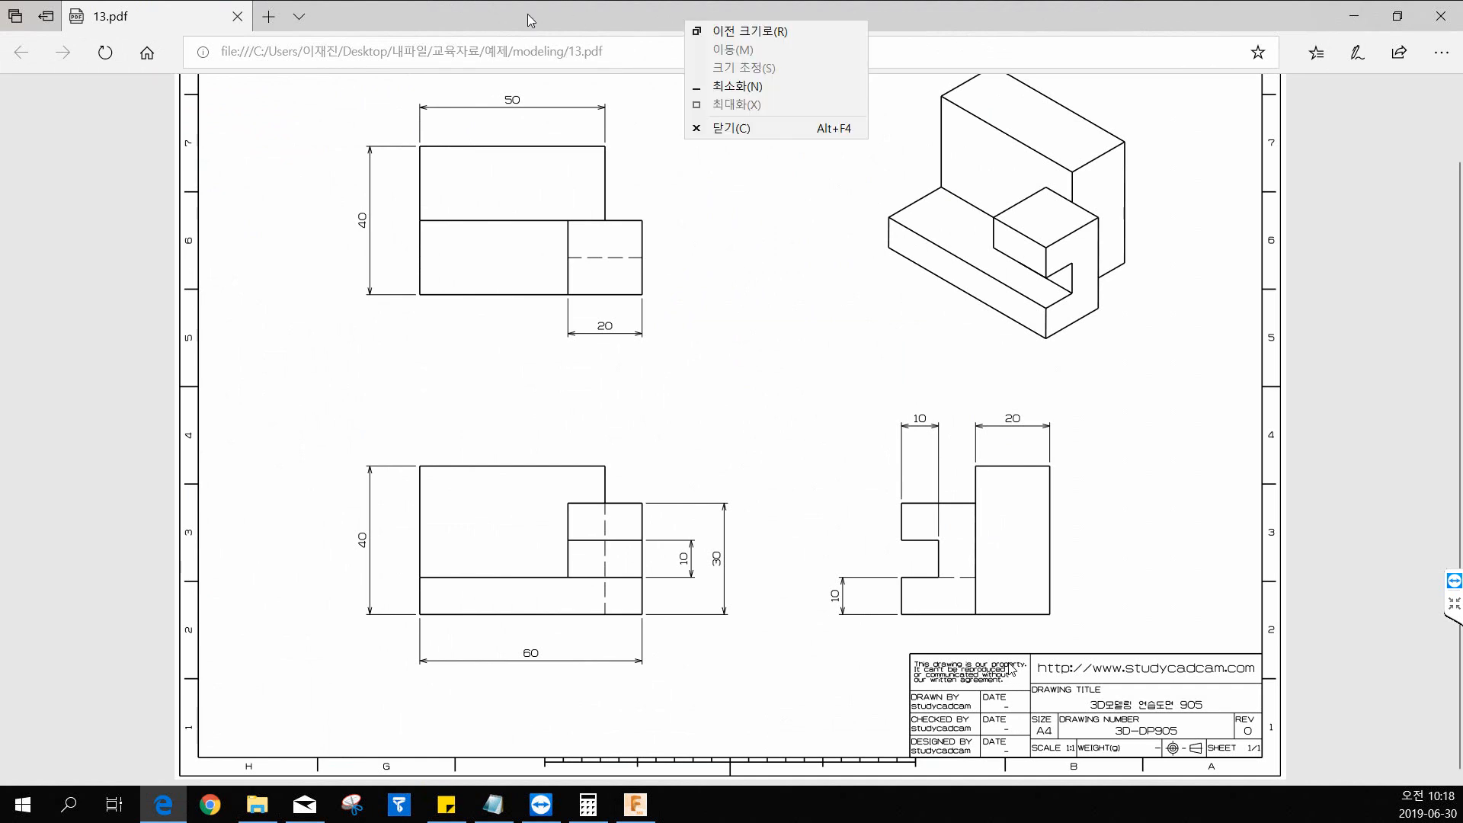
pyautogui.click(955, 486)
pyautogui.keyDown('ctrl'); pyautogui.scroll(2, 1024, 572); pyautogui.keyUp('ctrl')
pyautogui.keyDown('ctrl'); pyautogui.scroll(2, 1028, 577); pyautogui.keyUp('ctrl')
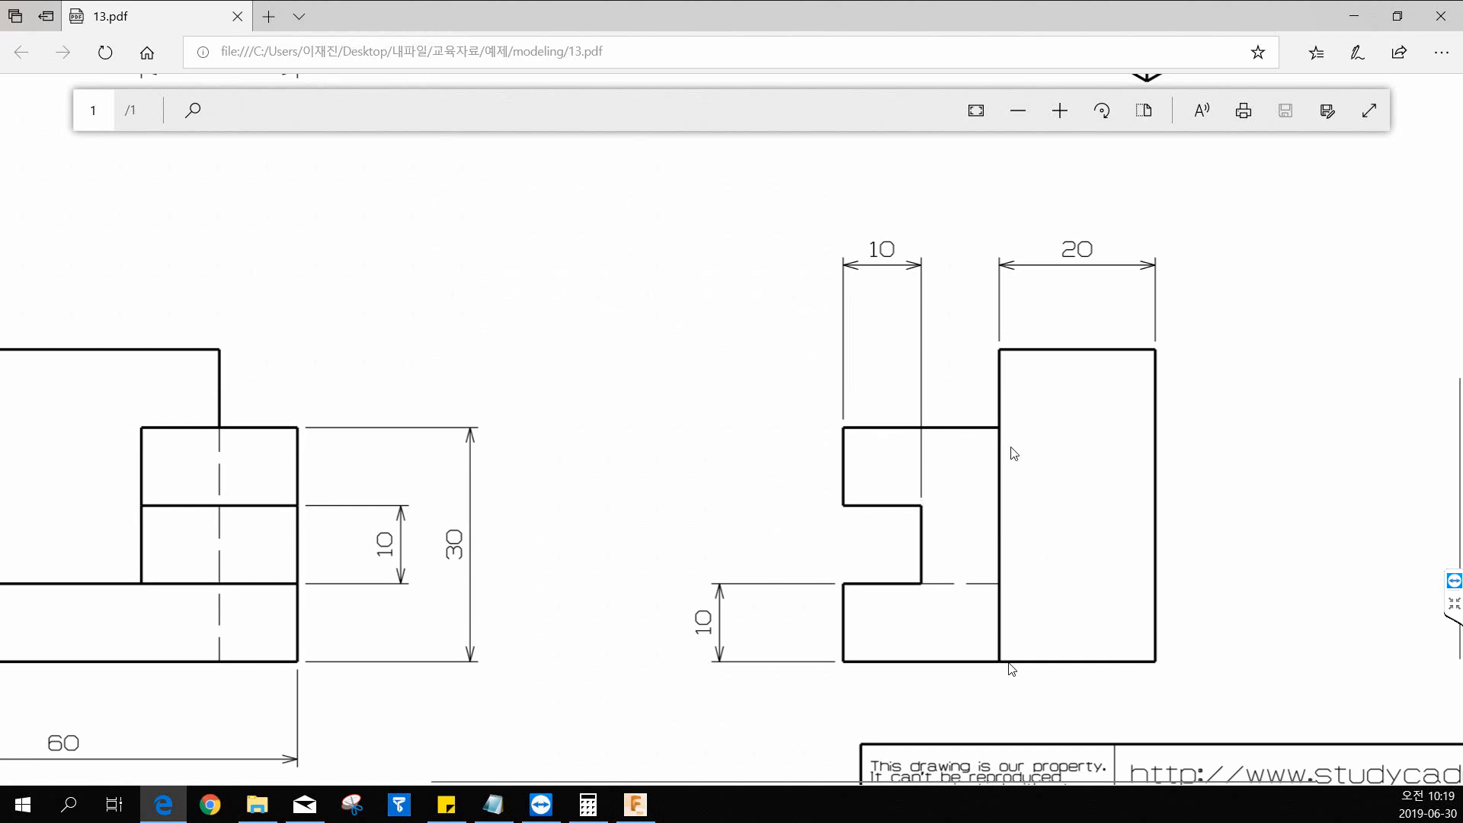
pyautogui.keyDown('ctrl'); pyautogui.scroll(-5, 810, 310); pyautogui.keyUp('ctrl')
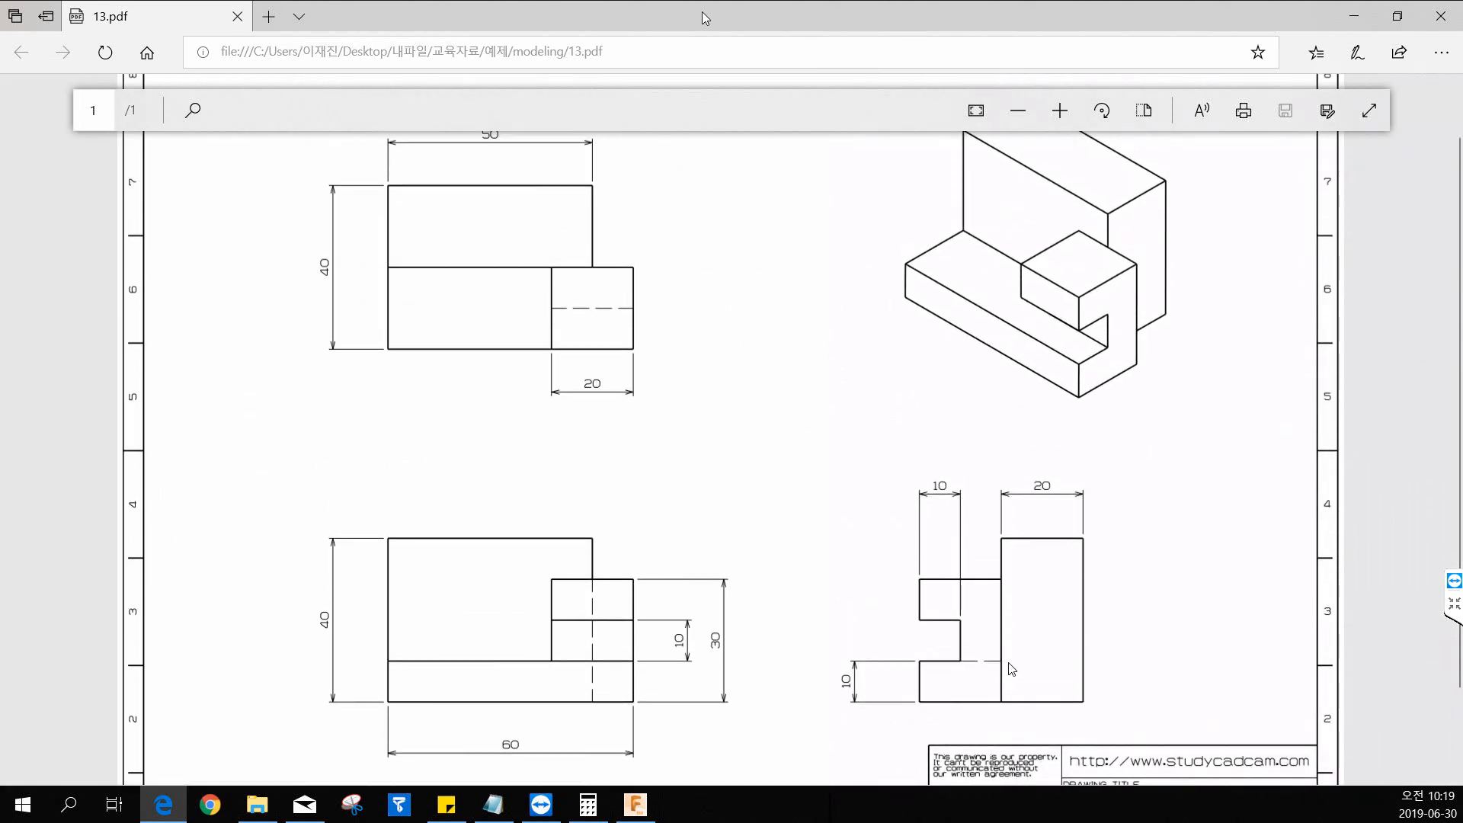
pyautogui.moveTo(702, 12); pyautogui.dragTo(0, 12)
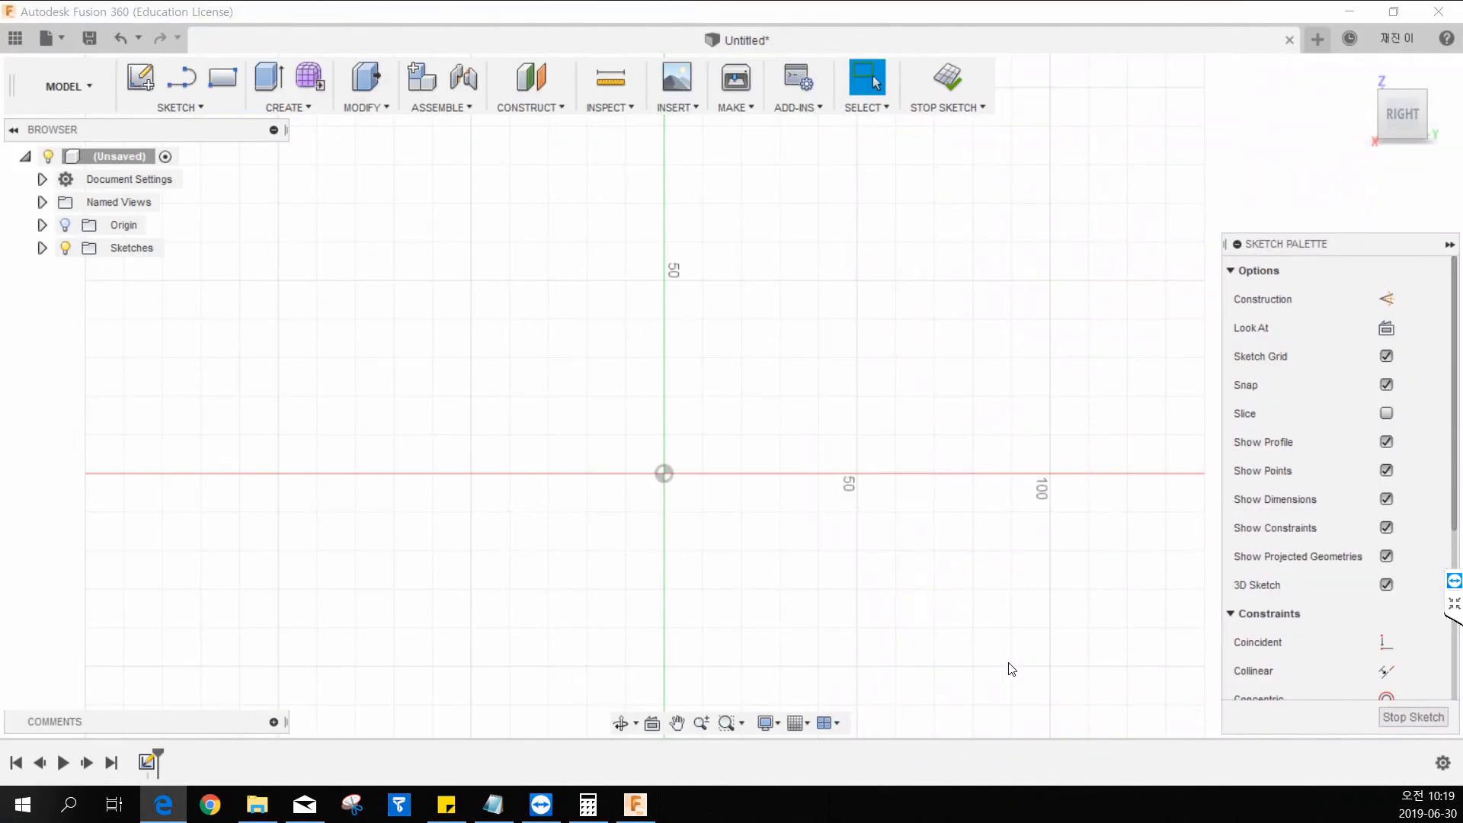
pyautogui.click(372, 251)
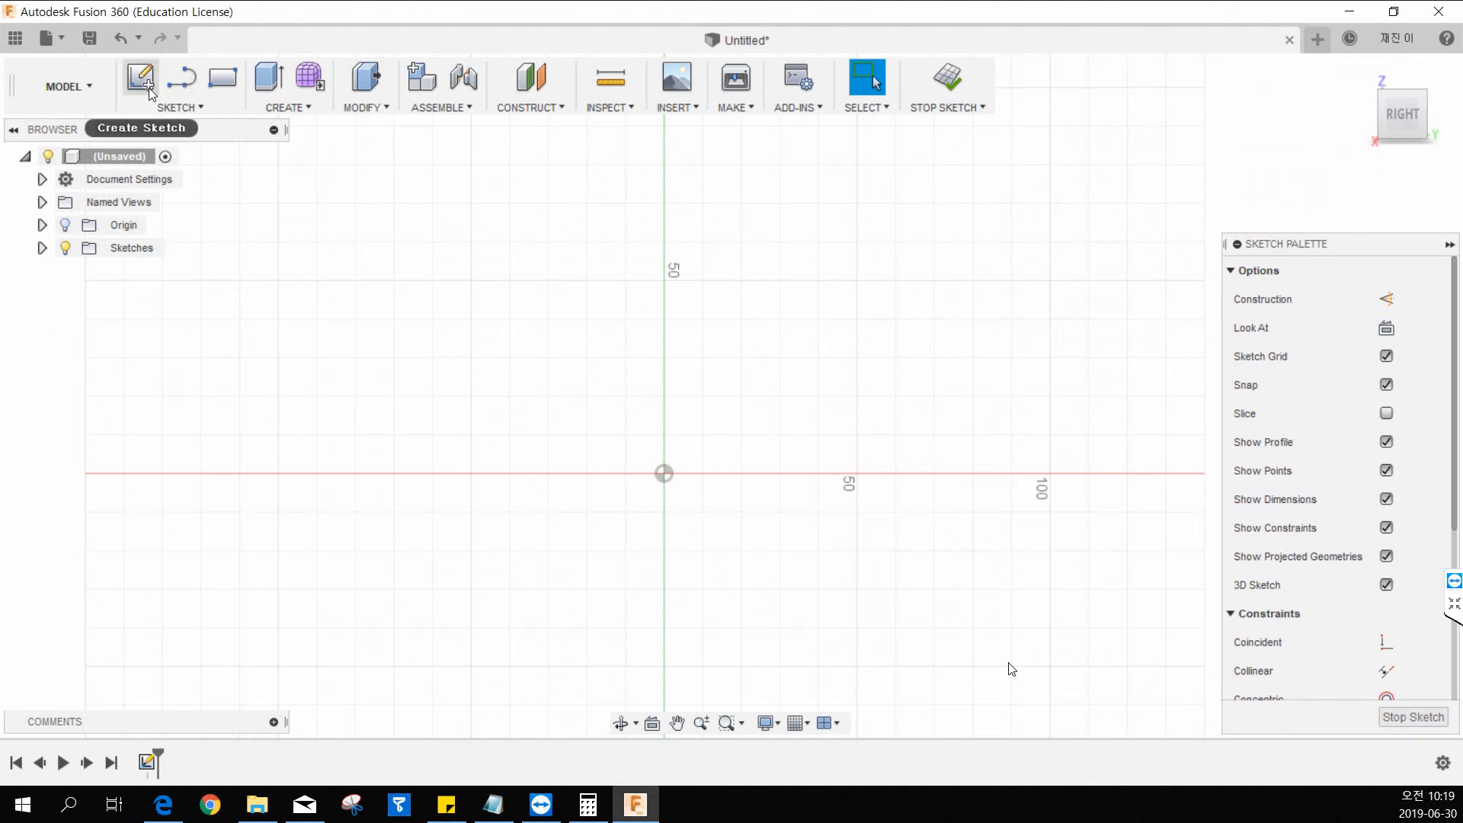
pyautogui.click(213, 101)
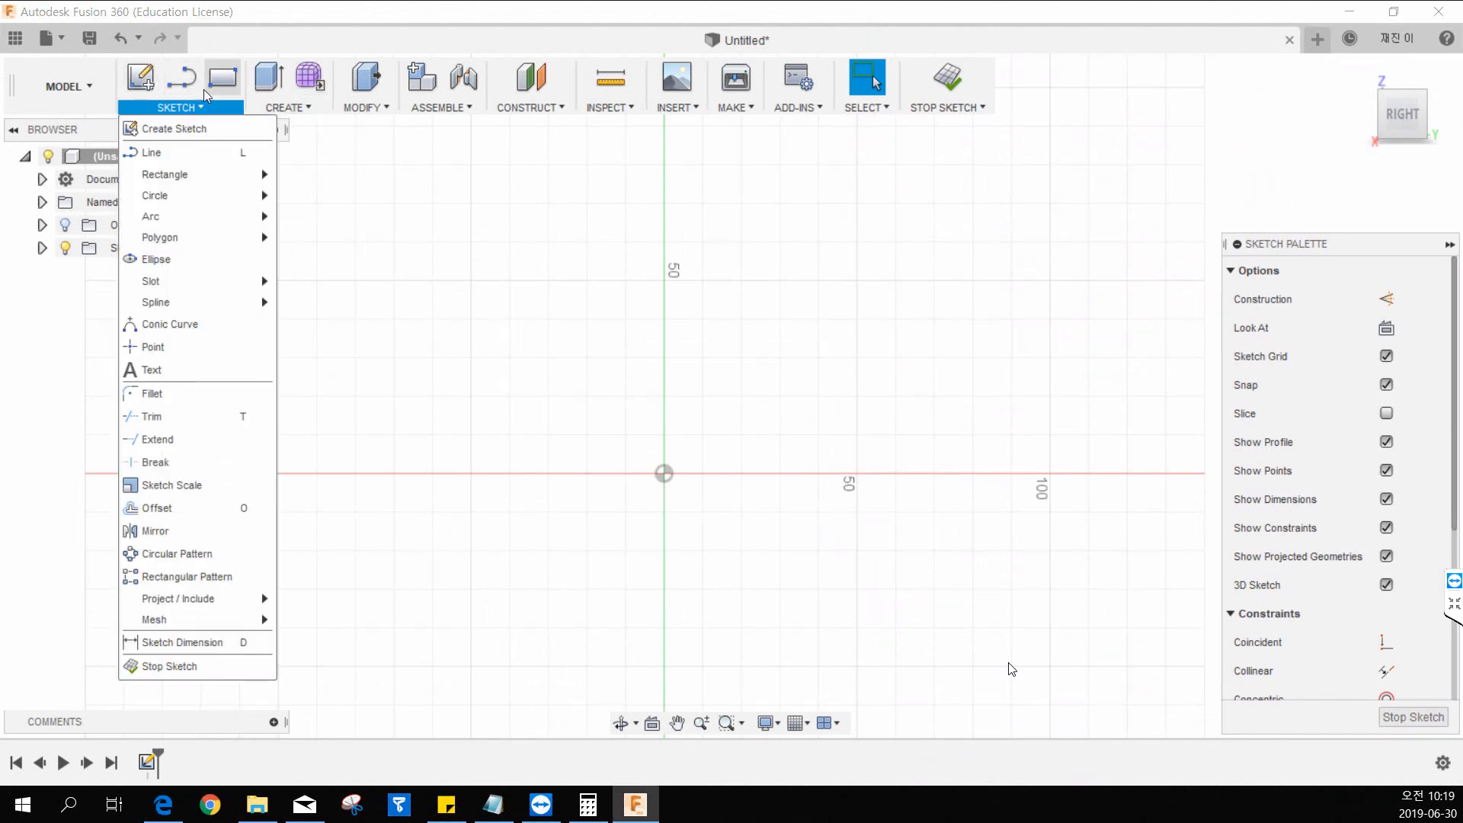
pyautogui.click(193, 152)
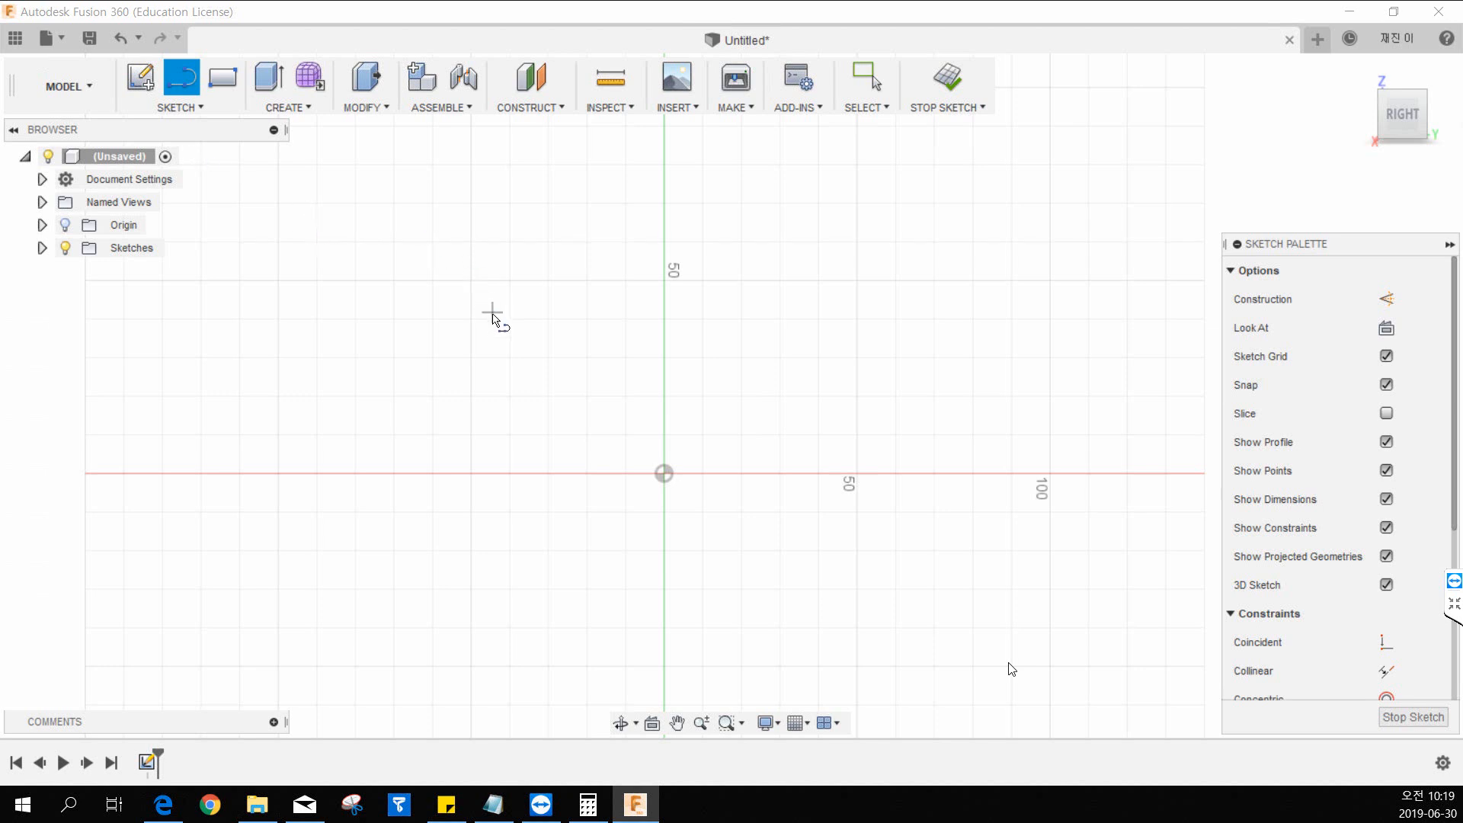
pyautogui.click(664, 474)
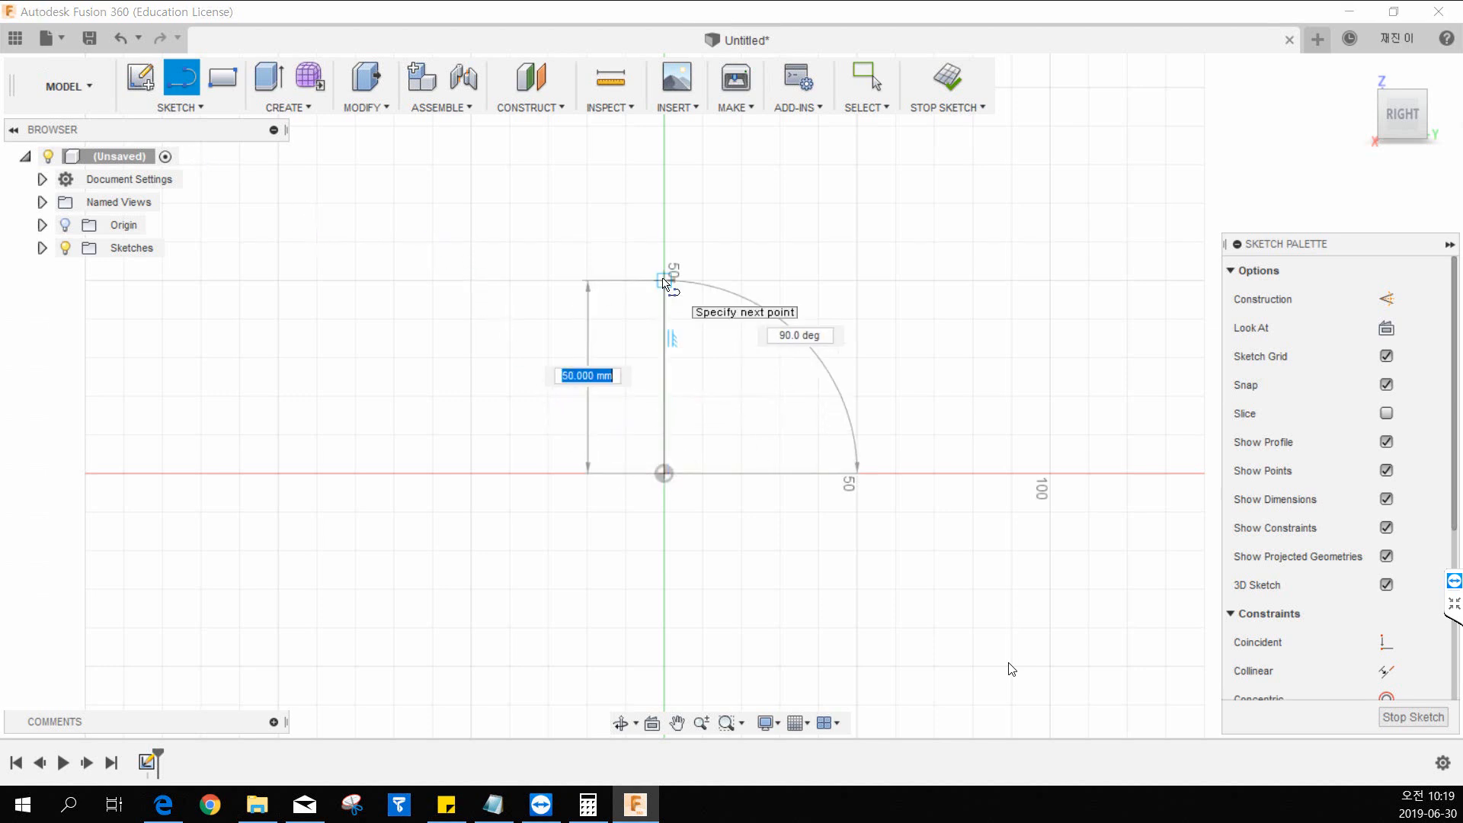
pyautogui.press('Escape')
# Sketch an upright rectangle about 25 mm wide and 51 mm high with its lower right corner on the origin.
pyautogui.press('r')
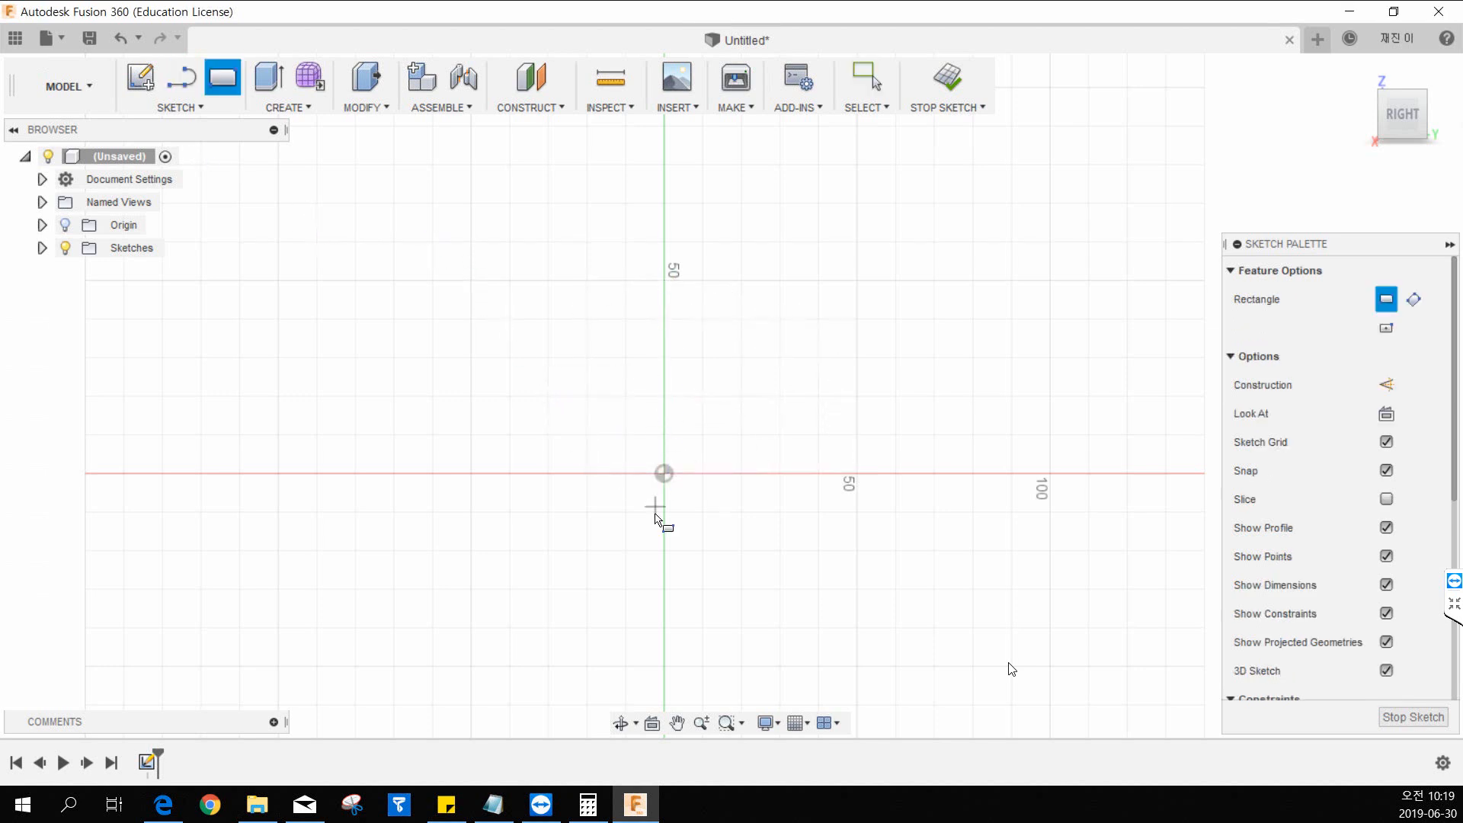
pyautogui.click(664, 473)
pyautogui.click(564, 277)
pyautogui.press('Escape')
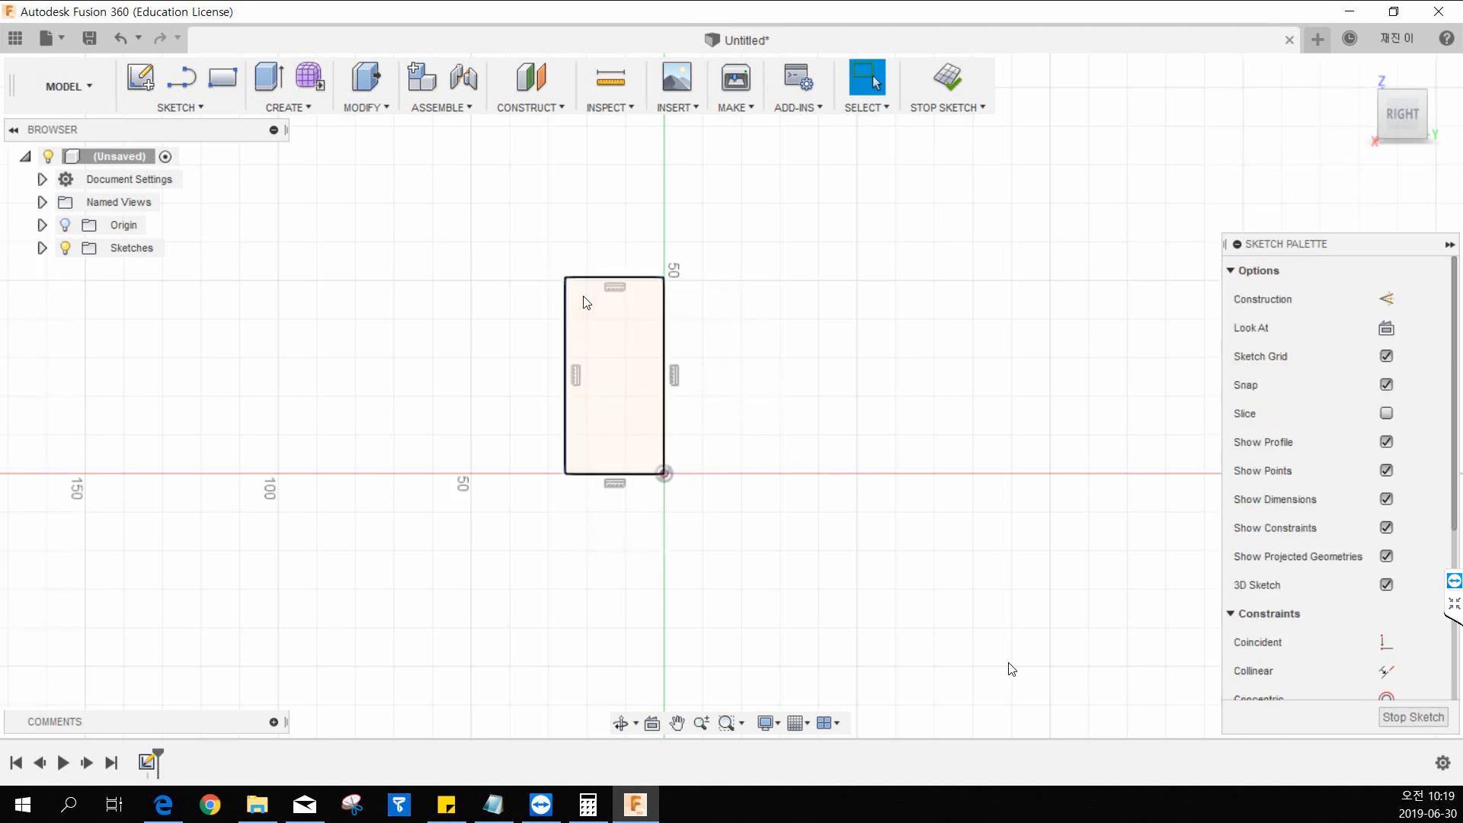
# Dimension the rectangle's top edge and set its width to 20 mm.
pyautogui.press('d')
pyautogui.click(614, 279)
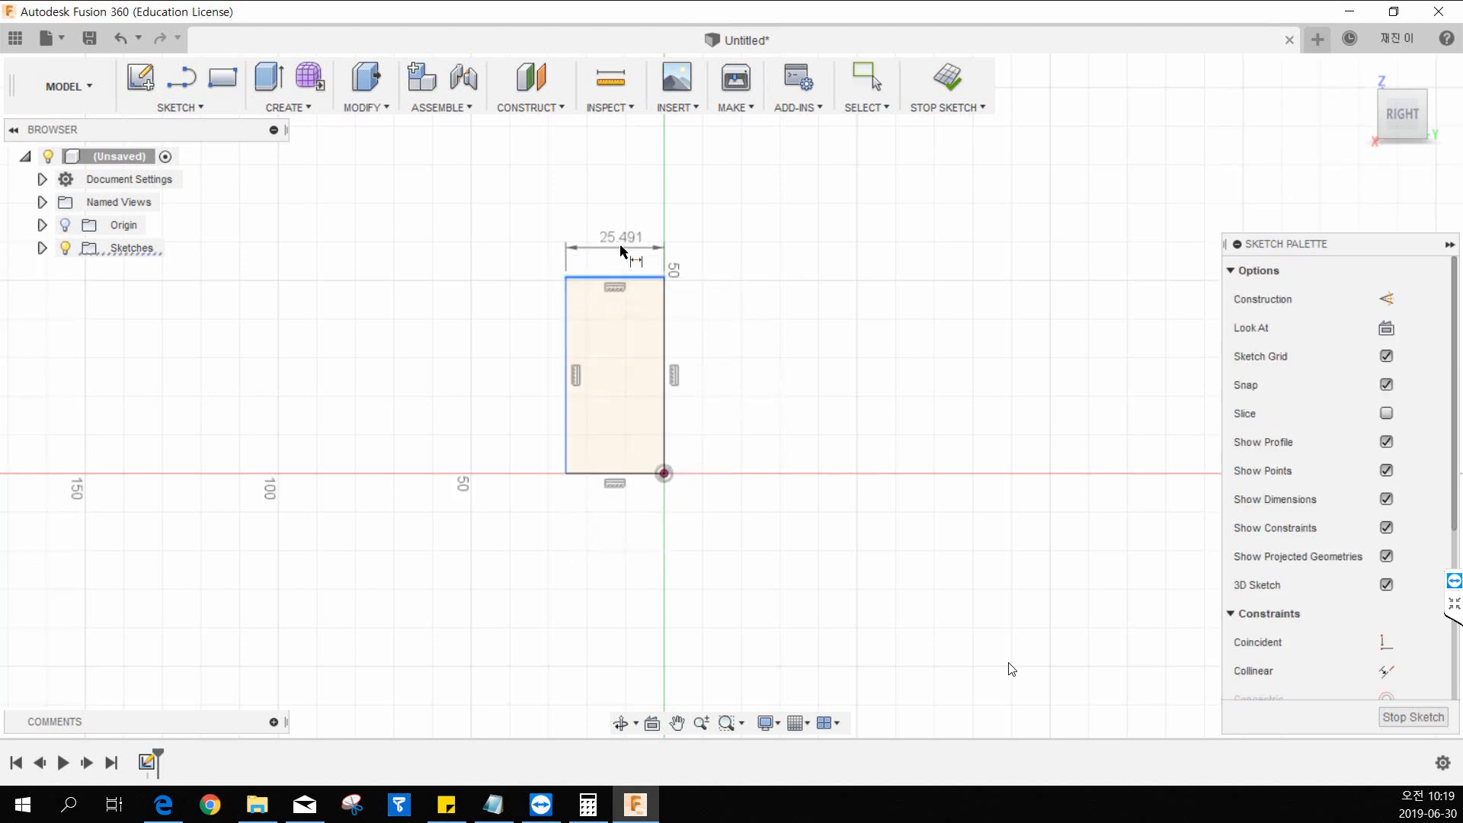
pyautogui.click(621, 249)
pyautogui.write('20')
pyautogui.press('Return')
pyautogui.press('Escape')
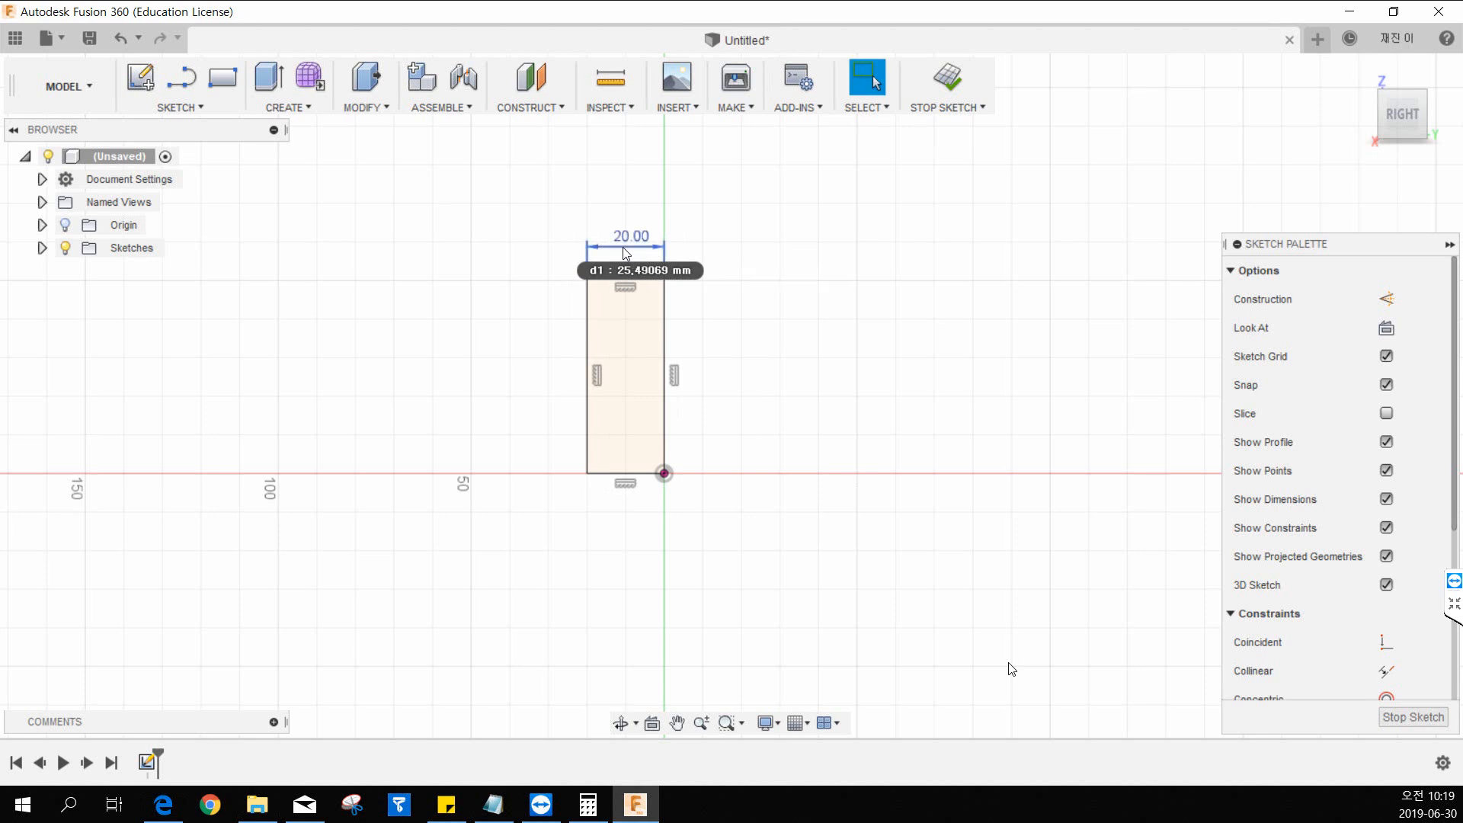
# Dimension the rectangle's right edge and set its height to 40 mm.
pyautogui.press('d')
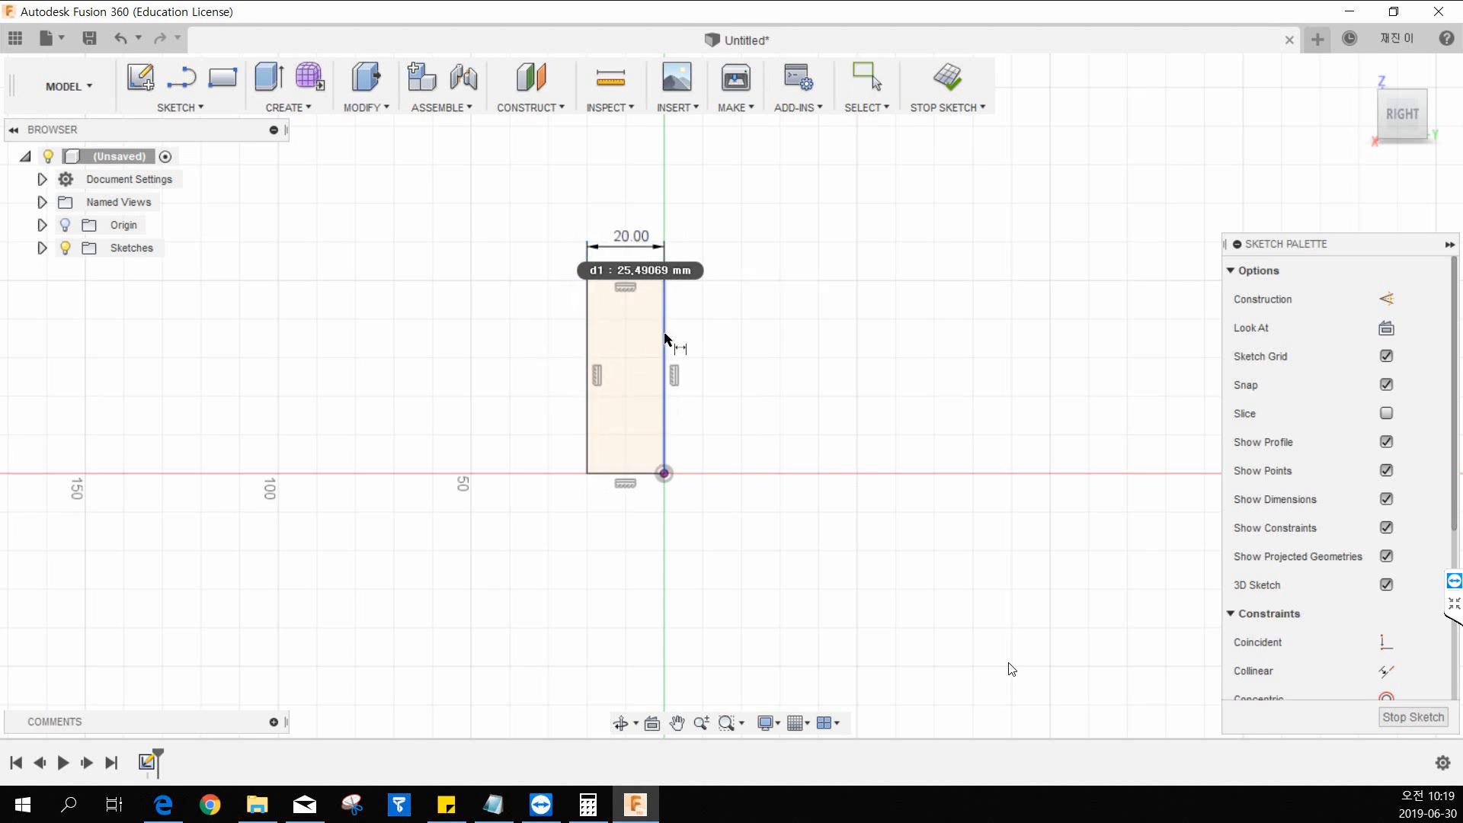
pyautogui.click(666, 338)
pyautogui.click(728, 351)
pyautogui.write('40')
pyautogui.press('Return')
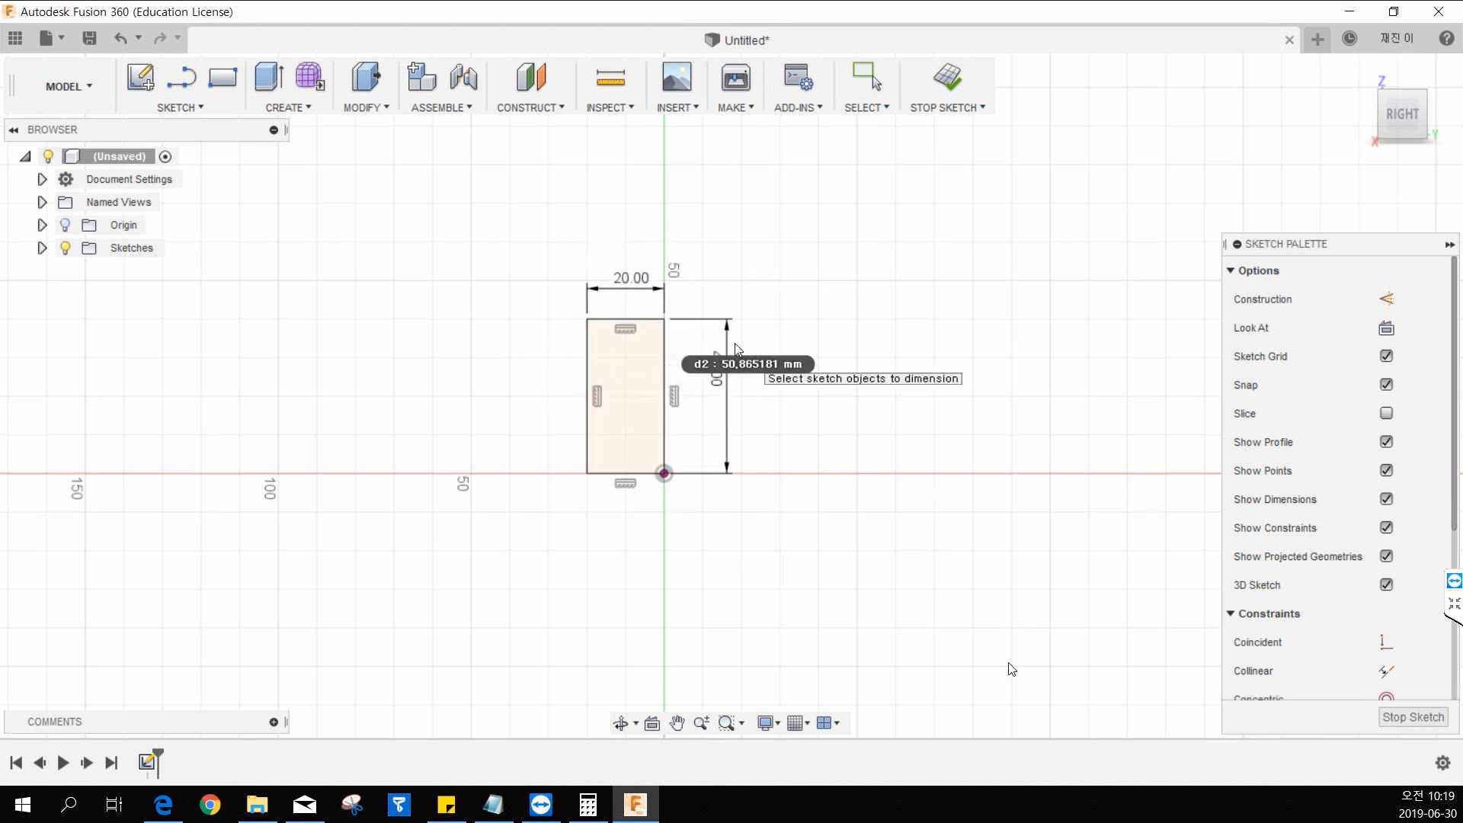
pyautogui.press('Escape')
pyautogui.press('l')
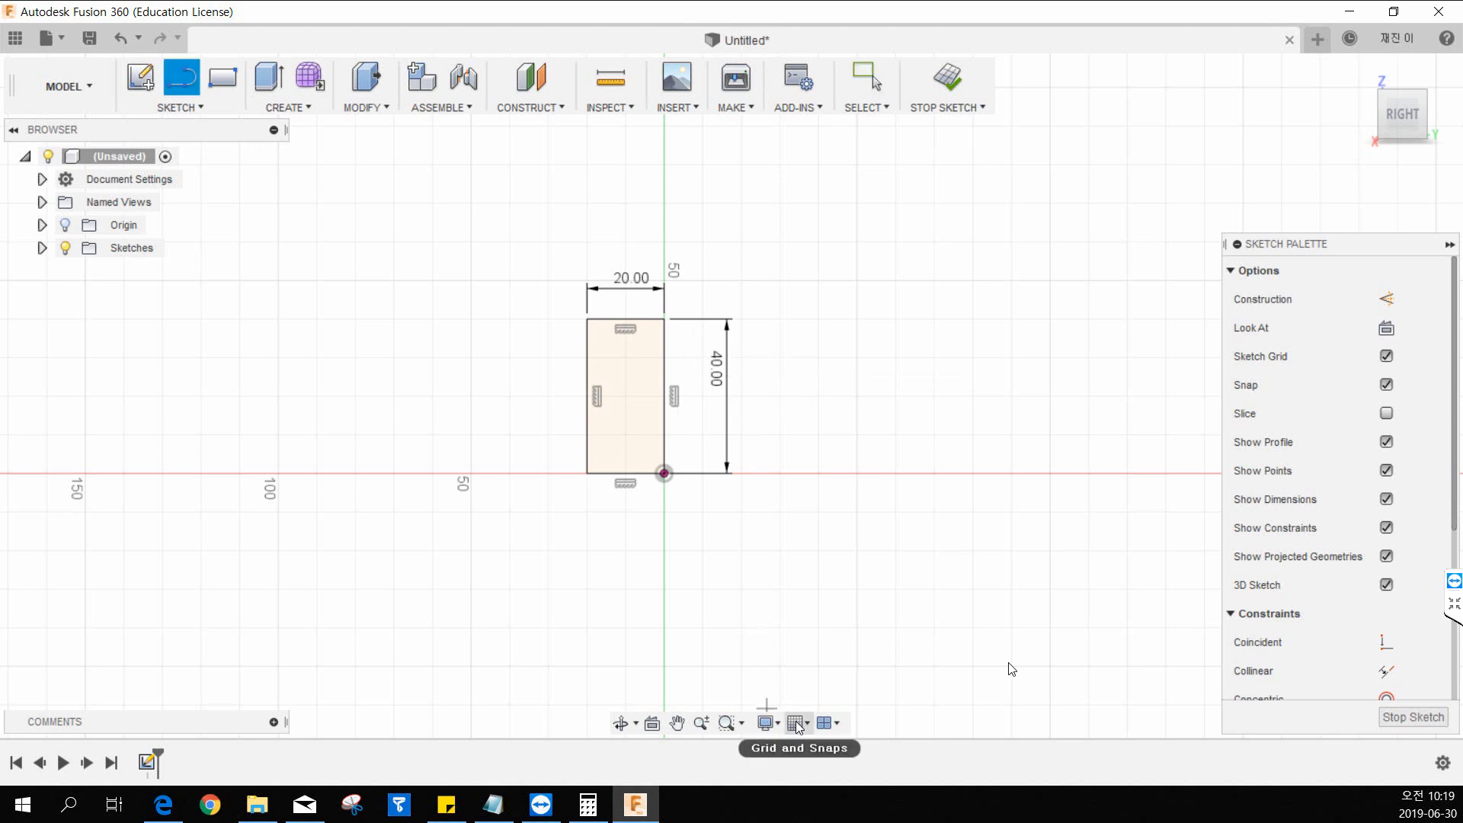
pyautogui.click(390, 606)
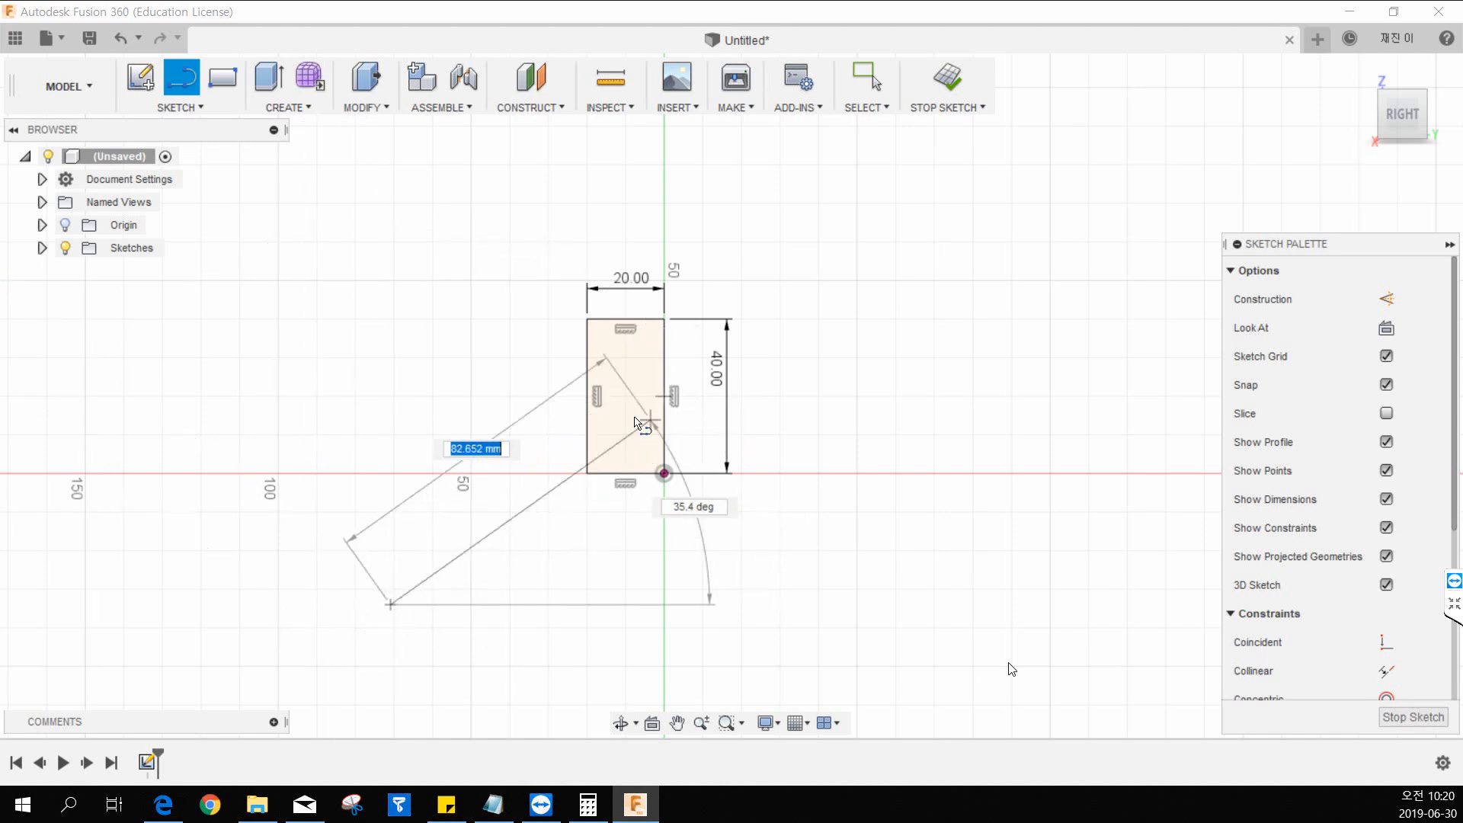
pyautogui.press('Escape')
# Draw connected lines from the rectangle's left edge to its lower left corner, forming an adjoining lower block about 25 mm high.
pyautogui.press('l')
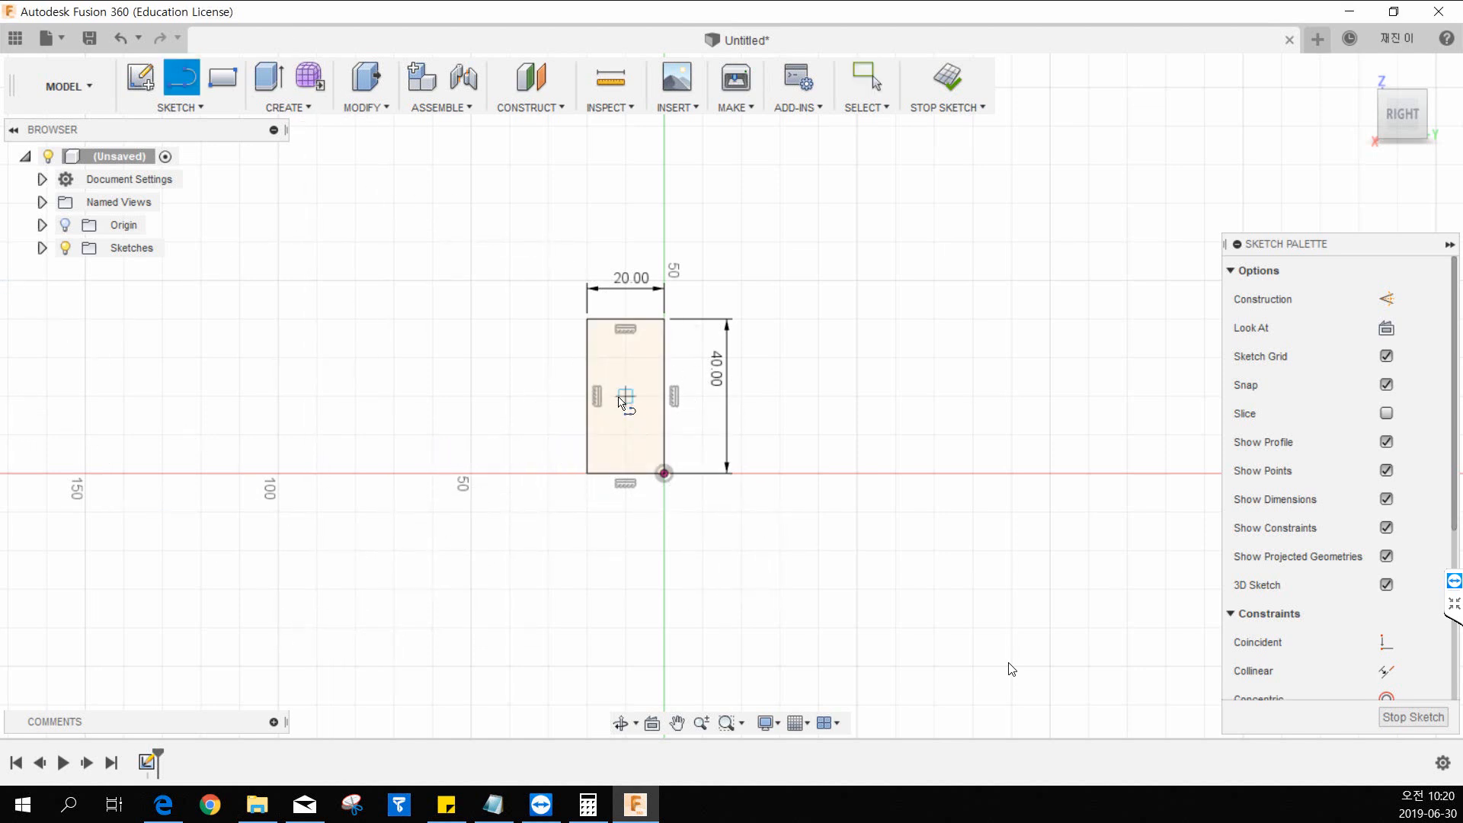
pyautogui.click(588, 377)
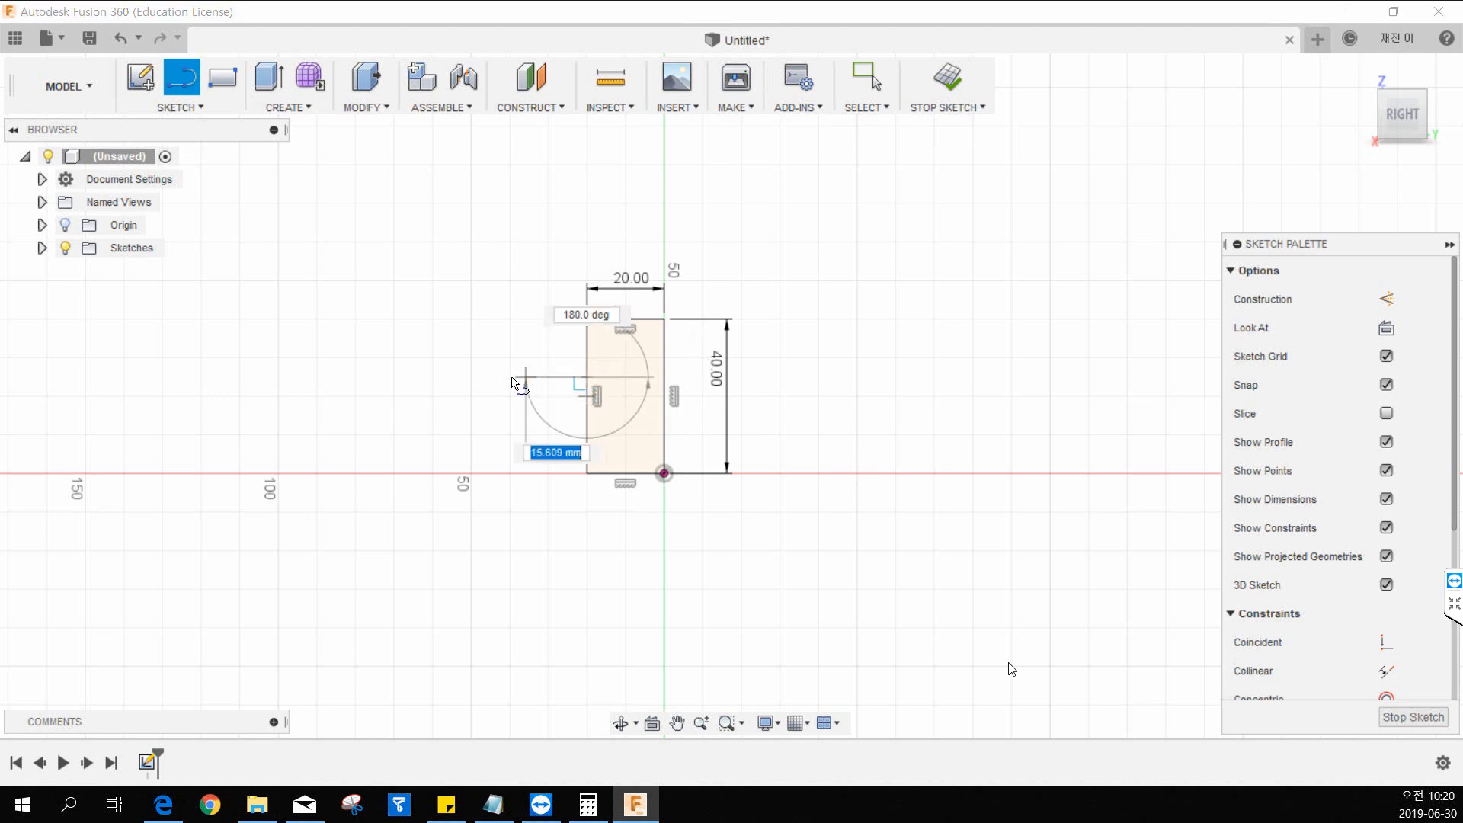
pyautogui.click(490, 376)
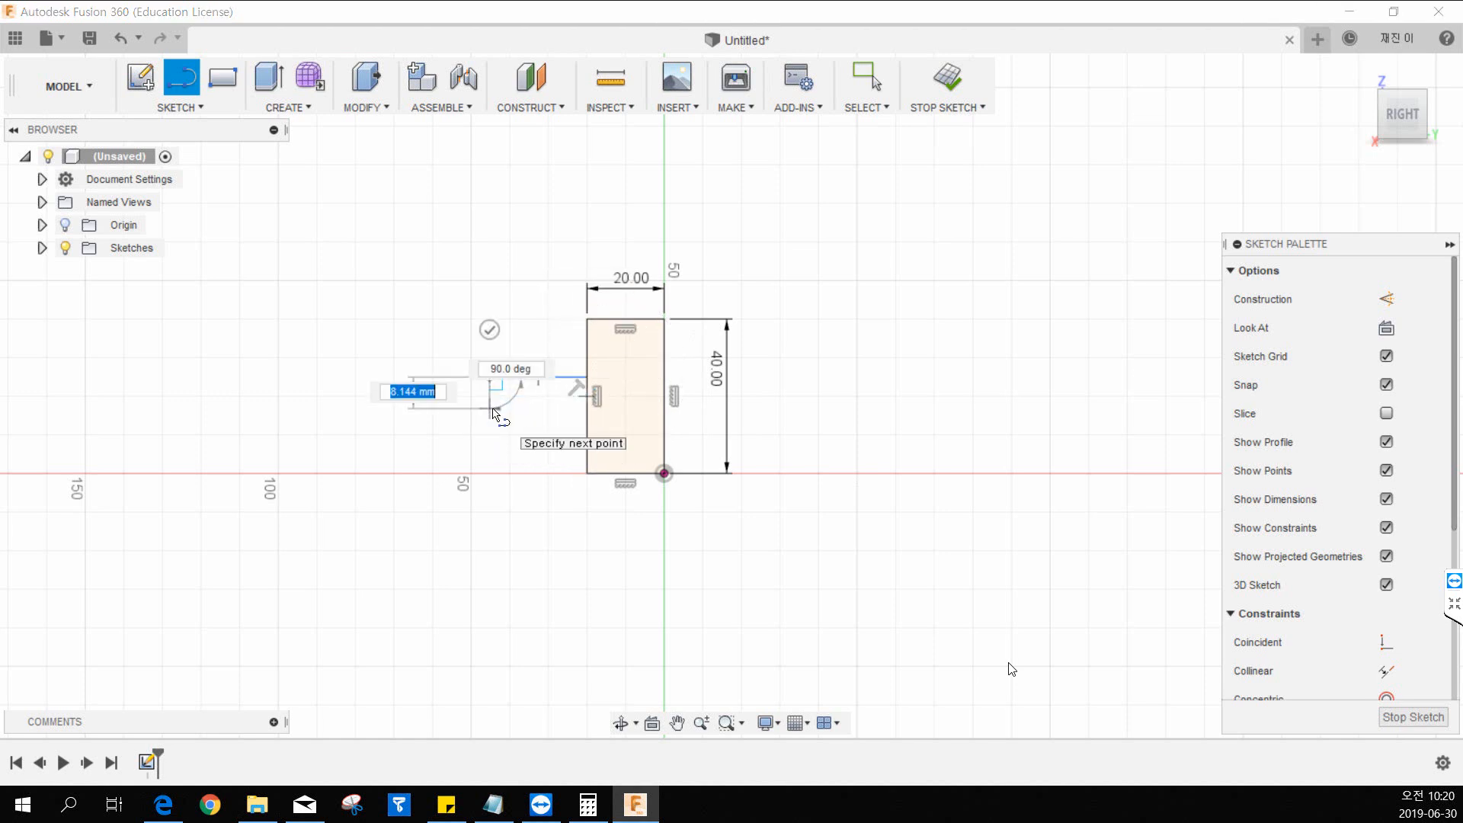
pyautogui.click(490, 473)
pyautogui.click(586, 475)
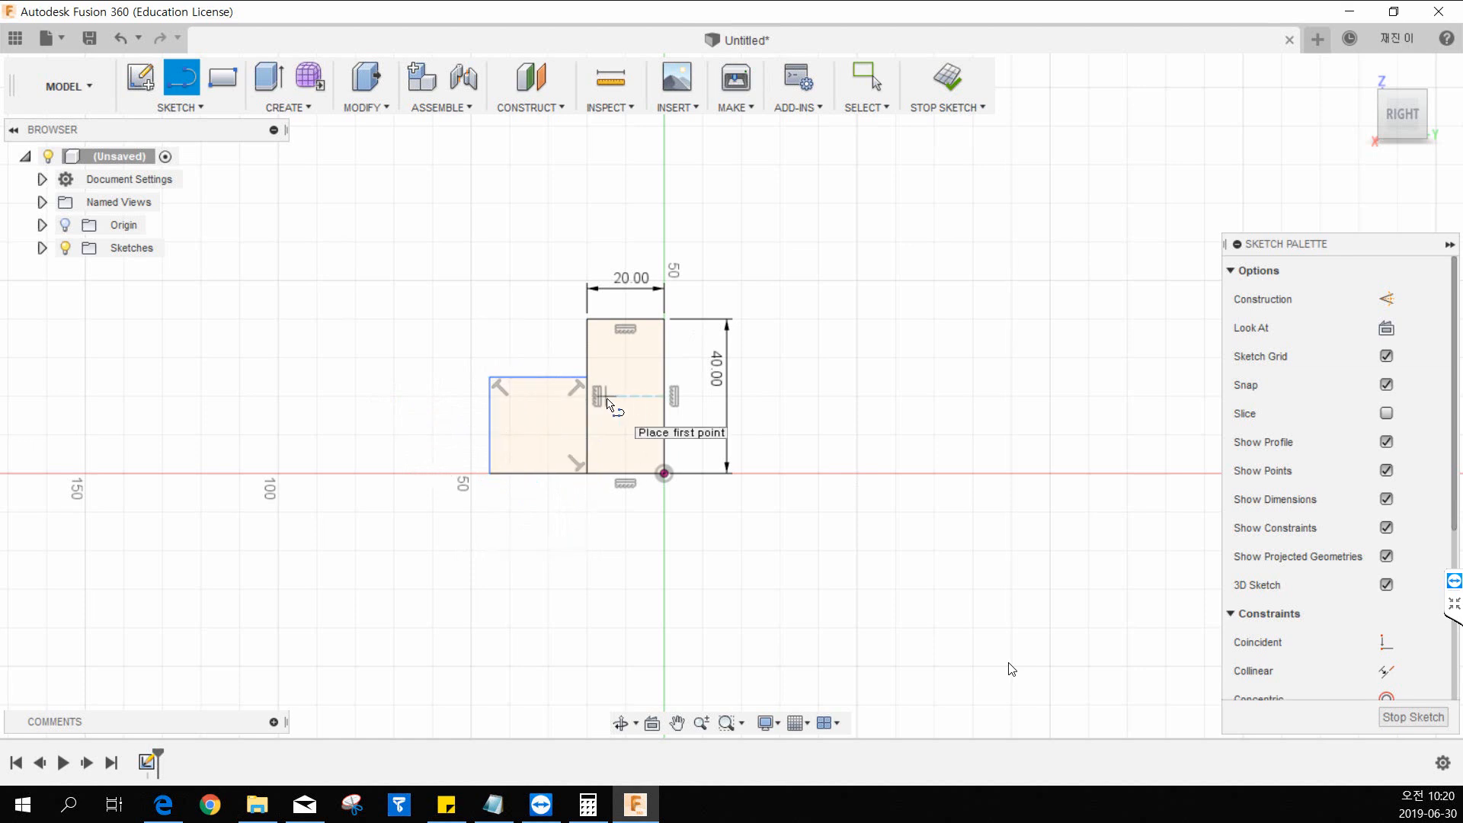
pyautogui.press('Escape')
# Sketch a small flat rectangle crossing the left edge of the lower block as the notch outline.
pyautogui.press('r')
pyautogui.click(449, 416)
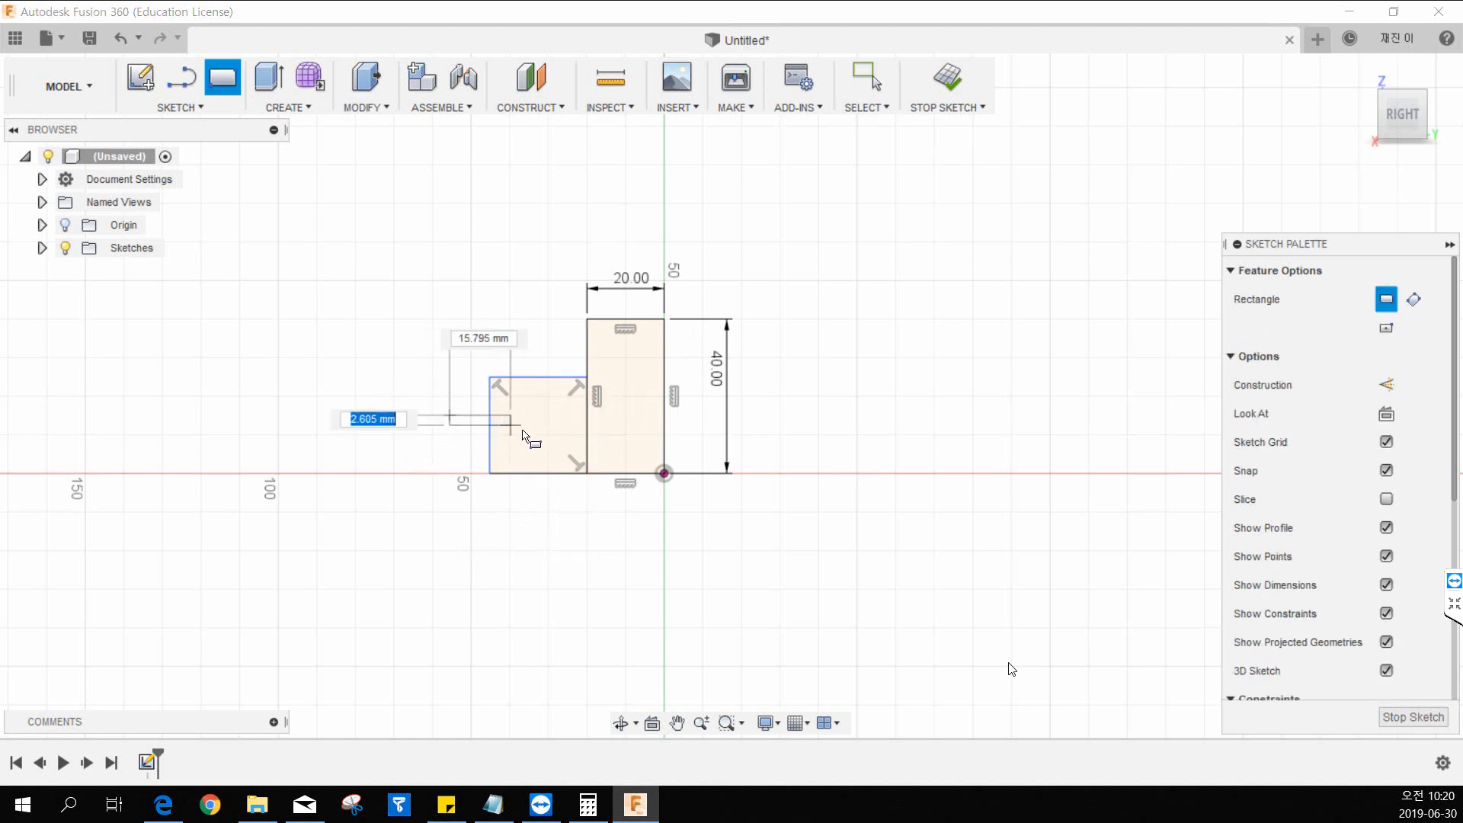
pyautogui.click(532, 438)
pyautogui.press('Escape')
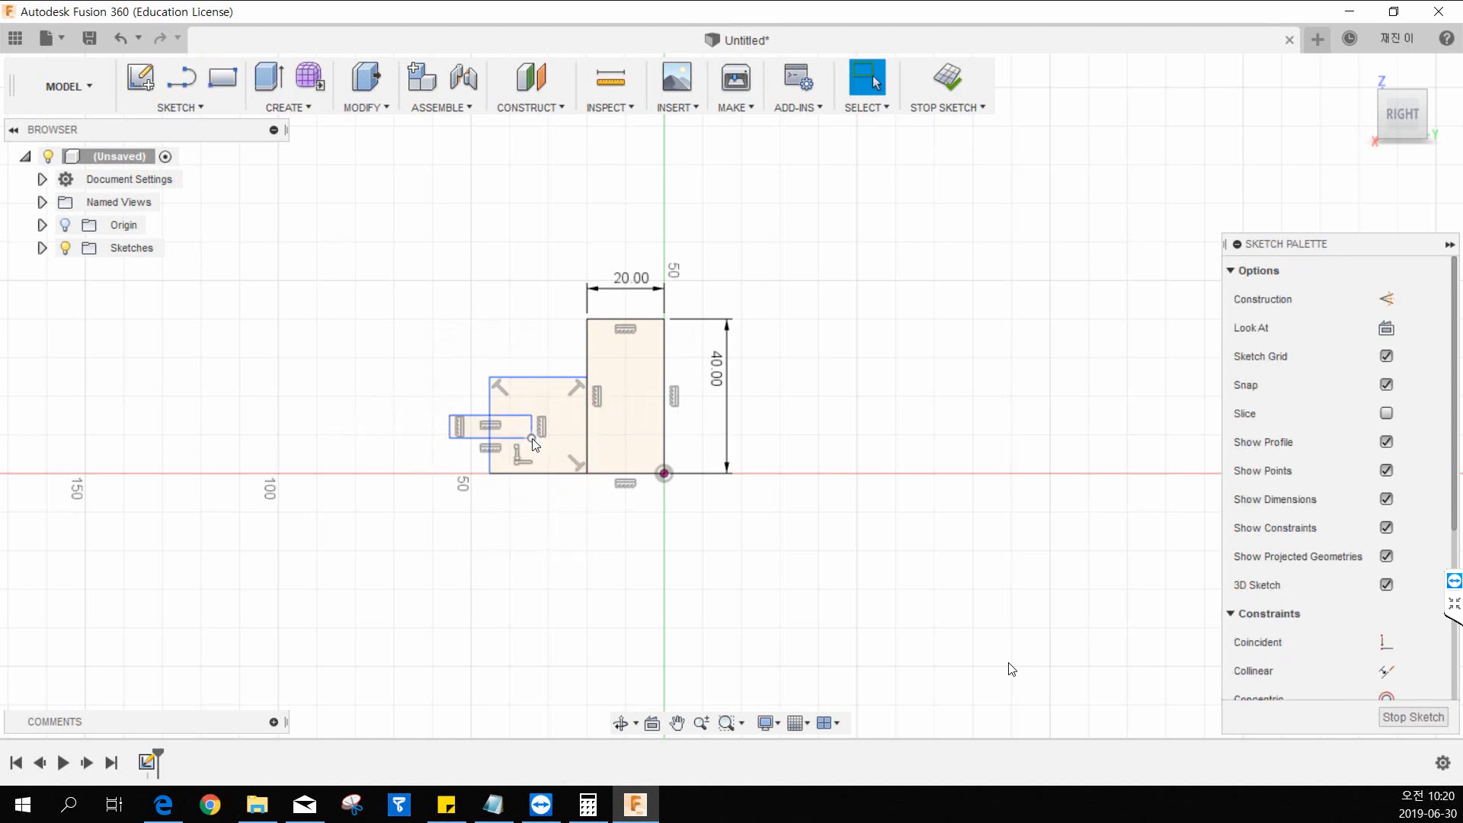
# Trim the parts of the small rectangle outside the lower block and its left edge across the notch, leaving an open notch.
pyautogui.press('t')
pyautogui.click(467, 415)
pyautogui.click(466, 438)
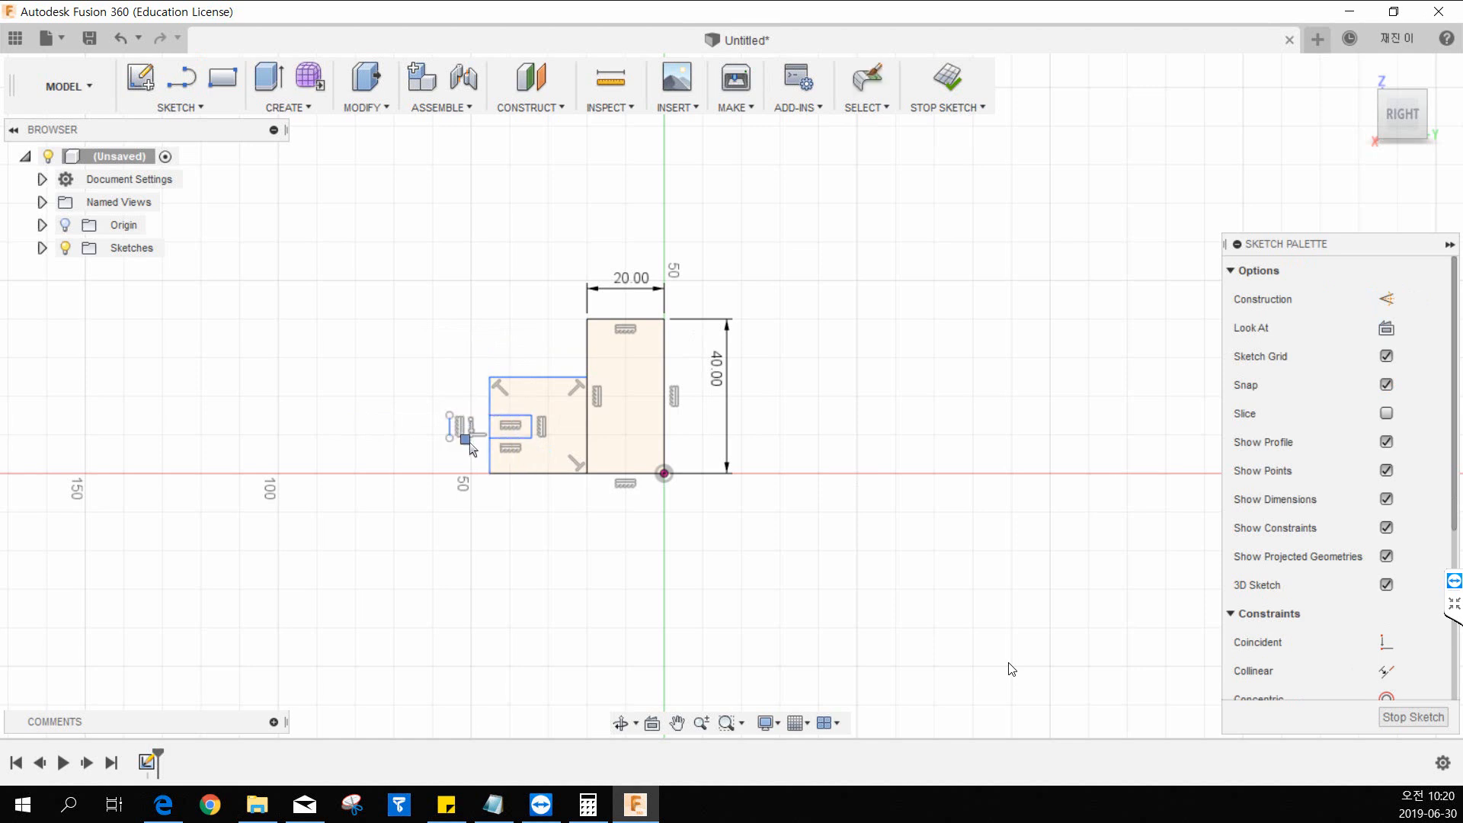
pyautogui.click(450, 431)
pyautogui.press('Escape')
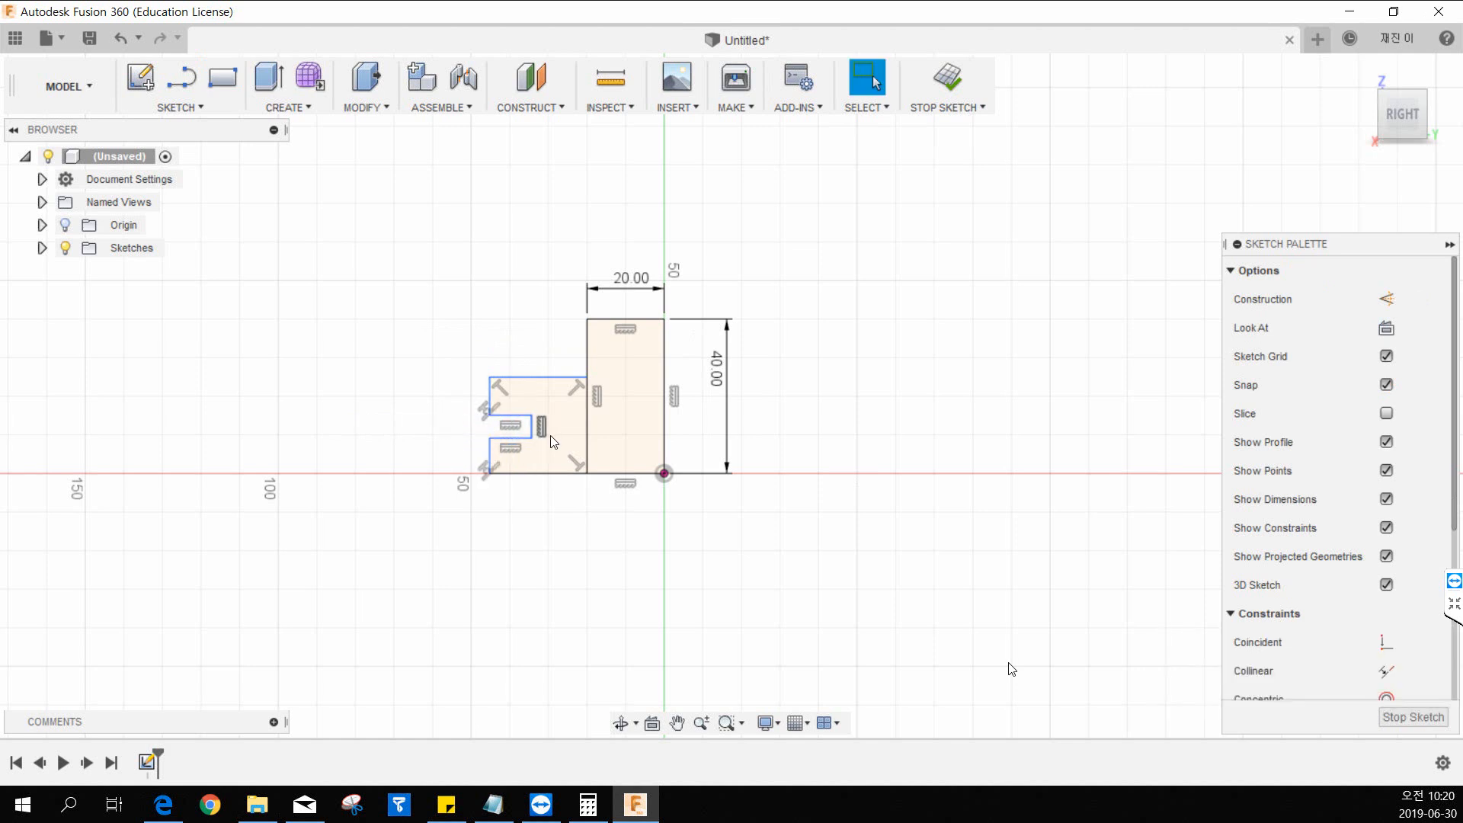
# Dimension the notch's depth from the lower block's left edge and set it to 10 mm.
pyautogui.click(490, 405)
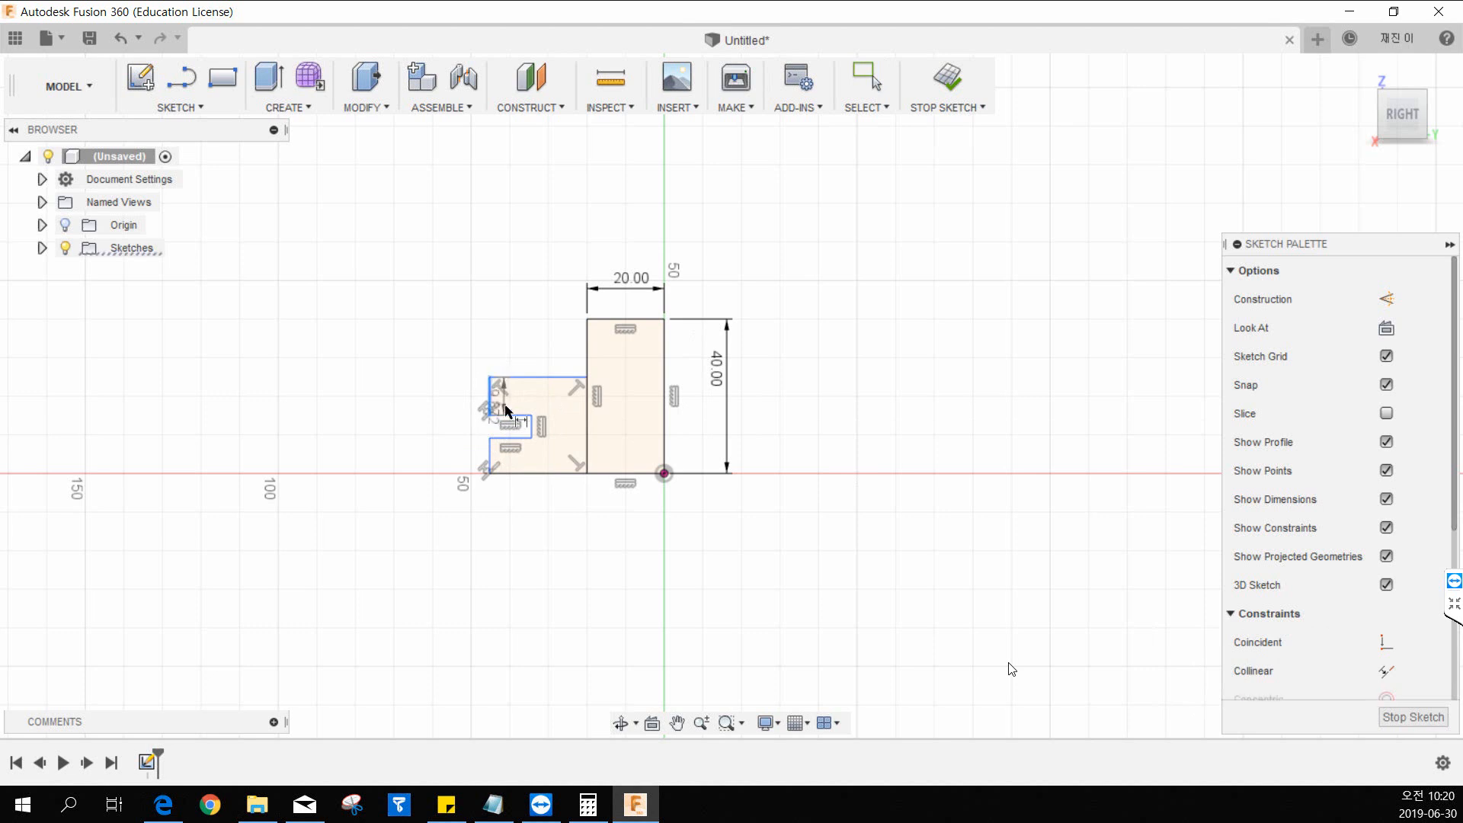
pyautogui.click(532, 428)
pyautogui.click(519, 351)
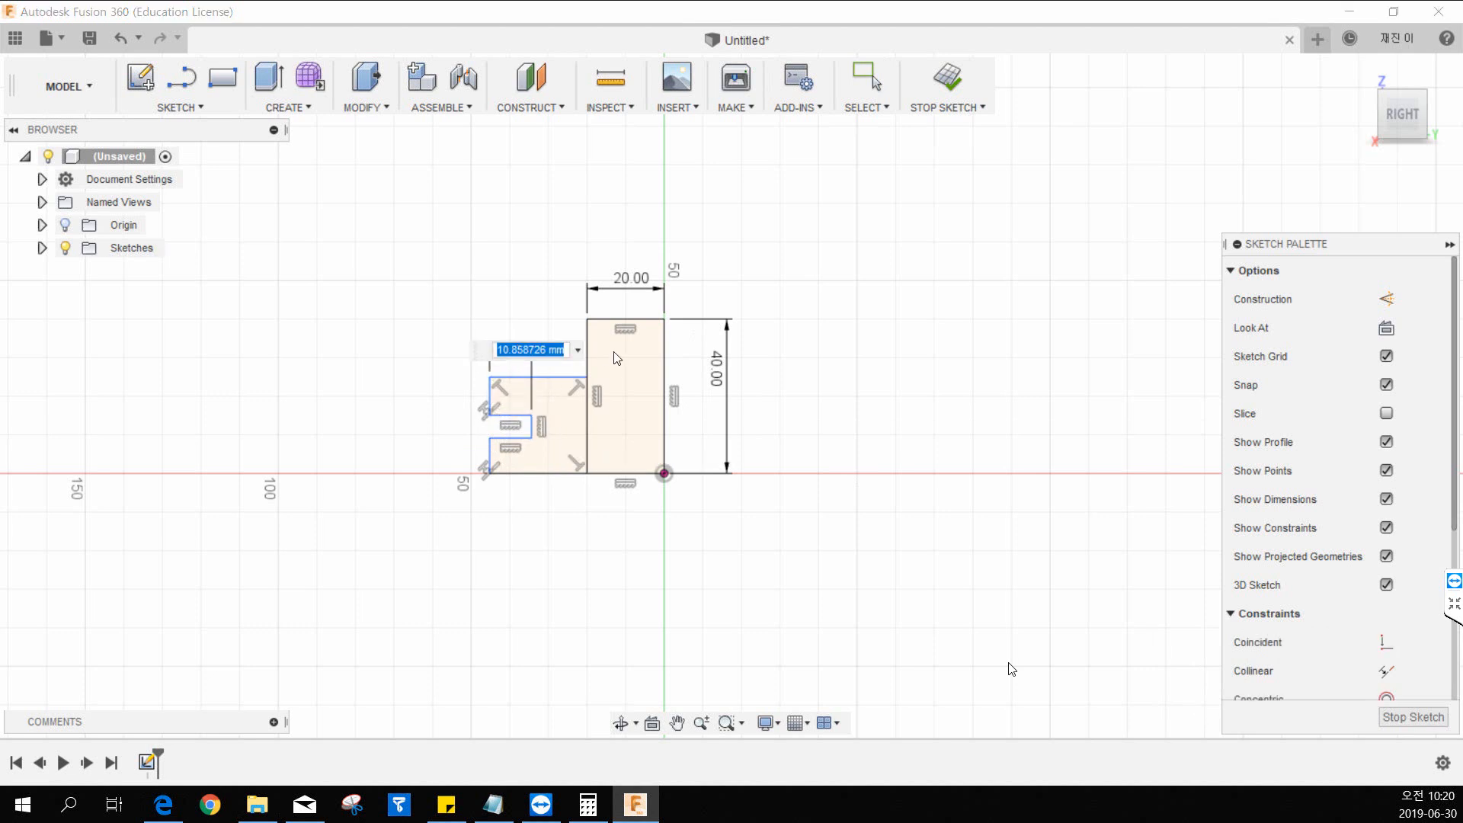
pyautogui.write('10')
pyautogui.press('Return')
pyautogui.press('Escape')
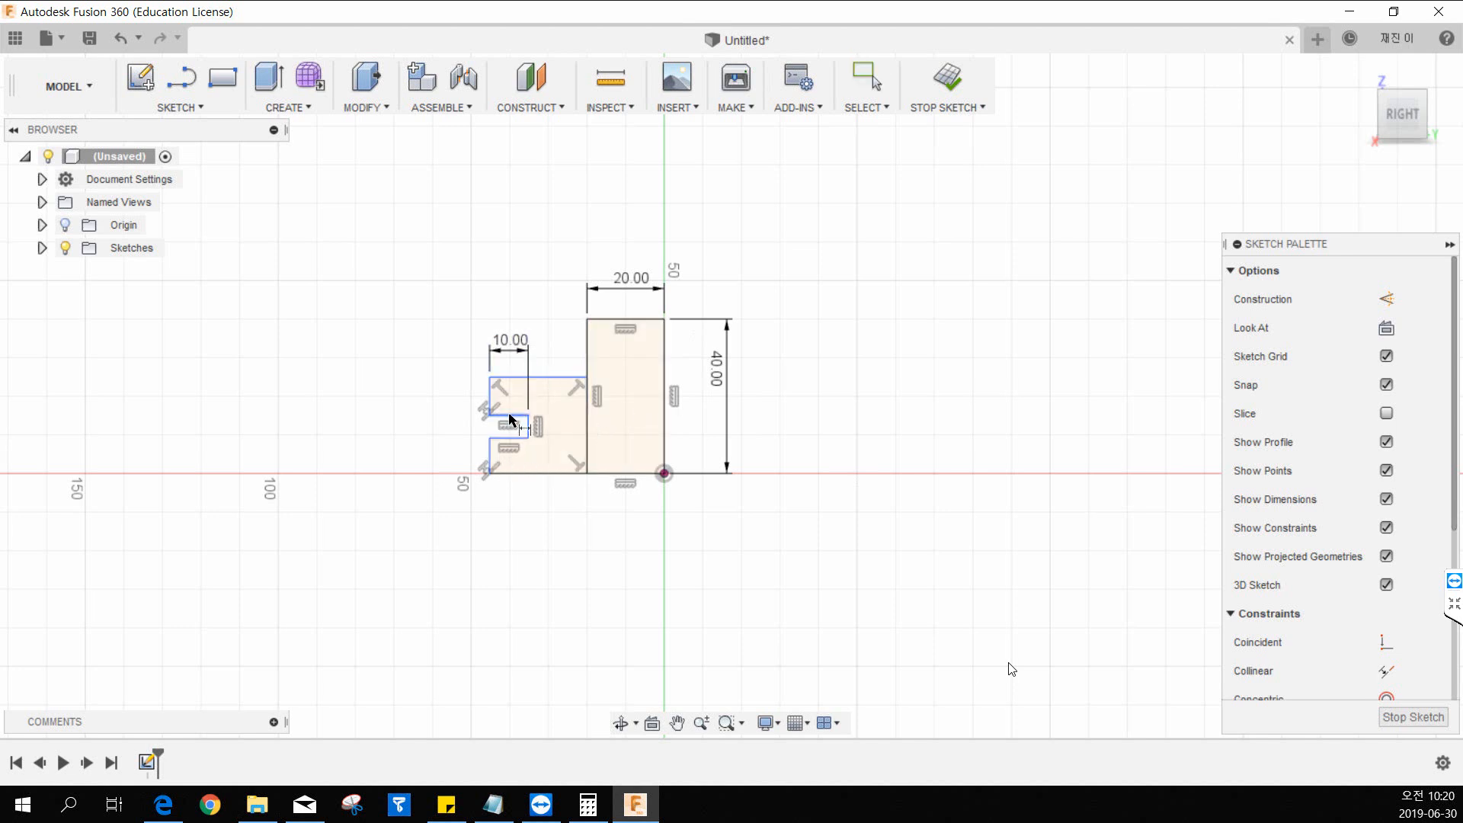
# Dimension the lower block between its upper and lower edges and set the height to 30 mm.
pyautogui.click(506, 378)
pyautogui.click(533, 472)
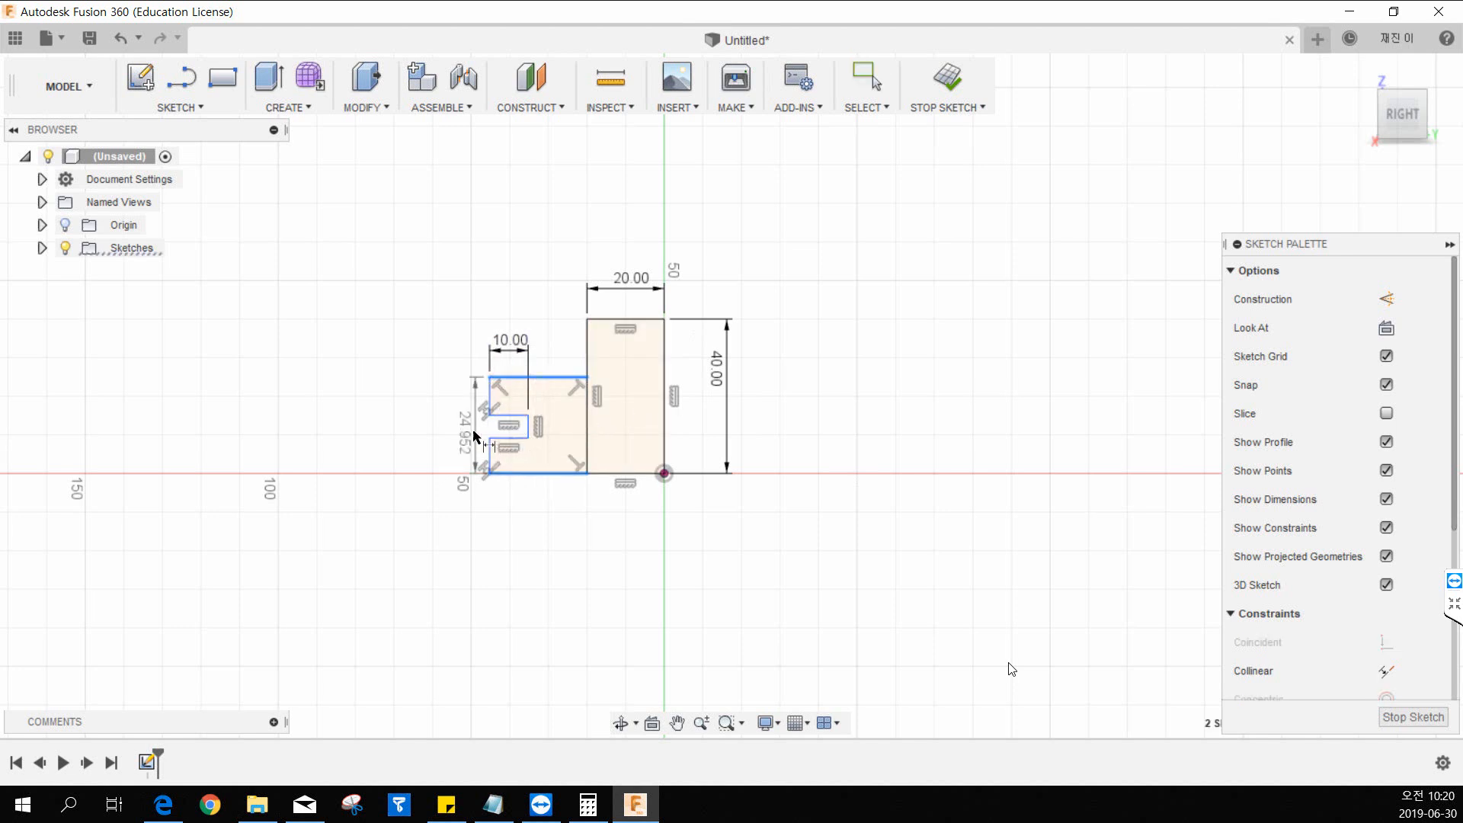
pyautogui.click(439, 430)
pyautogui.write('30')
pyautogui.press('Return')
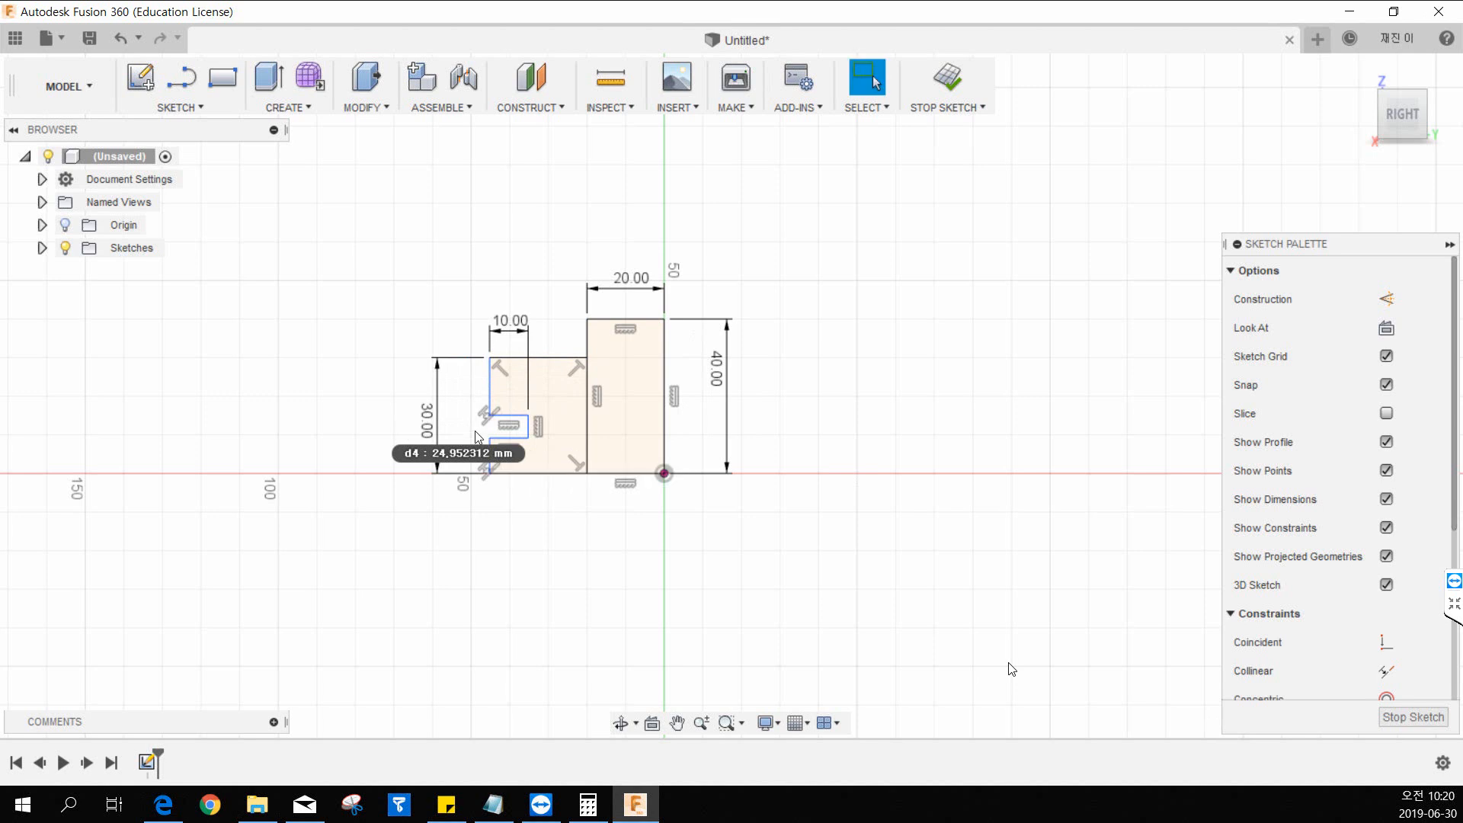
# Raise the notch's upper edge and dimension both the notch opening and the edge segment above it to 10 mm.
pyautogui.moveTo(514, 415); pyautogui.dragTo(515, 400)
pyautogui.press('d')
pyautogui.click(529, 414)
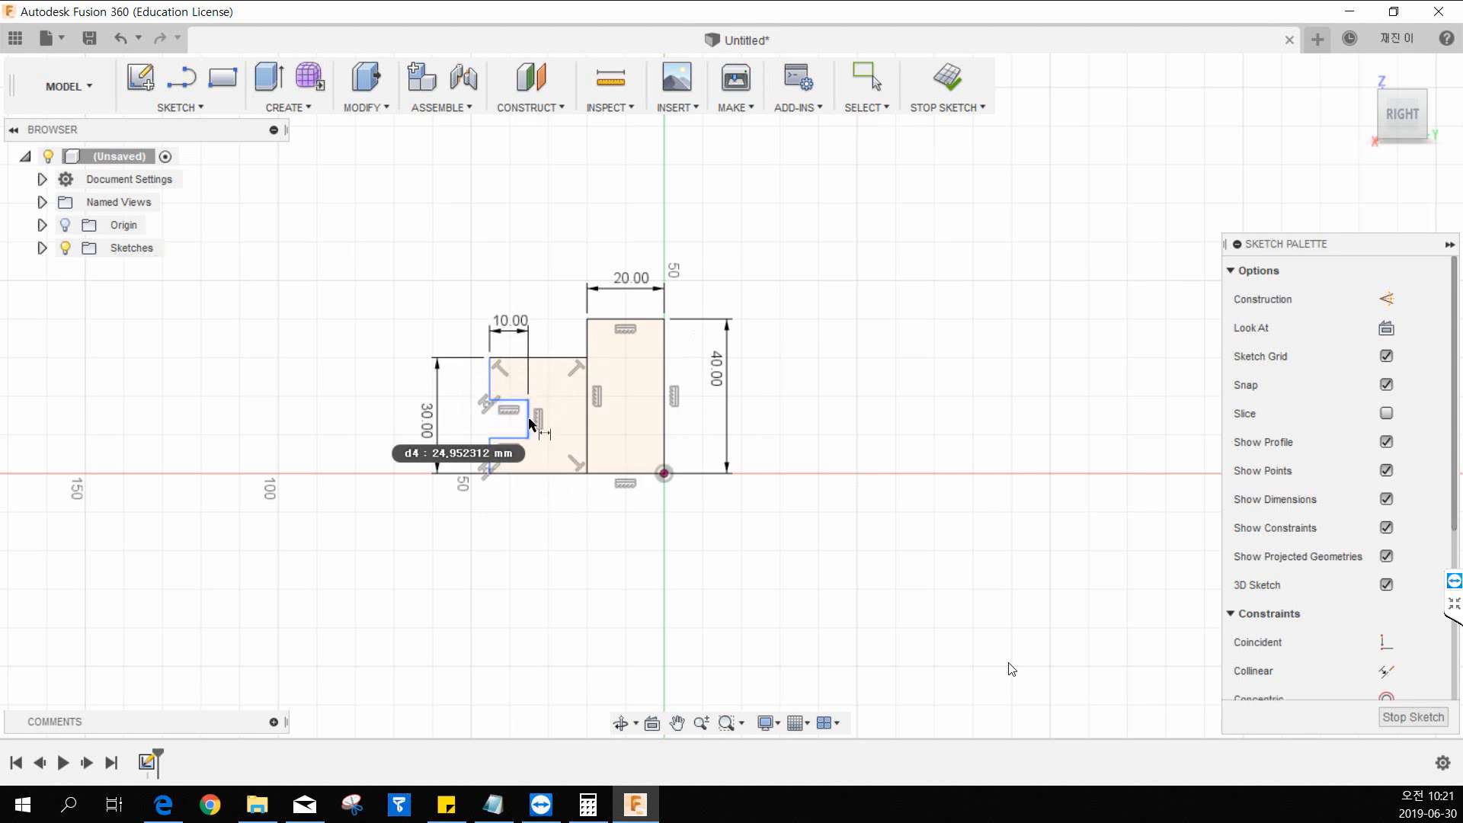
pyautogui.click(456, 426)
pyautogui.write('10')
pyautogui.press('Return')
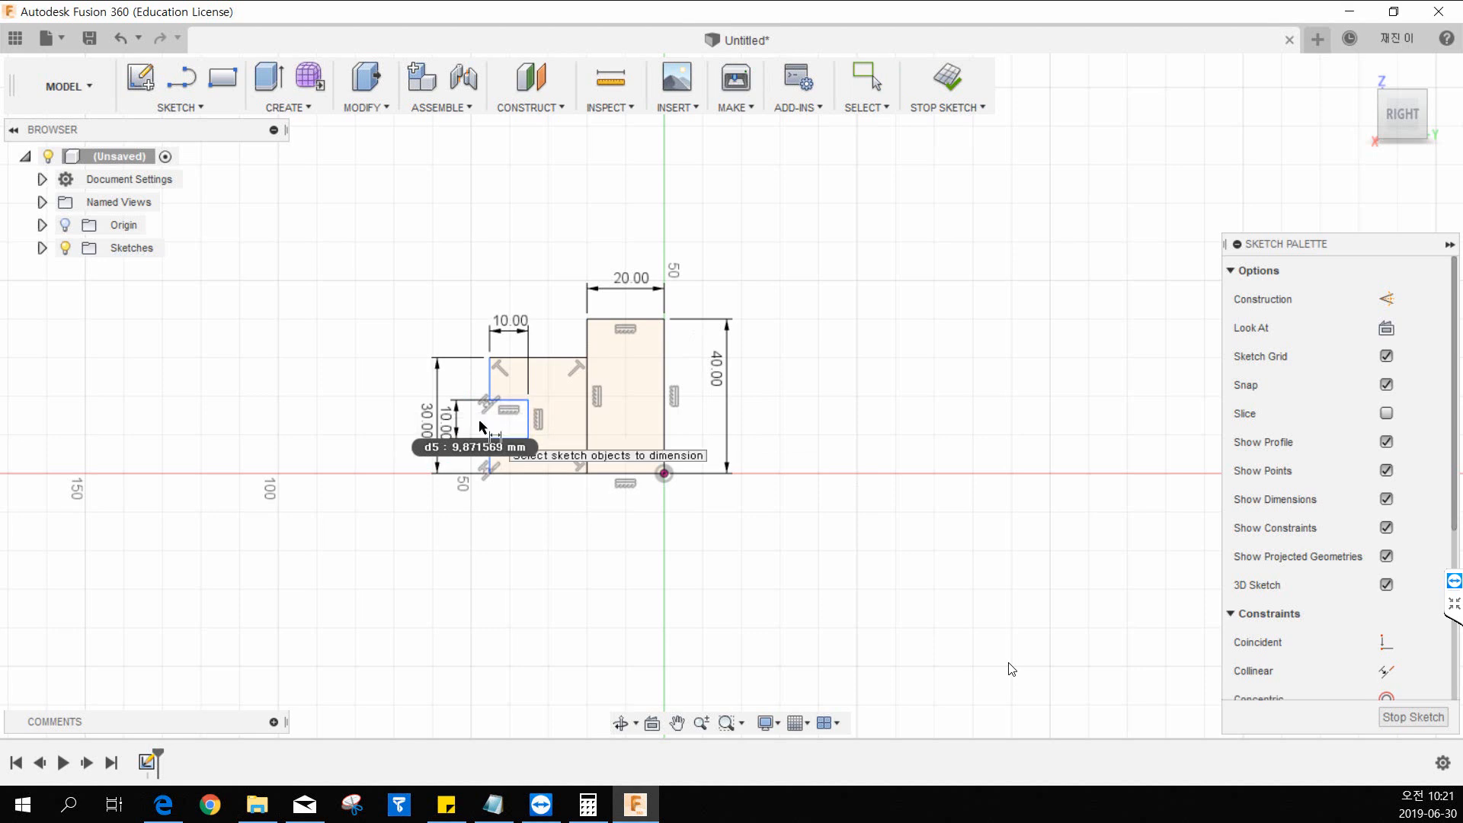
pyautogui.press('Escape')
pyautogui.press('d')
pyautogui.click(490, 385)
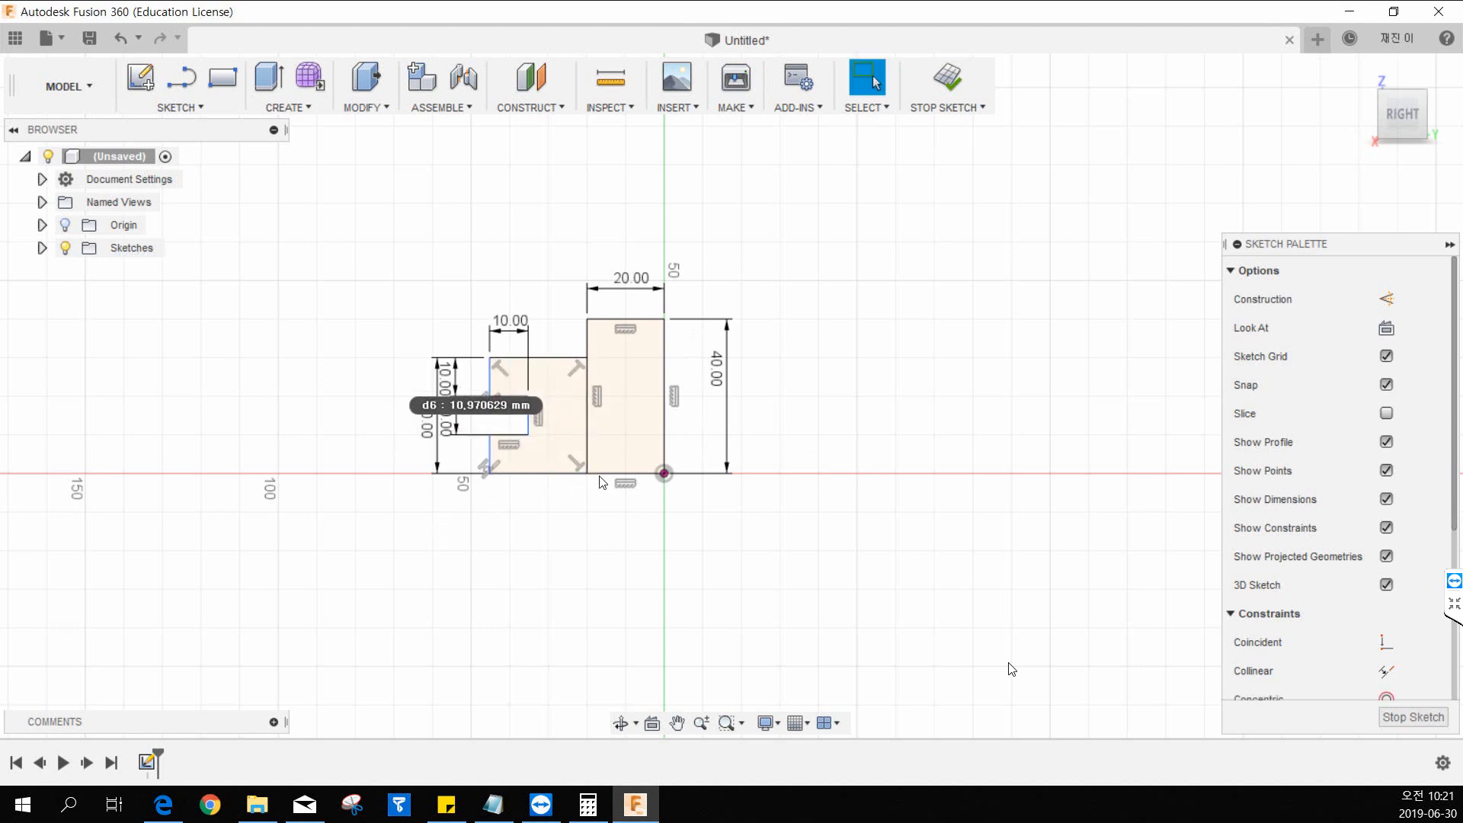
# Dimension the lower block's width from its left edge to the tall rectangle's left edge and set it to 20 mm.
pyautogui.moveTo(691, 417)
pyautogui.mouseDown(button='middle')
pyautogui.moveTo(638, 445)
pyautogui.moveTo(647, 495)
pyautogui.moveTo(689, 525)
pyautogui.mouseUp(button='middle')
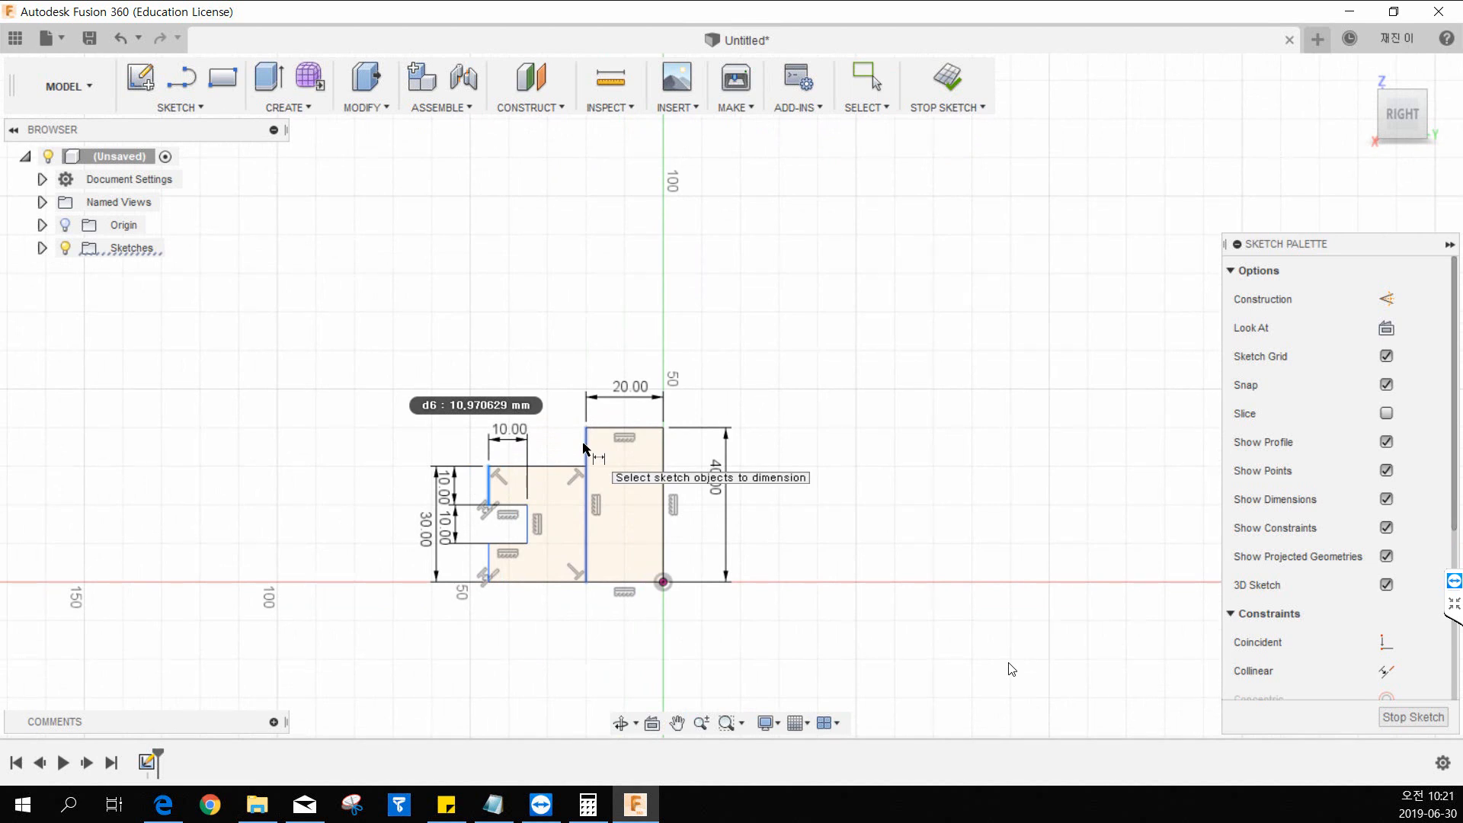
pyautogui.click(585, 447)
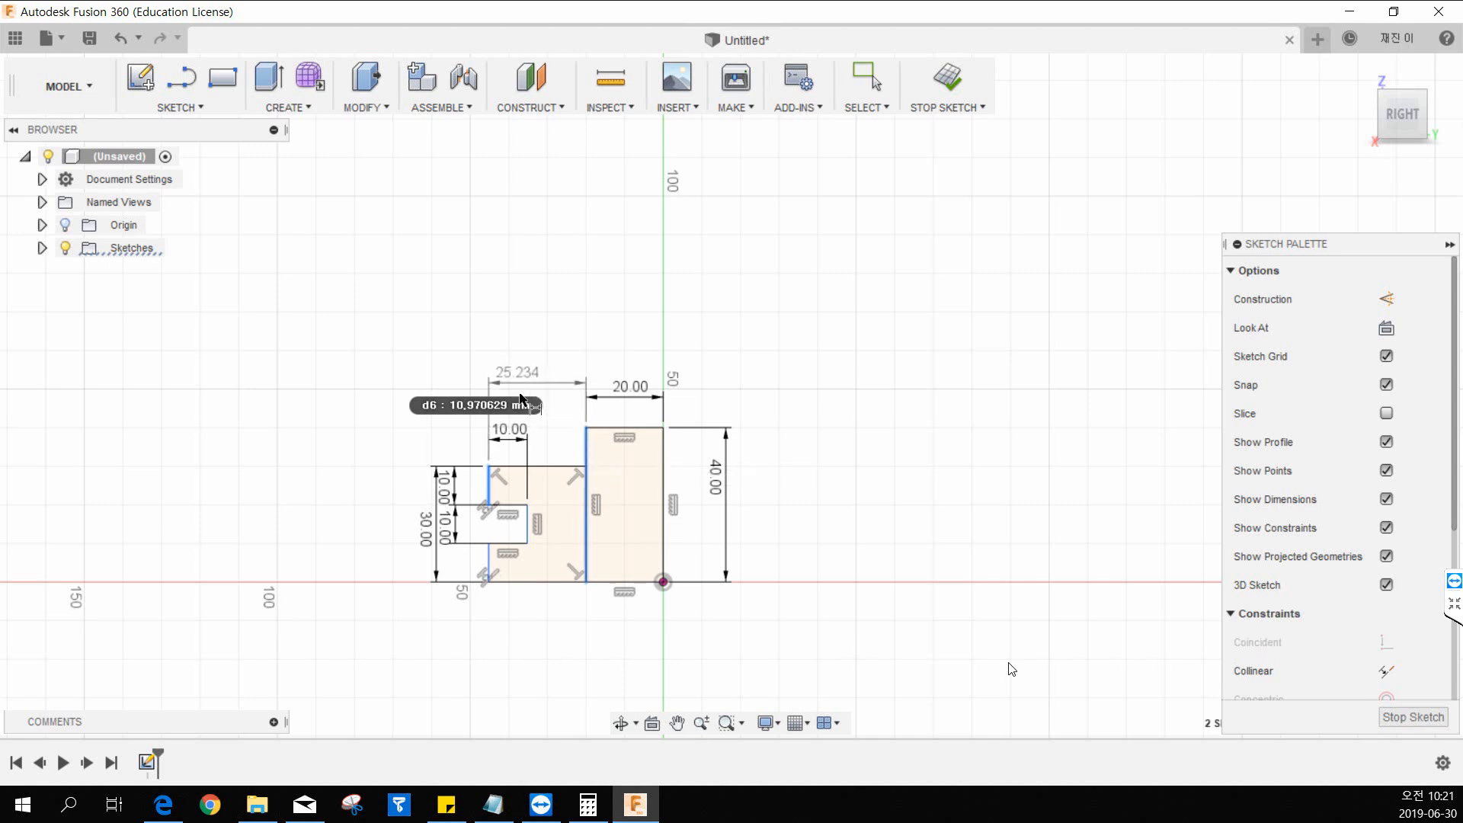
pyautogui.click(526, 393)
pyautogui.write('20')
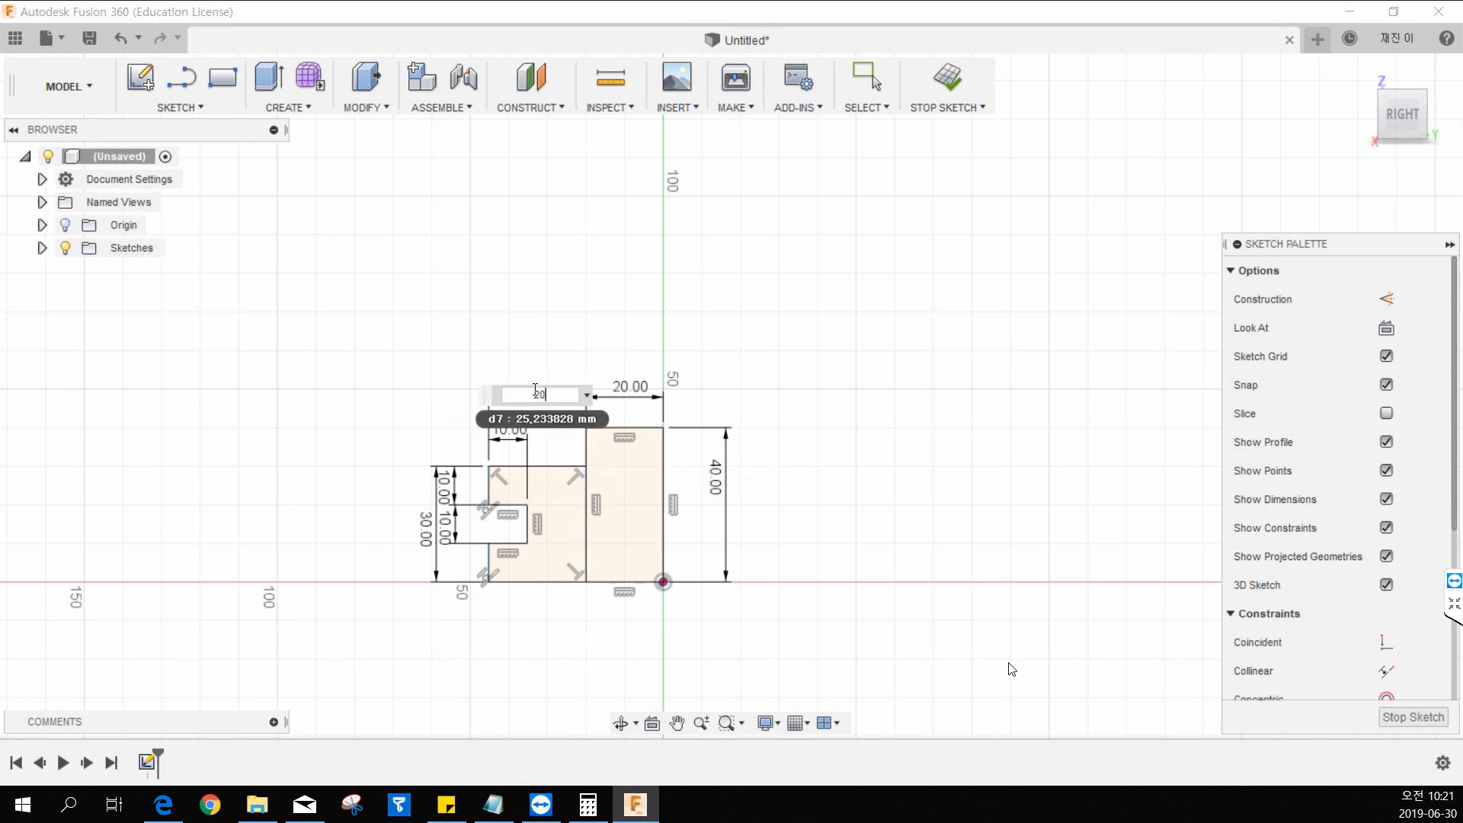
pyautogui.press('Return')
pyautogui.press('Escape')
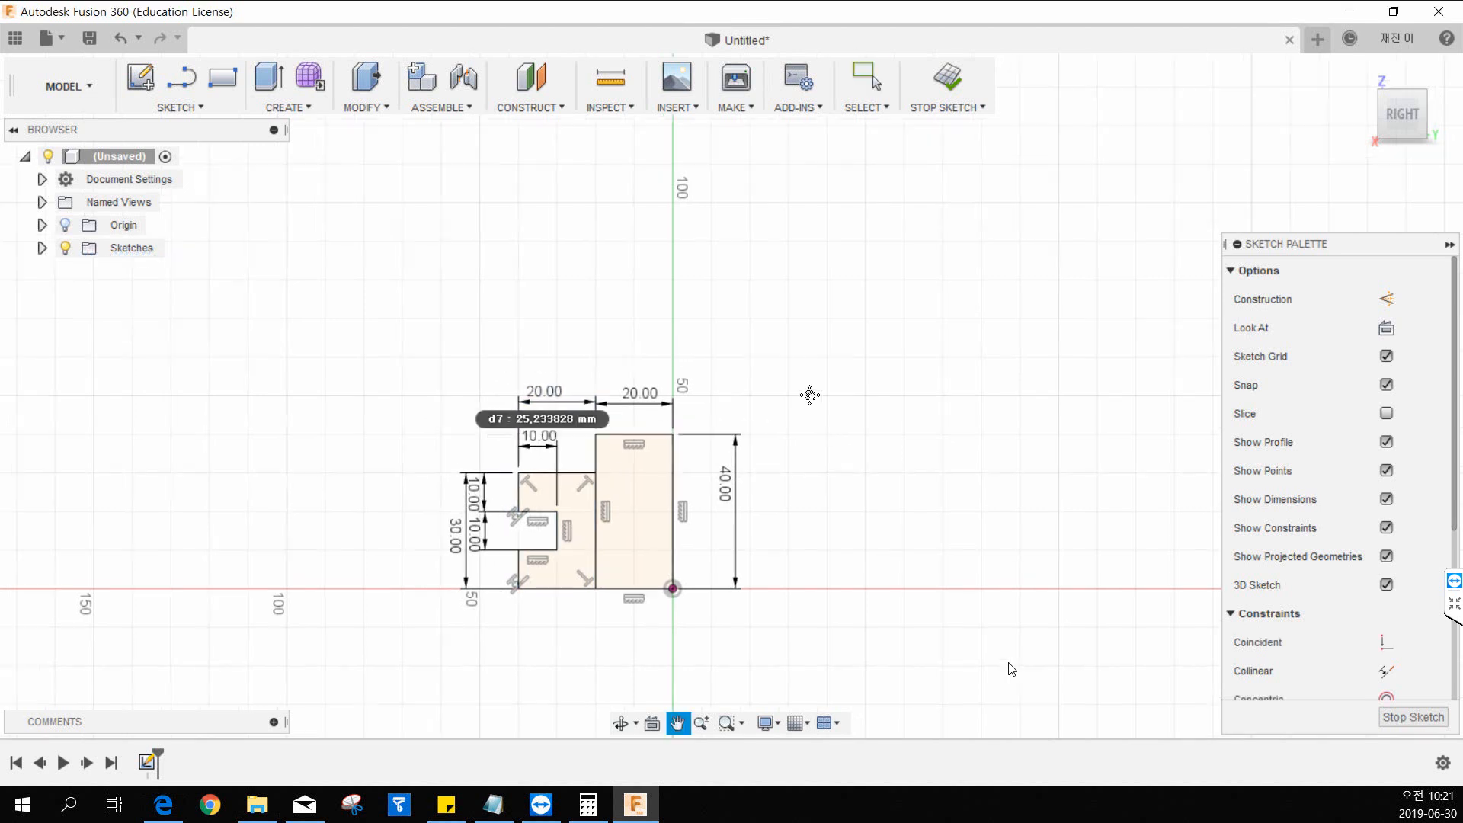
# Finish the profile sketch and switch to the isometric home view.
pyautogui.moveTo(807, 391)
pyautogui.mouseDown(button='middle')
pyautogui.moveTo(941, 427)
pyautogui.moveTo(909, 337)
pyautogui.mouseUp(button='middle')
pyautogui.scroll(3, 909, 336)
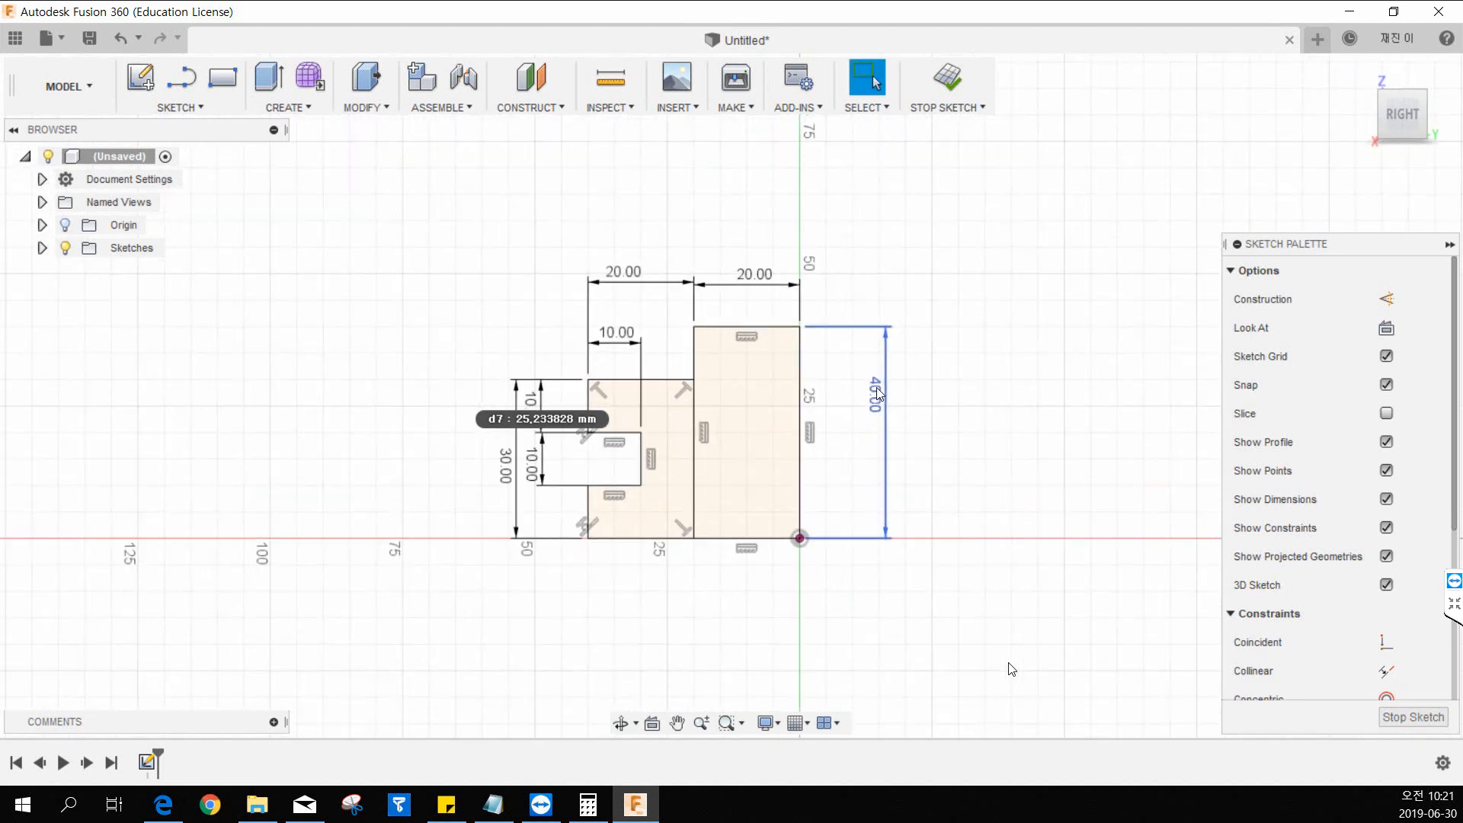
pyautogui.moveTo(582, 447)
pyautogui.mouseDown(button='middle')
pyautogui.moveTo(598, 438)
pyautogui.moveTo(583, 390)
pyautogui.mouseUp(button='middle')
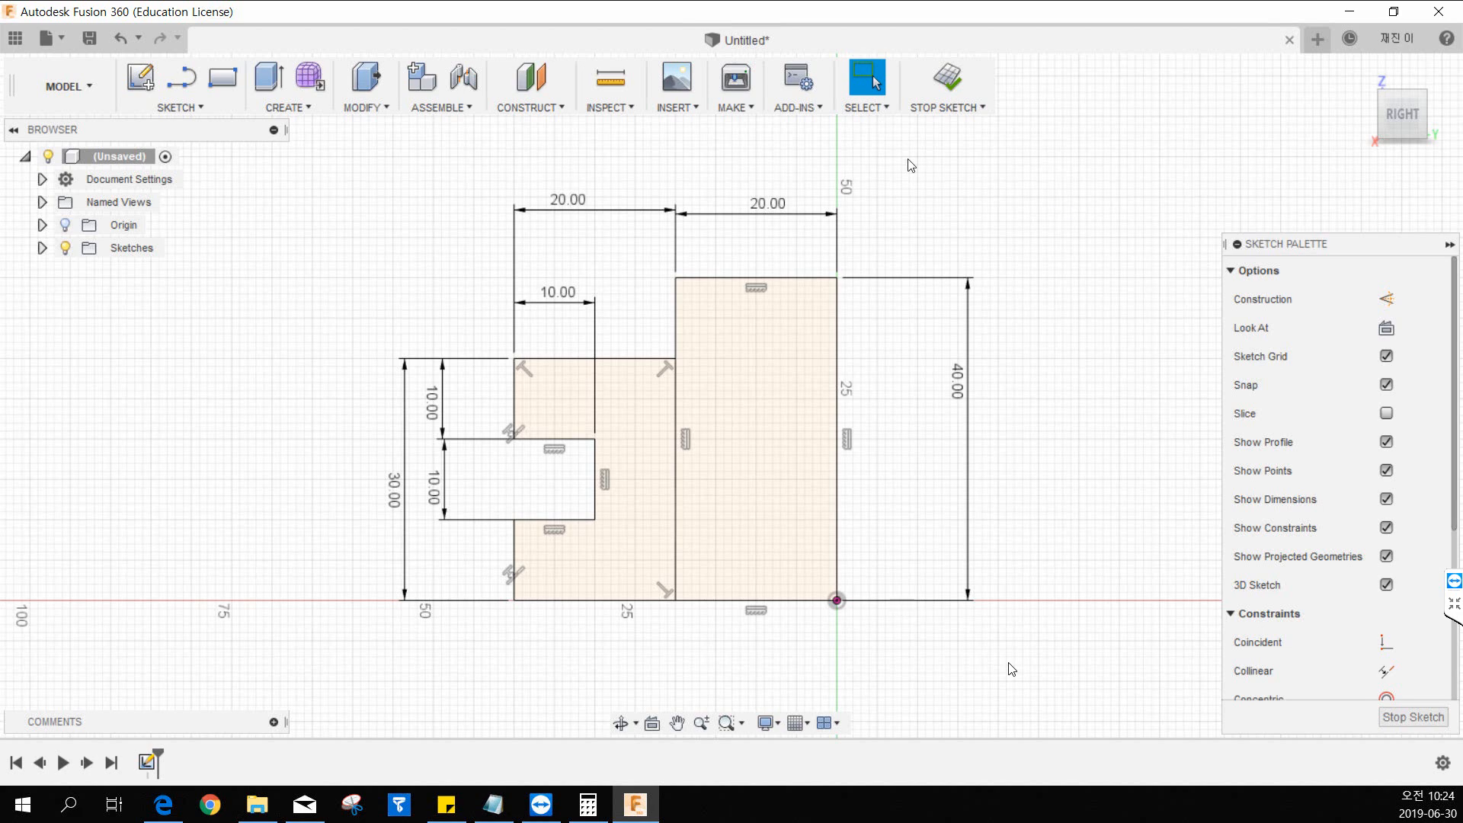
pyautogui.moveTo(895, 243); pyautogui.dragTo(907, 257, button='middle')
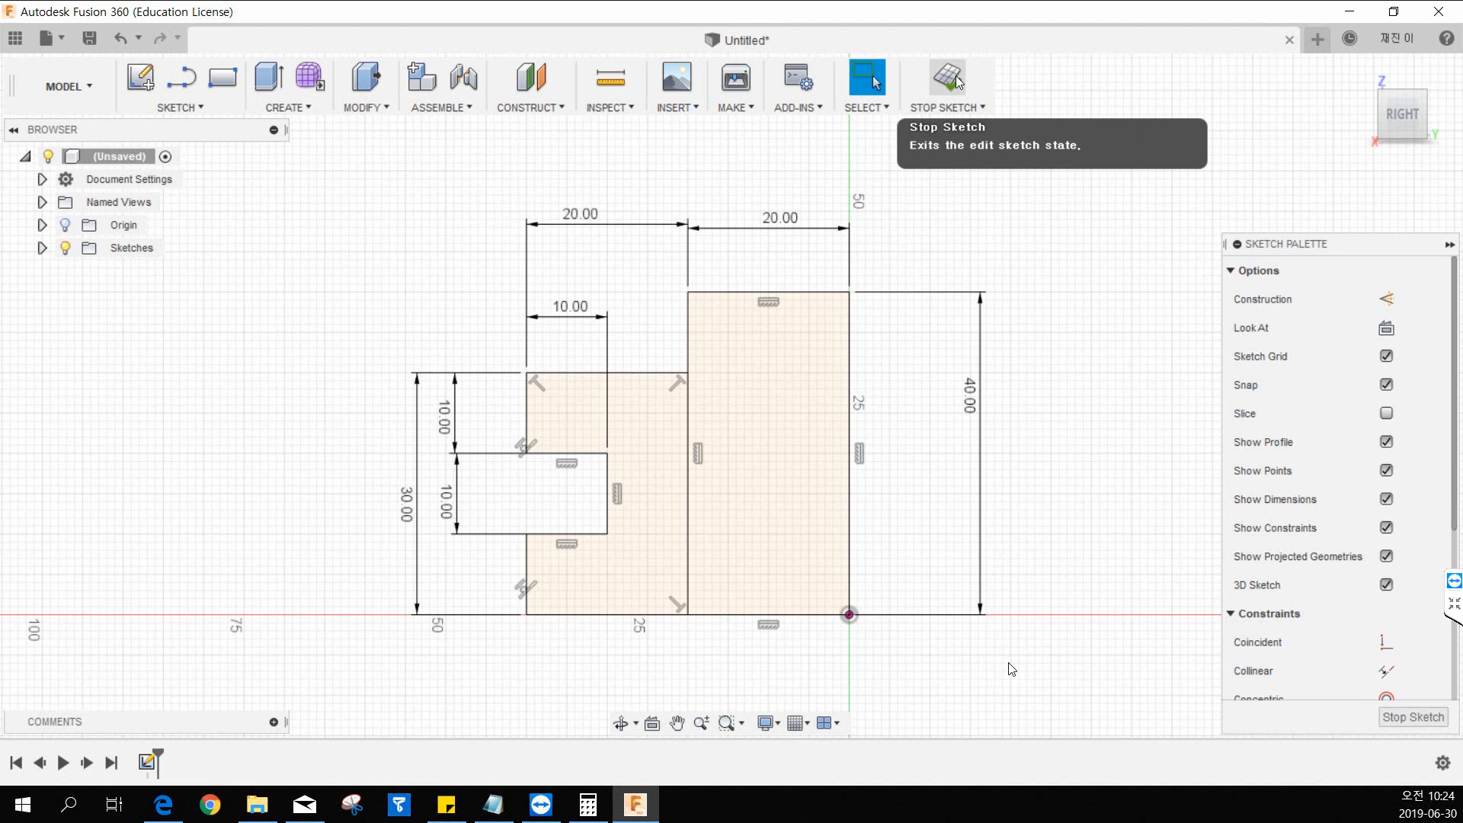
pyautogui.click(958, 82)
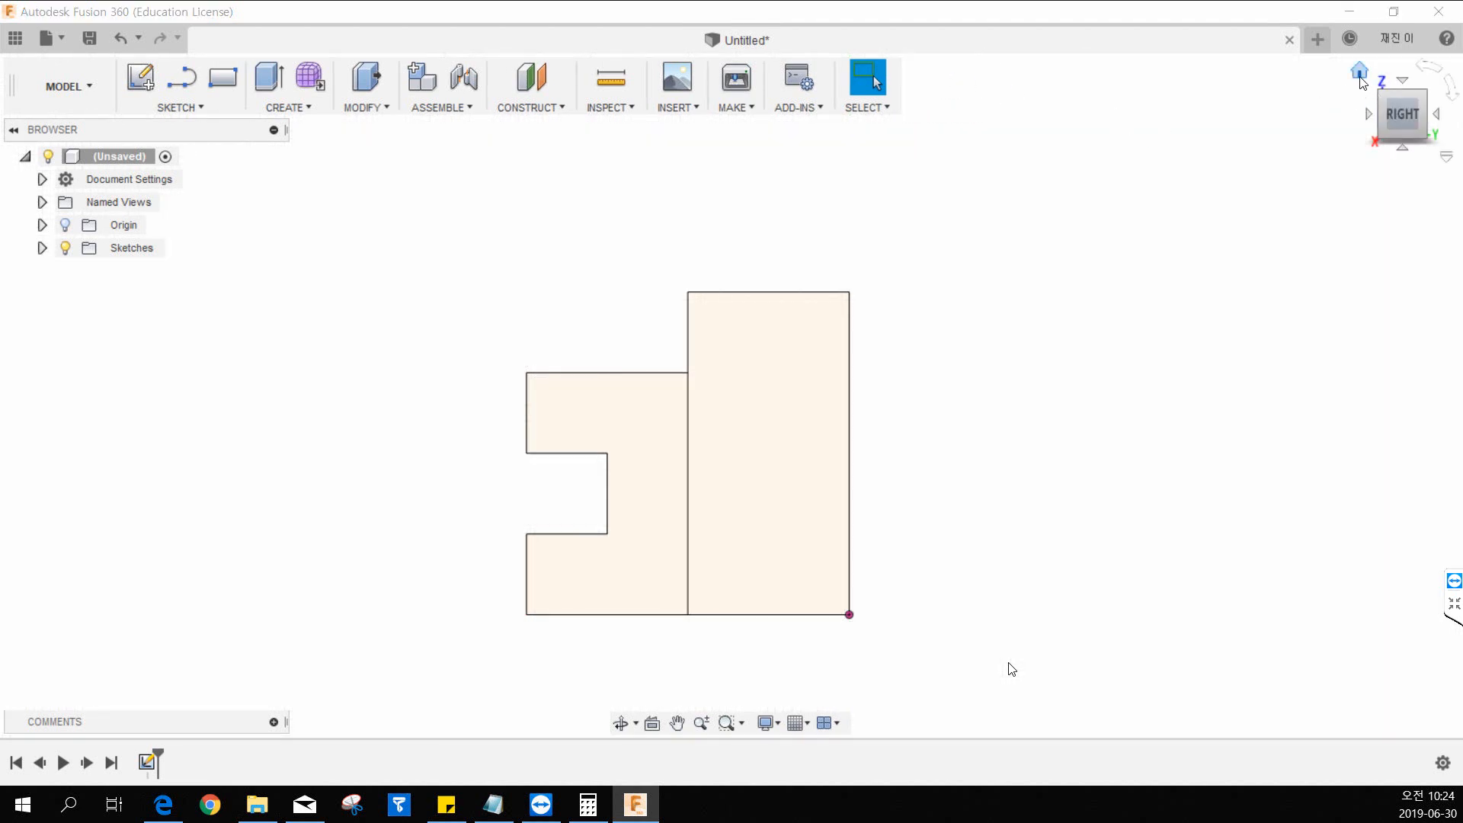
pyautogui.click(1360, 73)
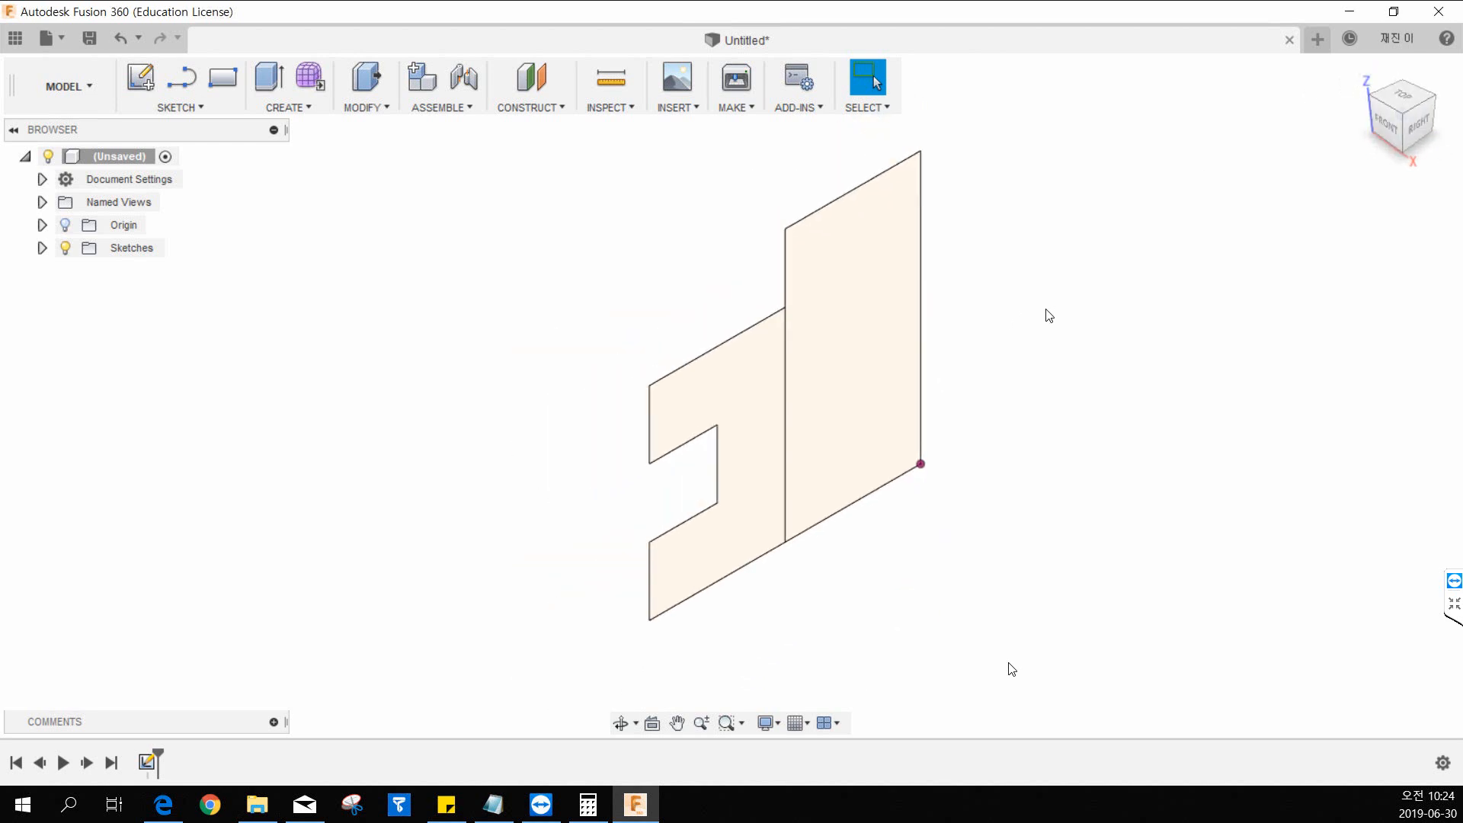
# Examine the finished side profile from several angles and return to the isometric home view.
pyautogui.moveTo(1049, 318); pyautogui.dragTo(1023, 345, button='middle')
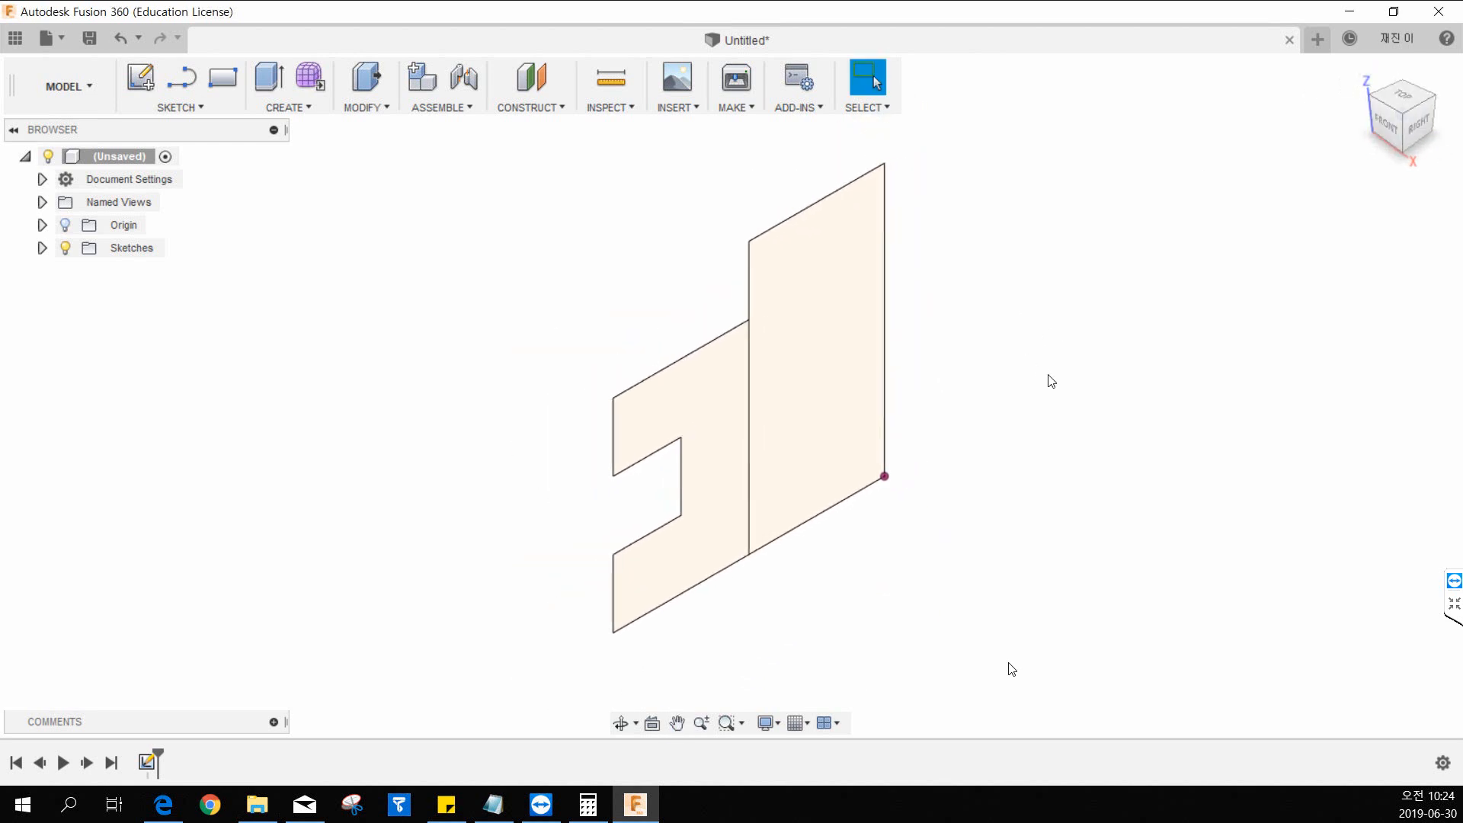
pyautogui.scroll(-1, 1052, 381)
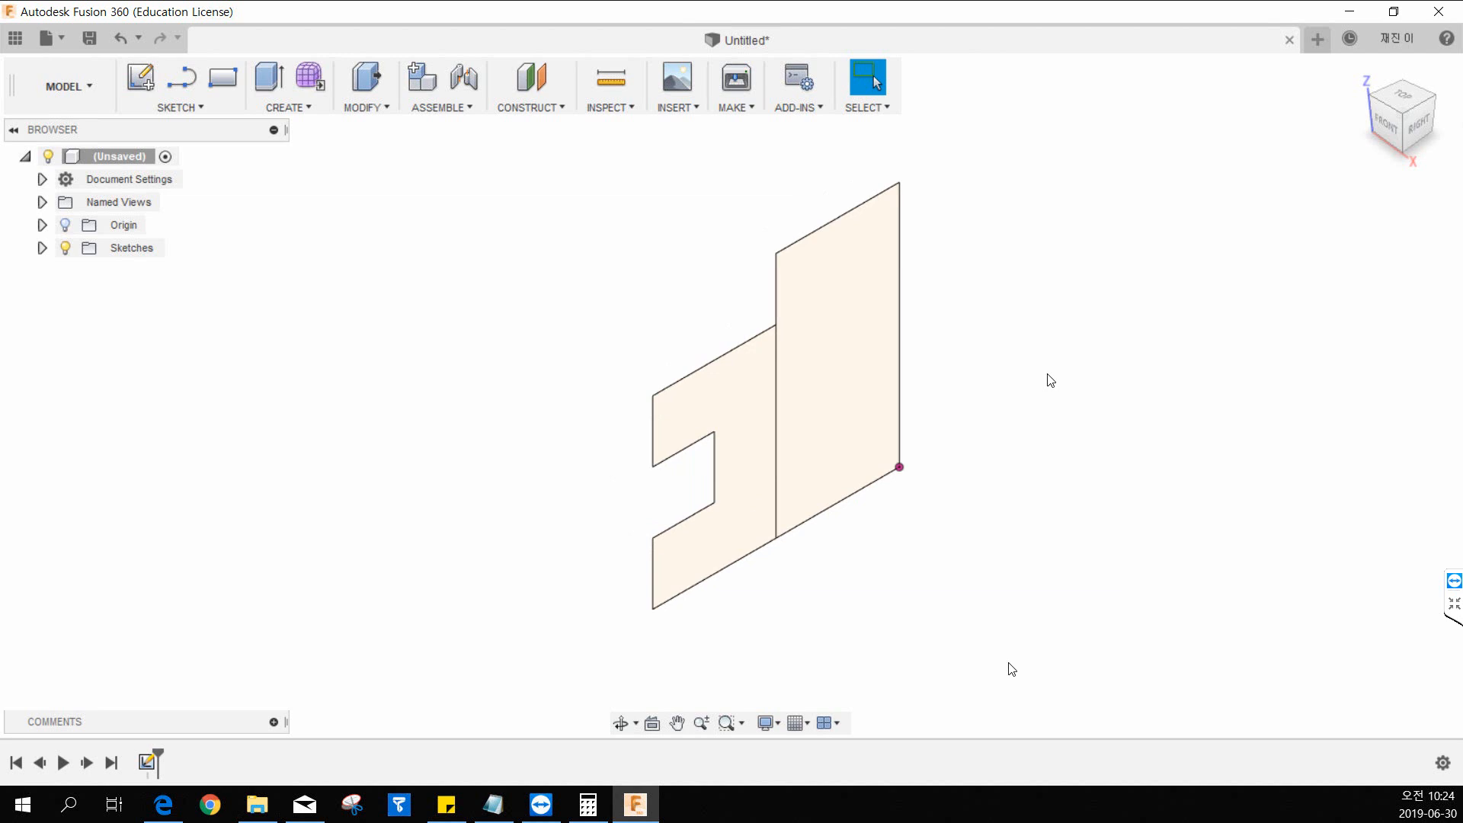
pyautogui.moveTo(1084, 343)
pyautogui.mouseDown(button='middle')
pyautogui.moveTo(993, 346)
pyautogui.moveTo(1053, 365)
pyautogui.mouseUp(button='middle')
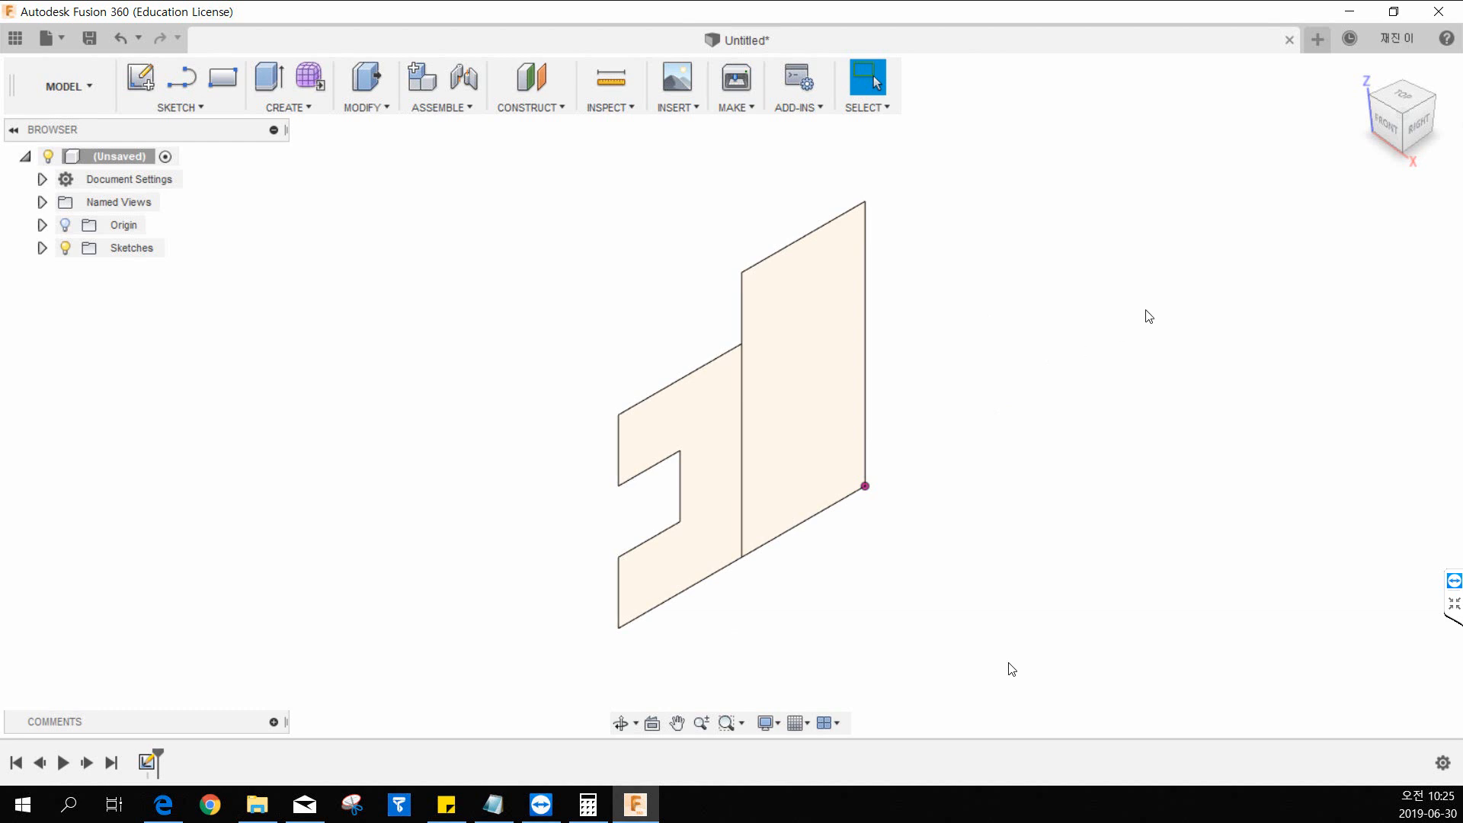
pyautogui.moveTo(1399, 137)
pyautogui.mouseDown()
pyautogui.moveTo(1417, 99)
pyautogui.moveTo(1390, 104)
pyautogui.mouseUp()
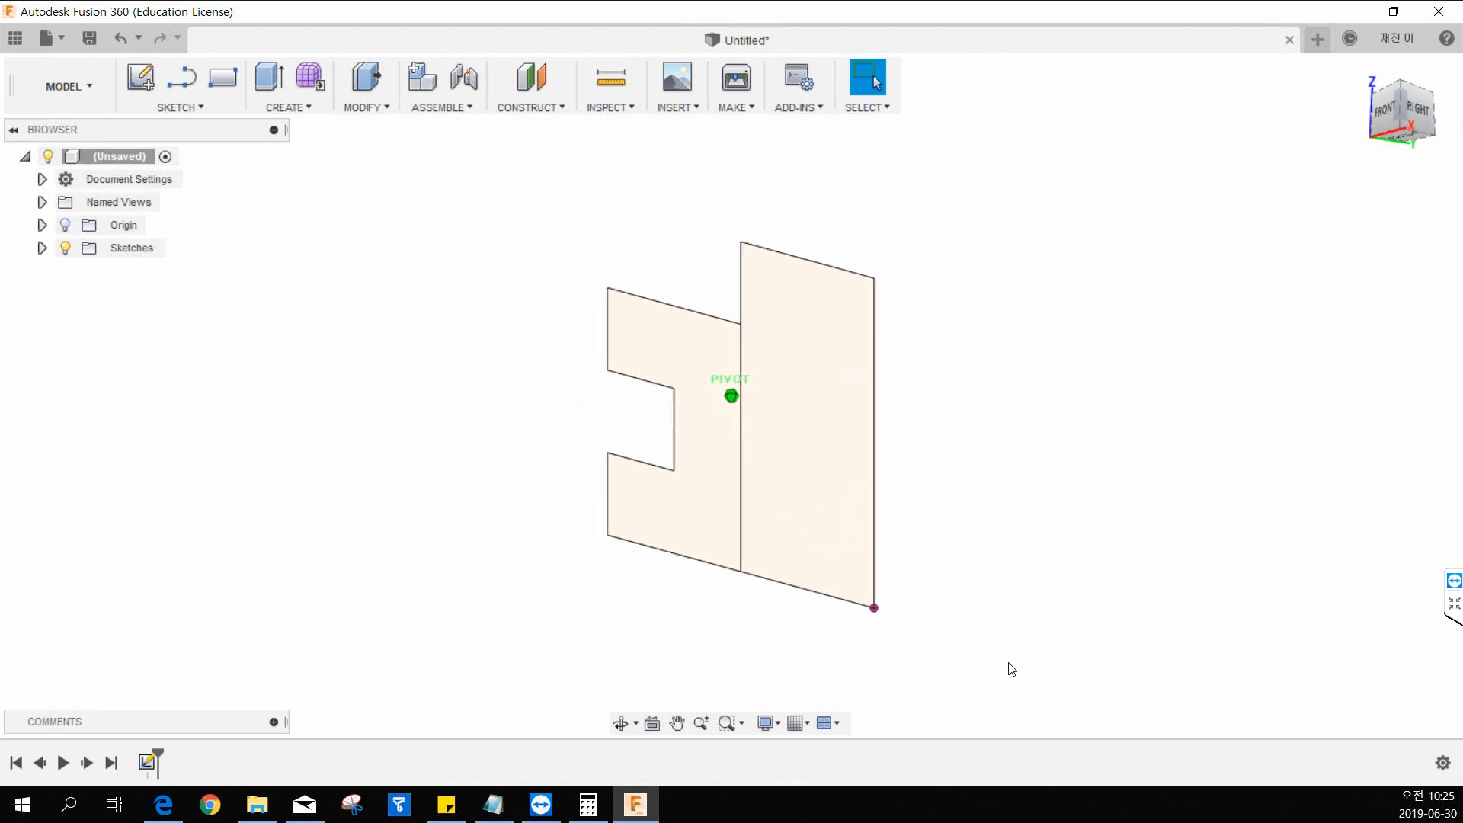
pyautogui.moveTo(1009, 669)
pyautogui.keyDown('shift'); pyautogui.mouseDown(button='middle')
pyautogui.moveTo(1008, 683)
pyautogui.moveTo(1023, 675)
pyautogui.moveTo(1008, 669)
pyautogui.mouseUp(button='middle'); pyautogui.keyUp('shift')
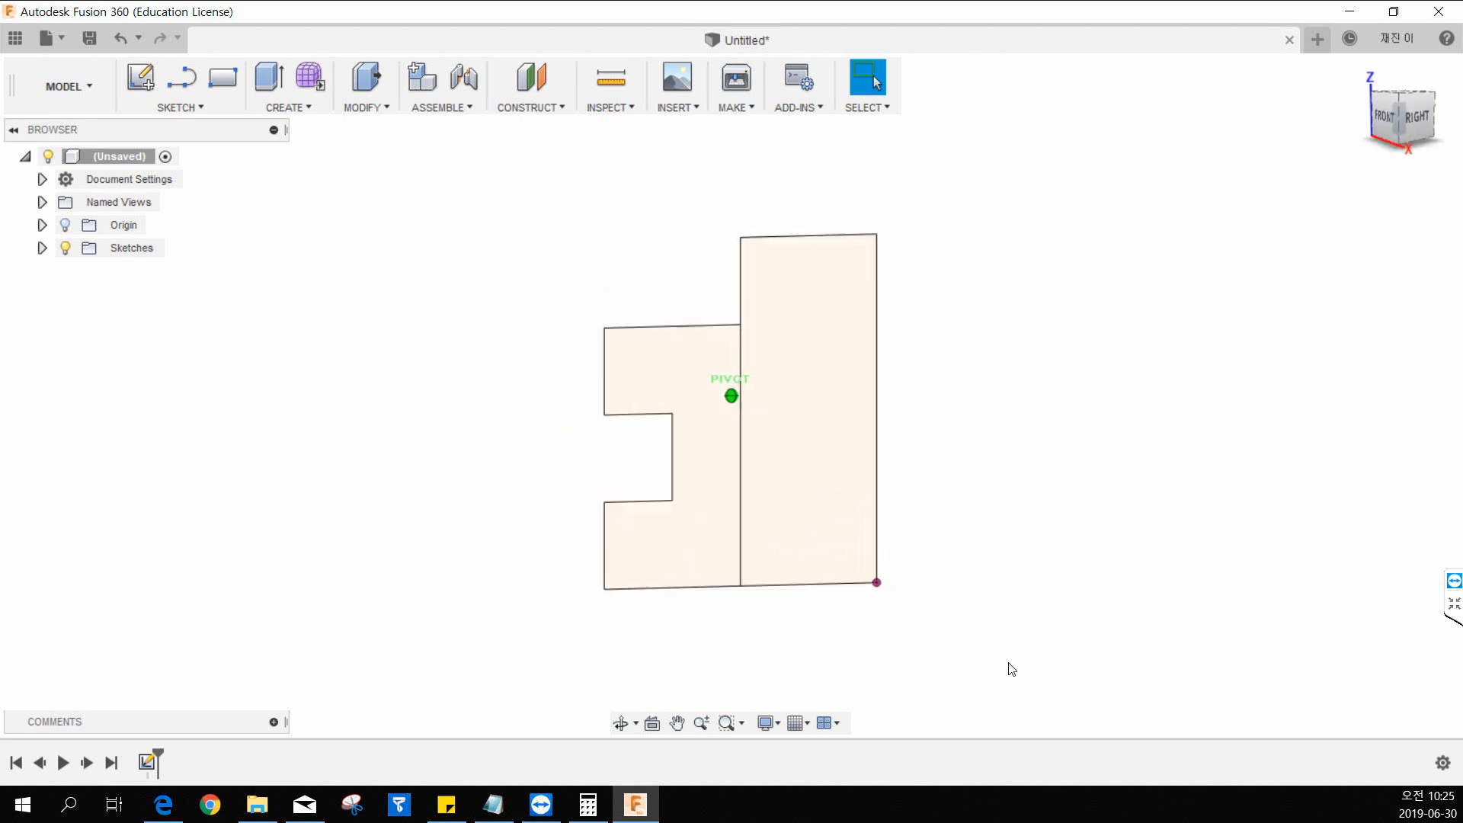
pyautogui.moveTo(1419, 75)
pyautogui.mouseDown()
pyautogui.moveTo(1408, 95)
pyautogui.moveTo(1402, 84)
pyautogui.mouseUp()
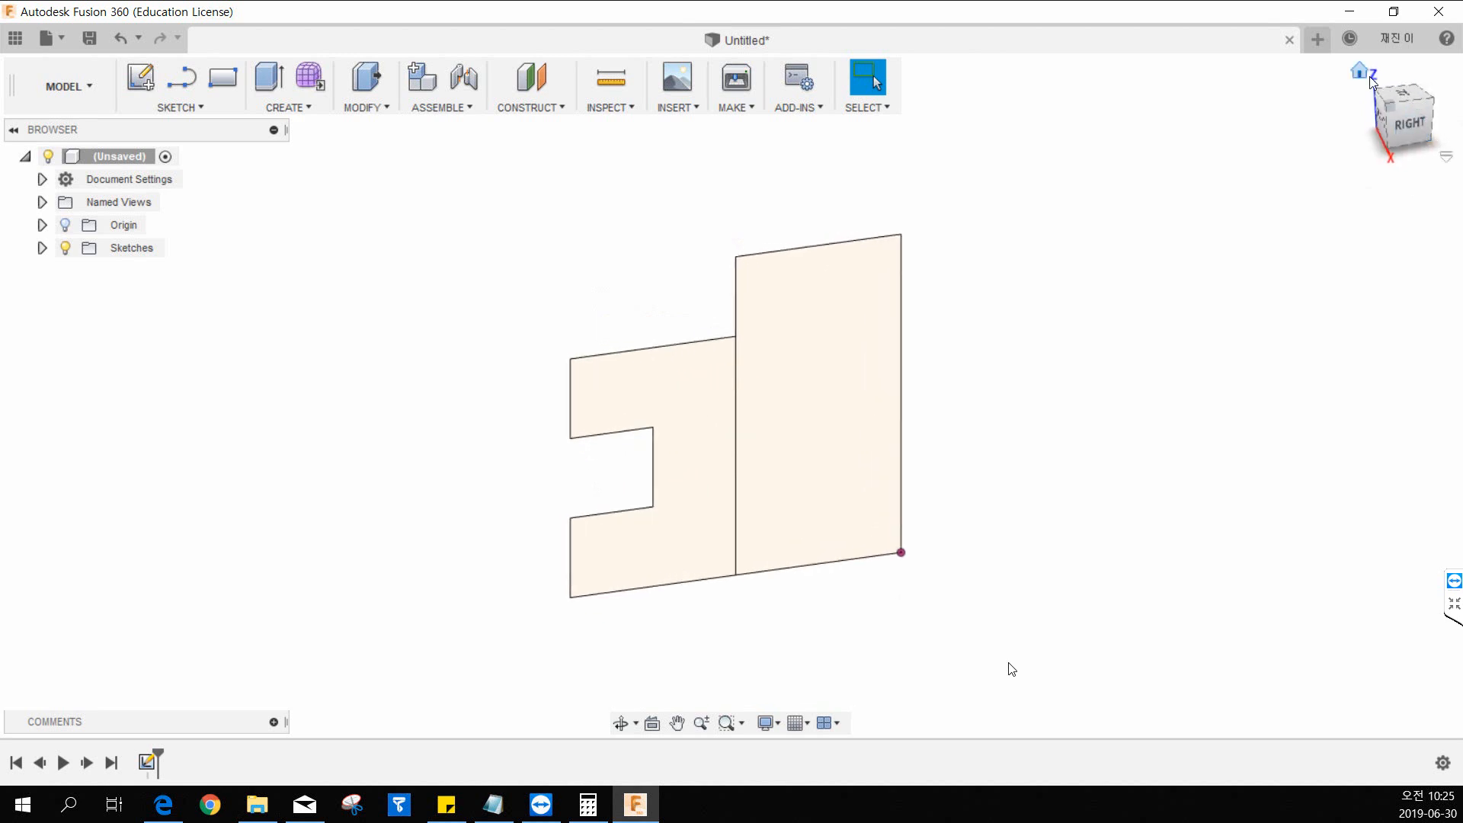
pyautogui.click(1368, 75)
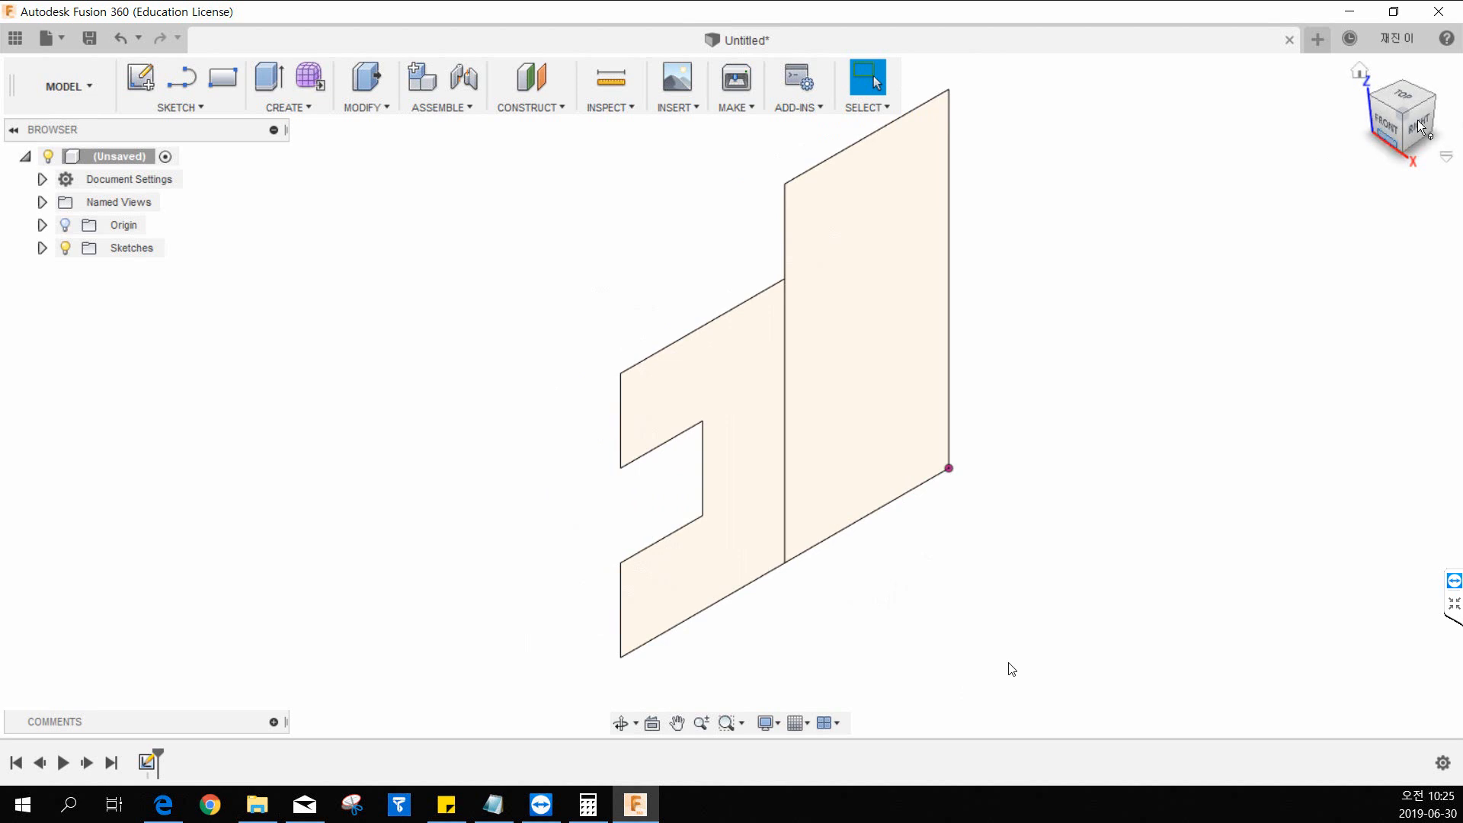
pyautogui.moveTo(1405, 126)
pyautogui.mouseDown()
pyautogui.moveTo(1370, 112)
pyautogui.moveTo(1430, 89)
pyautogui.moveTo(1400, 124)
pyautogui.moveTo(1427, 115)
pyautogui.moveTo(1424, 97)
pyautogui.moveTo(1404, 105)
pyautogui.moveTo(1363, 163)
pyautogui.mouseUp()
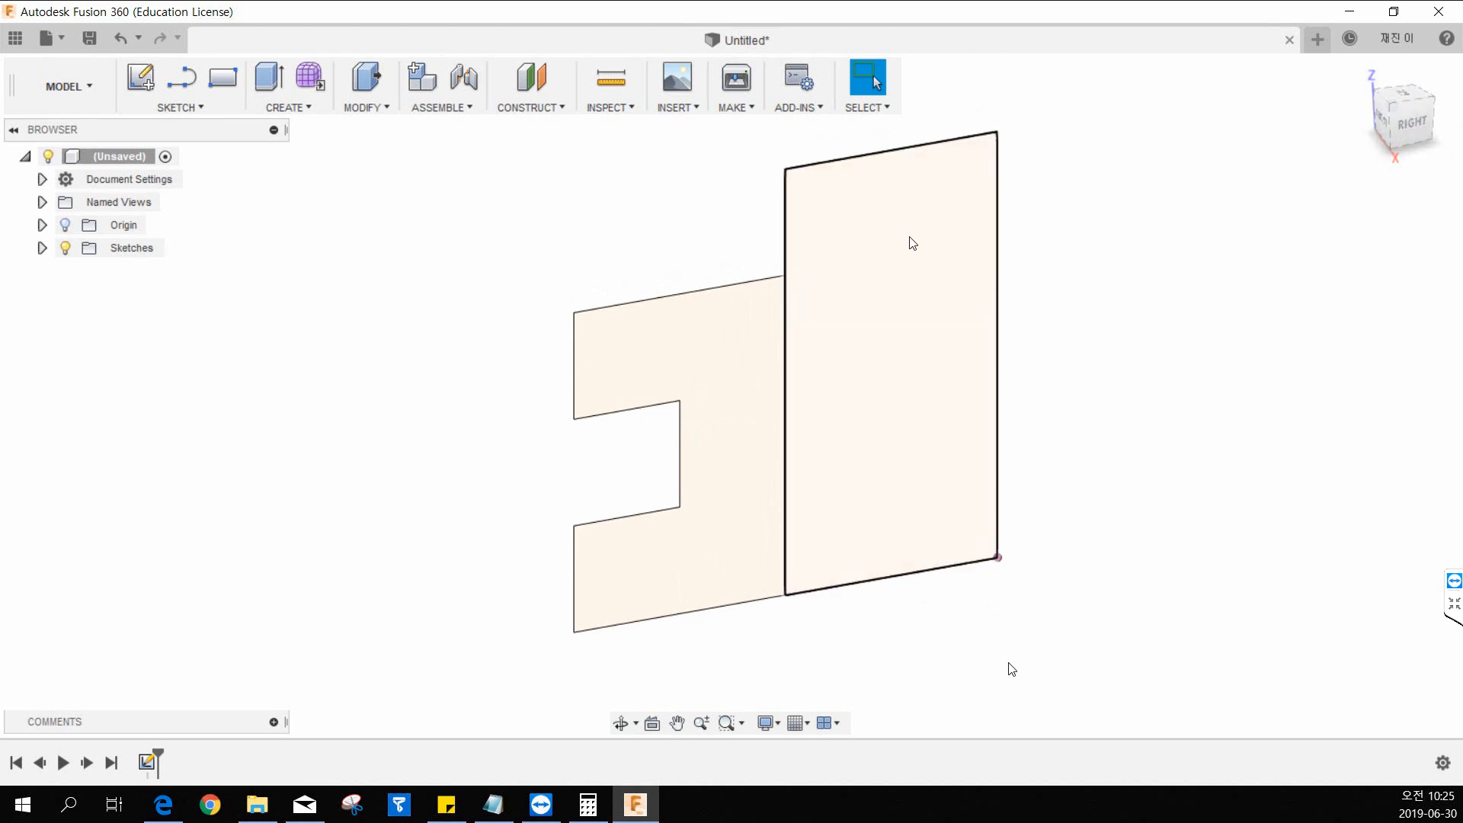
pyautogui.scroll(-3, 908, 239)
pyautogui.click(1361, 72)
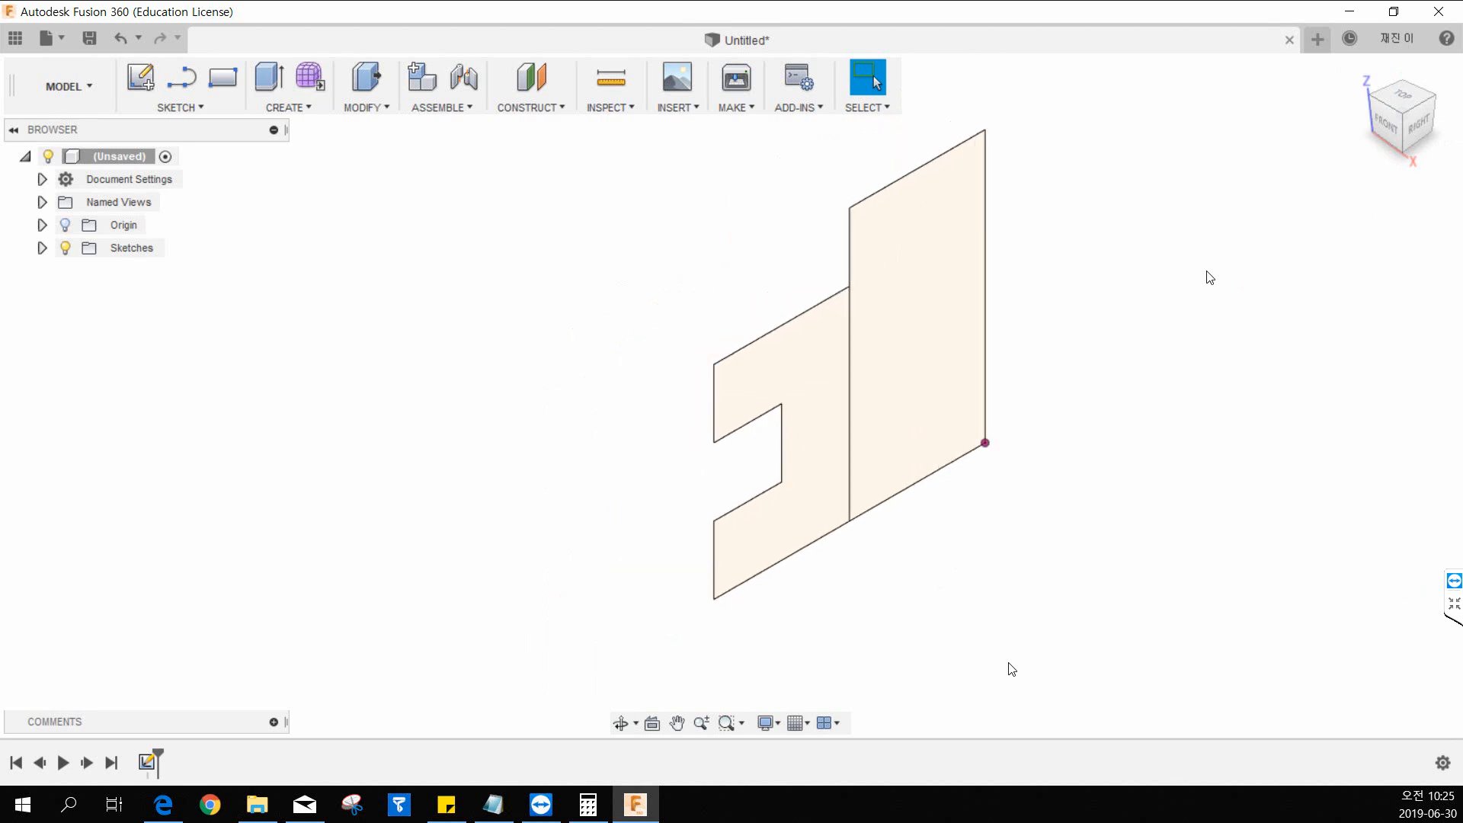
pyautogui.moveTo(1192, 219); pyautogui.dragTo(1134, 255, button='middle')
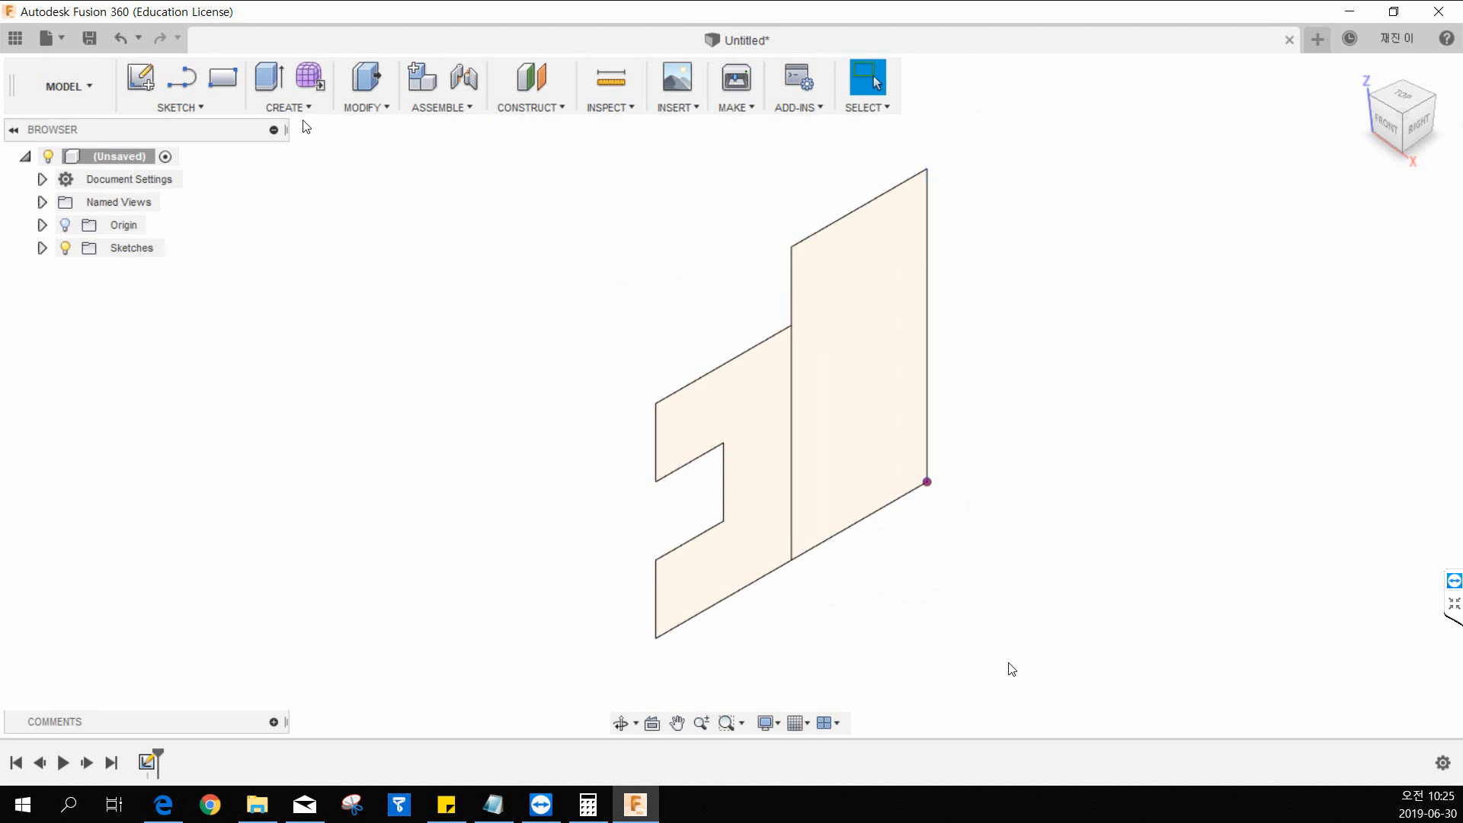
# Start the Extrude command and check the tall block's length in the 13.pdf drawing before returning to Fusion 360.
pyautogui.click(284, 110)
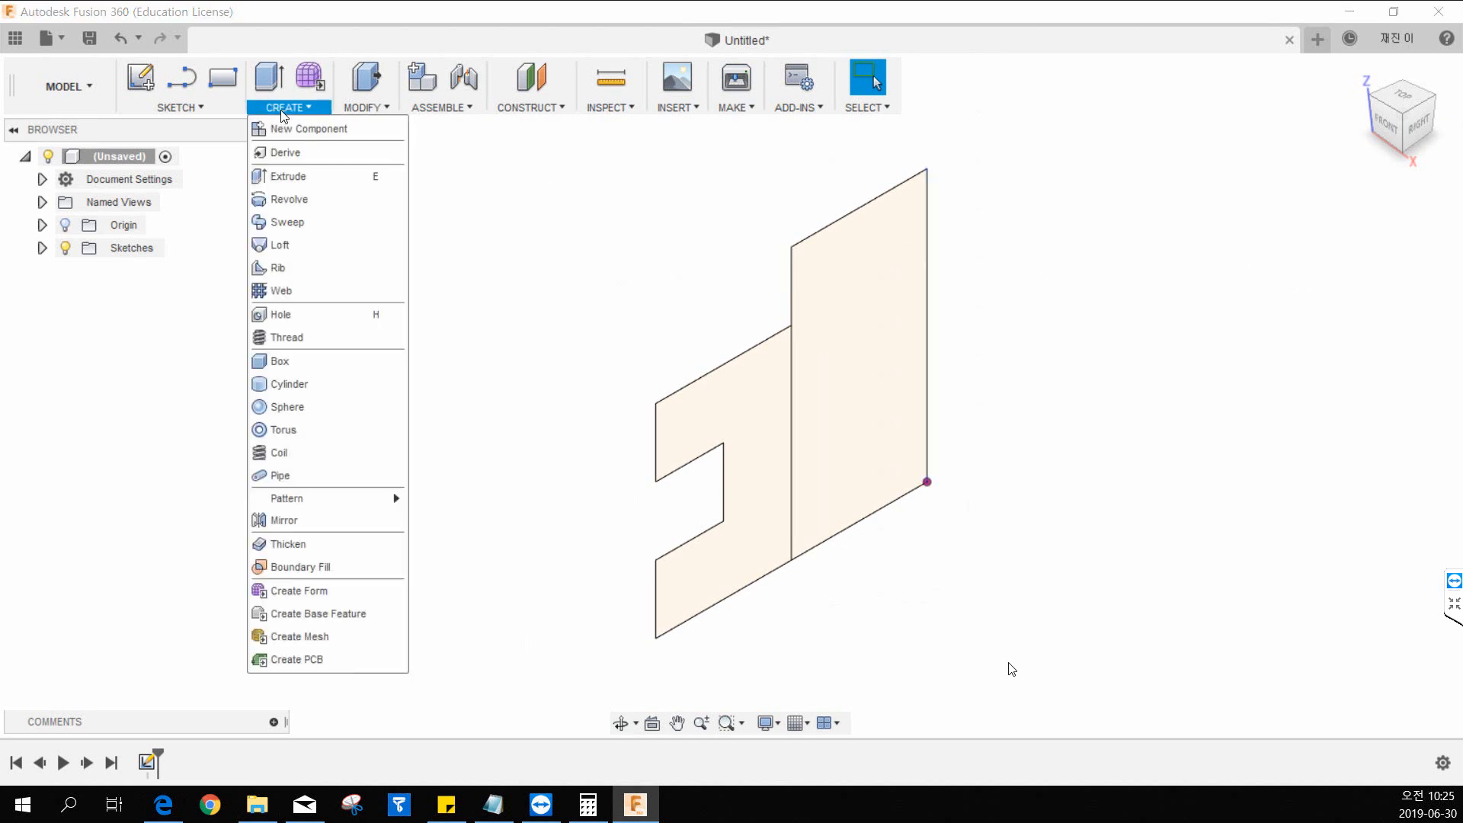
pyautogui.click(288, 176)
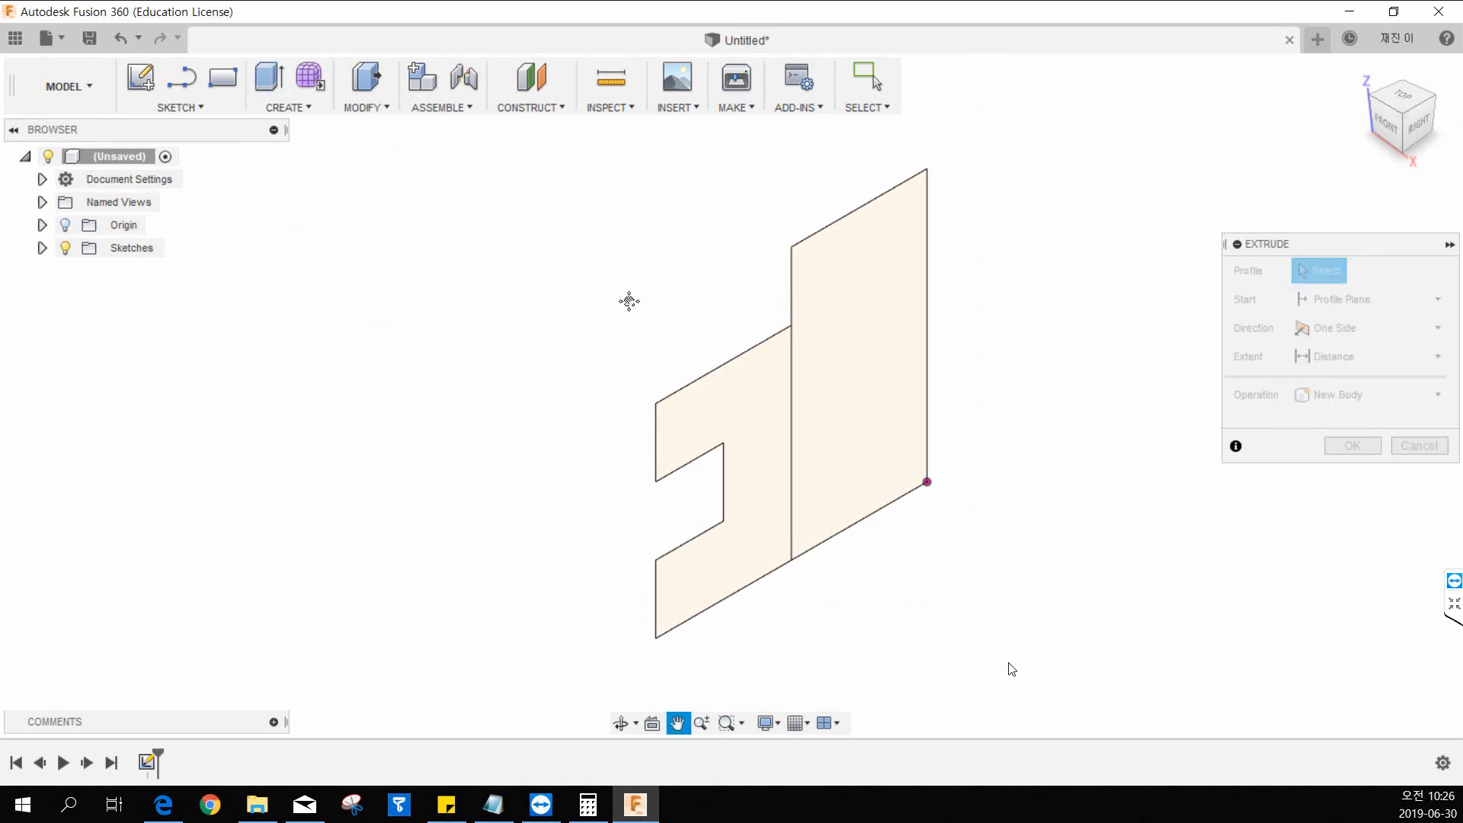
pyautogui.moveTo(629, 301); pyautogui.dragTo(465, 347)
pyautogui.press('Escape')
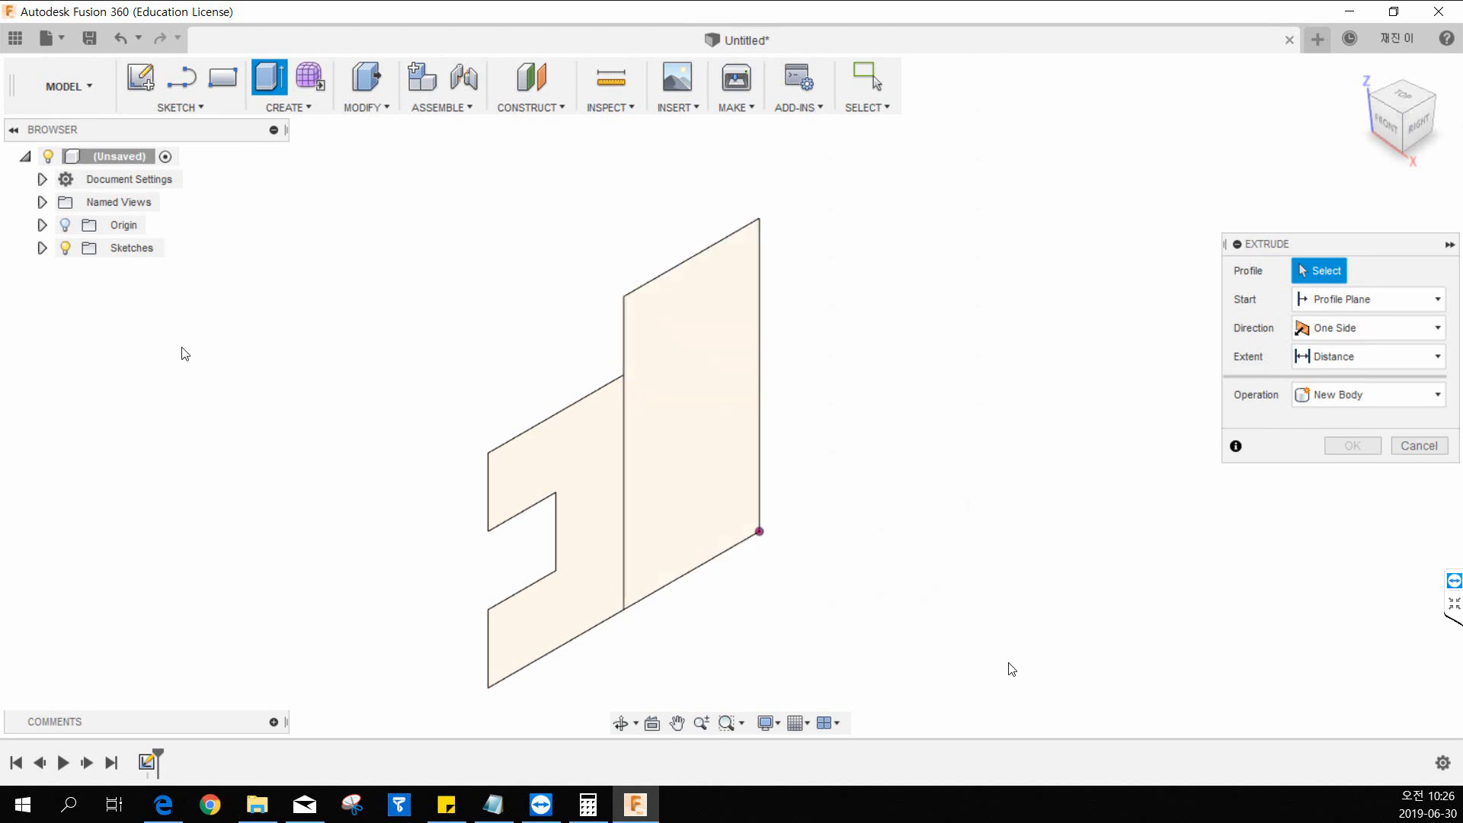
pyautogui.moveTo(0, 21); pyautogui.dragTo(942, 35)
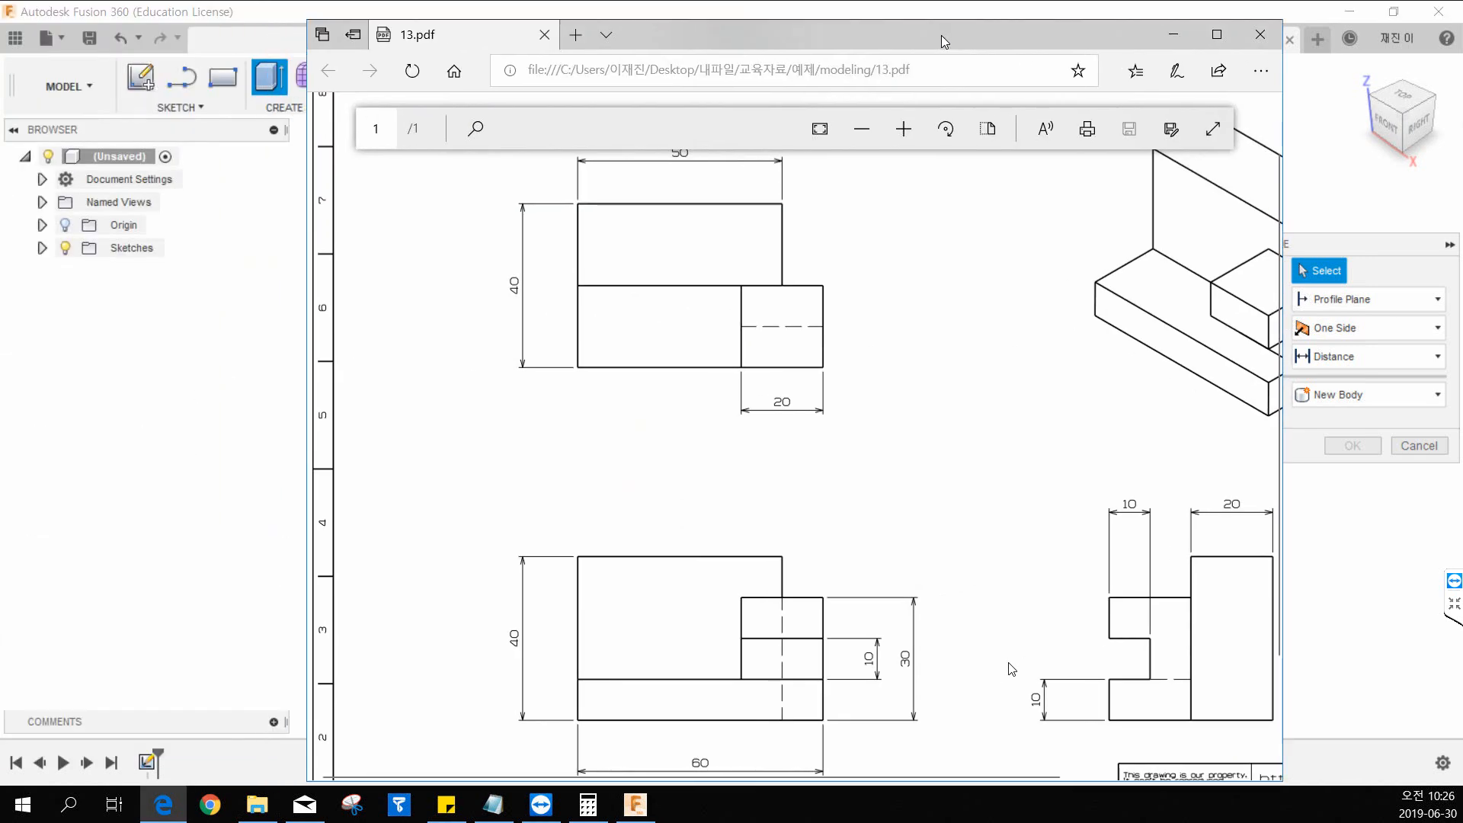
pyautogui.doubleClick(941, 36)
pyautogui.scroll(1, 875, 180)
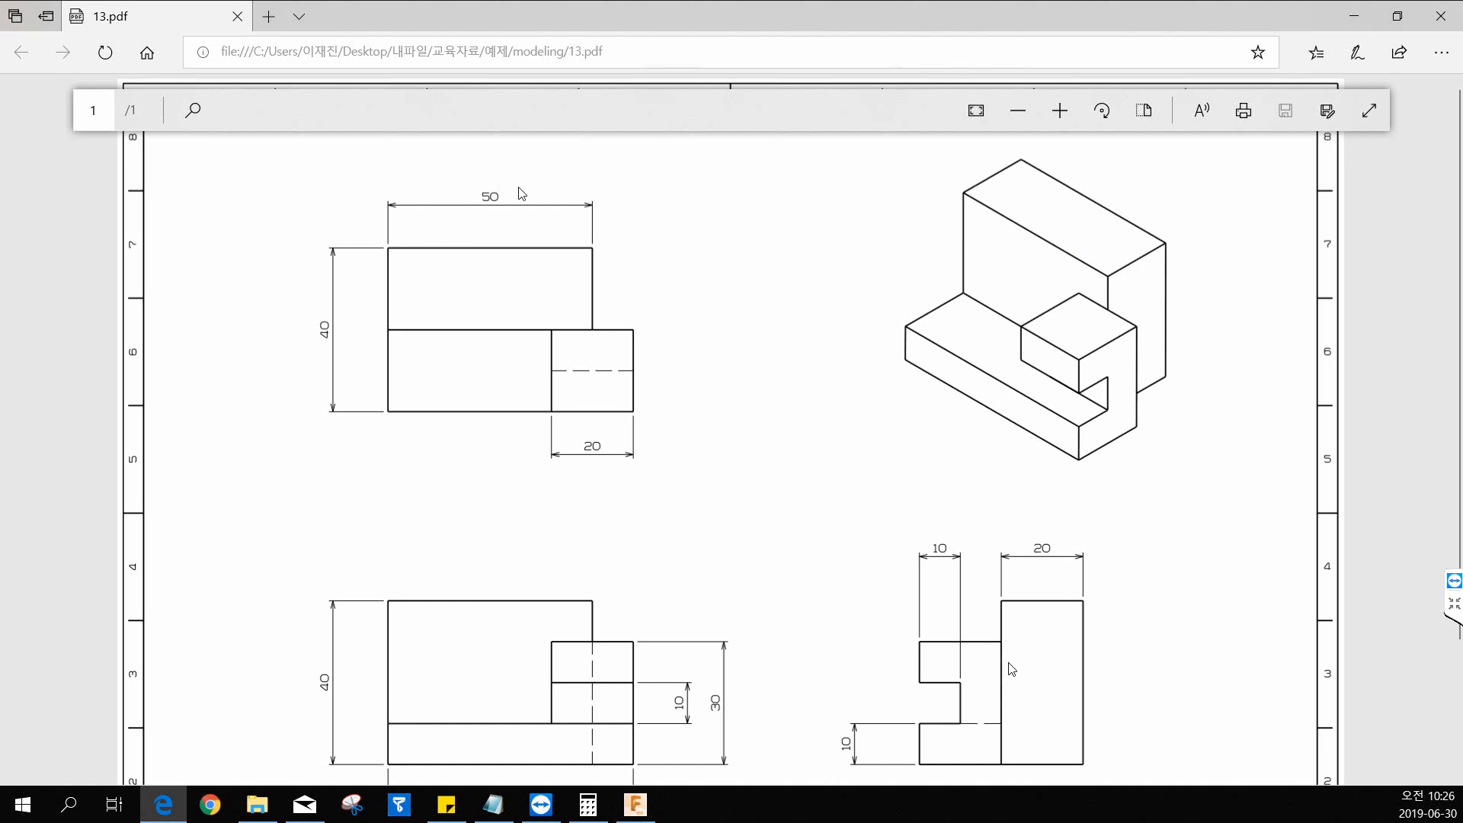
pyautogui.hotkey('alt', 'Tab')
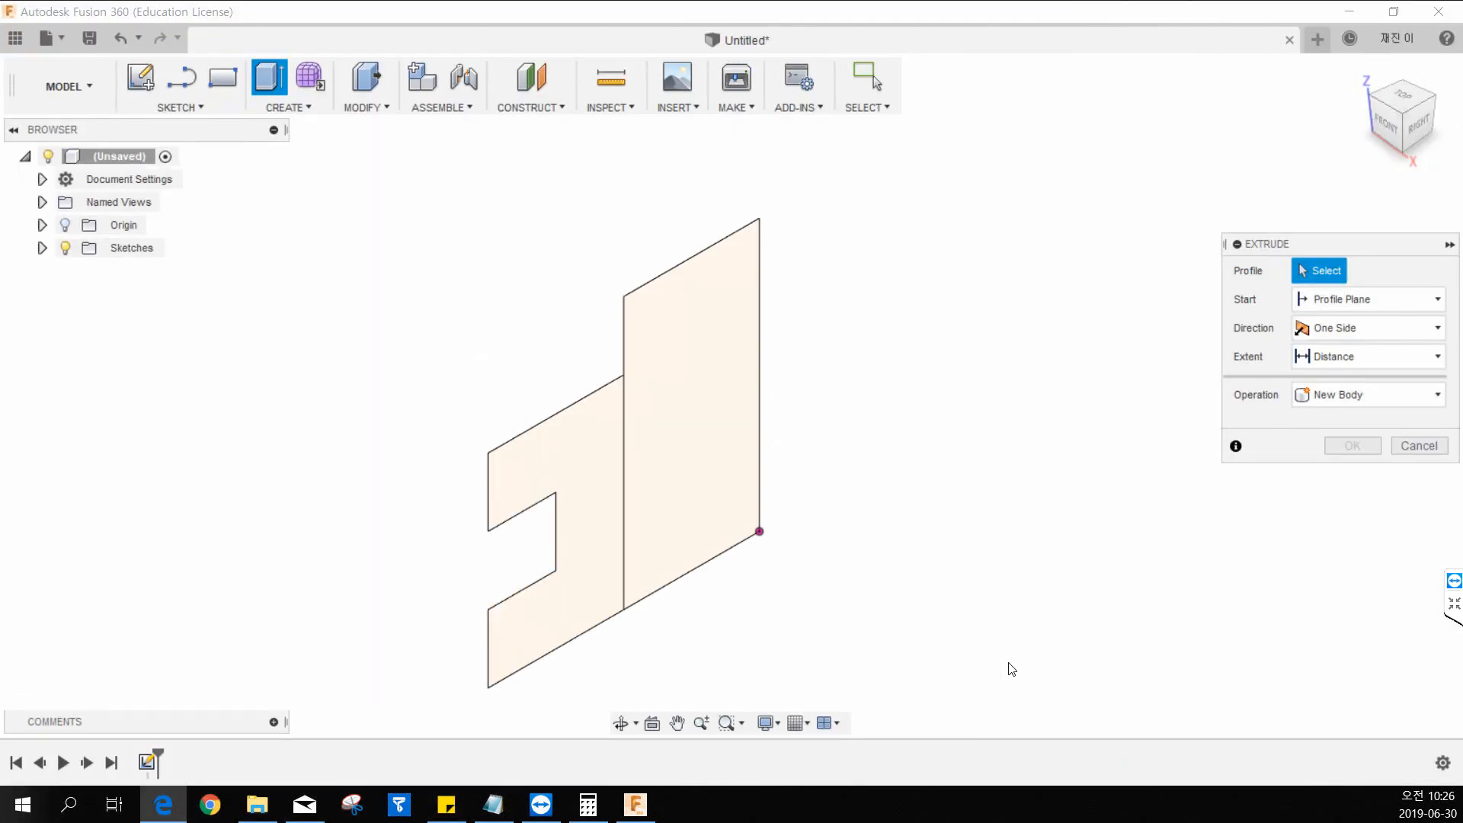
# Extrude the tall rectangle profile 50 mm to one side as a new body.
pyautogui.click(700, 314)
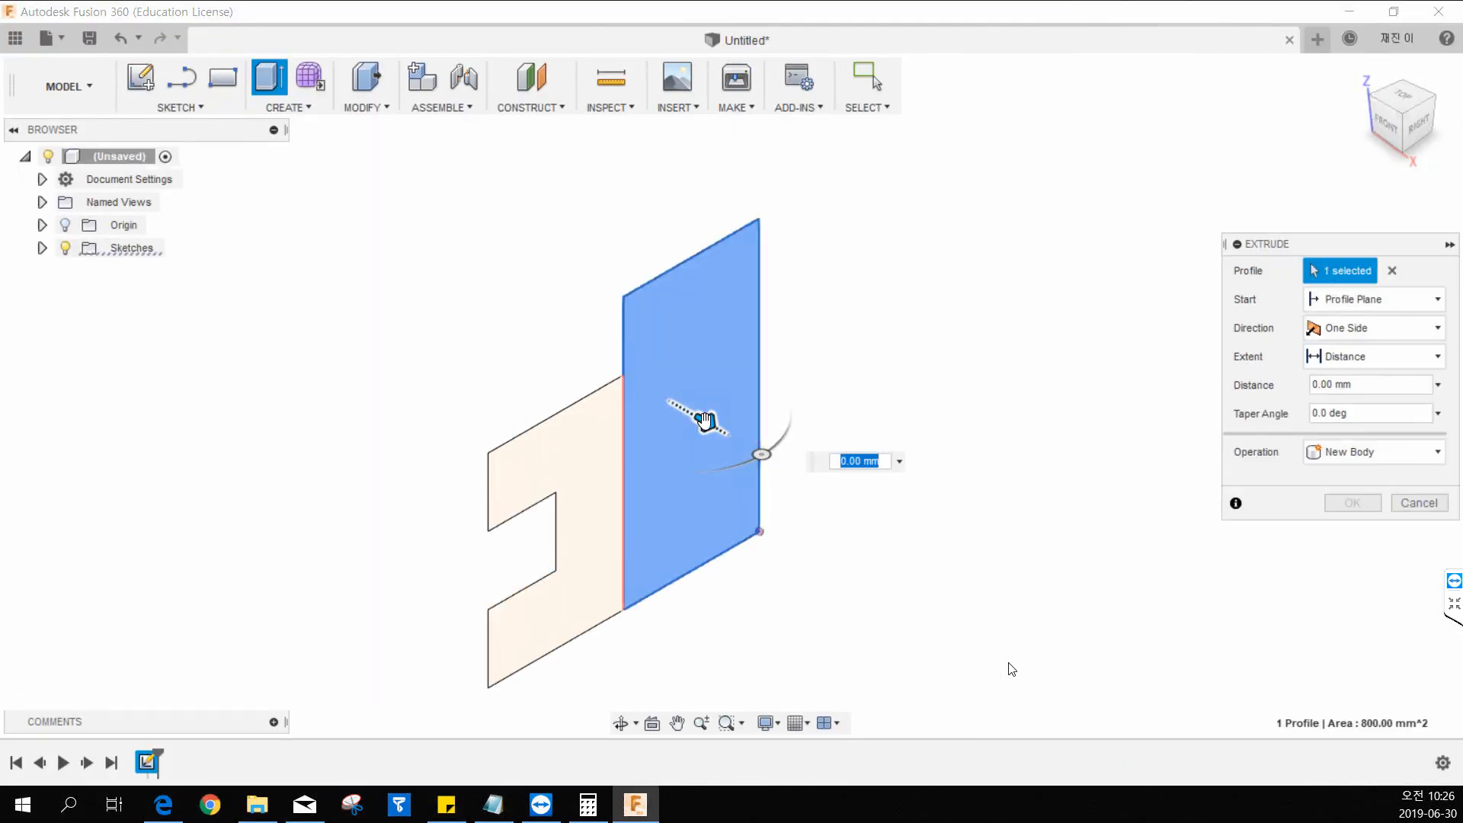
pyautogui.moveTo(706, 421); pyautogui.dragTo(923, 547)
pyautogui.moveTo(888, 484); pyautogui.dragTo(830, 407, button='middle')
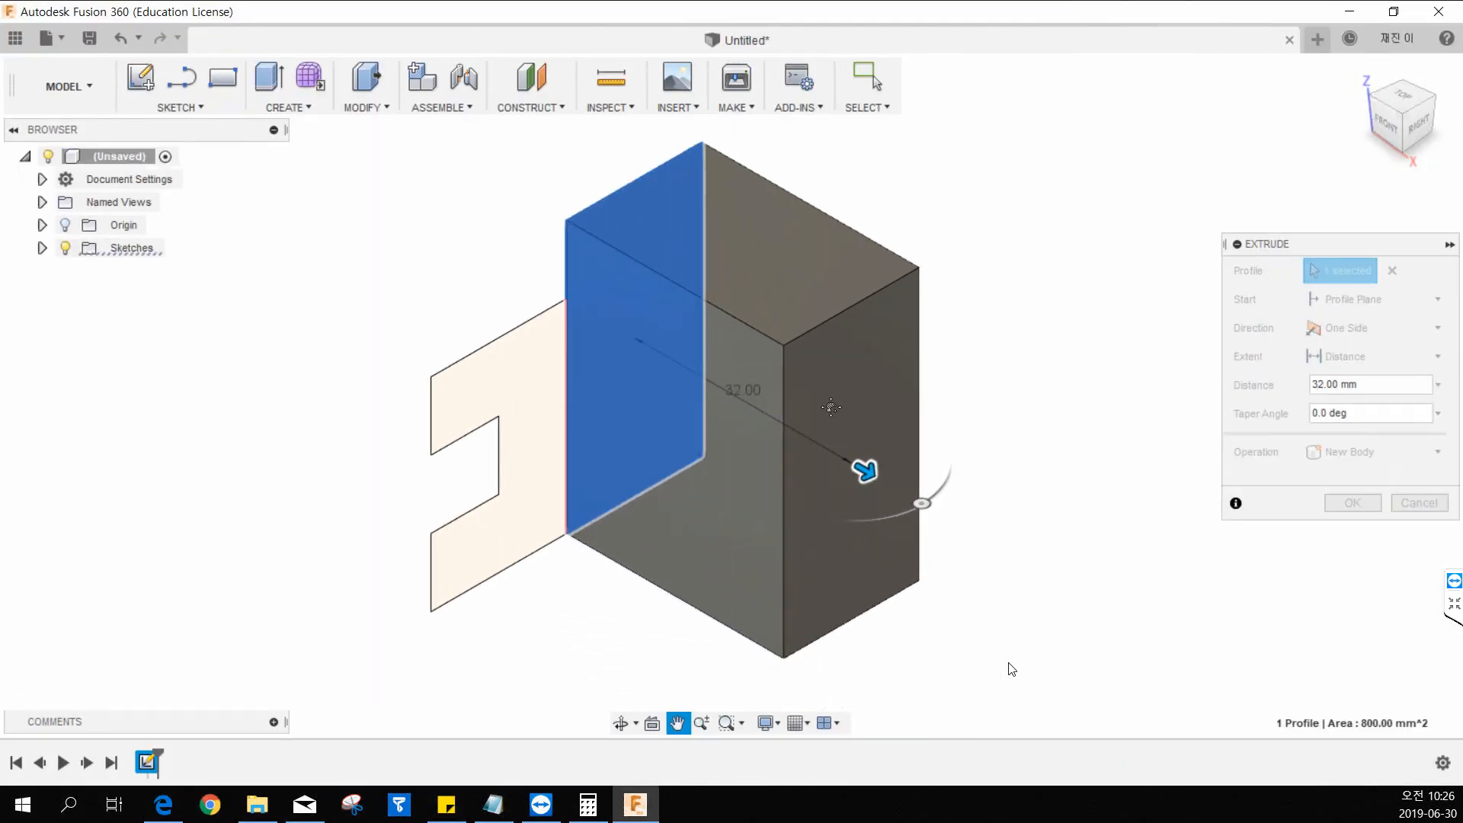
pyautogui.write('50')
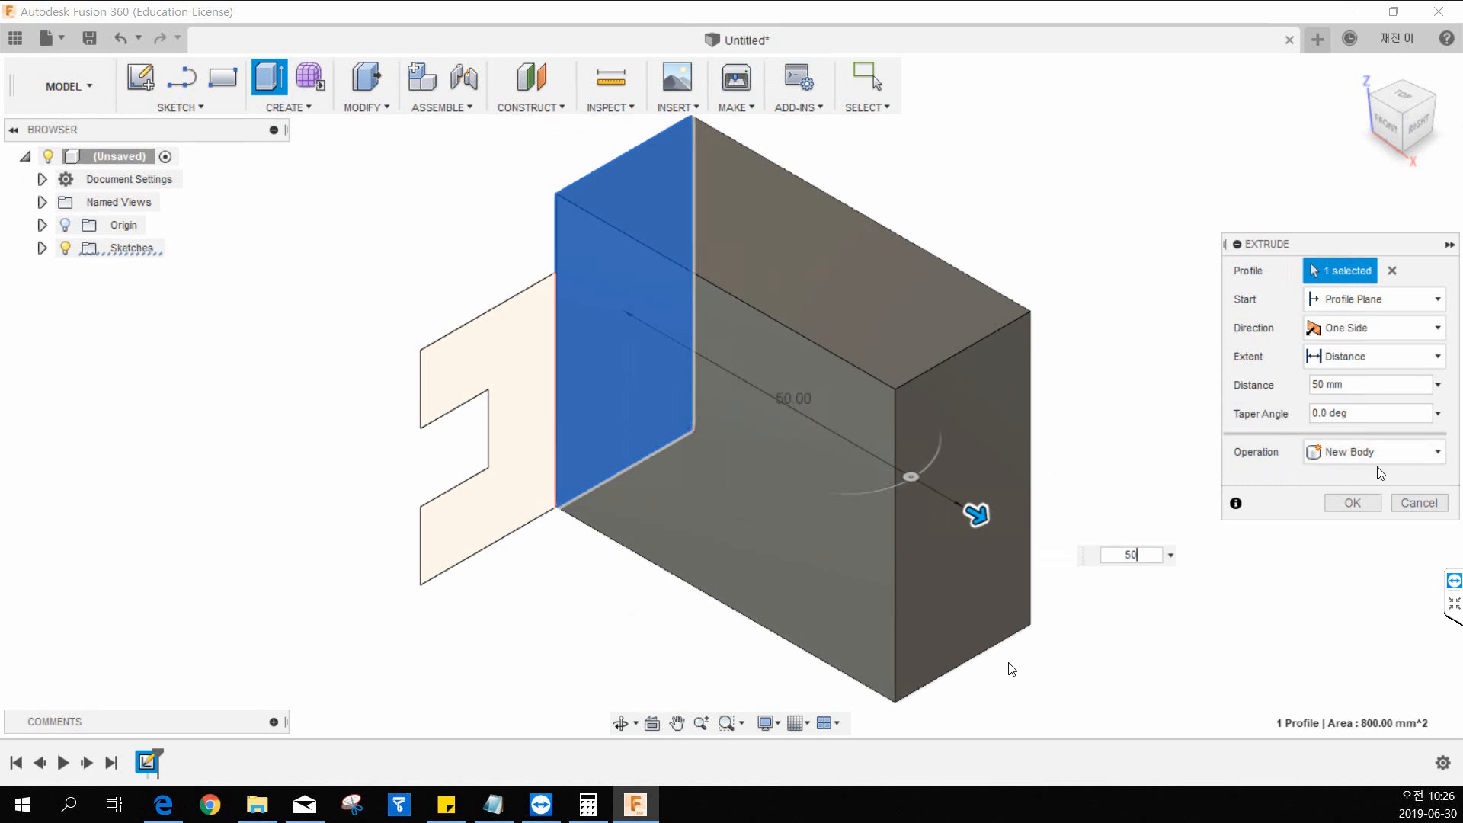
pyautogui.click(1352, 504)
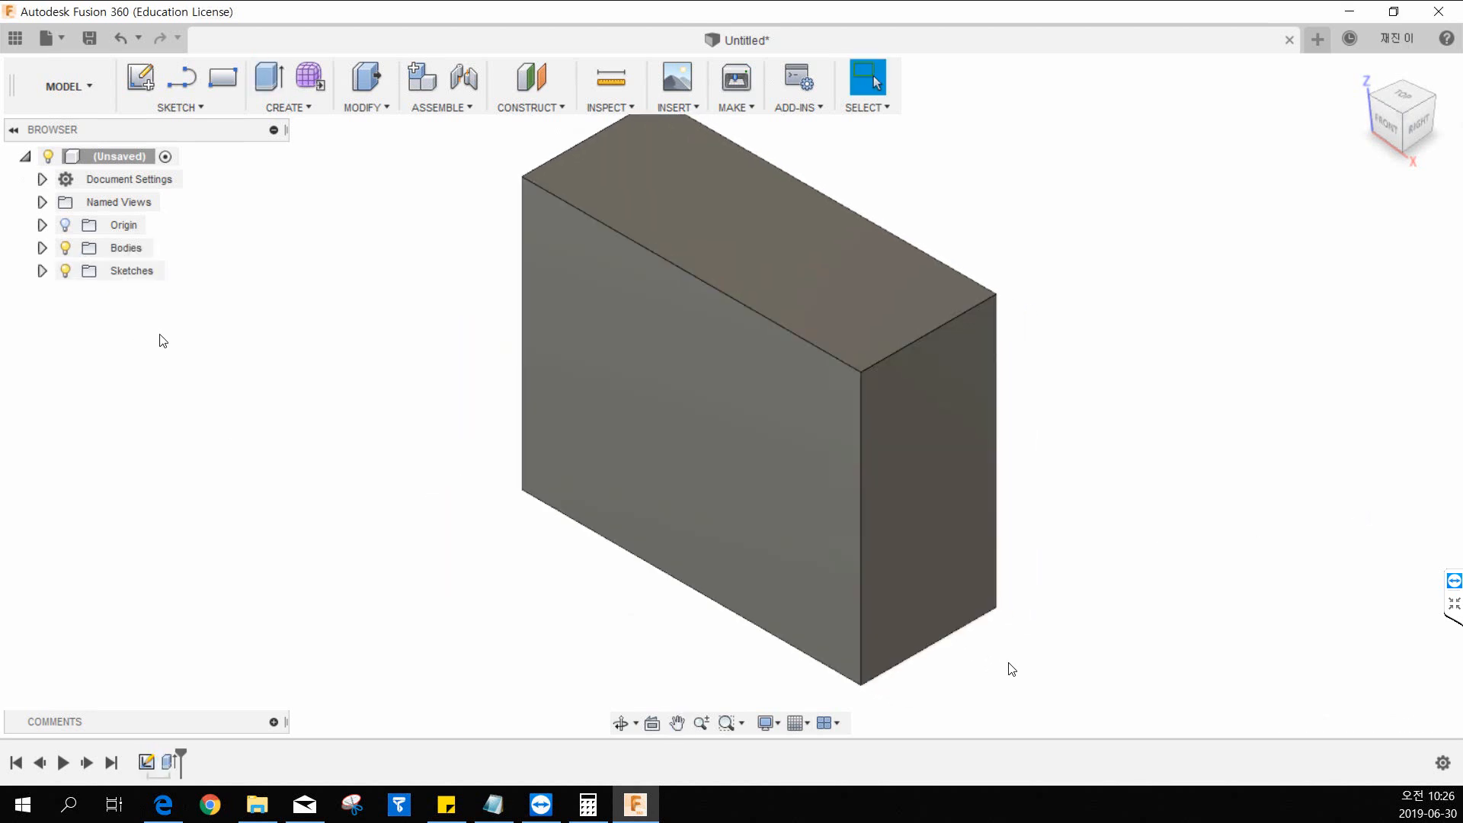
# Expand the sketches folder in the browser and make Sketch1 visible again.
pyautogui.moveTo(523, 467); pyautogui.dragTo(449, 467, button='middle')
pyautogui.scroll(-1, 463, 444)
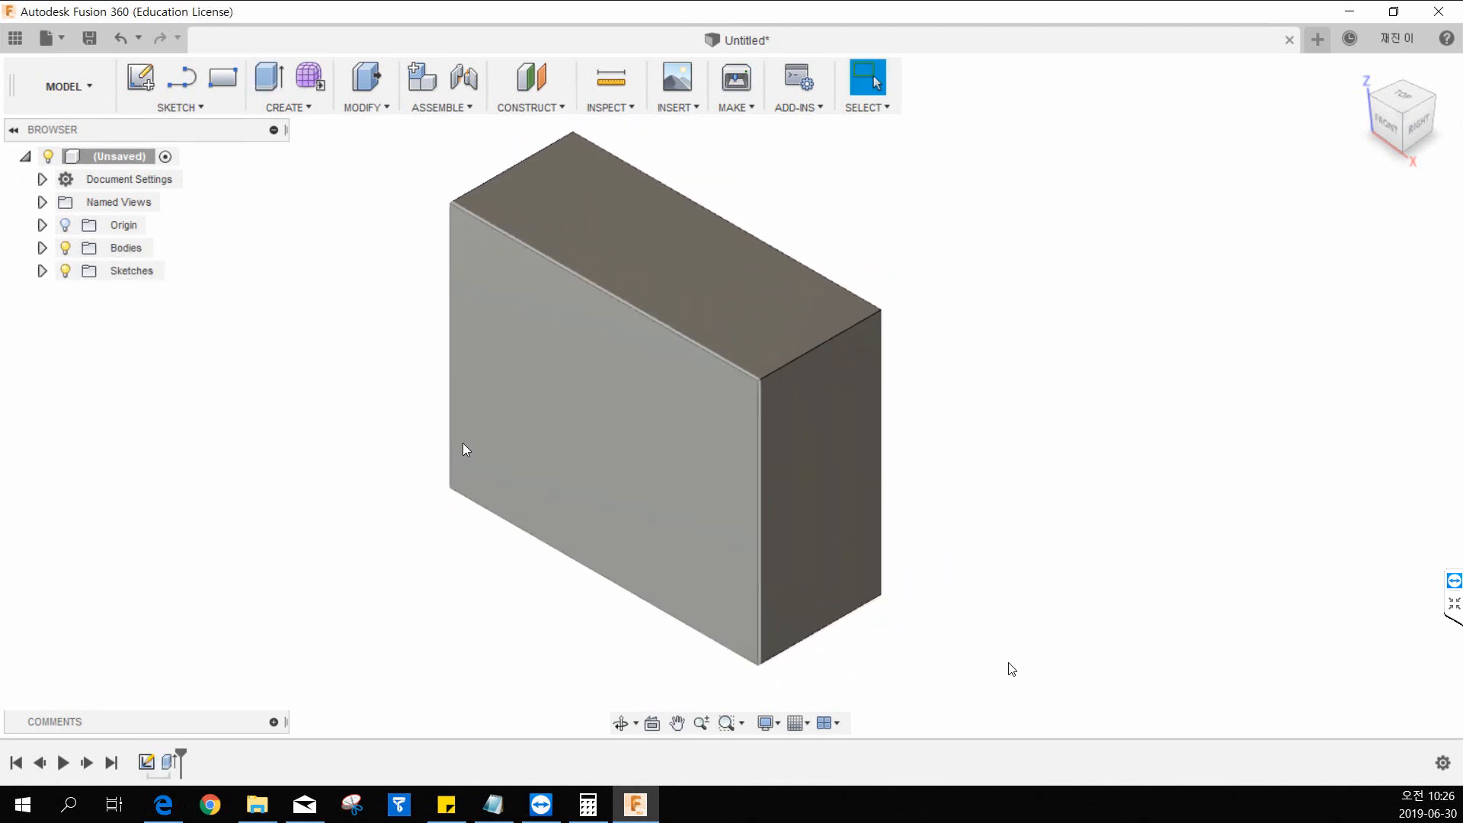
pyautogui.moveTo(493, 364); pyautogui.dragTo(526, 399, button='middle')
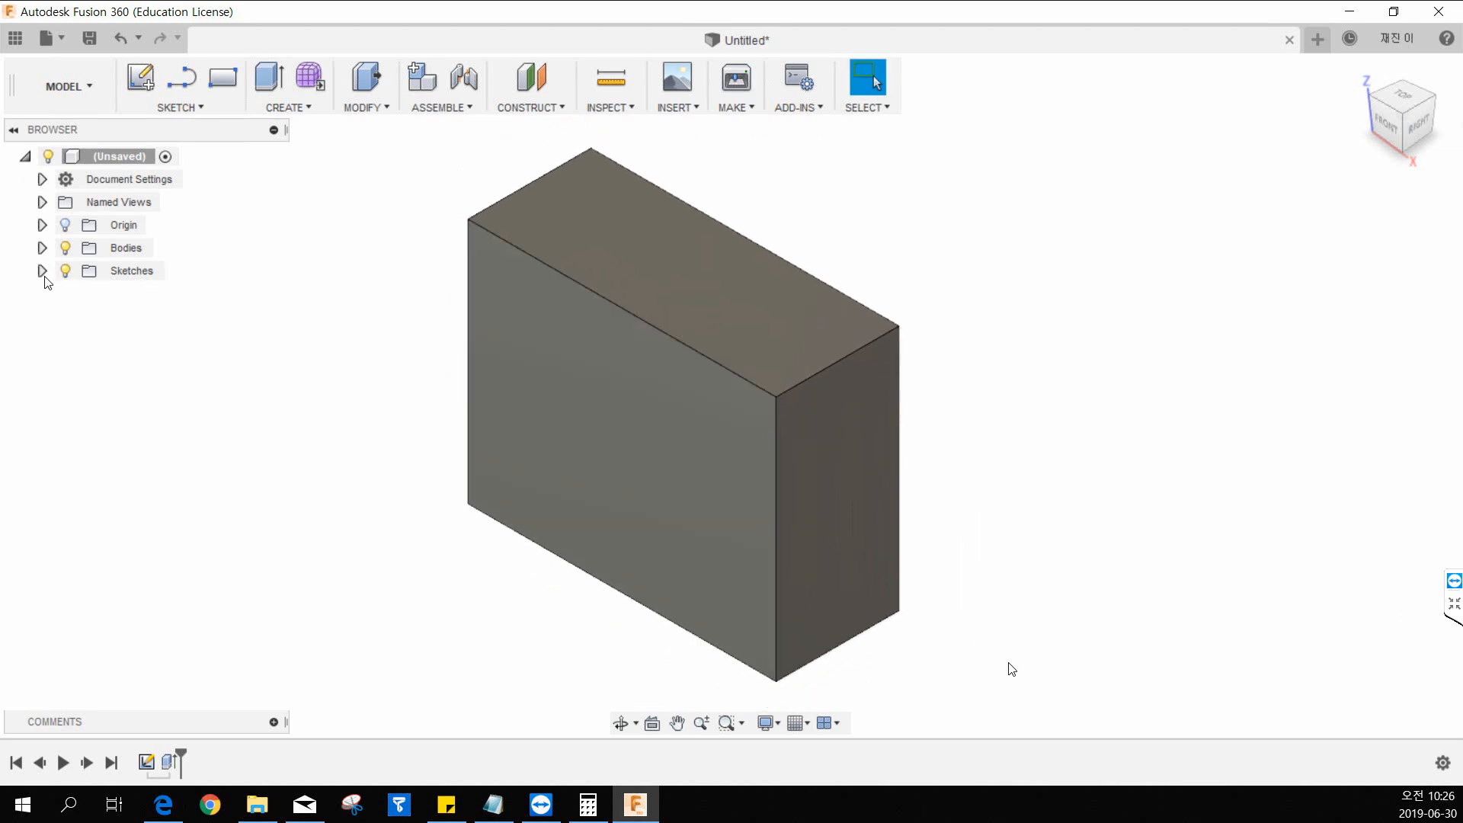
pyautogui.click(95, 275)
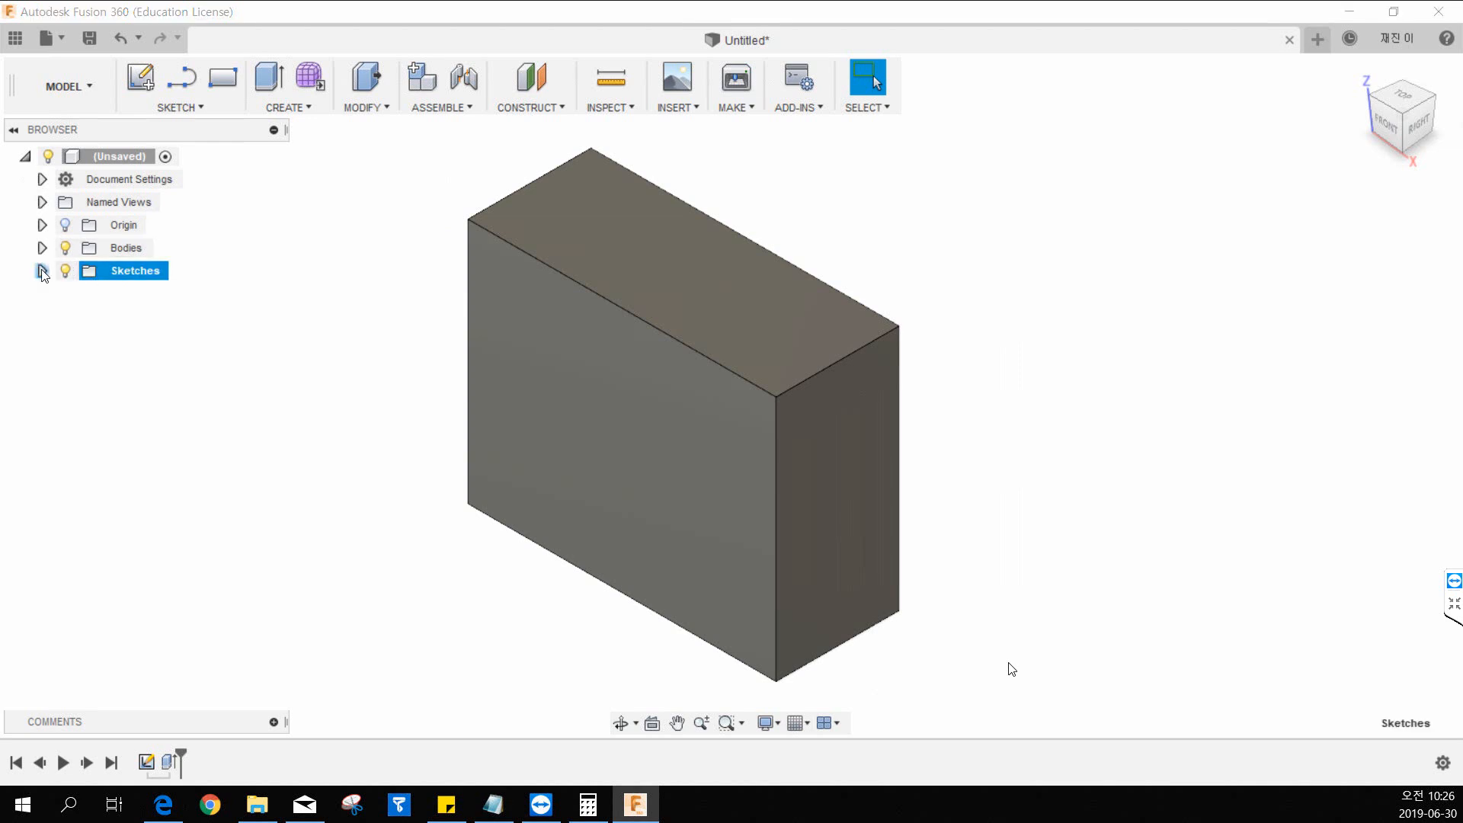
pyautogui.click(42, 271)
pyautogui.click(97, 303)
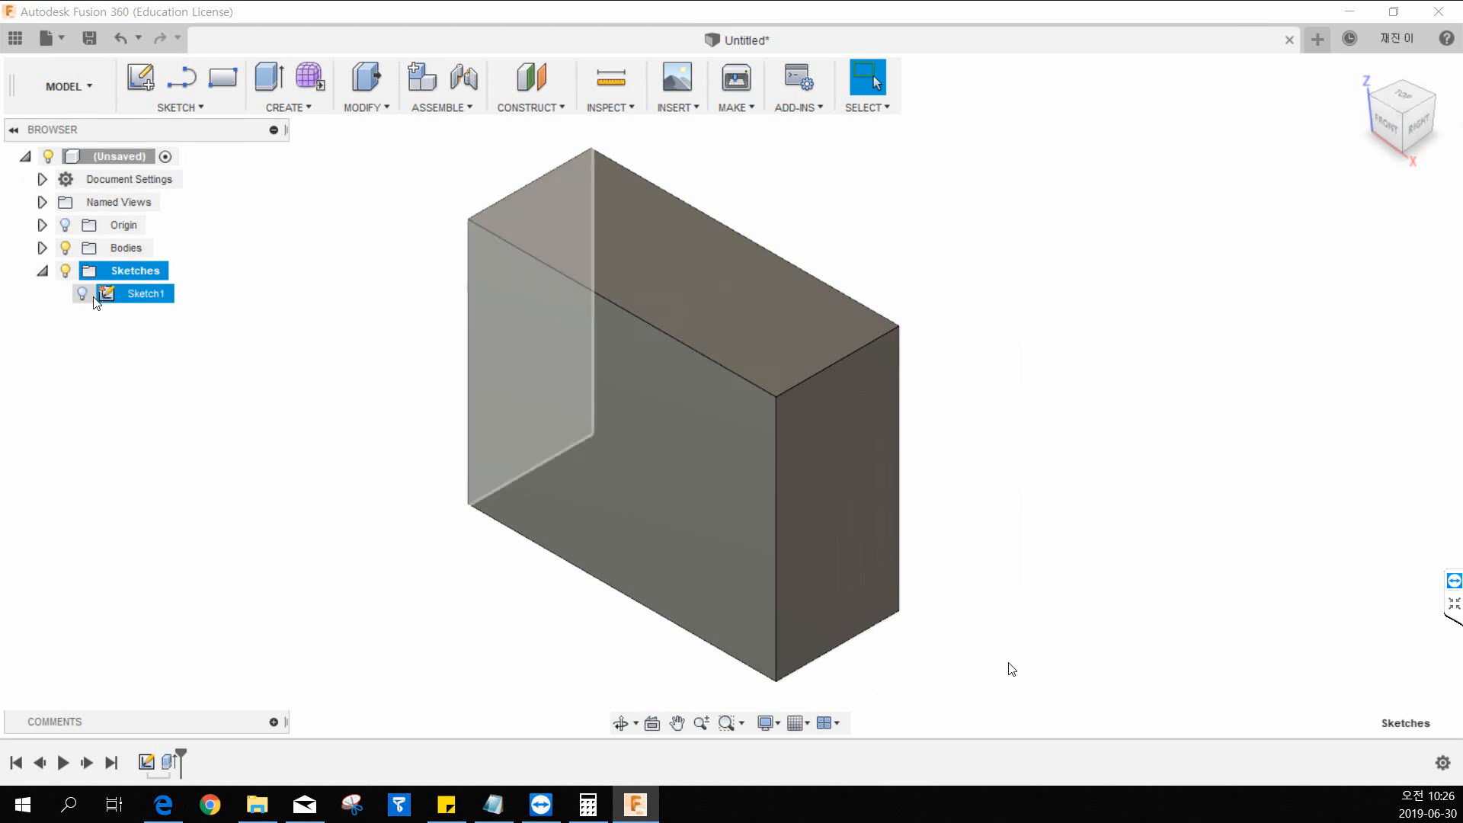
pyautogui.click(83, 294)
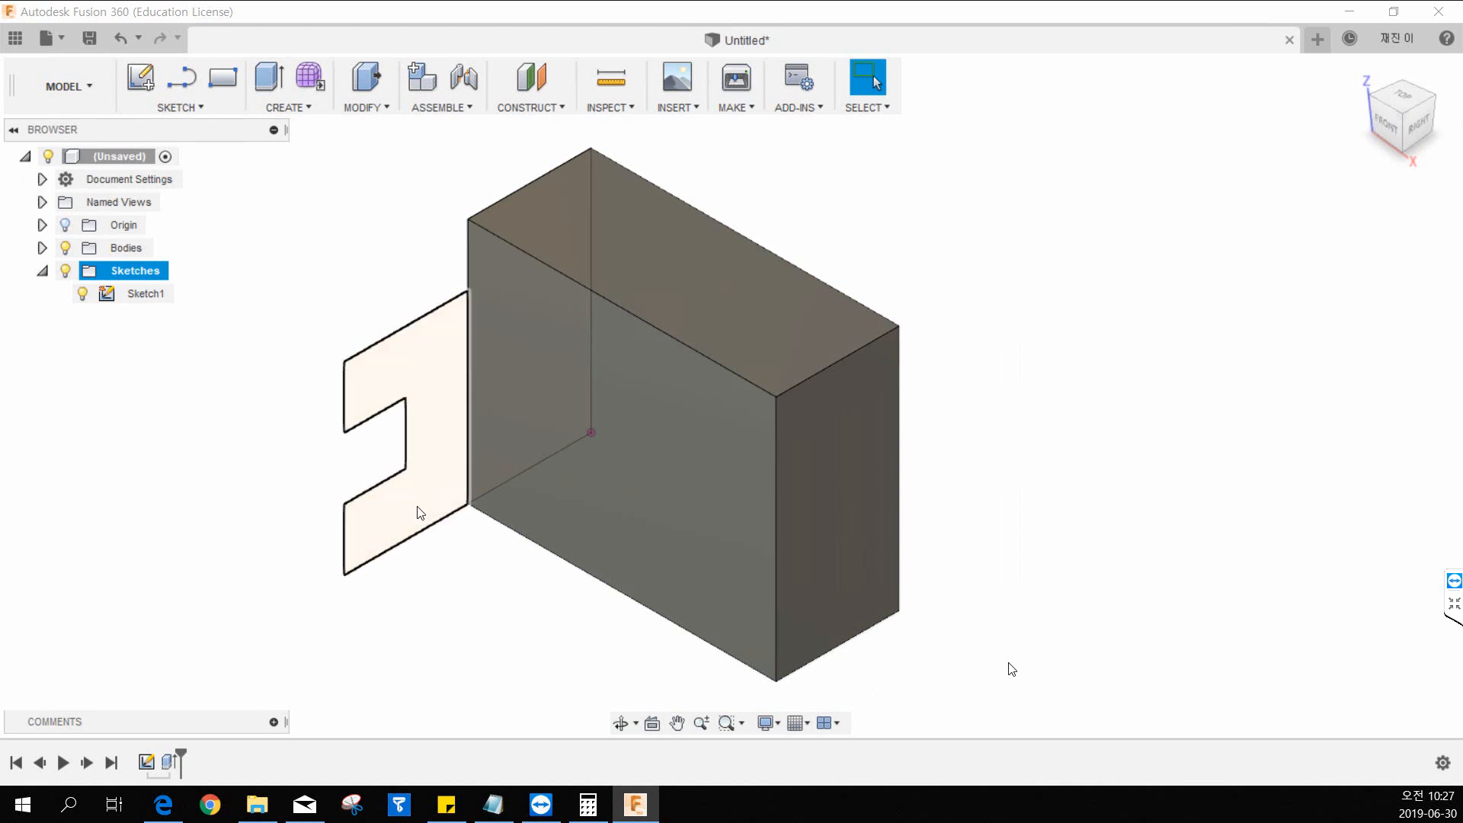
# Start the Extrude command and select the notched lower block region as its profile.
pyautogui.click(301, 111)
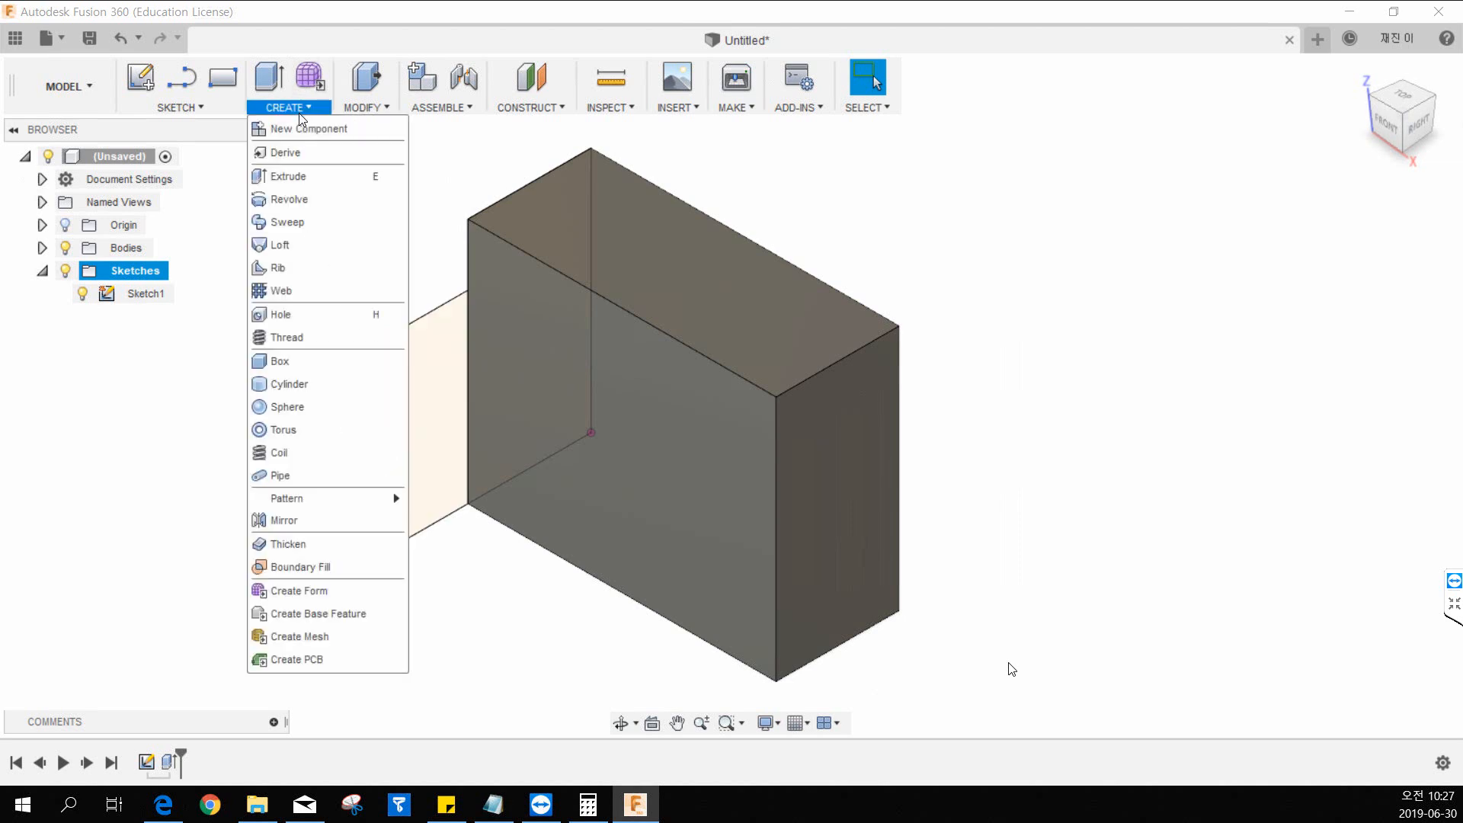
pyautogui.click(302, 177)
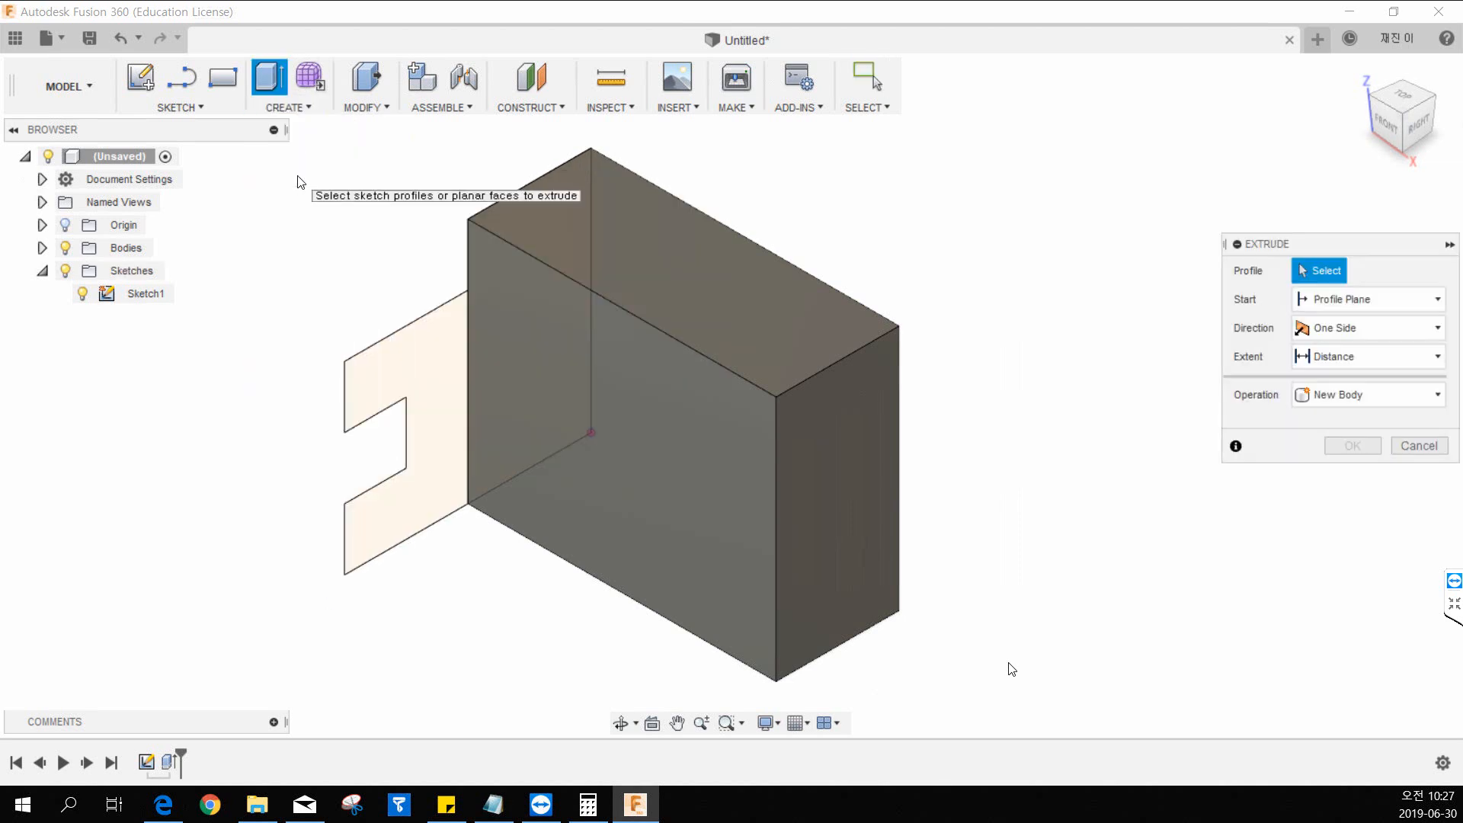
pyautogui.click(408, 357)
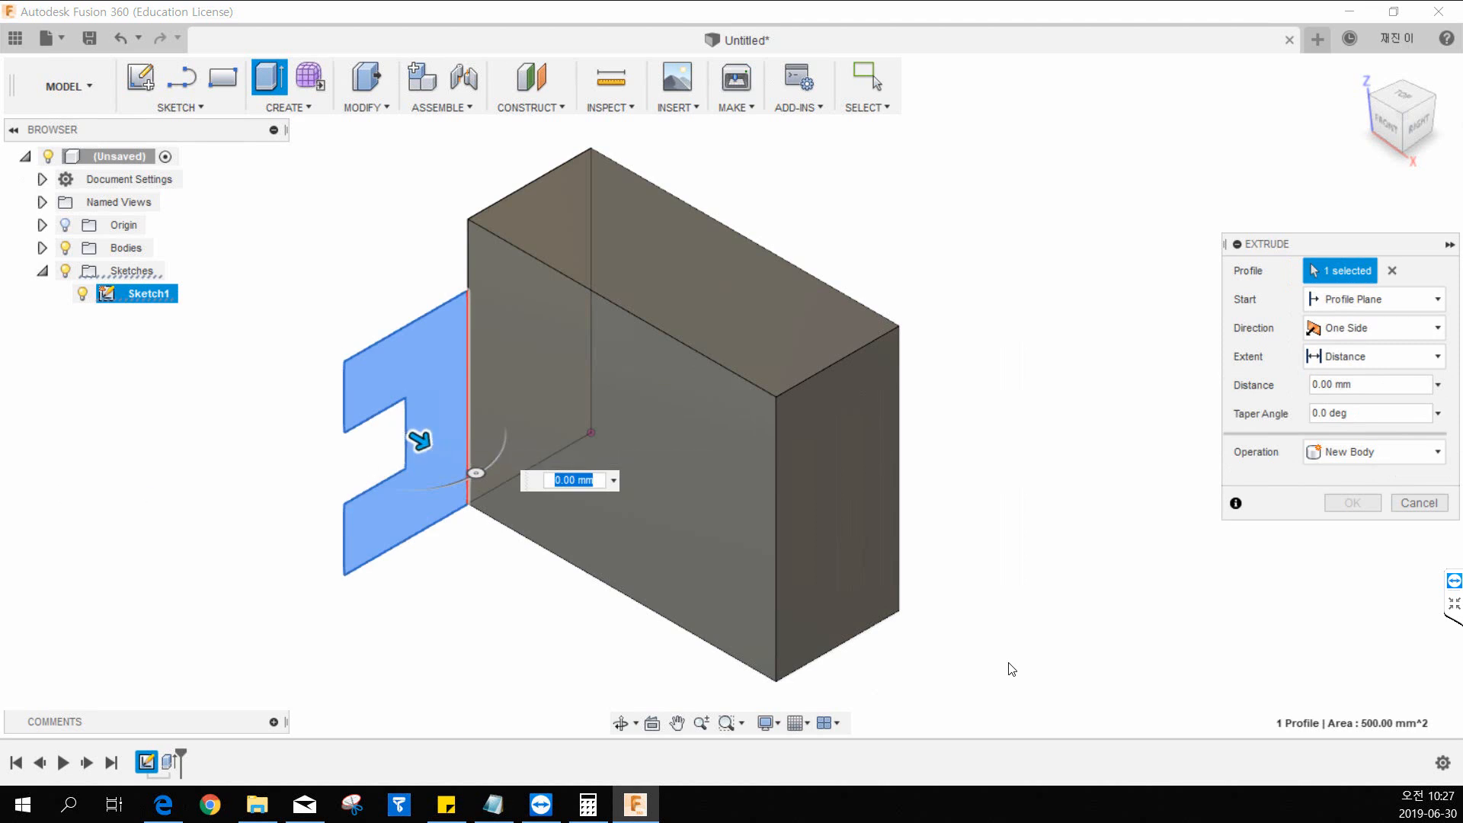
# Examine the lower block's overall length in the 13.pdf drawing and return to the Fusion 360 model.
pyautogui.hotkey('alt', 'Tab')
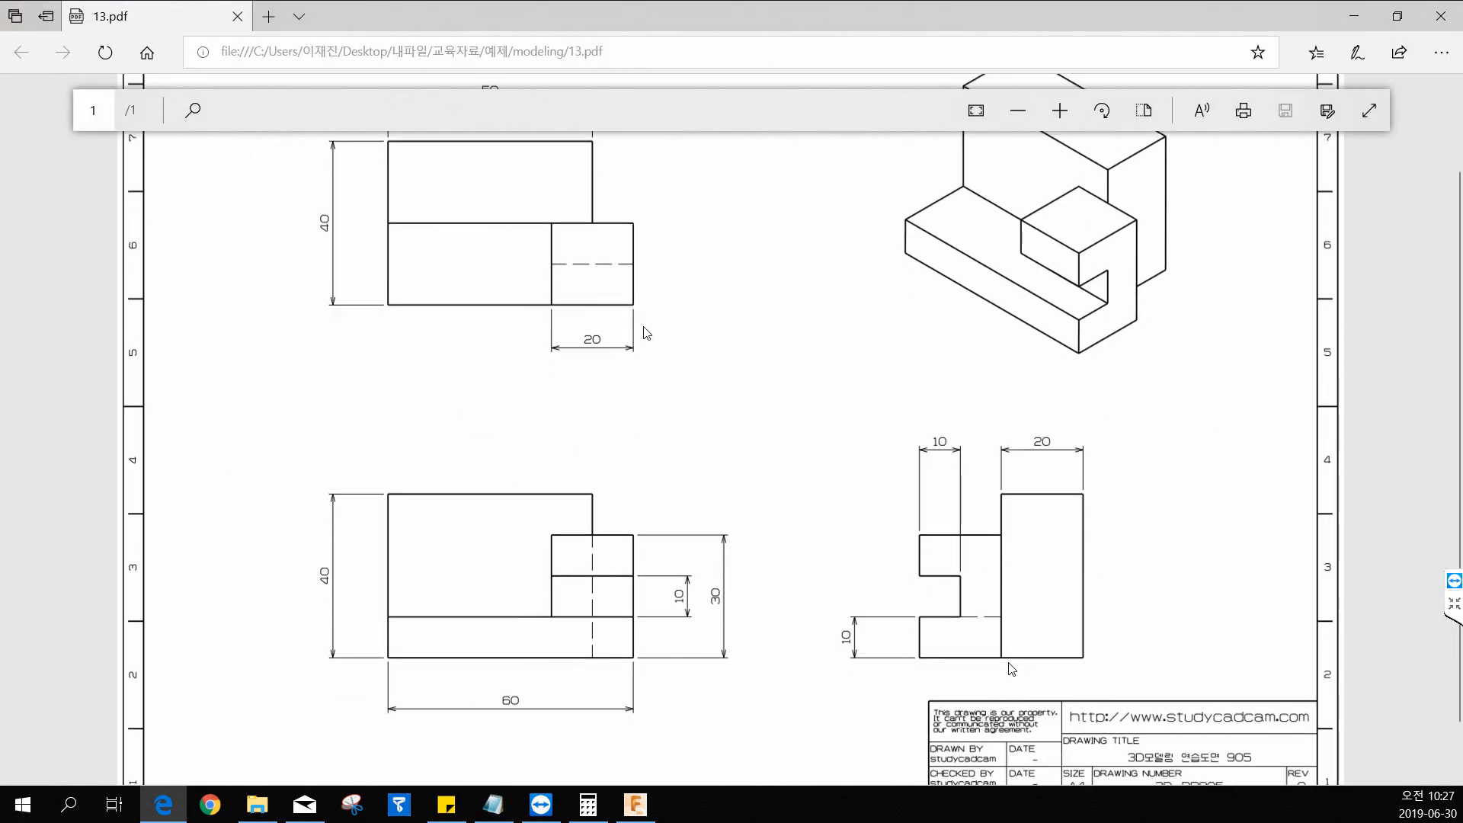
pyautogui.keyDown('ctrl'); pyautogui.scroll(-1, 647, 333); pyautogui.keyUp('ctrl')
pyautogui.scroll(1, 648, 333)
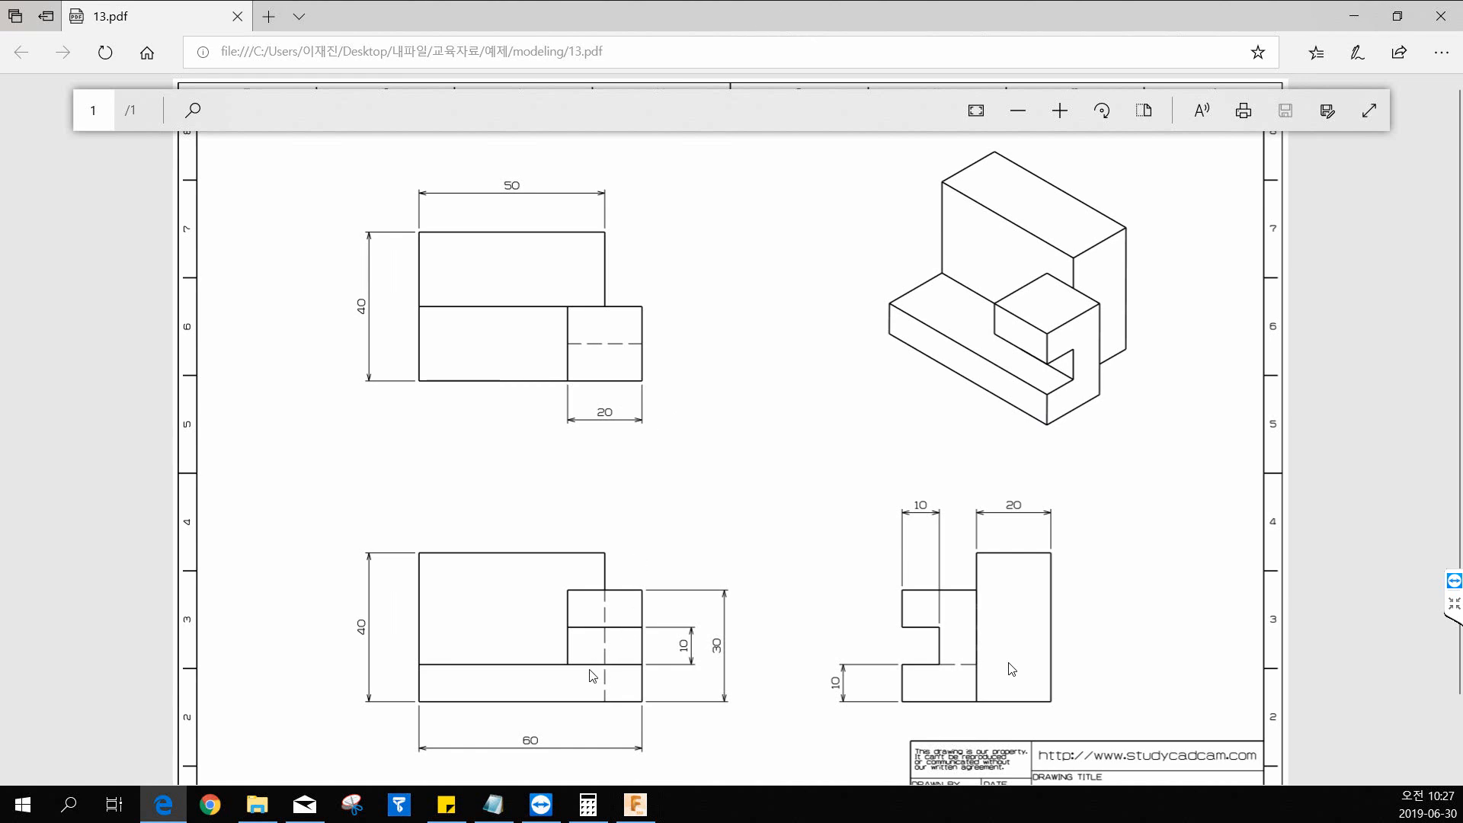
pyautogui.click(529, 757)
pyautogui.moveTo(665, 12); pyautogui.dragTo(0, 60)
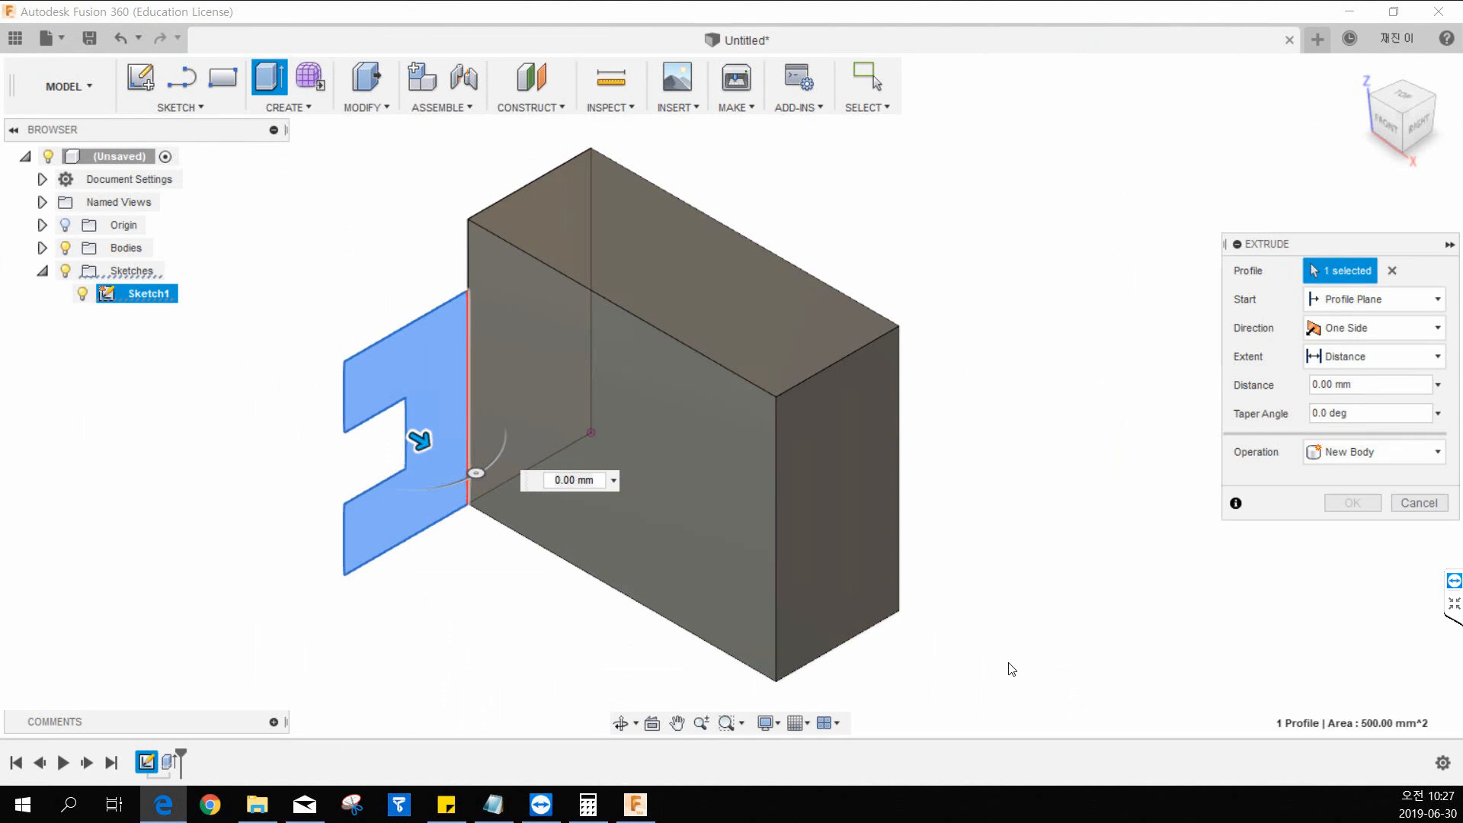
pyautogui.moveTo(0, 45); pyautogui.dragTo(494, 36)
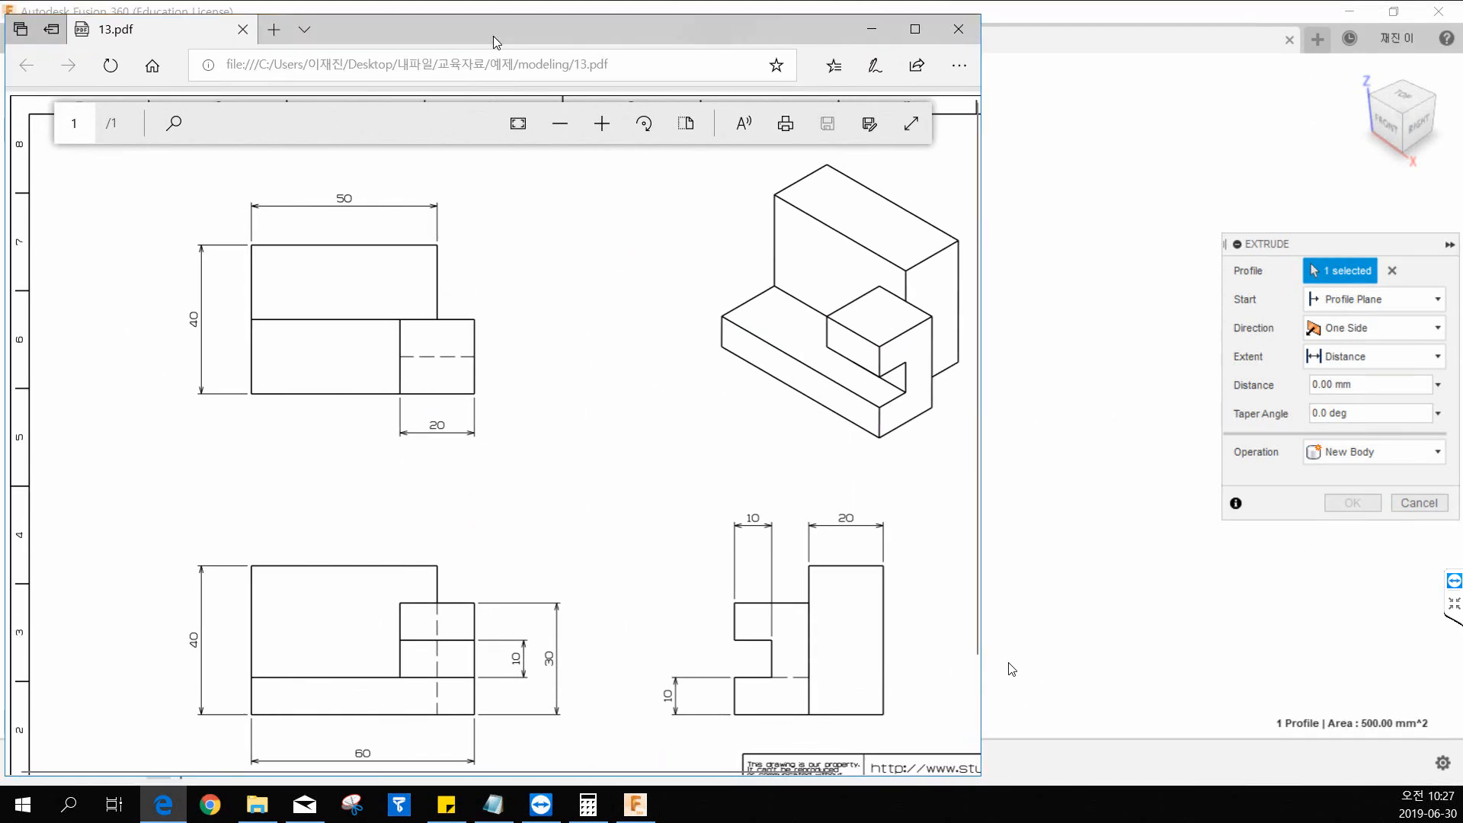
pyautogui.doubleClick(494, 37)
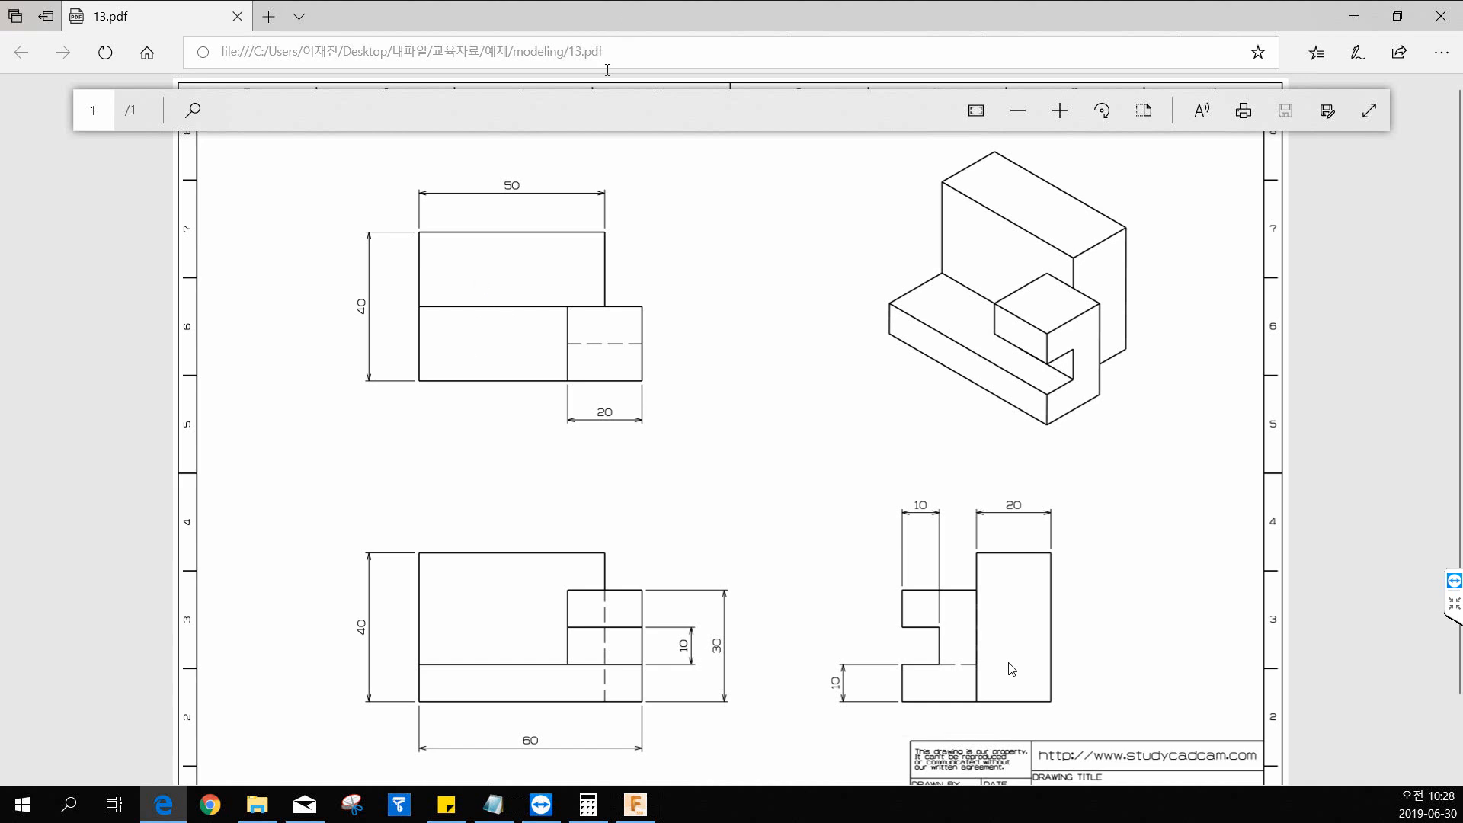
pyautogui.moveTo(672, 24); pyautogui.dragTo(0, 55)
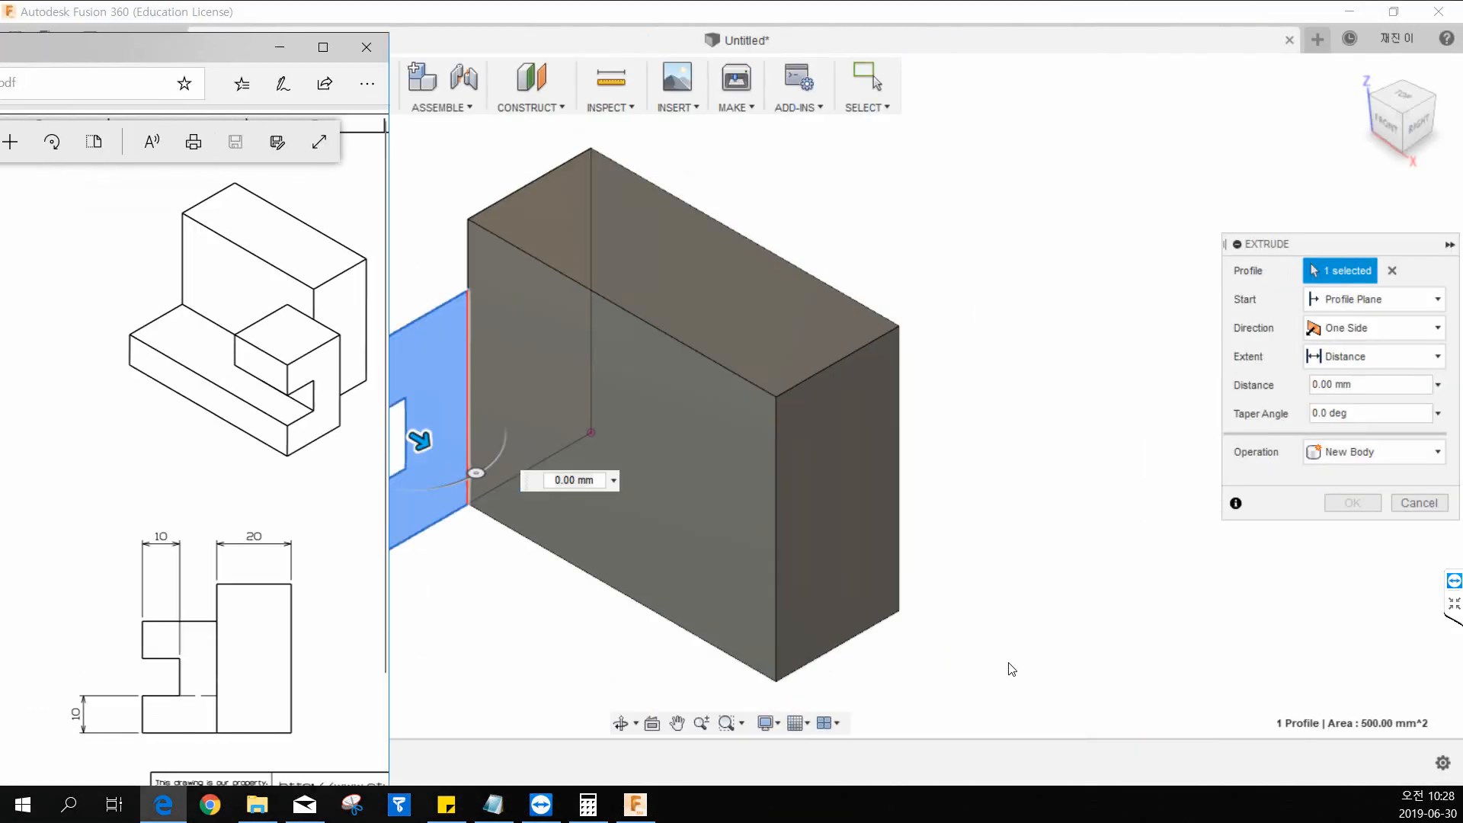
pyautogui.click(1011, 670)
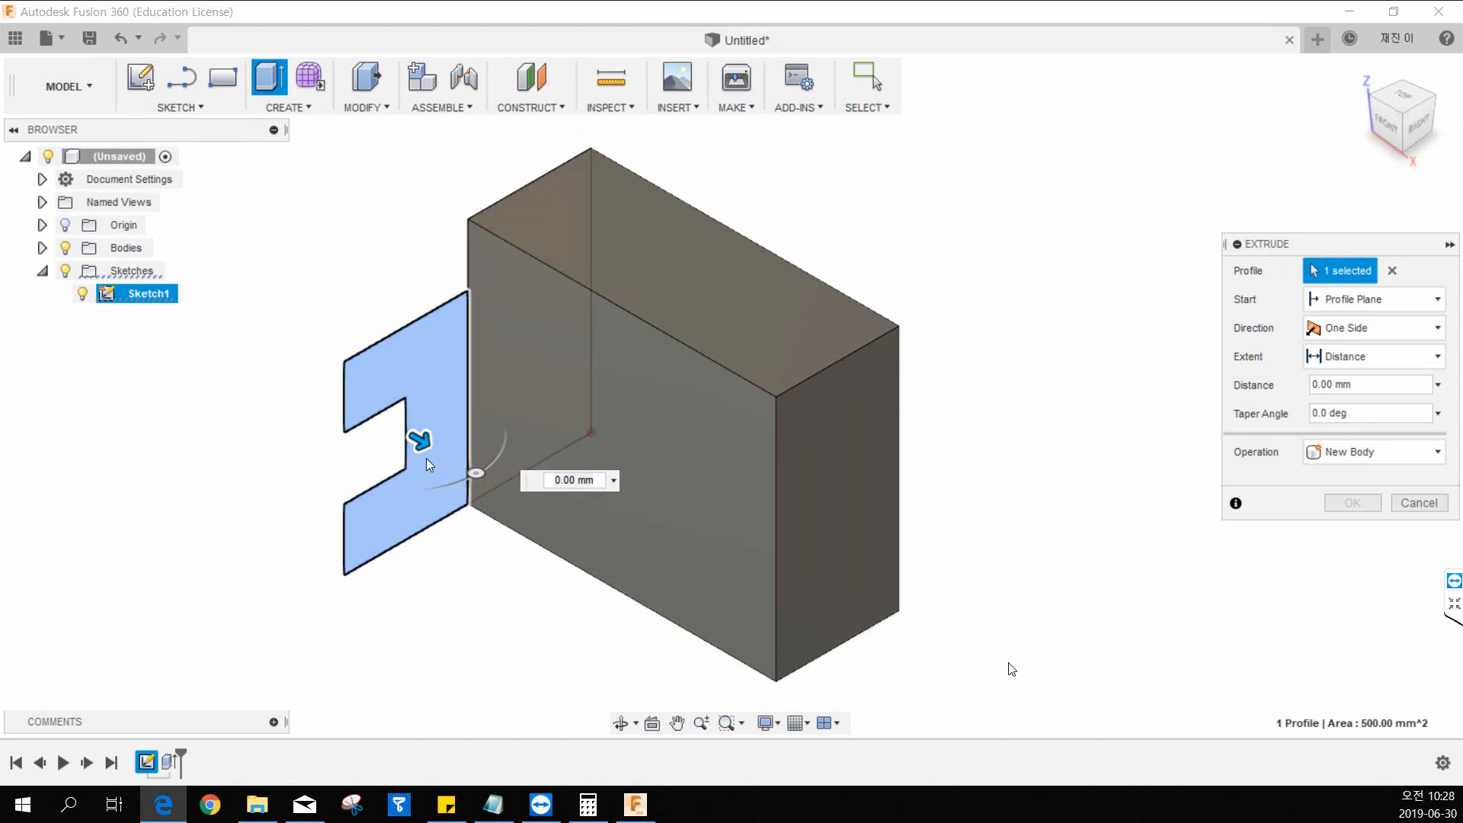
# Extrude the selected notched profile 60 mm alongside the tall block, using the Join operation.
pyautogui.moveTo(420, 441); pyautogui.dragTo(610, 549)
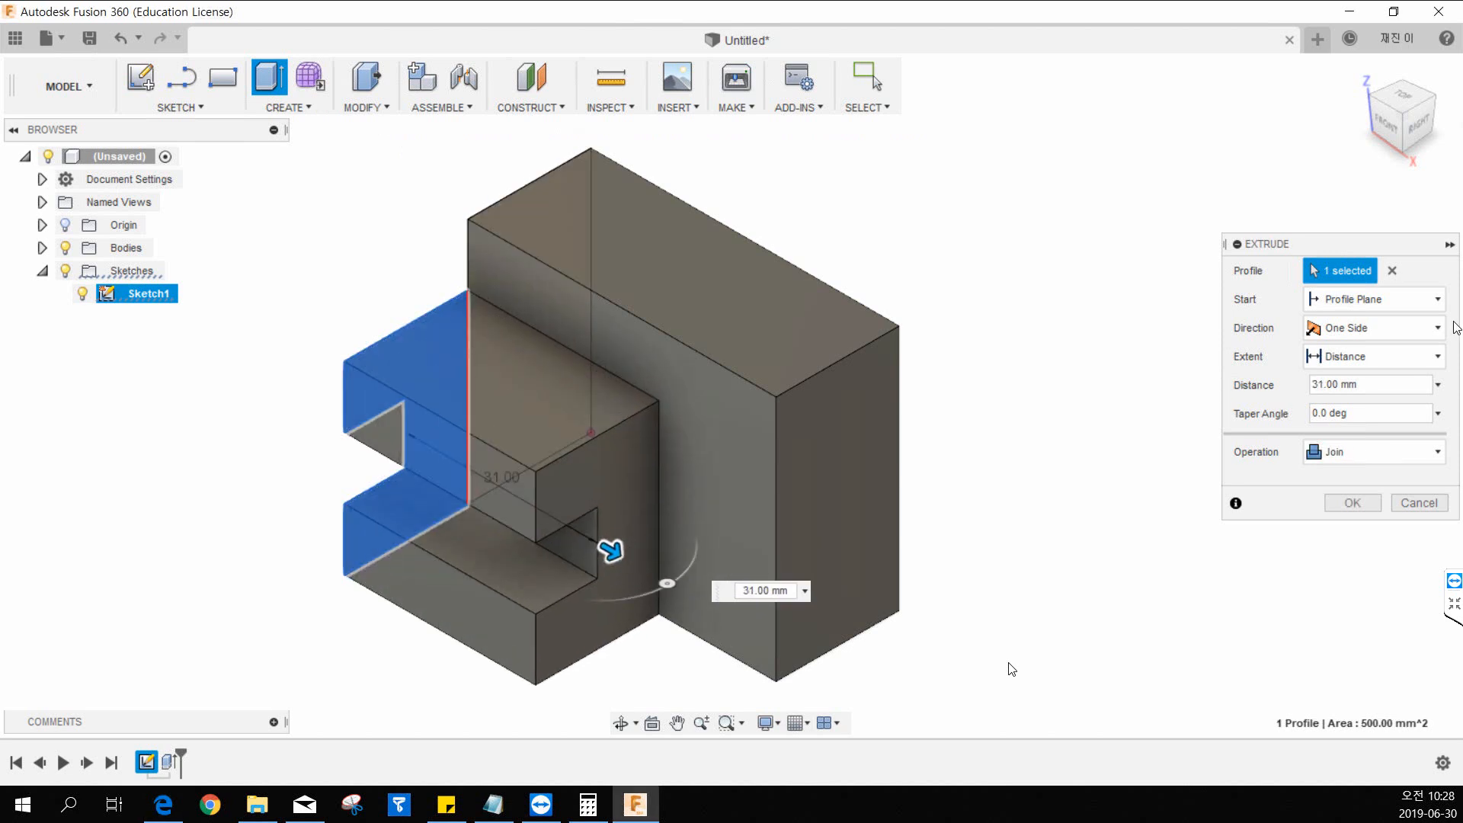
pyautogui.click(1368, 384)
pyautogui.write('6')
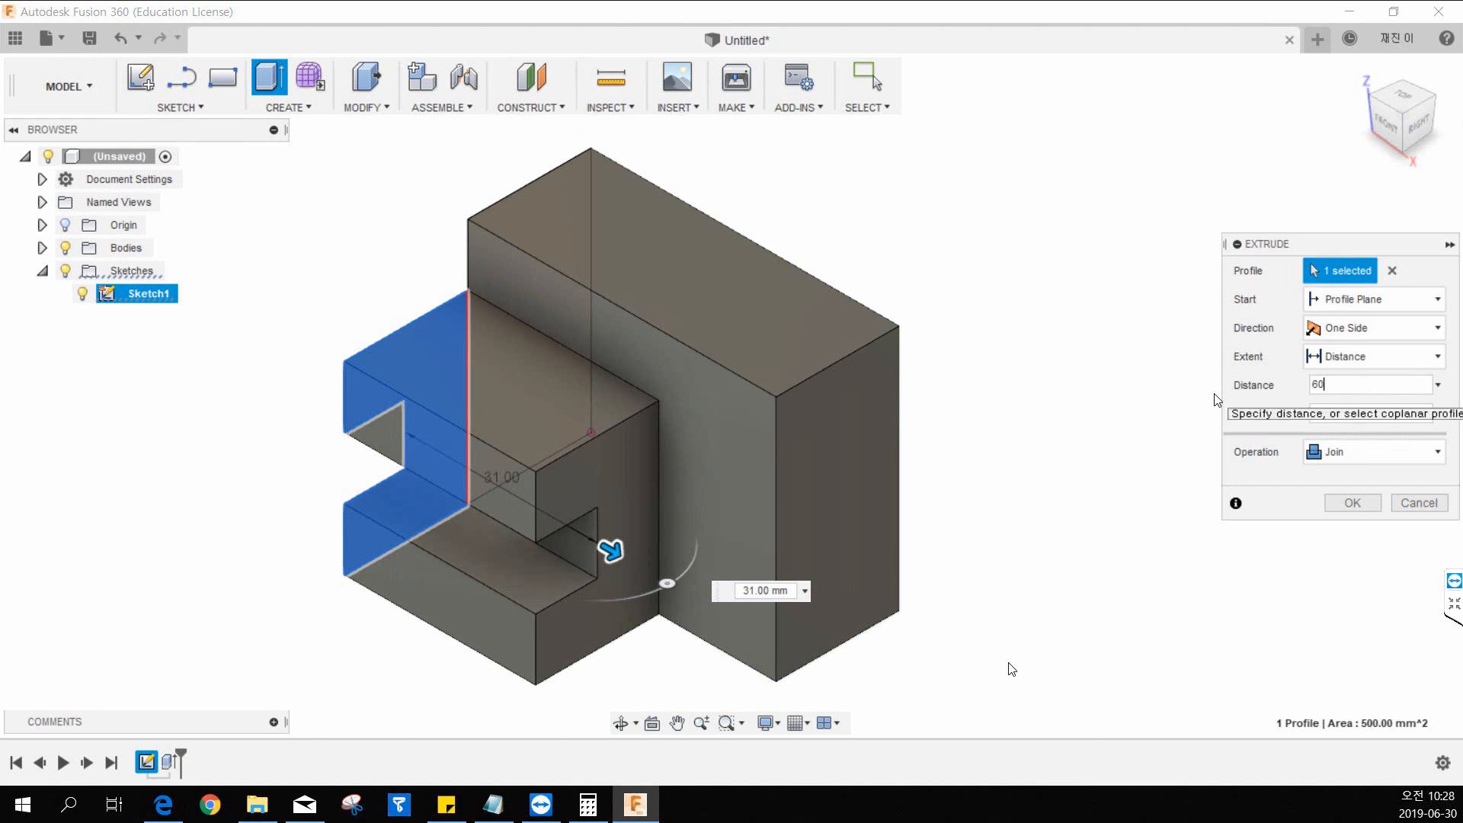
pyautogui.write('0')
pyautogui.press('Return')
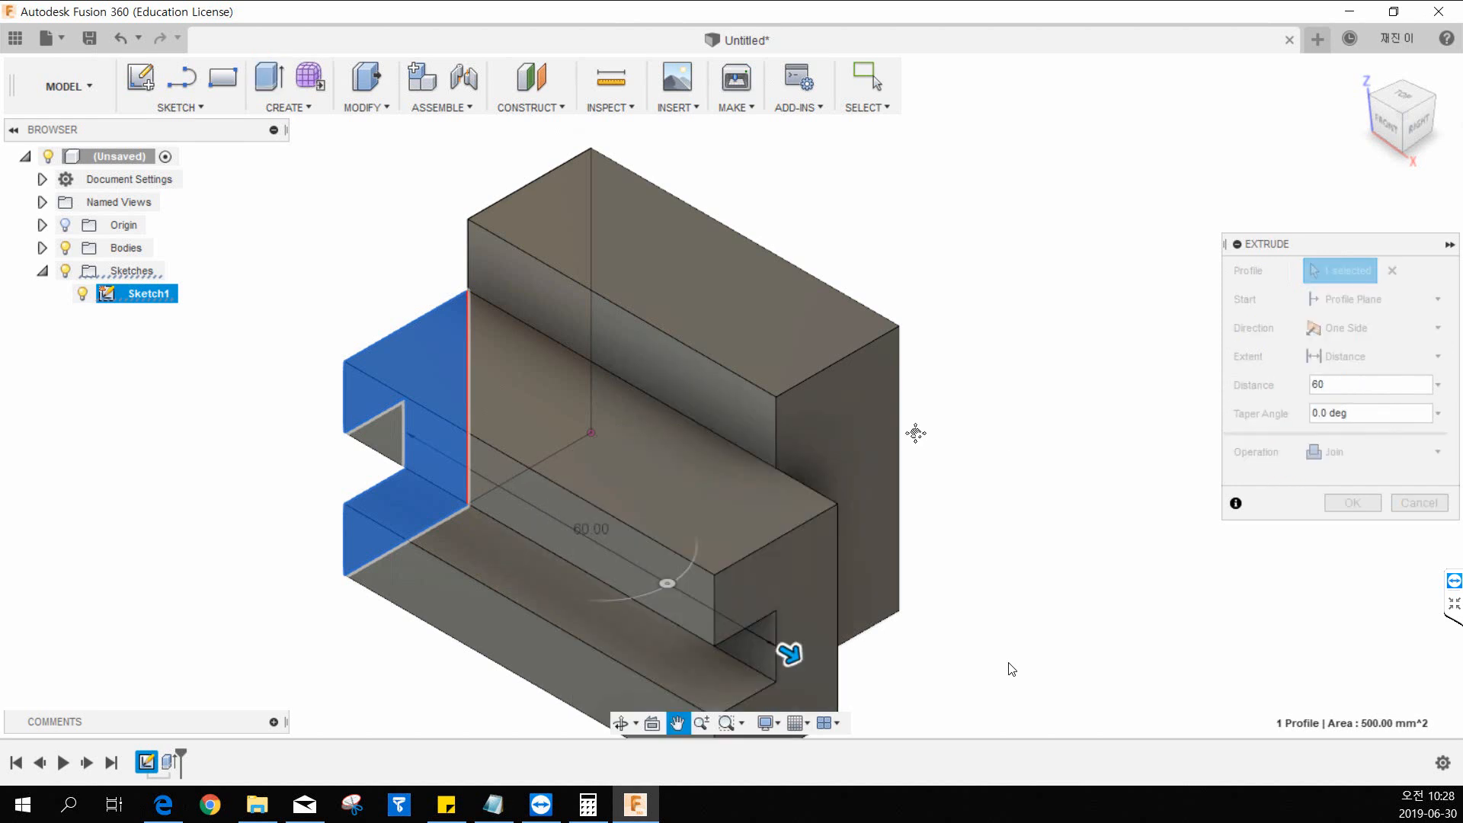
pyautogui.moveTo(915, 433); pyautogui.dragTo(882, 412, button='middle')
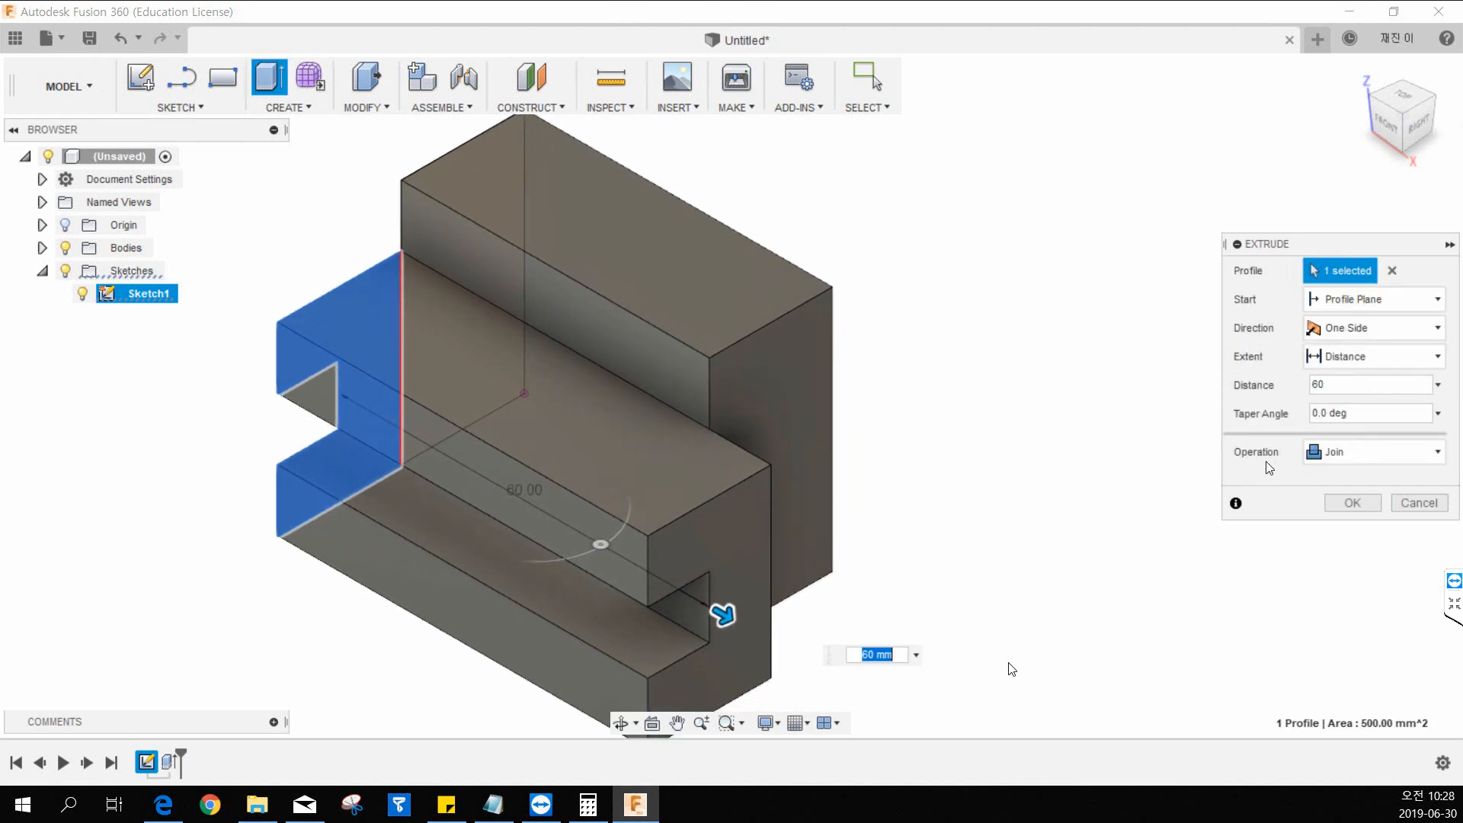
pyautogui.click(1365, 464)
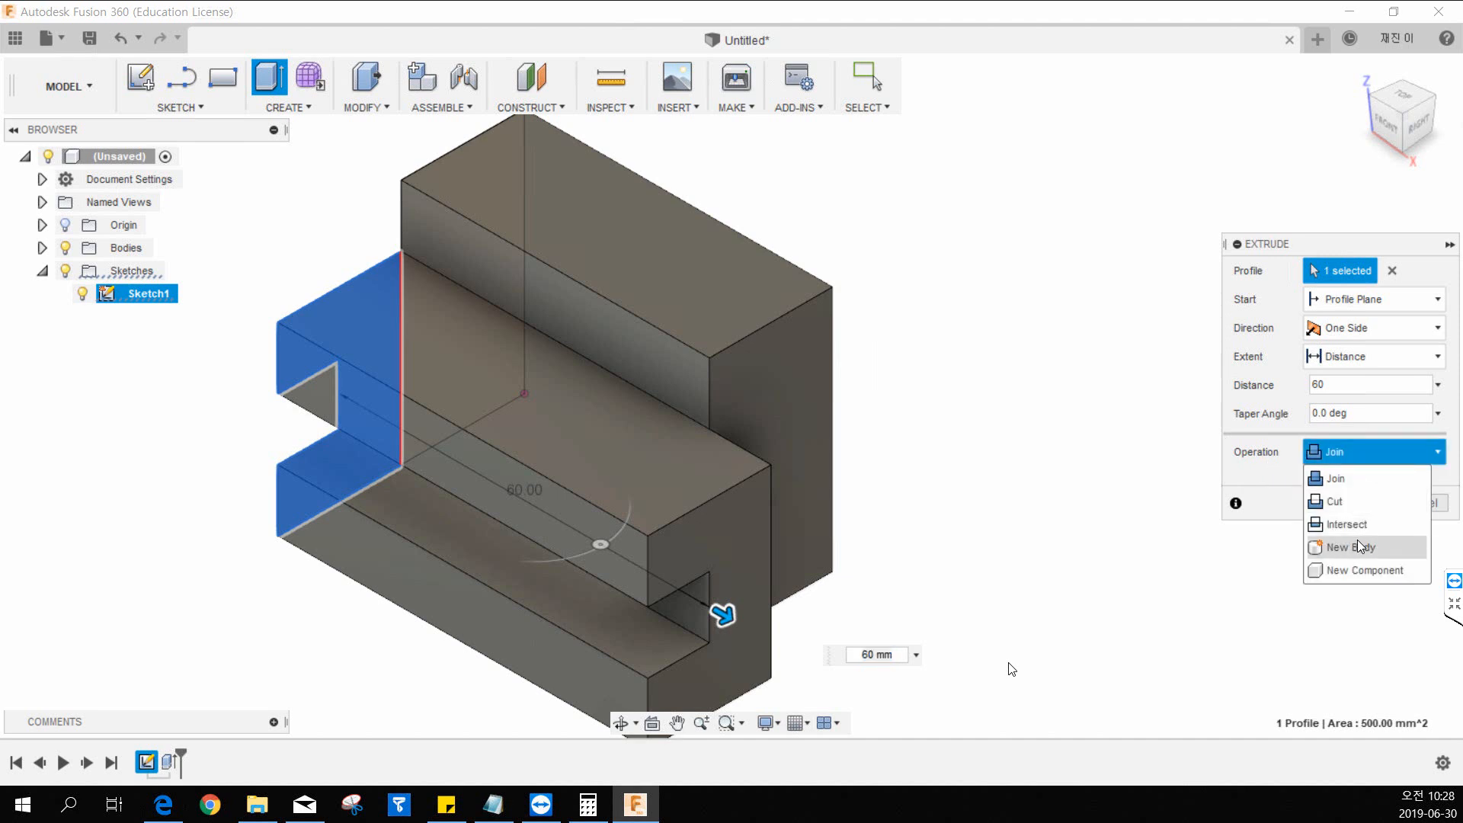
pyautogui.click(1343, 477)
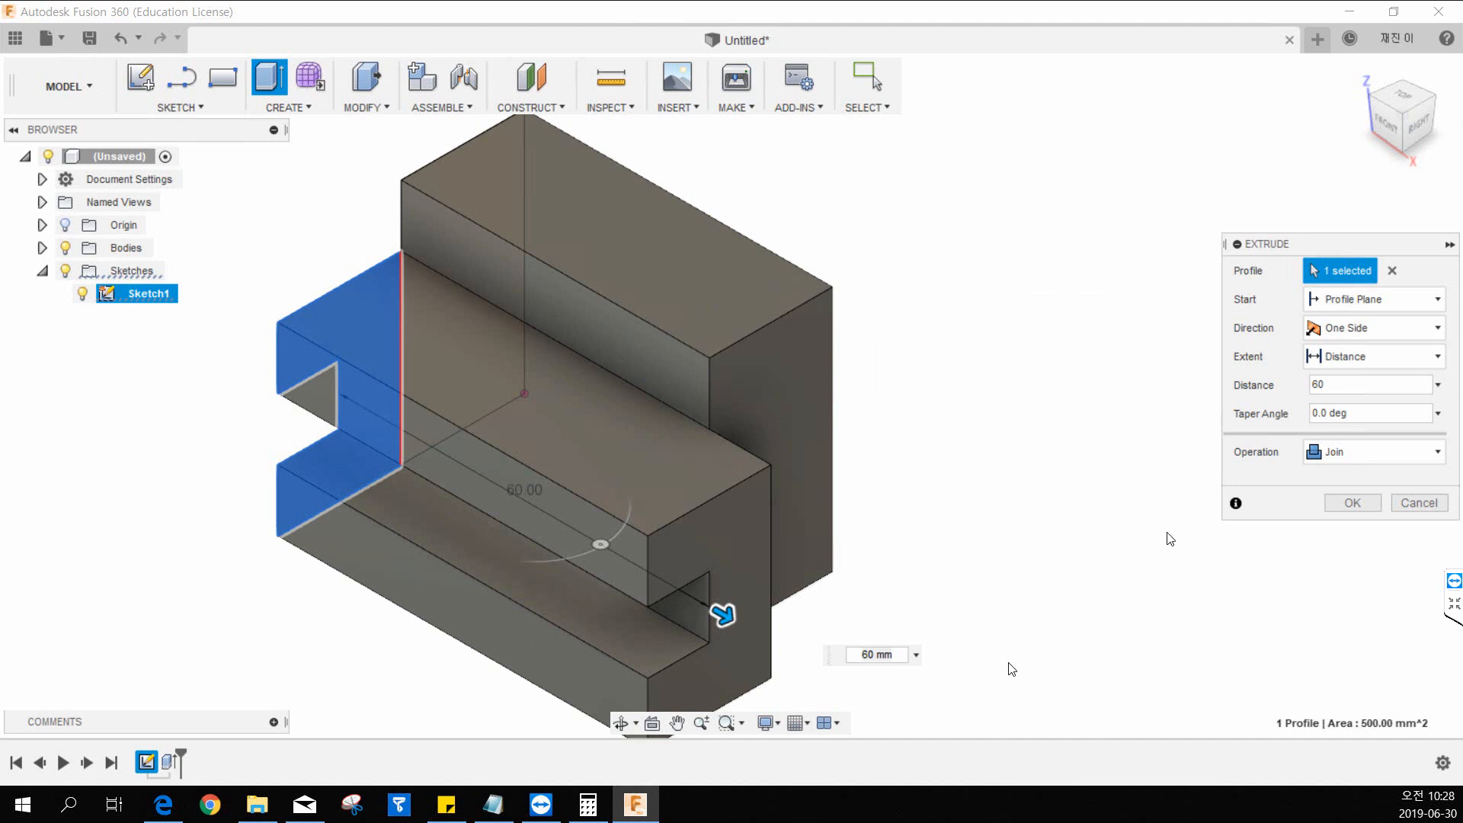
pyautogui.click(1351, 503)
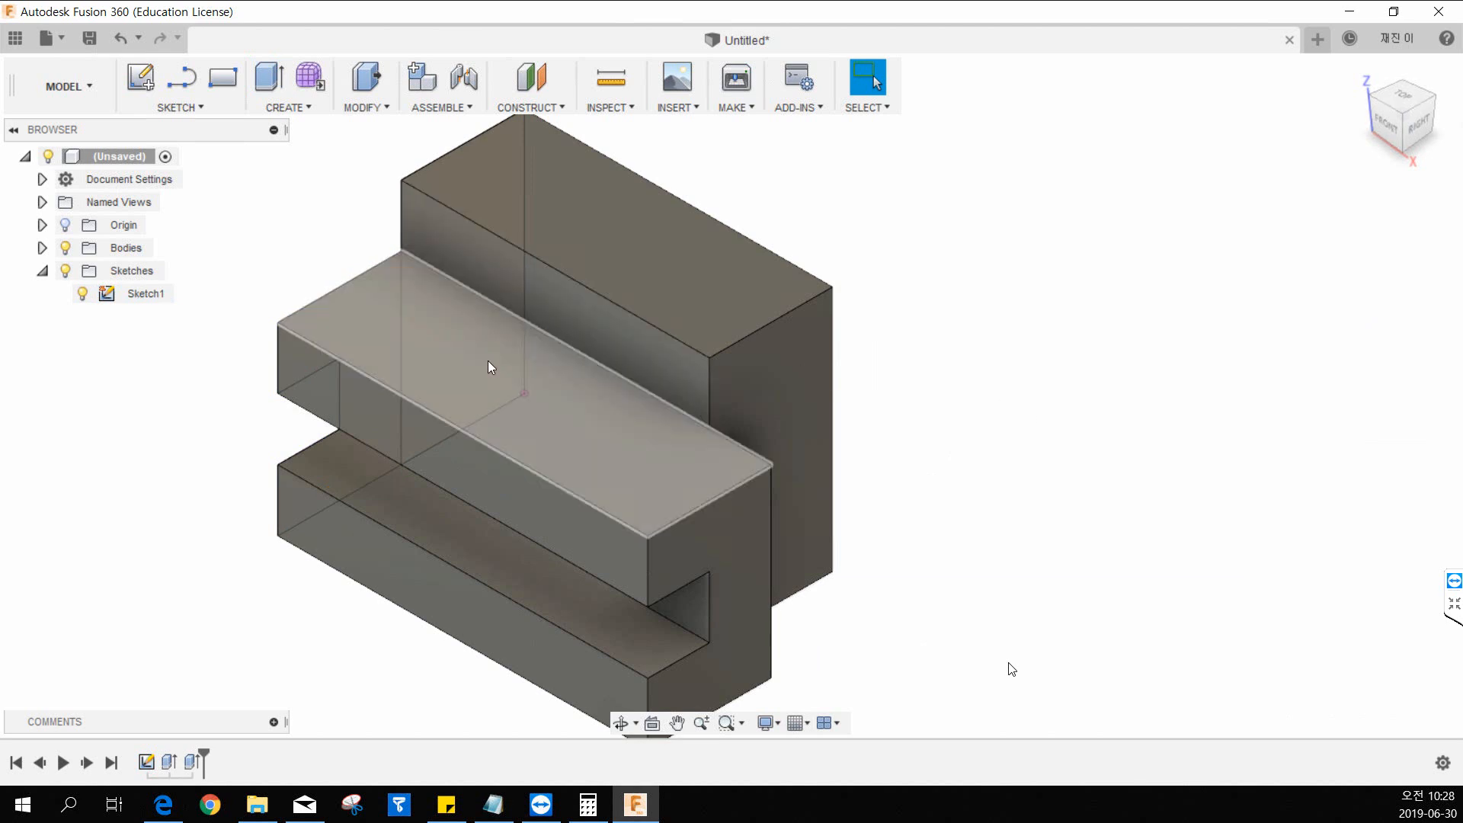
# Hide Sketch1 so that only the solid block is displayed.
pyautogui.moveTo(507, 429); pyautogui.dragTo(617, 428, button='middle')
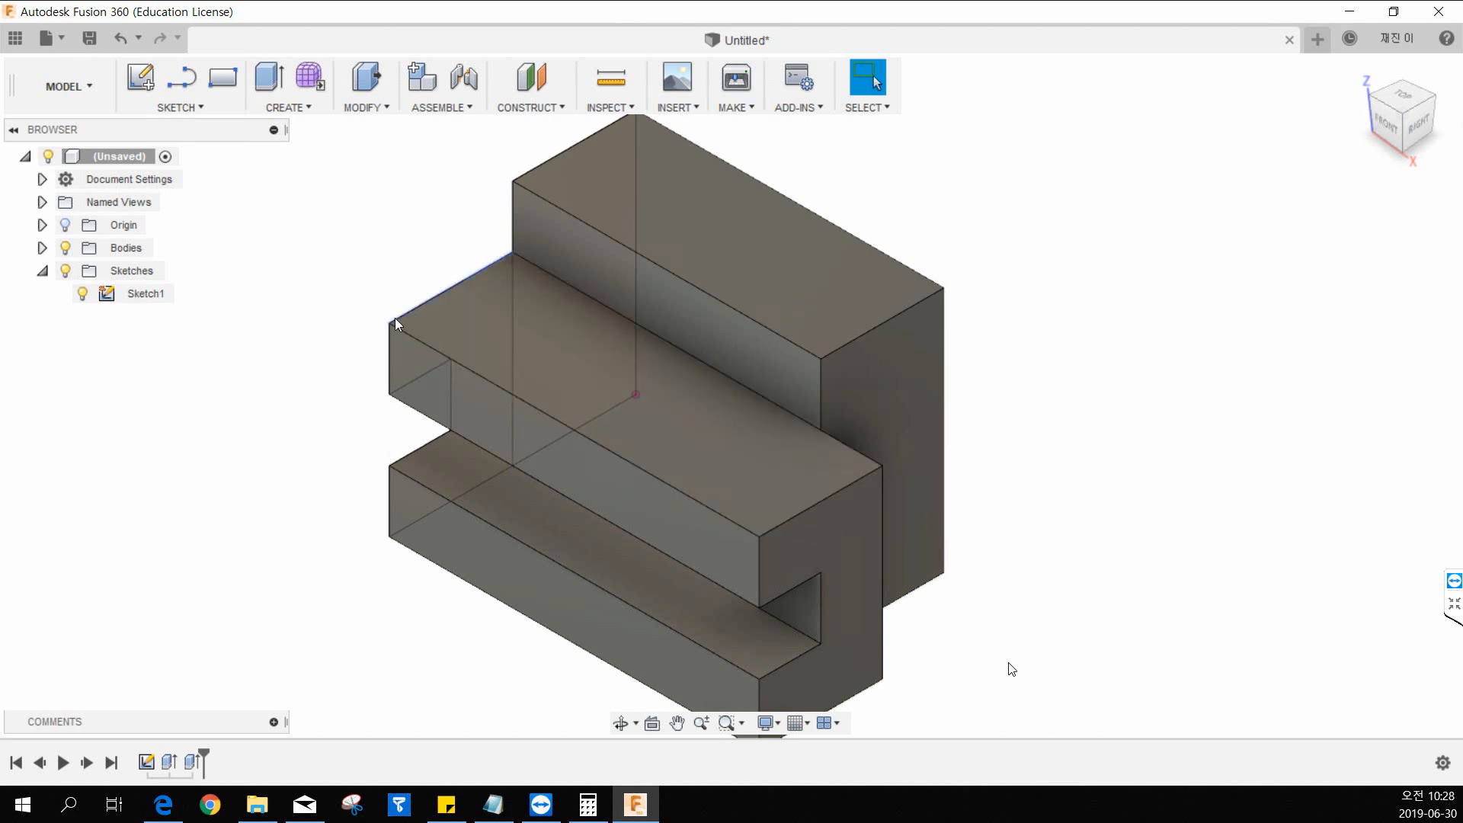
pyautogui.click(83, 301)
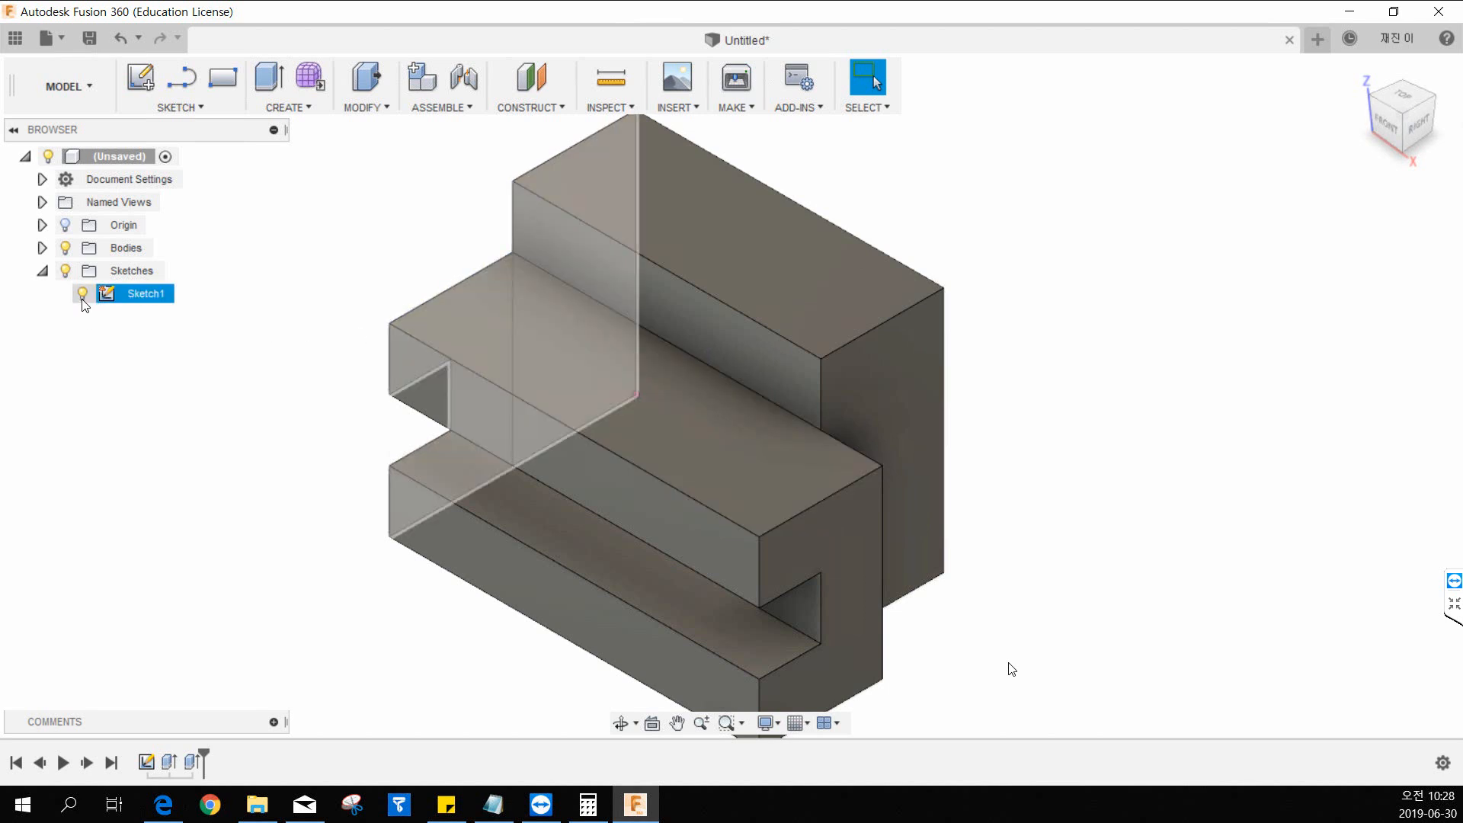
pyautogui.click(83, 296)
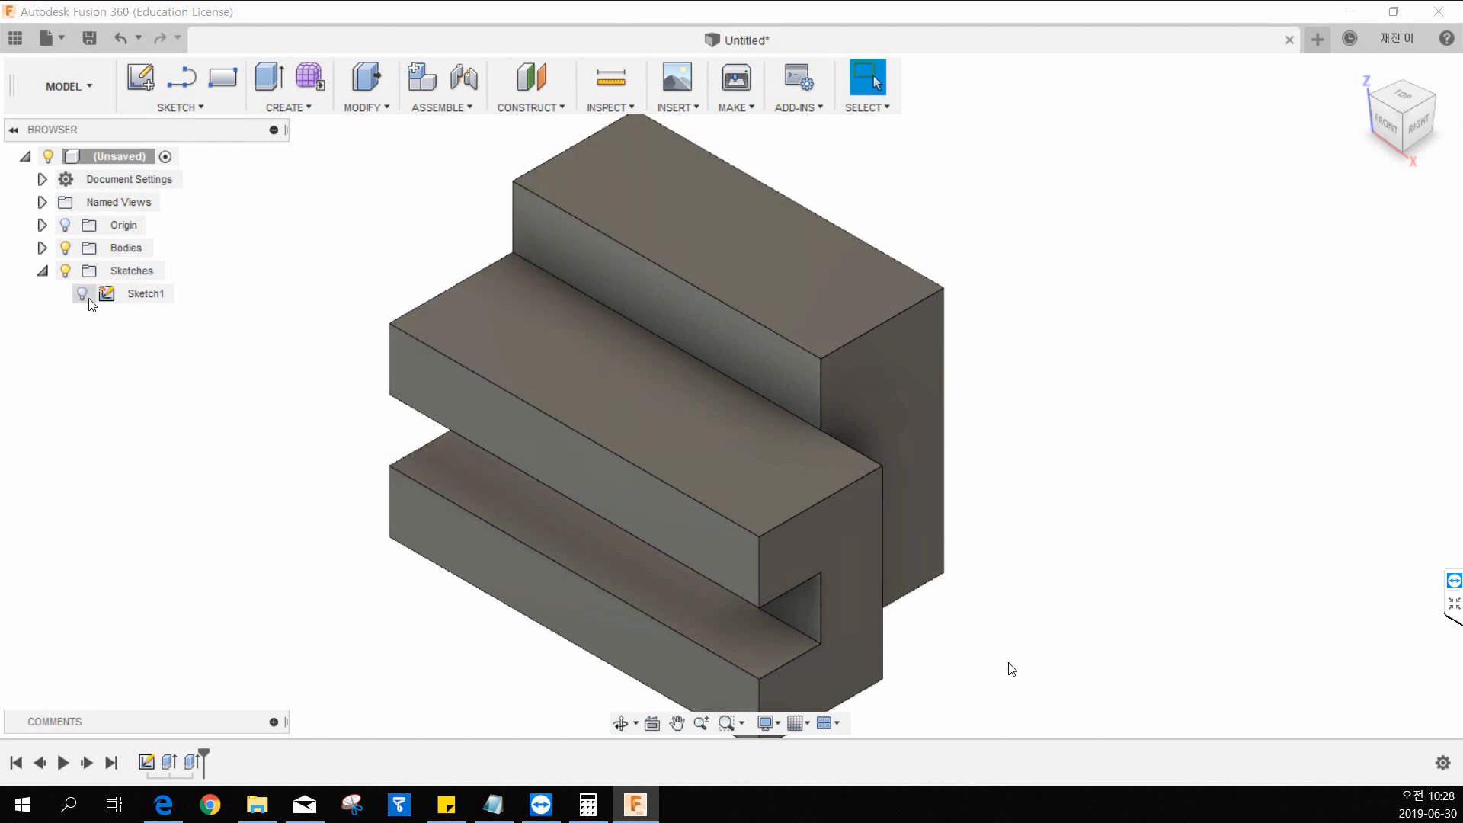
# Create a new sketch on the upper horizontal face of the notched lower block.
pyautogui.moveTo(1055, 480)
pyautogui.mouseDown(button='middle')
pyautogui.moveTo(993, 458)
pyautogui.moveTo(970, 468)
pyautogui.mouseUp(button='middle')
pyautogui.scroll(-1, 1007, 471)
pyautogui.scroll(2, 1007, 471)
pyautogui.scroll(-3, 1007, 471)
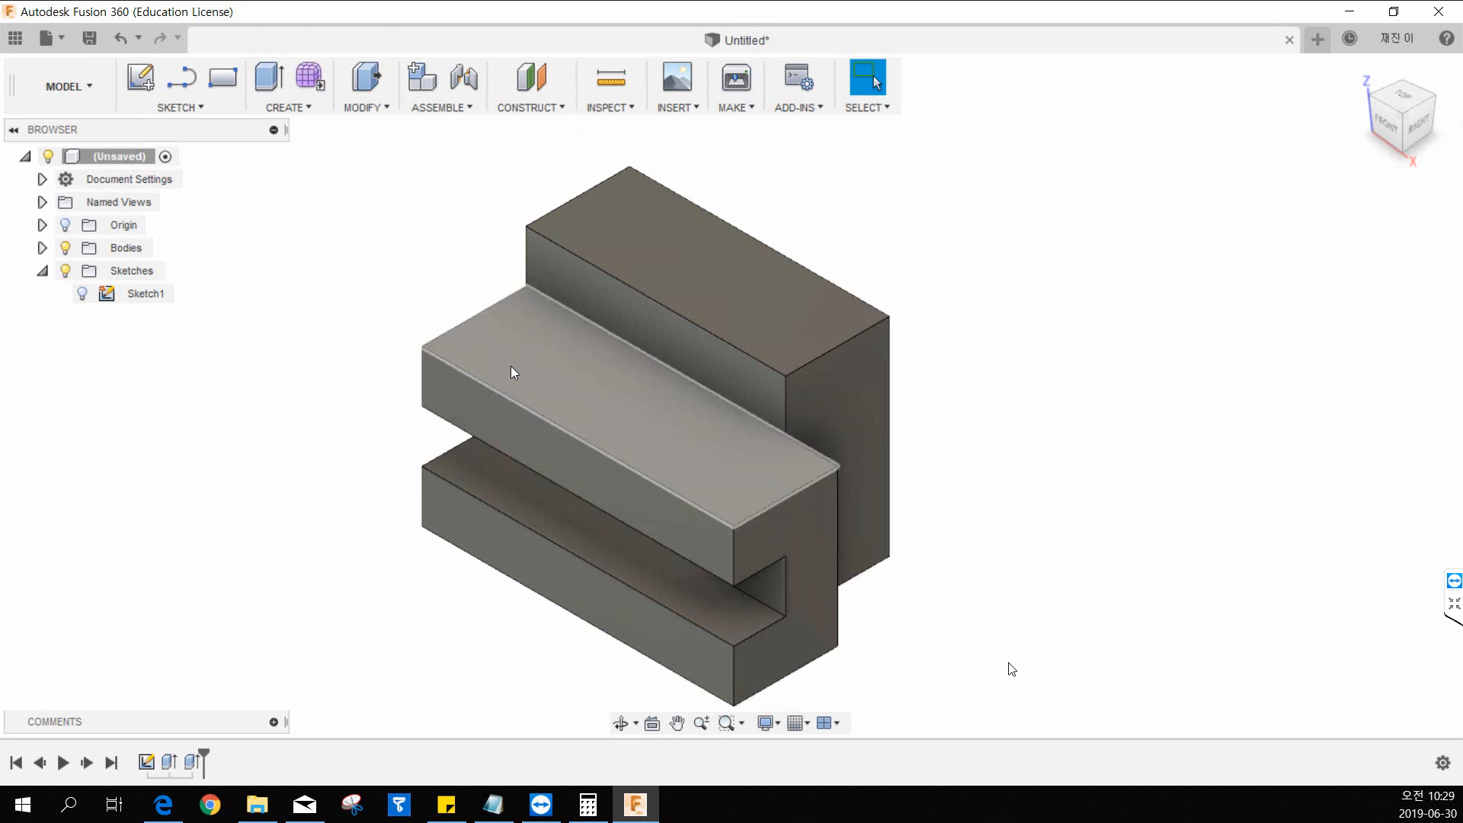
pyautogui.click(141, 79)
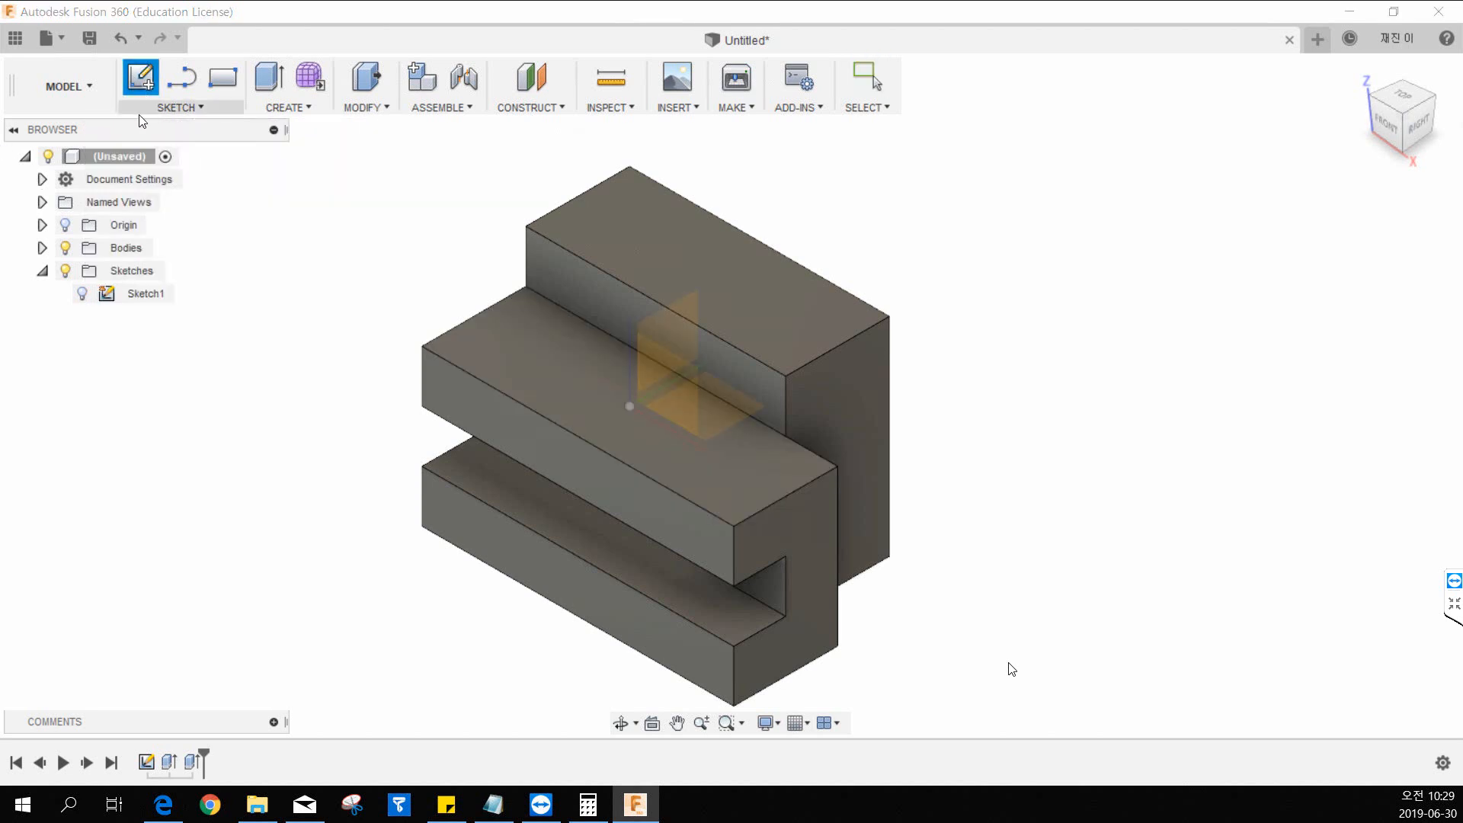
pyautogui.click(509, 338)
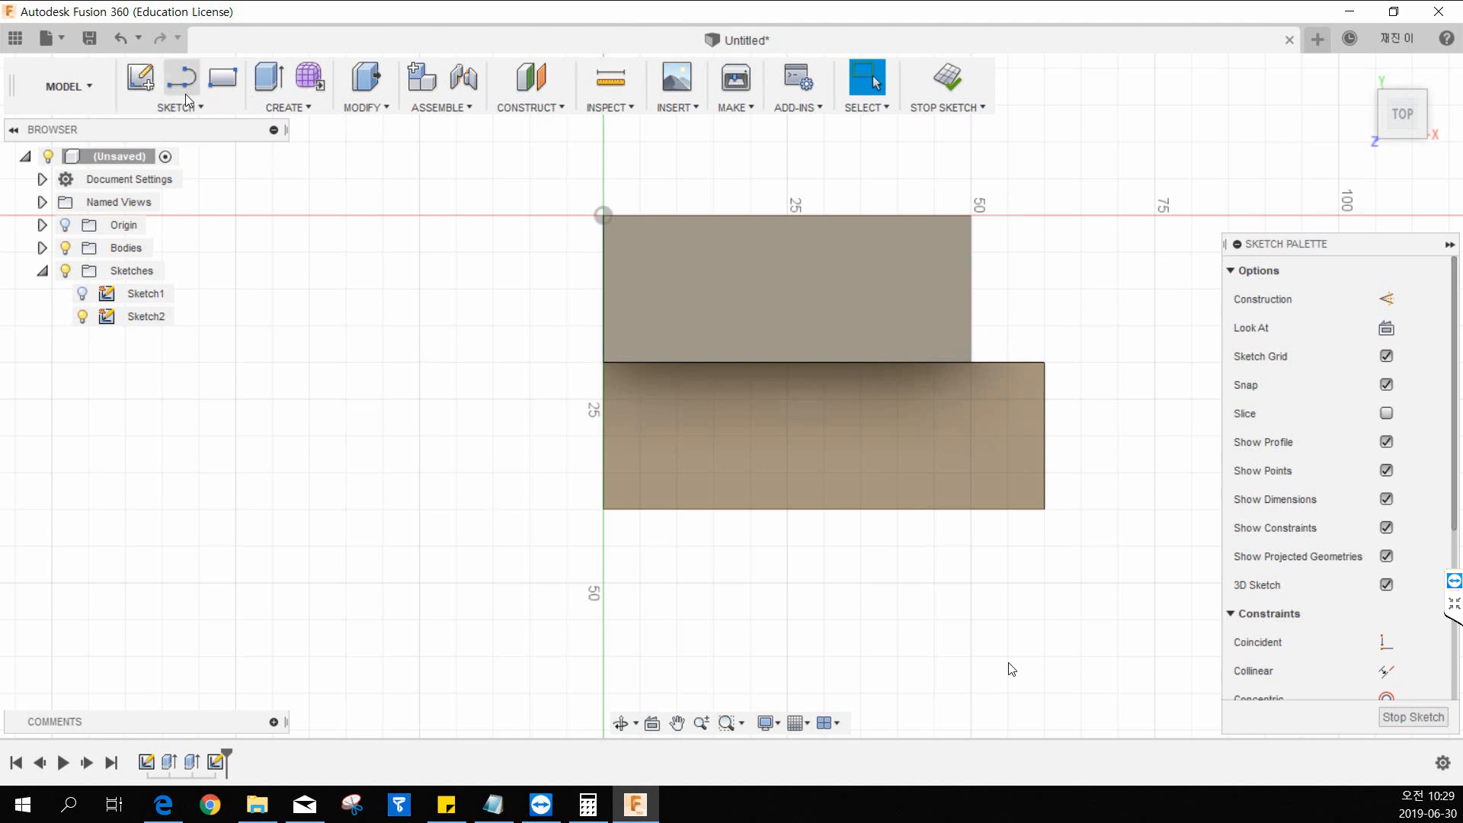
# Sketch a rectangle across the lower block's full width from its inner corner, ending about 25 mm short of the block's far end.
pyautogui.click(223, 94)
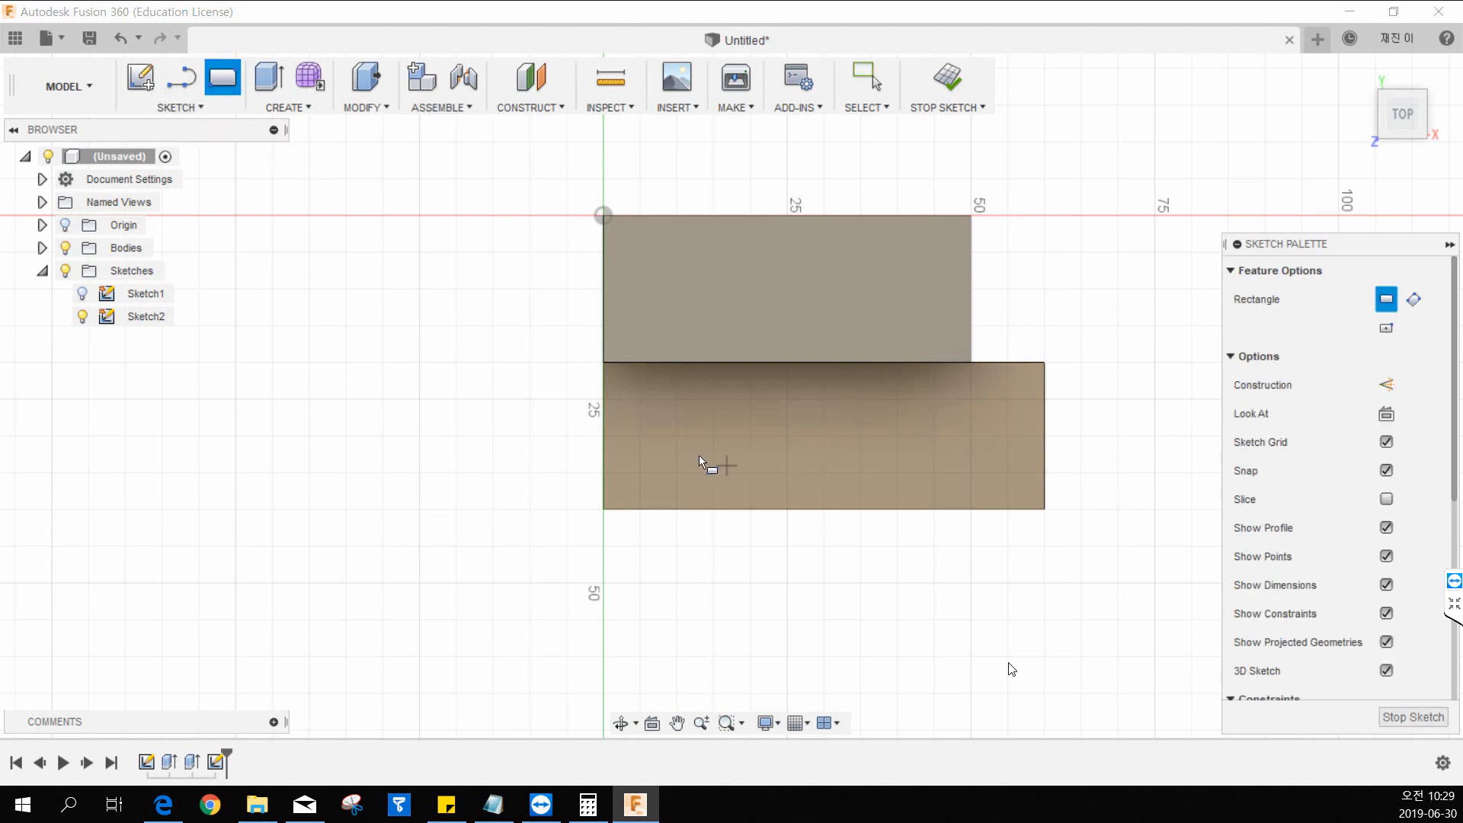
pyautogui.moveTo(705, 381); pyautogui.dragTo(648, 402, button='middle')
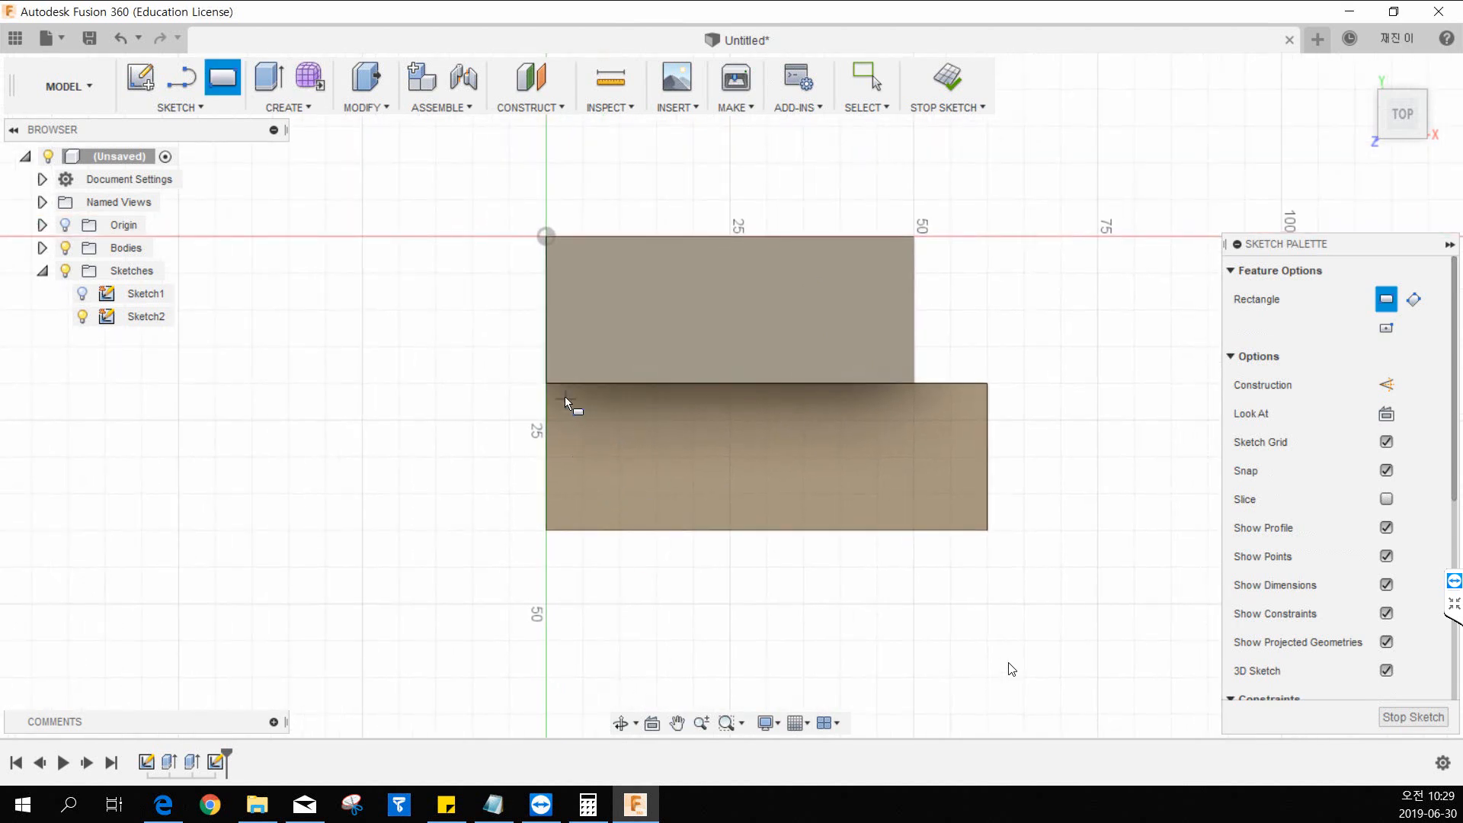
pyautogui.click(547, 385)
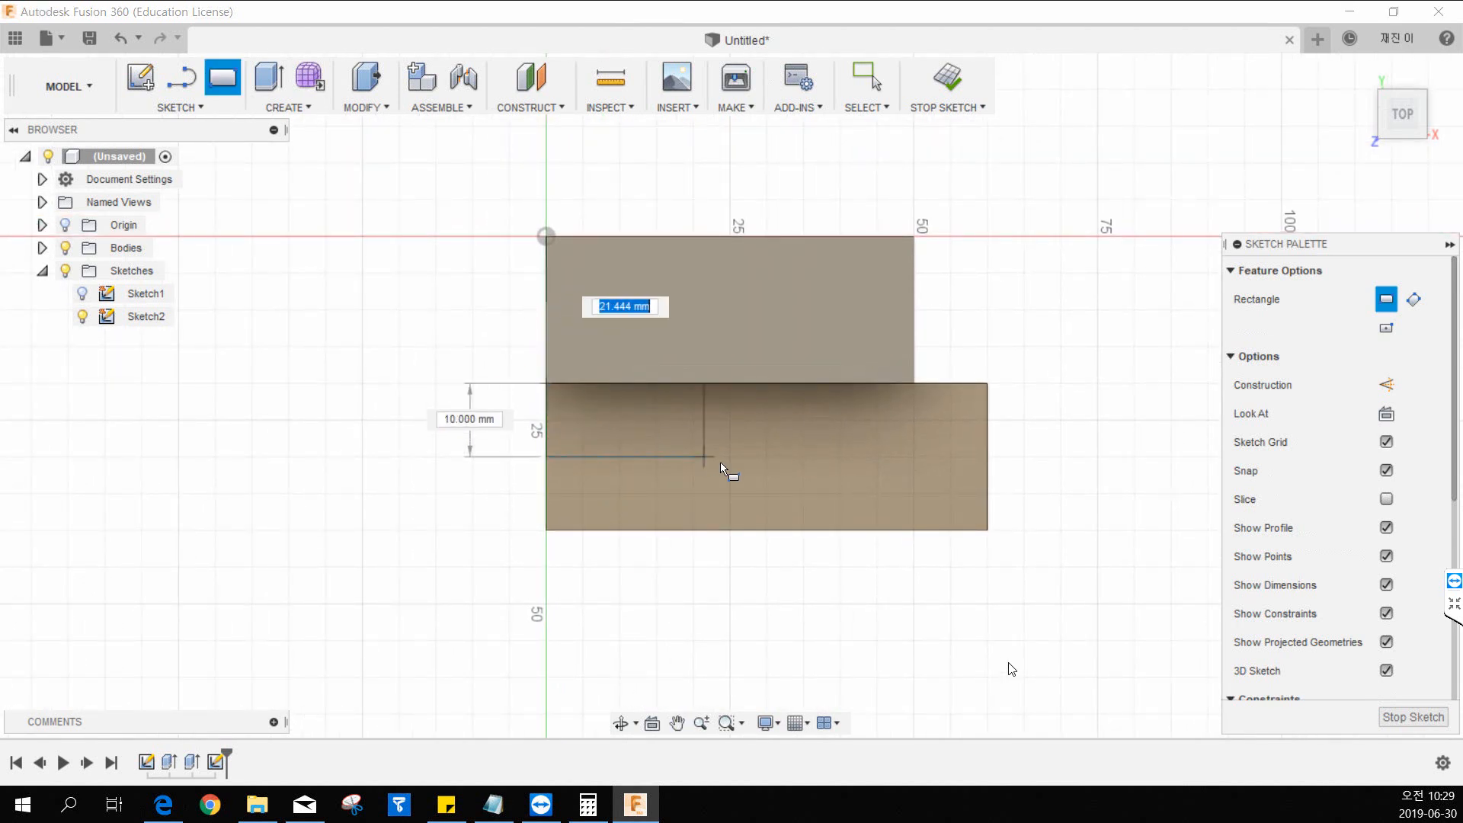
pyautogui.click(803, 531)
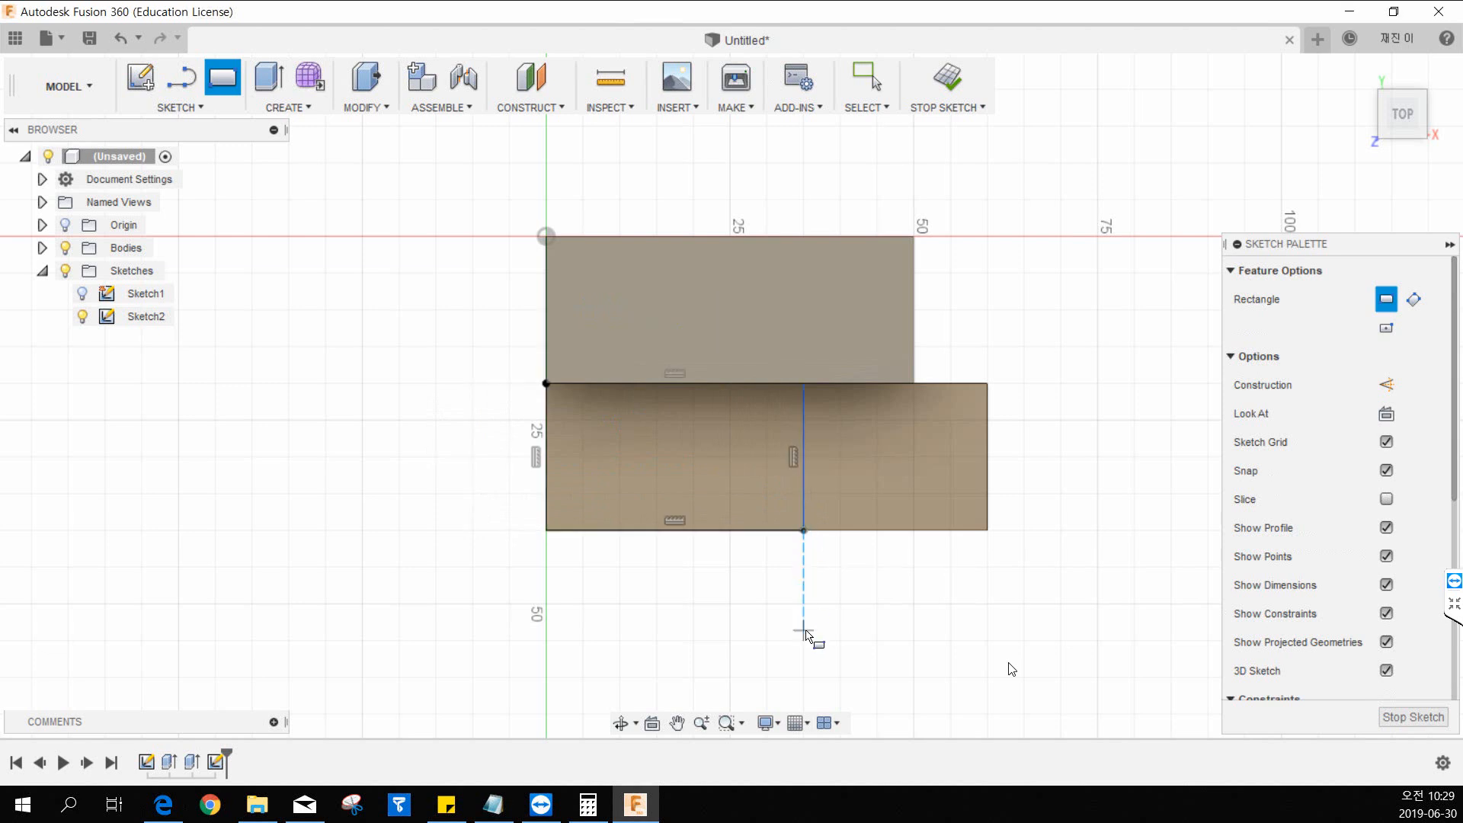
pyautogui.press('Escape')
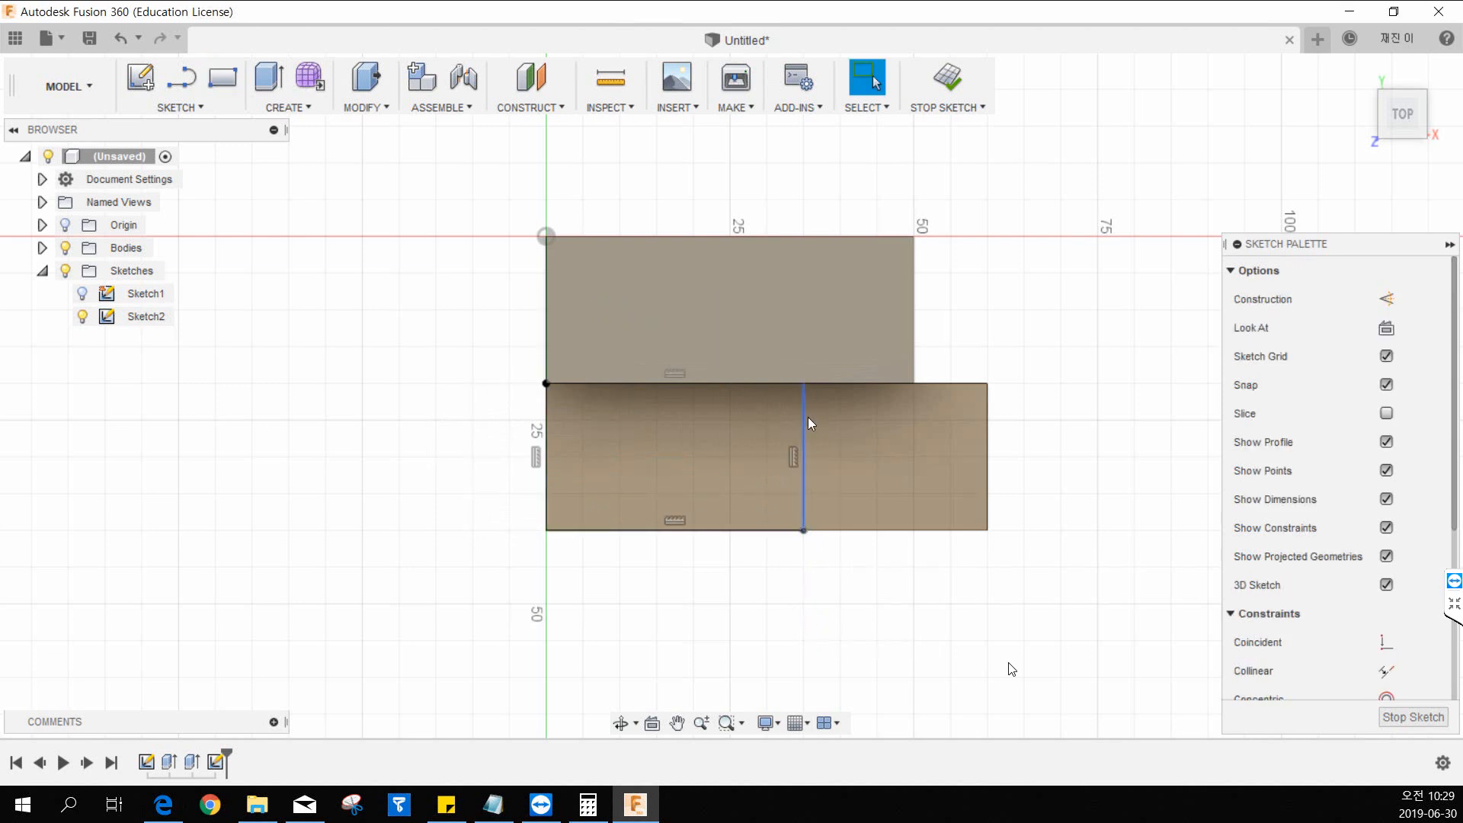
# Dimension the distance between the rectangle's free short edge and the lower block's far end as 20 mm.
pyautogui.click(201, 109)
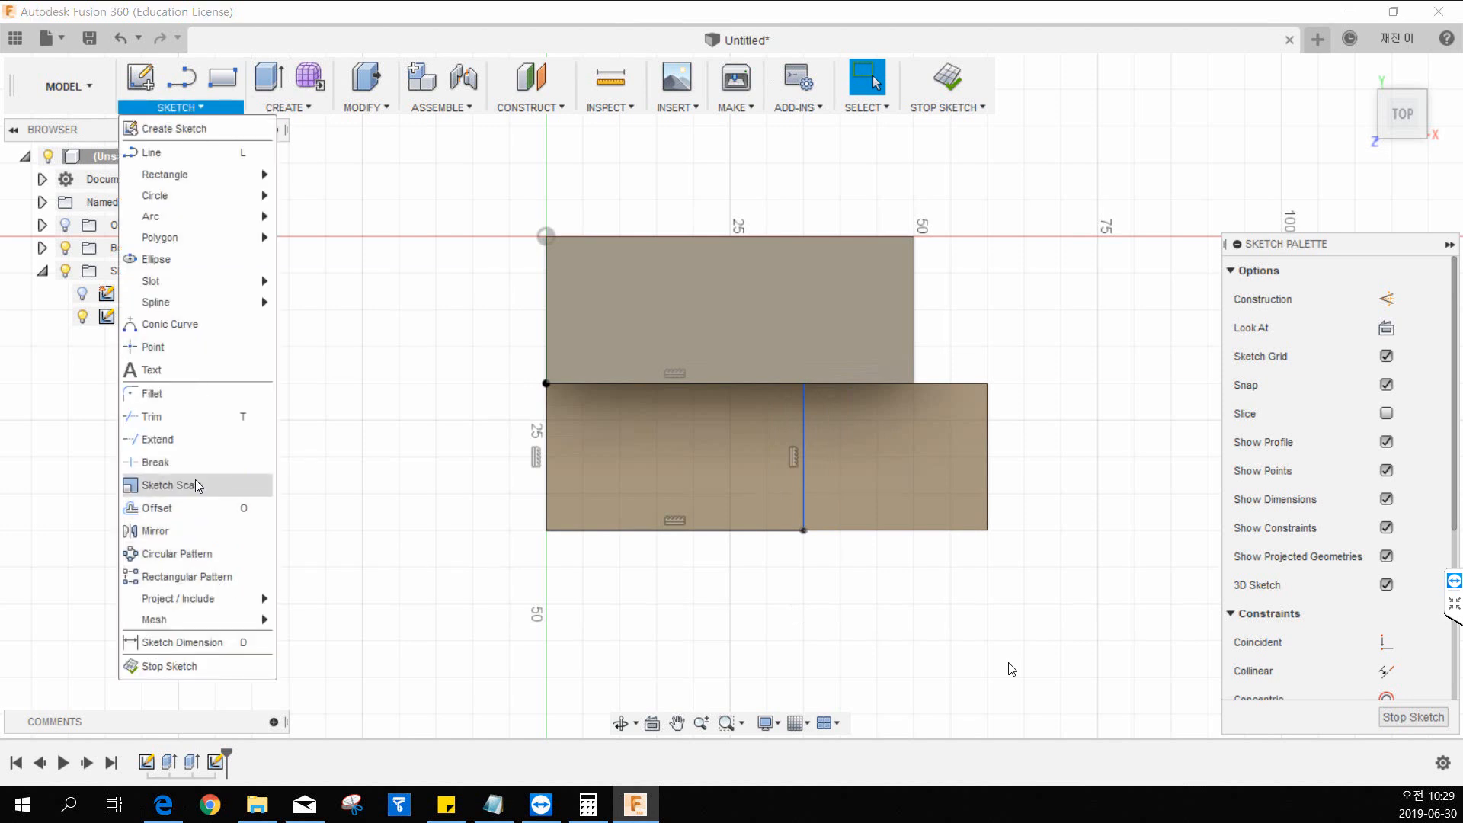
pyautogui.click(180, 640)
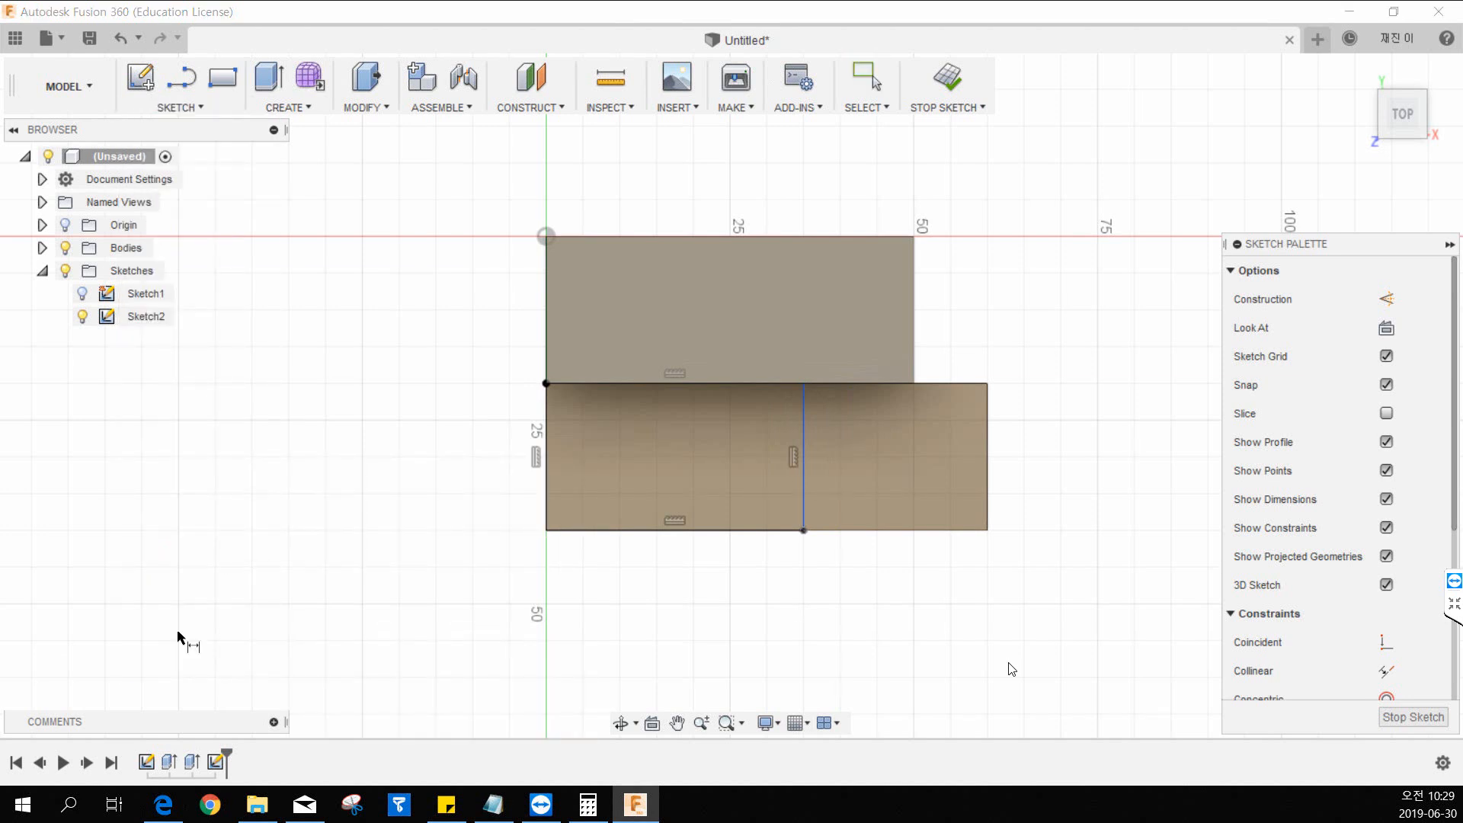
pyautogui.click(805, 437)
pyautogui.click(990, 418)
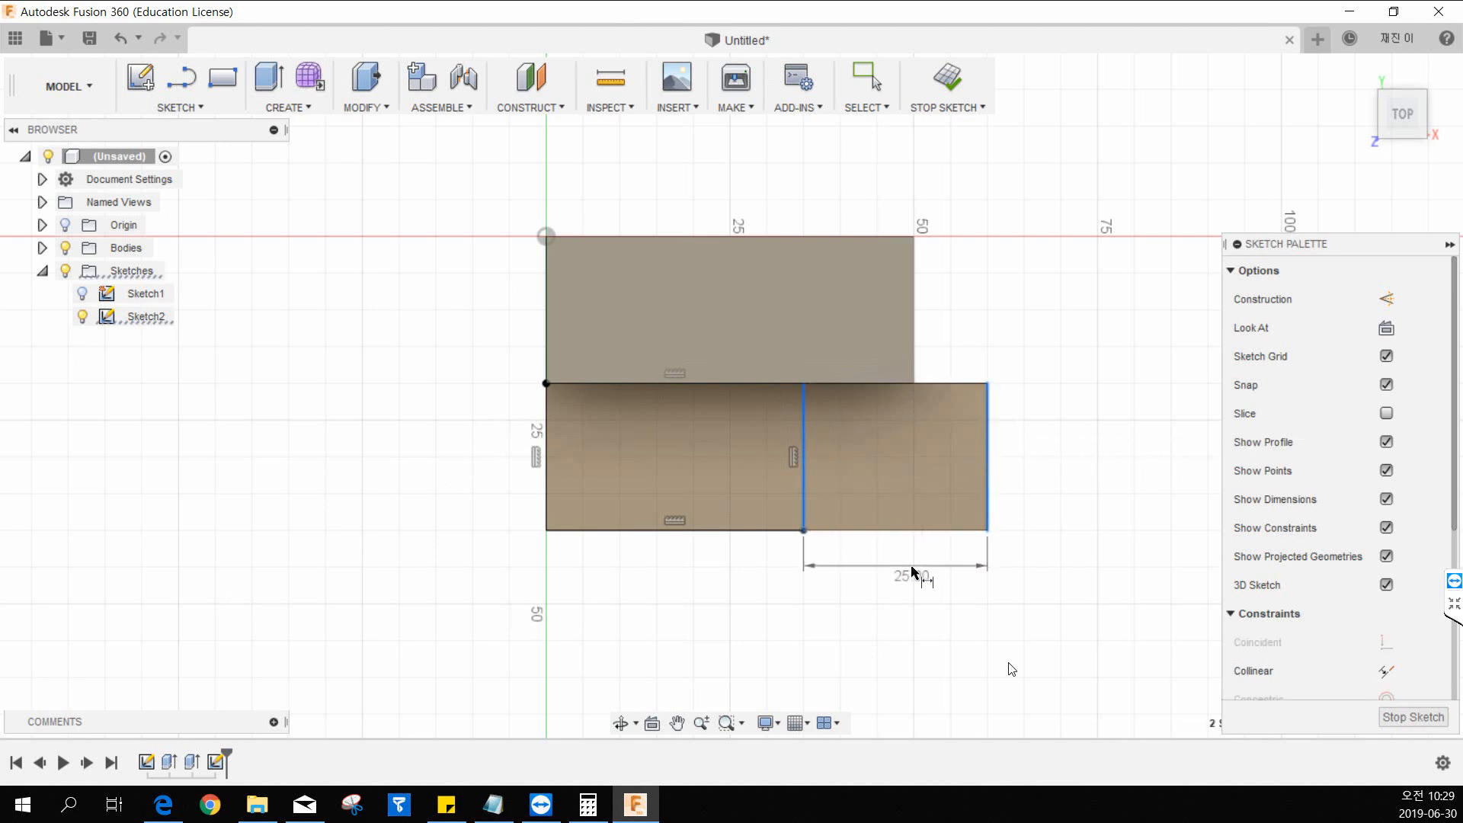
pyautogui.click(912, 572)
pyautogui.write('20')
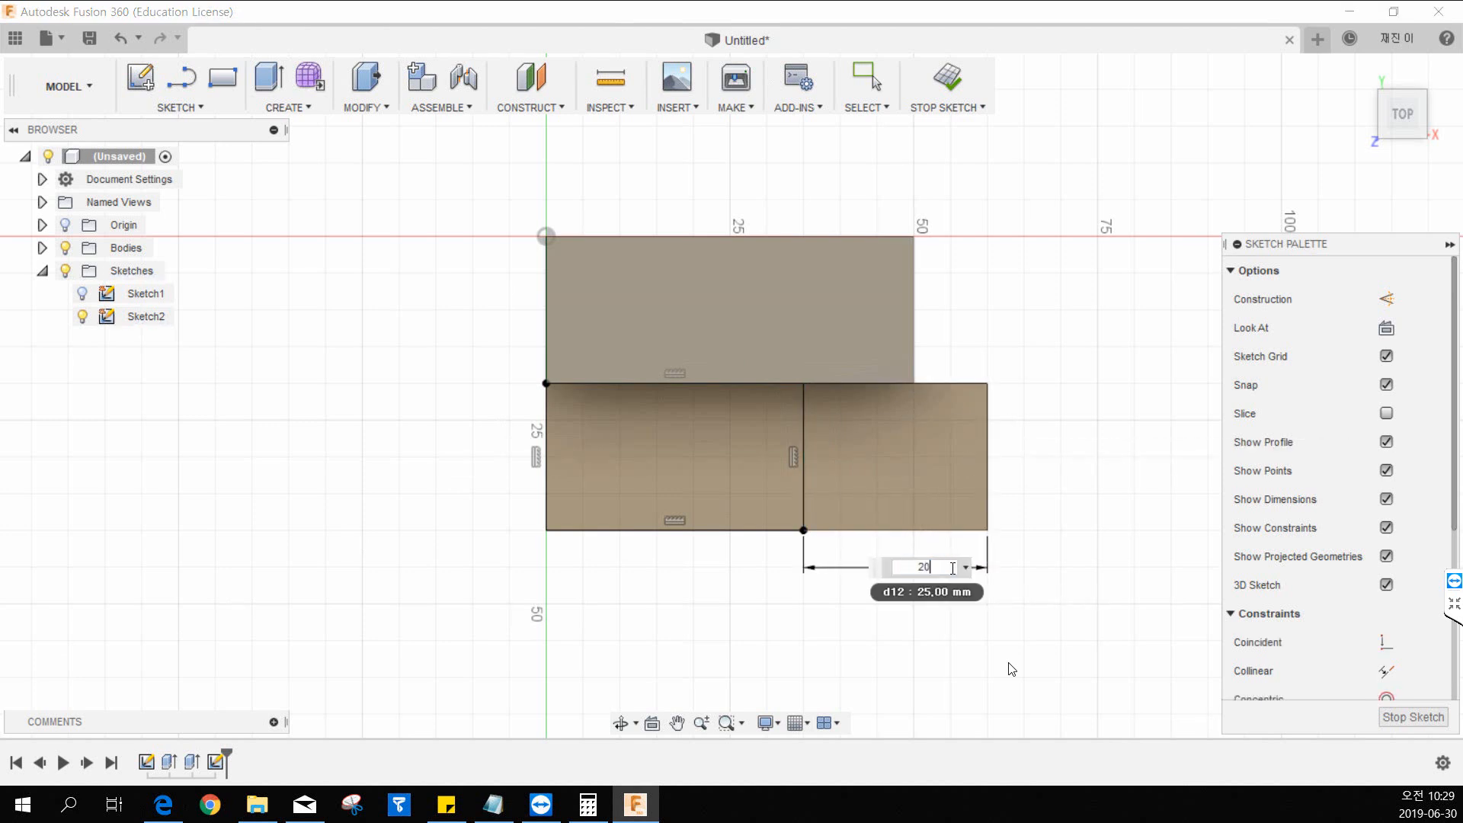
pyautogui.press('Return')
pyautogui.press('Escape')
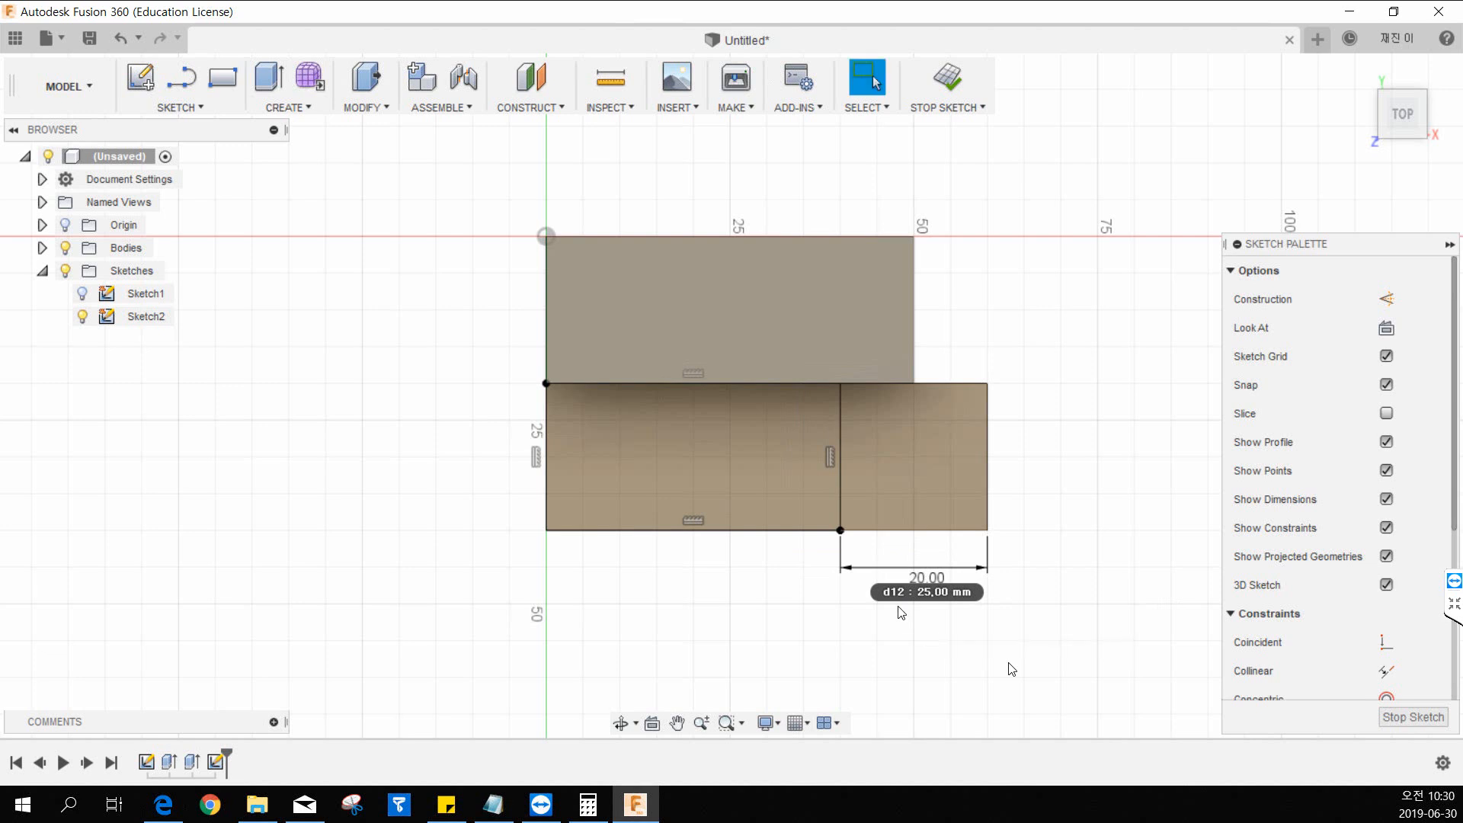
# Hide and show the bodies repeatedly to compare the sketch rectangle alone with its position on the solid block.
pyautogui.moveTo(905, 637); pyautogui.dragTo(817, 622, button='middle')
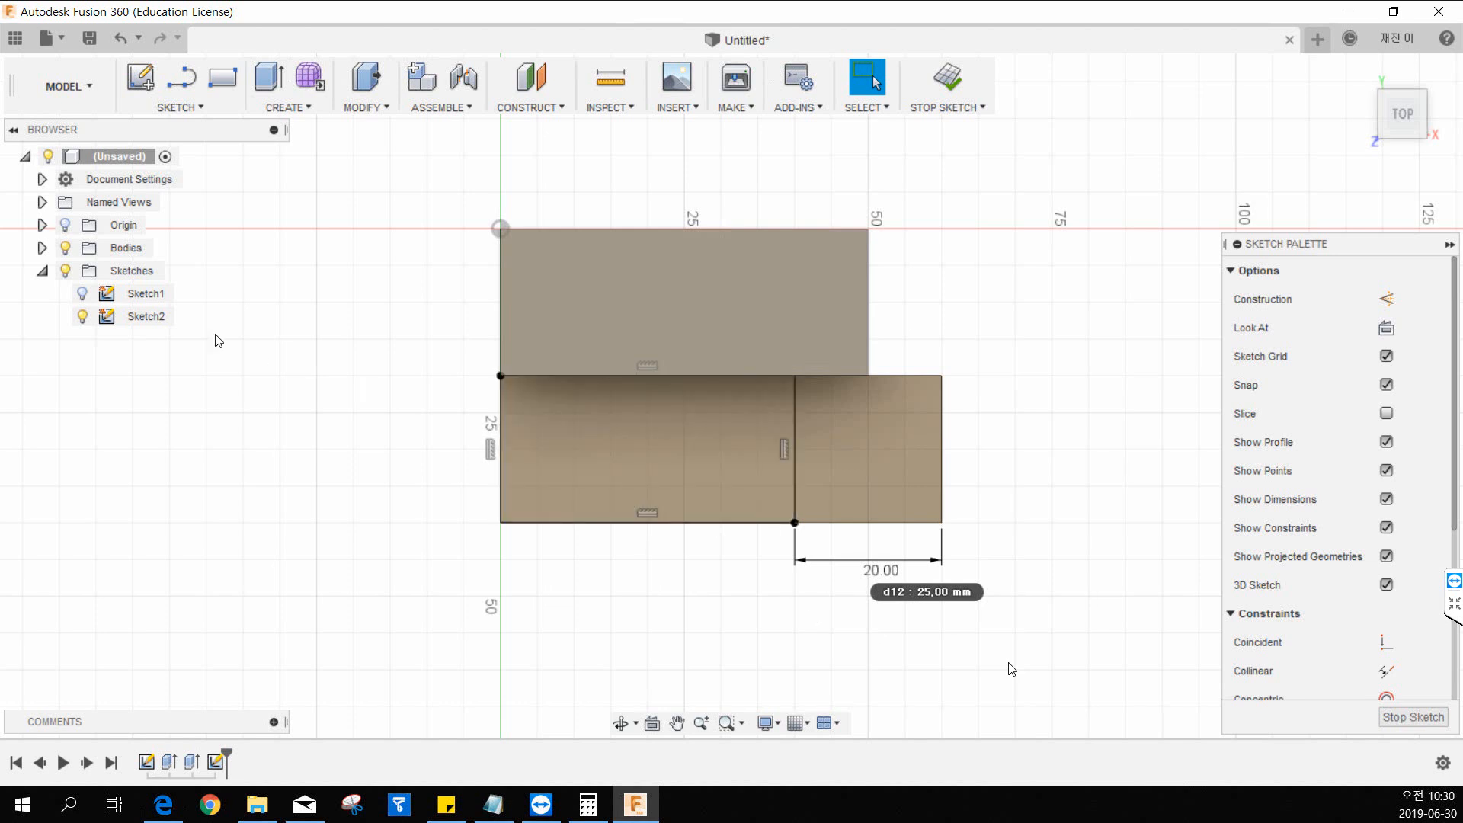
pyautogui.click(67, 249)
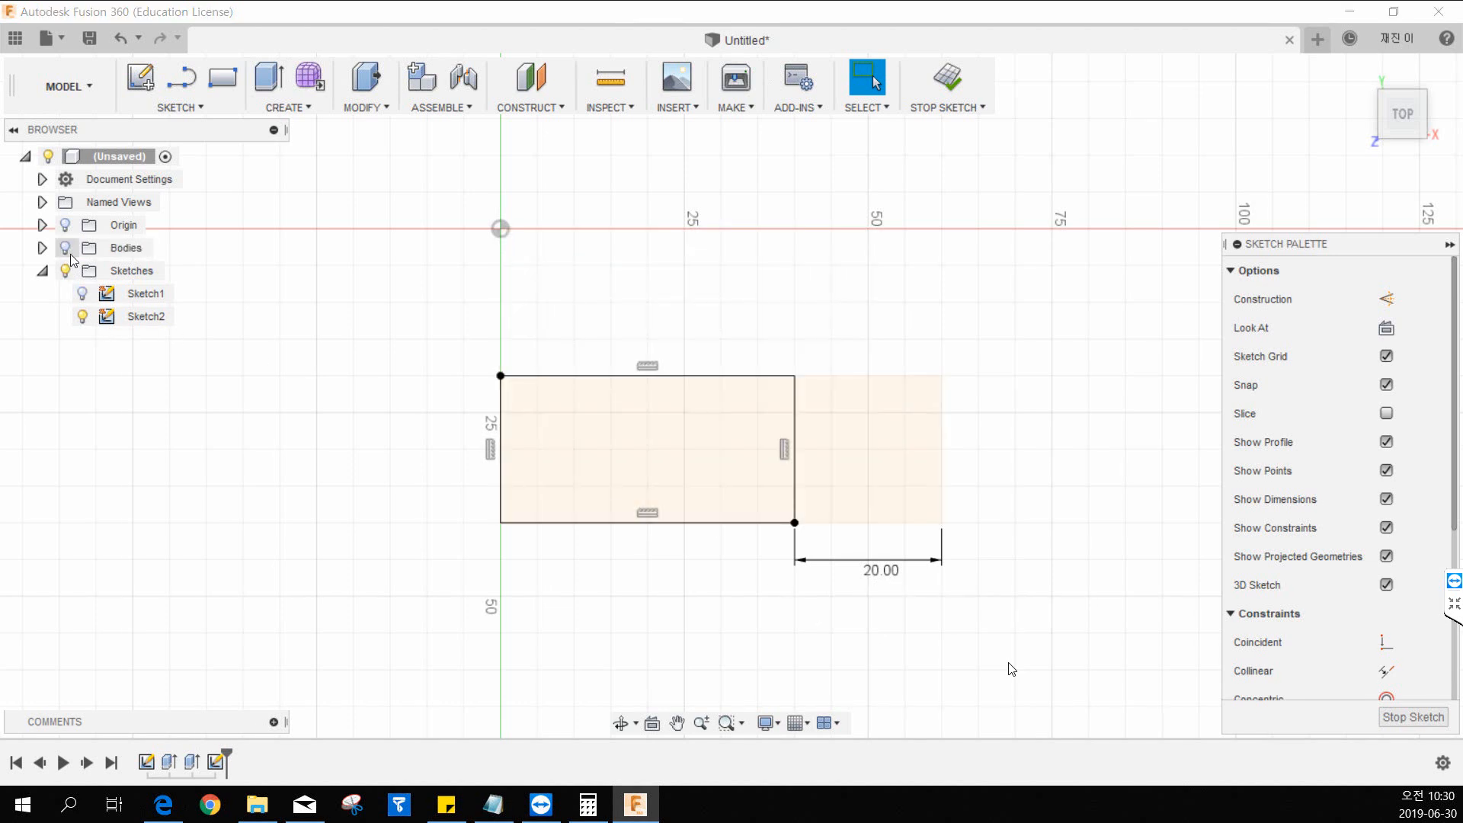
pyautogui.click(67, 249)
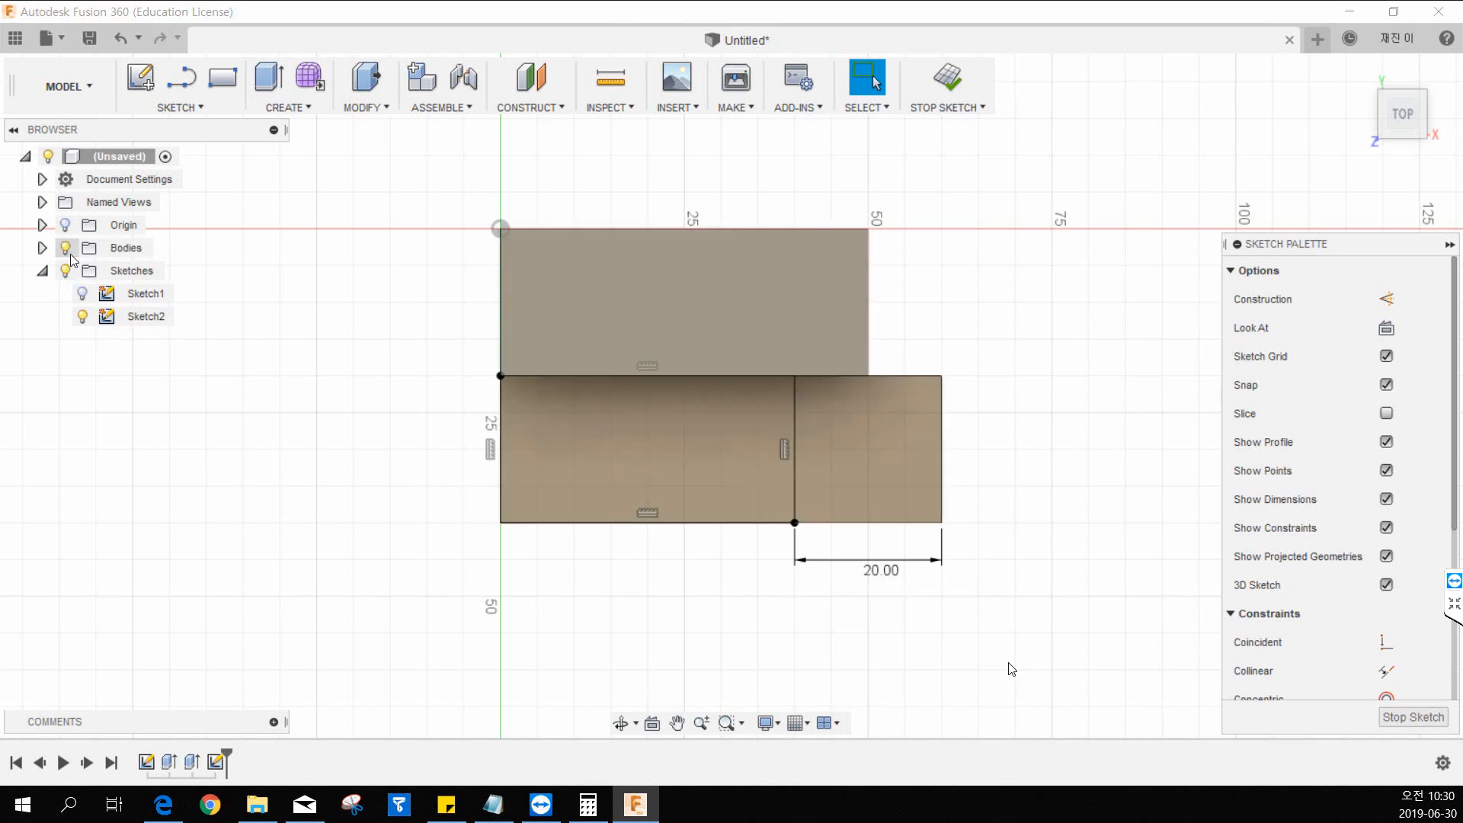
pyautogui.click(67, 249)
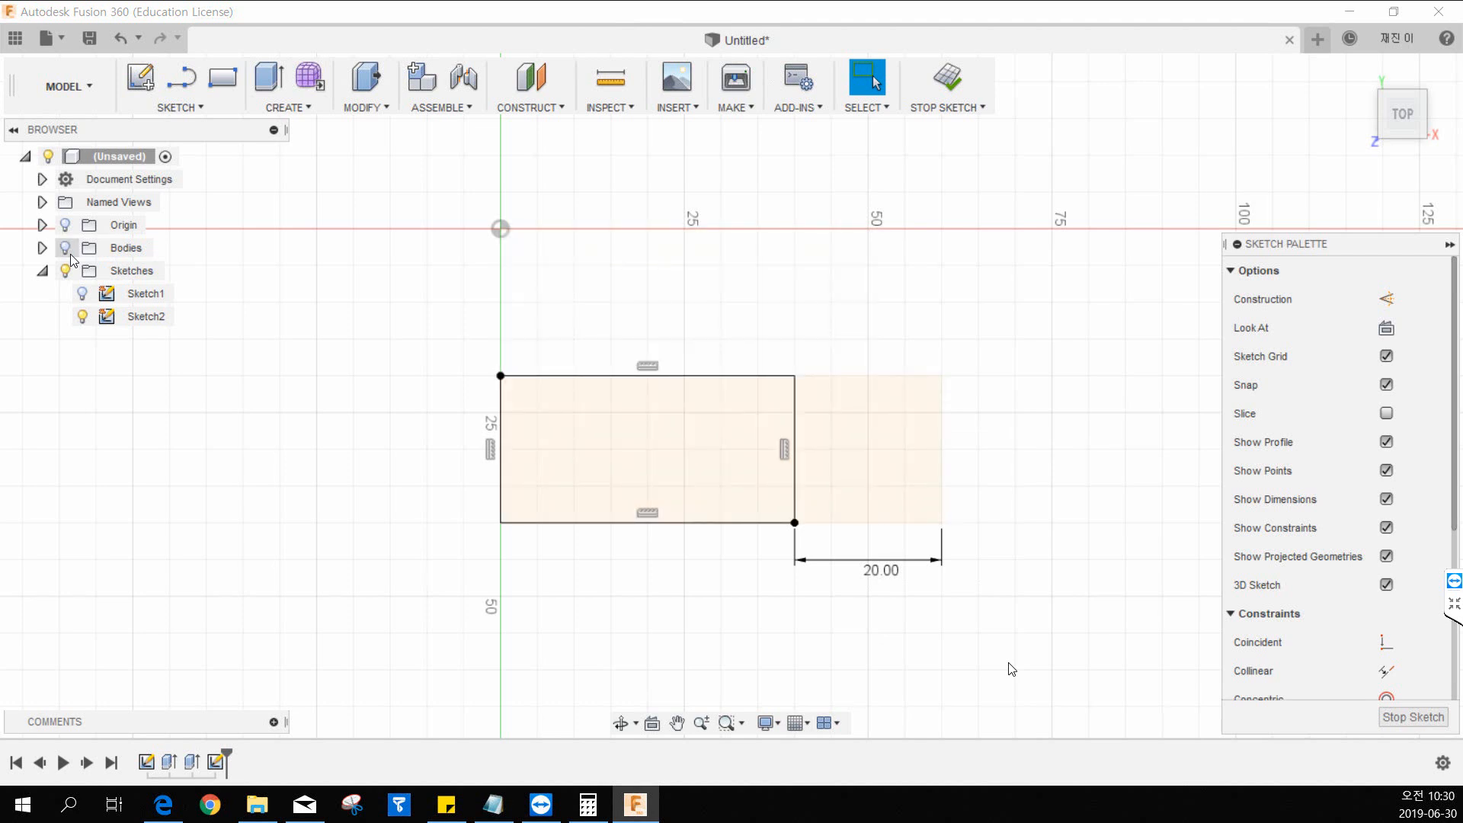
pyautogui.click(66, 249)
pyautogui.click(66, 249)
pyautogui.click(66, 249)
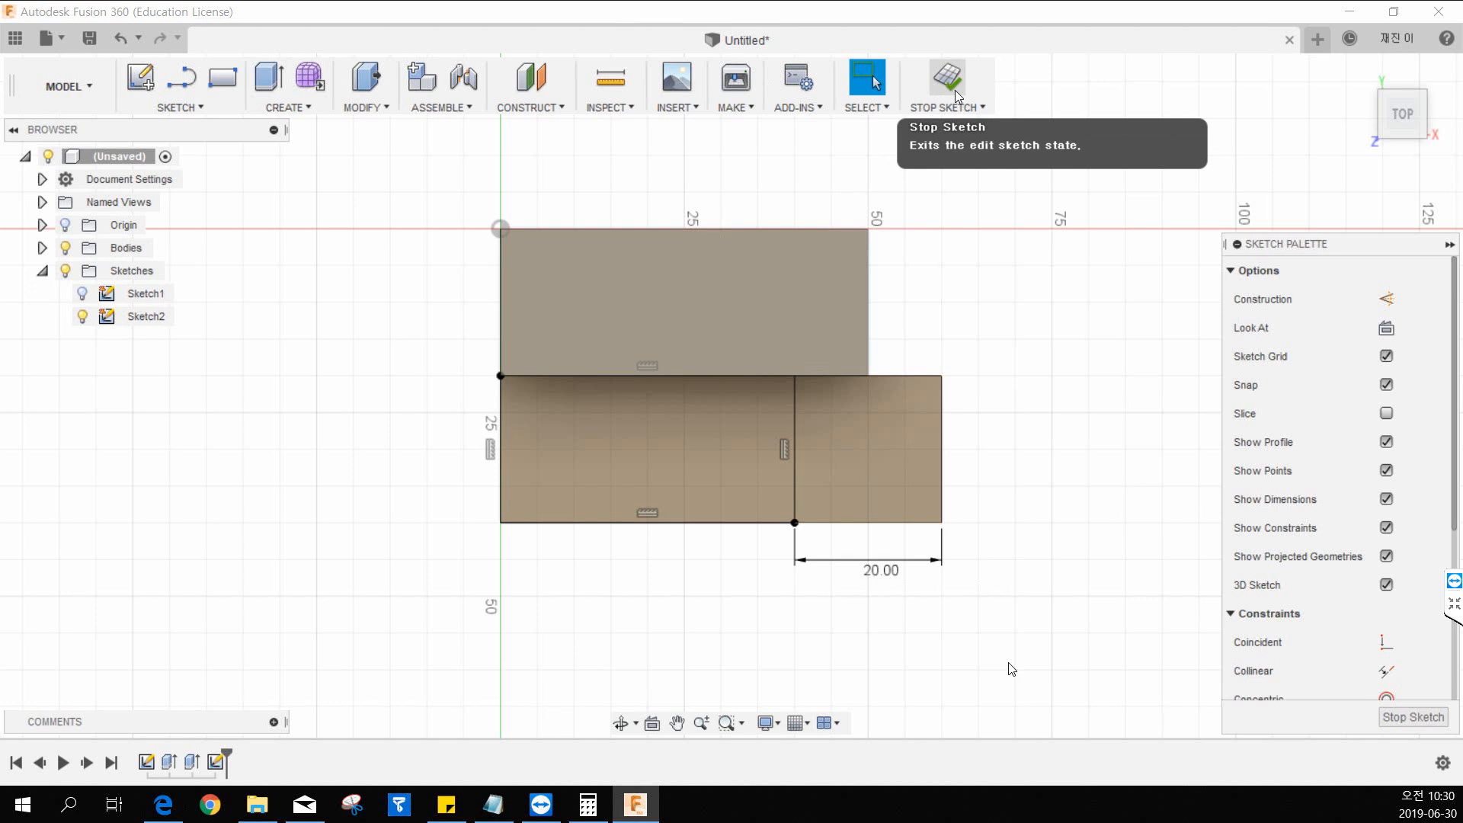
pyautogui.click(67, 253)
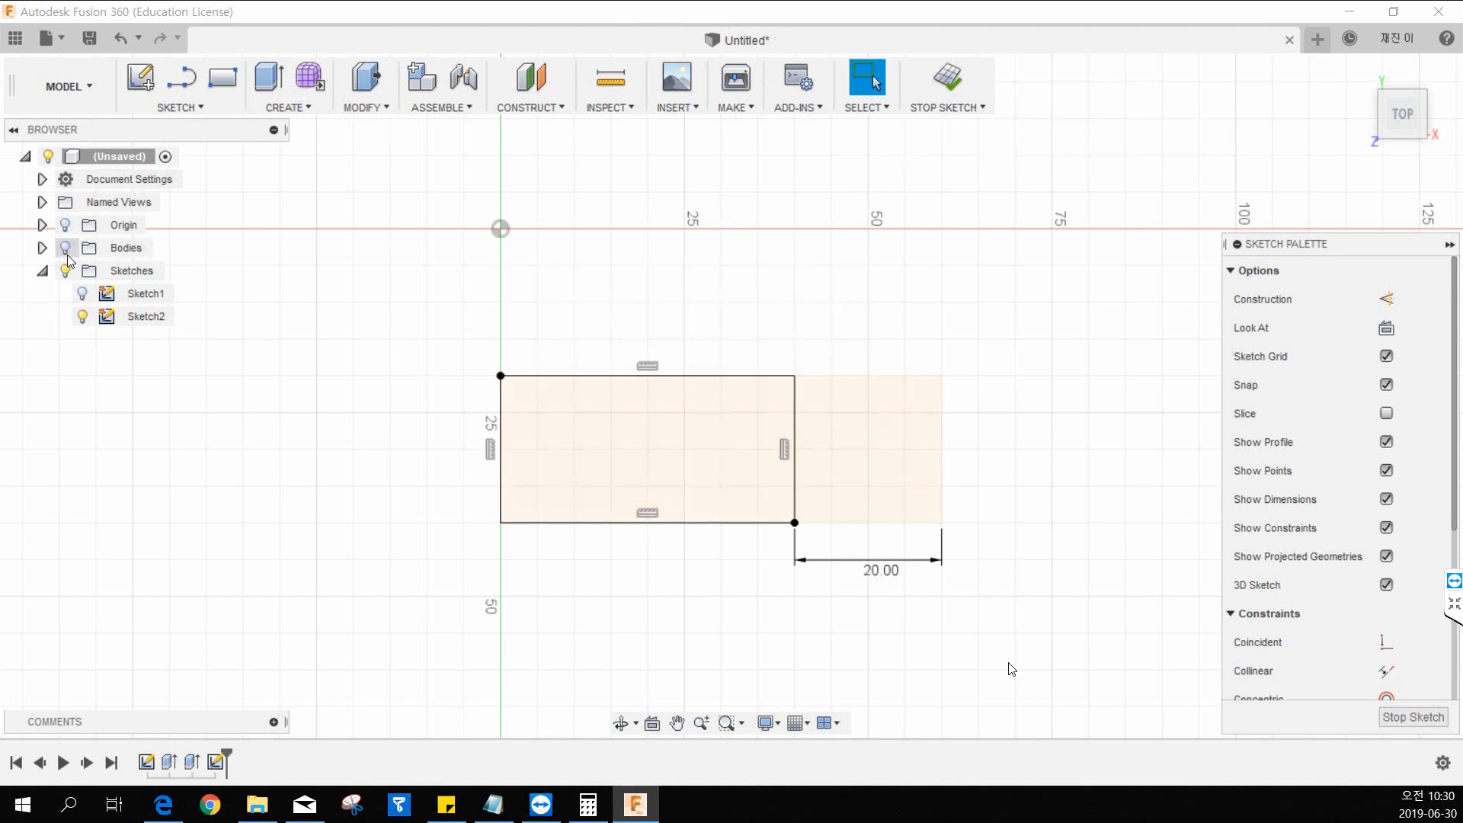
pyautogui.click(66, 247)
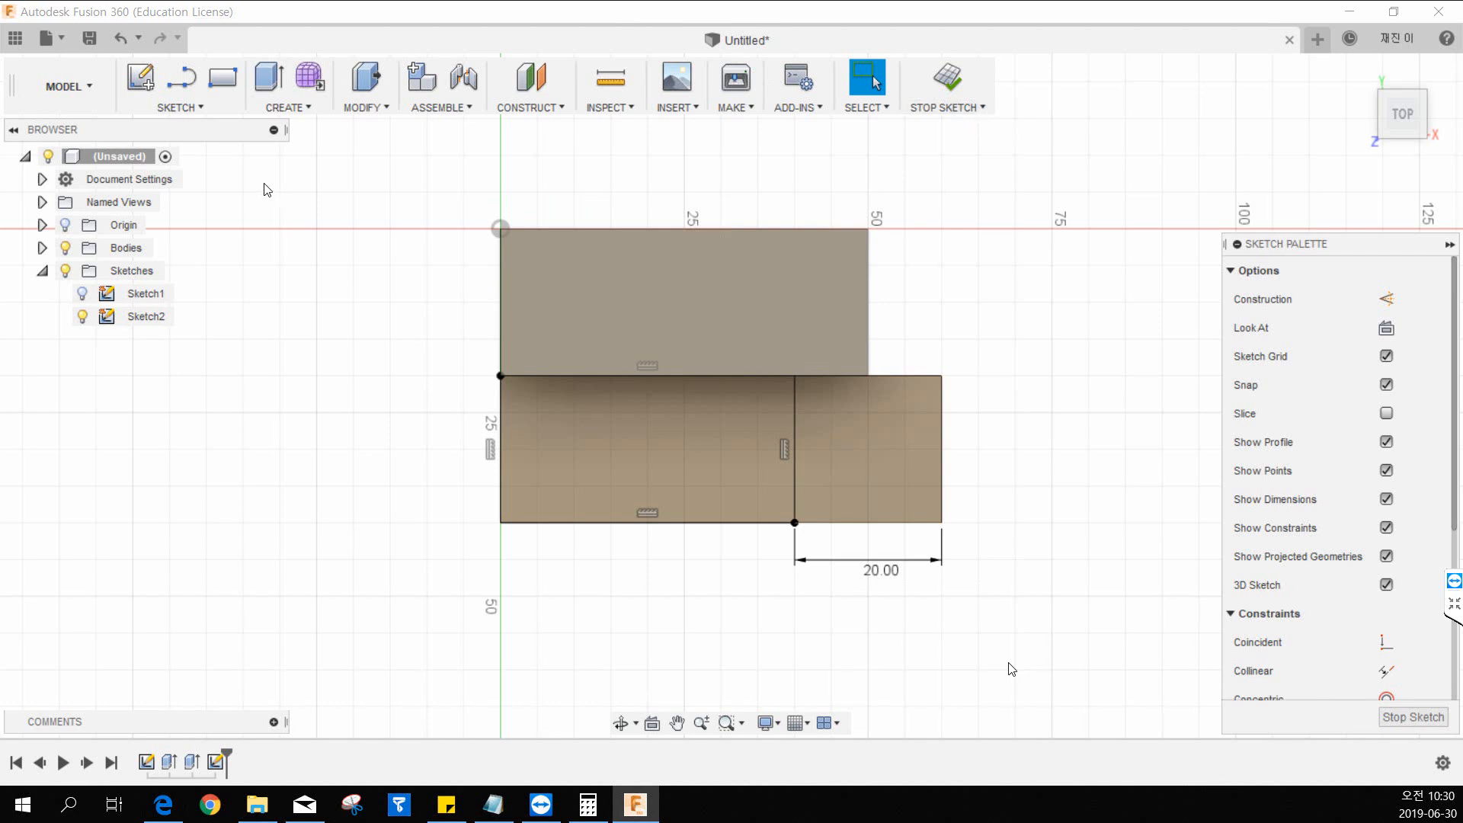
pyautogui.click(64, 249)
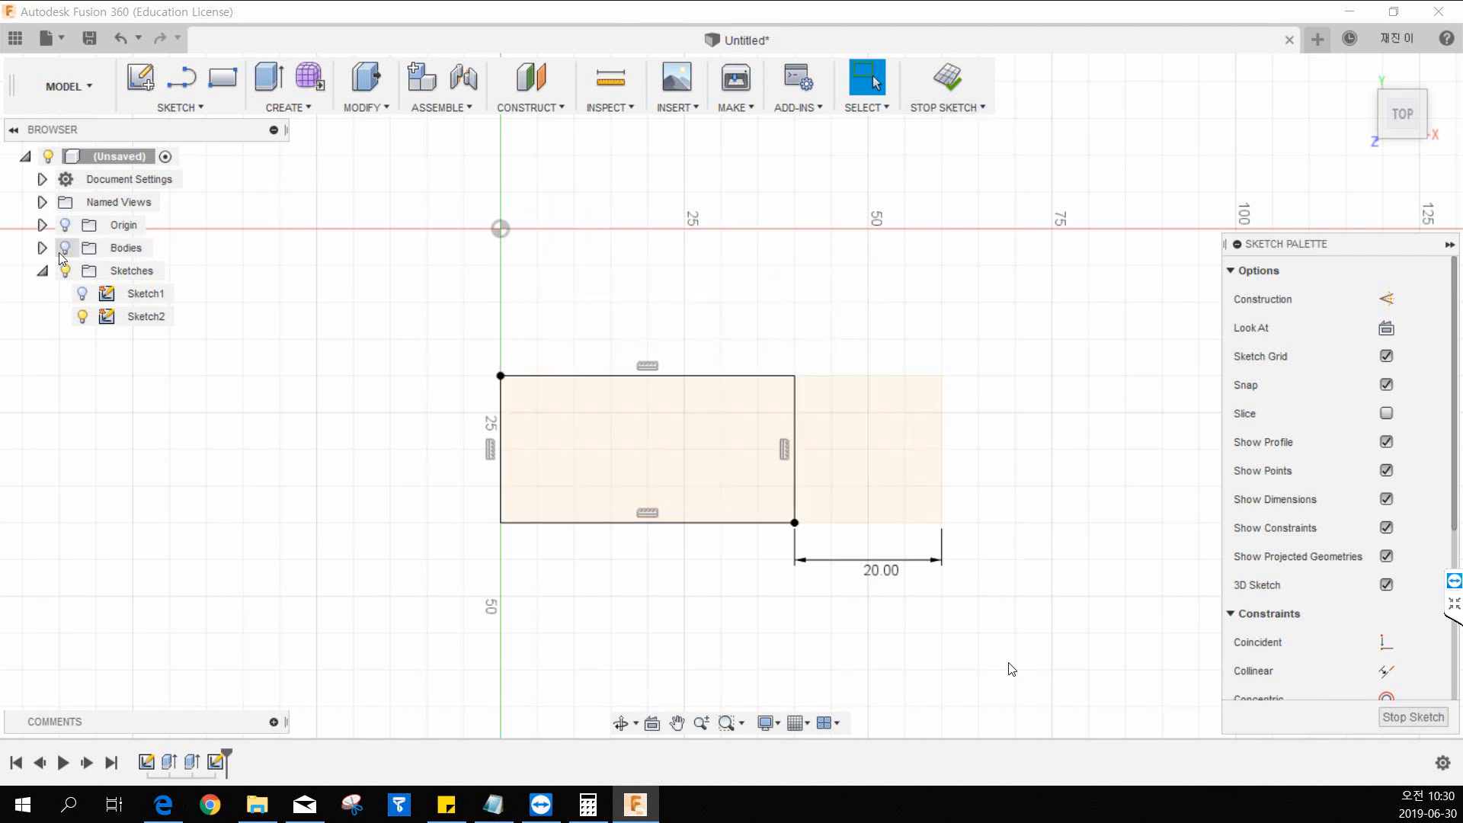
pyautogui.click(61, 254)
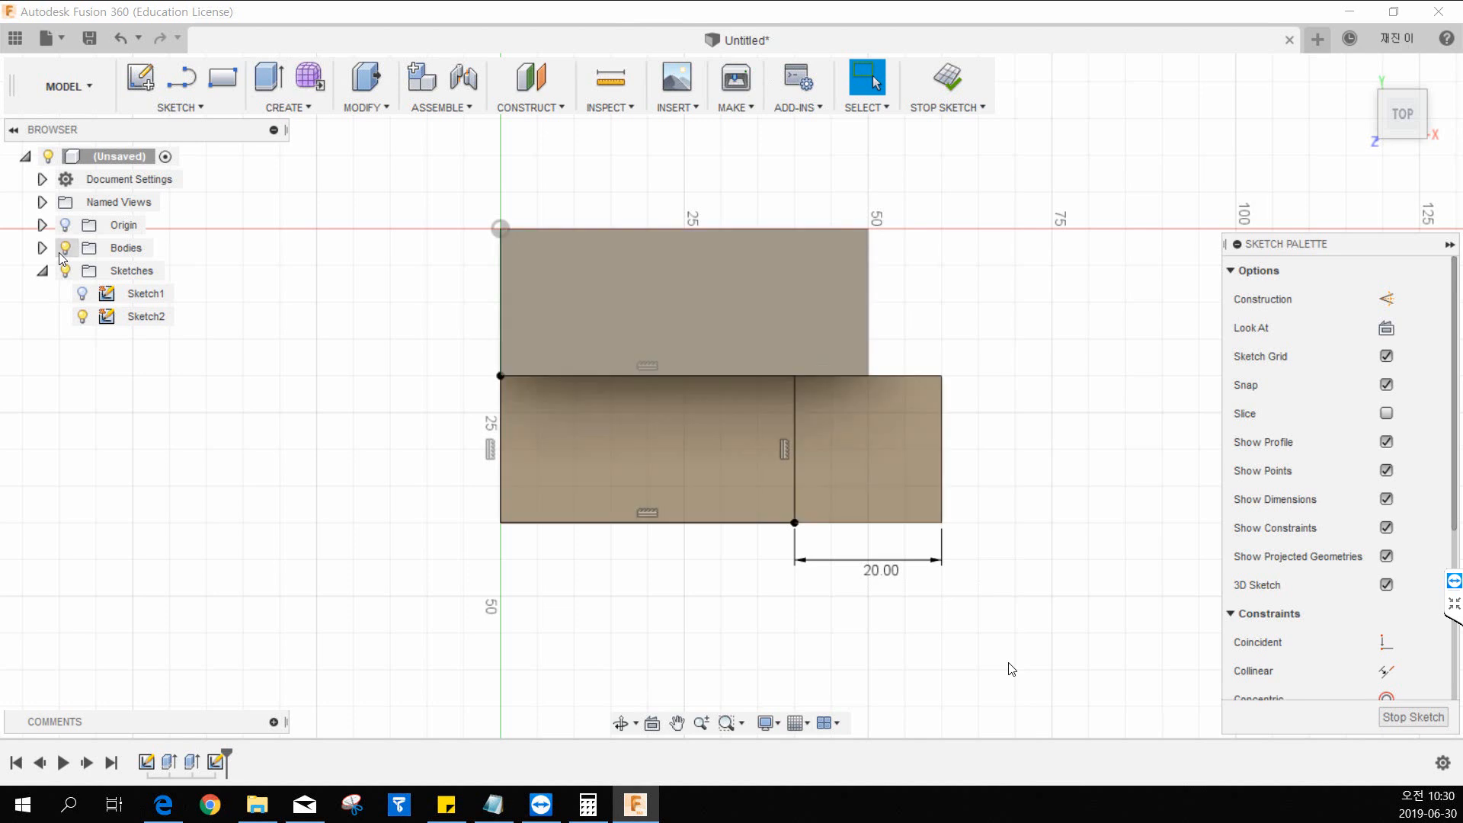
pyautogui.click(61, 257)
pyautogui.click(64, 251)
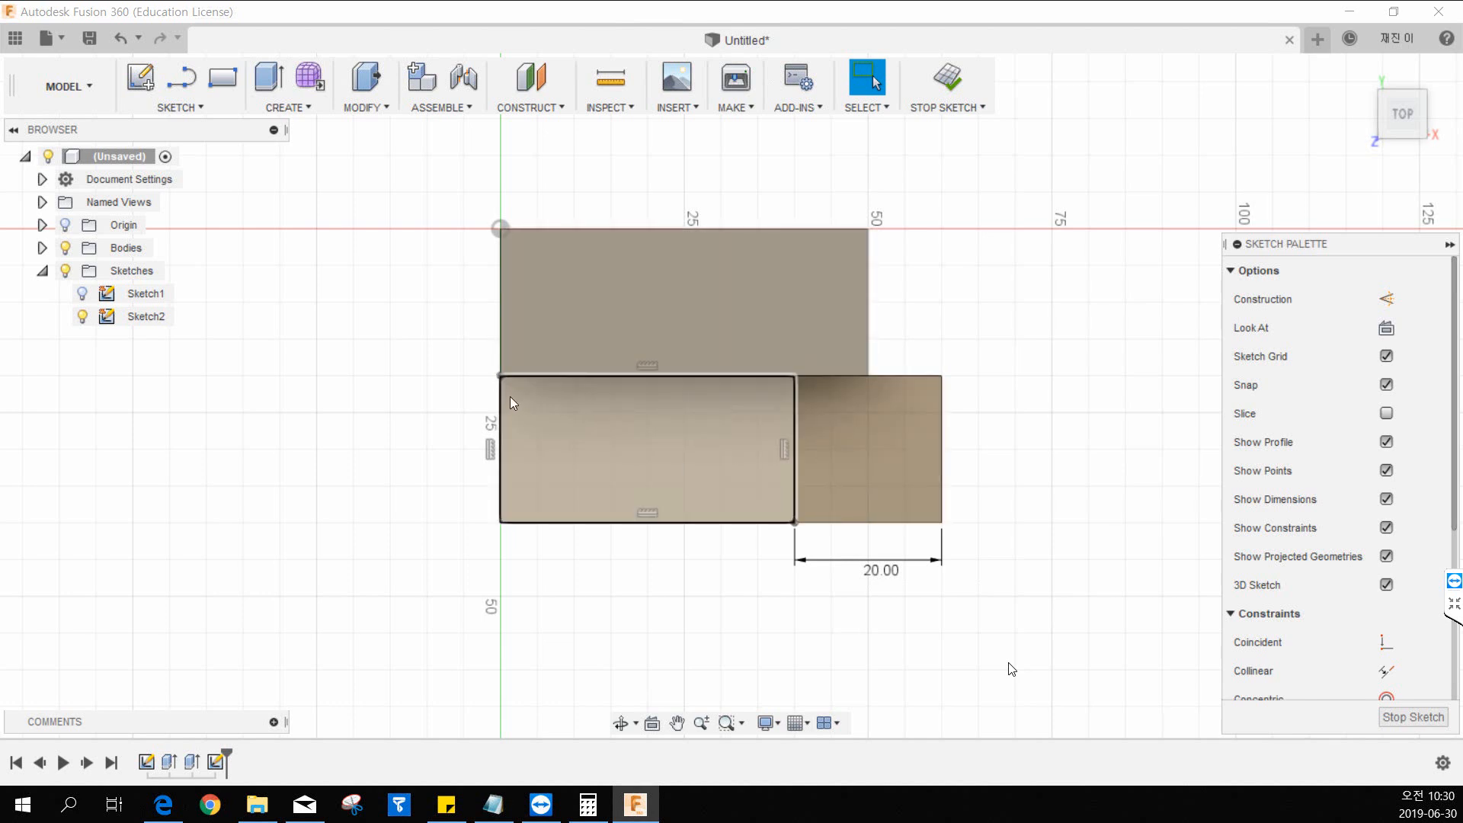
pyautogui.click(223, 77)
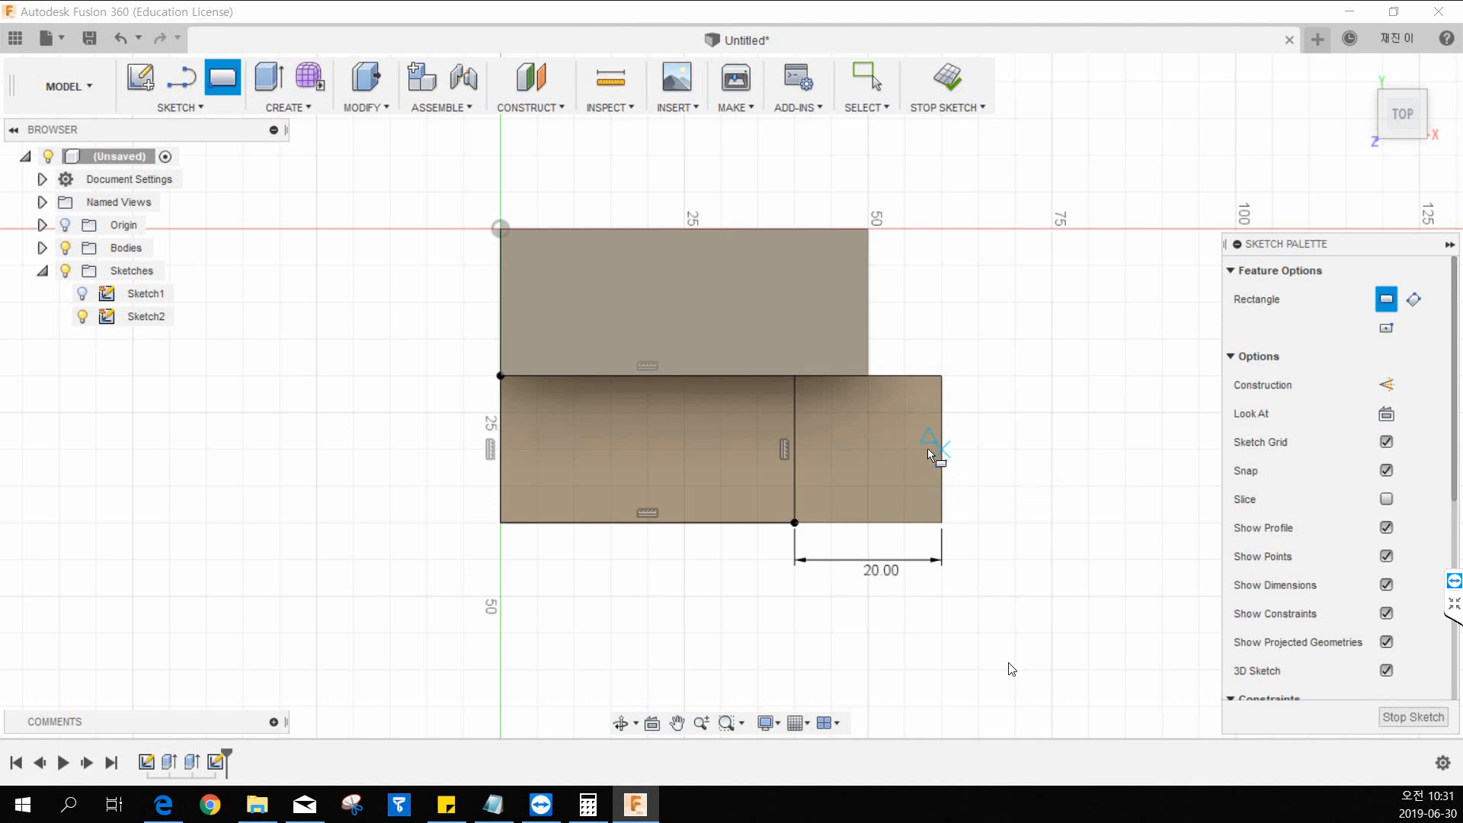
pyautogui.moveTo(640, 417); pyautogui.dragTo(662, 431, button='middle')
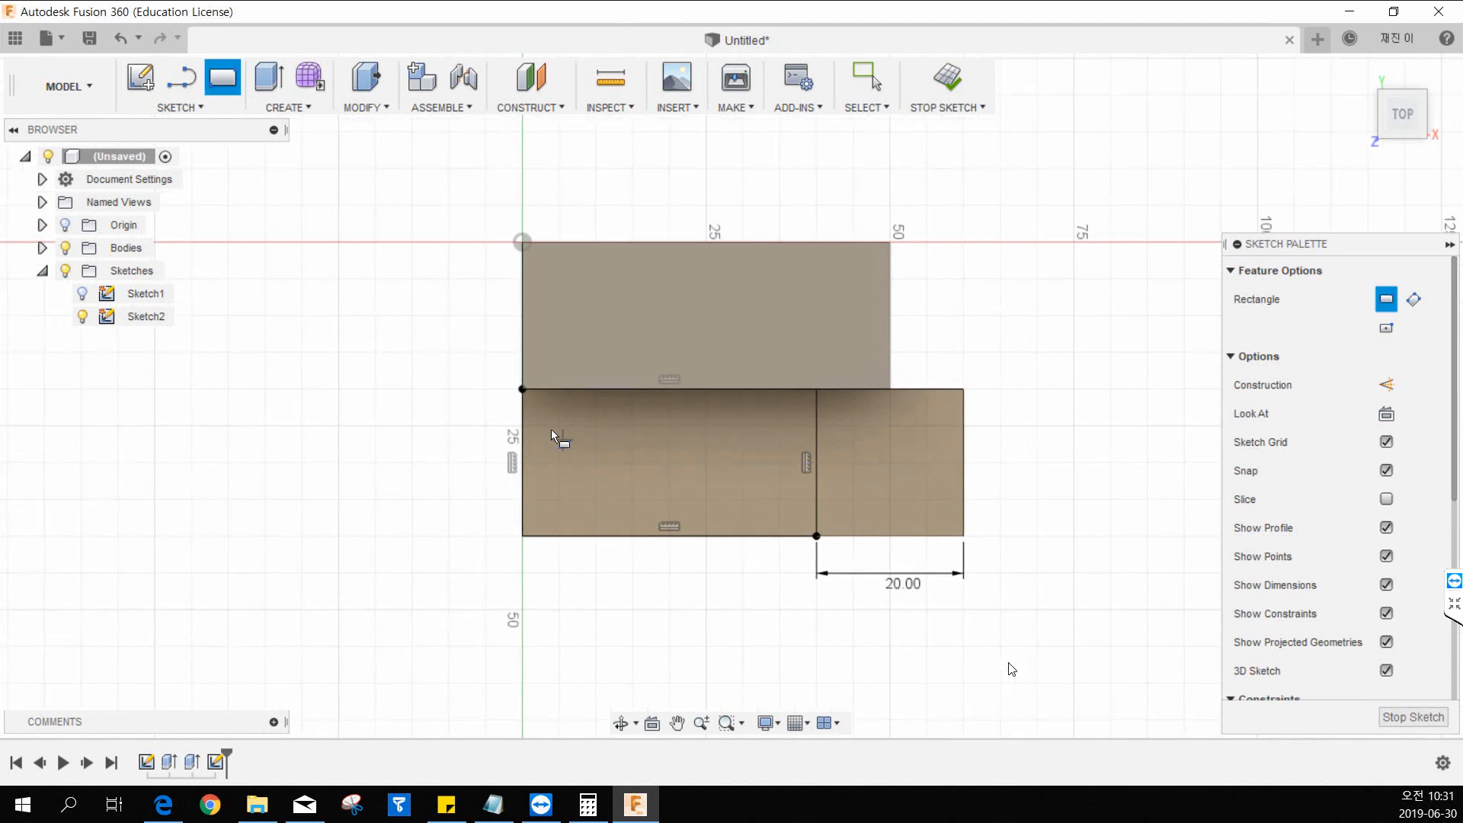
pyautogui.moveTo(568, 412); pyautogui.dragTo(550, 421, button='middle')
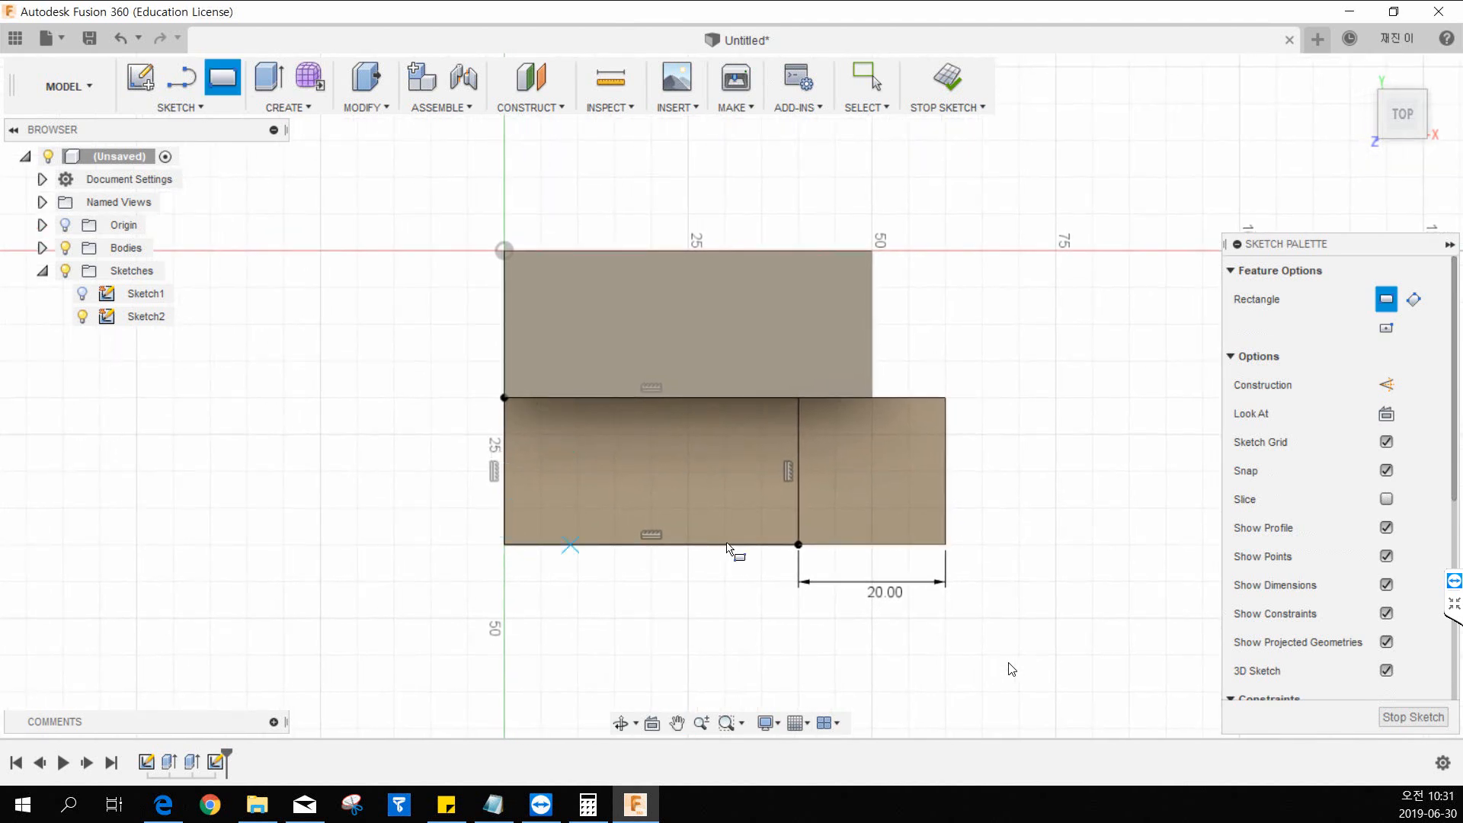
pyautogui.click(504, 398)
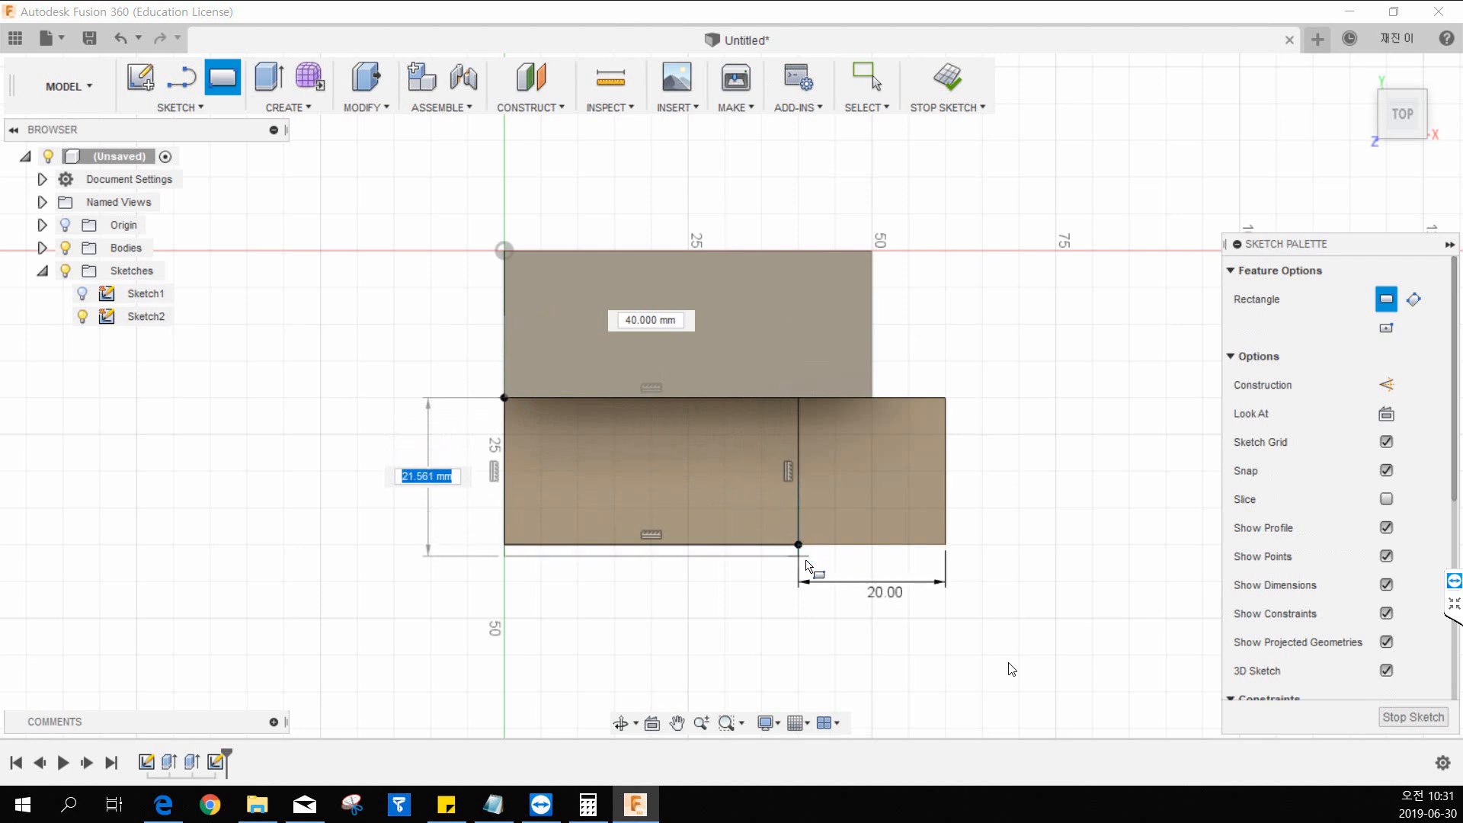
pyautogui.press('Escape')
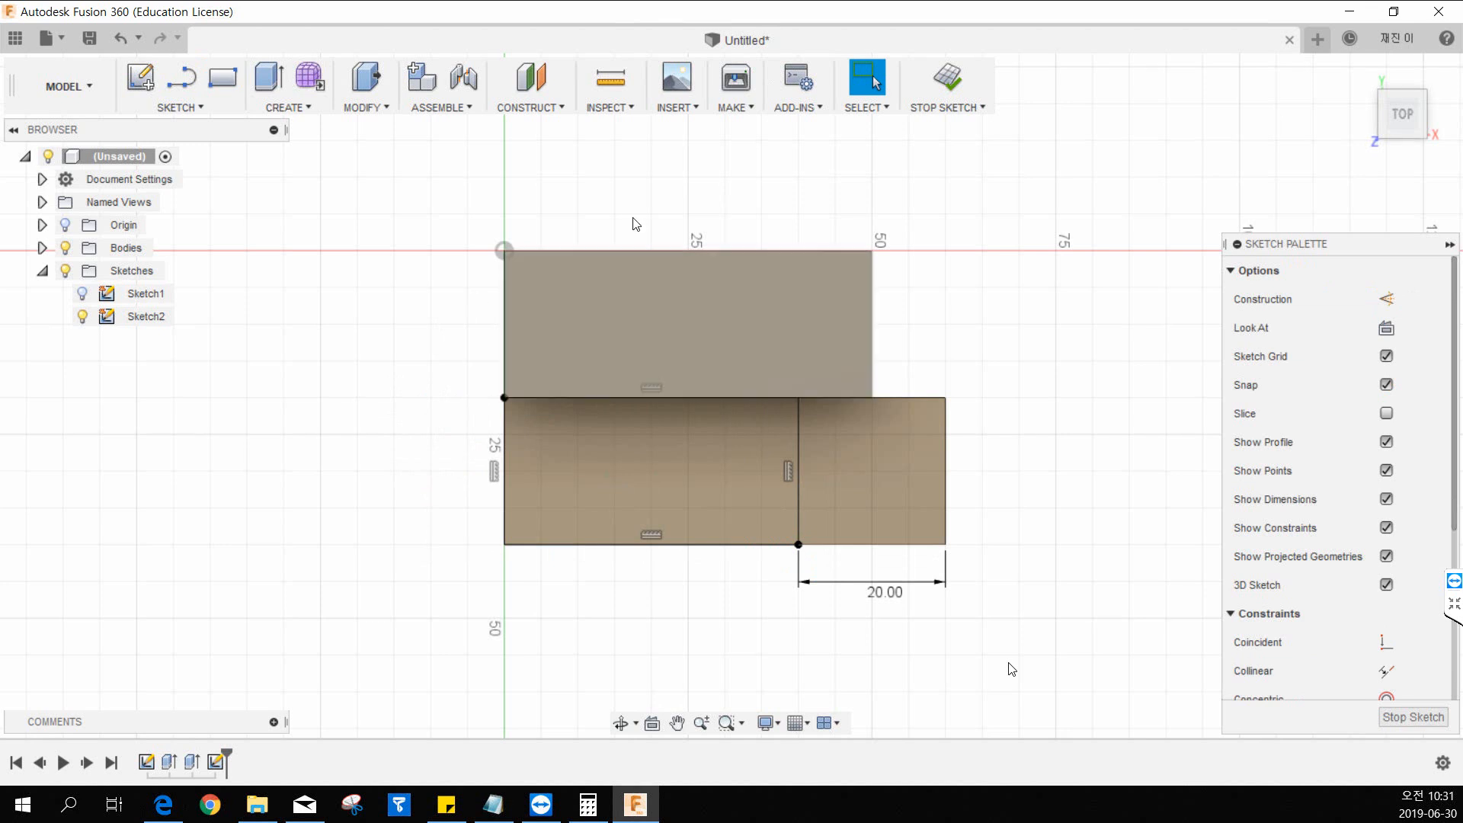
# Finish the sketch and extrude the rectangle 15 mm downward into the lower block as a cut.
pyautogui.click(949, 86)
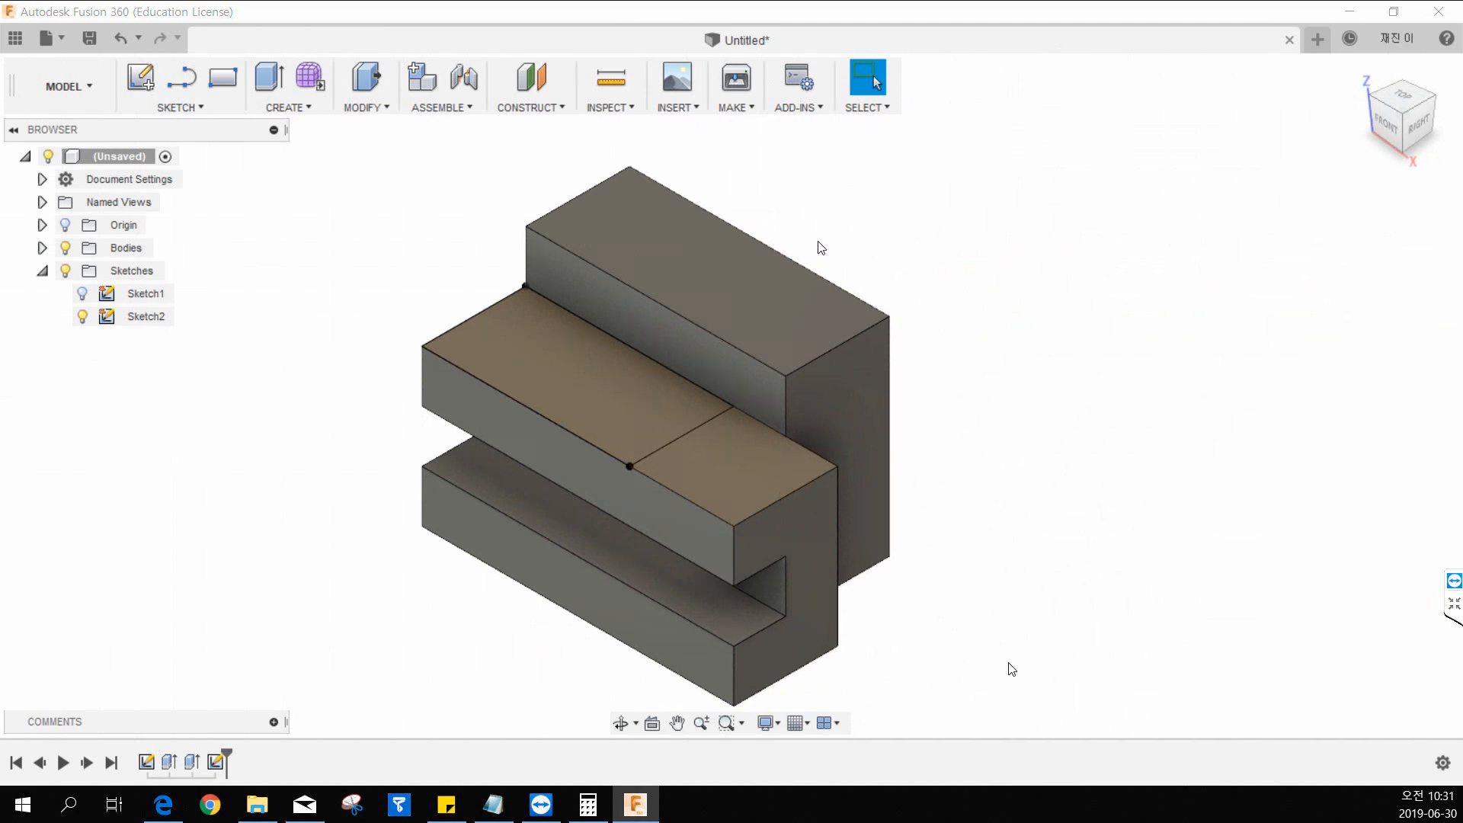
pyautogui.moveTo(881, 216); pyautogui.dragTo(866, 221, button='middle')
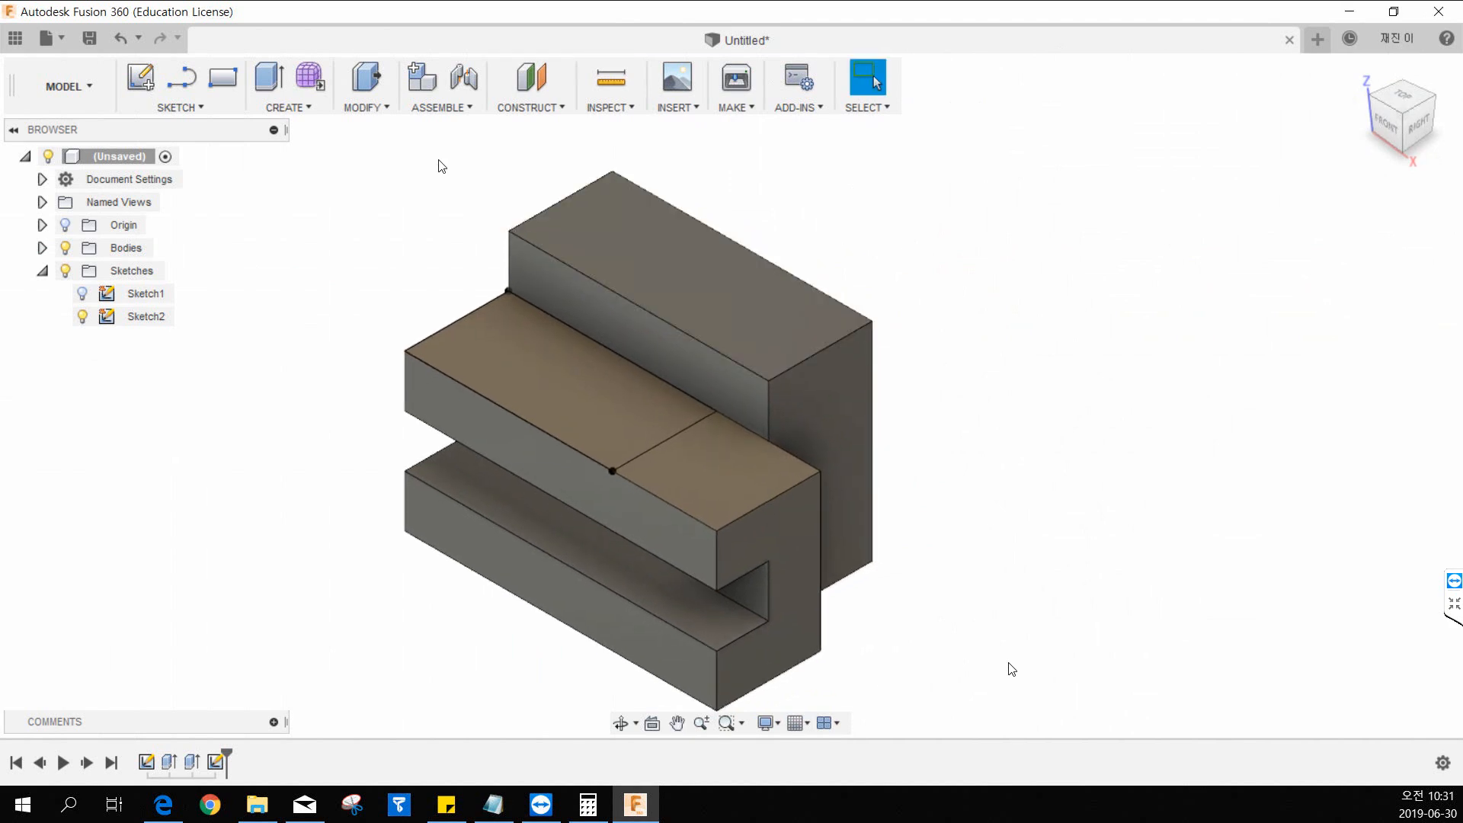
pyautogui.click(295, 111)
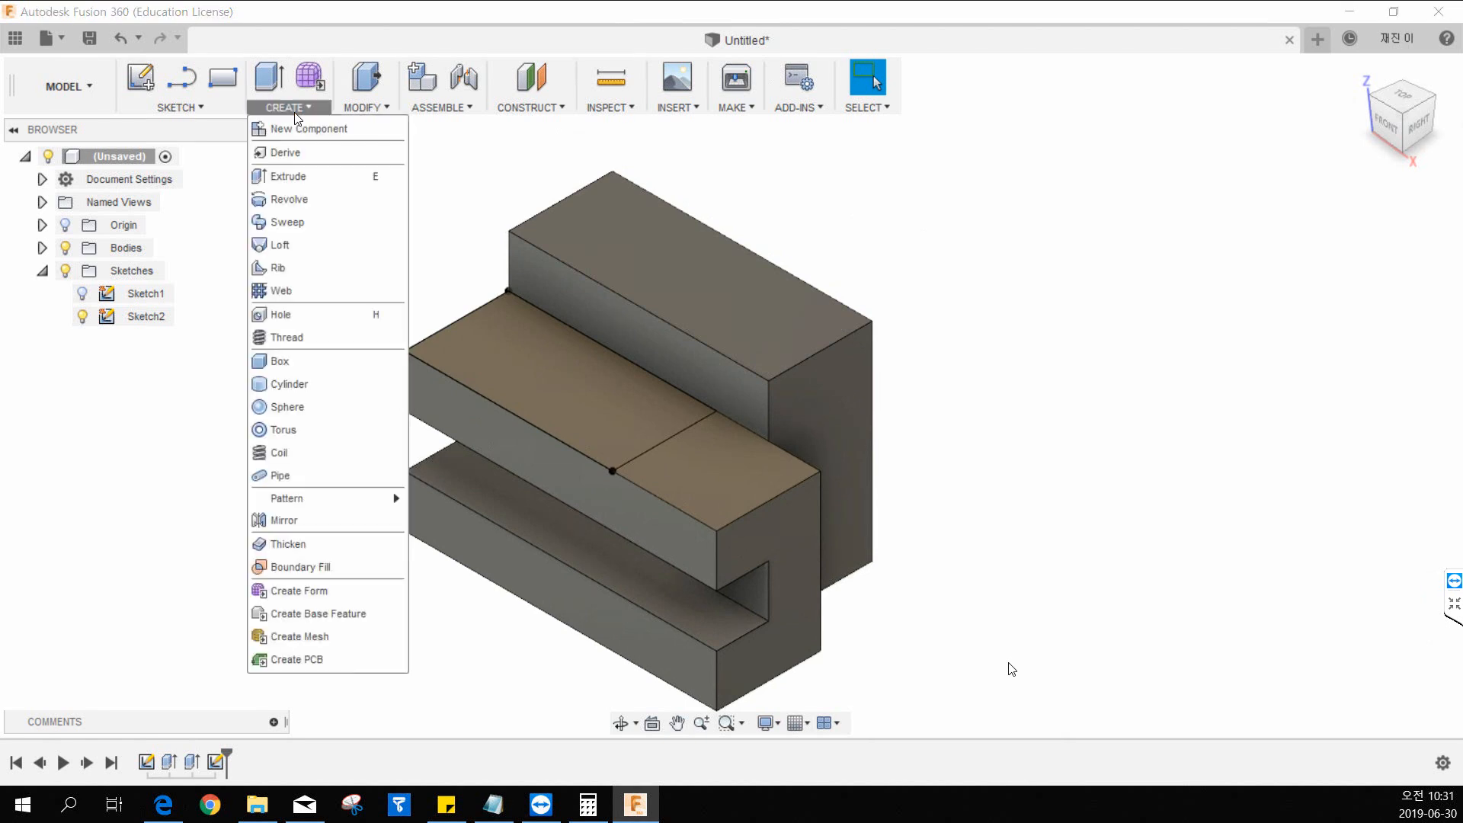
pyautogui.click(299, 177)
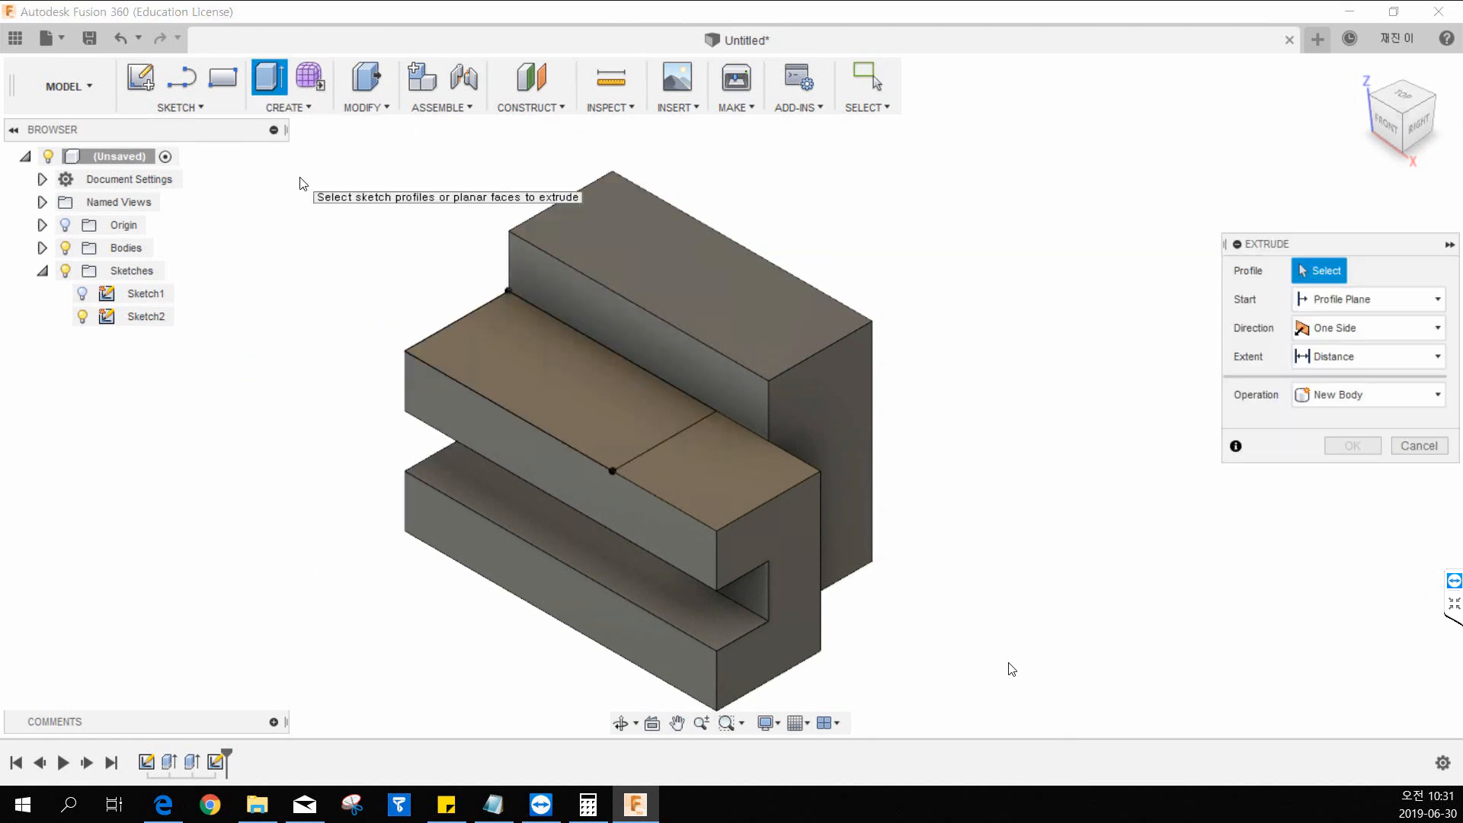
pyautogui.click(524, 363)
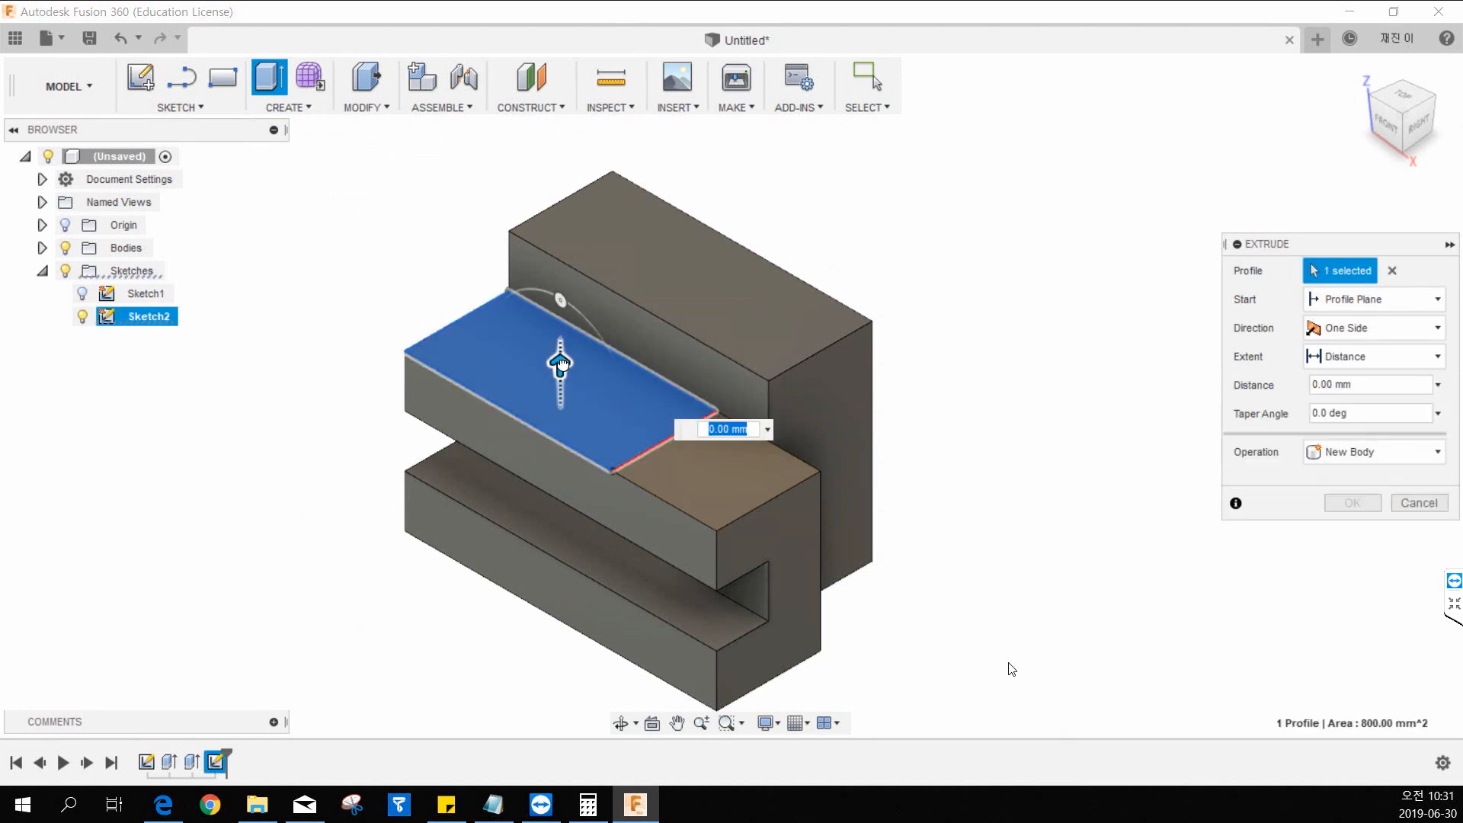
pyautogui.moveTo(563, 359); pyautogui.dragTo(565, 448)
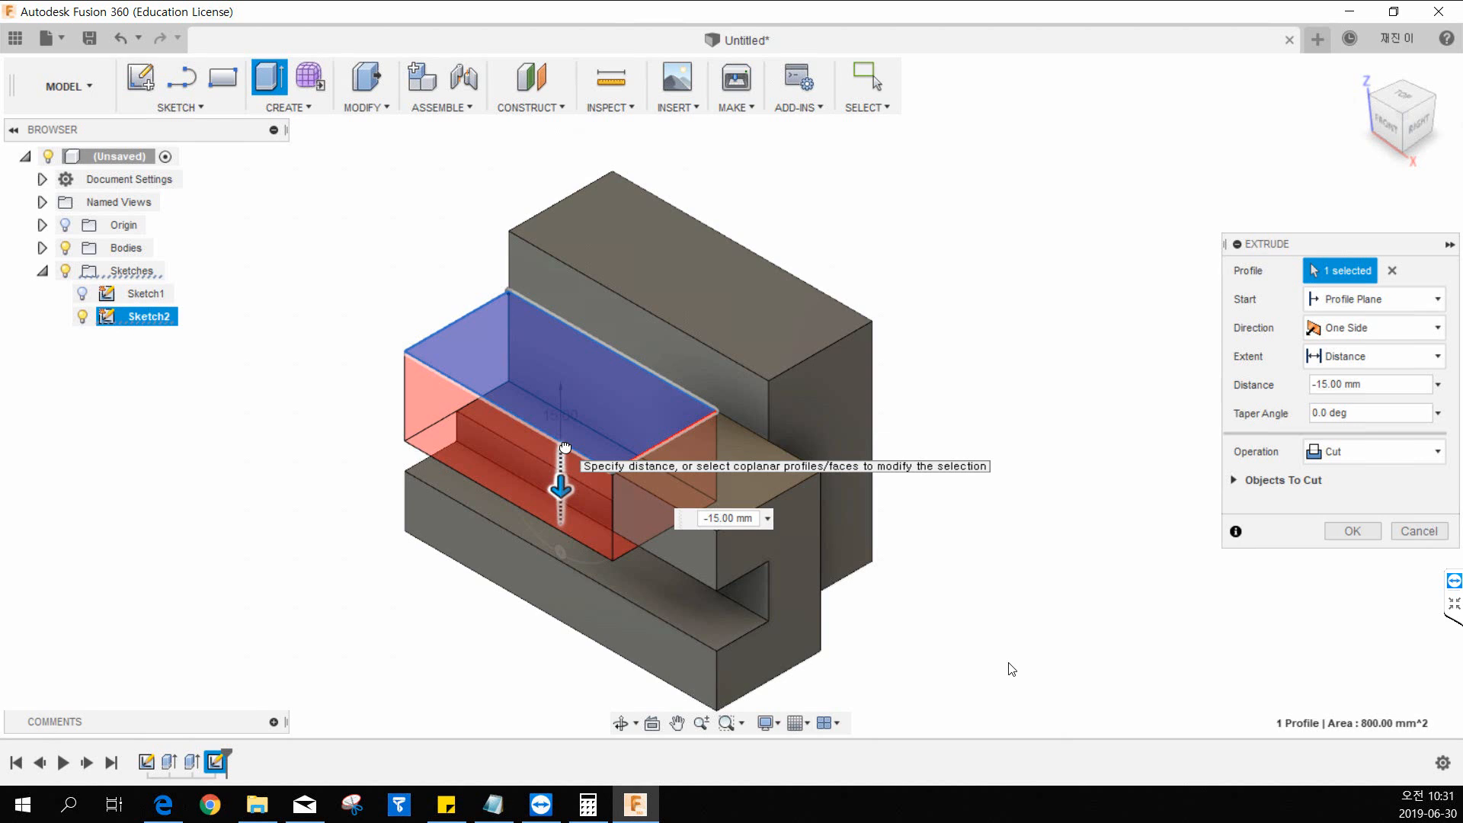
pyautogui.moveTo(565, 447)
pyautogui.mouseDown()
pyautogui.moveTo(555, 596)
pyautogui.moveTo(568, 455)
pyautogui.mouseUp()
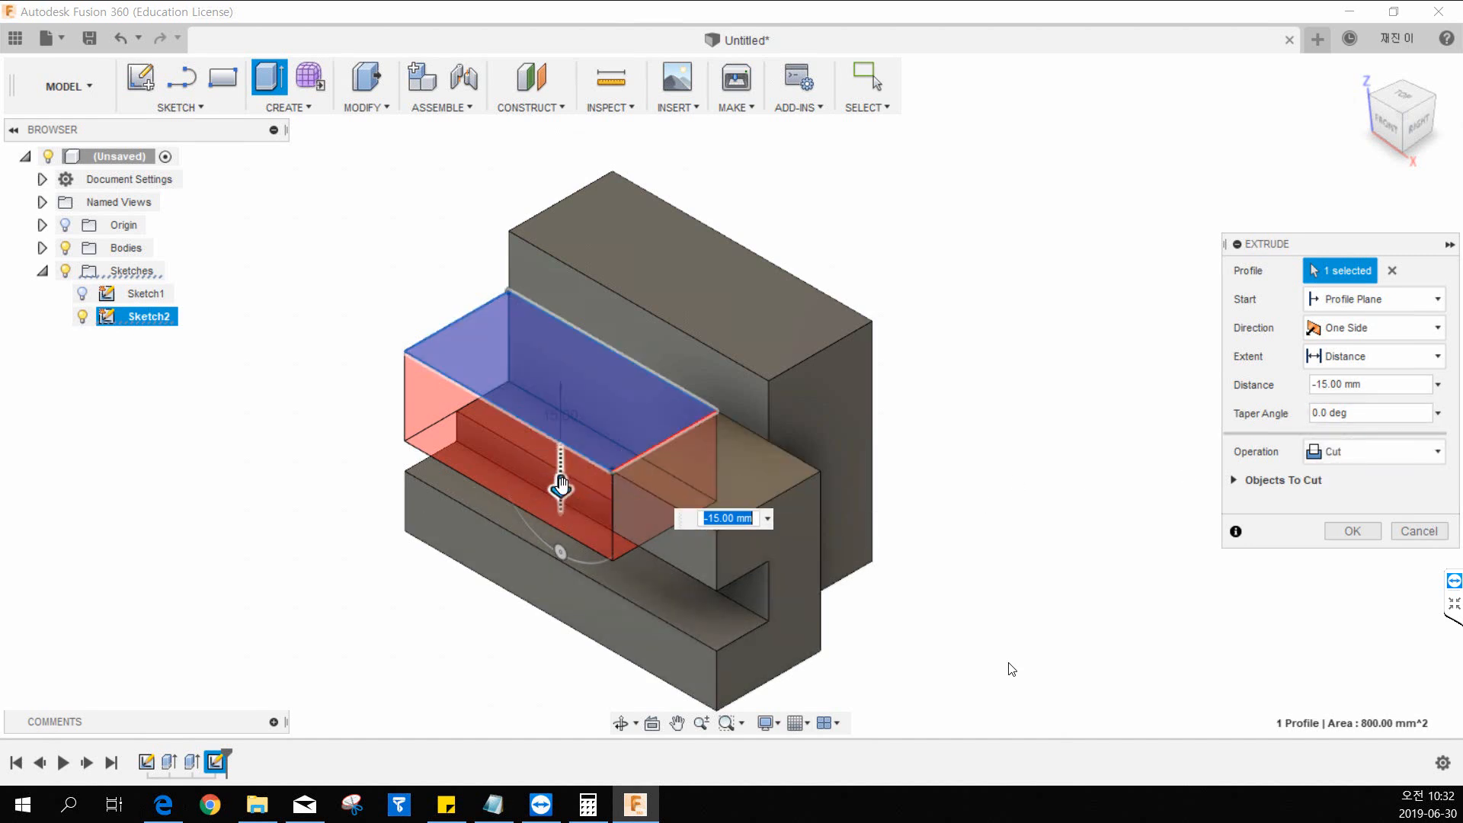
pyautogui.moveTo(562, 485)
pyautogui.mouseDown()
pyautogui.moveTo(561, 515)
pyautogui.moveTo(562, 486)
pyautogui.mouseUp()
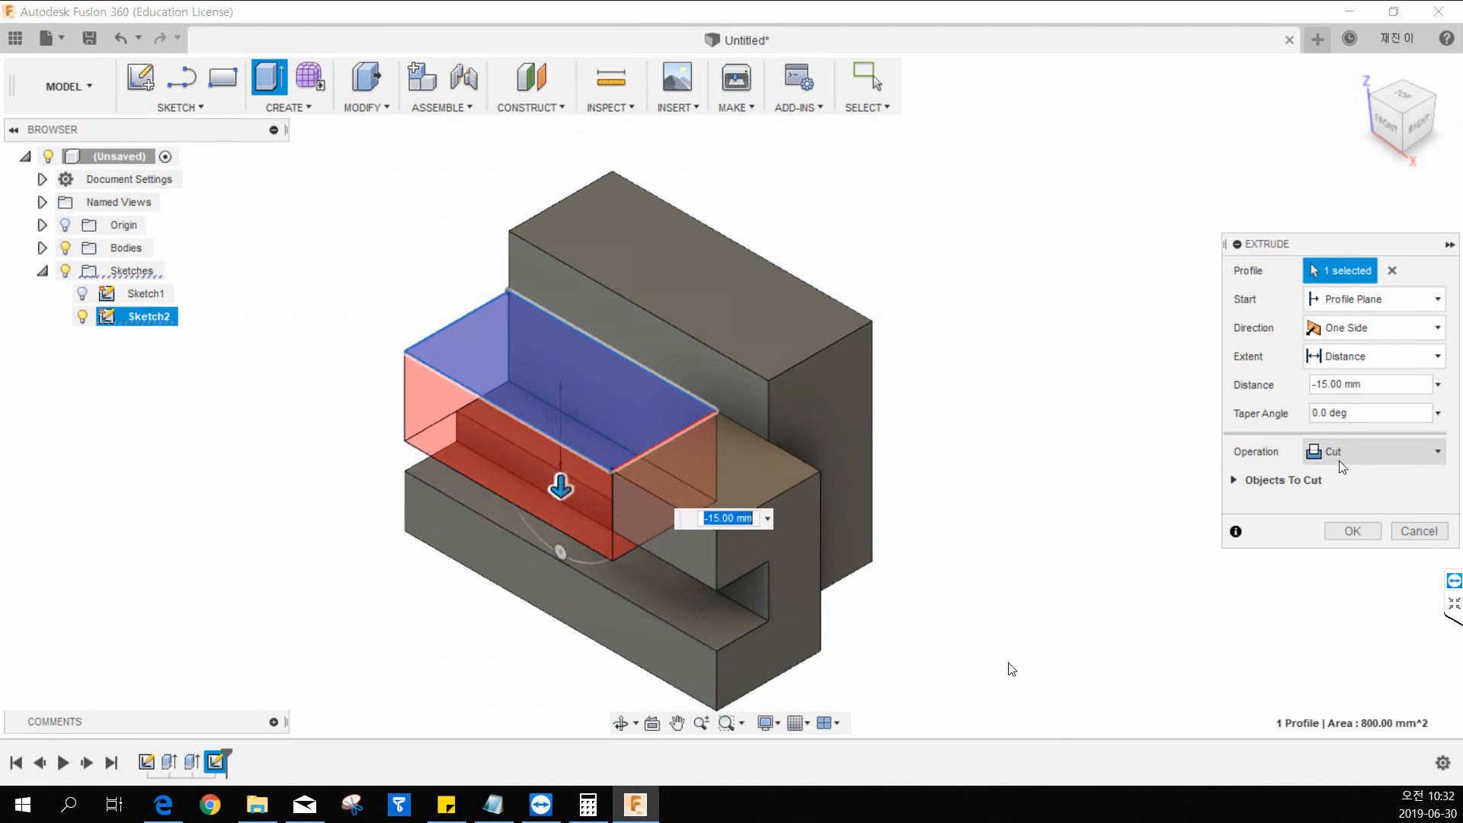
pyautogui.click(1341, 462)
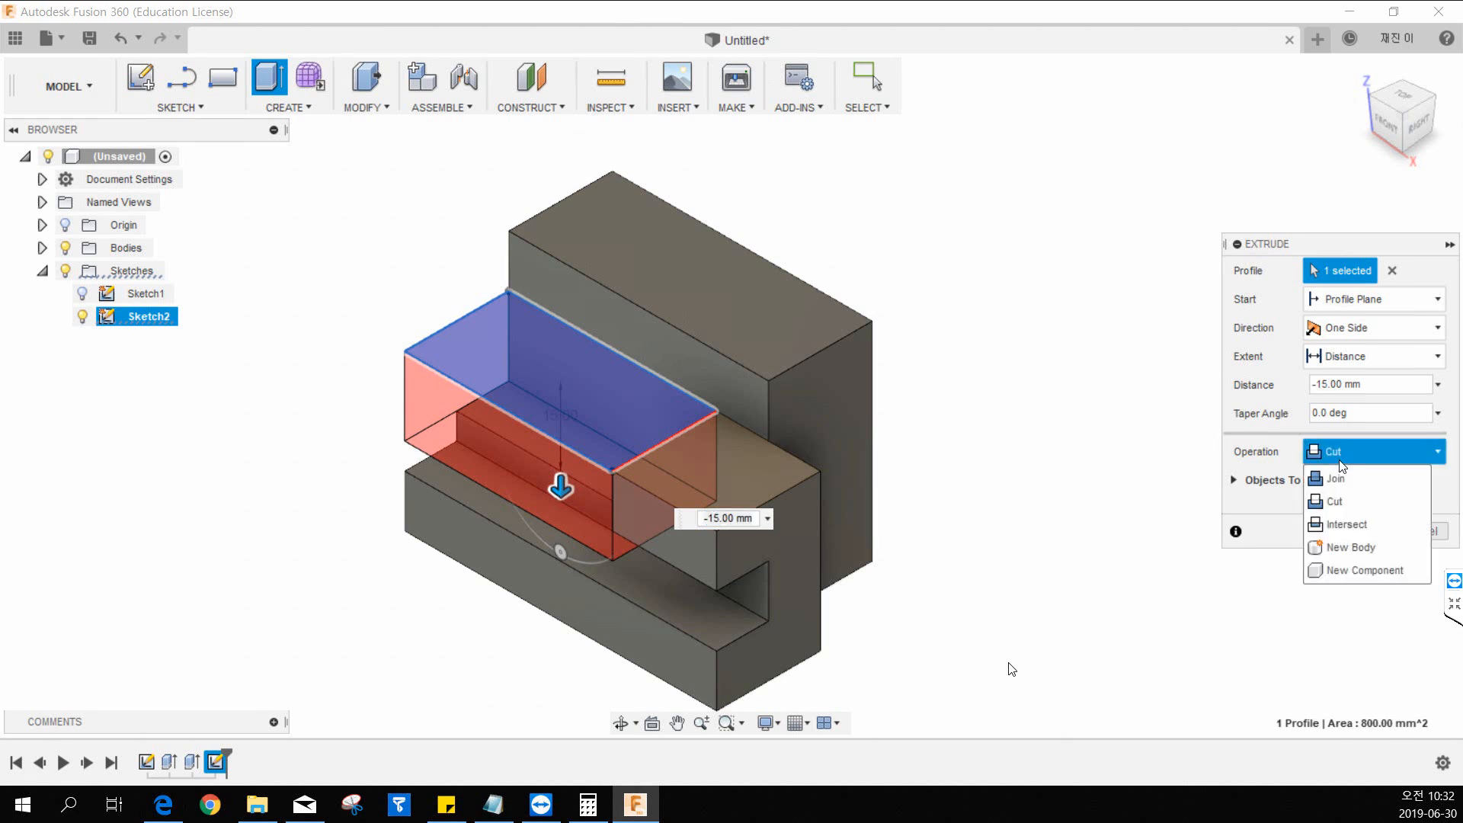
pyautogui.click(1342, 463)
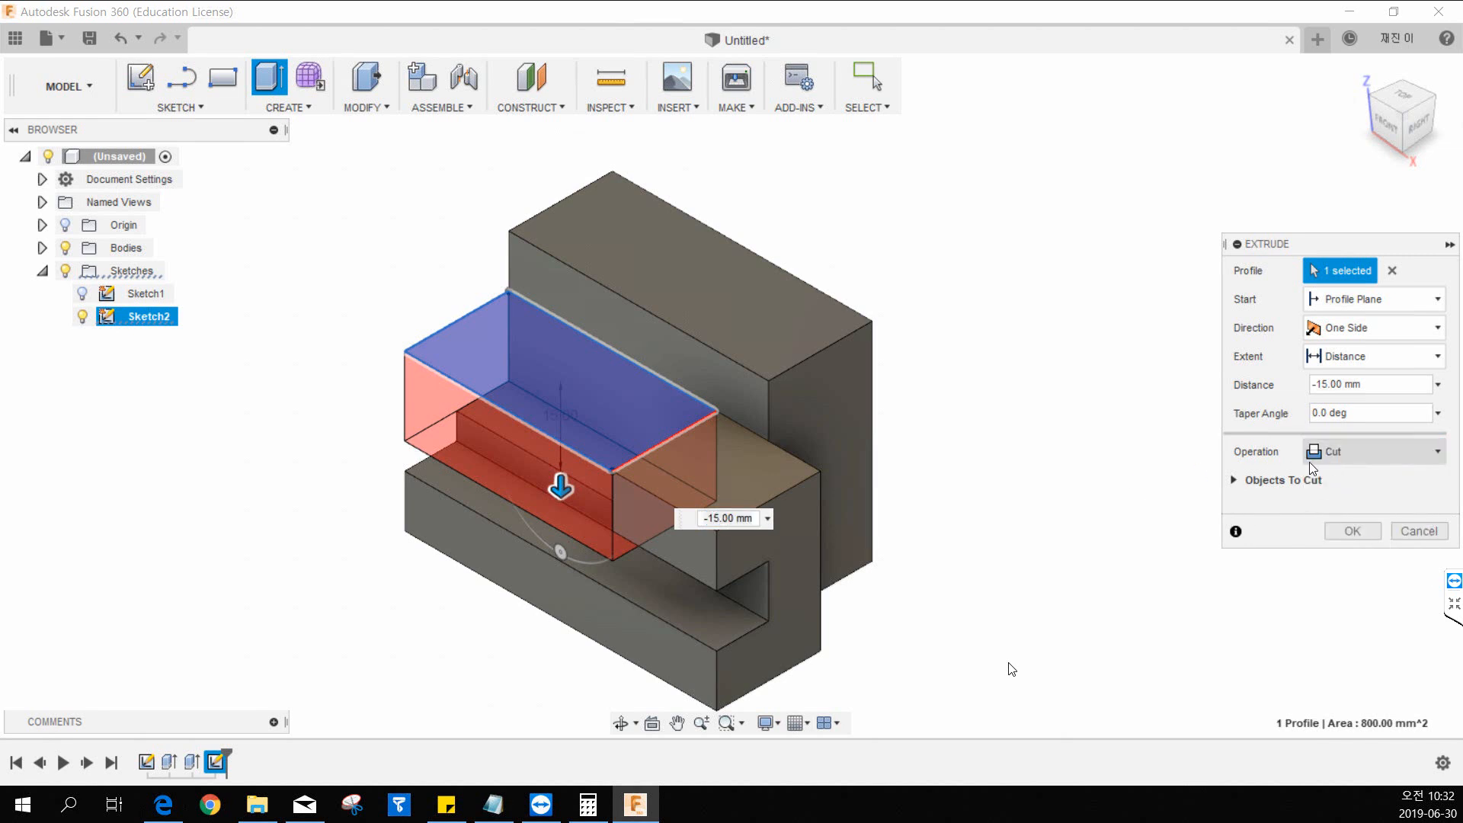
pyautogui.click(1350, 531)
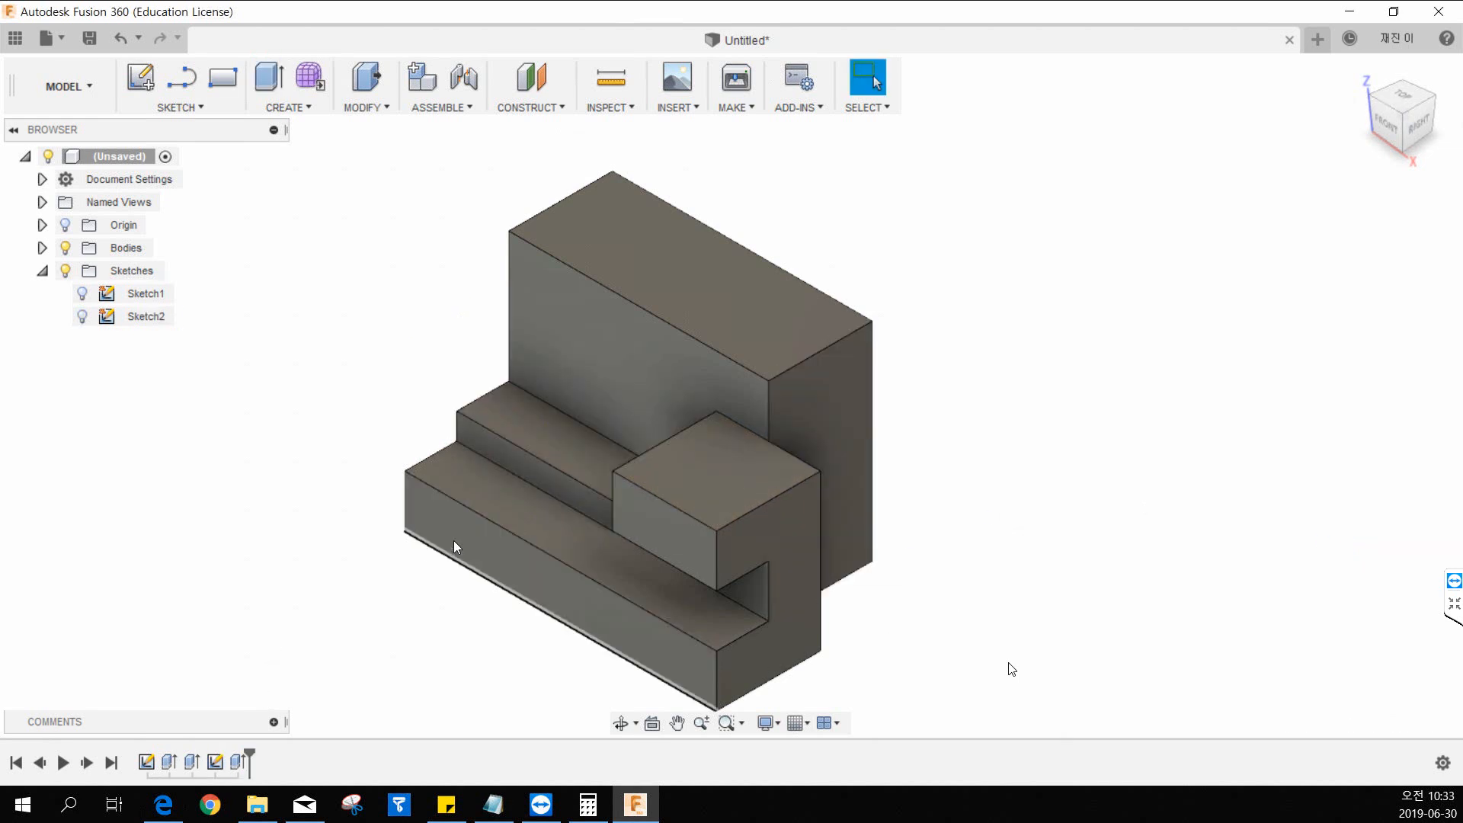
# Edit the rectangular extrude cut in the lower block and set its depth to 20 mm.
pyautogui.moveTo(601, 561)
pyautogui.keyDown('shift'); pyautogui.mouseDown(button='middle')
pyautogui.moveTo(639, 520)
pyautogui.moveTo(595, 547)
pyautogui.mouseUp(button='middle'); pyautogui.keyUp('shift')
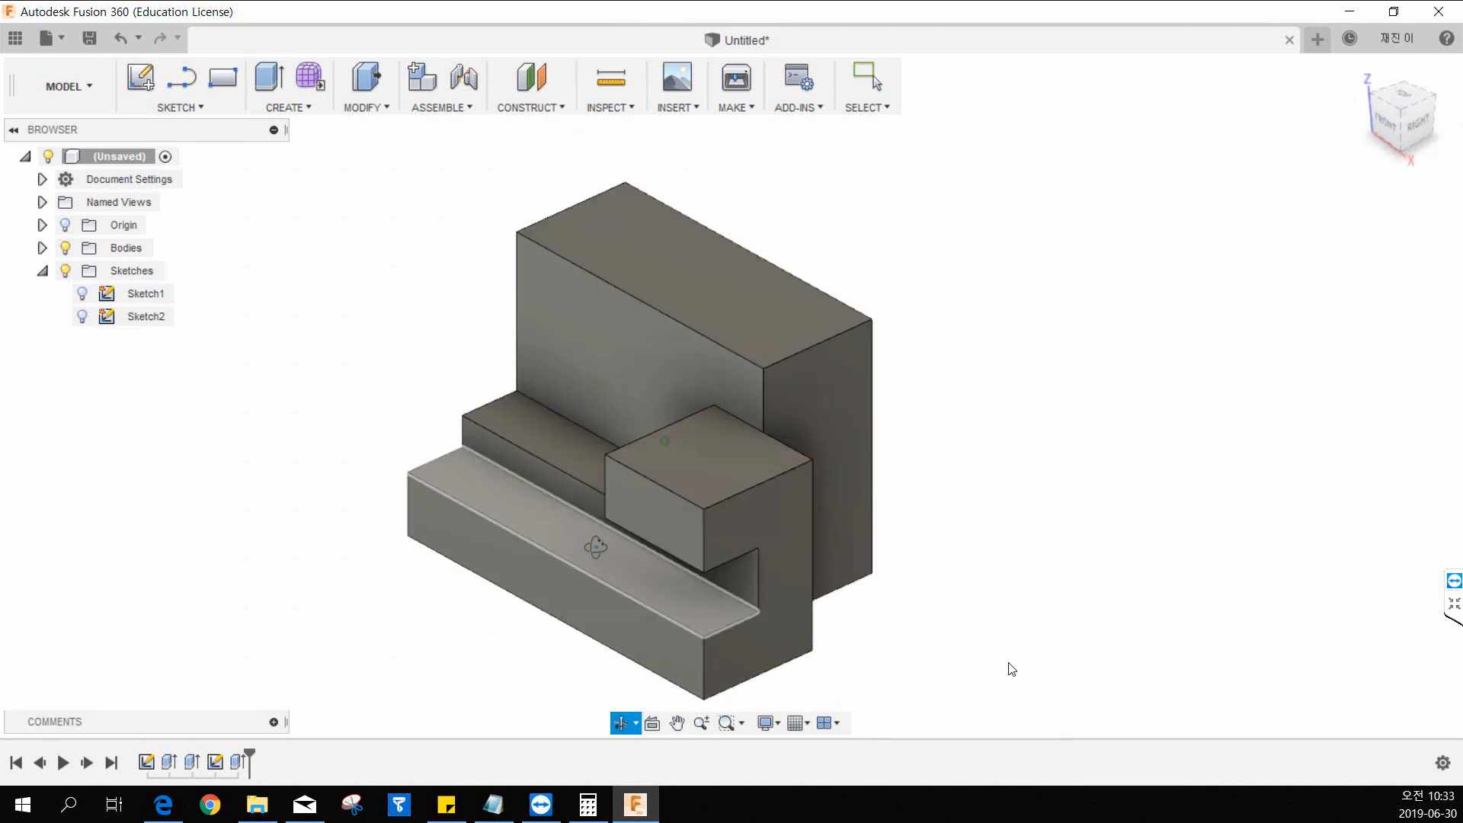
pyautogui.doubleClick(238, 762)
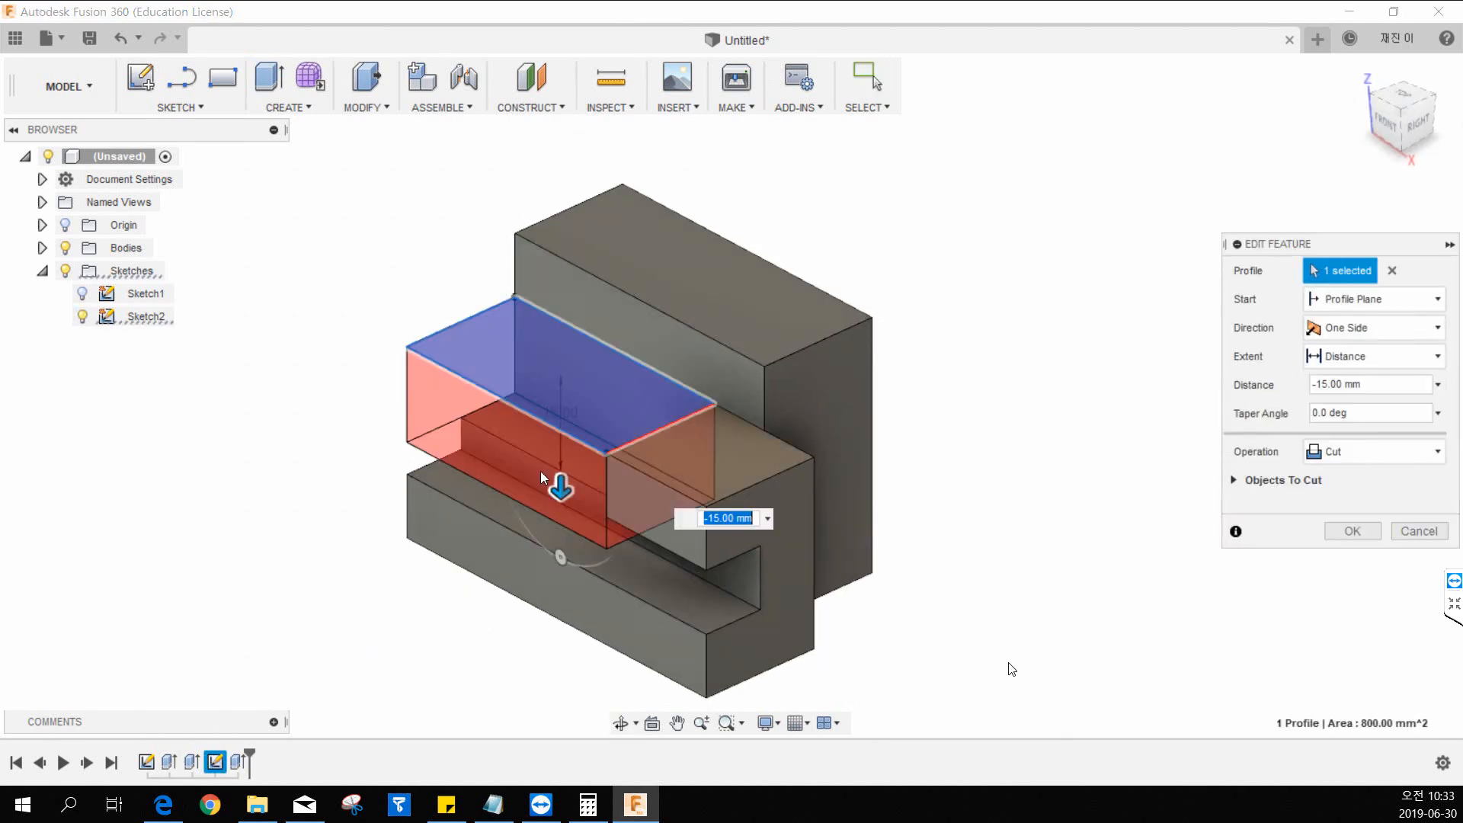
pyautogui.moveTo(560, 494); pyautogui.dragTo(803, 658)
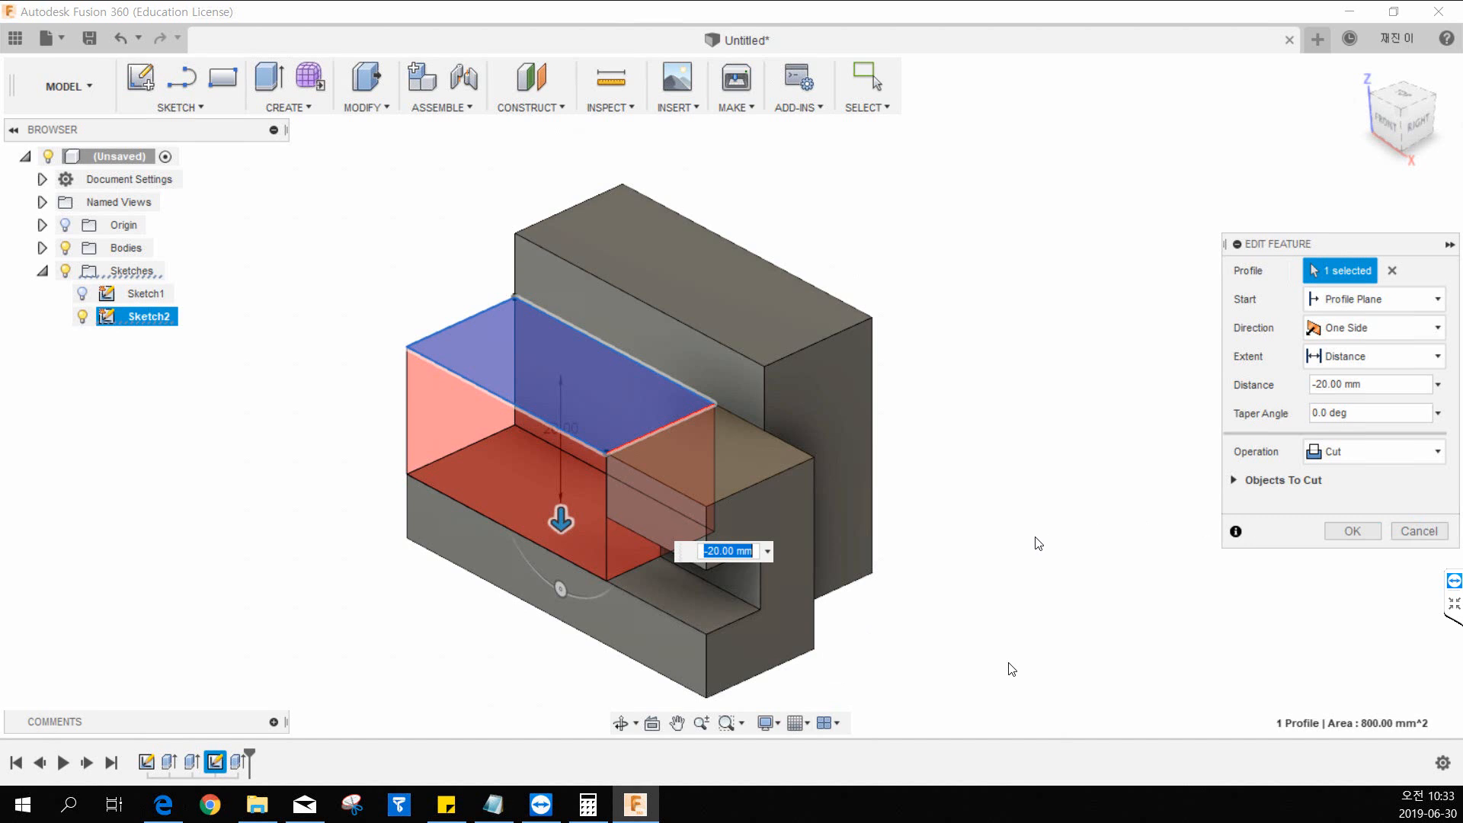
pyautogui.click(1351, 531)
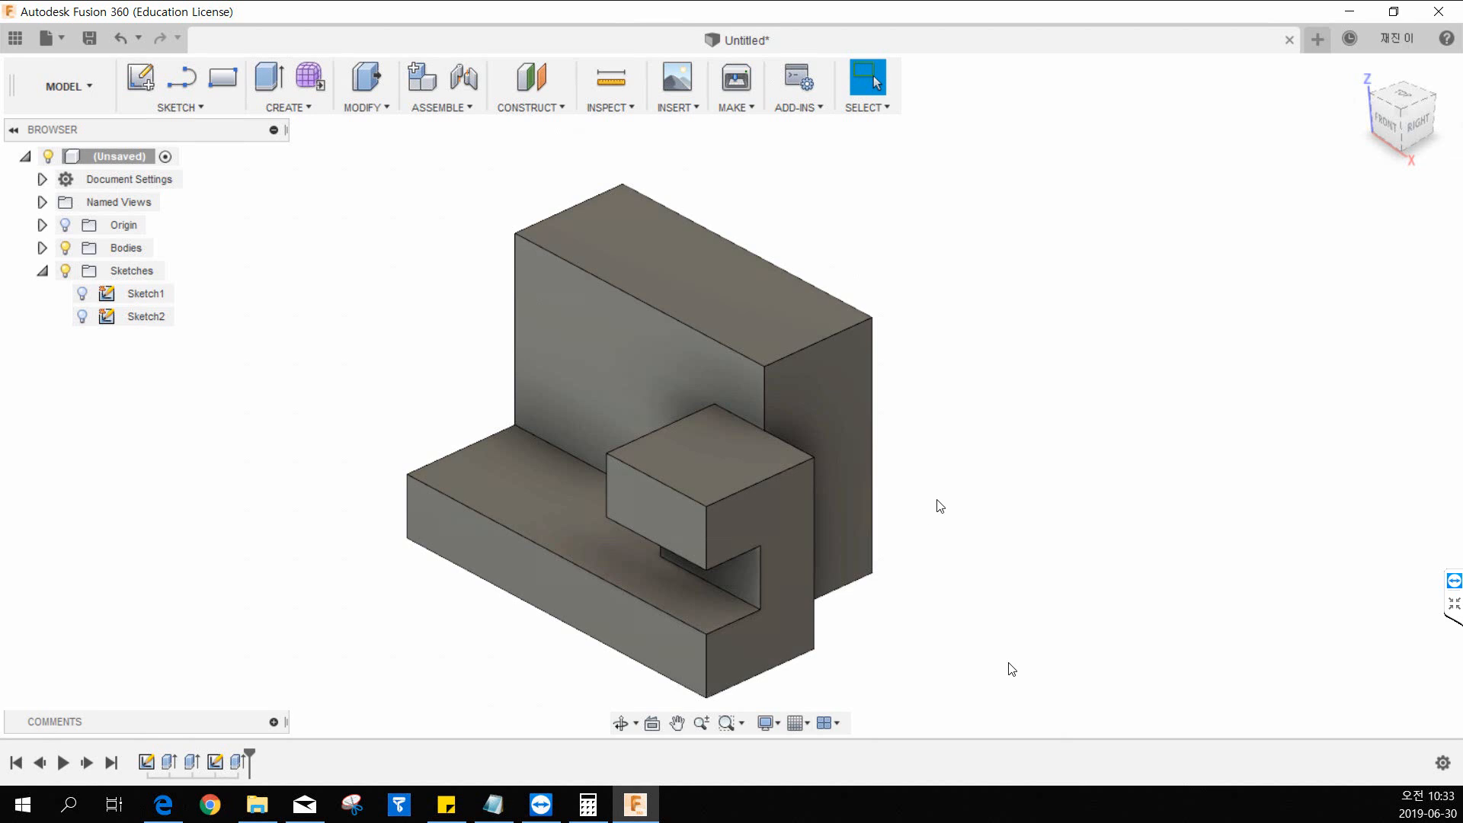
pyautogui.click(1360, 74)
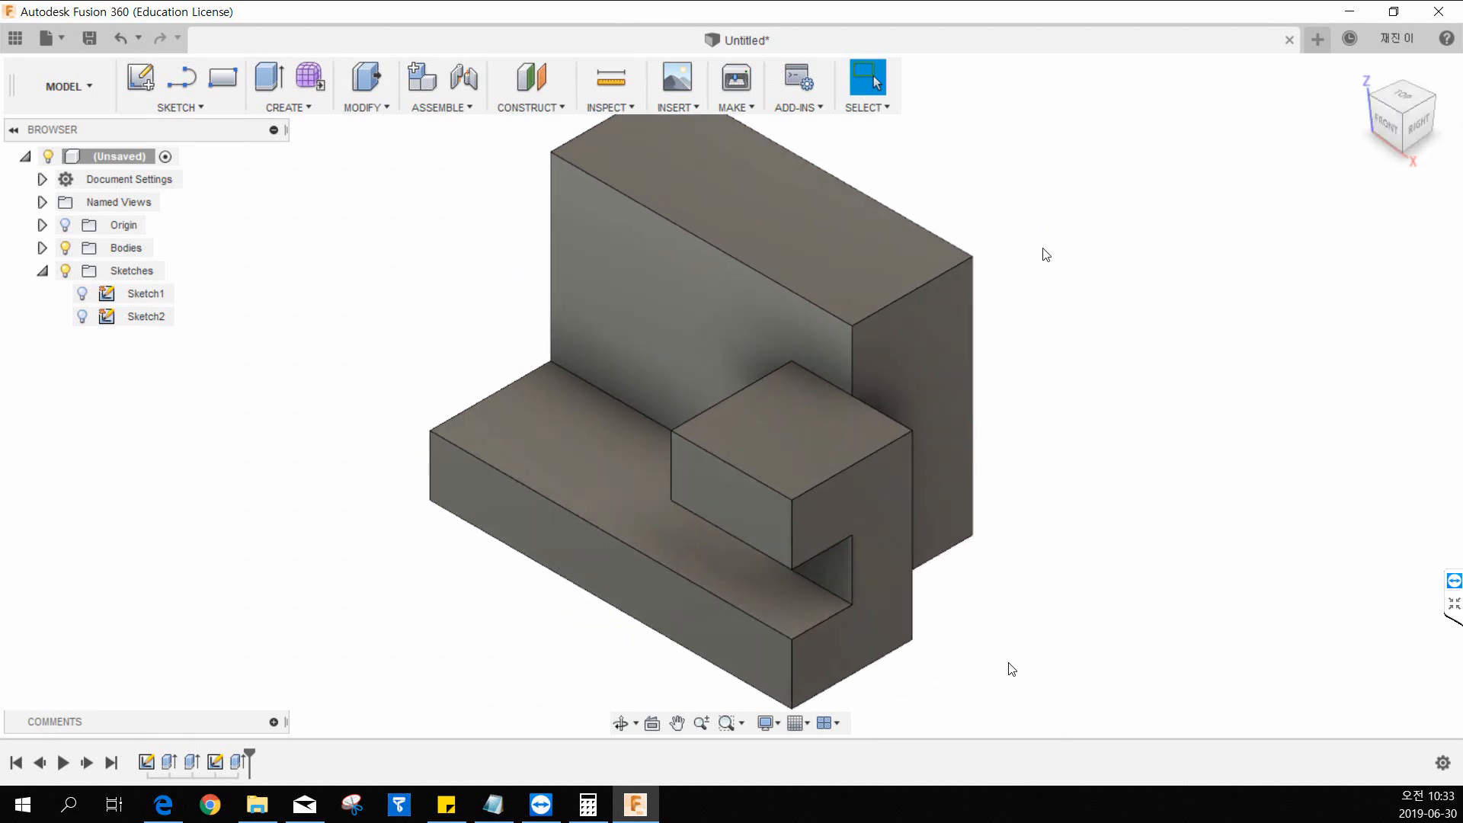
pyautogui.scroll(-4, 1039, 275)
pyautogui.moveTo(1067, 257); pyautogui.dragTo(1045, 312, button='middle')
pyautogui.scroll(1, 1045, 312)
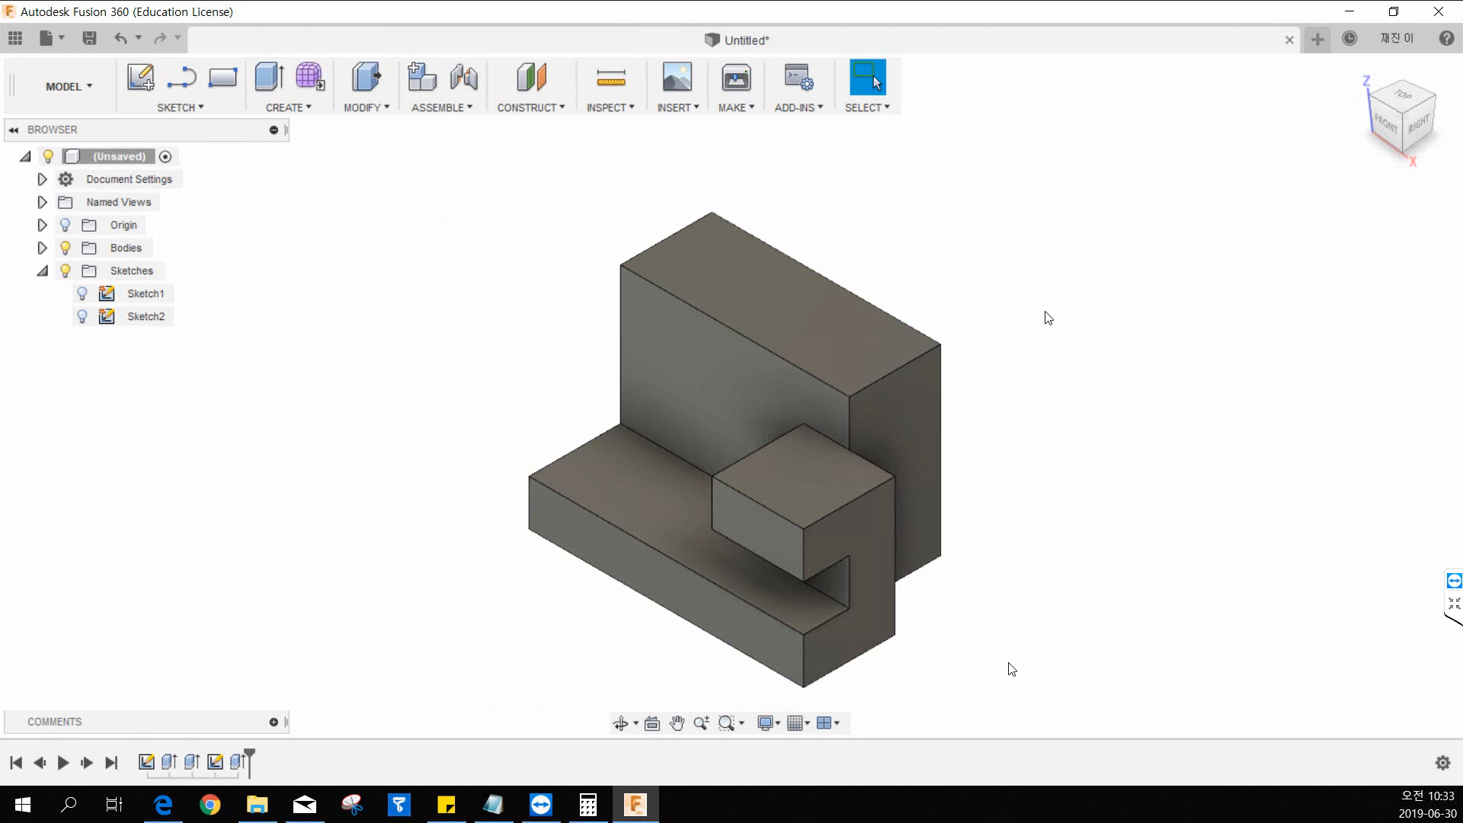
# In the second design's sketch, move the 16 mm dimension between the rectangle's lower edge and the block's base outward and back.
pyautogui.hotkey('alt', 'Tab')
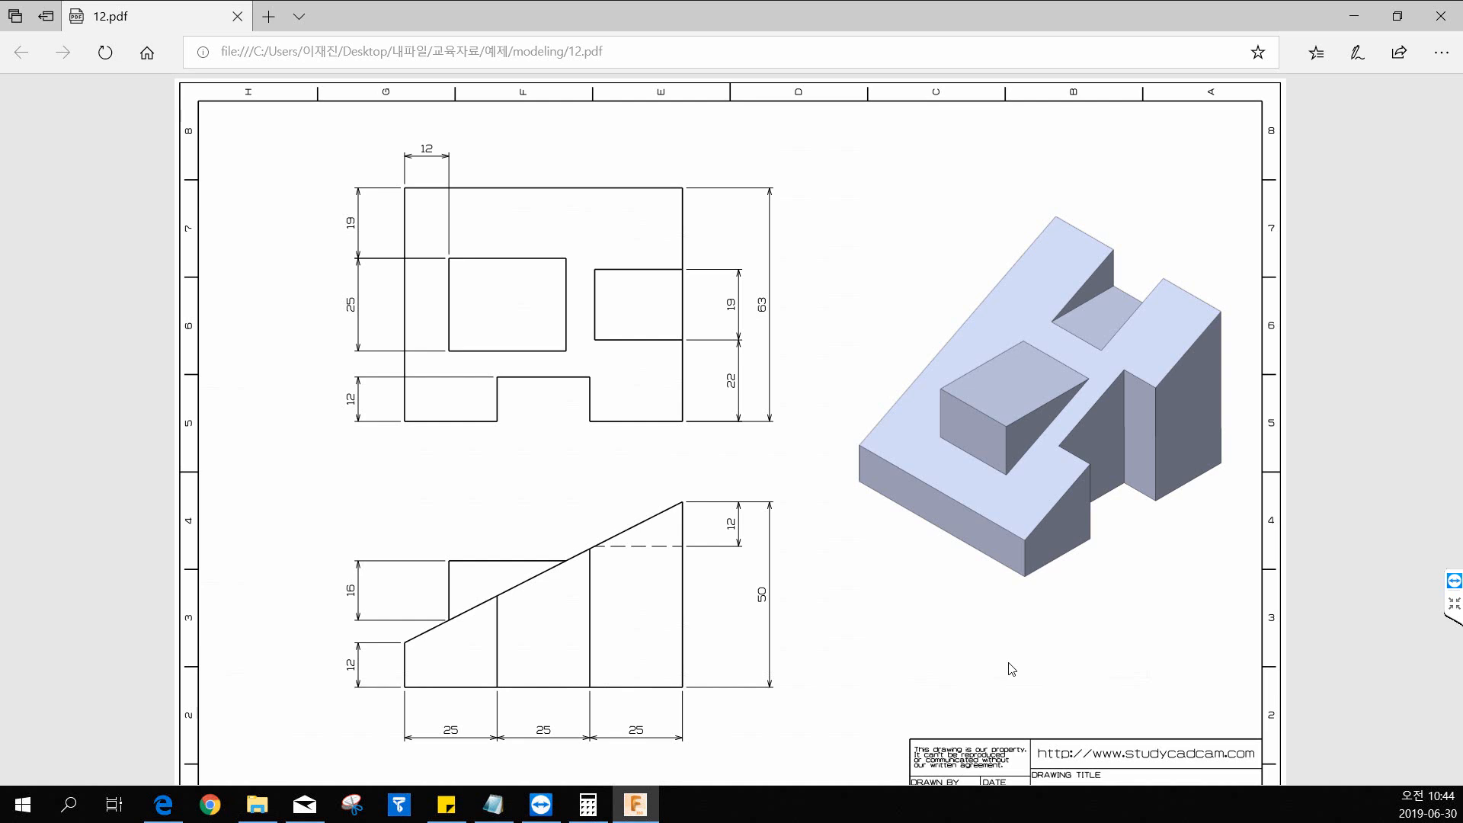
pyautogui.hotkey('alt', 'Tab')
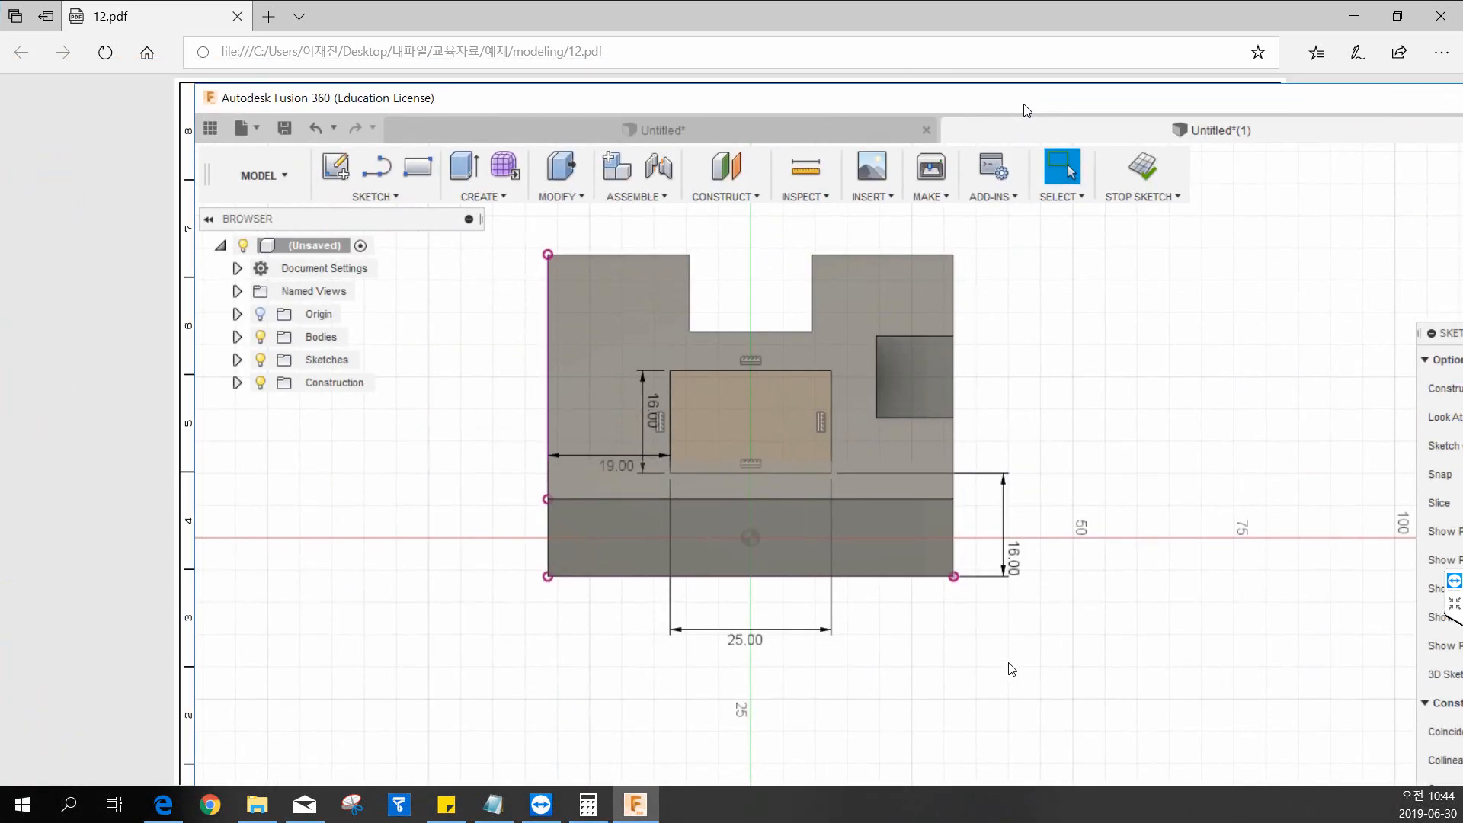
pyautogui.scroll(3, 688, 468)
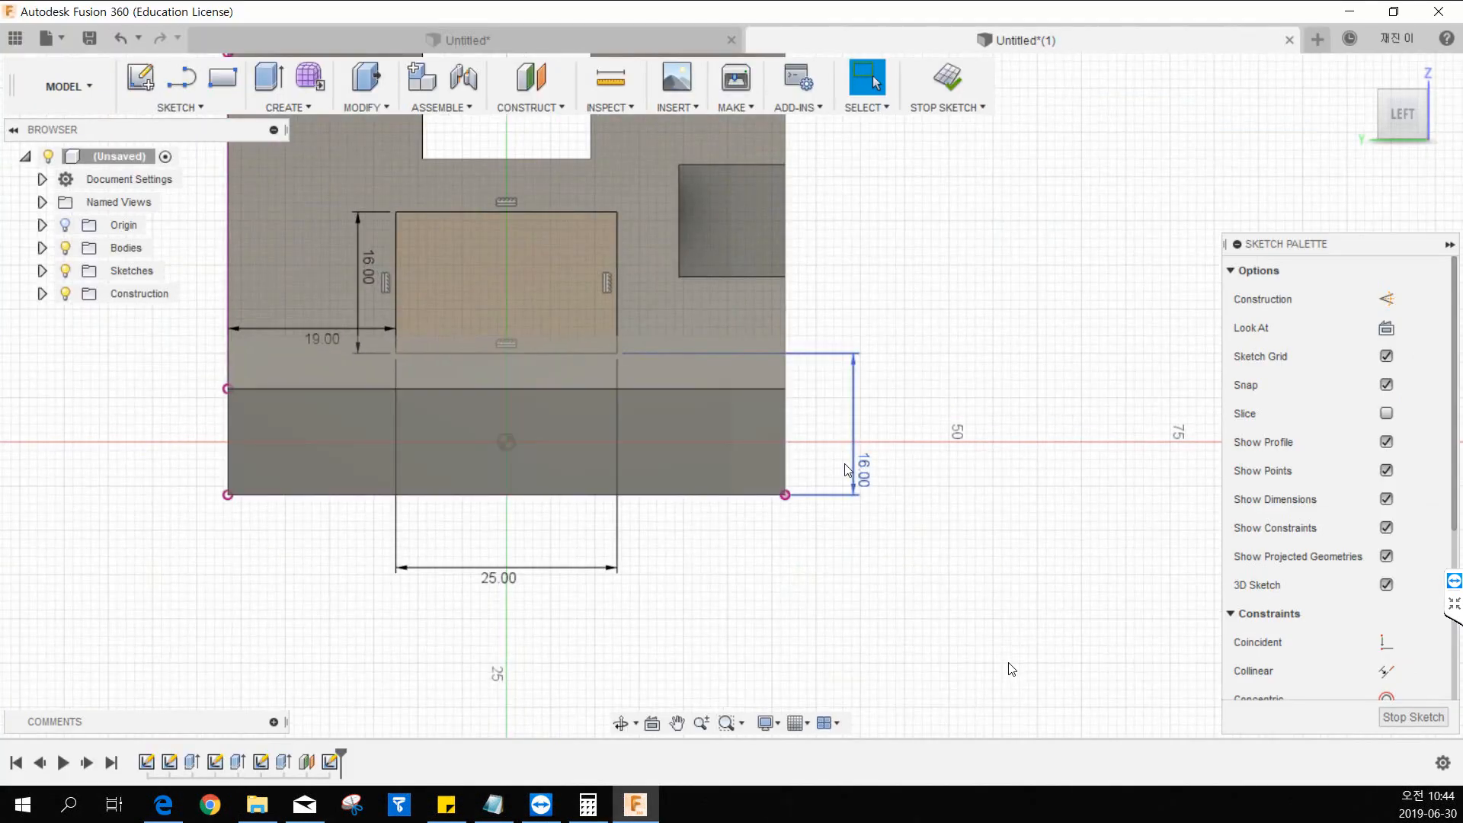
pyautogui.moveTo(854, 462)
pyautogui.mouseDown()
pyautogui.moveTo(720, 449)
pyautogui.moveTo(975, 410)
pyautogui.mouseUp()
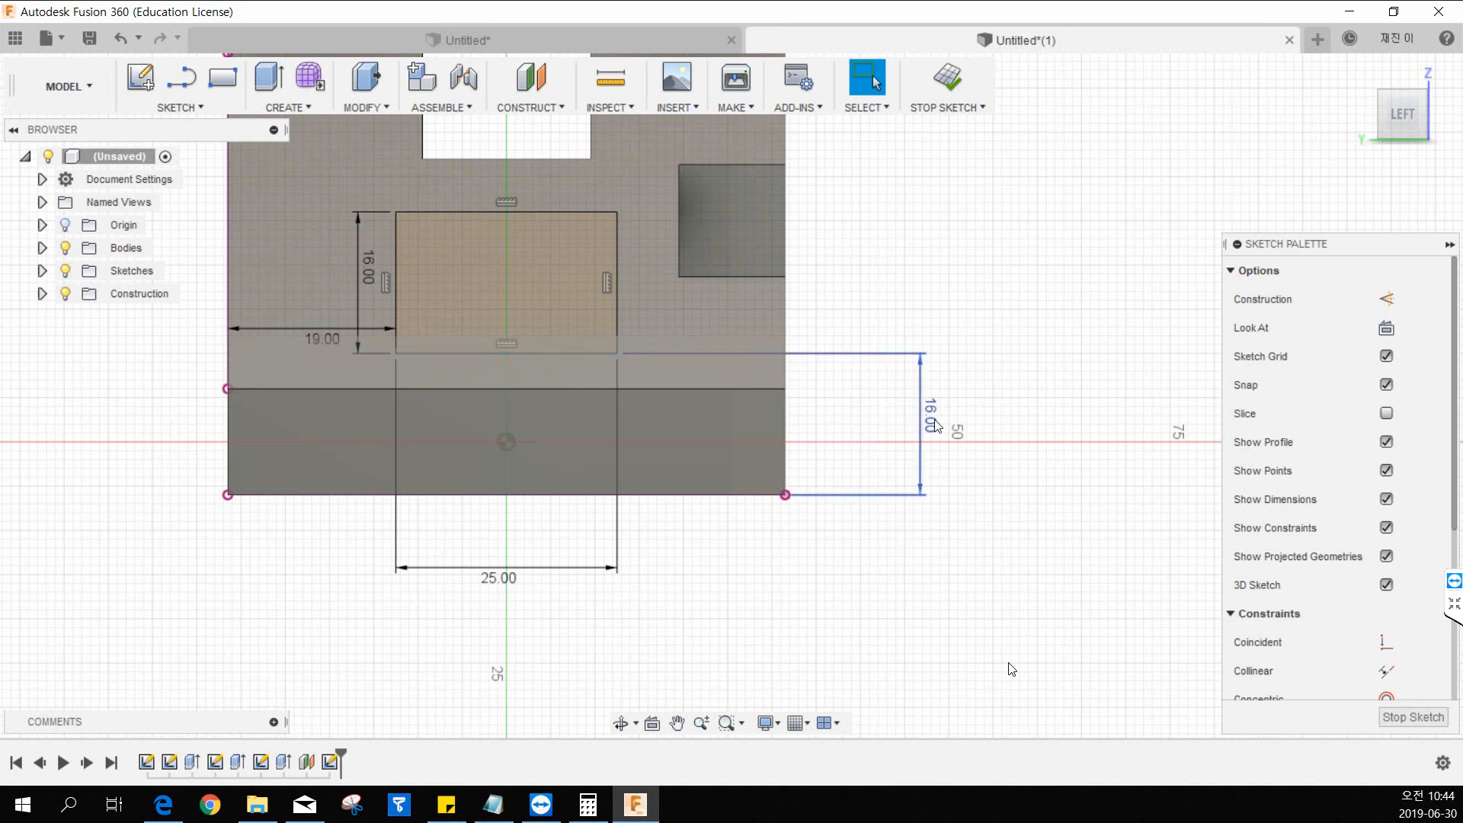
pyautogui.moveTo(931, 423); pyautogui.dragTo(850, 420)
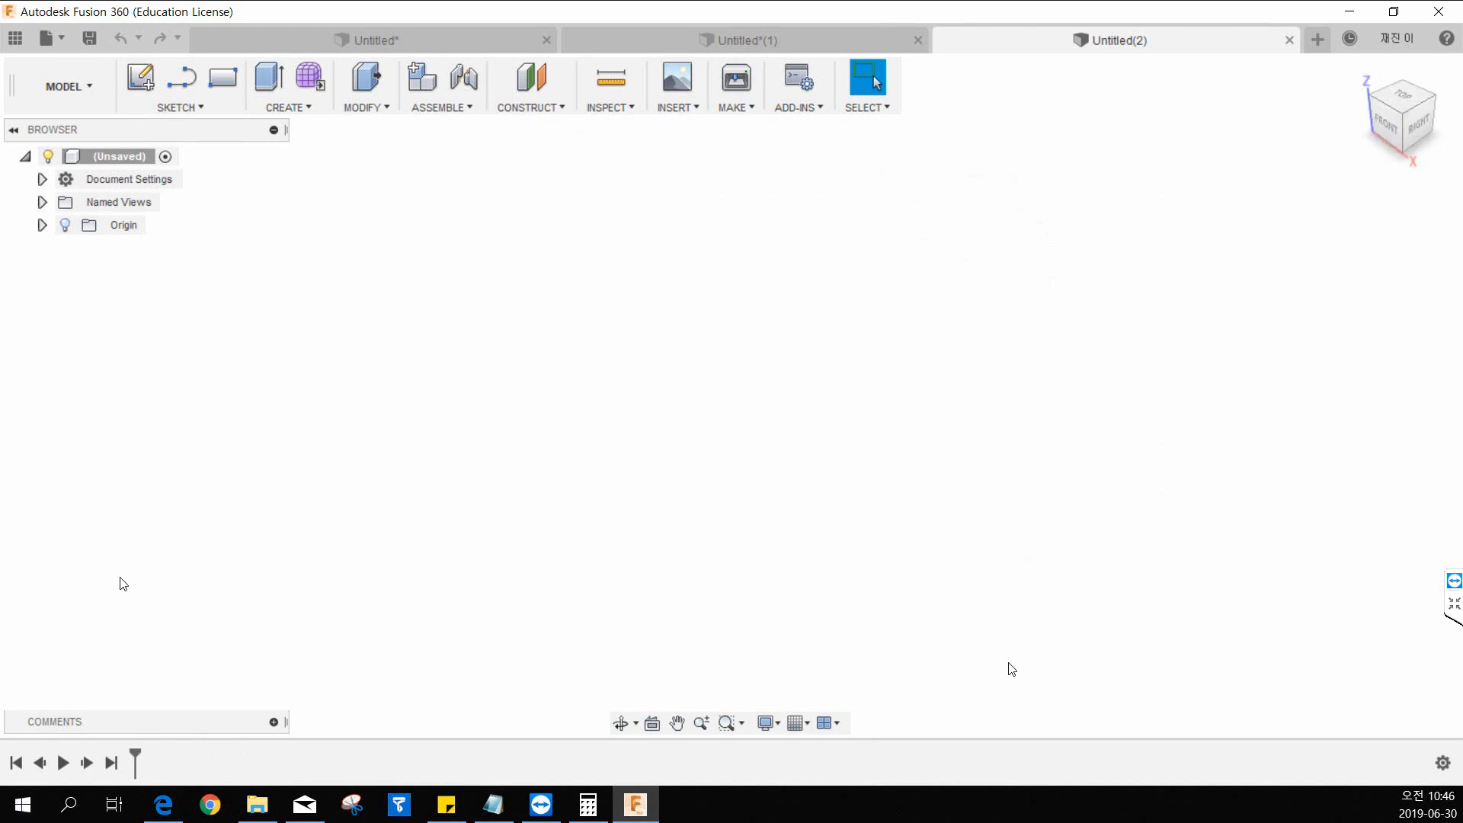
# Switch to the 12.pdf drawing and examine the wedge's front view and its dimensions, then return to the empty Fusion 360 design.
pyautogui.hotkey('alt', 'Tab')
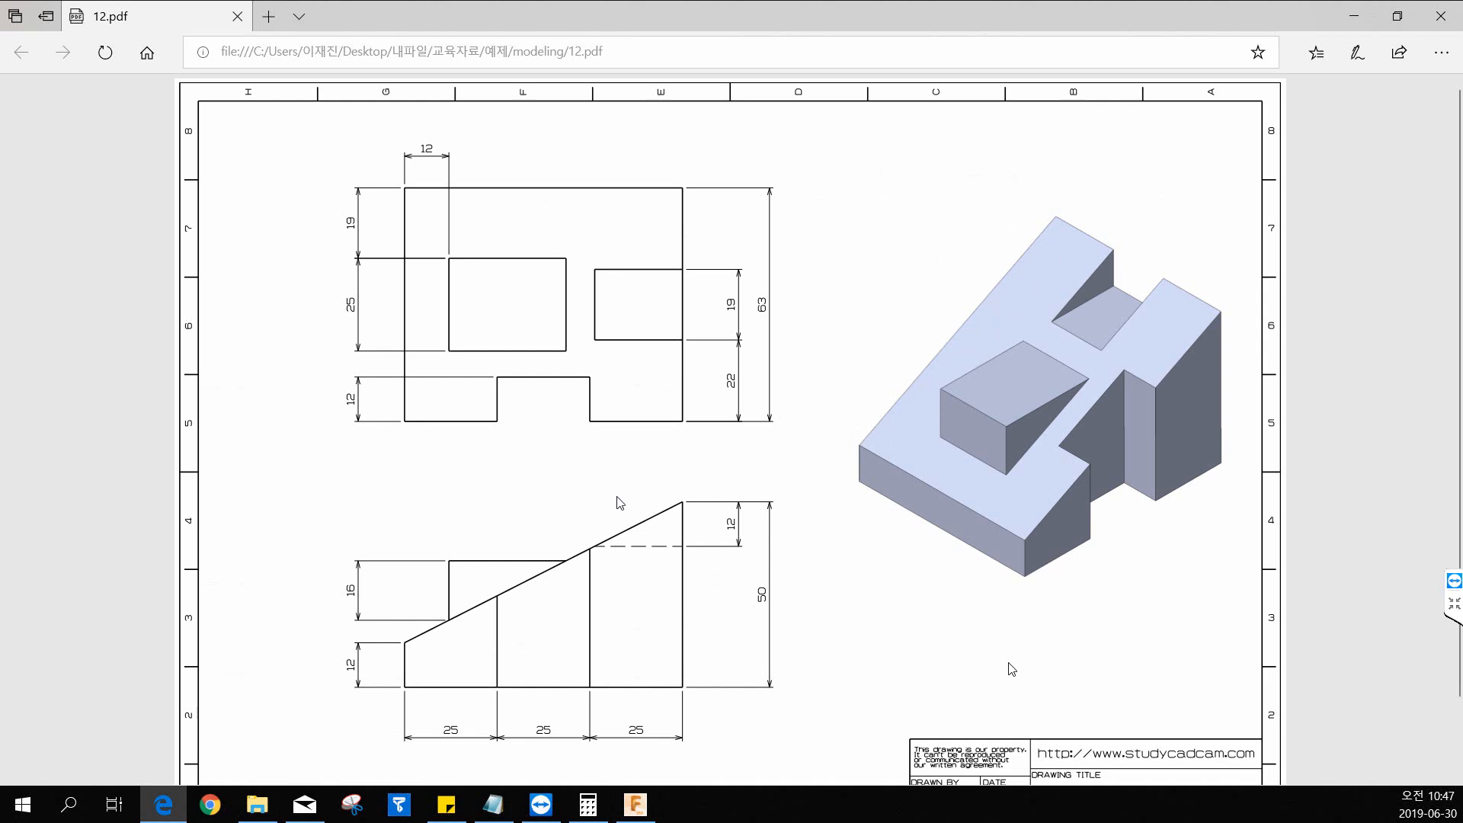
pyautogui.scroll(-1, 621, 503)
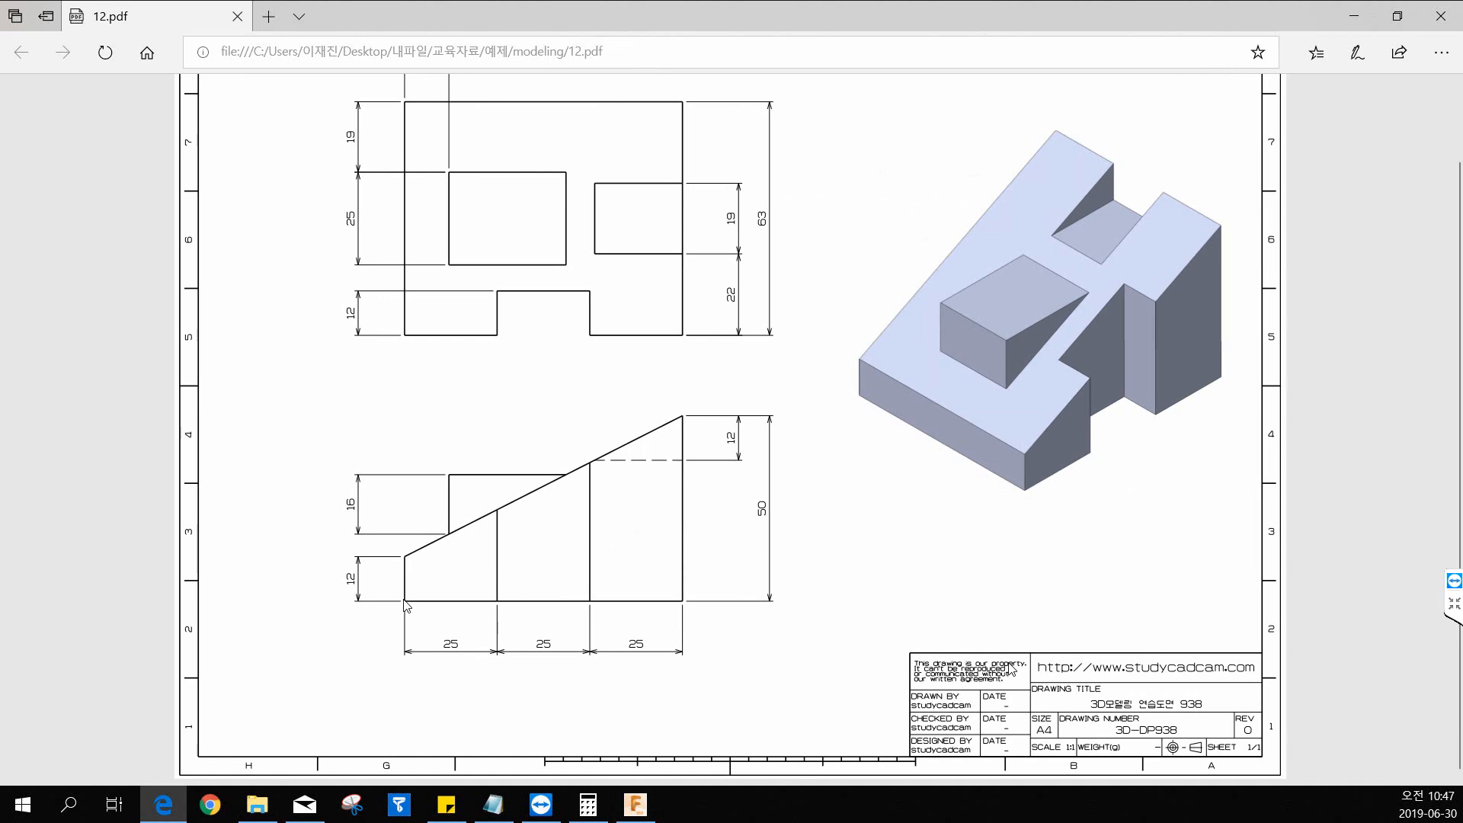
pyautogui.press('ctrl')
pyautogui.press('ctrl')
pyautogui.press('ctrl')
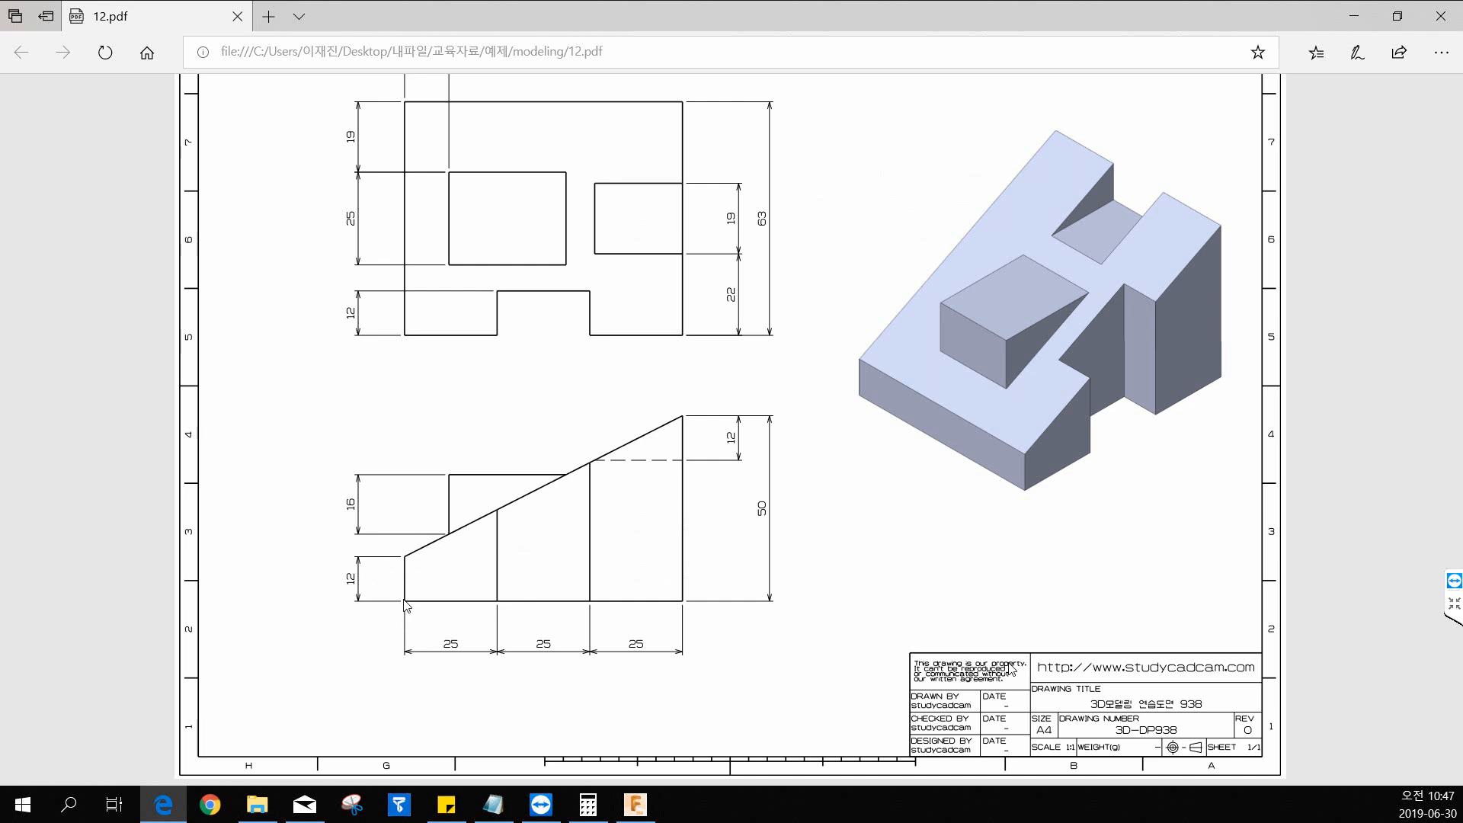
pyautogui.press('ctrl')
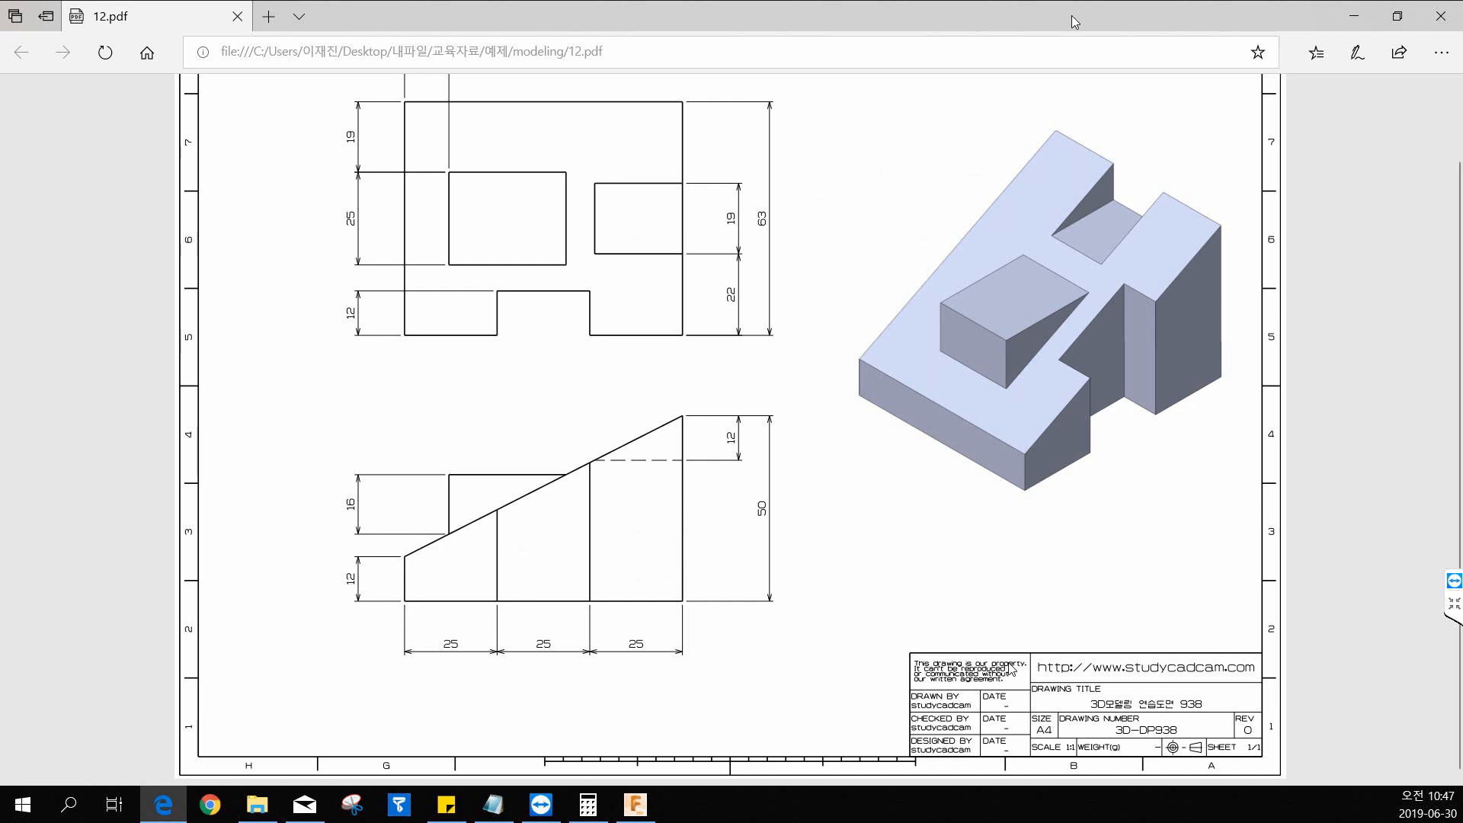
pyautogui.moveTo(1072, 16); pyautogui.dragTo(1462, 23)
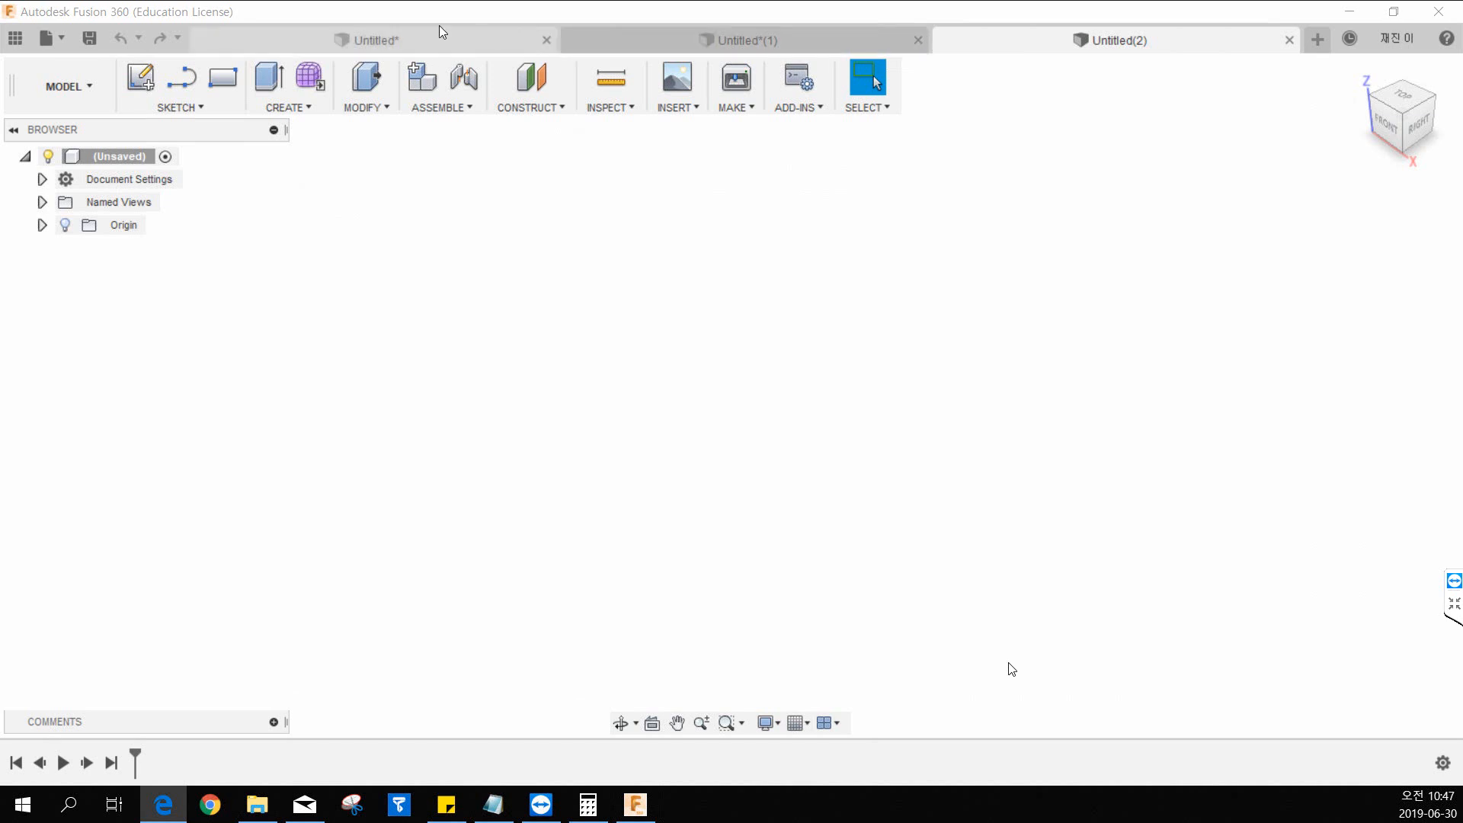
# On the front plane, sketch a closed sloped-top profile from the origin, about 87 mm long, about 16 mm high at the origin and 50 mm at the far end.
pyautogui.click(147, 74)
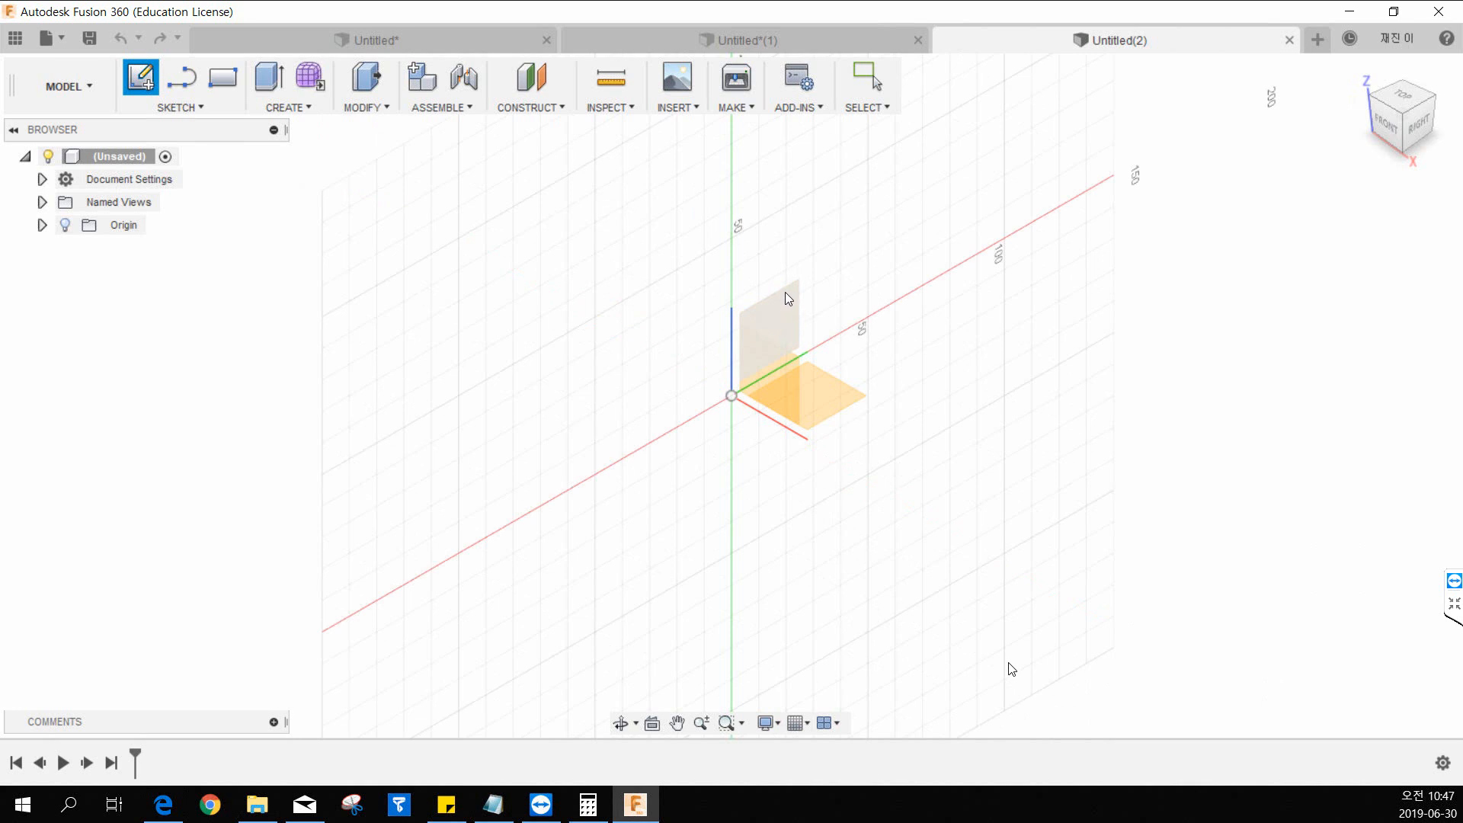
pyautogui.click(775, 373)
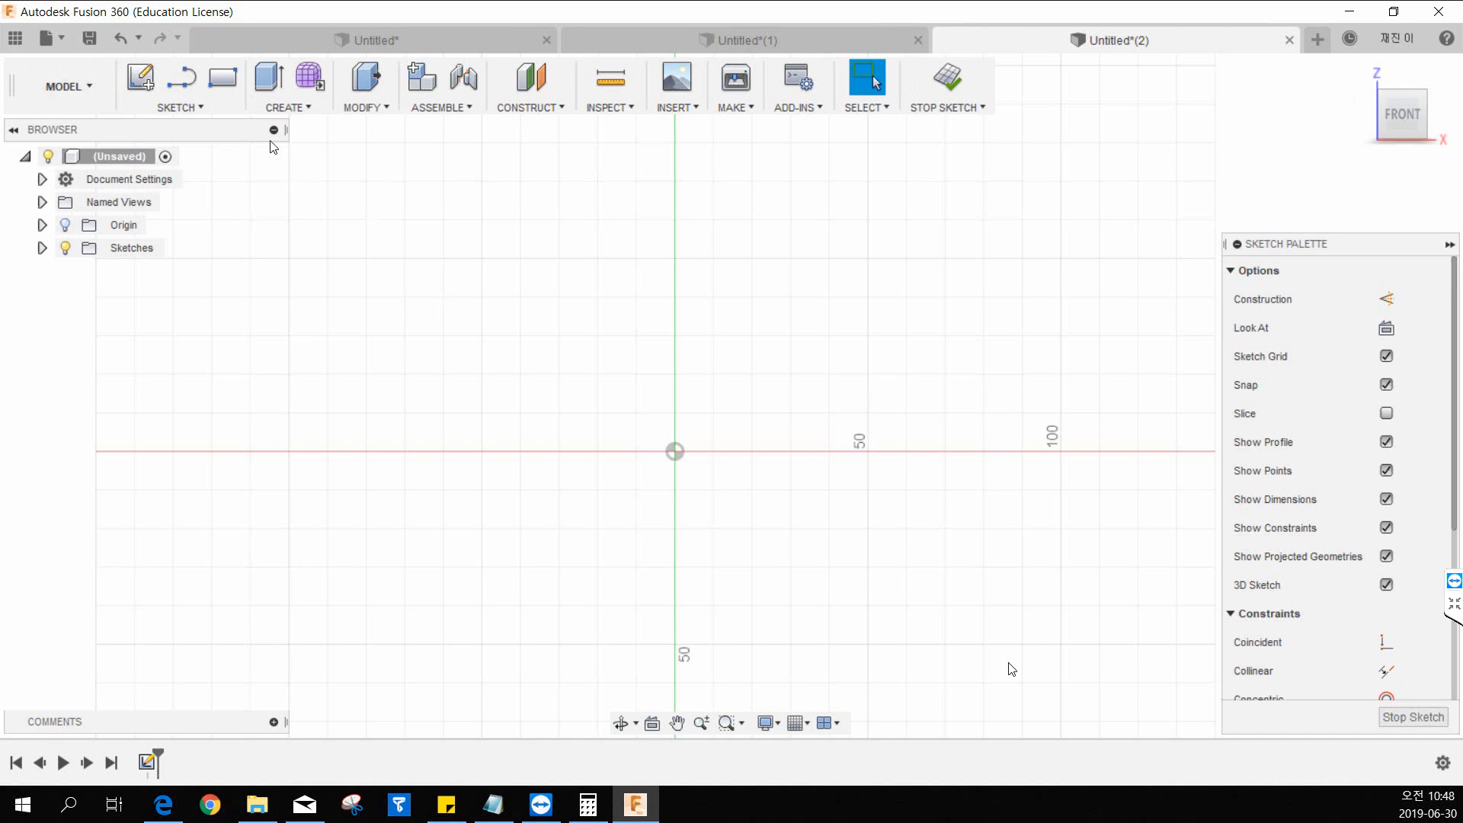
pyautogui.click(185, 109)
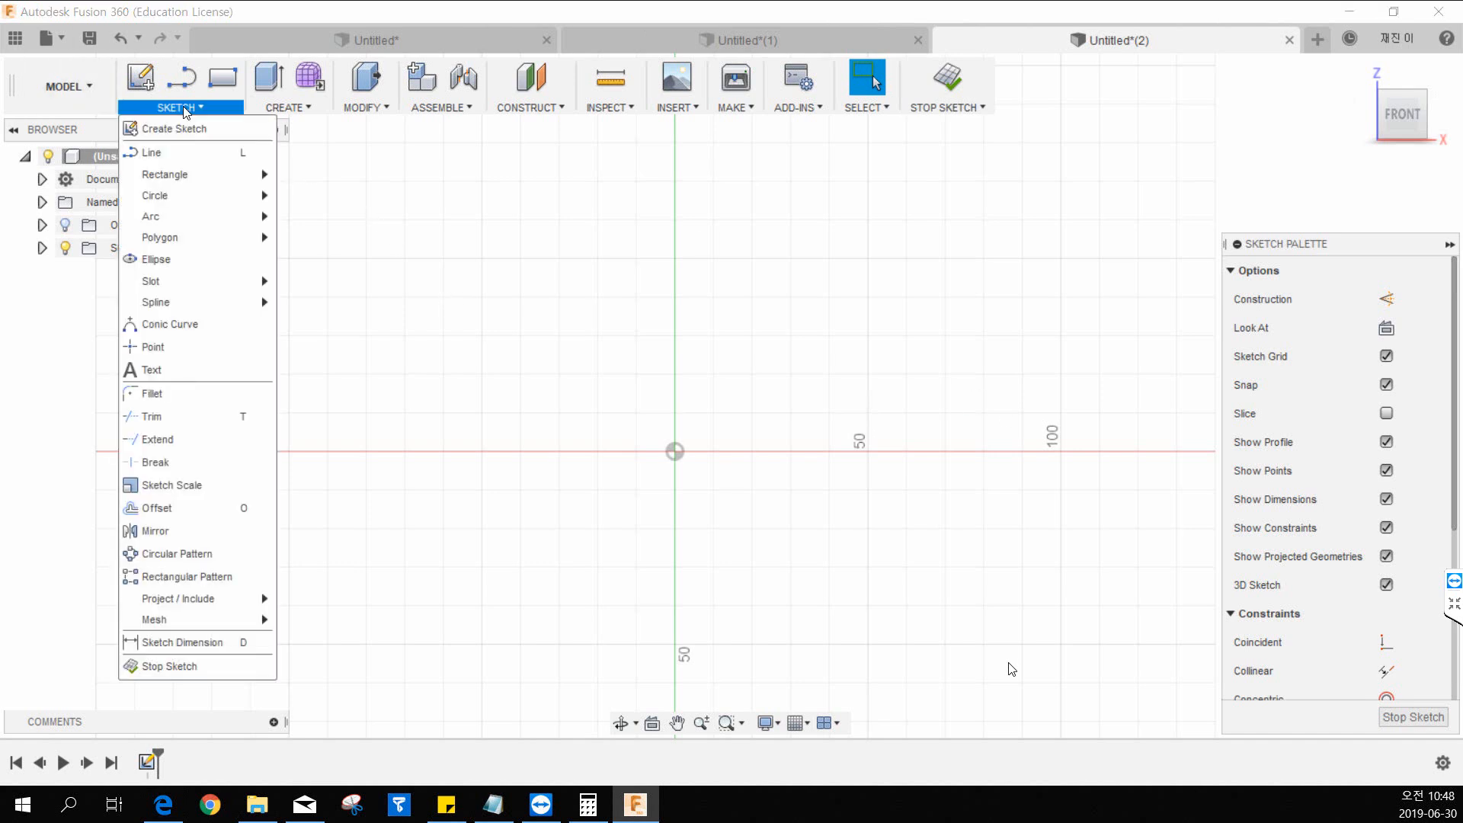
pyautogui.click(201, 154)
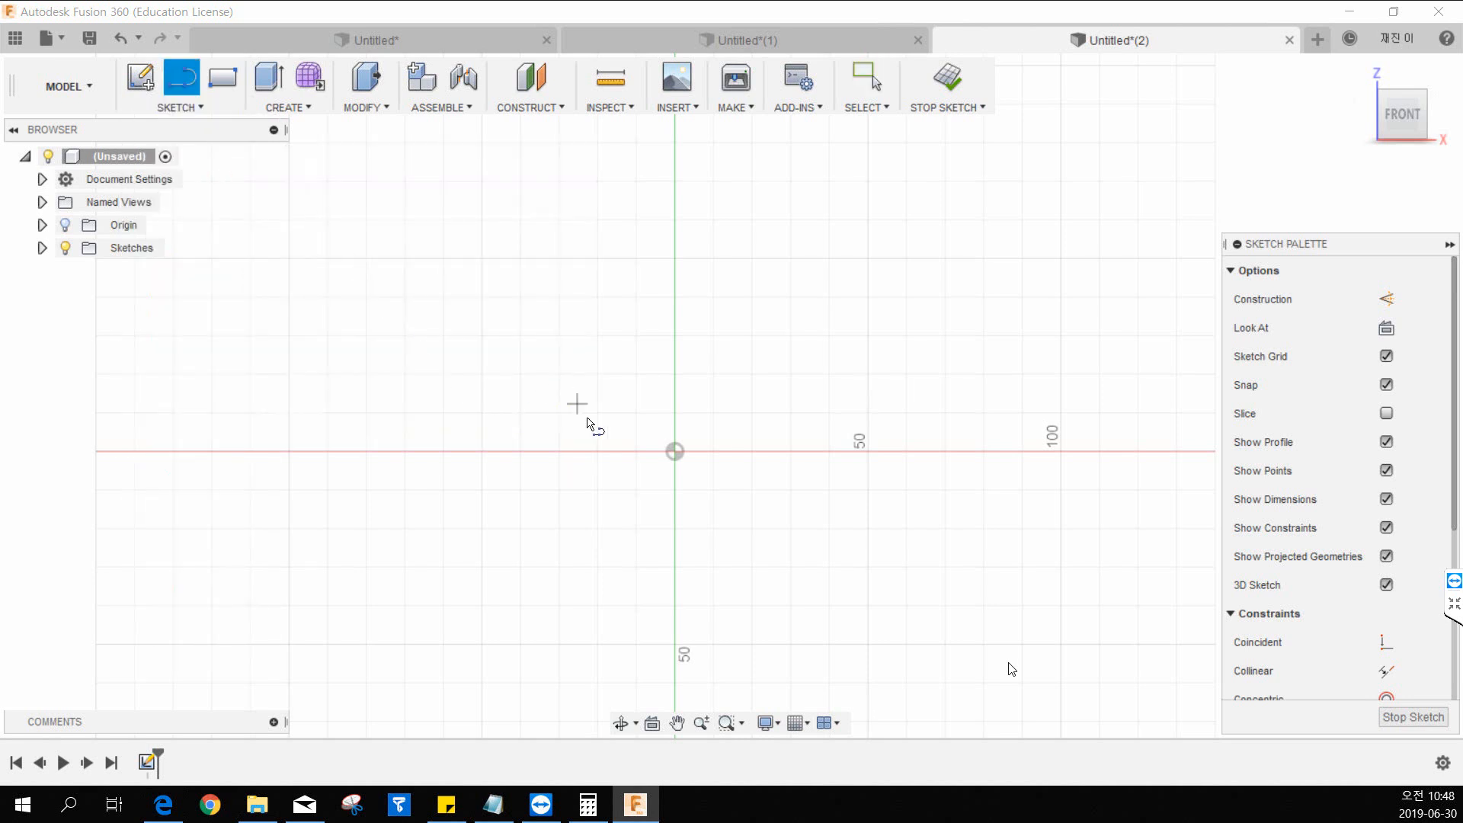
pyautogui.click(675, 451)
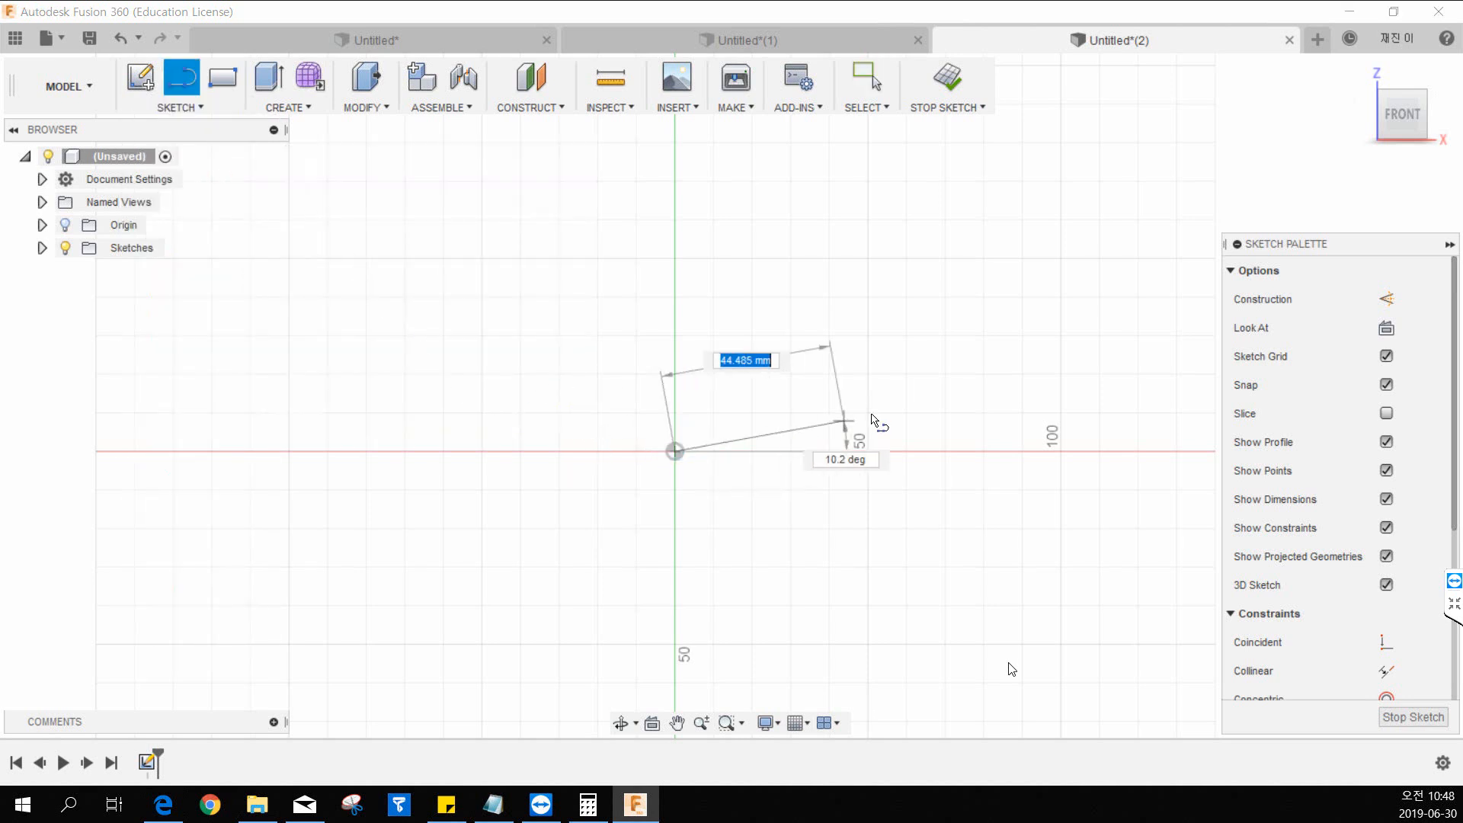
pyautogui.click(1006, 450)
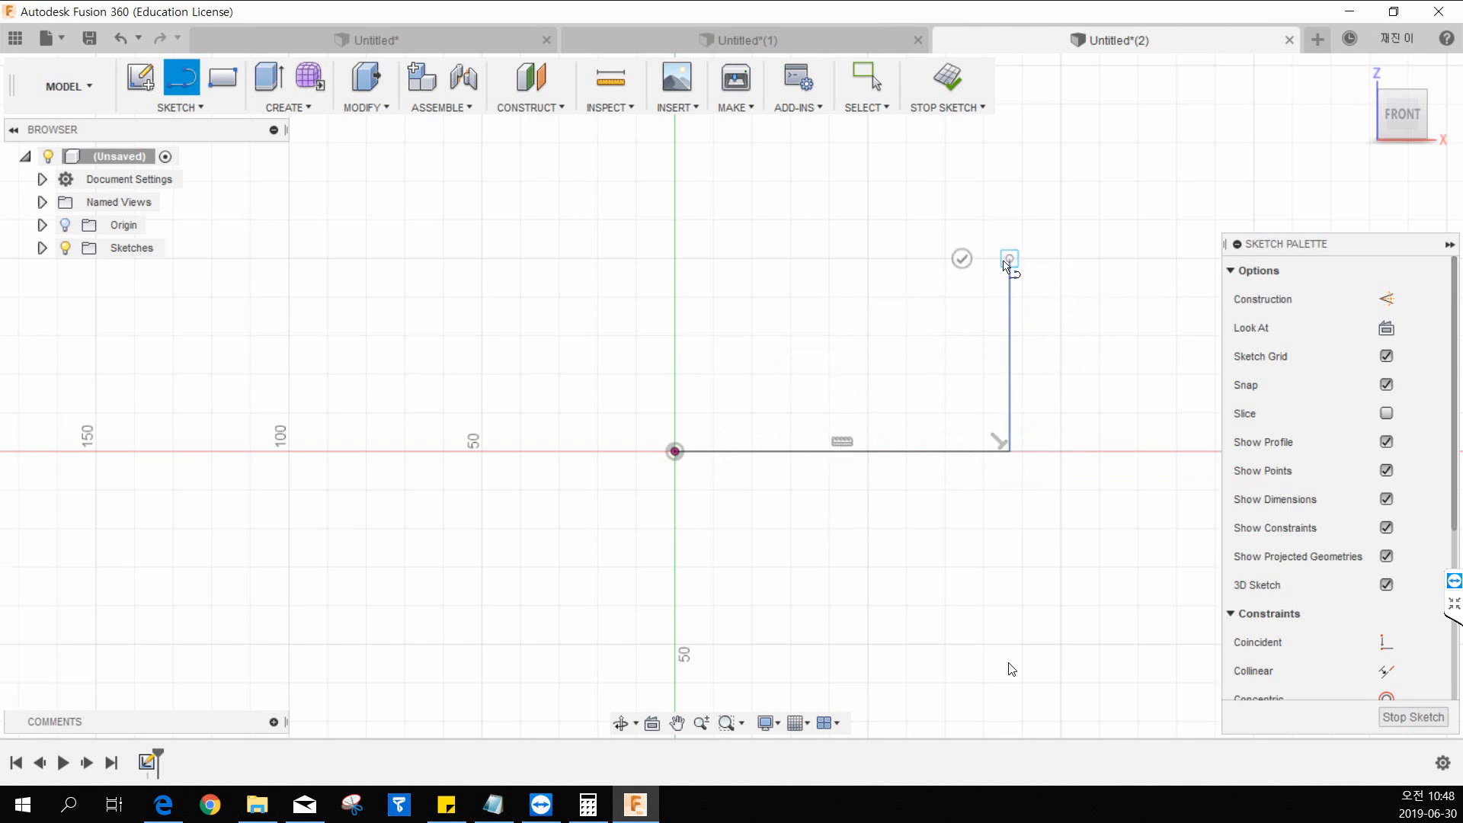
pyautogui.click(1008, 260)
pyautogui.click(676, 388)
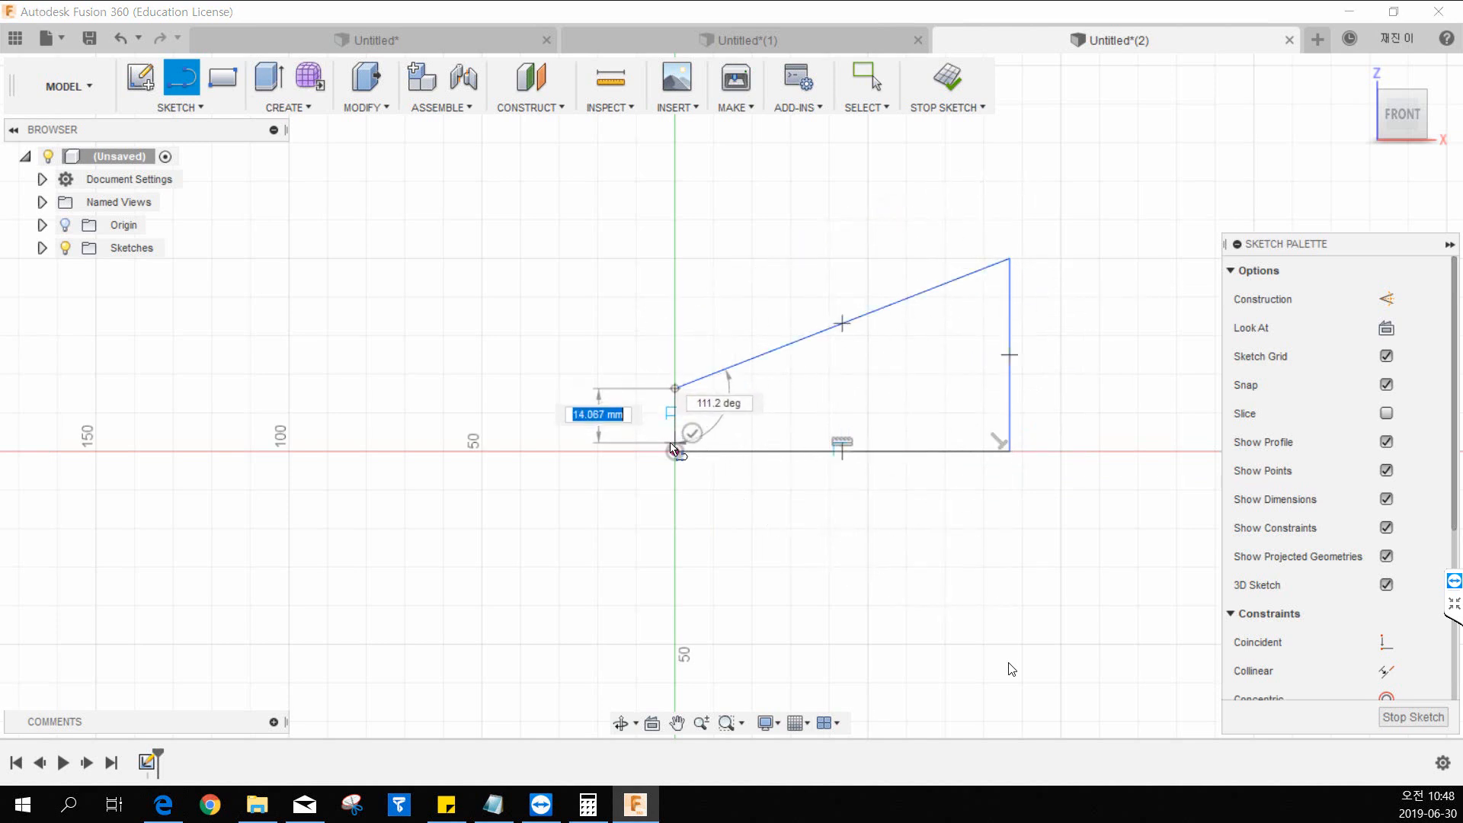
pyautogui.click(674, 451)
pyautogui.press('Escape')
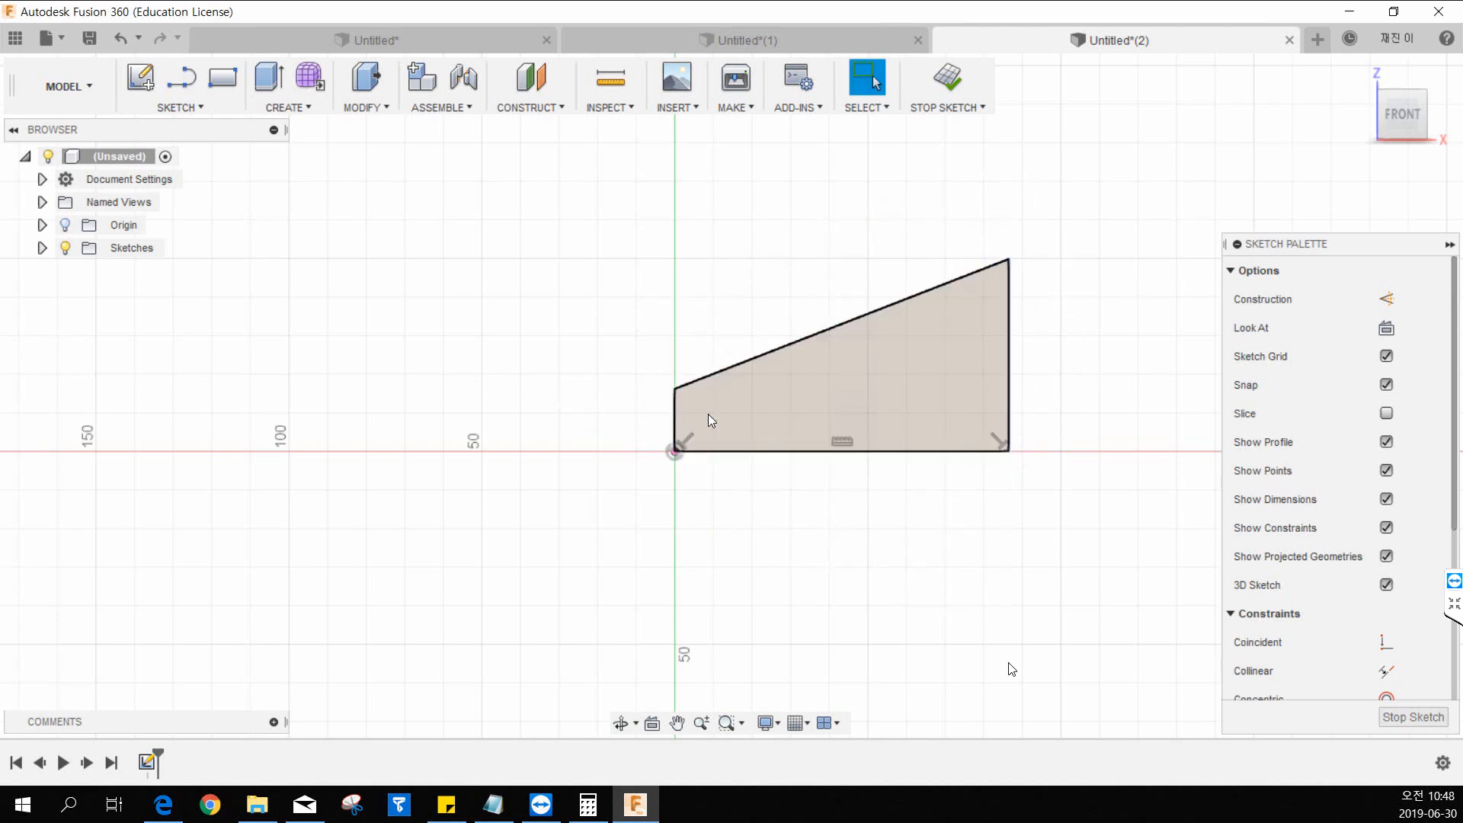
# Dimension the profile's horizontal base edge at 75 mm and position the dimension just below it.
pyautogui.click(205, 120)
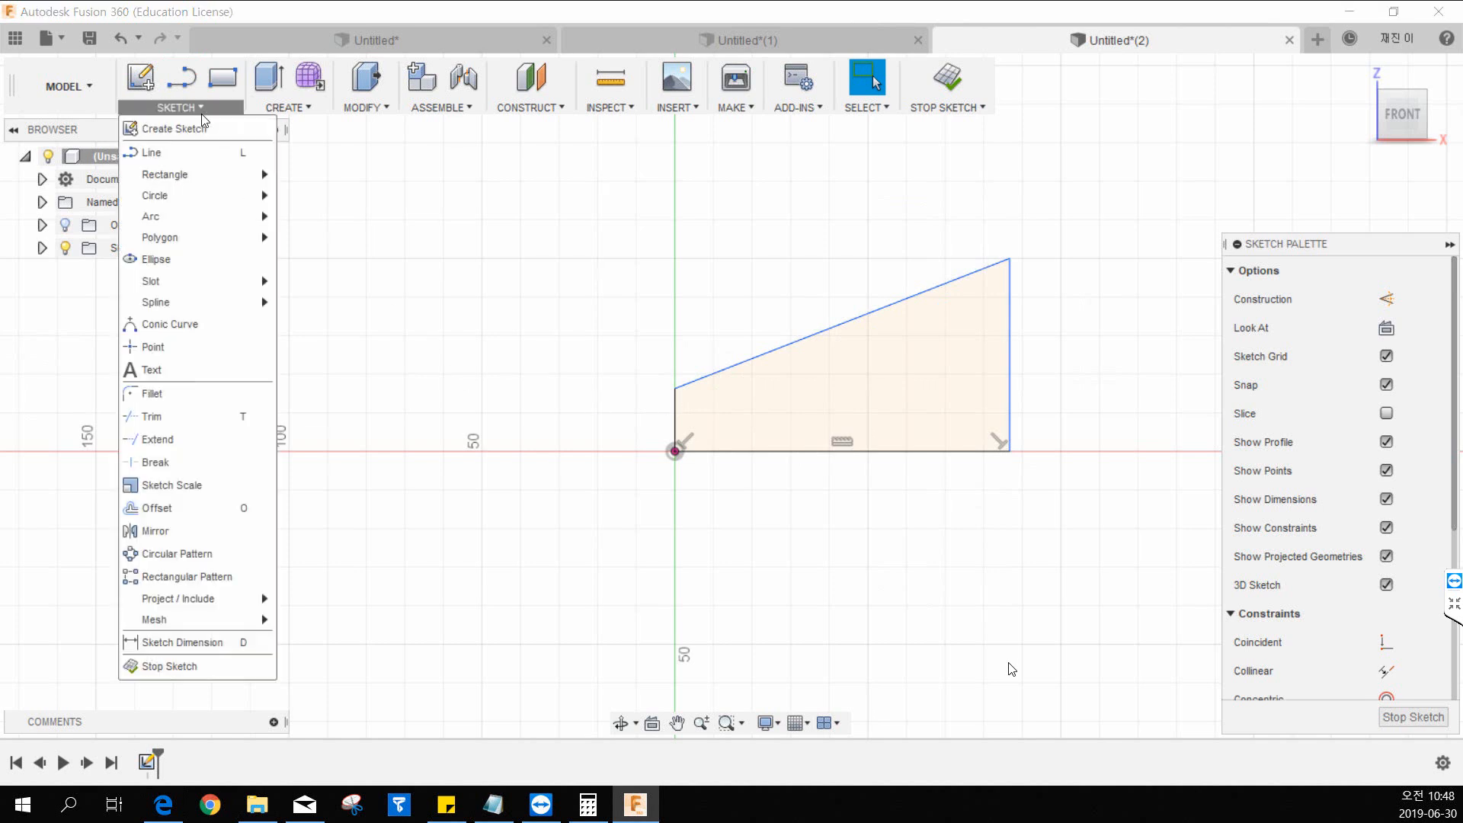
pyautogui.click(229, 642)
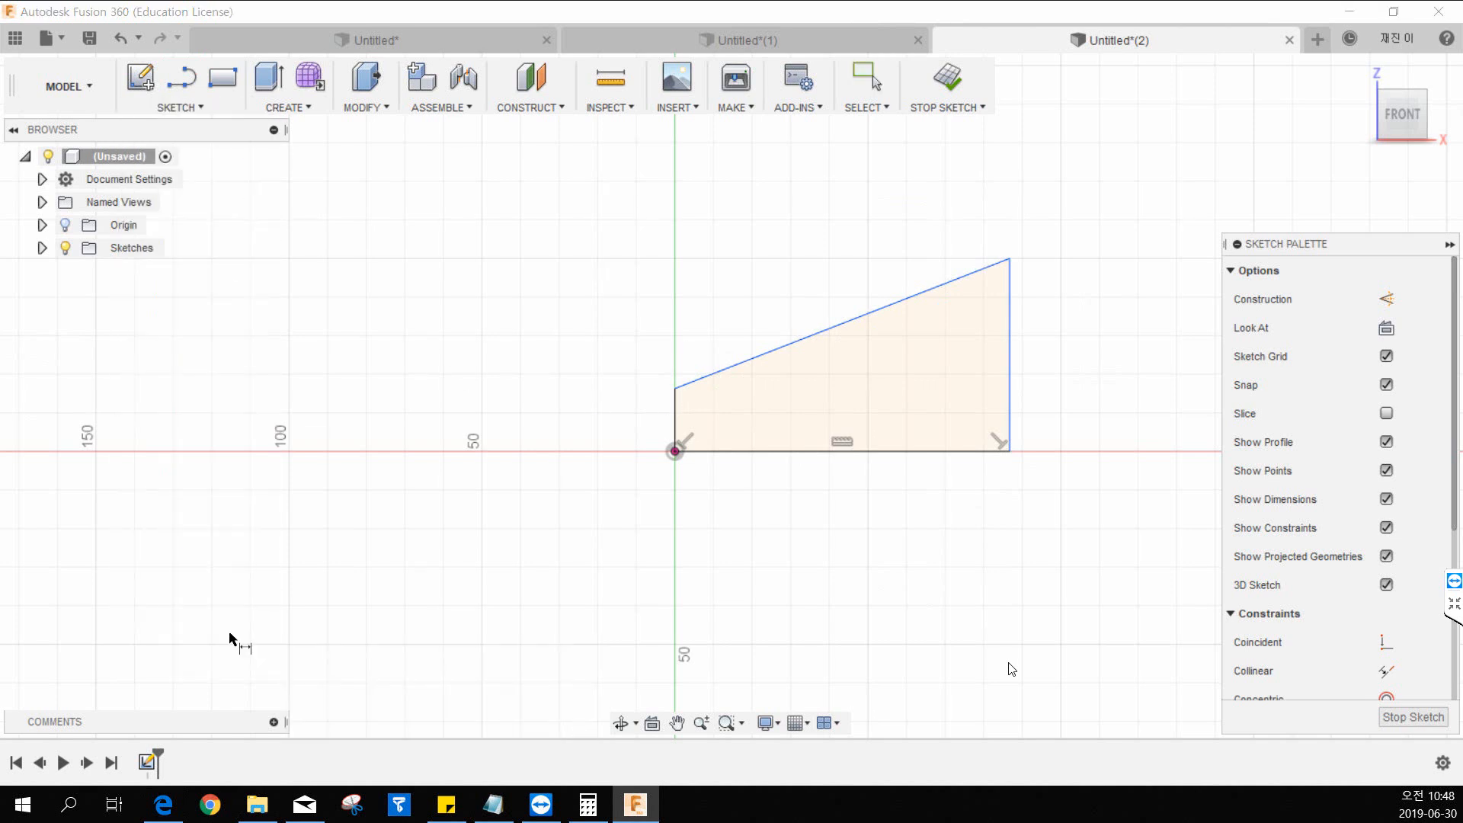
pyautogui.click(755, 455)
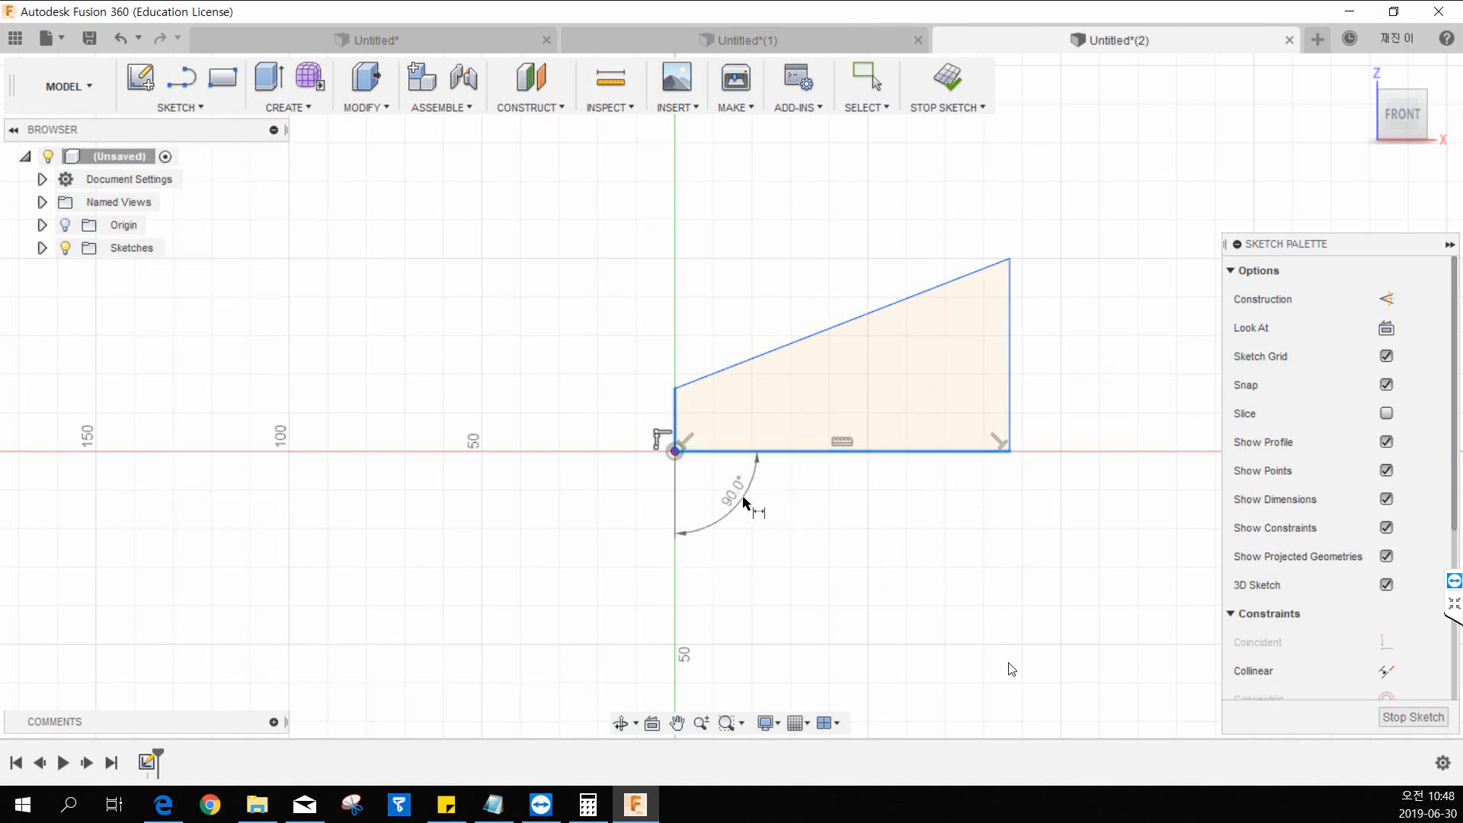
pyautogui.press('Escape')
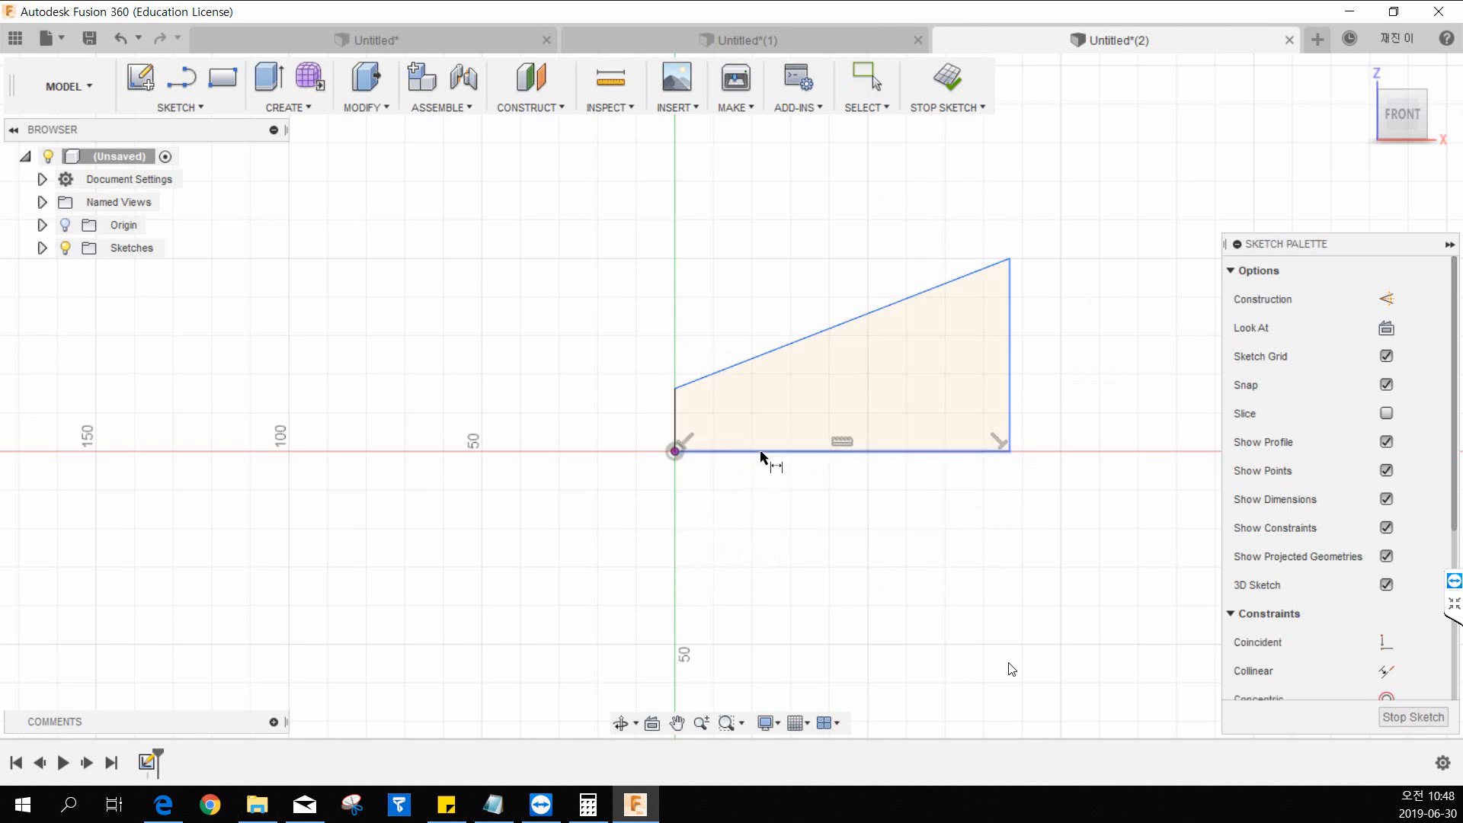
pyautogui.click(761, 456)
pyautogui.click(790, 495)
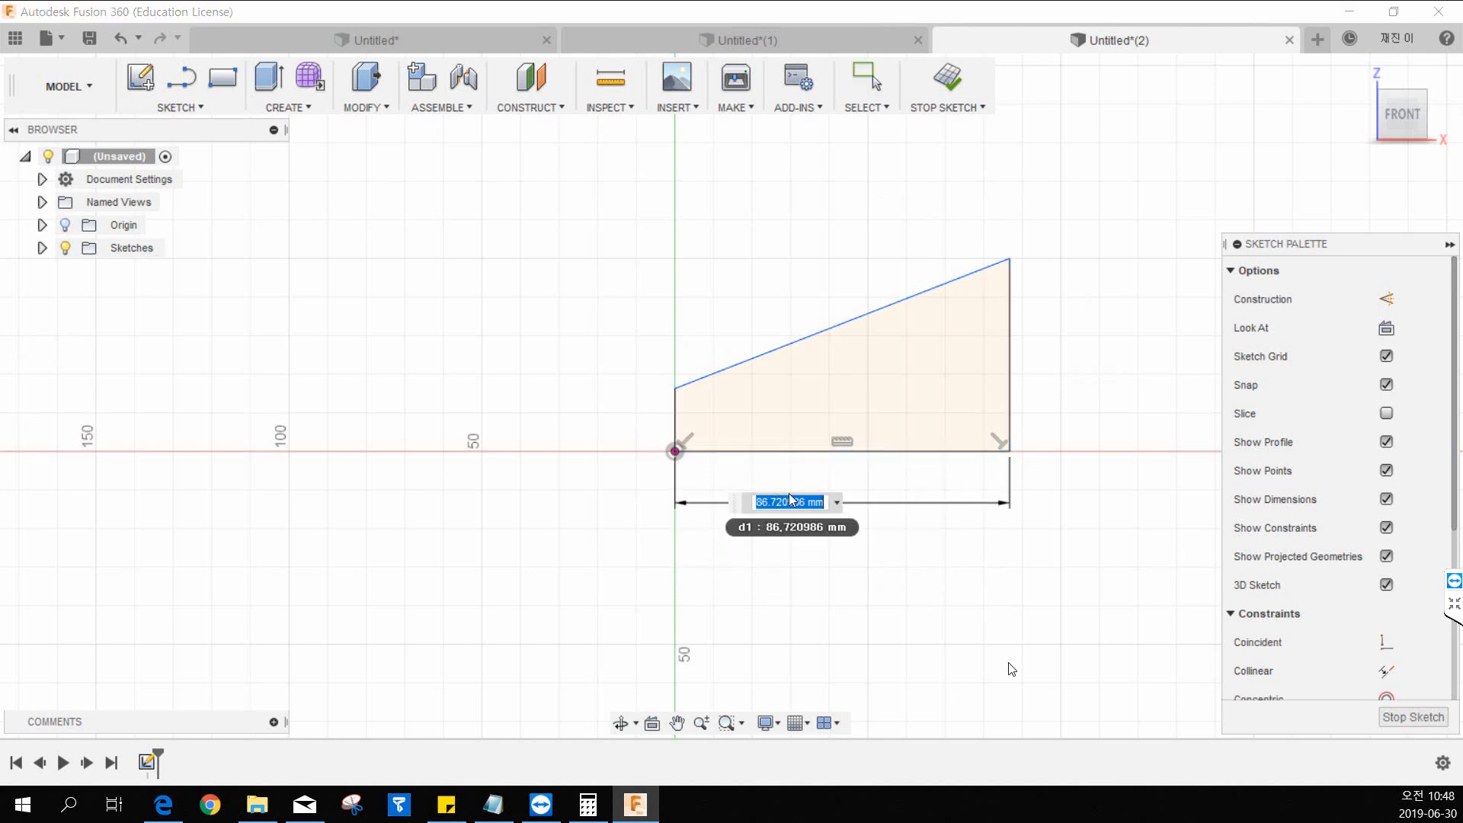
pyautogui.write('75')
pyautogui.press('Return')
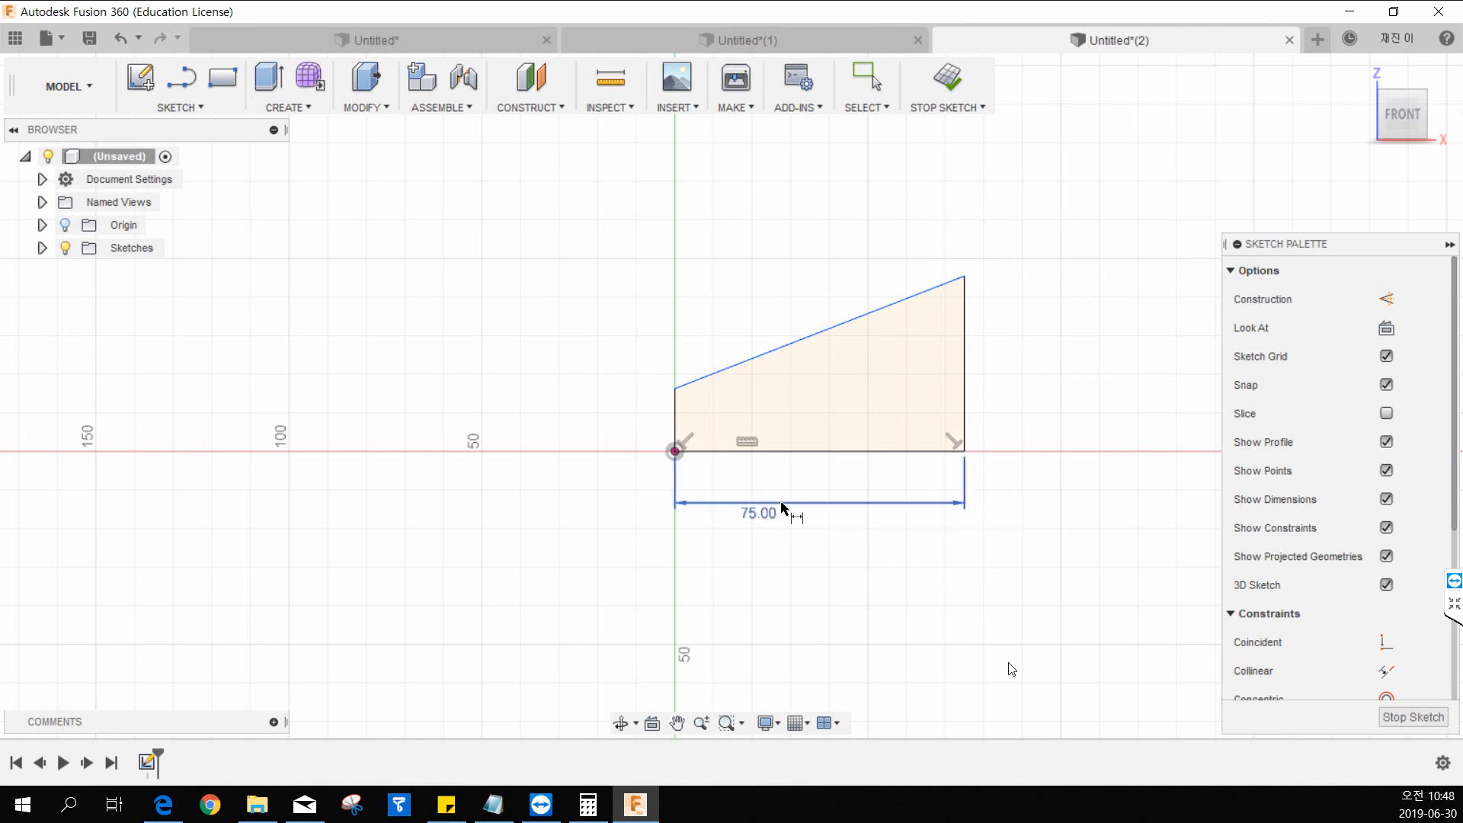
pyautogui.moveTo(782, 507); pyautogui.dragTo(841, 497)
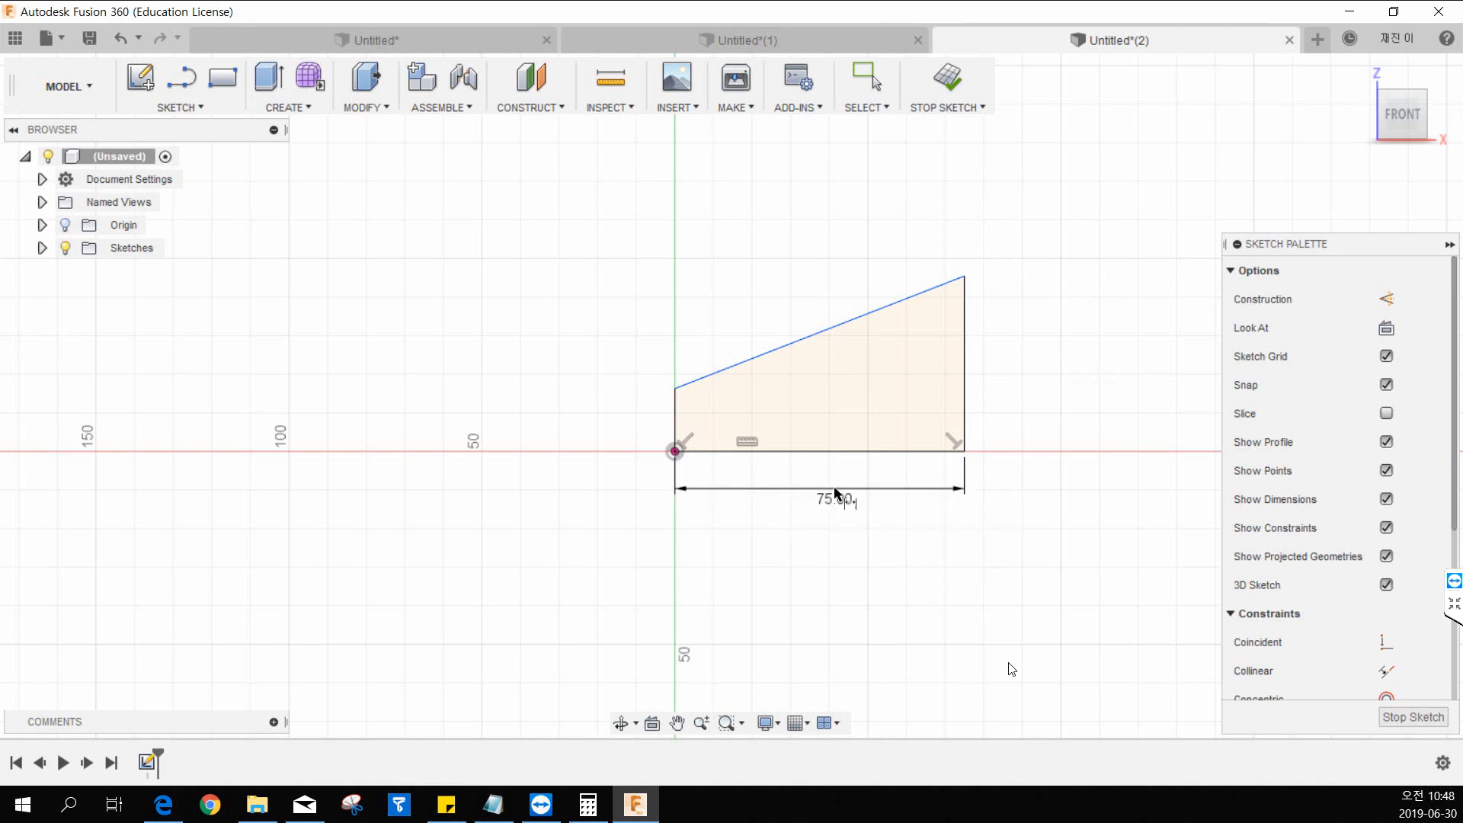
# Dimension the profile's tall vertical edge at 50 mm.
pyautogui.click(965, 349)
pyautogui.click(1041, 358)
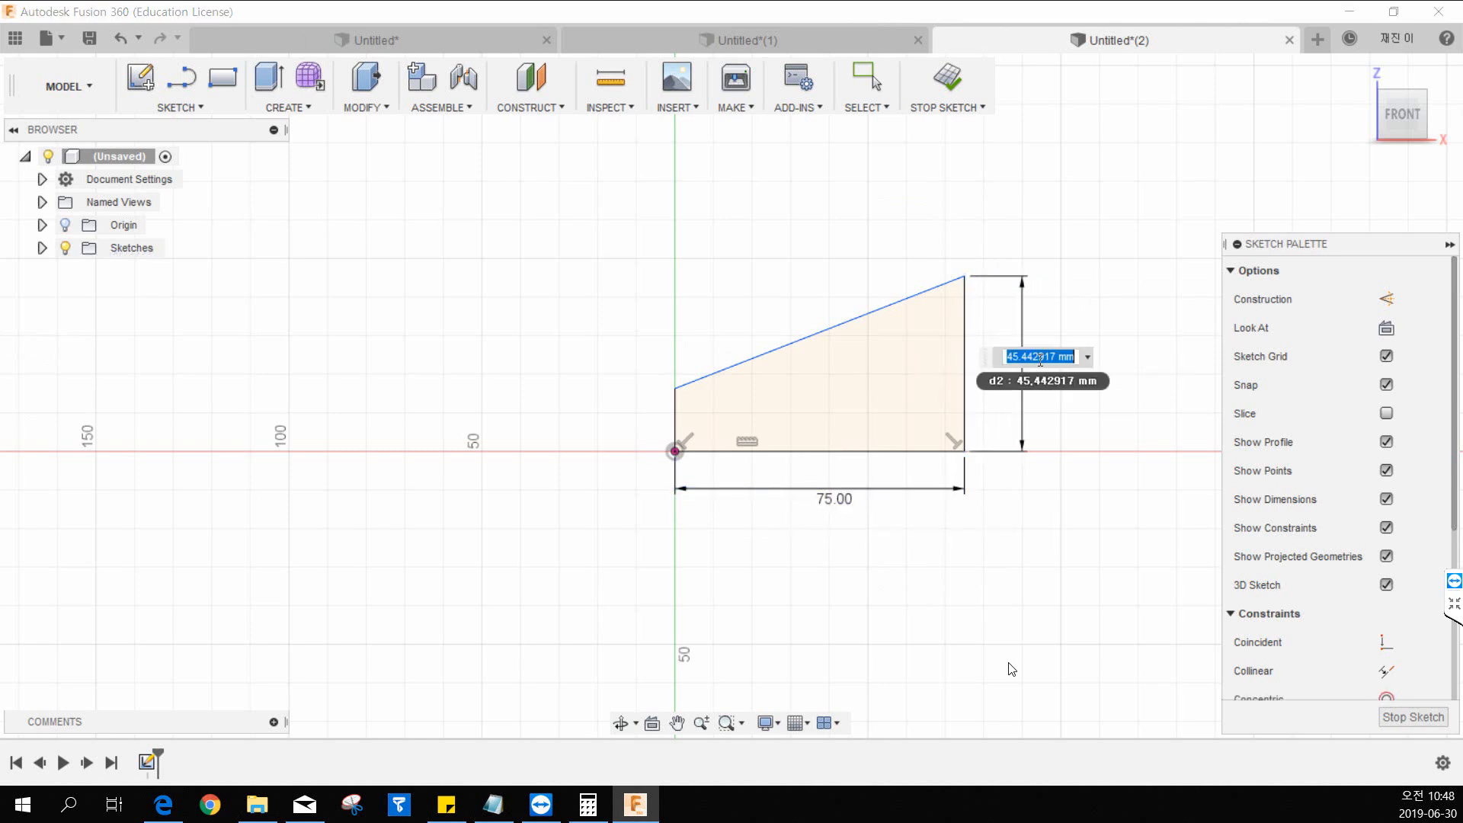
pyautogui.press('BackSpace')
pyautogui.write('50')
pyautogui.press('Return')
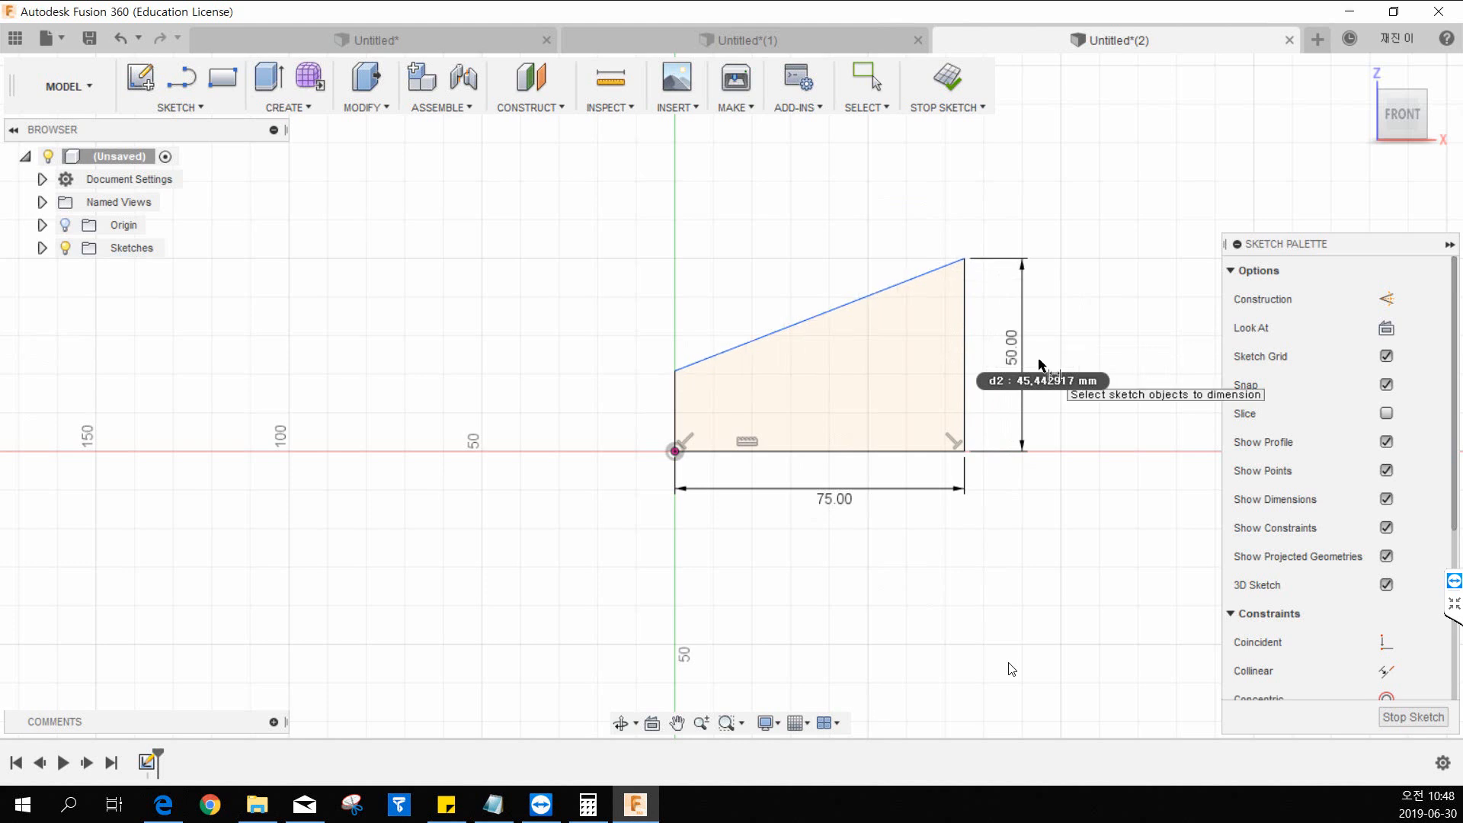
# Dimension the short vertical edge at the origin at 12 mm.
pyautogui.click(677, 417)
pyautogui.click(638, 409)
pyautogui.write('12')
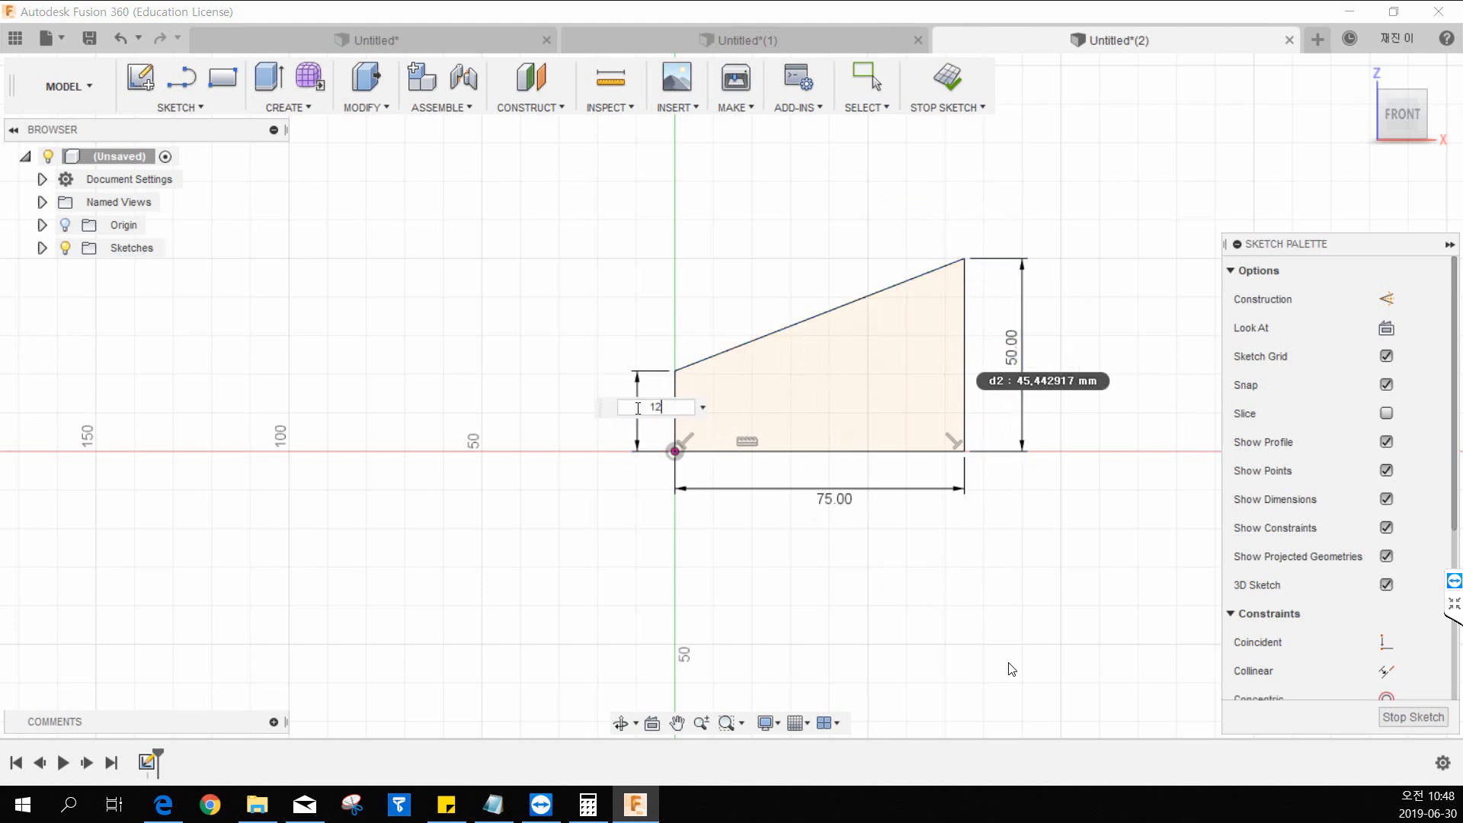
pyautogui.press('Return')
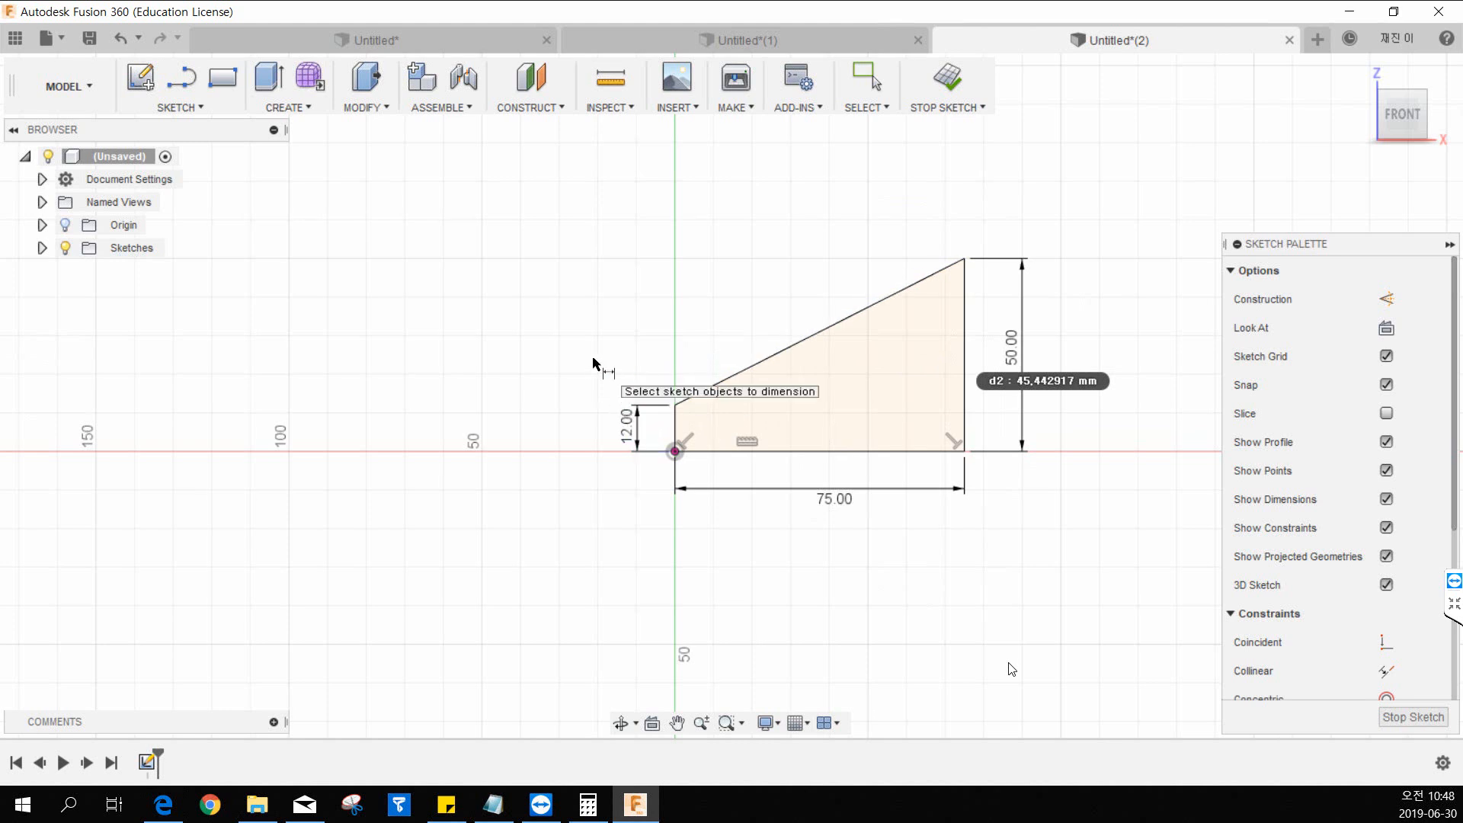
pyautogui.press('Escape')
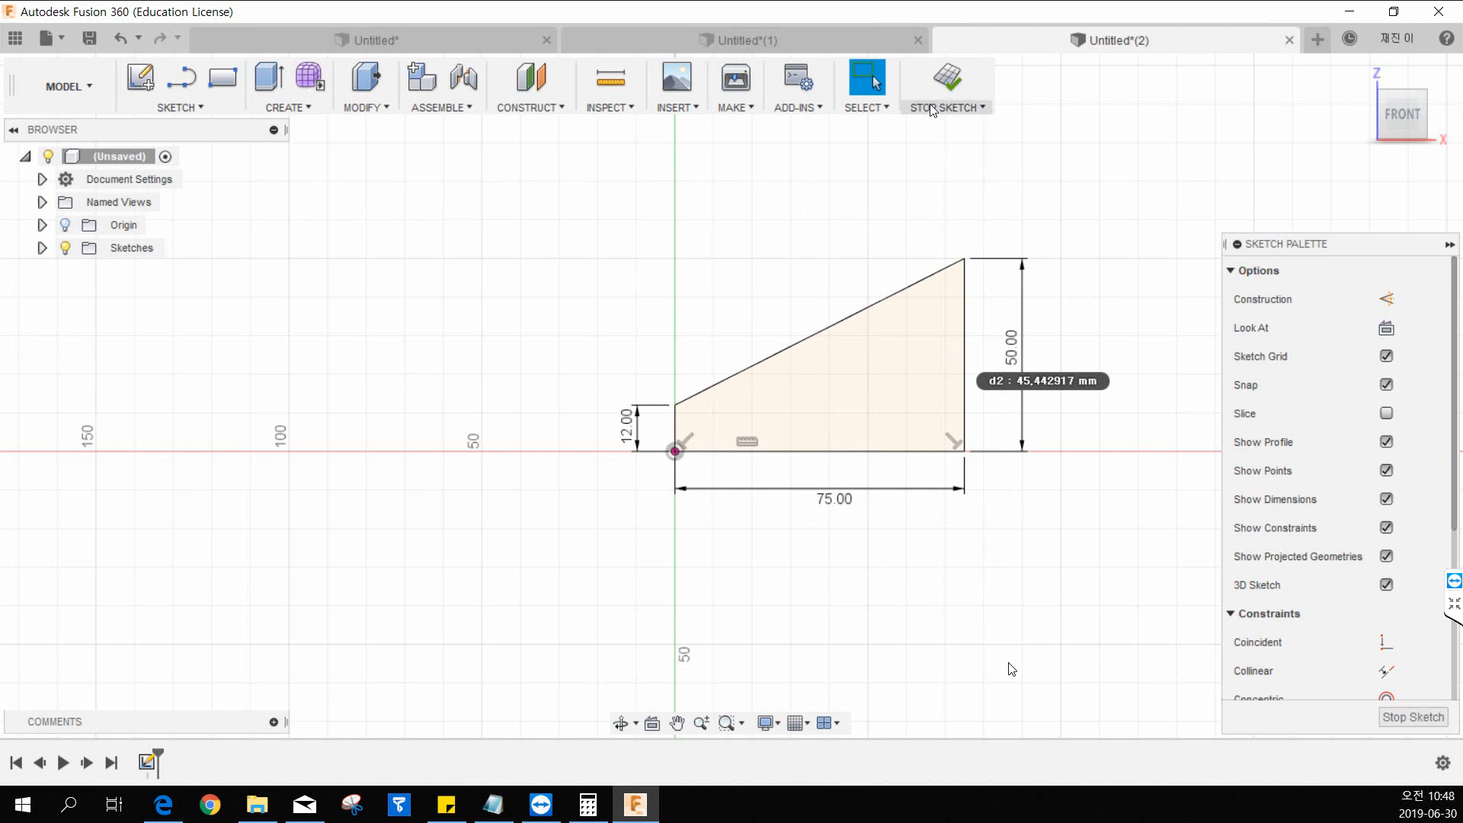
# Finish the sketch and extrude the sloped profile 63 mm as a new body, checking the width in the 12.pdf drawing.
pyautogui.click(945, 85)
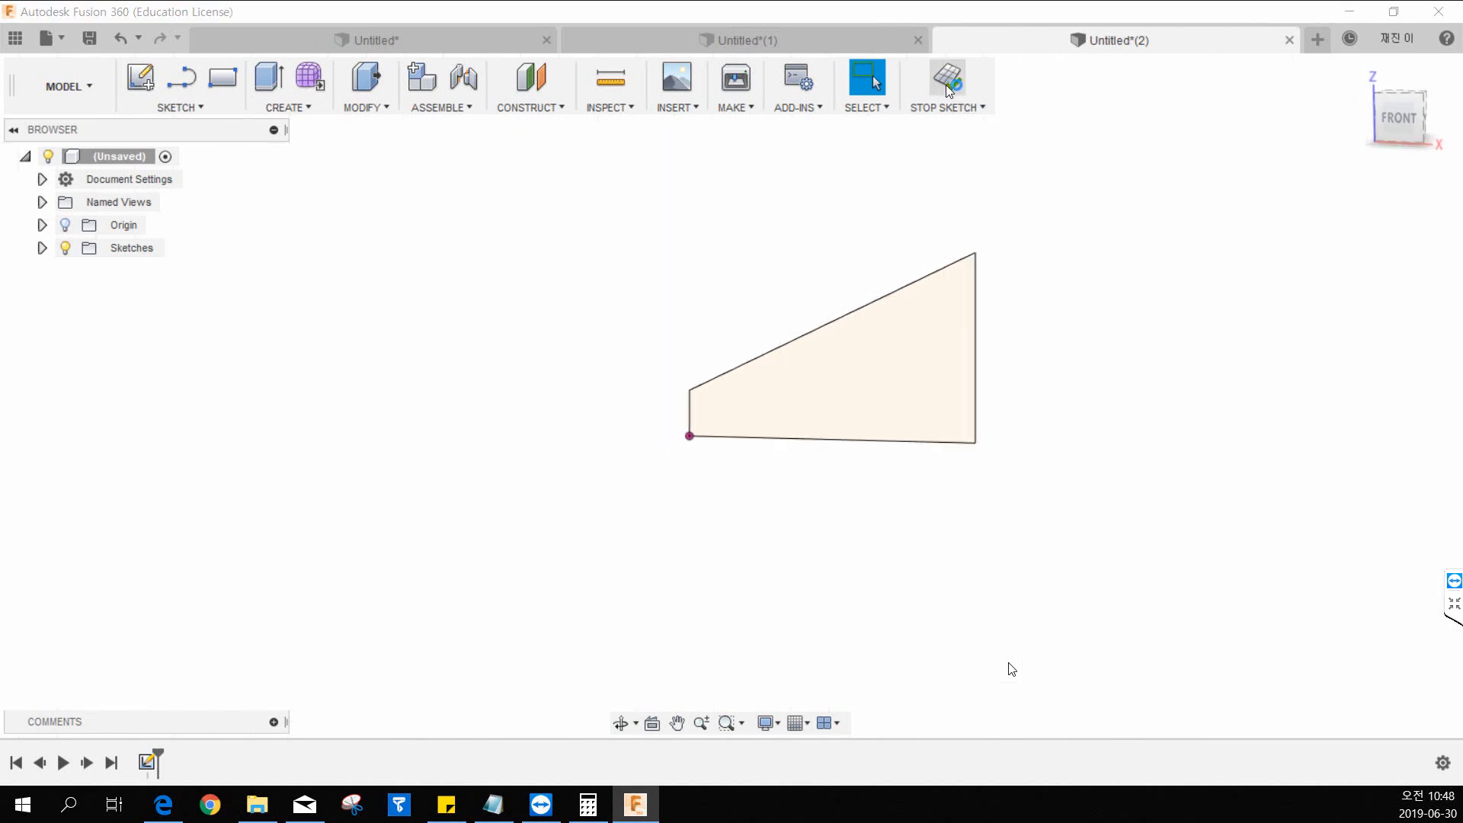
pyautogui.click(288, 108)
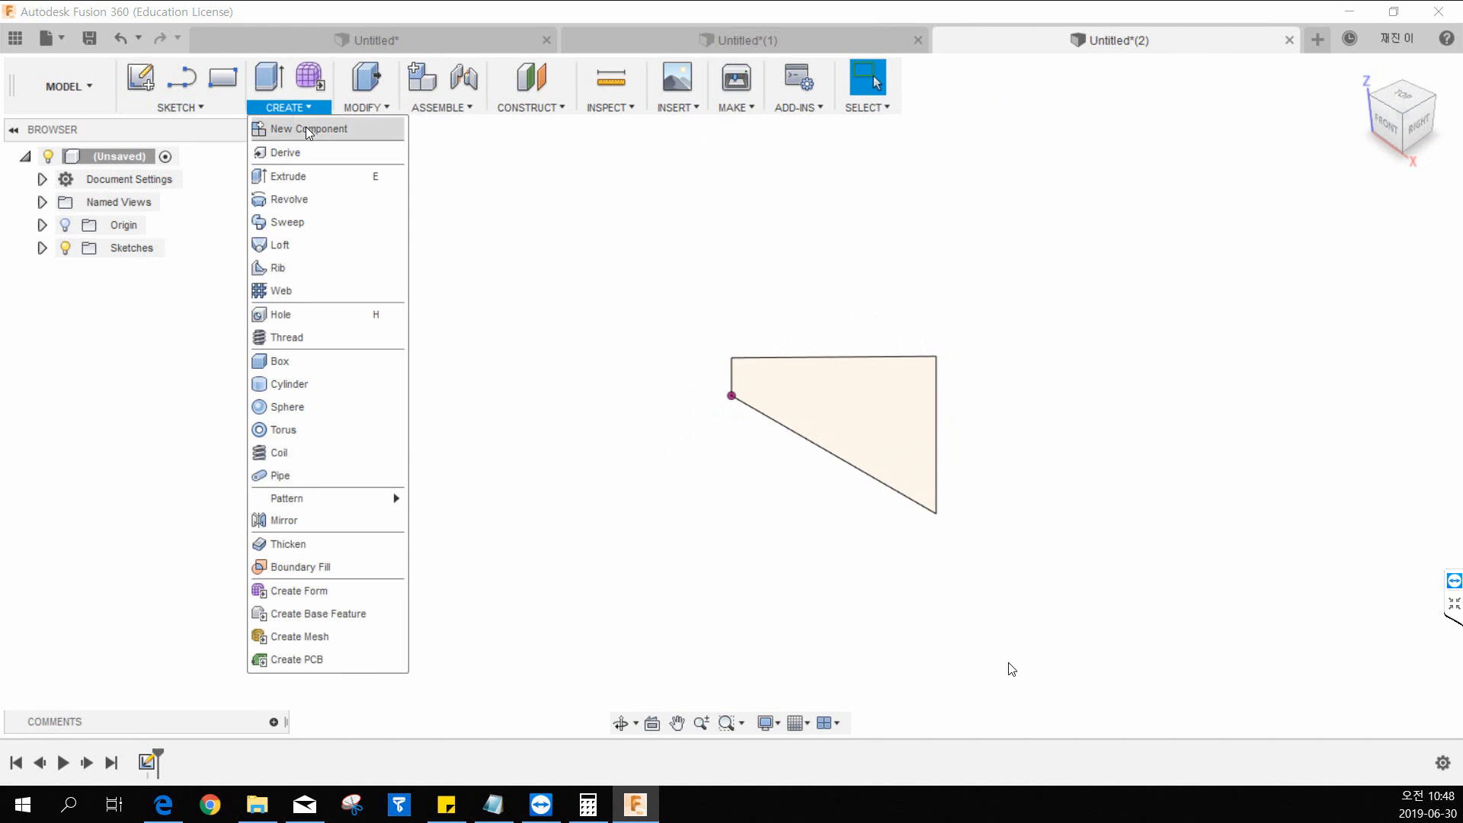
pyautogui.click(315, 181)
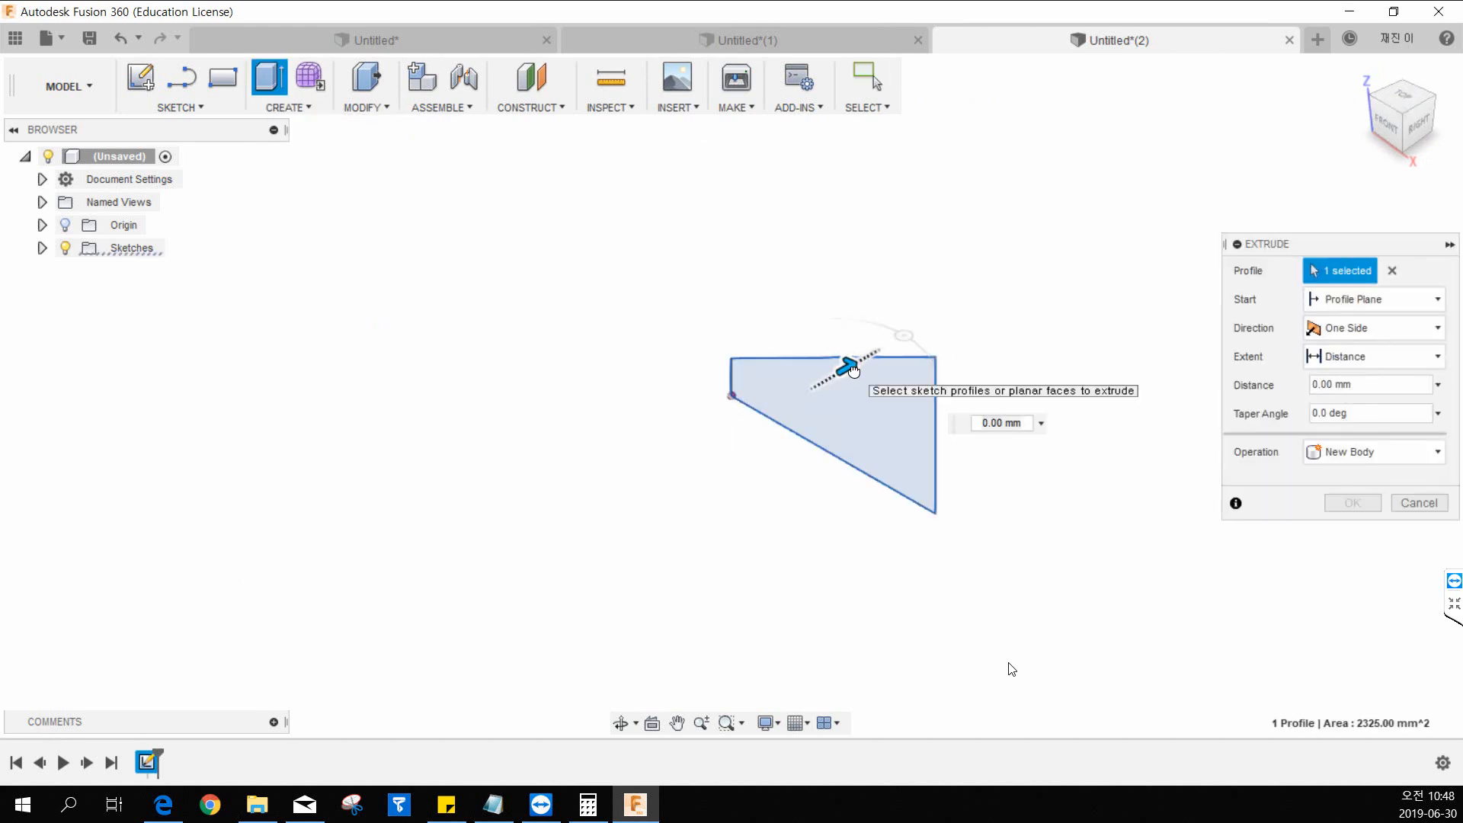
pyautogui.moveTo(854, 371); pyautogui.dragTo(984, 289)
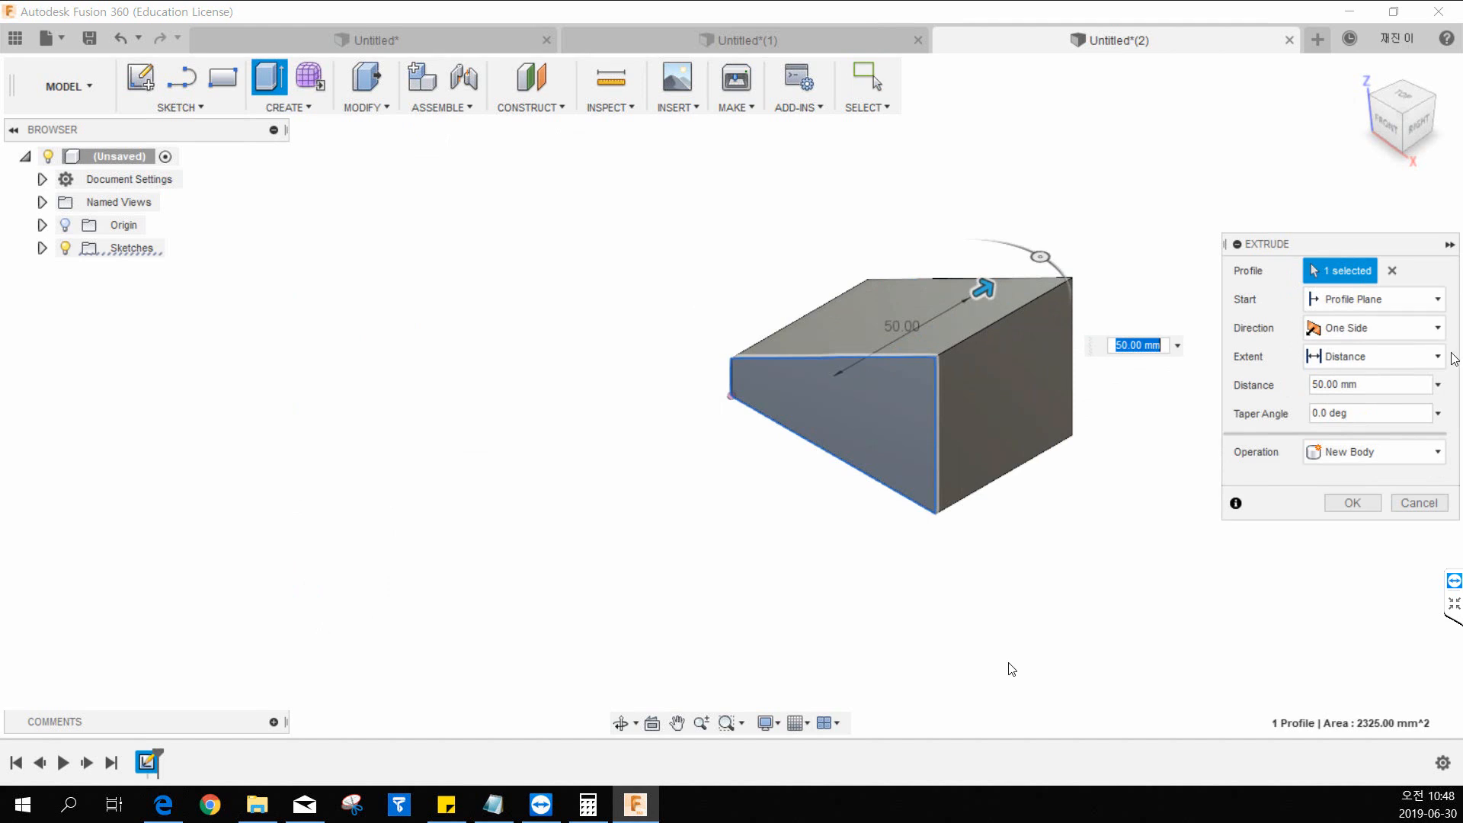
pyautogui.write('63')
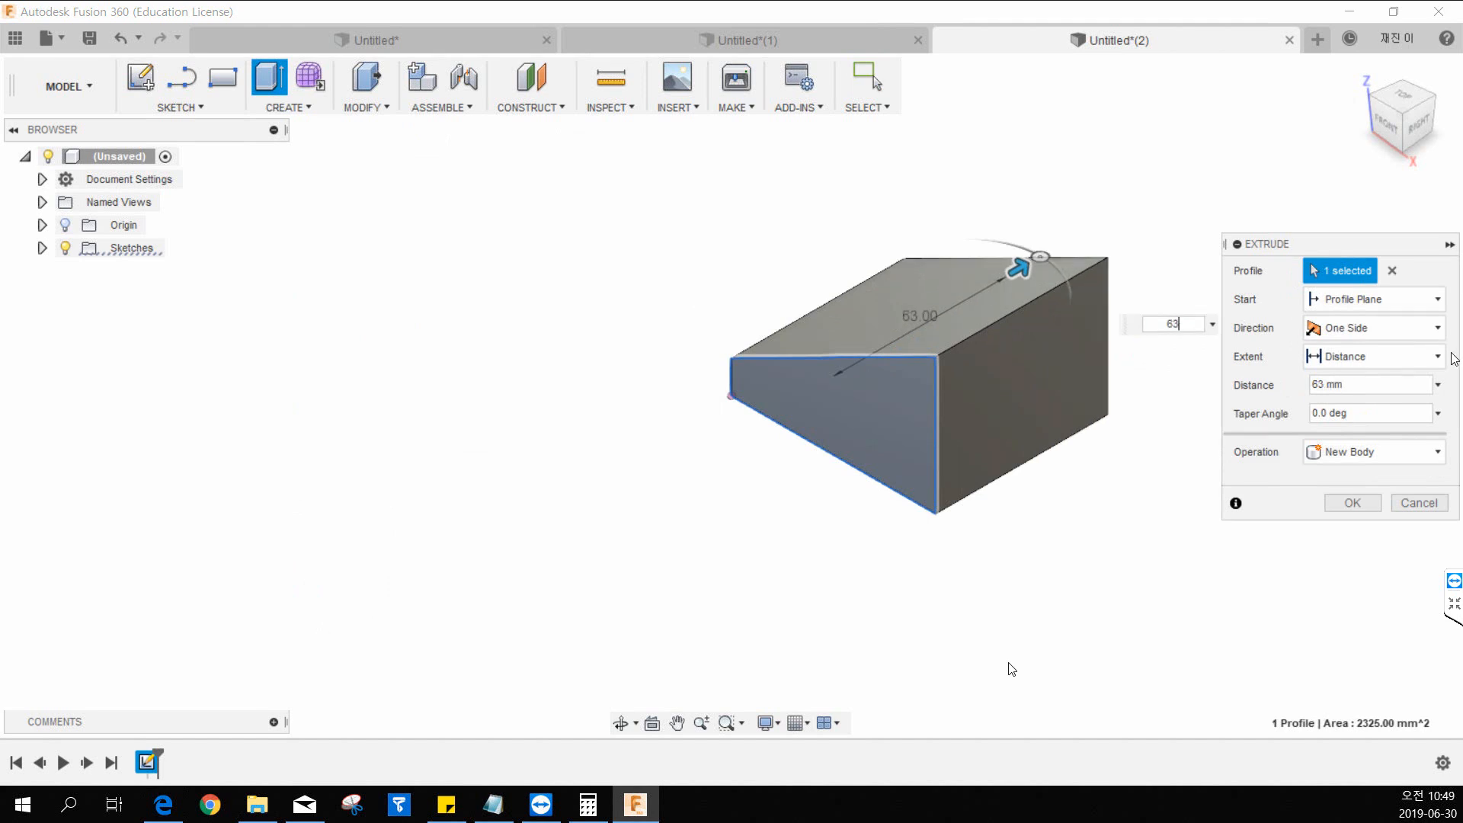
pyautogui.moveTo(1041, 181); pyautogui.dragTo(952, 226, button='middle')
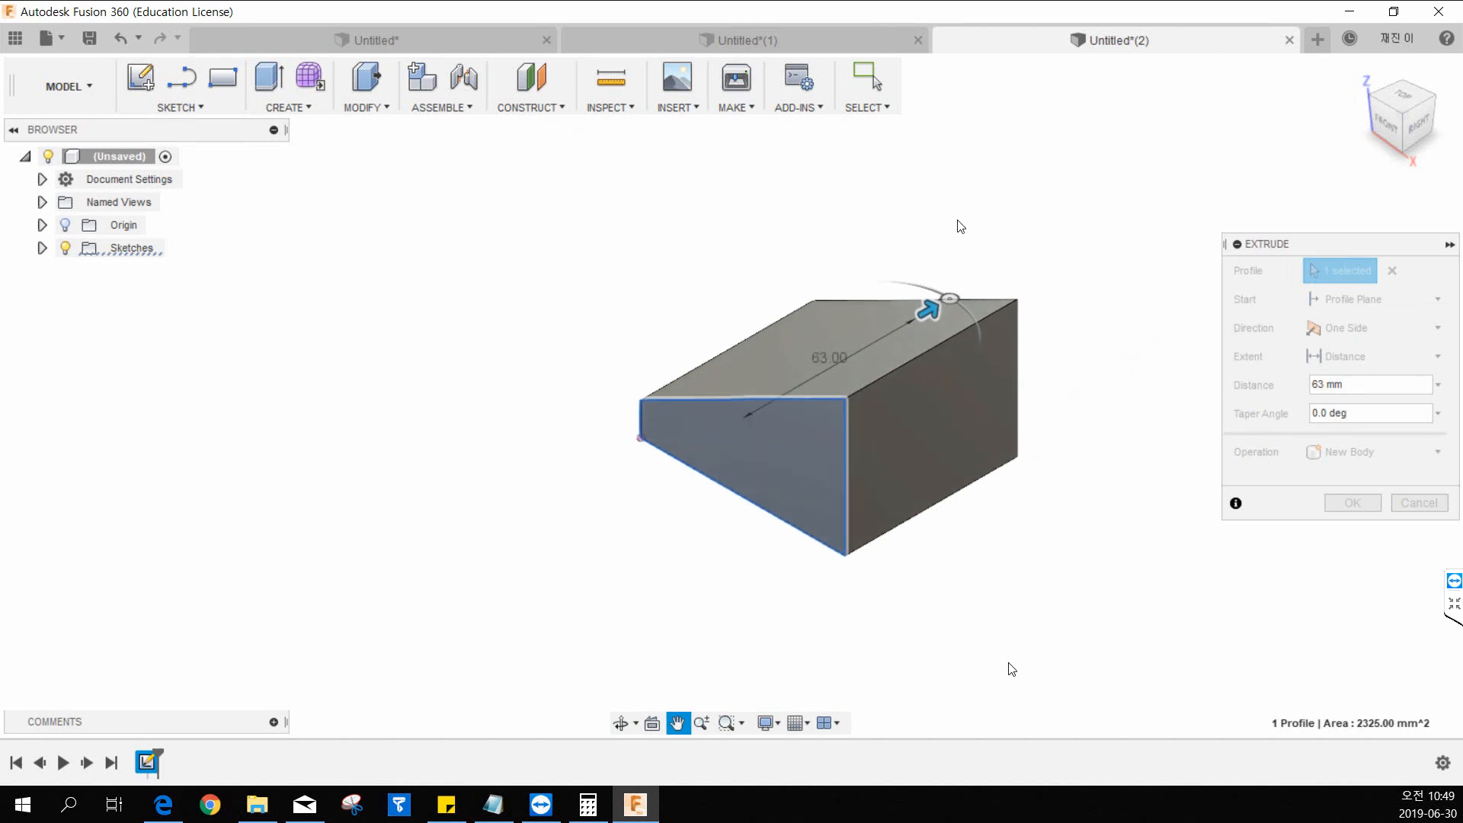
pyautogui.scroll(3, 964, 343)
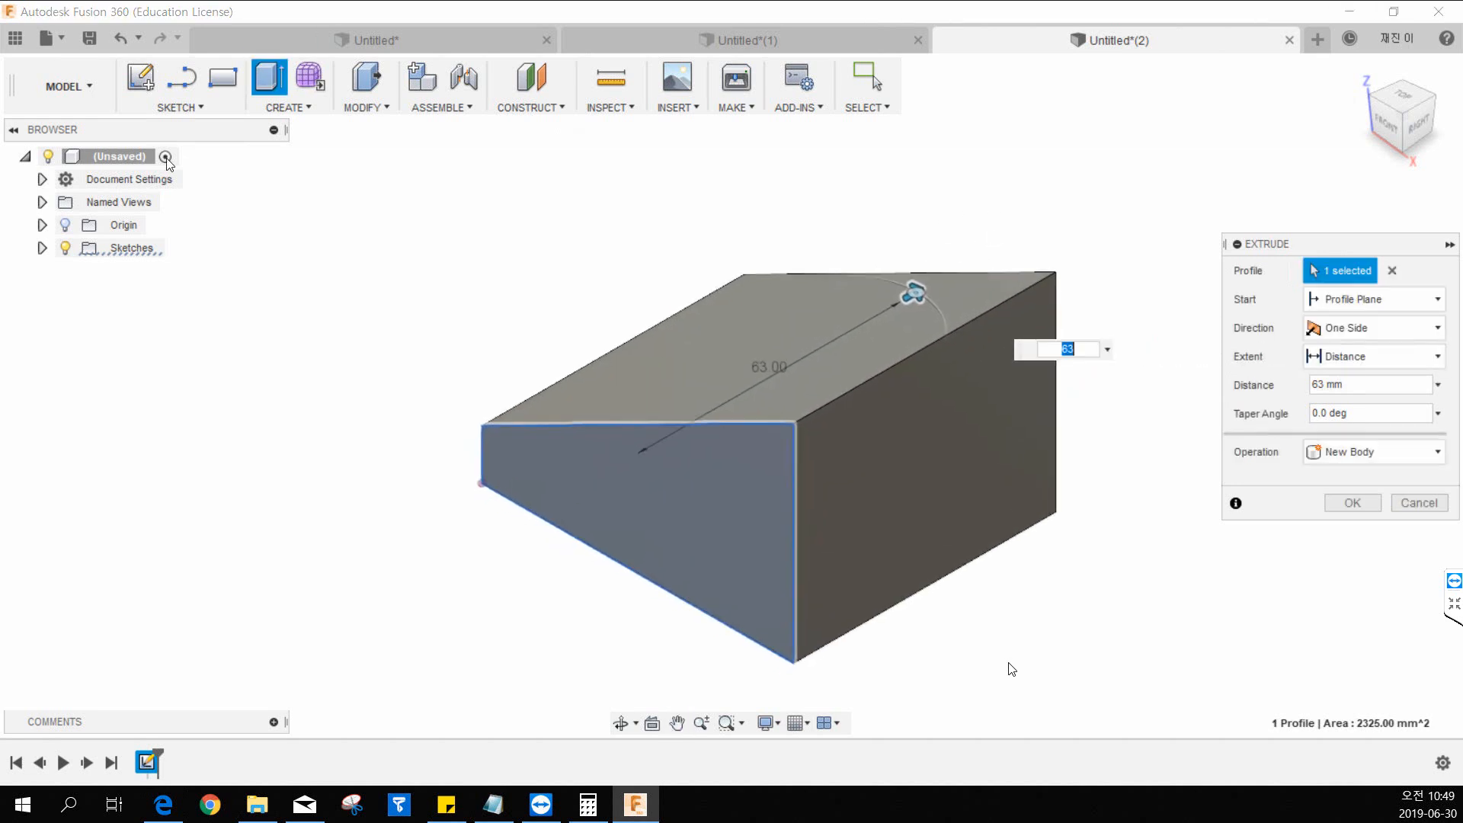
pyautogui.hotkey('alt', 'Tab')
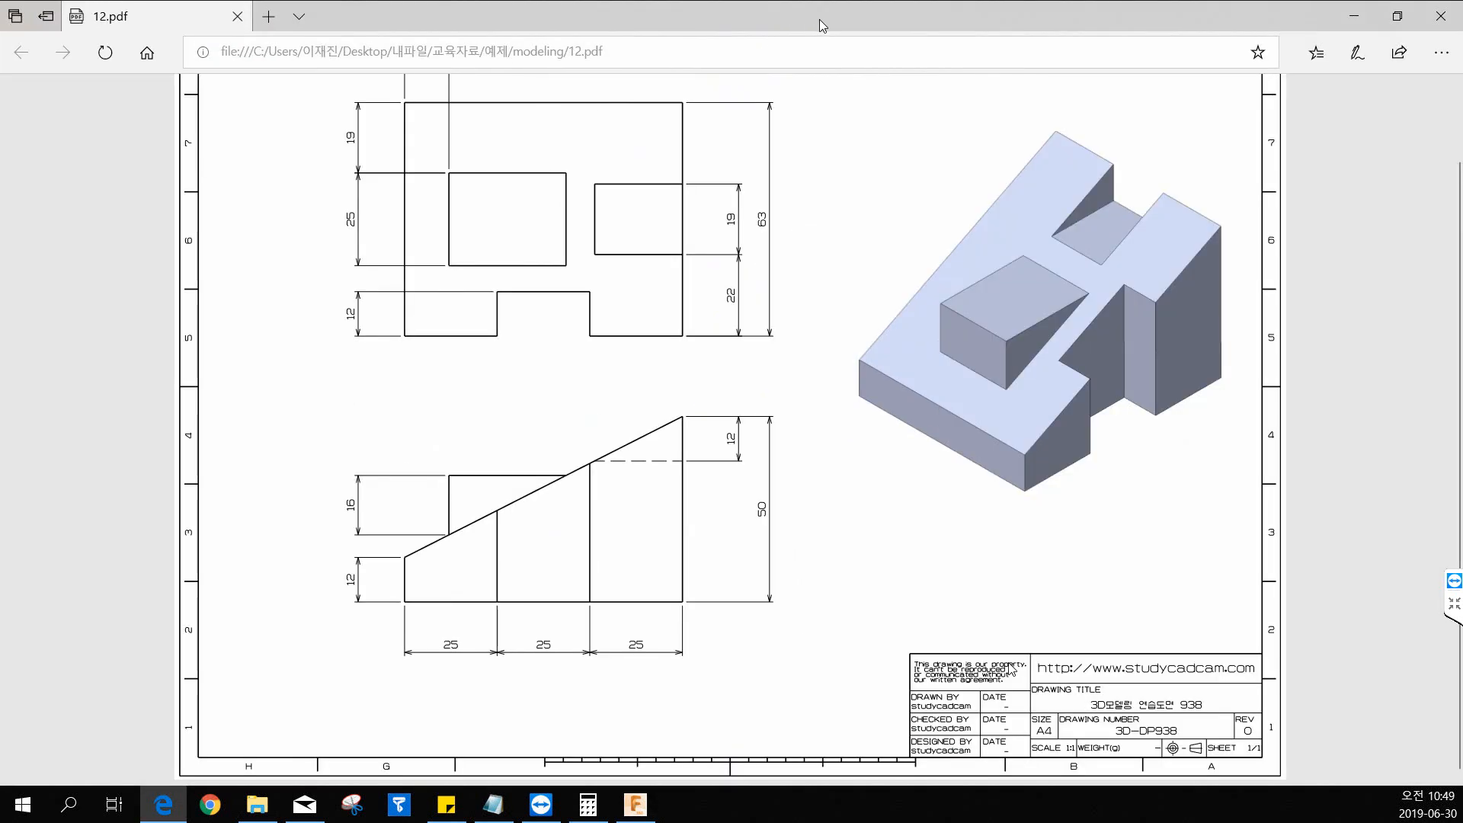
pyautogui.click(772, 304)
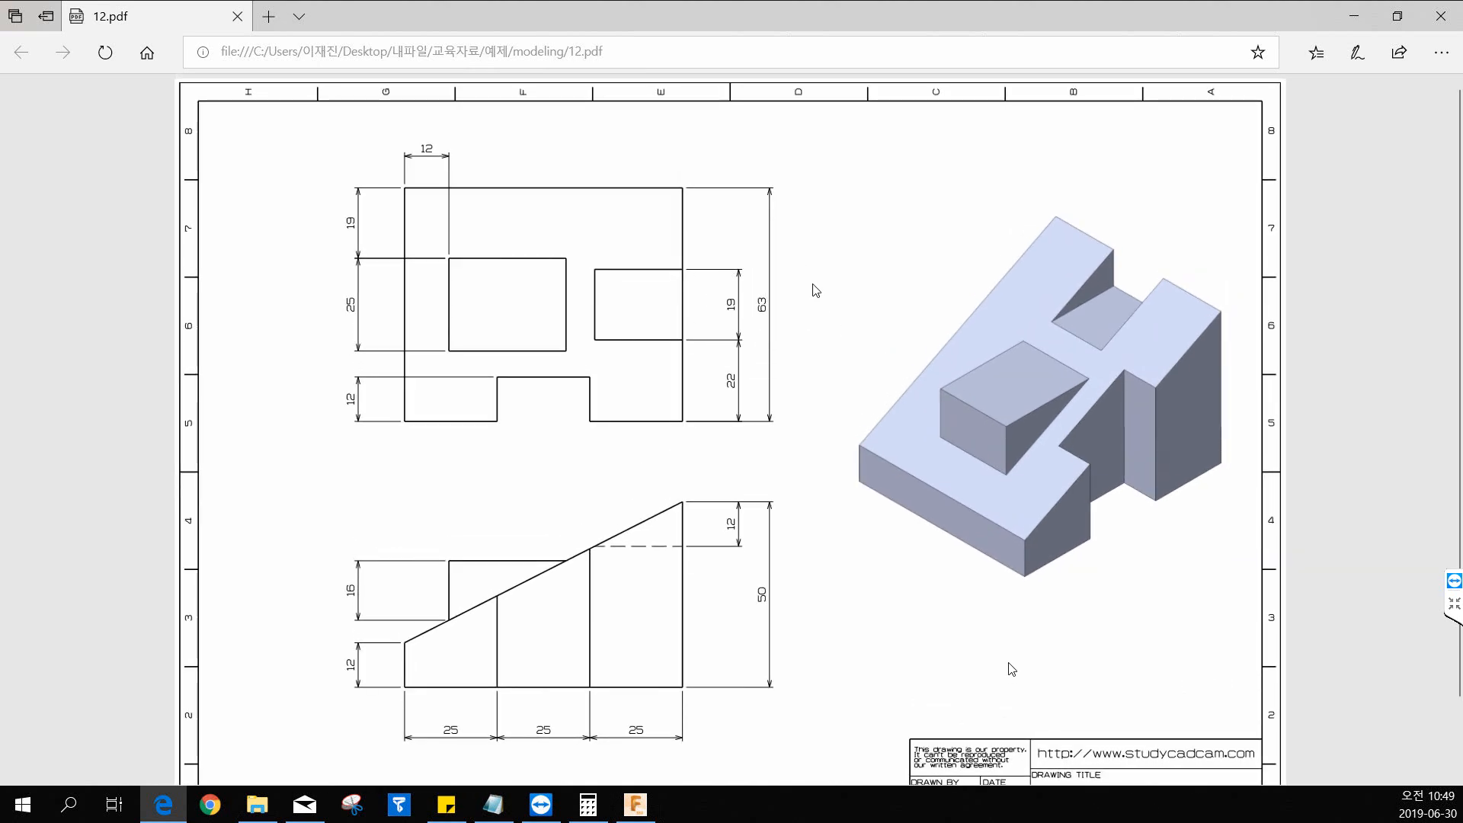
pyautogui.moveTo(809, 20); pyautogui.dragTo(0, 22)
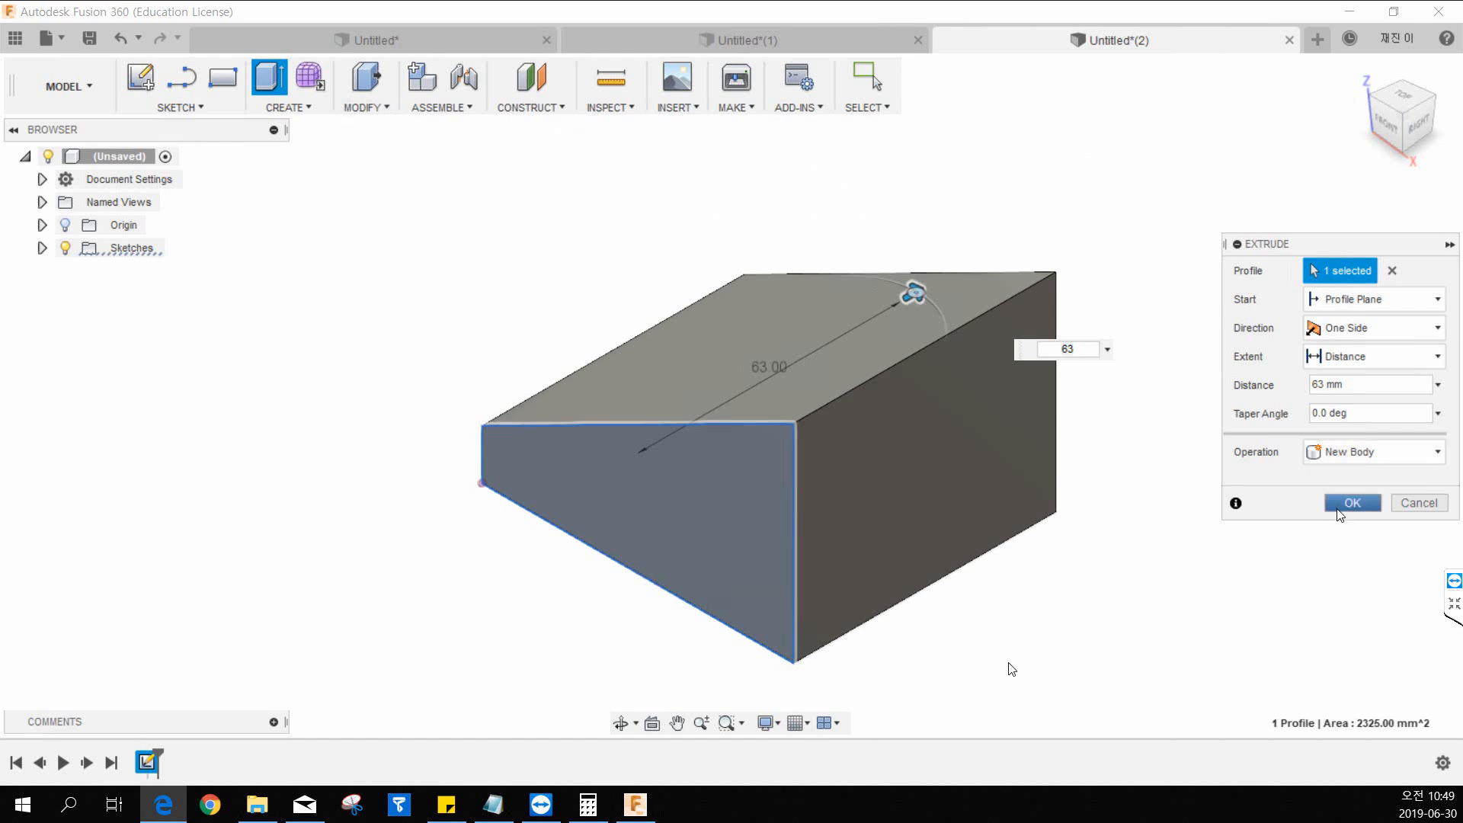
pyautogui.click(1339, 505)
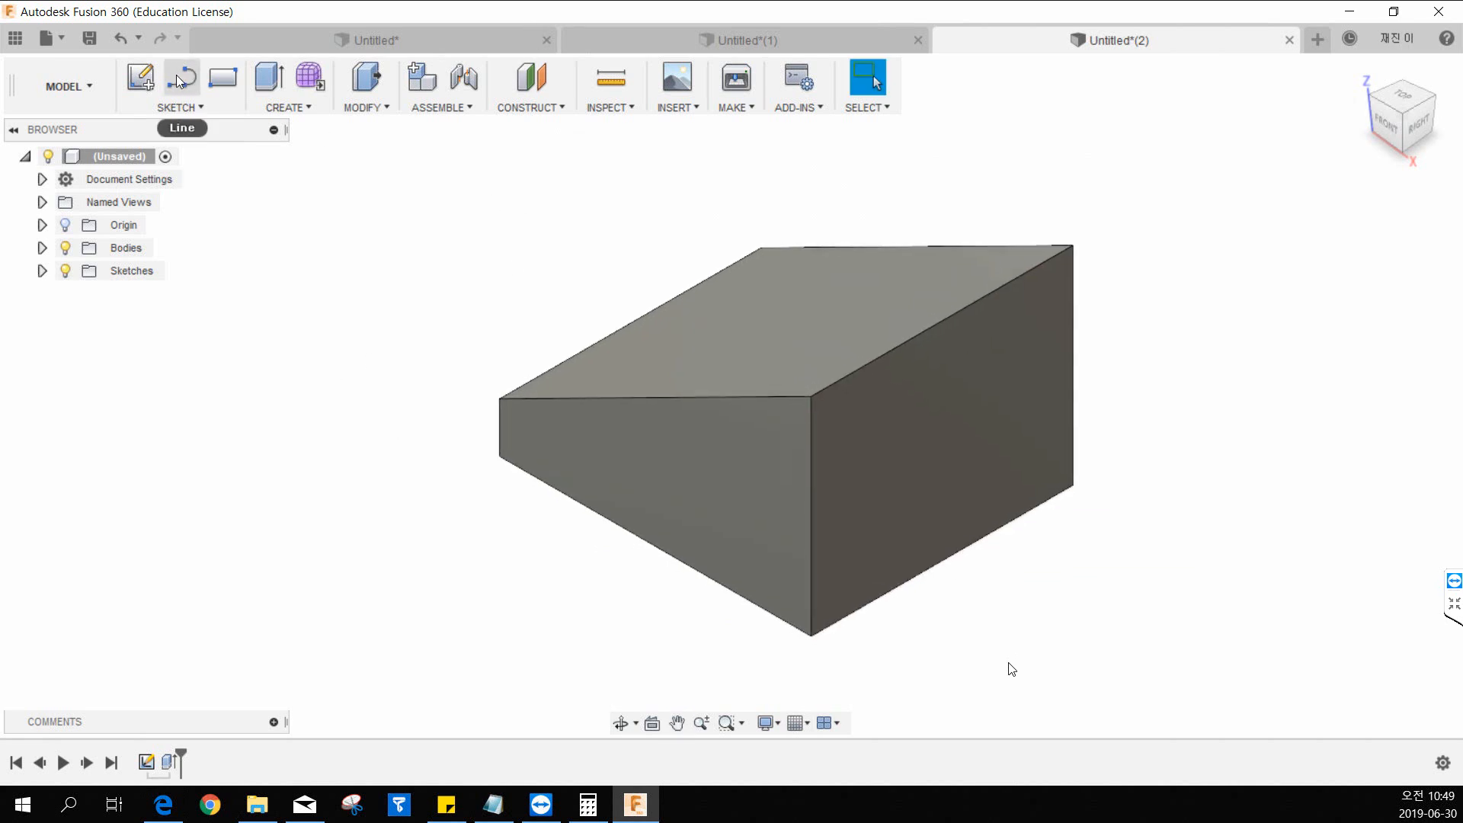
# Bring up the 12.pdf drawing, examine the cutouts in its views, and return to the Fusion 360 model.
pyautogui.moveTo(0, 68); pyautogui.dragTo(717, 67)
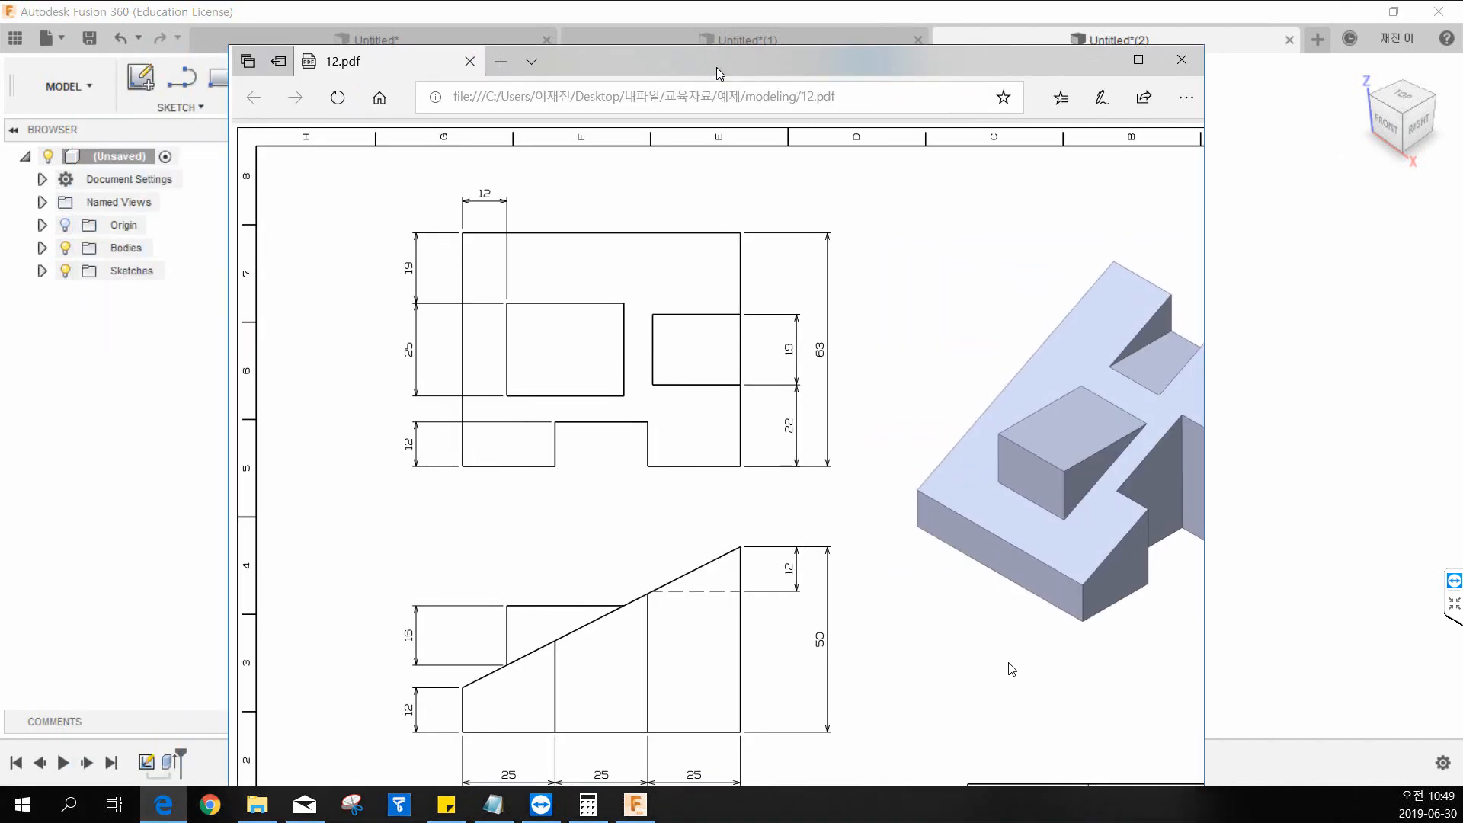
pyautogui.doubleClick(717, 67)
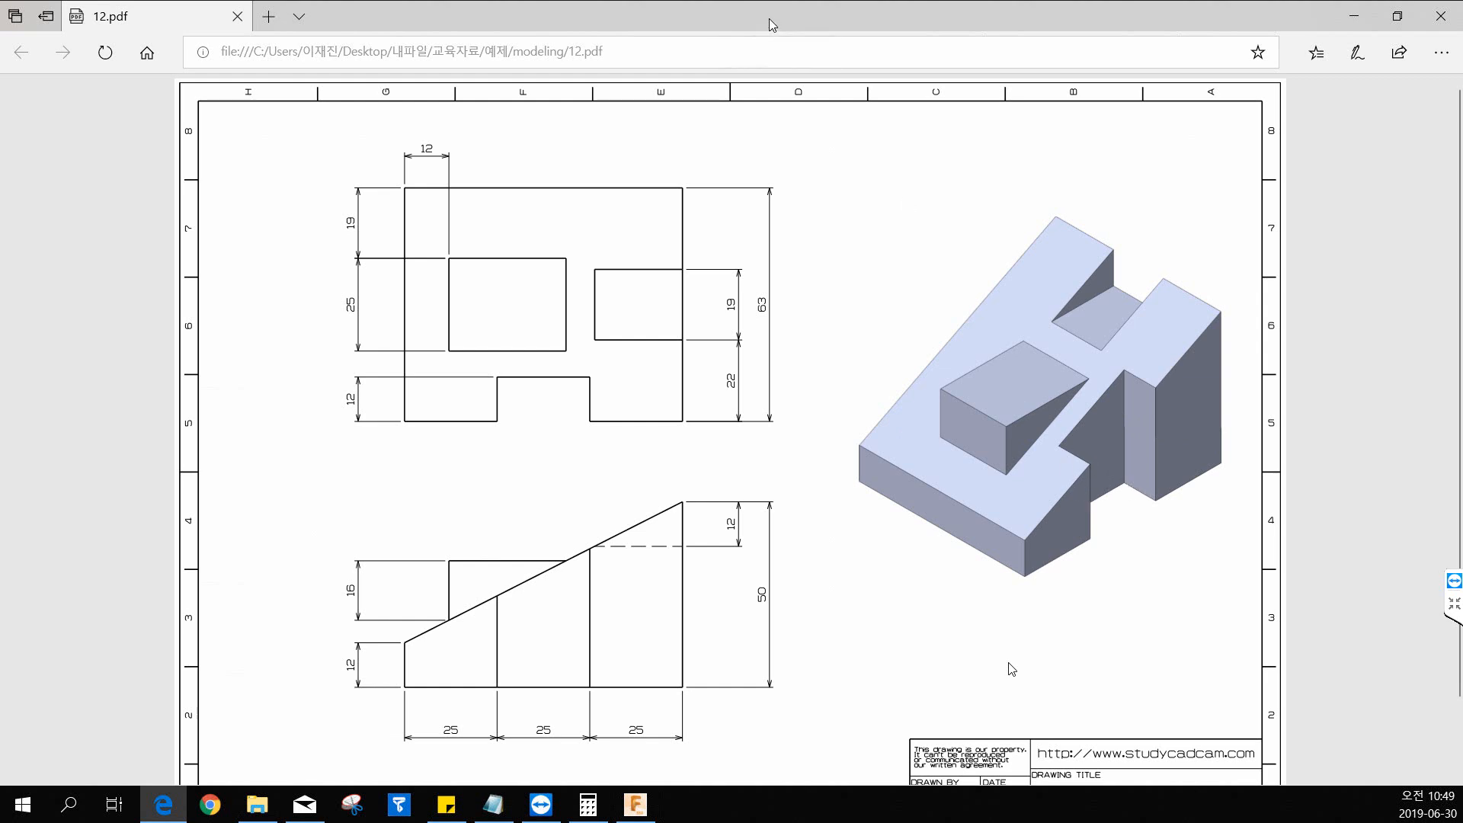
pyautogui.moveTo(770, 18); pyautogui.dragTo(0, 31)
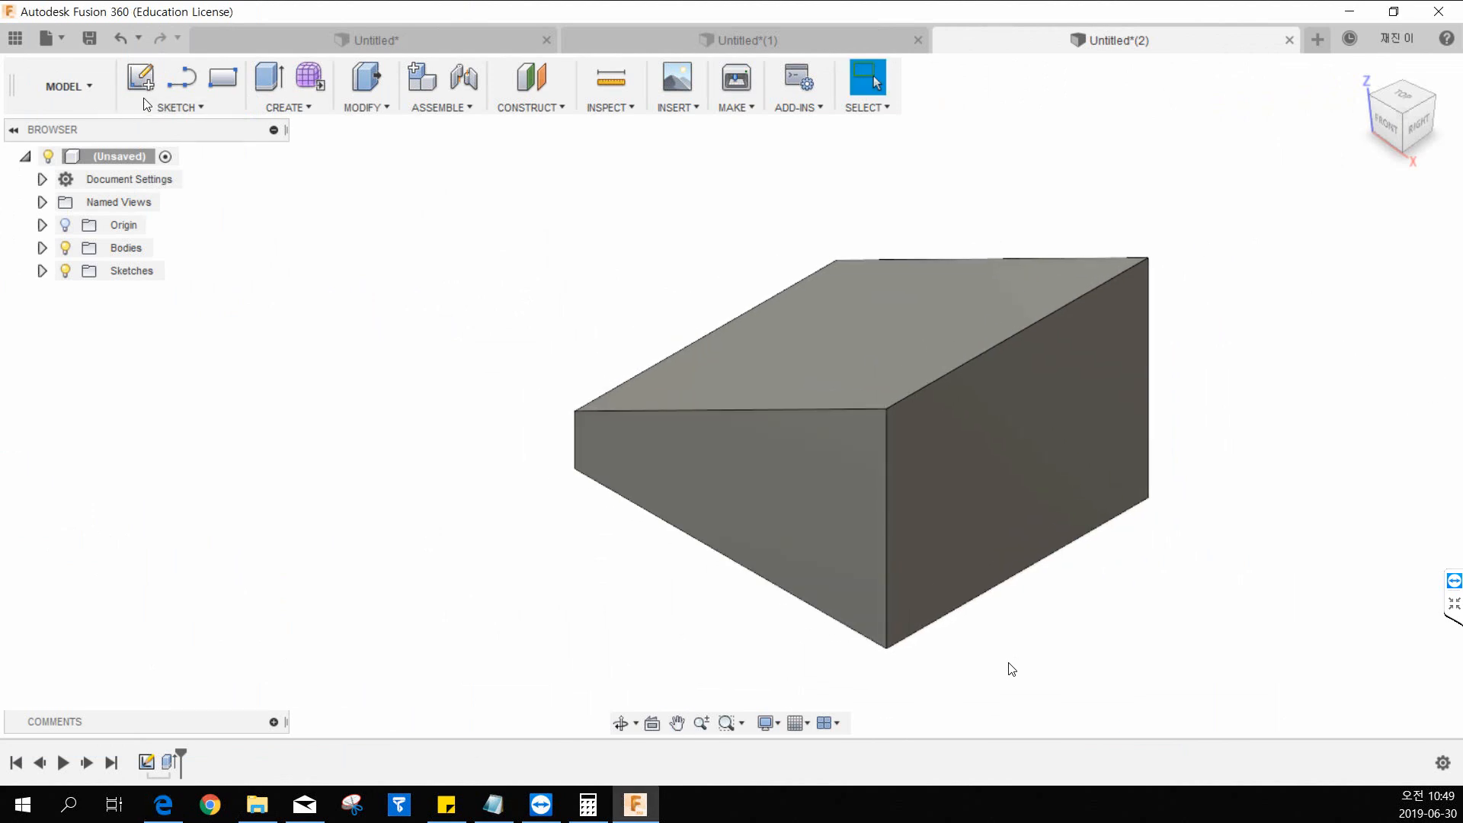
# On the wedge's bottom face, sketch a rectangle about 25 mm long and 10 mm deep against the front edge, starting about 25 mm from the origin.
pyautogui.click(142, 89)
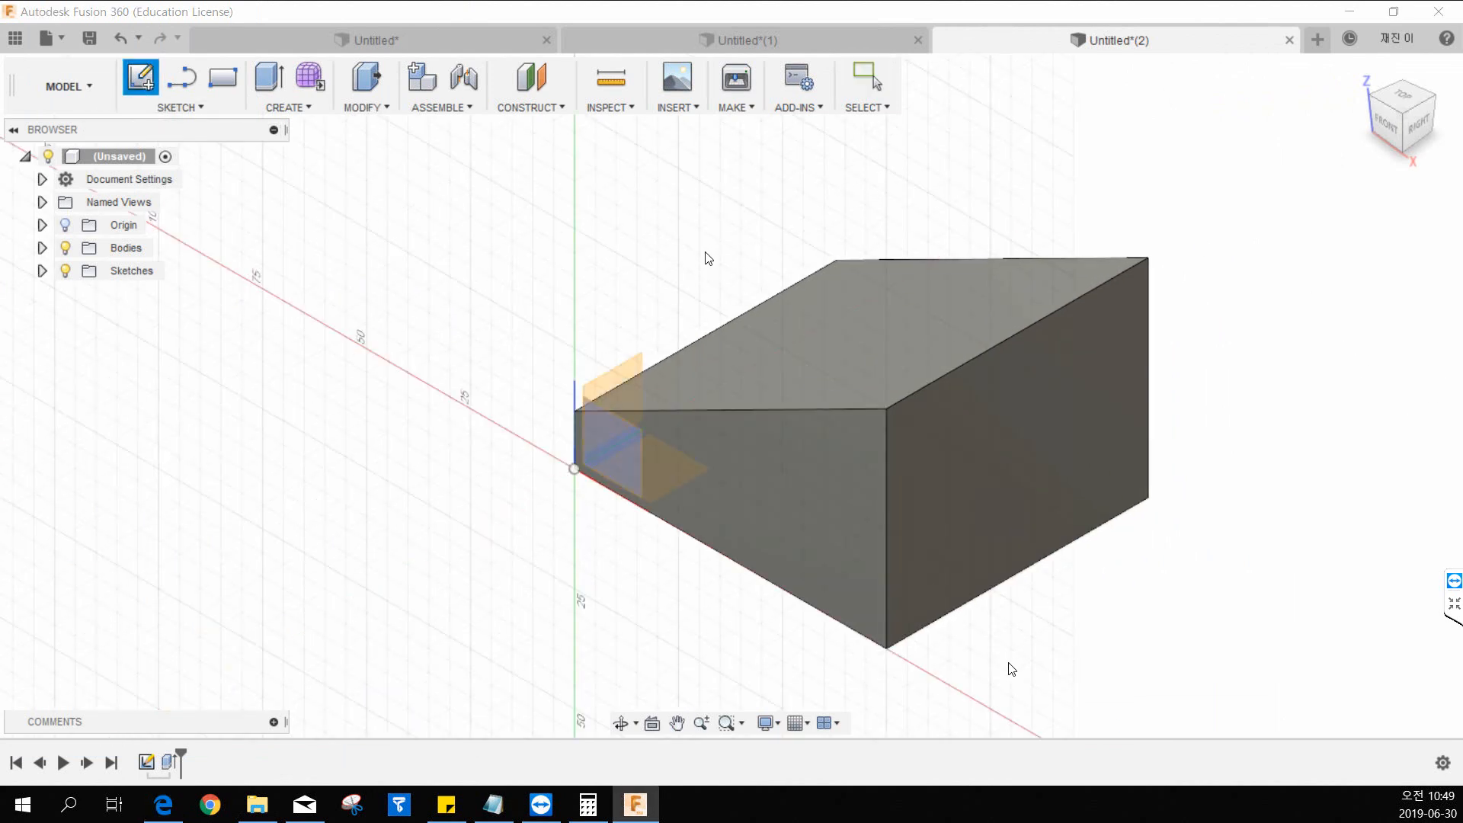
pyautogui.click(760, 431)
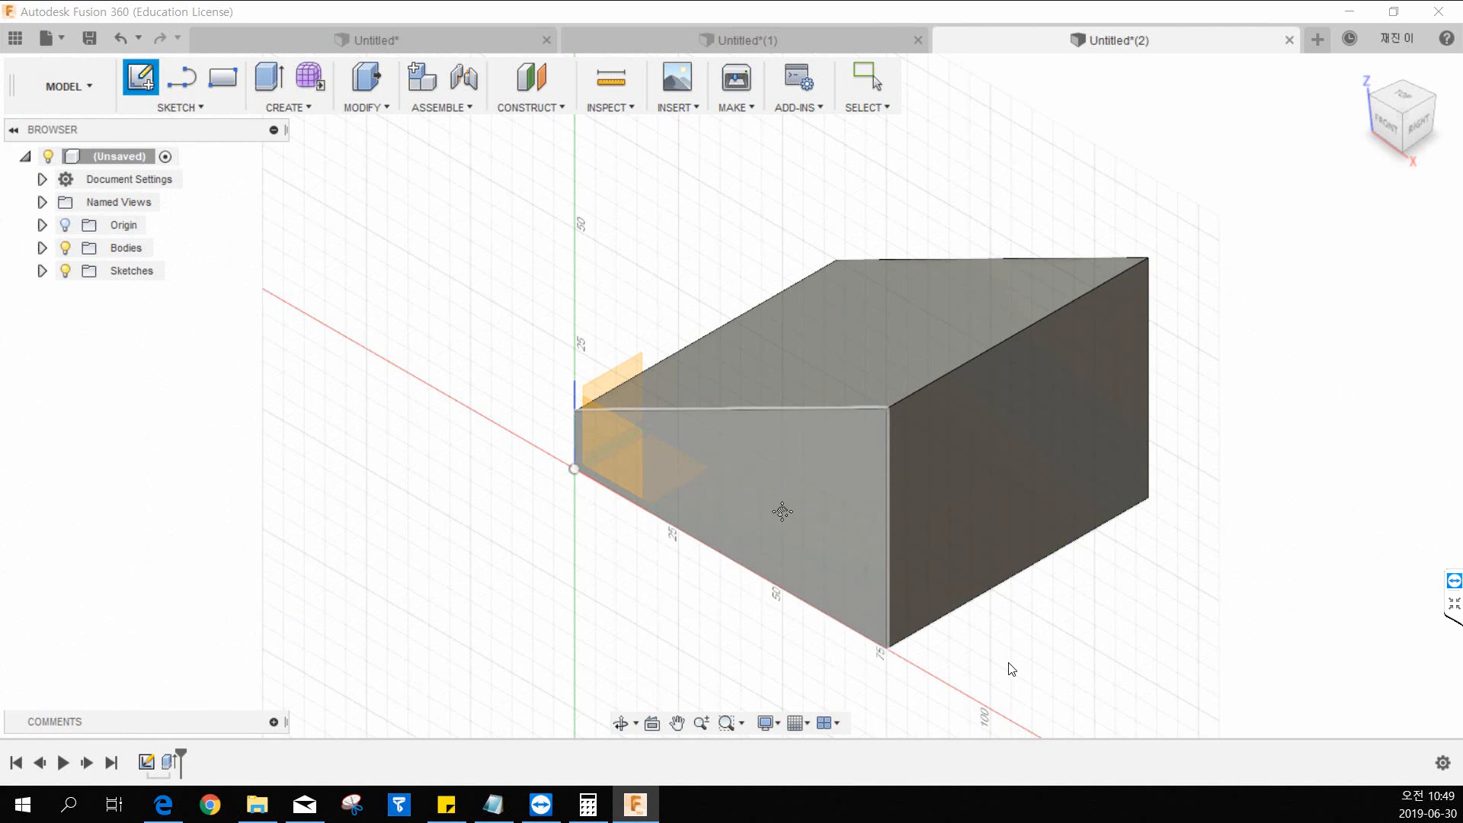
pyautogui.moveTo(782, 512); pyautogui.dragTo(900, 514, button='middle')
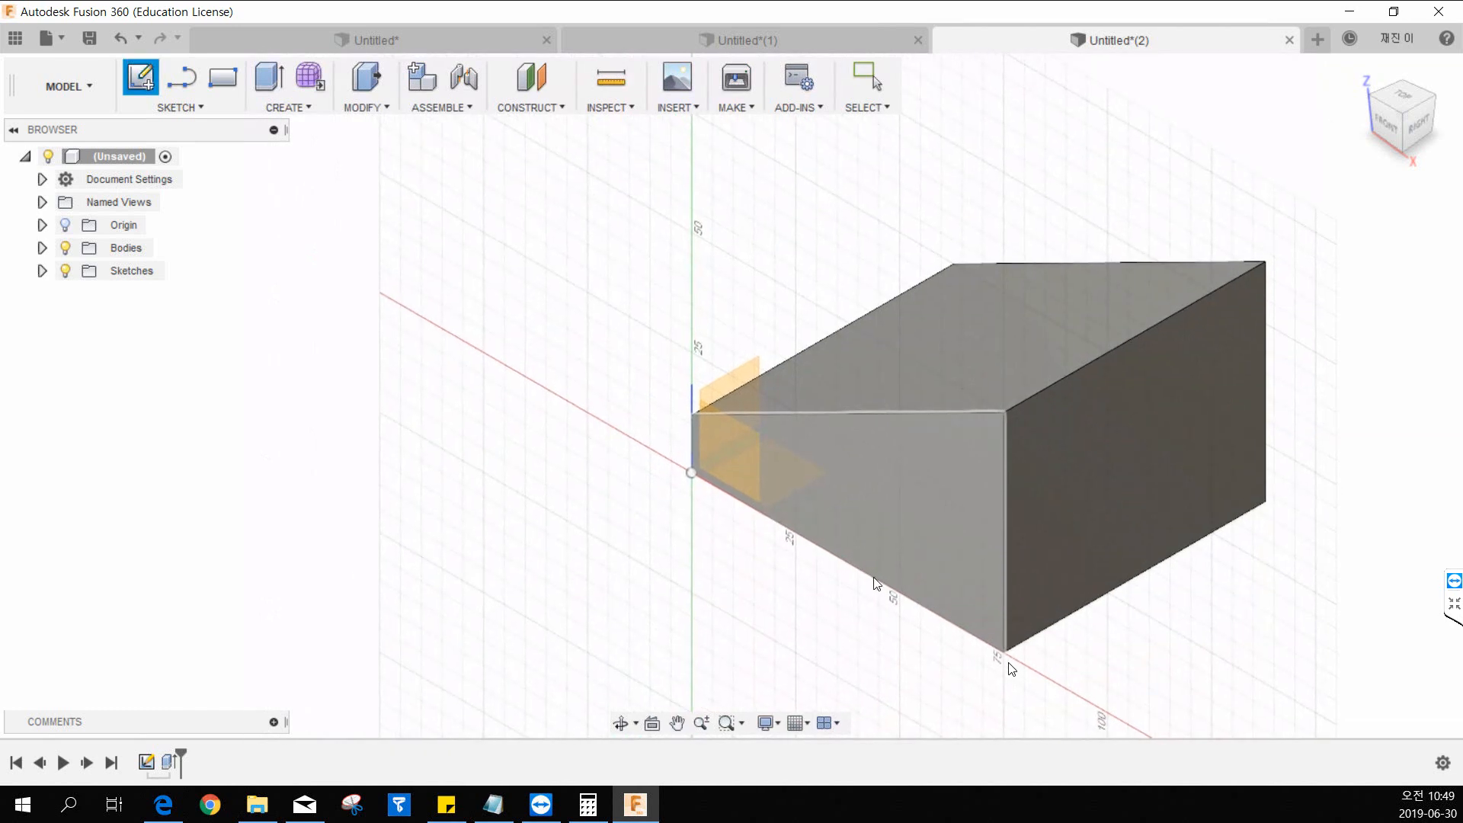
pyautogui.moveTo(883, 535)
pyautogui.keyDown('shift'); pyautogui.mouseDown(button='middle')
pyautogui.moveTo(885, 445)
pyautogui.moveTo(908, 477)
pyautogui.mouseUp(button='middle'); pyautogui.keyUp('shift')
pyautogui.click(908, 477)
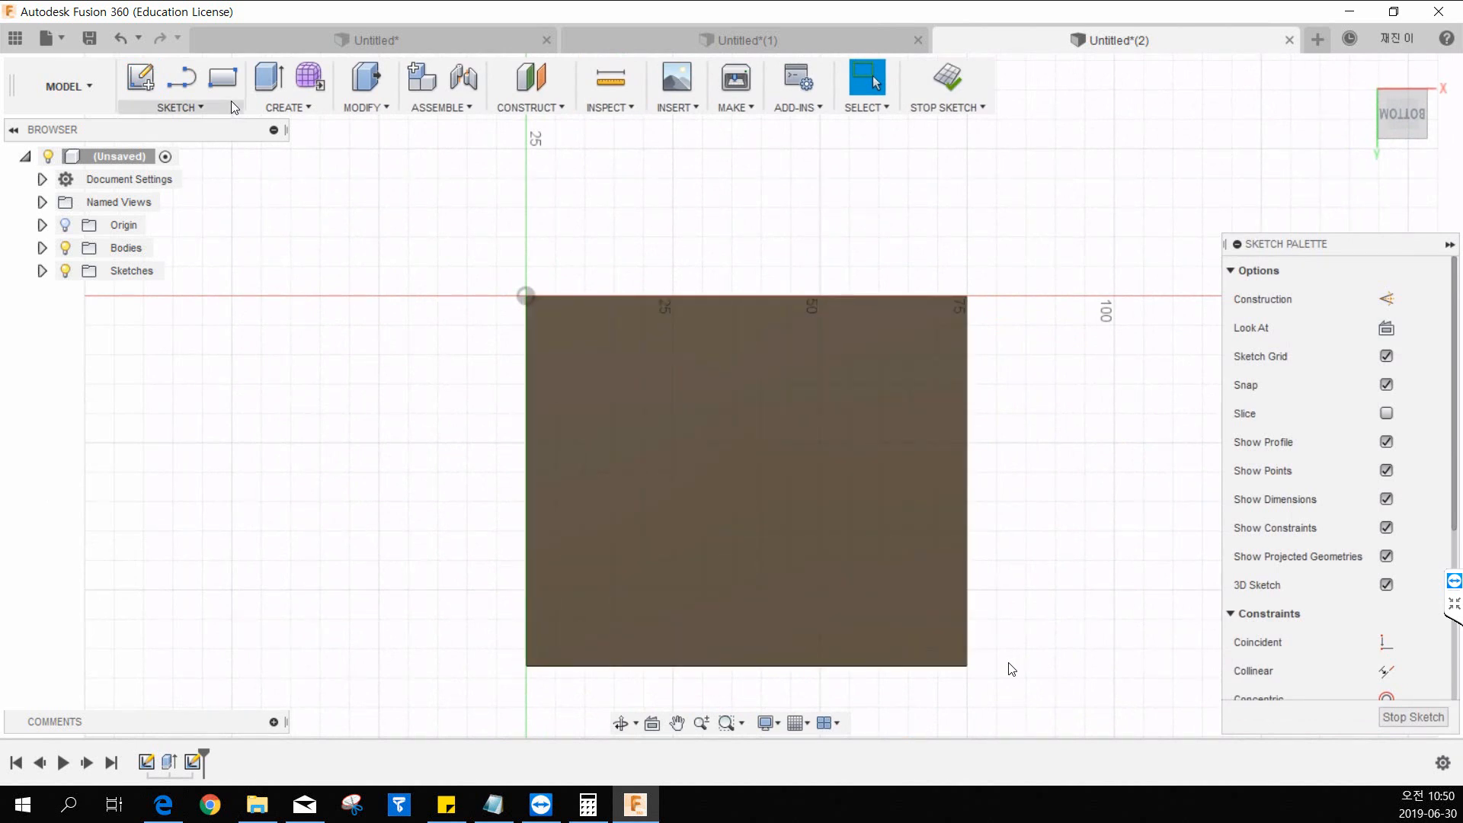
pyautogui.click(182, 107)
pyautogui.moveTo(186, 189)
pyautogui.click(328, 189)
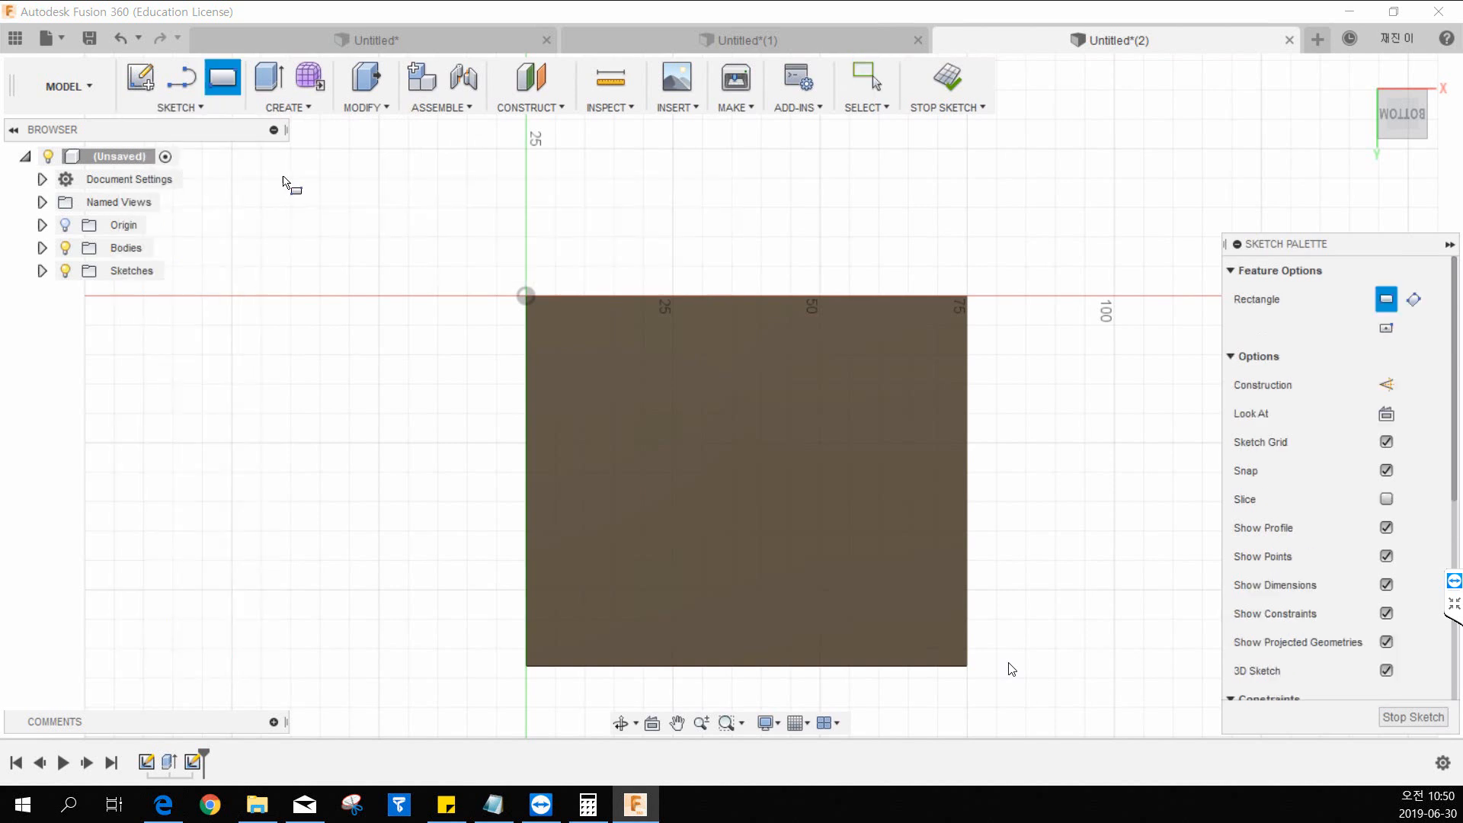
pyautogui.click(681, 299)
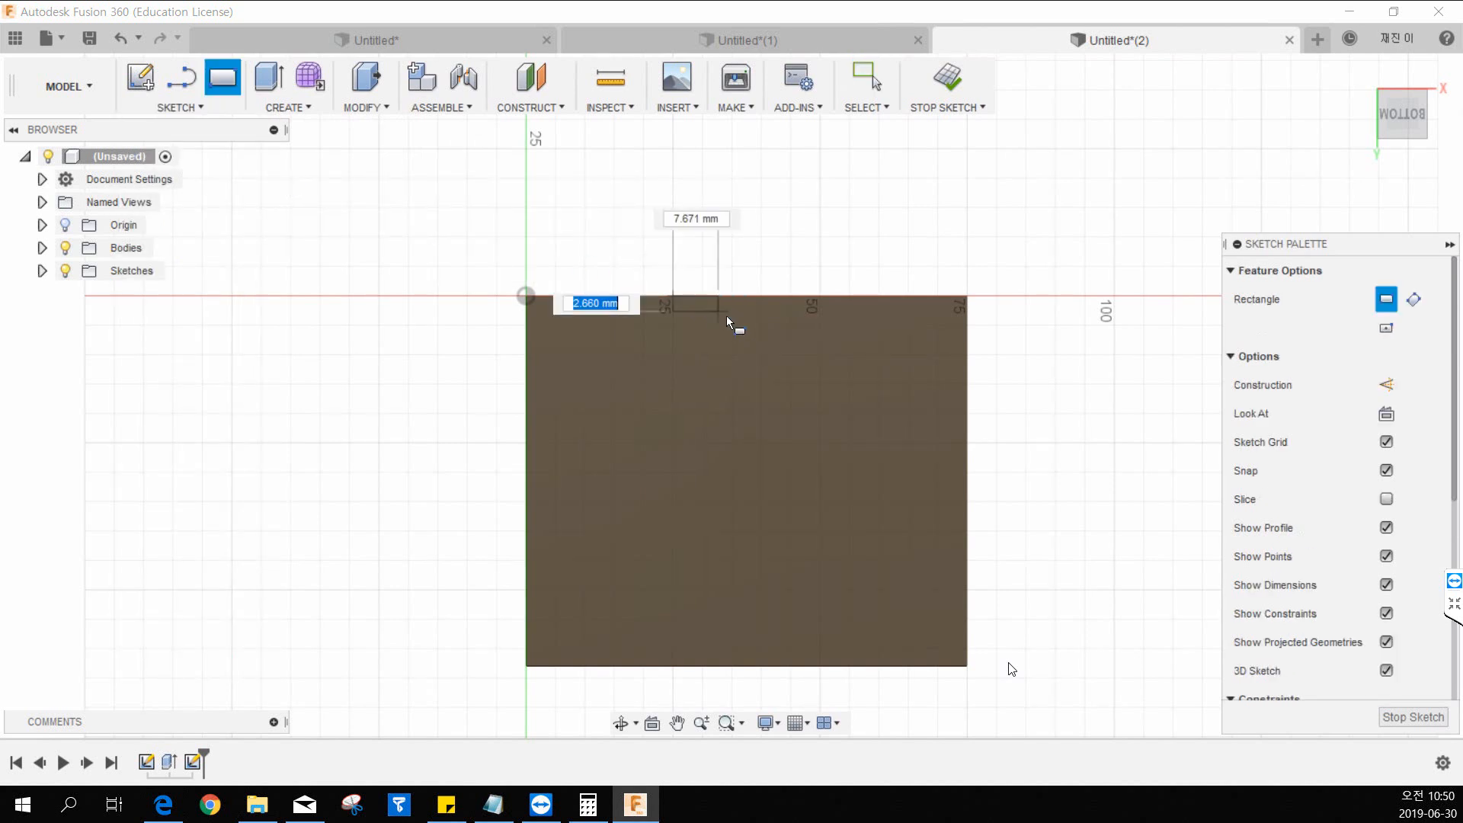
pyautogui.click(822, 357)
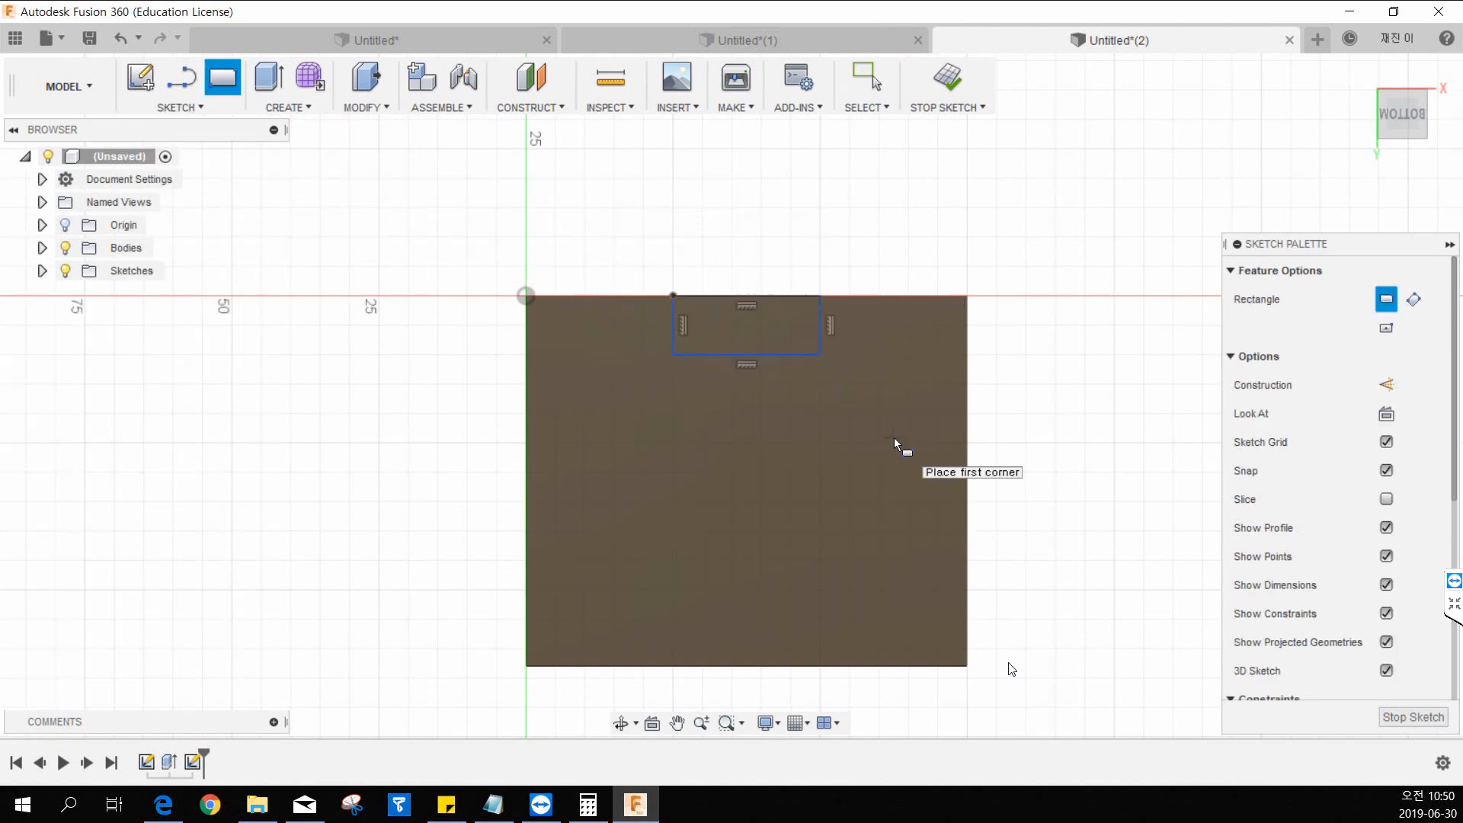
pyautogui.press('Escape')
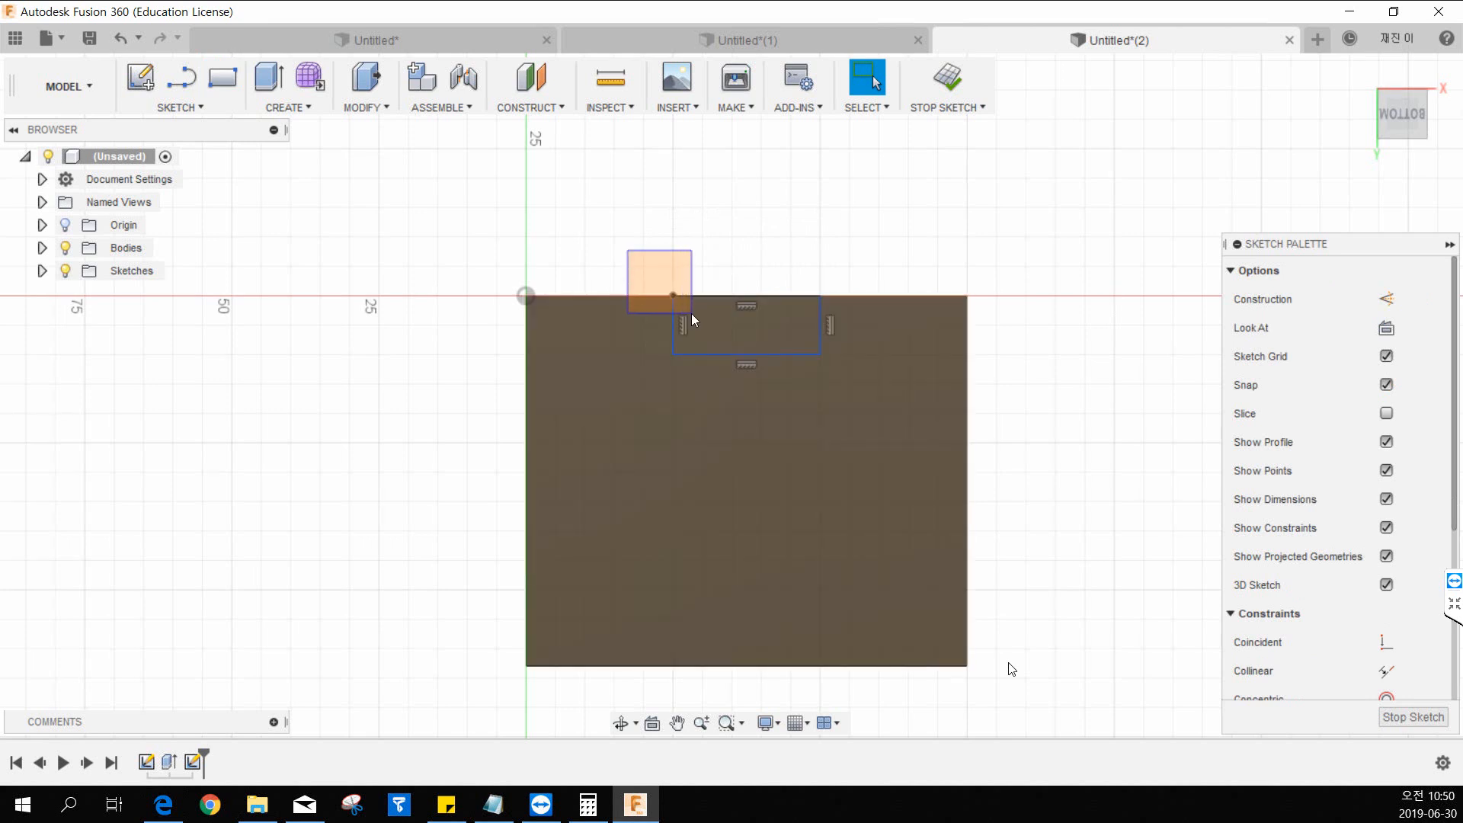
pyautogui.moveTo(627, 250); pyautogui.dragTo(692, 318)
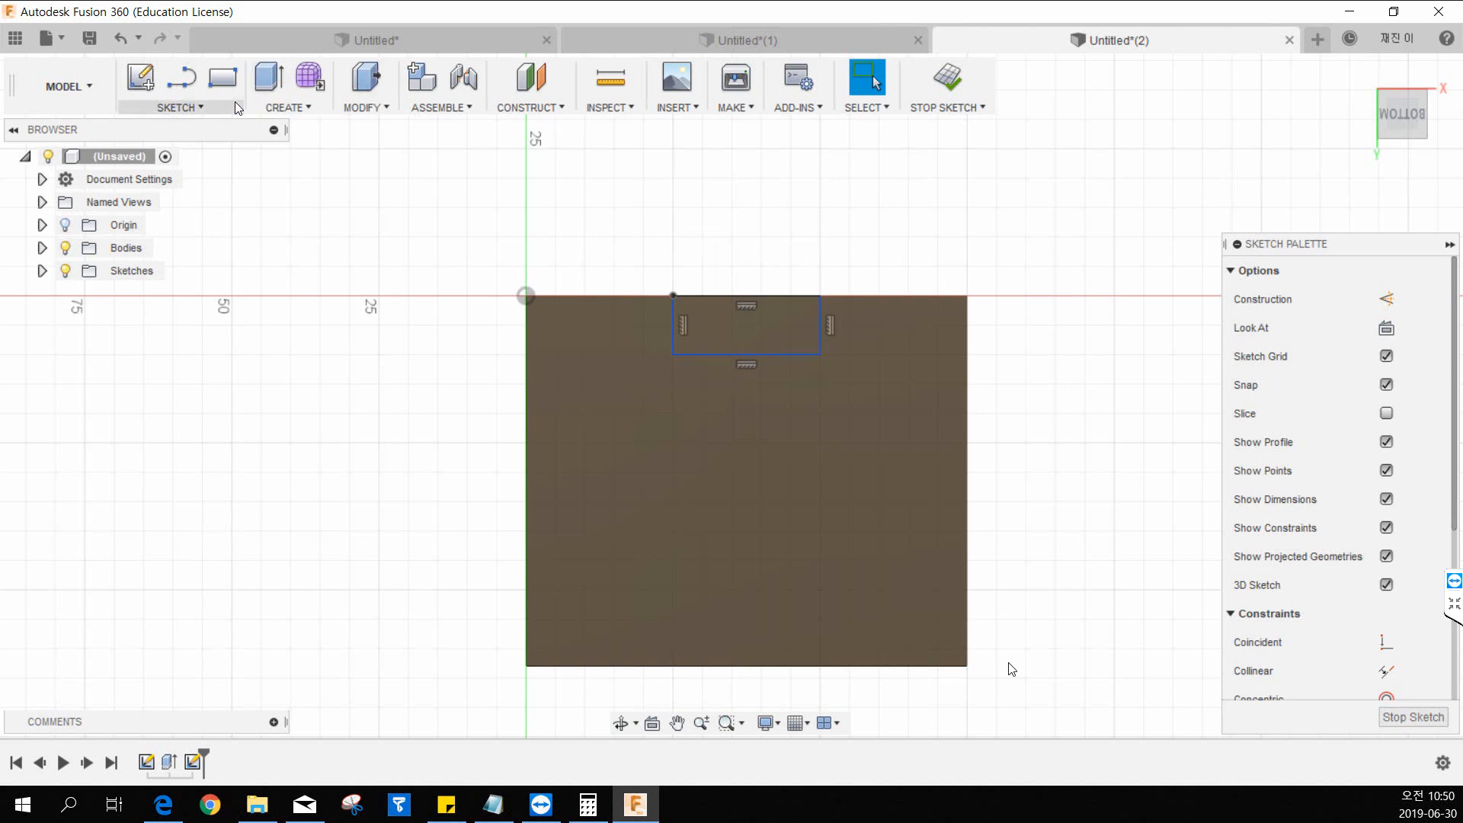
# Dimension the notch rectangle's near side 25 mm from the origin and its width at 25 mm.
pyautogui.click(179, 108)
pyautogui.click(217, 642)
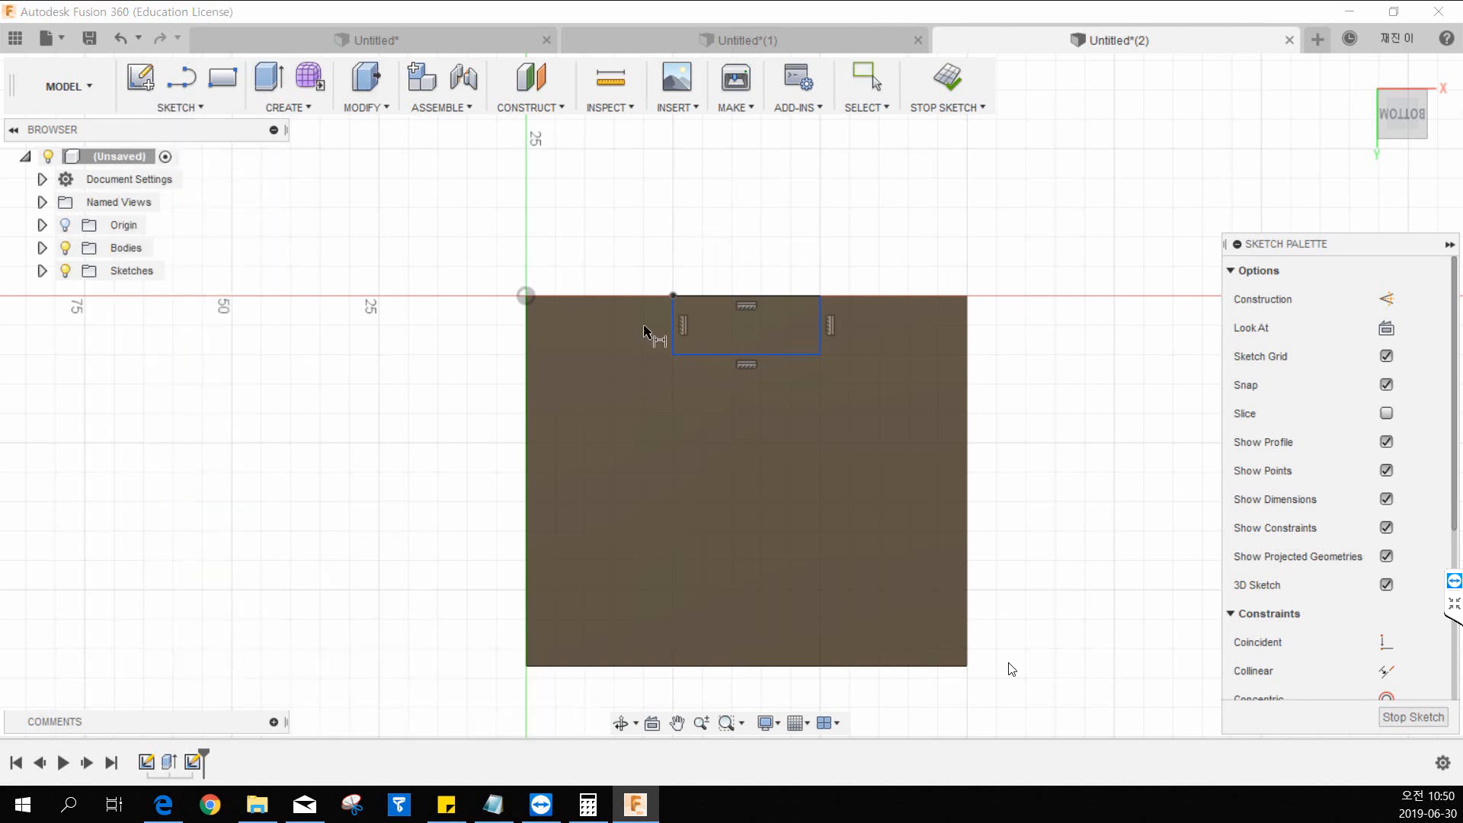
pyautogui.click(526, 296)
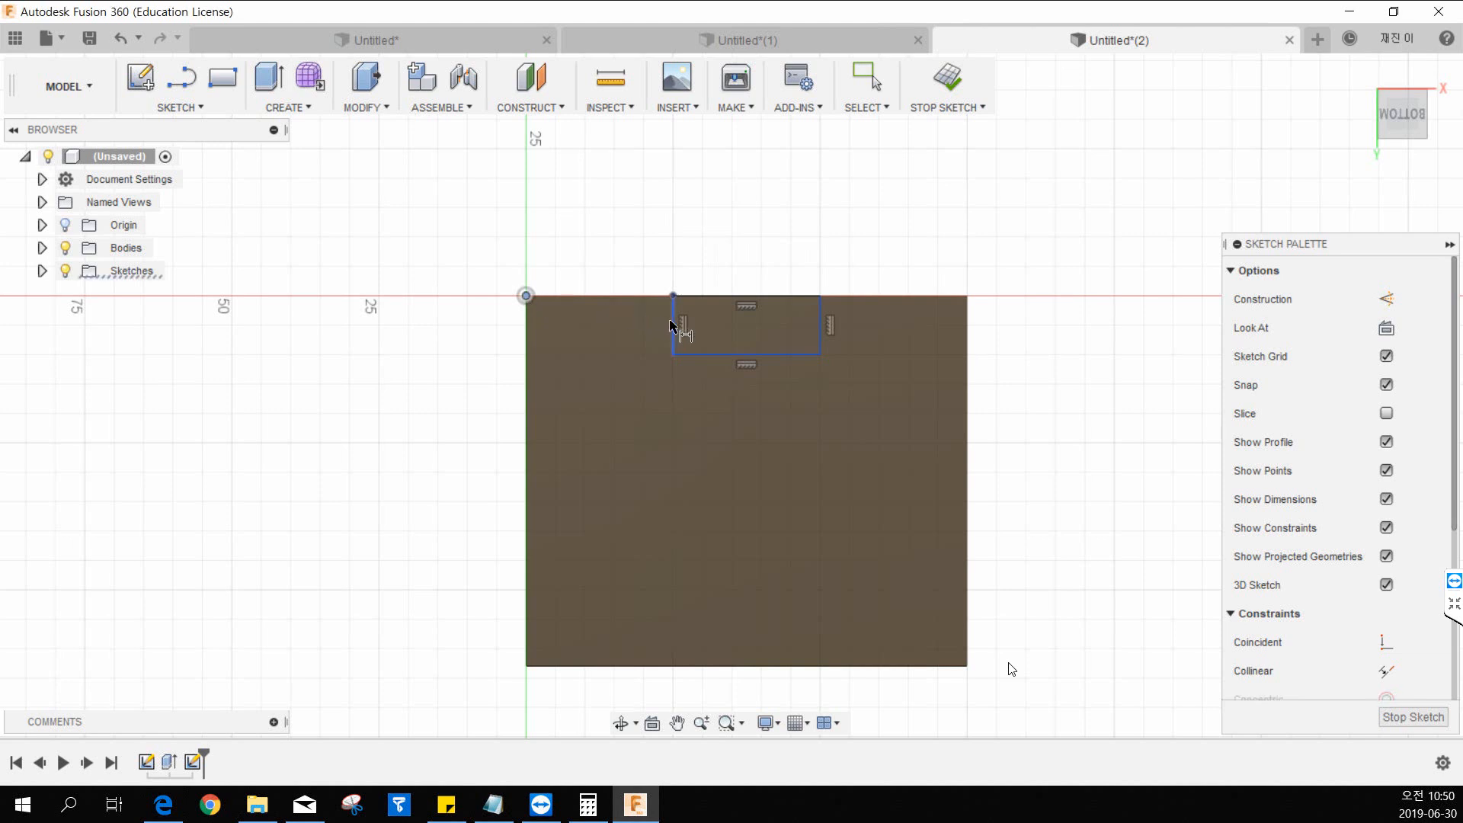
pyautogui.click(673, 308)
pyautogui.click(622, 253)
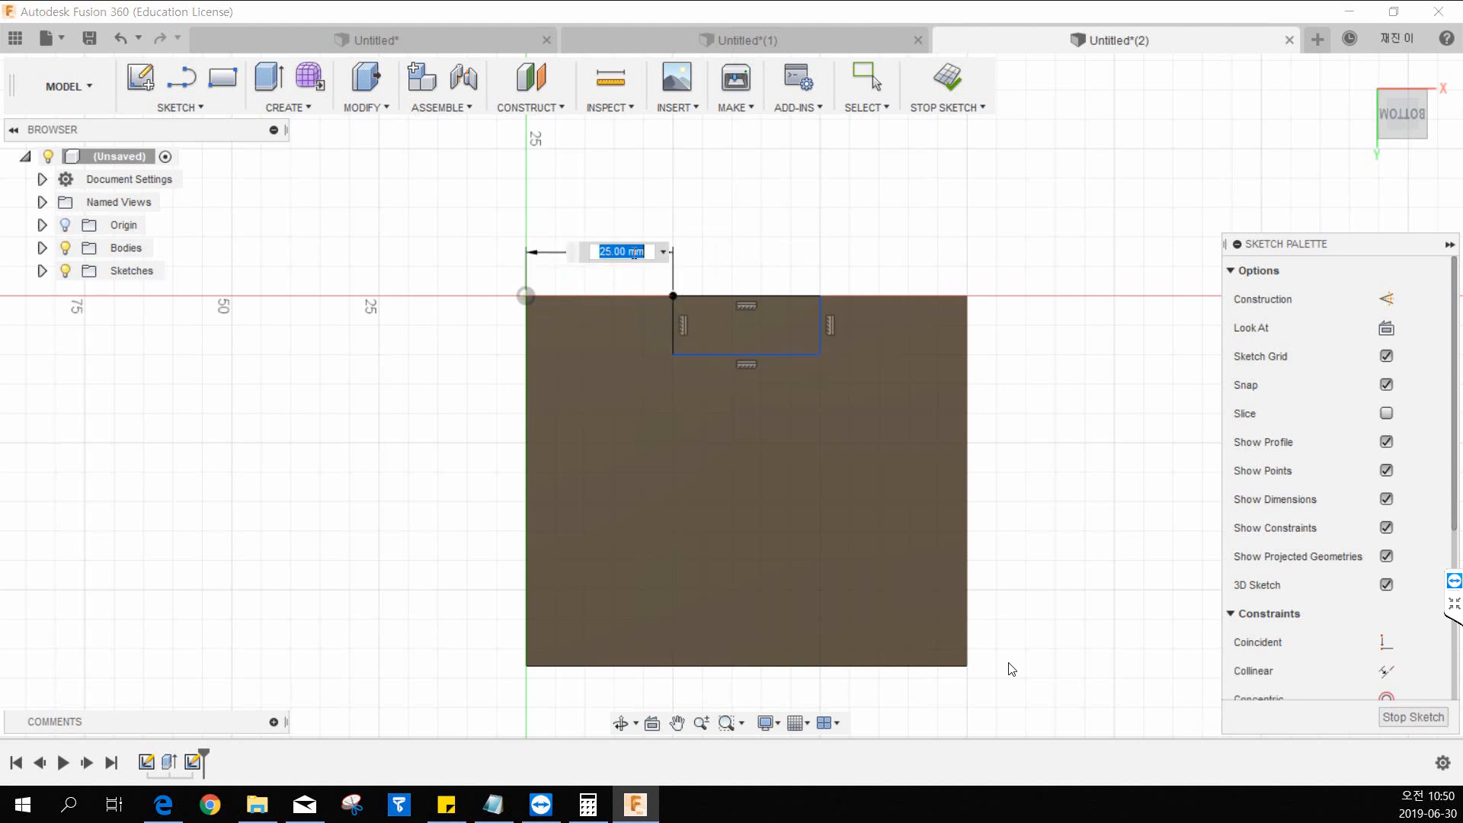
pyautogui.press('Return')
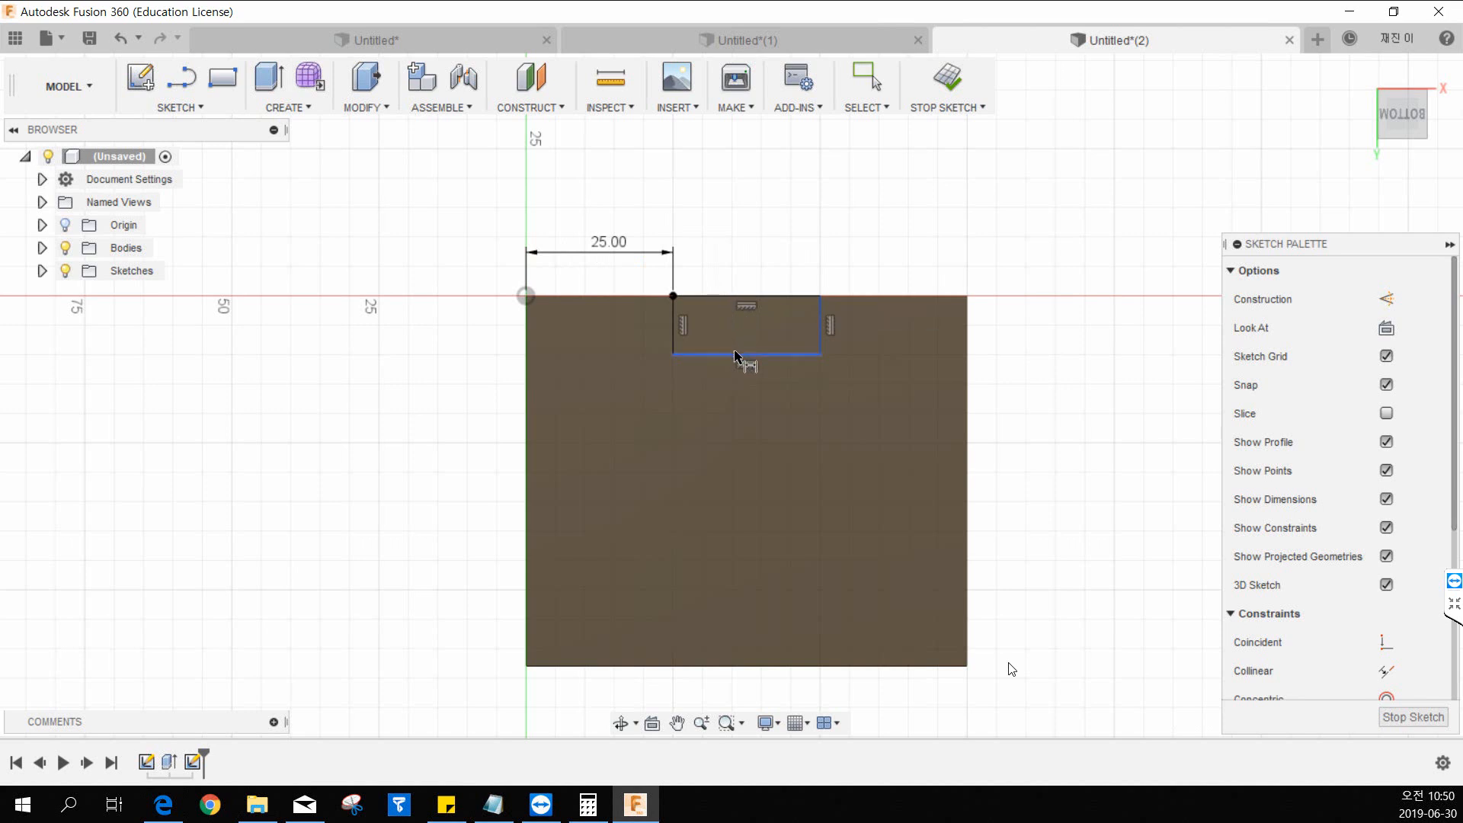
pyautogui.click(741, 301)
pyautogui.click(738, 253)
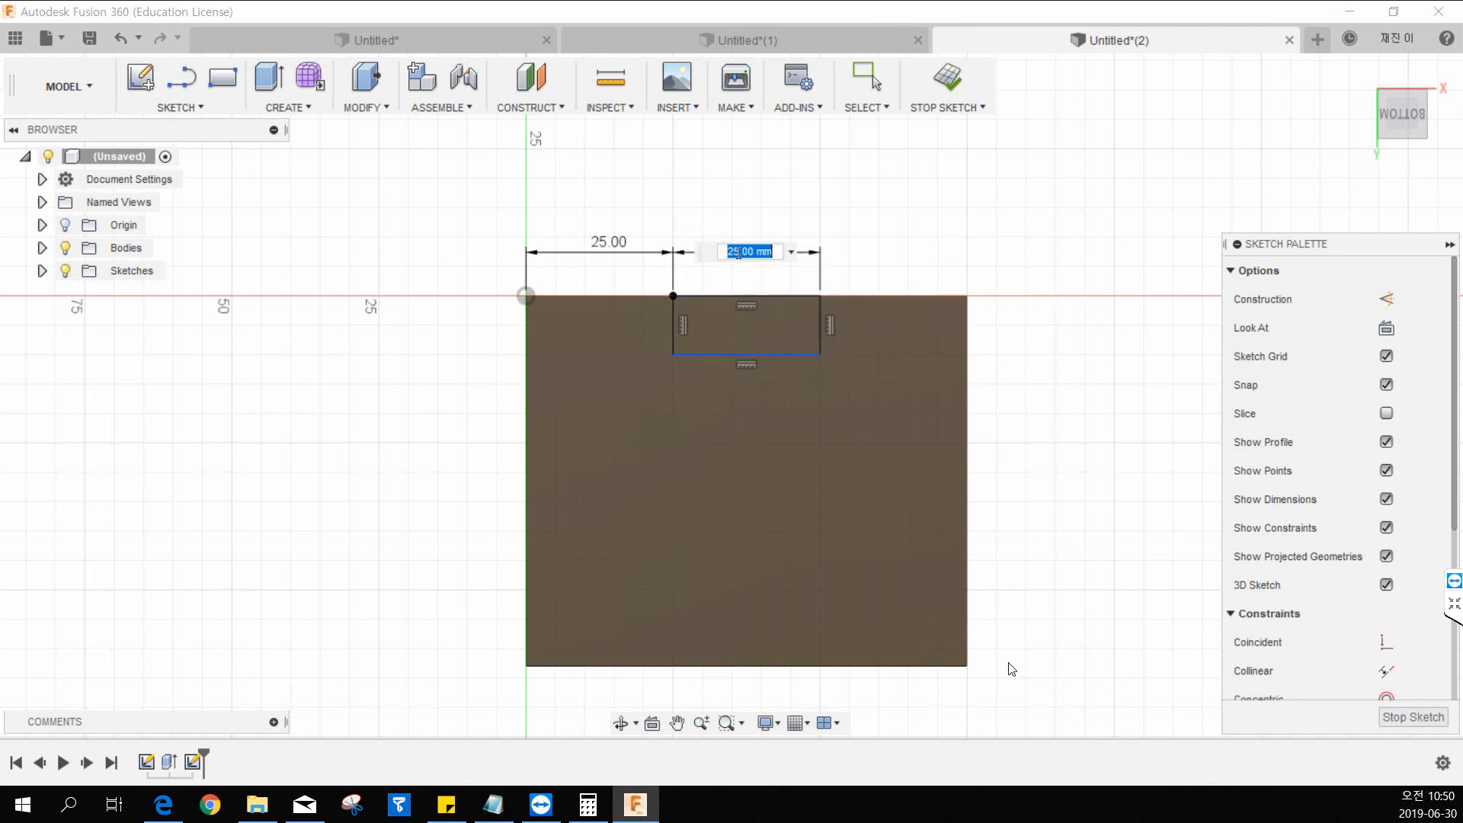
pyautogui.press('Return')
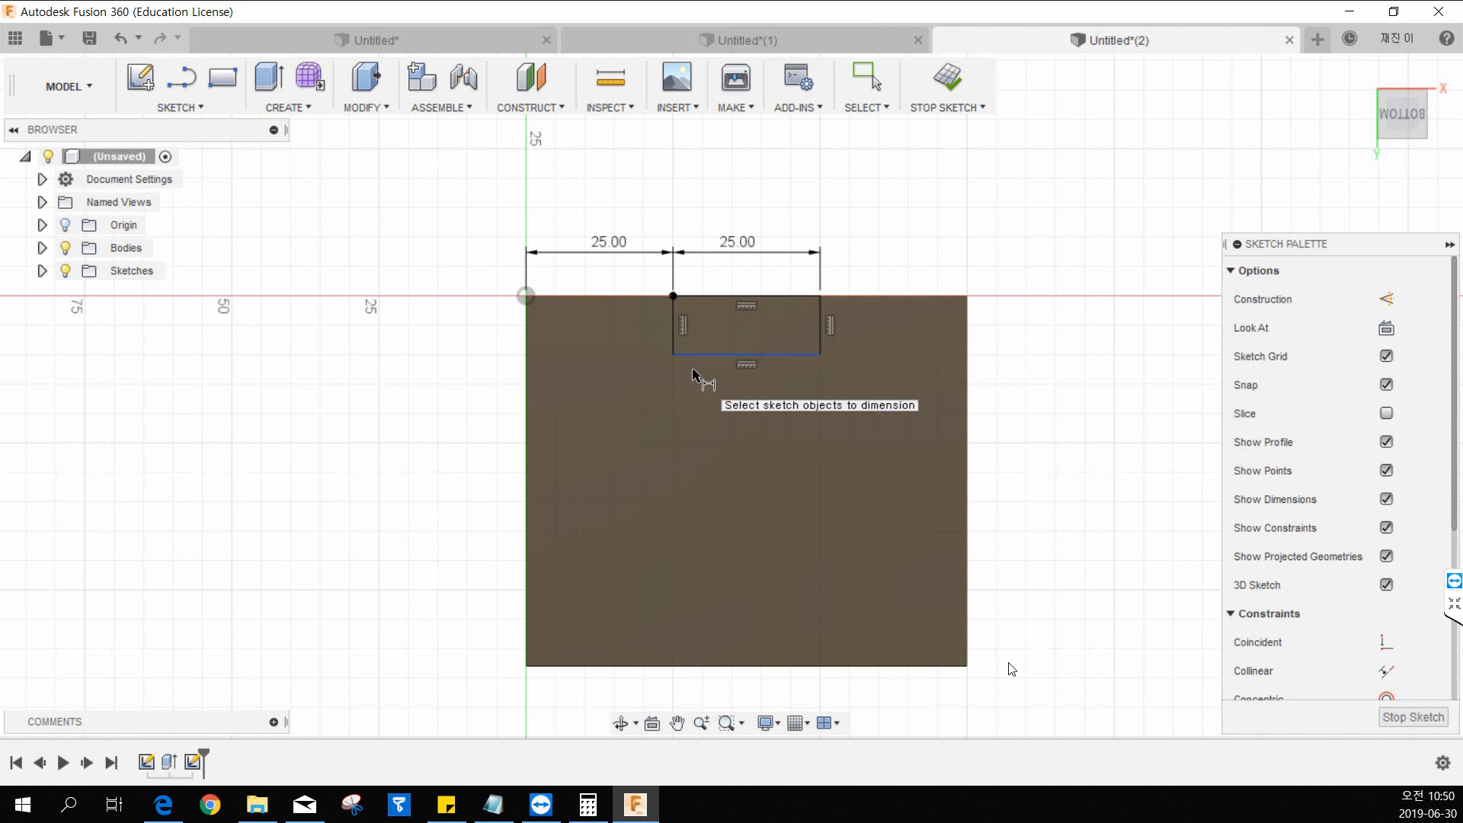
# Dimension the rectangle's inner edge 12 mm from the origin and check the notch depth in the 12.pdf drawing.
pyautogui.click(527, 295)
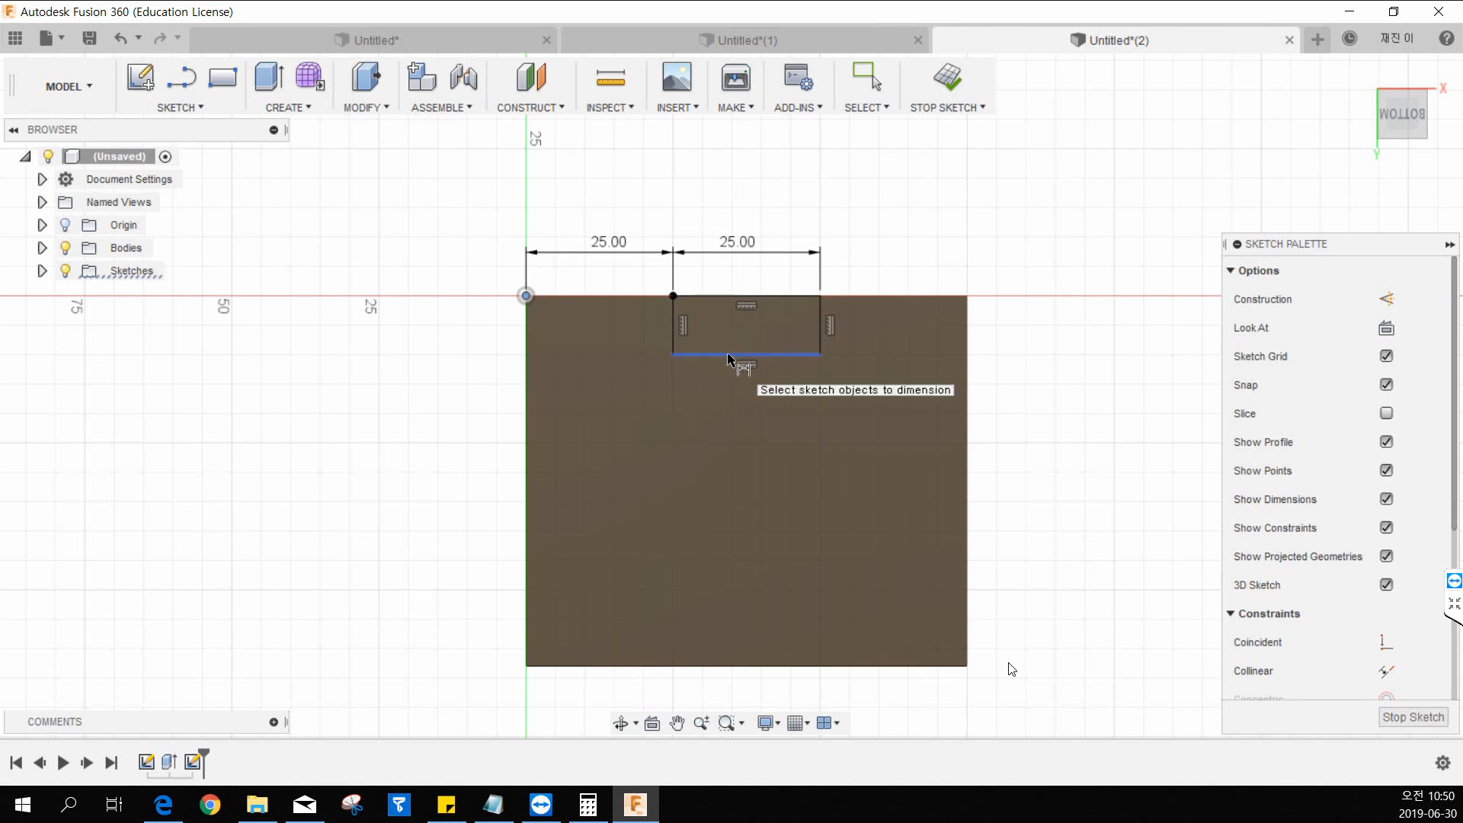
pyautogui.click(738, 356)
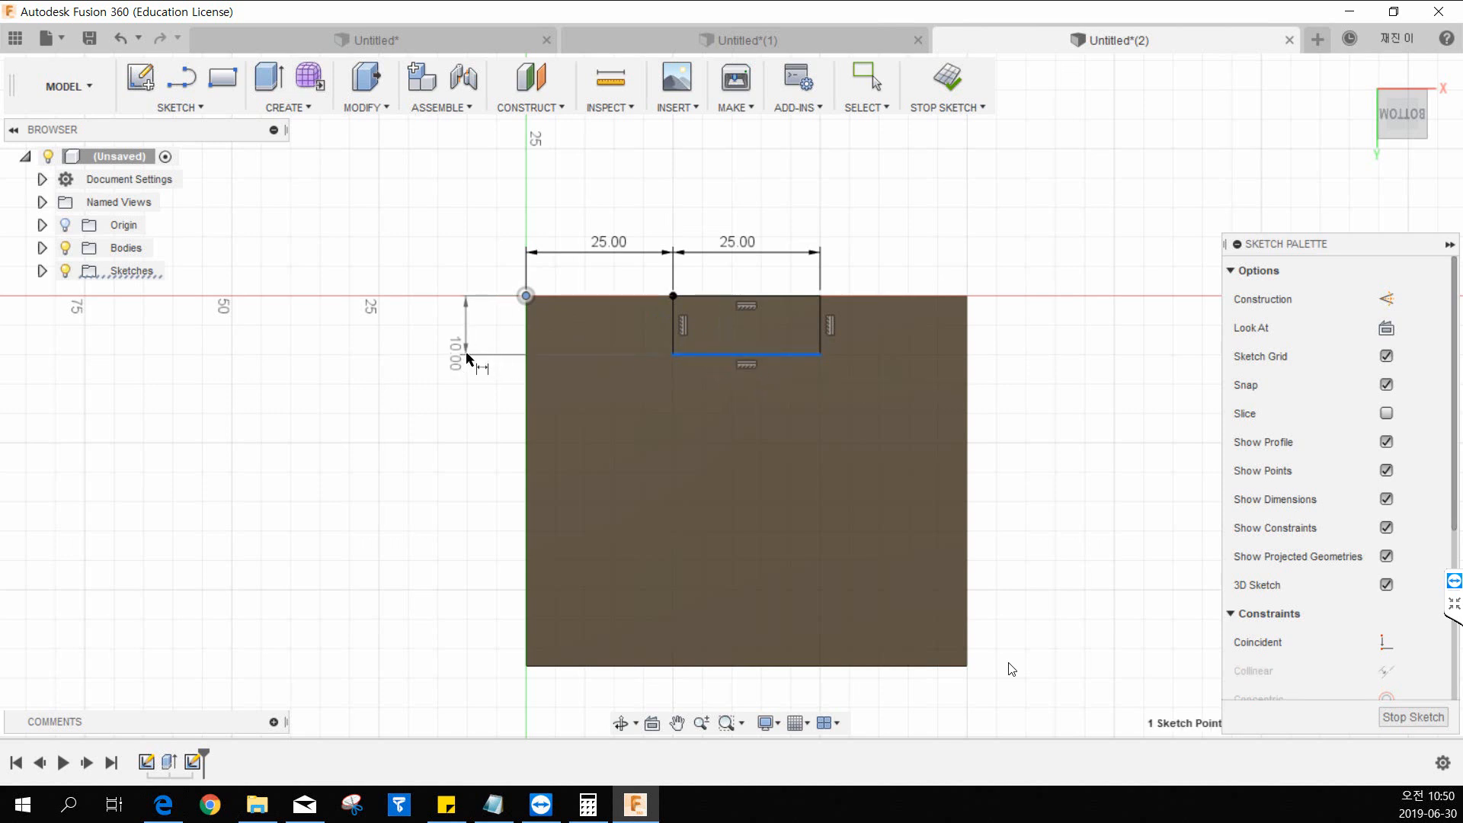
pyautogui.click(449, 335)
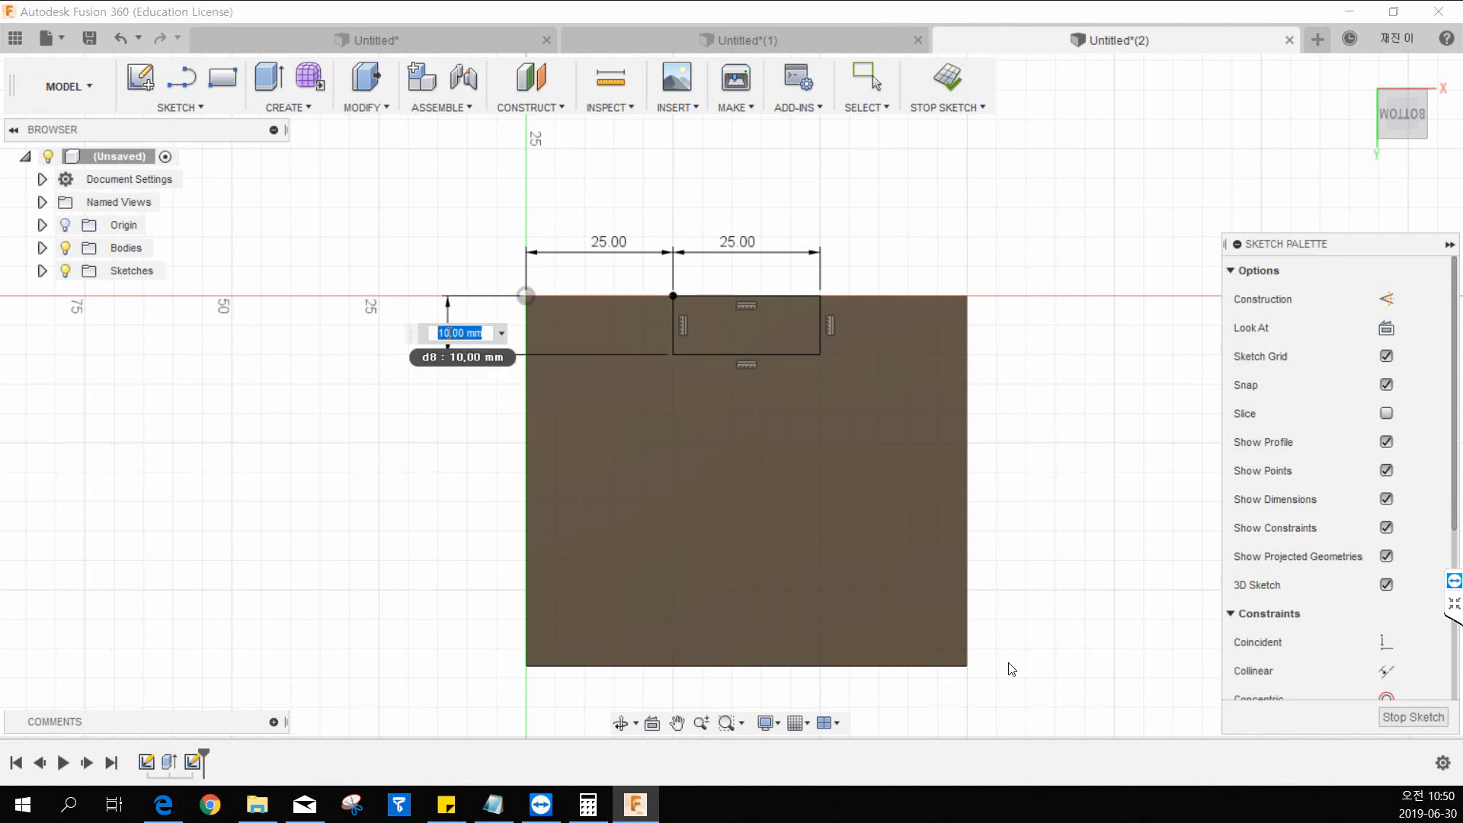
pyautogui.write('12')
pyautogui.press('Return')
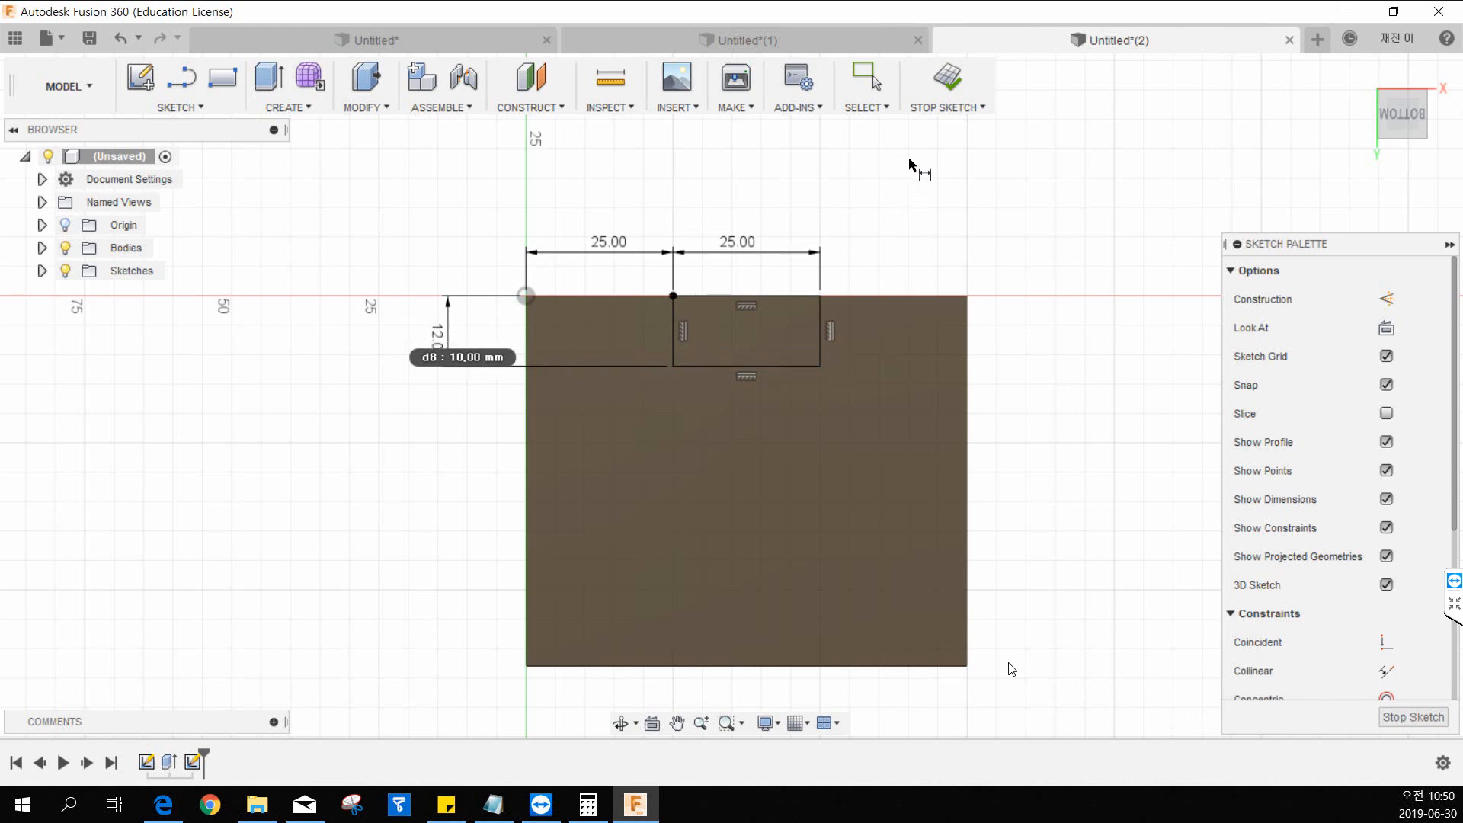
pyautogui.hotkey('alt', 'Tab')
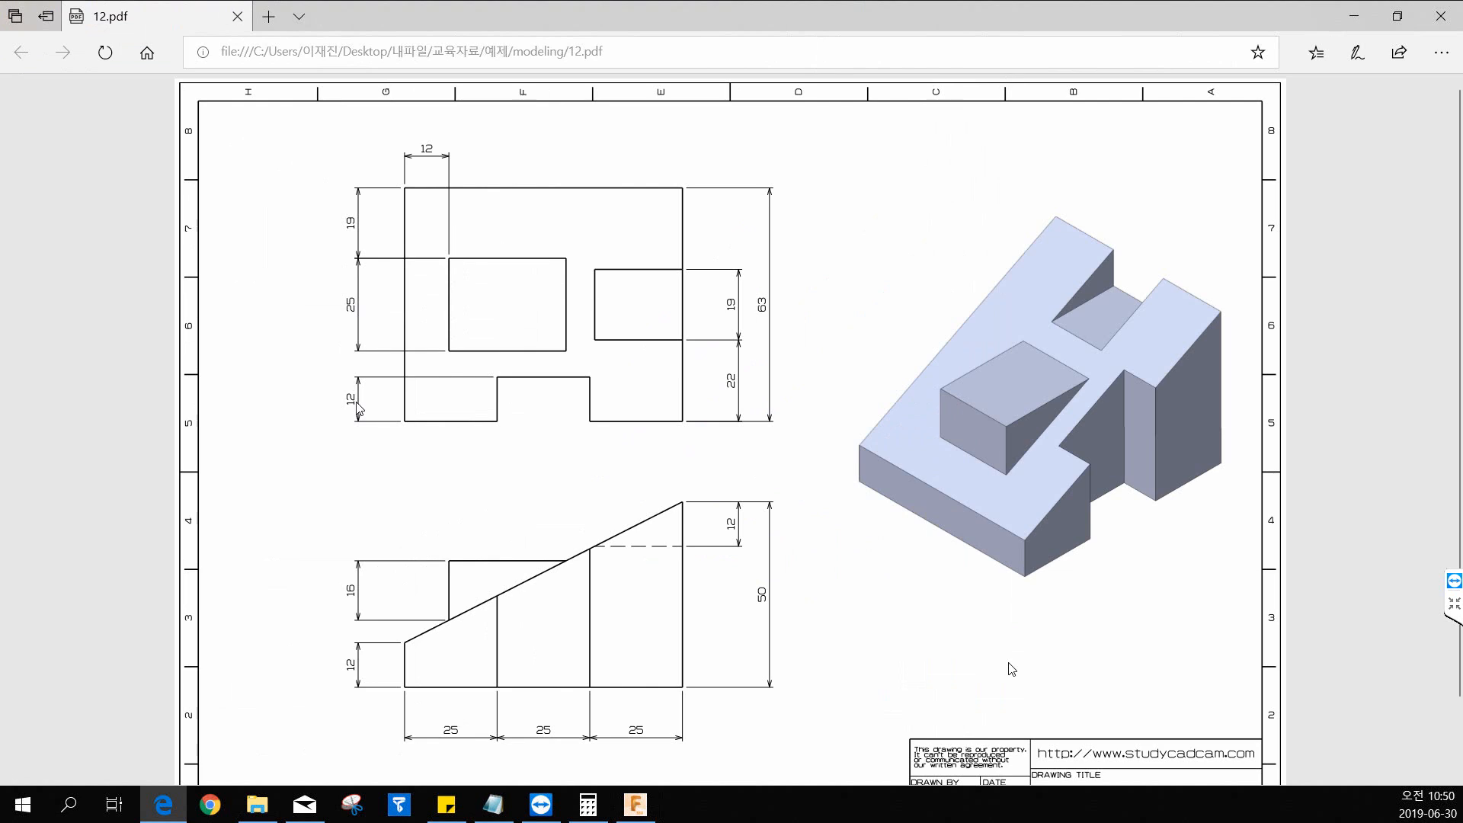
pyautogui.press('ctrl')
pyautogui.moveTo(1125, 26); pyautogui.dragTo(0, 26)
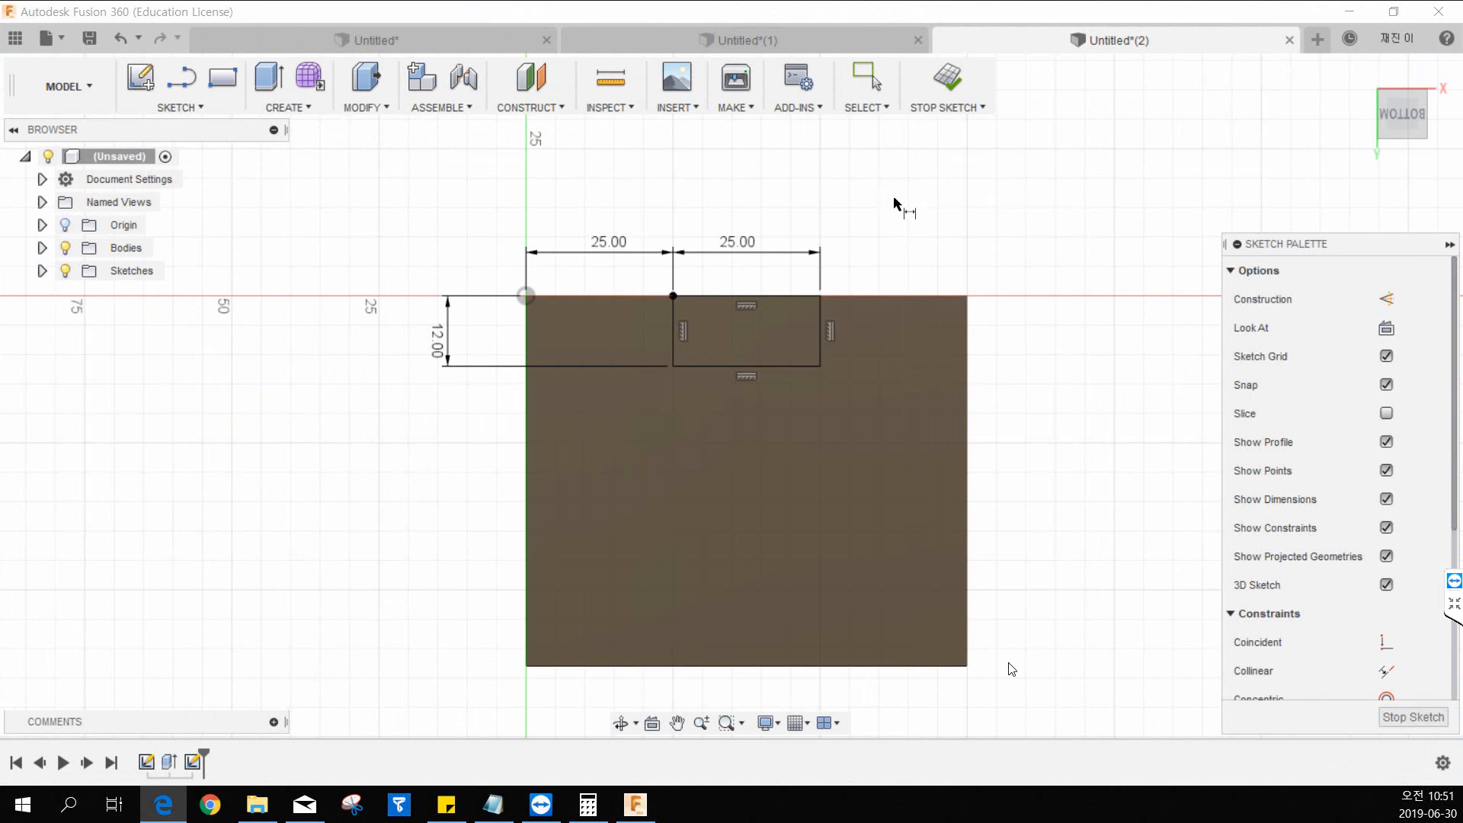
# Finish the sketch and extrude the notch rectangle by -55 mm, up through the sloped face of the wedge.
pyautogui.click(939, 87)
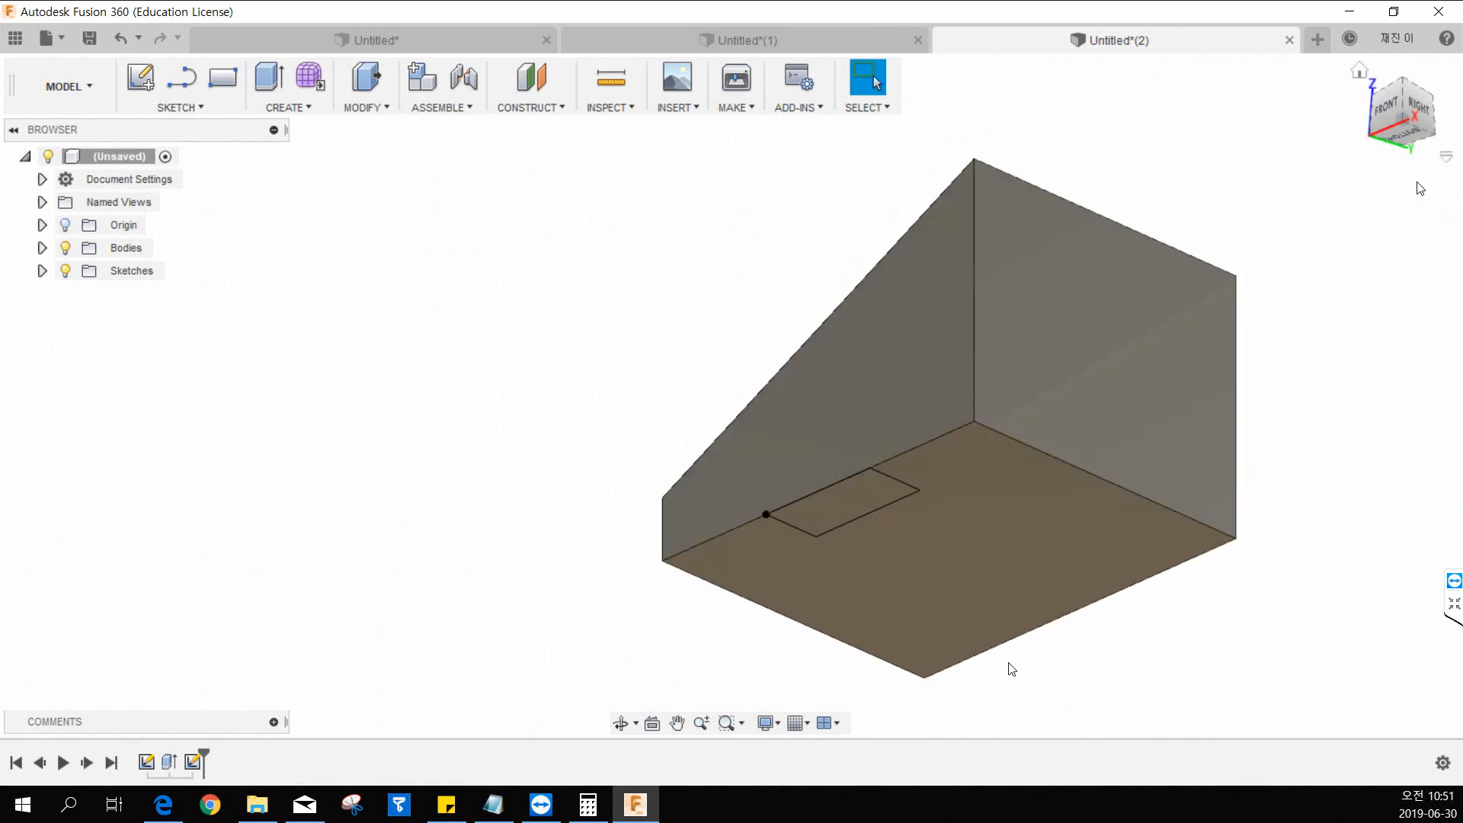
pyautogui.click(1364, 70)
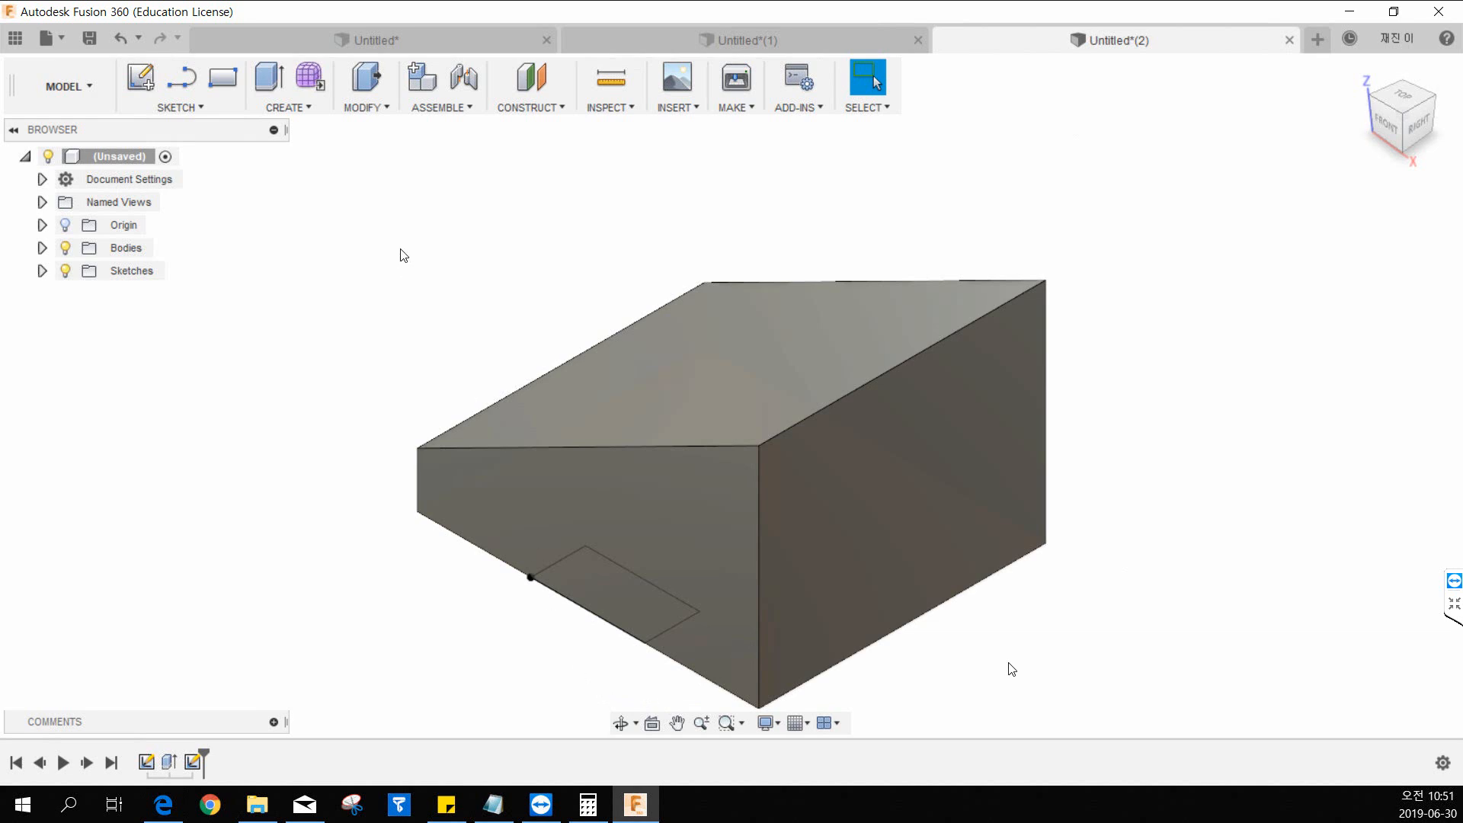
pyautogui.click(281, 107)
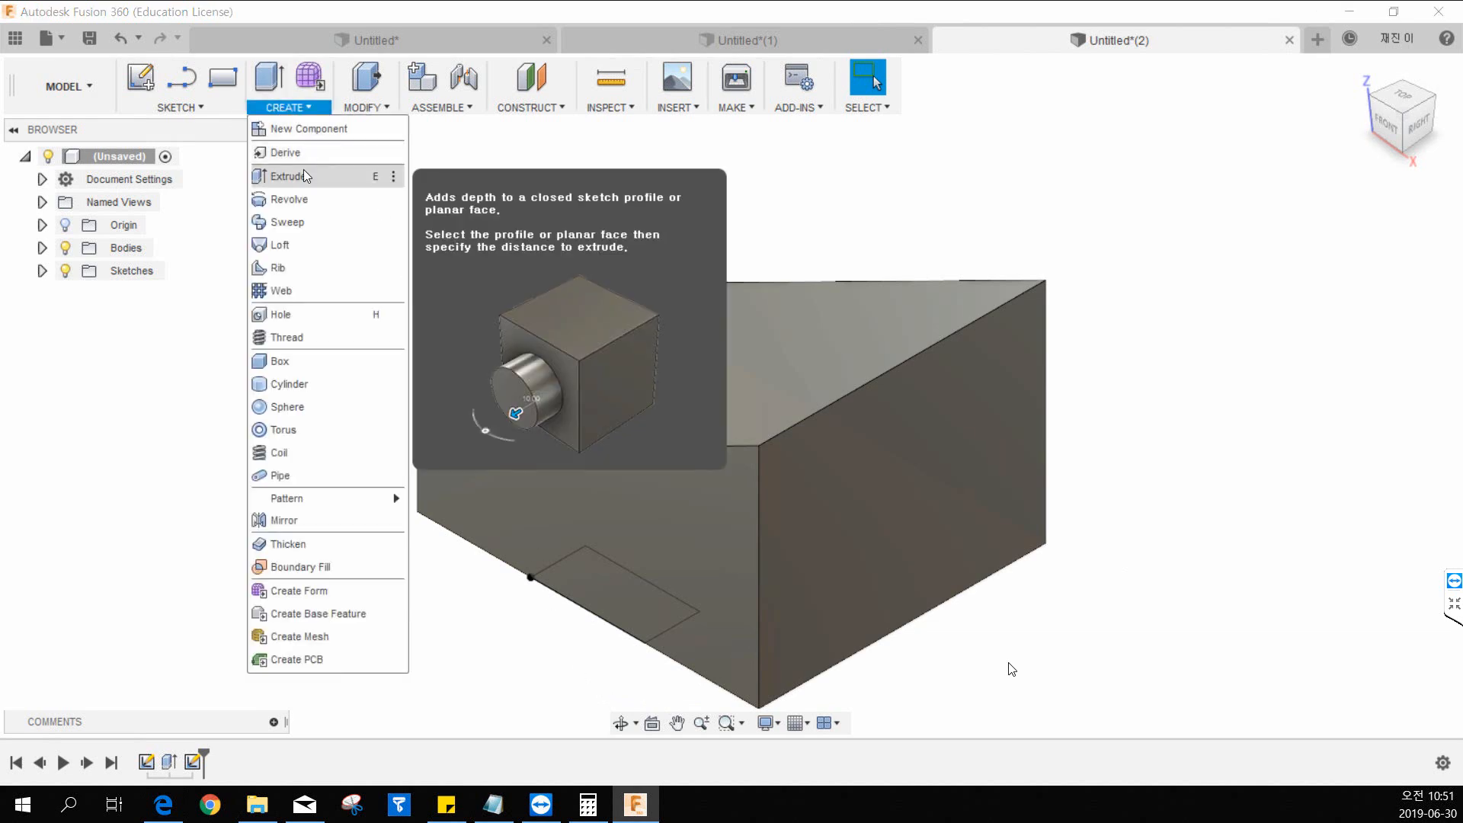
pyautogui.click(305, 176)
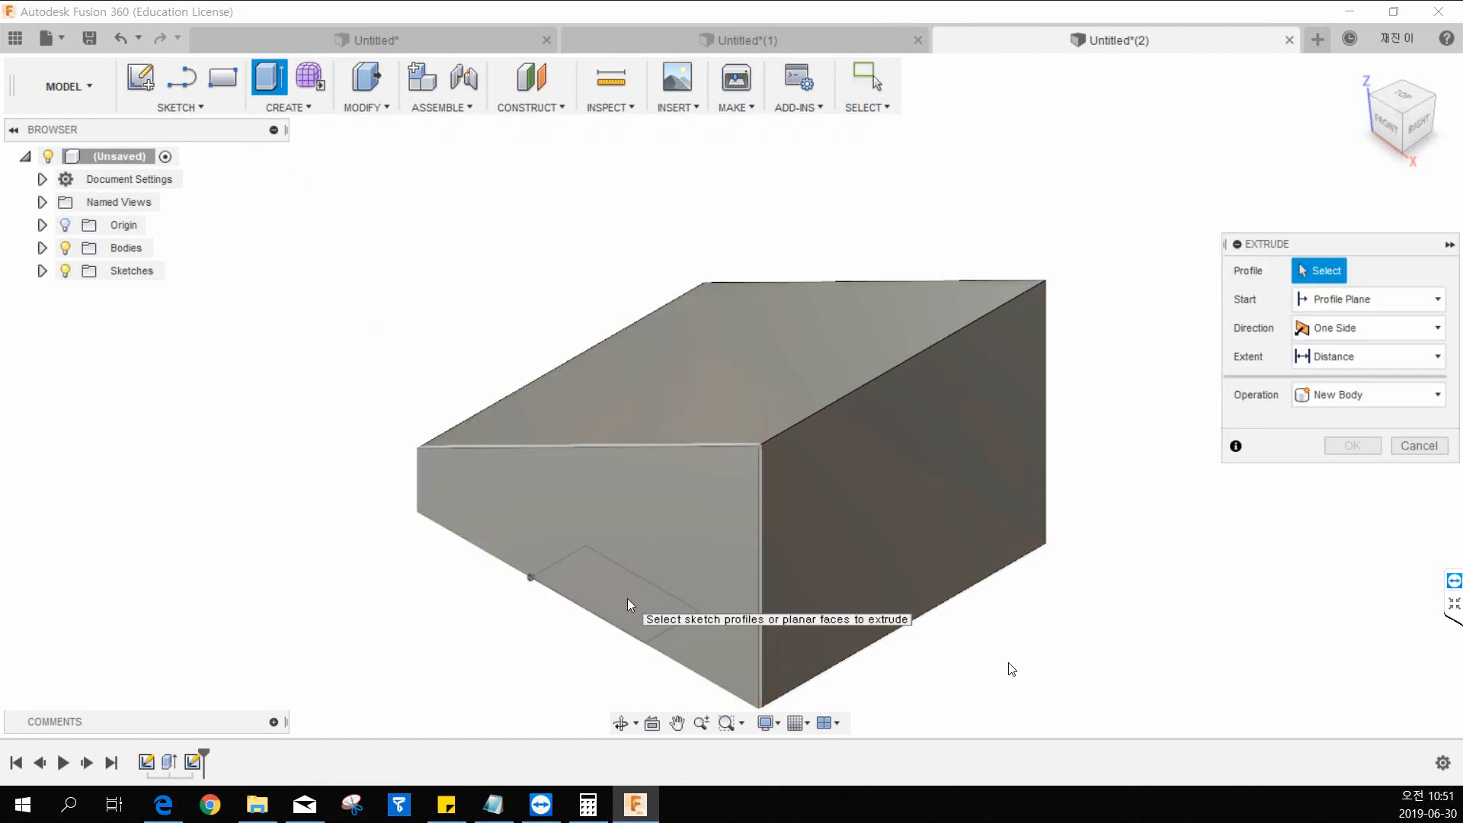
pyautogui.moveTo(628, 597)
pyautogui.keyDown('shift'); pyautogui.mouseDown(button='middle')
pyautogui.moveTo(653, 506)
pyautogui.moveTo(706, 601)
pyautogui.mouseUp(button='middle'); pyautogui.keyUp('shift')
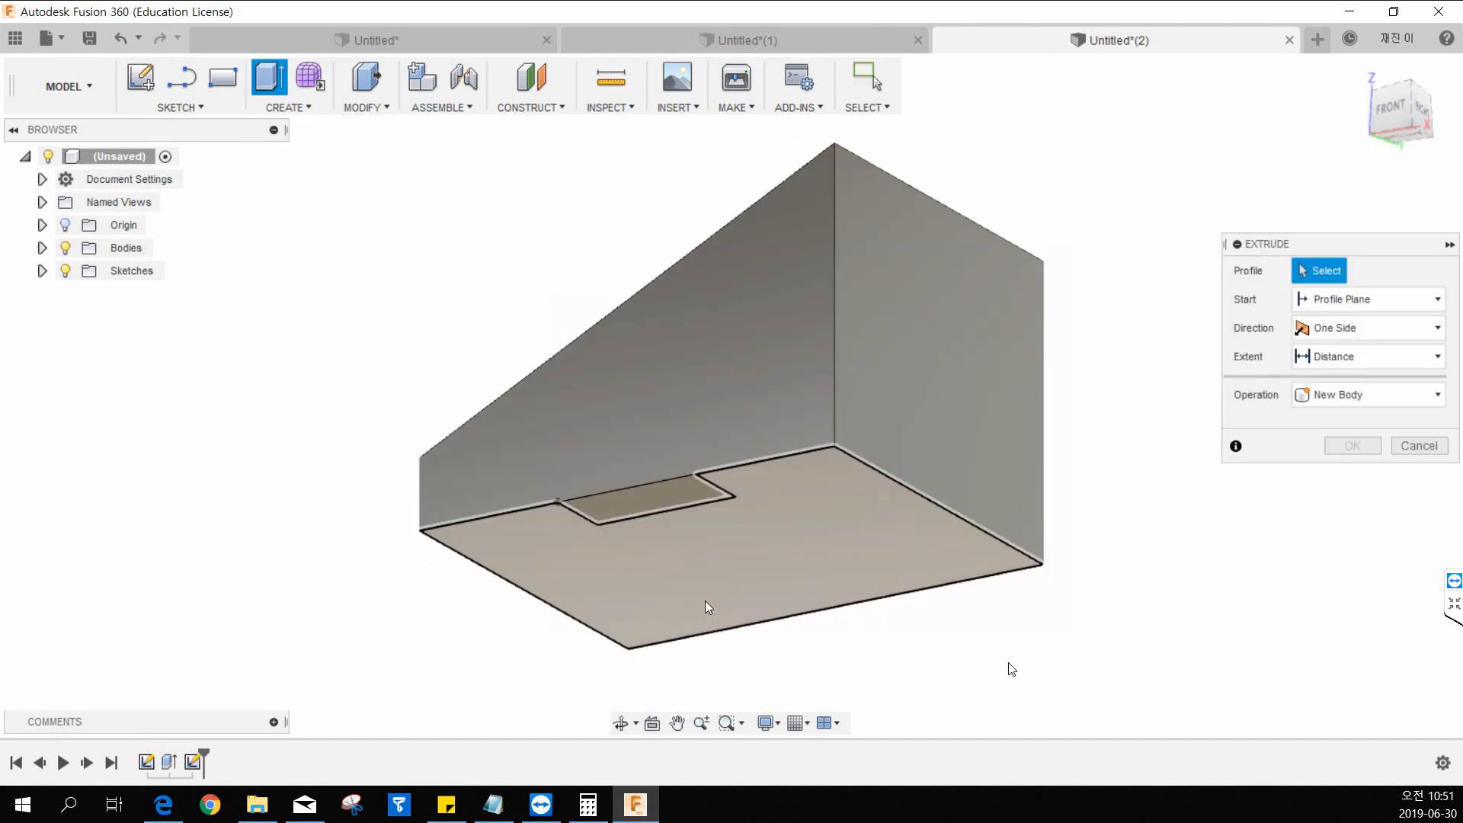
pyautogui.click(645, 506)
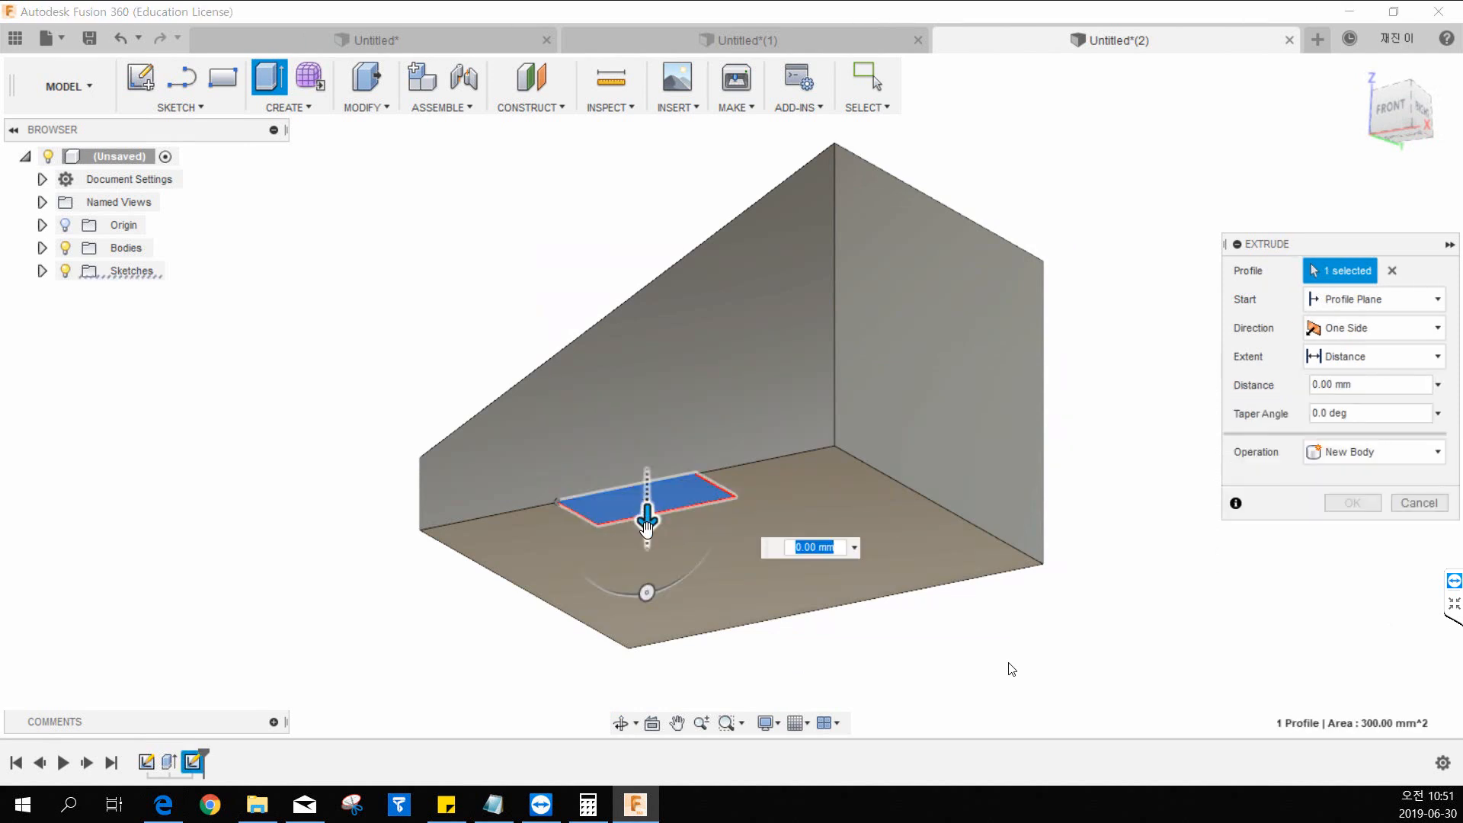
pyautogui.moveTo(647, 519); pyautogui.dragTo(627, 200)
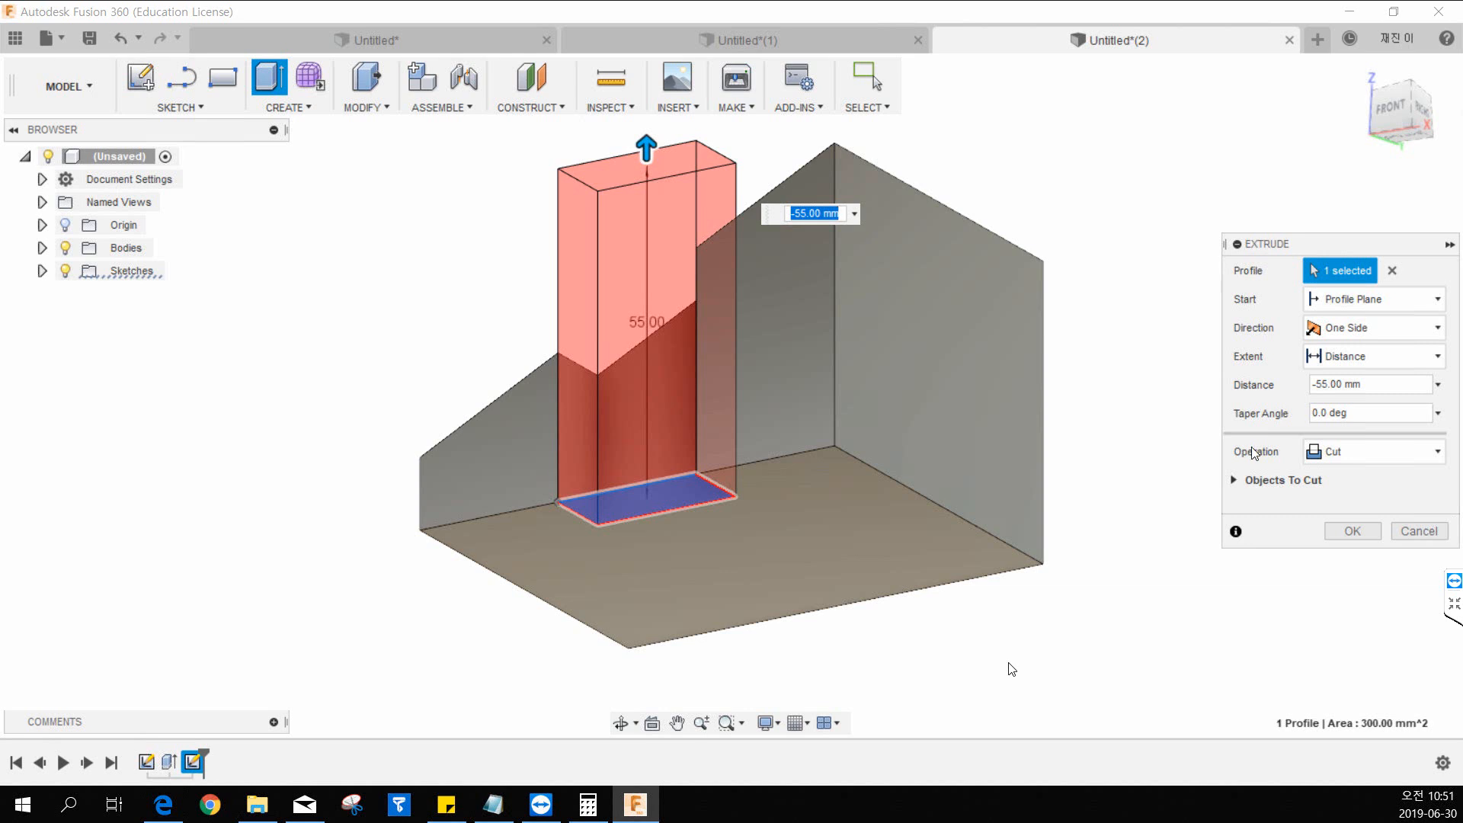
# Try the Join operation for the 55 mm extrusion and inspect the preview from below and above.
pyautogui.click(1348, 465)
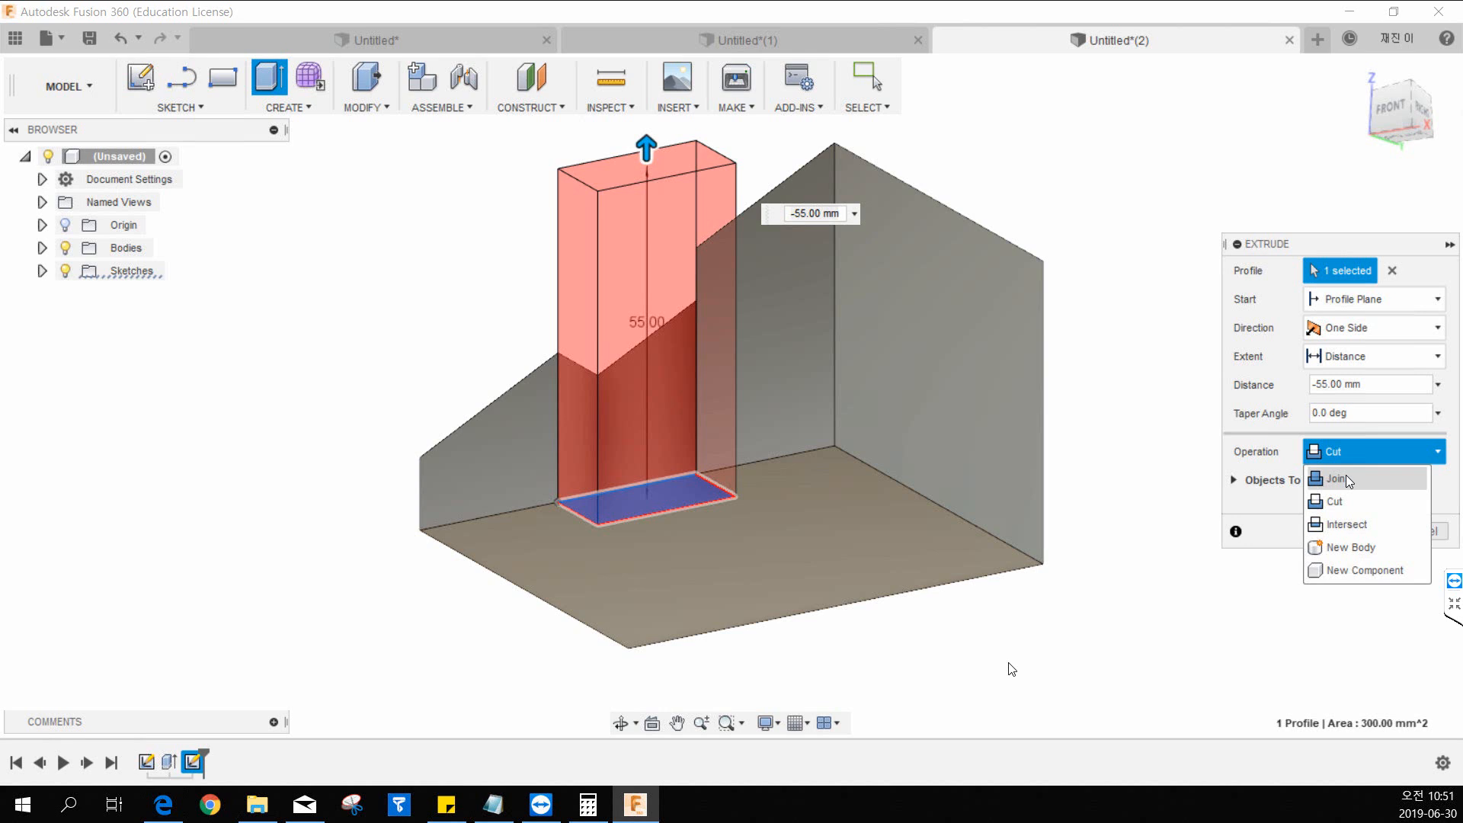
pyautogui.click(1345, 478)
pyautogui.moveTo(875, 285); pyautogui.dragTo(930, 409, button='middle')
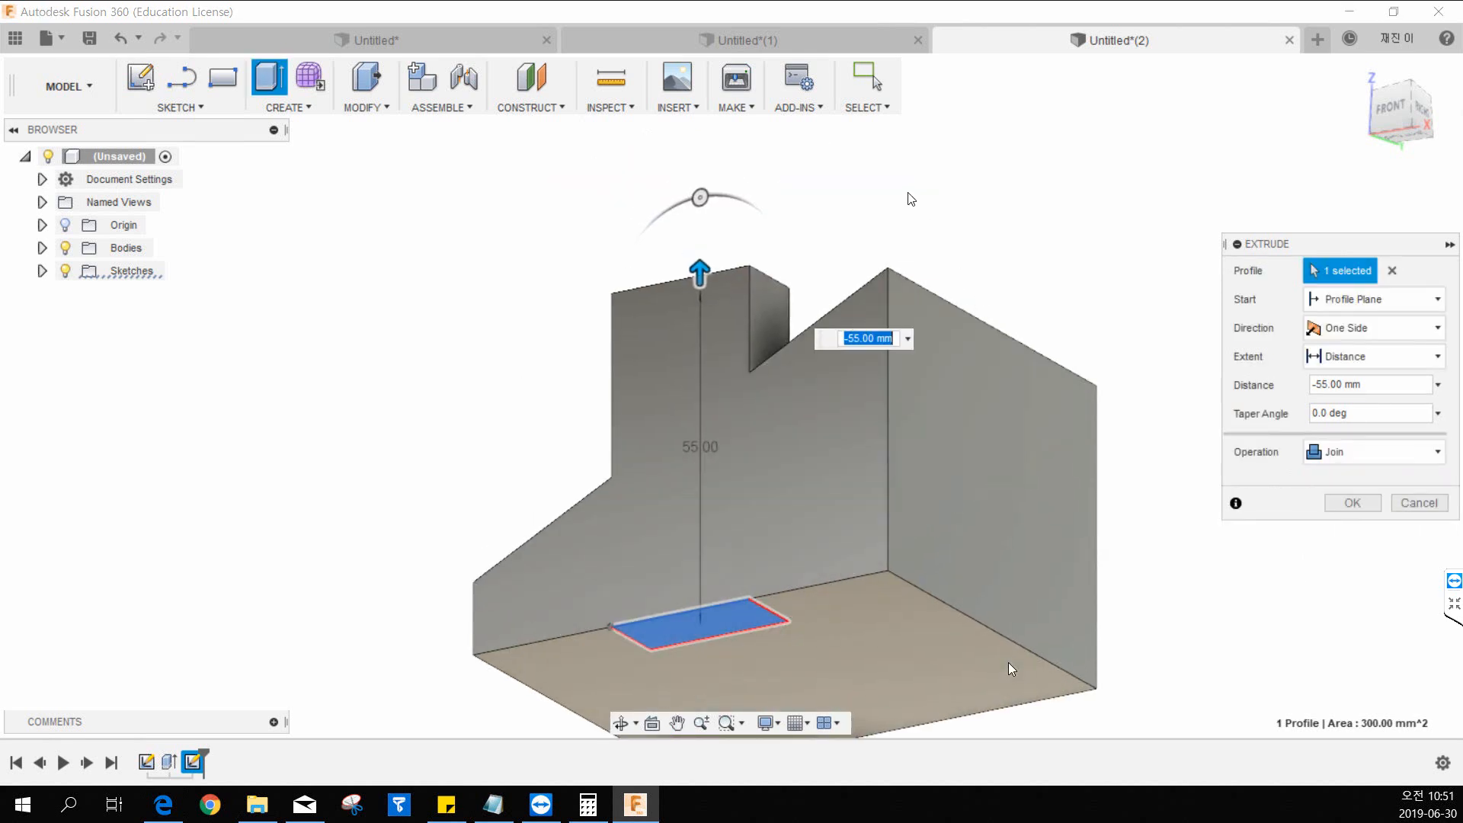
pyautogui.moveTo(918, 202)
pyautogui.keyDown('shift'); pyautogui.mouseDown(button='middle')
pyautogui.moveTo(1016, 304)
pyautogui.moveTo(1009, 337)
pyautogui.moveTo(925, 203)
pyautogui.mouseUp(button='middle'); pyautogui.keyUp('shift')
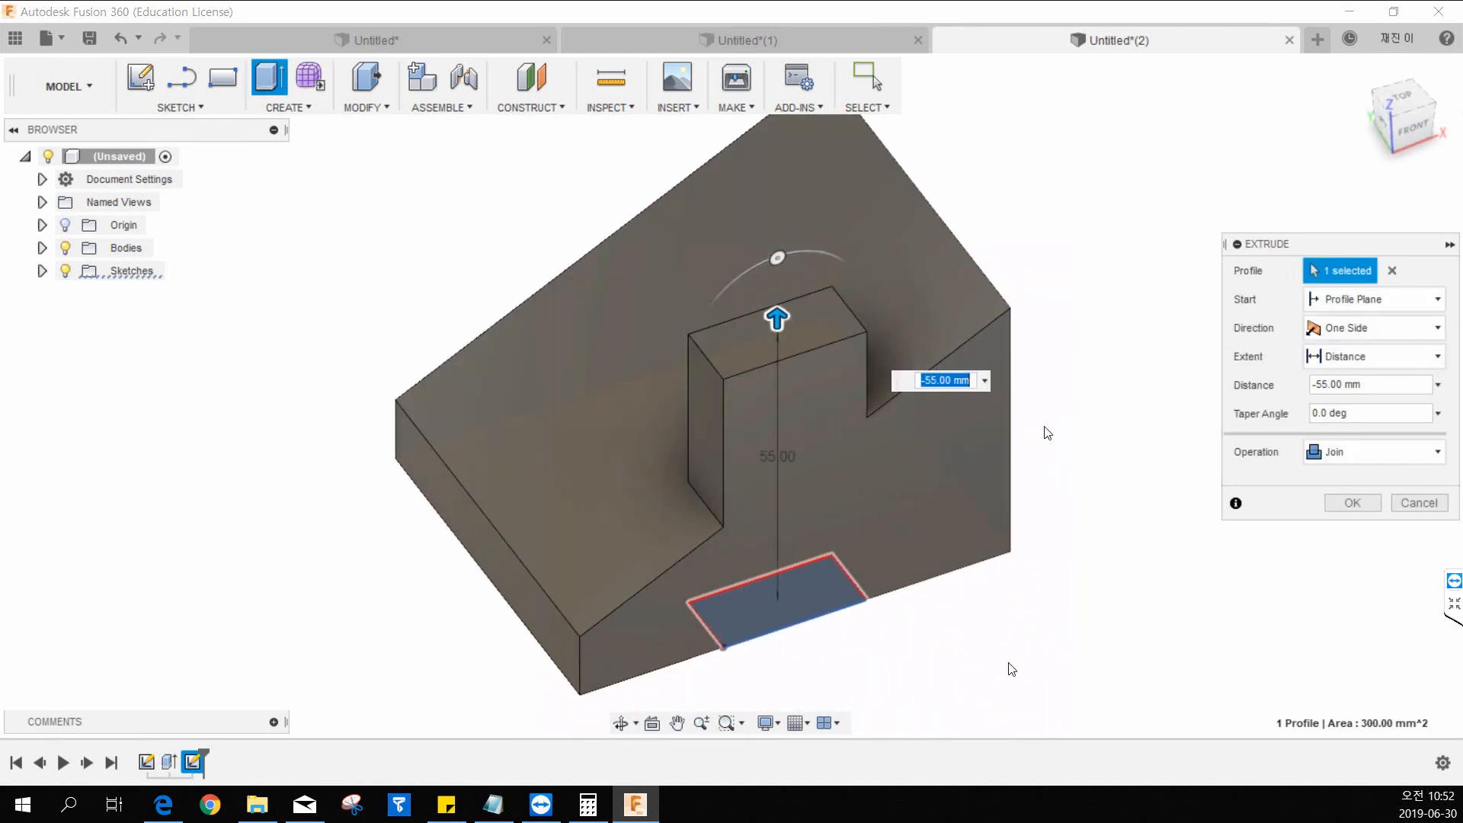
# Set the extrusion's operation to Cut and complete the notch in the wedge's front side.
pyautogui.click(1343, 451)
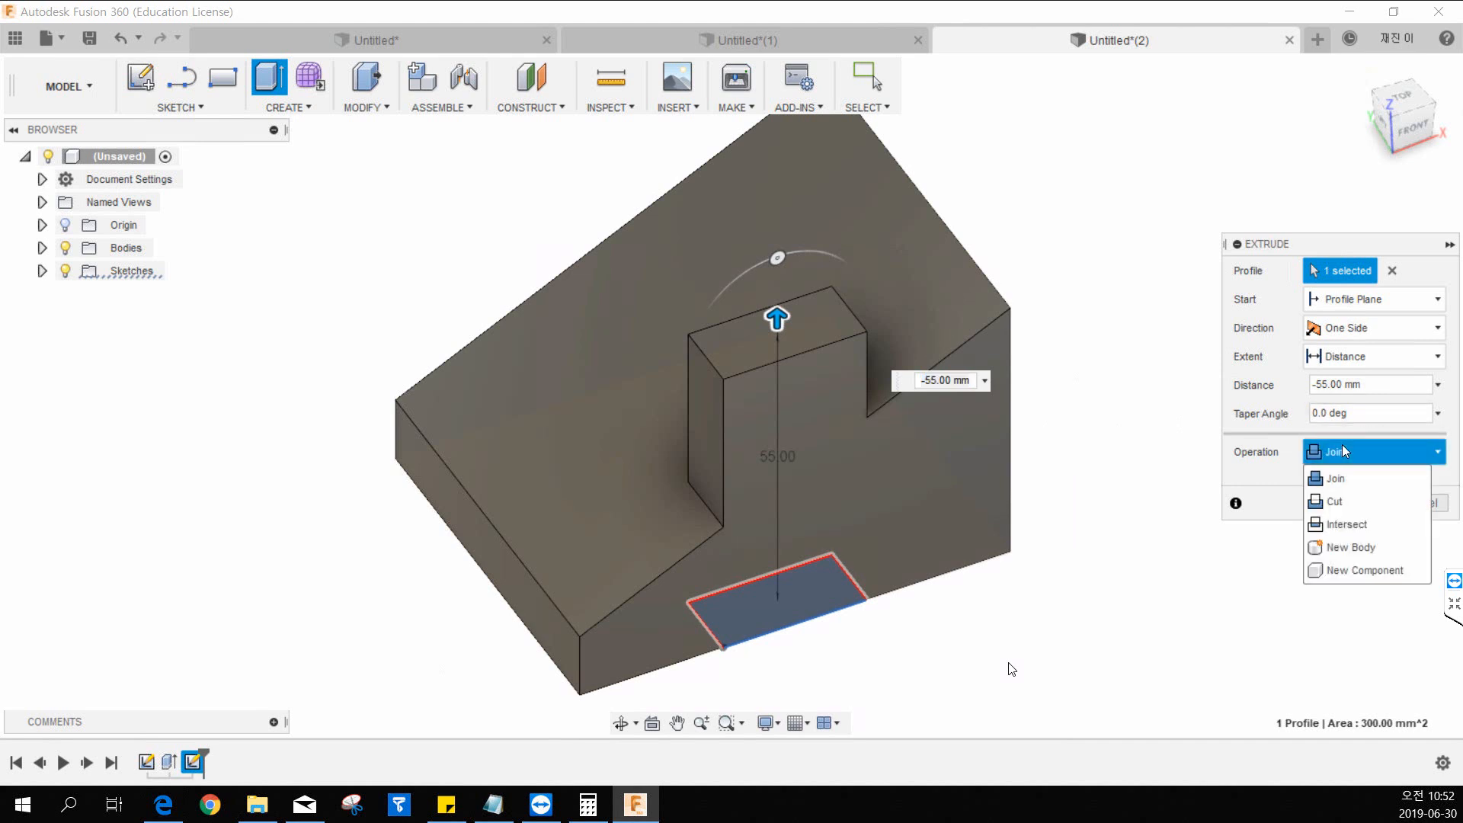
pyautogui.click(1340, 500)
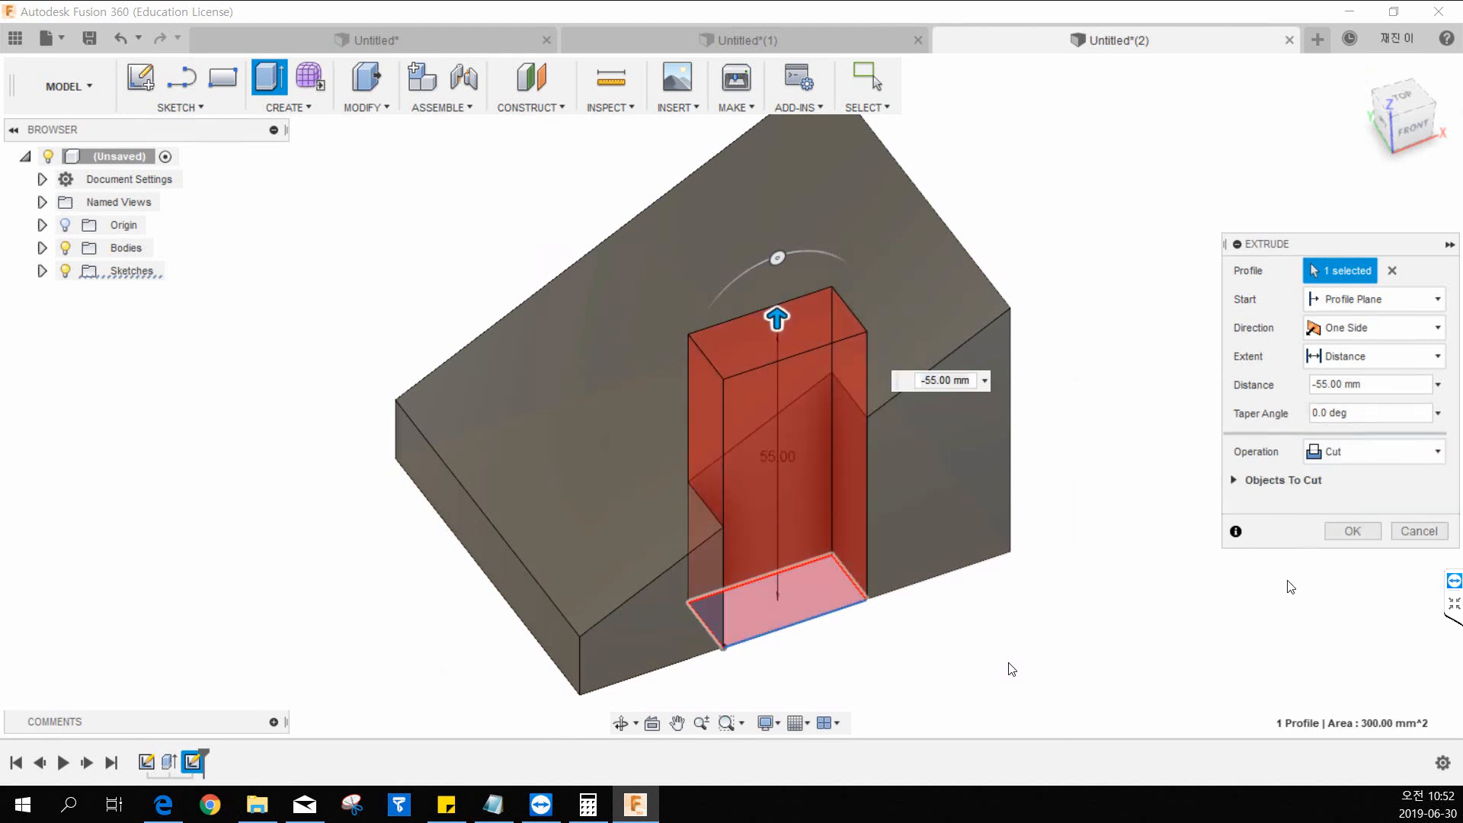
pyautogui.click(1352, 531)
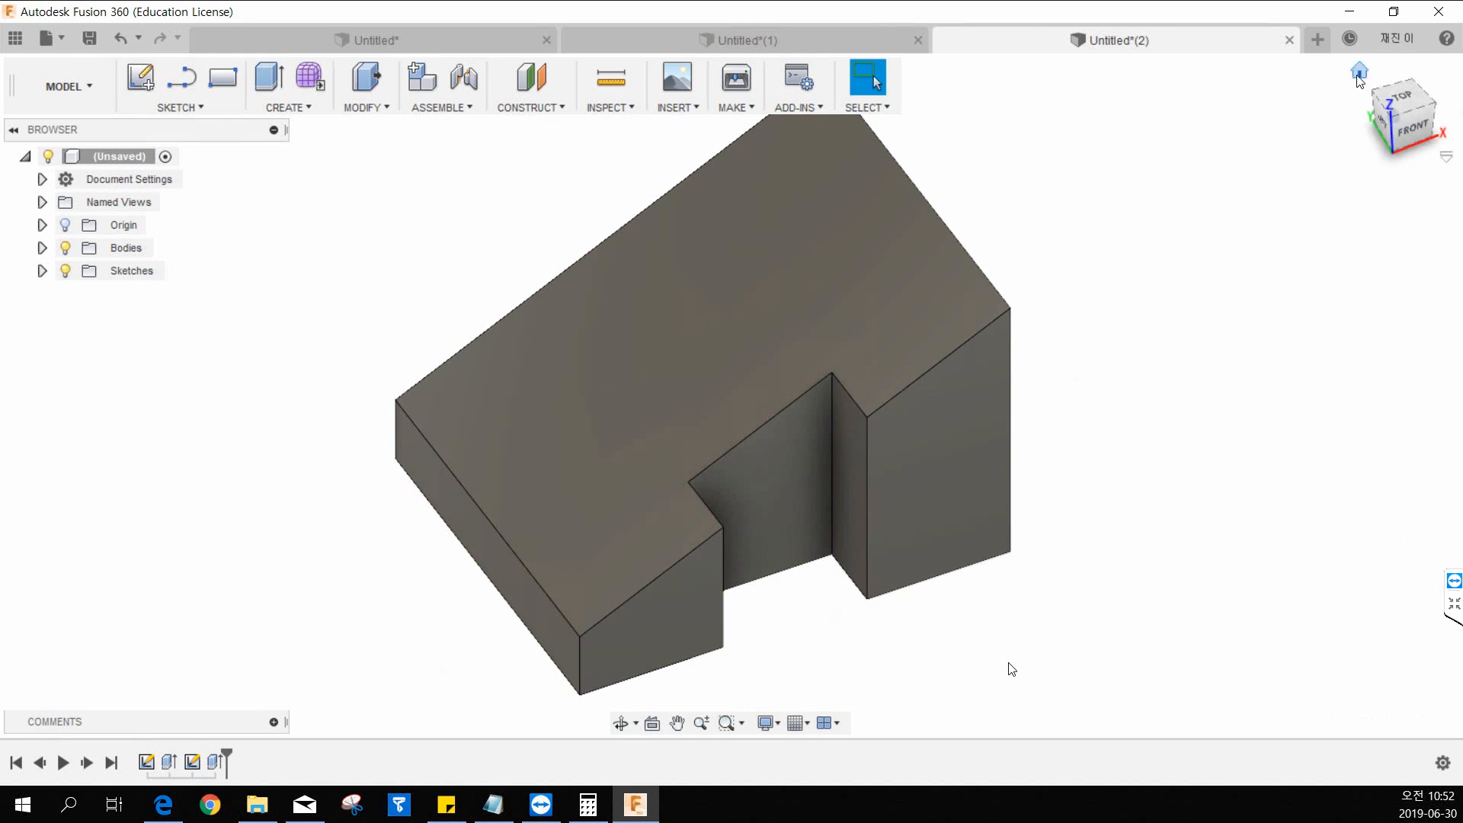
pyautogui.click(1359, 74)
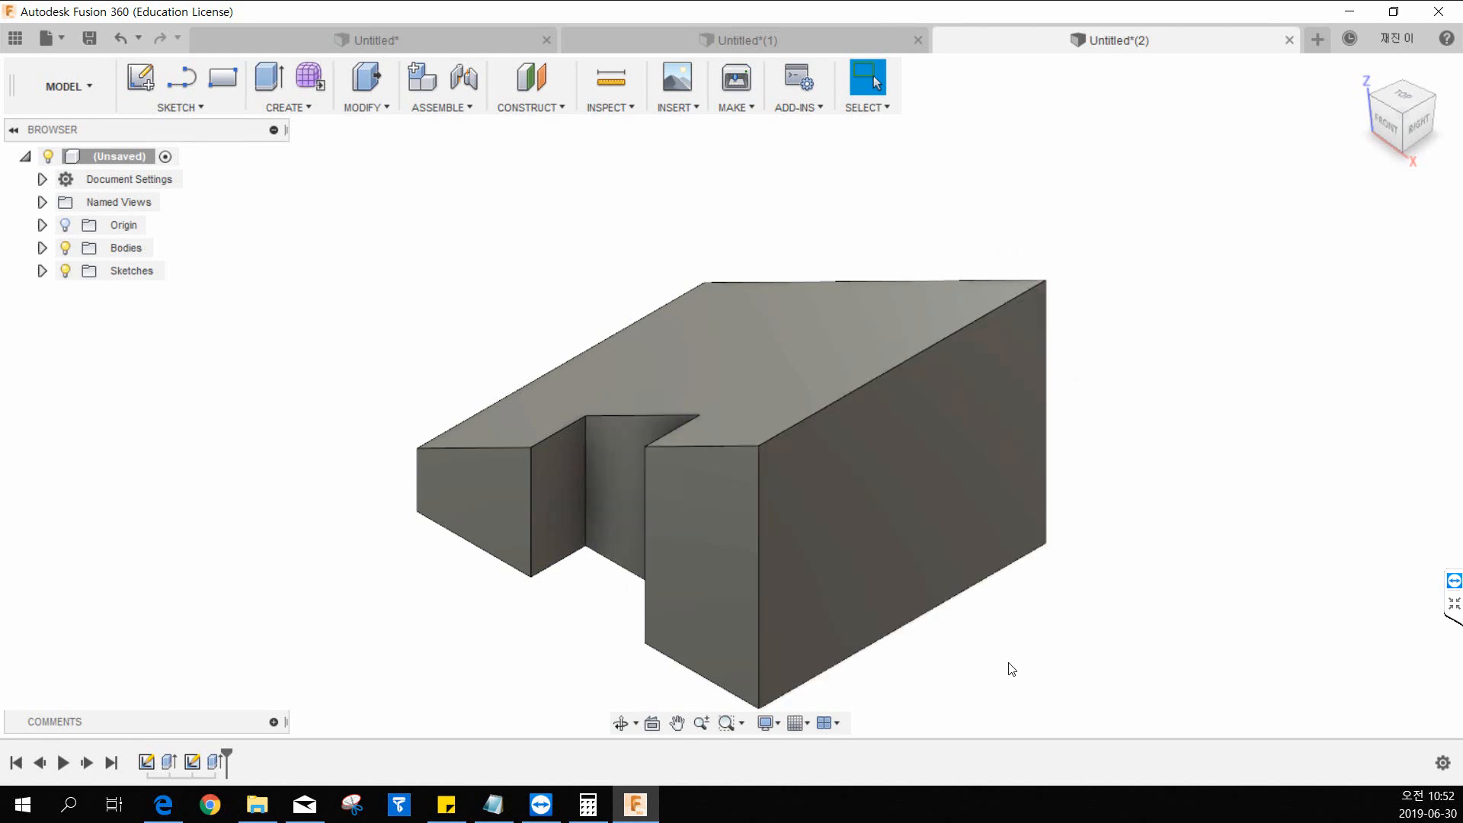
# Bring up the 12.pdf drawing, examine the slot in the tall end, and return to the Fusion 360 model.
pyautogui.click(164, 804)
pyautogui.doubleClick(663, 52)
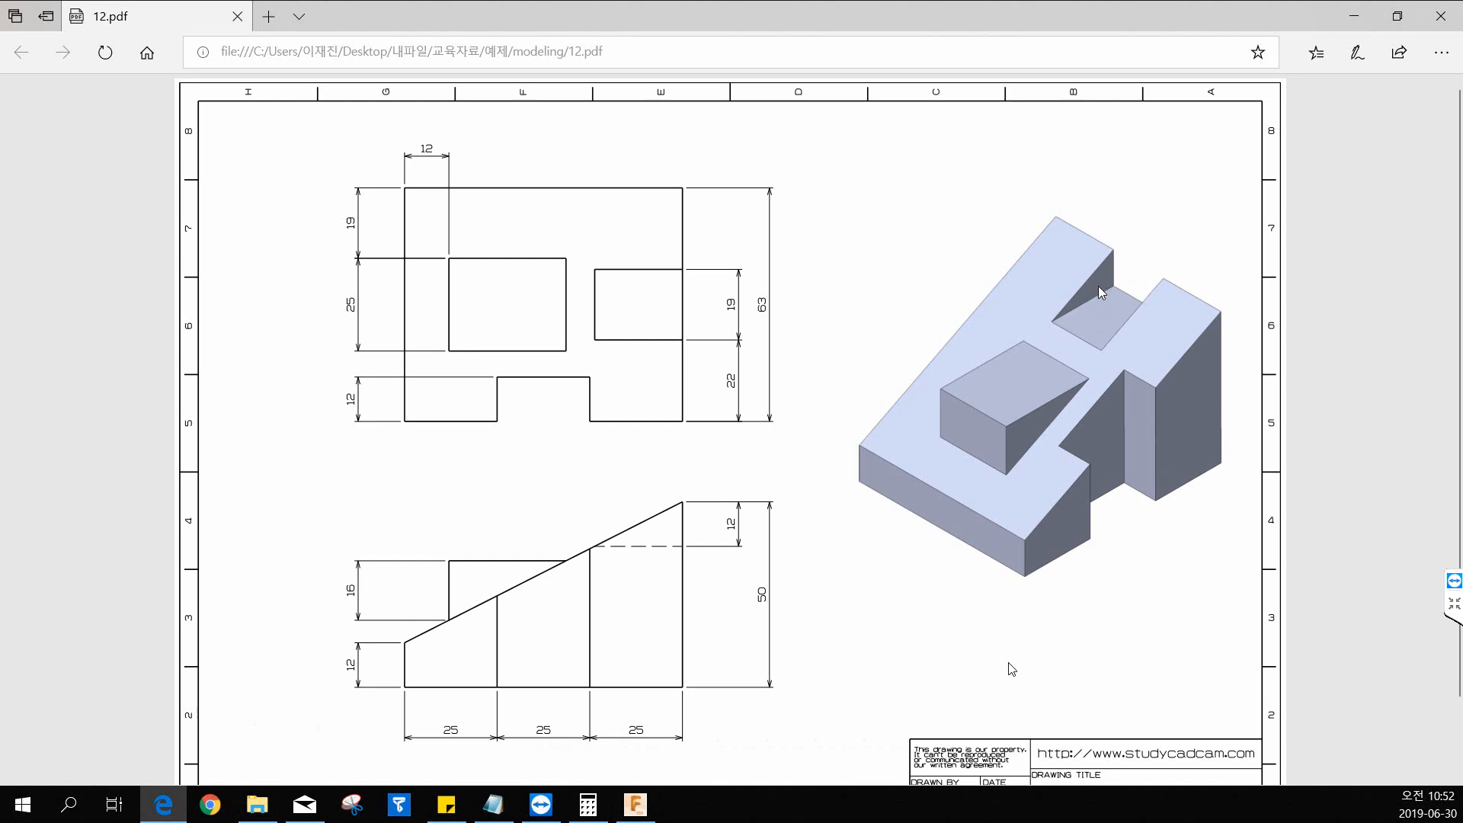
pyautogui.moveTo(899, 19); pyautogui.dragTo(0, 0)
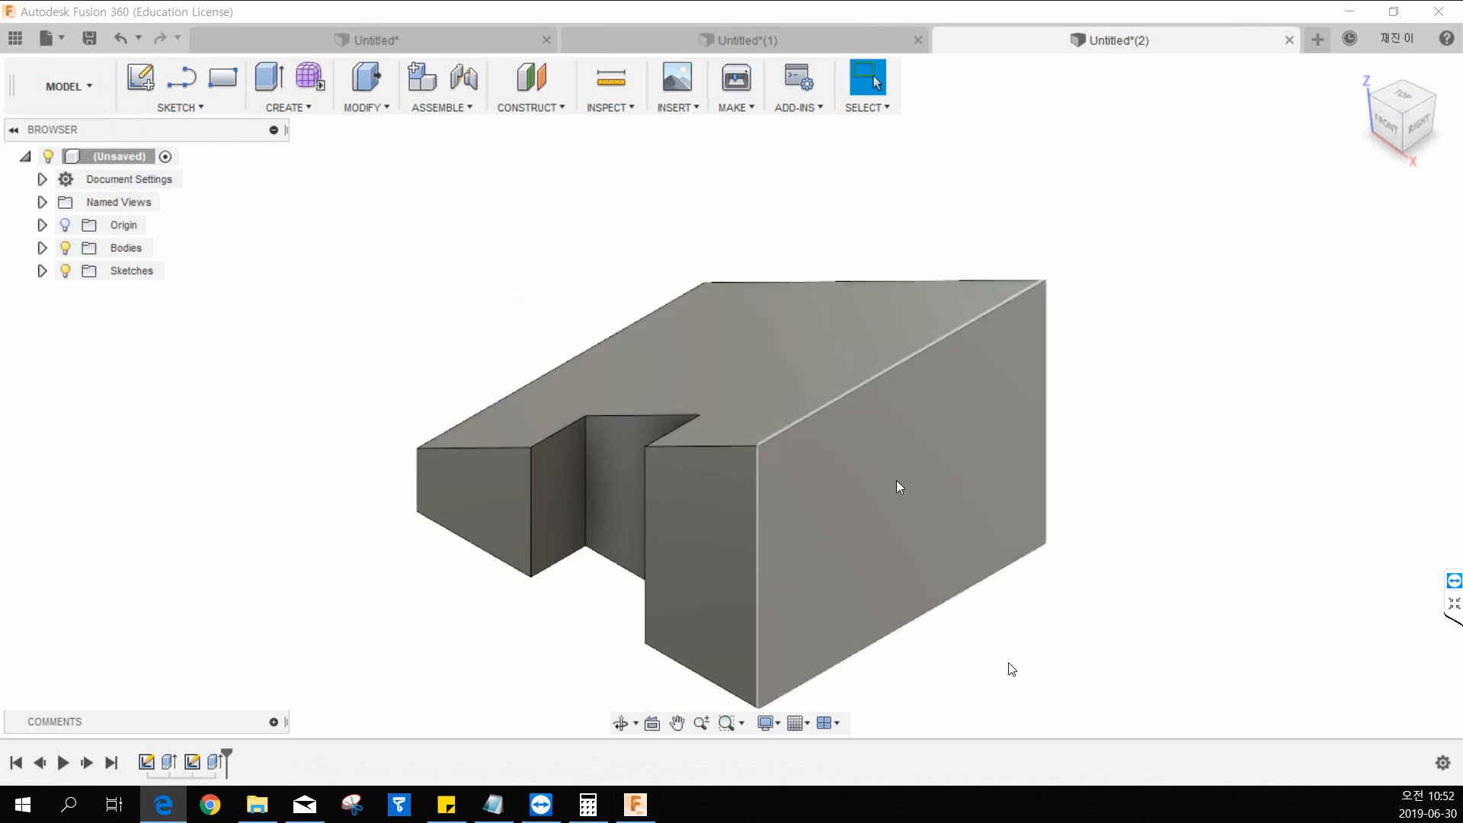
pyautogui.click(873, 433)
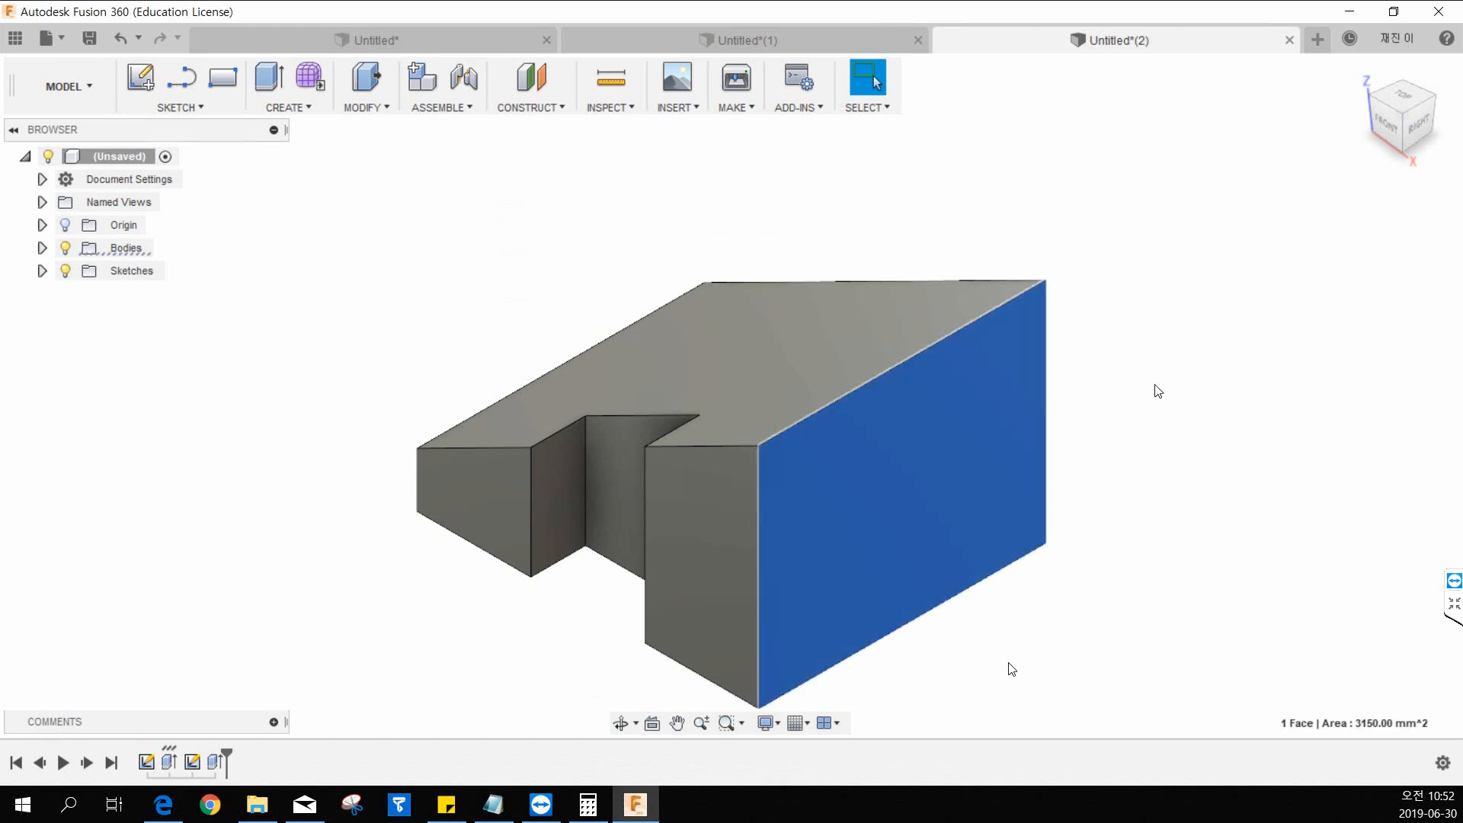
pyautogui.click(1179, 379)
pyautogui.click(693, 493)
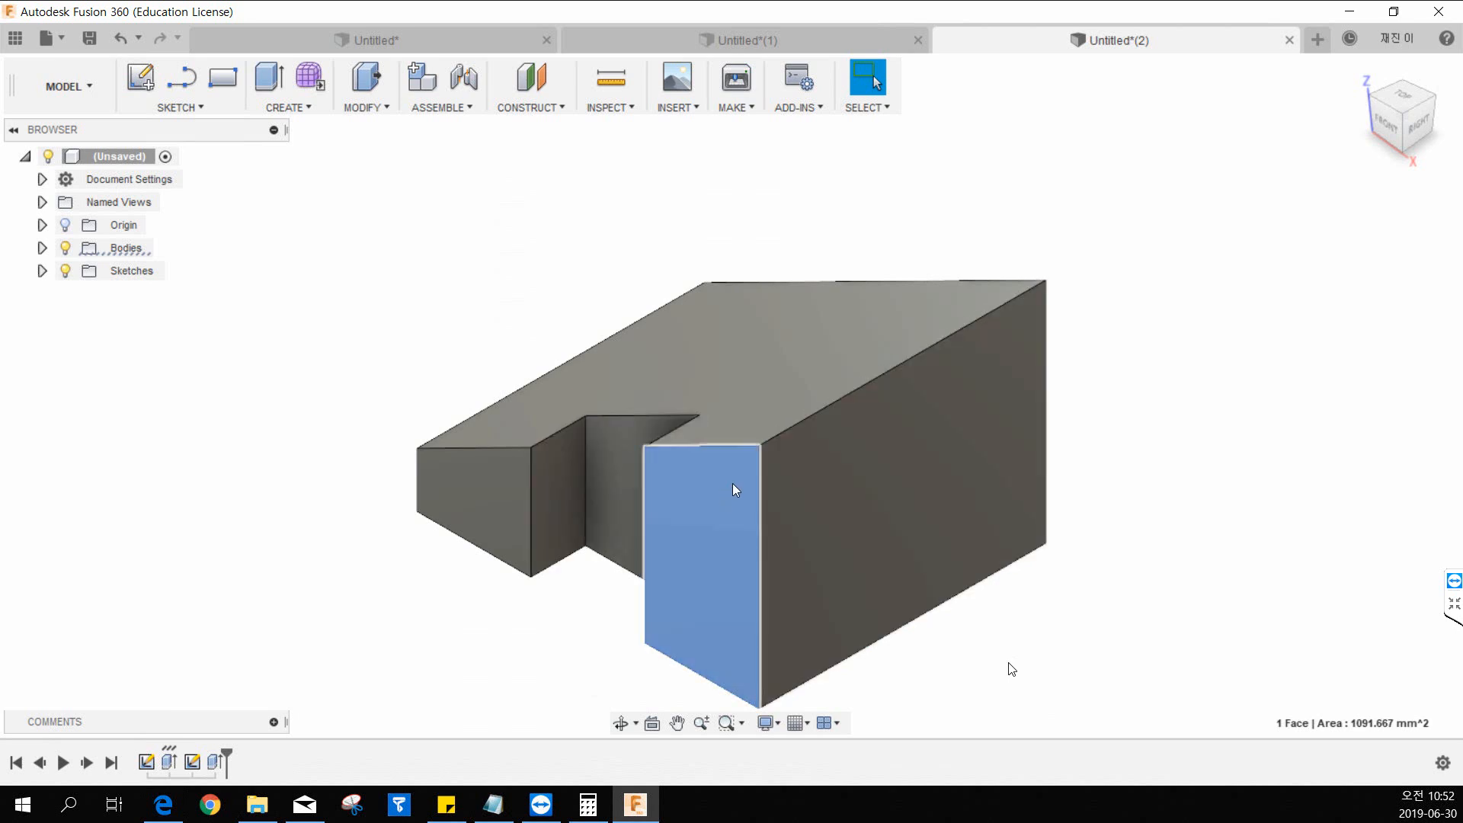
pyautogui.press('Escape')
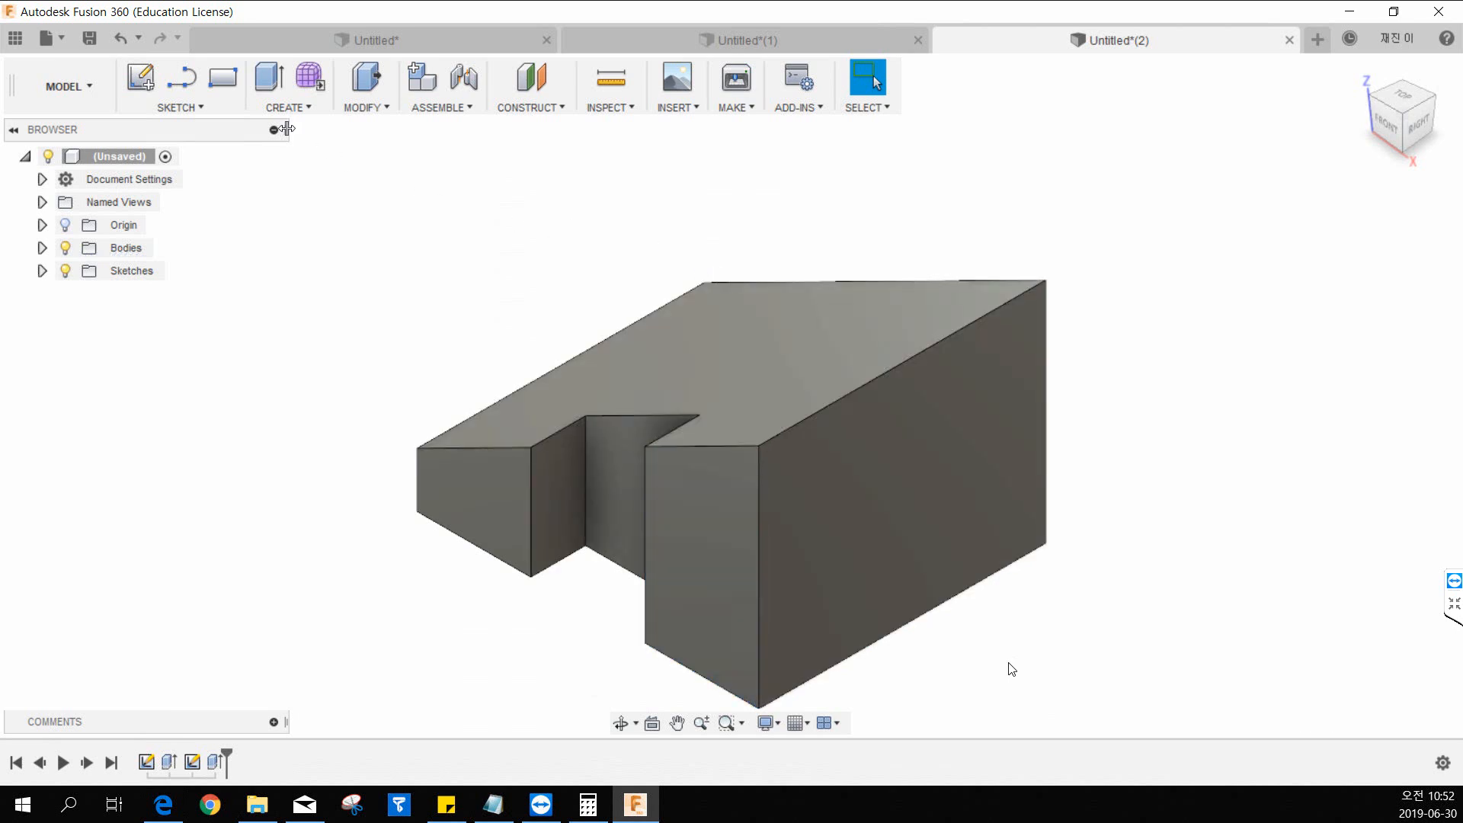
# Start a sketch on the wedge's tall front face and draw a horizontal line about 8.5 mm below the peak, overshooting both edges.
pyautogui.click(188, 109)
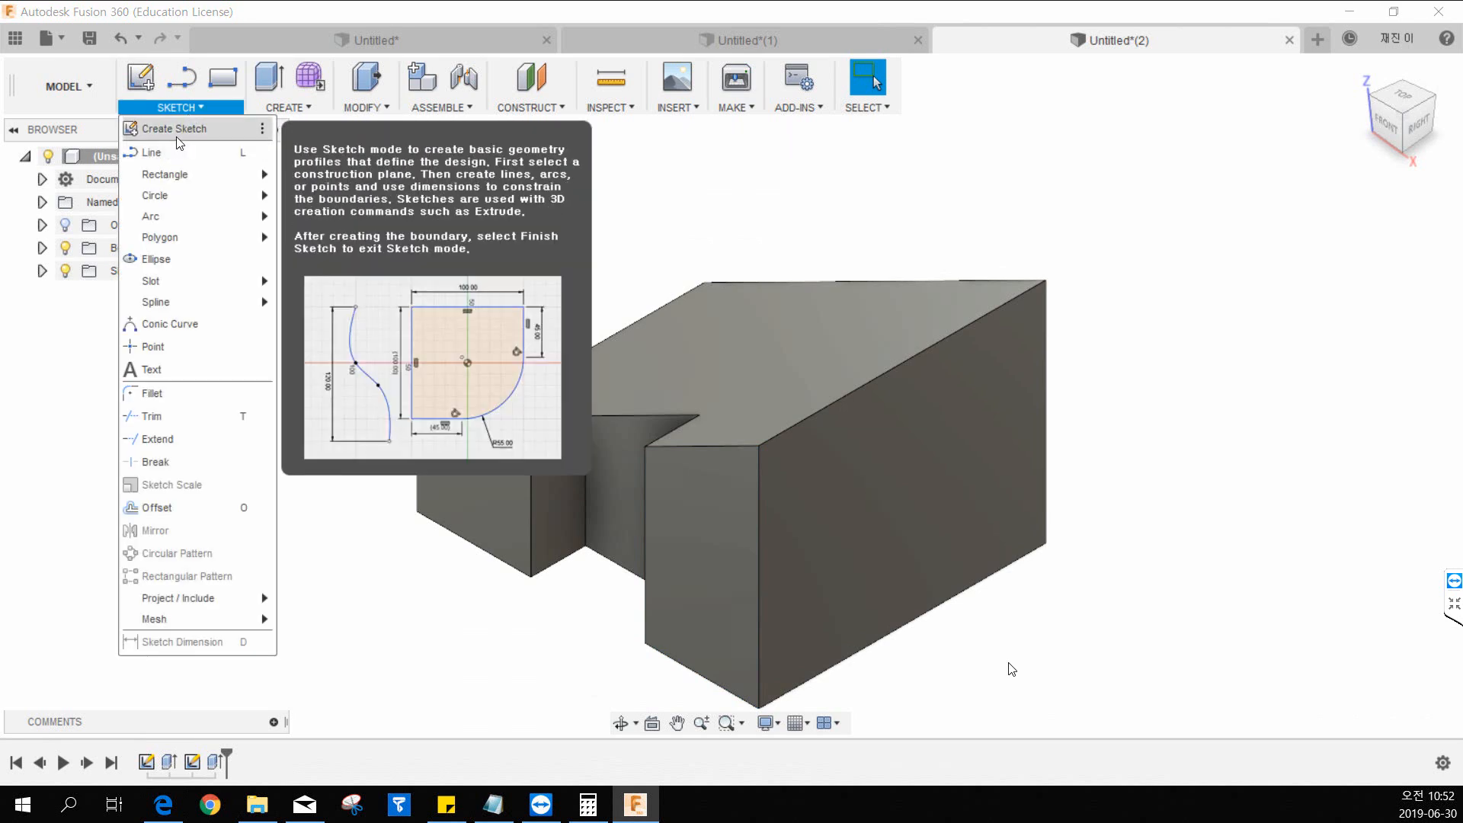
pyautogui.click(178, 143)
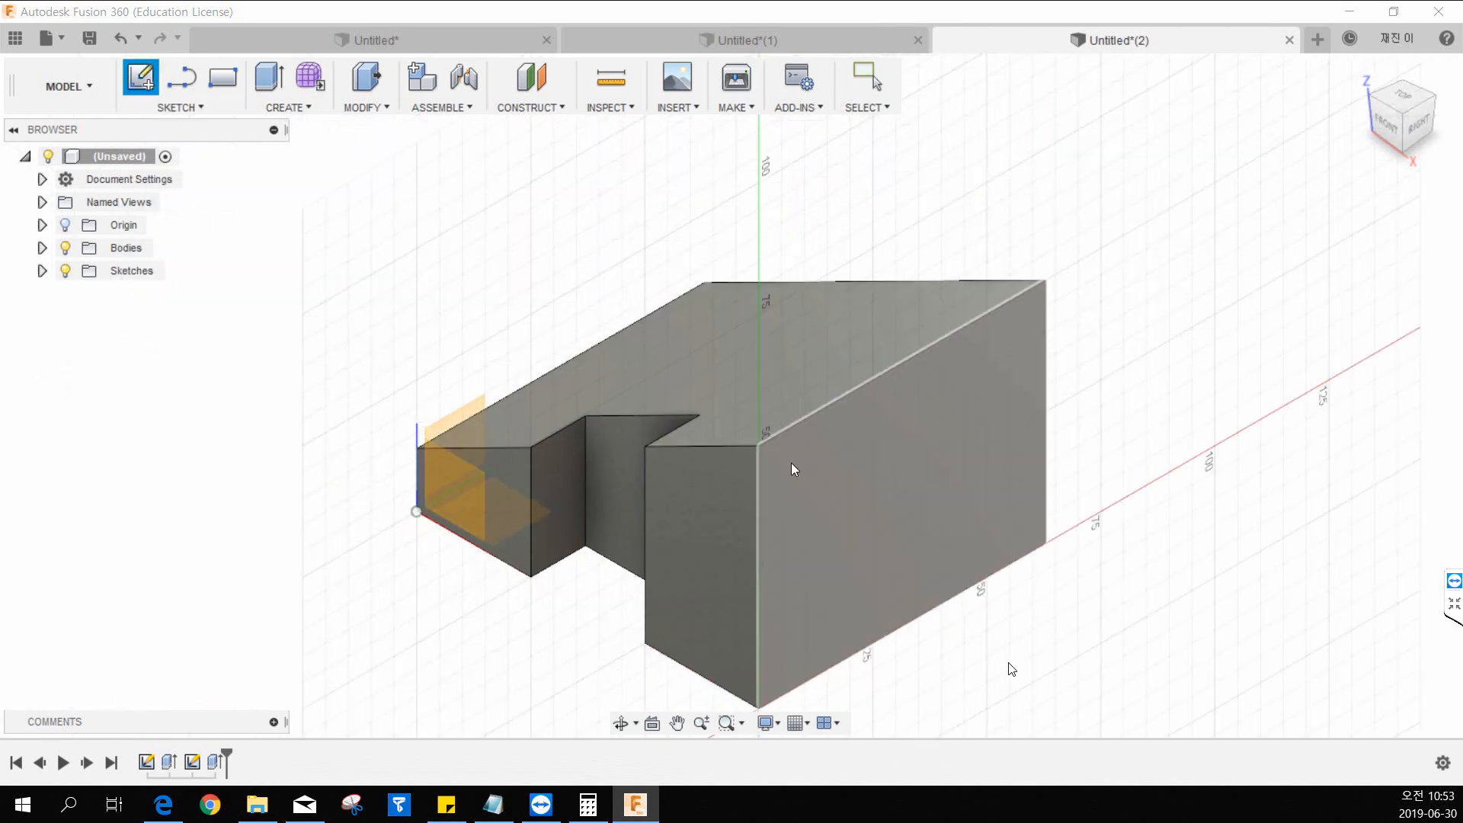
pyautogui.click(724, 492)
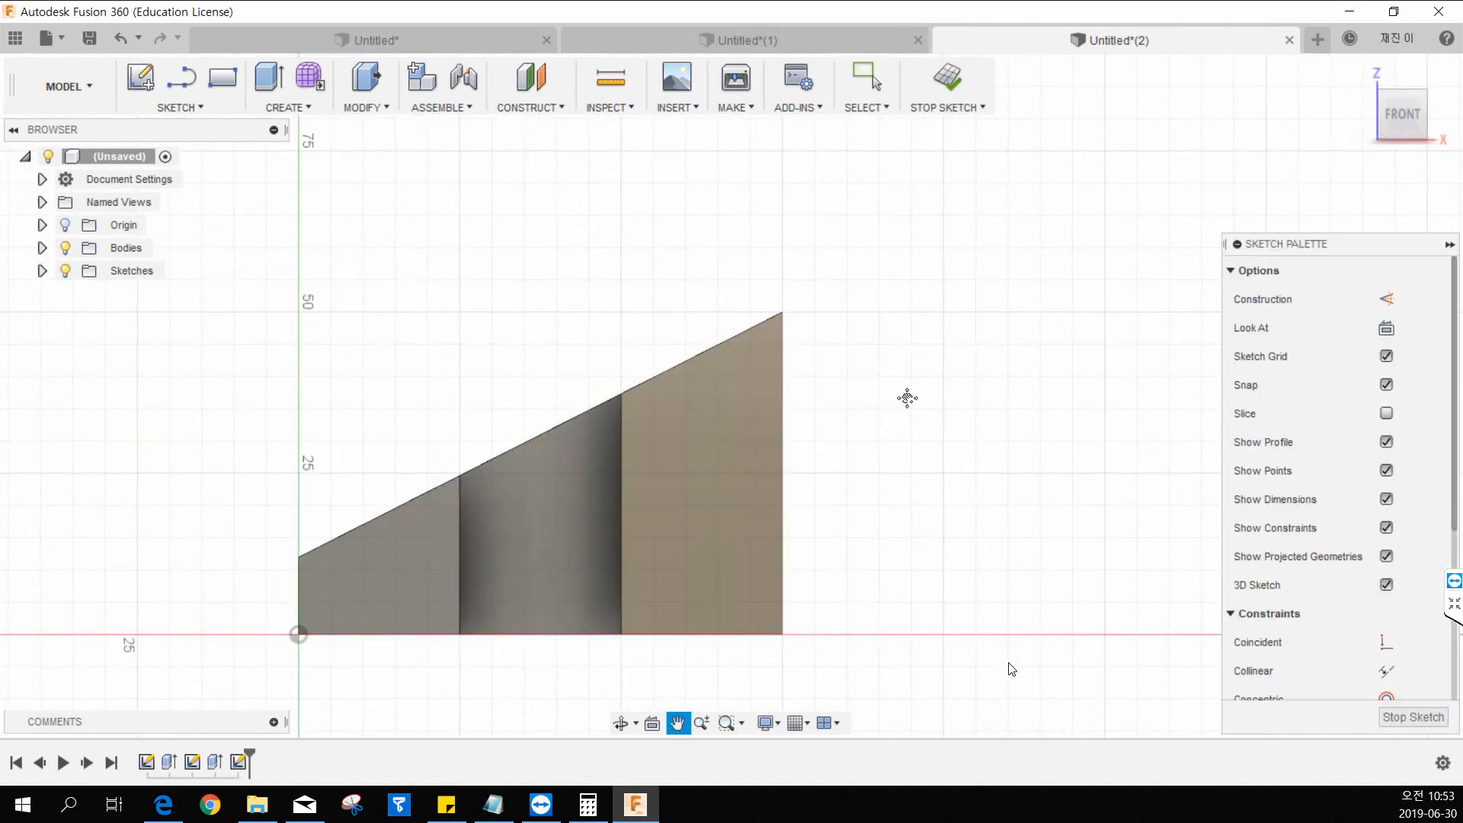
pyautogui.click(192, 107)
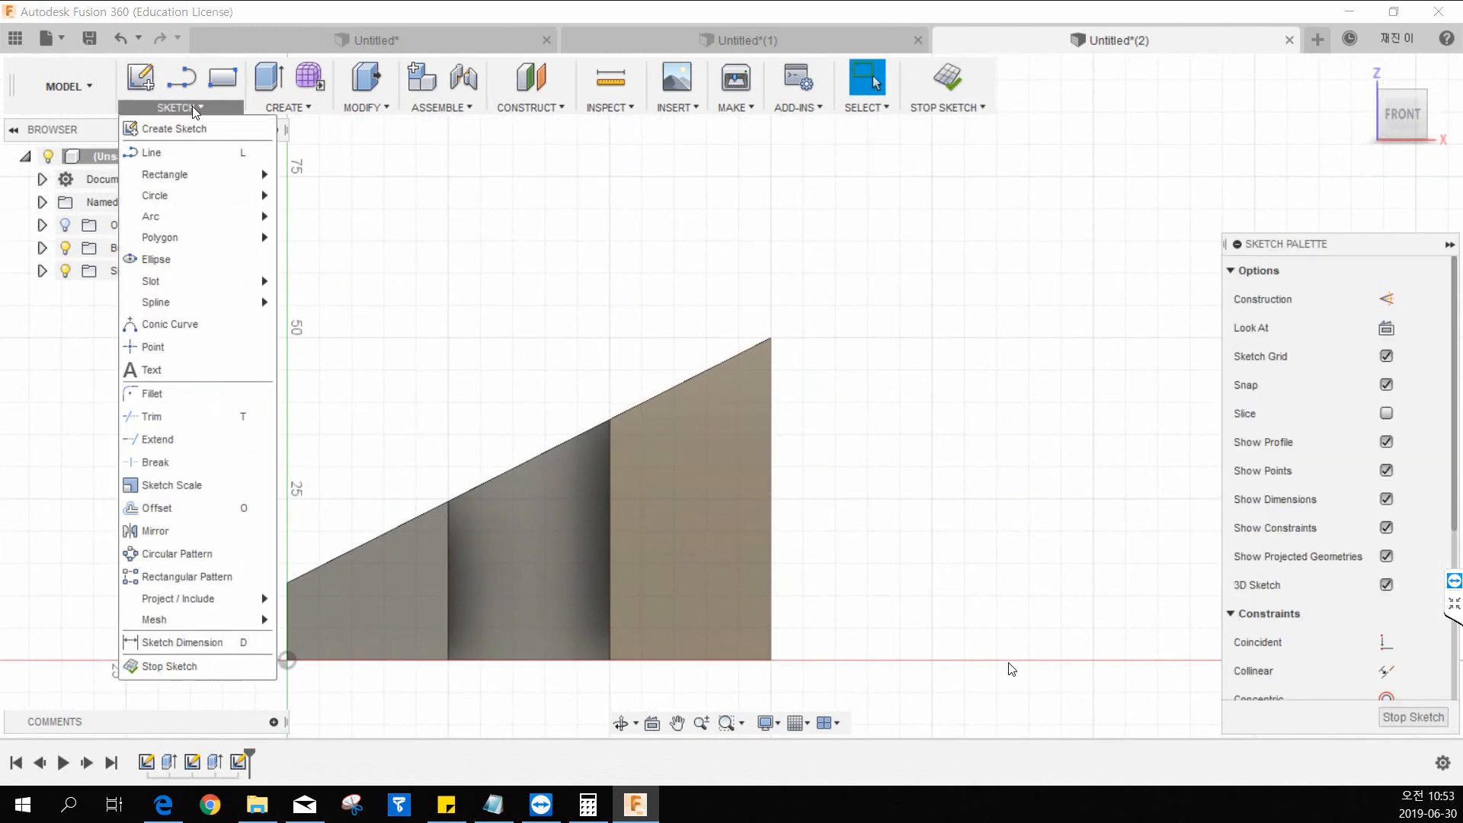
pyautogui.click(185, 155)
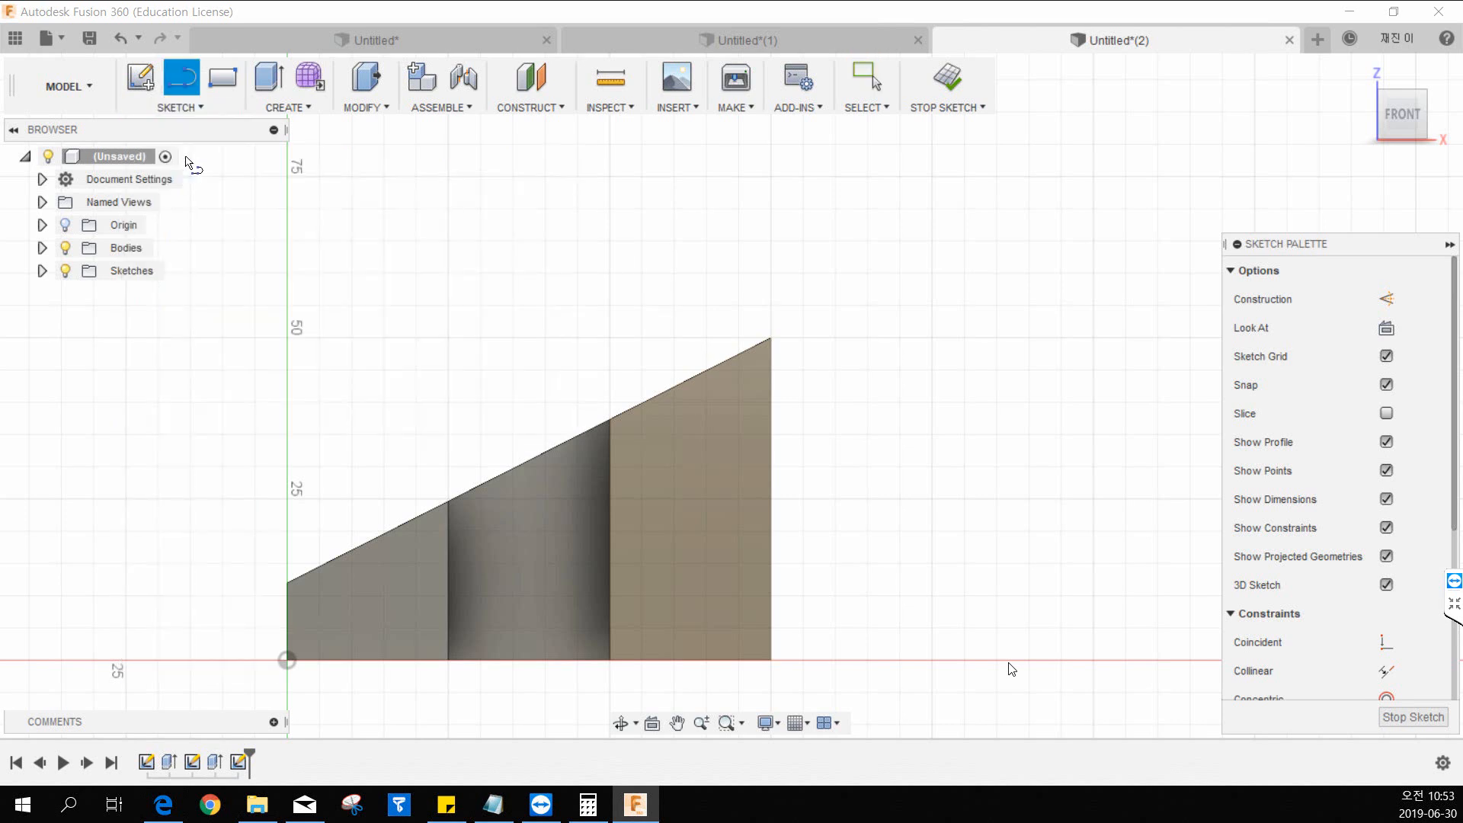
pyautogui.click(557, 392)
pyautogui.click(888, 393)
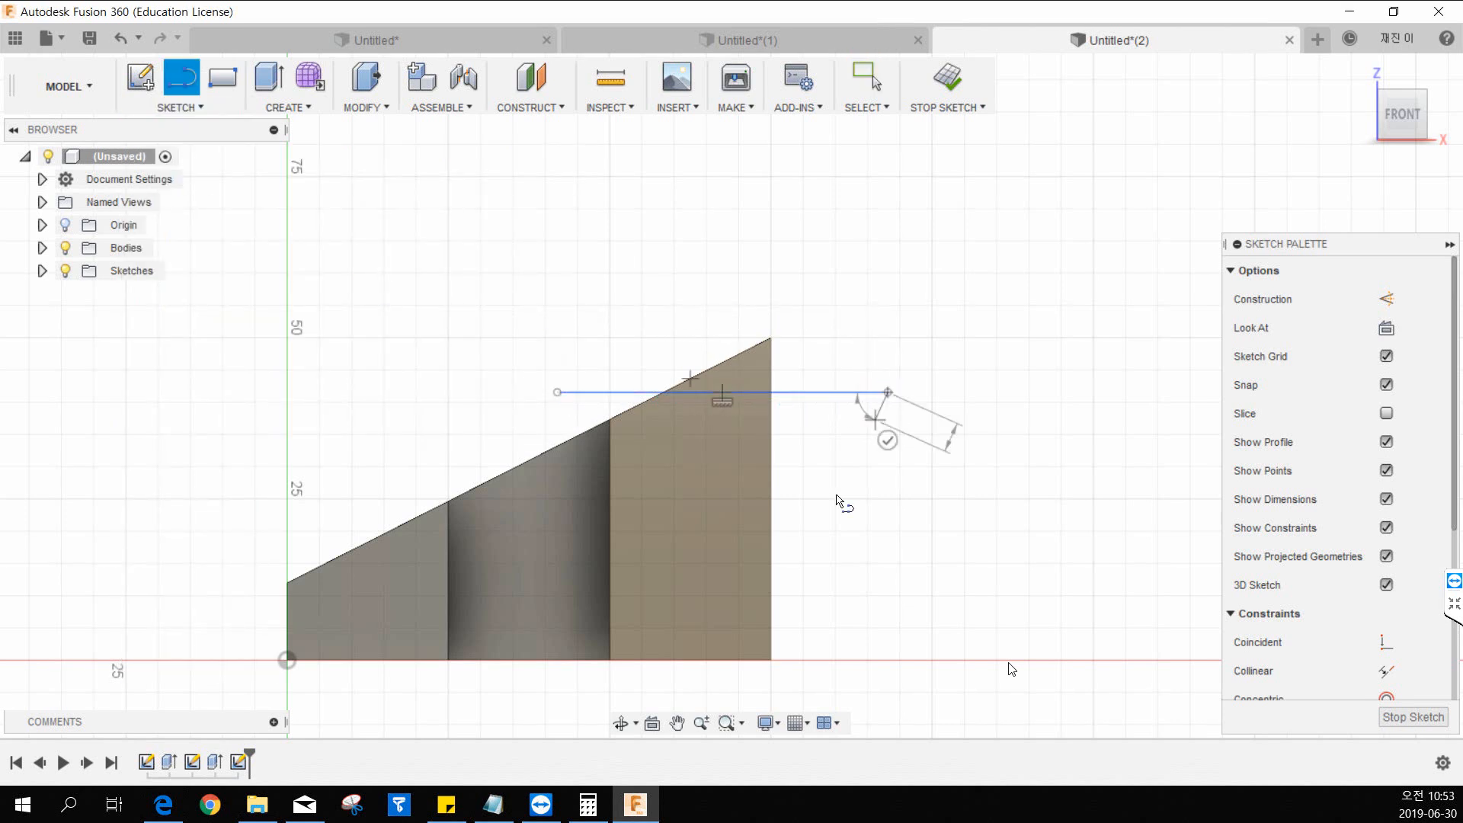
pyautogui.press('Escape')
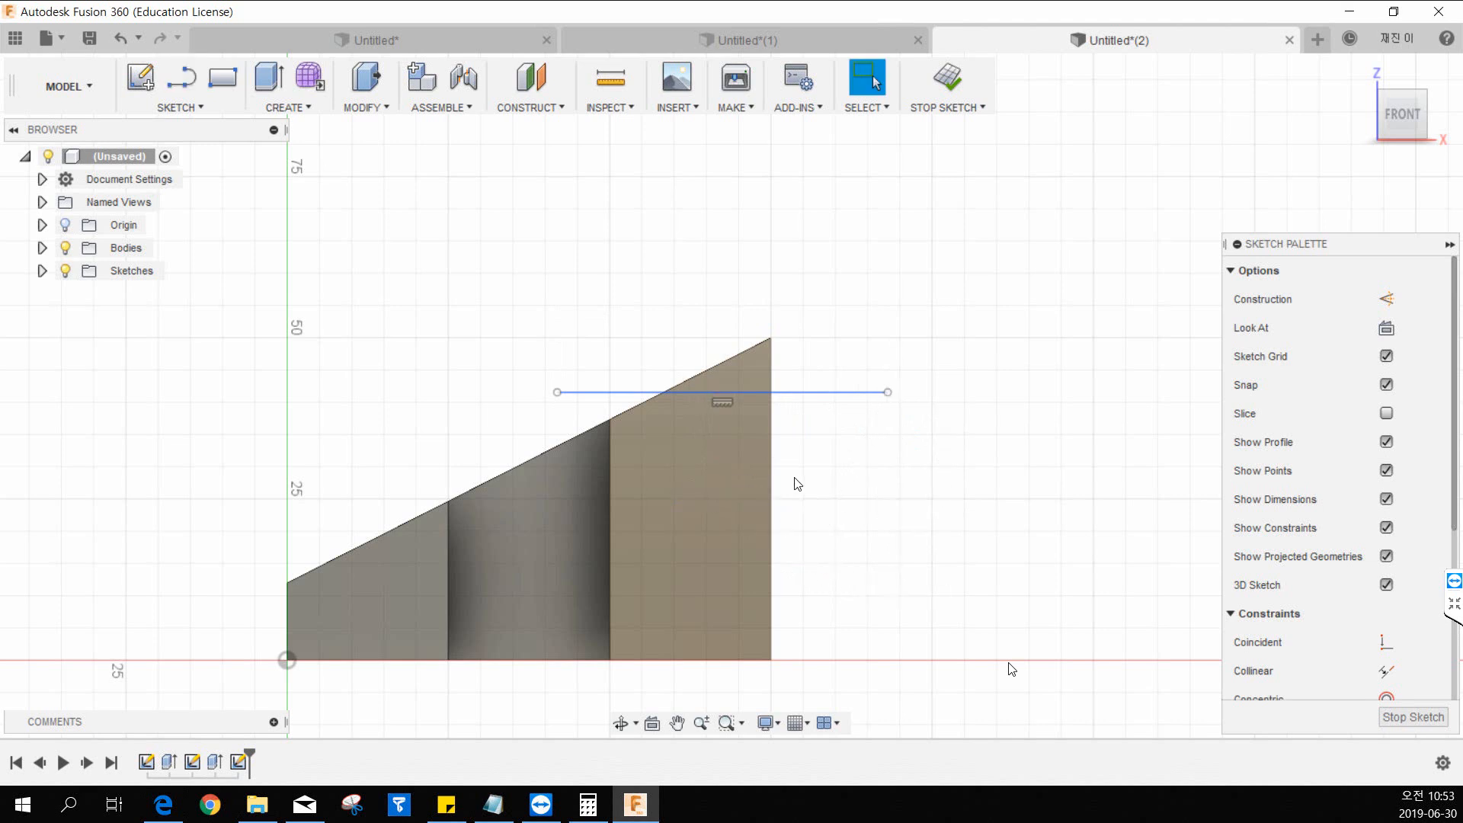
# Trim the part of the horizontal line that extends outside the wedge beyond its sloped edge.
pyautogui.click(192, 110)
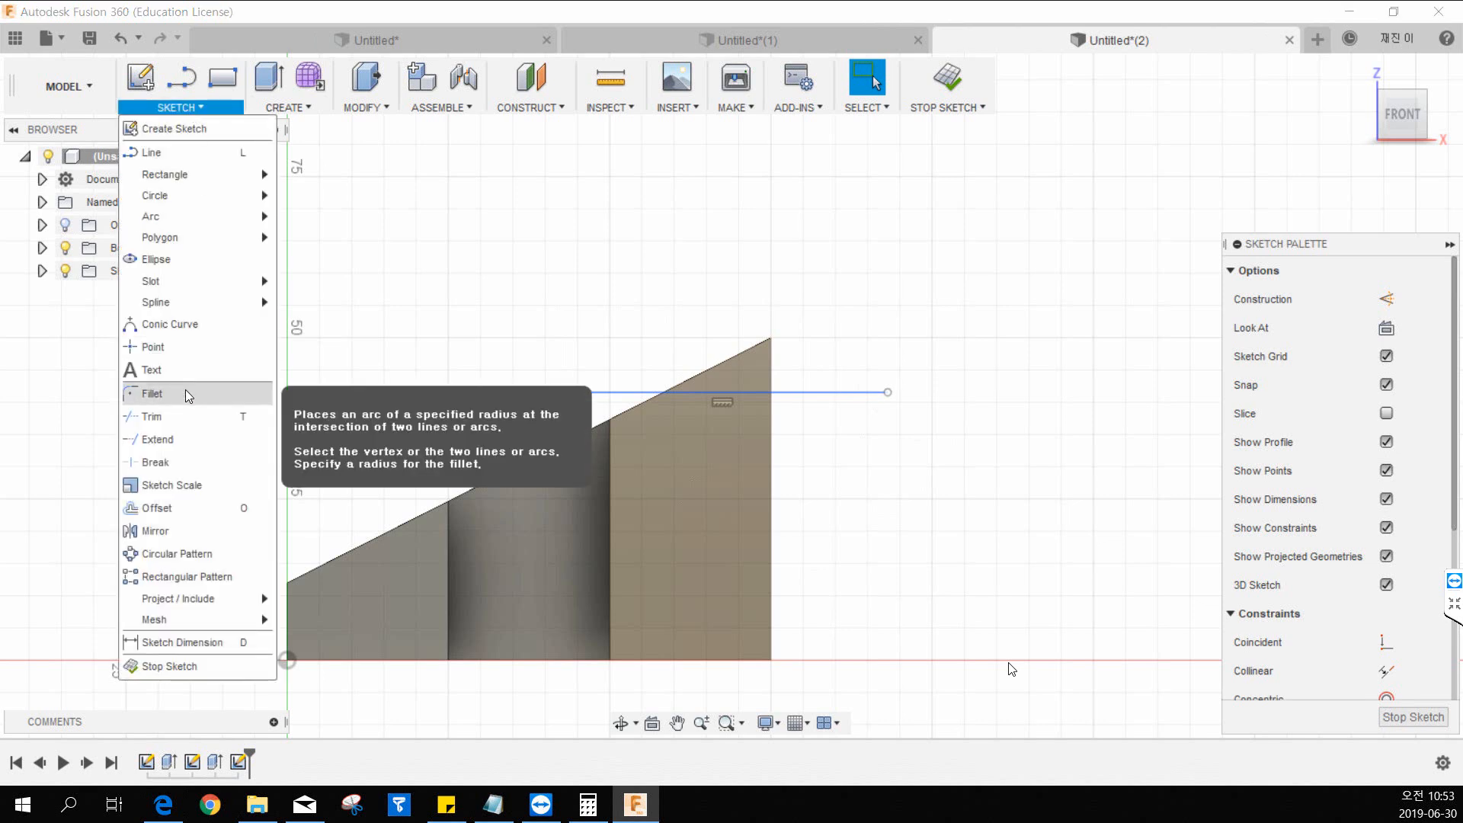
pyautogui.click(184, 416)
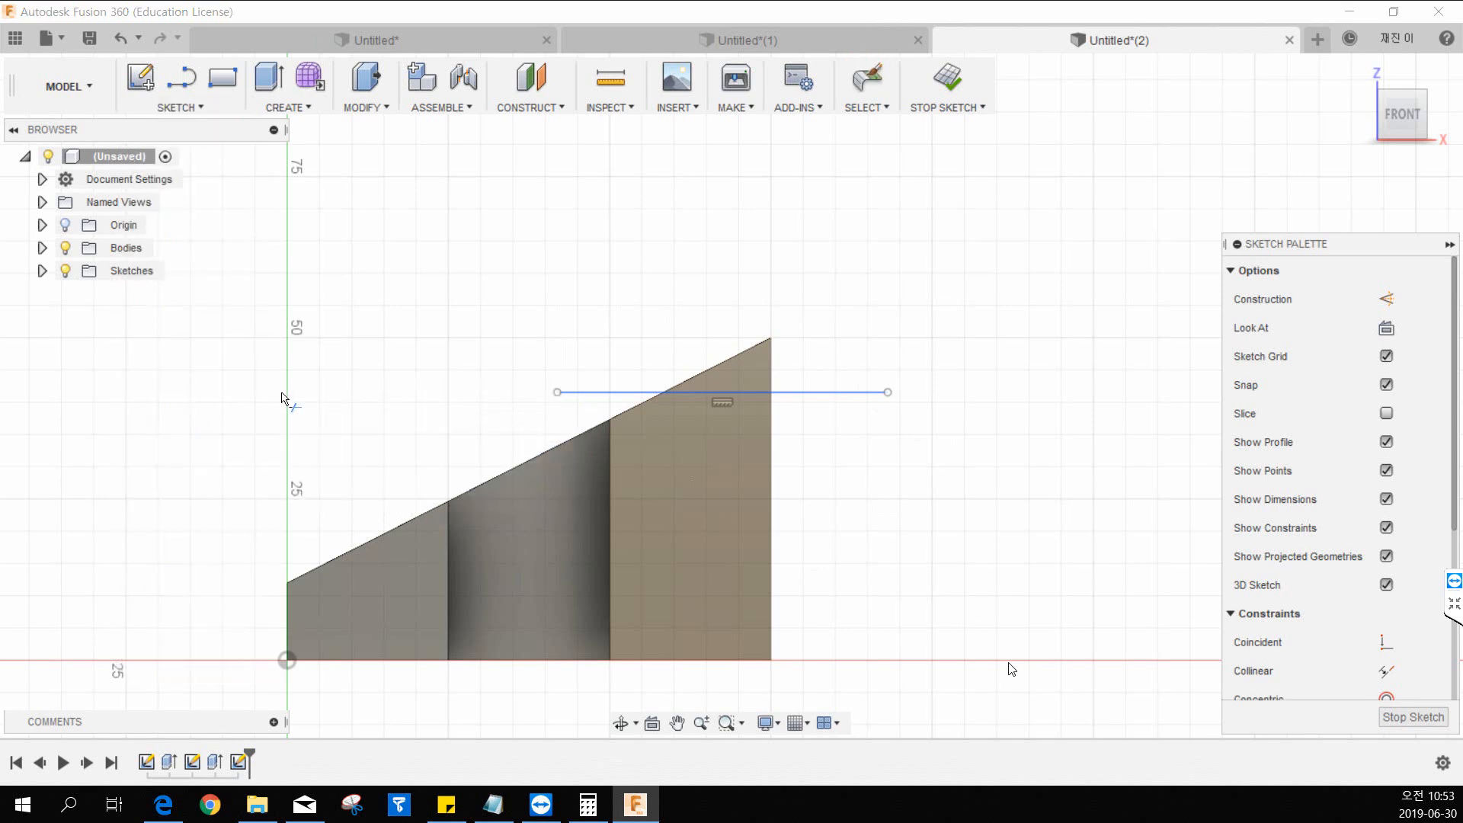
pyautogui.click(583, 395)
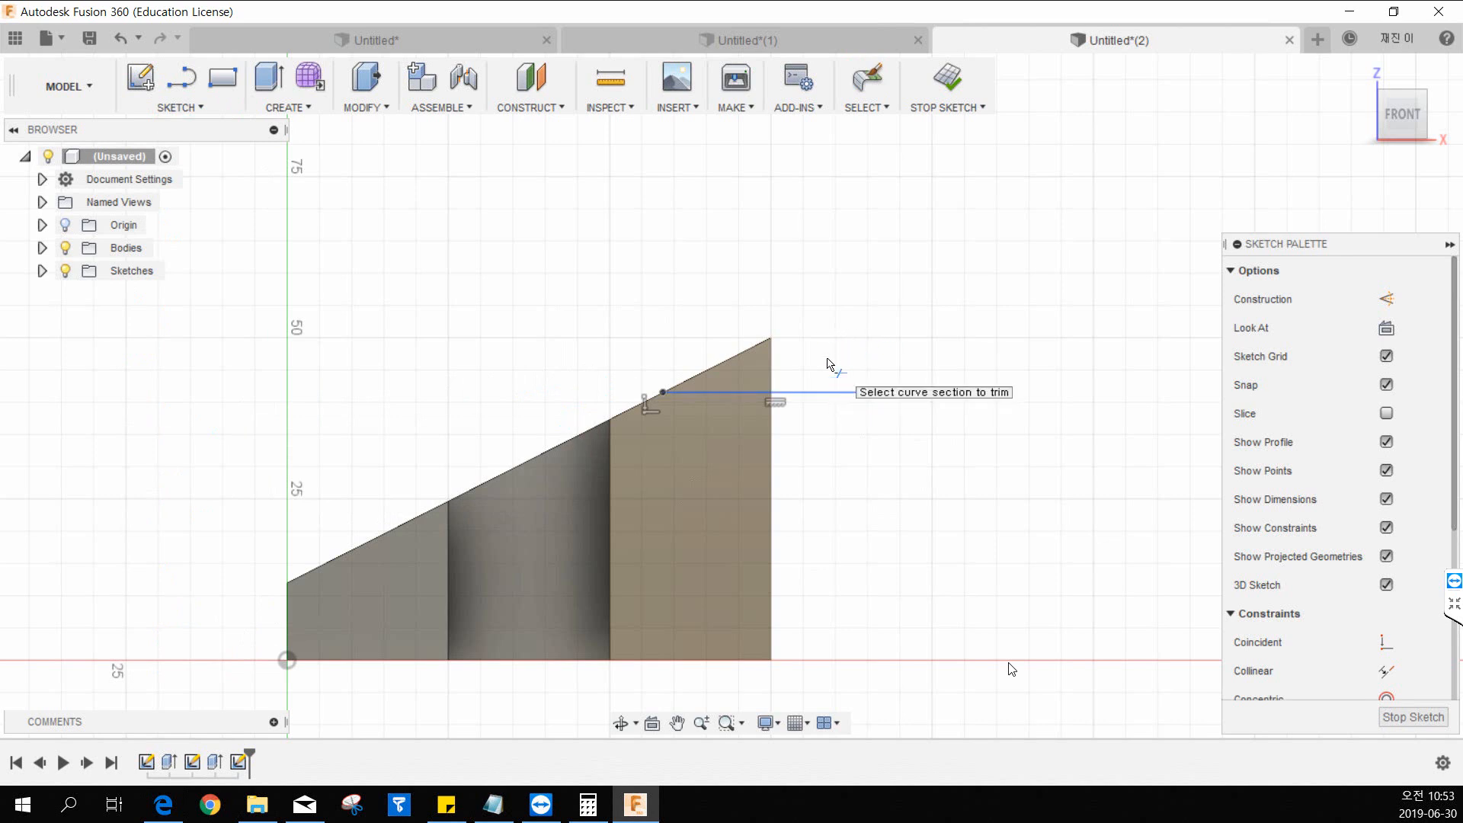
pyautogui.press('Escape')
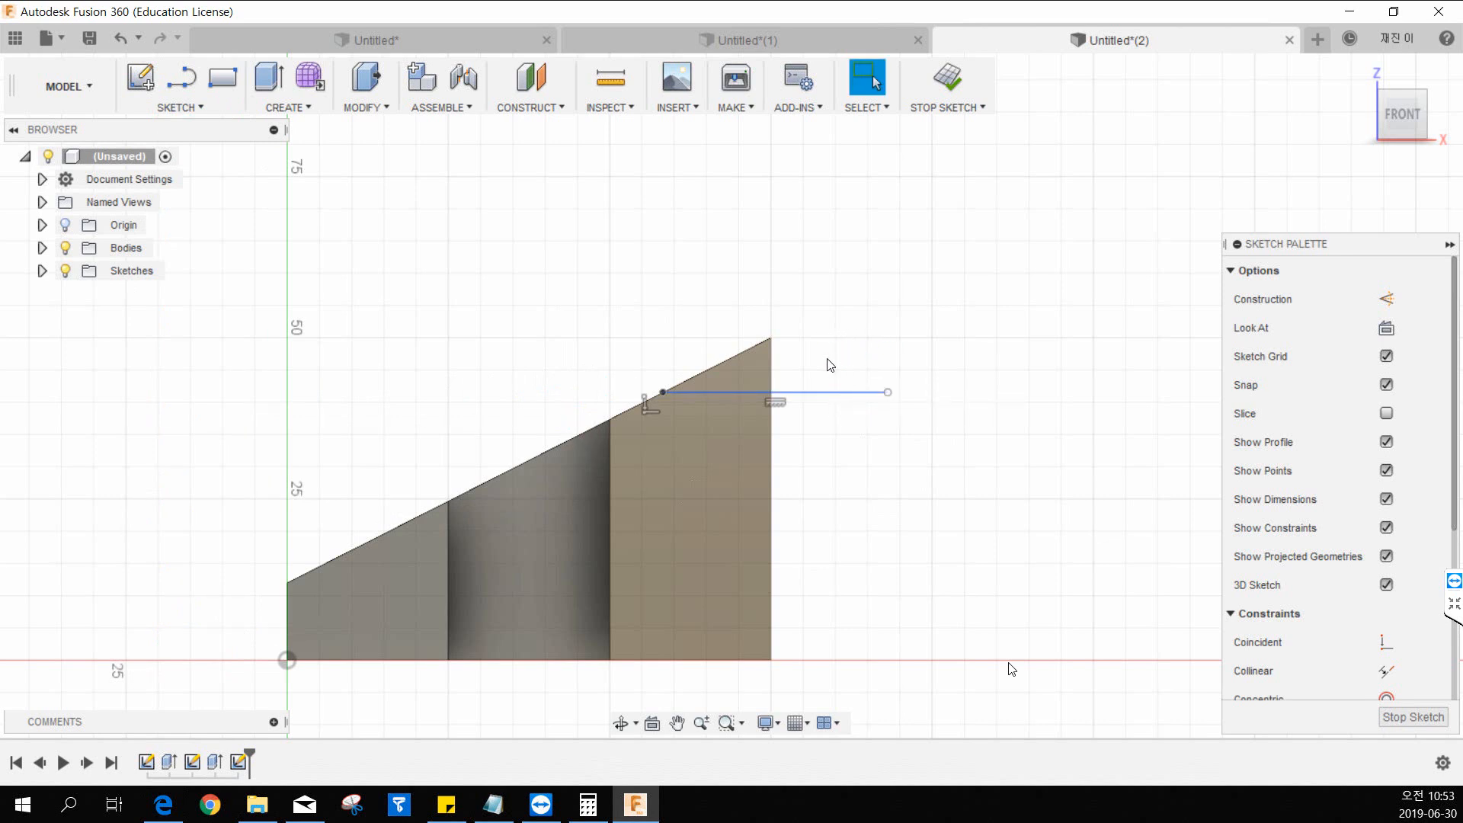
# Draw two overlapping practice rectangles in the empty area above the wedge to demonstrate trimming.
pyautogui.press('r')
pyautogui.moveTo(967, 272); pyautogui.dragTo(840, 395, button='middle')
pyautogui.click(675, 236)
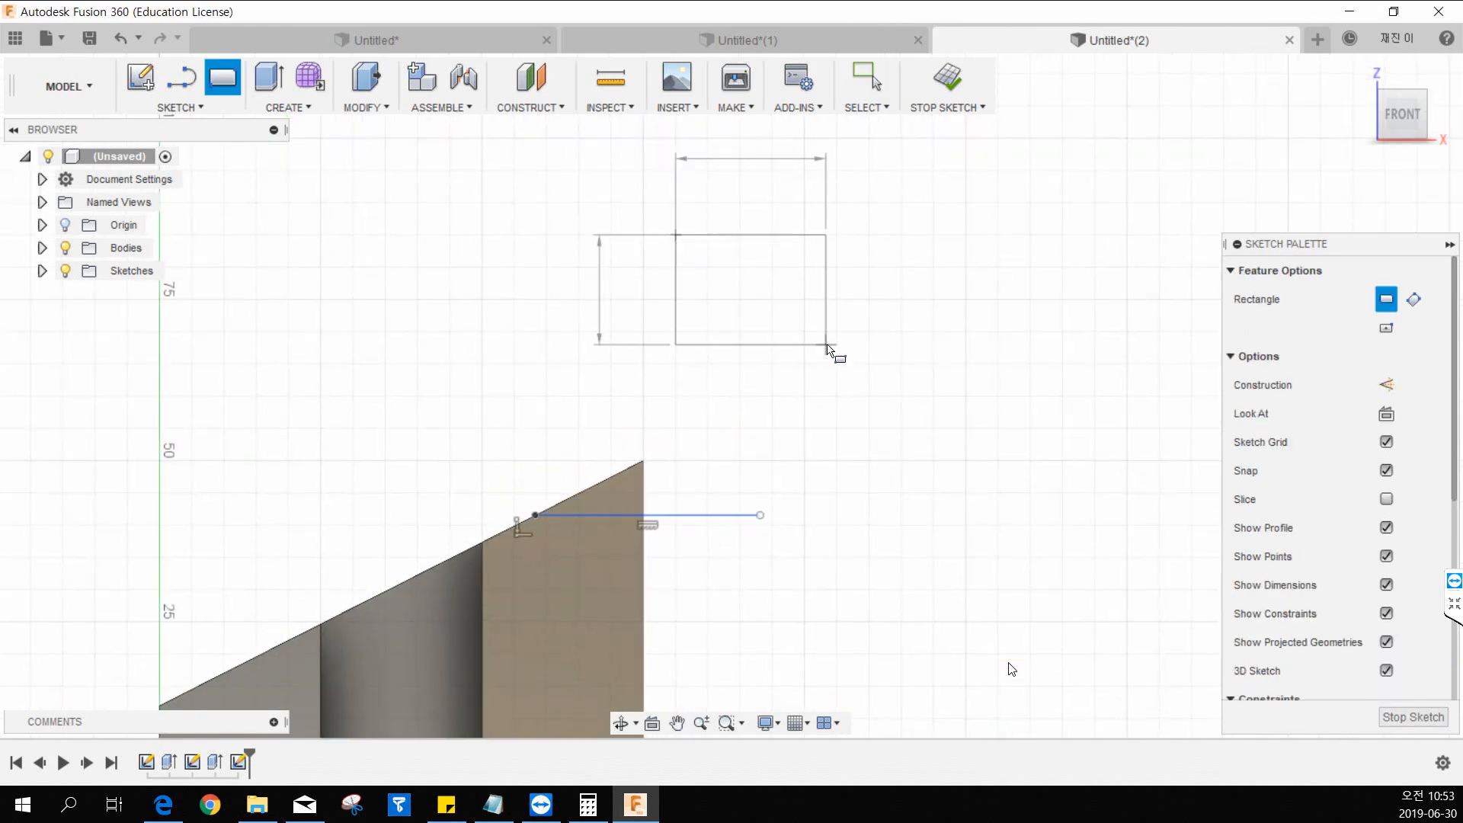
pyautogui.click(827, 345)
pyautogui.press('Escape')
pyautogui.press('r')
pyautogui.click(748, 279)
pyautogui.click(927, 445)
pyautogui.press('Escape')
pyautogui.scroll(2, 890, 296)
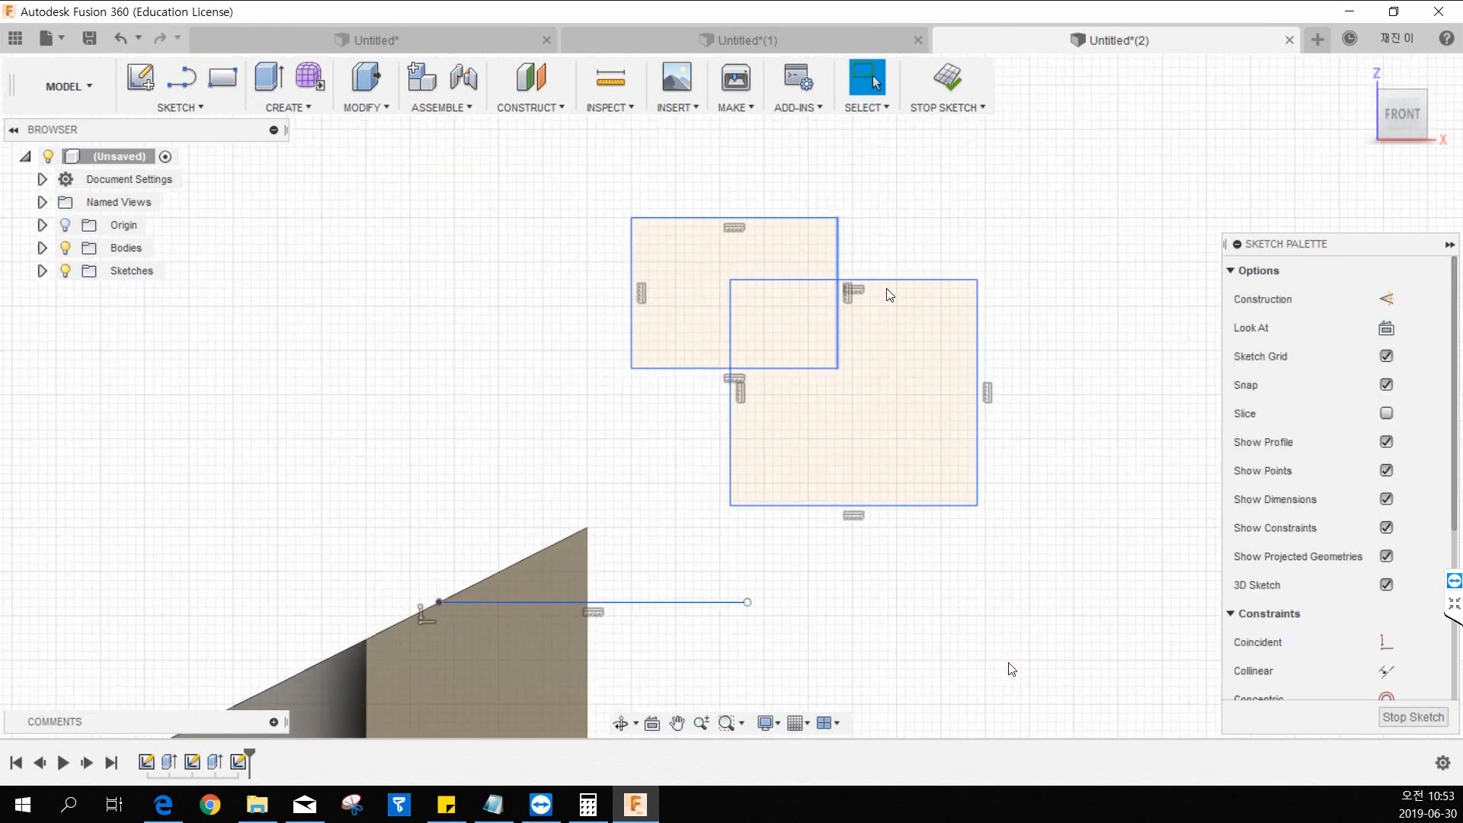
pyautogui.scroll(3, 890, 296)
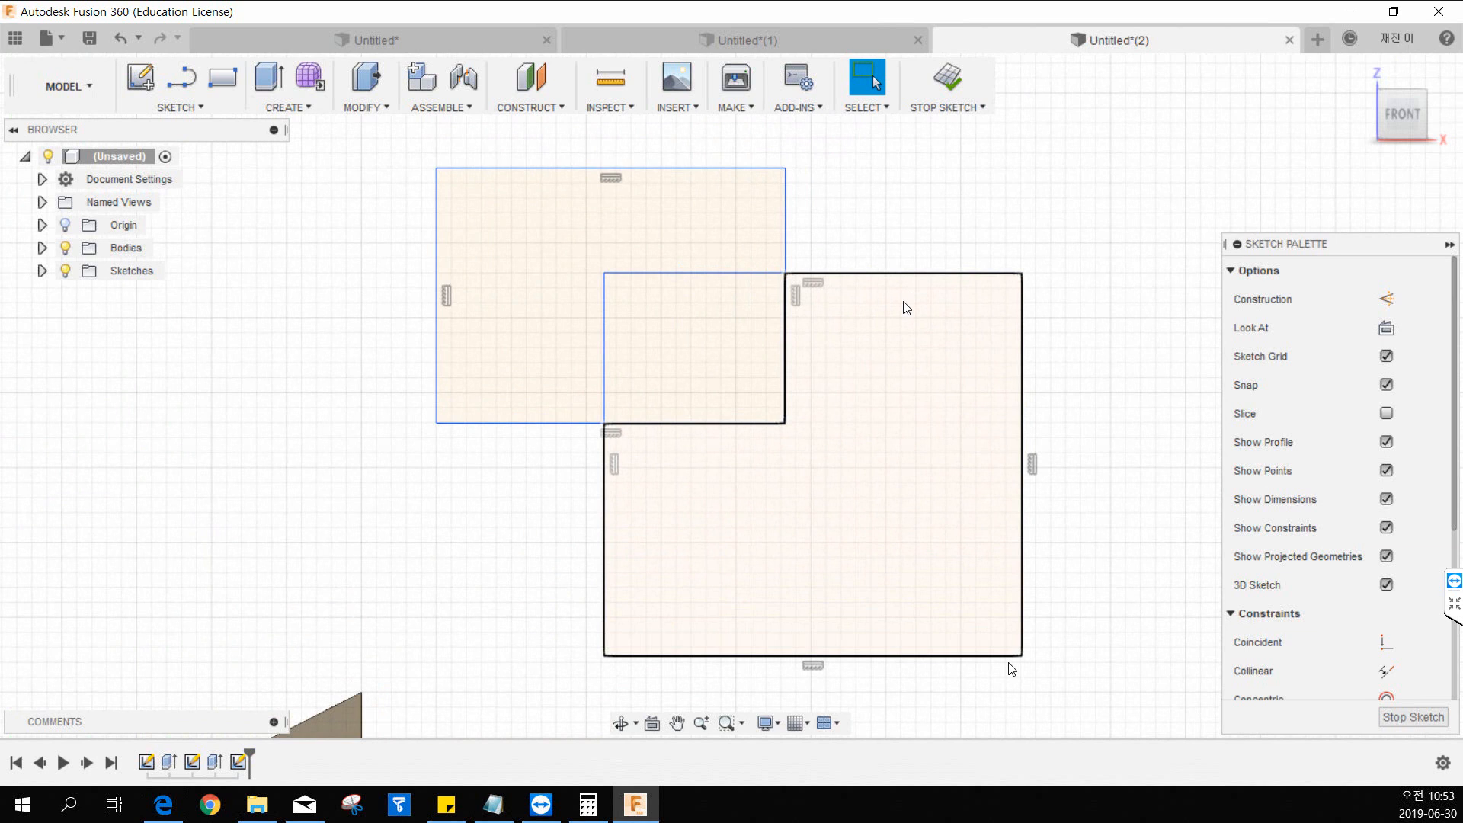
# Trim the two practice rectangles segment by segment, starting with the overlapping portions, until all their lines are removed.
pyautogui.click(183, 107)
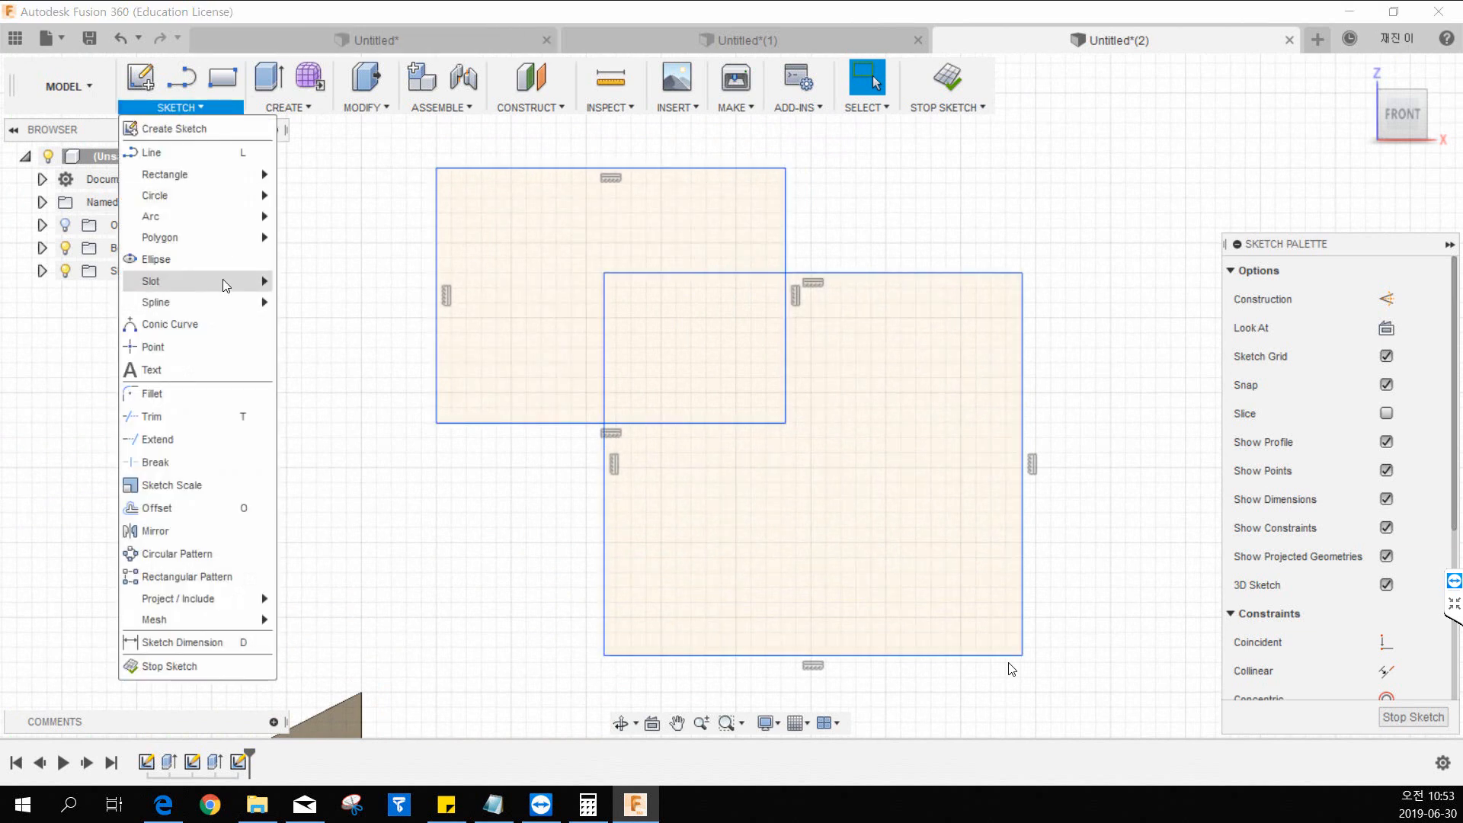
pyautogui.click(192, 417)
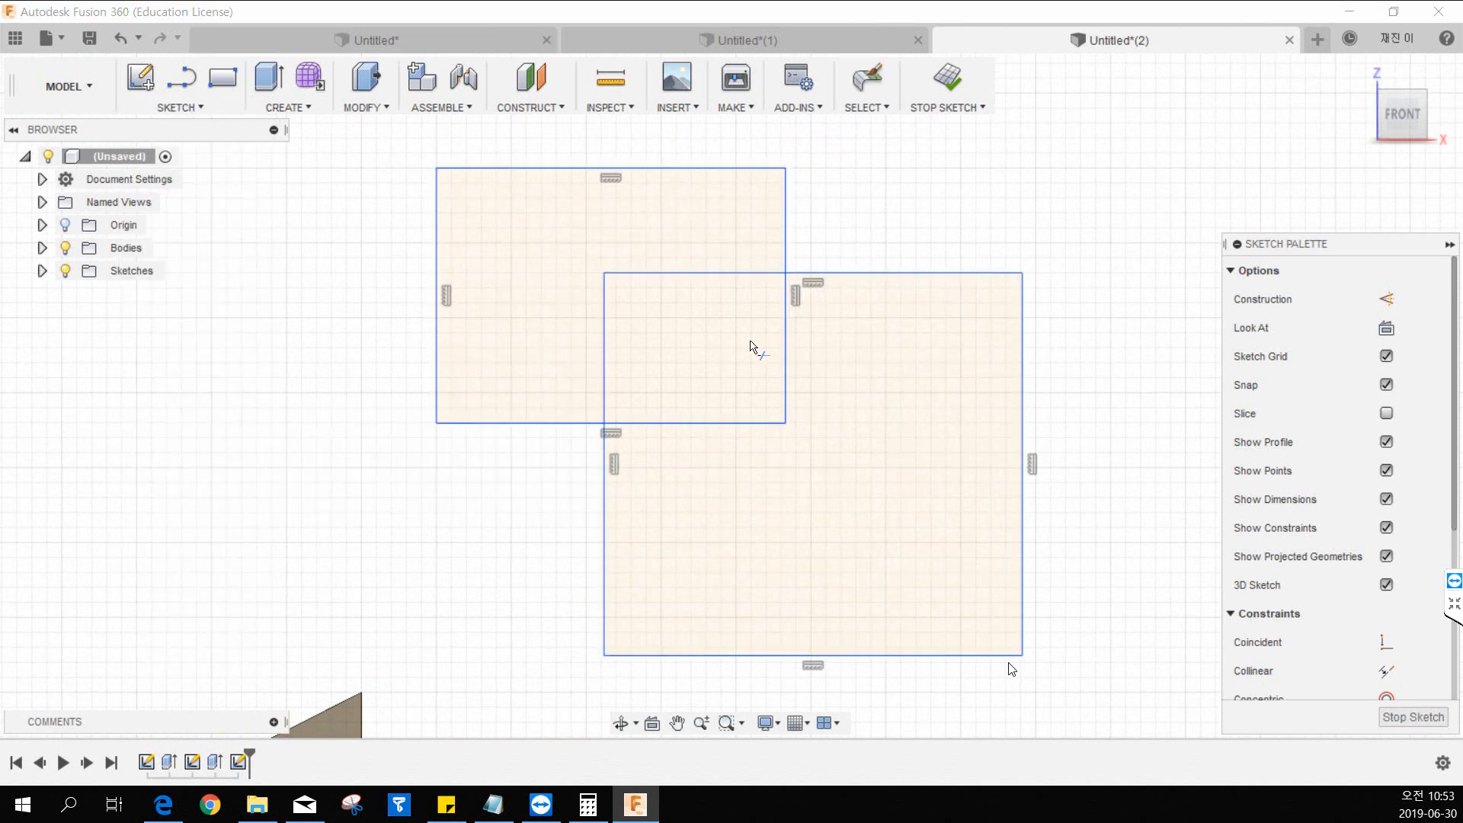
pyautogui.click(785, 244)
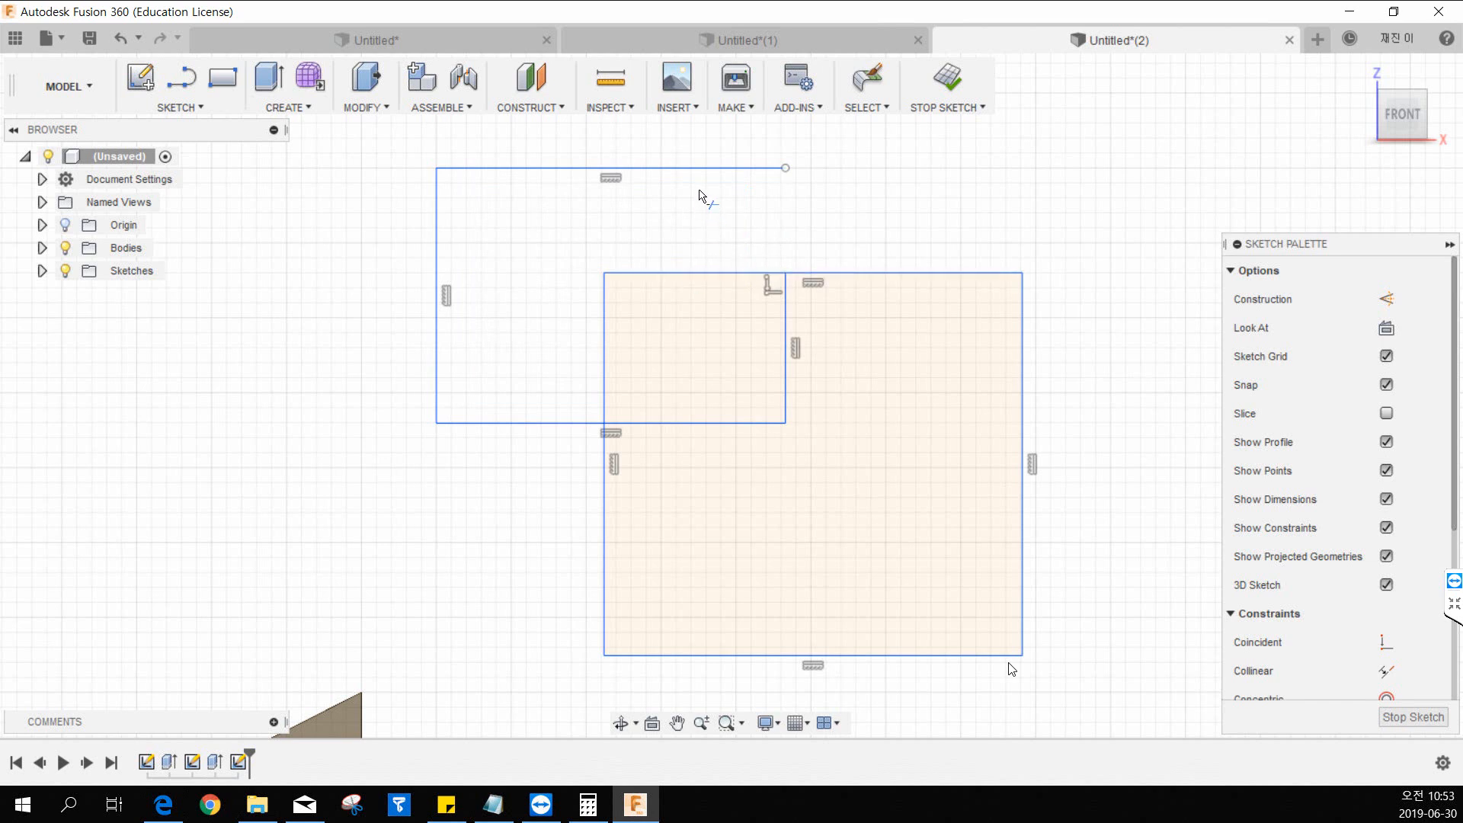
pyautogui.click(656, 273)
pyautogui.click(604, 340)
pyautogui.click(671, 423)
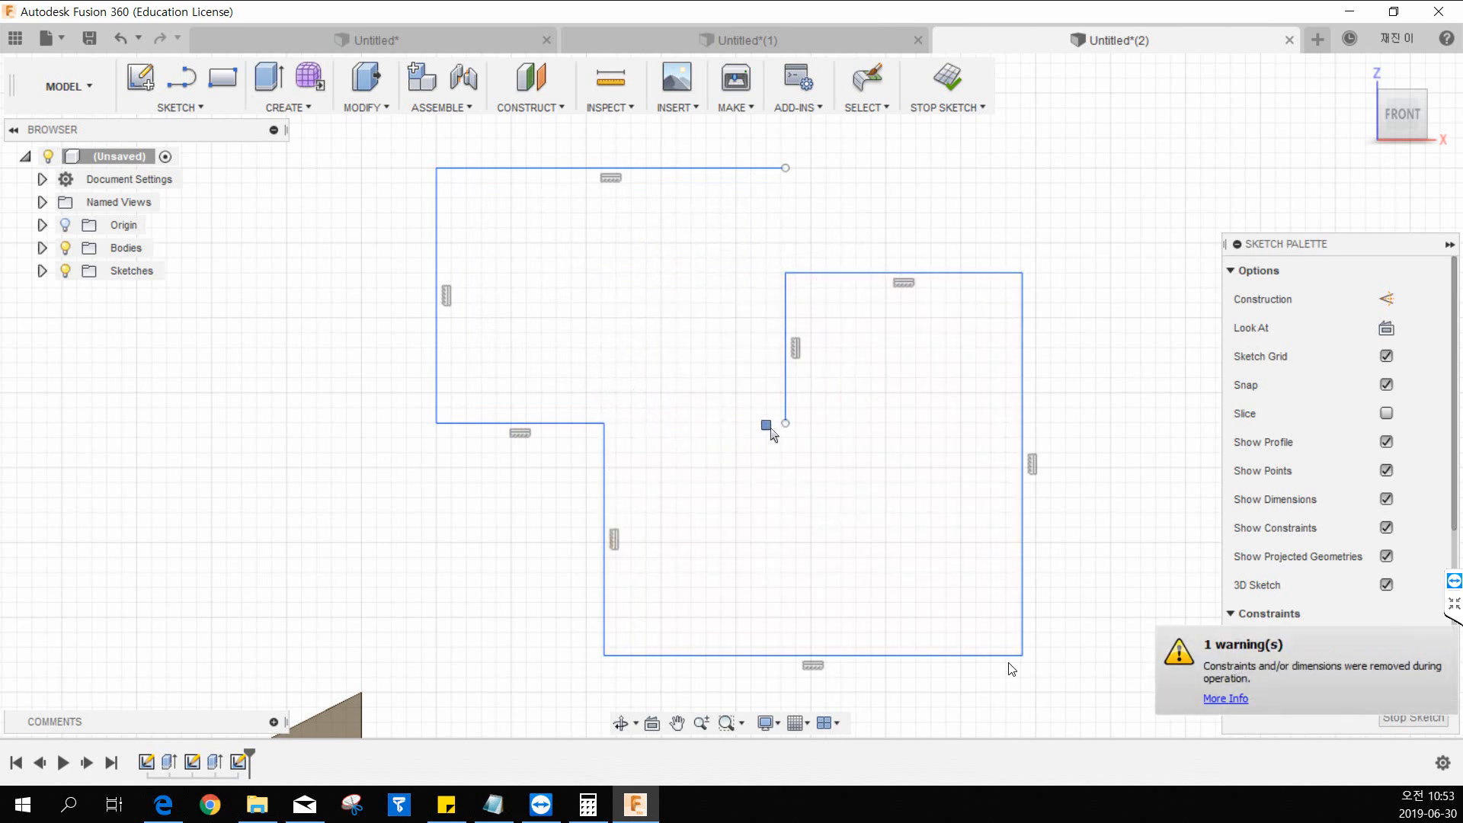
pyautogui.click(785, 366)
pyautogui.click(857, 273)
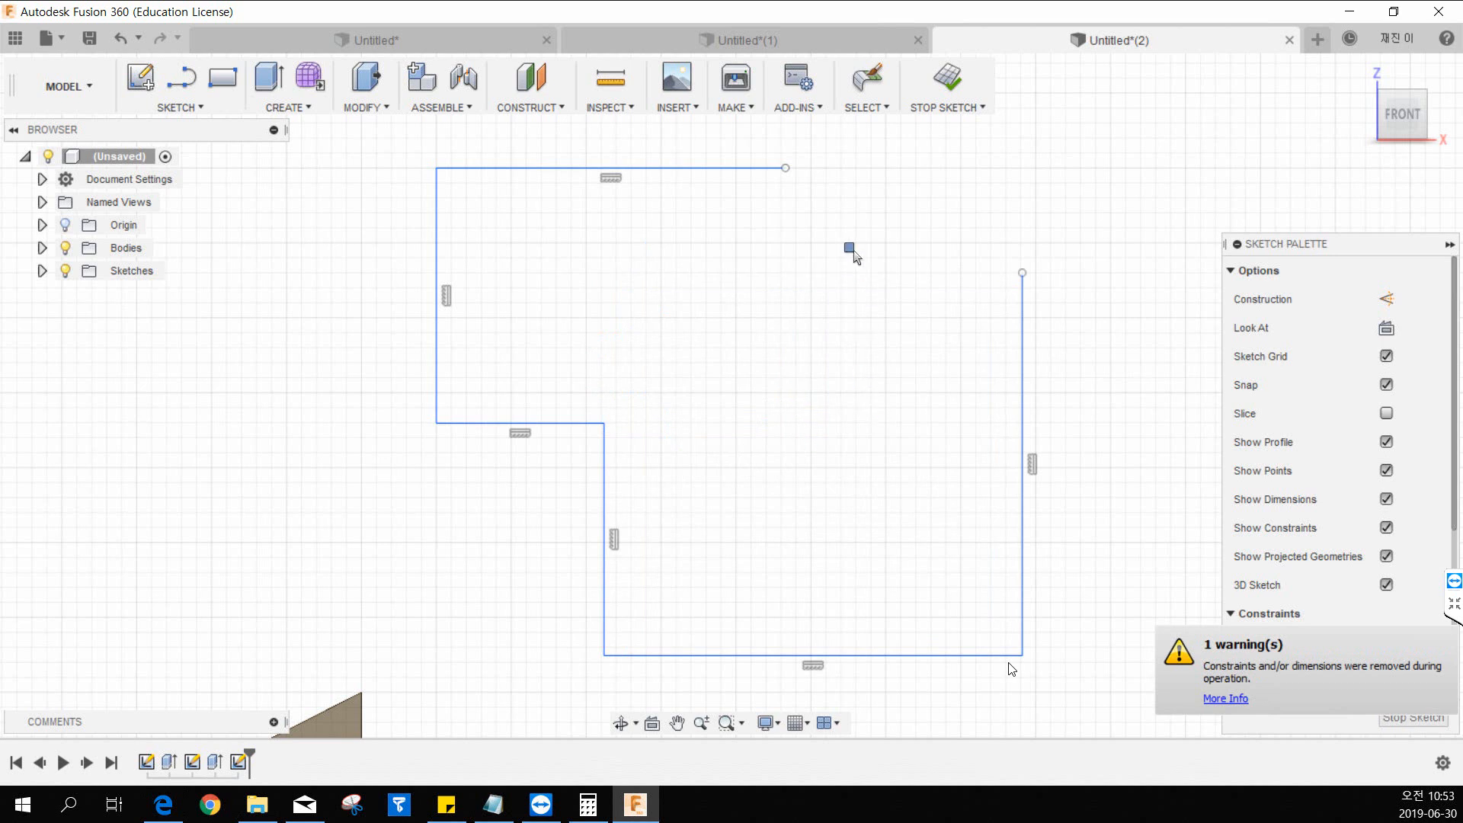
pyautogui.click(695, 168)
pyautogui.click(438, 297)
pyautogui.click(541, 423)
pyautogui.click(605, 549)
pyautogui.click(770, 656)
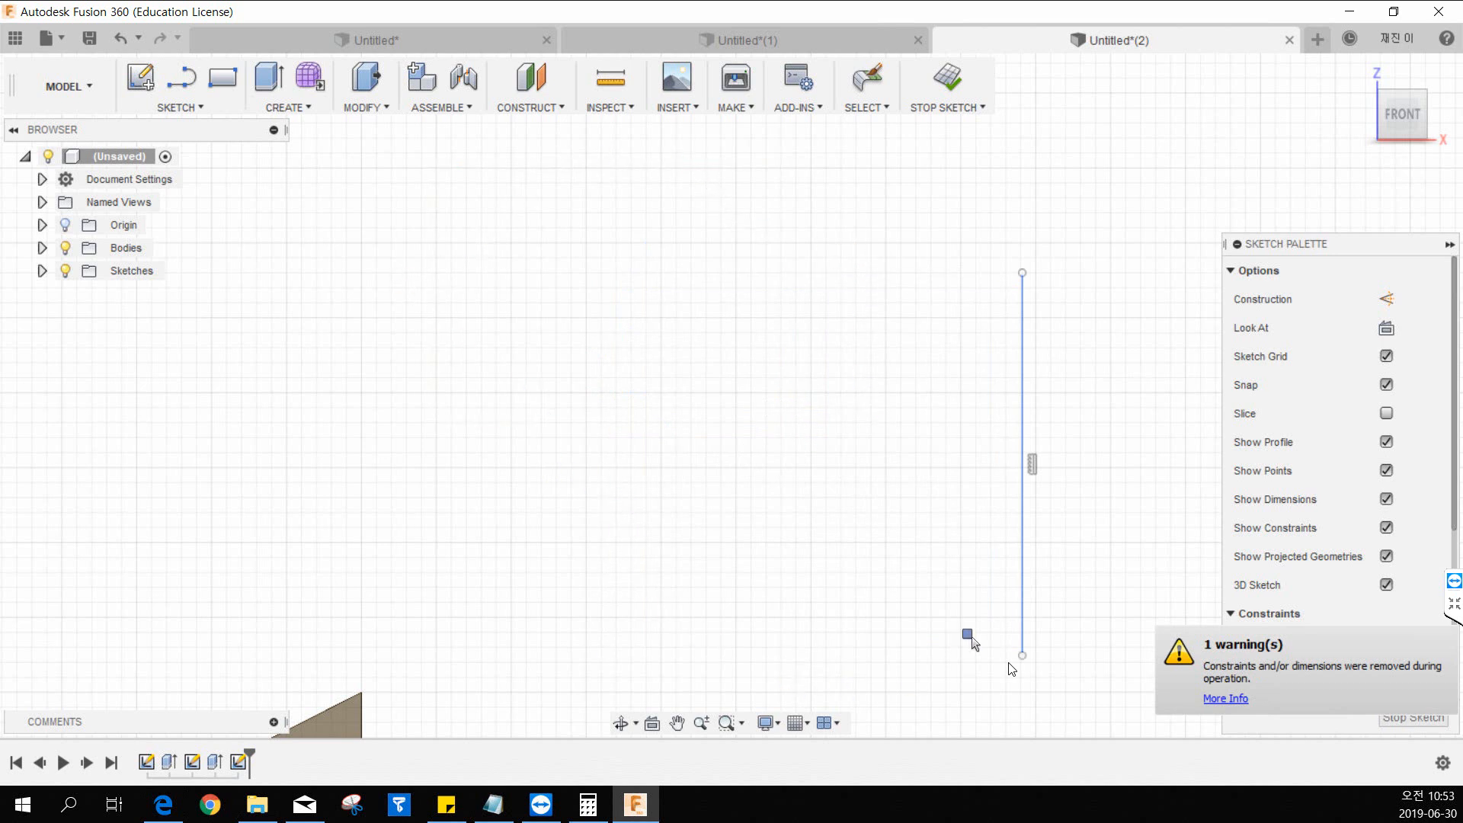
pyautogui.click(1018, 467)
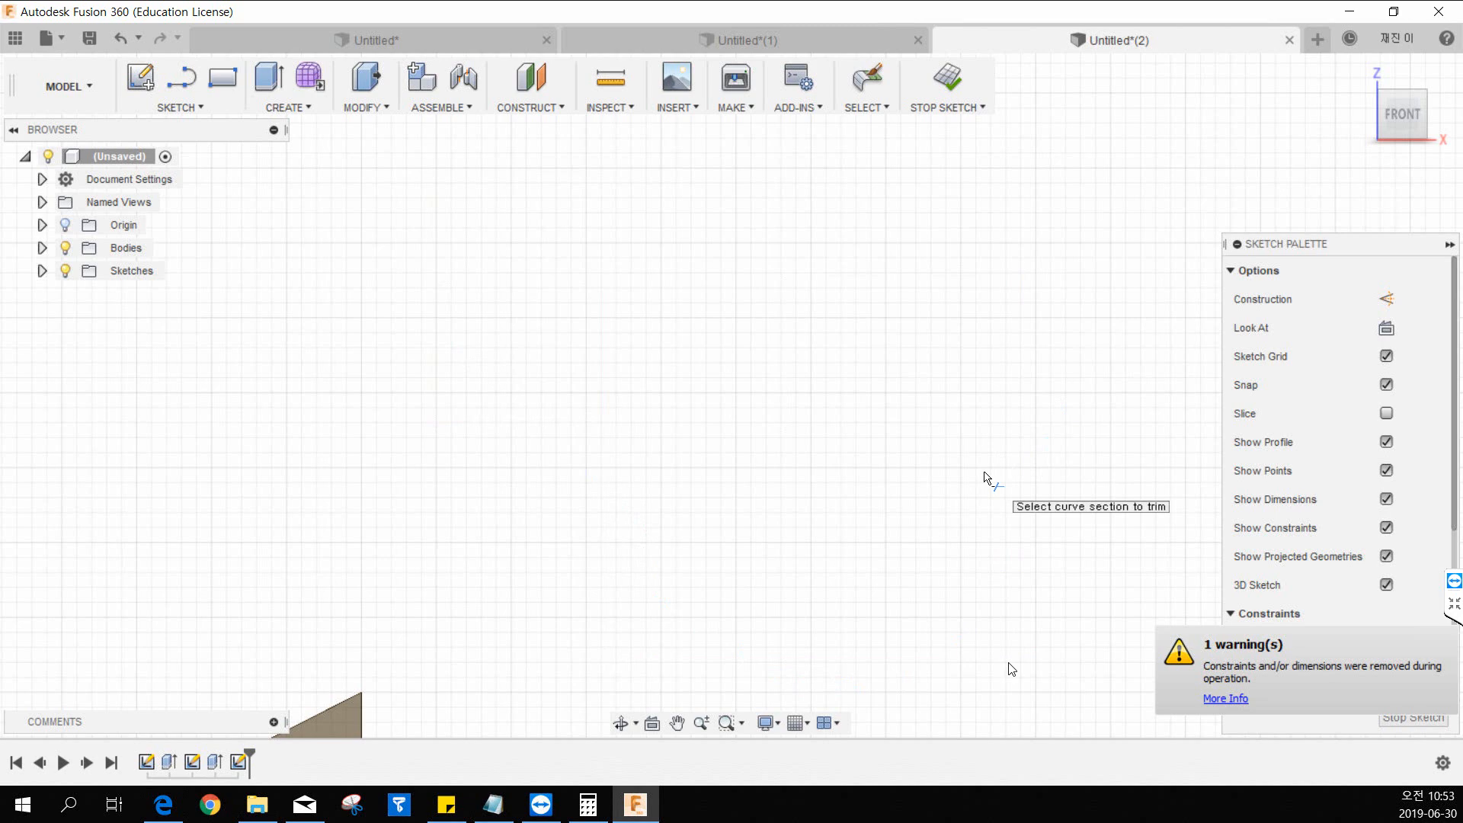
pyautogui.press('Escape')
# Trim the part of the horizontal line that sticks out past the wedge's tall vertical edge.
pyautogui.scroll(2, 933, 480)
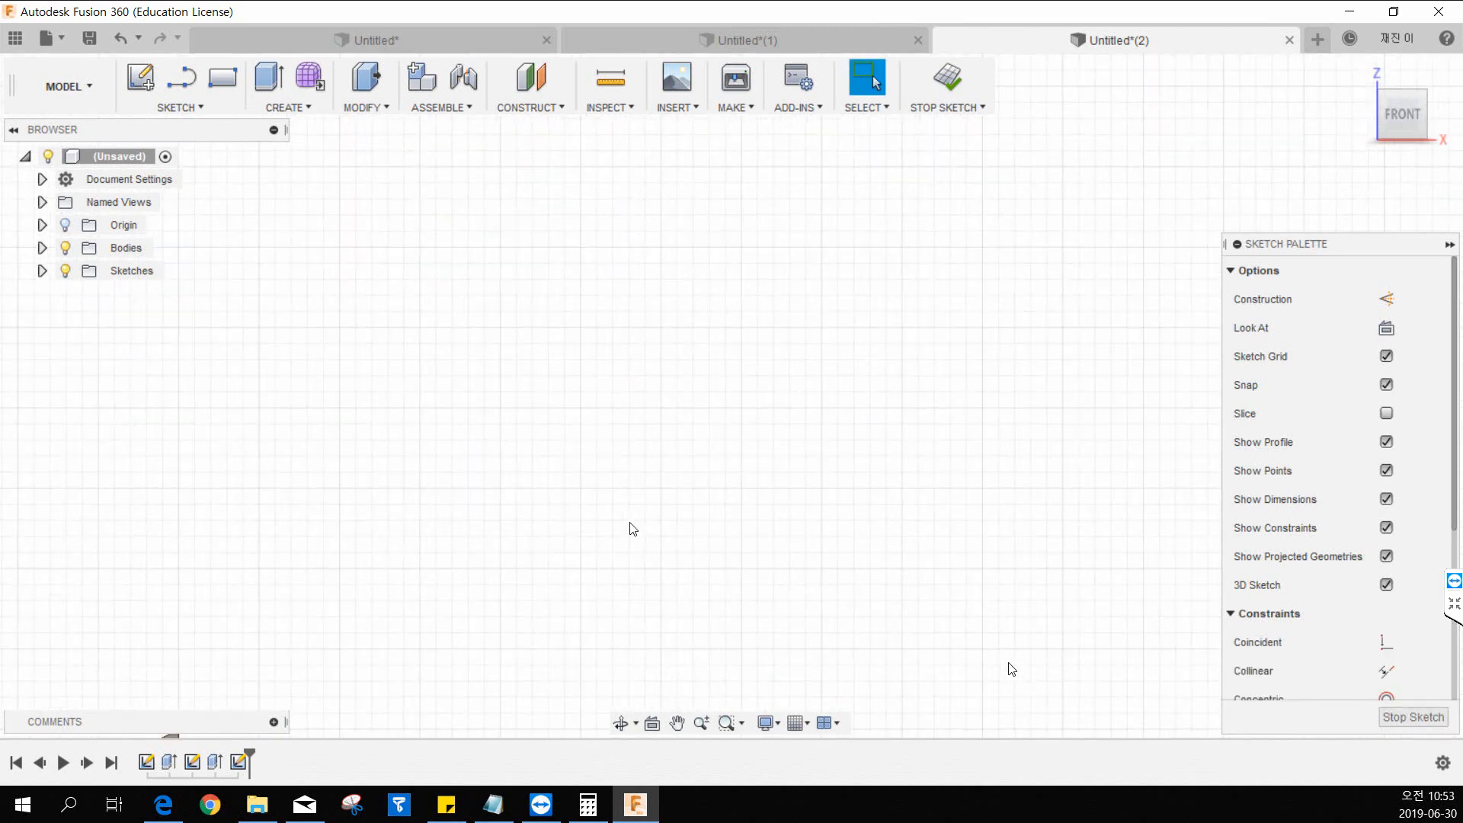
pyautogui.scroll(-5, 625, 534)
pyautogui.moveTo(535, 621)
pyautogui.mouseDown(button='middle')
pyautogui.moveTo(572, 434)
pyautogui.moveTo(640, 388)
pyautogui.mouseUp(button='middle')
pyautogui.scroll(2, 641, 389)
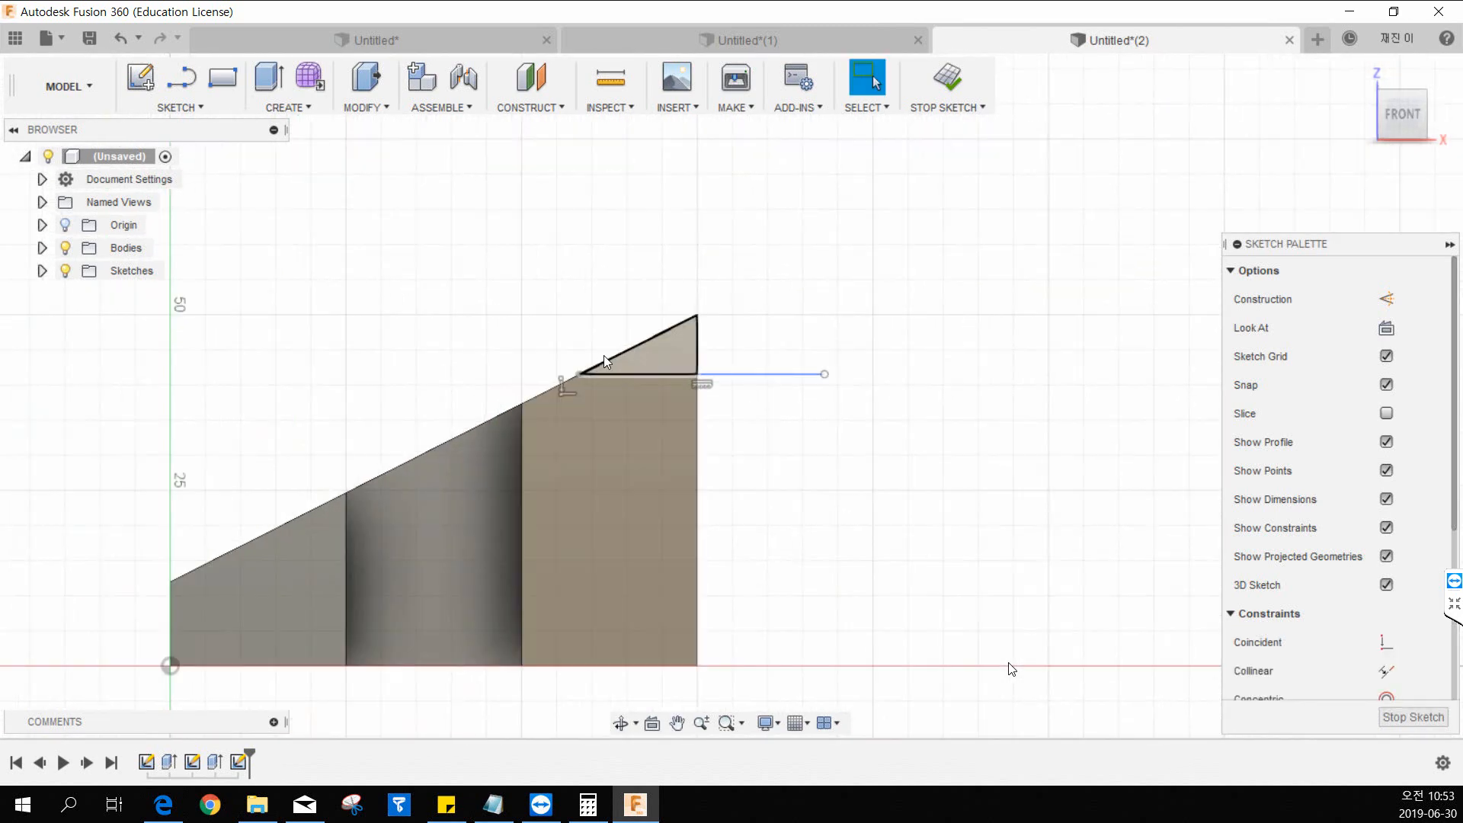
pyautogui.press('l')
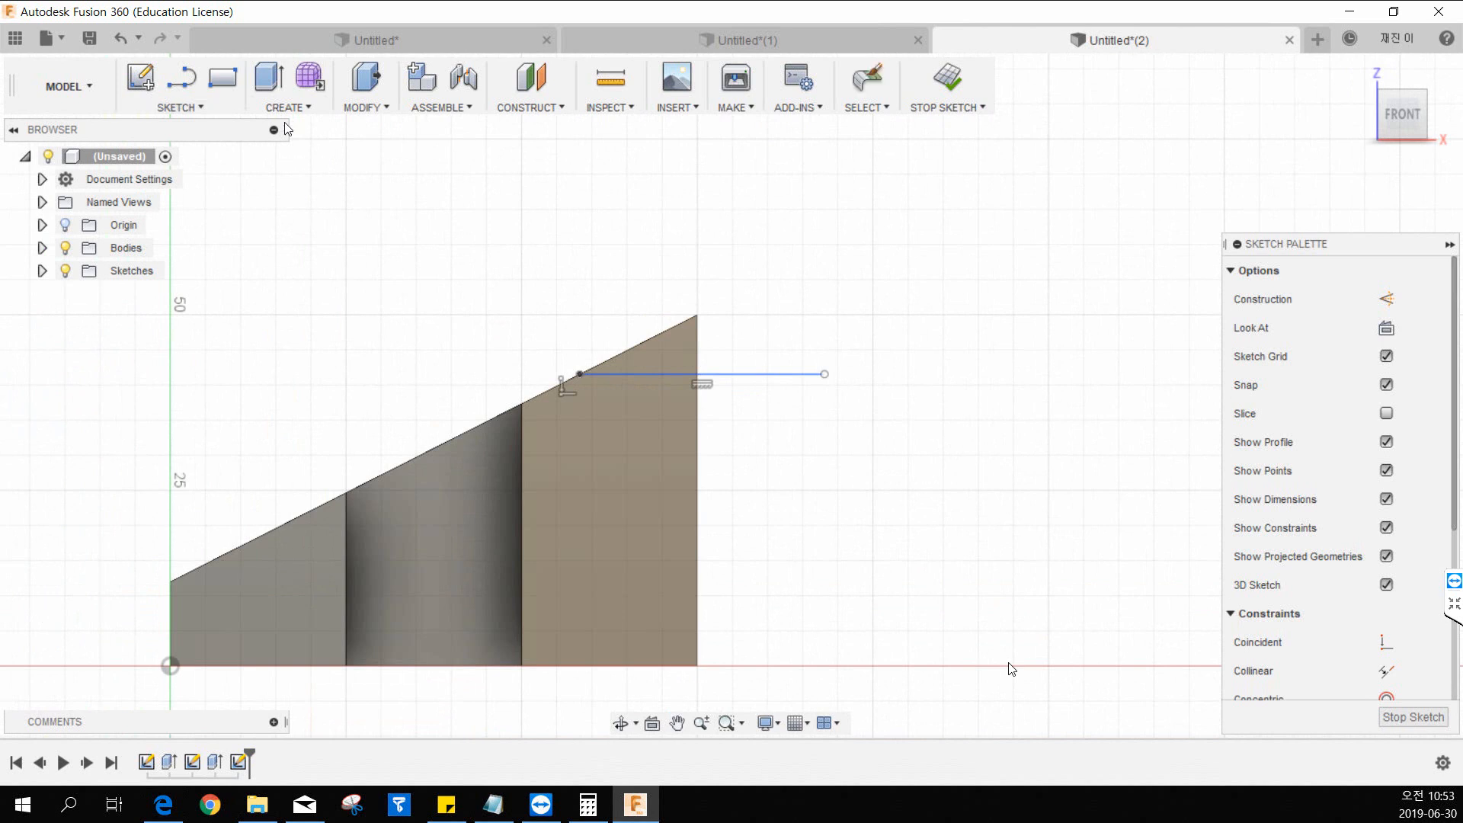
pyautogui.click(787, 374)
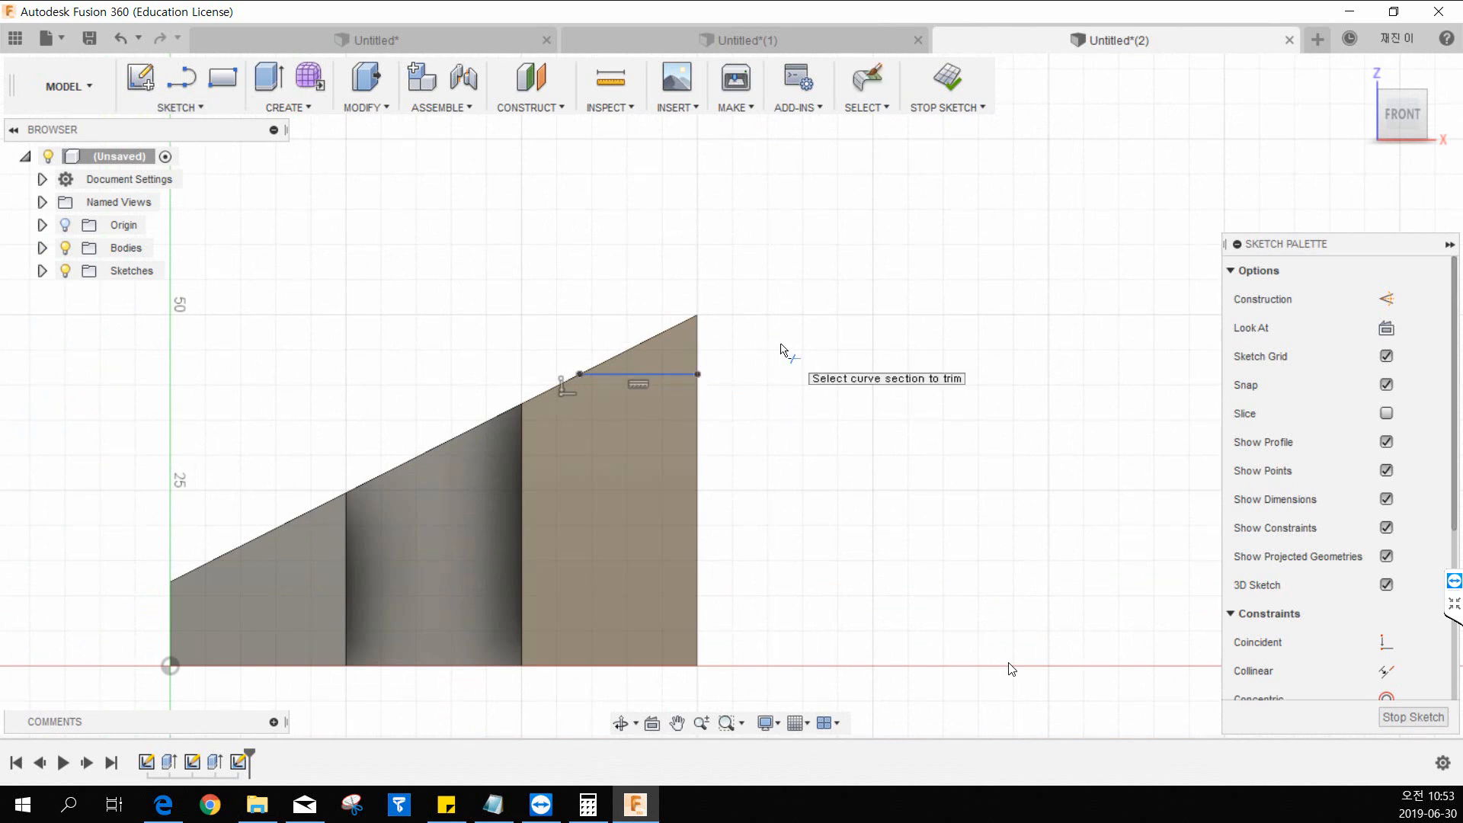
pyautogui.press('Escape')
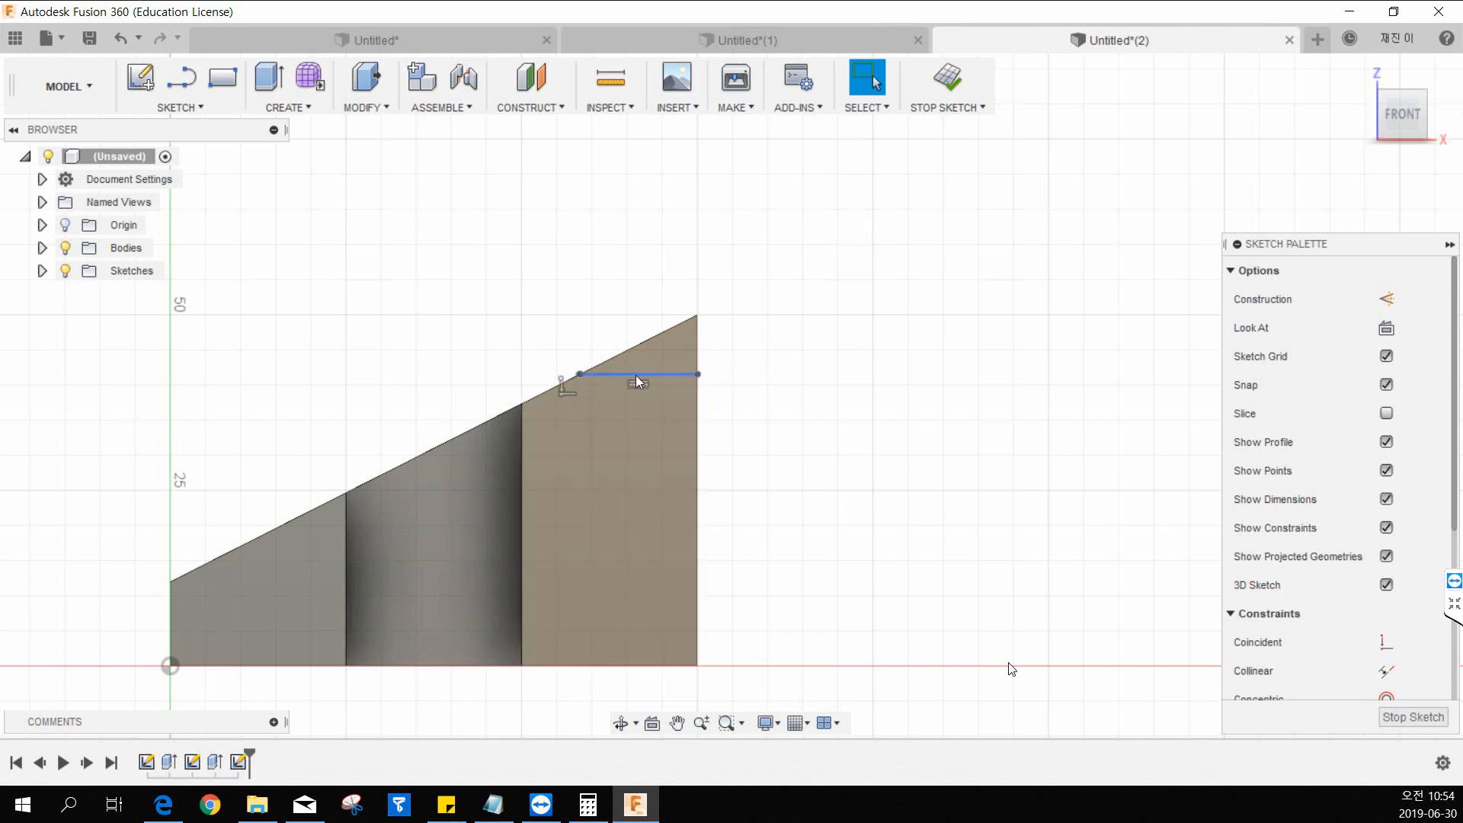
# Dimension the vertical distance from the wedge's peak down to the horizontal line as 12 mm.
pyautogui.click(203, 107)
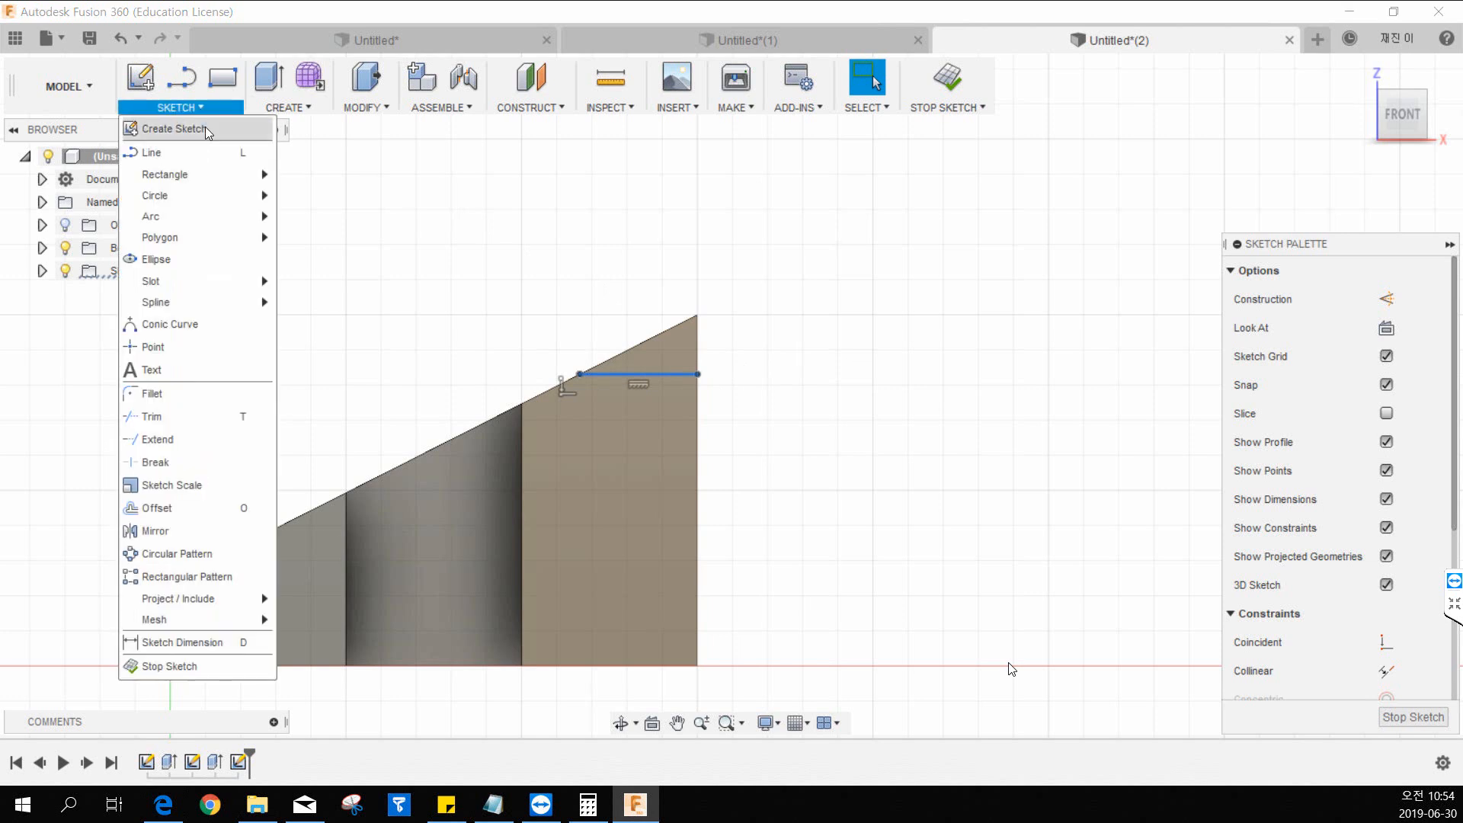
pyautogui.click(183, 642)
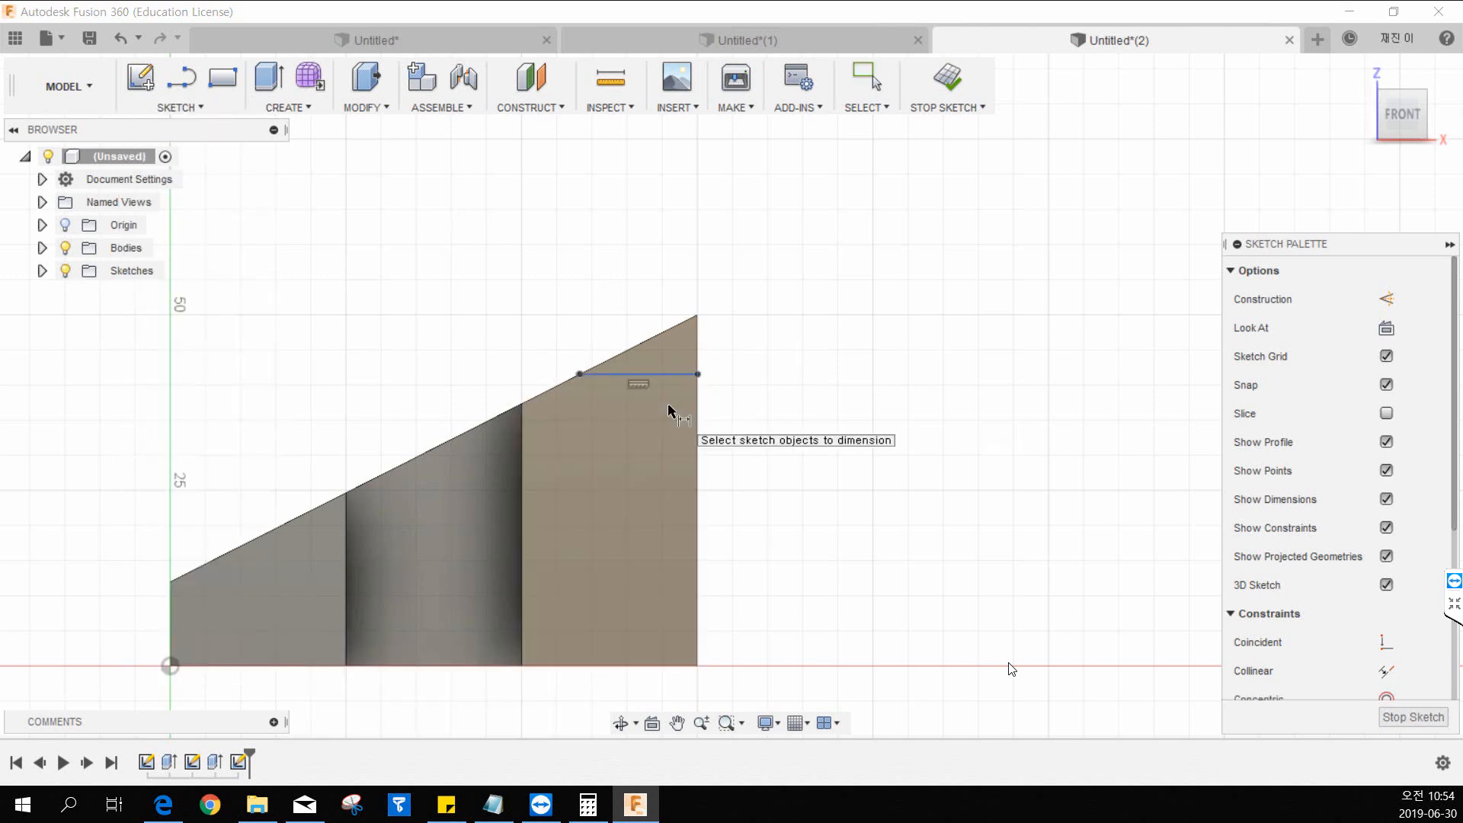
pyautogui.click(698, 314)
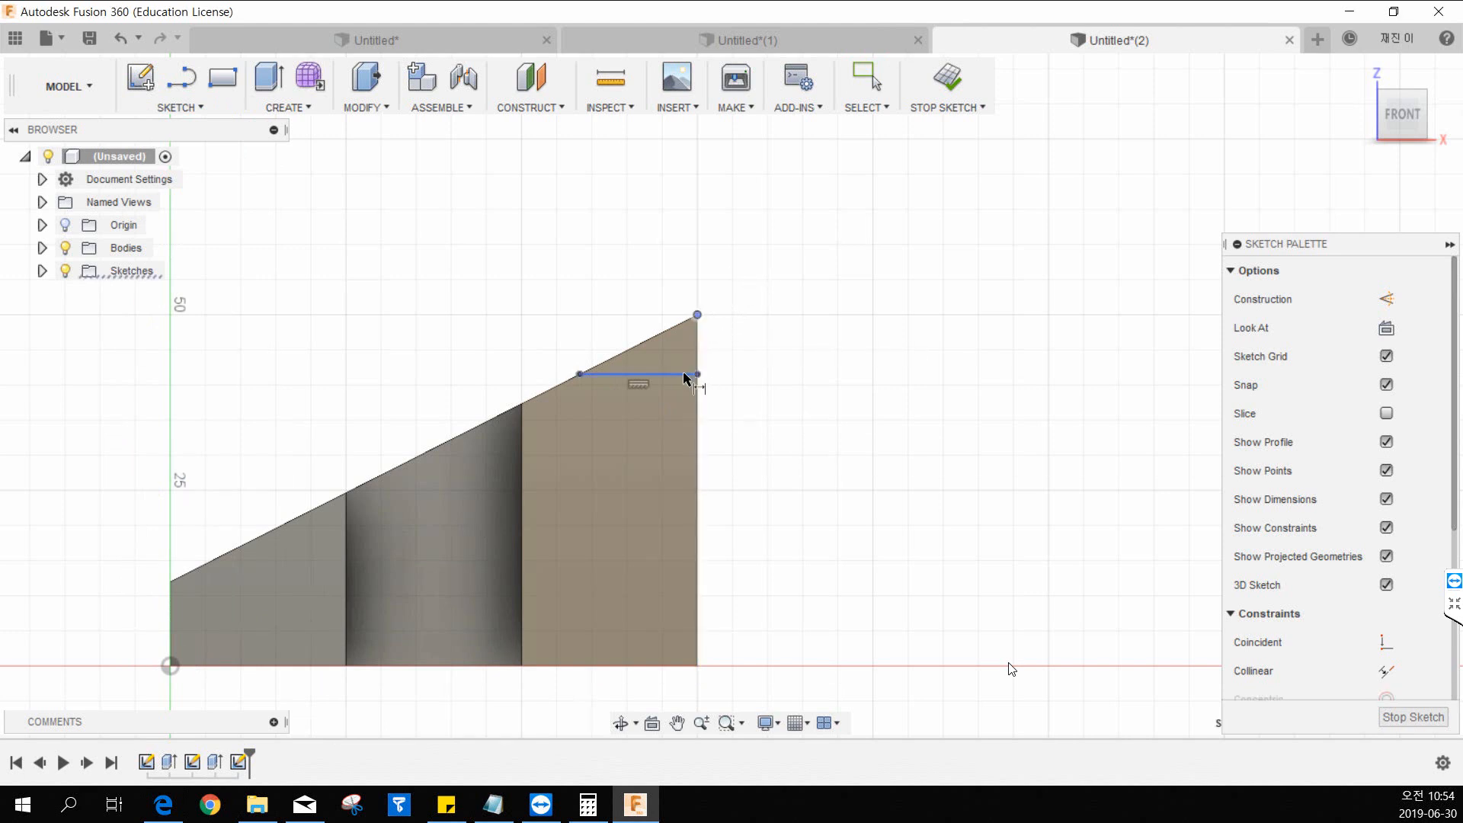
pyautogui.click(695, 374)
pyautogui.click(759, 355)
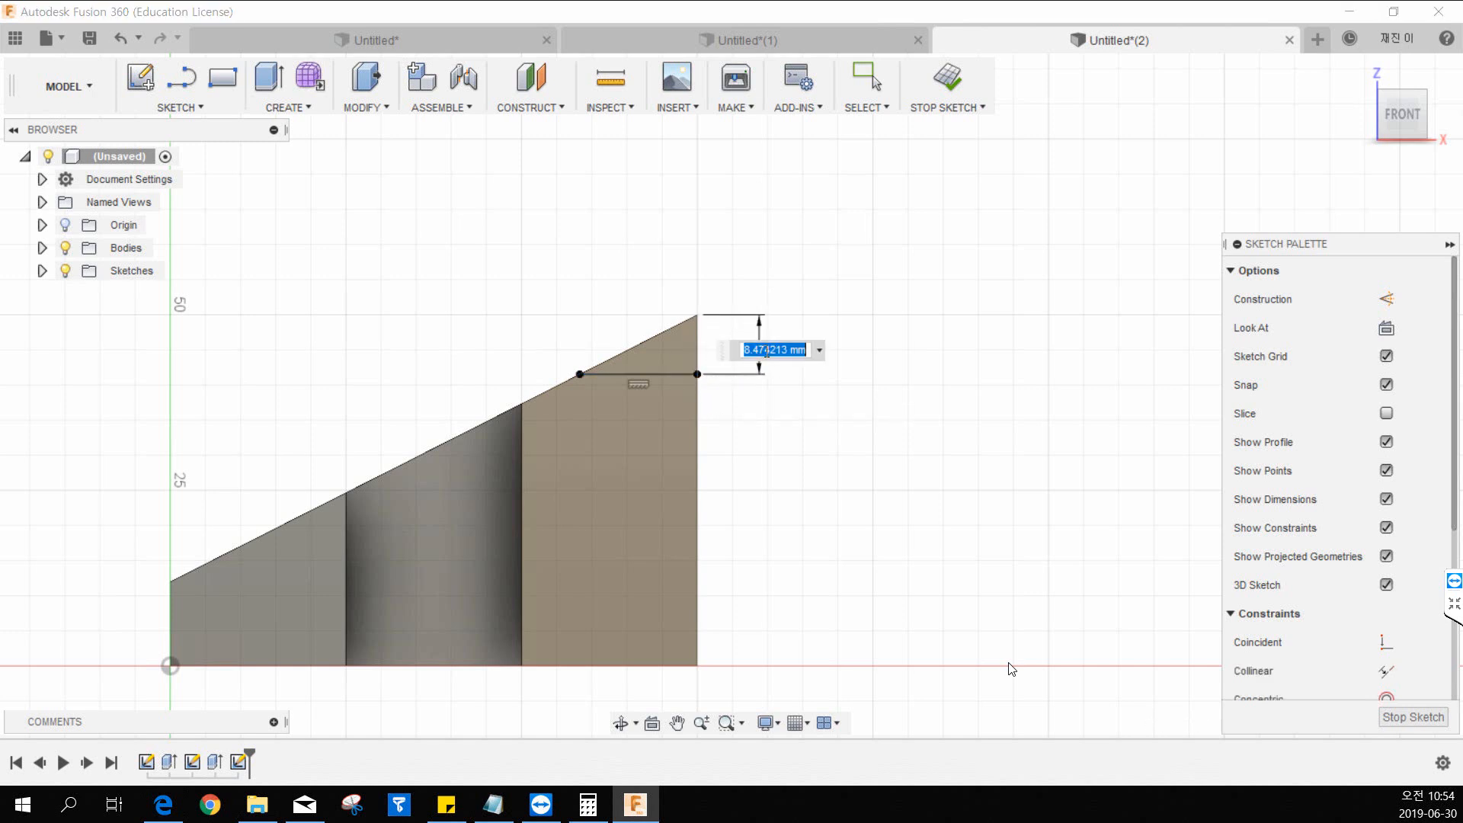
pyautogui.write('12')
pyautogui.press('Return')
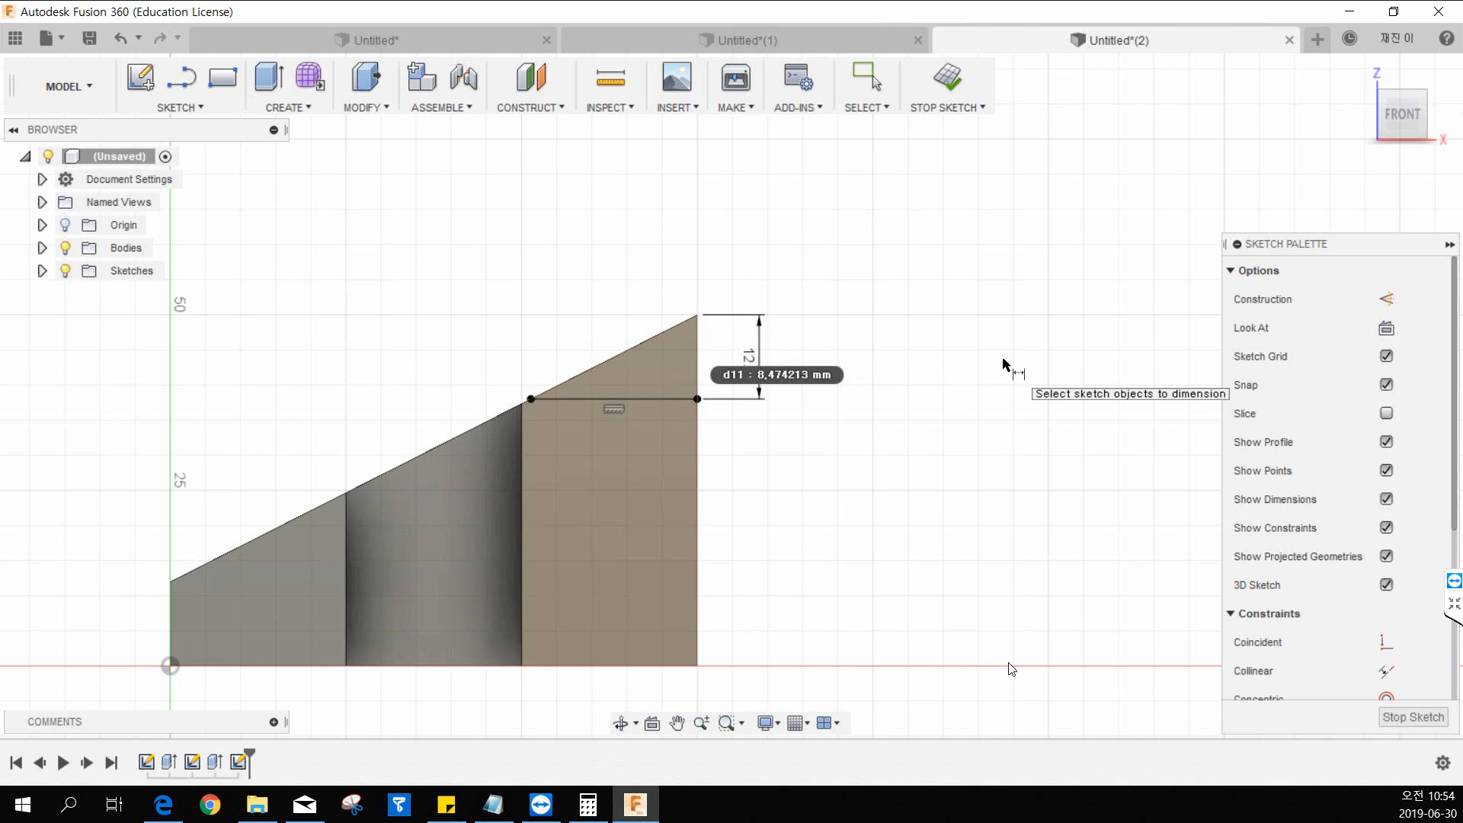
pyautogui.press('Escape')
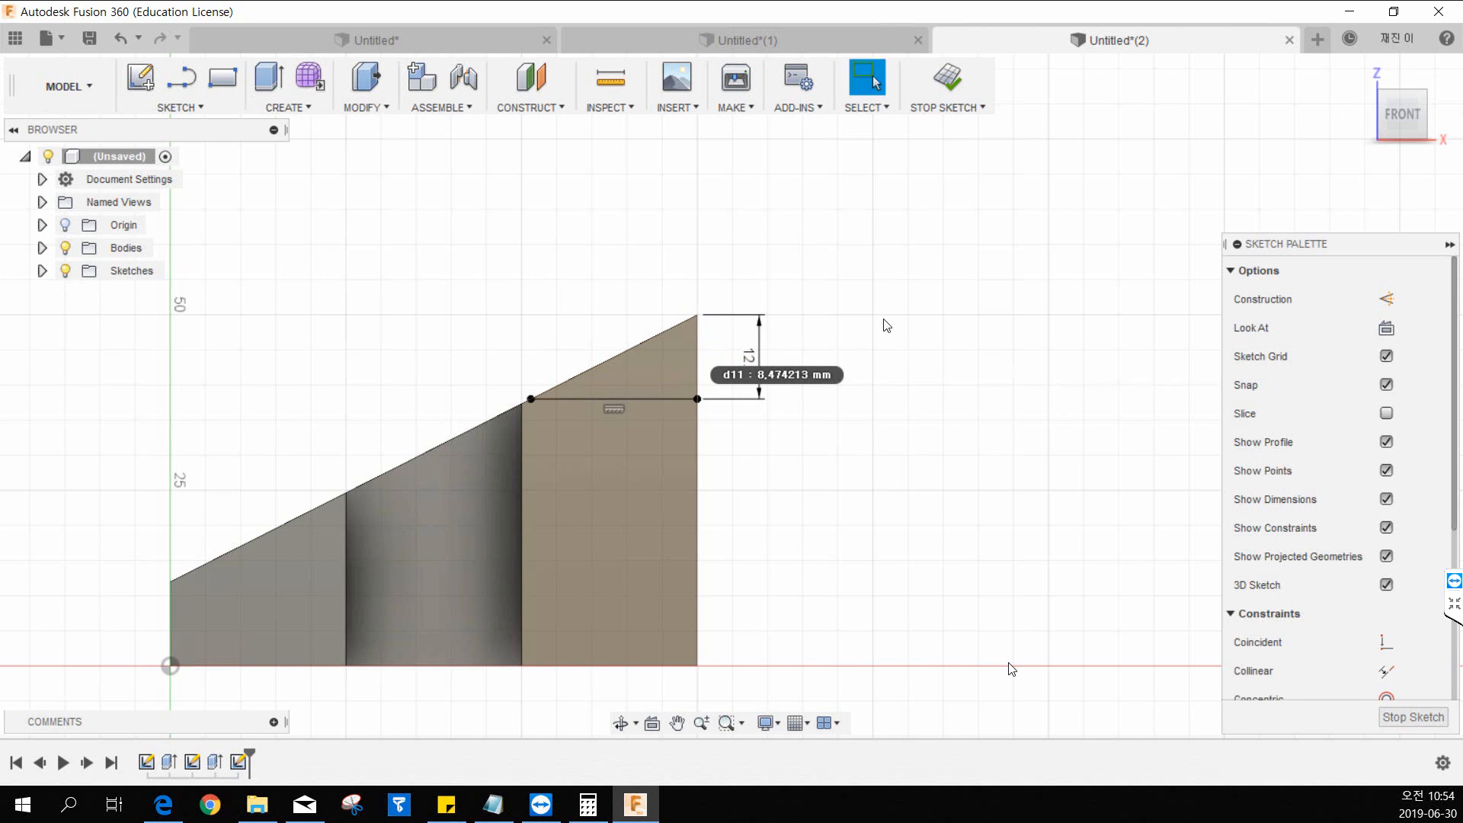
# Finish the line sketch and return the wedge to an isometric view.
pyautogui.moveTo(881, 323)
pyautogui.mouseDown(button='middle')
pyautogui.moveTo(836, 229)
pyautogui.moveTo(860, 175)
pyautogui.mouseUp(button='middle')
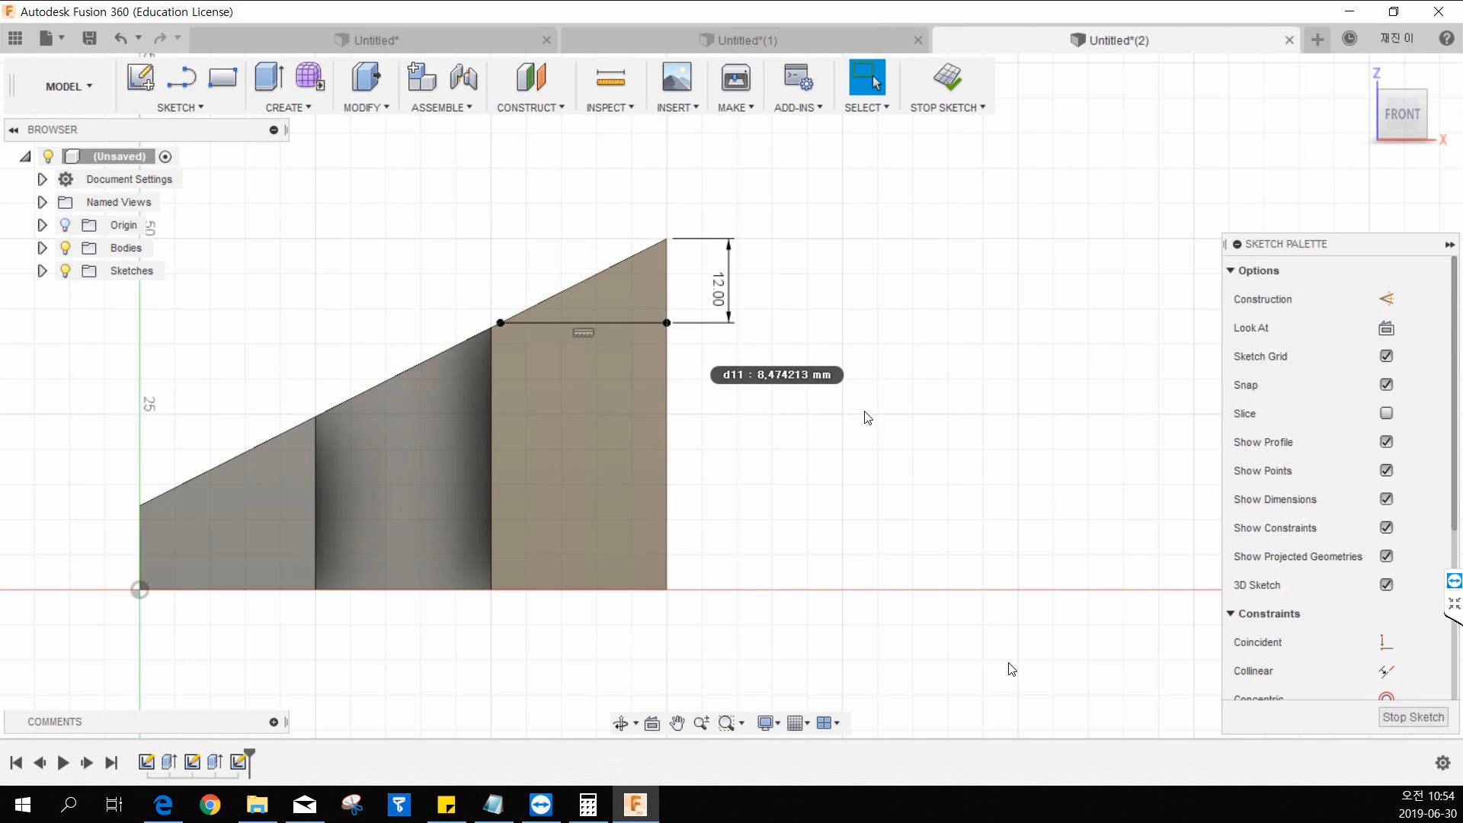
pyautogui.click(945, 84)
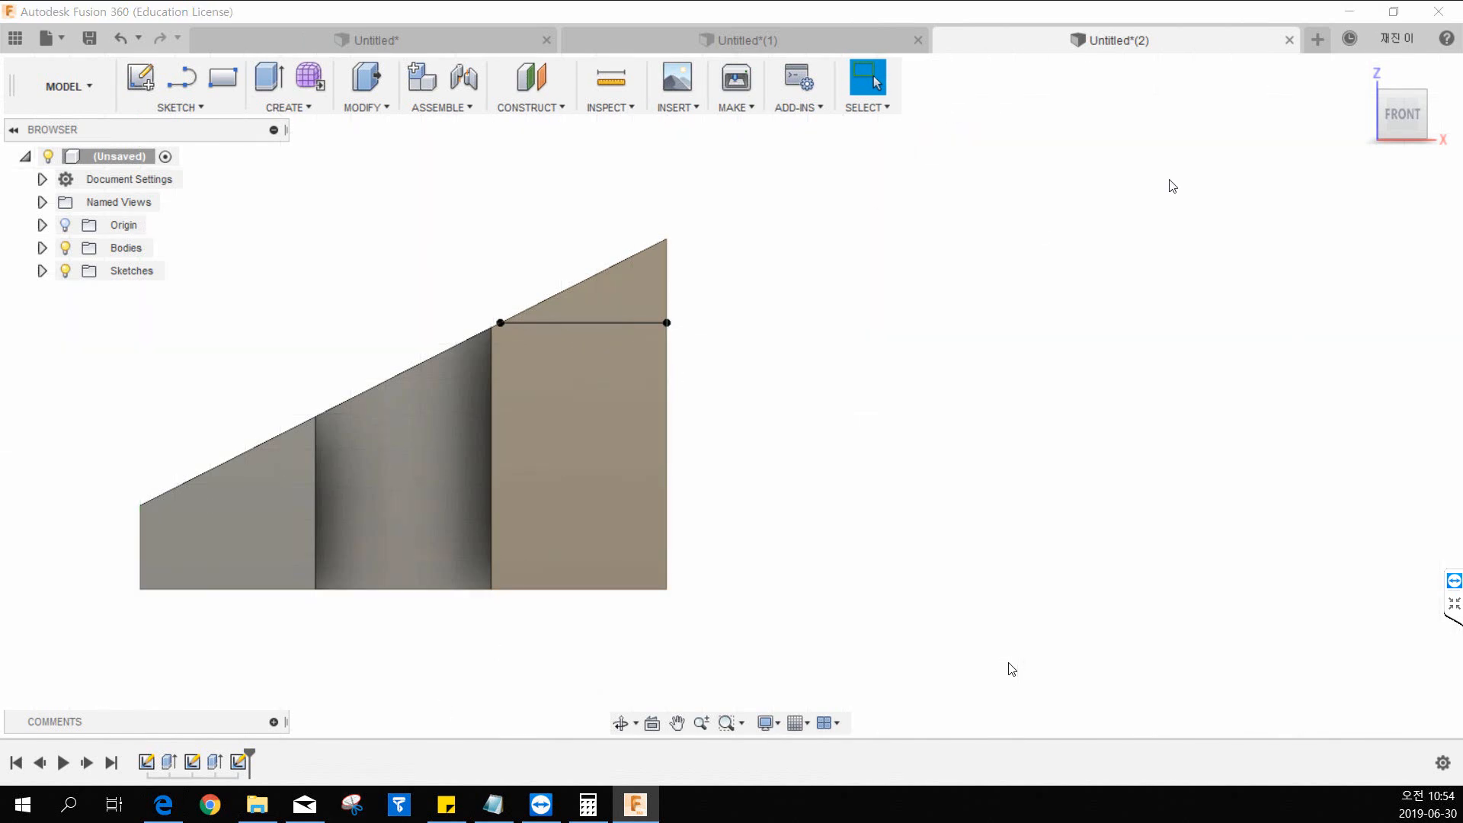
pyautogui.click(1360, 72)
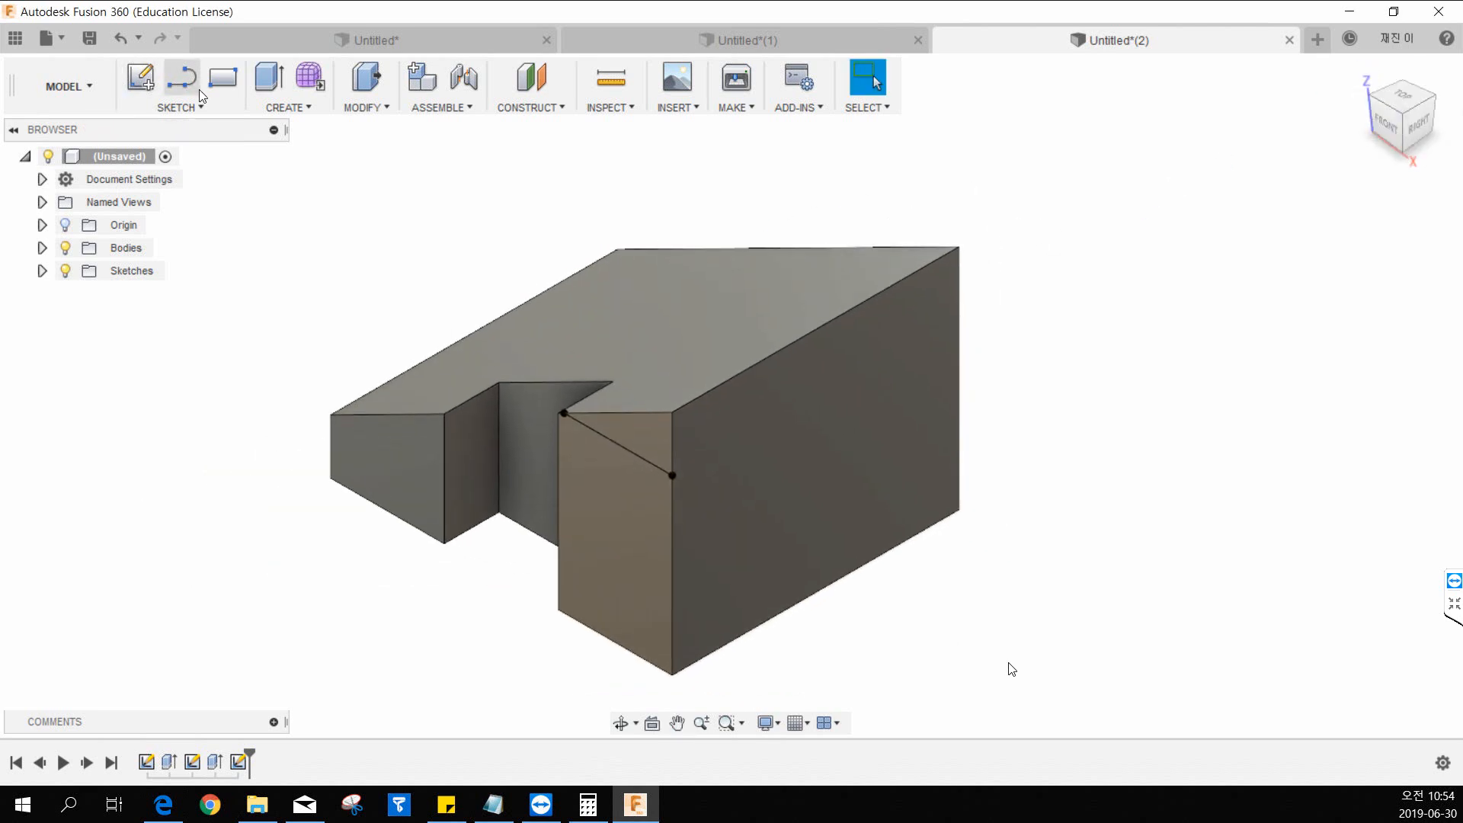
# Start an Extrude on the small triangular sketch profile in the upper corner of the wedge's side face.
pyautogui.moveTo(810, 227); pyautogui.dragTo(772, 241, button='middle')
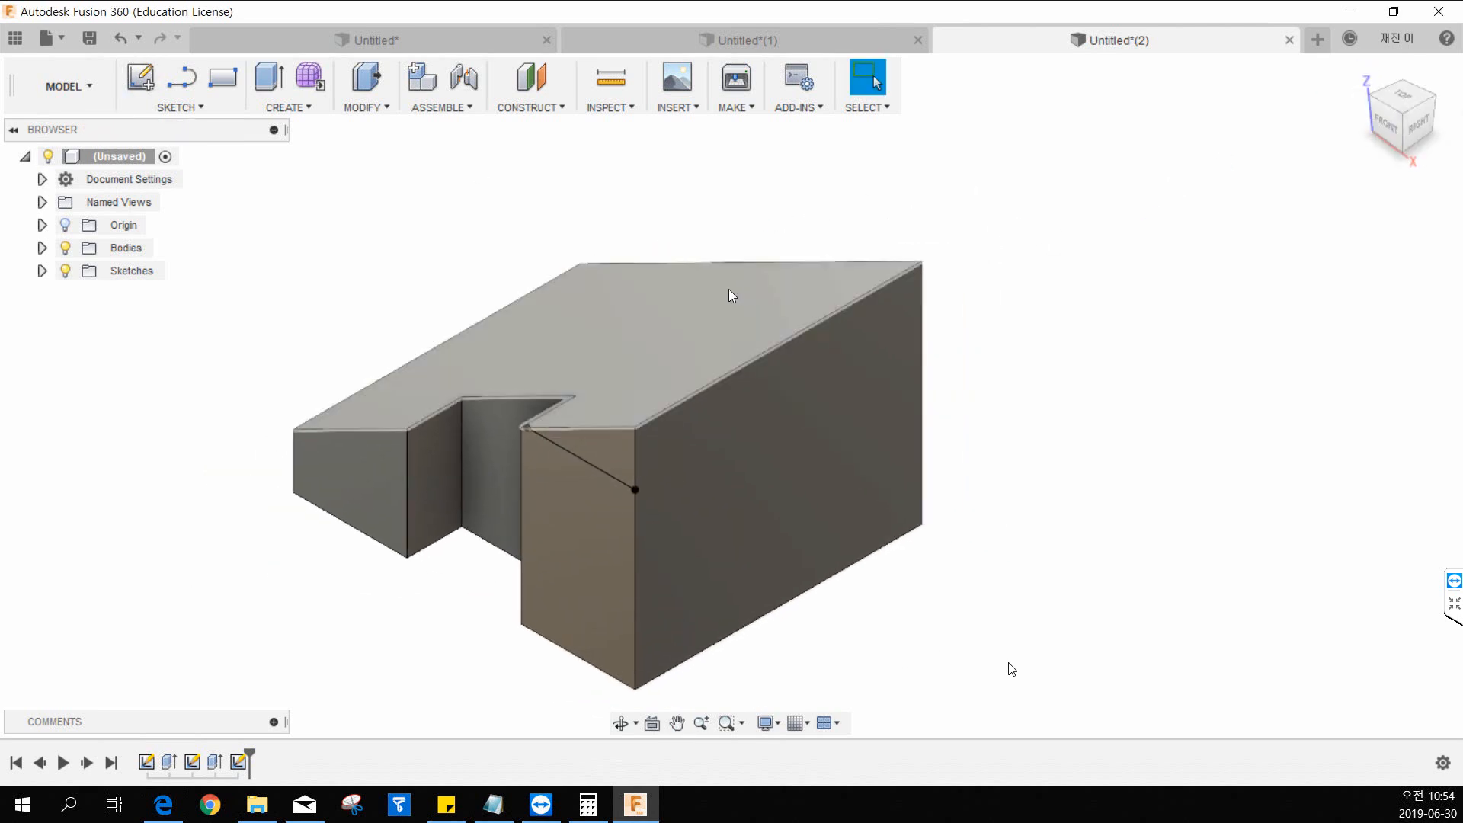
pyautogui.click(284, 108)
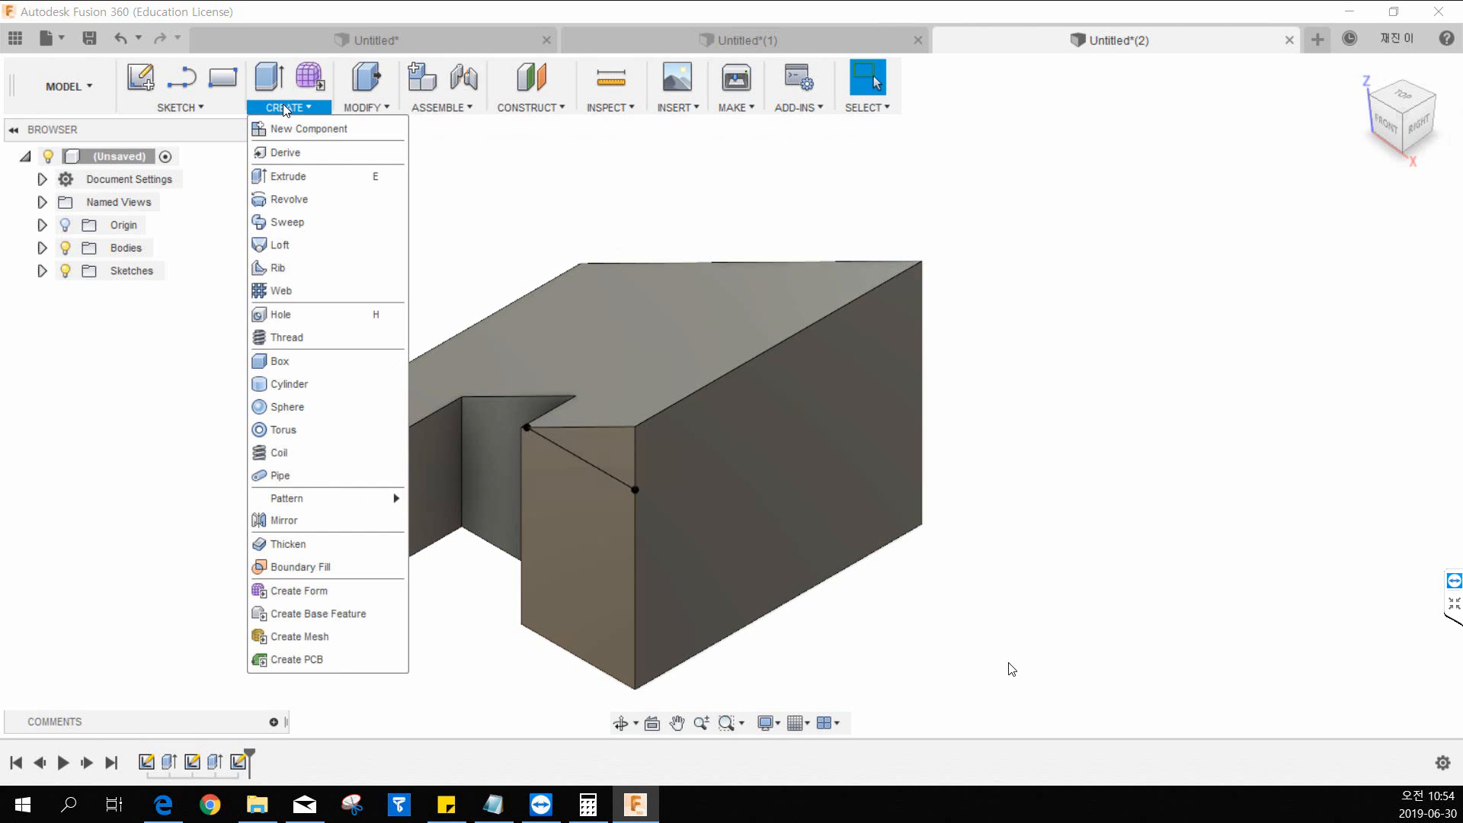
pyautogui.click(293, 176)
pyautogui.keyDown('shift'); pyautogui.moveTo(409, 232); pyautogui.dragTo(523, 418, button='middle'); pyautogui.keyUp('shift')
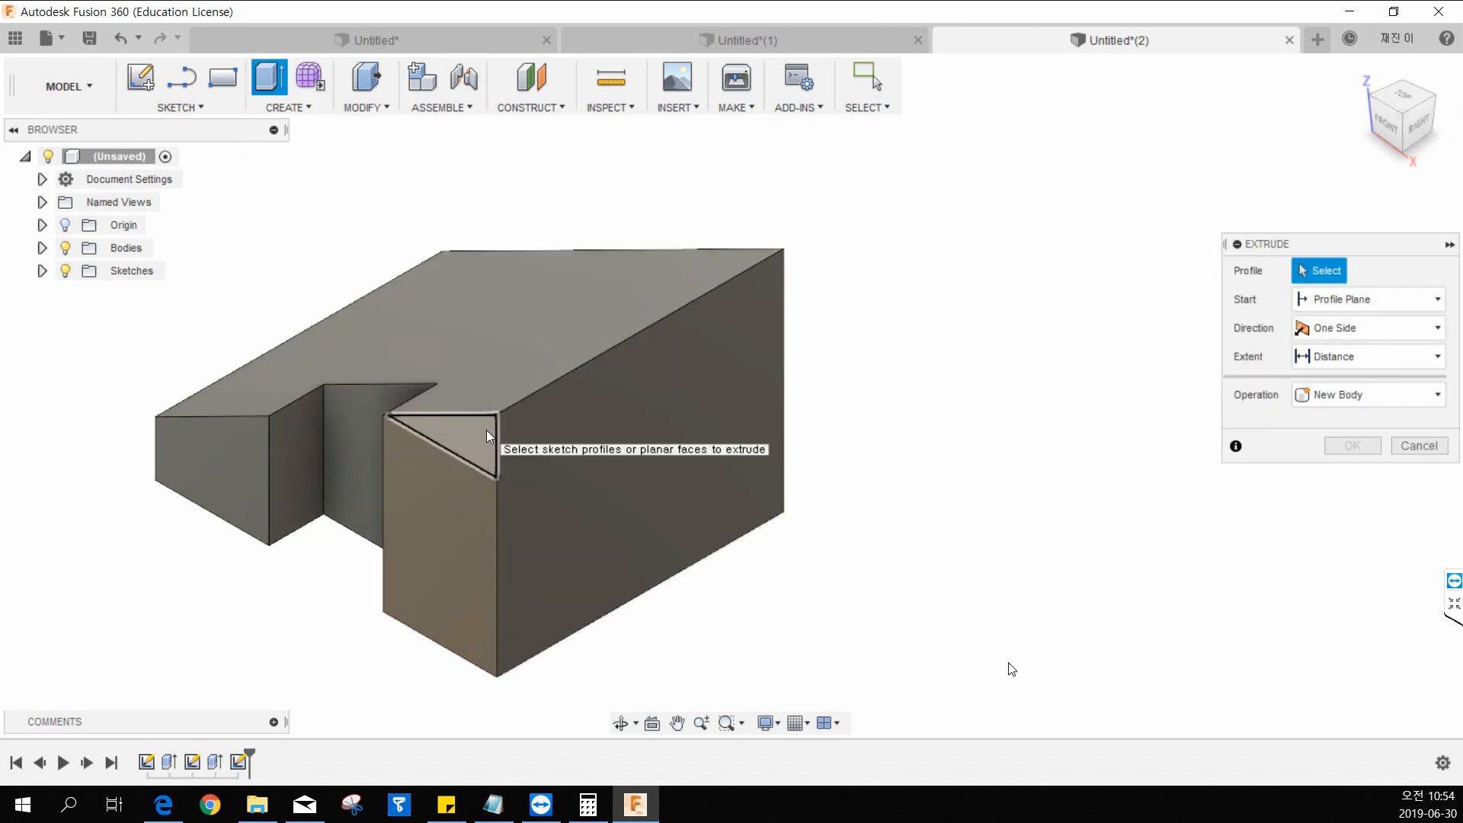
pyautogui.click(488, 431)
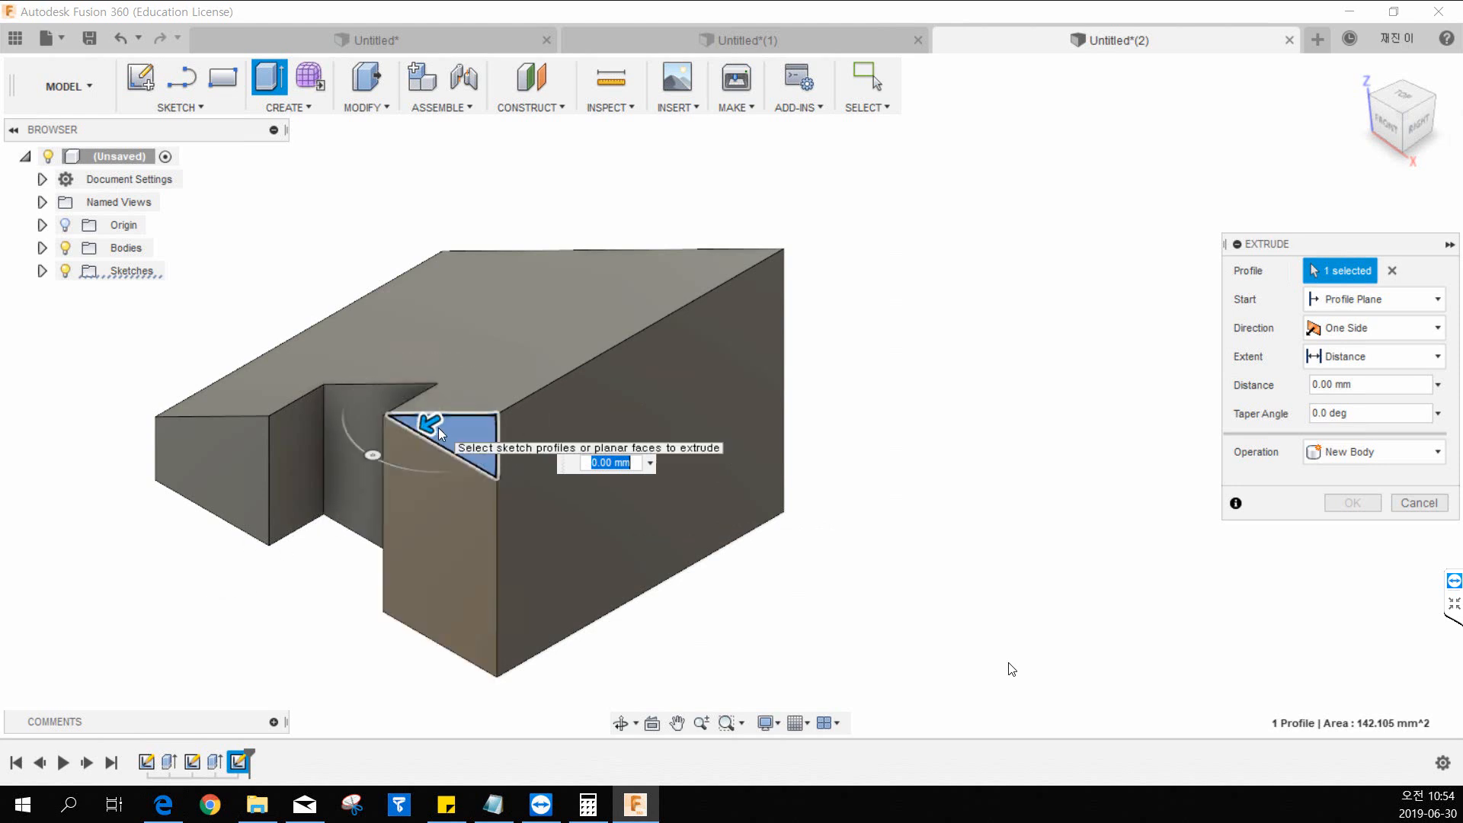
# Try extruding the triangle 20 mm outward and cutting it 30 mm and 40 mm into the wedge, resetting the distance to 0.
pyautogui.moveTo(431, 422); pyautogui.dragTo(327, 478)
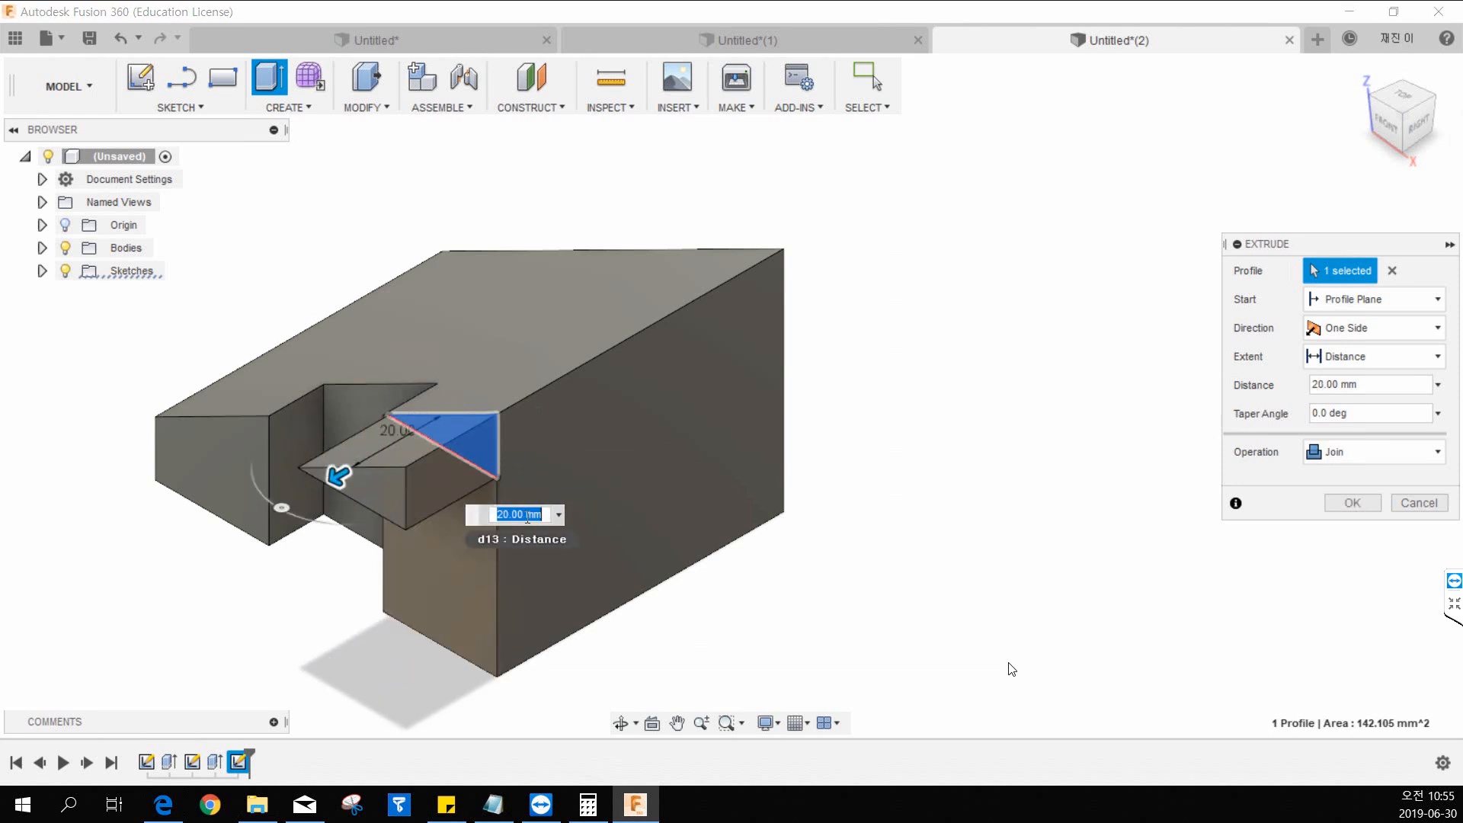
pyautogui.moveTo(337, 476); pyautogui.dragTo(588, 381)
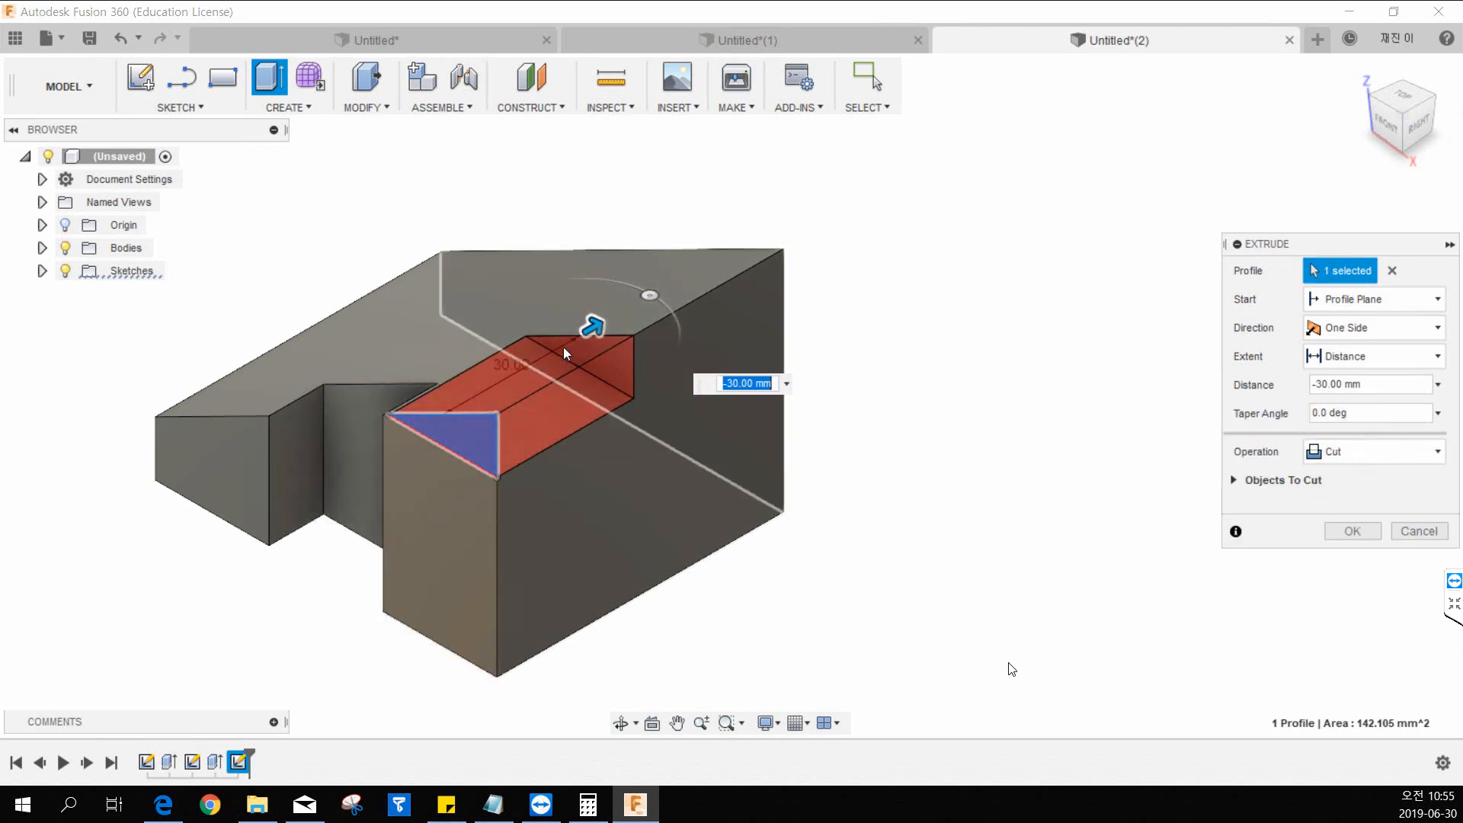
pyautogui.moveTo(591, 323); pyautogui.dragTo(457, 411)
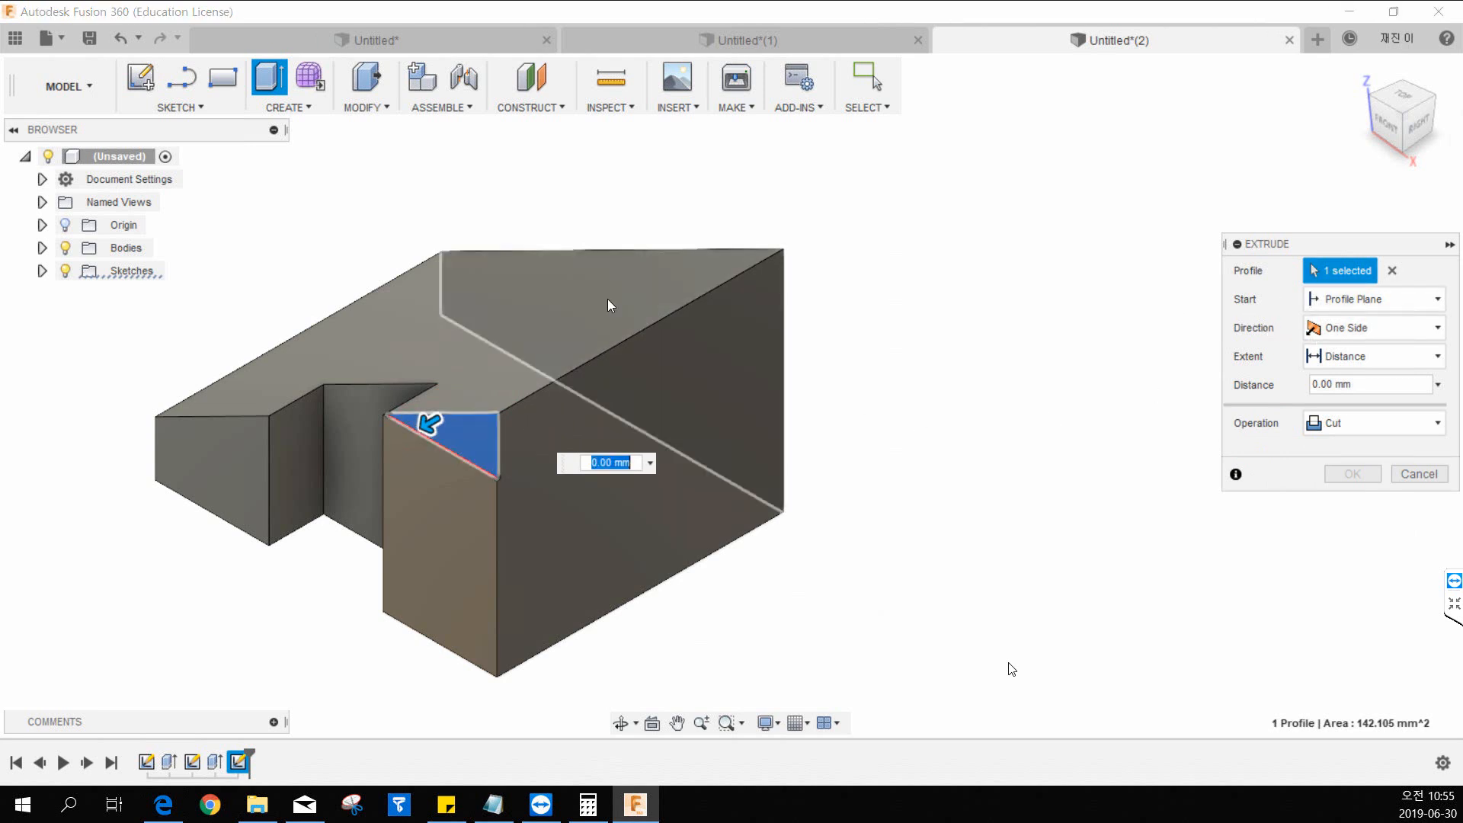
pyautogui.moveTo(429, 423); pyautogui.dragTo(631, 355)
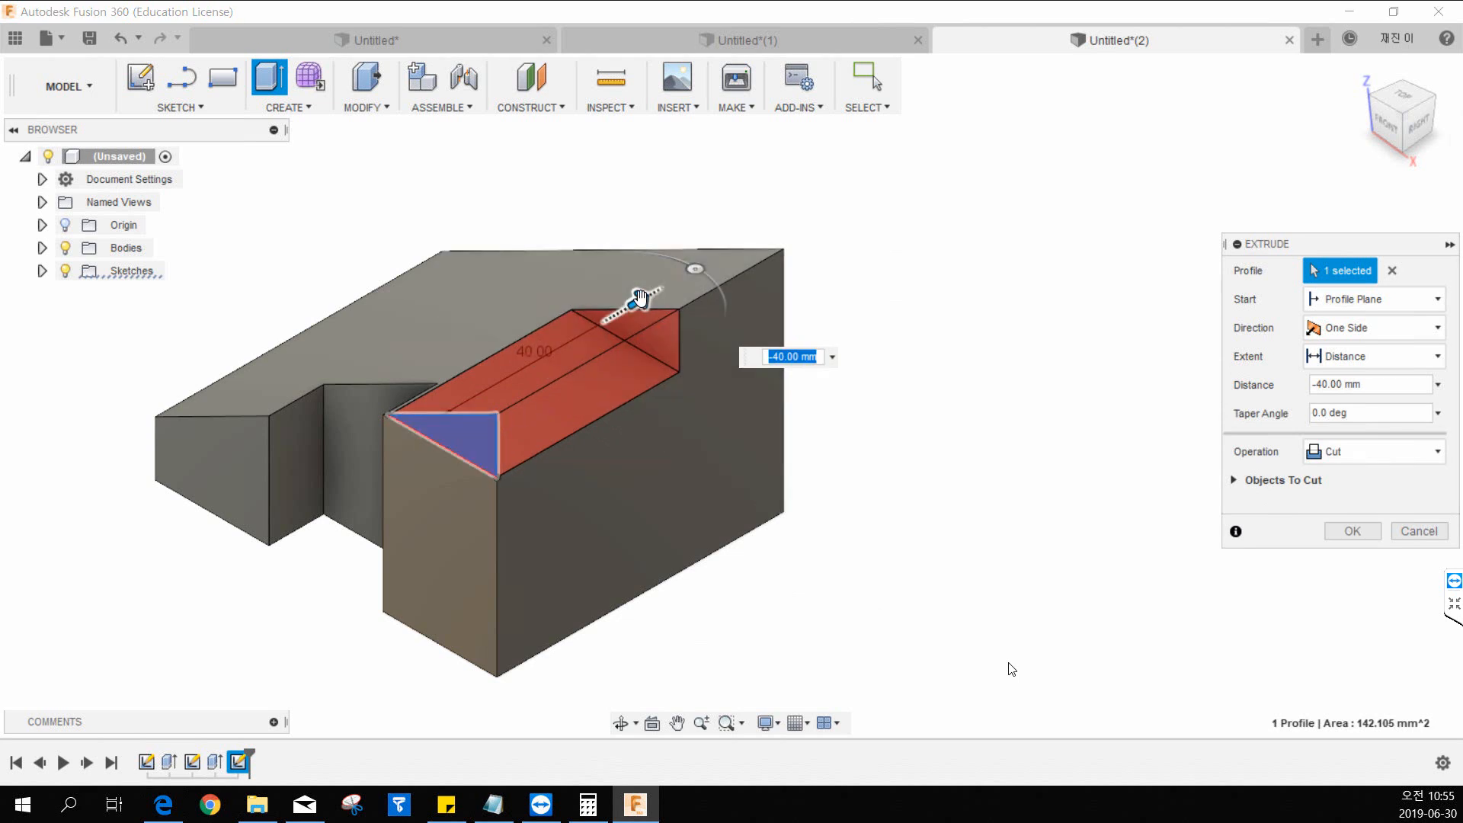
pyautogui.moveTo(638, 299); pyautogui.dragTo(469, 404)
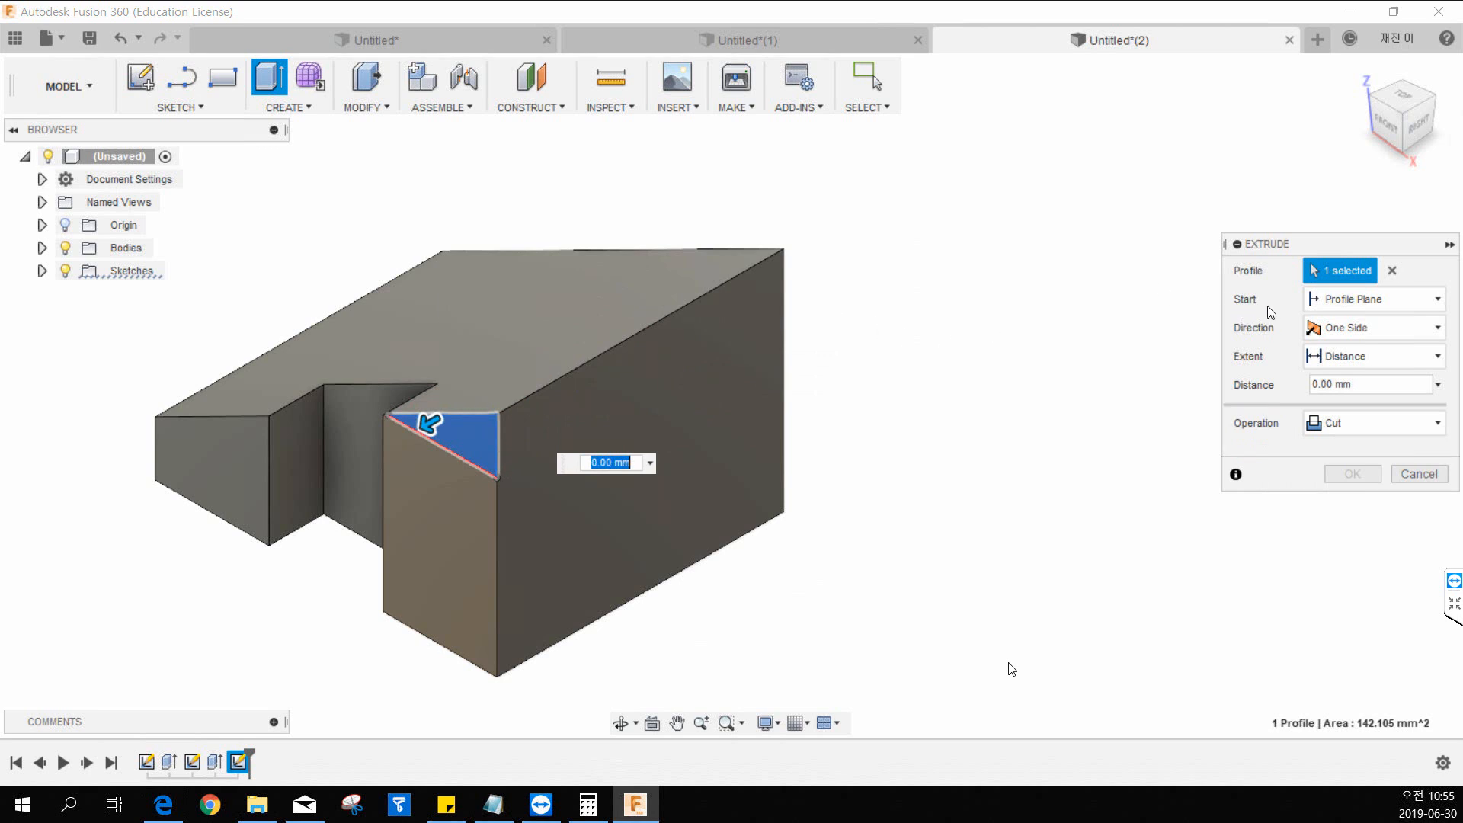
# Start the triangle's cut from an offset plane at -22 mm, as given for the slot in the 12.pdf drawing.
pyautogui.click(1367, 305)
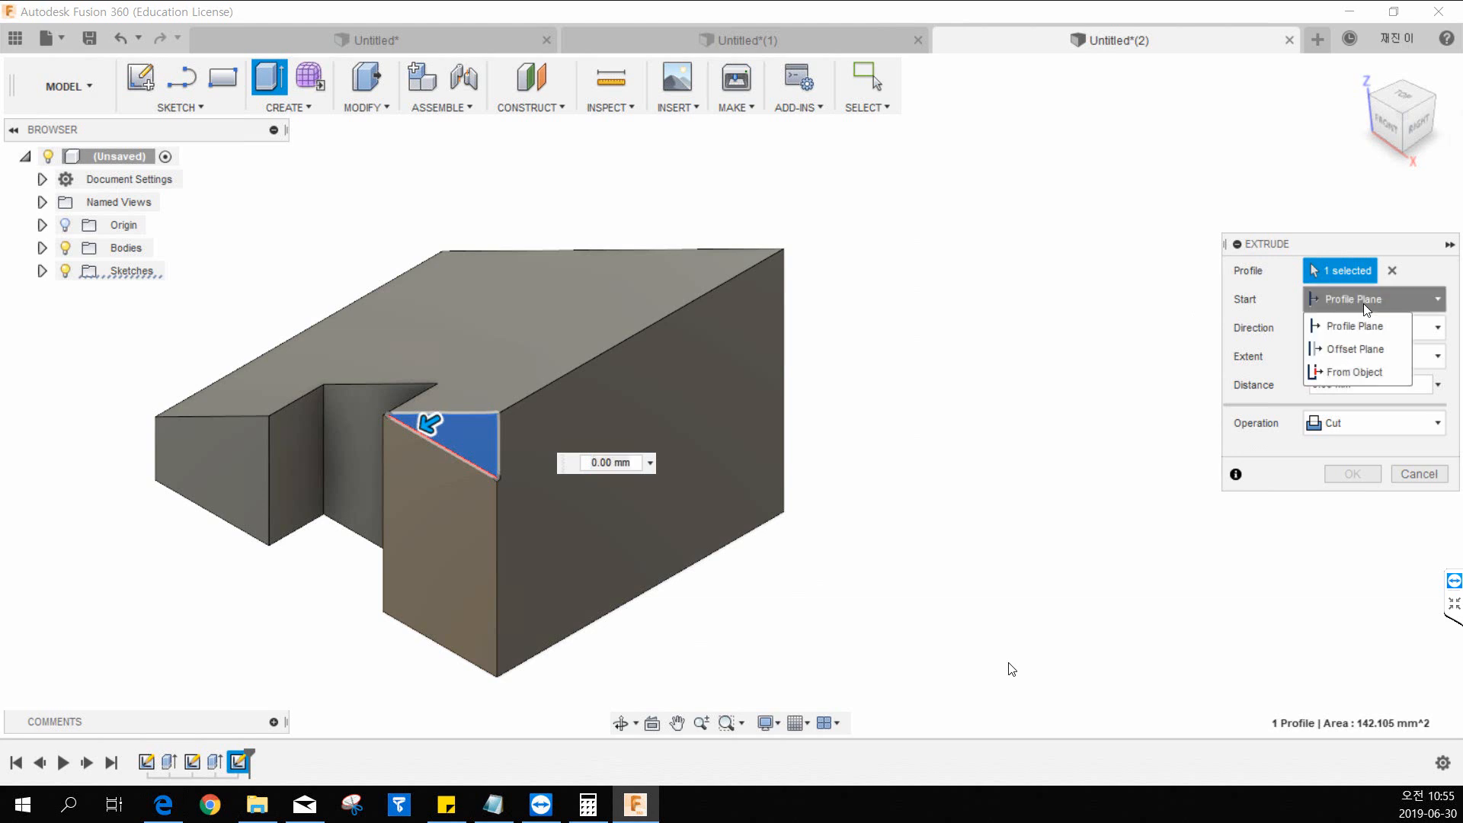
pyautogui.click(1362, 350)
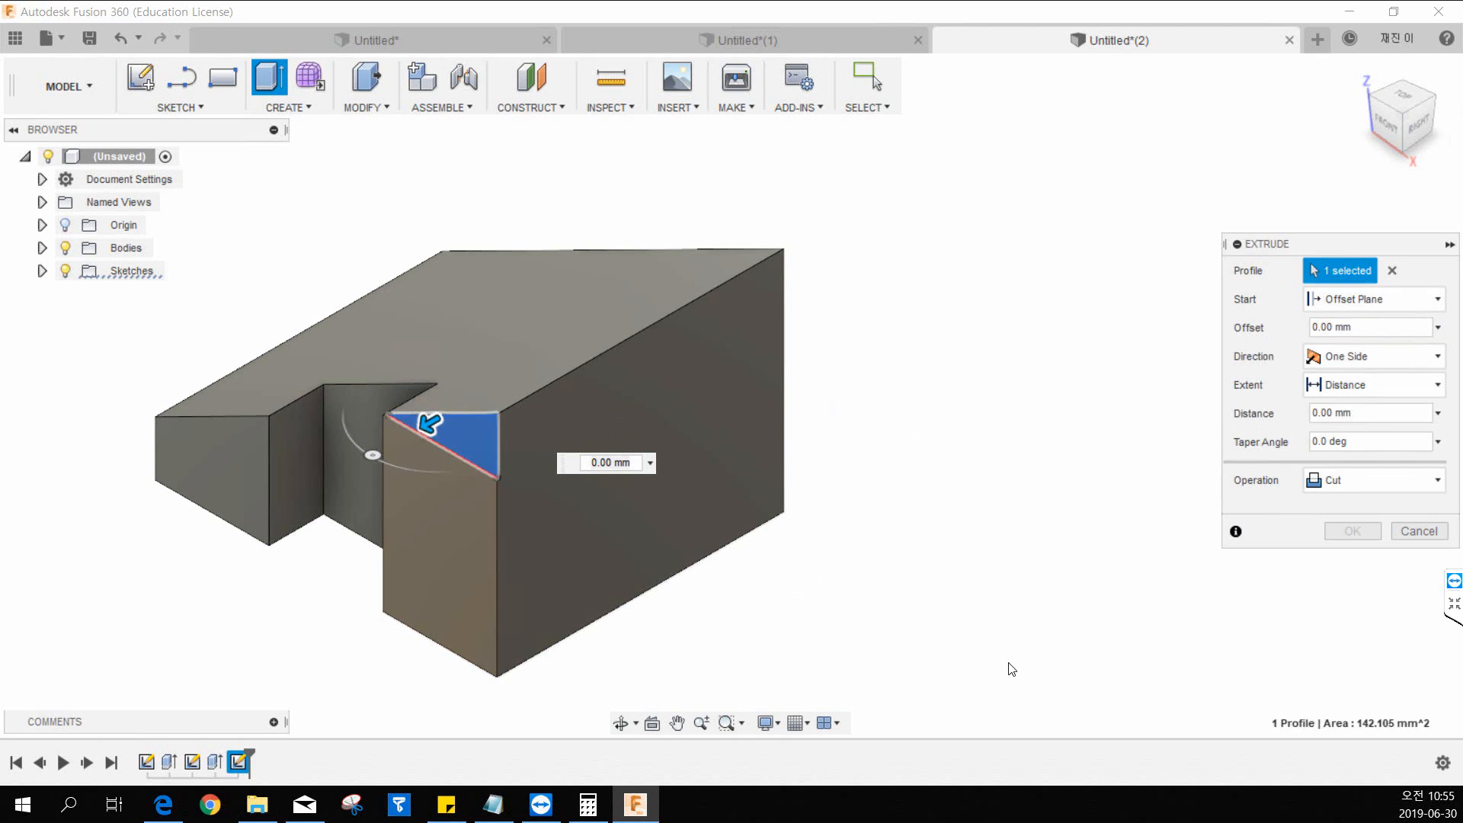
pyautogui.hotkey('alt', 'Tab')
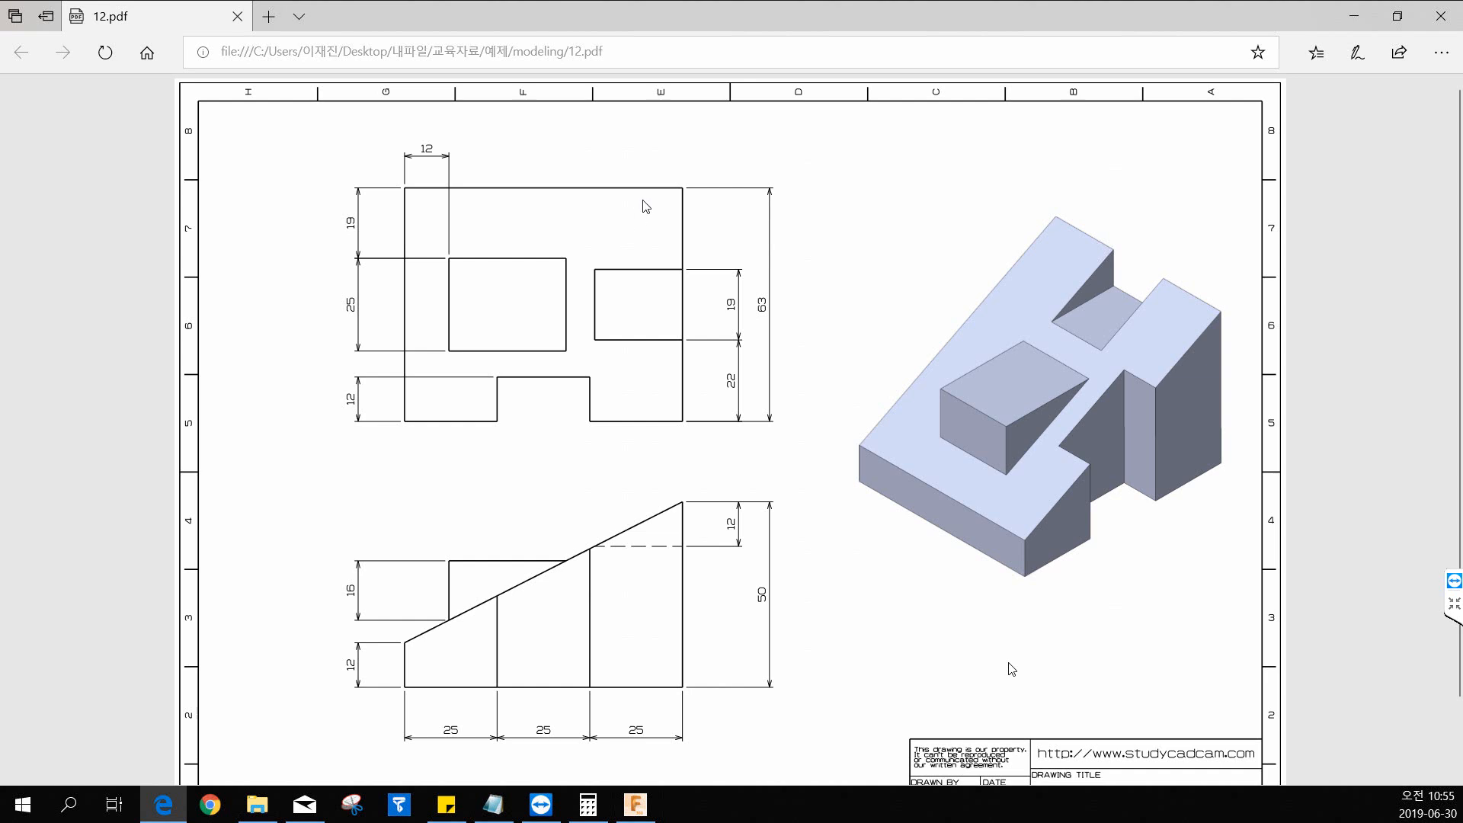
pyautogui.moveTo(674, 11); pyautogui.dragTo(0, 92)
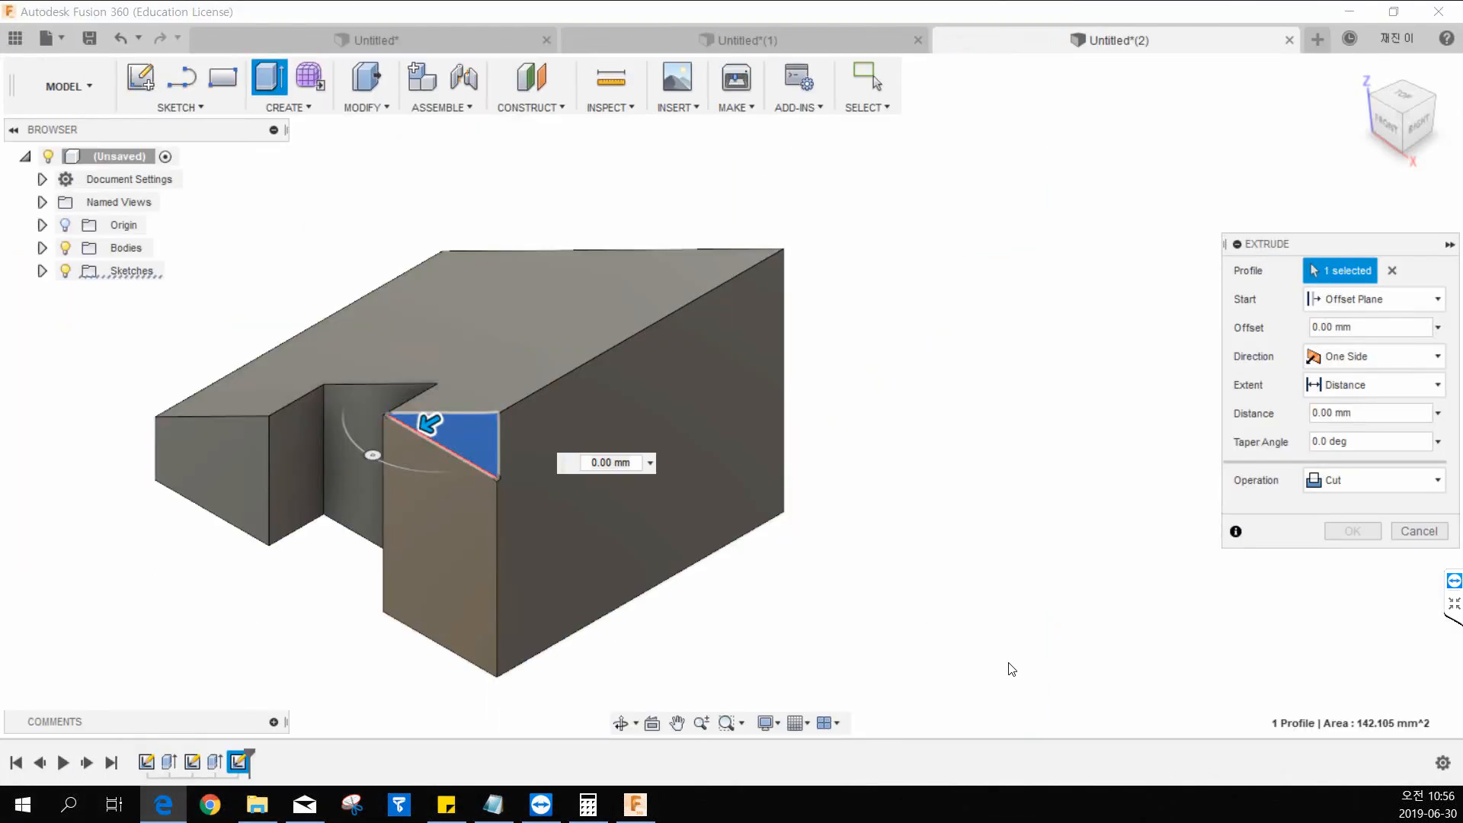
pyautogui.moveTo(429, 424); pyautogui.dragTo(523, 366)
pyautogui.click(1270, 327)
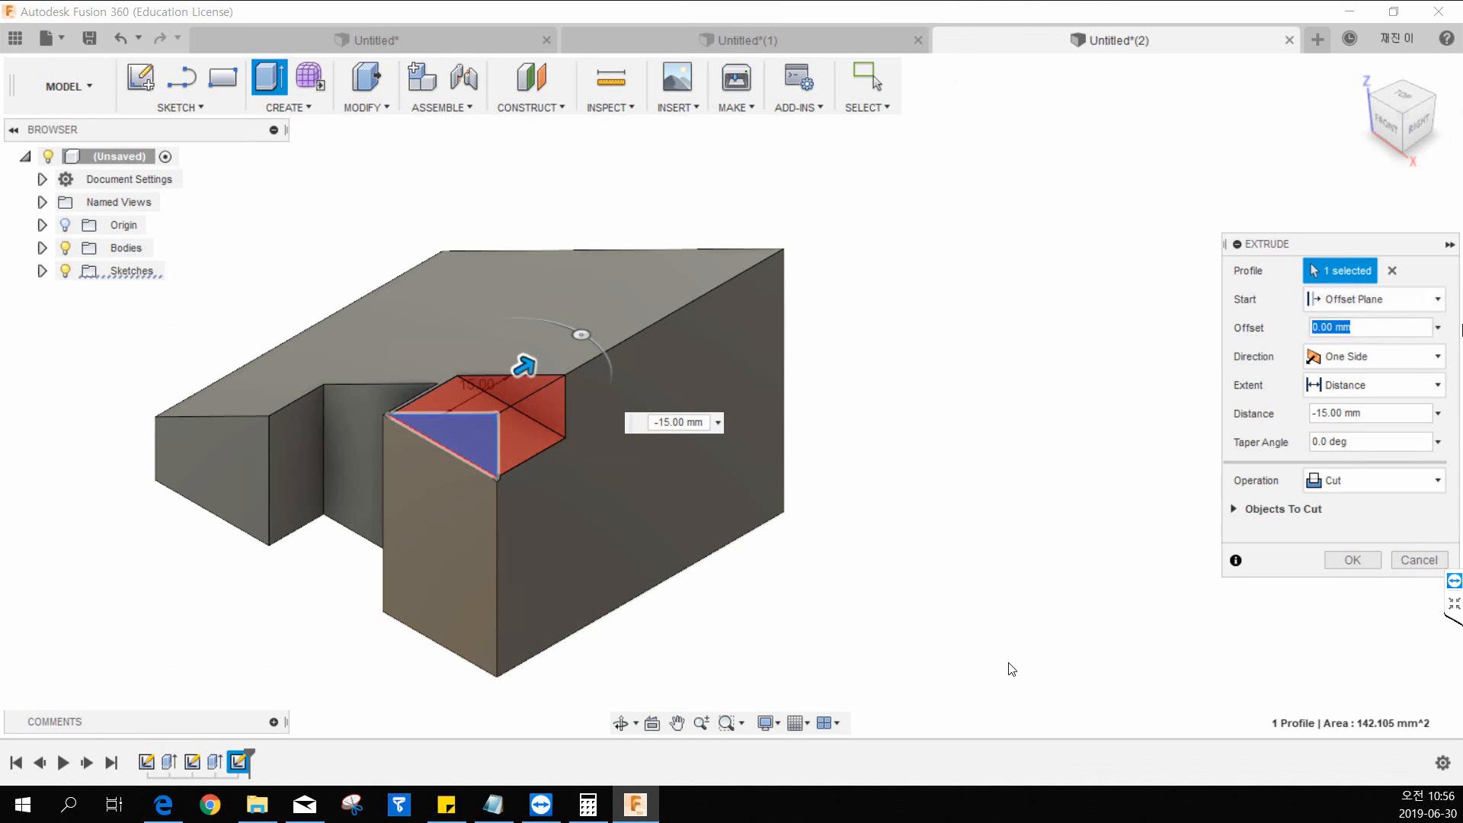
pyautogui.write('-22')
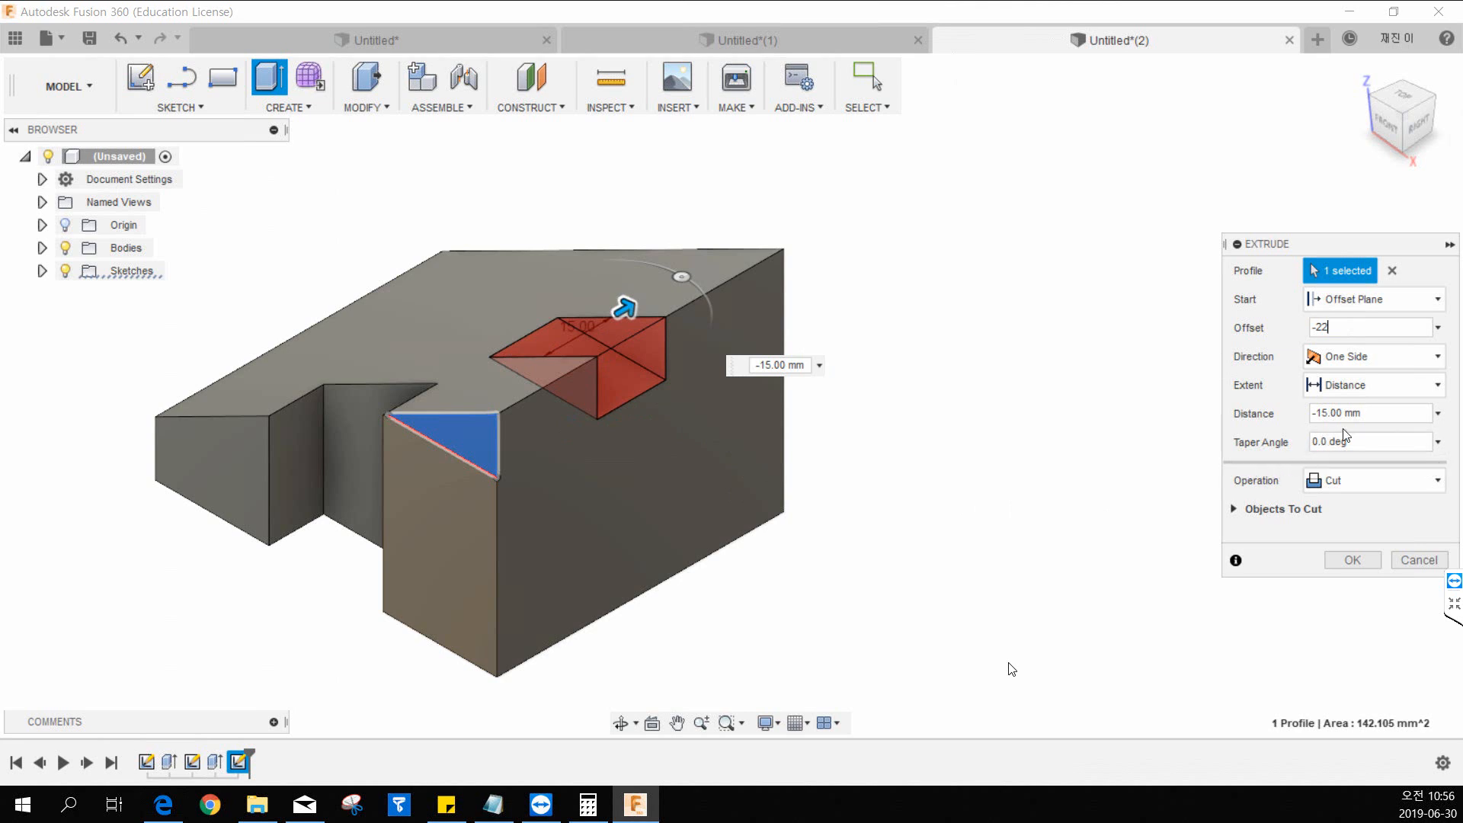
# Set the cut distance to -19 mm according to the drawing and complete the slot in the wedge's tall end.
pyautogui.click(1381, 415)
pyautogui.moveTo(0, 15); pyautogui.dragTo(1118, 123)
pyautogui.doubleClick(1118, 123)
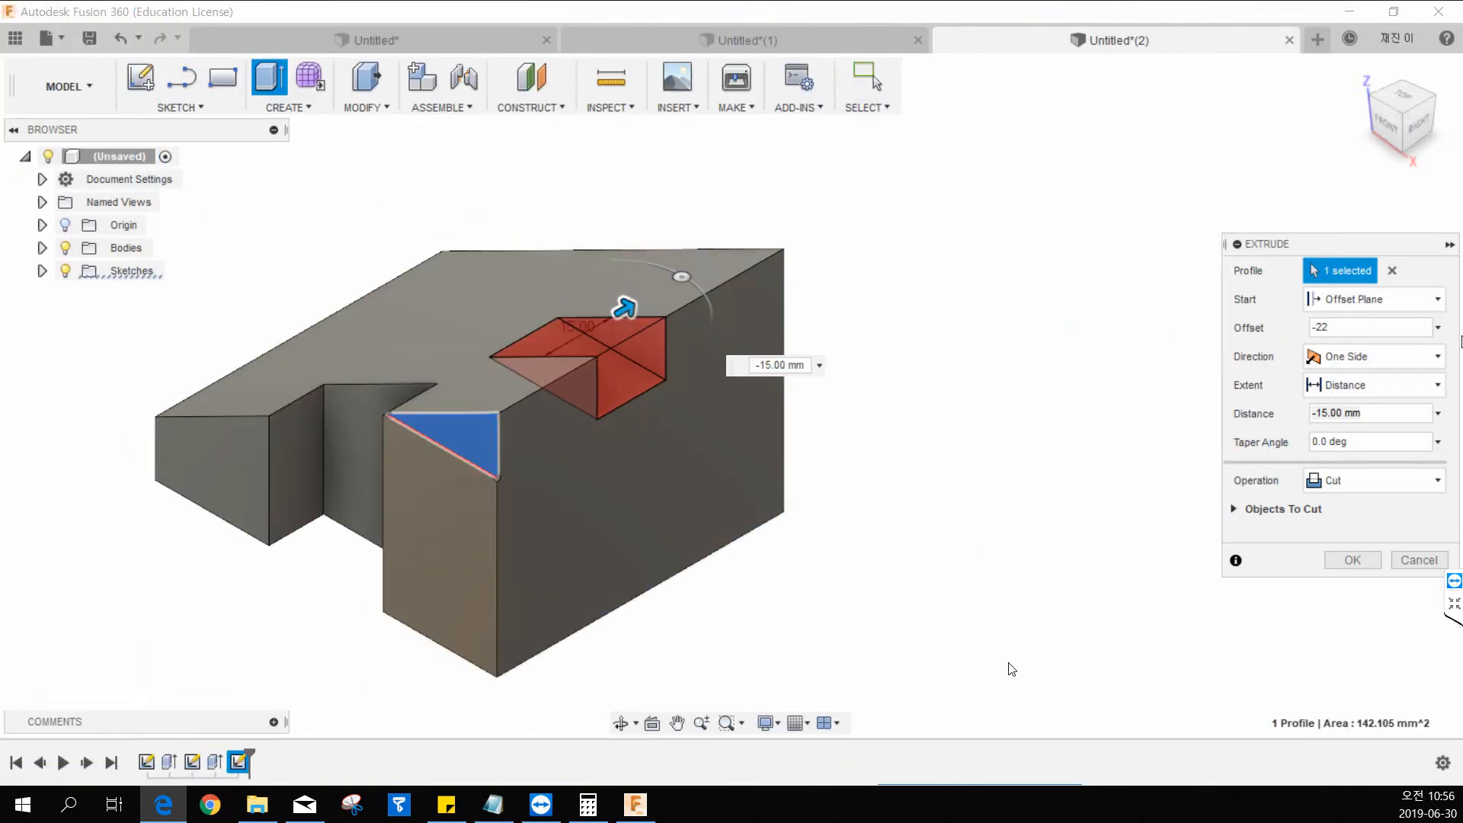
pyautogui.click(1334, 413)
pyautogui.write('-19')
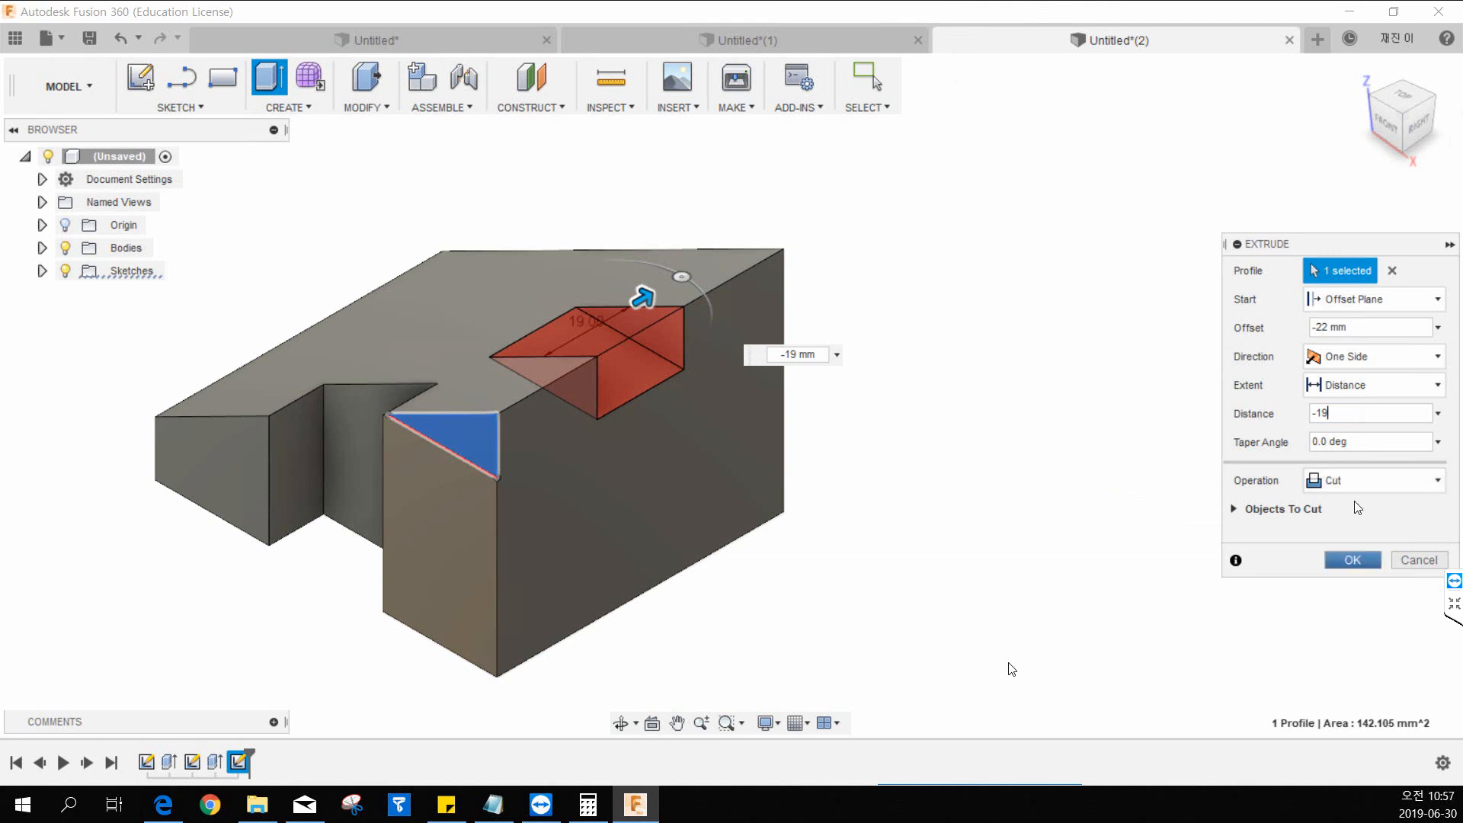
pyautogui.click(1349, 560)
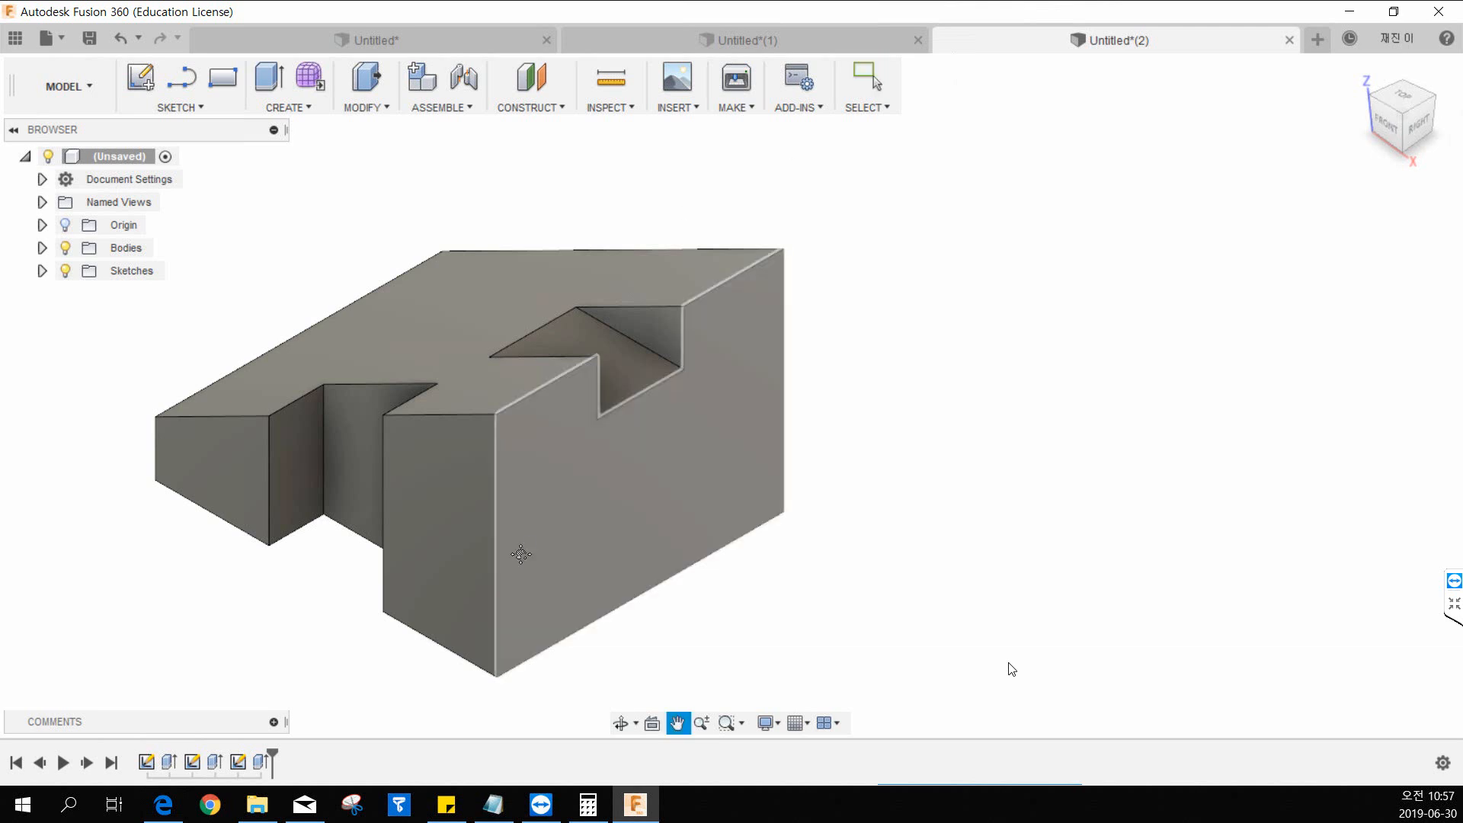
# Switch to the 12.pdf drawing in Edge and examine the raised block's position and dimensions in the top and front views.
pyautogui.moveTo(516, 555); pyautogui.dragTo(614, 562, button='middle')
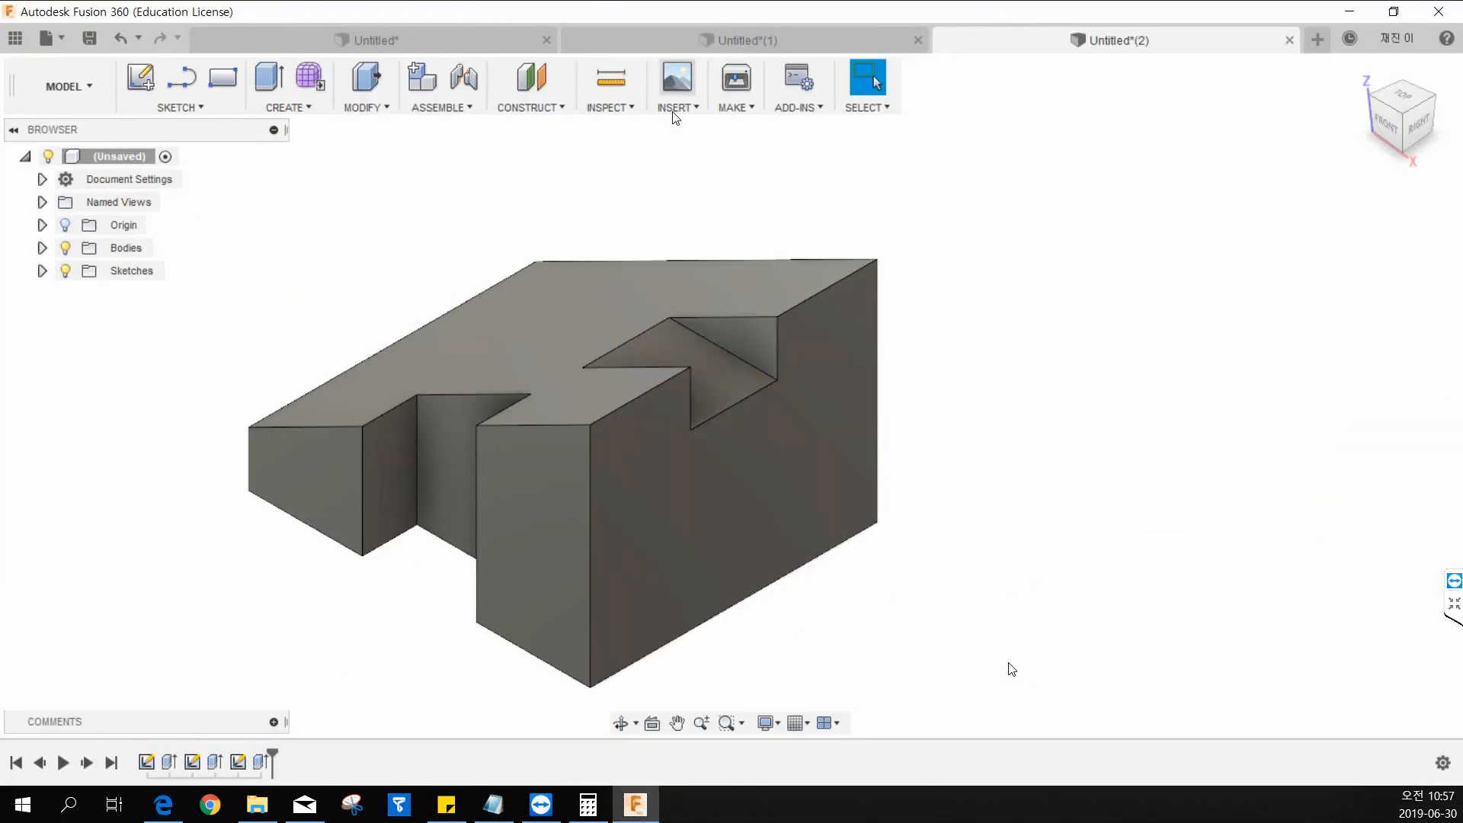
pyautogui.click(163, 805)
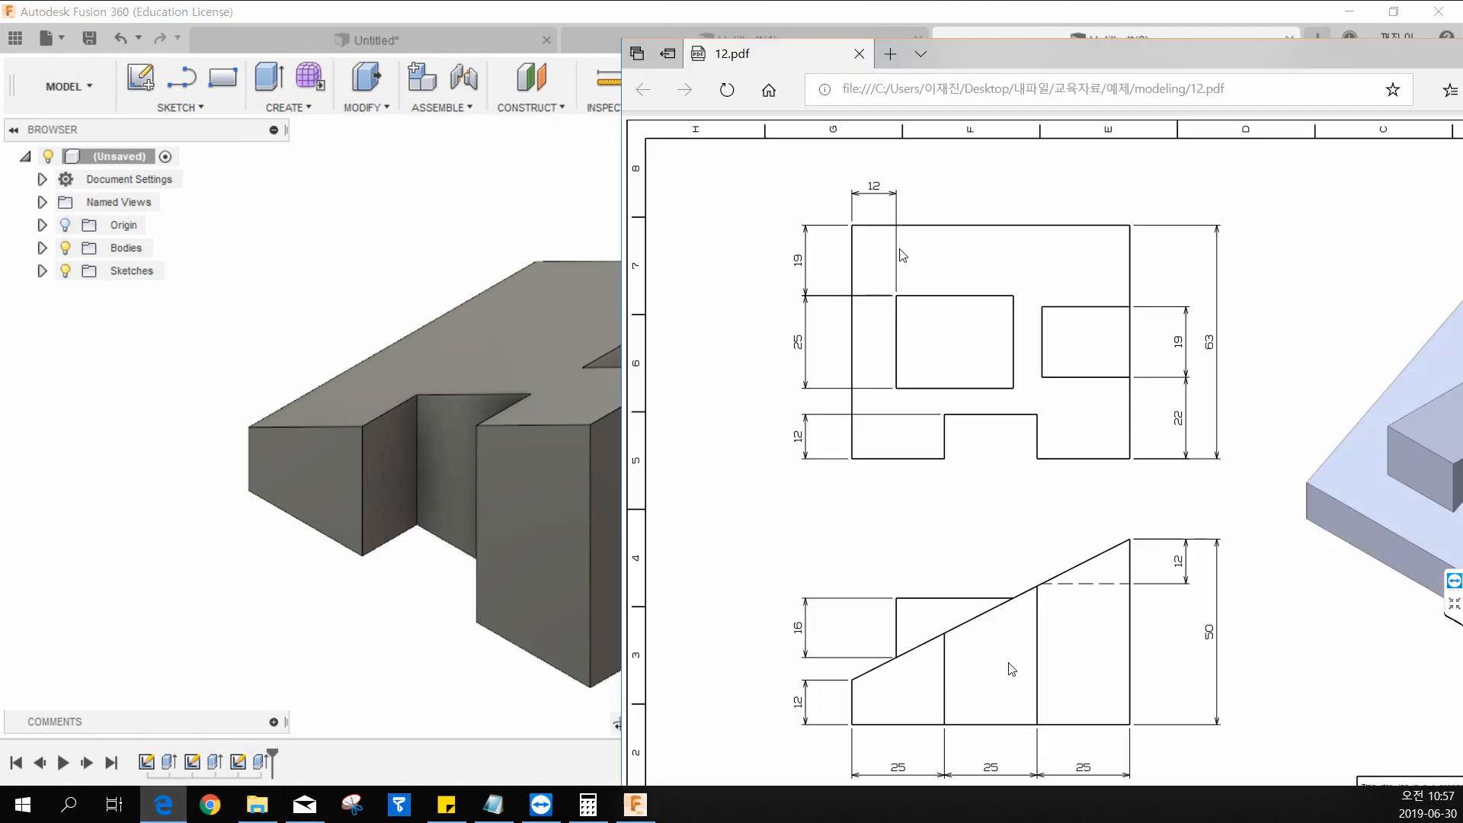
pyautogui.doubleClick(1066, 46)
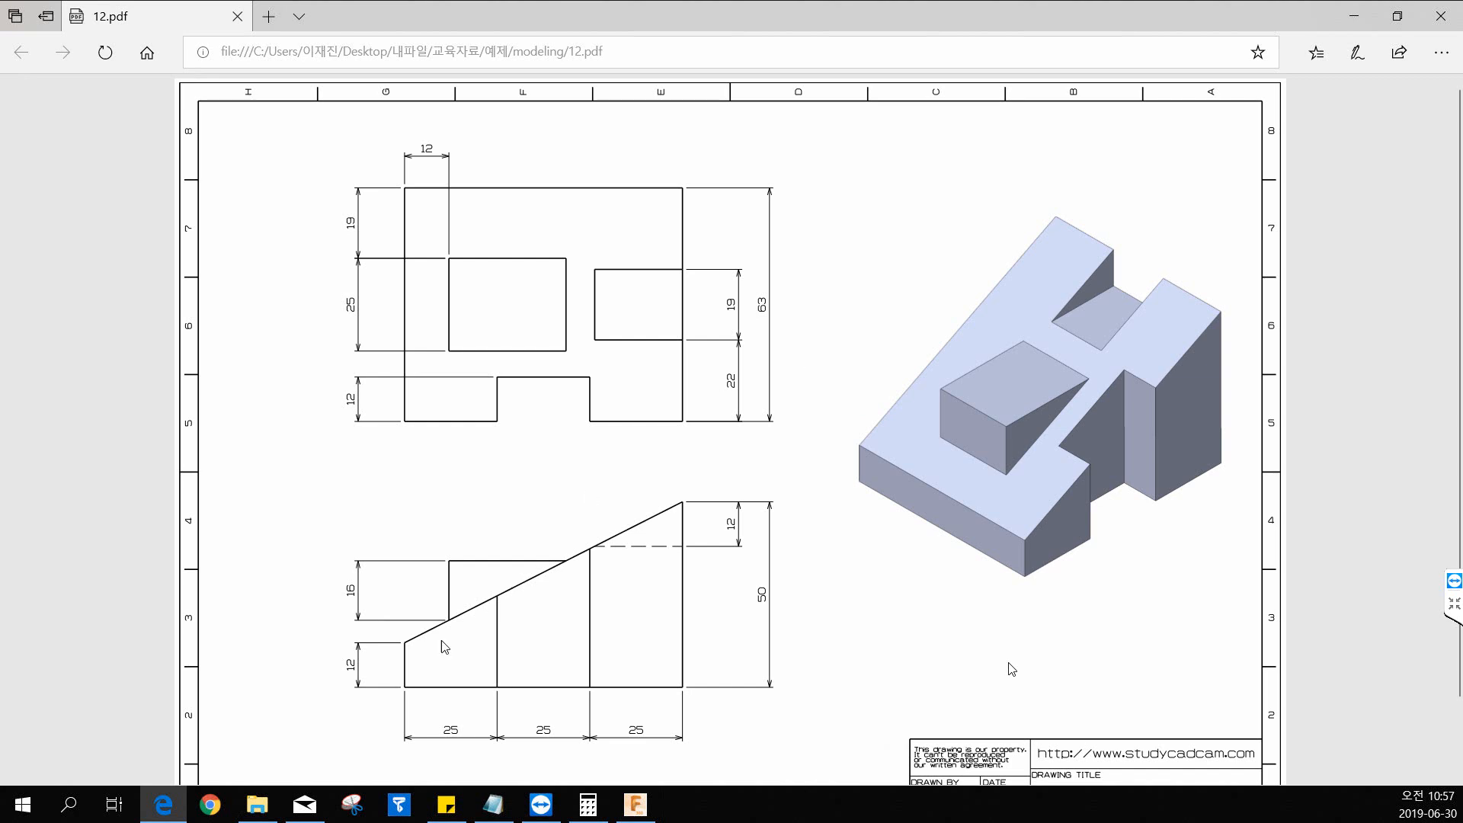
pyautogui.scroll(-1, 442, 646)
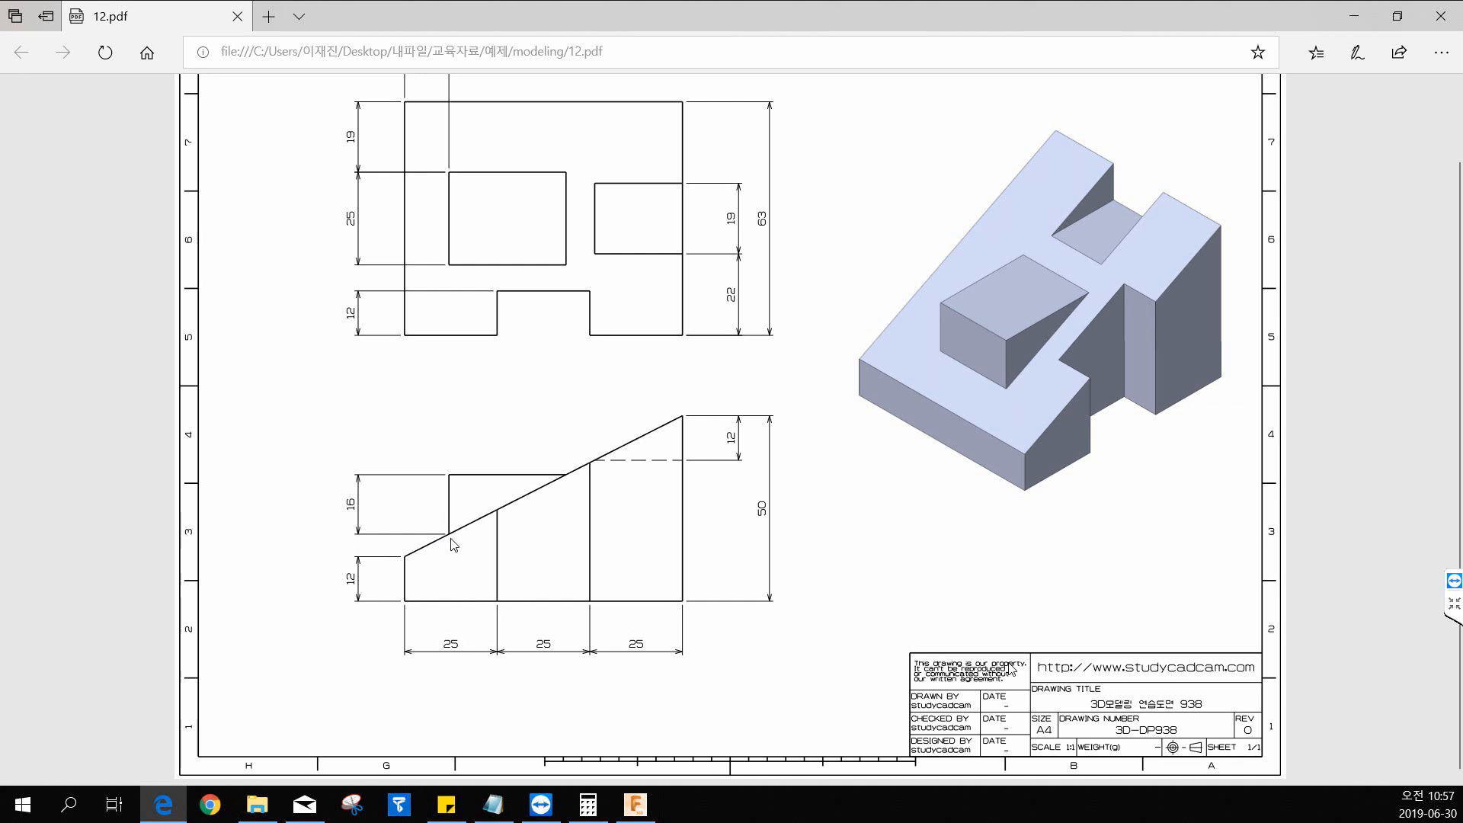
pyautogui.scroll(1, 473, 533)
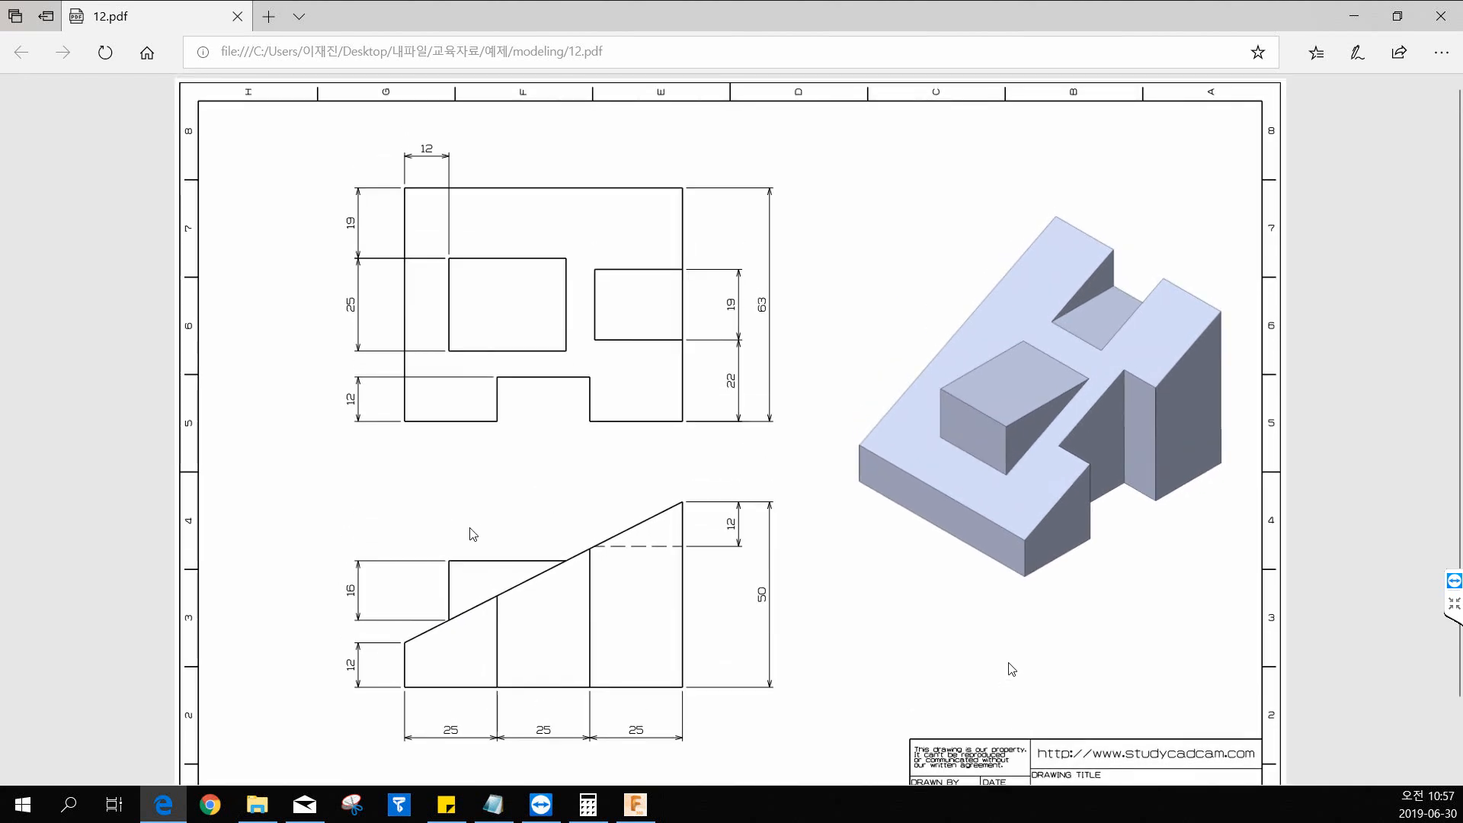
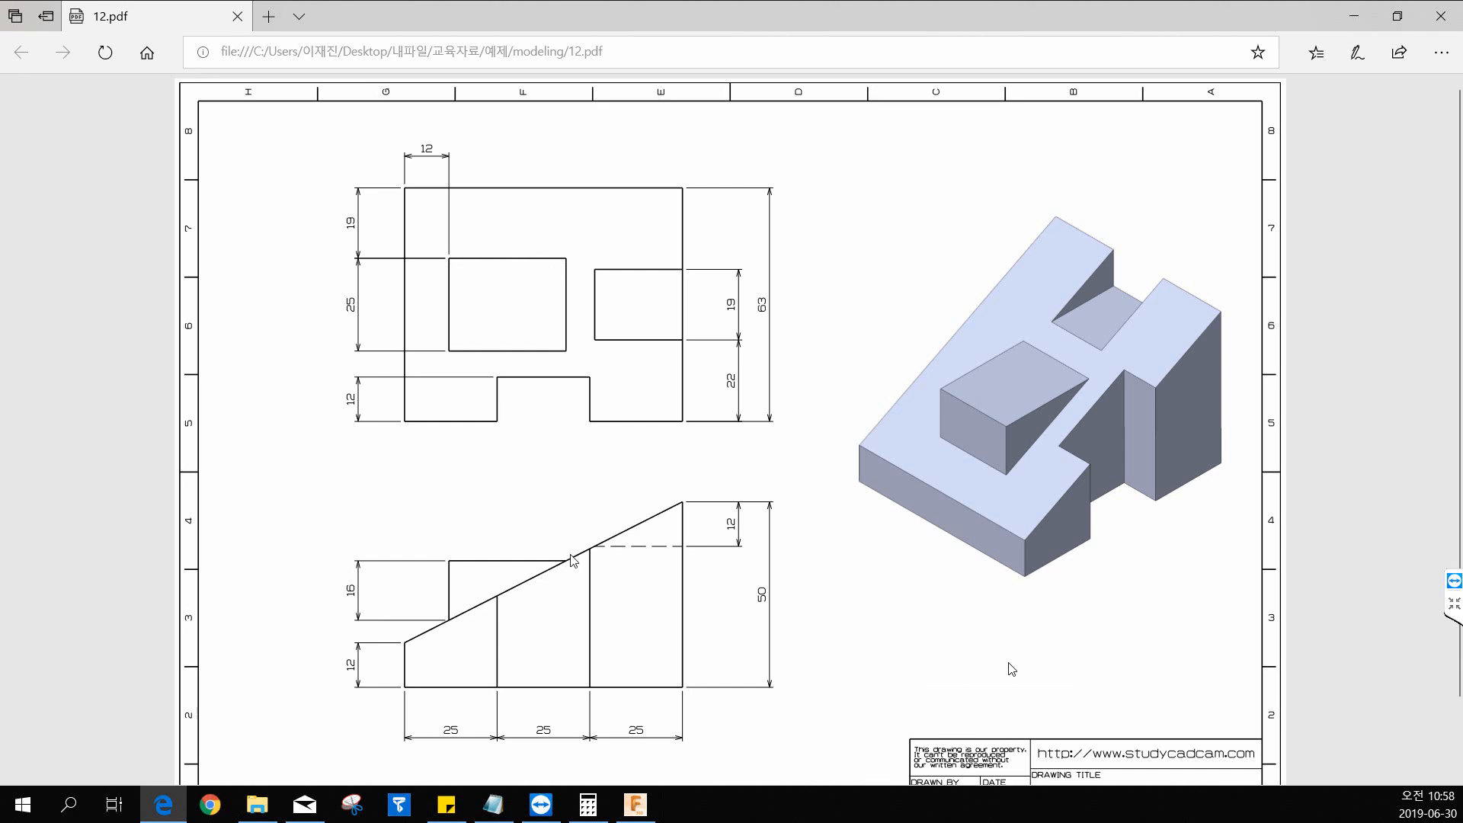
# Switch back to Fusion 360 and examine the wedge's tall and low end faces from both ends.
pyautogui.doubleClick(945, 13)
pyautogui.hotkey('alt', 'Tab')
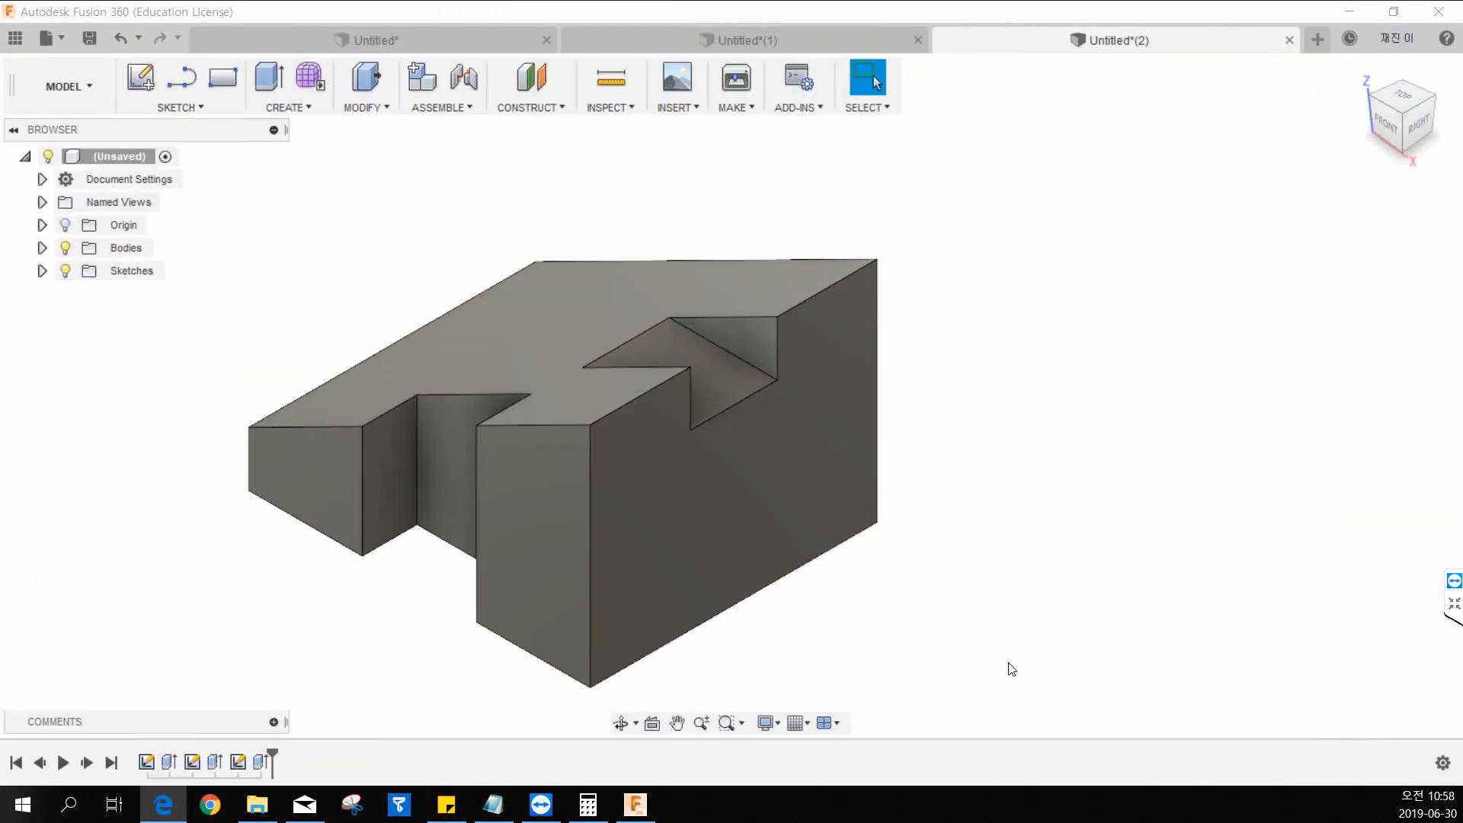
pyautogui.click(799, 454)
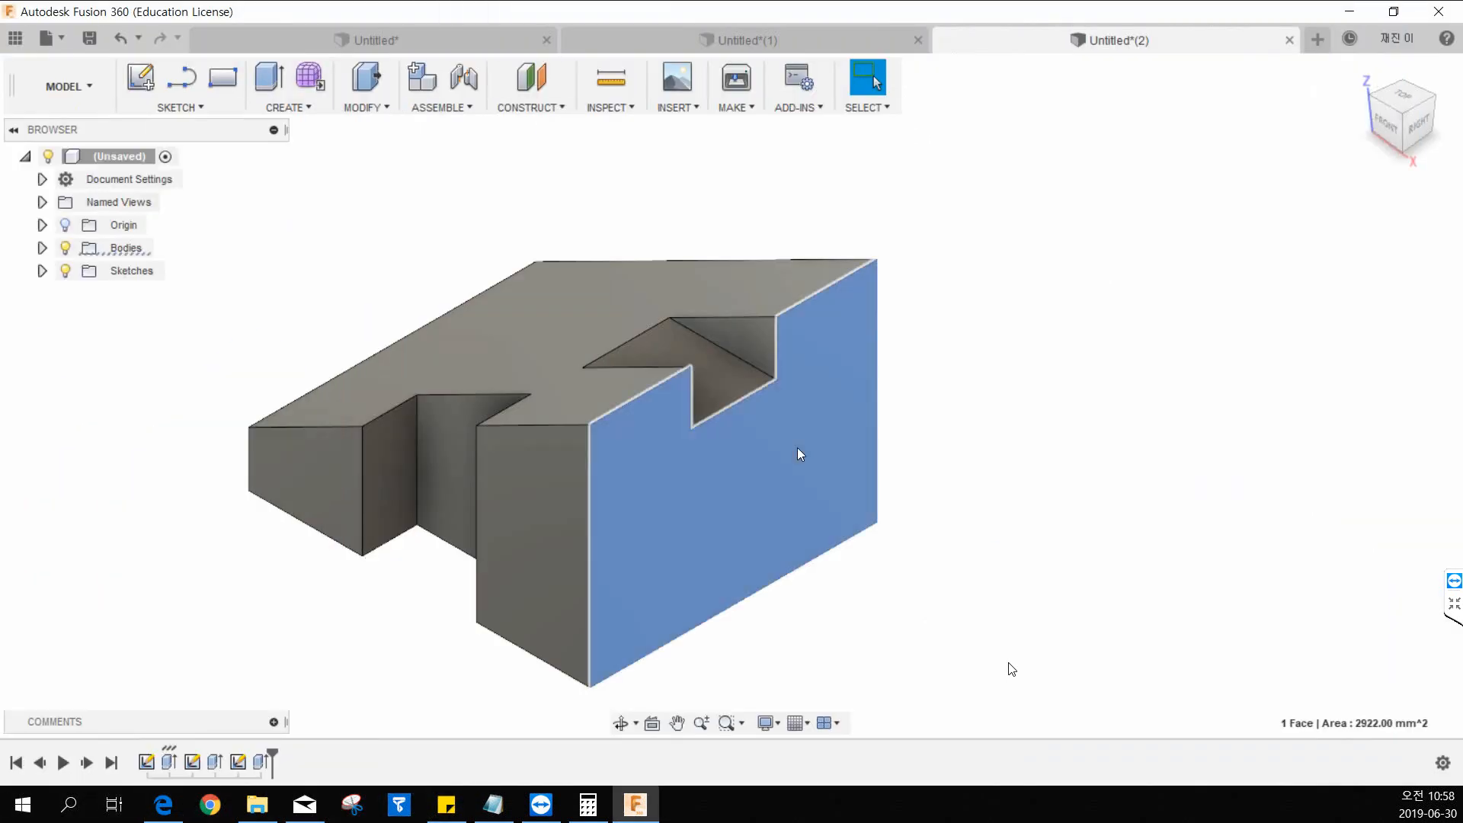
pyautogui.click(313, 277)
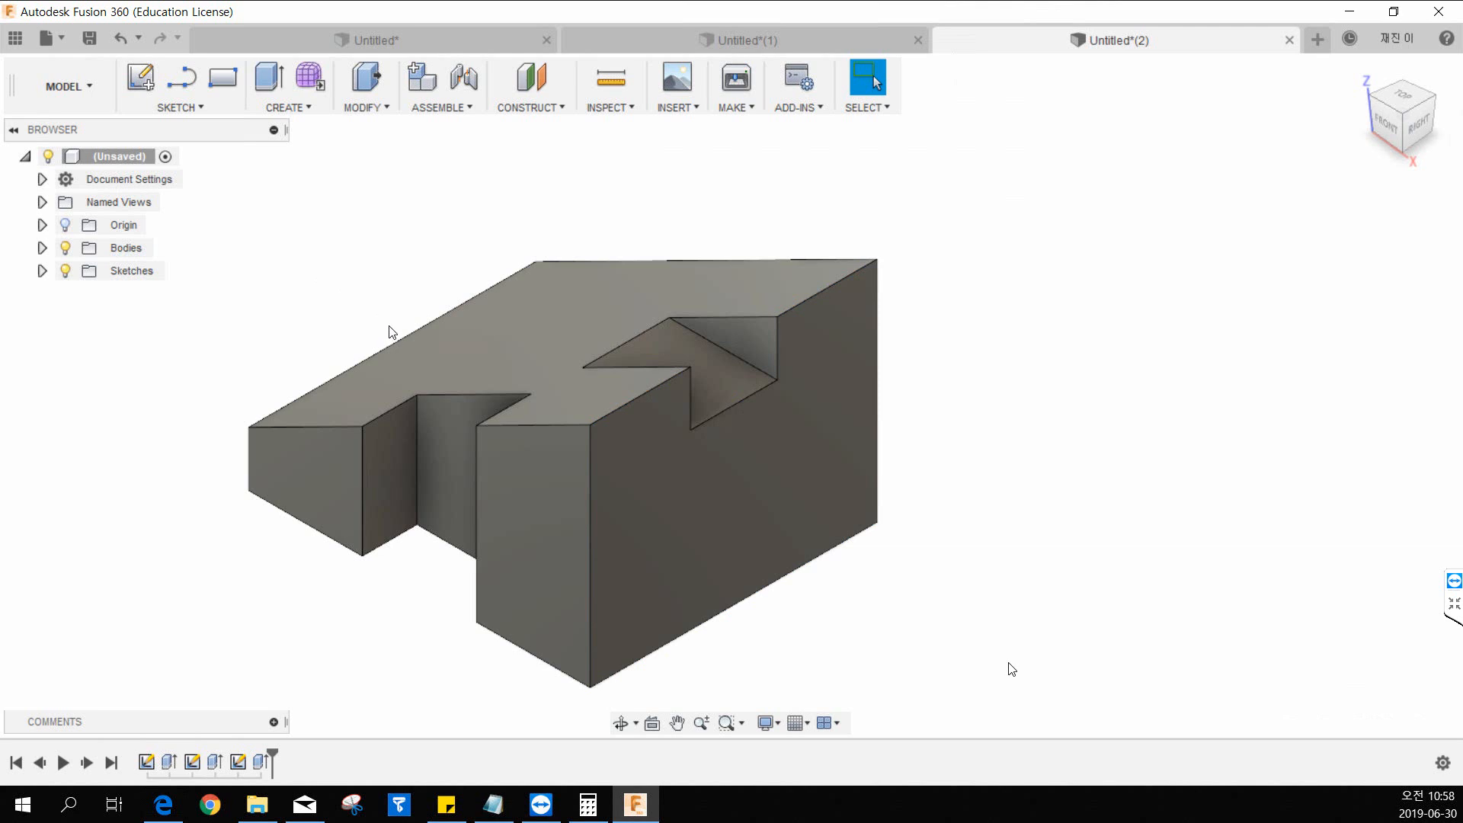
pyautogui.keyDown('shift'); pyautogui.moveTo(392, 330); pyautogui.dragTo(486, 373, button='middle'); pyautogui.keyUp('shift')
pyautogui.click(424, 547)
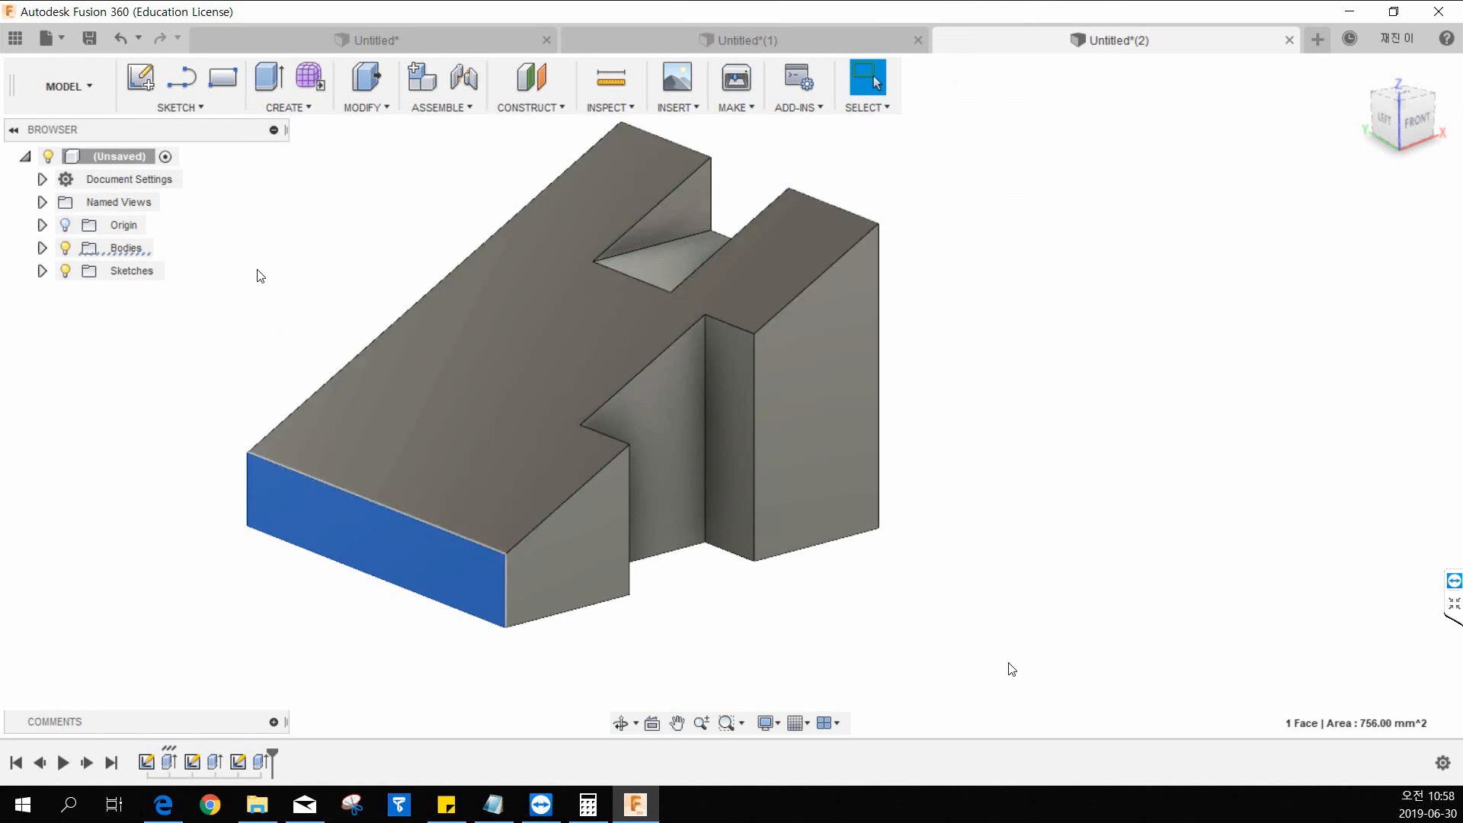
pyautogui.click(242, 272)
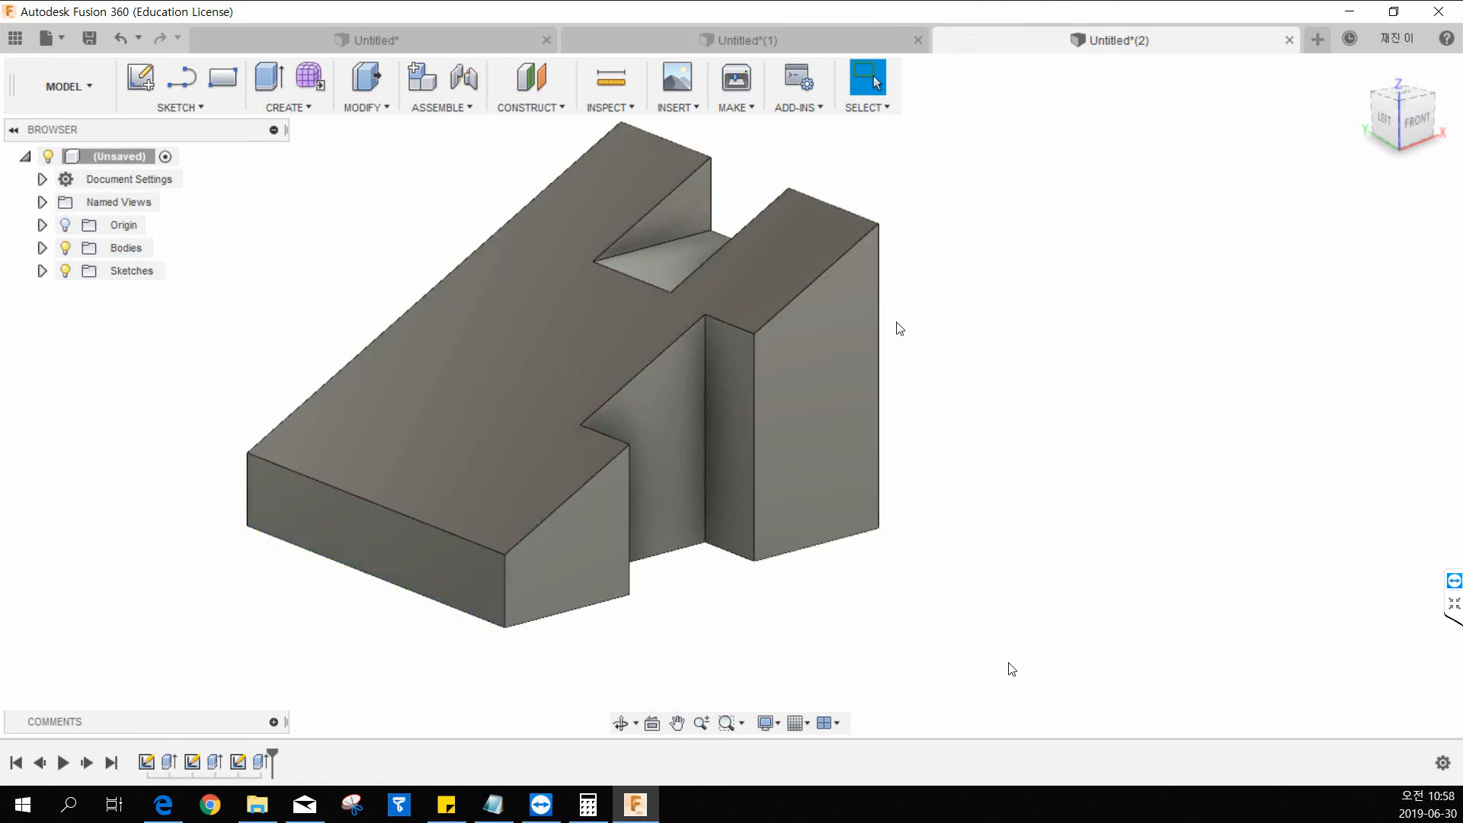
pyautogui.keyDown('shift'); pyautogui.moveTo(900, 328); pyautogui.dragTo(796, 437, button='middle'); pyautogui.keyUp('shift')
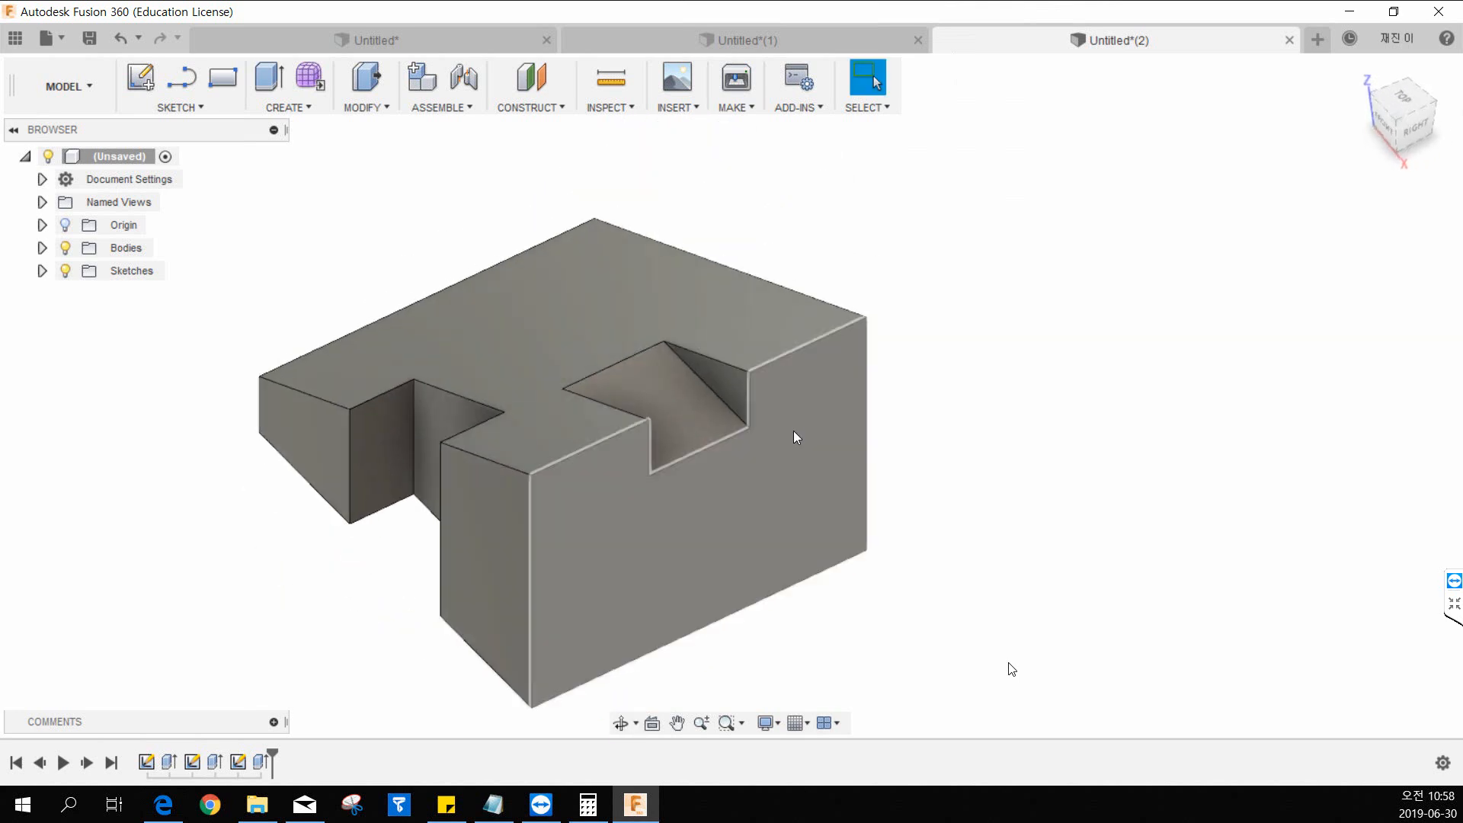
pyautogui.click(807, 556)
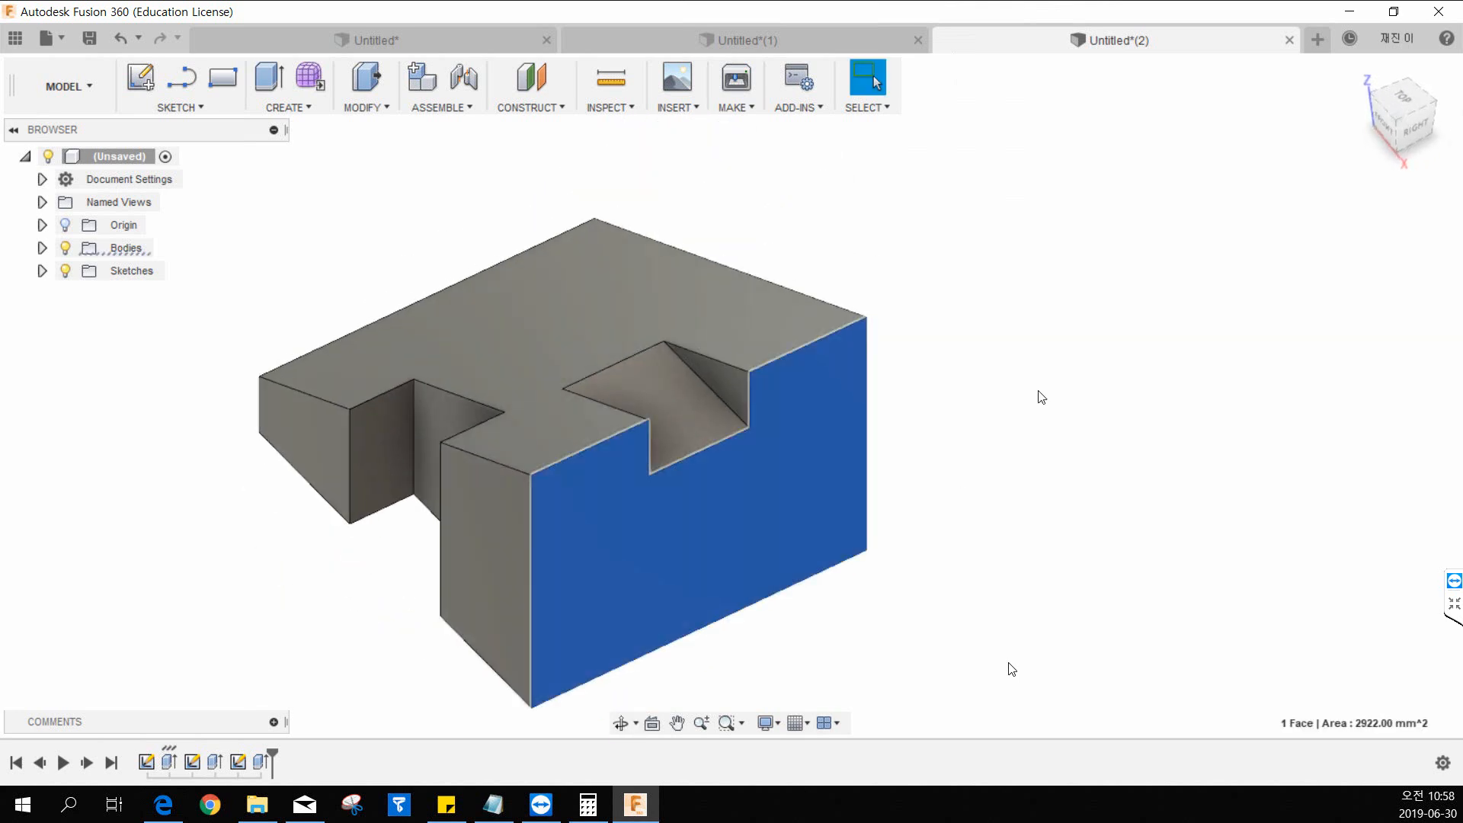
pyautogui.click(936, 415)
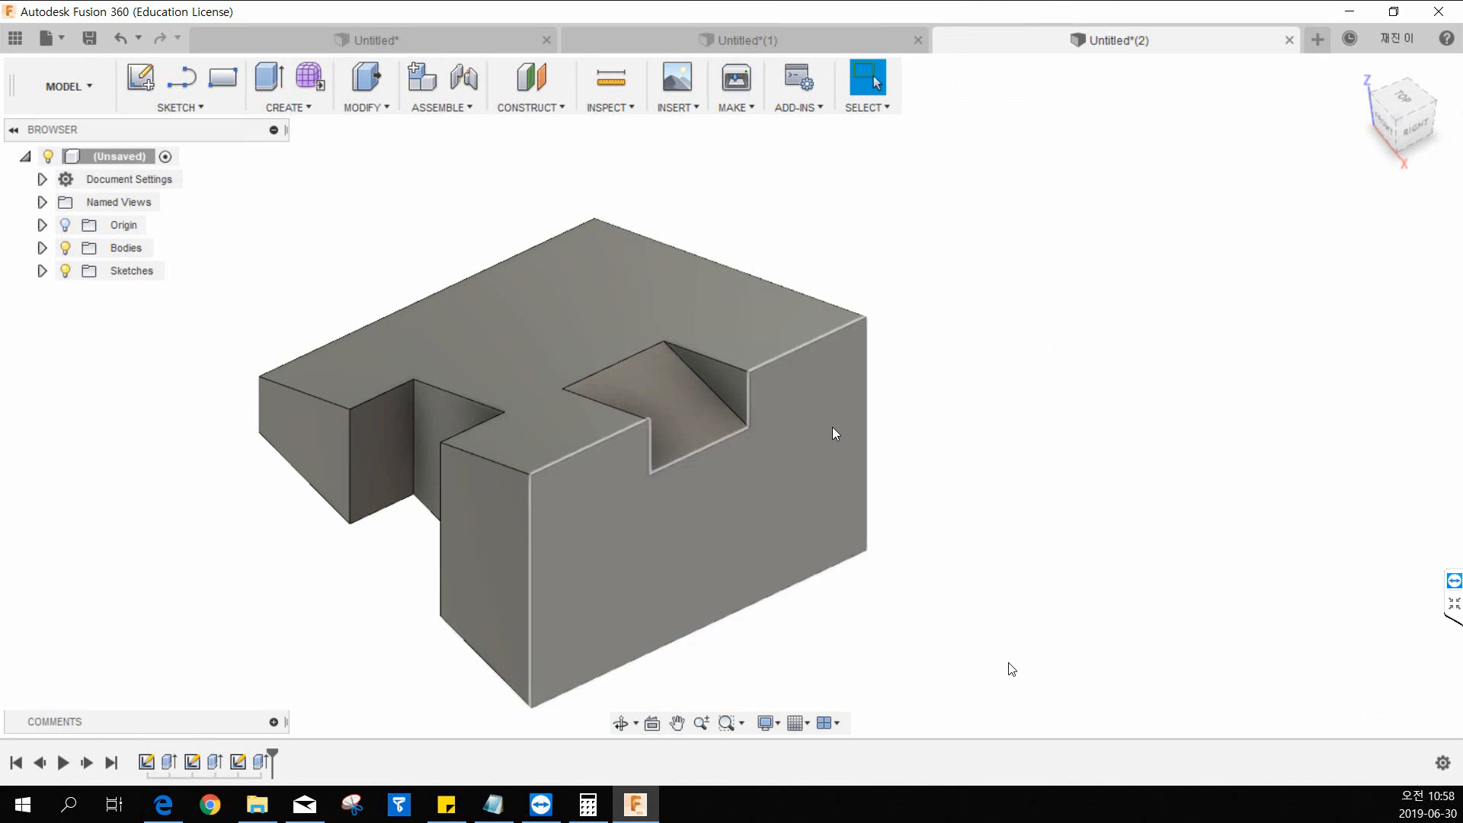
pyautogui.moveTo(738, 621); pyautogui.dragTo(827, 578, button='middle')
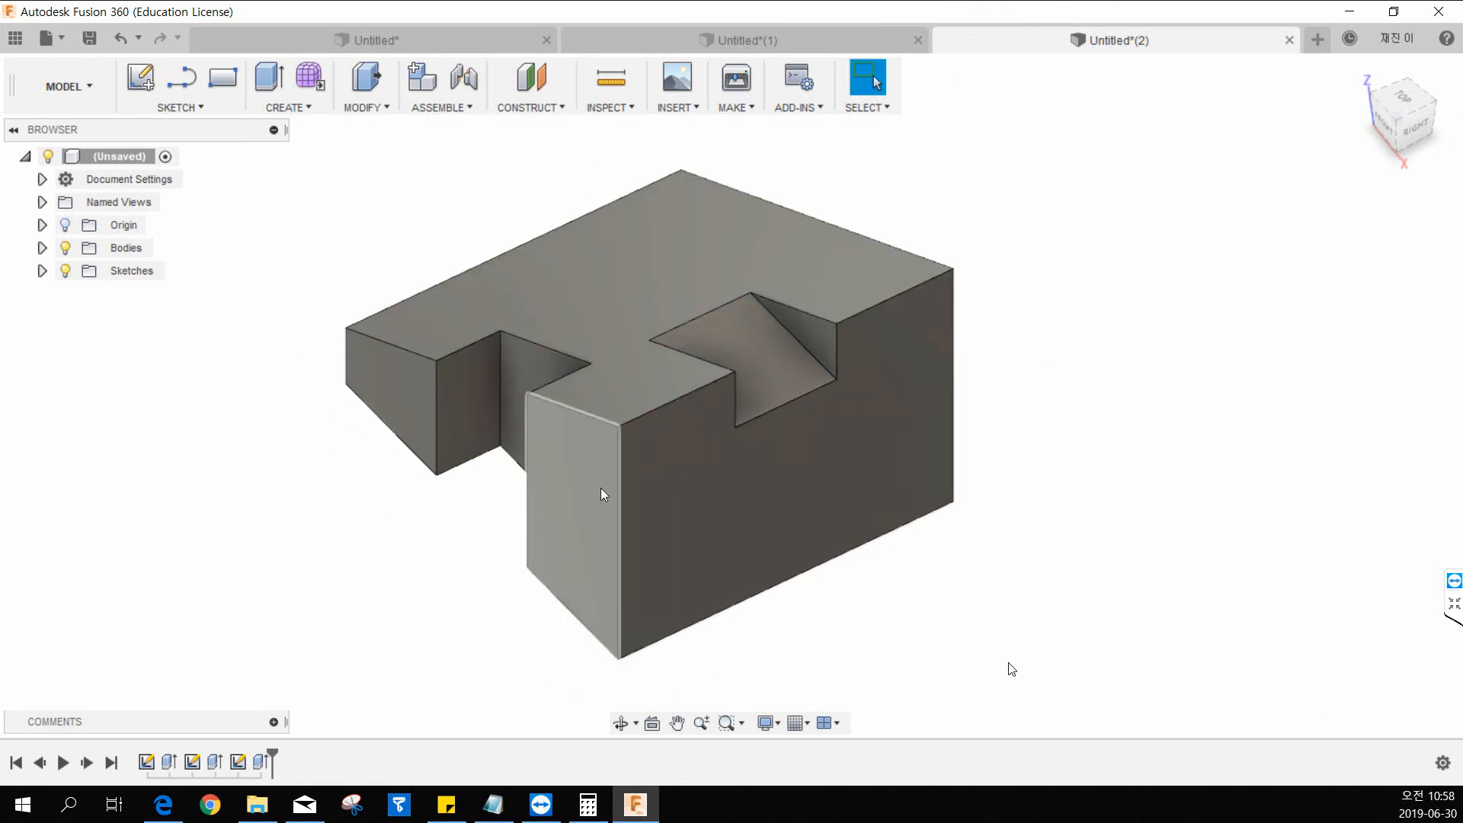
pyautogui.click(532, 108)
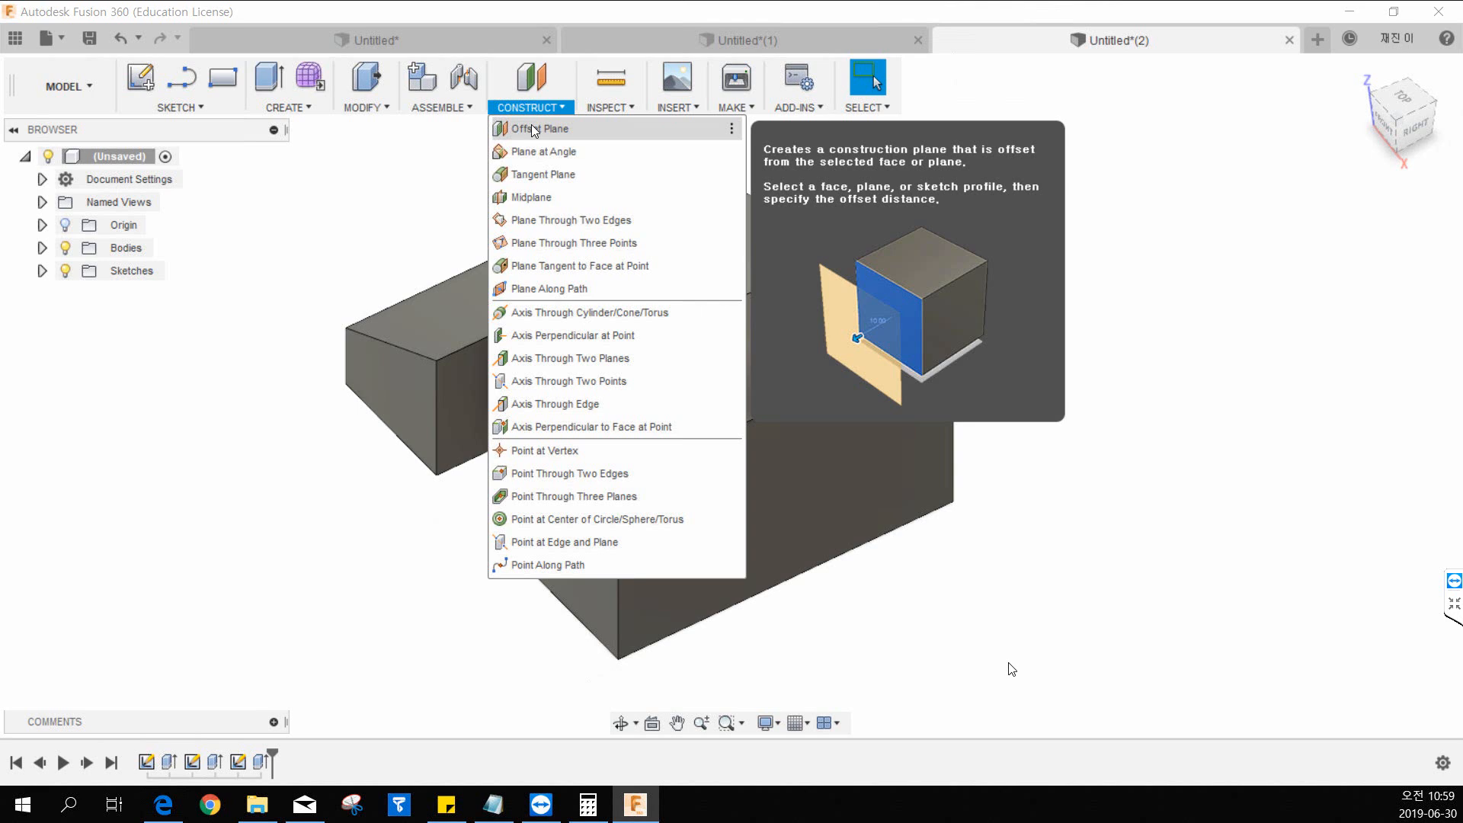
pyautogui.click(373, 214)
pyautogui.keyDown('shift'); pyautogui.moveTo(480, 416); pyautogui.dragTo(614, 353, button='middle'); pyautogui.keyUp('shift')
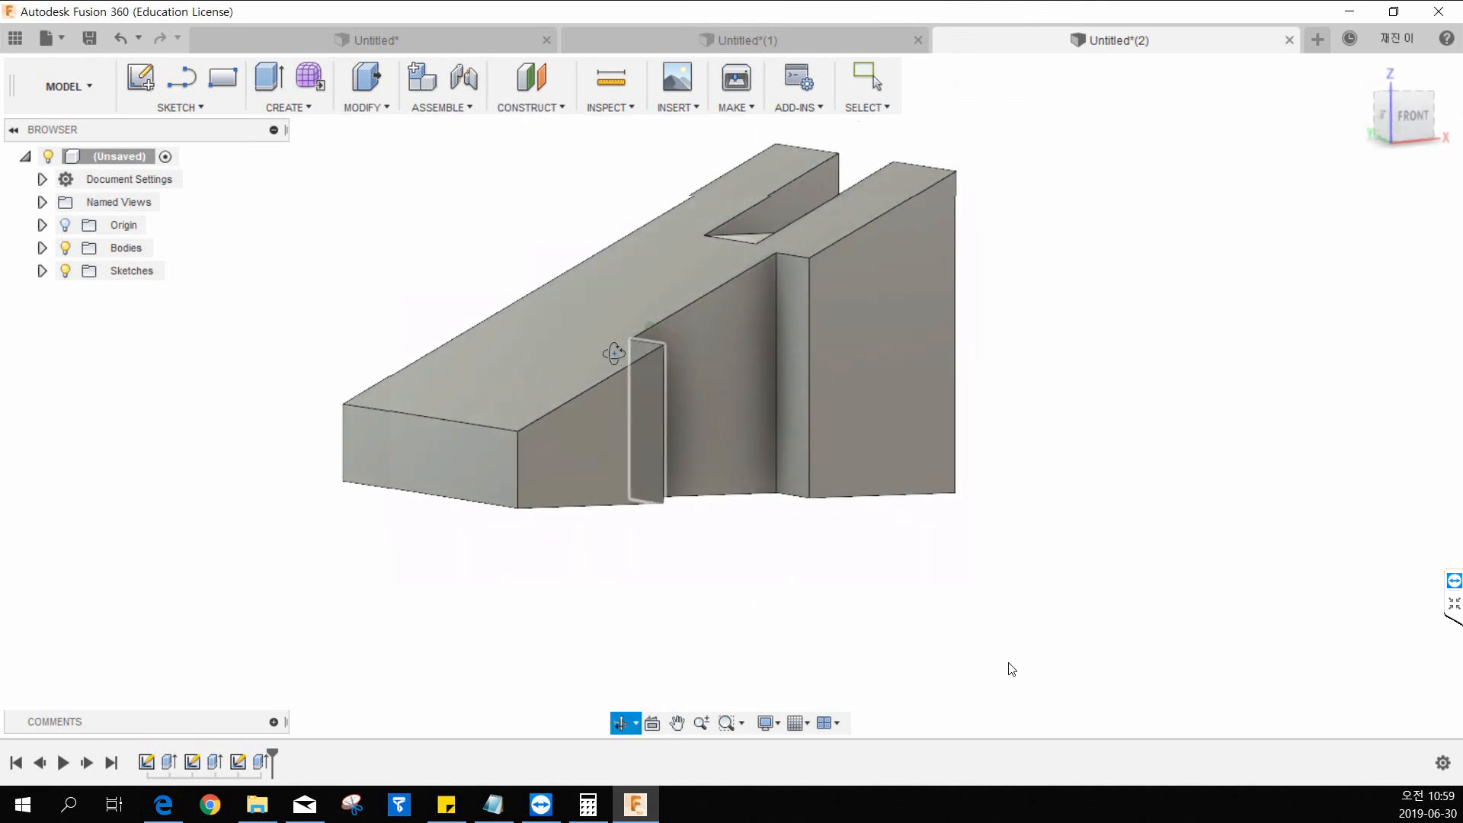
pyautogui.press('Escape')
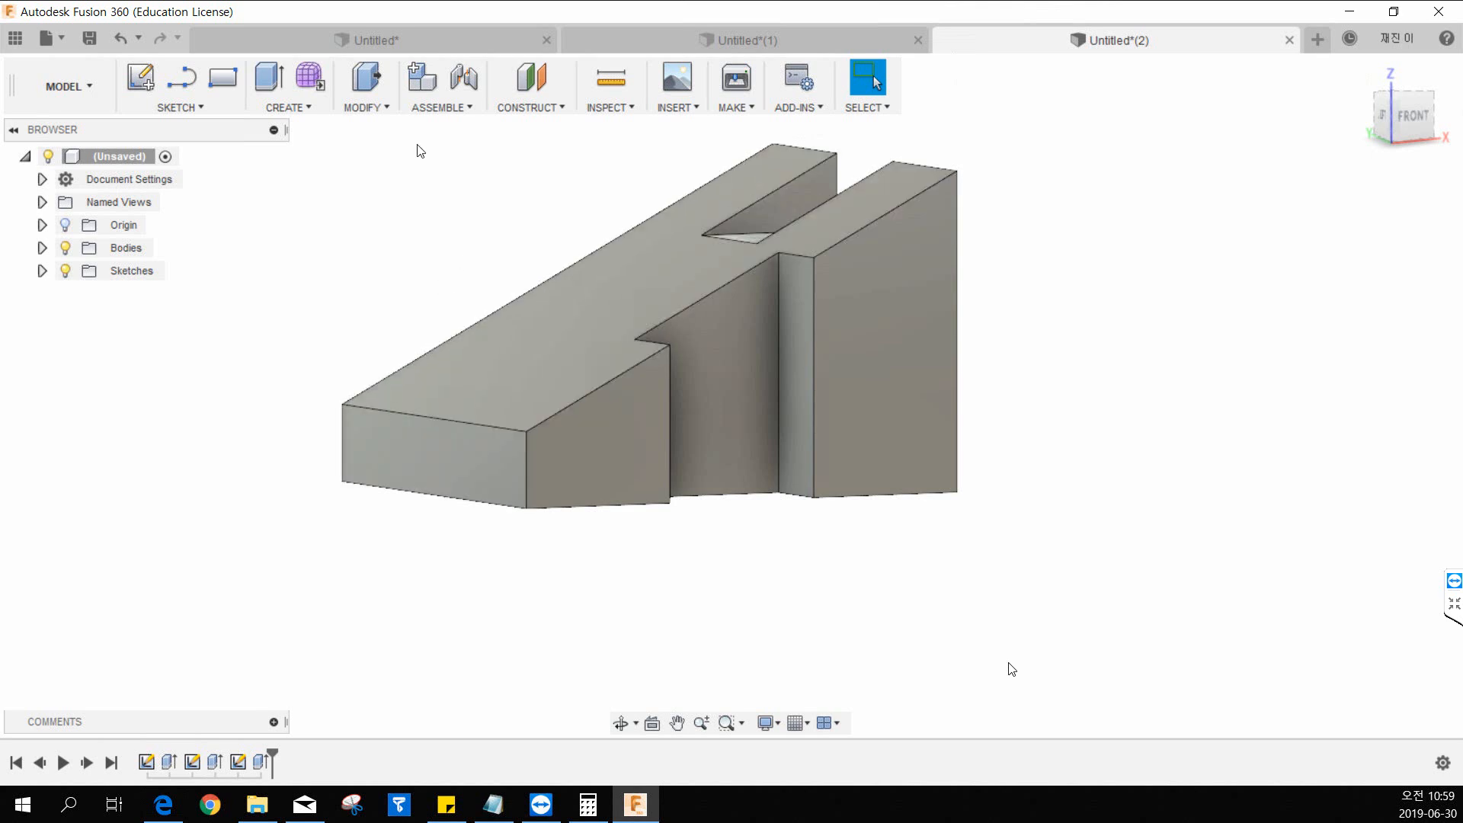
# Start an offset plane from the wedge's low end face and move it into the body to -15 mm.
pyautogui.click(533, 107)
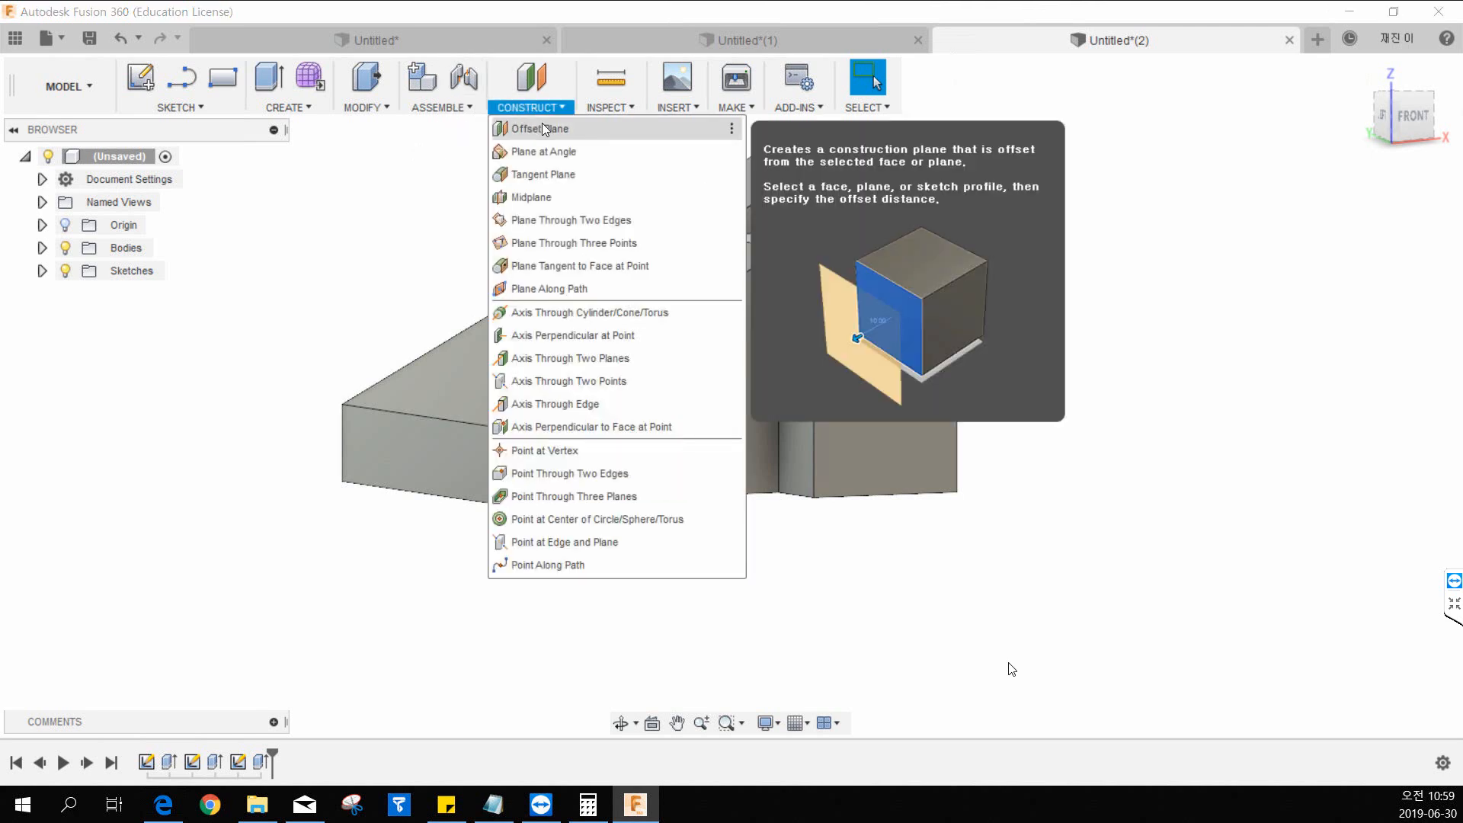
pyautogui.click(542, 129)
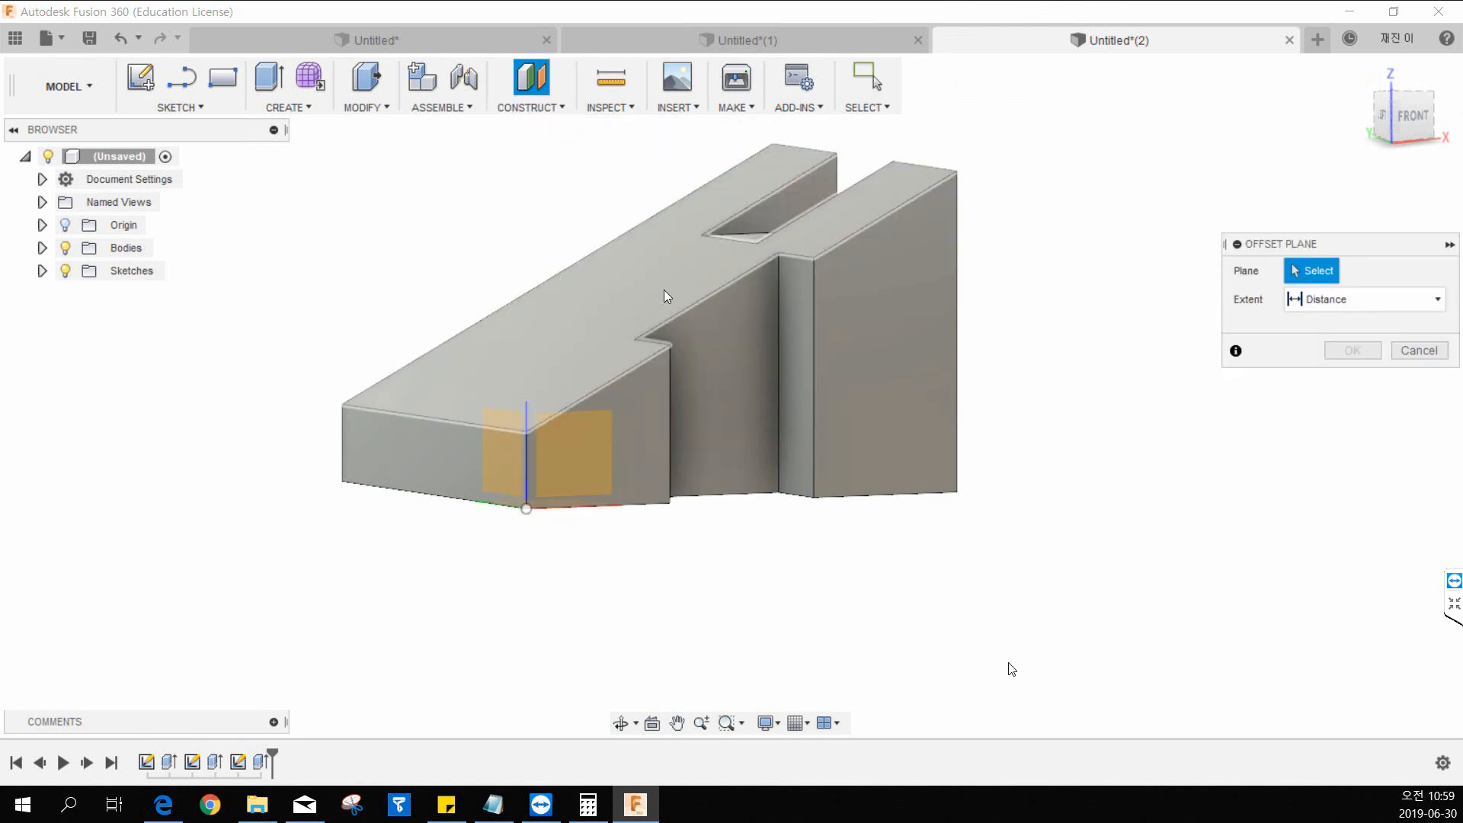
pyautogui.keyDown('shift'); pyautogui.moveTo(683, 461); pyautogui.dragTo(529, 521, button='middle'); pyautogui.keyUp('shift')
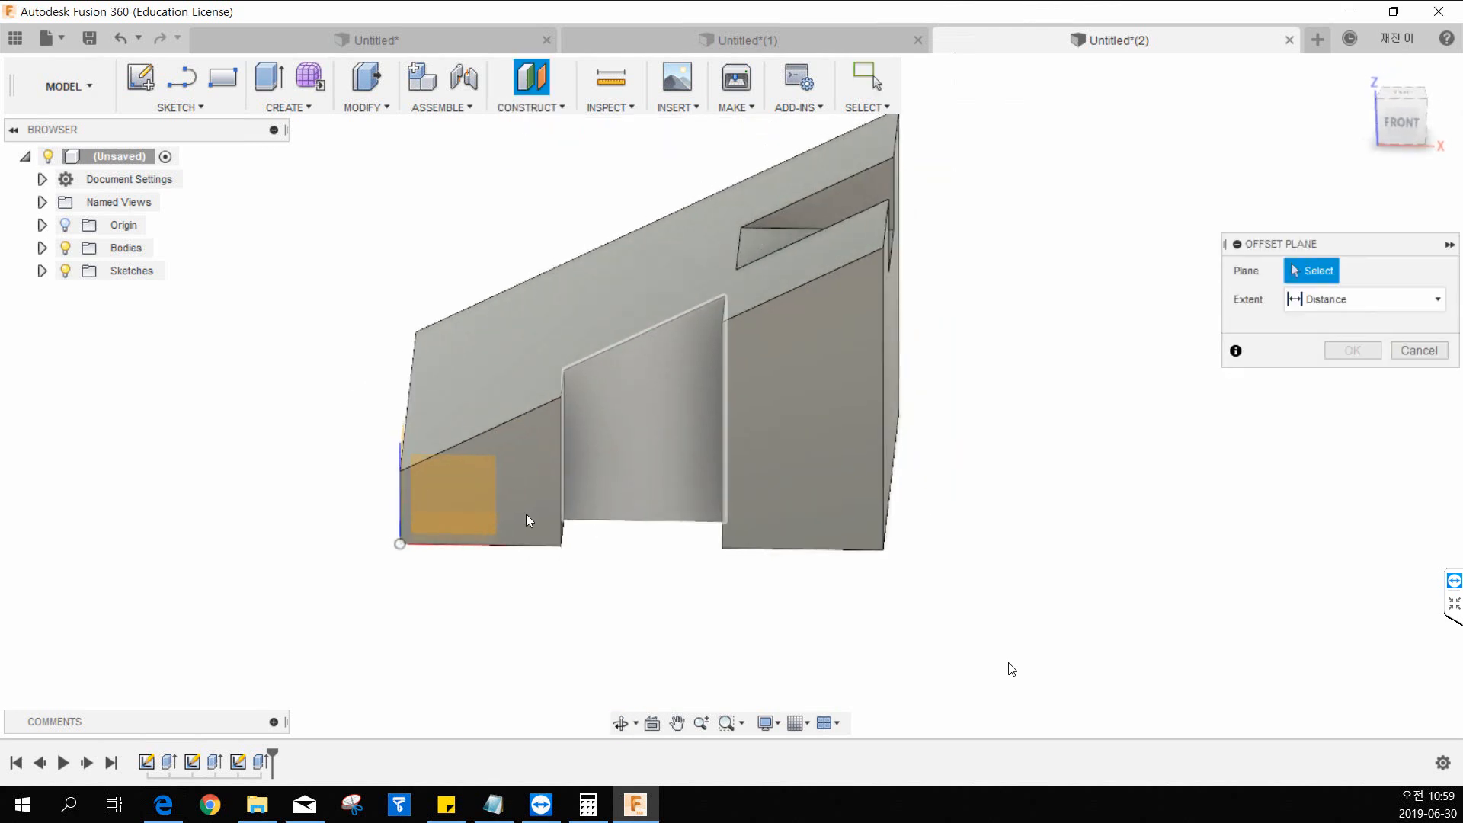
pyautogui.keyDown('shift'); pyautogui.moveTo(635, 516); pyautogui.dragTo(587, 529, button='middle'); pyautogui.keyUp('shift')
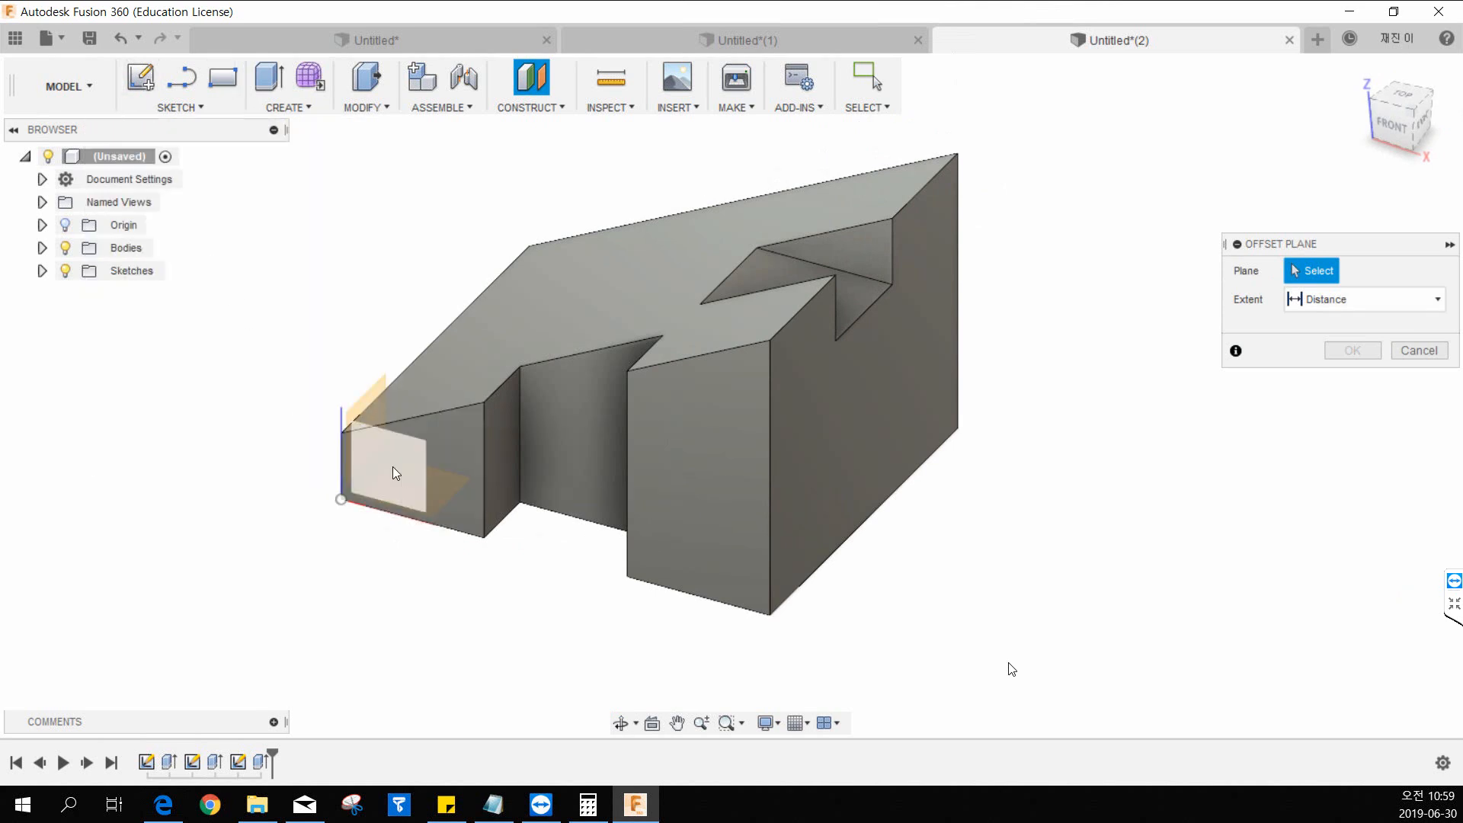
pyautogui.keyDown('shift'); pyautogui.moveTo(458, 466); pyautogui.dragTo(502, 438, button='middle'); pyautogui.keyUp('shift')
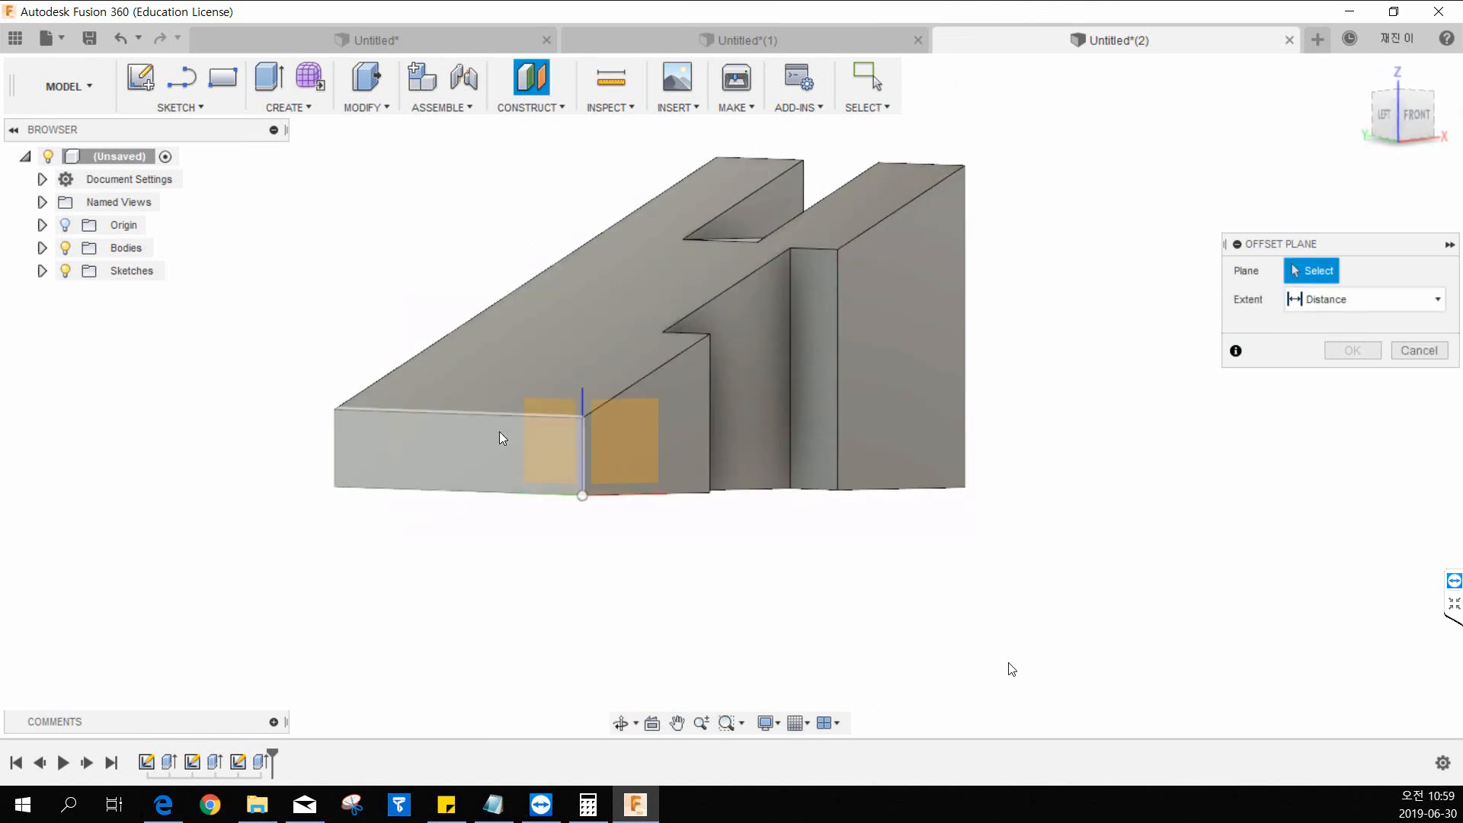
pyautogui.click(422, 449)
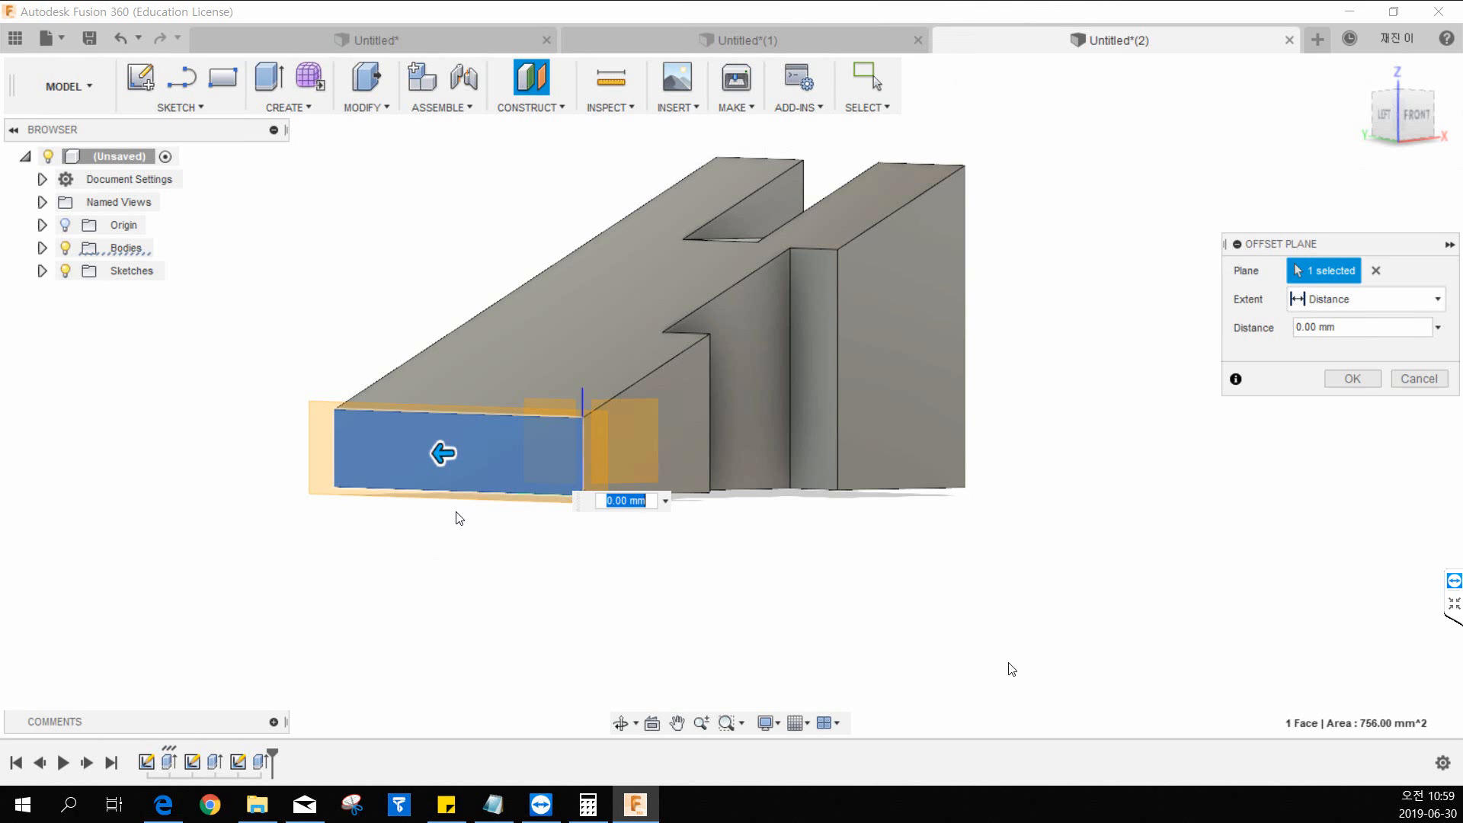
pyautogui.keyDown('shift'); pyautogui.moveTo(457, 514); pyautogui.dragTo(406, 503, button='middle'); pyautogui.keyUp('shift')
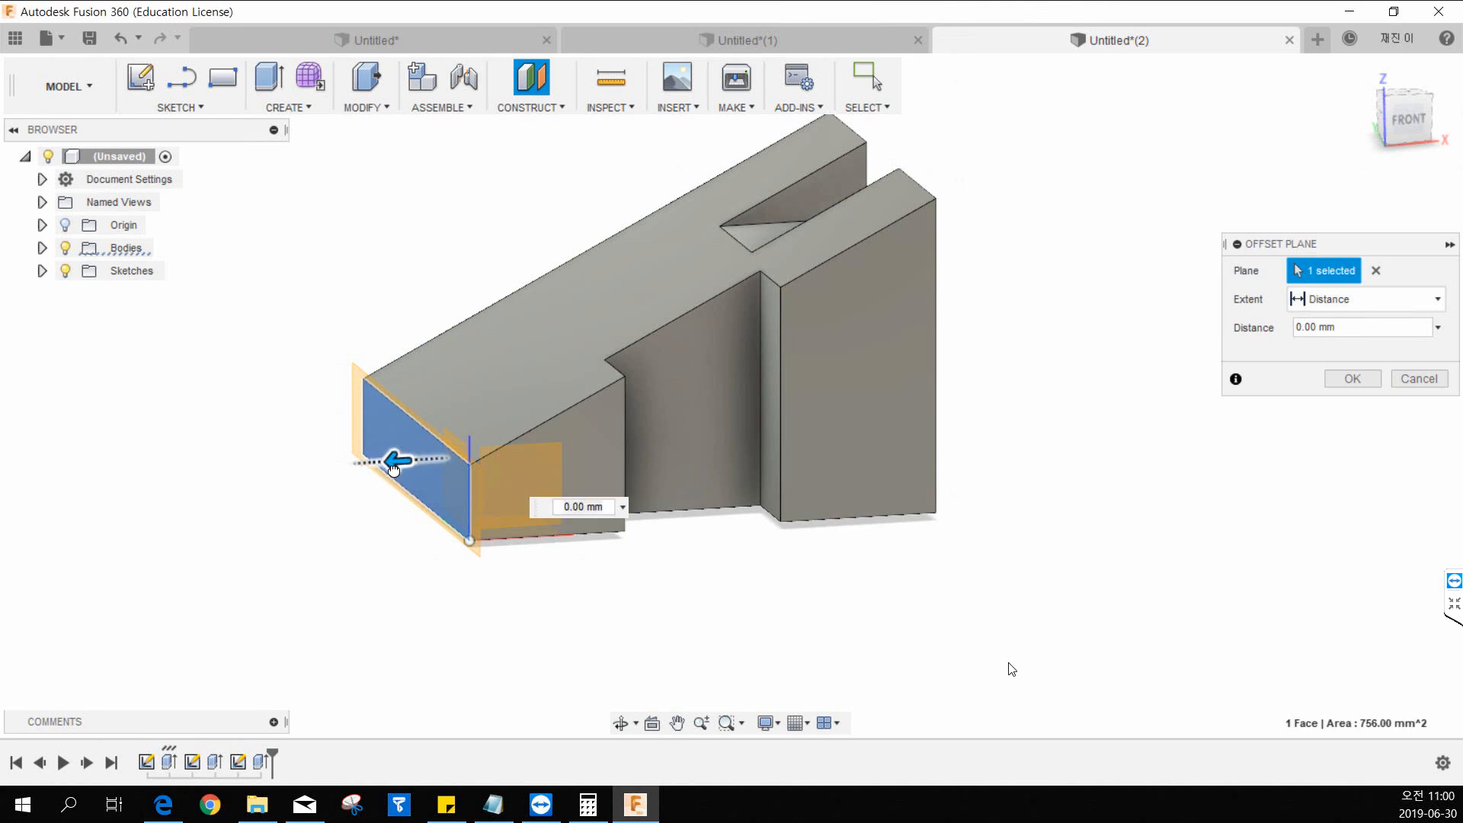
pyautogui.moveTo(398, 462); pyautogui.dragTo(524, 453)
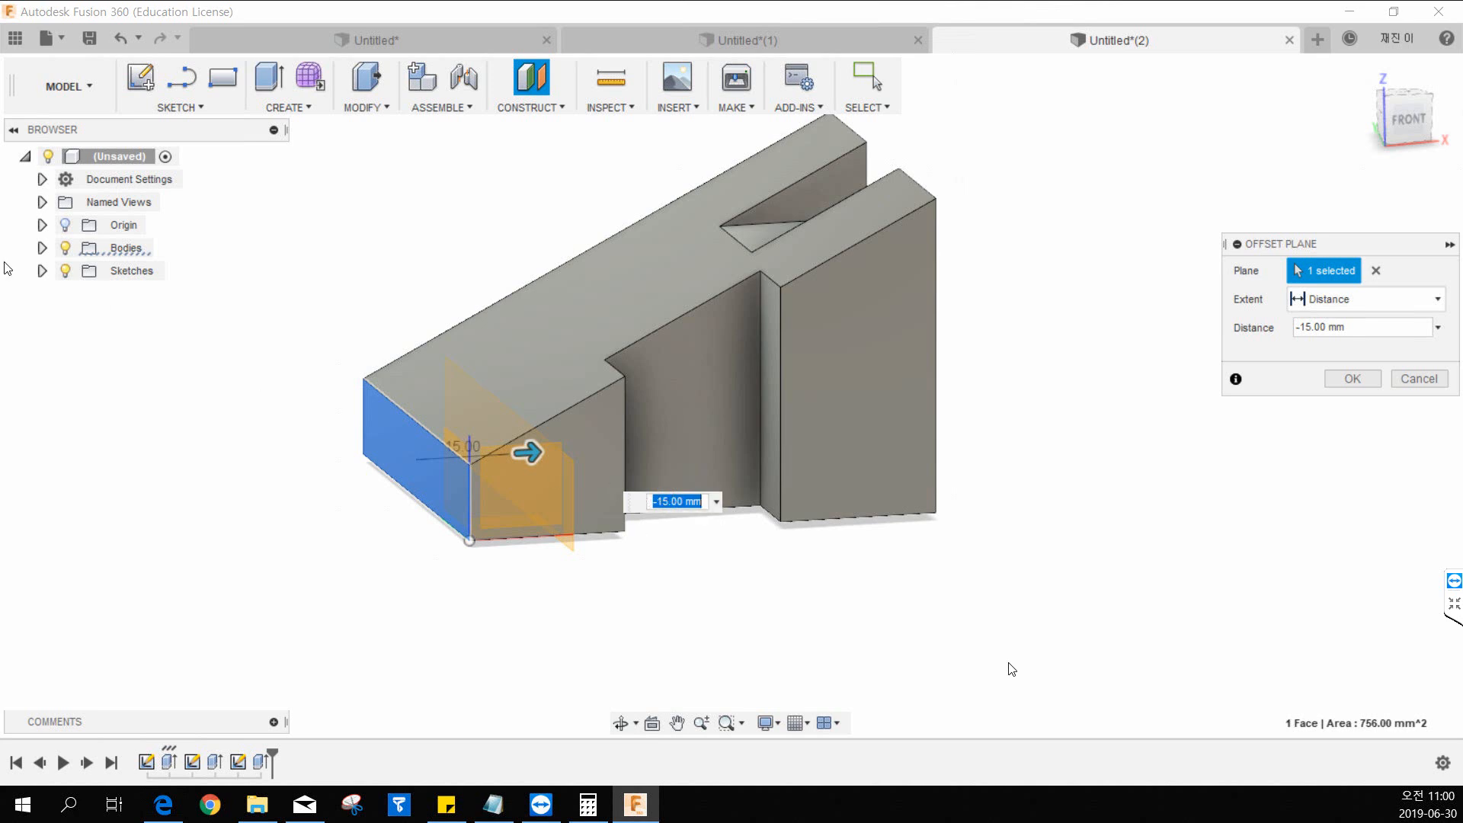
# Check the raised block's offset in the 12.pdf drawing and create the construction plane at a distance of -12 mm.
pyautogui.hotkey('alt', 'Tab')
pyautogui.moveTo(0, 35); pyautogui.dragTo(721, 154)
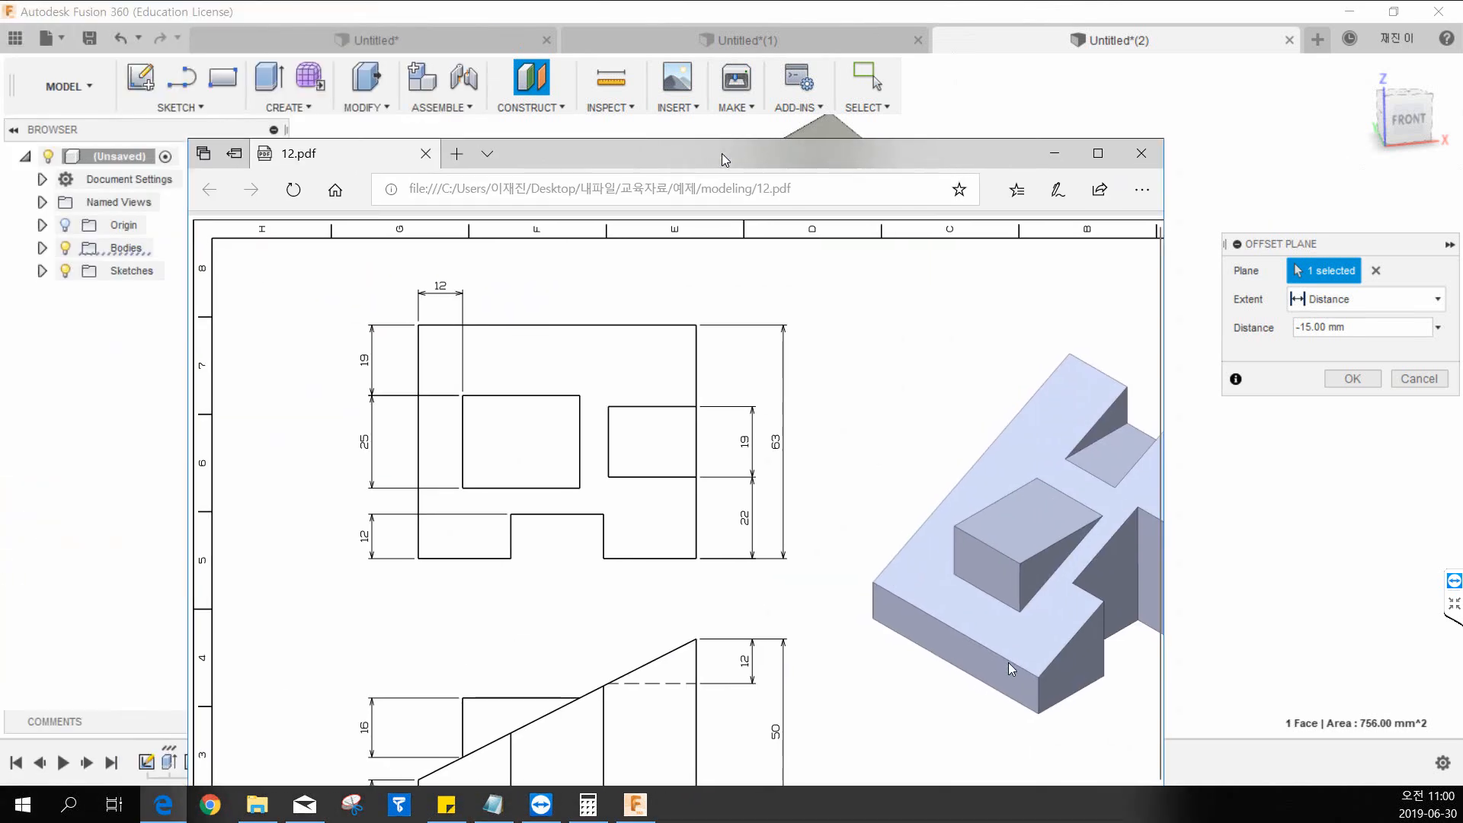
pyautogui.doubleClick(721, 154)
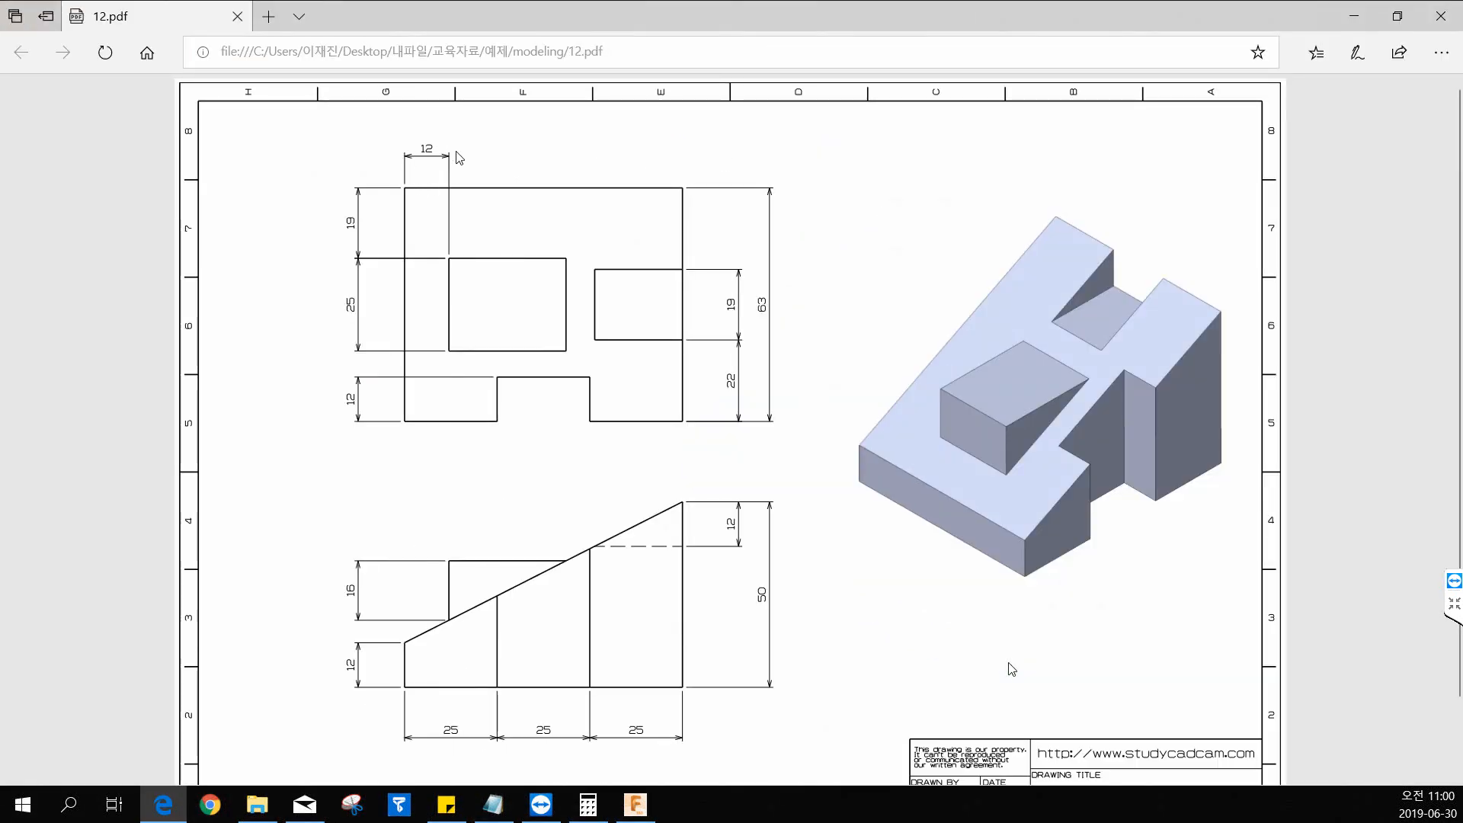
pyautogui.moveTo(562, 14); pyautogui.dragTo(0, 61)
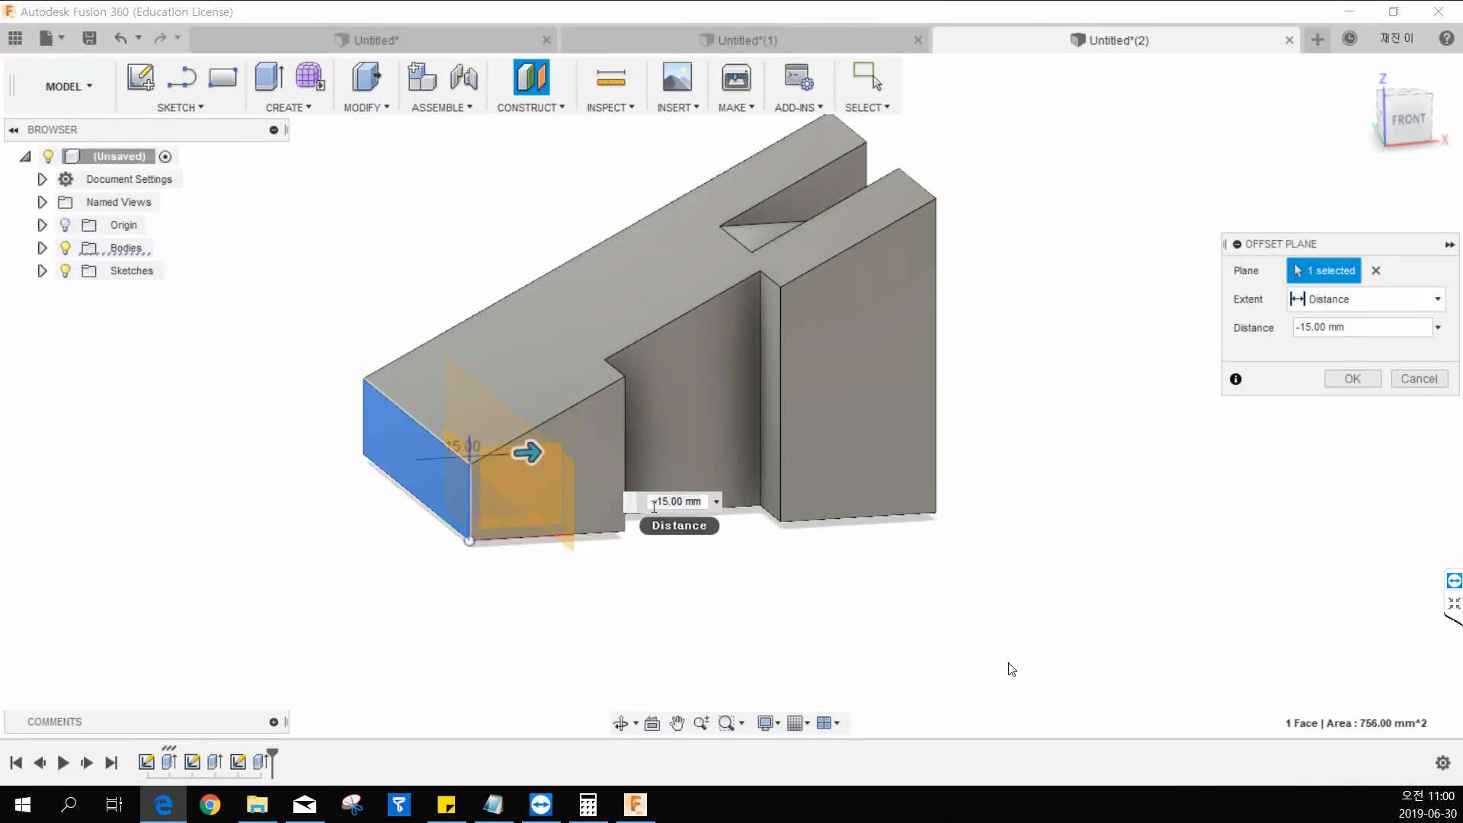
pyautogui.moveTo(653, 502); pyautogui.dragTo(778, 484)
pyautogui.write('-10')
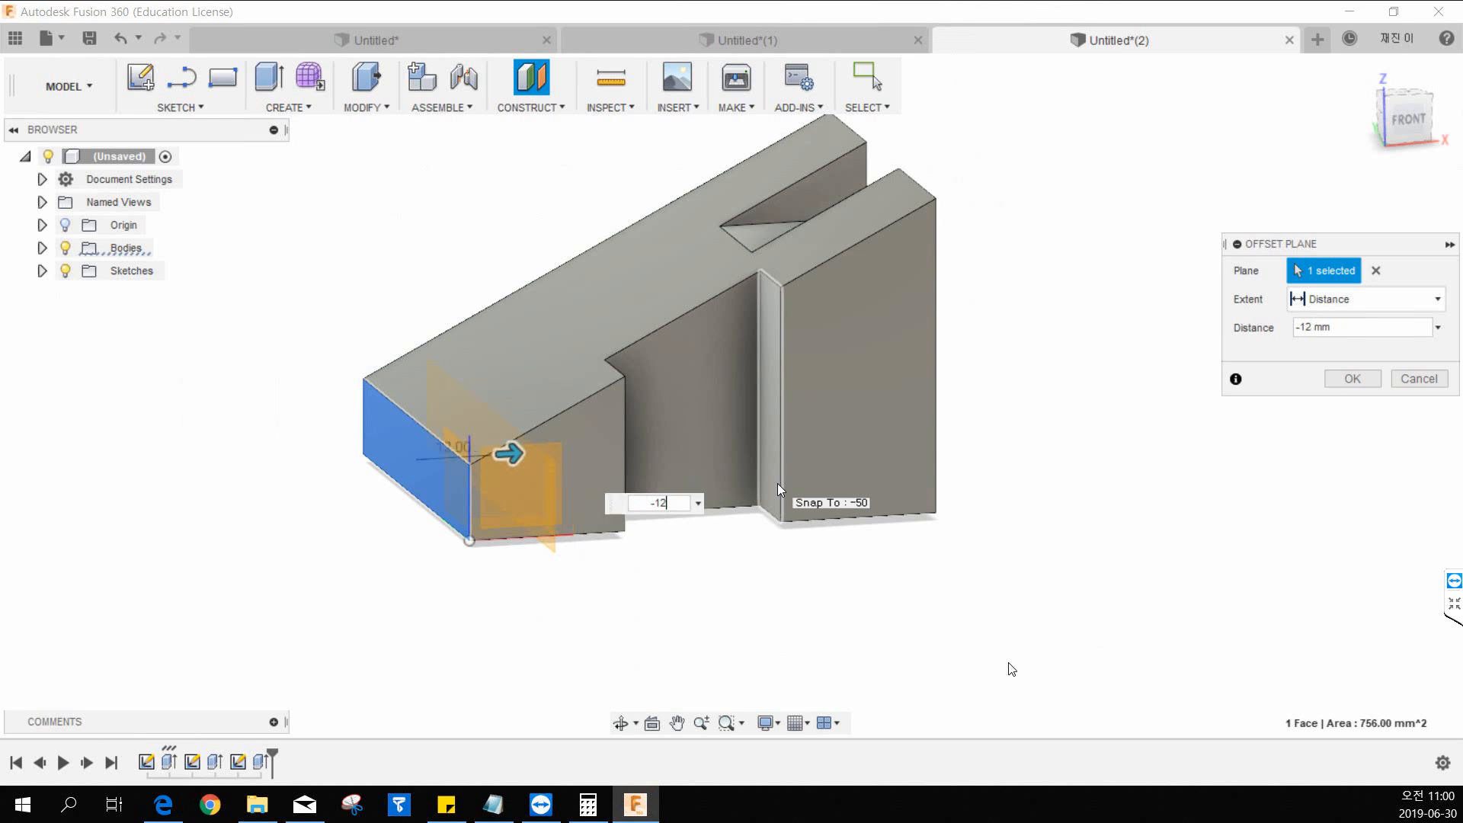
pyautogui.press('Return')
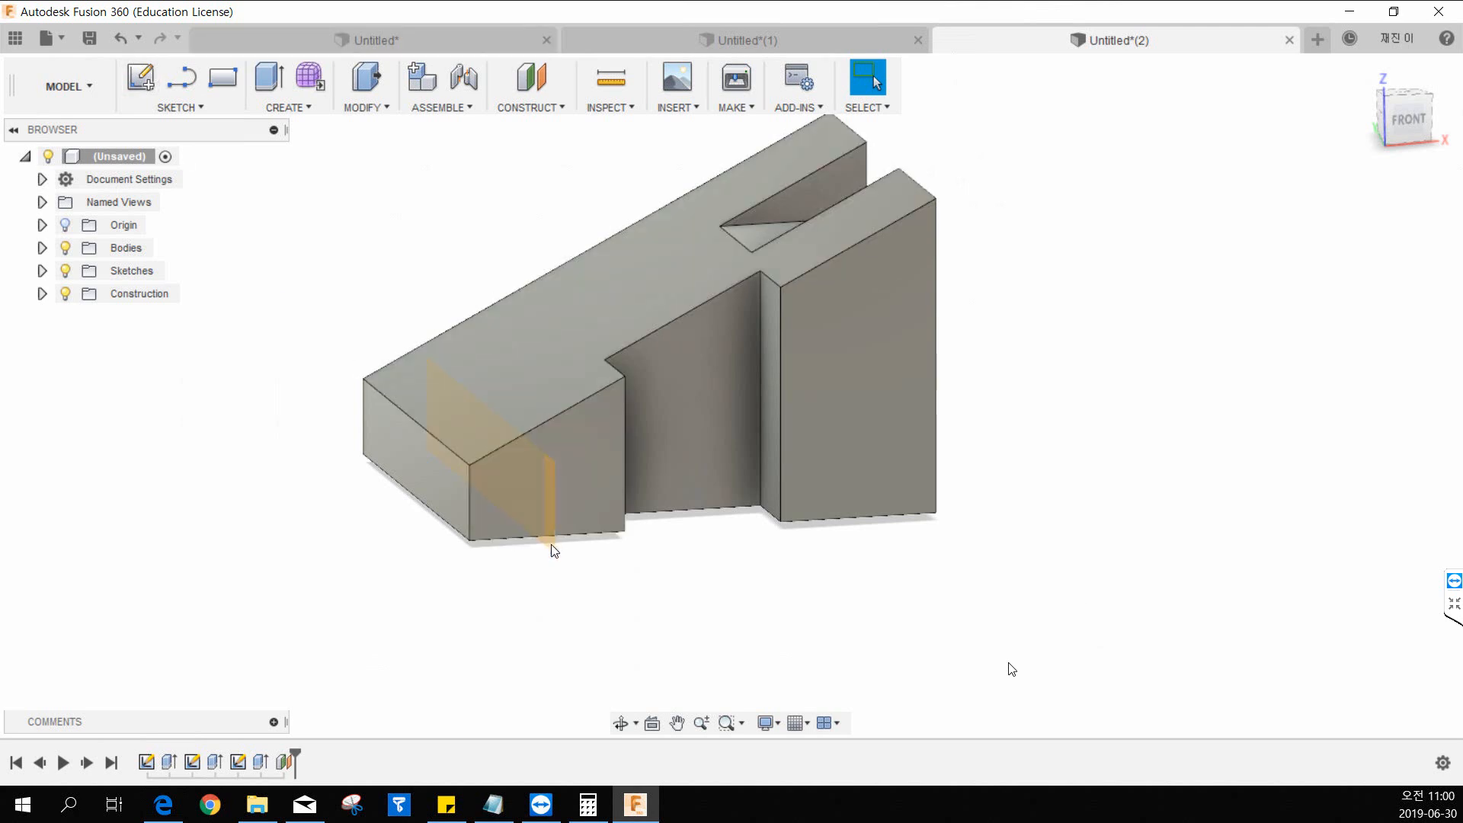
# Start a sketch on the offset plane and draw a two-point rectangle for the raised block between the notch and the low end.
pyautogui.click(152, 81)
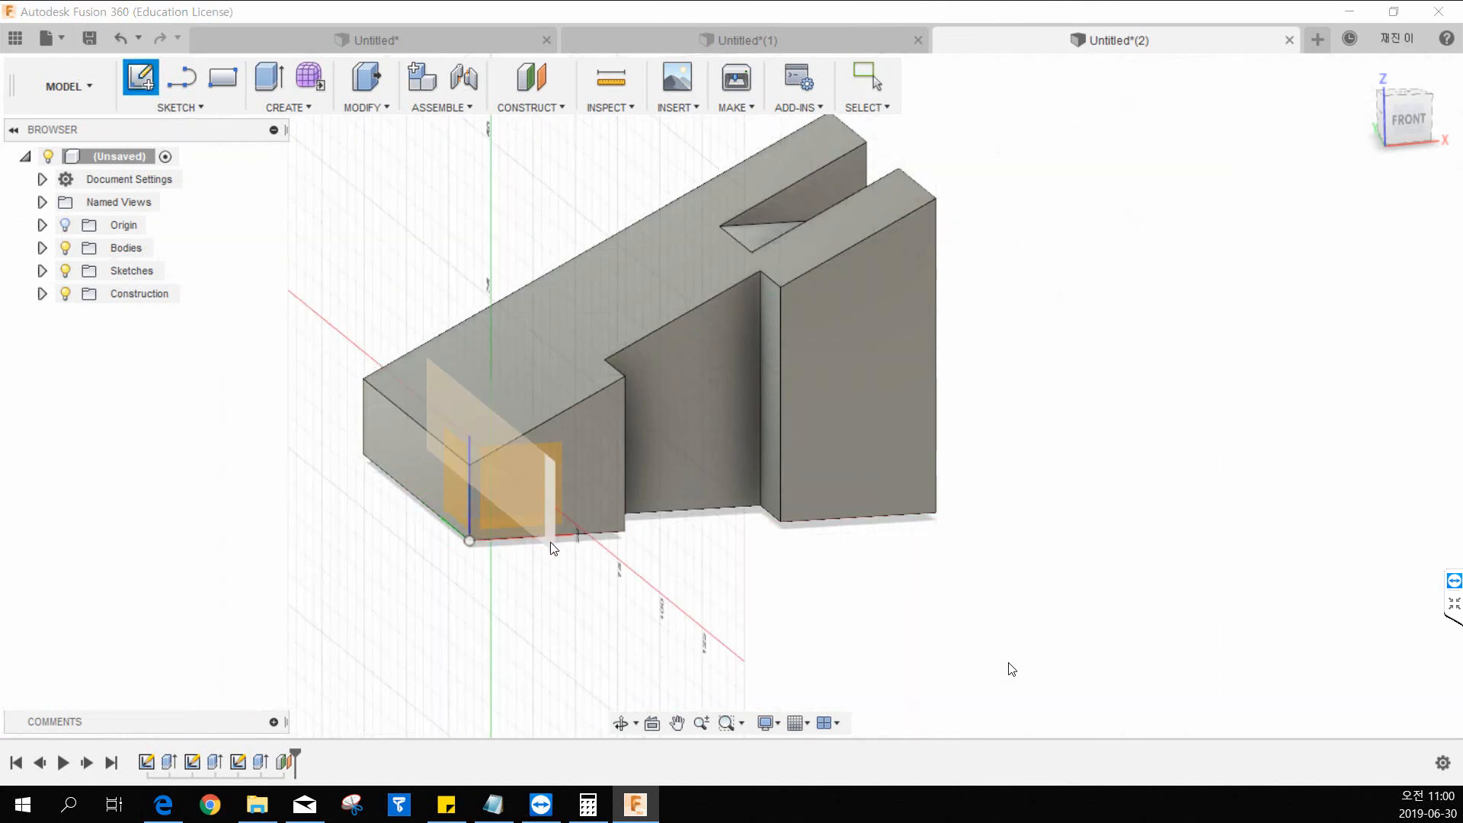
pyautogui.click(550, 542)
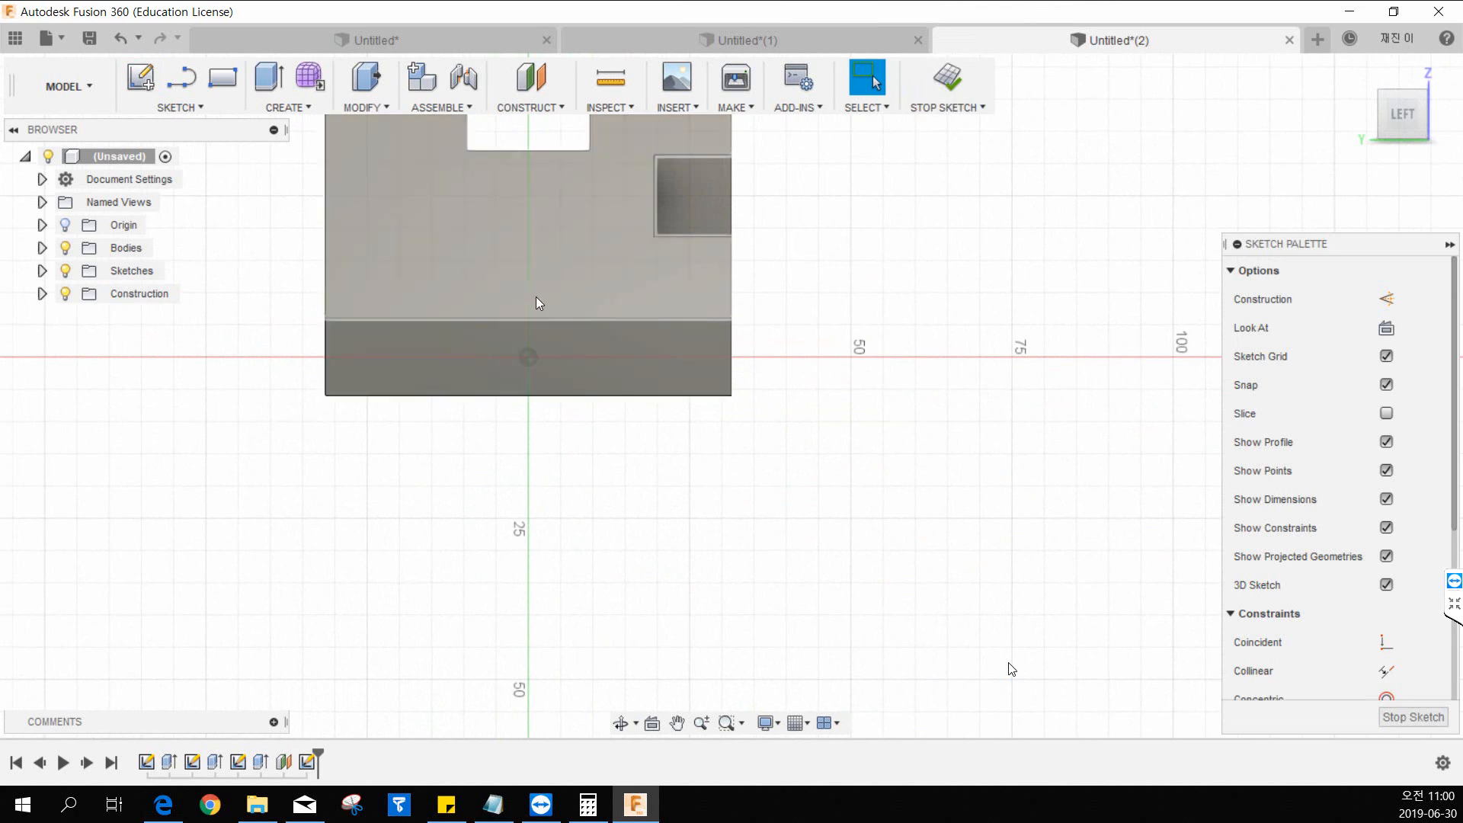
pyautogui.moveTo(536, 296)
pyautogui.mouseDown(button='middle')
pyautogui.moveTo(441, 363)
pyautogui.moveTo(559, 378)
pyautogui.mouseUp(button='middle')
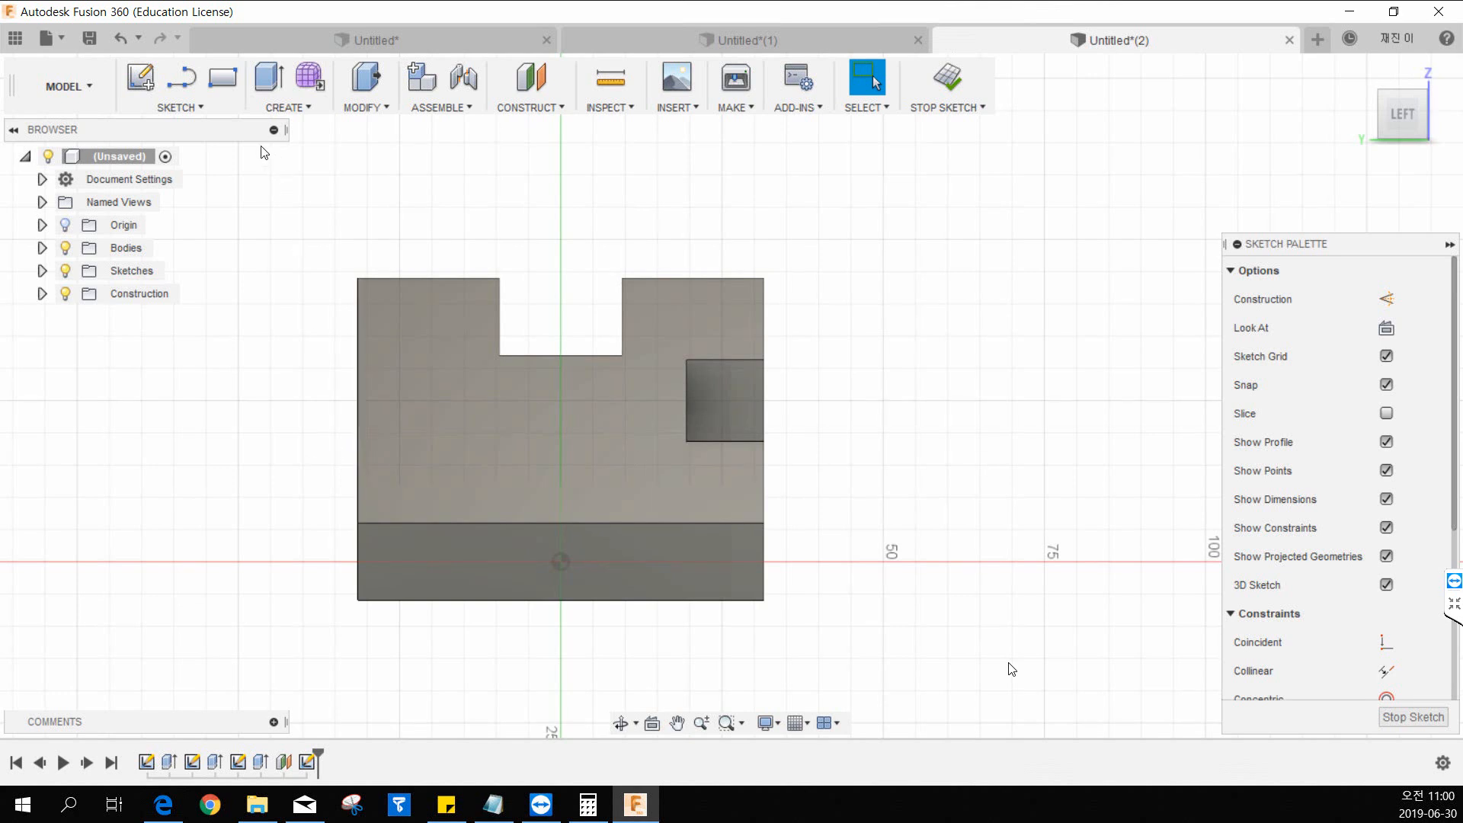
pyautogui.click(189, 106)
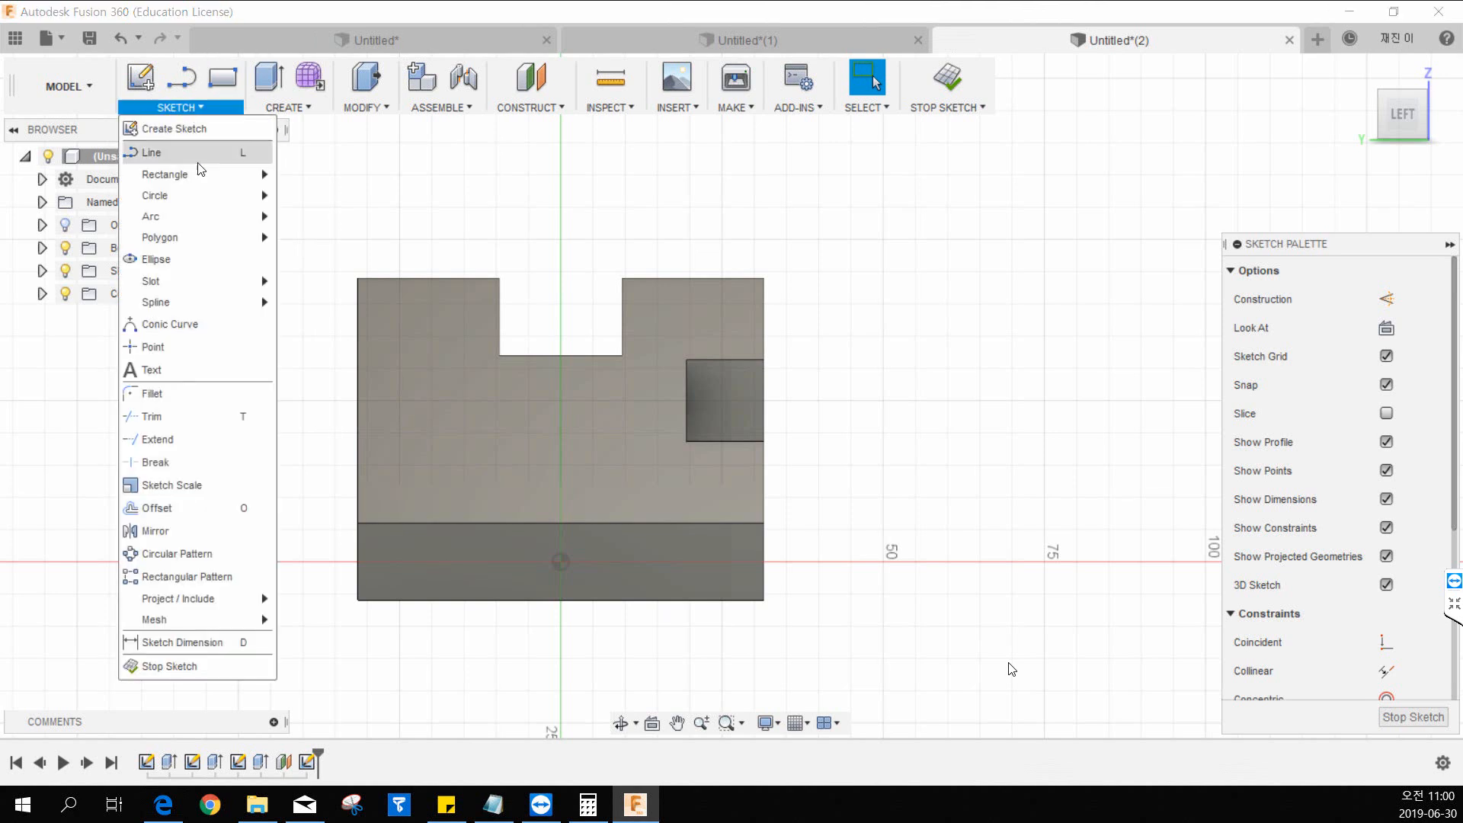
pyautogui.moveTo(198, 174)
pyautogui.click(331, 180)
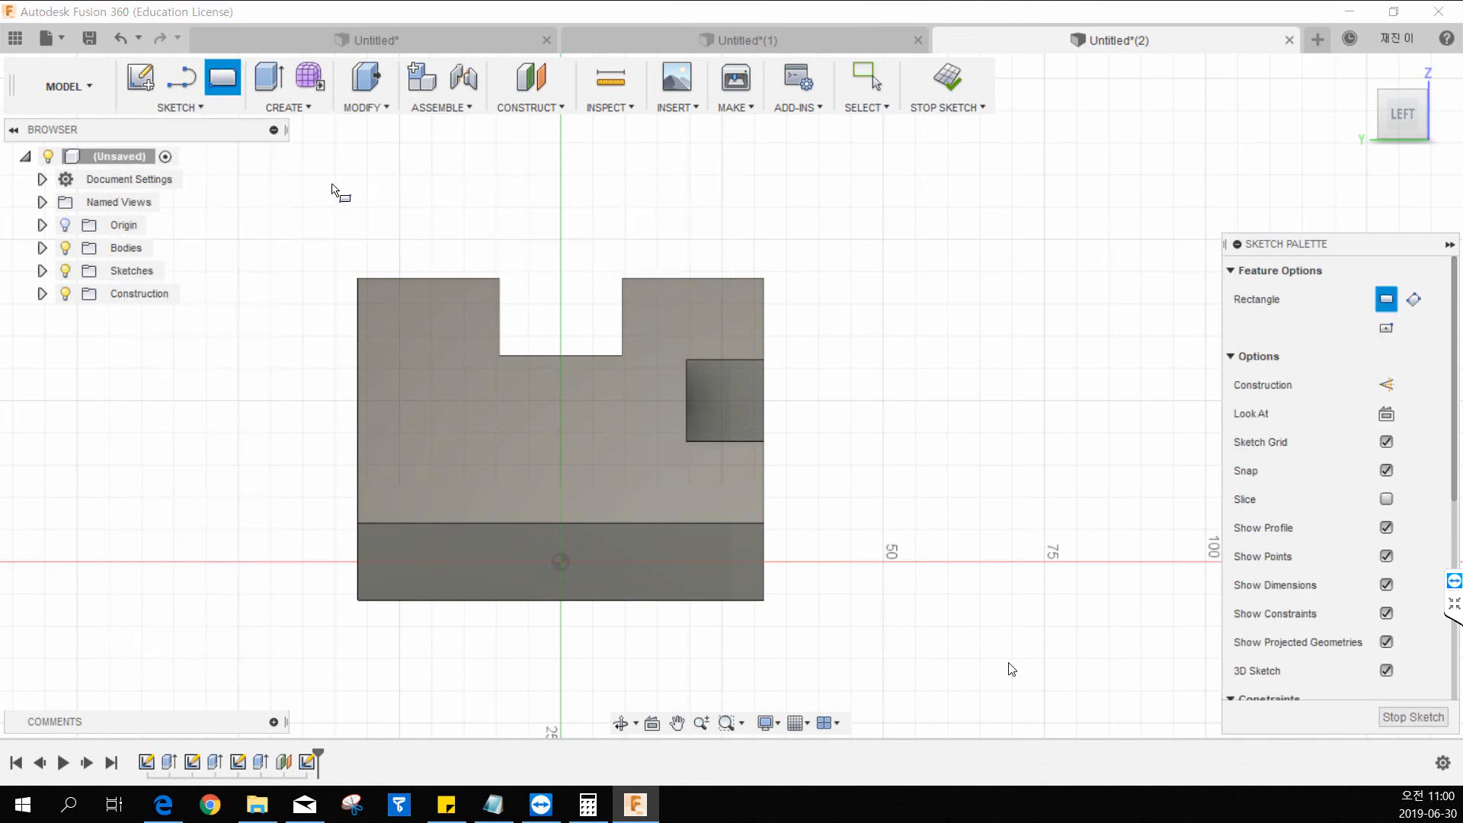
pyautogui.click(465, 401)
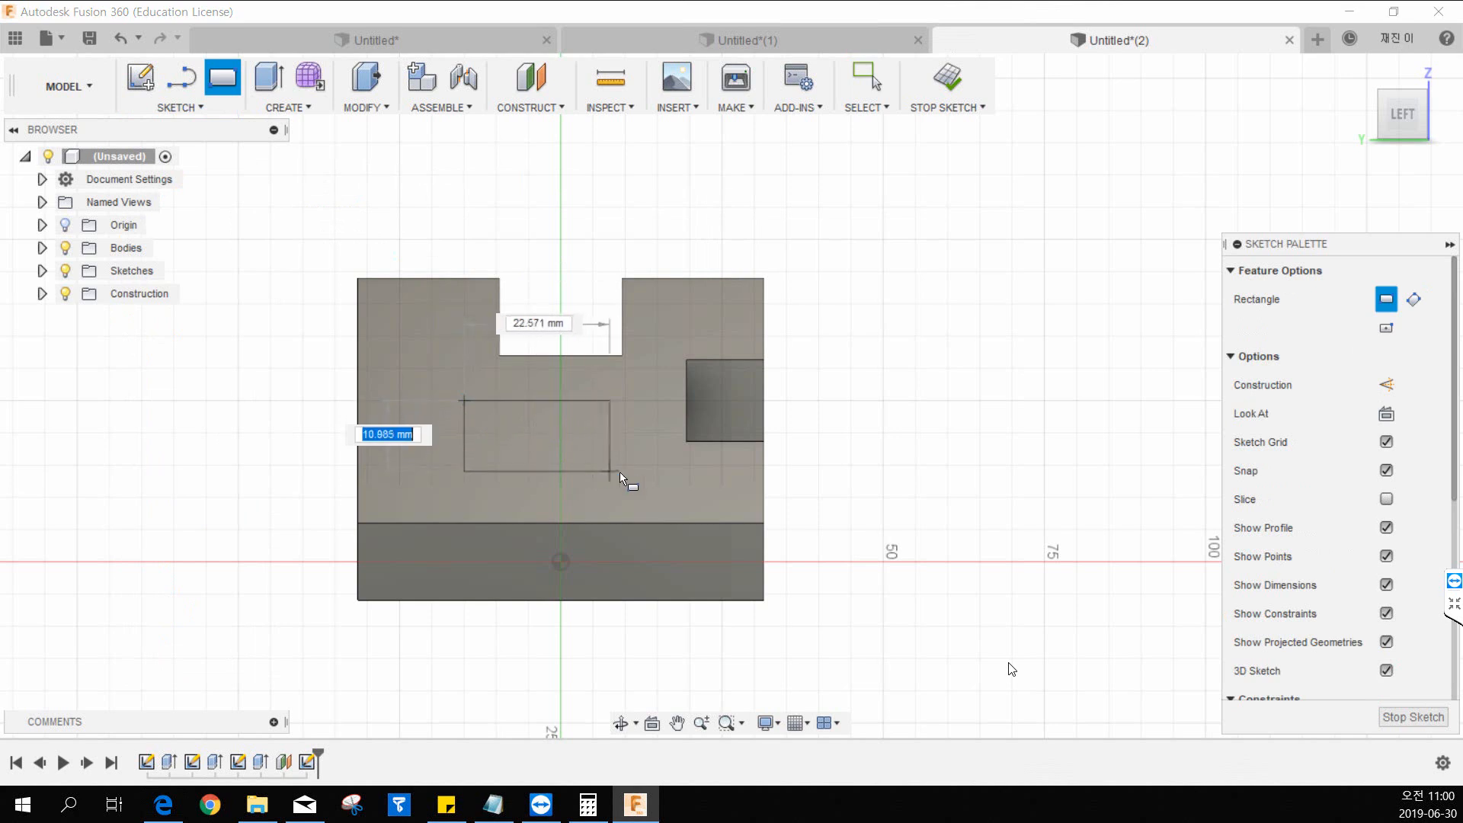
pyautogui.click(643, 478)
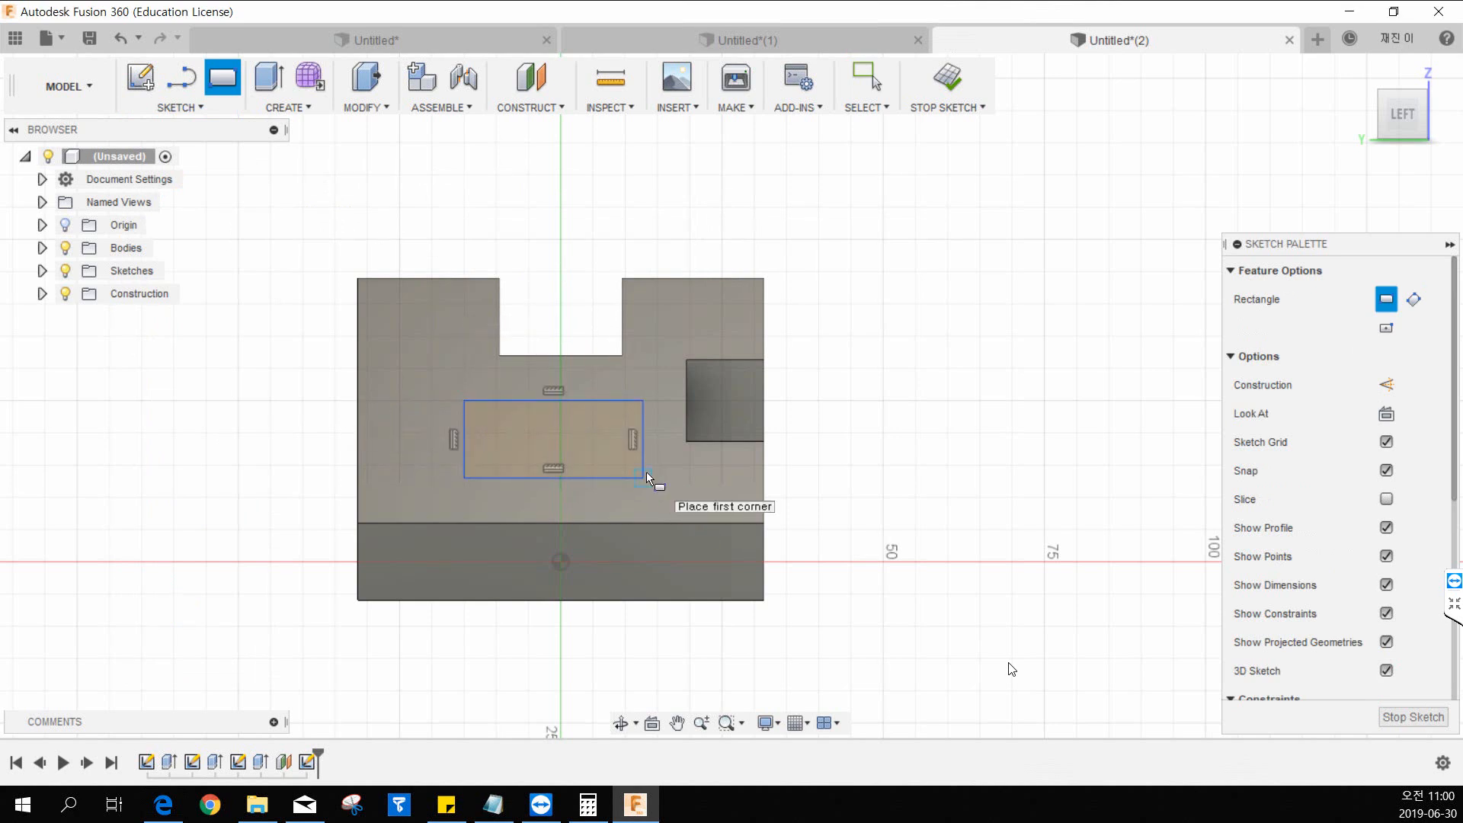
pyautogui.press('Escape')
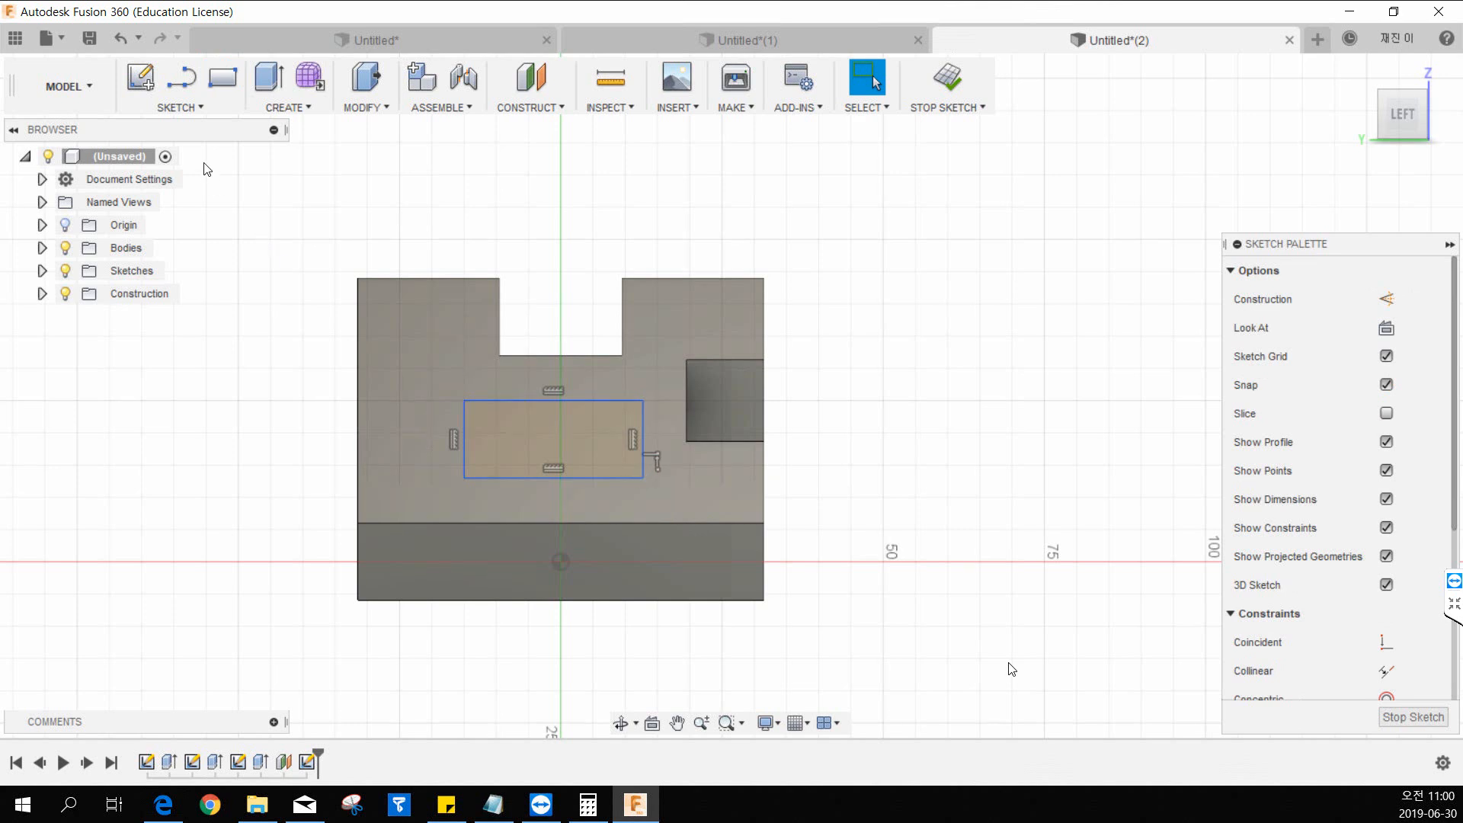
# Dimension the rectangle's near vertical side 19 mm from the wedge's side edge.
pyautogui.click(184, 114)
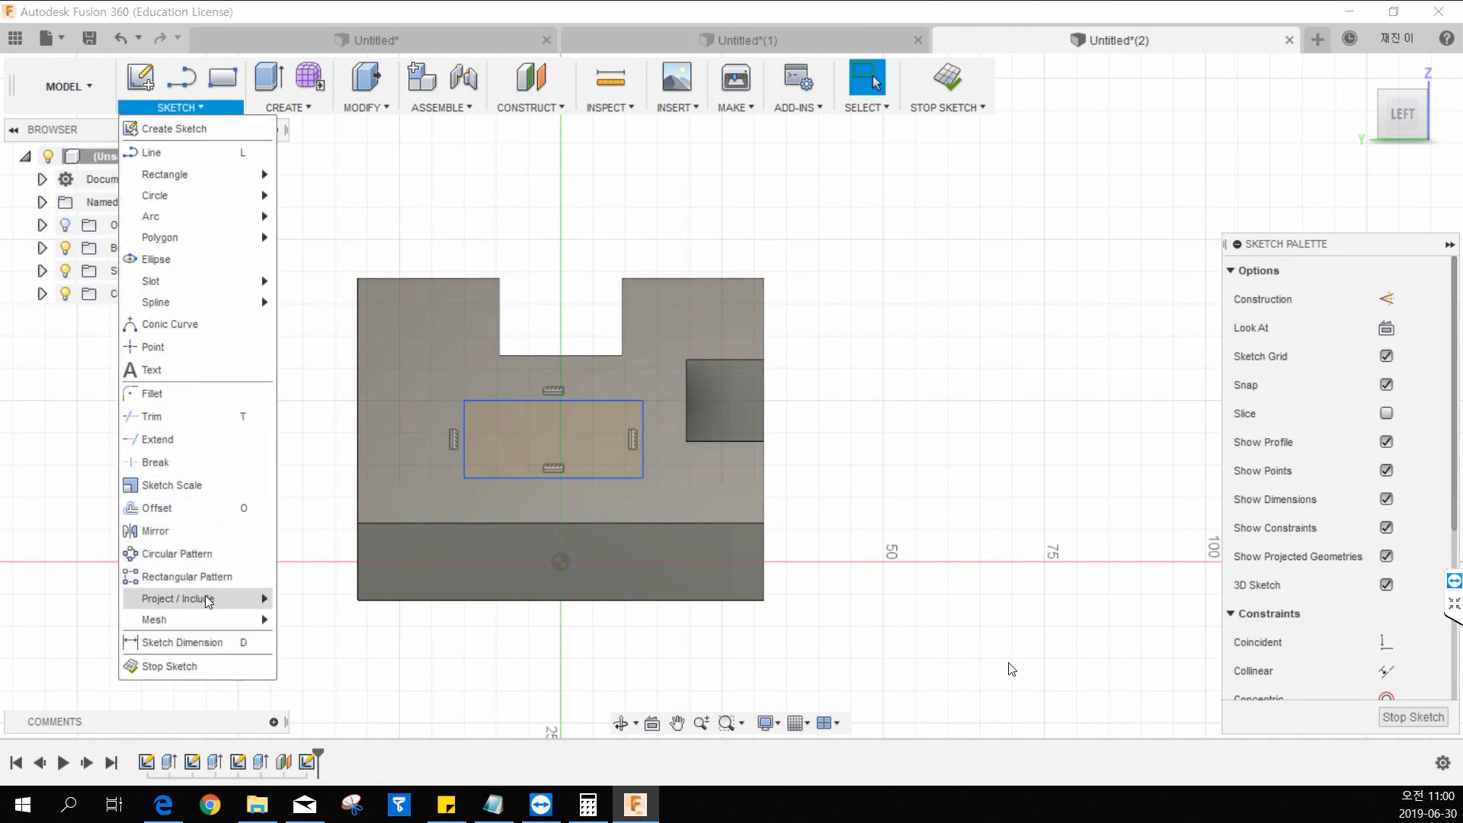
pyautogui.click(203, 639)
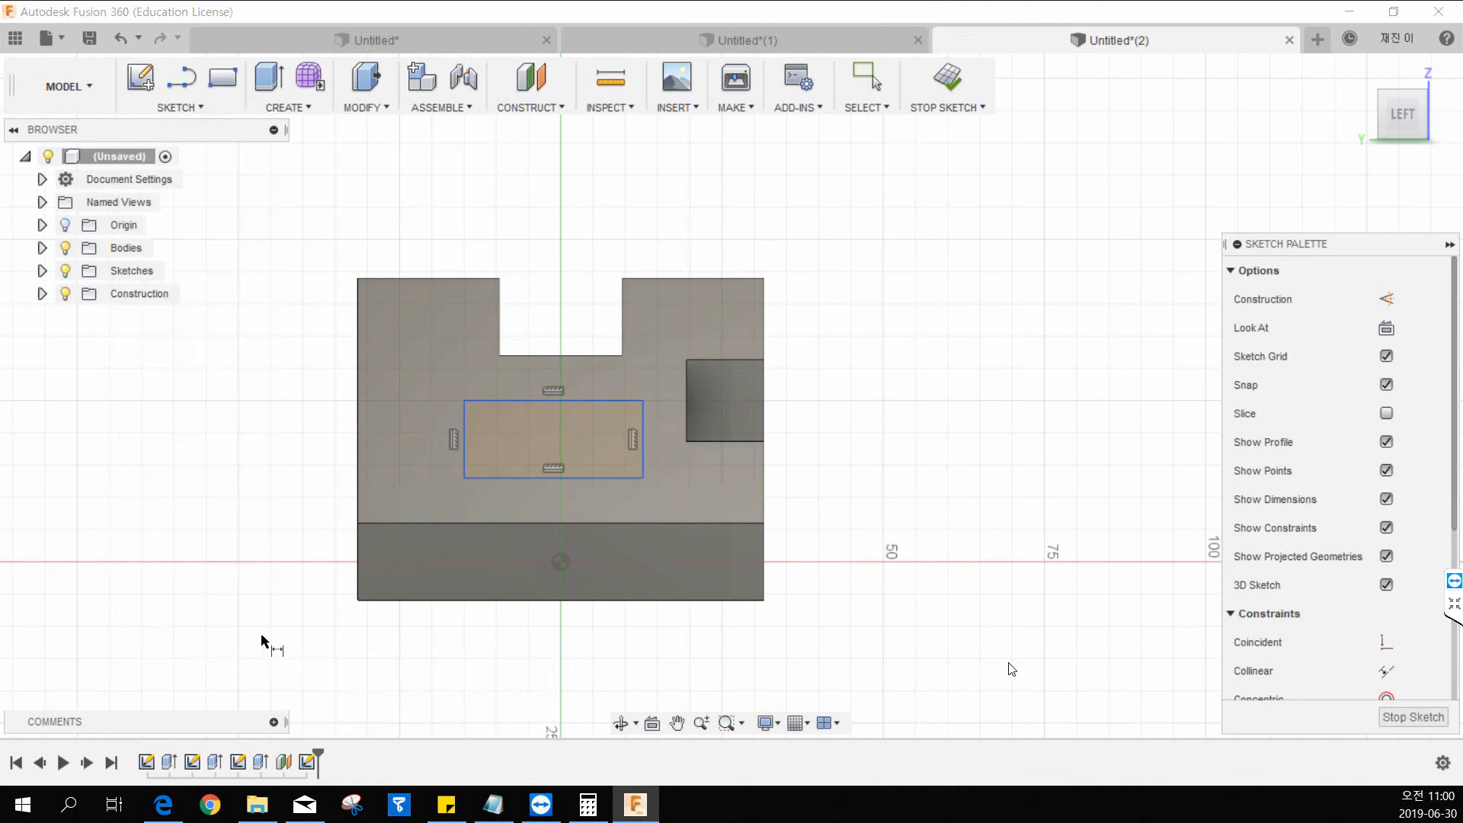
pyautogui.click(356, 505)
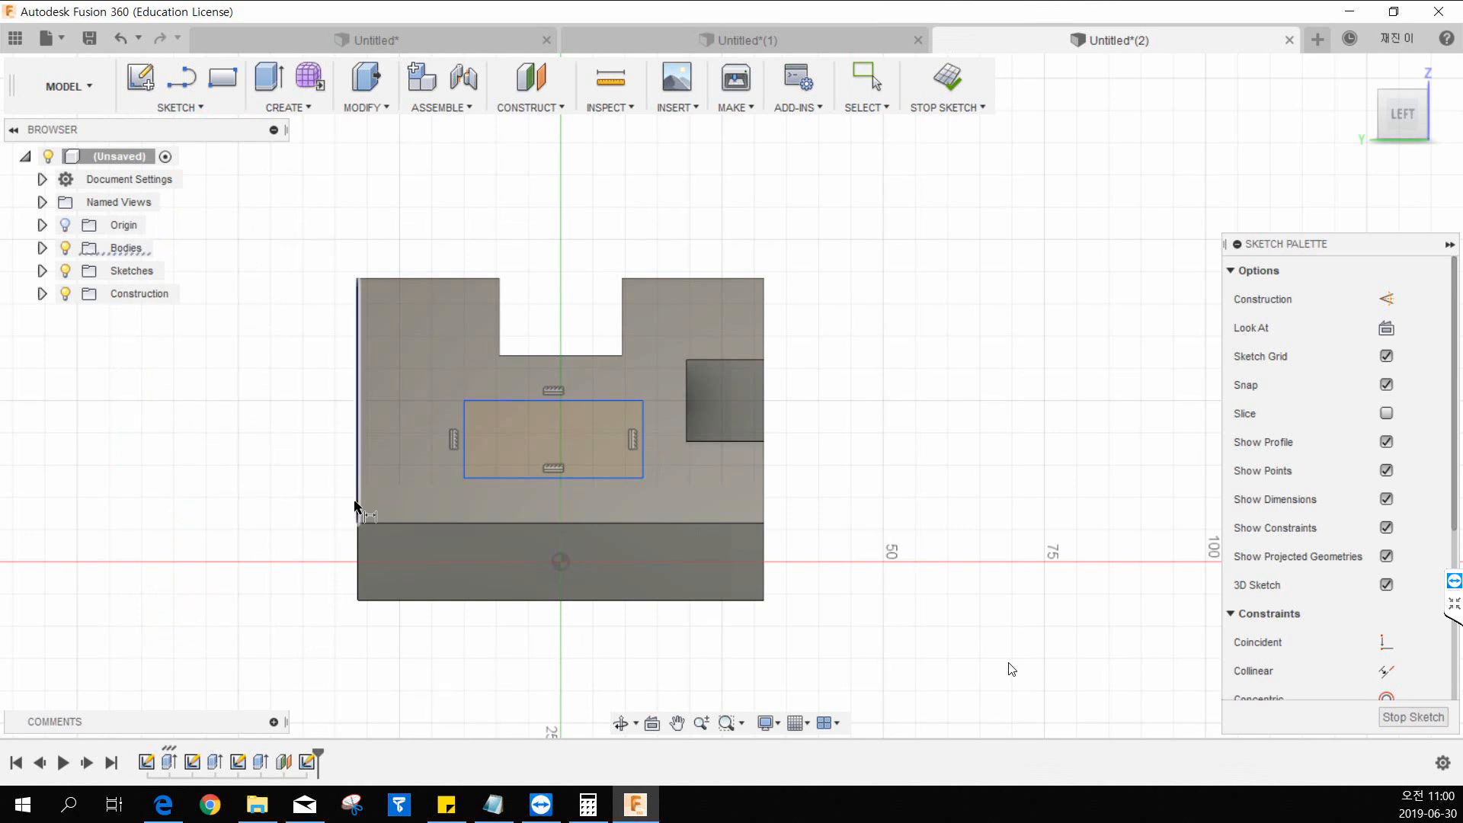
pyautogui.click(465, 439)
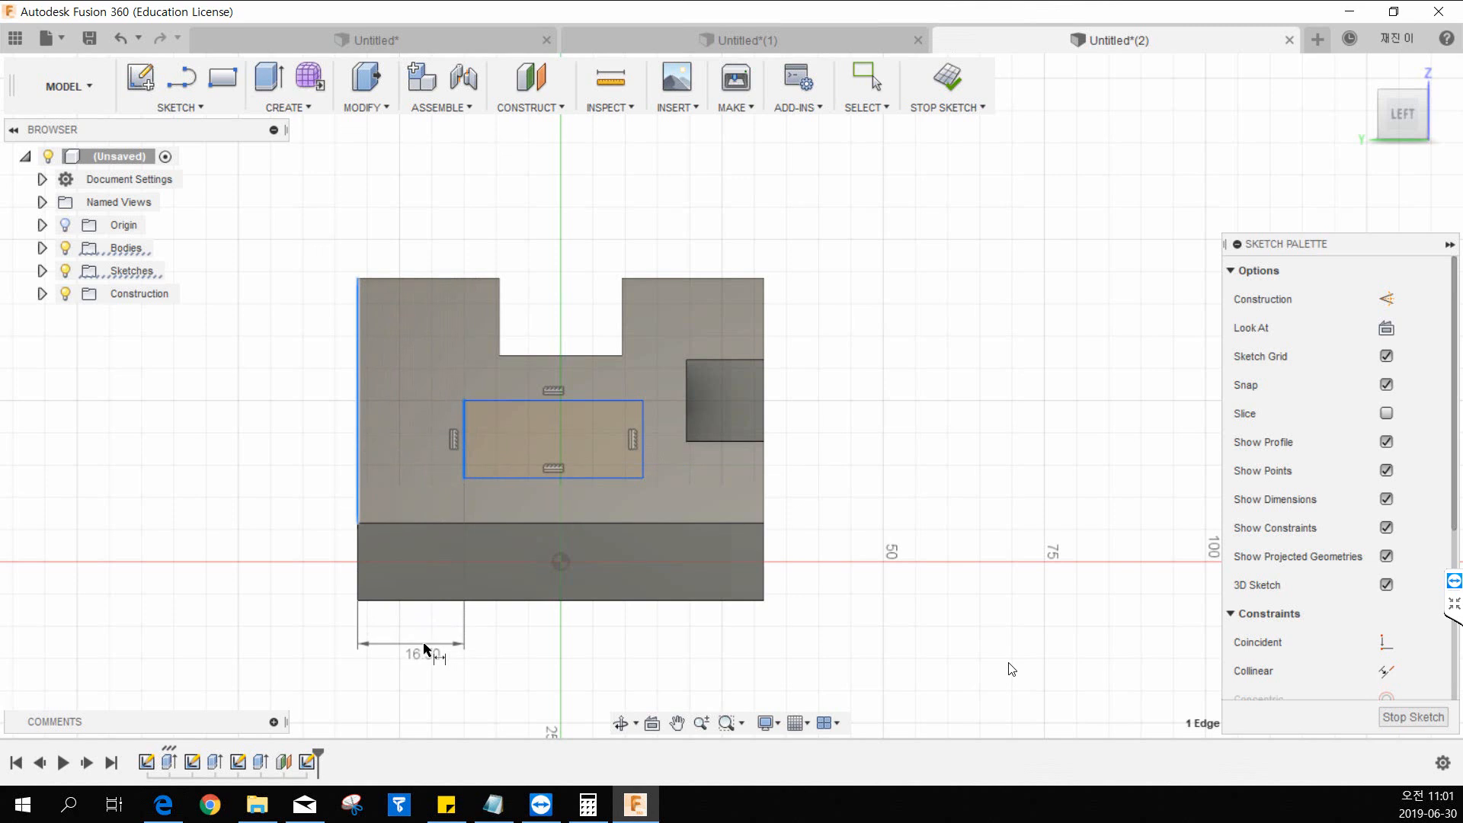
pyautogui.click(457, 644)
pyautogui.write('25')
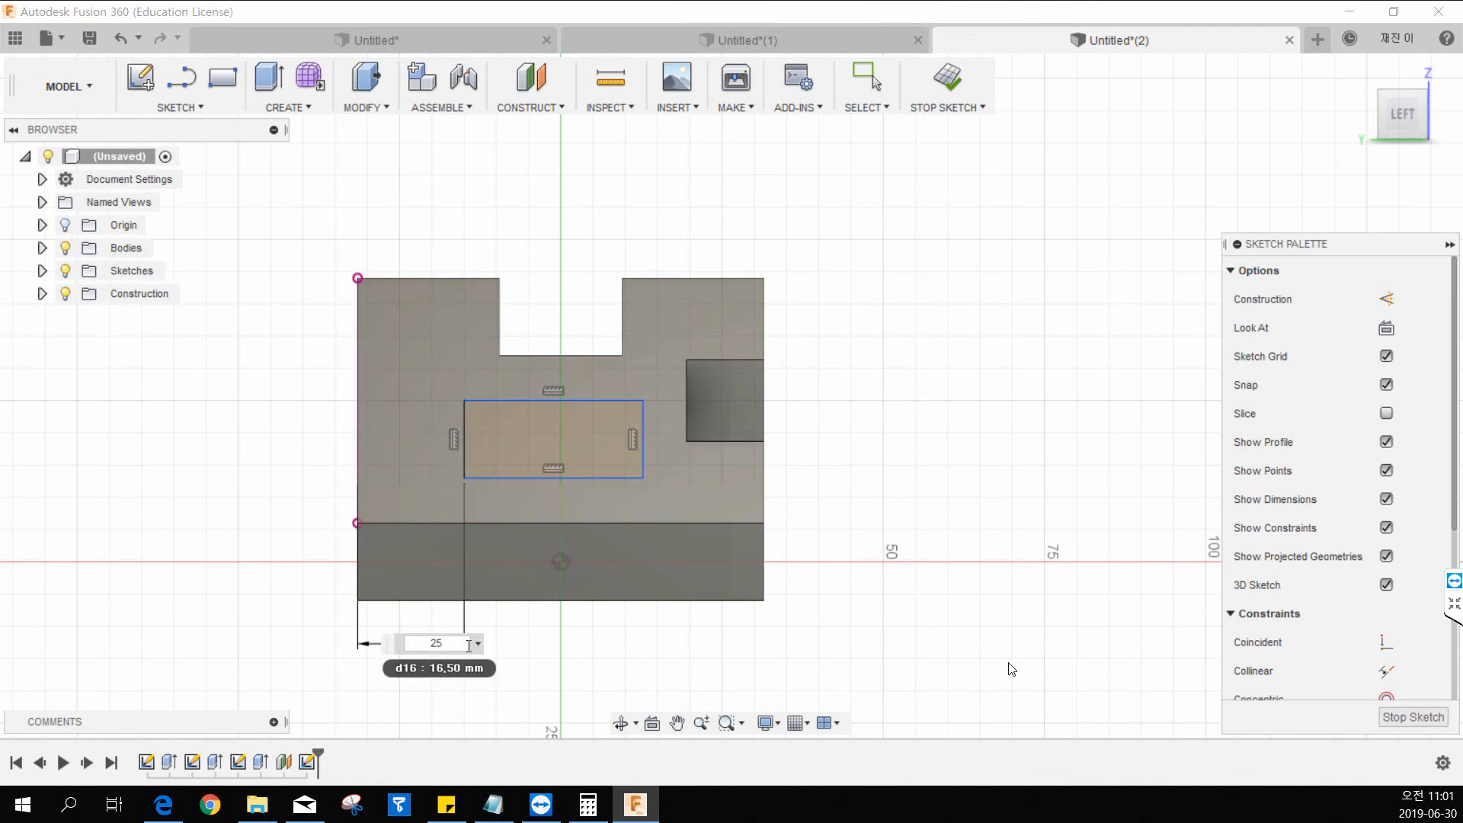
pyautogui.press('BackSpace')
pyautogui.press('BackSpace')
pyautogui.write('19')
pyautogui.press('Return')
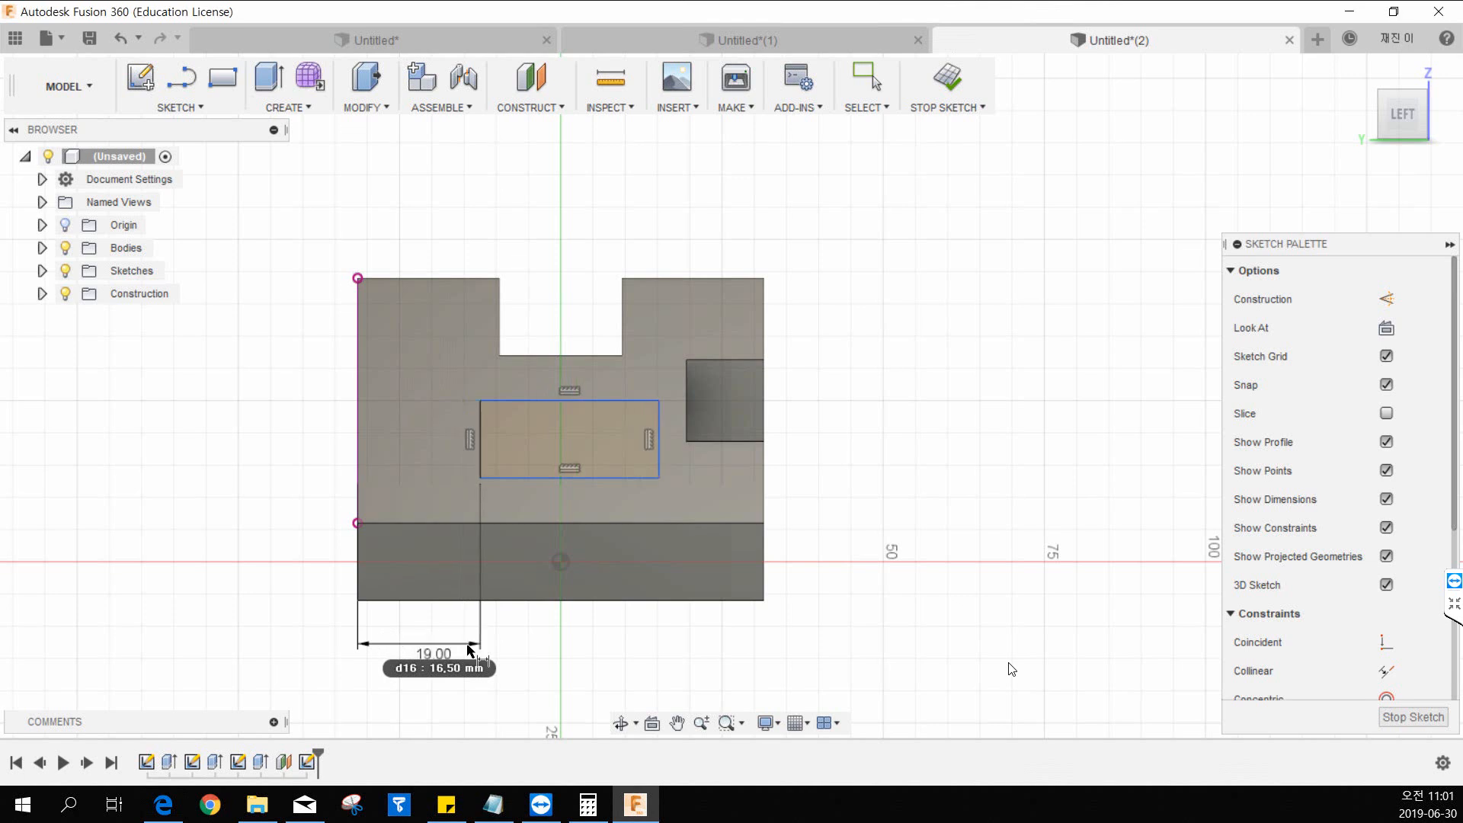
# Dimension the raised block's rectangle to 25 mm wide and 16 mm high.
pyautogui.click(546, 479)
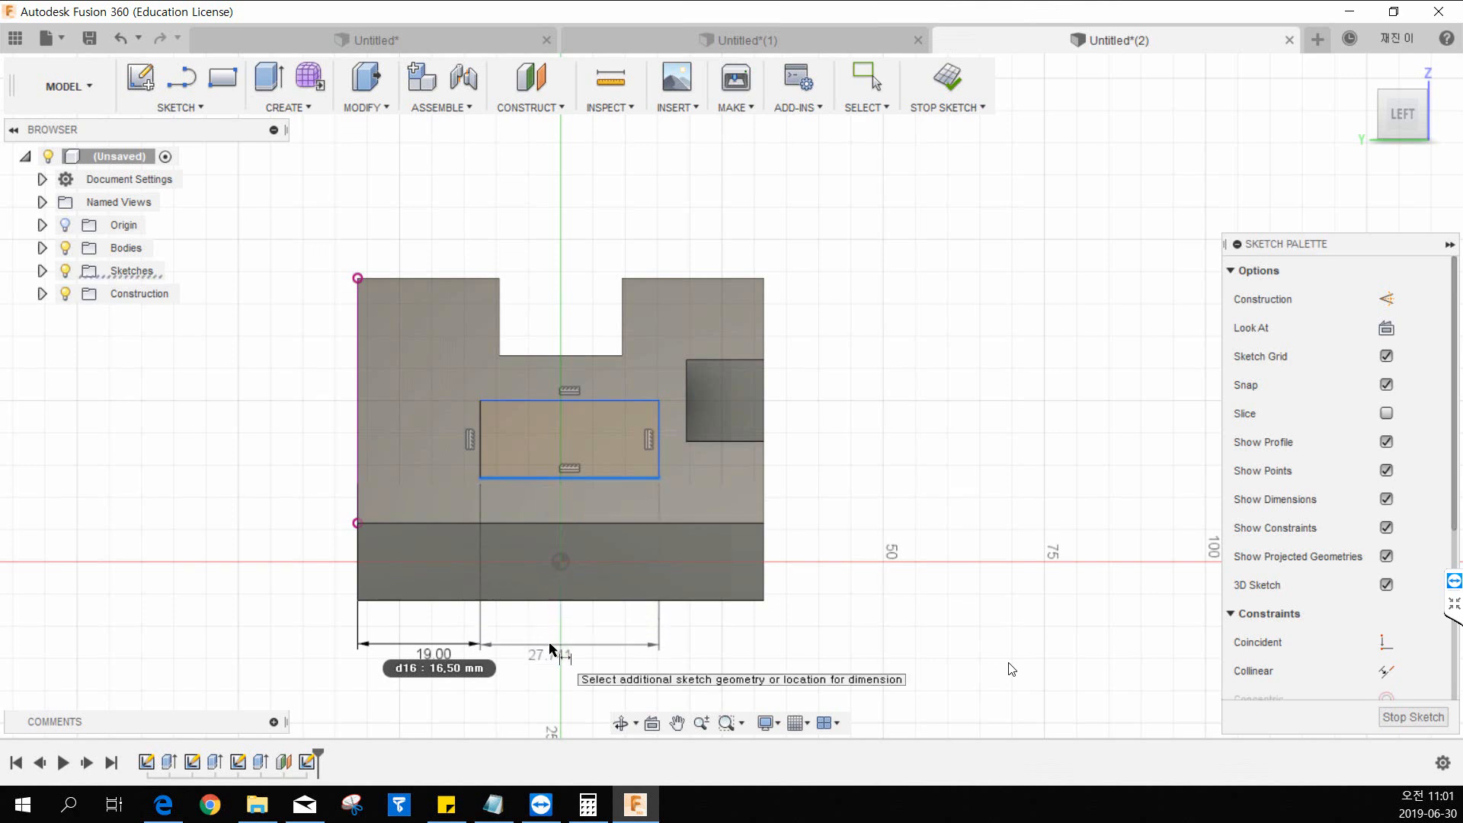
pyautogui.click(561, 650)
pyautogui.write('25')
pyautogui.press('Return')
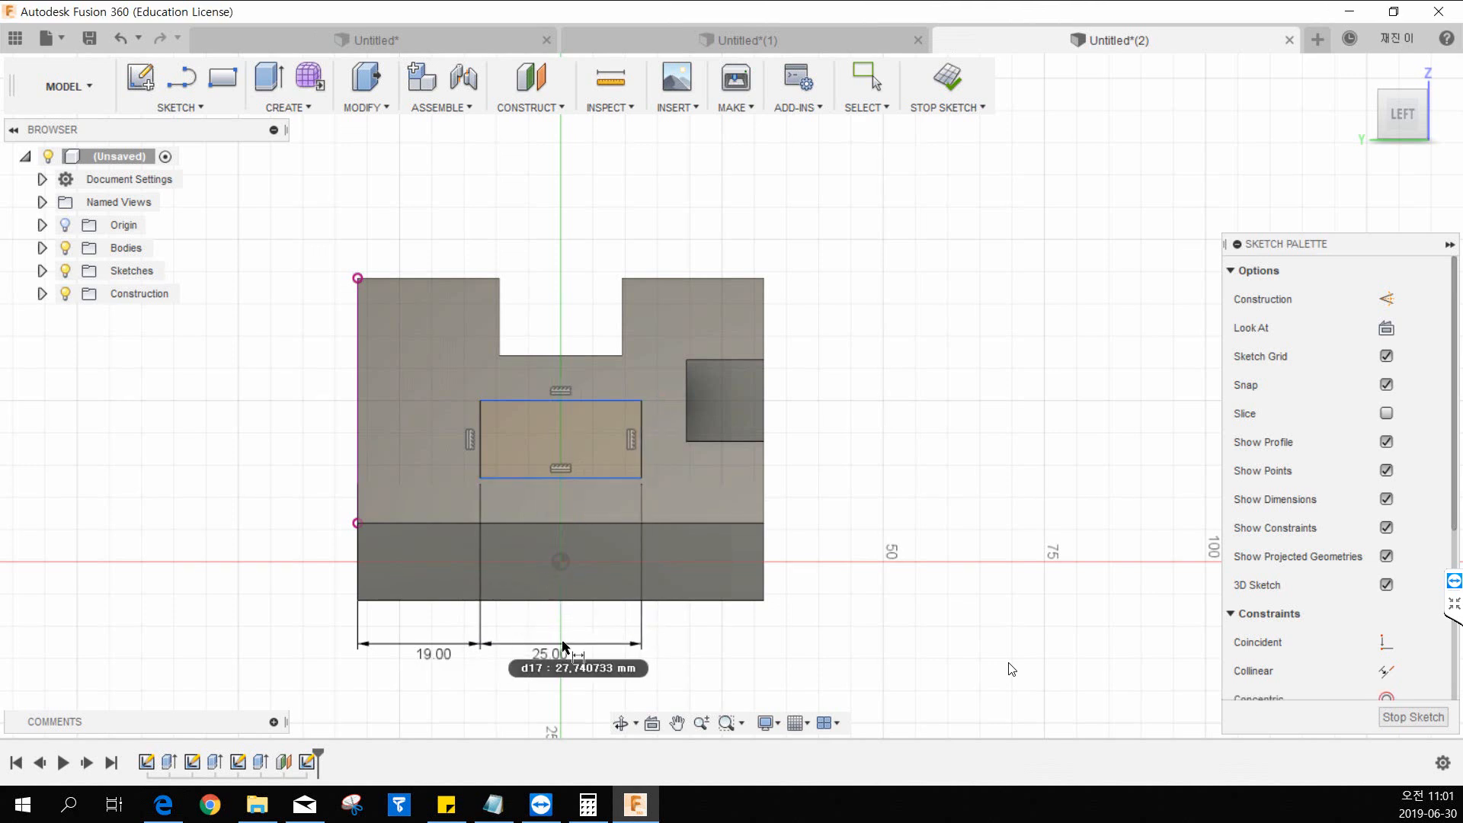
pyautogui.click(483, 432)
pyautogui.click(295, 436)
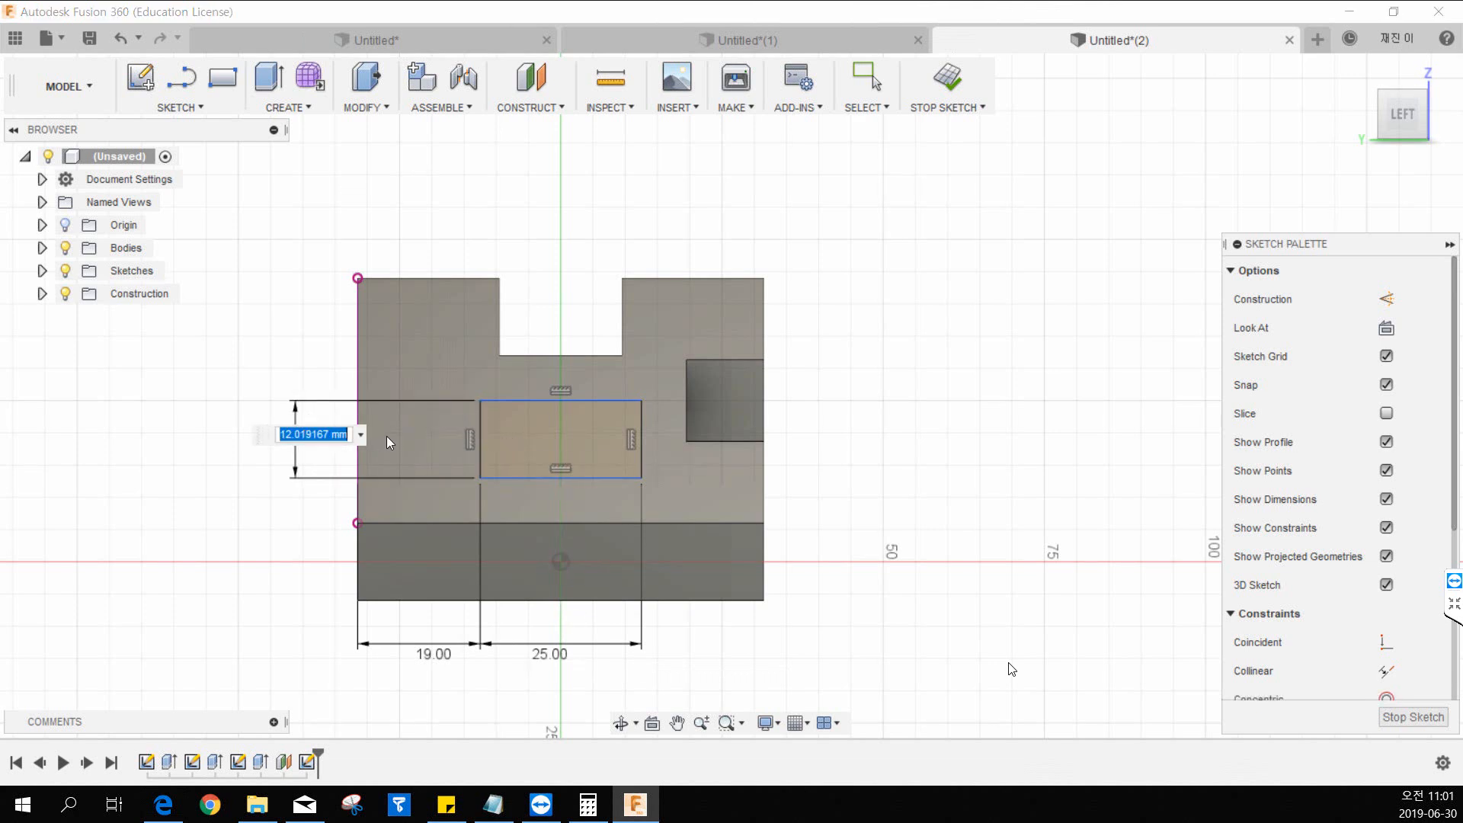
pyautogui.write('16')
pyautogui.press('Return')
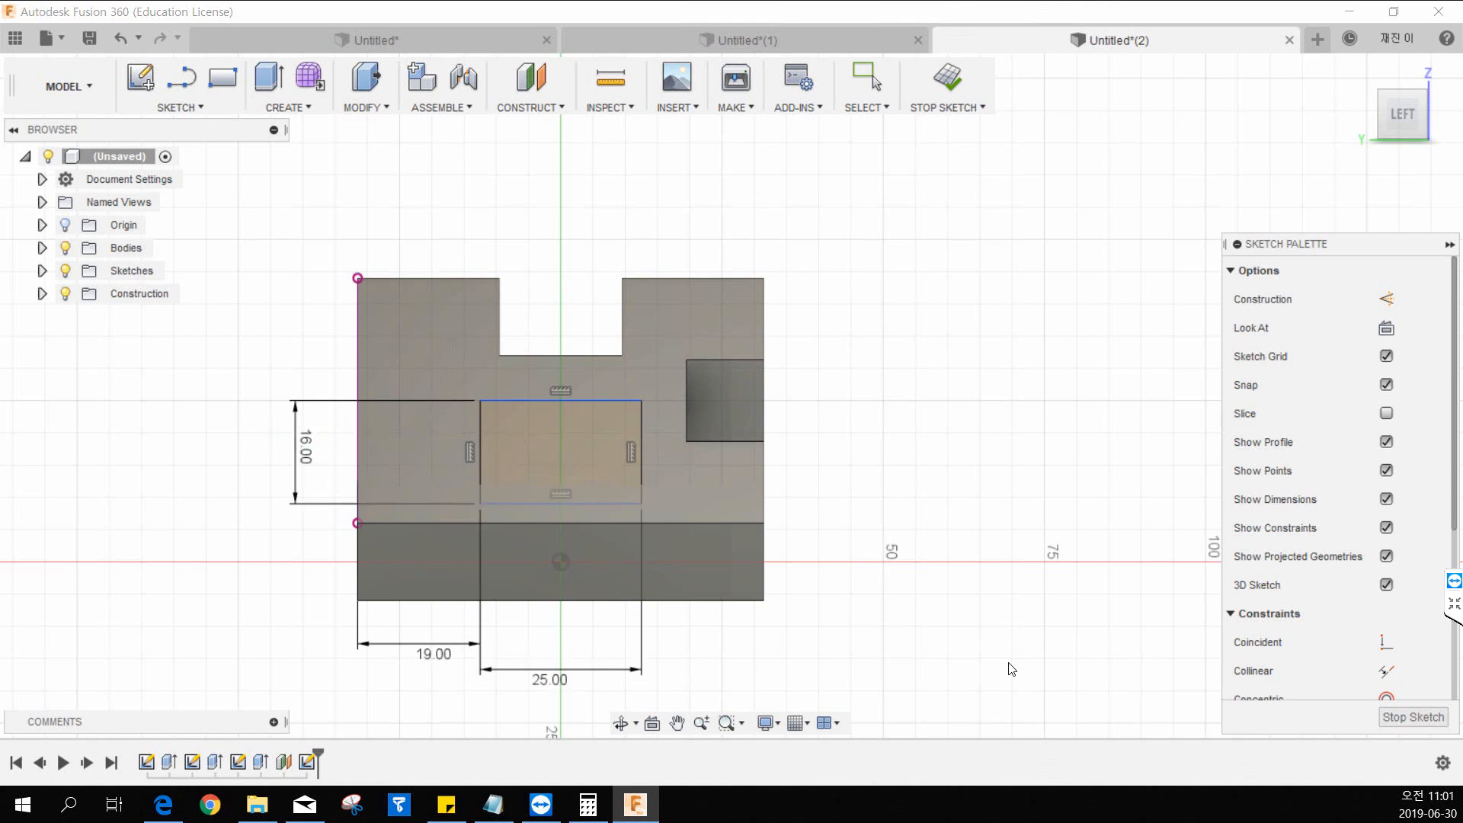
# Check the heights in the 12.pdf drawing, dimension the rectangle's lower edge 16 mm above the wedge's base edge, and finish the sketch.
pyautogui.moveTo(0, 3); pyautogui.dragTo(250, 10)
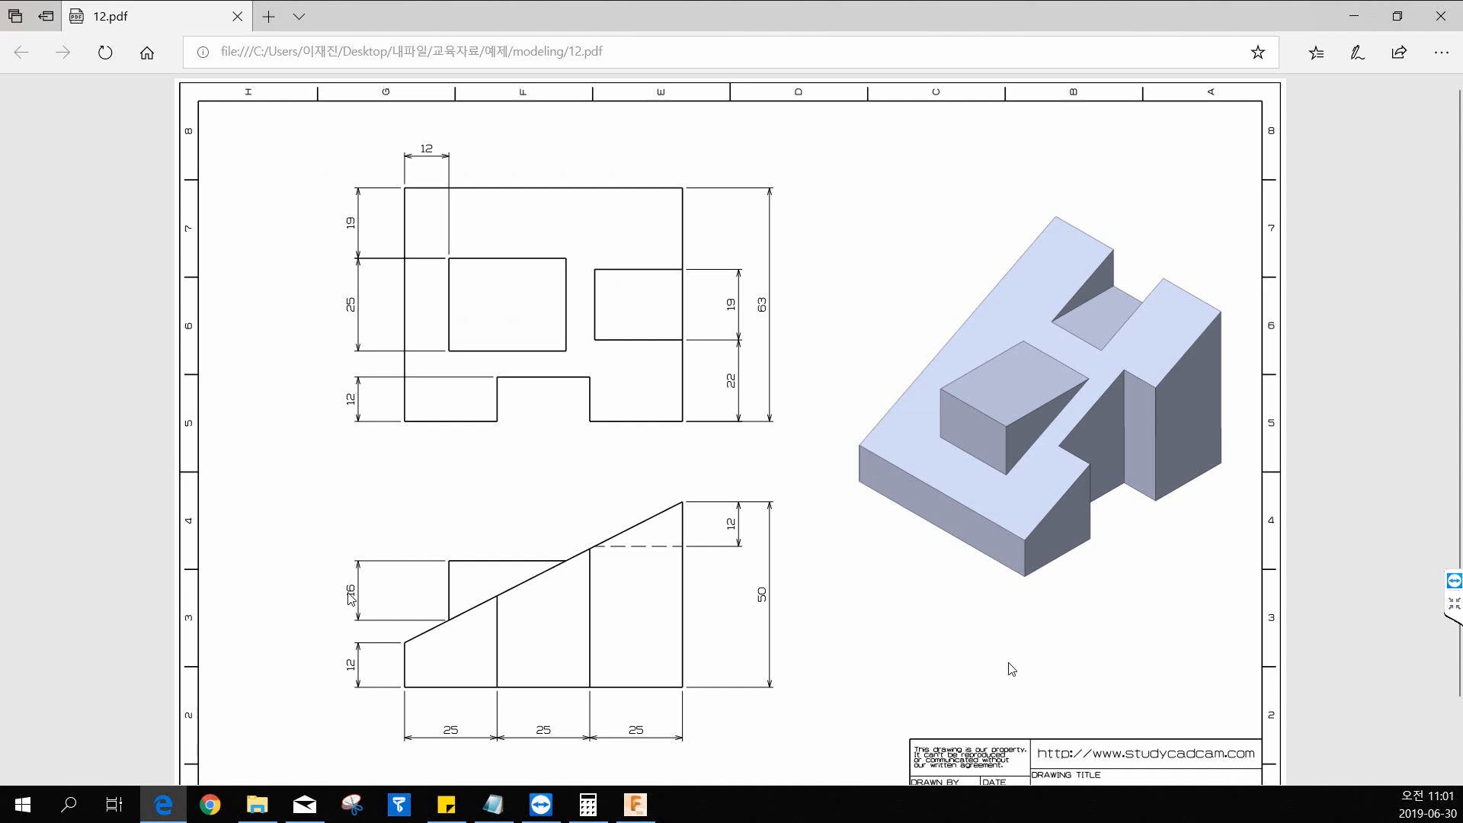
pyautogui.moveTo(518, 13); pyautogui.dragTo(0, 19)
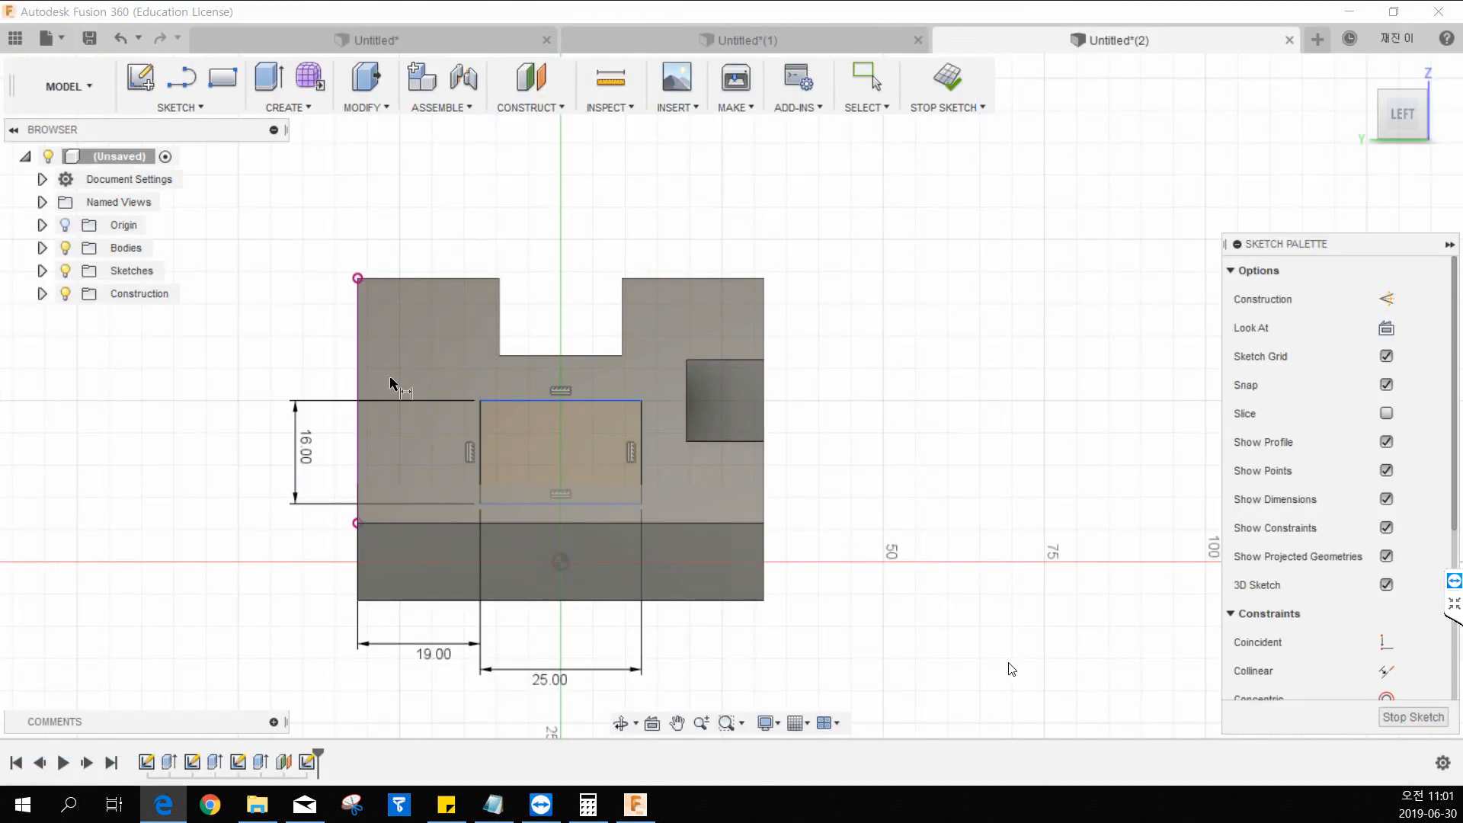
pyautogui.click(413, 604)
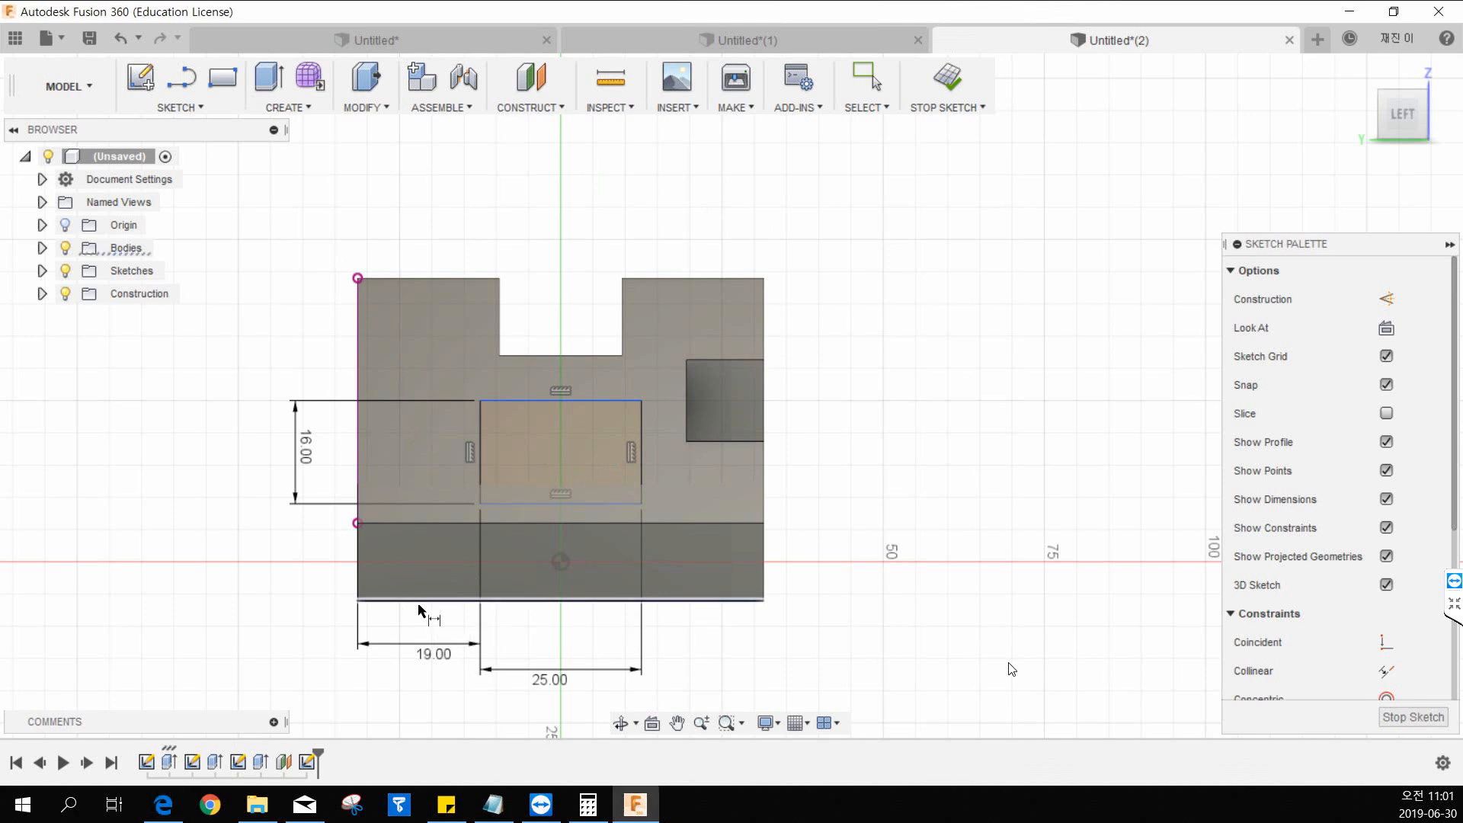
pyautogui.click(536, 507)
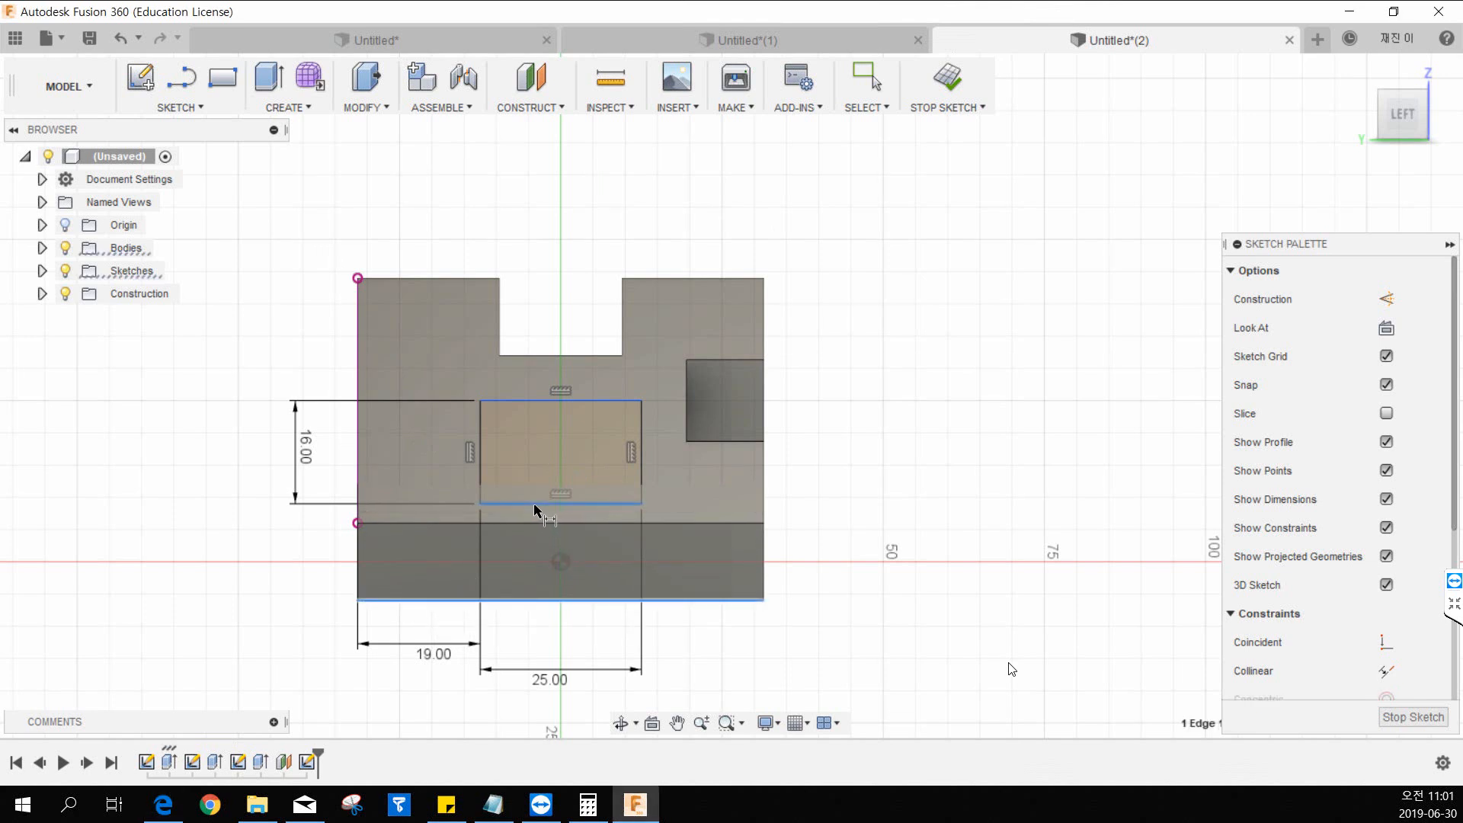
pyautogui.click(300, 535)
pyautogui.write('16')
pyautogui.press('Return')
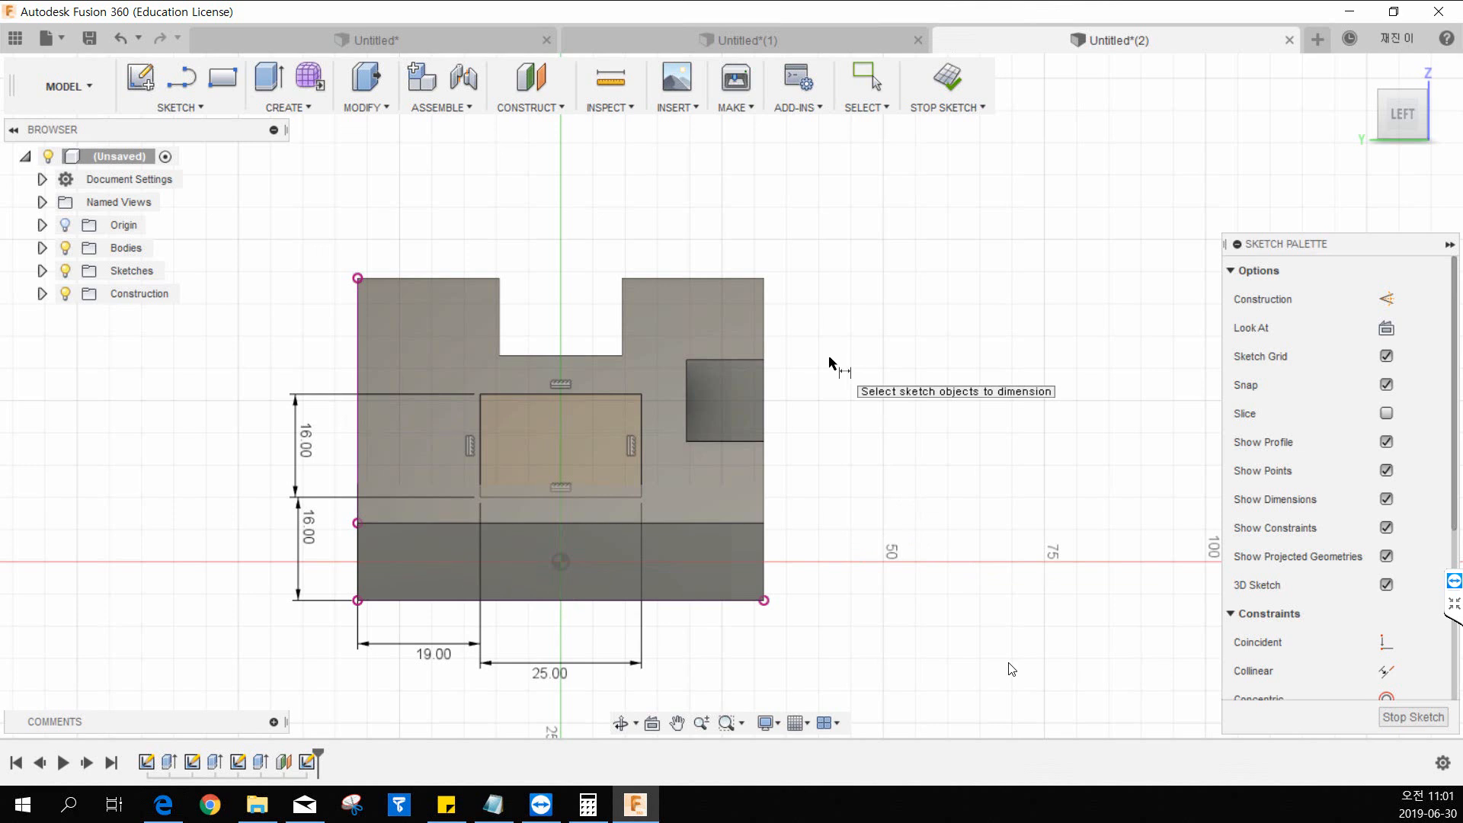
pyautogui.click(948, 76)
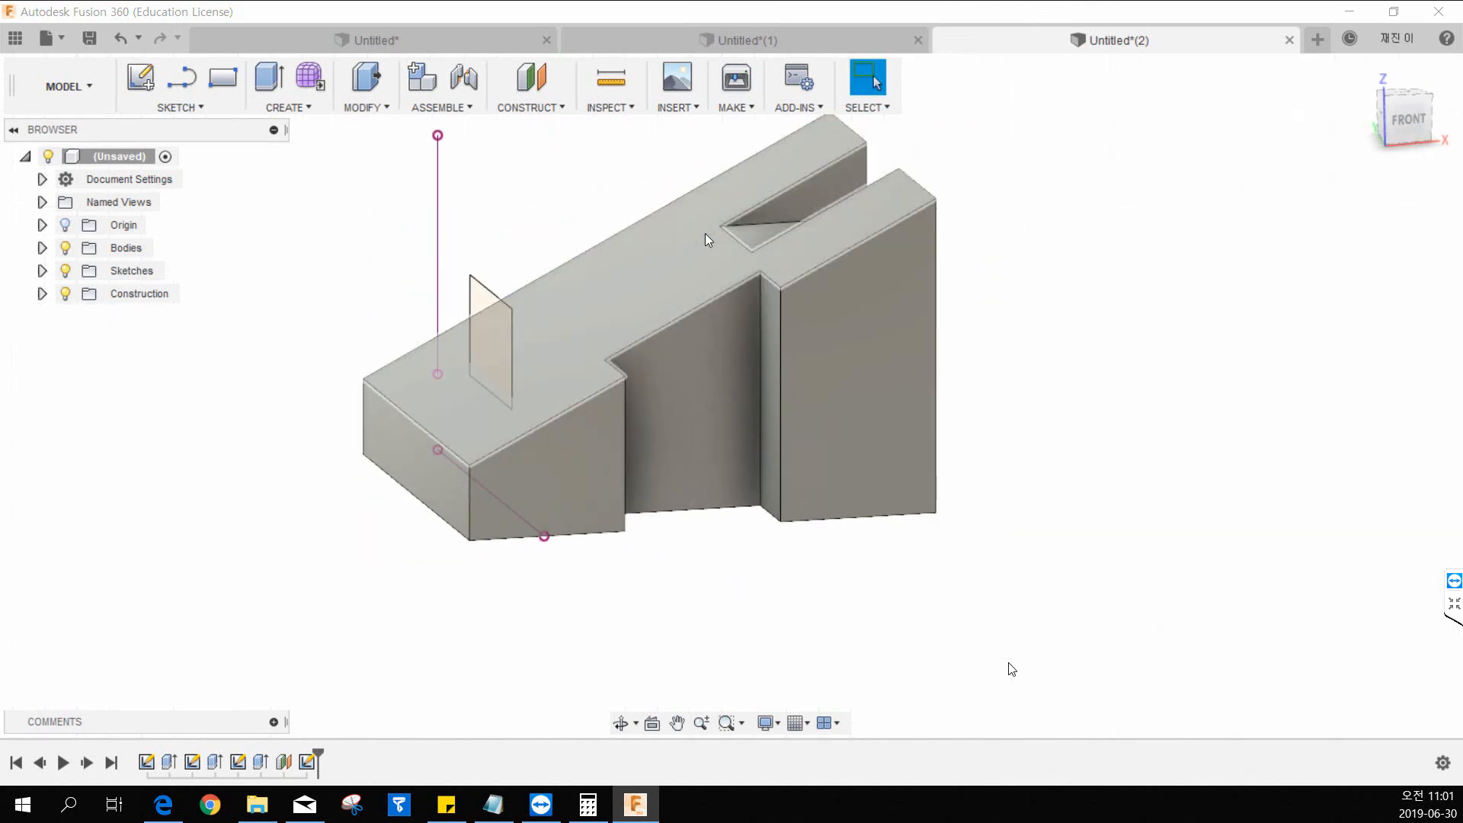
# Try deleting the sketch's projected vertical and base reference lines, and undo both deletions.
pyautogui.moveTo(647, 266); pyautogui.dragTo(676, 305, button='middle')
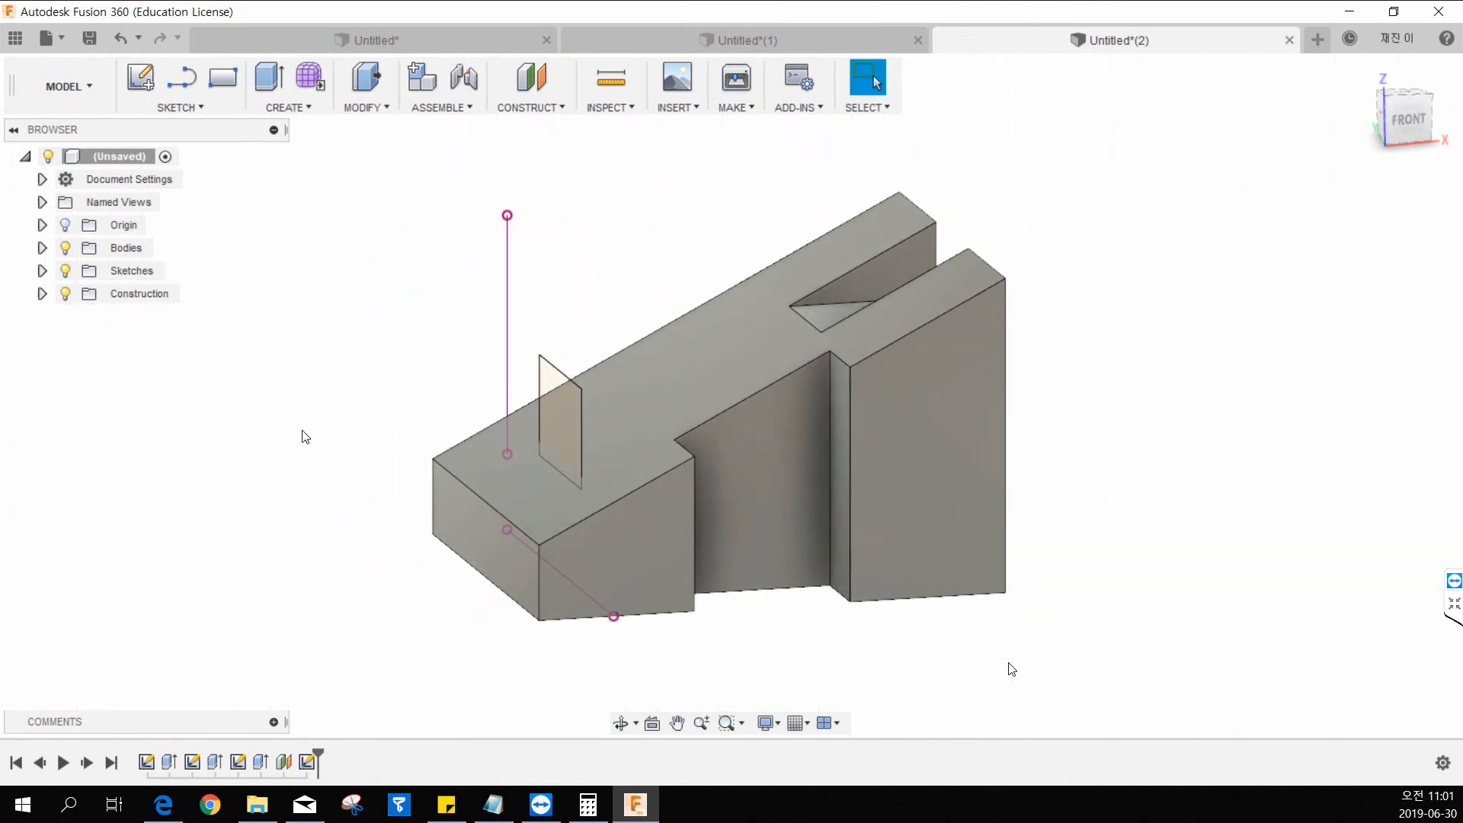
pyautogui.click(508, 253)
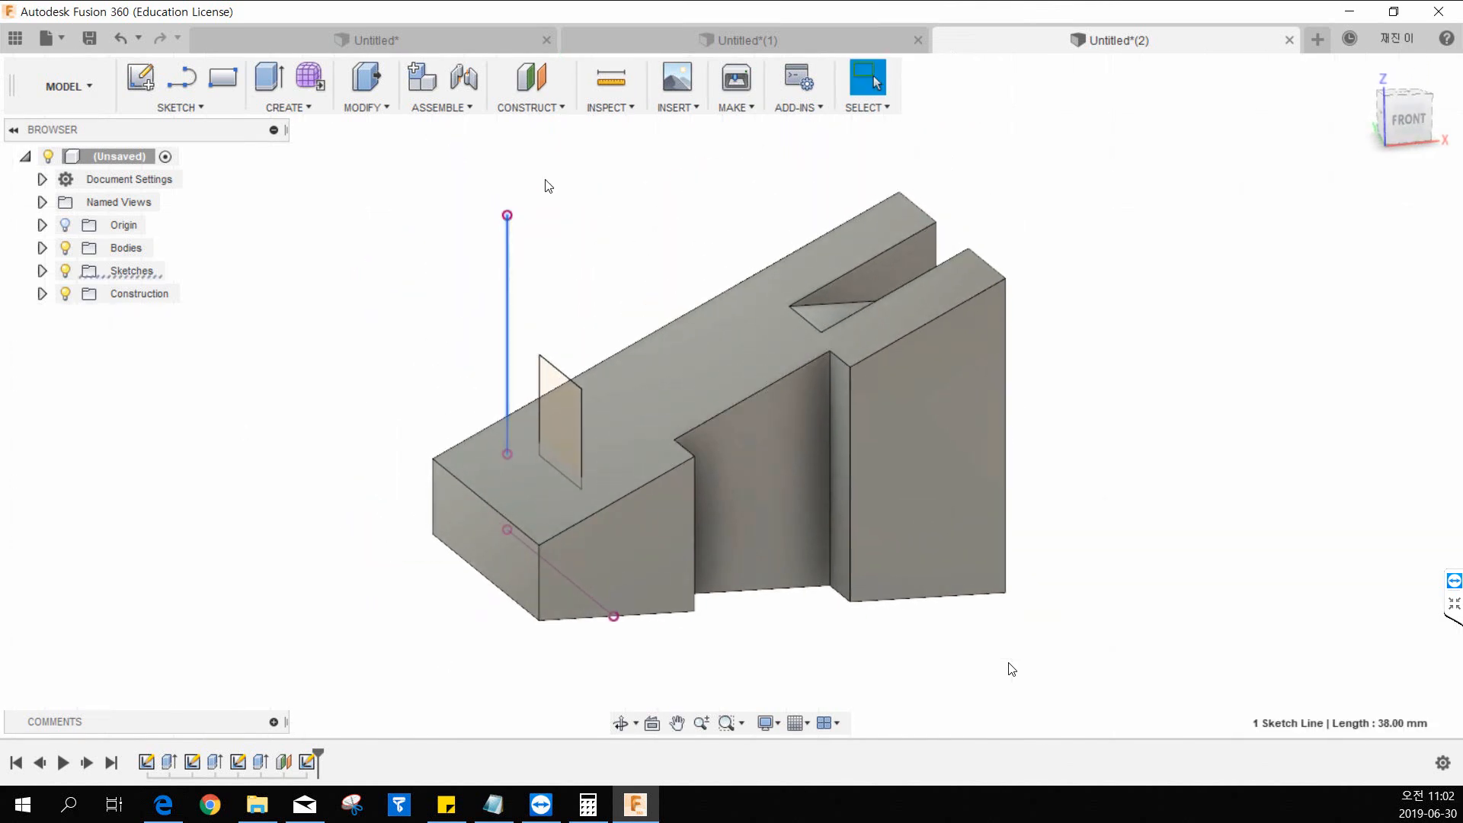
pyautogui.click(542, 196)
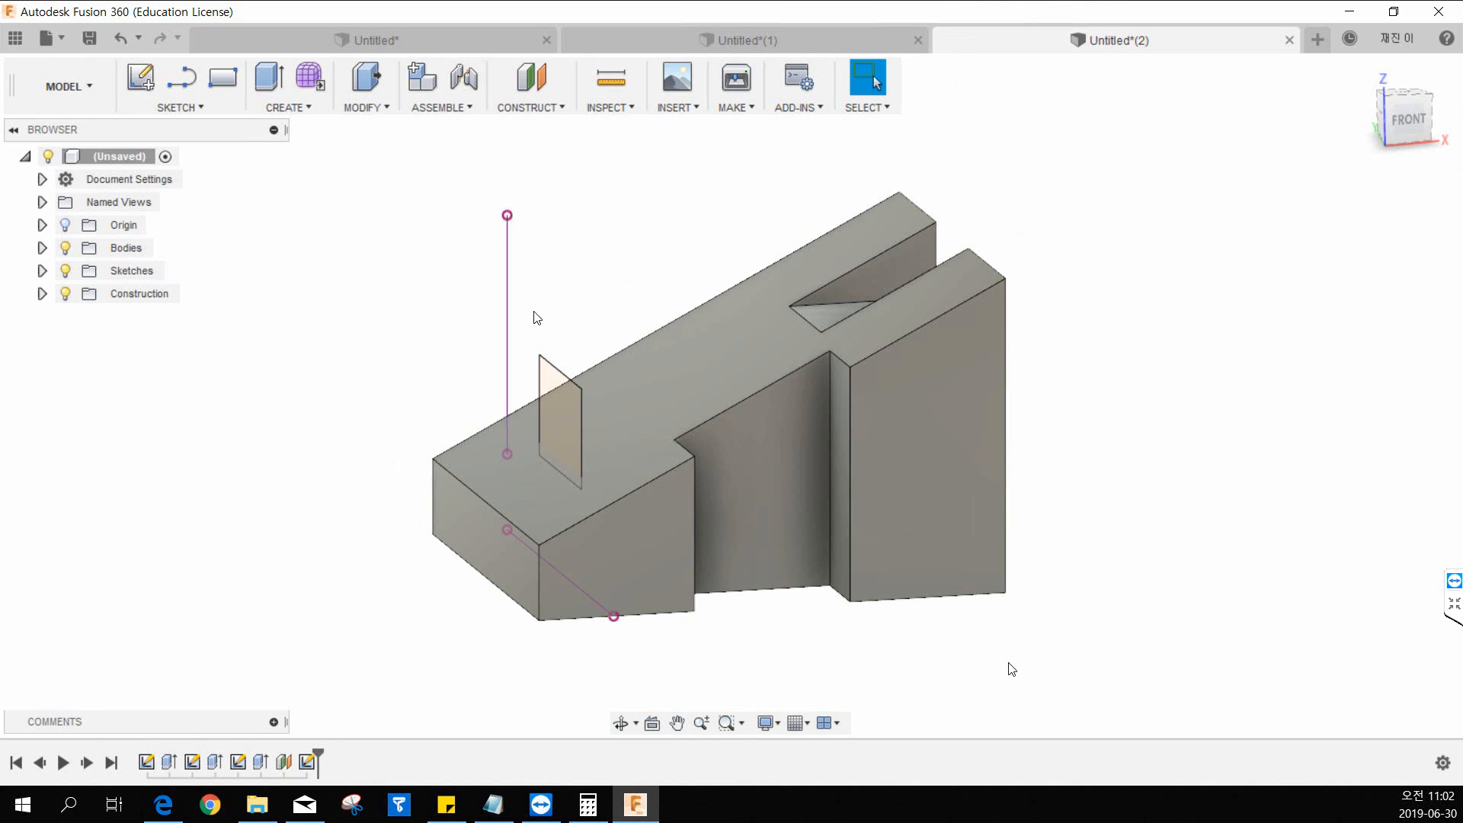
pyautogui.click(507, 260)
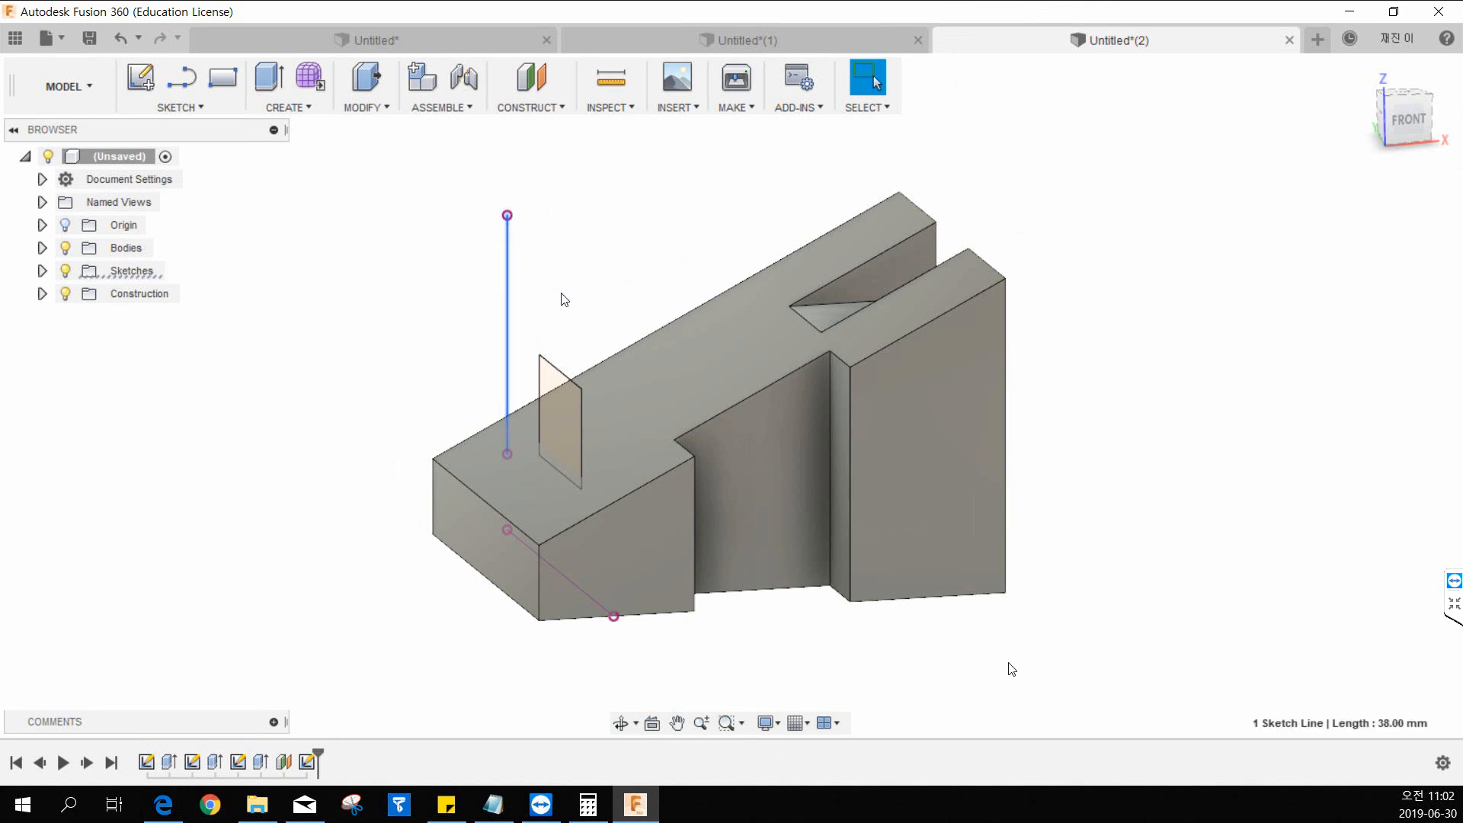
pyautogui.press('Delete')
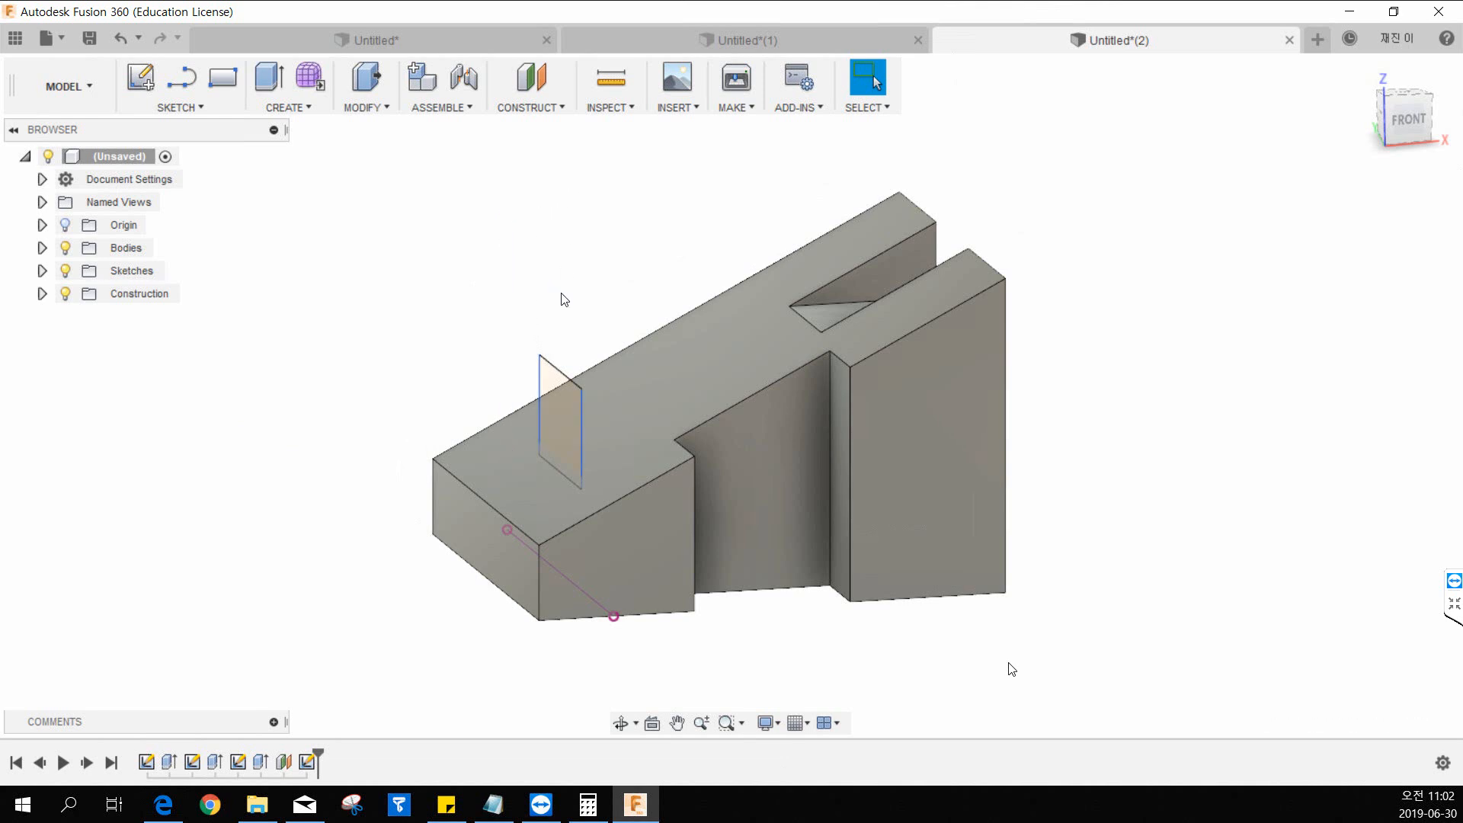
pyautogui.click(608, 612)
pyautogui.press('Delete')
pyautogui.hotkey('ctrl', 'z')
pyautogui.hotkey('ctrl', 'z')
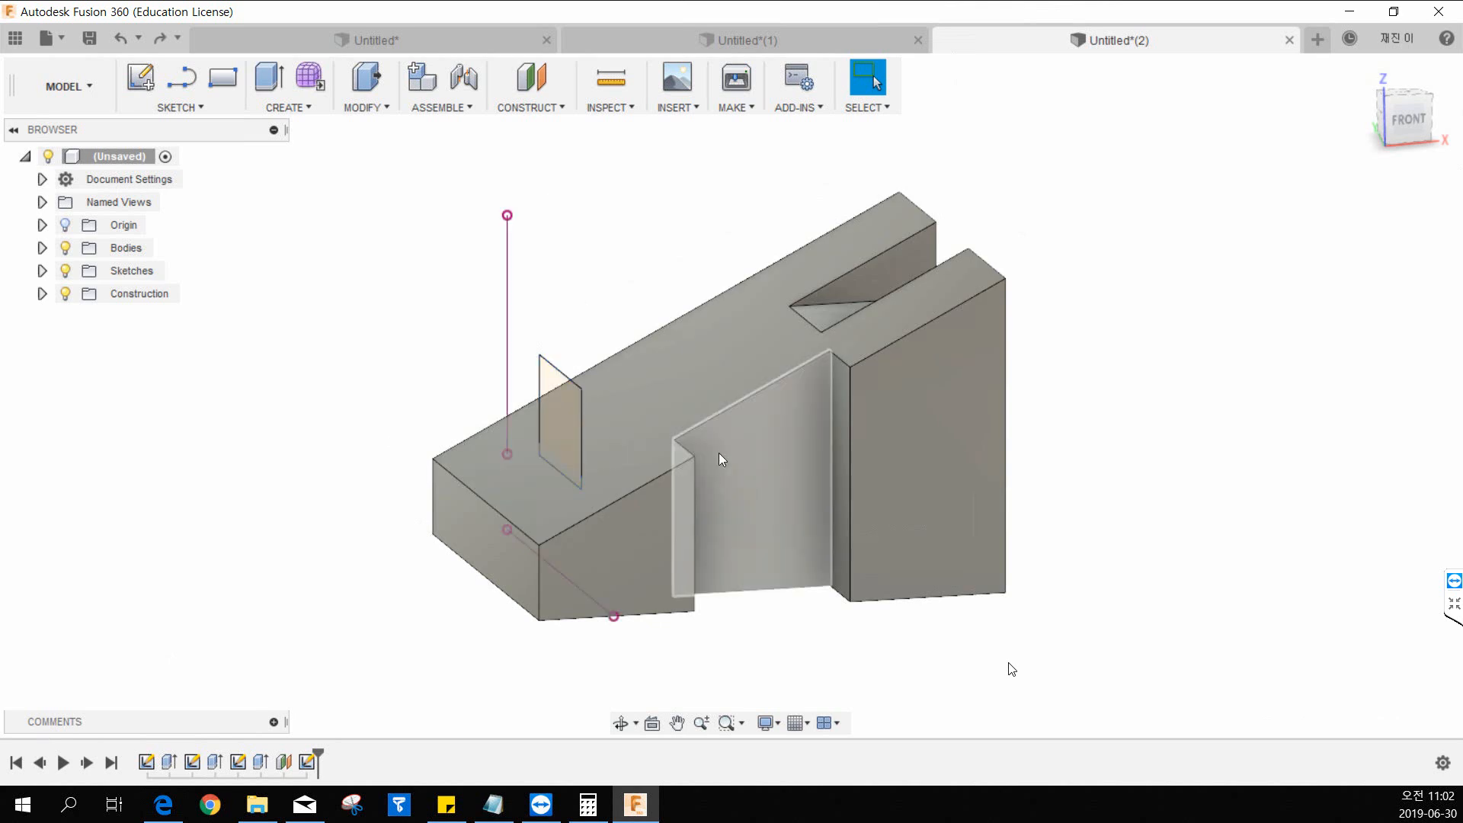
# Show the origin planes and axes at the wedge's low end.
pyautogui.moveTo(536, 274); pyautogui.dragTo(576, 258, button='middle')
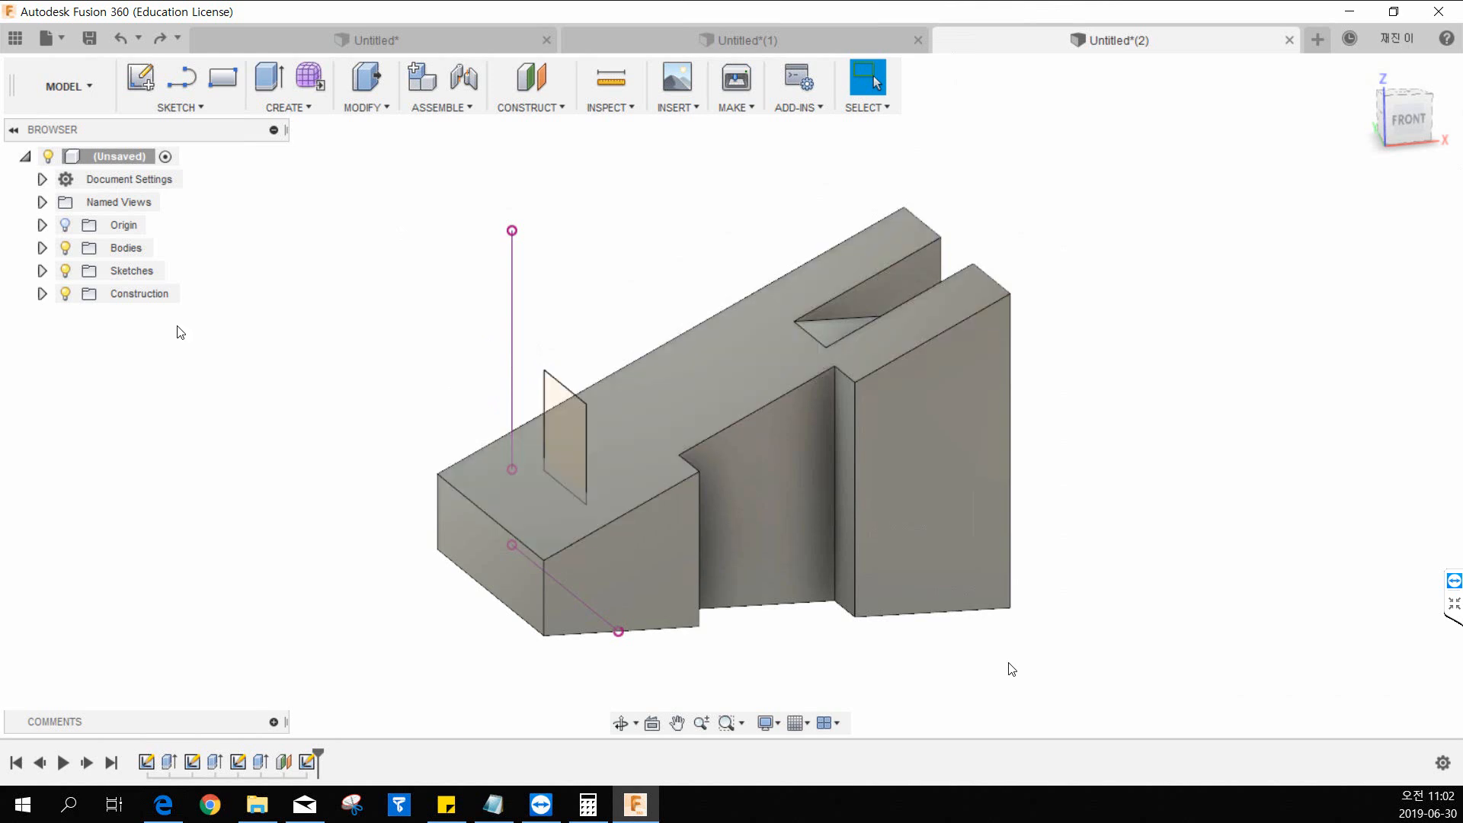
pyautogui.click(63, 228)
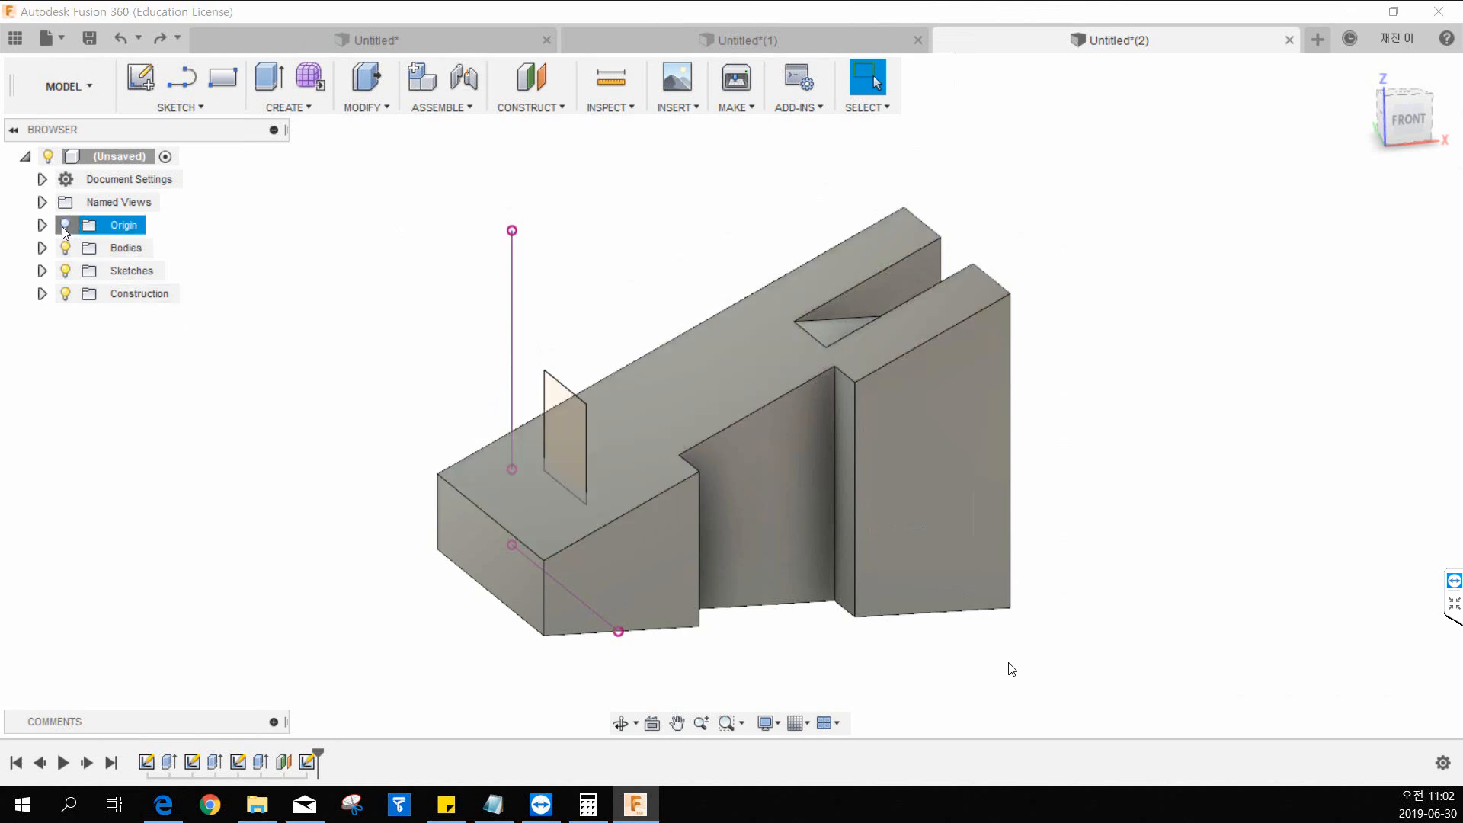
pyautogui.moveTo(777, 644); pyautogui.dragTo(709, 651, button='middle')
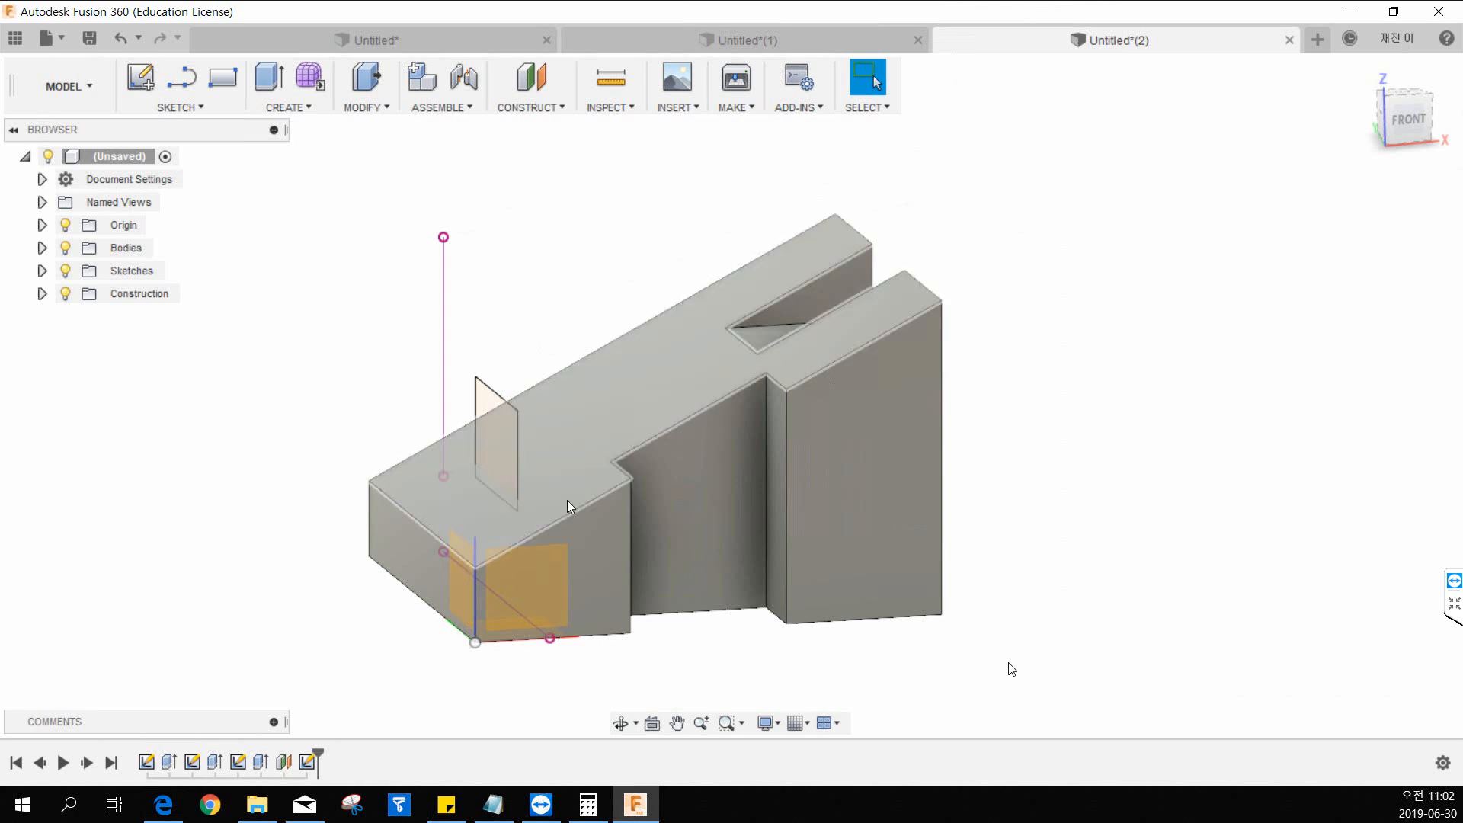
pyautogui.click(563, 108)
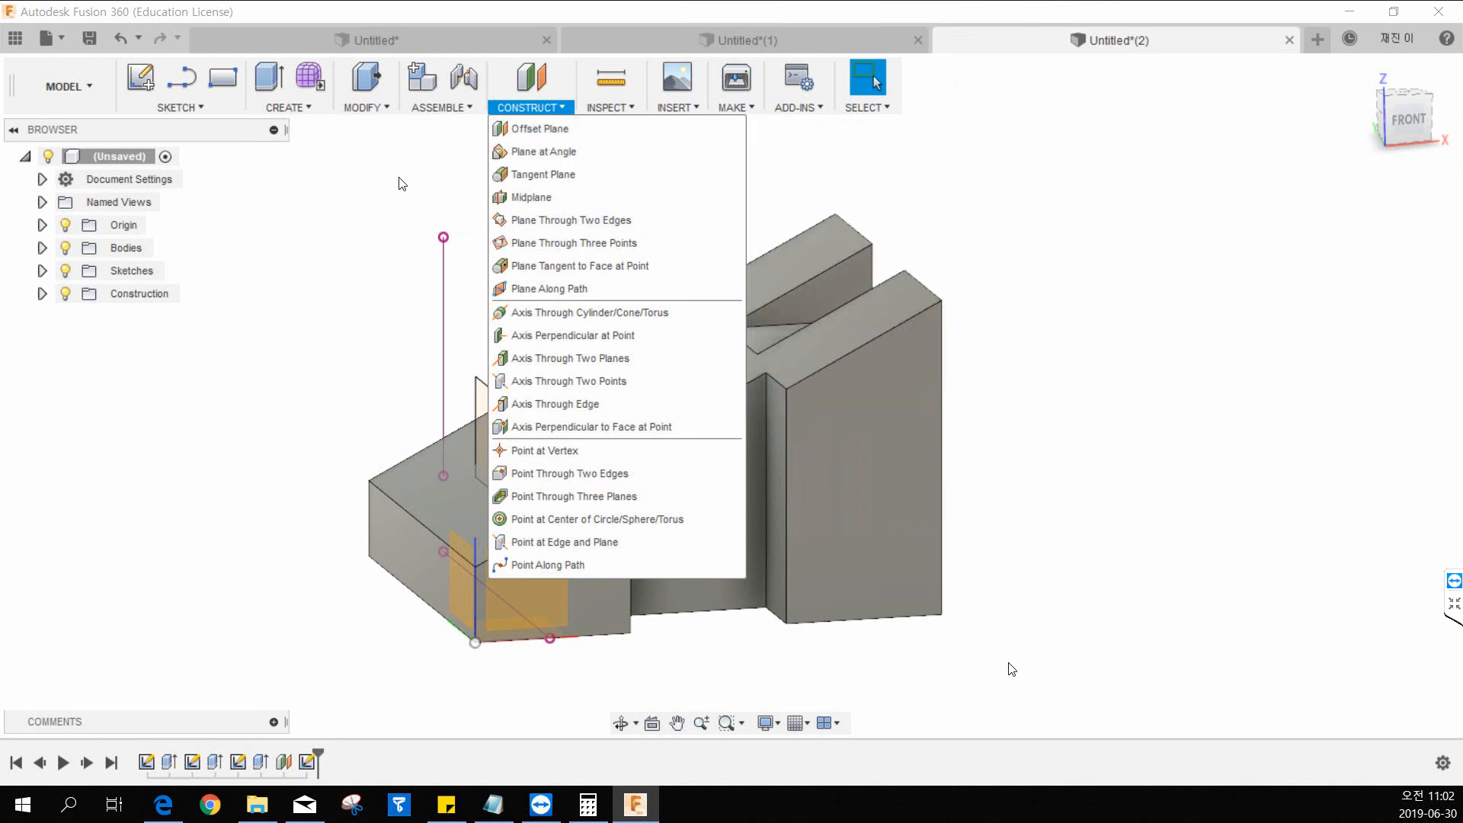
pyautogui.click(402, 184)
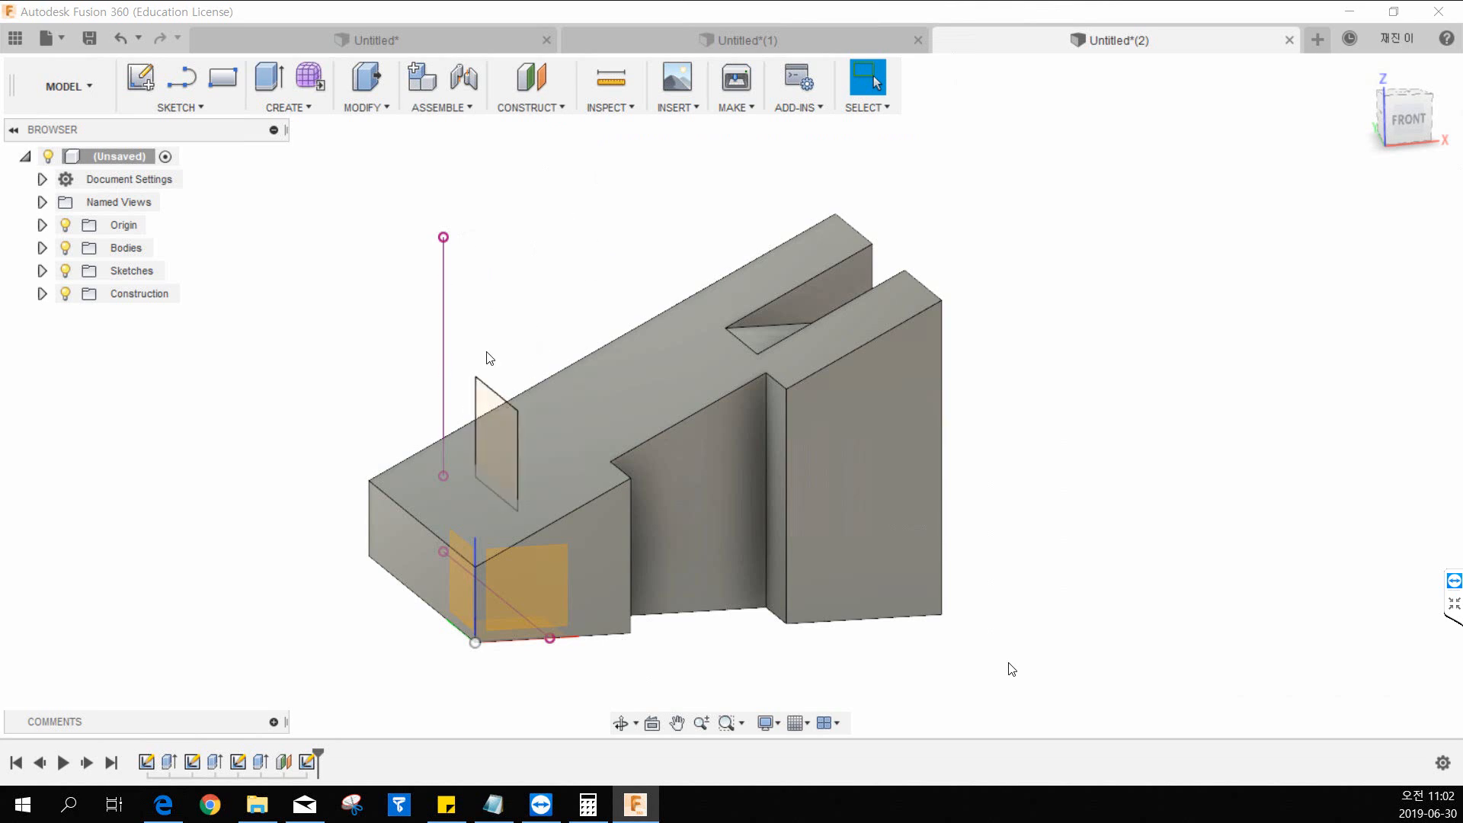
# Extrude the 25 by 16 mm rectangle -55 mm into the wedge with the Join operation to form the raised block.
pyautogui.click(289, 109)
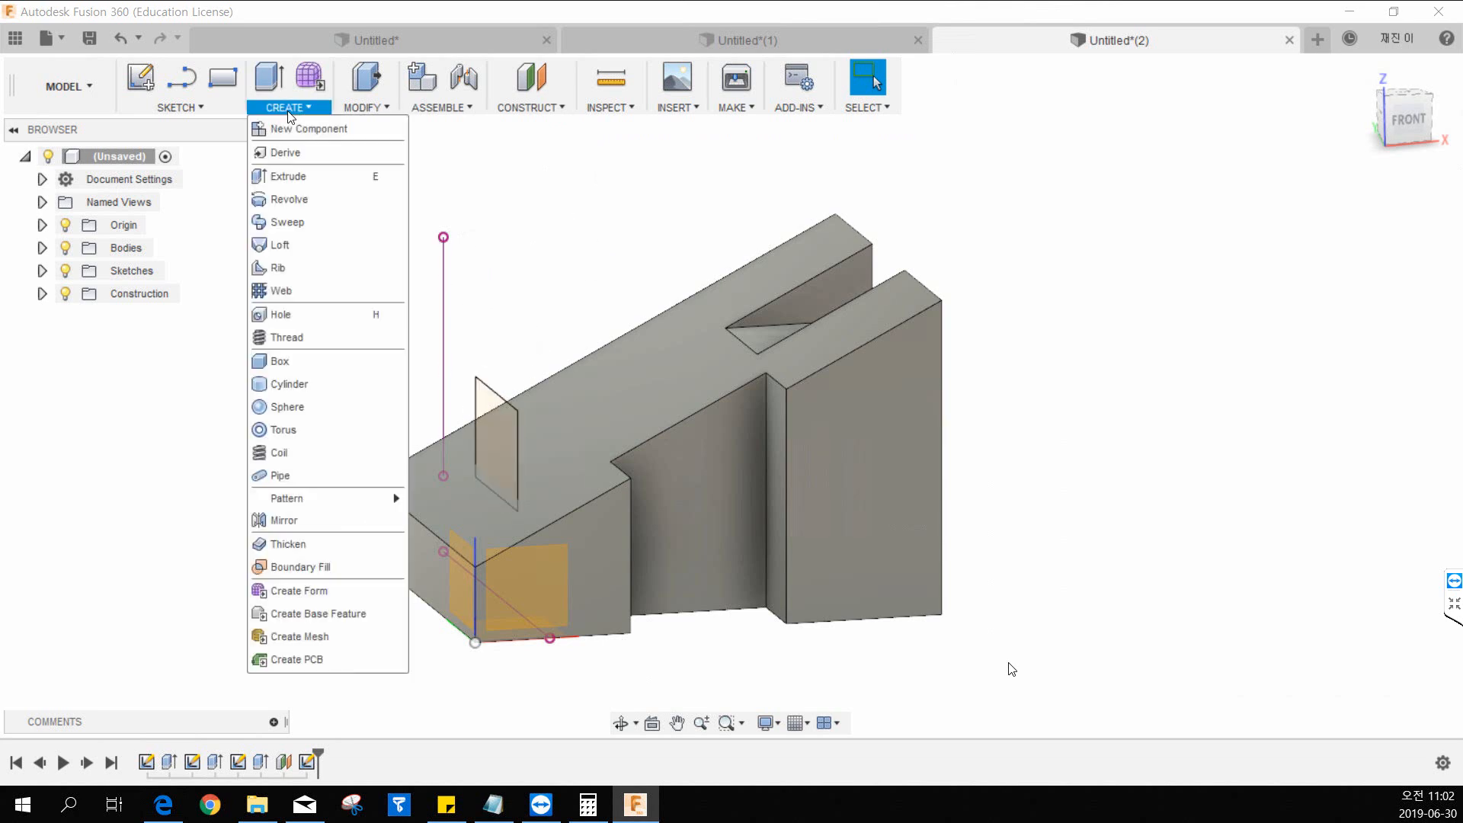
pyautogui.click(289, 177)
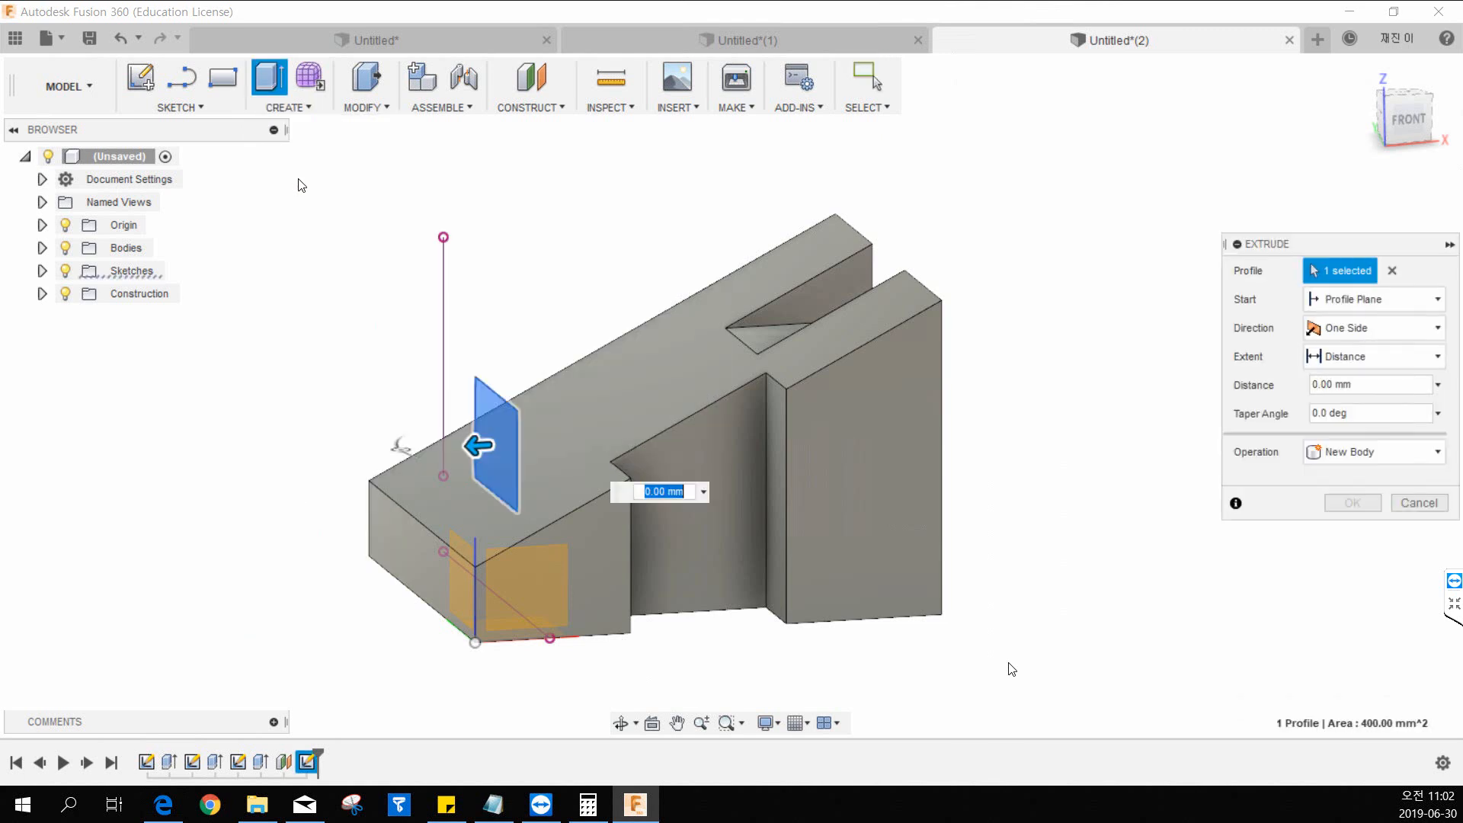
pyautogui.moveTo(478, 446); pyautogui.dragTo(890, 420)
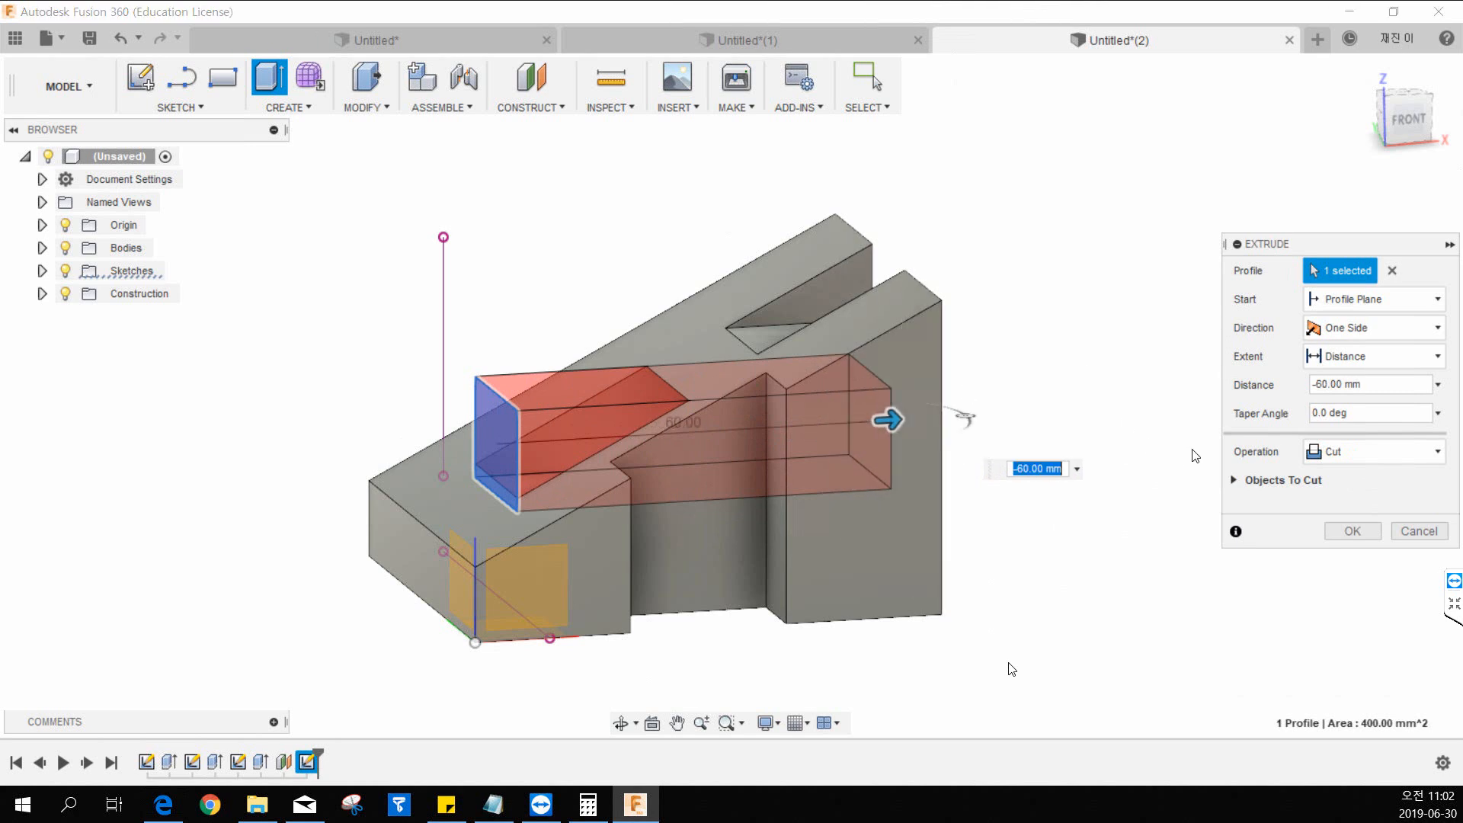
pyautogui.click(1312, 457)
pyautogui.click(1330, 476)
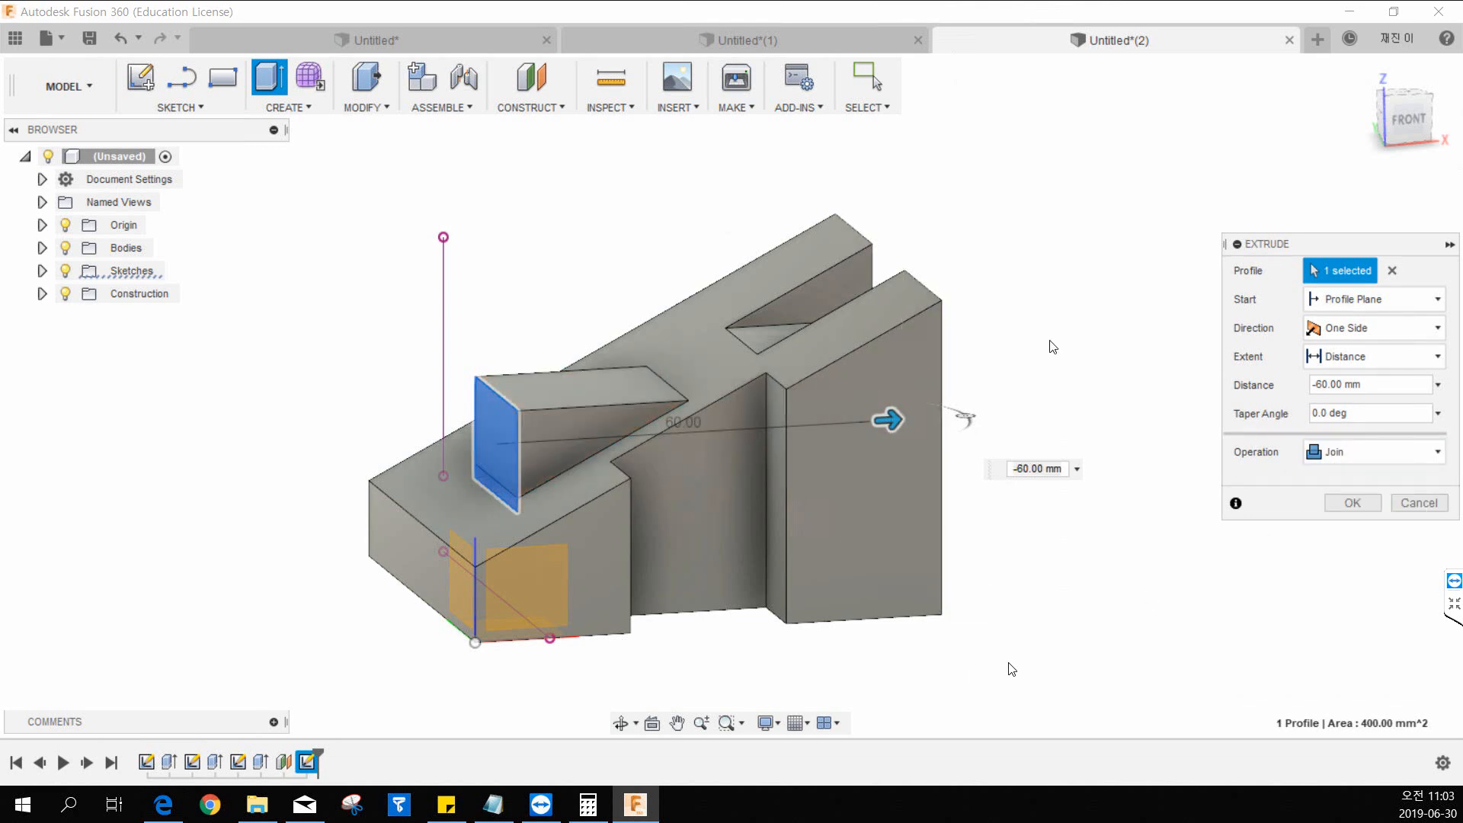
pyautogui.click(1420, 120)
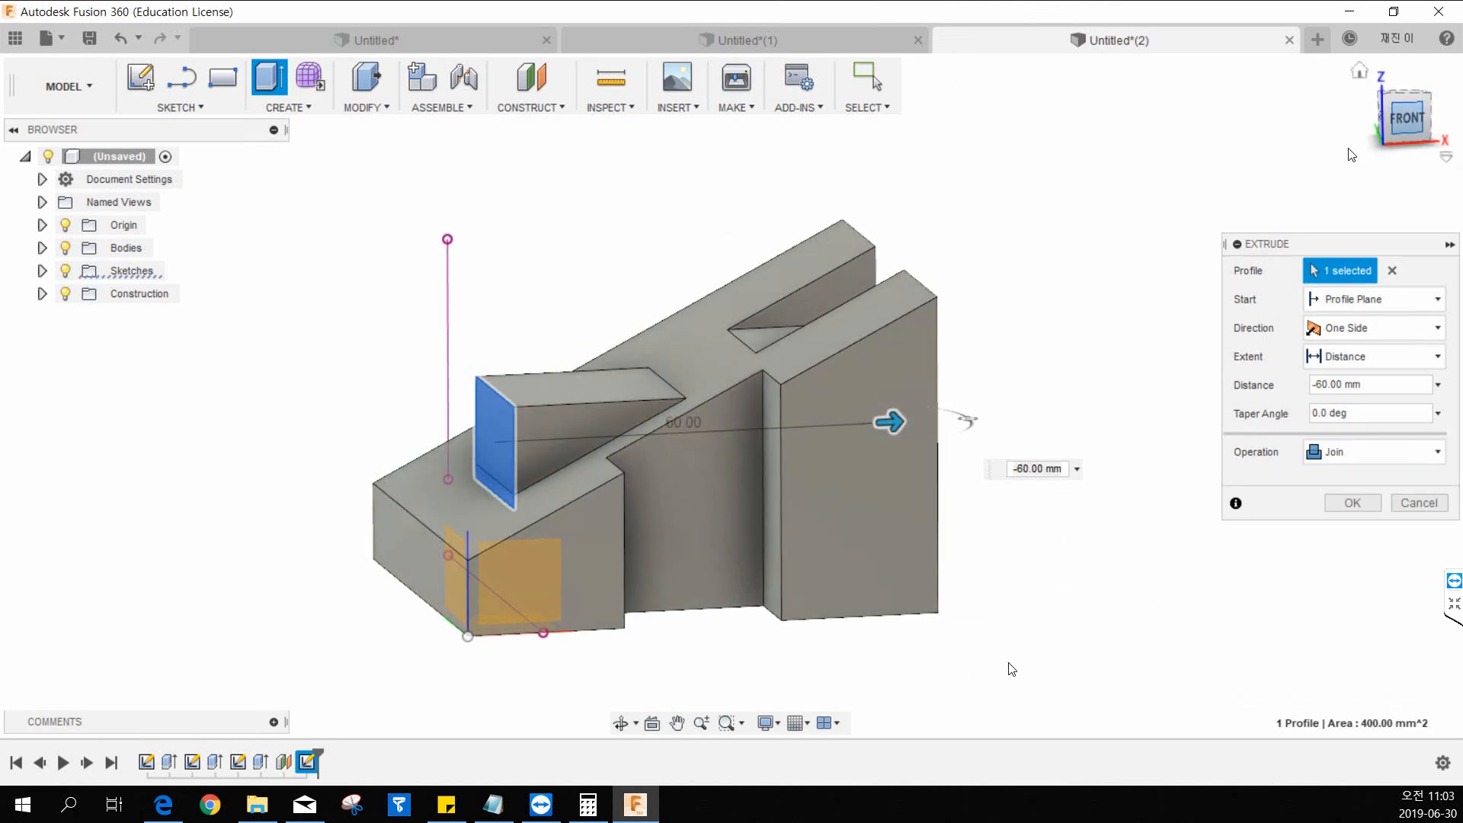
pyautogui.moveTo(905, 432)
pyautogui.mouseDown()
pyautogui.moveTo(1013, 428)
pyautogui.moveTo(884, 432)
pyautogui.mouseUp()
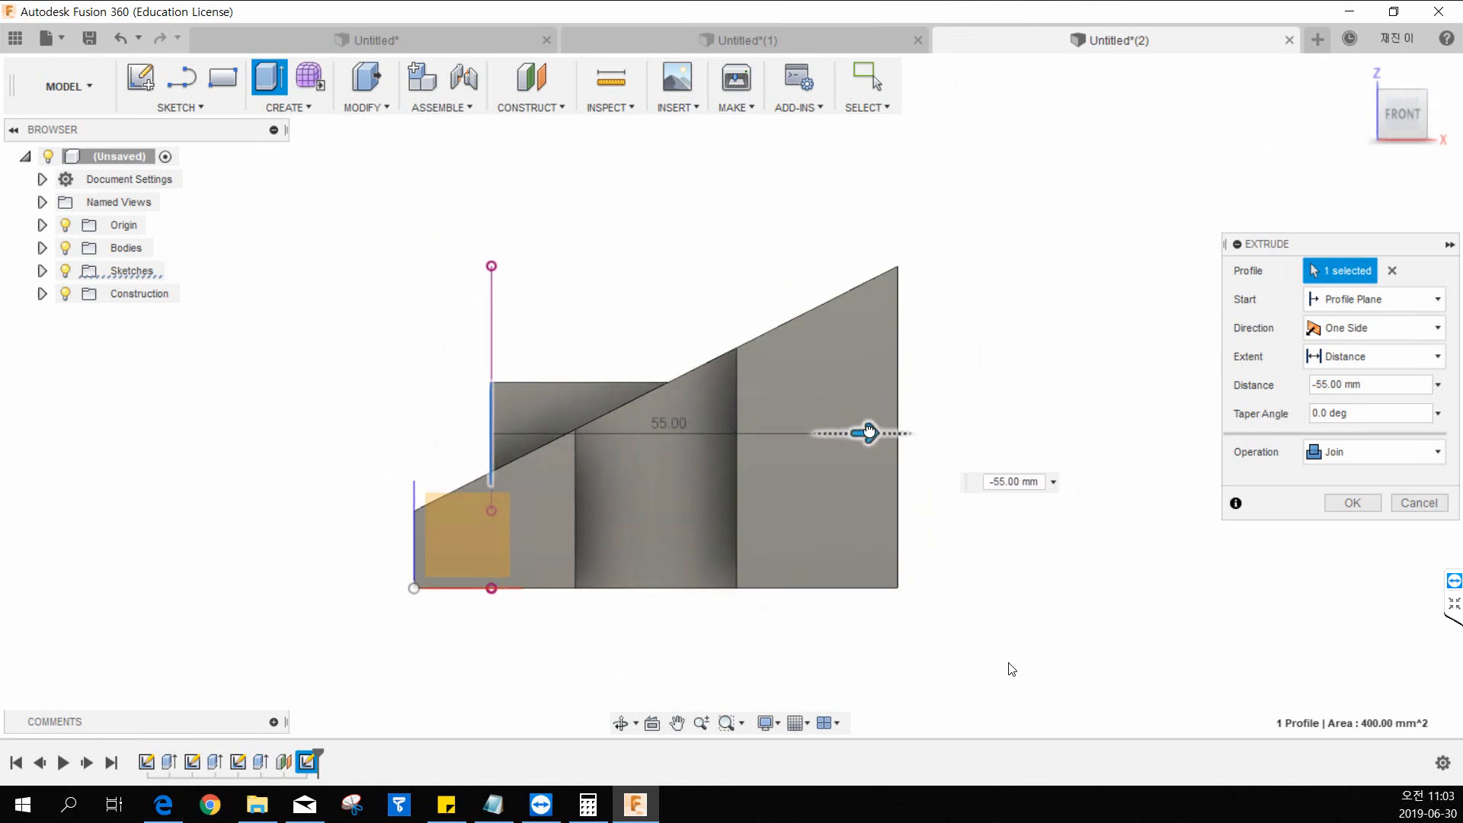
pyautogui.click(1353, 503)
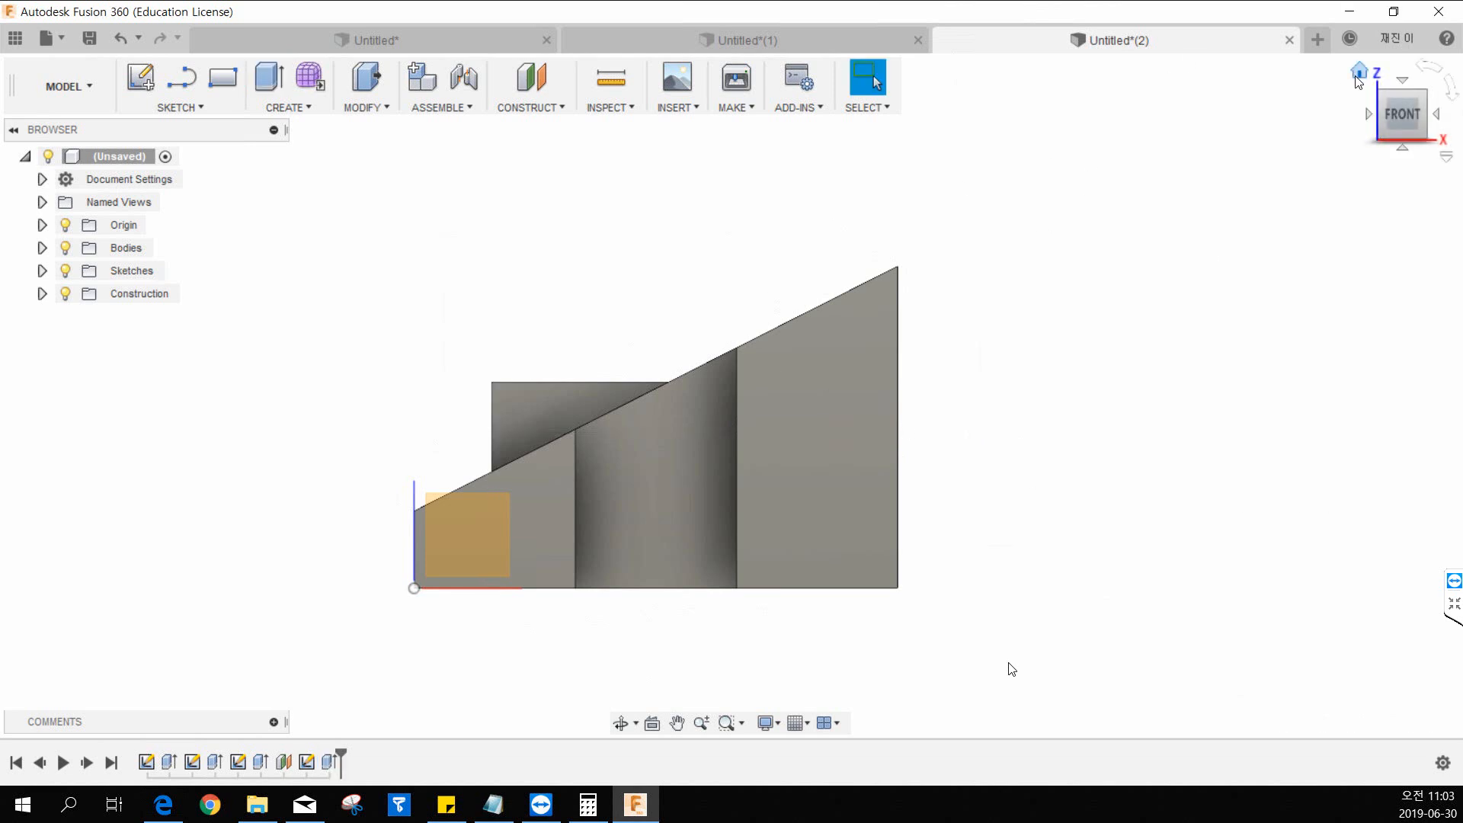
# Return to the home view and hide the origin planes and axes.
pyautogui.click(1359, 74)
pyautogui.click(65, 225)
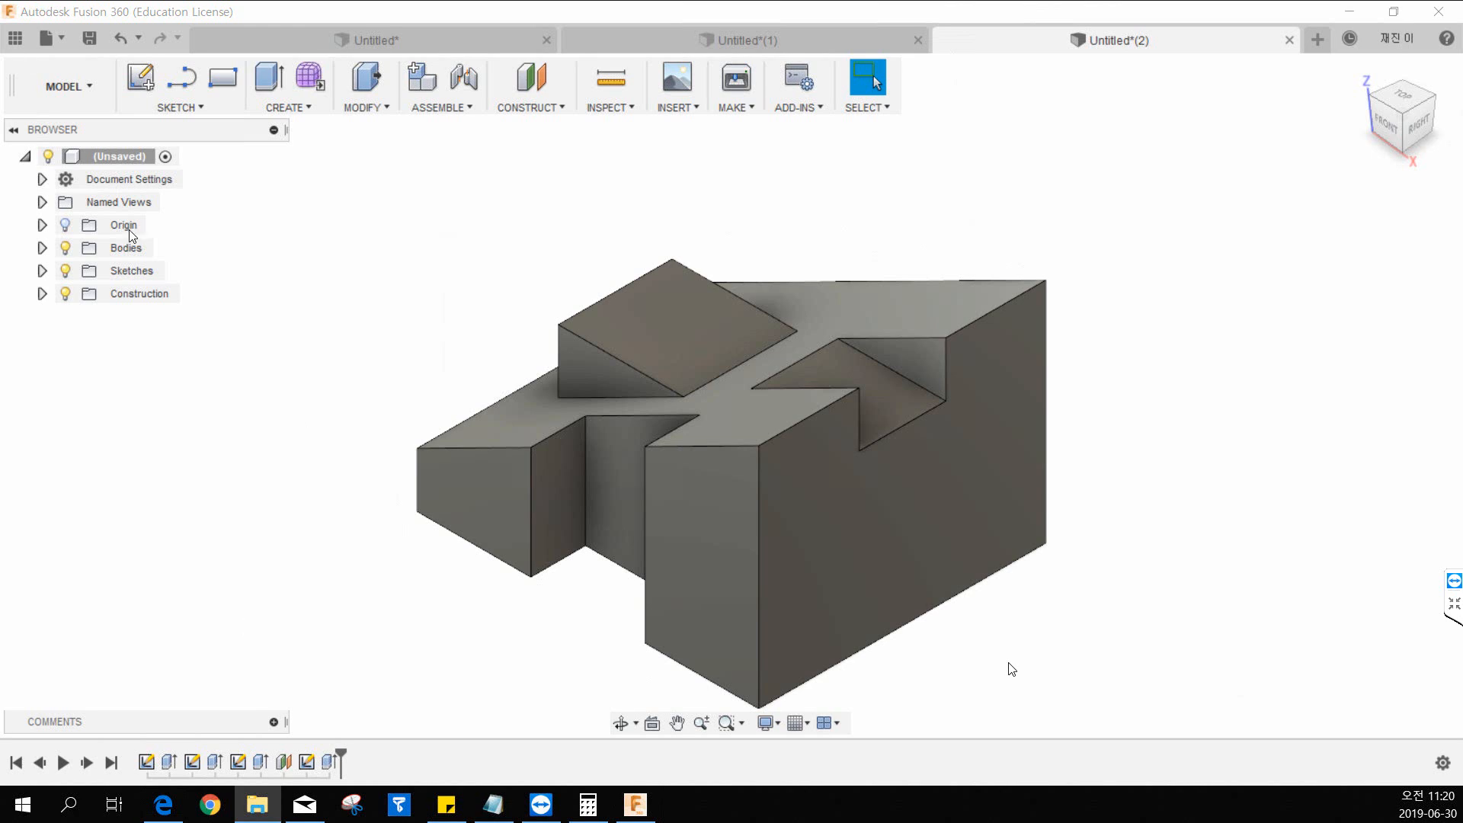
# Create a new empty design in its own document.
pyautogui.moveTo(1367, 73)
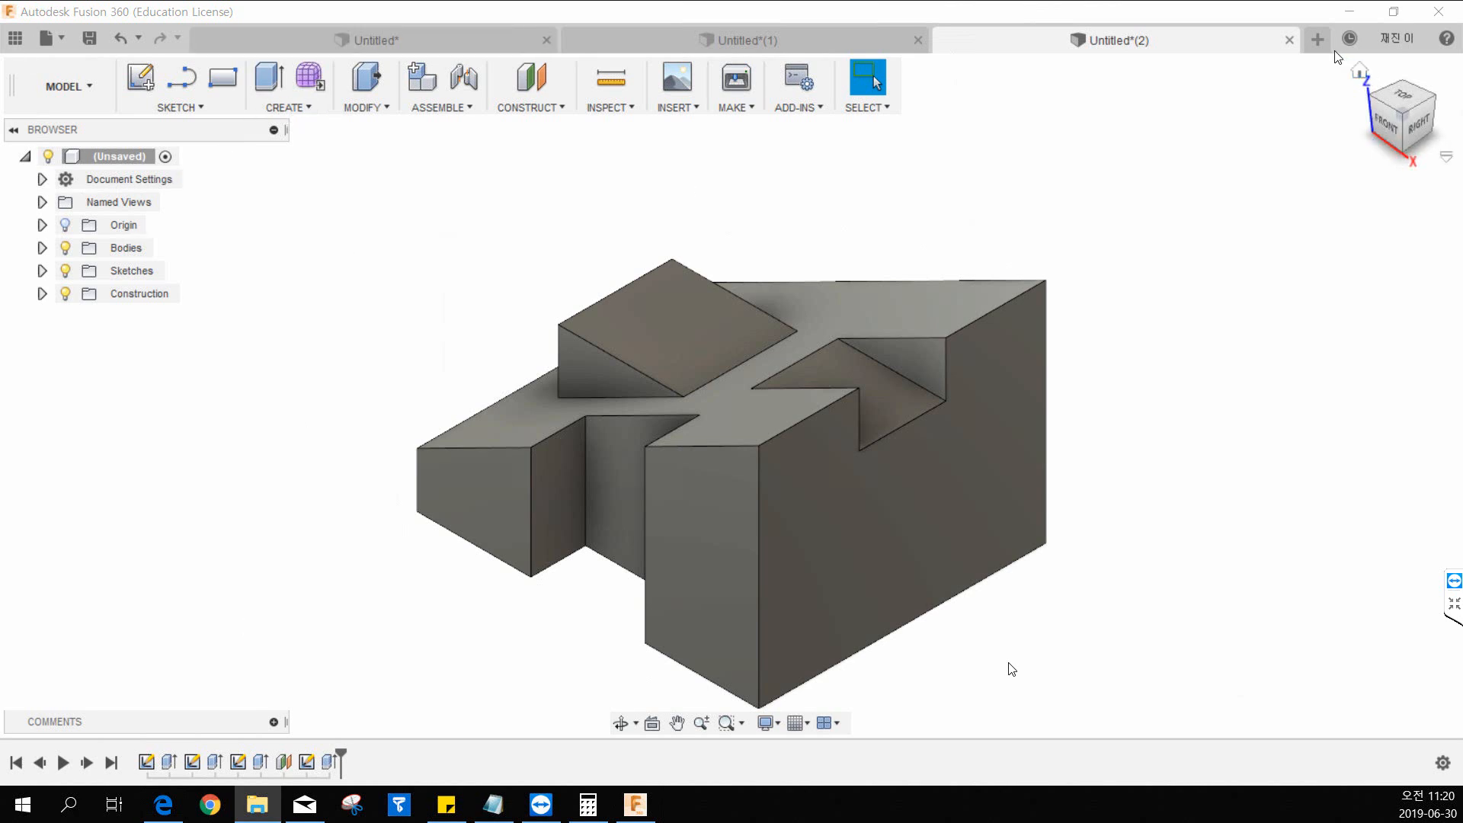
pyautogui.click(1318, 39)
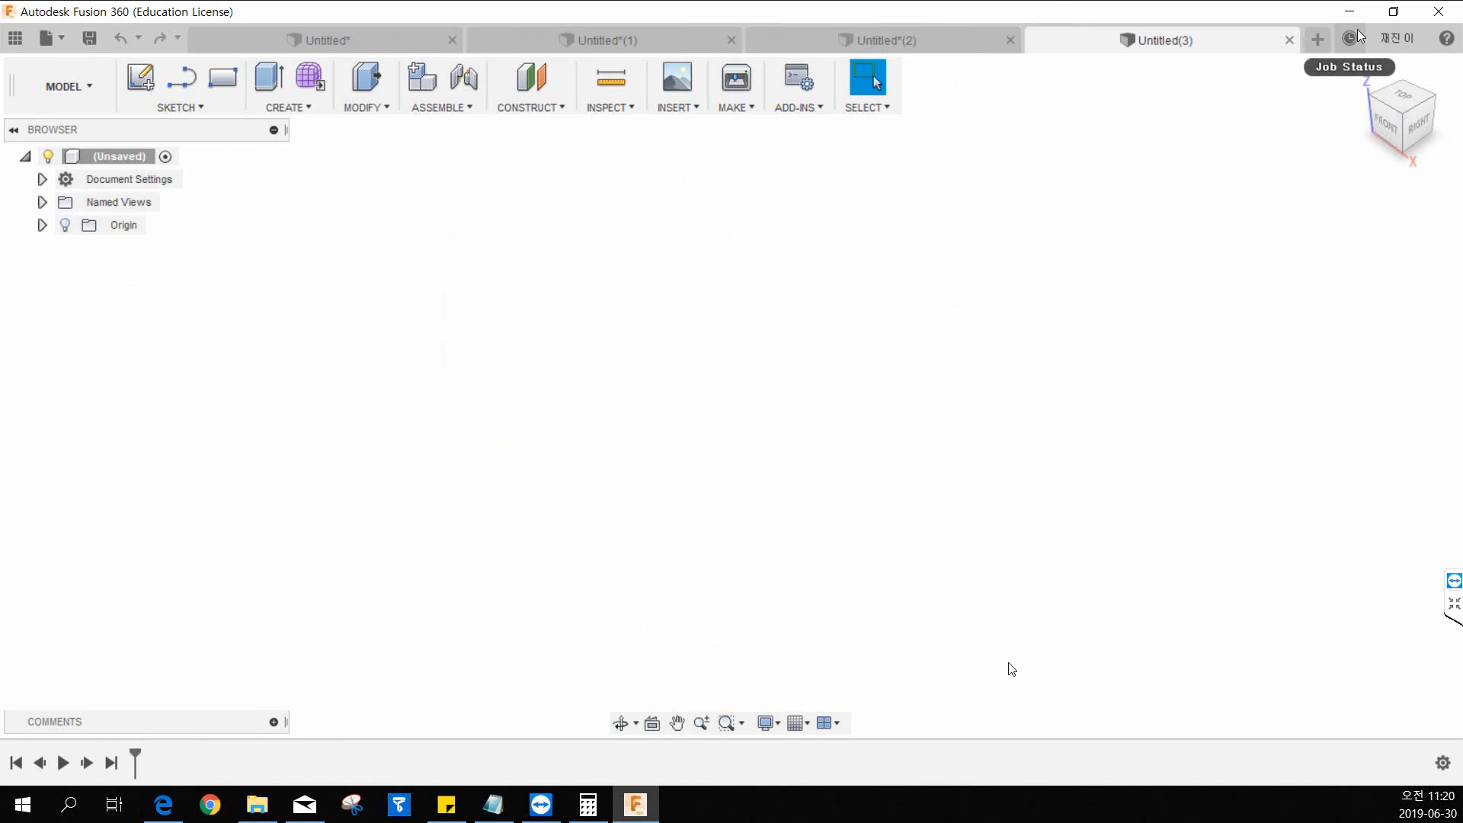
pyautogui.click(315, 106)
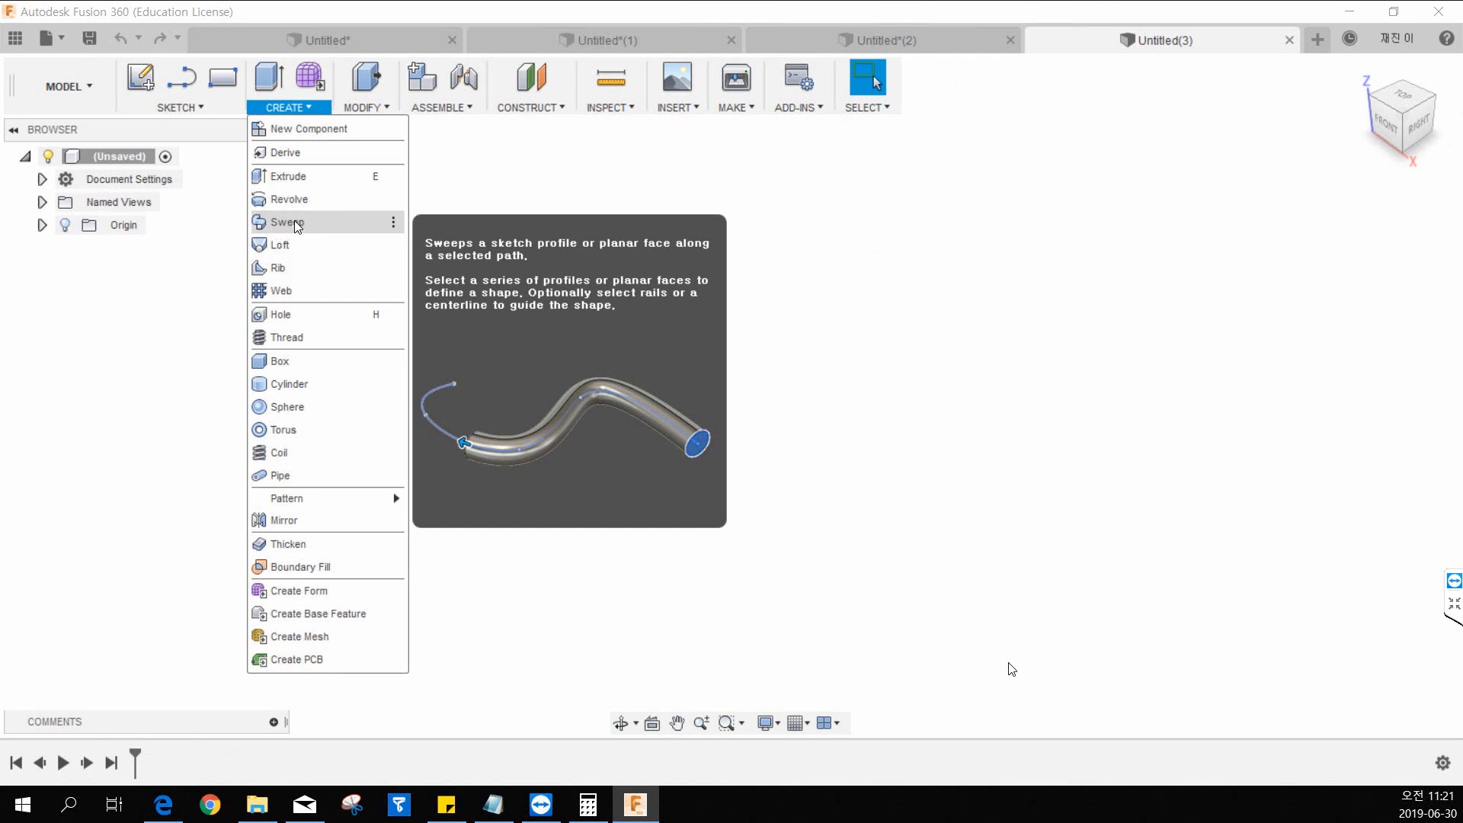
pyautogui.click(474, 202)
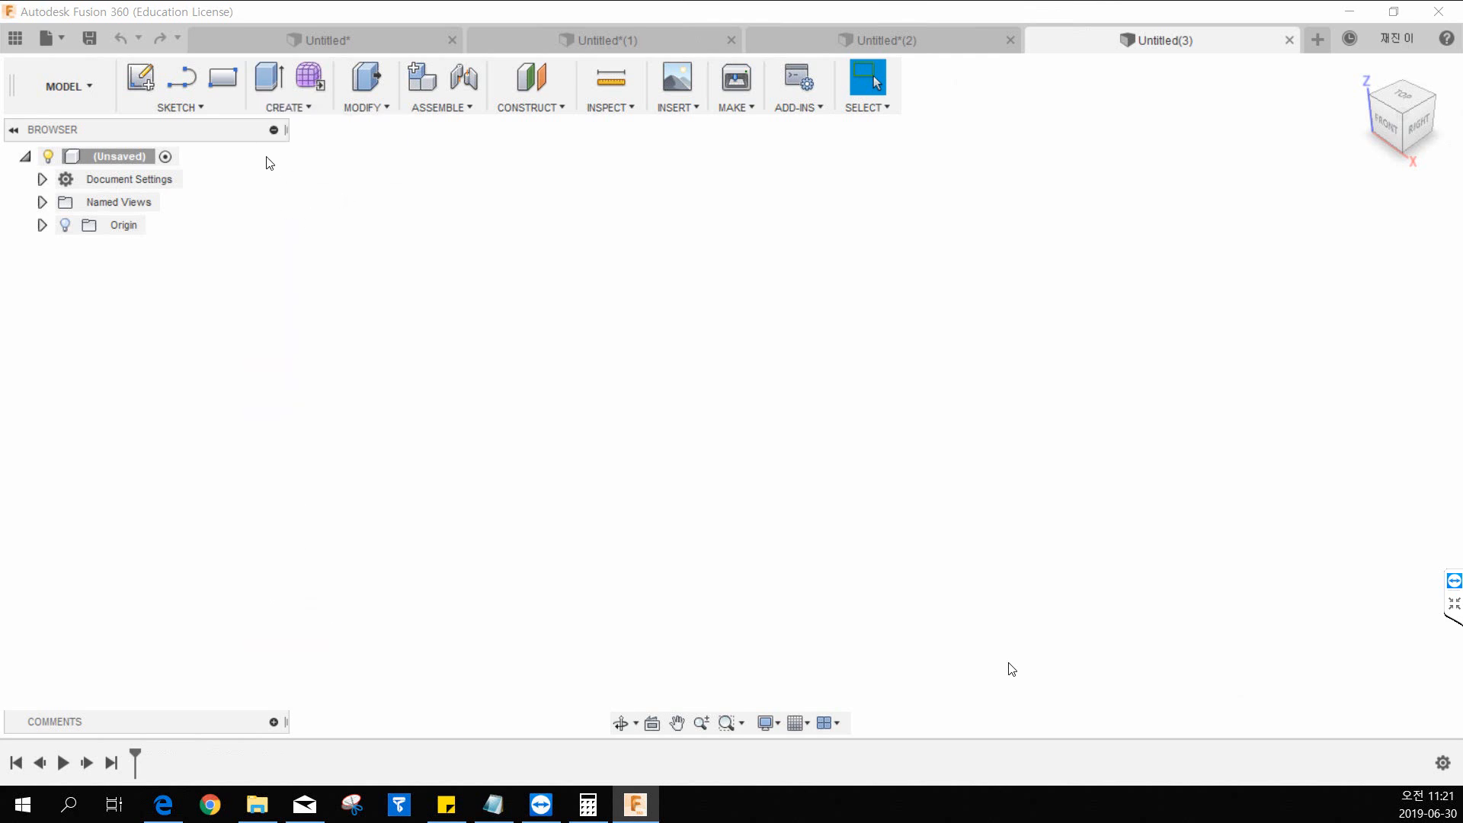
# Sketch a 30 mm diameter circle centred on the origin on the front plane, and finish the sketch.
pyautogui.click(140, 76)
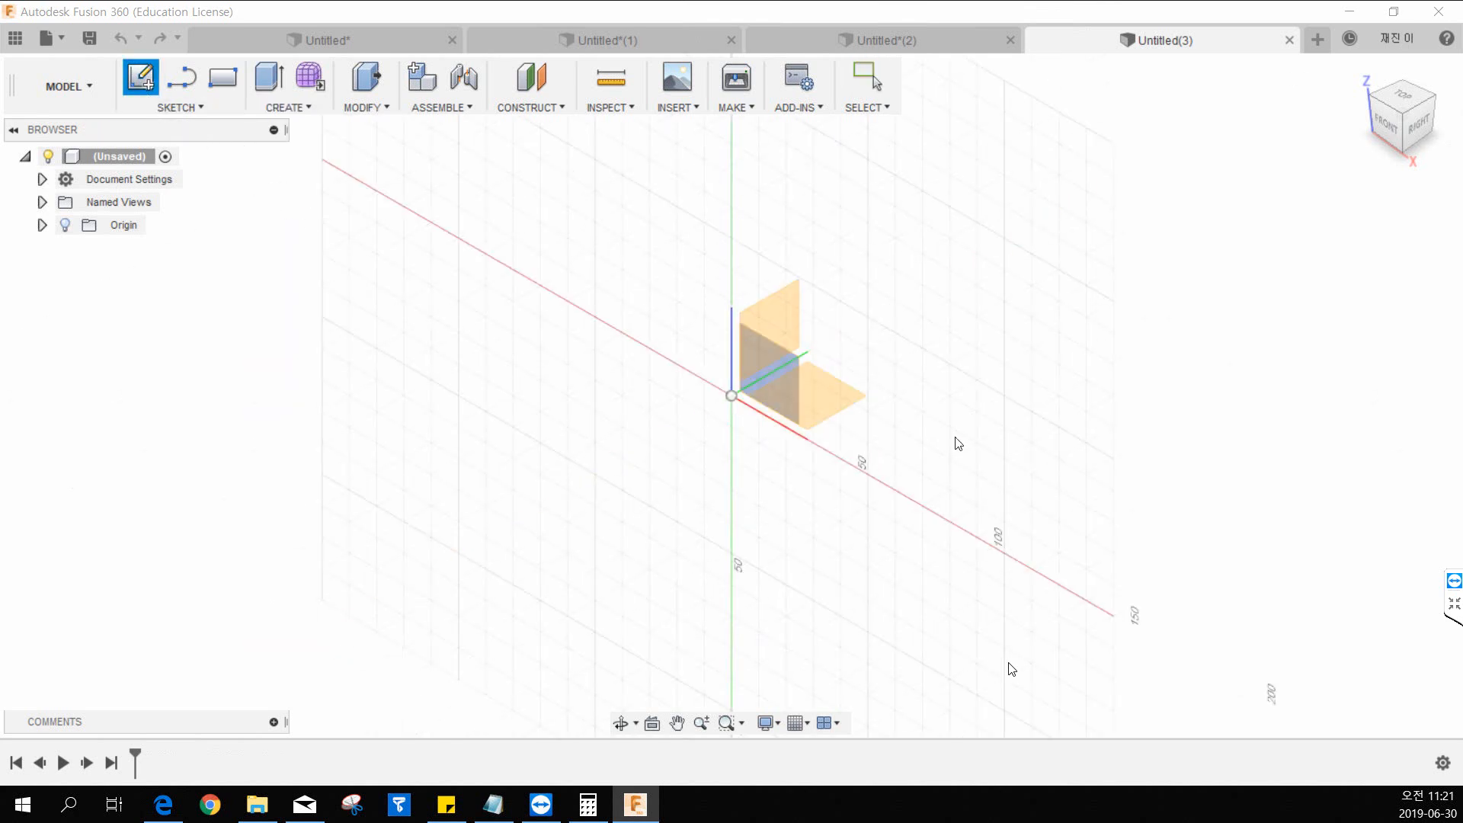
pyautogui.click(763, 391)
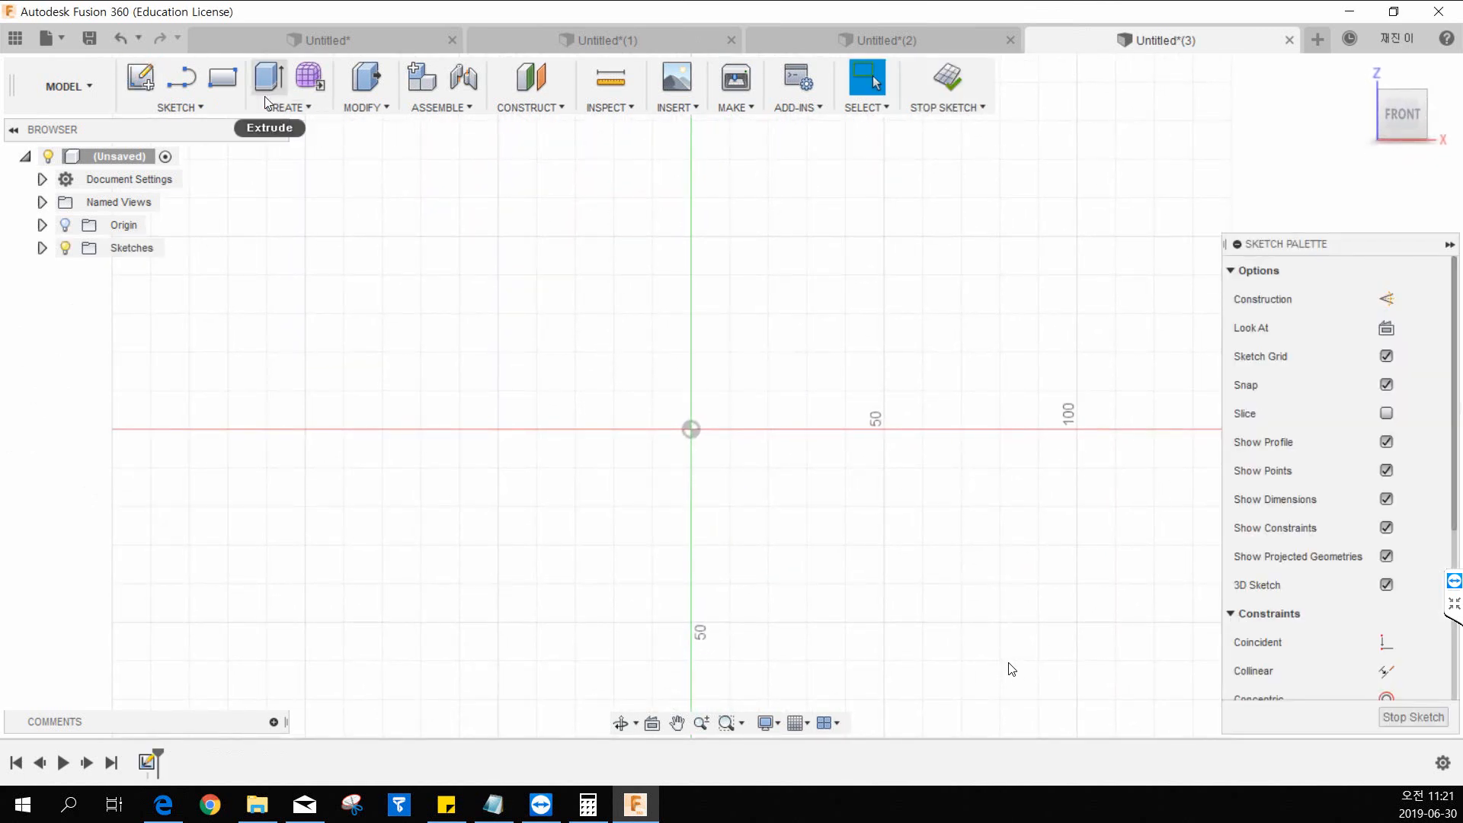
pyautogui.click(207, 112)
pyautogui.moveTo(215, 189)
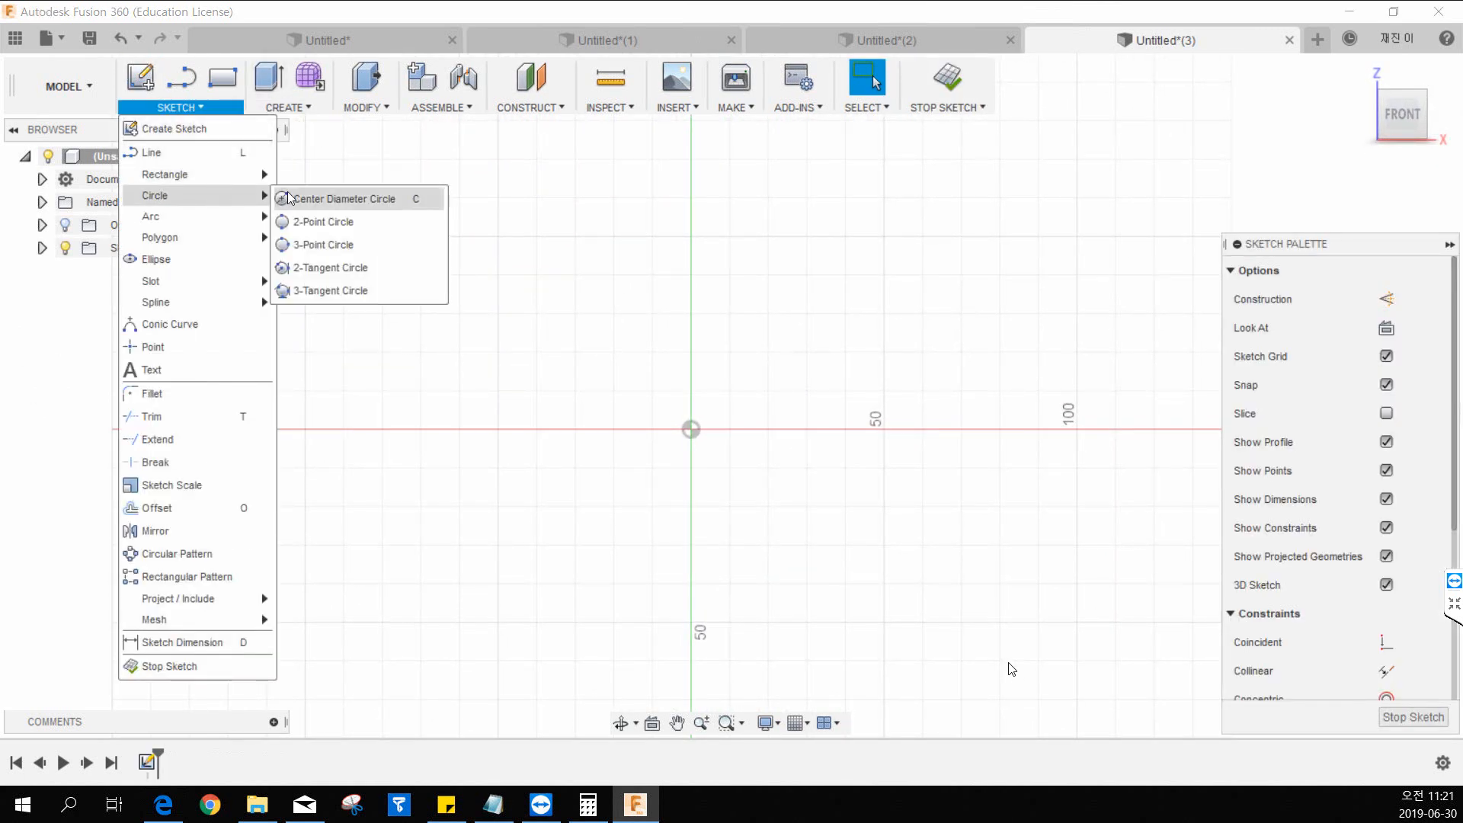
pyautogui.click(312, 200)
pyautogui.click(692, 429)
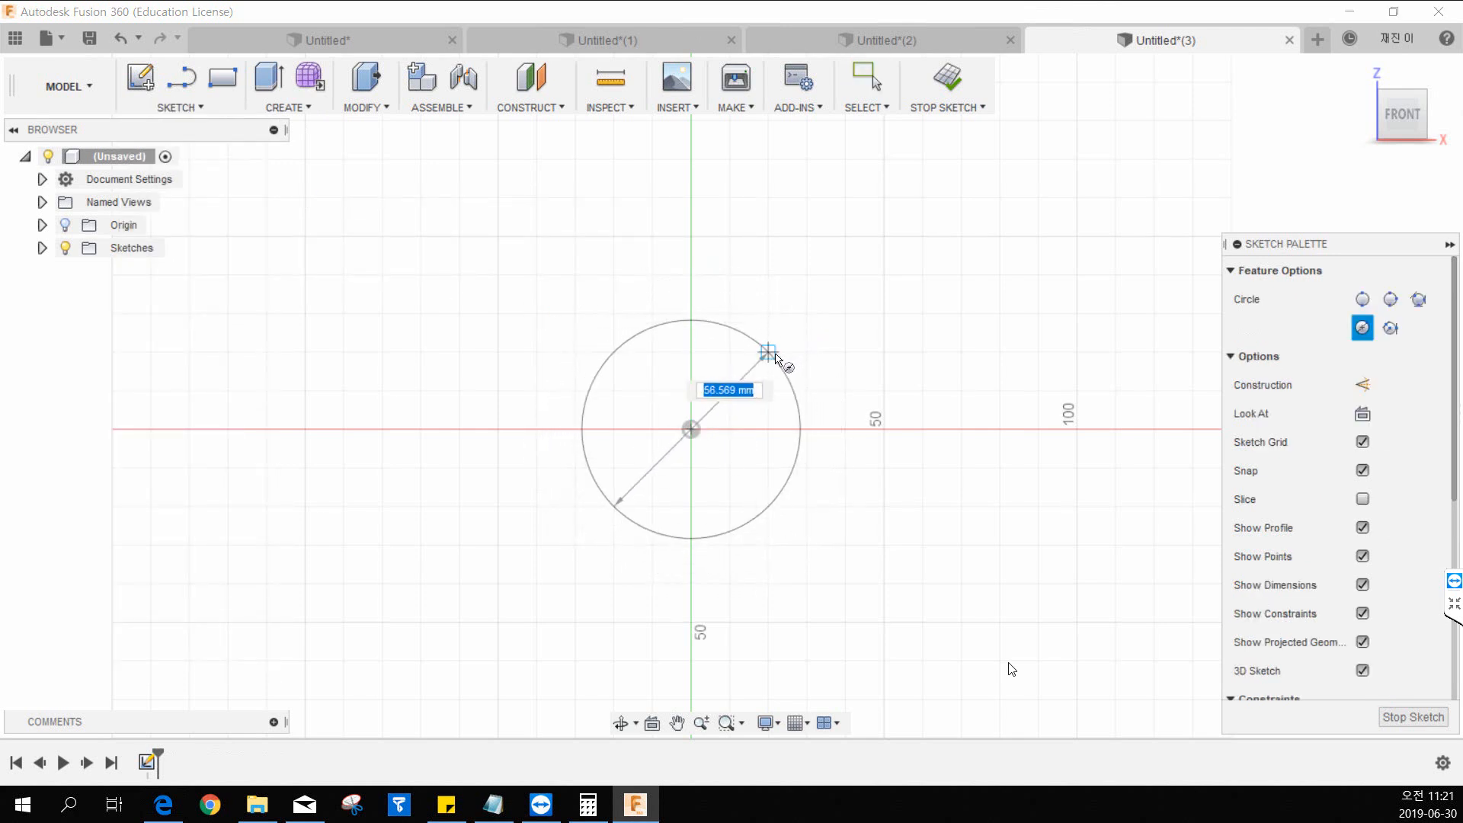
pyautogui.write('30')
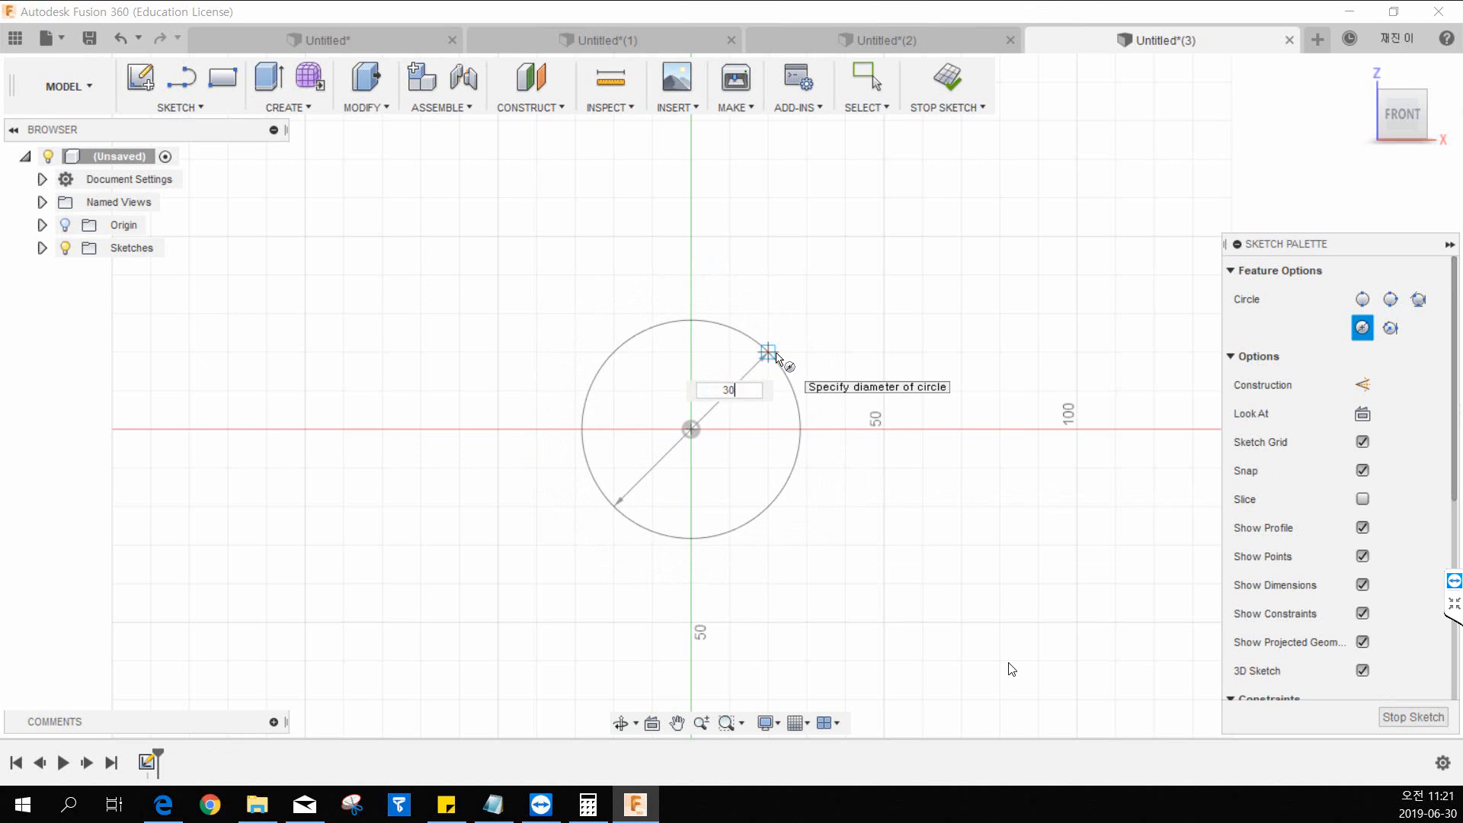
pyautogui.press('Return')
pyautogui.scroll(2, 776, 358)
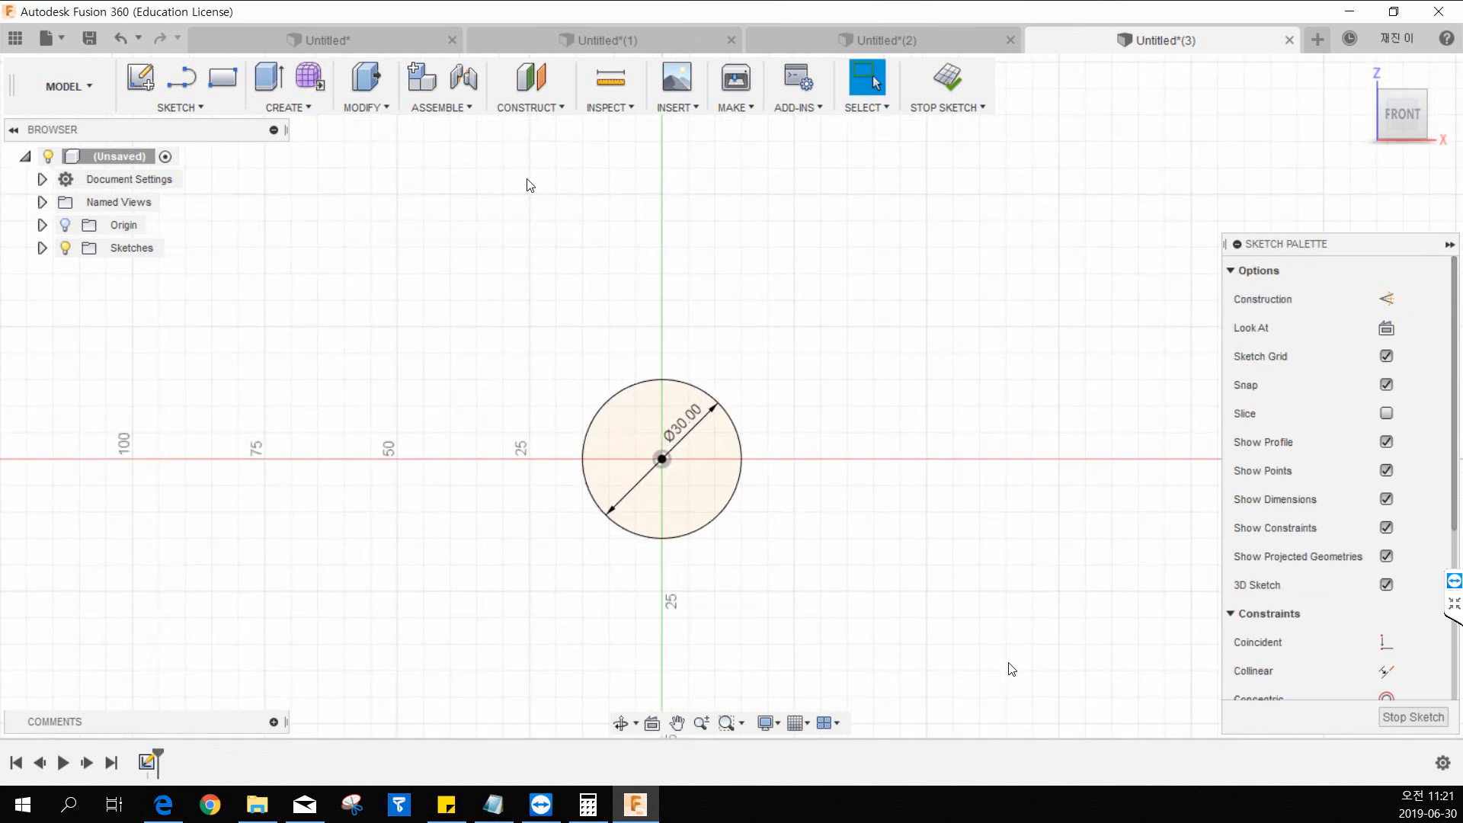
pyautogui.click(948, 76)
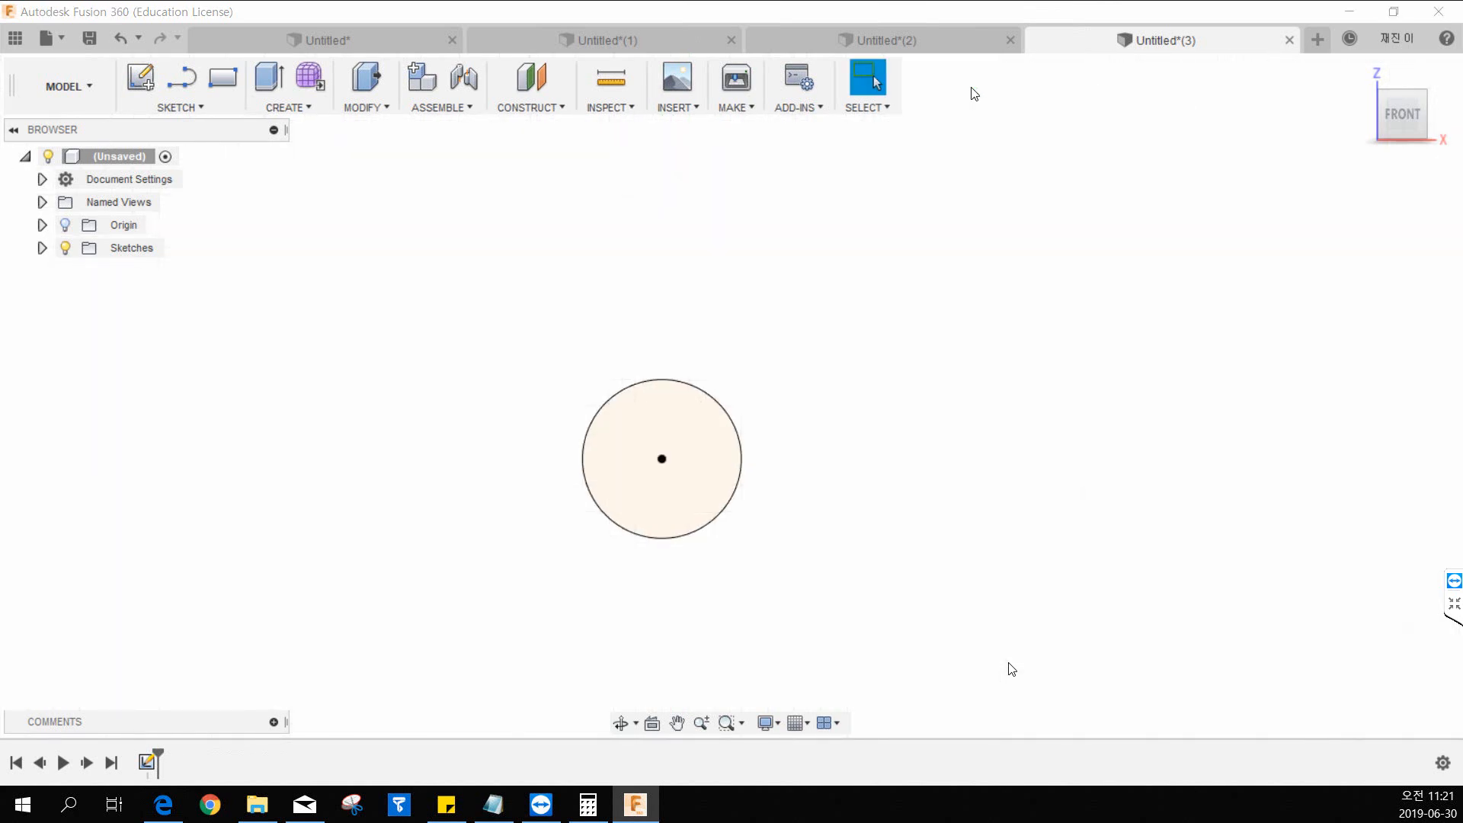
# Start a sketch on the right plane and draw a line about 33 mm long from the origin, perpendicular to the circle.
pyautogui.click(1359, 74)
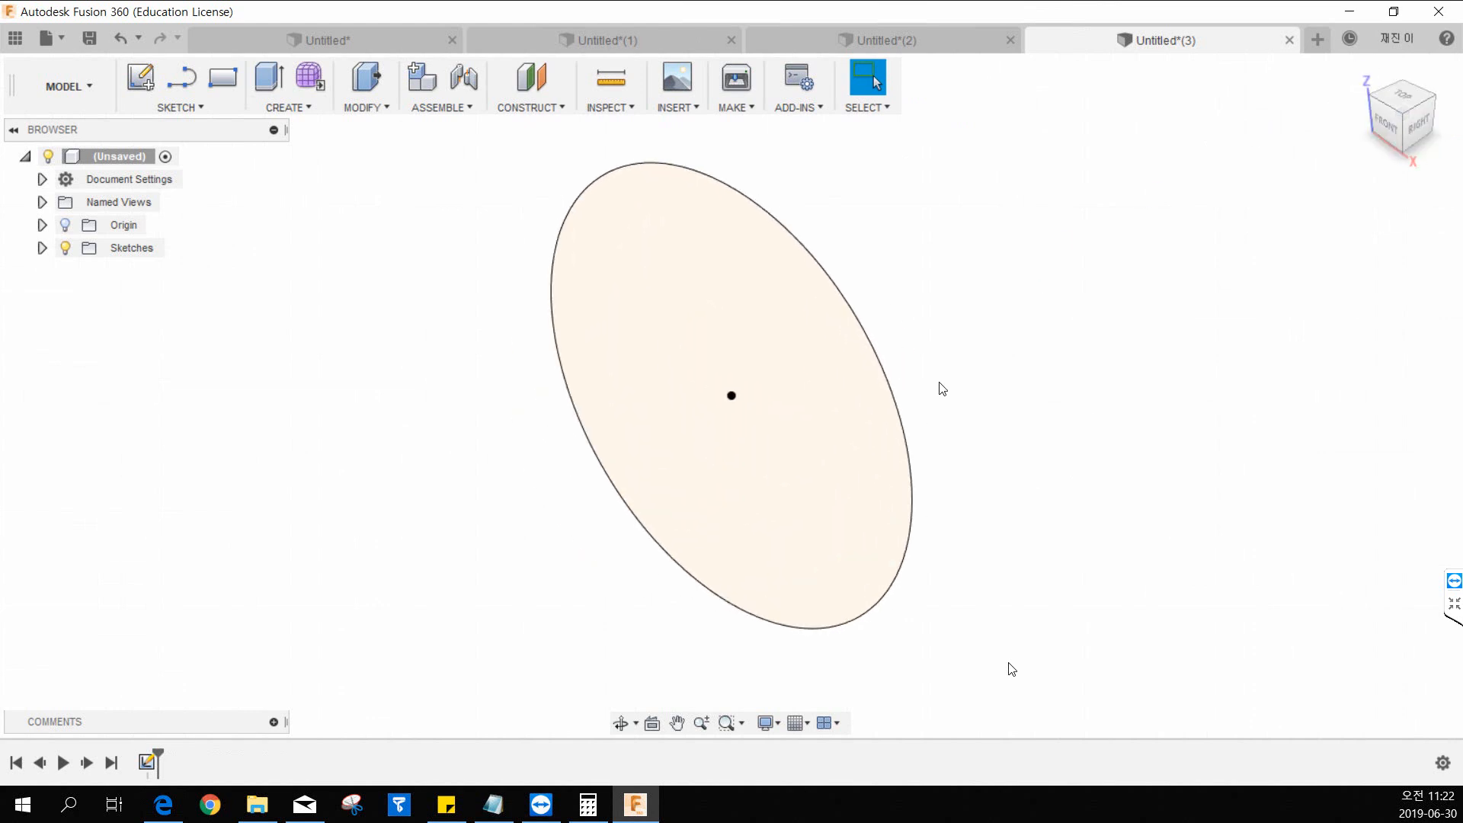
pyautogui.moveTo(1097, 261); pyautogui.dragTo(1092, 272, button='middle')
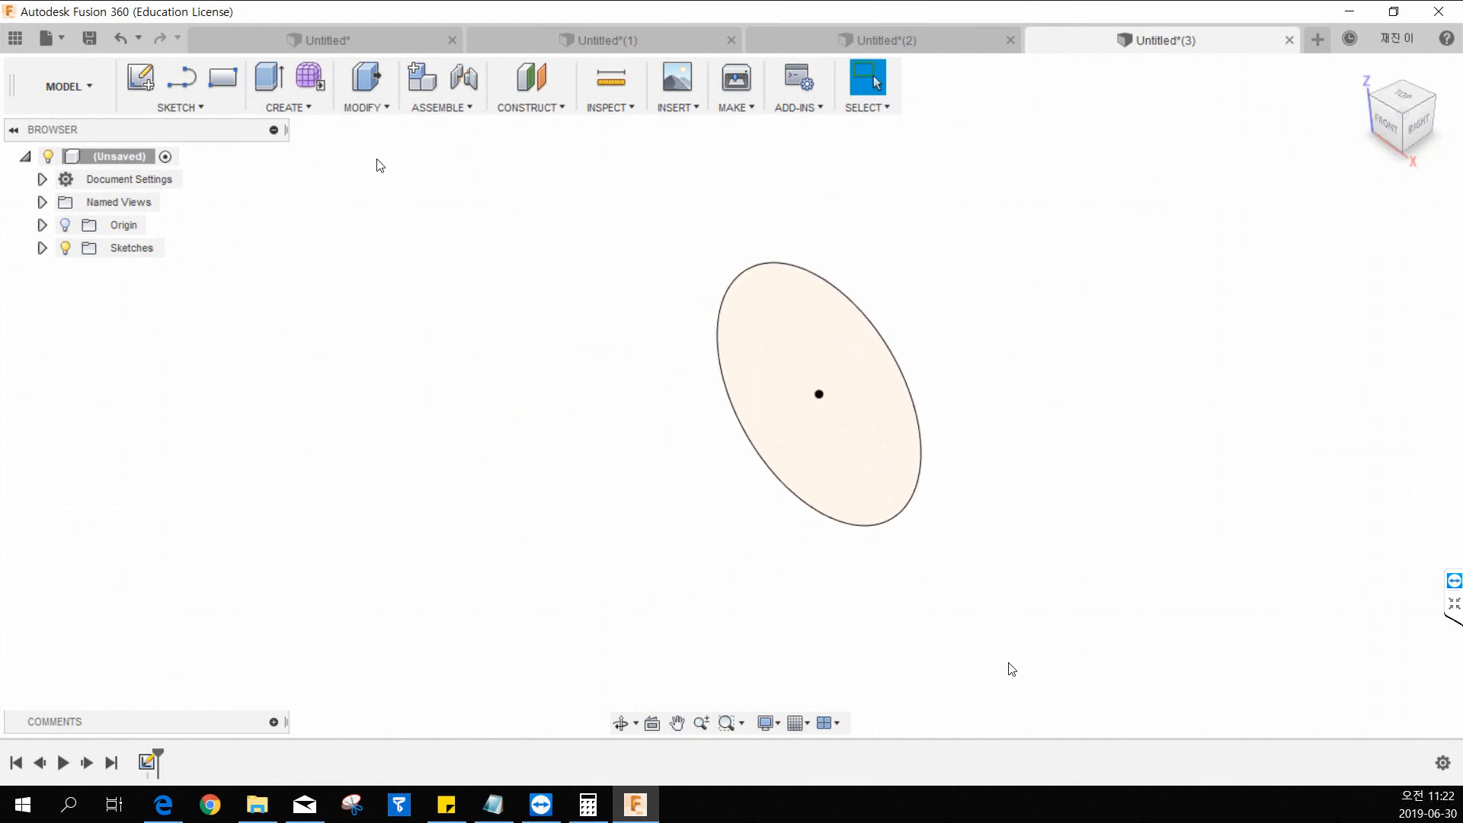
pyautogui.click(205, 108)
pyautogui.click(145, 79)
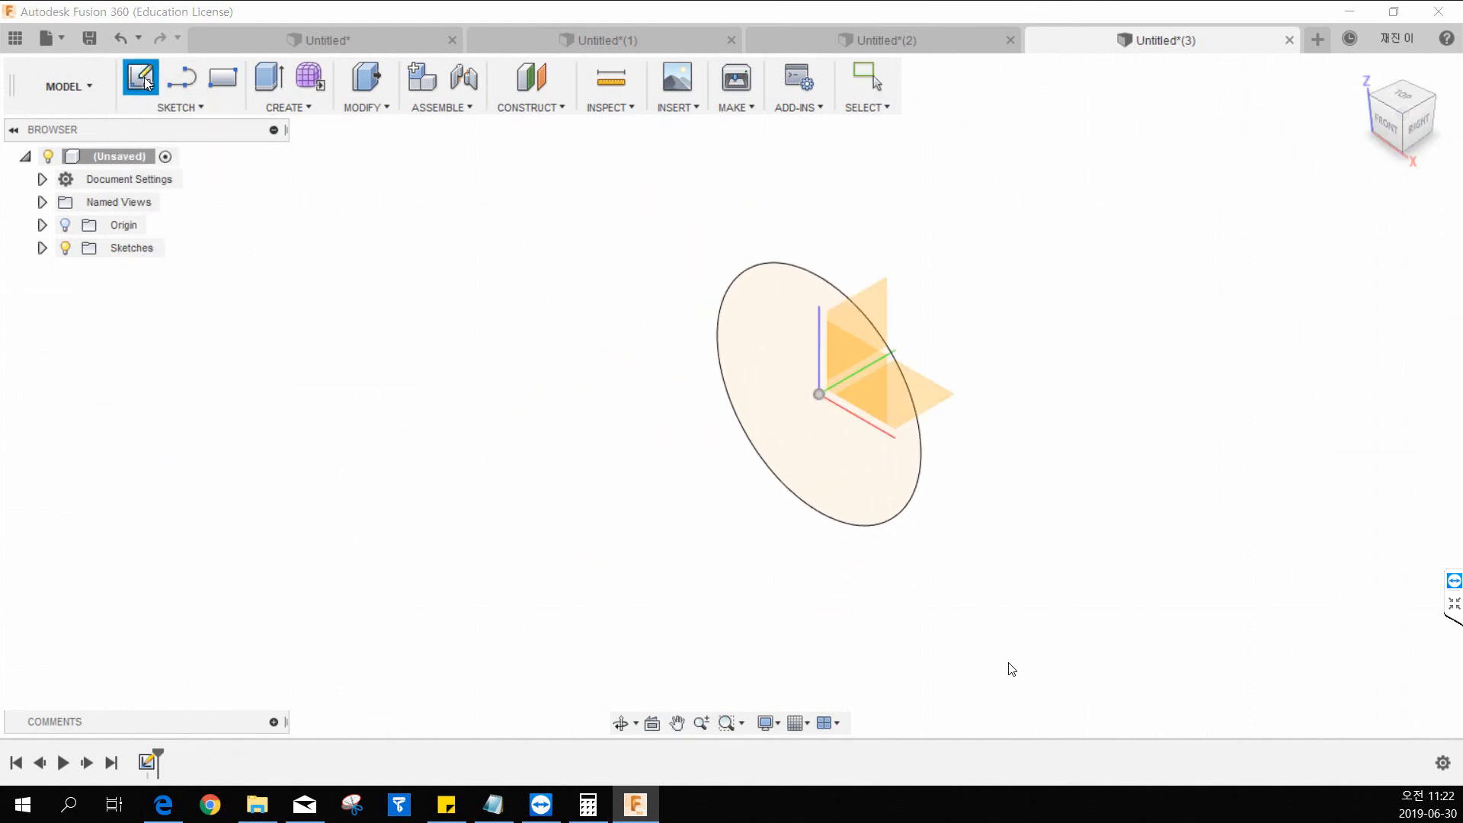
pyautogui.moveTo(1174, 477); pyautogui.dragTo(1012, 542, button='middle')
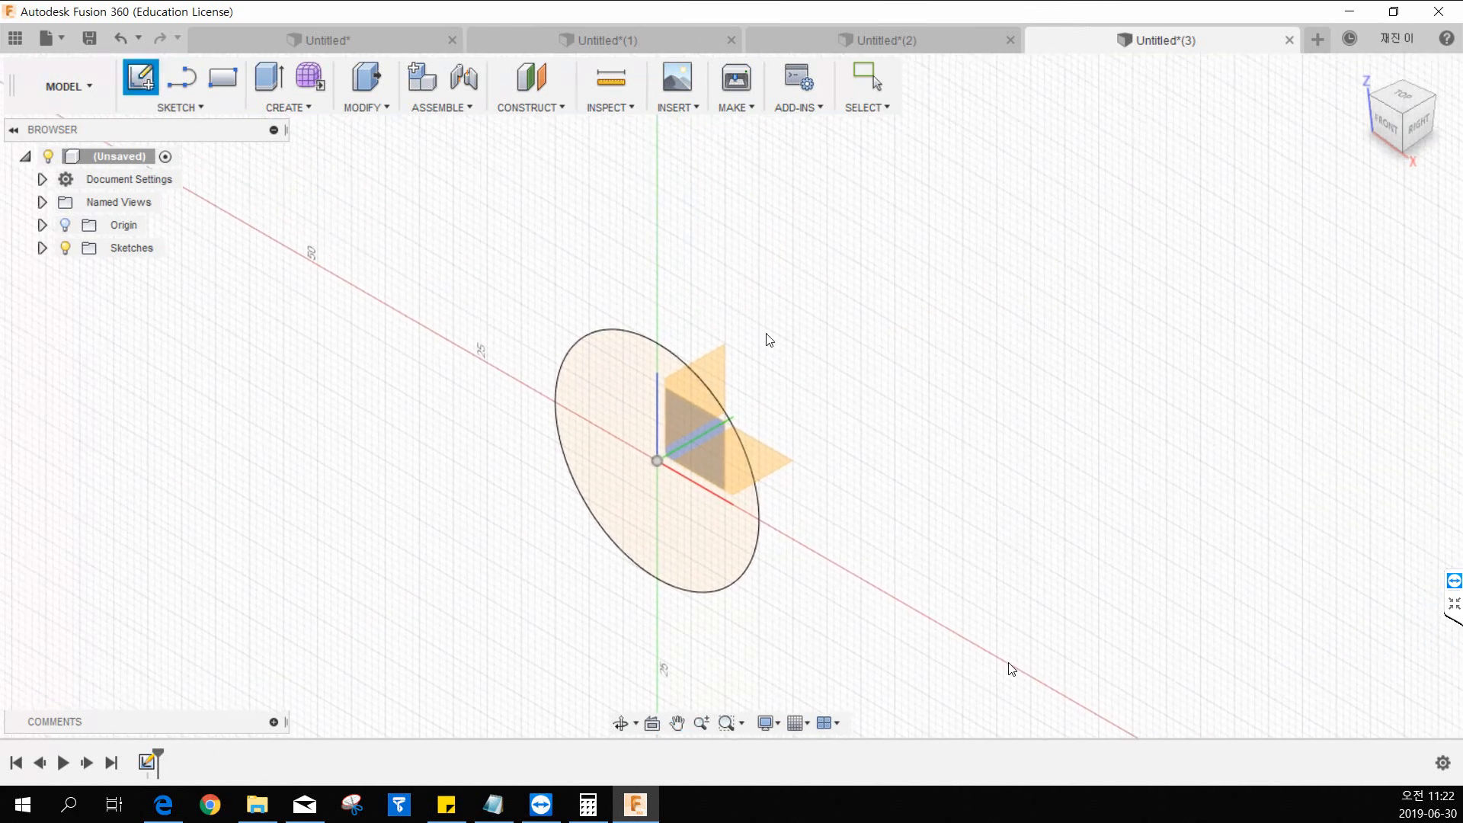
pyautogui.click(725, 373)
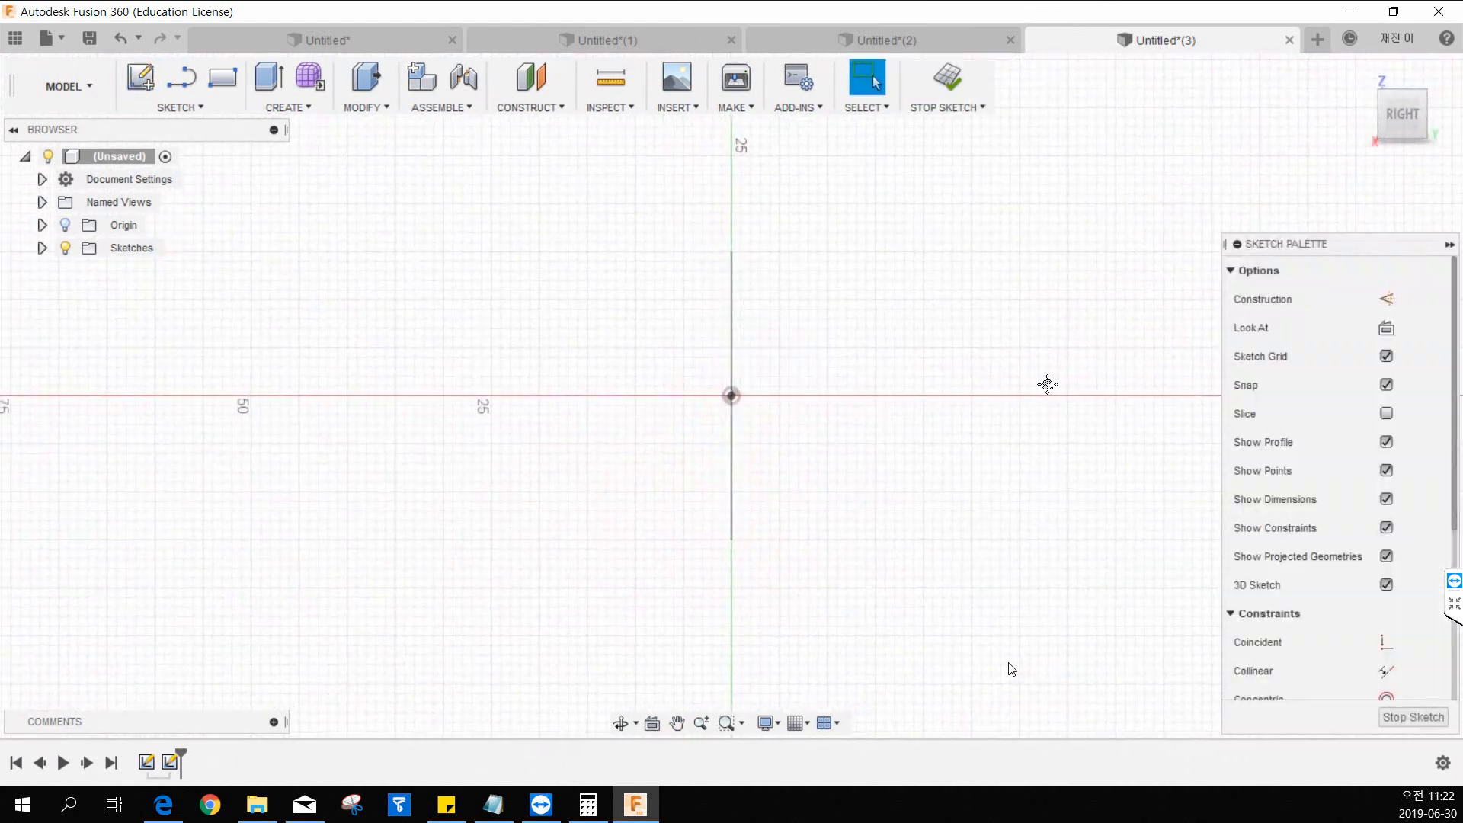
pyautogui.press('l')
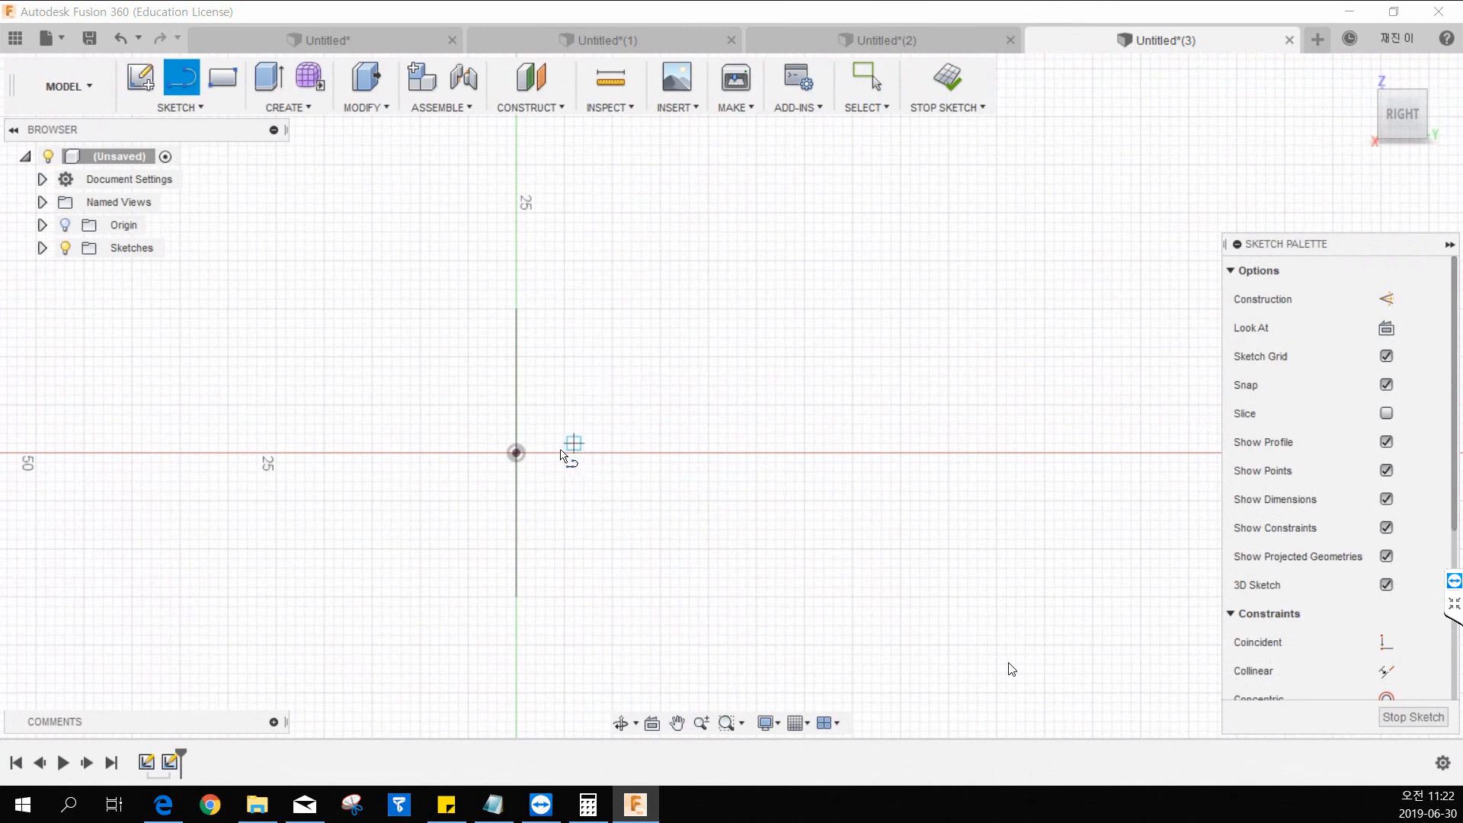
pyautogui.click(517, 454)
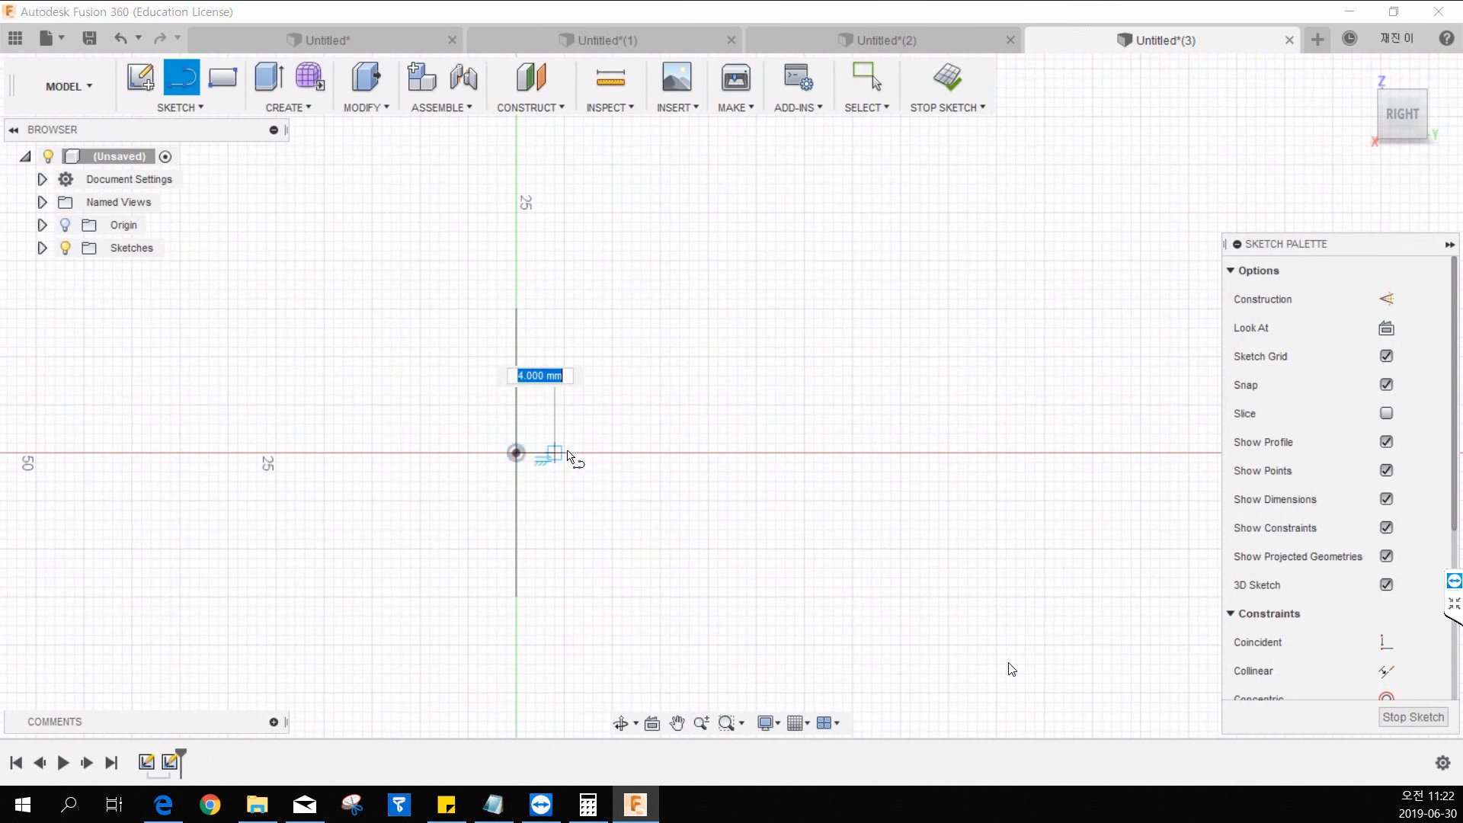
pyautogui.click(833, 453)
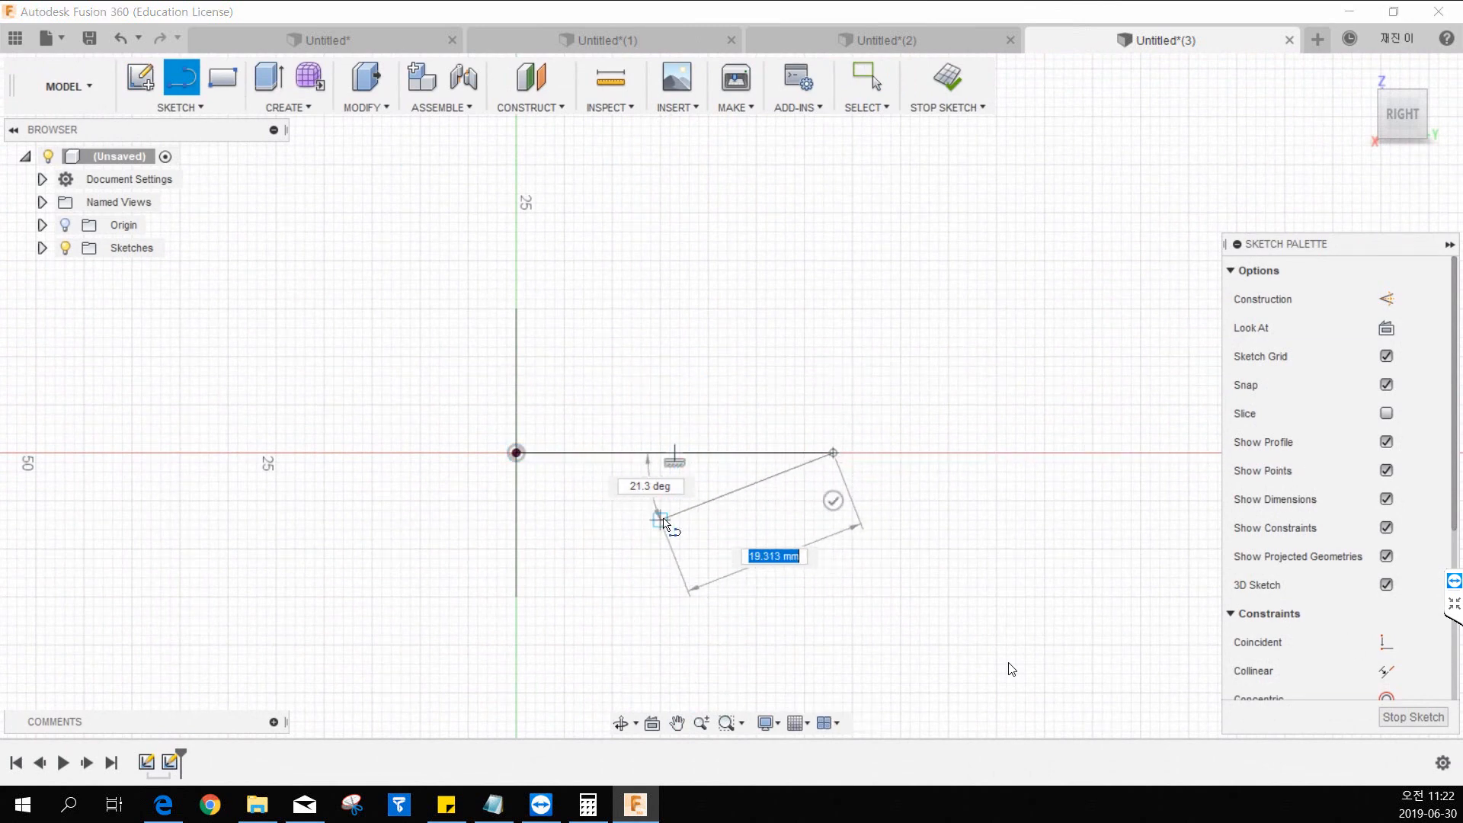
# Continue the path out of the sketch plane with three connected line segments, the middle one vertical, and finish the sketch.
pyautogui.keyDown('shift'); pyautogui.moveTo(674, 512); pyautogui.dragTo(771, 555, button='middle'); pyautogui.keyUp('shift')
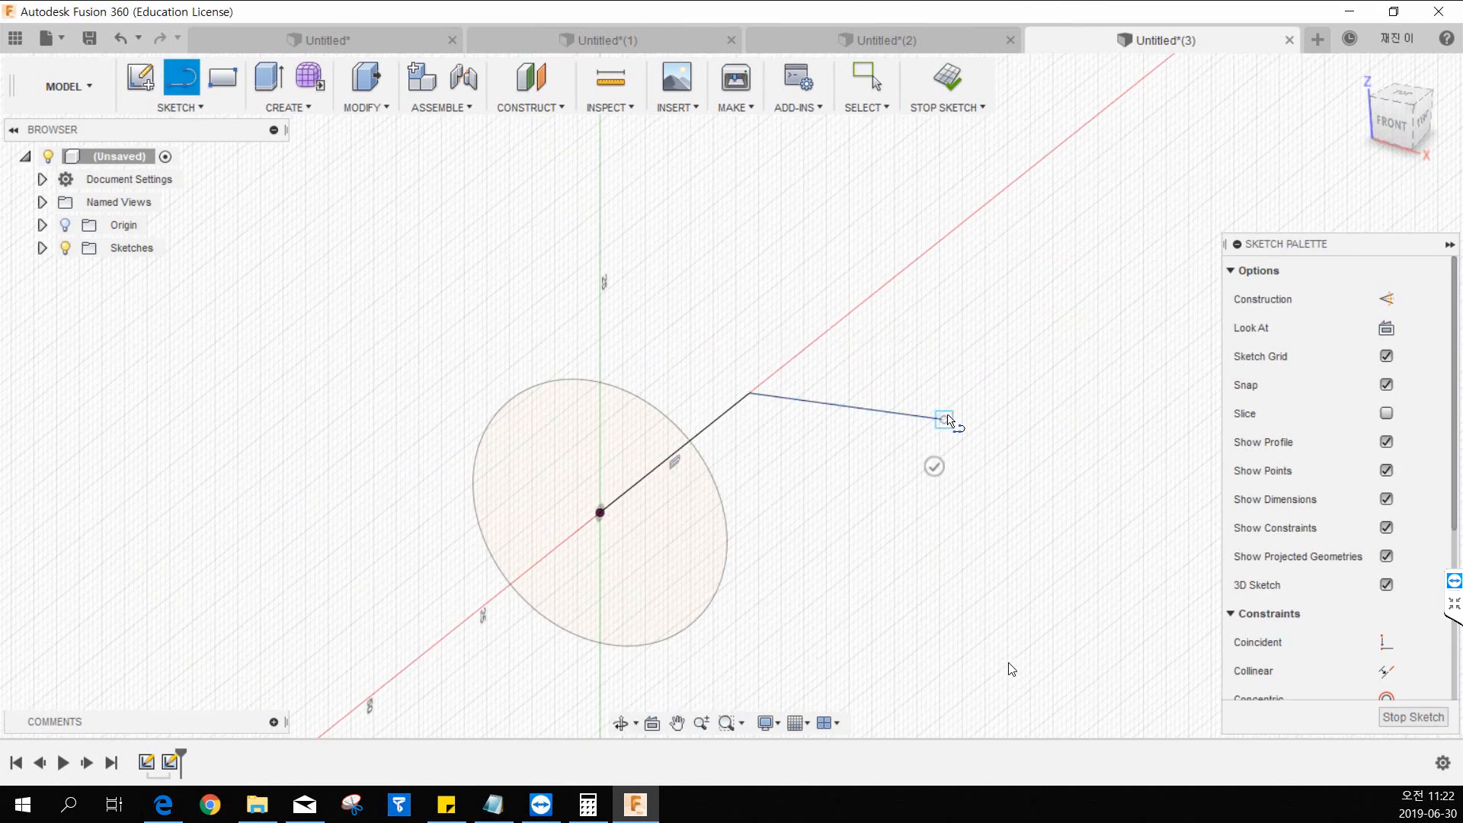
pyautogui.click(943, 418)
pyautogui.click(943, 254)
pyautogui.click(1067, 192)
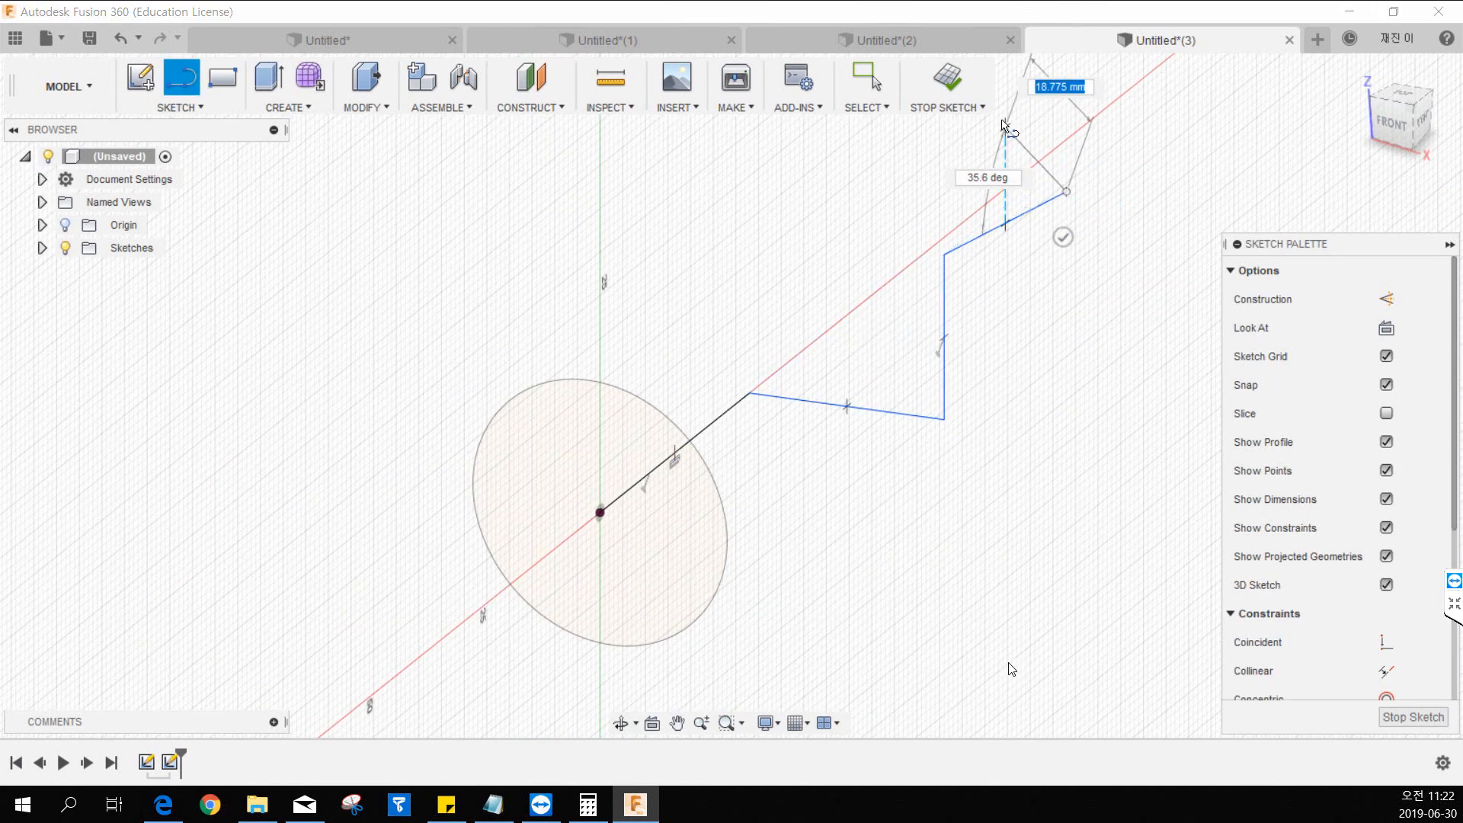
pyautogui.click(953, 84)
pyautogui.moveTo(1001, 234); pyautogui.dragTo(943, 247, button='middle')
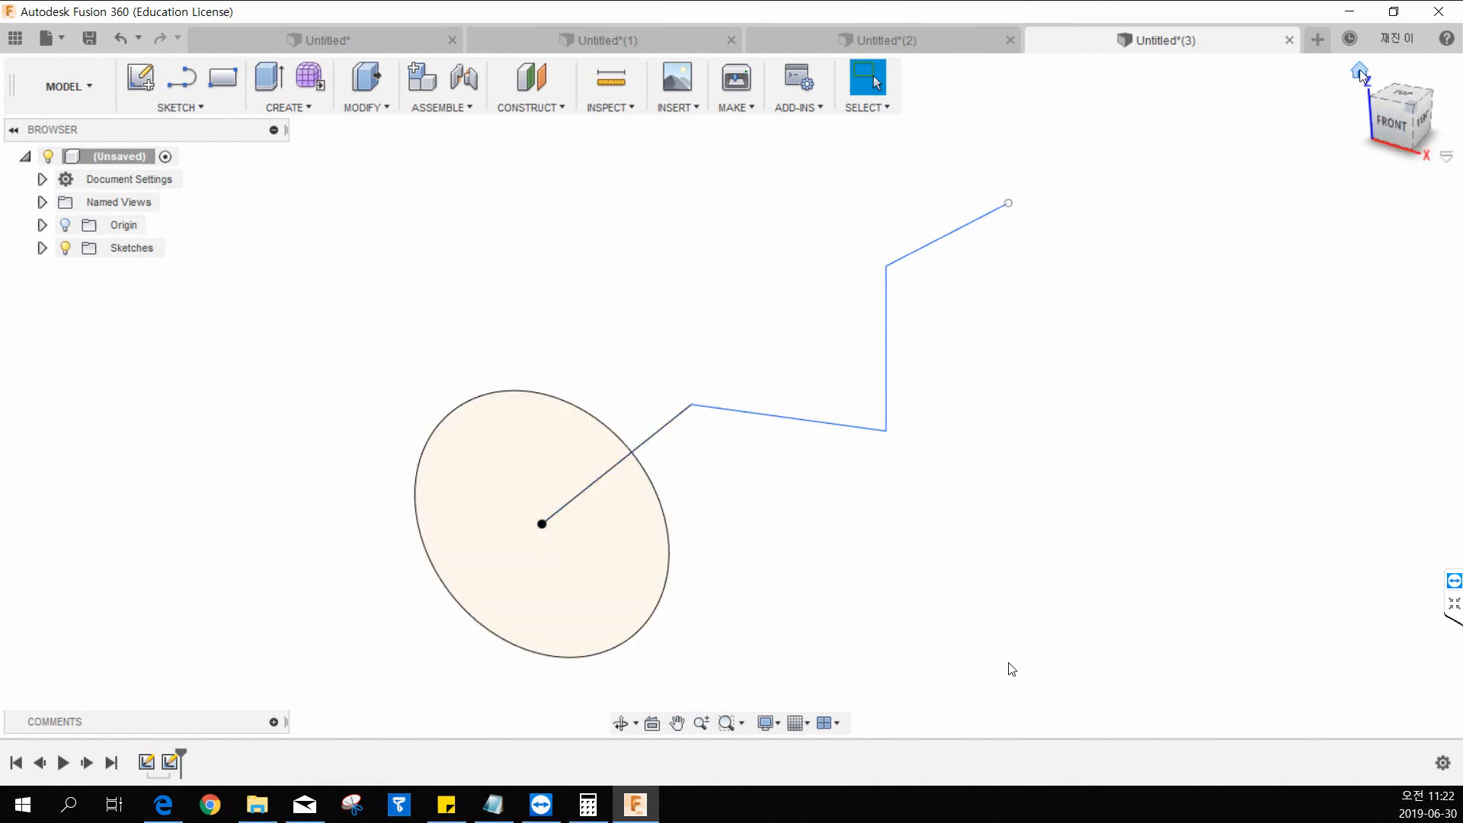
# Try to sweep the circle as a new body along the chained line path with the Single Path type.
pyautogui.click(1359, 71)
pyautogui.moveTo(748, 484)
pyautogui.keyDown('shift'); pyautogui.mouseDown(button='middle')
pyautogui.moveTo(741, 399)
pyautogui.moveTo(727, 454)
pyautogui.mouseUp(button='middle'); pyautogui.keyUp('shift')
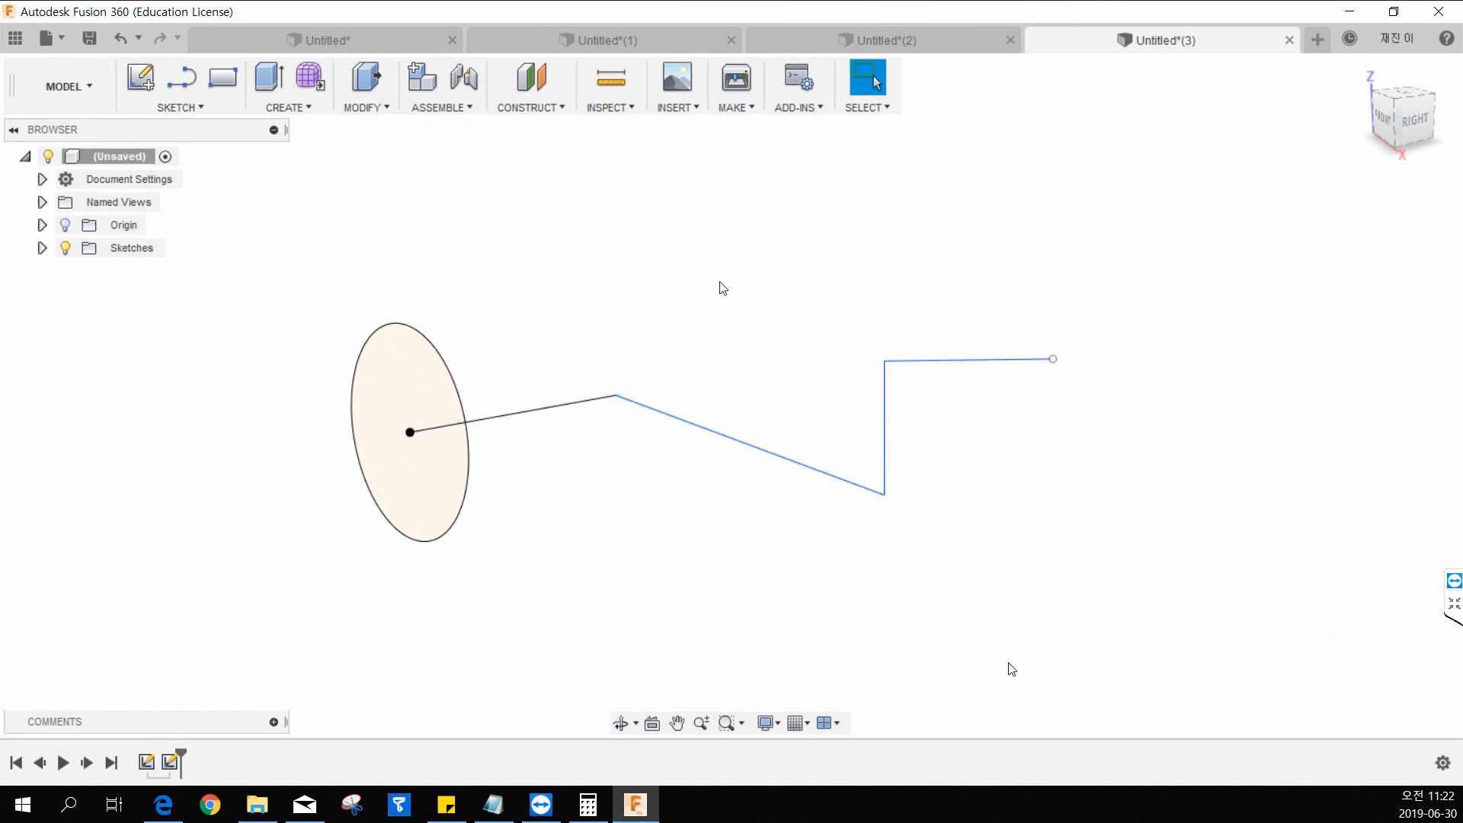
pyautogui.scroll(-3, 772, 290)
pyautogui.moveTo(828, 257); pyautogui.dragTo(781, 320, button='middle')
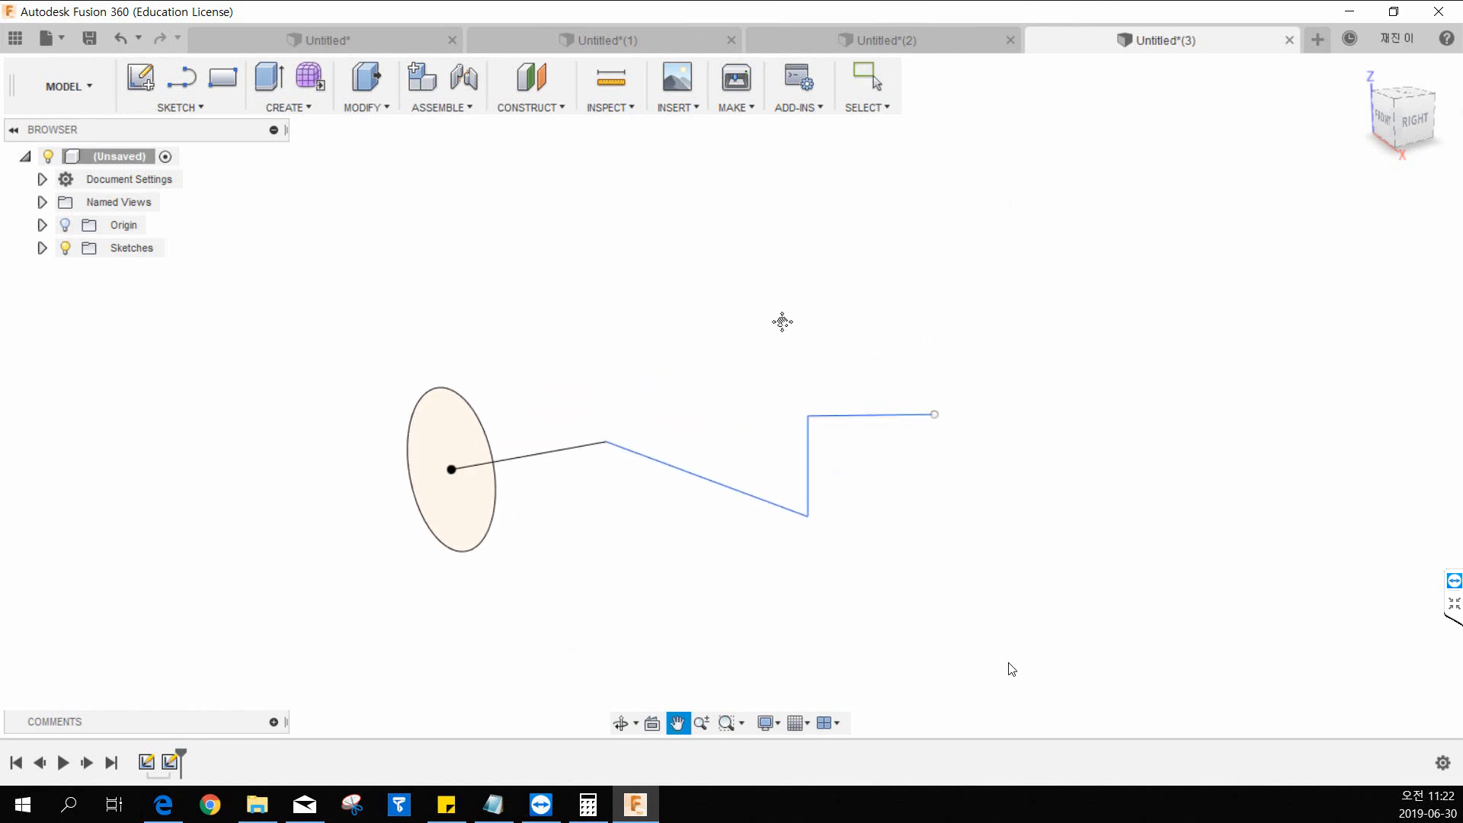
pyautogui.click(295, 109)
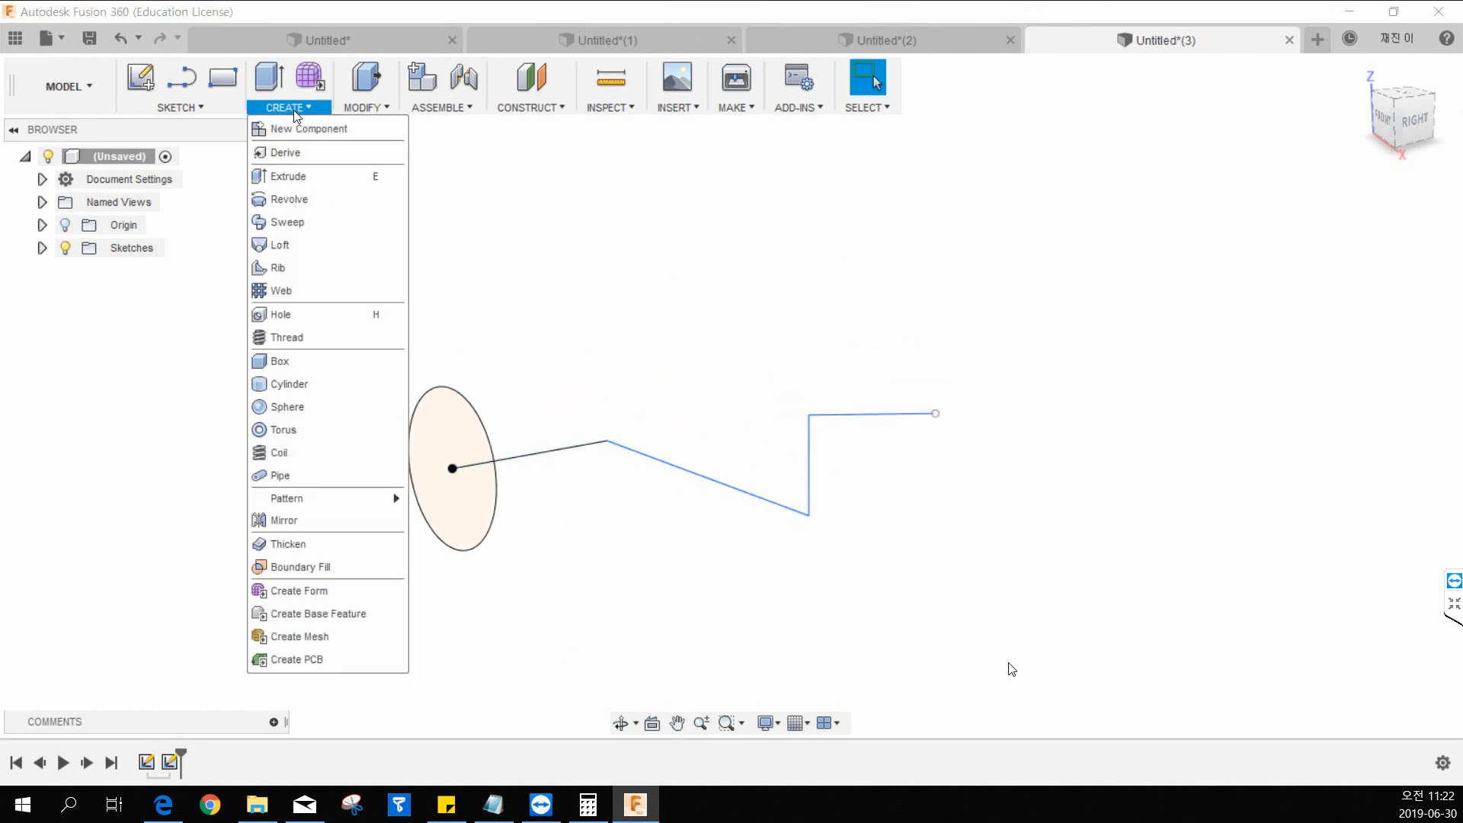
pyautogui.click(286, 222)
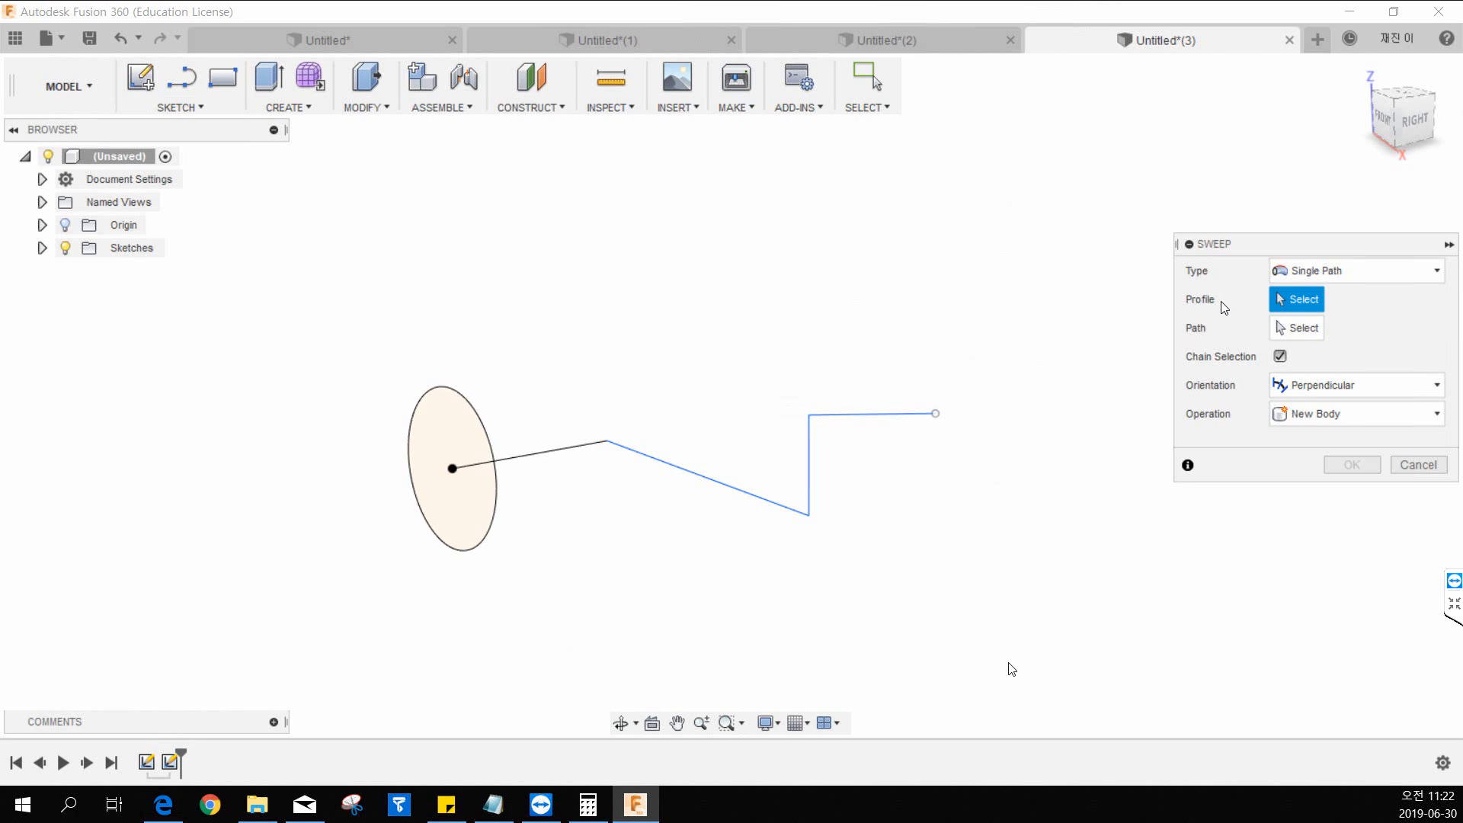
pyautogui.click(1305, 277)
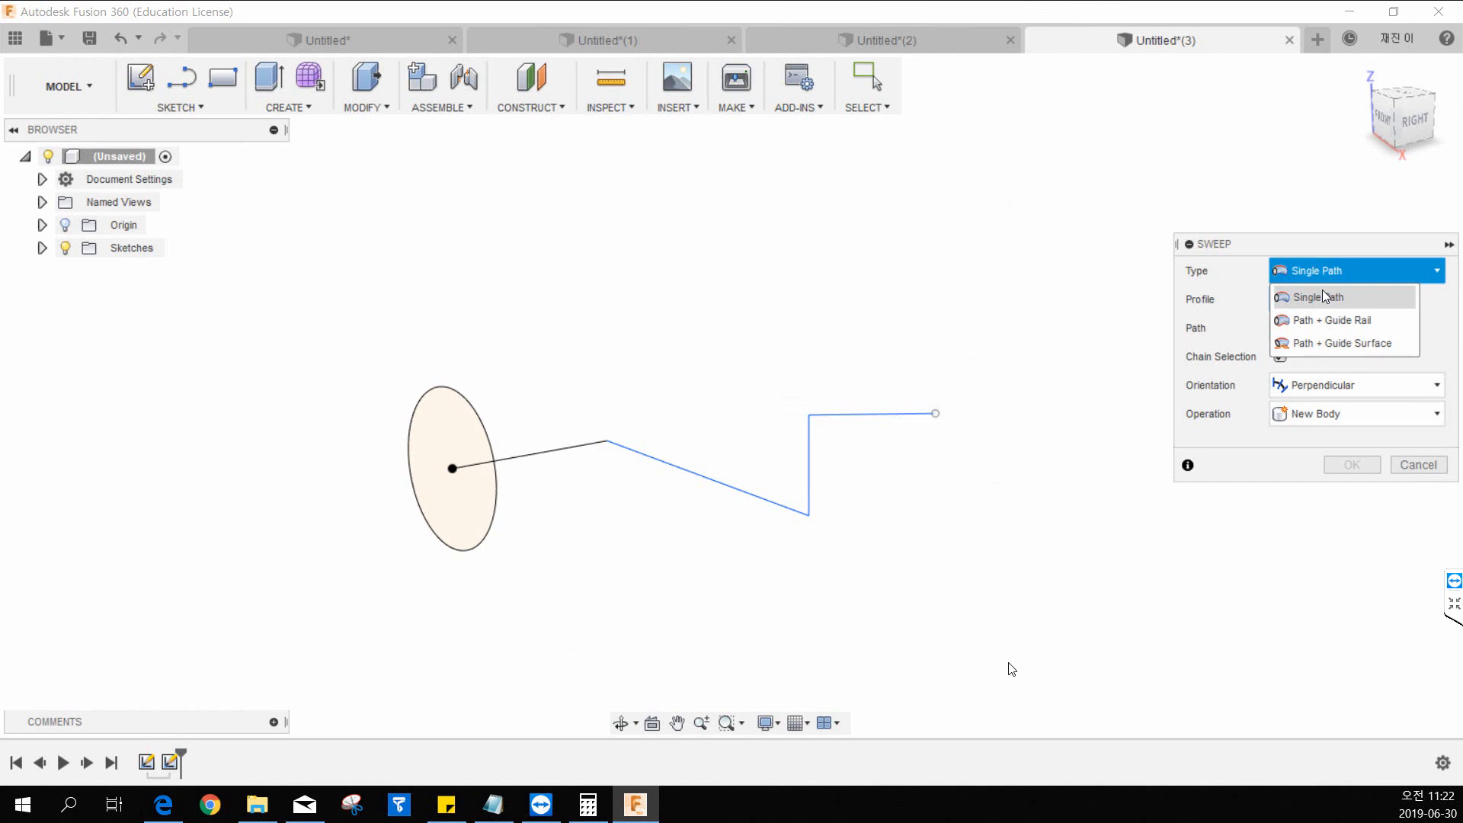
pyautogui.click(1325, 296)
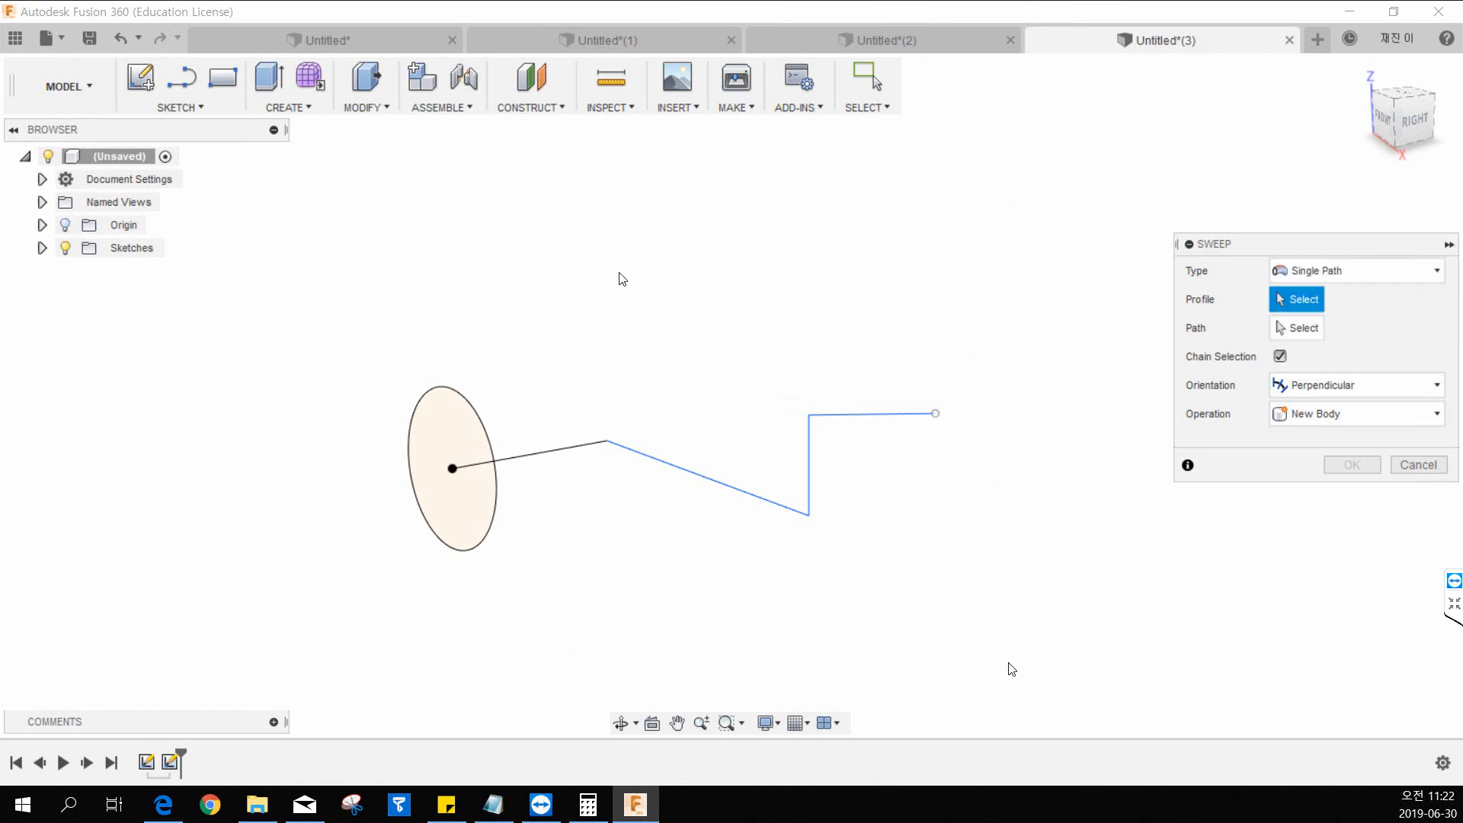
pyautogui.click(441, 424)
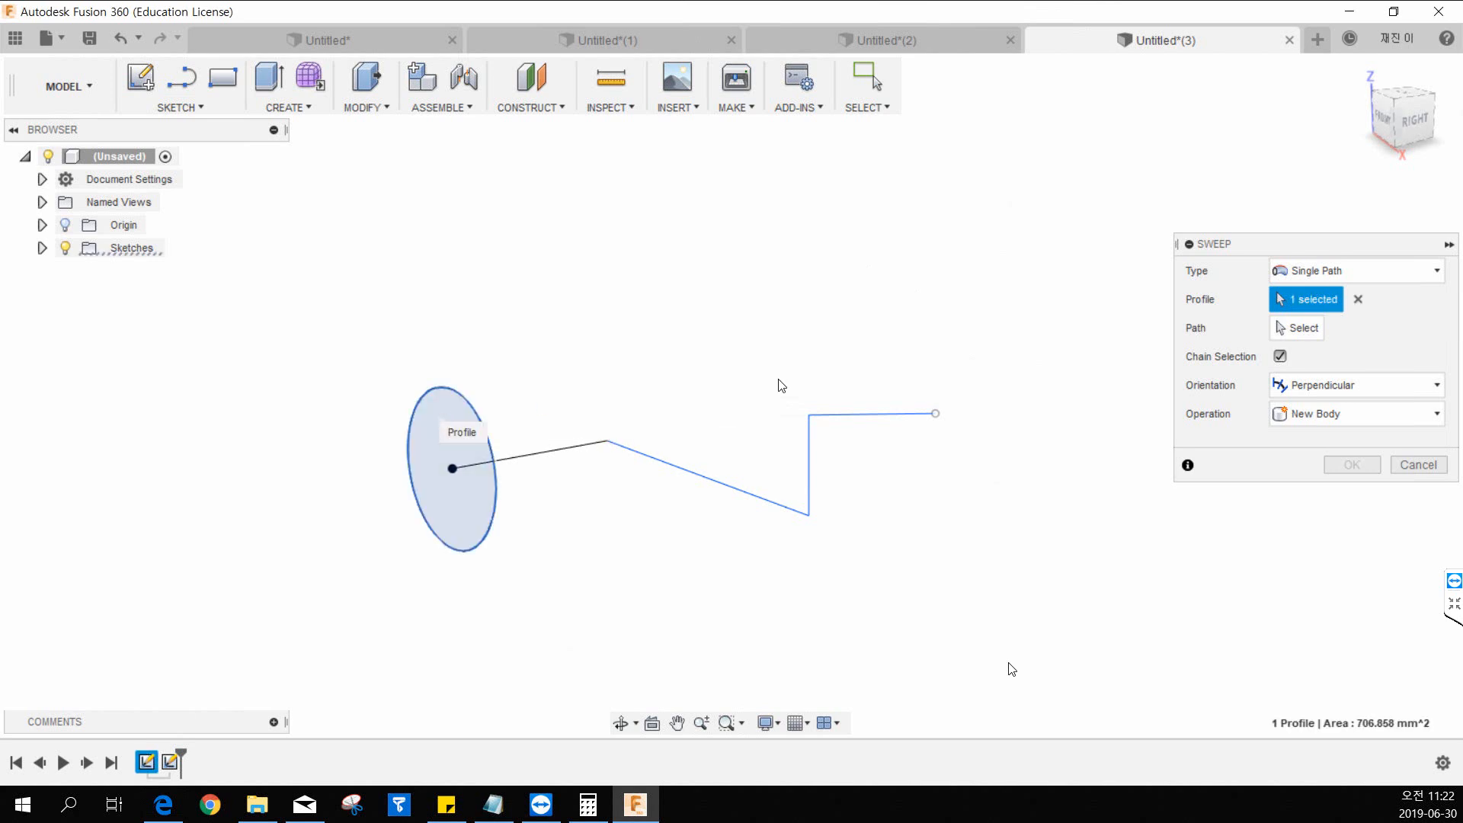
pyautogui.click(1287, 332)
pyautogui.click(598, 445)
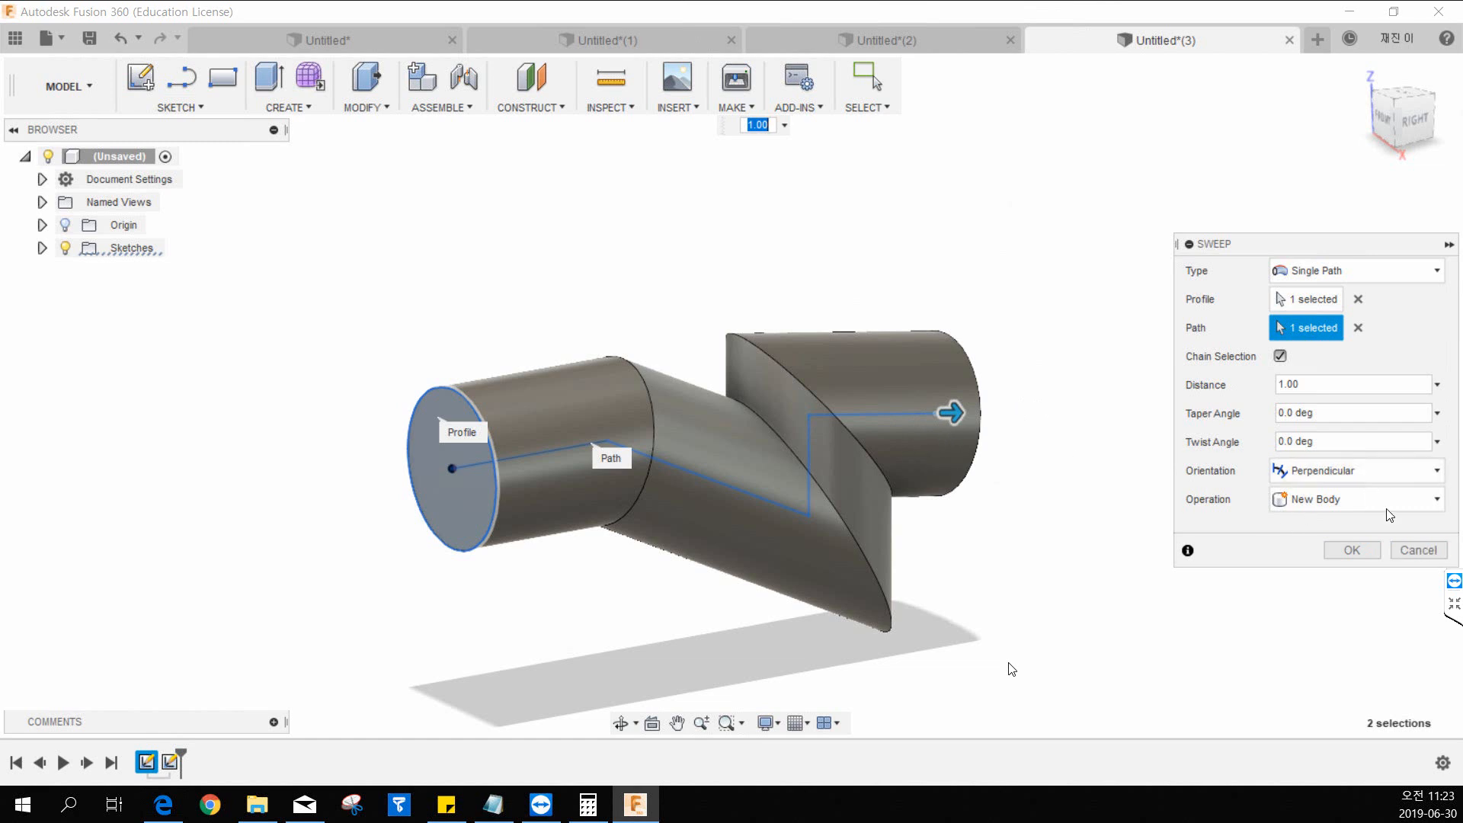
pyautogui.click(1419, 551)
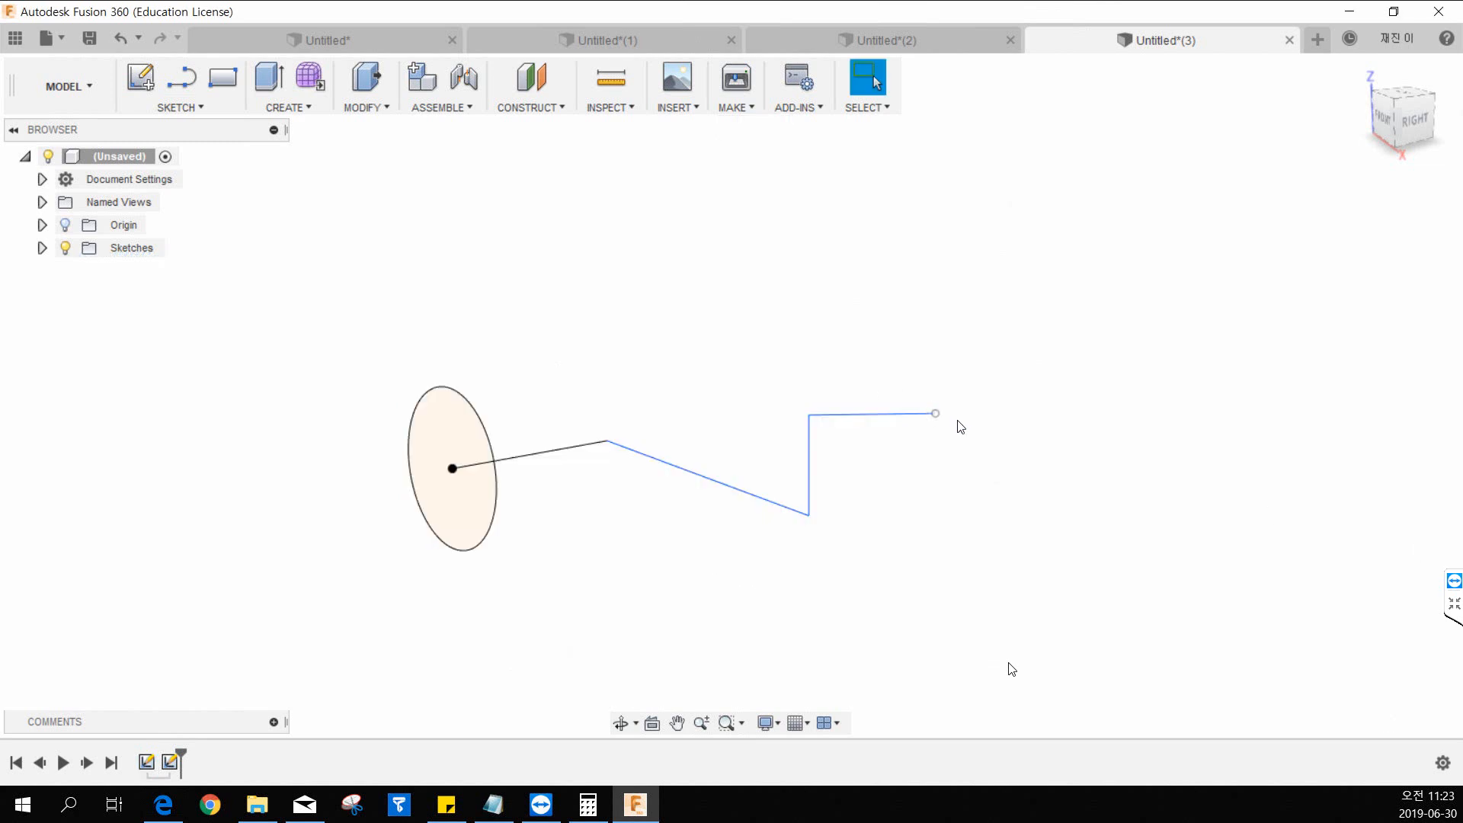
# Reopen Sketch2 for editing and lengthen the path's last segment by moving its free end outward.
pyautogui.click(42, 248)
pyautogui.click(42, 248)
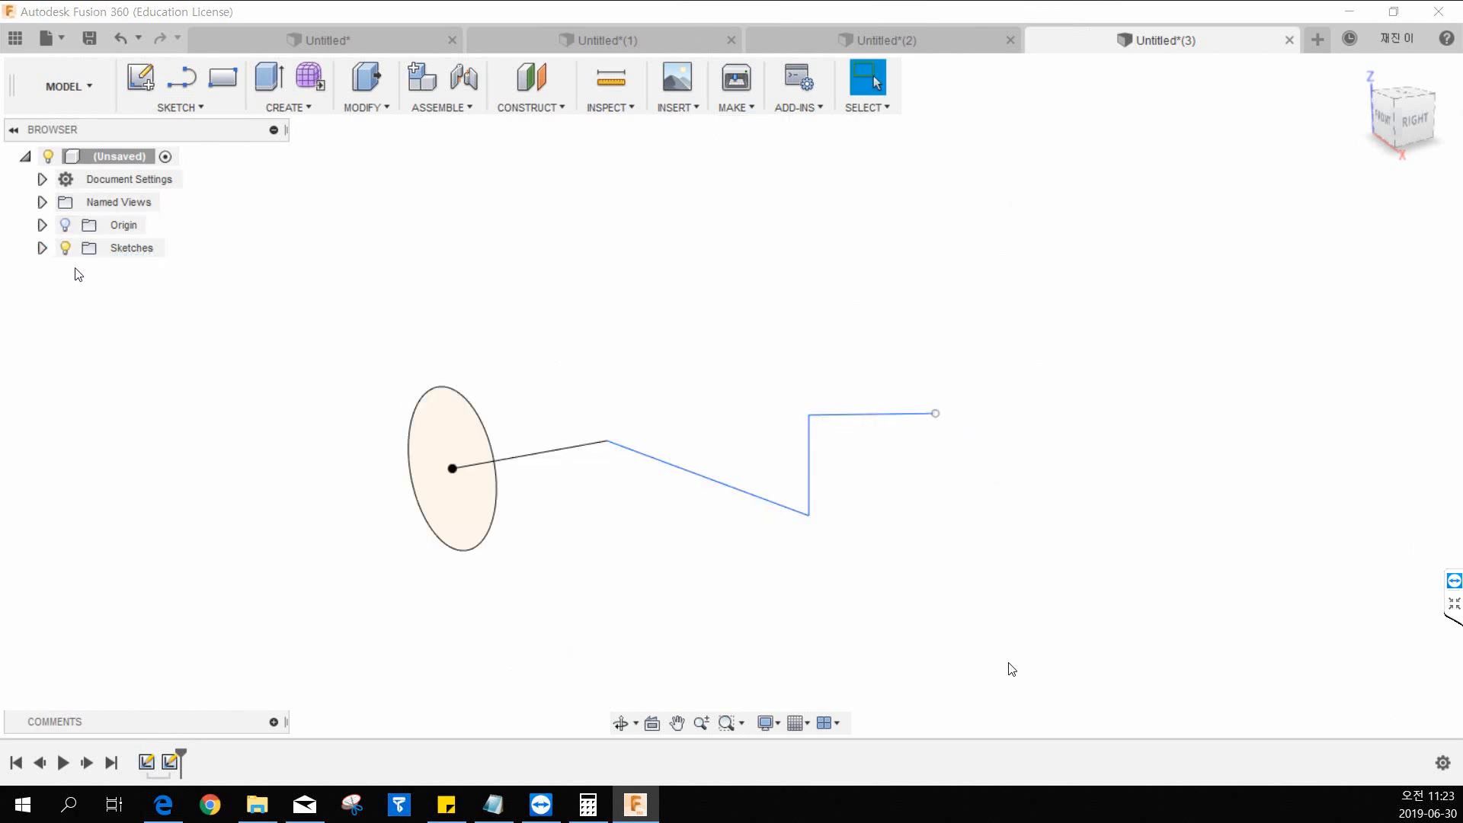
pyautogui.click(41, 249)
pyautogui.doubleClick(143, 293)
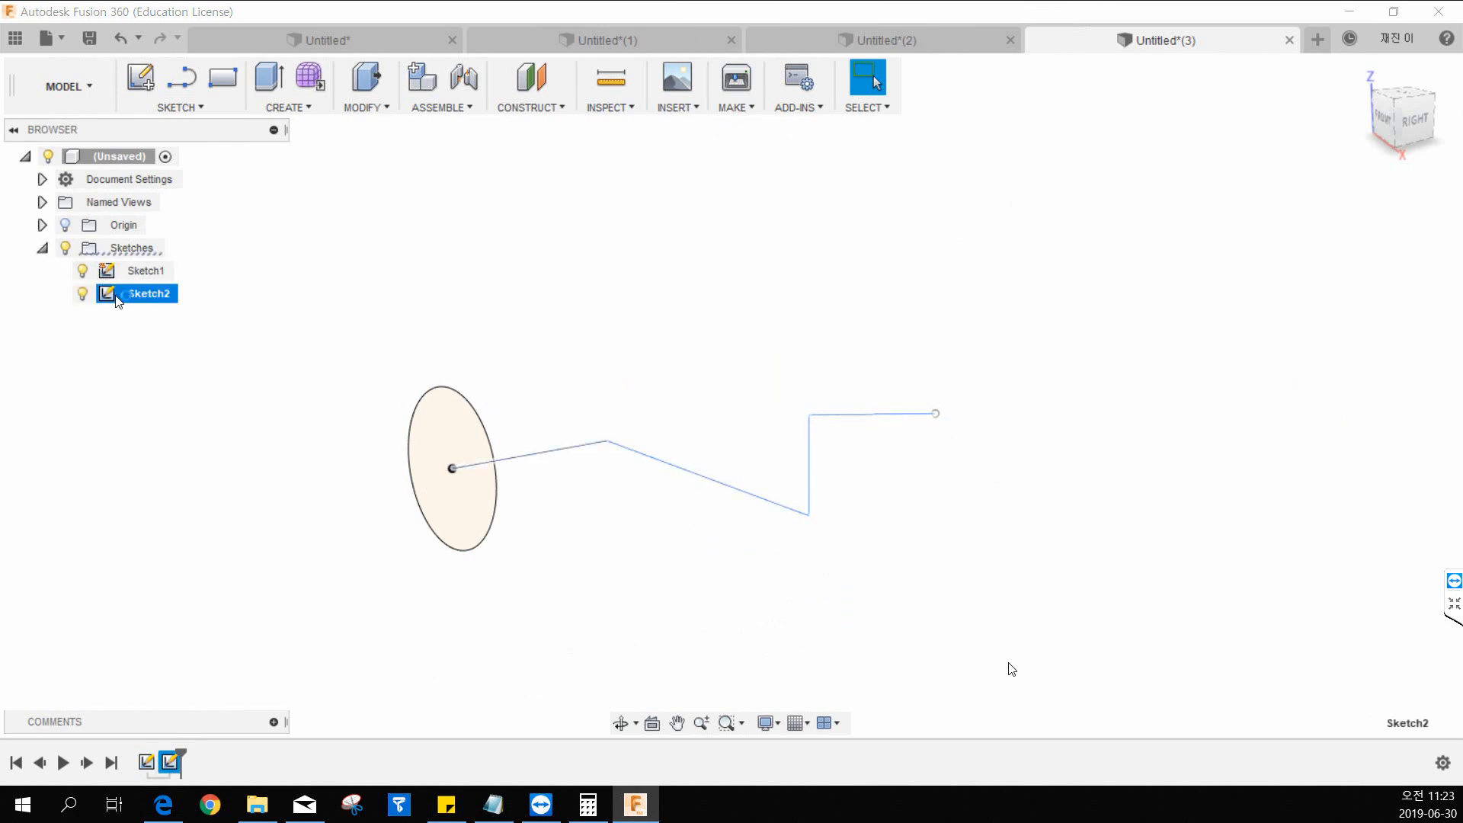
pyautogui.moveTo(871, 446); pyautogui.dragTo(970, 409)
pyautogui.keyDown('shift'); pyautogui.moveTo(825, 421); pyautogui.dragTo(879, 441, button='middle'); pyautogui.keyUp('shift')
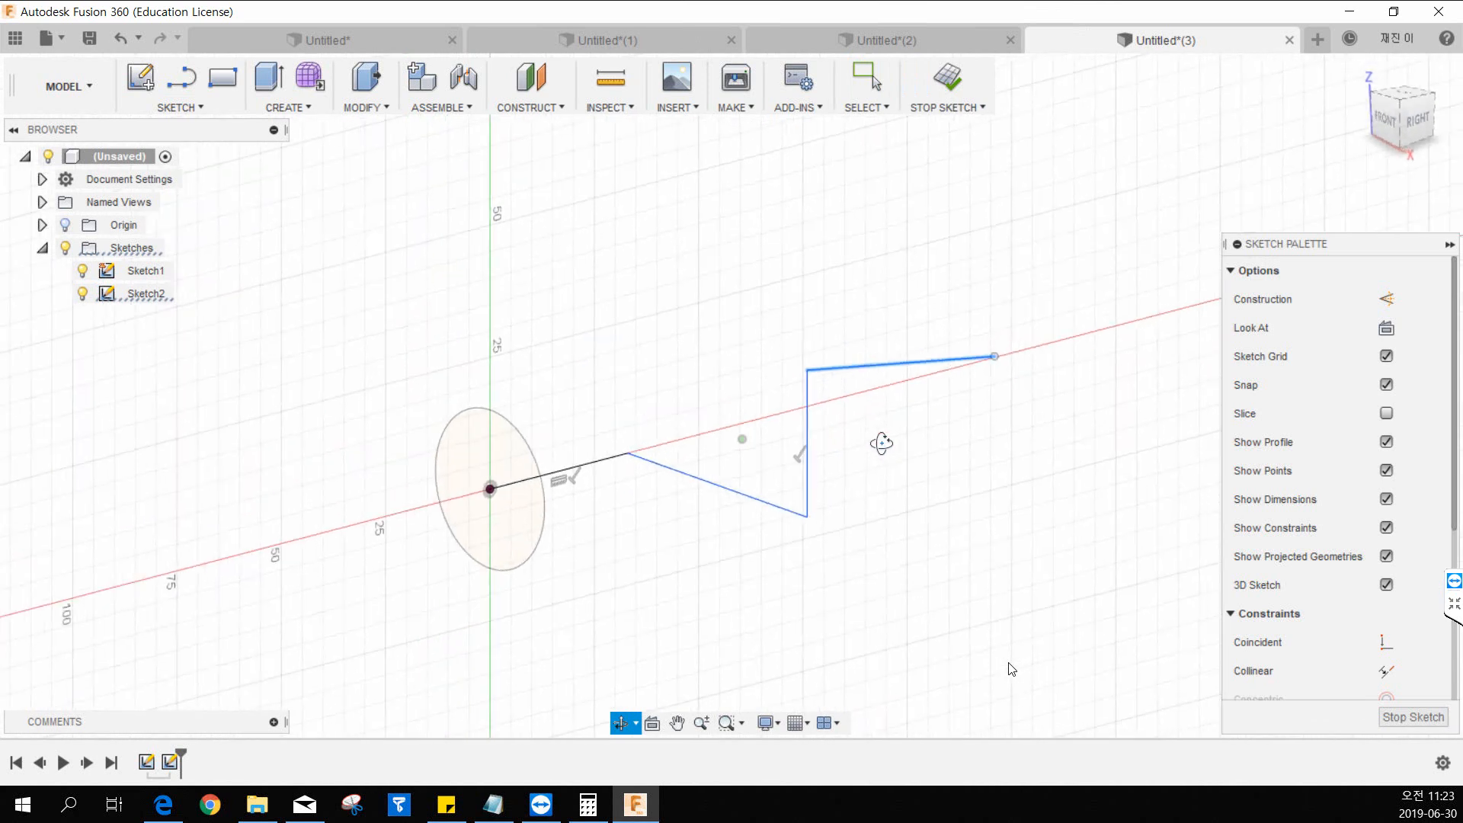
pyautogui.moveTo(940, 366); pyautogui.dragTo(958, 360)
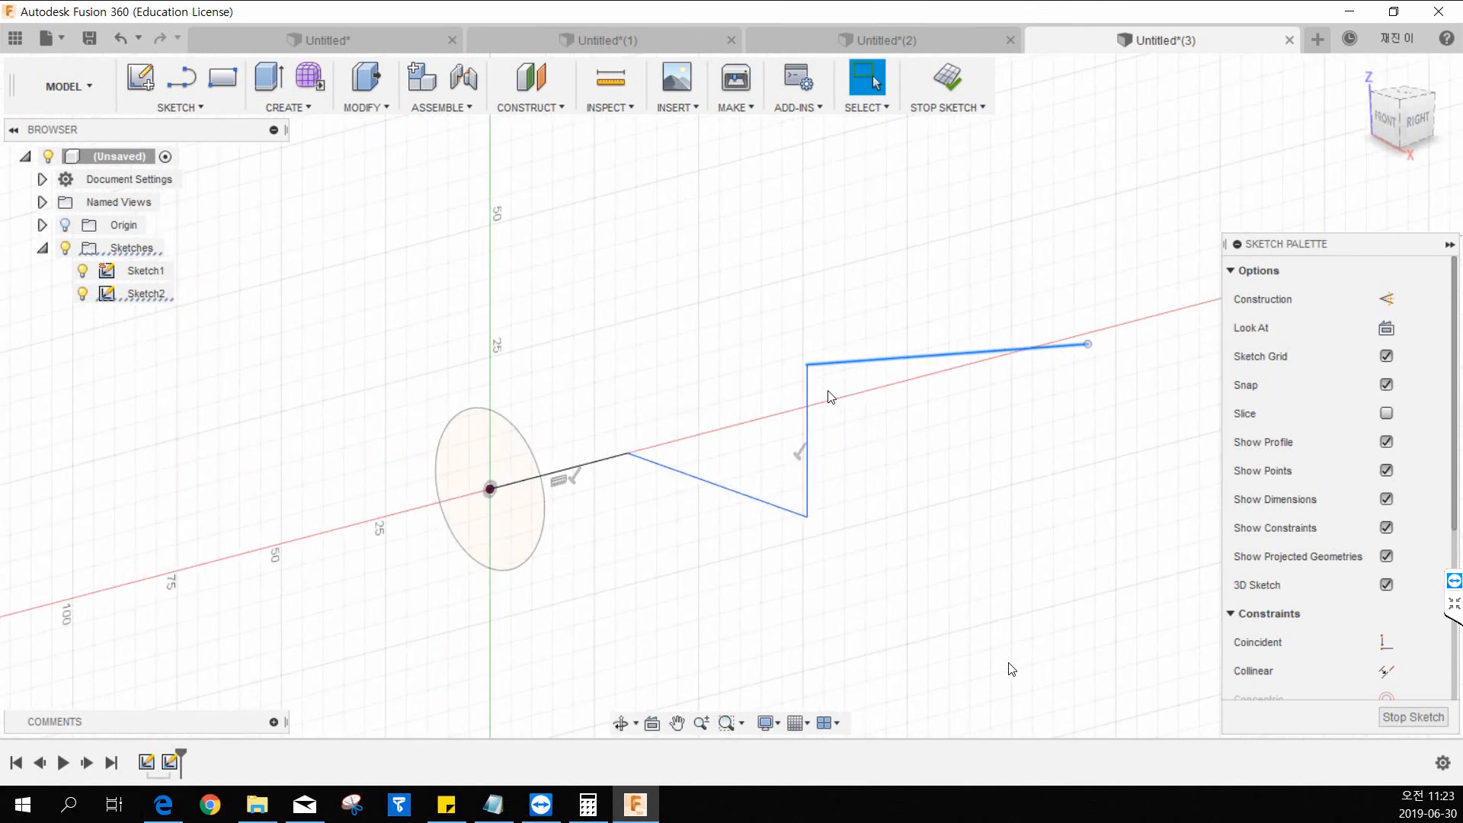
# Move the path's vertical segment outward and fillet the corner between the first two segments with a 140 mm radius.
pyautogui.moveTo(808, 393); pyautogui.dragTo(1052, 359)
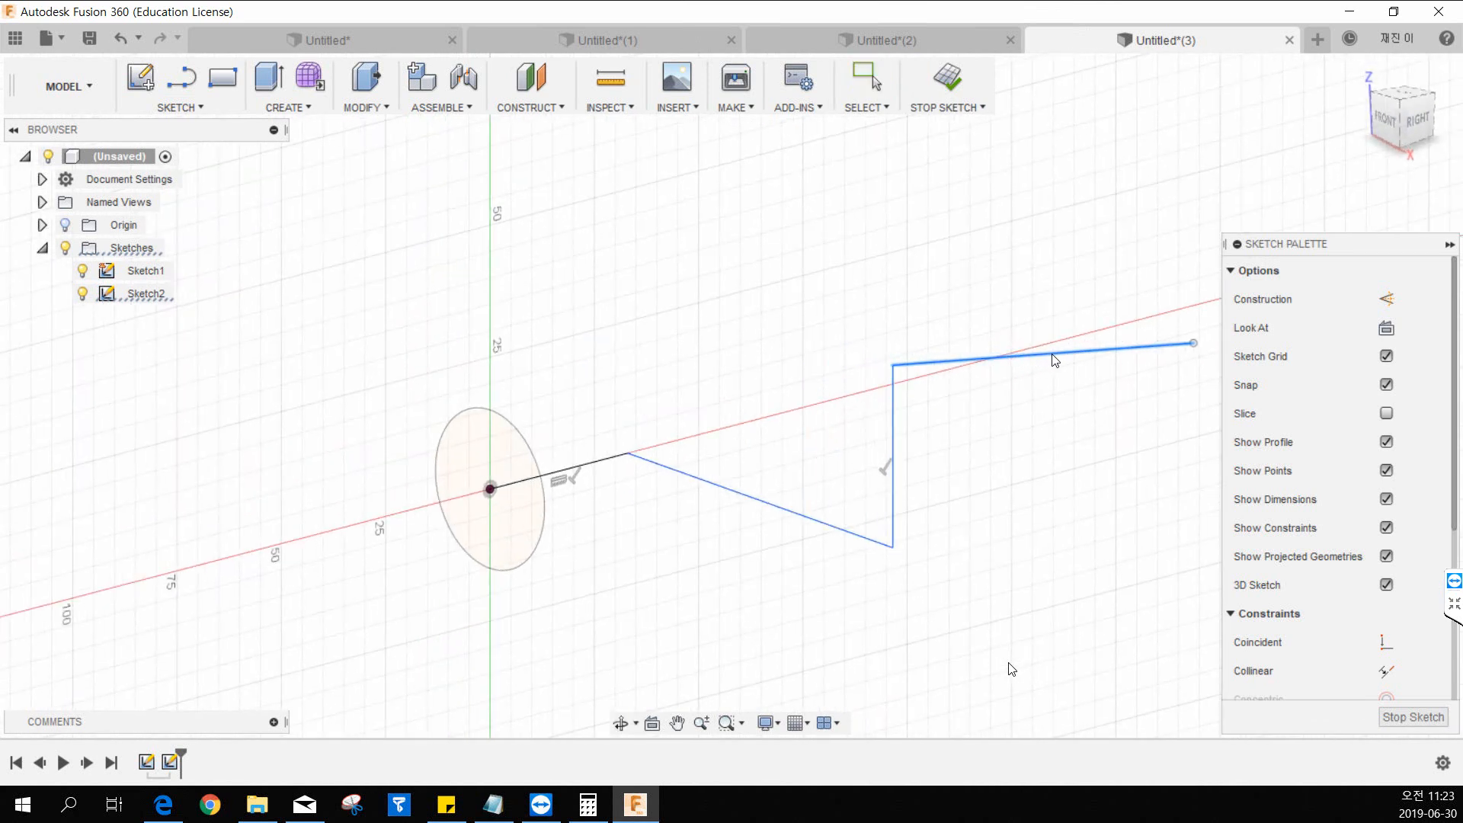
pyautogui.click(288, 106)
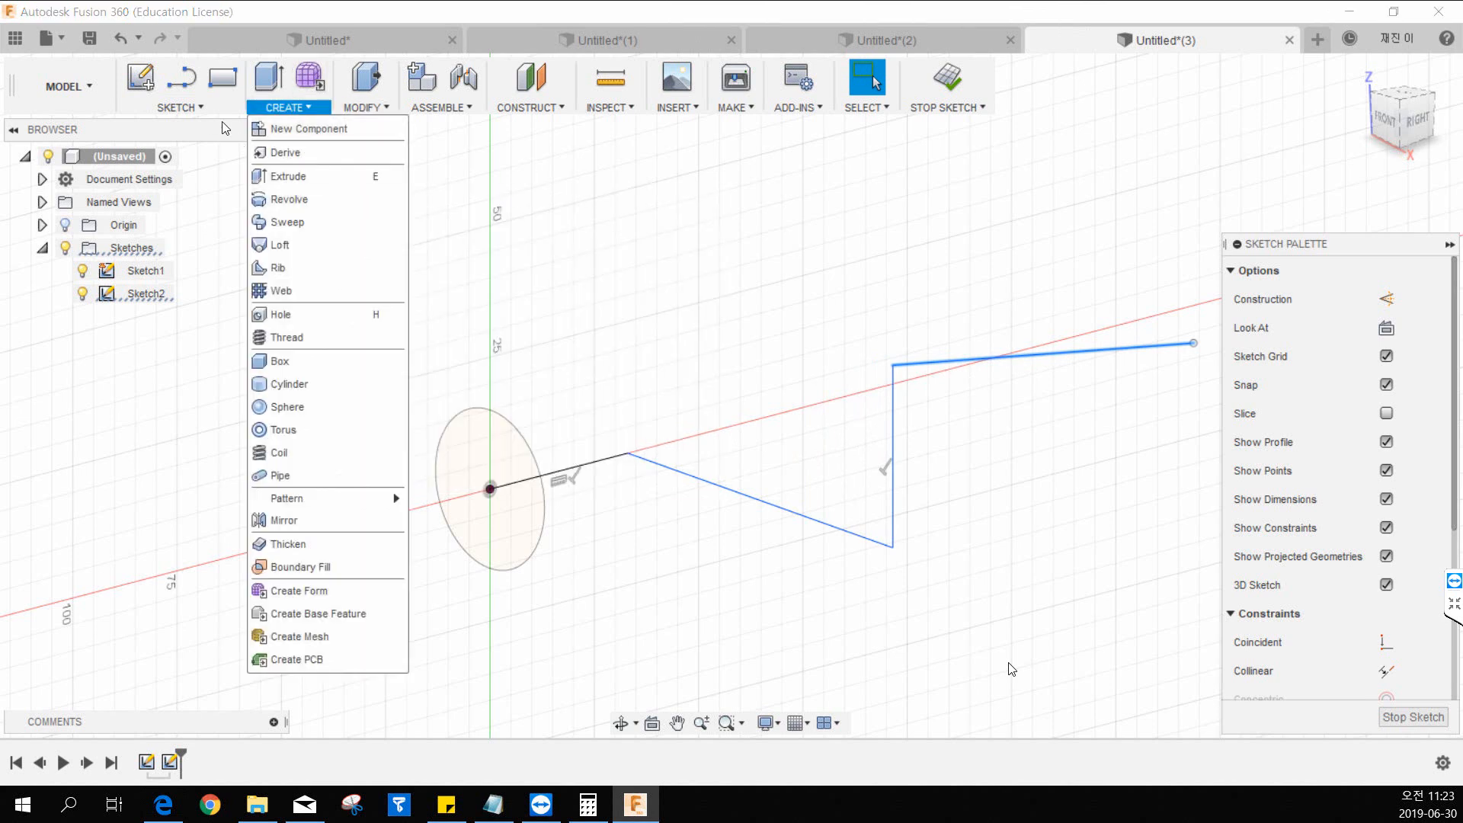
pyautogui.click(200, 107)
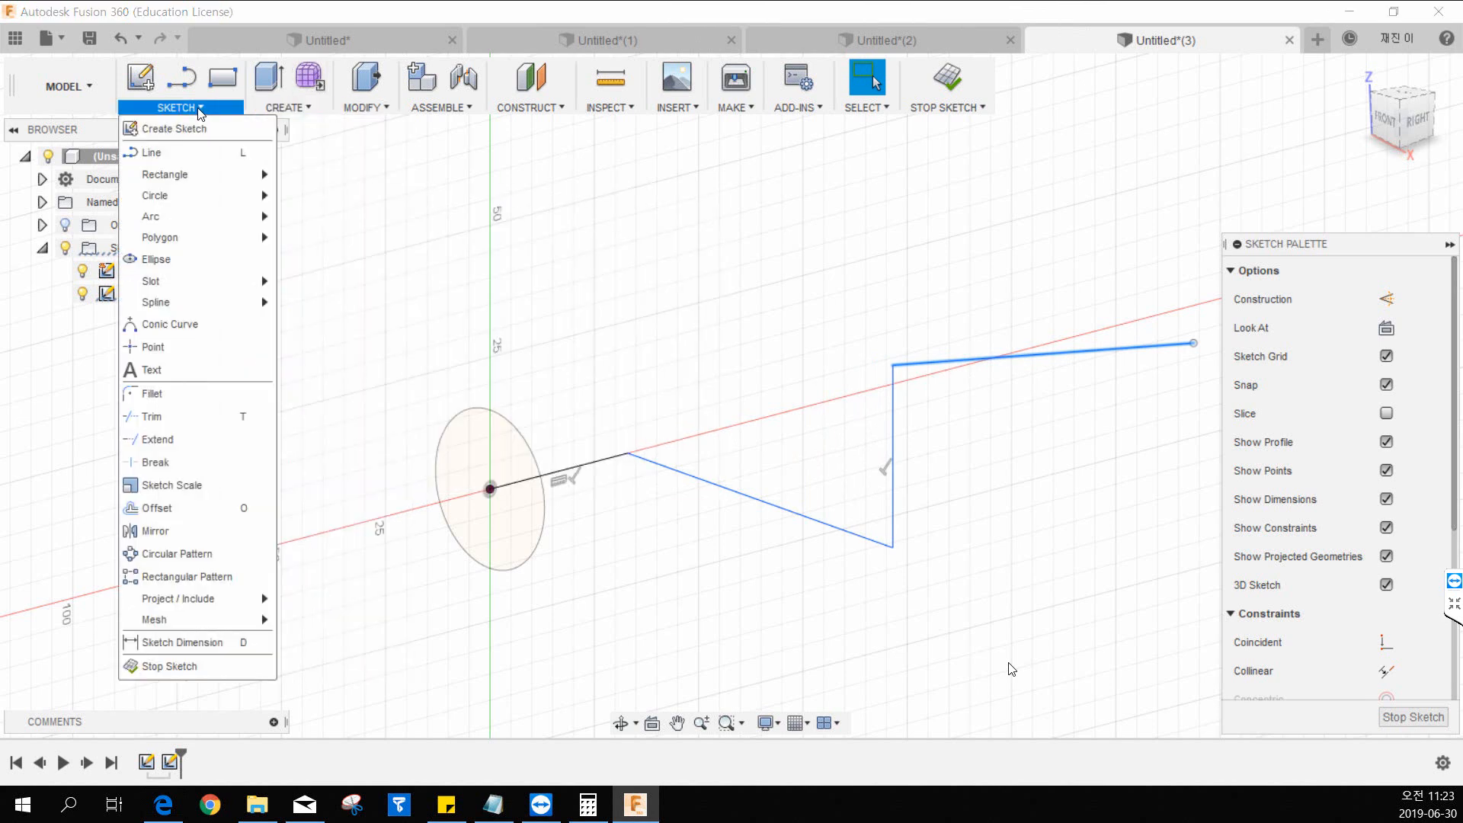
pyautogui.click(195, 388)
pyautogui.click(608, 462)
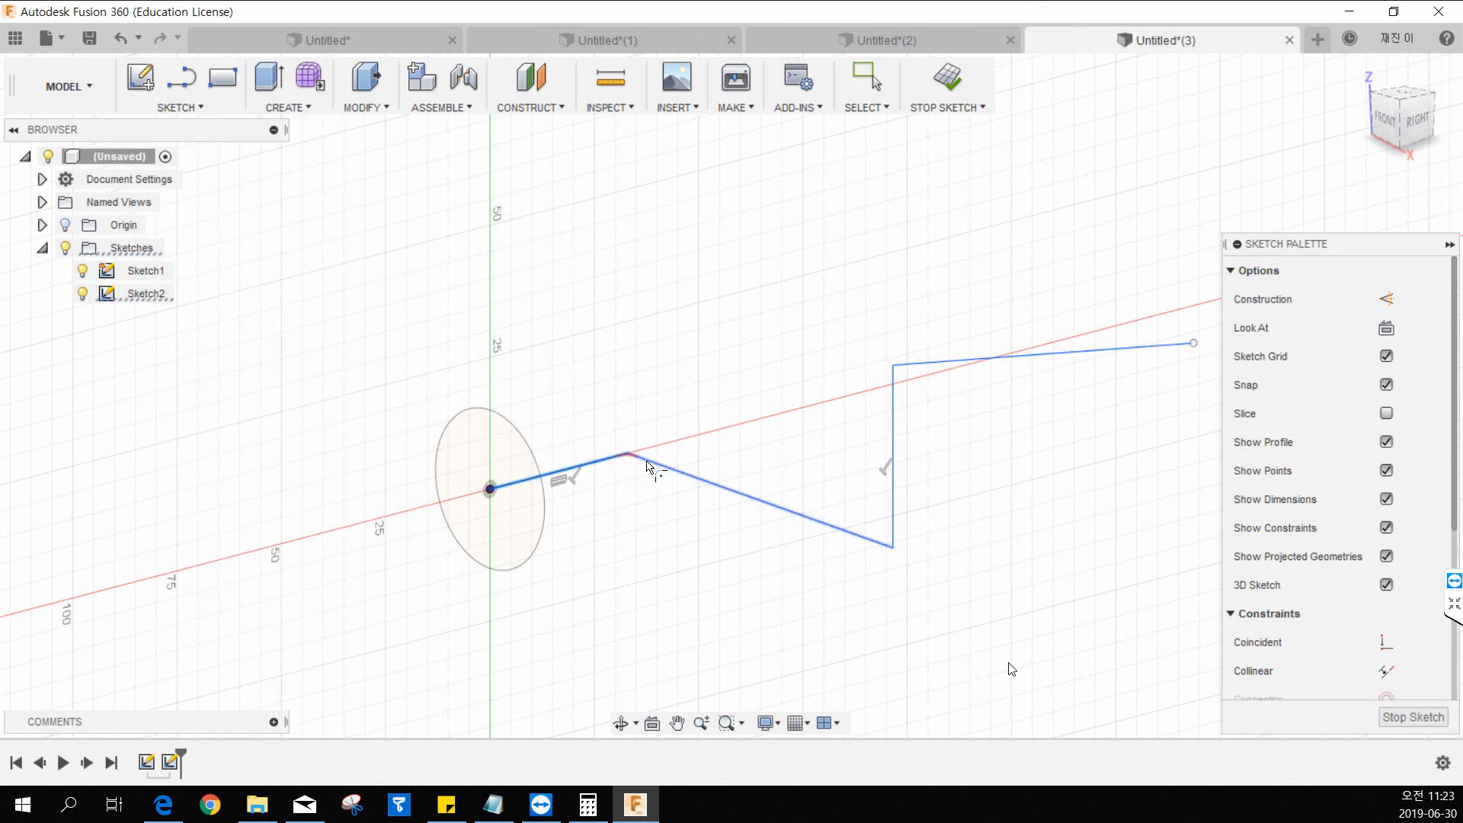
pyautogui.click(656, 465)
pyautogui.moveTo(639, 448); pyautogui.dragTo(628, 459)
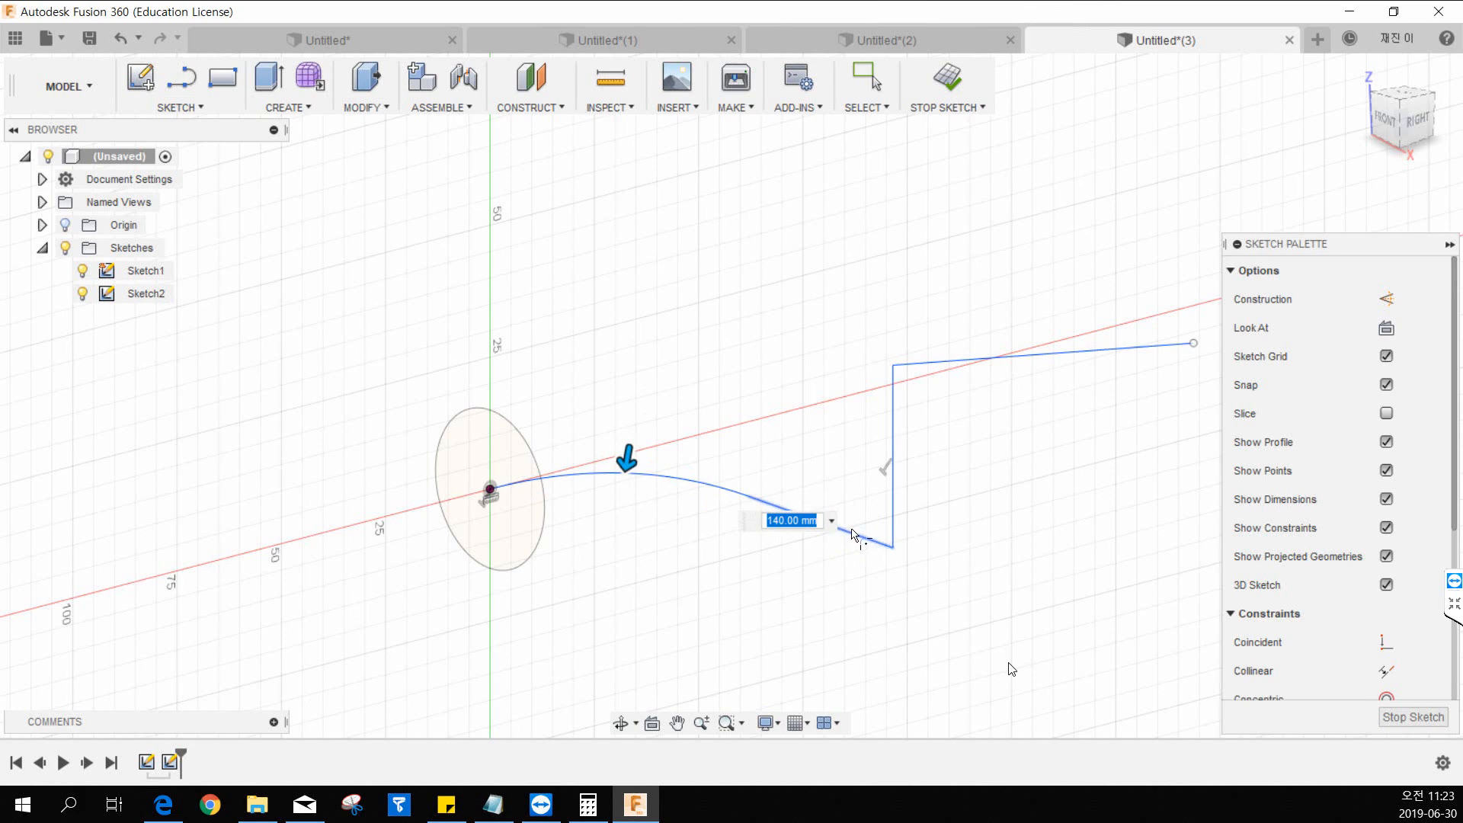
pyautogui.press('Return')
pyautogui.scroll(-2, 759, 487)
pyautogui.scroll(2, 756, 482)
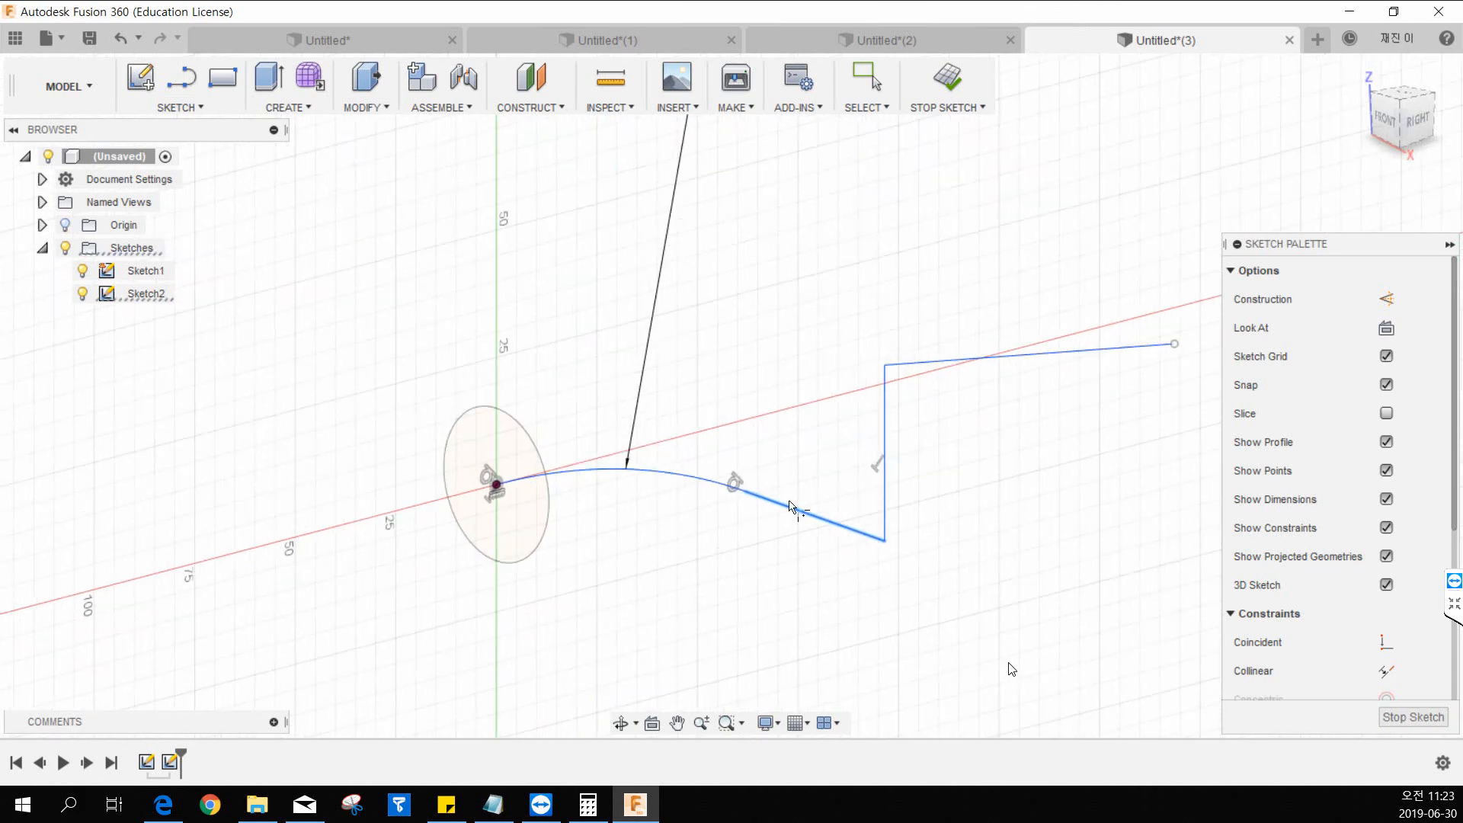
# Fillet the corner where the sloped segment meets the vertical one and reduce the shared fillet radius to 15 mm.
pyautogui.click(802, 508)
pyautogui.click(883, 506)
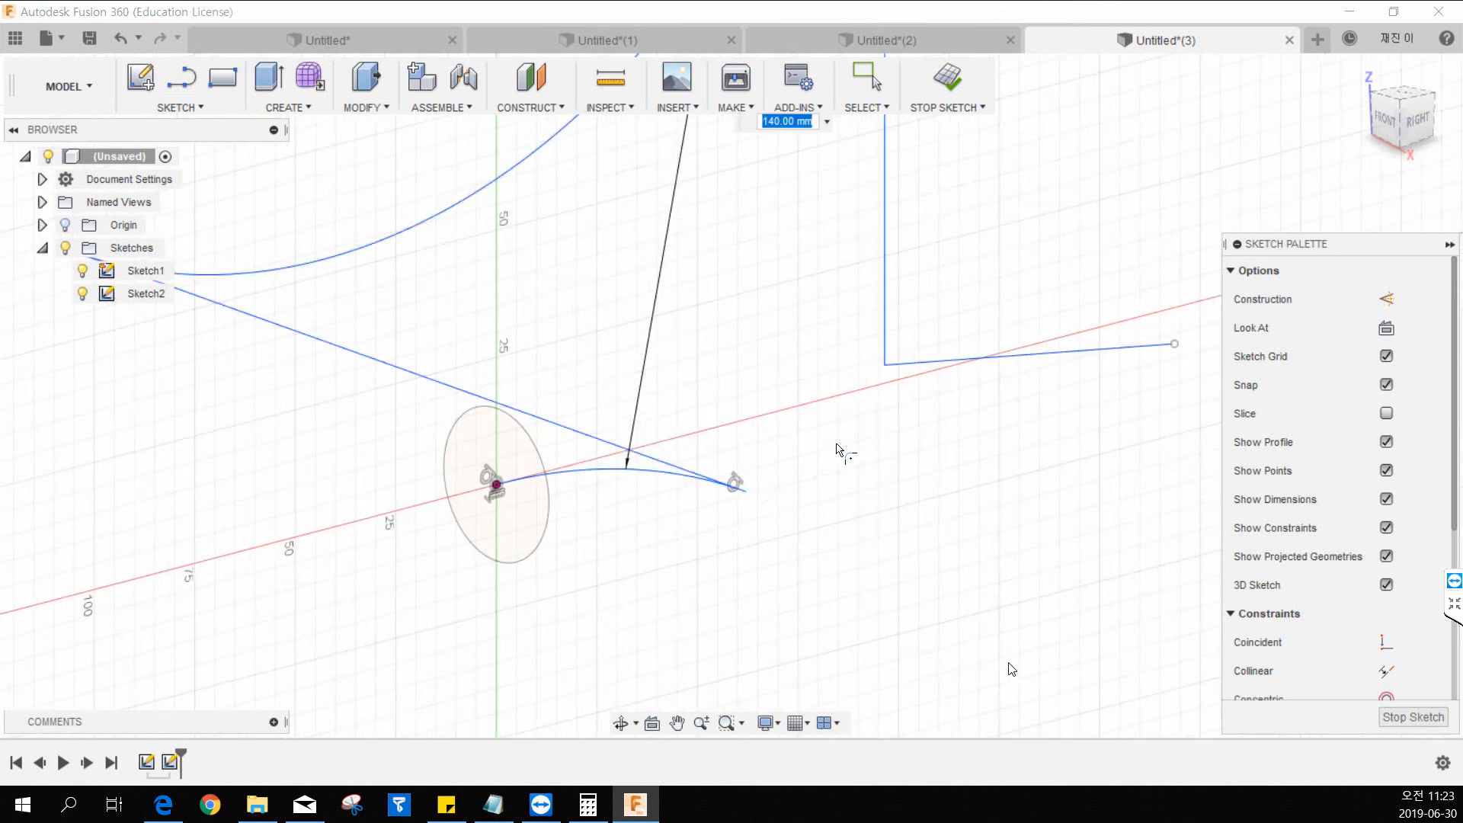
pyautogui.scroll(-2, 770, 421)
pyautogui.moveTo(665, 203); pyautogui.dragTo(814, 499)
pyautogui.scroll(2, 854, 492)
pyautogui.moveTo(914, 468); pyautogui.dragTo(851, 439, button='middle')
# Fillet the upper corner between the vertical and last segments, set the shared radius to 9.5 mm, and finish the sketch.
pyautogui.click(750, 393)
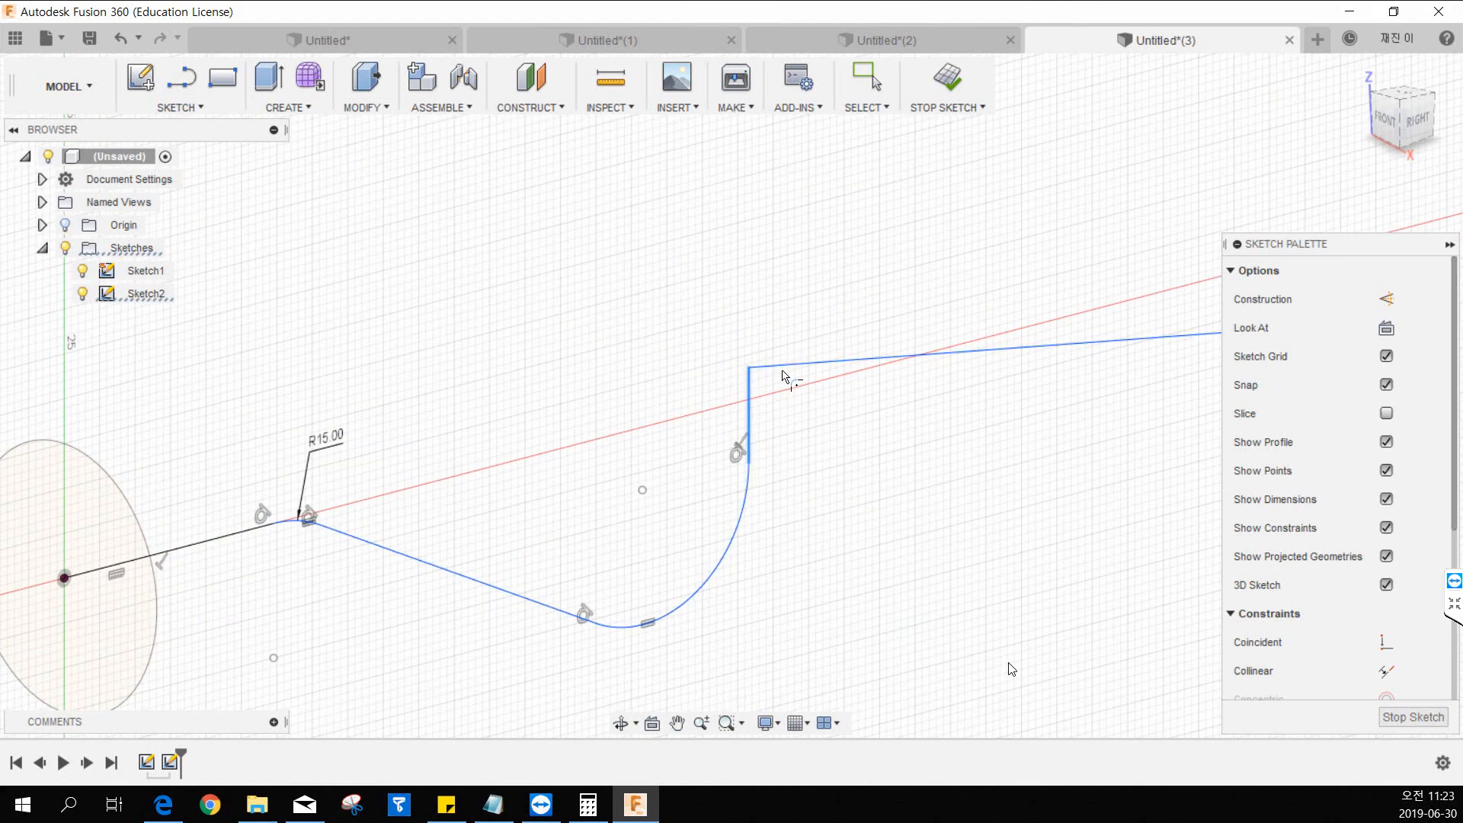
pyautogui.click(784, 376)
pyautogui.moveTo(778, 399); pyautogui.dragTo(766, 387)
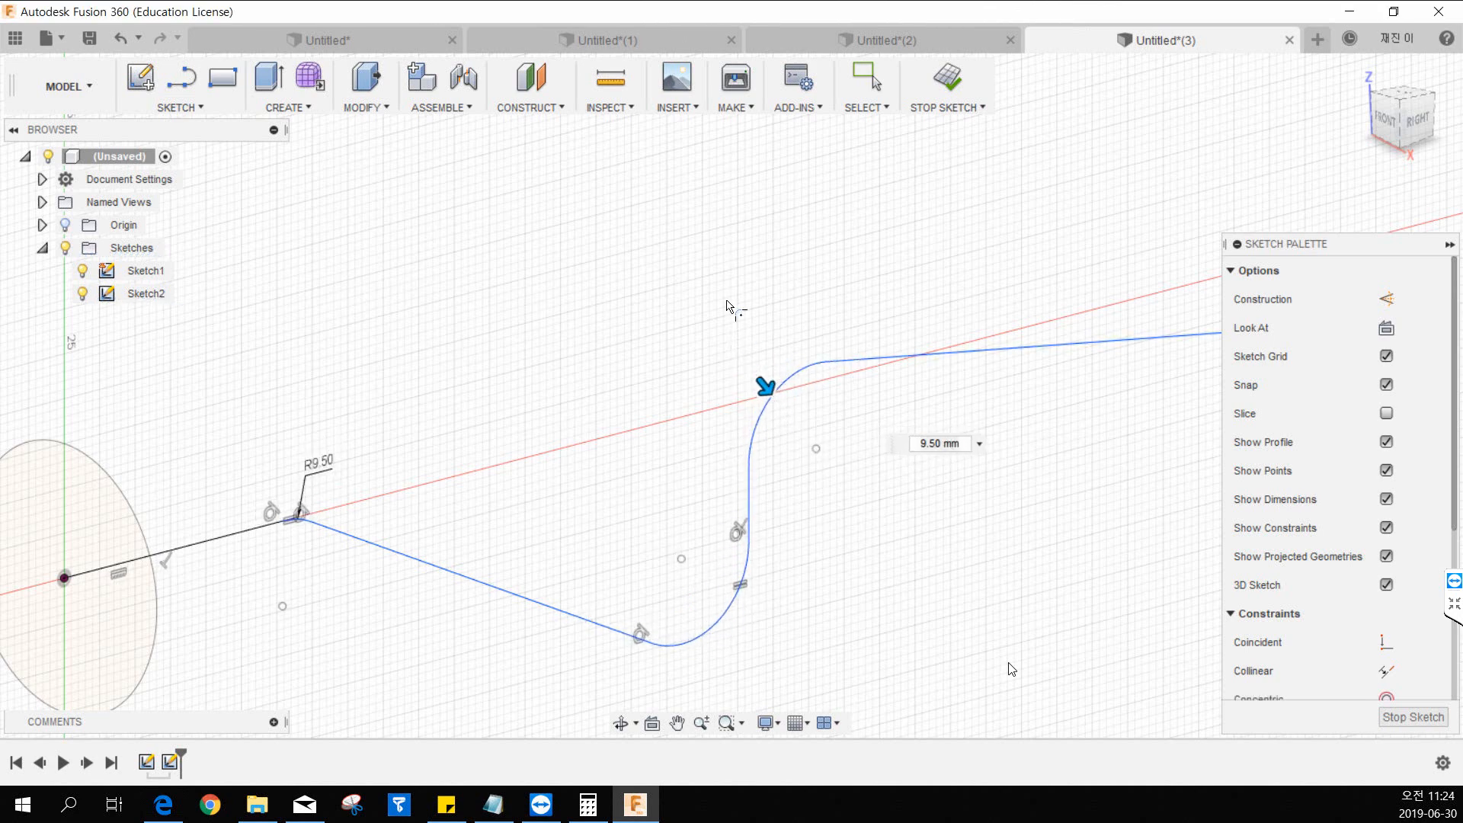
pyautogui.scroll(-3, 730, 307)
pyautogui.click(947, 79)
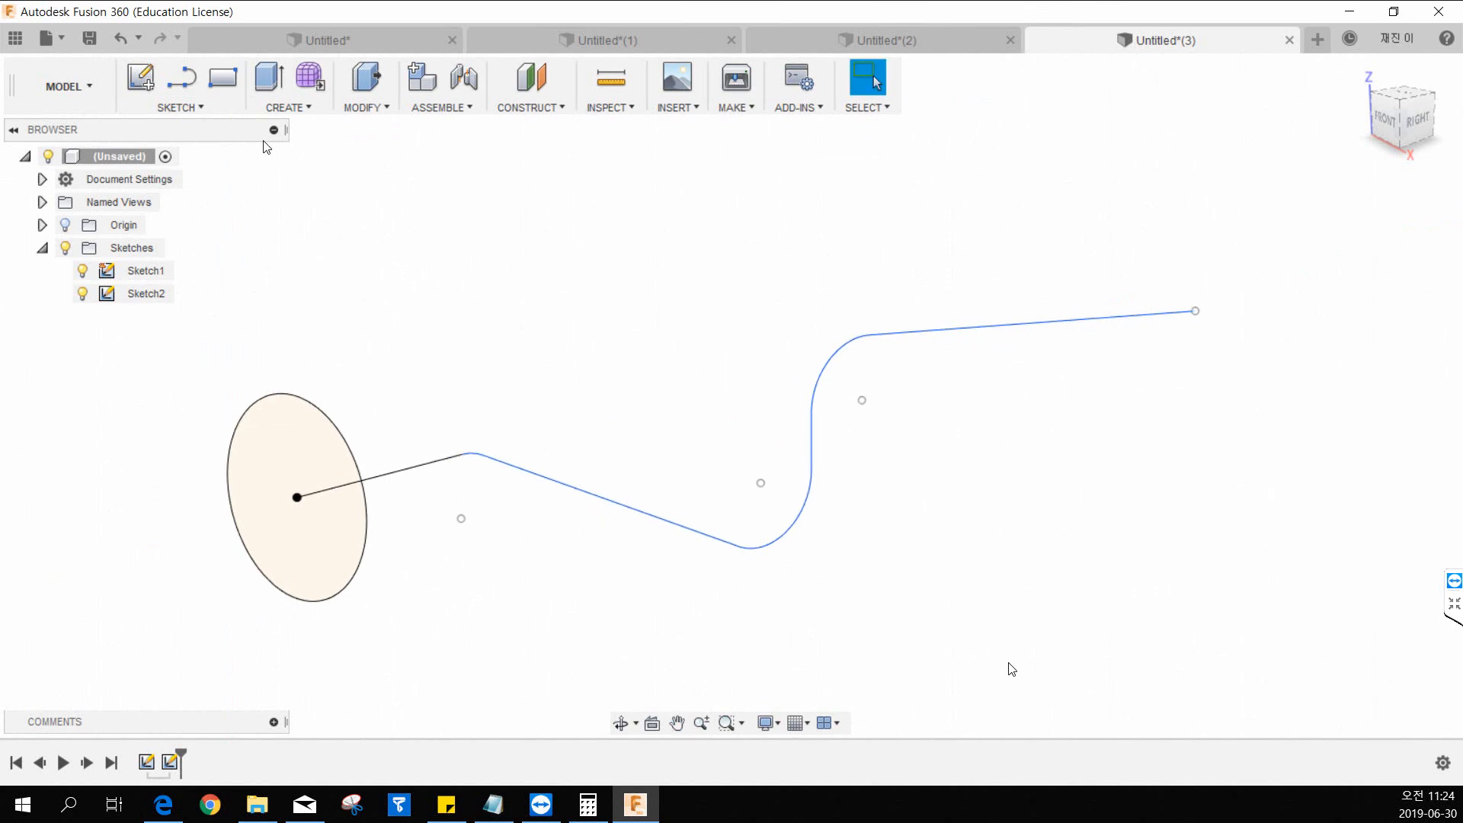
# Try a Single Path sweep of the circle along the filleted path with perpendicular orientation, as a new body.
pyautogui.click(284, 107)
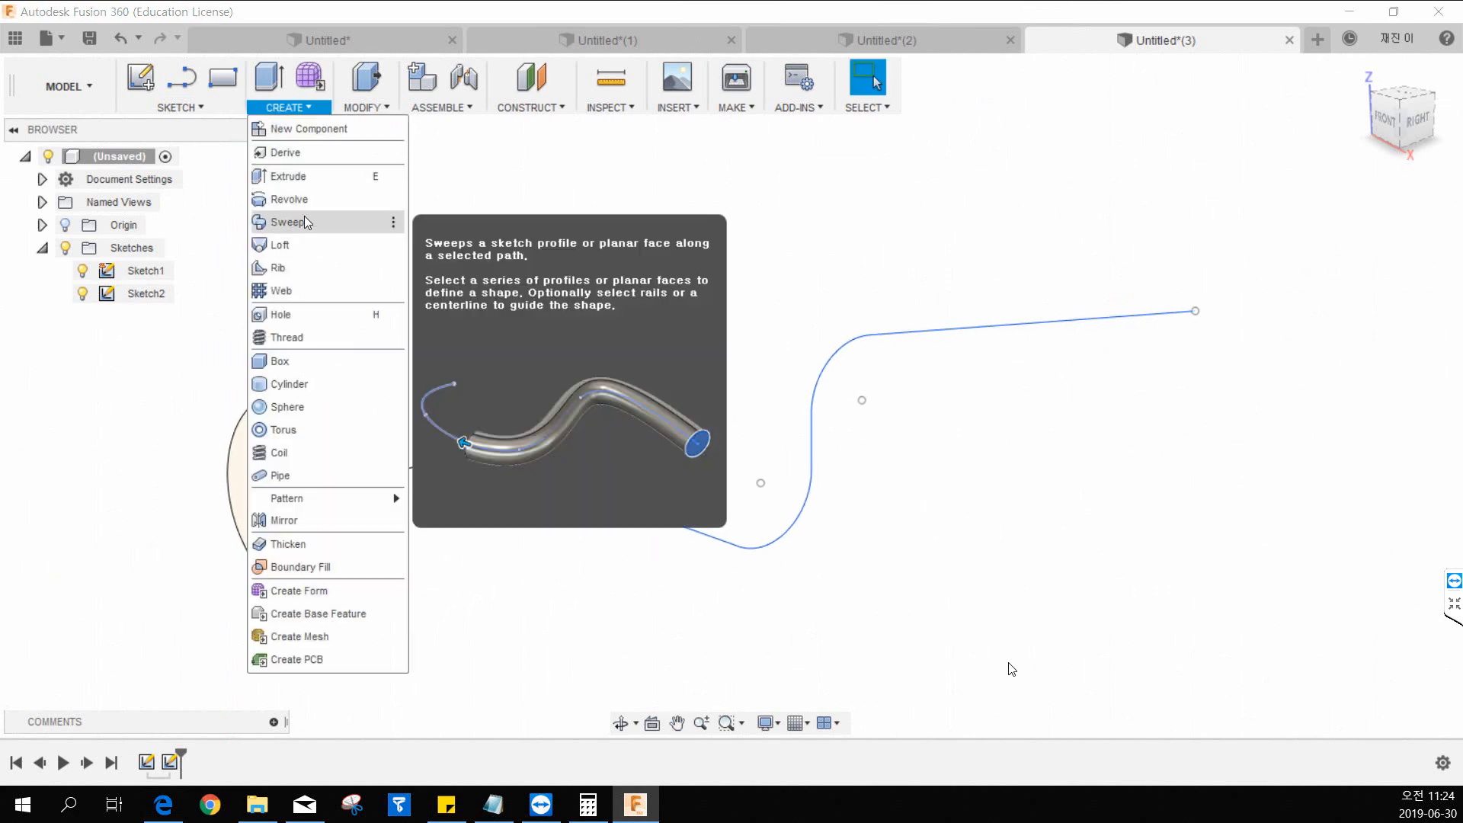
pyautogui.click(302, 204)
pyautogui.moveTo(483, 316); pyautogui.dragTo(533, 288, button='middle')
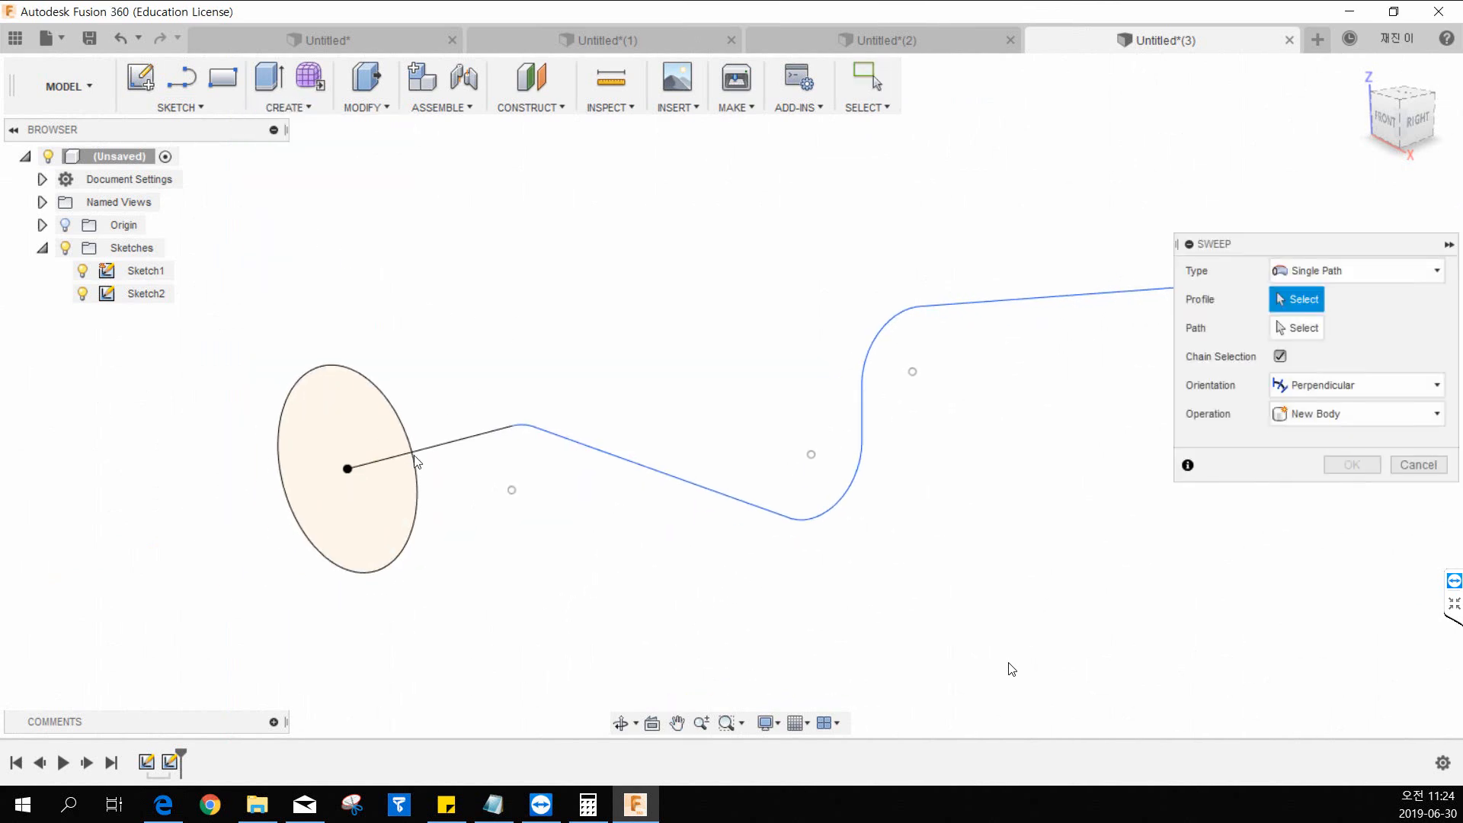
pyautogui.click(363, 529)
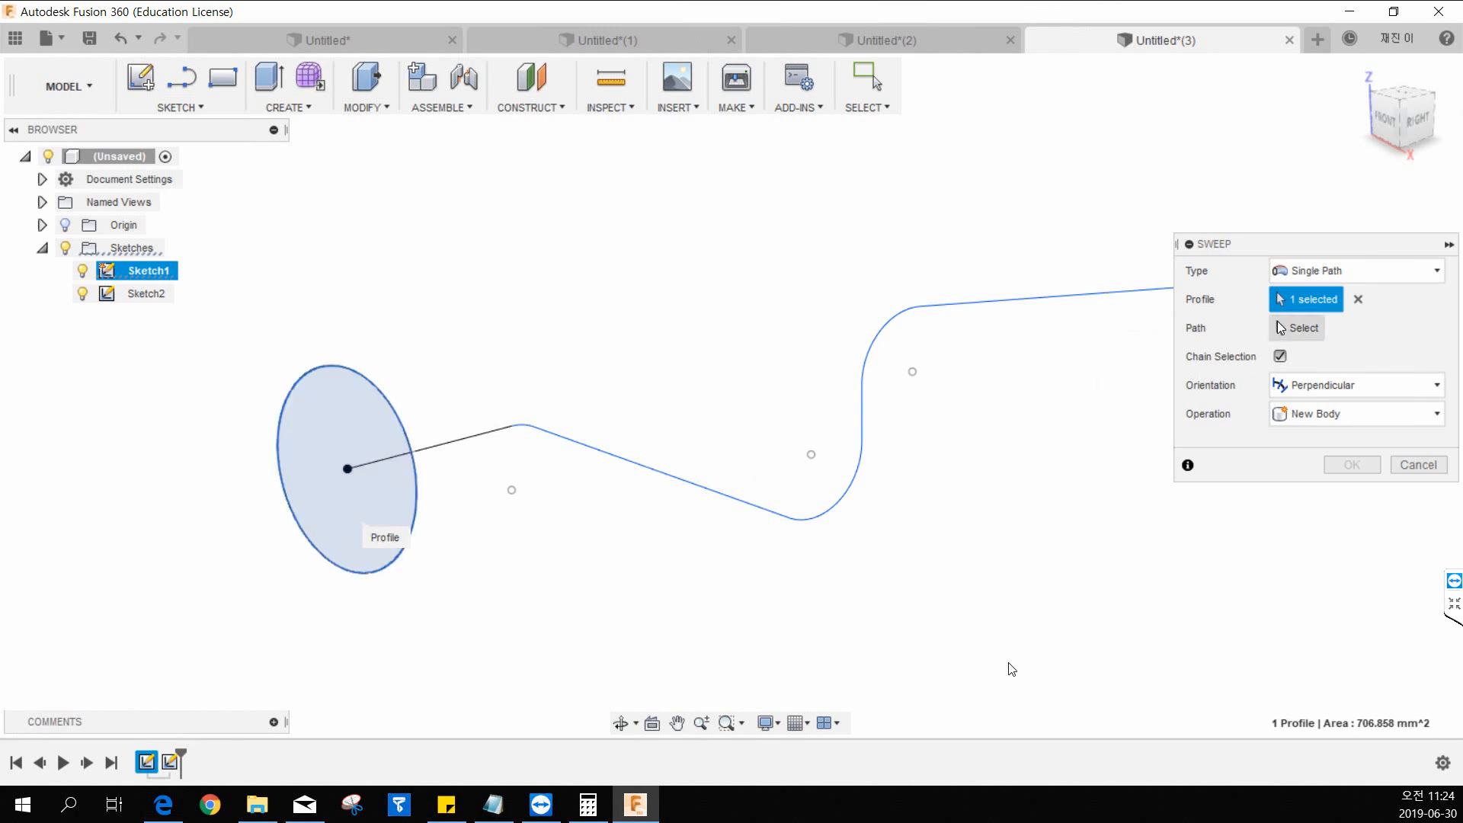
pyautogui.click(1285, 342)
pyautogui.click(481, 432)
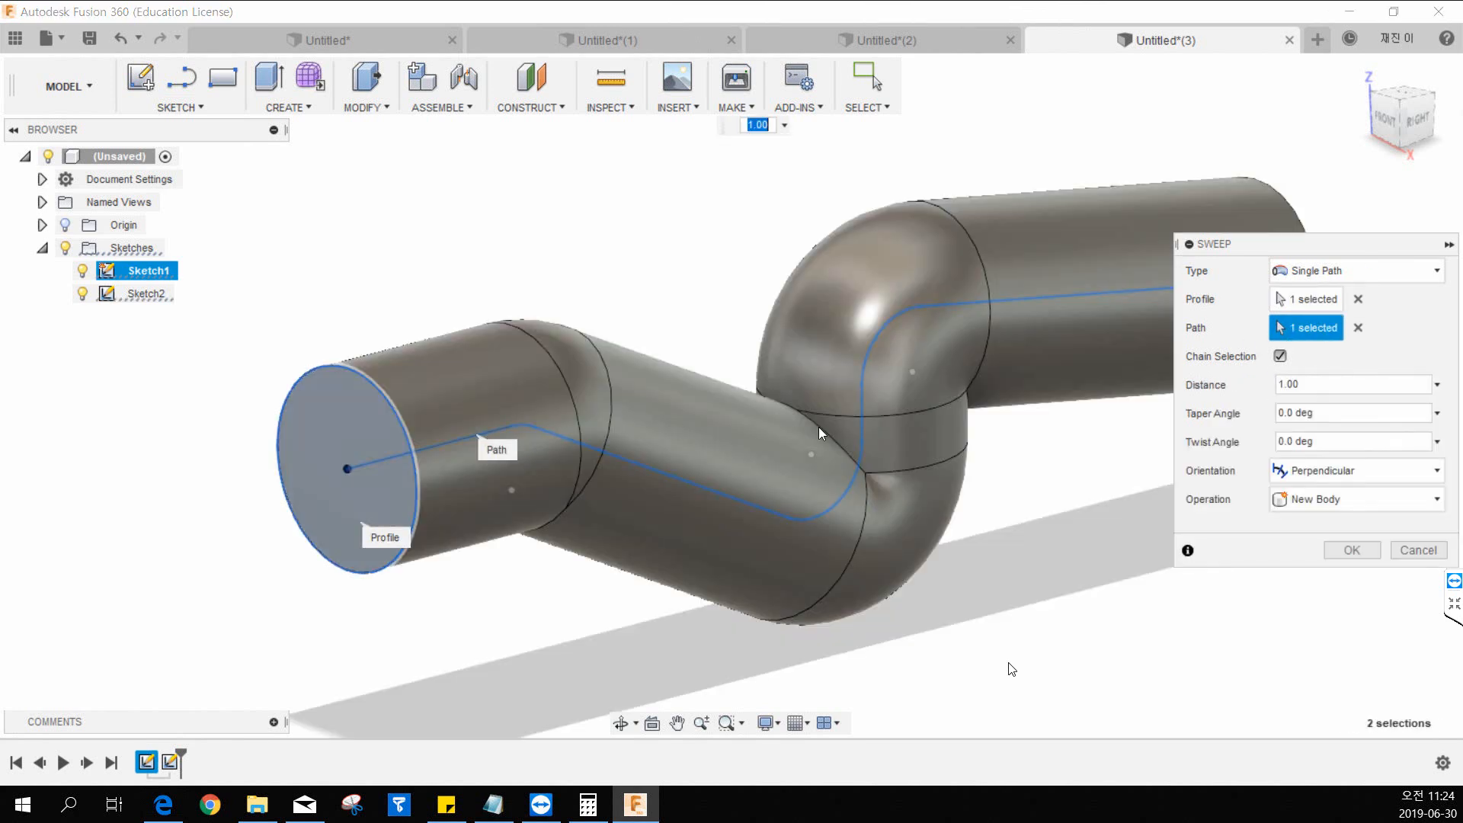
pyautogui.moveTo(859, 428); pyautogui.dragTo(721, 444, button='middle')
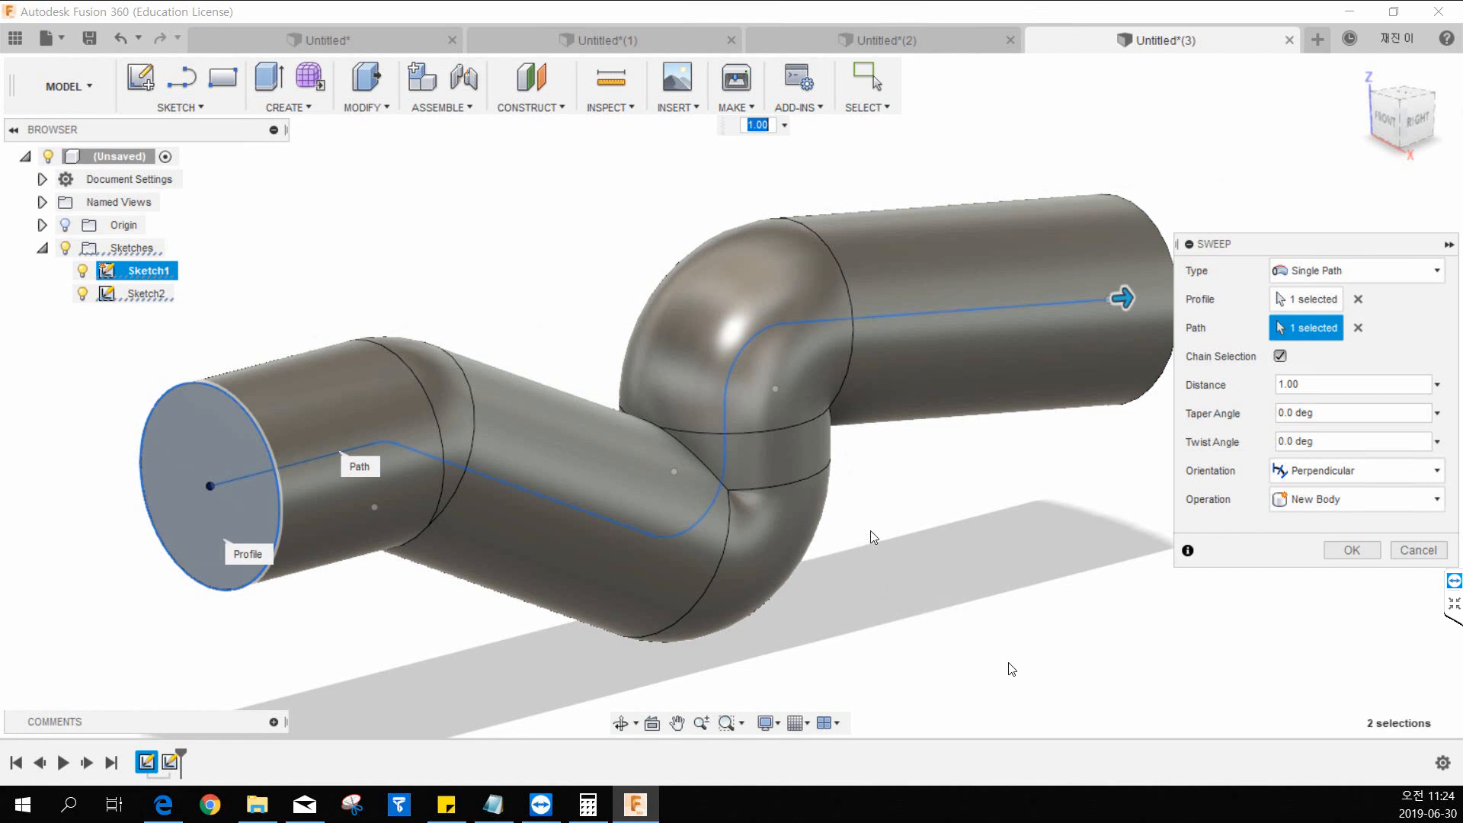
pyautogui.moveTo(780, 535); pyautogui.dragTo(713, 538, button='middle')
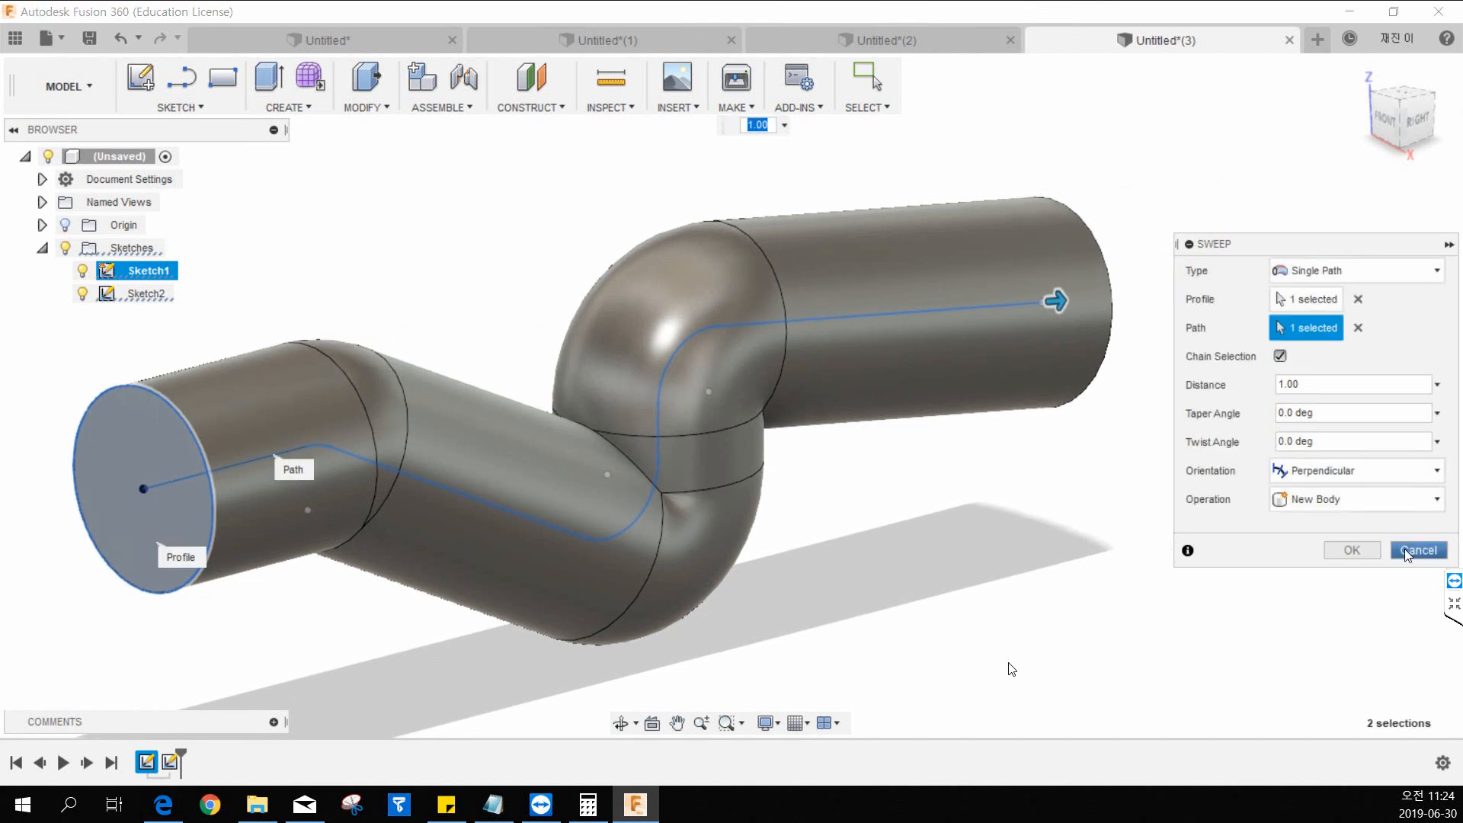
pyautogui.click(1416, 551)
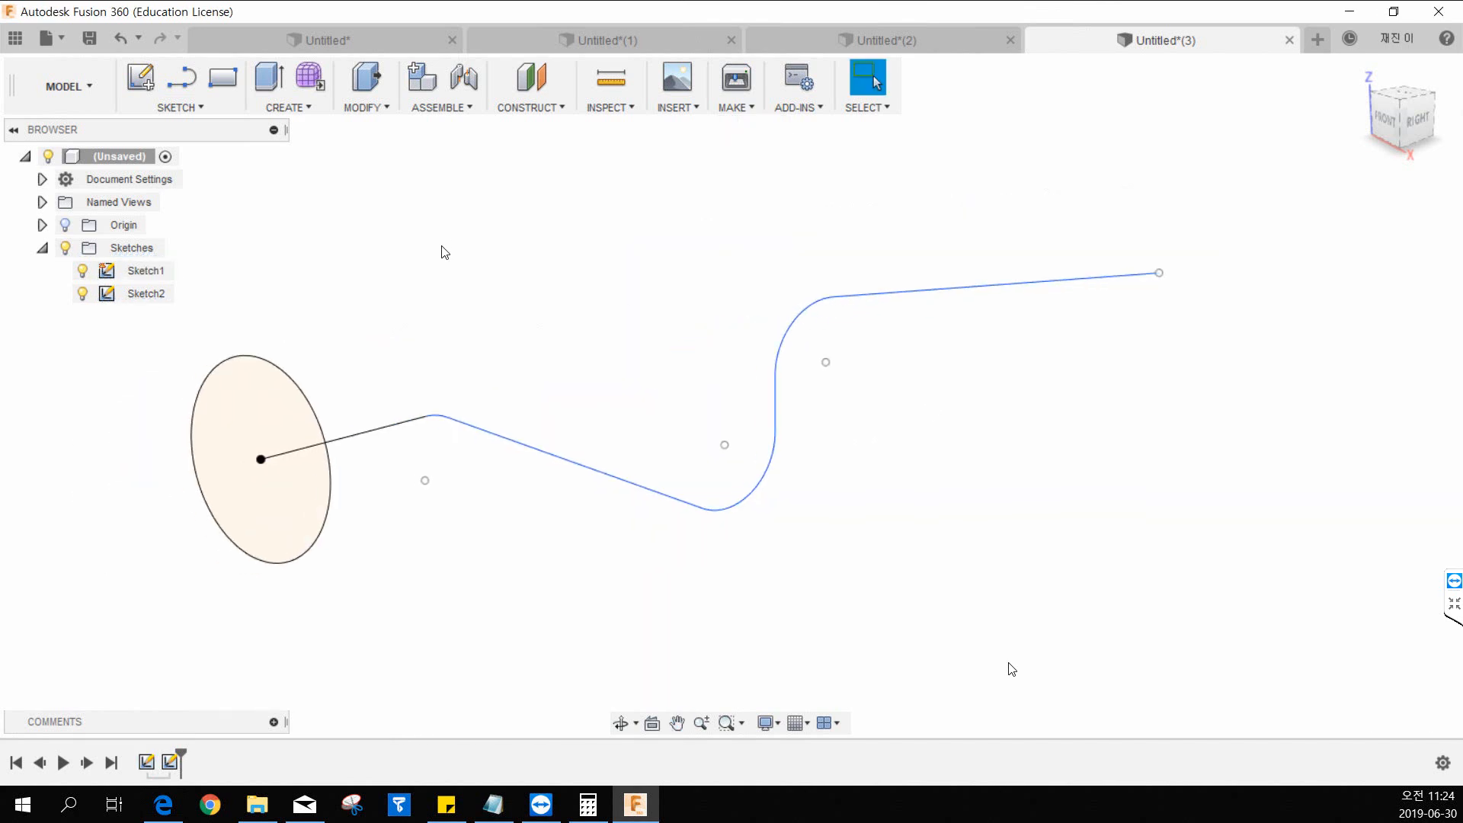
# Create a new design and start a sketch on the front plane.
pyautogui.scroll(-3, 433, 405)
pyautogui.scroll(2, 432, 405)
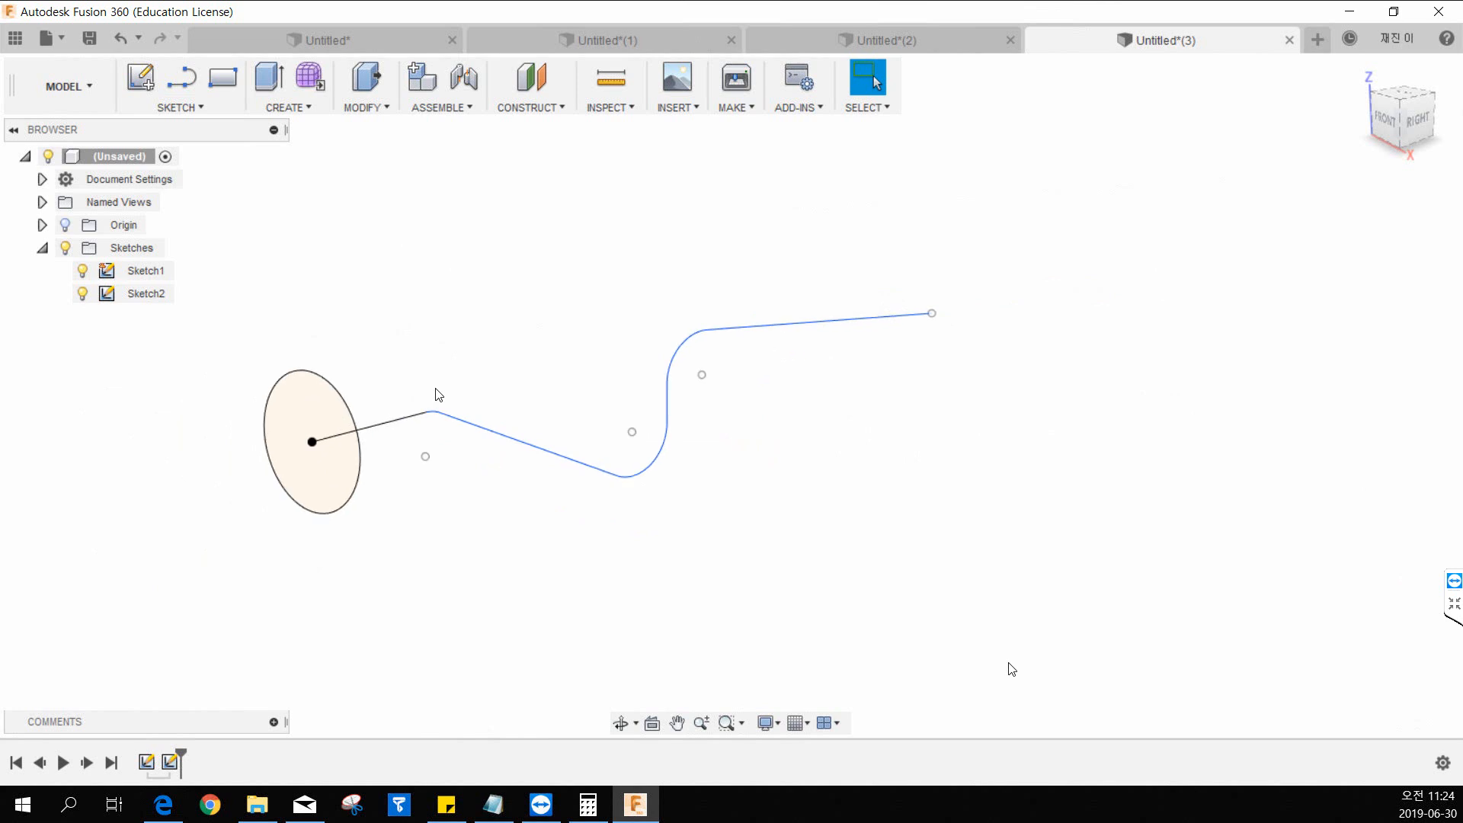
pyautogui.click(1319, 39)
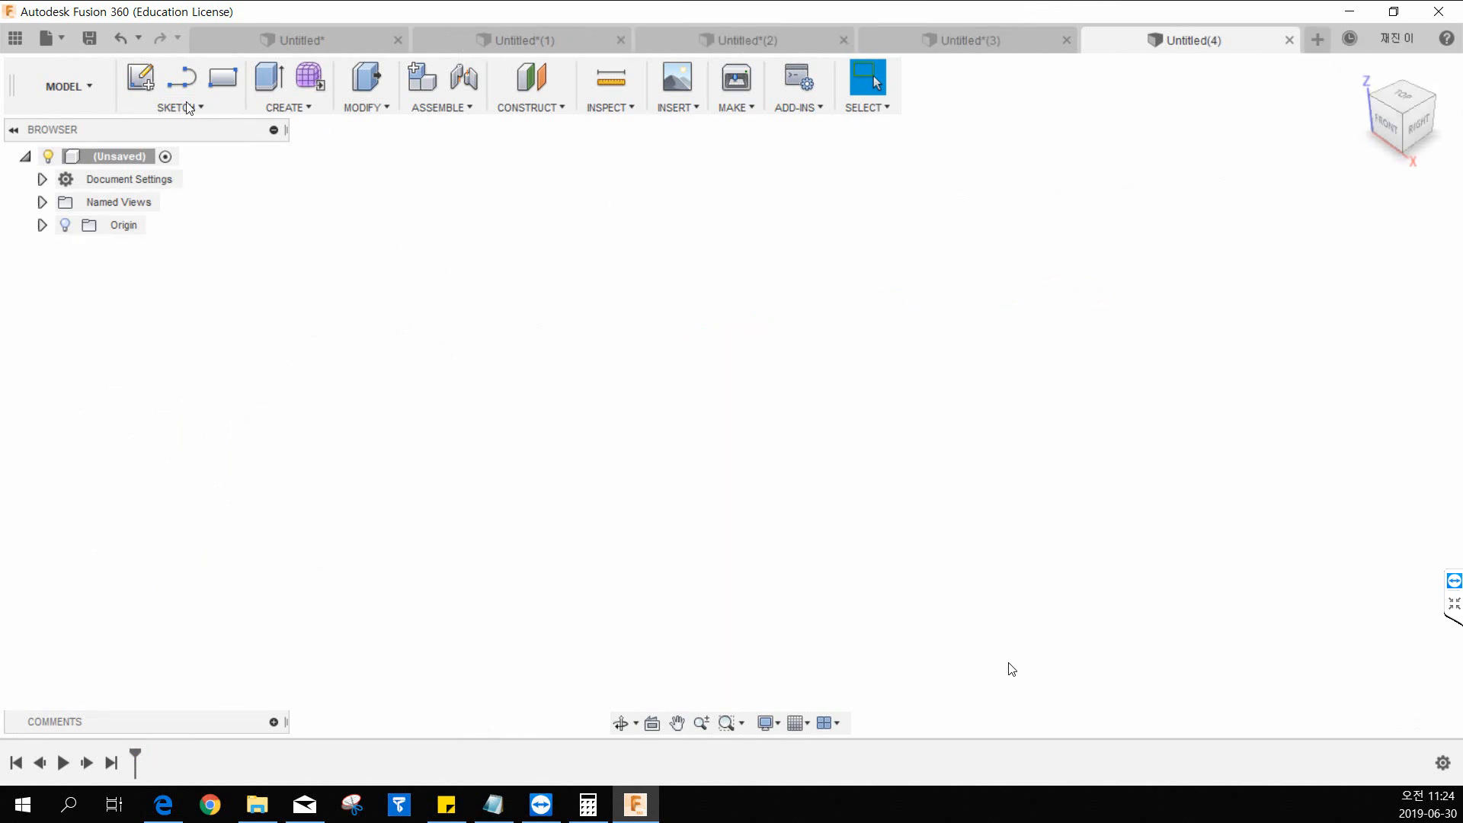
pyautogui.click(148, 84)
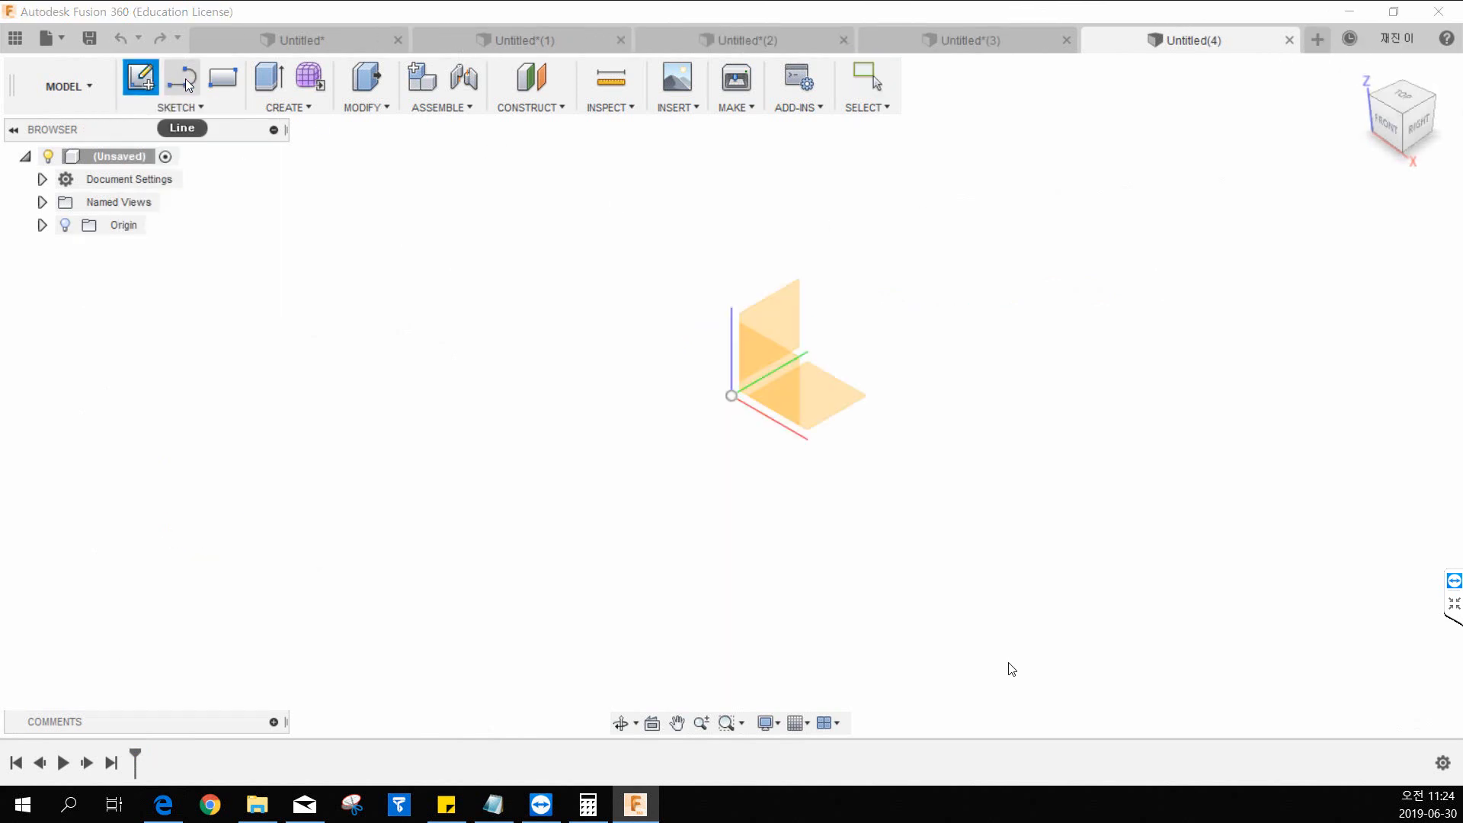
pyautogui.click(773, 379)
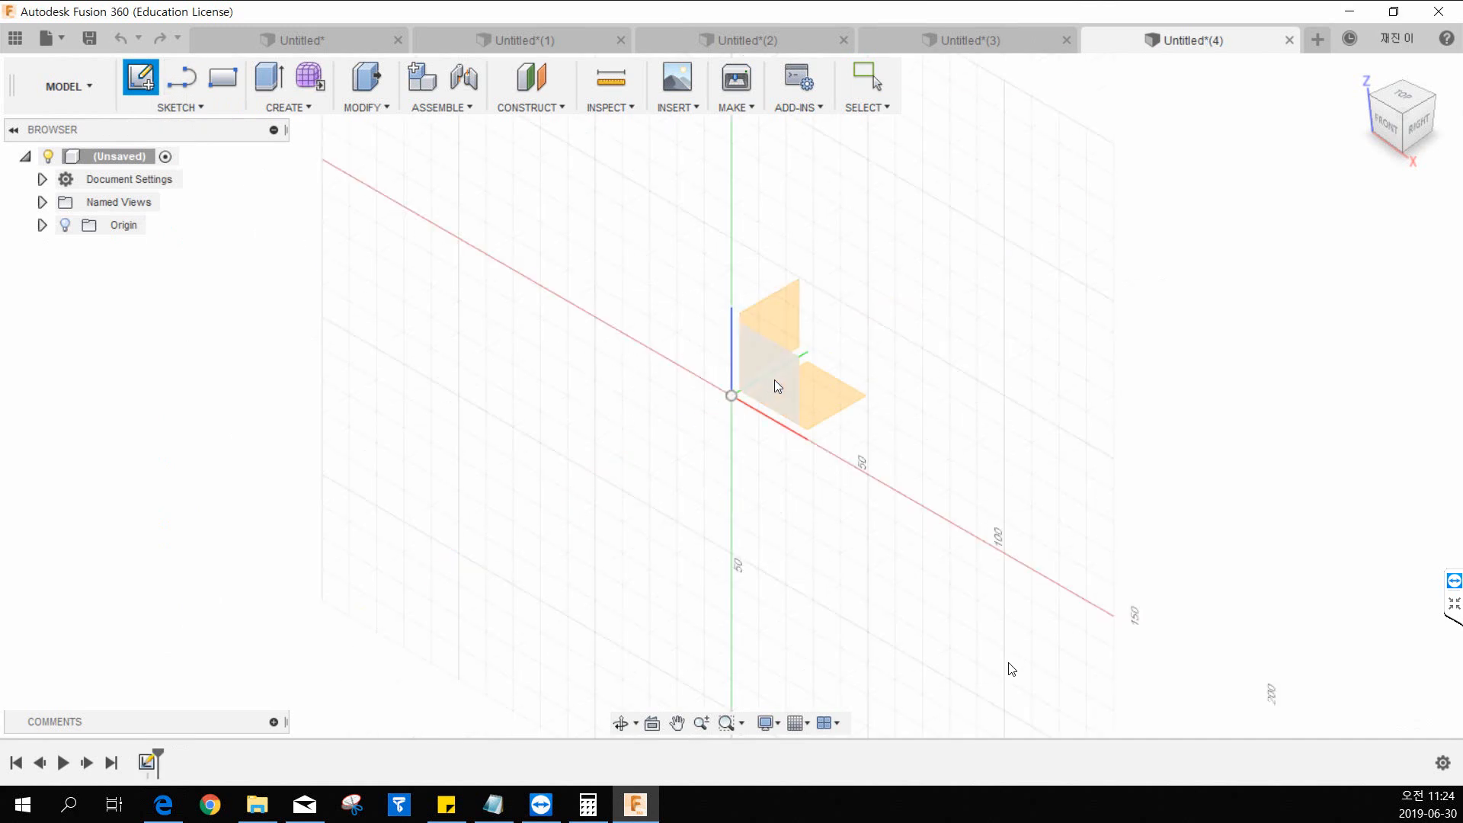
pyautogui.press('Escape')
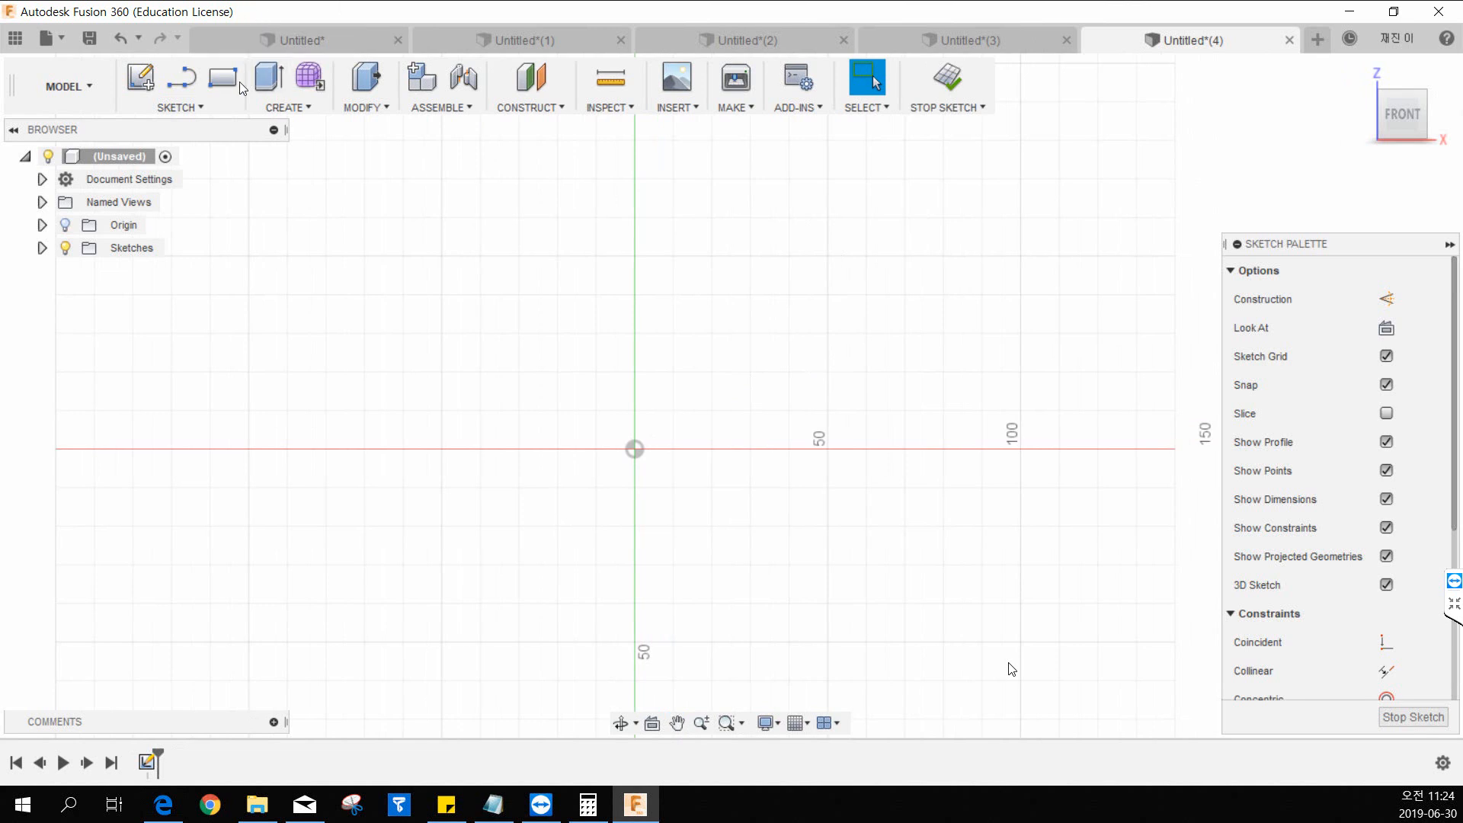
# Try to draw a center-diameter circle about 28 mm across at the origin, and stop the sketch.
pyautogui.click(194, 106)
pyautogui.moveTo(209, 196)
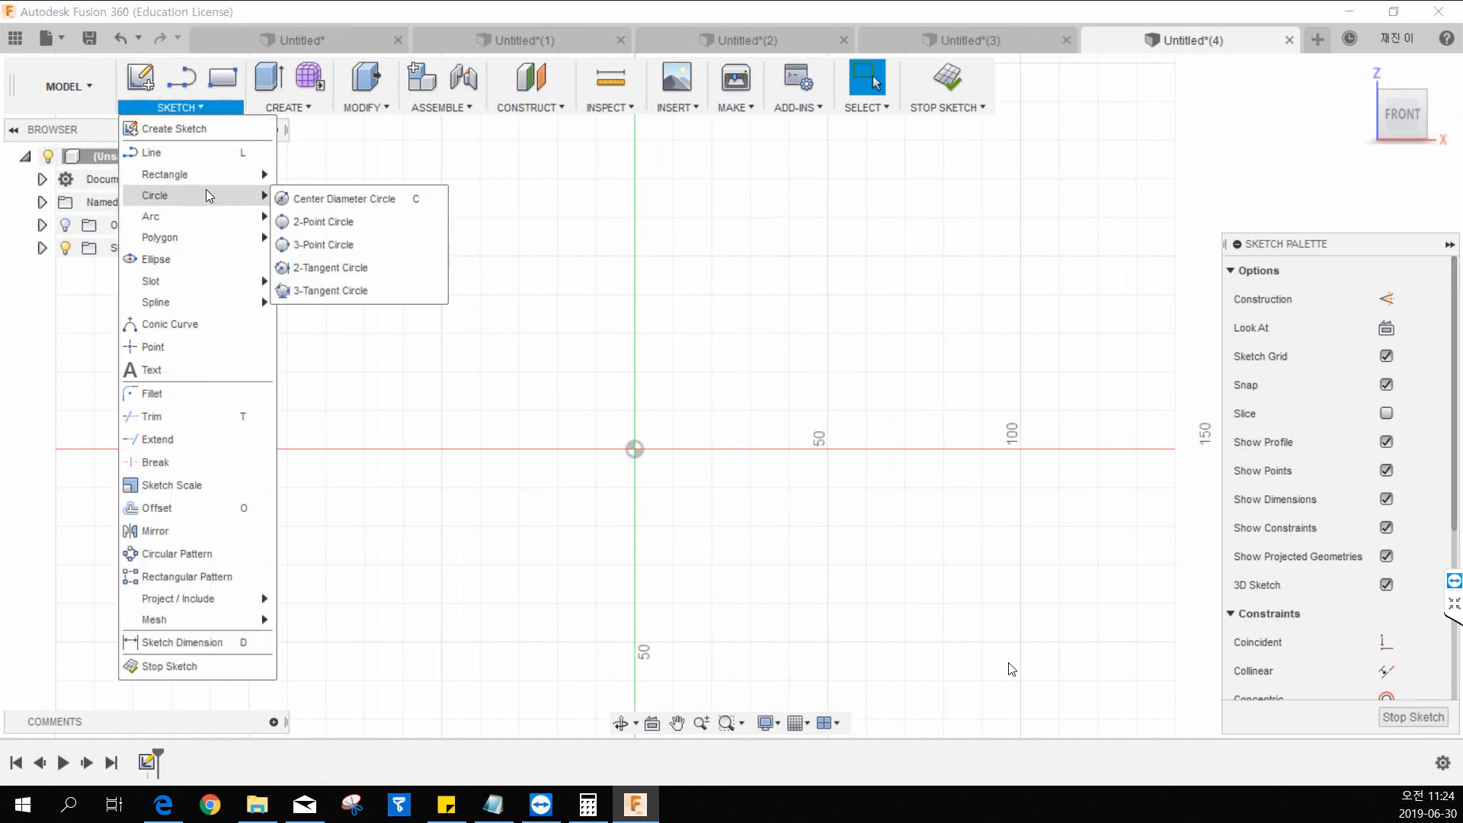
pyautogui.click(278, 200)
pyautogui.click(634, 449)
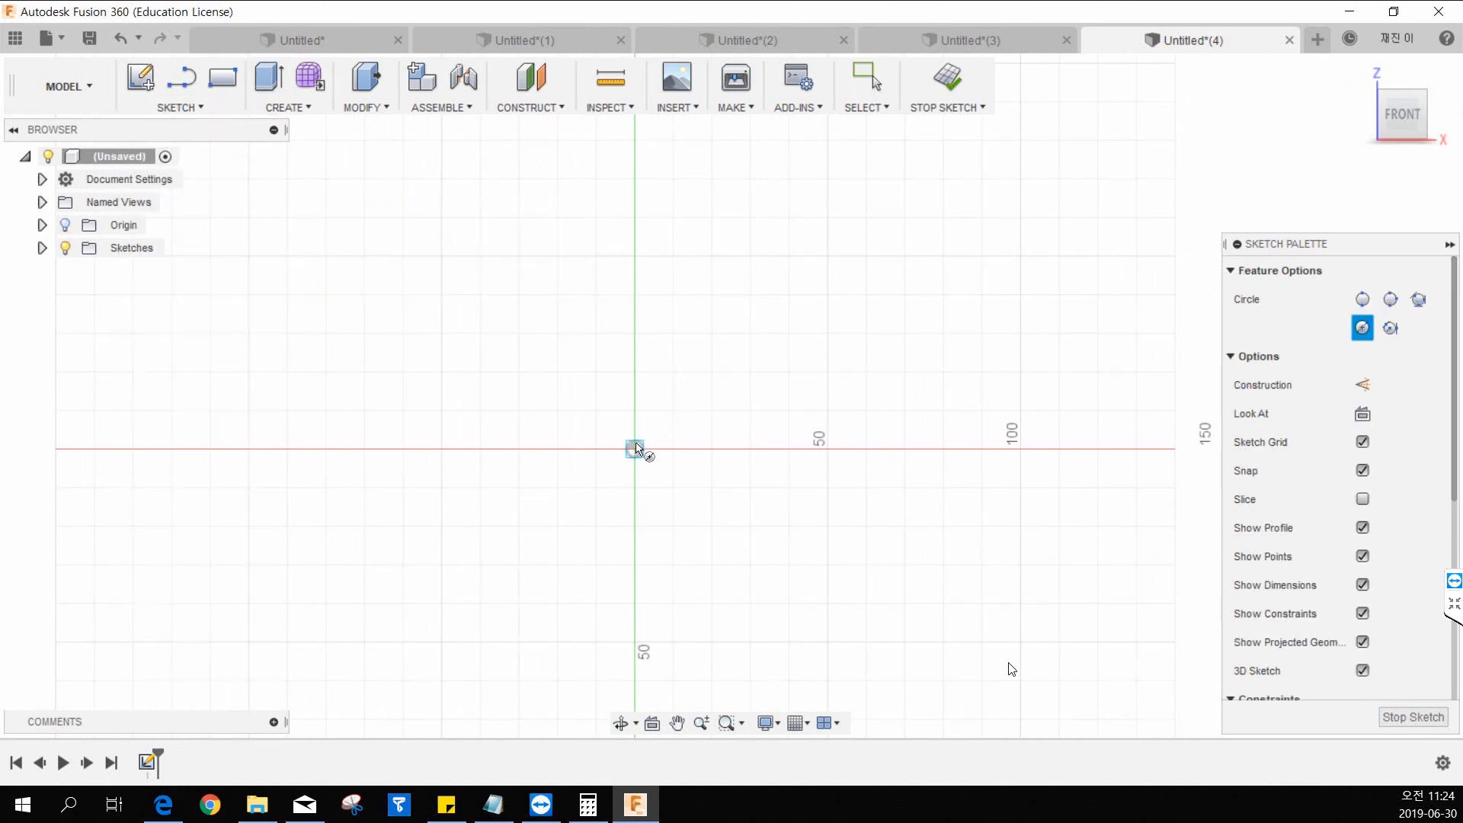
pyautogui.click(676, 413)
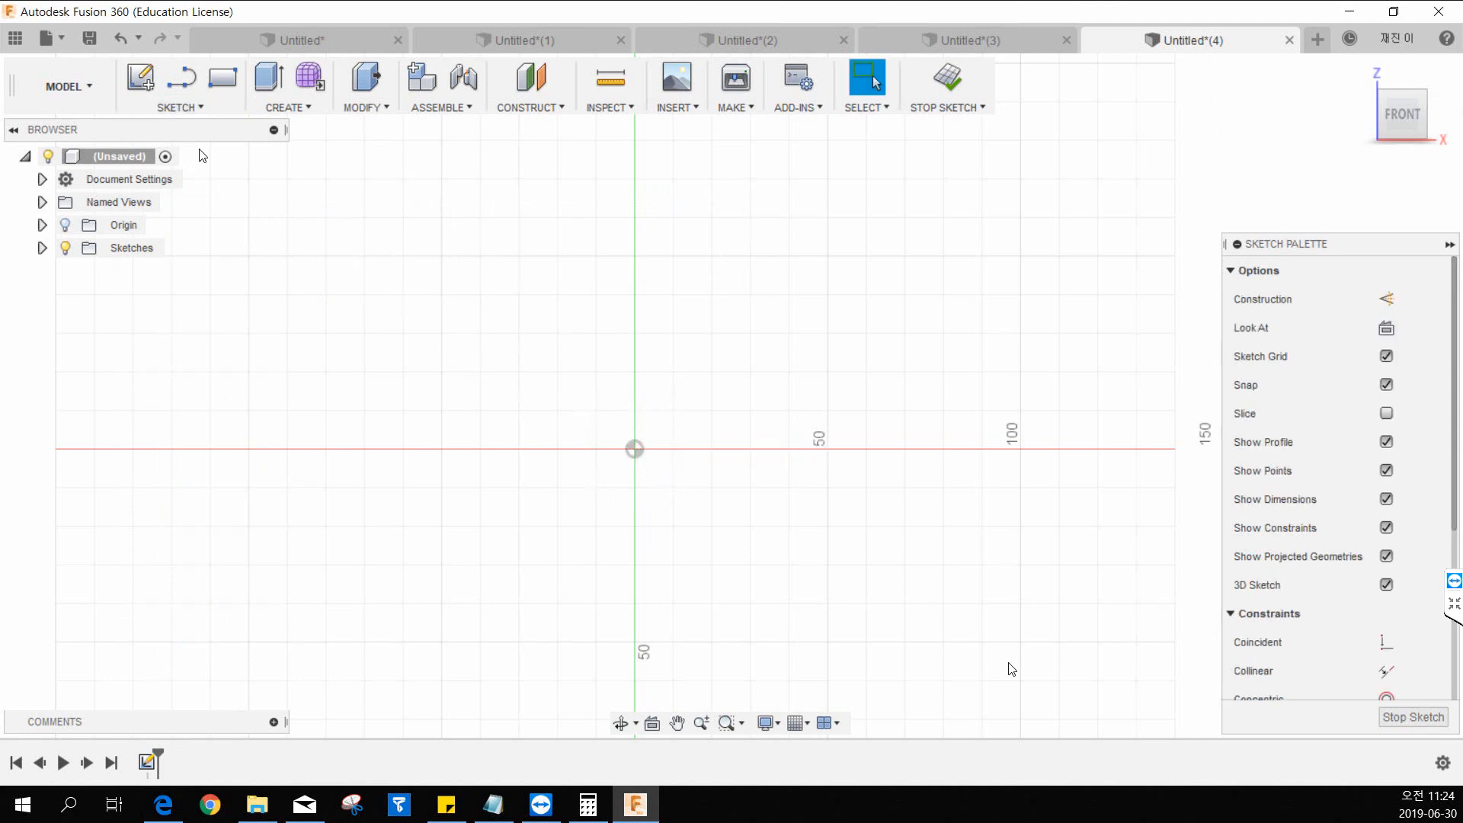
pyautogui.click(223, 85)
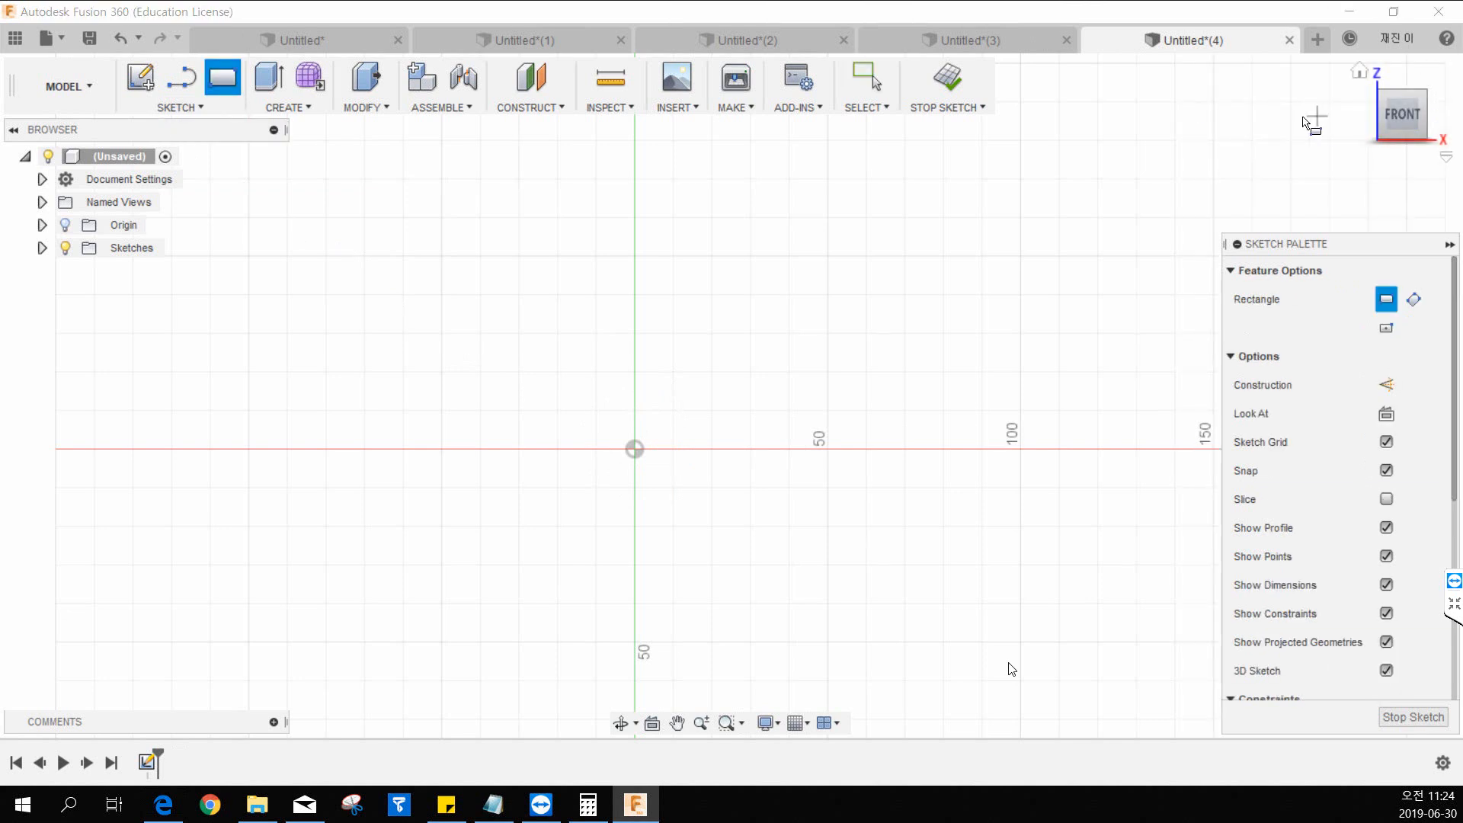
pyautogui.click(945, 80)
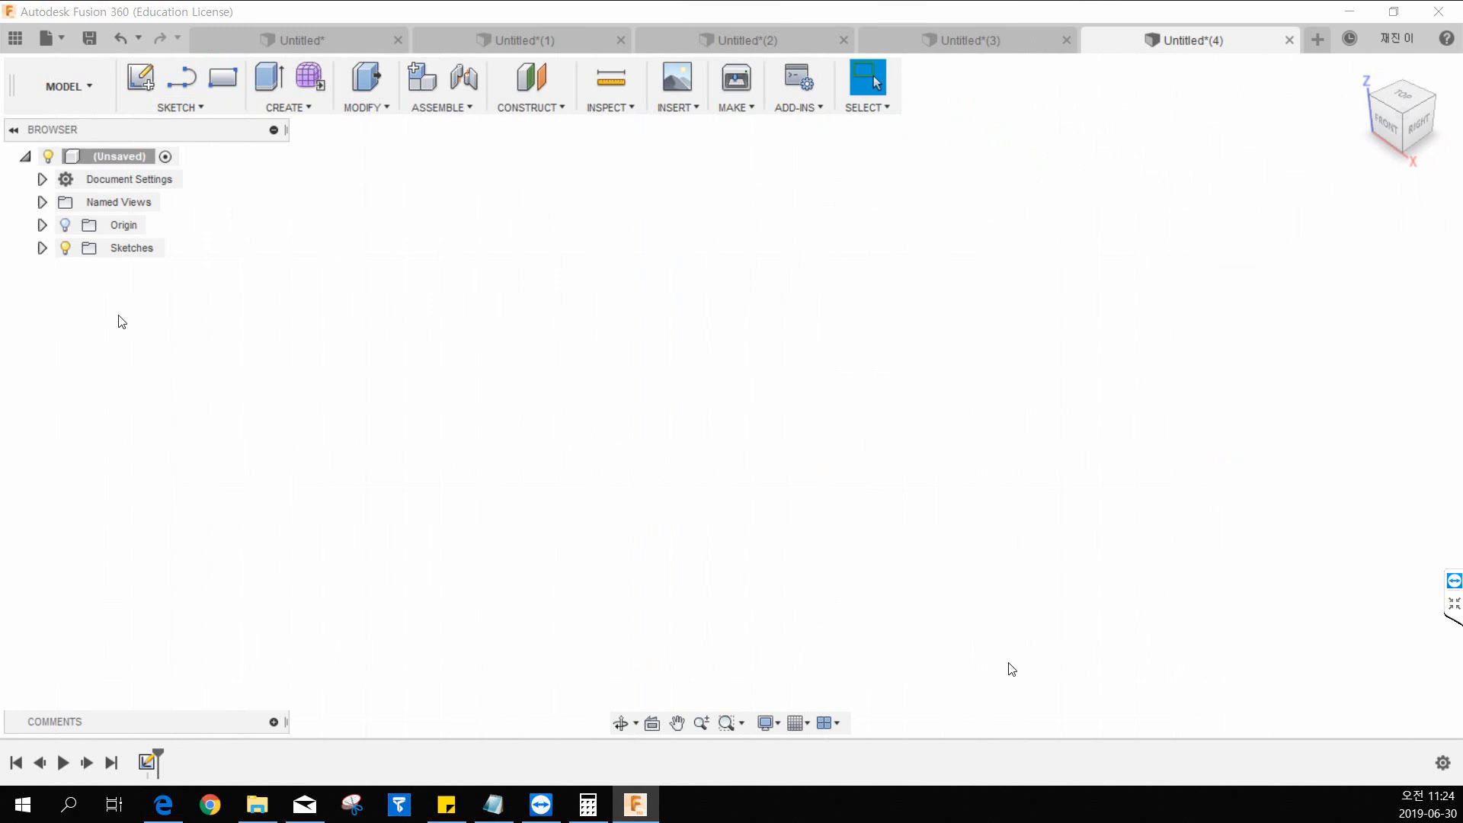
# Show the origin planes and start a new sketch on the front plane.
pyautogui.click(66, 223)
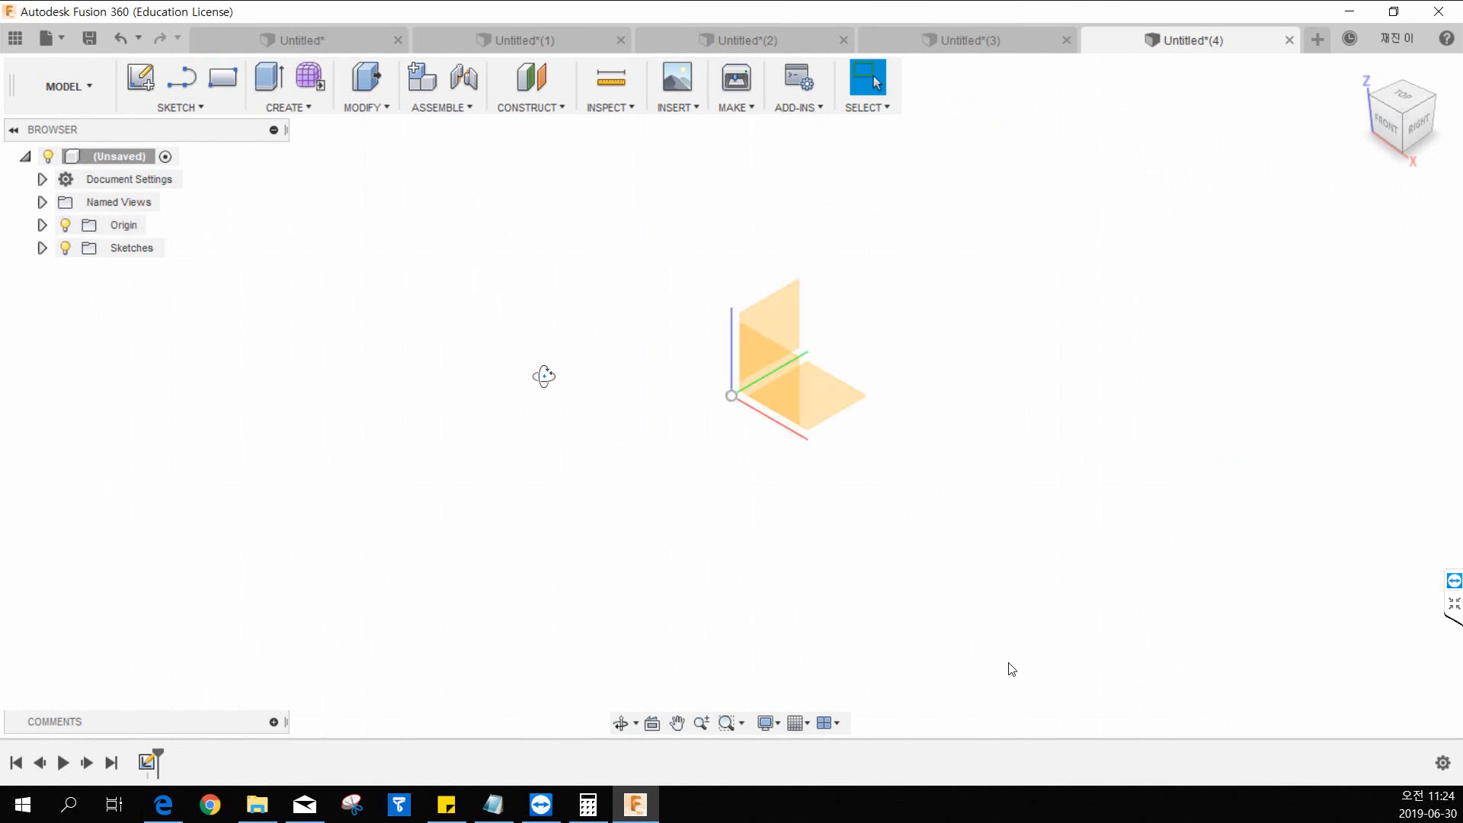
pyautogui.keyDown('shift'); pyautogui.moveTo(542, 376); pyautogui.dragTo(557, 388, button='middle'); pyautogui.keyUp('shift')
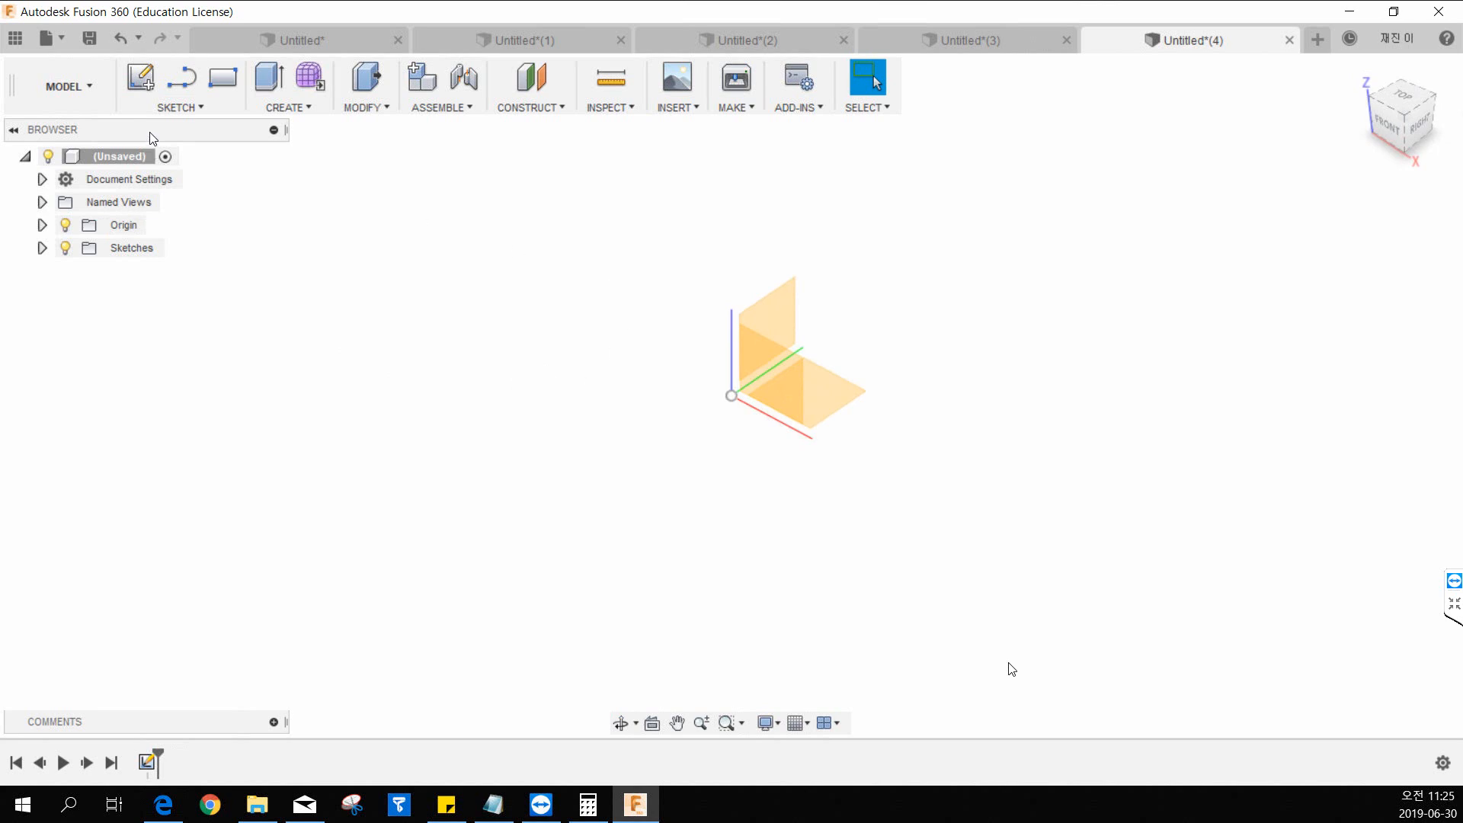
pyautogui.click(140, 77)
pyautogui.click(738, 374)
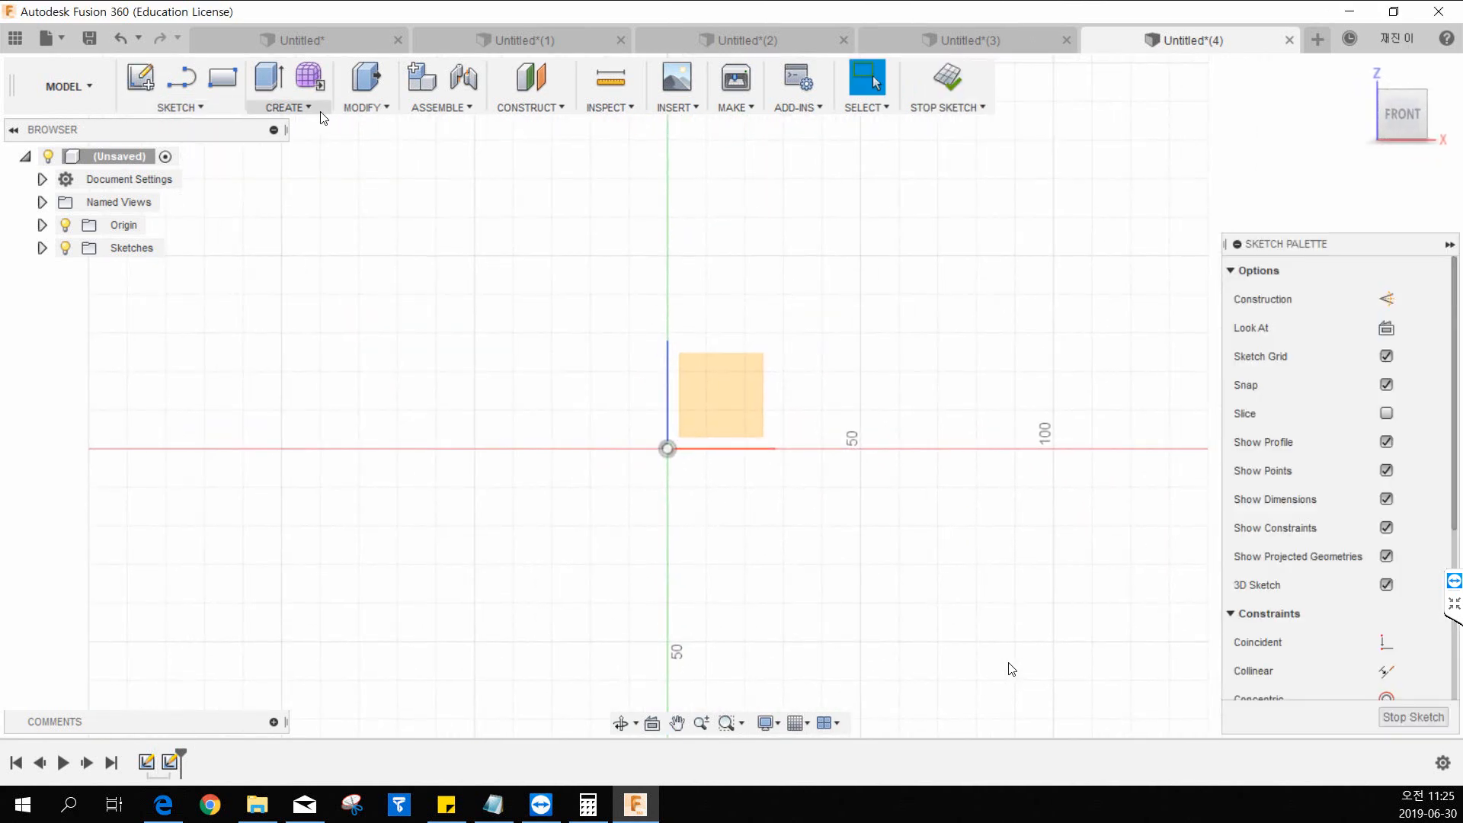
# Draw a center-diameter circle centered on the origin and finish the sketch.
pyautogui.click(191, 106)
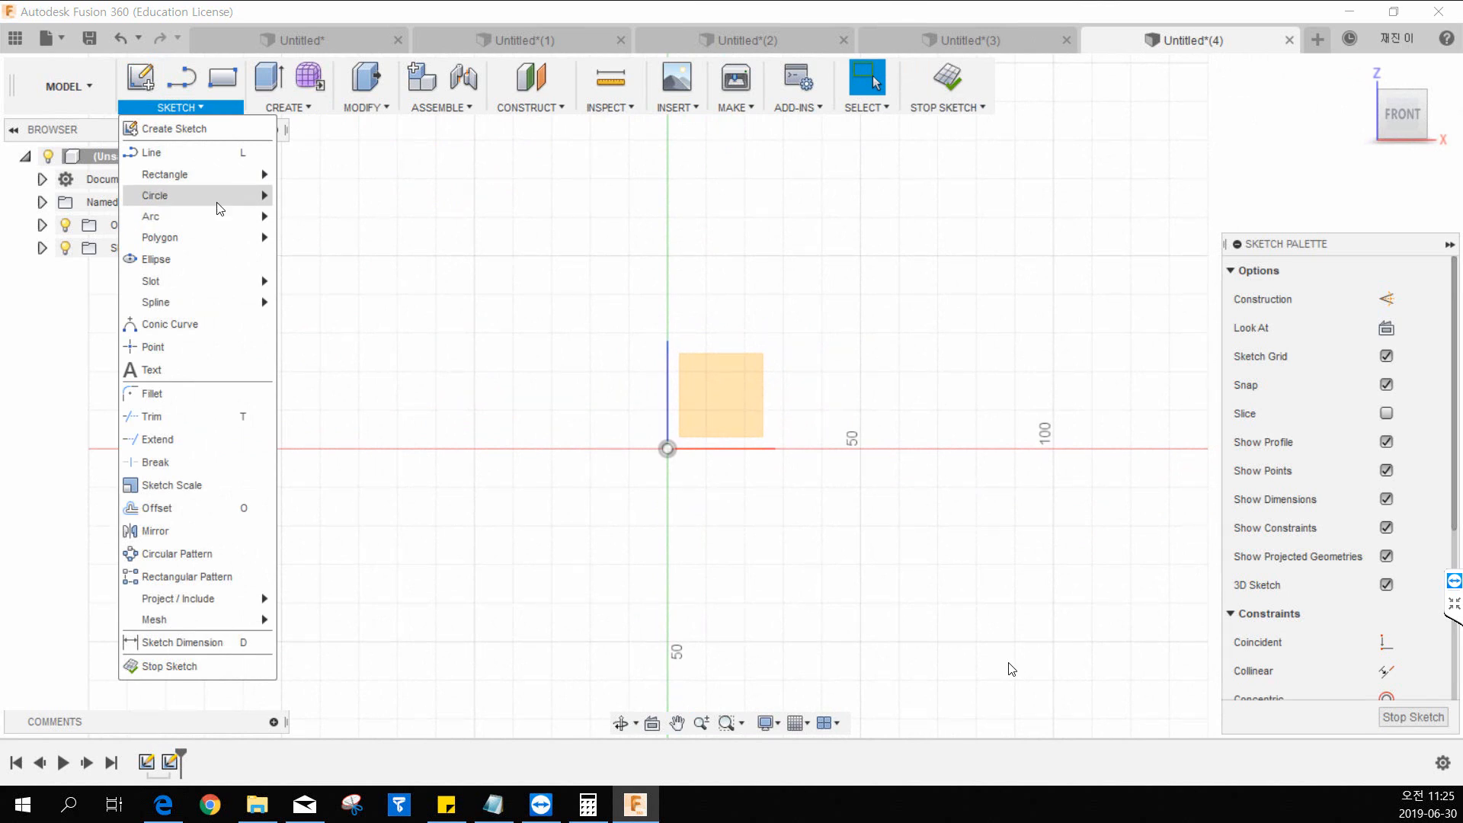
pyautogui.click(320, 196)
pyautogui.click(668, 449)
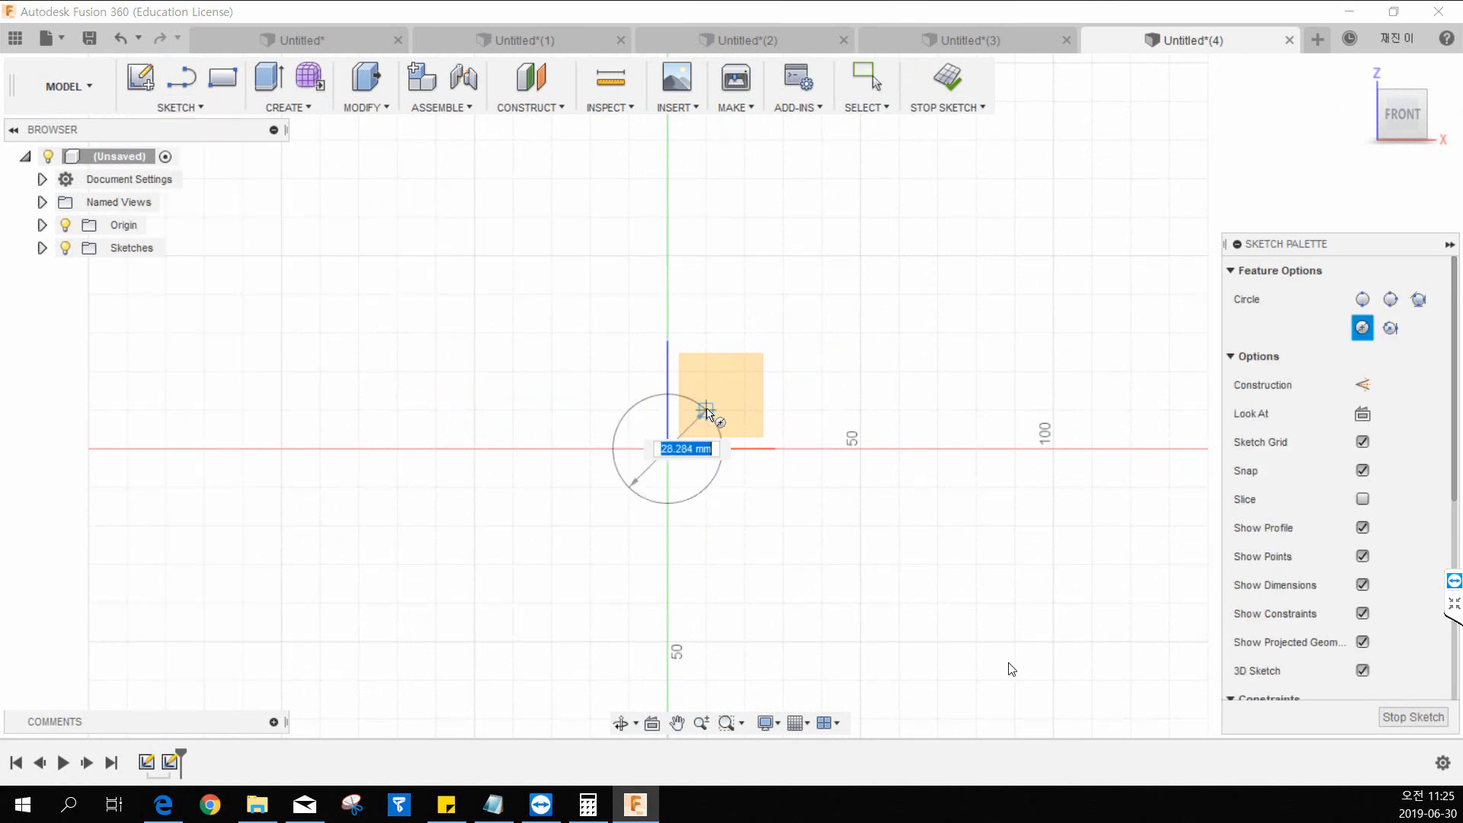
pyautogui.click(712, 402)
pyautogui.click(948, 83)
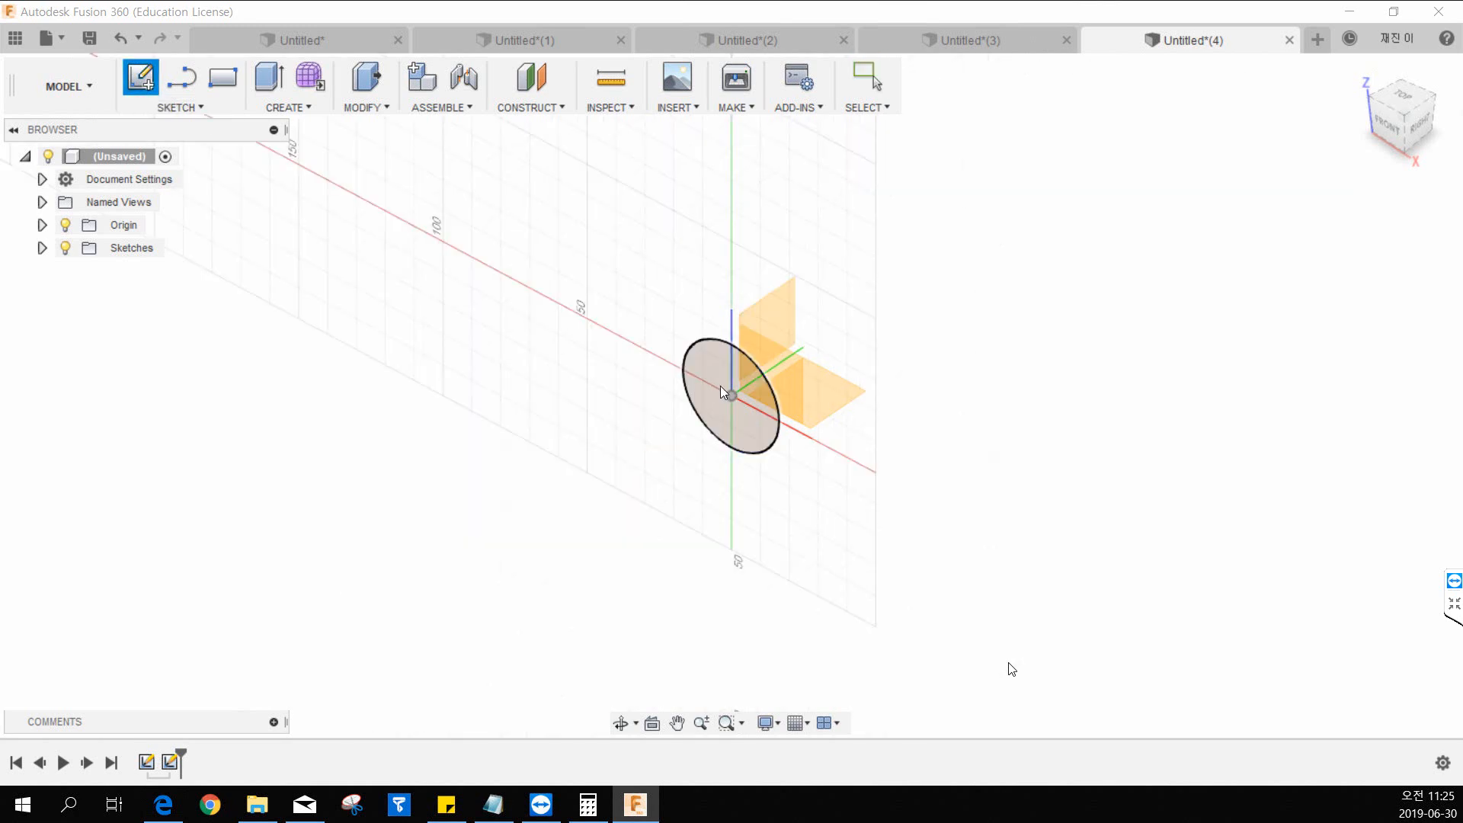
# Sketch a connected four-segment line path from the origin on the front plane, and finish the sketch.
pyautogui.click(784, 368)
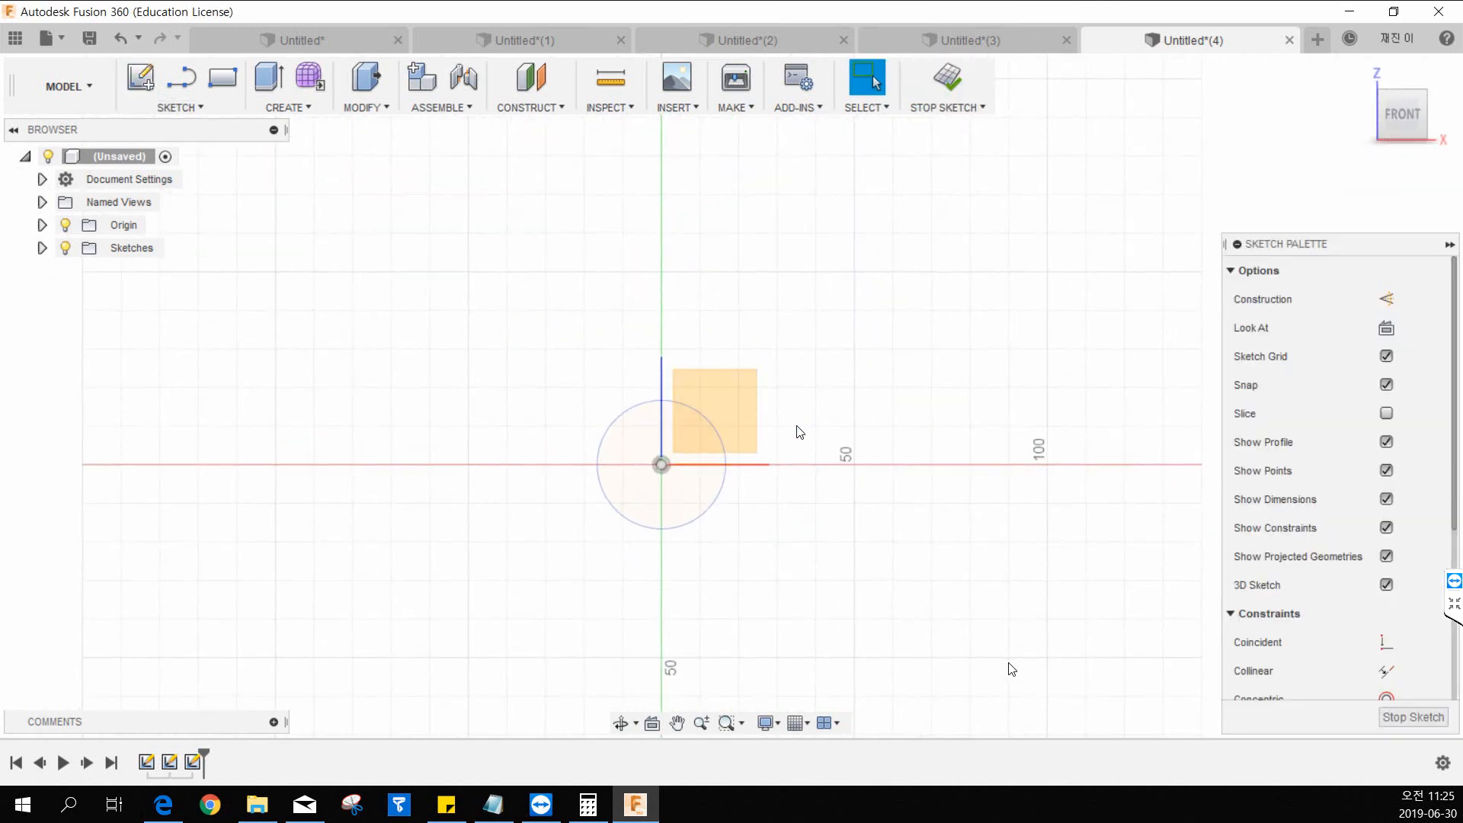
pyautogui.keyDown('shift'); pyautogui.moveTo(889, 447); pyautogui.dragTo(841, 454, button='middle'); pyautogui.keyUp('shift')
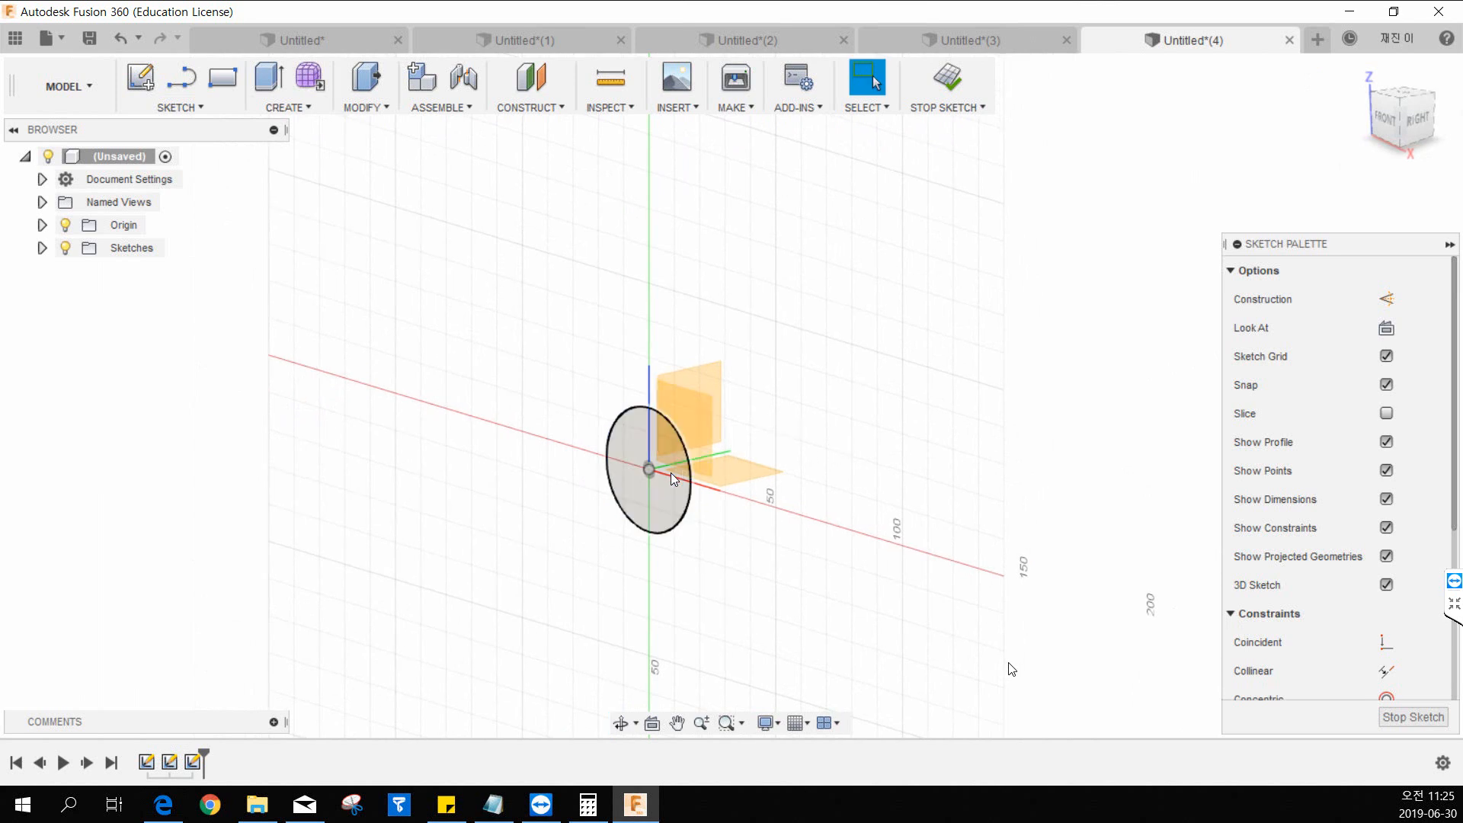
pyautogui.click(228, 111)
pyautogui.click(185, 160)
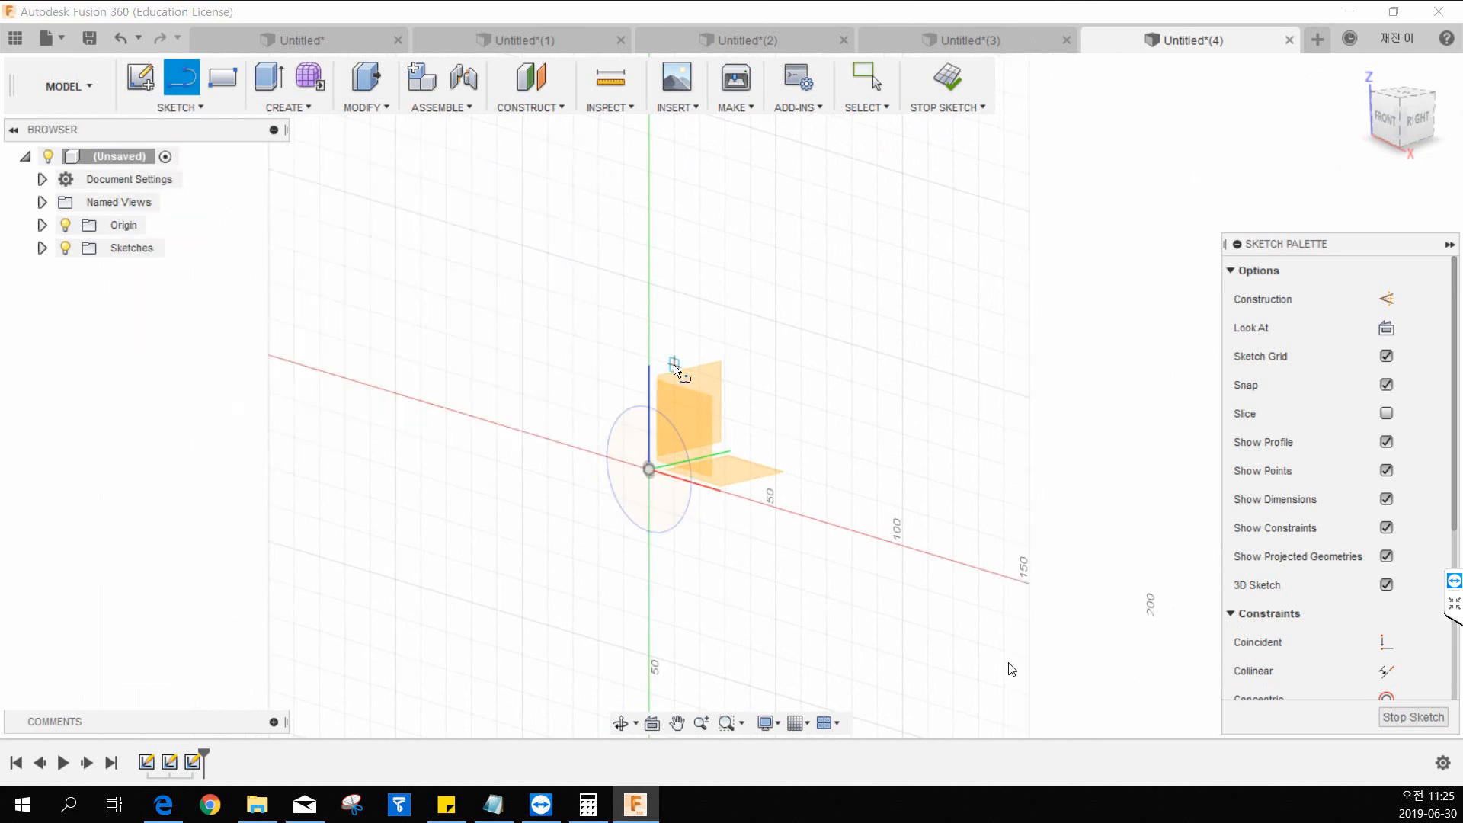
pyautogui.click(649, 470)
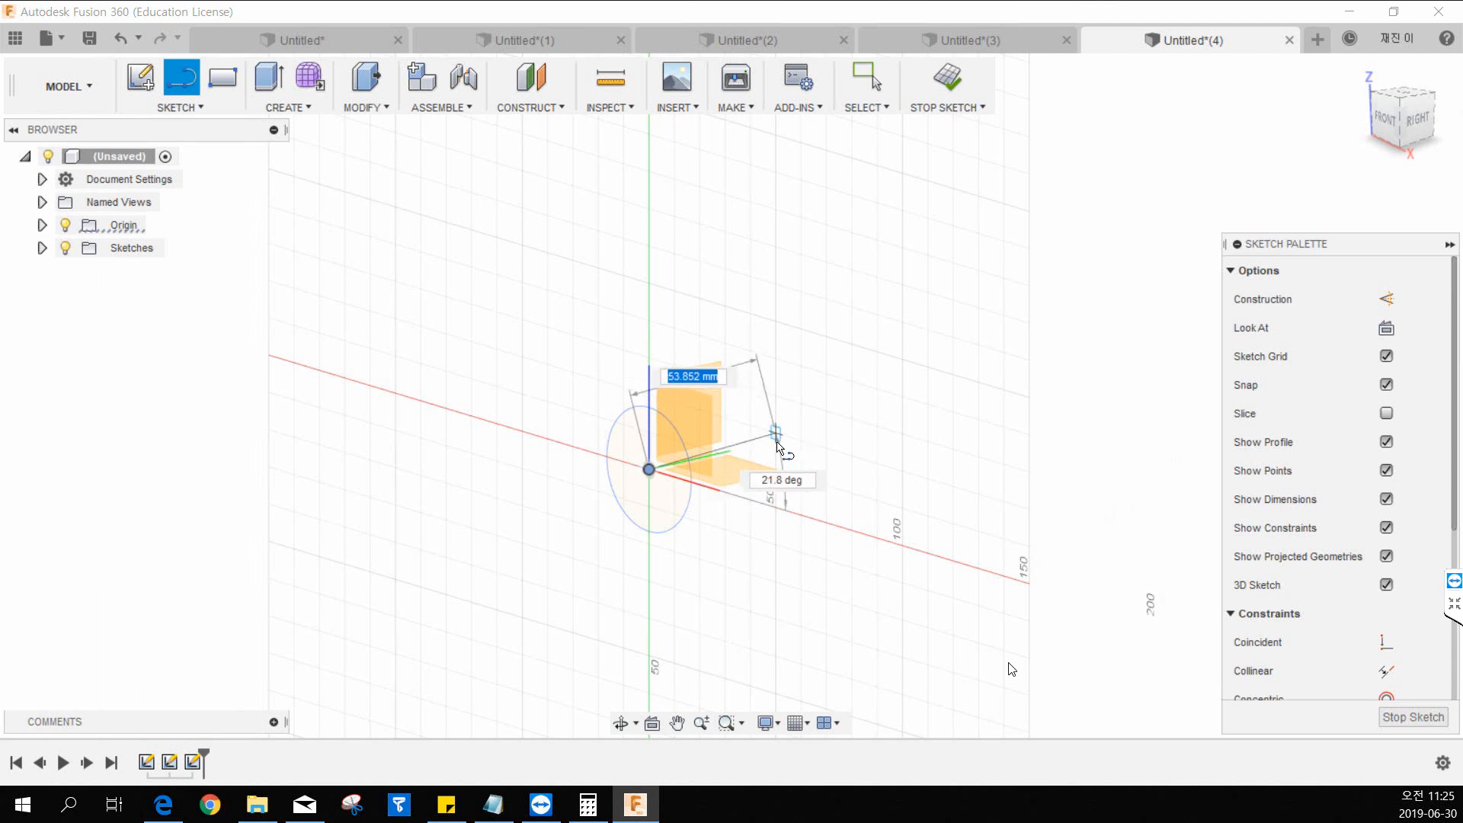
pyautogui.click(776, 433)
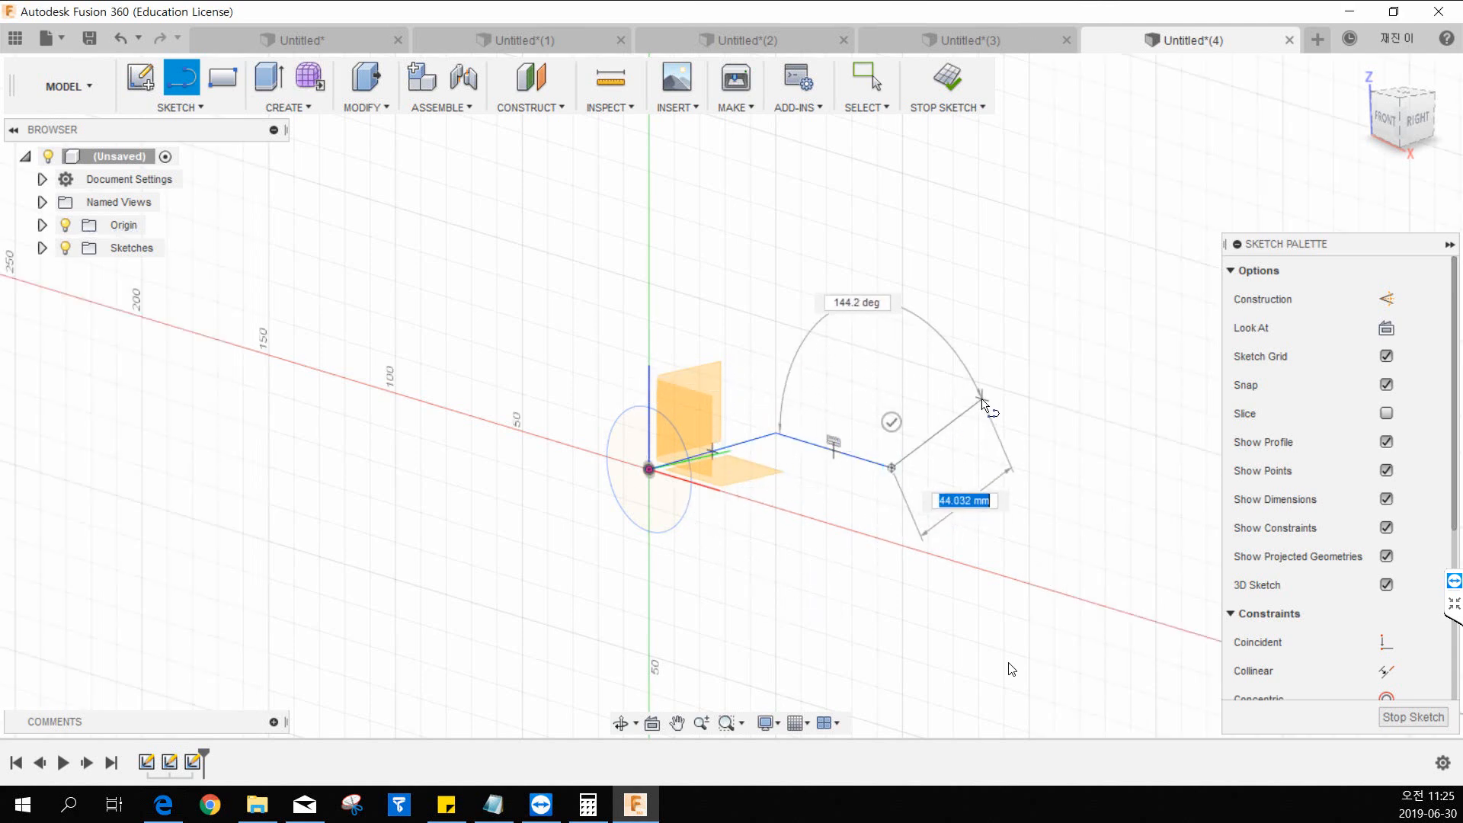
pyautogui.click(980, 398)
pyautogui.moveTo(885, 399)
pyautogui.keyDown('shift'); pyautogui.mouseDown(button='middle')
pyautogui.moveTo(913, 428)
pyautogui.moveTo(930, 406)
pyautogui.moveTo(882, 410)
pyautogui.mouseUp(button='middle'); pyautogui.keyUp('shift')
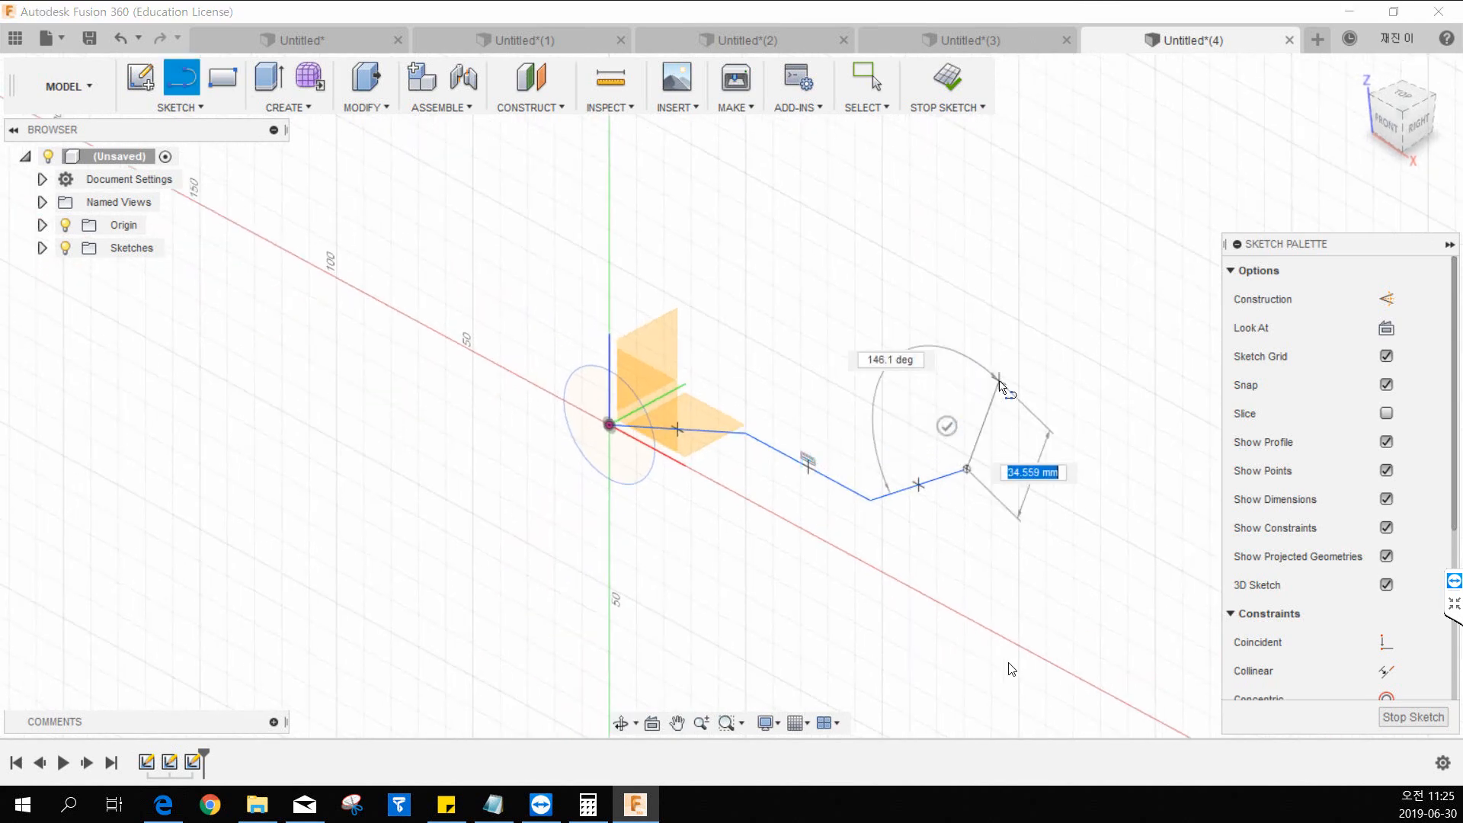
pyautogui.keyDown('shift'); pyautogui.moveTo(1013, 382); pyautogui.dragTo(994, 448, button='middle'); pyautogui.keyUp('shift')
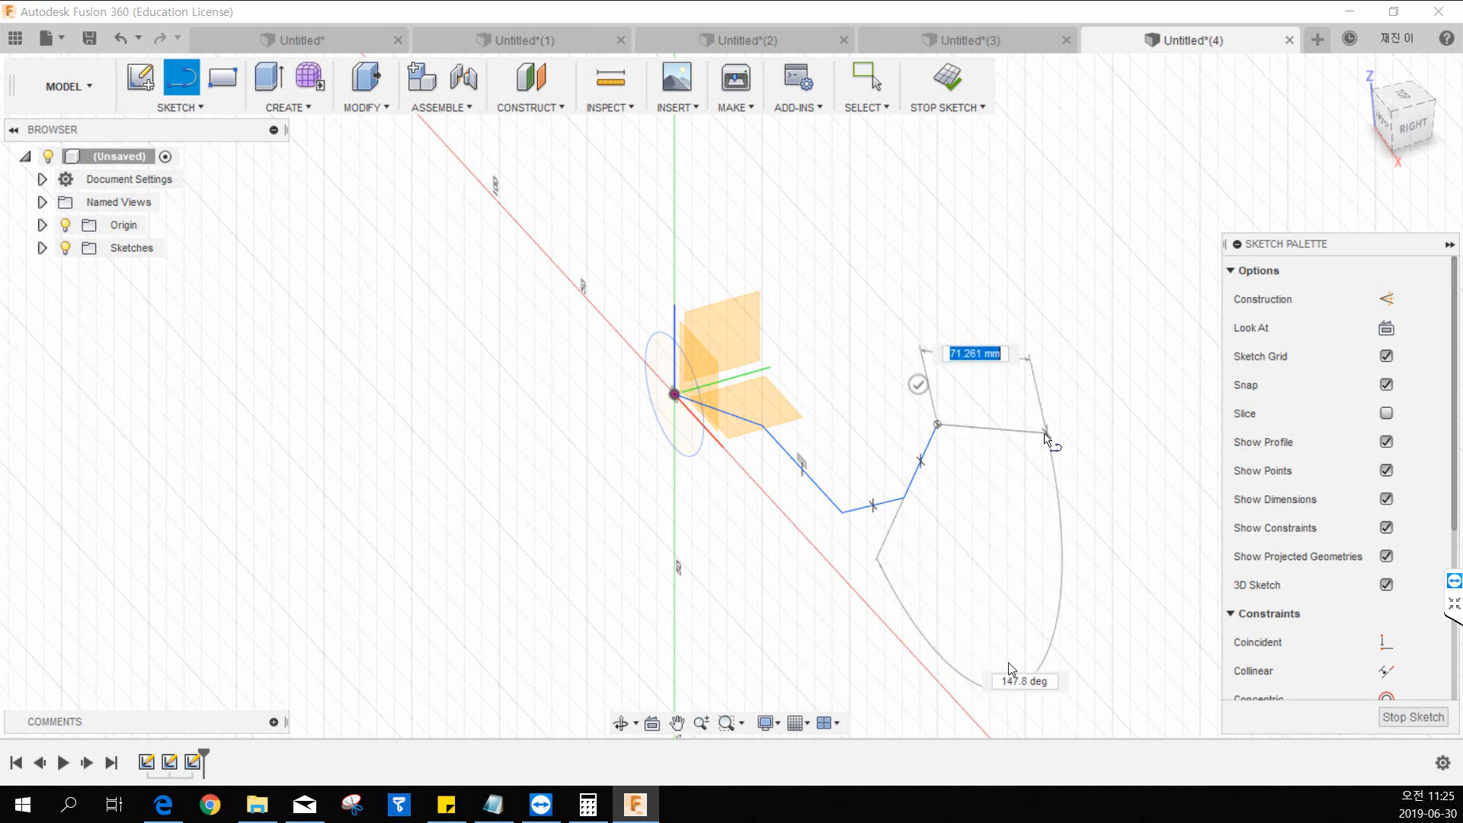
pyautogui.press('Escape')
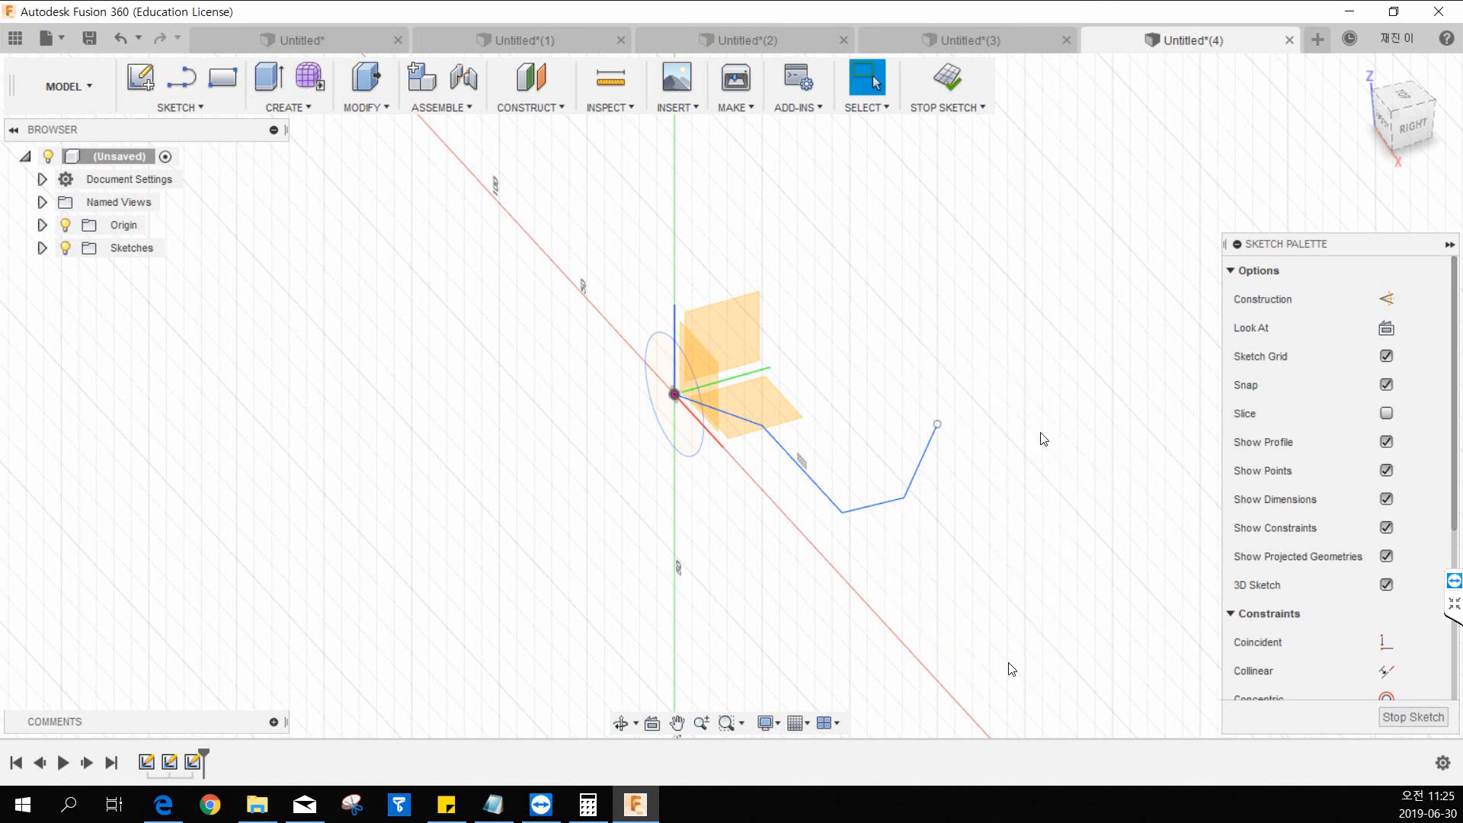
pyautogui.click(948, 79)
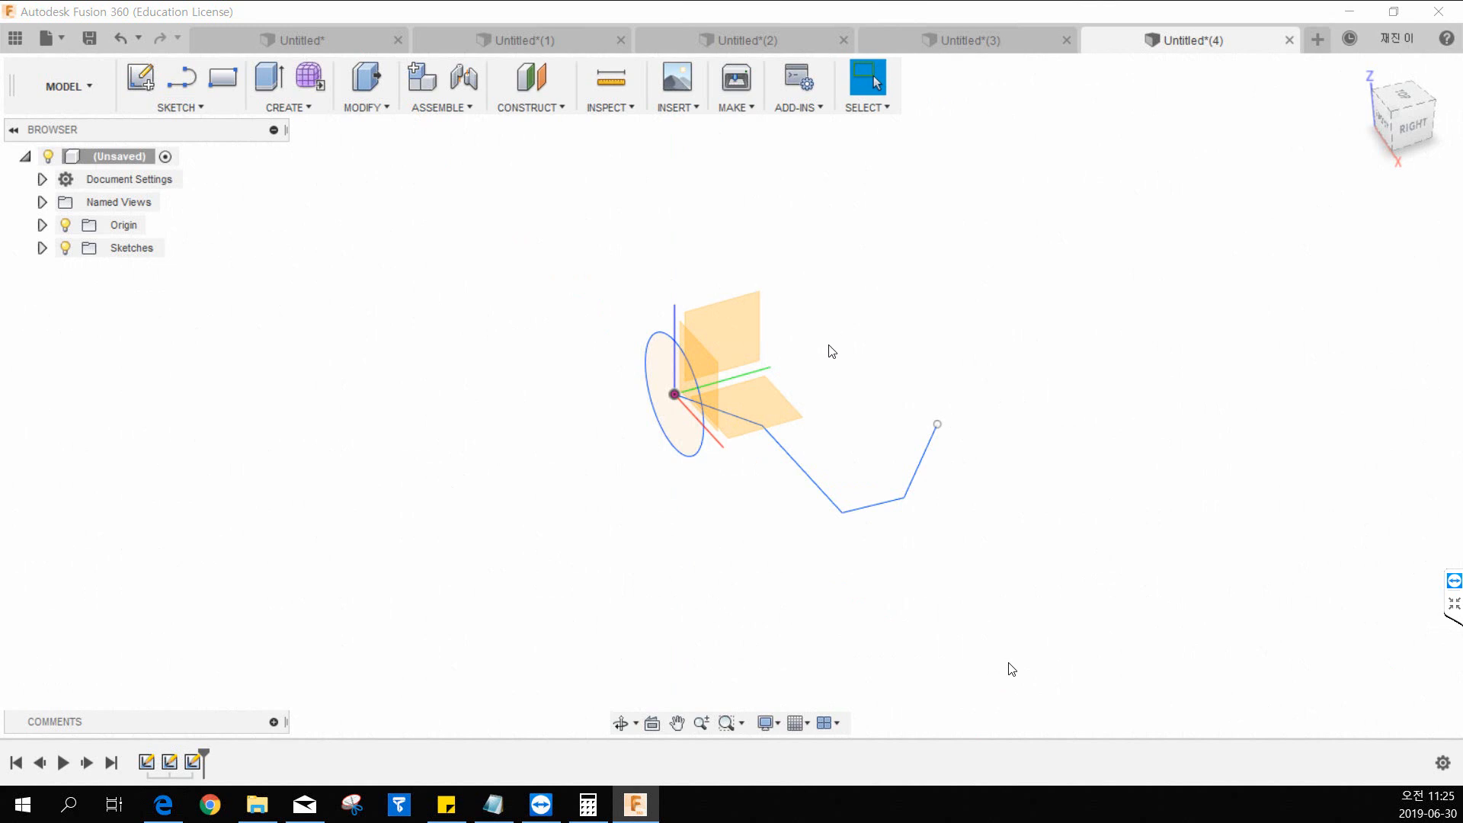
# Try to sweep the circle profile along the chained line path as a new body.
pyautogui.click(326, 111)
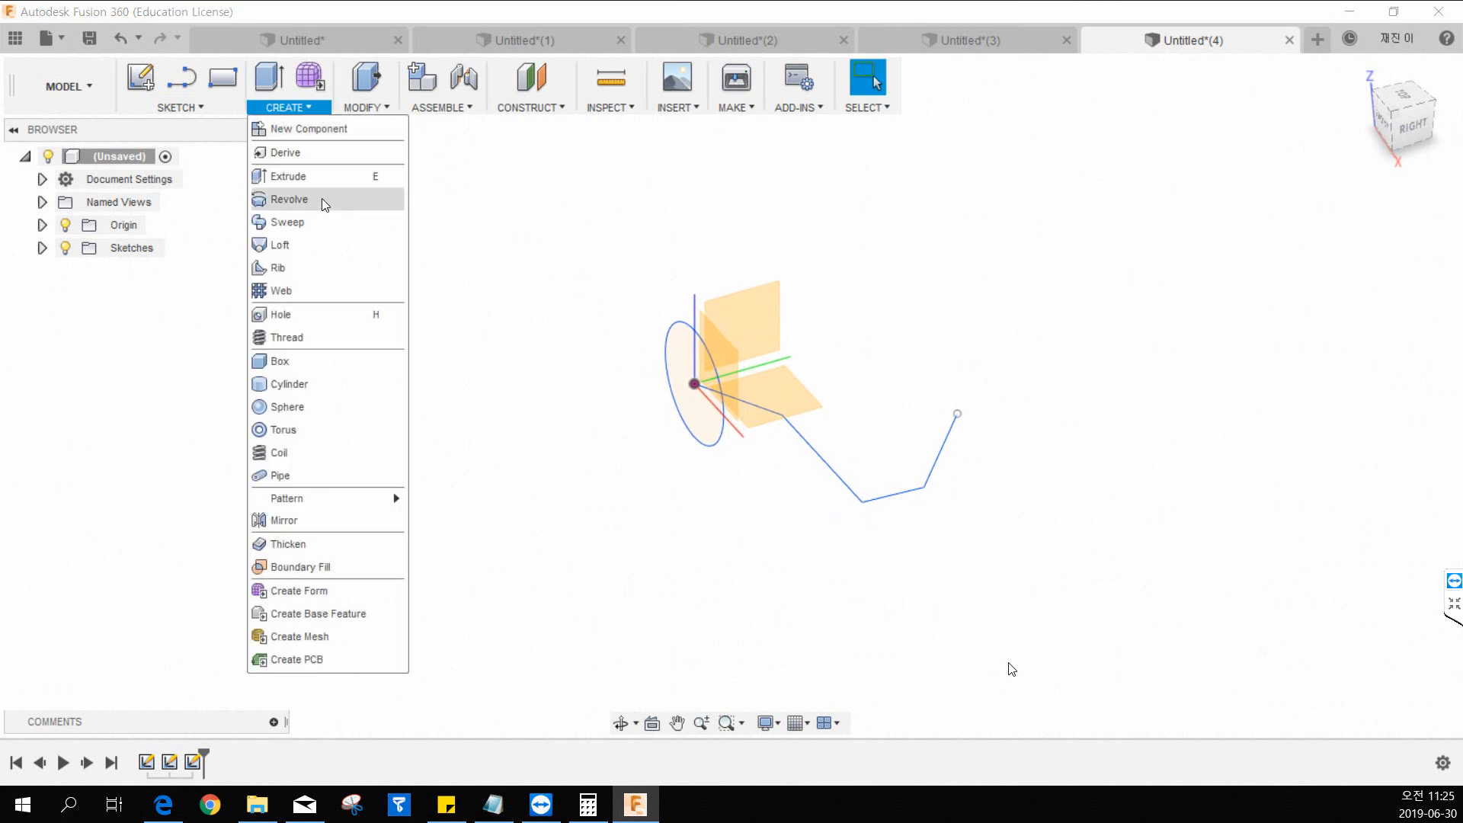
pyautogui.click(290, 223)
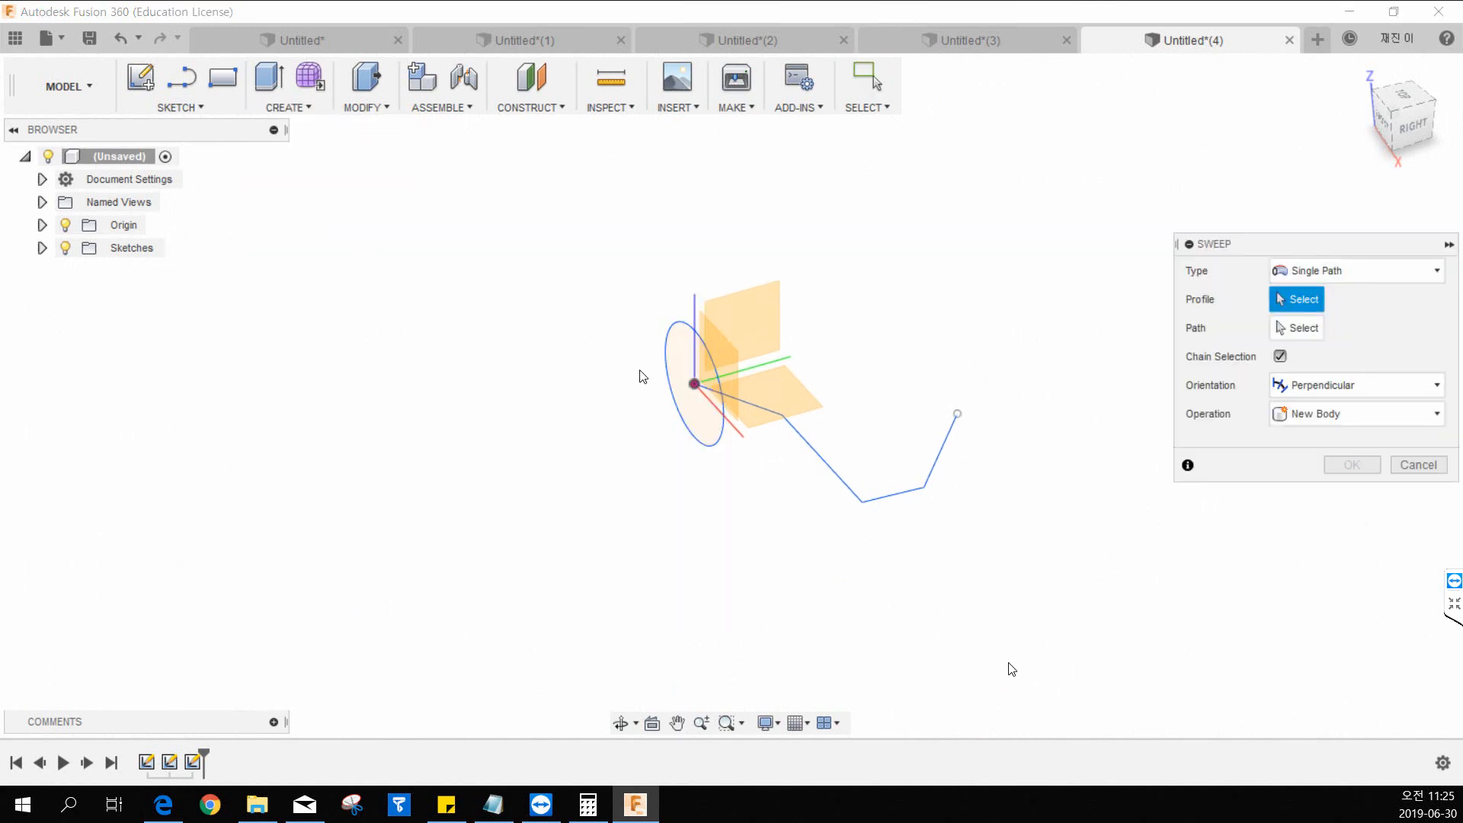
pyautogui.click(683, 414)
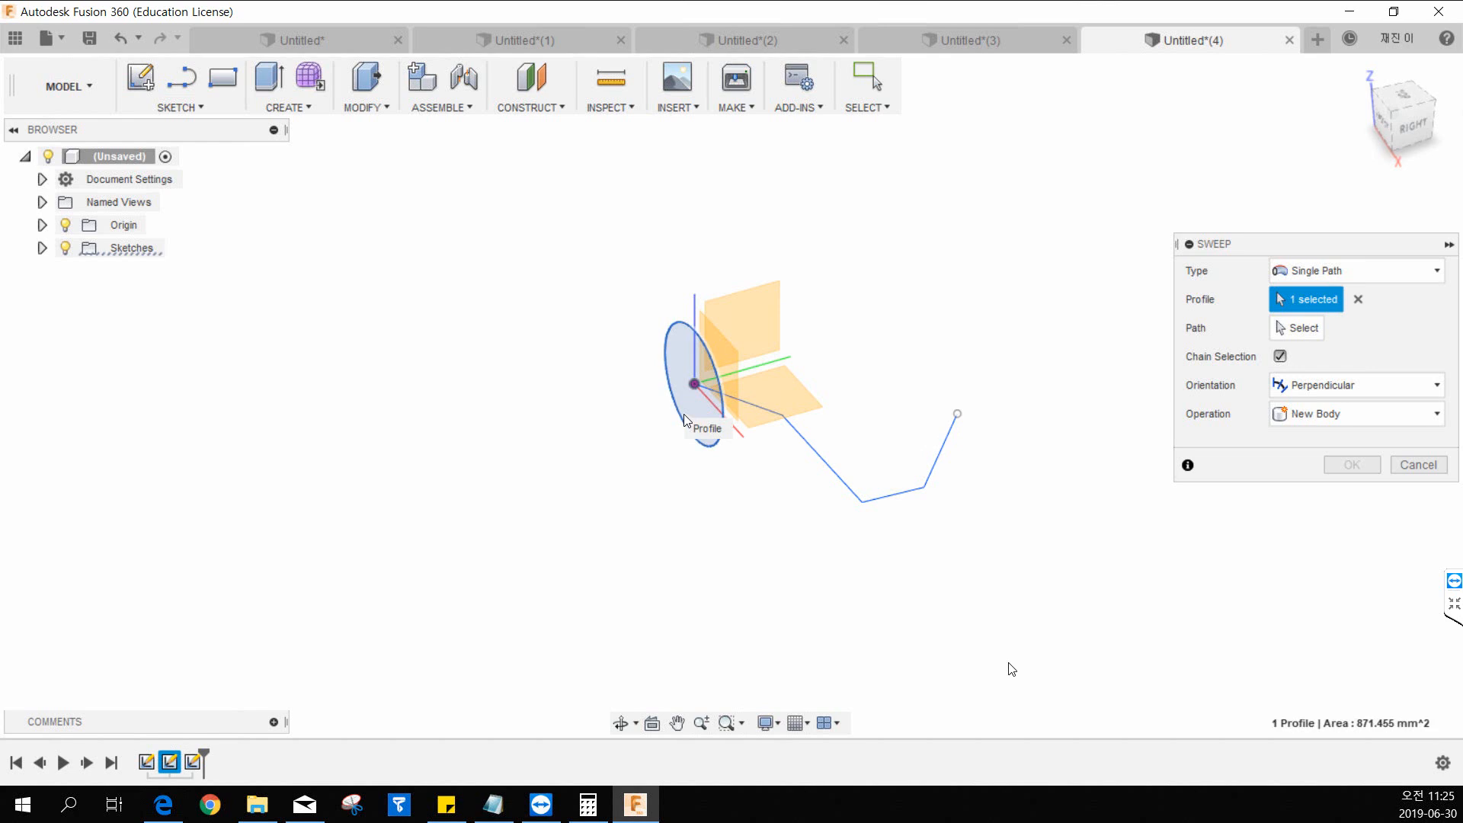
pyautogui.click(1290, 338)
pyautogui.click(820, 454)
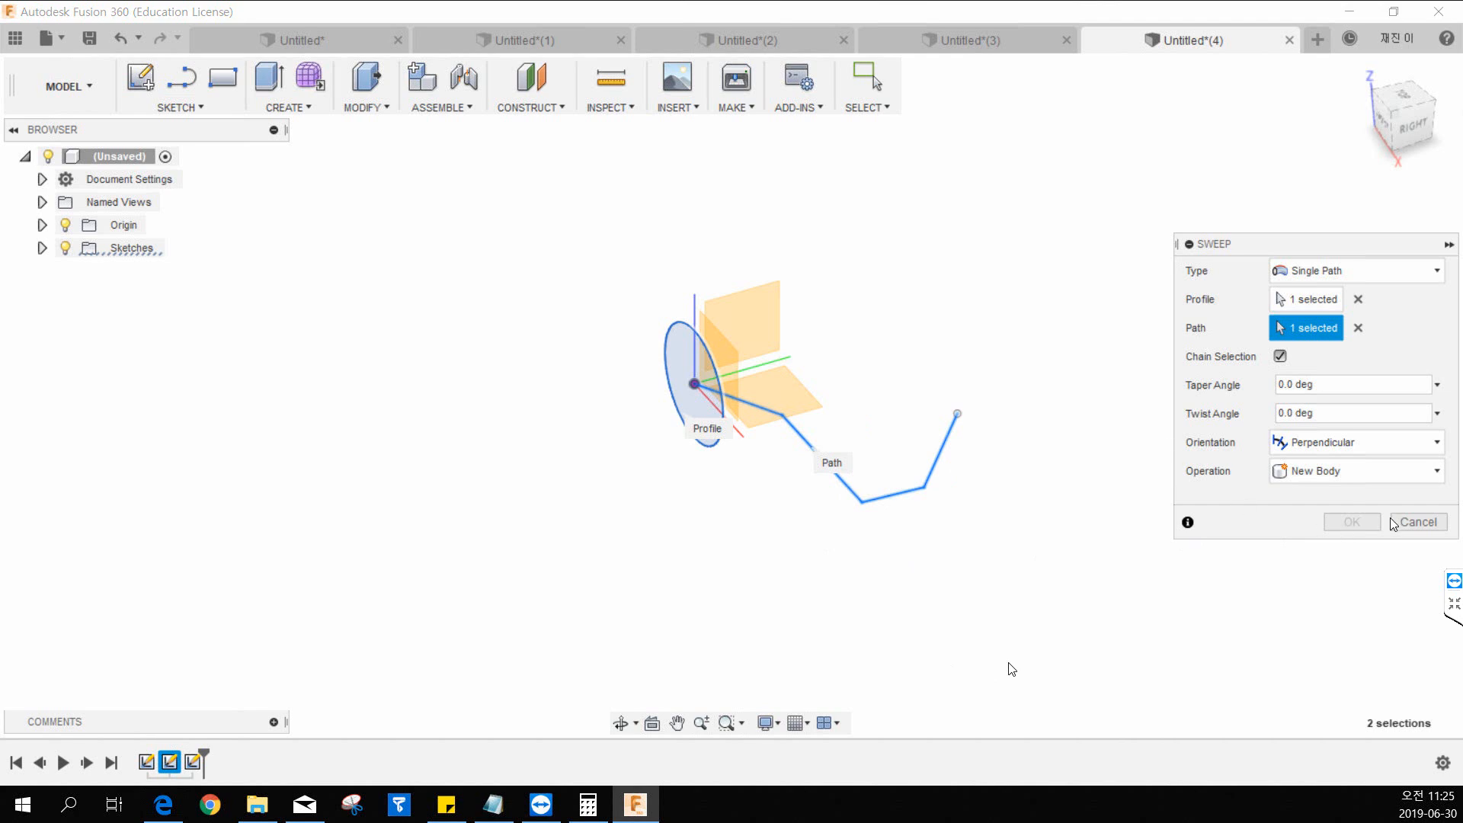
pyautogui.click(1416, 522)
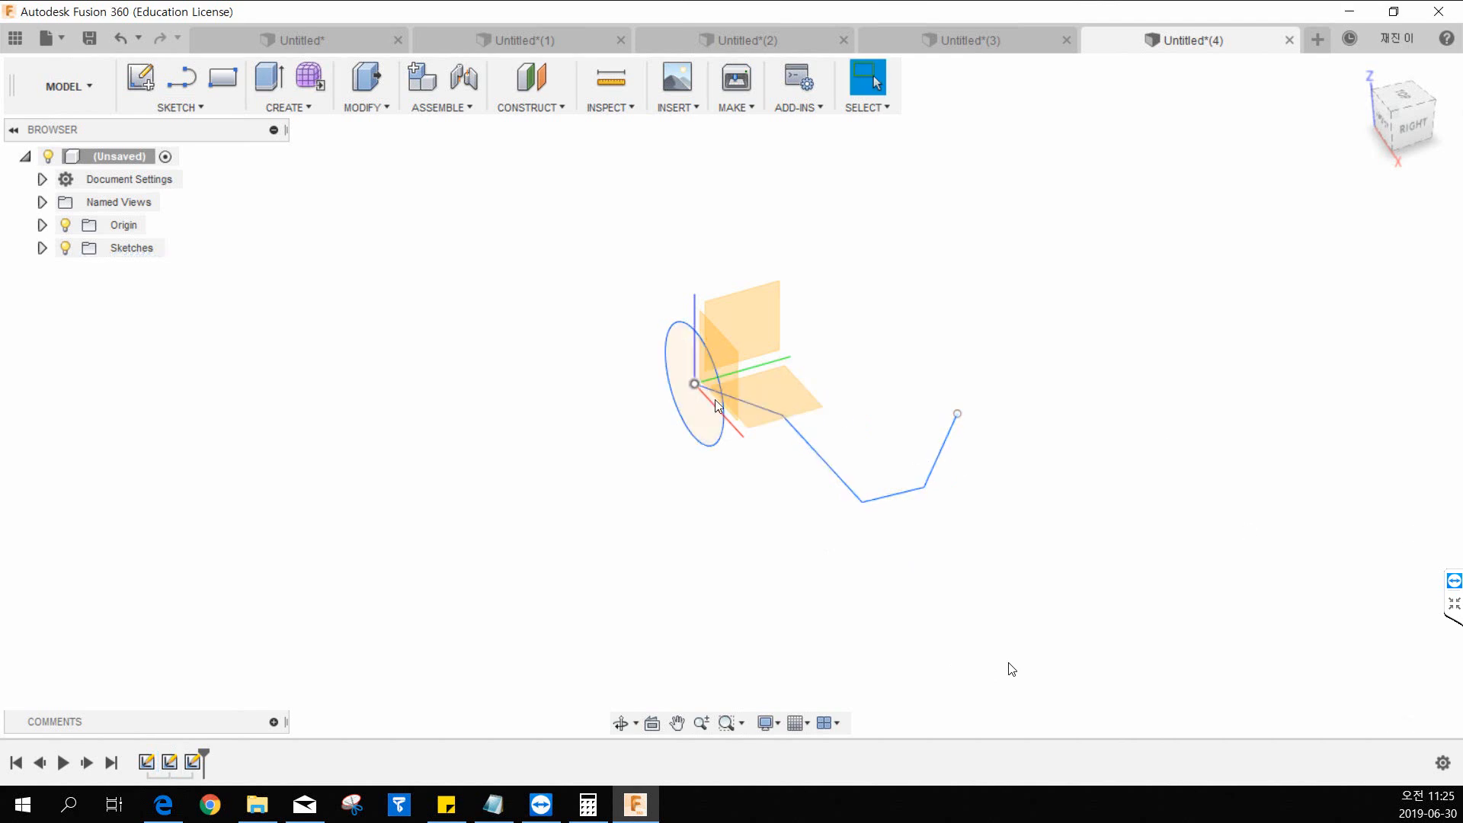
# Delete the second segment of the line path and list the design's sketches.
pyautogui.click(834, 481)
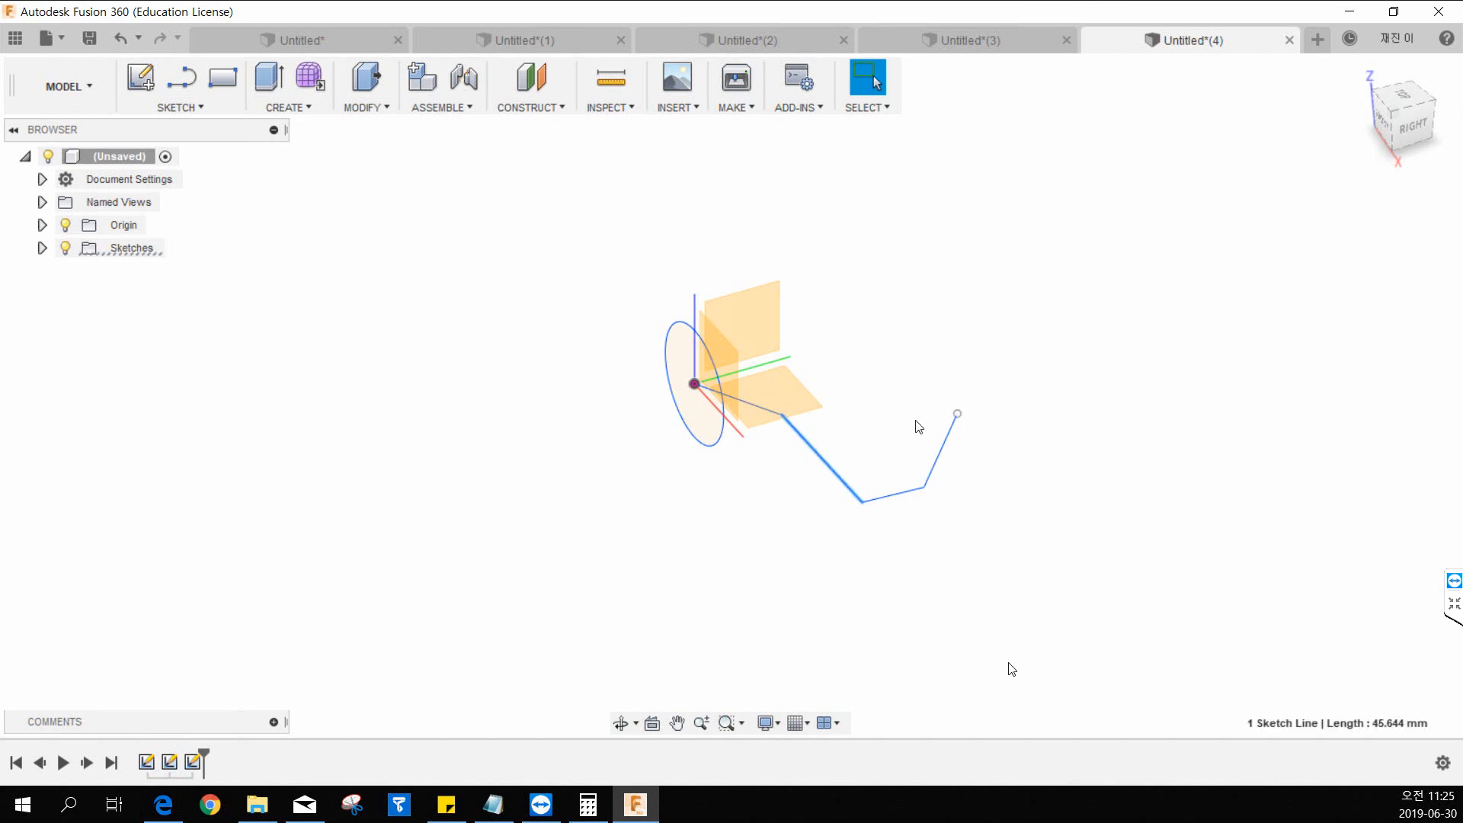
pyautogui.click(1412, 125)
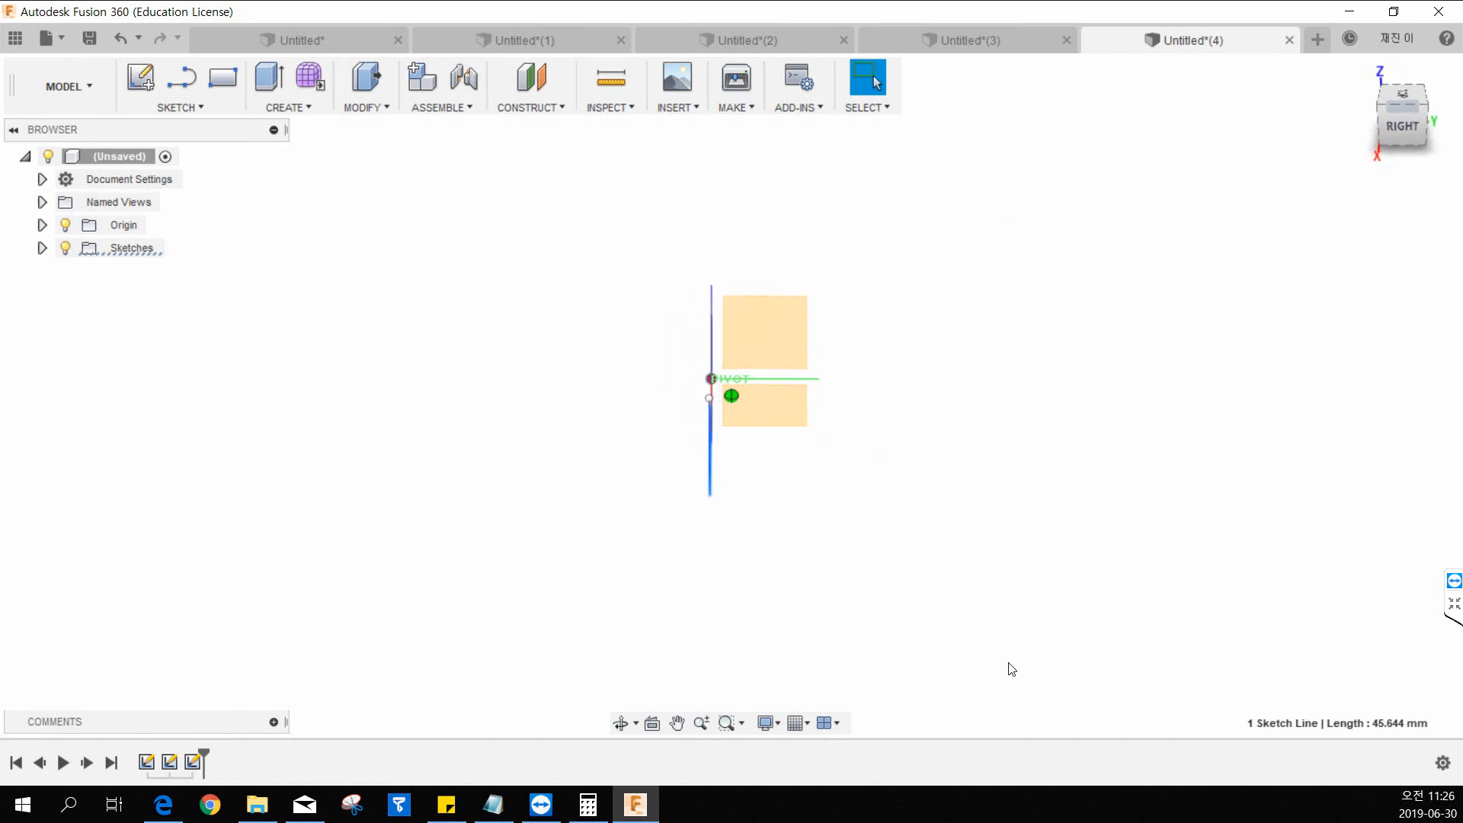
pyautogui.keyDown('shift'); pyautogui.moveTo(1009, 664); pyautogui.dragTo(757, 500, button='middle'); pyautogui.keyUp('shift')
pyautogui.click(42, 248)
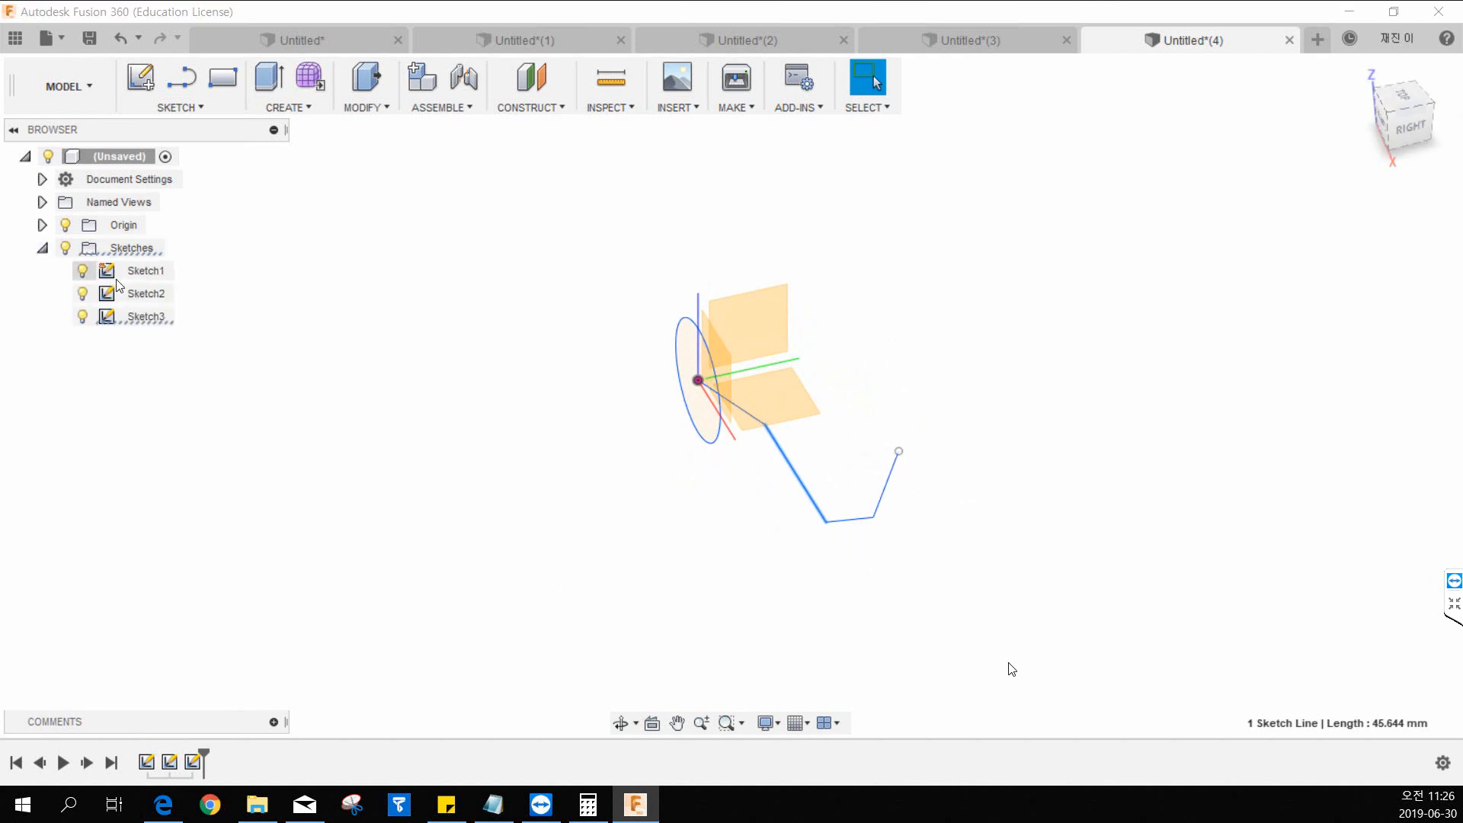
pyautogui.press('Delete')
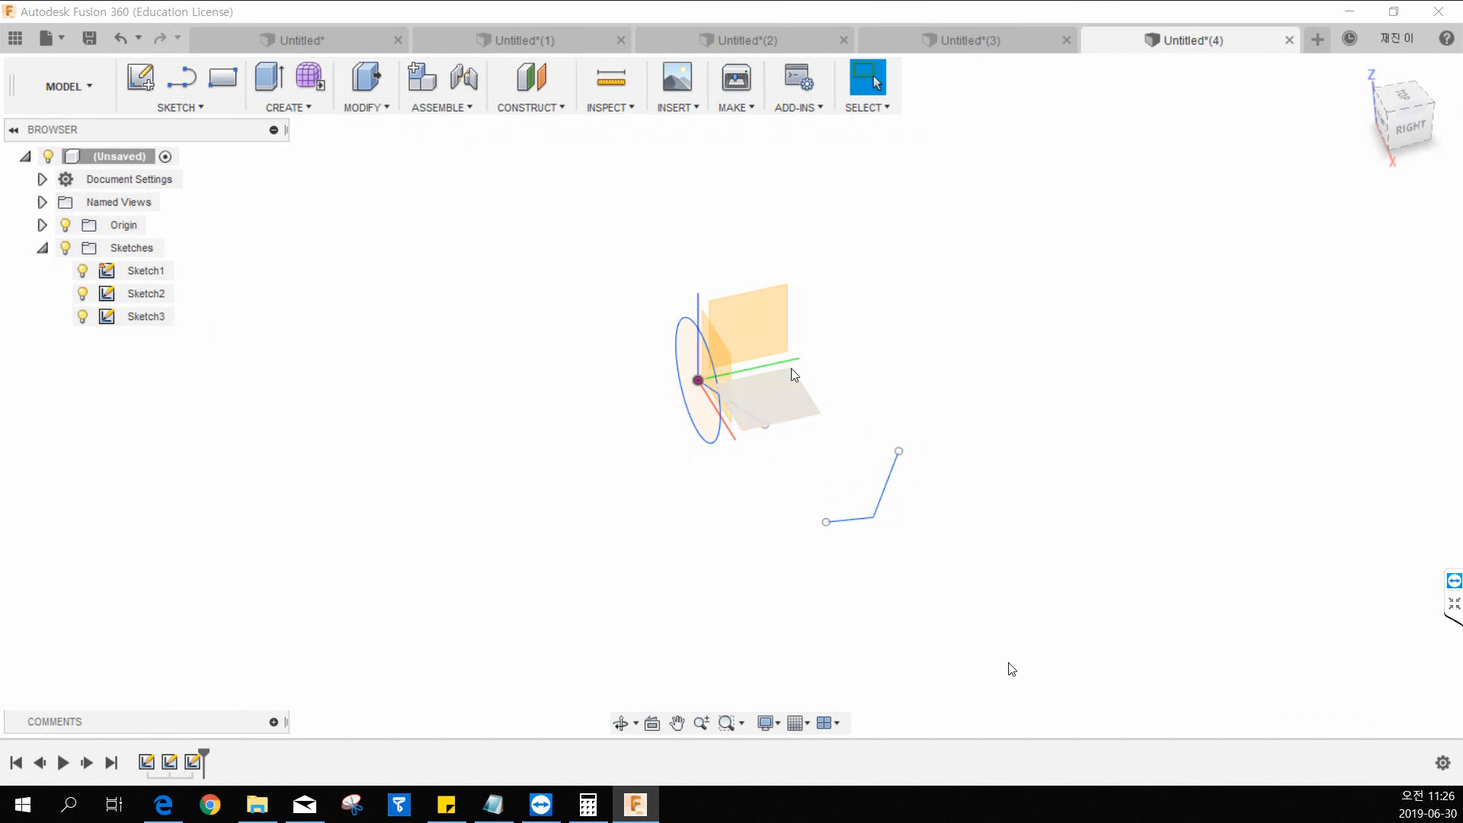
# Undo the segment deletion, the line path sketch and the circle at the origin.
pyautogui.hotkey('ctrl', 'z')
pyautogui.hotkey('ctrl', 'z')
pyautogui.hotkey('ctrl', 'z')
pyautogui.hotkey('ctrl', 'z')
pyautogui.hotkey('ctrl', 'z')
pyautogui.hotkey('ctrl', 'z')
pyautogui.hotkey('ctrl', 'z')
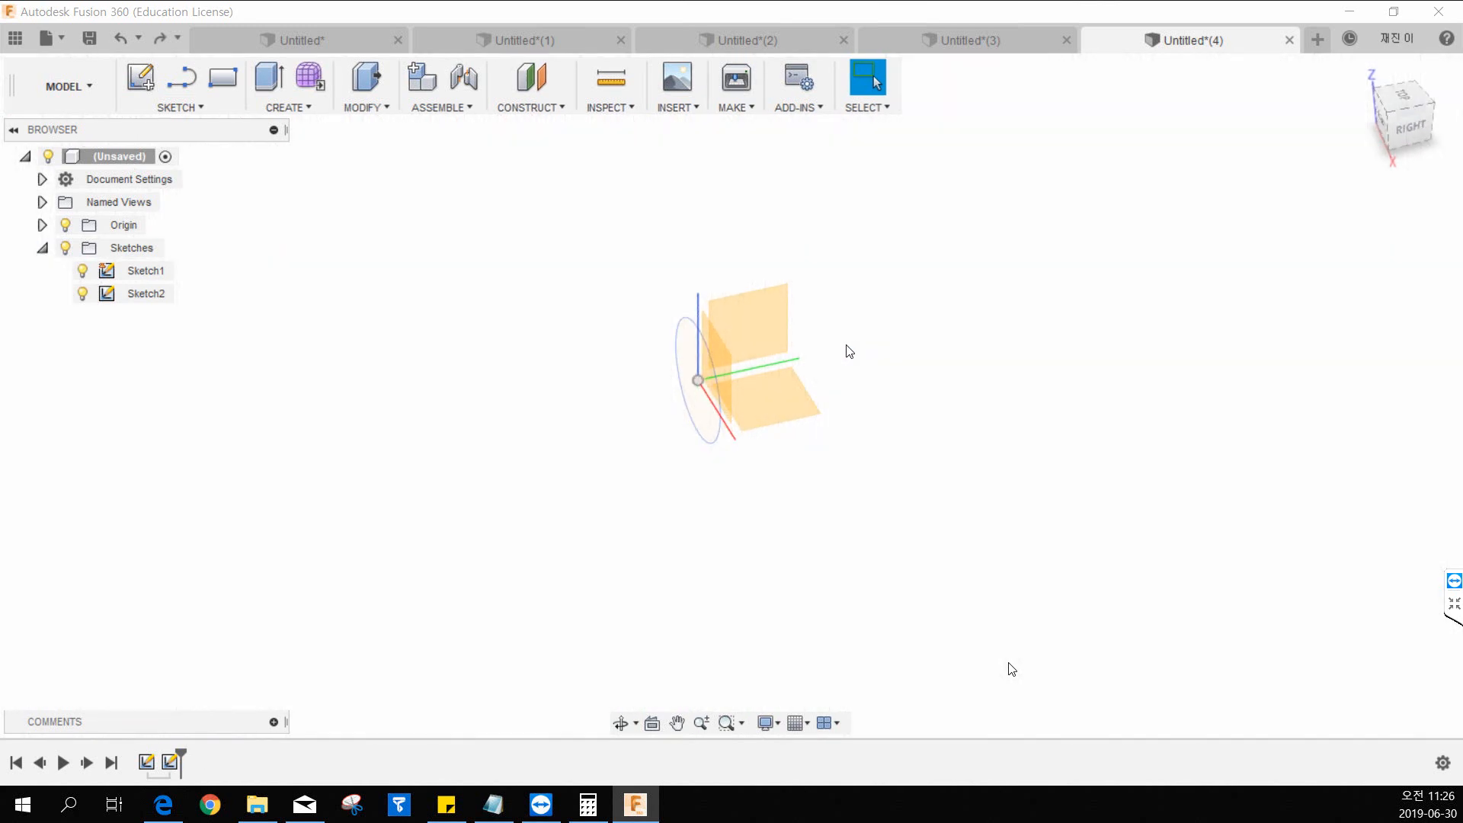
pyautogui.hotkey('ctrl', 'z')
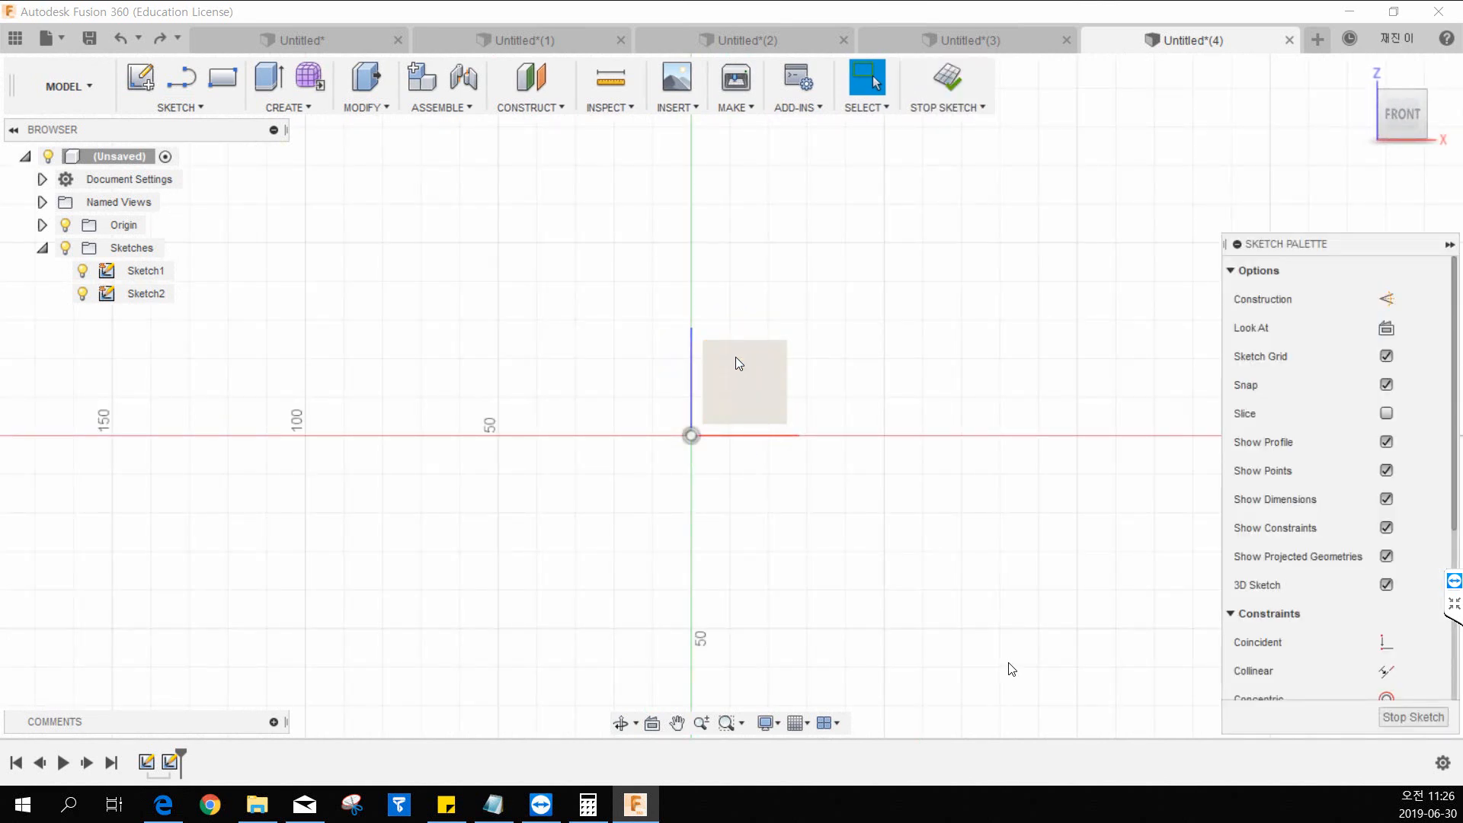
# Try to delete both Sketch1 and the open Sketch2.
pyautogui.click(145, 271)
pyautogui.keyDown('ctrl'); pyautogui.click(147, 293); pyautogui.keyUp('ctrl')
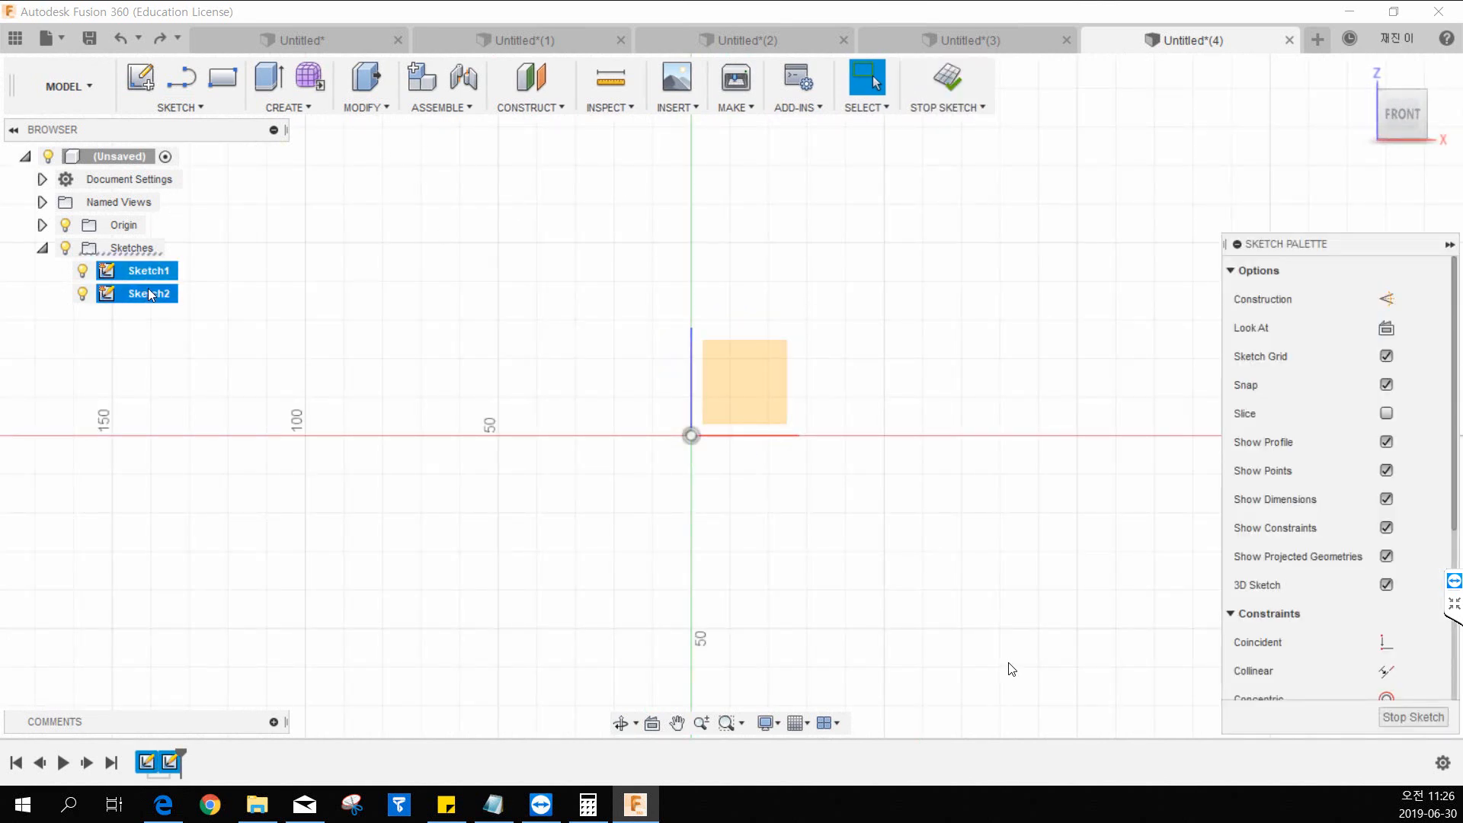
pyautogui.rightClick(150, 292)
pyautogui.click(277, 401)
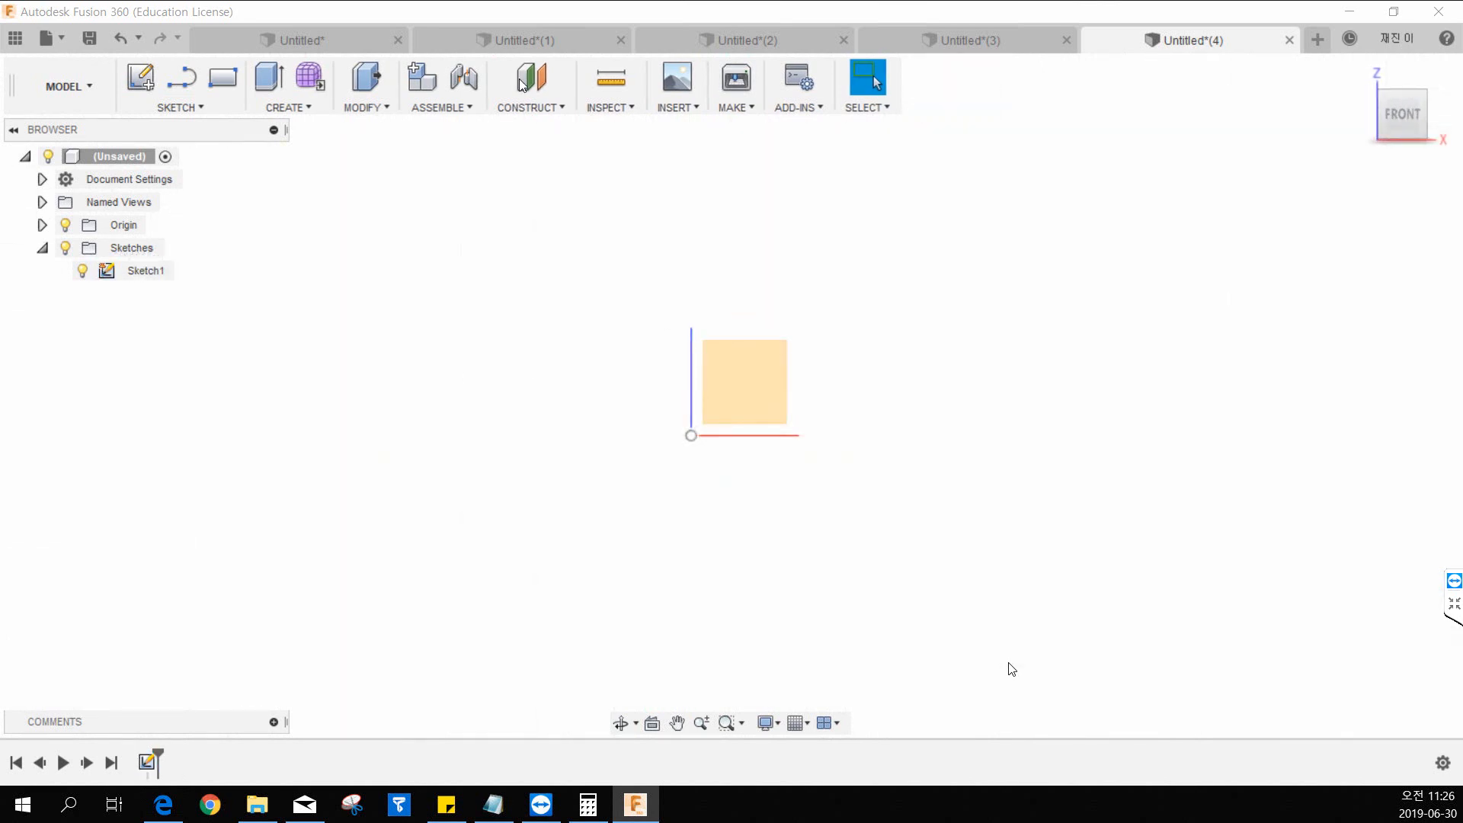
# Sketch a six-sided circumscribed polygon centered on the origin on the front plane, and finish the sketch.
pyautogui.click(141, 77)
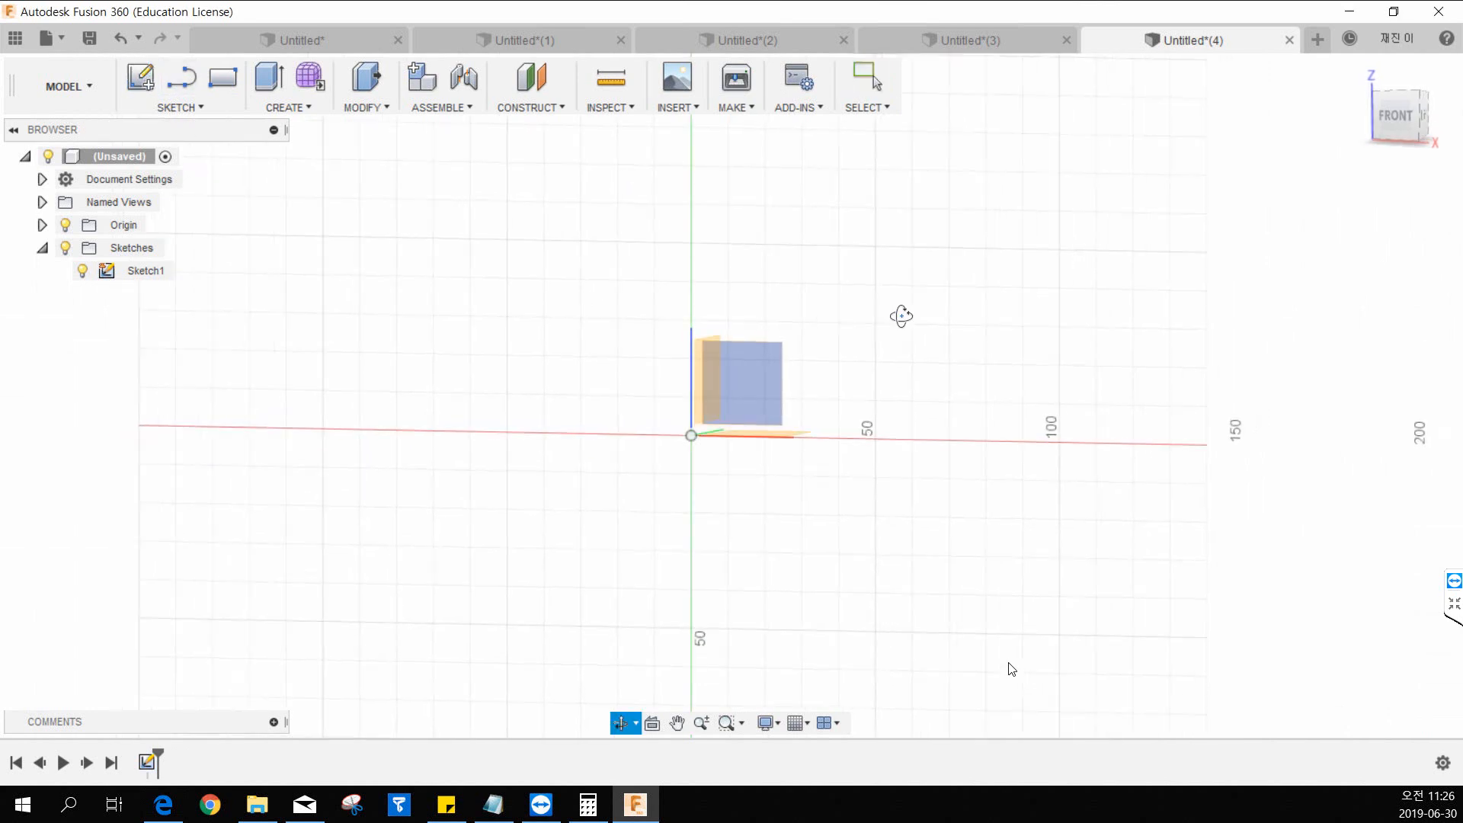
pyautogui.click(746, 404)
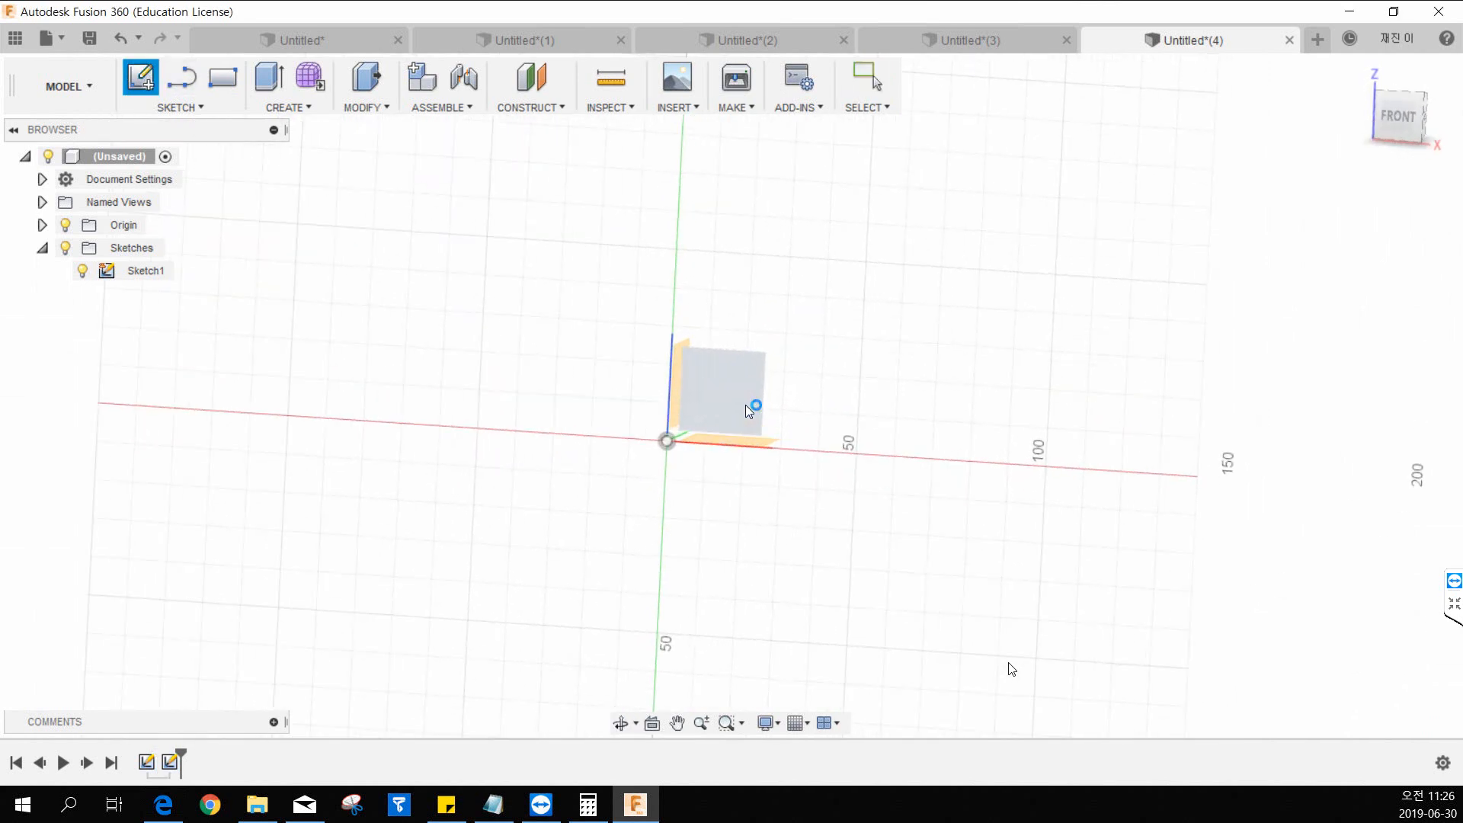
pyautogui.click(180, 108)
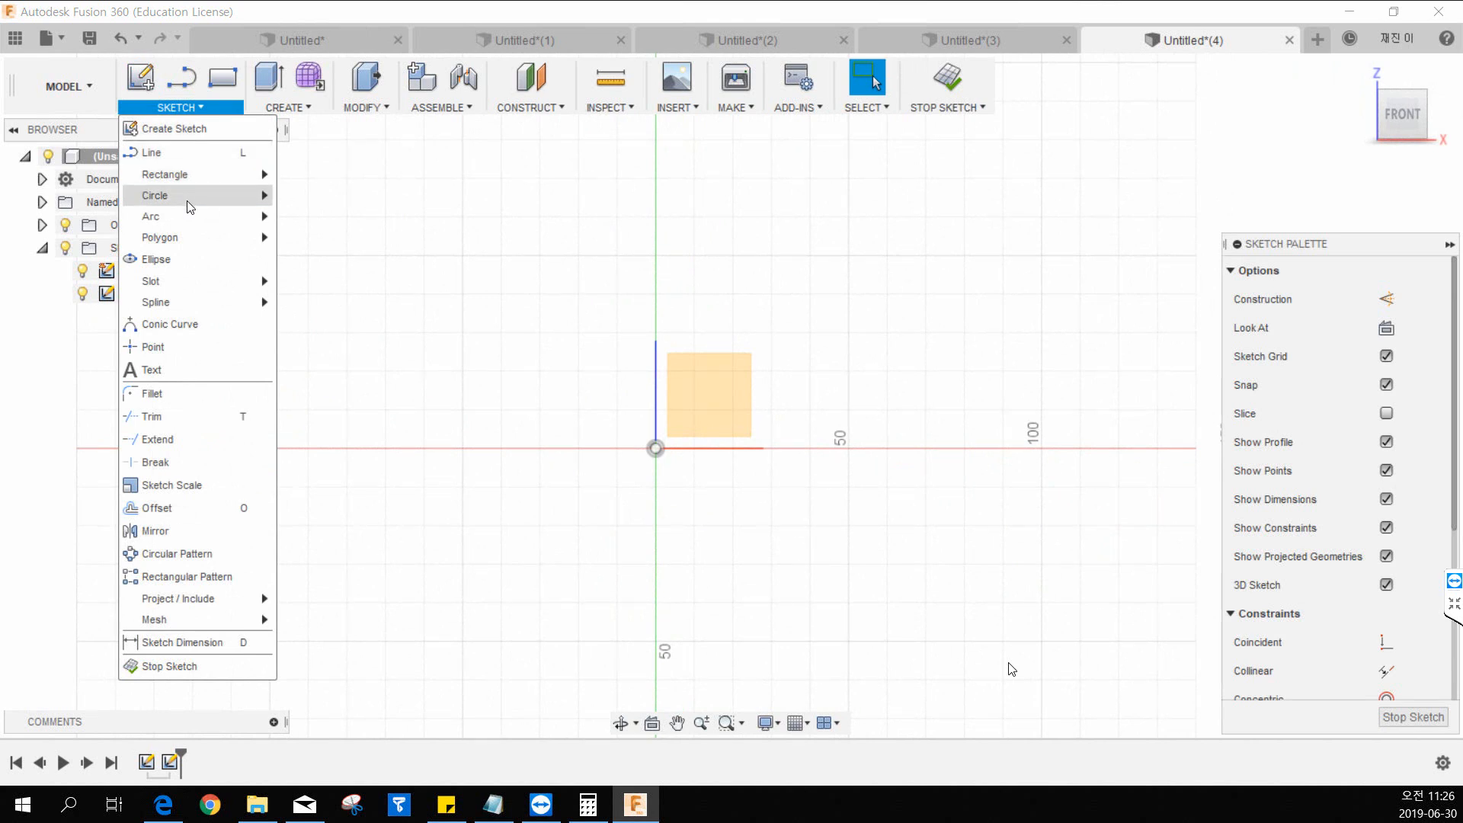
pyautogui.moveTo(189, 233)
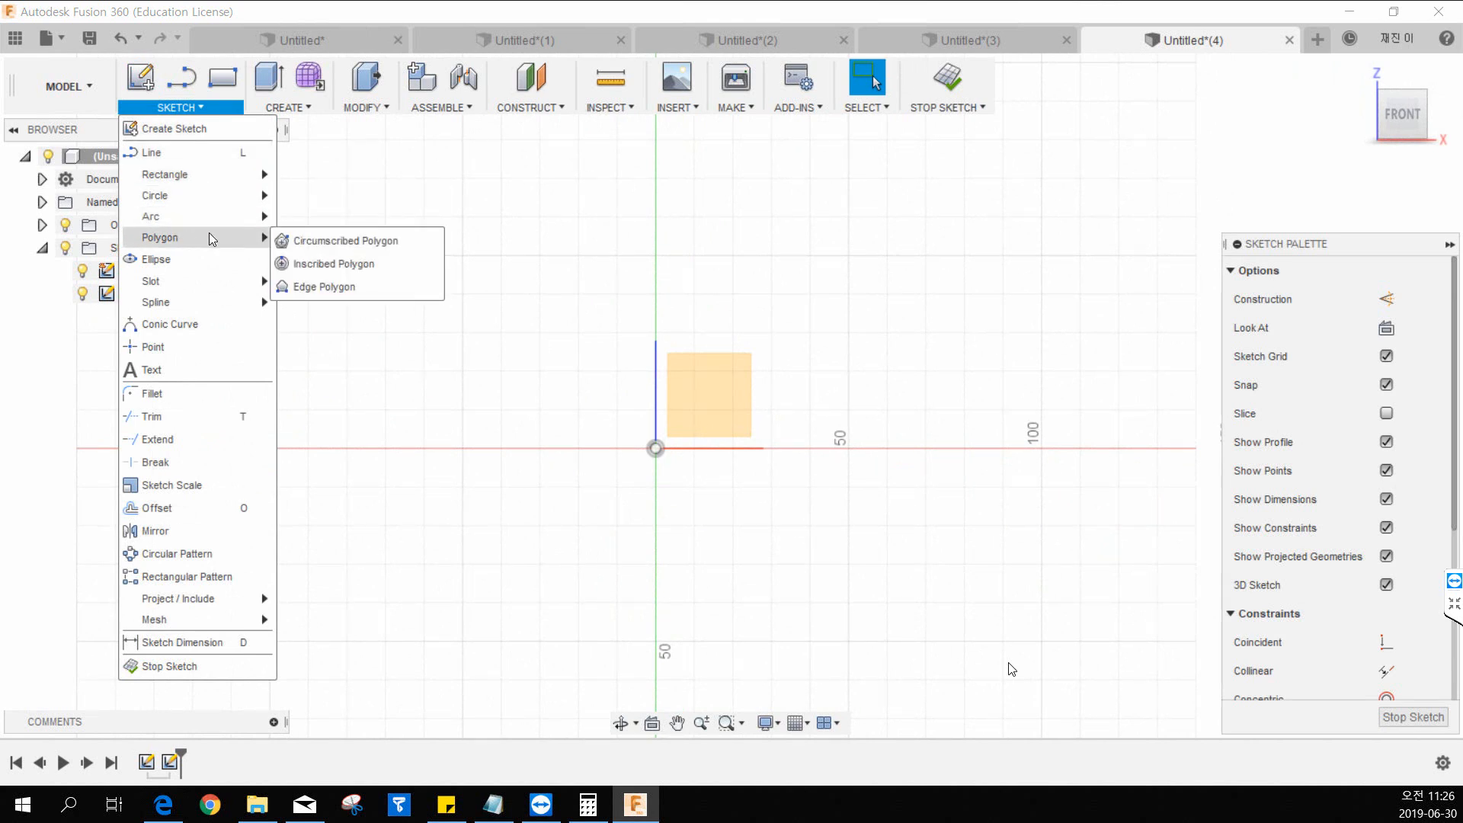
pyautogui.click(335, 237)
pyautogui.click(656, 449)
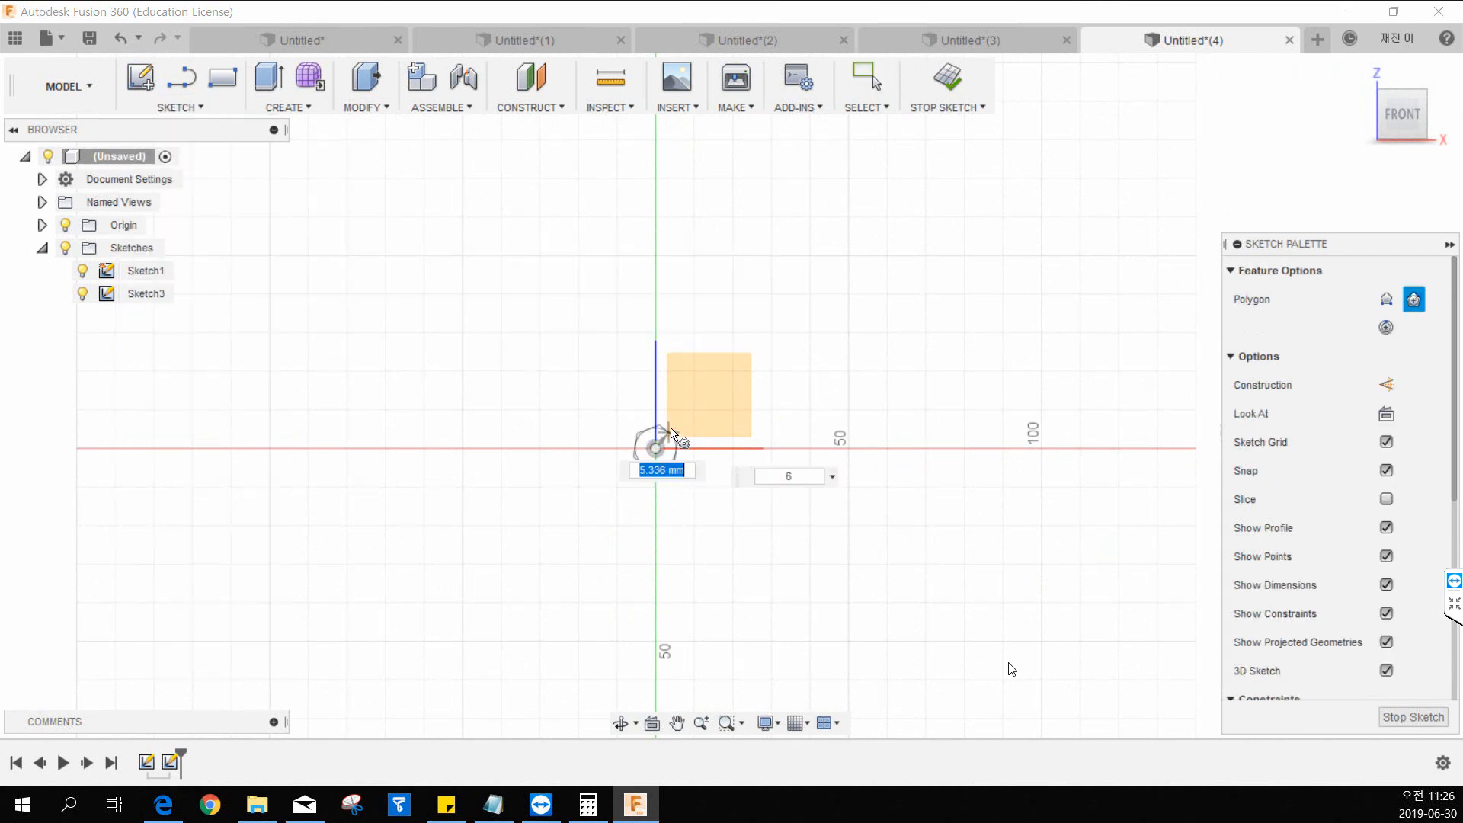
pyautogui.click(656, 392)
pyautogui.press('Escape')
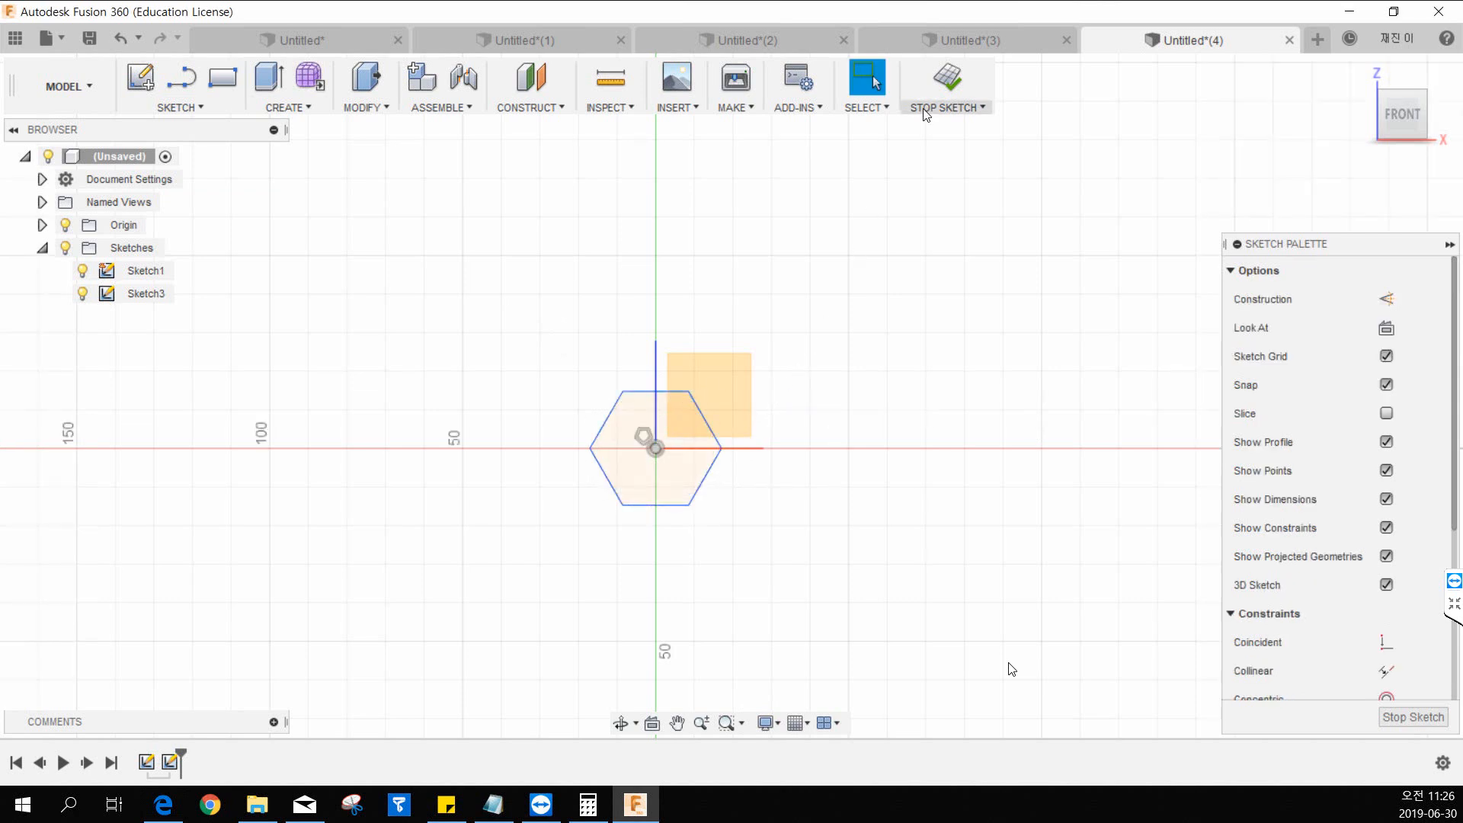
pyautogui.click(946, 88)
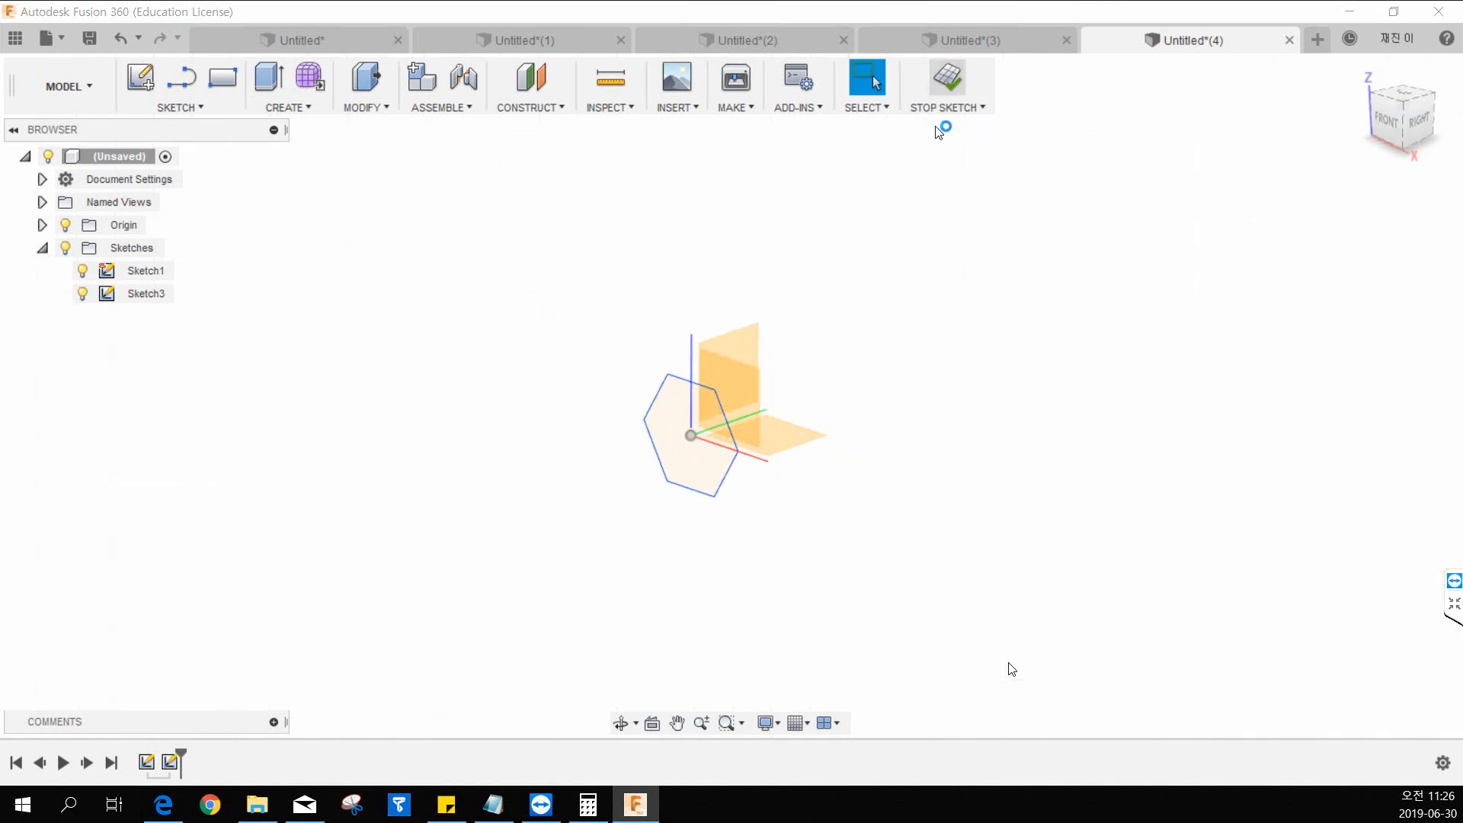
# Start a sketch on the right plane and draw a 50 mm horizontal line from the origin, followed by a diagonal segment rising 50 mm.
pyautogui.moveTo(887, 314); pyautogui.dragTo(783, 359, button='middle')
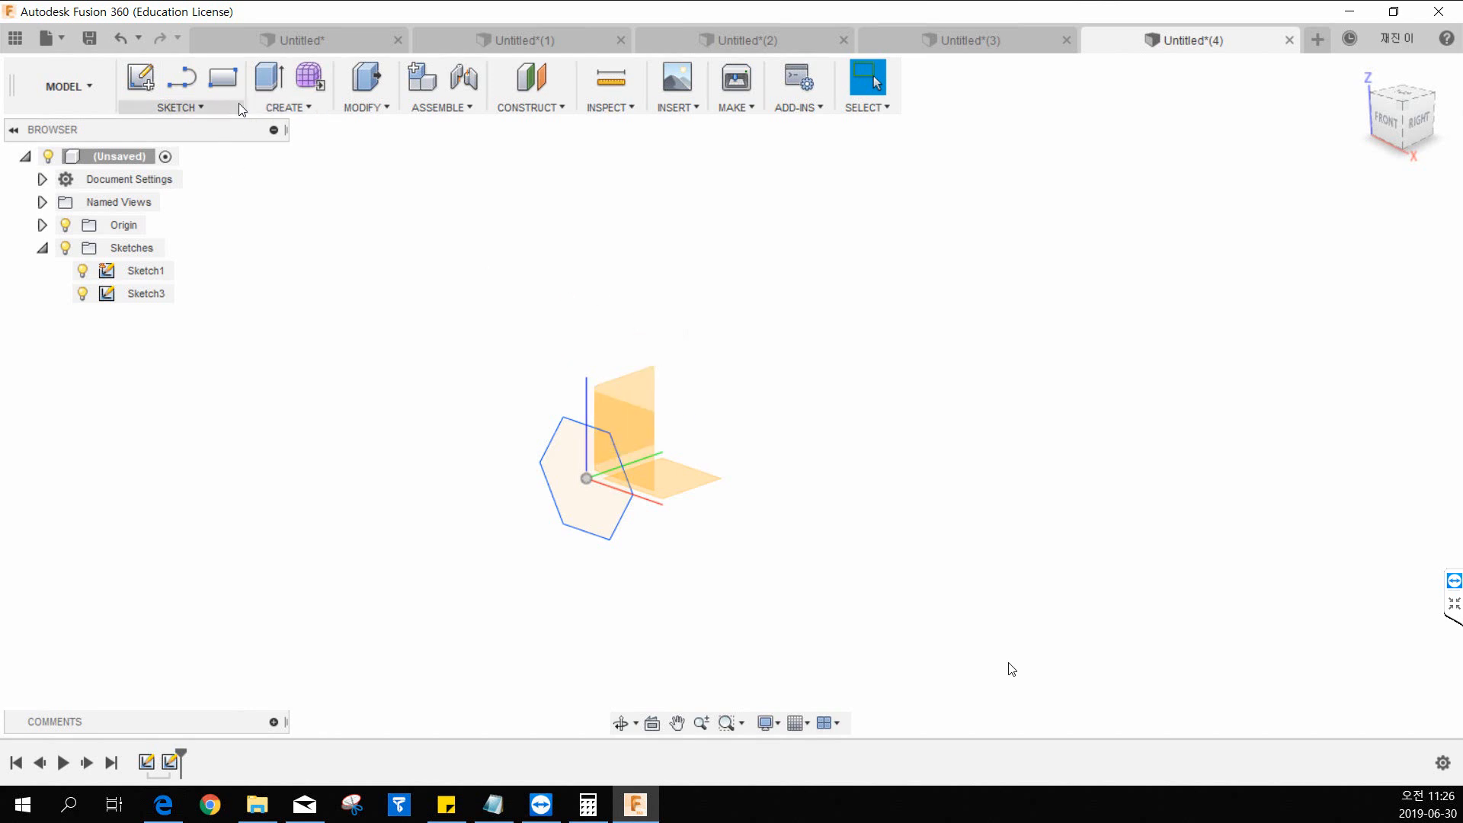
pyautogui.click(140, 77)
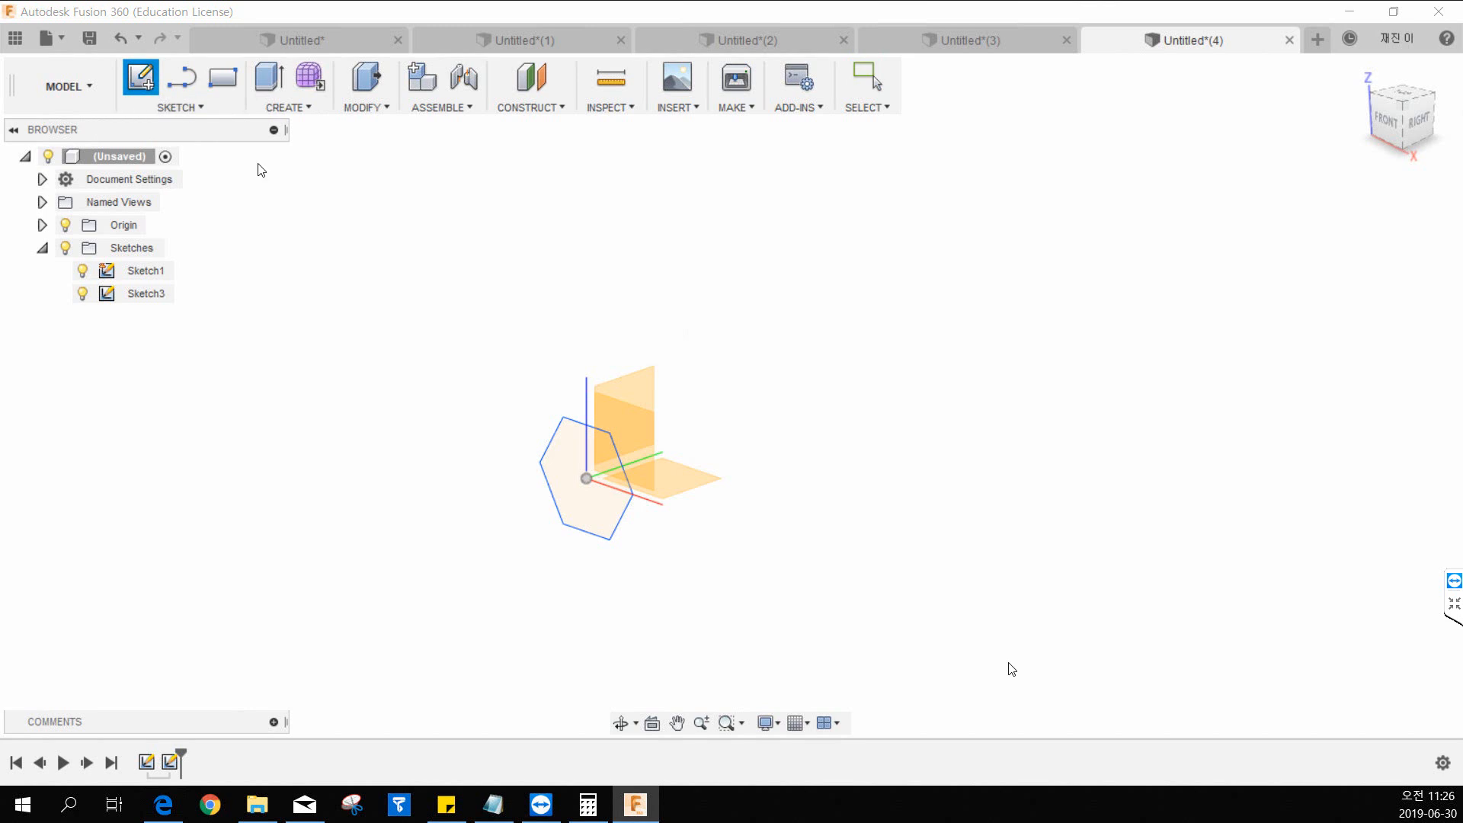
pyautogui.click(633, 385)
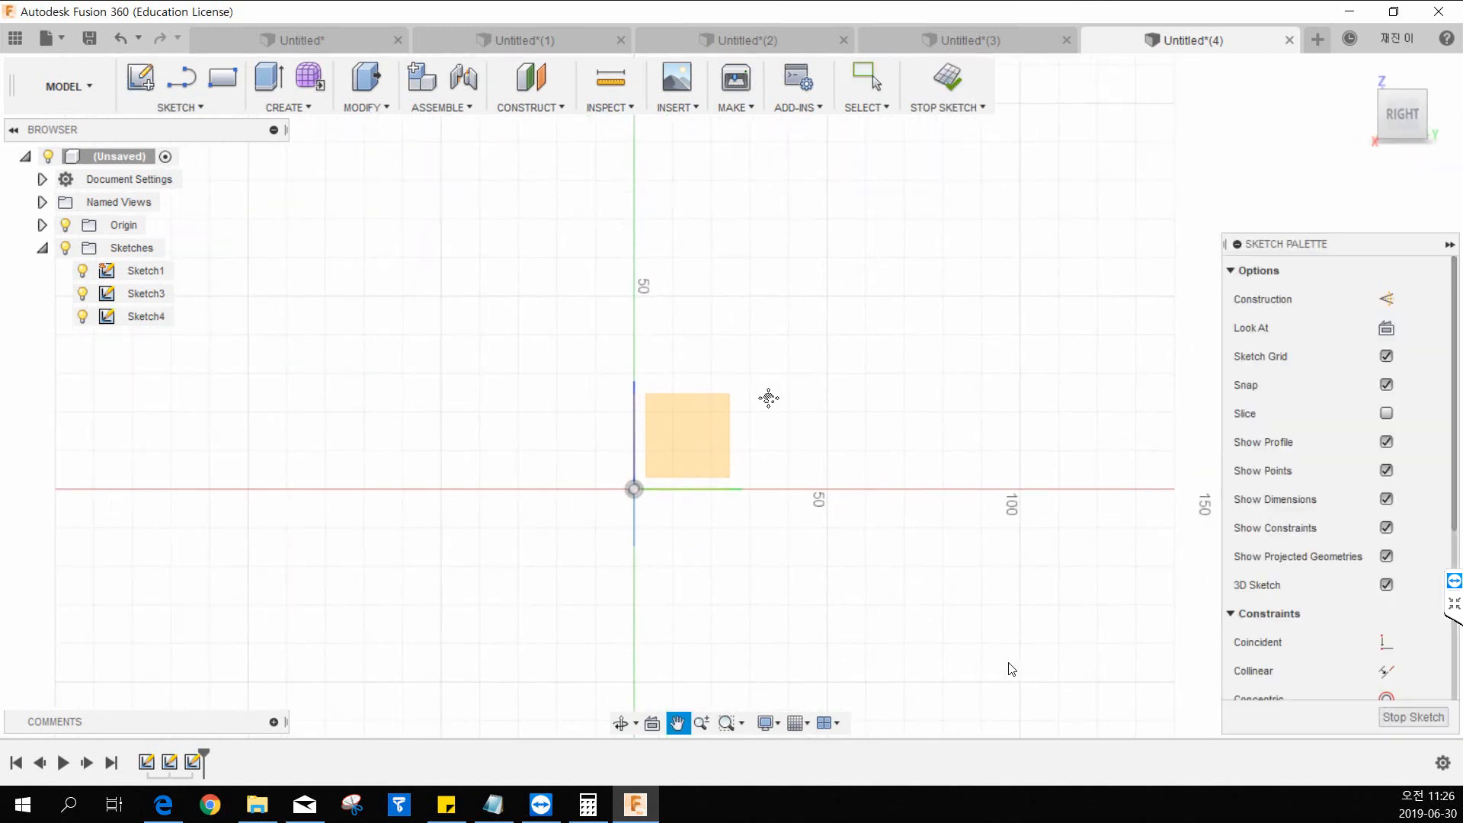
pyautogui.click(189, 86)
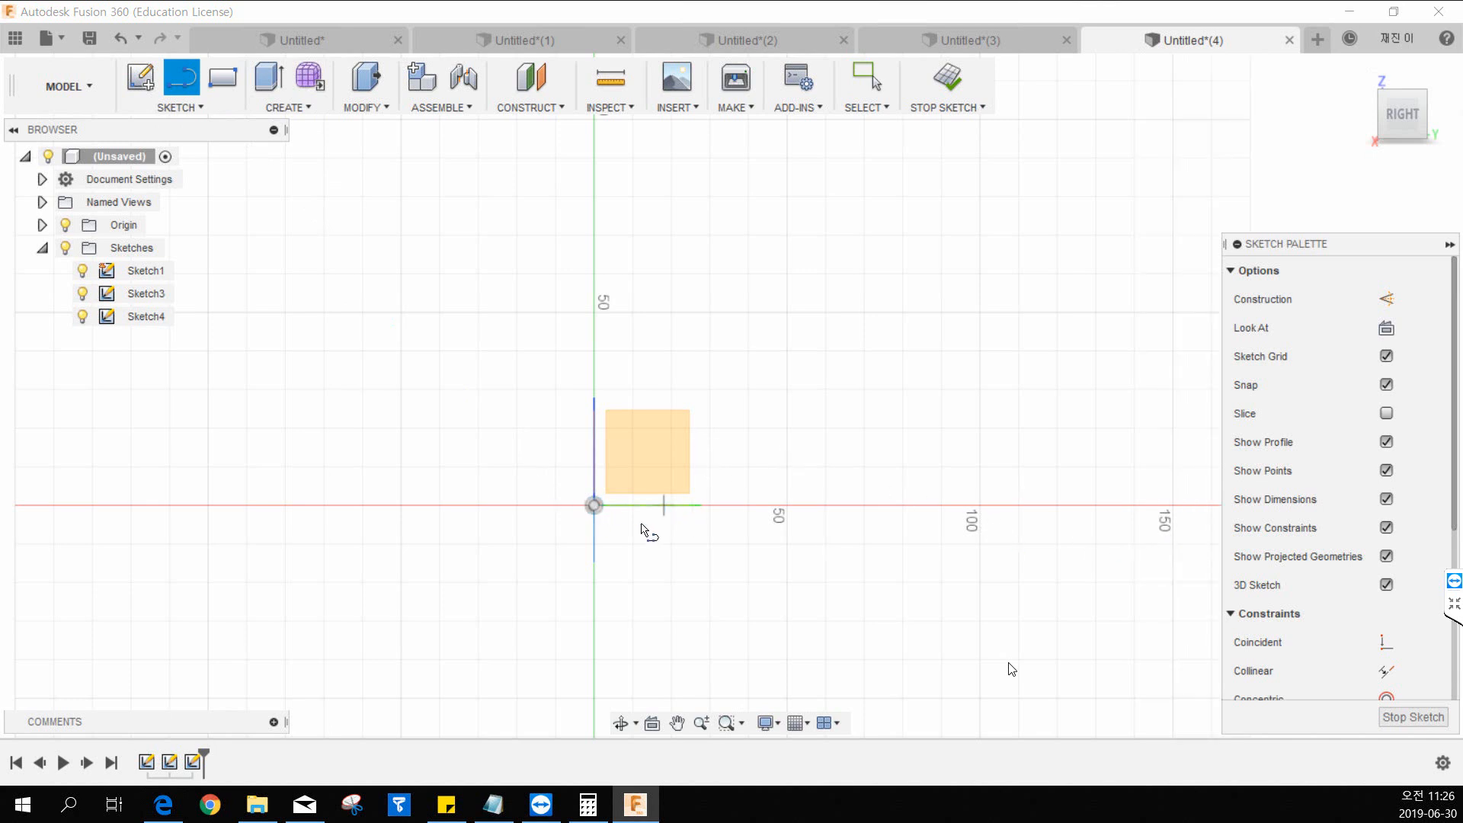
pyautogui.click(594, 505)
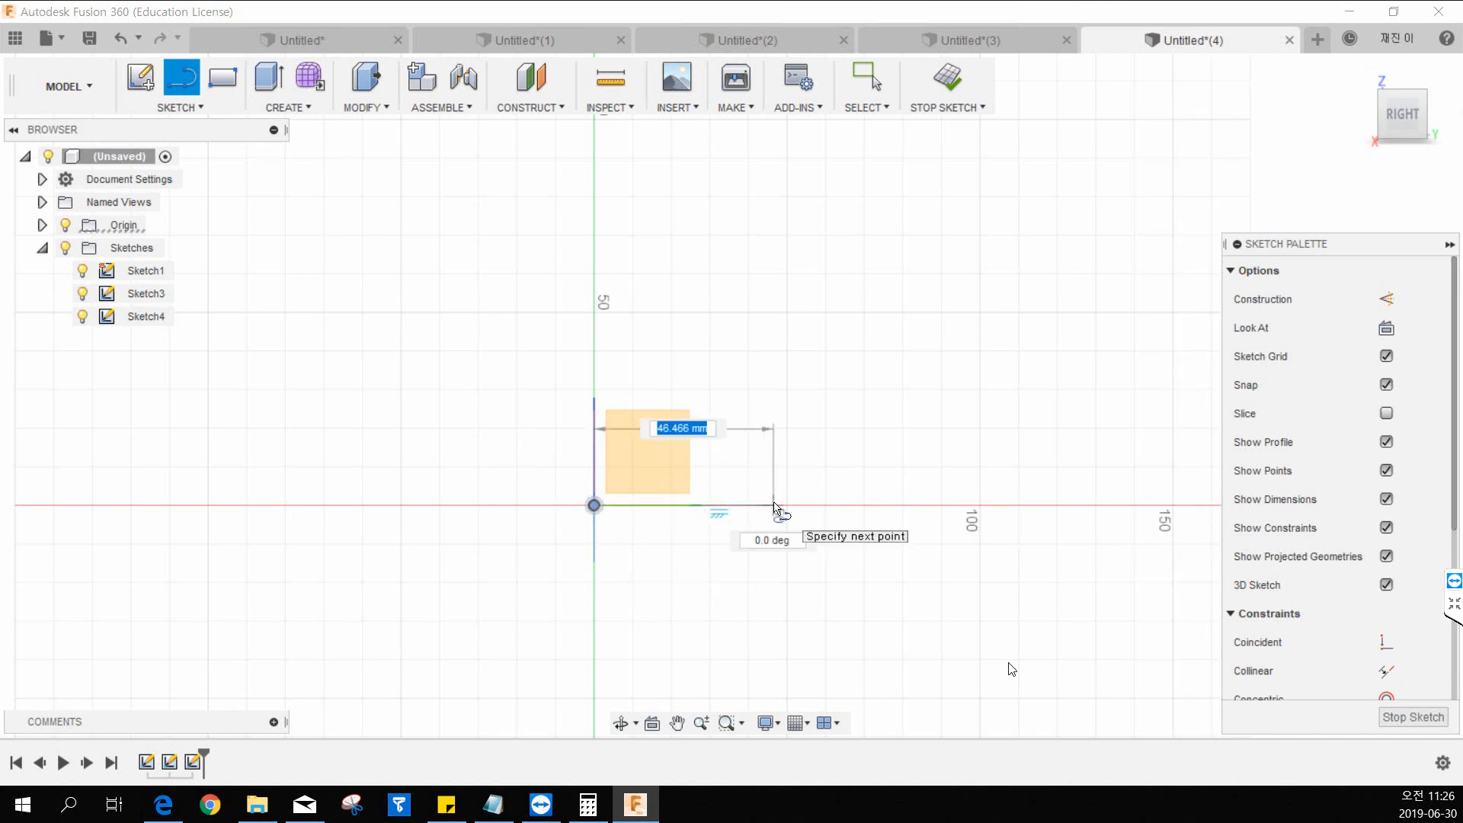
pyautogui.click(787, 505)
pyautogui.click(945, 310)
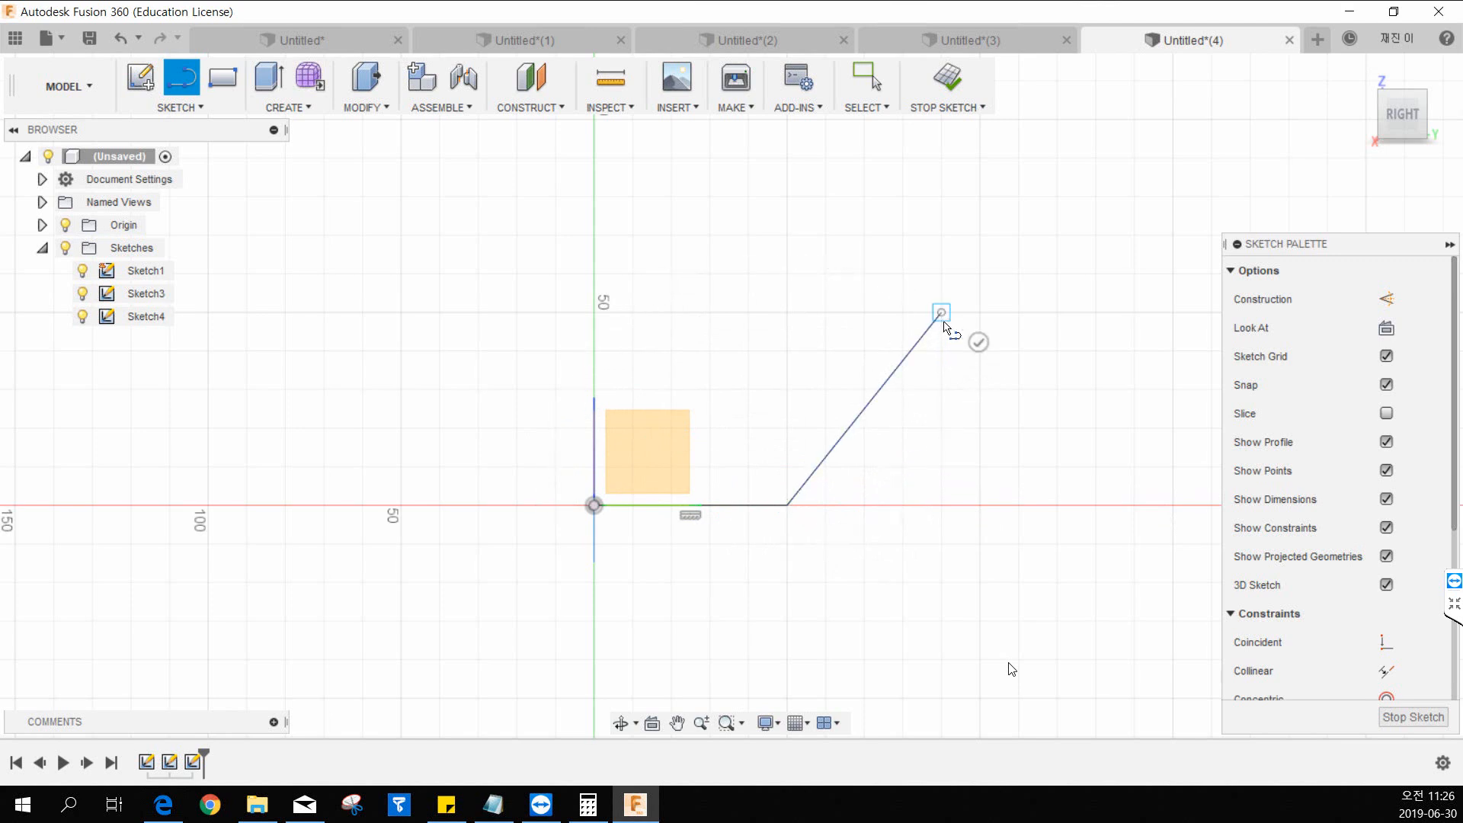
# Extend the path with a horizontal segment about 75 mm long, a descending segment and a slightly rising one about 60 mm long, and finish the sketch.
pyautogui.moveTo(1022, 336); pyautogui.dragTo(513, 359, button='middle')
pyautogui.click(682, 341)
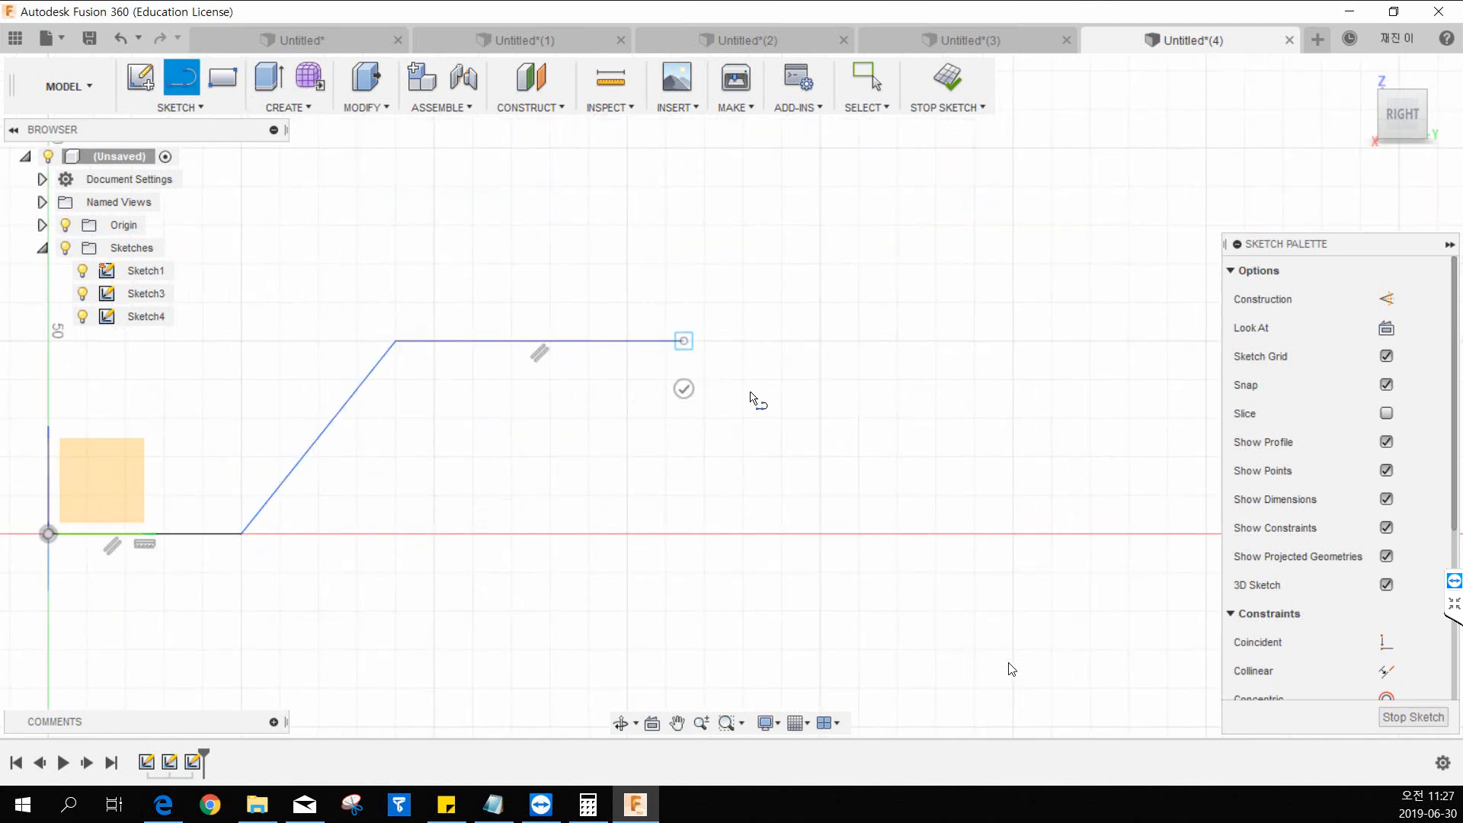
pyautogui.click(855, 472)
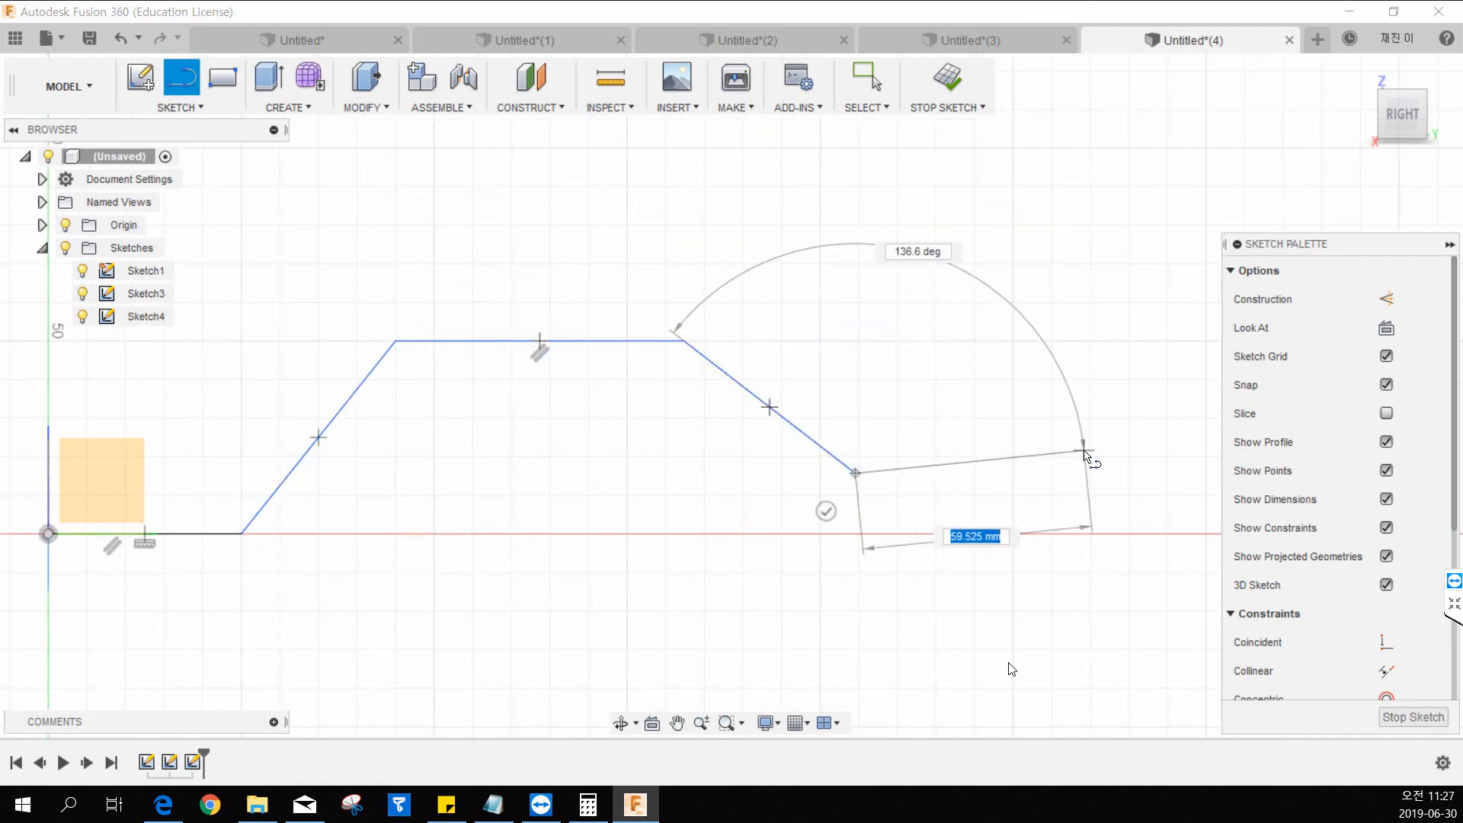
pyautogui.click(1084, 451)
pyautogui.press('Escape')
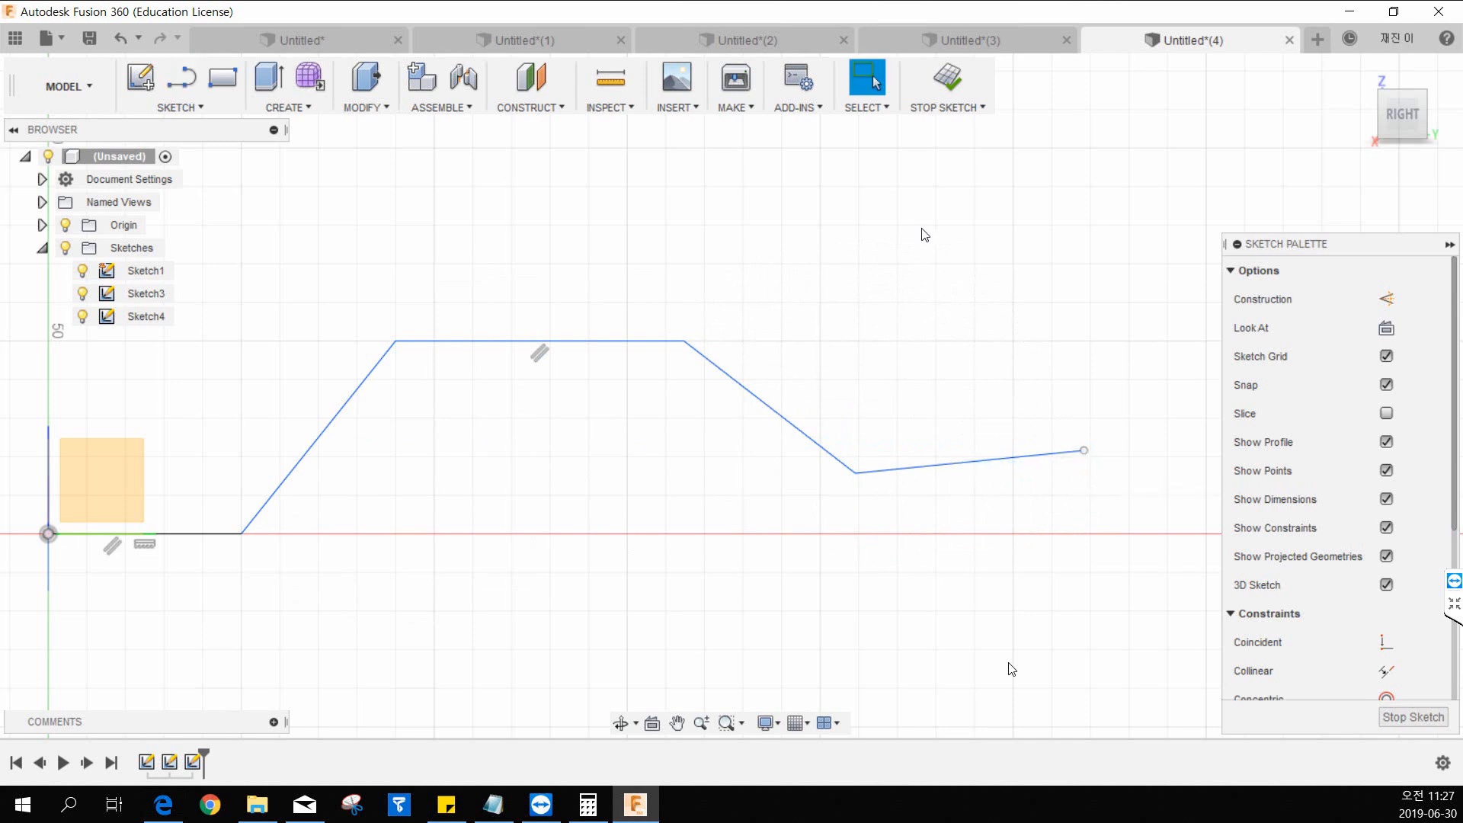
pyautogui.keyDown('shift'); pyautogui.moveTo(582, 415); pyautogui.dragTo(604, 428, button='middle'); pyautogui.keyUp('shift')
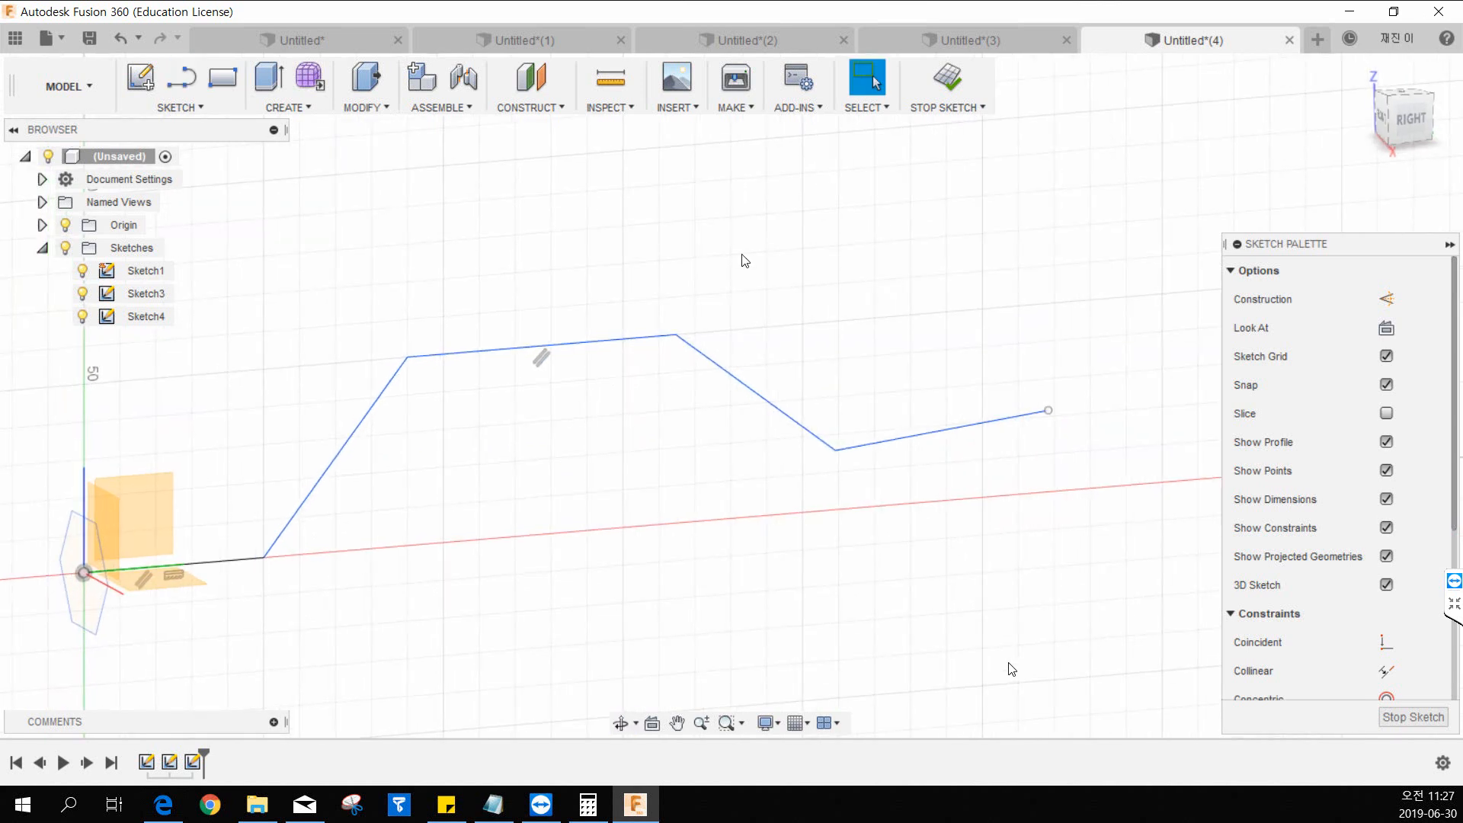
pyautogui.click(944, 107)
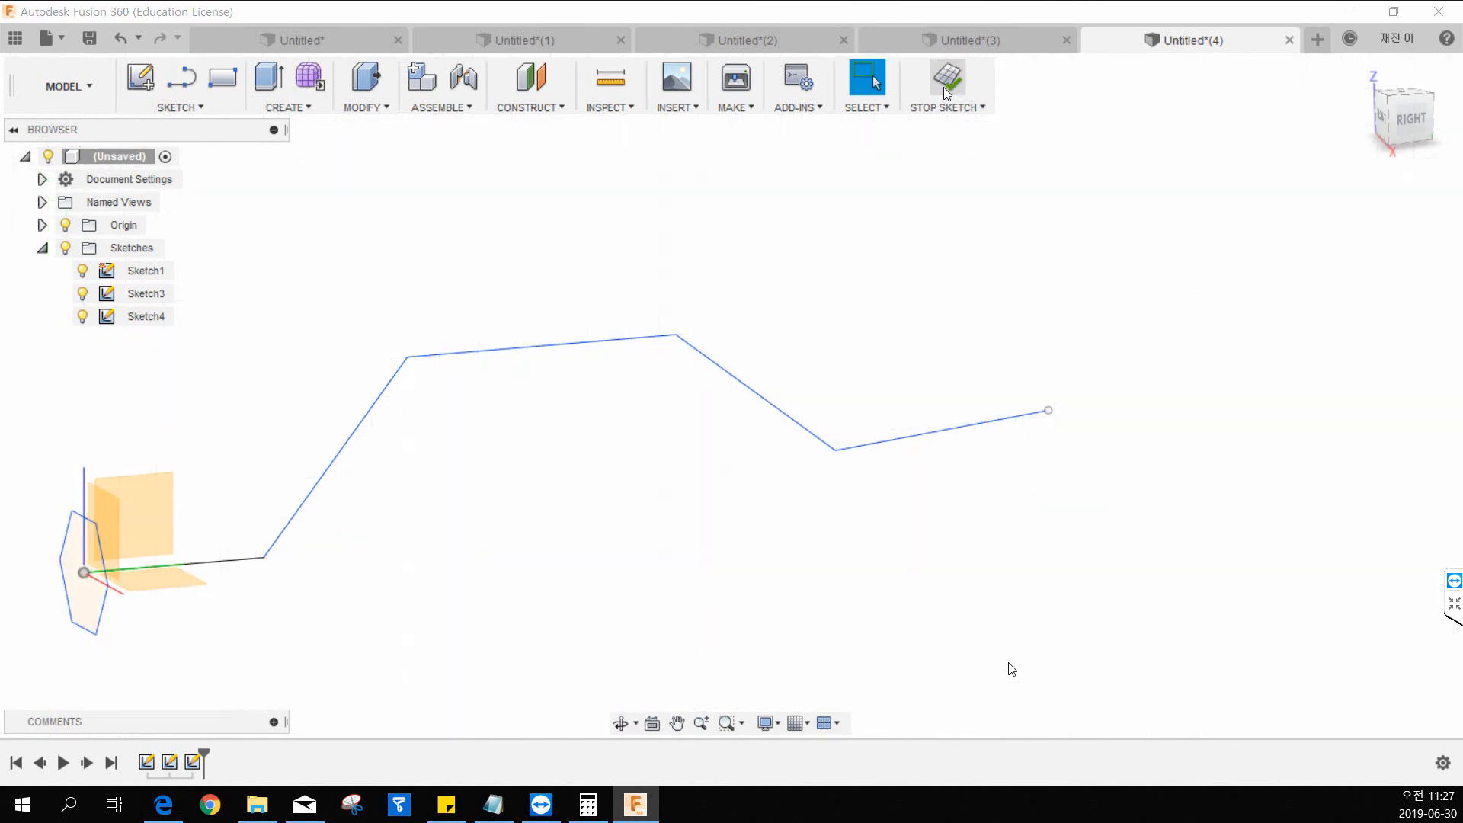
# Sweep the hexagon profile along the chained line path as a new body, using Single Path type and Perpendicular orientation.
pyautogui.moveTo(415, 546)
pyautogui.mouseDown(button='middle')
pyautogui.moveTo(468, 543)
pyautogui.moveTo(552, 454)
pyautogui.mouseUp(button='middle')
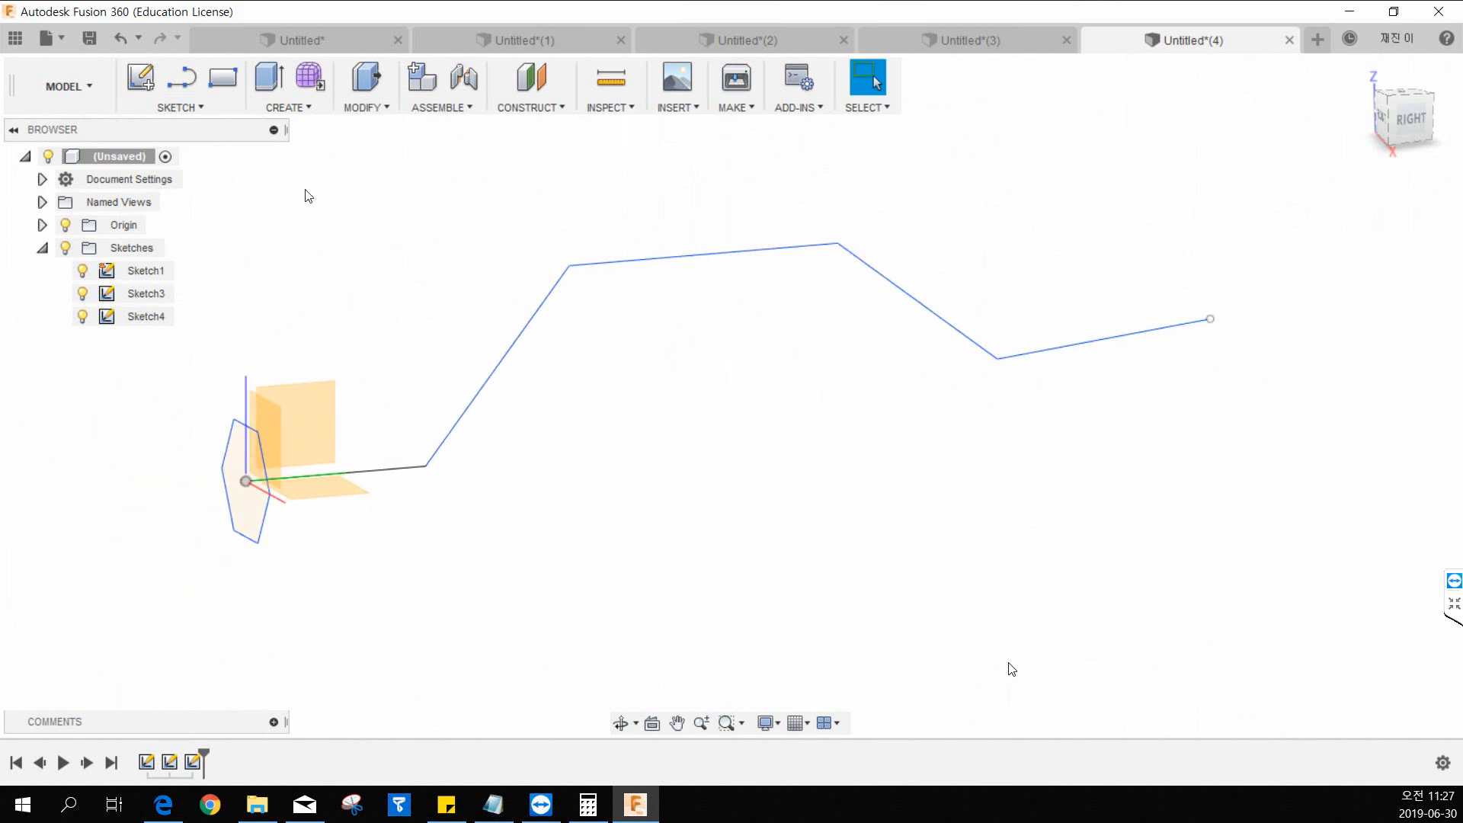
pyautogui.click(308, 109)
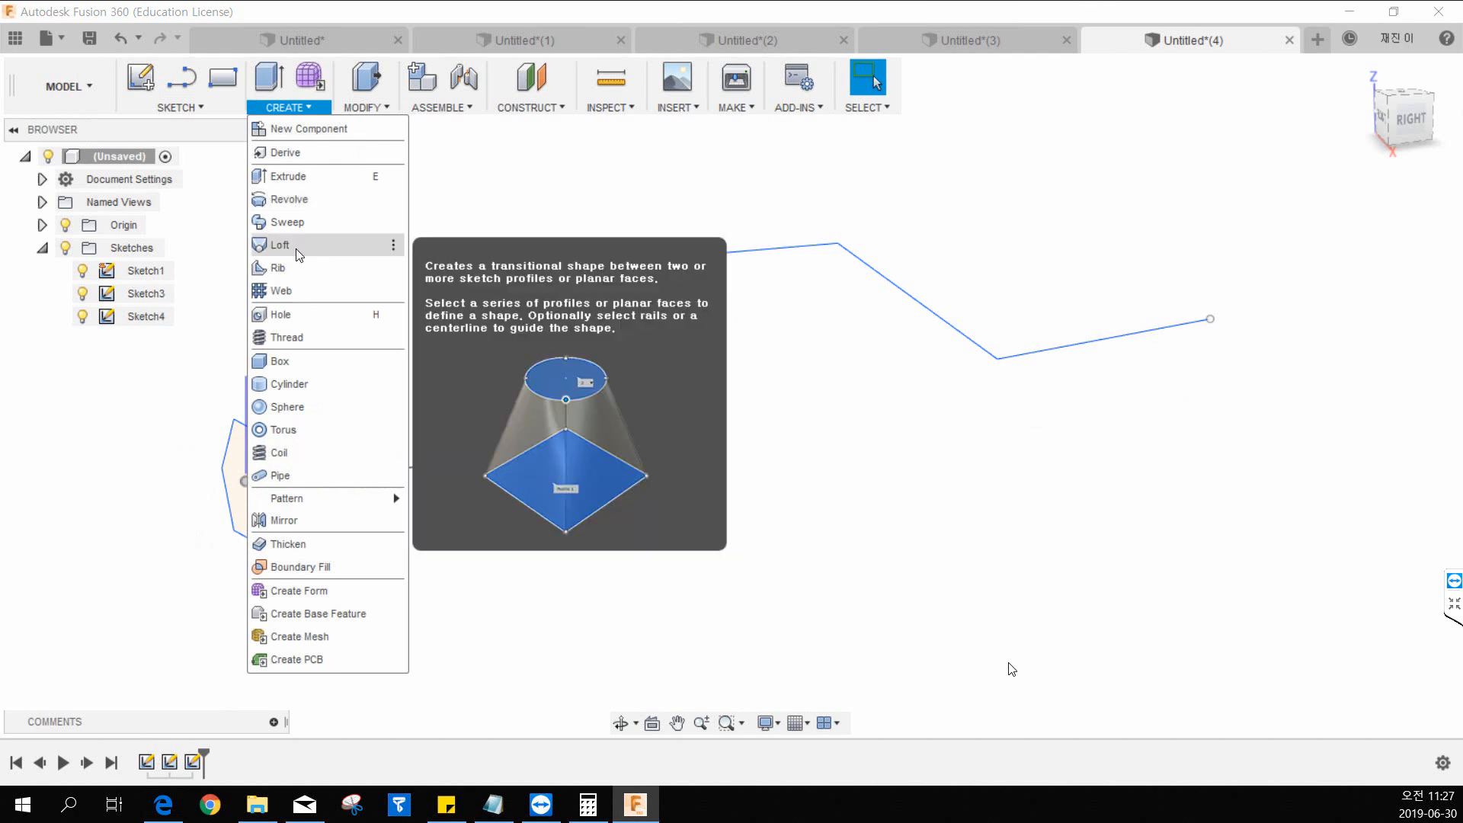
pyautogui.click(290, 222)
pyautogui.moveTo(245, 437); pyautogui.dragTo(333, 395, button='middle')
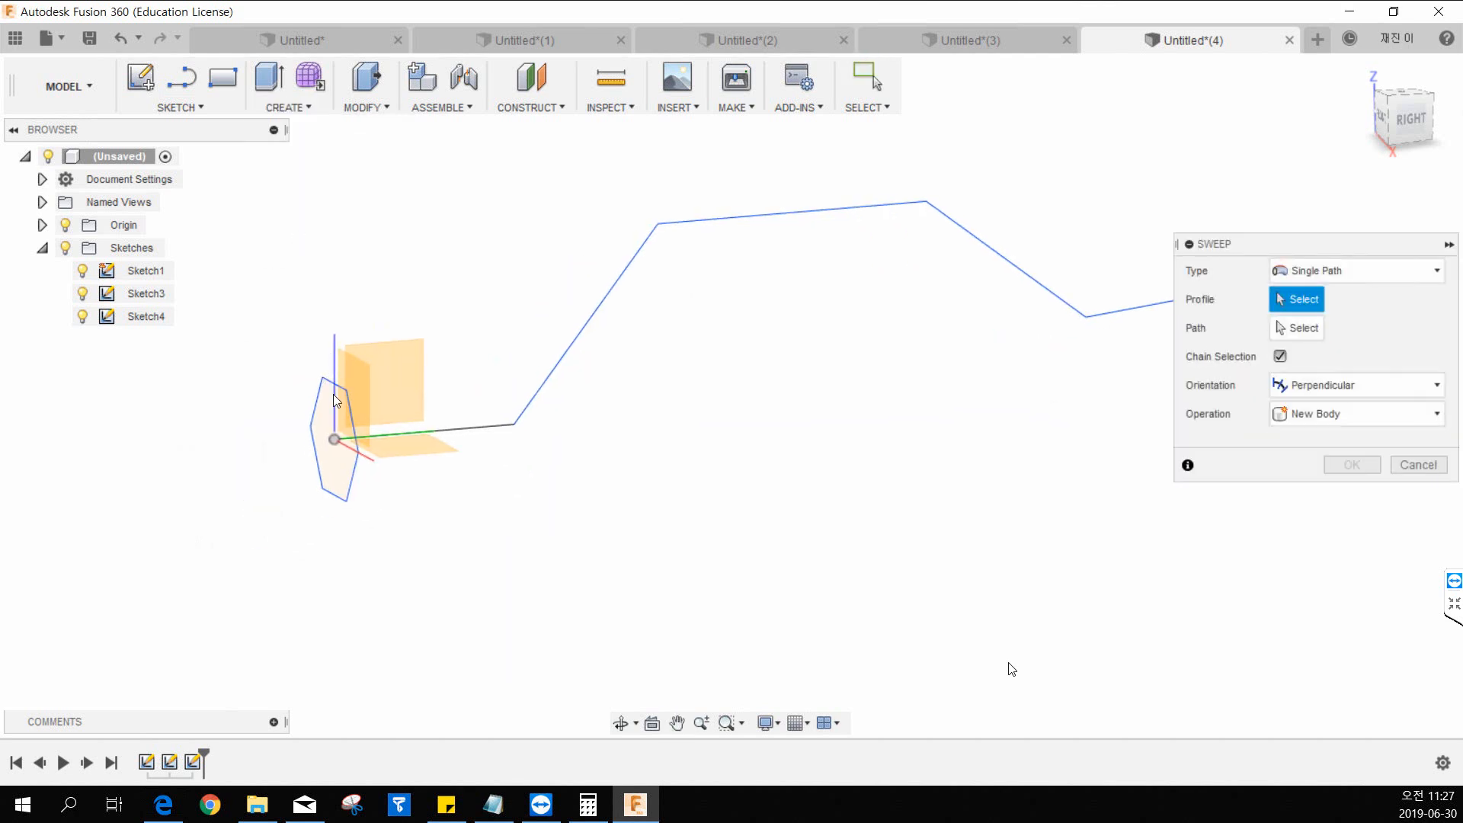
pyautogui.click(318, 433)
pyautogui.moveTo(1134, 244); pyautogui.dragTo(1030, 324, button='middle')
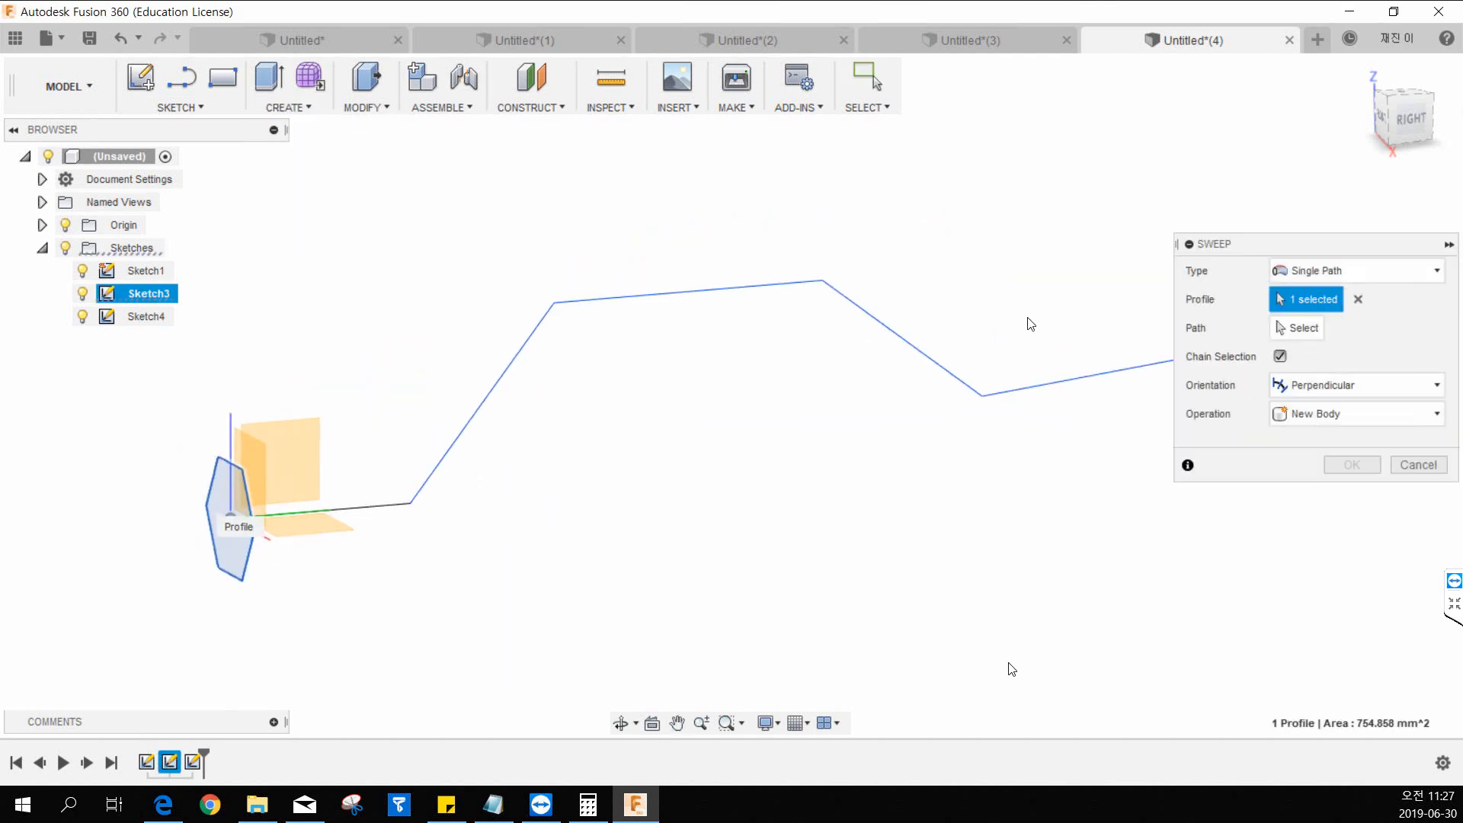
pyautogui.click(1296, 327)
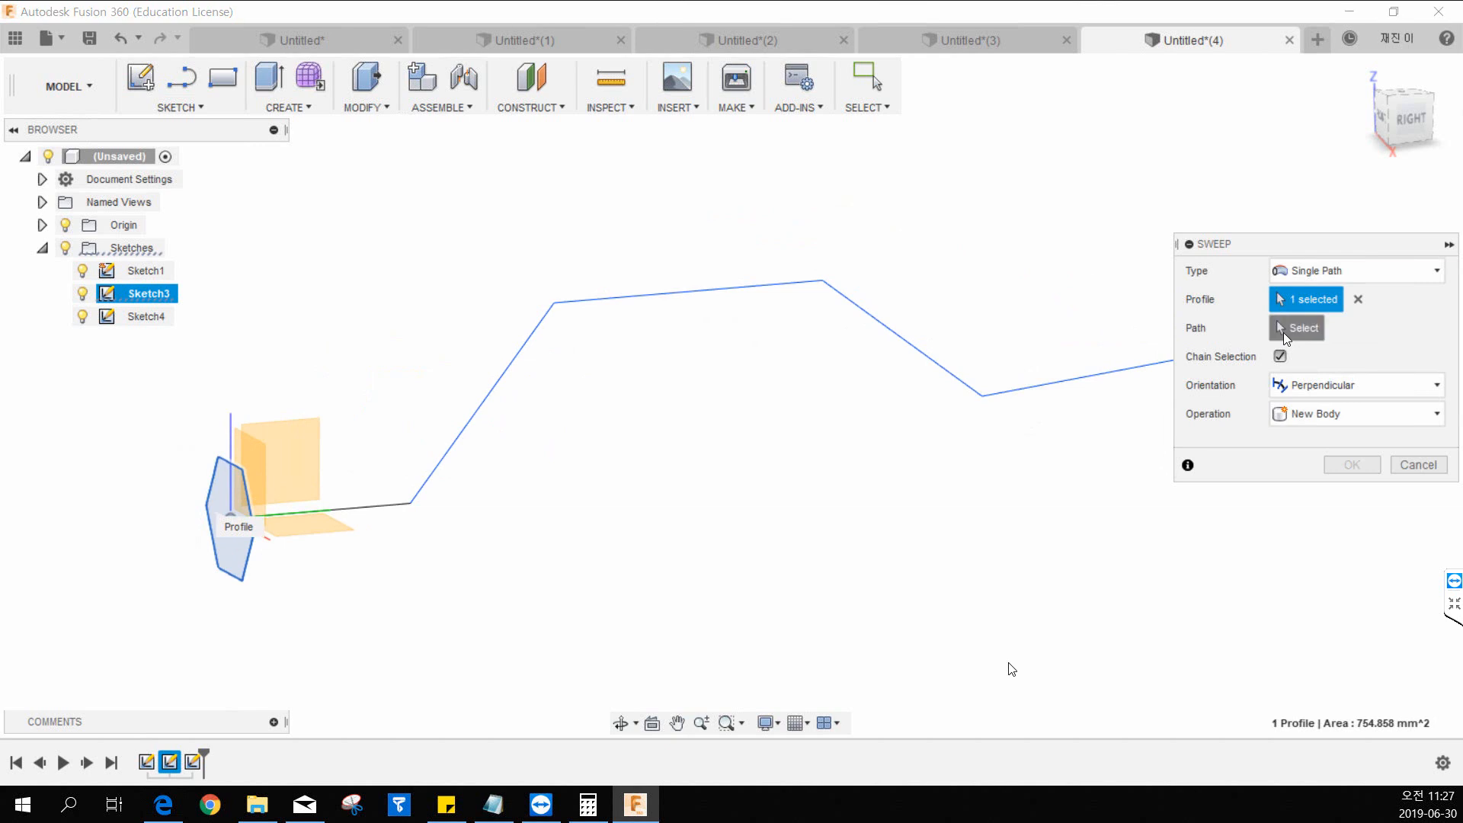
pyautogui.click(380, 517)
pyautogui.scroll(-2, 689, 534)
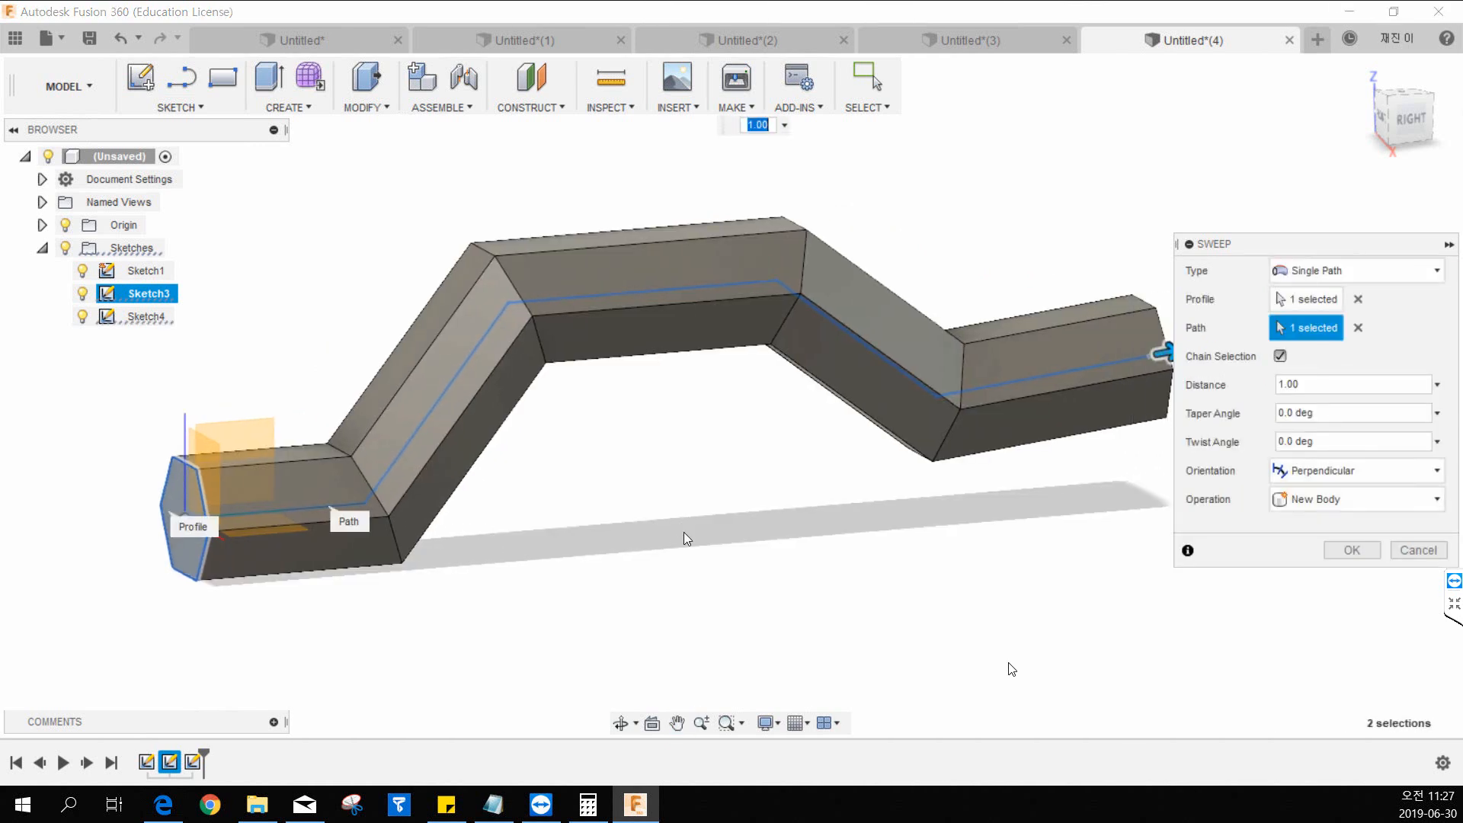
pyautogui.moveTo(703, 521); pyautogui.dragTo(668, 540, button='middle')
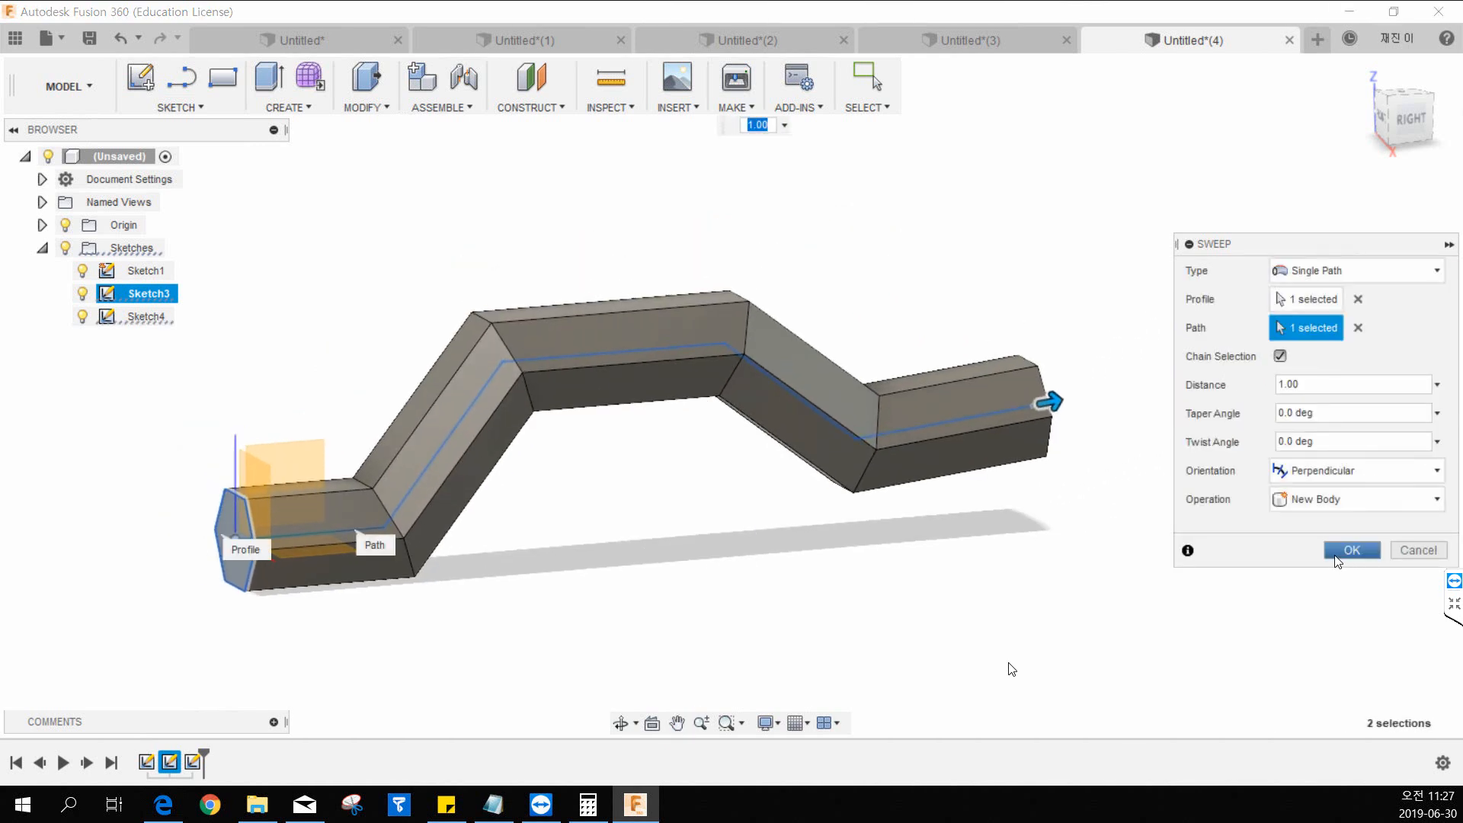
pyautogui.click(1348, 550)
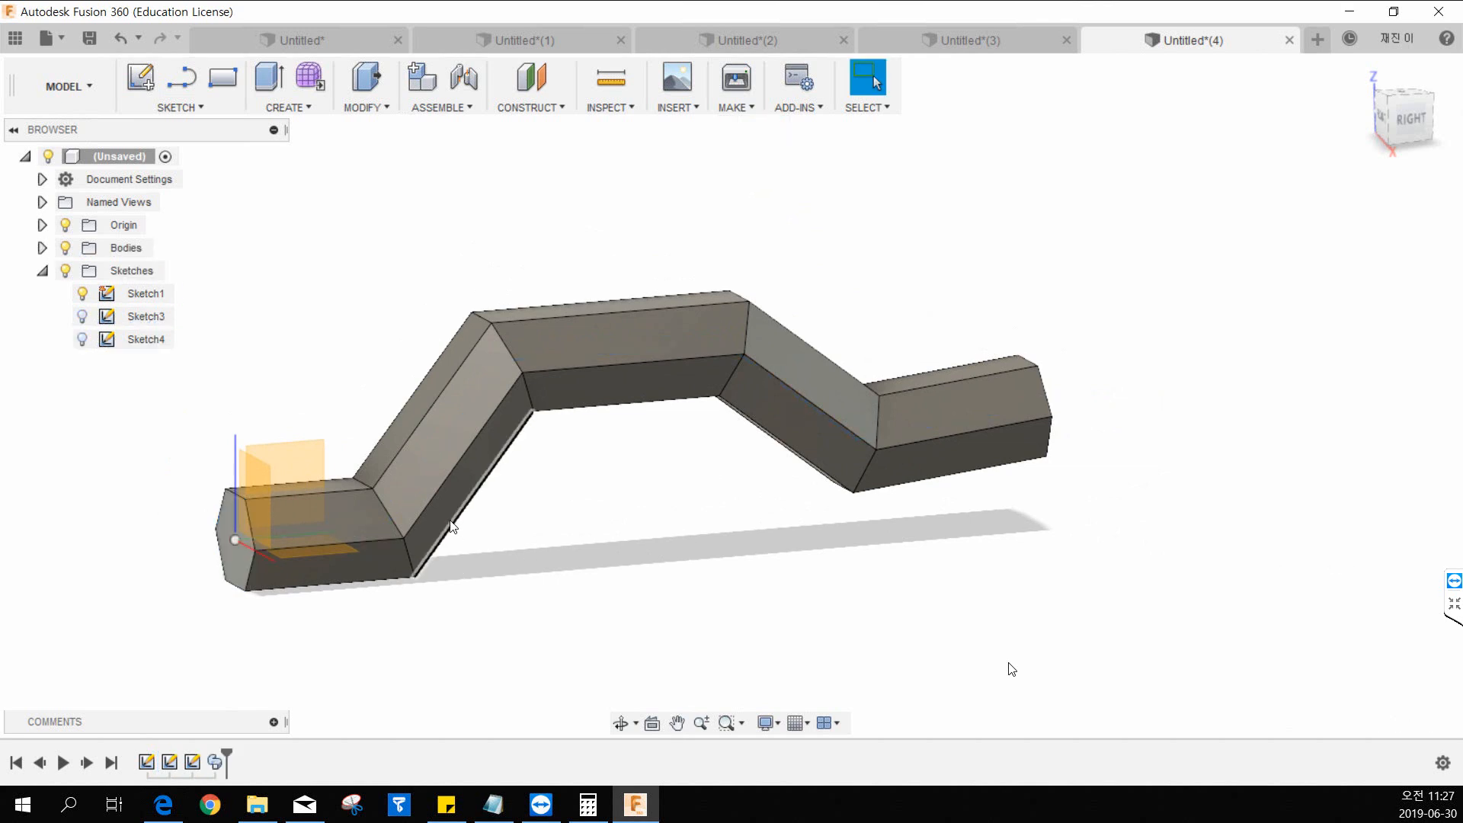
pyautogui.keyDown('shift'); pyautogui.moveTo(465, 526); pyautogui.dragTo(500, 533, button='middle'); pyautogui.keyUp('shift')
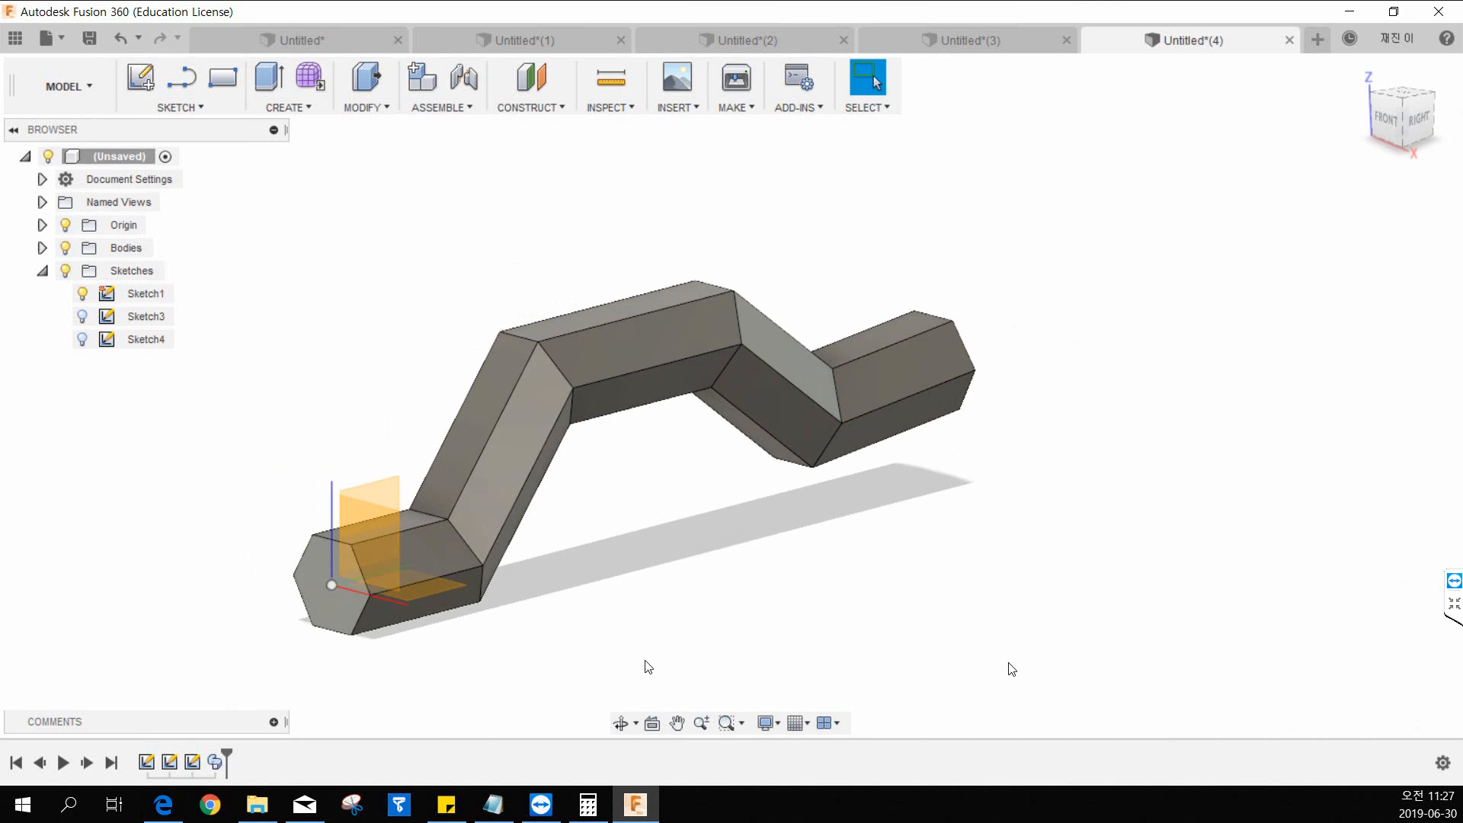
pyautogui.hotkey('alt', 'Tab')
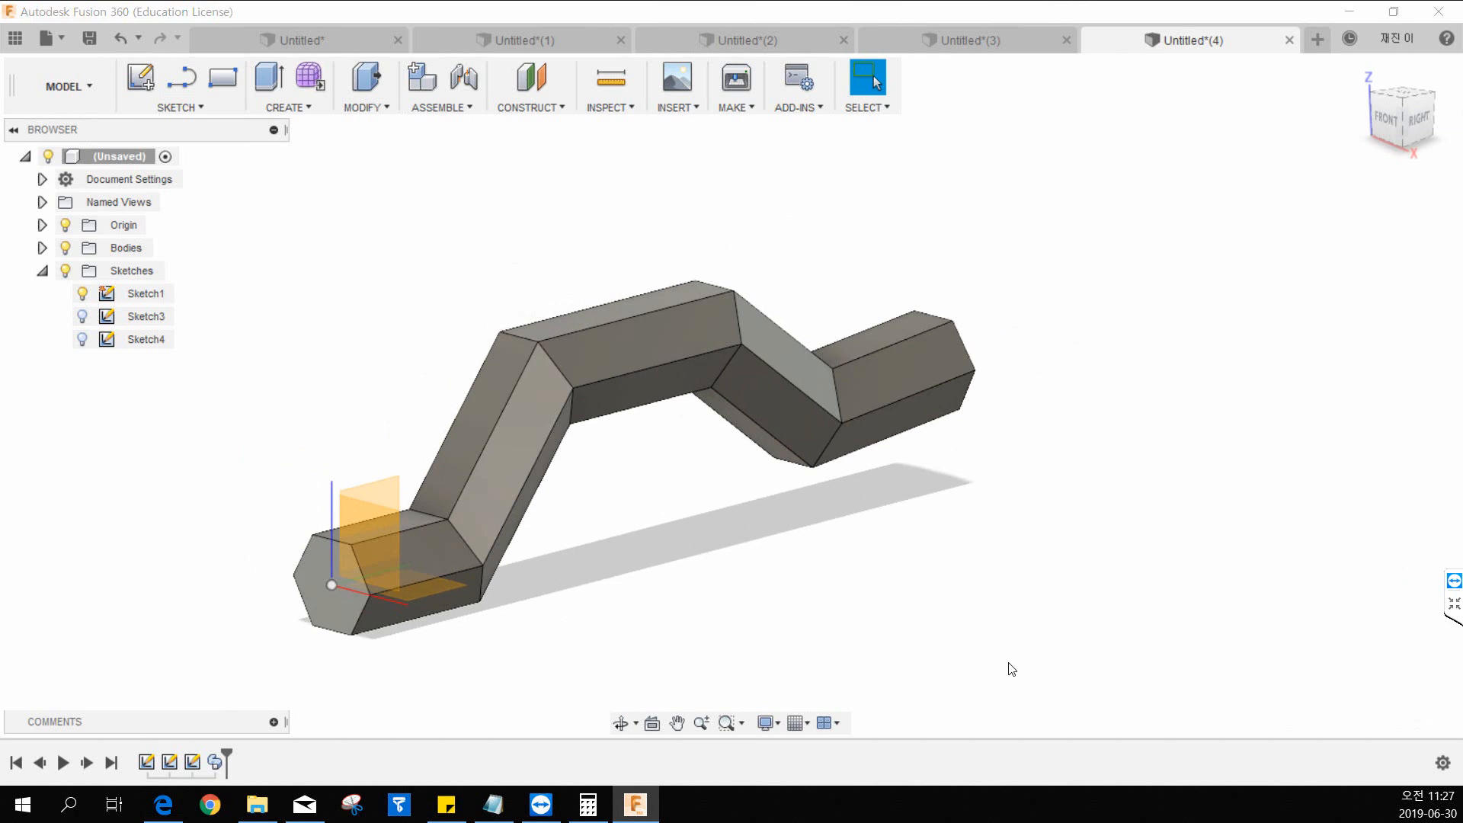
pyautogui.hotkey('alt', 'Tab')
pyautogui.hotkey('alt', 'Tab')
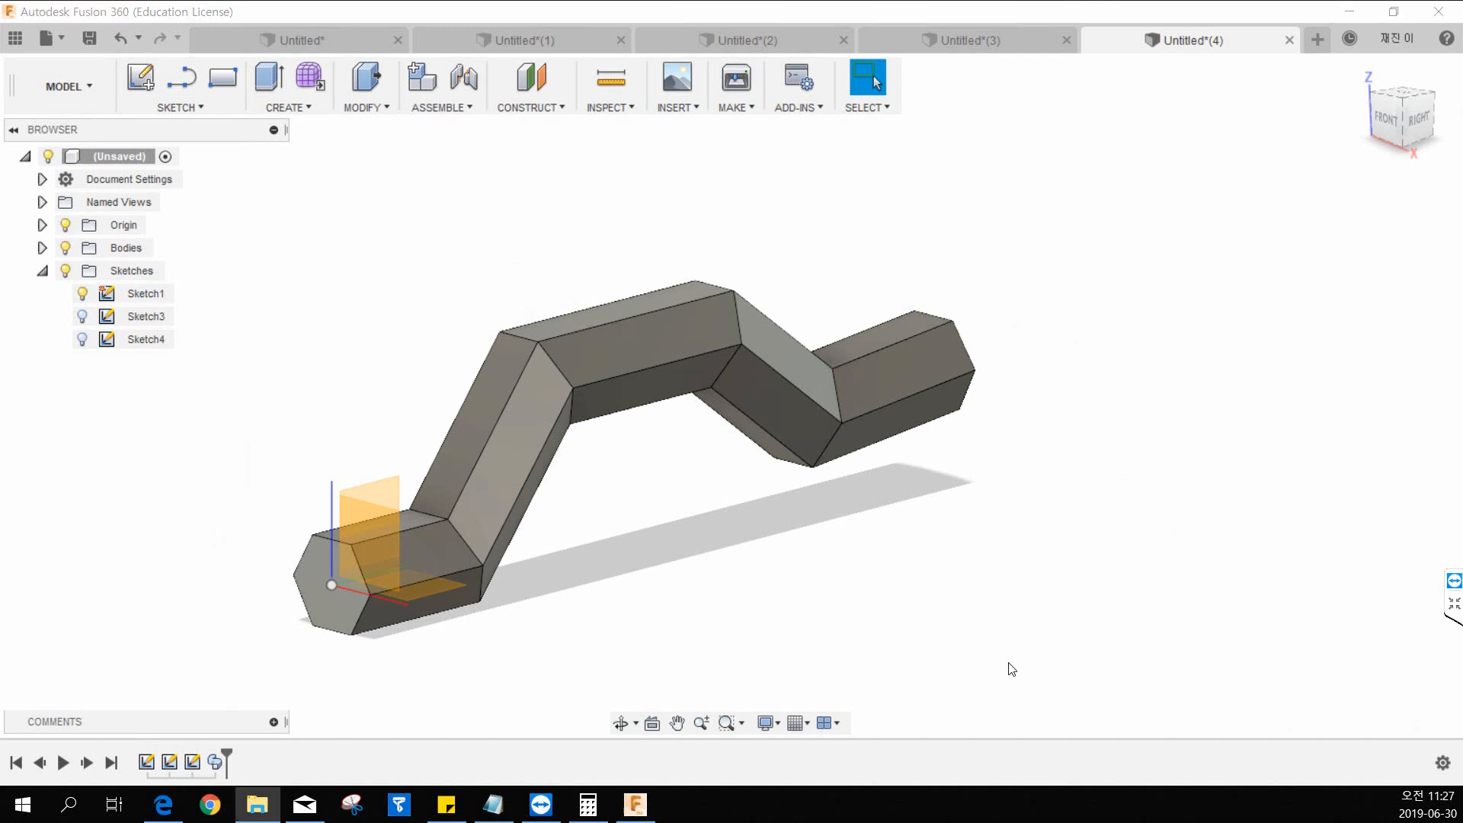
pyautogui.hotkey('alt', 'Tab')
pyautogui.hotkey('alt', 'Tab')
pyautogui.hotkey('alt', 'Tab')
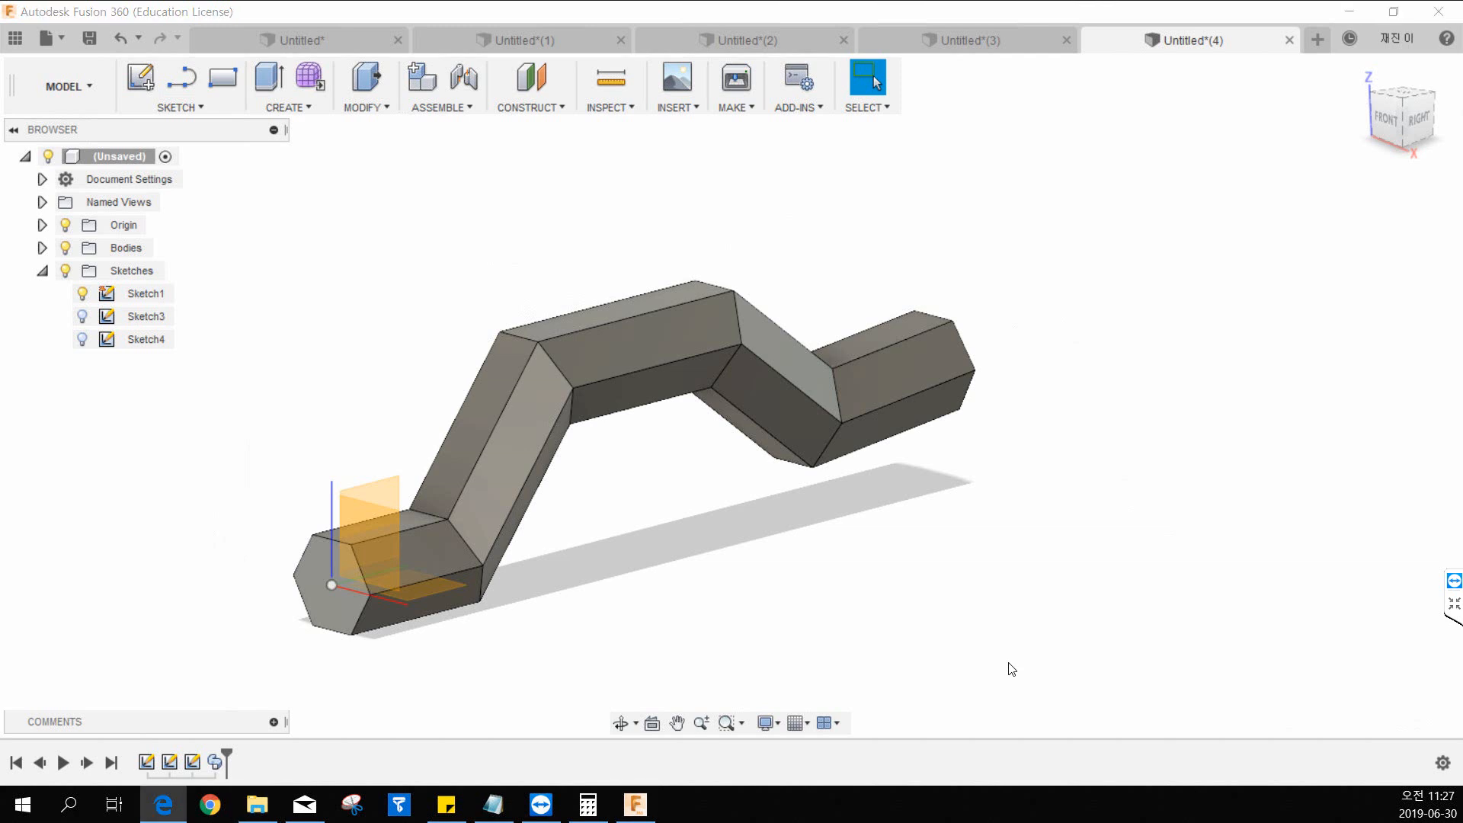
pyautogui.hotkey('alt', 'Tab')
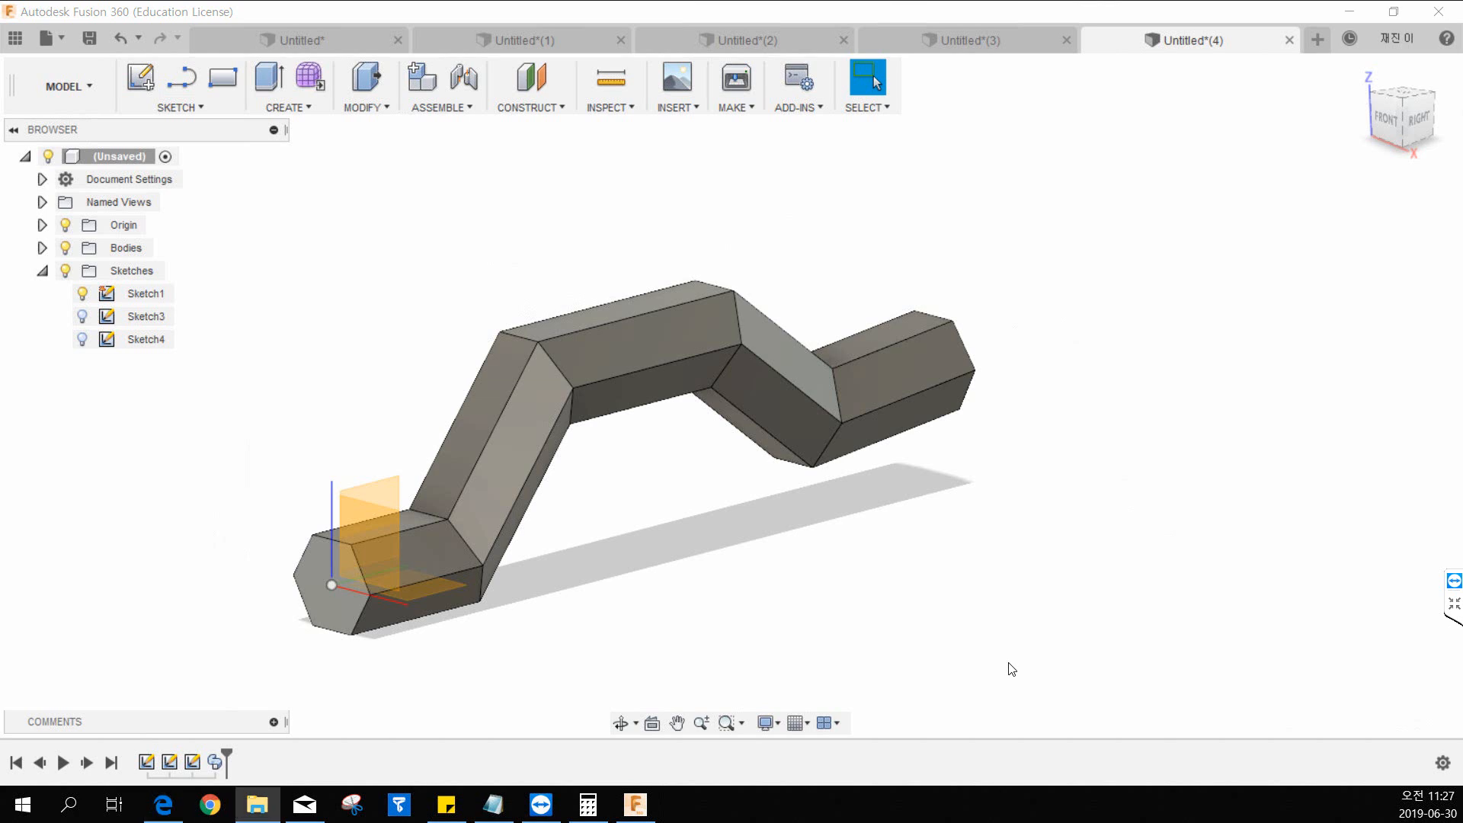
pyautogui.hotkey('alt', 'Tab')
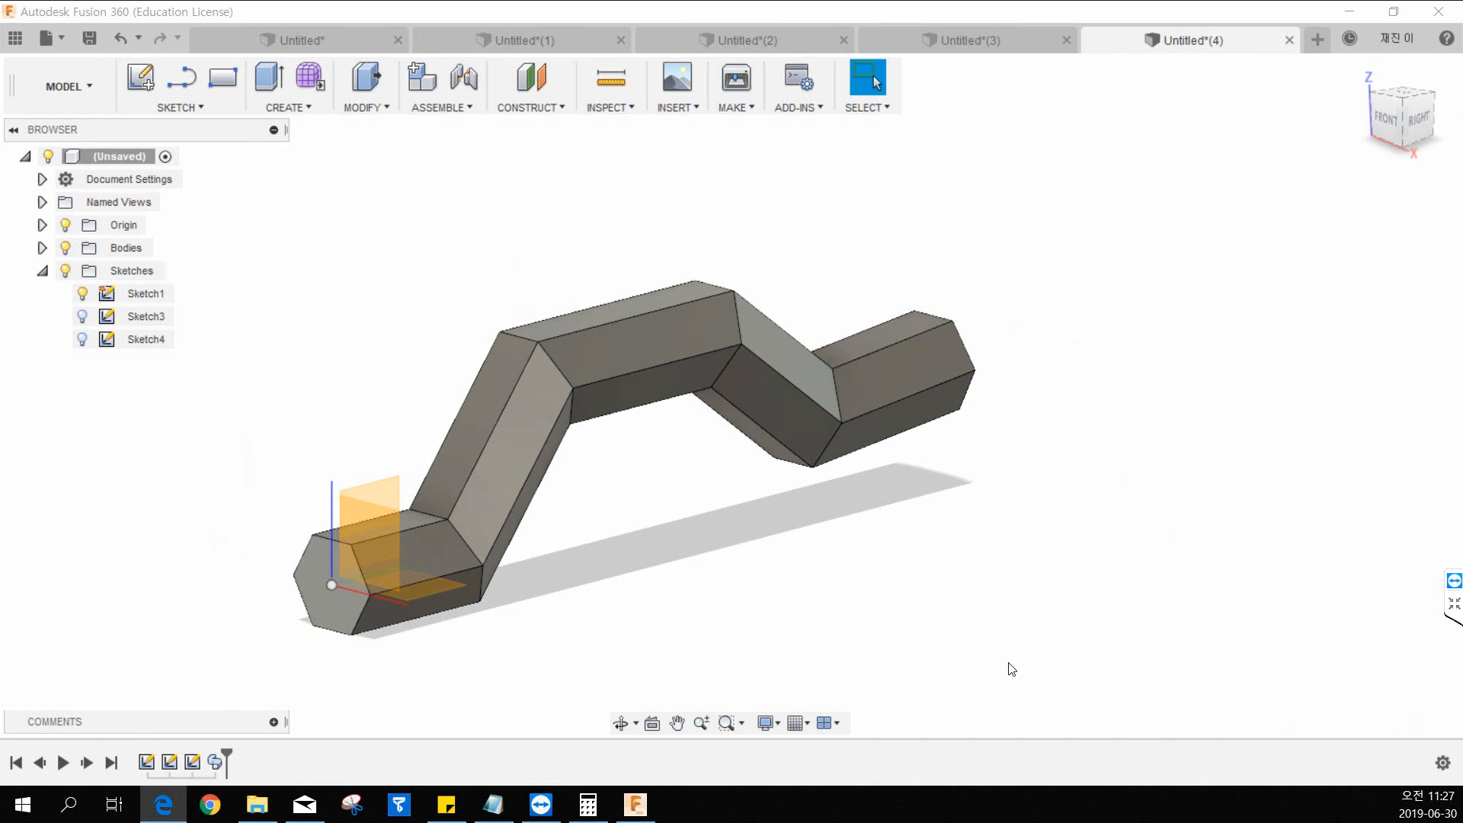
pyautogui.hotkey('alt', 'Tab')
pyautogui.hotkey('alt', 'Tab')
pyautogui.hotkey('alt', 'Tab')
pyautogui.hotkey('alt', 'Tab')
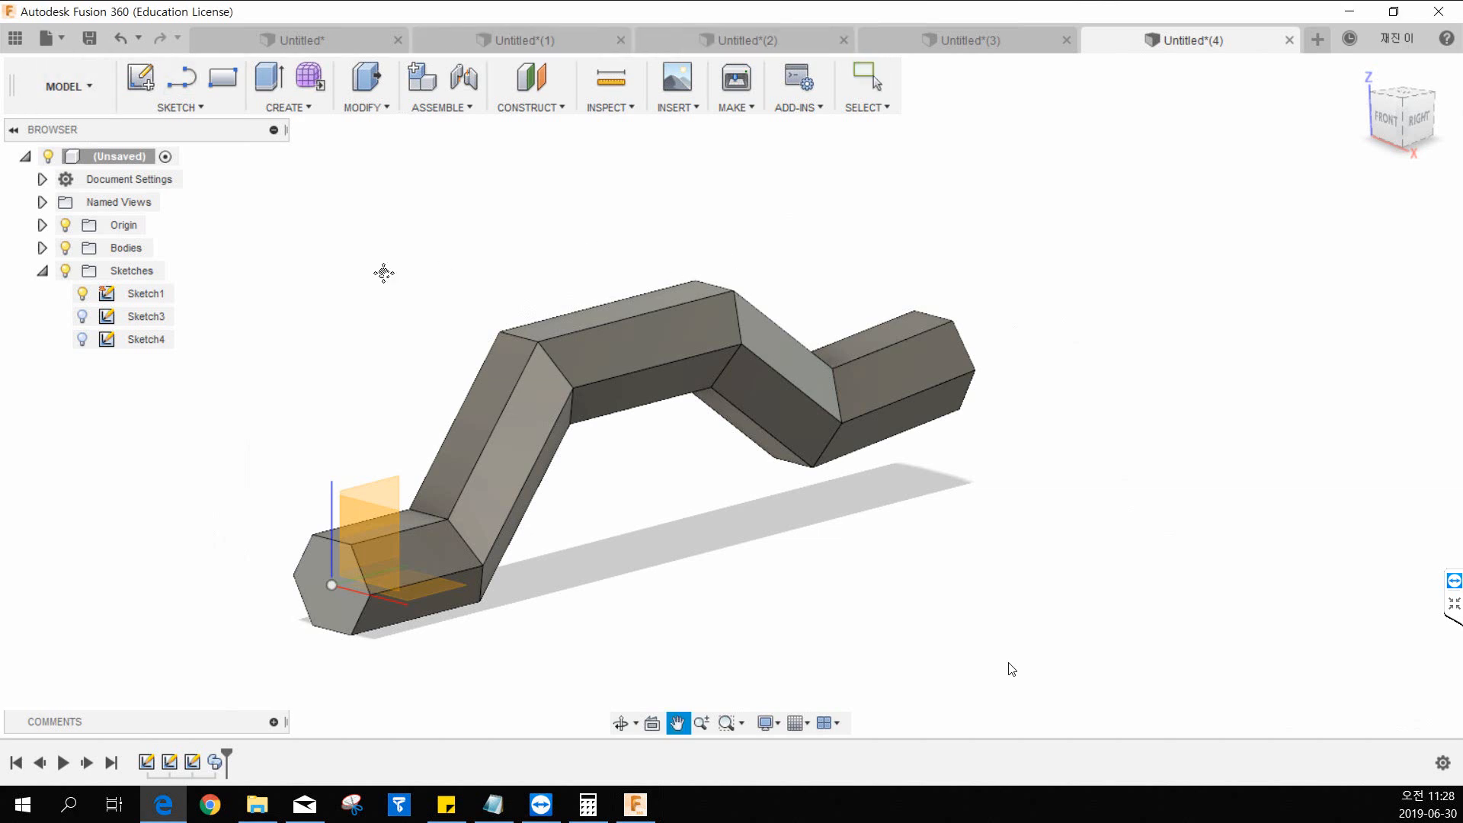
pyautogui.moveTo(385, 275); pyautogui.dragTo(485, 312, button='middle')
pyautogui.moveTo(556, 576); pyautogui.dragTo(442, 510, button='middle')
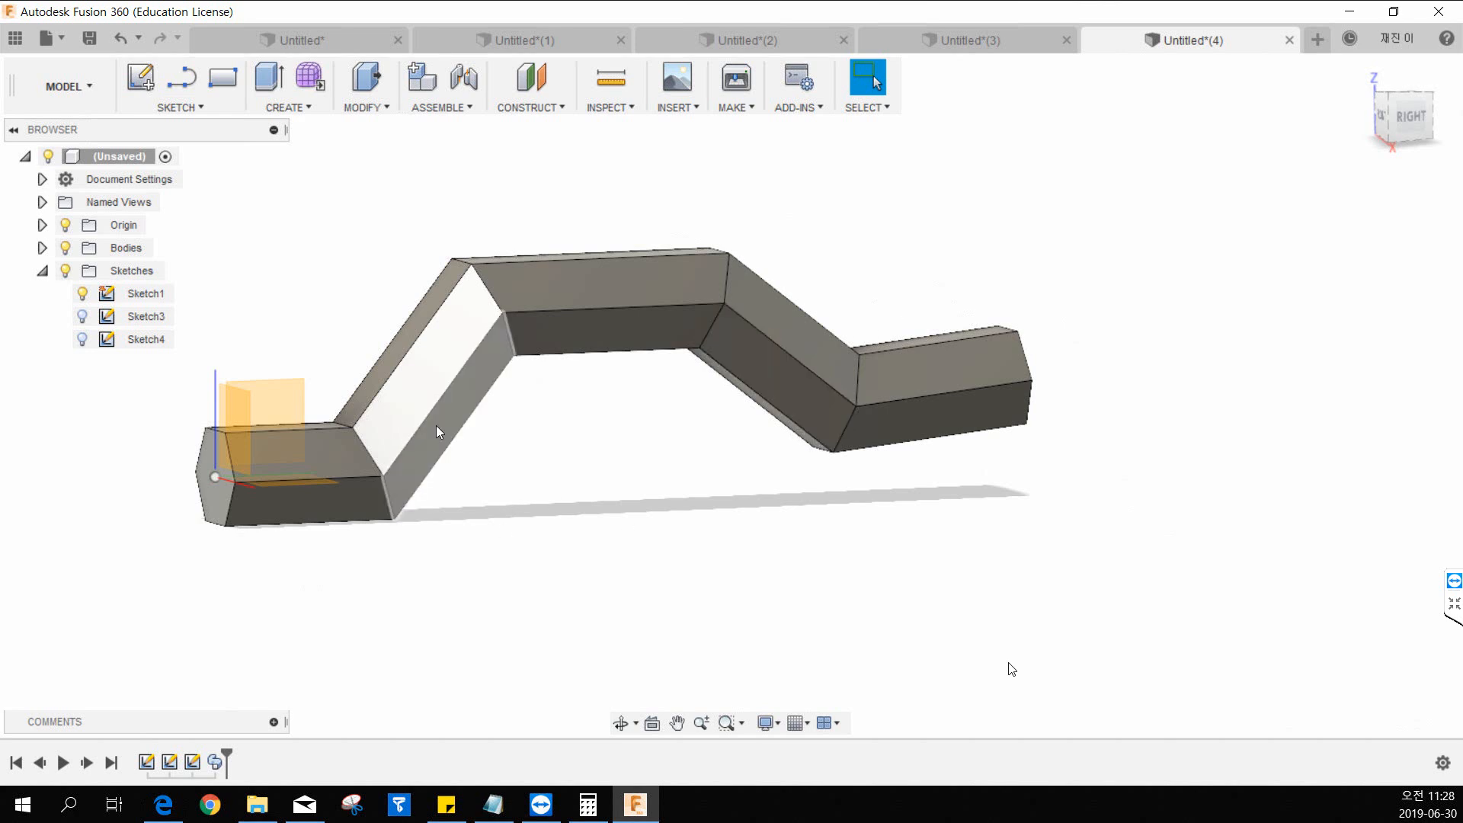
# Switch to the 17.pdf drawing in Edge and examine the dimensions of the hex key in exercise 531.
pyautogui.hotkey('alt', 'Tab')
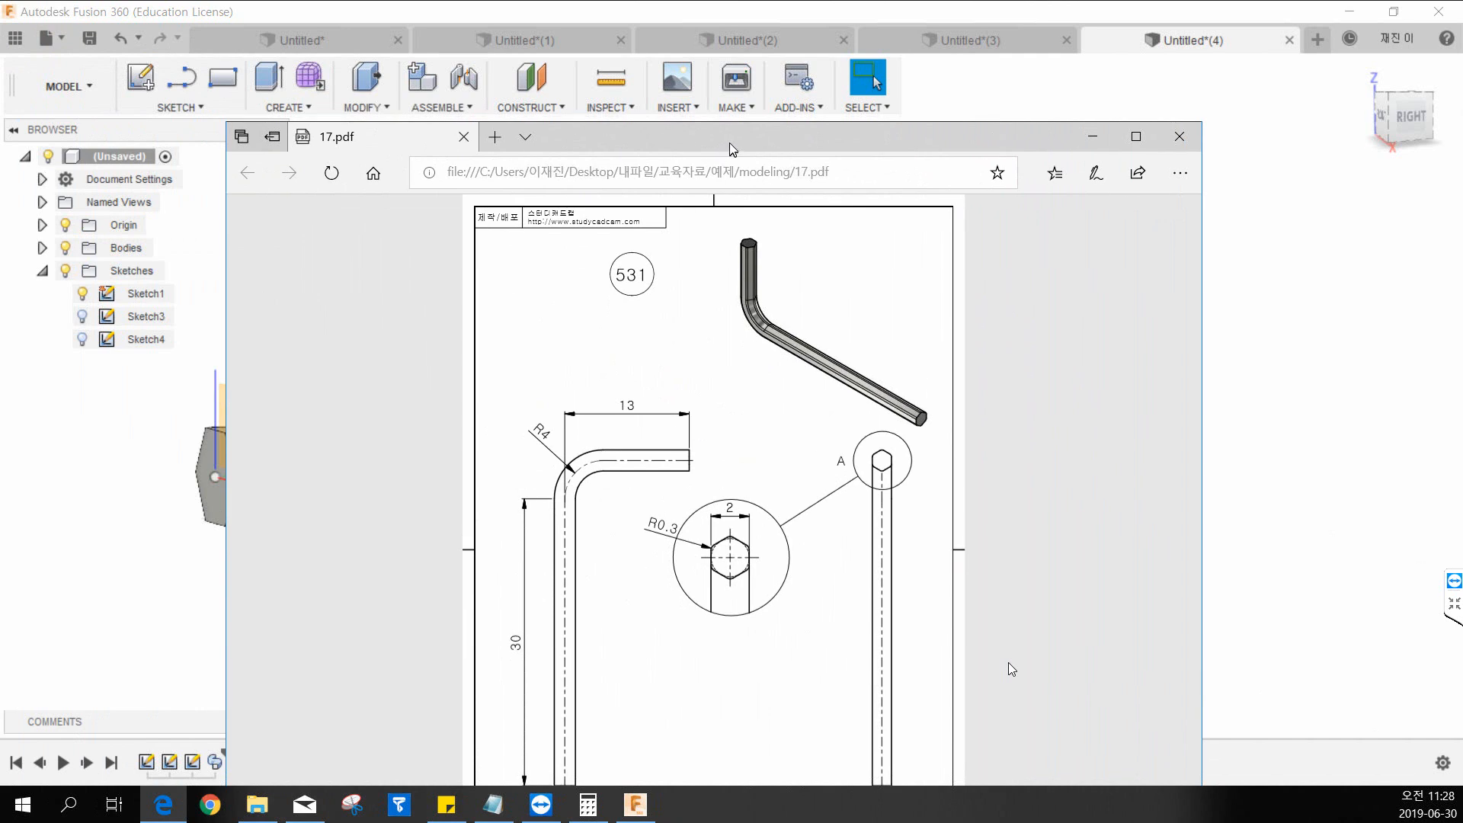
pyautogui.doubleClick(729, 143)
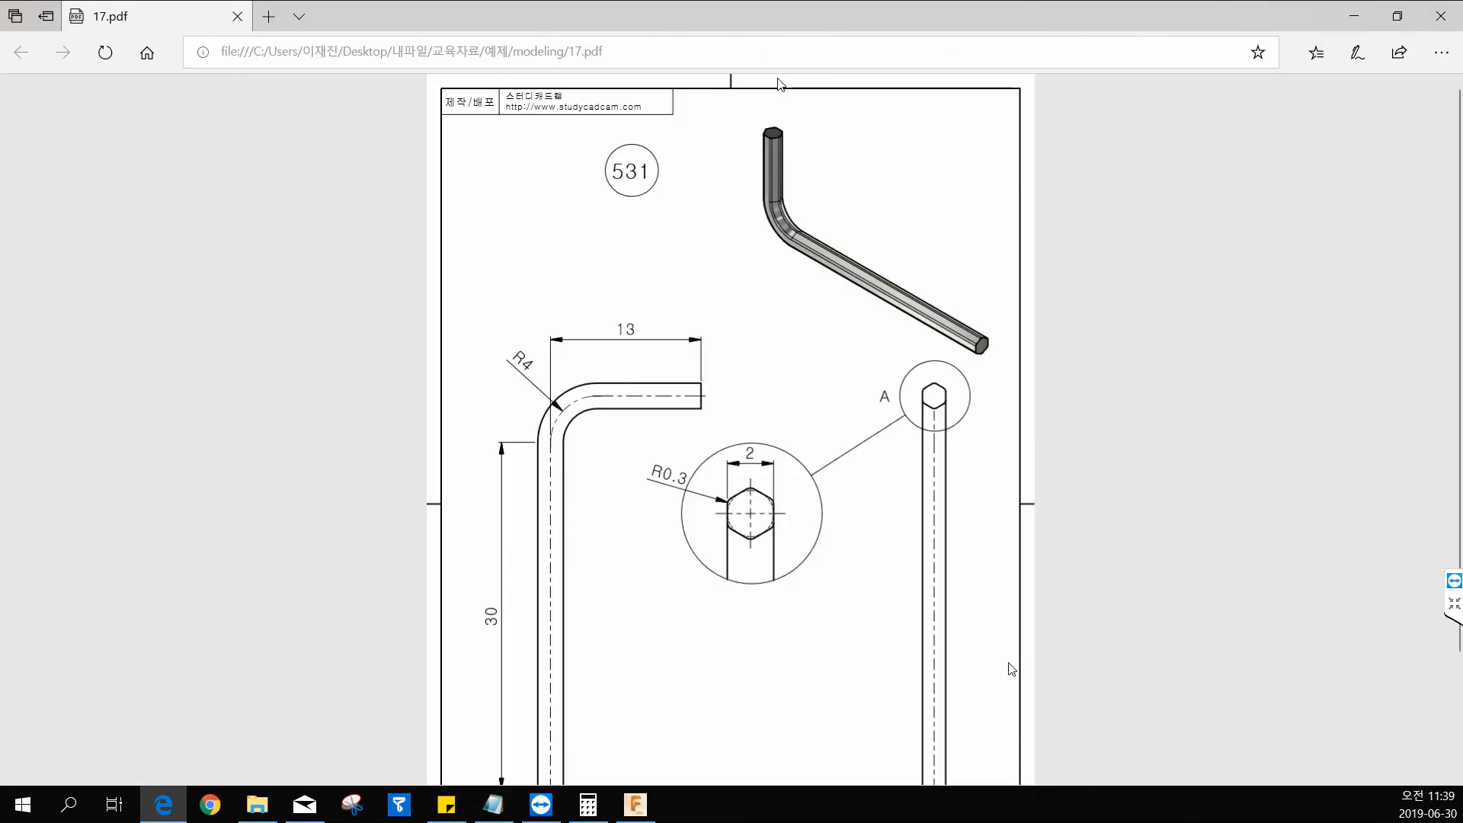
pyautogui.scroll(-2, 770, 195)
pyautogui.scroll(2, 926, 343)
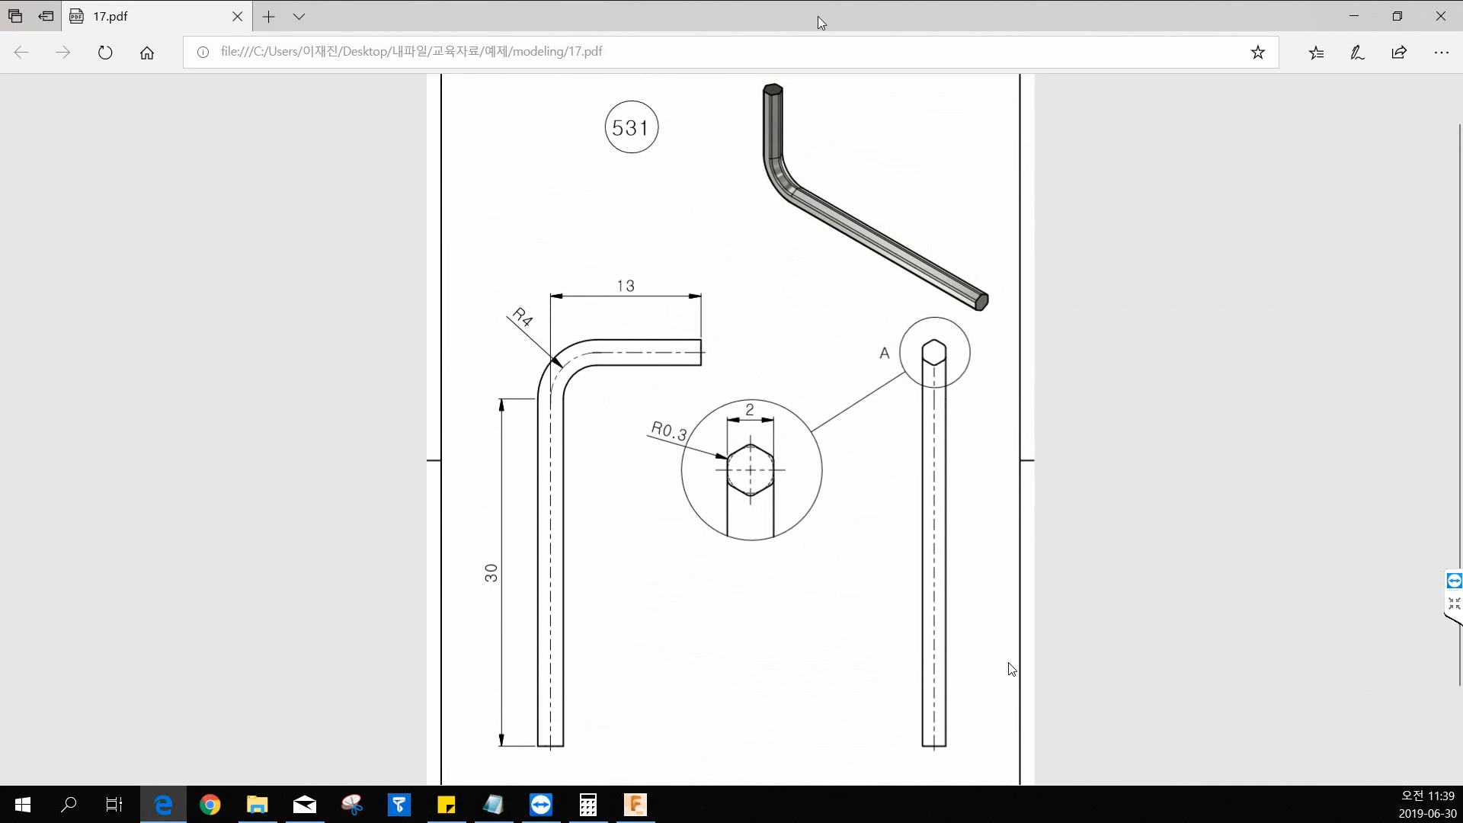
# Switch to Fusion 360, start a sketch on the front plane and draw a circumscribed hexagon about 37 mm across flats, centred on the origin.
pyautogui.hotkey('alt', 'Tab')
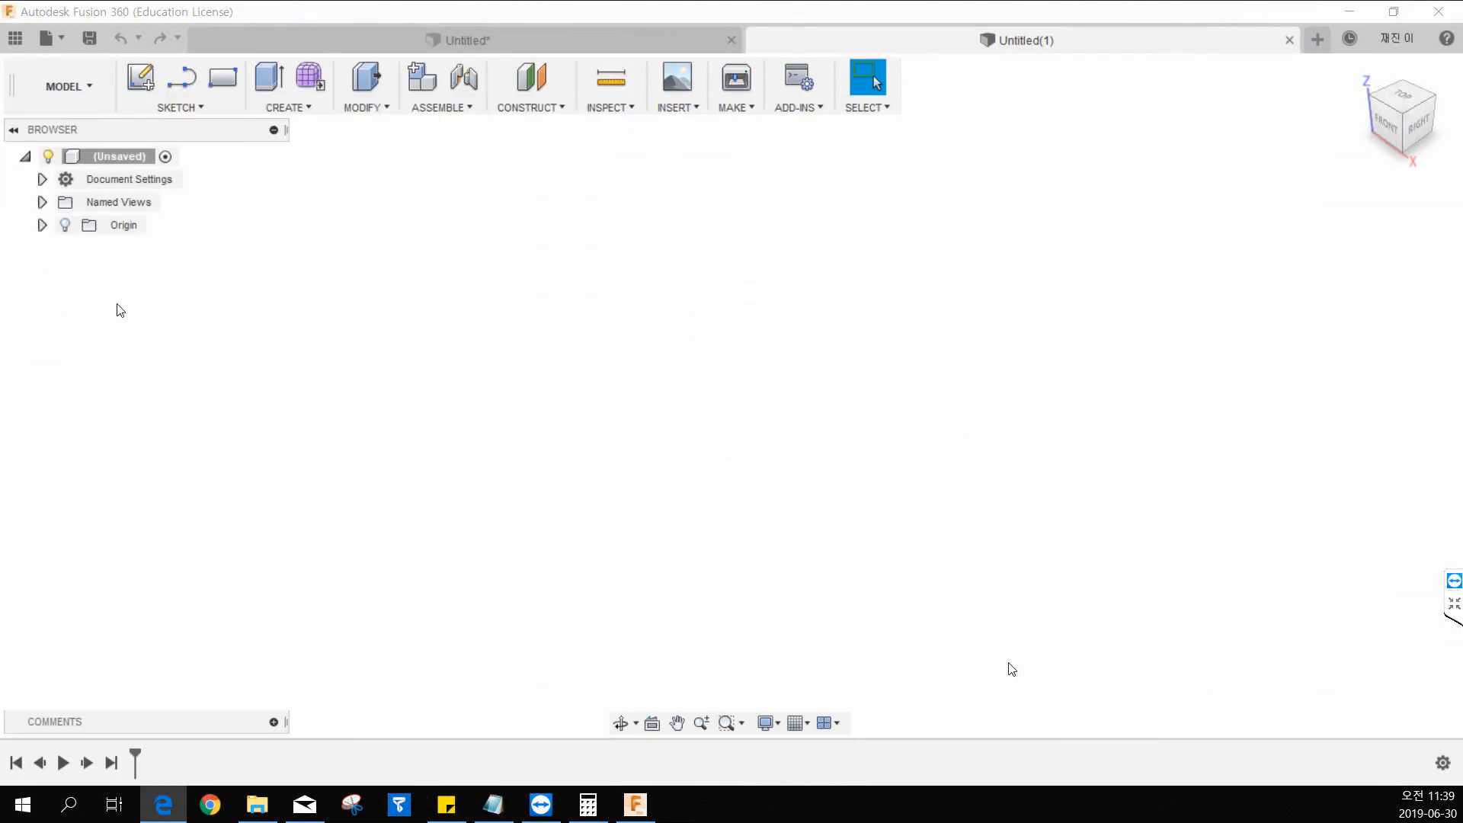
pyautogui.click(140, 79)
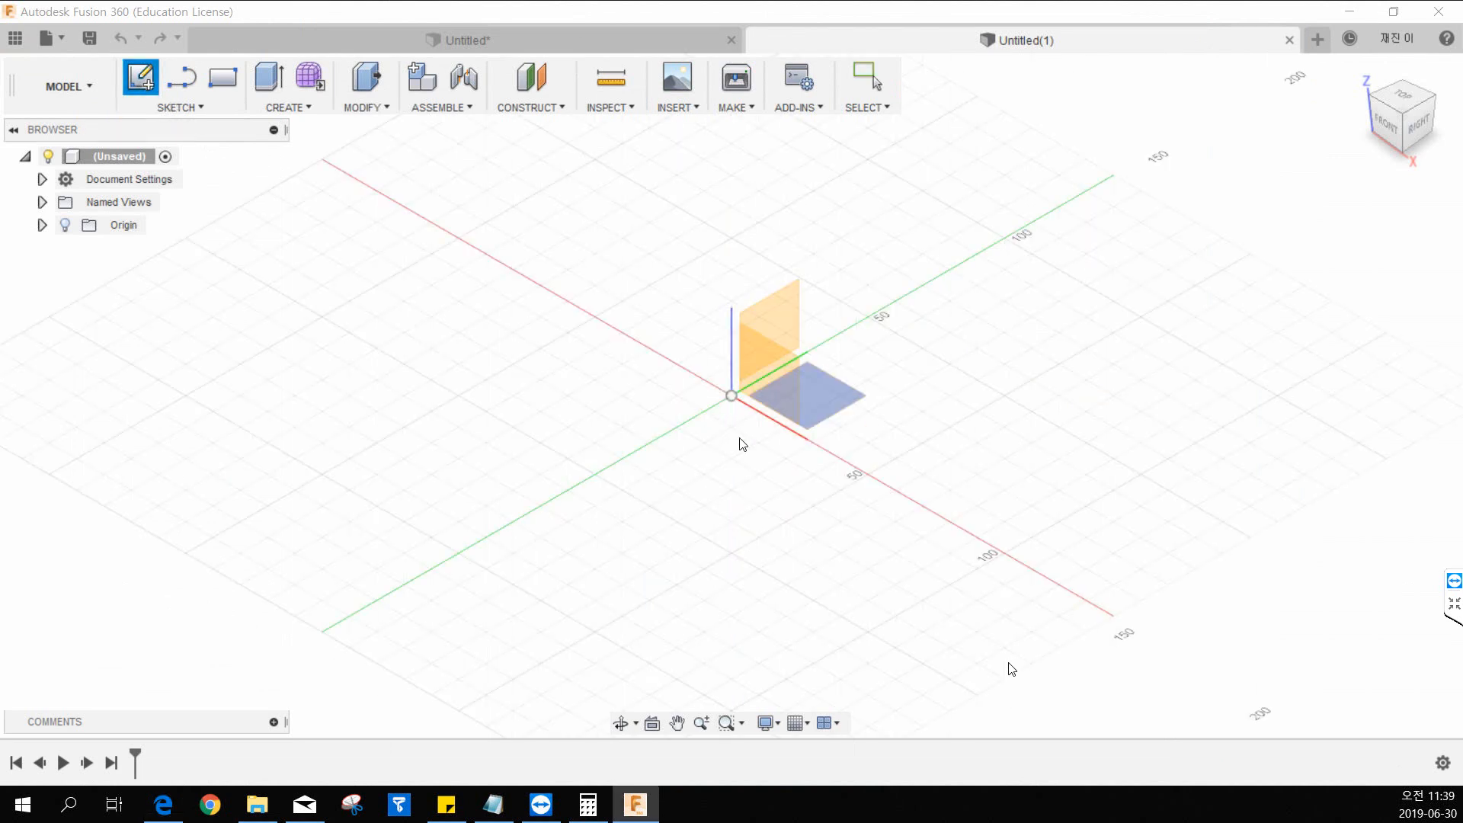
pyautogui.click(763, 398)
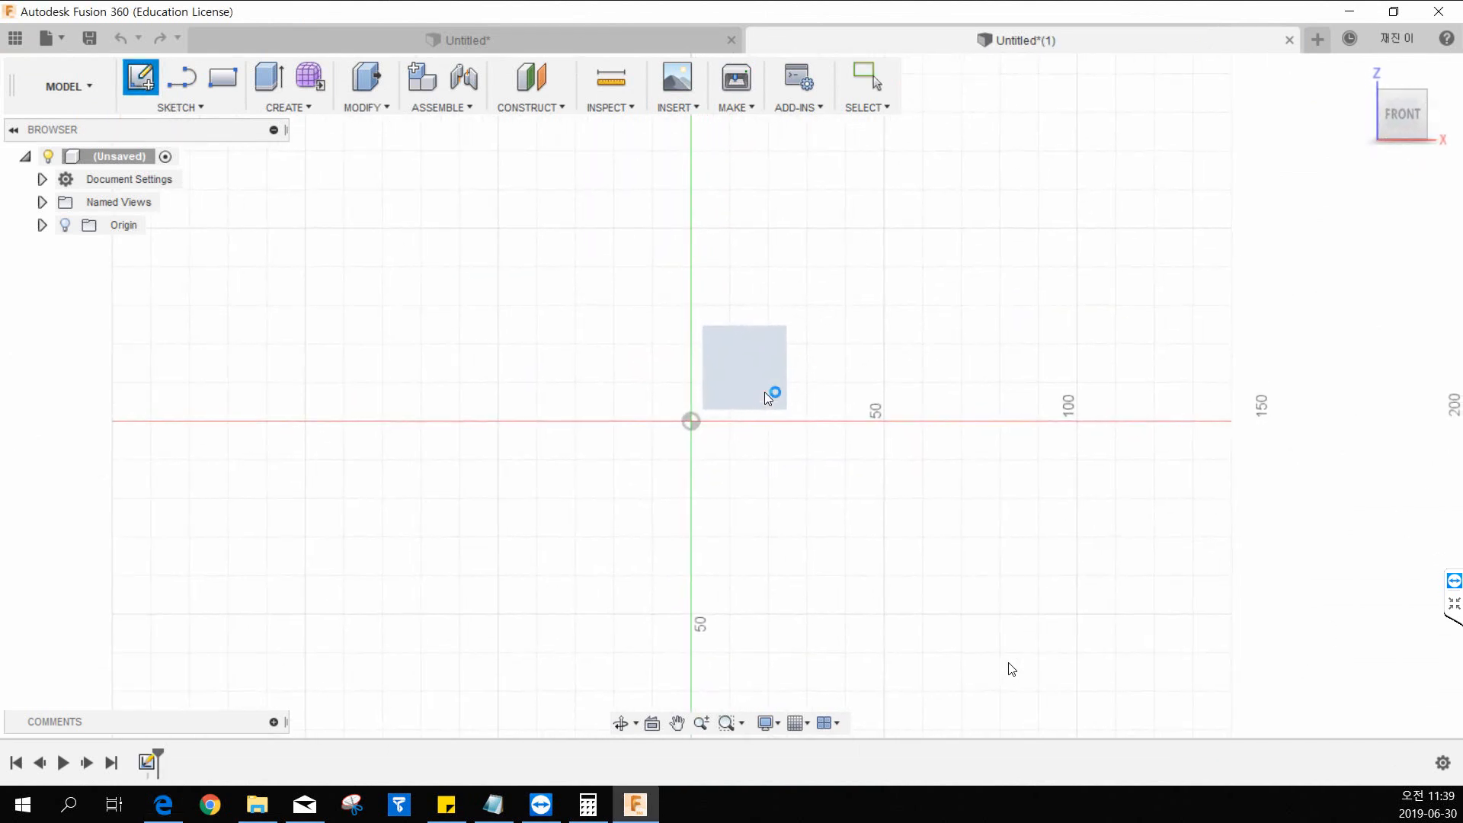
pyautogui.click(226, 109)
pyautogui.moveTo(218, 235)
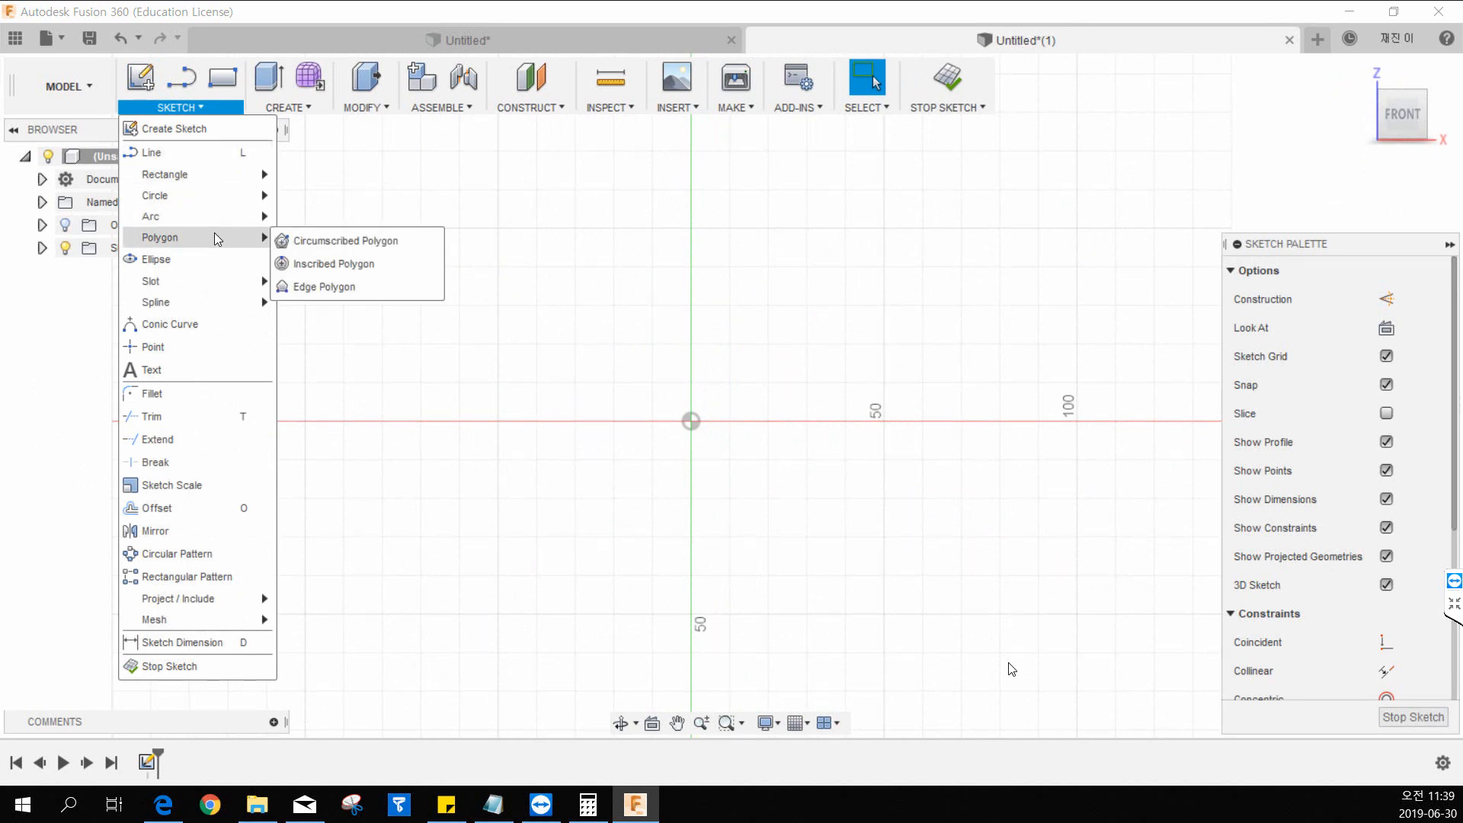
pyautogui.click(349, 242)
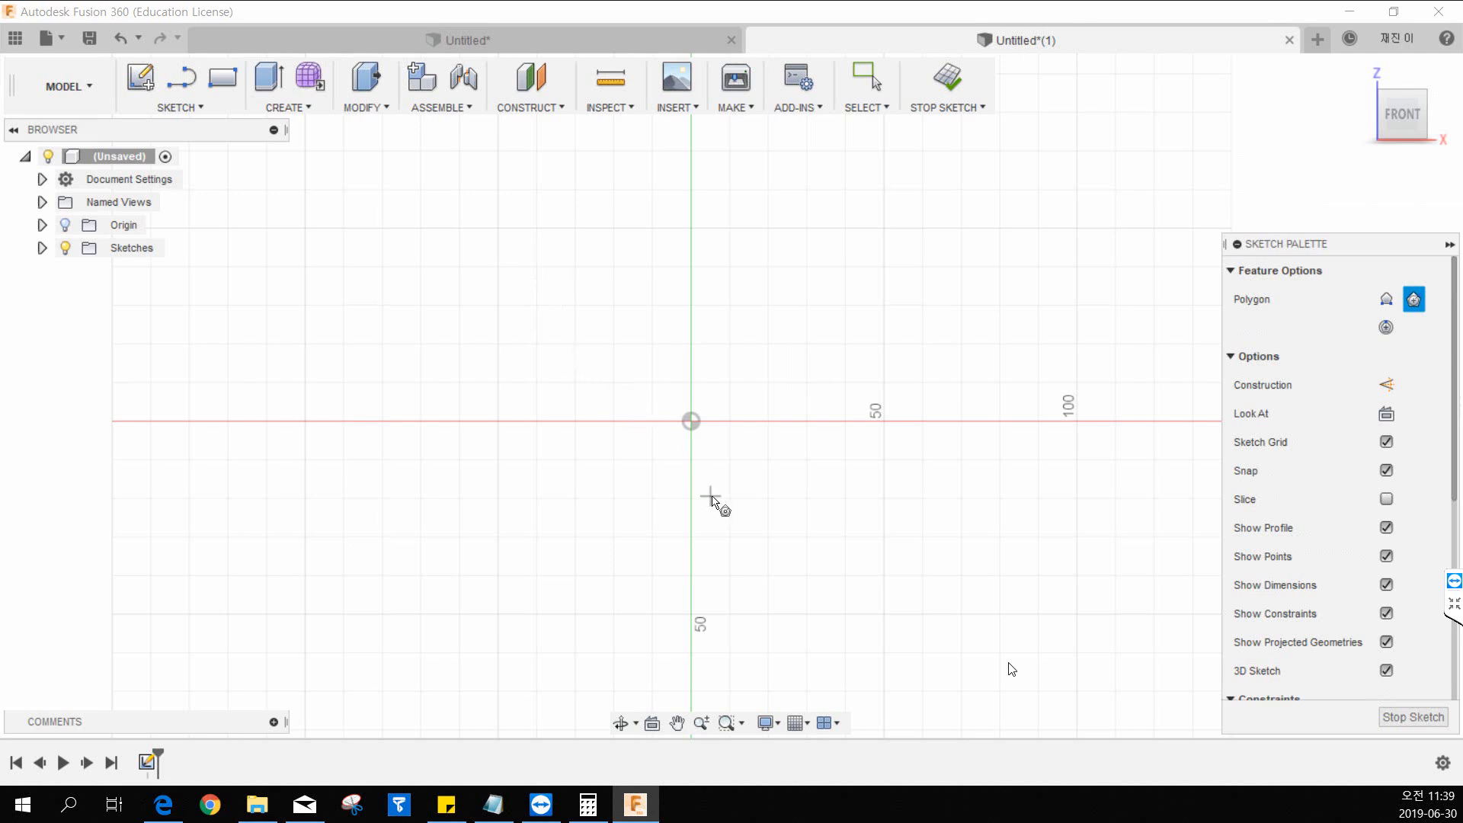
pyautogui.click(692, 425)
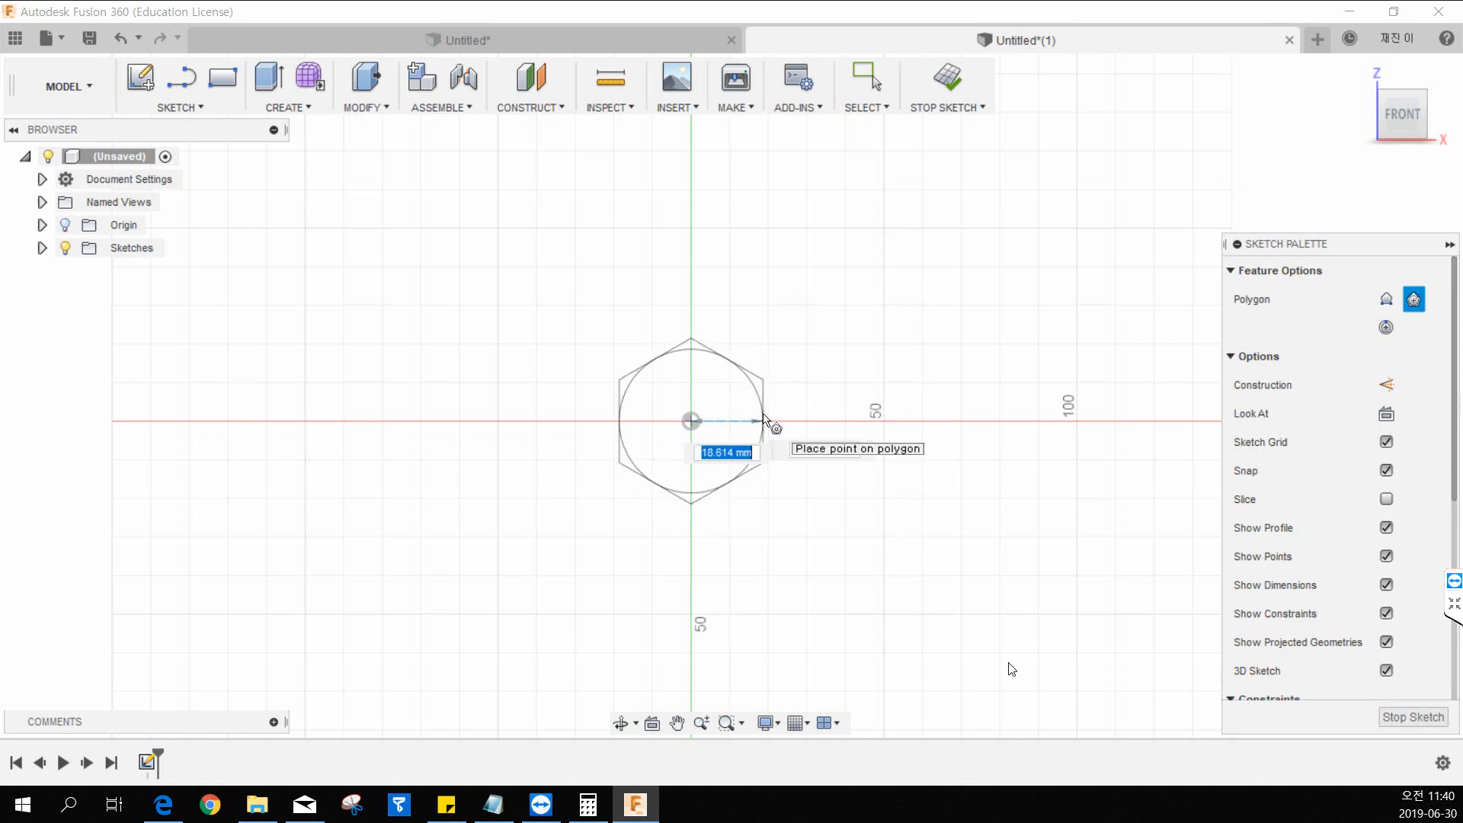
pyautogui.click(764, 418)
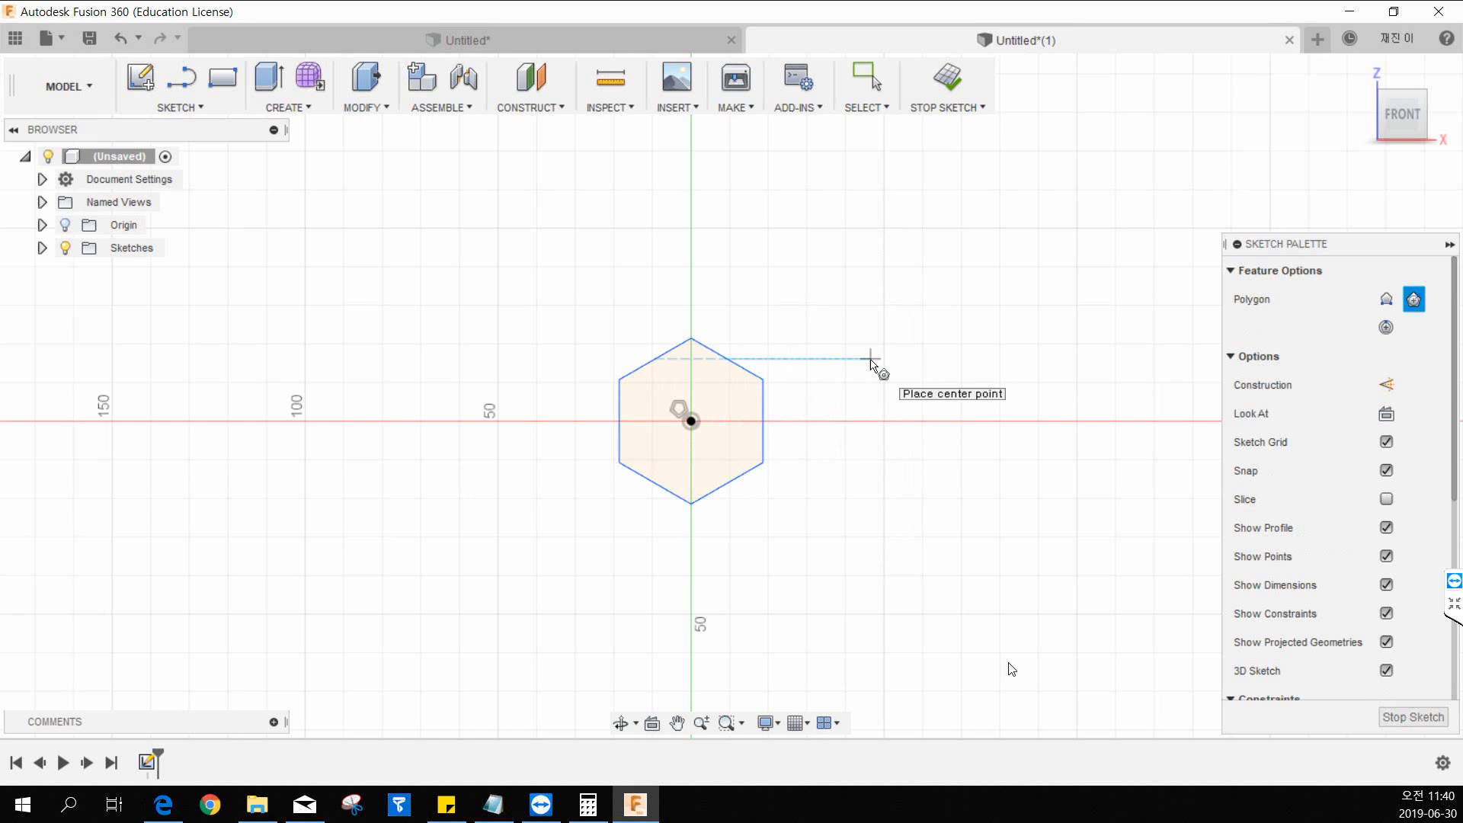
pyautogui.press('Escape')
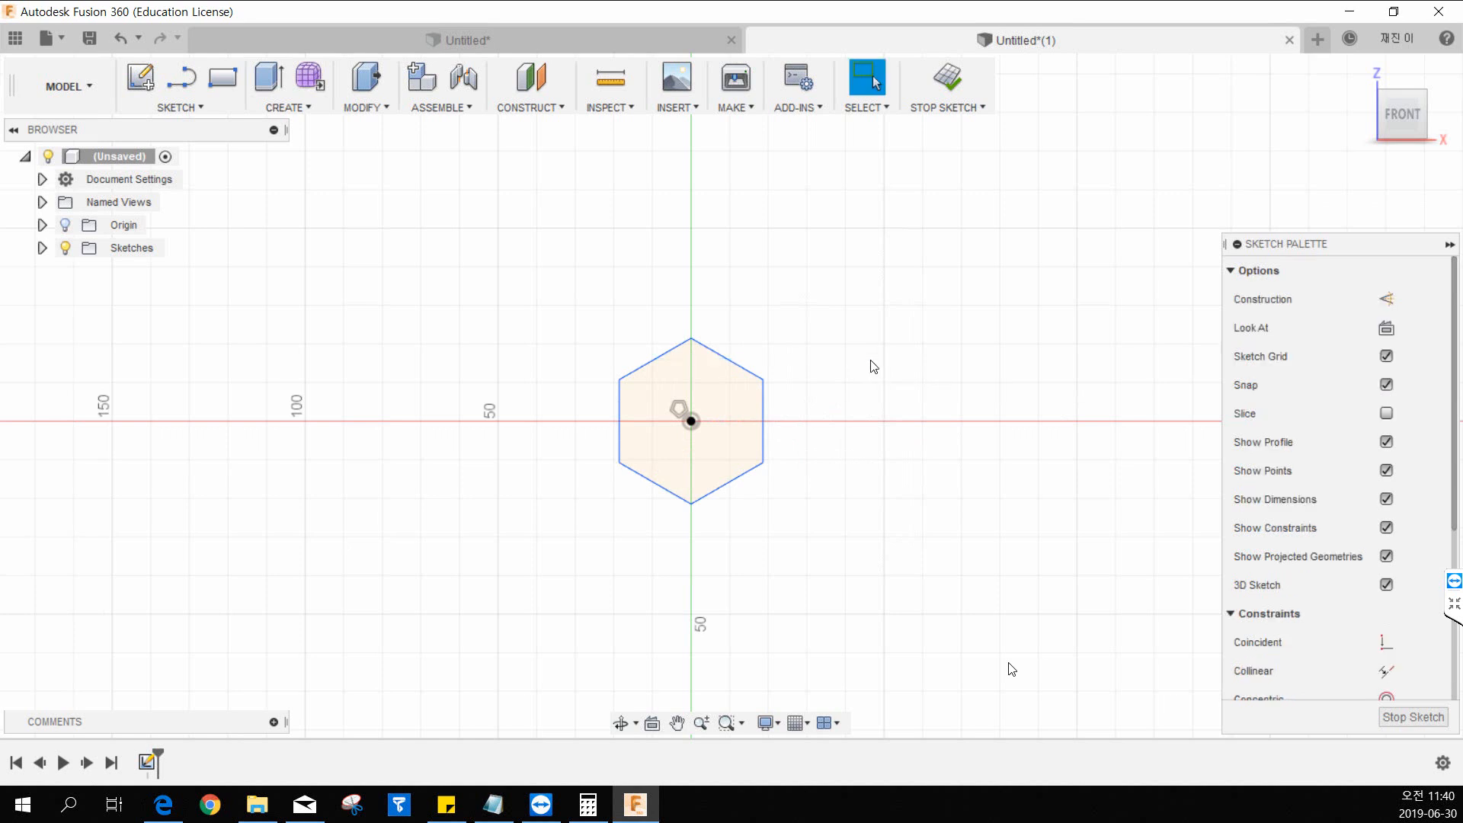
# Dimension the distance between the hexagon's two vertical sides and set it to 2 mm.
pyautogui.click(196, 109)
pyautogui.click(206, 638)
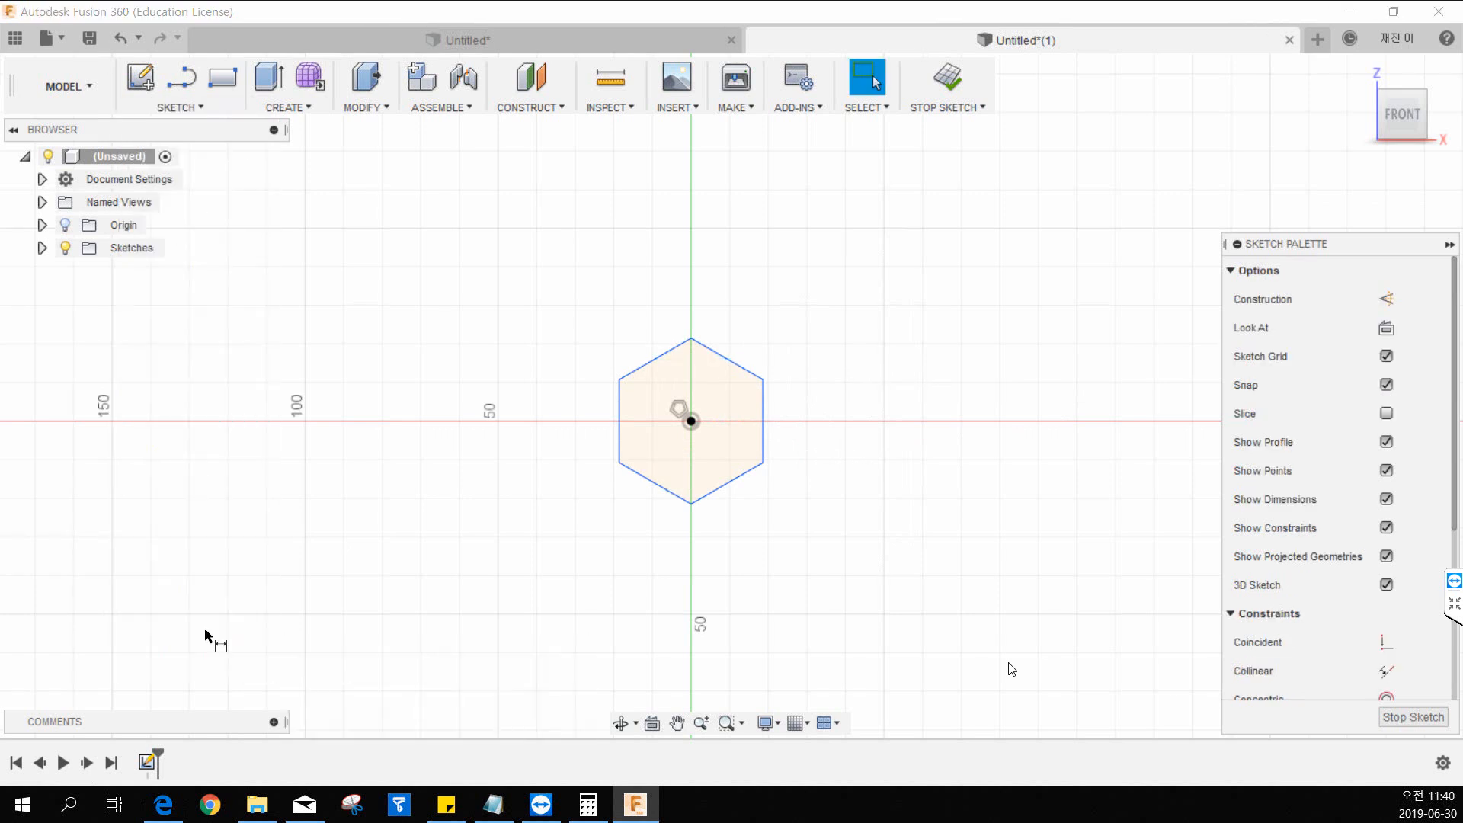
pyautogui.click(620, 401)
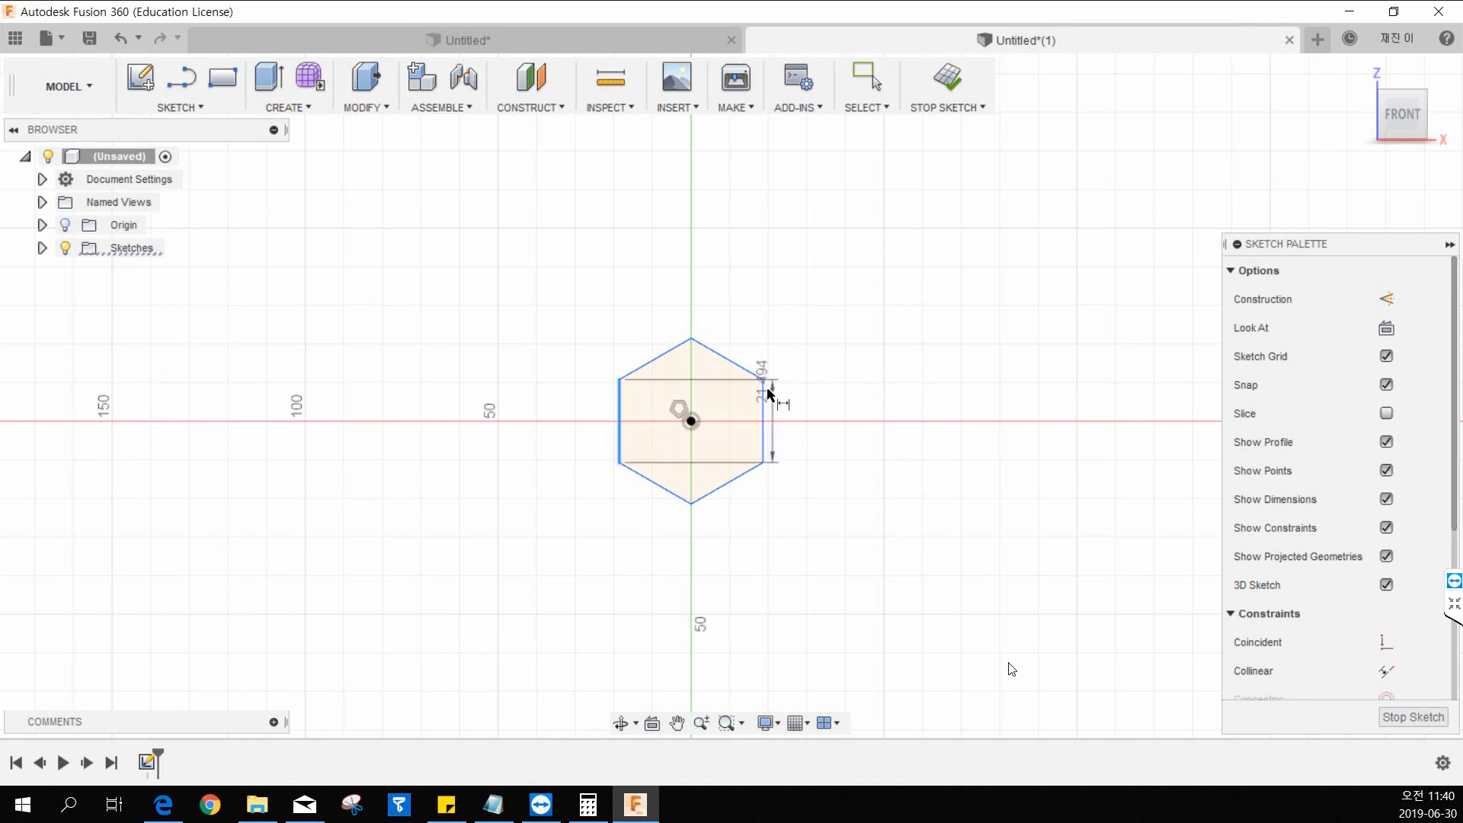
pyautogui.click(765, 396)
pyautogui.click(692, 272)
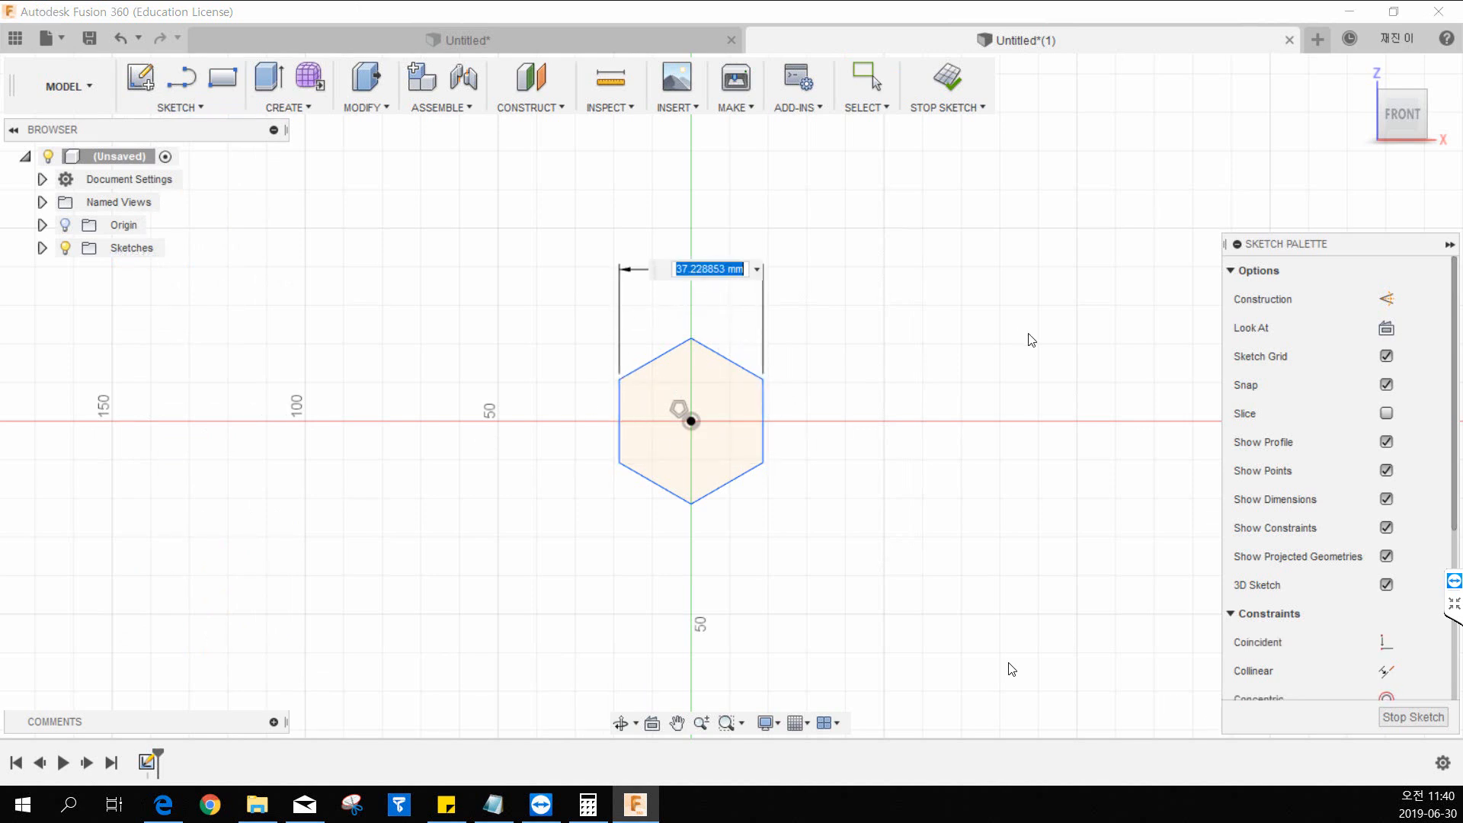
pyautogui.write('2')
pyautogui.press('Return')
# Move the across-flats dimension text to just above the middle of the hexagon and finish the sketch.
pyautogui.scroll(3, 709, 350)
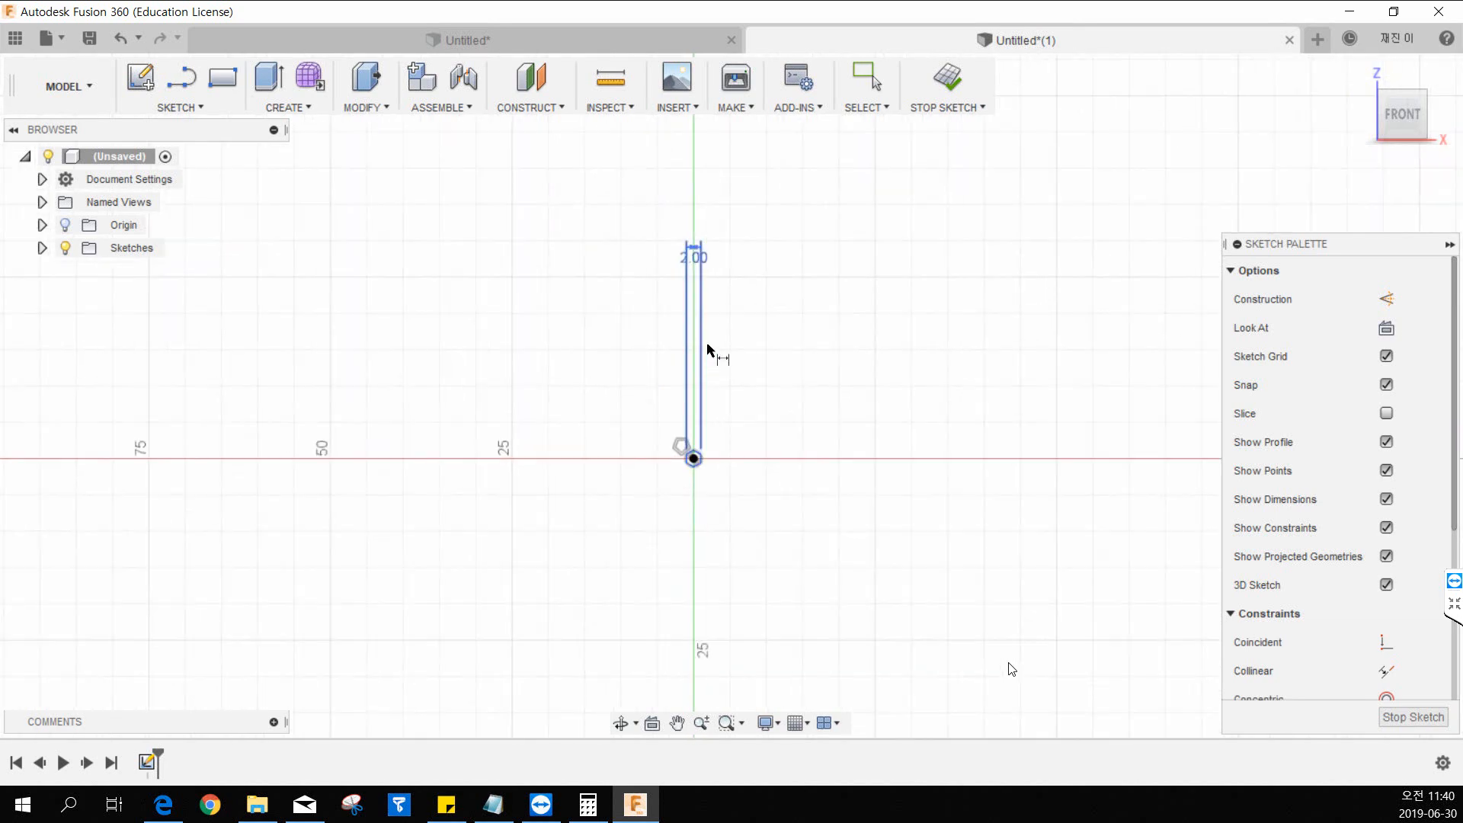
pyautogui.scroll(5, 715, 451)
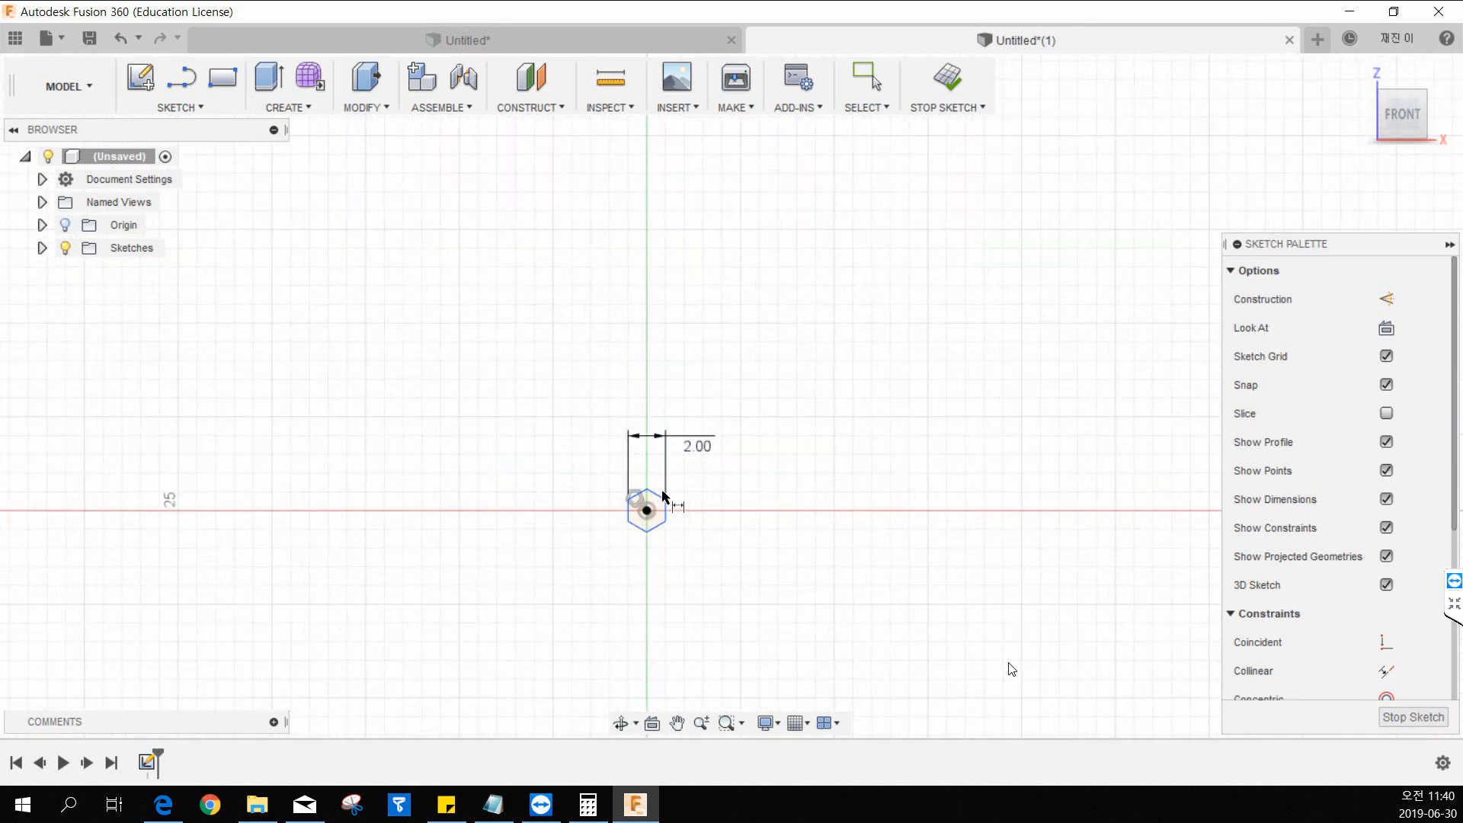
pyautogui.scroll(3, 653, 493)
pyautogui.moveTo(772, 485); pyautogui.dragTo(781, 425, button='middle')
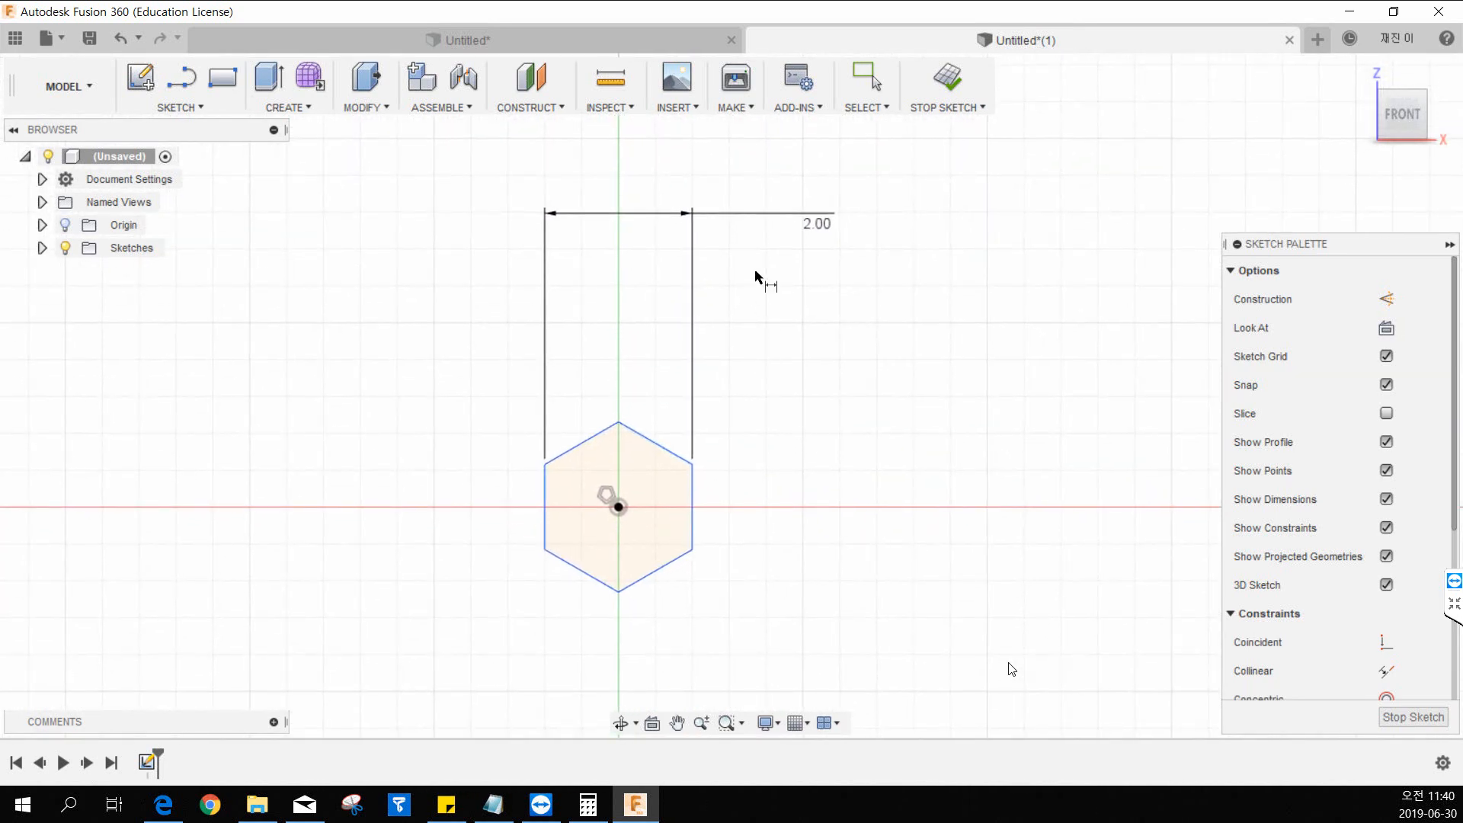
pyautogui.moveTo(831, 221)
pyautogui.mouseDown()
pyautogui.moveTo(687, 349)
pyautogui.moveTo(627, 344)
pyautogui.mouseUp()
pyautogui.scroll(3, 721, 361)
pyautogui.moveTo(722, 444); pyautogui.dragTo(738, 411, button='middle')
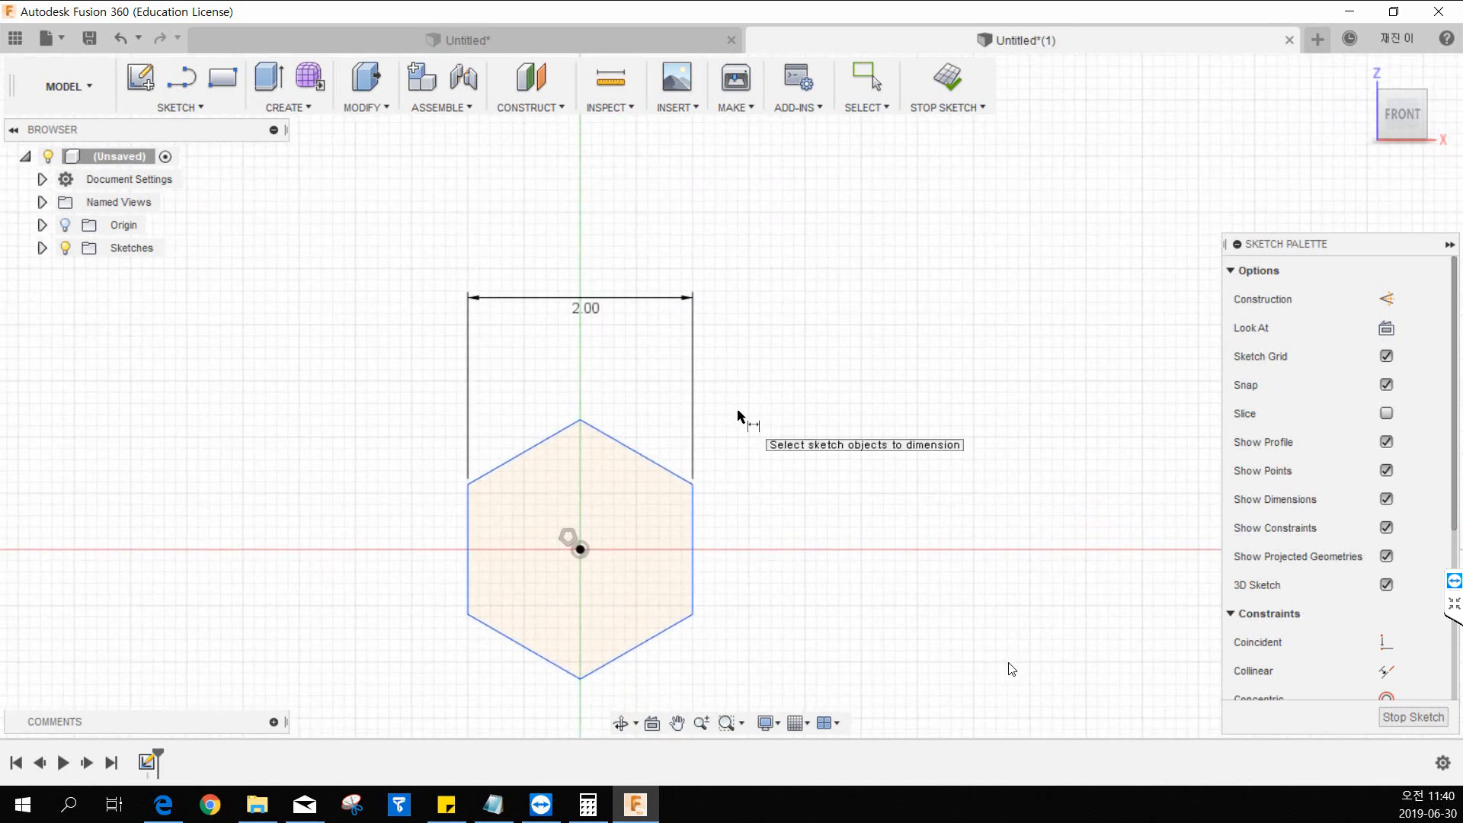
pyautogui.press('Escape')
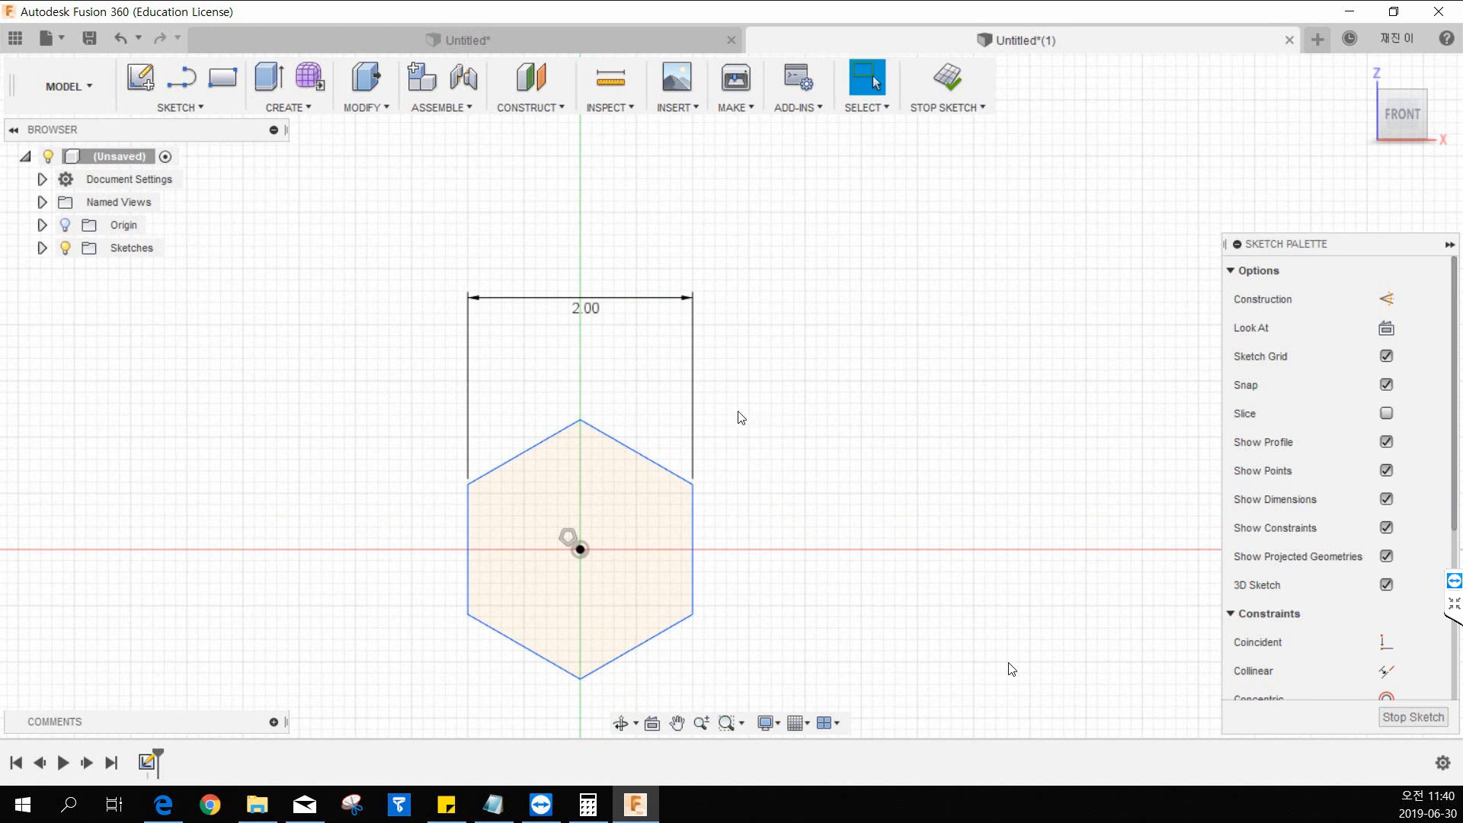
pyautogui.moveTo(748, 395); pyautogui.dragTo(761, 362, button='middle')
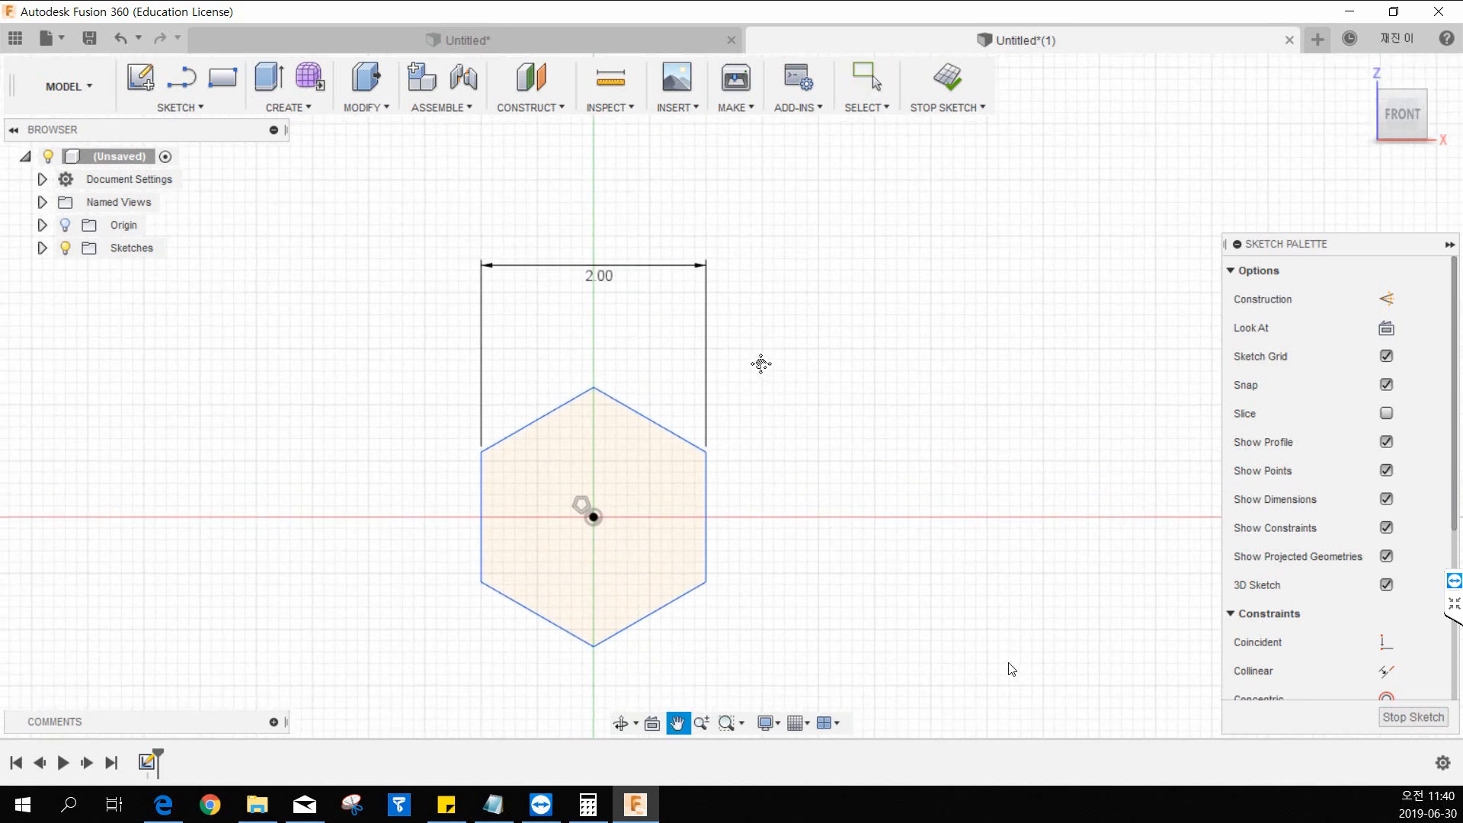
pyautogui.click(949, 90)
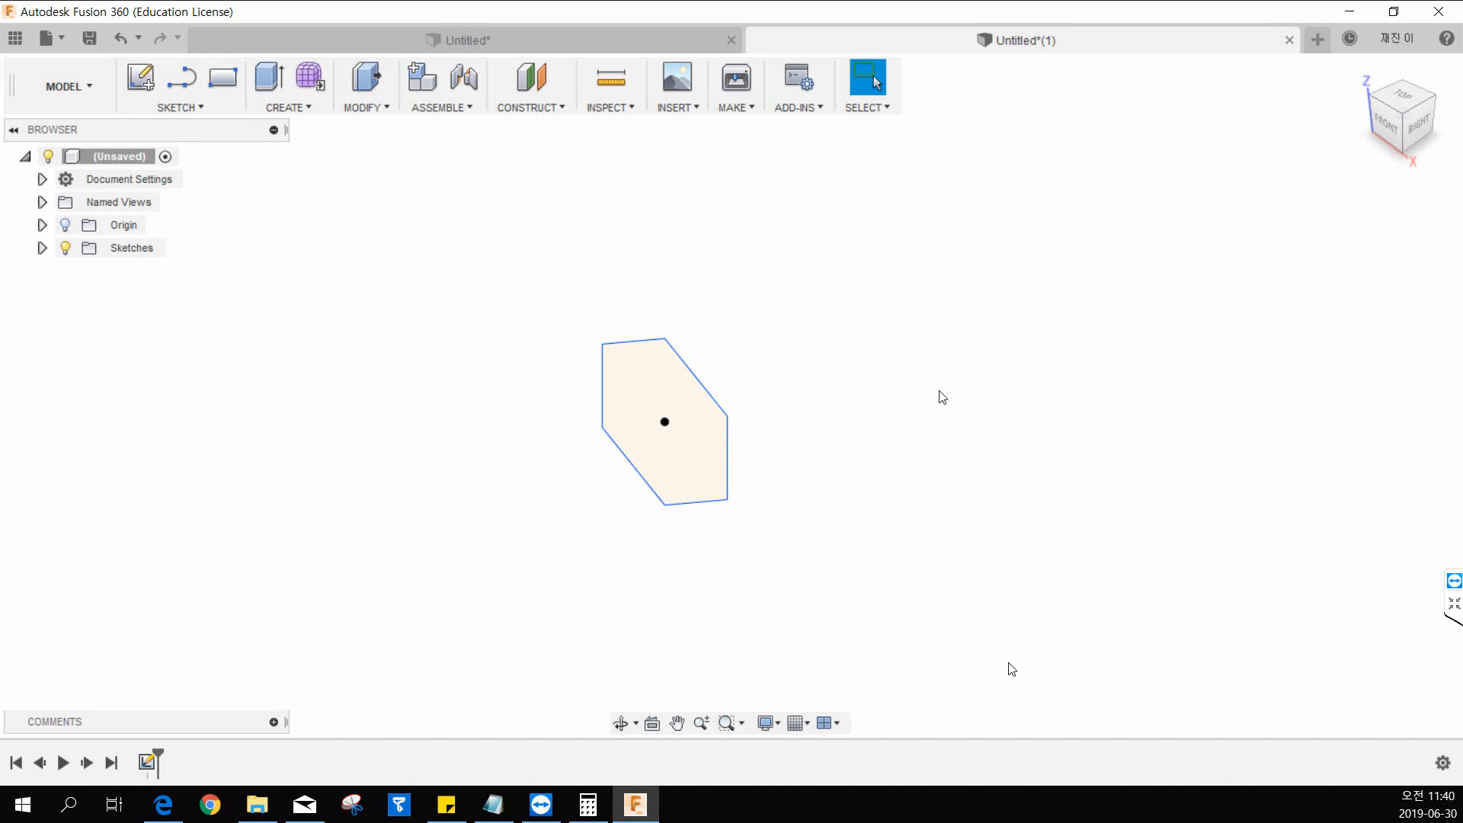
# Start a sketch on the right plane and draw a horizontal line about 2 mm long leftward from the origin, followed by a vertical line about 4.5 mm downward.
pyautogui.click(143, 86)
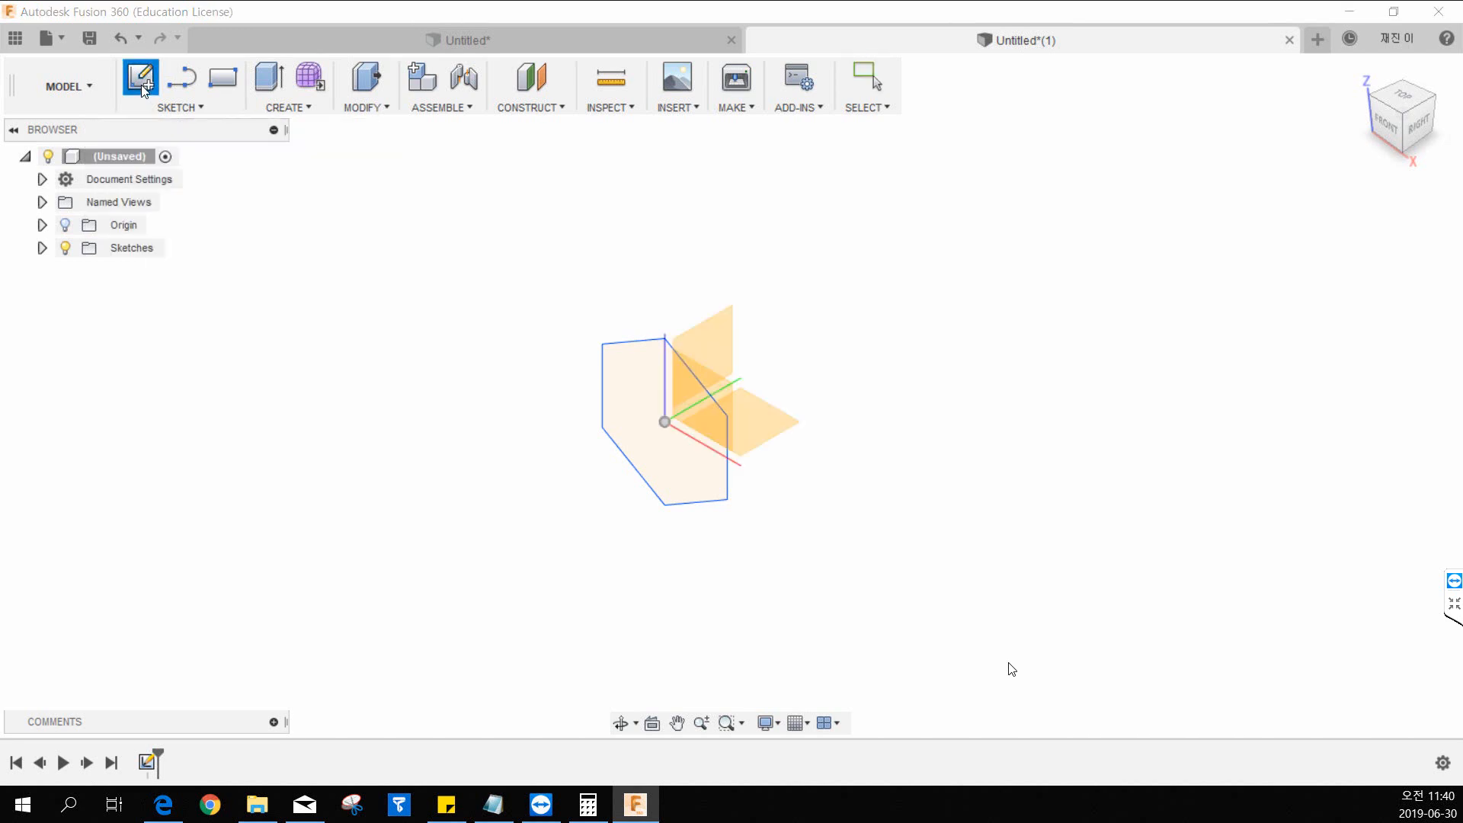
pyautogui.click(702, 336)
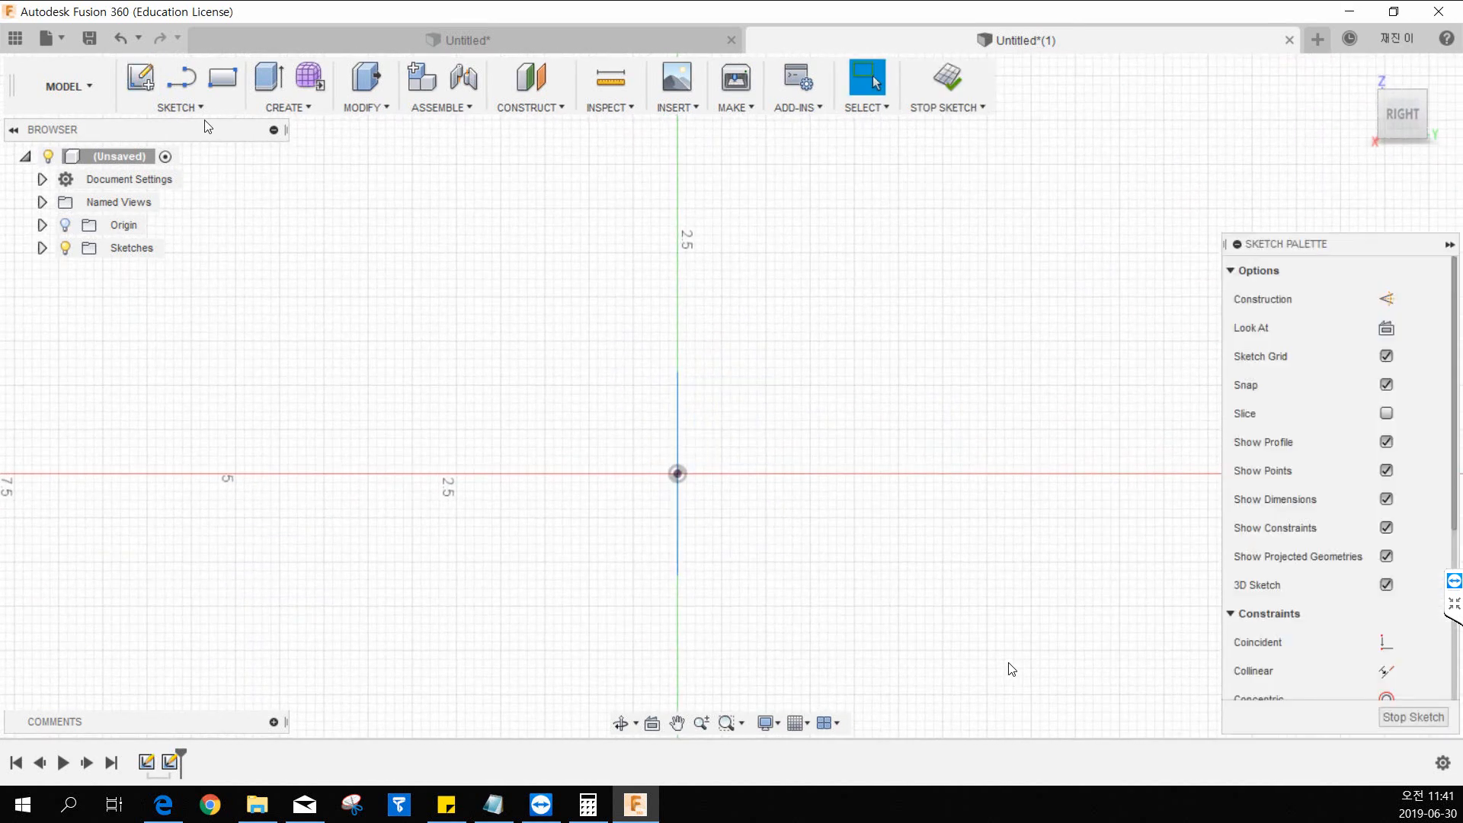
pyautogui.click(181, 108)
pyautogui.click(180, 148)
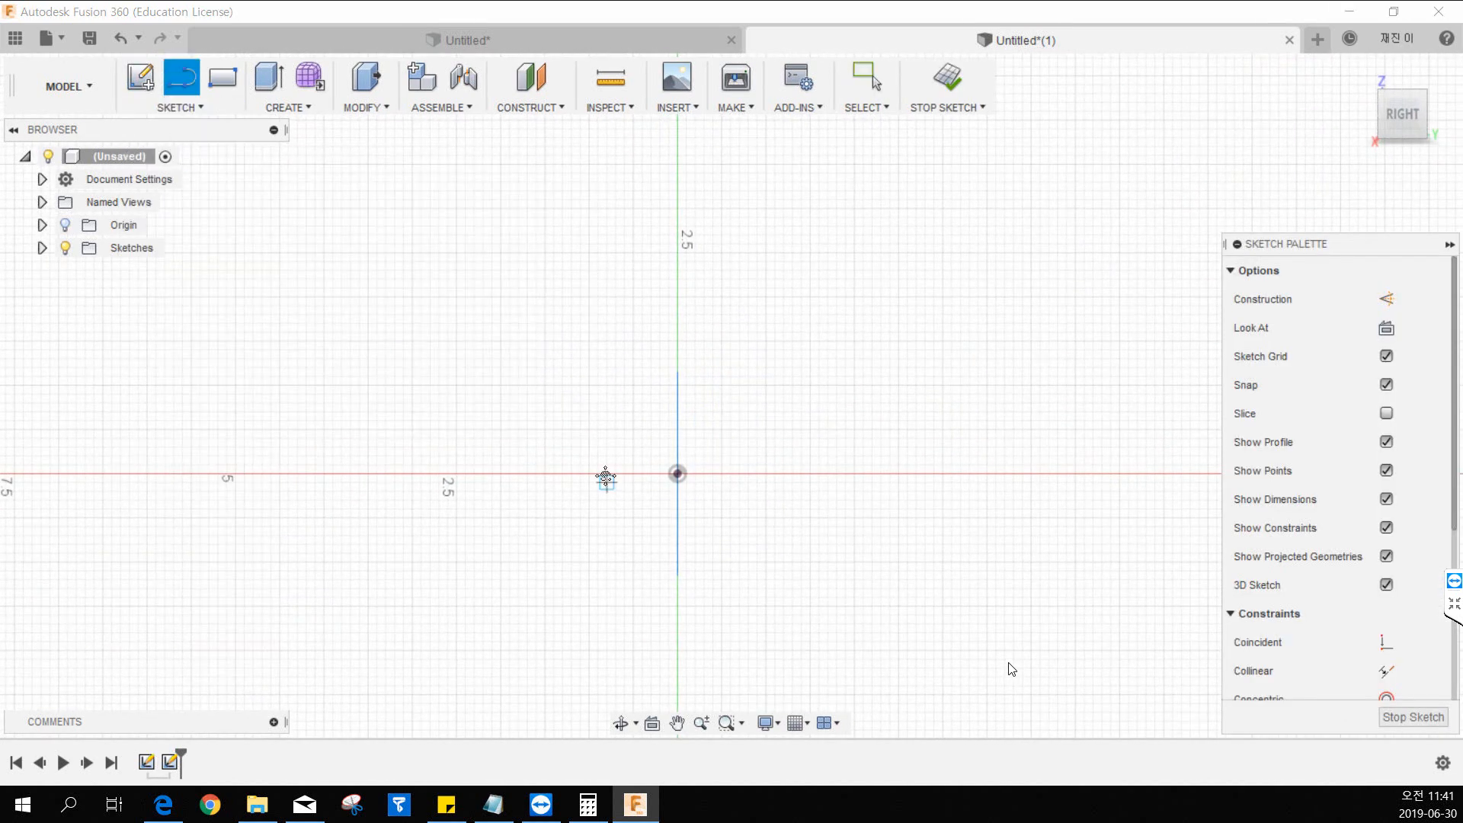
pyautogui.moveTo(606, 478); pyautogui.dragTo(604, 310, button='middle')
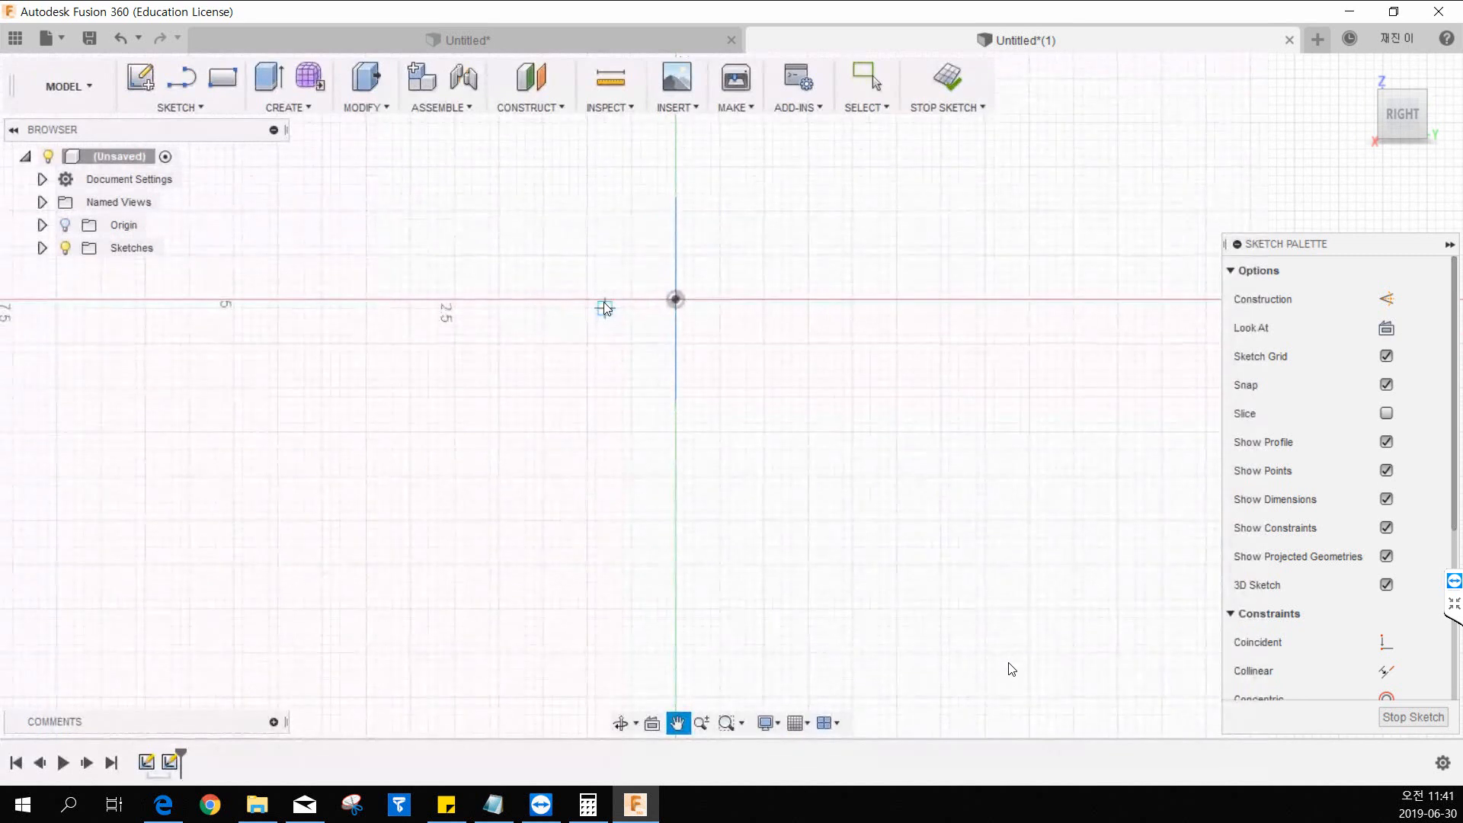
pyautogui.click(675, 301)
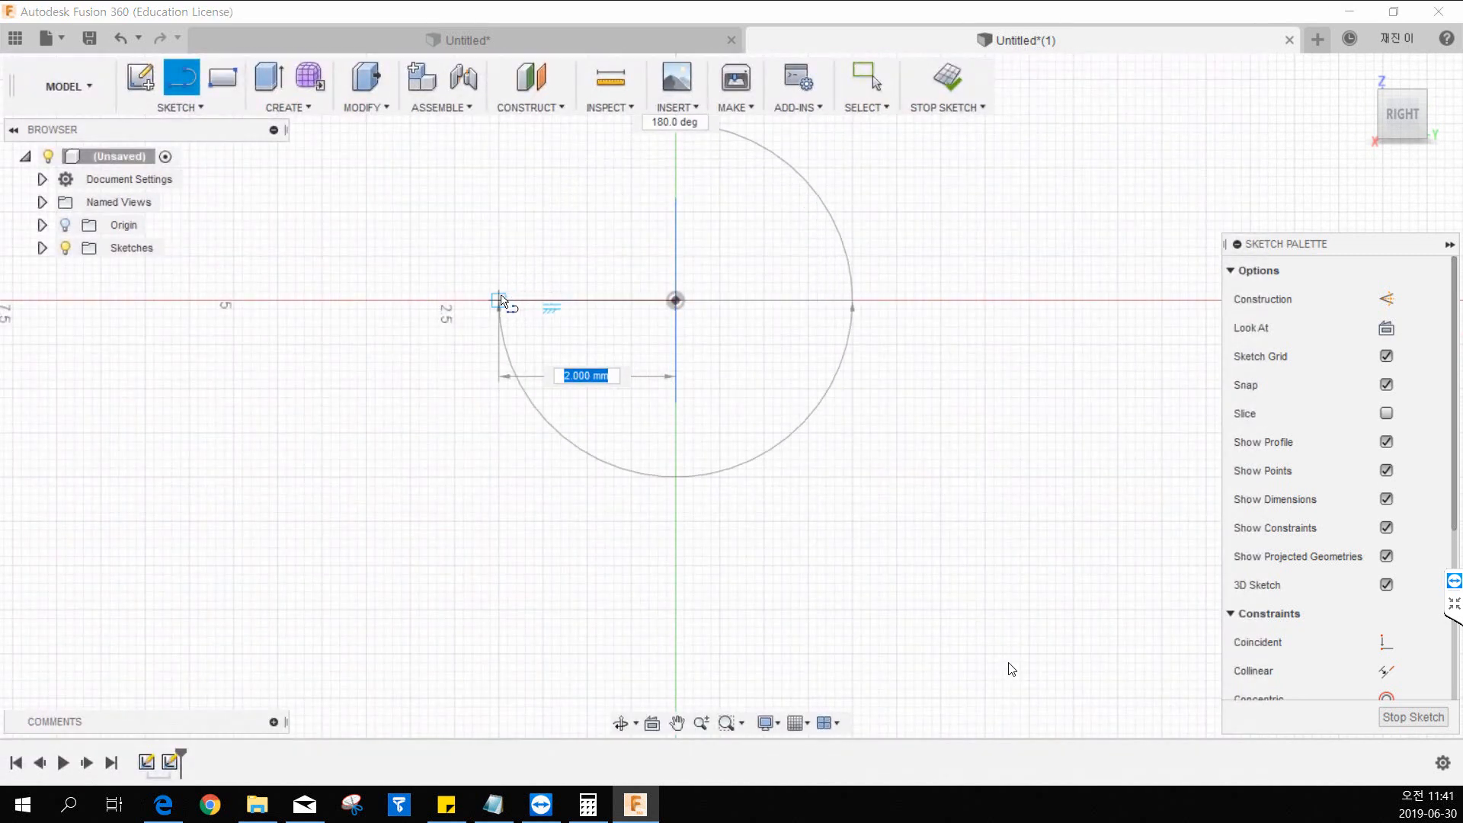
pyautogui.click(490, 300)
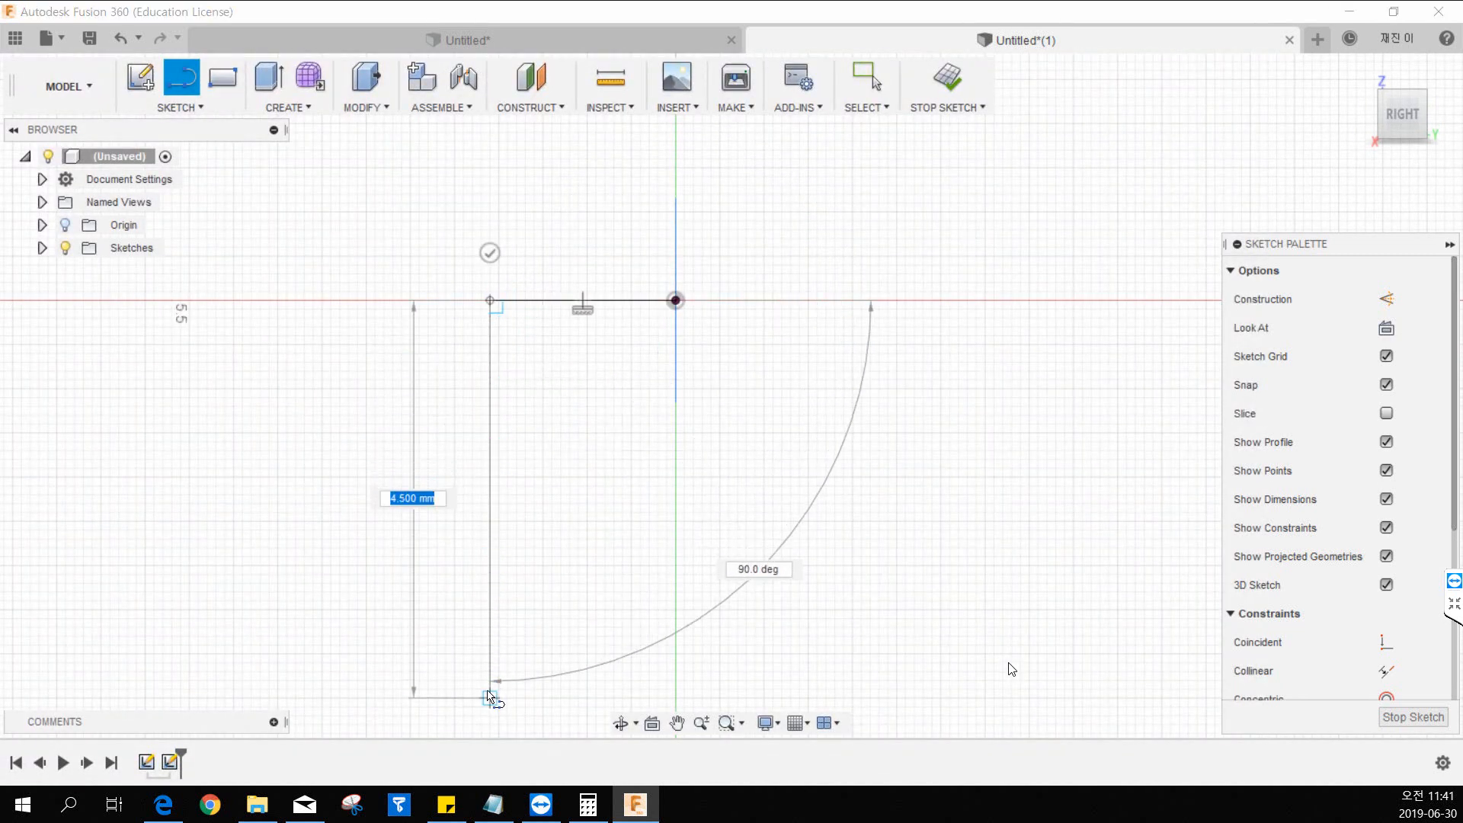
pyautogui.click(490, 698)
pyautogui.press('Escape')
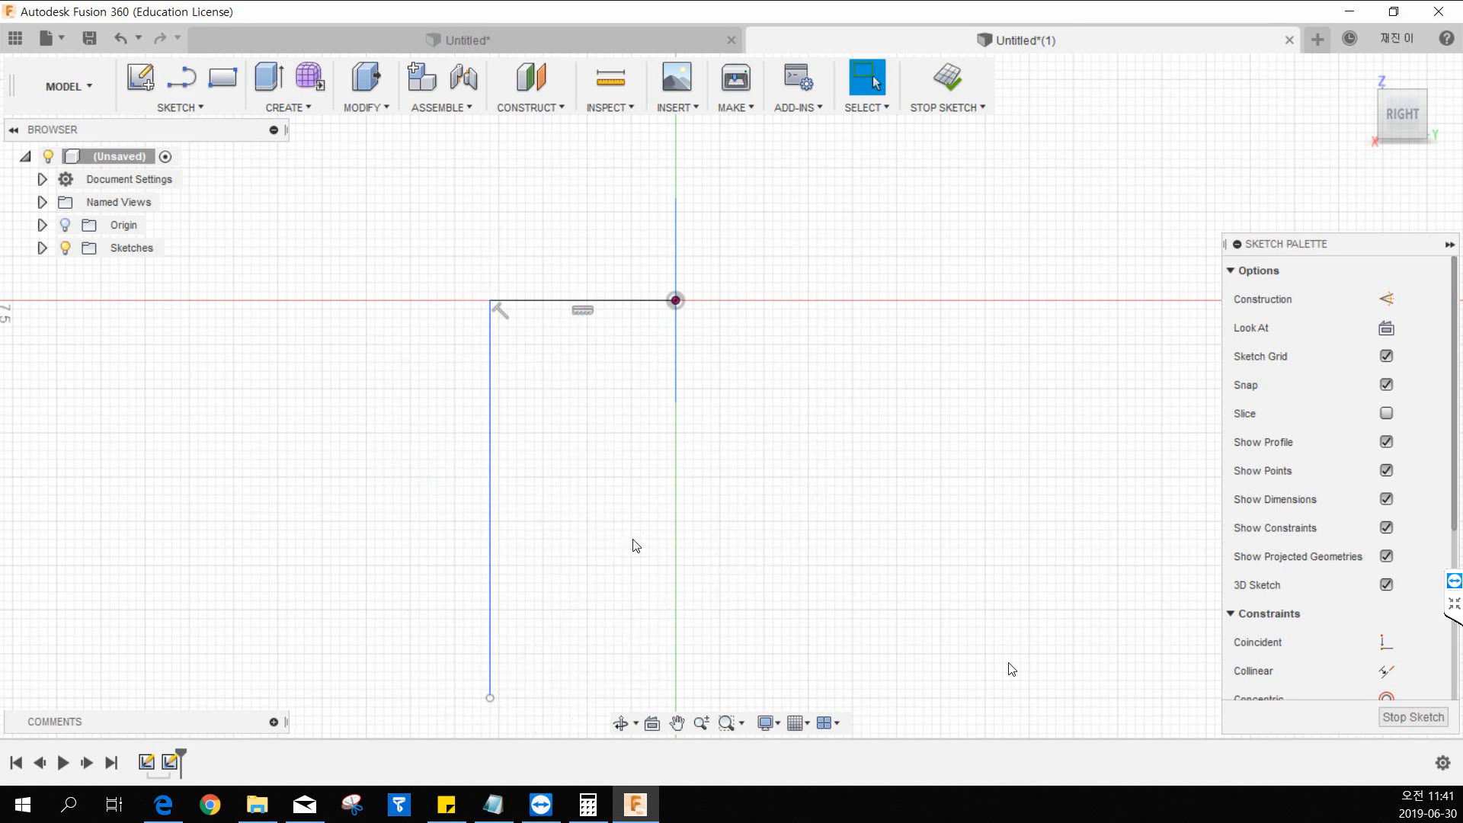
# Fillet the corner between the horizontal and vertical path lines with a 4 mm radius.
pyautogui.moveTo(584, 503); pyautogui.dragTo(577, 425, button='middle')
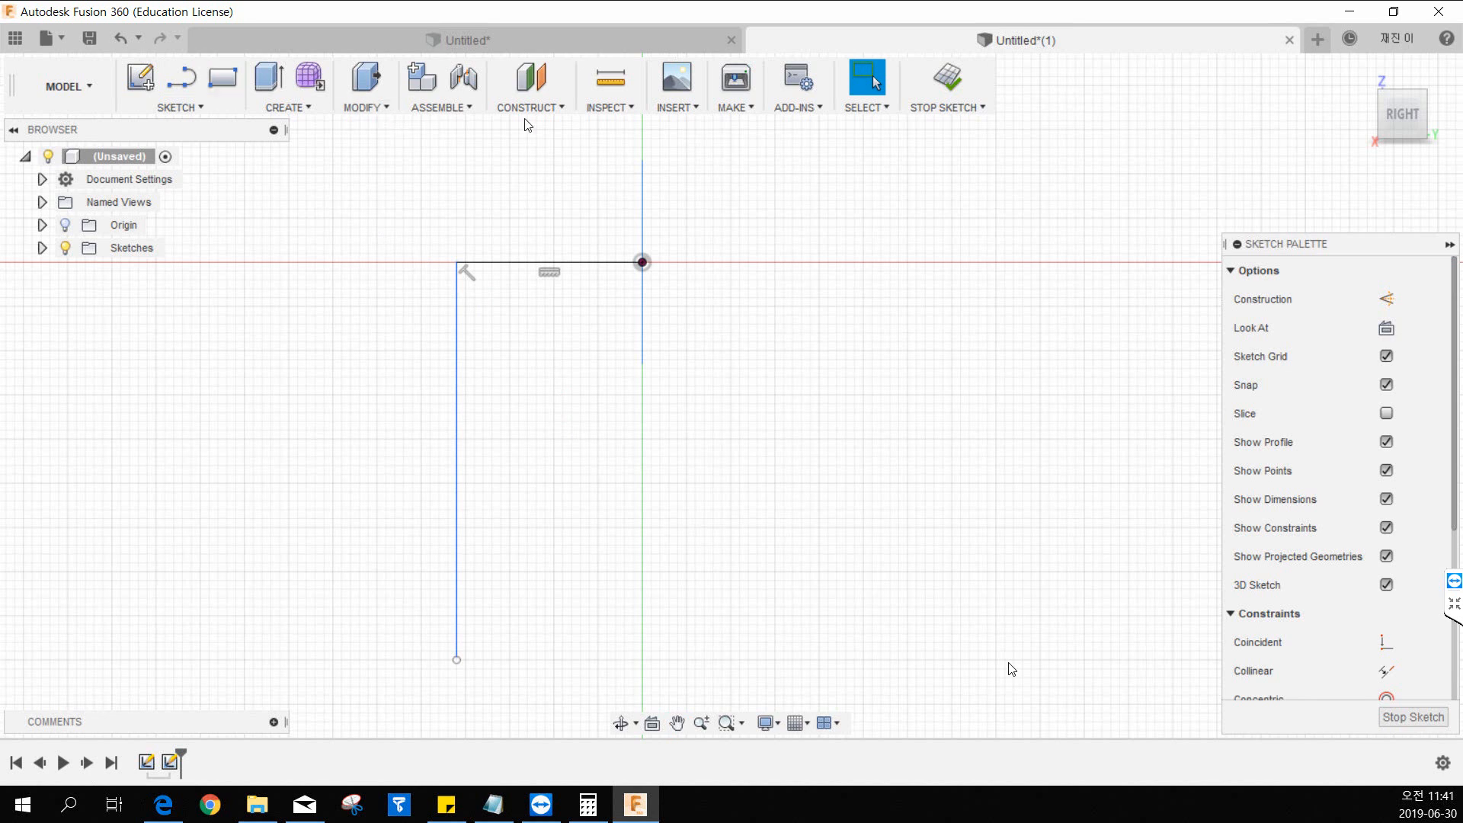
pyautogui.click(180, 107)
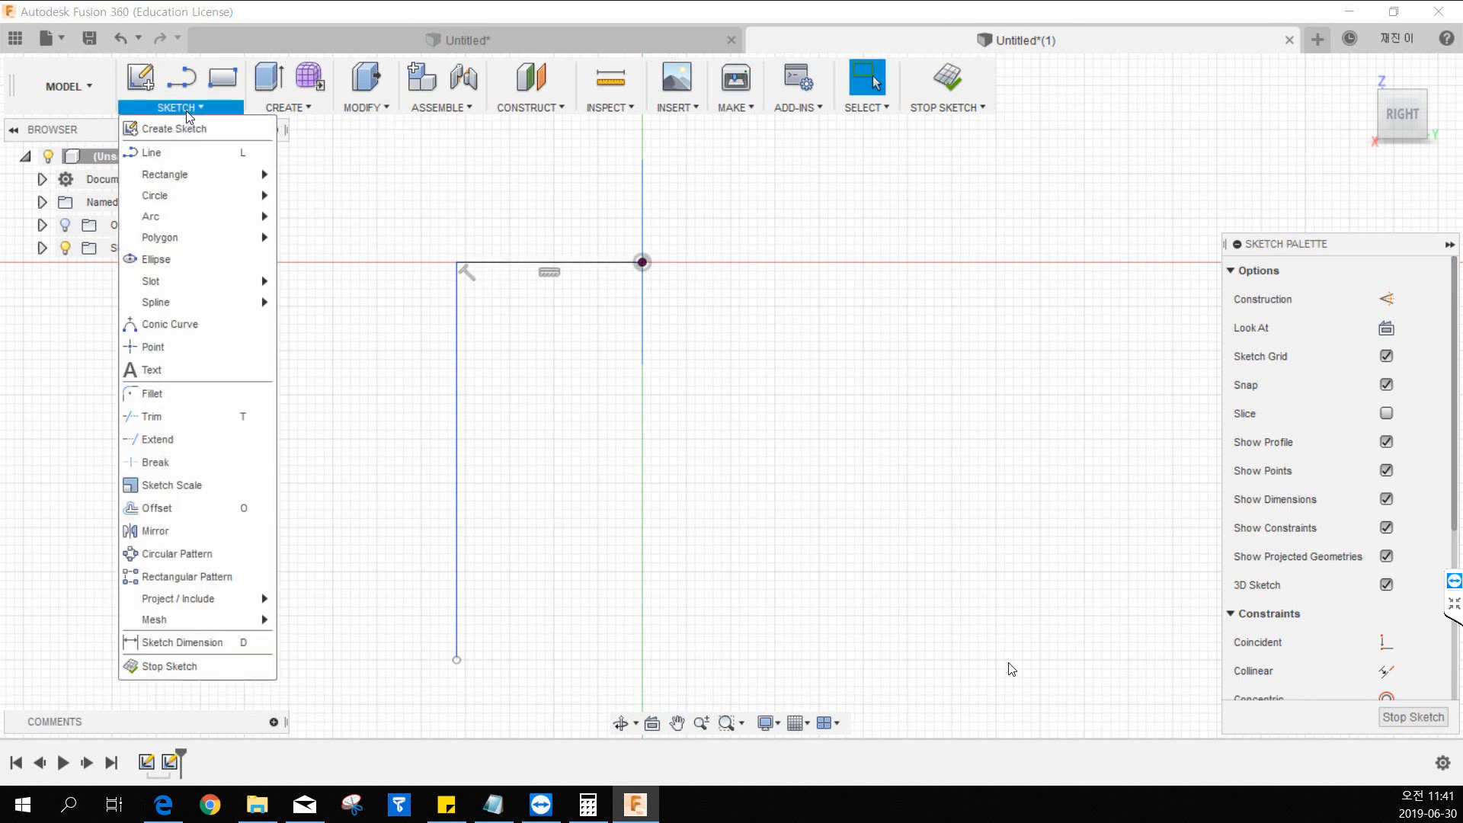
pyautogui.click(181, 389)
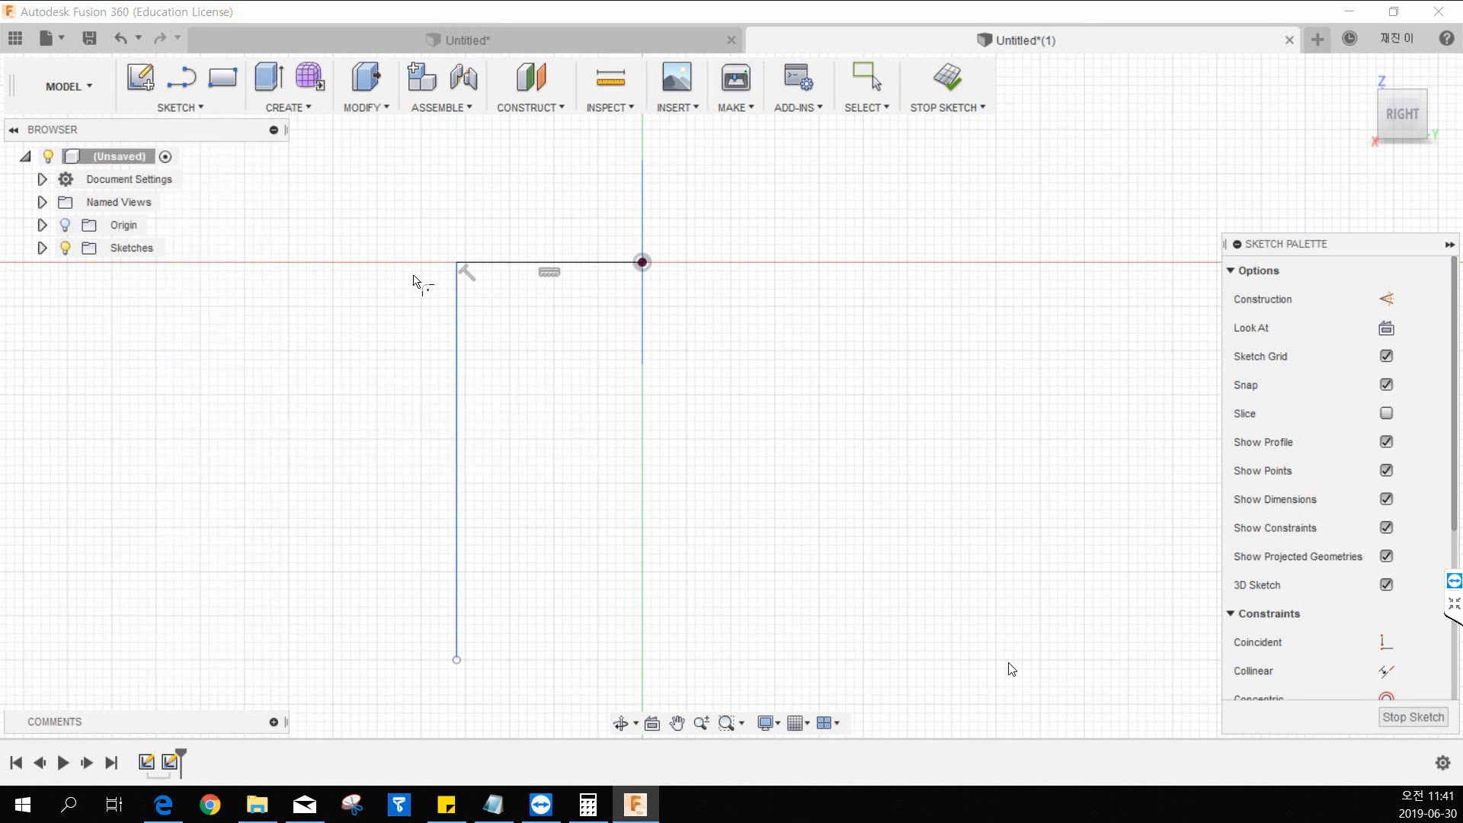
pyautogui.click(458, 309)
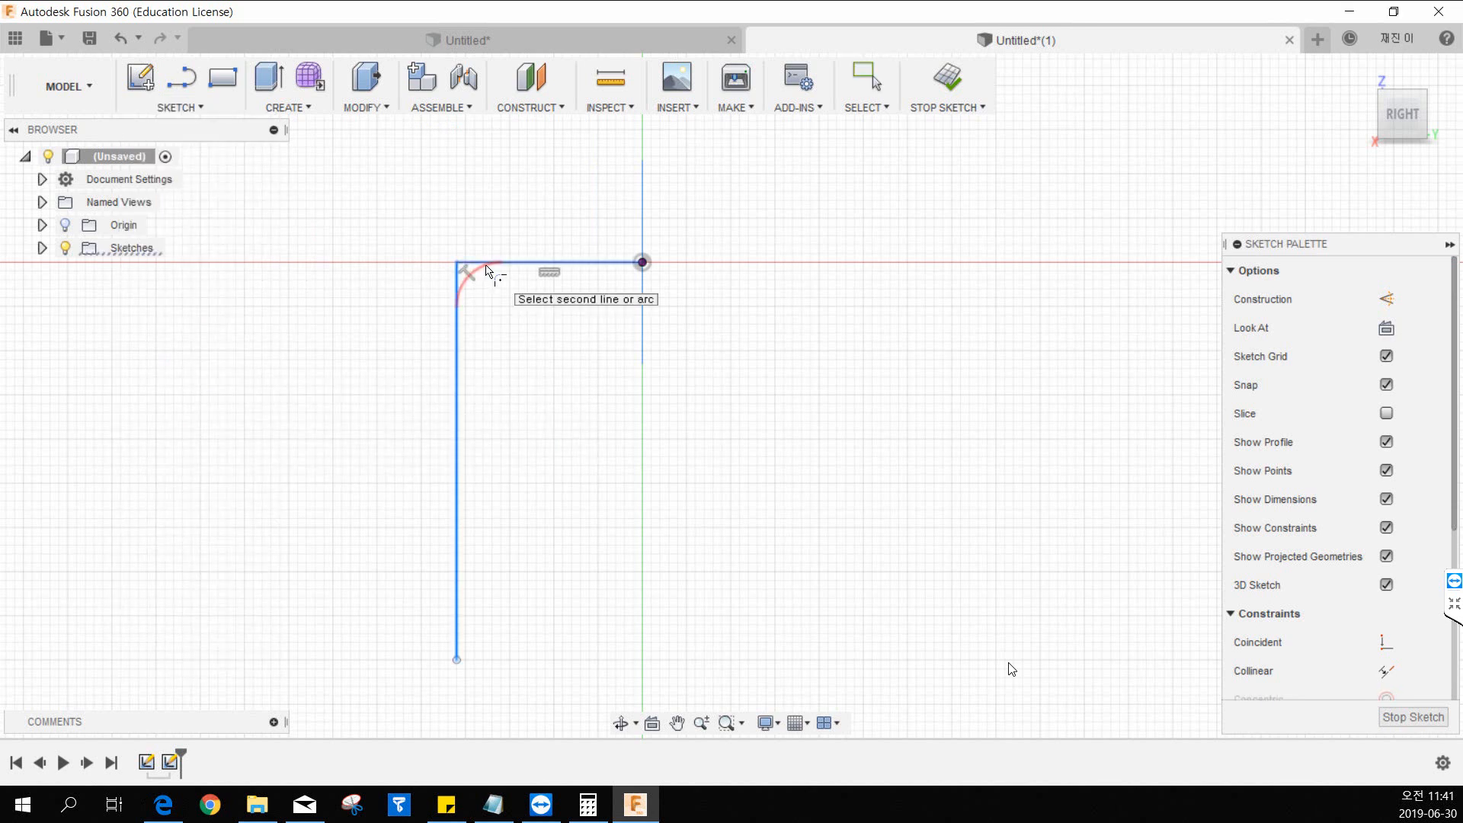
pyautogui.click(488, 266)
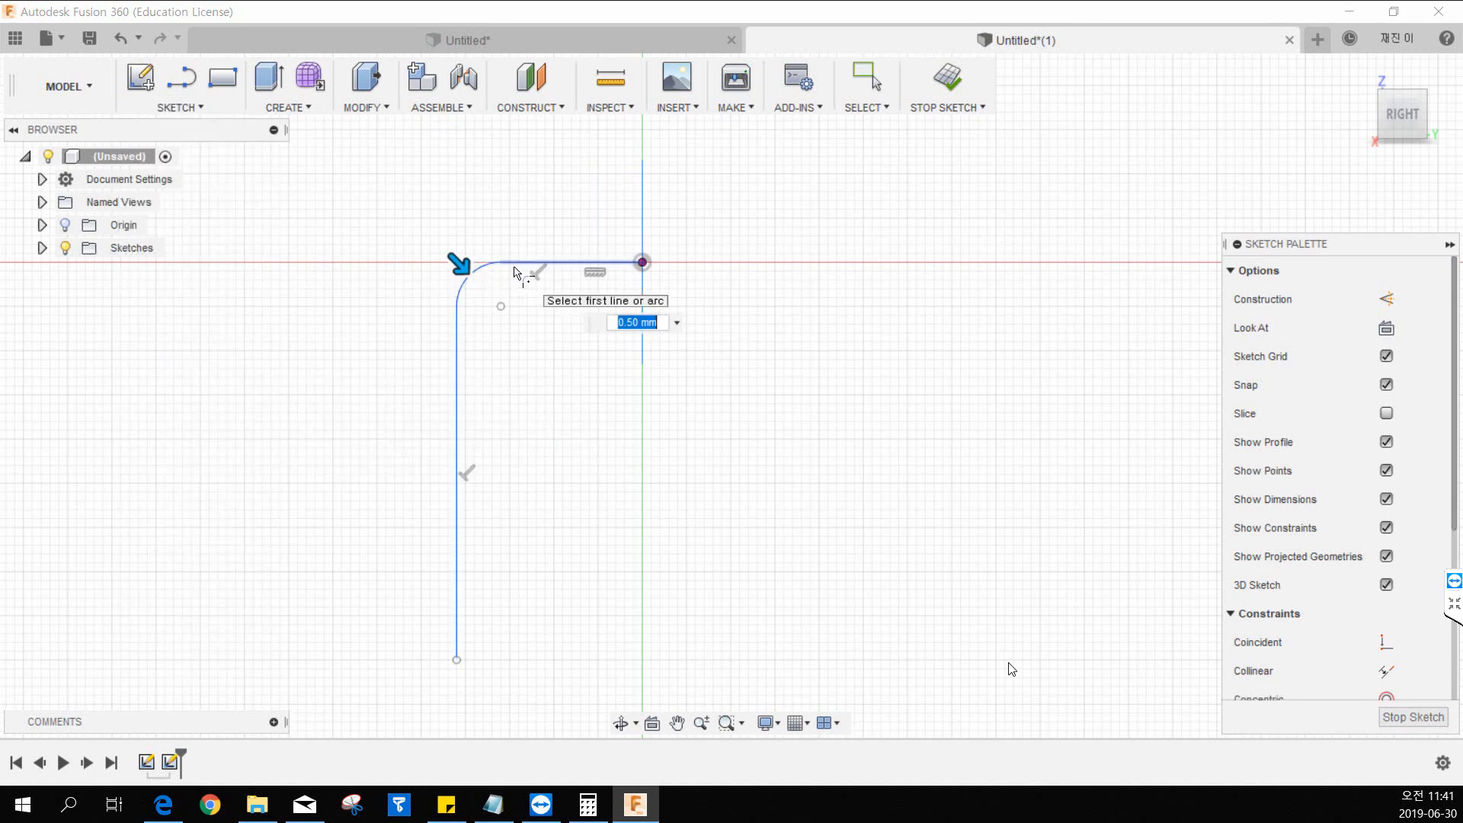
pyautogui.write('4')
pyautogui.press('Return')
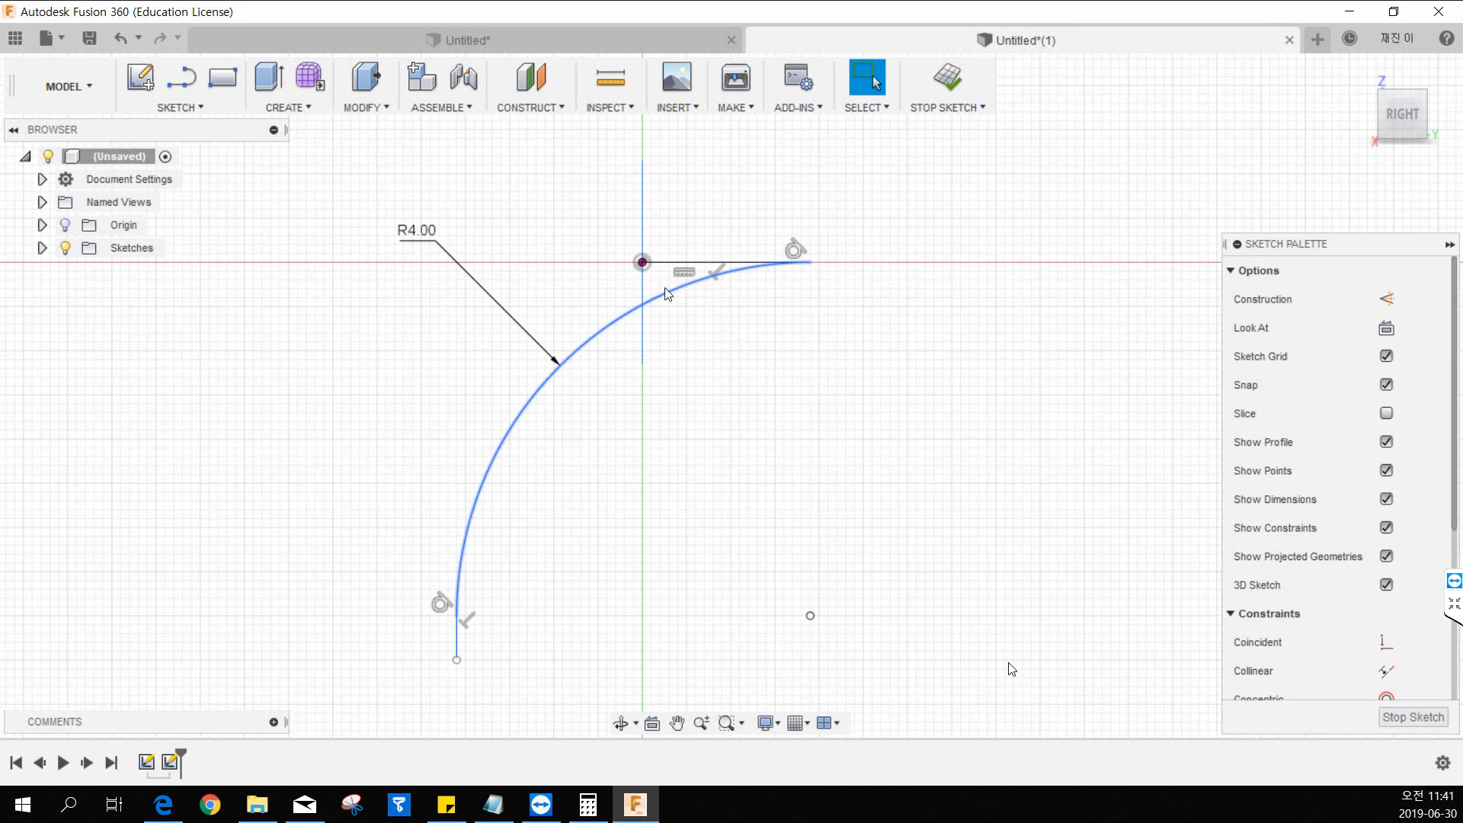
# Shift the filleted arc leftward so the horizontal segment ends left of the origin, and stretch the vertical line's free end downward.
pyautogui.moveTo(670, 294)
pyautogui.mouseDown()
pyautogui.moveTo(423, 288)
pyautogui.moveTo(359, 327)
pyautogui.mouseUp()
pyautogui.moveTo(244, 589); pyautogui.dragTo(284, 446, button='middle')
pyautogui.scroll(-2, 284, 447)
pyautogui.scroll(-2, 259, 525)
pyautogui.press('Escape')
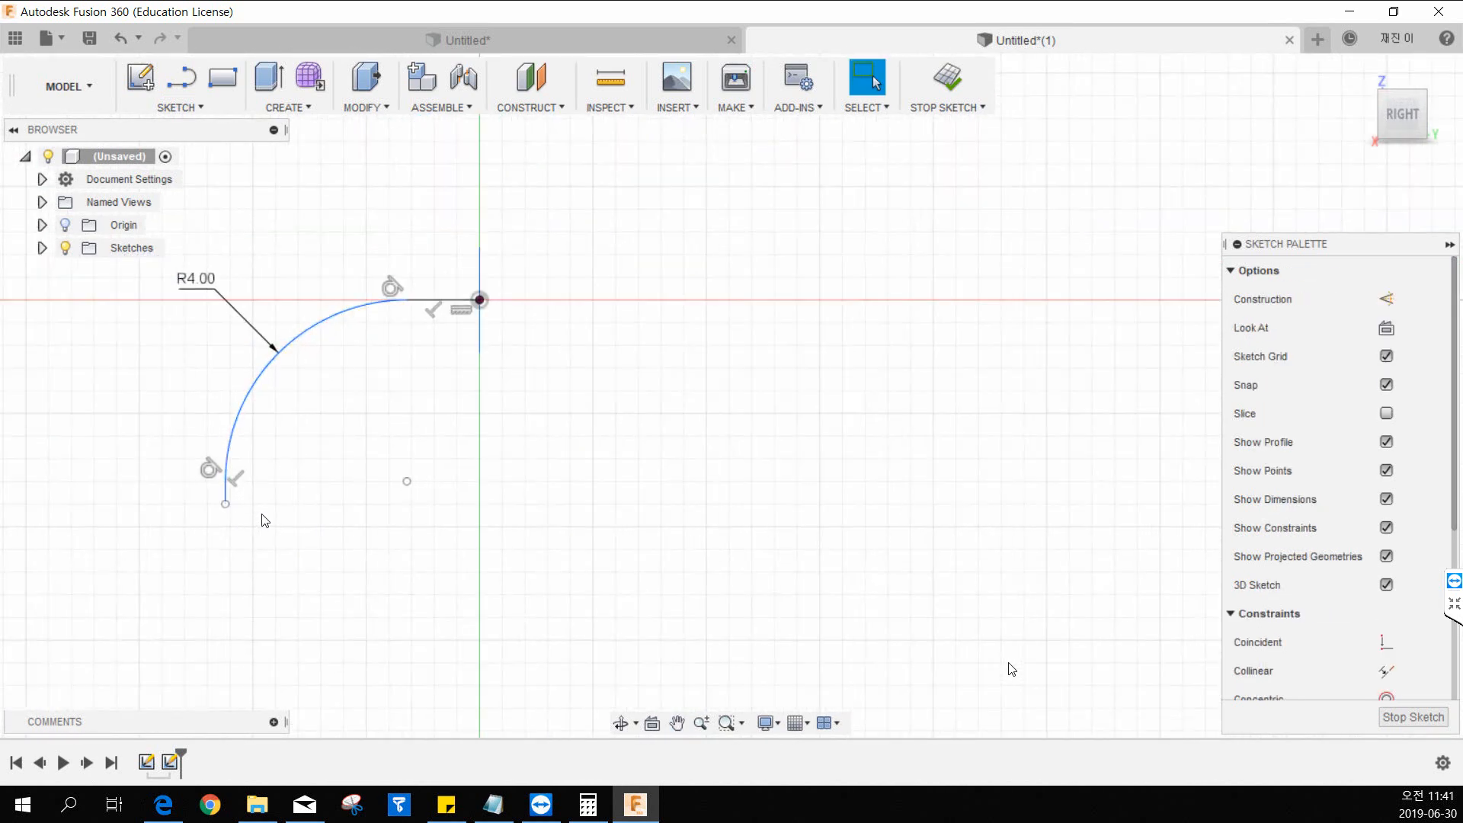
pyautogui.moveTo(225, 504); pyautogui.dragTo(226, 594)
# Dimension the horizontal distance between the path's vertical line and the origin at 13 mm.
pyautogui.click(195, 109)
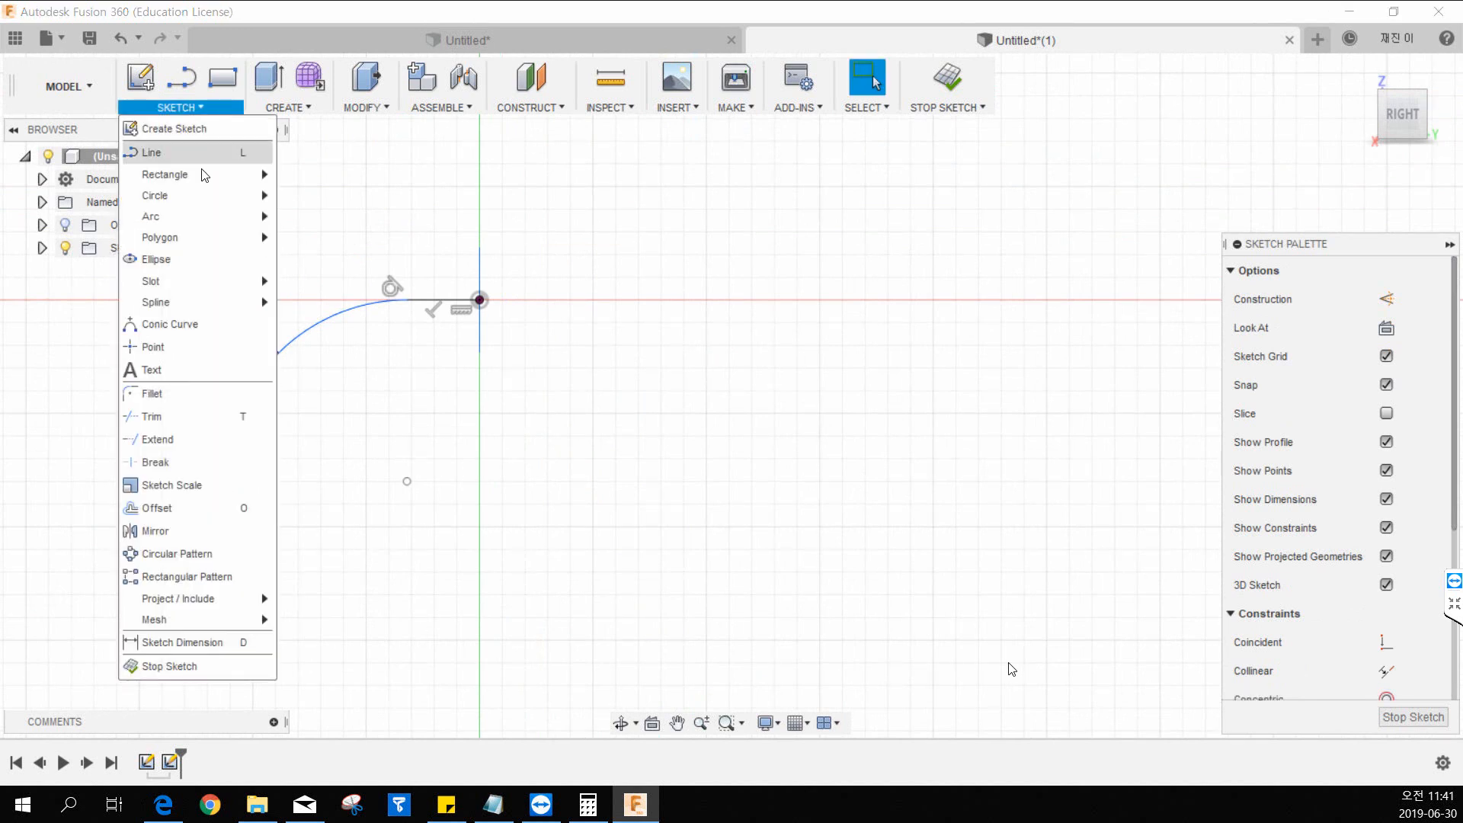
pyautogui.click(189, 642)
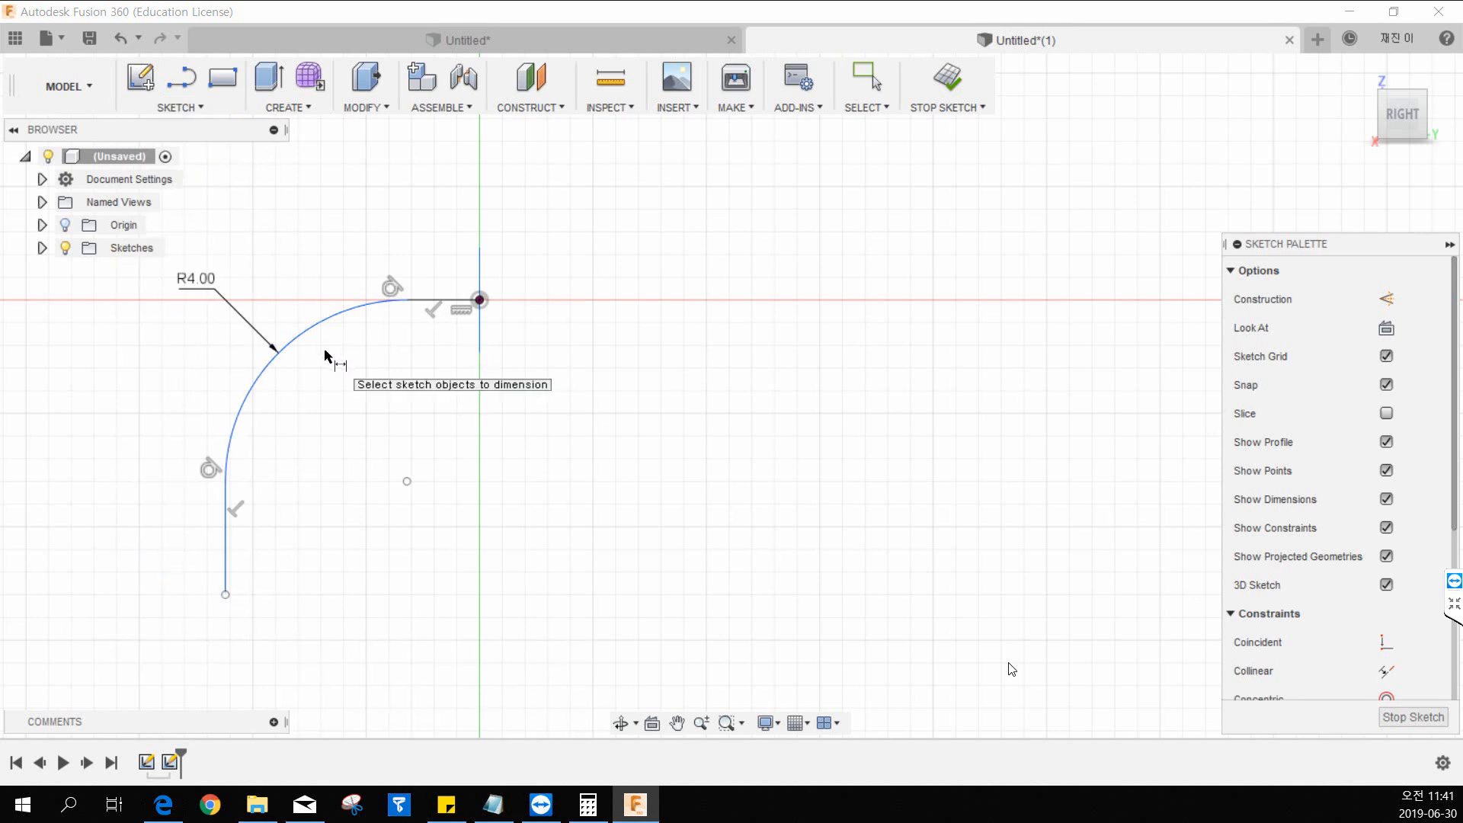
pyautogui.click(227, 553)
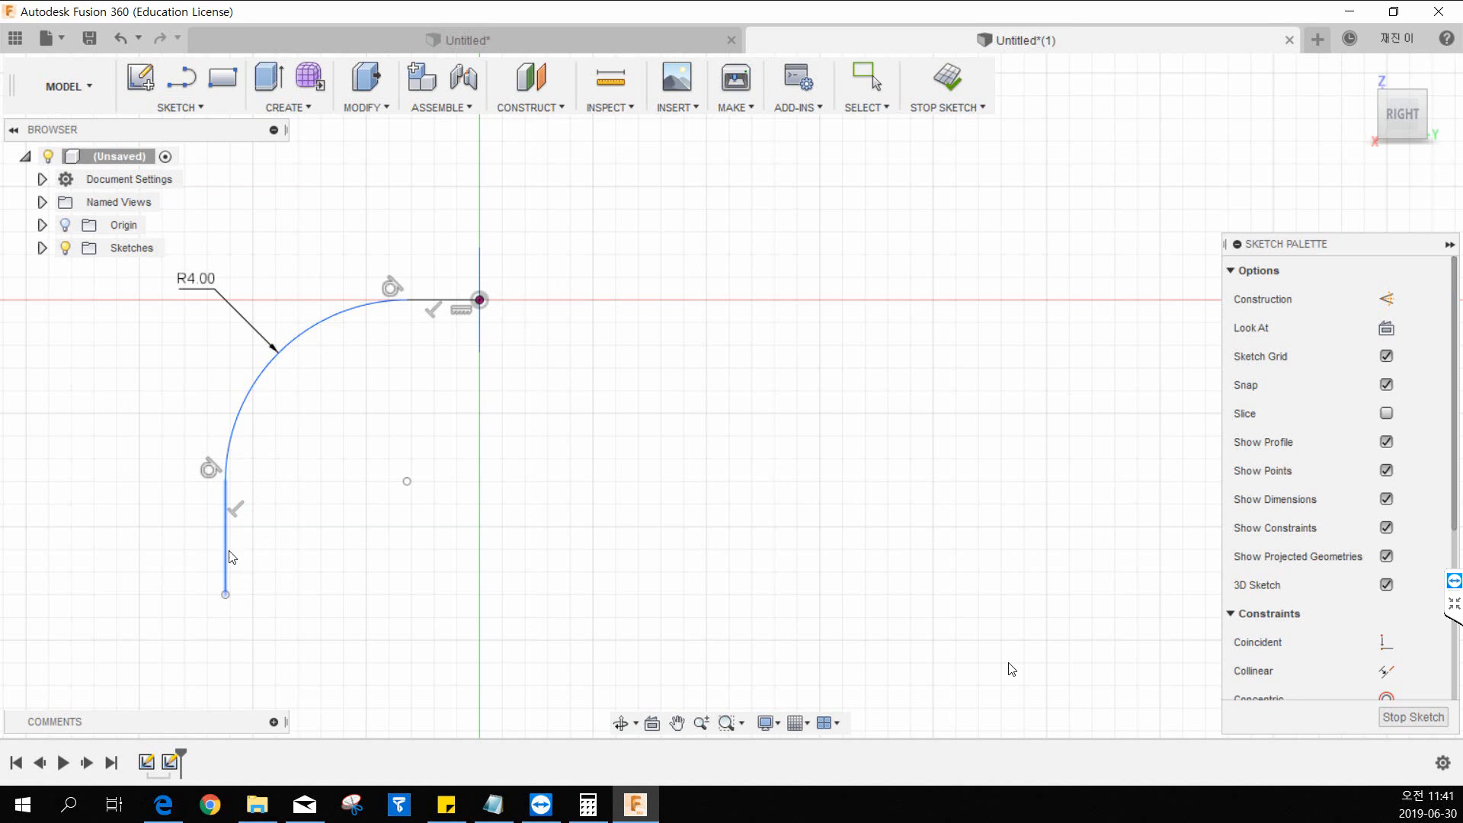
pyautogui.press('Escape')
pyautogui.click(476, 303)
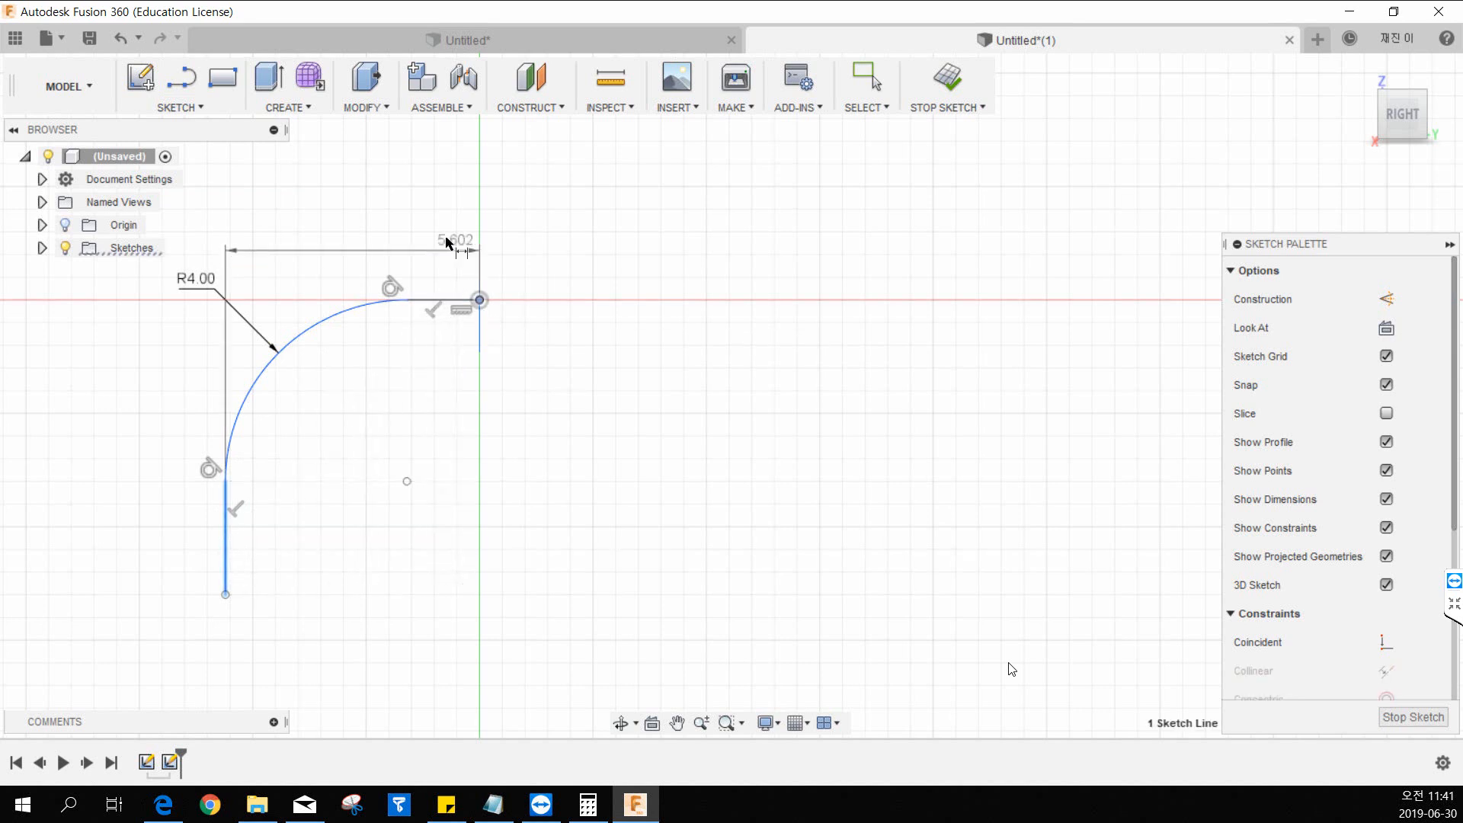
pyautogui.click(368, 204)
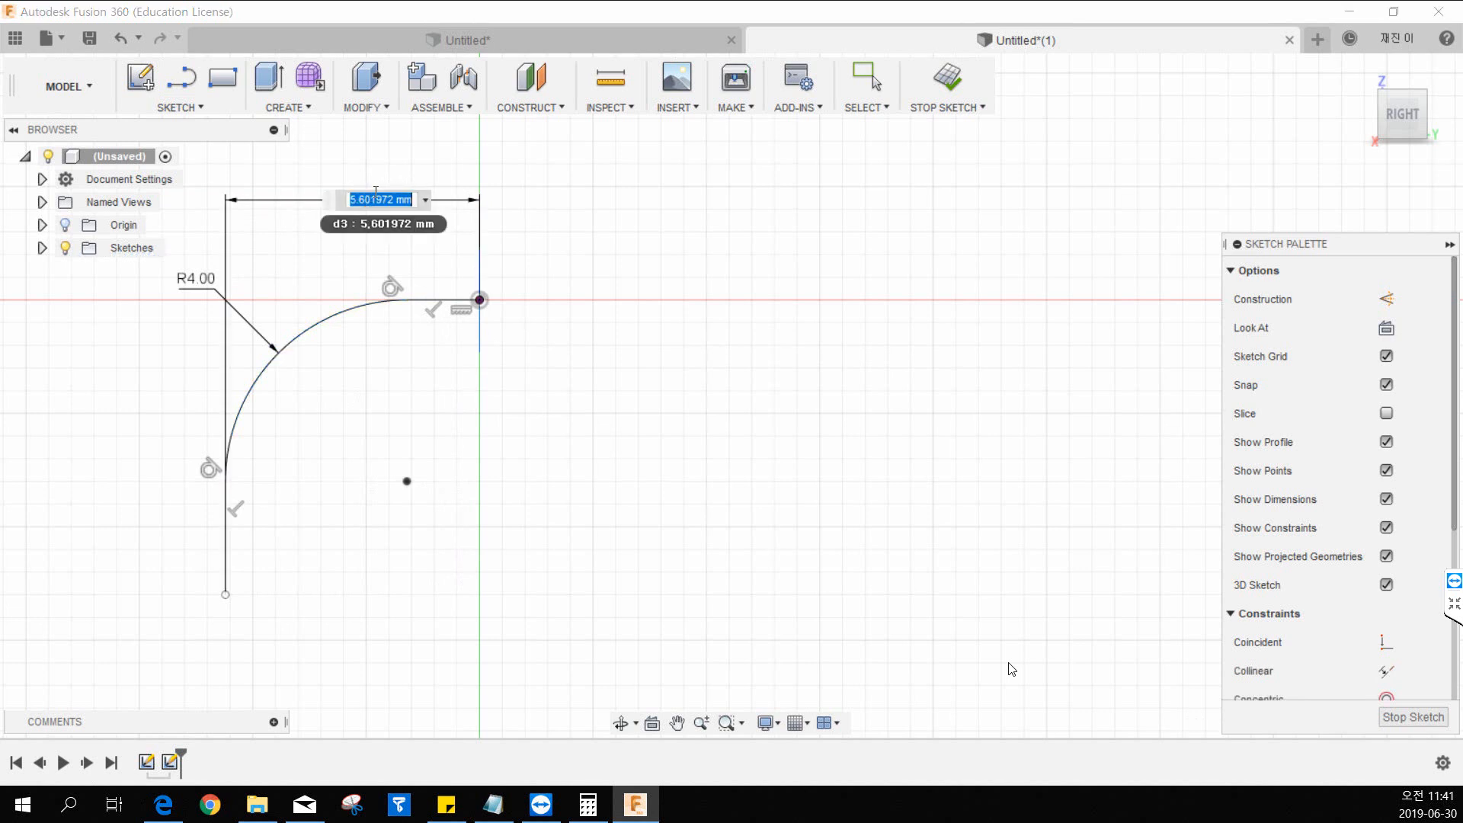
pyautogui.write('13')
pyautogui.press('Return')
pyautogui.scroll(2, 380, 200)
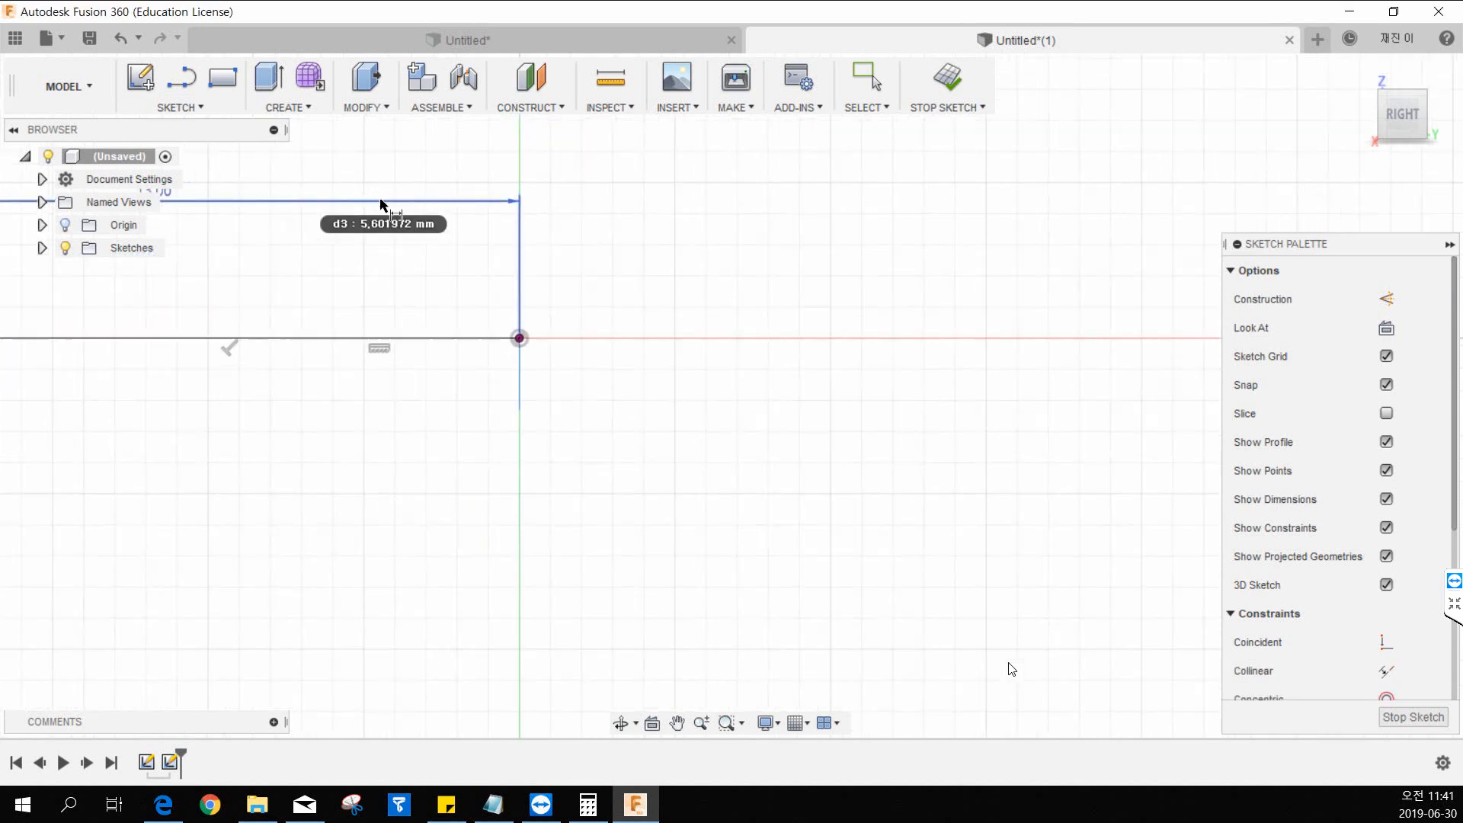
pyautogui.scroll(-5, 381, 199)
# Dimension the straight vertical segment of the path below the arc at 30 mm and finish the sketch.
pyautogui.moveTo(301, 285); pyautogui.dragTo(599, 266, button='middle')
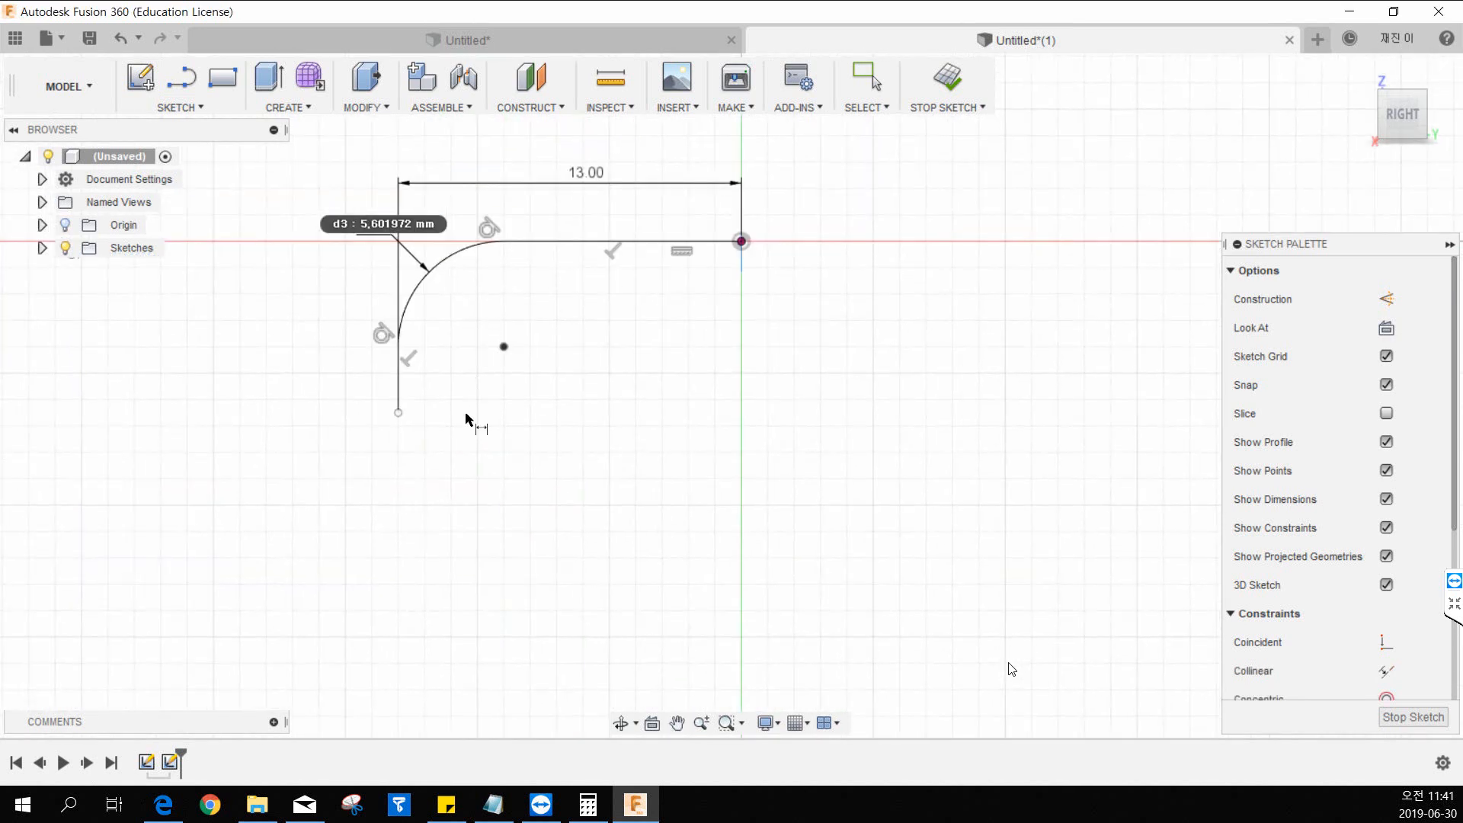
pyautogui.moveTo(467, 418); pyautogui.dragTo(500, 436, button='middle')
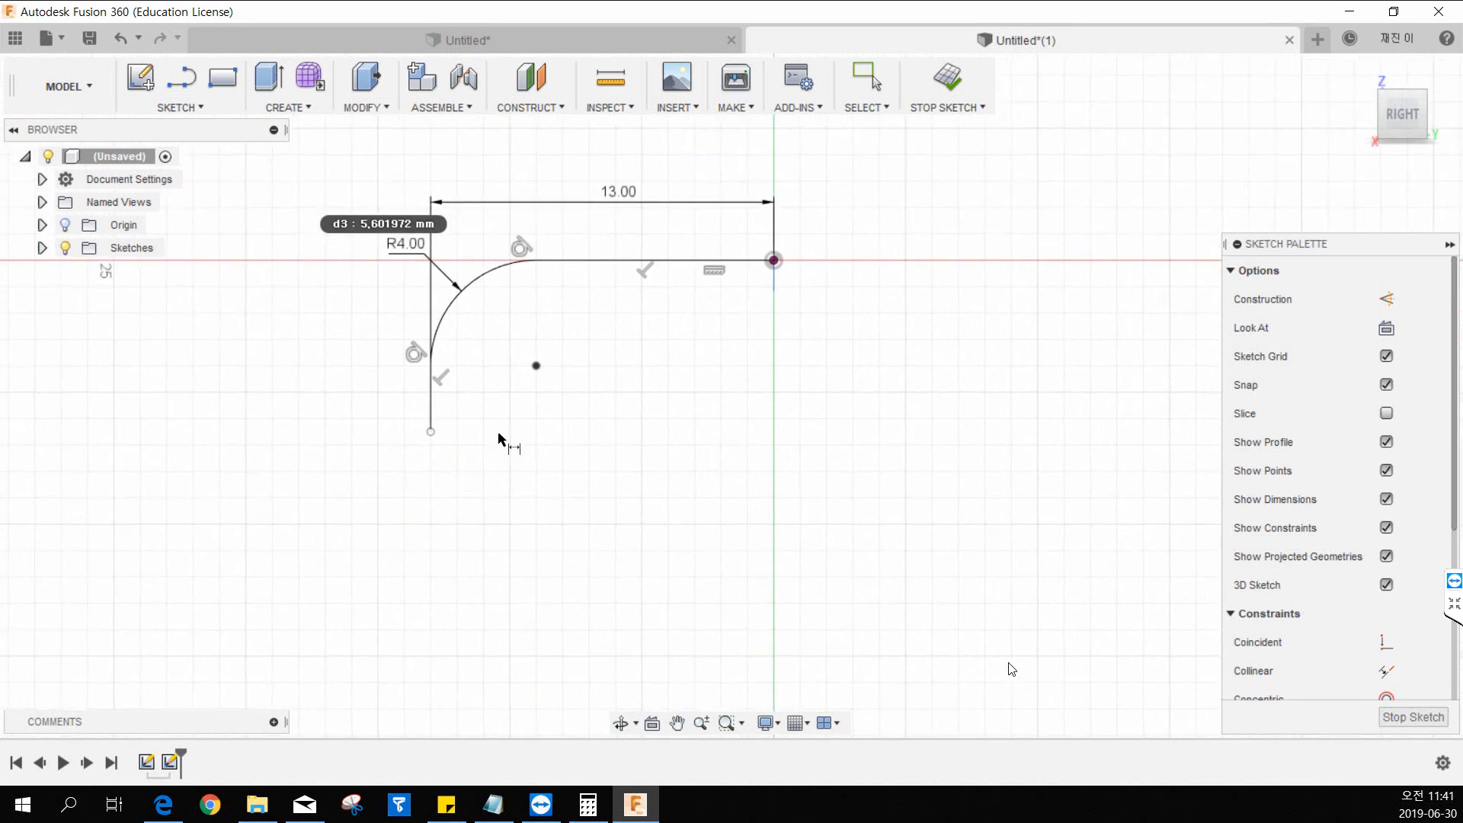
pyautogui.click(433, 410)
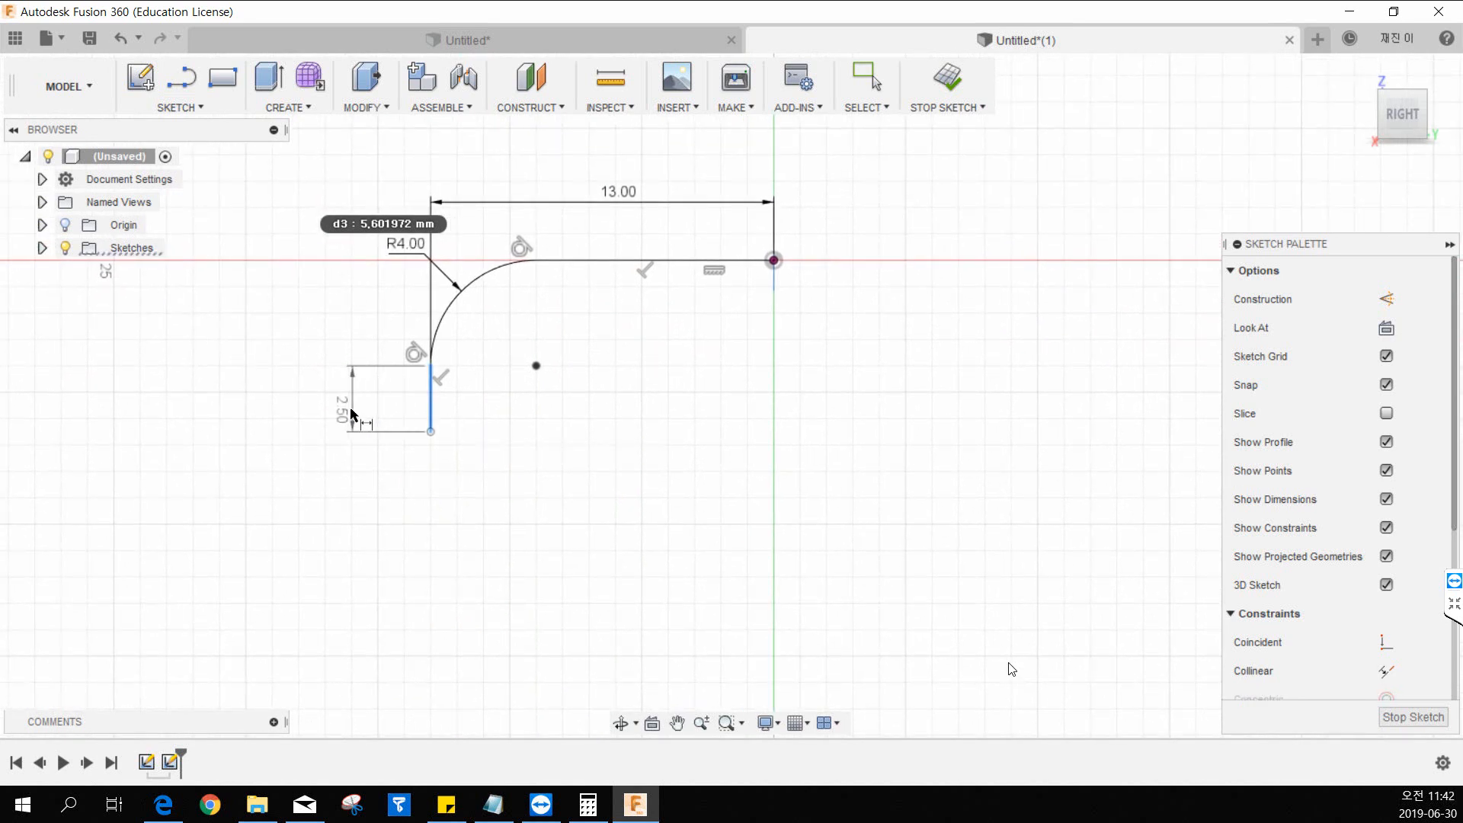
pyautogui.click(349, 404)
pyautogui.write('30')
pyautogui.press('Return')
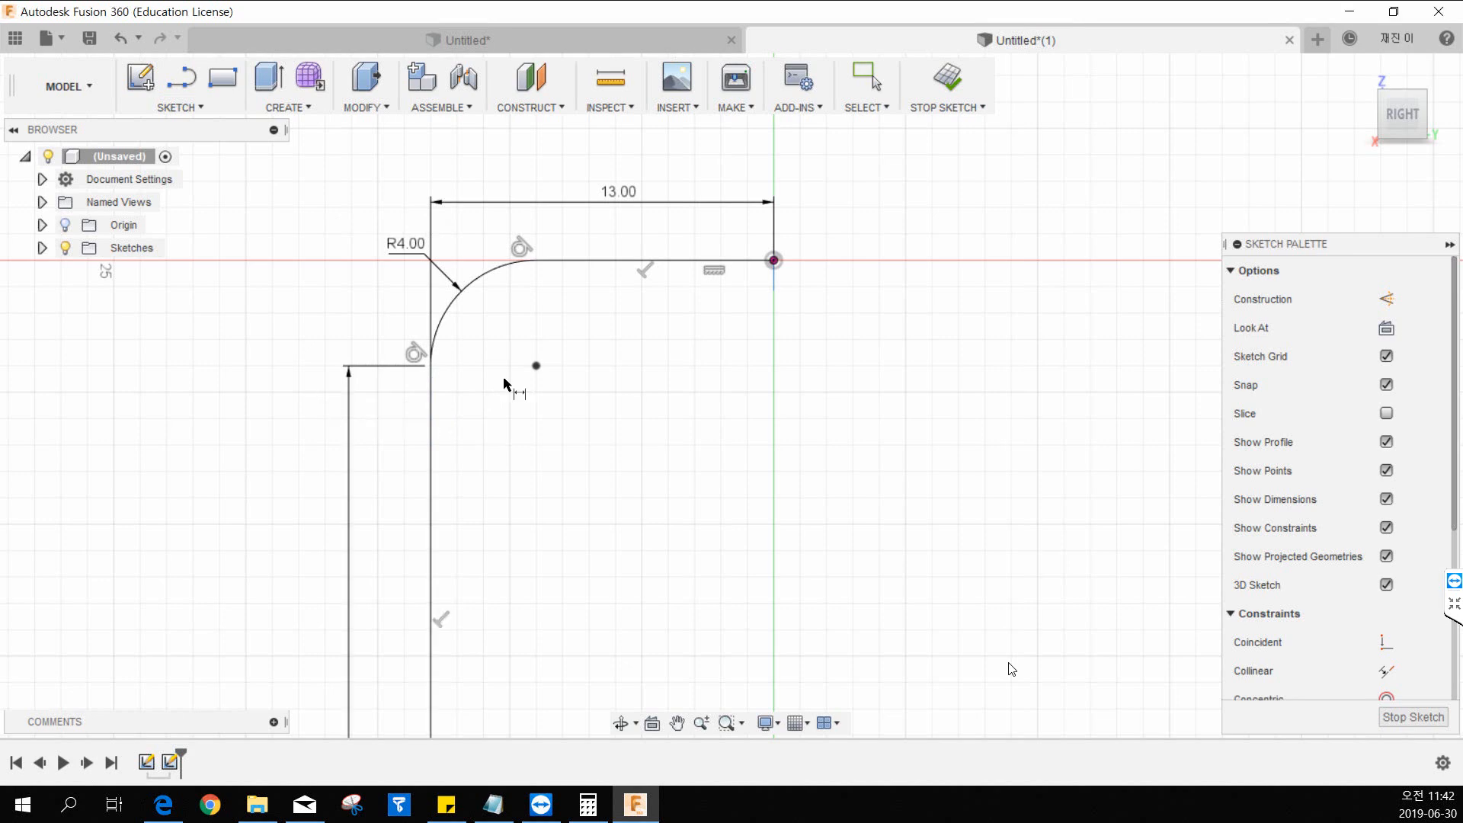
pyautogui.scroll(-5, 632, 356)
pyautogui.moveTo(672, 402); pyautogui.dragTo(594, 454, button='middle')
pyautogui.scroll(2, 612, 409)
pyautogui.press('Escape')
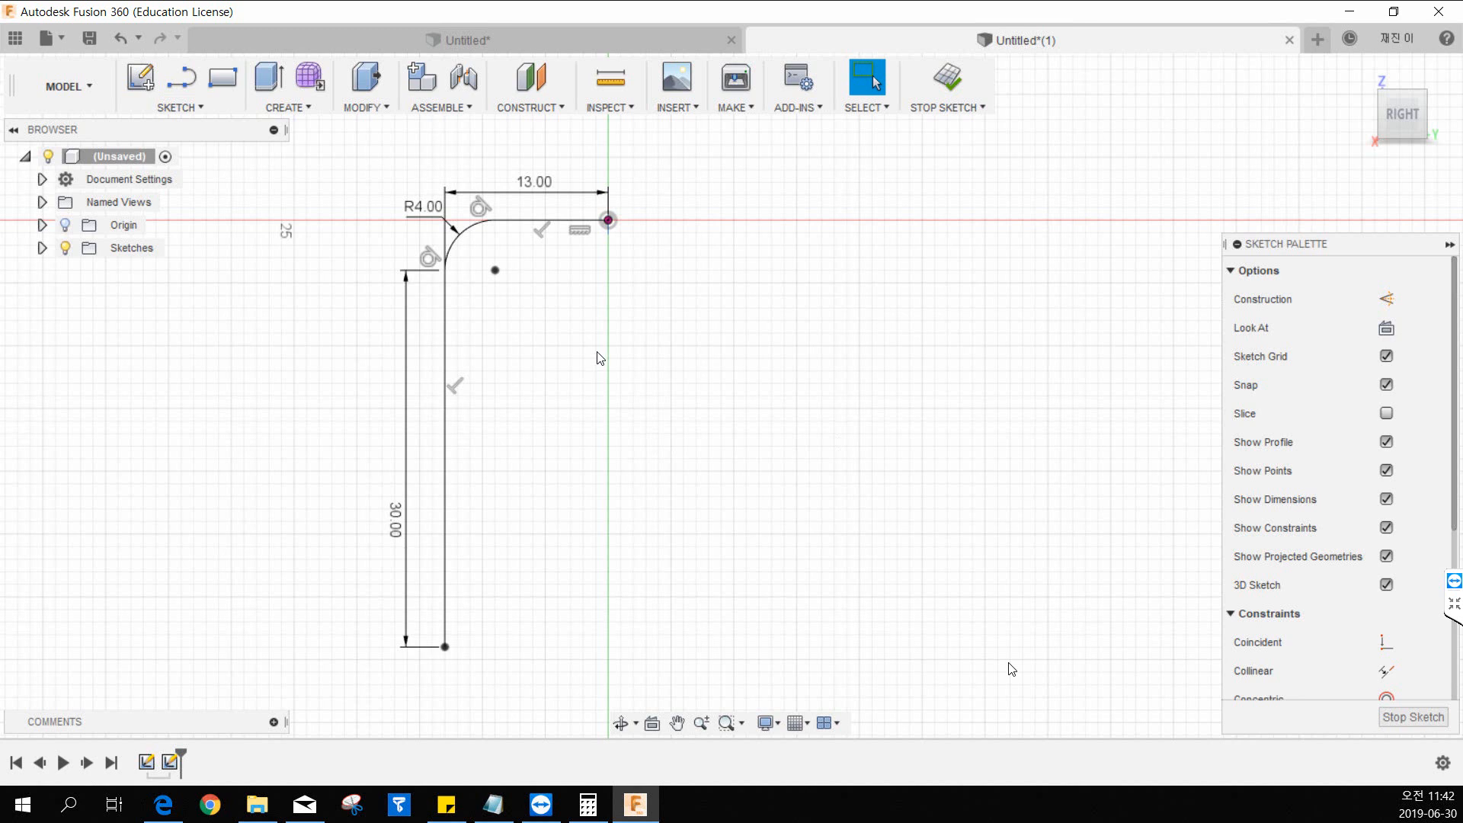
pyautogui.click(954, 93)
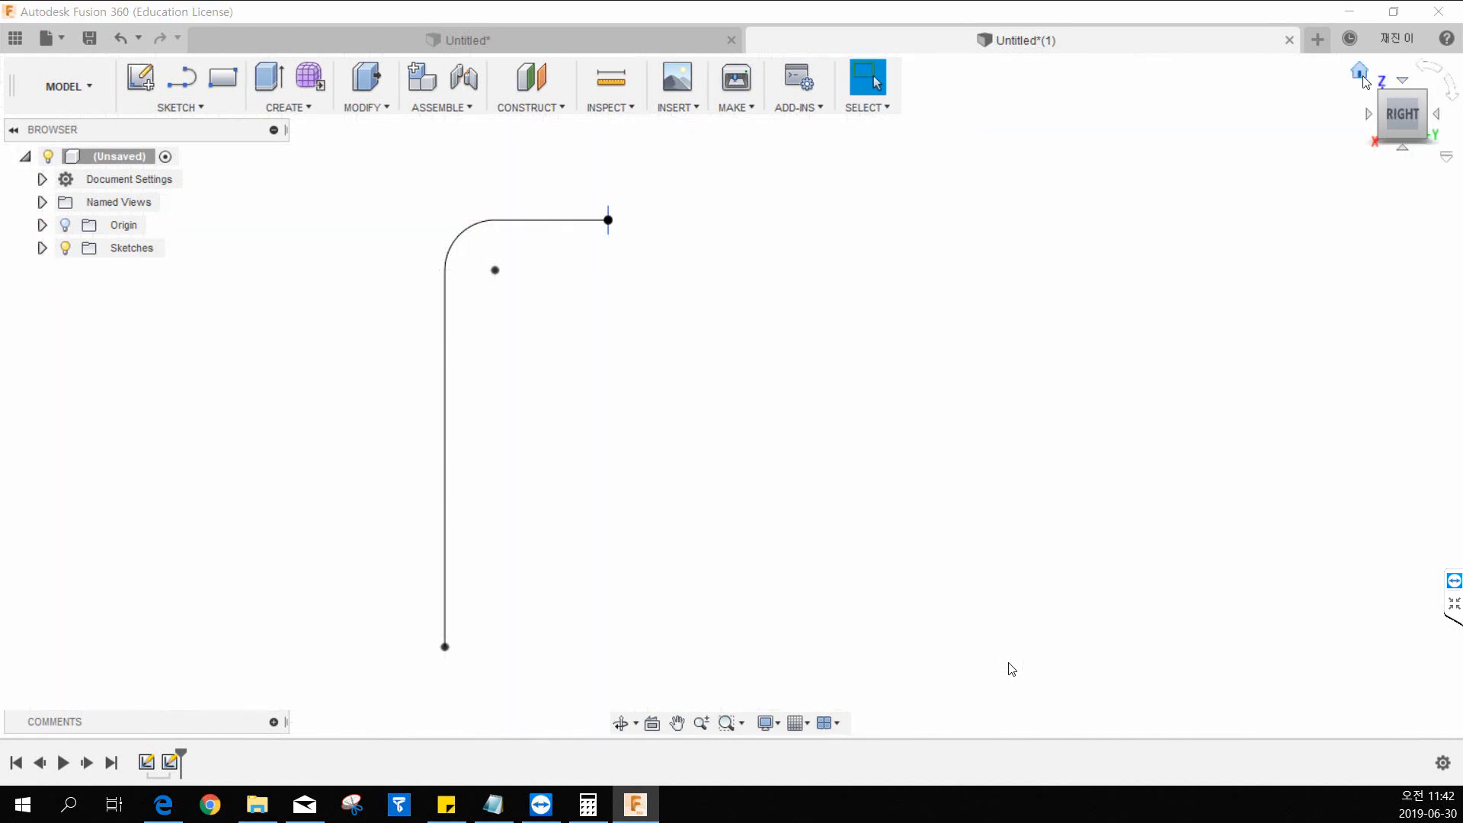
# Sweep the hexagon profile along the filleted L-shaped path as a Single Path sweep with perpendicular orientation, creating a new body.
pyautogui.scroll(-3, 752, 377)
pyautogui.moveTo(810, 289); pyautogui.dragTo(800, 313, button='middle')
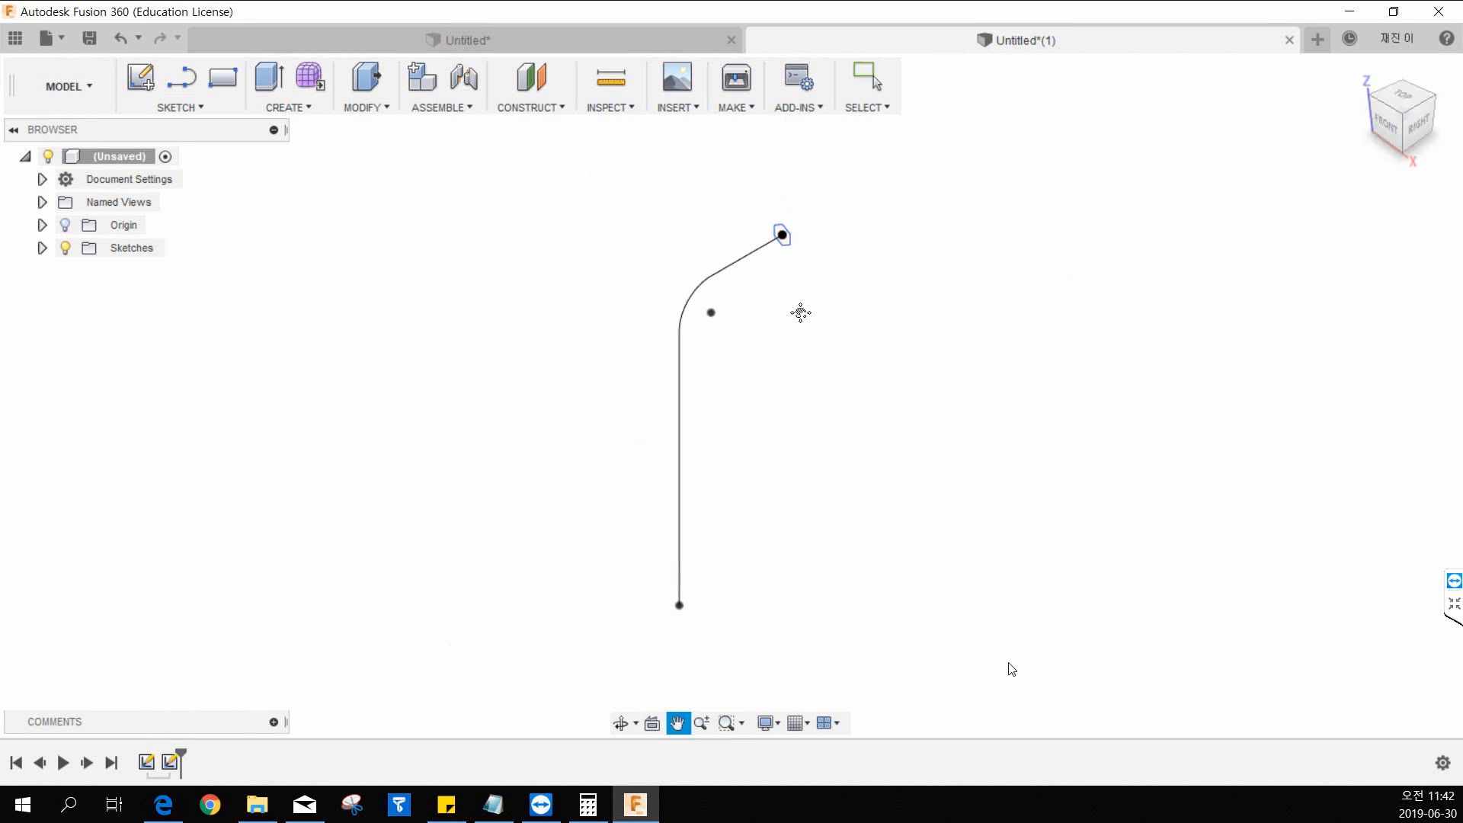
pyautogui.moveTo(859, 419)
pyautogui.keyDown('shift'); pyautogui.mouseDown(button='middle')
pyautogui.moveTo(803, 317)
pyautogui.moveTo(830, 336)
pyautogui.mouseUp(button='middle'); pyautogui.keyUp('shift')
pyautogui.click(1427, 103)
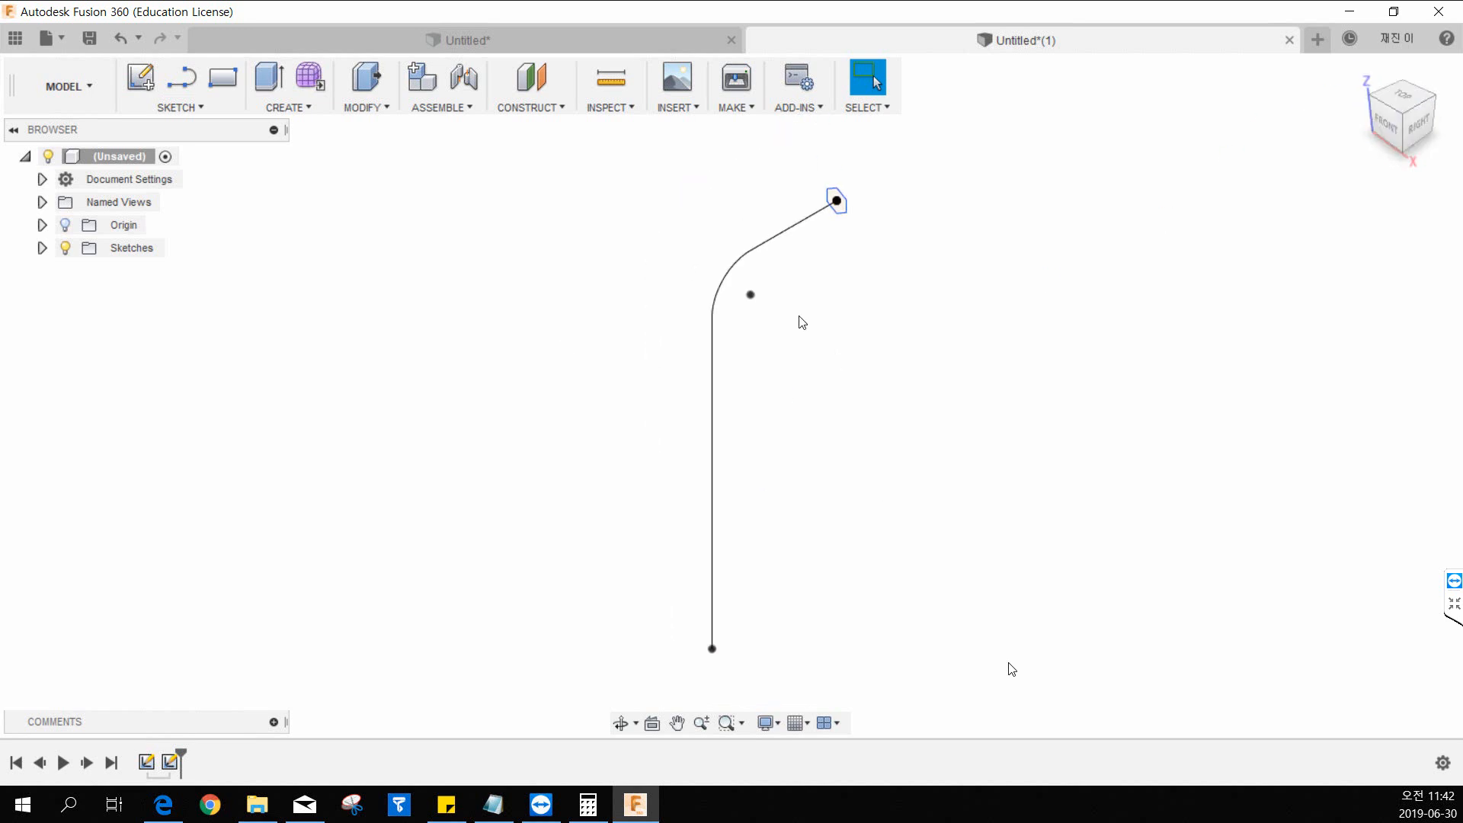
pyautogui.moveTo(821, 419); pyautogui.dragTo(766, 390, button='middle')
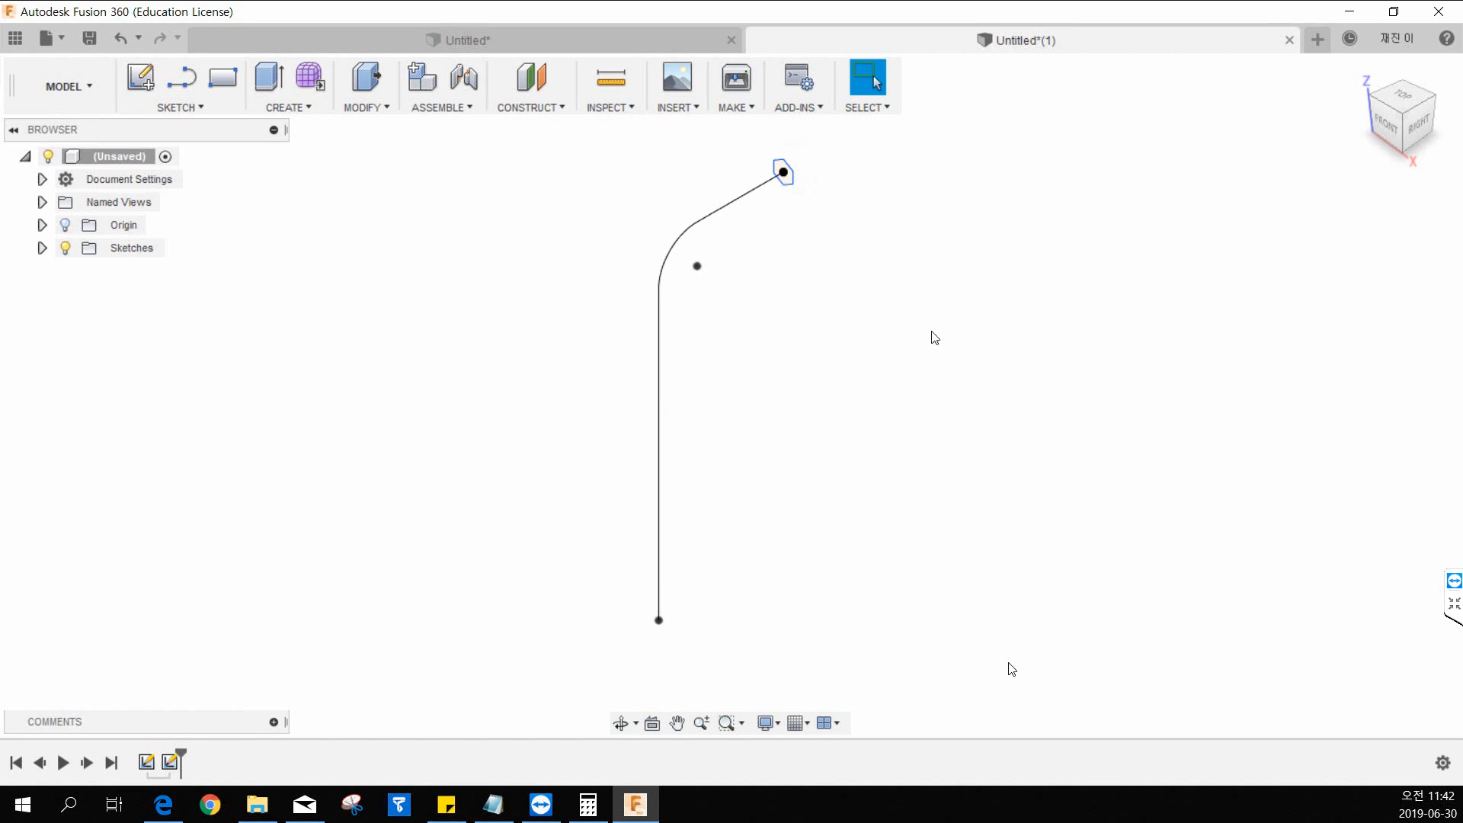
pyautogui.click(291, 115)
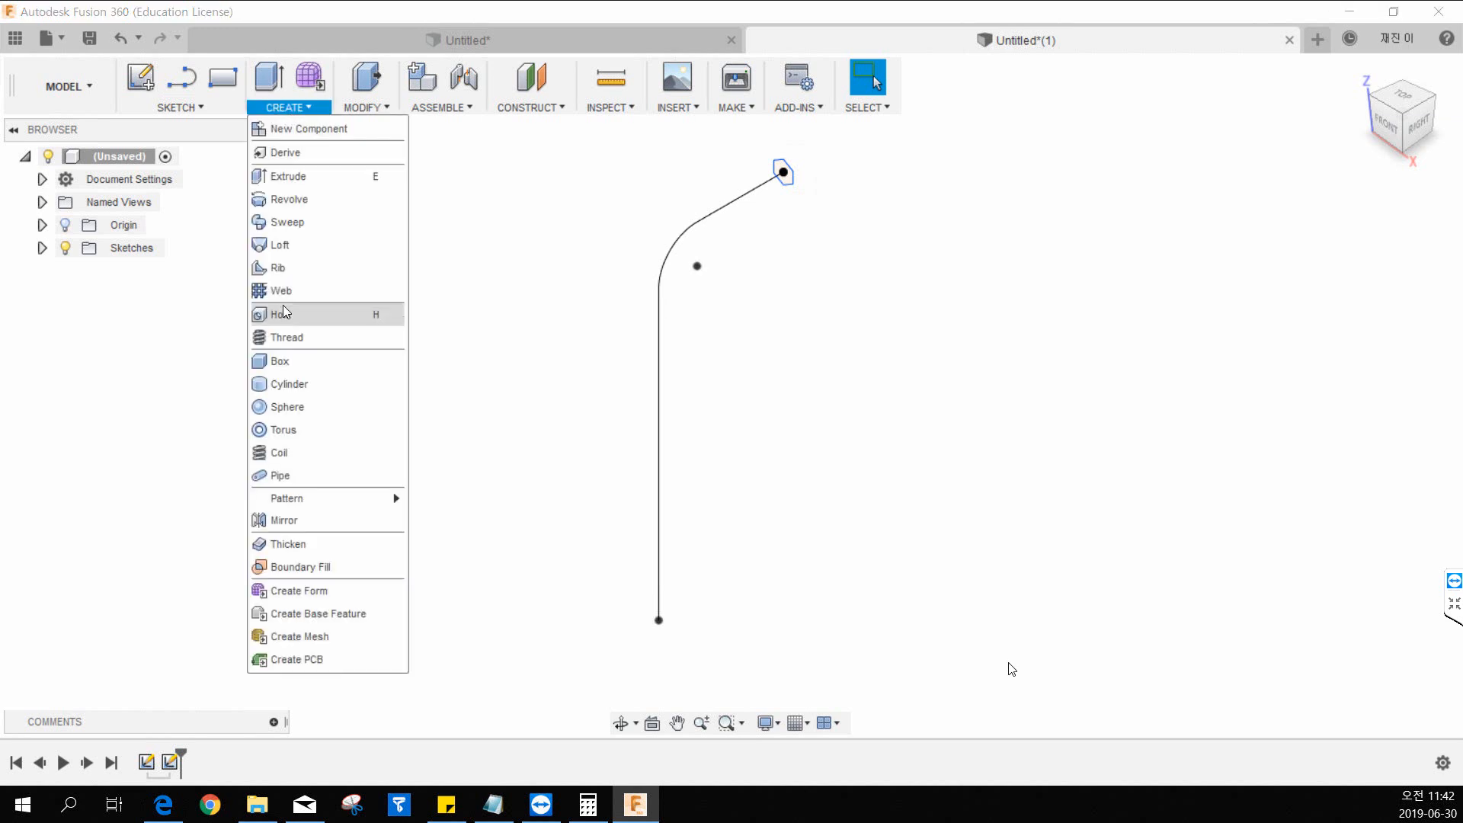
pyautogui.click(302, 231)
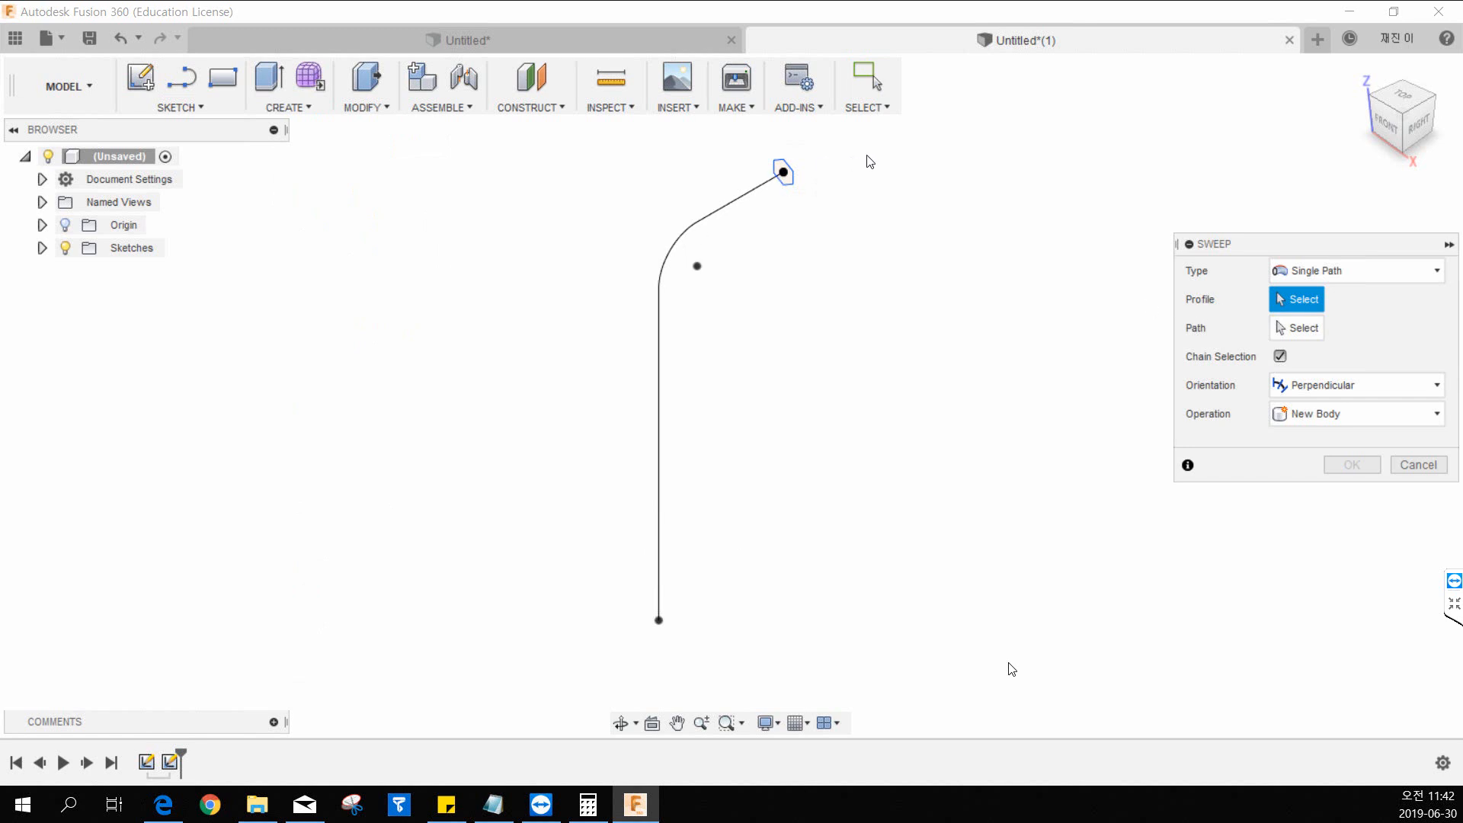
pyautogui.scroll(5, 817, 157)
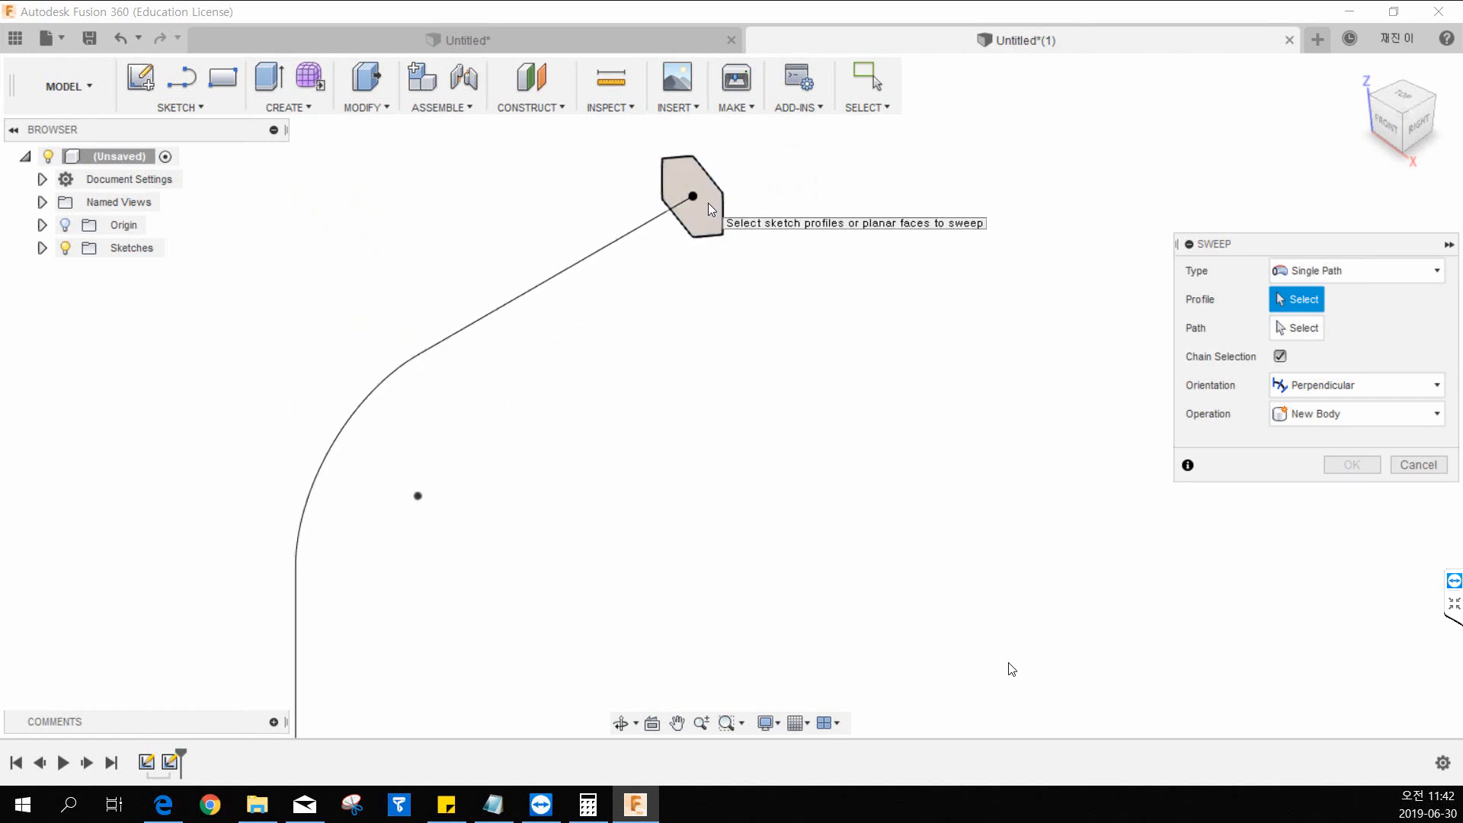
pyautogui.click(709, 208)
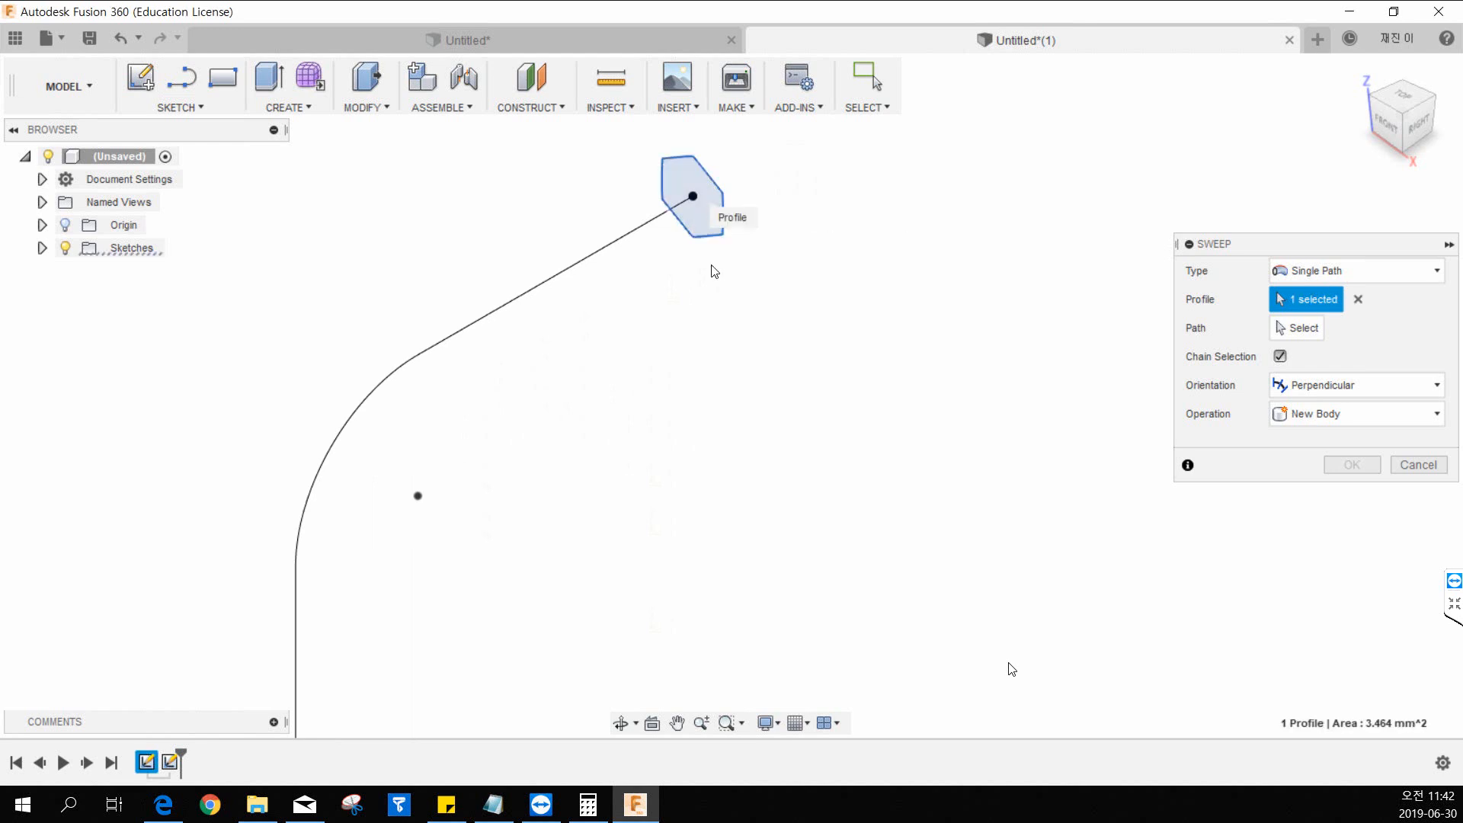
pyautogui.scroll(-3, 780, 330)
pyautogui.click(1286, 335)
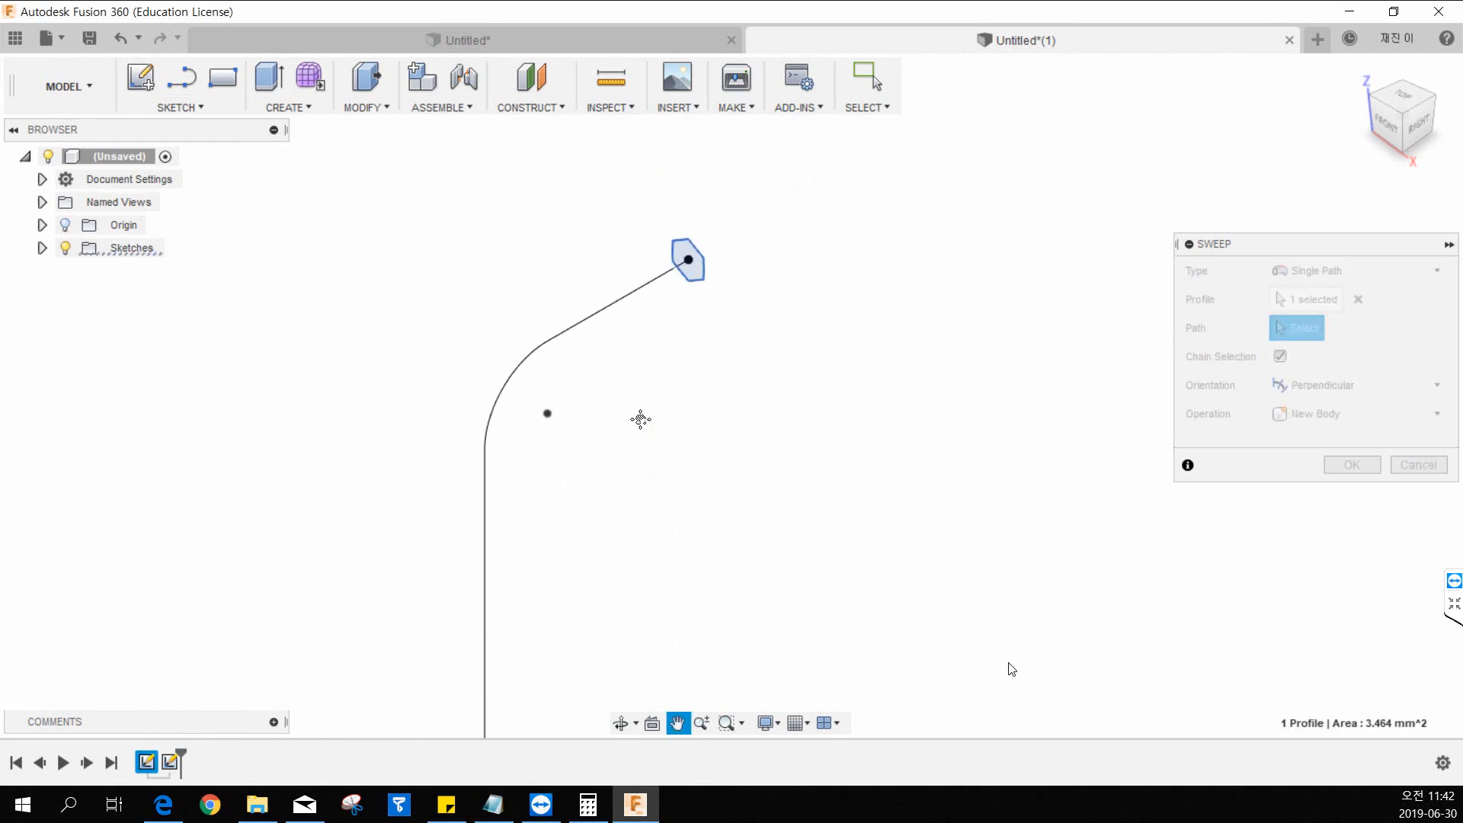
pyautogui.moveTo(640, 418); pyautogui.dragTo(648, 327, button='middle')
pyautogui.scroll(-2, 648, 328)
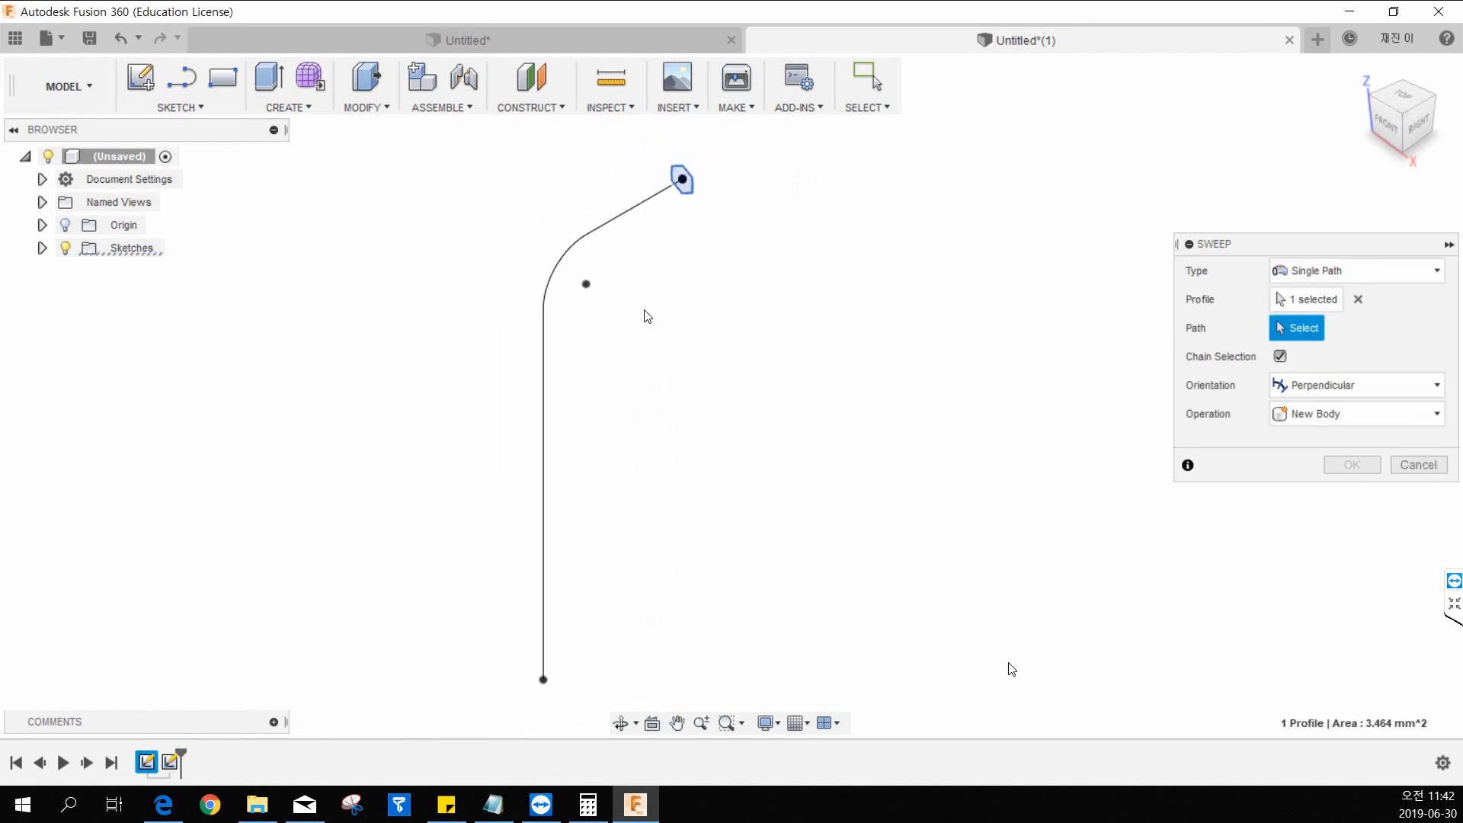
pyautogui.click(615, 223)
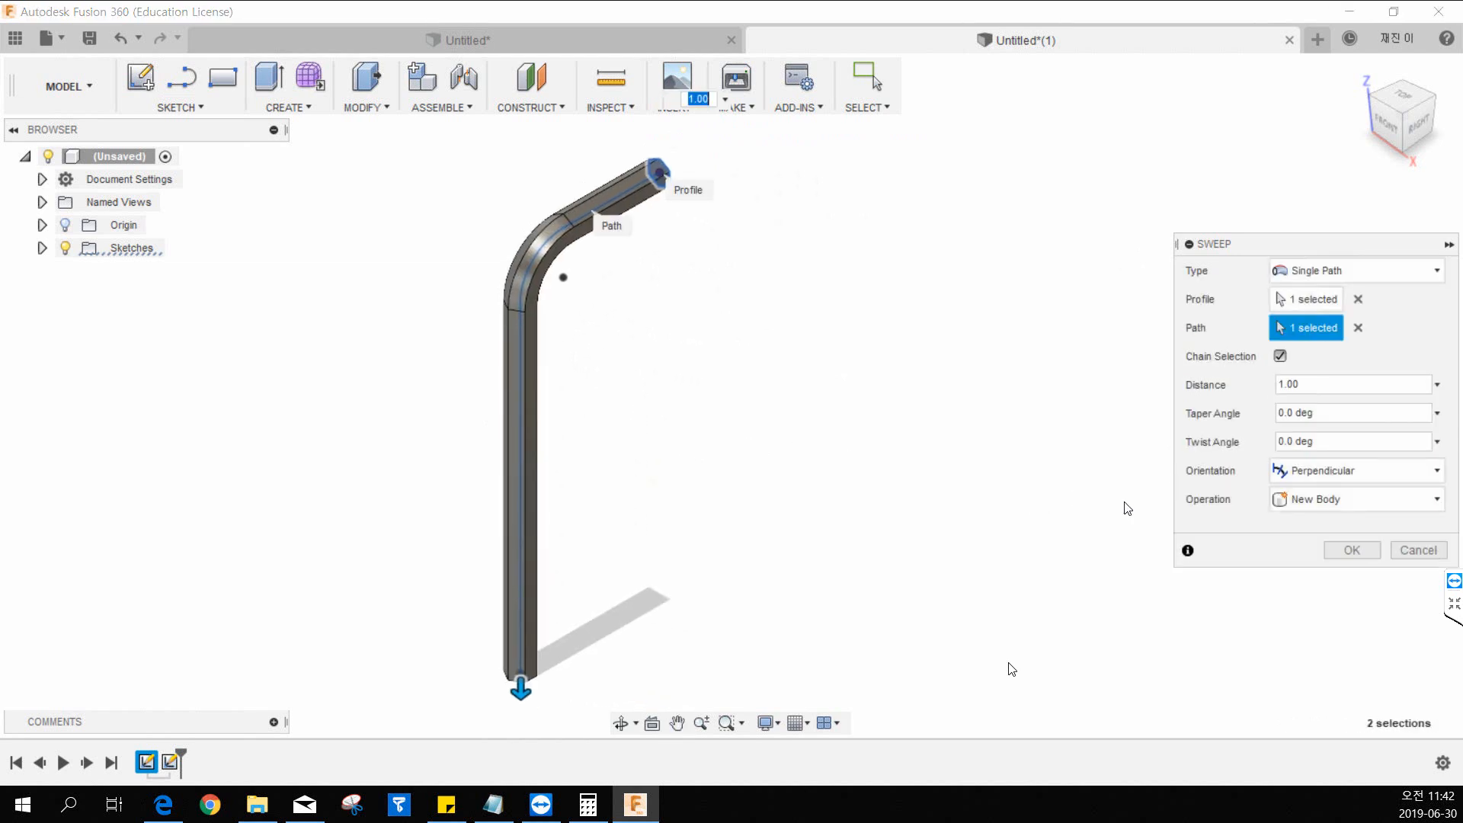
pyautogui.click(1335, 550)
# Fillet all the lengthwise edges of the hex key with a 0.3 mm constant radius, including their tangent chains around the bend.
pyautogui.click(1360, 70)
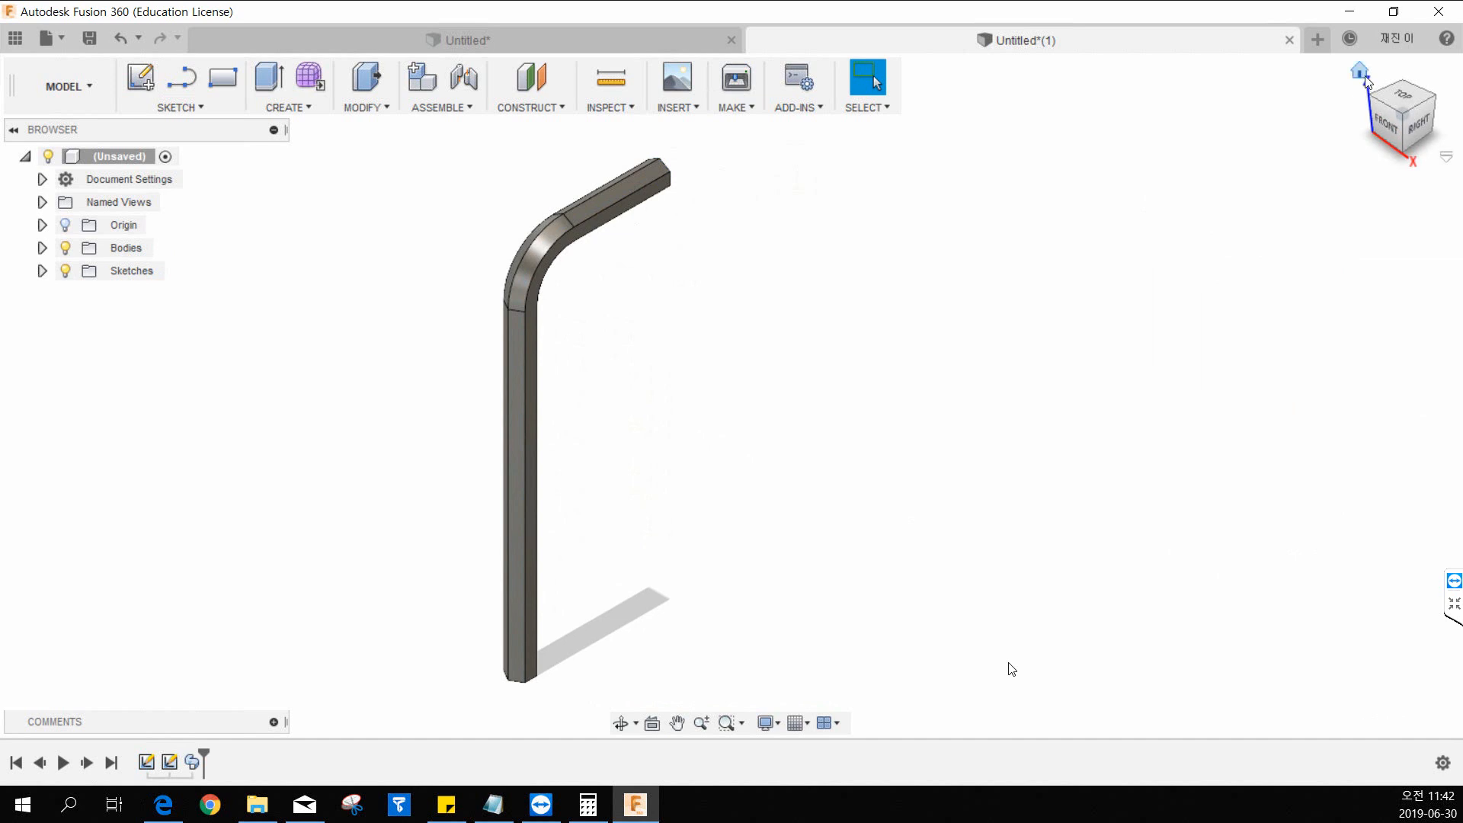
pyautogui.moveTo(898, 493); pyautogui.dragTo(673, 326, button='middle')
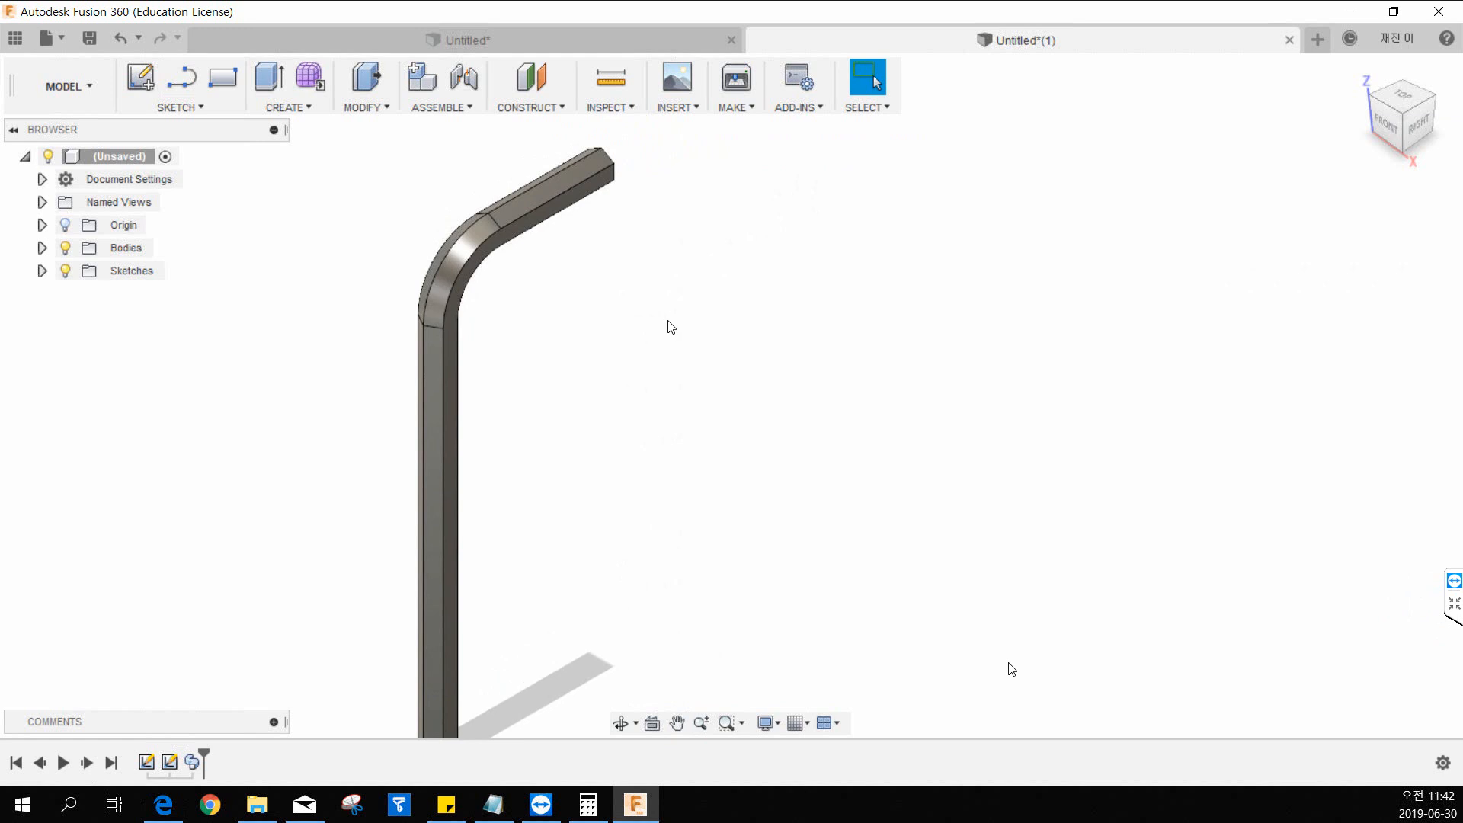
pyautogui.moveTo(585, 277); pyautogui.dragTo(558, 349, button='middle')
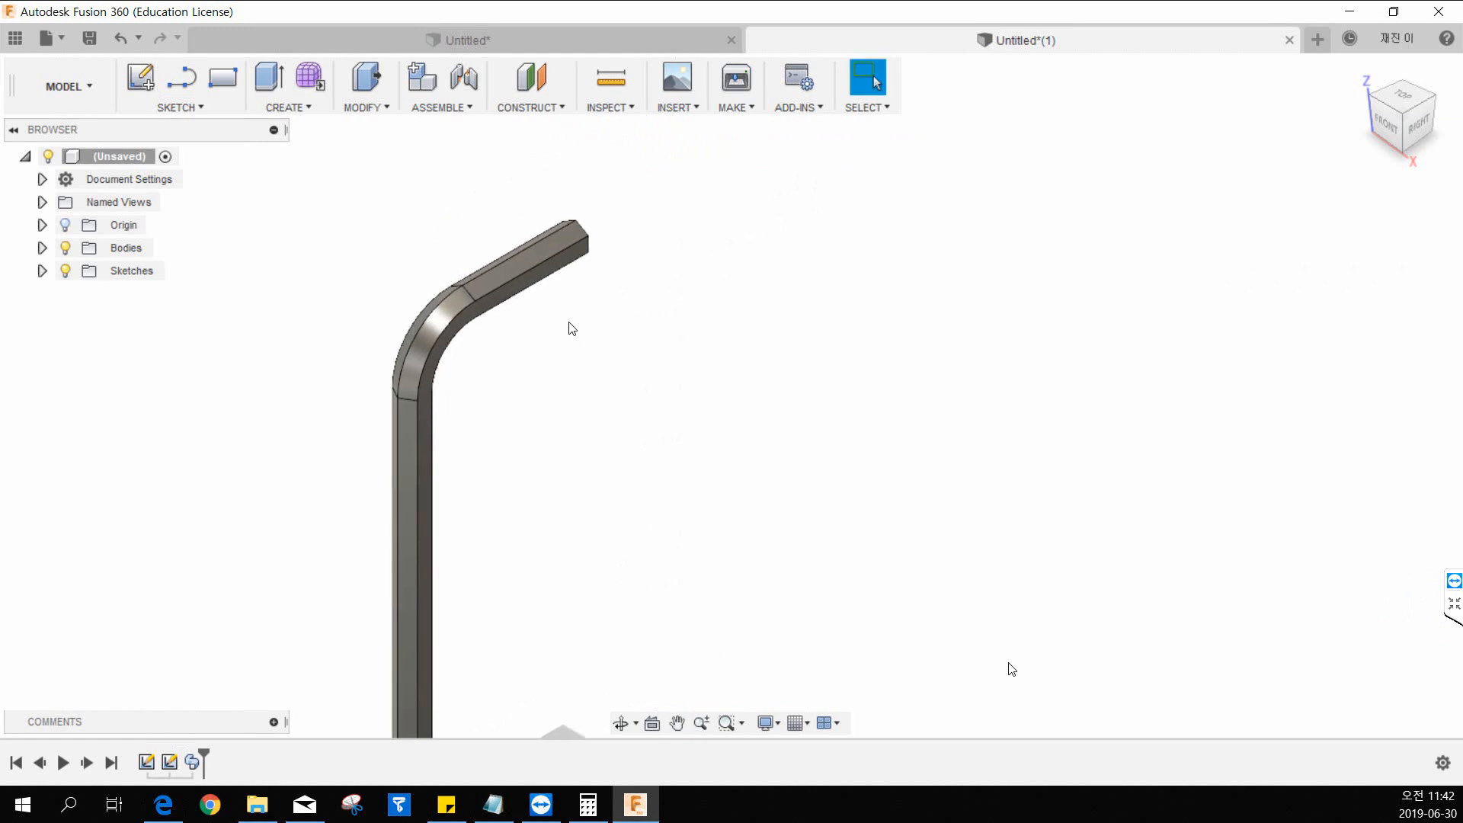
pyautogui.moveTo(571, 298); pyautogui.dragTo(598, 343, button='middle')
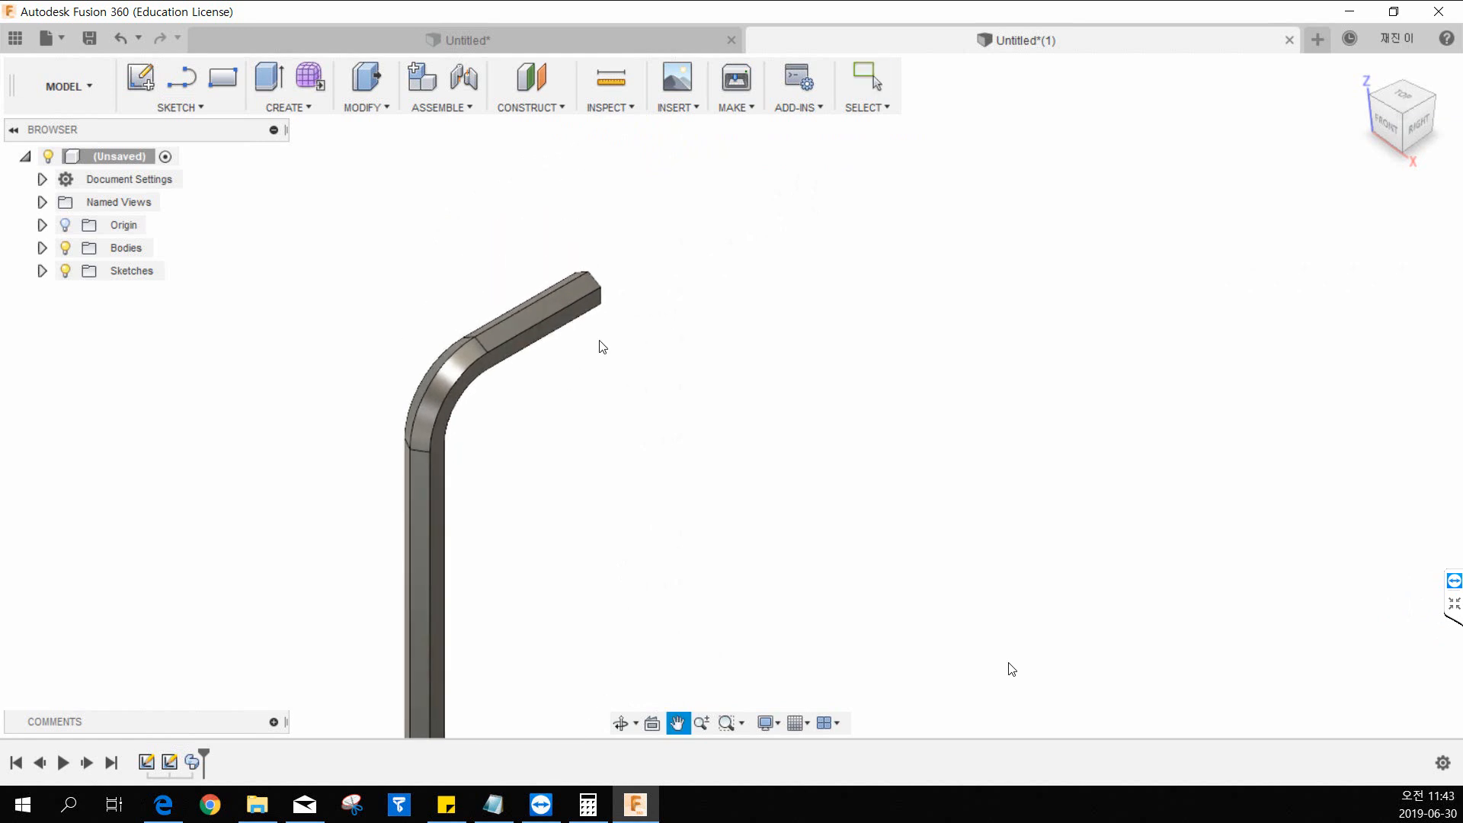
pyautogui.scroll(3, 634, 333)
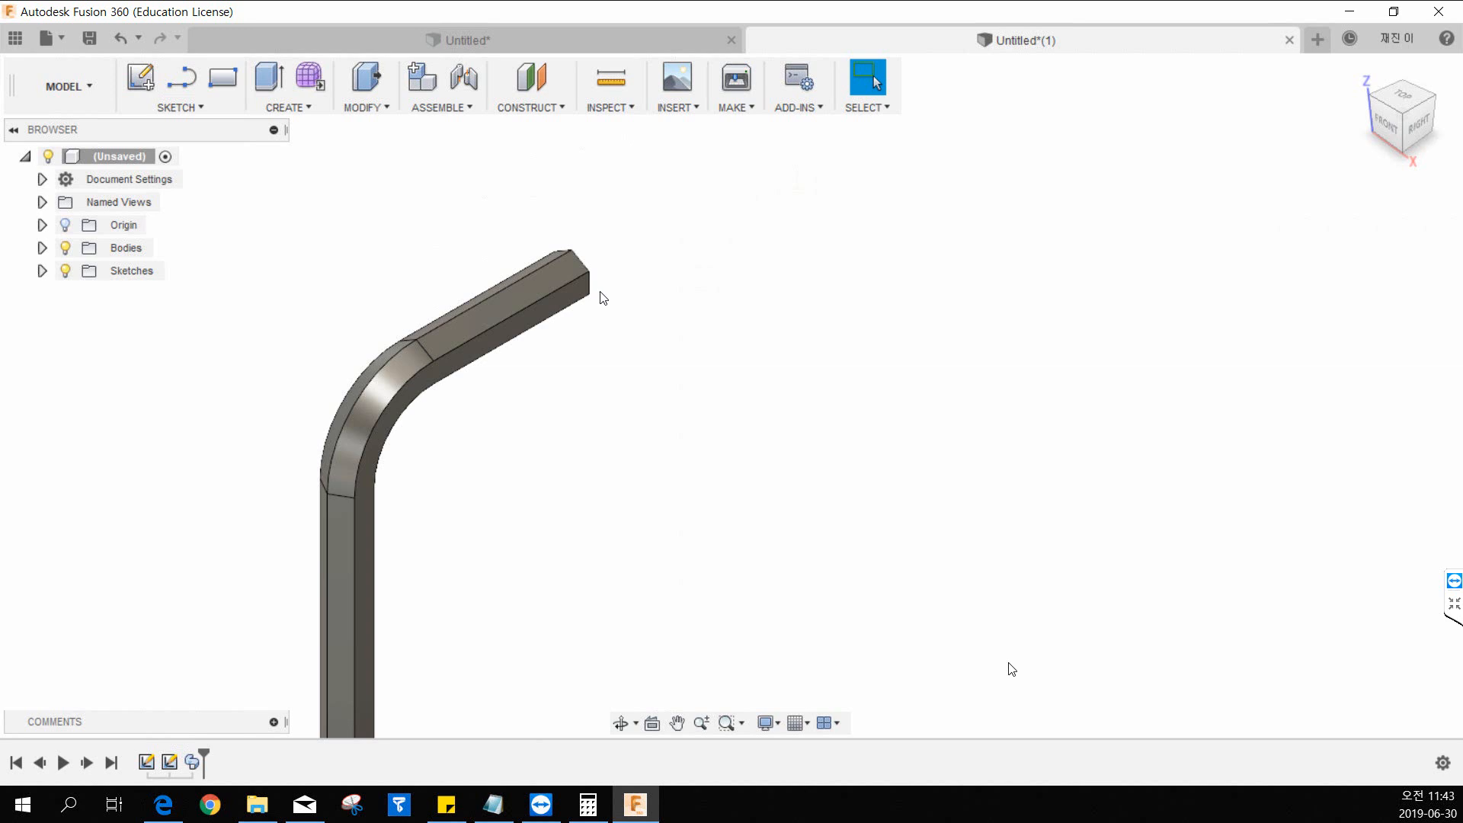
pyautogui.moveTo(695, 255); pyautogui.dragTo(655, 281, button='middle')
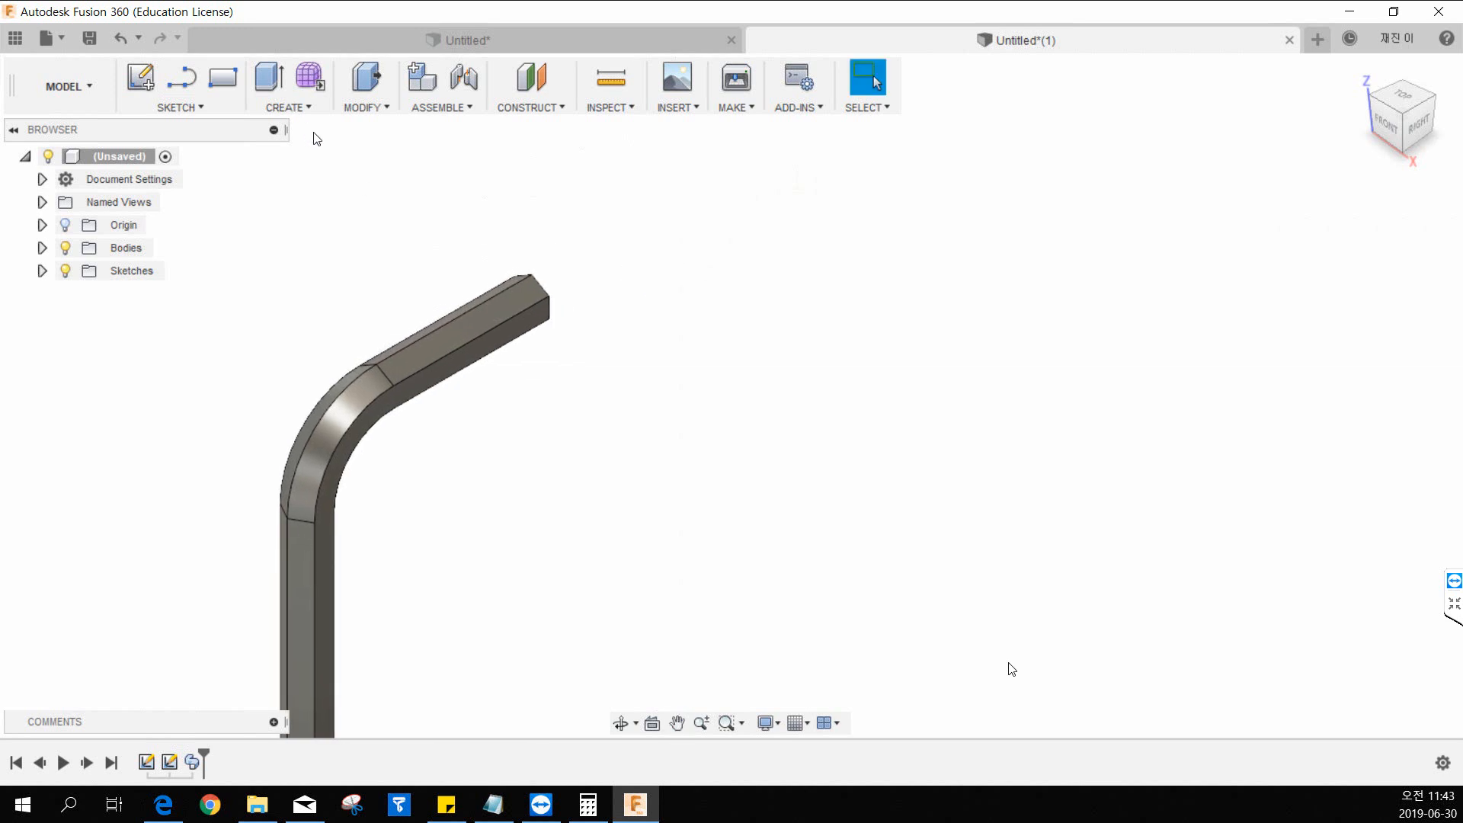
pyautogui.click(358, 114)
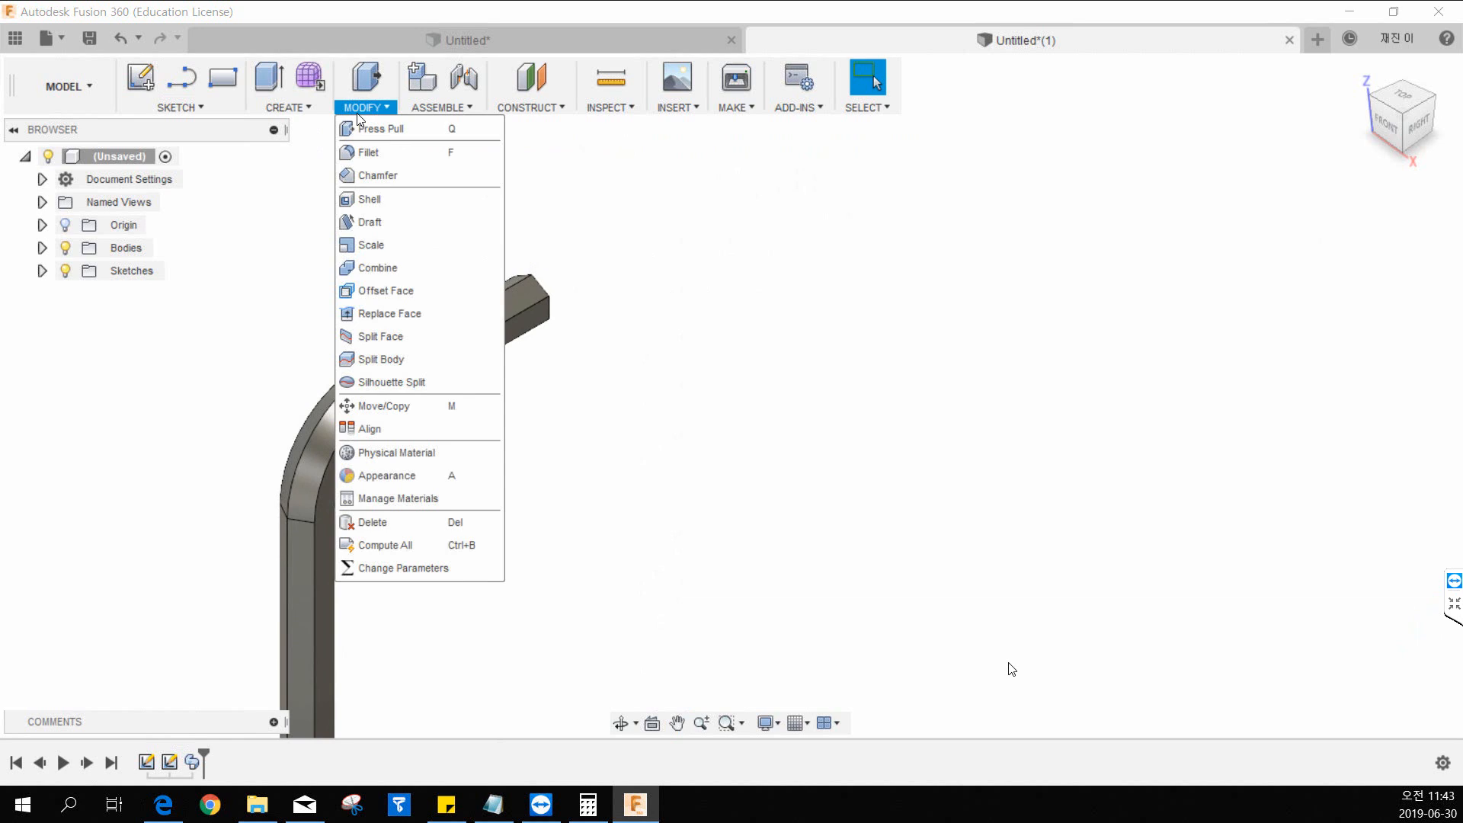
pyautogui.click(364, 152)
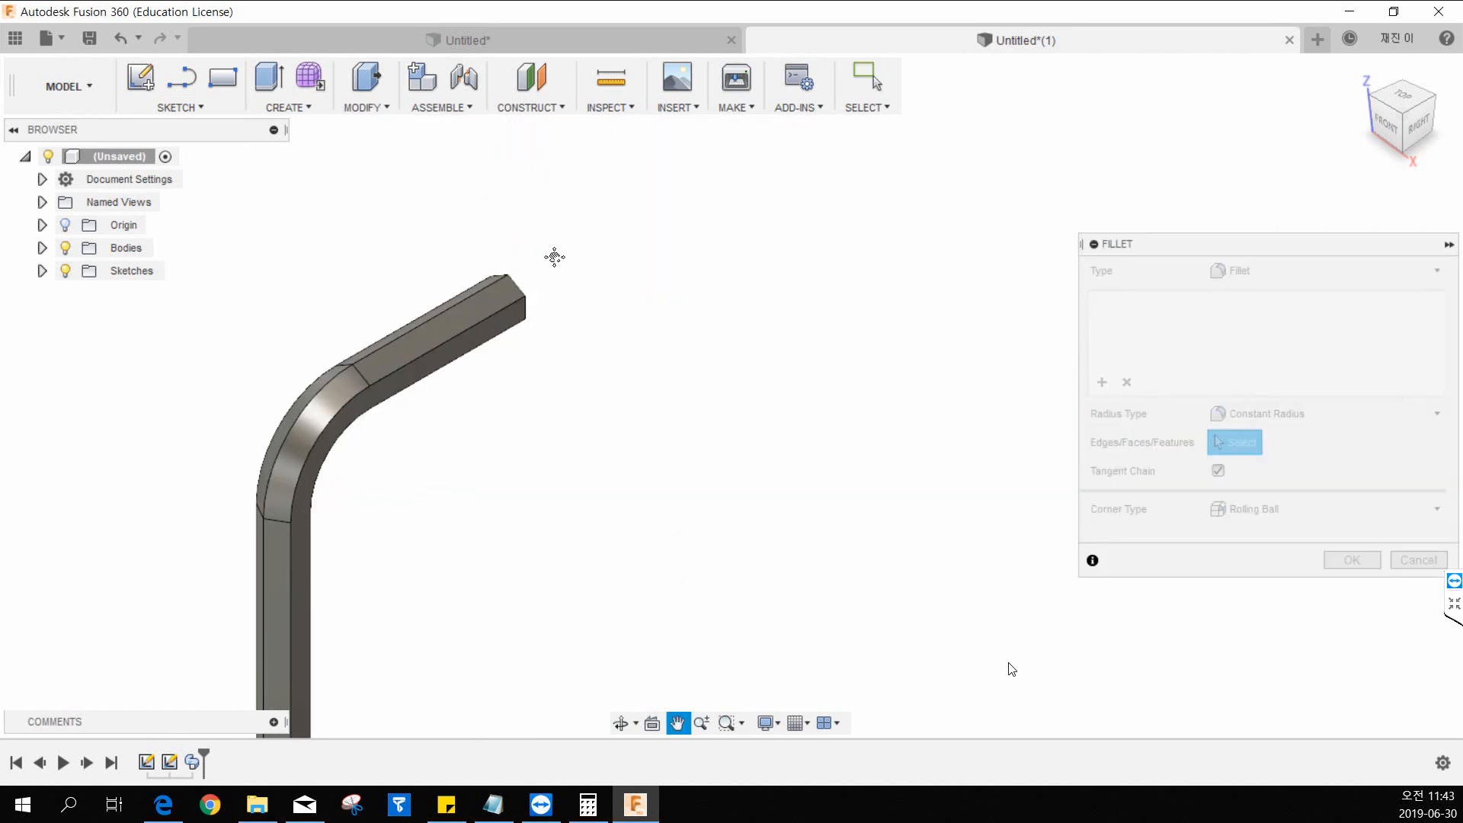
pyautogui.click(470, 329)
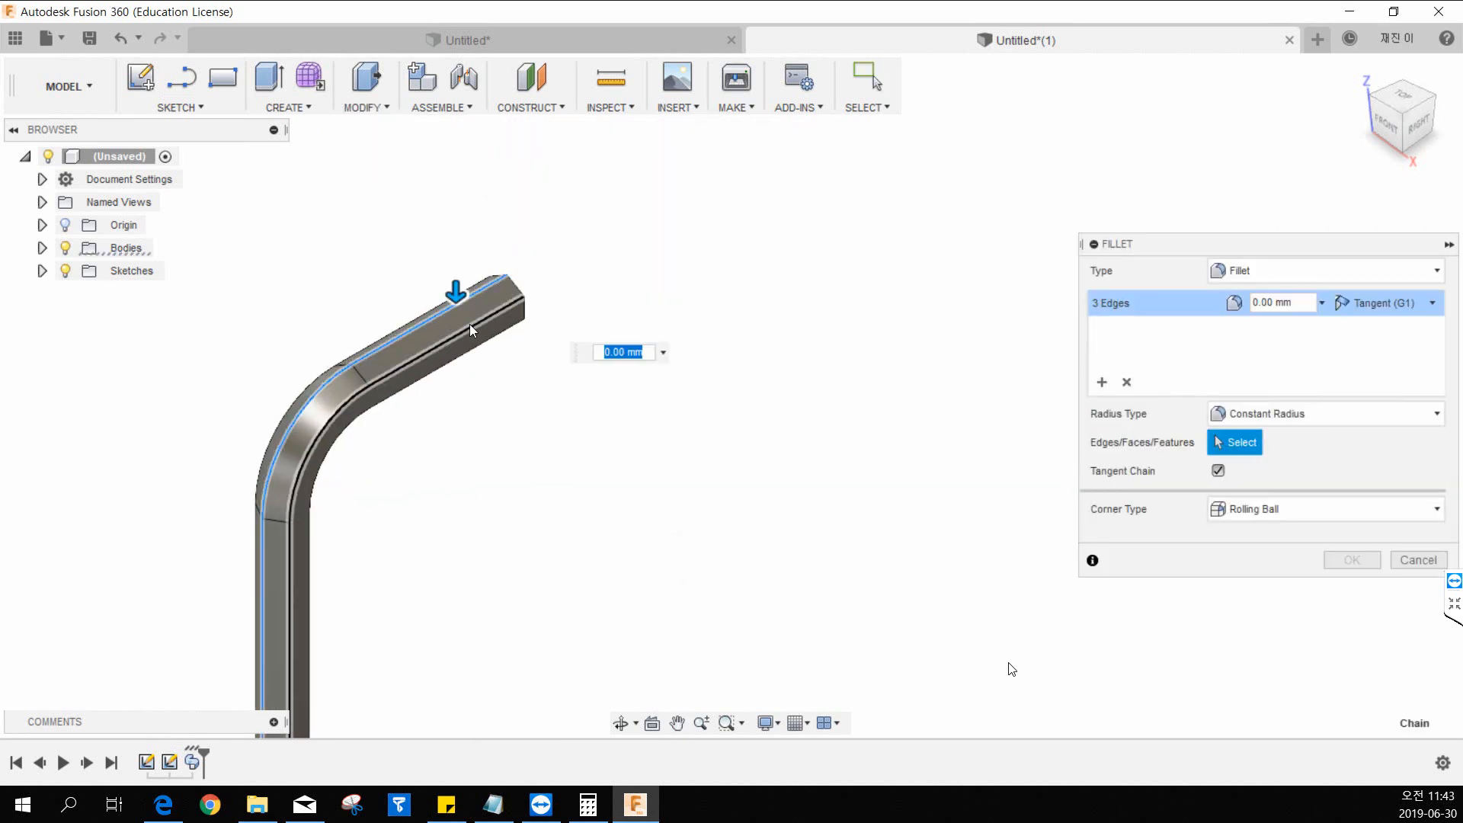
pyautogui.click(482, 321)
pyautogui.click(521, 334)
pyautogui.keyDown('shift'); pyautogui.moveTo(523, 336); pyautogui.dragTo(671, 308, button='middle'); pyautogui.keyUp('shift')
pyautogui.click(532, 329)
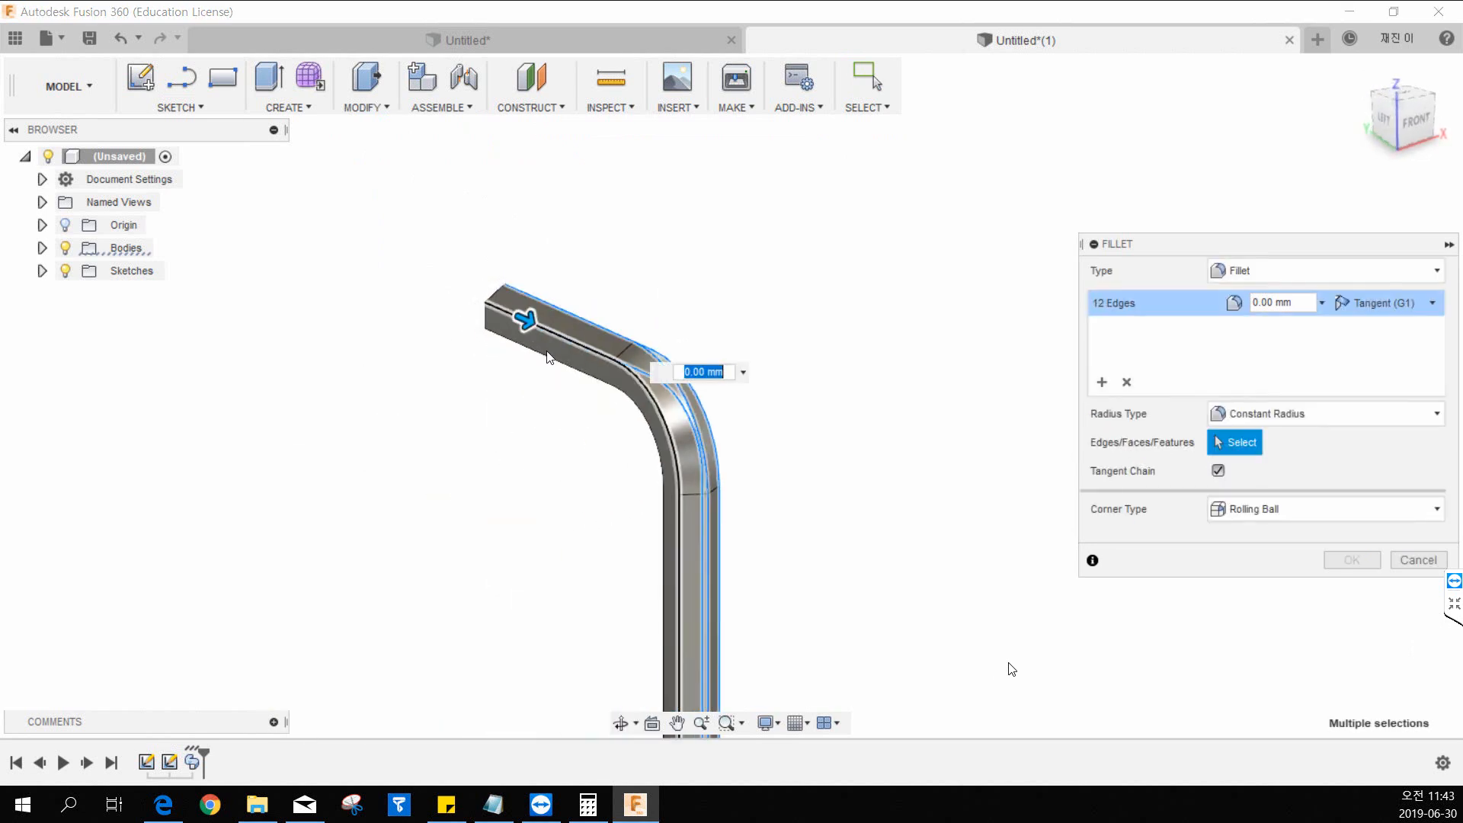
pyautogui.keyDown('shift'); pyautogui.moveTo(549, 358); pyautogui.dragTo(589, 284, button='middle'); pyautogui.keyUp('shift')
pyautogui.click(544, 351)
pyautogui.keyDown('shift'); pyautogui.moveTo(544, 352); pyautogui.dragTo(552, 298, button='middle'); pyautogui.keyUp('shift')
pyautogui.click(536, 392)
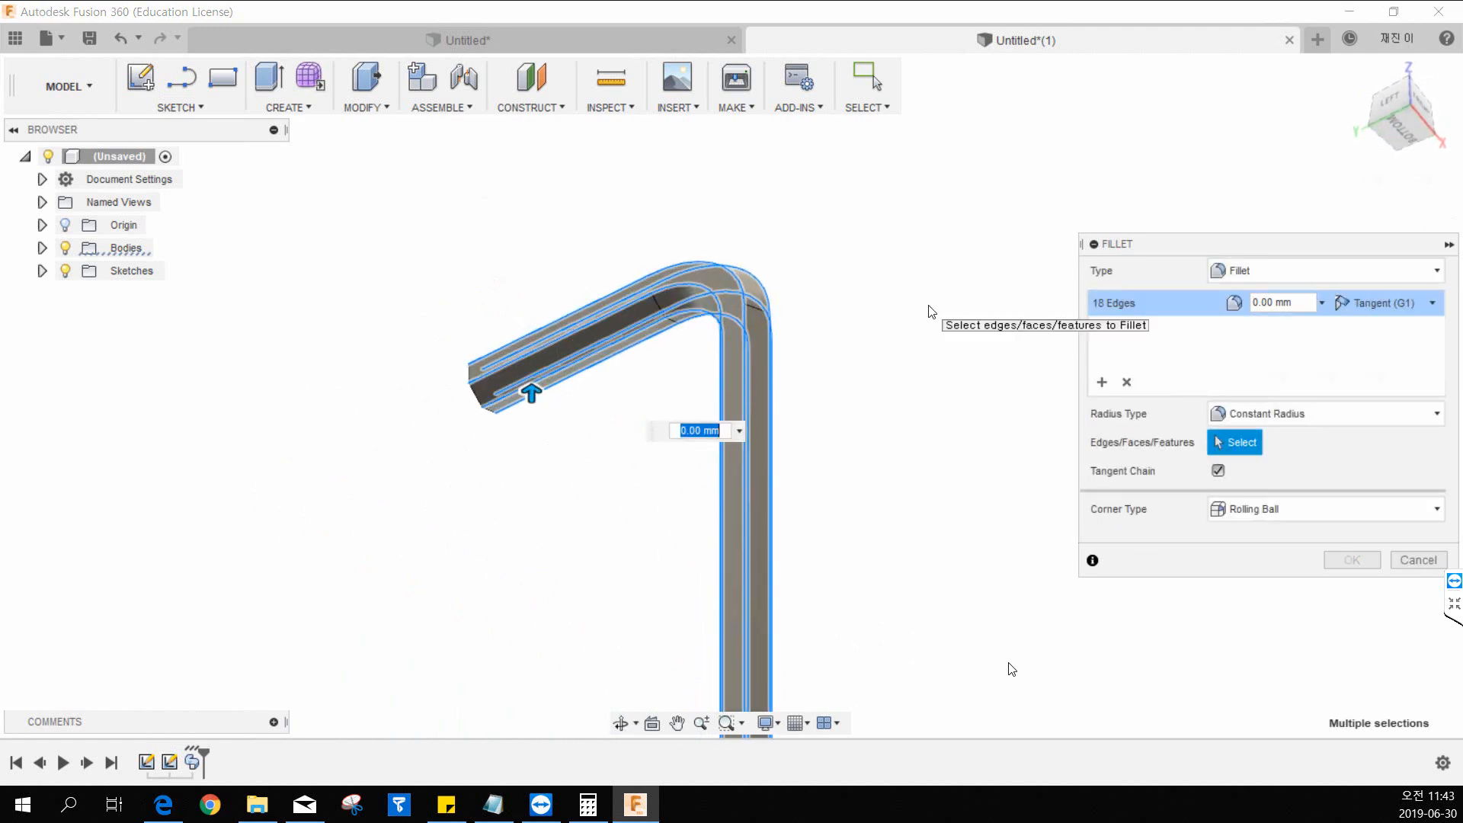
pyautogui.write('0.3')
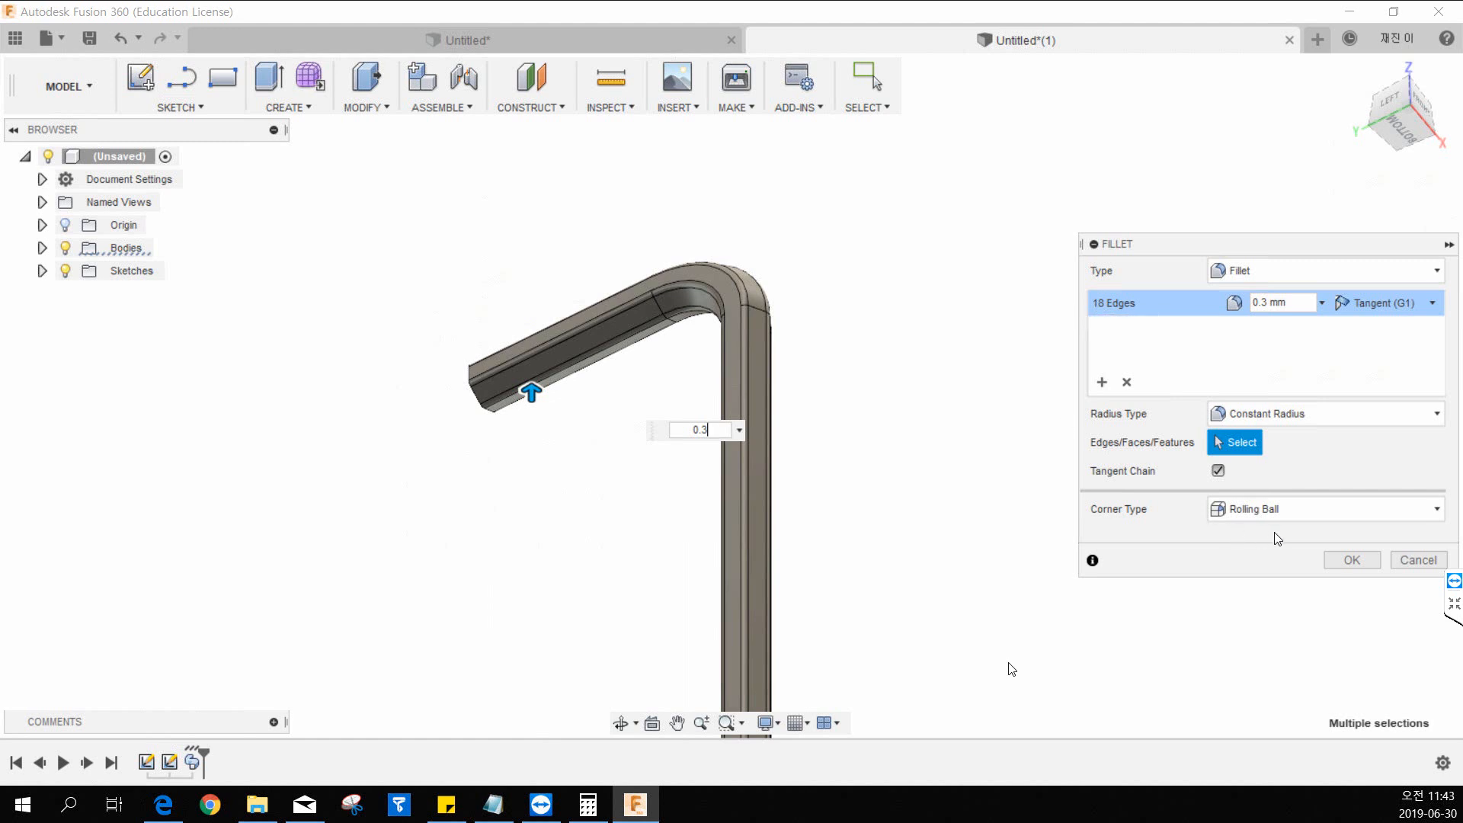
pyautogui.click(1343, 561)
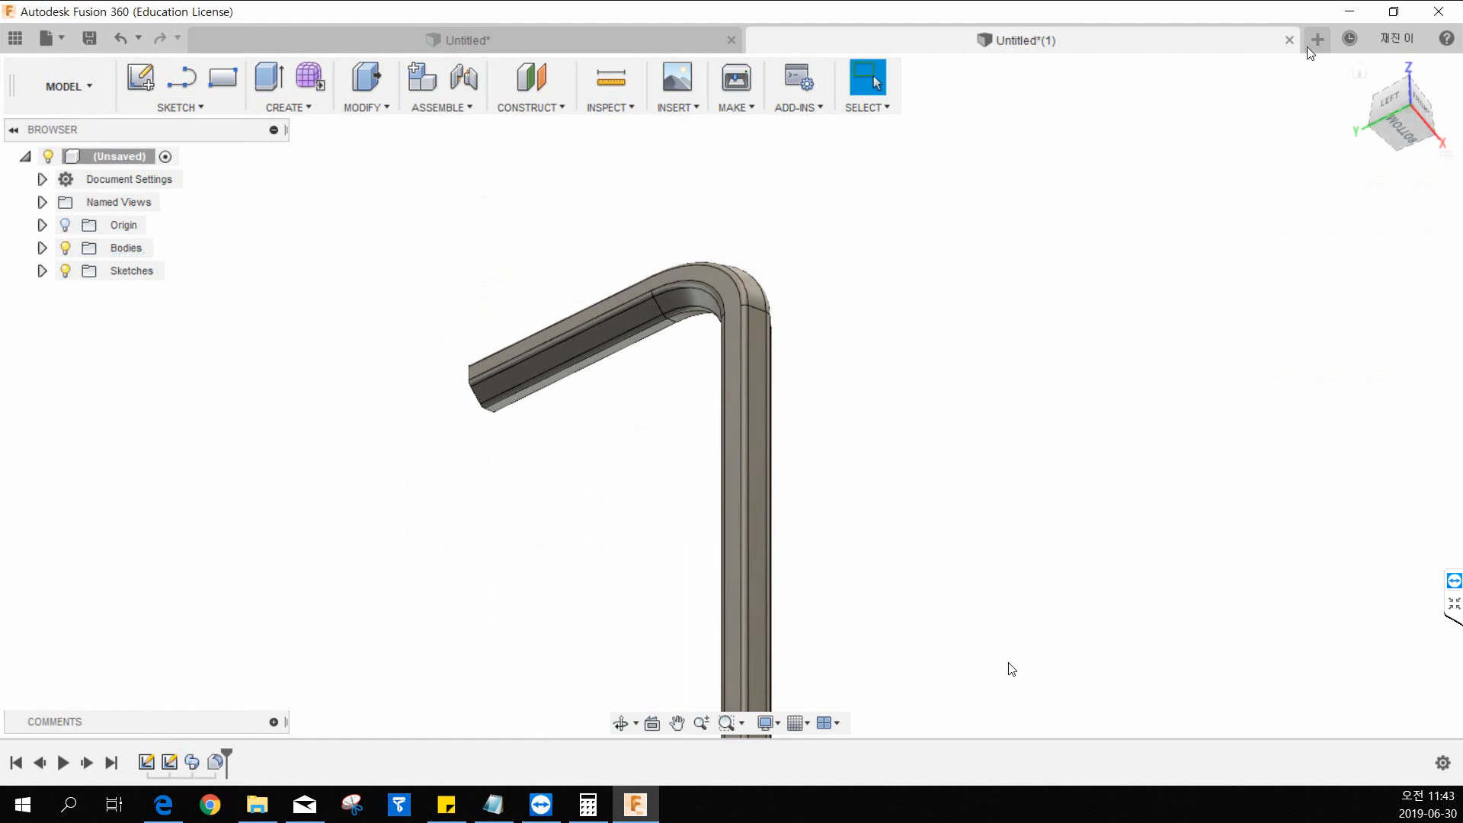
pyautogui.click(1353, 73)
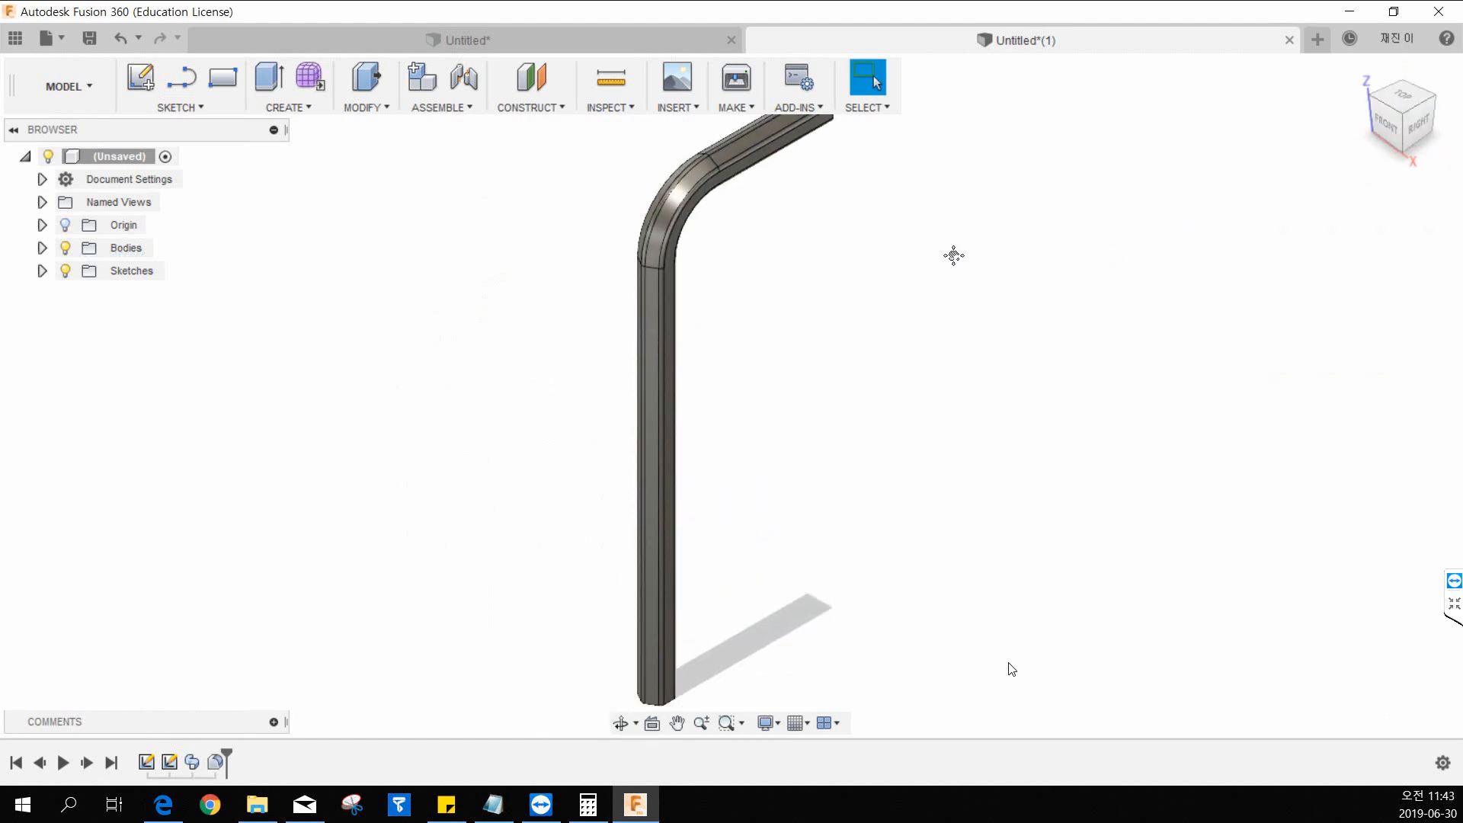
pyautogui.moveTo(953, 255); pyautogui.dragTo(861, 284, button='middle')
pyautogui.scroll(-1, 878, 279)
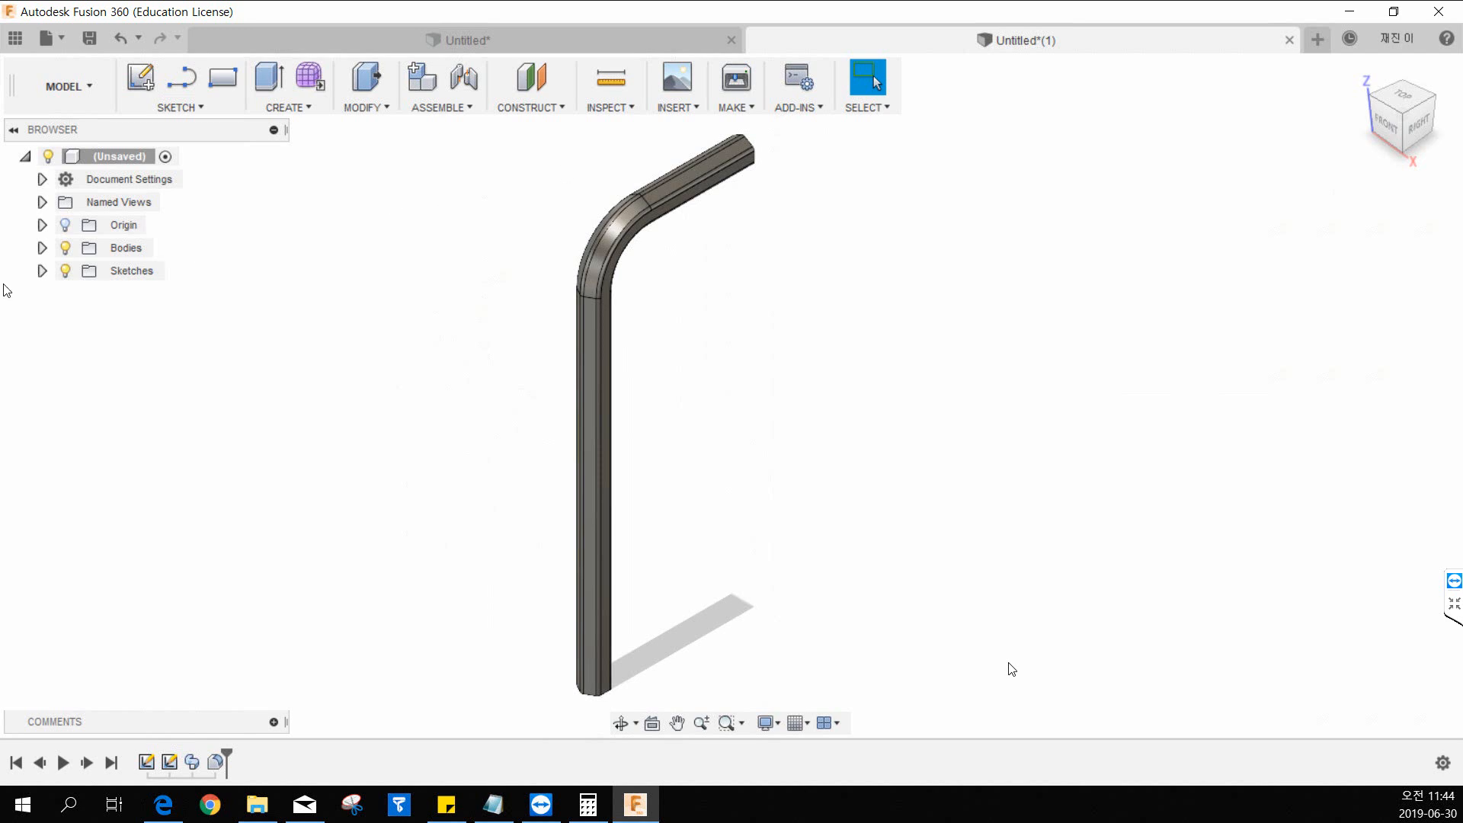
# Open the path sketch, Sketch2, for editing.
pyautogui.click(45, 273)
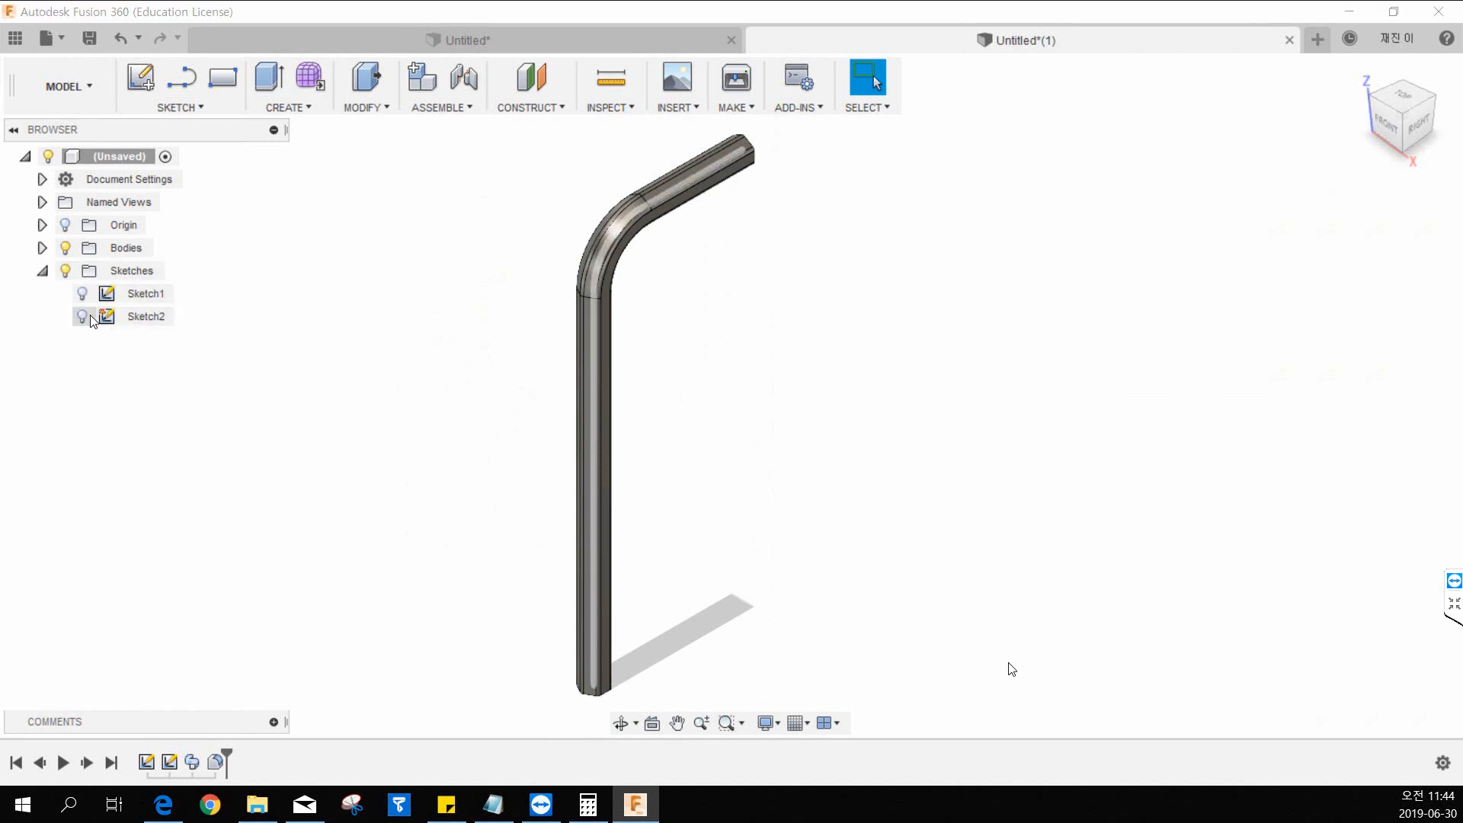
pyautogui.click(112, 319)
pyautogui.doubleClick(112, 319)
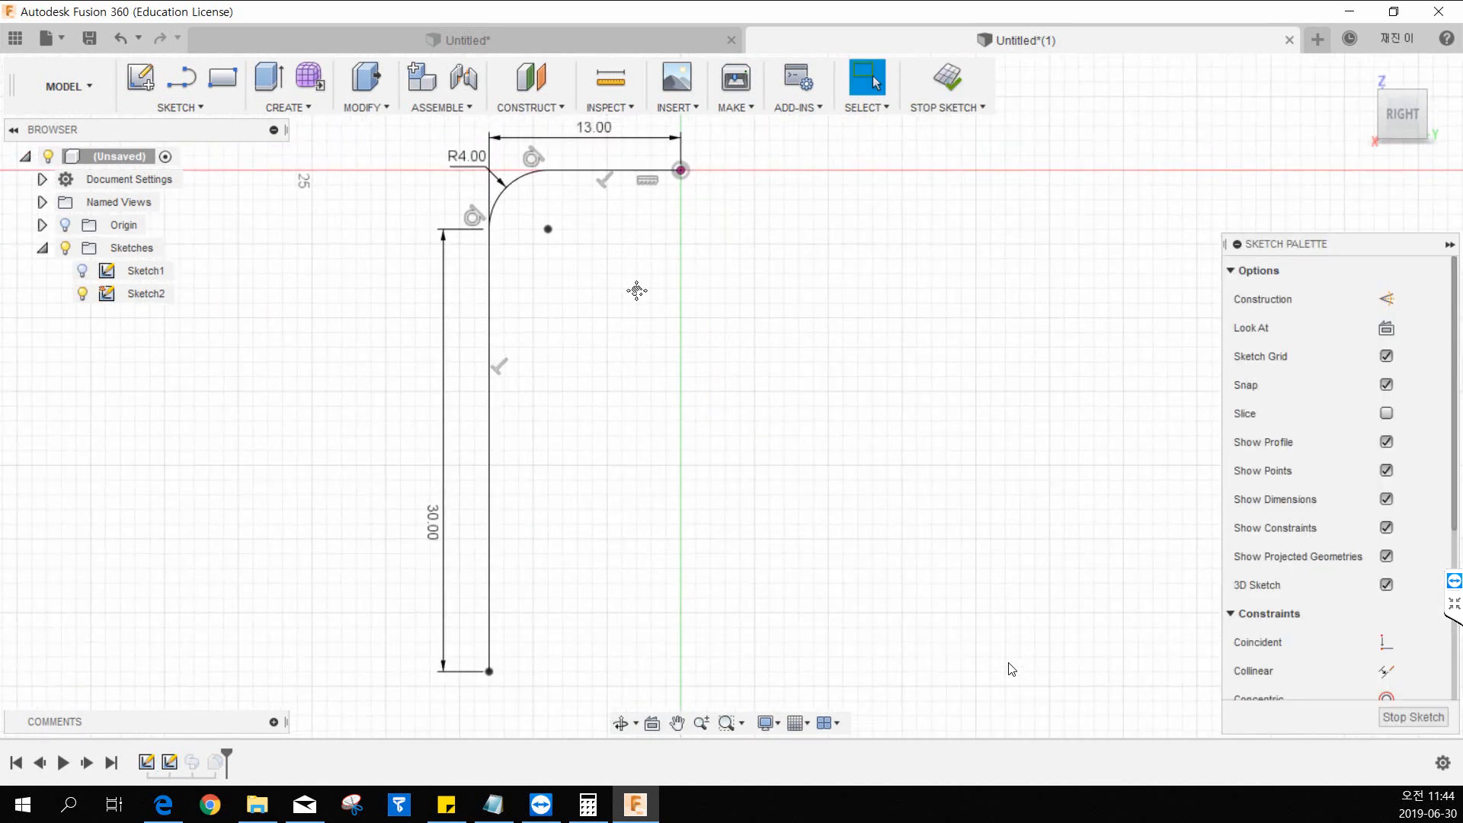
pyautogui.moveTo(351, 577); pyautogui.dragTo(344, 505)
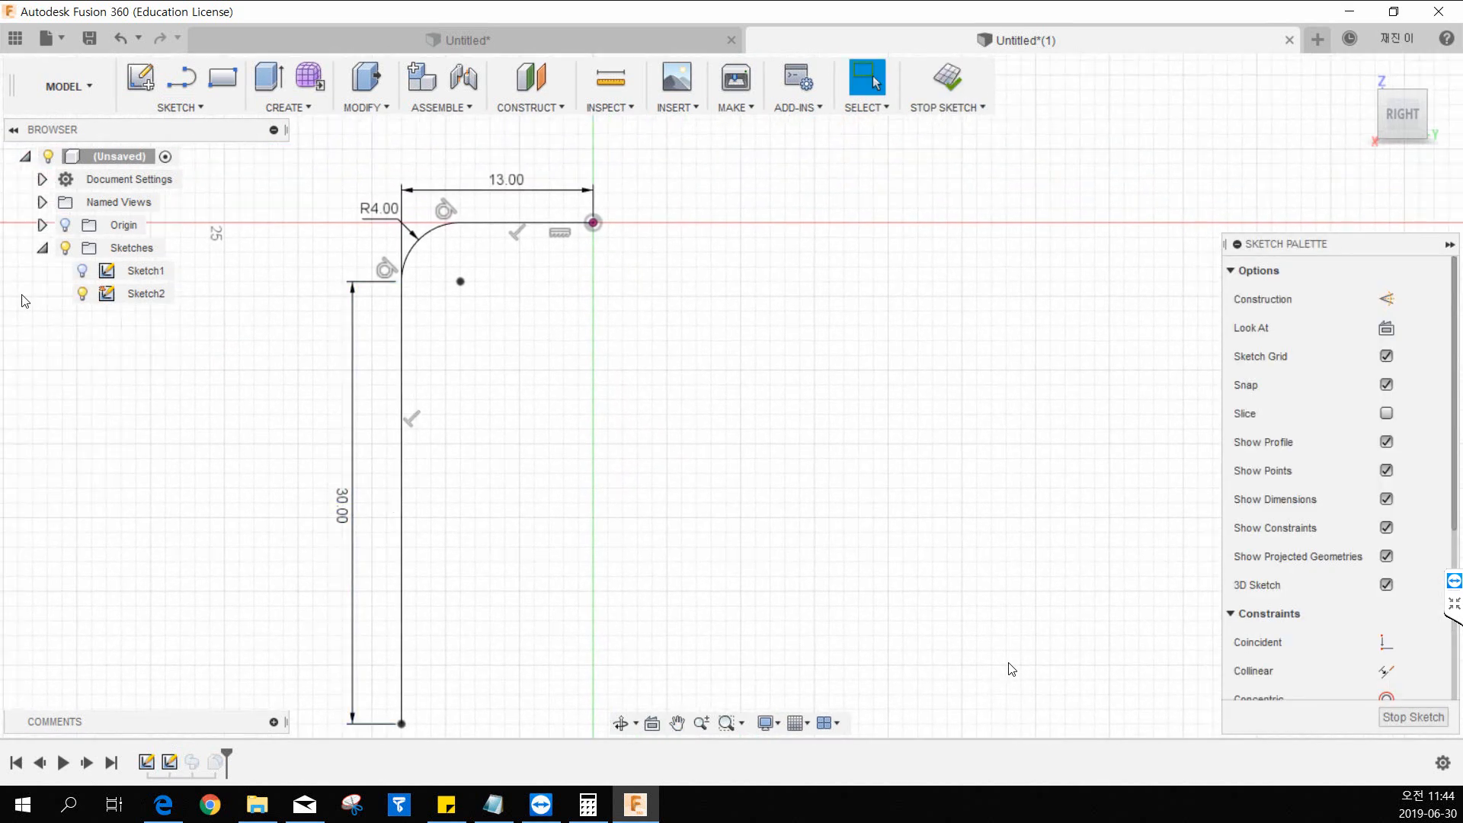
# Switch to the 17.pdf drawing in the browser to examine how the L-shaped path is dimensioned, and return to the sketch.
pyautogui.moveTo(0, 55); pyautogui.dragTo(861, 58)
pyautogui.doubleClick(861, 59)
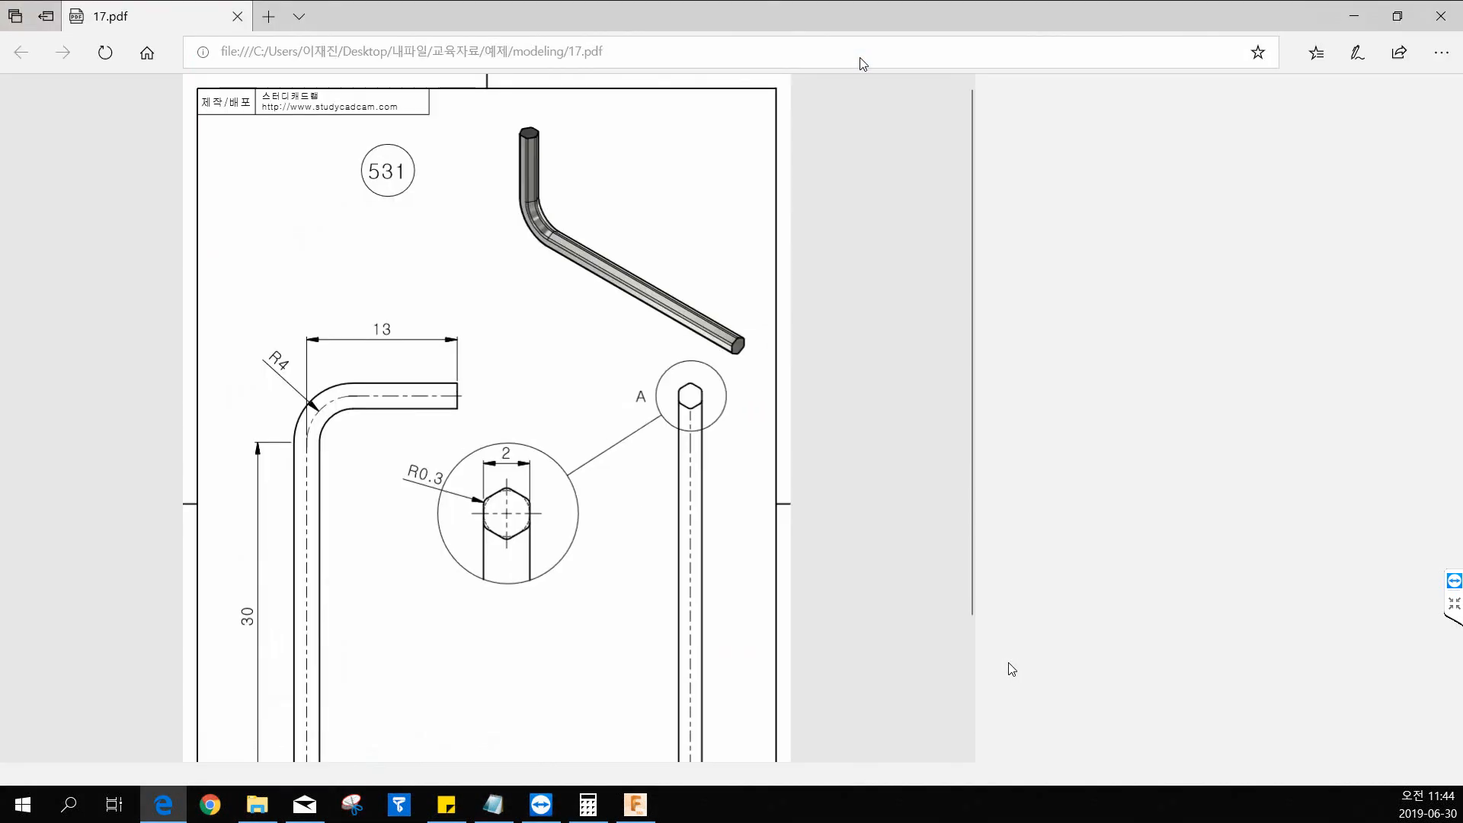
pyautogui.scroll(-2, 610, 453)
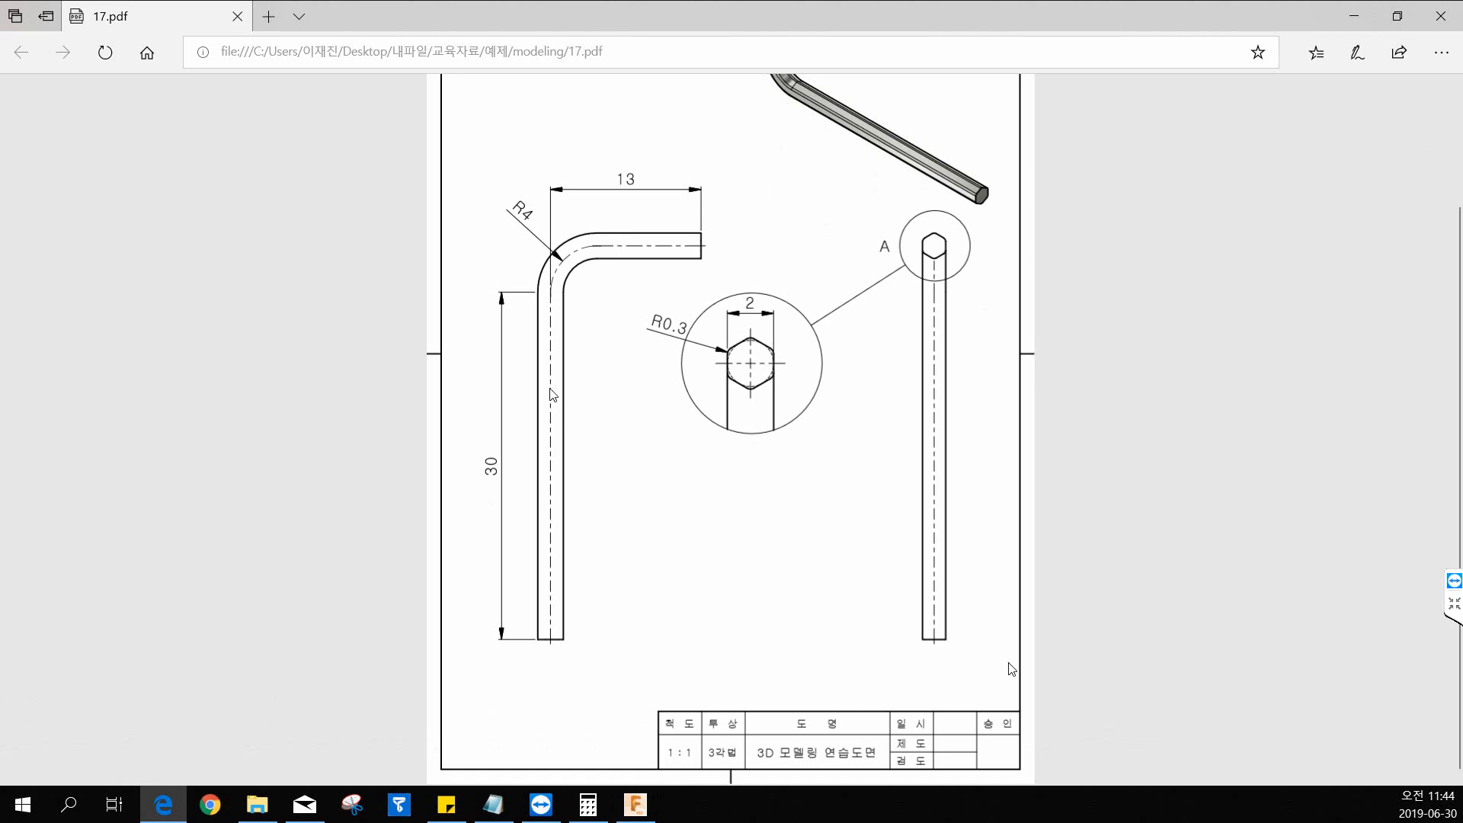
pyautogui.moveTo(638, 14)
pyautogui.mouseDown()
pyautogui.moveTo(546, 29)
pyautogui.moveTo(0, 29)
pyautogui.mouseUp()
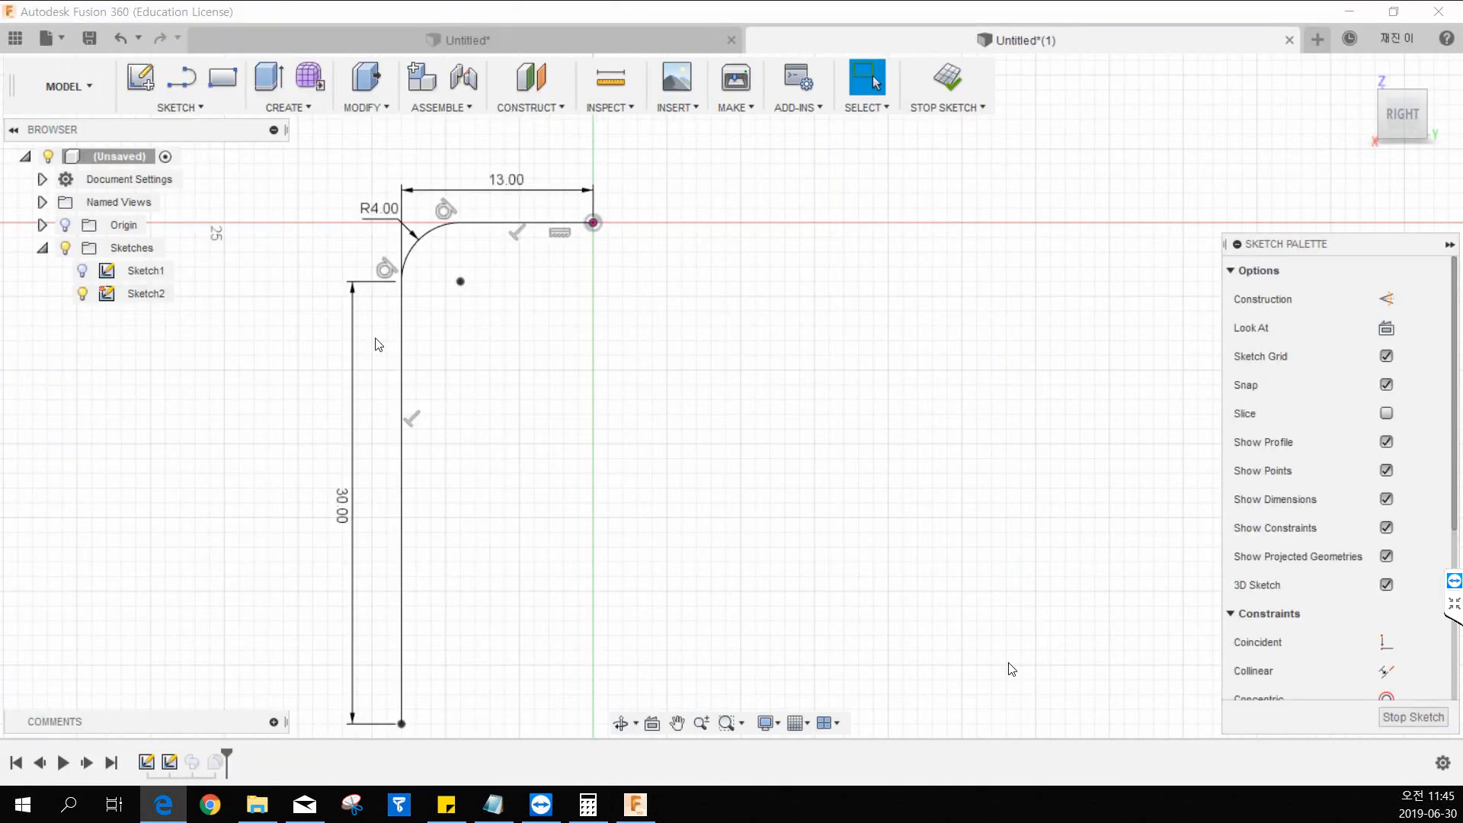
# Delete the vertical segment's 30 mm dimension and move the 13 mm dimension below the path.
pyautogui.click(326, 460)
pyautogui.press('Delete')
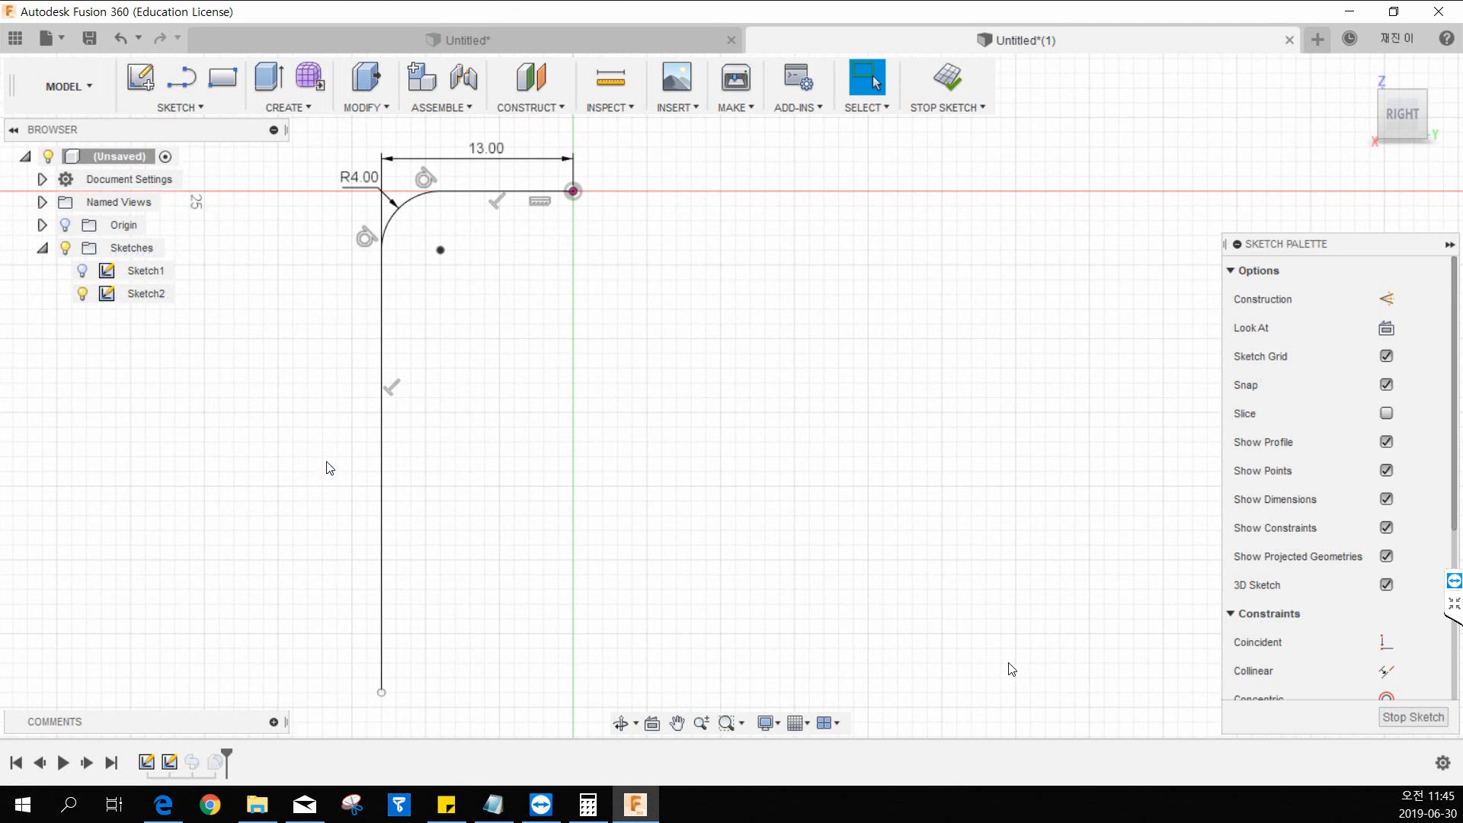
pyautogui.moveTo(431, 157); pyautogui.dragTo(464, 761)
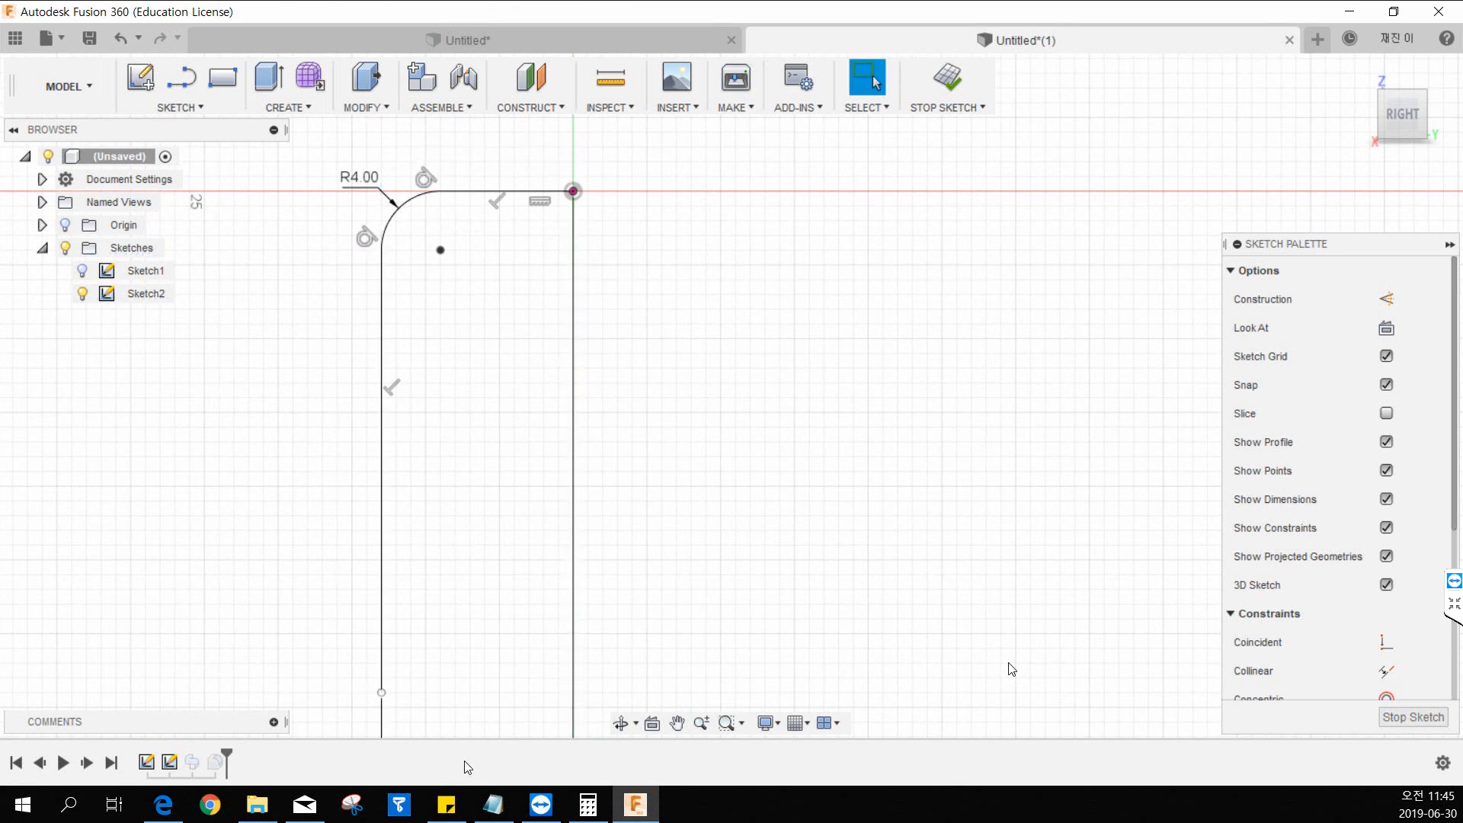
pyautogui.moveTo(427, 606)
pyautogui.mouseDown(button='middle')
pyautogui.moveTo(472, 531)
pyautogui.moveTo(414, 638)
pyautogui.mouseUp(button='middle')
# Dimension the vertical distance from the path's lower endpoint to its upper horizontal line at 30 mm.
pyautogui.press('d')
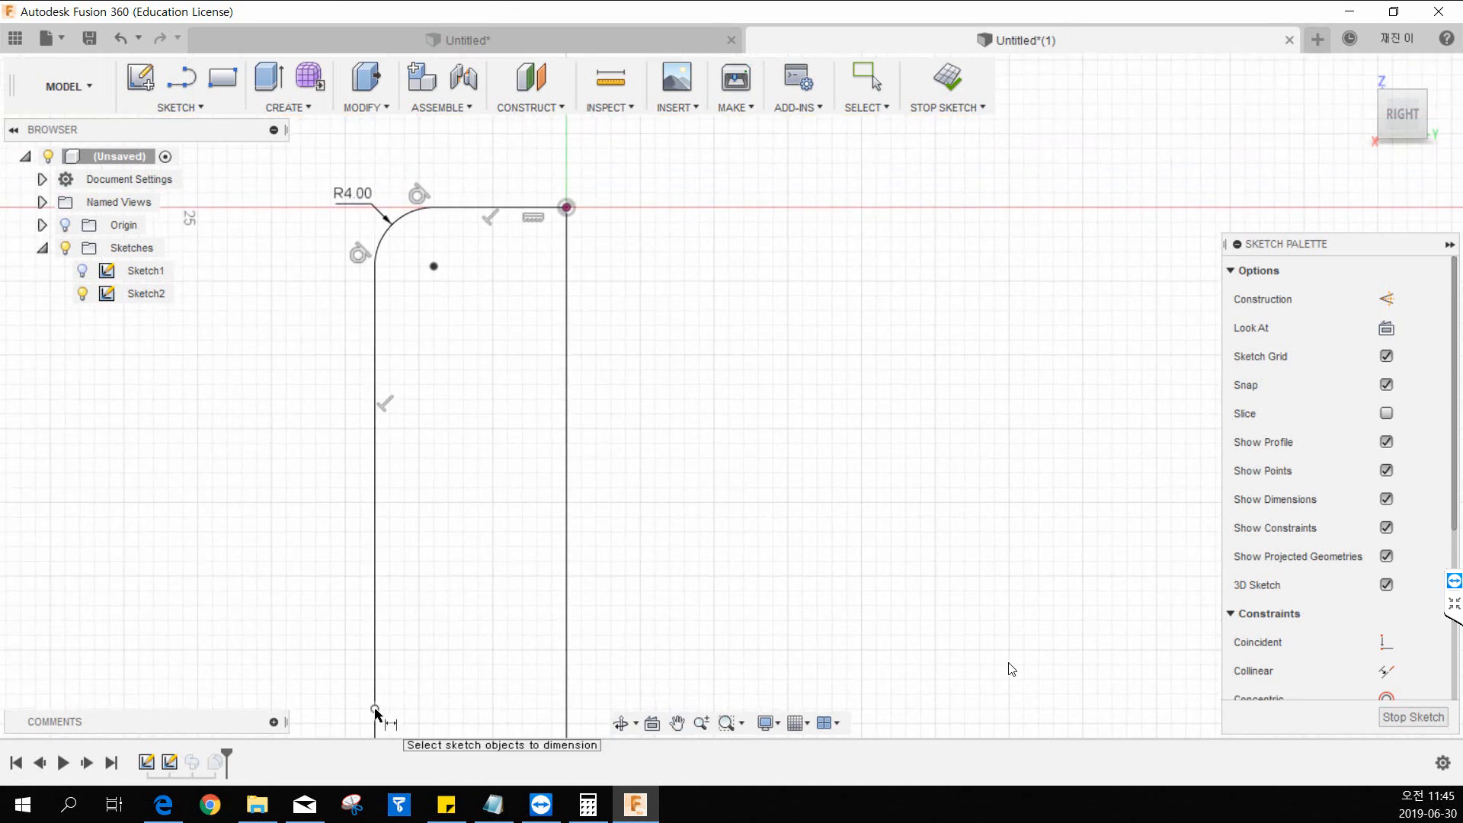
pyautogui.click(488, 208)
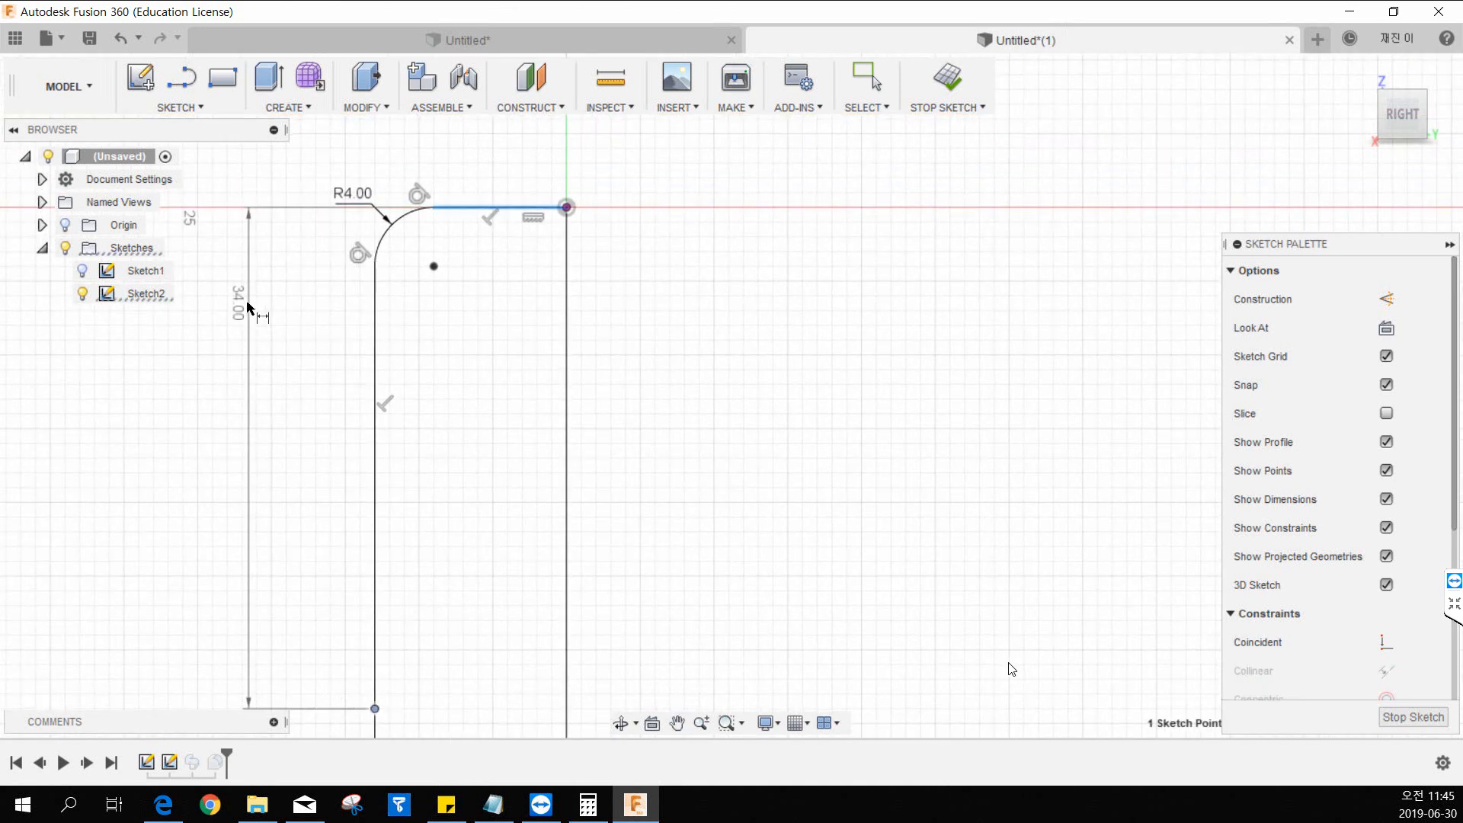
pyautogui.click(247, 307)
pyautogui.write('30')
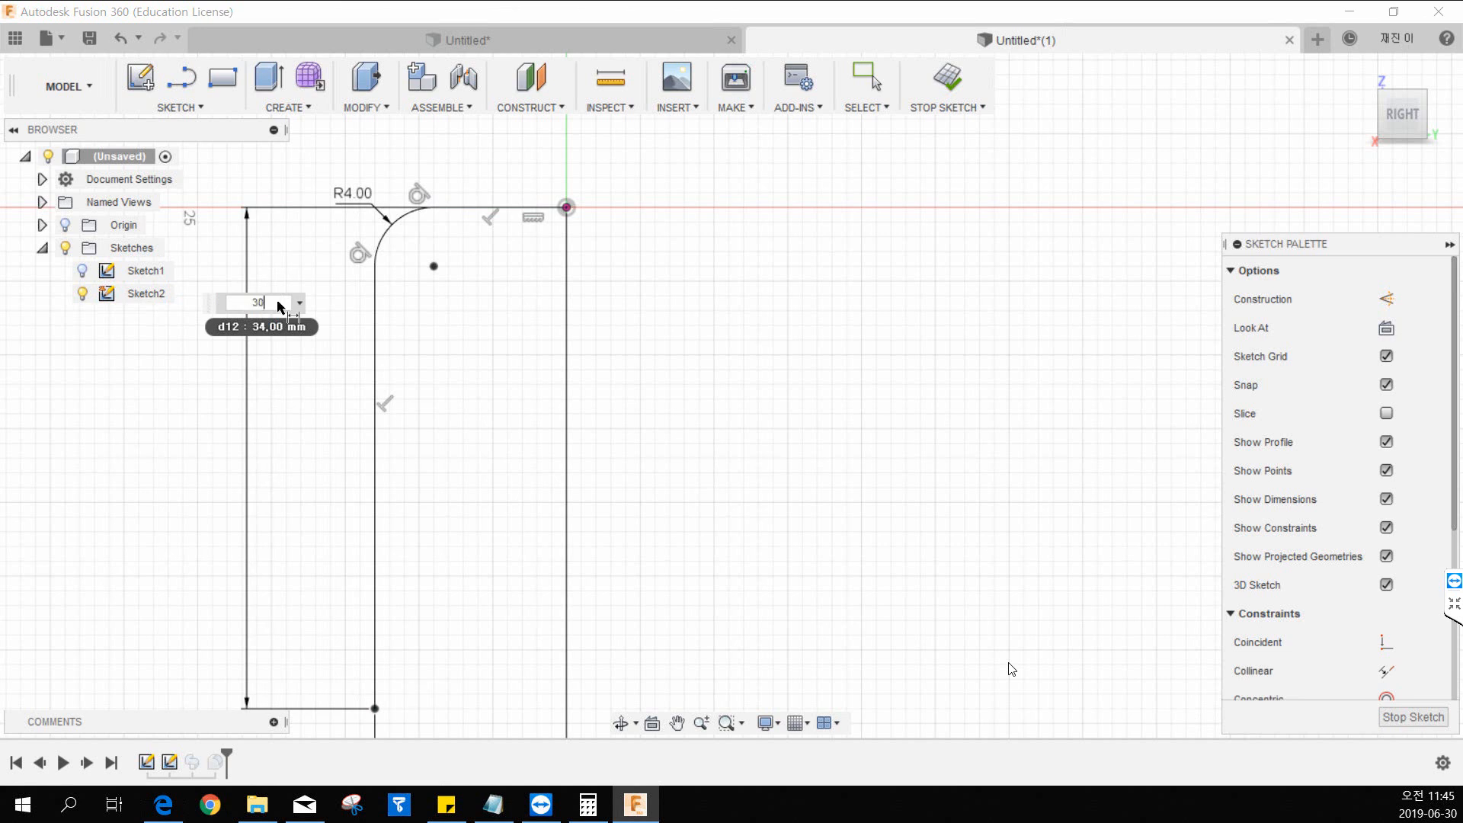
pyautogui.press('Return')
pyautogui.press('Escape')
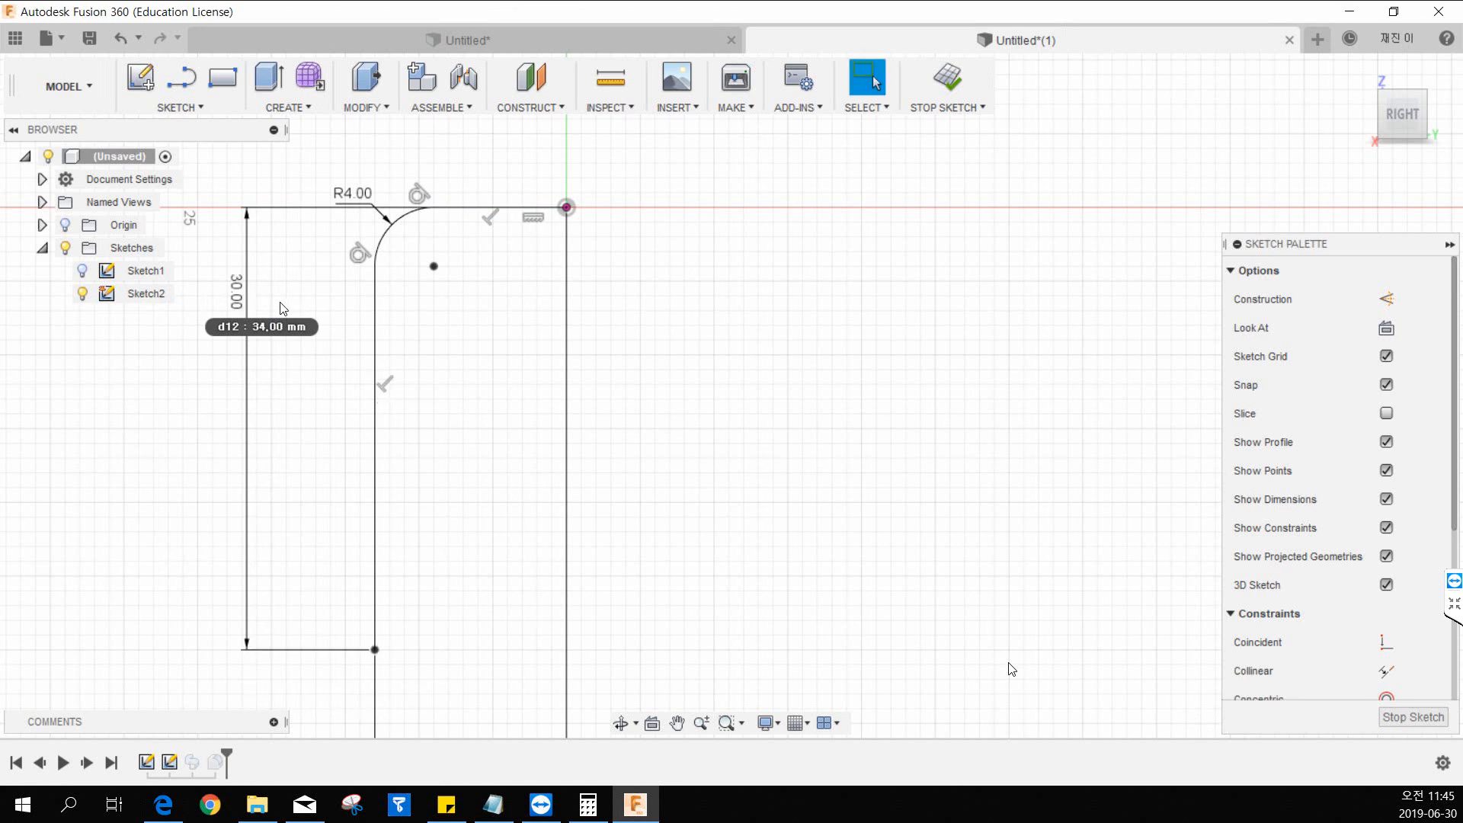
# Delete the 30 mm overall height dimension and highlight the path's corner arc to inspect it.
pyautogui.click(237, 300)
pyautogui.press('Delete')
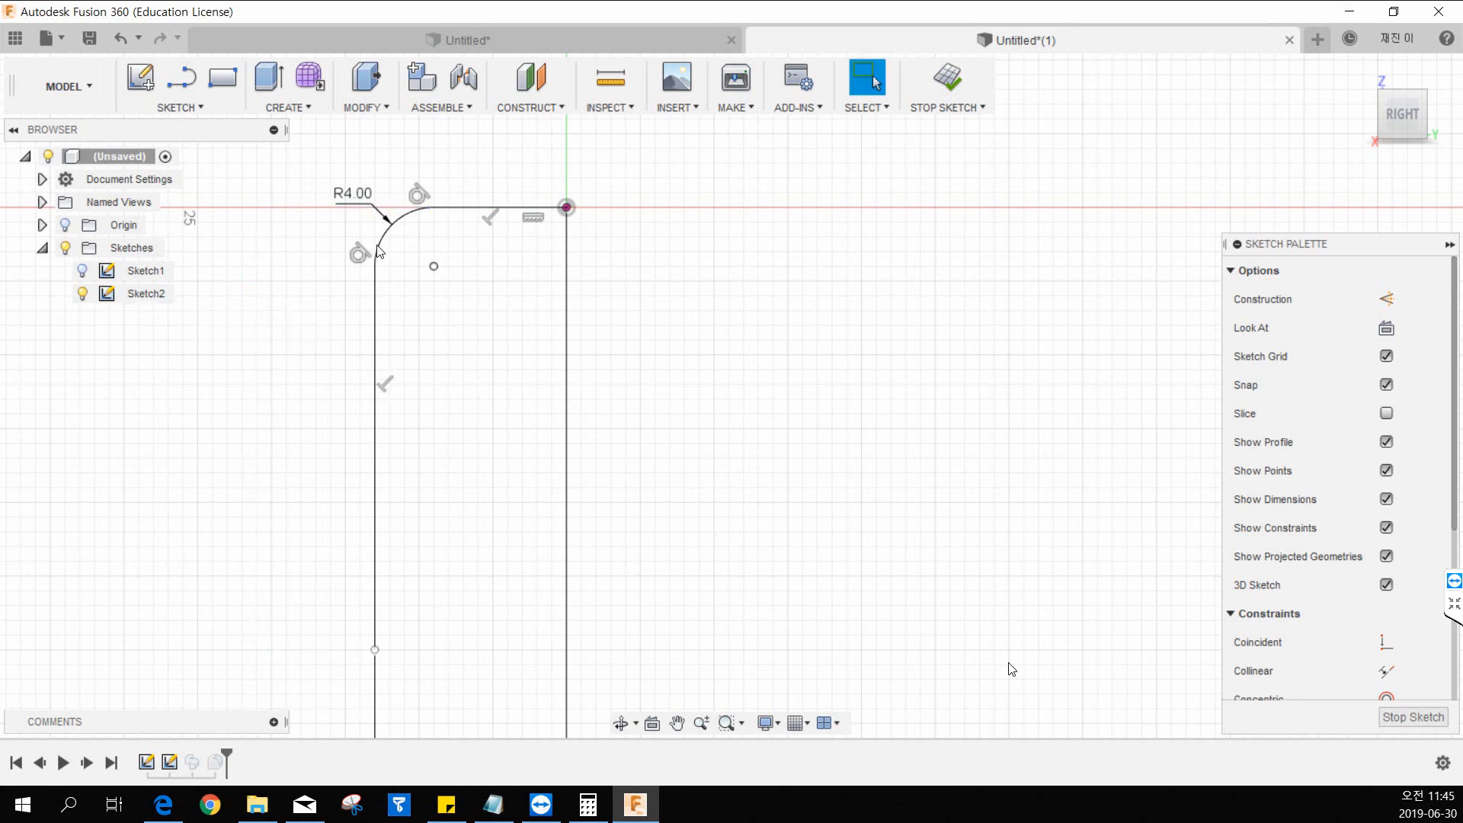
pyautogui.doubleClick(379, 237)
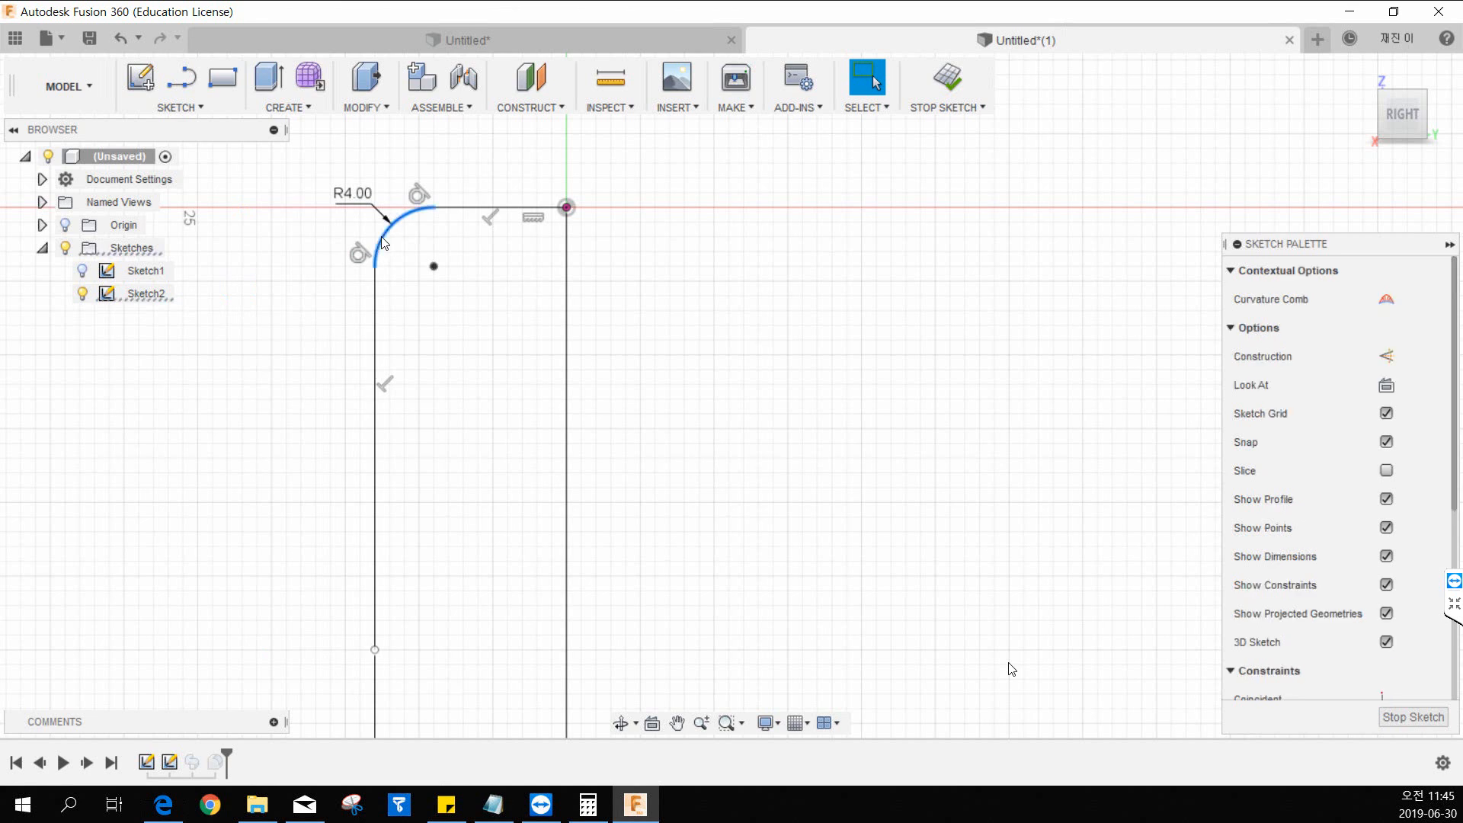
pyautogui.click(396, 264)
pyautogui.click(383, 245)
pyautogui.click(230, 408)
# Try to add a sketch dimension between the path's vertical line and the origin point.
pyautogui.click(176, 108)
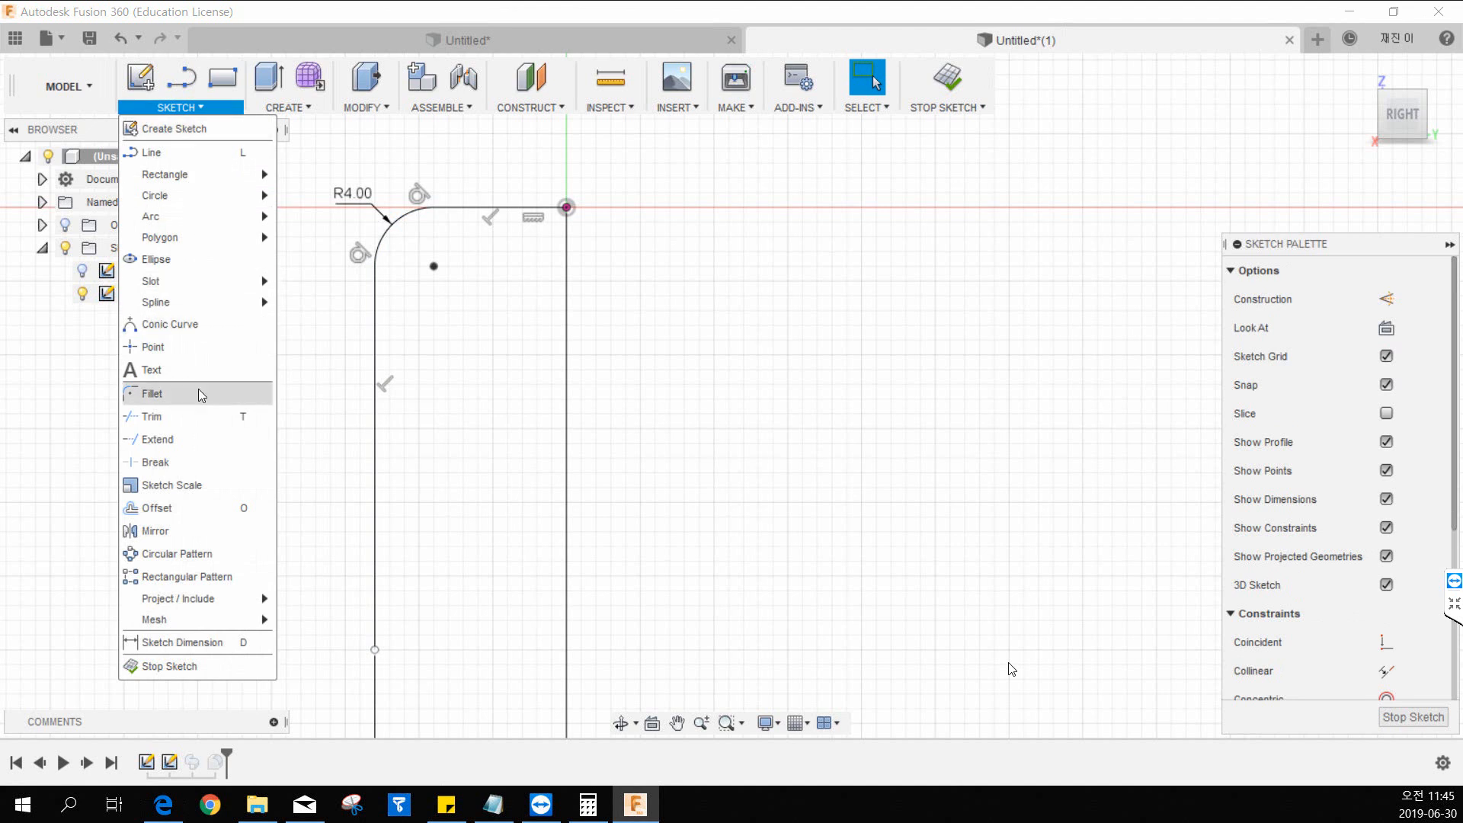
pyautogui.click(186, 642)
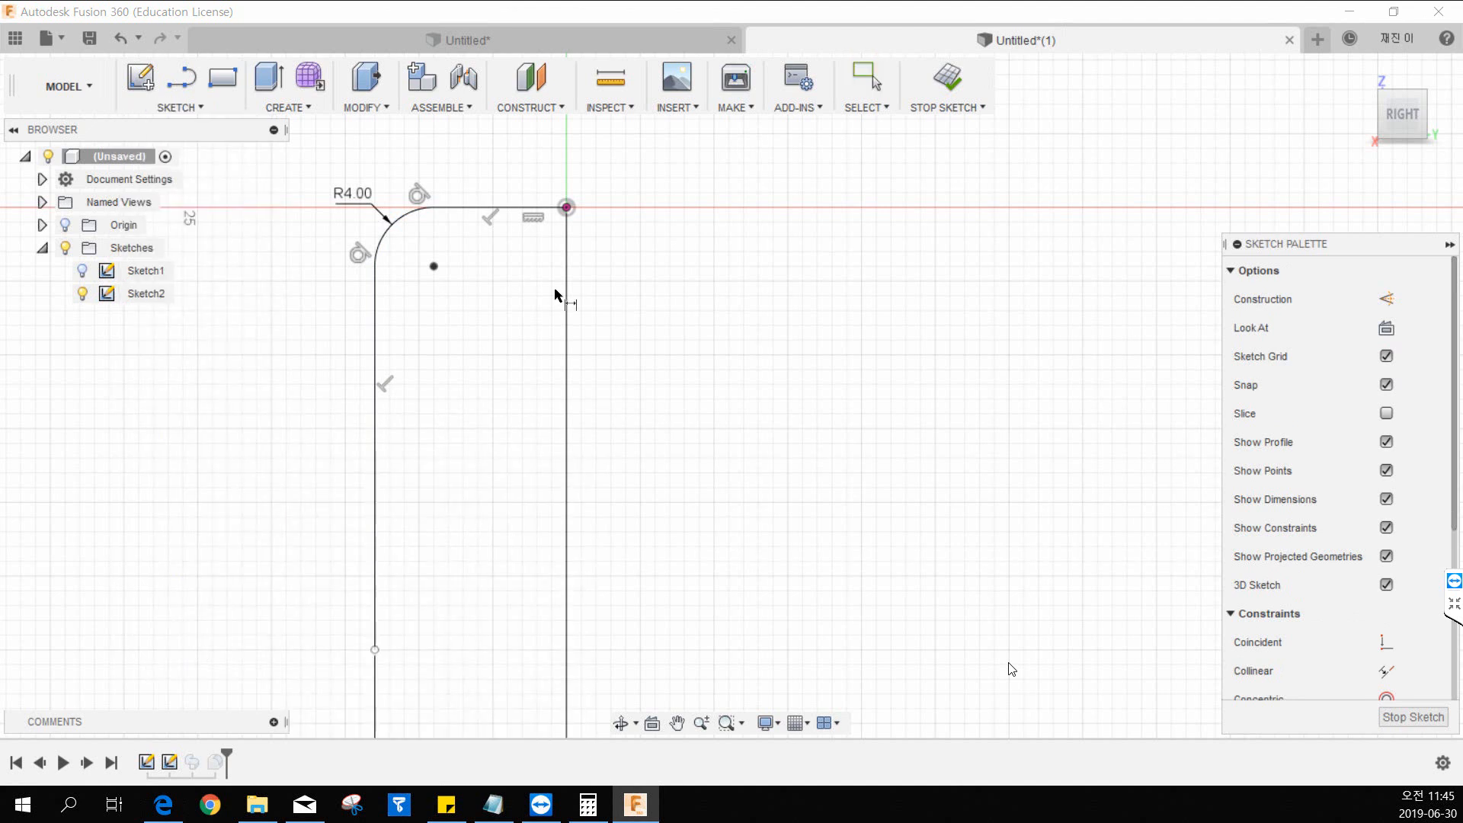
pyautogui.moveTo(555, 295); pyautogui.dragTo(494, 330, button='middle')
pyautogui.click(315, 320)
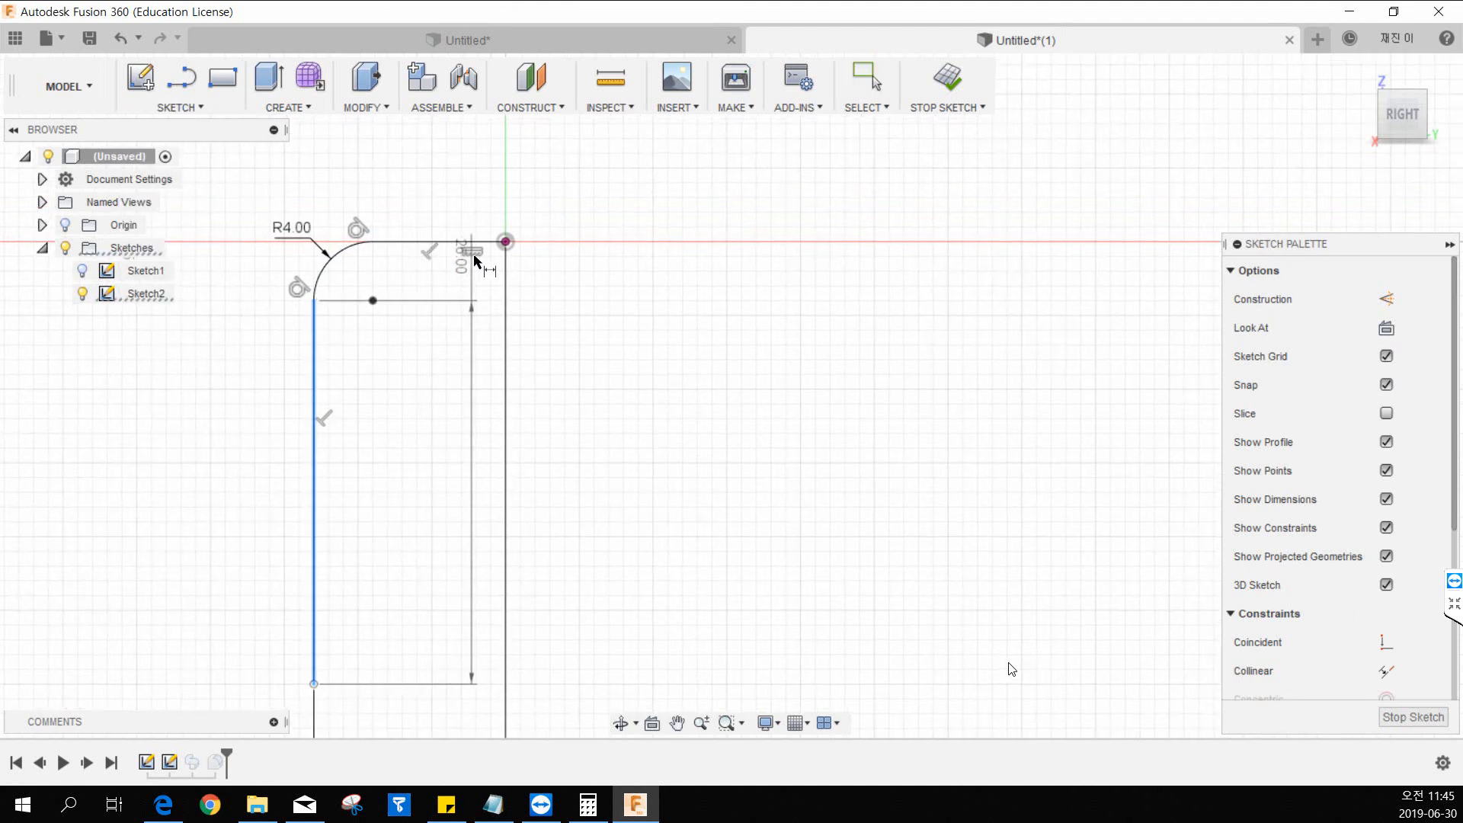
pyautogui.click(504, 241)
pyautogui.click(395, 191)
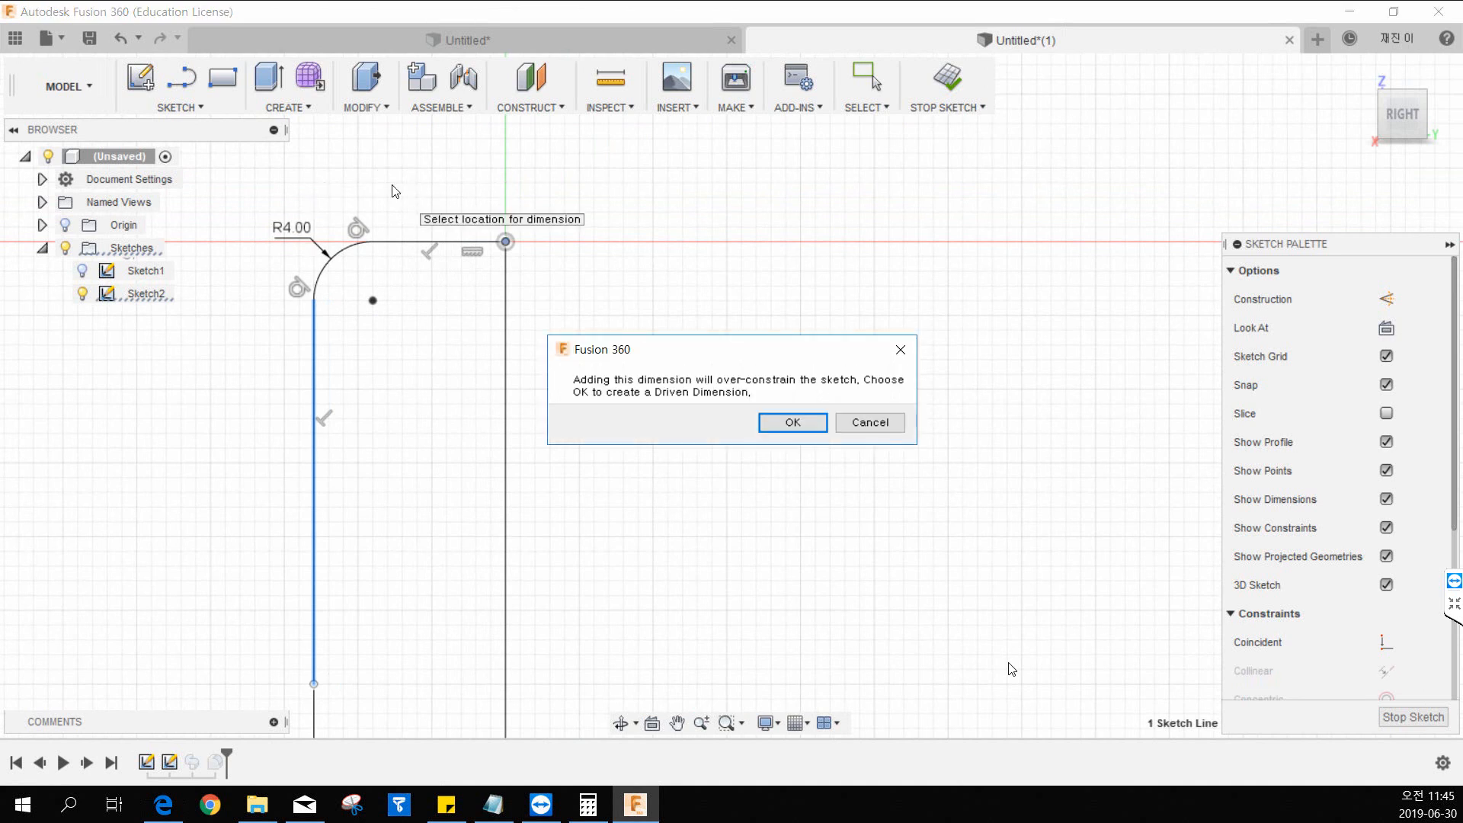
pyautogui.press('Return')
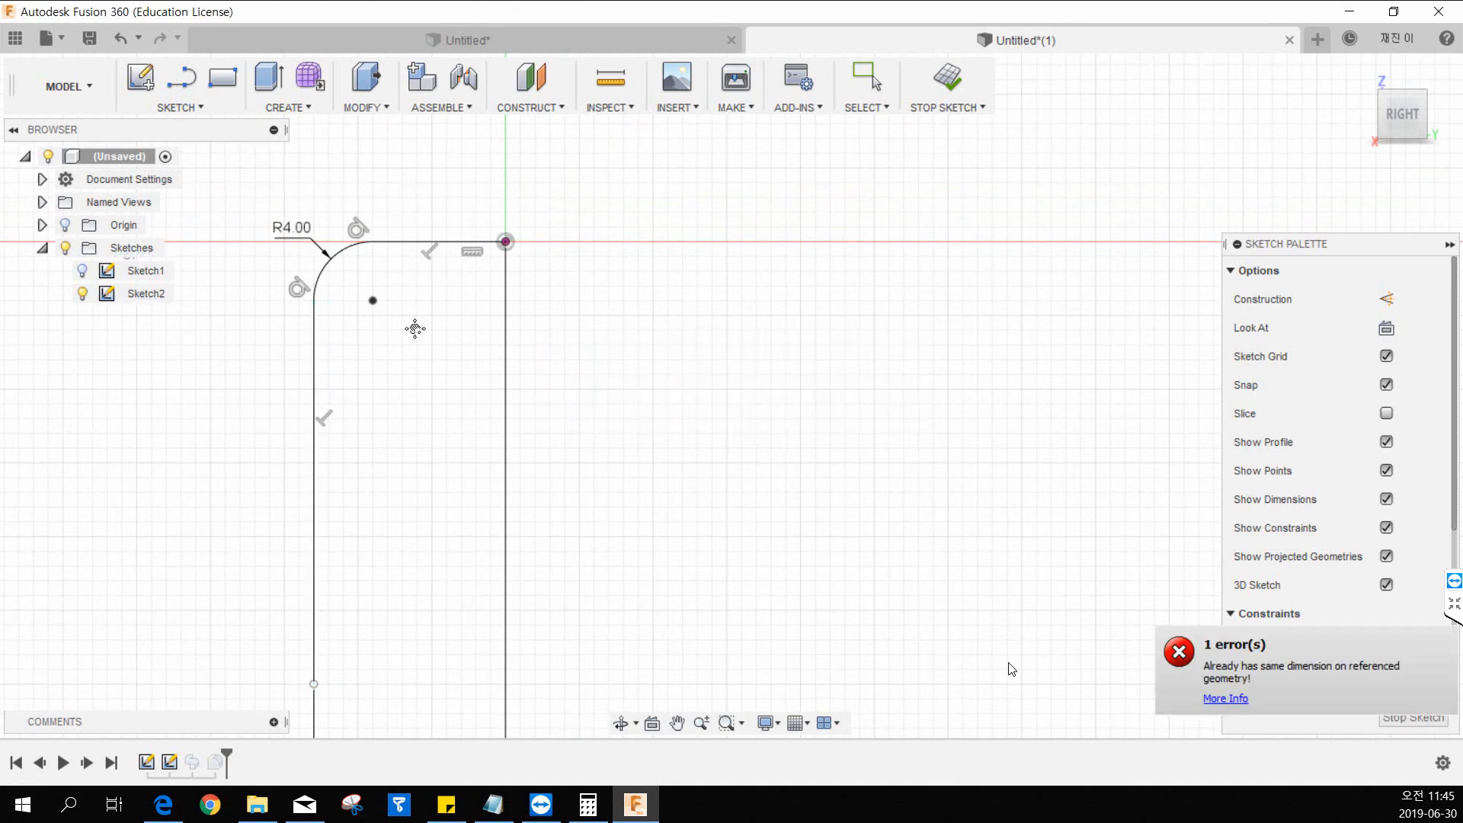
# Preview a length dimension on the path's short horizontal line and cancel it.
pyautogui.moveTo(414, 327); pyautogui.dragTo(383, 154, button='middle')
pyautogui.moveTo(375, 638); pyautogui.dragTo(379, 577)
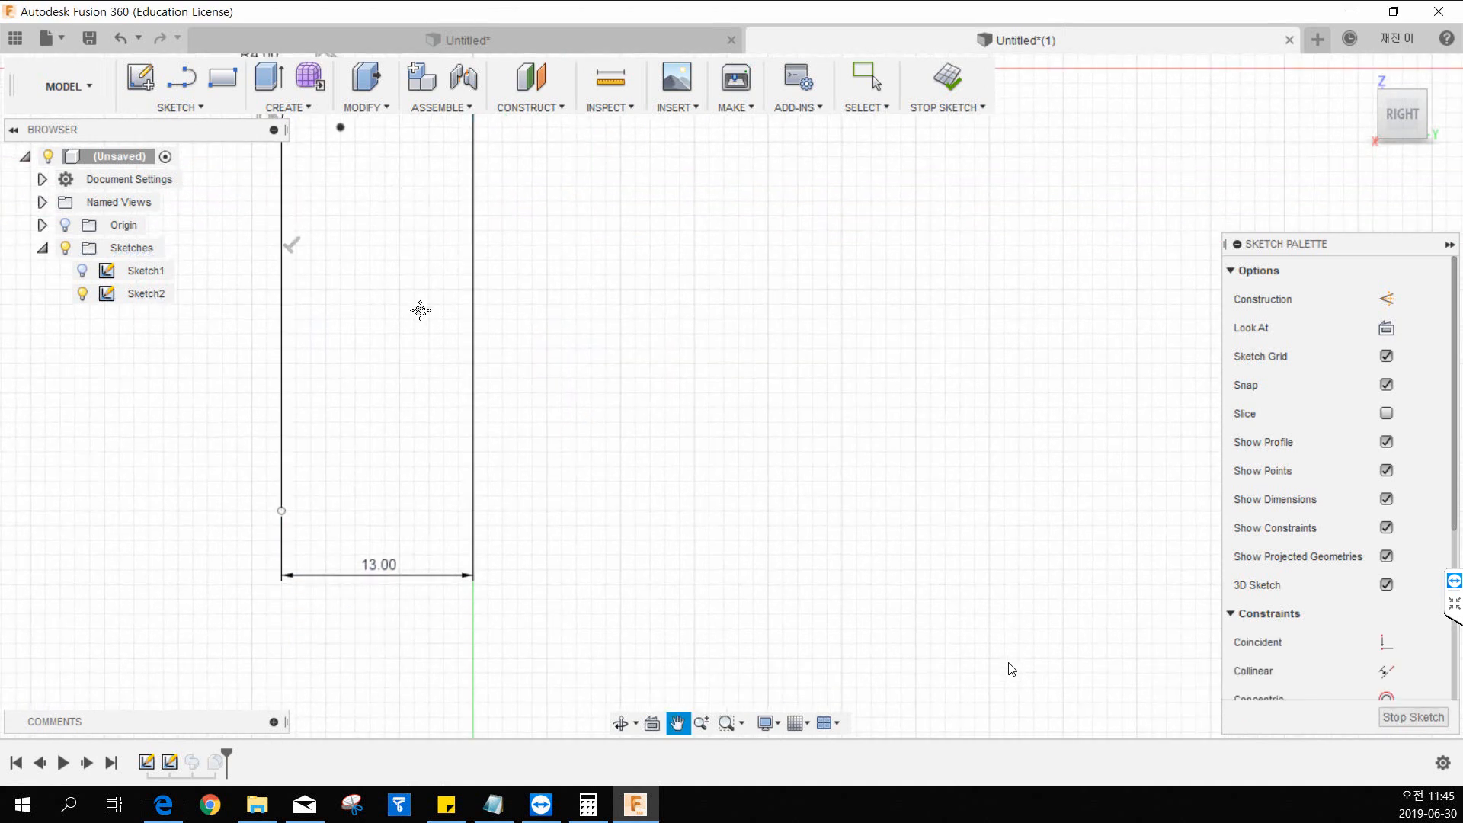
pyautogui.moveTo(420, 311); pyautogui.dragTo(386, 593, button='middle')
pyautogui.moveTo(384, 415); pyautogui.dragTo(380, 506, button='middle')
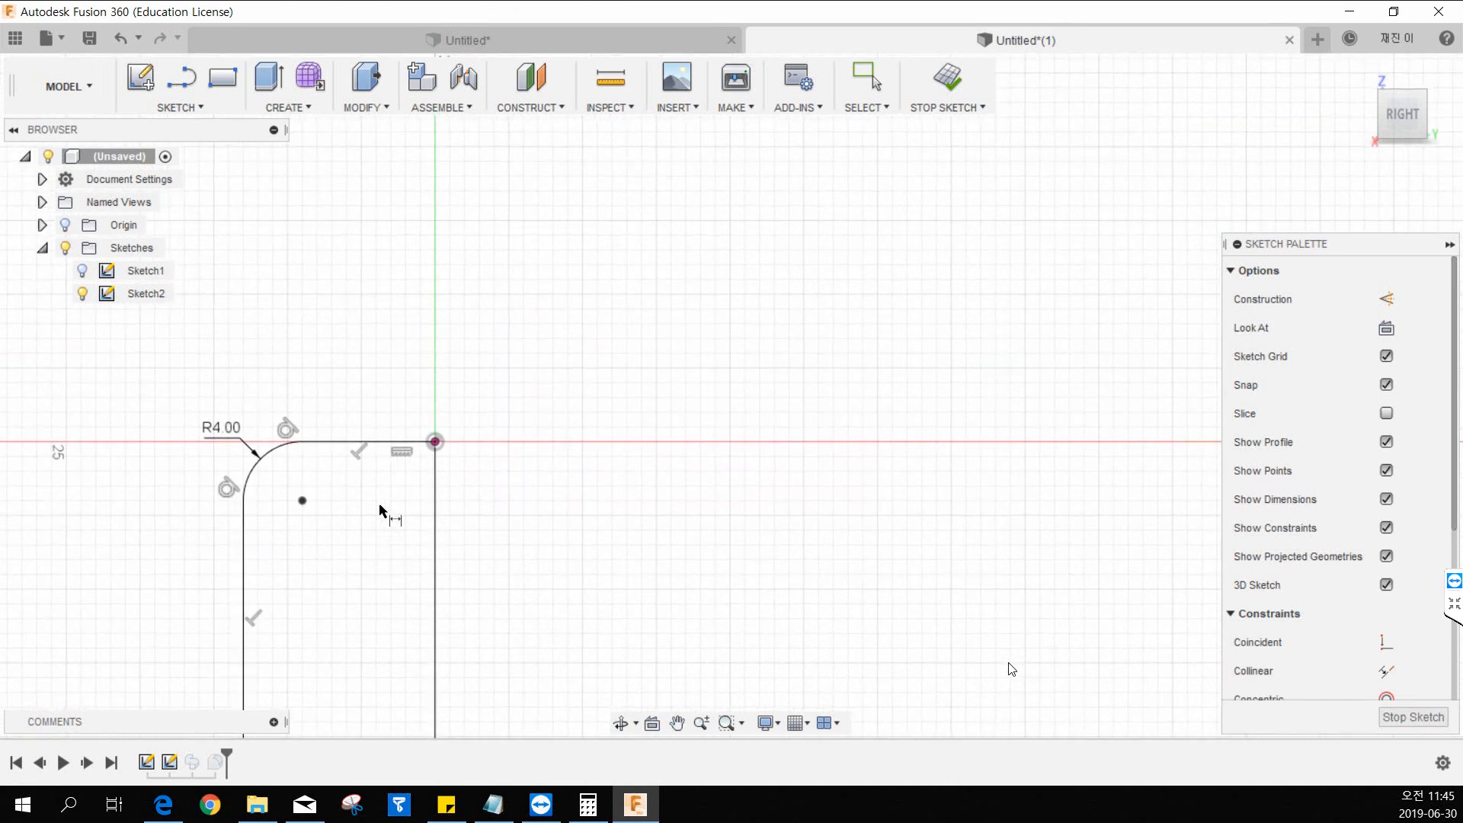
pyautogui.click(362, 445)
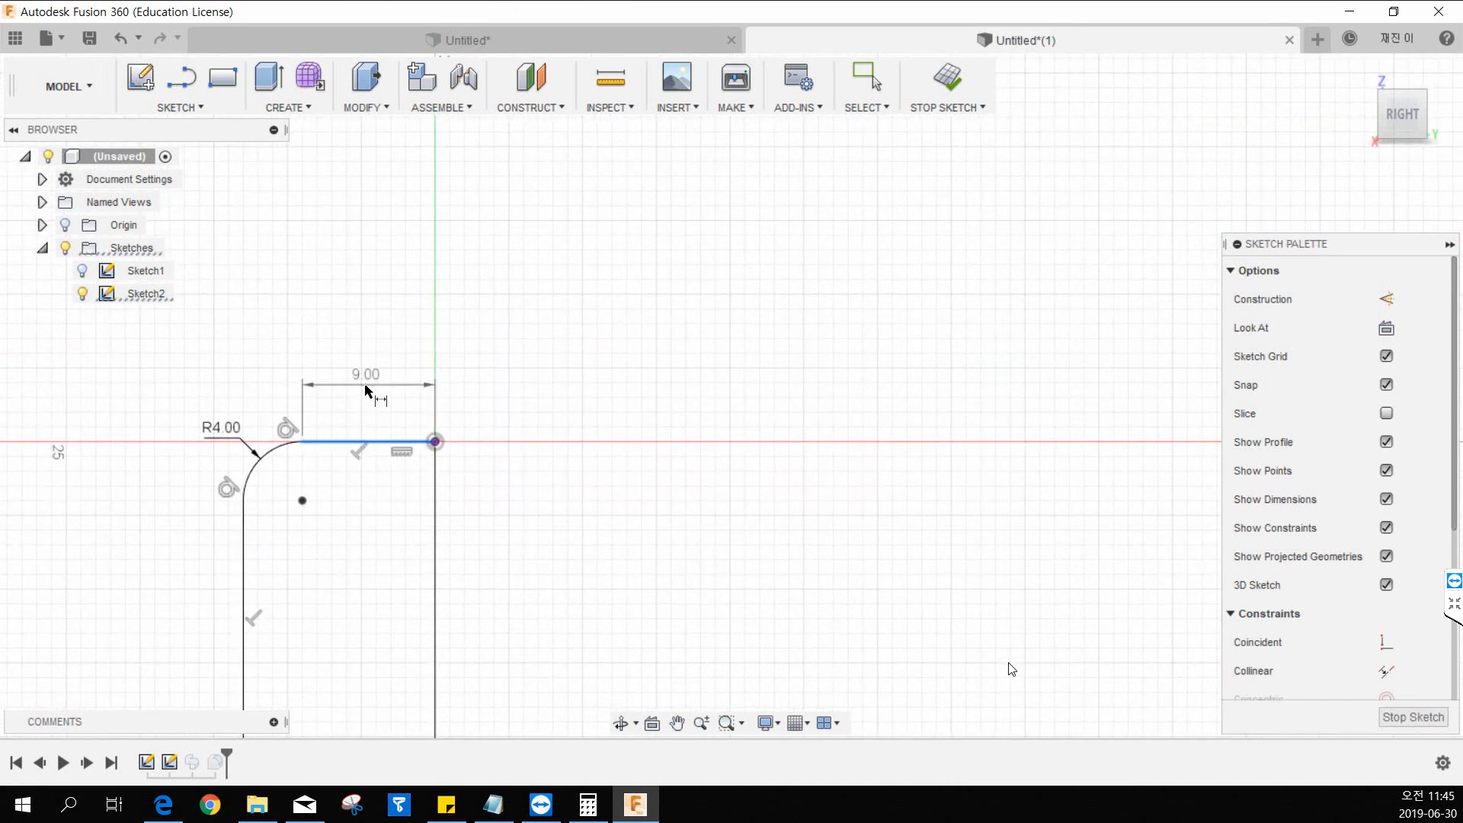
pyautogui.moveTo(364, 381); pyautogui.dragTo(362, 352, button='middle')
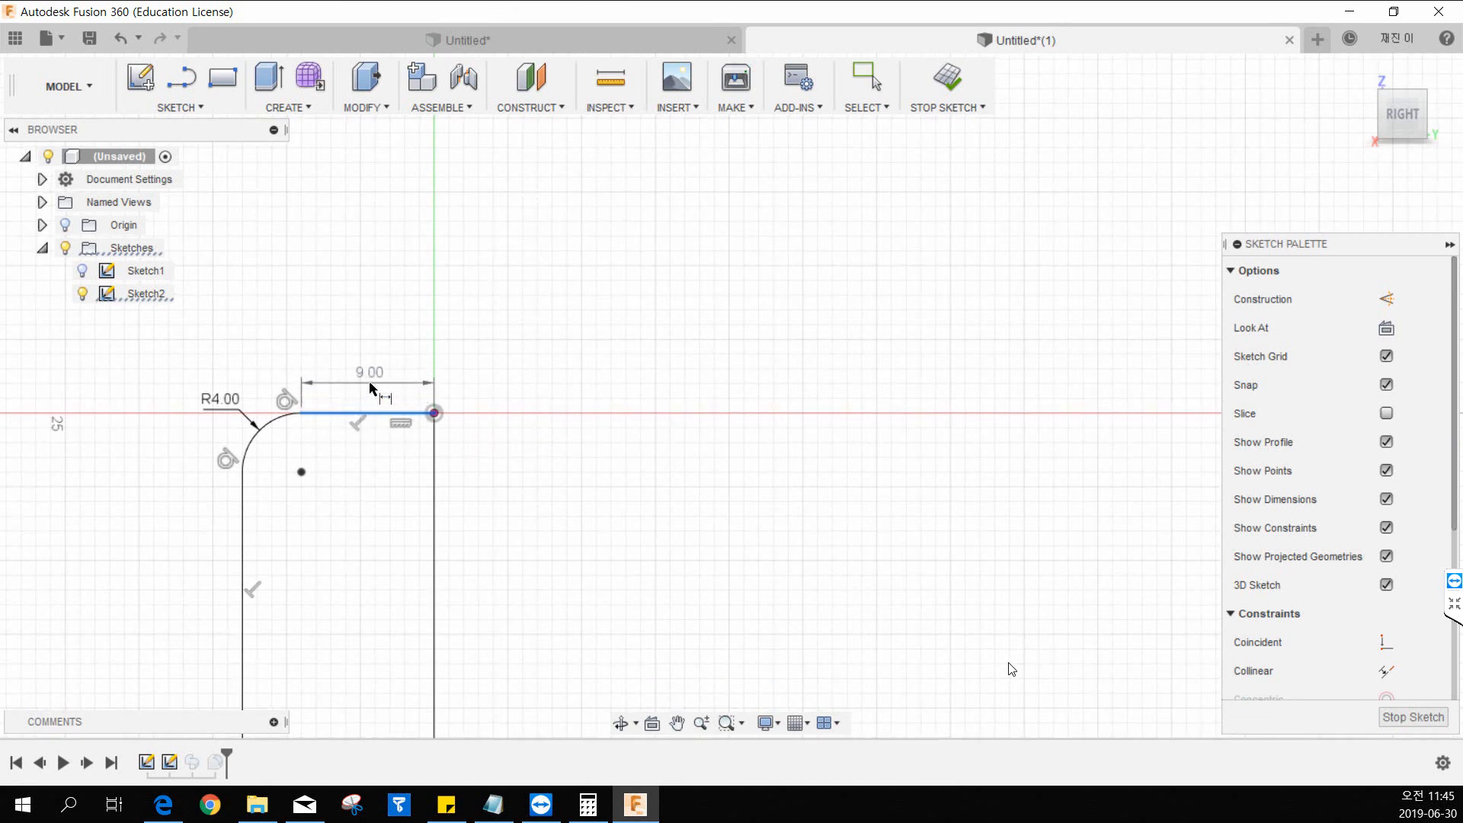
pyautogui.press('Escape')
# Sketch a separate horizontal line about 14 mm long above the path.
pyautogui.press('l')
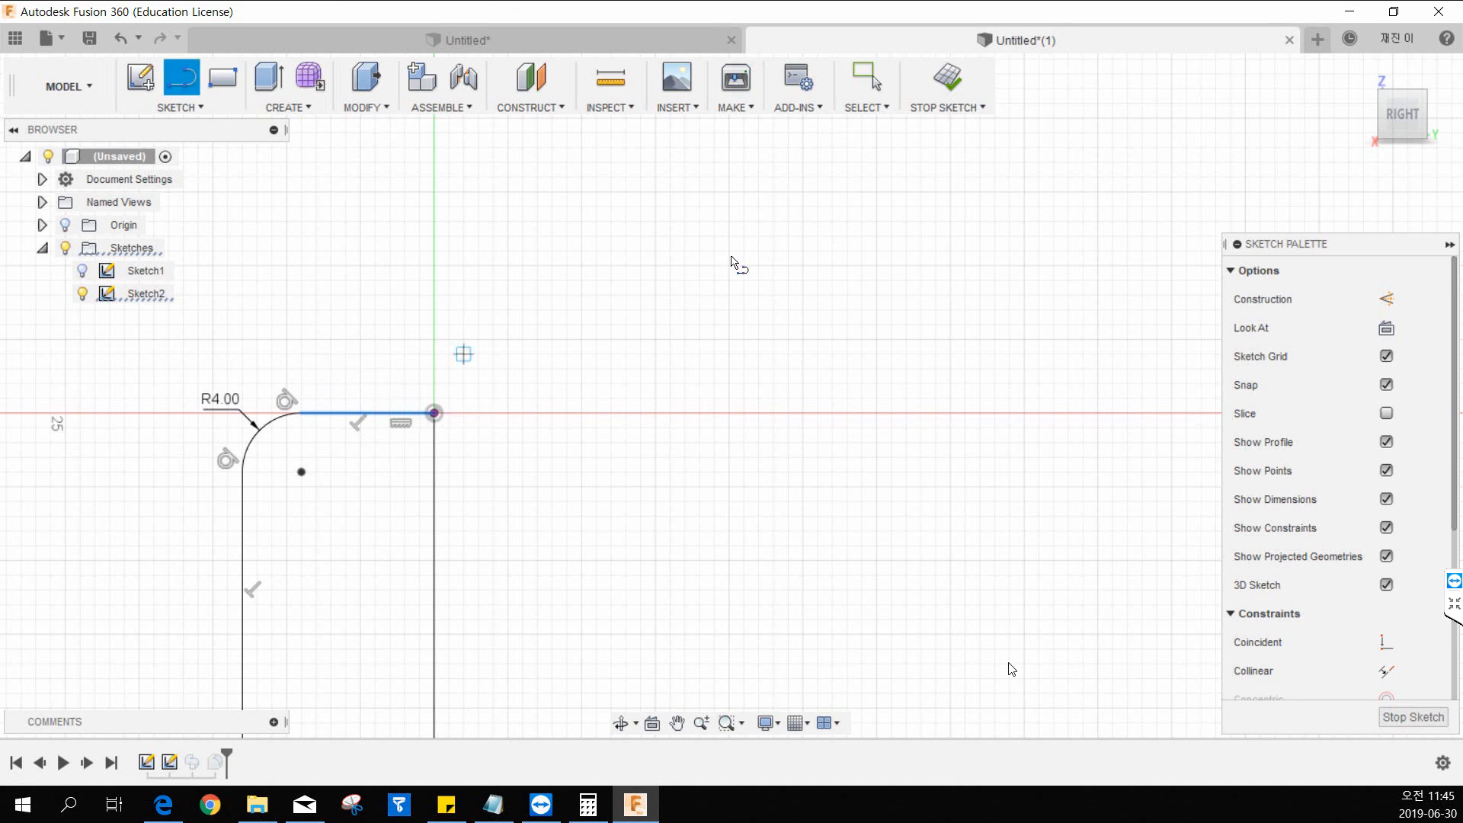
pyautogui.click(420, 250)
pyautogui.click(626, 251)
pyautogui.press('Escape')
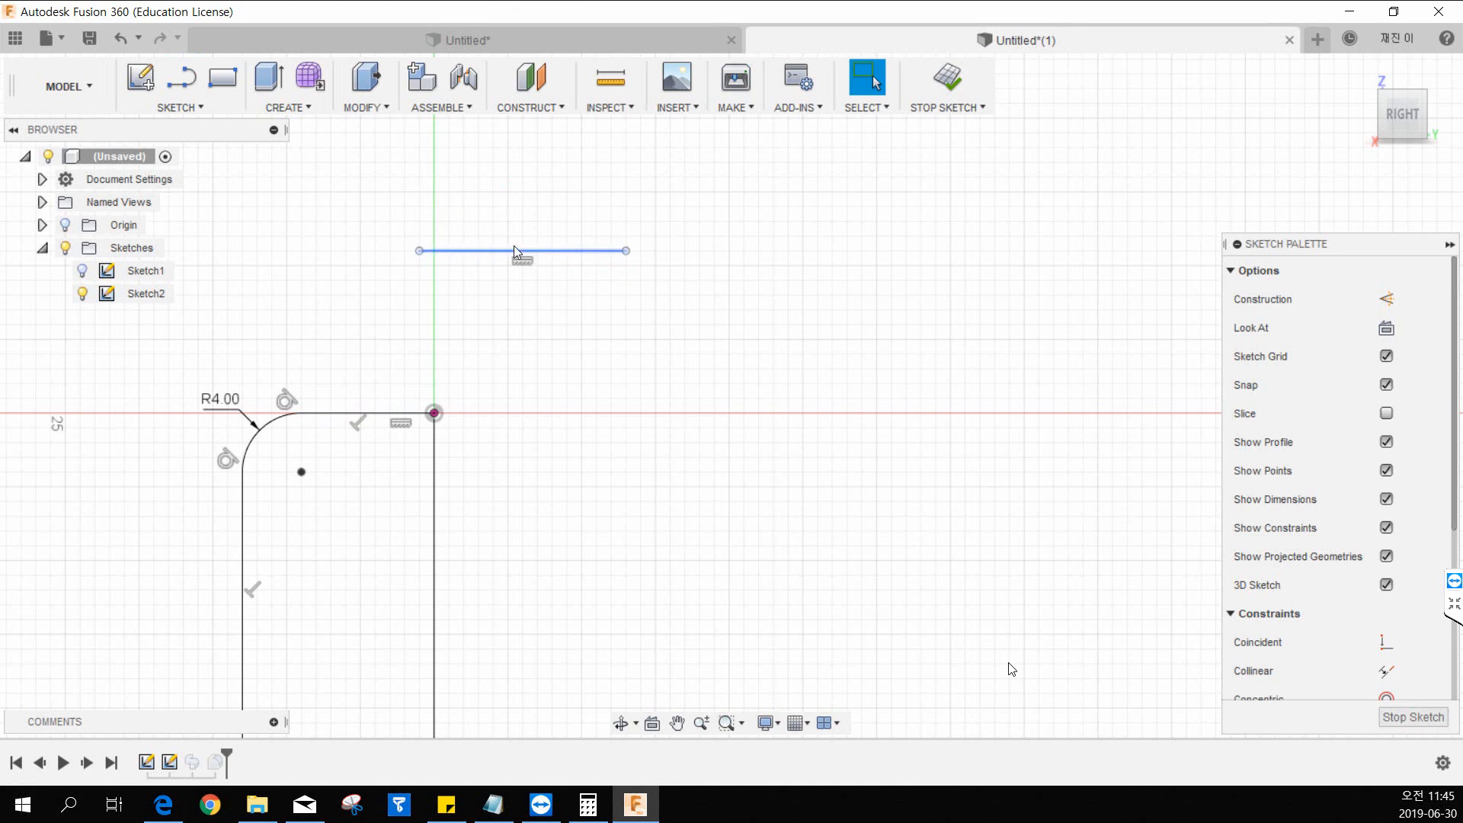
# Dimension the separate line between its two endpoints at 14 mm, placing the dimension below the line.
pyautogui.moveTo(426, 416); pyautogui.dragTo(499, 375, button='middle')
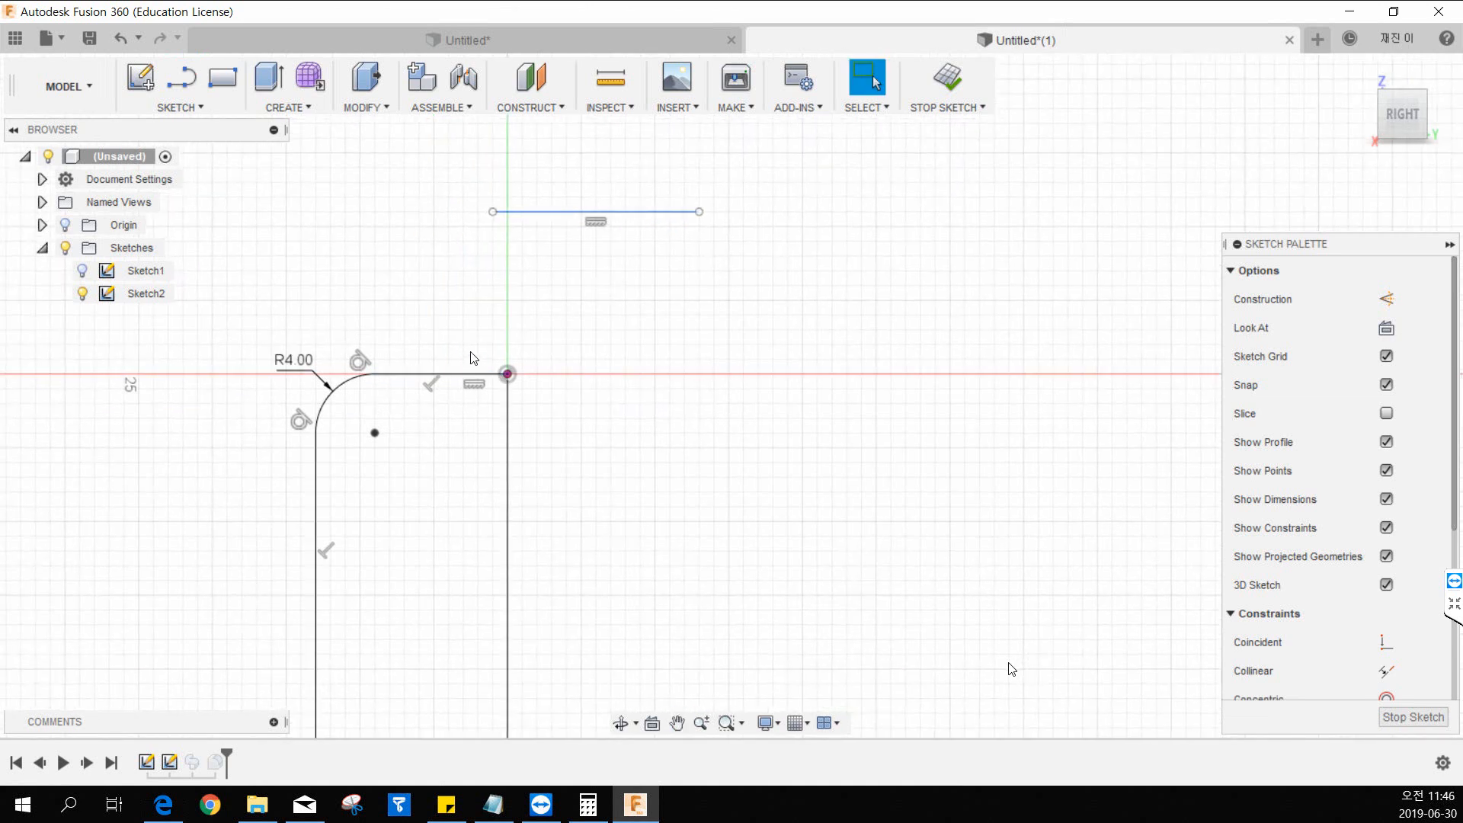
pyautogui.press('d')
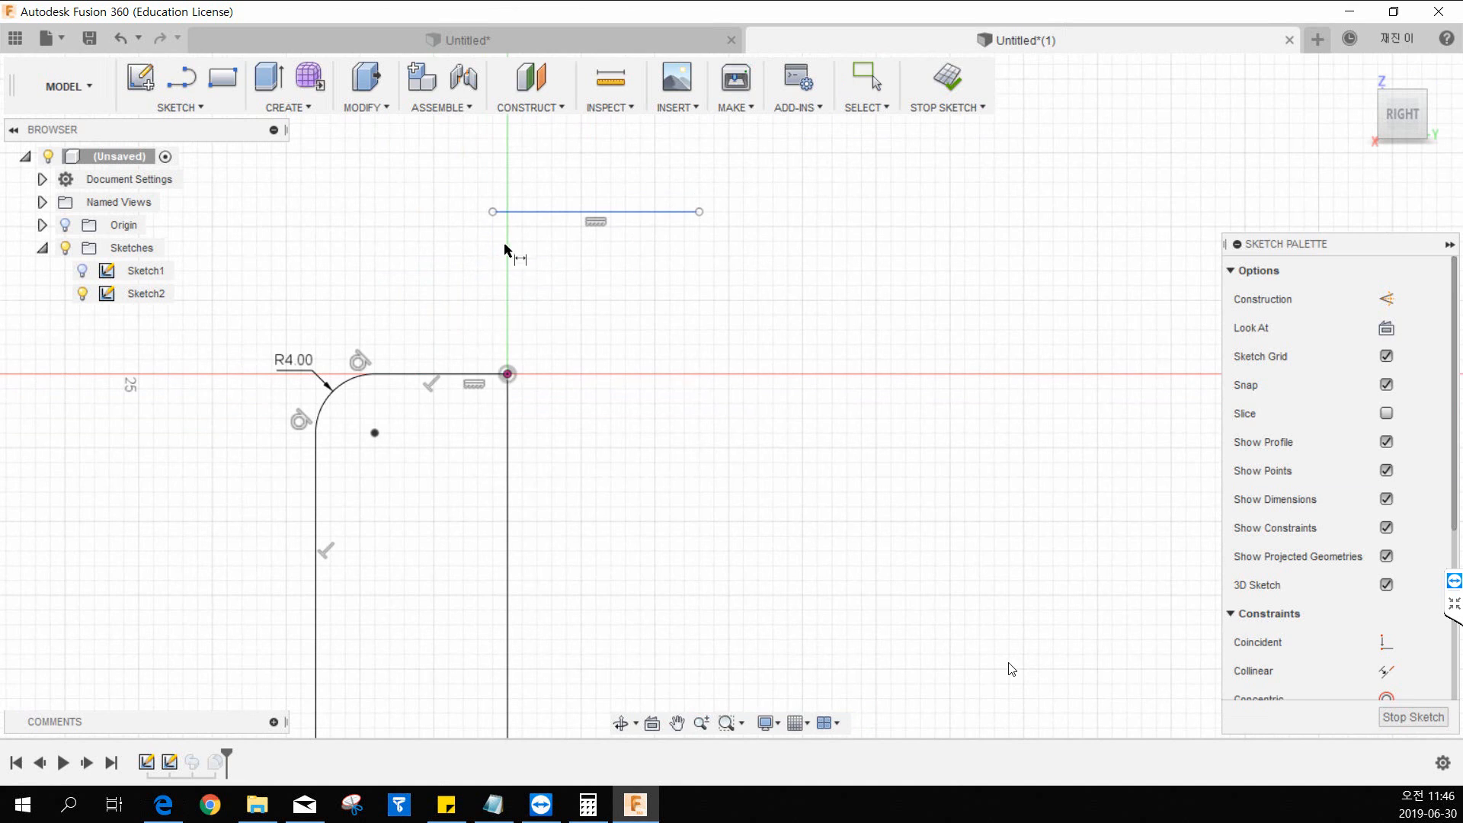
pyautogui.click(493, 213)
pyautogui.click(698, 213)
pyautogui.click(619, 243)
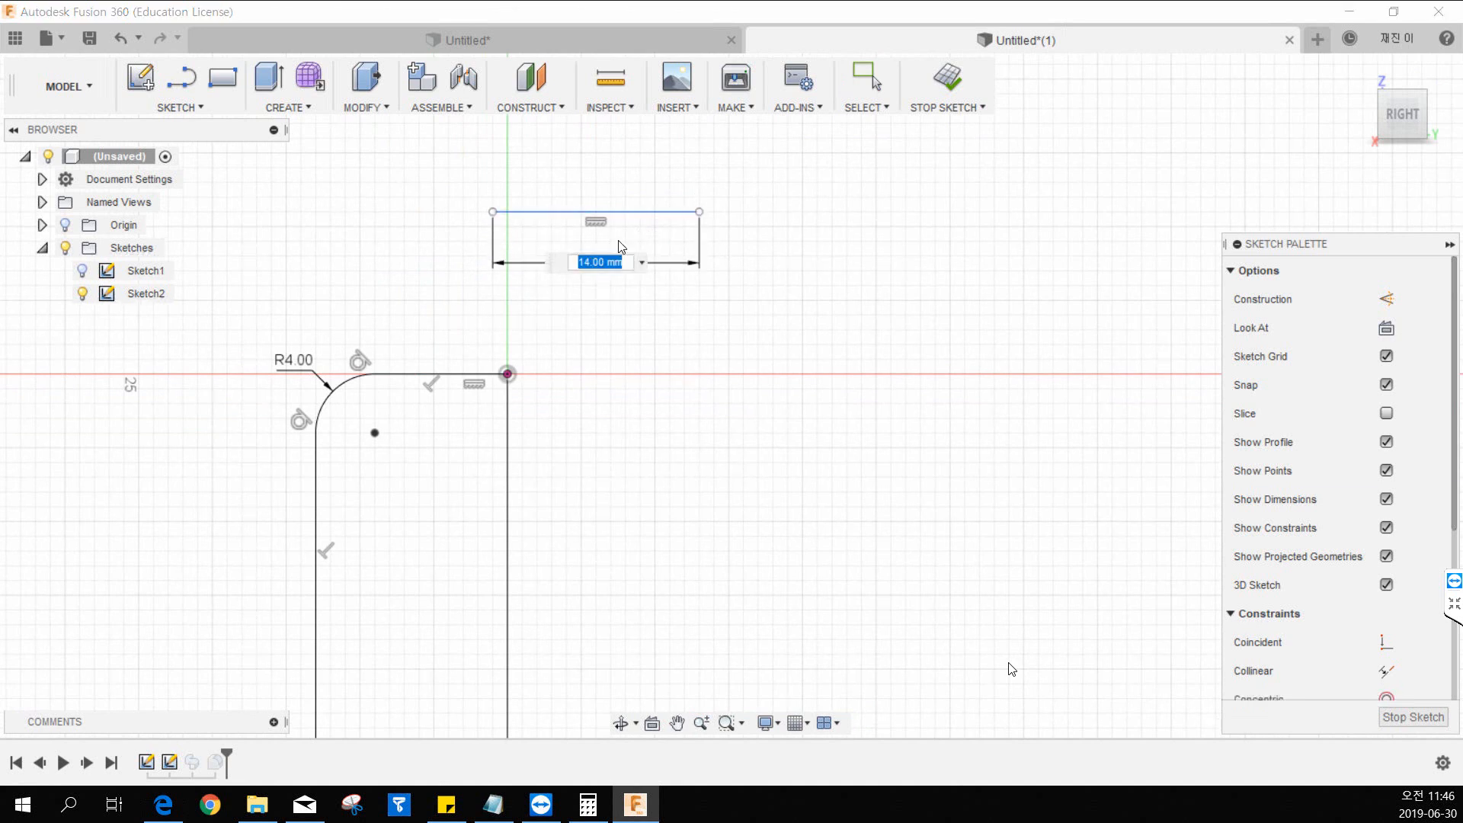
pyautogui.press('Return')
pyautogui.press('Escape')
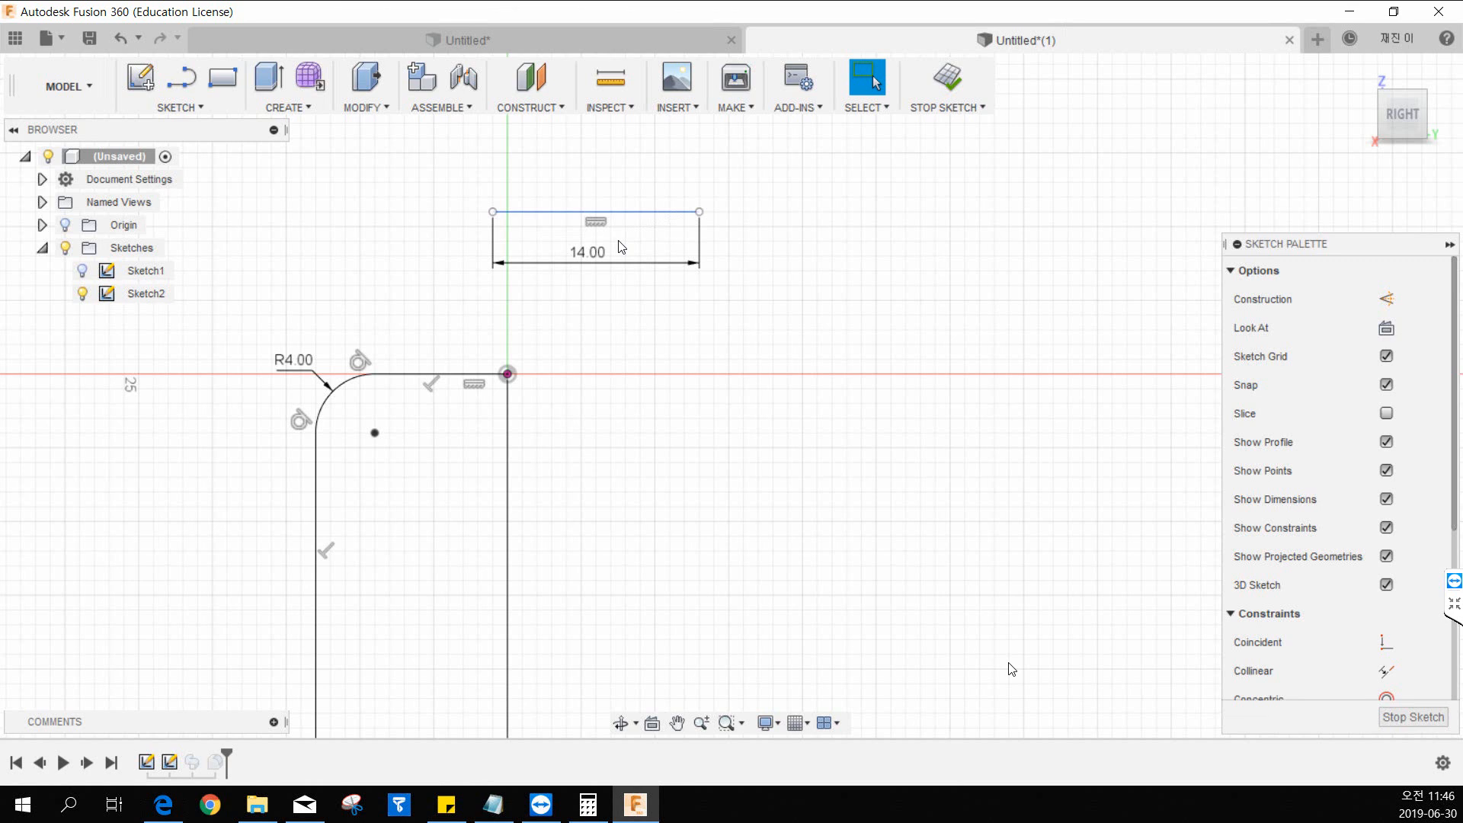
# Replace the endpoint-based dimension with a 14 mm dimension made by selecting the line itself, placed above the line.
pyautogui.click(576, 251)
pyautogui.press('Delete')
pyautogui.press('d')
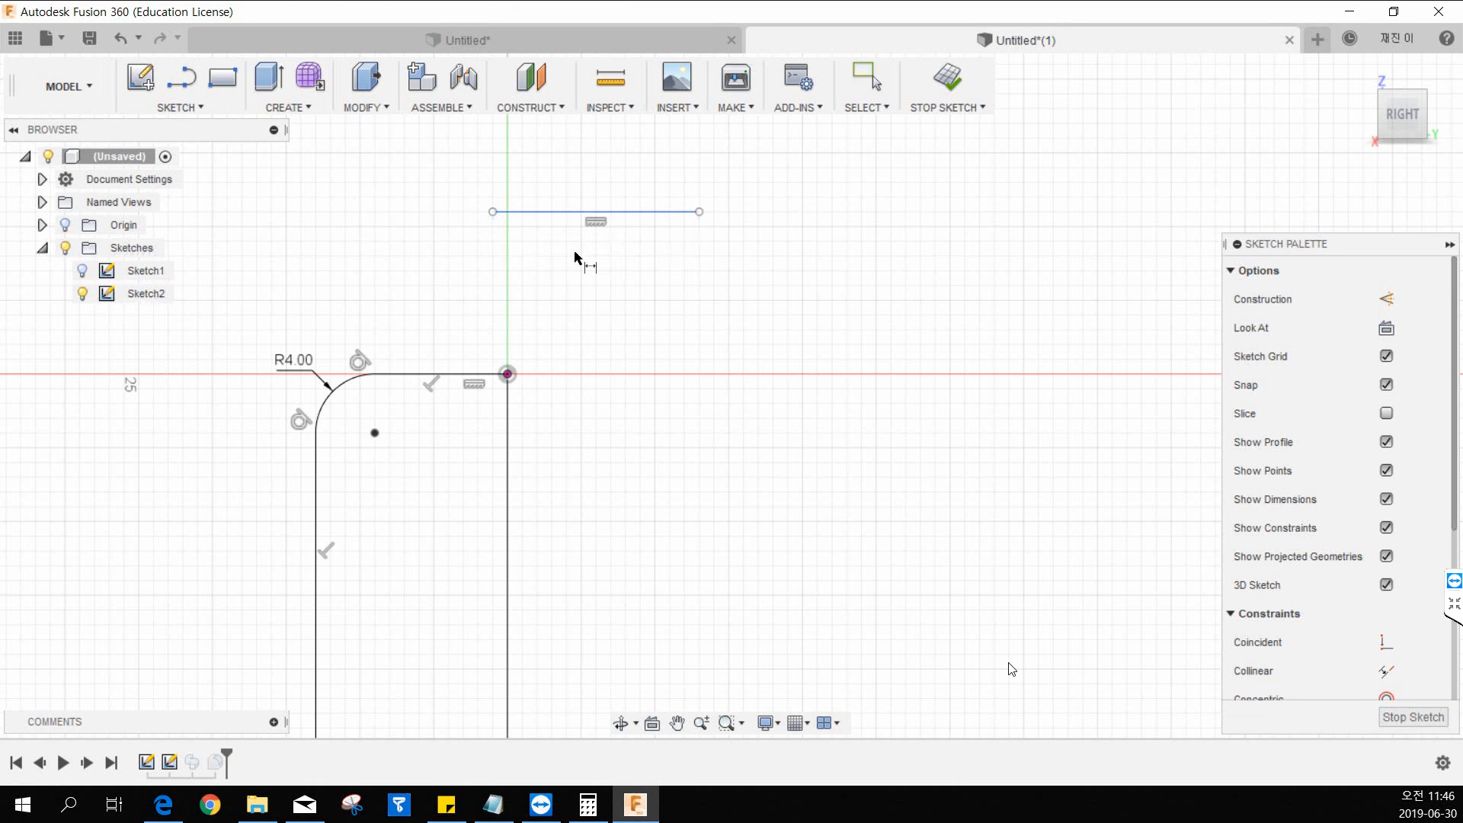
pyautogui.click(565, 211)
pyautogui.click(577, 176)
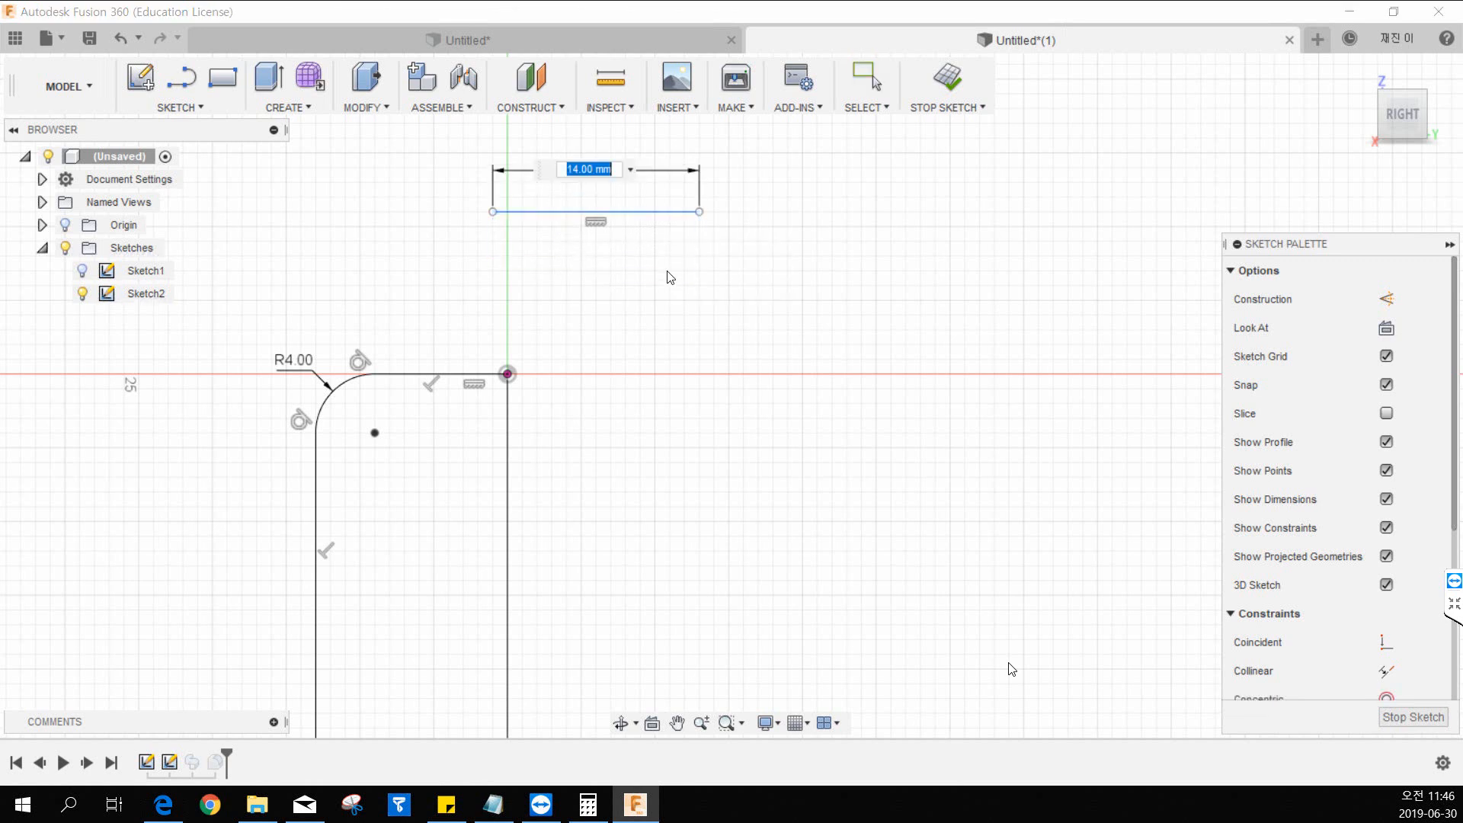
pyautogui.press('Return')
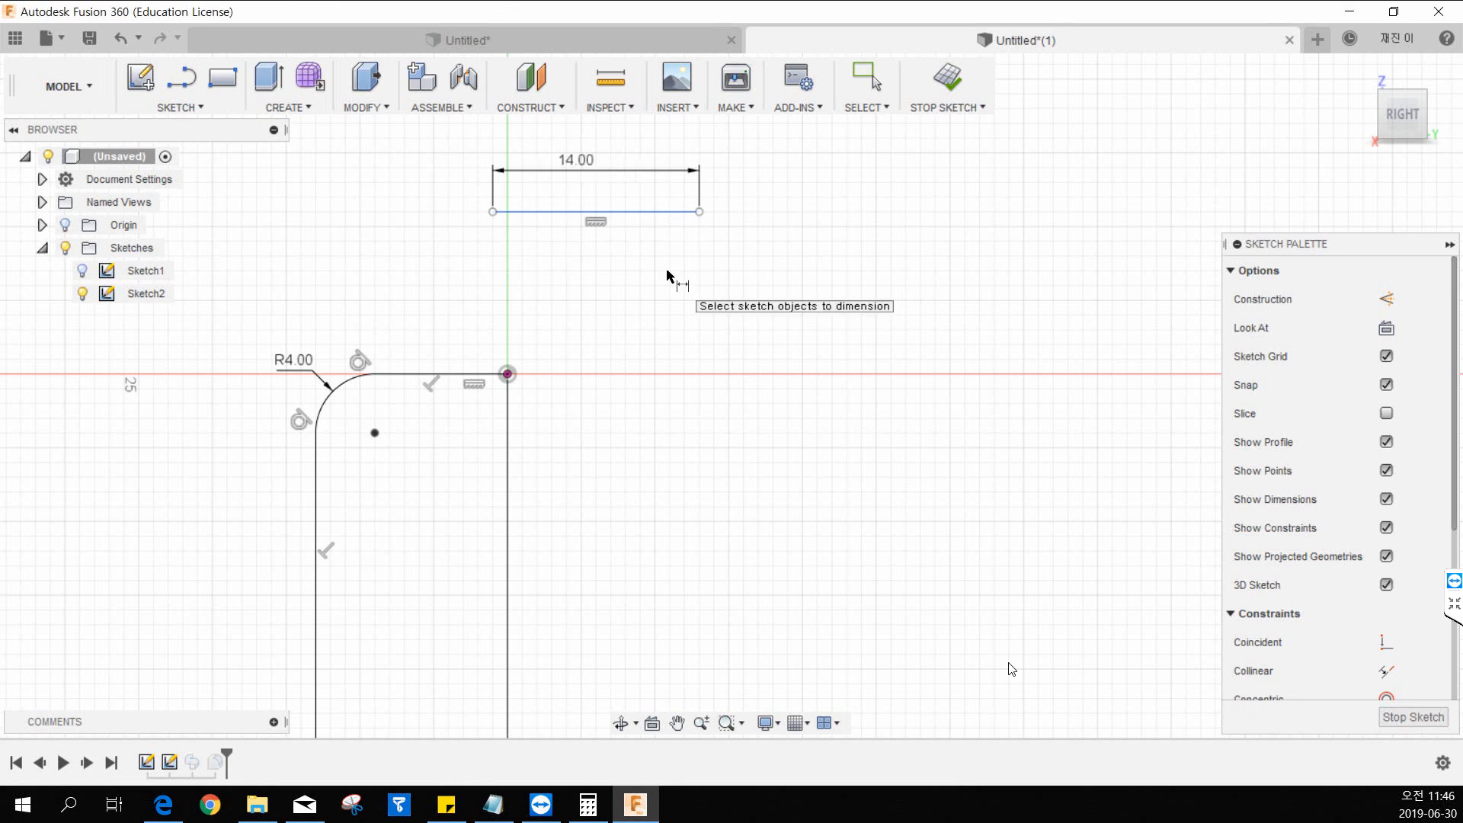
# Try to dimension the path's vertical segment by selecting its upper and lower endpoints.
pyautogui.moveTo(297, 371); pyautogui.dragTo(329, 191, button='middle')
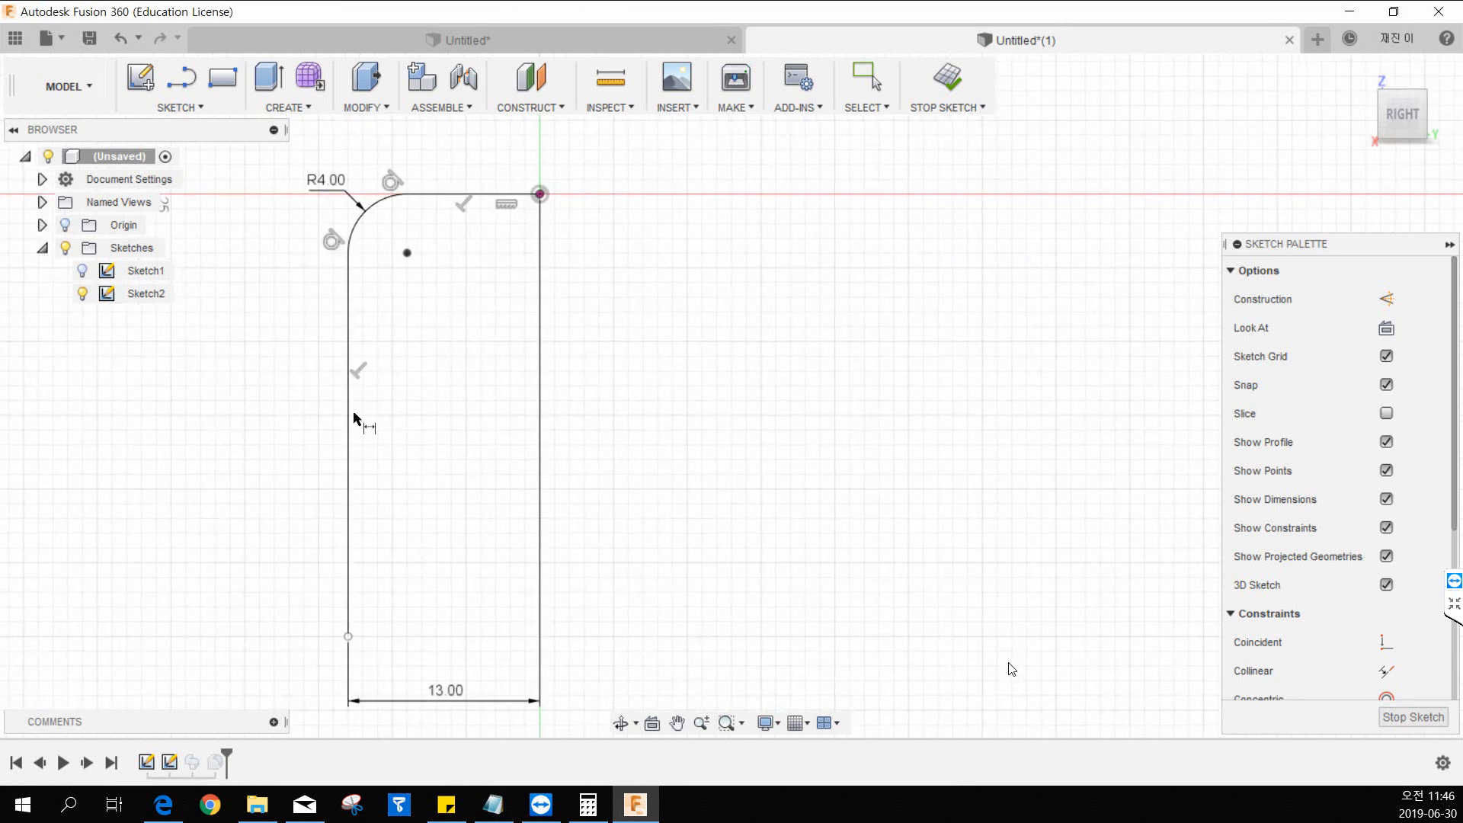
pyautogui.click(350, 253)
pyautogui.click(348, 637)
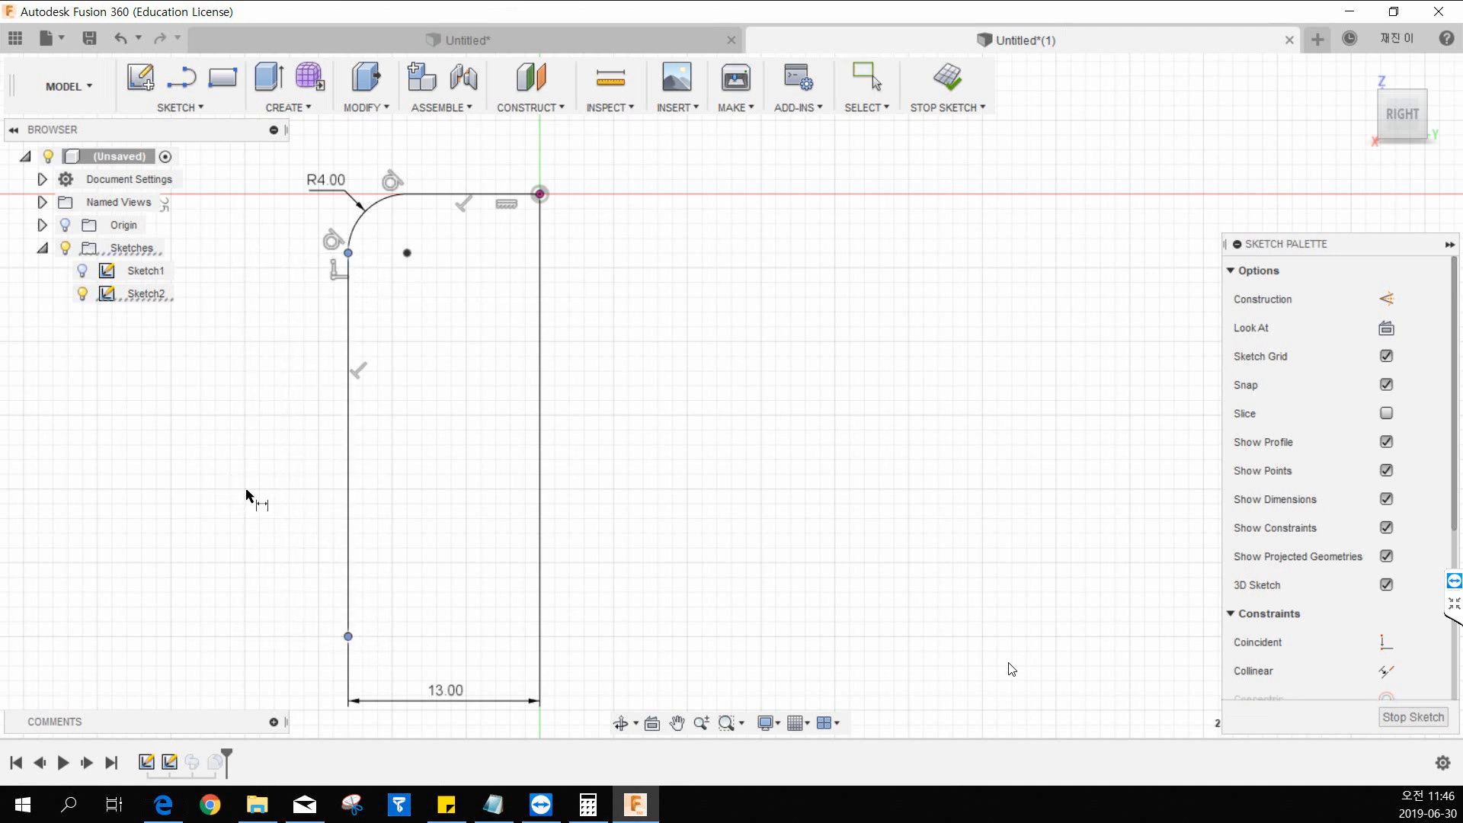
pyautogui.press('Escape')
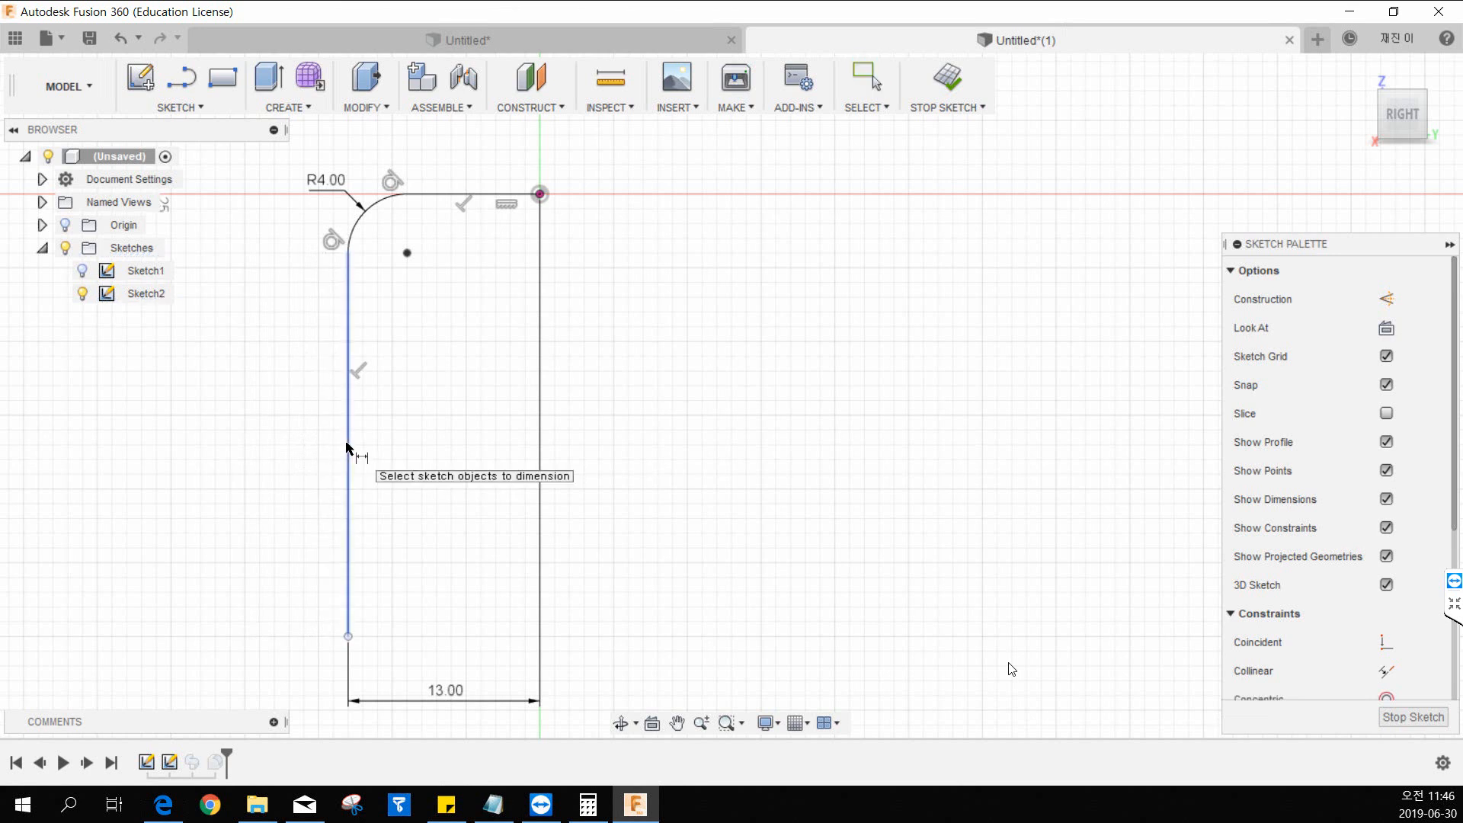
# Place a length dimension beside the path's vertical segment by selecting the line itself.
pyautogui.click(348, 447)
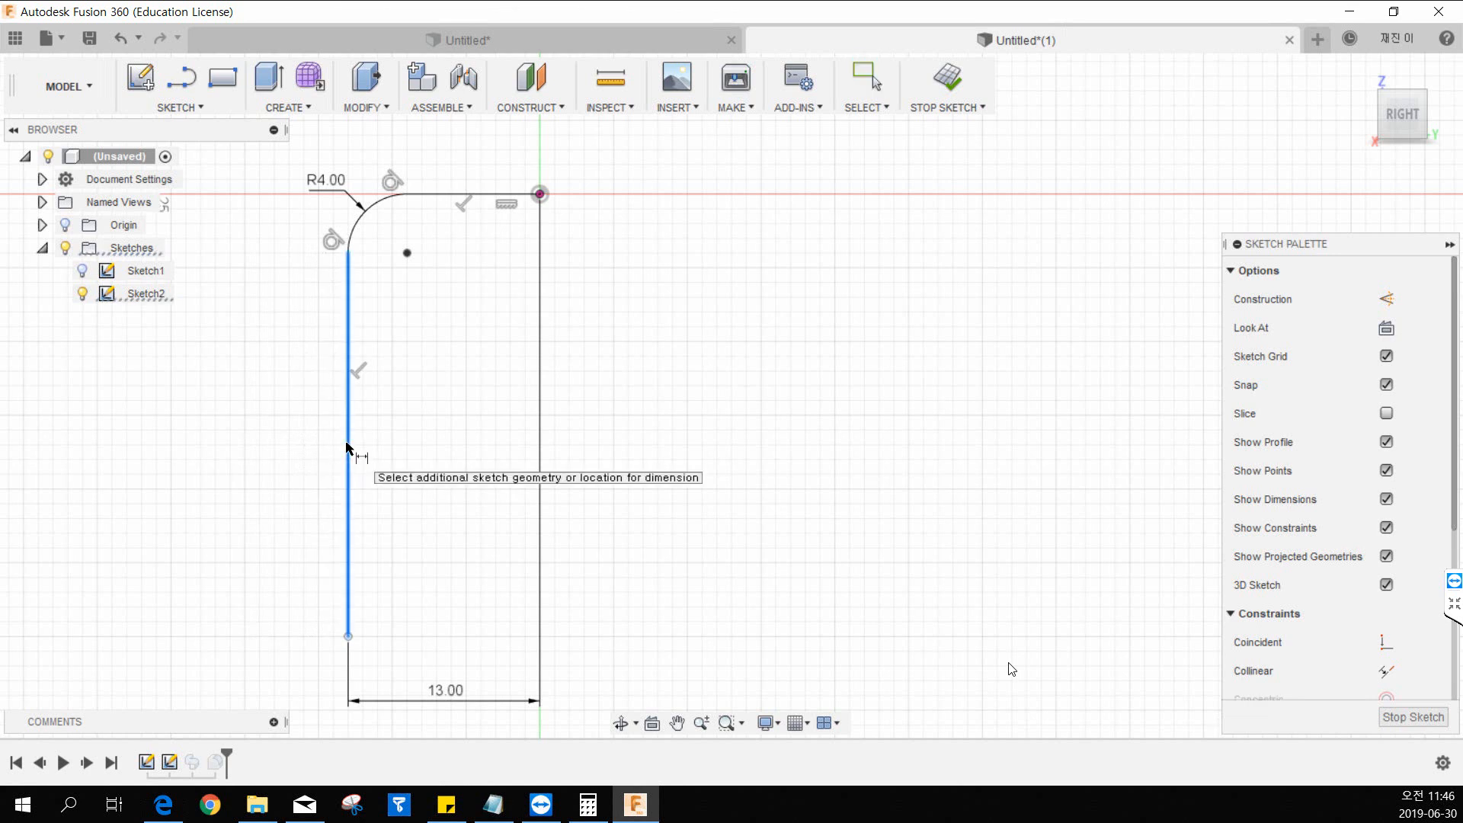
pyautogui.click(286, 445)
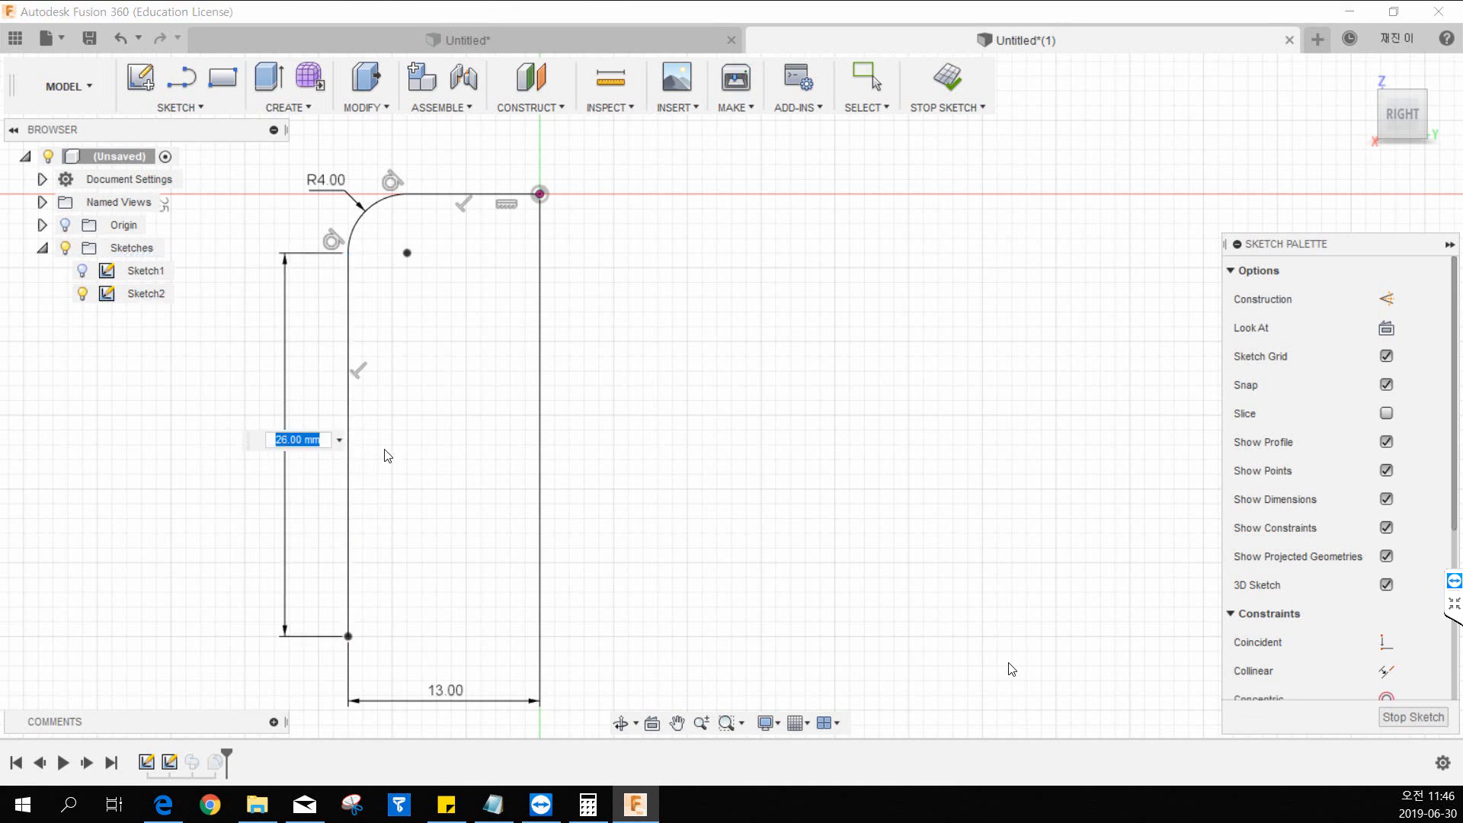
# Switch to the 17.pdf drawing and check where the hex key's long-leg dimension starts and ends.
pyautogui.moveTo(0, 52); pyautogui.dragTo(685, 53)
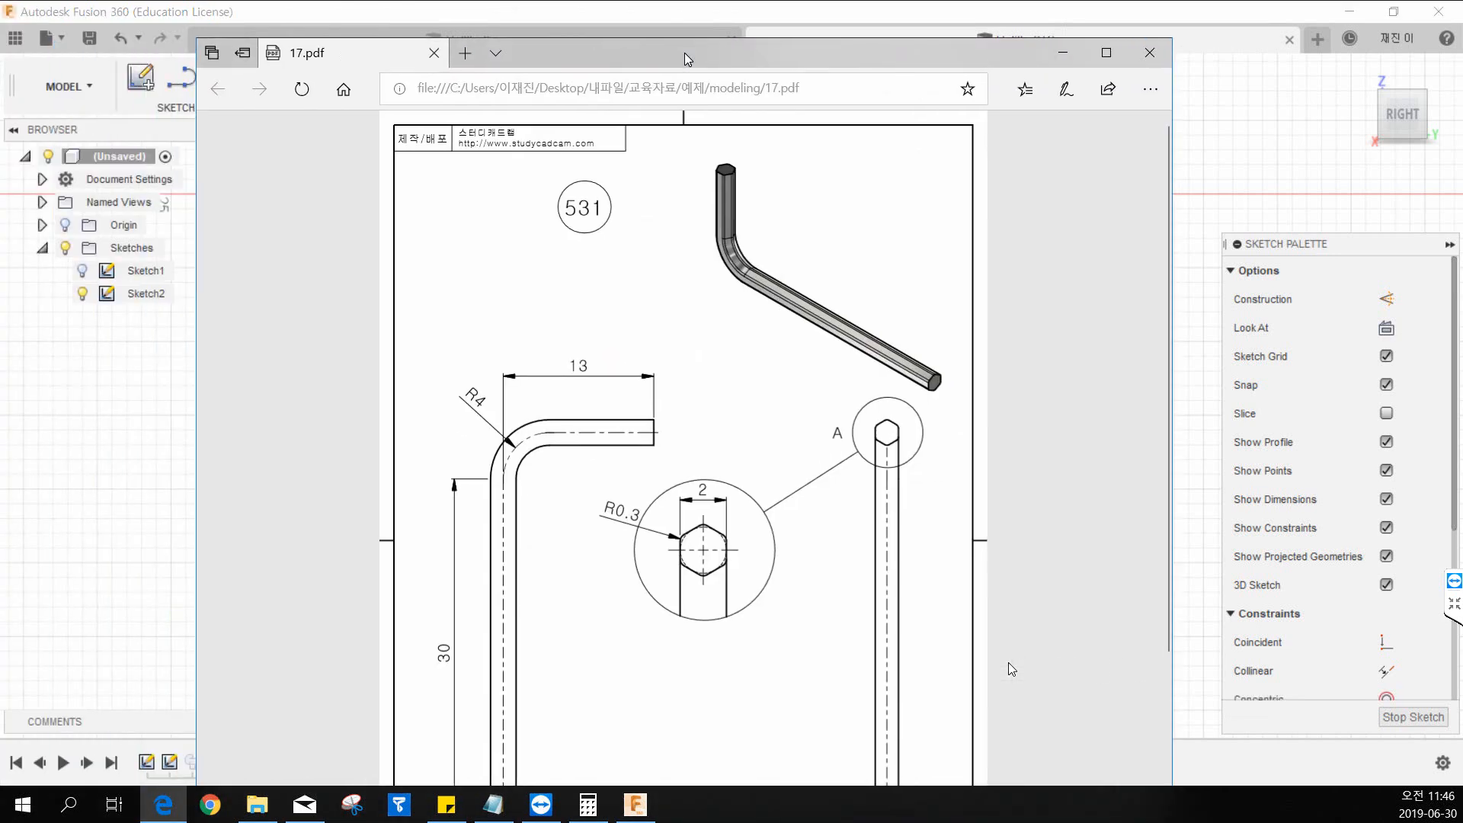
pyautogui.doubleClick(684, 53)
pyautogui.scroll(-1, 560, 468)
pyautogui.scroll(-1, 560, 474)
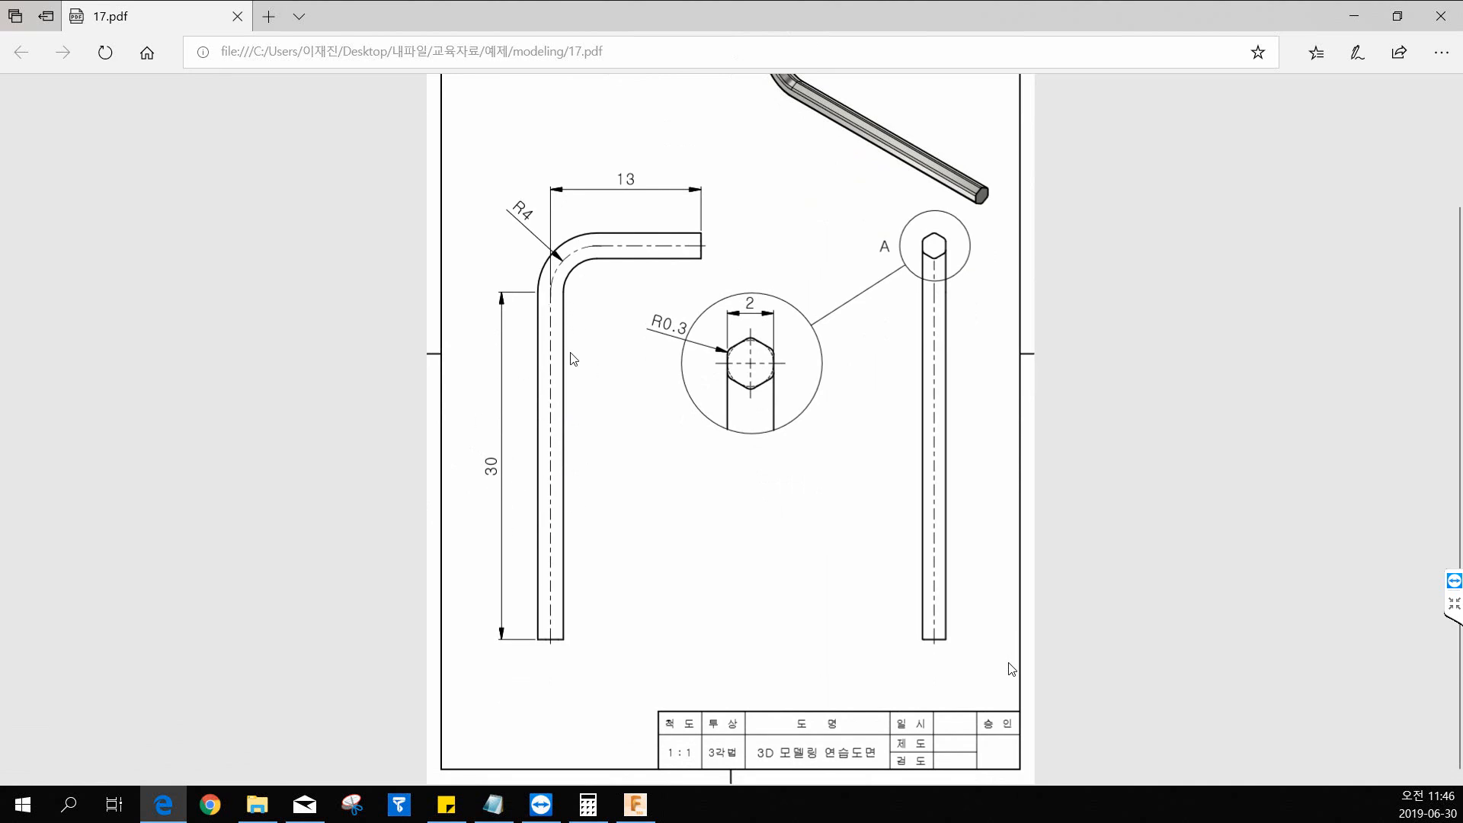
pyautogui.scroll(2, 576, 360)
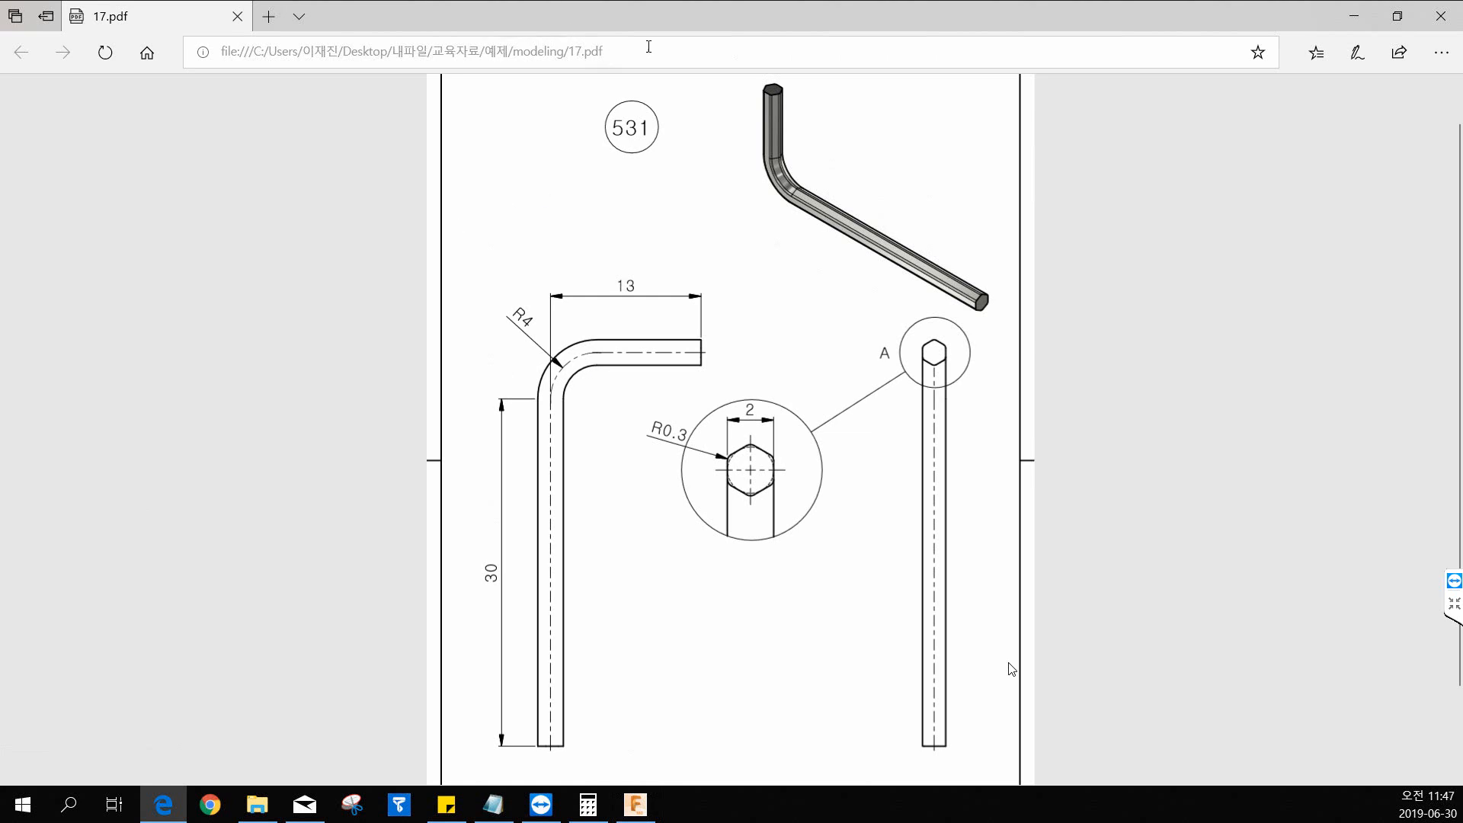
pyautogui.moveTo(671, 25); pyautogui.dragTo(0, 35)
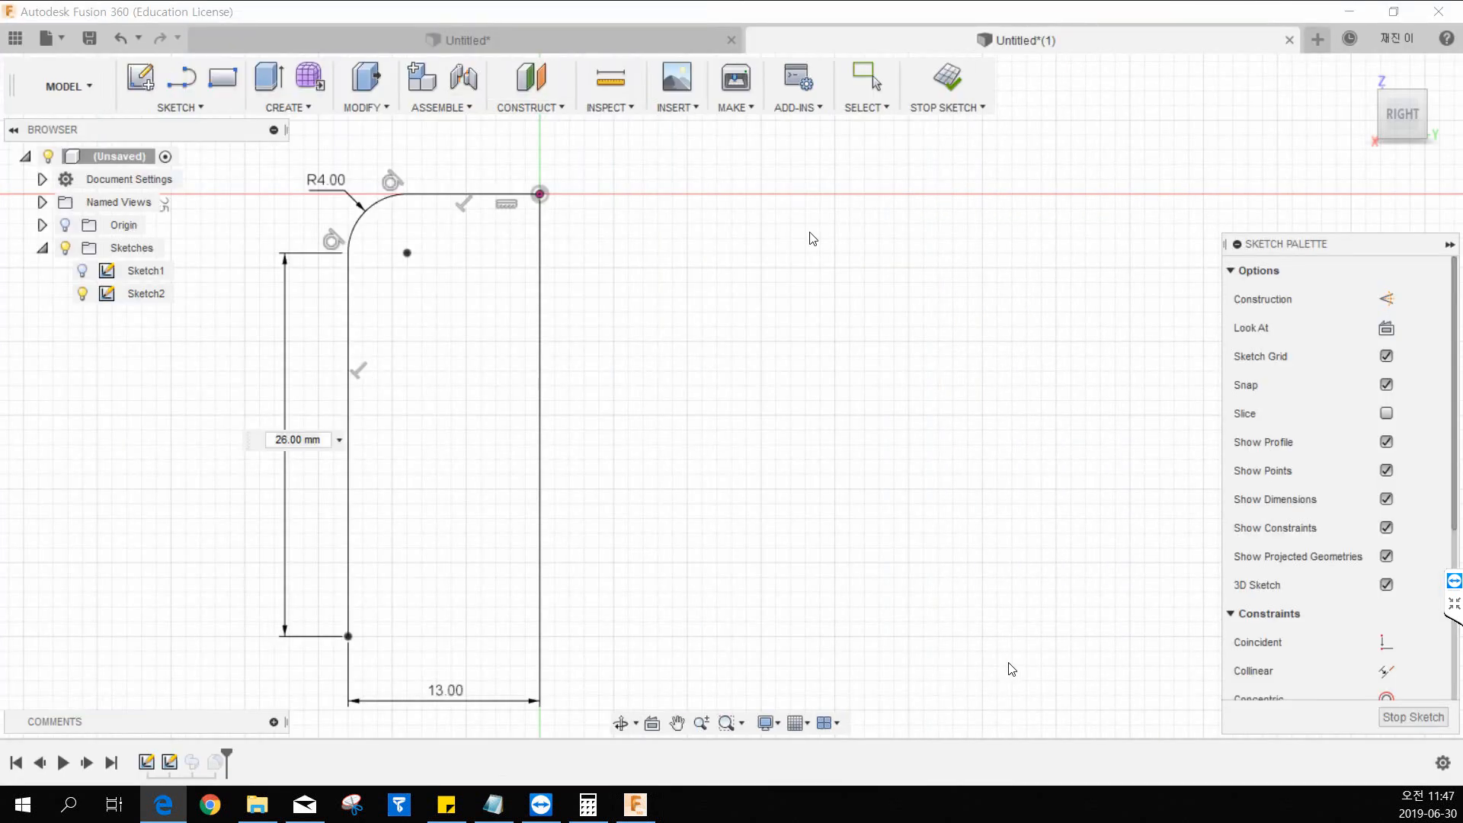
# Set the vertical segment's length to 30 mm, finish the sketch and show the swept body in the home view.
pyautogui.moveTo(654, 250); pyautogui.dragTo(742, 243, button='middle')
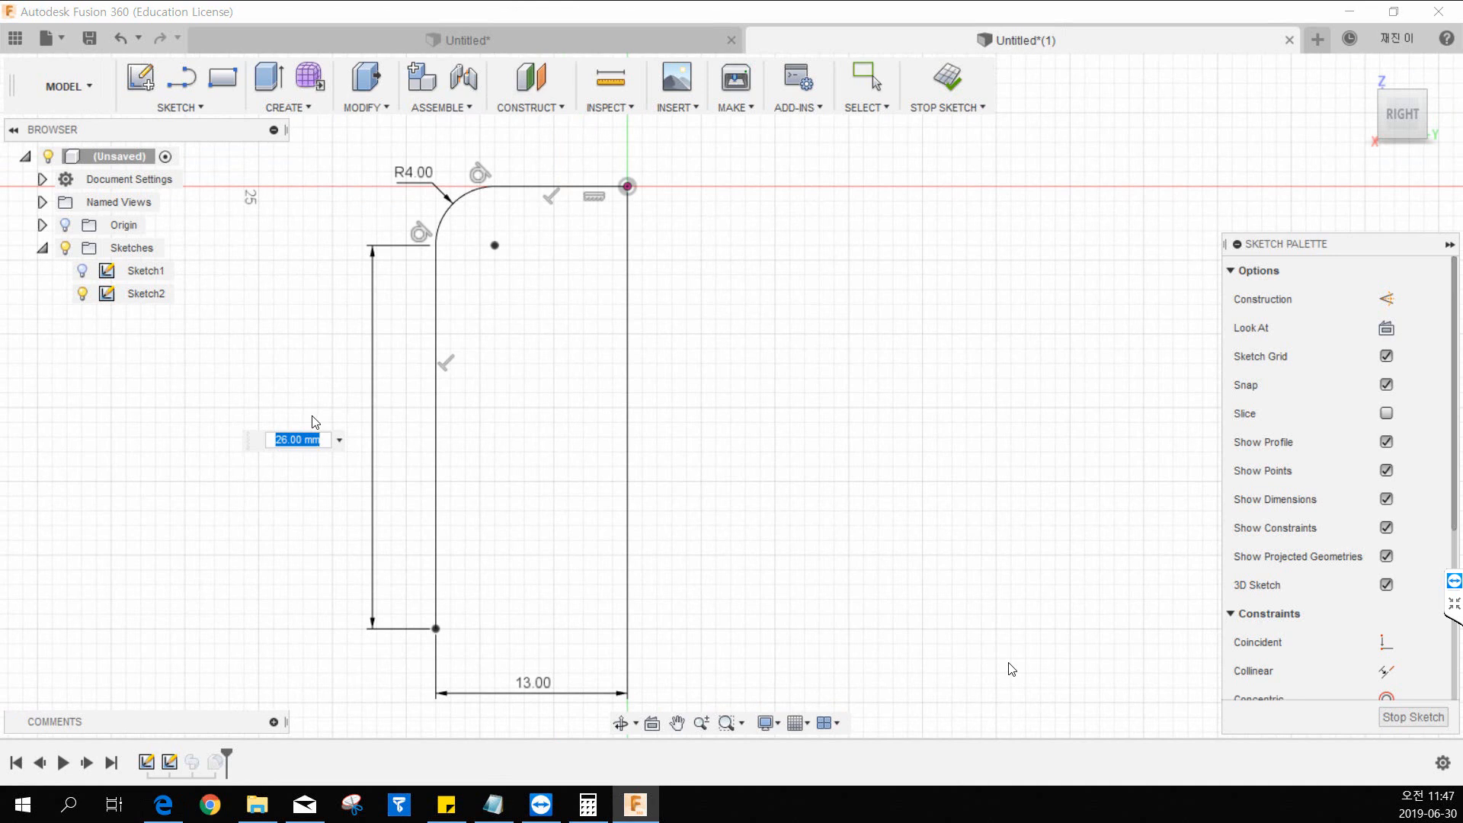
pyautogui.press('Return')
pyautogui.click(946, 79)
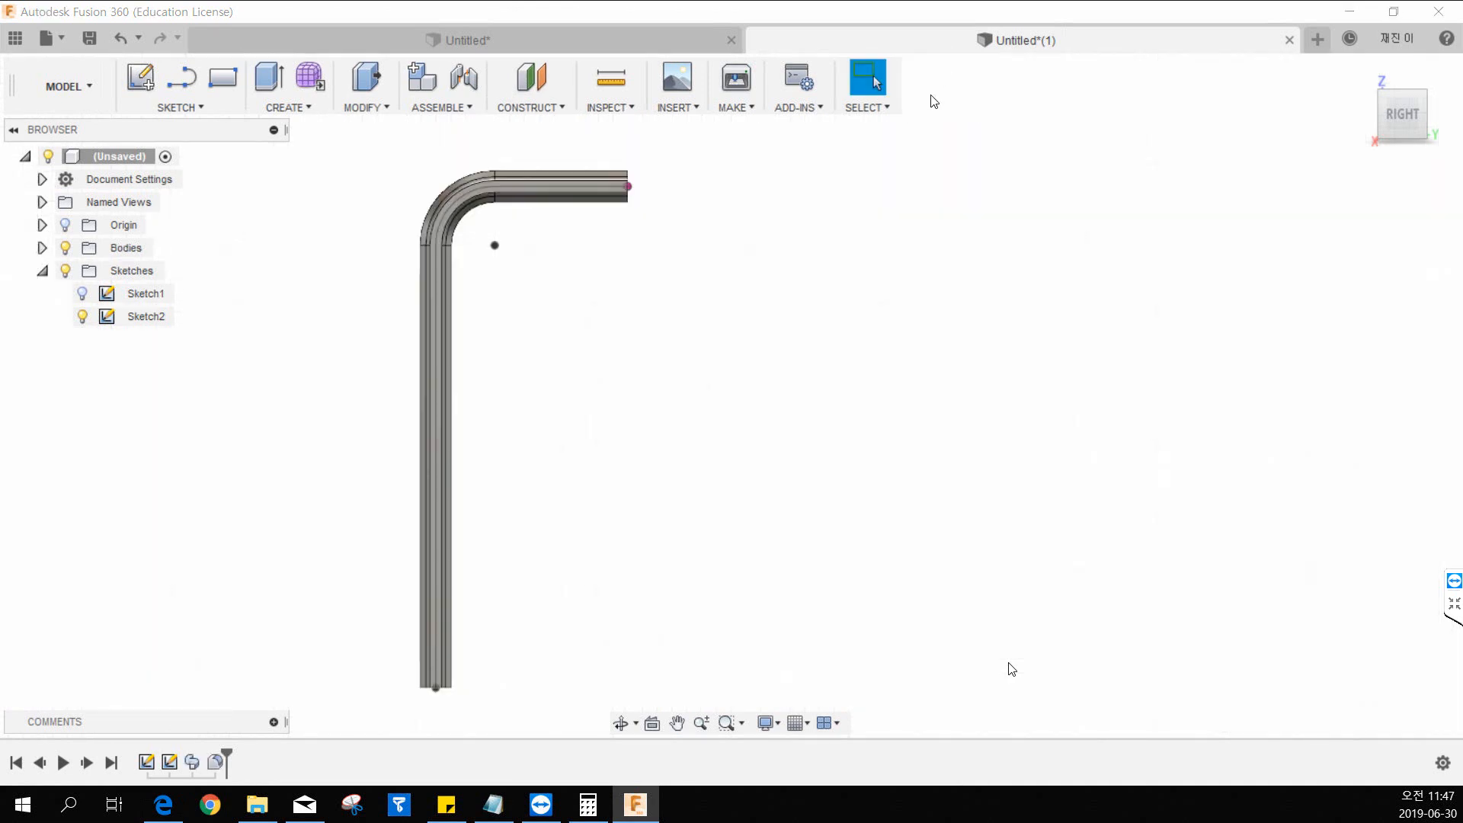
pyautogui.click(1359, 70)
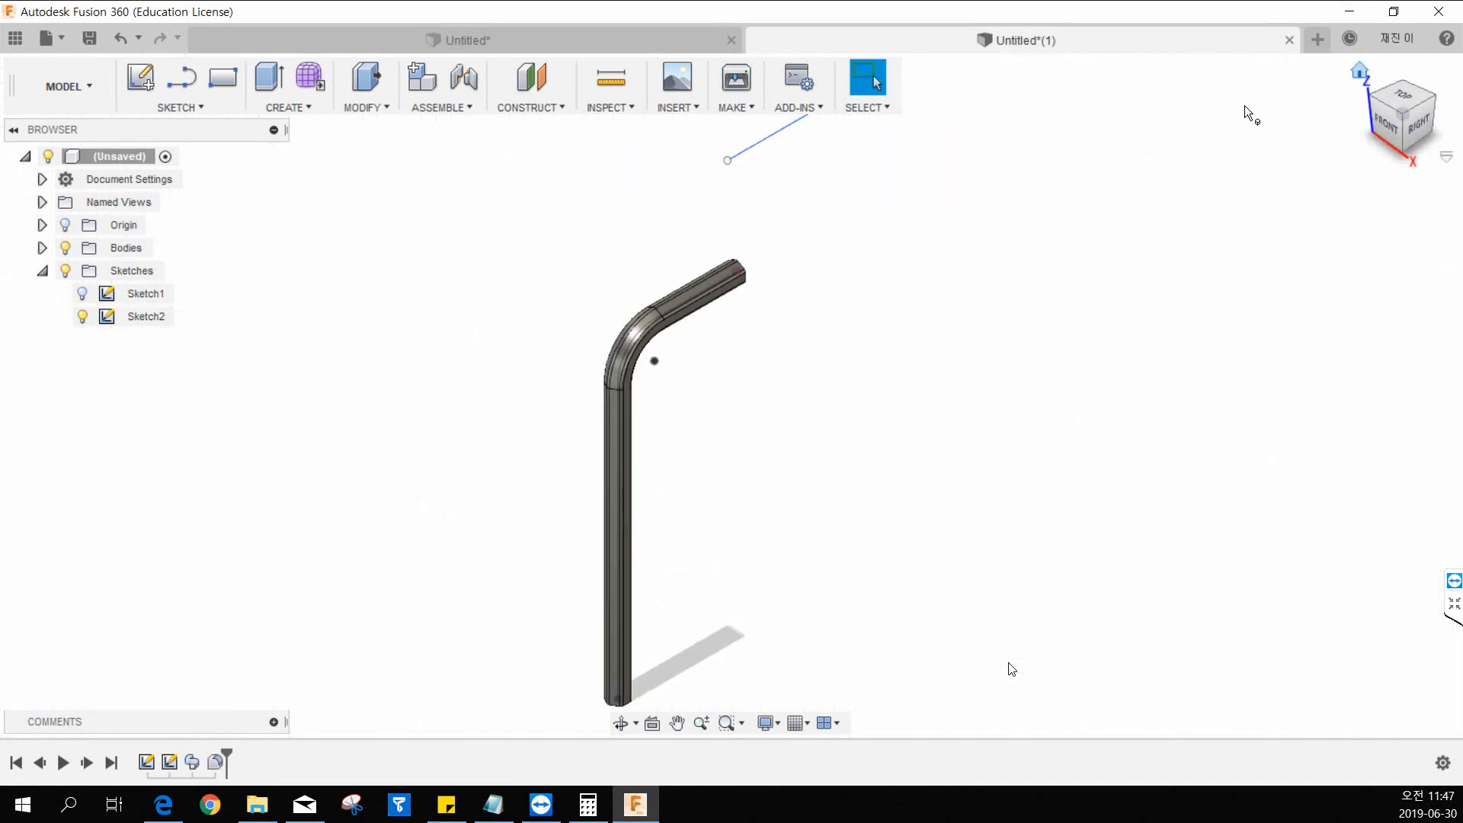
pyautogui.moveTo(779, 402); pyautogui.dragTo(720, 359, button='middle')
pyautogui.moveTo(790, 277); pyautogui.dragTo(705, 330, button='middle')
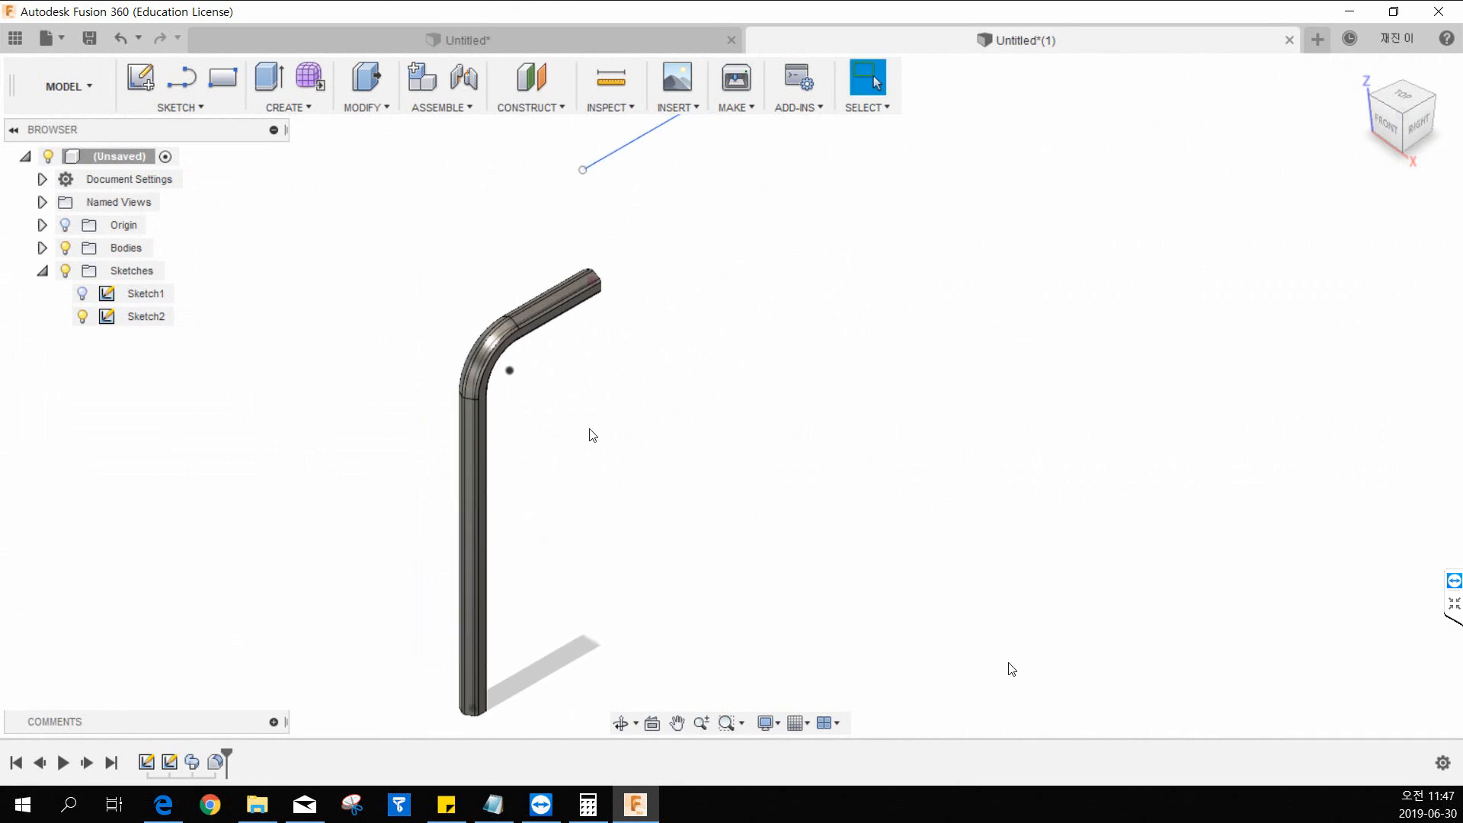
pyautogui.rightClick(124, 317)
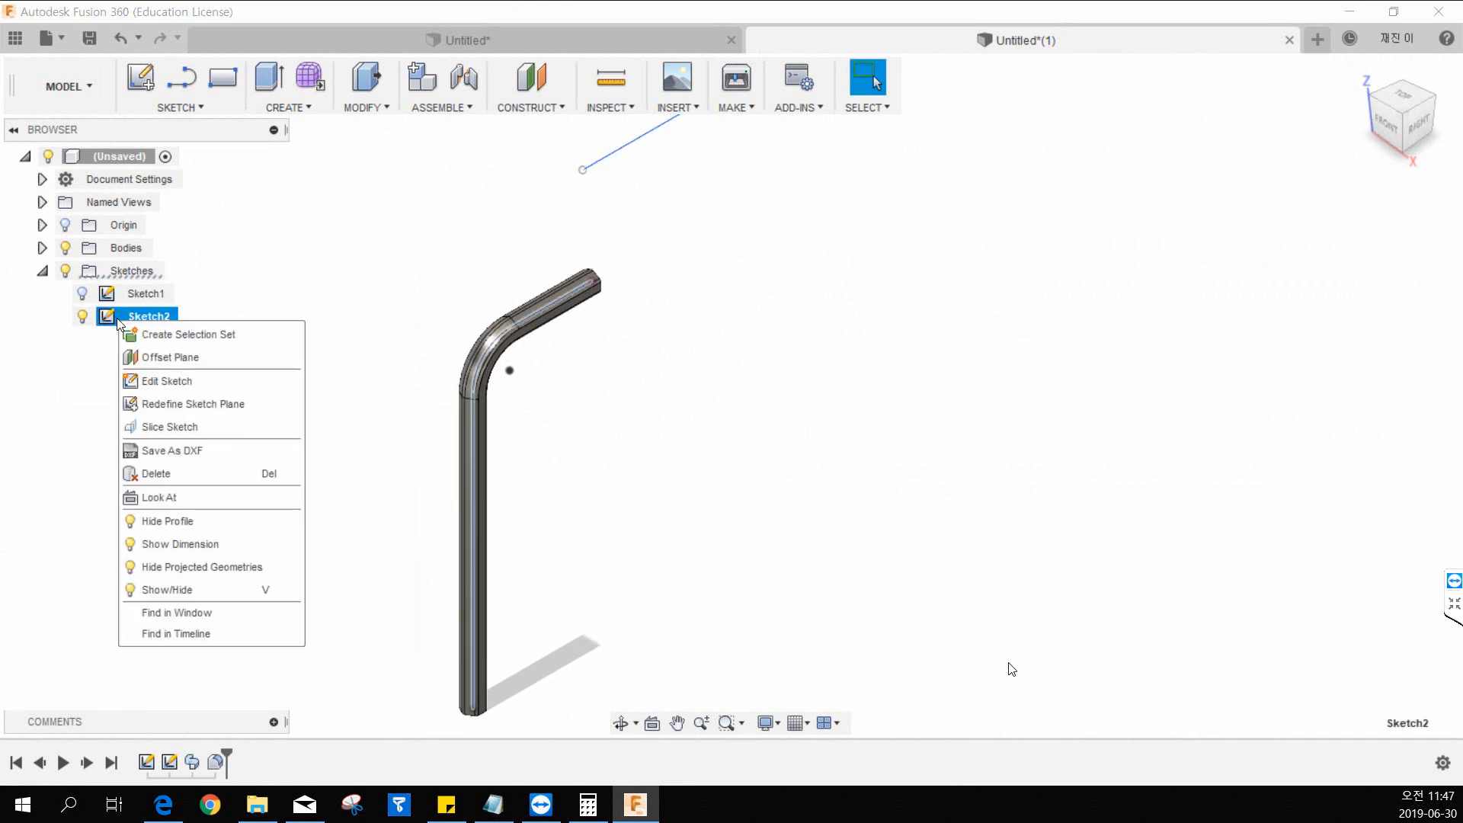
pyautogui.click(111, 333)
pyautogui.rightClick(109, 326)
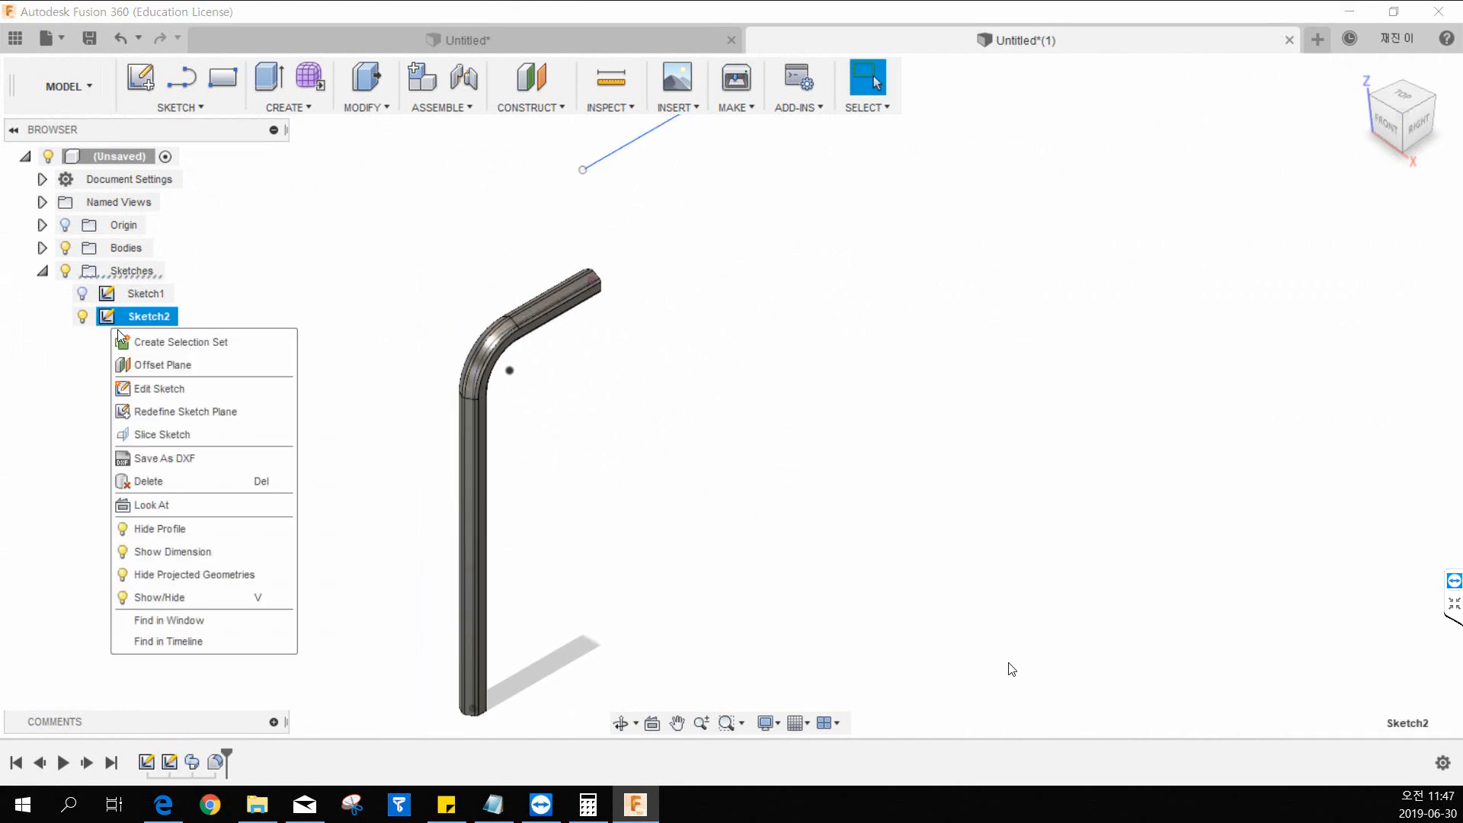
pyautogui.click(139, 388)
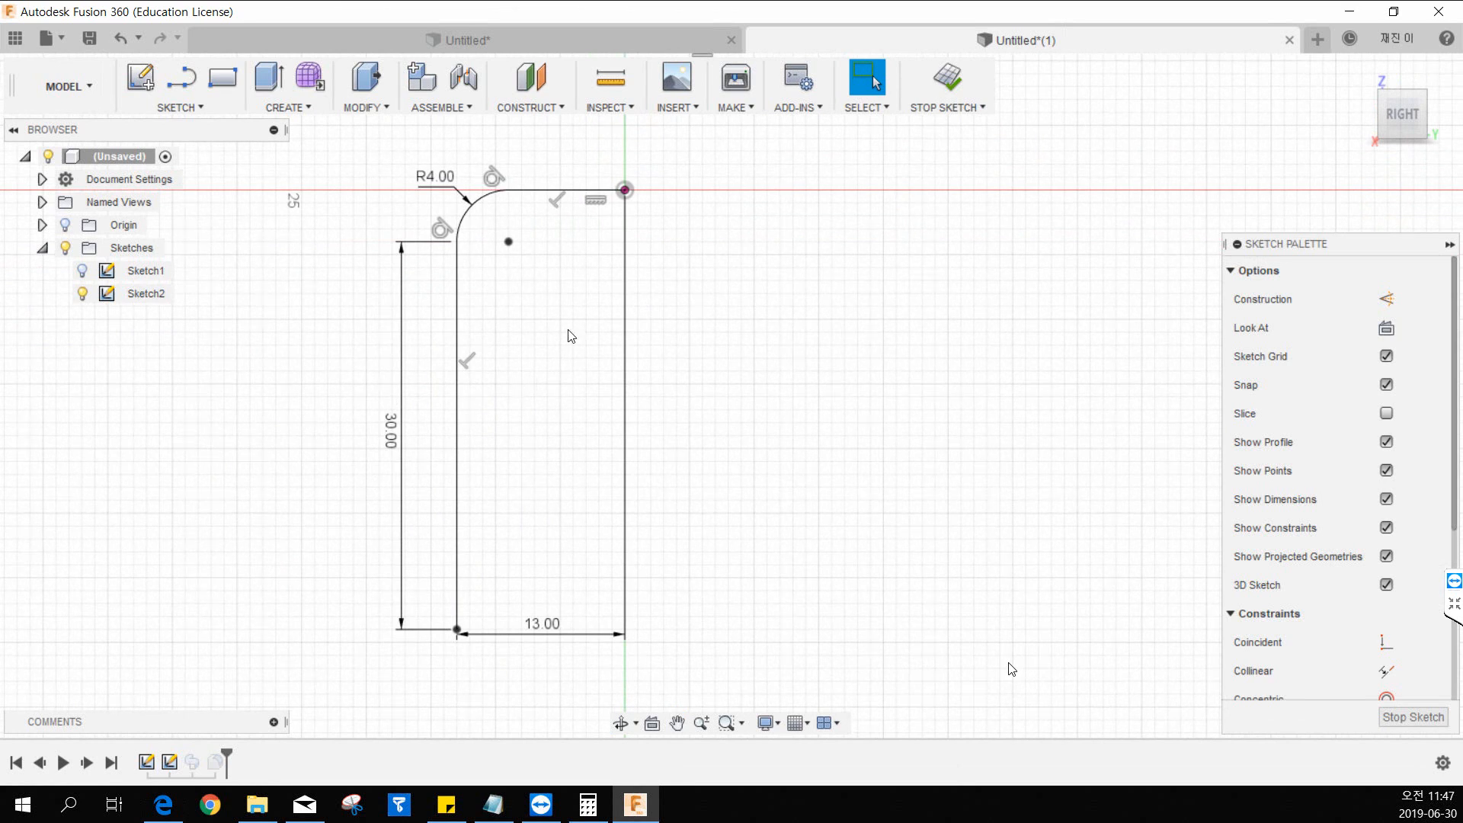
pyautogui.click(947, 77)
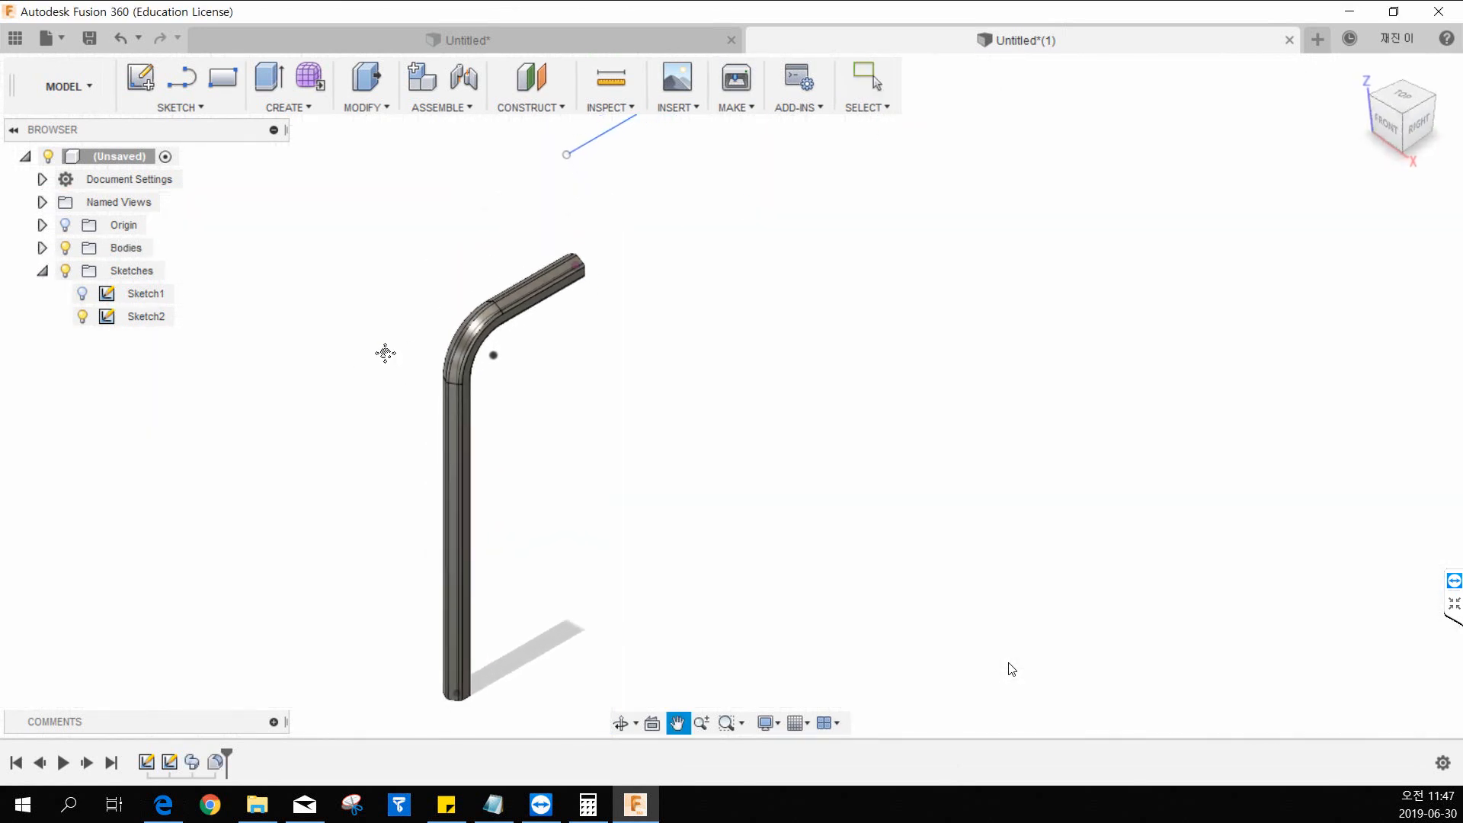
# Set the vertical segment's length in Sketch2 to 80 mm and finish the sketch to update the swept body.
pyautogui.rightClick(113, 322)
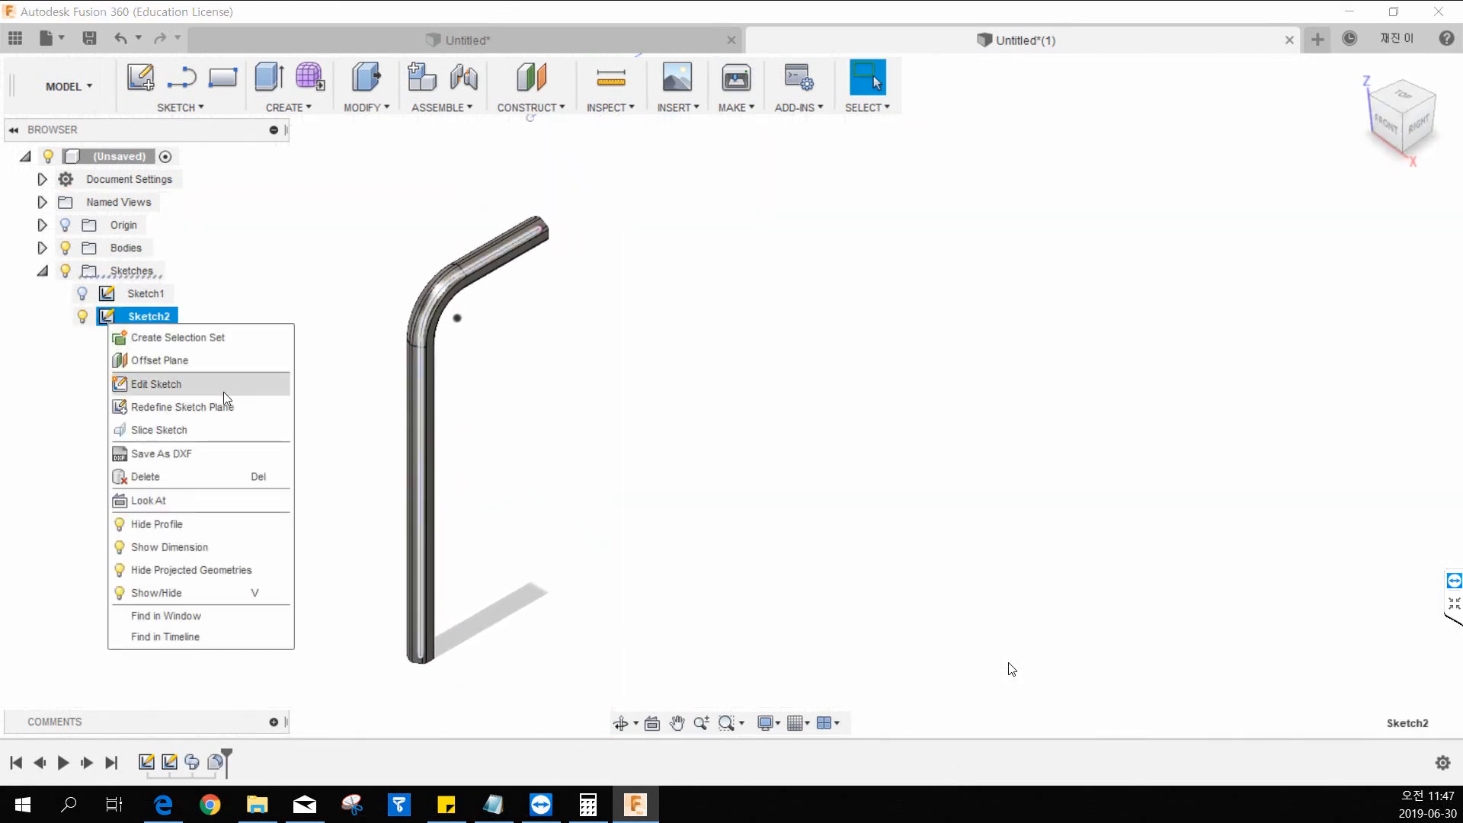
pyautogui.click(149, 386)
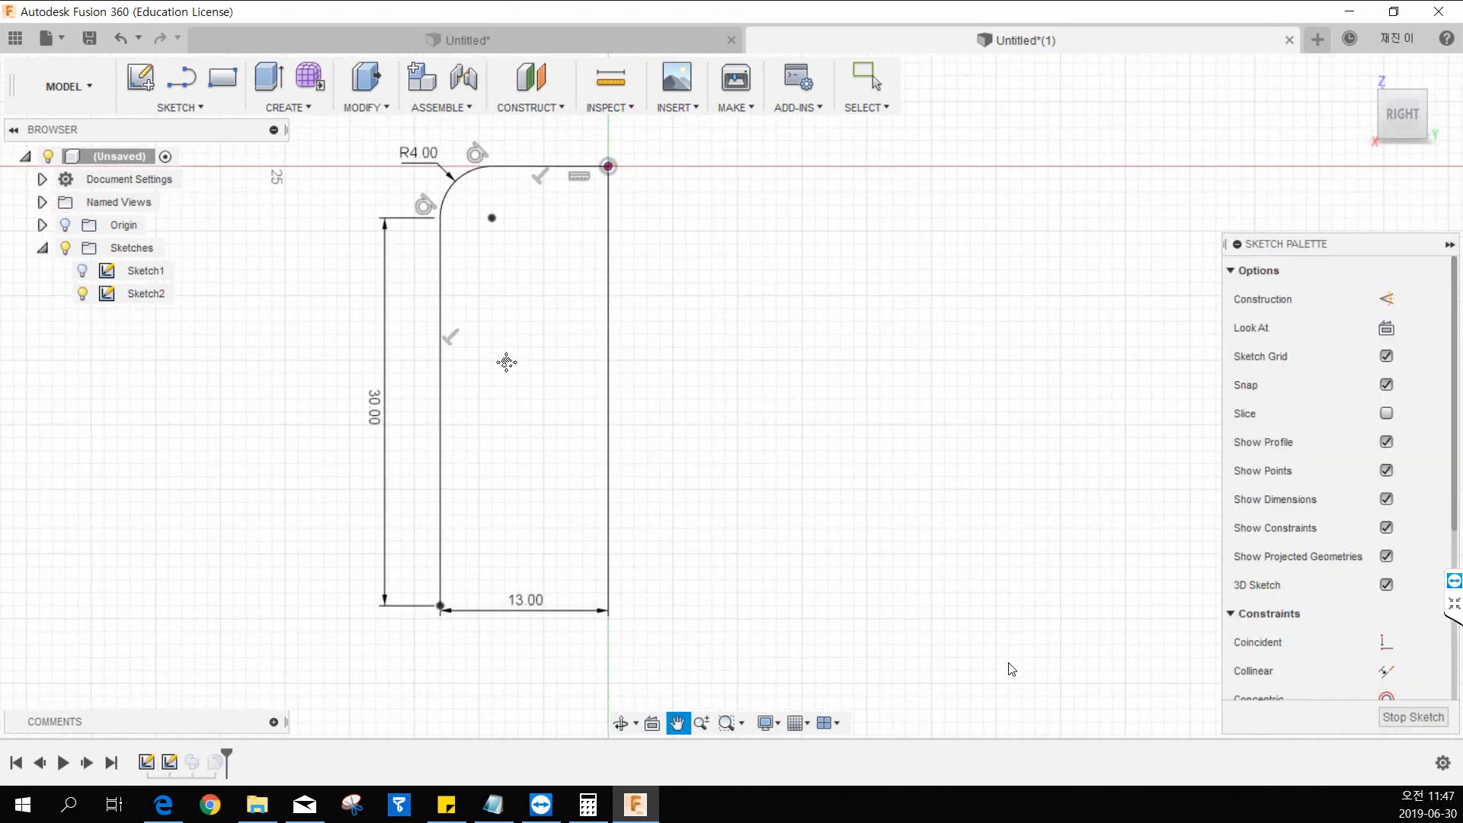
pyautogui.doubleClick(374, 368)
pyautogui.scroll(-3, 487, 374)
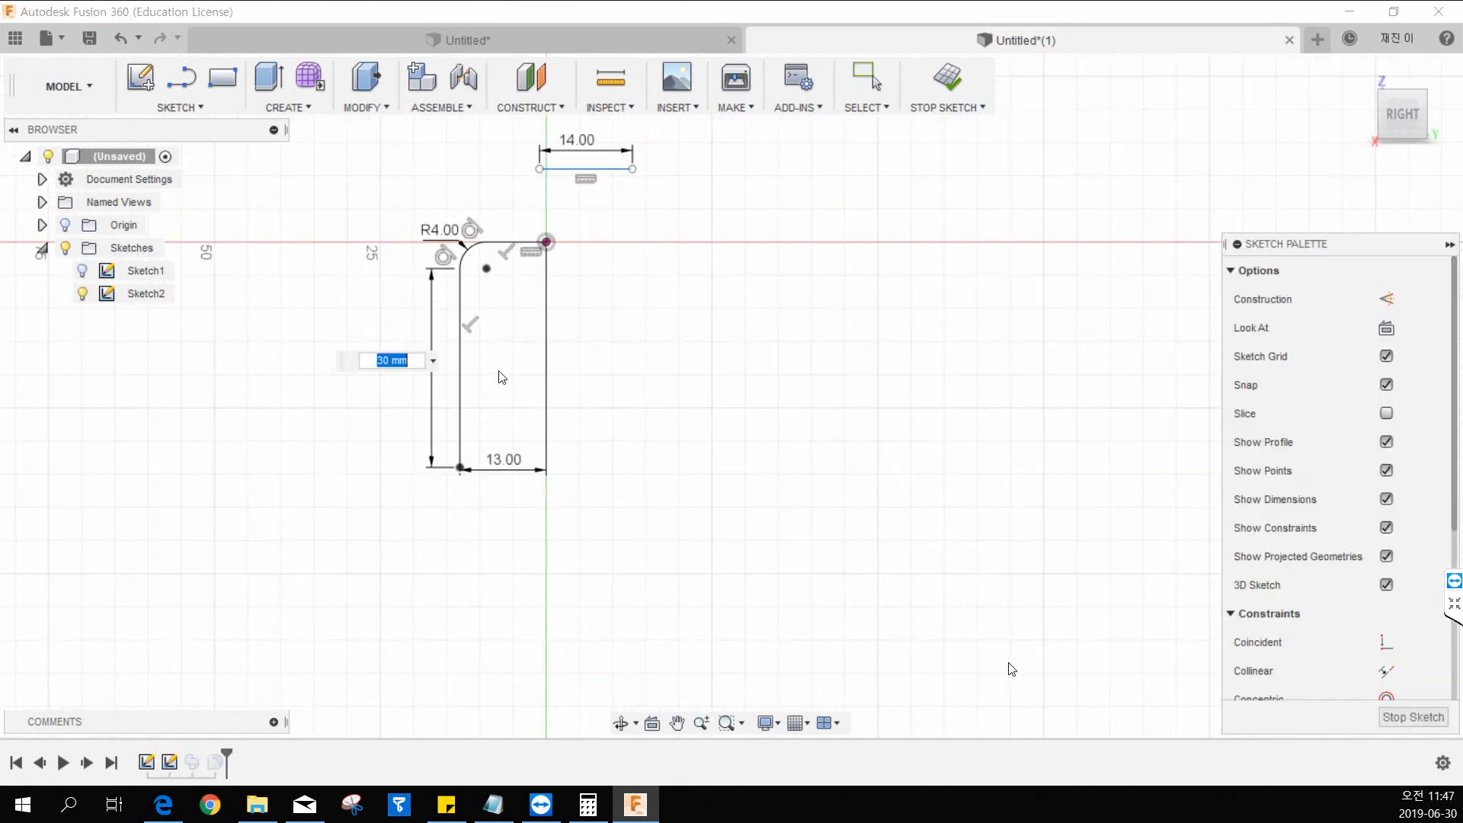
pyautogui.write('80')
pyautogui.press('Return')
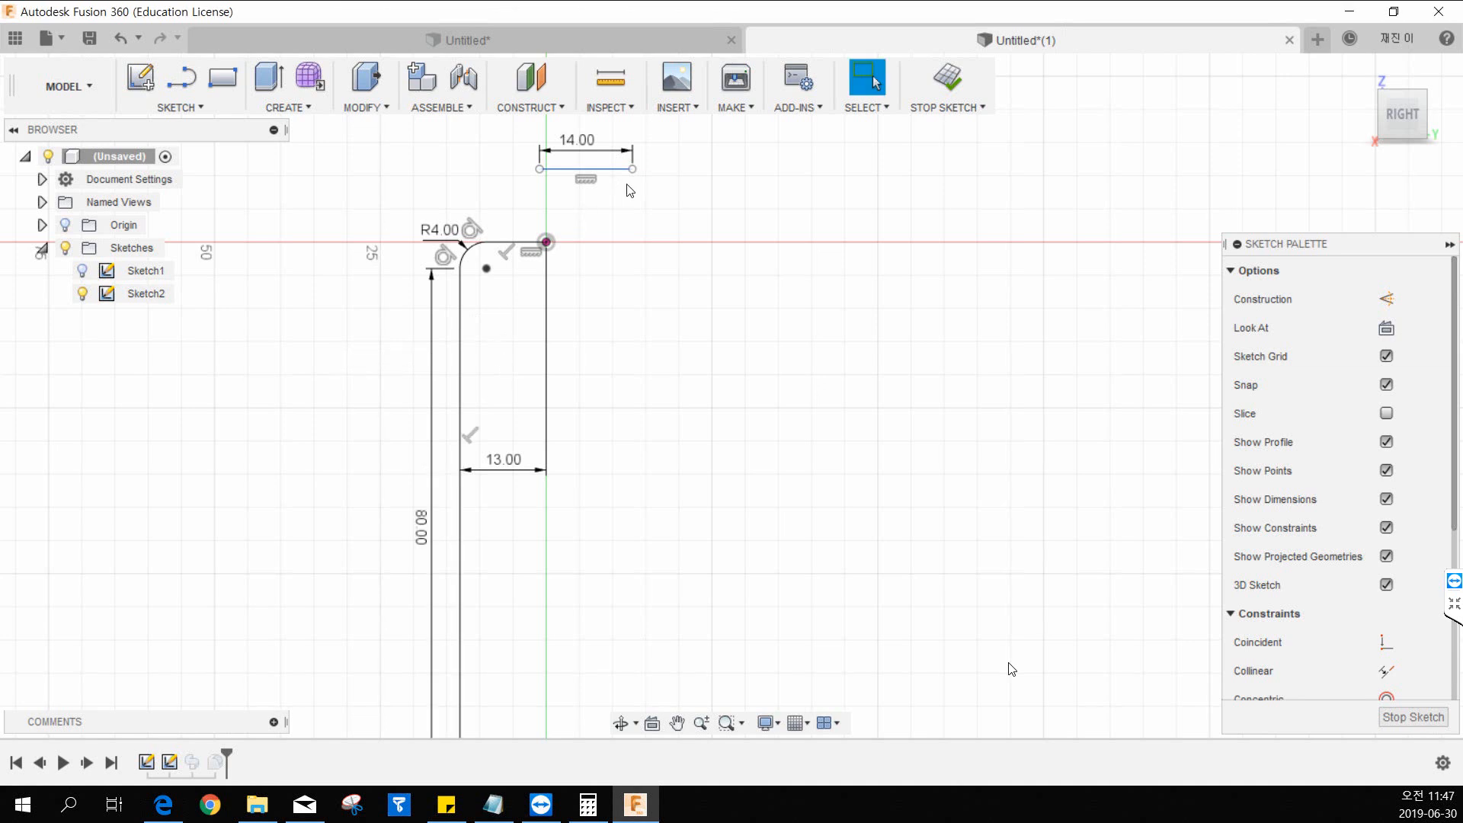
pyautogui.click(954, 91)
pyautogui.moveTo(511, 508); pyautogui.dragTo(486, 425, button='middle')
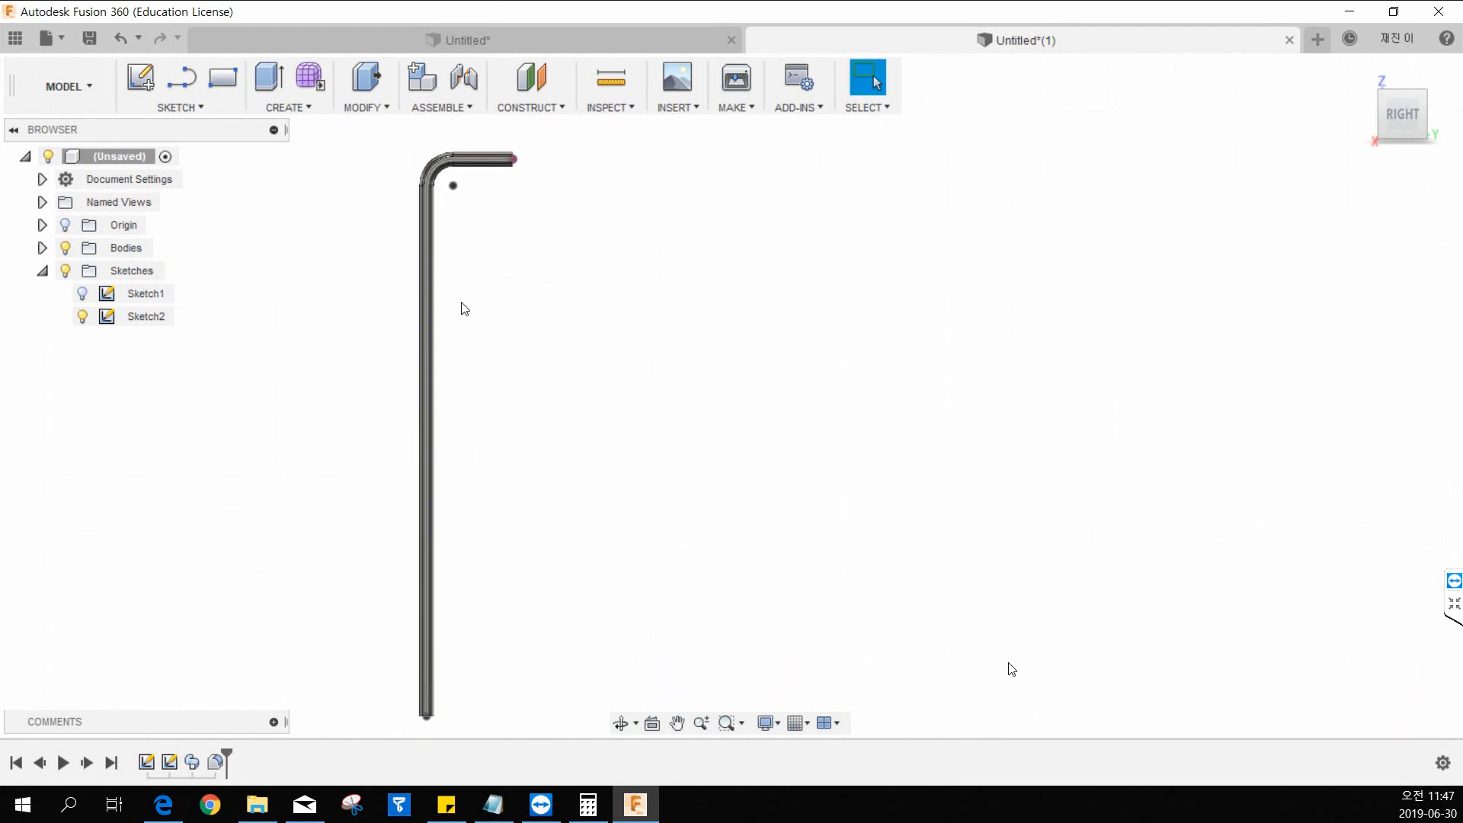
pyautogui.moveTo(530, 297); pyautogui.dragTo(490, 307, button='middle')
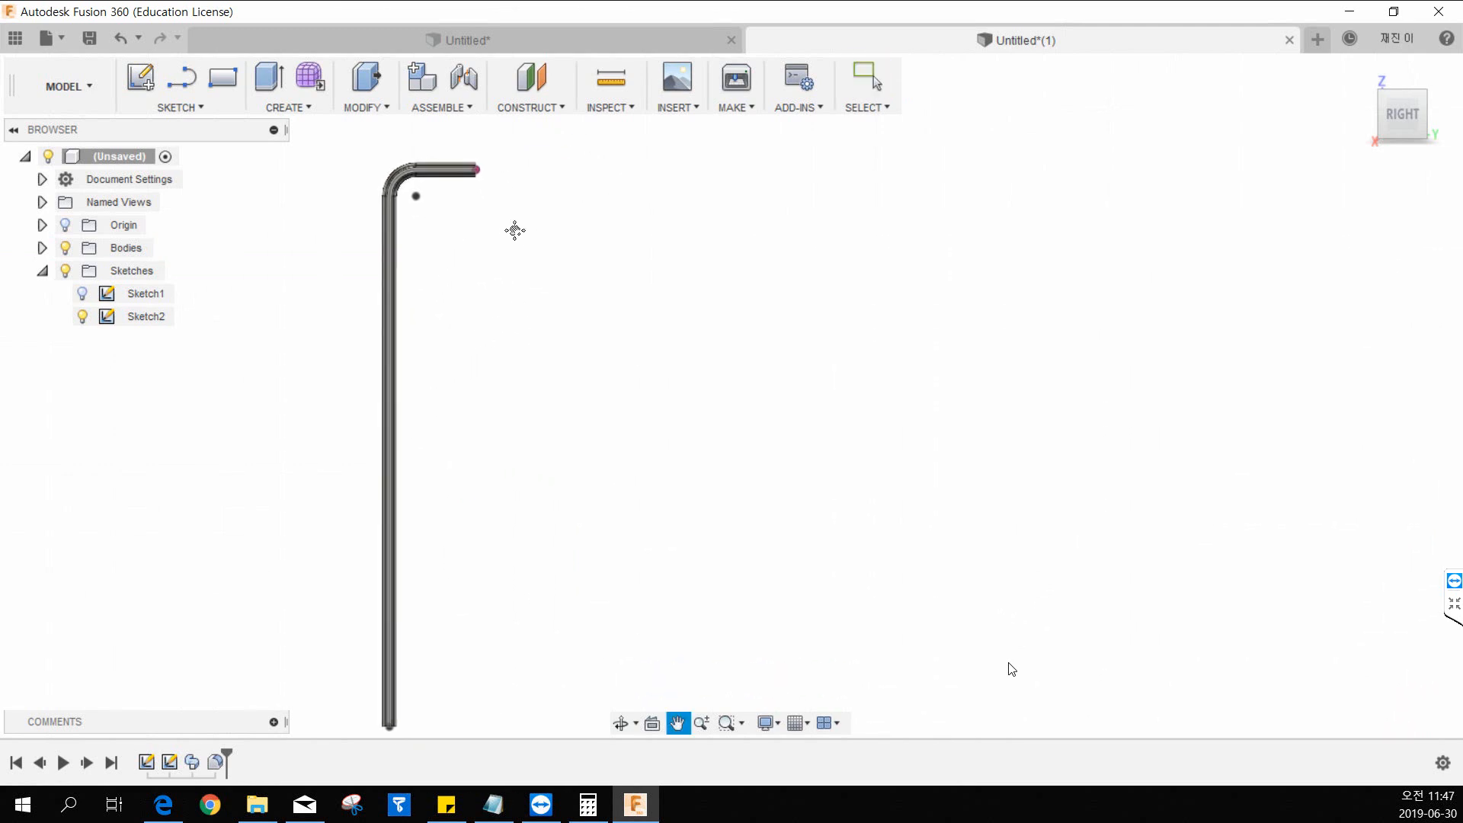
# Try to extrude the hexagonal end face of the short leg 13 mm outward with the Join operation.
pyautogui.scroll(1, 564, 182)
pyautogui.scroll(3, 422, 212)
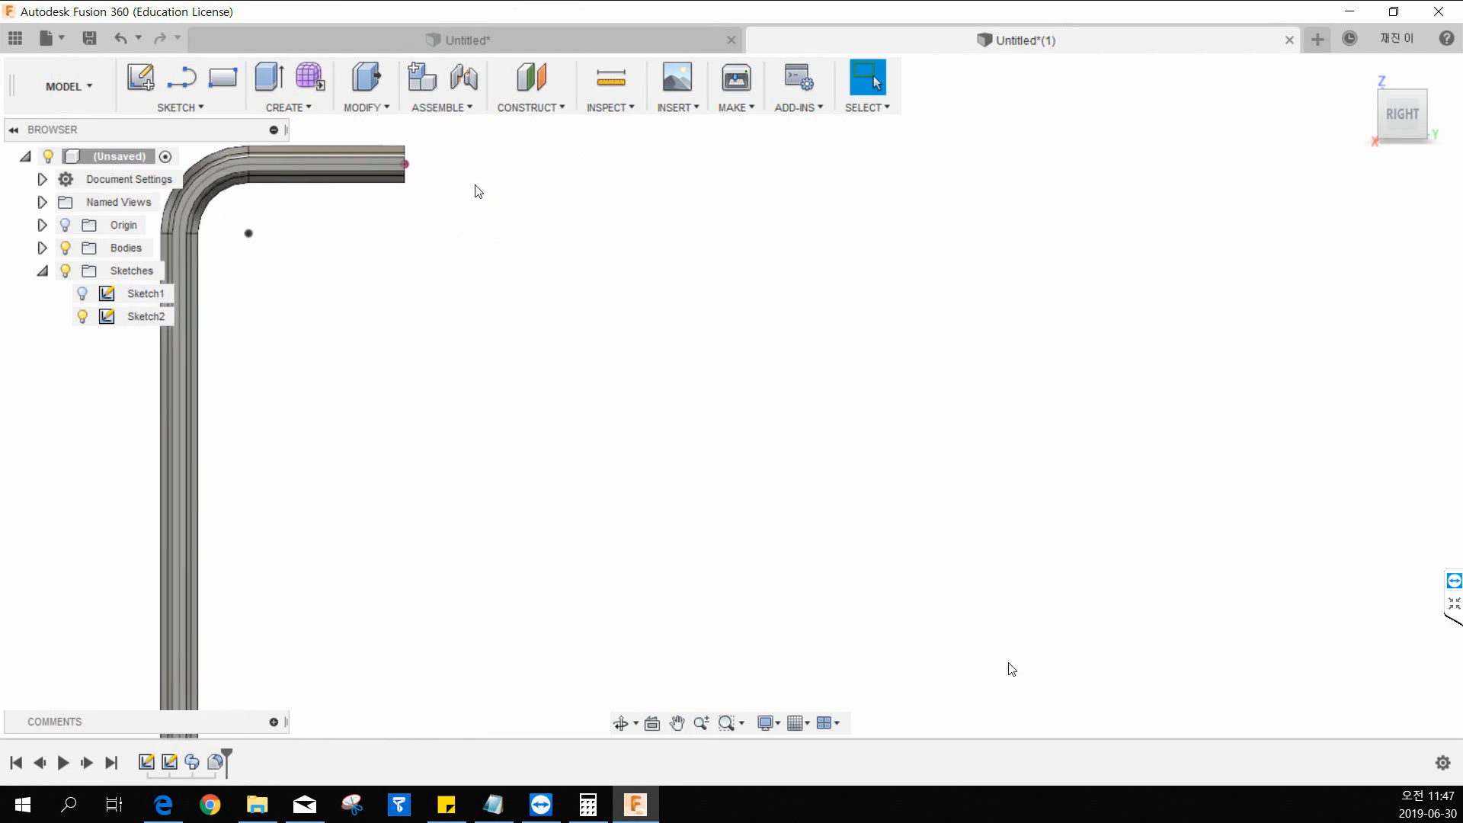
pyautogui.moveTo(515, 195); pyautogui.dragTo(581, 340, button='middle')
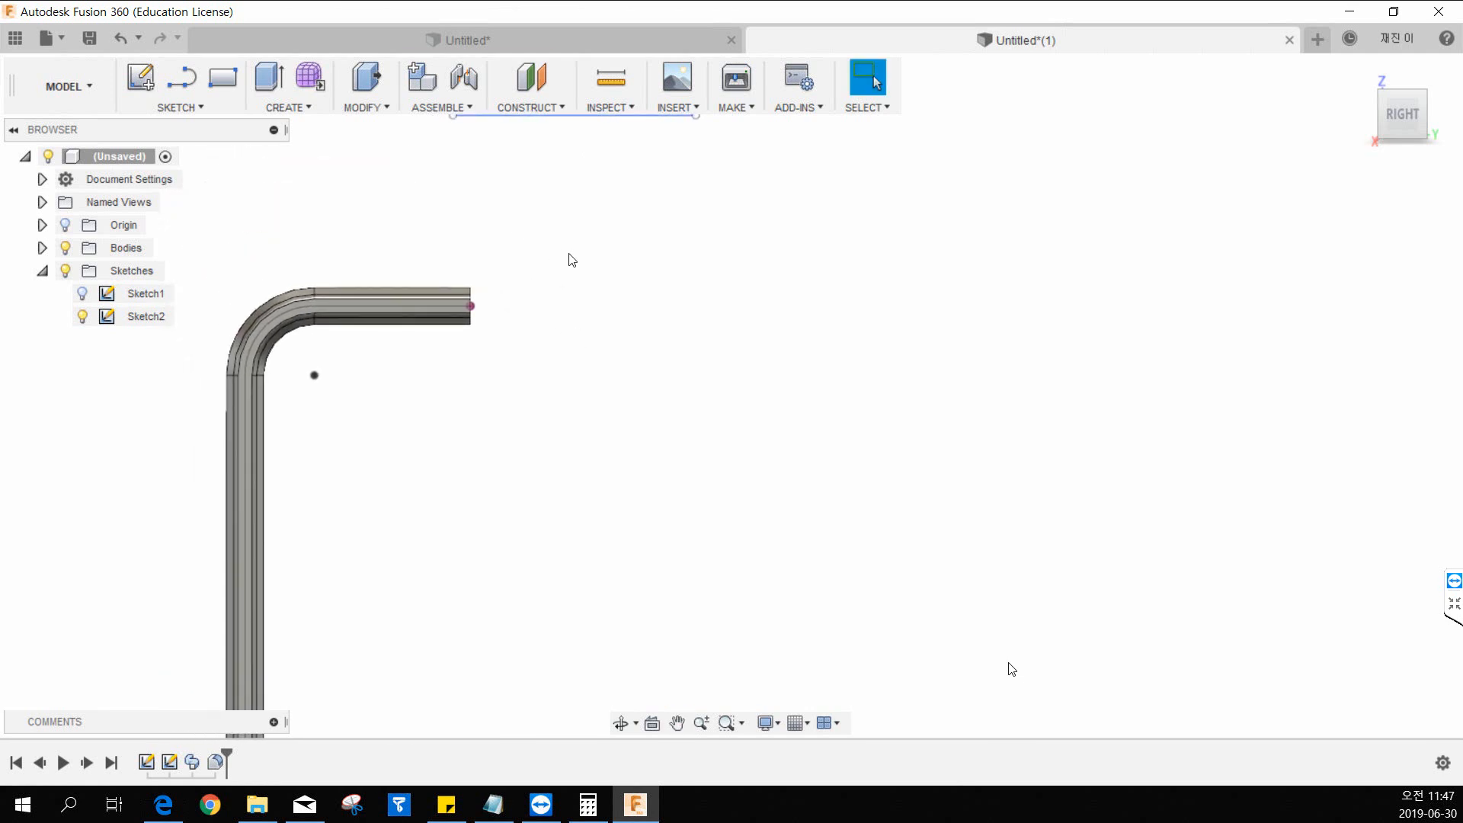
pyautogui.keyDown('shift'); pyautogui.moveTo(572, 260); pyautogui.dragTo(482, 286, button='middle'); pyautogui.keyUp('shift')
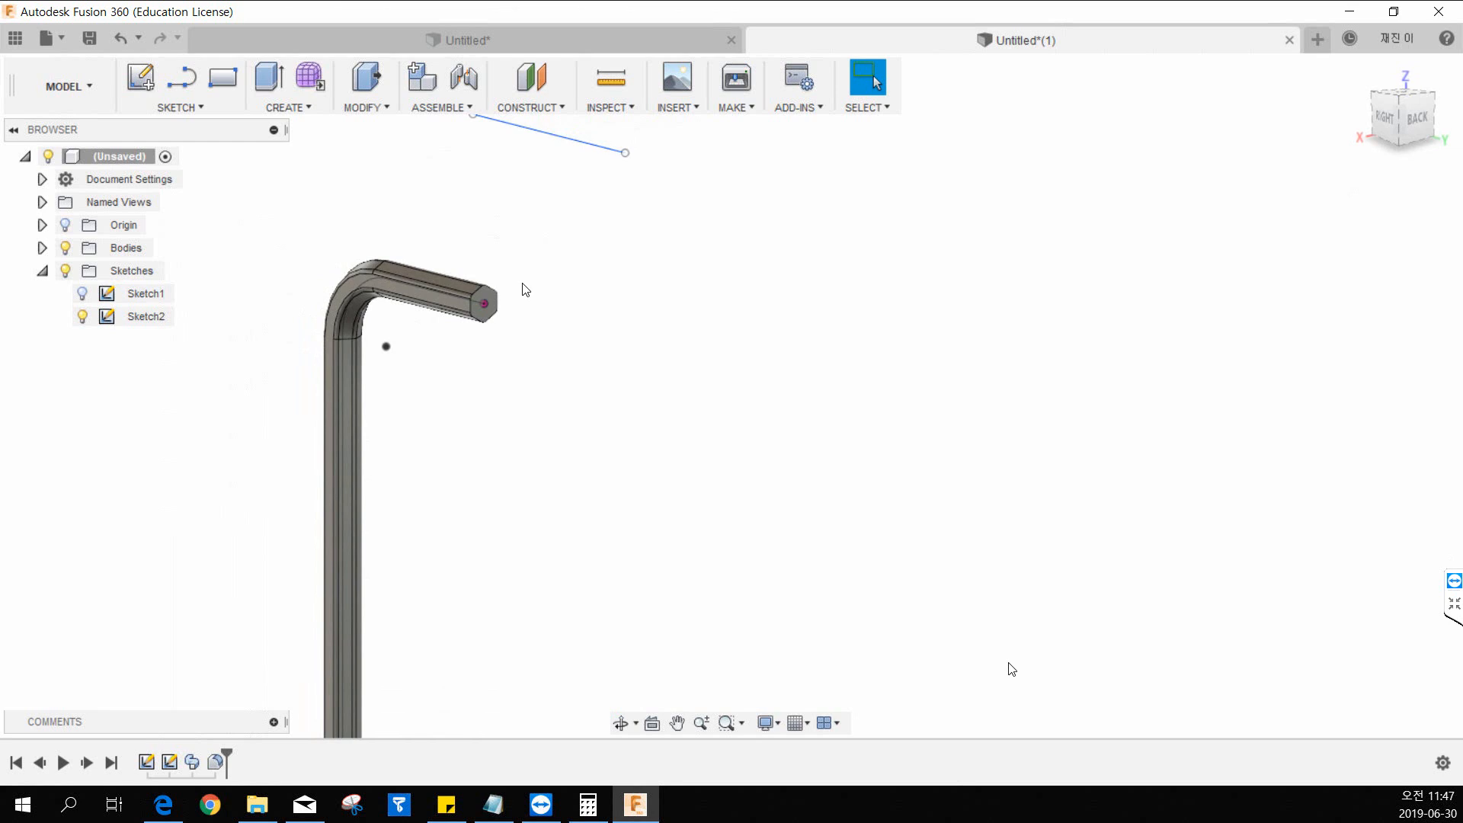
pyautogui.scroll(3, 504, 299)
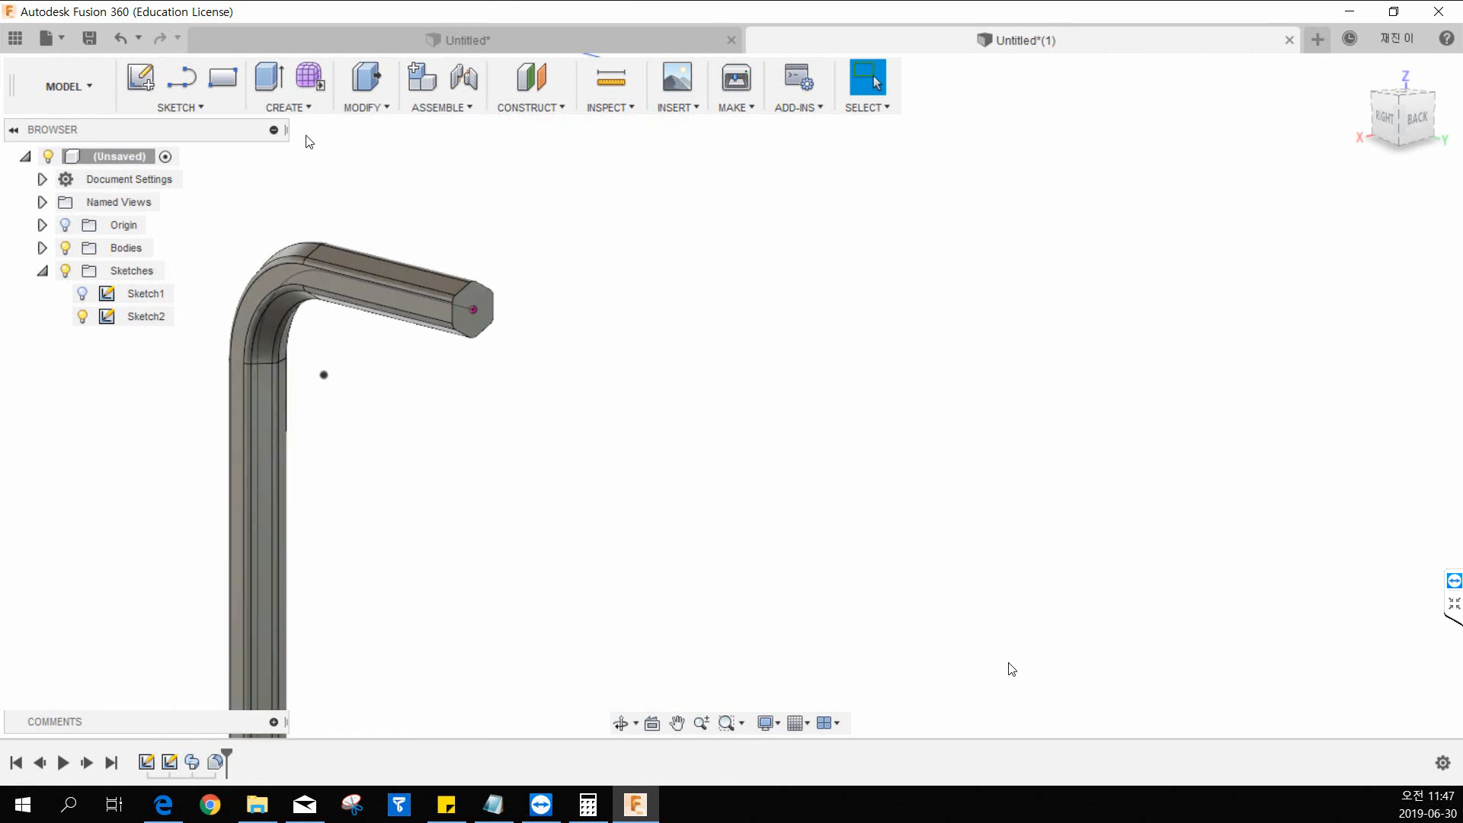
pyautogui.click(283, 108)
pyautogui.click(293, 177)
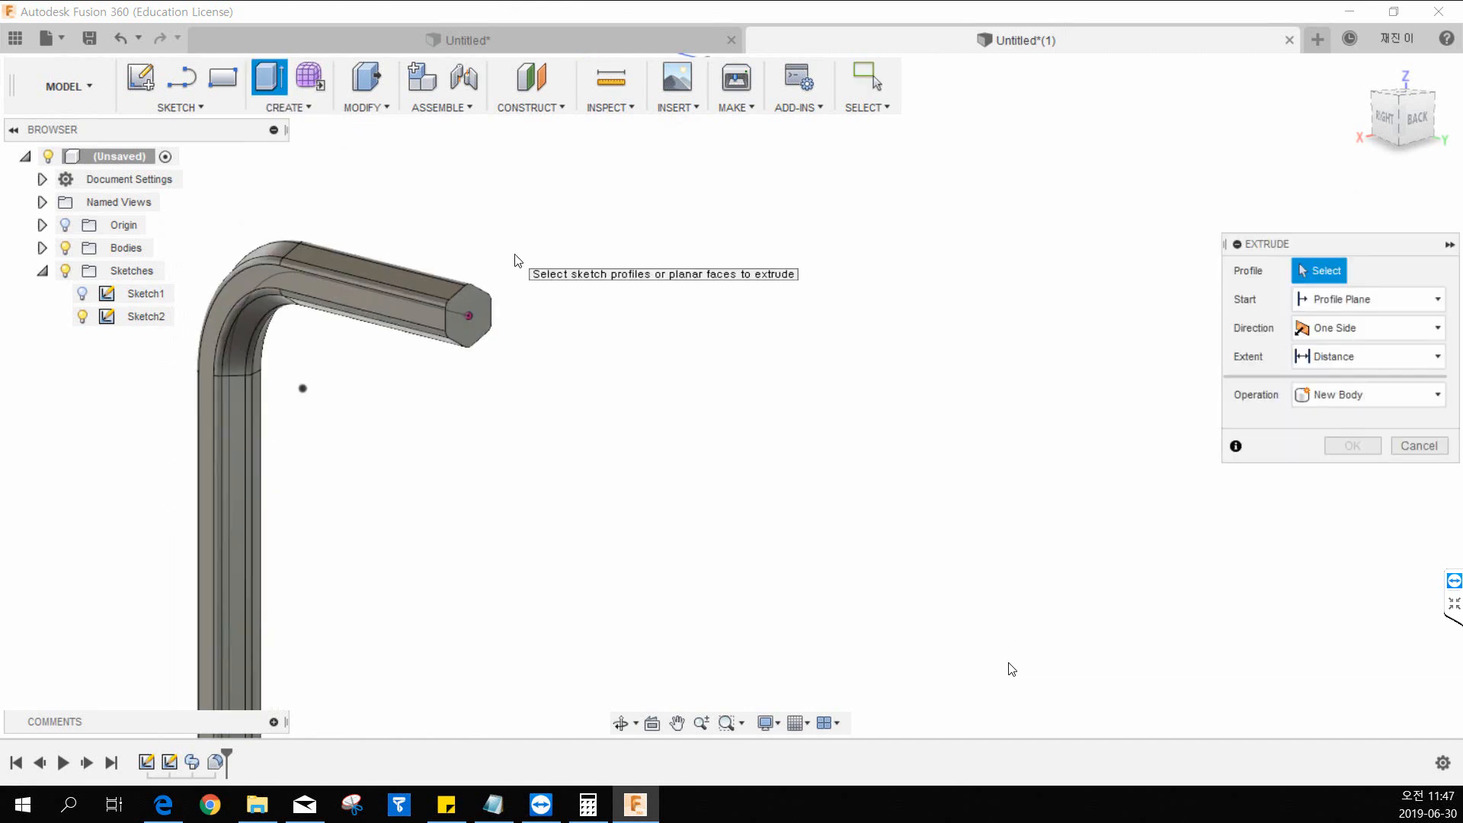
pyautogui.click(488, 312)
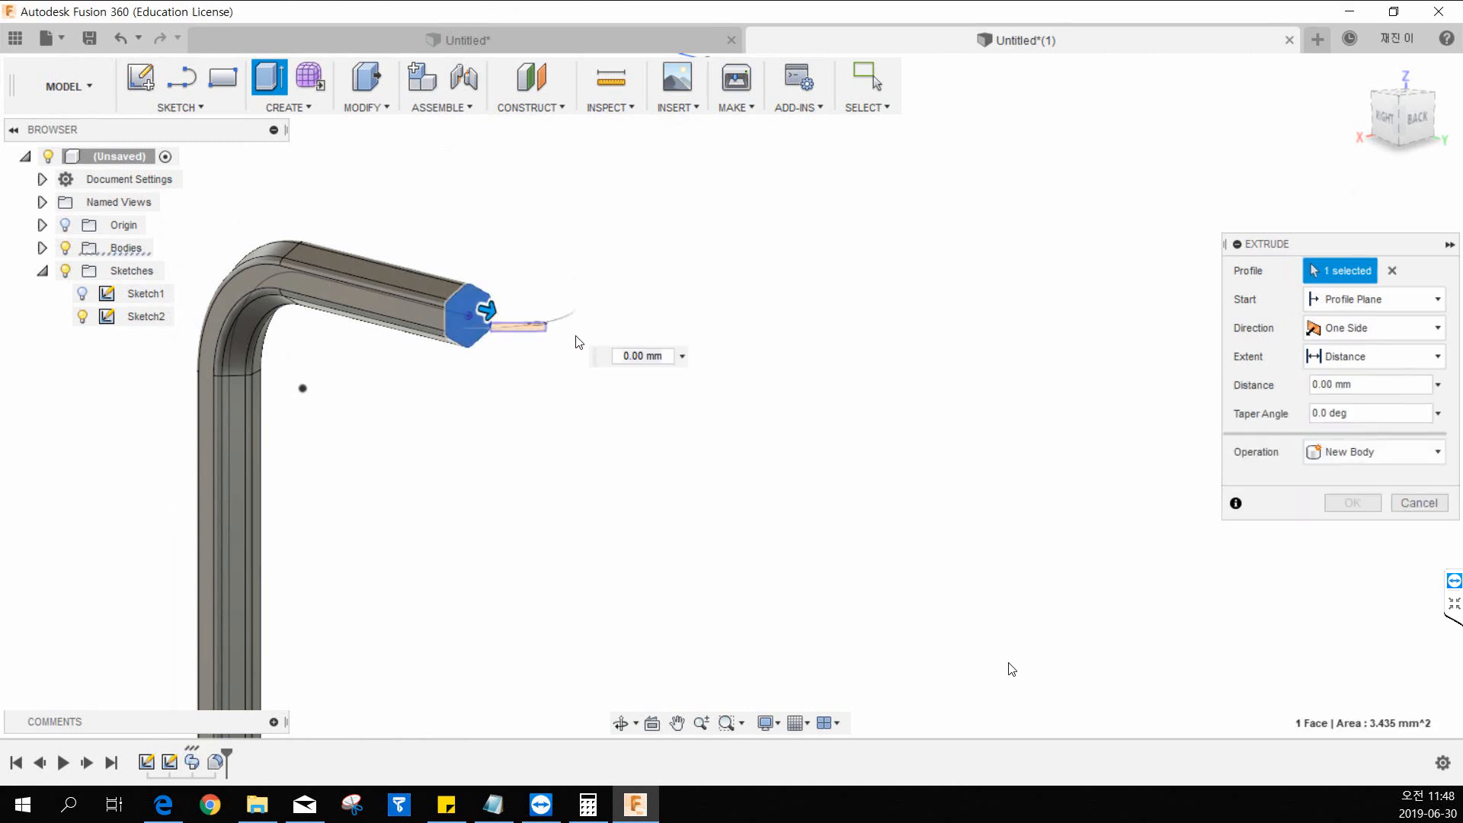
pyautogui.moveTo(489, 319); pyautogui.dragTo(720, 385)
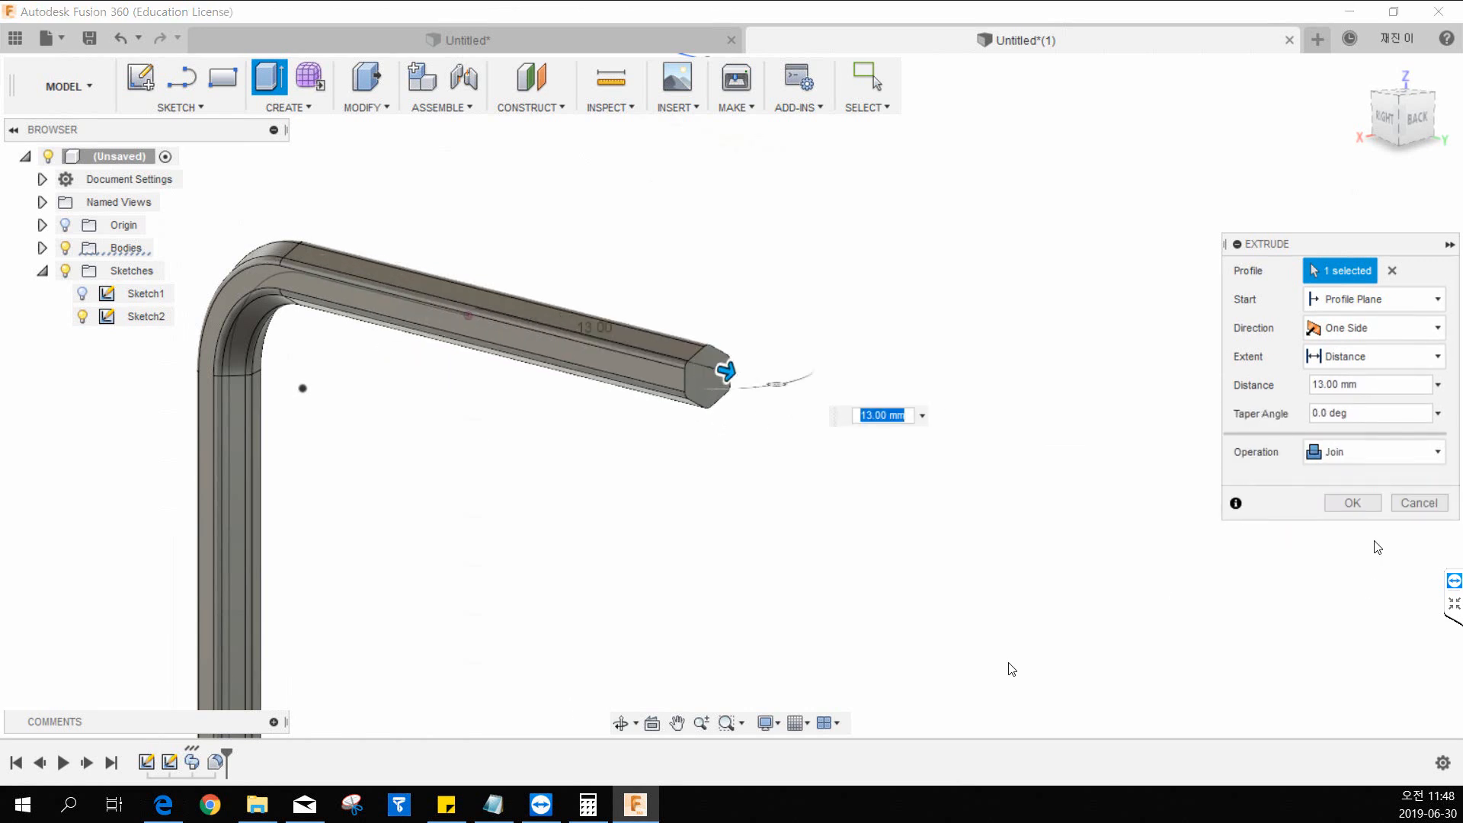
pyautogui.click(1395, 506)
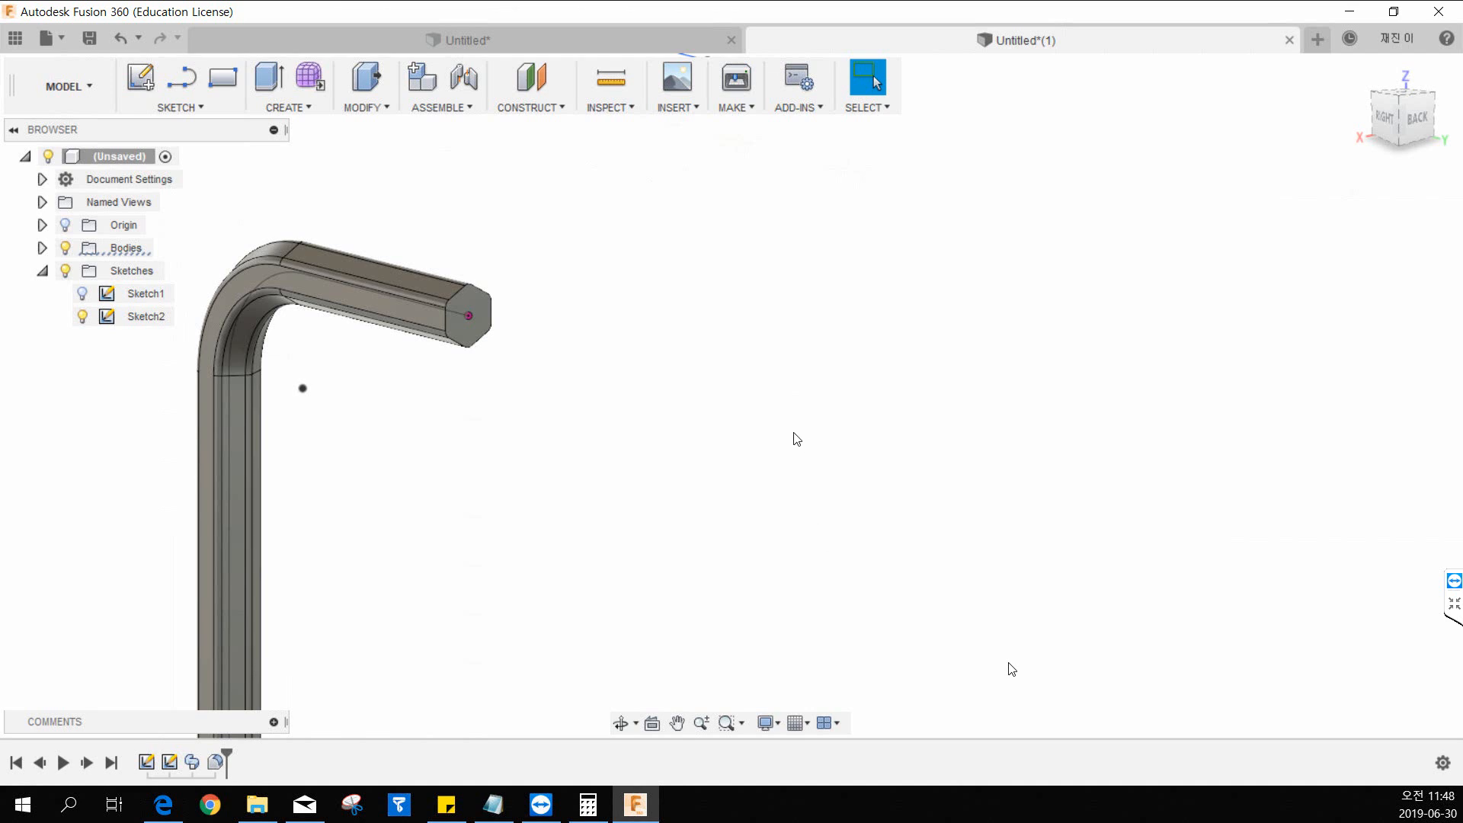
pyautogui.scroll(-3, 1045, 262)
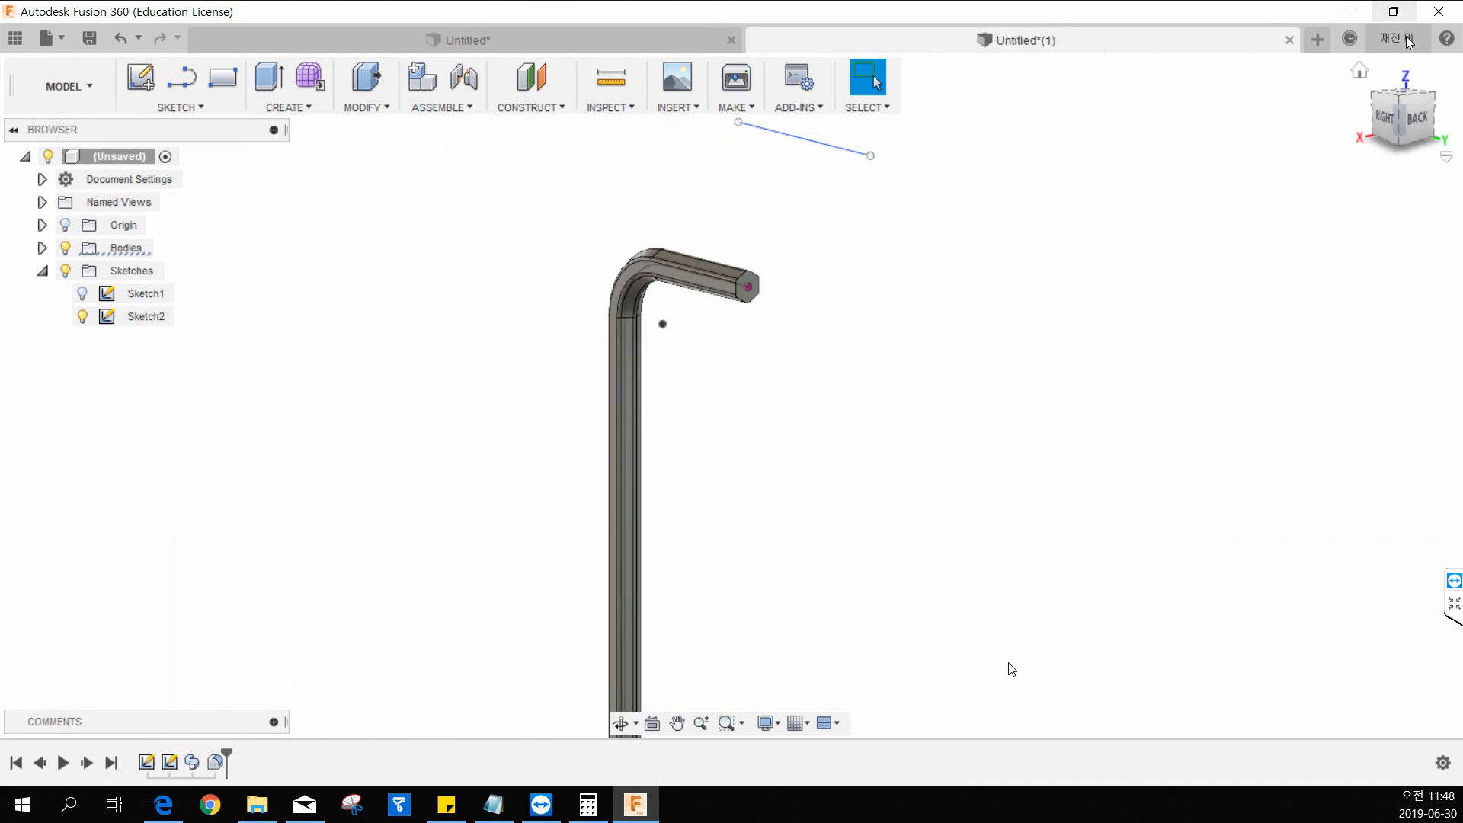
pyautogui.click(1362, 69)
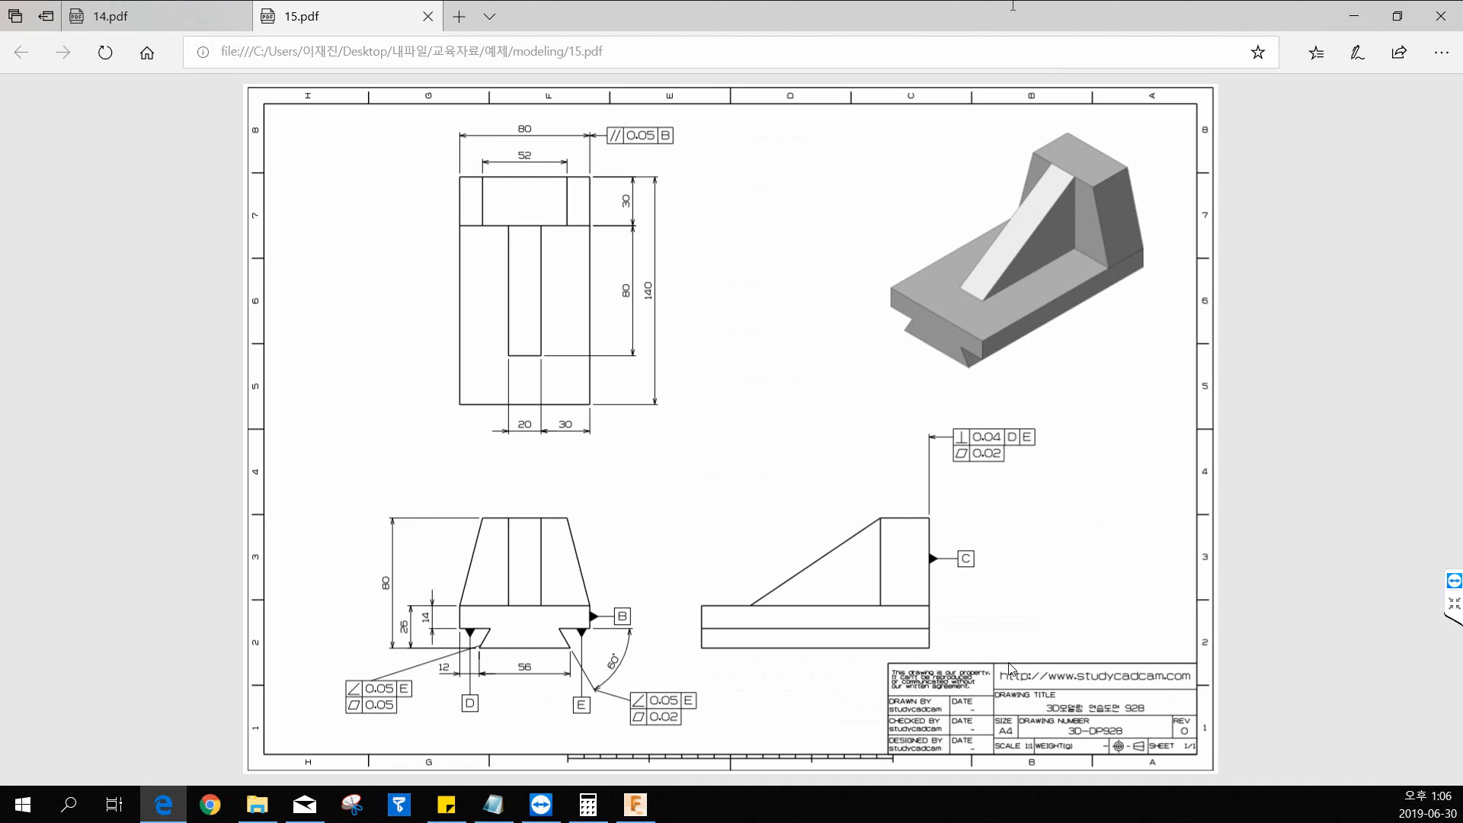
# Create a new design and start a sketch on the horizontal XY plane.
pyautogui.moveTo(1021, 23); pyautogui.dragTo(0, 23)
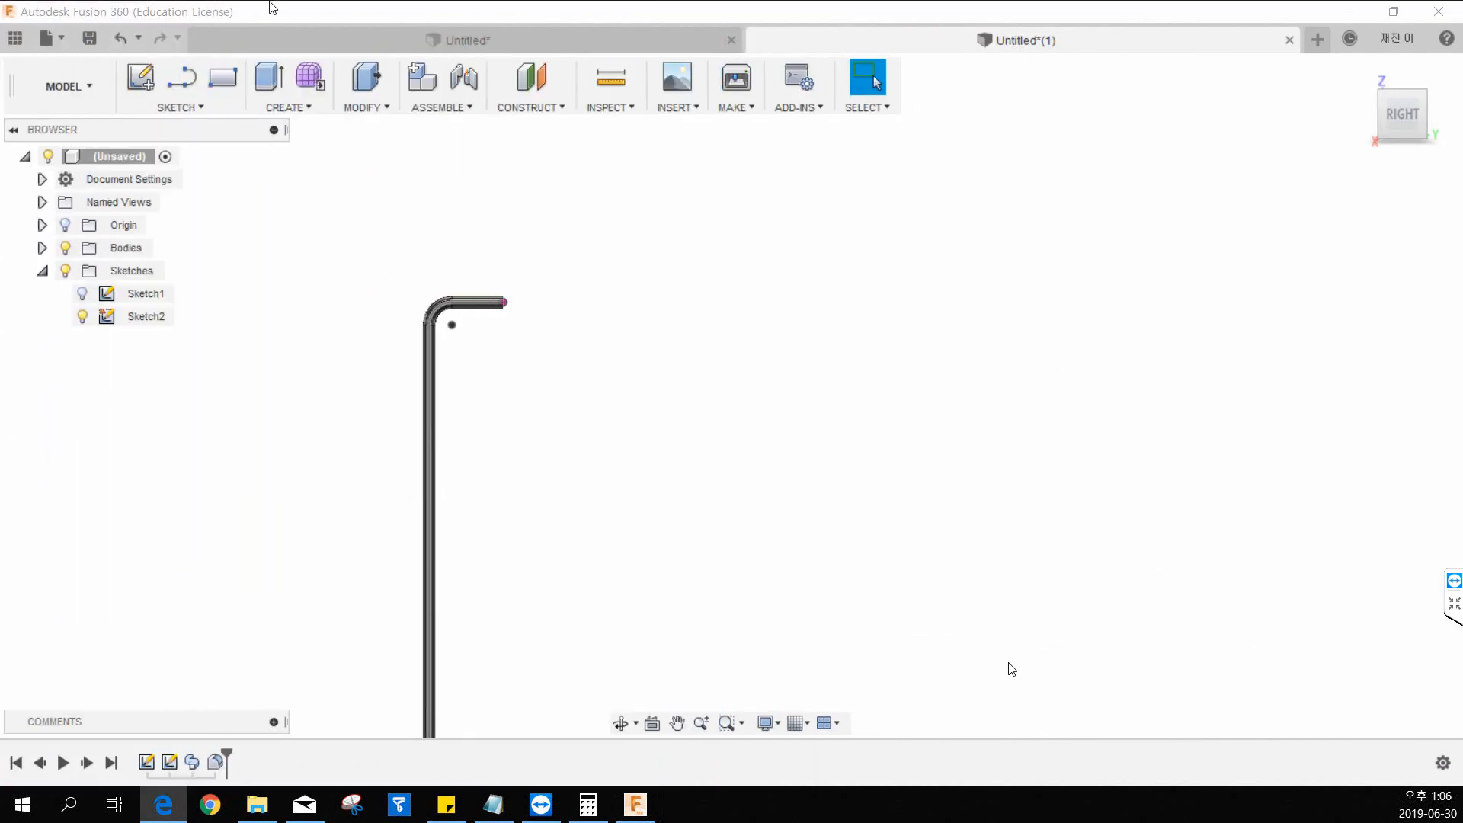
pyautogui.click(1318, 39)
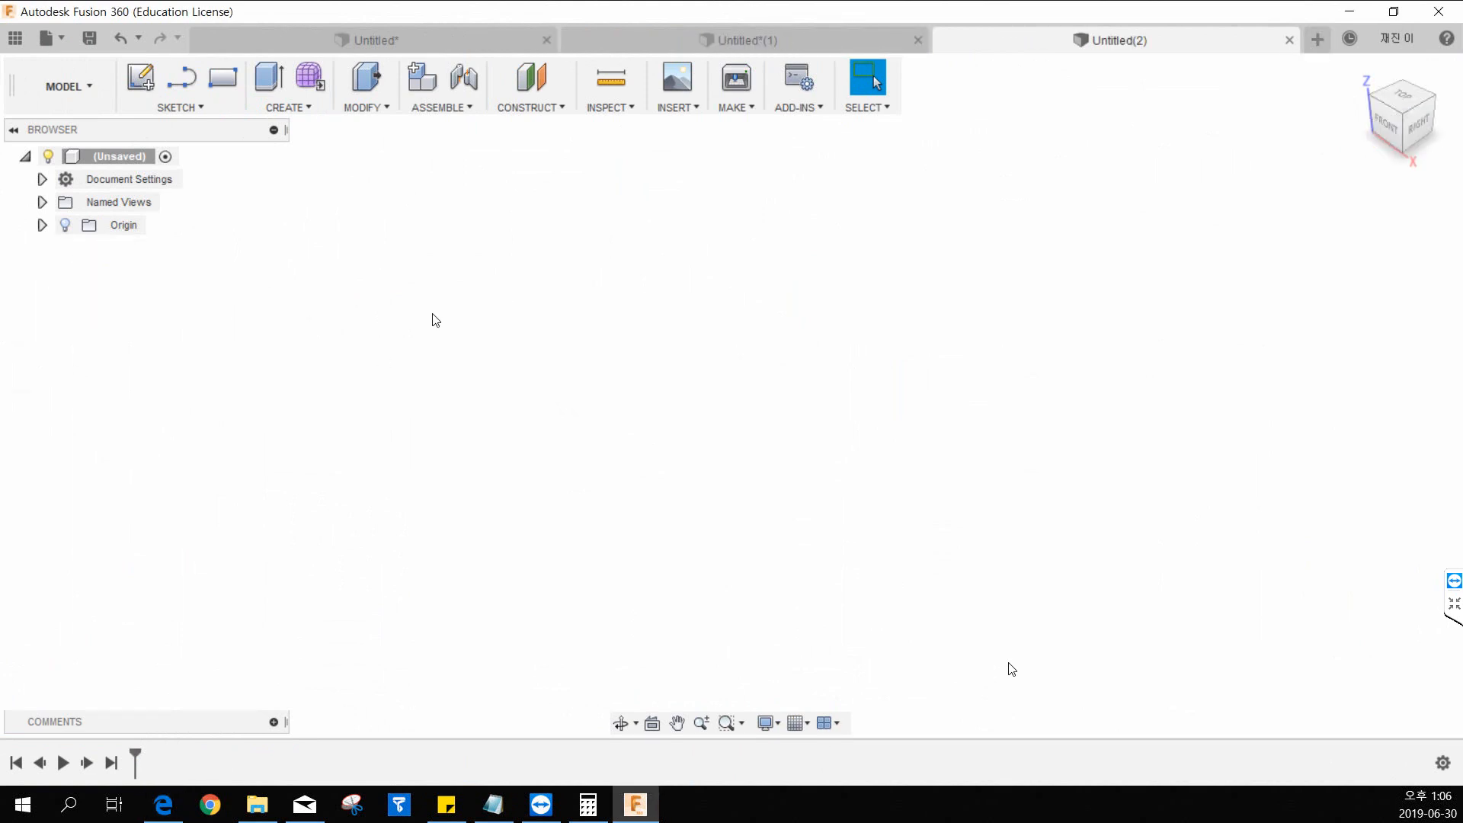
pyautogui.click(139, 82)
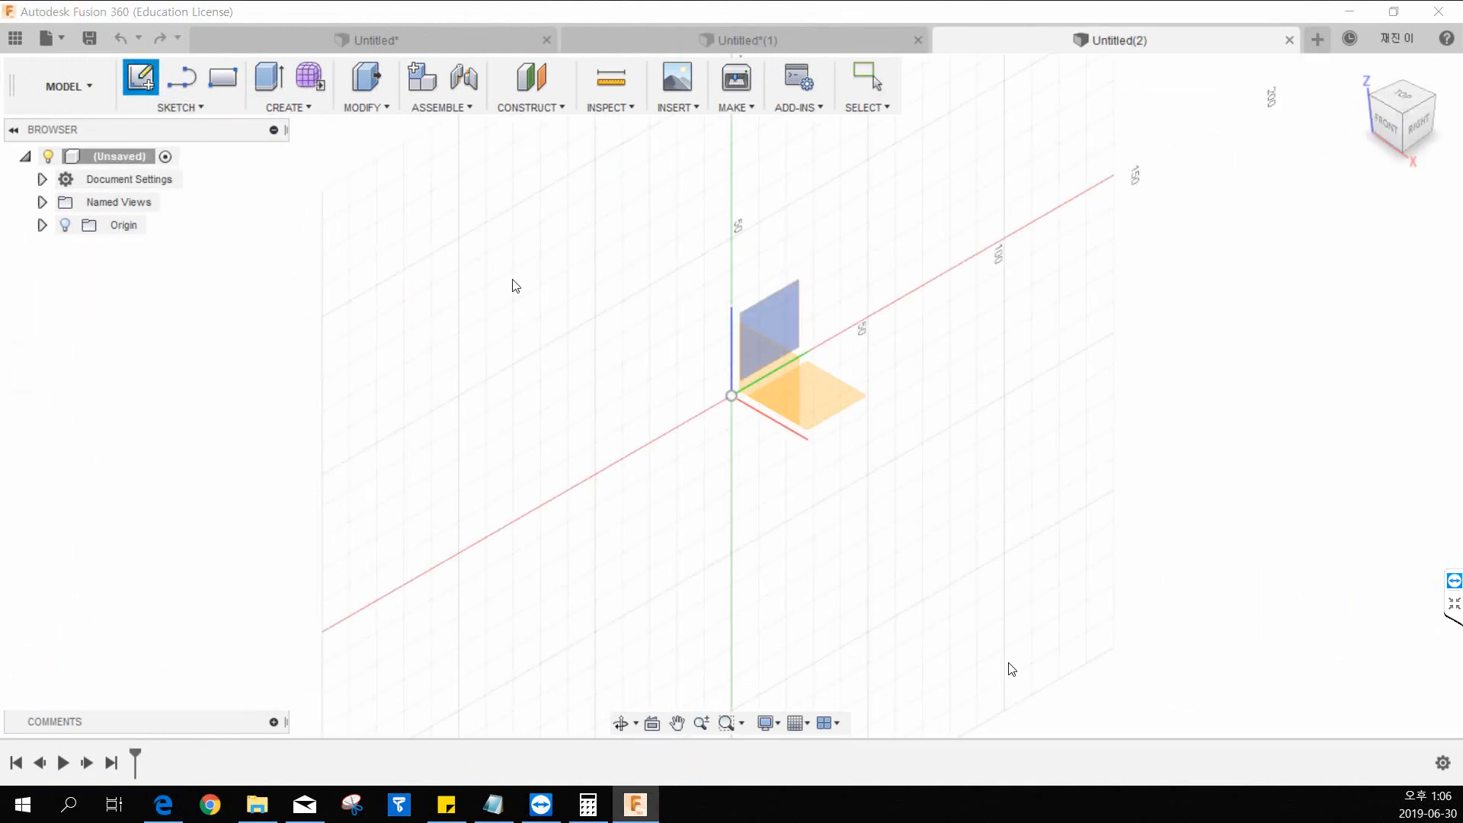
pyautogui.click(825, 390)
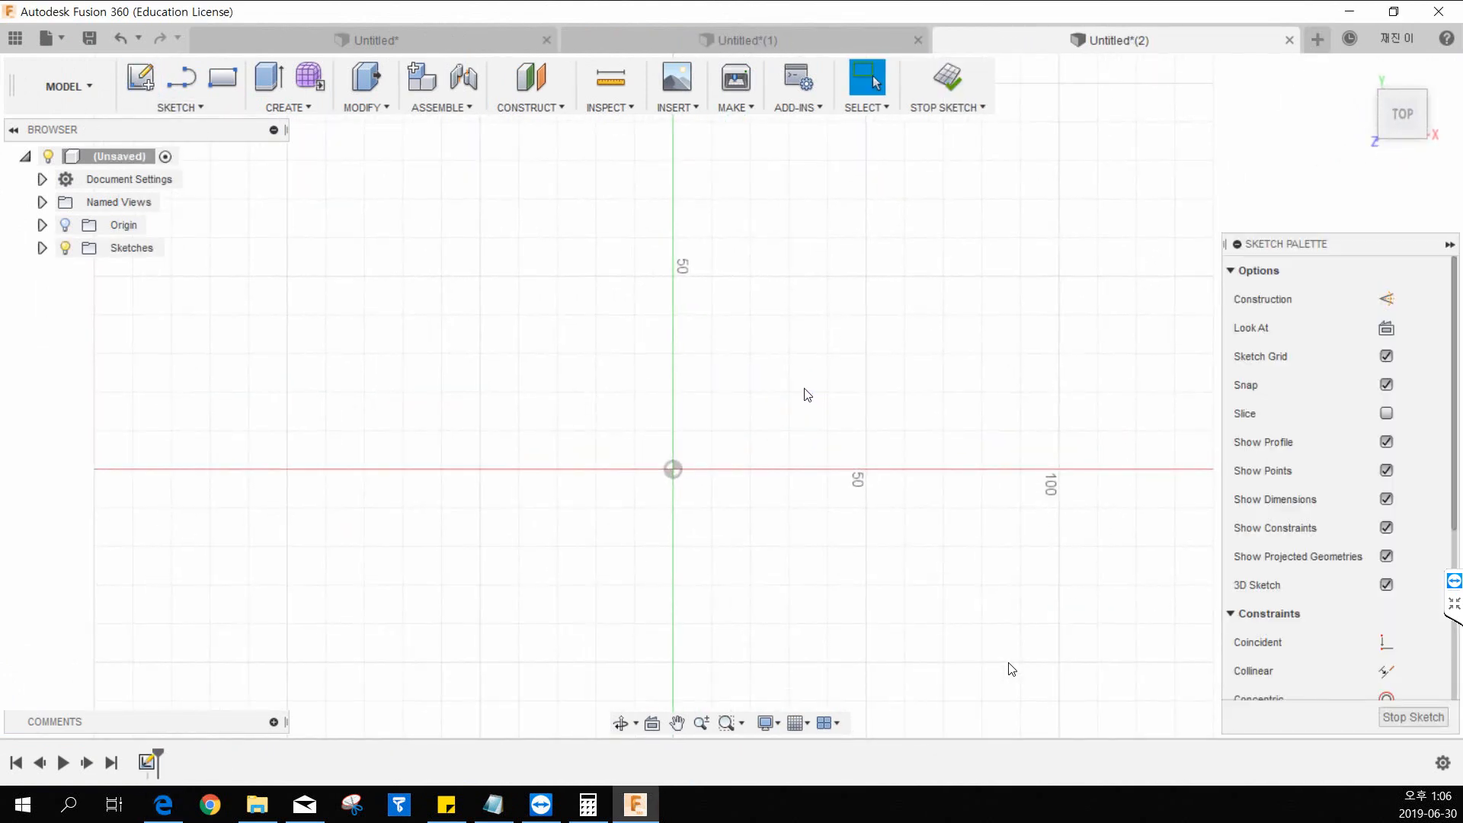
pyautogui.press('r')
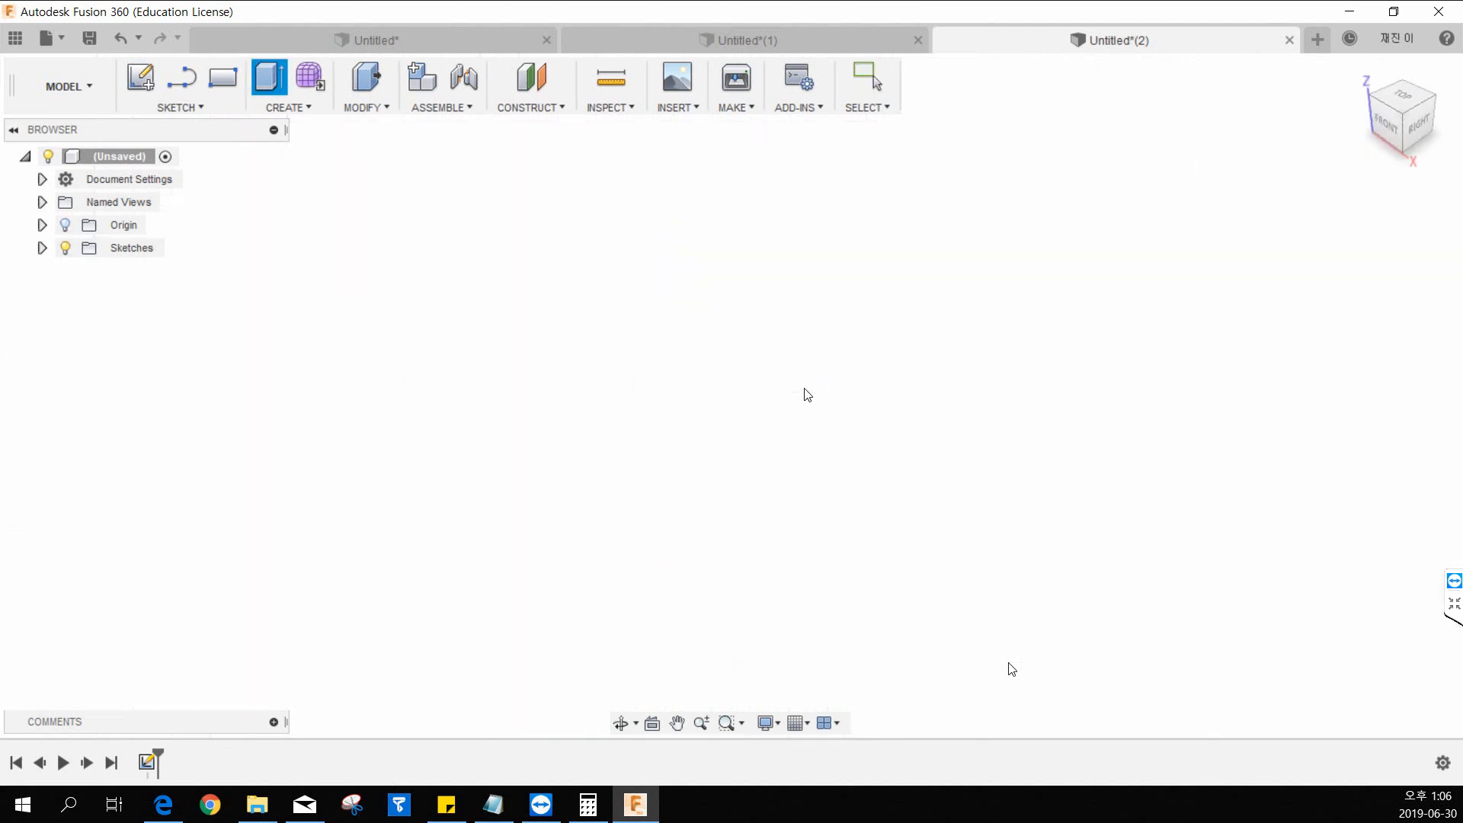
# Sketch a rectangle from the origin, stretch it to about 103 mm long, and finish the sketch.
pyautogui.click(684, 455)
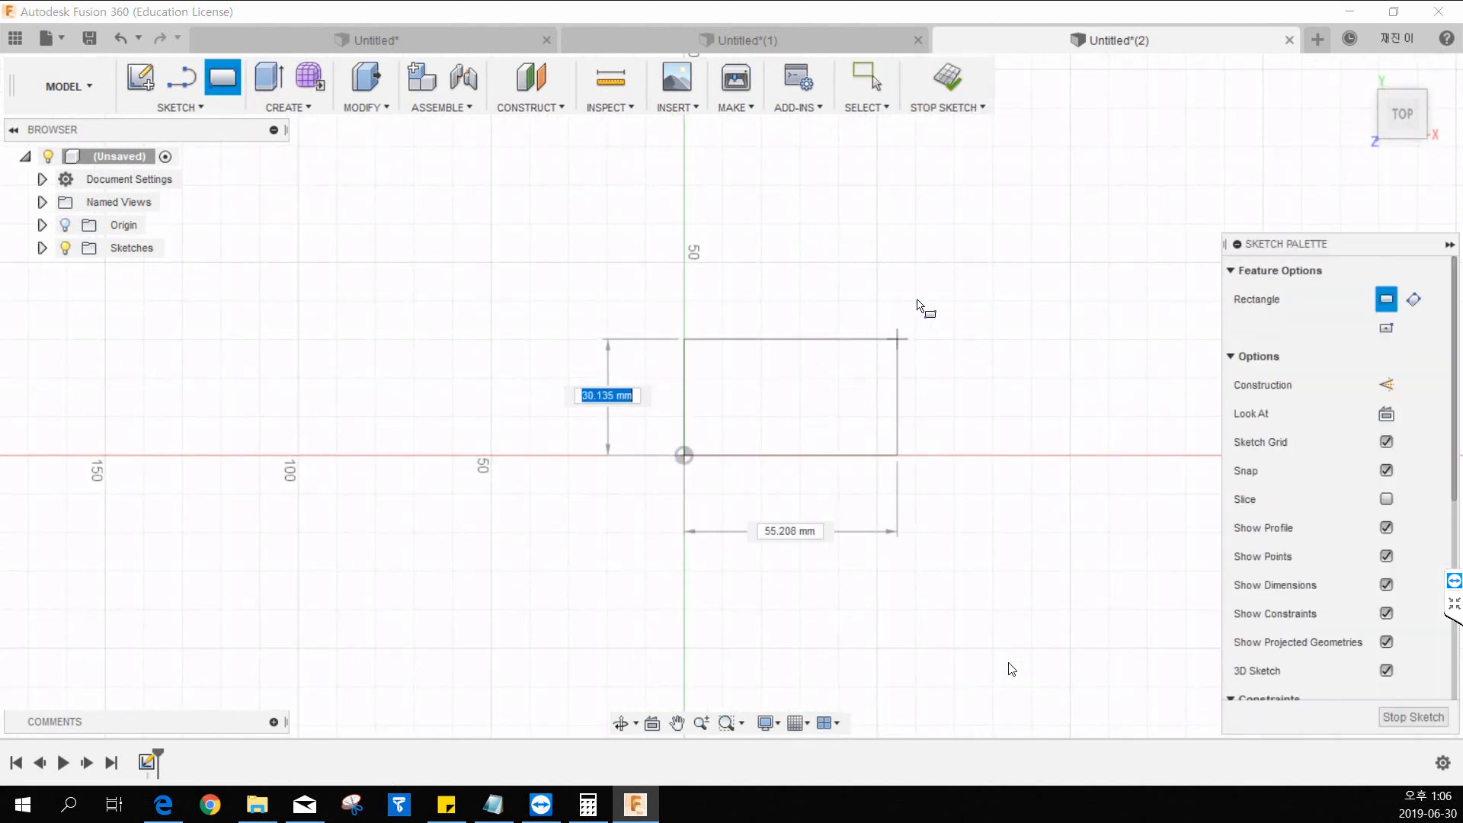
pyautogui.click(945, 265)
pyautogui.press('Escape')
pyautogui.moveTo(948, 337); pyautogui.dragTo(1081, 340)
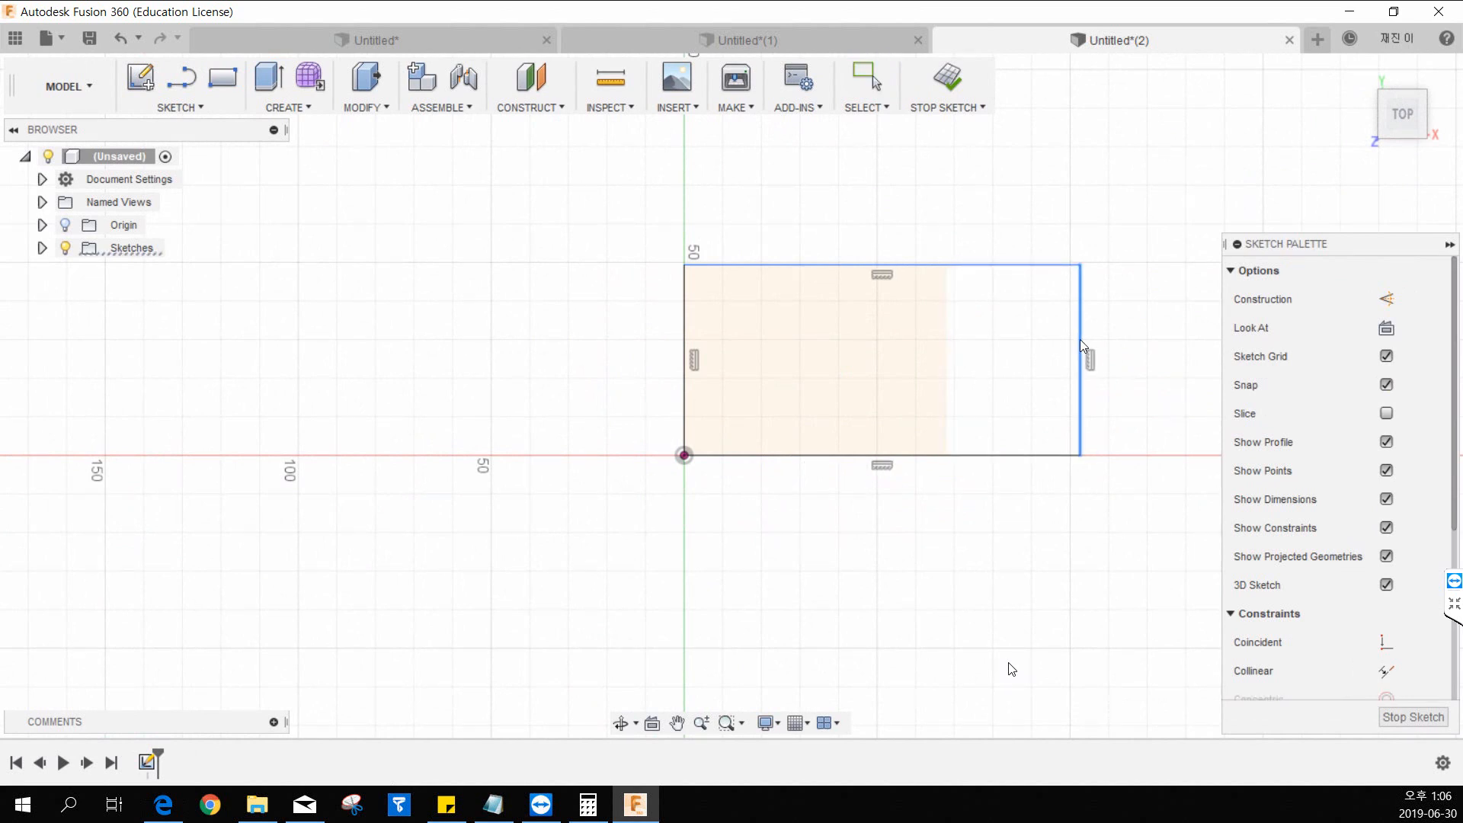
pyautogui.moveTo(967, 265); pyautogui.dragTo(957, 204)
pyautogui.click(956, 85)
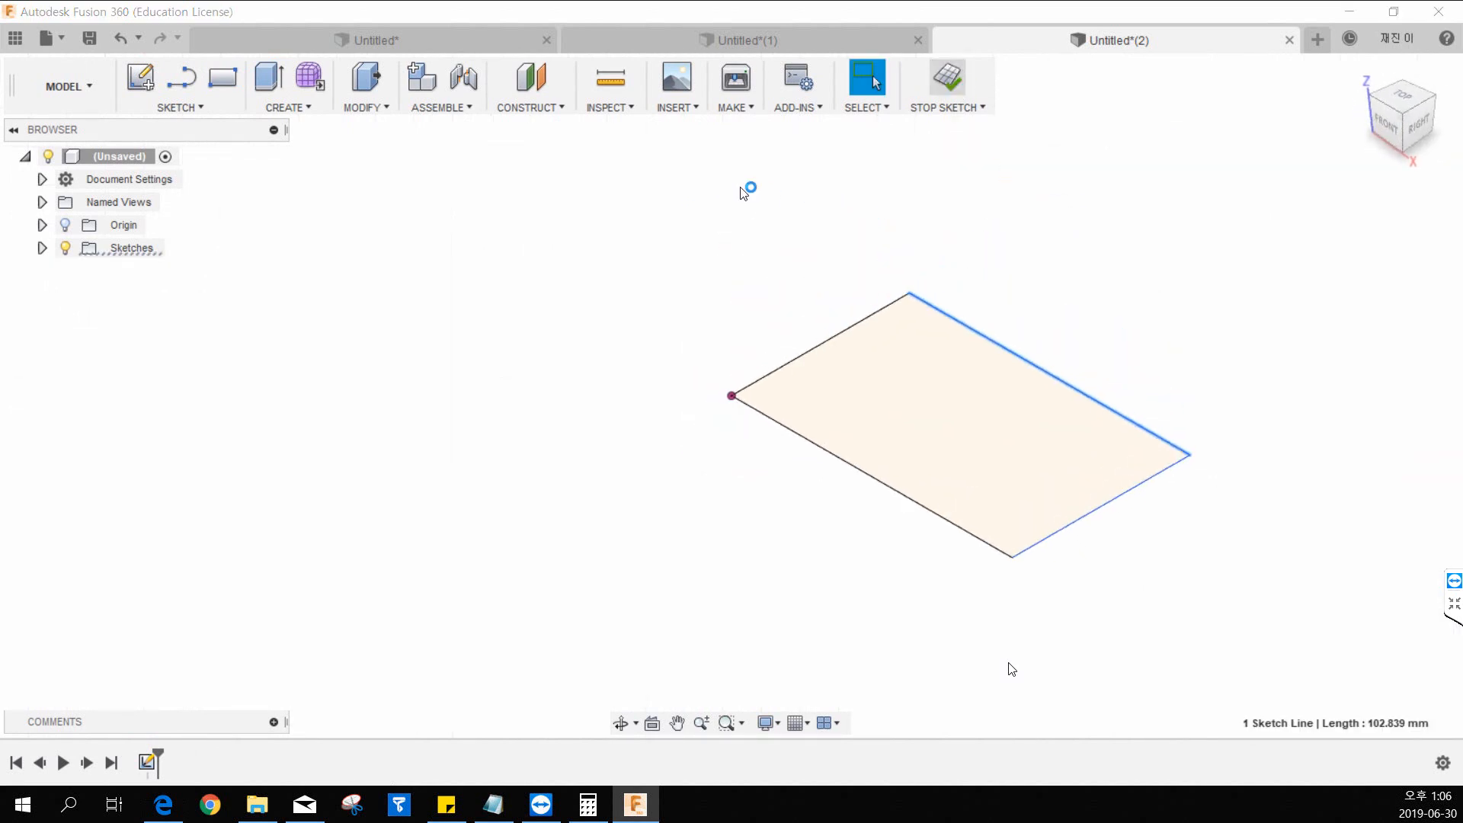
# Extrude the rectangle 10 mm downward as a new body.
pyautogui.click(262, 80)
pyautogui.click(833, 425)
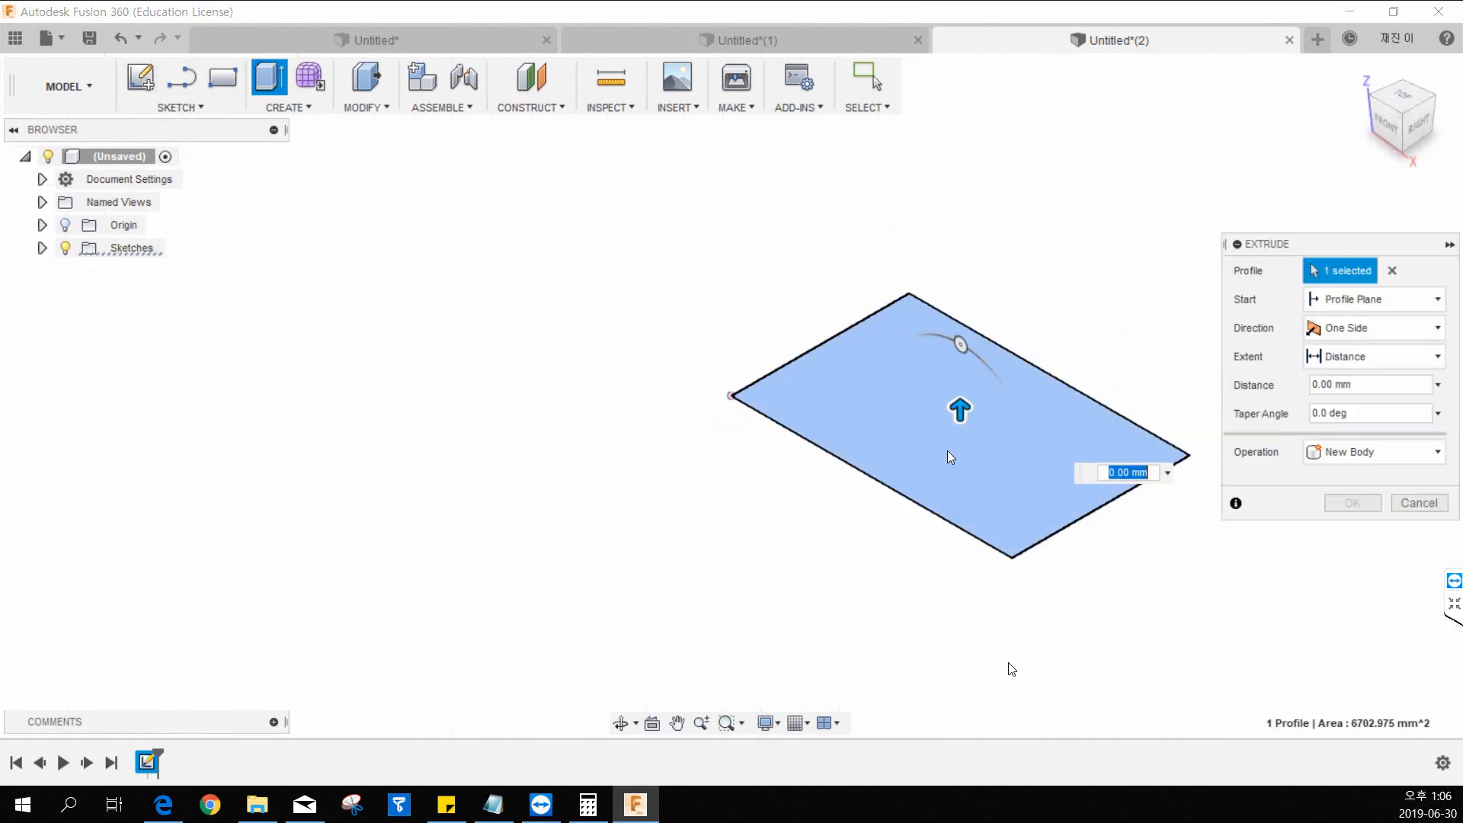
pyautogui.moveTo(958, 411); pyautogui.dragTo(962, 463)
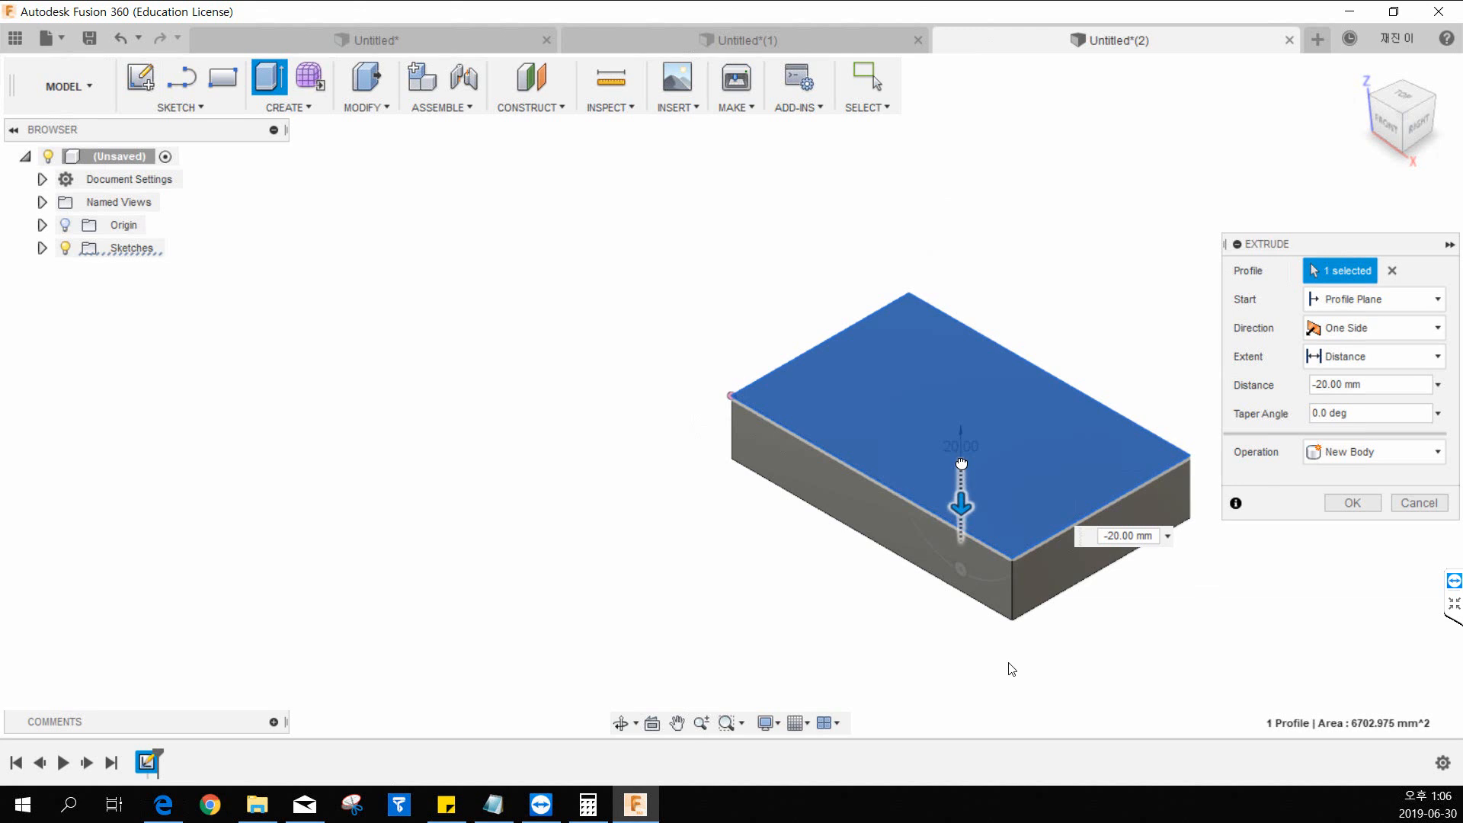
pyautogui.click(1353, 503)
# Start a sketch on the plate's upper face and draw a straight line across its width near the right end, overshooting both long edges.
pyautogui.click(141, 77)
pyautogui.click(861, 407)
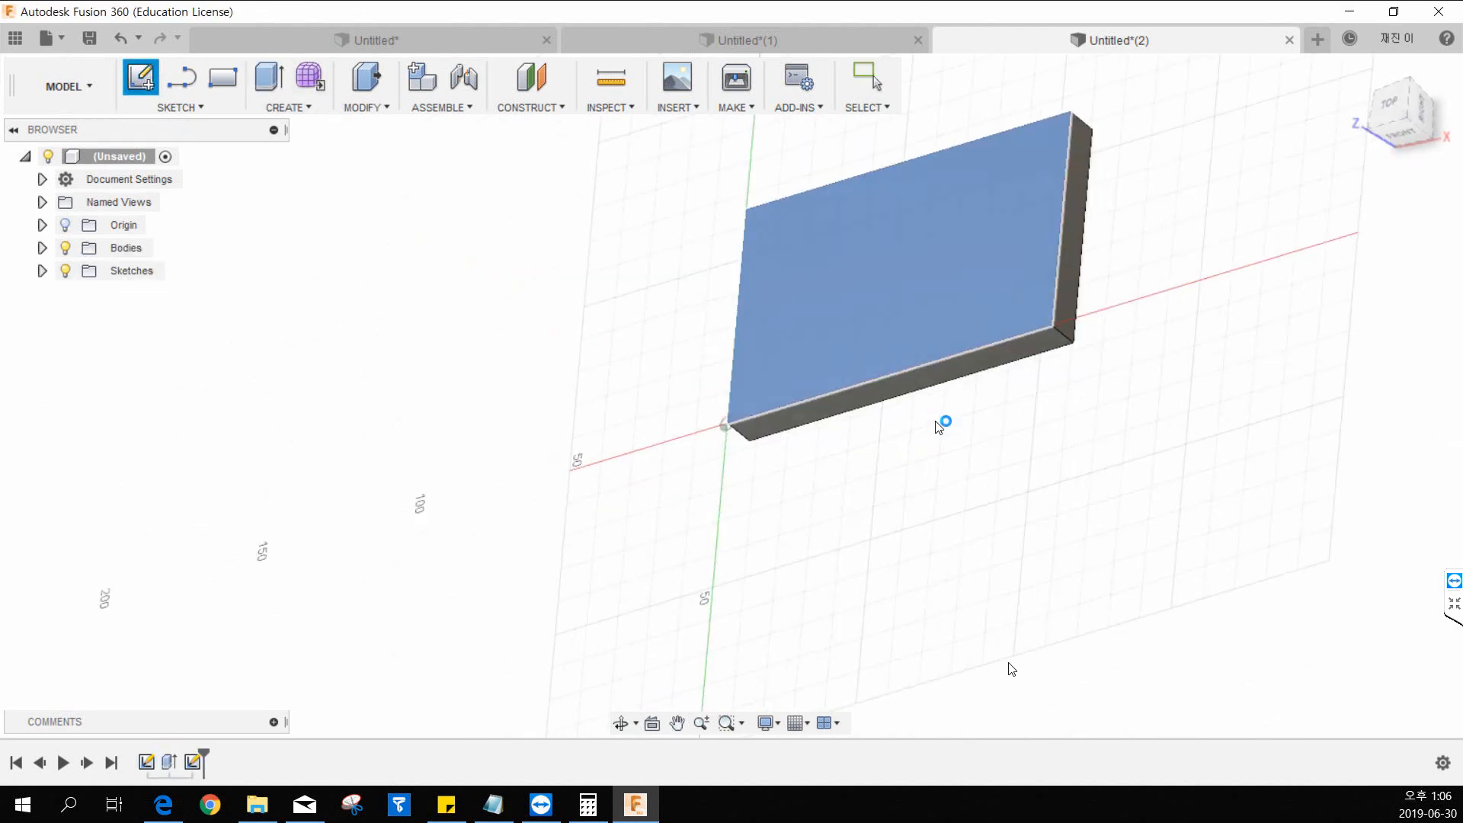
pyautogui.press('l')
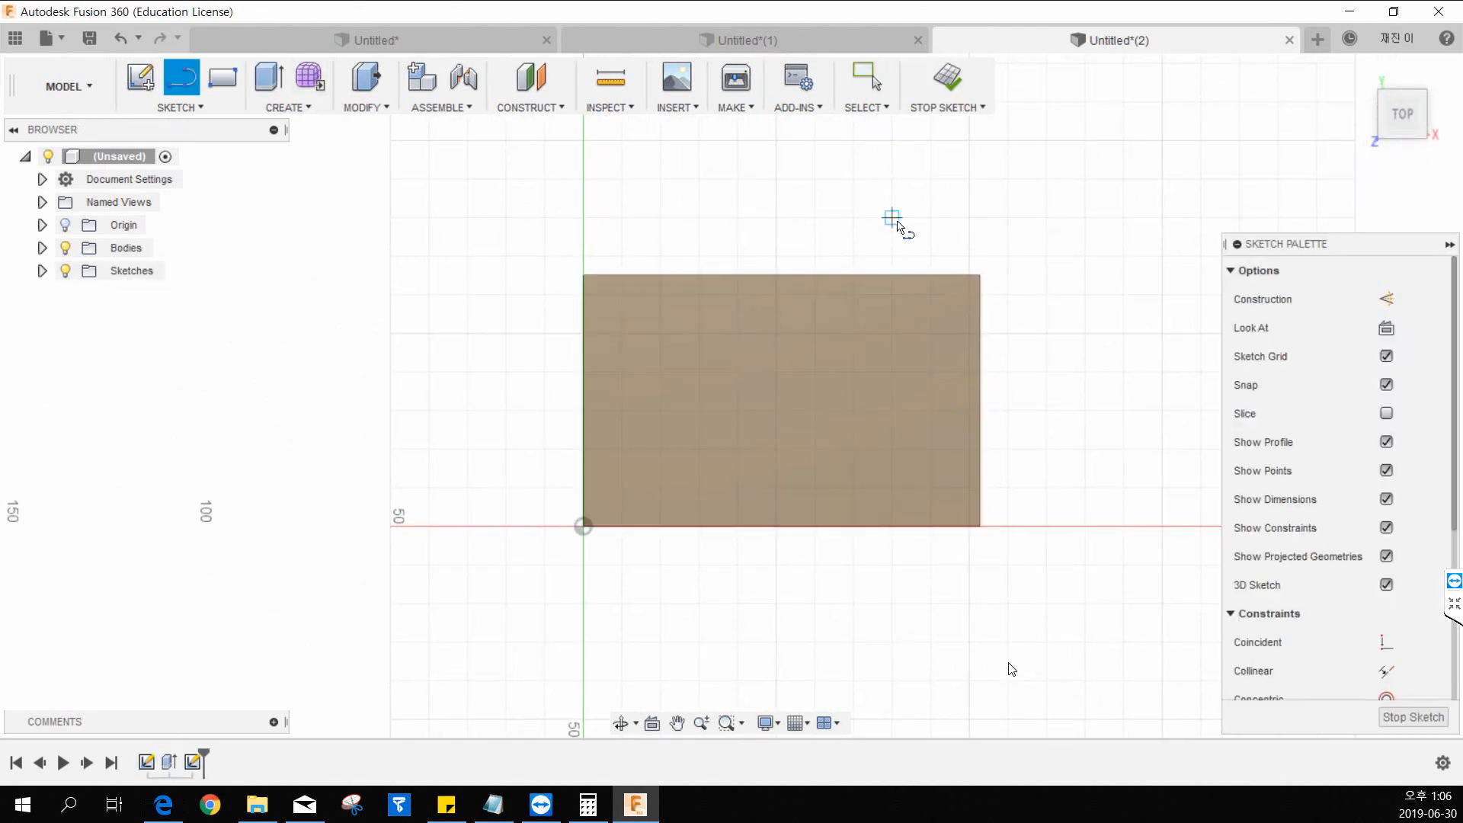
pyautogui.click(892, 217)
pyautogui.click(892, 565)
pyautogui.press('Escape')
# Trim the line's two overhanging ends back to the plate edges and finish the sketch.
pyautogui.press('t')
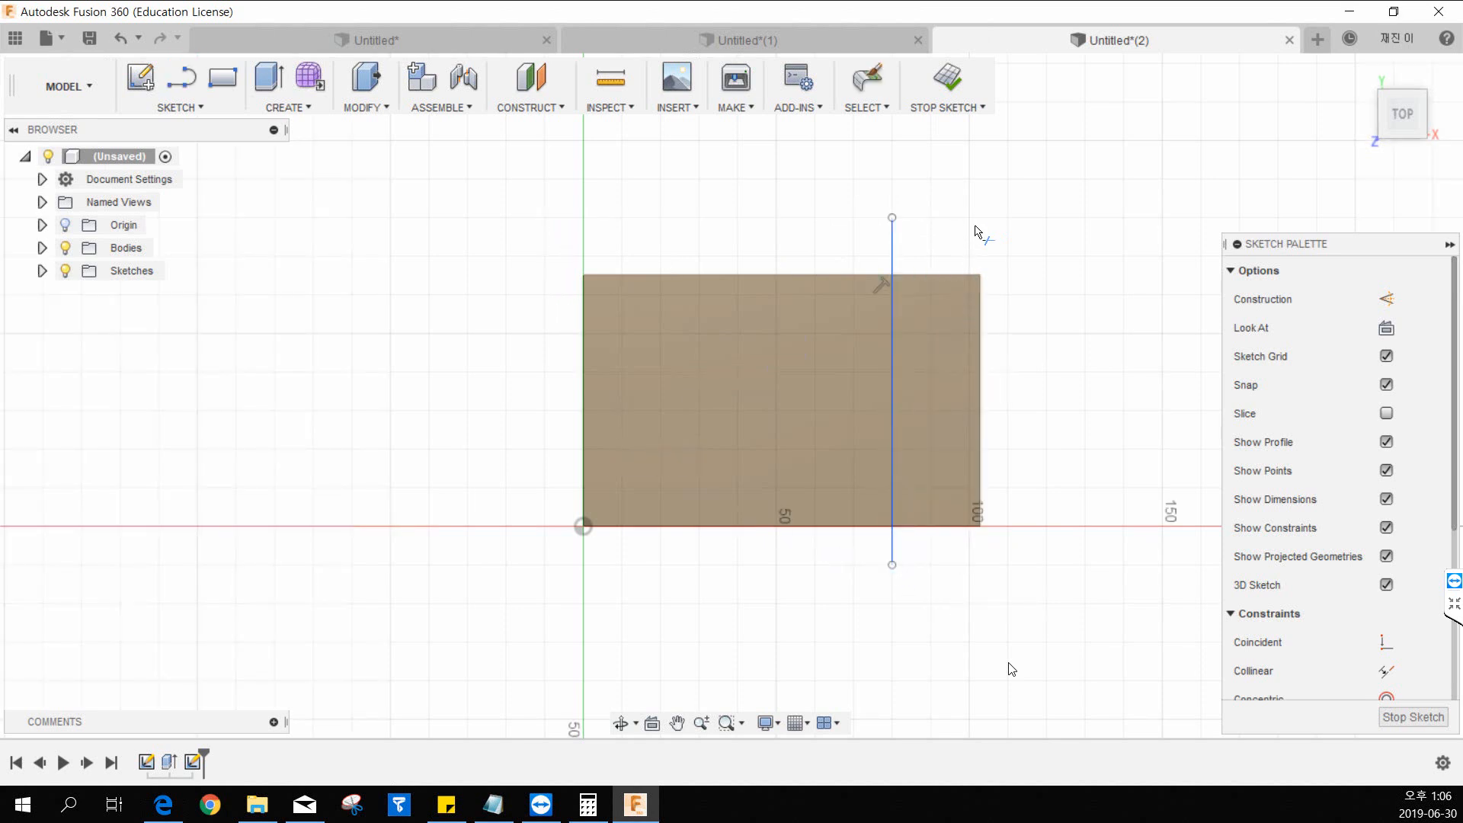
pyautogui.click(892, 244)
pyautogui.click(891, 547)
pyautogui.press('Escape')
pyautogui.click(948, 76)
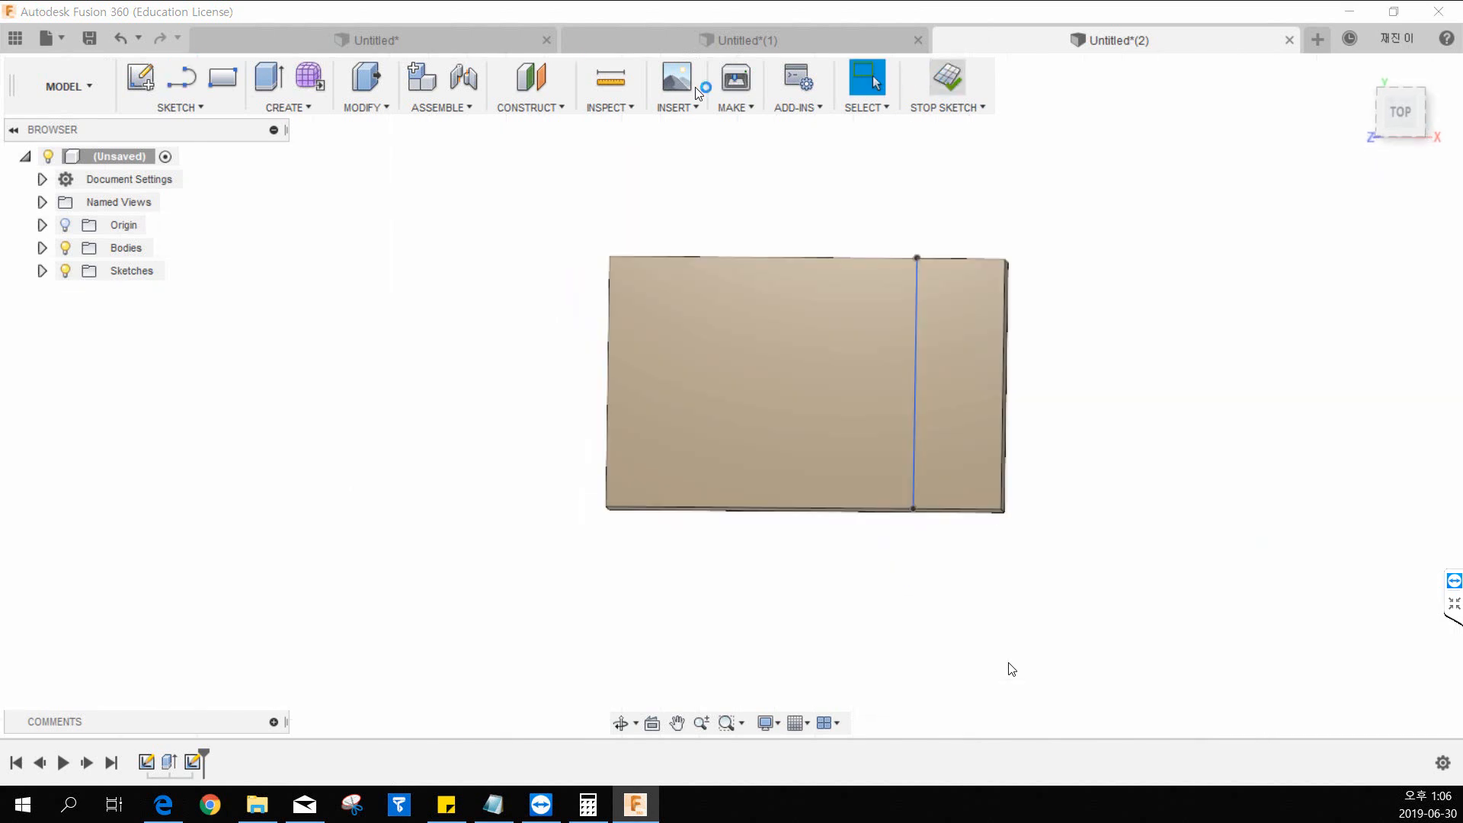
# Extrude the narrow end strip of the plate upward to form an upright wall.
pyautogui.press('e')
pyautogui.click(1029, 533)
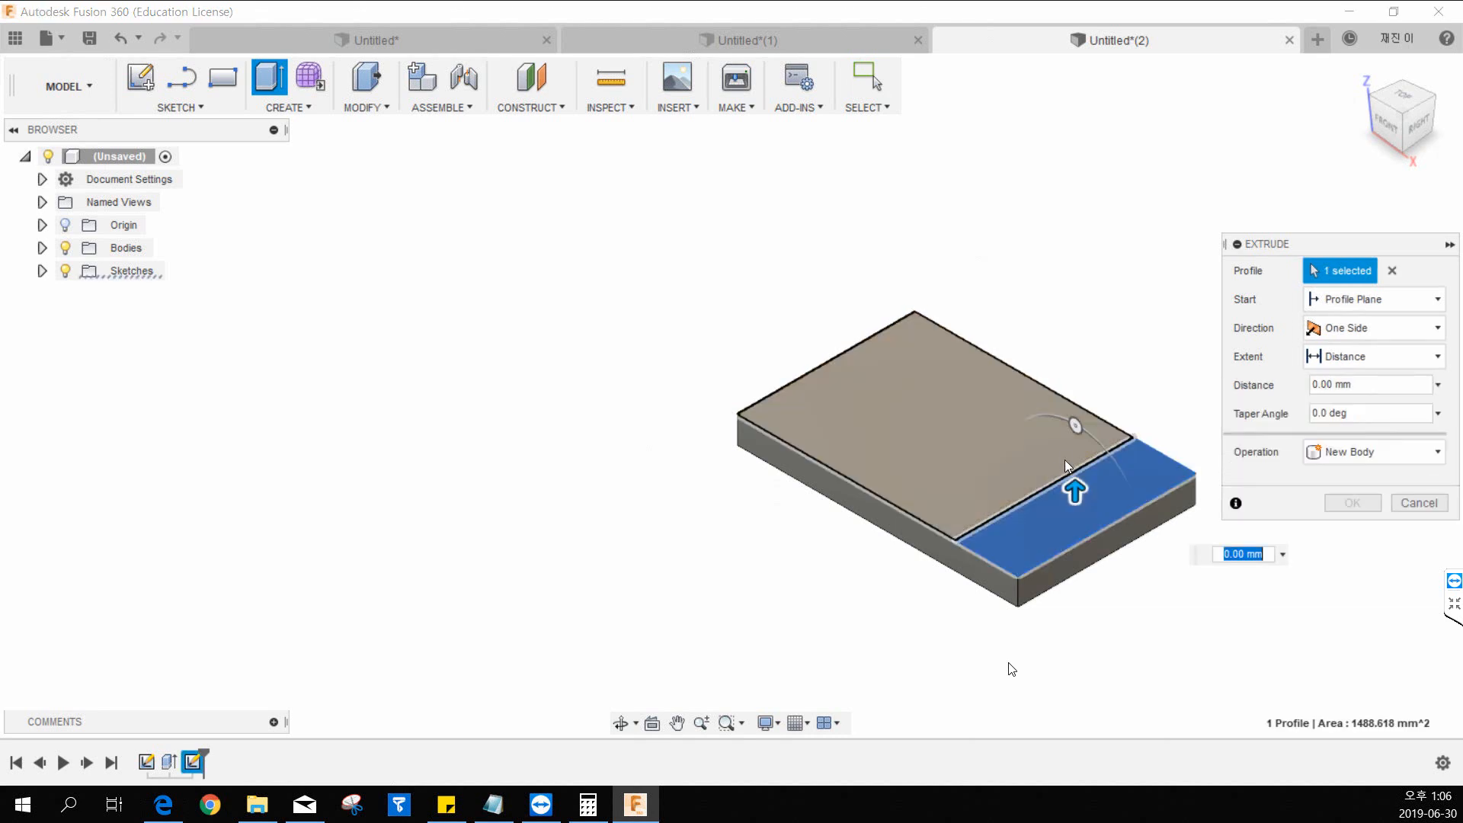
pyautogui.moveTo(1068, 480); pyautogui.dragTo(1076, 330)
pyautogui.click(1353, 503)
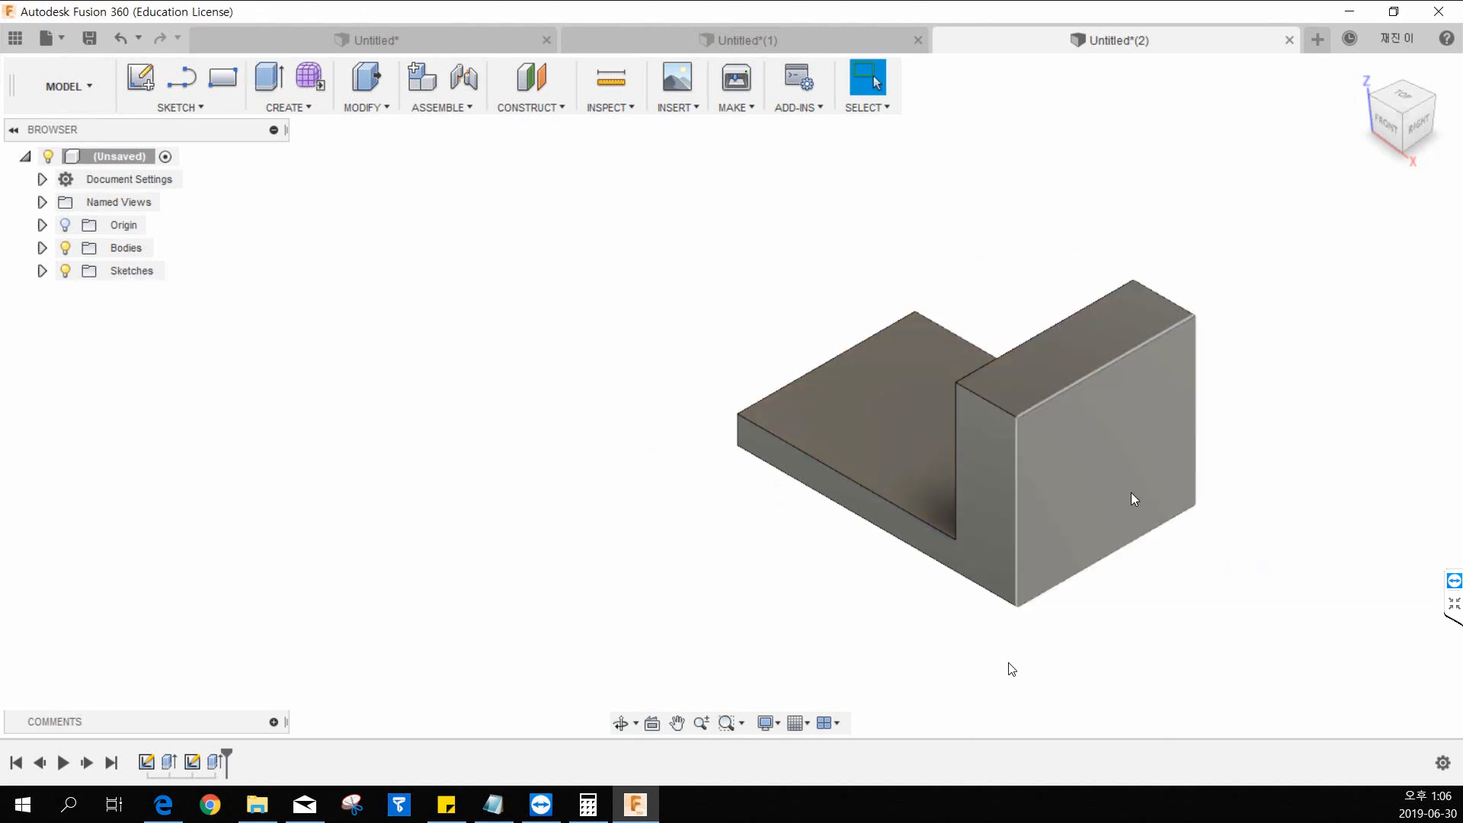
pyautogui.keyDown('shift'); pyautogui.moveTo(763, 610); pyautogui.dragTo(958, 587, button='middle'); pyautogui.keyUp('shift')
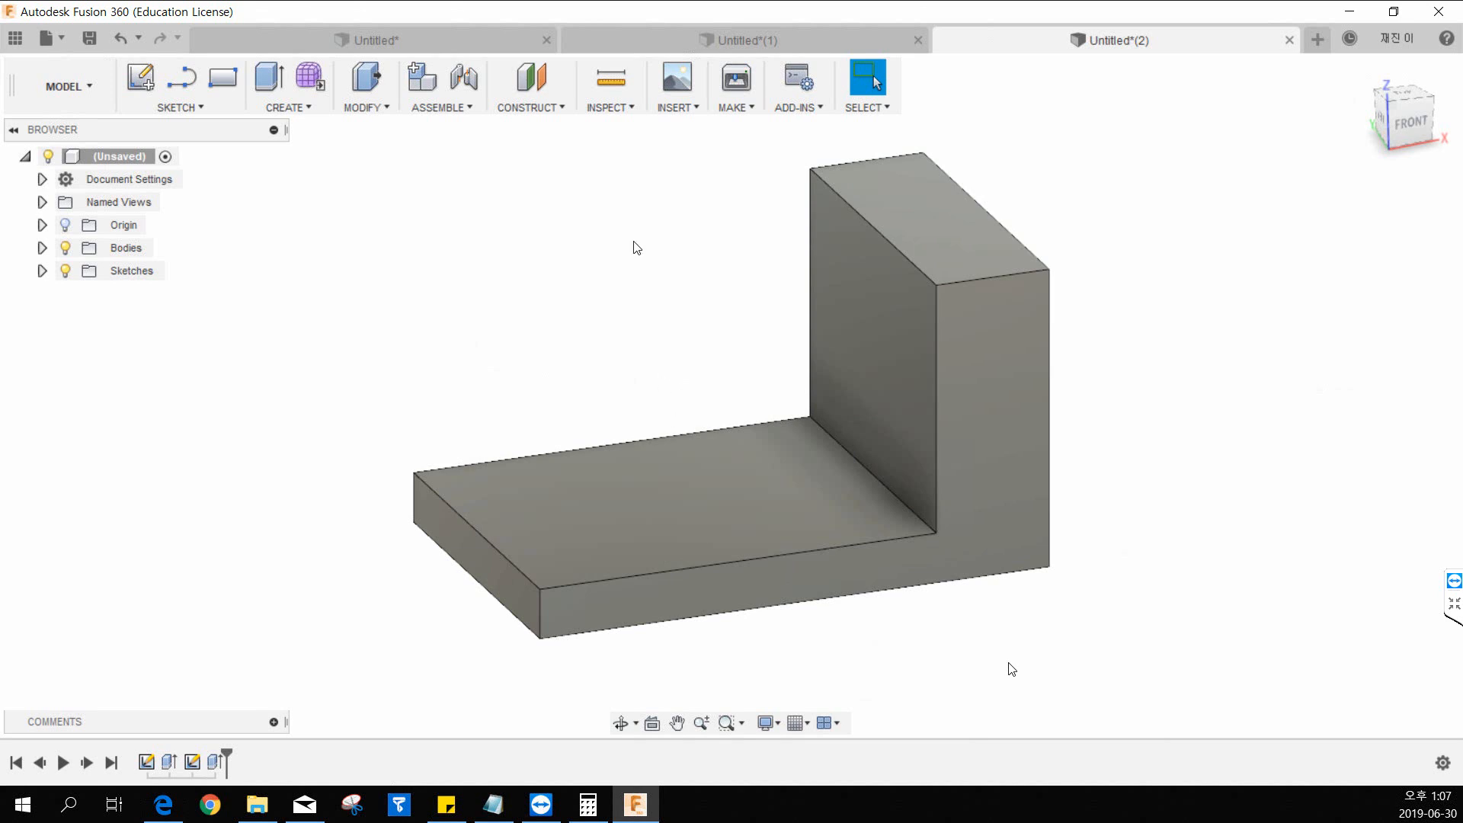
# Create an offset construction plane 30 mm inward (-30 mm) from the L-shaped front face of the body.
pyautogui.click(273, 106)
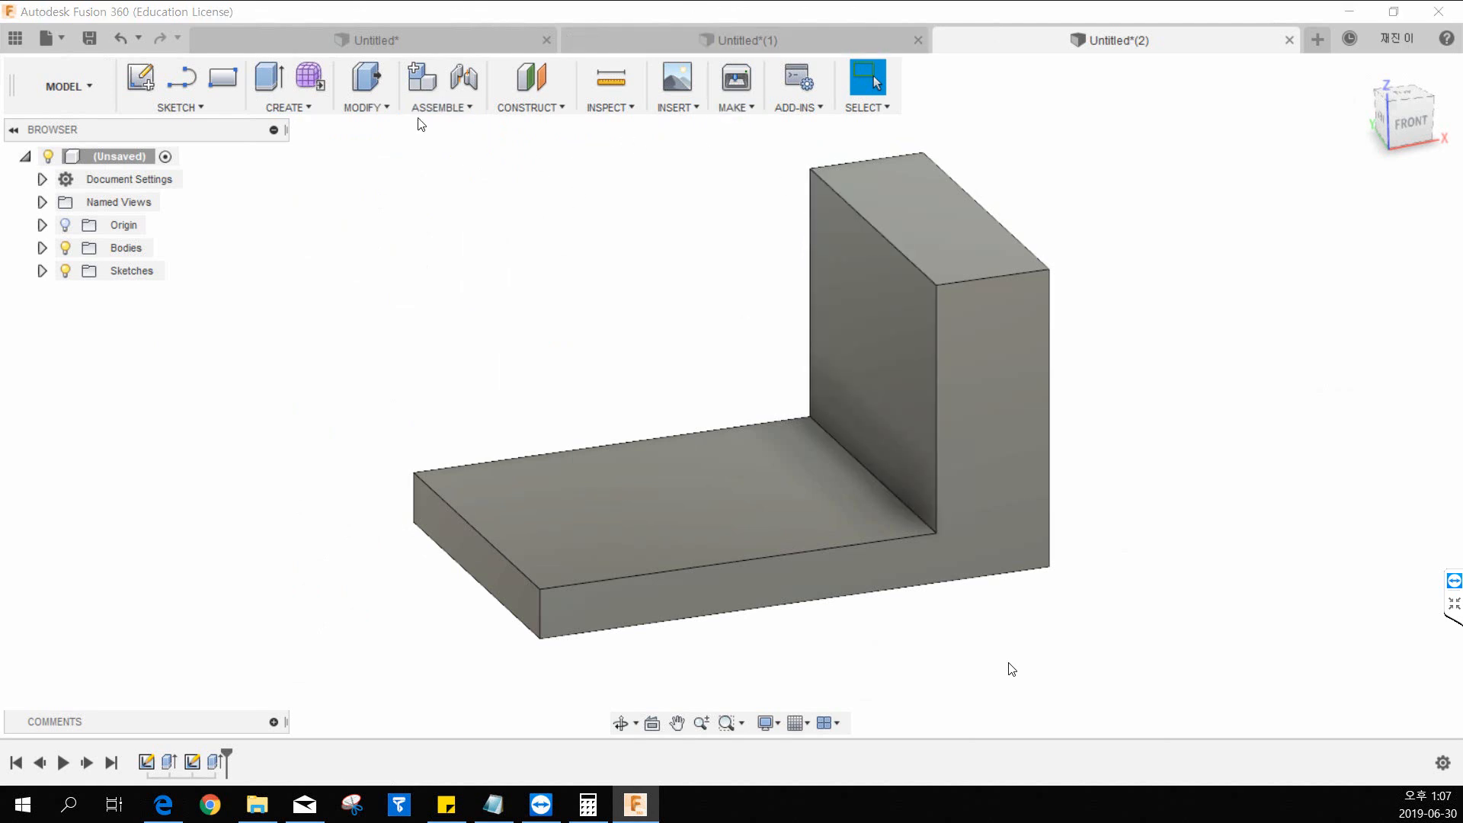
pyautogui.moveTo(778, 215); pyautogui.dragTo(720, 284, button='middle')
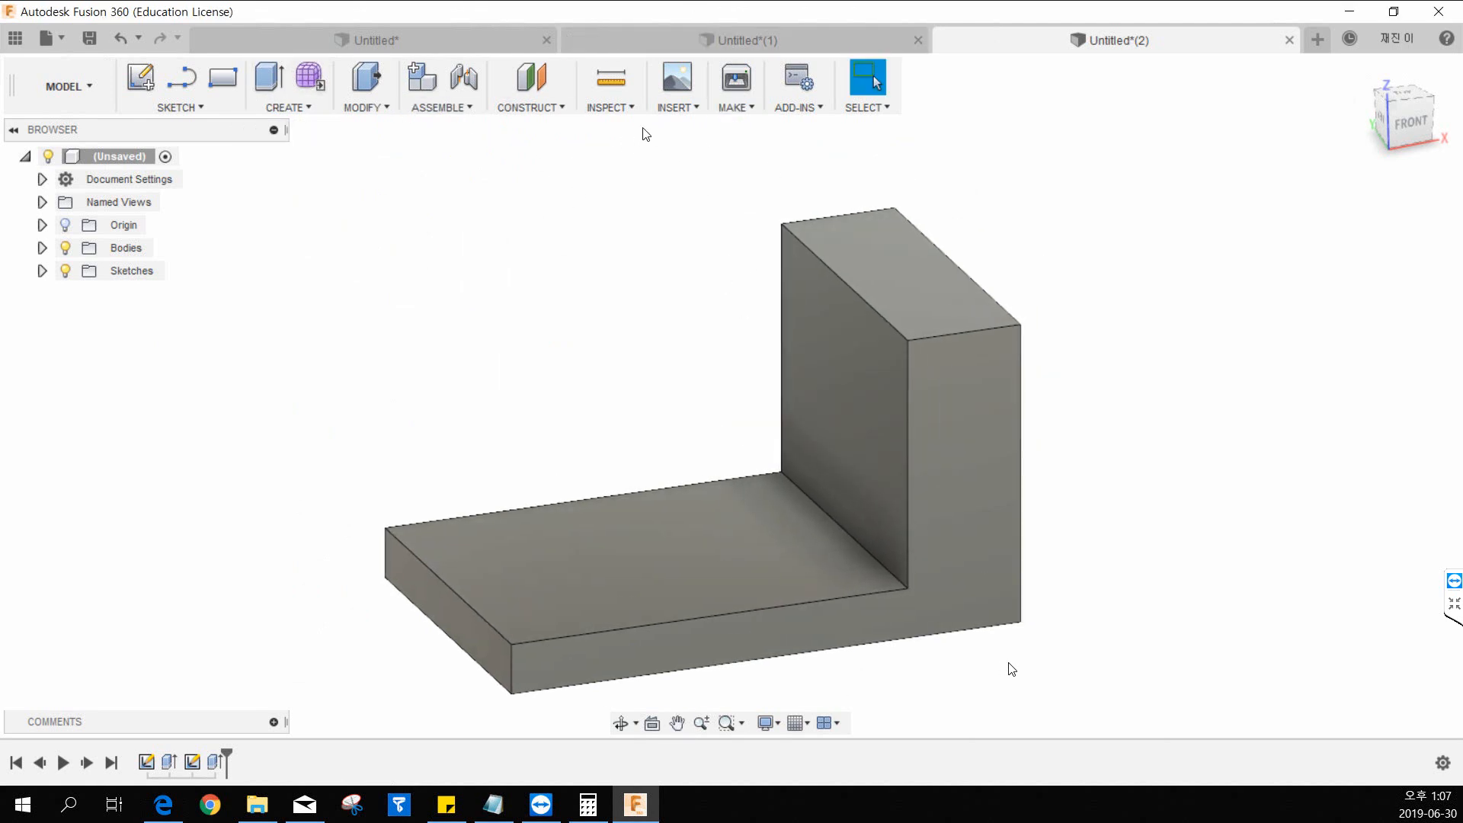
pyautogui.click(565, 108)
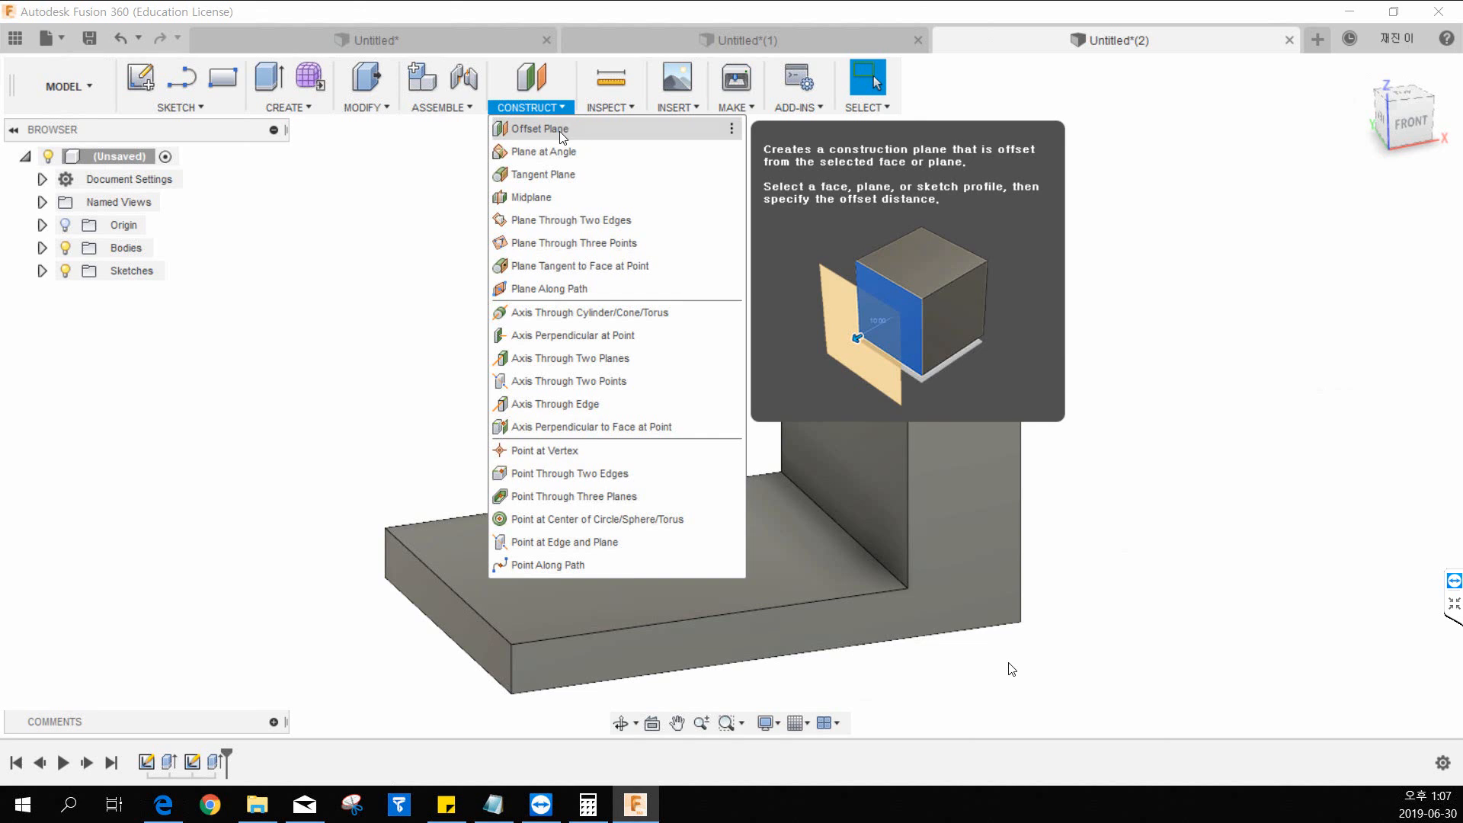
pyautogui.click(542, 131)
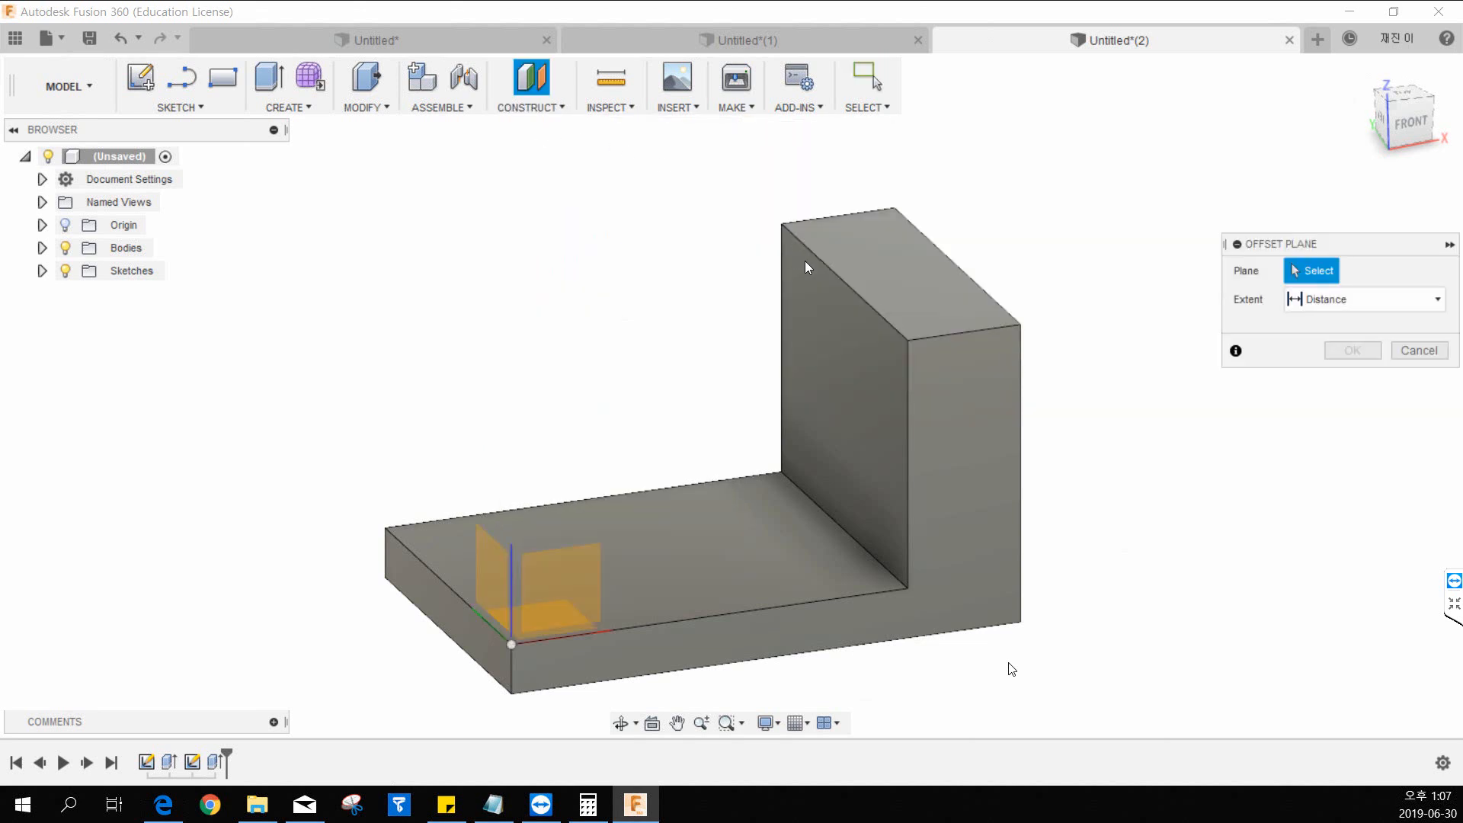
pyautogui.click(942, 453)
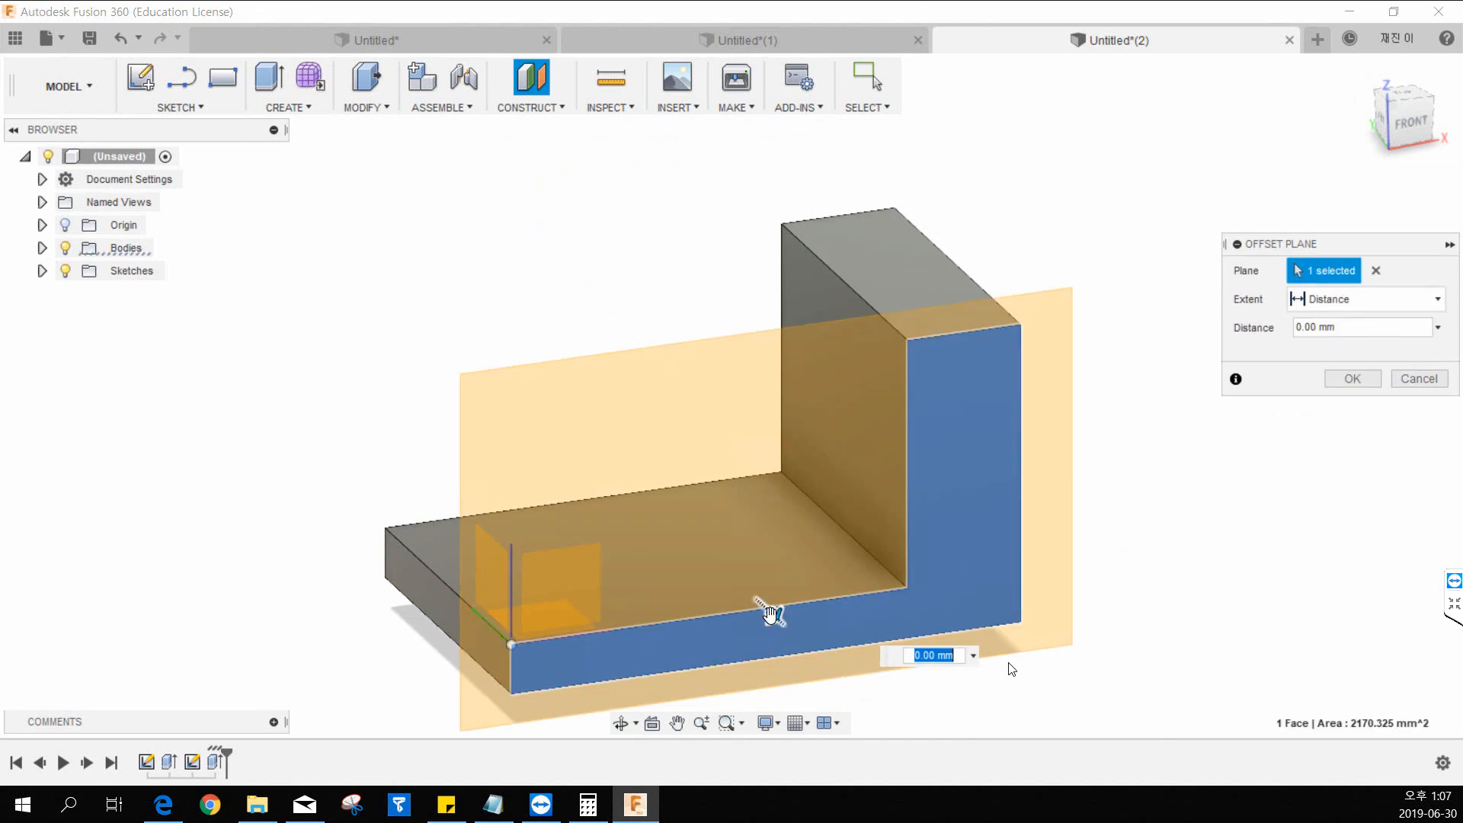
pyautogui.moveTo(771, 613); pyautogui.dragTo(717, 542)
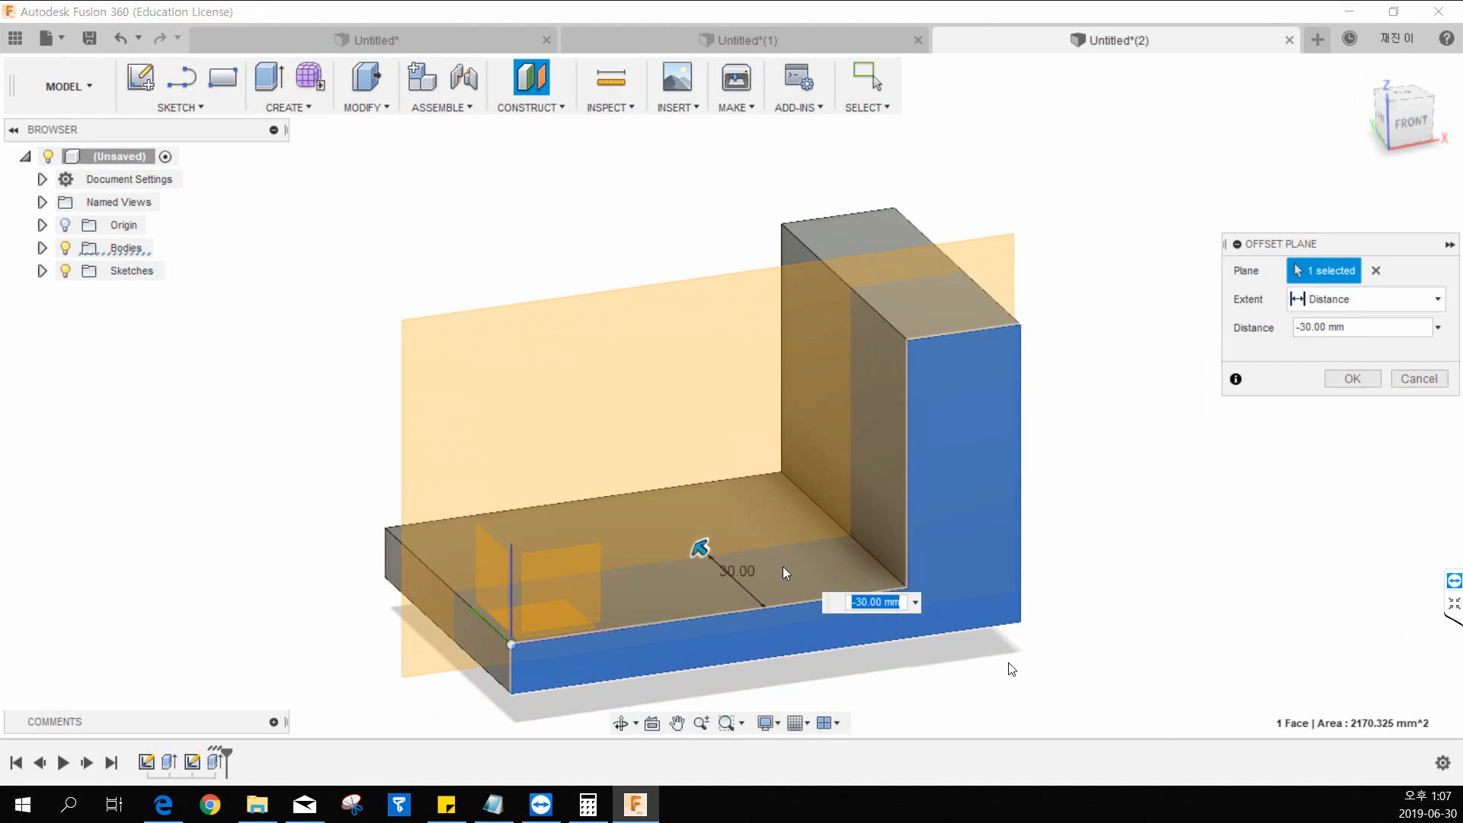
pyautogui.click(1355, 380)
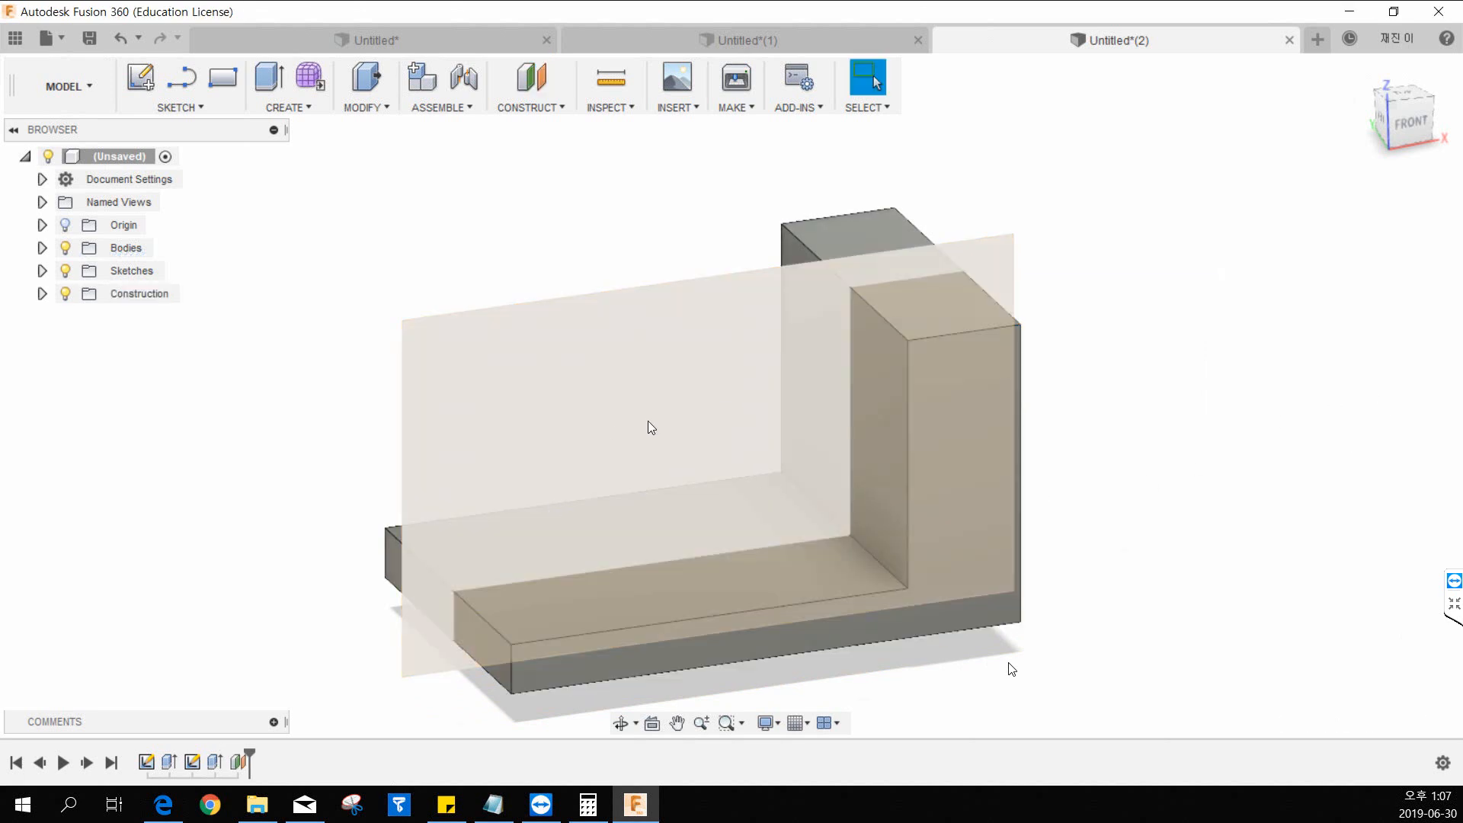
# Sketch a diagonal line about 50 mm long on the offset plane, rising from above the base toward the upright wall, and finish the sketch.
pyautogui.click(140, 77)
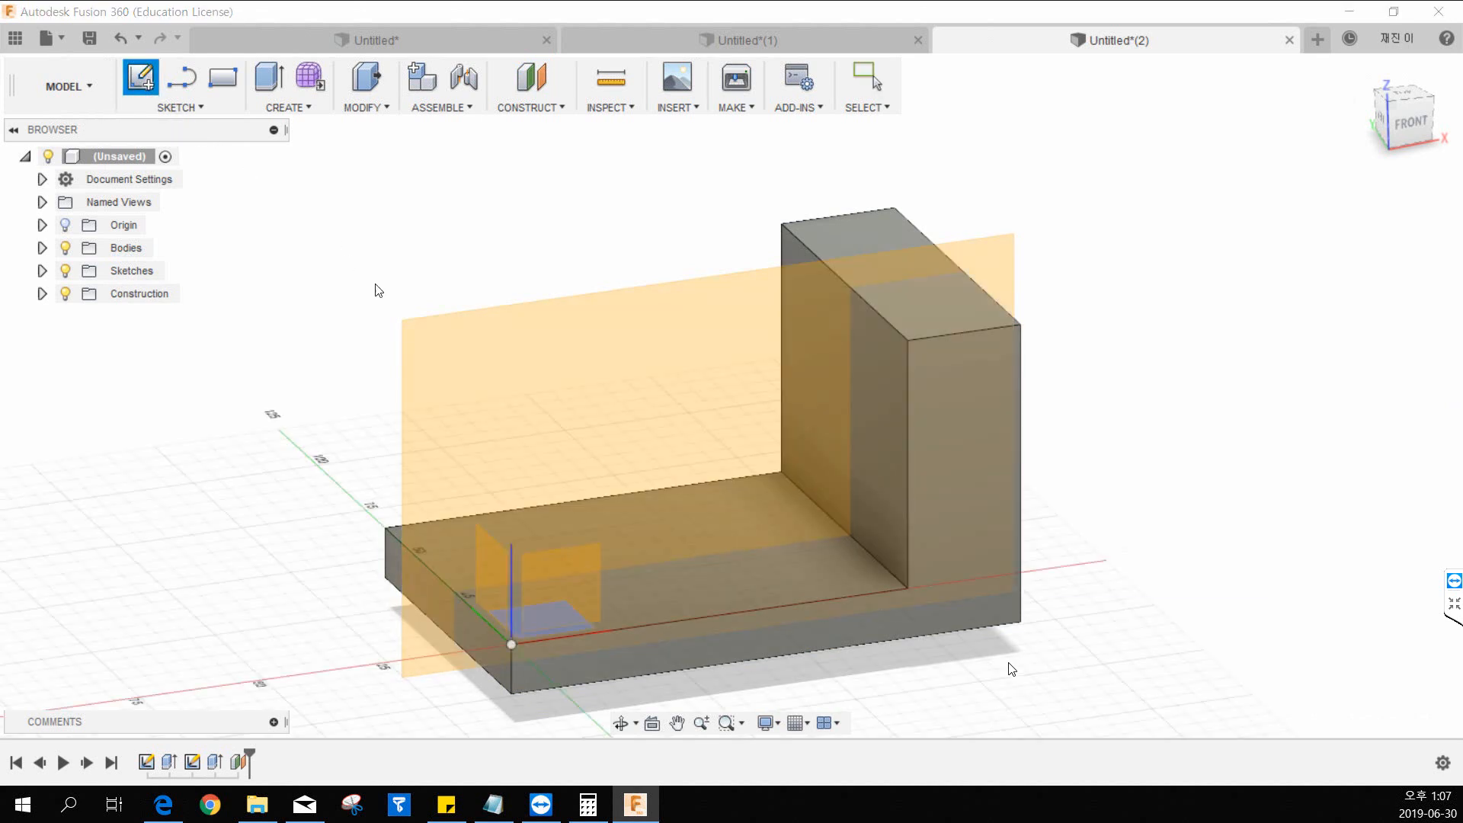
pyautogui.click(455, 358)
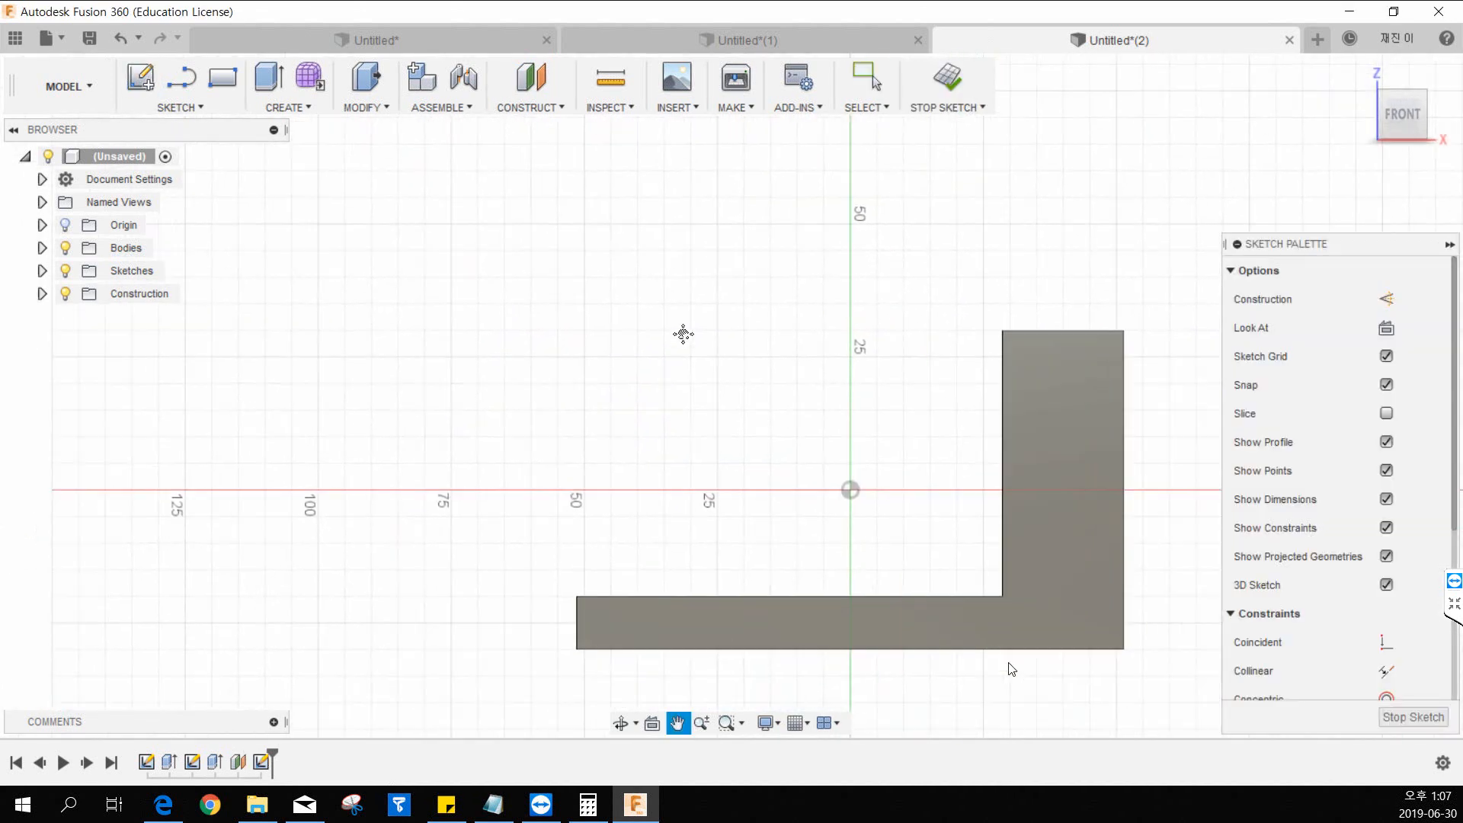
pyautogui.moveTo(684, 334); pyautogui.dragTo(509, 294)
pyautogui.click(181, 77)
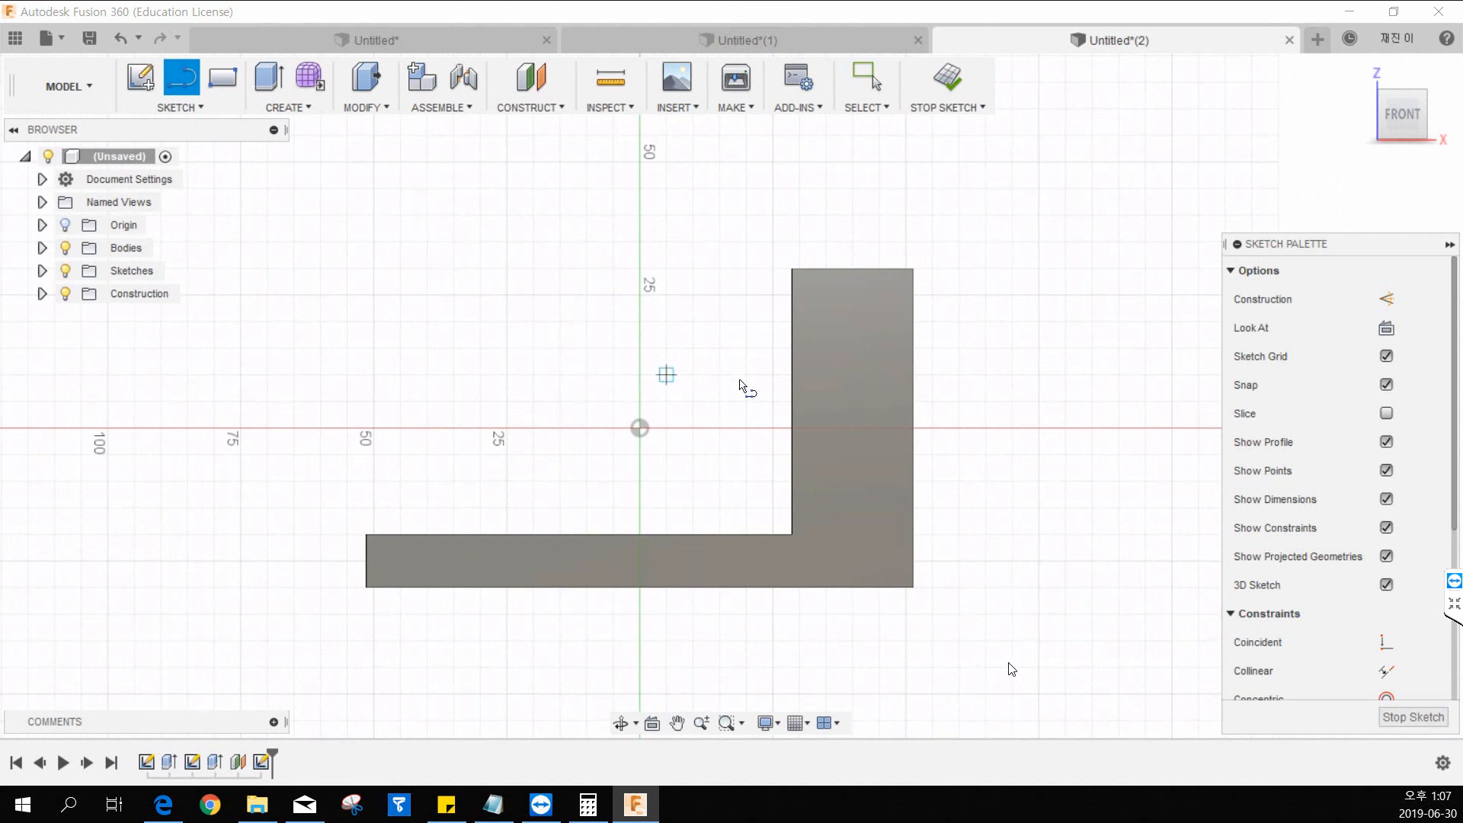
pyautogui.scroll(2, 728, 353)
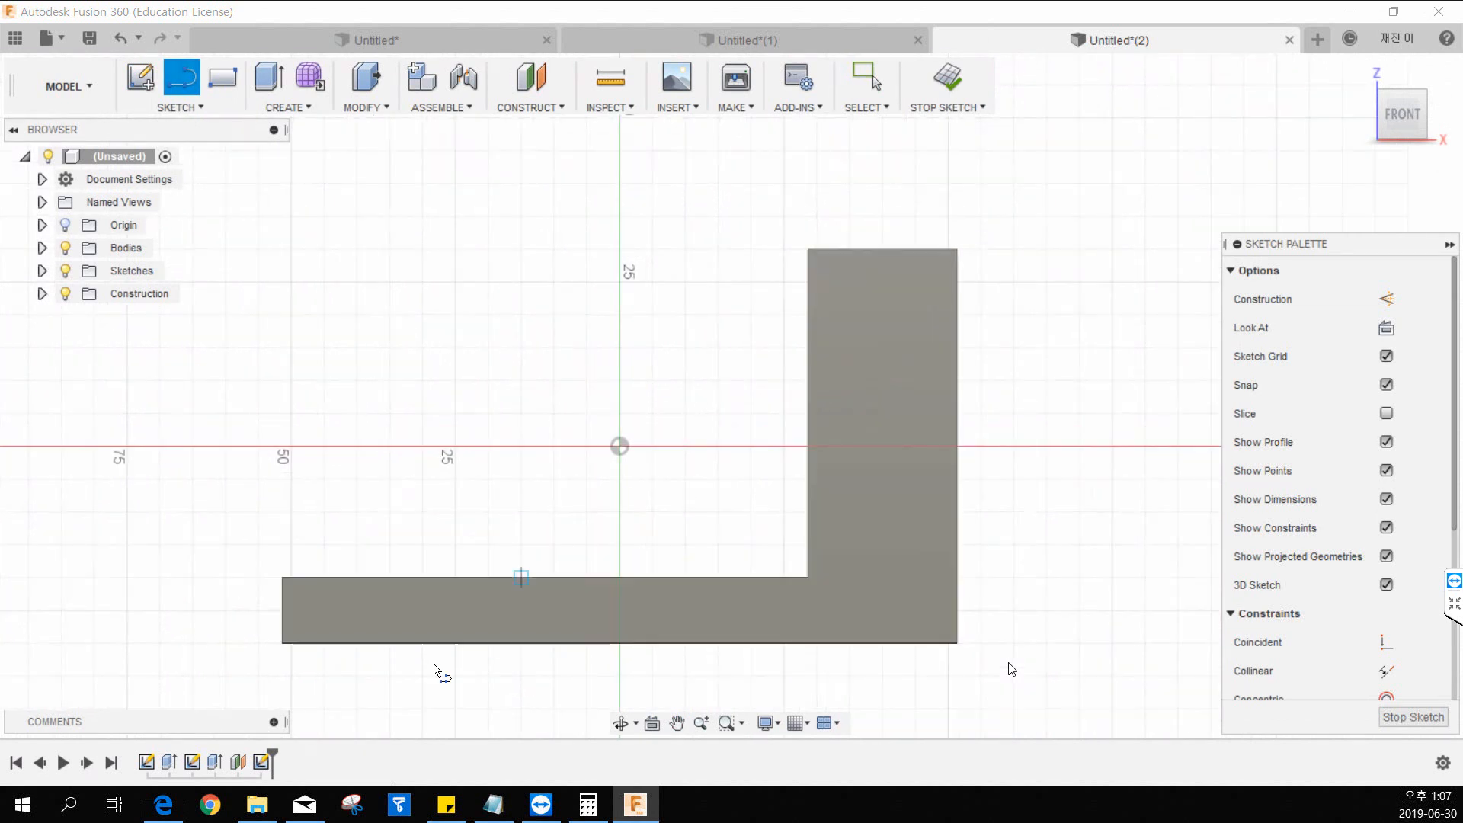
pyautogui.click(455, 544)
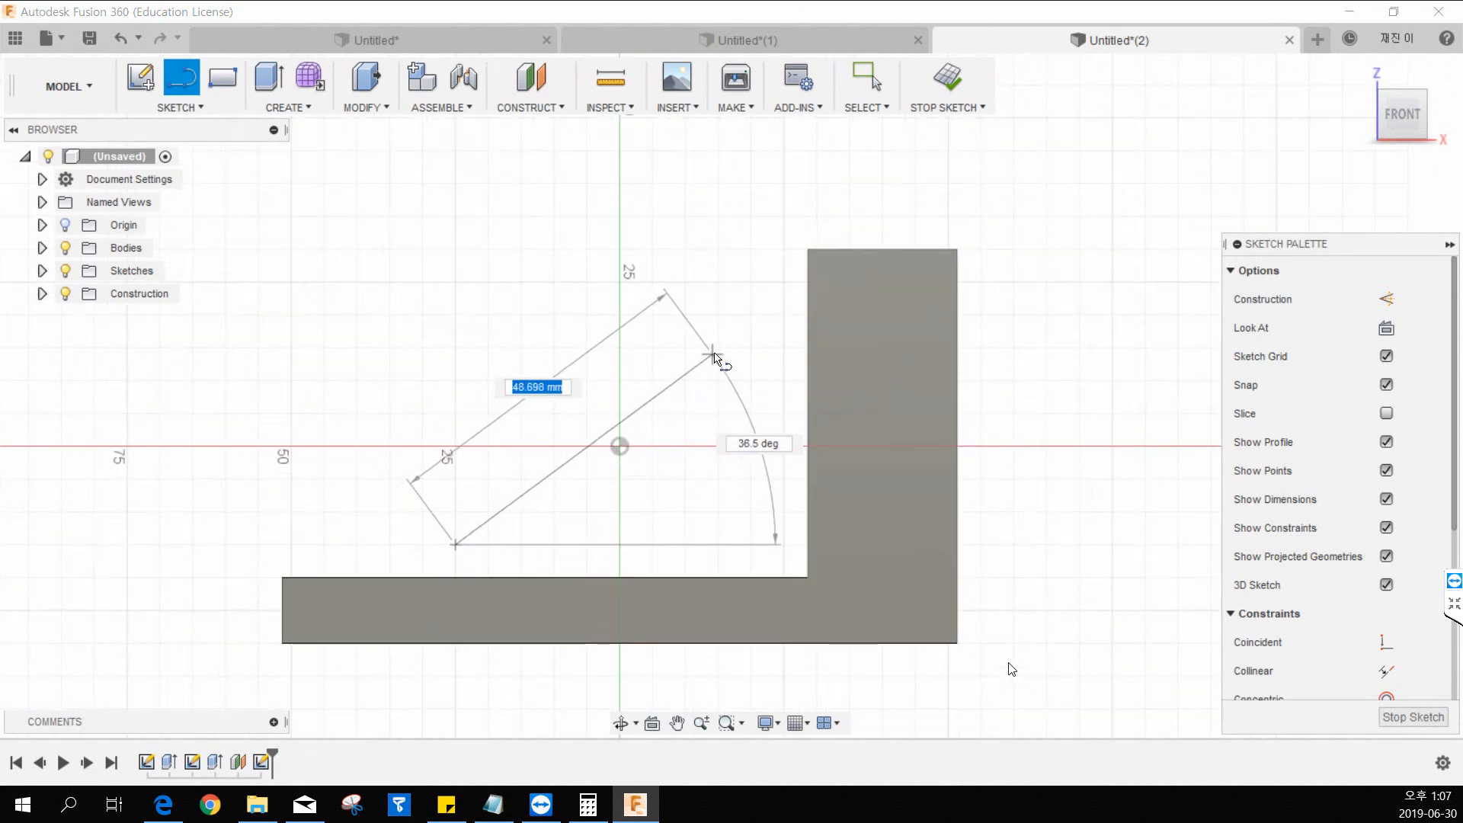
pyautogui.click(718, 347)
pyautogui.press('Escape')
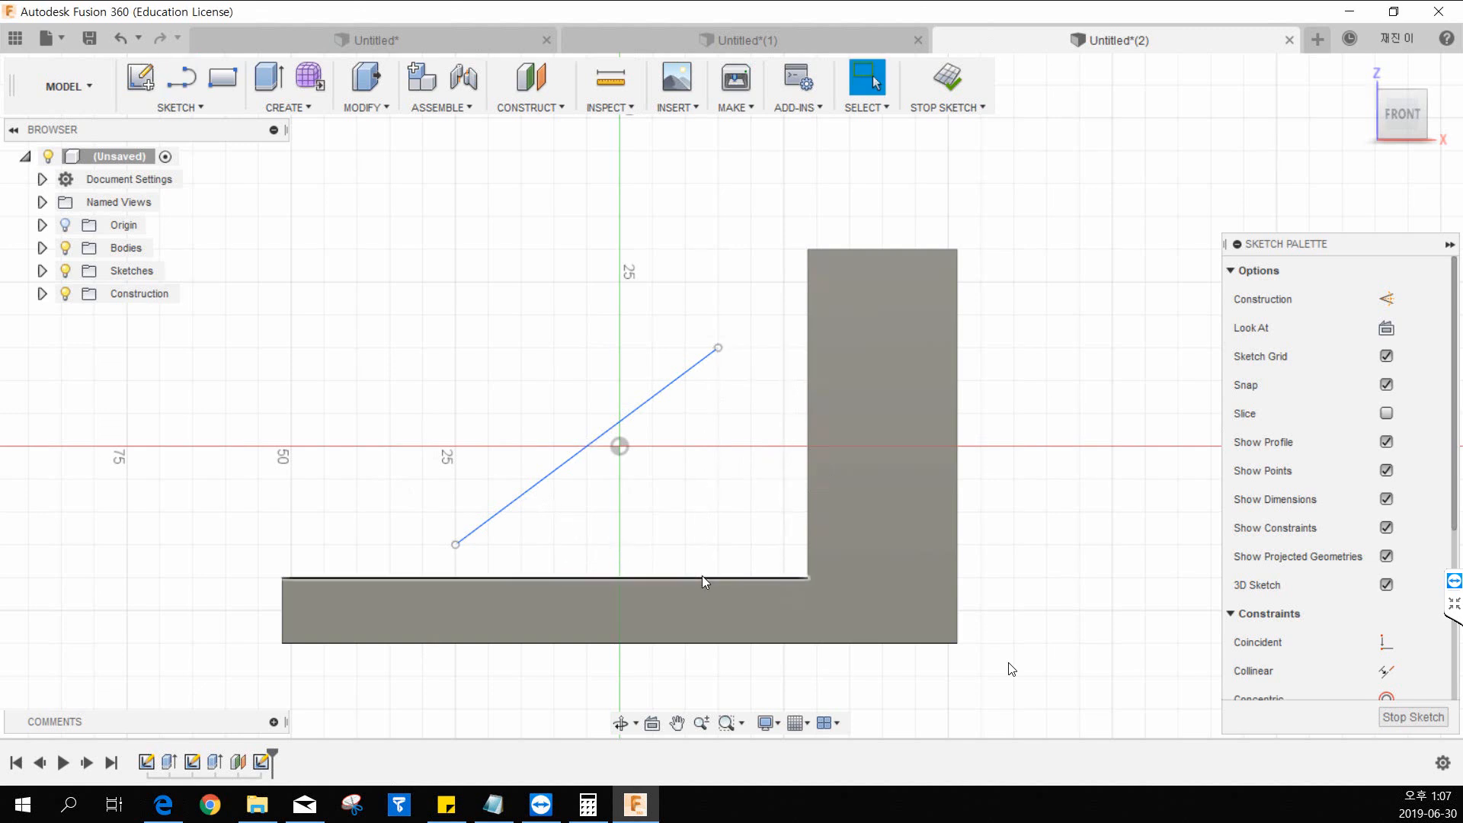
pyautogui.click(962, 92)
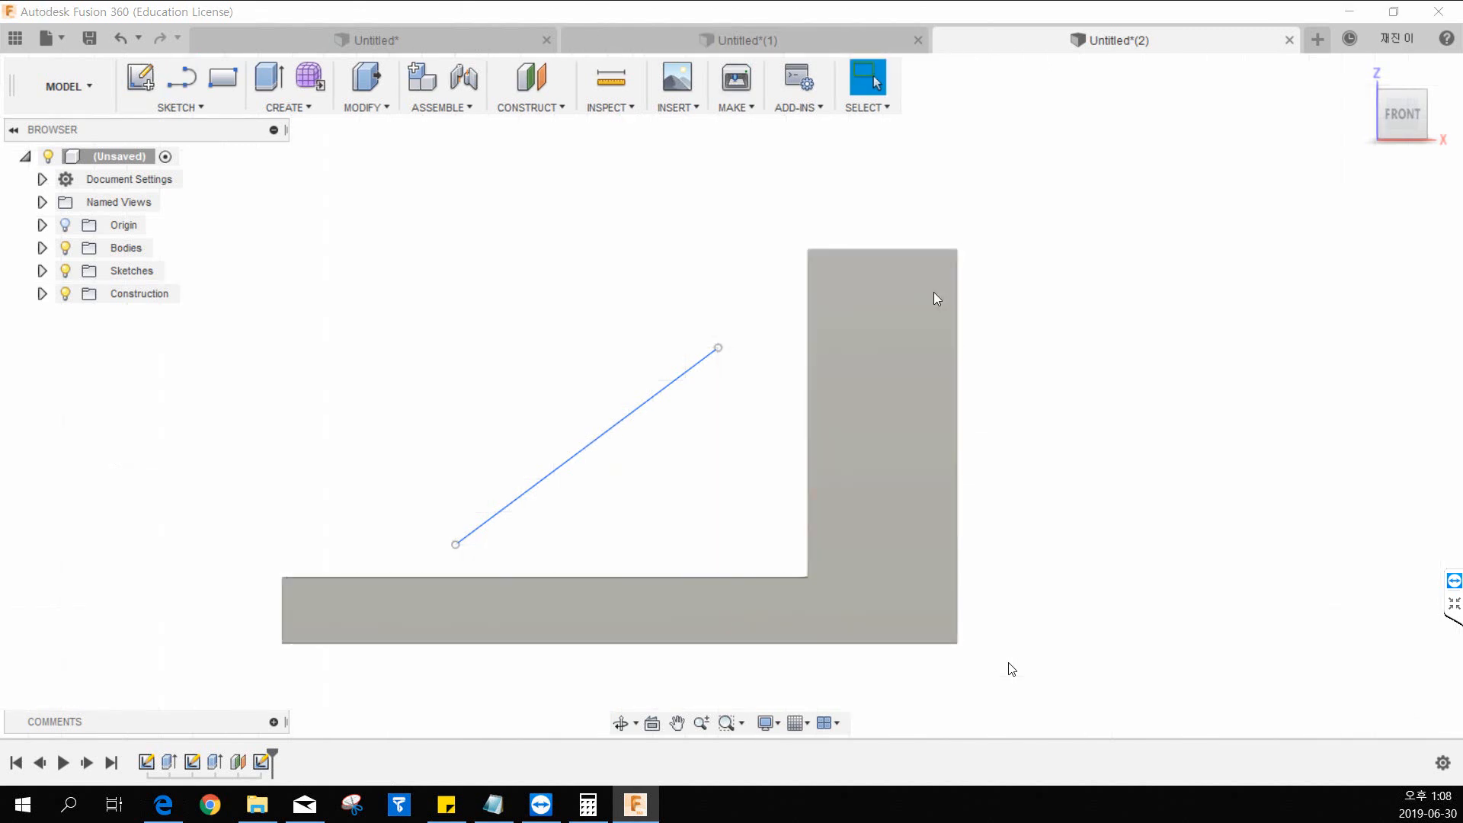
# Start a rib from the diagonal line with Symmetric thickness of 5 mm and To Next depth.
pyautogui.click(1362, 72)
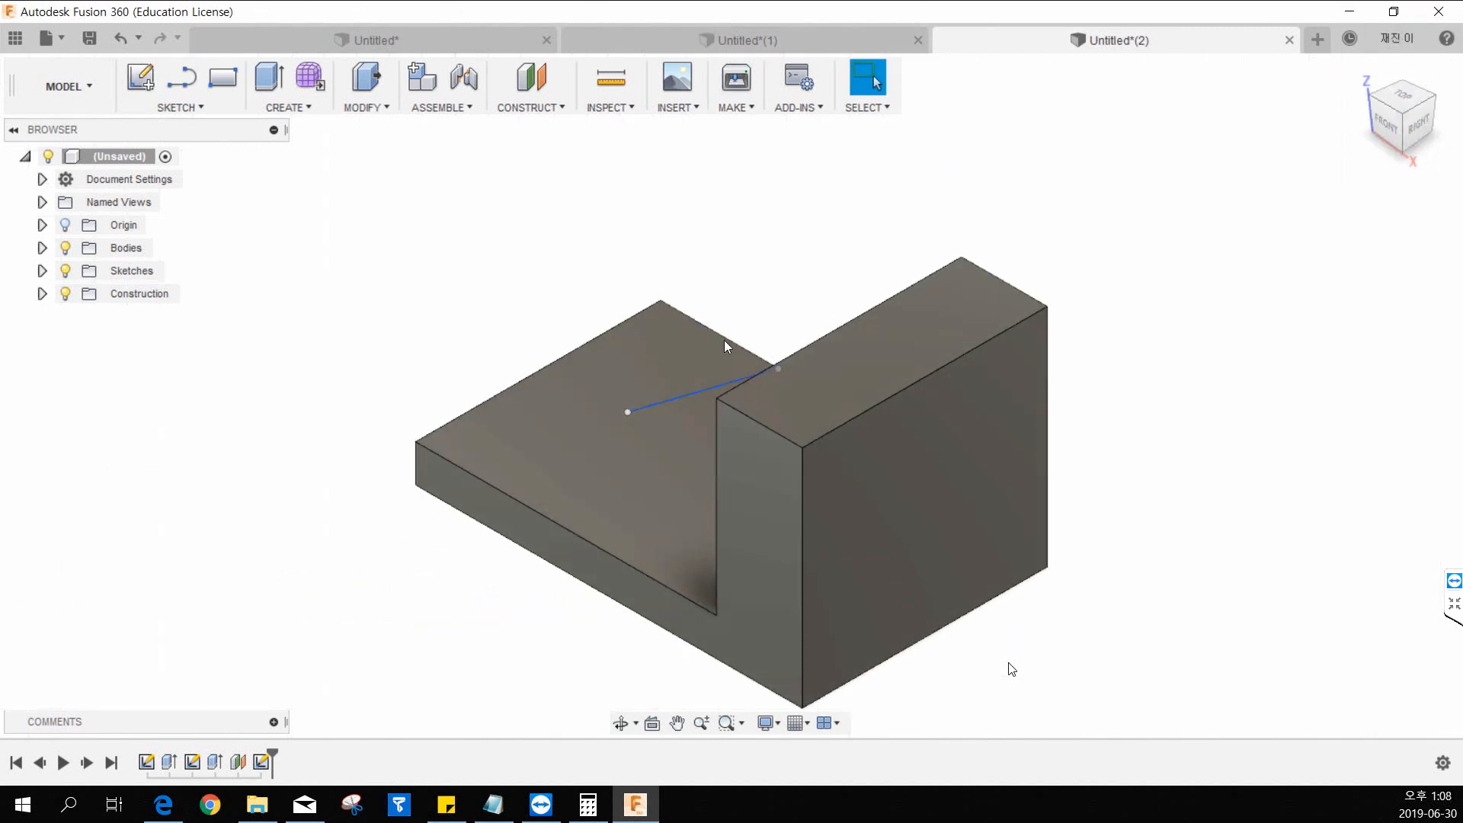
pyautogui.moveTo(643, 467); pyautogui.dragTo(878, 476, button='middle')
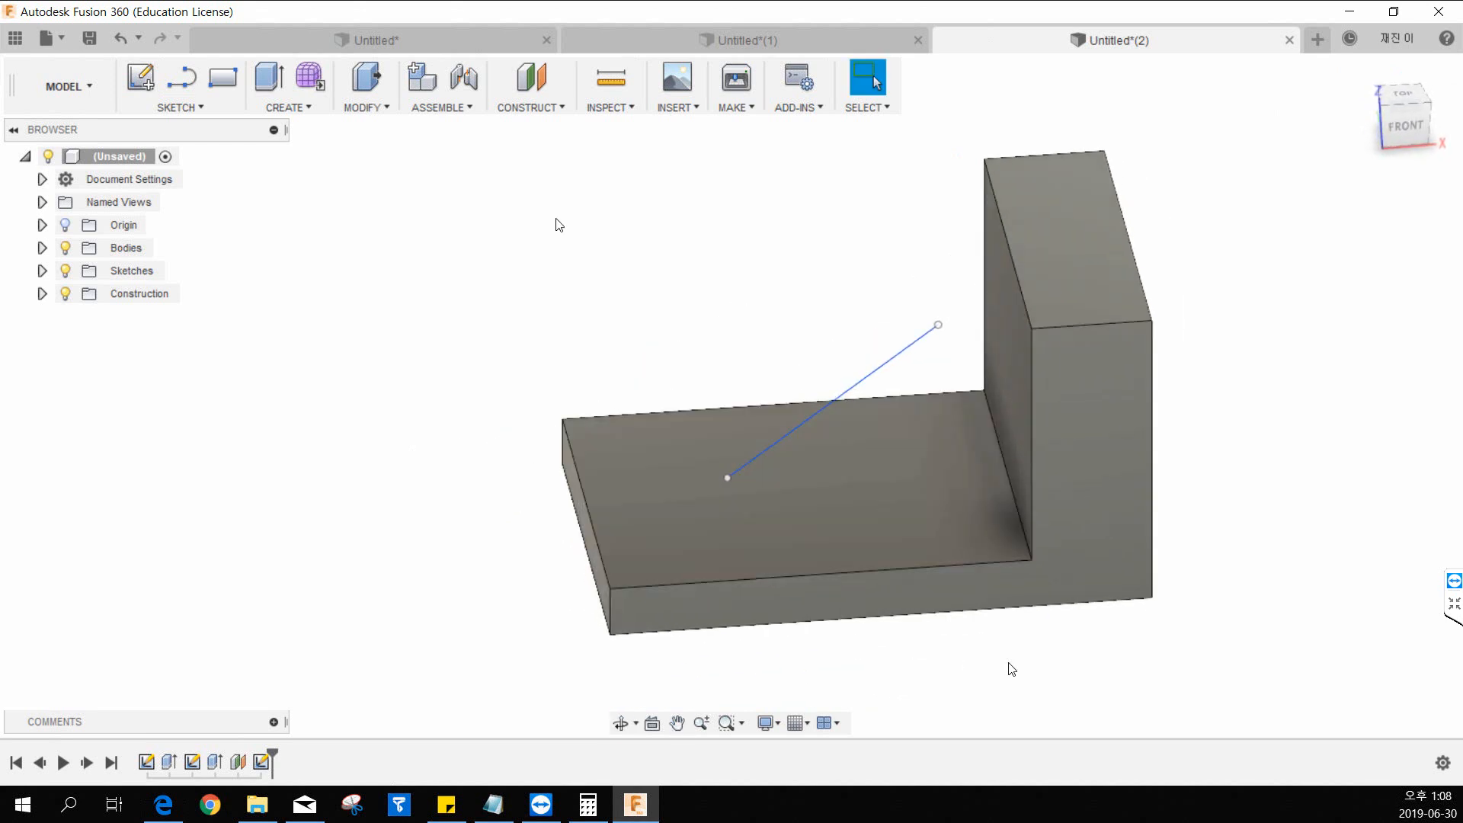
pyautogui.click(295, 111)
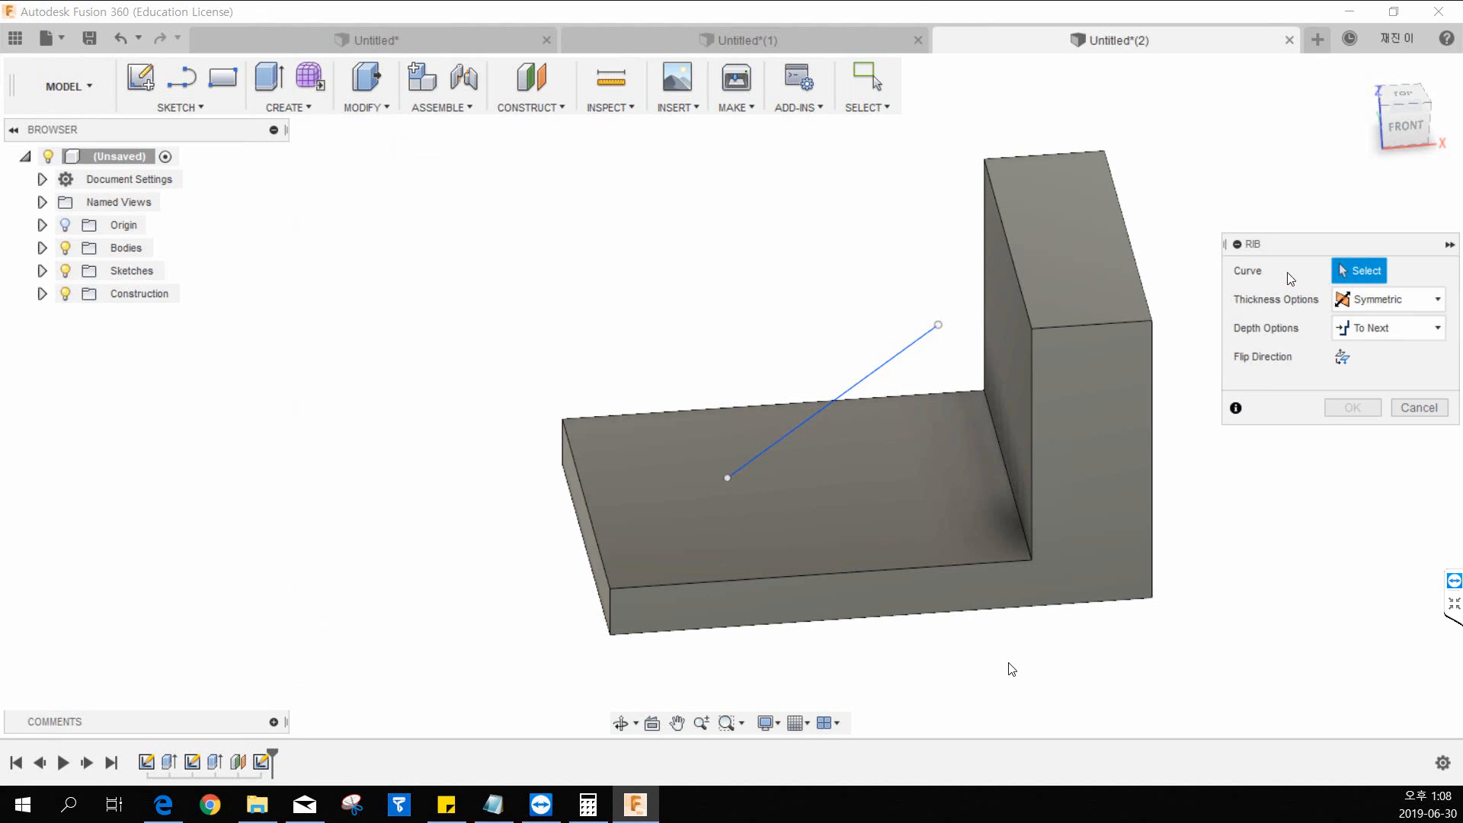
pyautogui.click(878, 368)
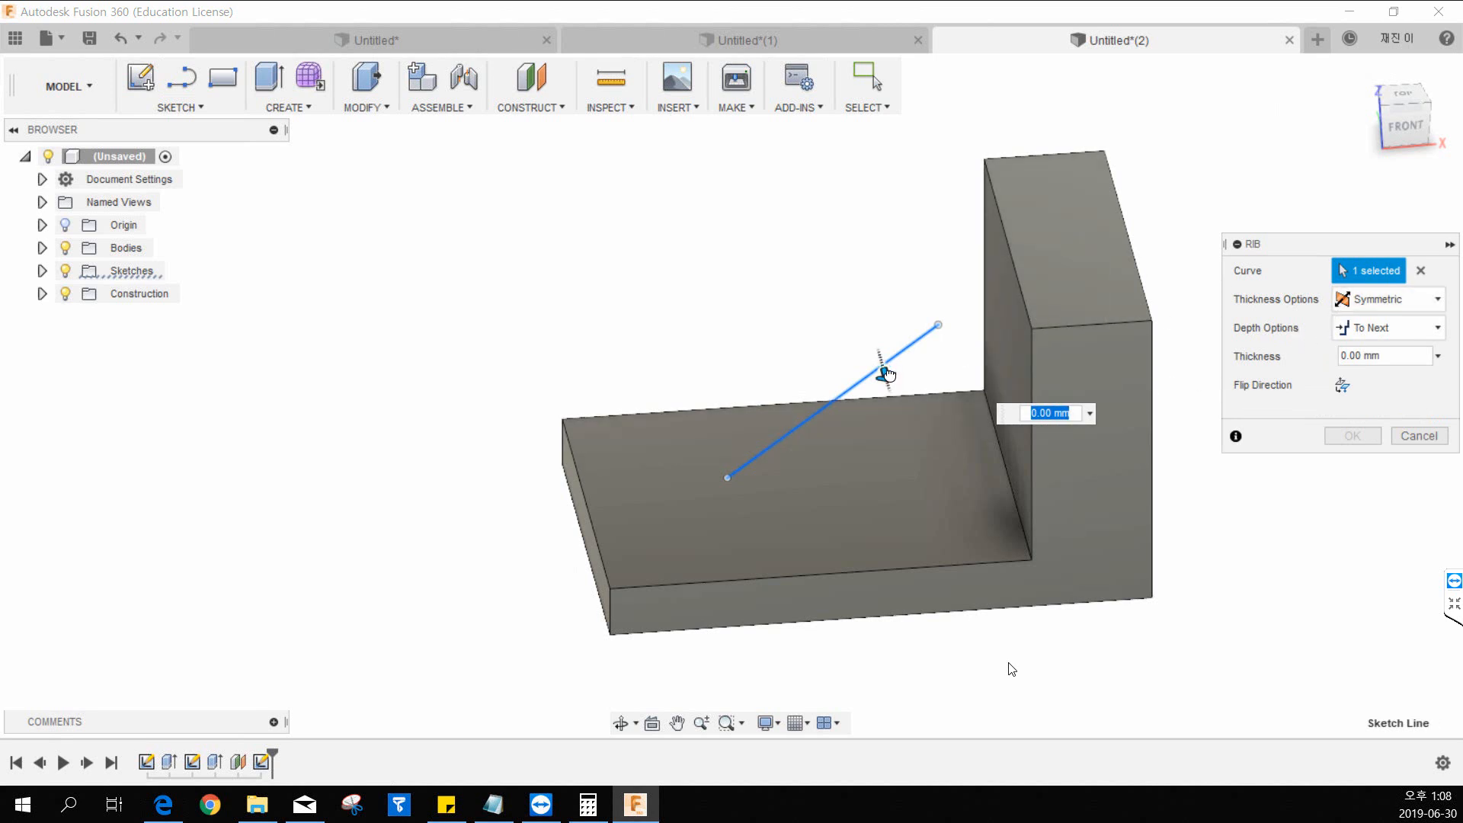
pyautogui.moveTo(888, 374)
pyautogui.mouseDown()
pyautogui.moveTo(910, 391)
pyautogui.moveTo(890, 375)
pyautogui.mouseUp()
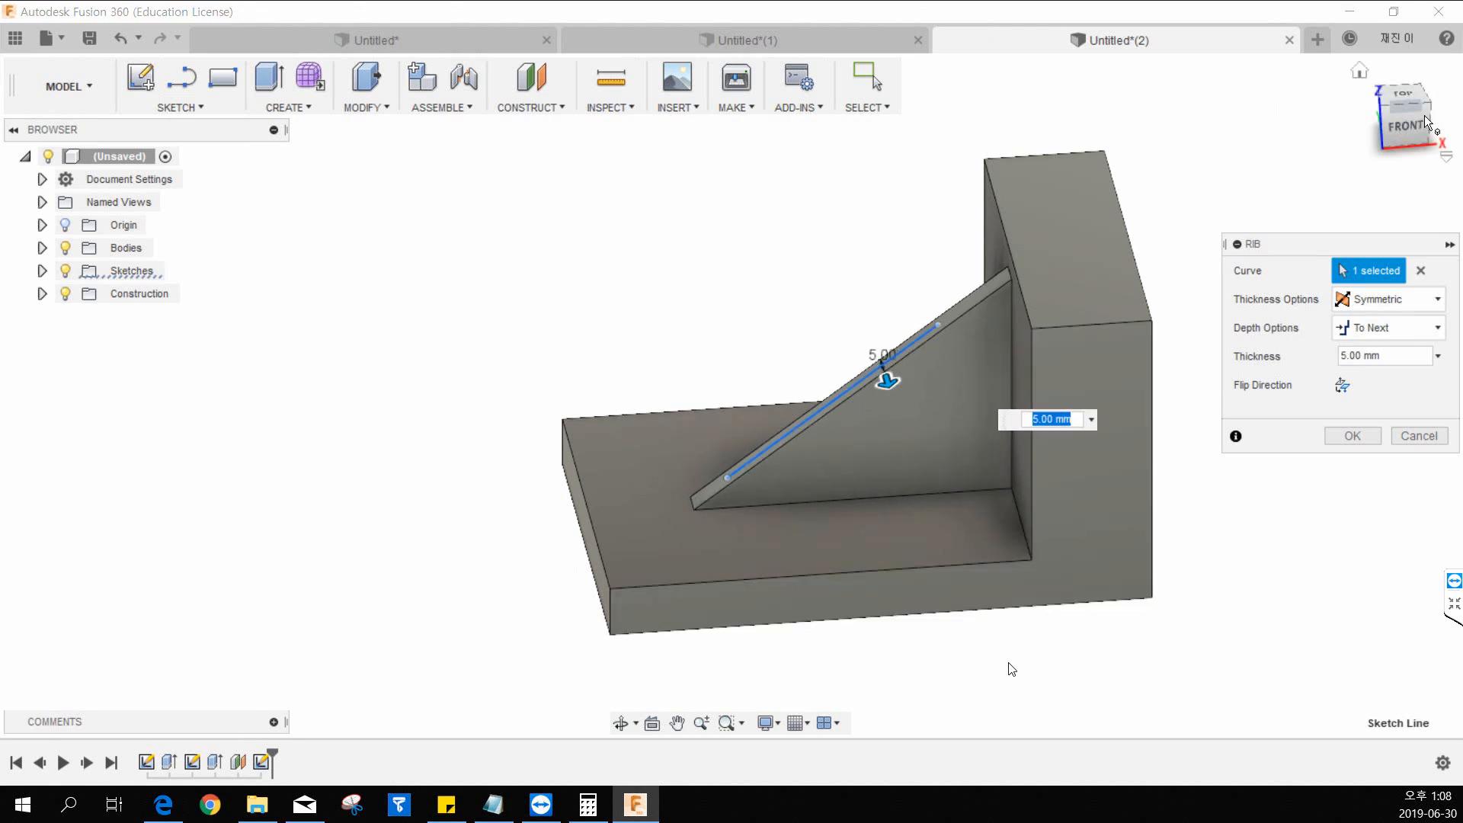
# View the body from the left and increase the rib's symmetric thickness to 20 mm.
pyautogui.keyDown('shift'); pyautogui.moveTo(839, 232); pyautogui.dragTo(926, 253, button='middle'); pyautogui.keyUp('shift')
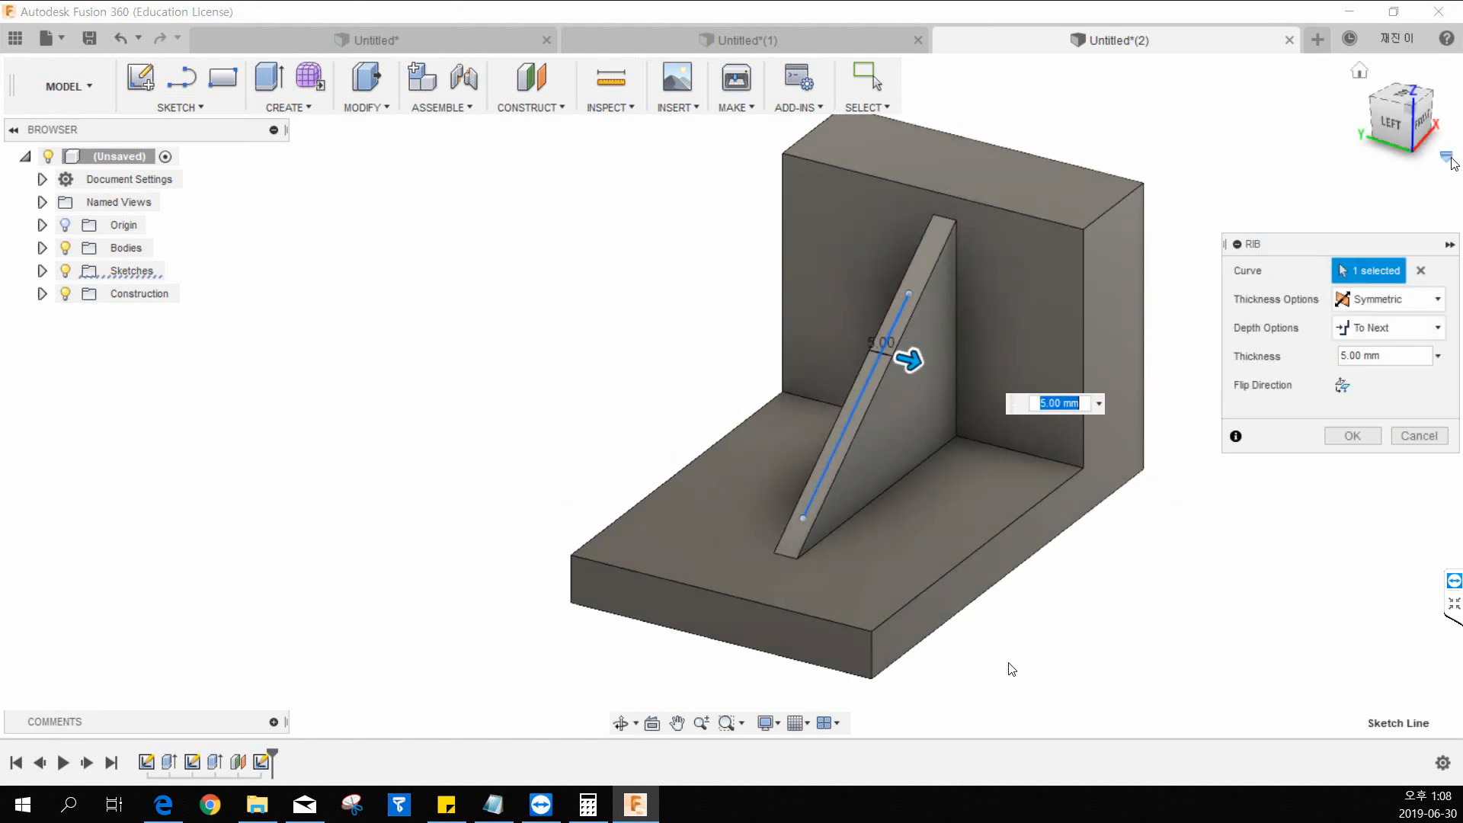
pyautogui.click(1388, 127)
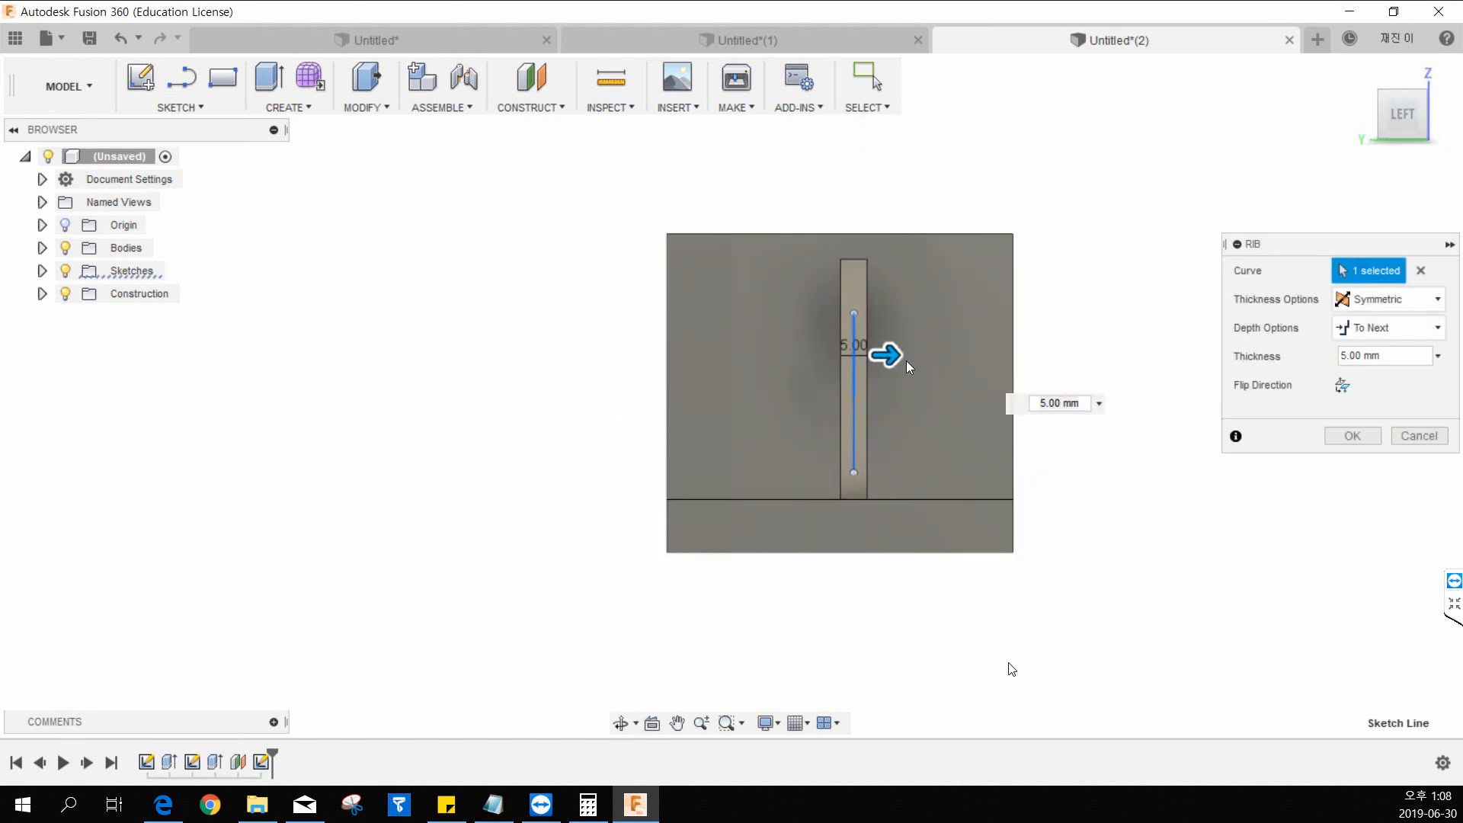
pyautogui.moveTo(907, 359)
pyautogui.mouseDown()
pyautogui.moveTo(919, 358)
pyautogui.moveTo(892, 359)
pyautogui.moveTo(926, 358)
pyautogui.moveTo(885, 355)
pyautogui.mouseUp()
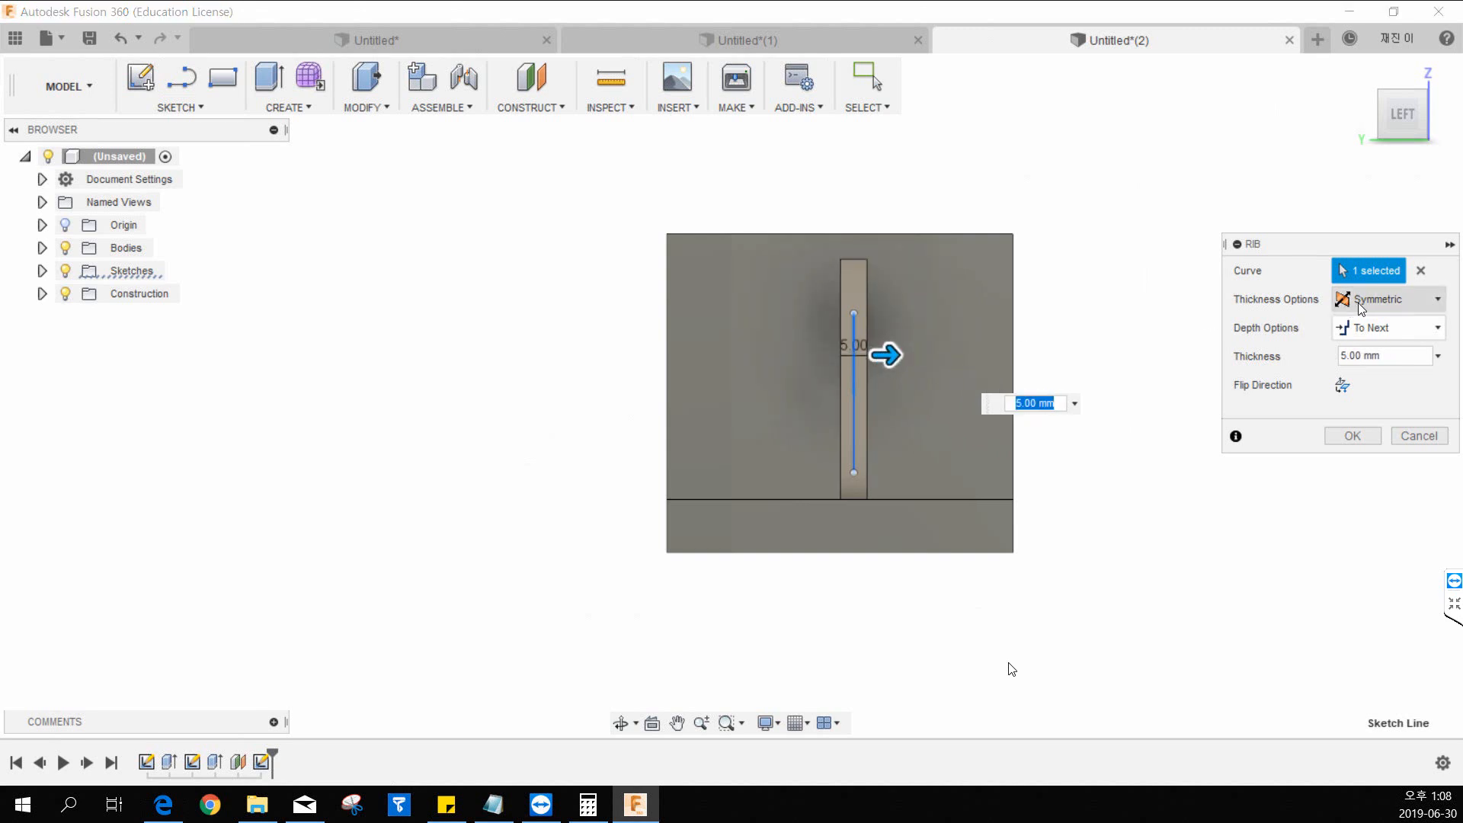
pyautogui.moveTo(886, 355); pyautogui.dragTo(927, 355)
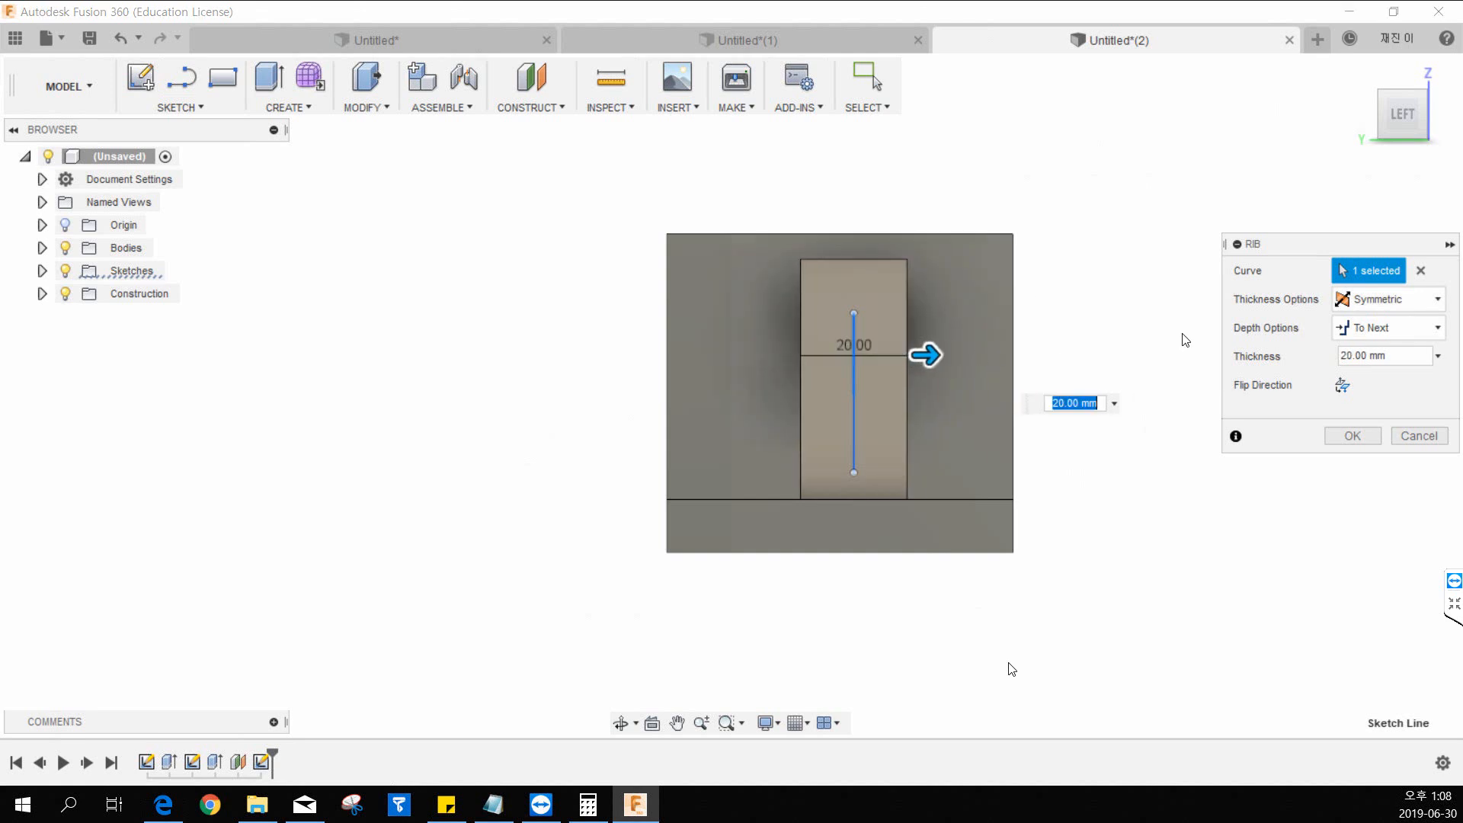
# Try One Direction thickness on the diagonal rib and return its thickness option to Symmetric.
pyautogui.click(1364, 301)
pyautogui.click(1372, 347)
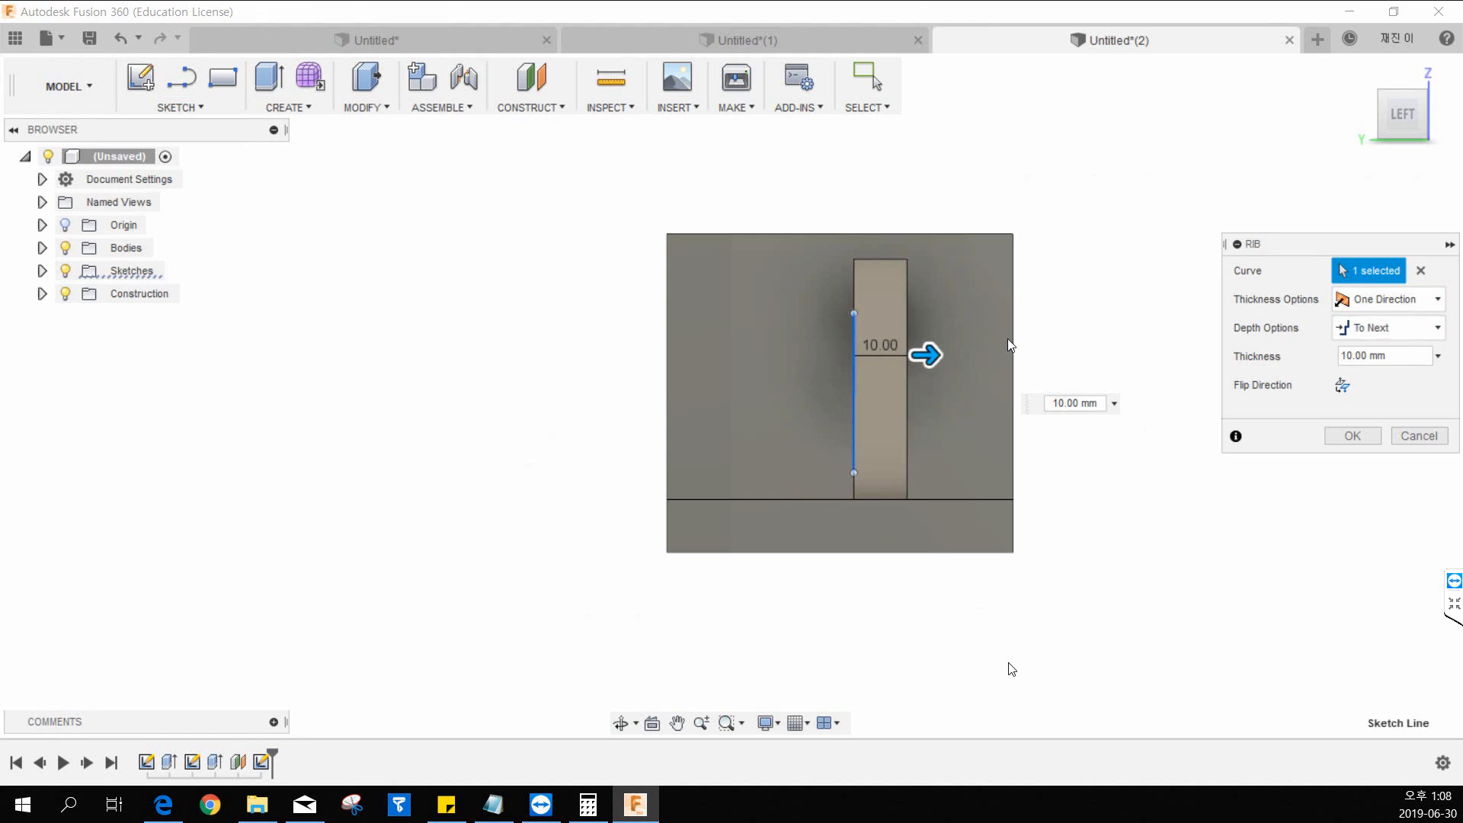
pyautogui.moveTo(930, 354)
pyautogui.mouseDown()
pyautogui.moveTo(1010, 355)
pyautogui.moveTo(939, 368)
pyautogui.mouseUp()
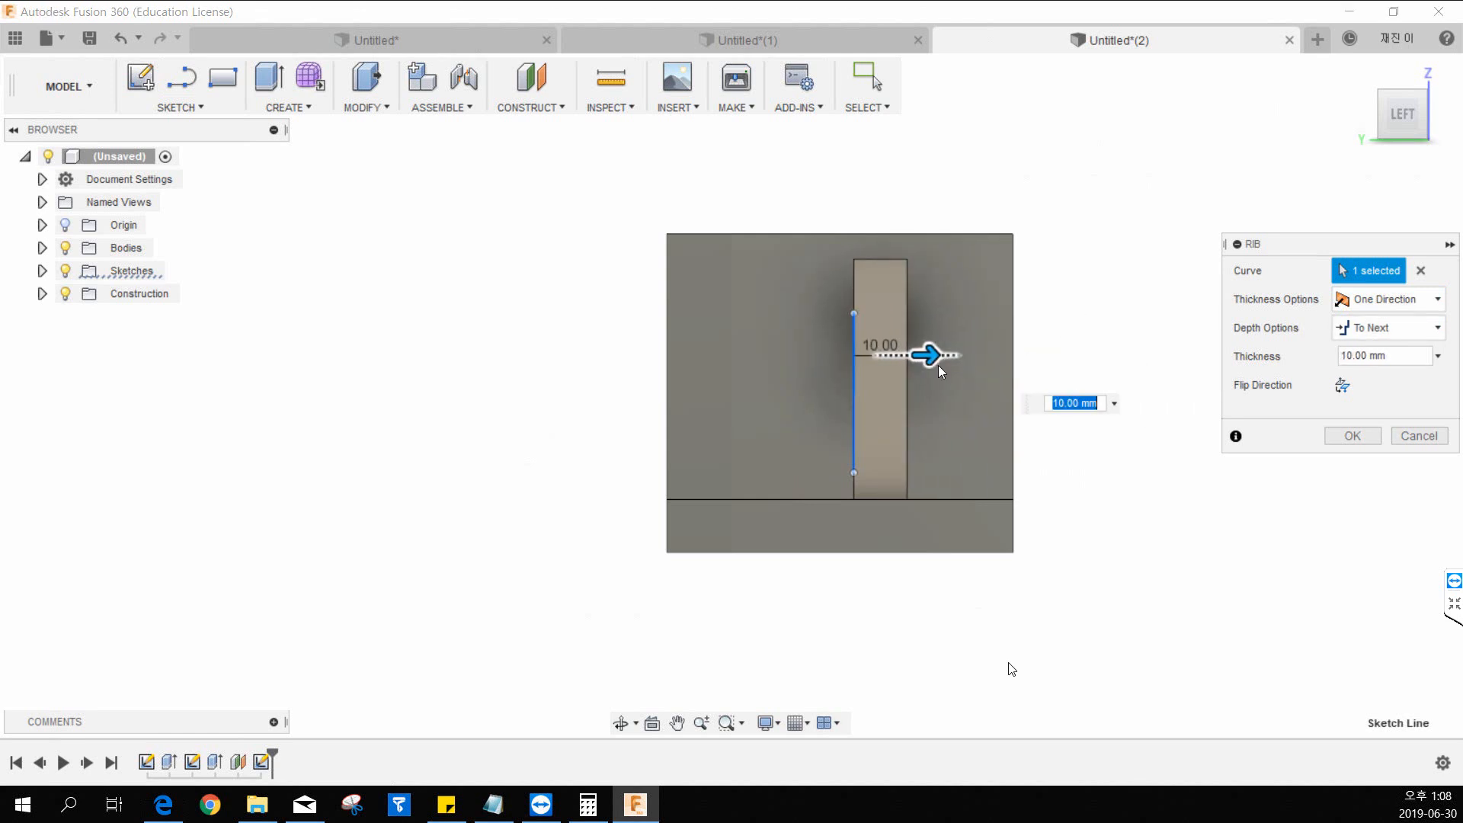
pyautogui.click(1387, 299)
pyautogui.click(1372, 323)
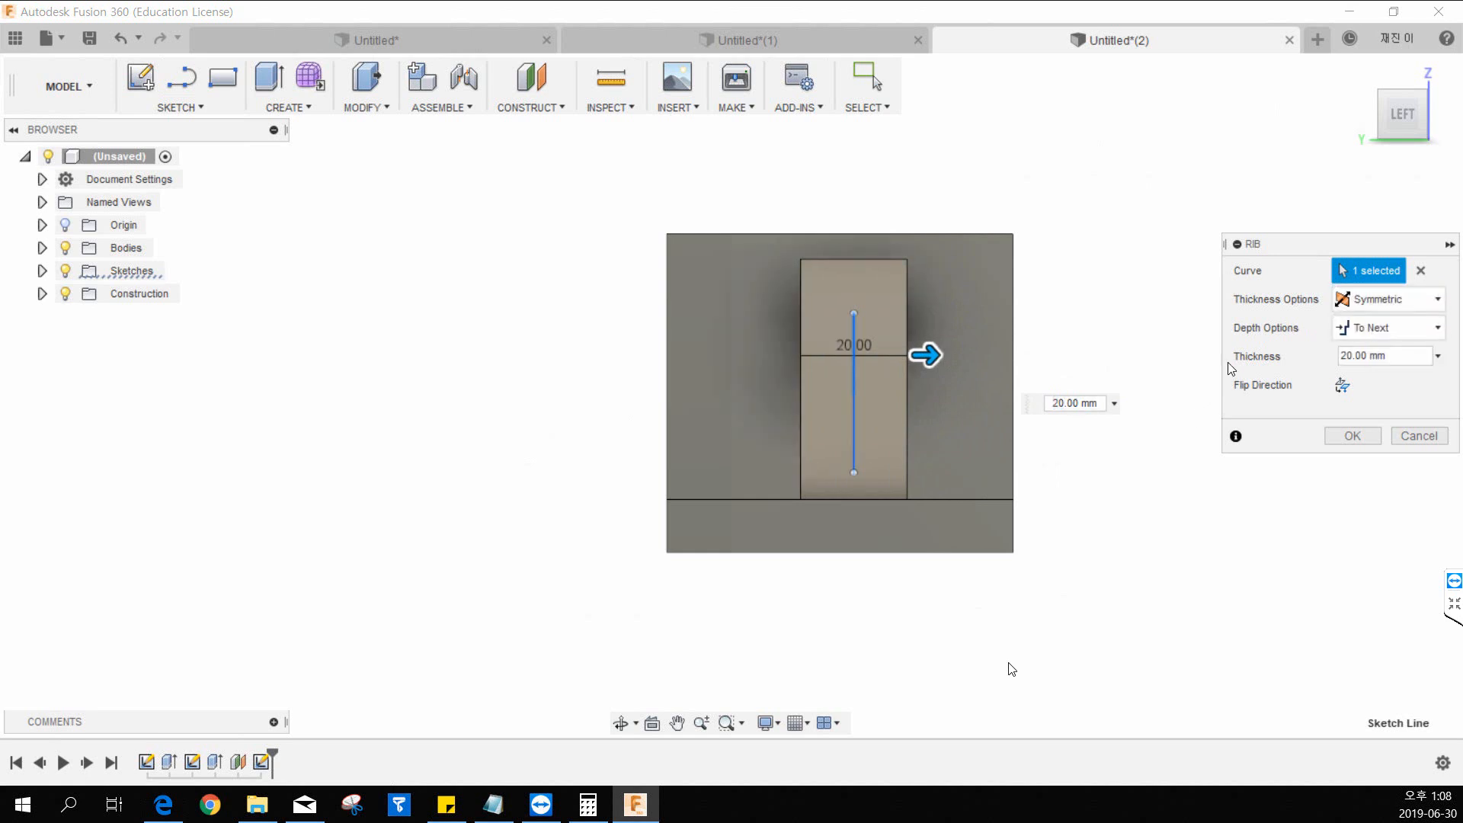
# Flip the rib's direction to the outer side of the diagonal line and flip it back toward the inner corner.
pyautogui.moveTo(1111, 359)
pyautogui.keyDown('shift'); pyautogui.mouseDown(button='middle')
pyautogui.moveTo(992, 374)
pyautogui.moveTo(1002, 451)
pyautogui.mouseUp(button='middle'); pyautogui.keyUp('shift')
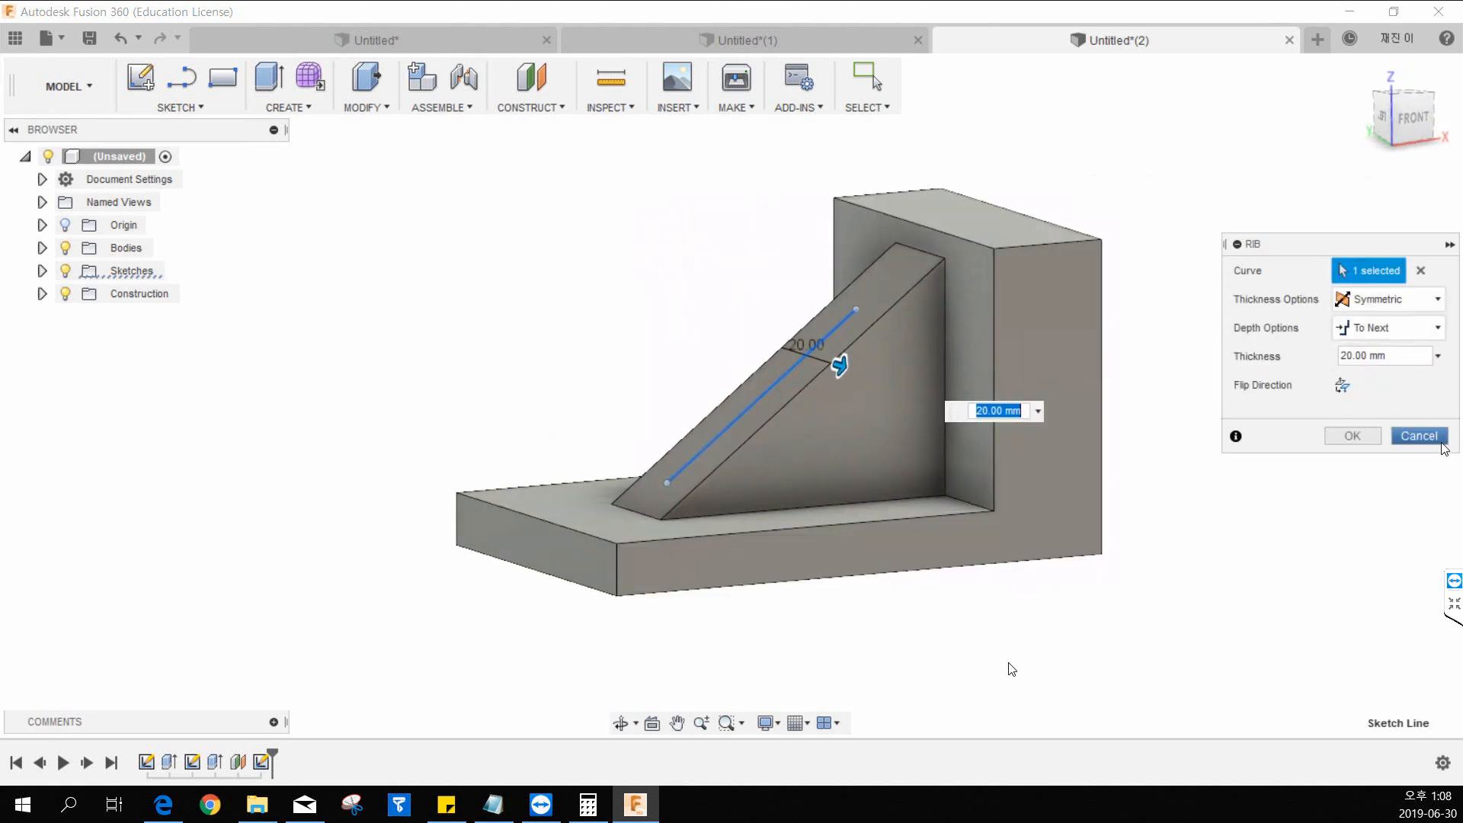
pyautogui.click(1344, 386)
pyautogui.moveTo(448, 799)
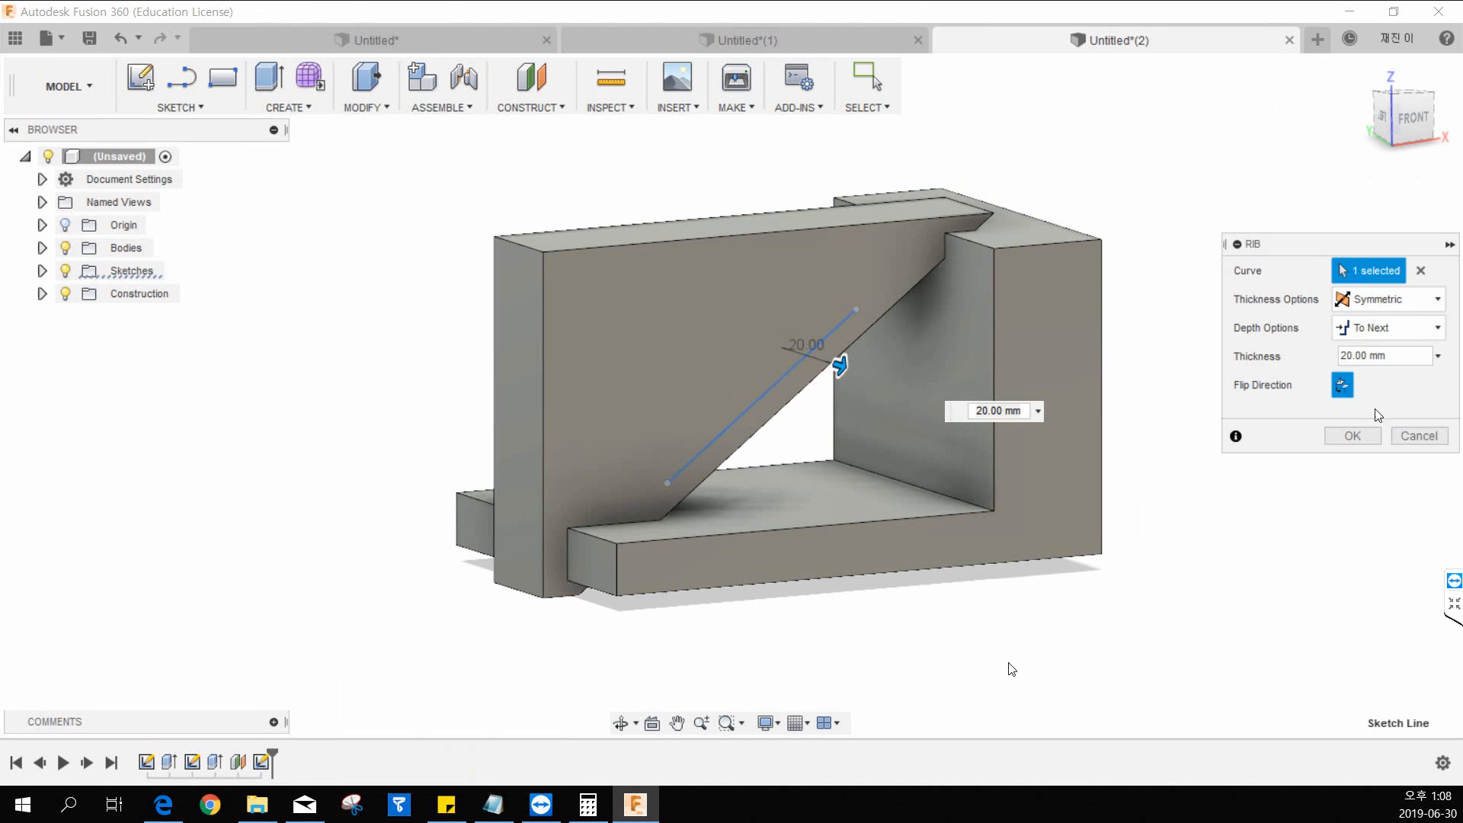
pyautogui.click(1346, 390)
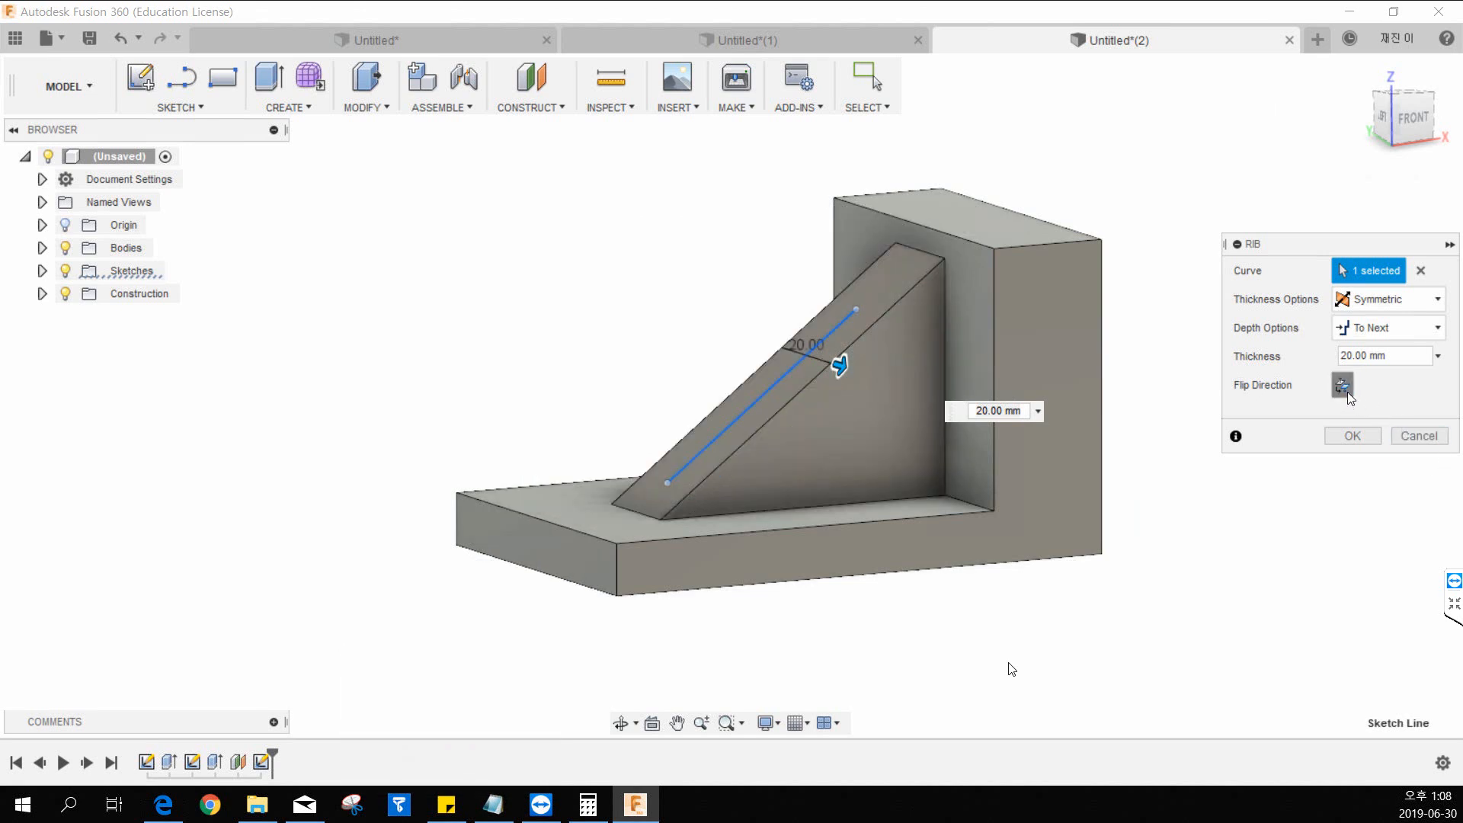
pyautogui.click(1346, 391)
pyautogui.click(1346, 390)
# Try the rib's Depth option with a thickness of 30 mm and a depth of 10 mm, and cancel the rib.
pyautogui.click(1381, 334)
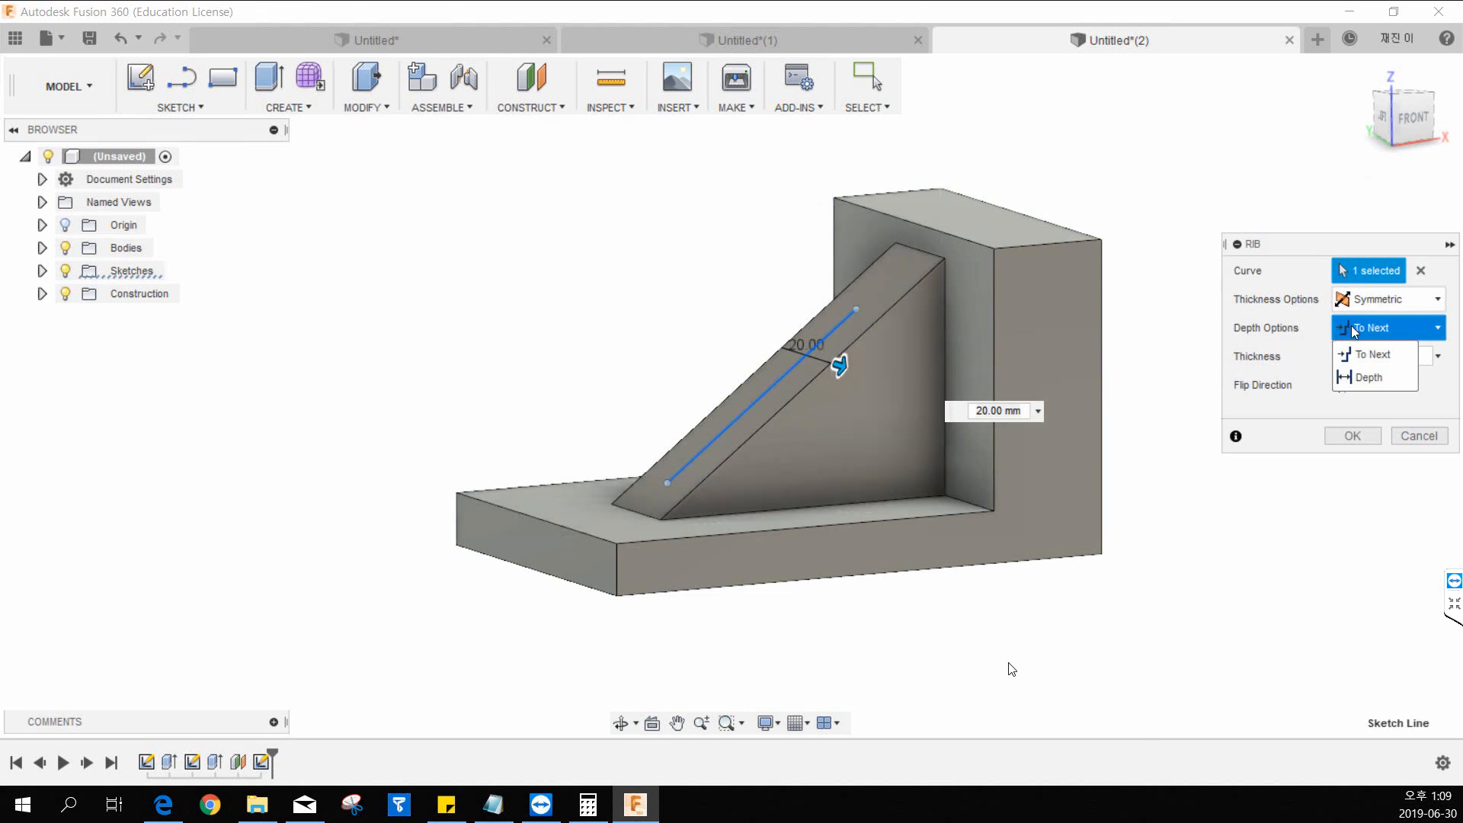
pyautogui.click(1372, 378)
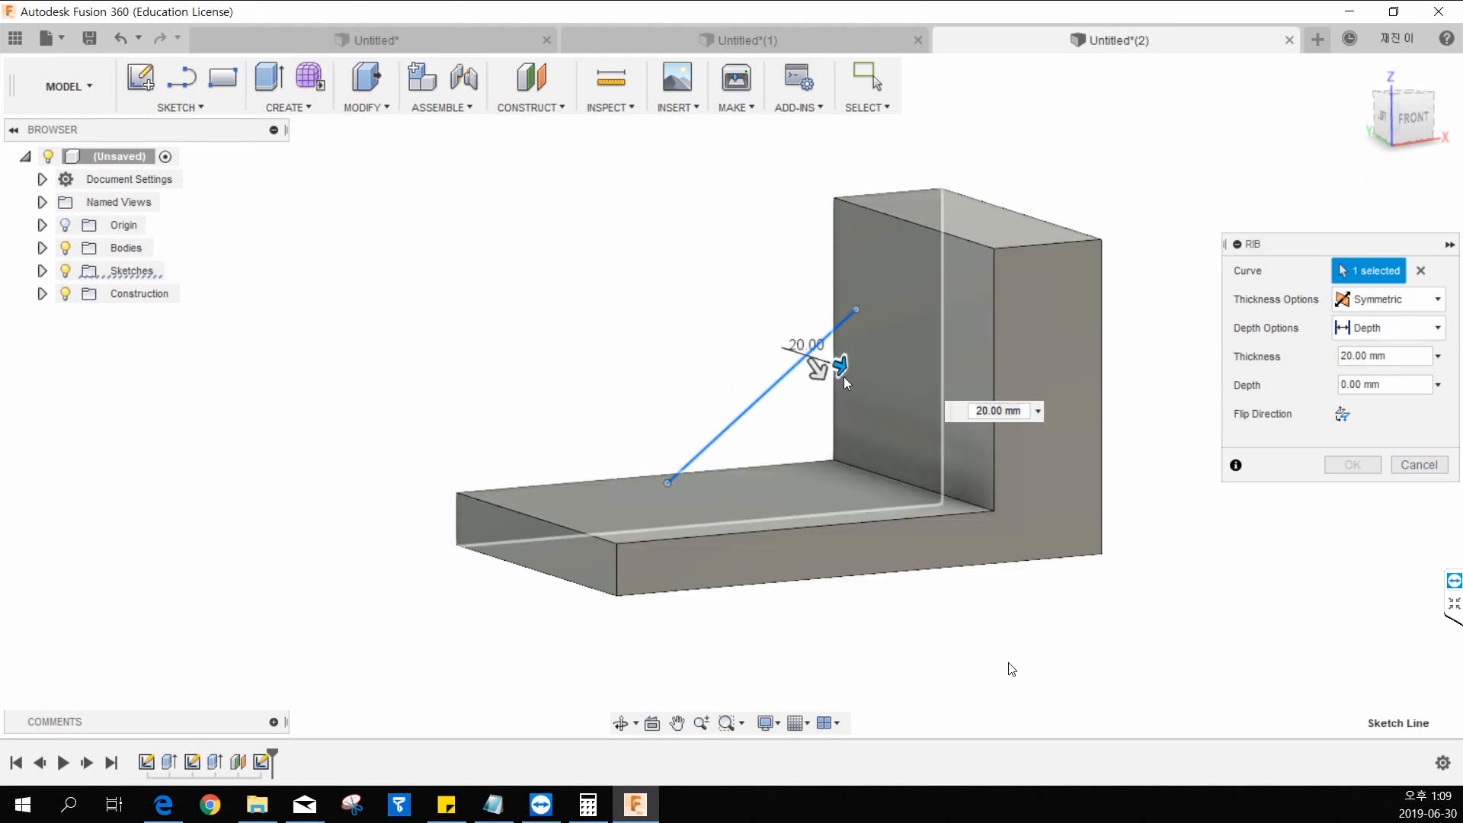
pyautogui.moveTo(844, 376); pyautogui.dragTo(859, 412)
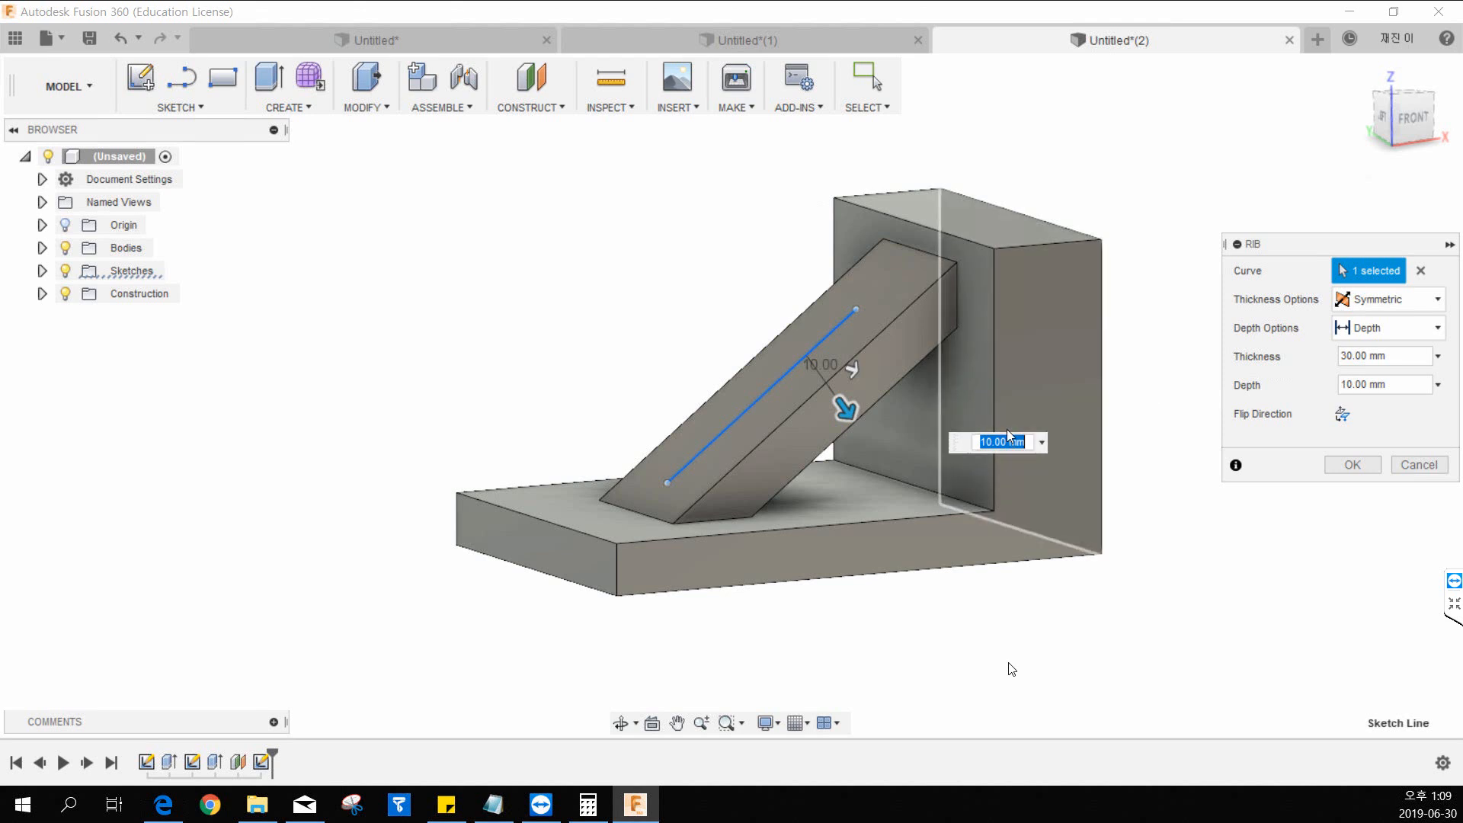
pyautogui.click(1423, 463)
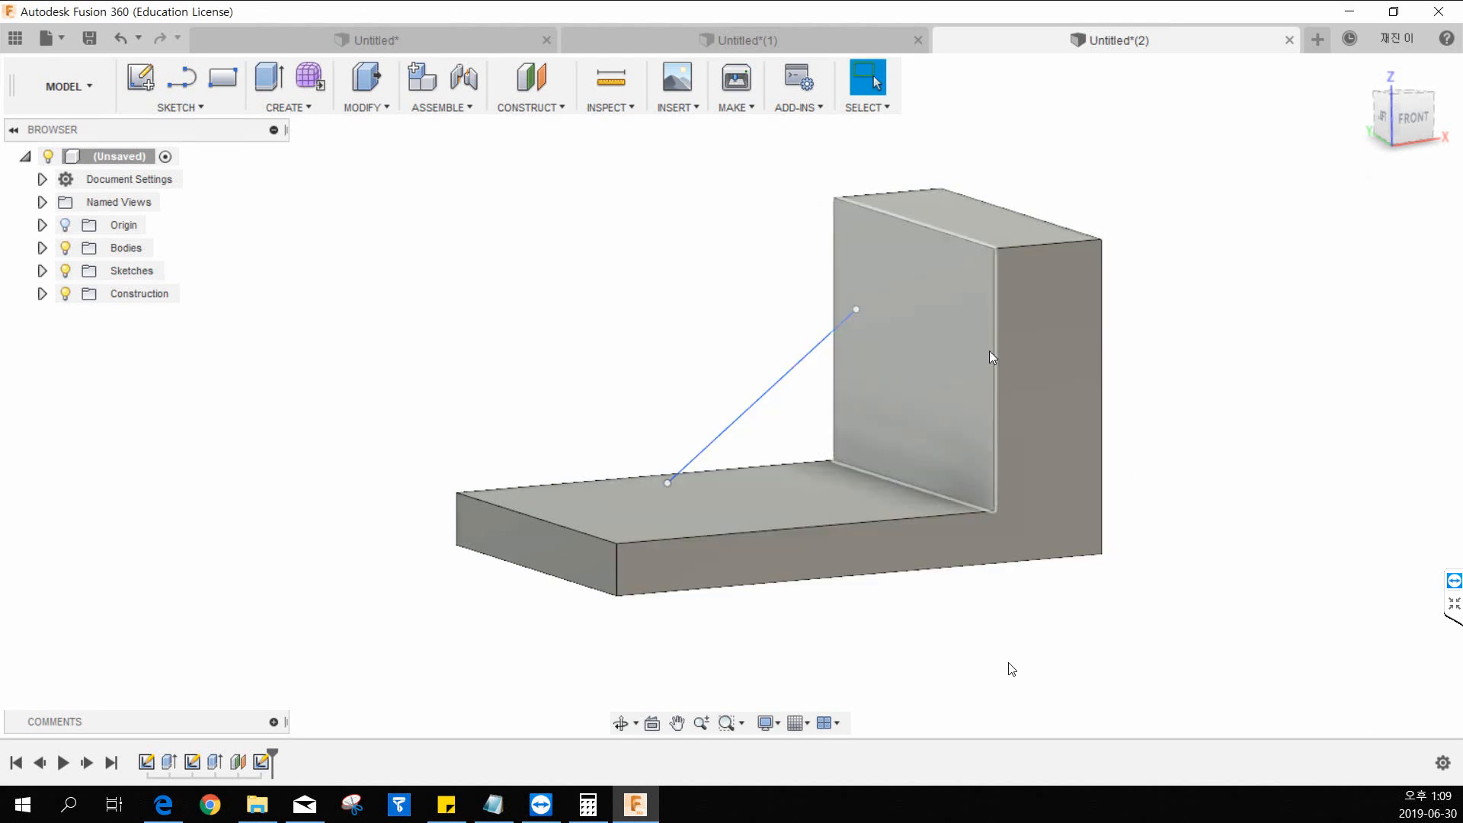
# Delete the diagonal sketch line and start a new sketch on the offset construction plane.
pyautogui.click(726, 369)
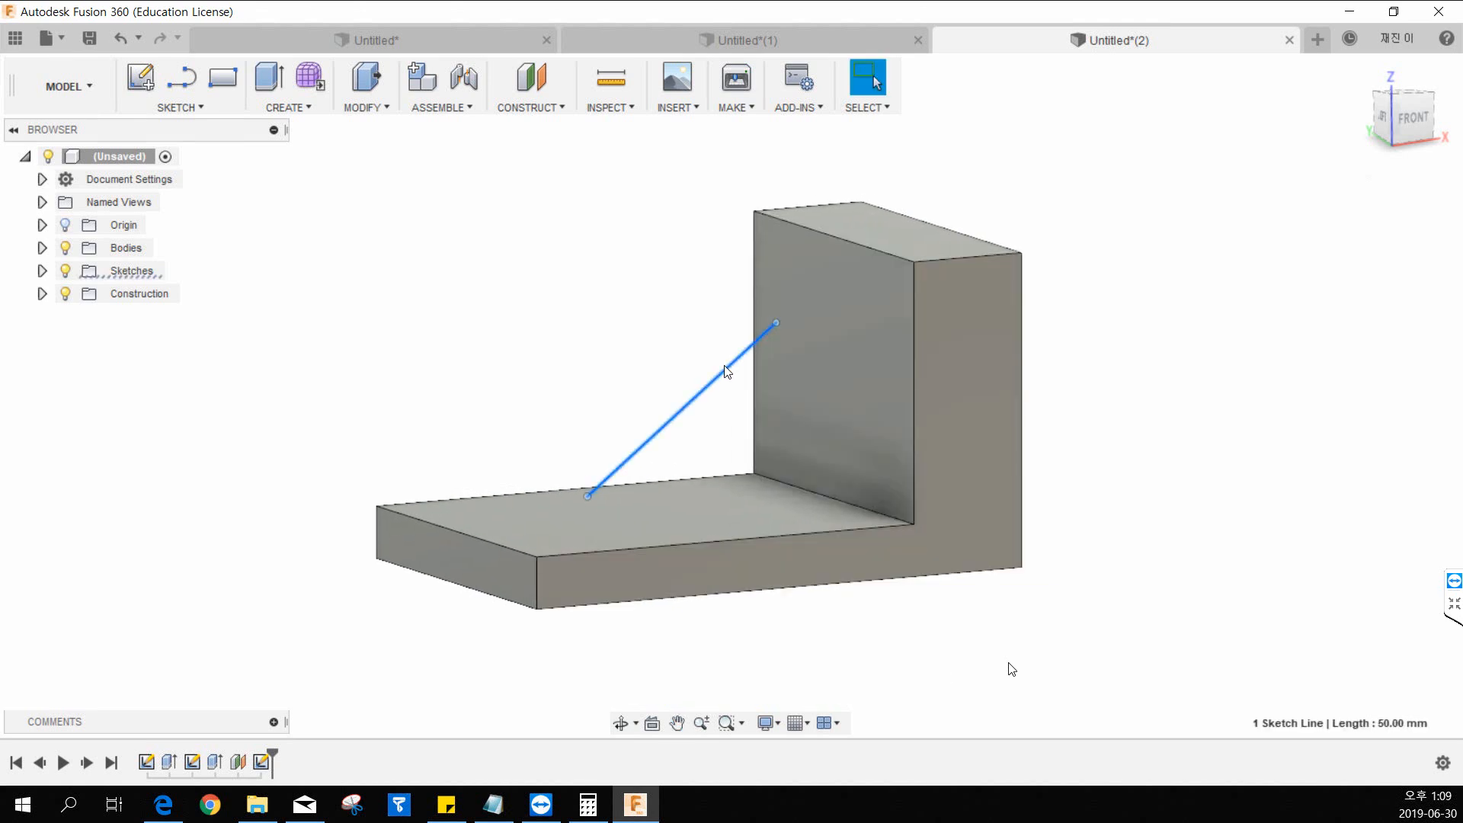
pyautogui.press('Delete')
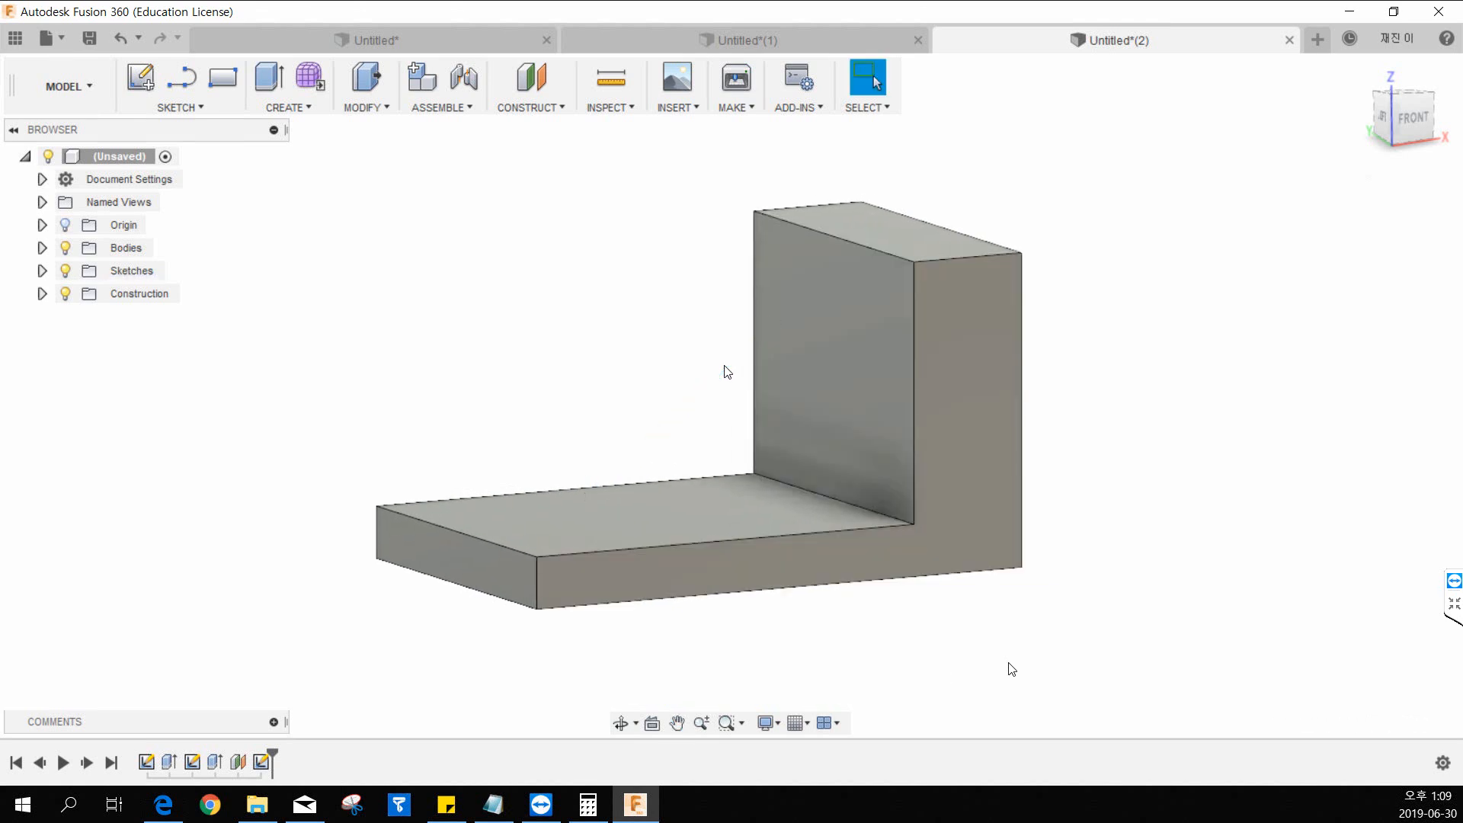
pyautogui.click(42, 293)
pyautogui.click(140, 77)
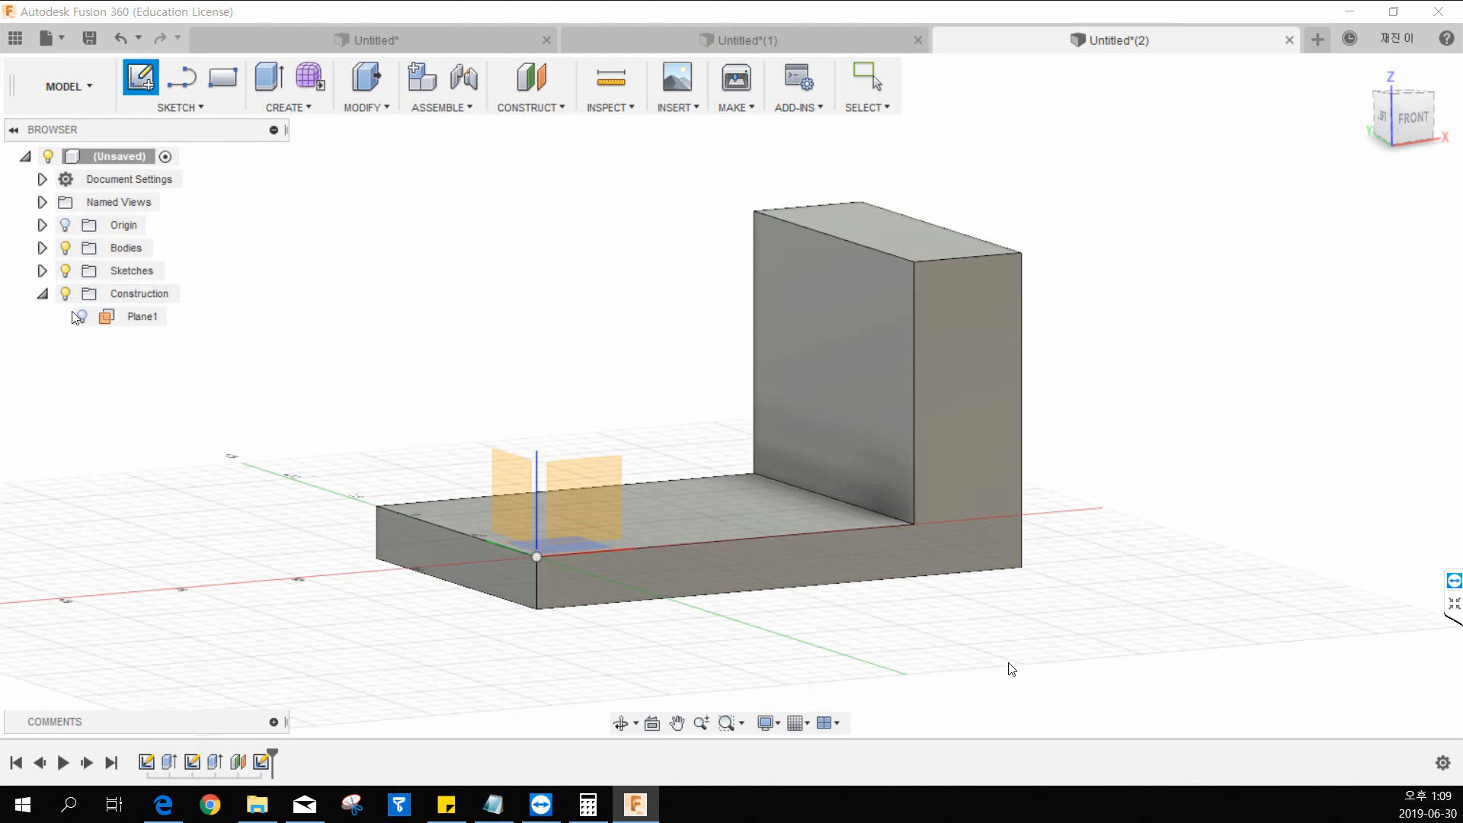
pyautogui.click(126, 316)
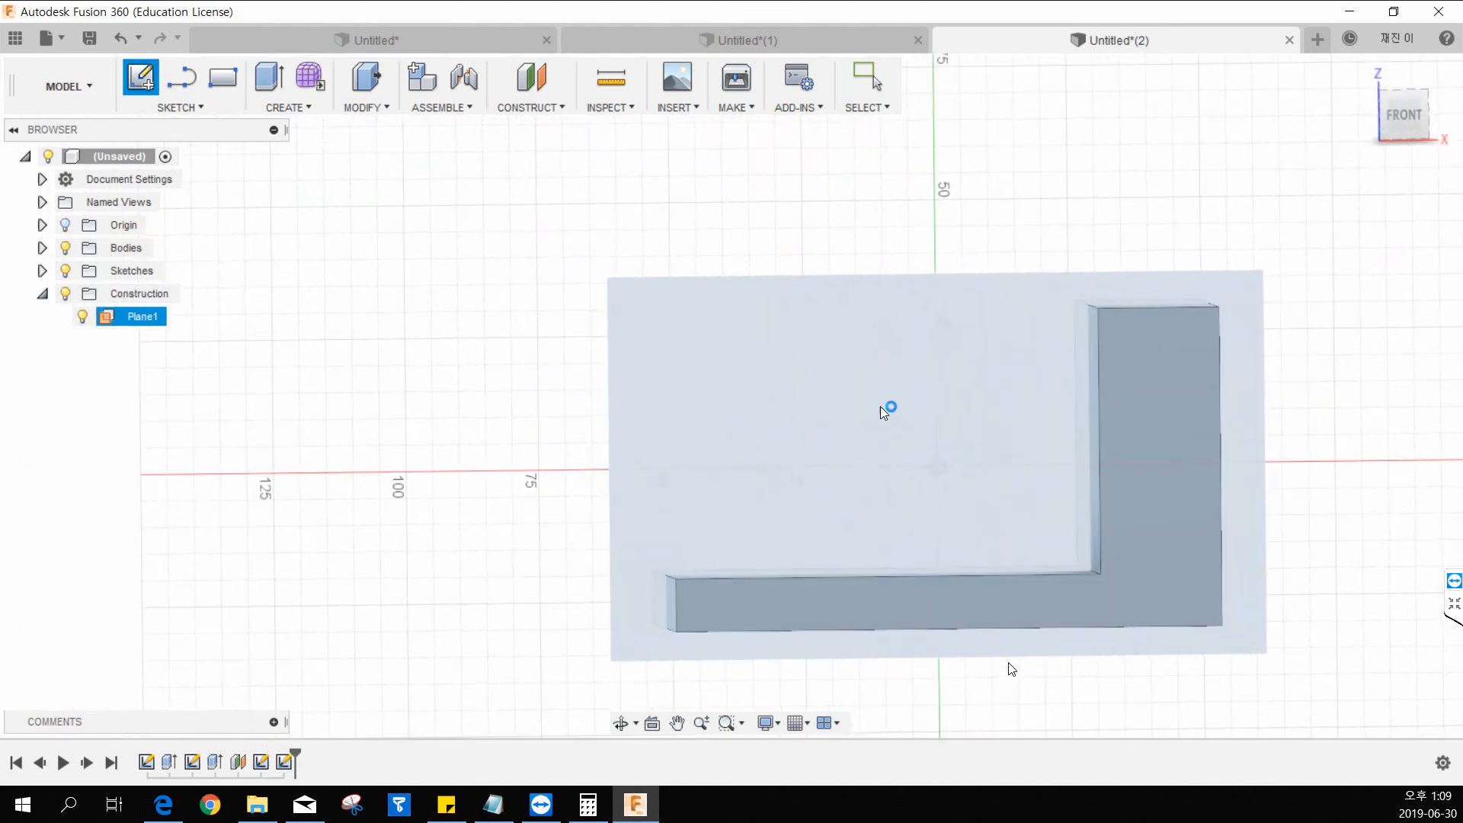
pyautogui.click(204, 107)
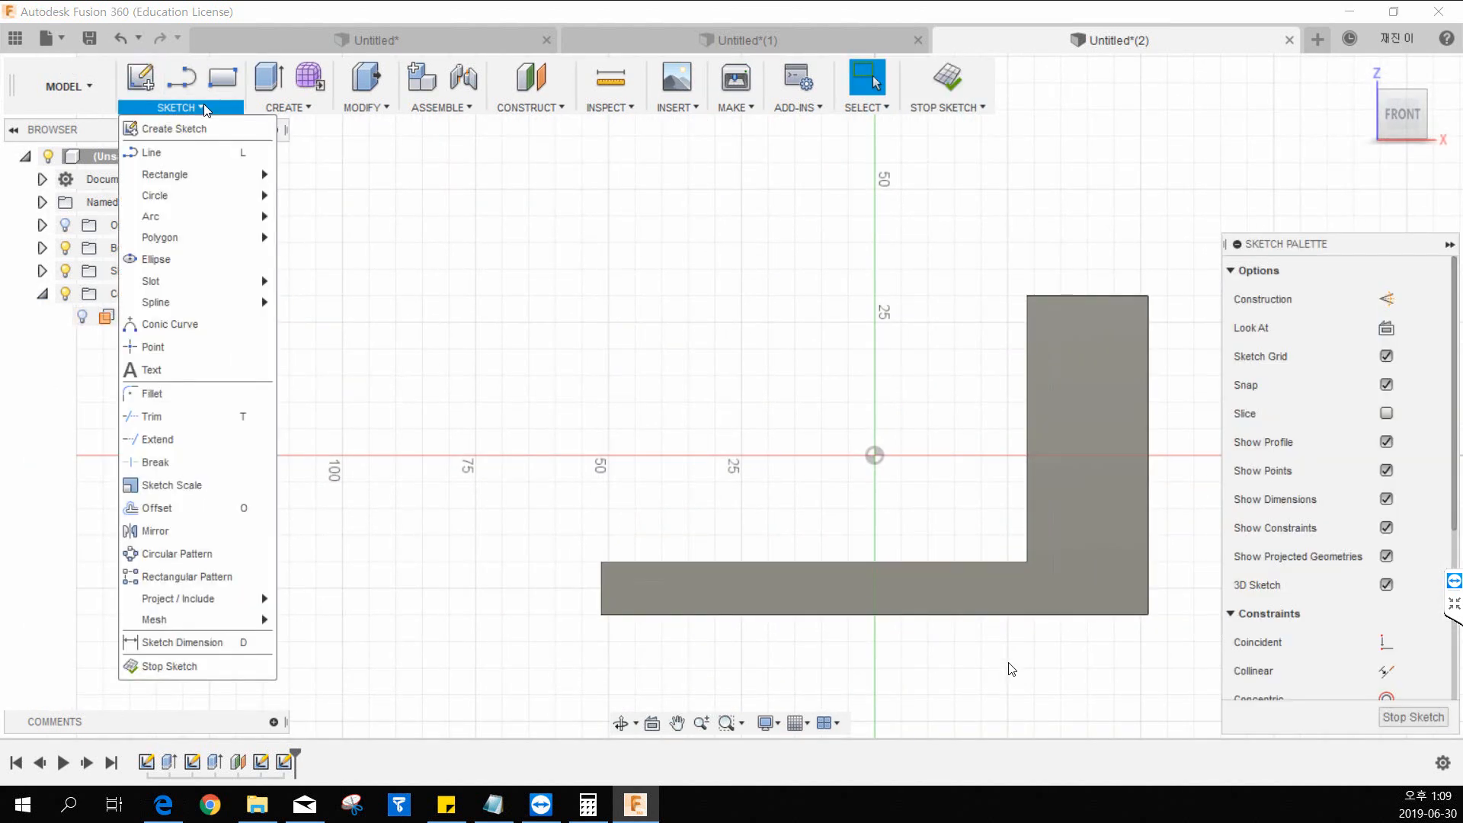
pyautogui.moveTo(198, 302)
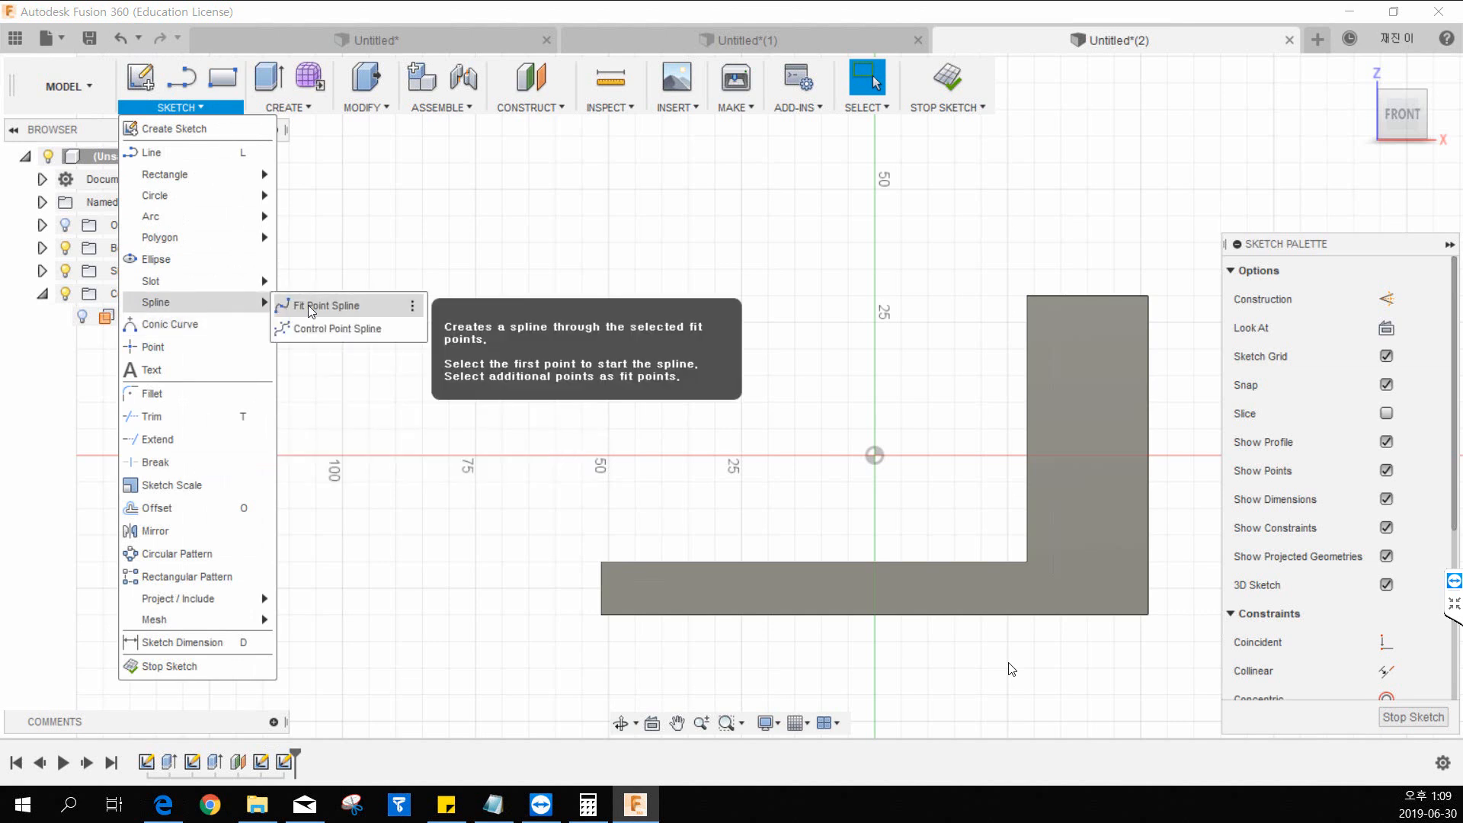
pyautogui.click(308, 305)
pyautogui.moveTo(725, 488); pyautogui.dragTo(582, 497, button='middle')
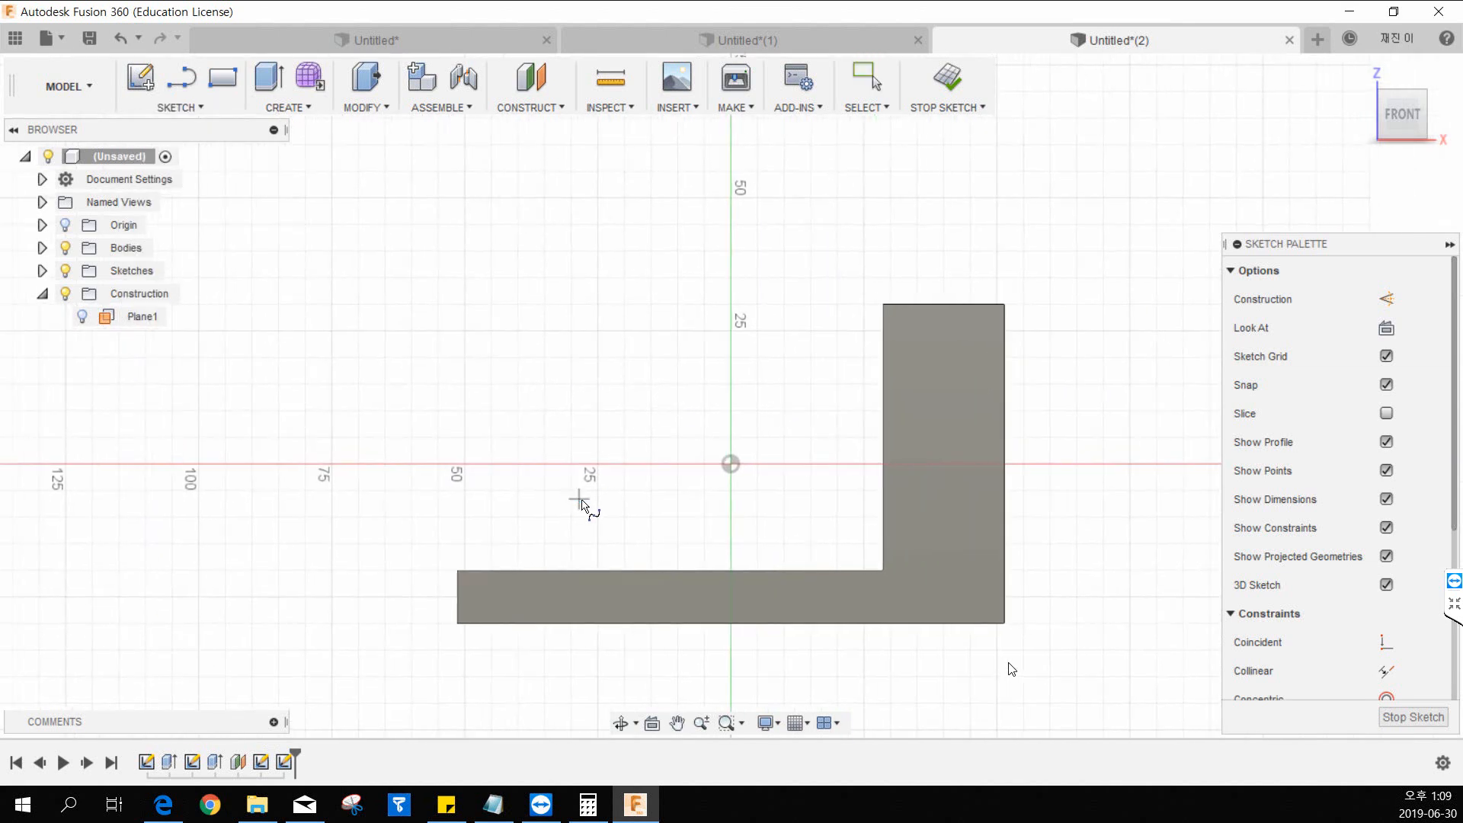
pyautogui.click(542, 532)
pyautogui.click(650, 490)
pyautogui.click(677, 397)
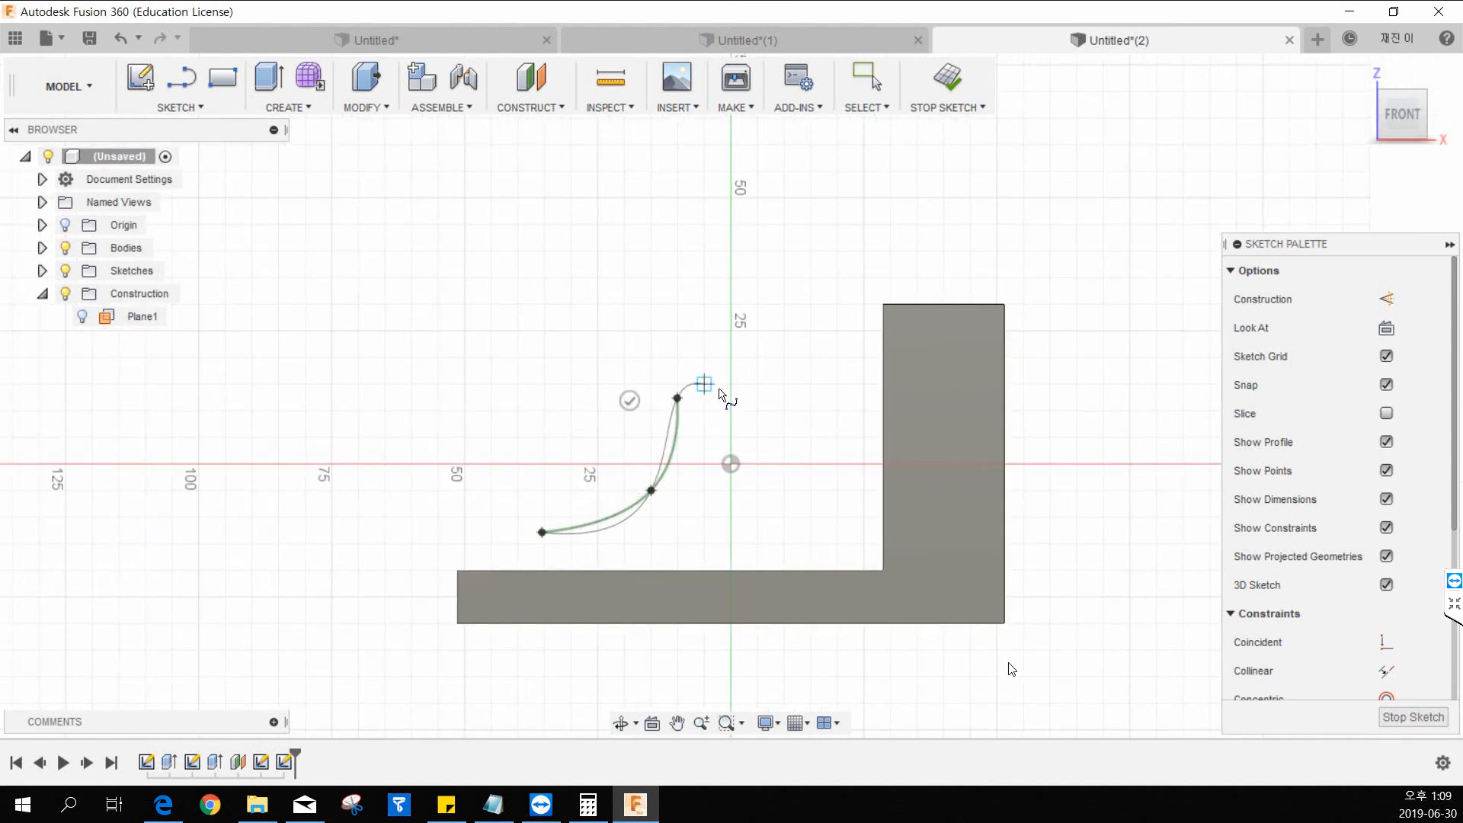
pyautogui.click(782, 372)
pyautogui.click(829, 317)
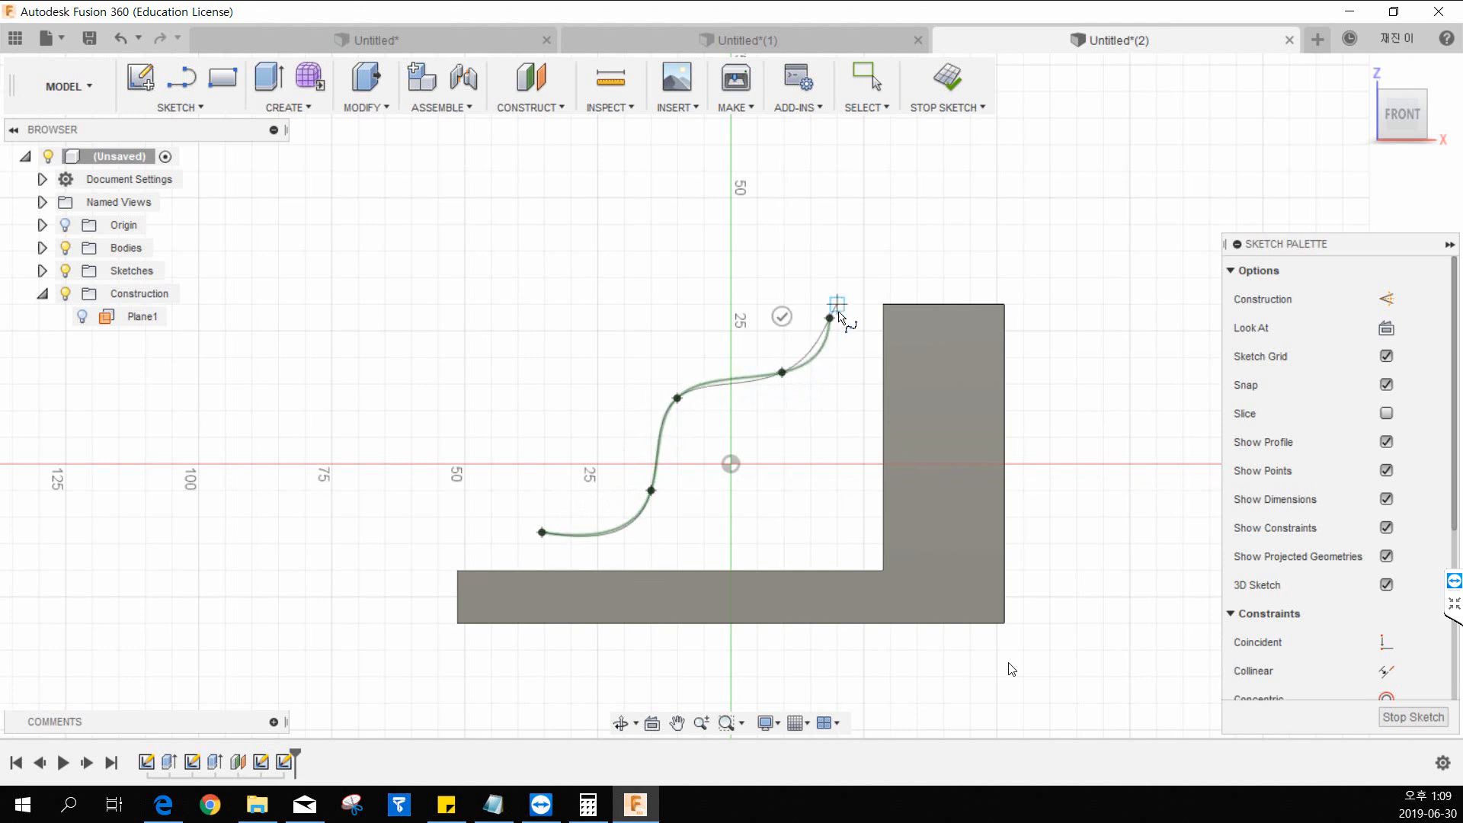
pyautogui.click(890, 304)
pyautogui.press('Escape')
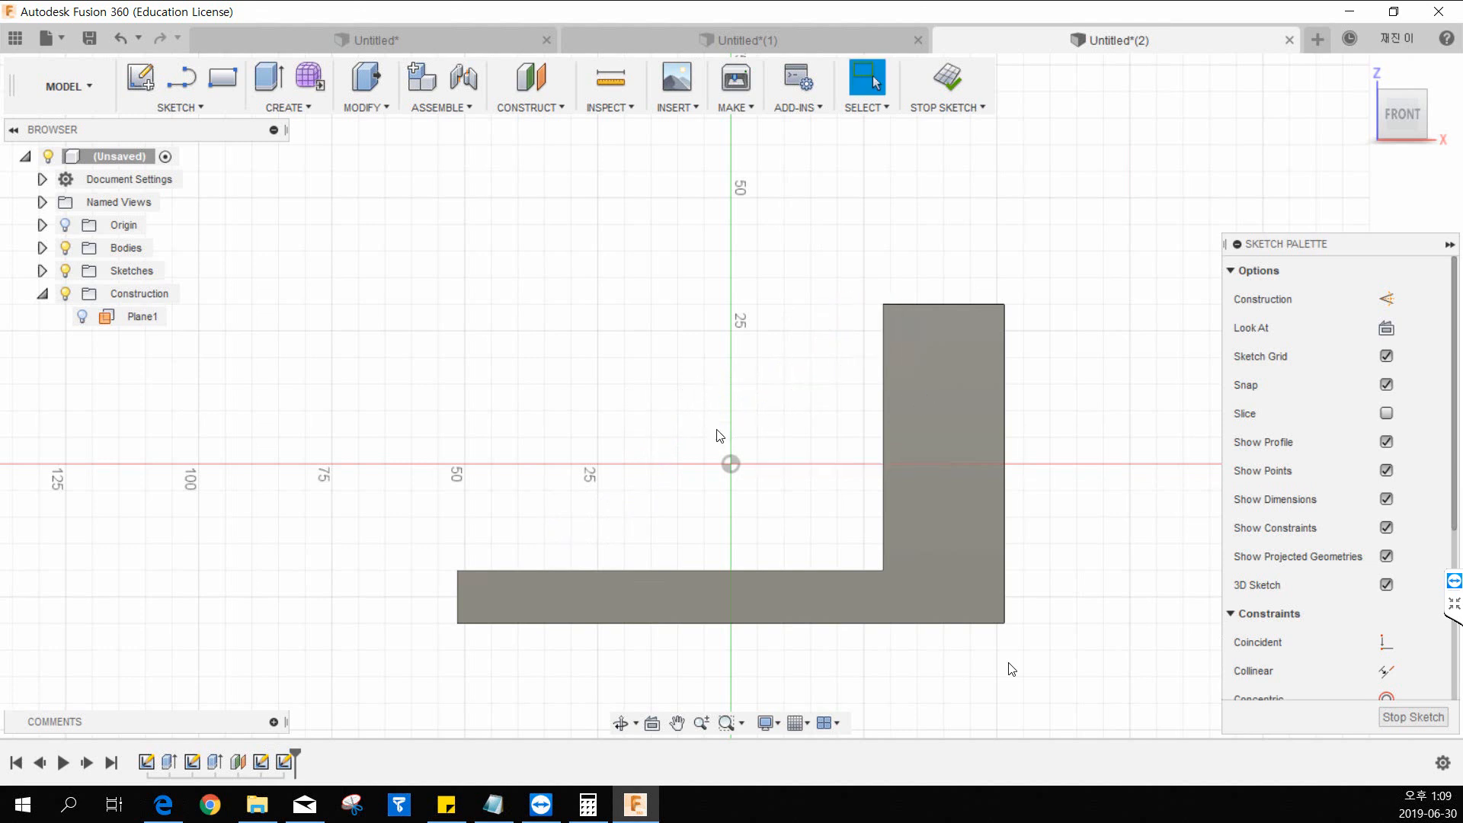
pyautogui.click(181, 108)
pyautogui.moveTo(194, 304)
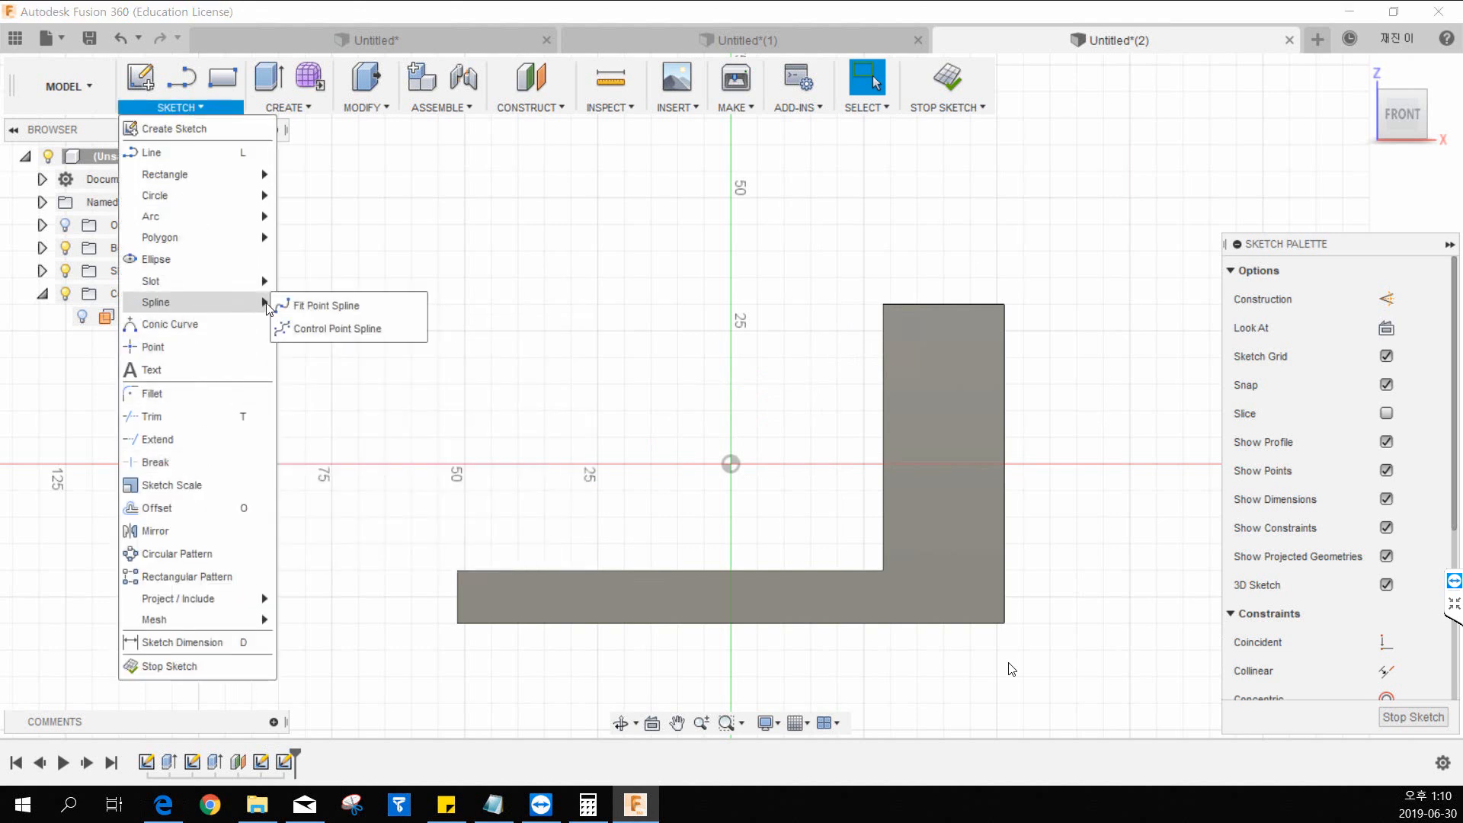
pyautogui.click(315, 304)
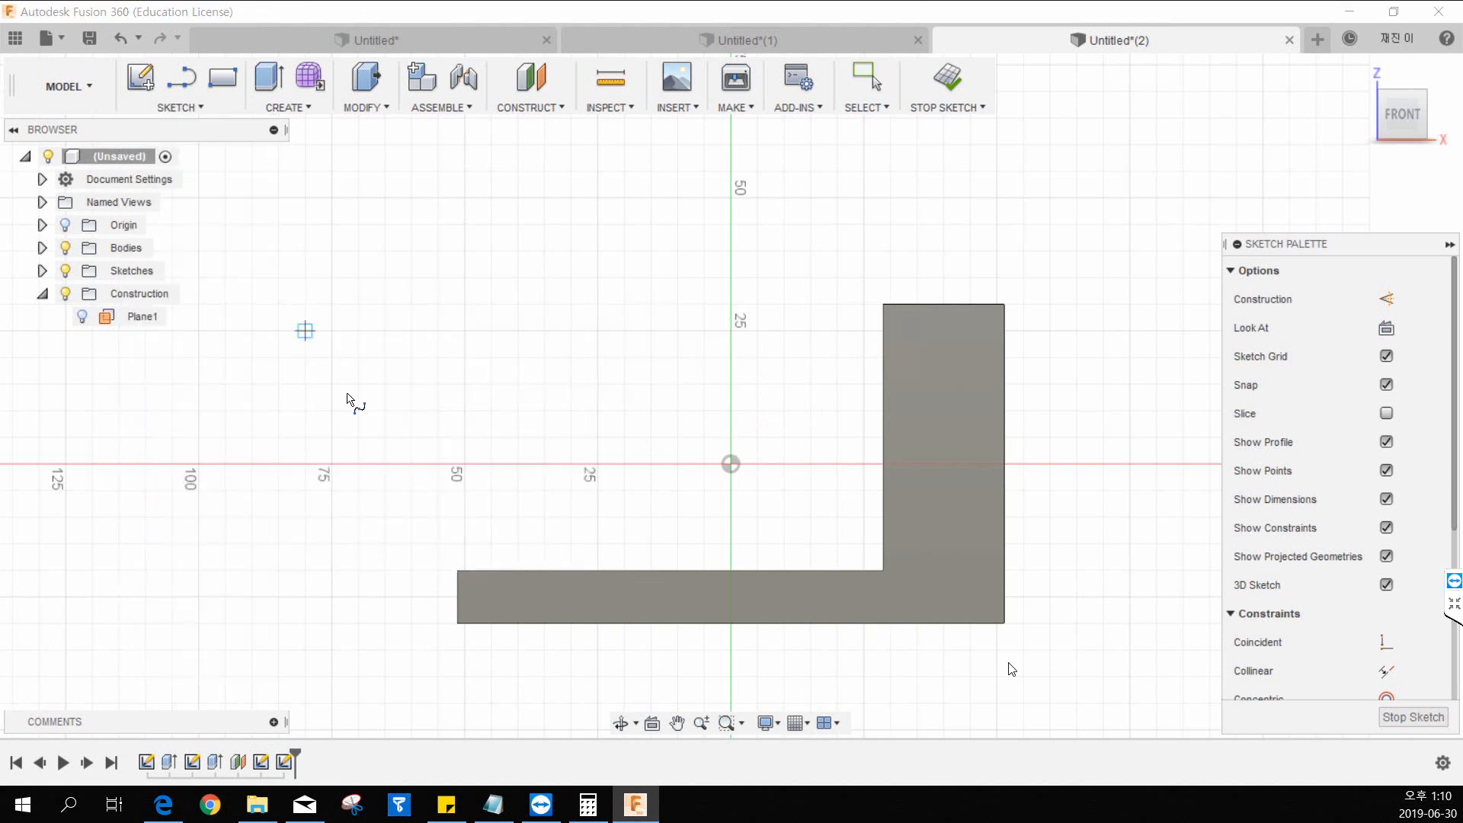
pyautogui.click(491, 570)
pyautogui.click(572, 490)
pyautogui.click(564, 425)
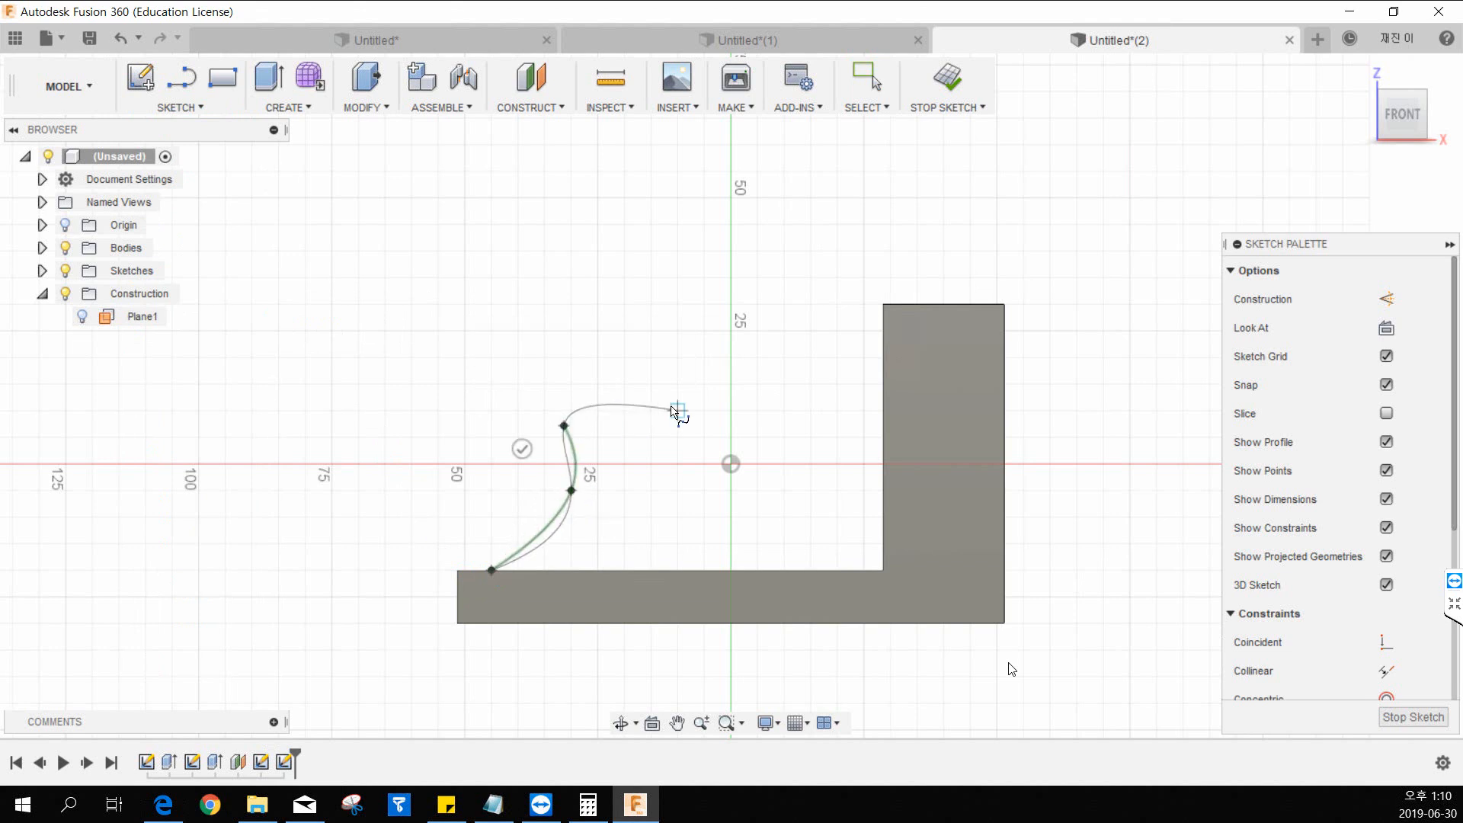
pyautogui.click(679, 411)
pyautogui.click(731, 358)
pyautogui.click(837, 330)
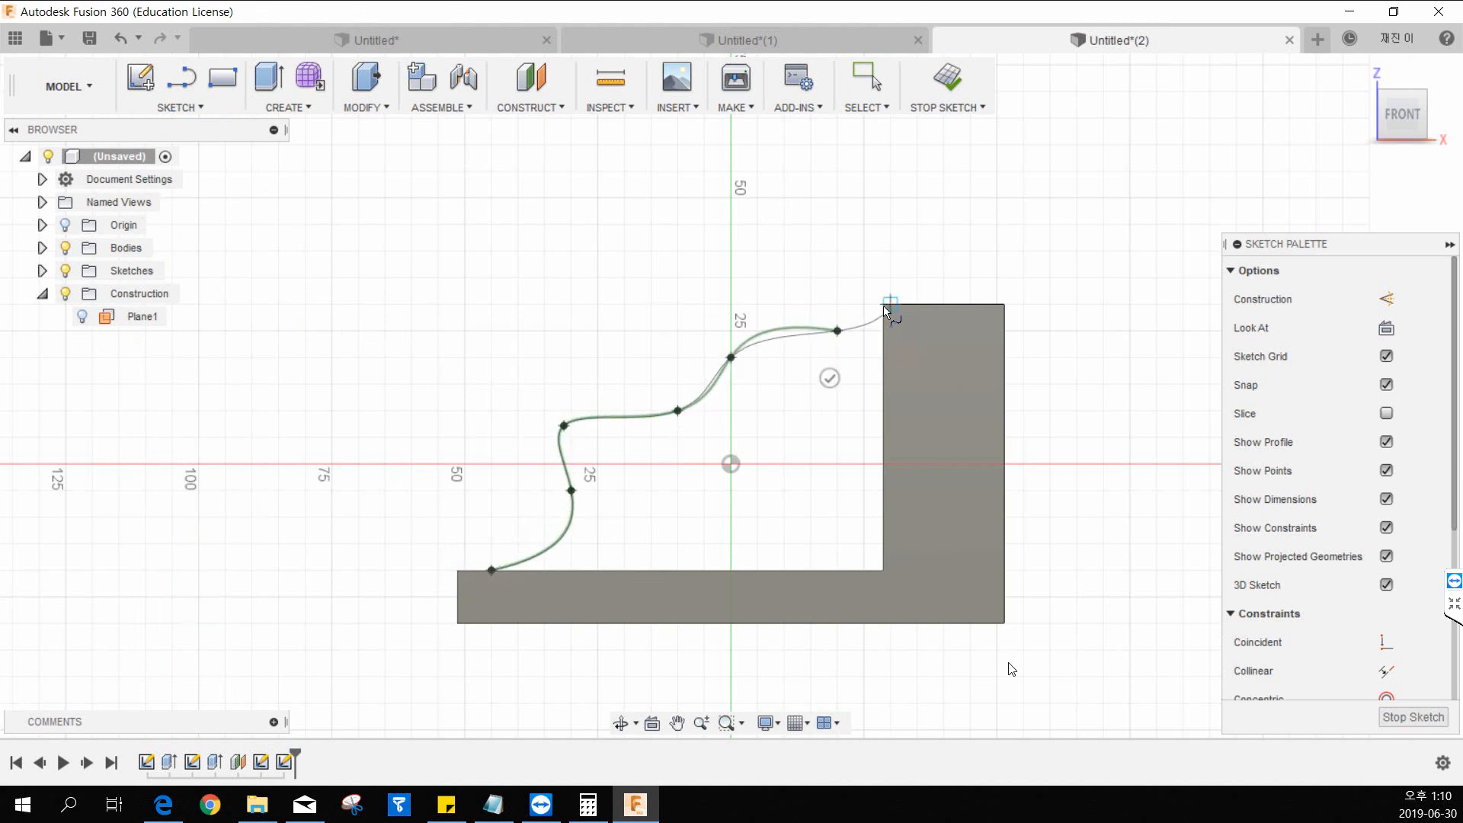
pyautogui.click(890, 304)
pyautogui.press('Escape')
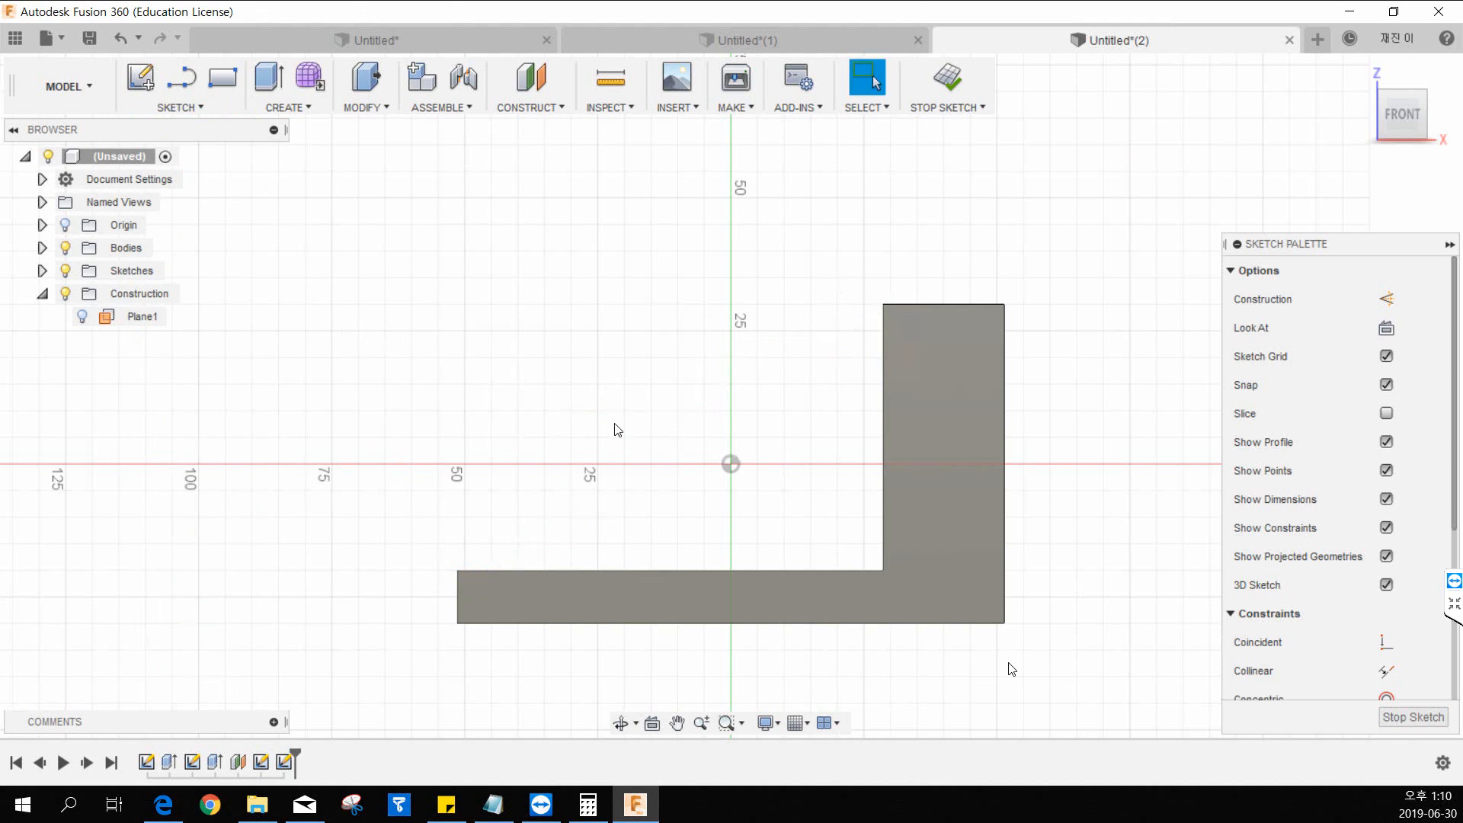
# Draw a wavy six-point fit point spline from the base's upper surface up to the upright wall, just below its upper edge.
pyautogui.click(180, 107)
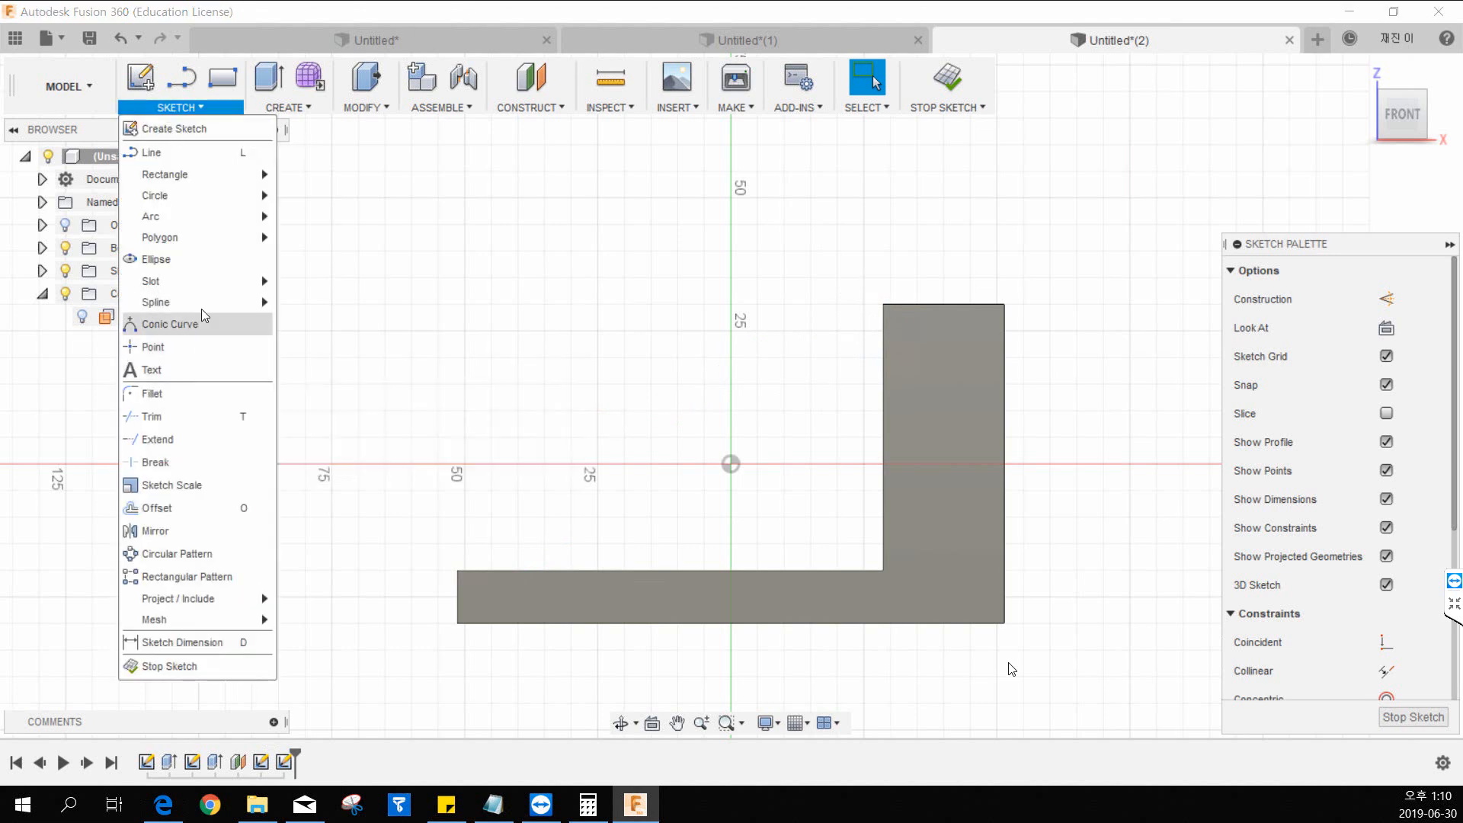
pyautogui.moveTo(205, 310)
pyautogui.click(305, 306)
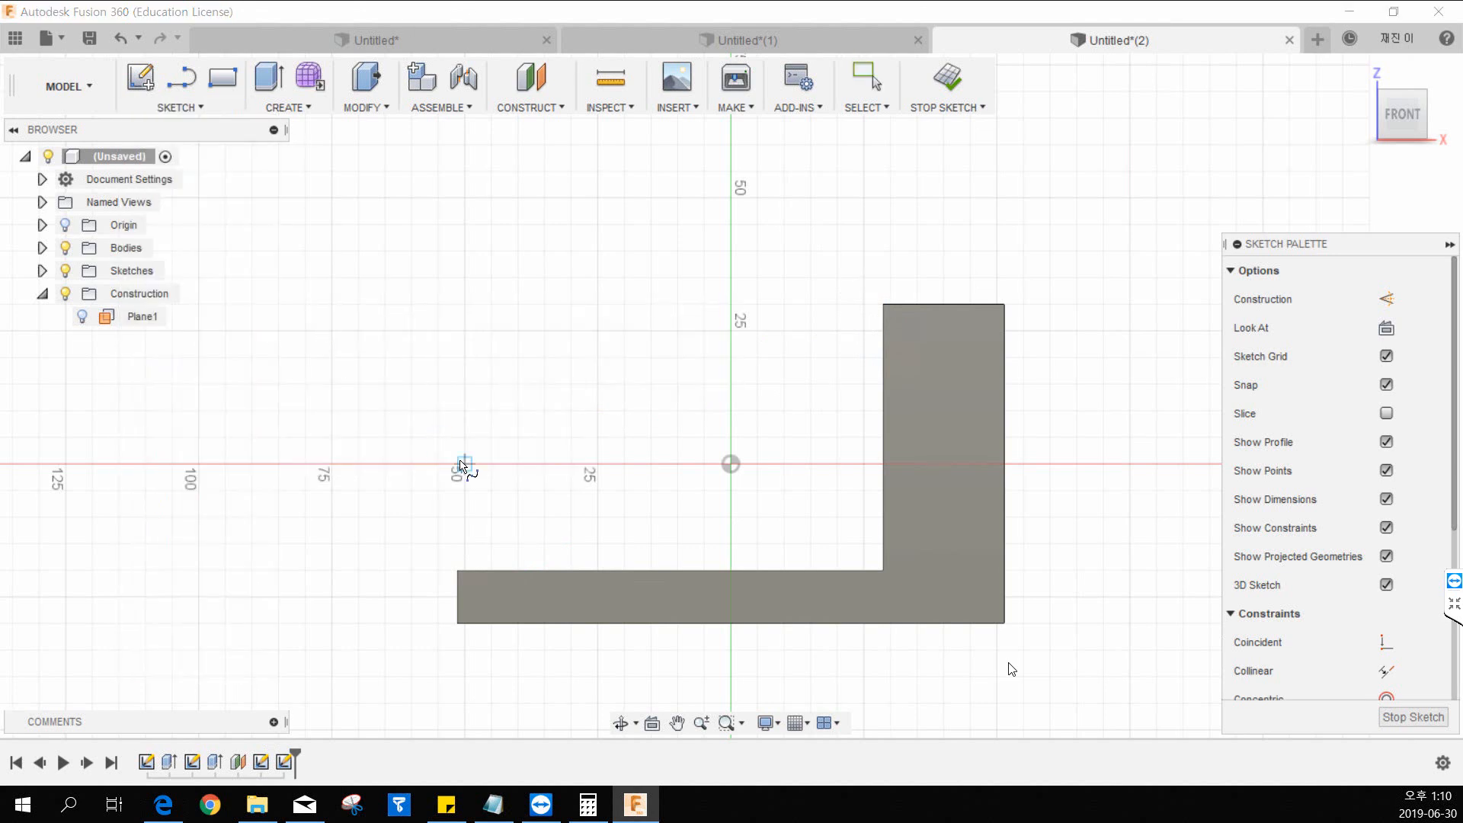
pyautogui.click(517, 570)
pyautogui.click(532, 495)
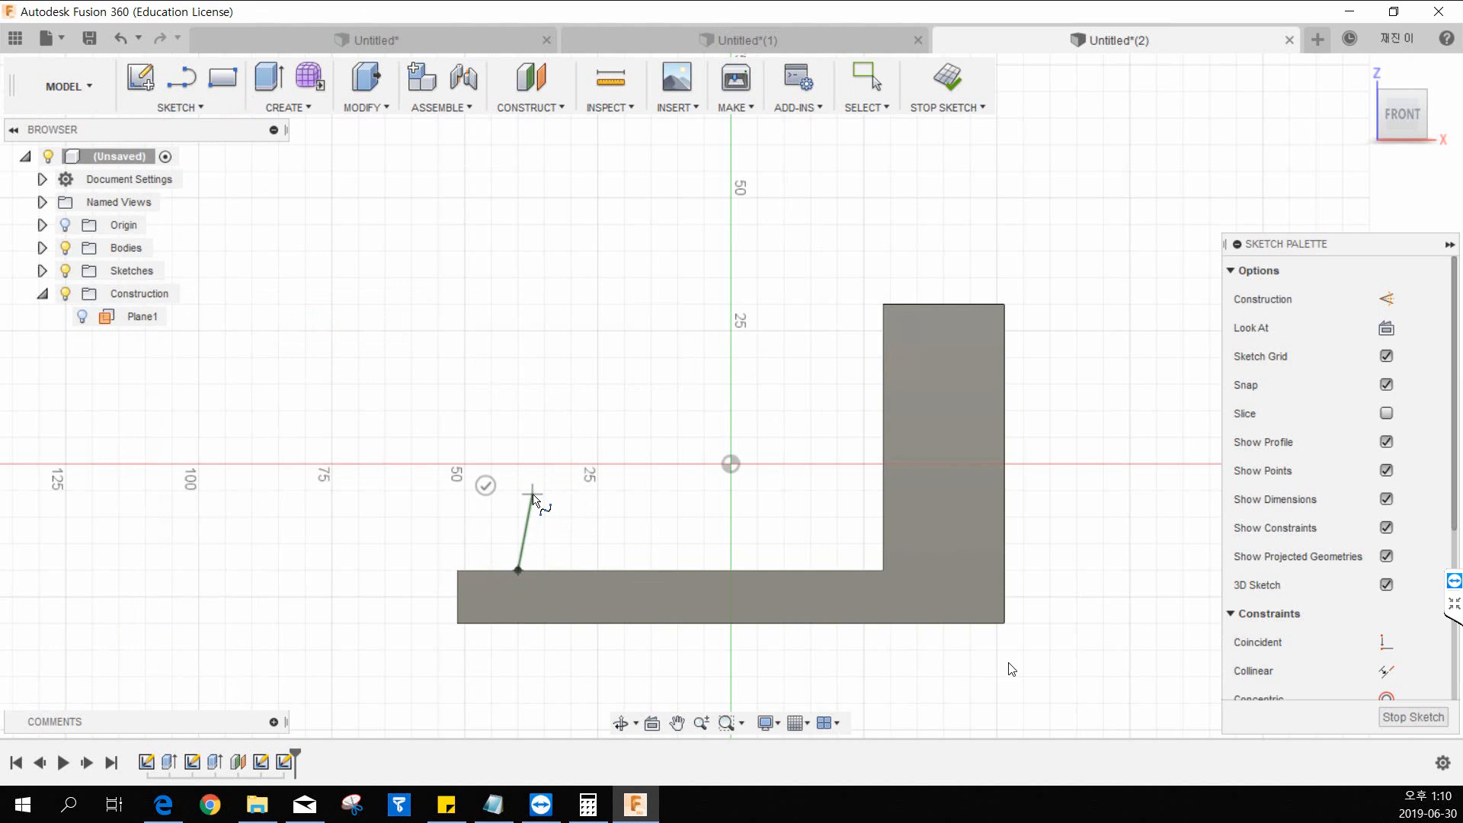
pyautogui.click(658, 476)
pyautogui.click(737, 402)
pyautogui.click(846, 346)
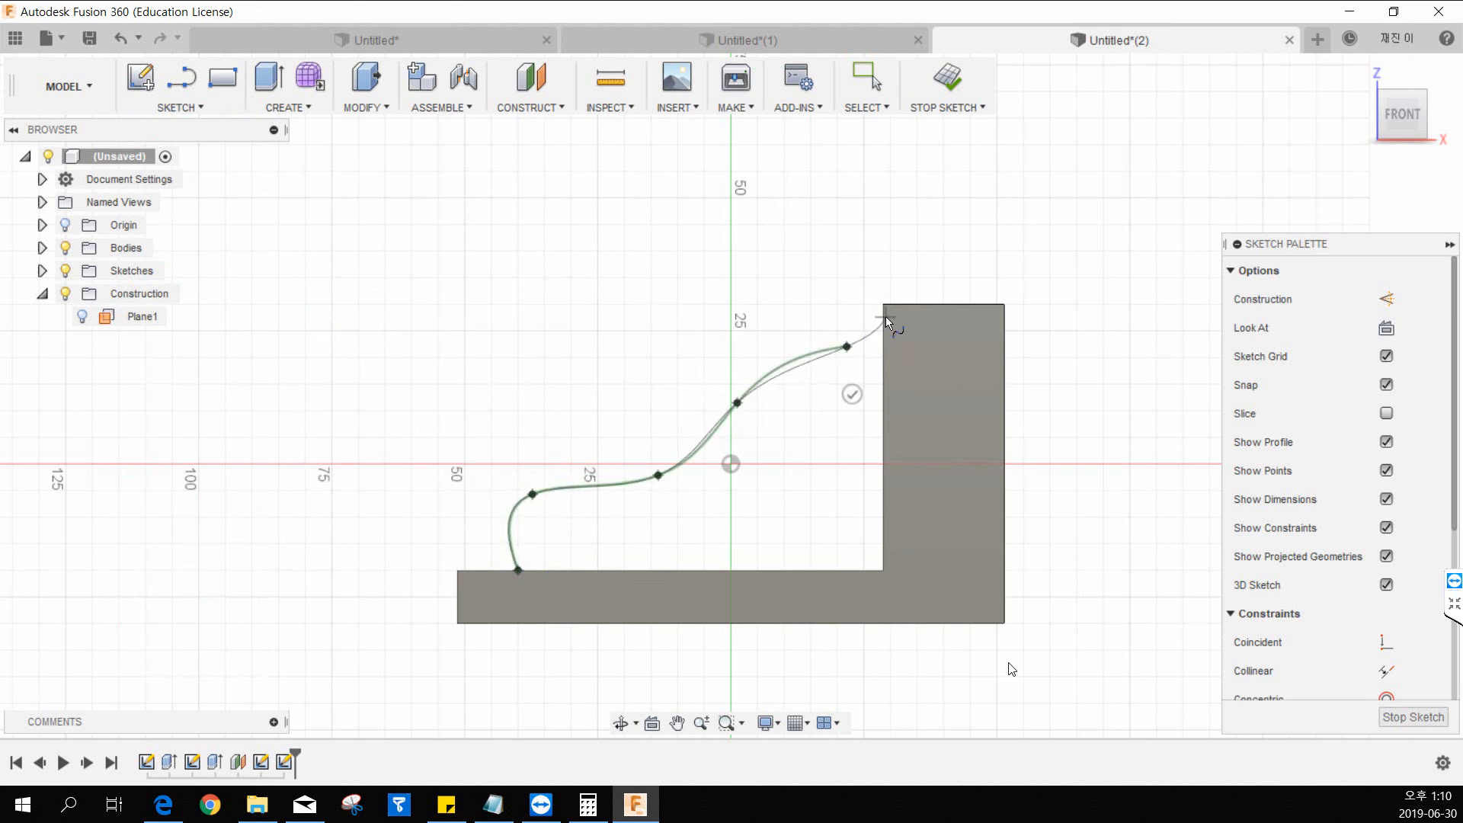
pyautogui.doubleClick(886, 317)
pyautogui.press('Escape')
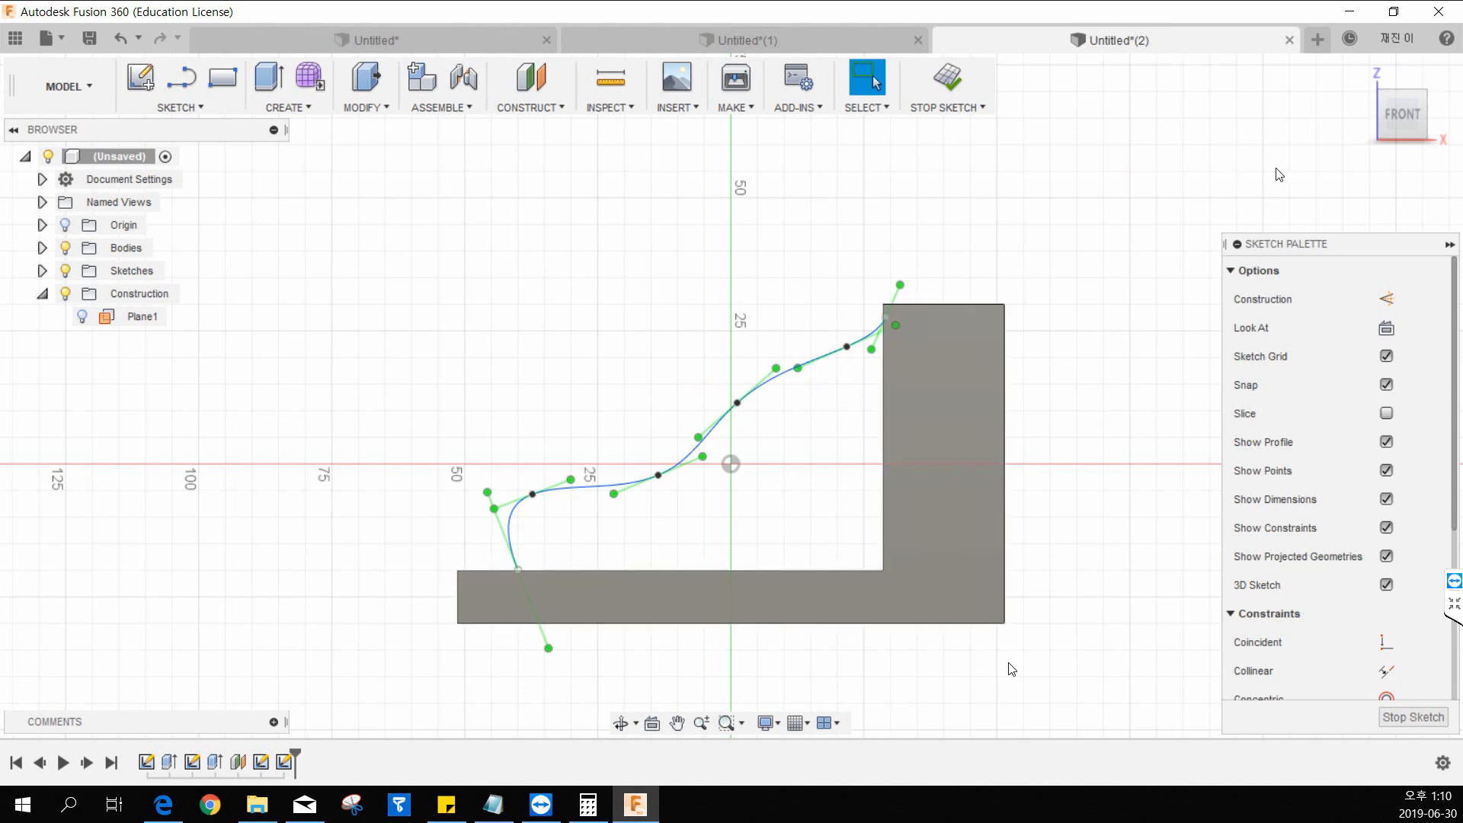
# Create a symmetric rib 25 mm thick from the wavy spline, with its depth set to To Next.
pyautogui.click(1360, 72)
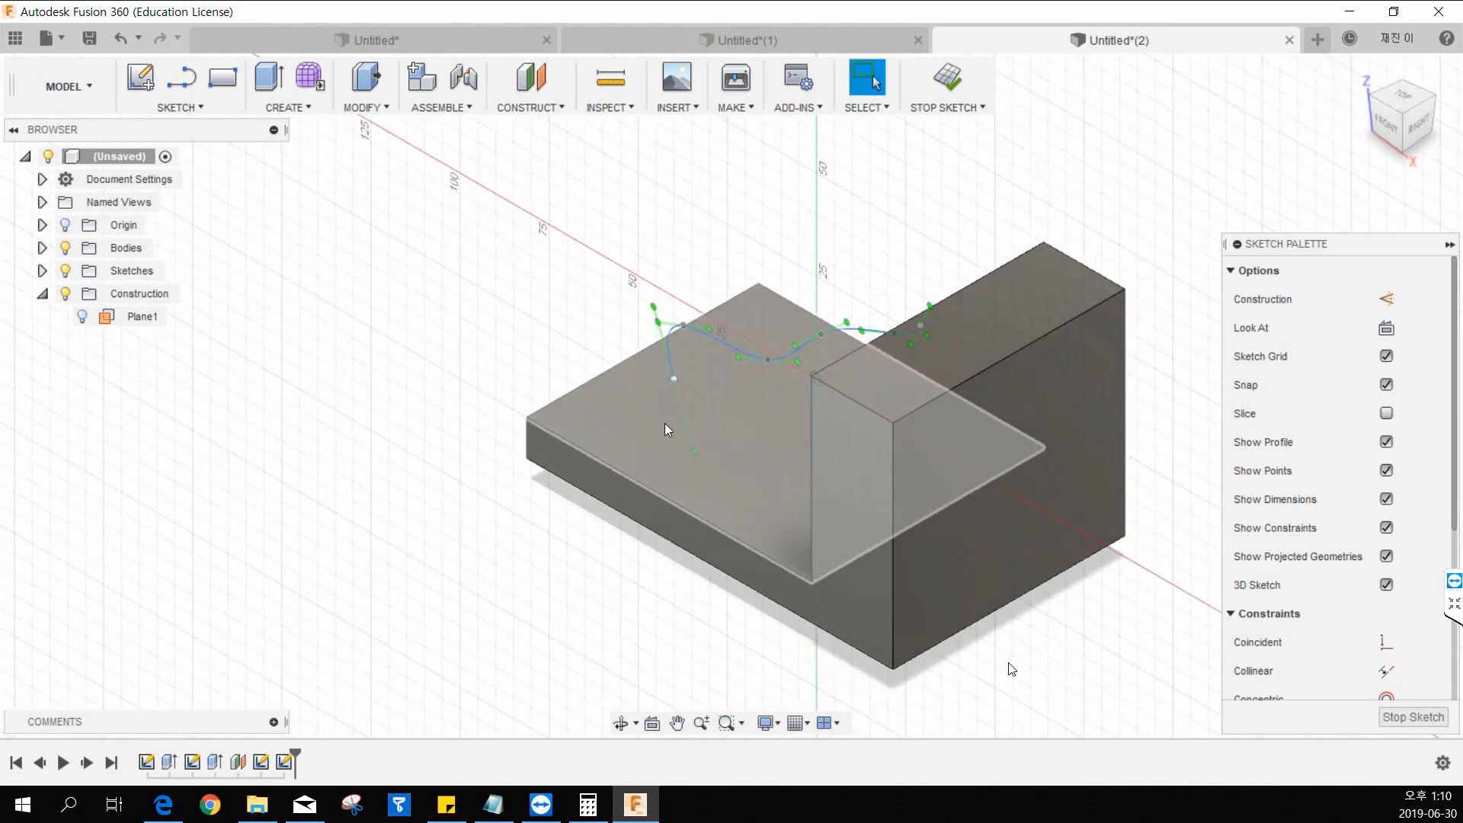
pyautogui.keyDown('shift'); pyautogui.moveTo(663, 492); pyautogui.dragTo(630, 543, button='middle'); pyautogui.keyUp('shift')
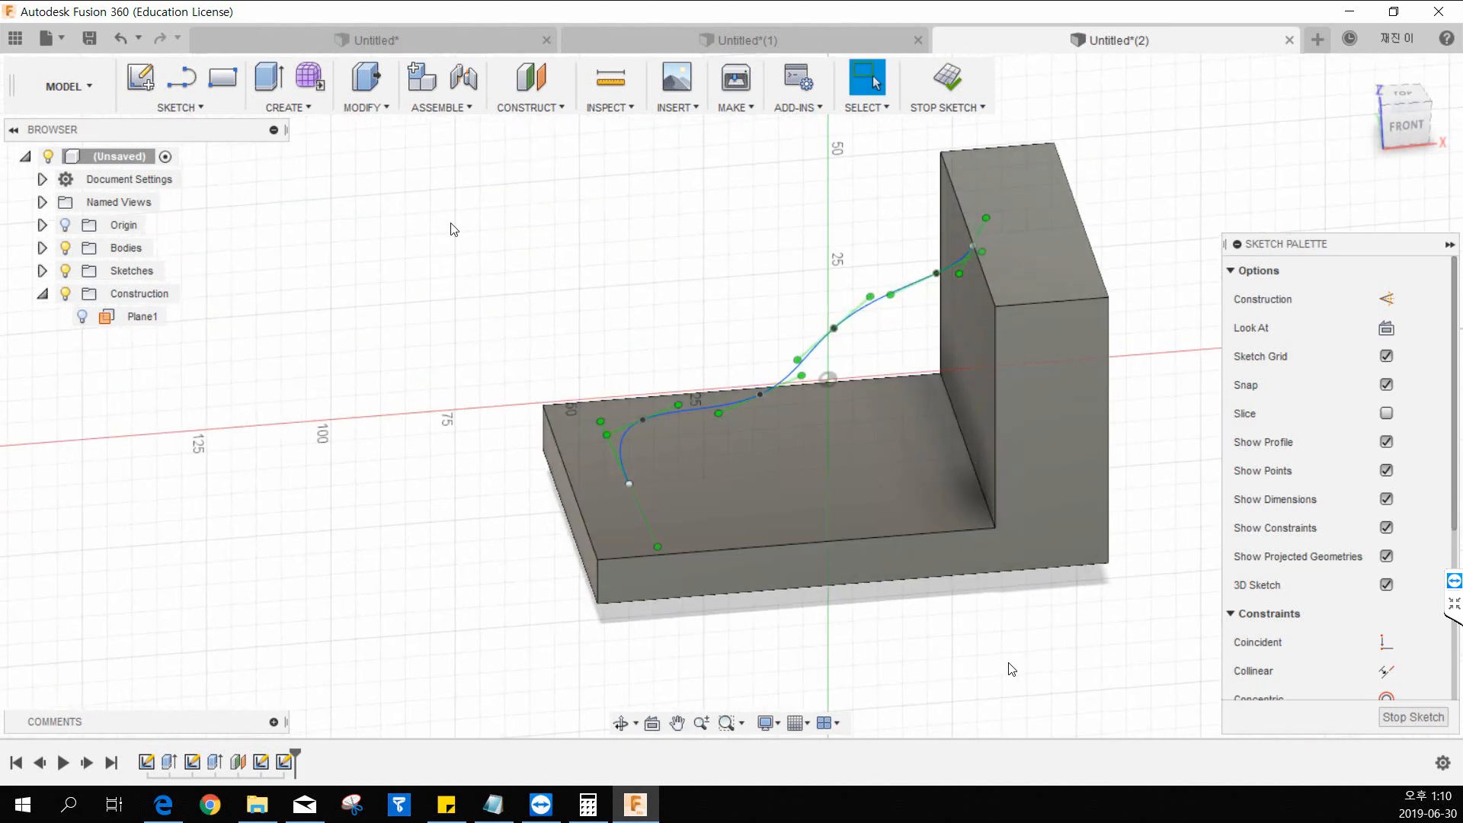
pyautogui.click(290, 106)
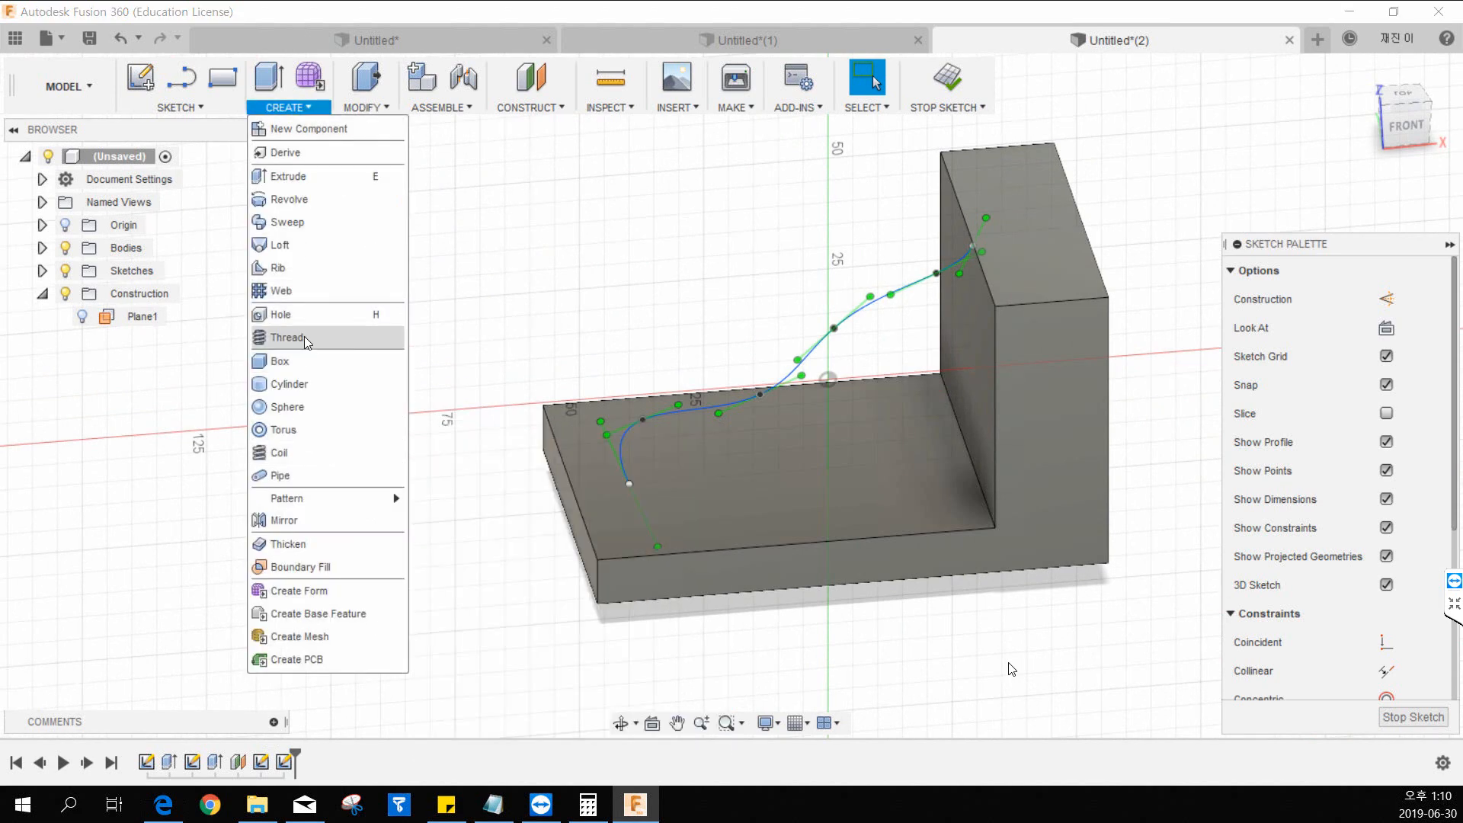
pyautogui.click(302, 272)
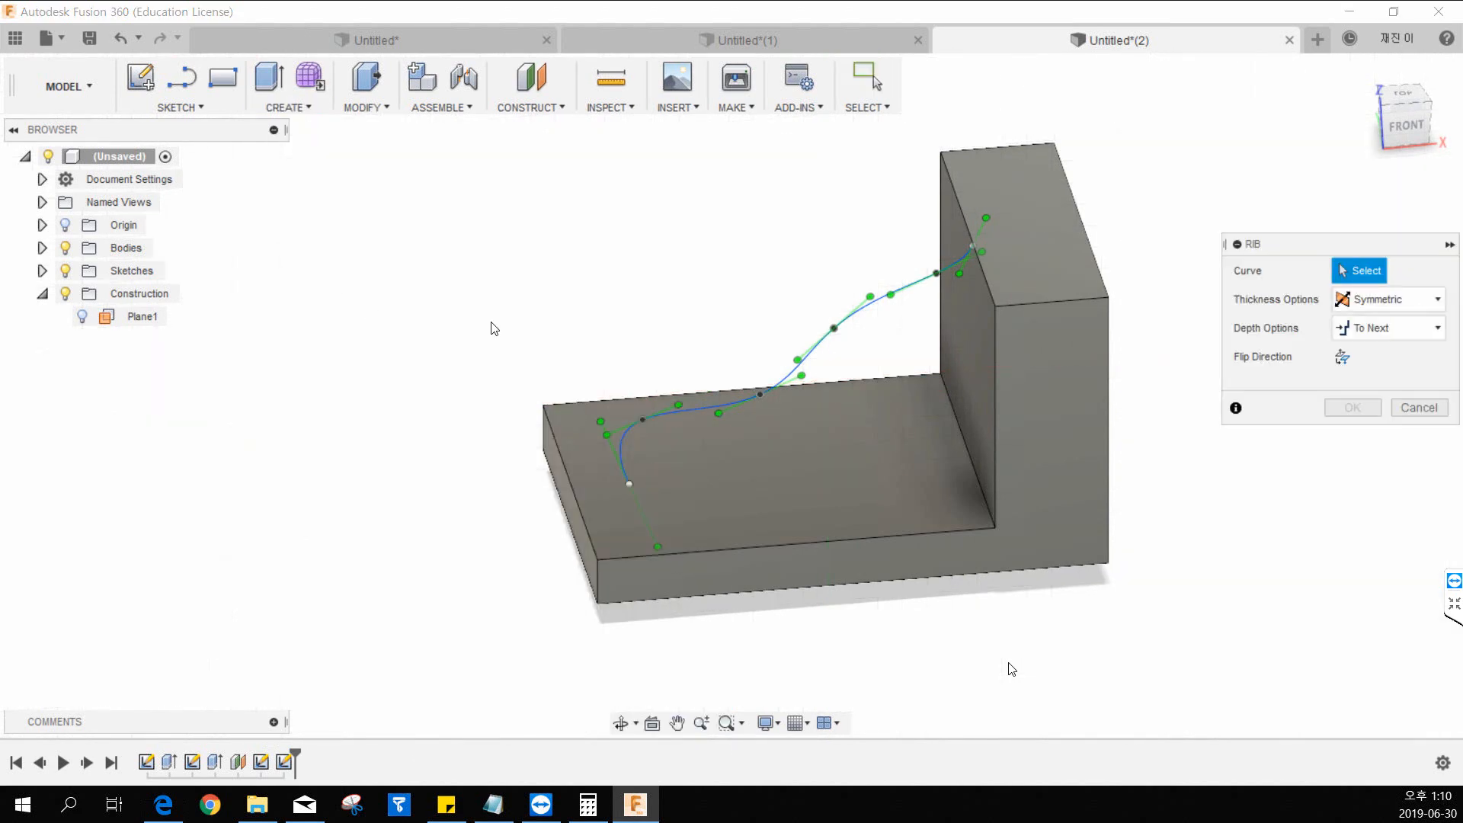
pyautogui.click(809, 369)
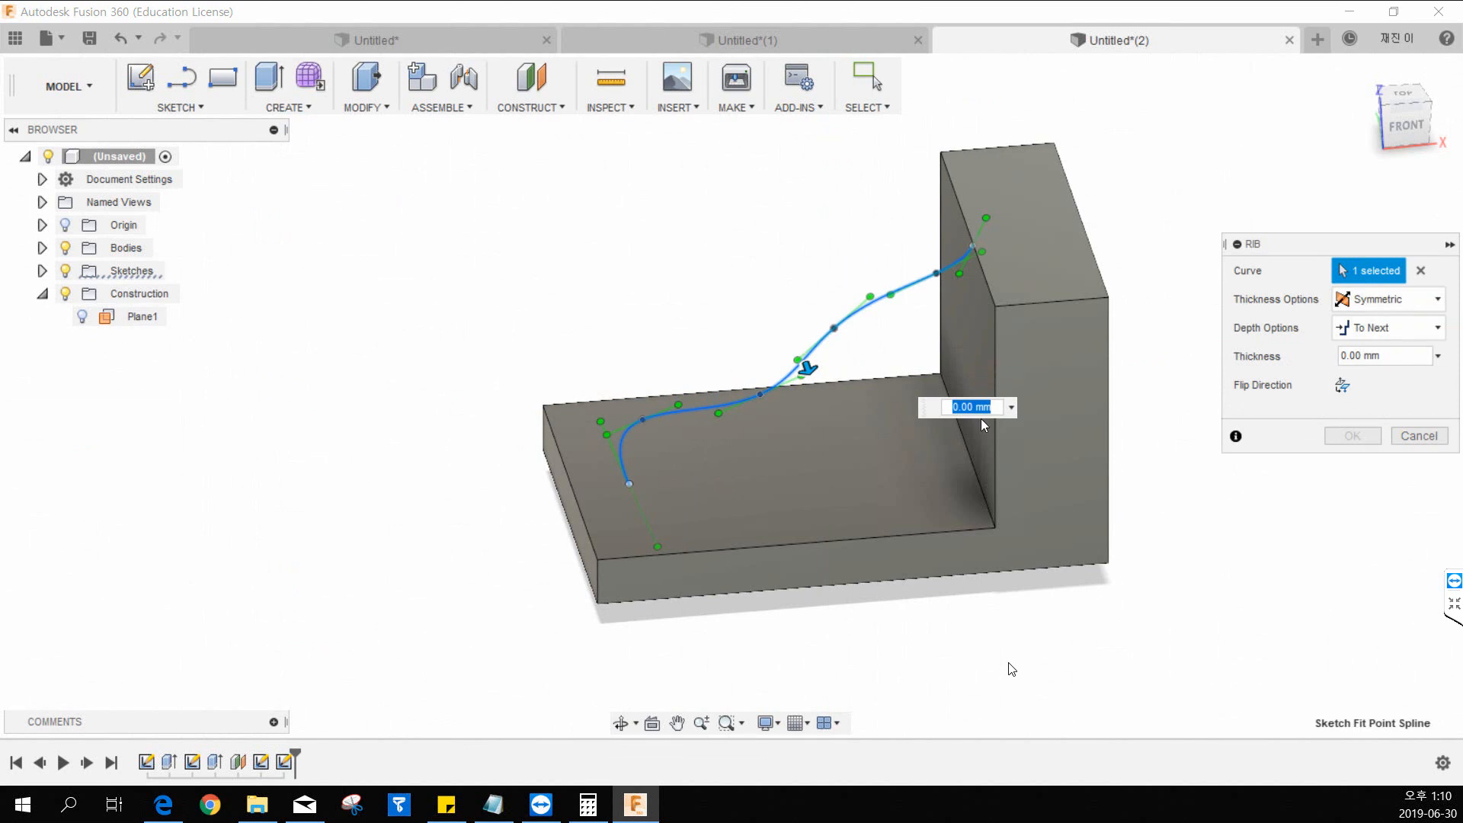
pyautogui.moveTo(809, 369); pyautogui.dragTo(817, 397)
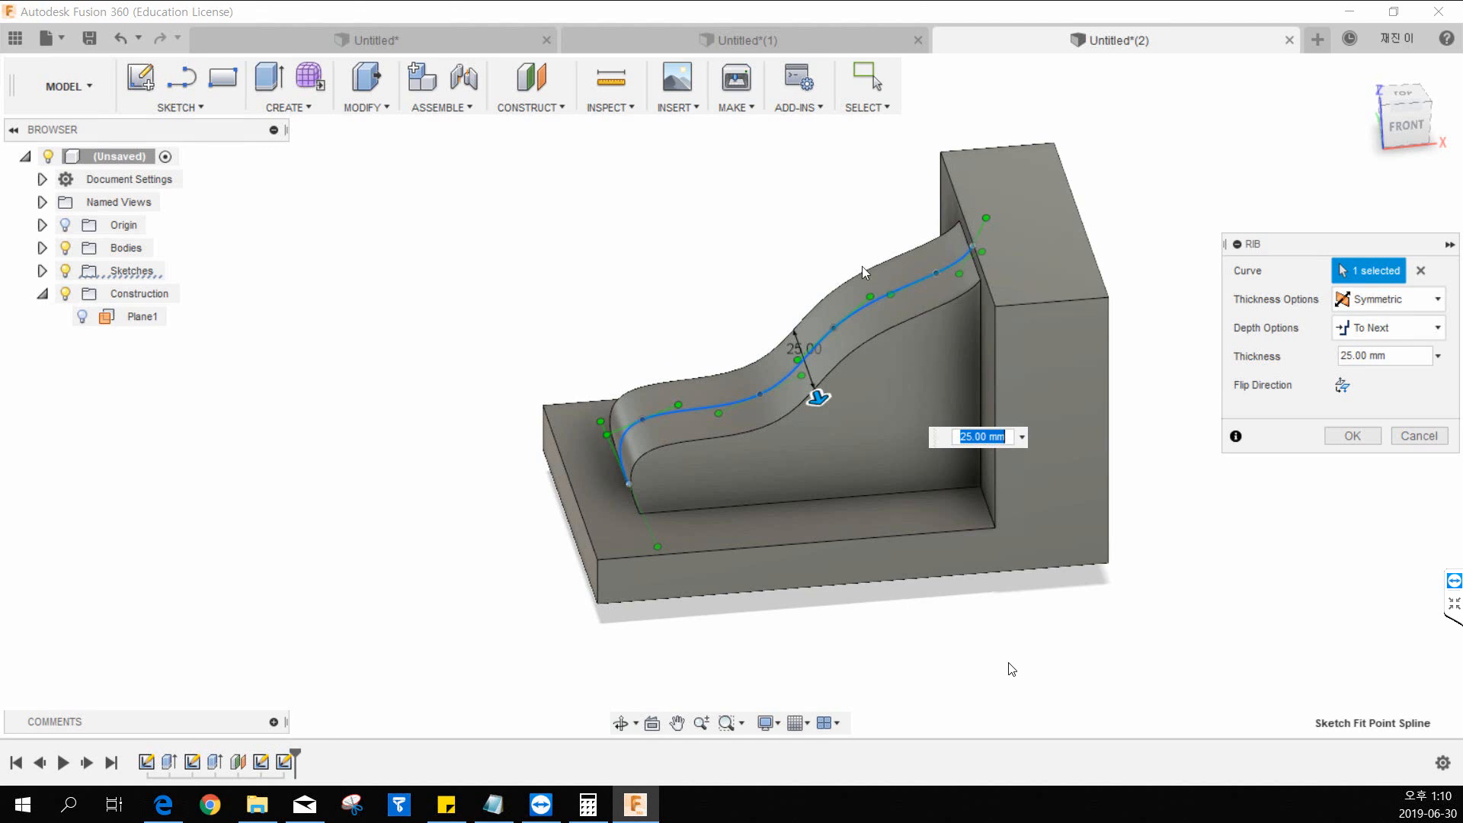
pyautogui.click(1363, 436)
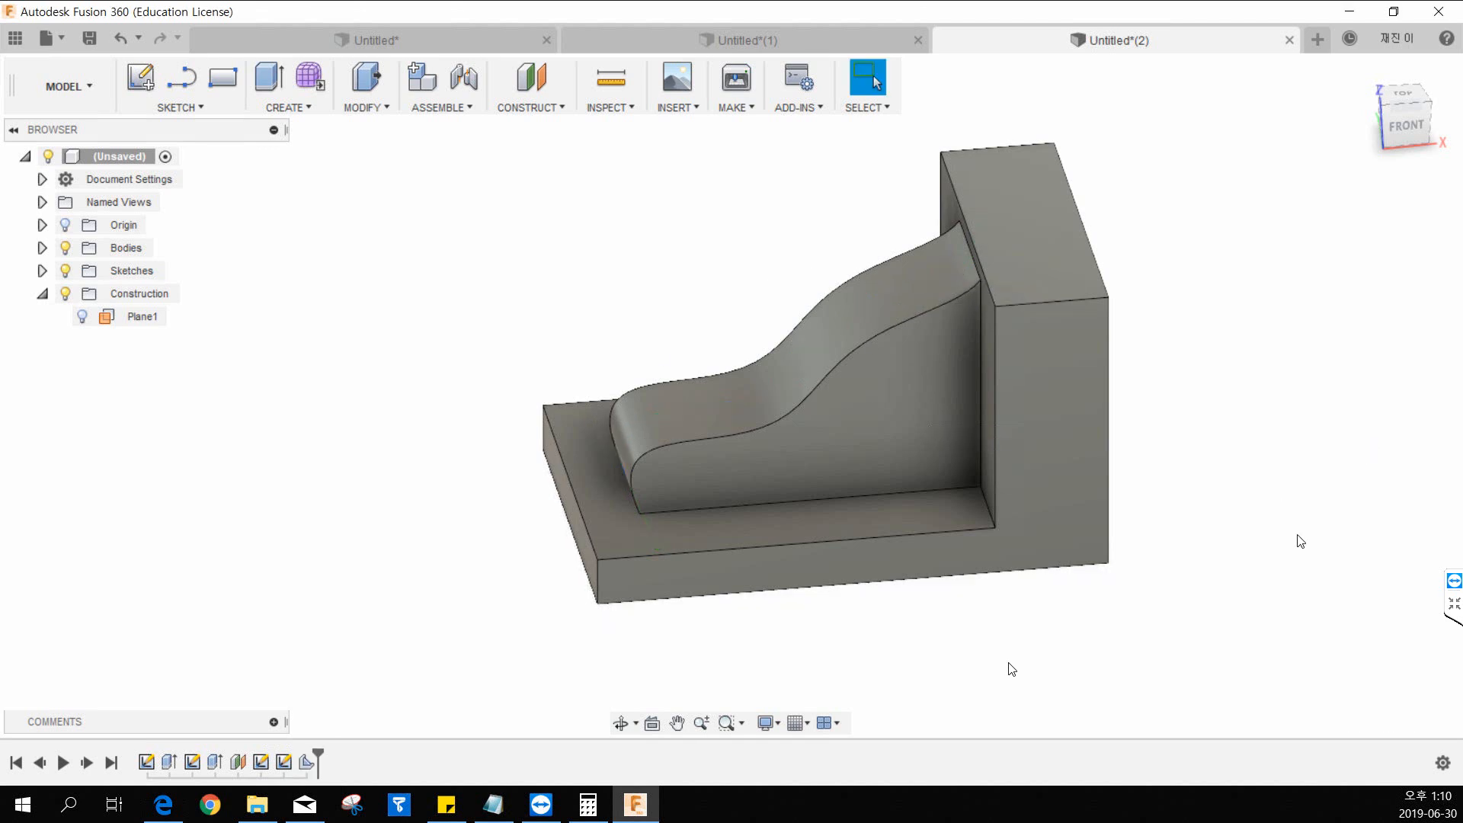
pyautogui.moveTo(1216, 502); pyautogui.dragTo(1165, 484, button='middle')
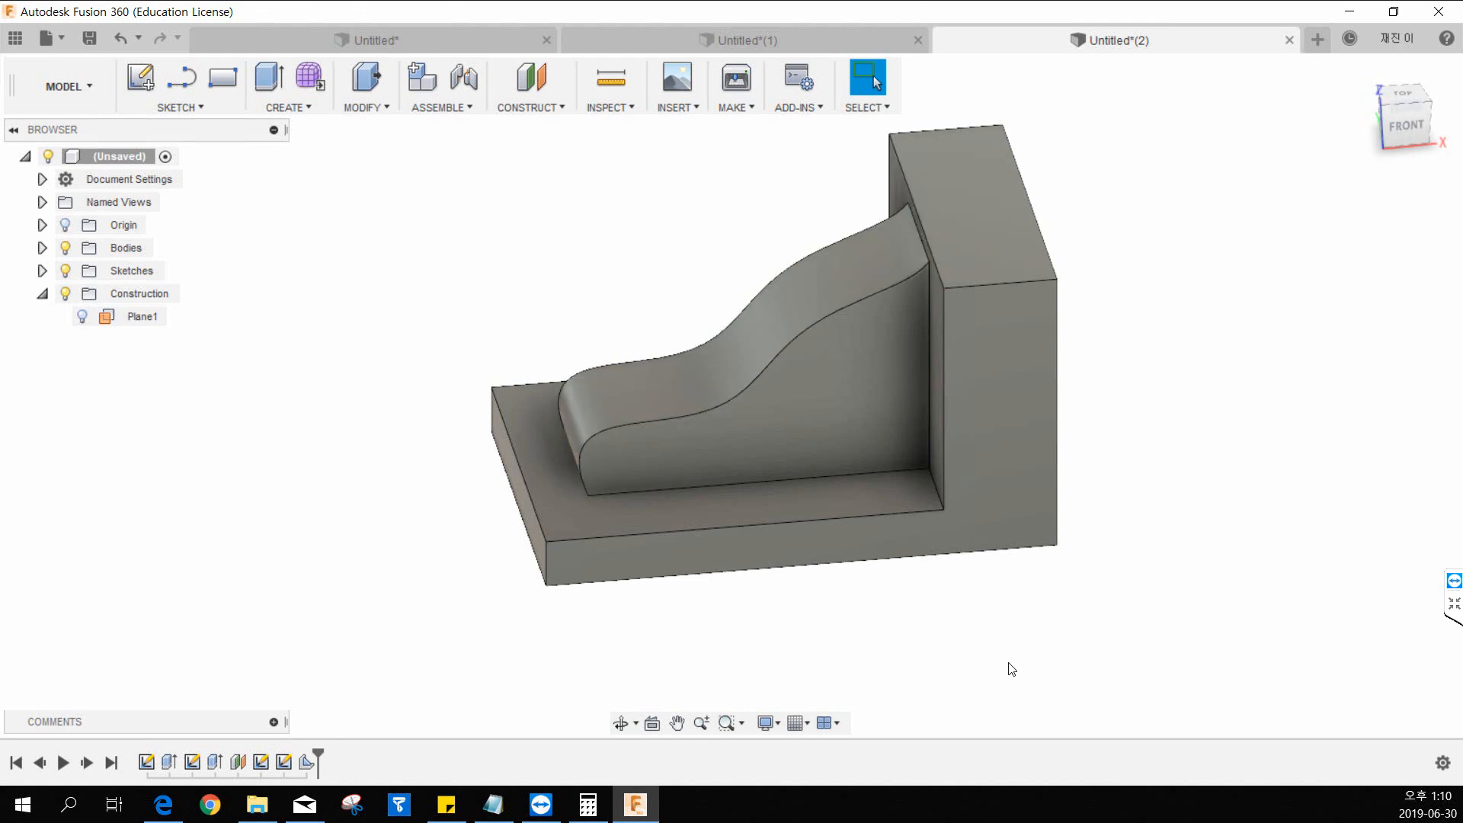
# Switch to the browser to look over drawing 928 in 15.pdf, and create a new empty design in Fusion 360.
pyautogui.moveTo(0, 58); pyautogui.dragTo(903, 58)
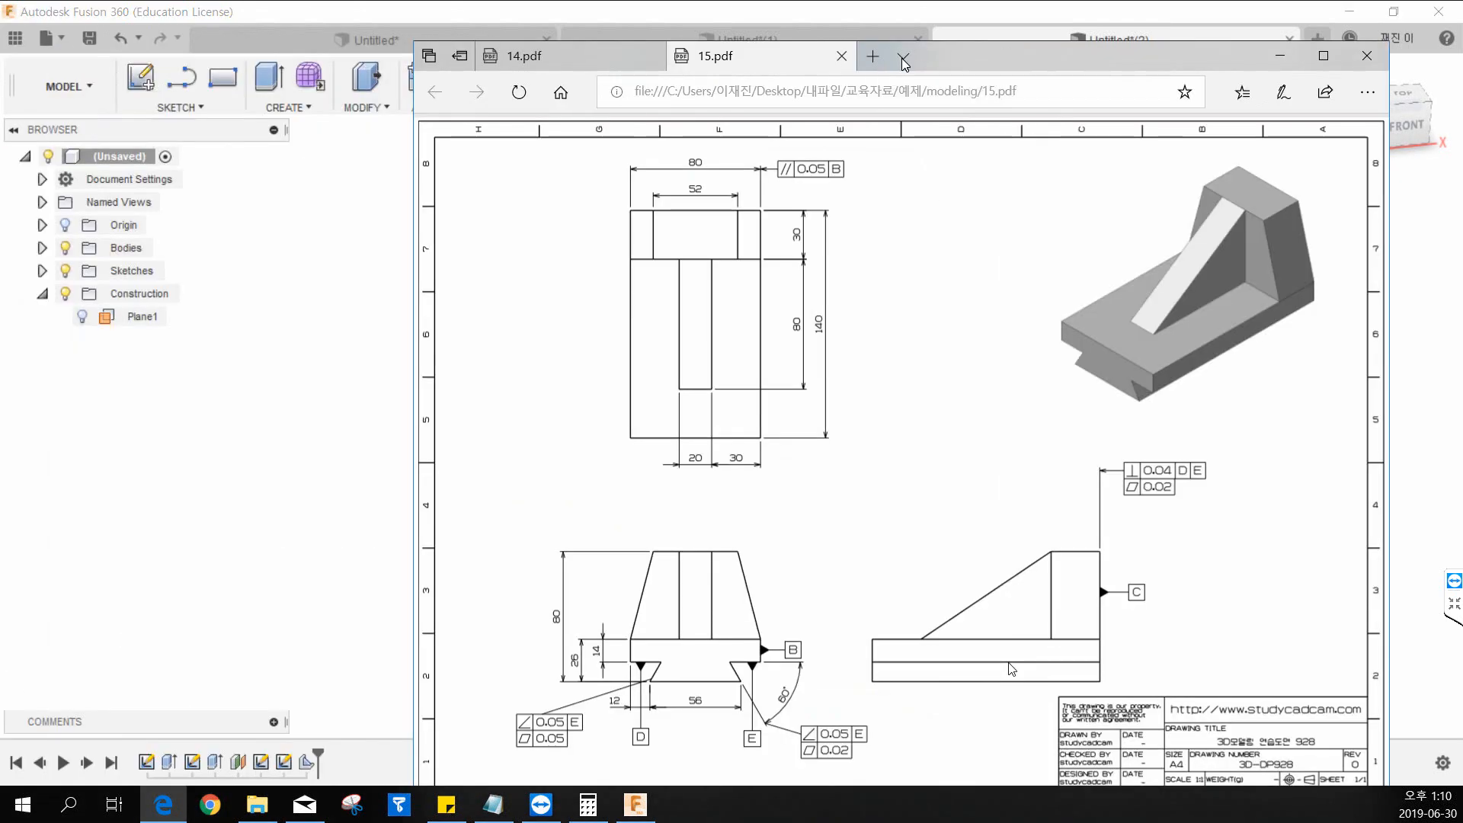
pyautogui.doubleClick(988, 60)
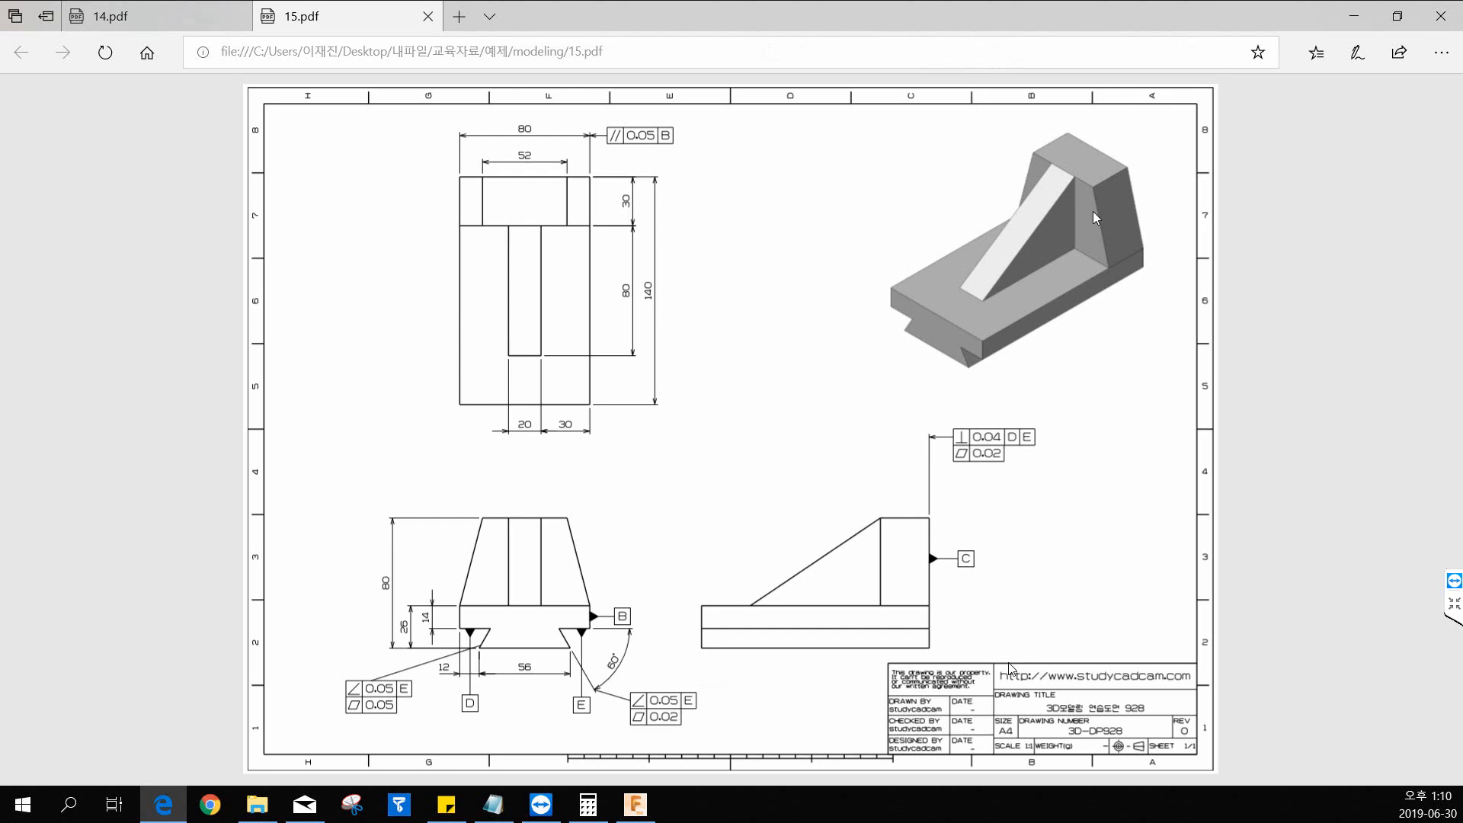
pyautogui.moveTo(1147, 15); pyautogui.dragTo(0, 47)
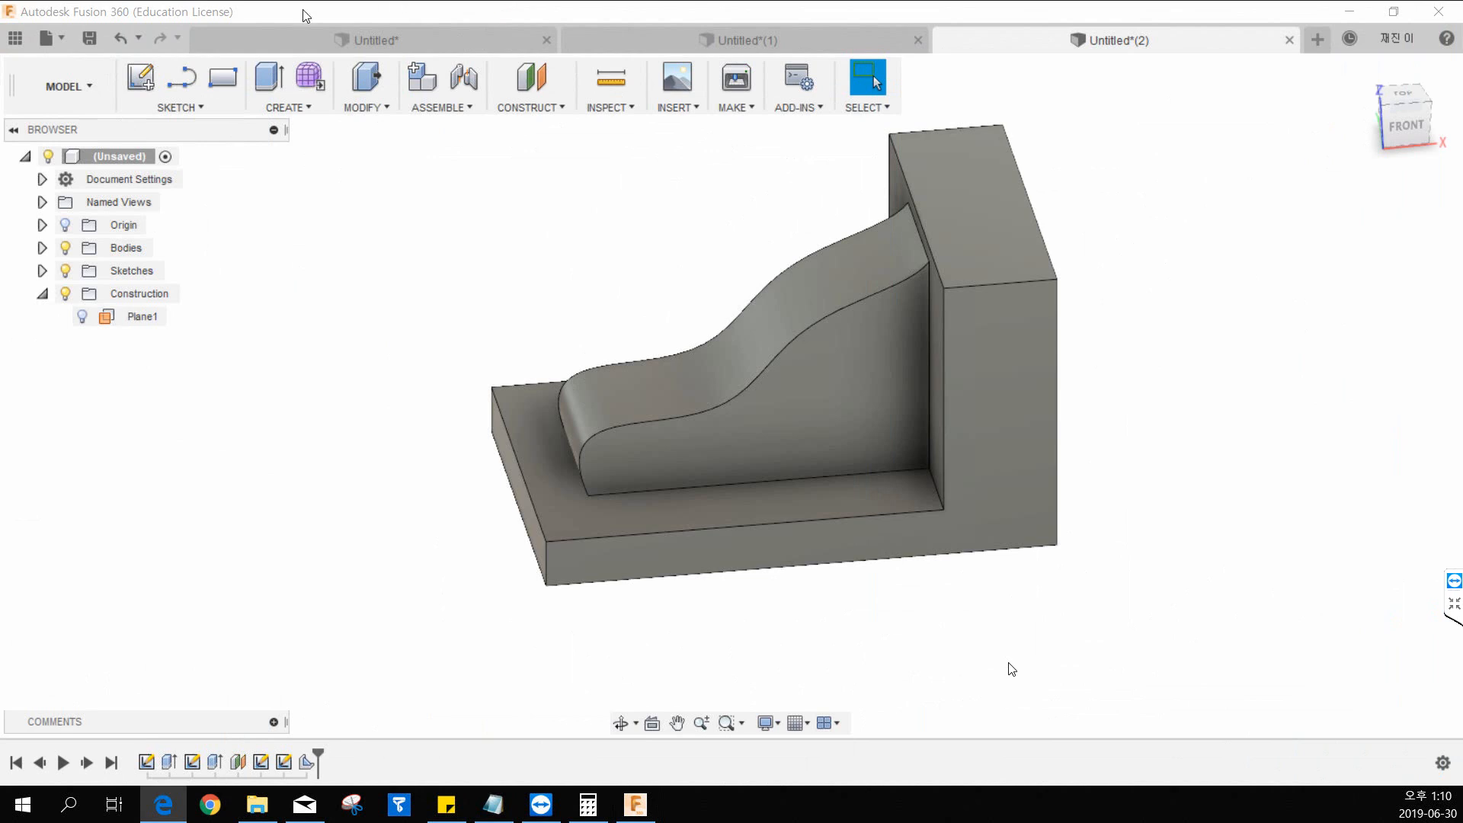
pyautogui.click(1318, 40)
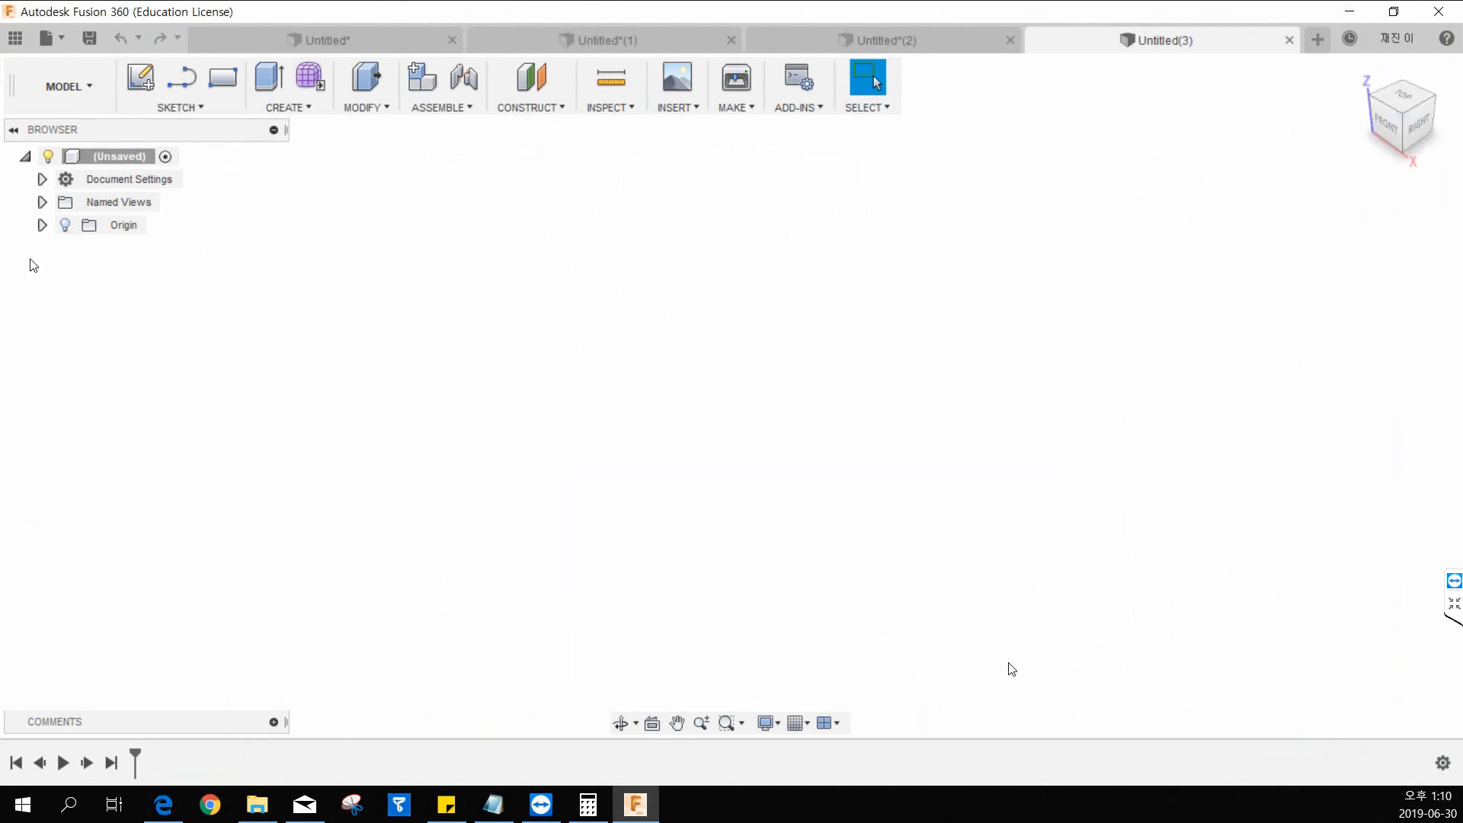
# Switch to Edge and study the views and dimensions of drawing 928 in an enlarged window.
pyautogui.click(163, 804)
pyautogui.doubleClick(820, 38)
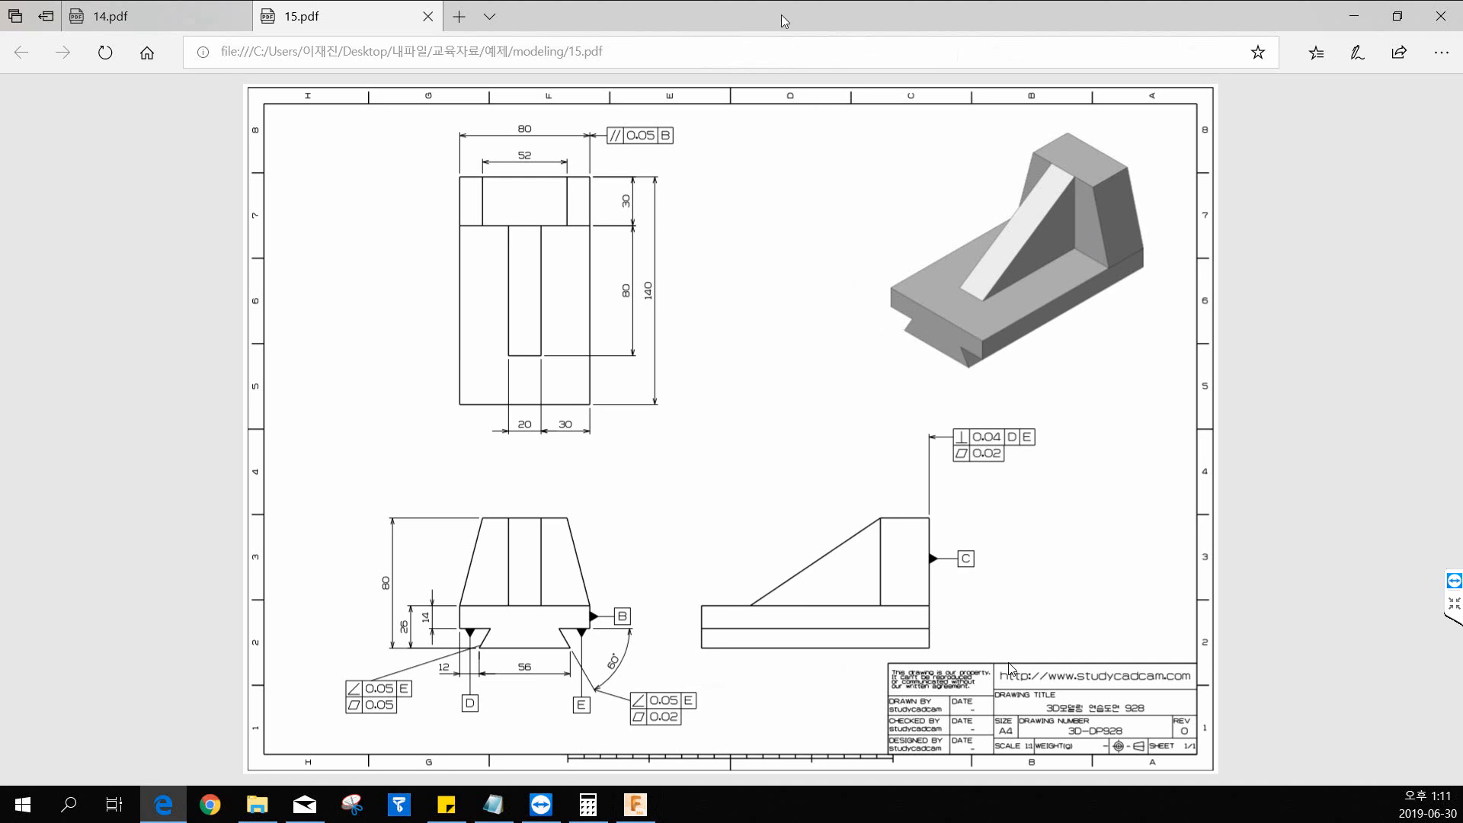
pyautogui.moveTo(774, 18); pyautogui.dragTo(995, 122)
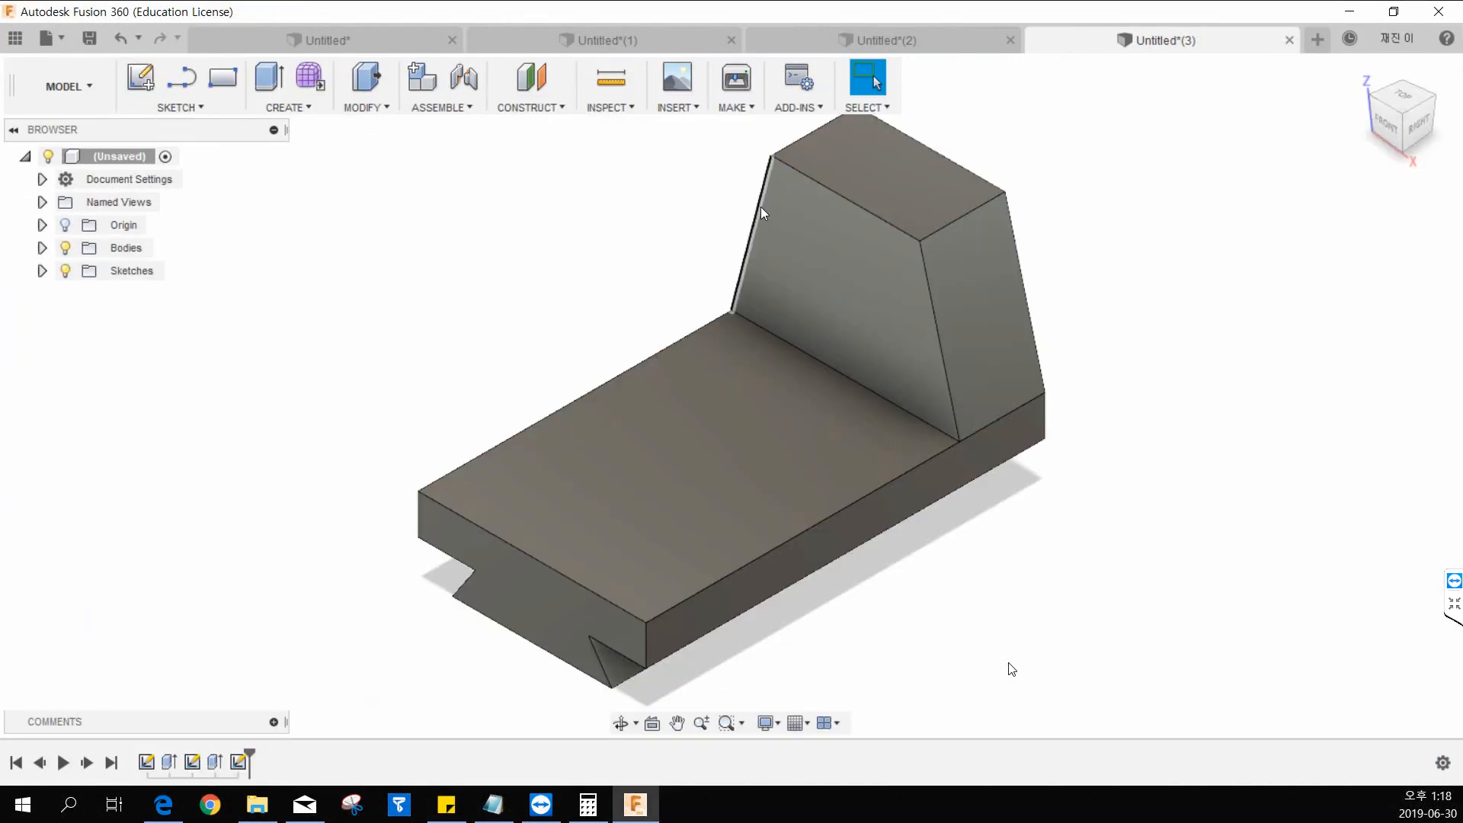
# Open the dovetail base's profile sketch to examine how it is placed relative to the origin, and leave the sketch.
pyautogui.moveTo(492, 282); pyautogui.dragTo(458, 252, button='middle')
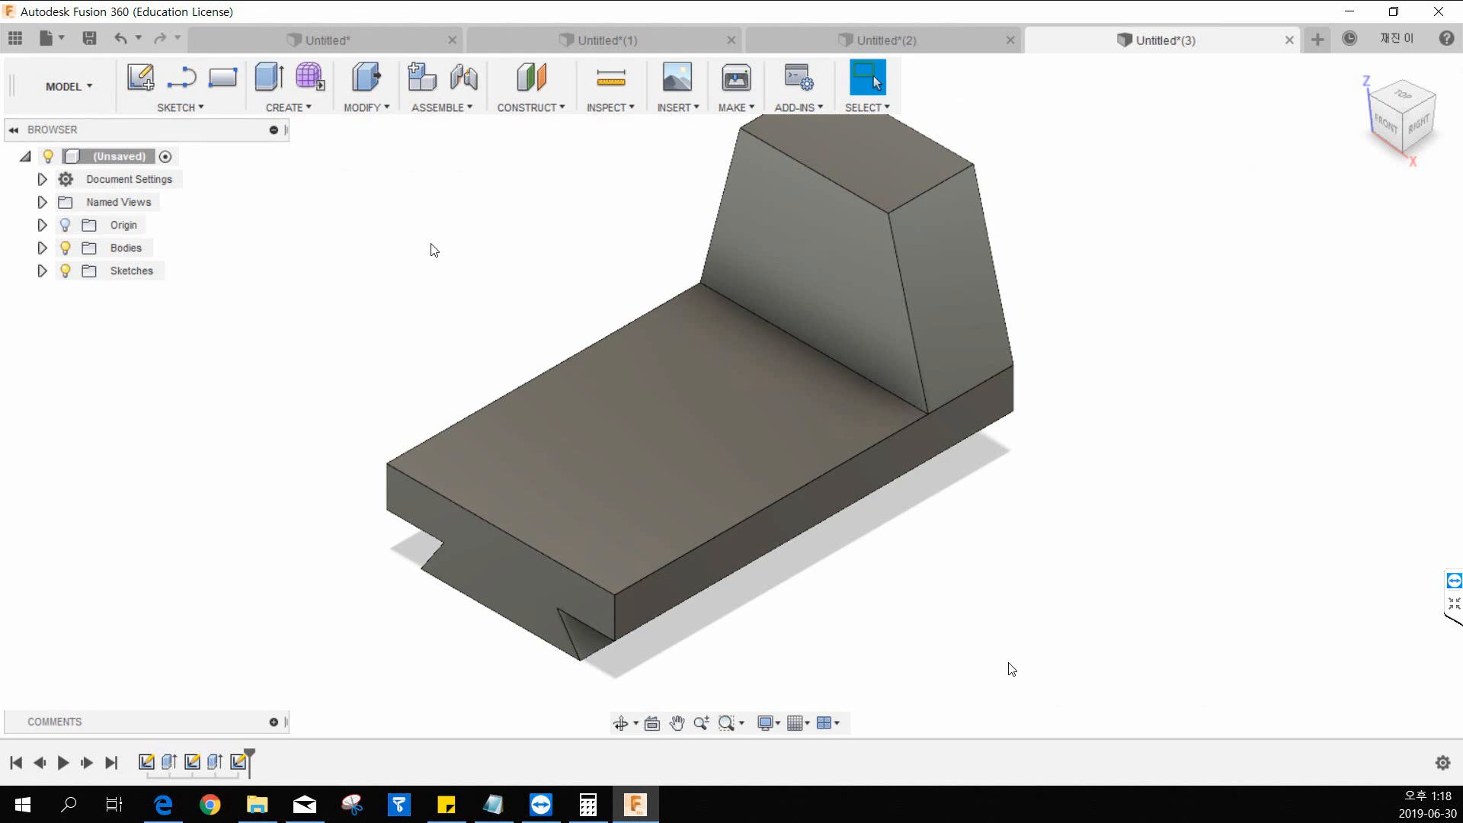
pyautogui.moveTo(597, 229); pyautogui.dragTo(617, 272, button='middle')
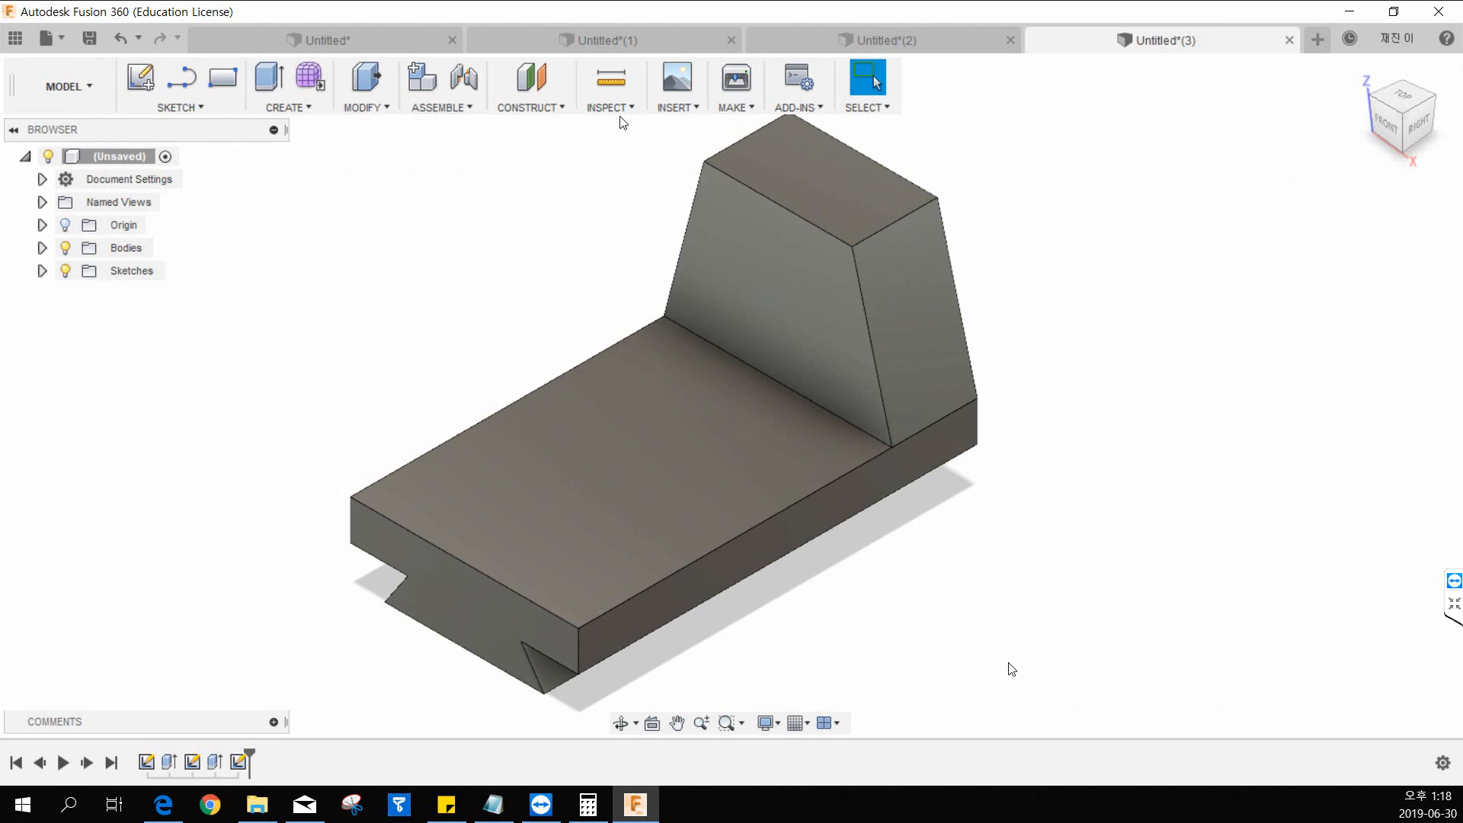
pyautogui.click(548, 107)
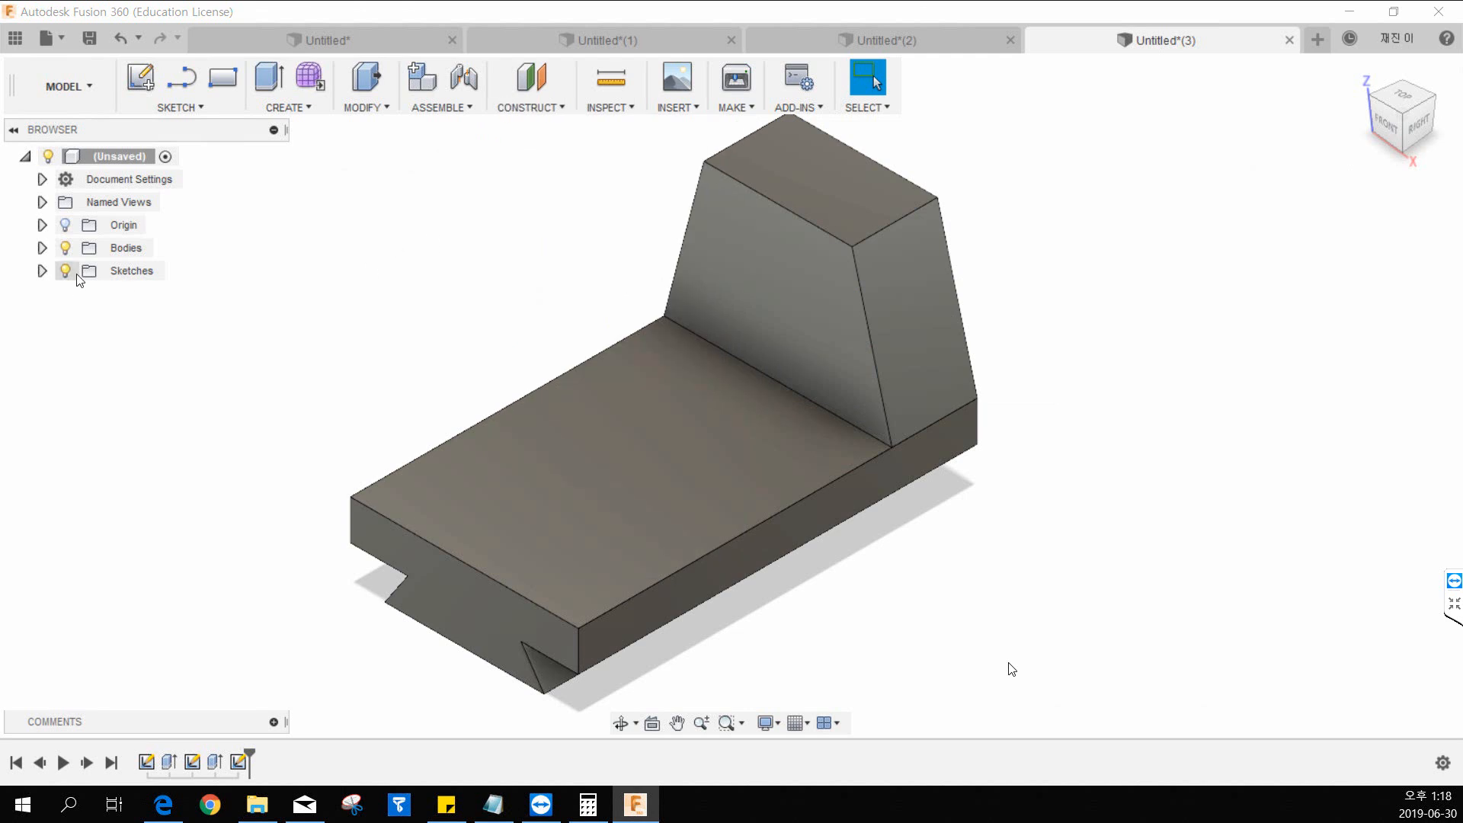
pyautogui.click(42, 272)
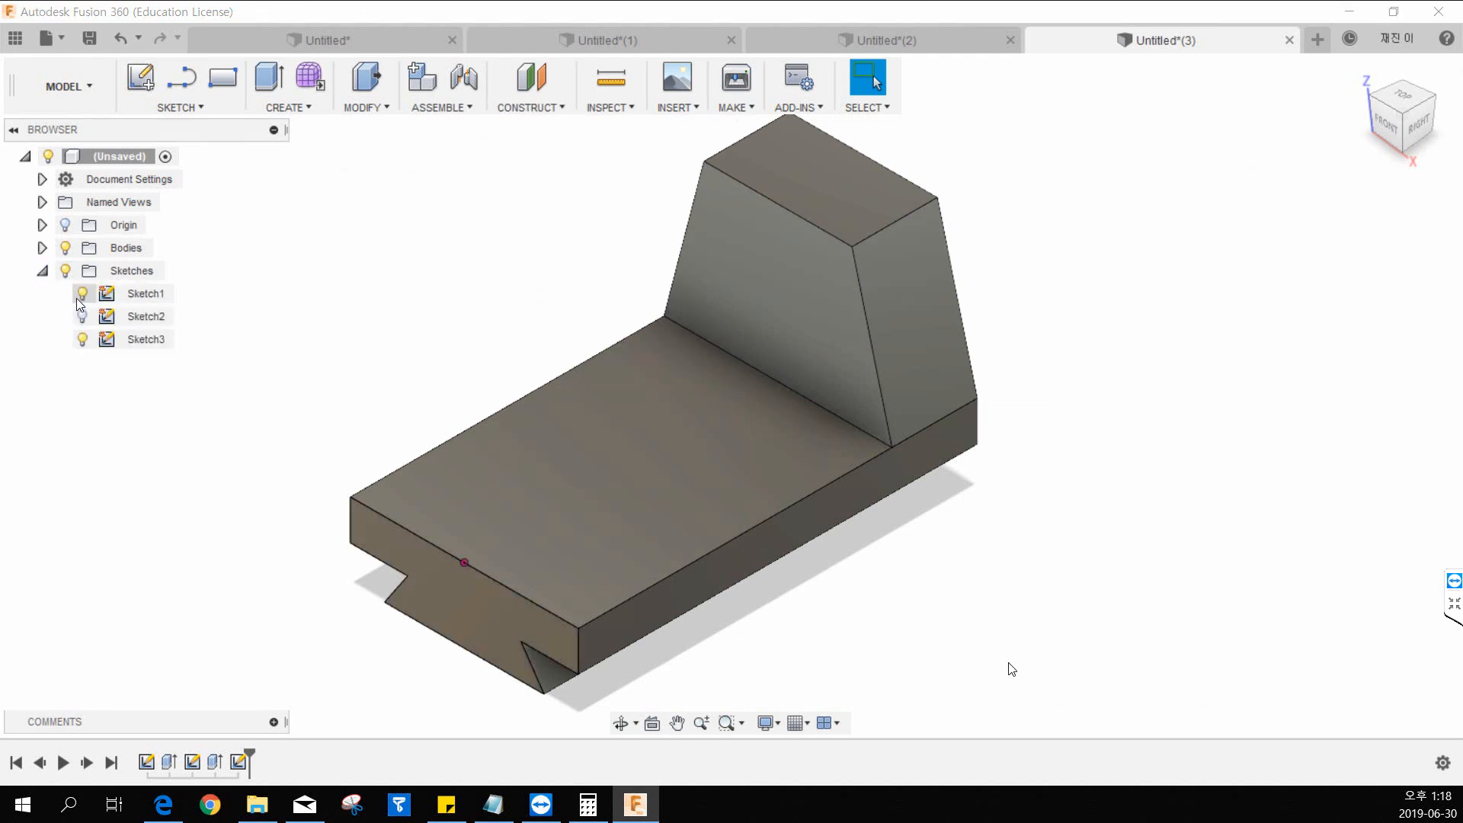
pyautogui.rightClick(136, 292)
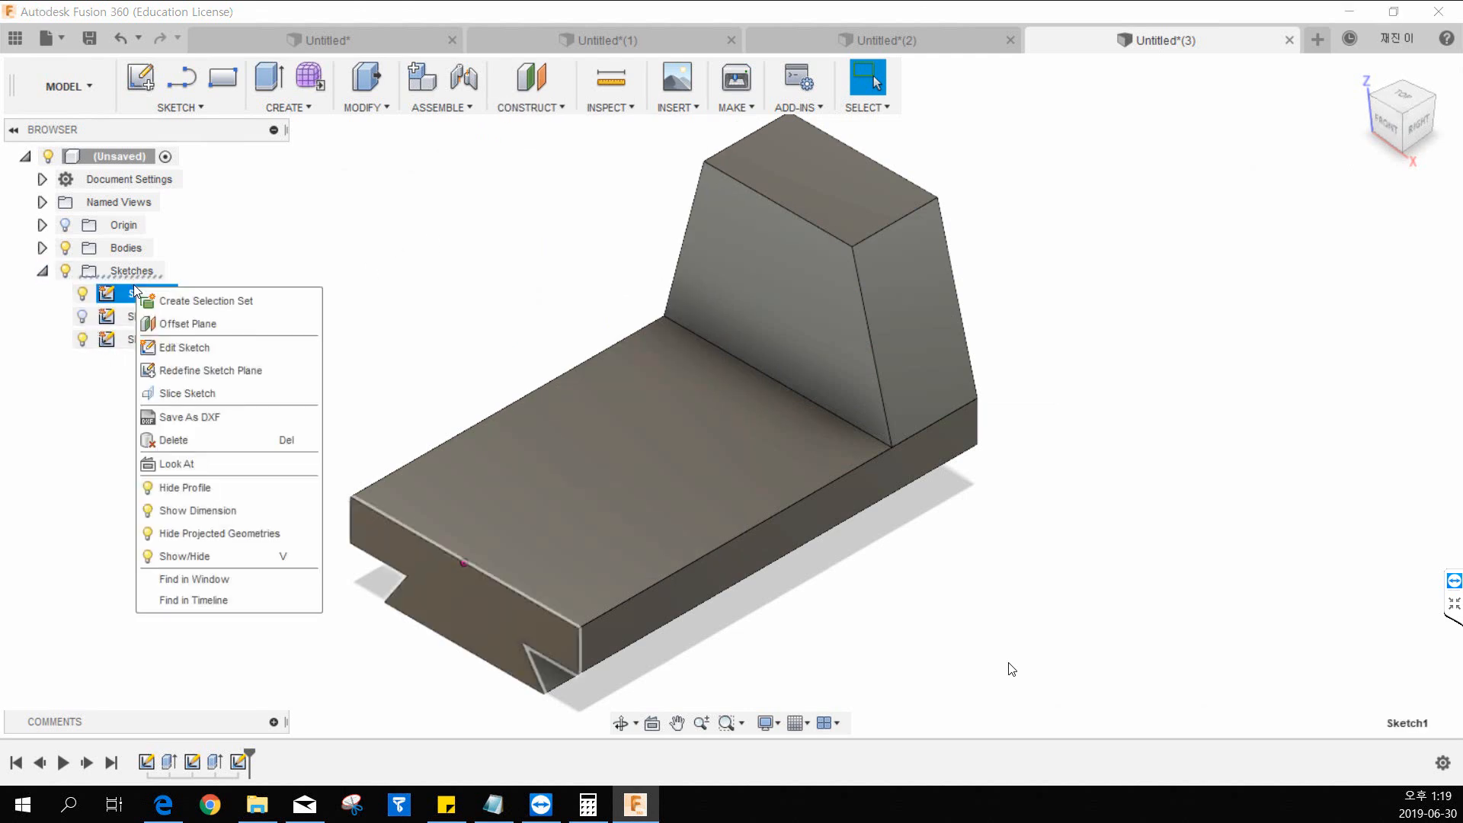
pyautogui.click(170, 349)
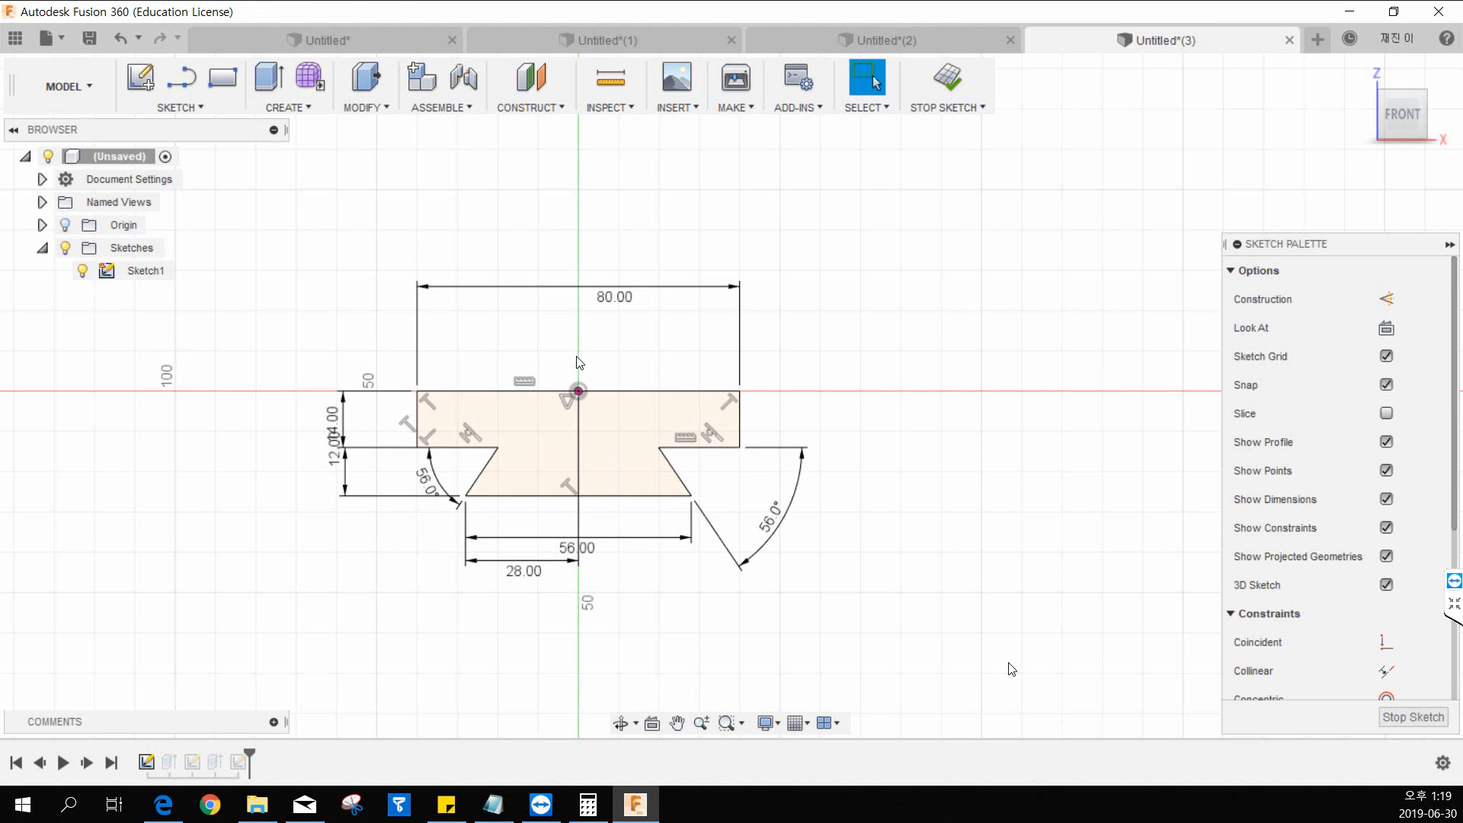
pyautogui.moveTo(627, 343); pyautogui.dragTo(635, 414, button='middle')
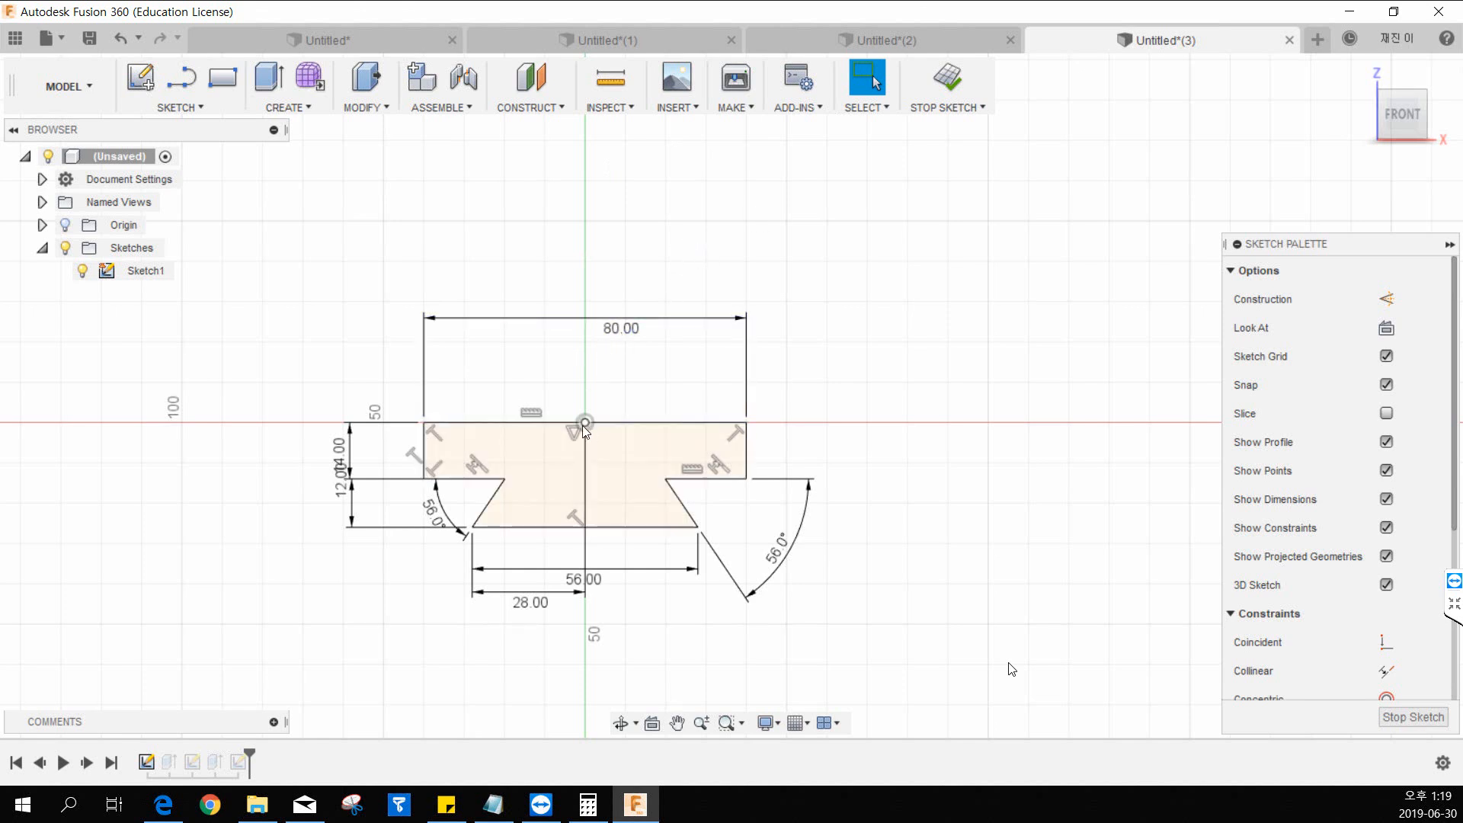
pyautogui.click(949, 92)
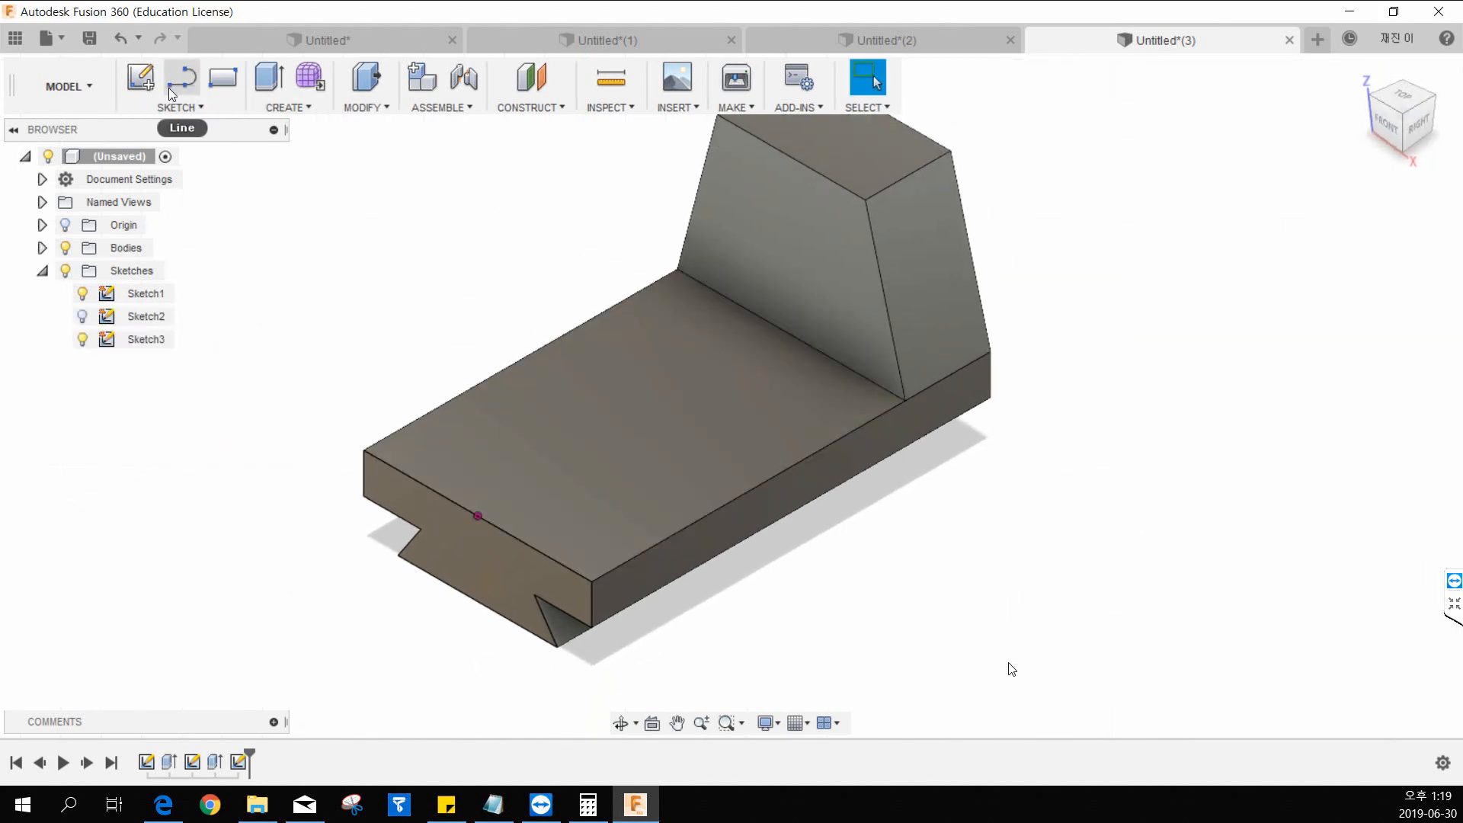
# Start a new sketch on the vertical YZ origin plane that runs lengthwise through the middle of the base.
pyautogui.click(151, 86)
pyautogui.moveTo(415, 293); pyautogui.dragTo(334, 244, button='middle')
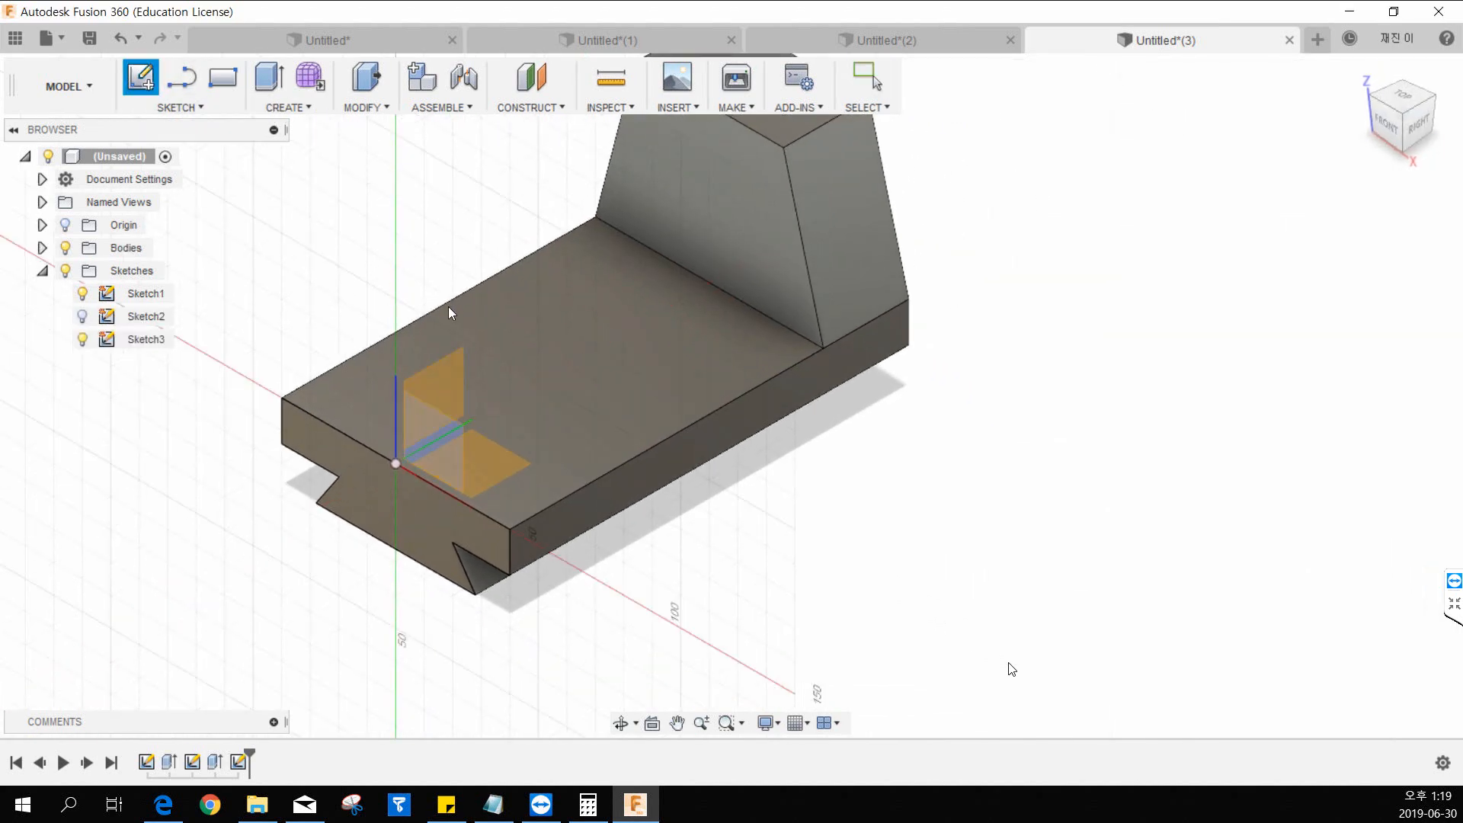
pyautogui.moveTo(527, 273); pyautogui.dragTo(560, 372, button='middle')
pyautogui.click(685, 263)
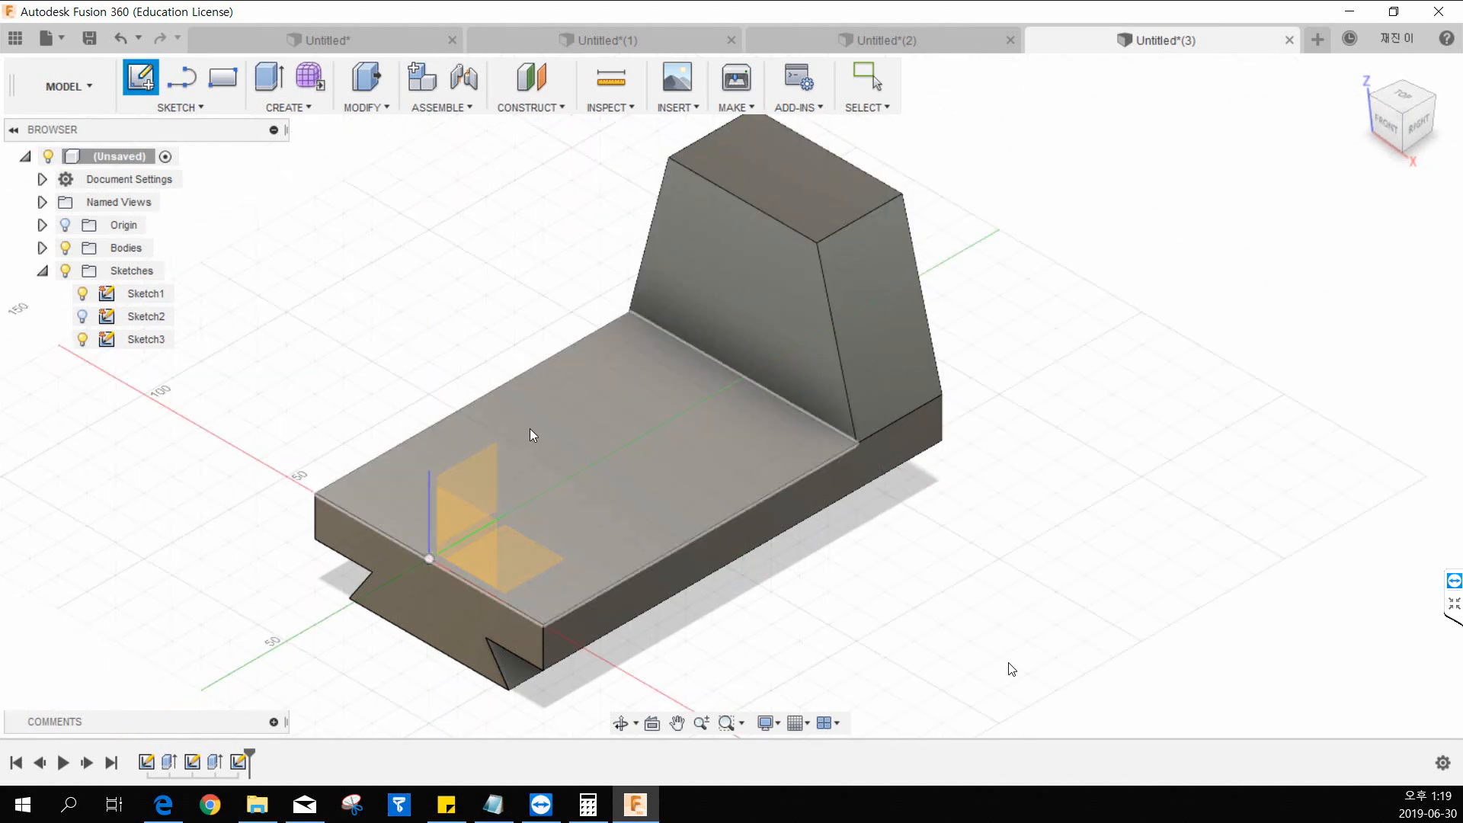
pyautogui.click(511, 396)
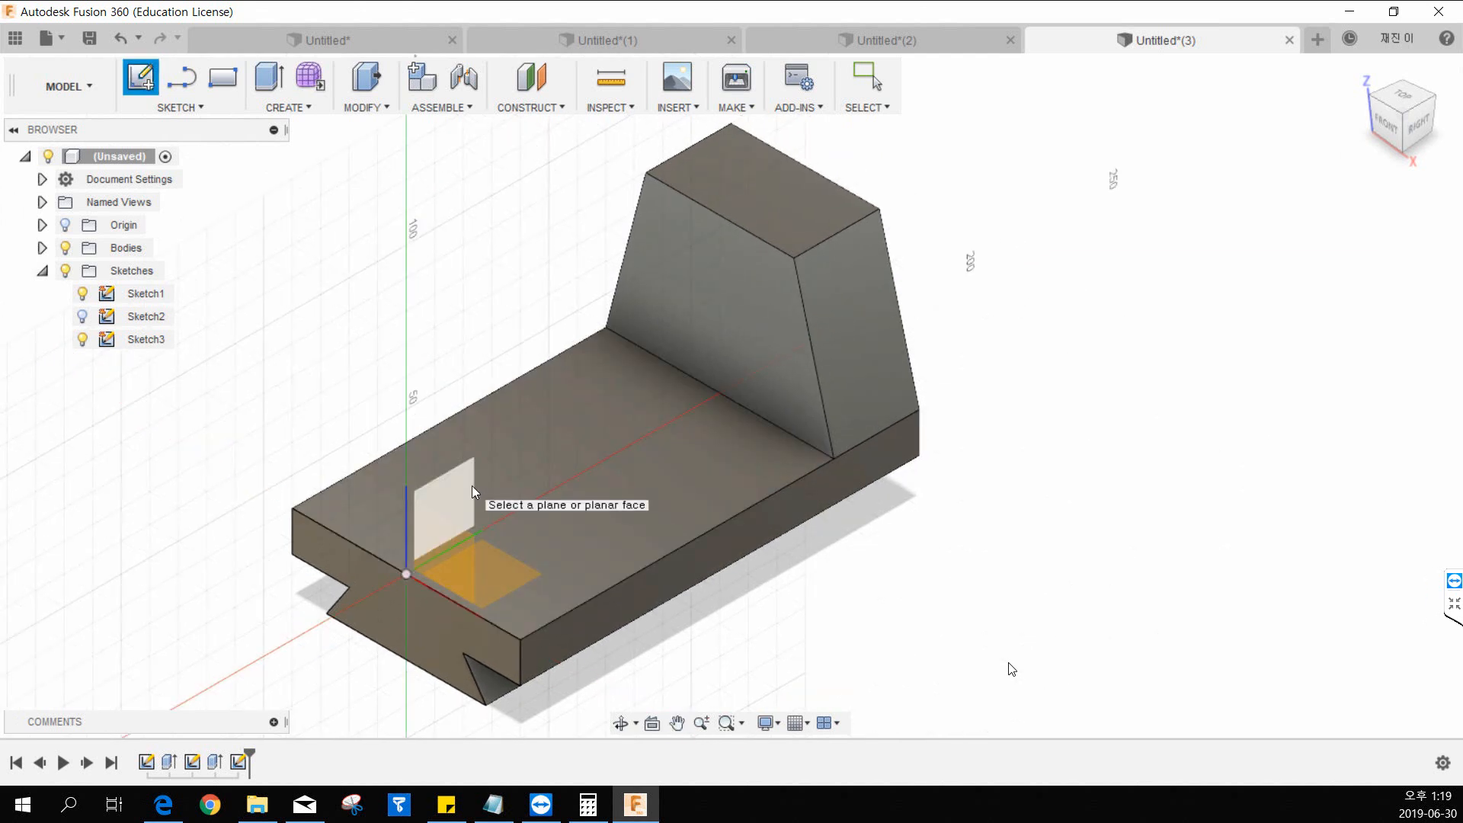
pyautogui.moveTo(583, 431); pyautogui.dragTo(648, 394, button='middle')
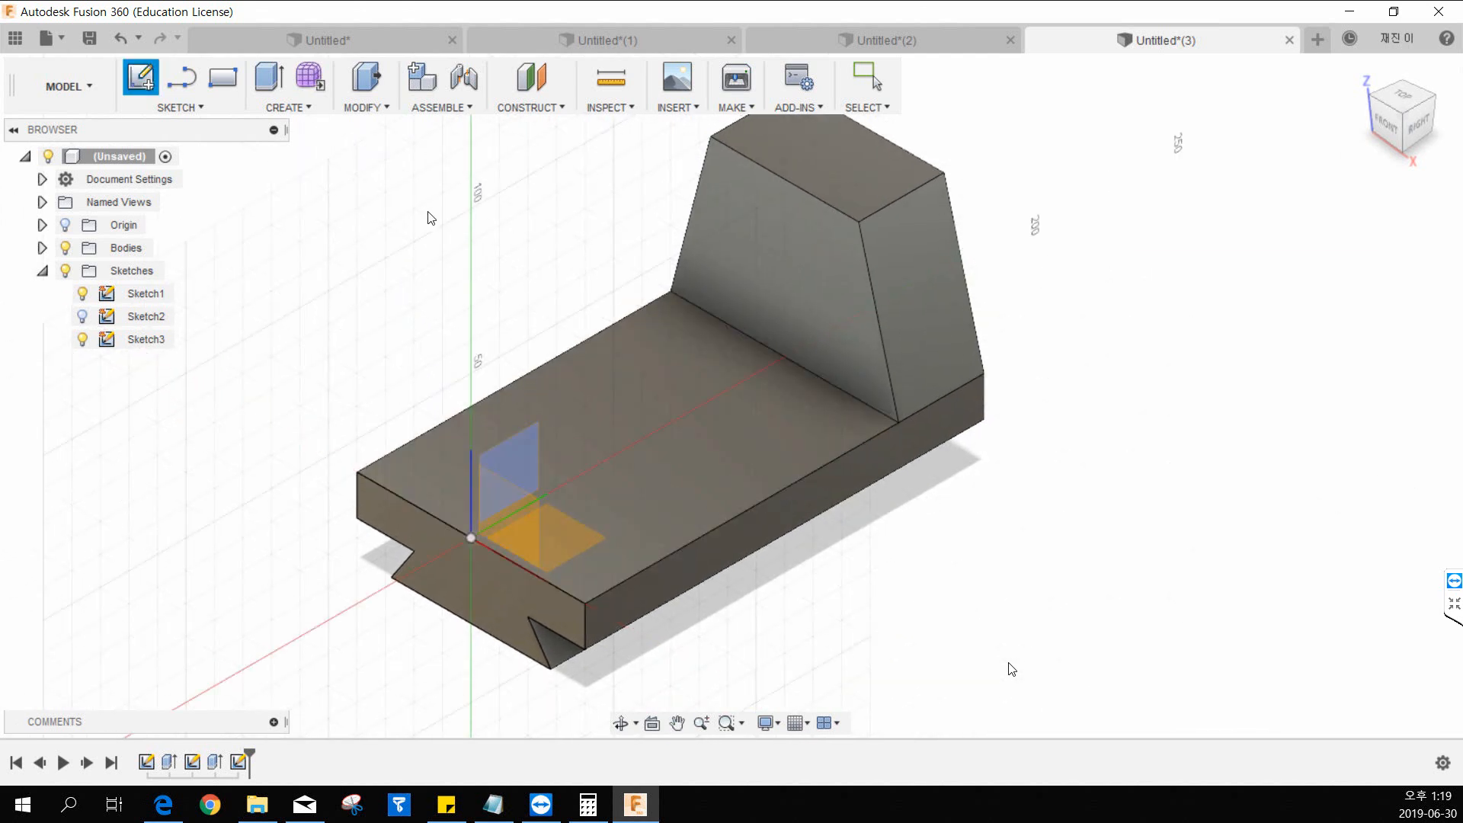
pyautogui.moveTo(545, 289); pyautogui.dragTo(559, 279, button='middle')
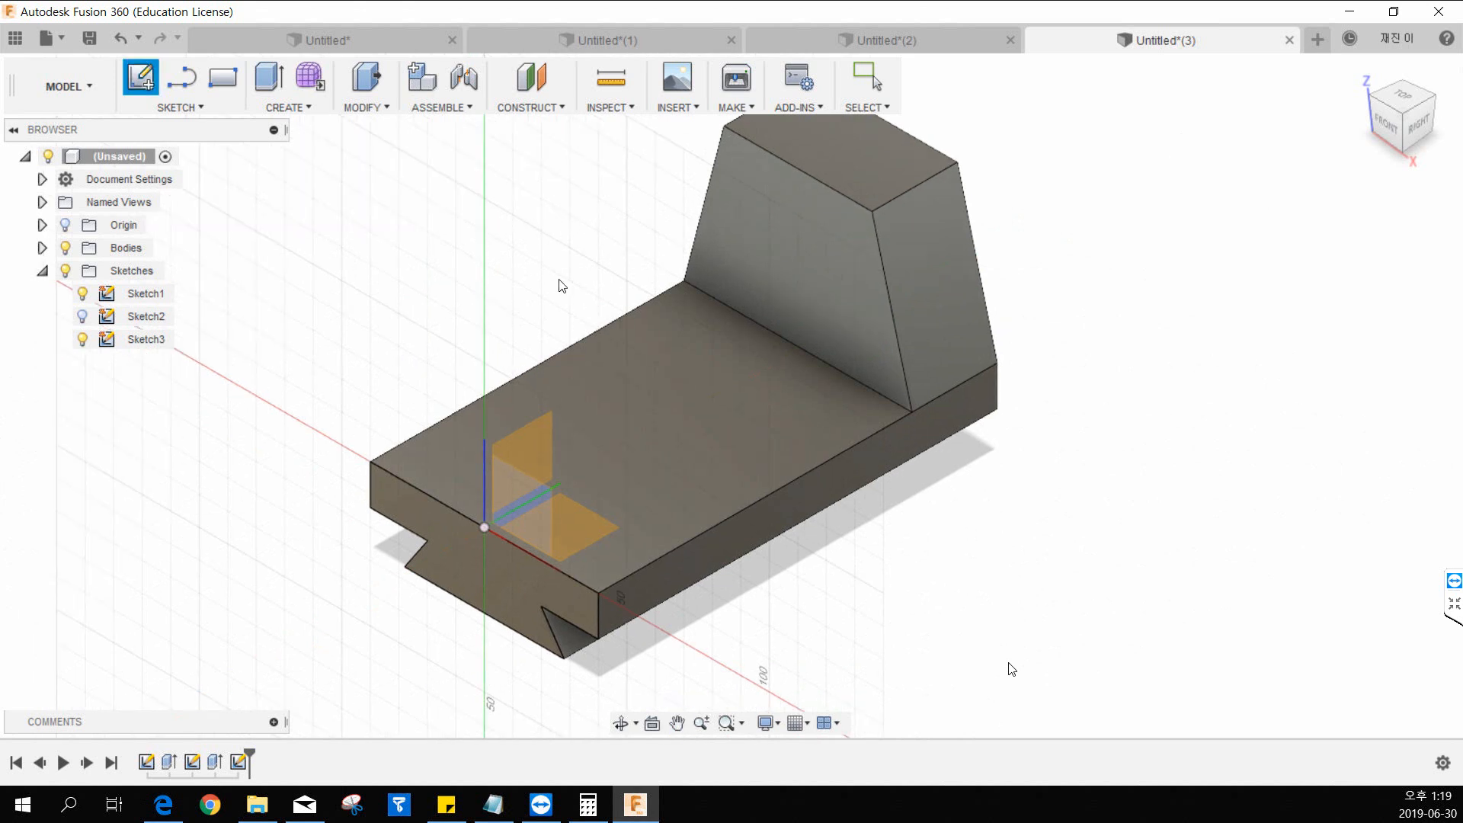
pyautogui.moveTo(554, 431); pyautogui.dragTo(505, 401, button='middle')
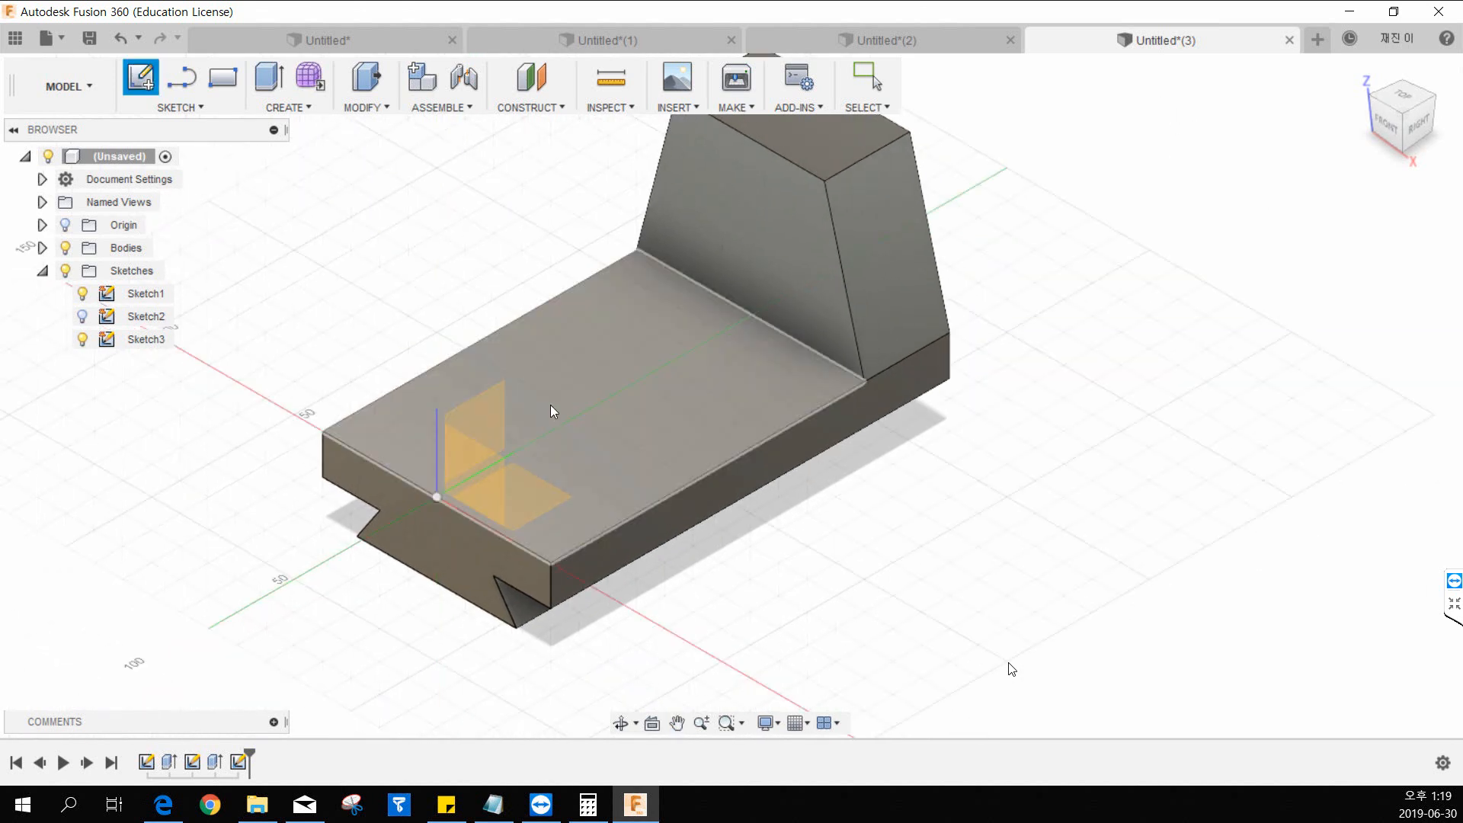
pyautogui.click(494, 415)
pyautogui.moveTo(895, 353); pyautogui.dragTo(730, 376, button='middle')
pyautogui.moveTo(831, 344); pyautogui.dragTo(775, 368, button='middle')
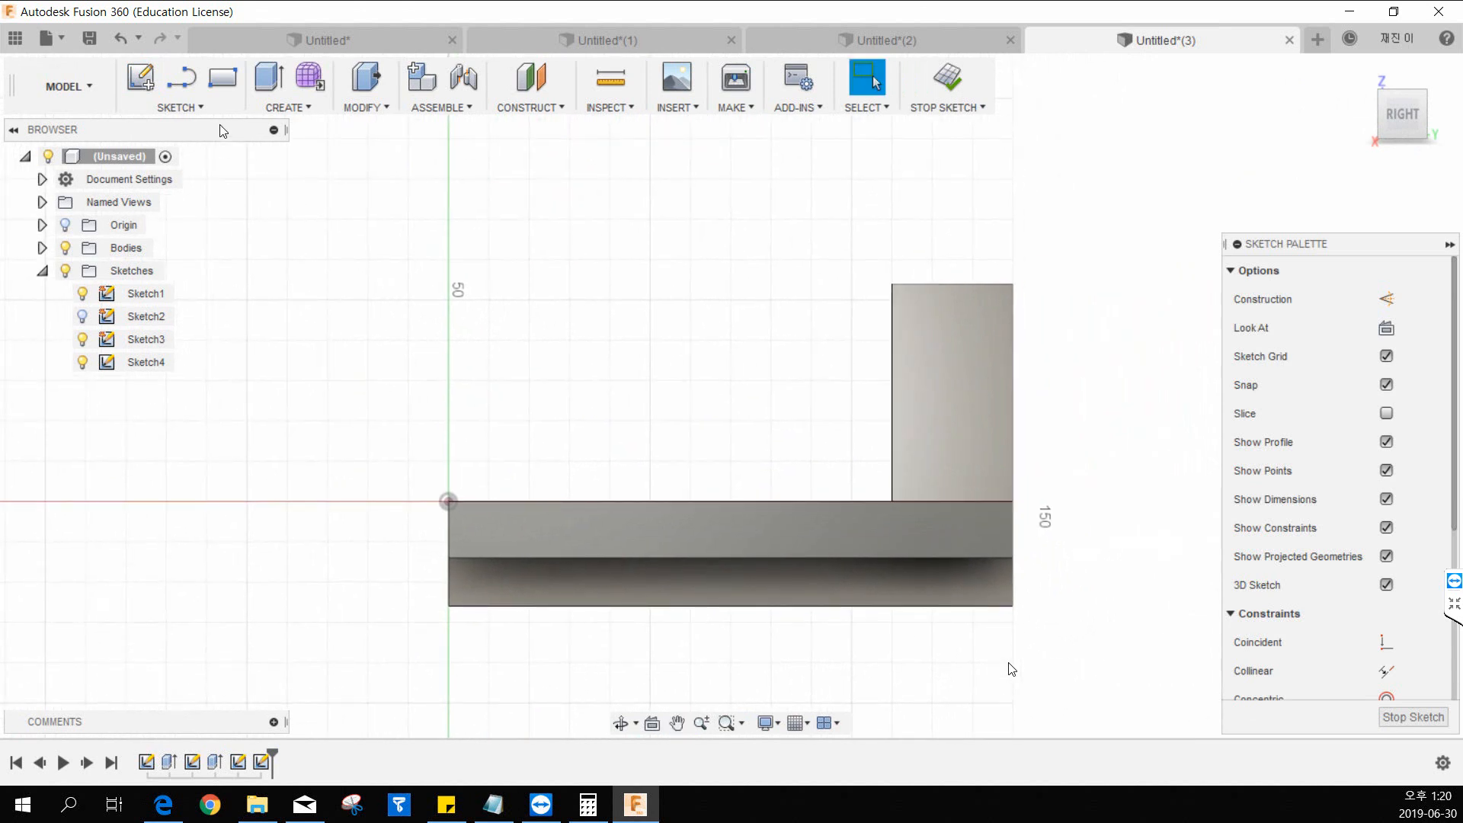
# Draw a diagonal line about 64.5 mm long at about 30.6° above the base, rising toward the upright block.
pyautogui.click(192, 109)
pyautogui.click(186, 155)
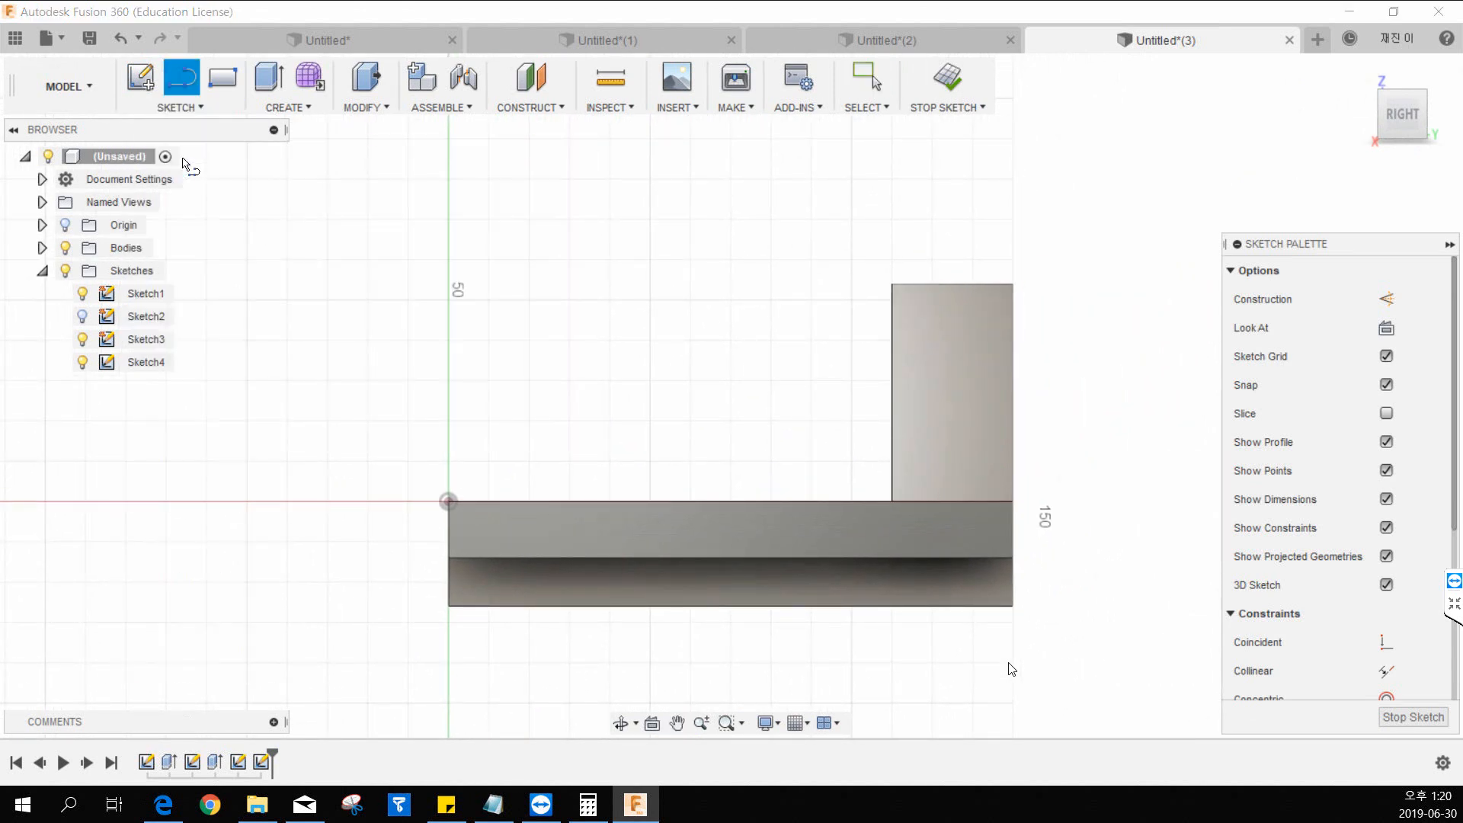
pyautogui.click(574, 440)
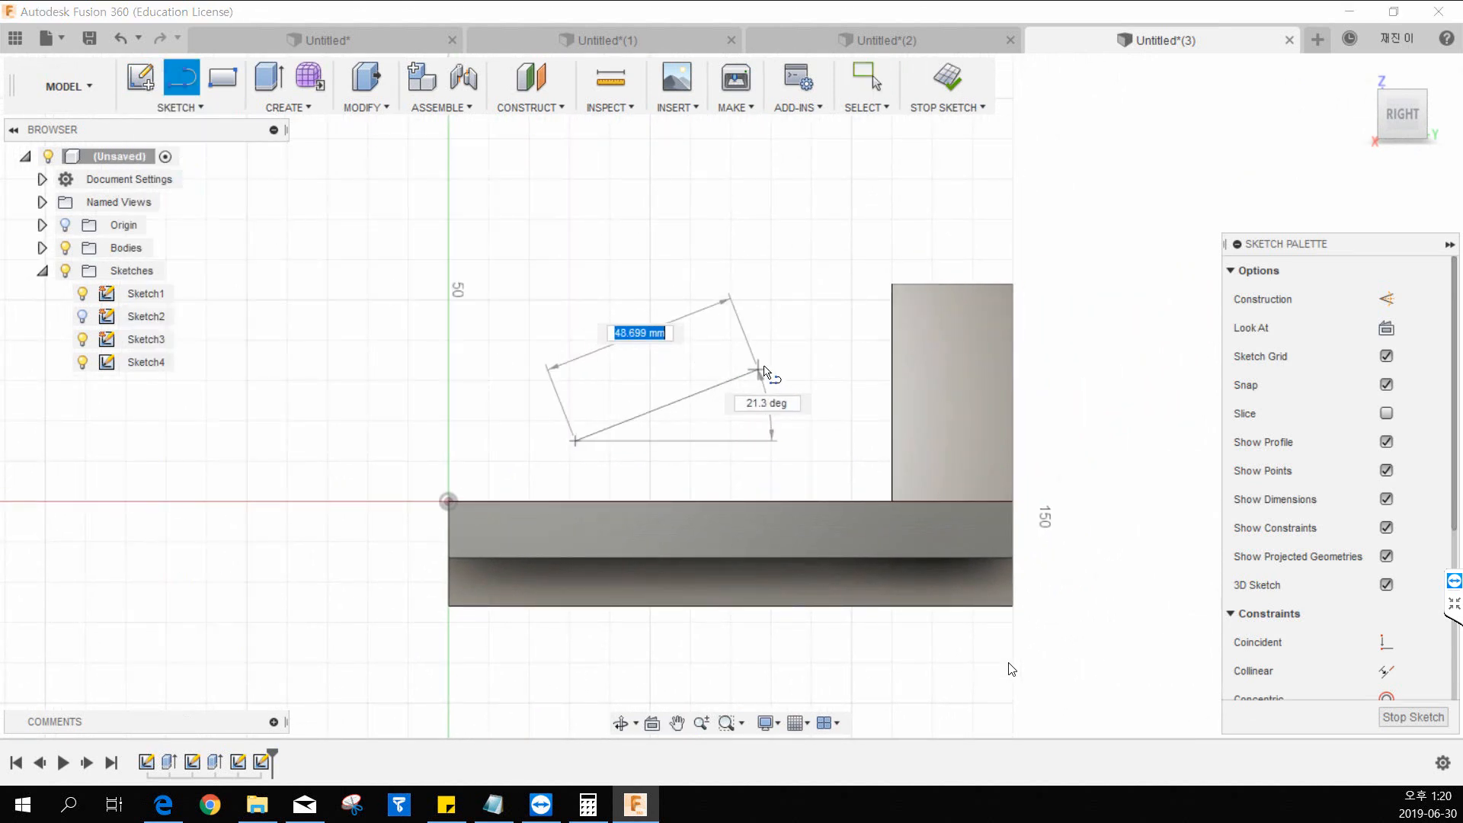
pyautogui.click(800, 309)
pyautogui.press('Escape')
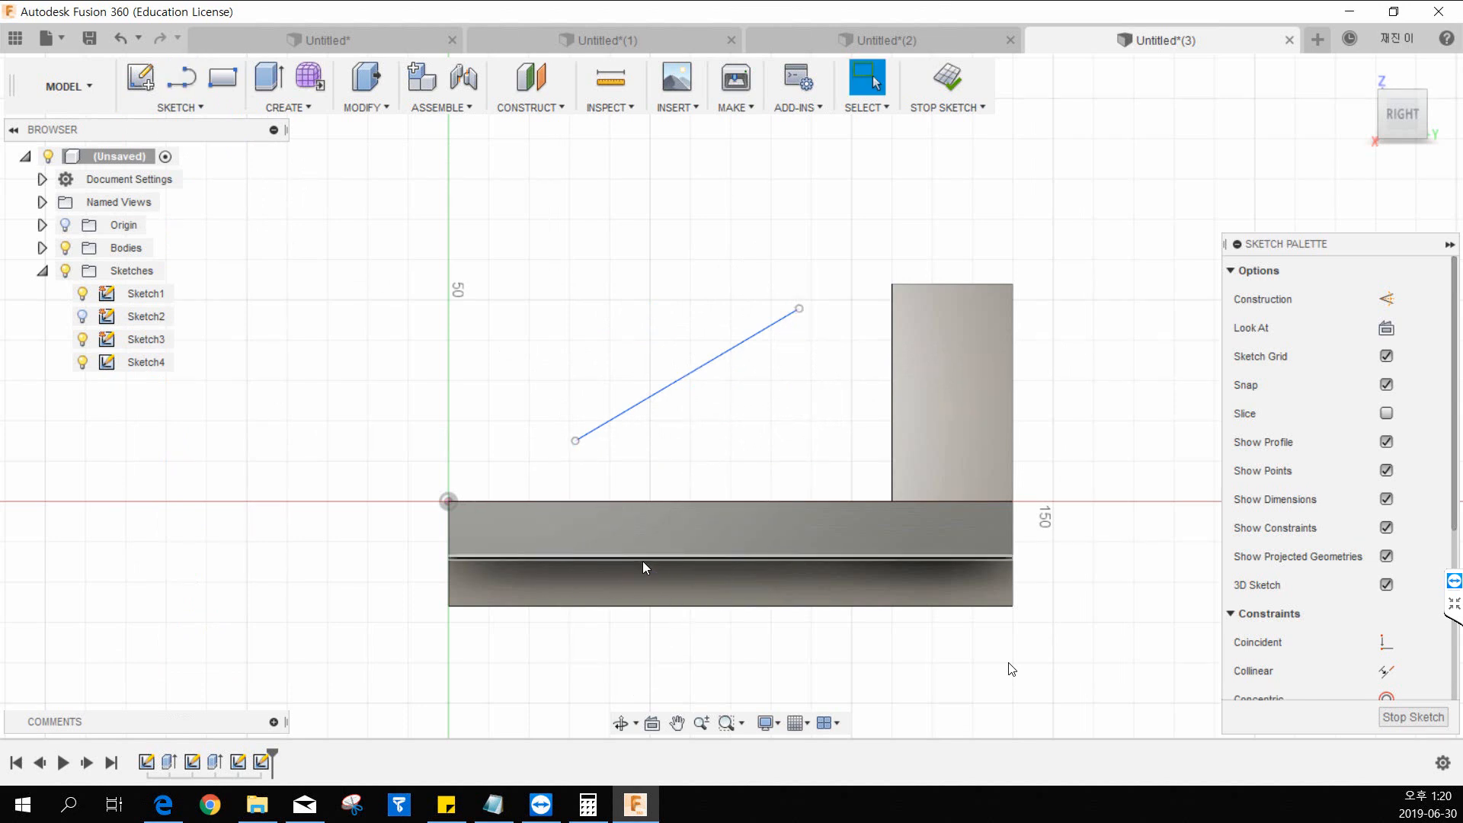
# Dimension the vertical distance from the origin to the diagonal line's upper endpoint, entering 80-26 mm.
pyautogui.moveTo(690, 420); pyautogui.dragTo(715, 445, button='middle')
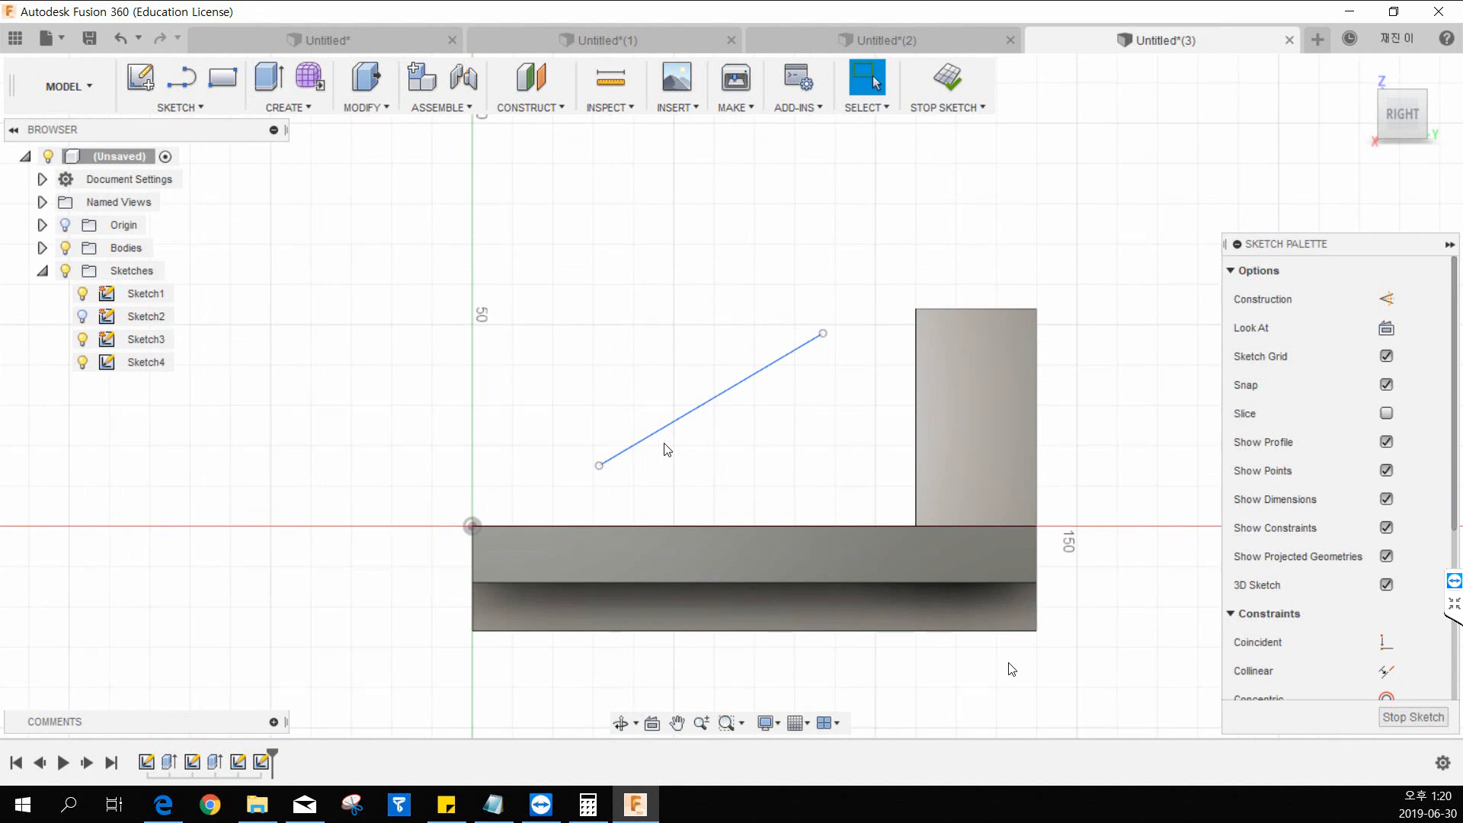
pyautogui.click(205, 109)
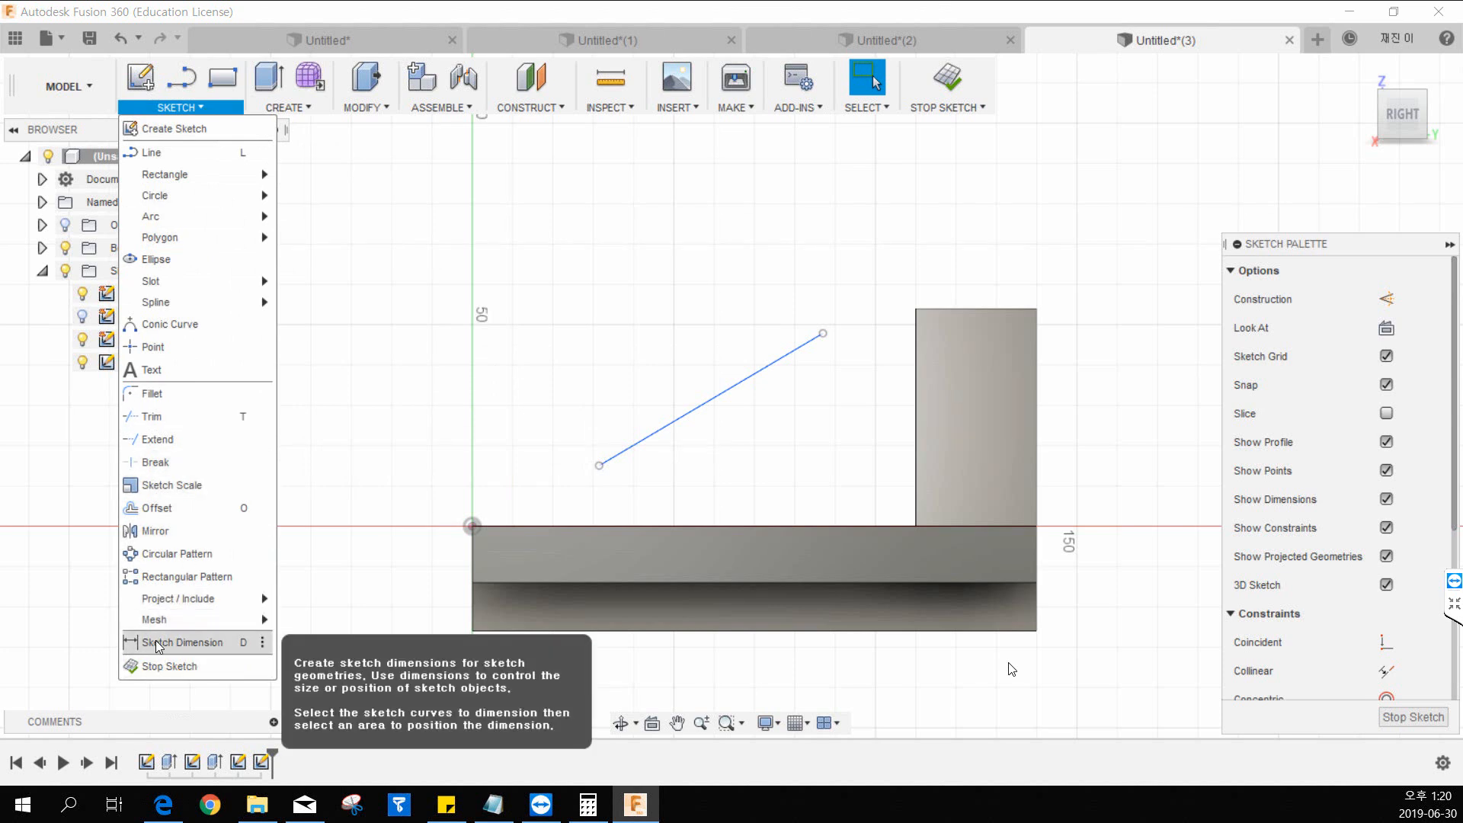
pyautogui.click(157, 644)
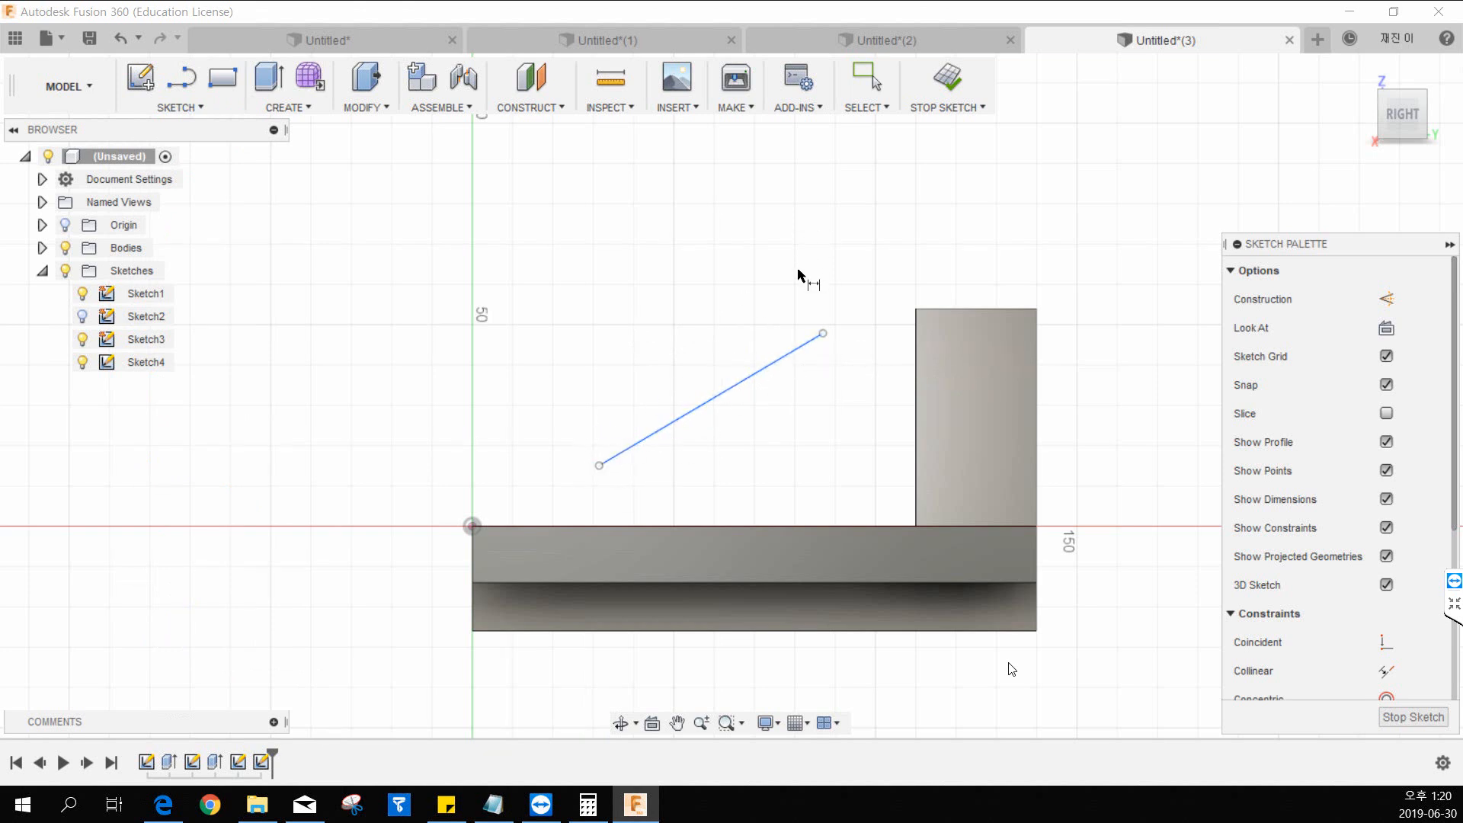
pyautogui.click(823, 334)
pyautogui.click(472, 526)
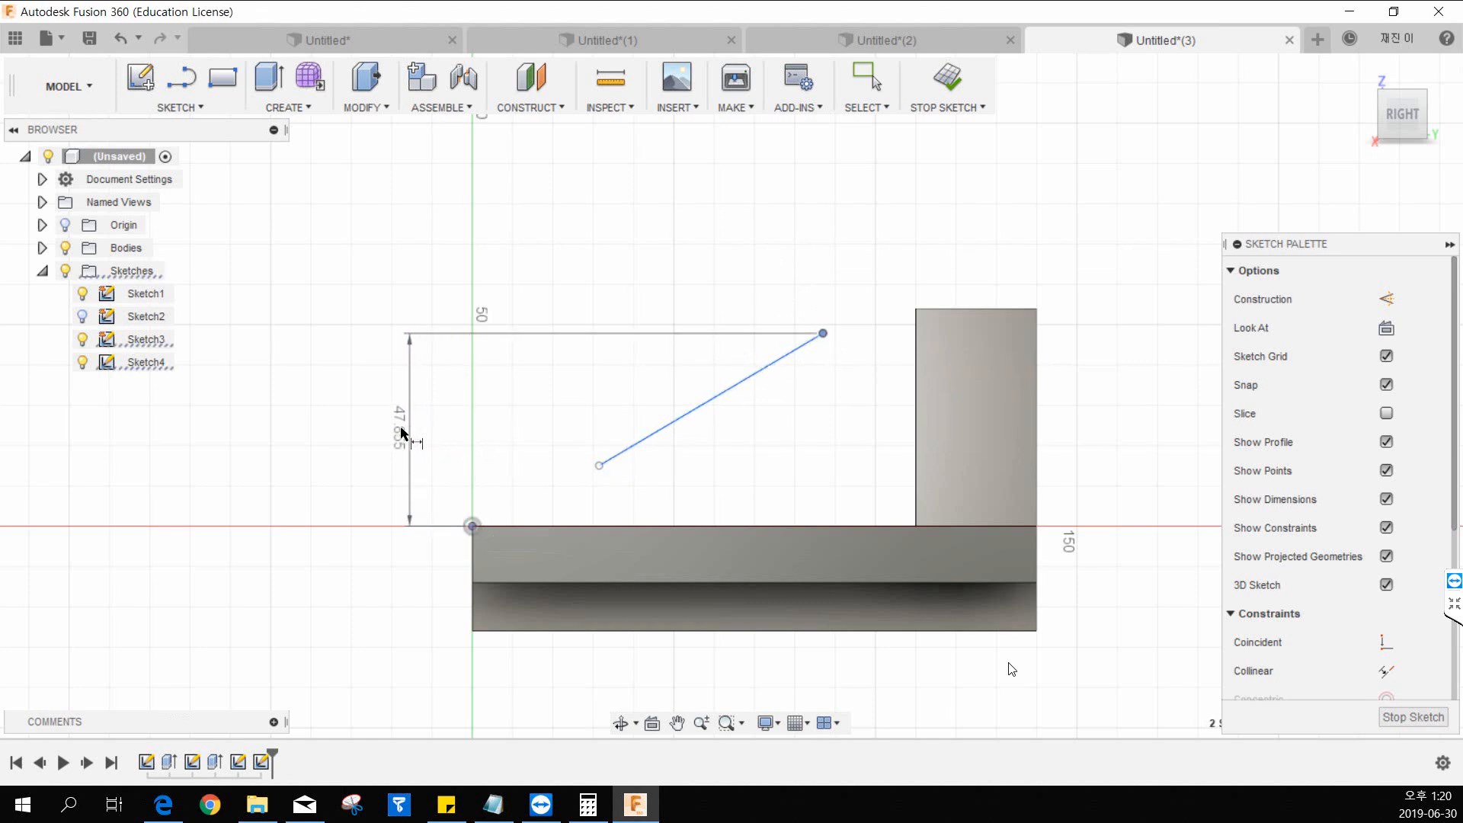
pyautogui.click(391, 427)
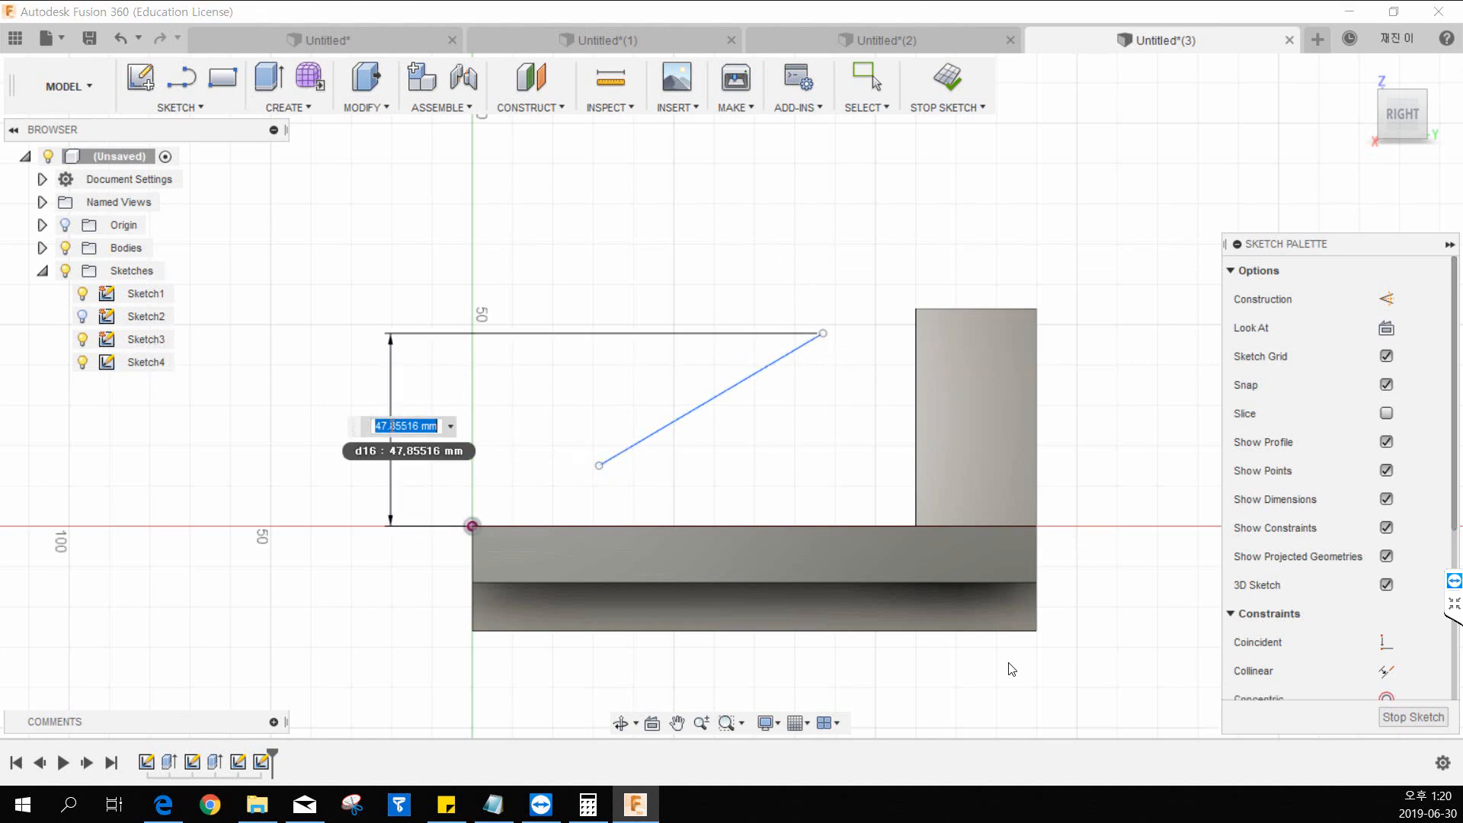
pyautogui.write('80-26')
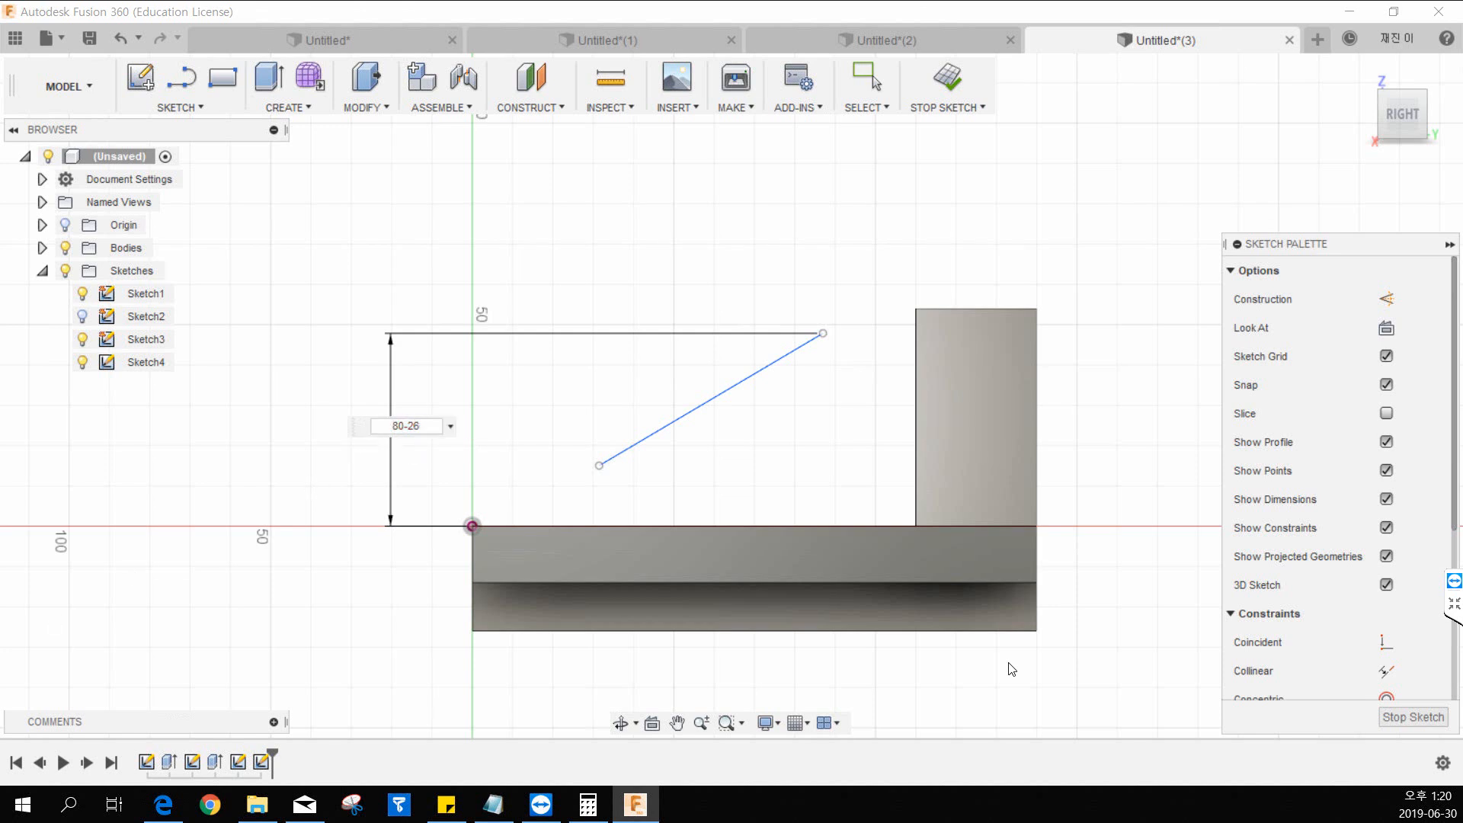
# Switch to Edge to check the 80 and 26 heights on drawing 928, return to Fusion 360 and confirm the 80-26 dimension.
pyautogui.hotkey('alt', 'Tab')
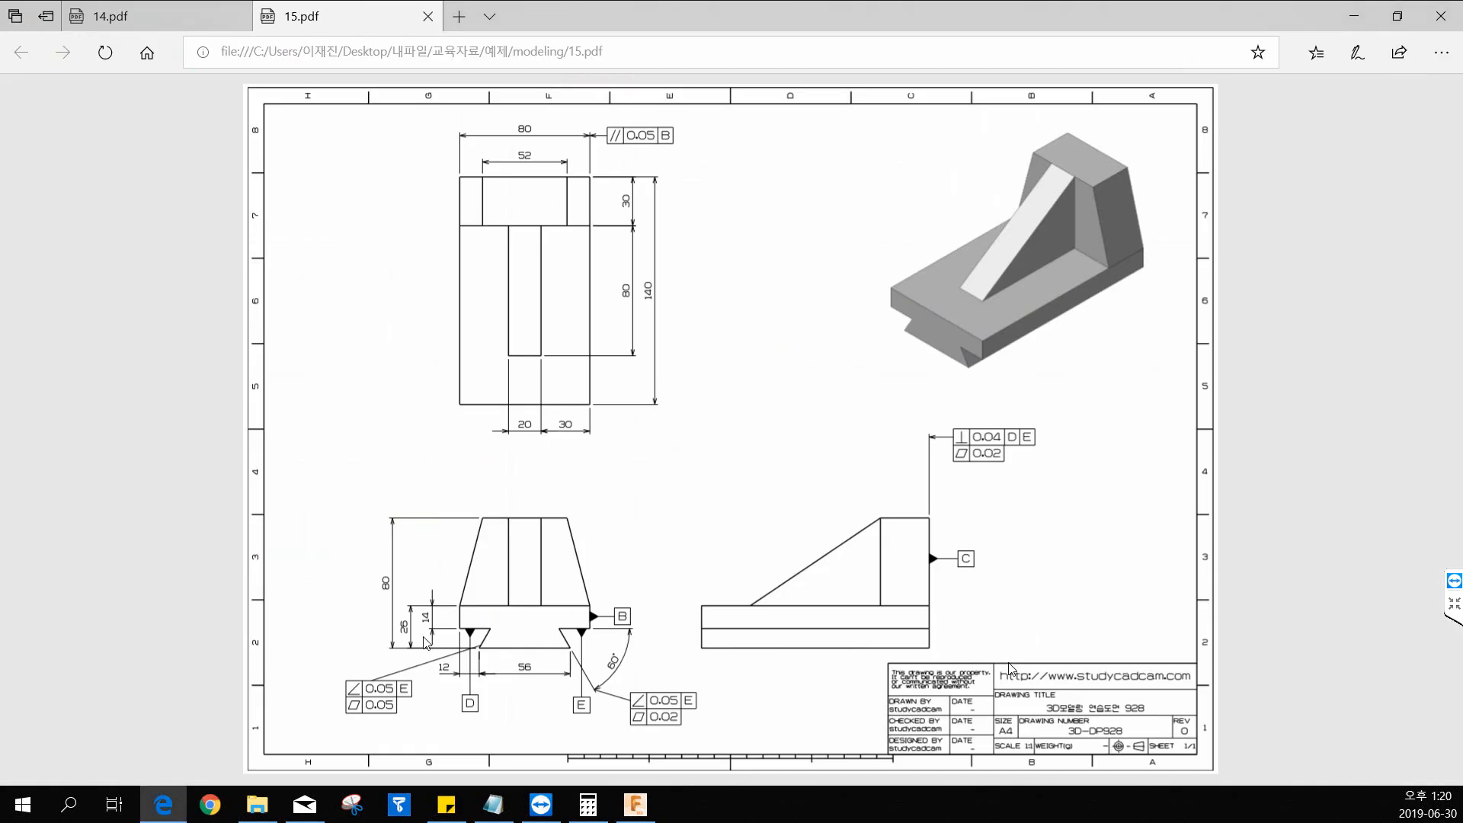
pyautogui.keyDown('ctrl'); pyautogui.scroll(3, 427, 646); pyautogui.keyUp('ctrl')
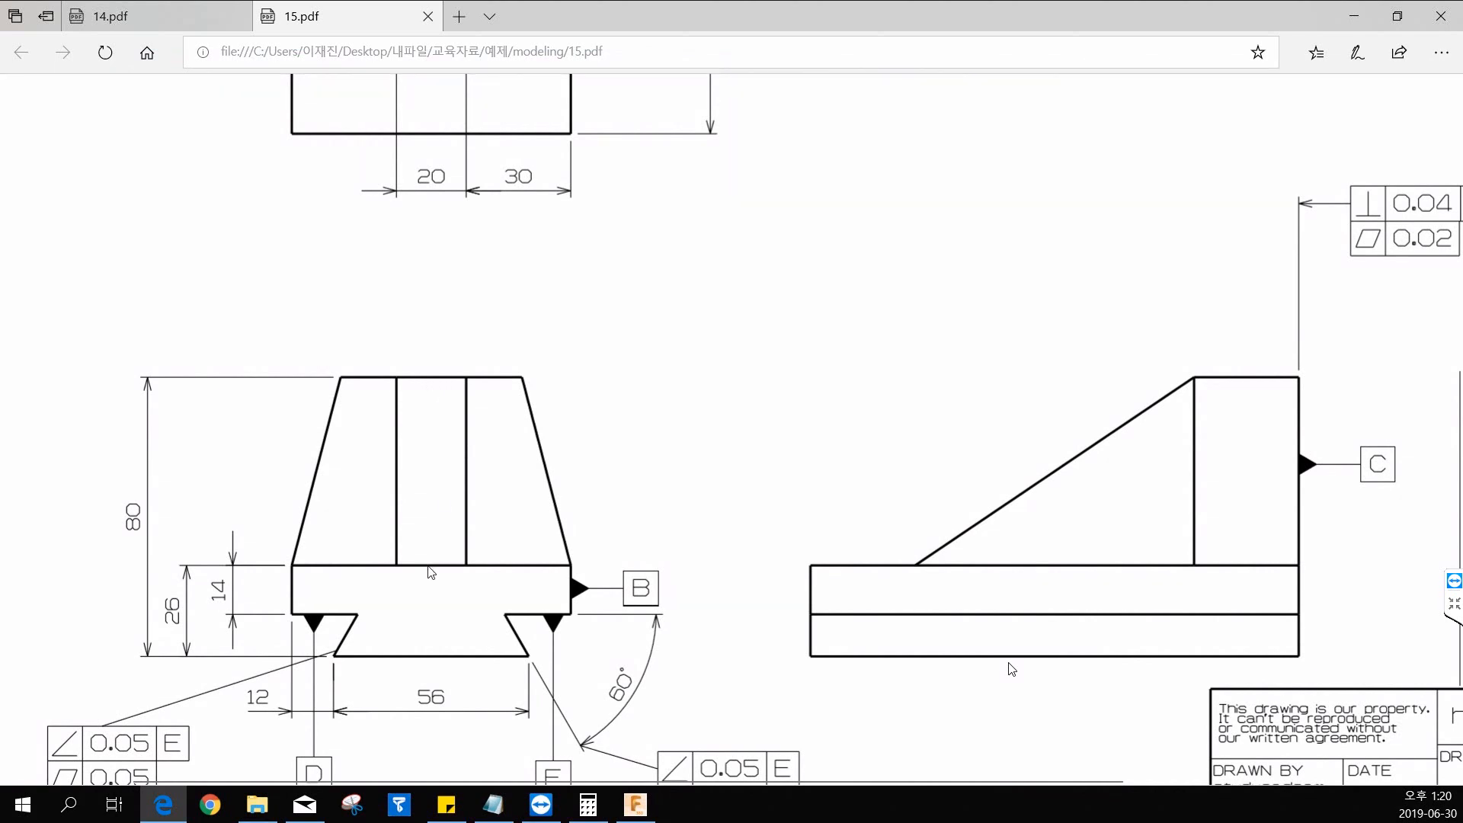
pyautogui.press('ctrl')
pyautogui.press('ctrl')
pyautogui.press('ctrl')
pyautogui.press('ctrl')
pyautogui.moveTo(858, 26); pyautogui.dragTo(0, 11)
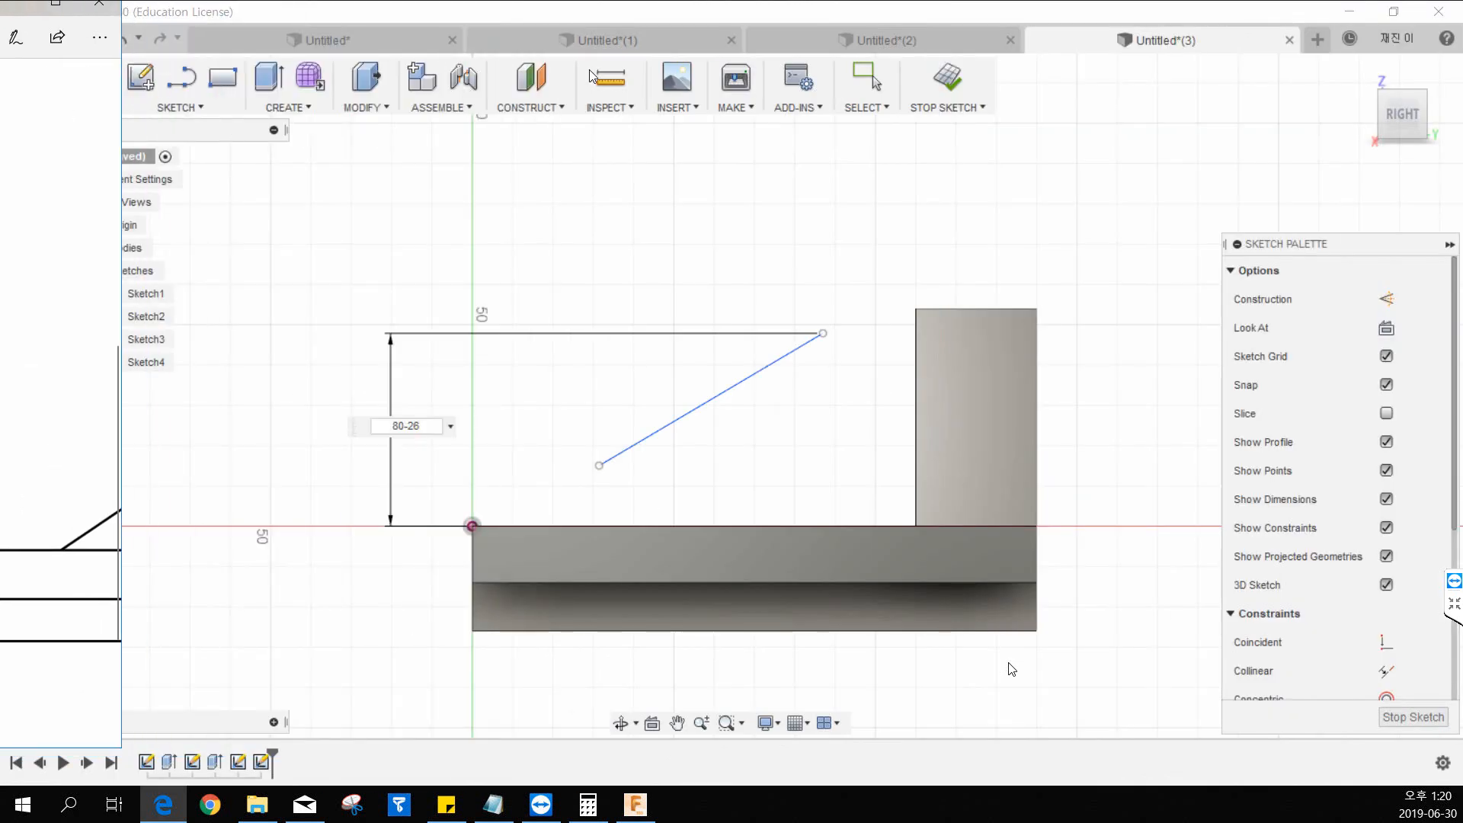
pyautogui.click(1011, 670)
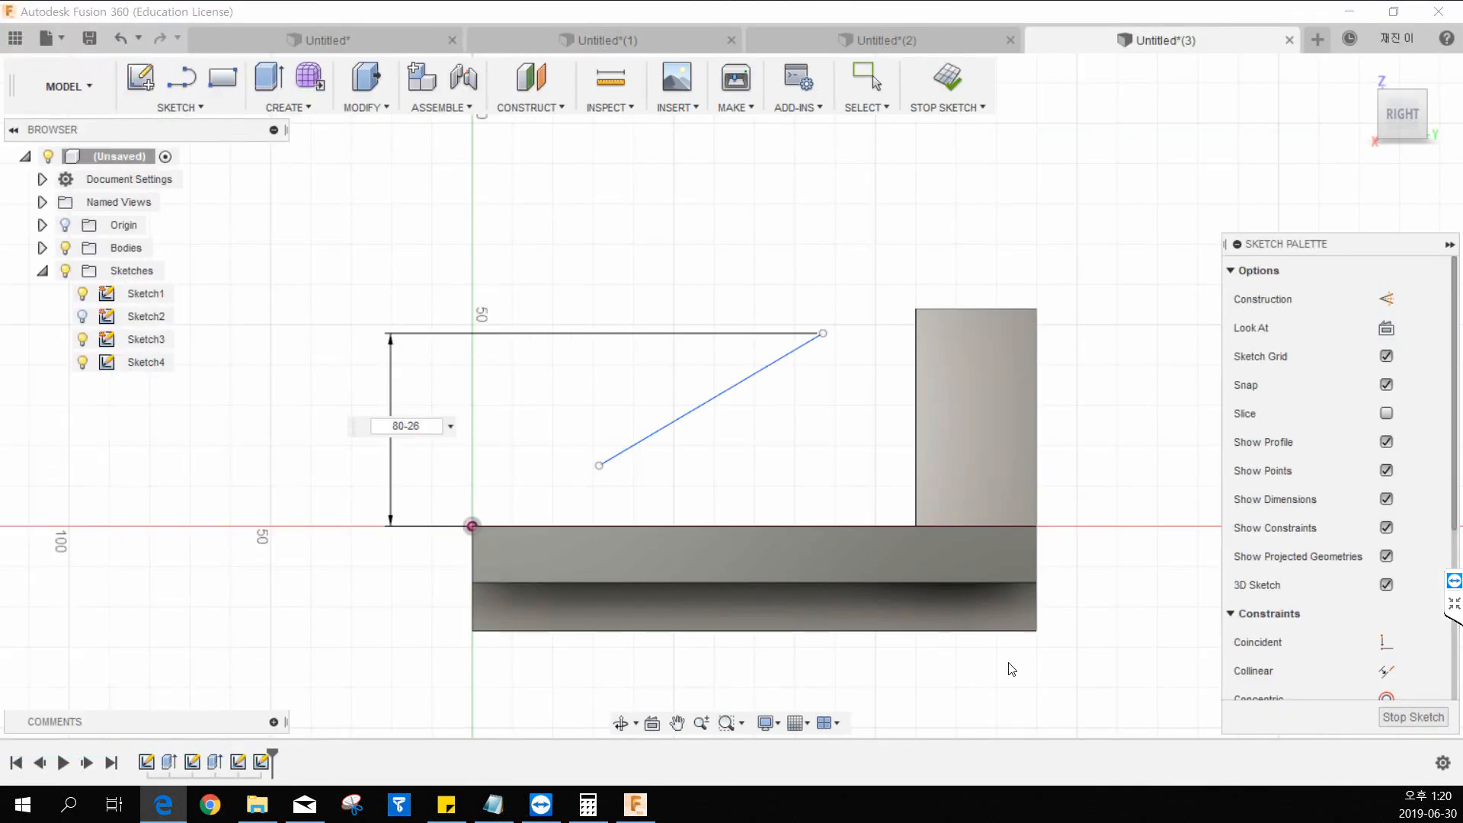
pyautogui.click(482, 424)
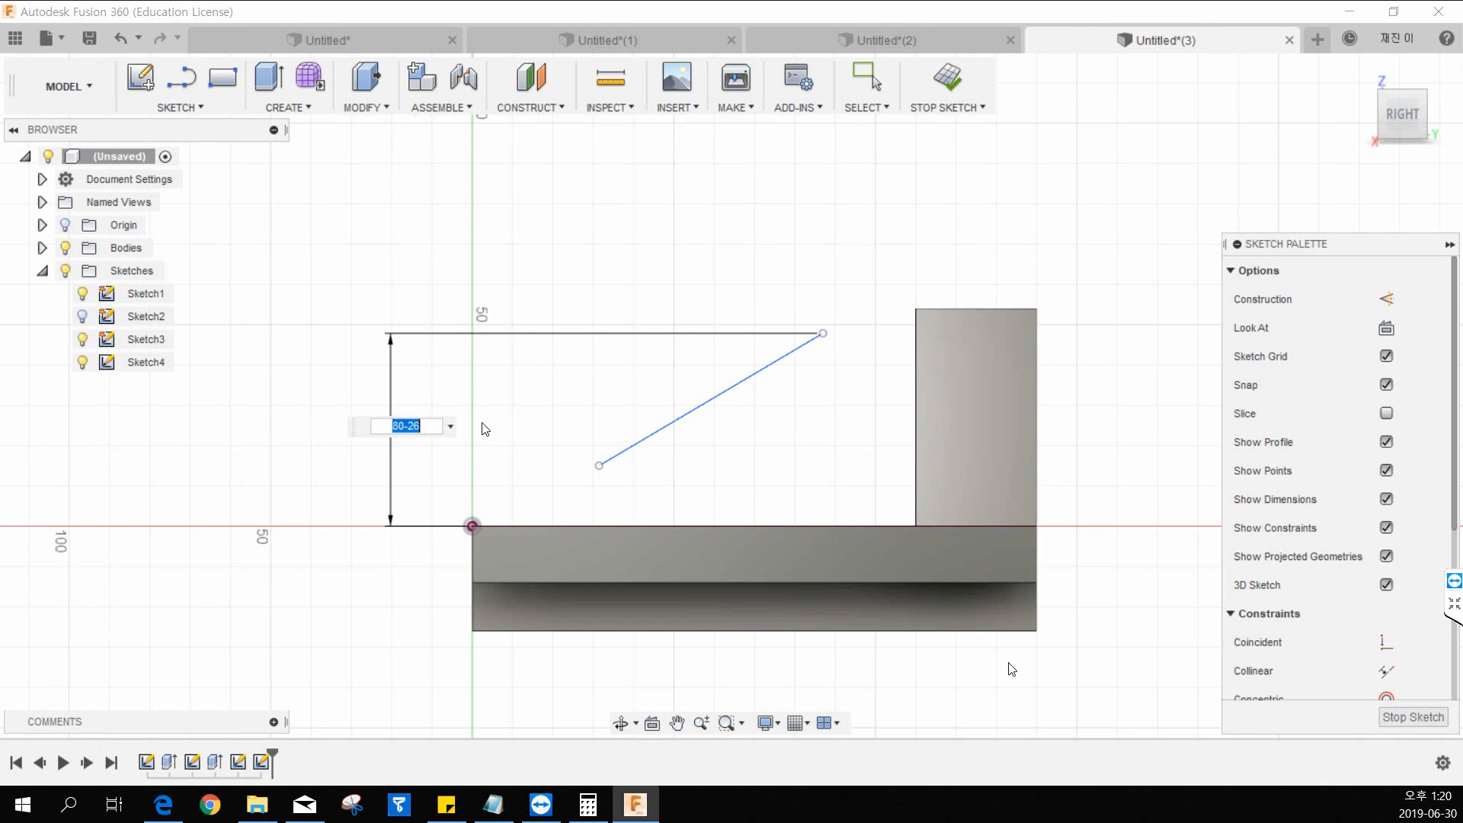
pyautogui.press('Return')
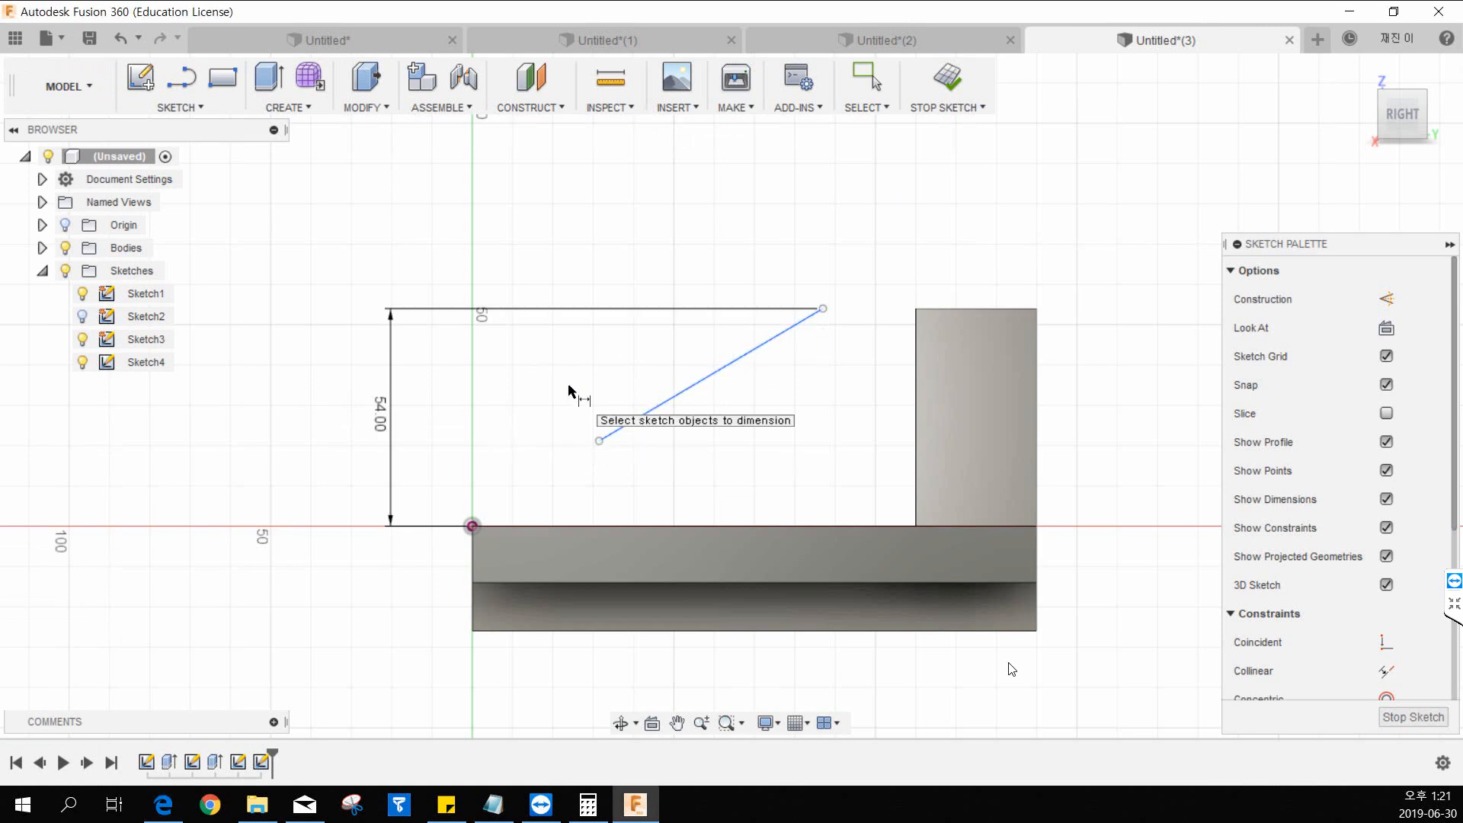
pyautogui.click(823, 308)
pyautogui.click(472, 526)
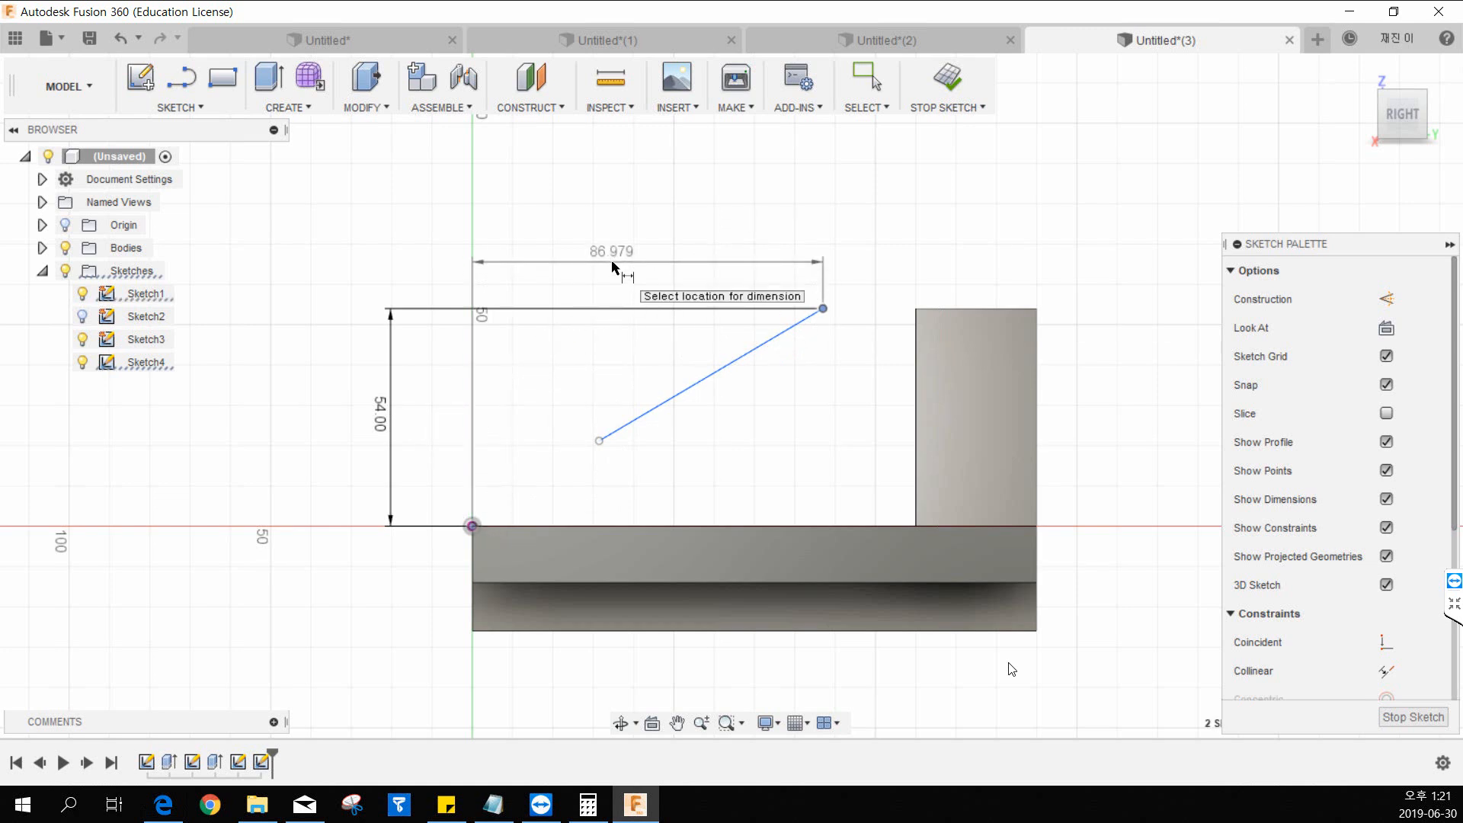
pyautogui.press('Escape')
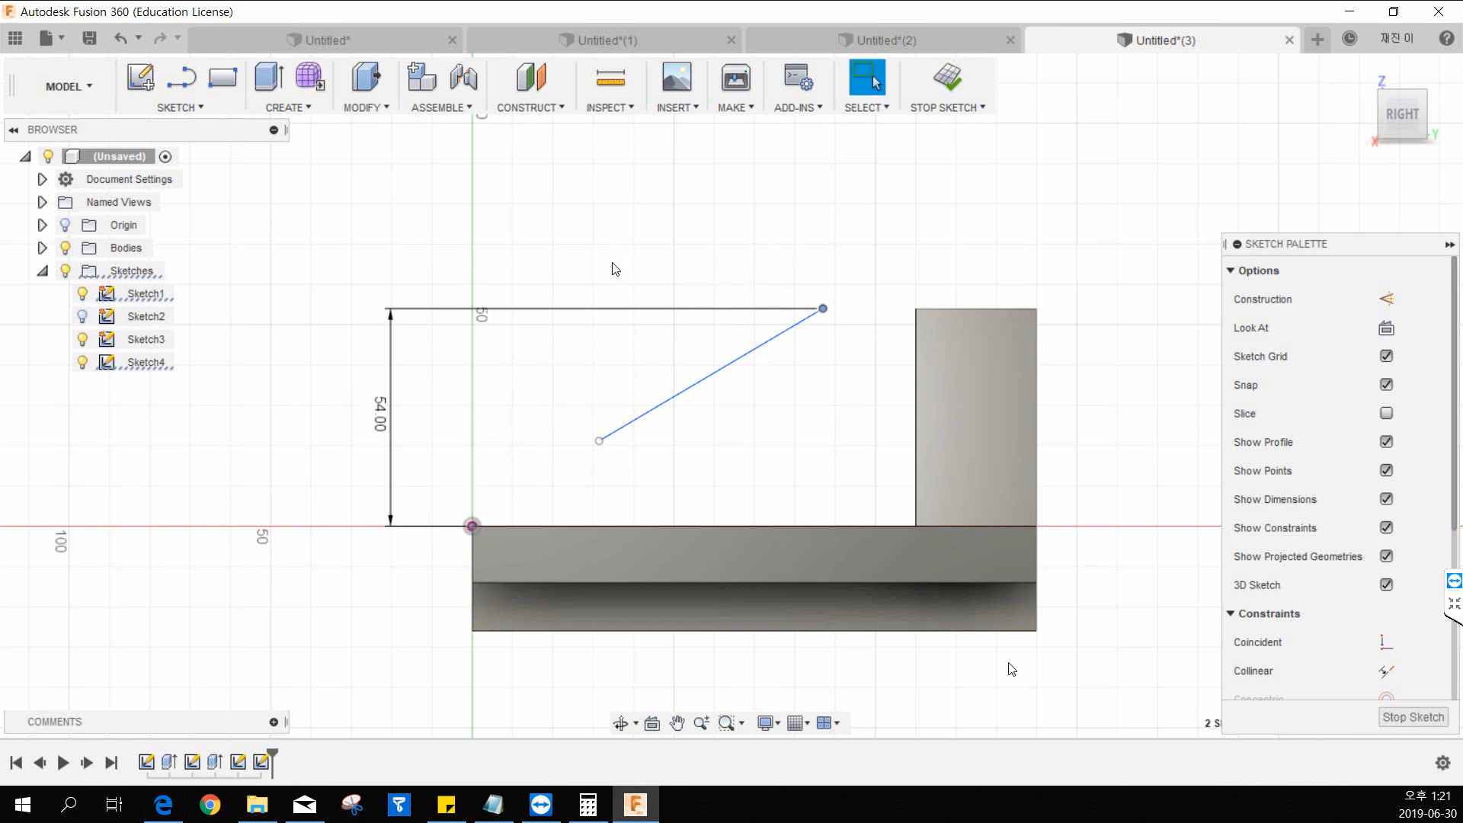
# Dimension the horizontal distance from the diagonal line's upper endpoint to the upright block's outer vertical edge as 30 mm.
pyautogui.click(201, 113)
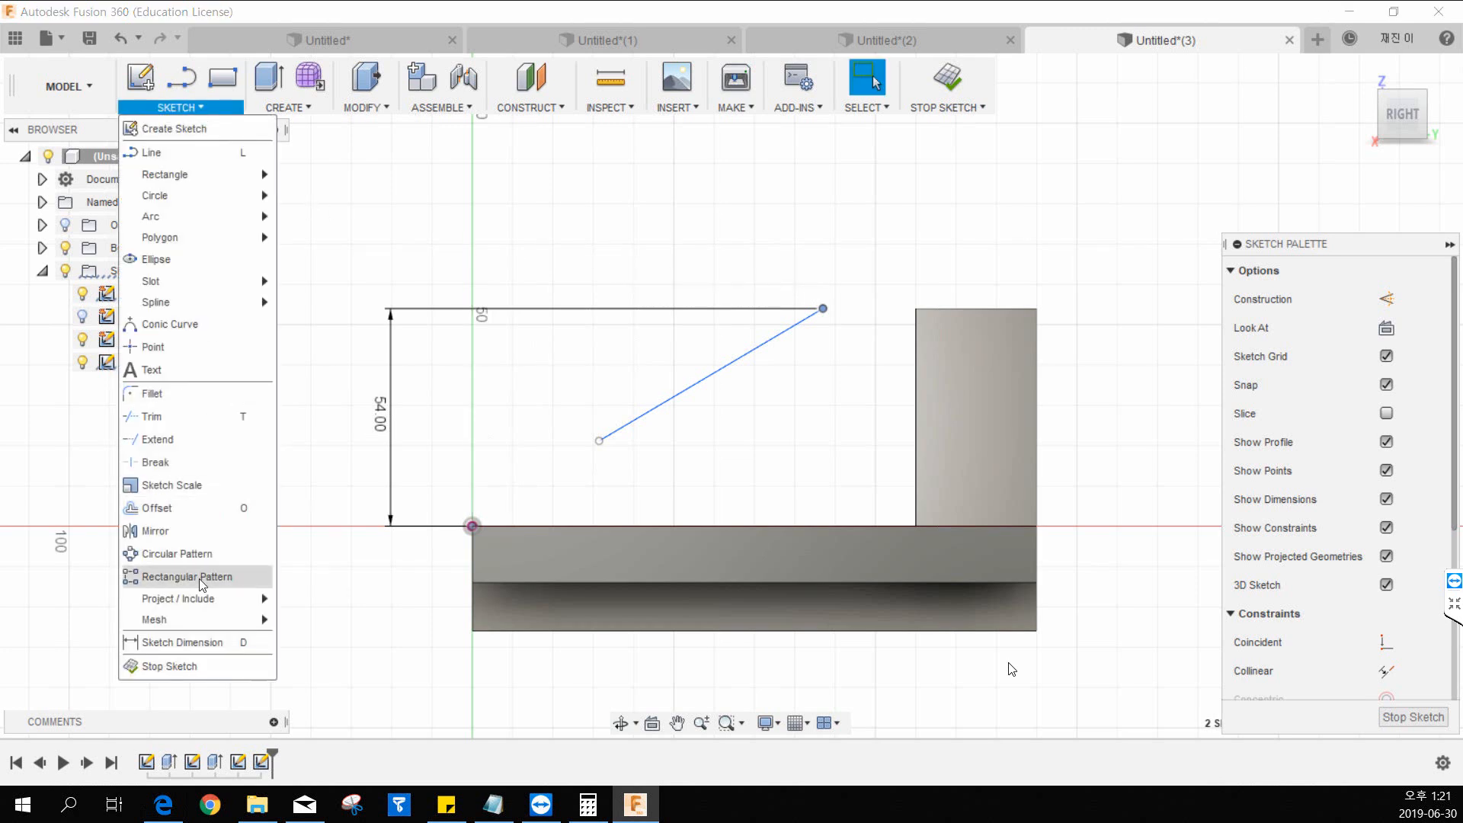
pyautogui.click(194, 638)
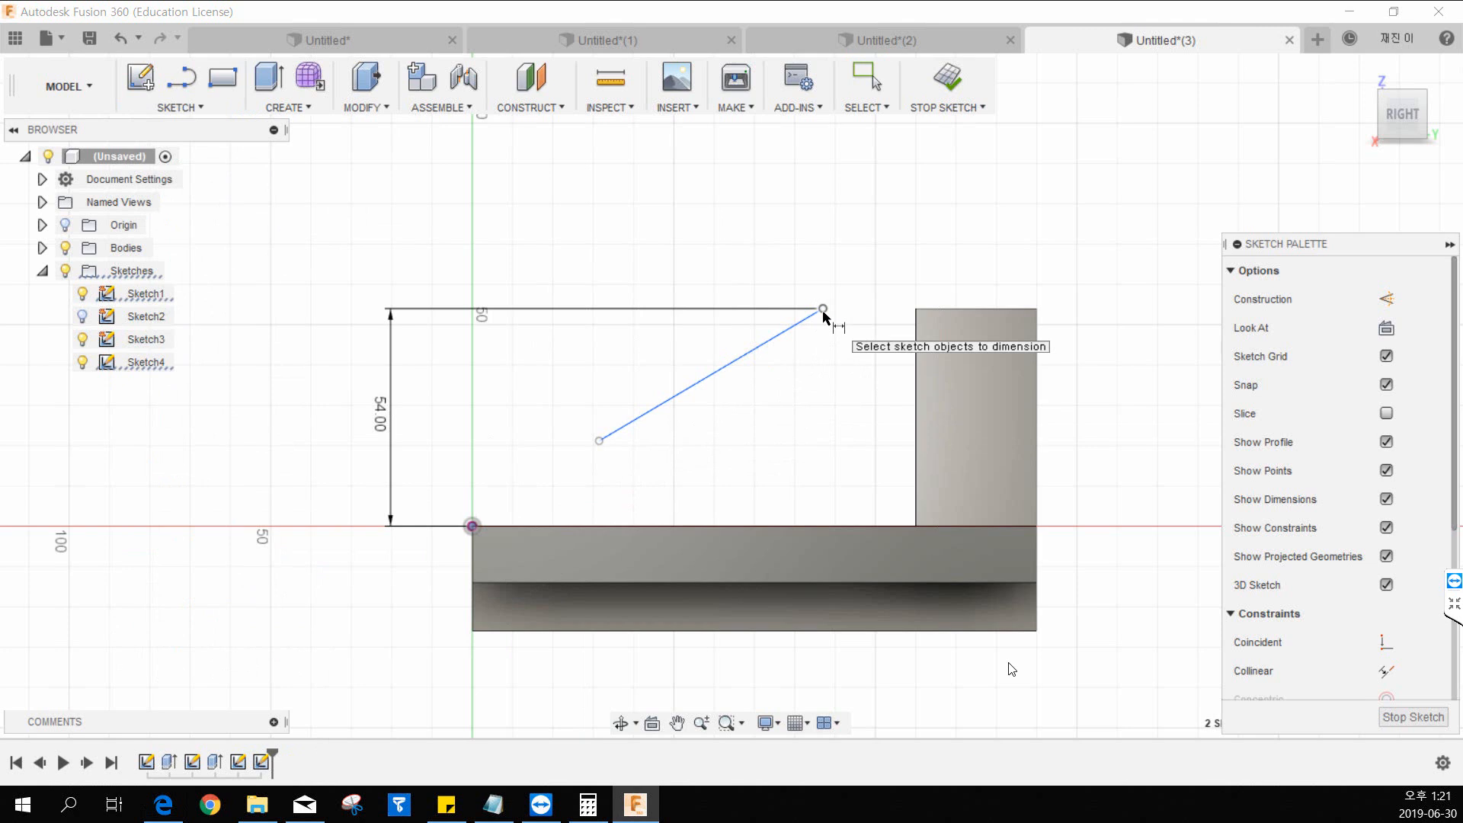
pyautogui.click(823, 310)
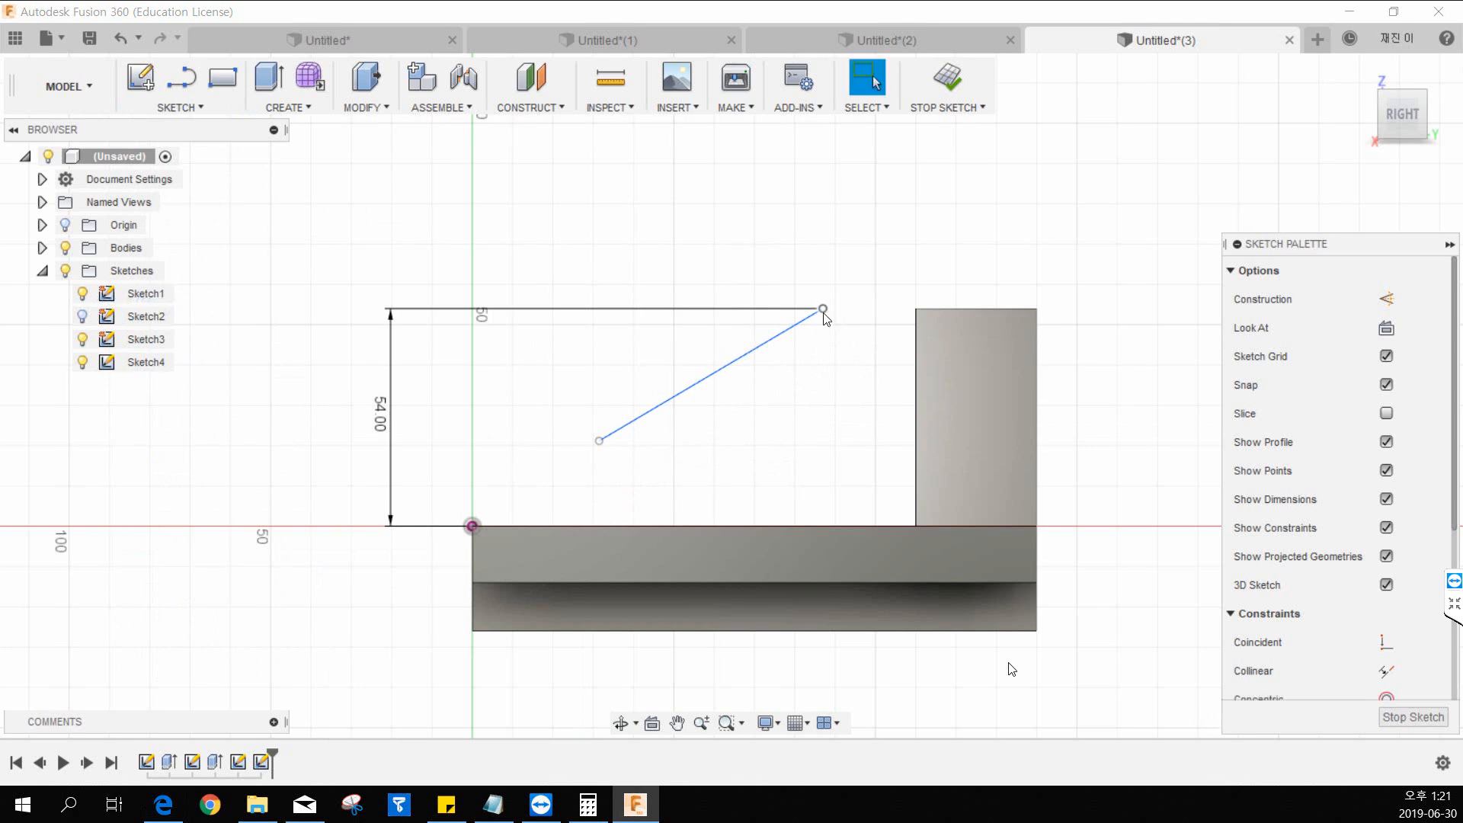
pyautogui.click(1037, 327)
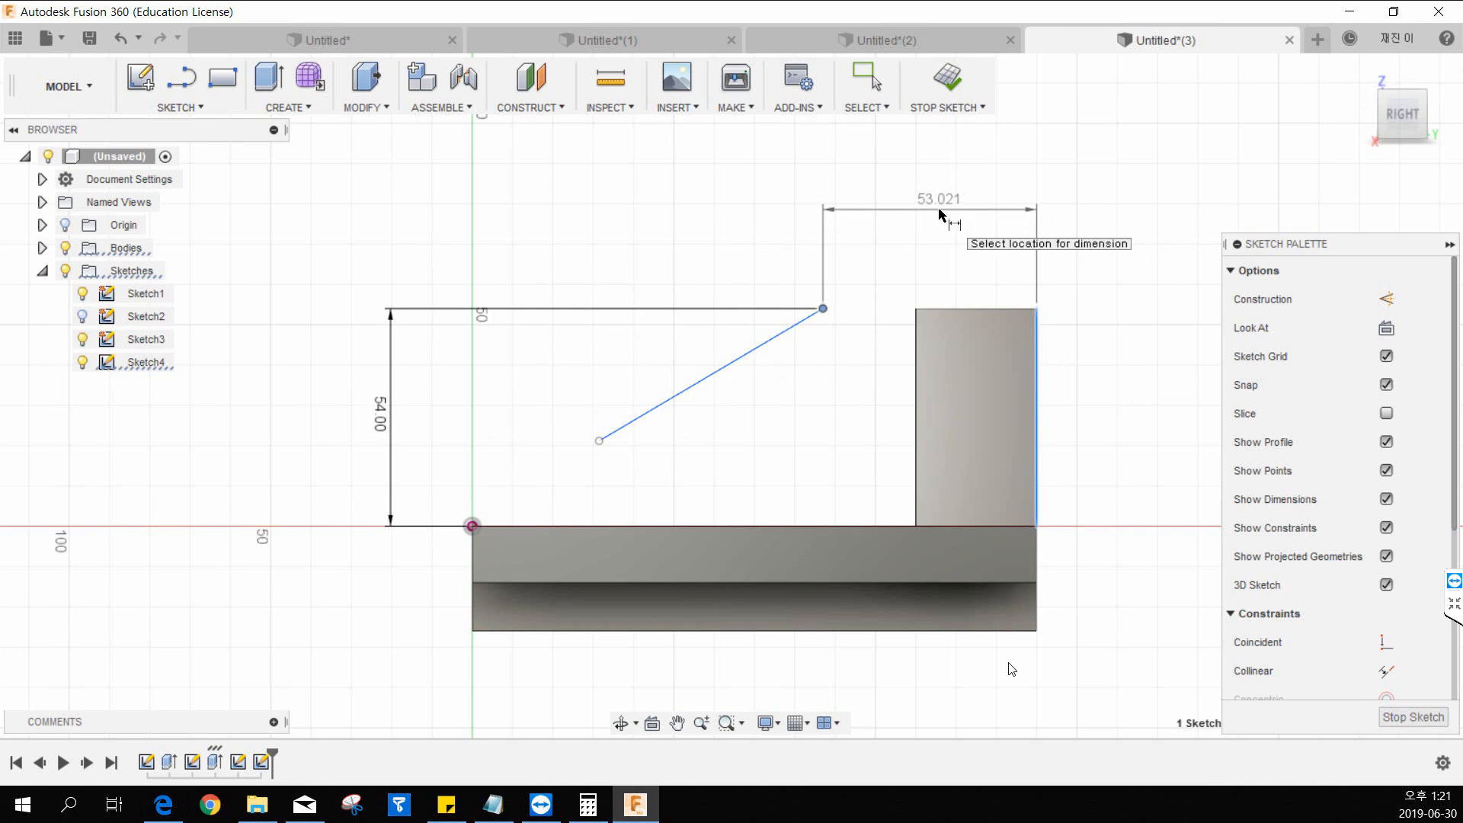
pyautogui.click(939, 210)
pyautogui.write('30')
pyautogui.press('Return')
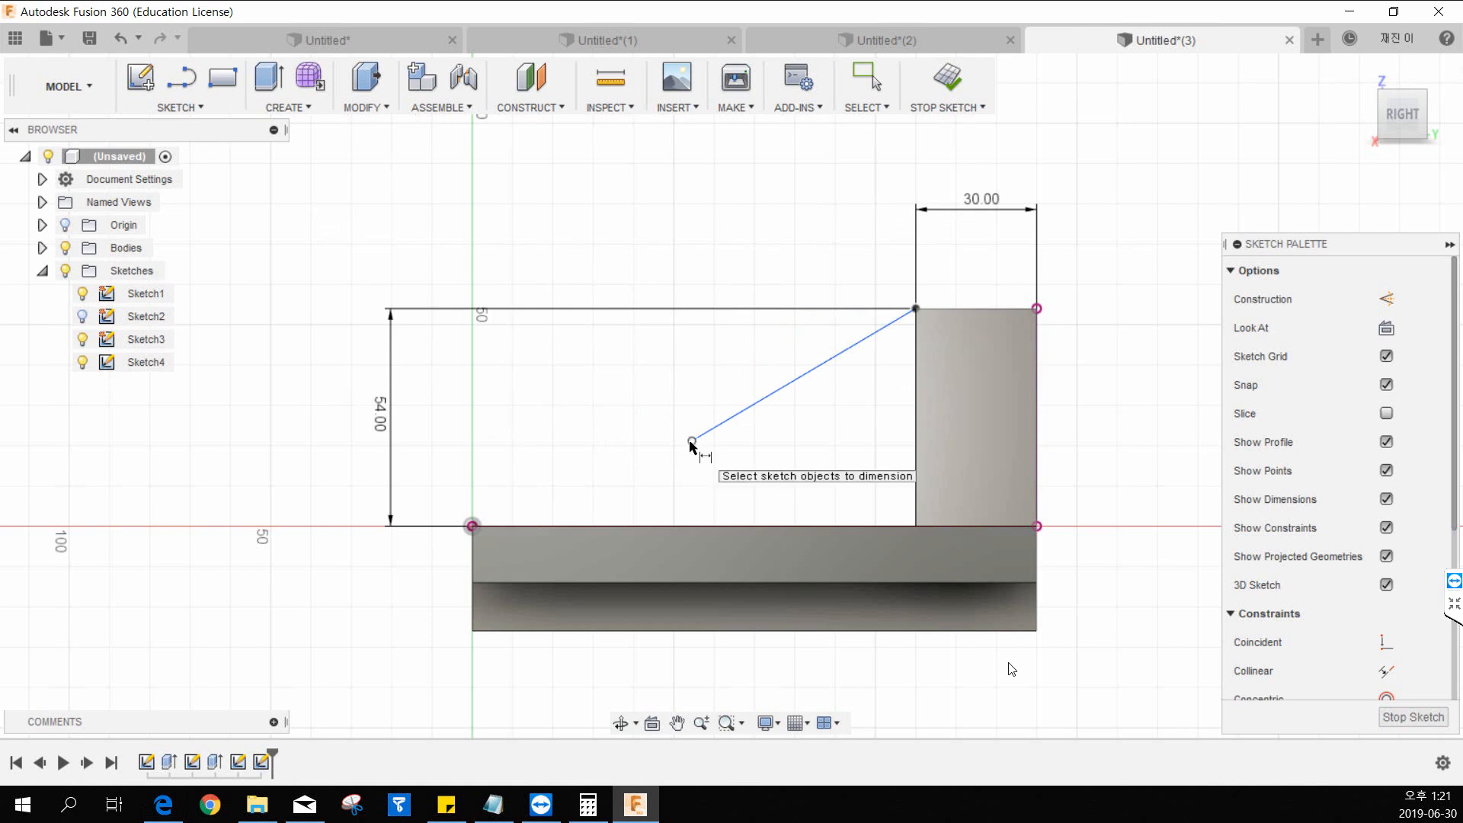
# Dimension the horizontal distance from the diagonal line's lower endpoint to the upright block's inner vertical edge as 80 mm.
pyautogui.click(915, 312)
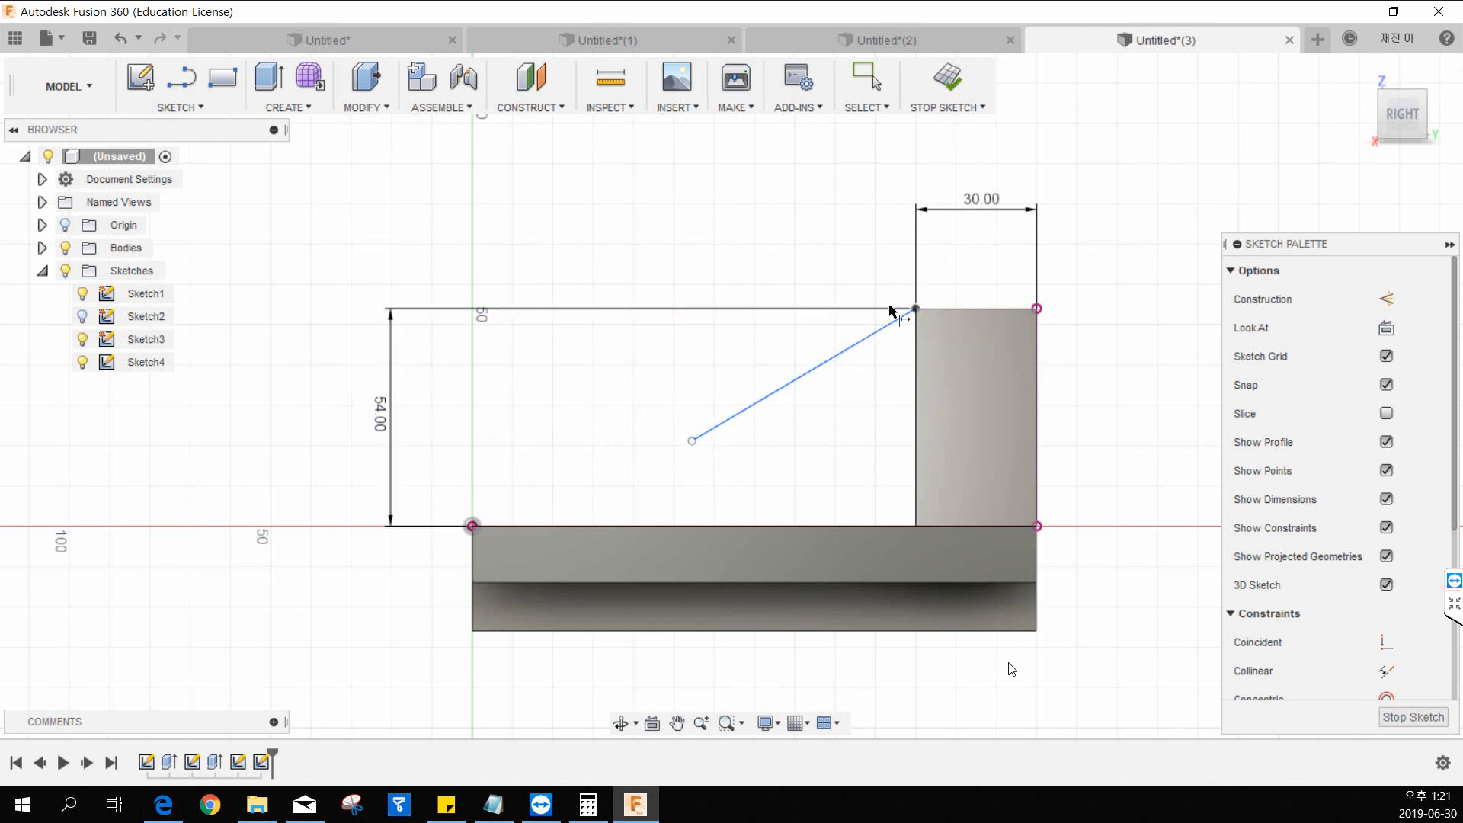
pyautogui.click(692, 440)
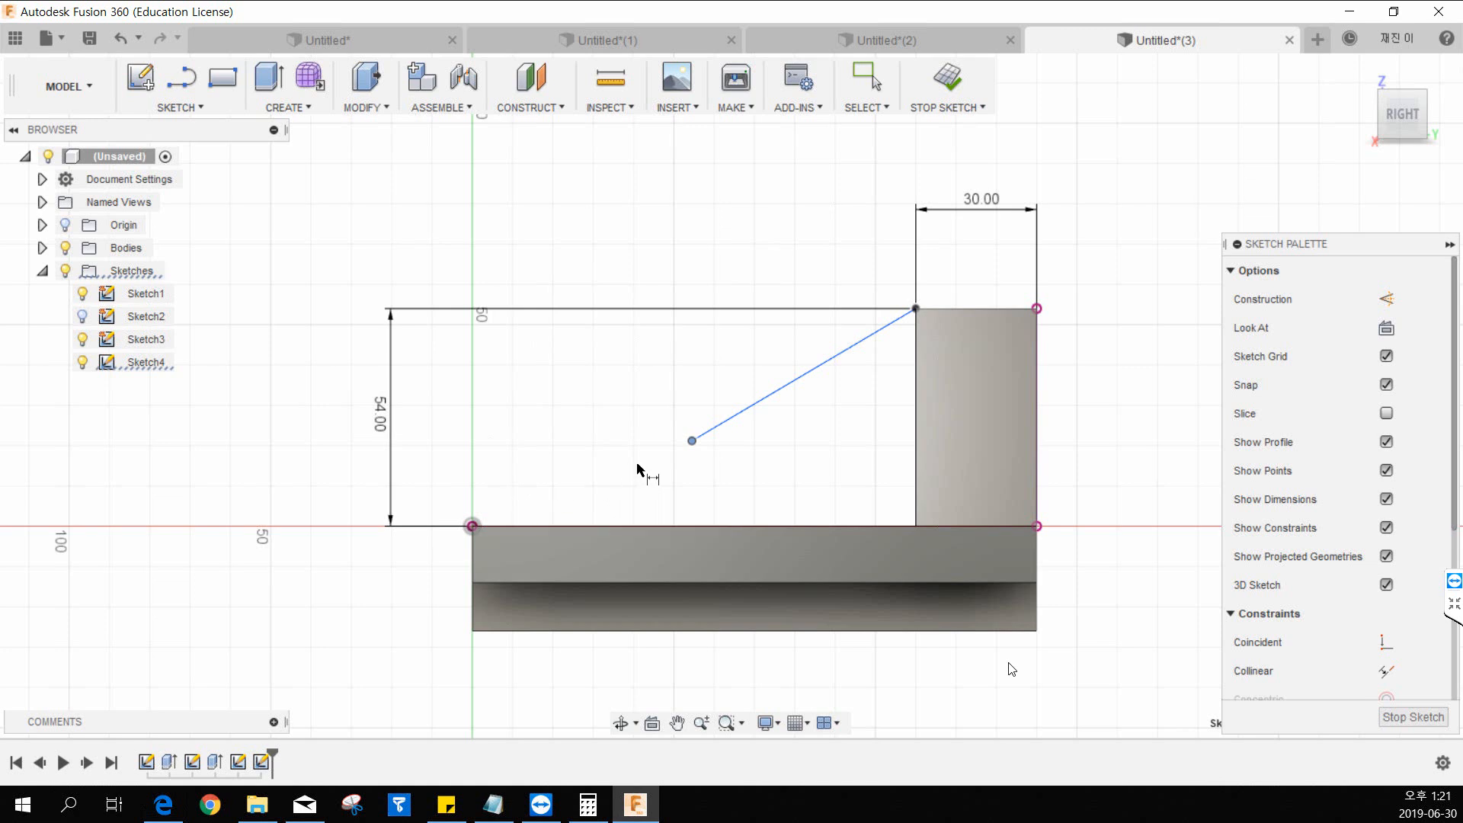
pyautogui.click(918, 516)
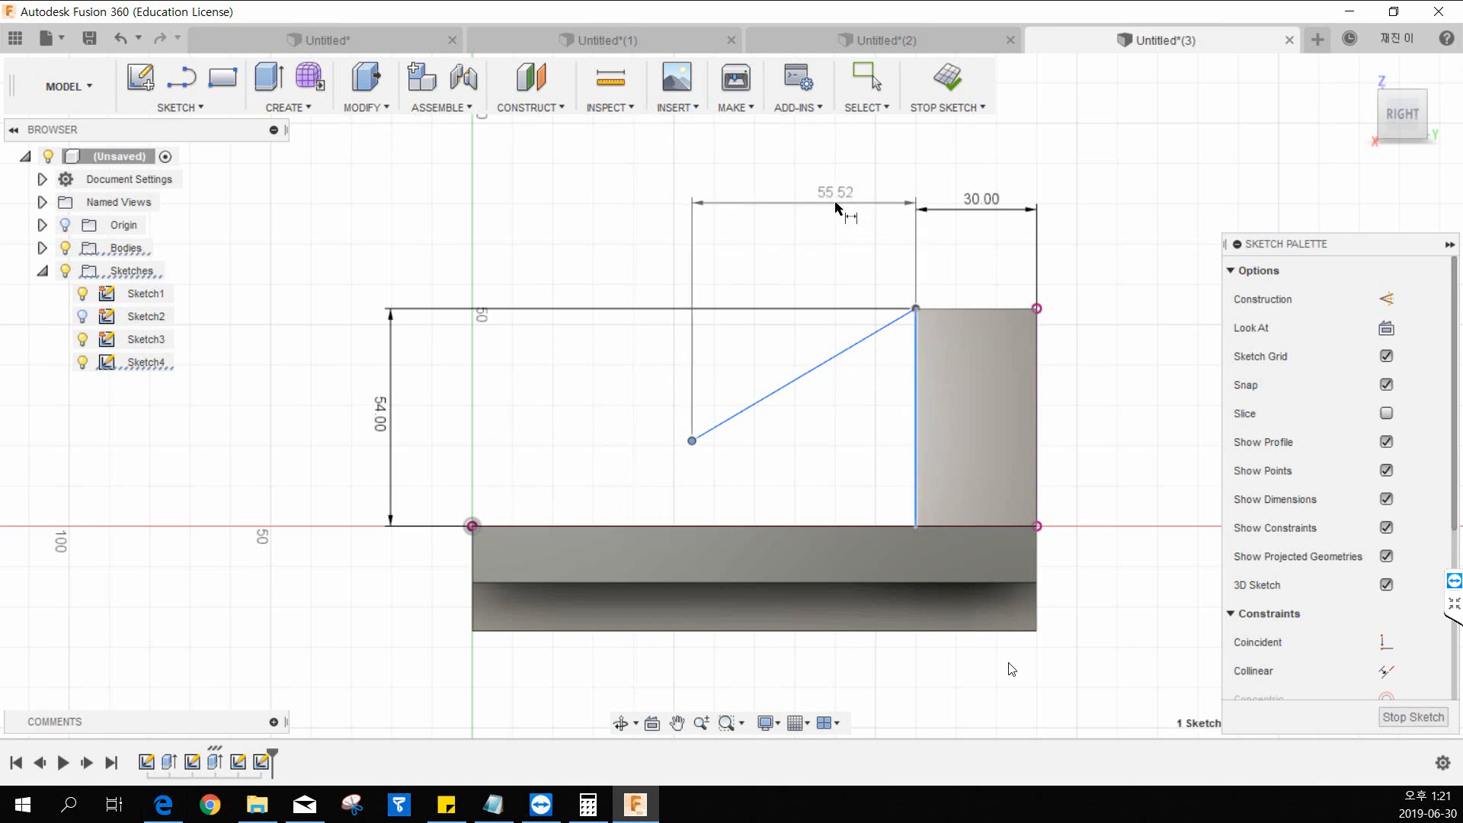
pyautogui.click(837, 202)
pyautogui.write('80')
pyautogui.press('Return')
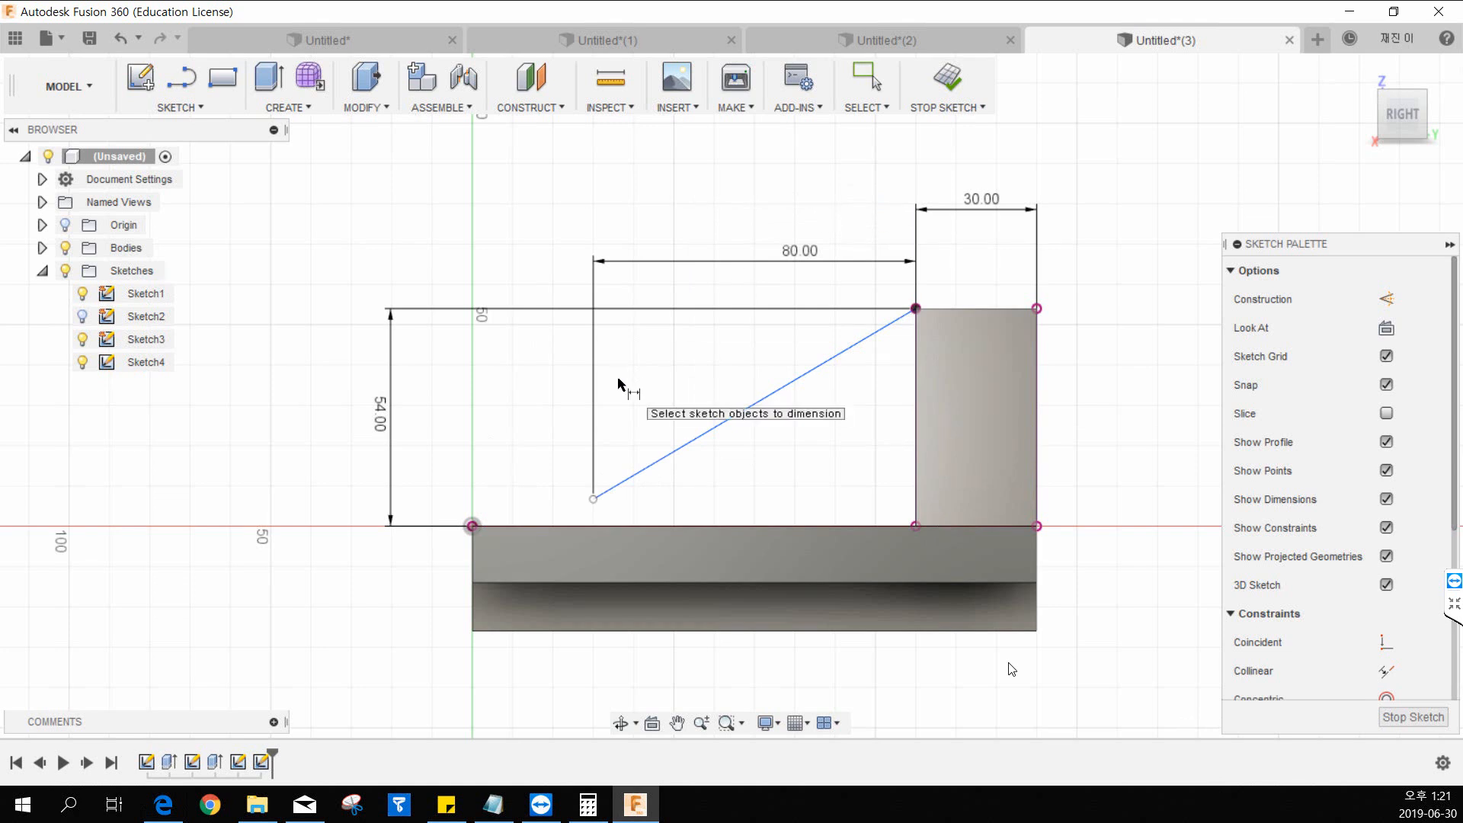
pyautogui.press('Escape')
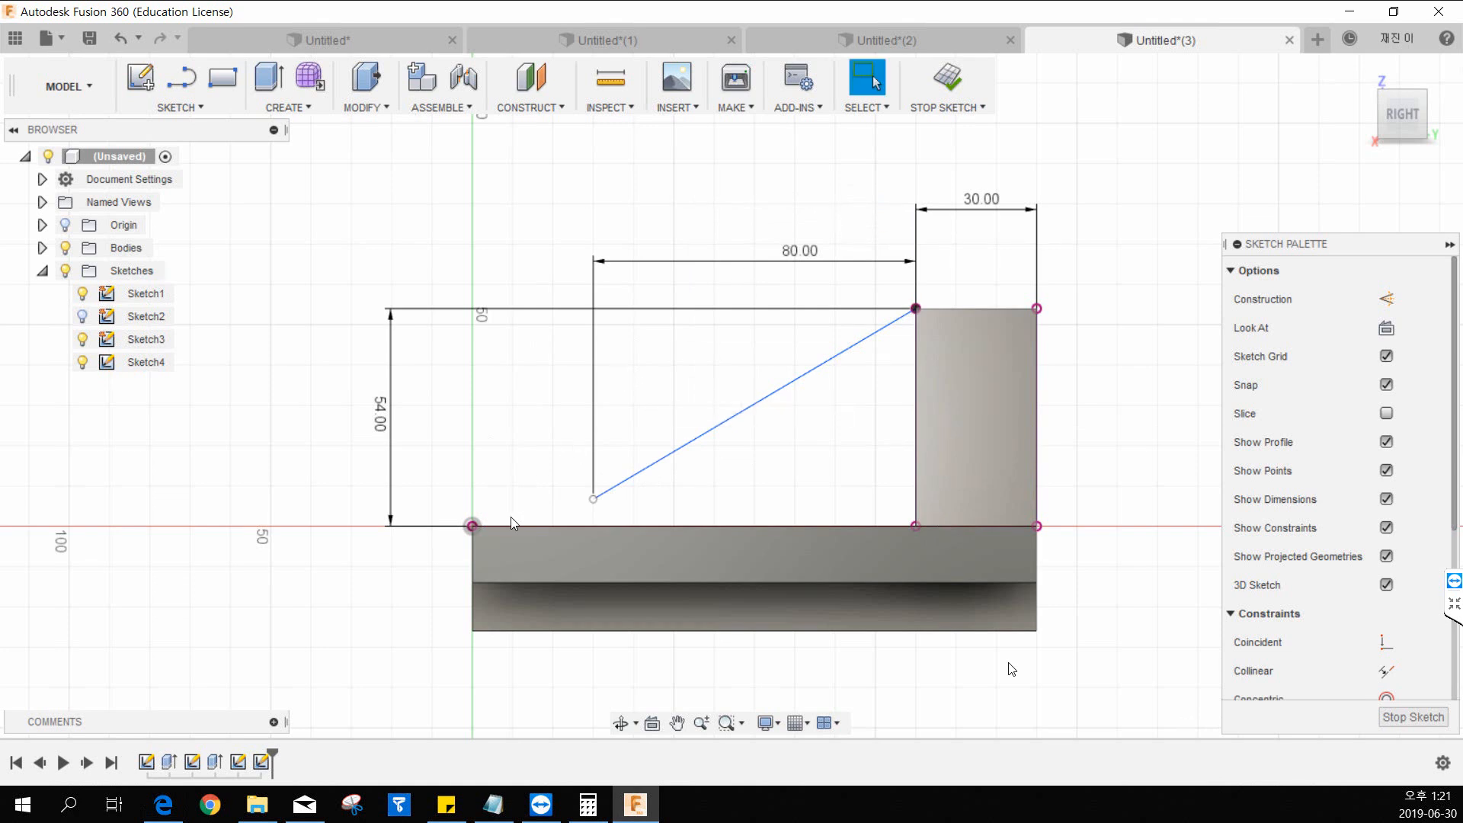
# Try to dimension the lower endpoint's height above the origin as 0 mm, and delete that dimension.
pyautogui.press('d')
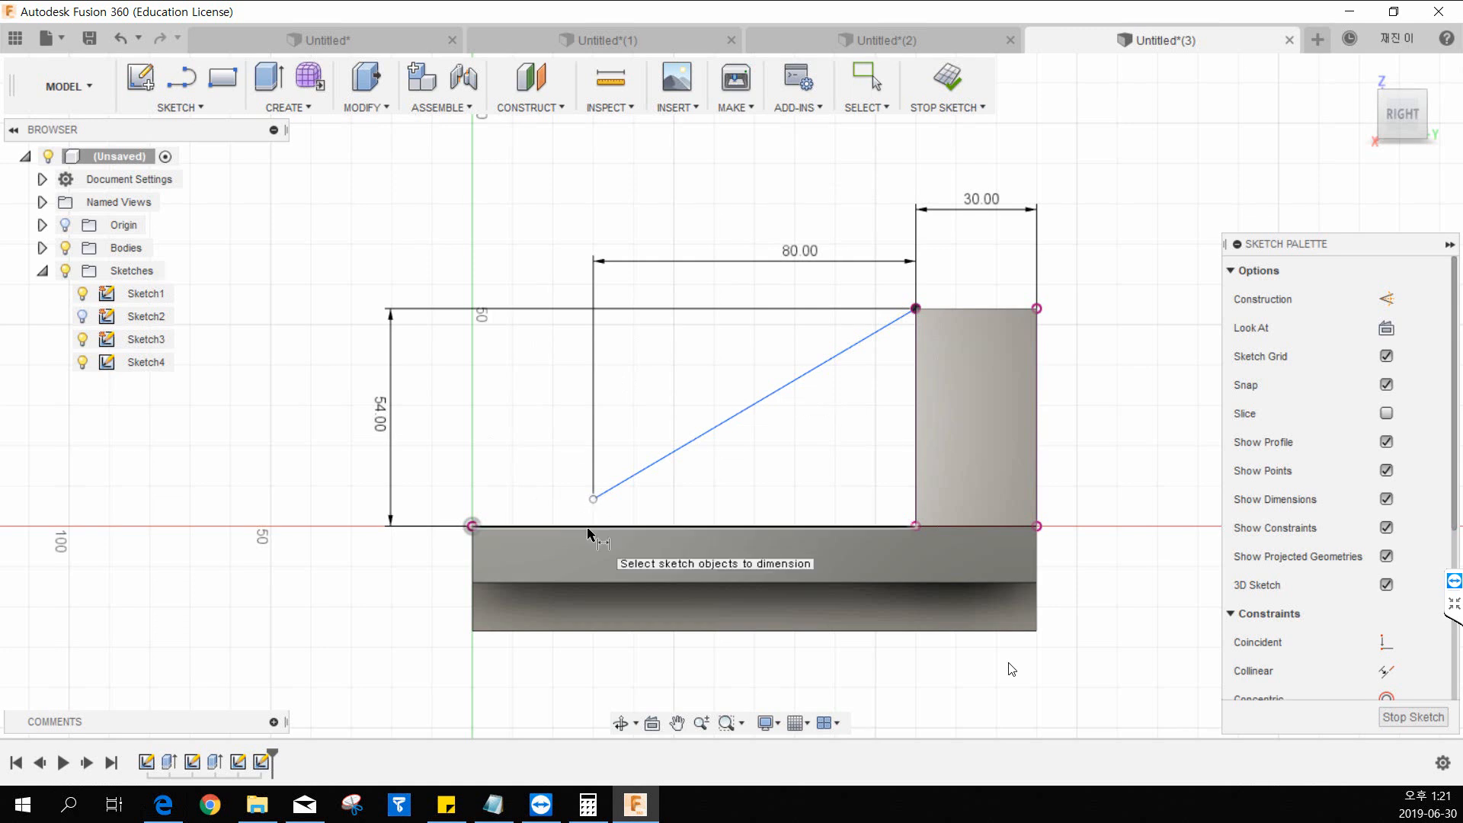
pyautogui.press('Escape')
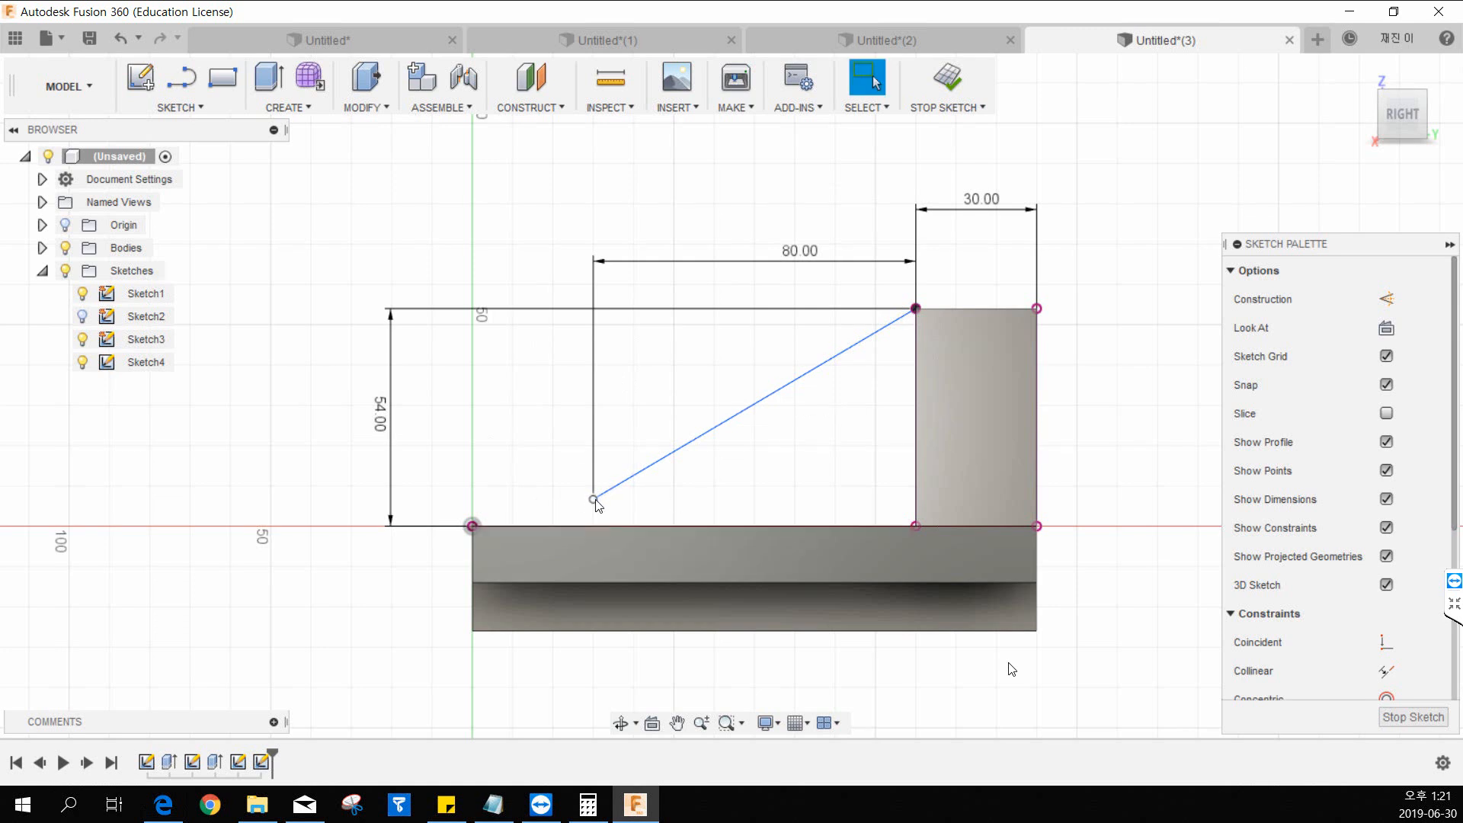
pyautogui.moveTo(593, 500)
pyautogui.mouseDown()
pyautogui.moveTo(595, 526)
pyautogui.moveTo(595, 500)
pyautogui.mouseUp()
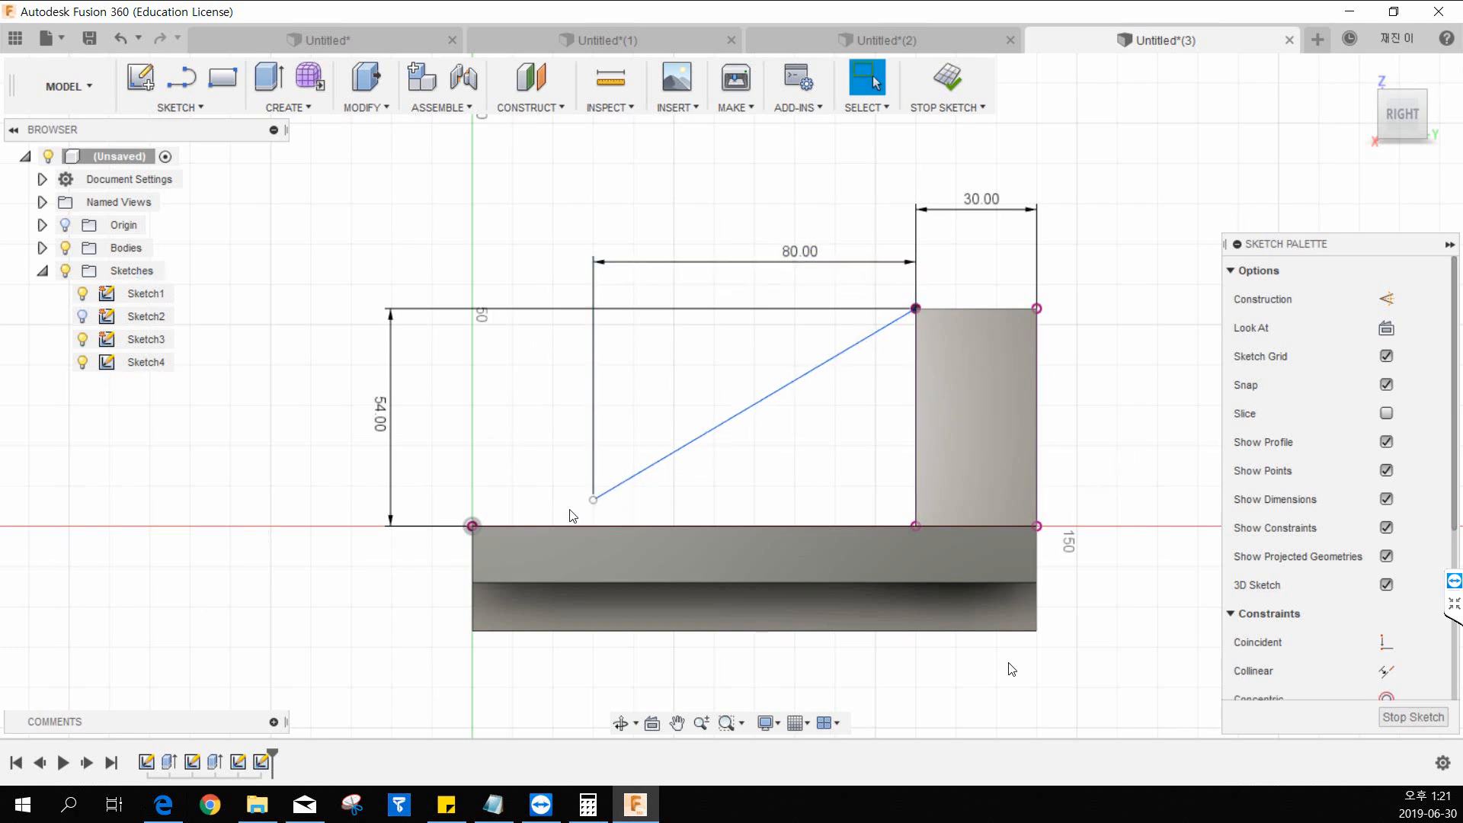
pyautogui.click(473, 526)
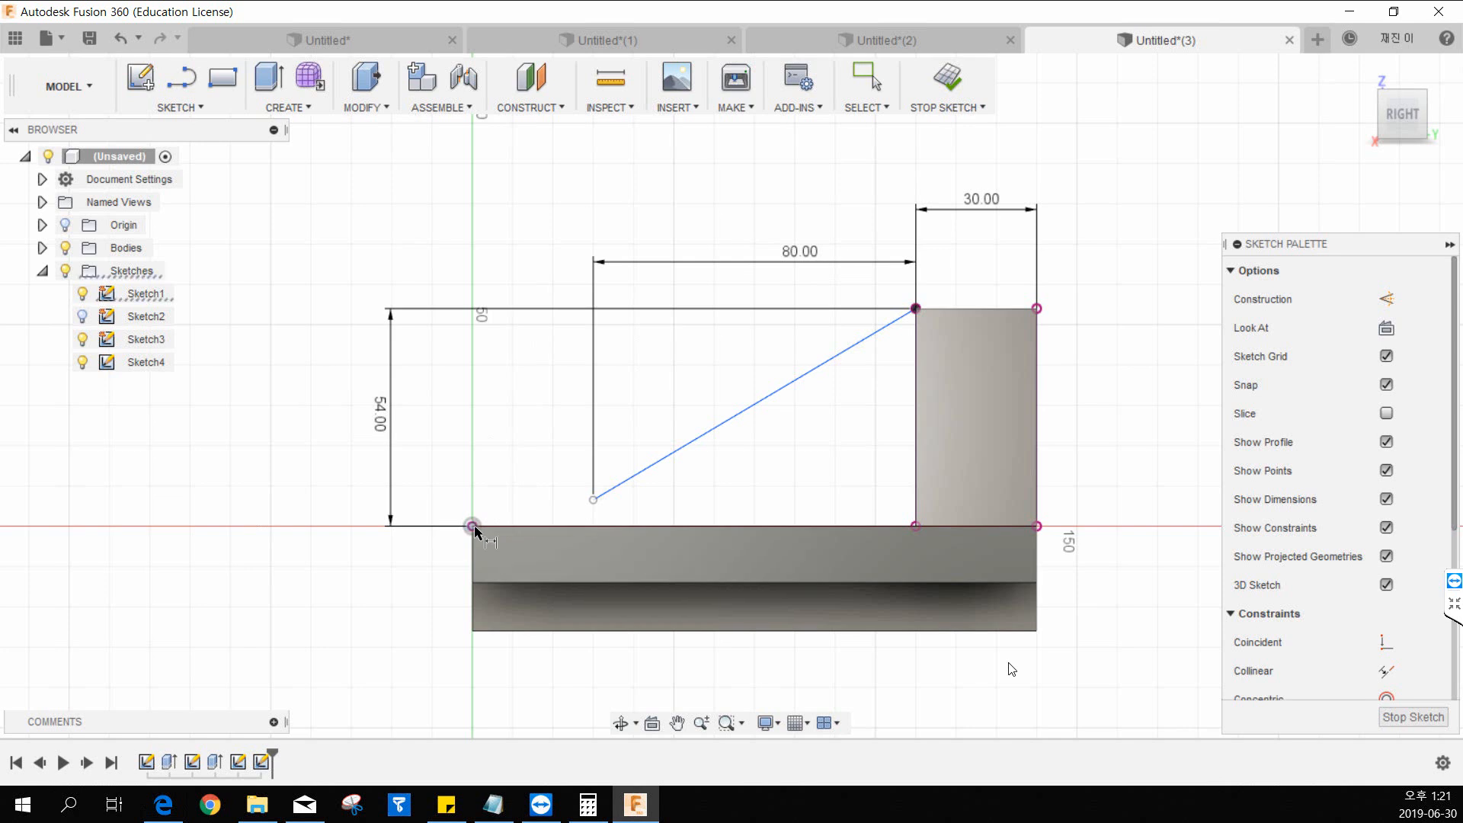
pyautogui.click(593, 500)
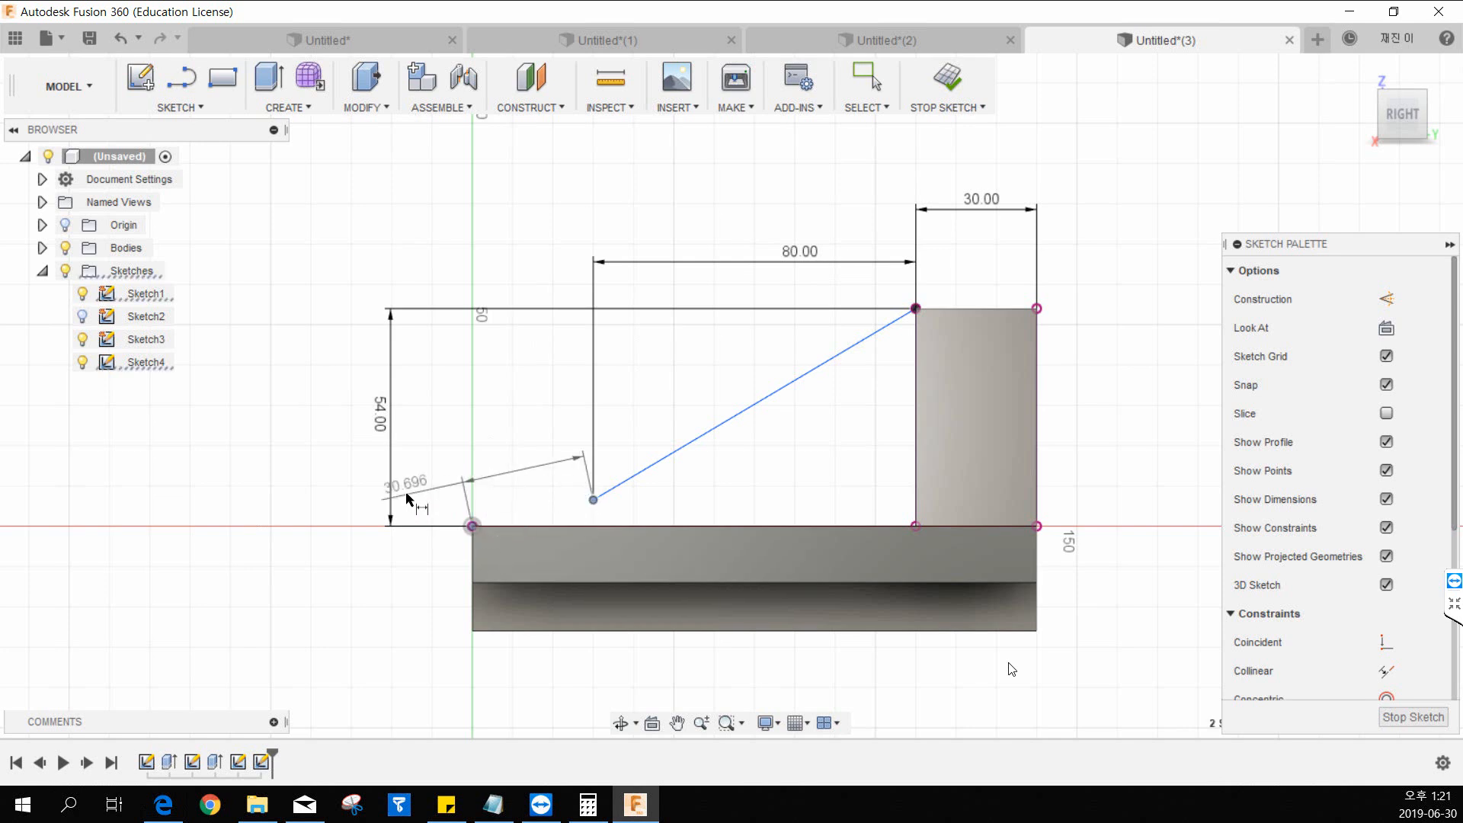
pyautogui.click(242, 513)
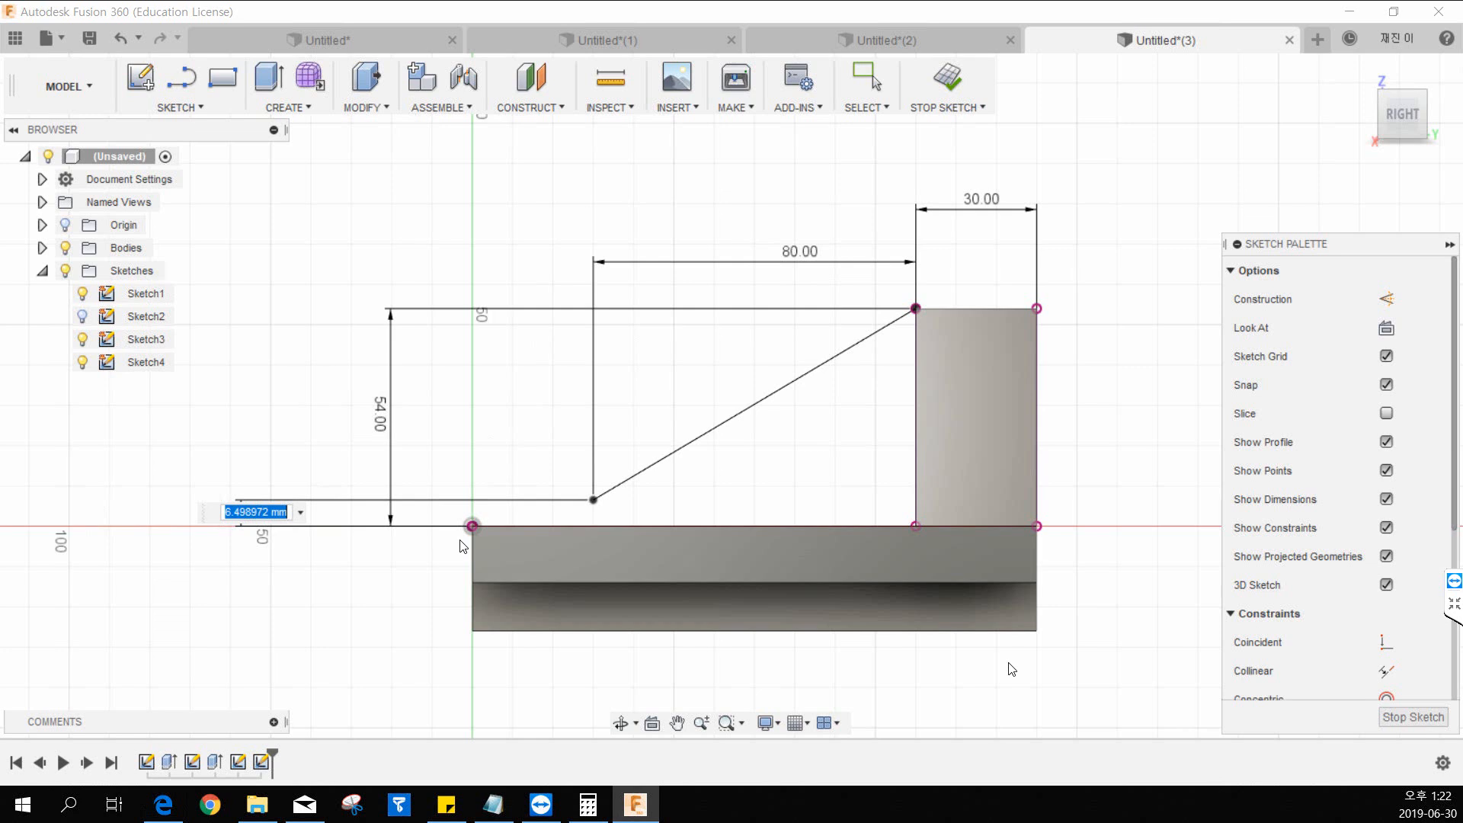
pyautogui.write('0')
pyautogui.press('Return')
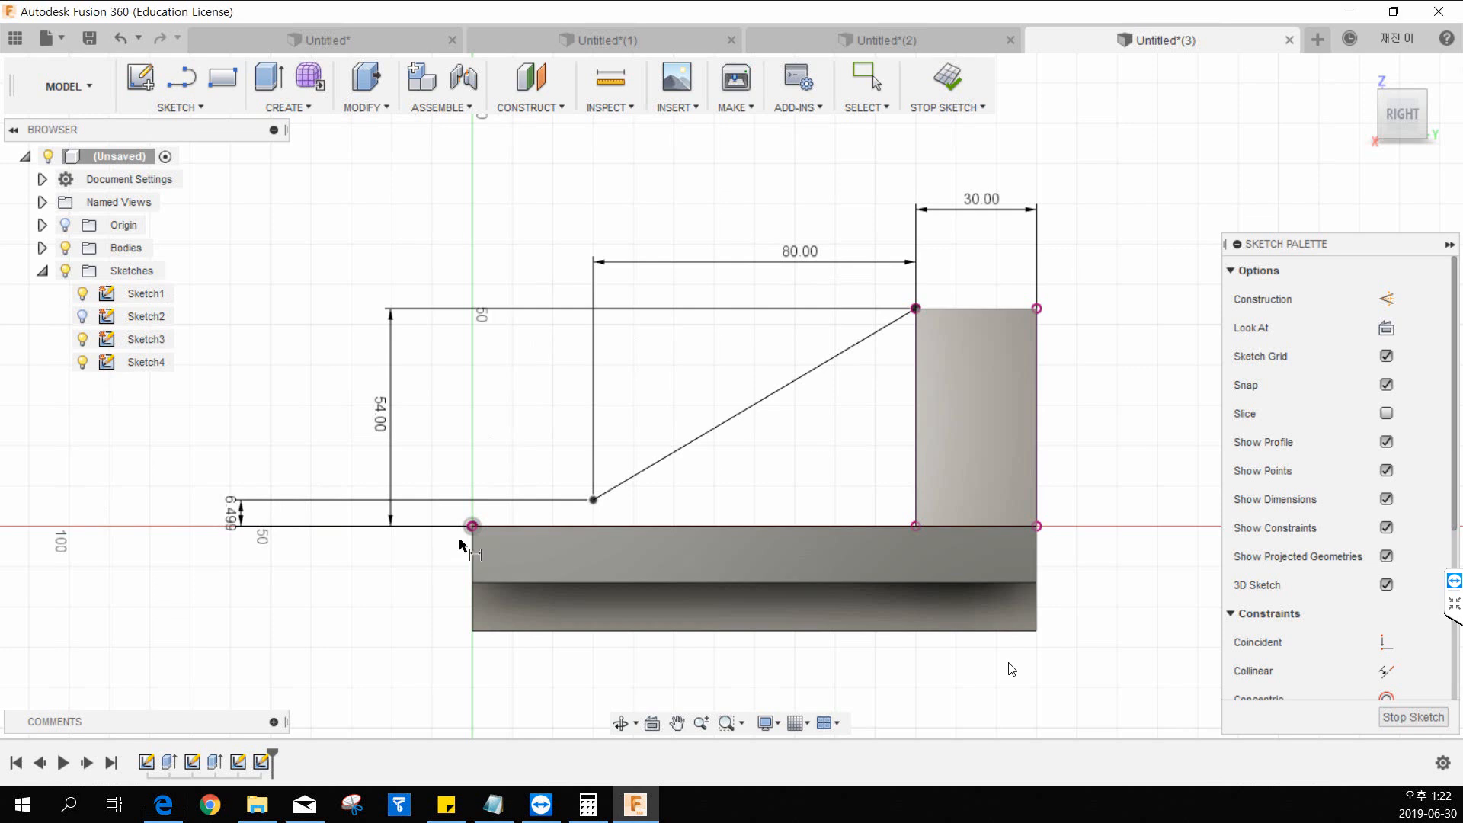
pyautogui.press('Escape')
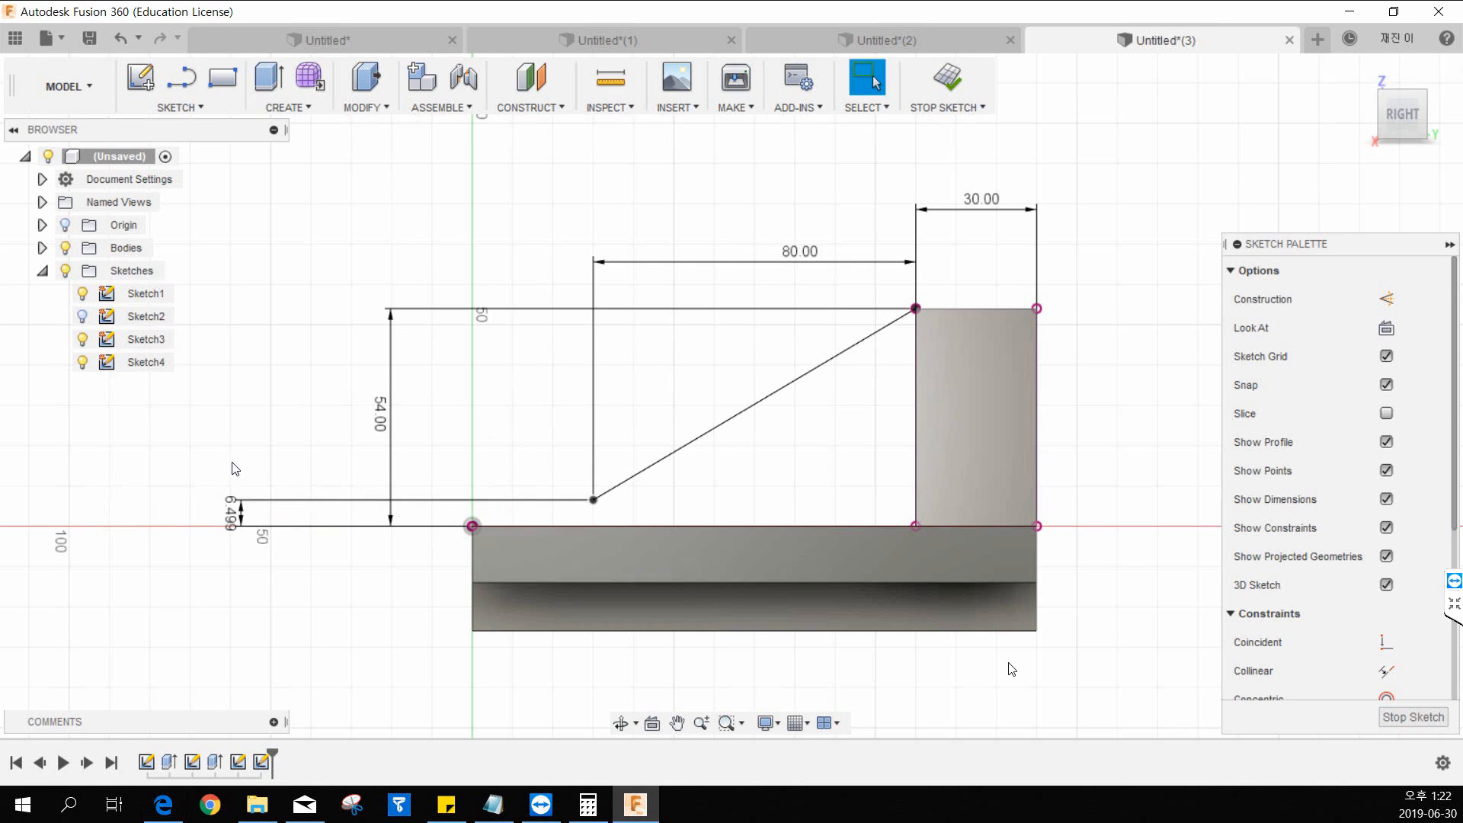
pyautogui.moveTo(253, 465); pyautogui.dragTo(197, 593)
pyautogui.press('Delete')
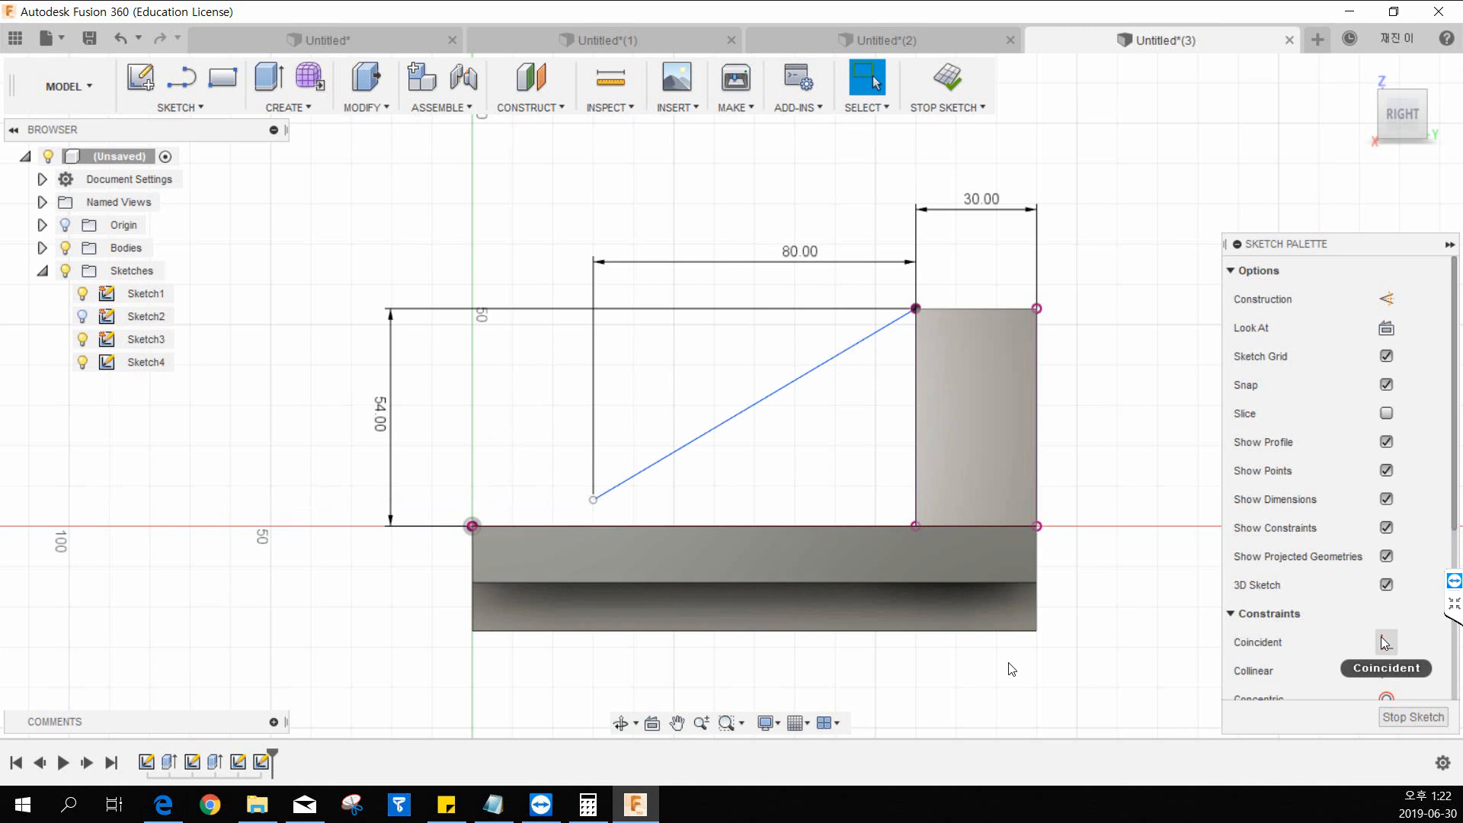
# Constrain the diagonal line's lower endpoint coincident with the base's top edge.
pyautogui.scroll(-3, 1389, 534)
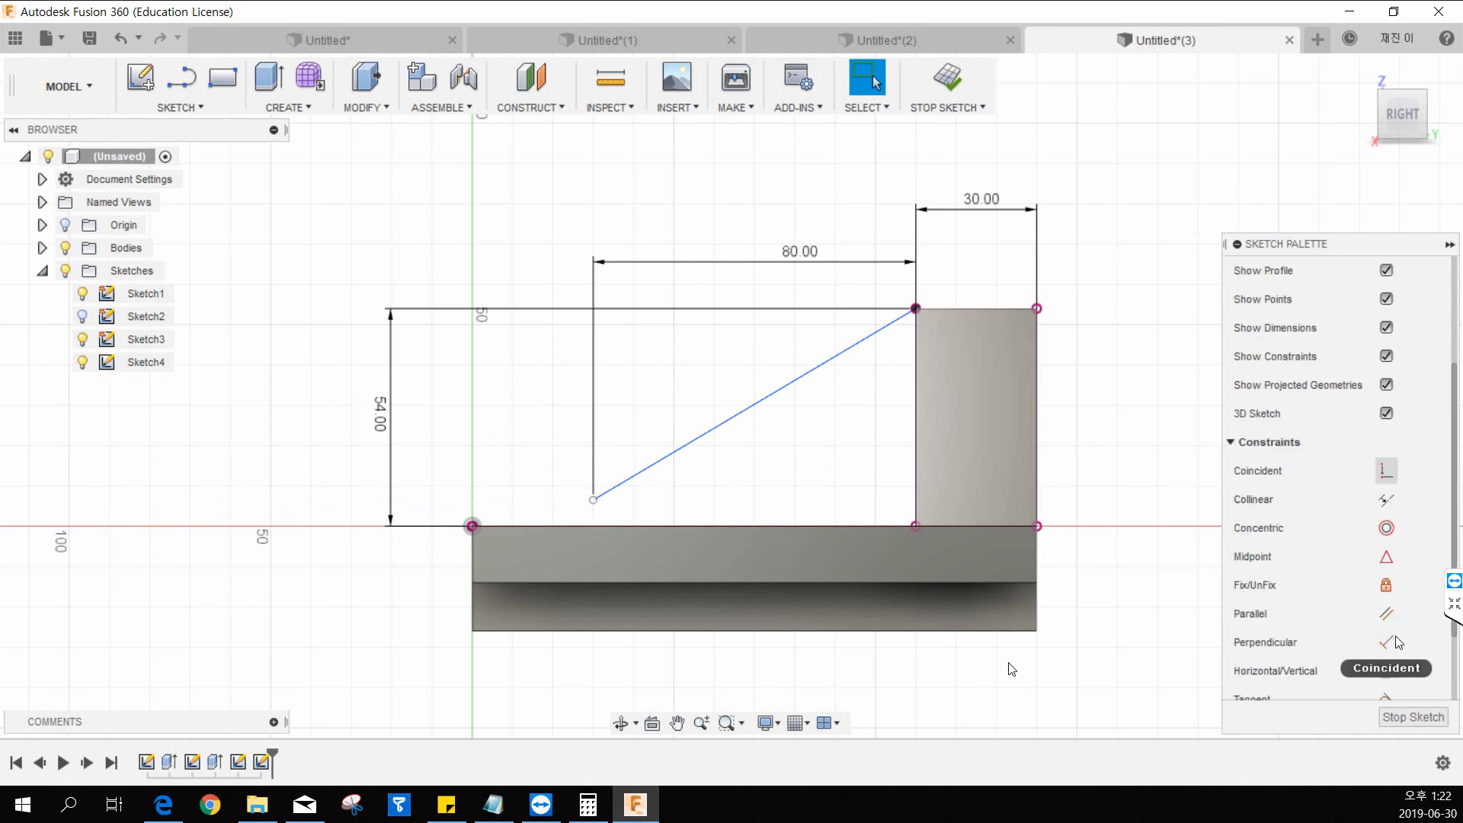
pyautogui.click(1388, 480)
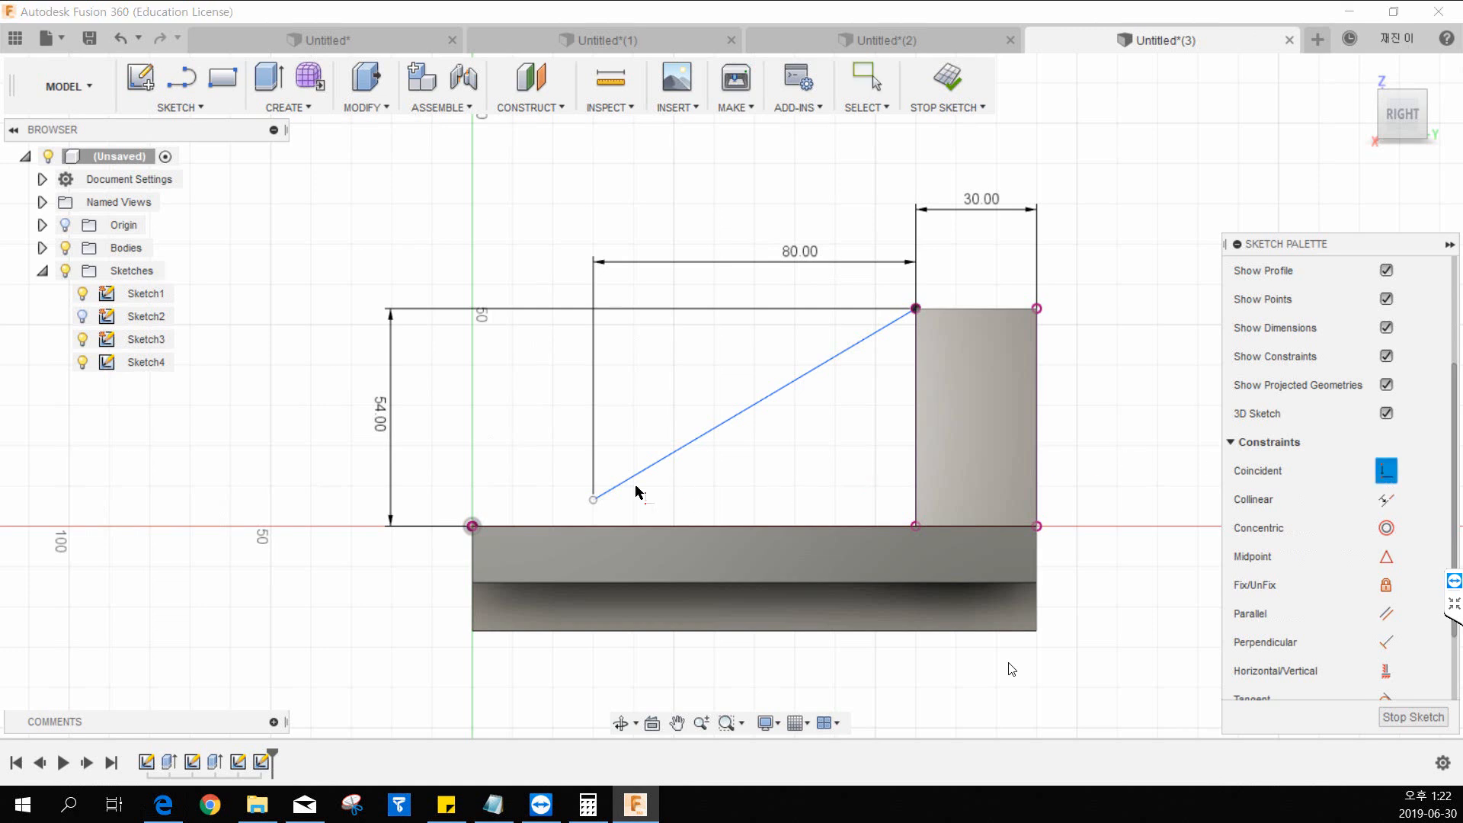
pyautogui.click(594, 501)
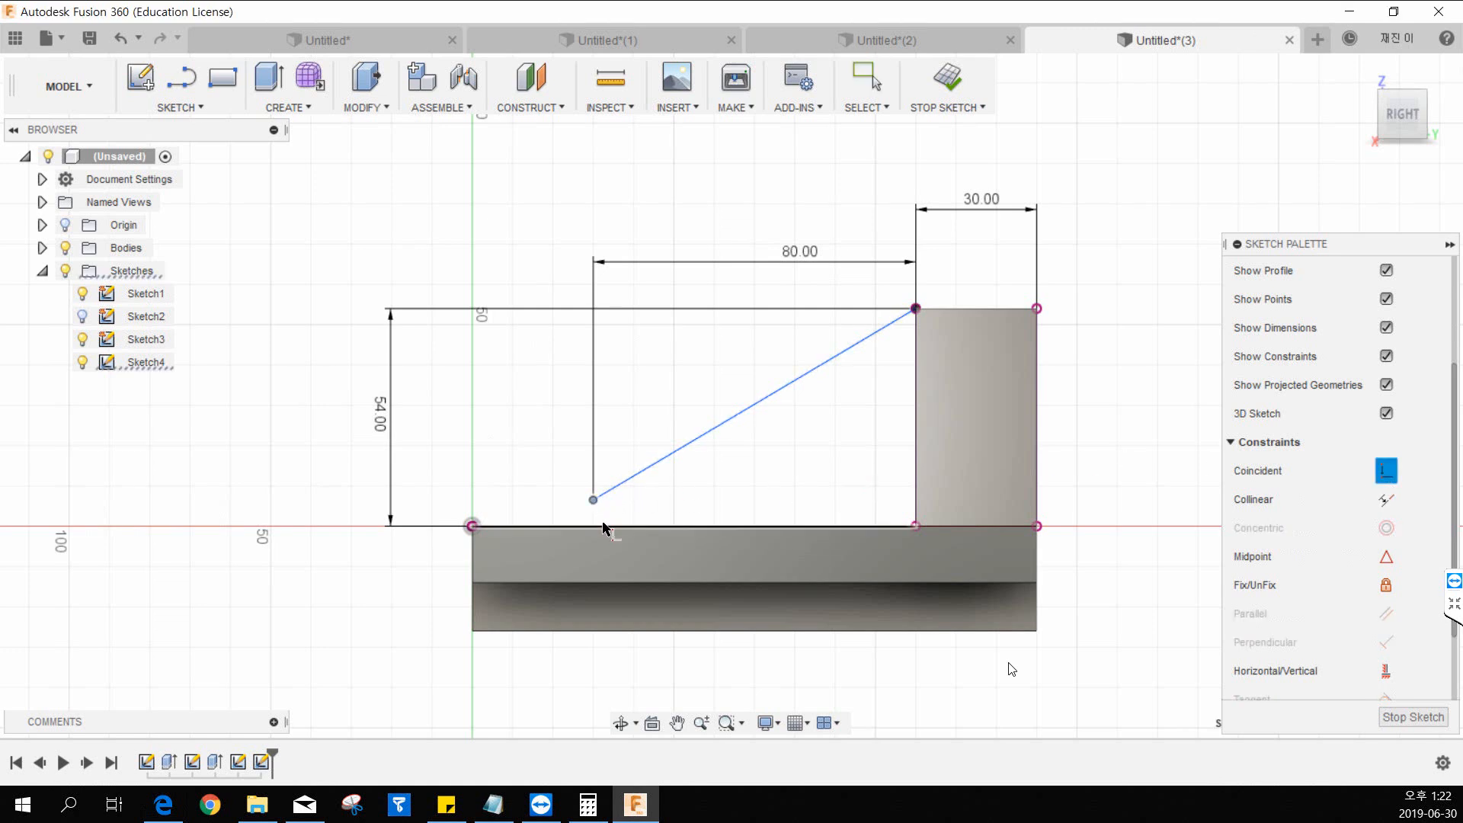
pyautogui.click(603, 526)
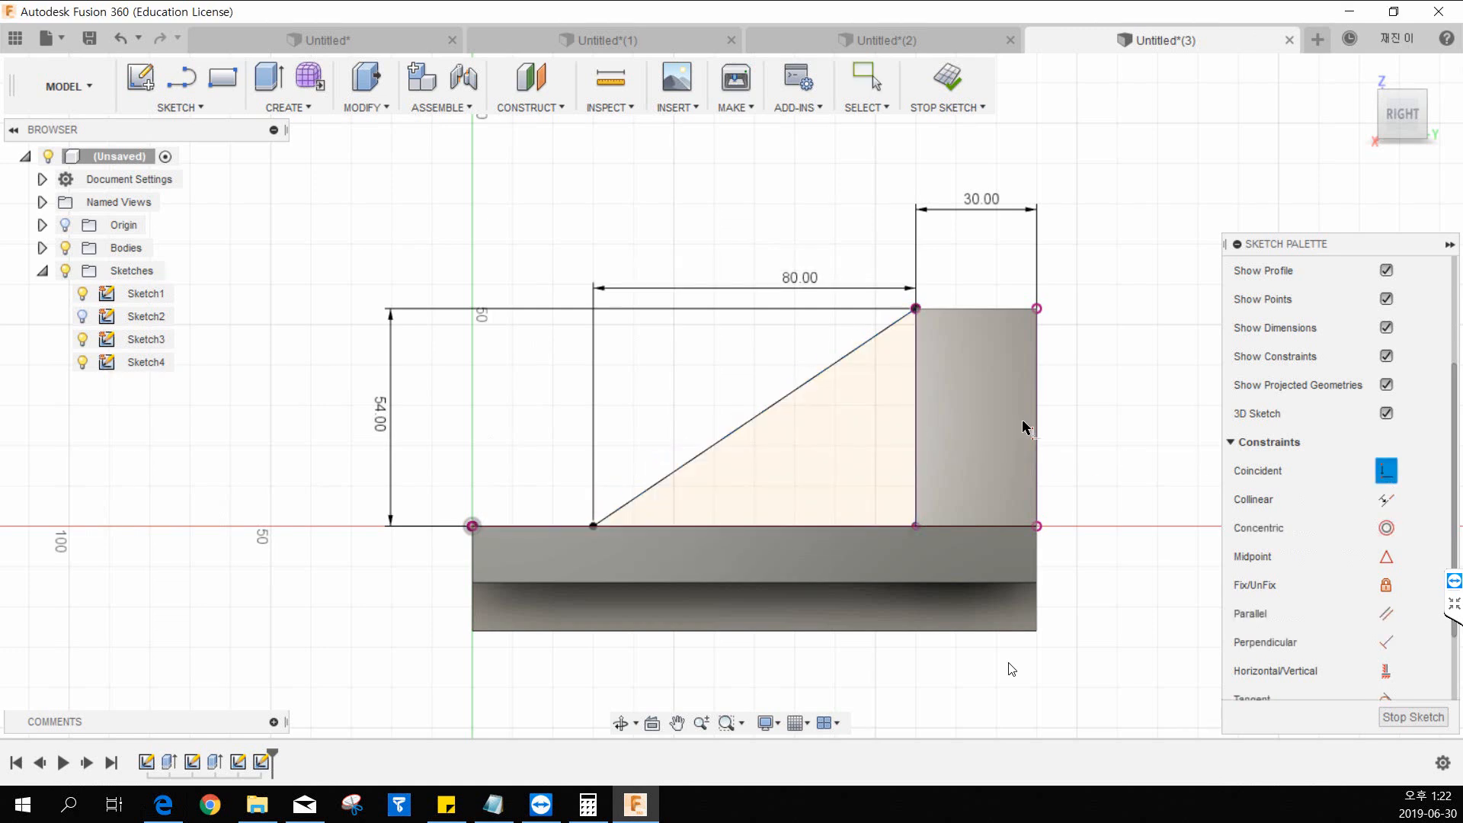
pyautogui.press('Escape')
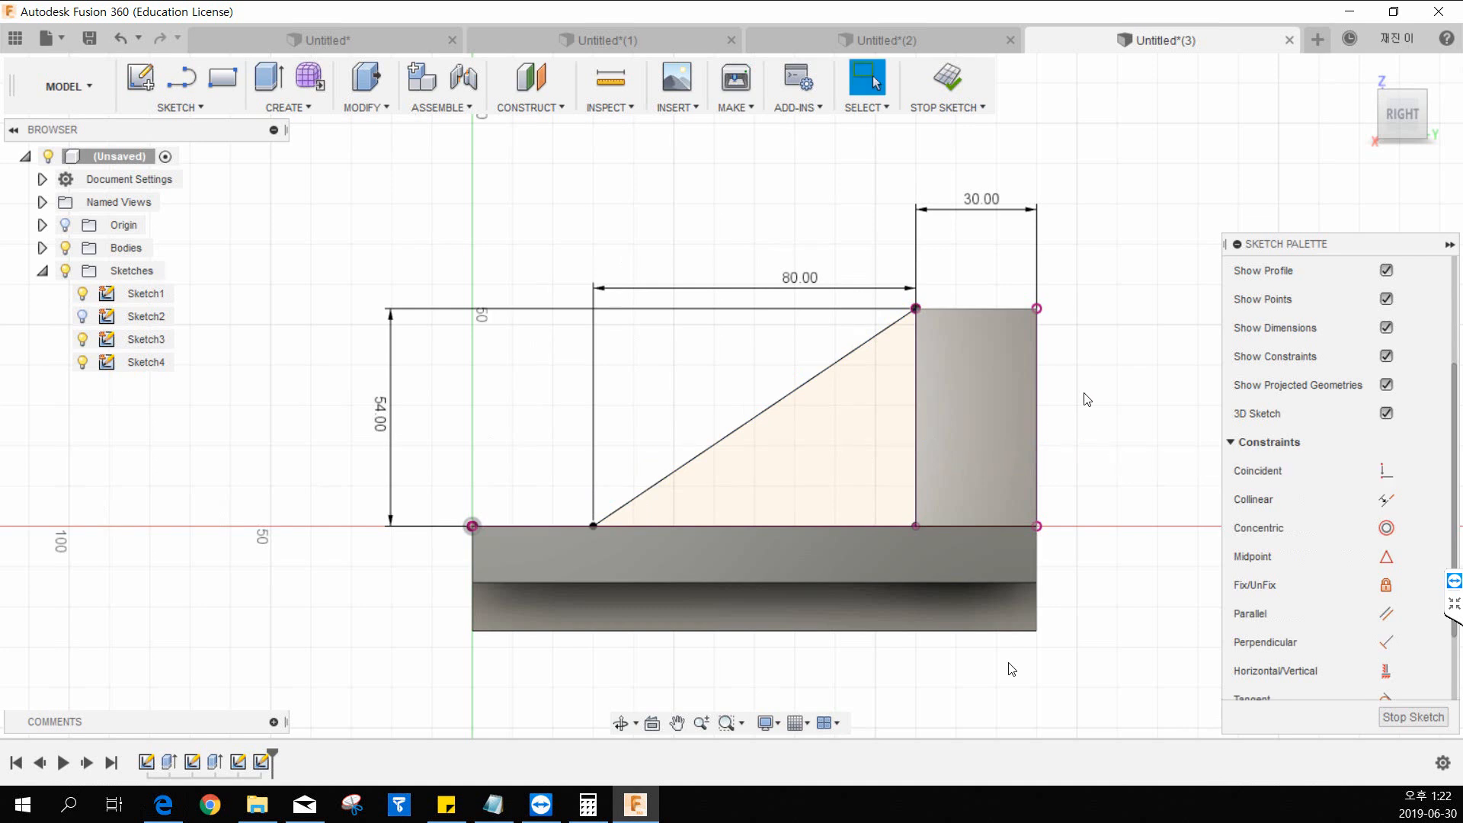
# Finish the sketch and create a symmetric 20 mm thick rib from the diagonal line with depth set to To Next.
pyautogui.click(963, 87)
pyautogui.moveTo(1014, 169)
pyautogui.mouseDown(button='middle')
pyautogui.moveTo(1008, 218)
pyautogui.moveTo(1032, 268)
pyautogui.mouseUp(button='middle')
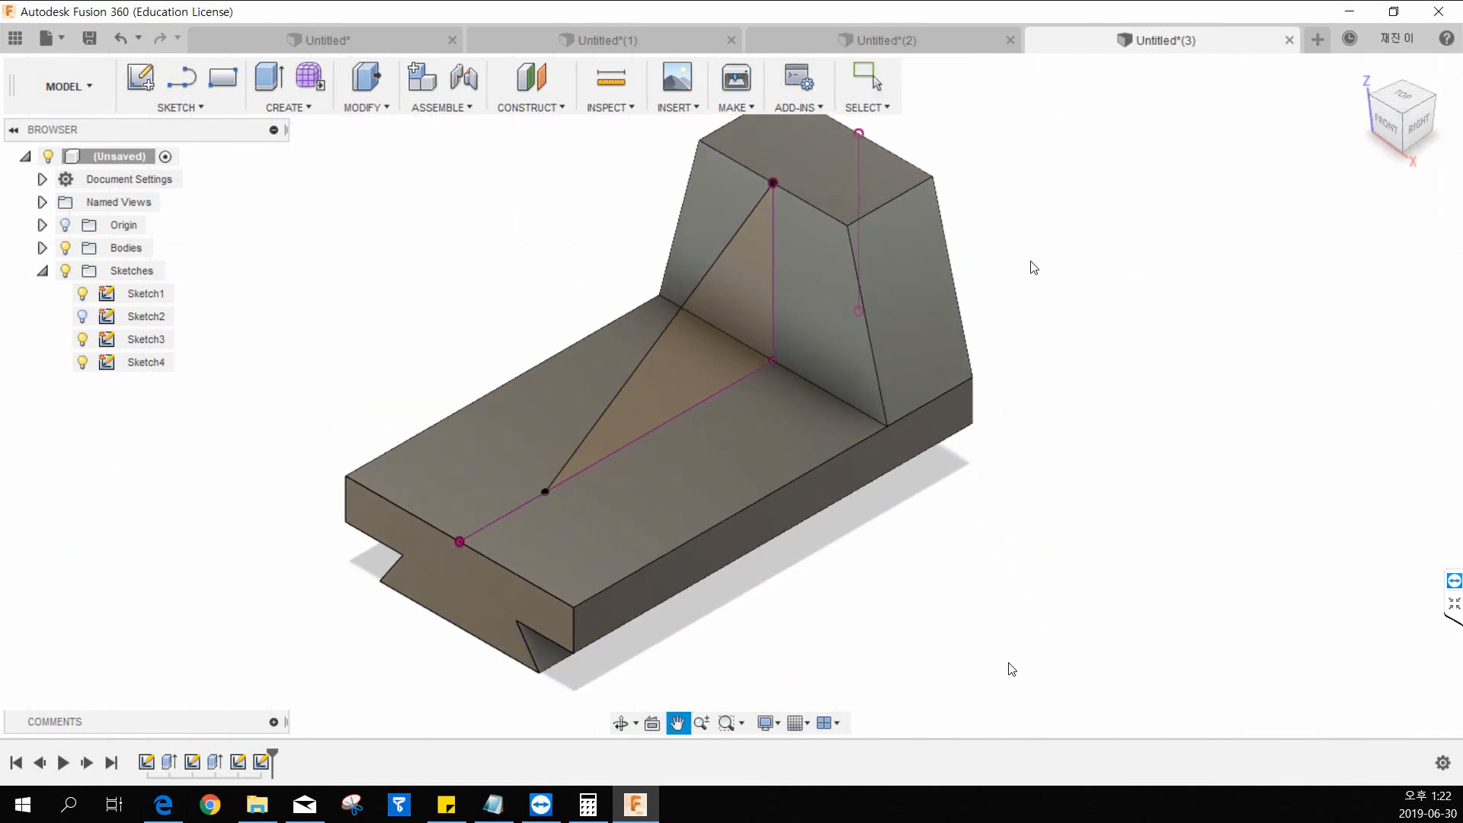
pyautogui.click(291, 108)
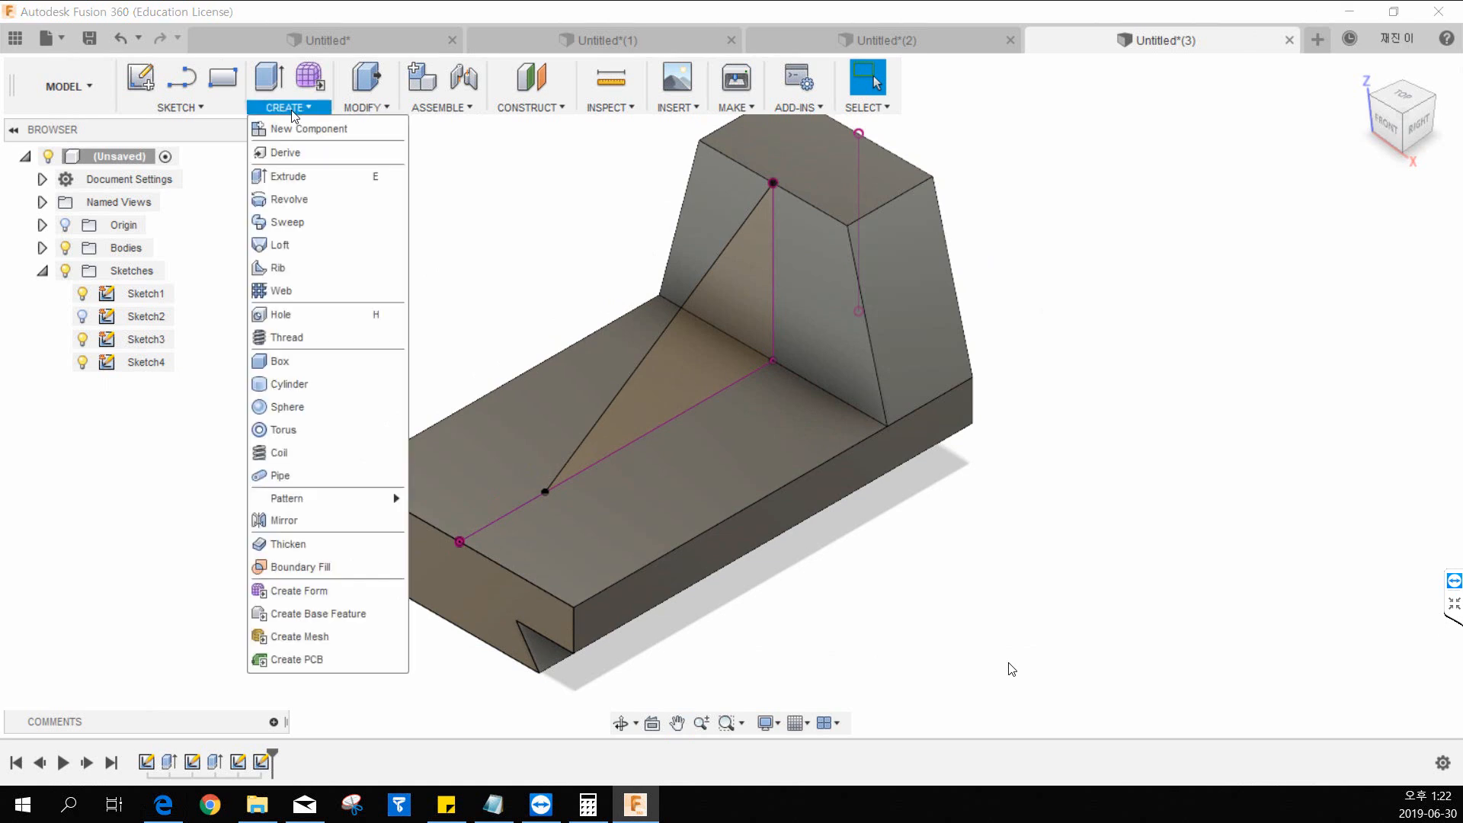
pyautogui.click(288, 268)
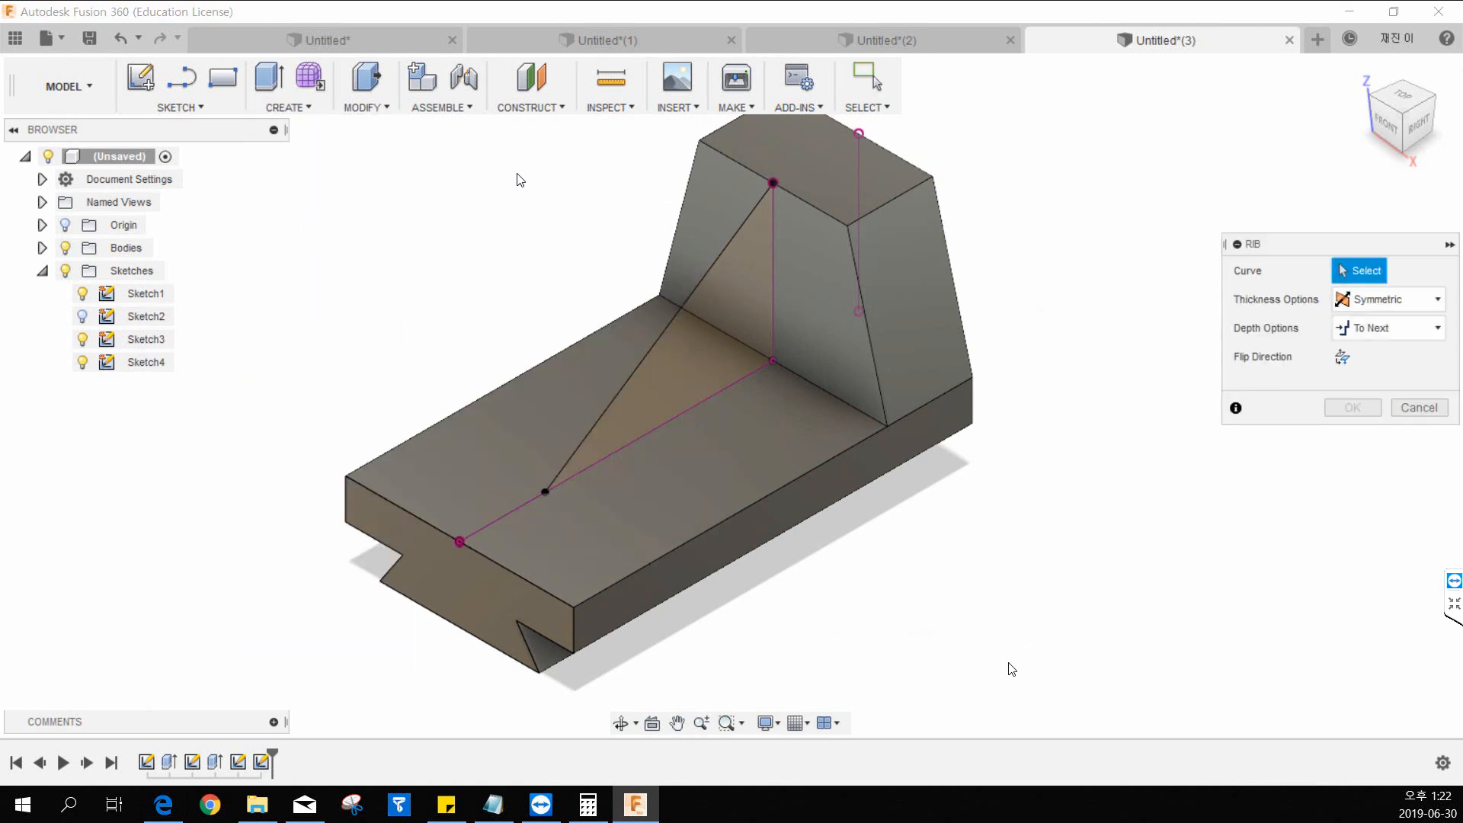
pyautogui.click(676, 321)
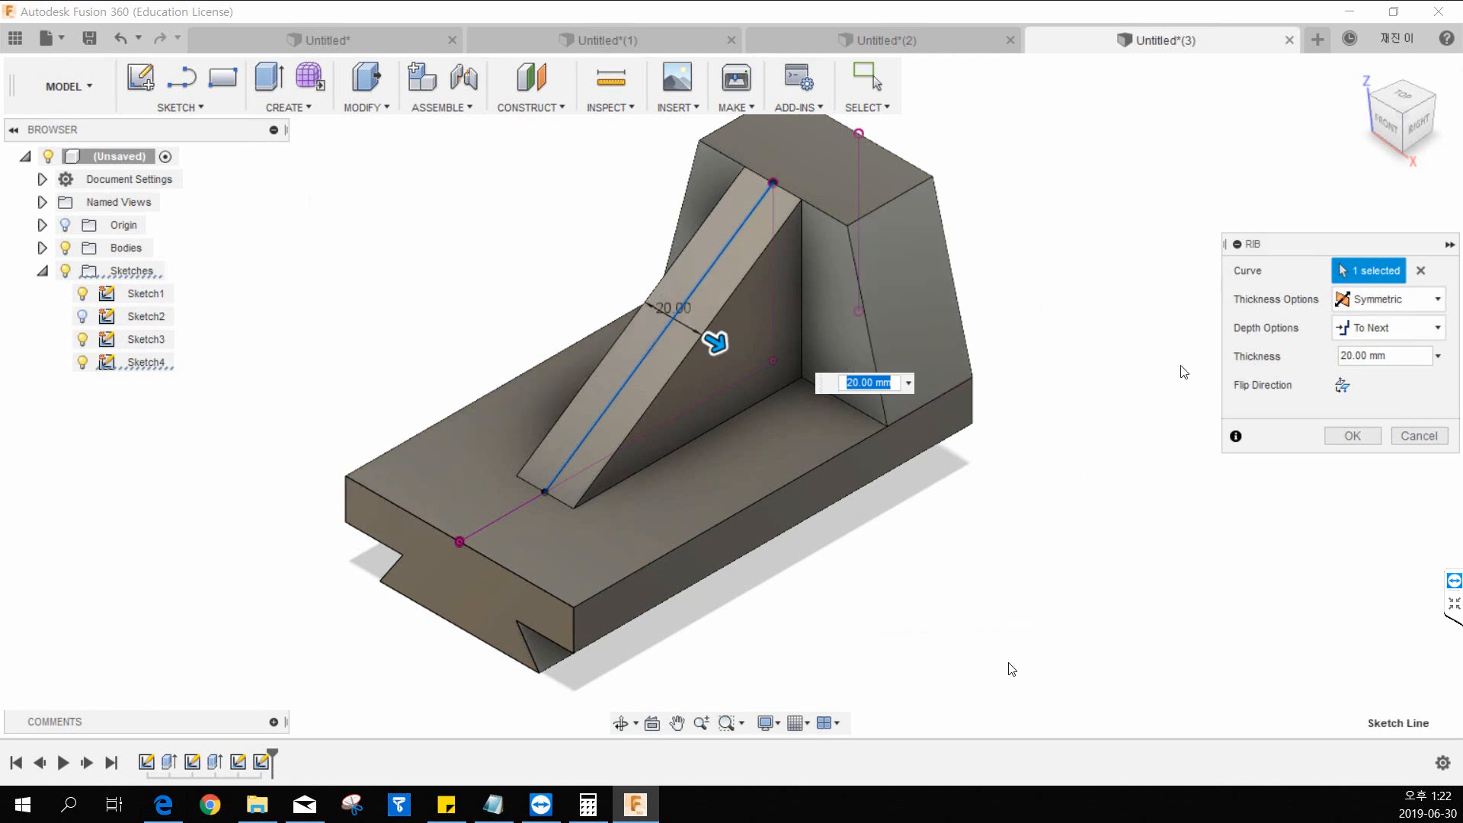
pyautogui.write('20')
pyautogui.click(1354, 436)
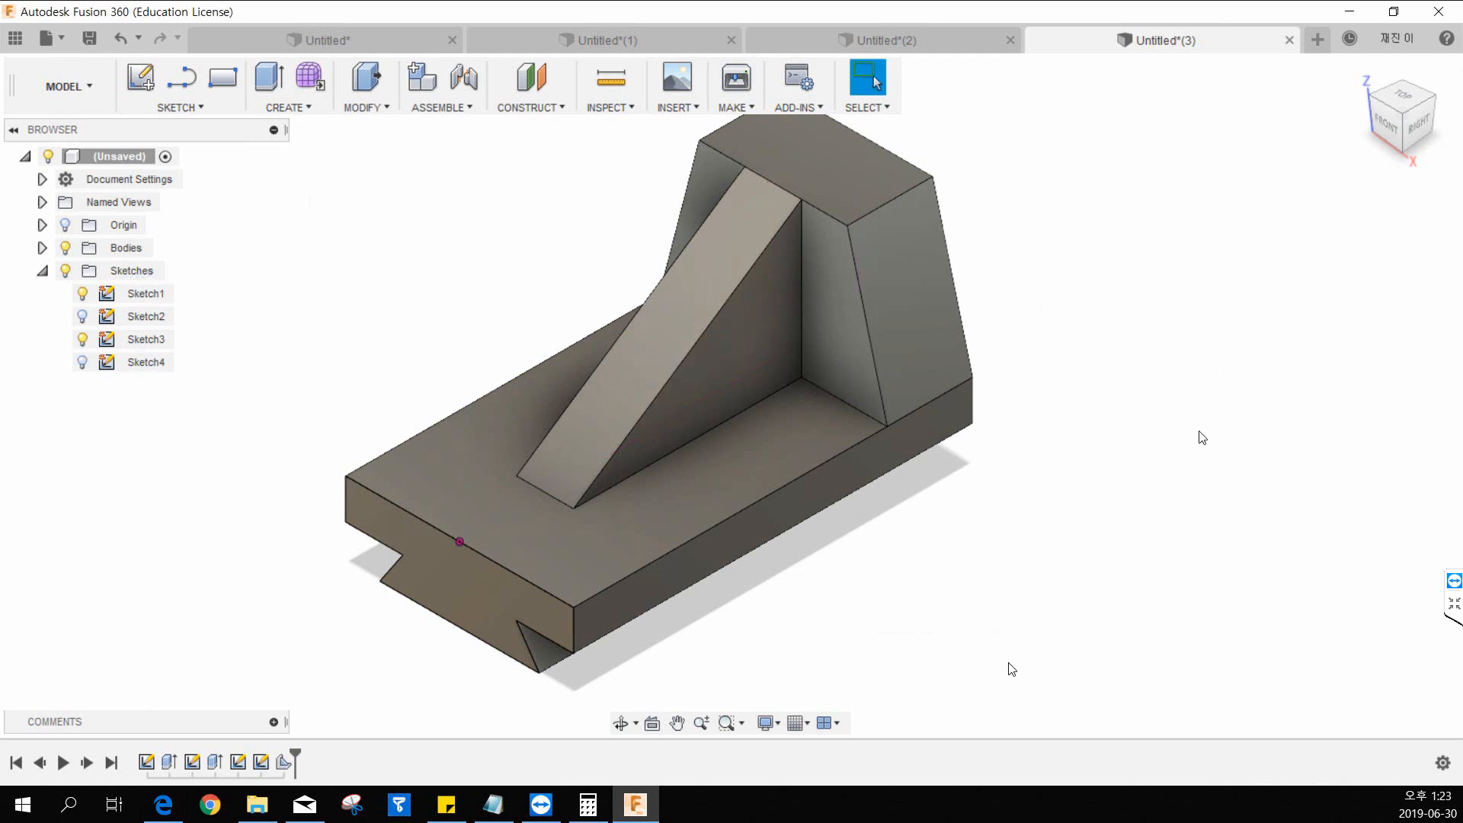
# Undo the rib and the sketch exit to return to the diagonal line's sketch.
pyautogui.moveTo(1172, 424); pyautogui.dragTo(1062, 471, button='middle')
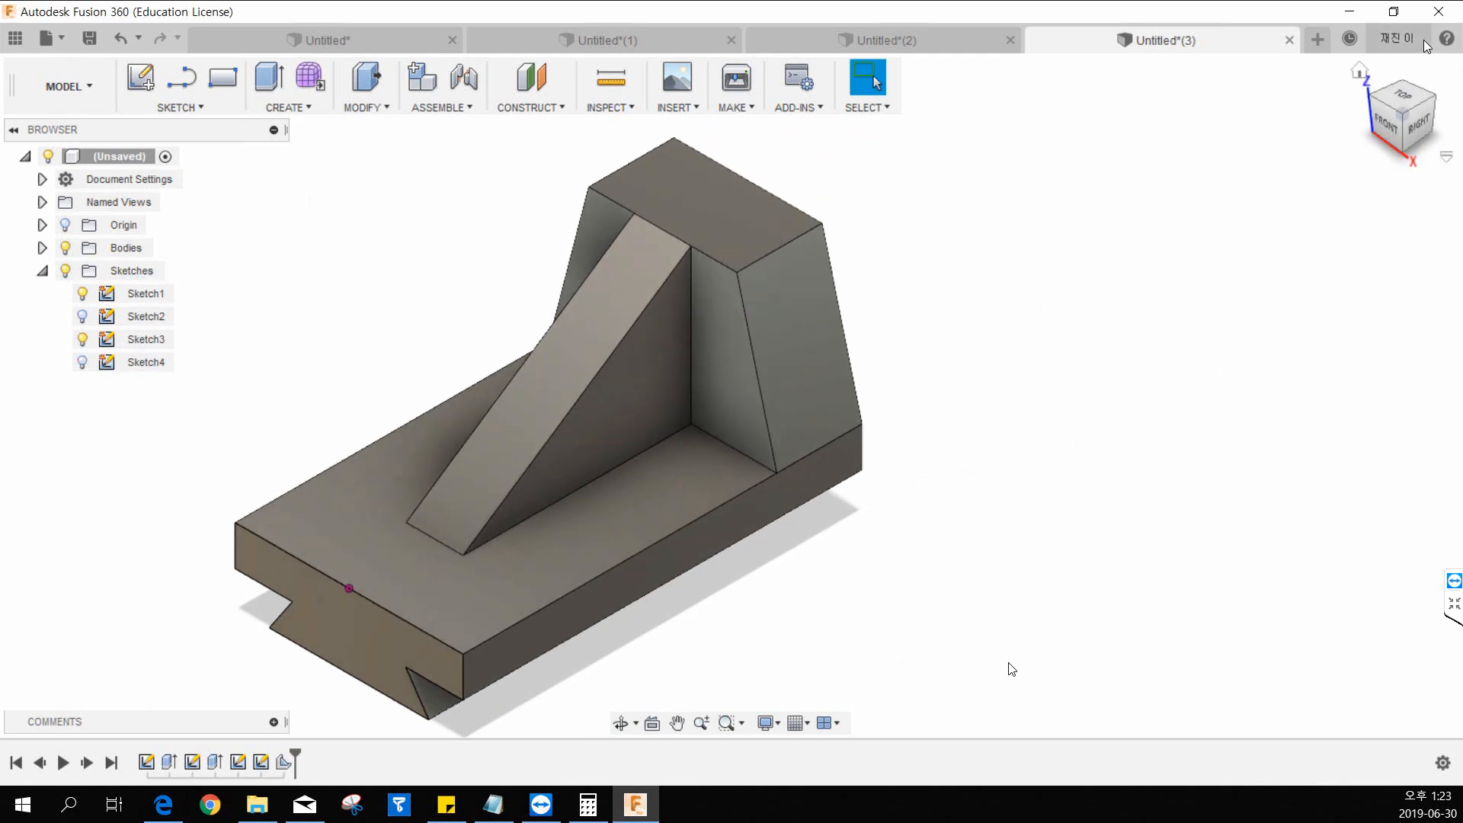
pyautogui.click(1360, 71)
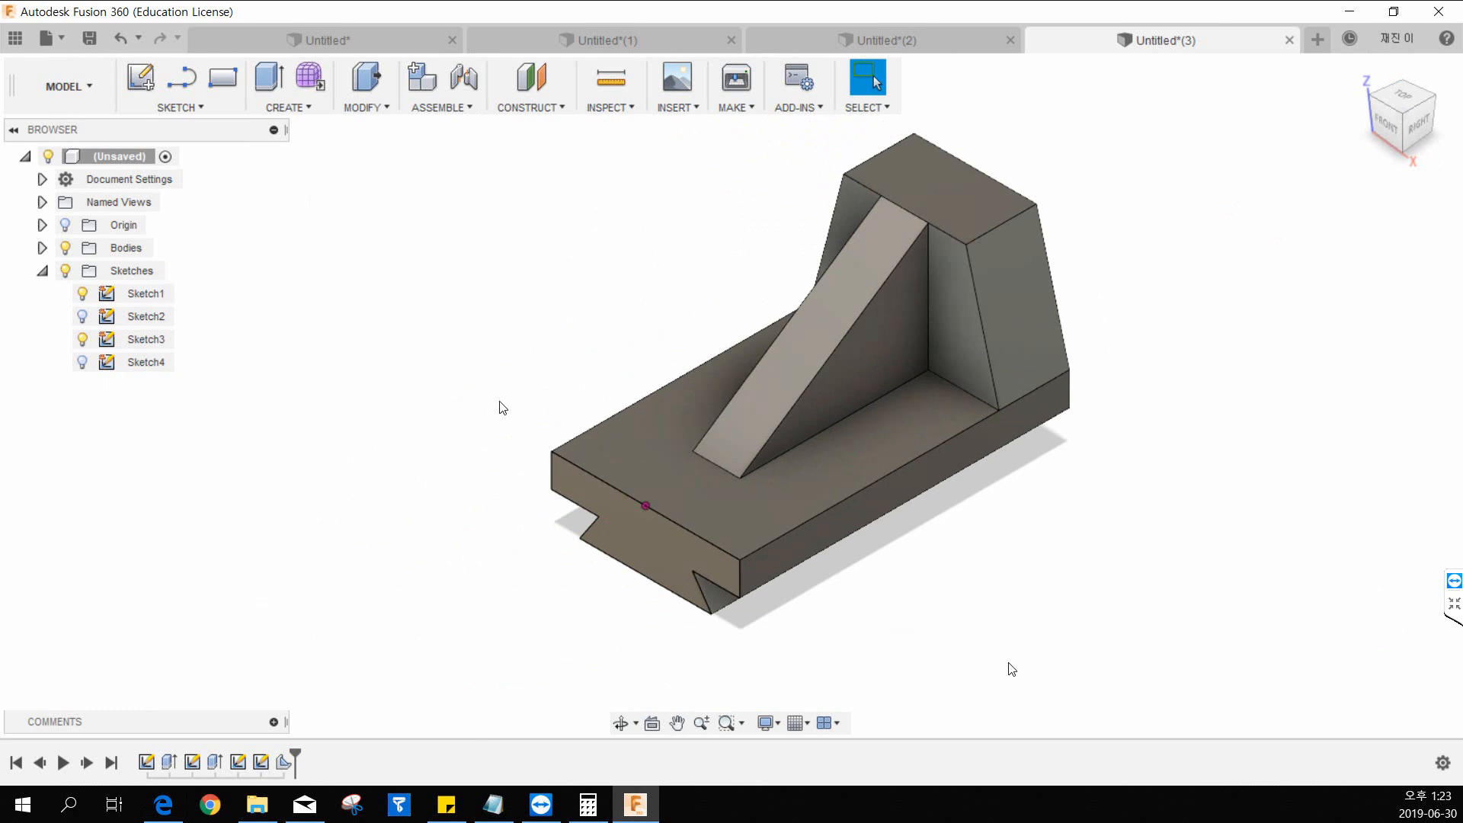
pyautogui.moveTo(1356, 366); pyautogui.dragTo(1317, 397, button='middle')
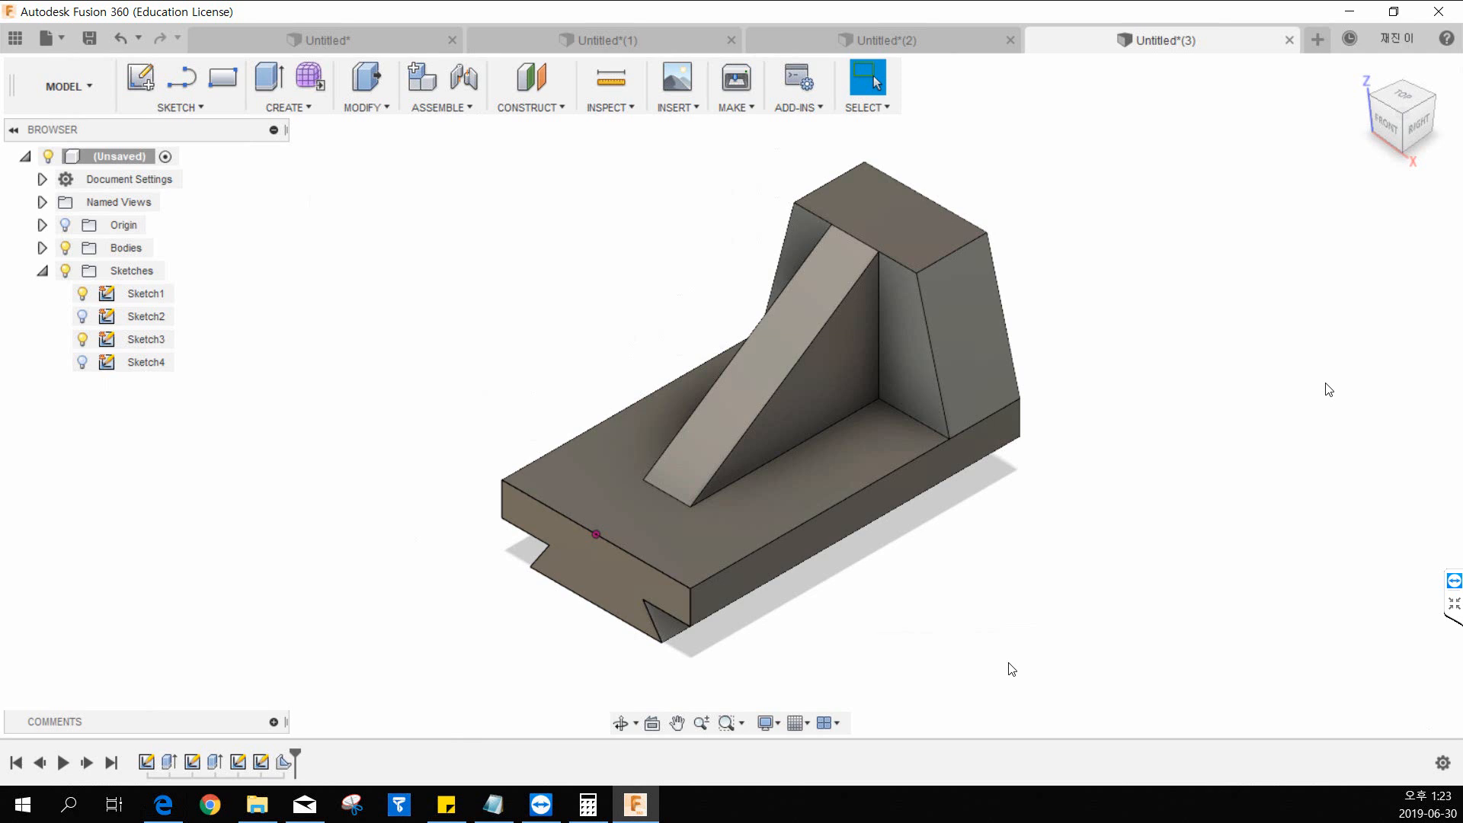
pyautogui.hotkey('ctrl', 'z')
pyautogui.hotkey('ctrl', 'z')
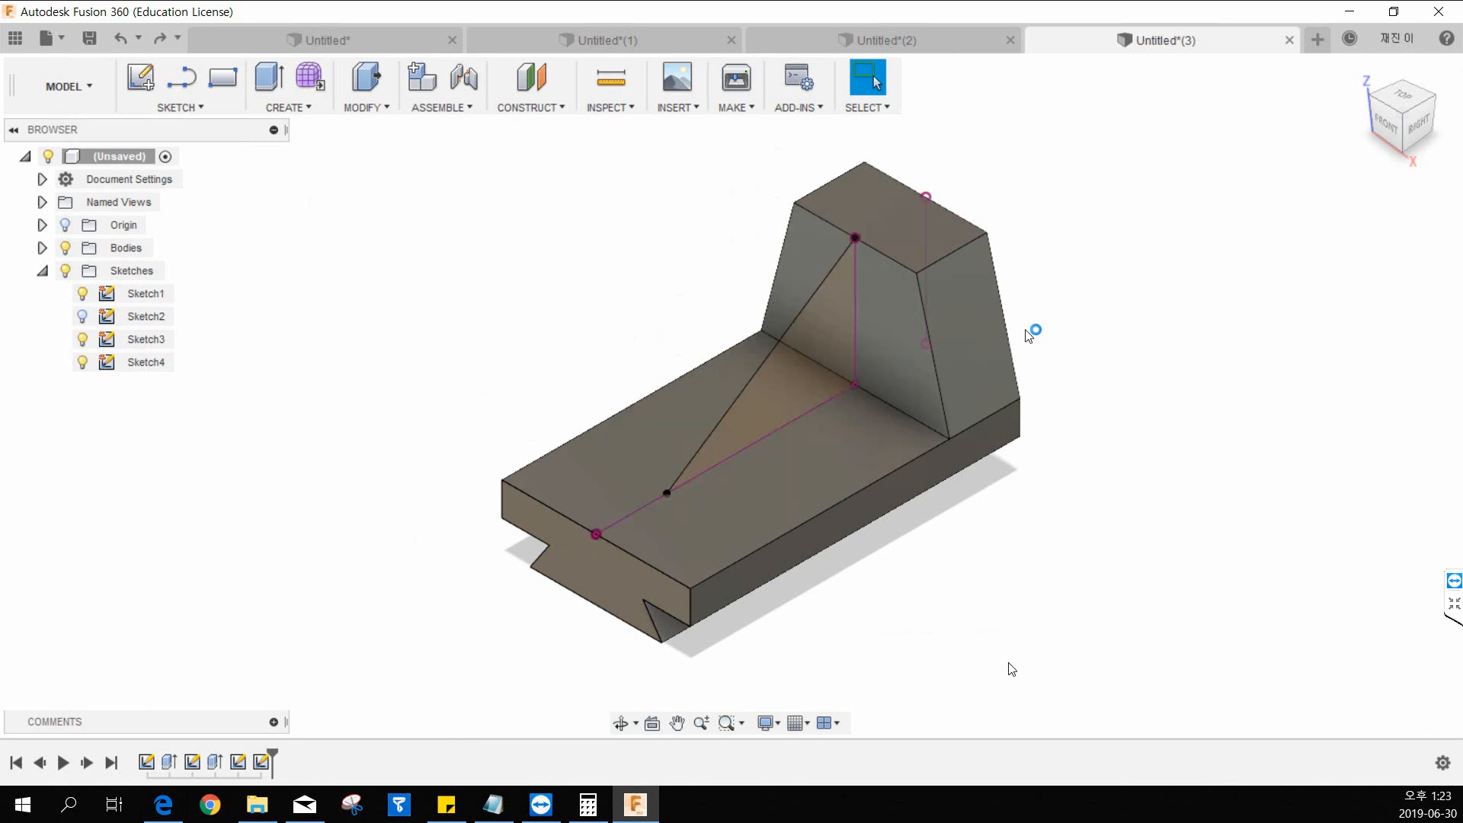
# Undo the coincident constraint, all dimensions of the diagonal line and the line itself.
pyautogui.scroll(4, 1027, 334)
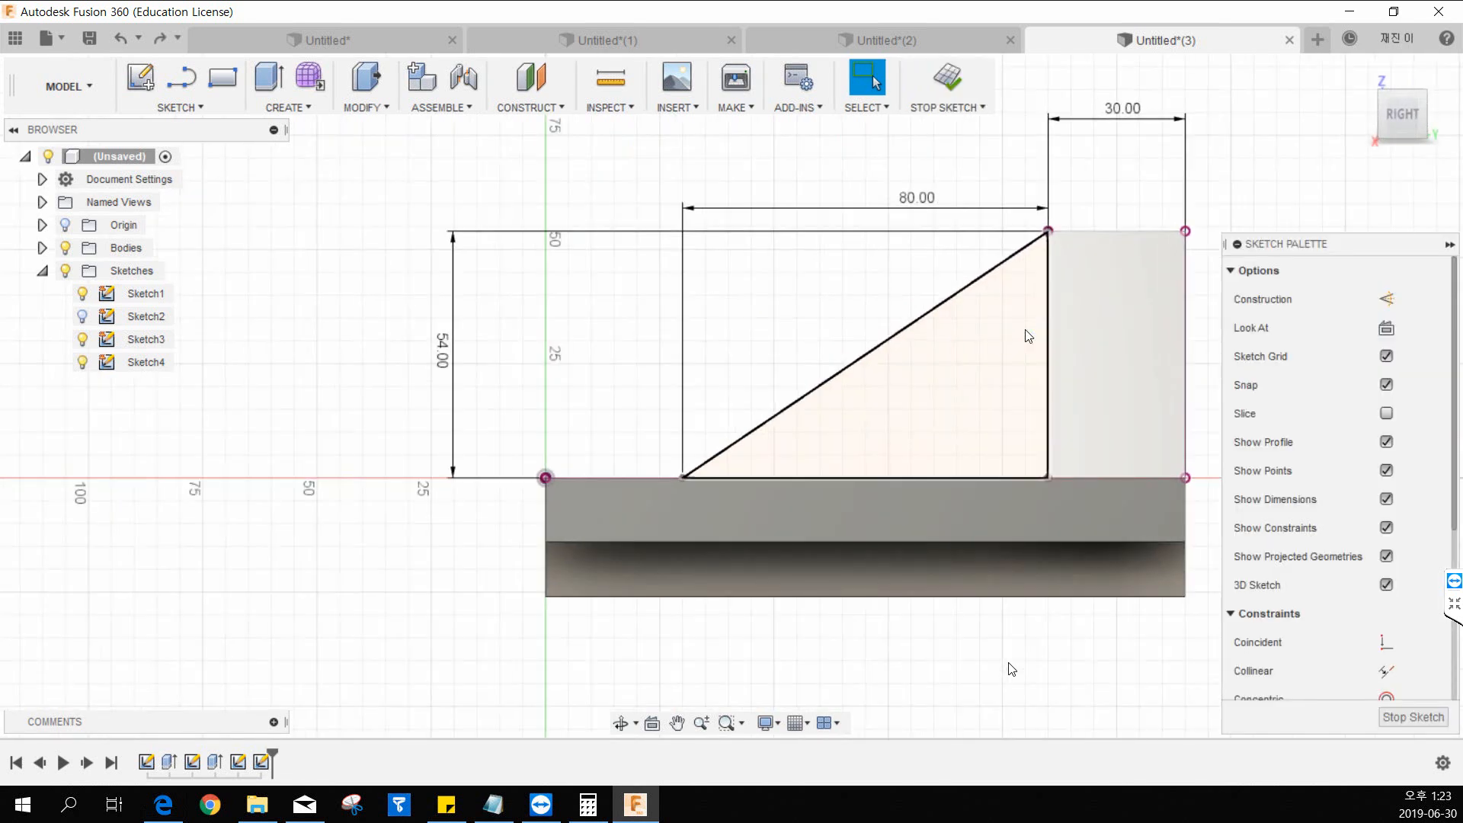
pyautogui.moveTo(899, 284)
pyautogui.mouseDown(button='middle')
pyautogui.moveTo(806, 376)
pyautogui.moveTo(726, 398)
pyautogui.mouseUp(button='middle')
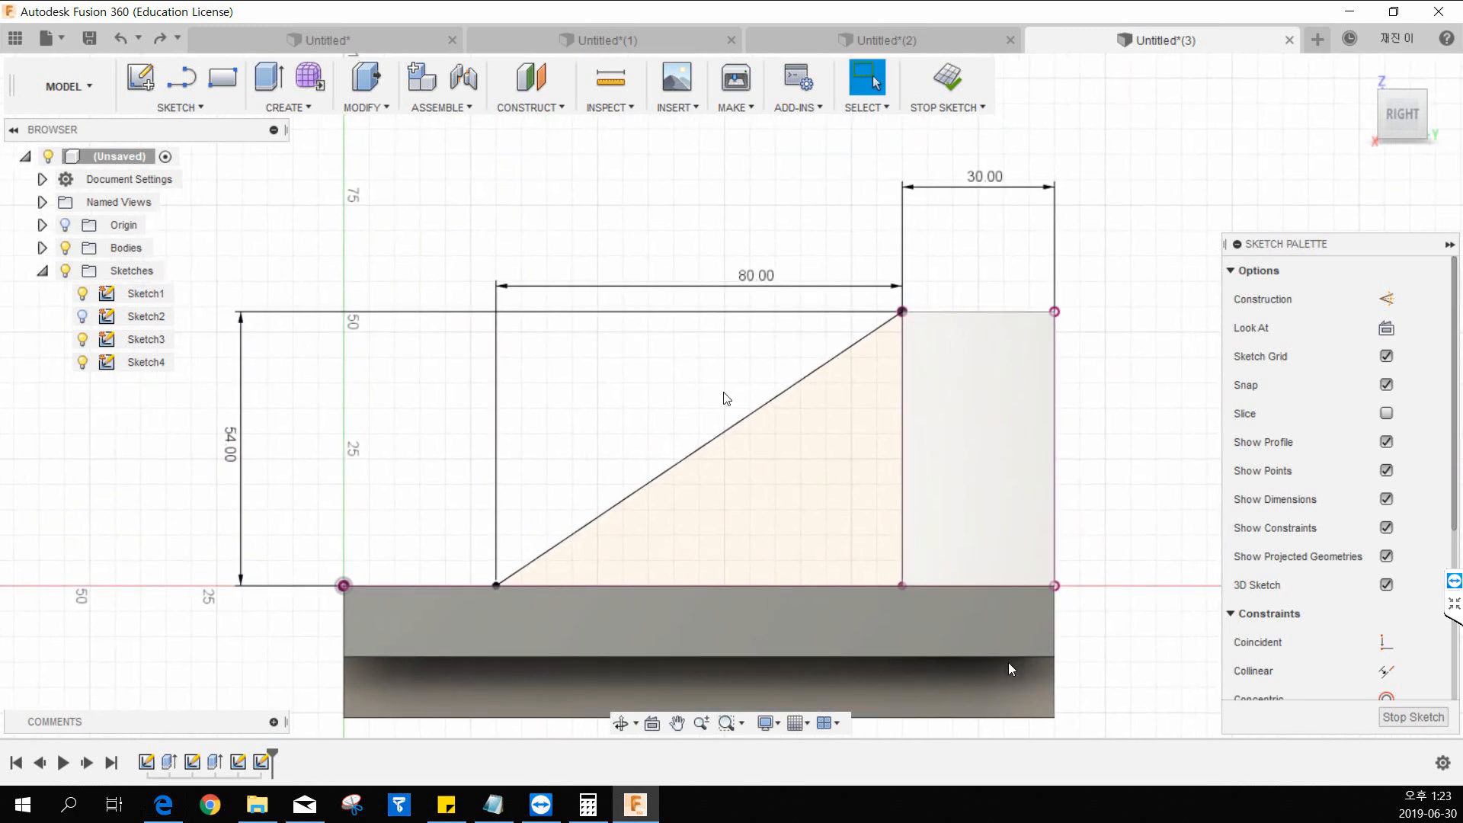
pyautogui.hotkey('ctrl', 'z')
pyautogui.hotkey('ctrl', 'z')
pyautogui.hotkey('ctrl', 'z')
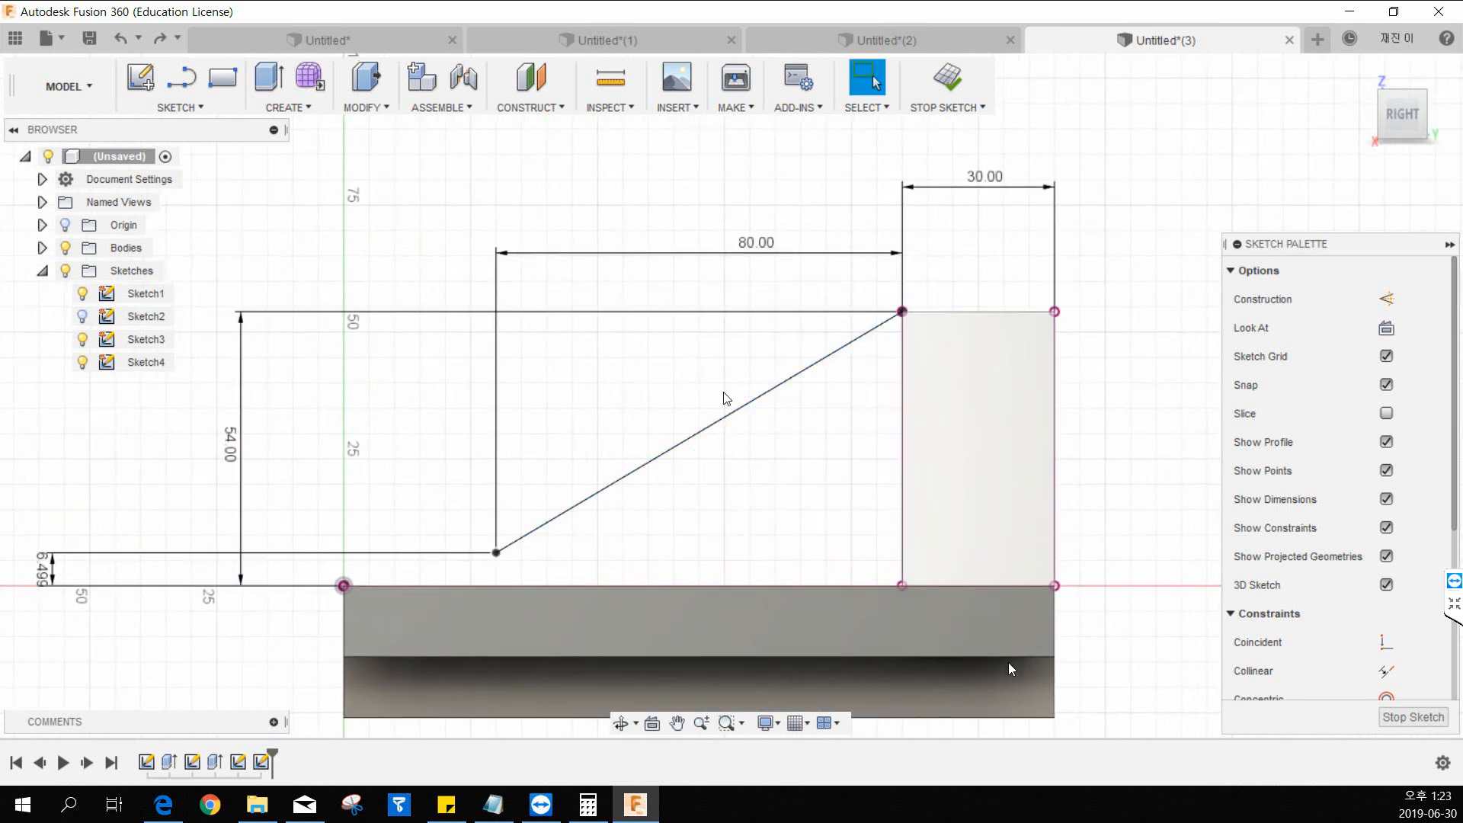
pyautogui.hotkey('ctrl', 'z')
pyautogui.hotkey('ctrl', 'z')
pyautogui.hotkey('ctrl', 'z')
pyautogui.hotkey('ctrl', 'z')
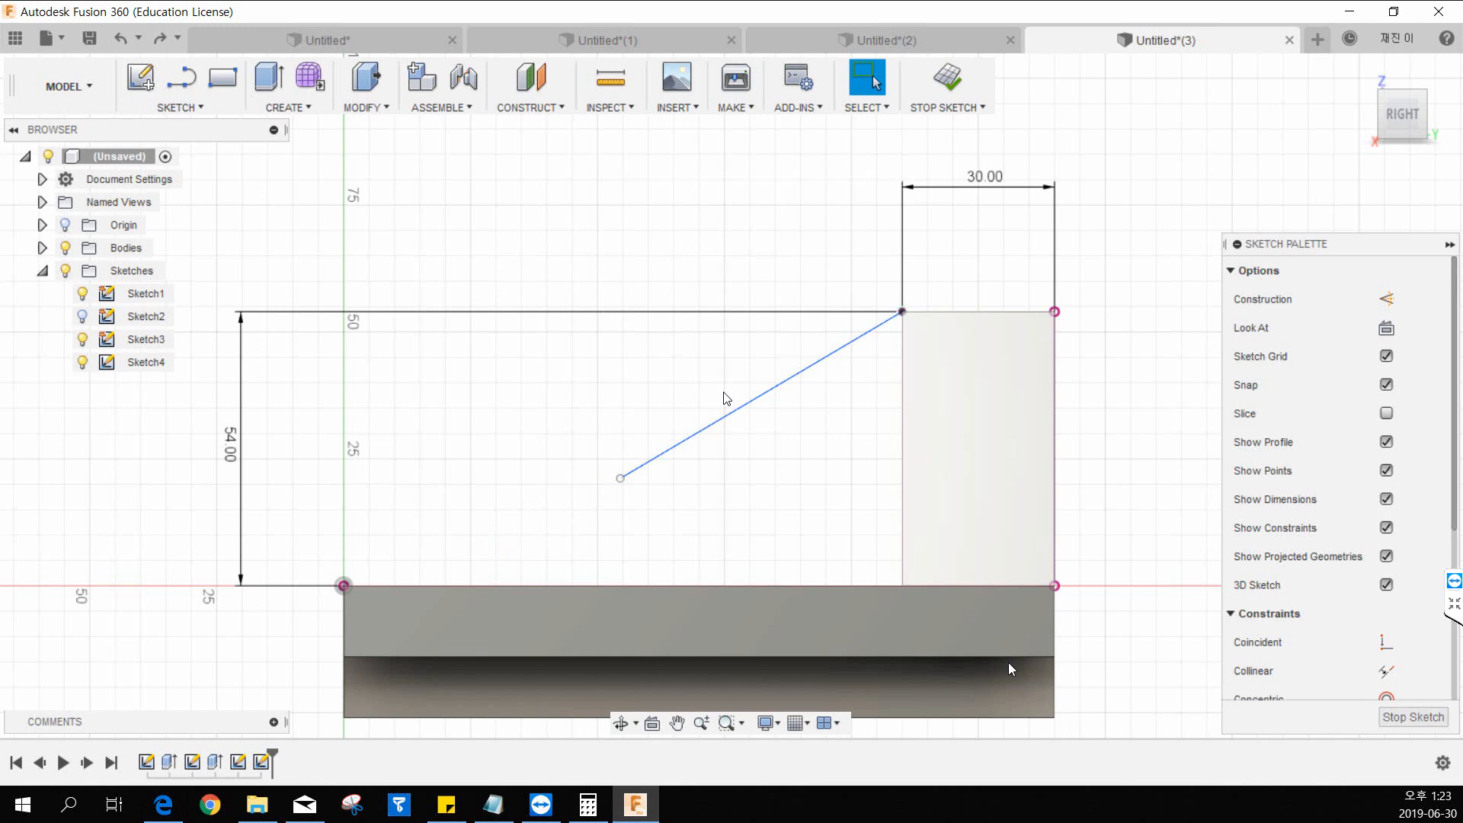
pyautogui.hotkey('ctrl', 'z')
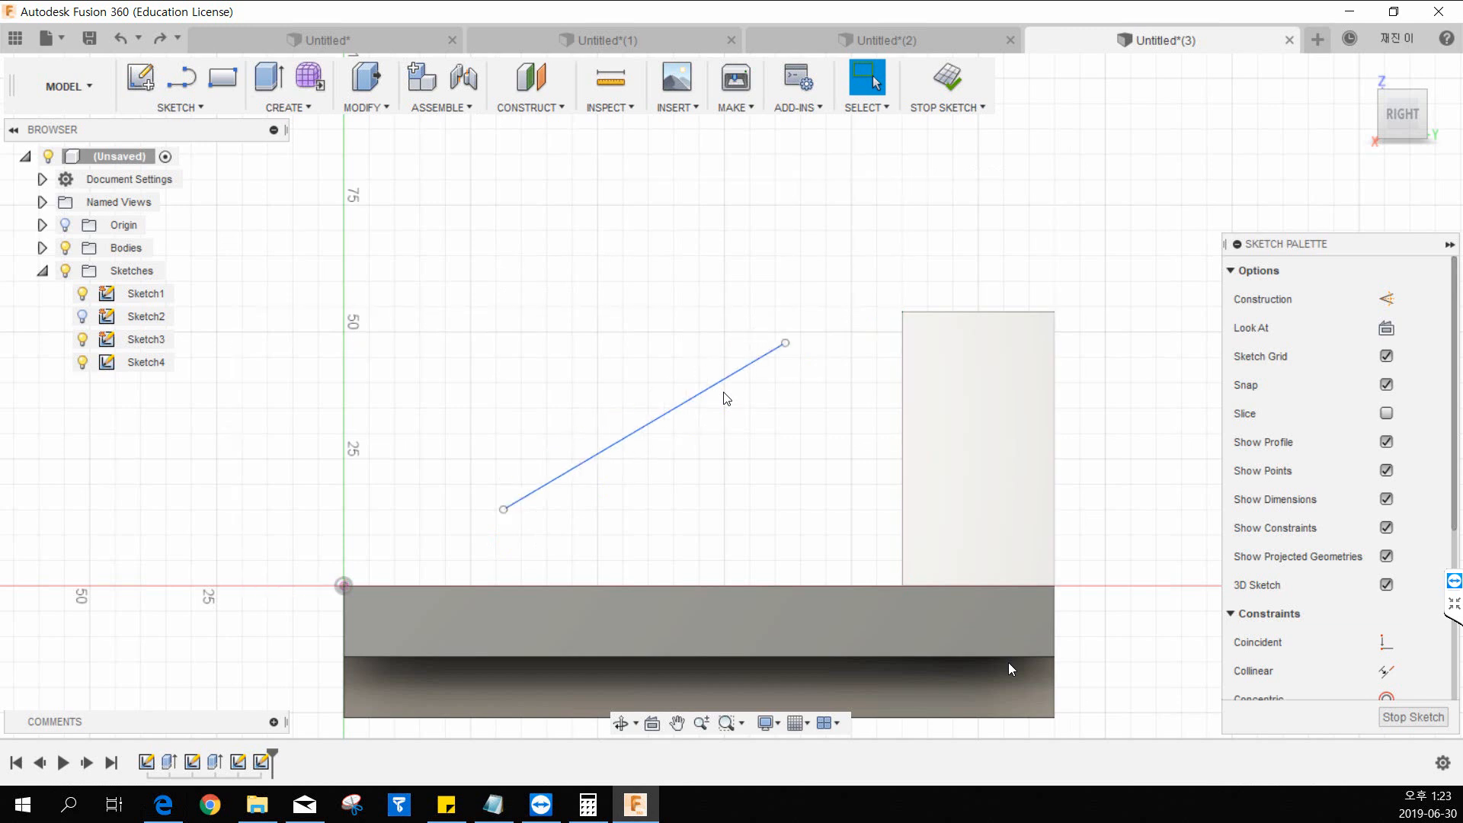
pyautogui.moveTo(617, 343); pyautogui.dragTo(637, 357, button='middle')
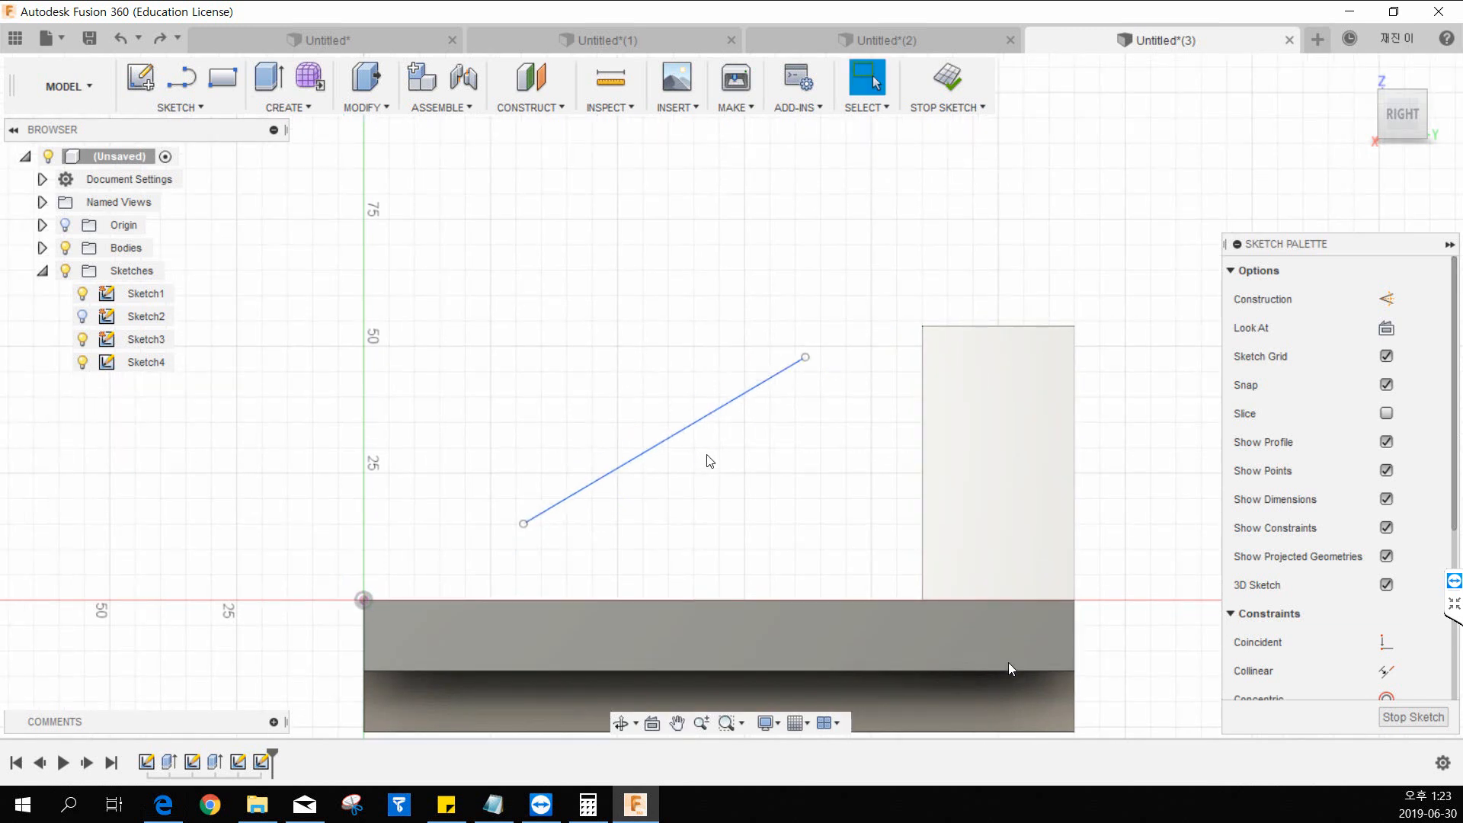
pyautogui.hotkey('ctrl', 'z')
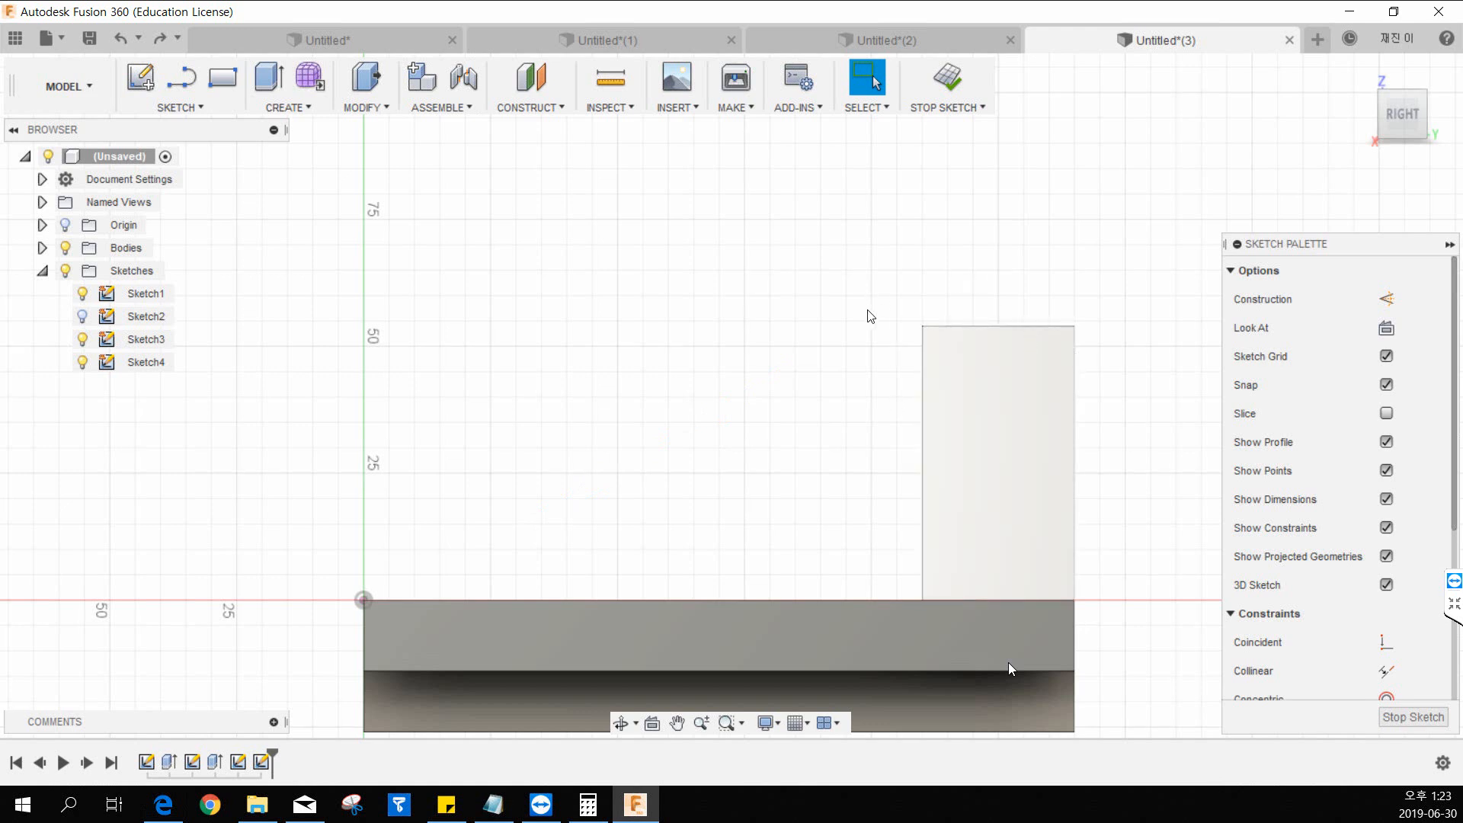
# Finish the emptied sketch on the base's middle plane.
pyautogui.moveTo(1406, 124); pyautogui.dragTo(1348, 157)
pyautogui.moveTo(656, 332); pyautogui.dragTo(648, 212, button='middle')
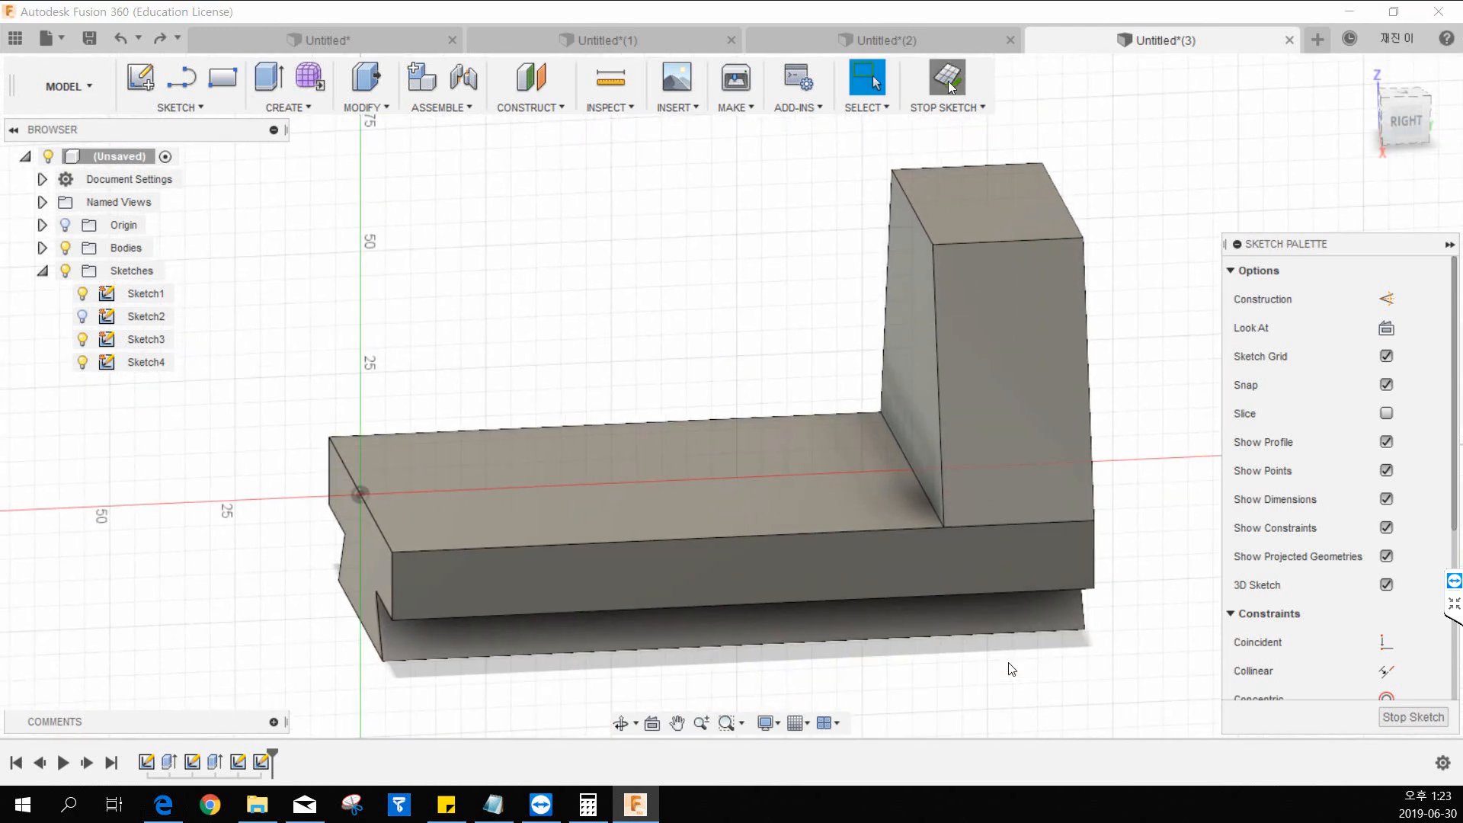
pyautogui.click(953, 81)
pyautogui.click(141, 79)
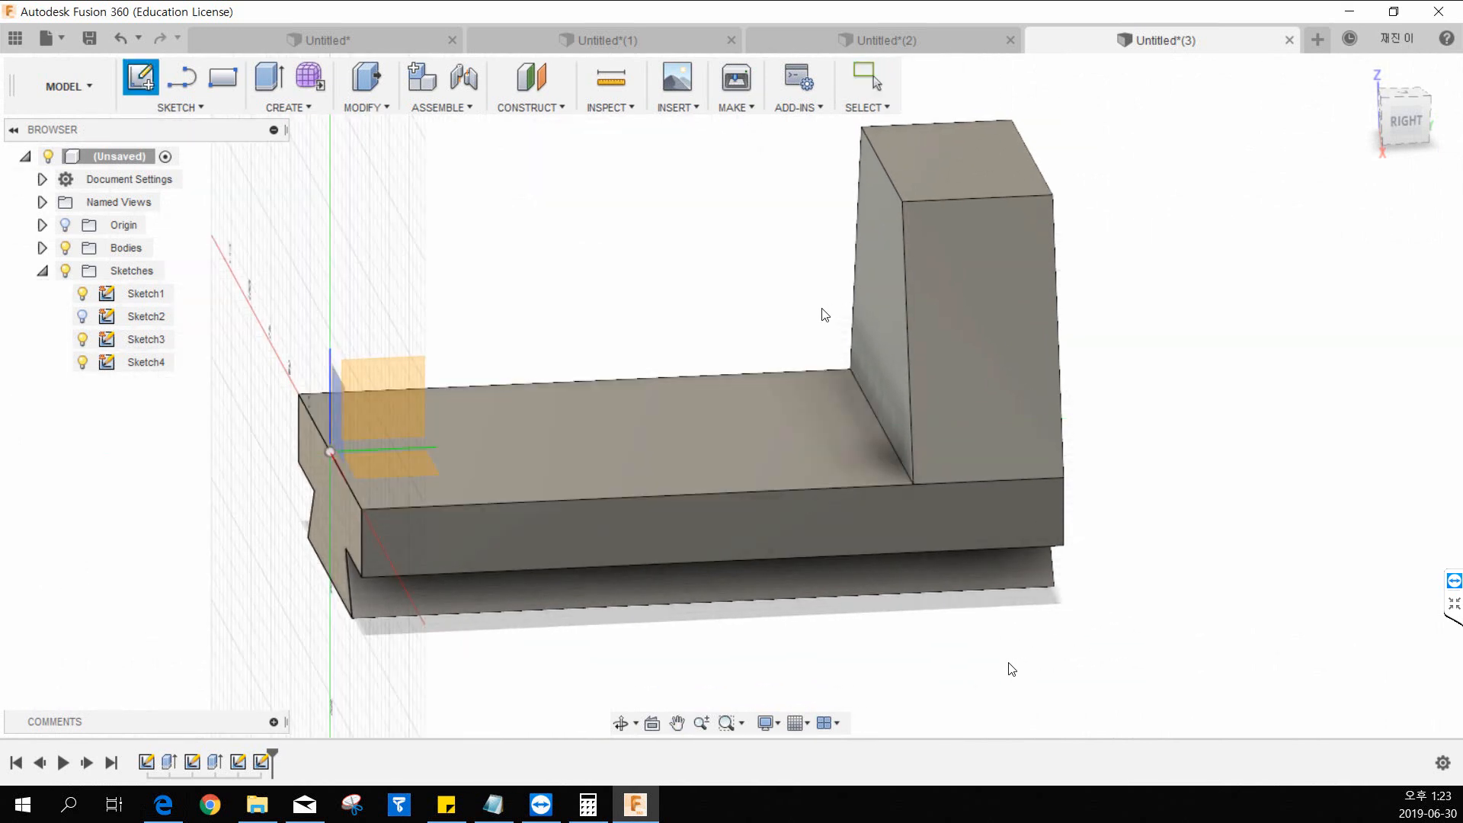
pyautogui.keyDown('shift'); pyautogui.moveTo(581, 365); pyautogui.dragTo(598, 267, button='middle'); pyautogui.keyUp('shift')
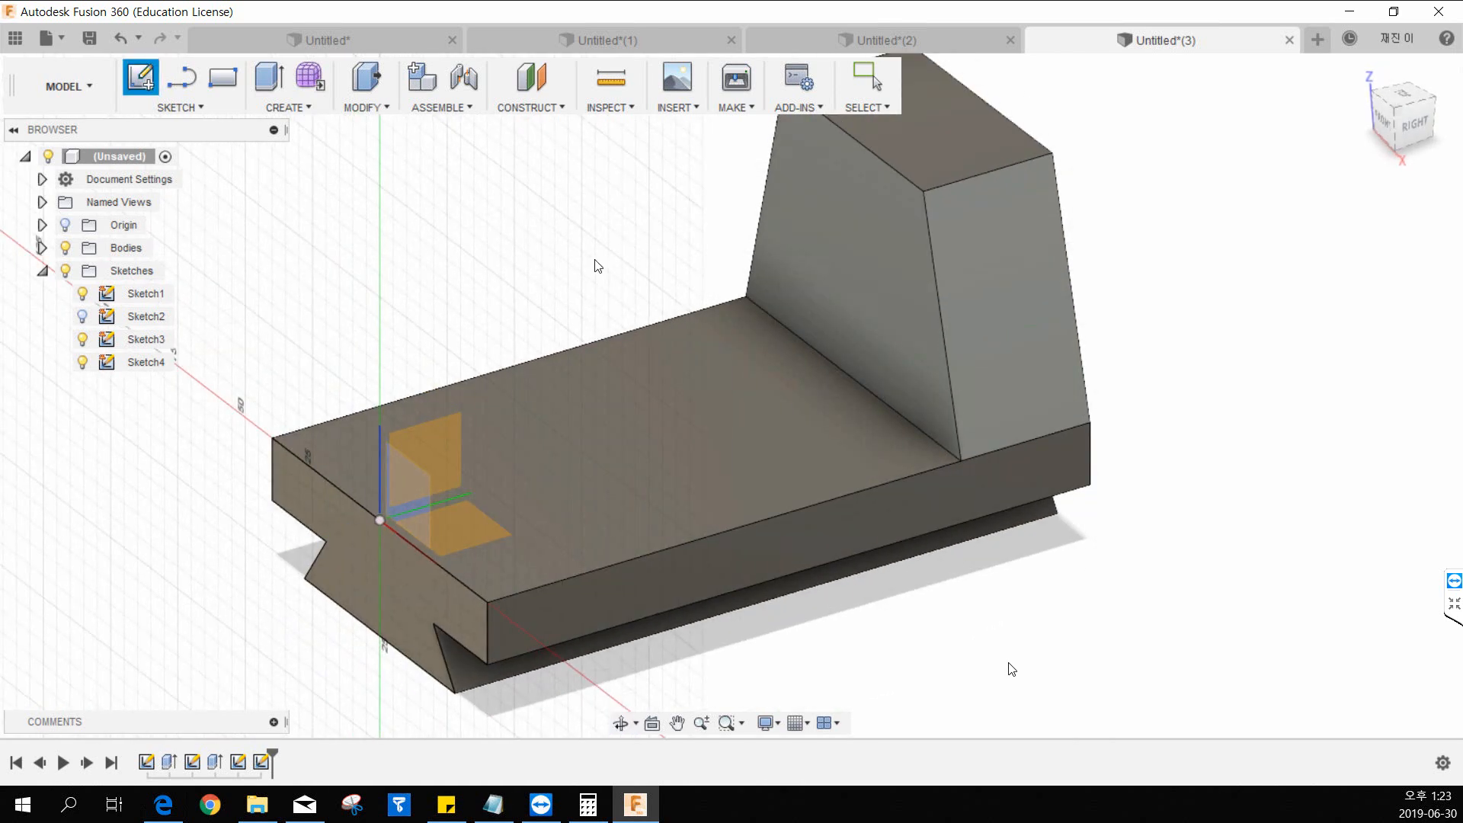
pyautogui.press('Escape')
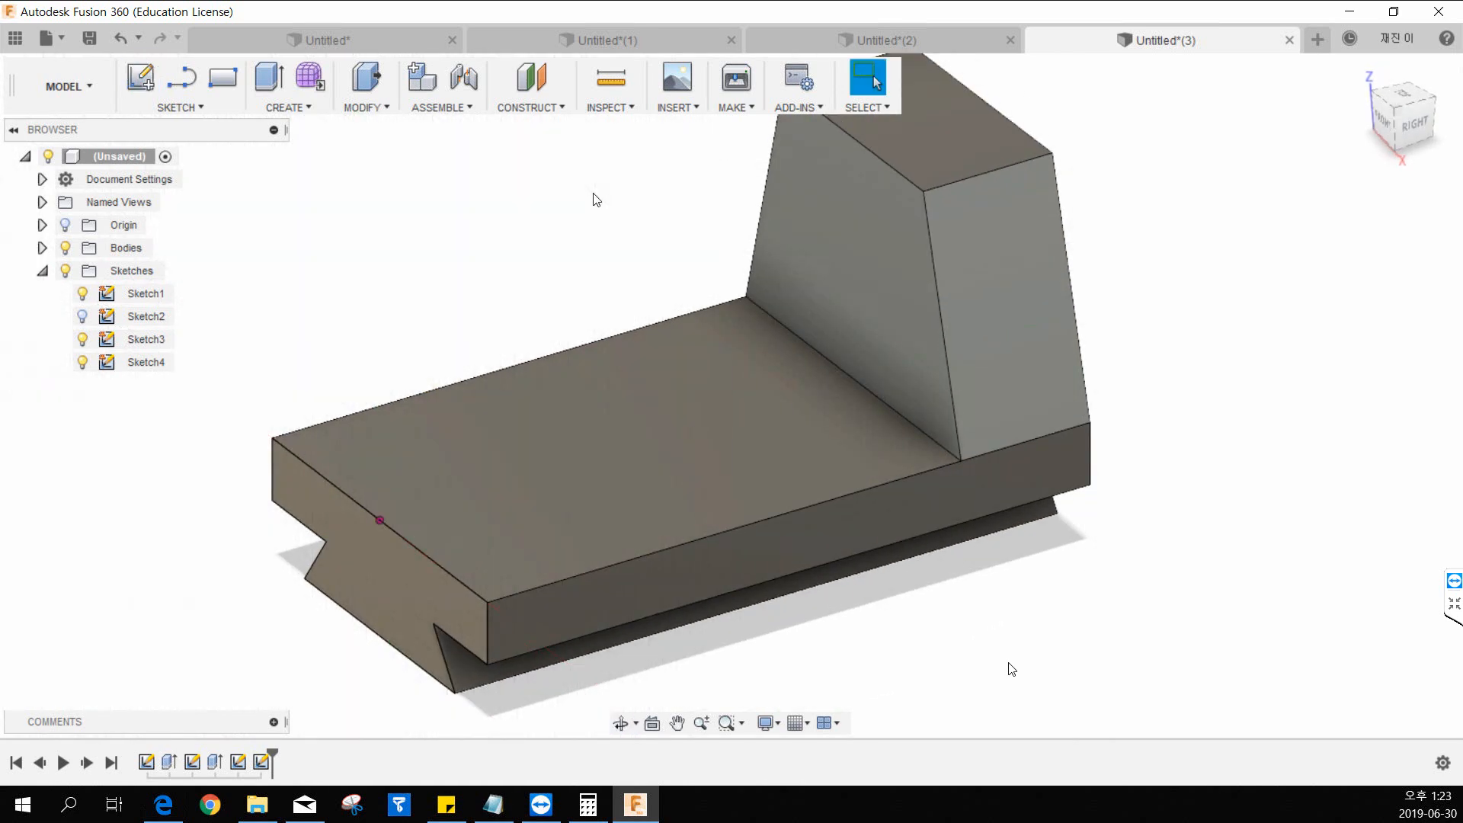
# Create a construction plane offset -45 mm from the base's long side face.
pyautogui.click(535, 107)
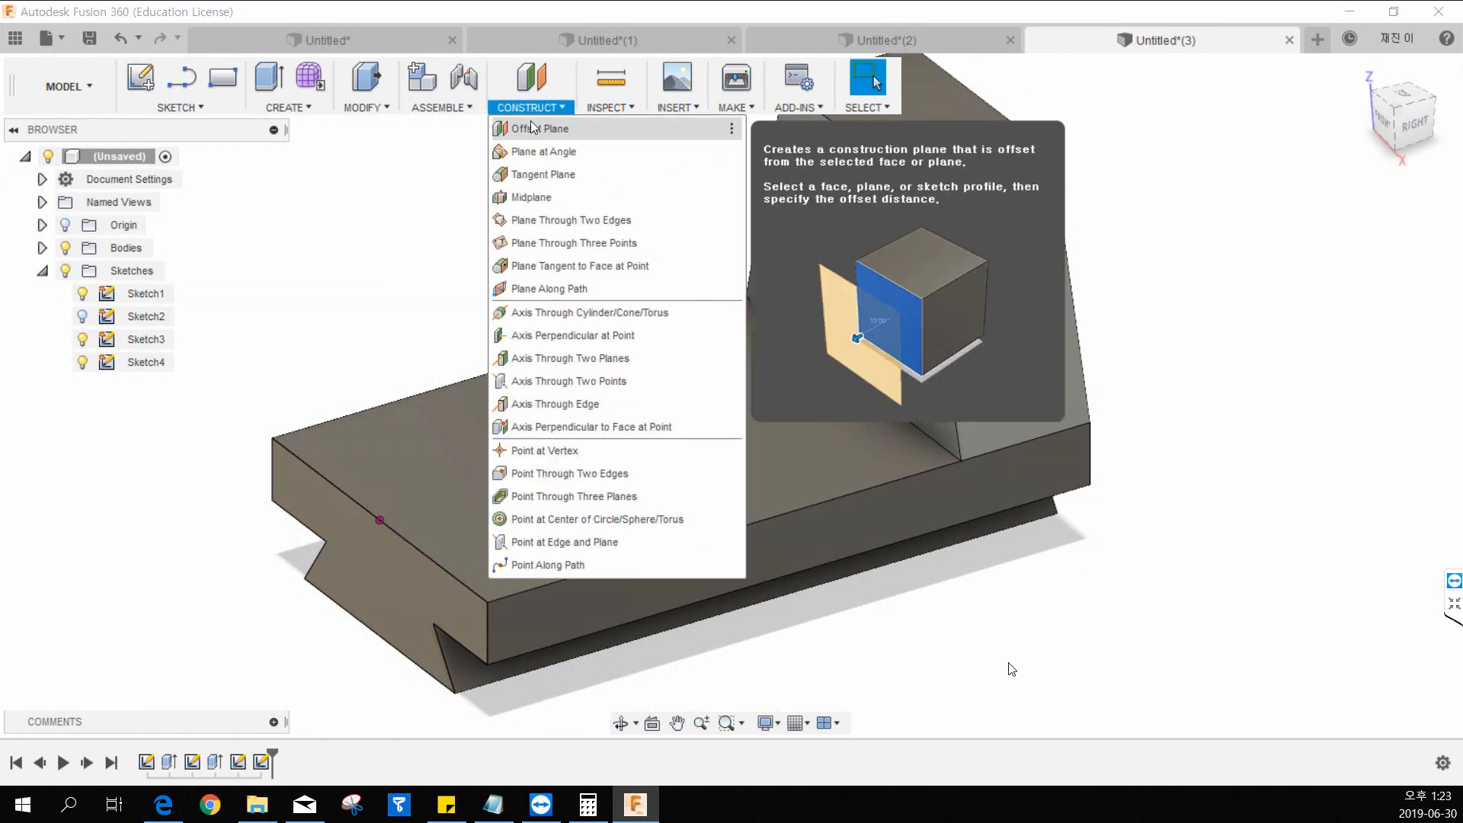
pyautogui.click(546, 128)
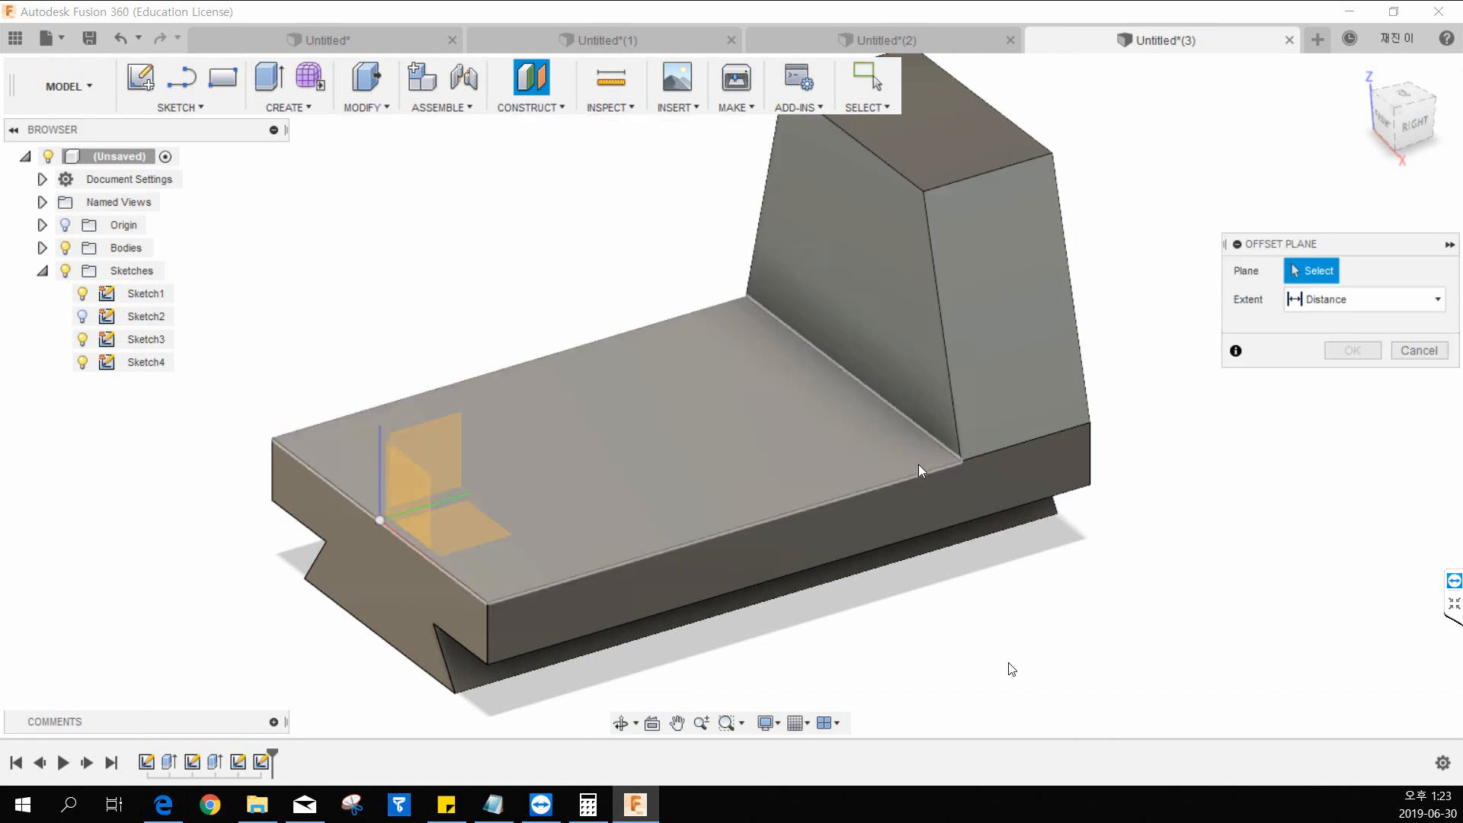
pyautogui.click(907, 497)
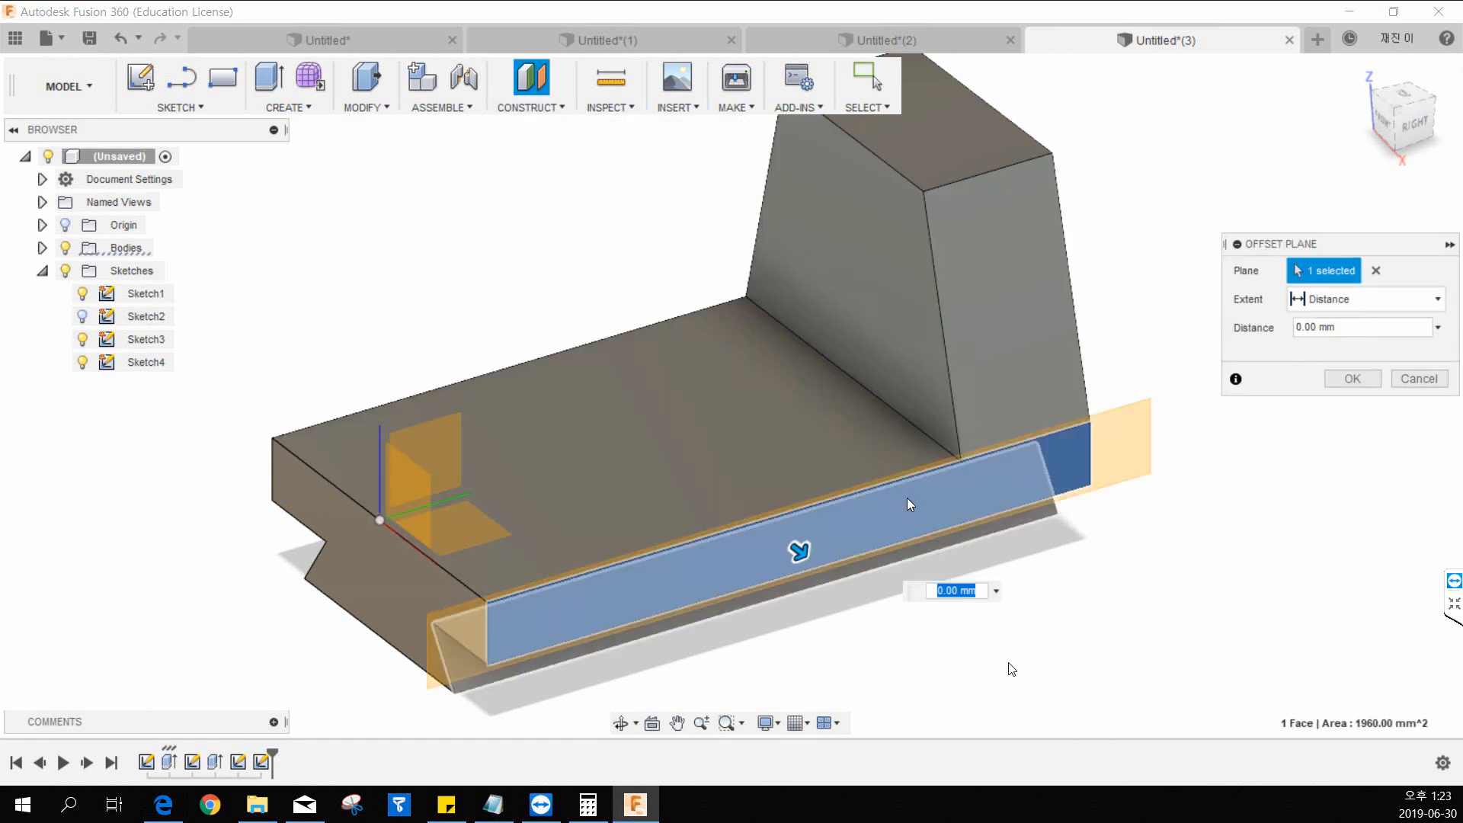
pyautogui.moveTo(793, 548); pyautogui.dragTo(697, 455)
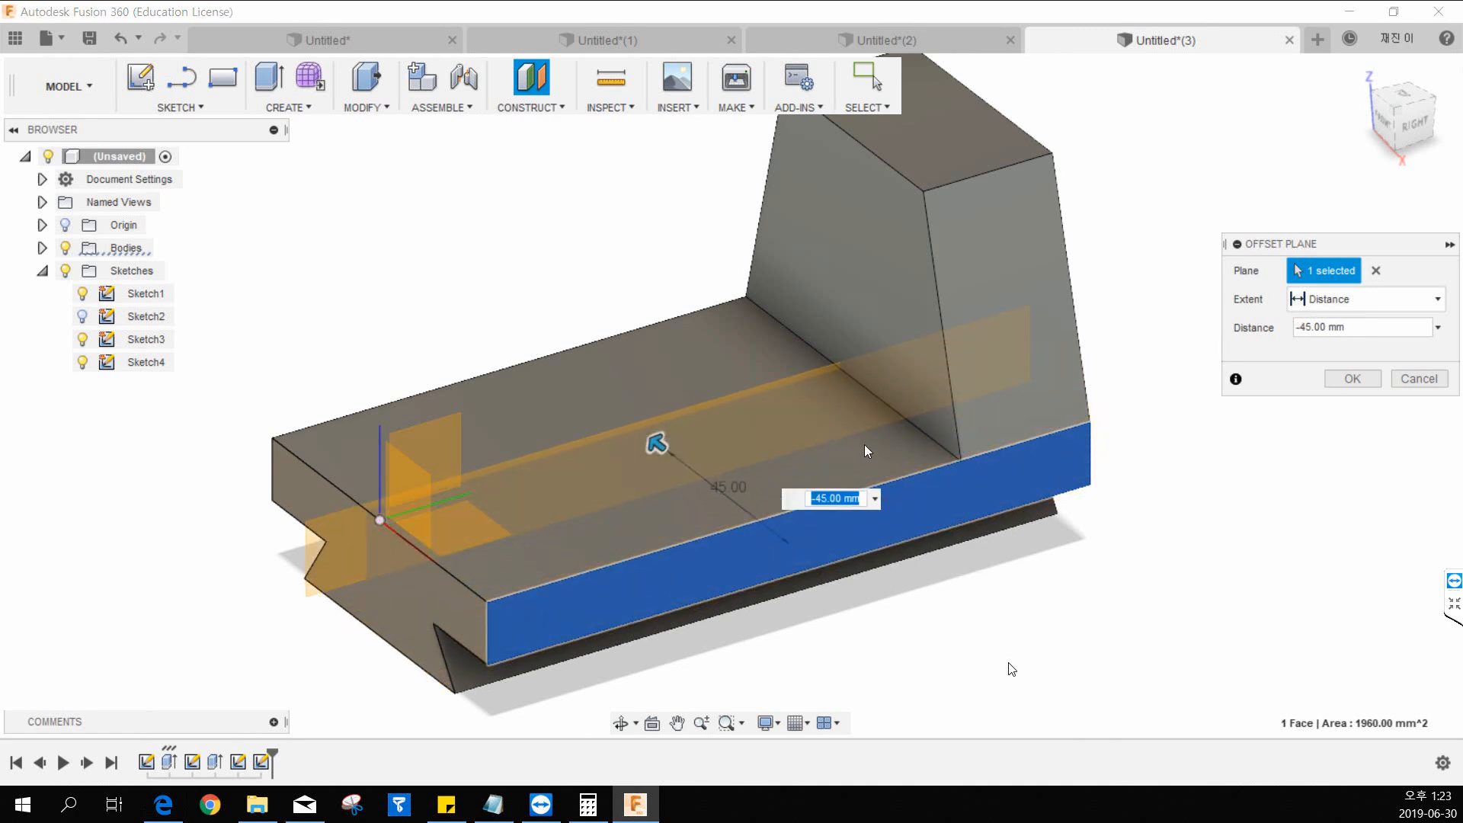
pyautogui.click(1353, 379)
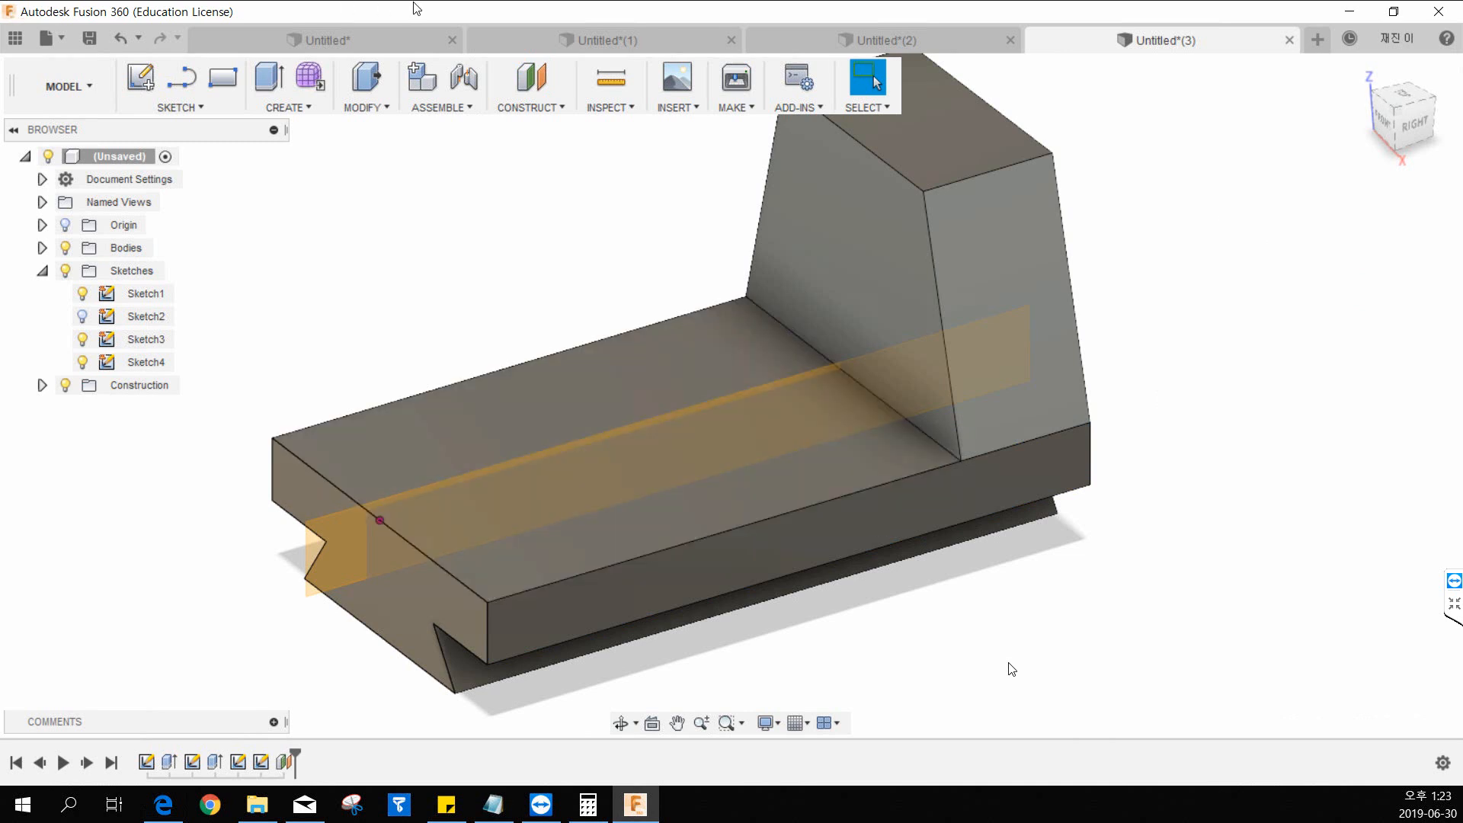
# Create a sketch on the new offset plane and finish it without drawing anything.
pyautogui.click(140, 77)
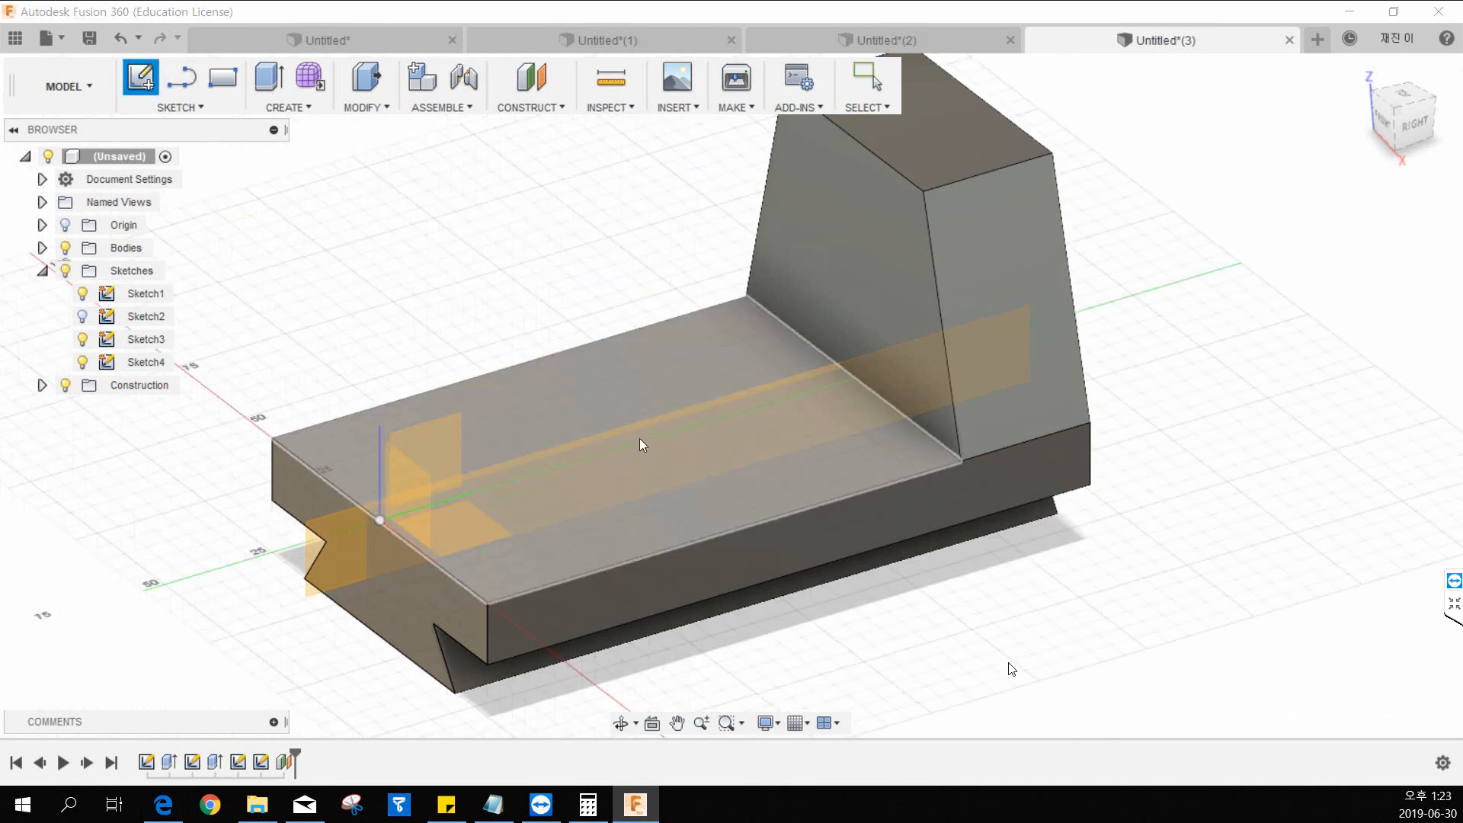
pyautogui.click(640, 445)
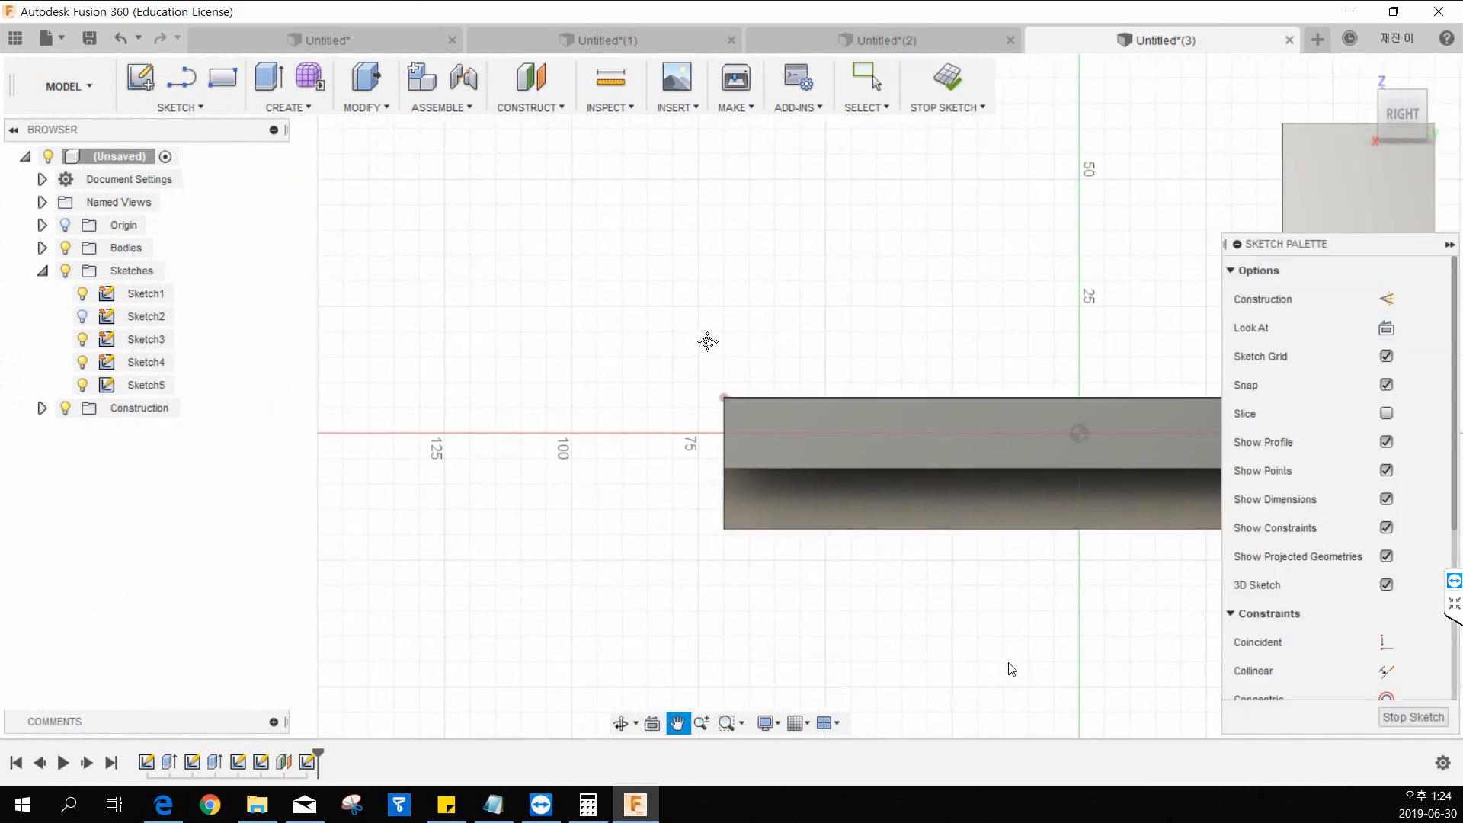
pyautogui.moveTo(708, 341); pyautogui.dragTo(686, 344, button='middle')
pyautogui.click(949, 78)
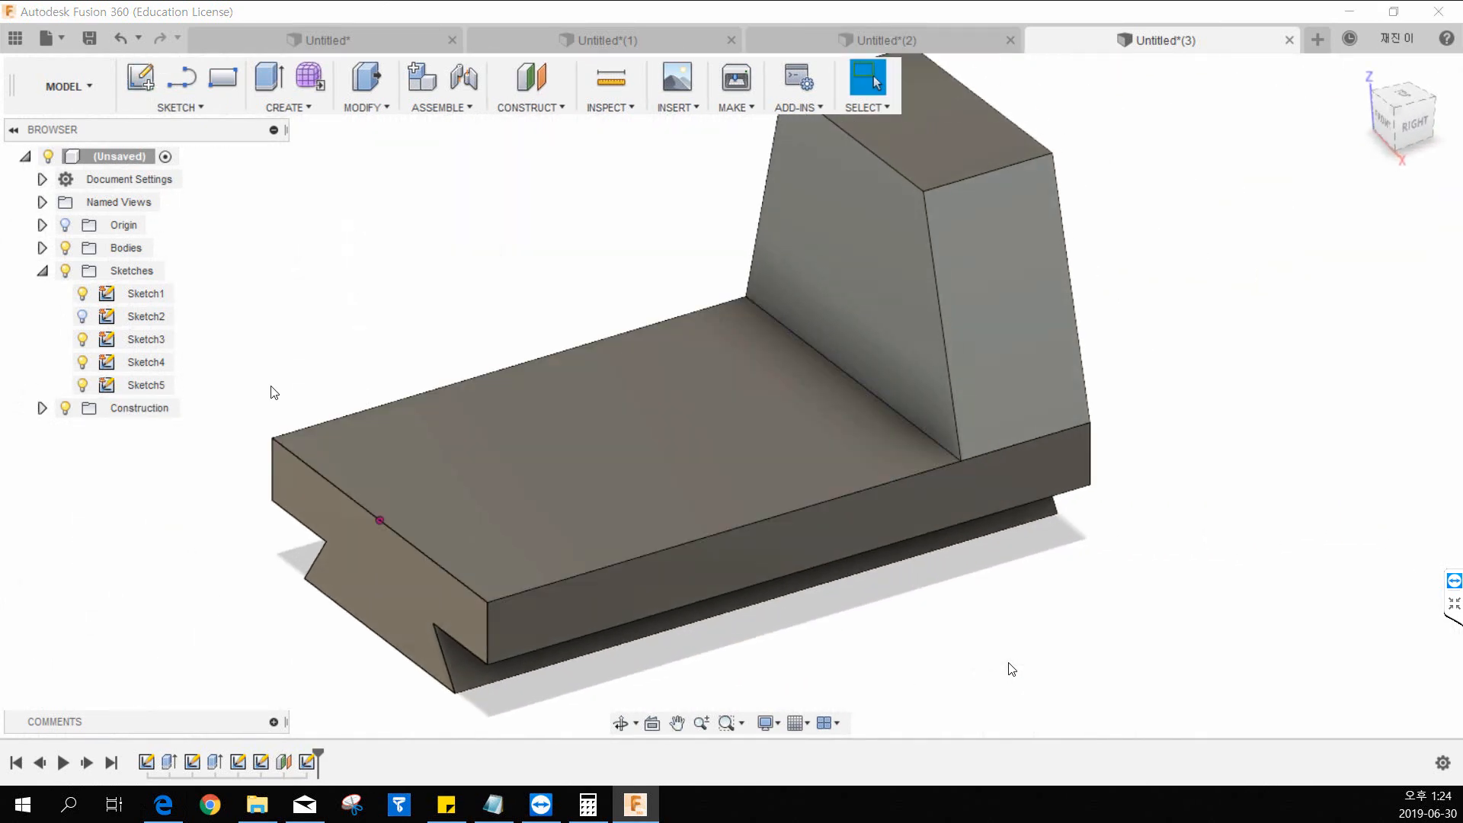
# Expand the construction group and open the base's dovetail profile sketch to check its dimensions.
pyautogui.click(42, 407)
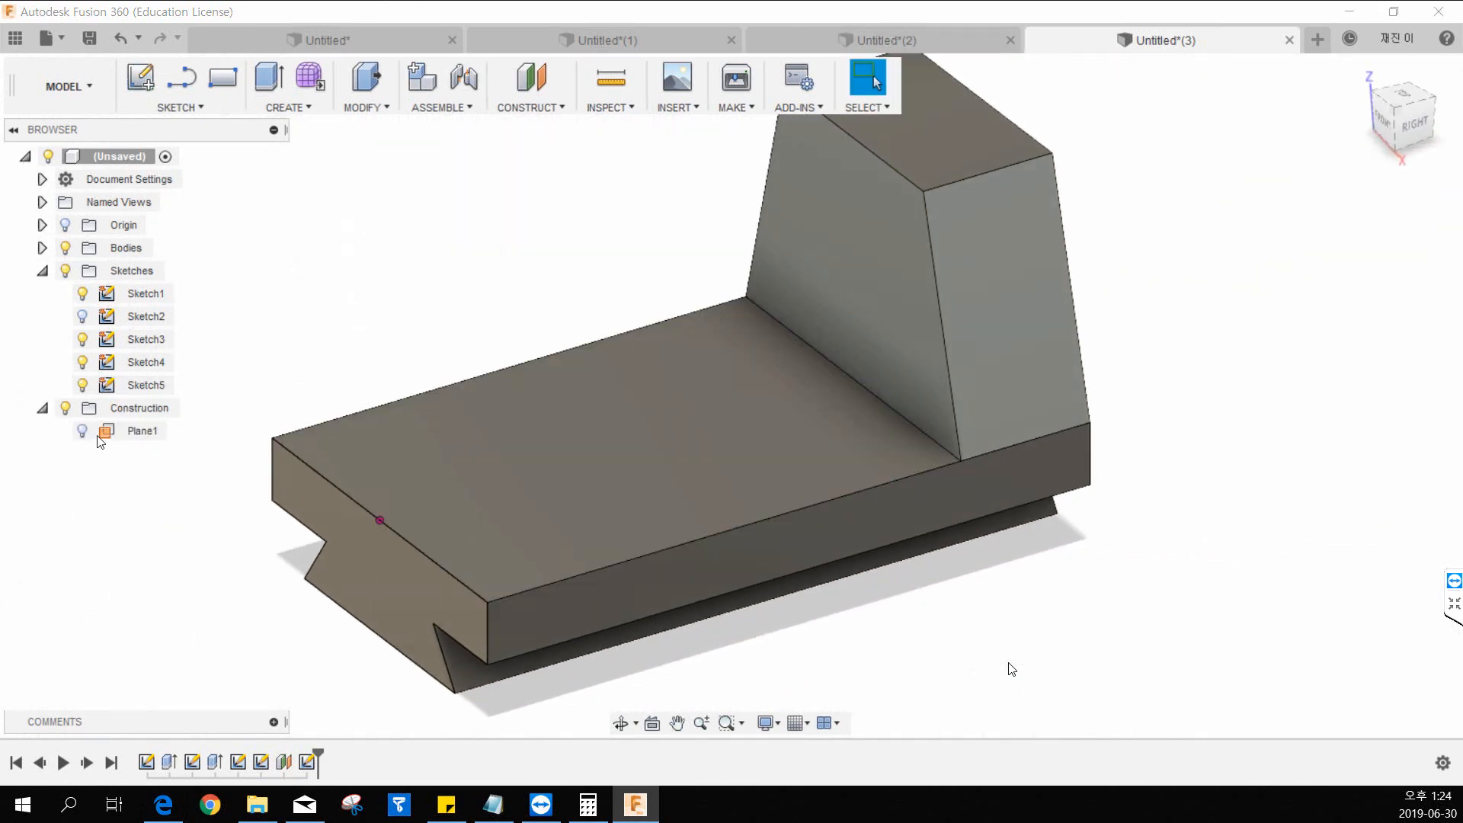
pyautogui.rightClick(102, 297)
pyautogui.click(175, 358)
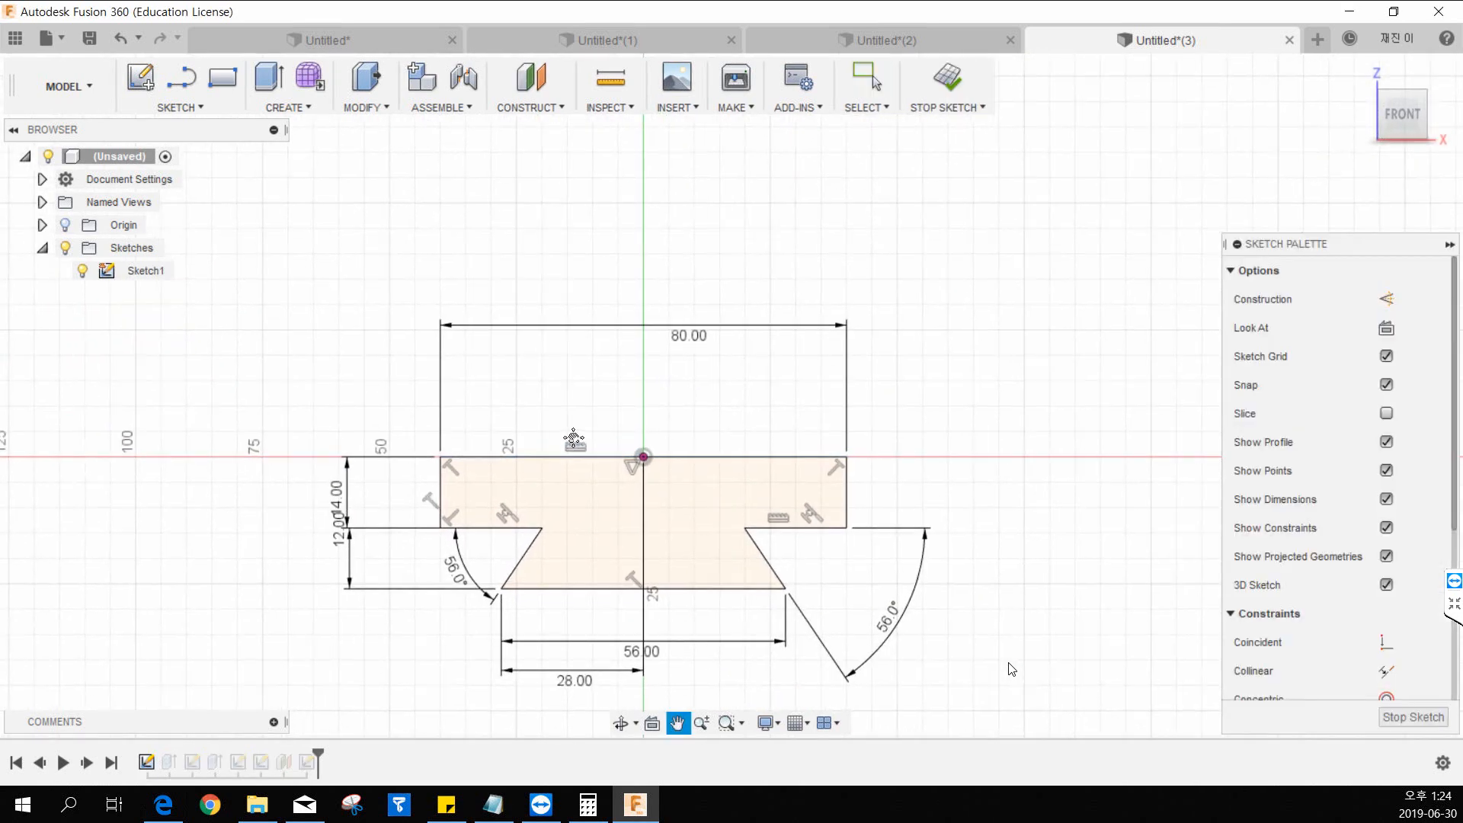
# Close the dovetail profile sketch and start a new sketch on the vertical origin plane running along the base's length.
pyautogui.moveTo(573, 438); pyautogui.dragTo(503, 403, button='middle')
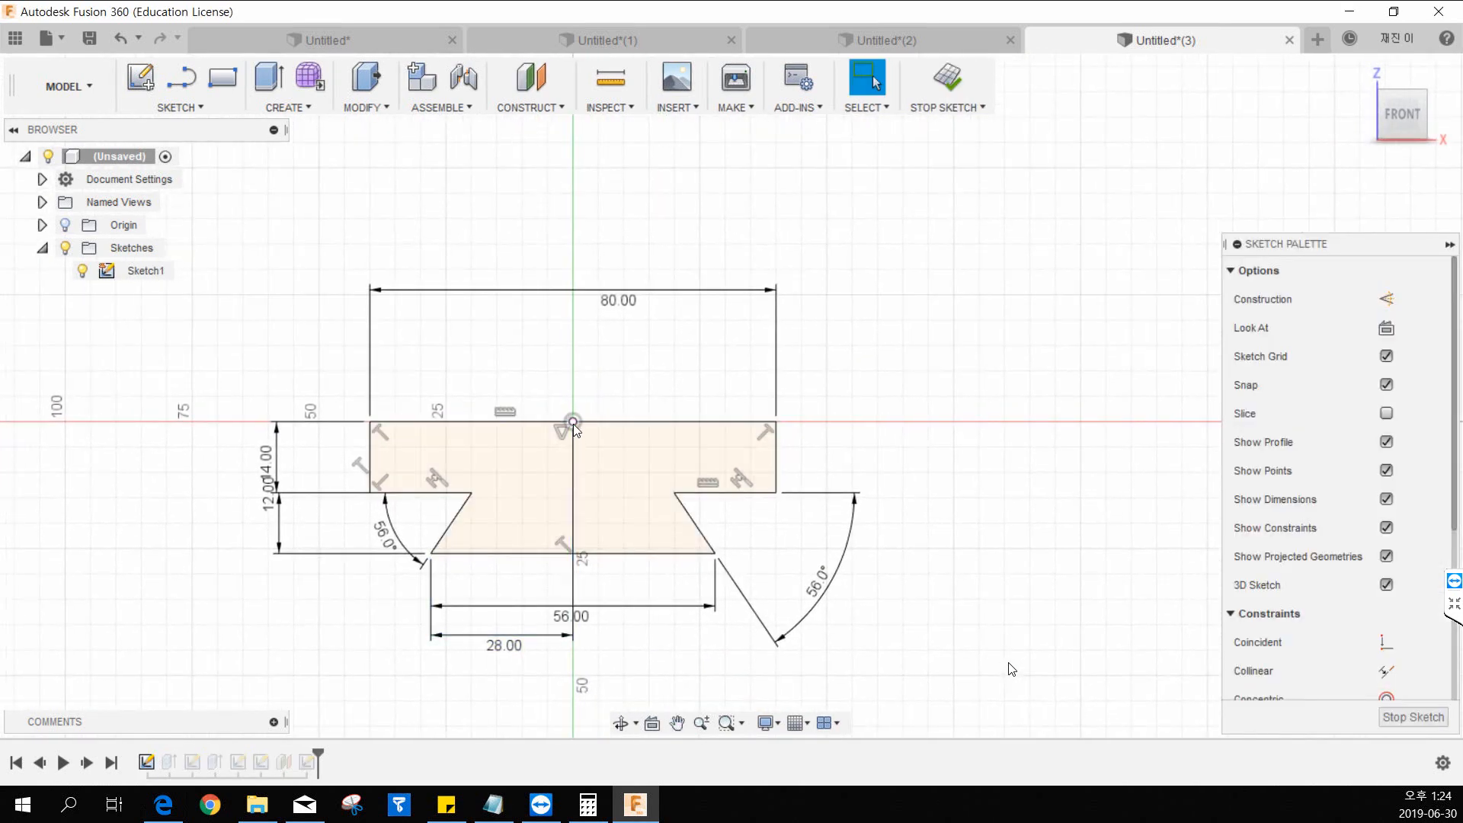
pyautogui.click(948, 76)
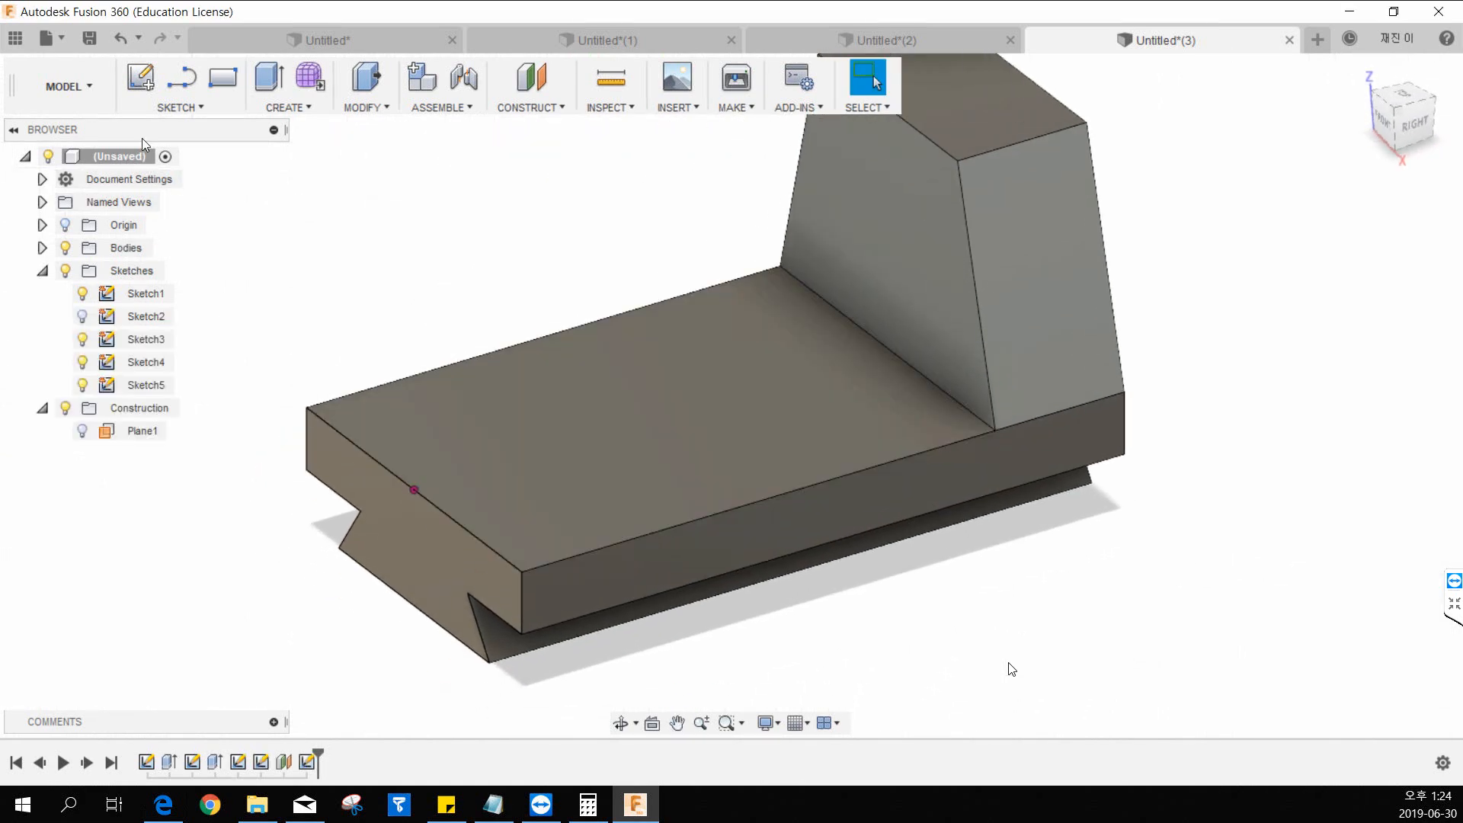
pyautogui.click(144, 79)
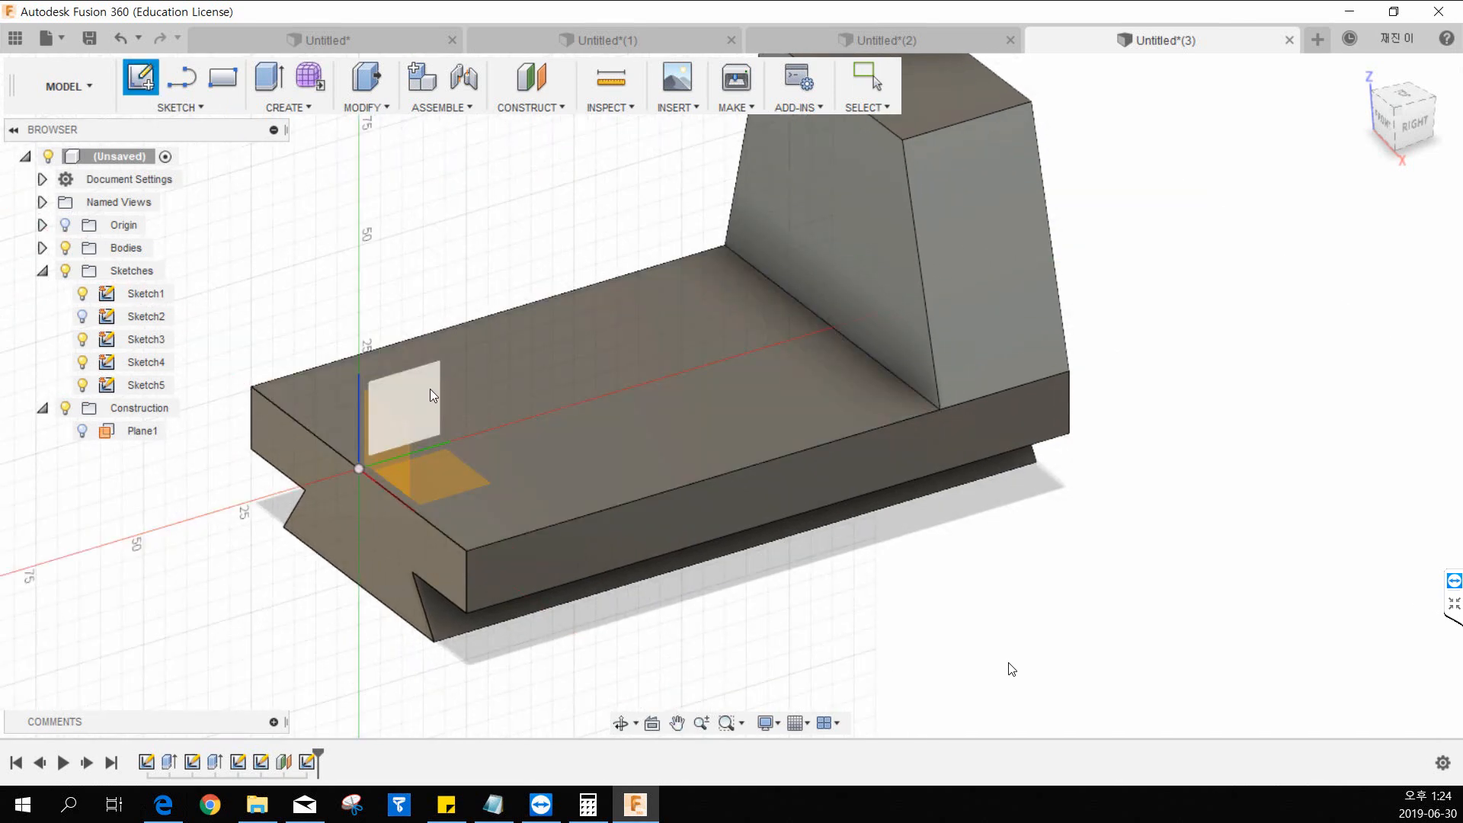
pyautogui.click(430, 386)
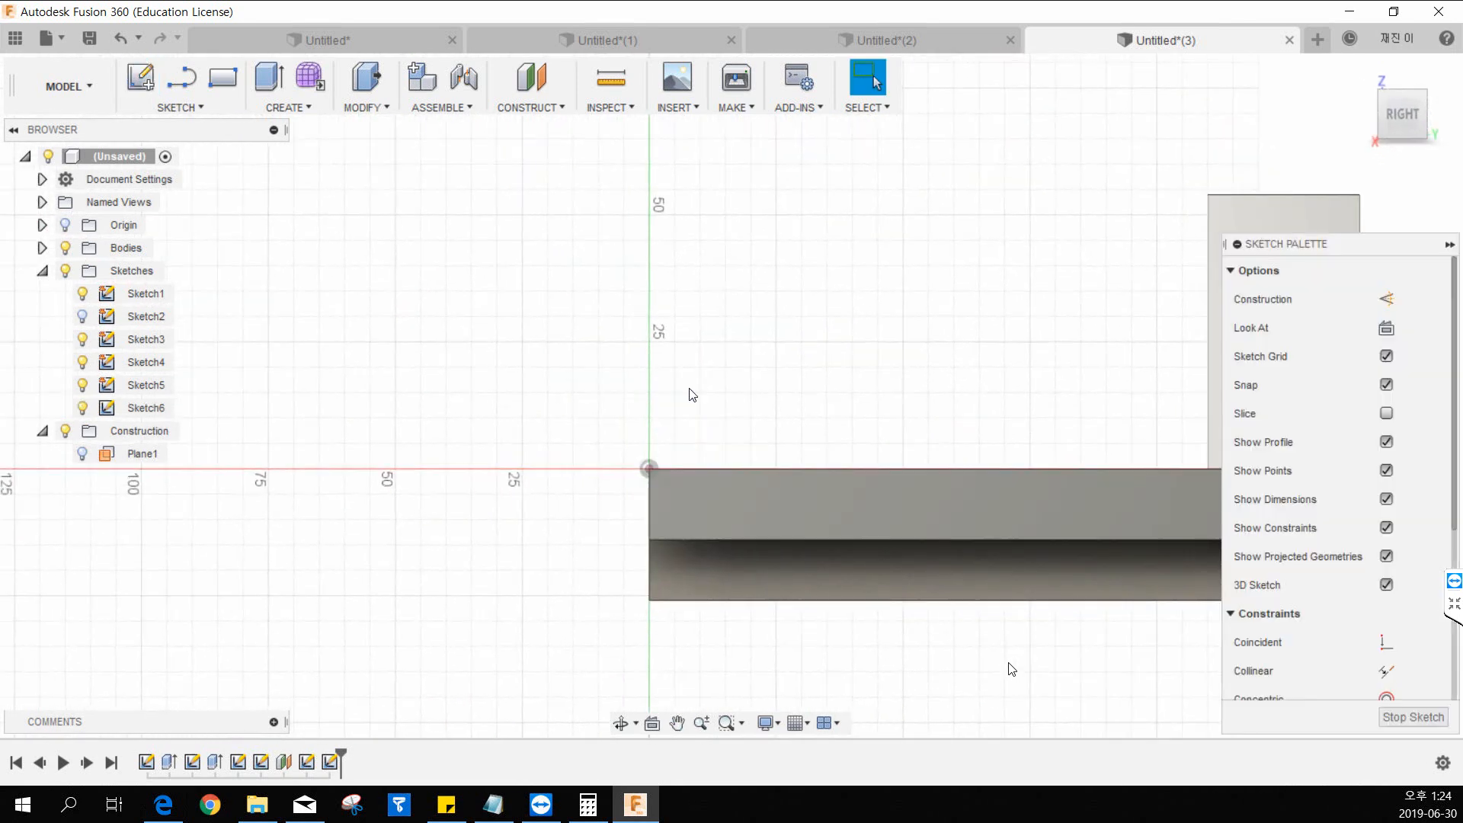
pyautogui.moveTo(775, 345); pyautogui.dragTo(622, 412, button='middle')
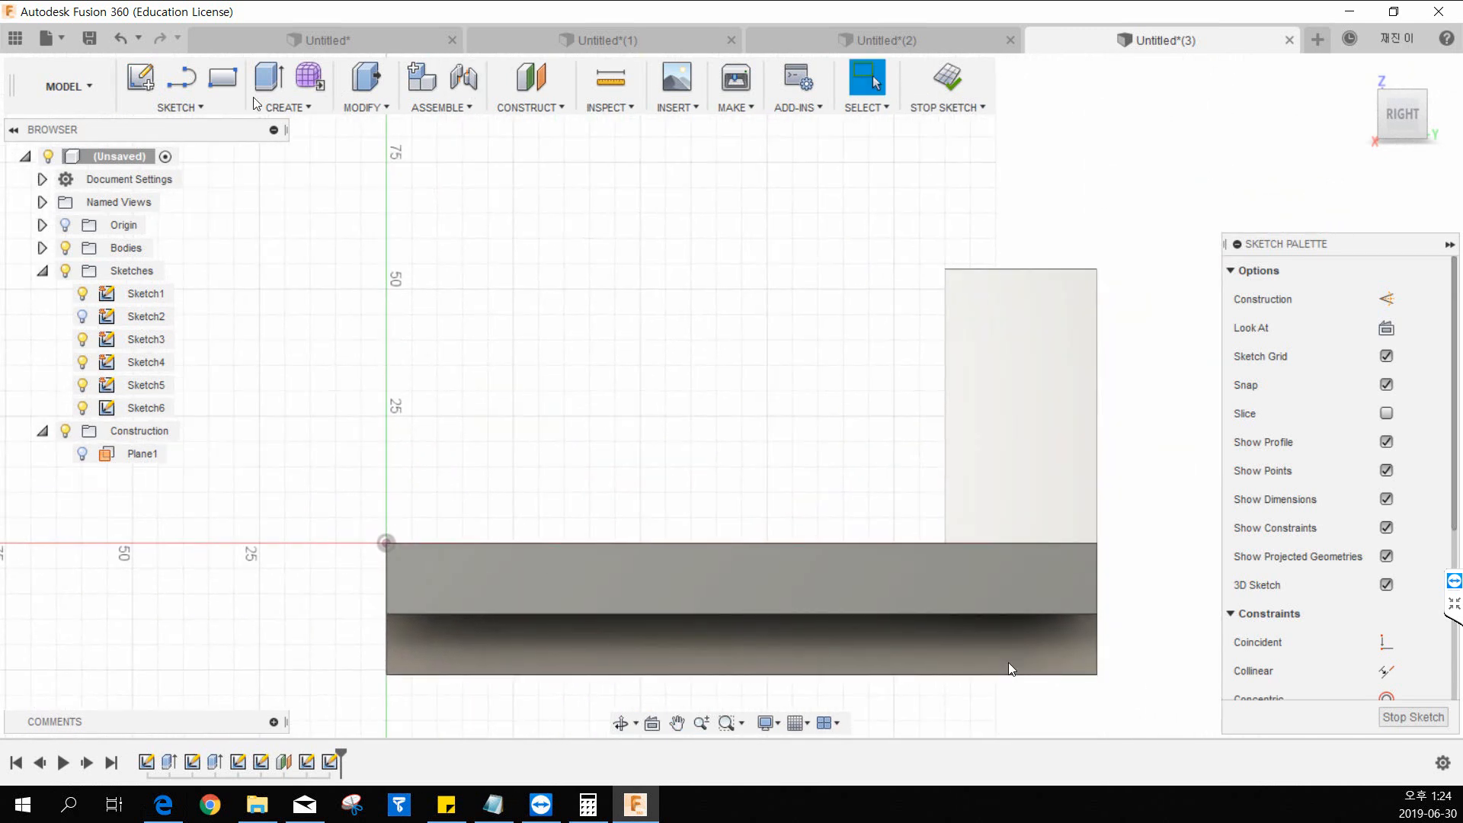
# Sketch a single slanted line above the base, rising toward the upright block, its upper end about 50 mm above the base's top.
pyautogui.click(181, 76)
pyautogui.click(549, 415)
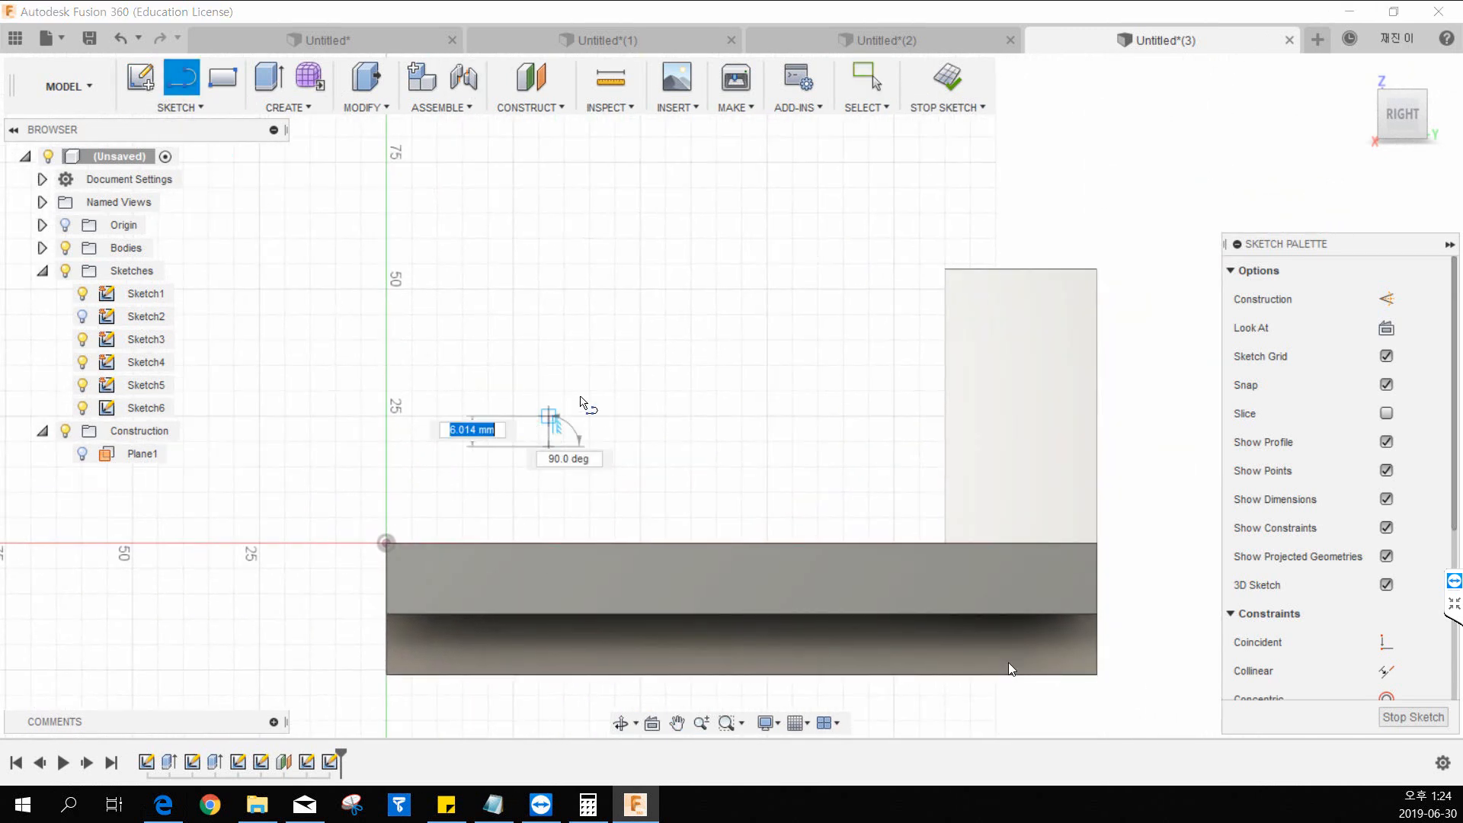
pyautogui.click(833, 289)
pyautogui.press('Escape')
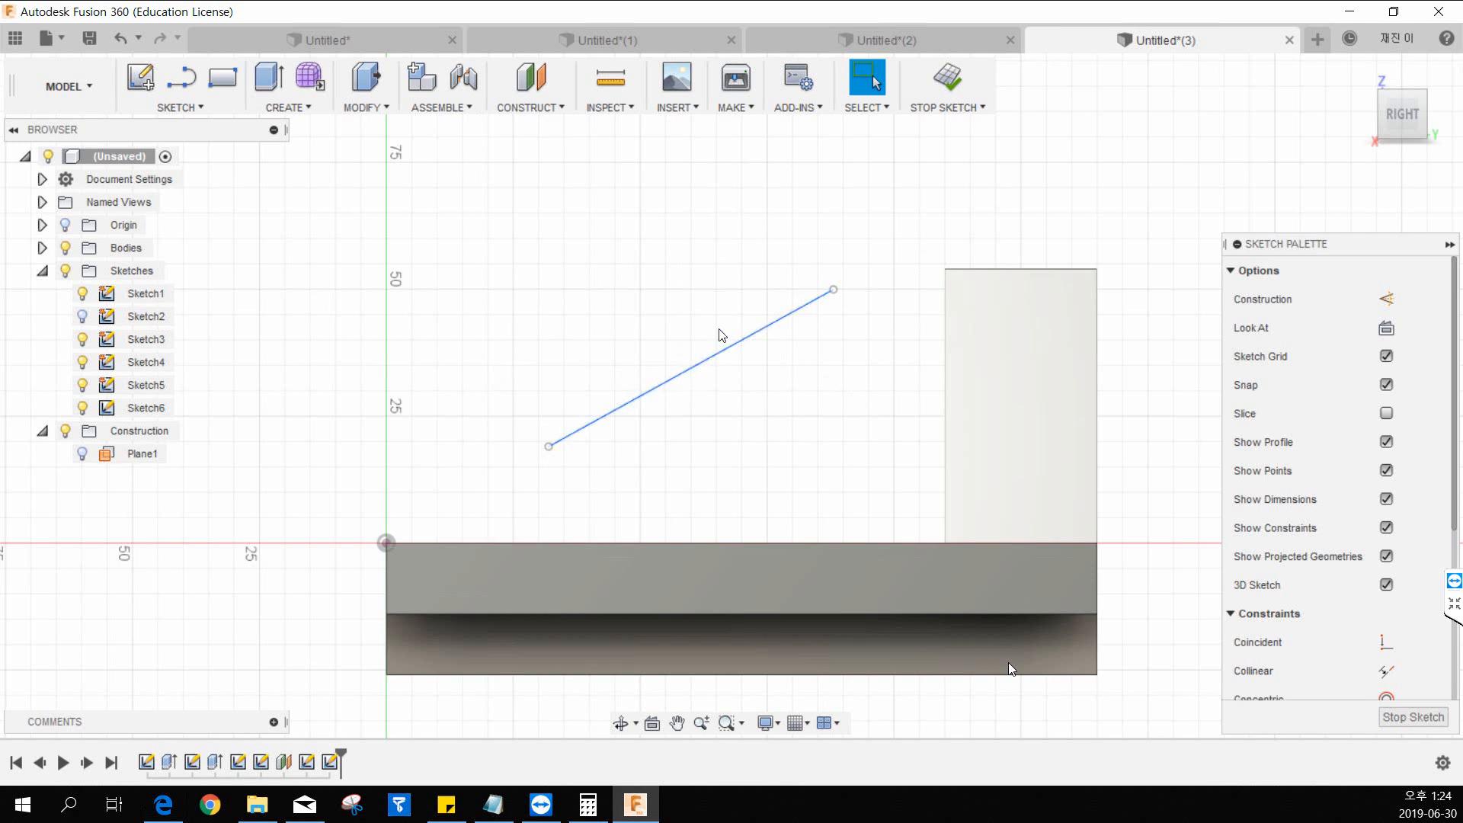
# Dimension the line's upper endpoint 30 mm horizontally from the upright block's back edge.
pyautogui.click(180, 107)
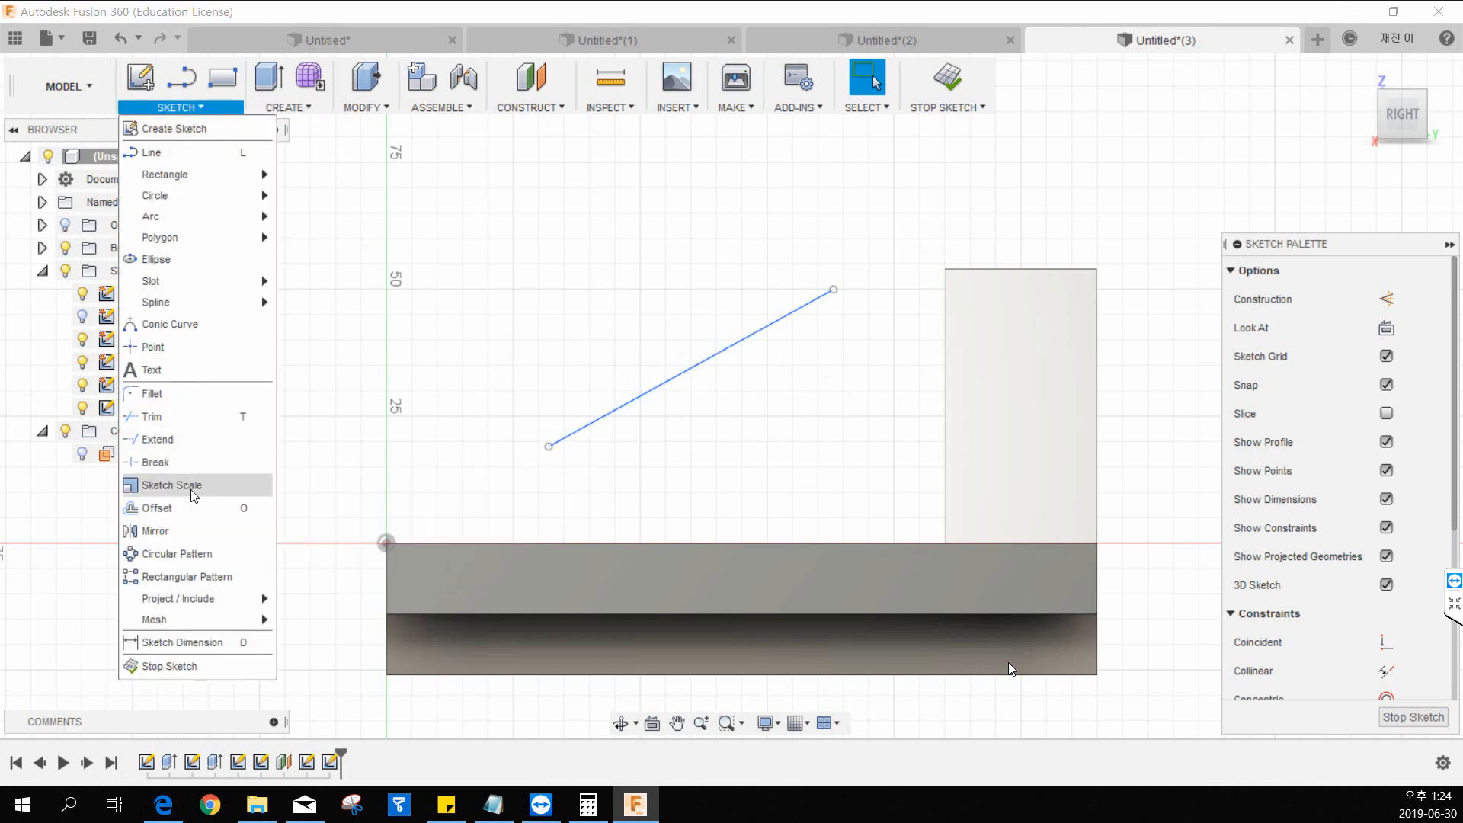
pyautogui.click(192, 641)
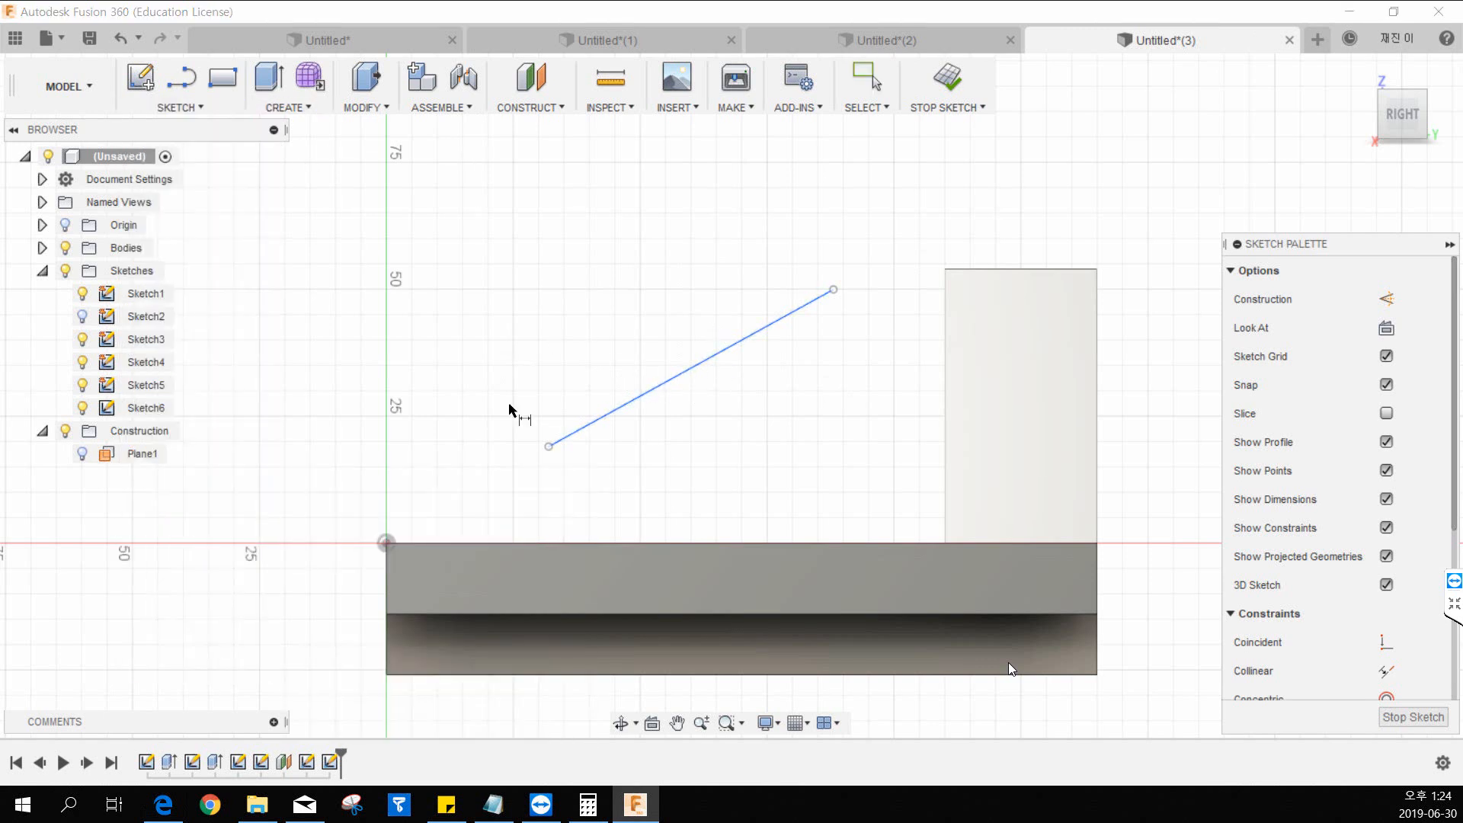
pyautogui.click(834, 290)
pyautogui.click(1098, 282)
pyautogui.click(1037, 199)
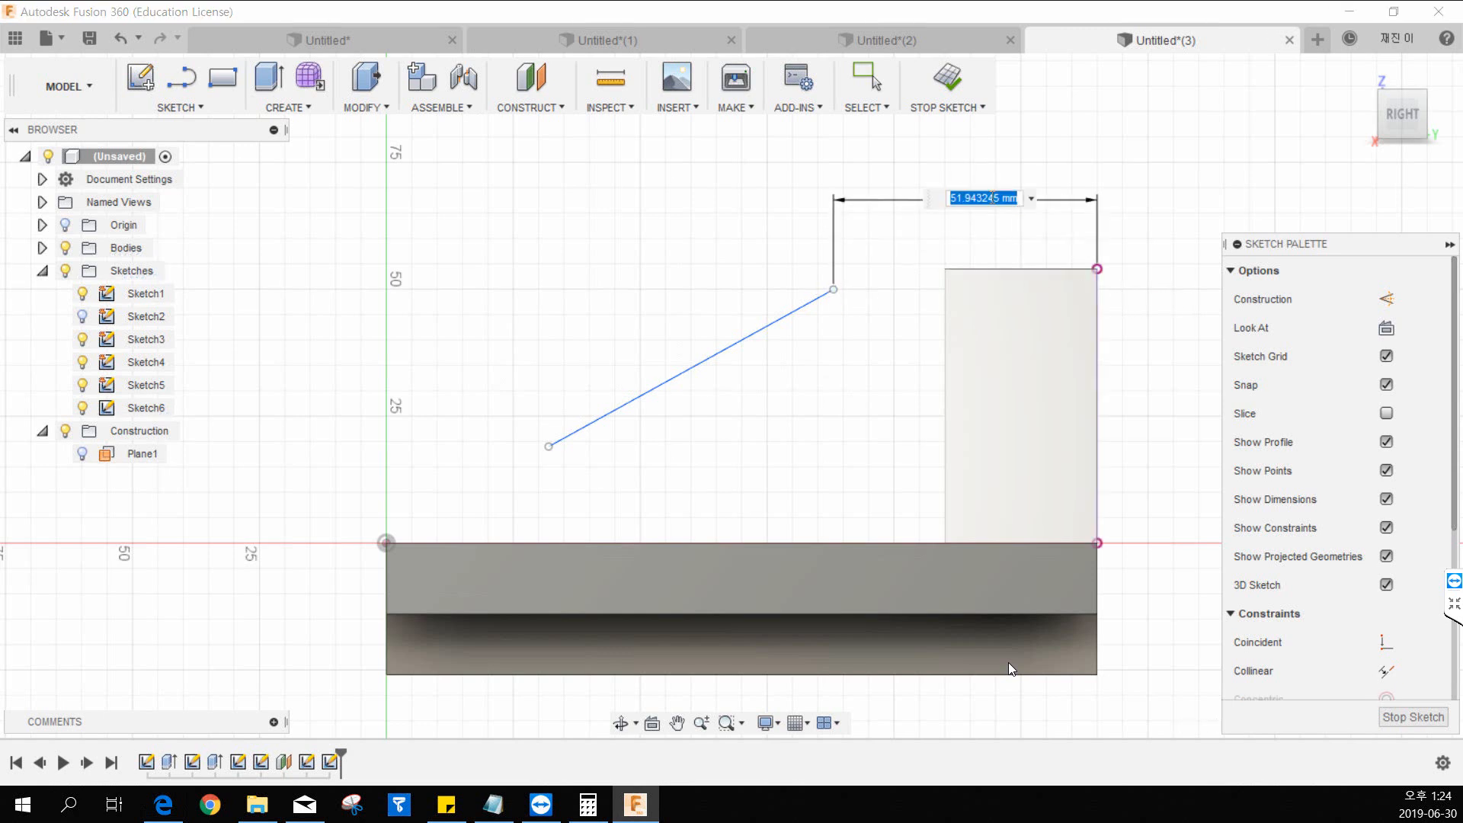
pyautogui.write('30')
pyautogui.press('Return')
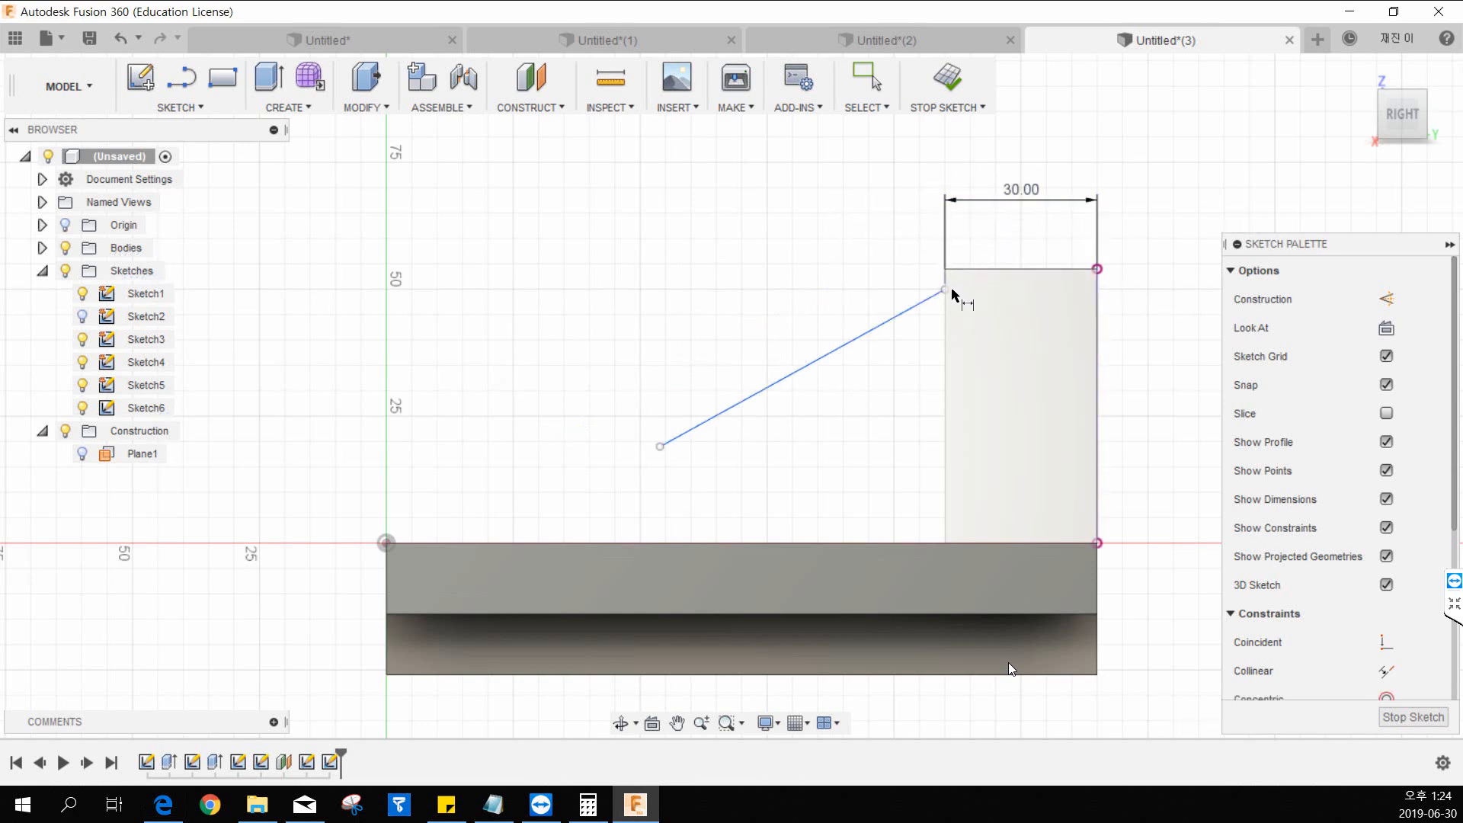
# Dimension the height of the line's upper endpoint above the sketch origin as 80-26 mm.
pyautogui.click(387, 544)
pyautogui.click(305, 441)
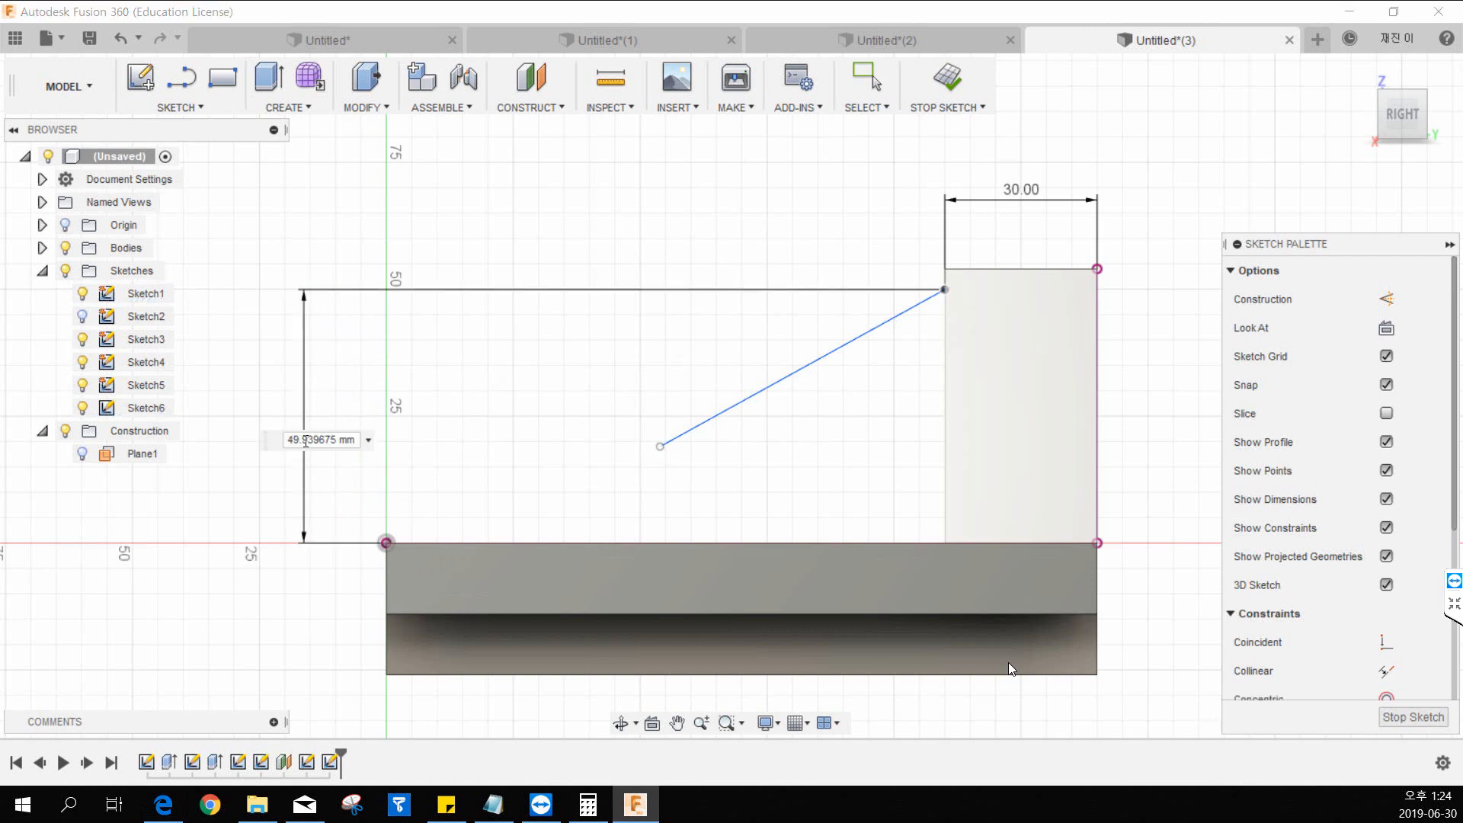
pyautogui.write('80-26')
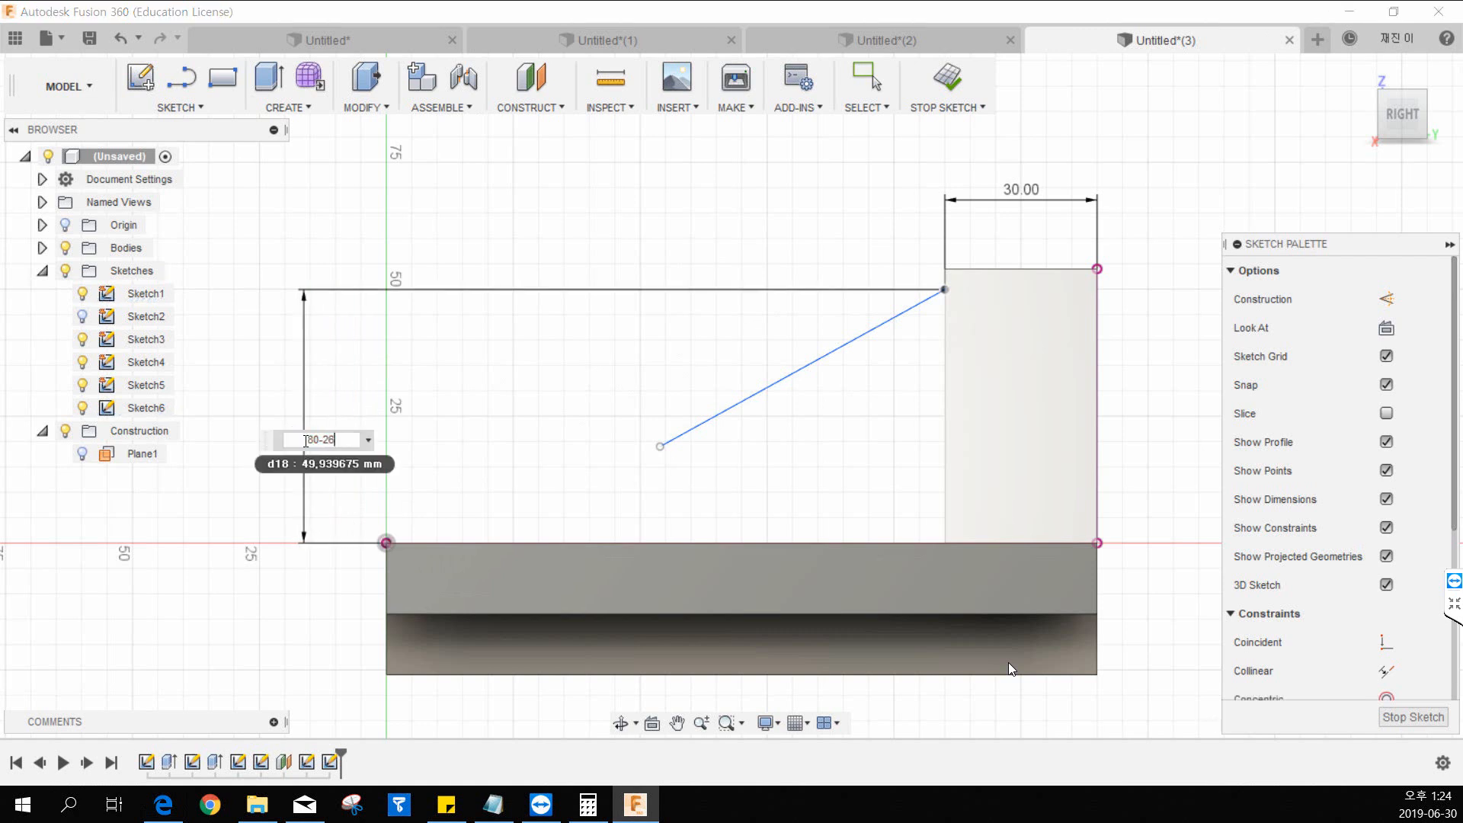
pyautogui.press('Return')
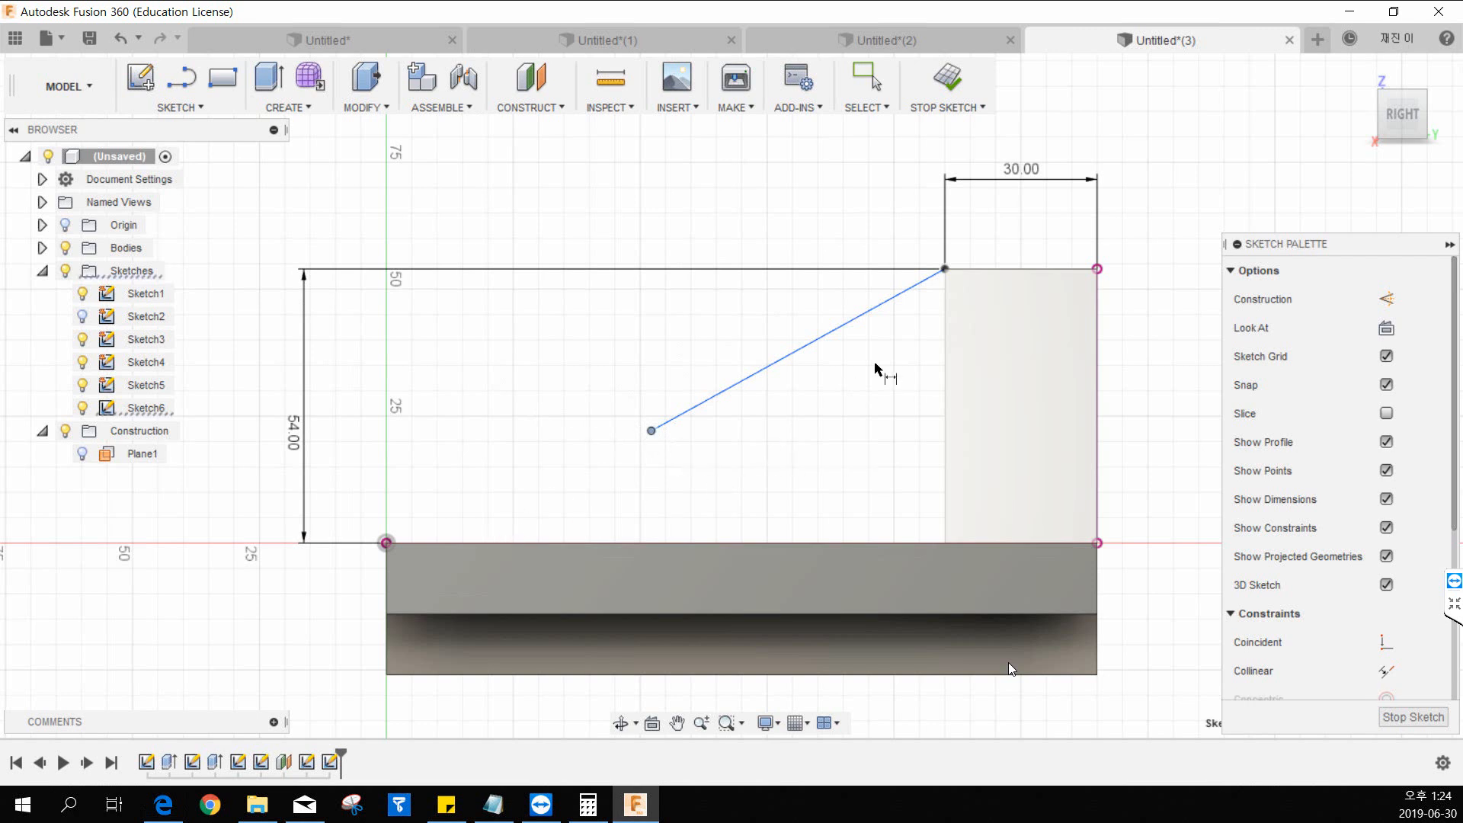
# Dimension the line's lower endpoint 80 mm horizontally from the upright block's front edge.
pyautogui.click(947, 353)
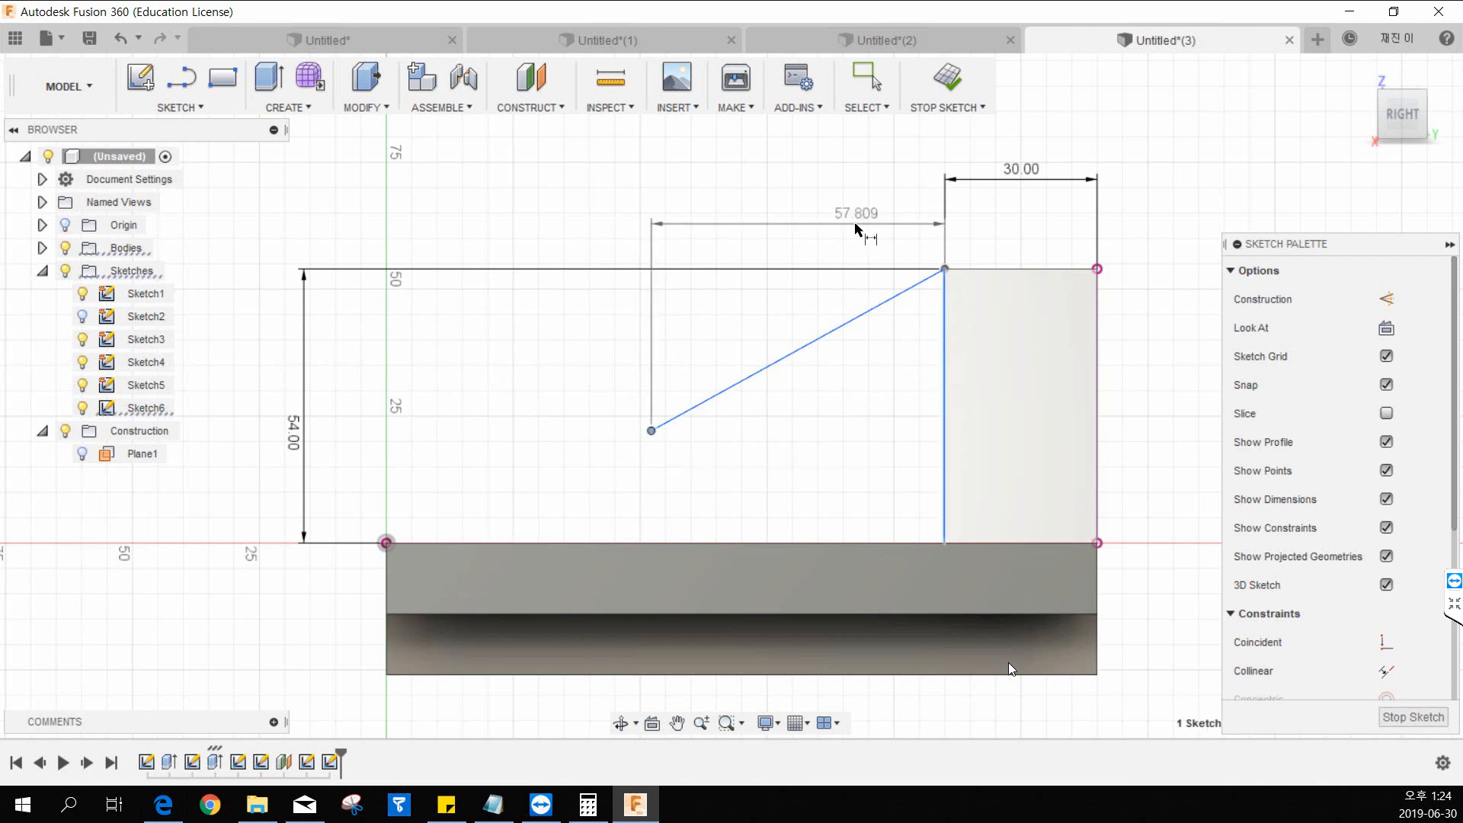
pyautogui.click(829, 223)
pyautogui.write('80')
pyautogui.press('Return')
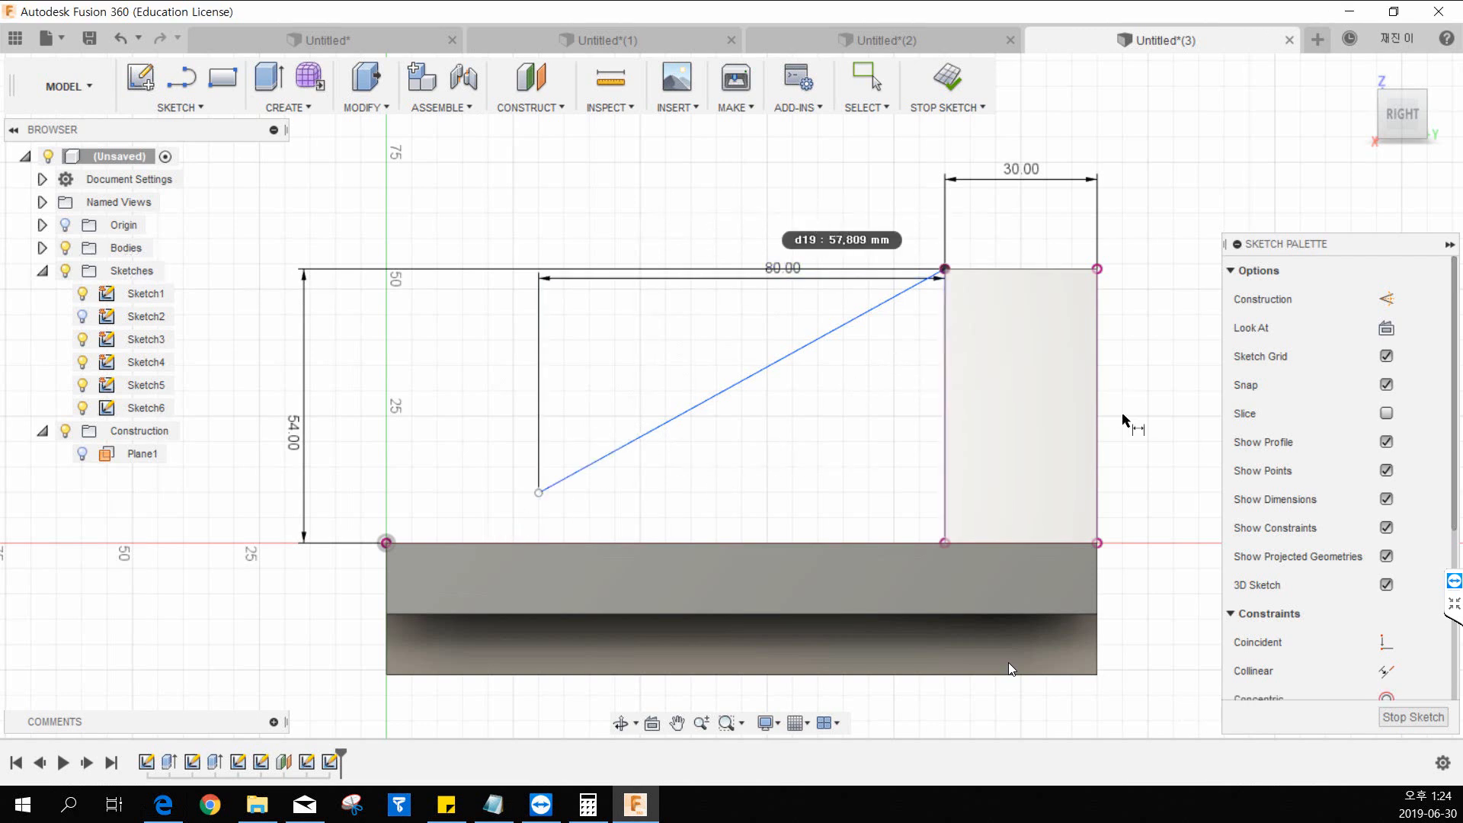
pyautogui.press('Escape')
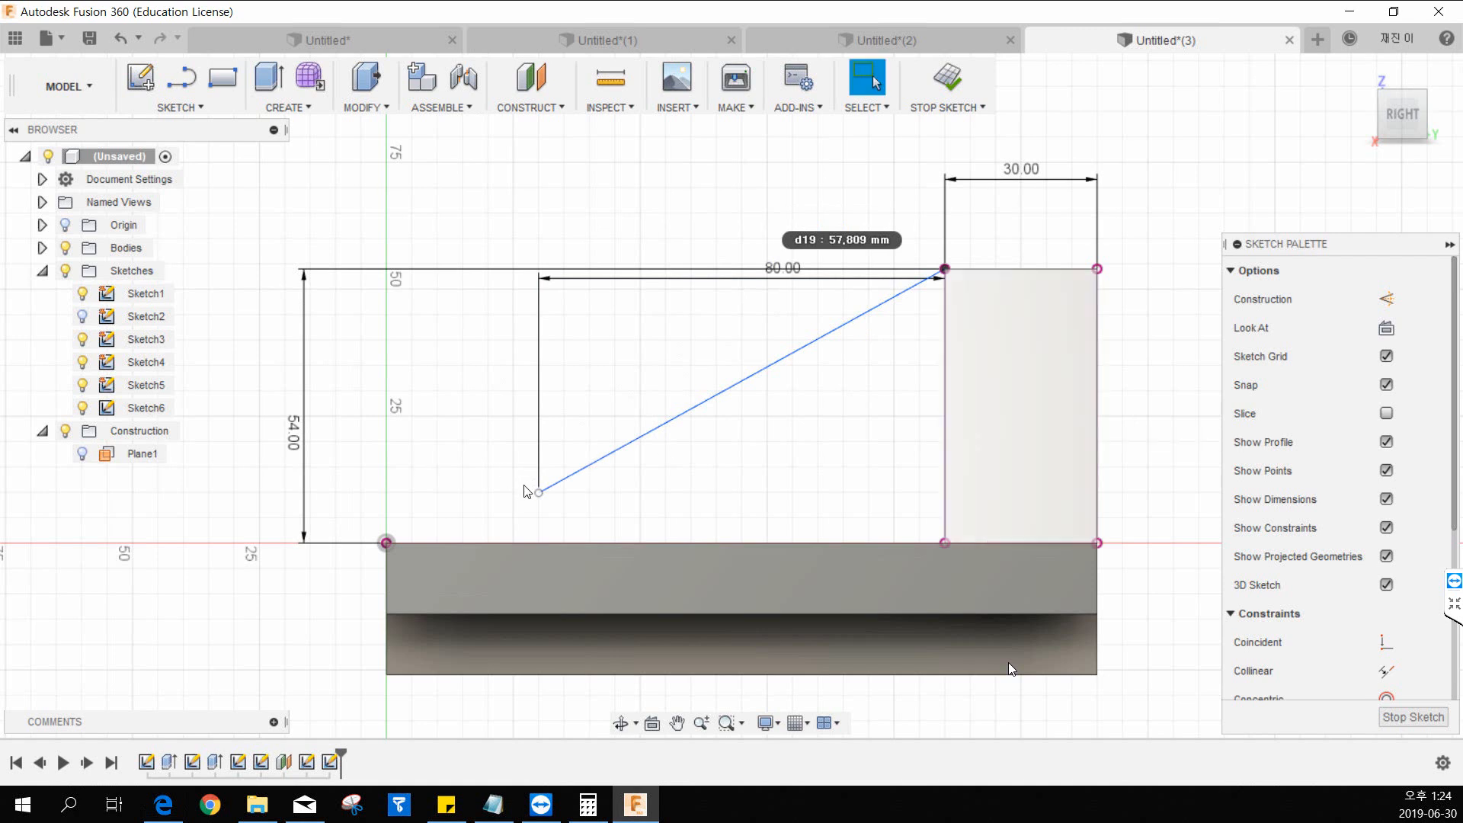
# Make the line's lower endpoint coincident with the base's top edge and finish the sketch.
pyautogui.click(1398, 649)
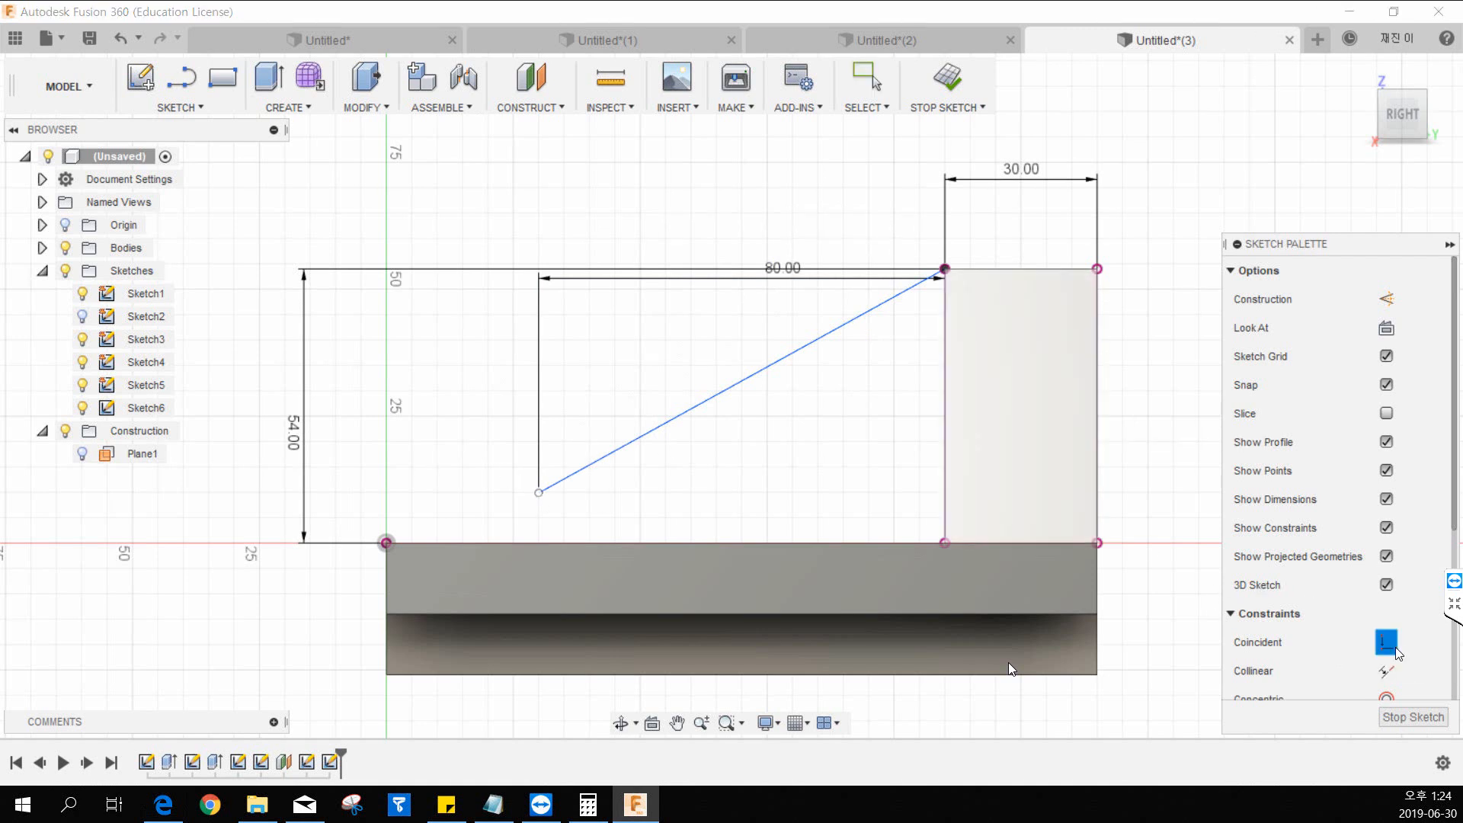
pyautogui.click(539, 494)
pyautogui.click(546, 543)
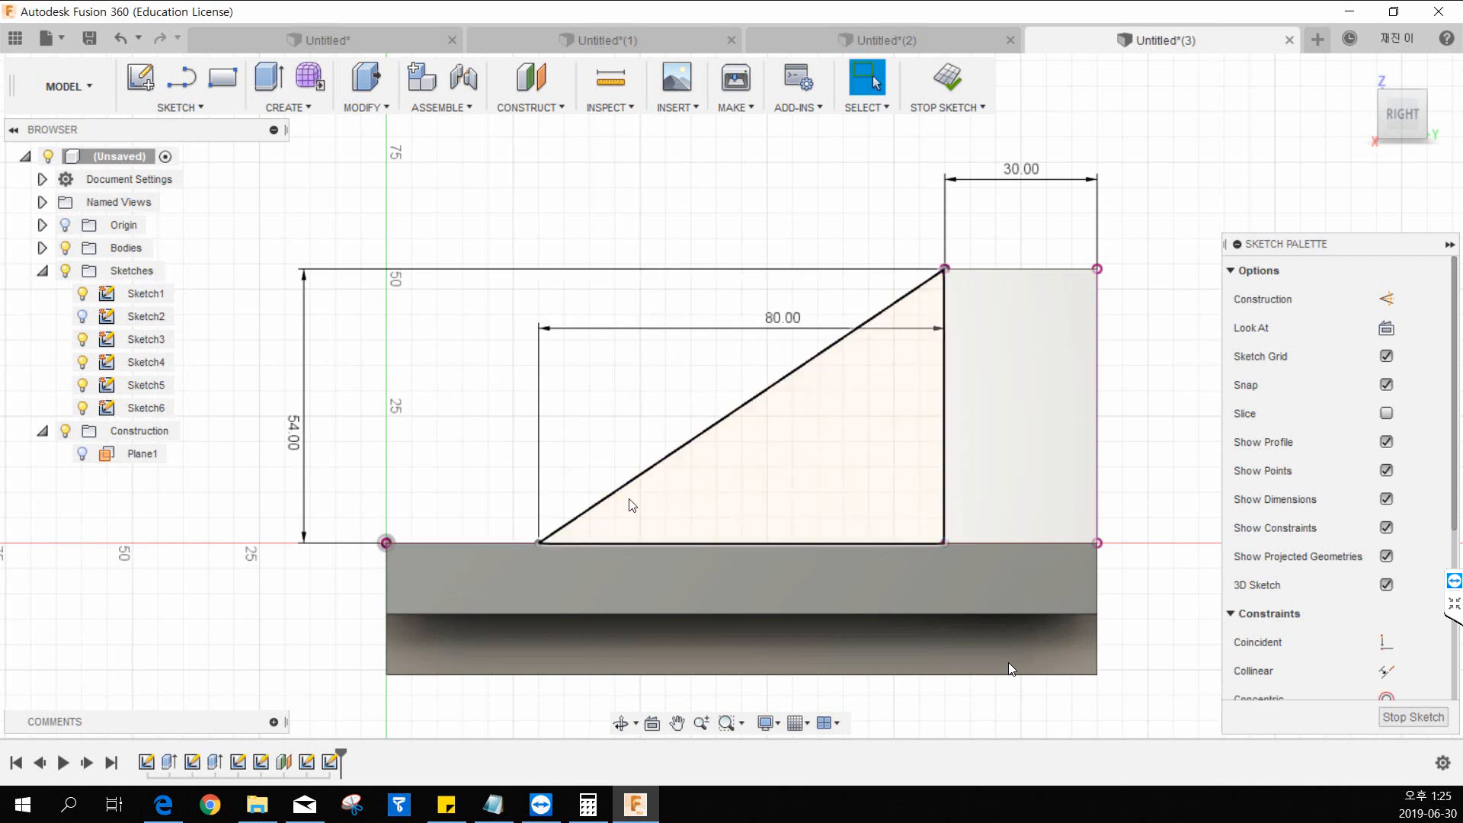
pyautogui.press('Escape')
pyautogui.click(944, 88)
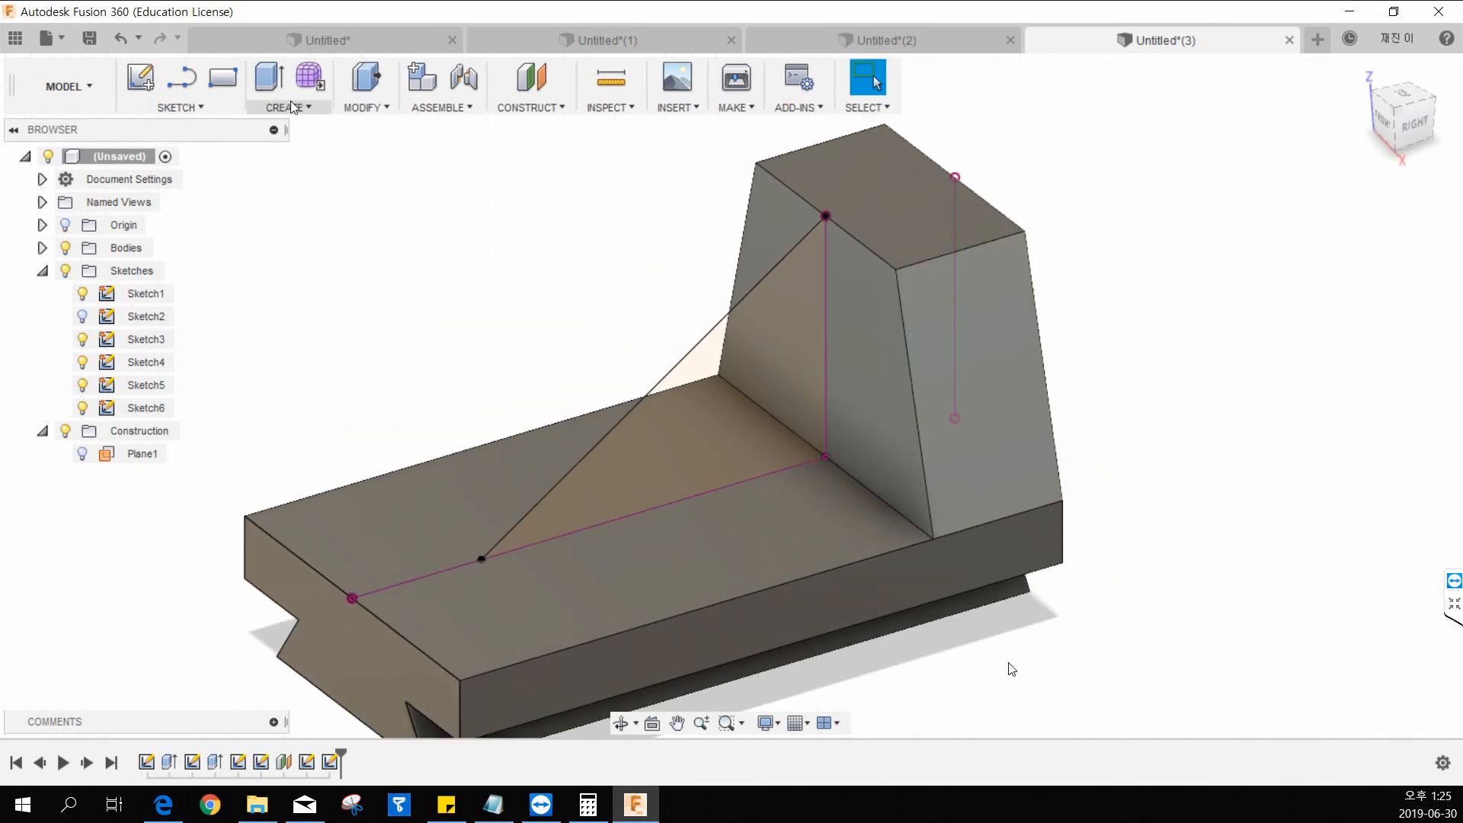
# Create a rib from the slanted line with symmetric 20 mm thickness and To Next depth.
pyautogui.click(288, 104)
pyautogui.click(315, 267)
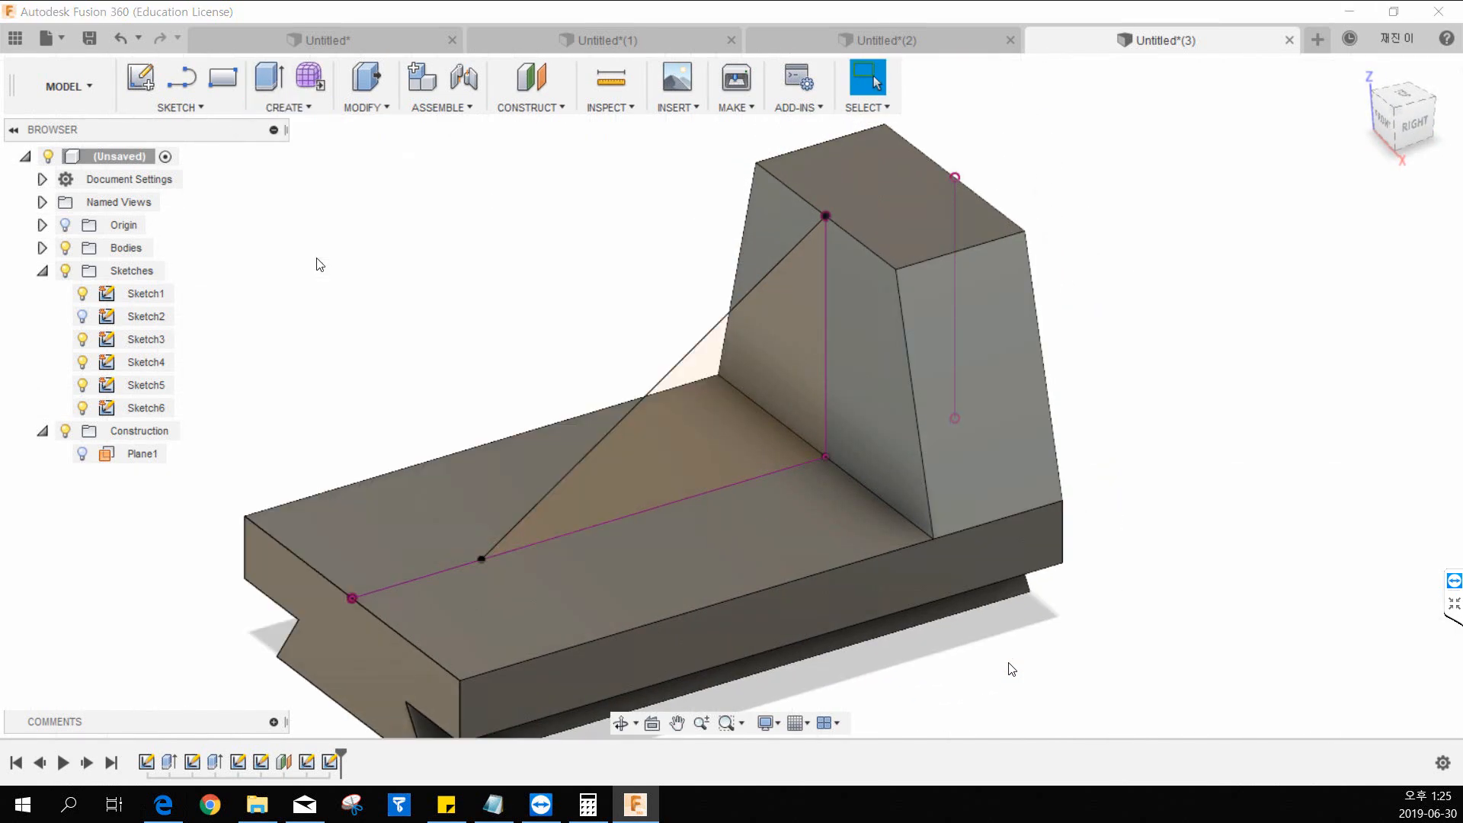
pyautogui.click(701, 355)
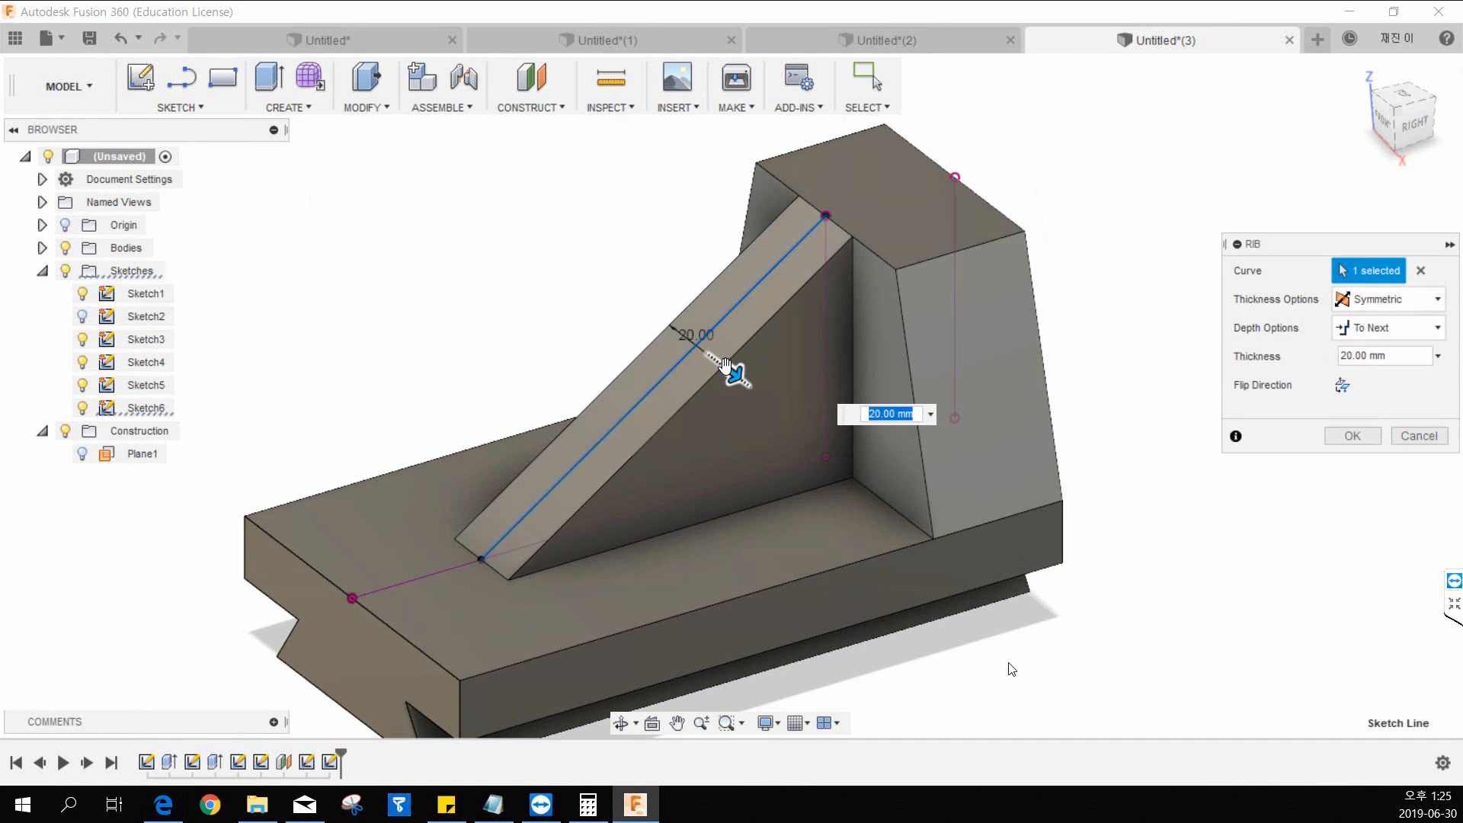
pyautogui.write('20')
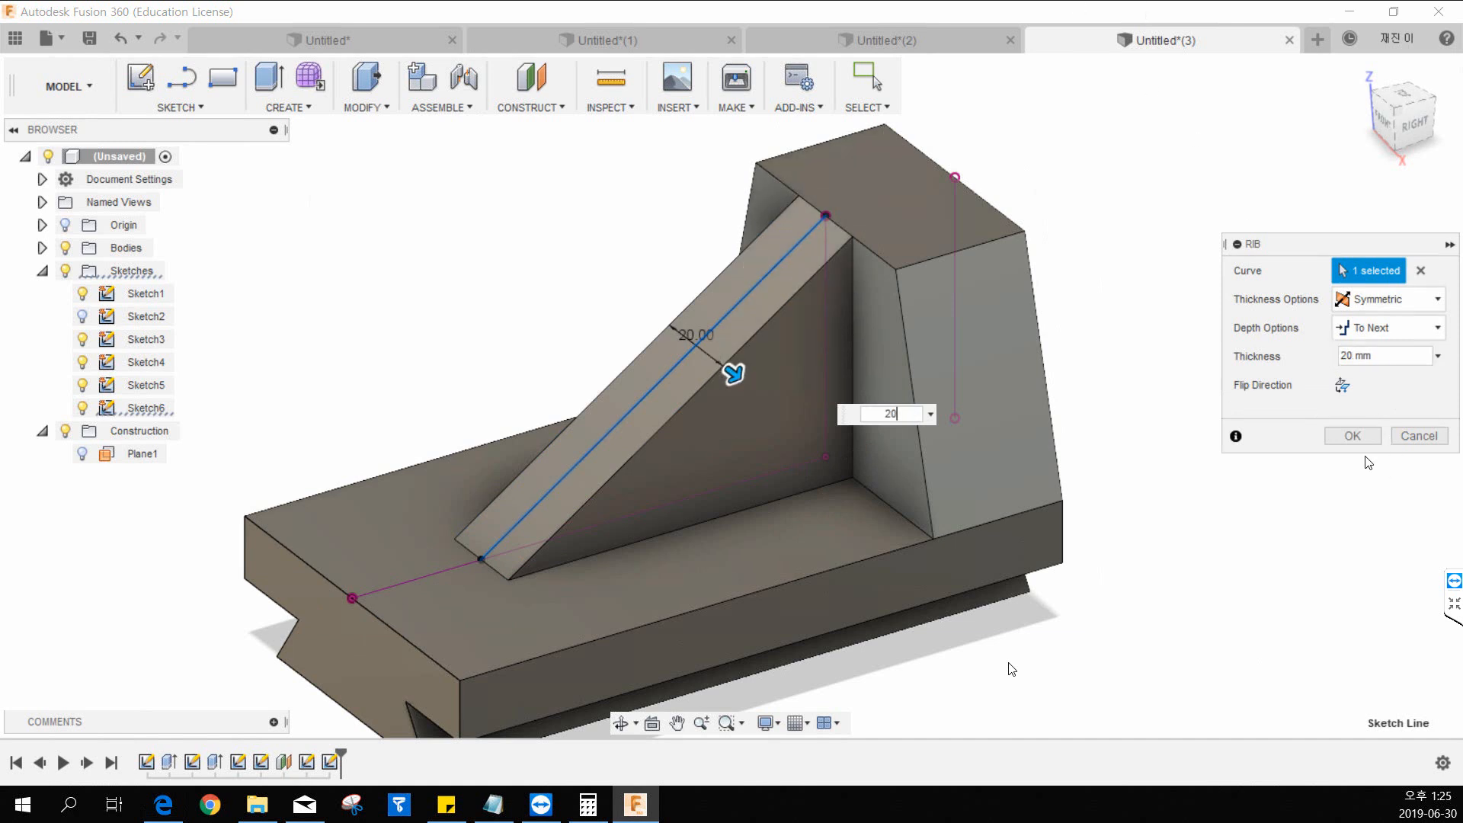
pyautogui.click(1353, 435)
pyautogui.scroll(-2, 1241, 468)
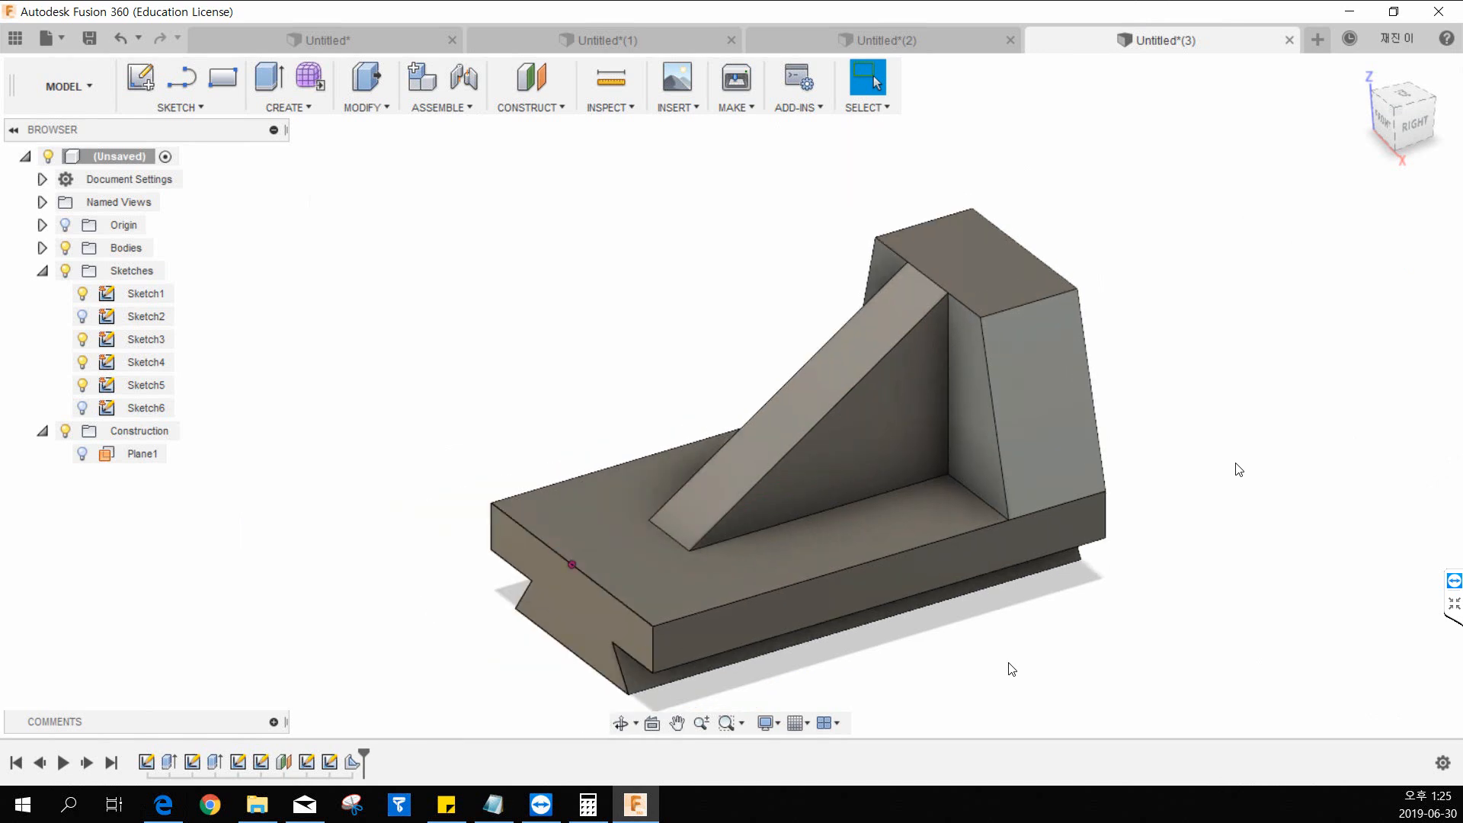
pyautogui.moveTo(1235, 463); pyautogui.dragTo(1190, 389, button='middle')
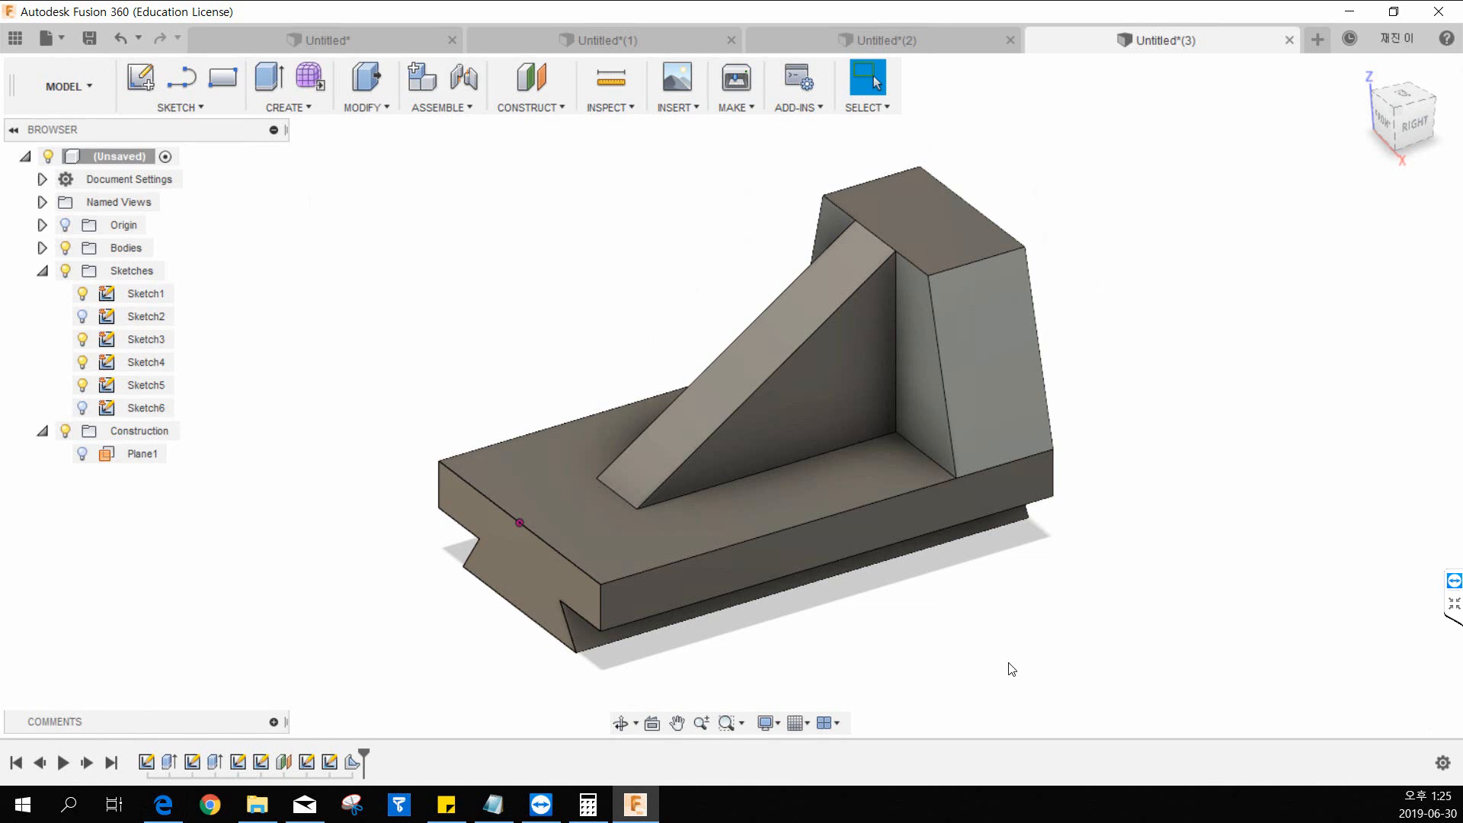
# Switch to the browser and examine the wrench drawing in 8.pdf down to its title block.
pyautogui.hotkey('alt', 'Tab')
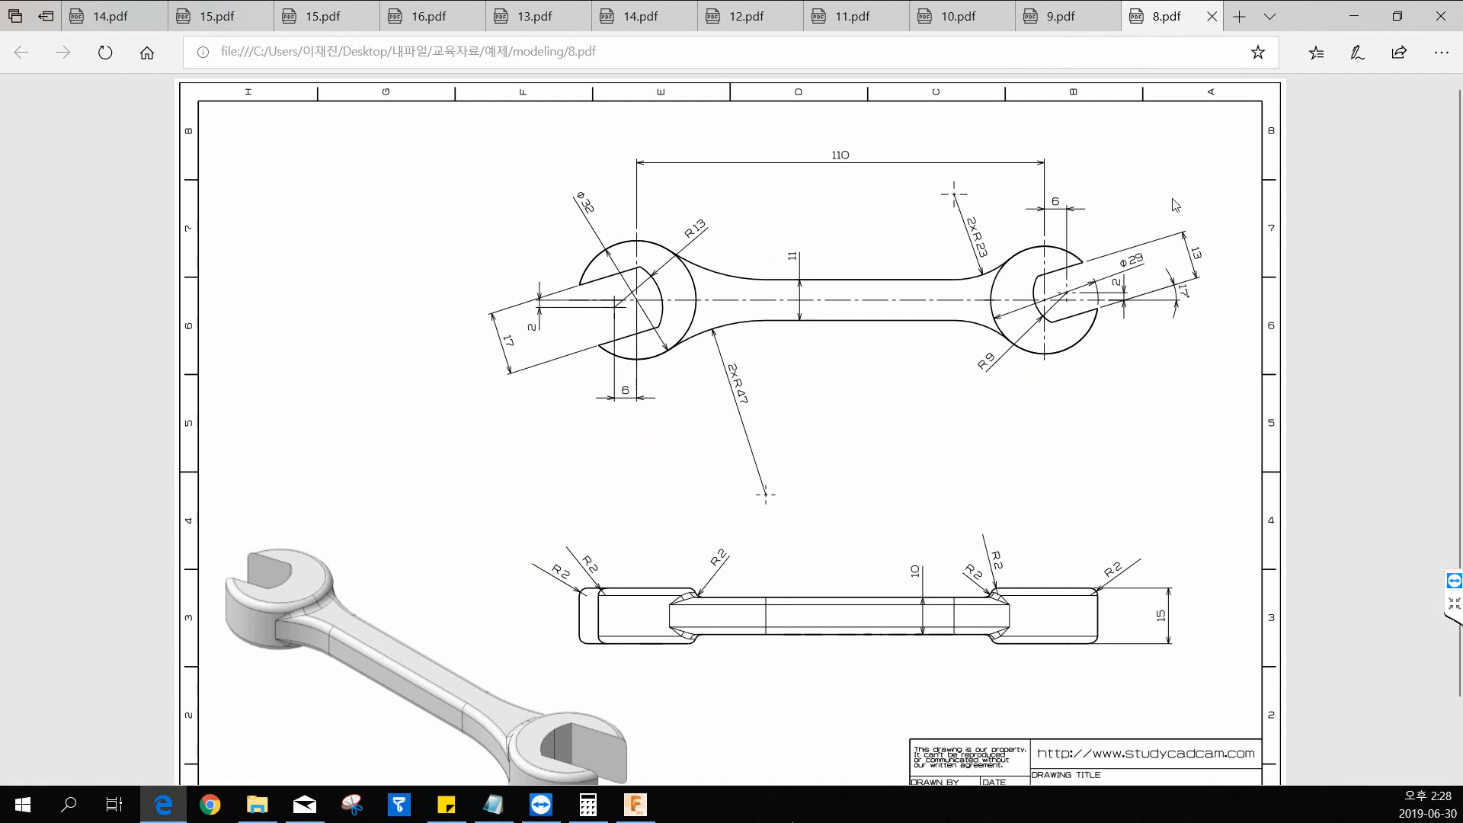
pyautogui.scroll(-1, 1028, 297)
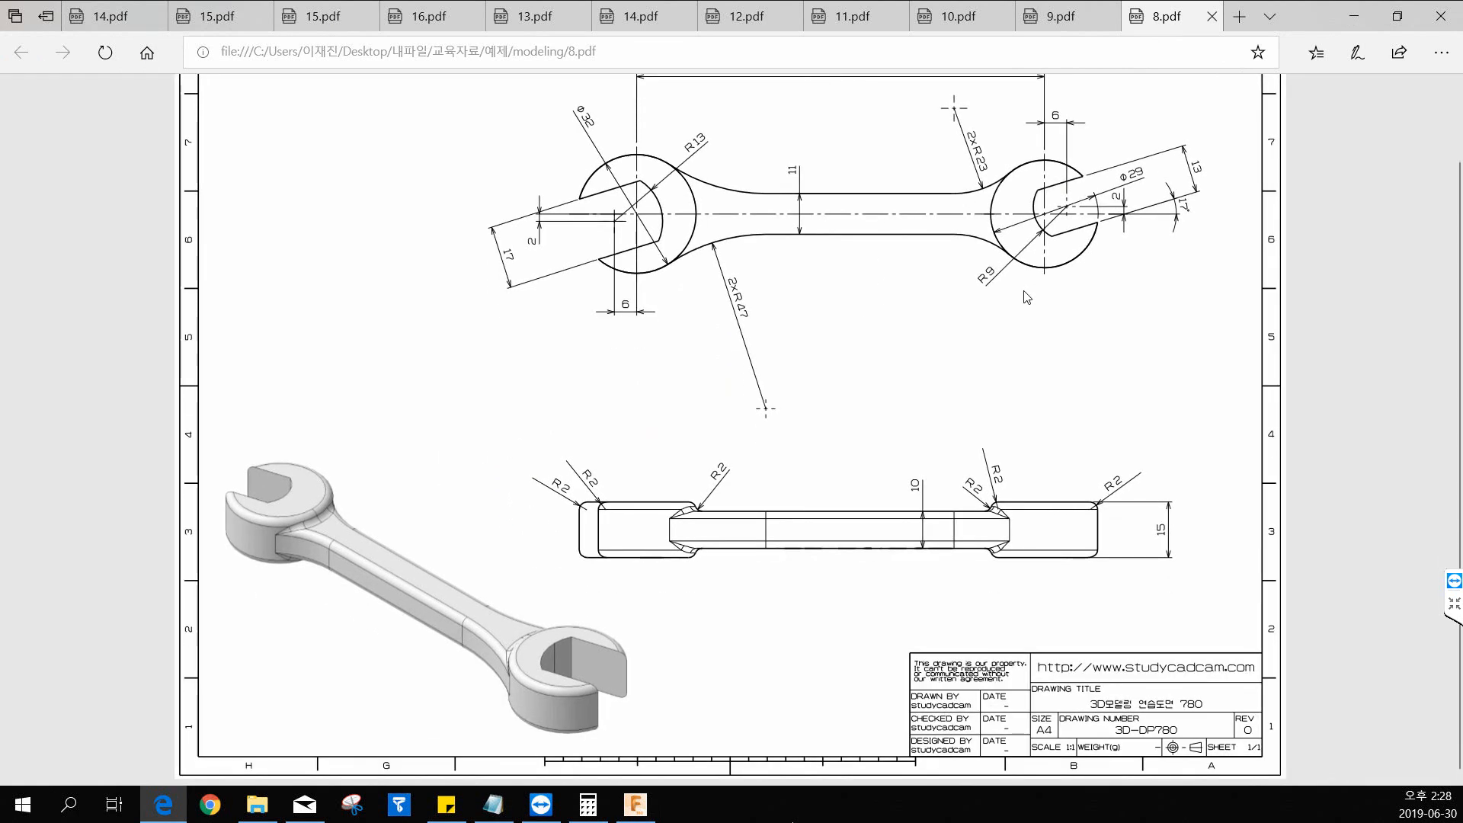
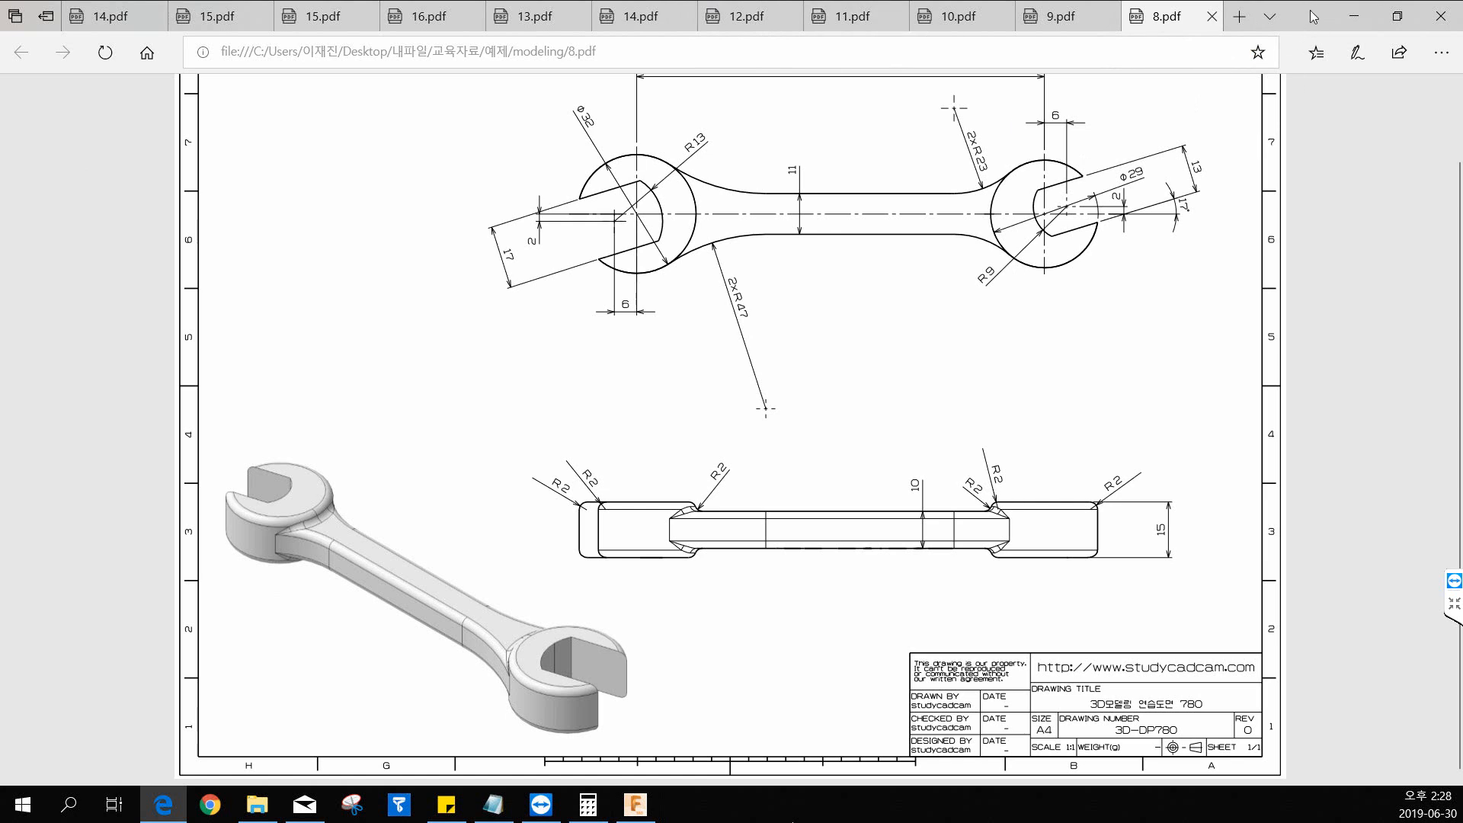
# Switch to Fusion 360, create a new design and start a sketch on the horizontal XY origin plane.
pyautogui.hotkey('alt', 'Tab')
pyautogui.click(1318, 40)
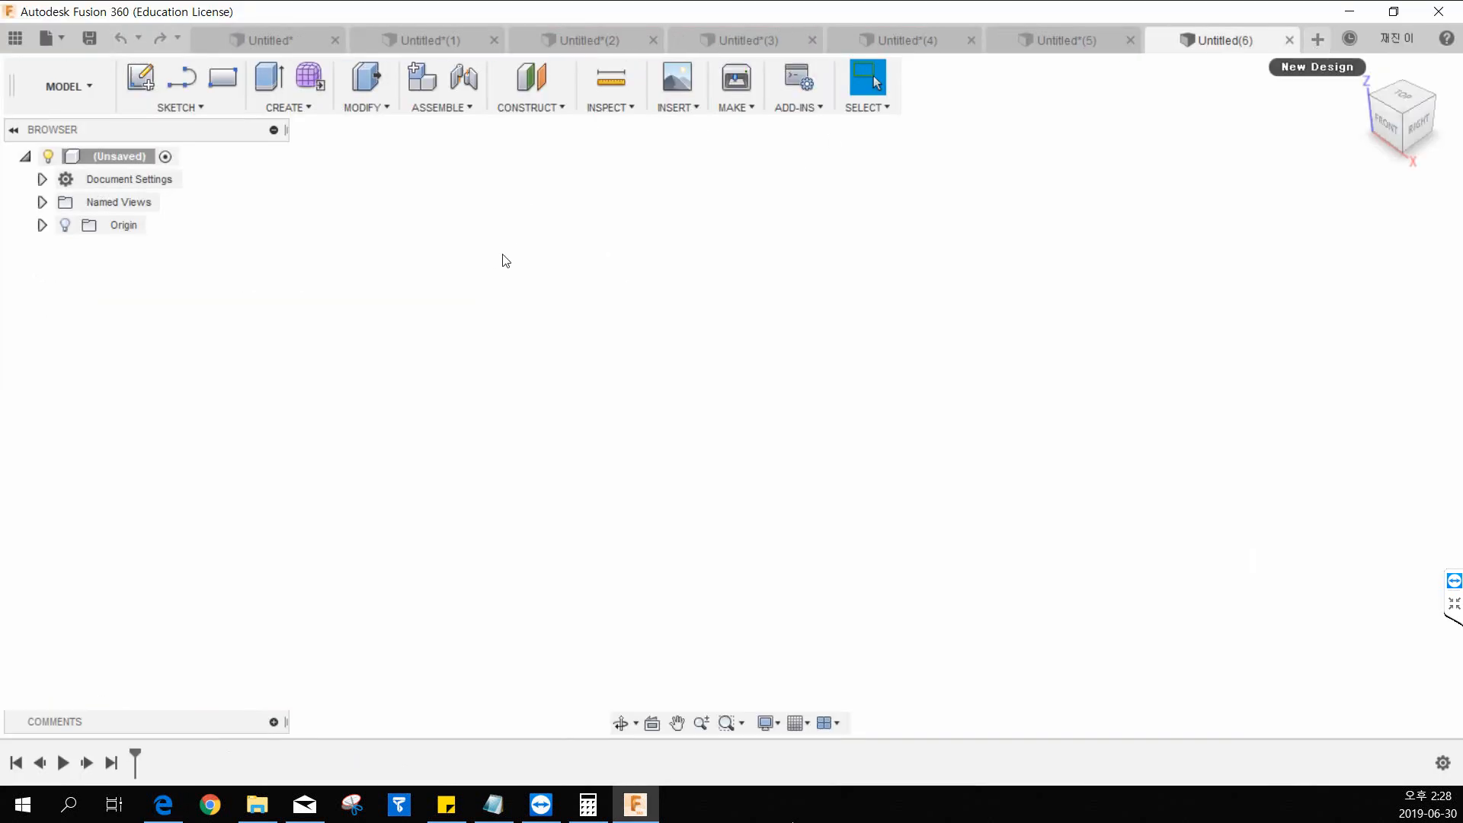
pyautogui.click(285, 113)
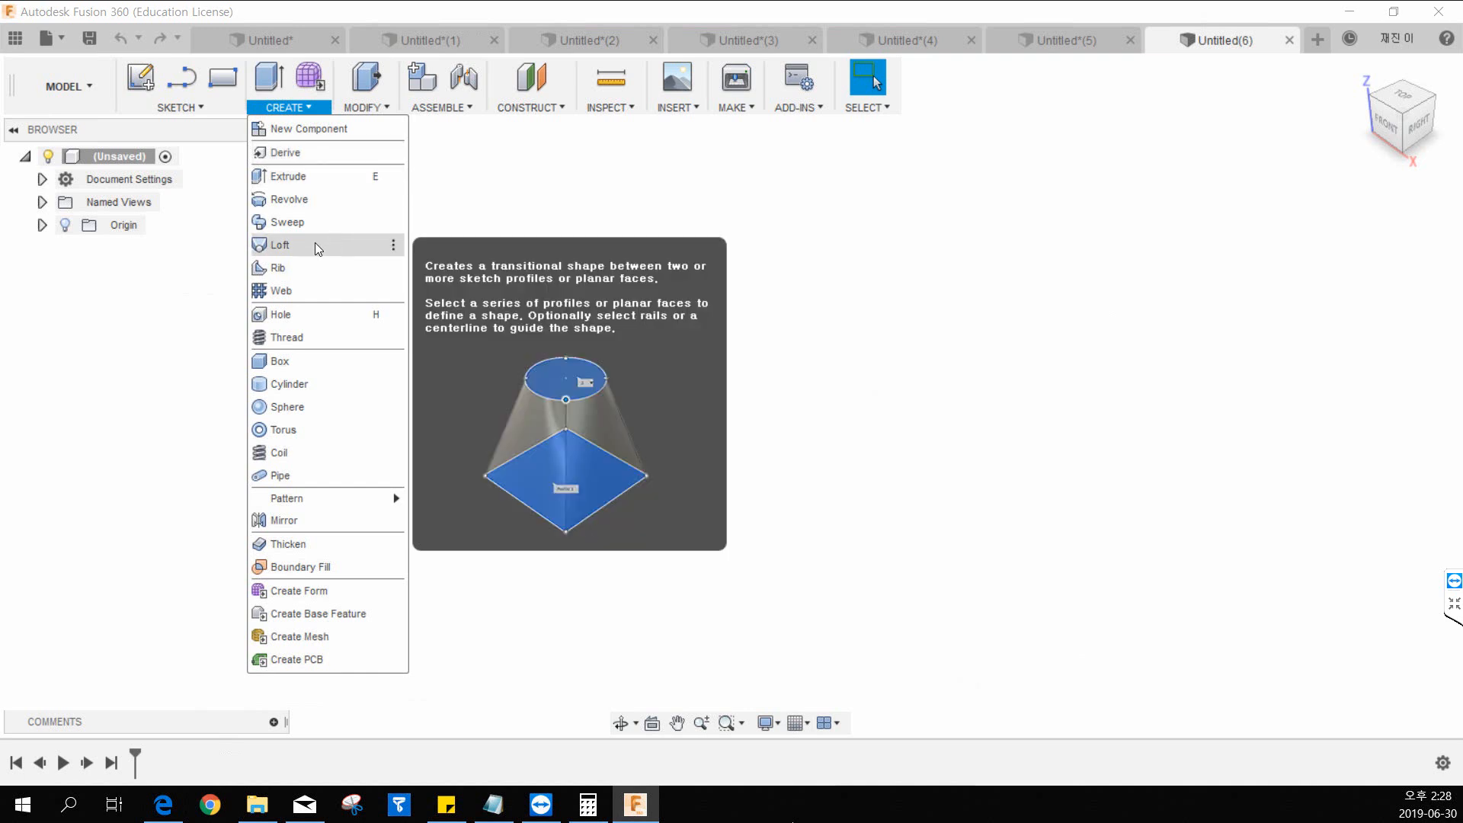
pyautogui.click(169, 107)
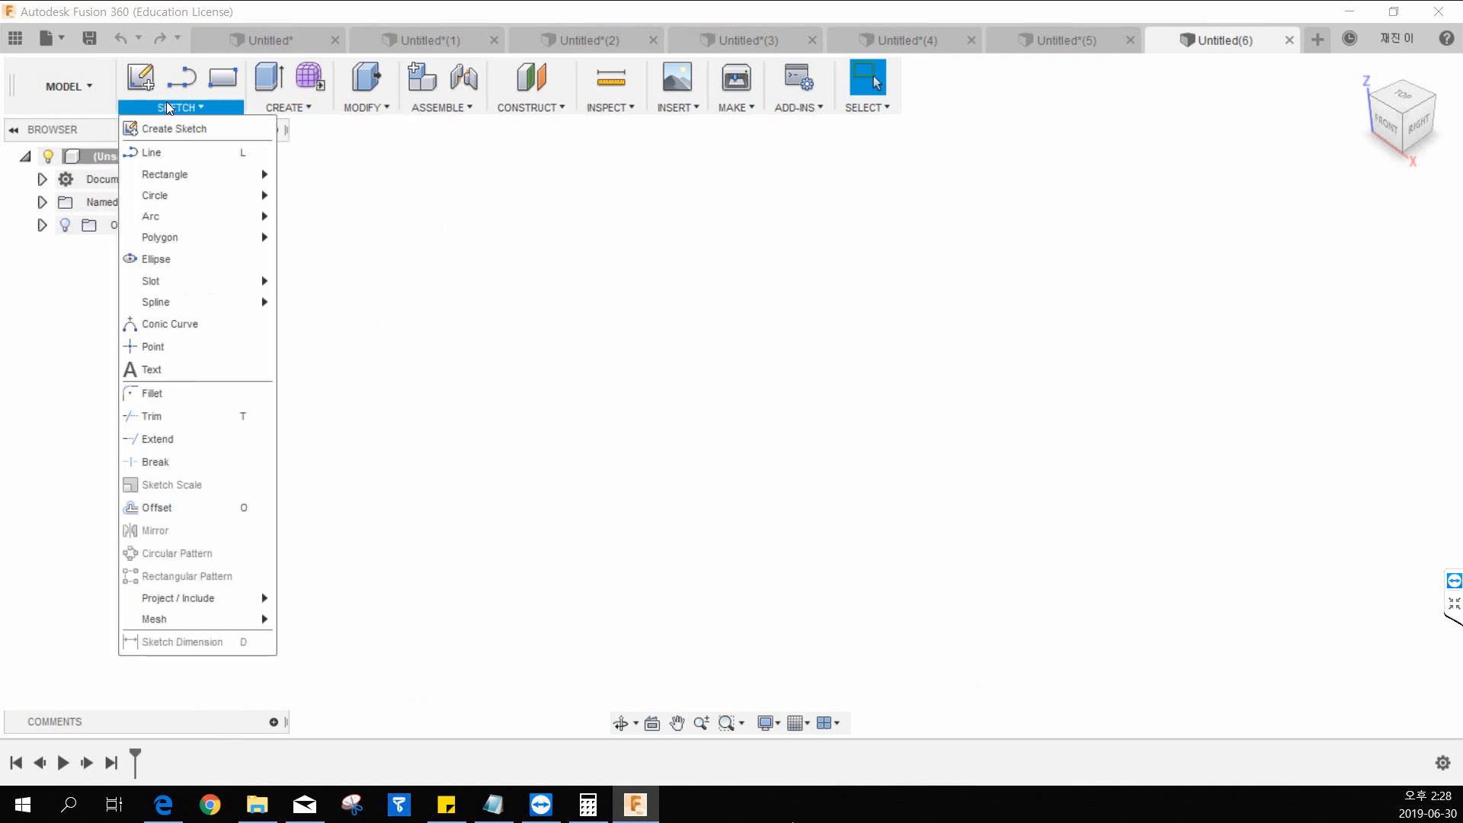
pyautogui.click(174, 128)
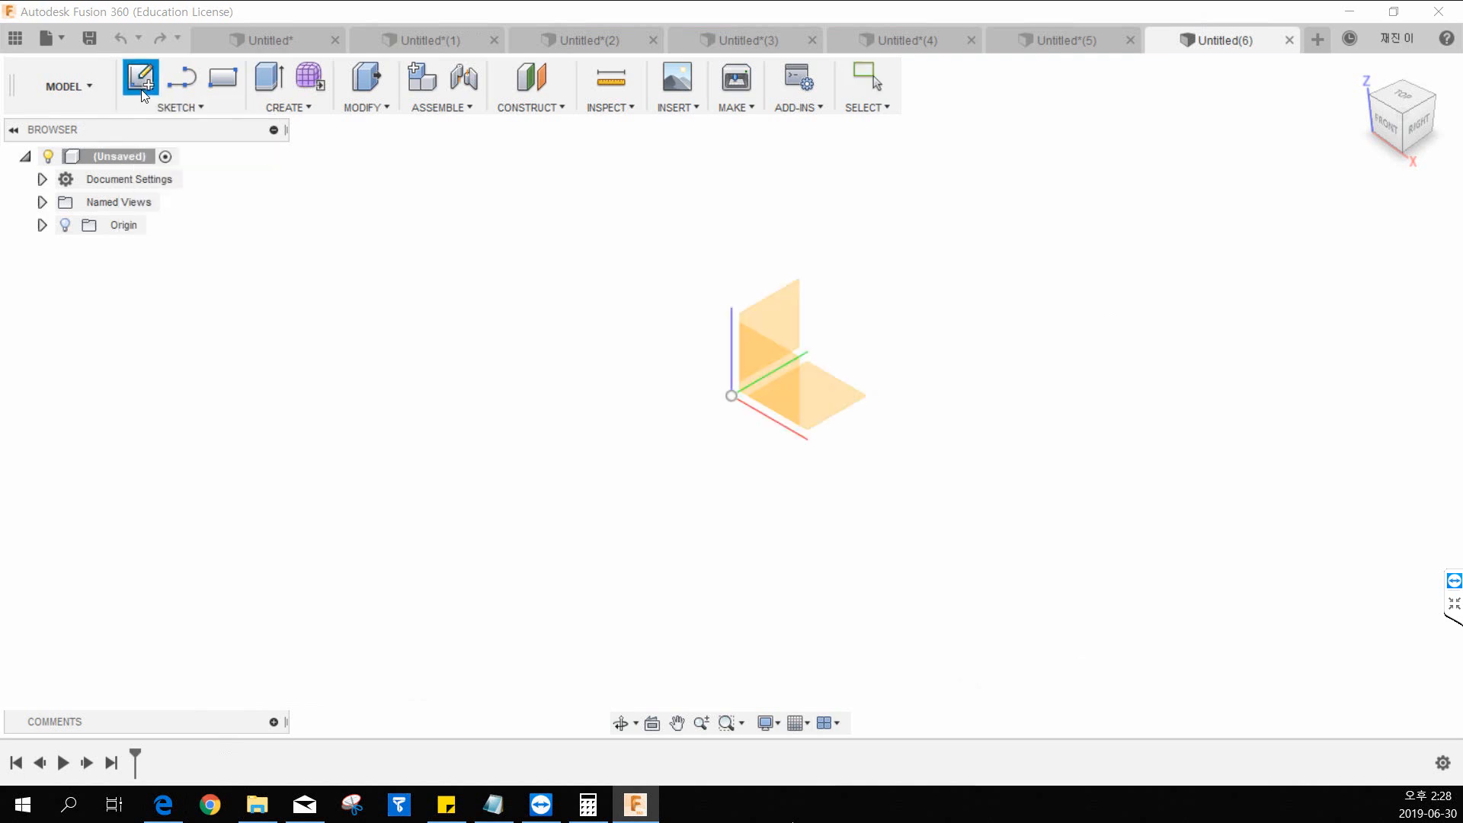
pyautogui.click(830, 386)
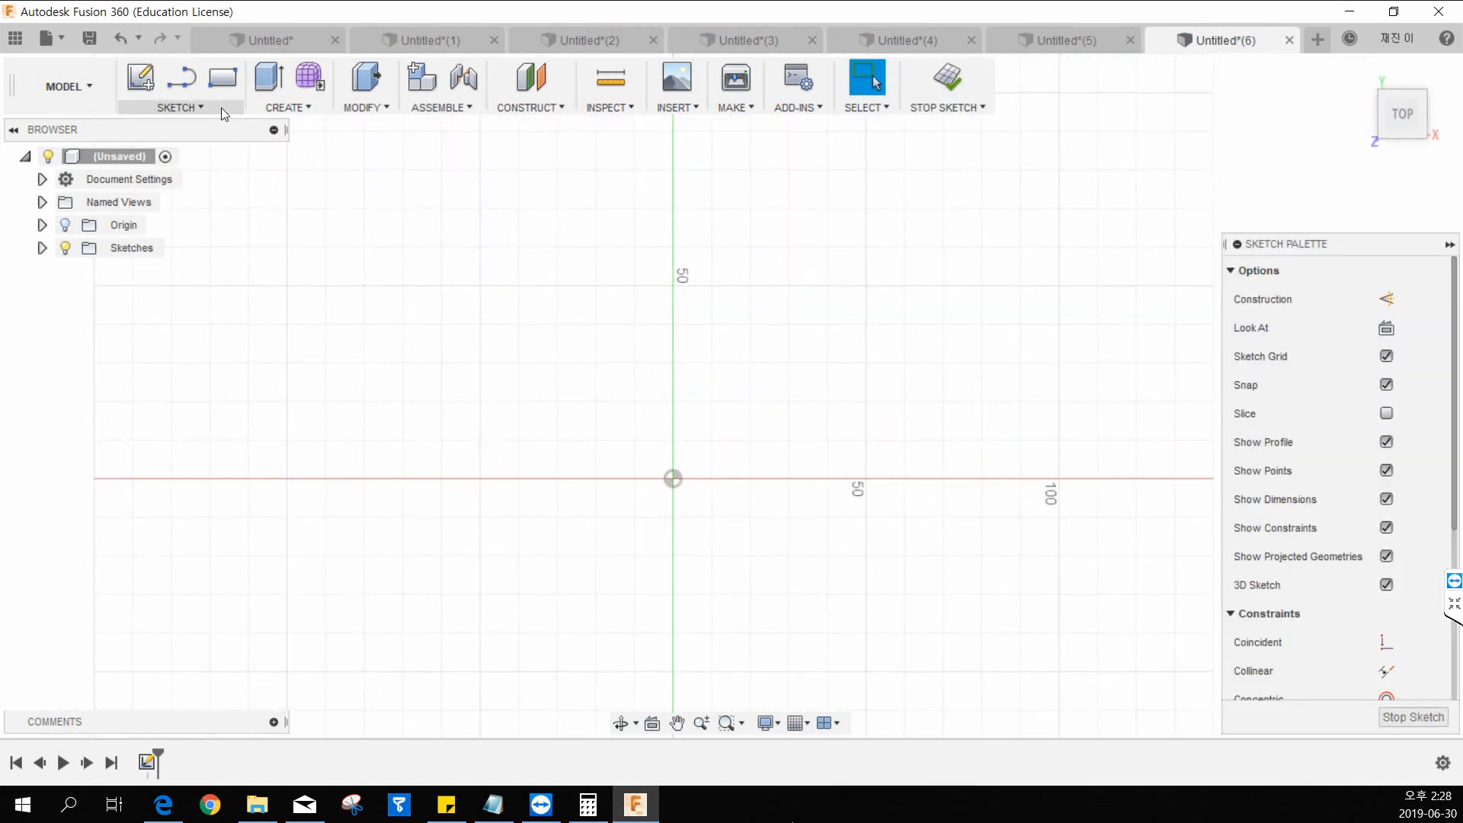
pyautogui.click(222, 77)
pyautogui.click(543, 385)
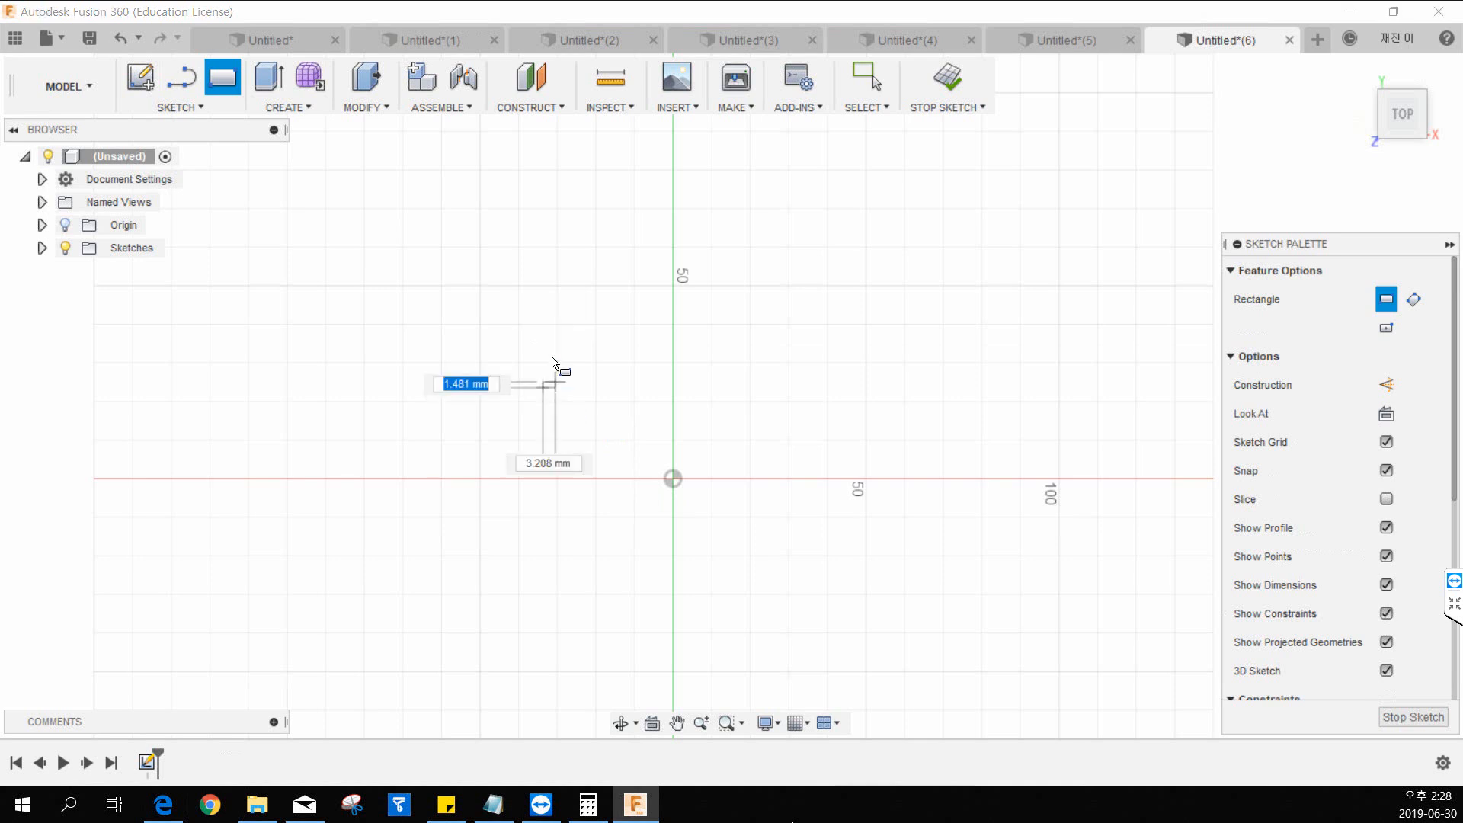
pyautogui.press('Escape')
# Sketch a center rectangle of about 69 × 58 mm centred on the origin and finish the sketch.
pyautogui.click(176, 108)
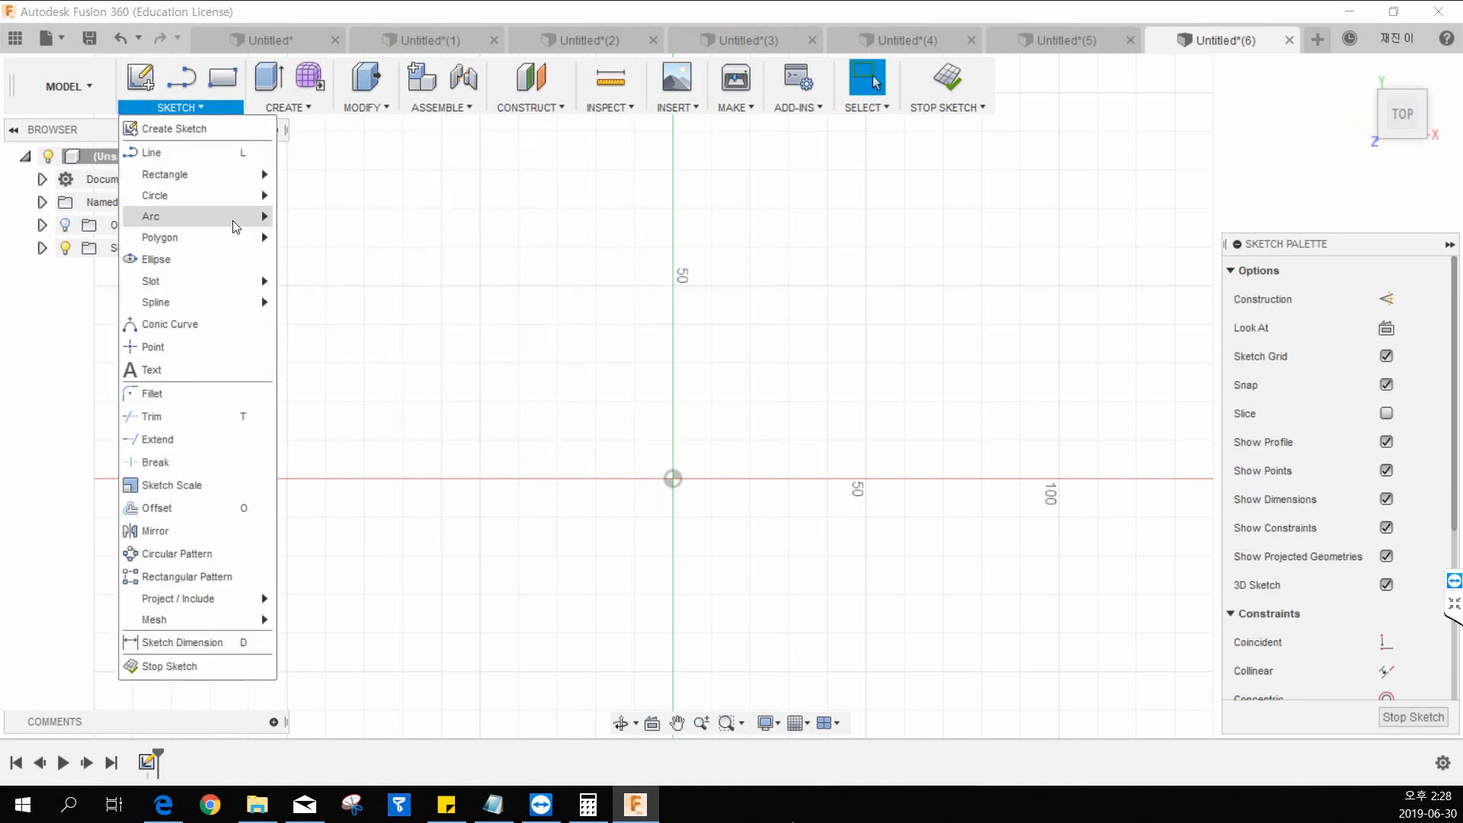
pyautogui.moveTo(214, 176)
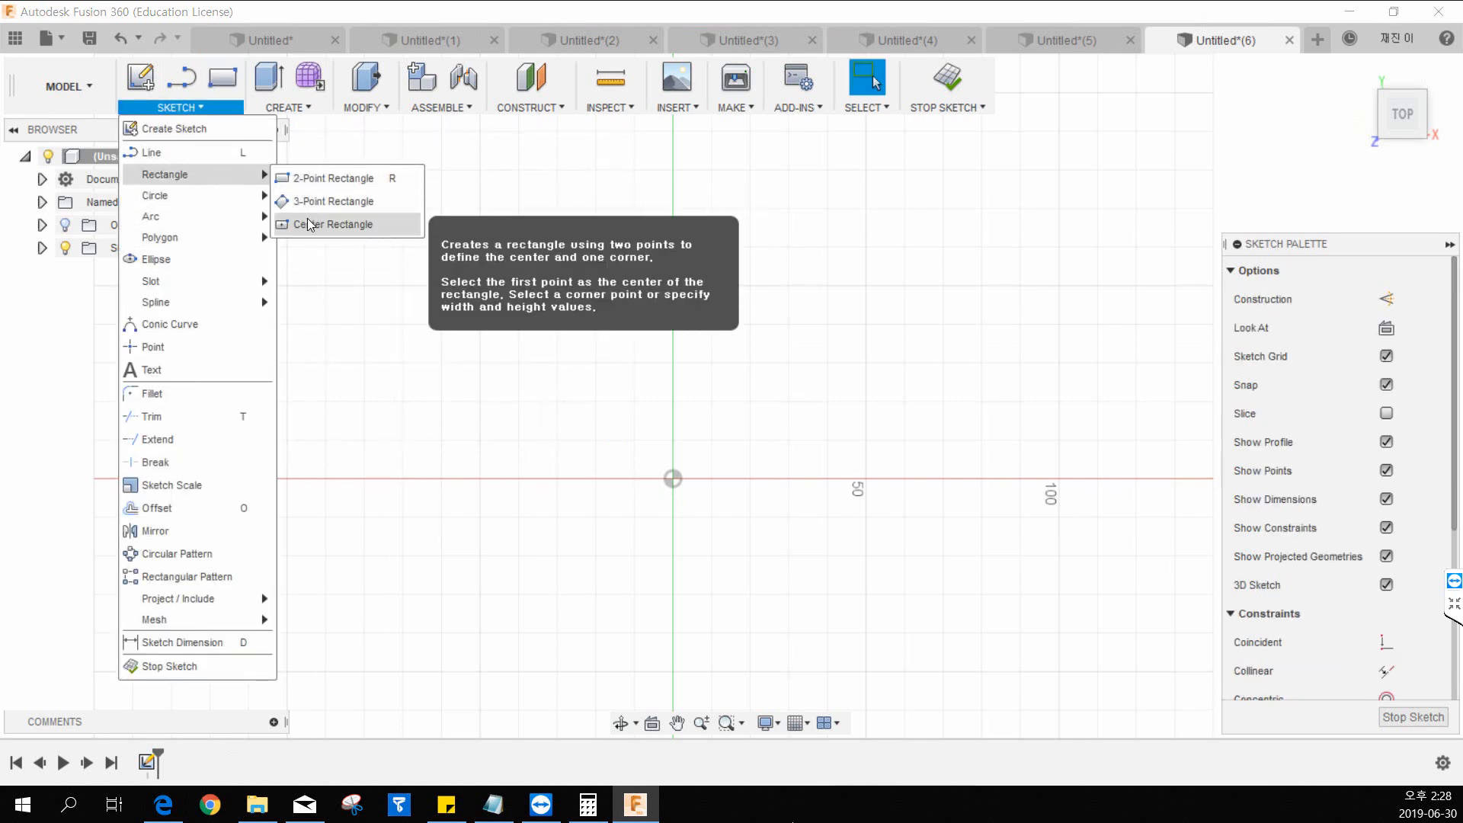
pyautogui.click(308, 223)
pyautogui.click(673, 479)
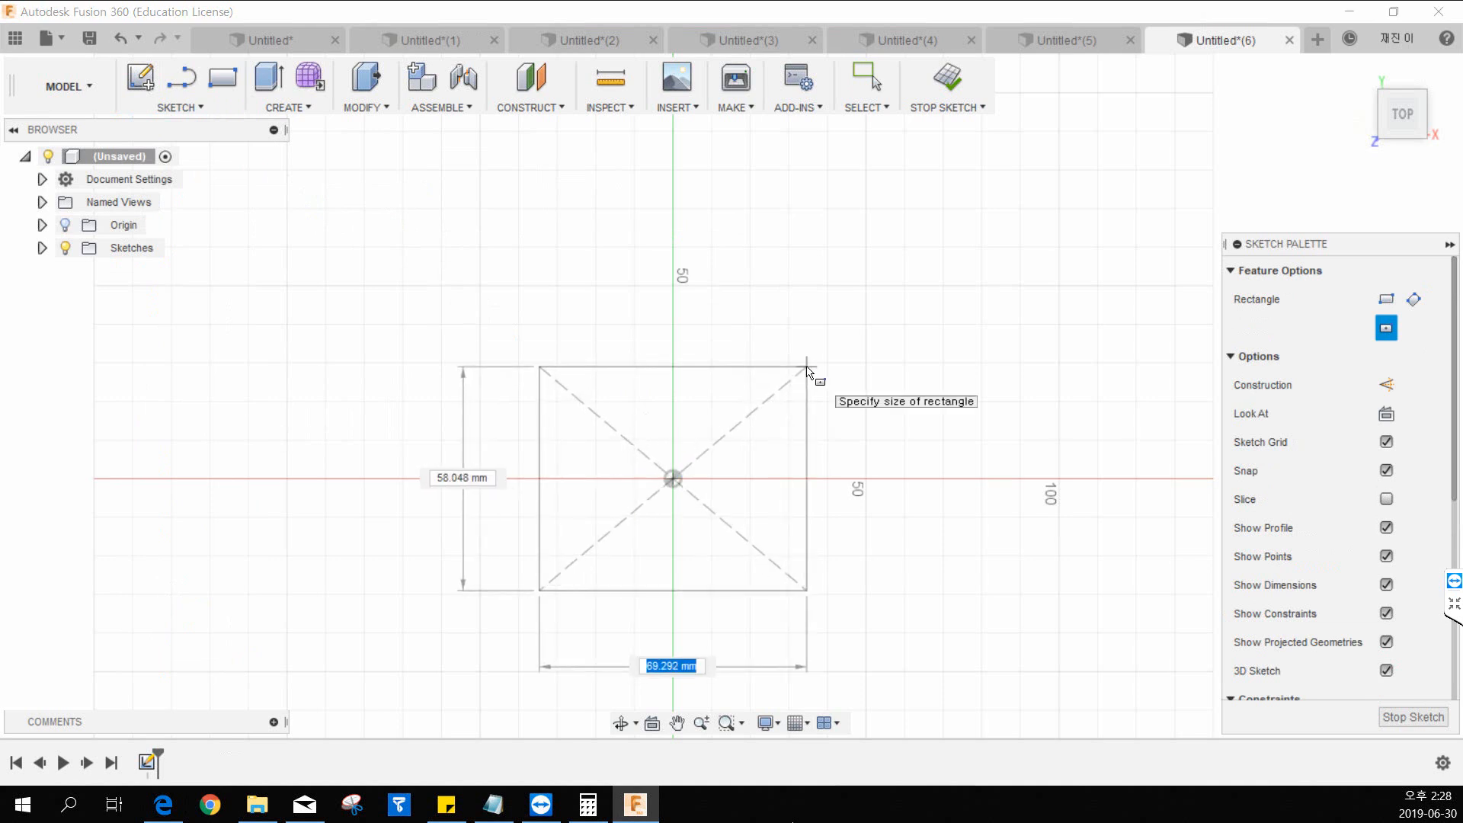
pyautogui.click(808, 370)
pyautogui.click(943, 83)
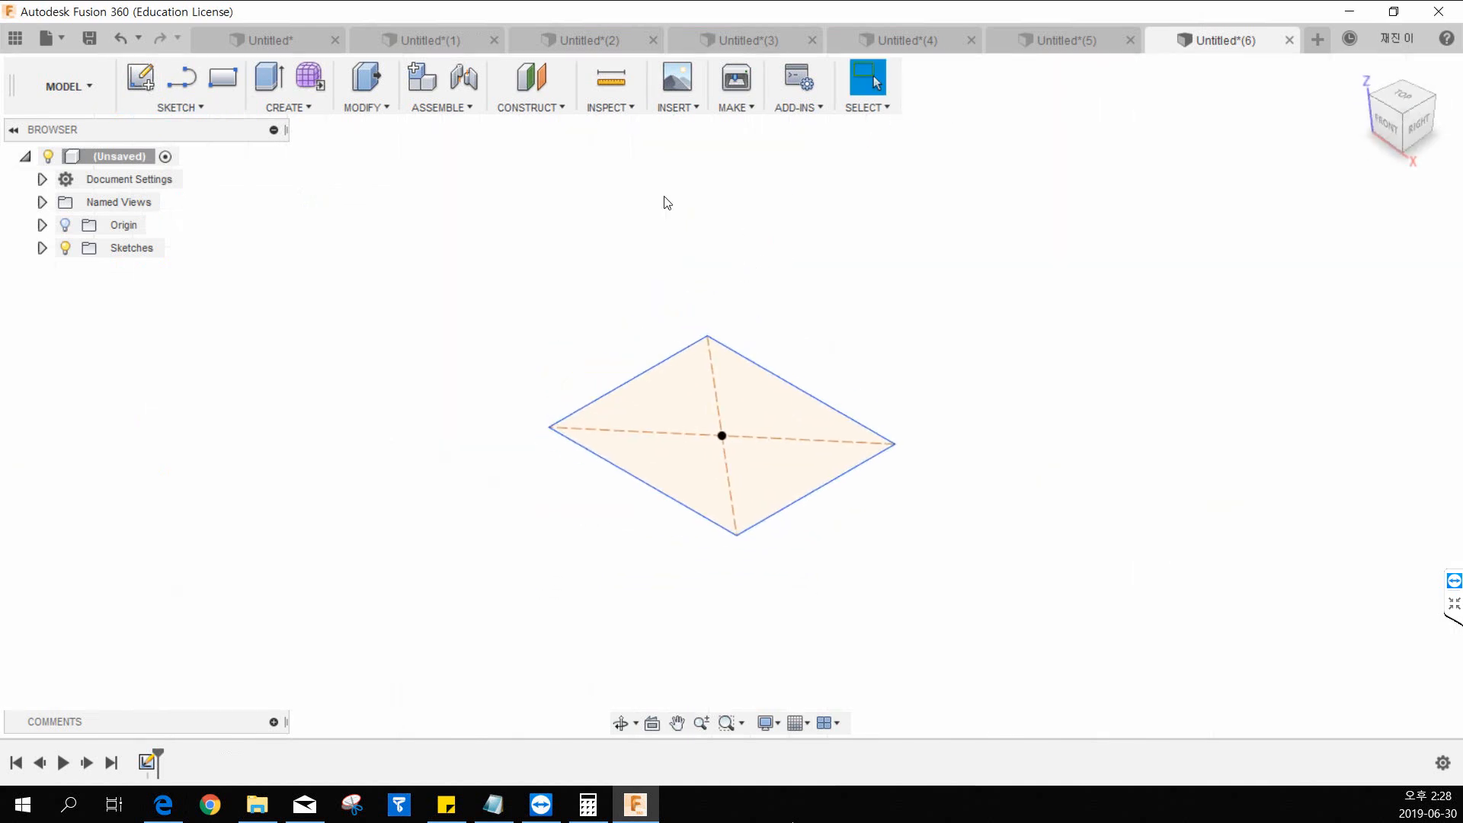
pyautogui.click(612, 80)
pyautogui.click(754, 468)
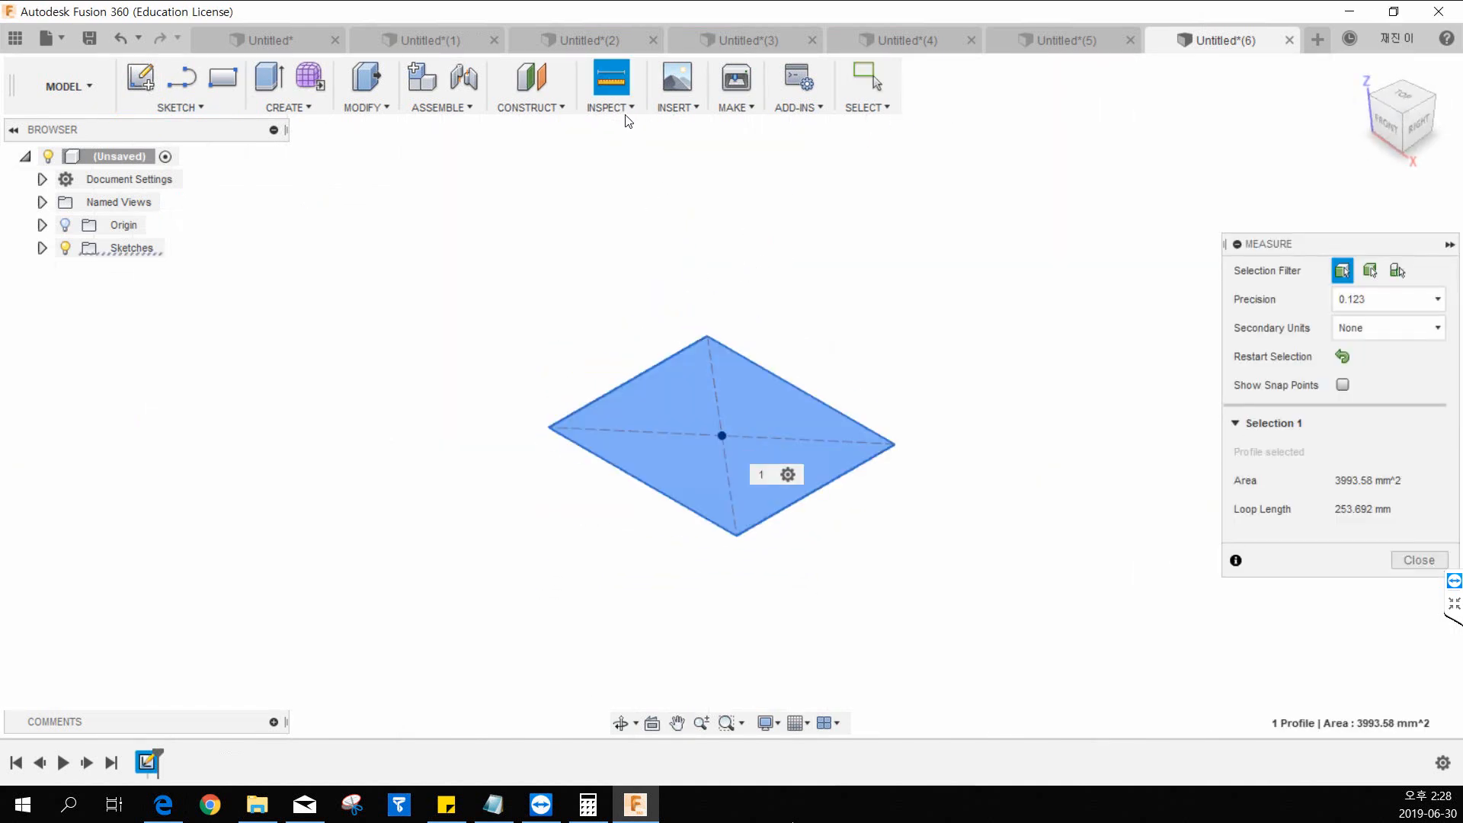
pyautogui.press('Escape')
# Create an offset construction plane 50 mm above the rectangle profile.
pyautogui.click(556, 106)
pyautogui.click(553, 125)
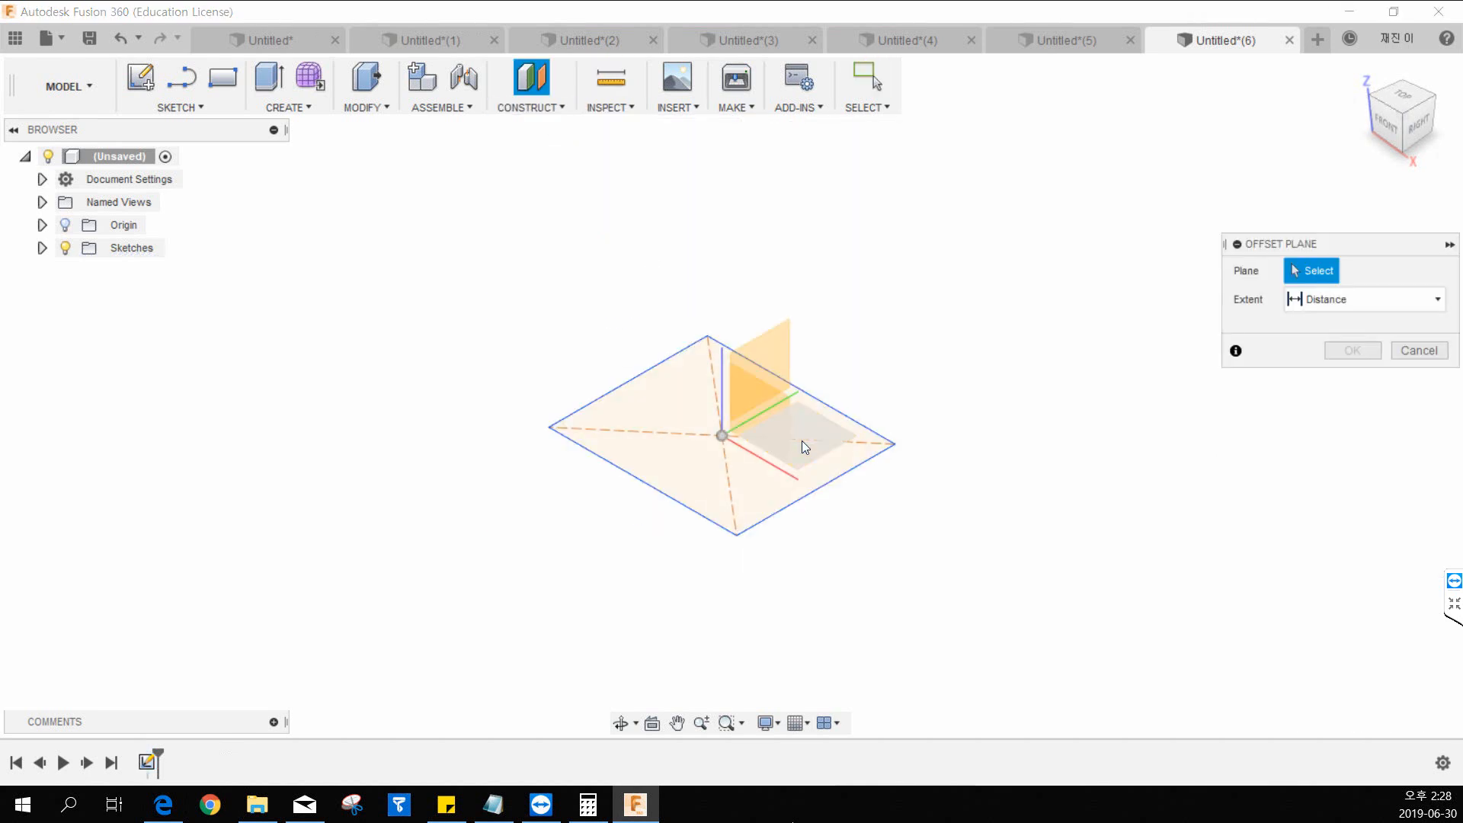
pyautogui.click(718, 450)
pyautogui.moveTo(722, 418); pyautogui.dragTo(727, 271)
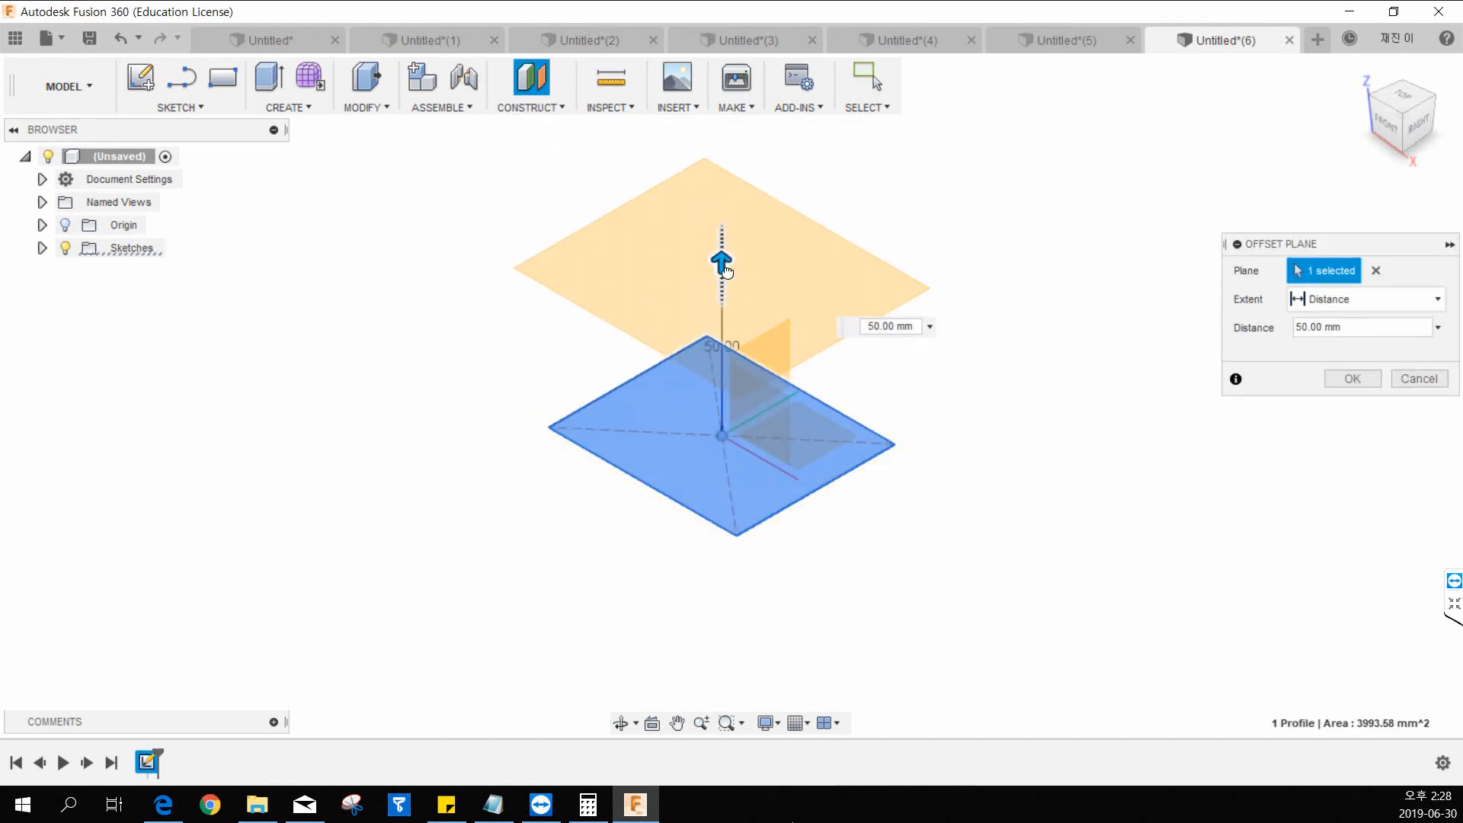
pyautogui.click(1352, 379)
# Start a new sketch on the offset plane above the rectangle.
pyautogui.click(144, 82)
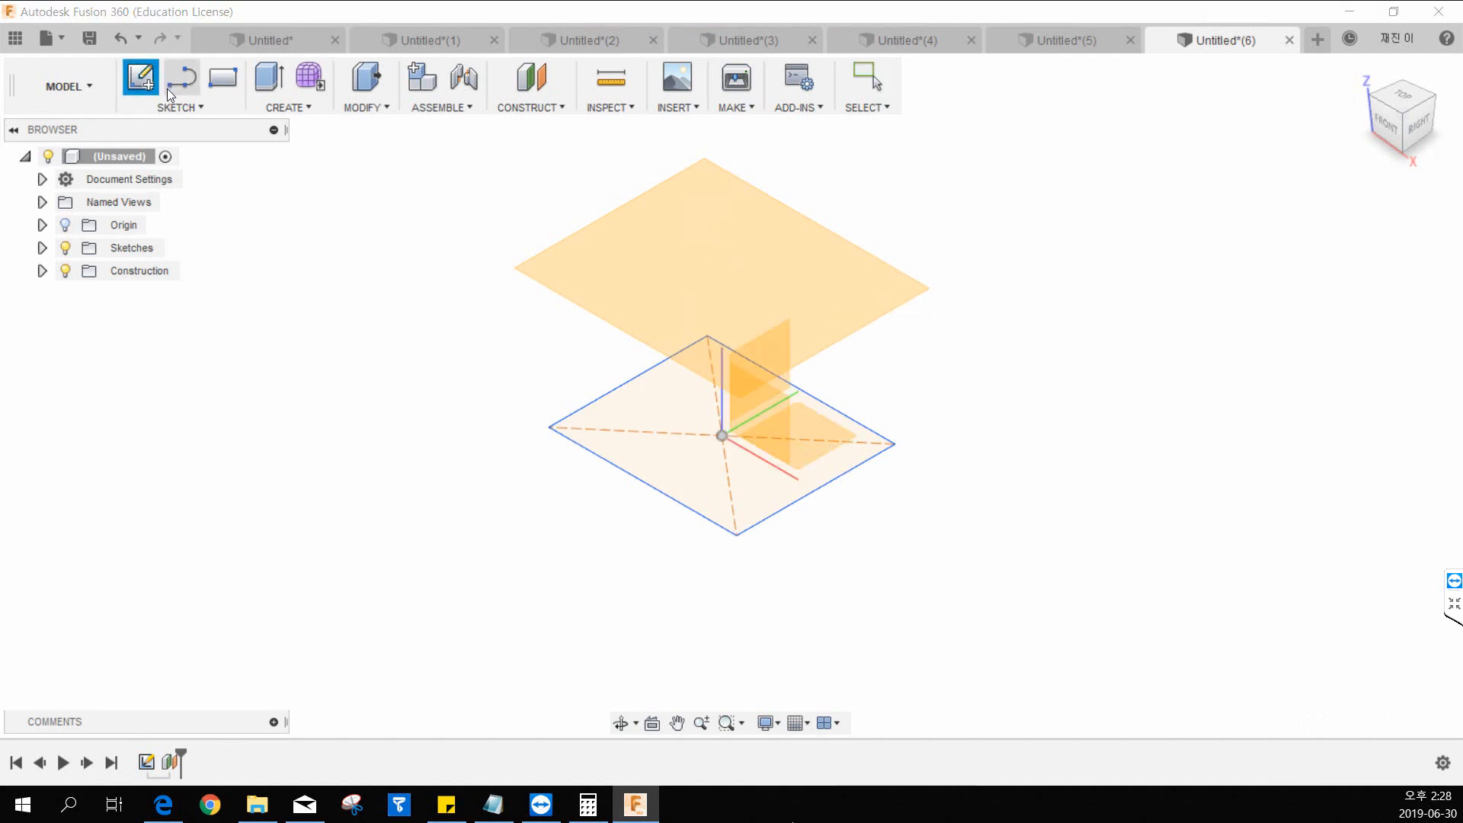
pyautogui.click(175, 106)
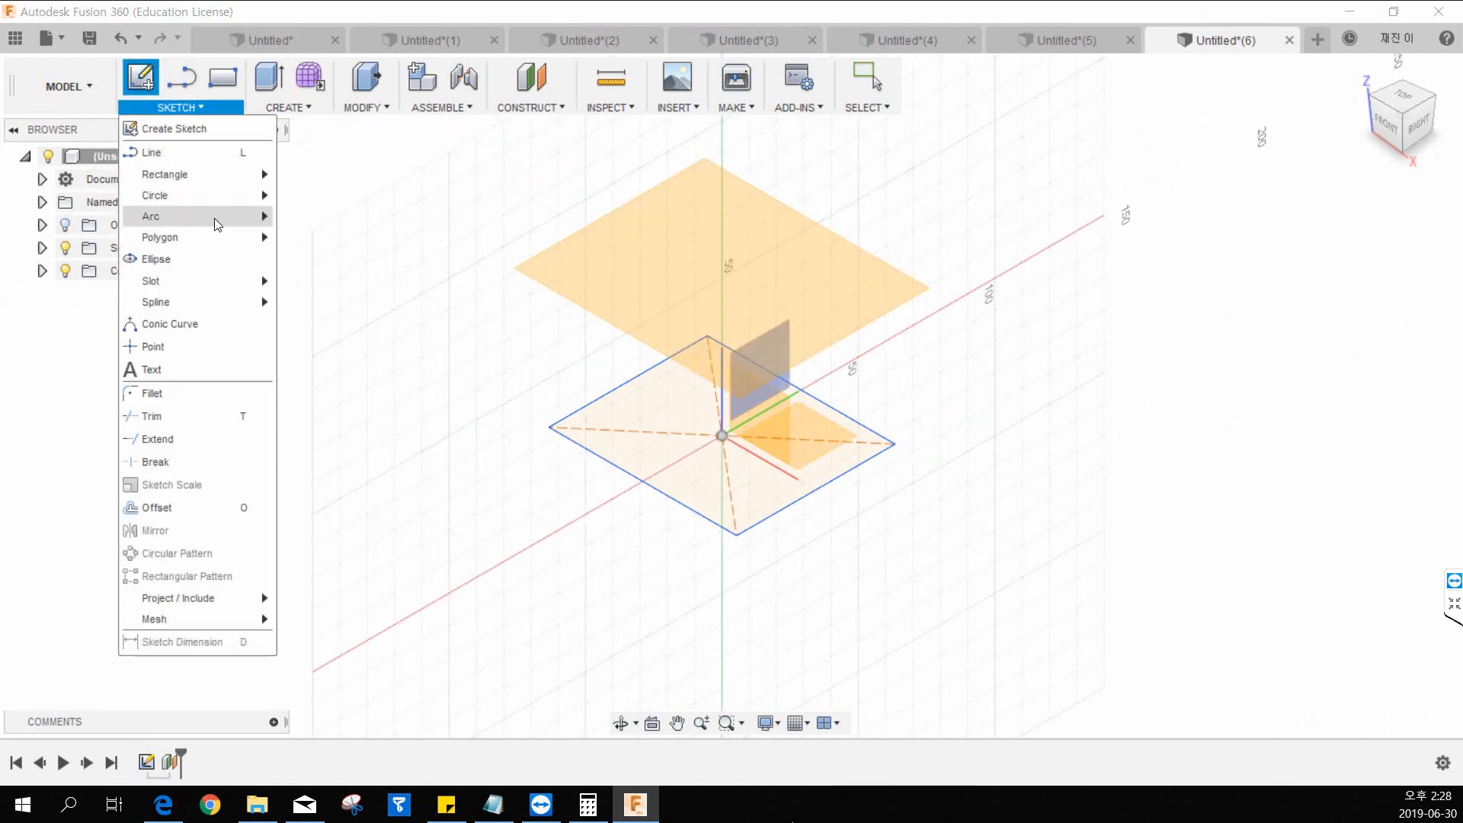
pyautogui.click(249, 128)
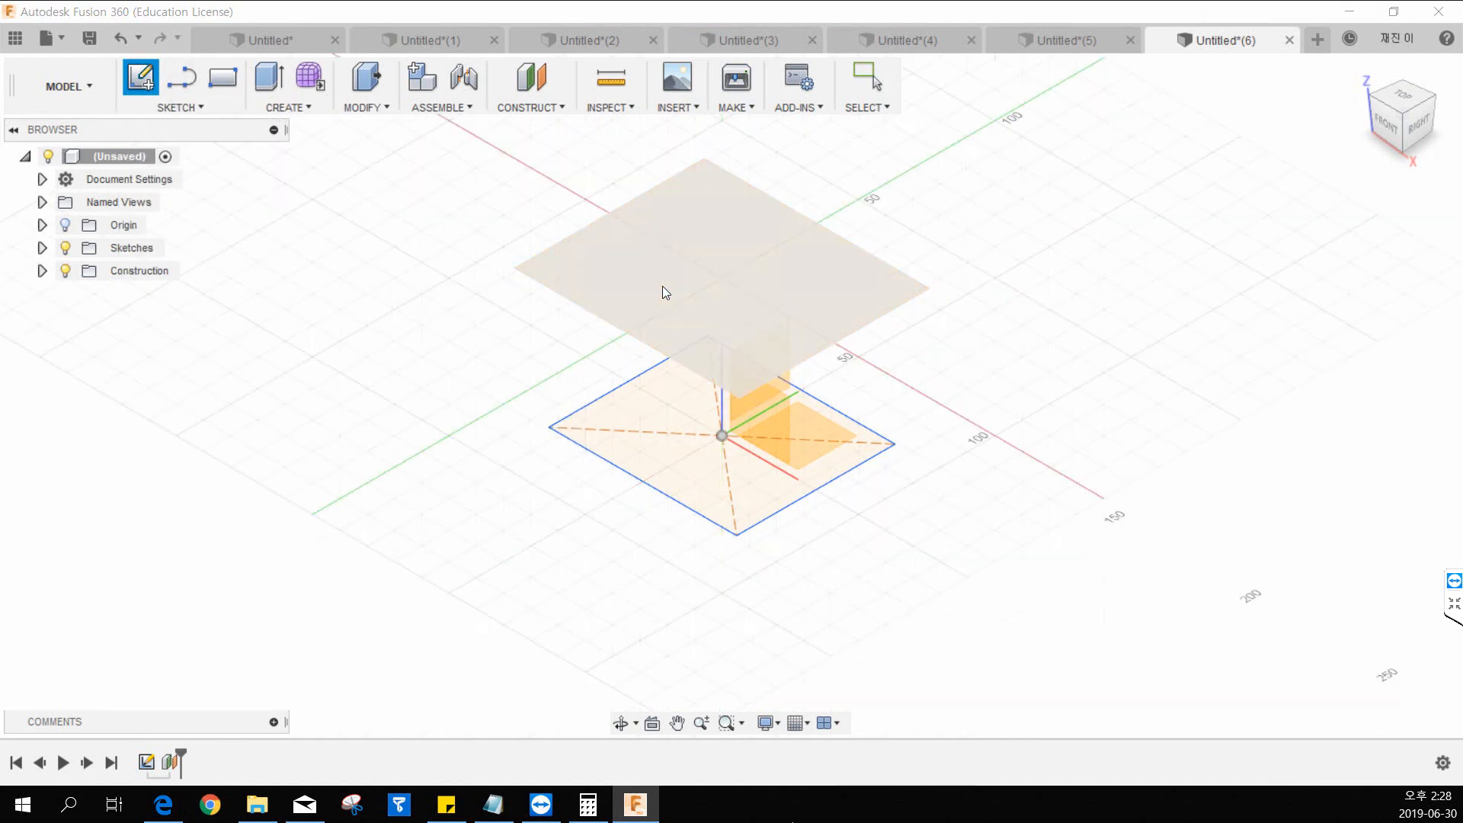
pyautogui.click(661, 286)
# Draw a center-diameter circle on the origin, smaller than the rectangle below, and finish the sketch.
pyautogui.click(175, 106)
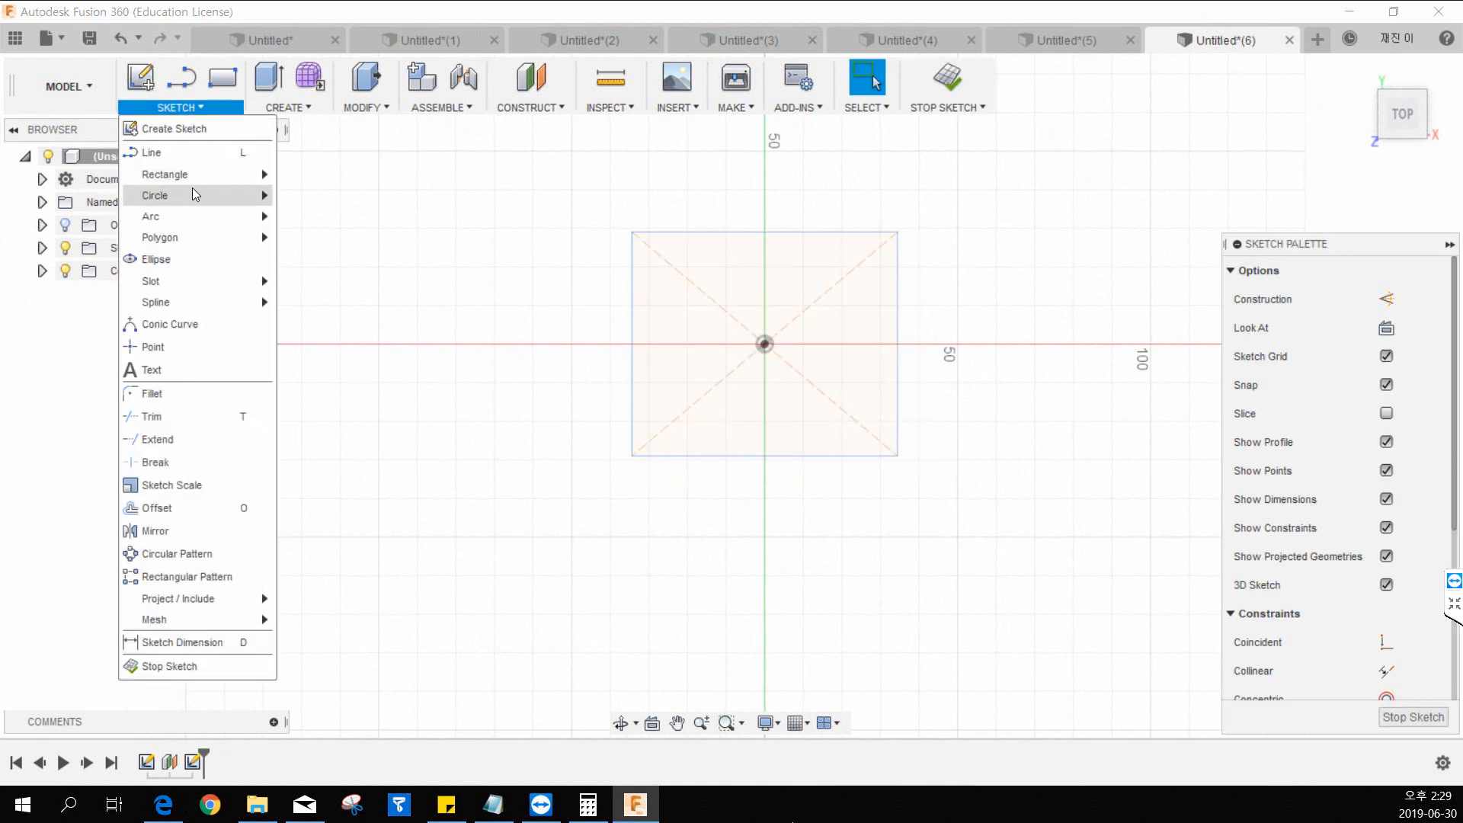
pyautogui.moveTo(192, 189)
pyautogui.click(343, 197)
pyautogui.click(765, 344)
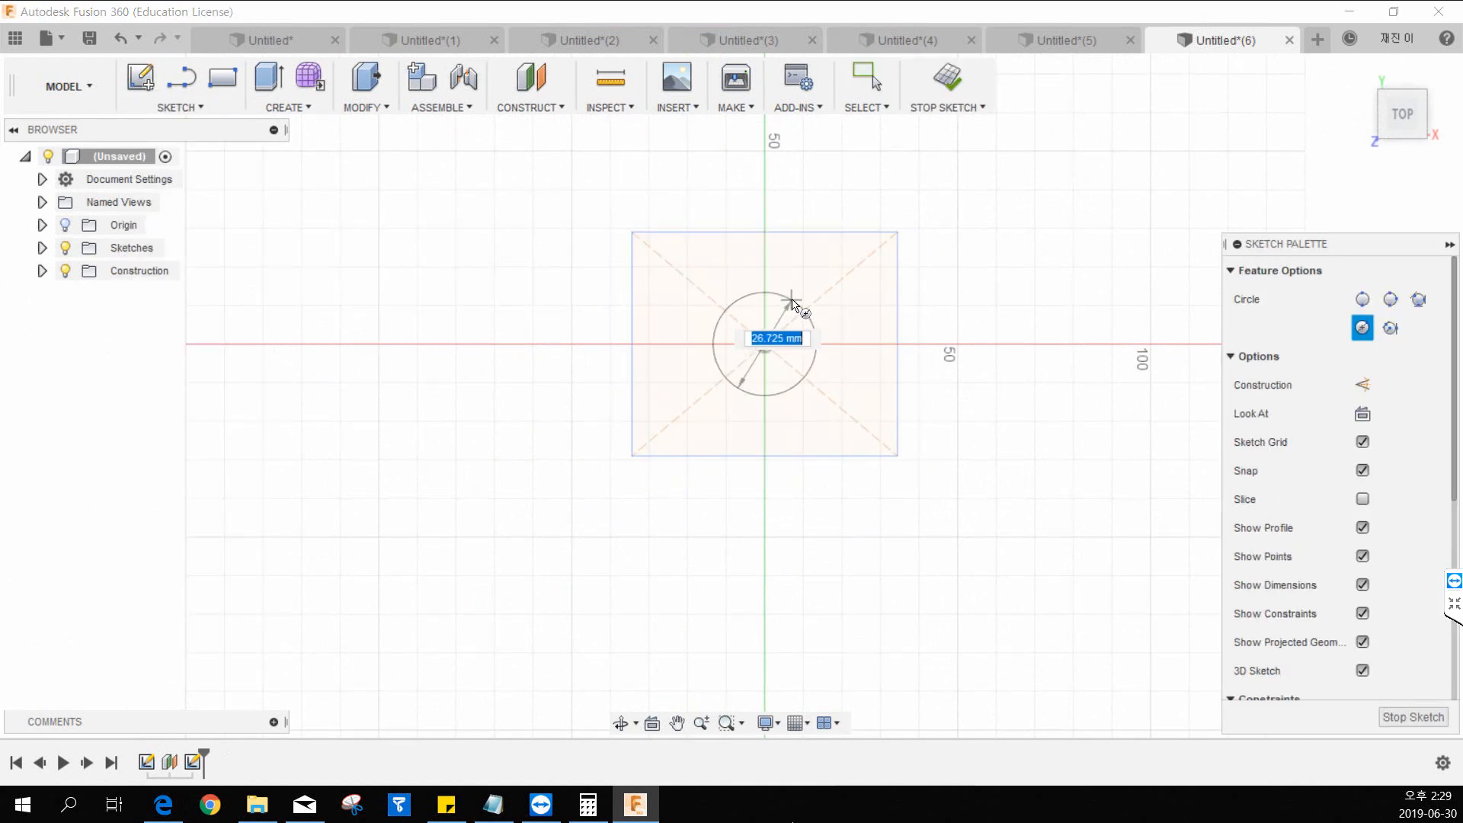
pyautogui.click(803, 300)
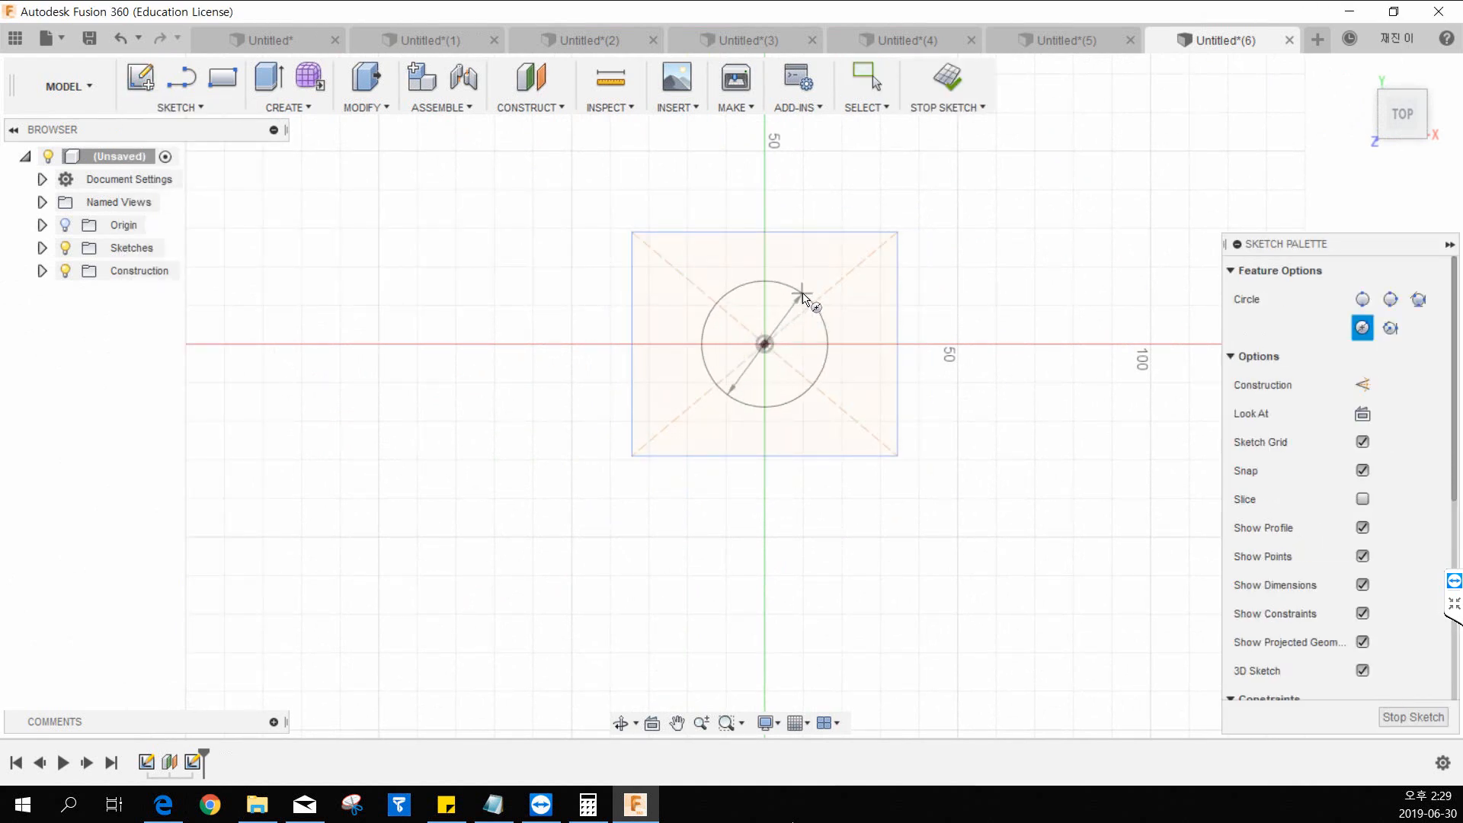
pyautogui.click(948, 93)
pyautogui.moveTo(908, 363); pyautogui.dragTo(741, 468, button='middle')
pyautogui.press('Escape')
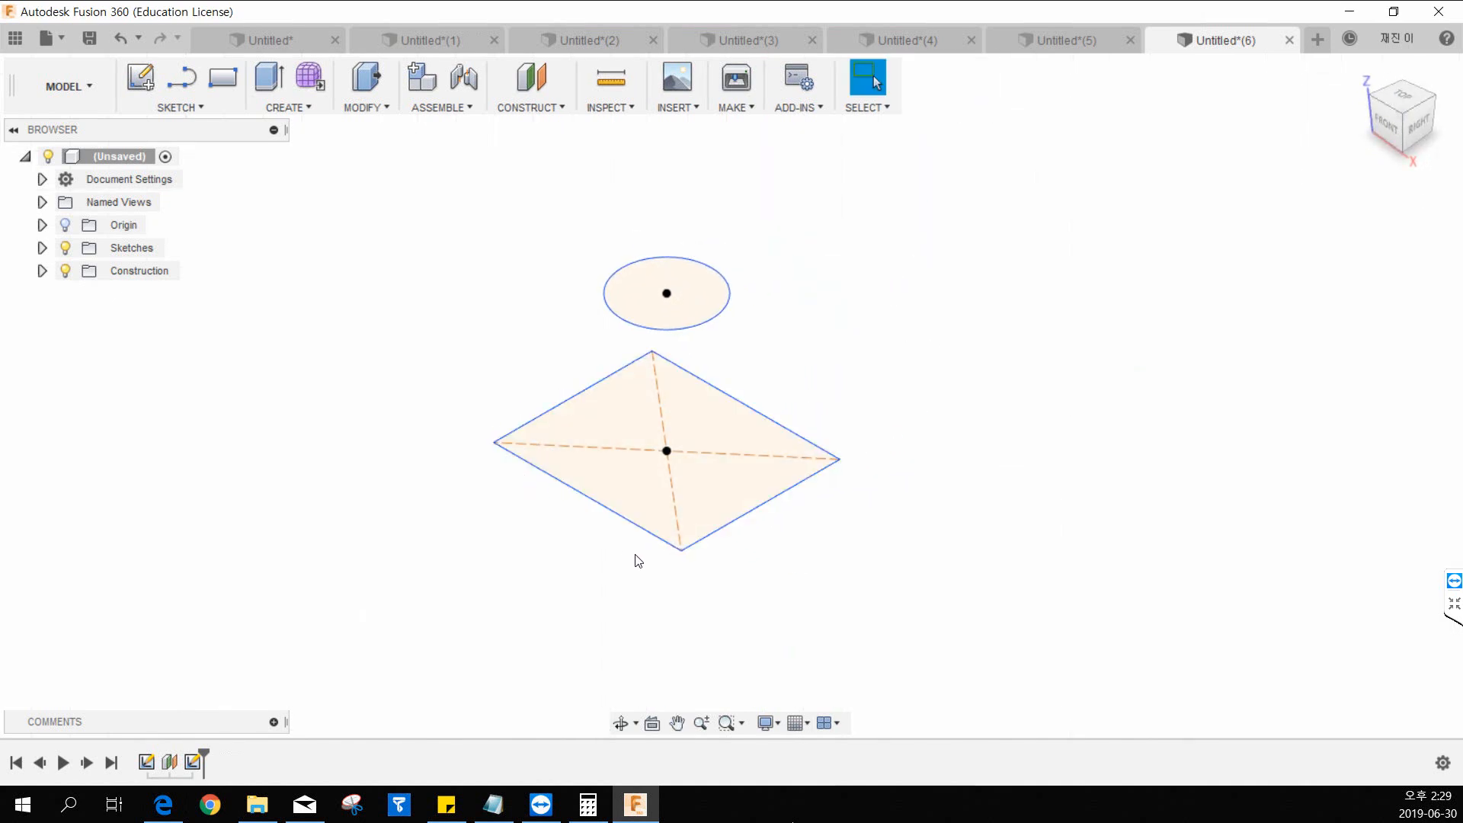
# Start a Loft with the rectangle as the first profile and the circle above it as the second.
pyautogui.moveTo(721, 402); pyautogui.dragTo(688, 422, button='middle')
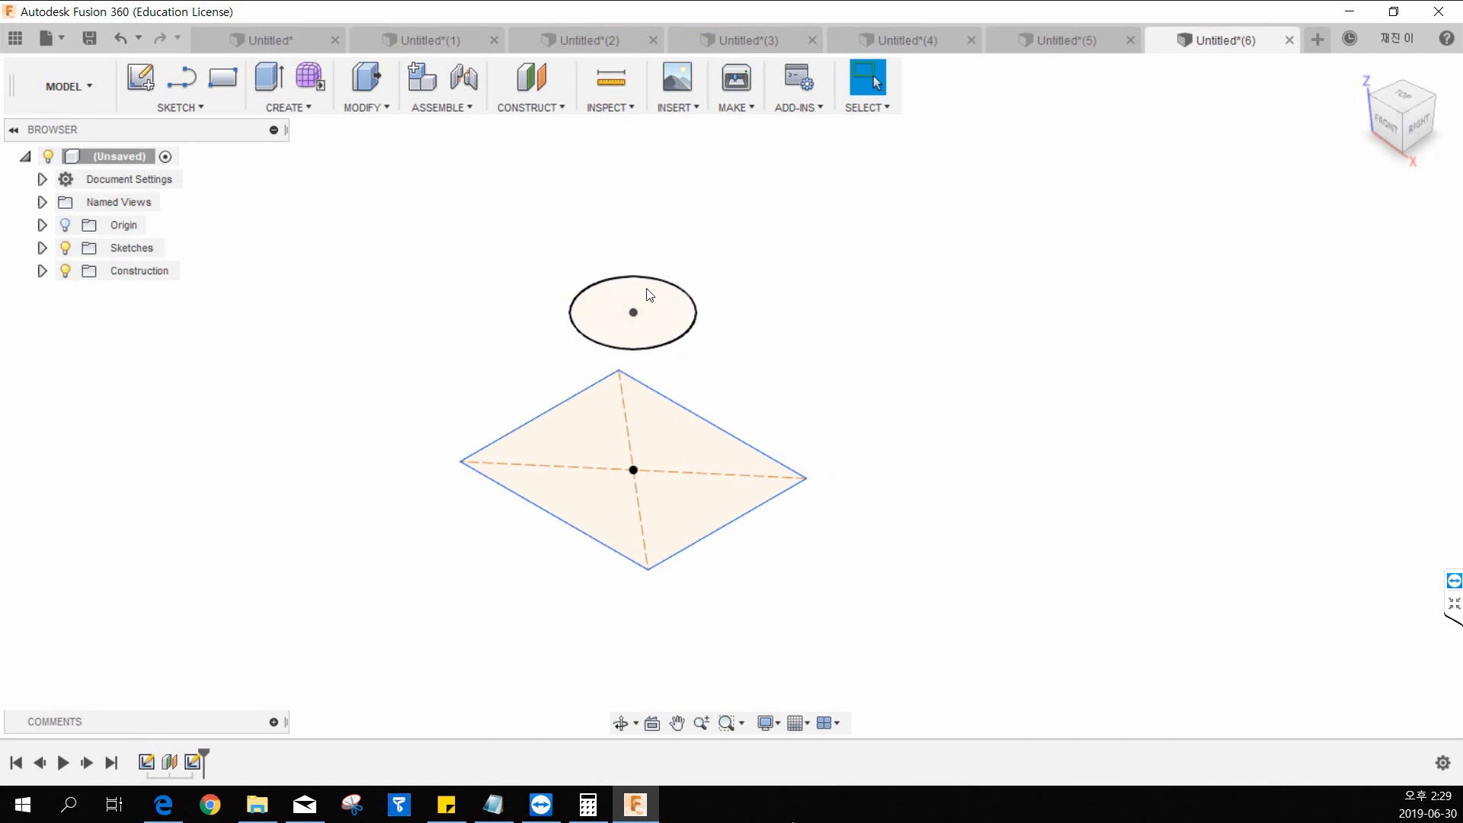
pyautogui.moveTo(650, 295); pyautogui.dragTo(616, 295, button='middle')
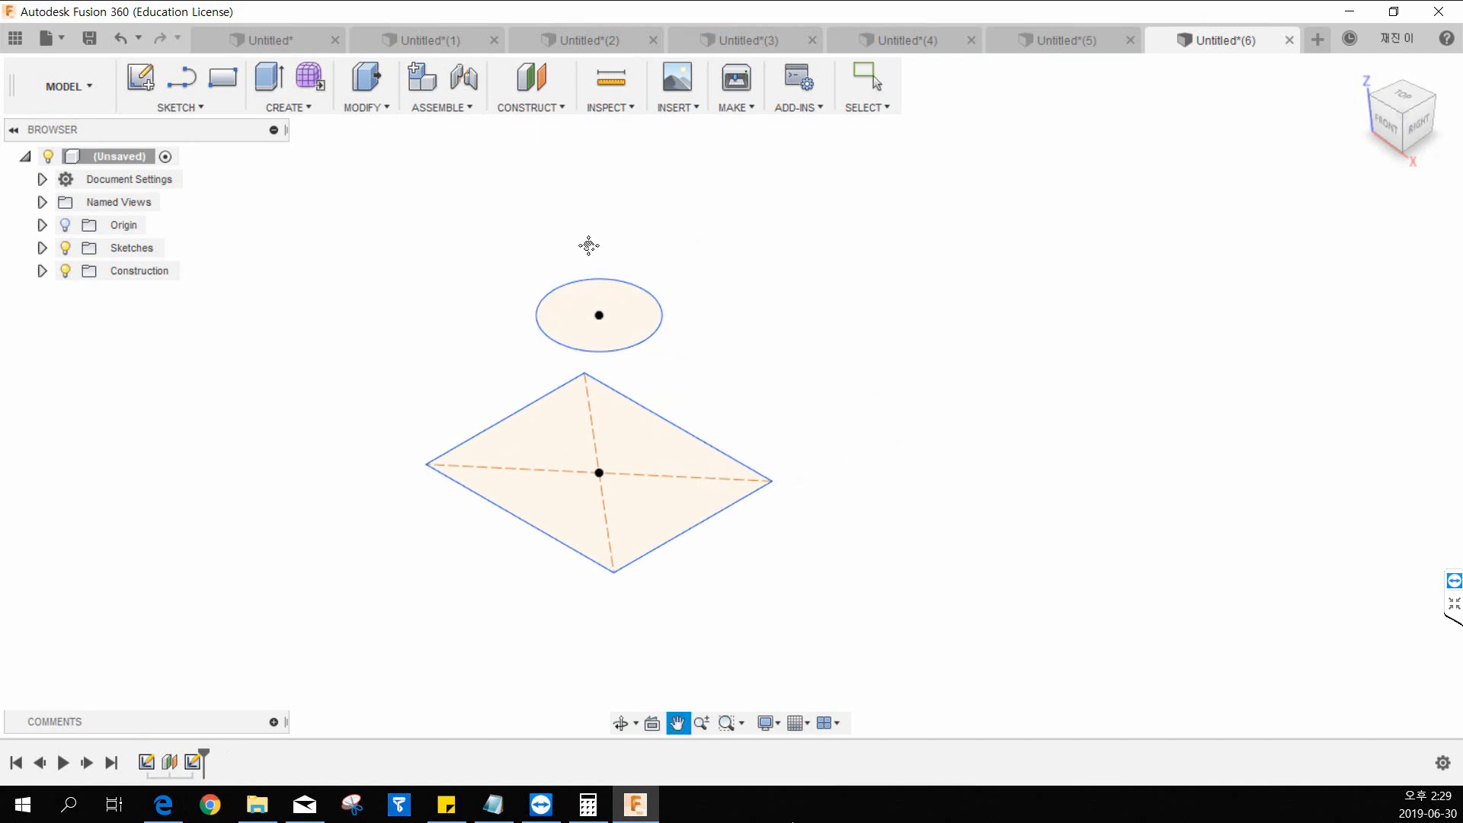
pyautogui.click(288, 109)
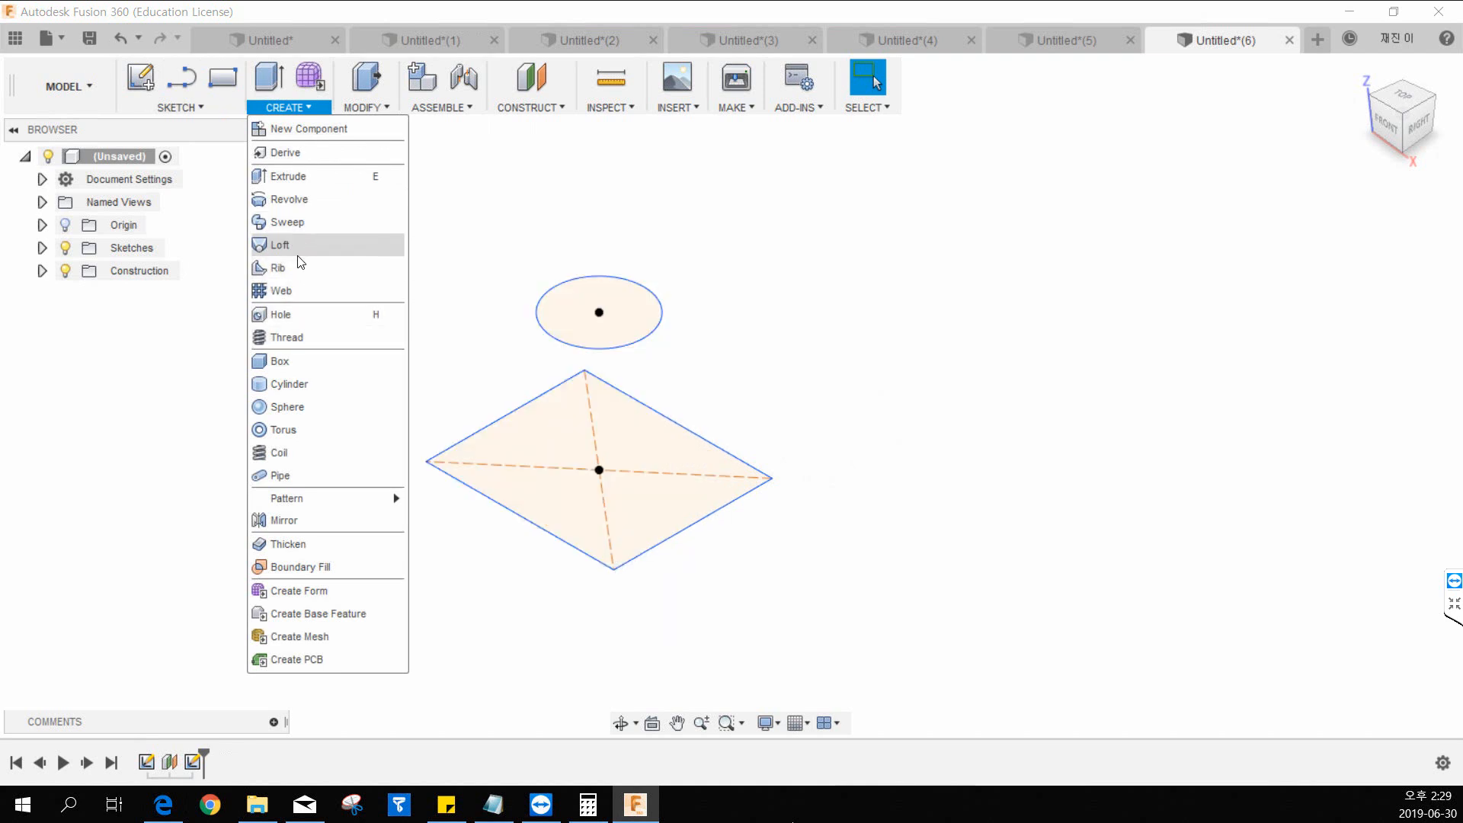
pyautogui.click(298, 250)
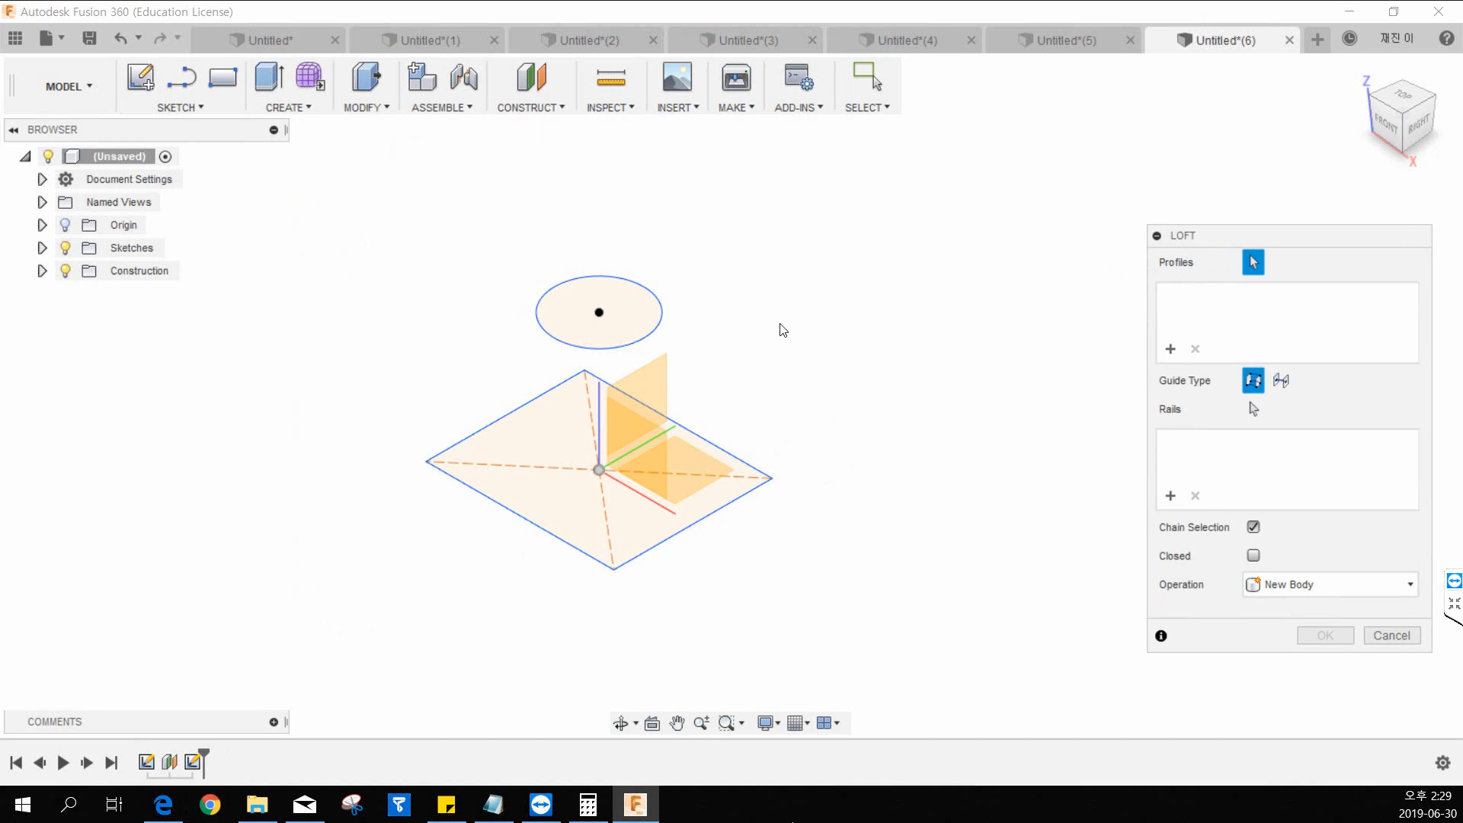
pyautogui.click(534, 463)
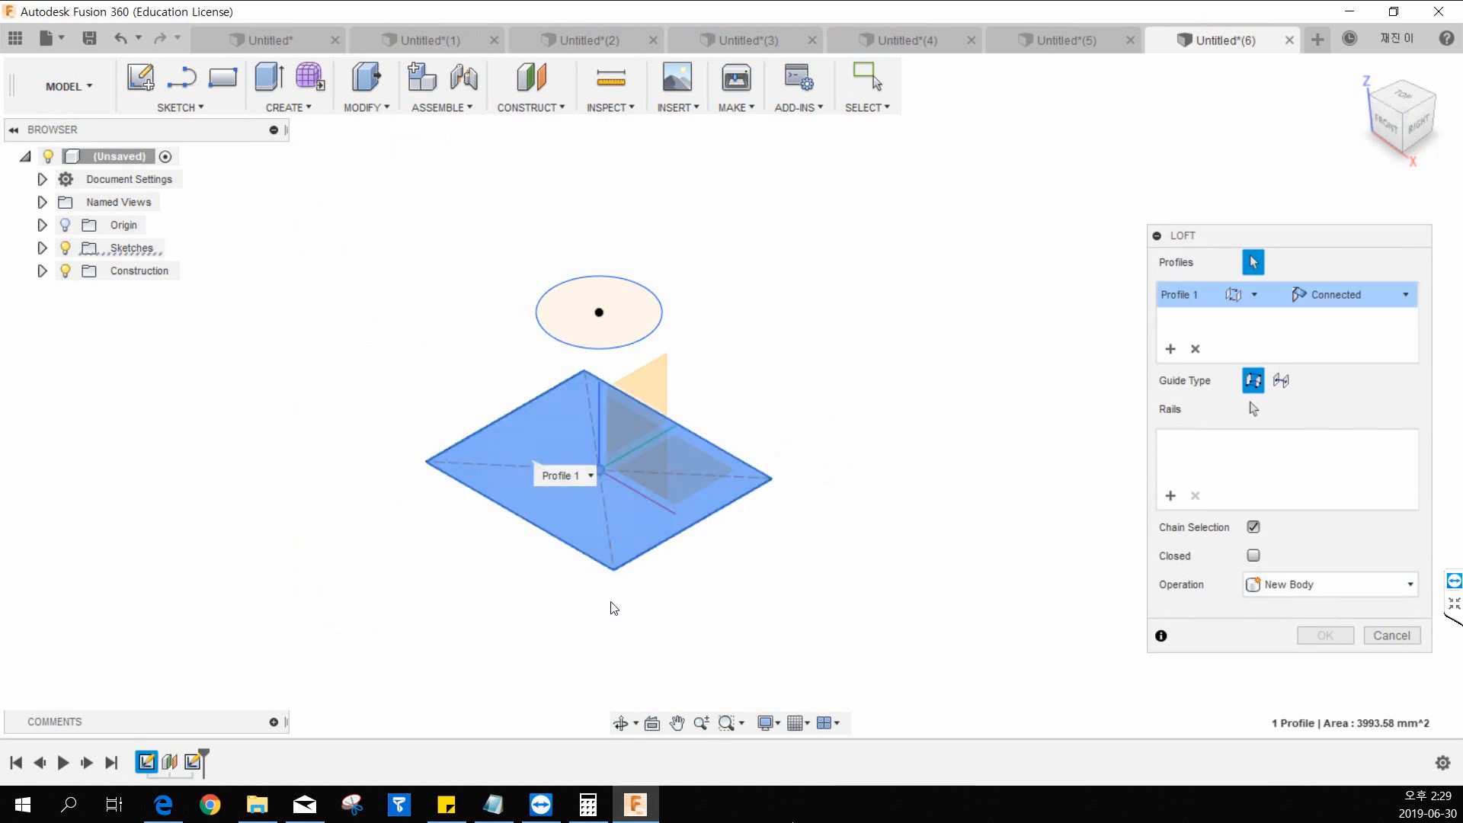
pyautogui.moveTo(424, 532); pyautogui.dragTo(406, 541, button='middle')
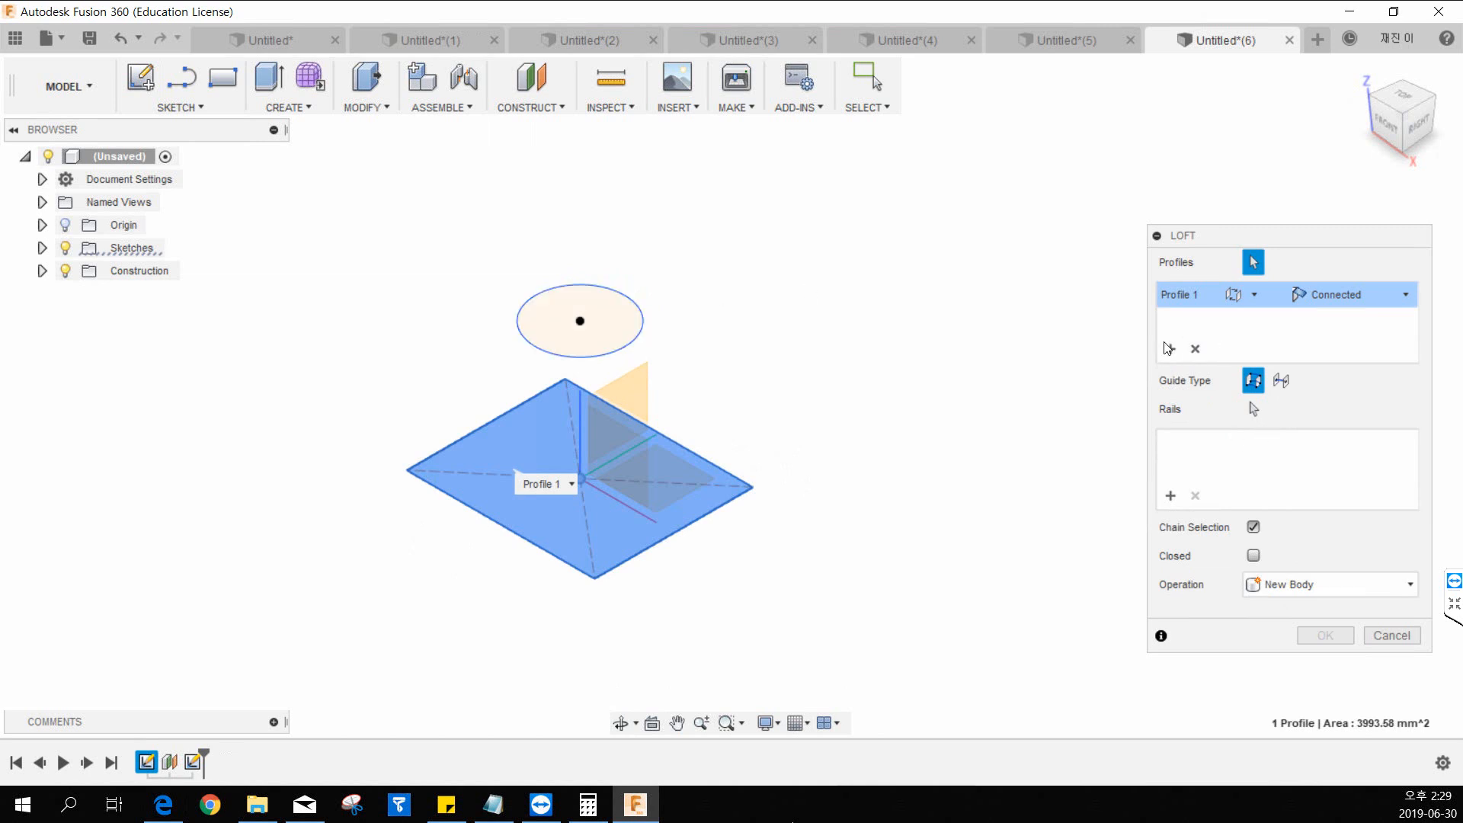
pyautogui.click(561, 352)
# Shift two of the loft's connection points along the circle's edge to twist the shape, and create it as a new body.
pyautogui.moveTo(753, 344); pyautogui.dragTo(656, 376, button='middle')
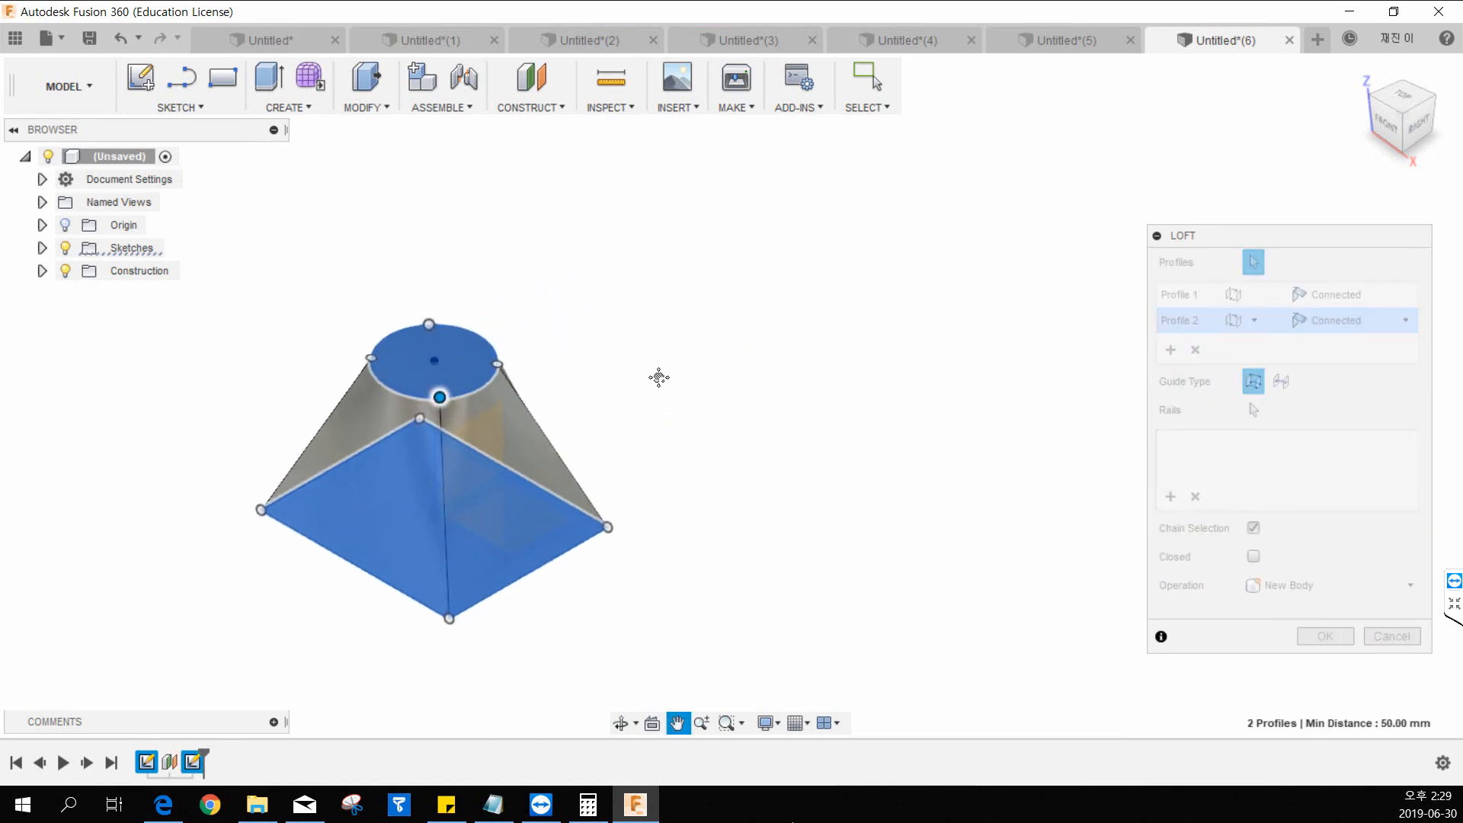
pyautogui.scroll(4, 423, 436)
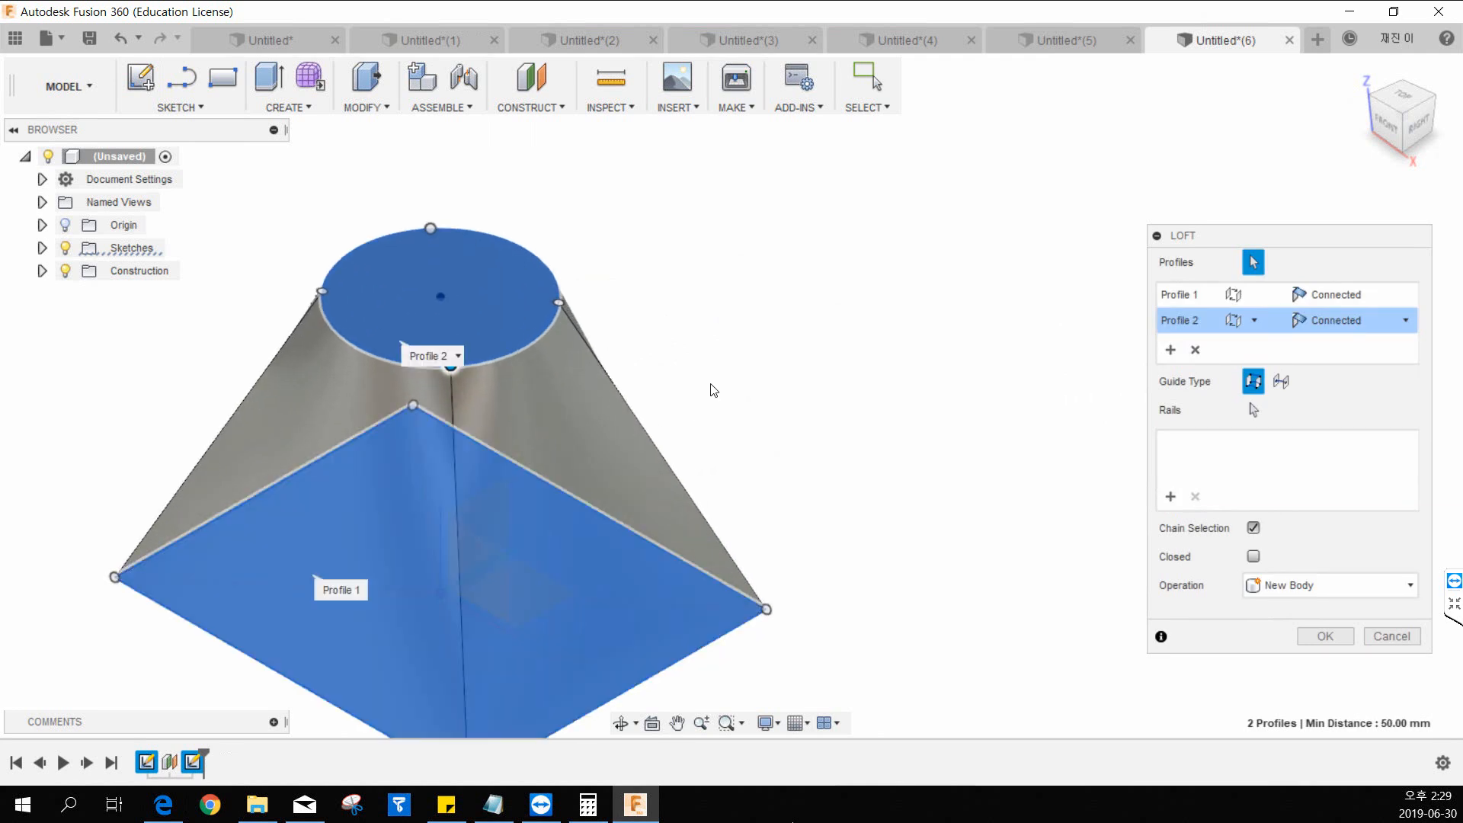
pyautogui.moveTo(500, 500); pyautogui.dragTo(542, 391, button='middle')
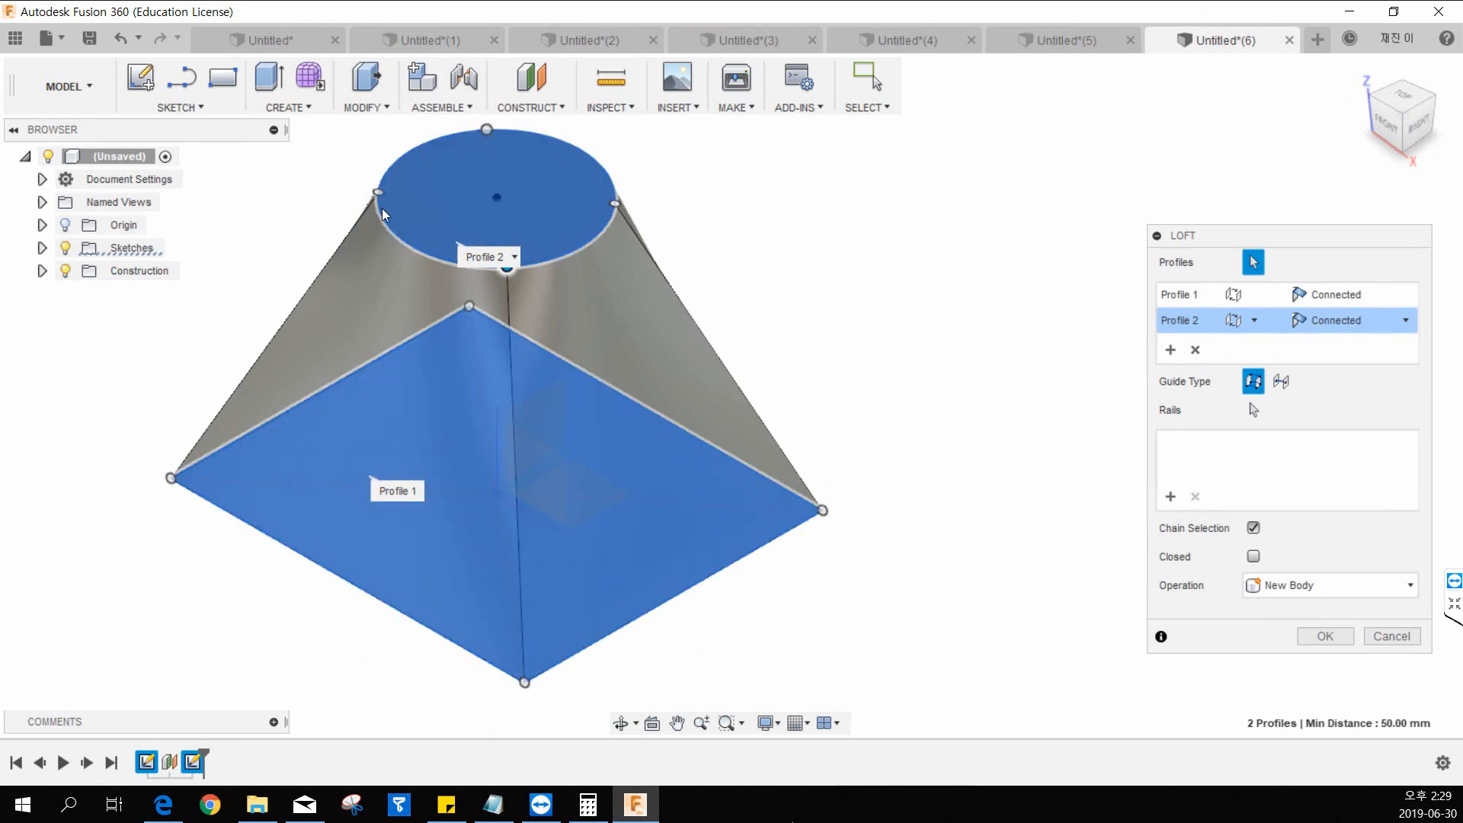
pyautogui.moveTo(531, 222); pyautogui.dragTo(533, 284, button='middle')
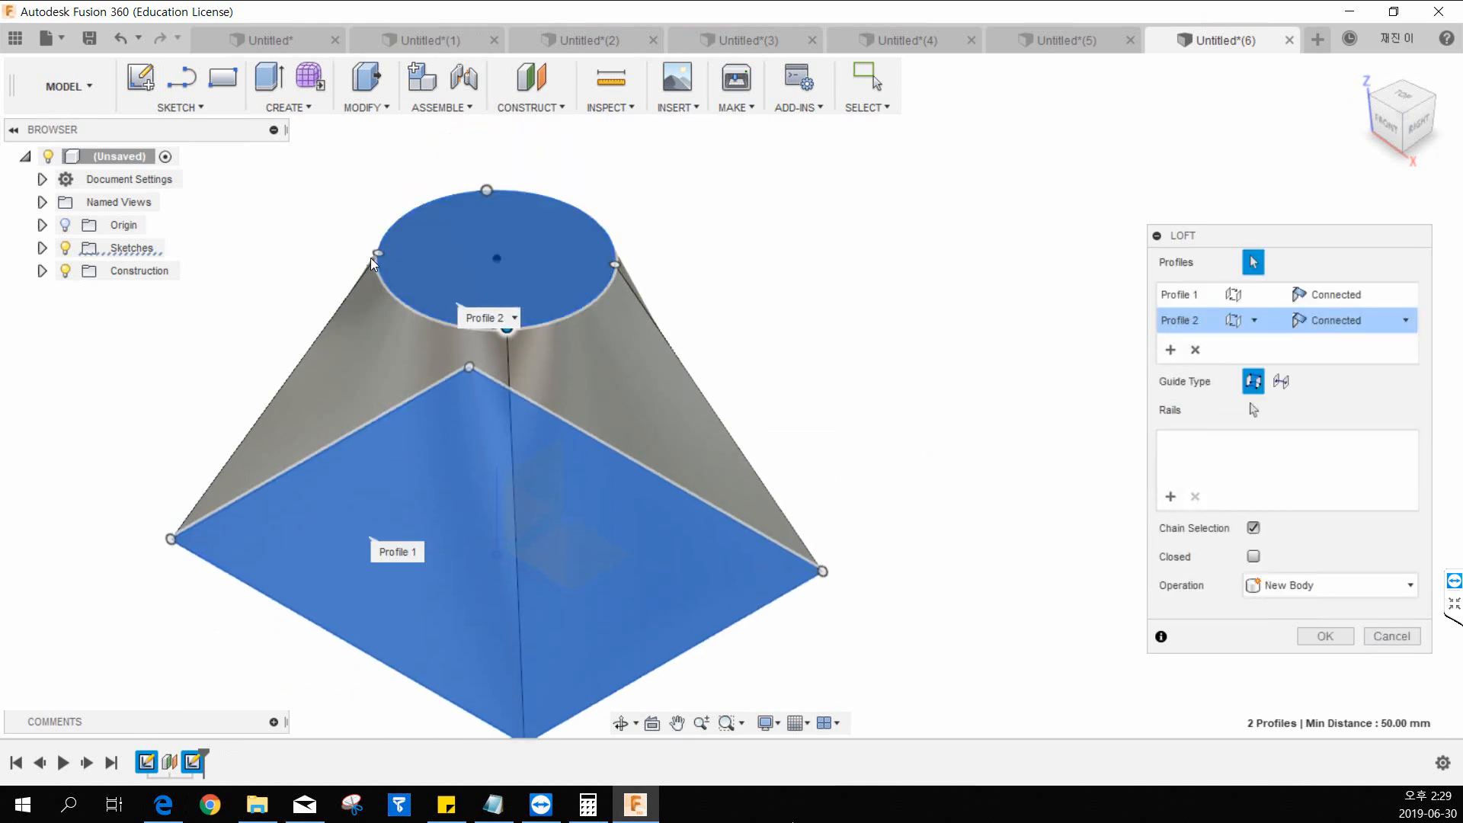
pyautogui.moveTo(378, 256); pyautogui.dragTo(573, 206)
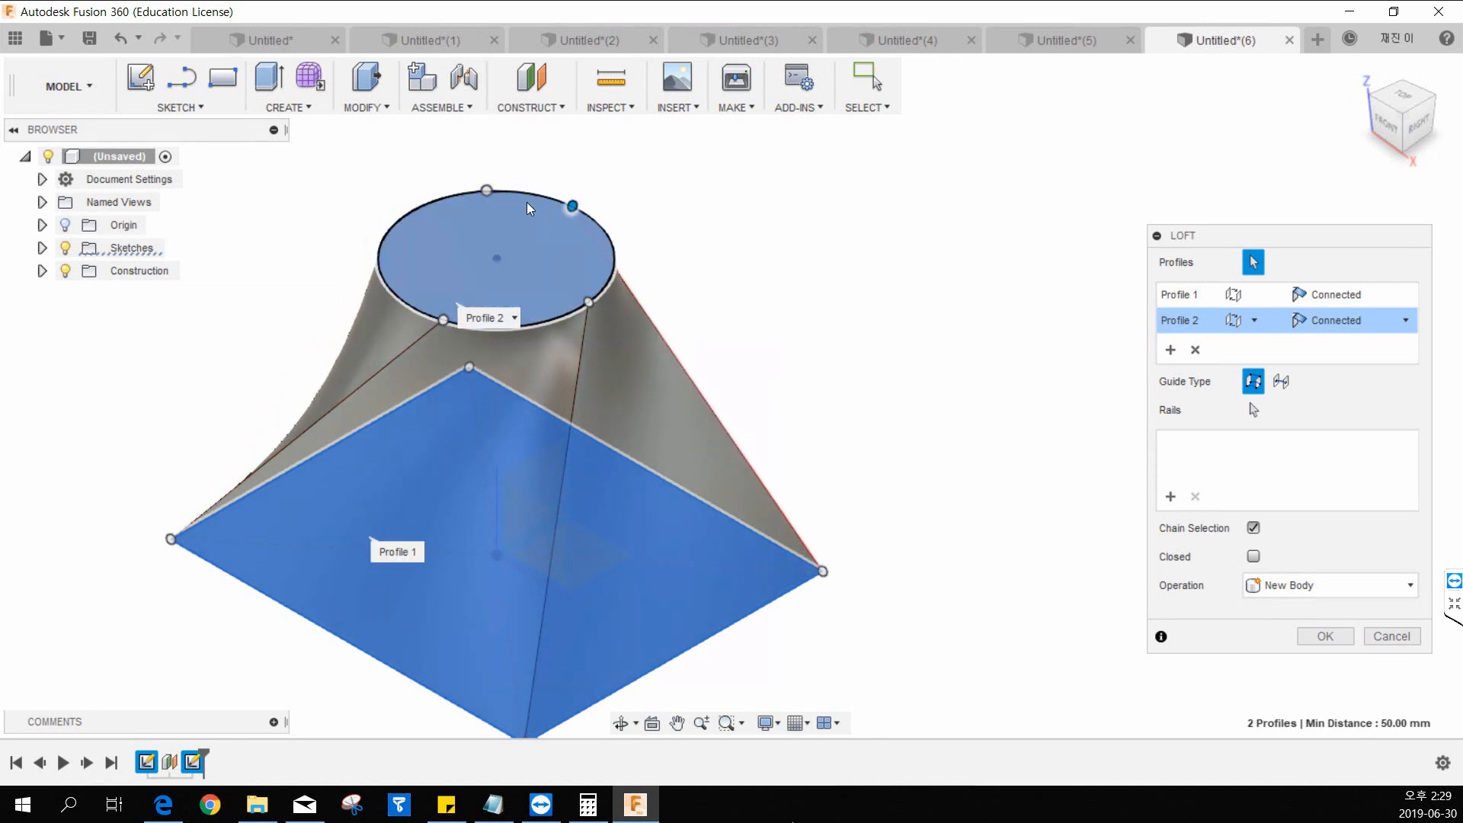
pyautogui.moveTo(488, 191); pyautogui.dragTo(412, 211)
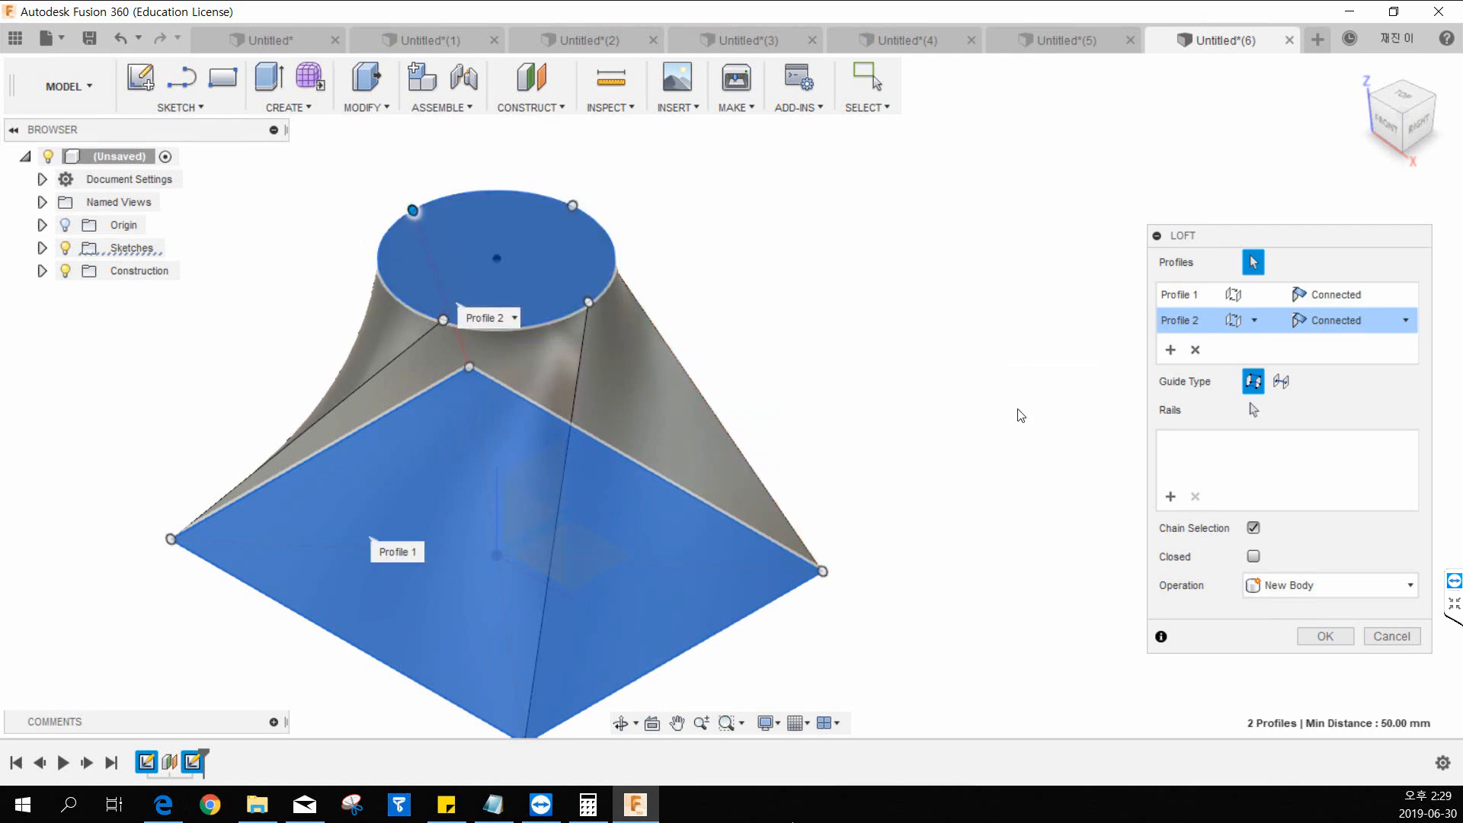
pyautogui.click(1303, 636)
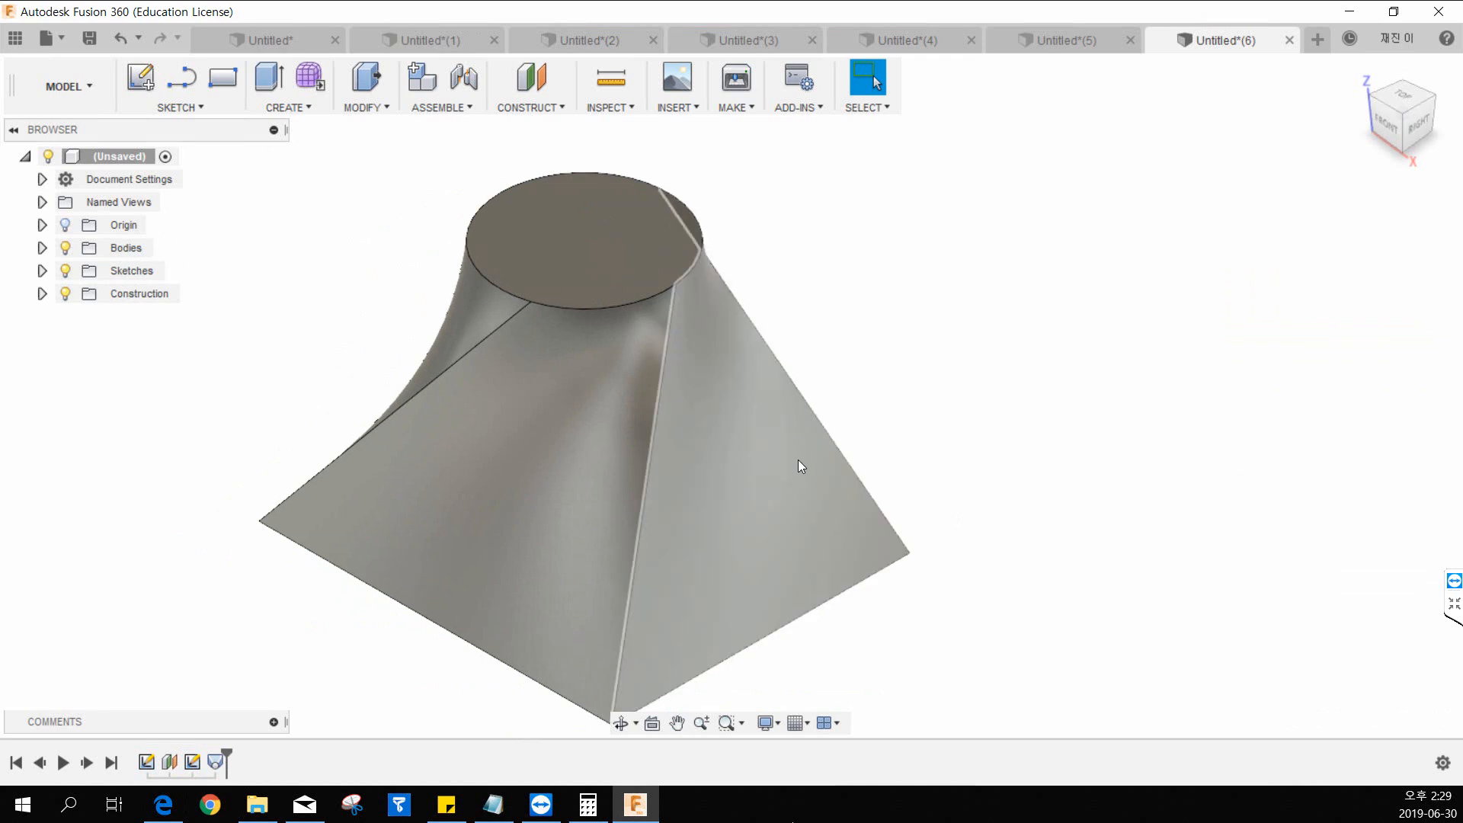
# View the twisted loft body from the front and open another new empty design.
pyautogui.keyDown('shift'); pyautogui.moveTo(656, 459); pyautogui.dragTo(736, 427, button='middle'); pyautogui.keyUp('shift')
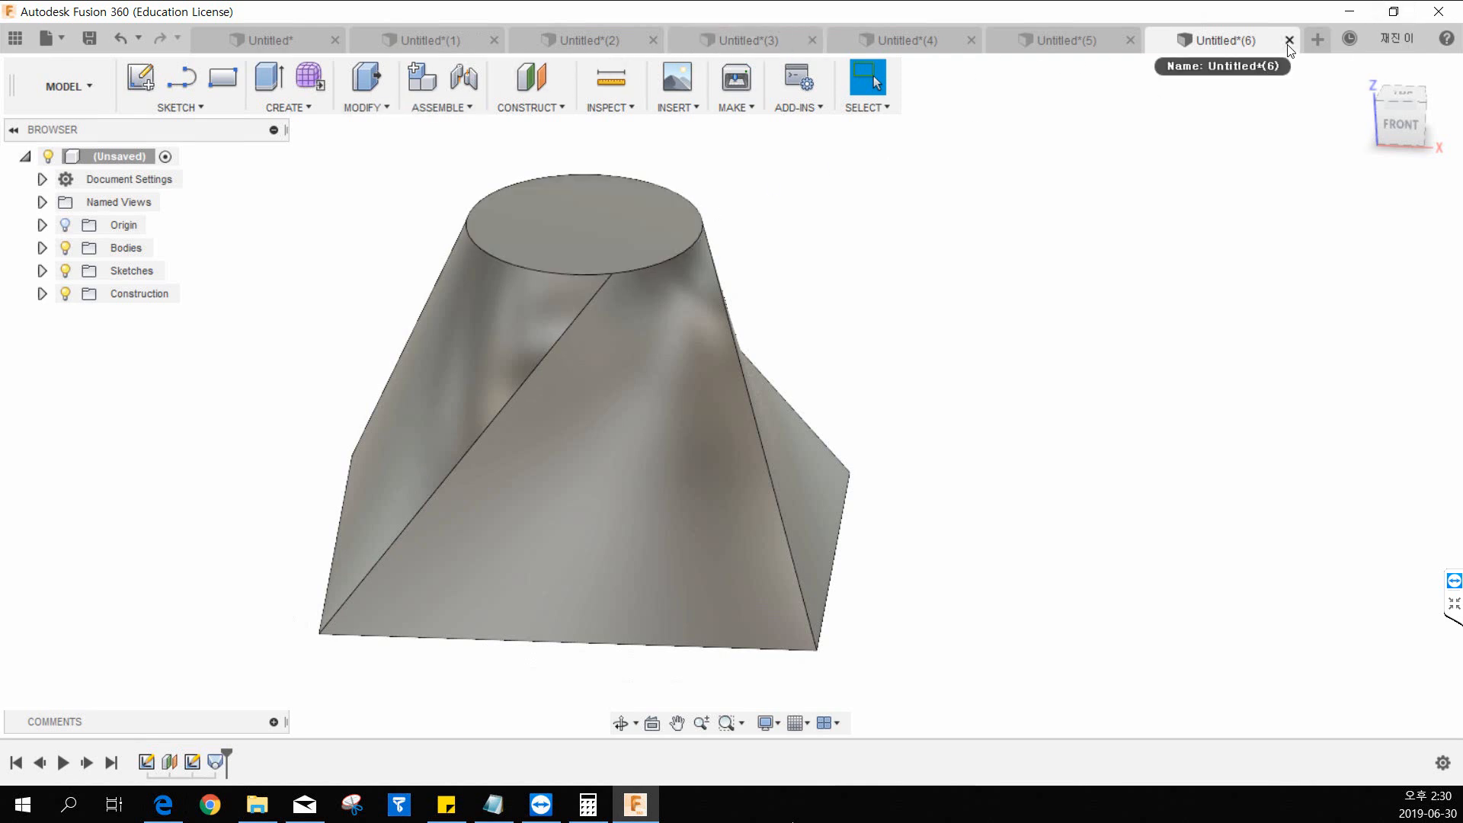
pyautogui.click(1307, 44)
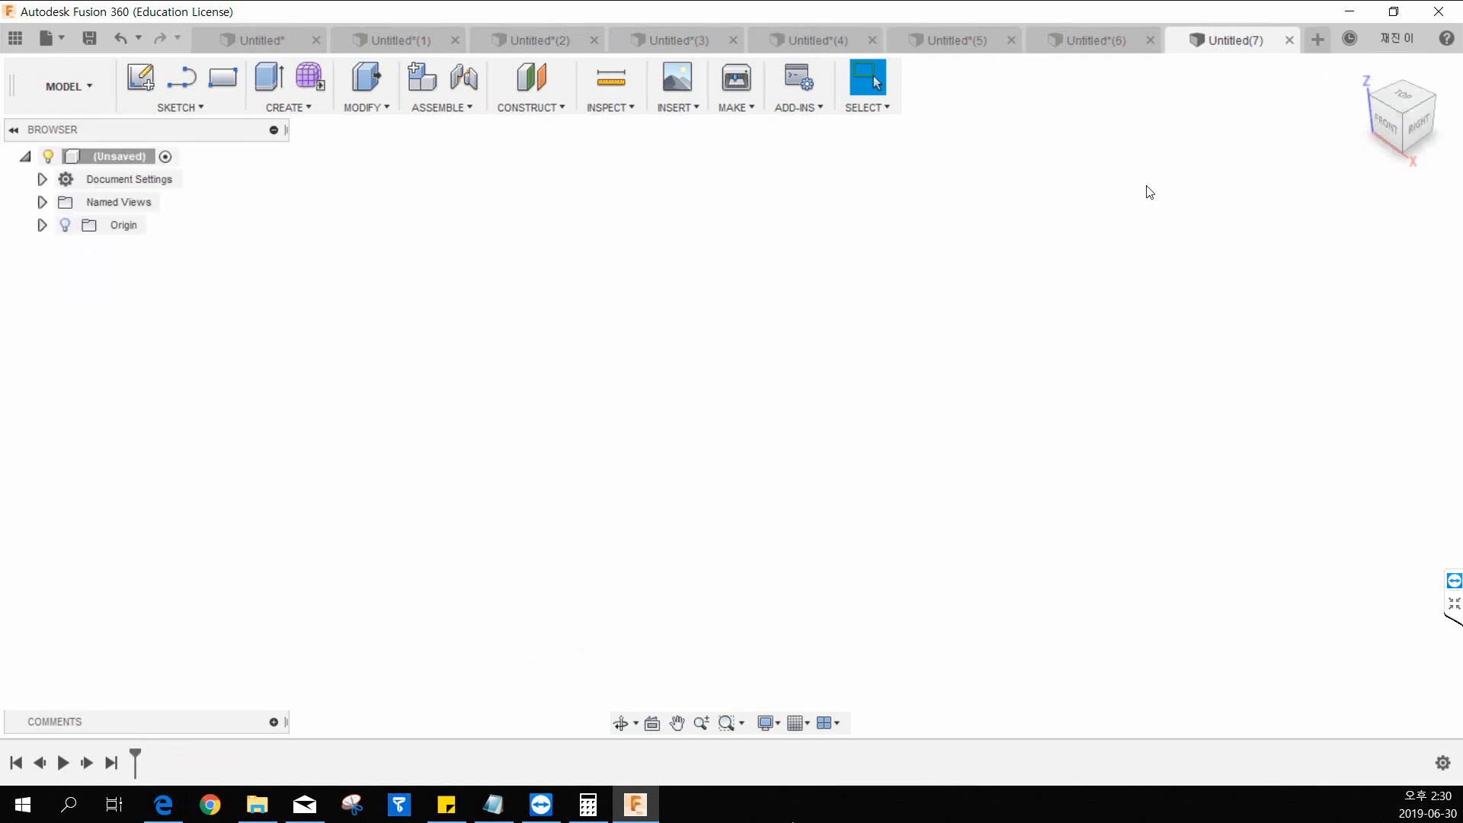
# Sketch a two-point rectangle on the horizontal plane from the origin, about 70 by 55 mm, and finish the sketch.
pyautogui.click(305, 108)
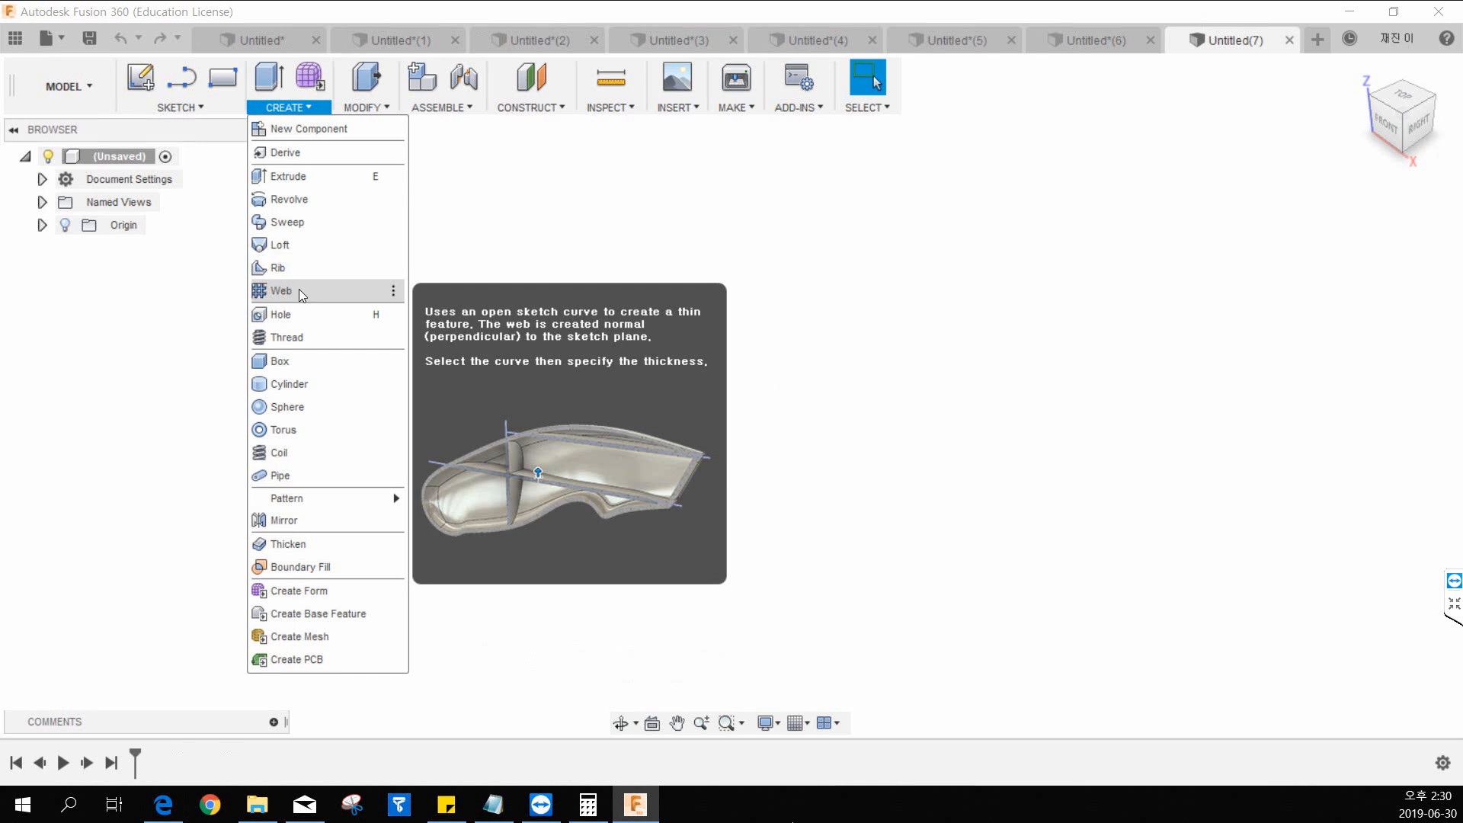
pyautogui.click(425, 286)
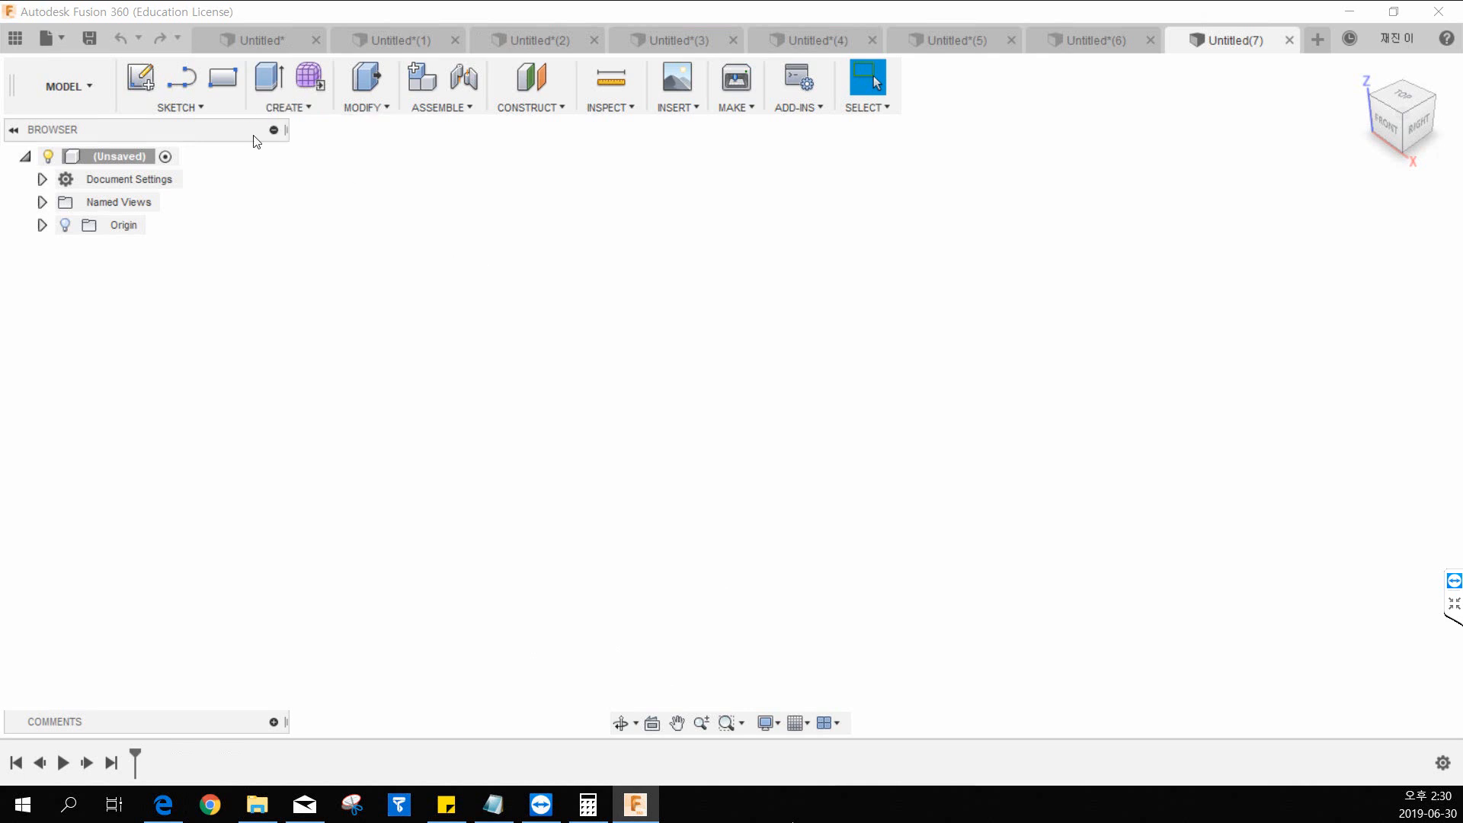
pyautogui.click(222, 84)
pyautogui.click(834, 416)
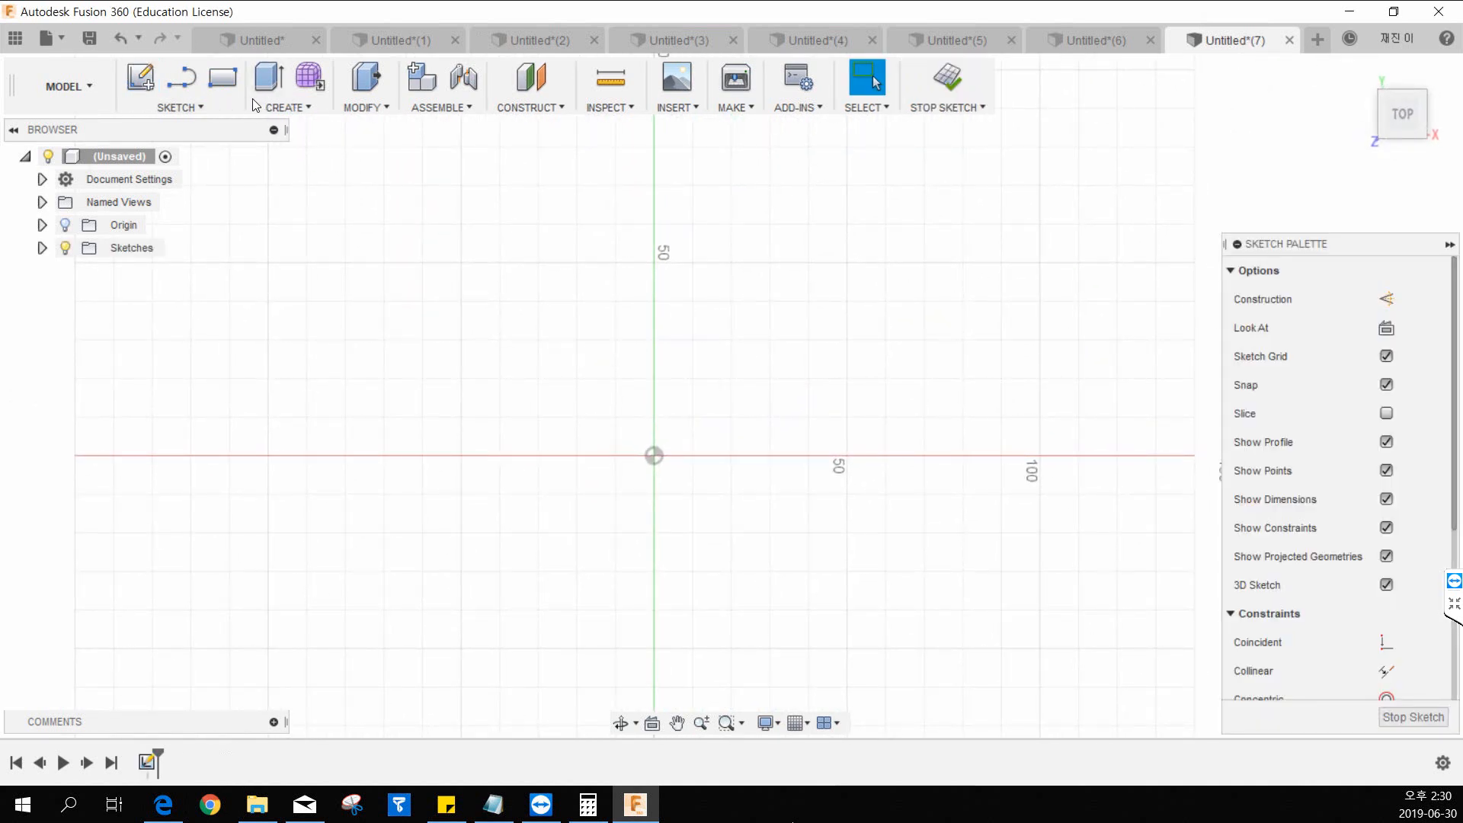
pyautogui.click(222, 77)
pyautogui.click(654, 456)
pyautogui.click(928, 242)
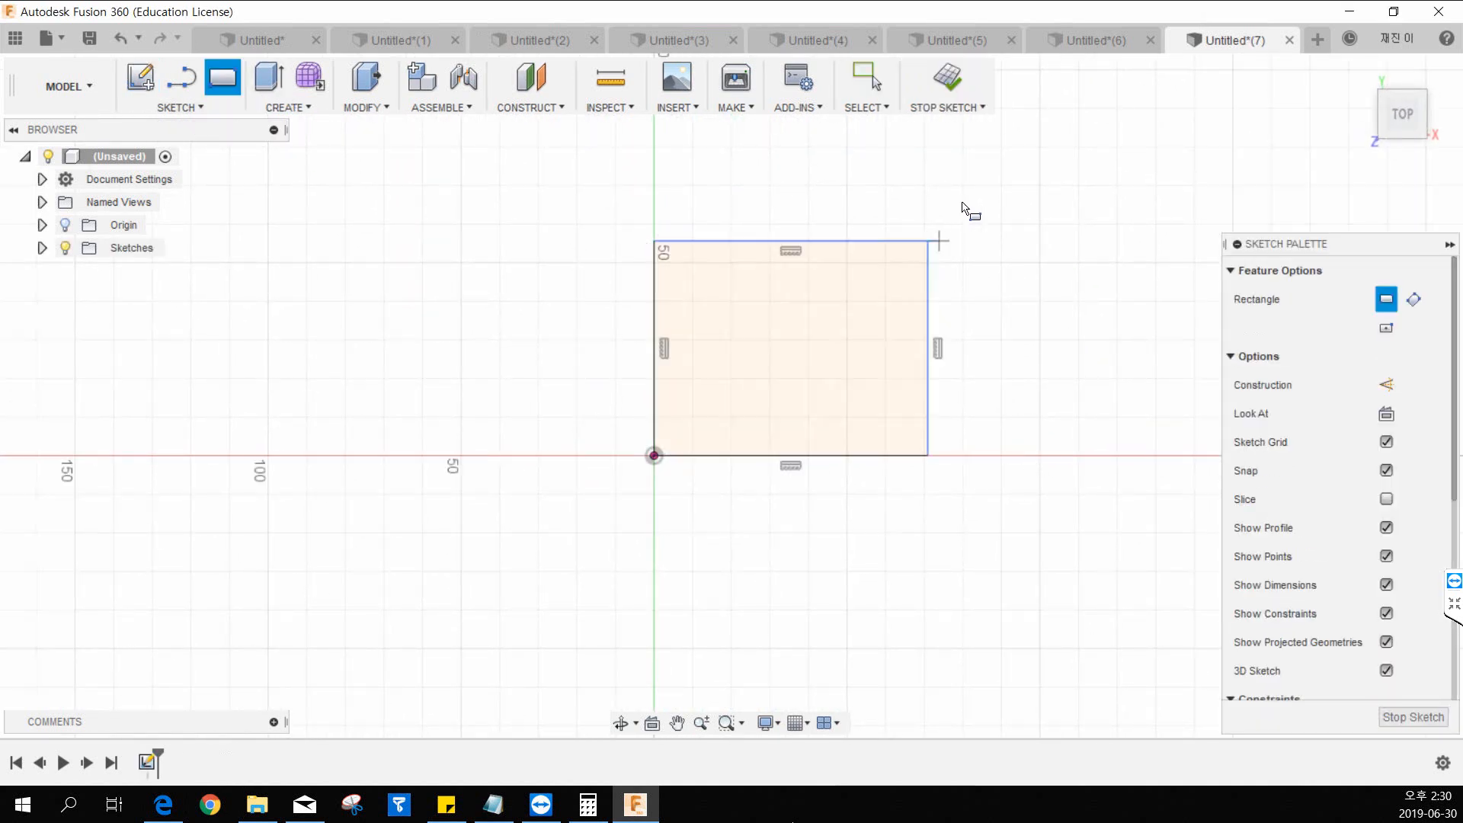
pyautogui.click(949, 83)
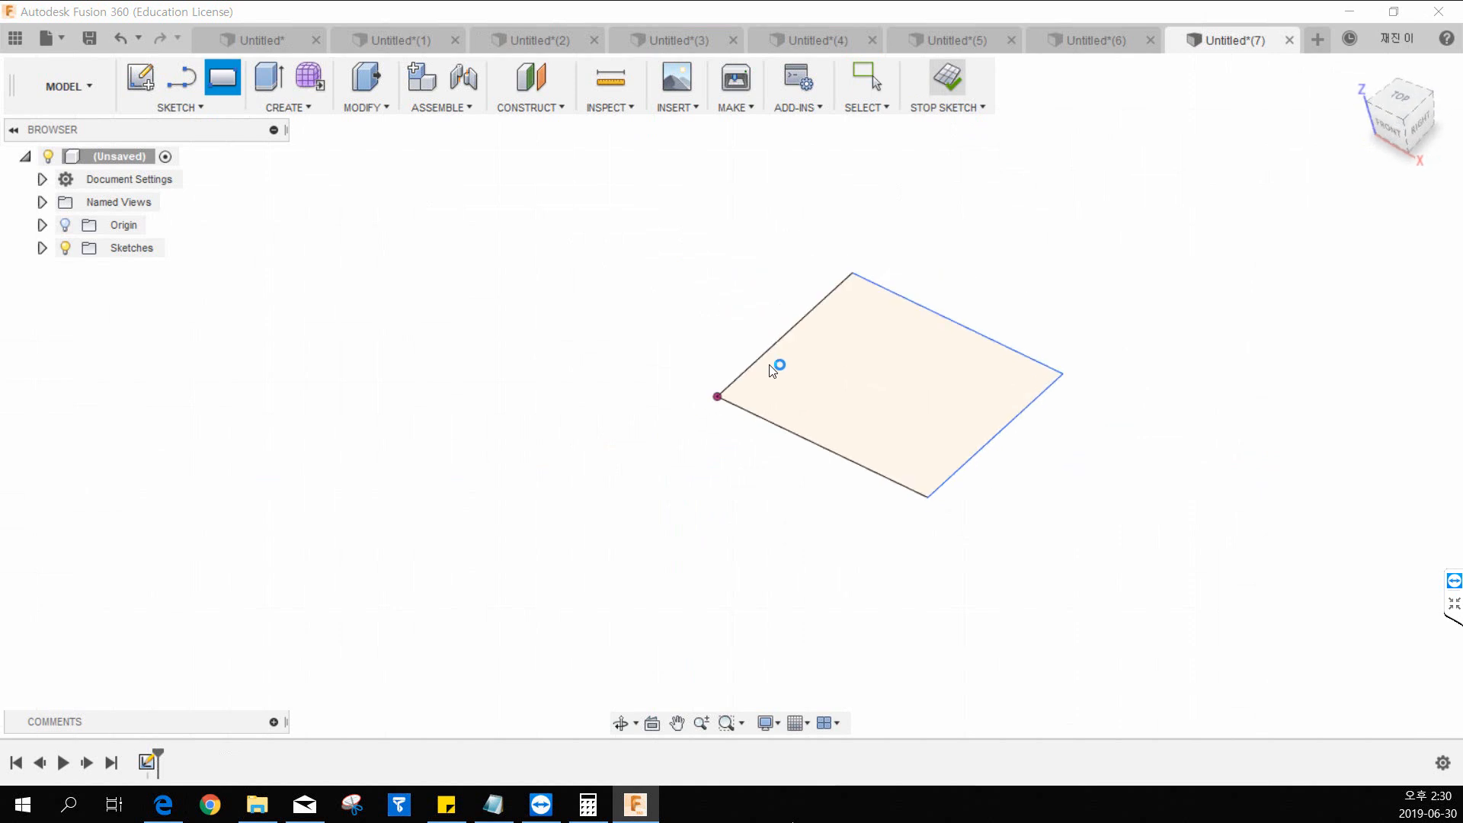
# Extrude the rectangle 30 mm as a new body.
pyautogui.click(266, 77)
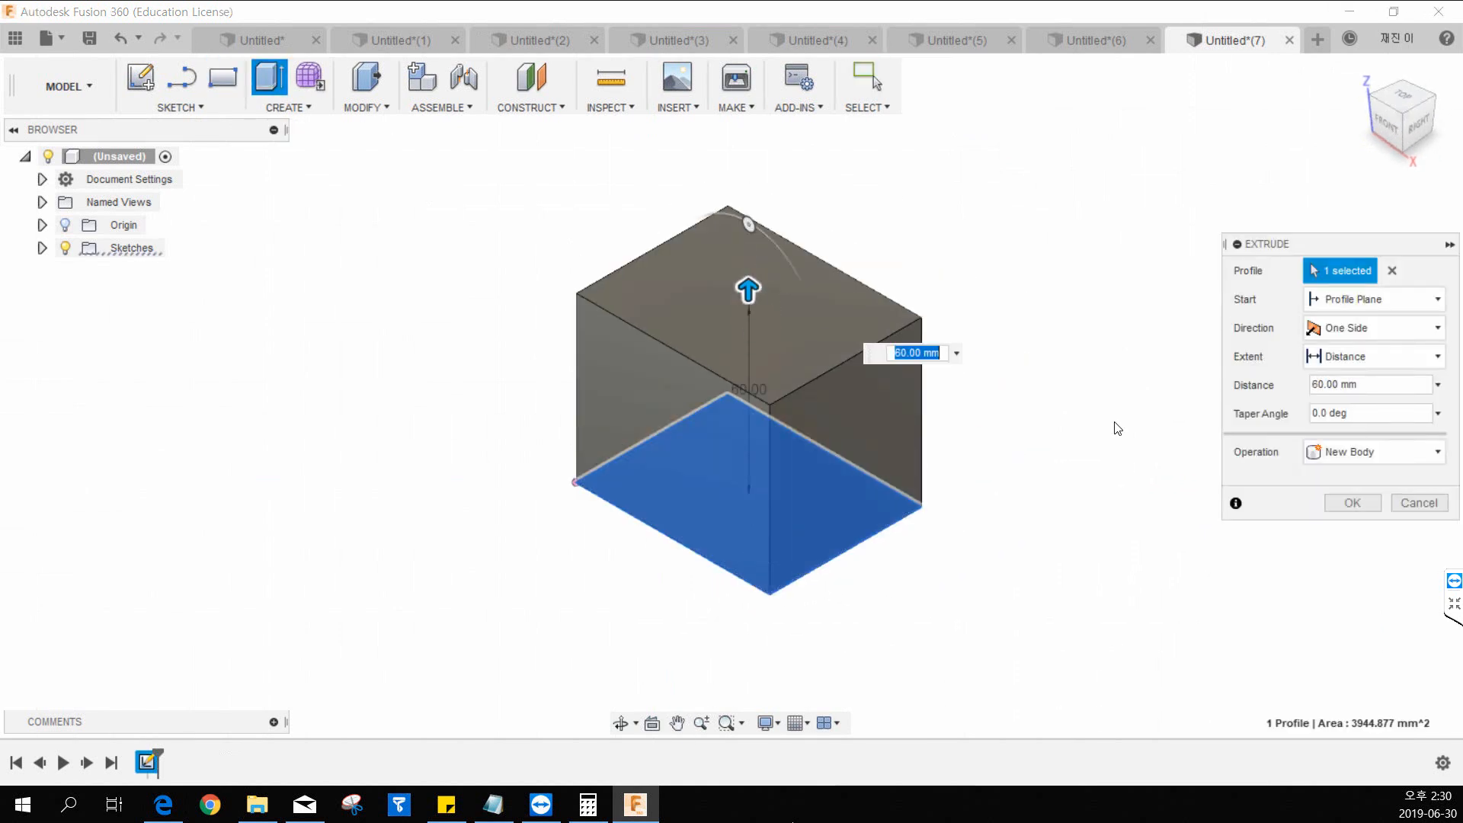
pyautogui.write('30')
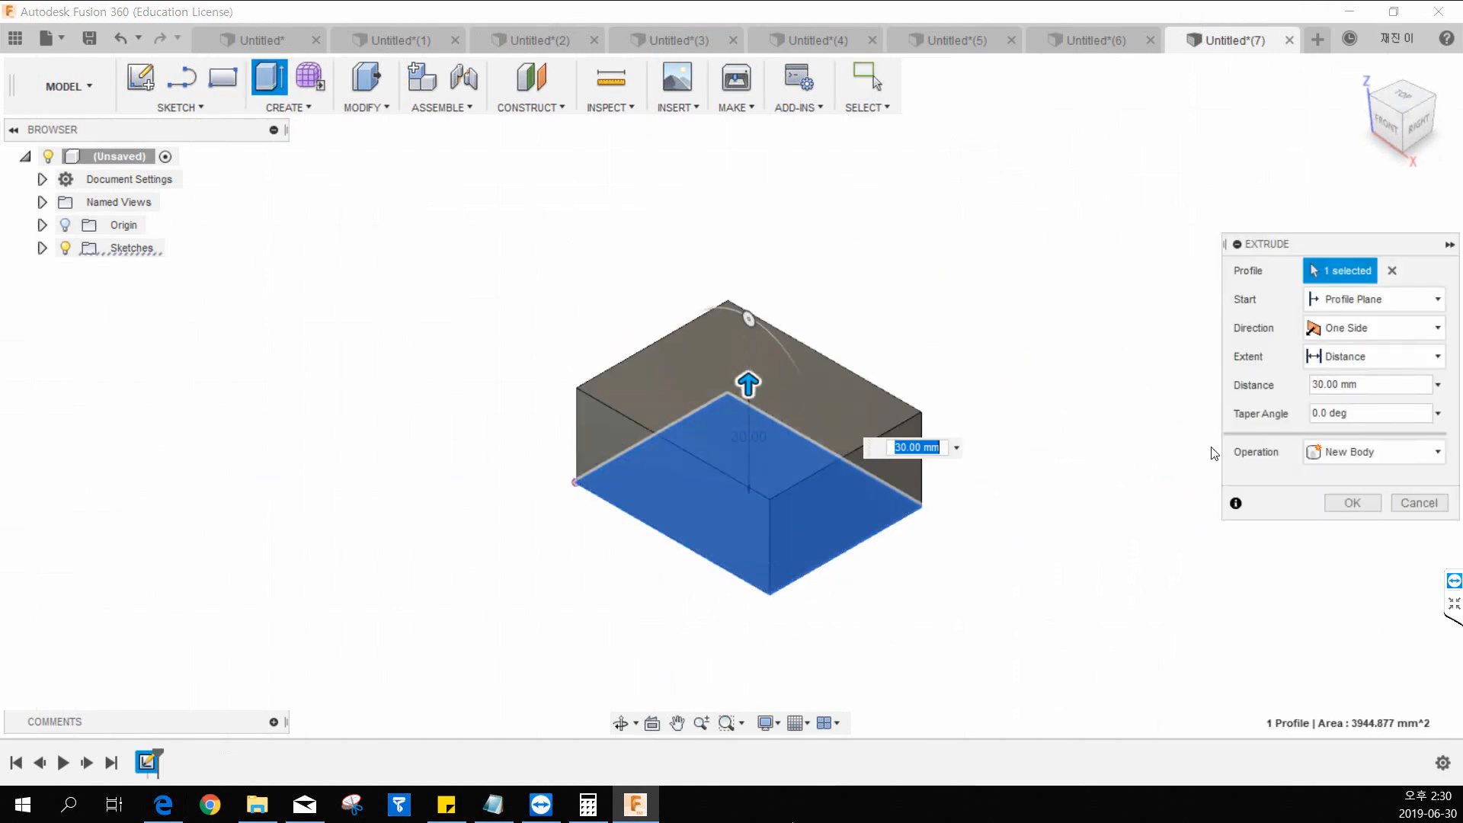
pyautogui.click(1333, 501)
# Shell the box inward through its top face, leaving walls about 5 mm thick.
pyautogui.click(690, 111)
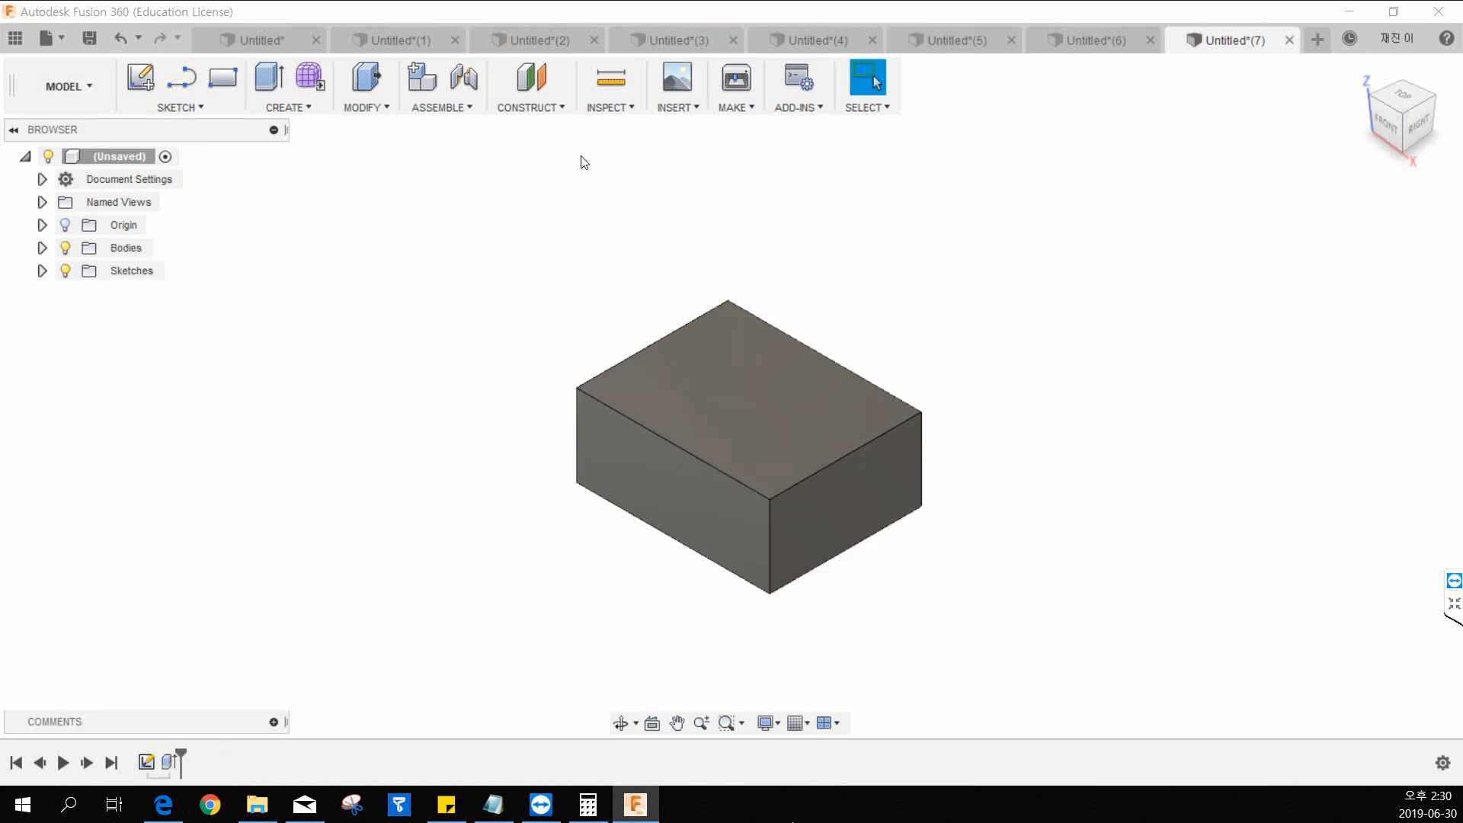
pyautogui.moveTo(686, 213); pyautogui.dragTo(595, 233, button='middle')
pyautogui.press('Escape')
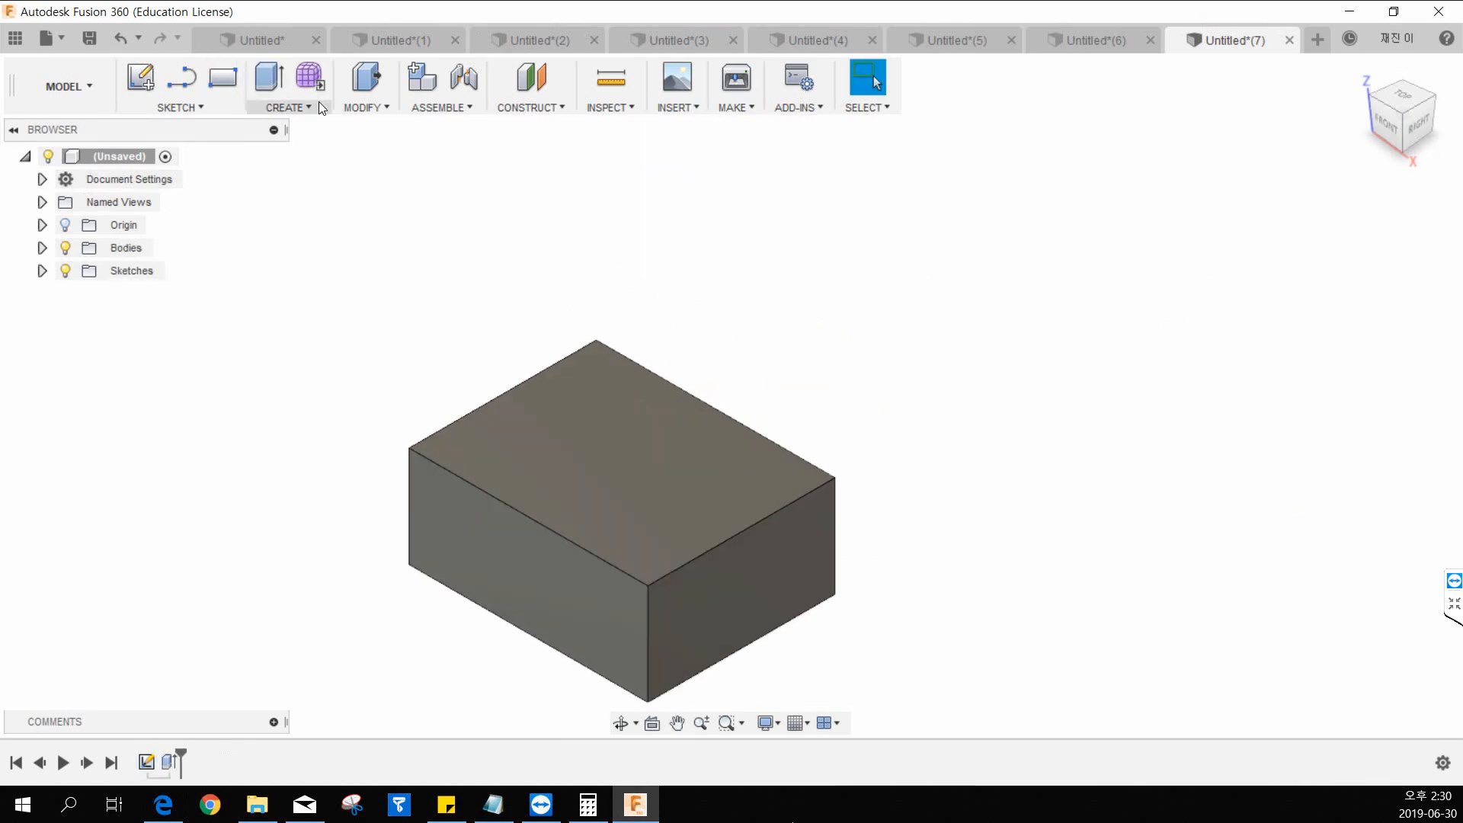
pyautogui.click(353, 108)
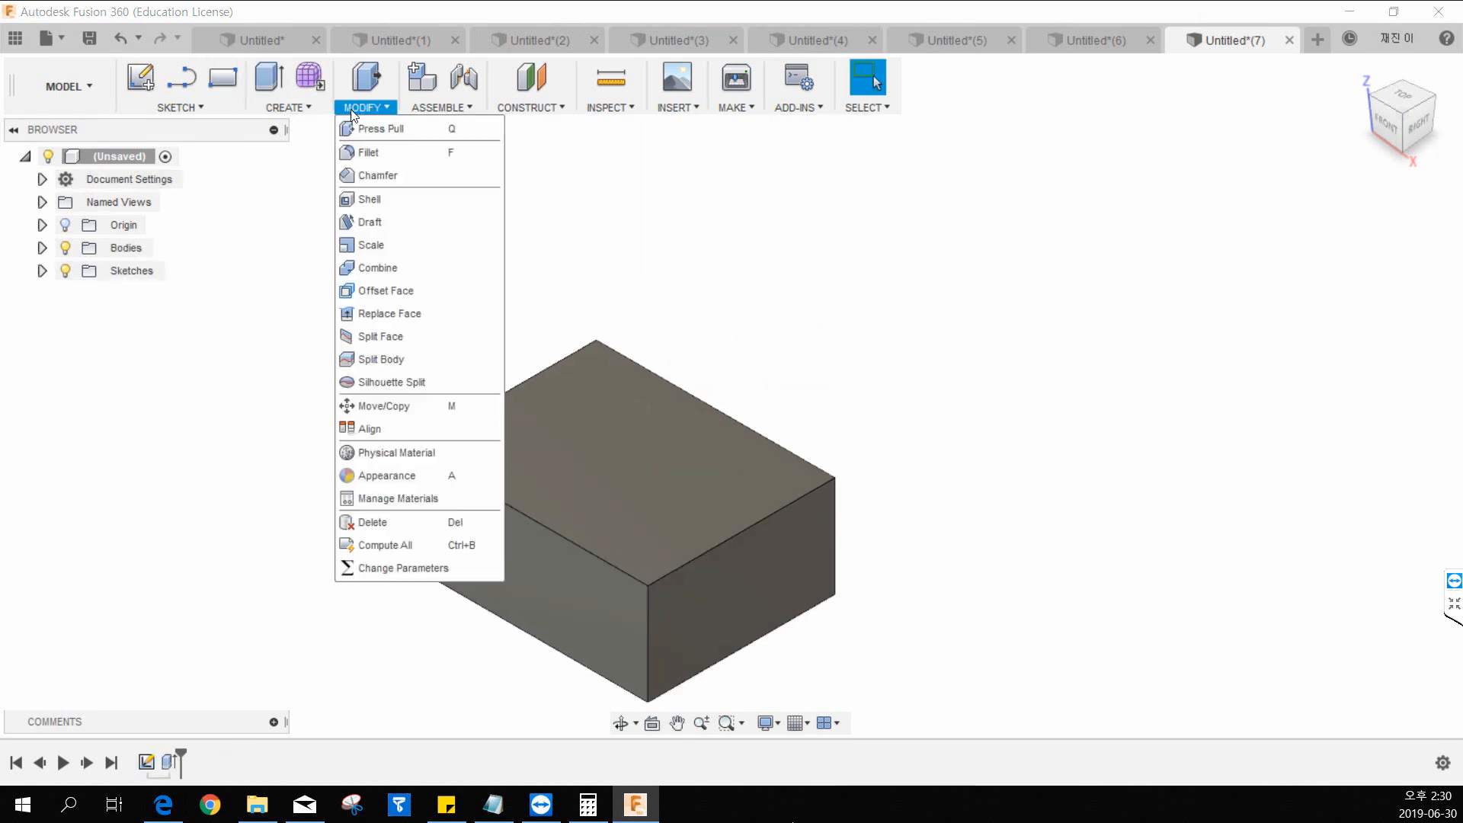
pyautogui.click(369, 199)
pyautogui.click(579, 457)
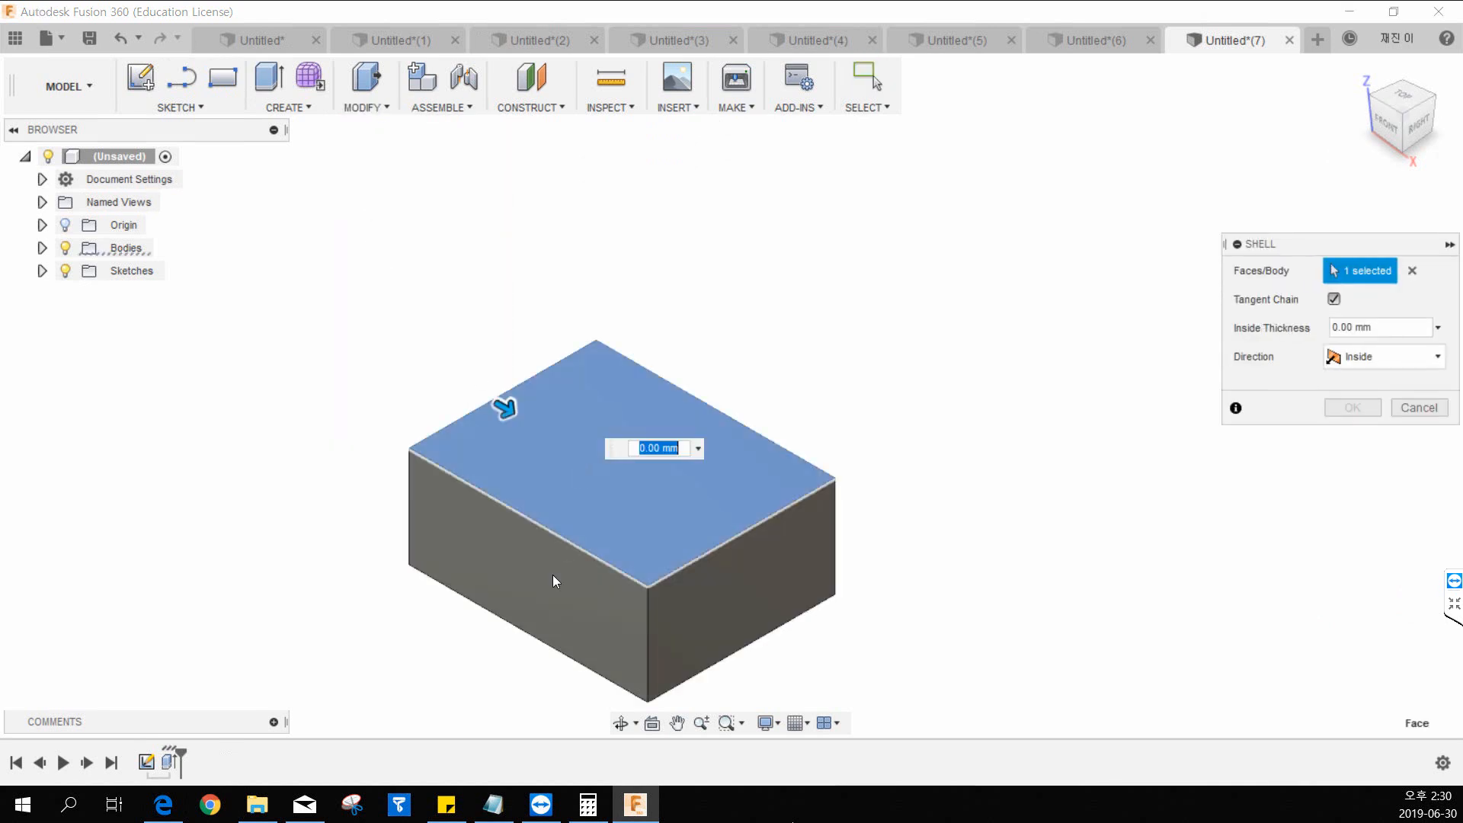
pyautogui.moveTo(506, 409); pyautogui.dragTo(524, 420)
pyautogui.click(1328, 410)
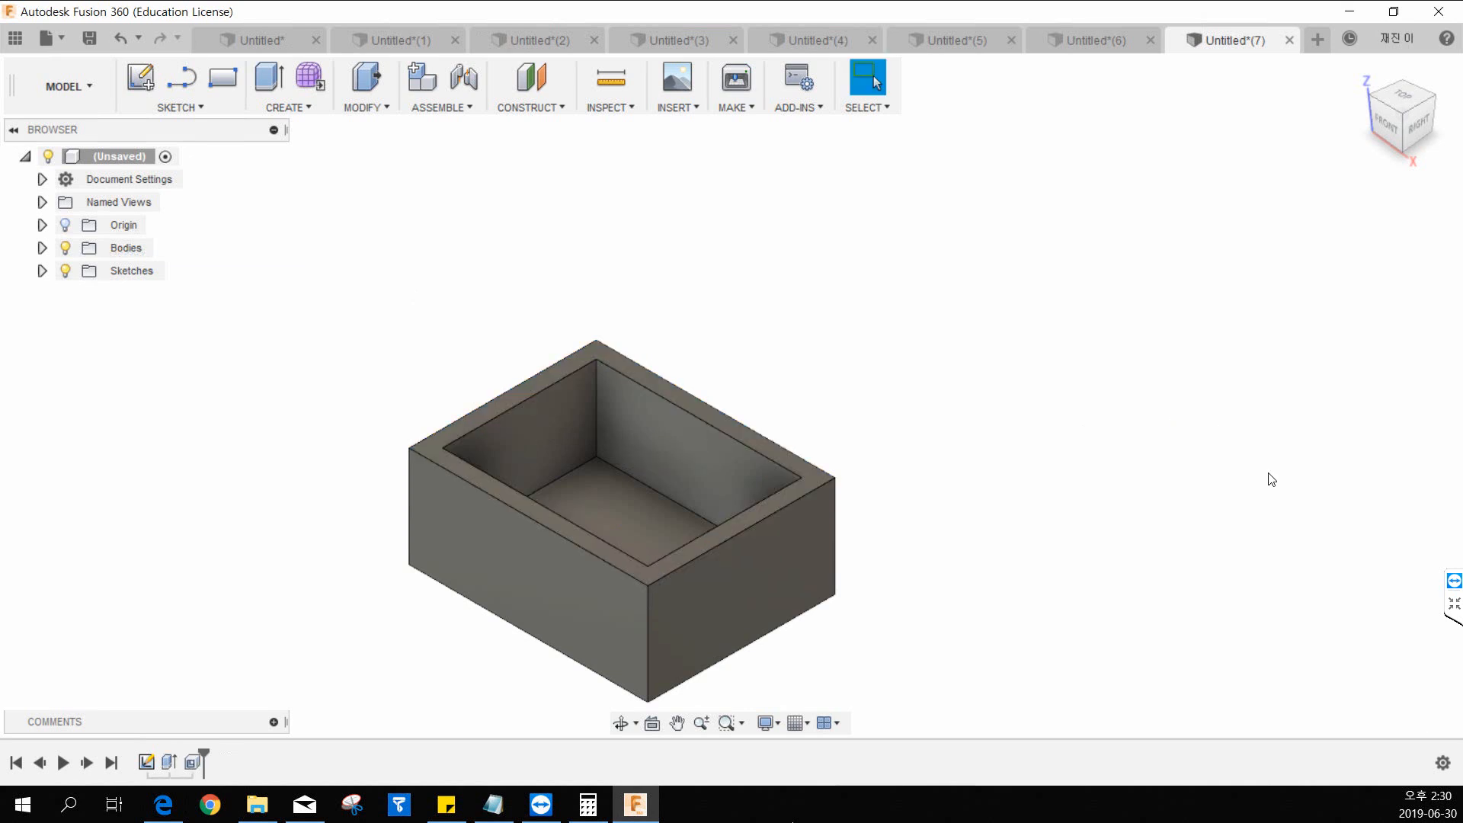
# Start a sketch on the box's top rim and draw a line joining the midpoints of the opening's two short edges.
pyautogui.moveTo(703, 330); pyautogui.dragTo(603, 314, button='middle')
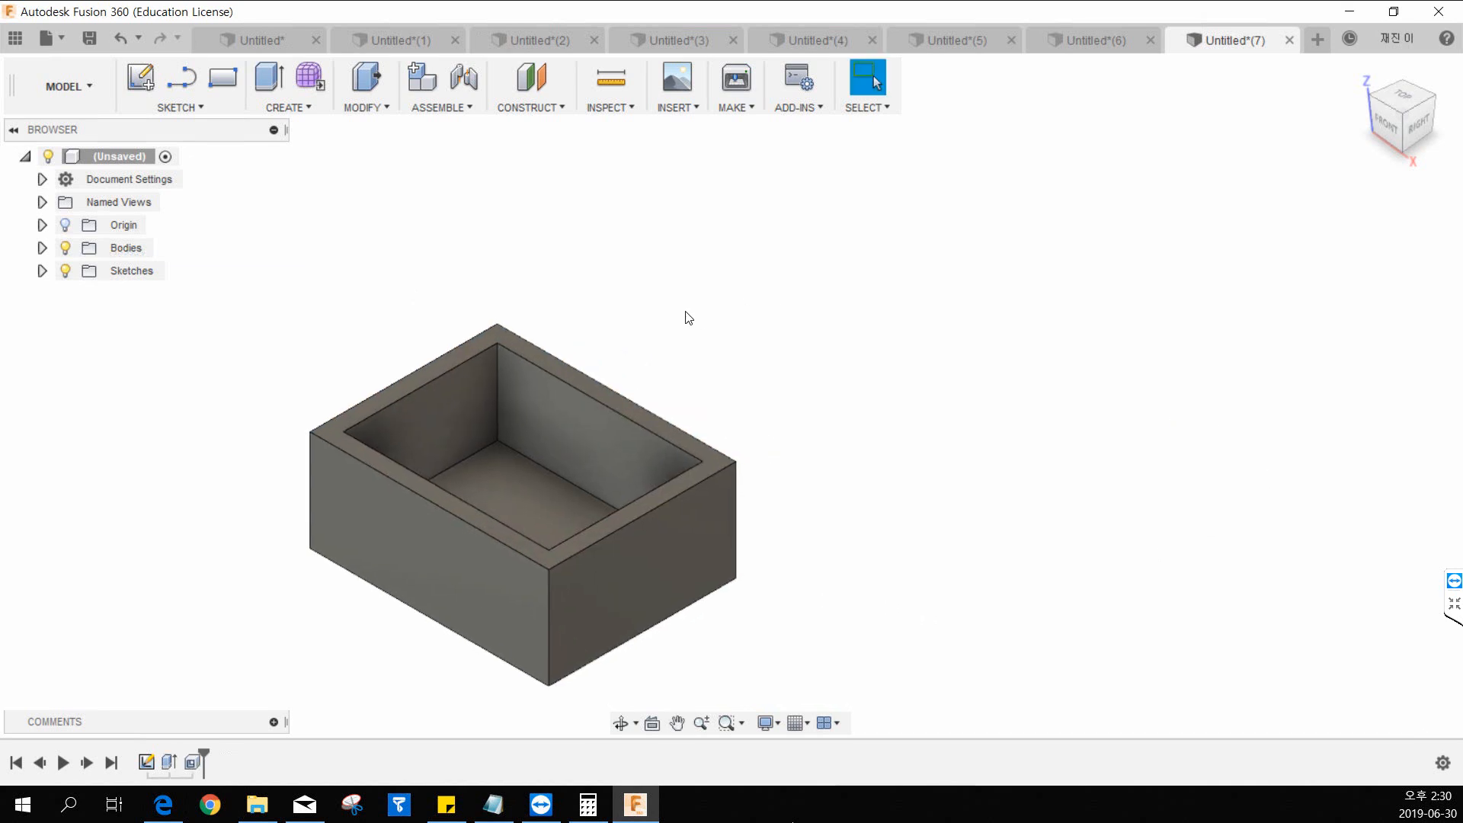
pyautogui.scroll(-1, 598, 386)
pyautogui.scroll(2, 597, 385)
pyautogui.click(305, 110)
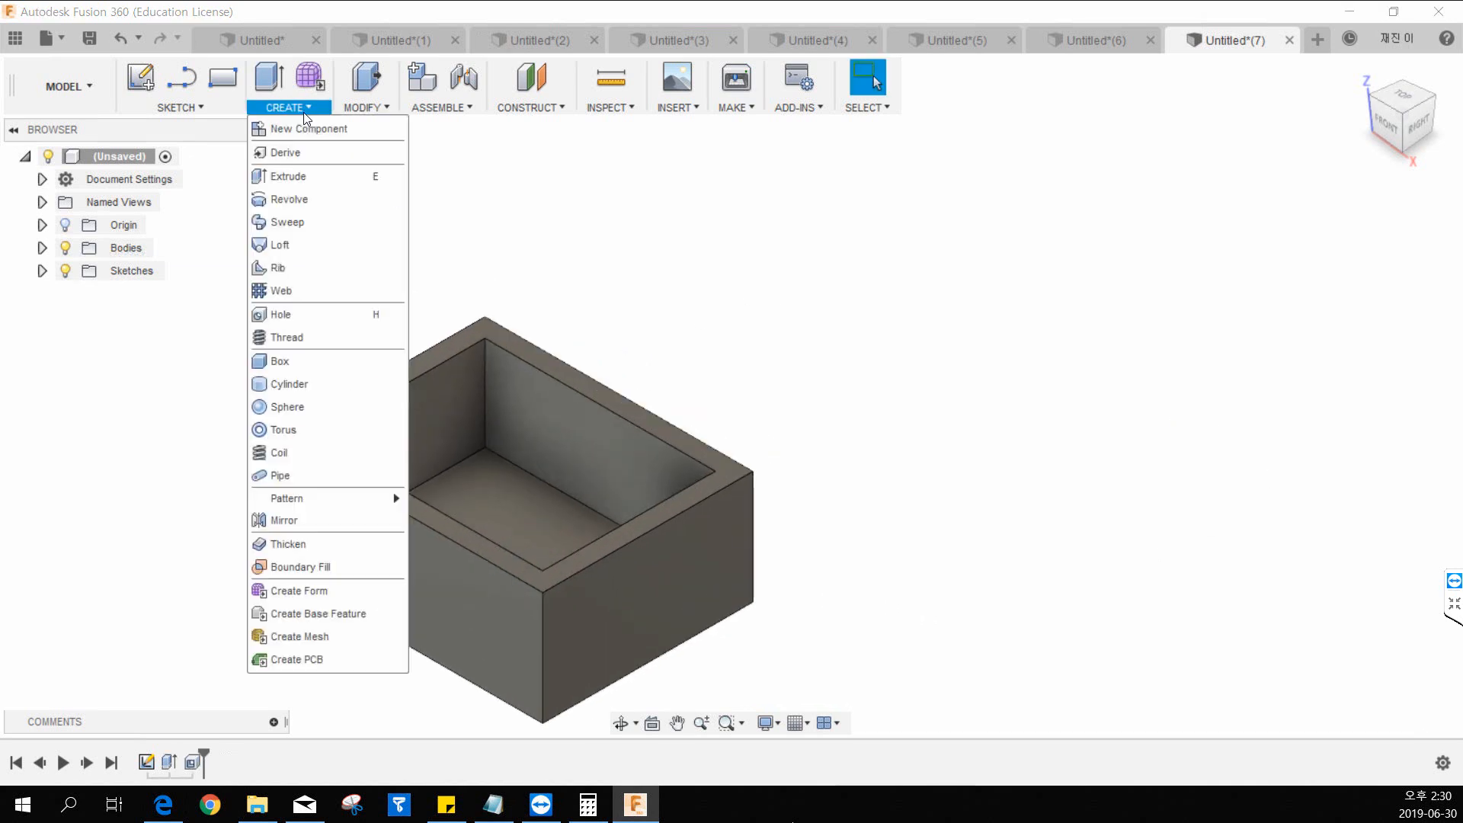
pyautogui.click(140, 77)
pyautogui.click(309, 426)
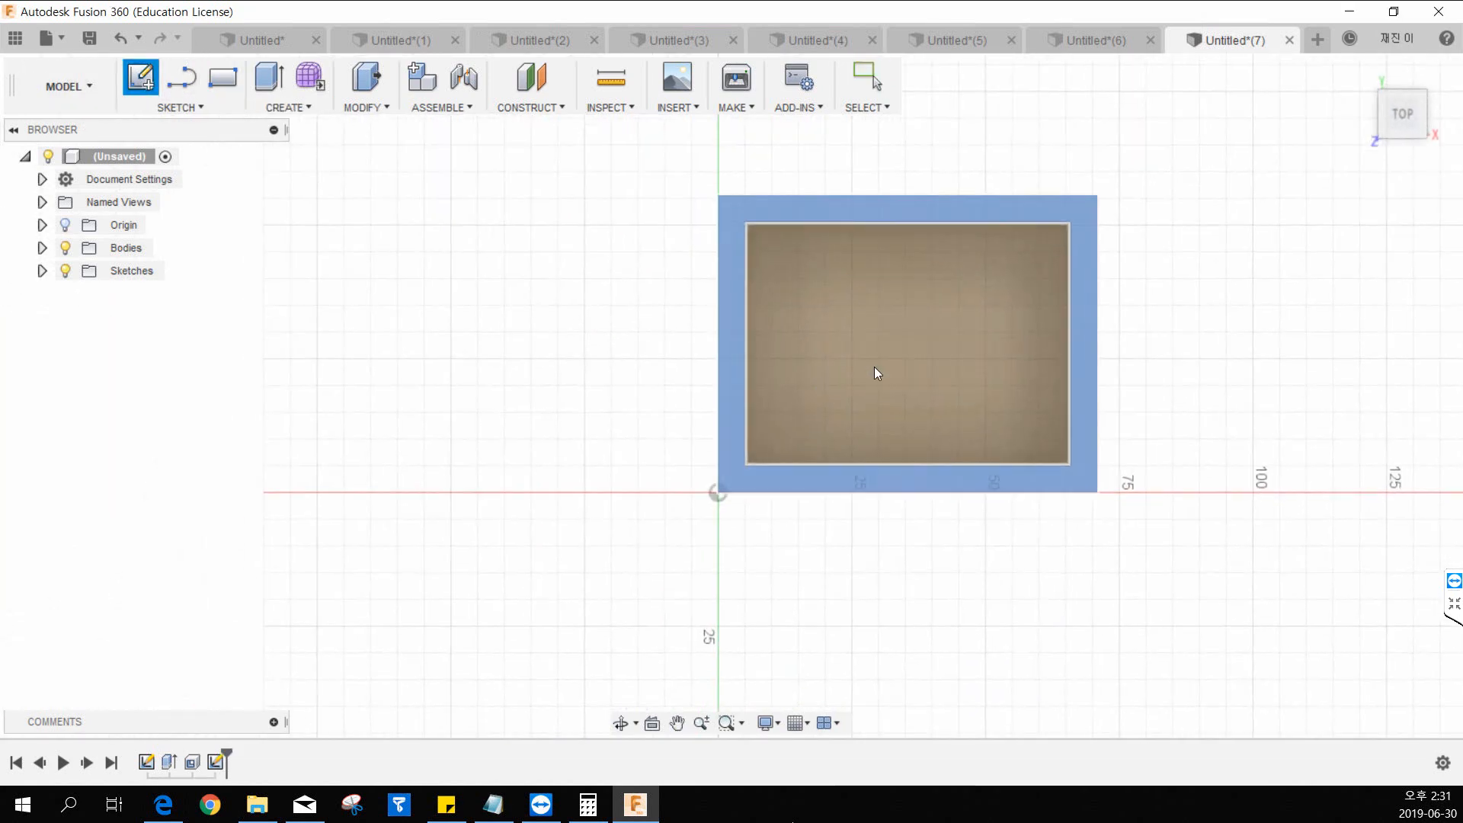
pyautogui.press('l')
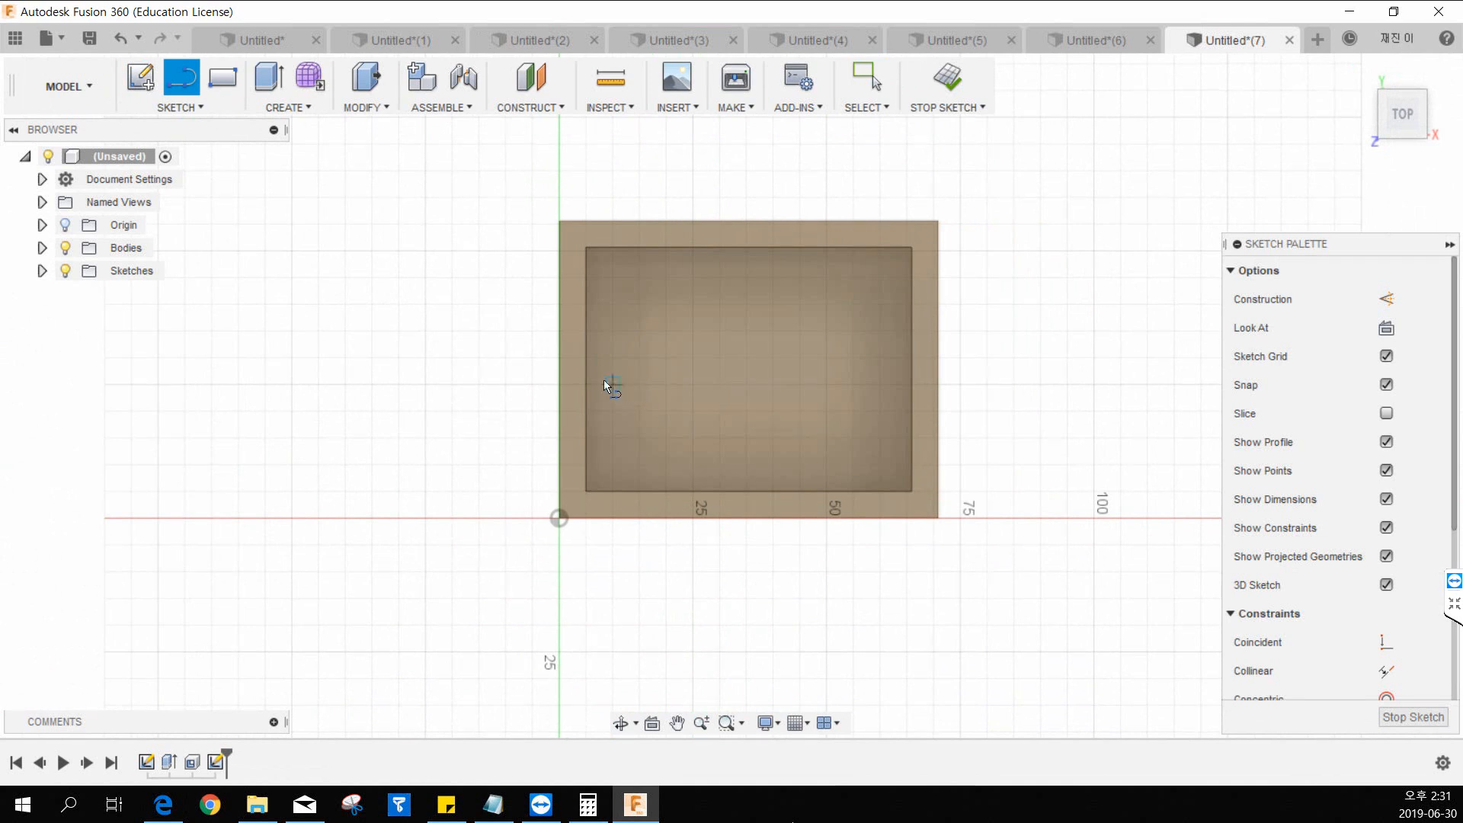
pyautogui.click(587, 369)
pyautogui.doubleClick(912, 370)
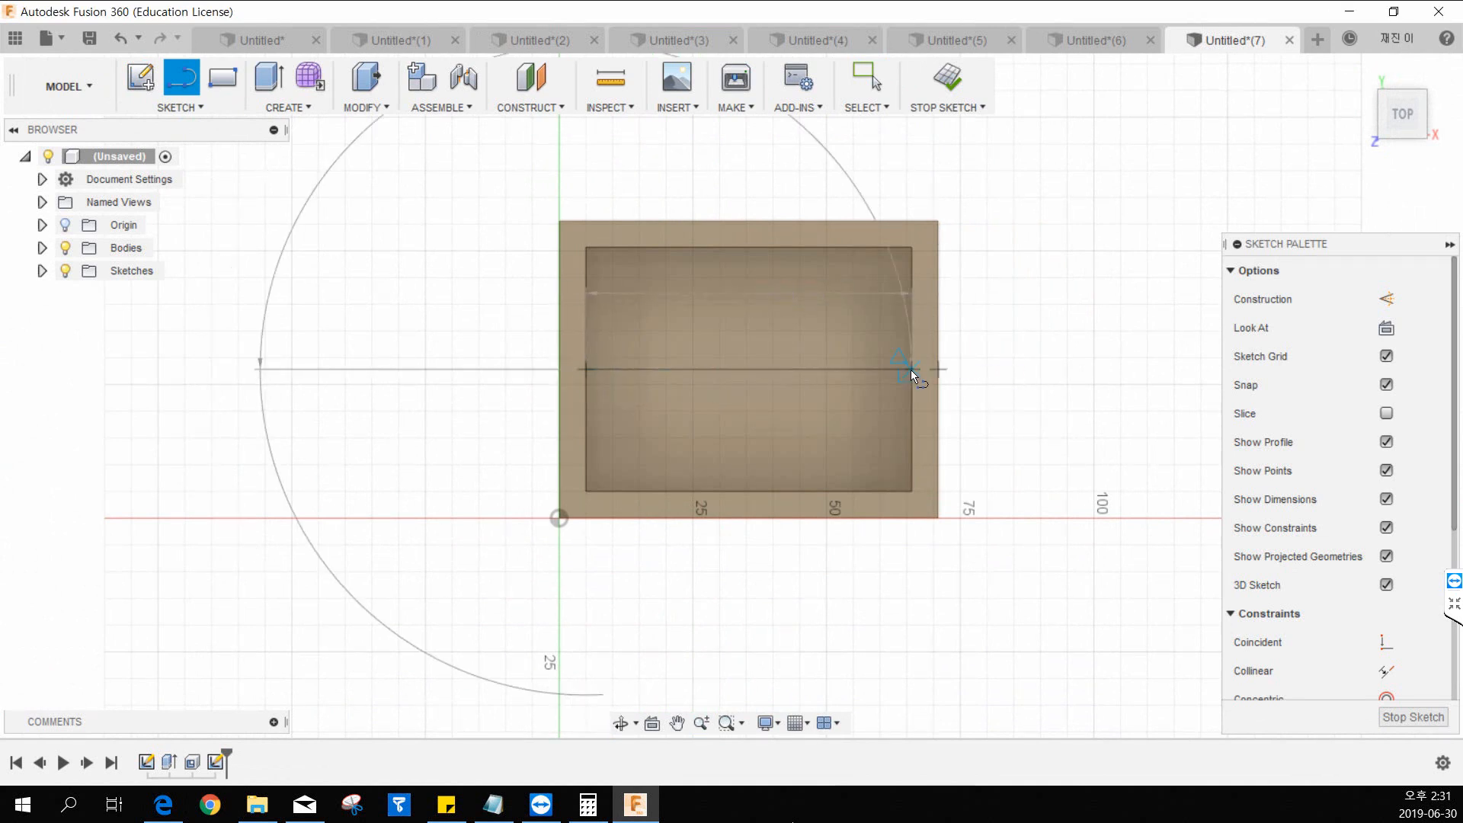
pyautogui.press('Escape')
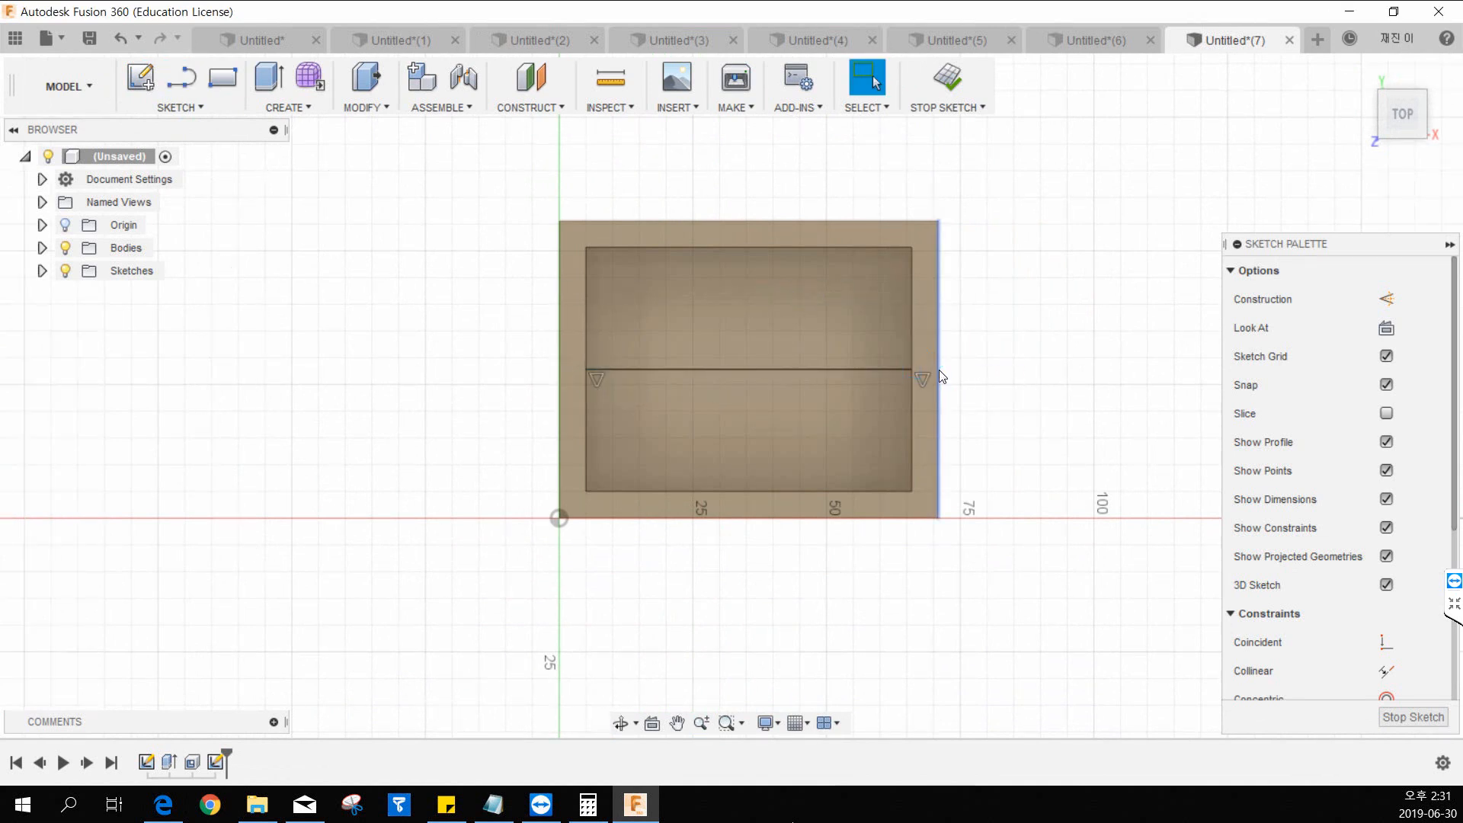
# Draw a second line joining the midpoints of the opening's two long edges, and finish the sketch.
pyautogui.press('l')
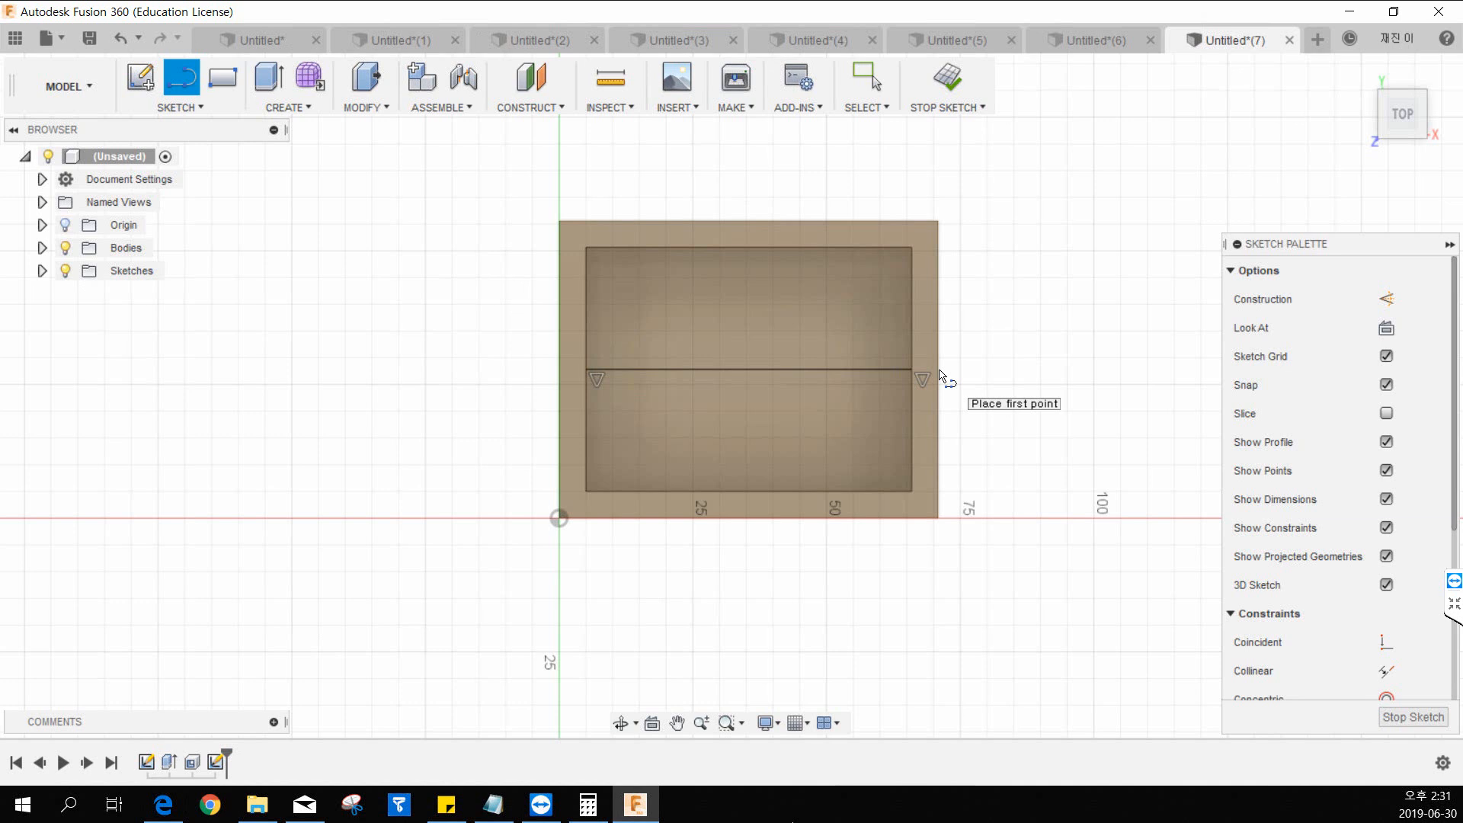
pyautogui.click(748, 248)
pyautogui.doubleClick(748, 492)
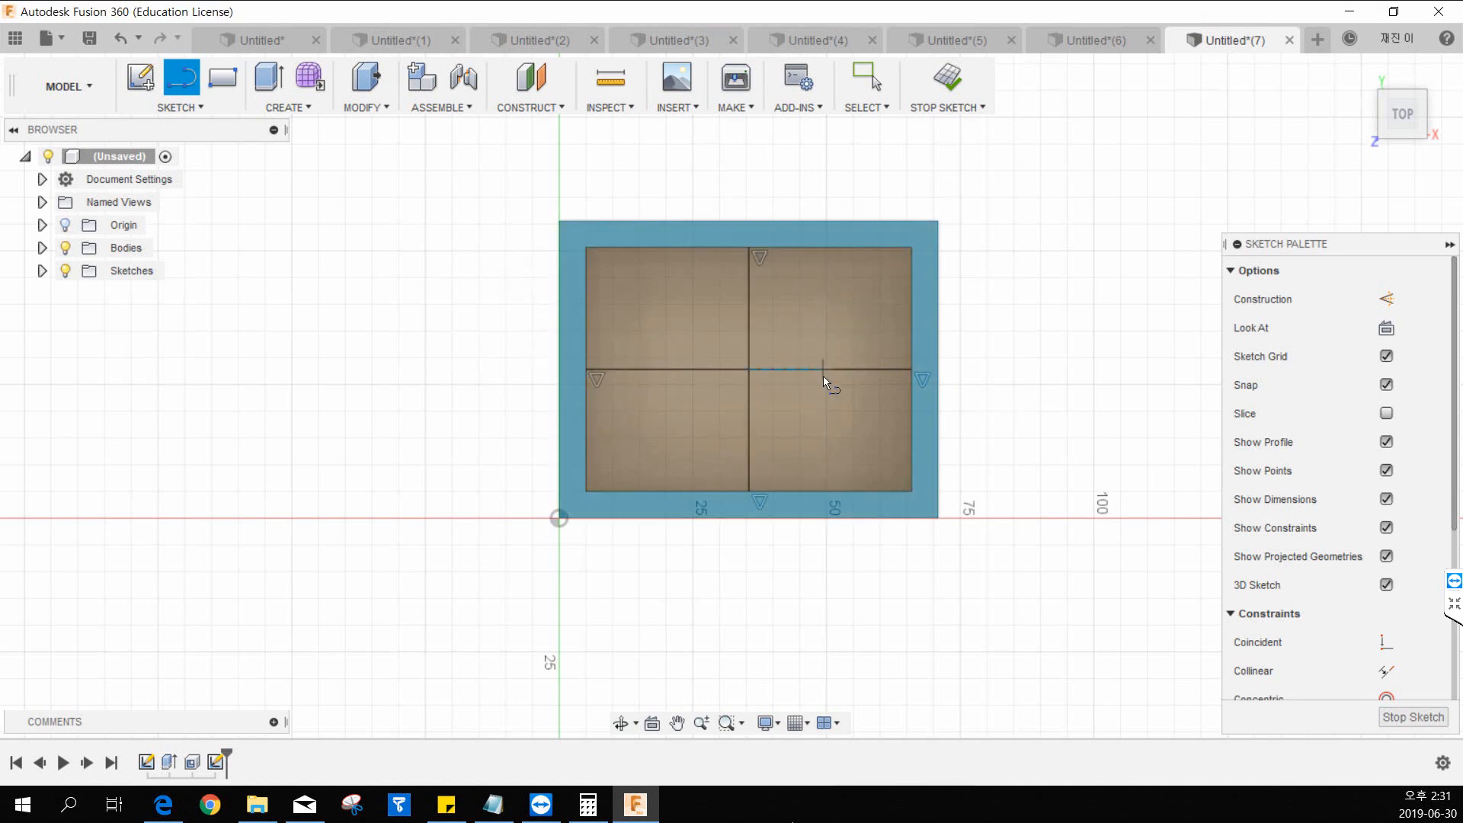
pyautogui.press('Escape')
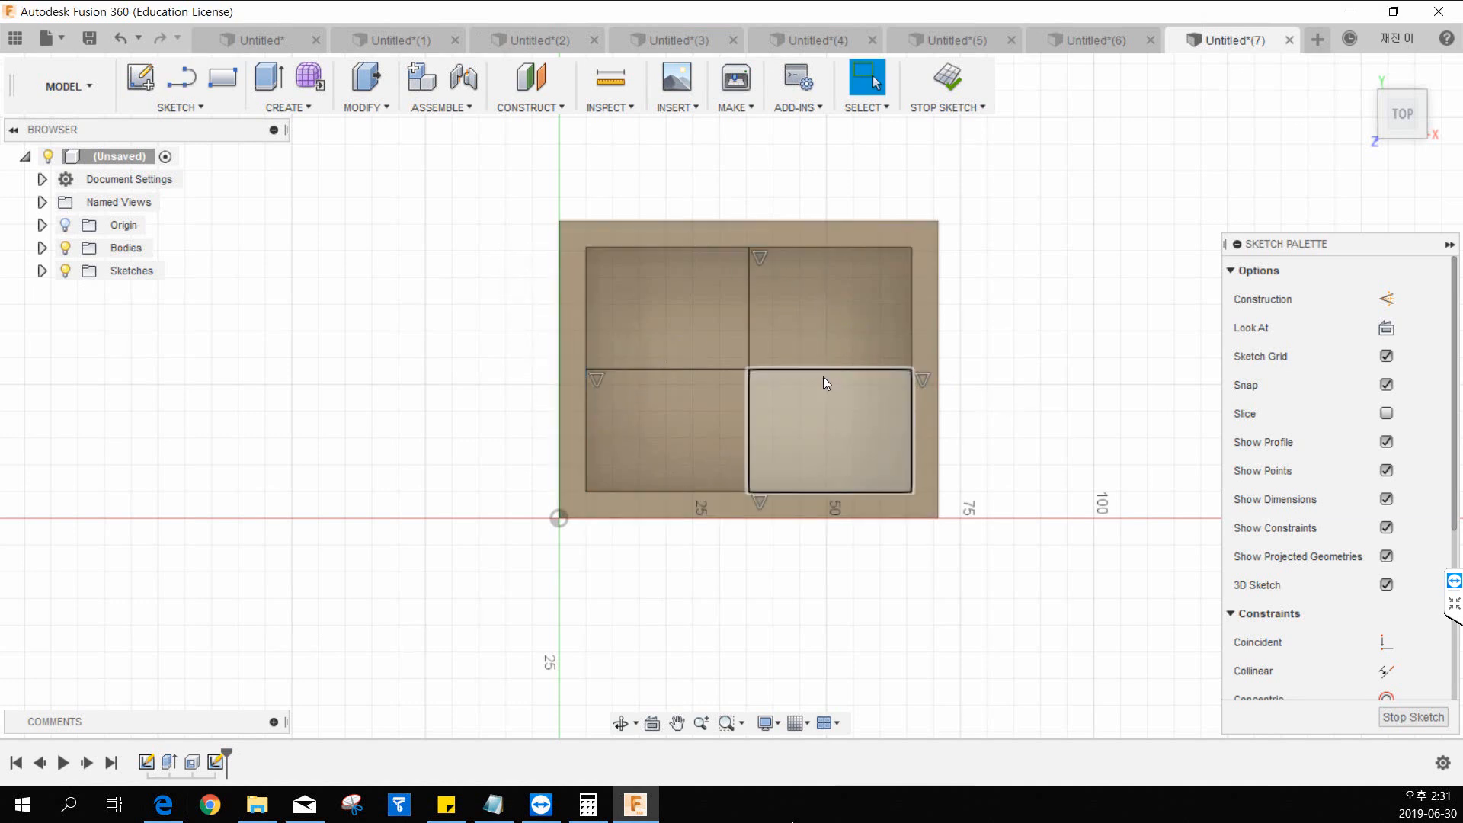
pyautogui.click(958, 90)
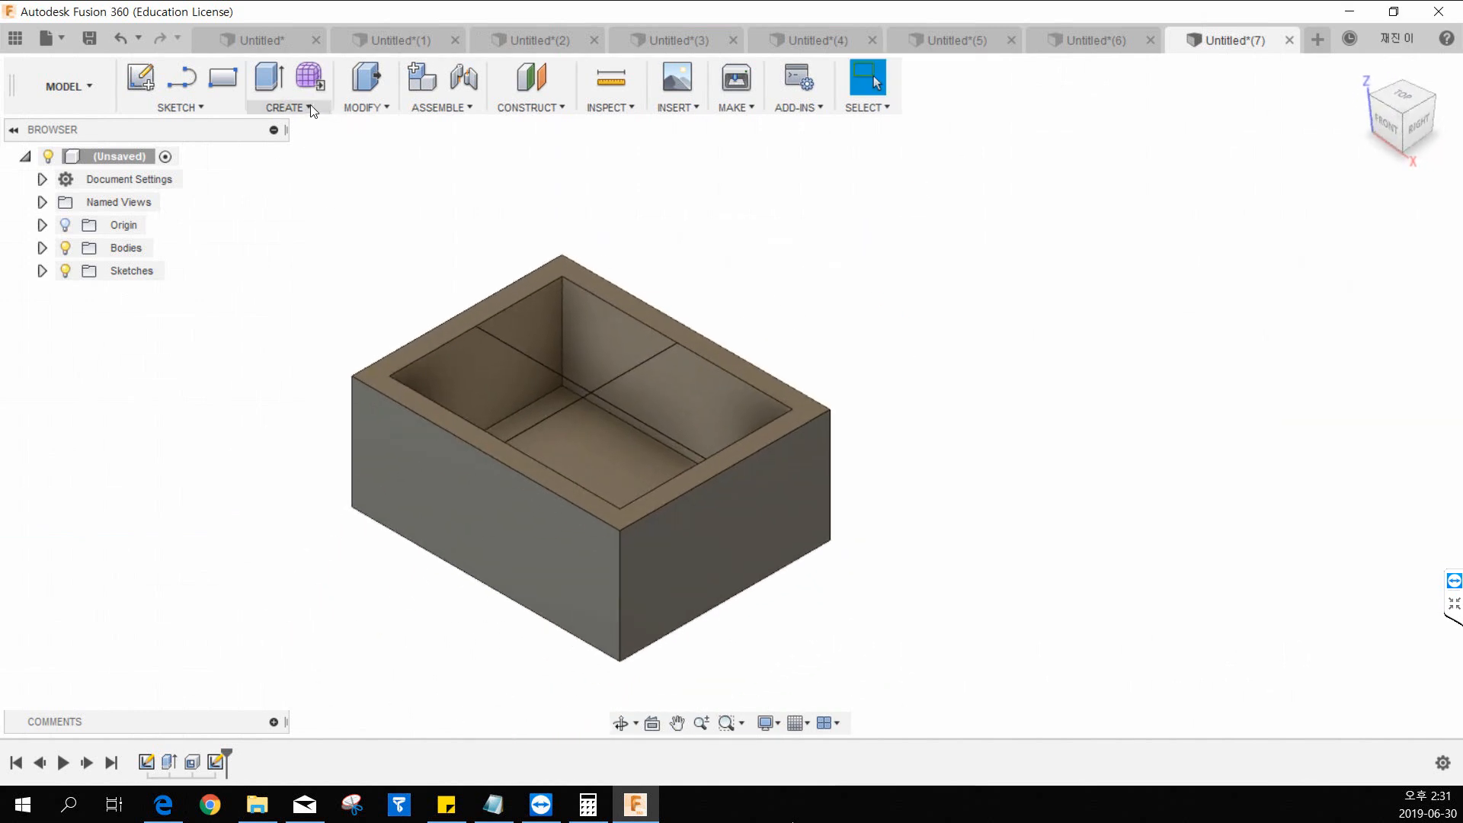
# Create a 5 mm thick symmetric Web from the lengthwise center line, with depth To Next.
pyautogui.click(309, 107)
pyautogui.click(305, 288)
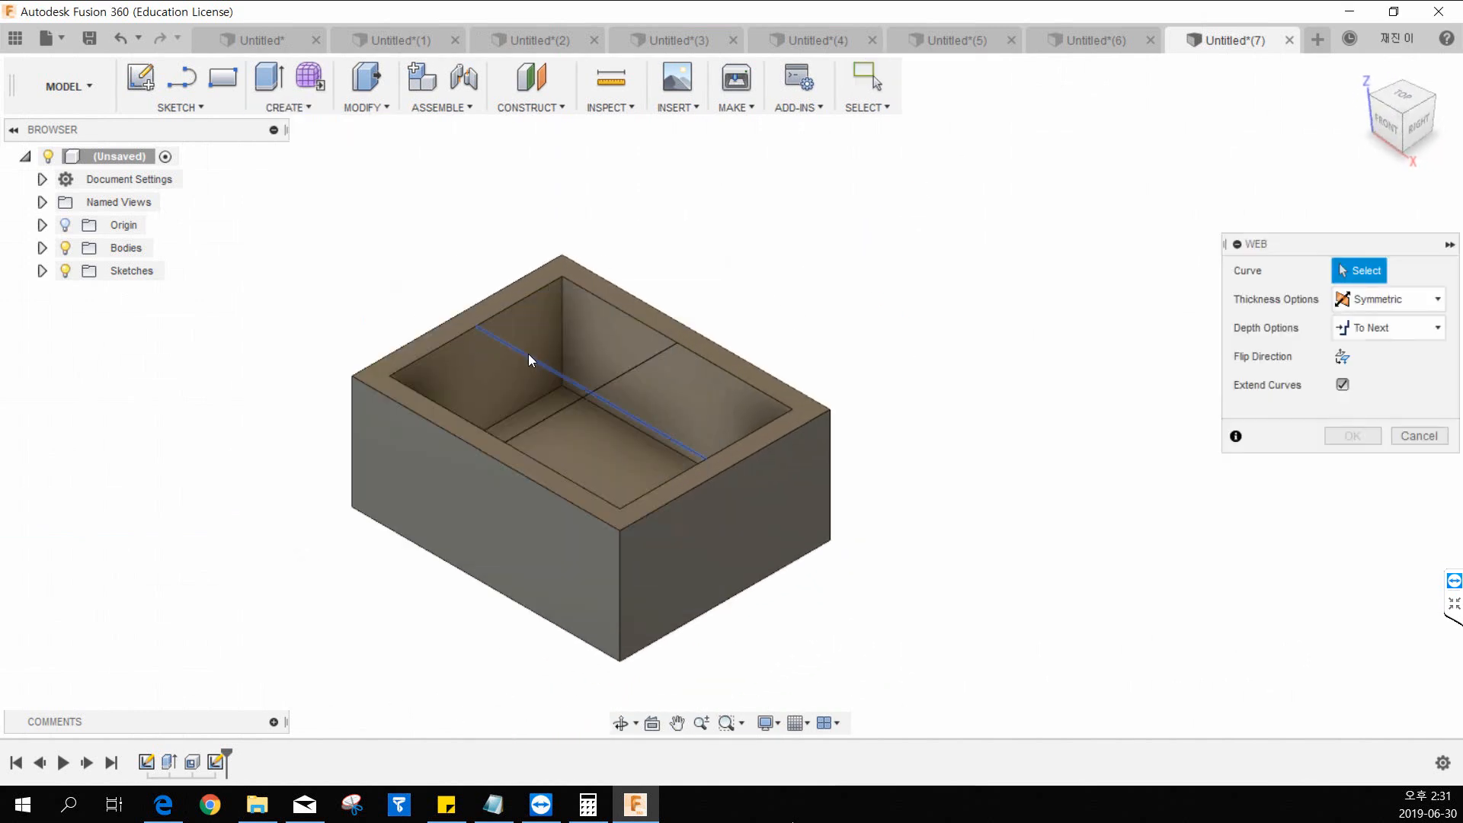
pyautogui.click(529, 353)
pyautogui.moveTo(555, 343)
pyautogui.mouseDown()
pyautogui.moveTo(560, 357)
pyautogui.moveTo(556, 335)
pyautogui.moveTo(571, 339)
pyautogui.moveTo(551, 343)
pyautogui.mouseUp()
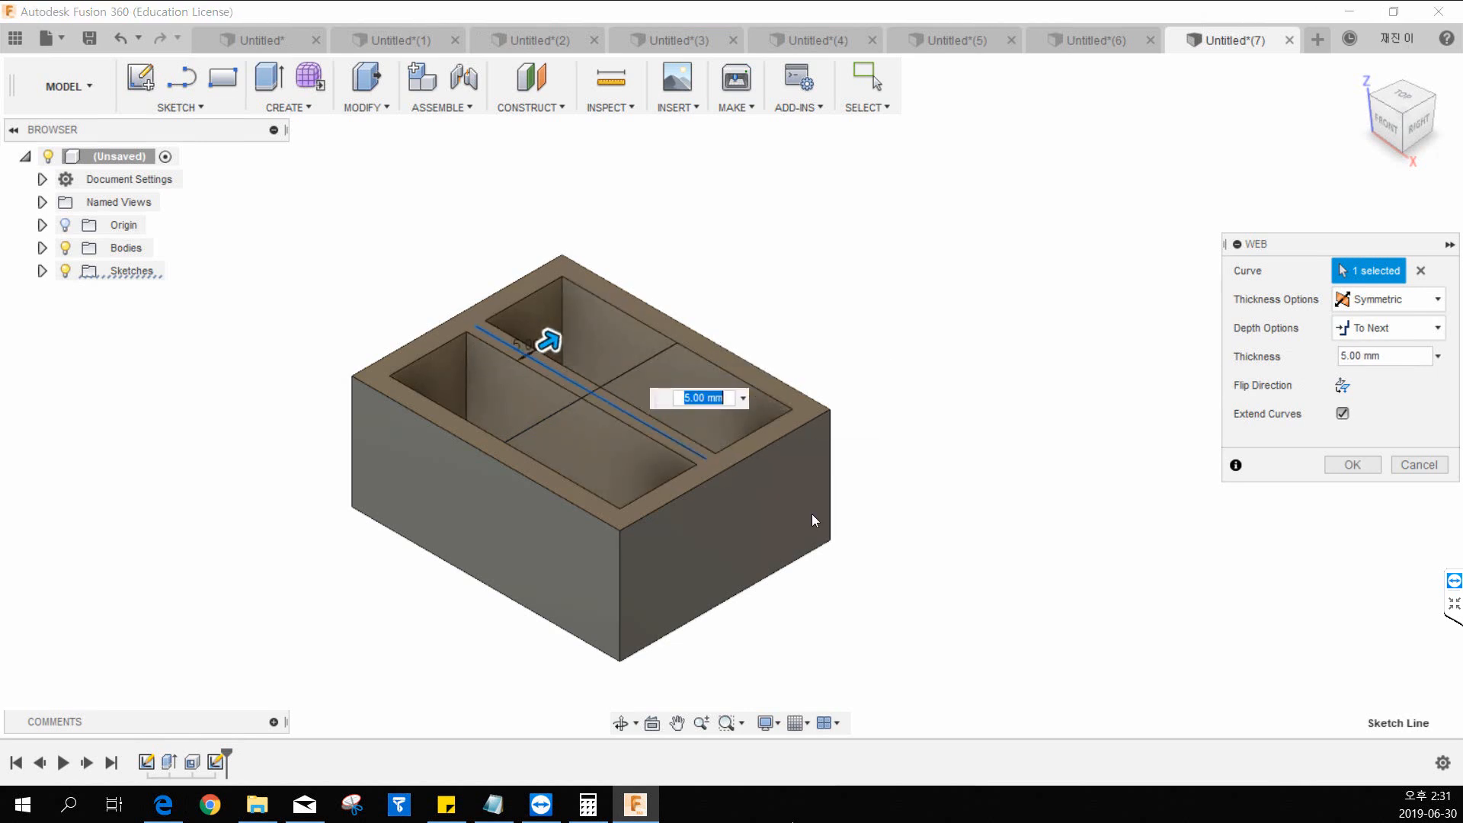
pyautogui.click(1364, 464)
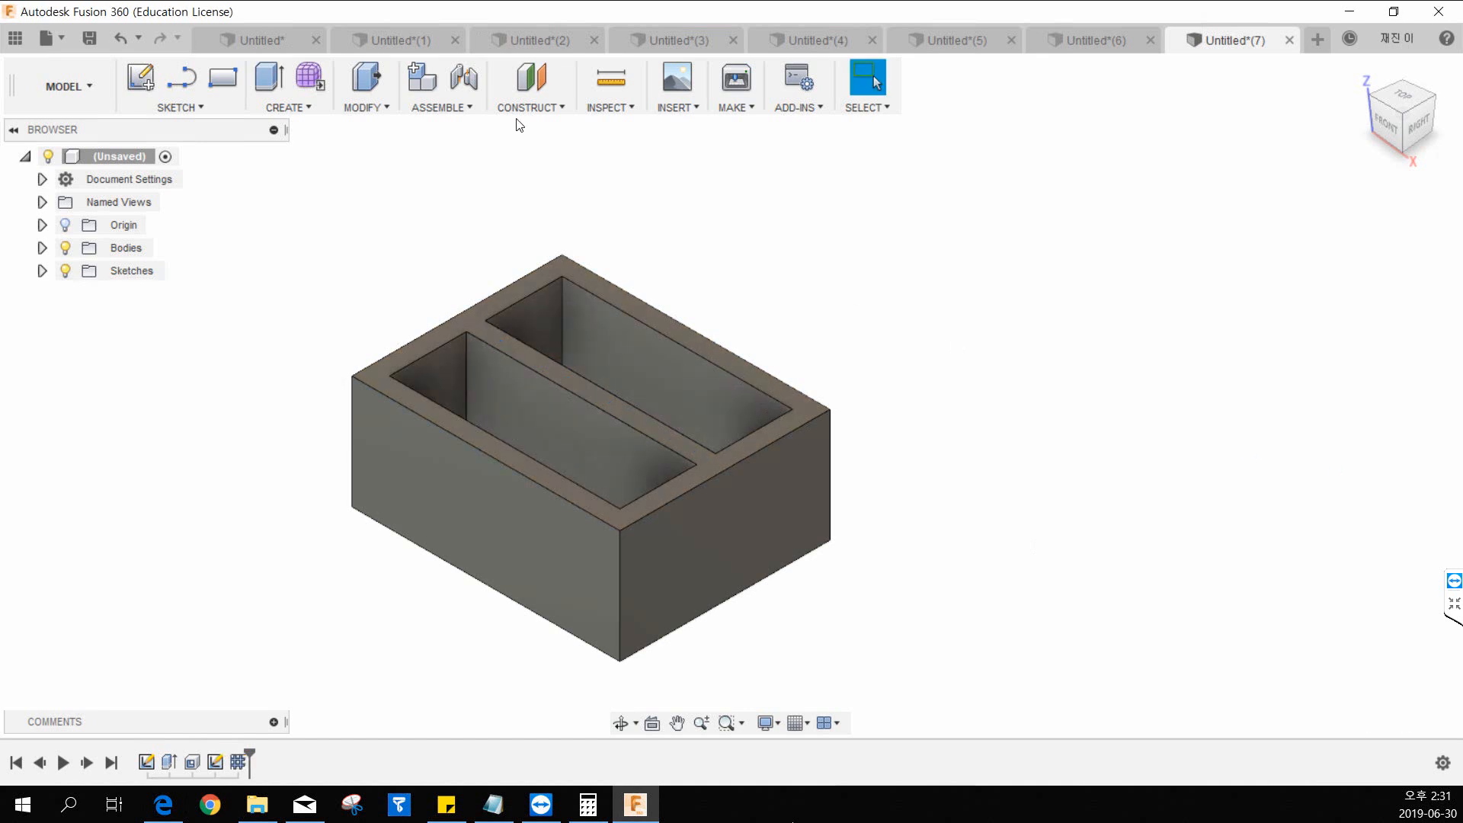
# Show Sketch2 again and create a 5 mm thick symmetric Web from the crosswise line, with depth To Next.
pyautogui.click(309, 108)
pyautogui.click(302, 287)
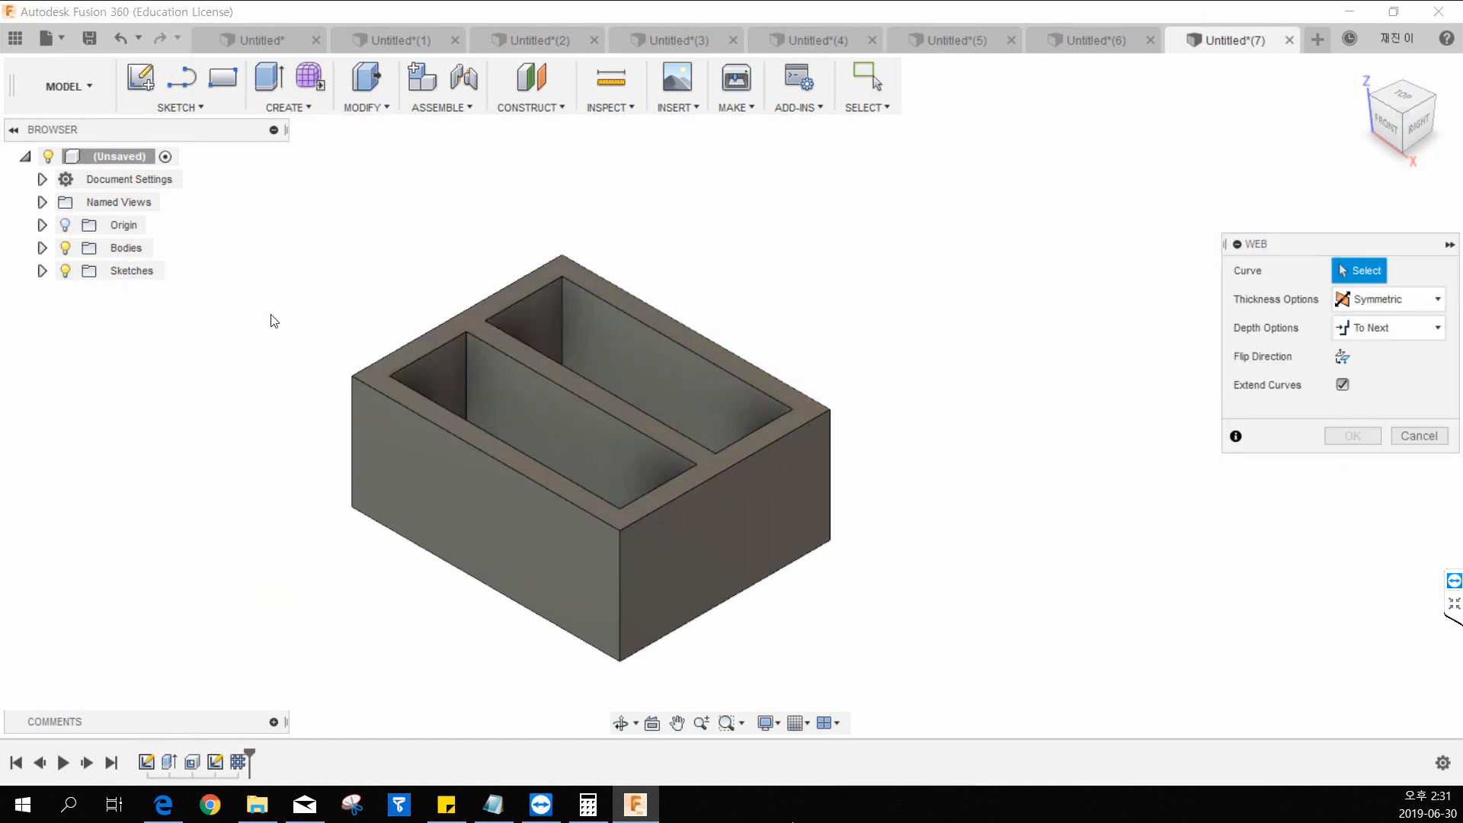
pyautogui.click(42, 271)
pyautogui.click(82, 316)
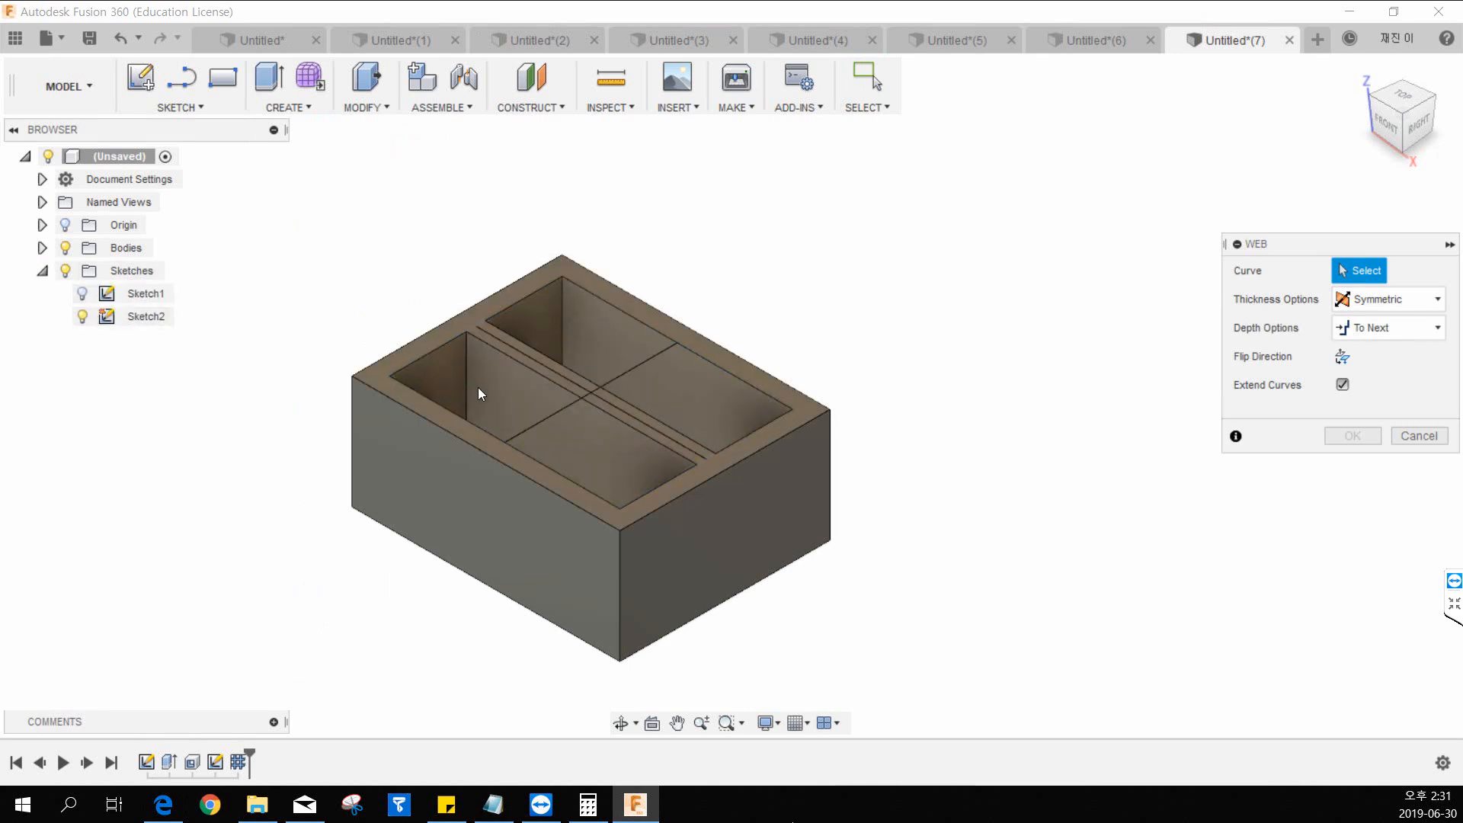
pyautogui.click(528, 424)
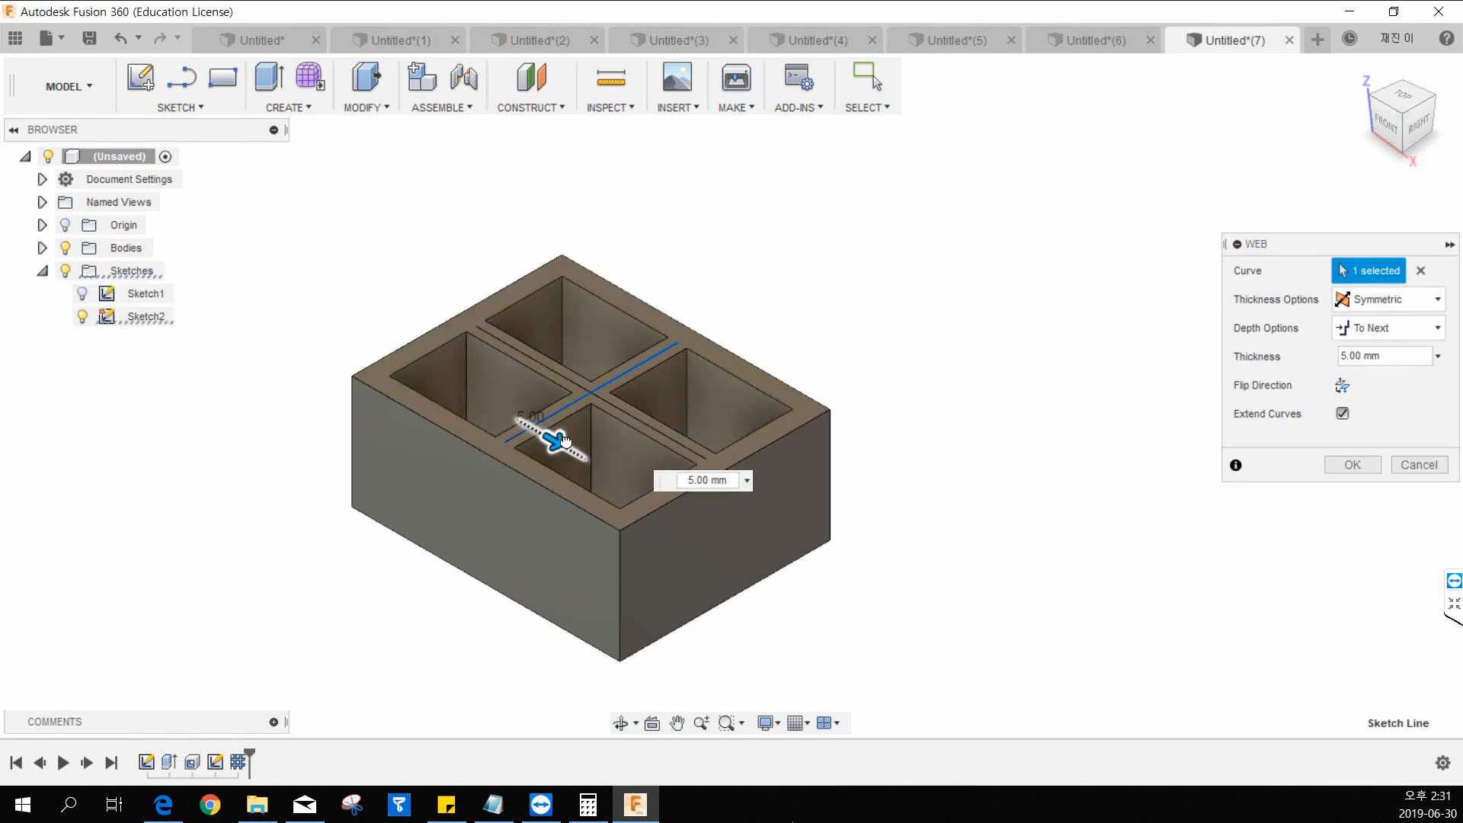
pyautogui.click(1352, 465)
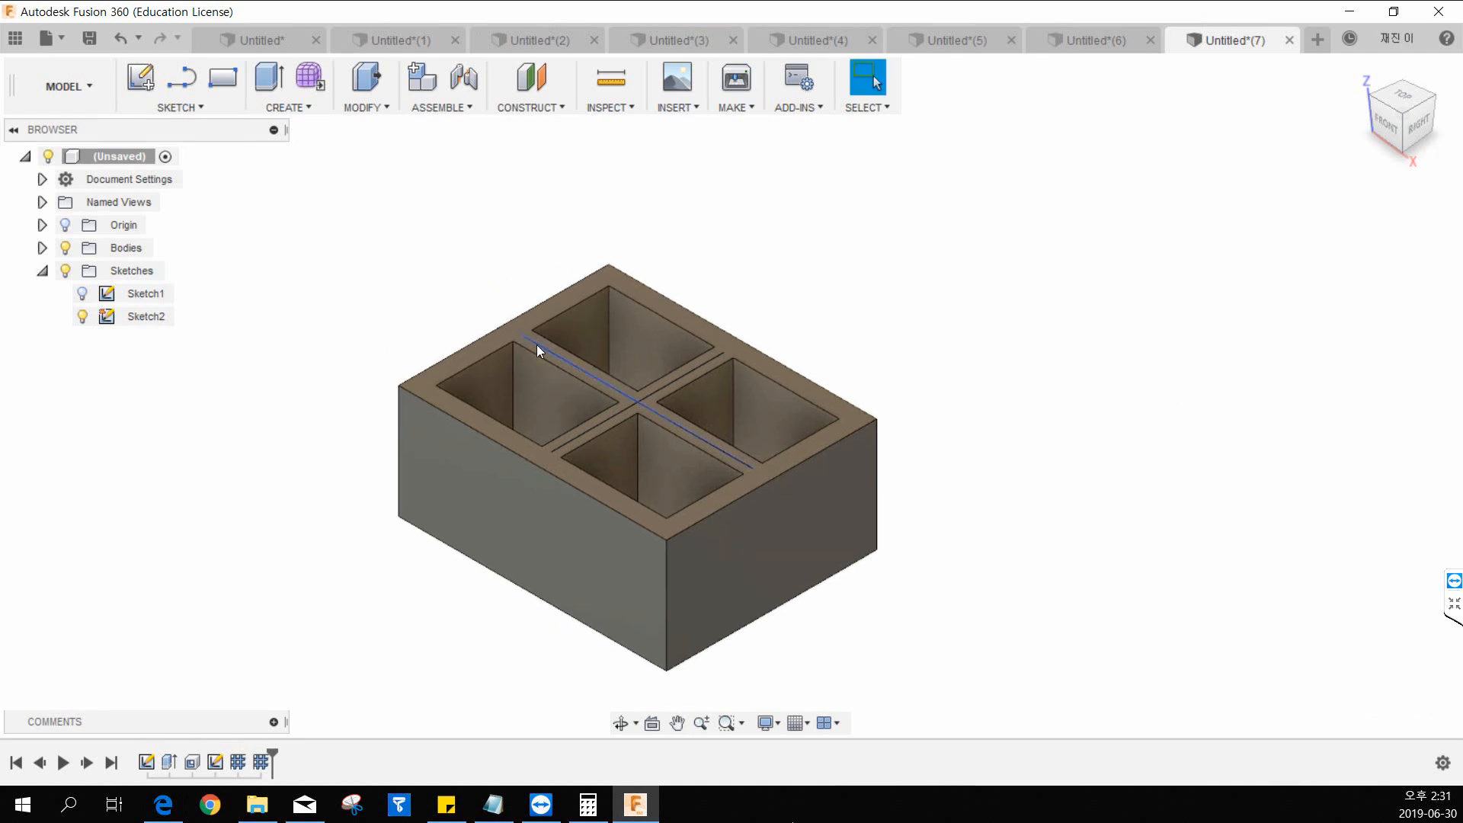
# Inspect the four-compartment box from above and review the settings of both web features without changing them.
pyautogui.keyDown('shift'); pyautogui.moveTo(561, 454); pyautogui.dragTo(590, 550, button='middle'); pyautogui.keyUp('shift')
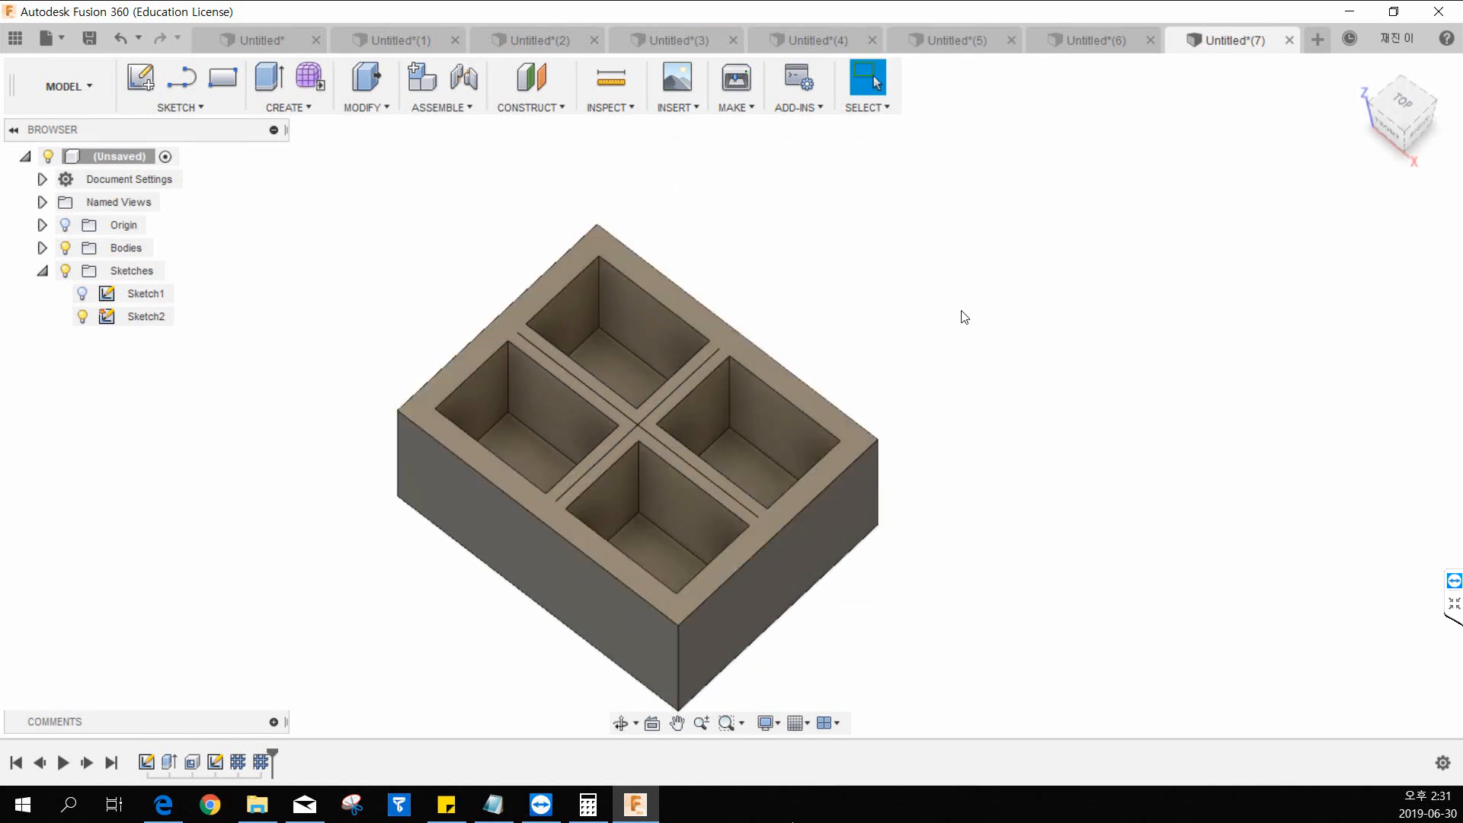
pyautogui.moveTo(964, 316); pyautogui.dragTo(902, 307, button='middle')
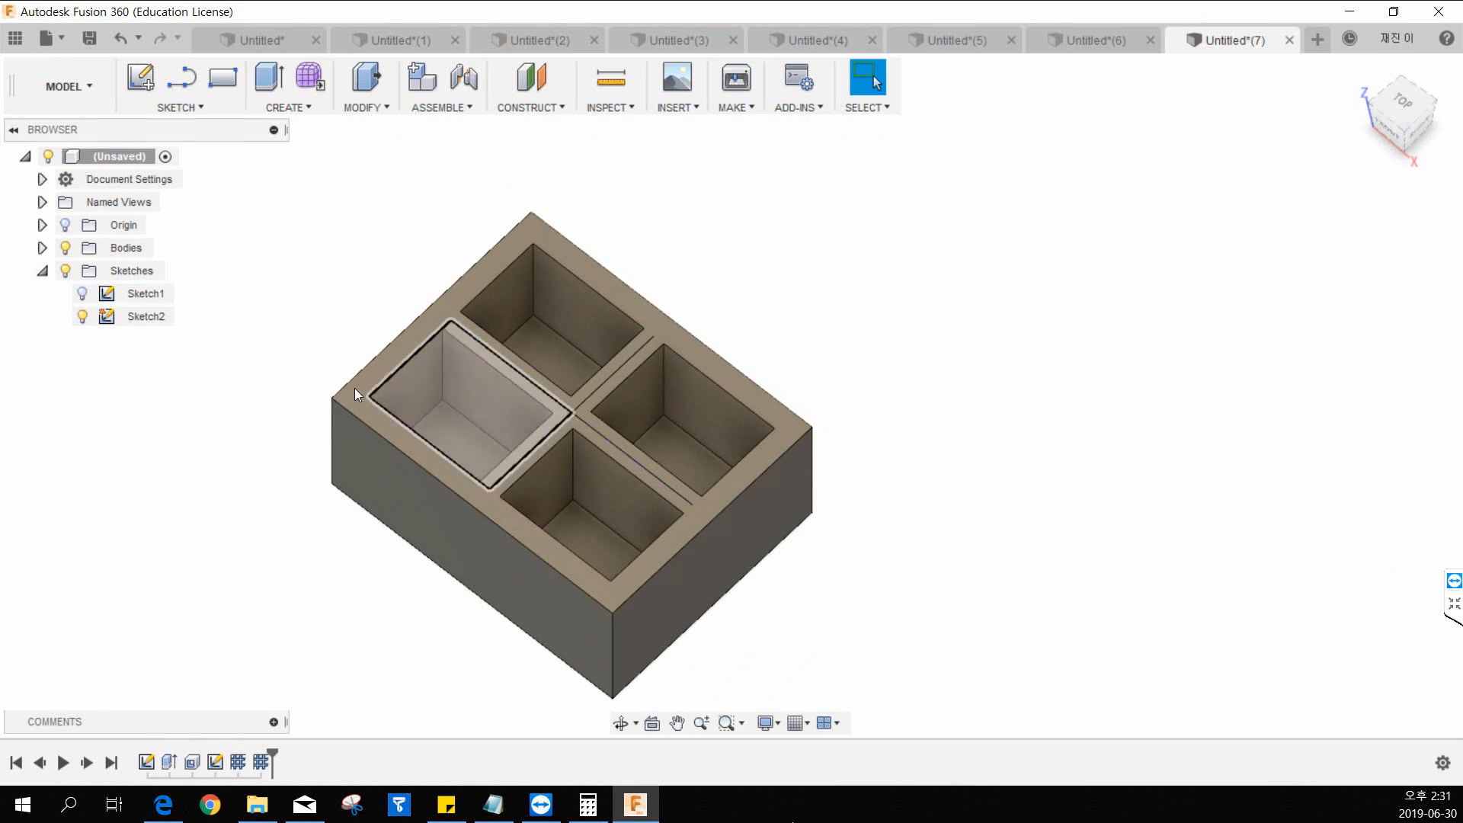
pyautogui.moveTo(355, 387); pyautogui.dragTo(301, 344, button='middle')
pyautogui.doubleClick(261, 764)
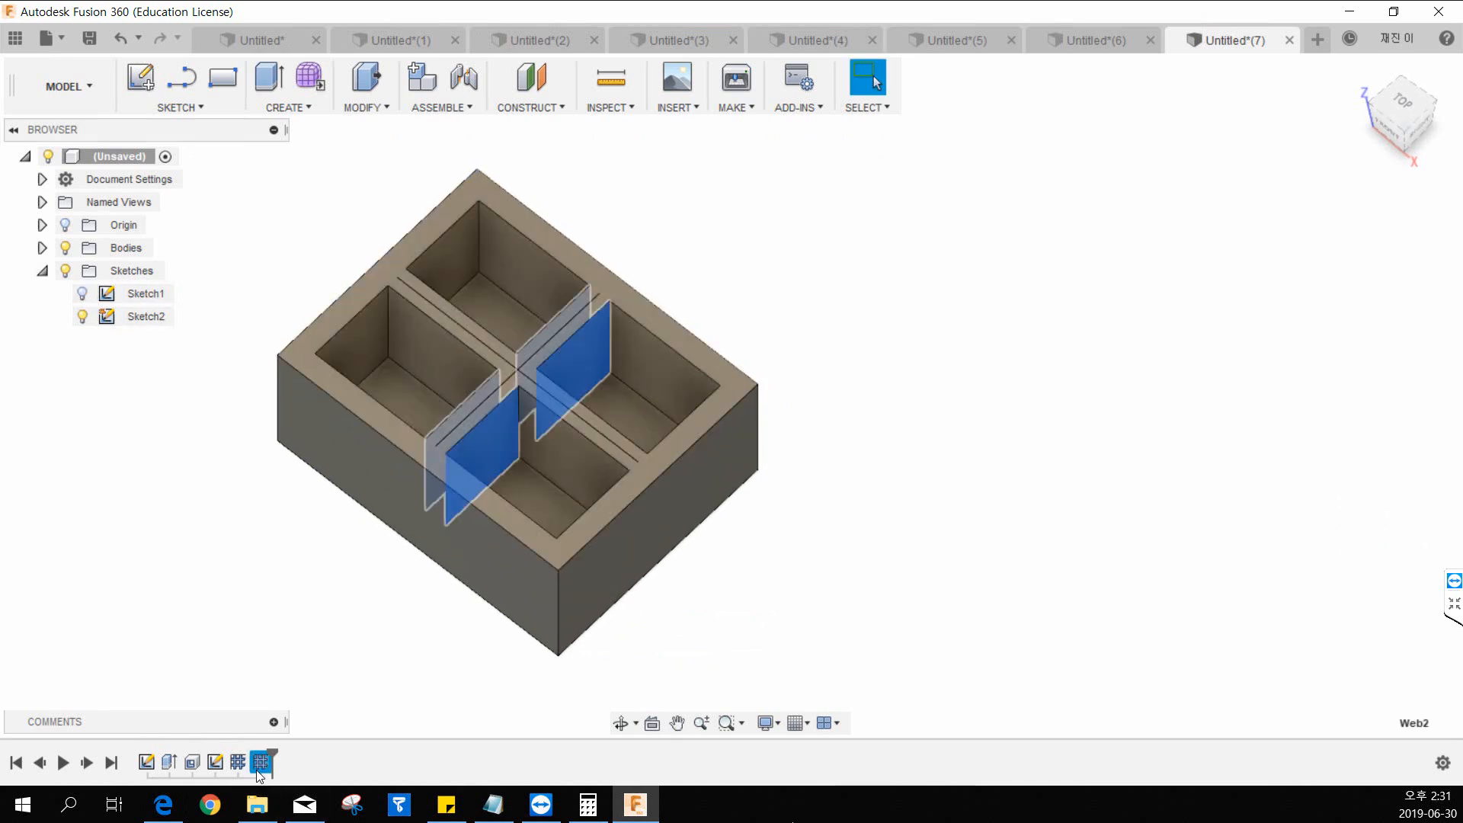
pyautogui.moveTo(825, 522); pyautogui.dragTo(760, 536, button='middle')
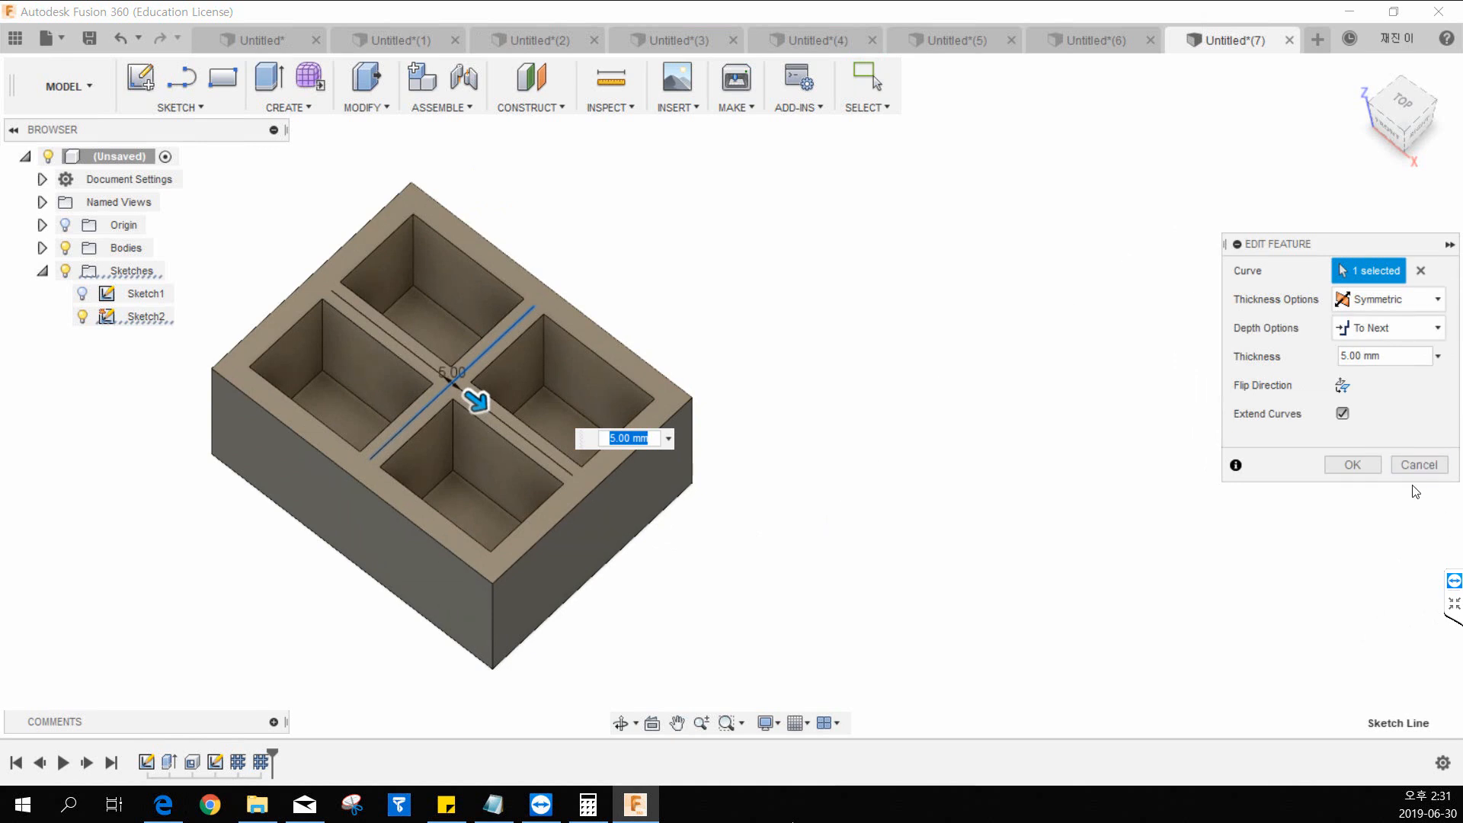
pyautogui.click(1419, 465)
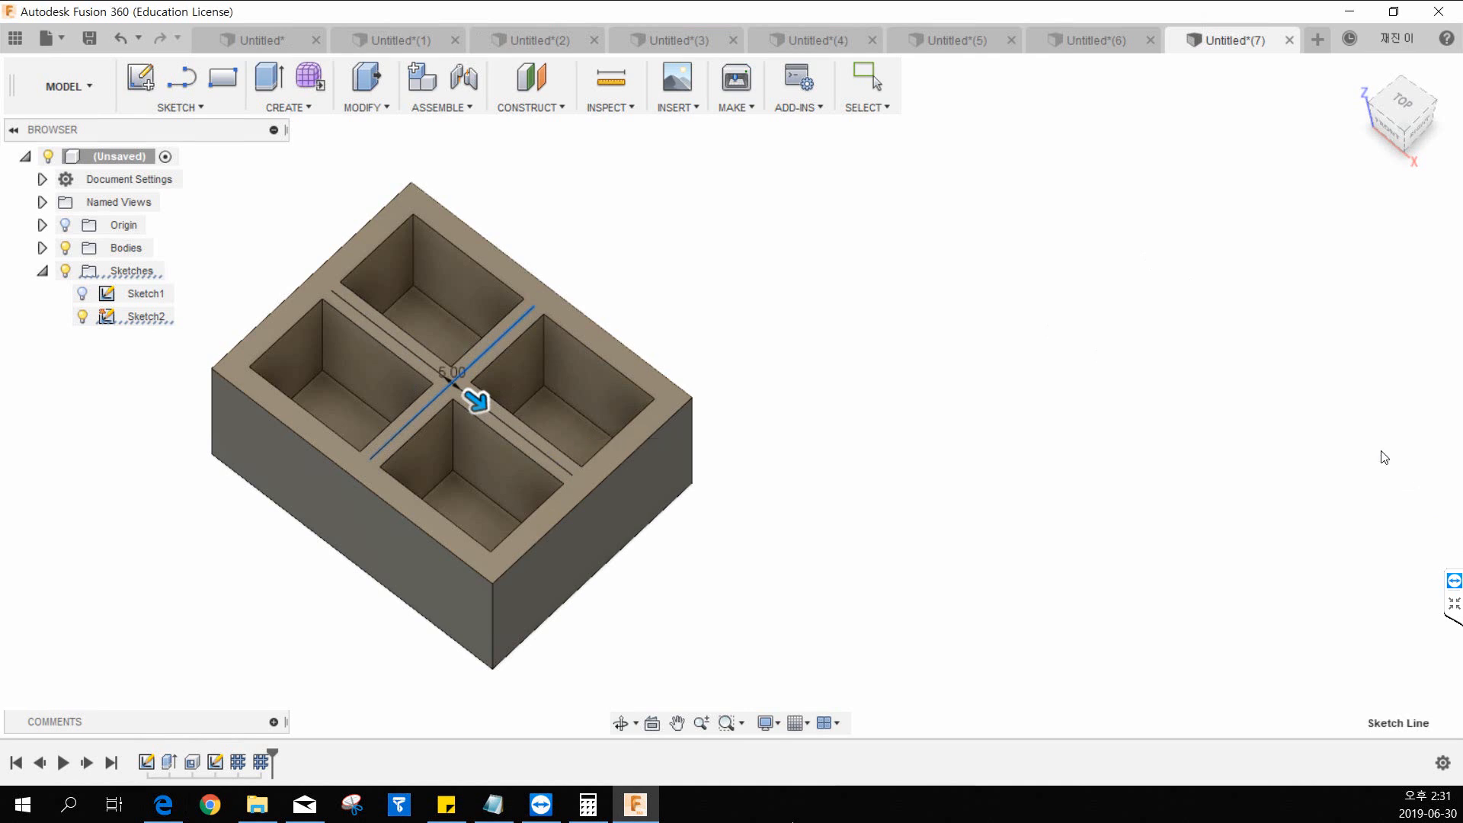
pyautogui.doubleClick(241, 763)
pyautogui.click(1419, 465)
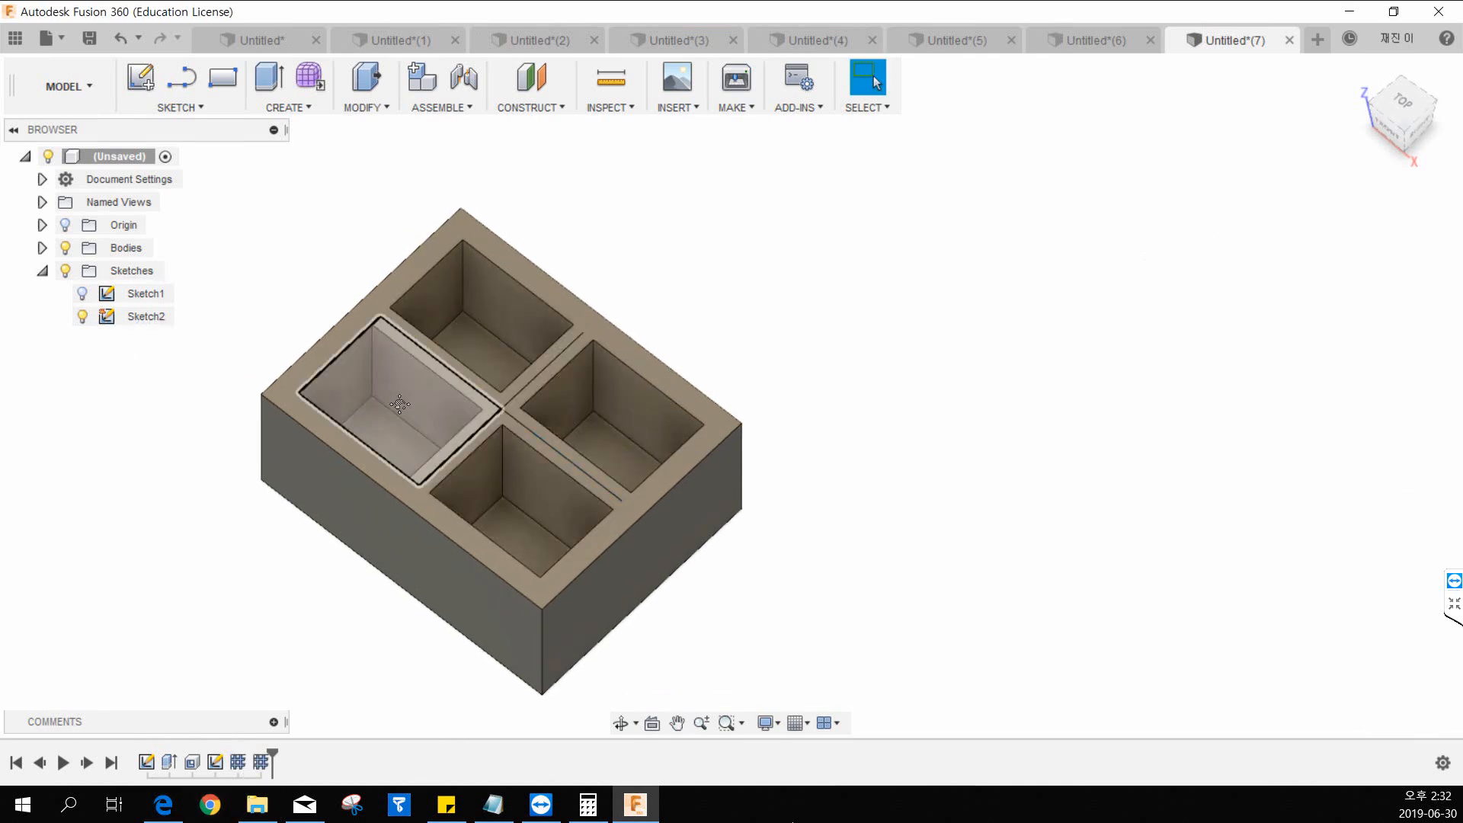
# Delete both Web features so the shelled box is open inside again.
pyautogui.click(236, 763)
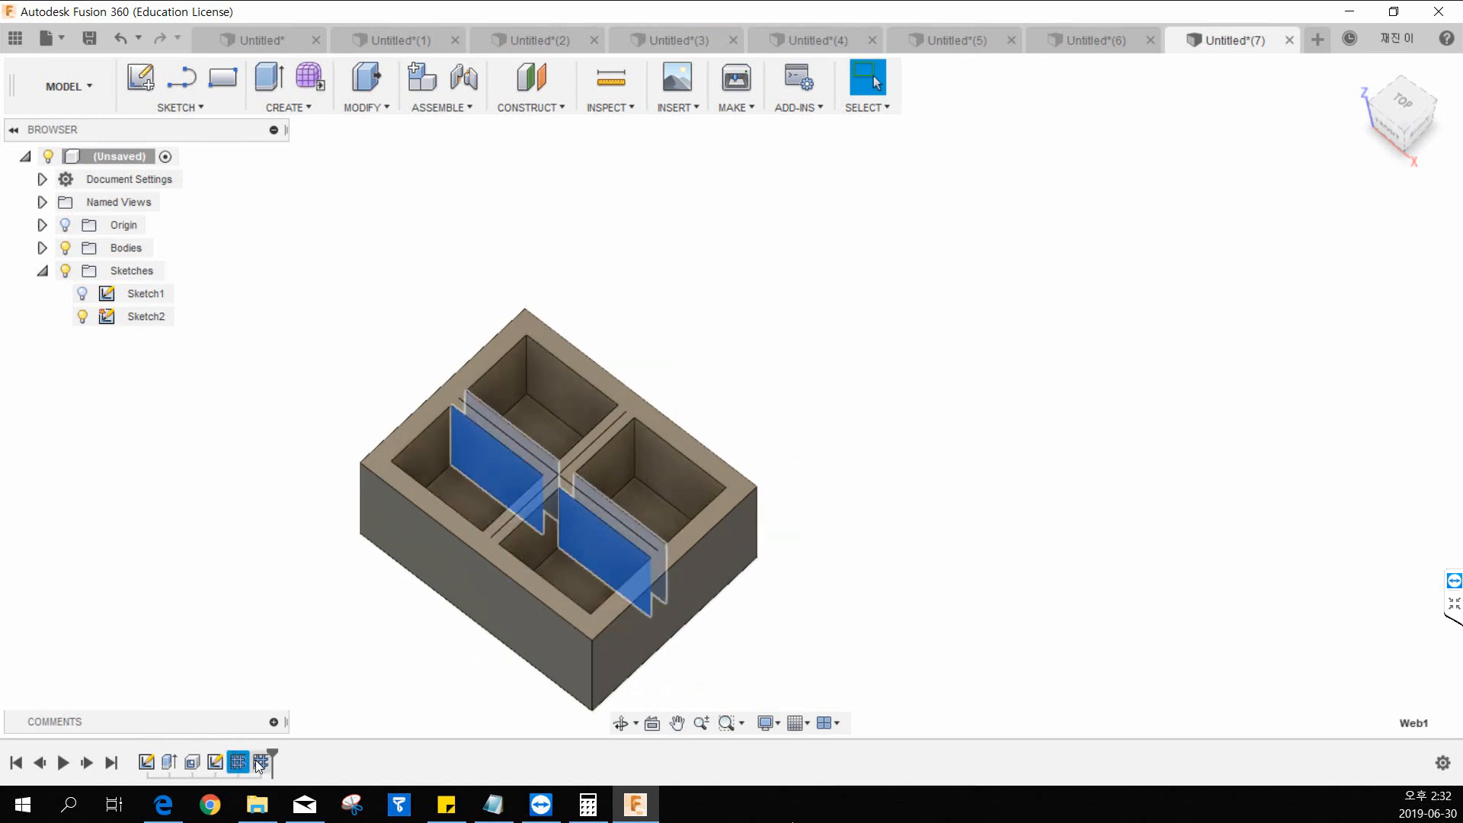
pyautogui.keyDown('shift'); pyautogui.click(261, 763); pyautogui.keyUp('shift')
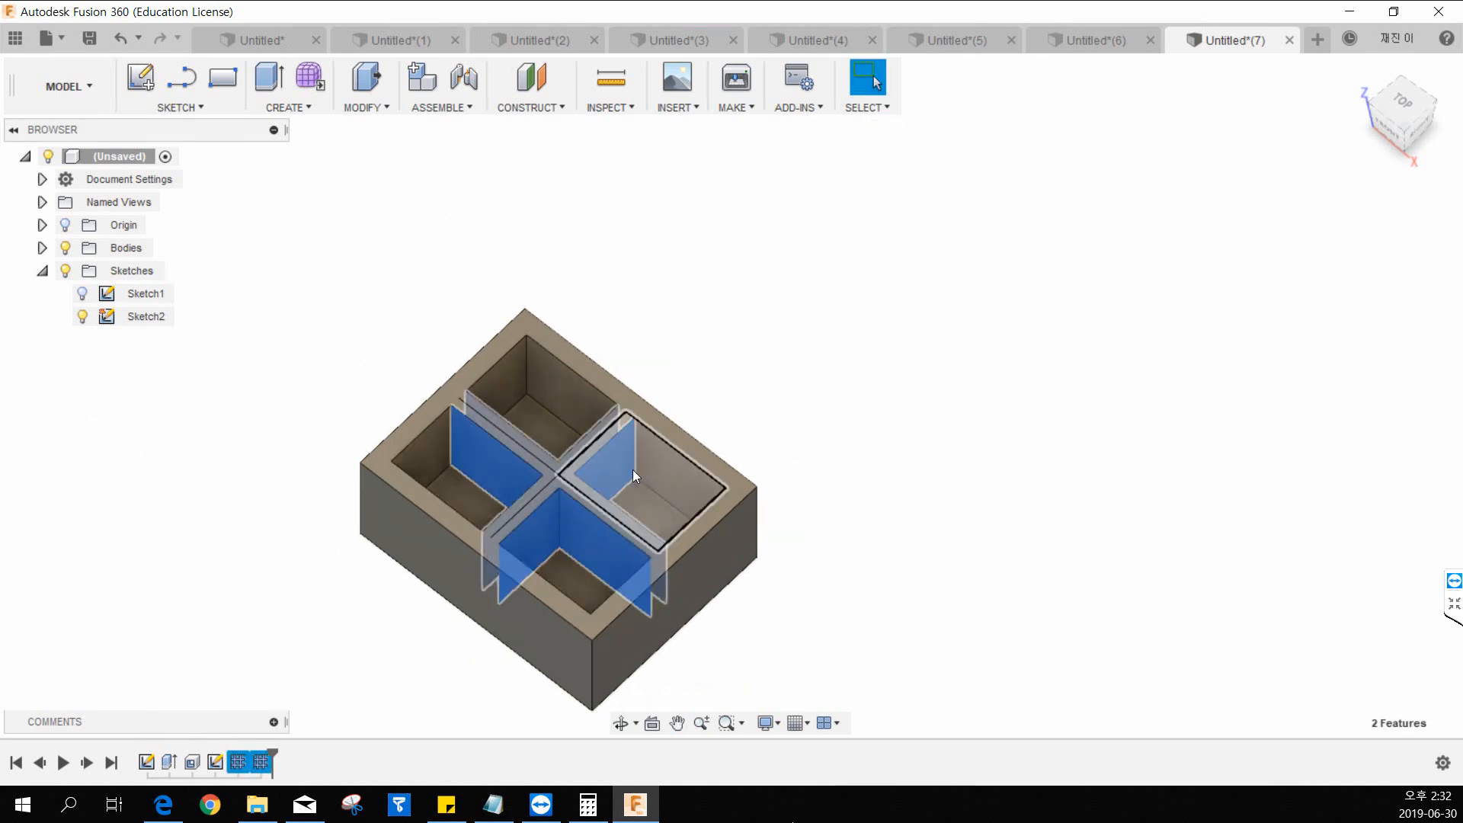
pyautogui.press('Delete')
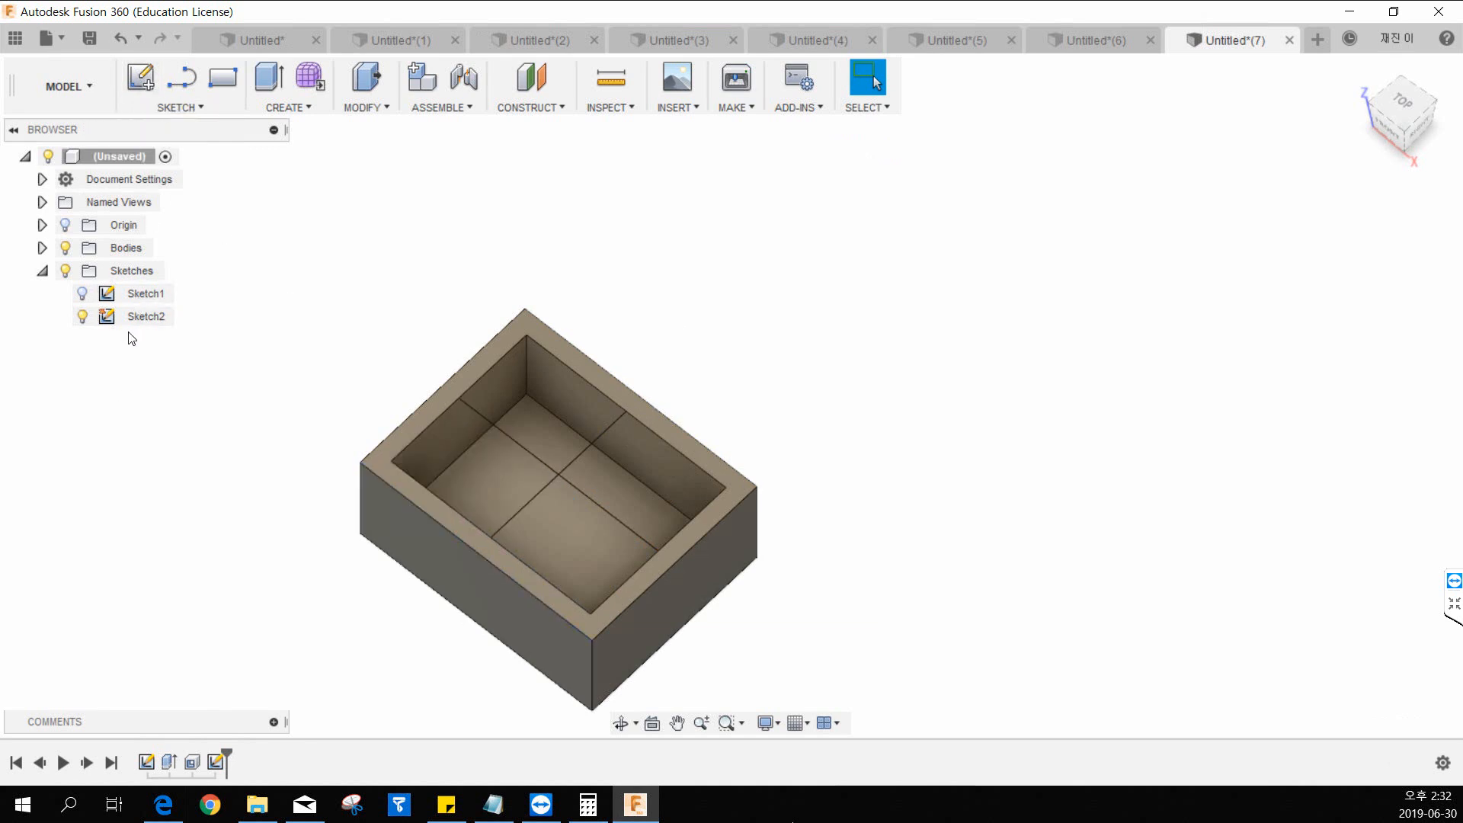
# Edit Sketch2 and add a crosswise and a lengthwise line across the opening, each about 8 mm from its parallel center line.
pyautogui.rightClick(136, 314)
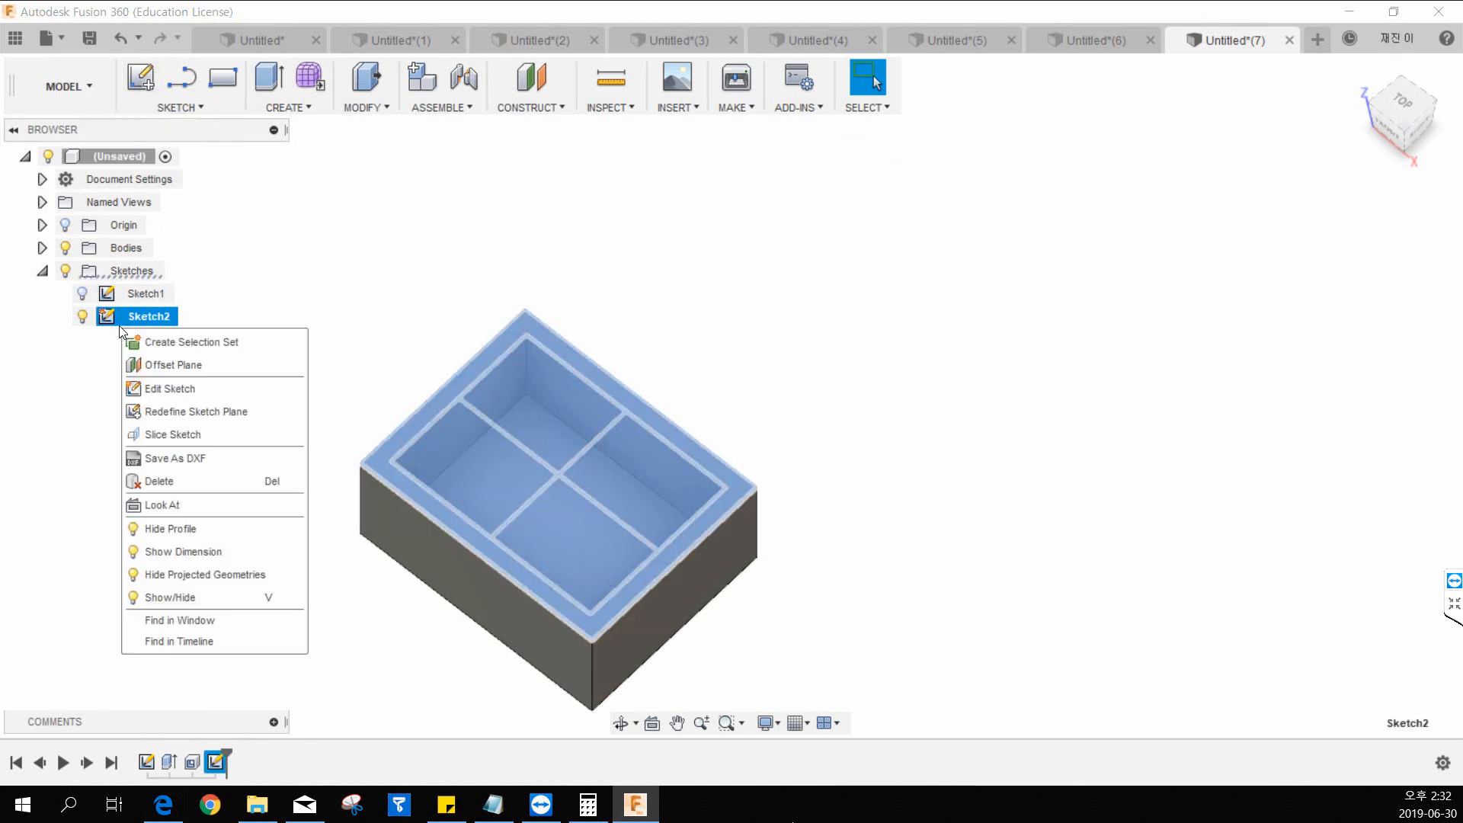
pyautogui.click(180, 395)
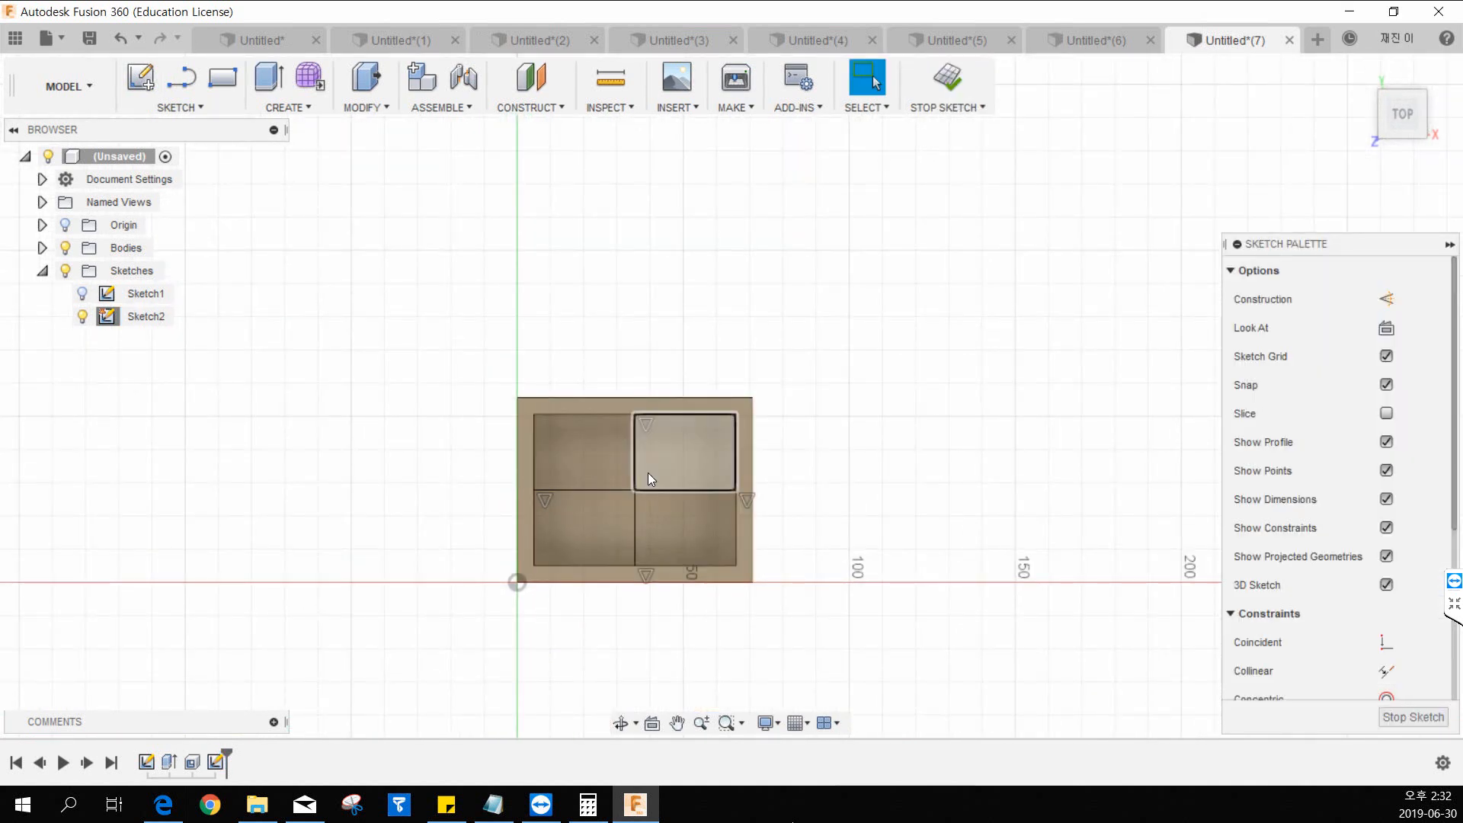
pyautogui.click(181, 76)
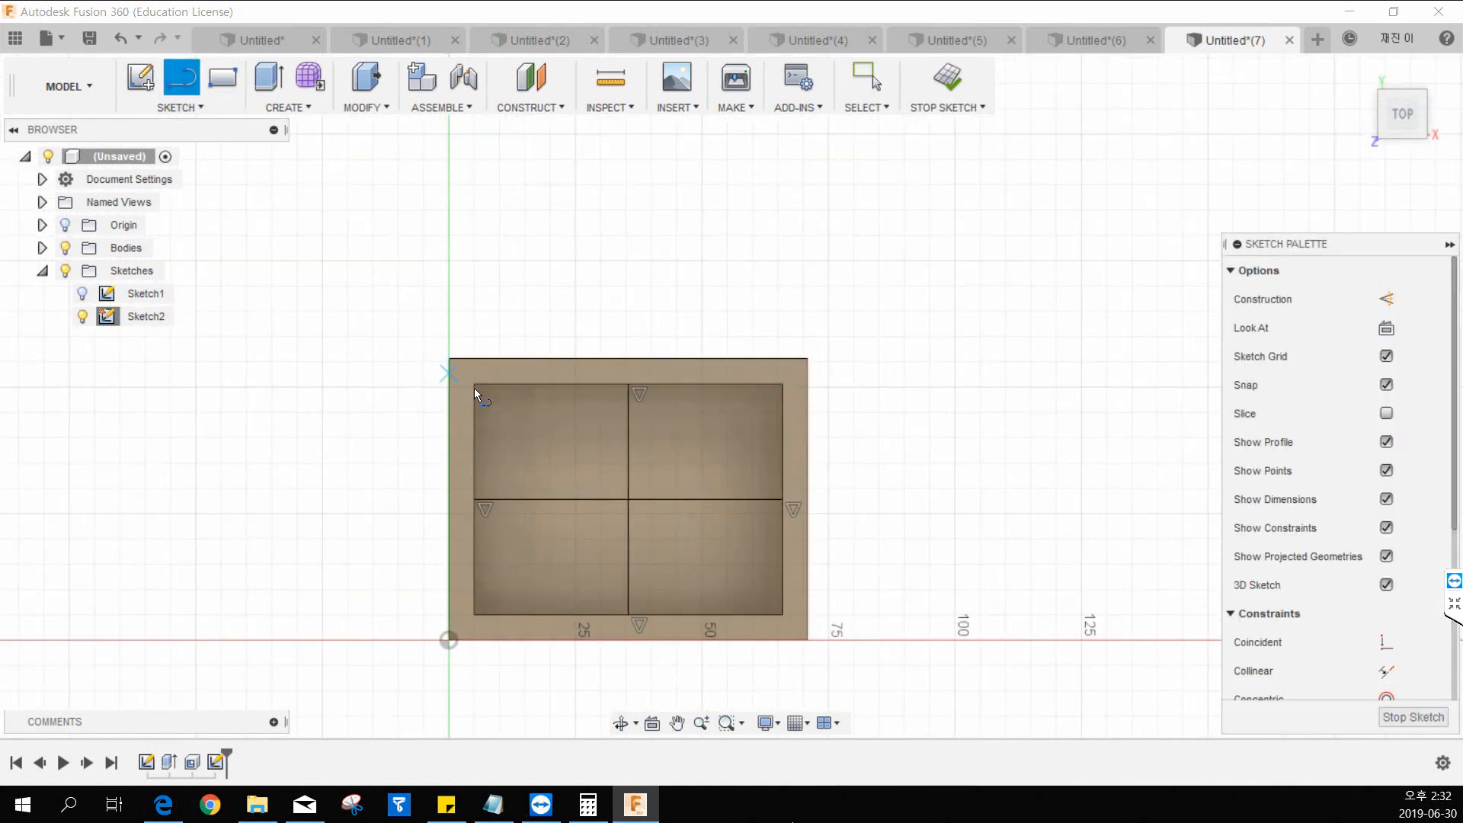
pyautogui.click(588, 384)
pyautogui.click(589, 615)
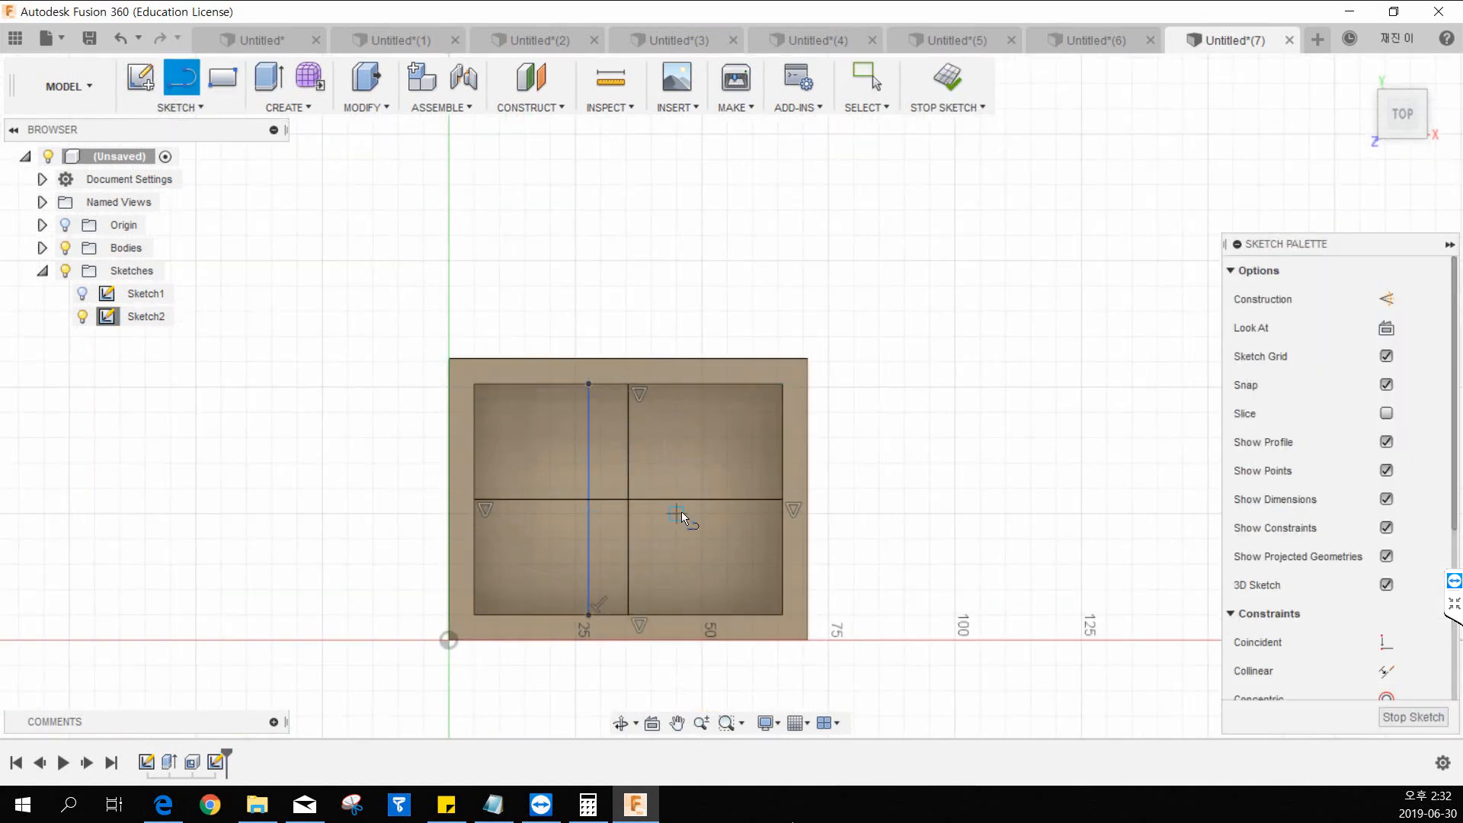
pyautogui.click(474, 539)
pyautogui.click(783, 538)
pyautogui.press('Escape')
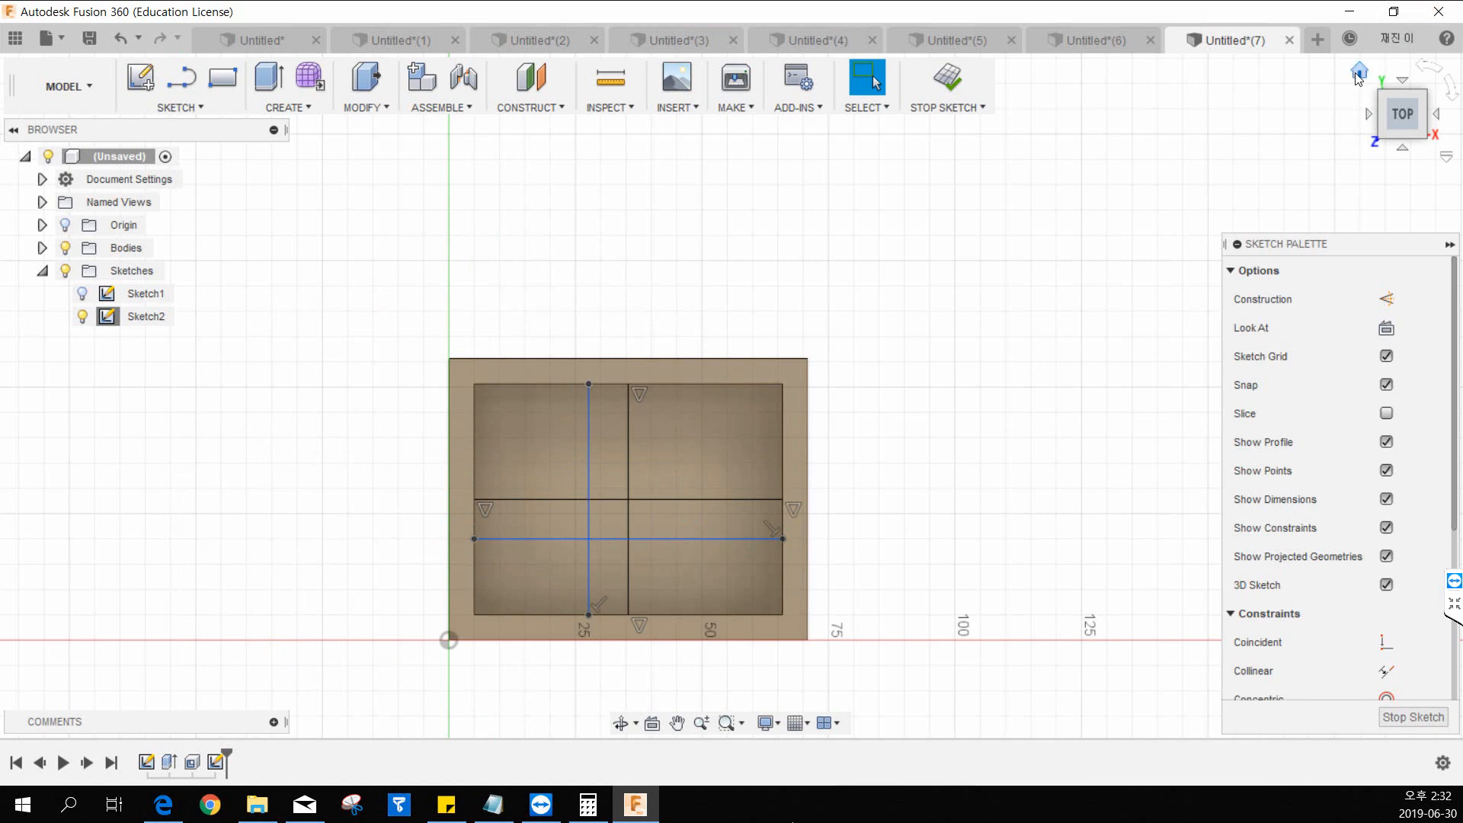
pyautogui.click(1359, 73)
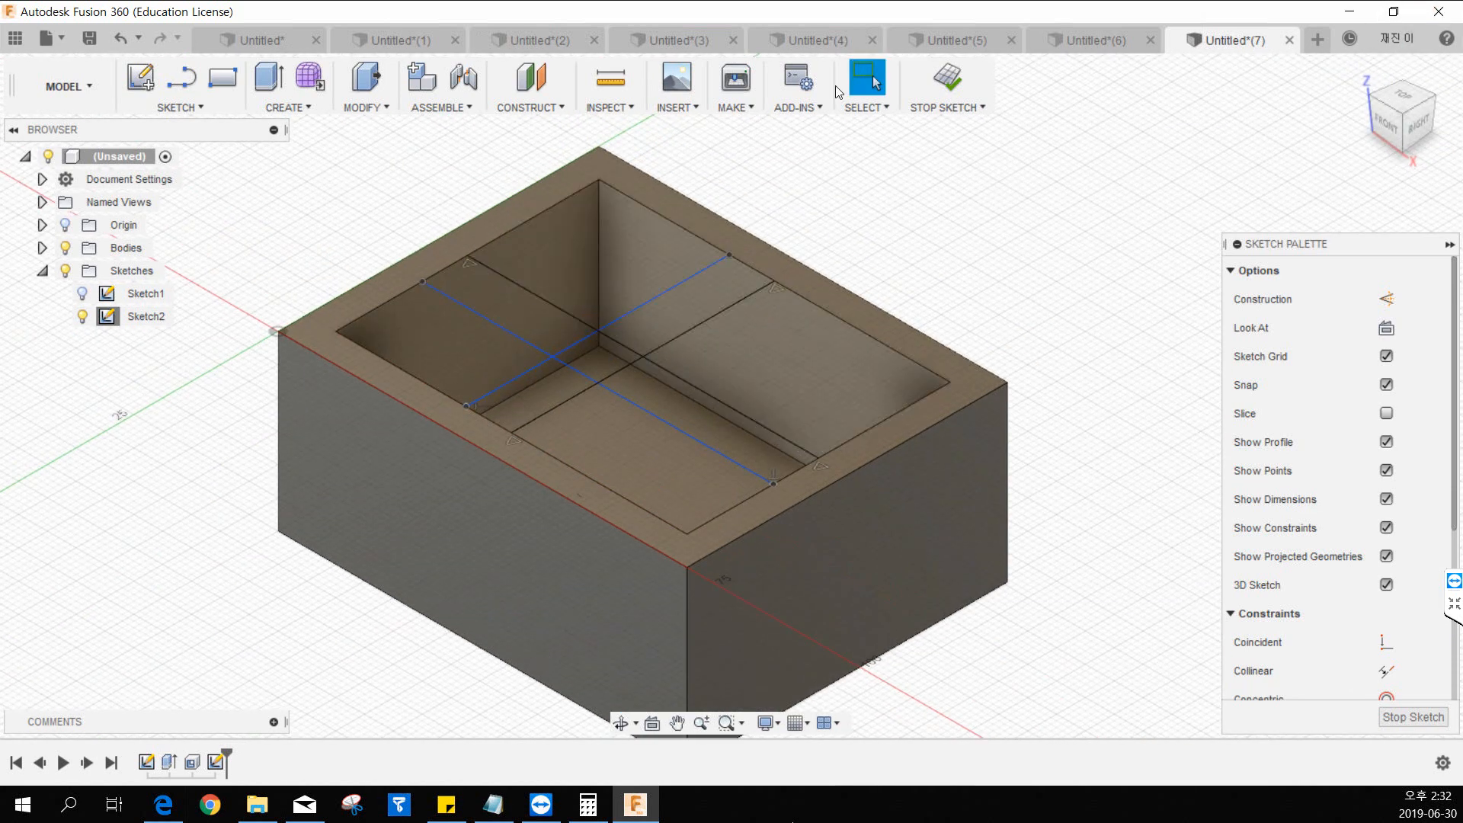
pyautogui.rightClick(145, 317)
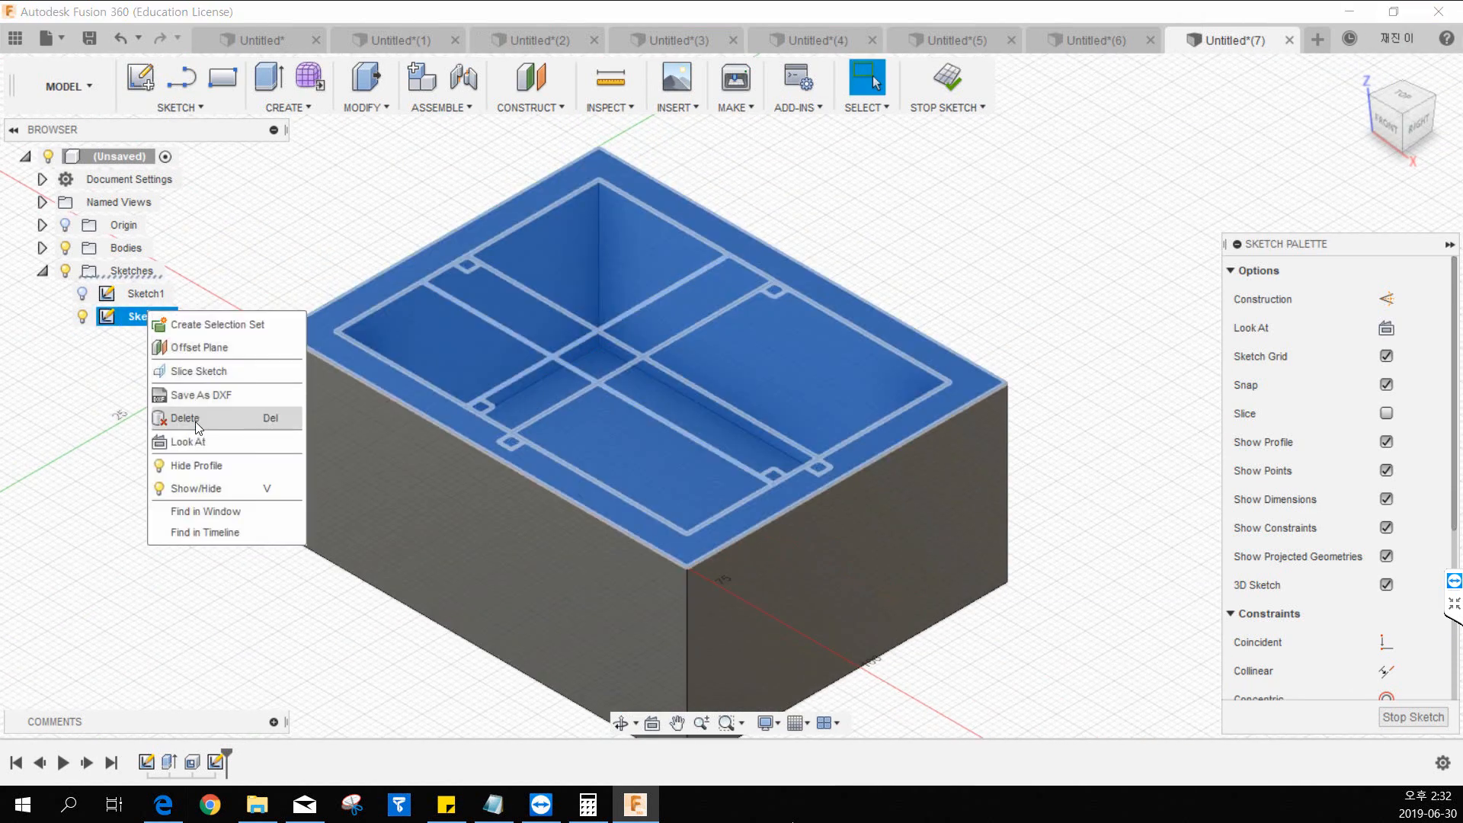
pyautogui.rightClick(142, 321)
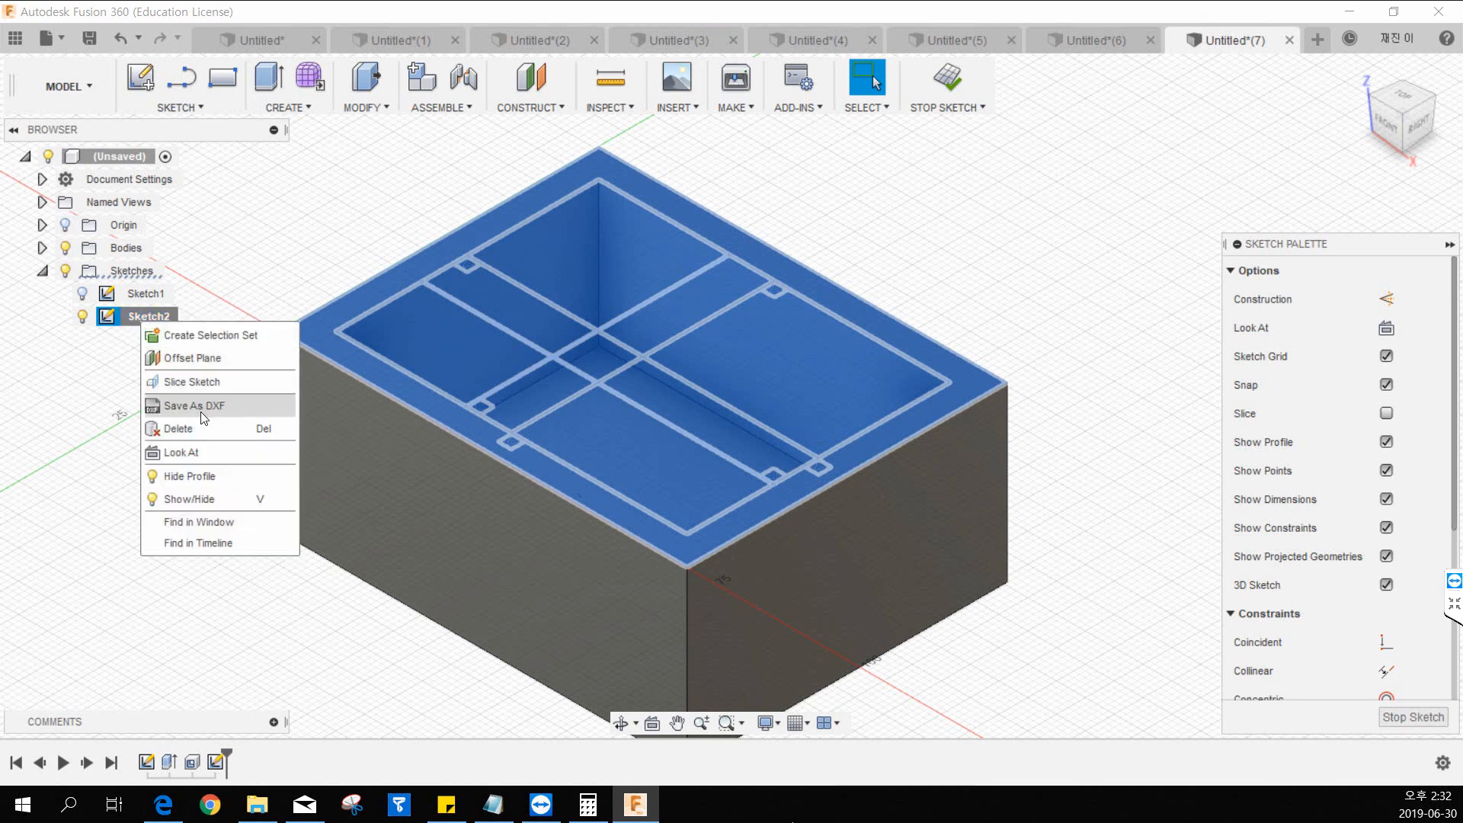
pyautogui.click(134, 411)
pyautogui.click(904, 143)
pyautogui.moveTo(380, 196); pyautogui.dragTo(396, 236, button='middle')
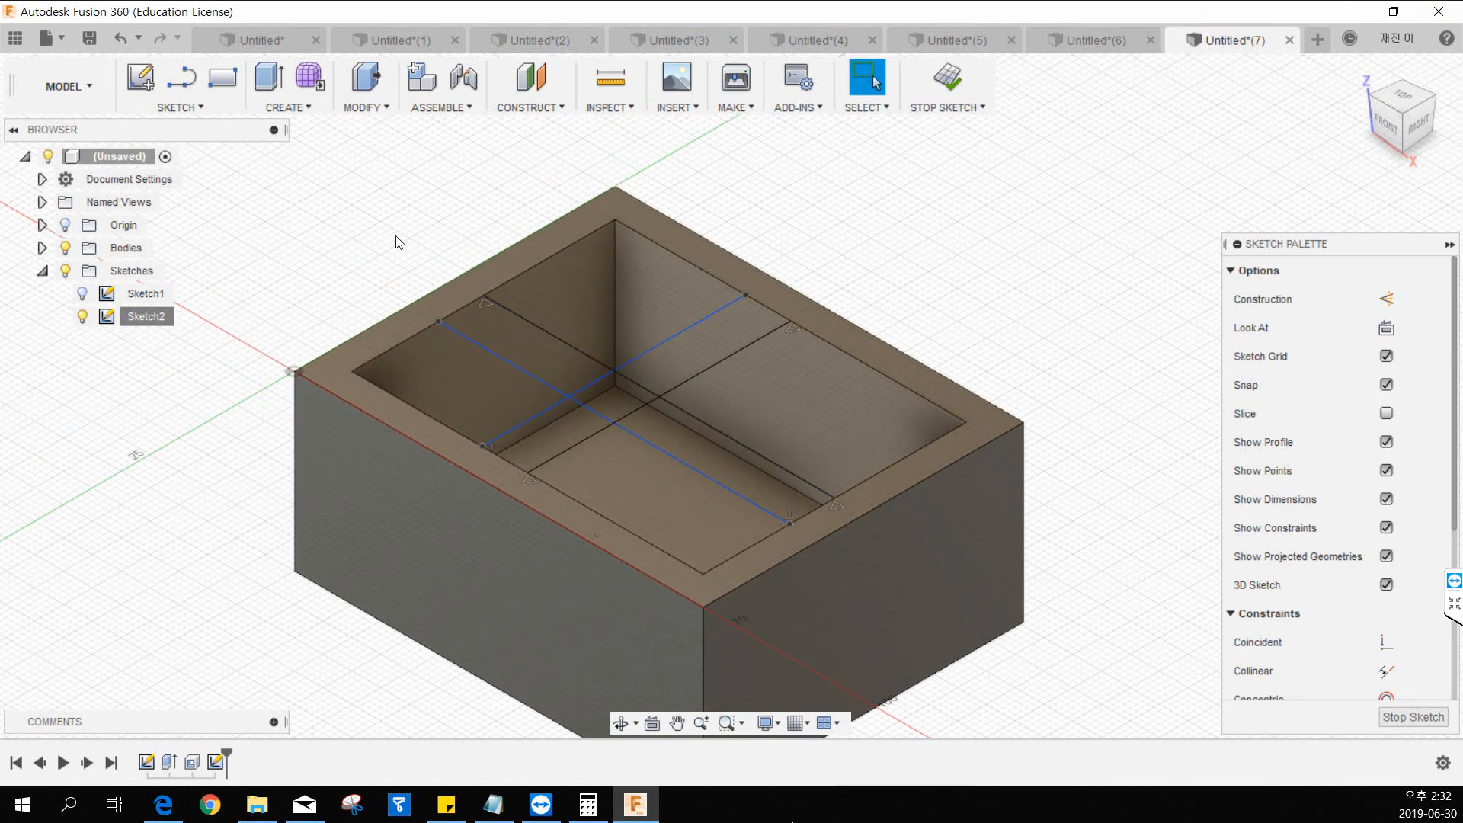
pyautogui.click(181, 77)
pyautogui.click(439, 322)
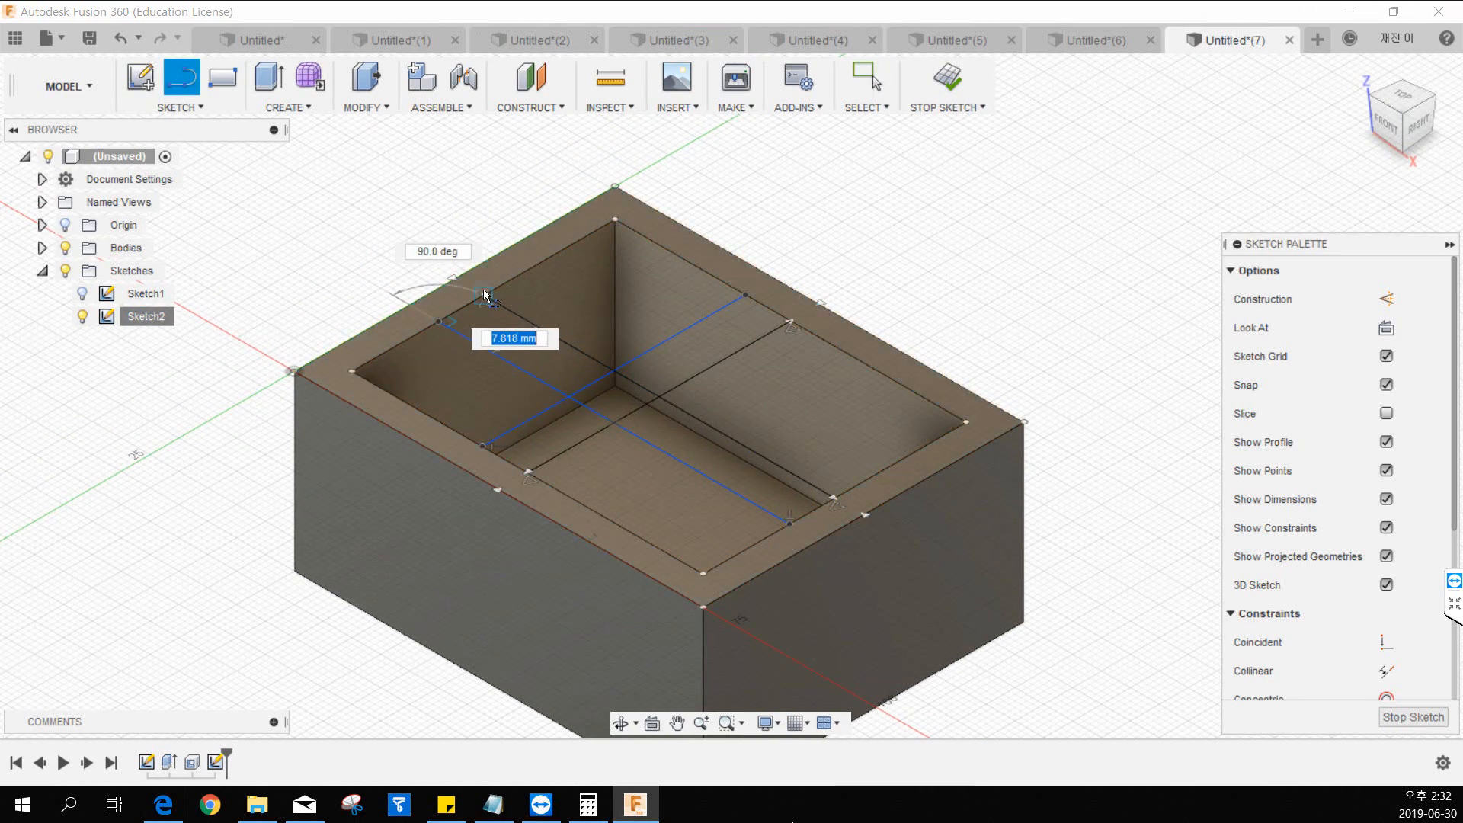
pyautogui.press('Escape')
pyautogui.click(791, 524)
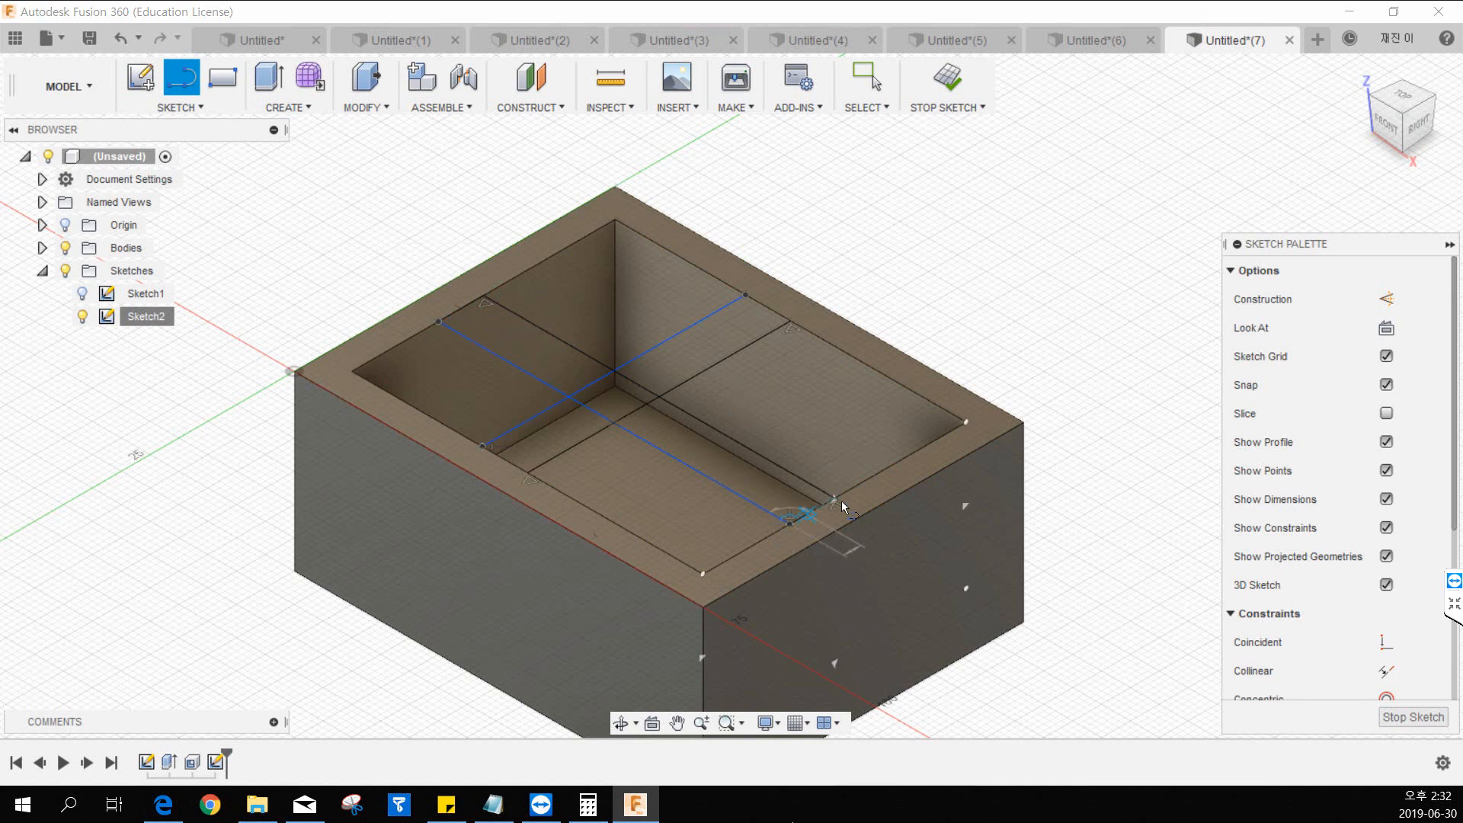
pyautogui.press('Escape')
pyautogui.press('Escape')
pyautogui.moveTo(683, 454); pyautogui.dragTo(737, 481, button='middle')
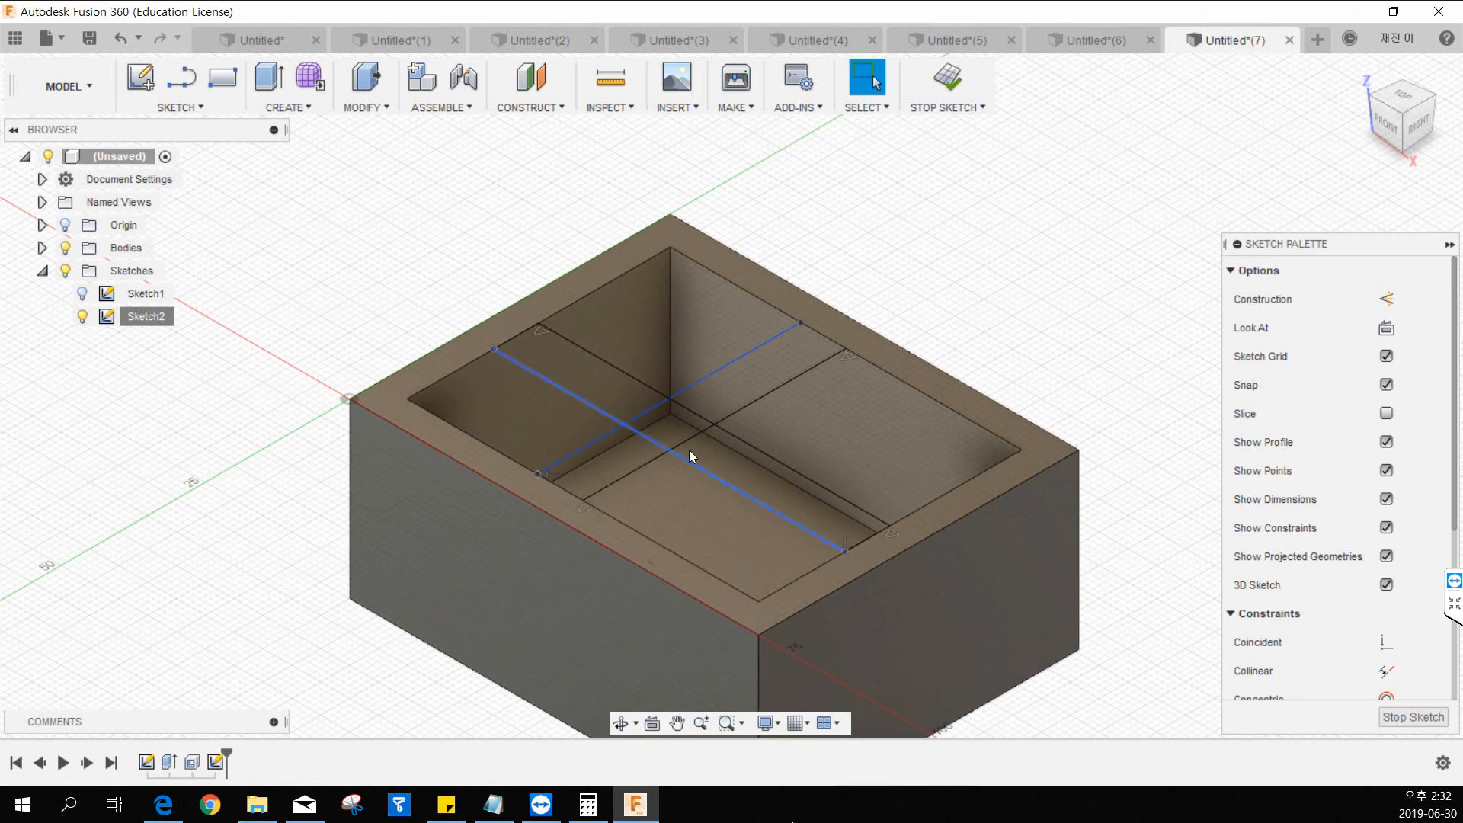
# Finish the sketch and extrude the three regions of the narrow lengthwise strip 20 mm down into the box.
pyautogui.click(949, 84)
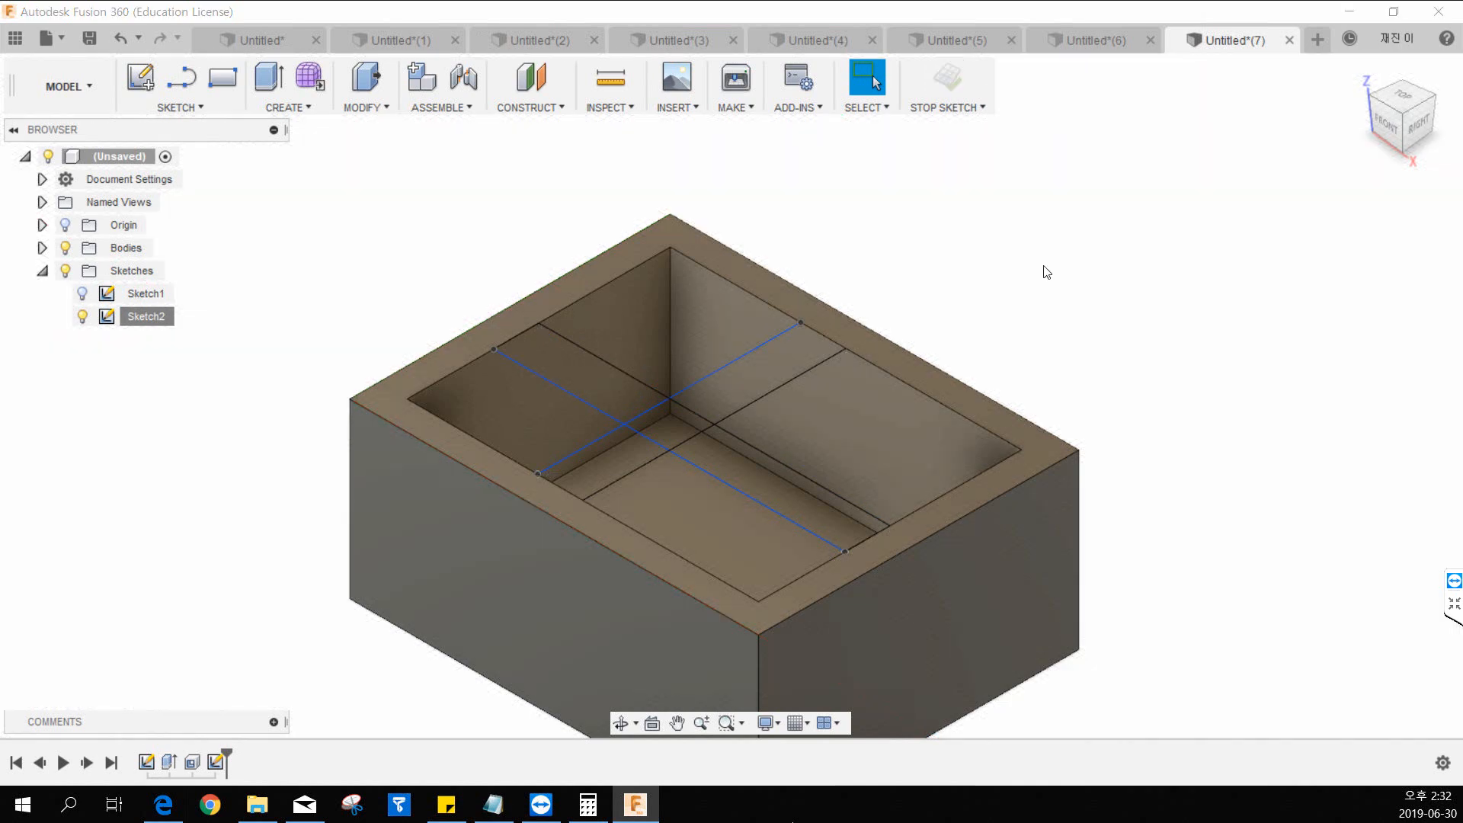
pyautogui.click(269, 77)
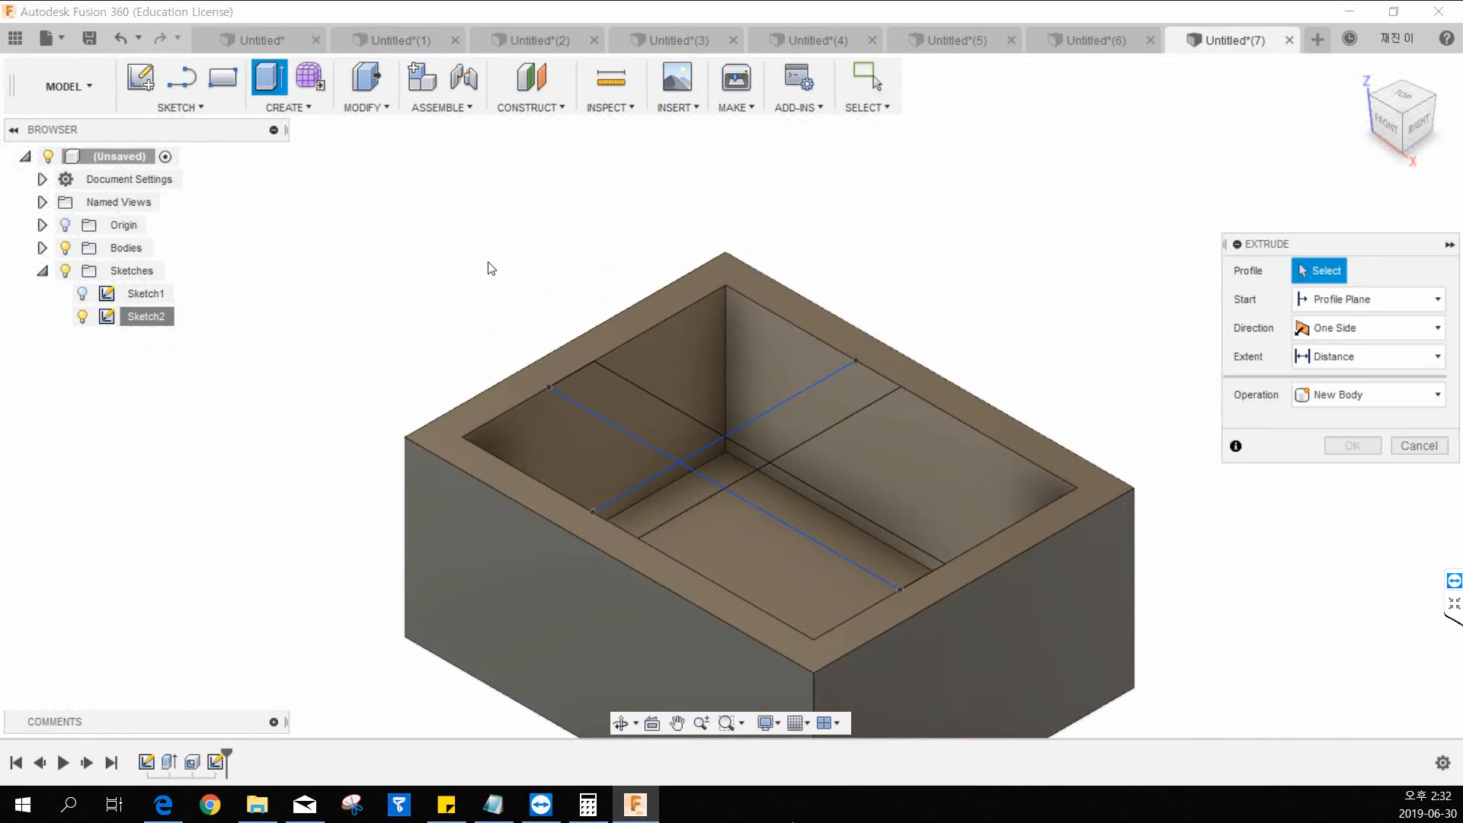
pyautogui.click(612, 389)
pyautogui.click(741, 459)
pyautogui.click(810, 503)
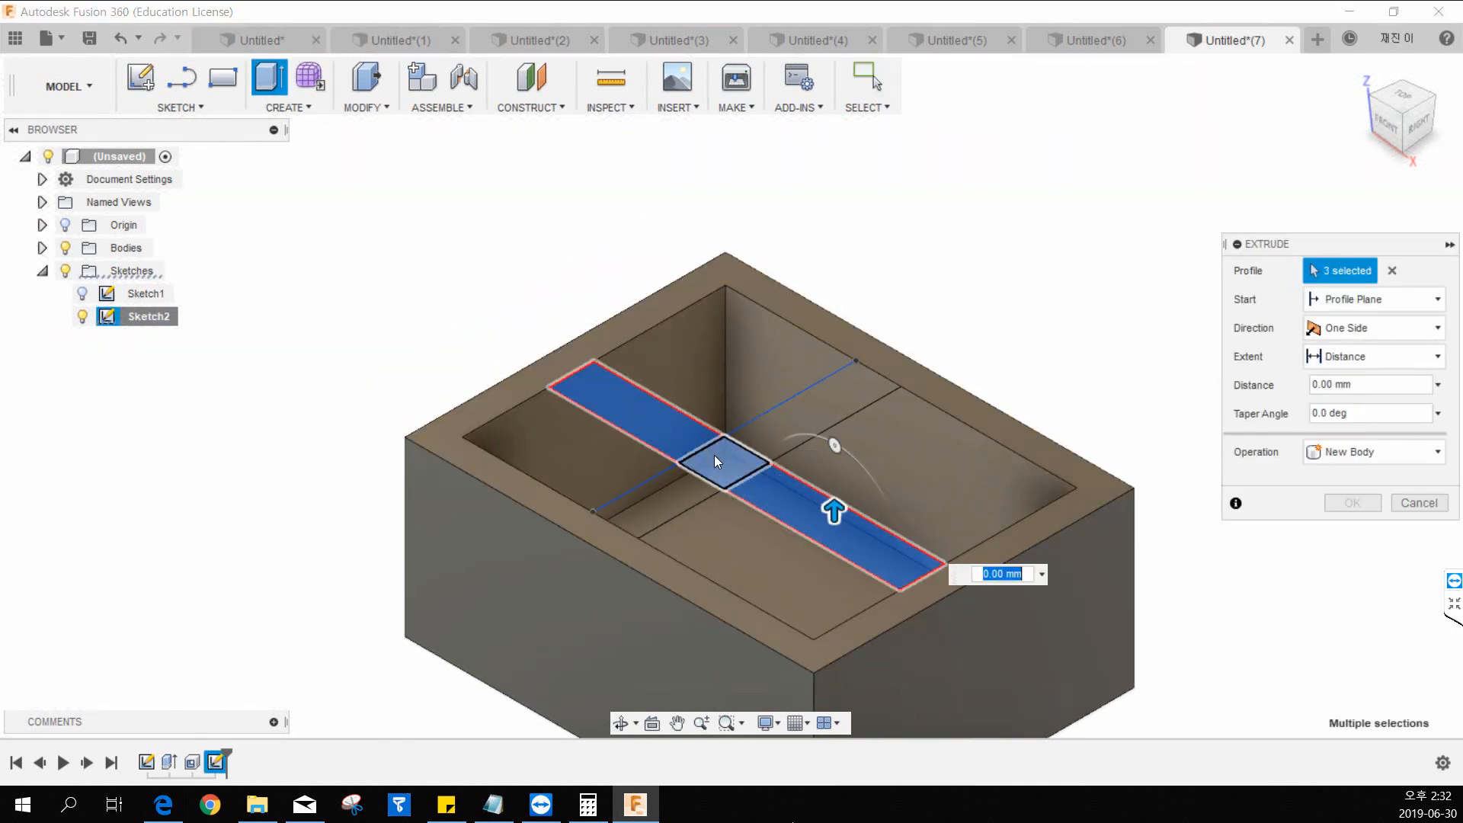
pyautogui.moveTo(823, 512); pyautogui.dragTo(796, 652)
pyautogui.moveTo(883, 521); pyautogui.dragTo(808, 470, button='middle')
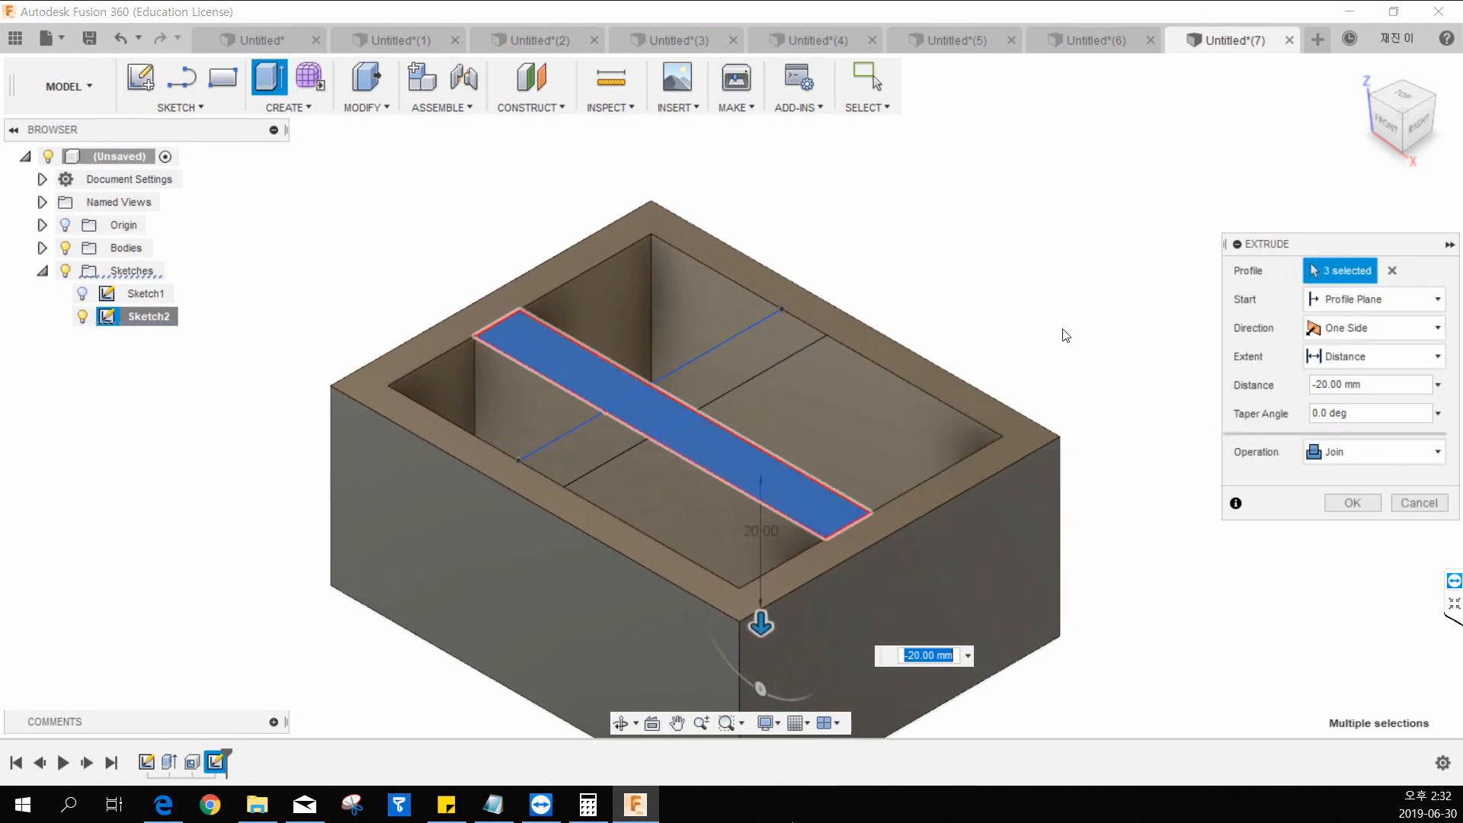
# Set the extrusion to join down to the box's inner floor with extent To Object, starting from an offset plane at -2 mm.
pyautogui.click(1368, 355)
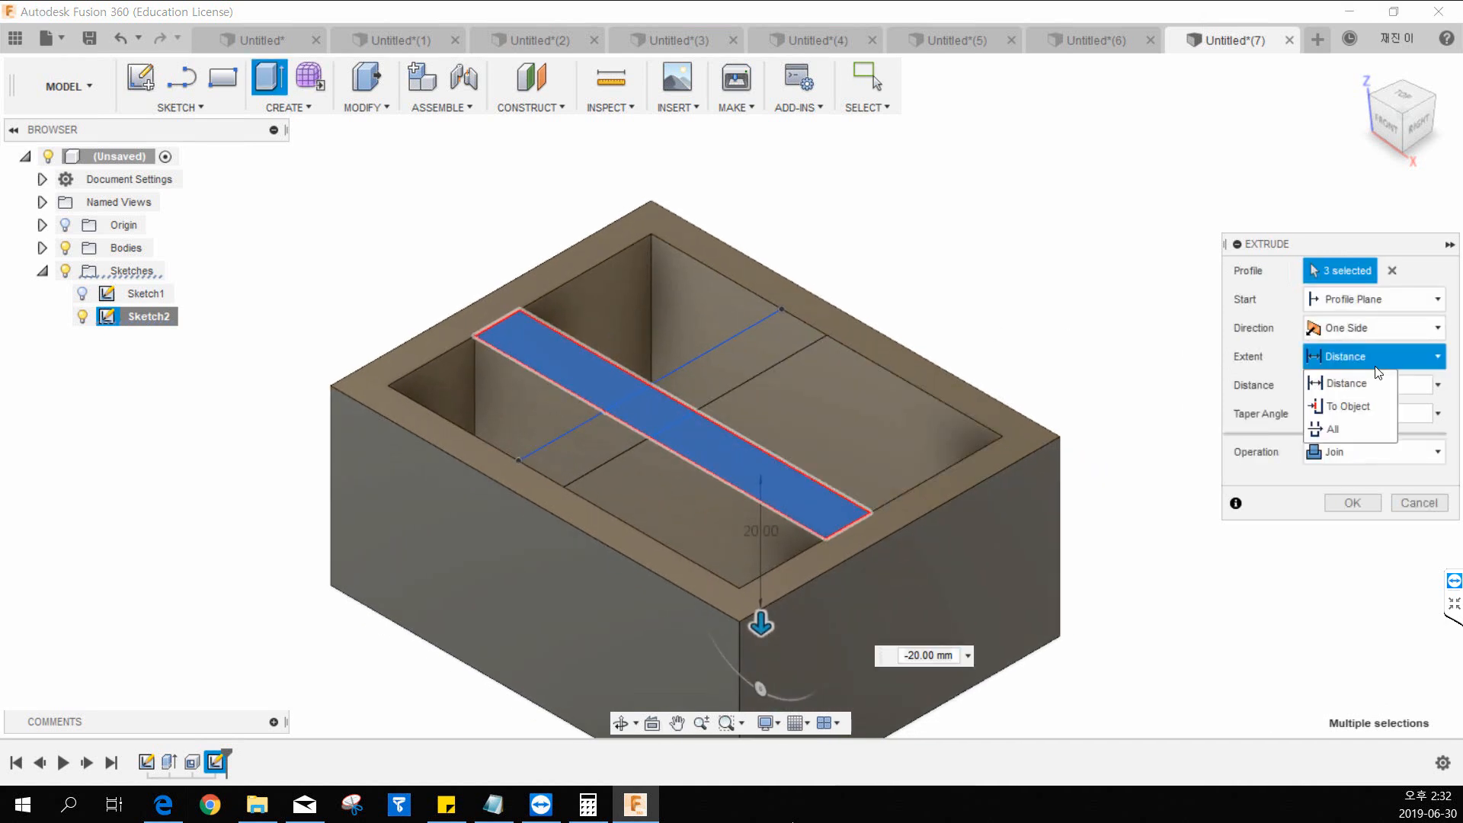
pyautogui.click(1347, 407)
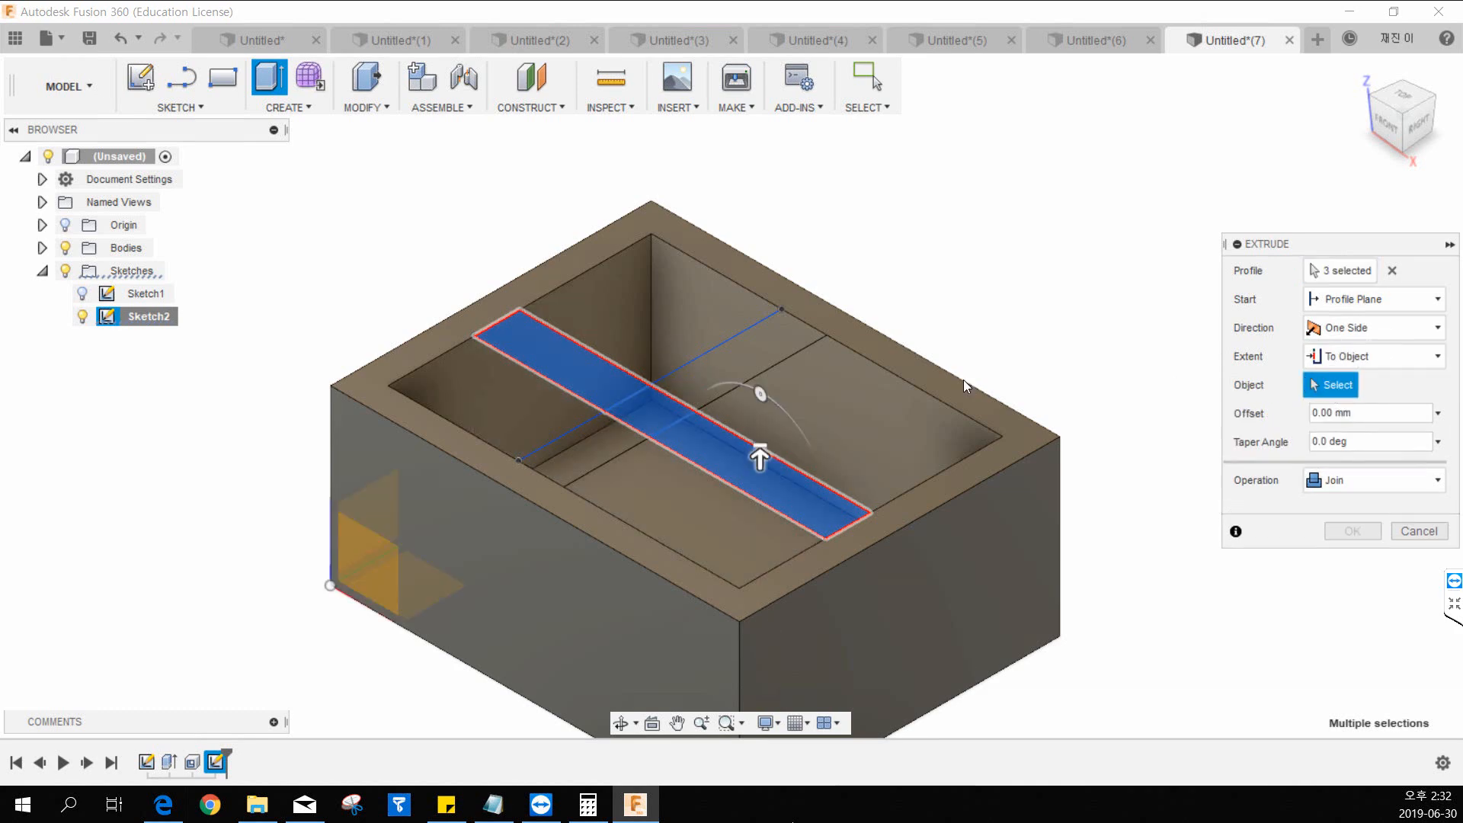
pyautogui.moveTo(771, 335); pyautogui.dragTo(724, 309, button='middle')
pyautogui.click(652, 452)
pyautogui.moveTo(863, 421); pyautogui.dragTo(810, 416, button='middle')
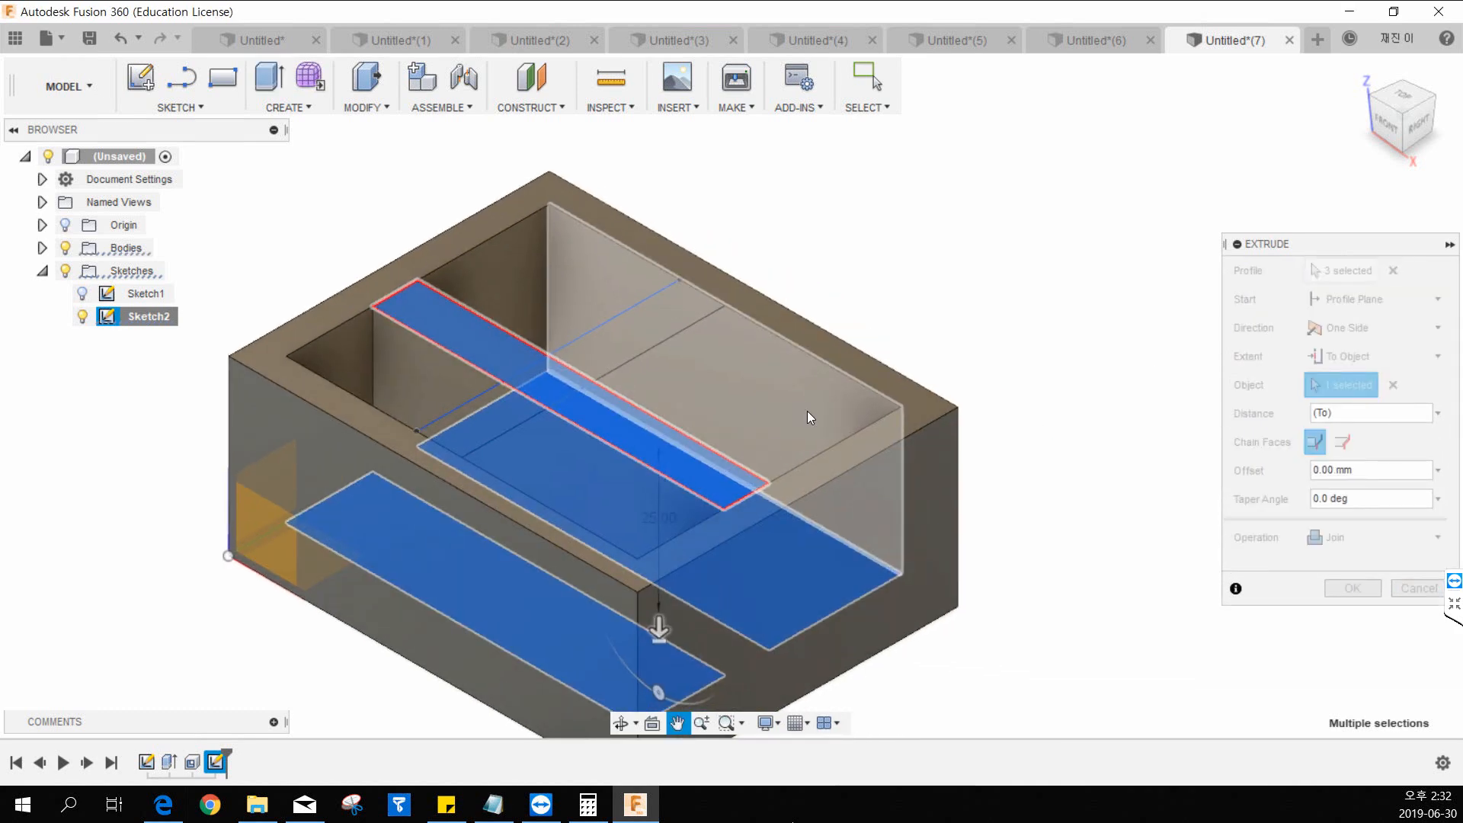
pyautogui.click(1336, 305)
pyautogui.click(1347, 346)
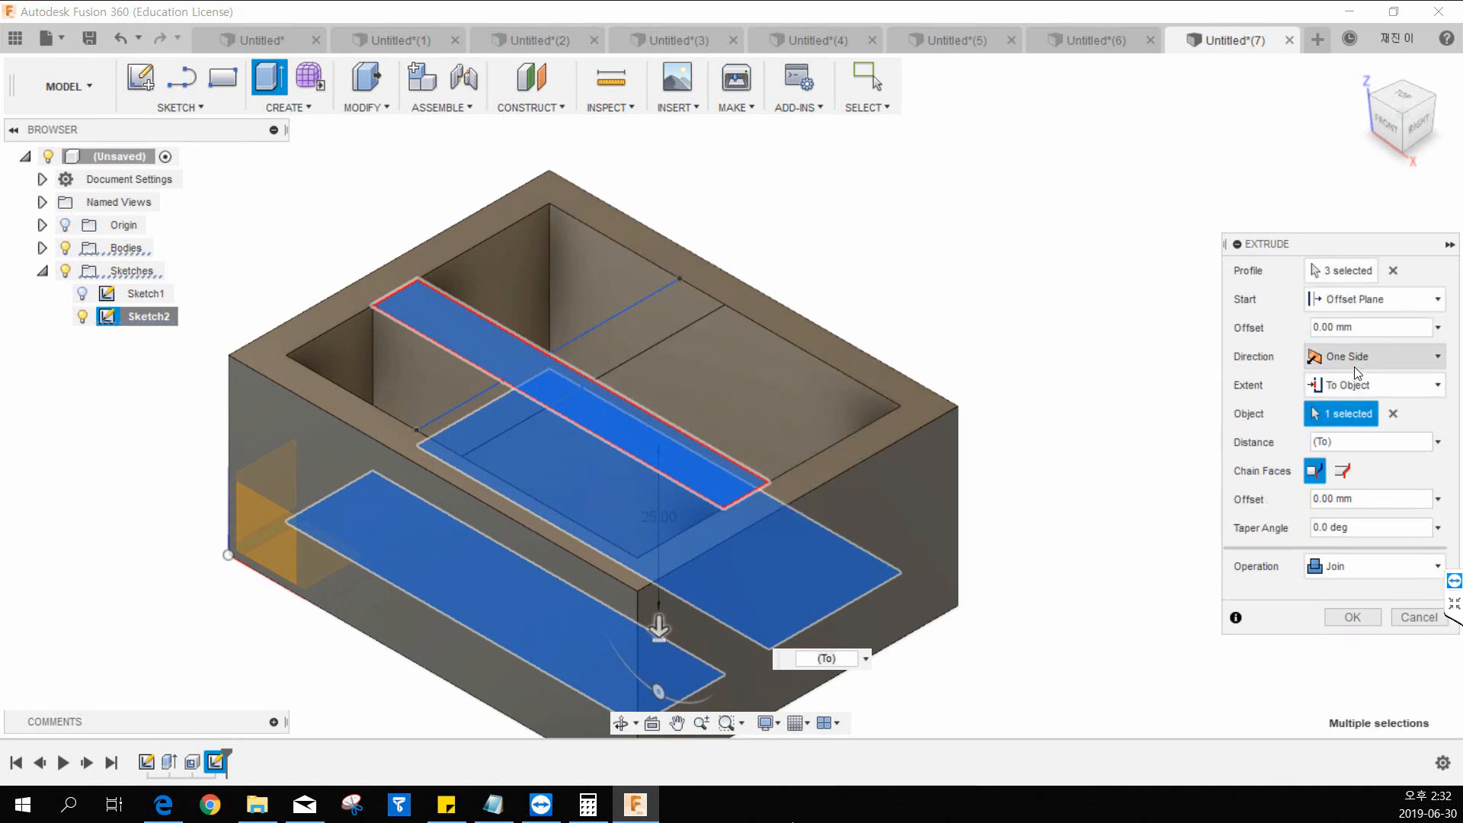
pyautogui.click(1349, 326)
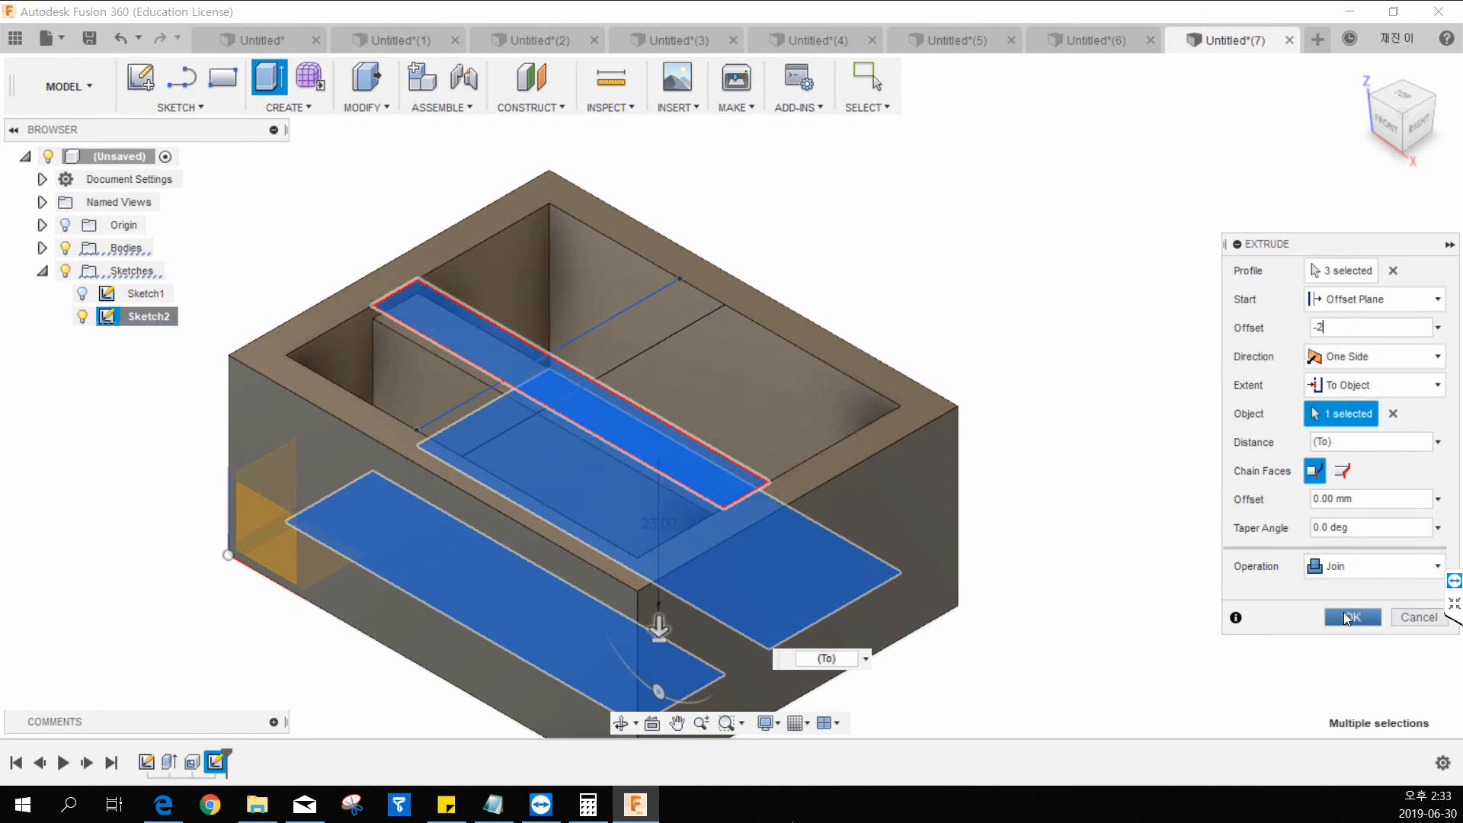
pyautogui.click(1348, 614)
# Review the Web command's thickness, depth and extend-curves options without creating a web.
pyautogui.moveTo(920, 284); pyautogui.dragTo(931, 343, button='middle')
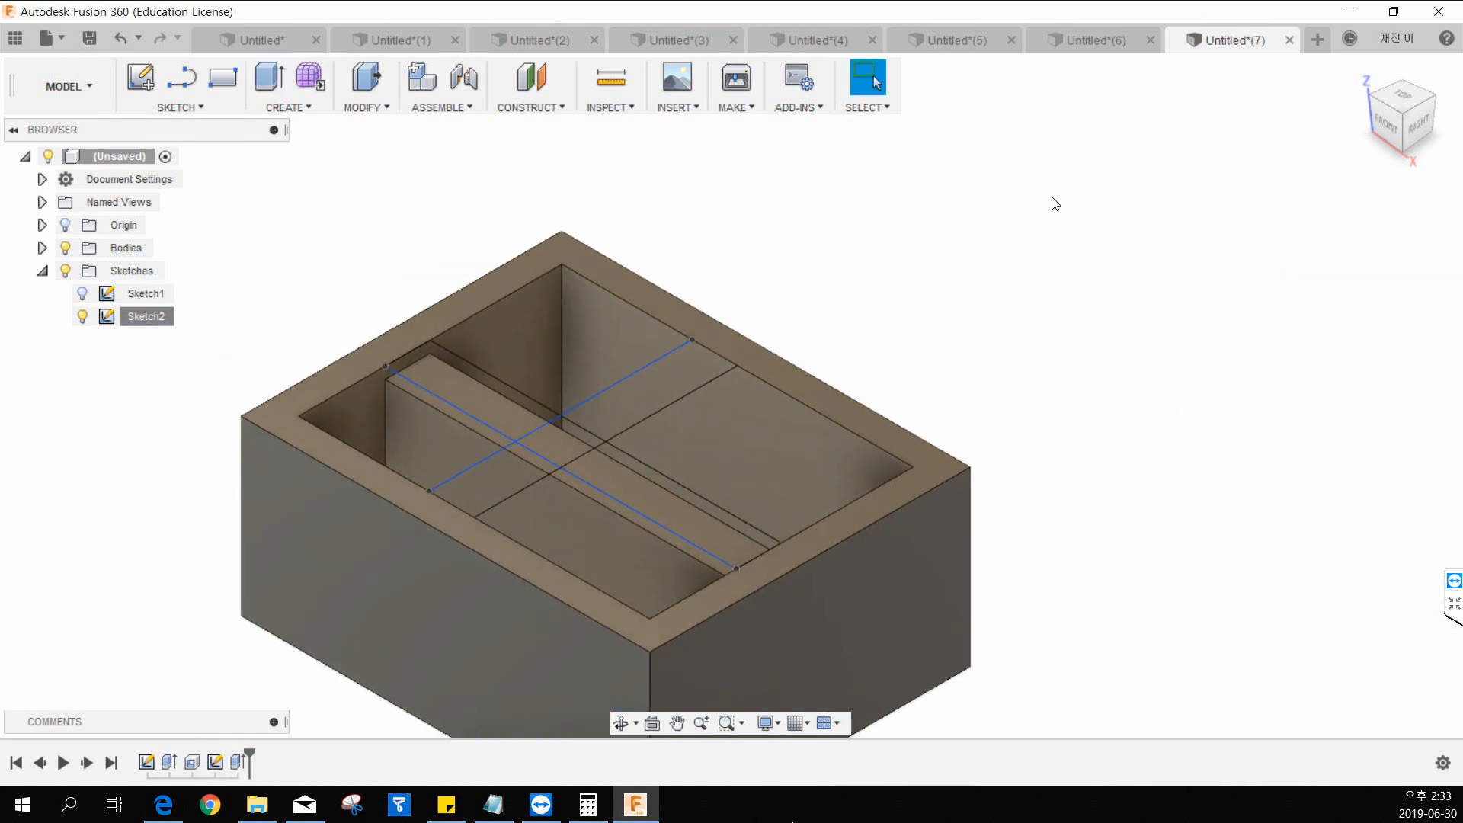
pyautogui.moveTo(988, 244); pyautogui.dragTo(1022, 267, button='middle')
pyautogui.click(287, 108)
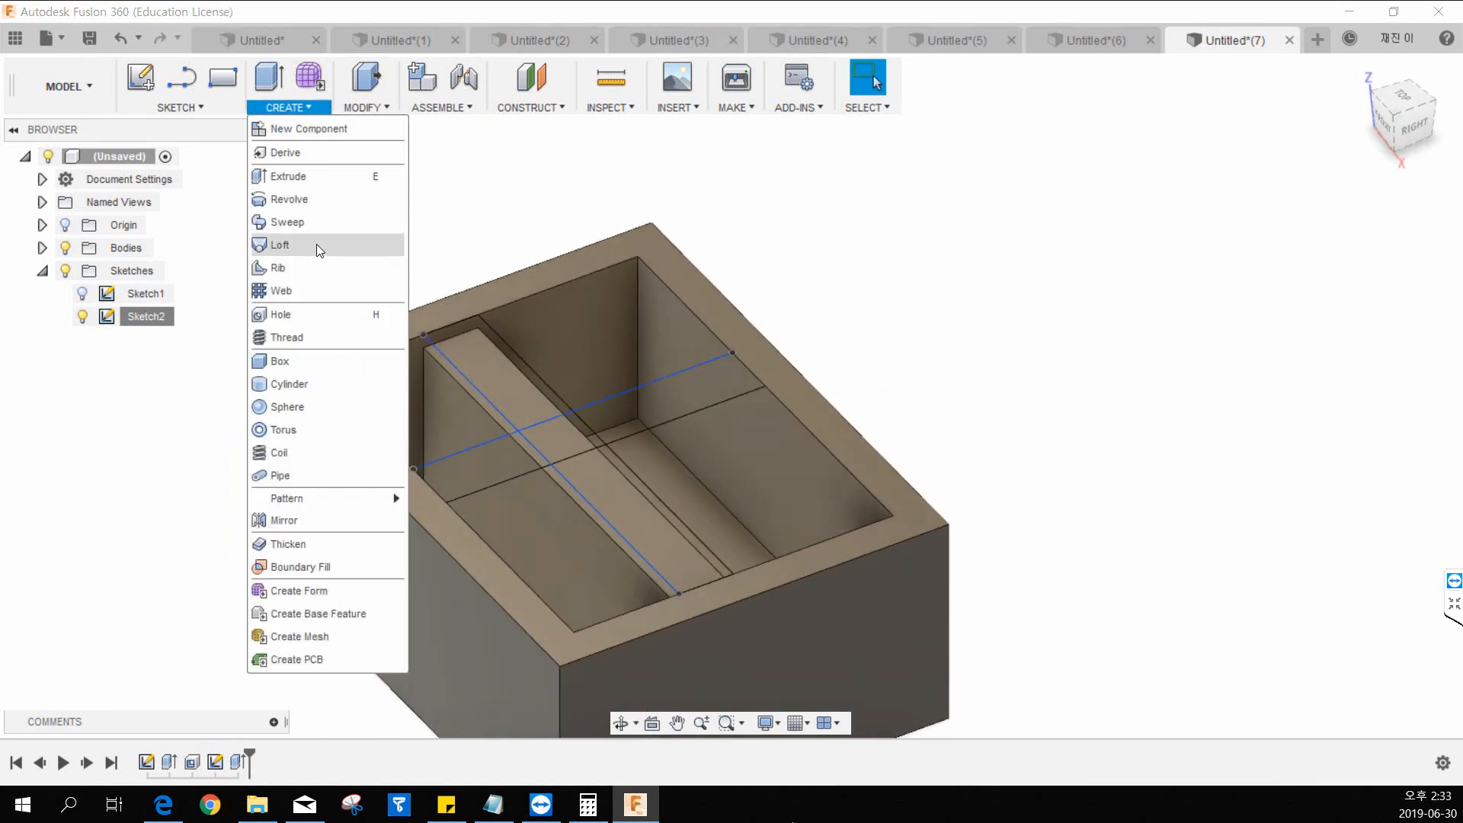
pyautogui.click(299, 291)
pyautogui.scroll(-2, 839, 309)
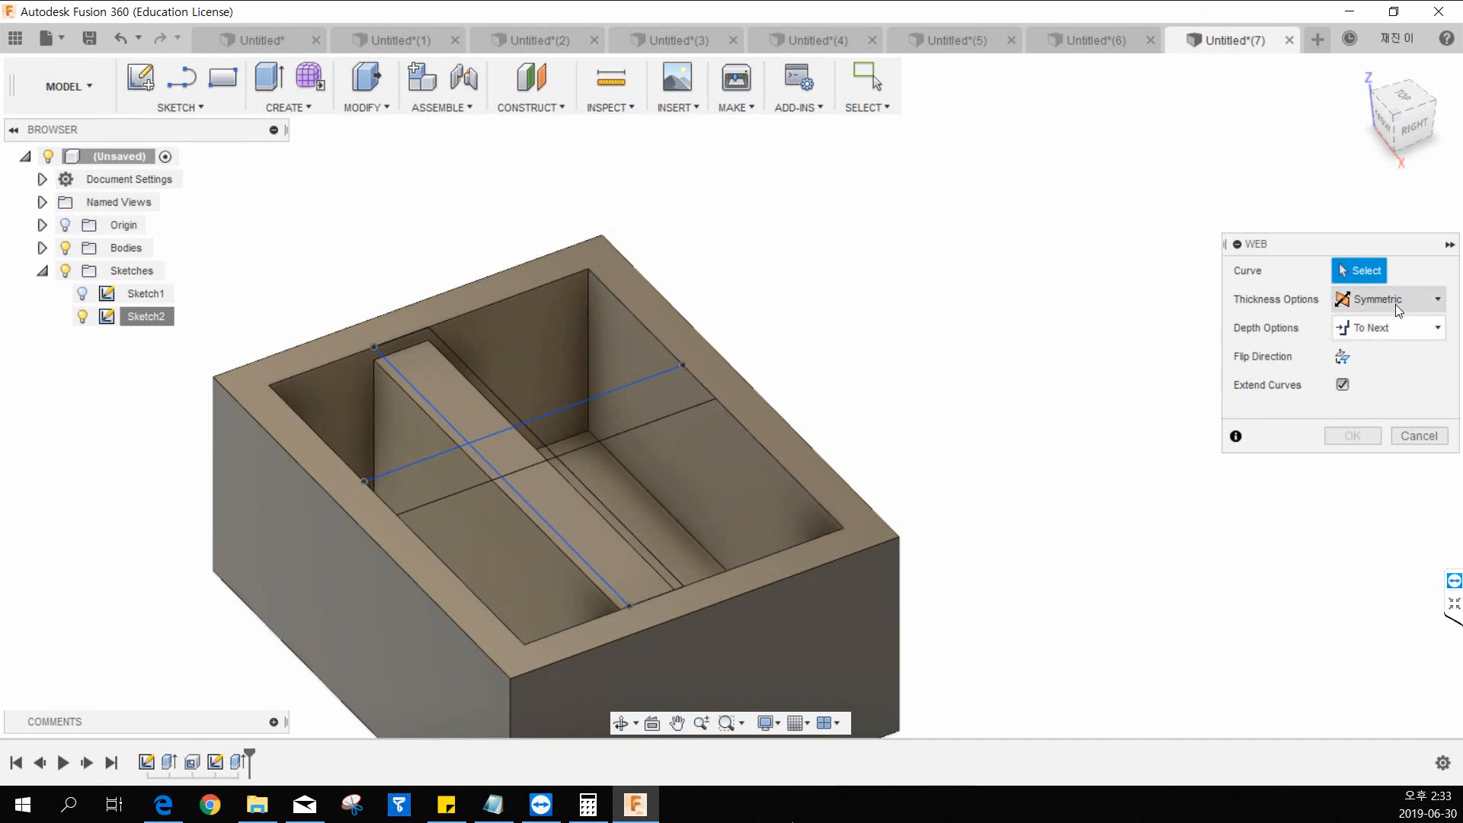
pyautogui.click(1343, 384)
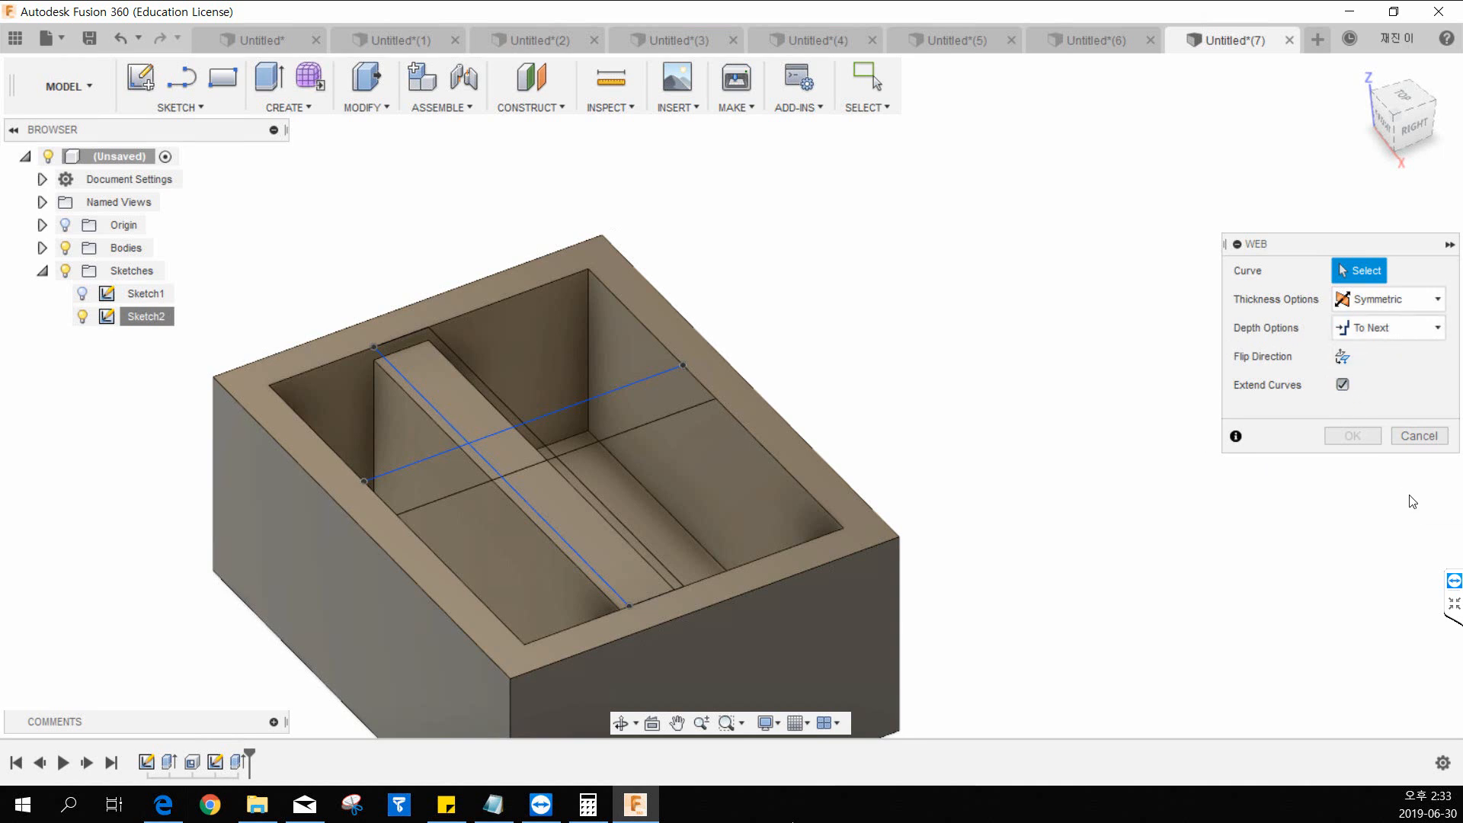
pyautogui.click(1419, 438)
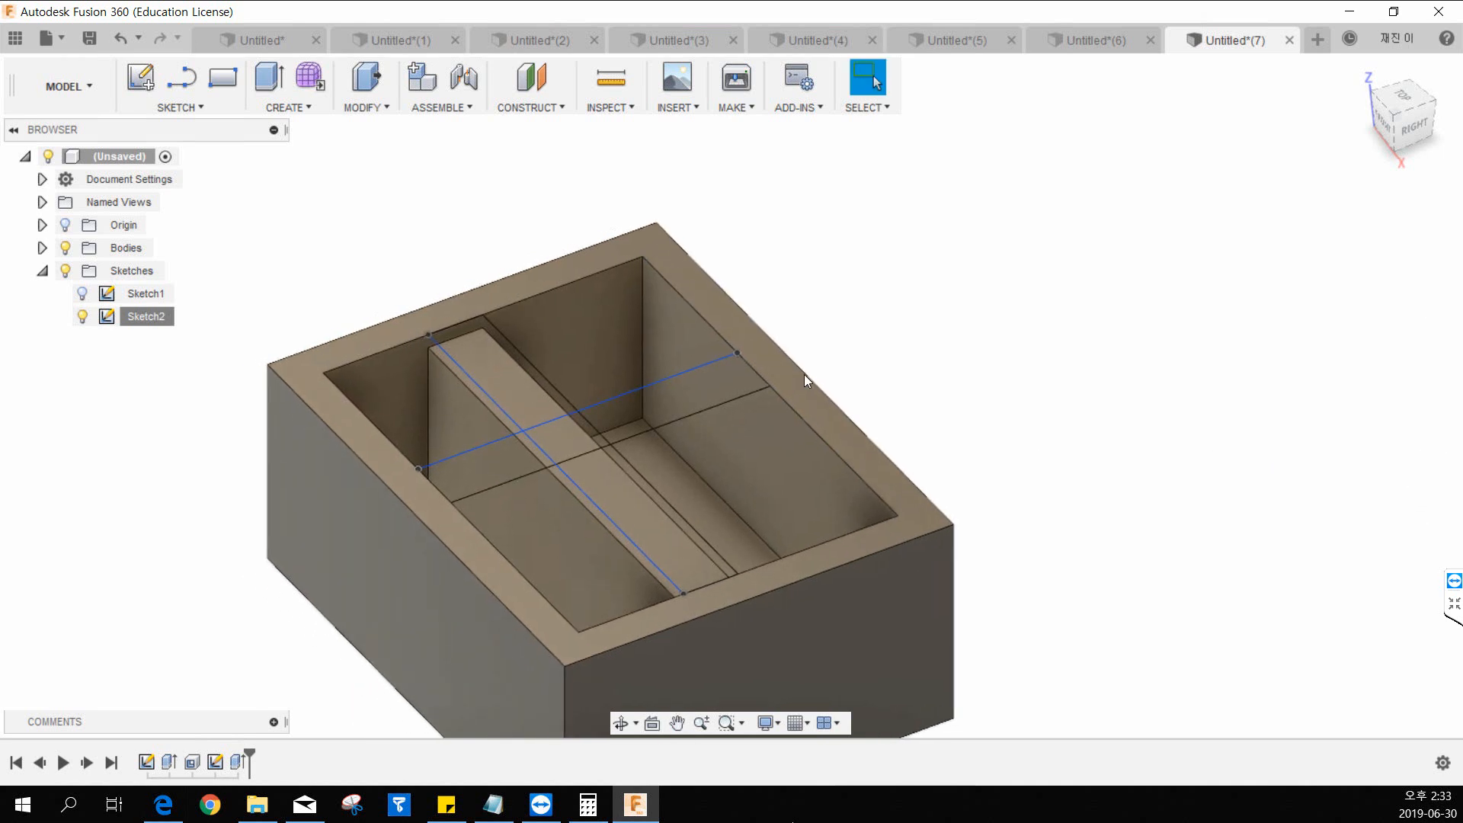
pyautogui.click(290, 107)
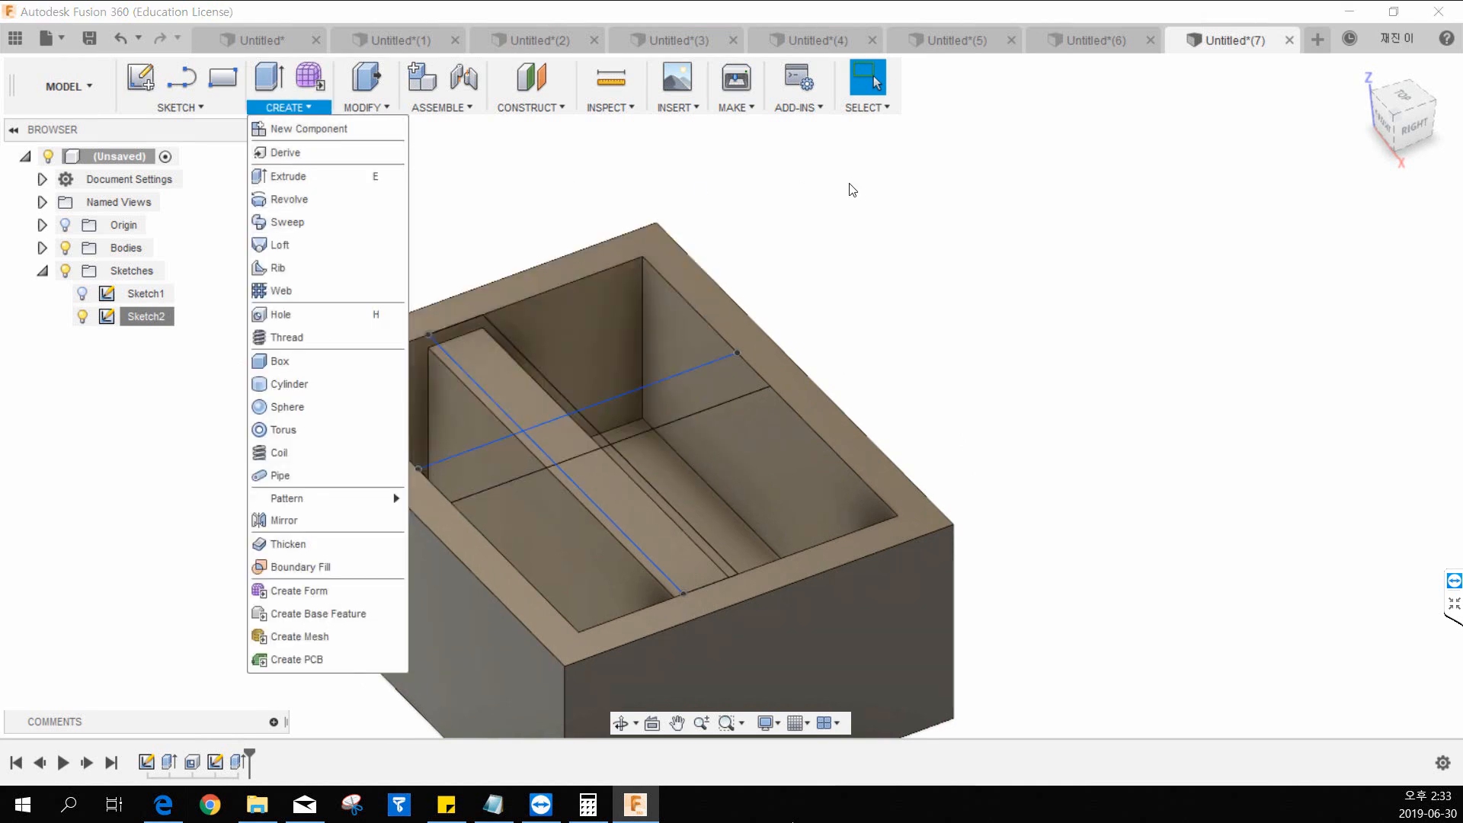
pyautogui.click(895, 196)
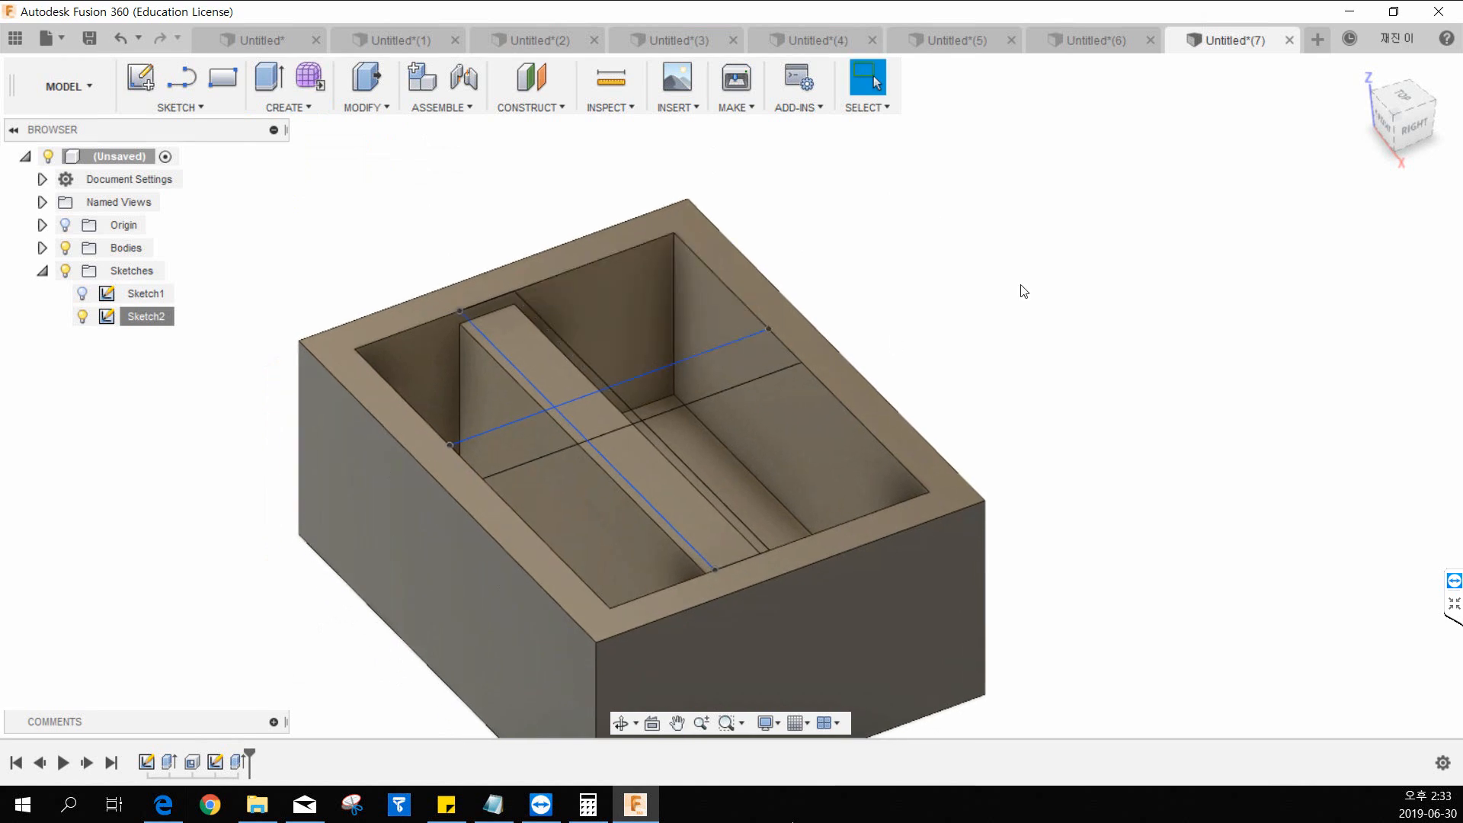
# Hide Sketch2 and open a new empty design.
pyautogui.click(82, 316)
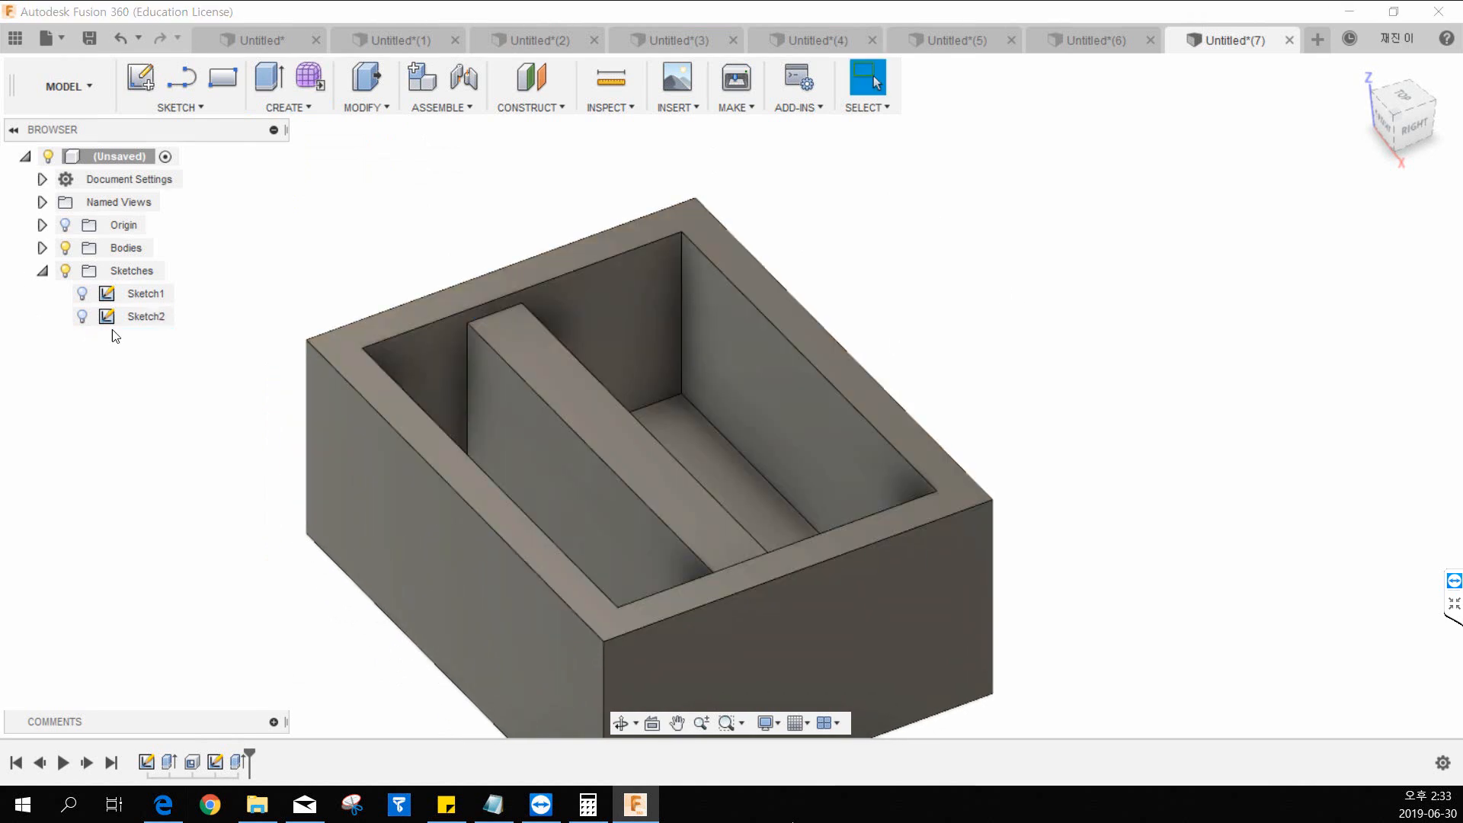
pyautogui.press('Escape')
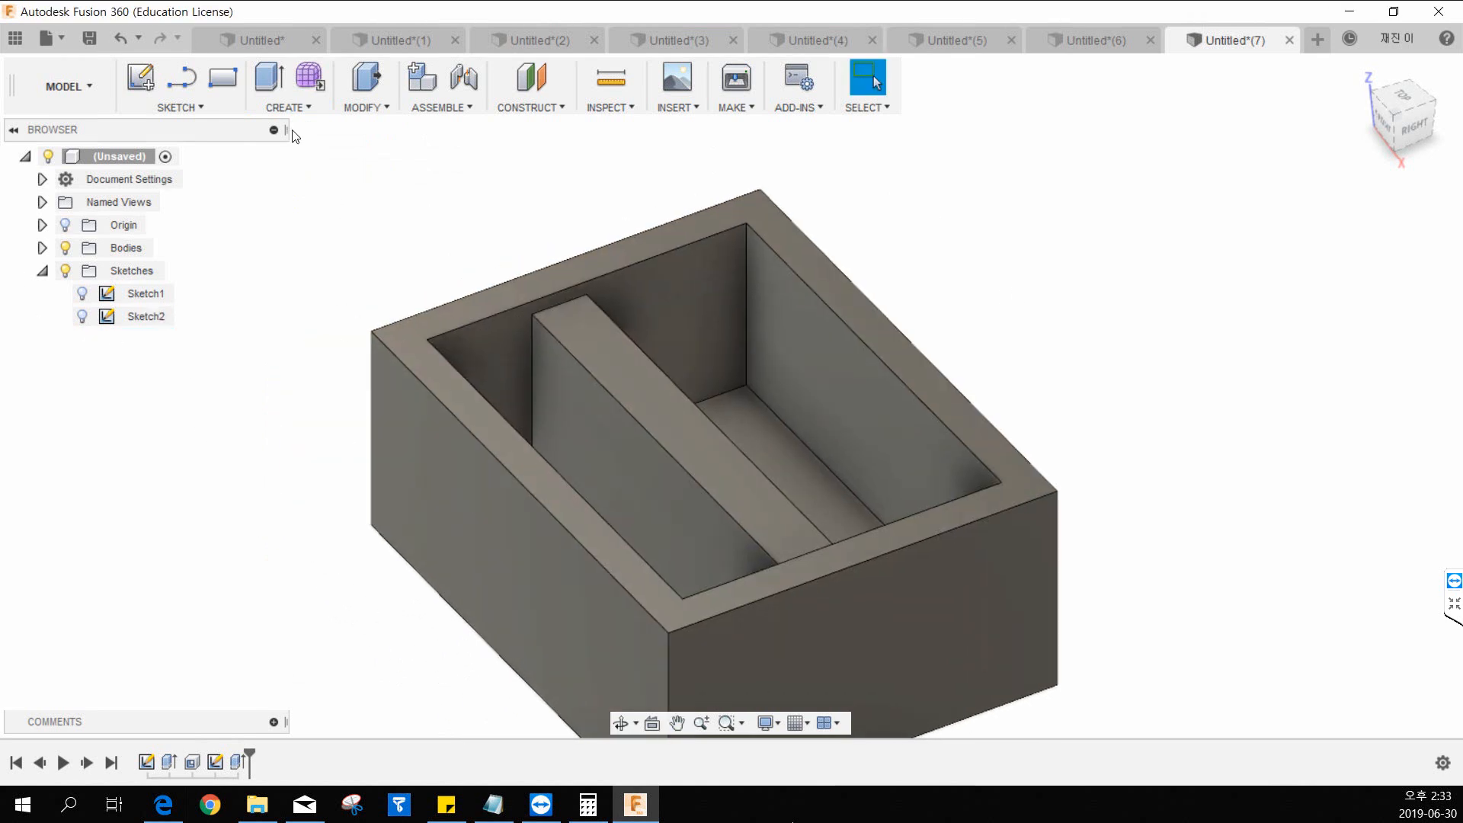
pyautogui.click(289, 108)
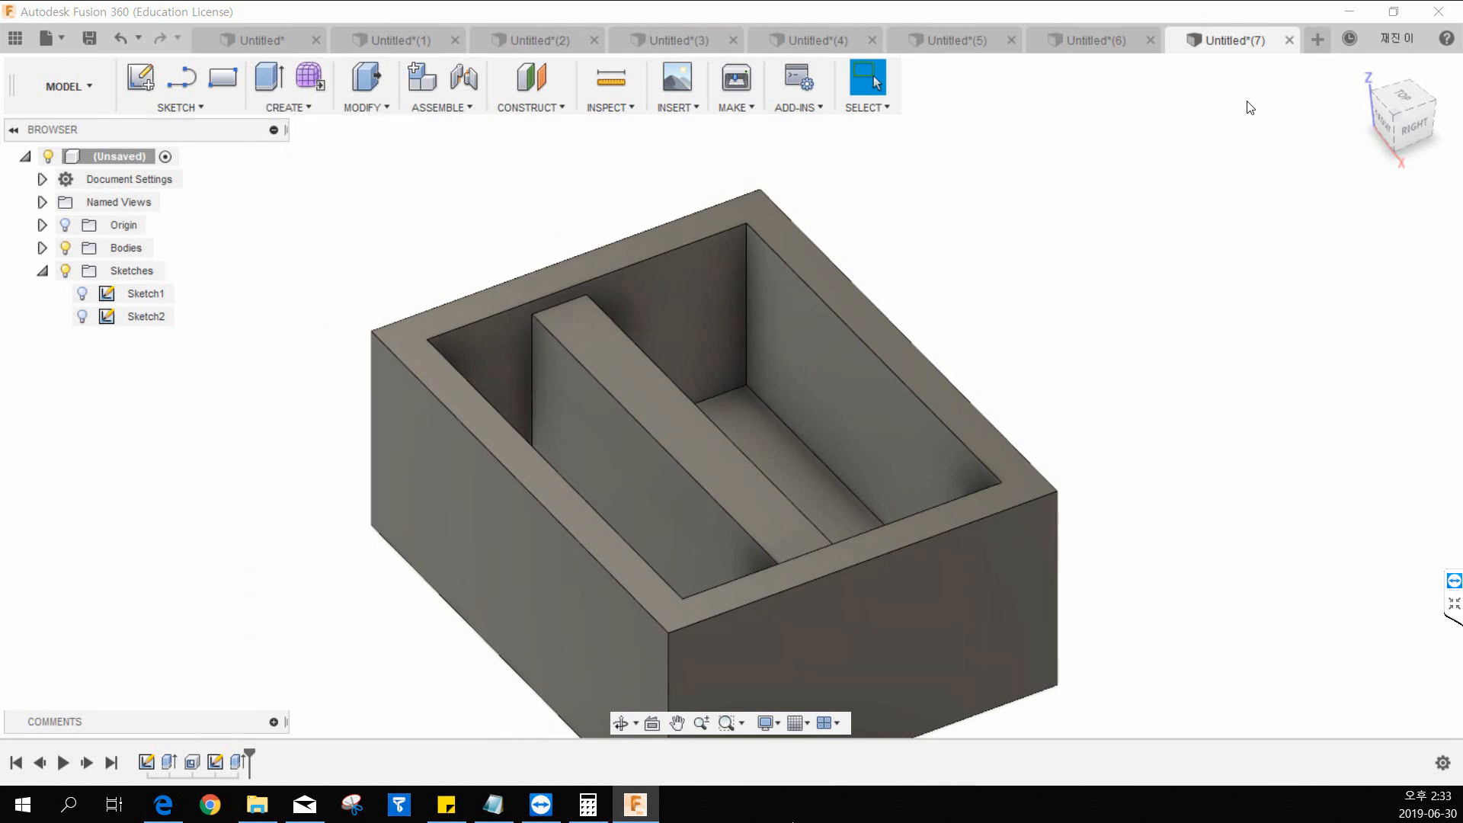
pyautogui.click(1317, 41)
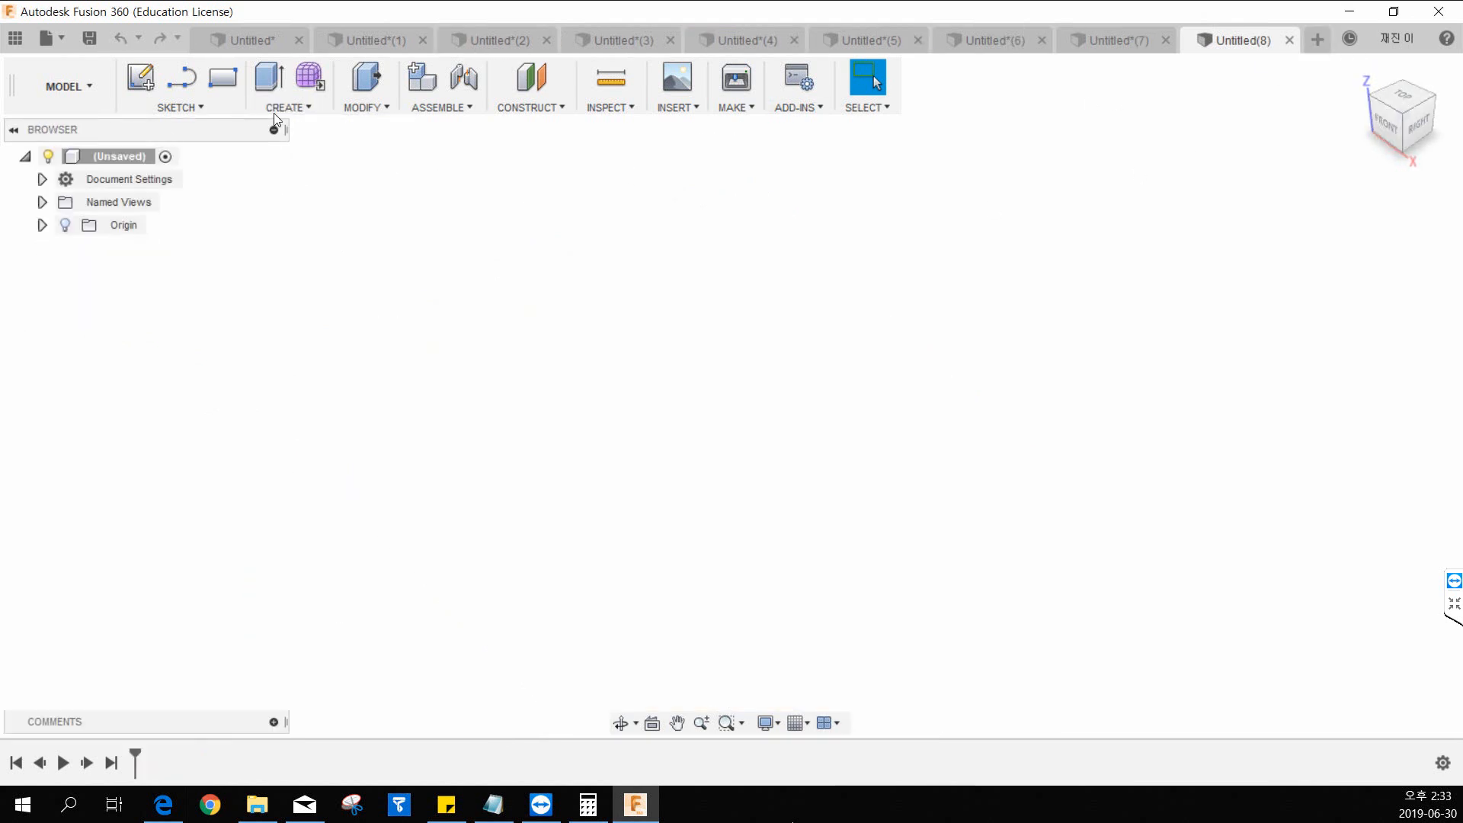
# Create a new-body box from the origin on the horizontal plane, about 35.3 mm by 38.7 mm and 50 mm high.
pyautogui.click(288, 107)
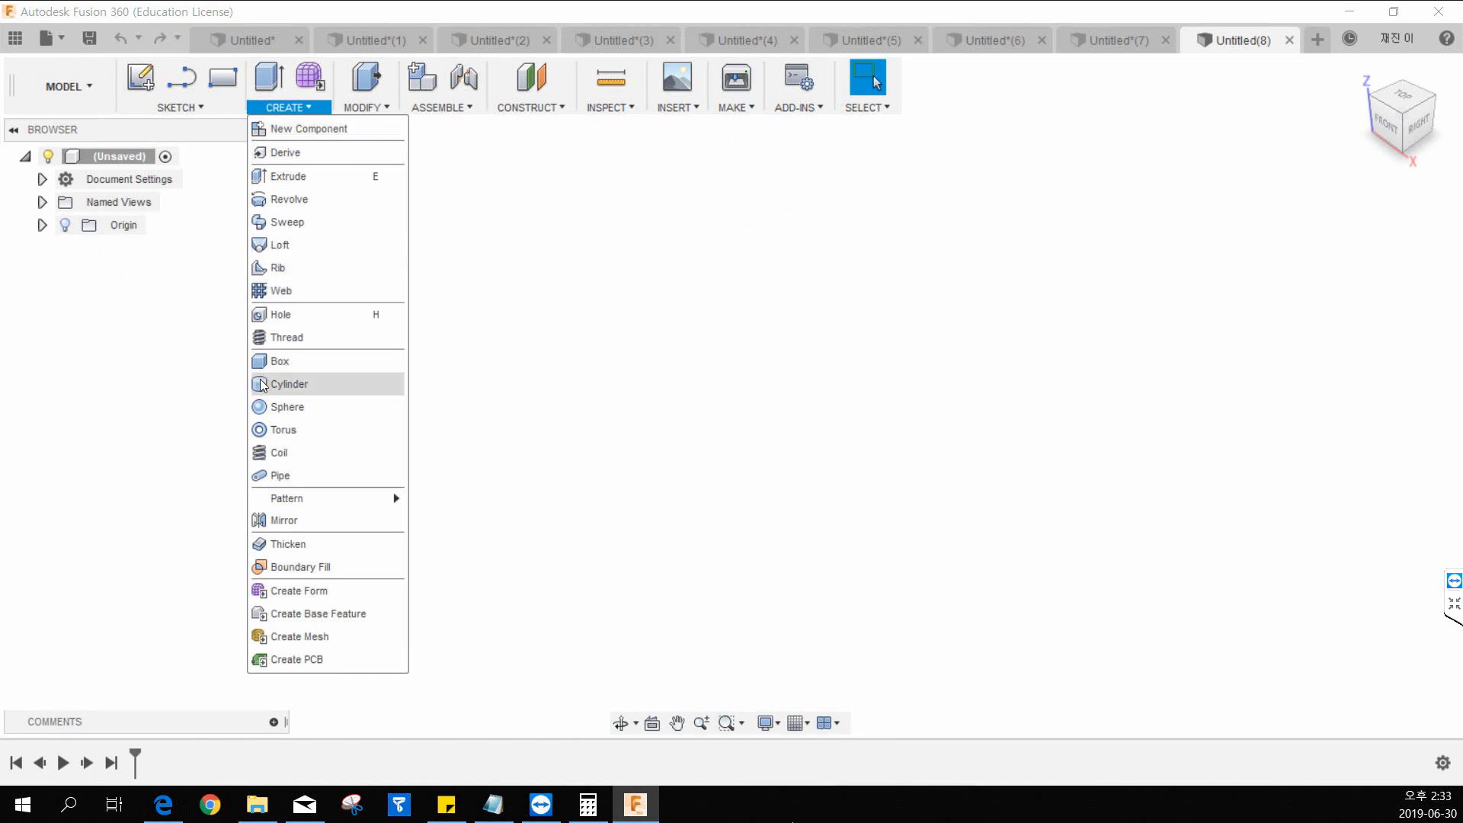
pyautogui.click(308, 364)
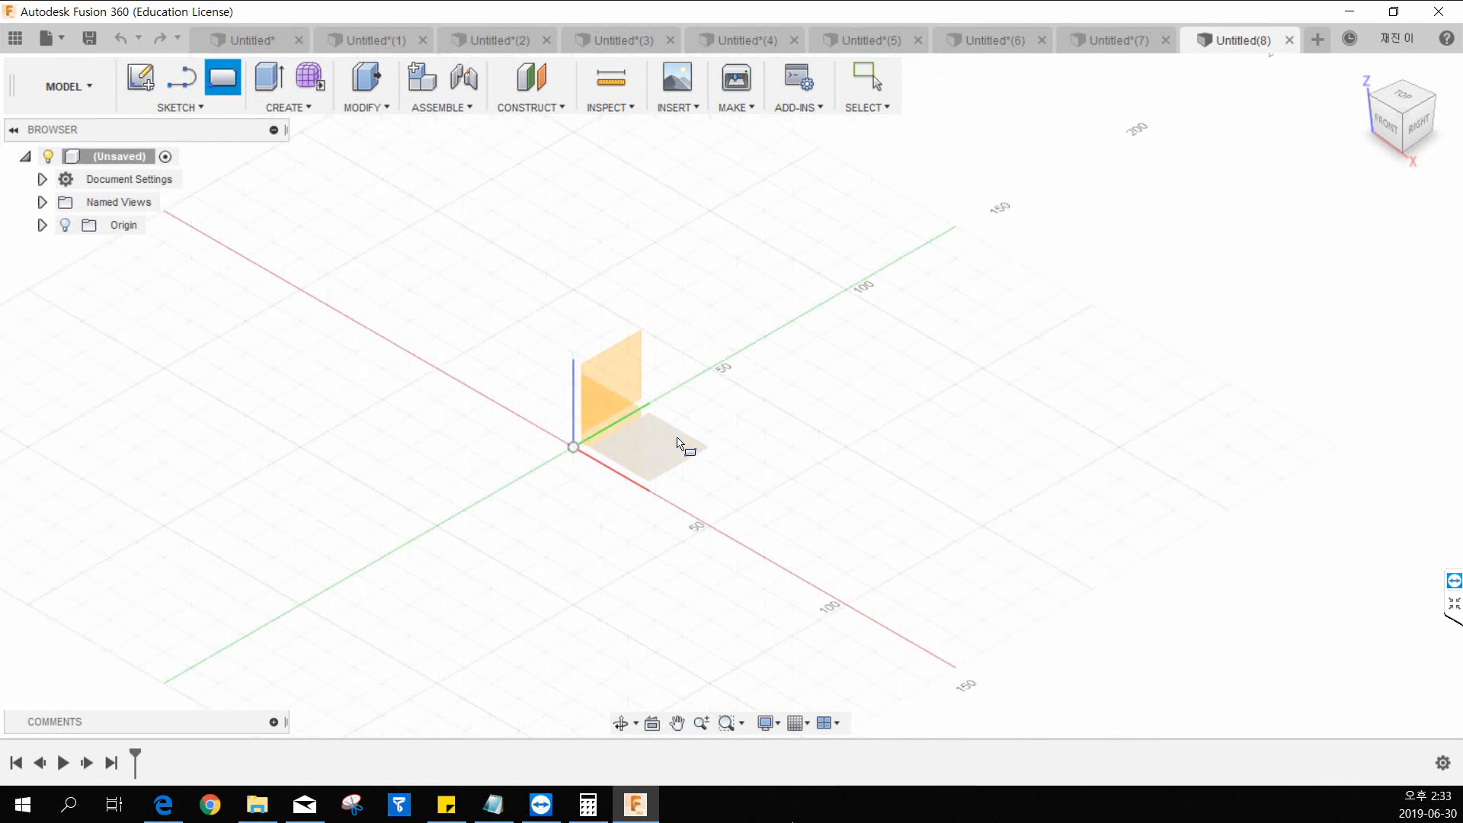
pyautogui.click(689, 449)
pyautogui.click(574, 449)
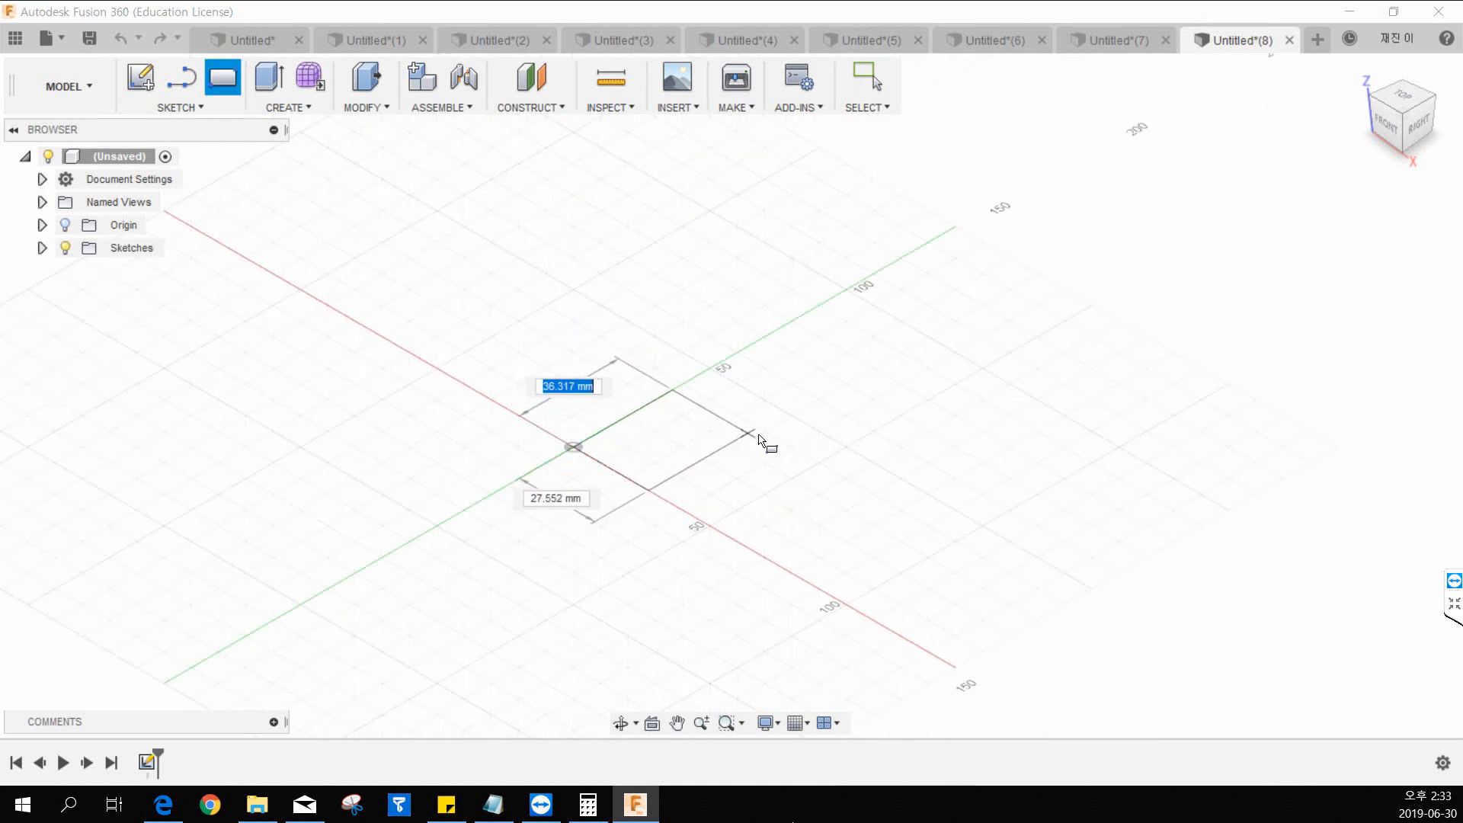
pyautogui.click(753, 438)
pyautogui.moveTo(675, 398); pyautogui.dragTo(676, 272)
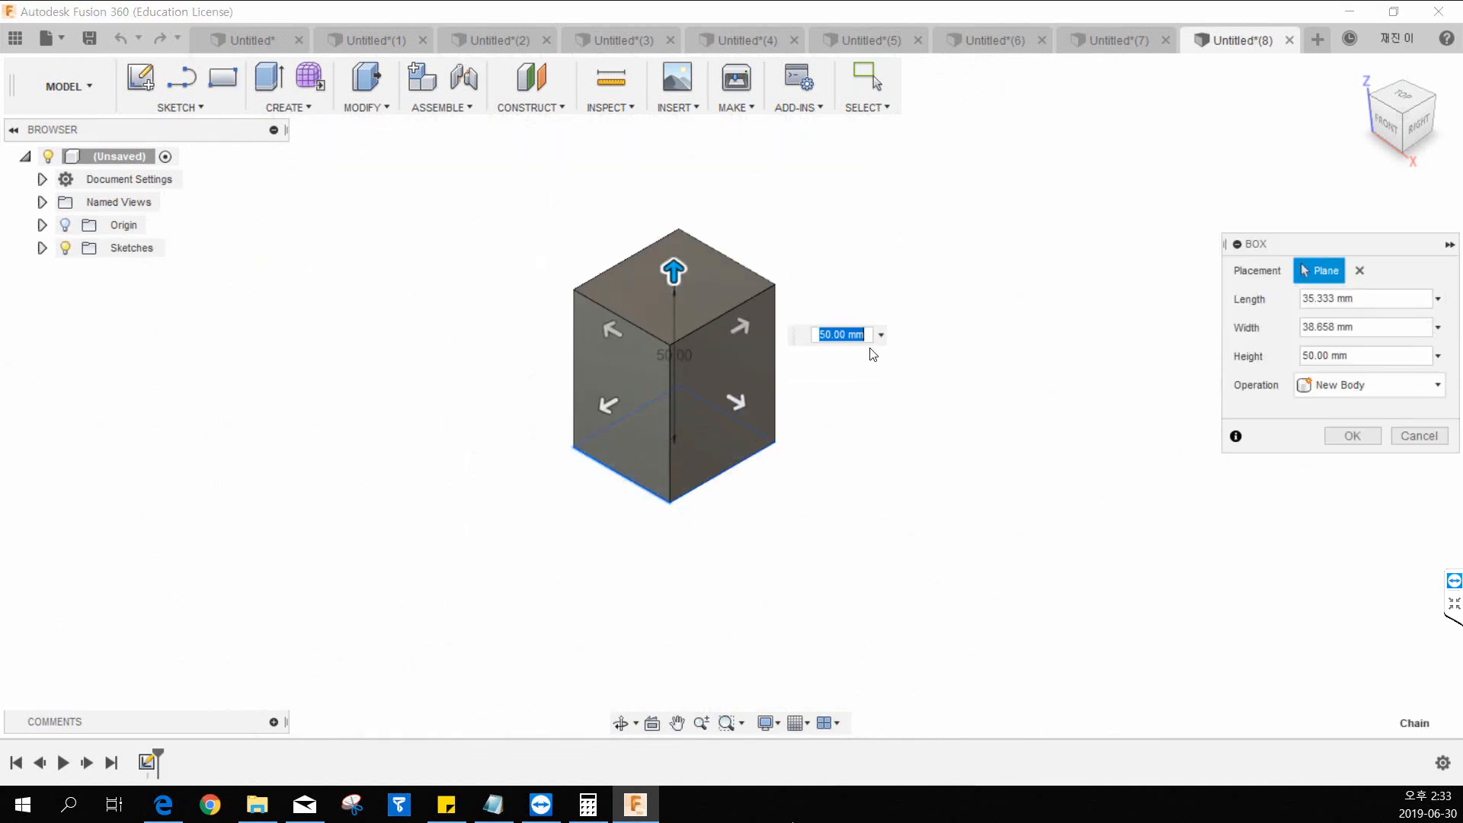
pyautogui.moveTo(889, 292); pyautogui.dragTo(761, 330, button='middle')
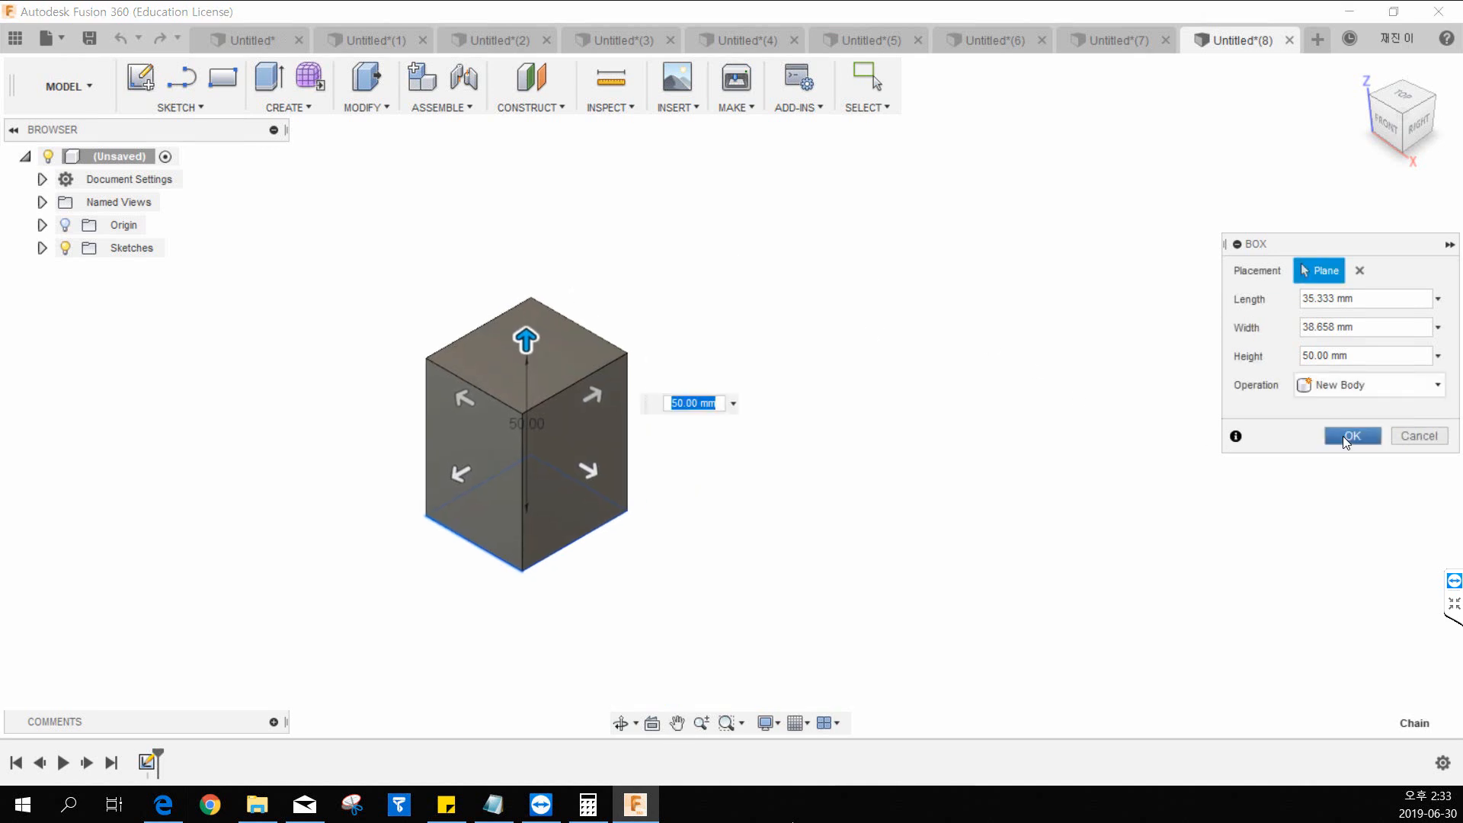
pyautogui.click(1344, 436)
# Add a joined cylinder about 17.5 mm in diameter, extending outward from the middle of the box's right side face.
pyautogui.click(271, 107)
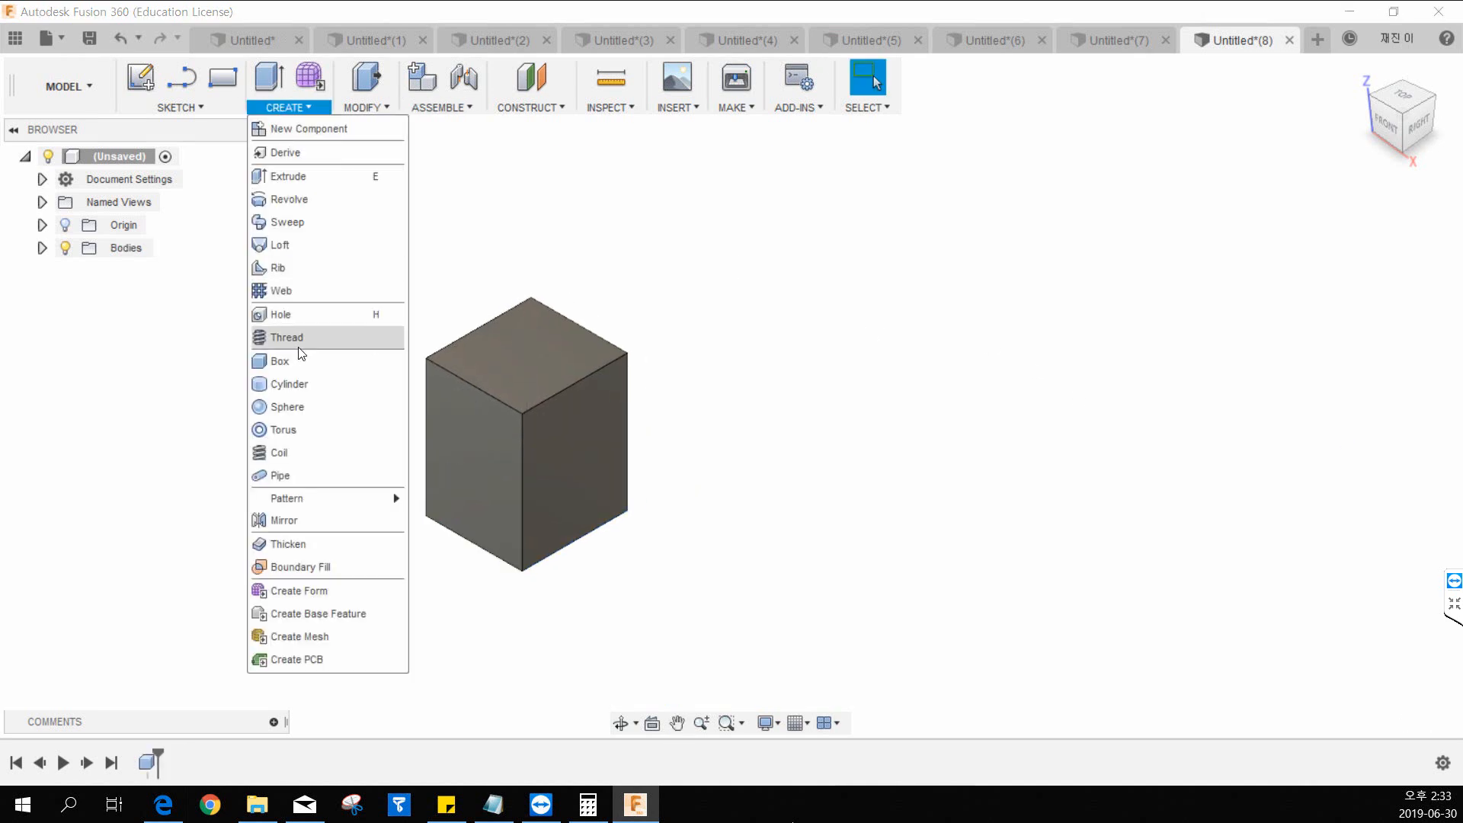
pyautogui.click(286, 382)
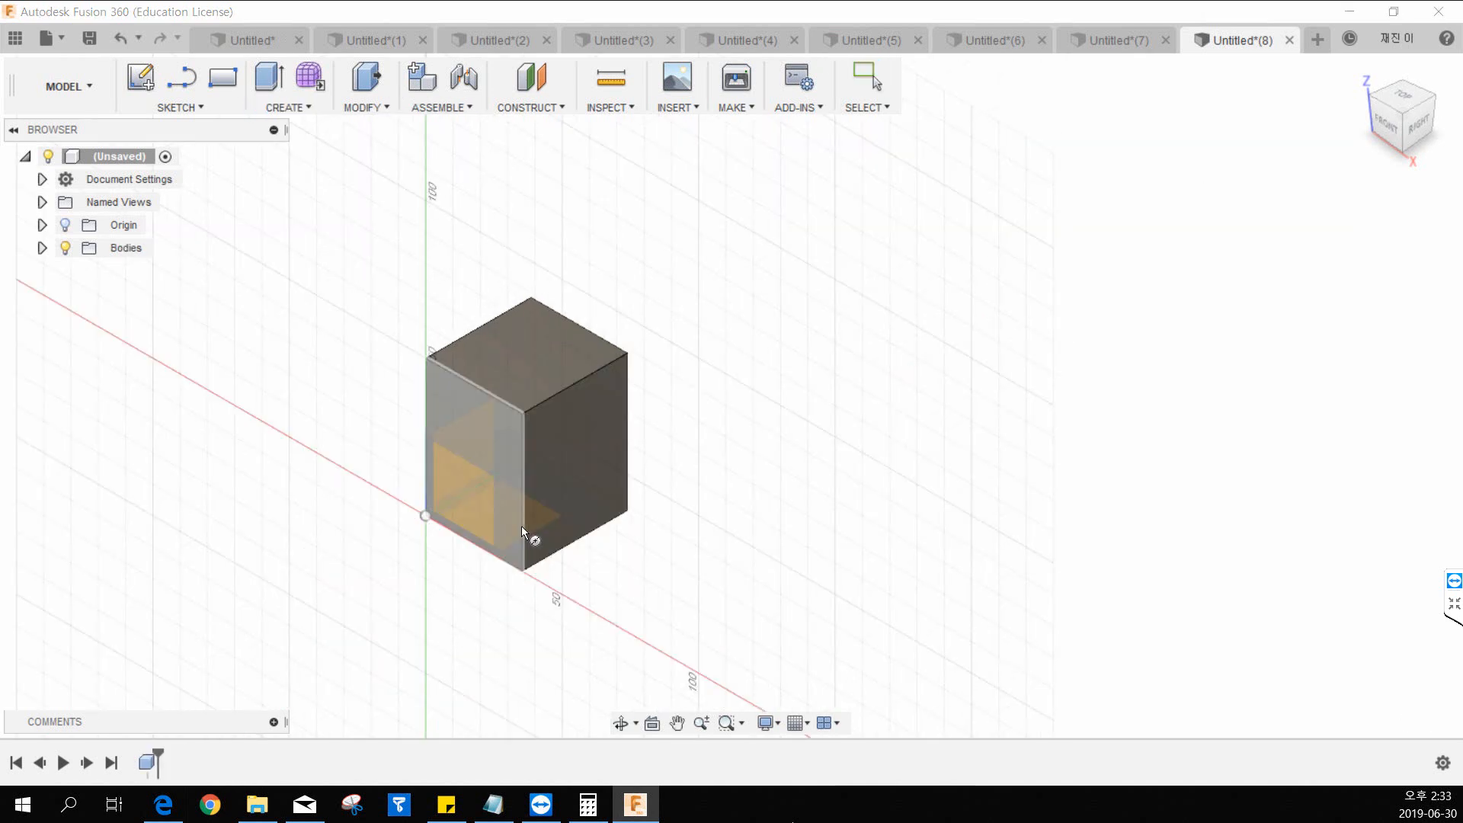
pyautogui.click(548, 506)
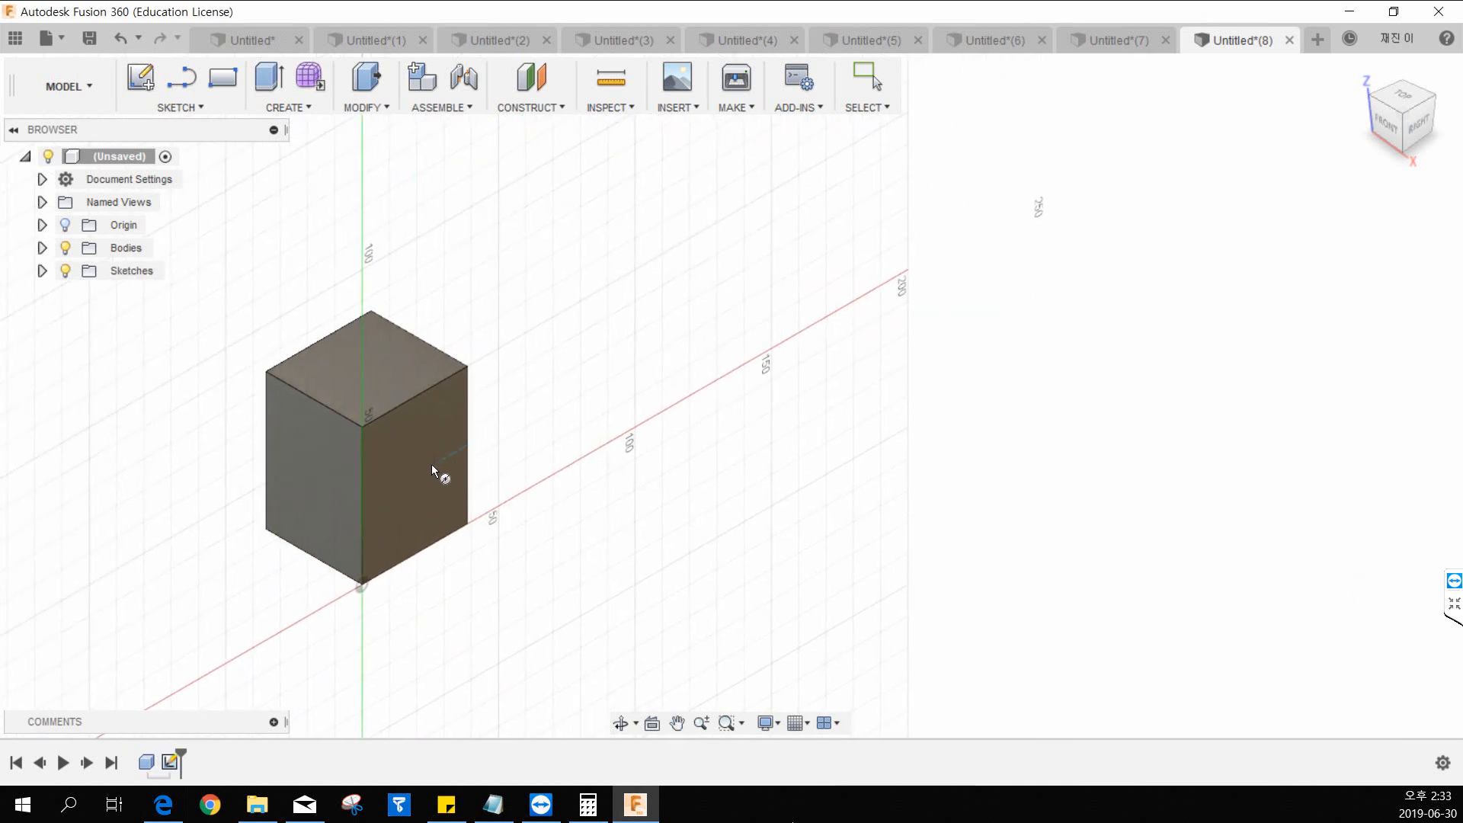
pyautogui.click(418, 474)
pyautogui.click(439, 461)
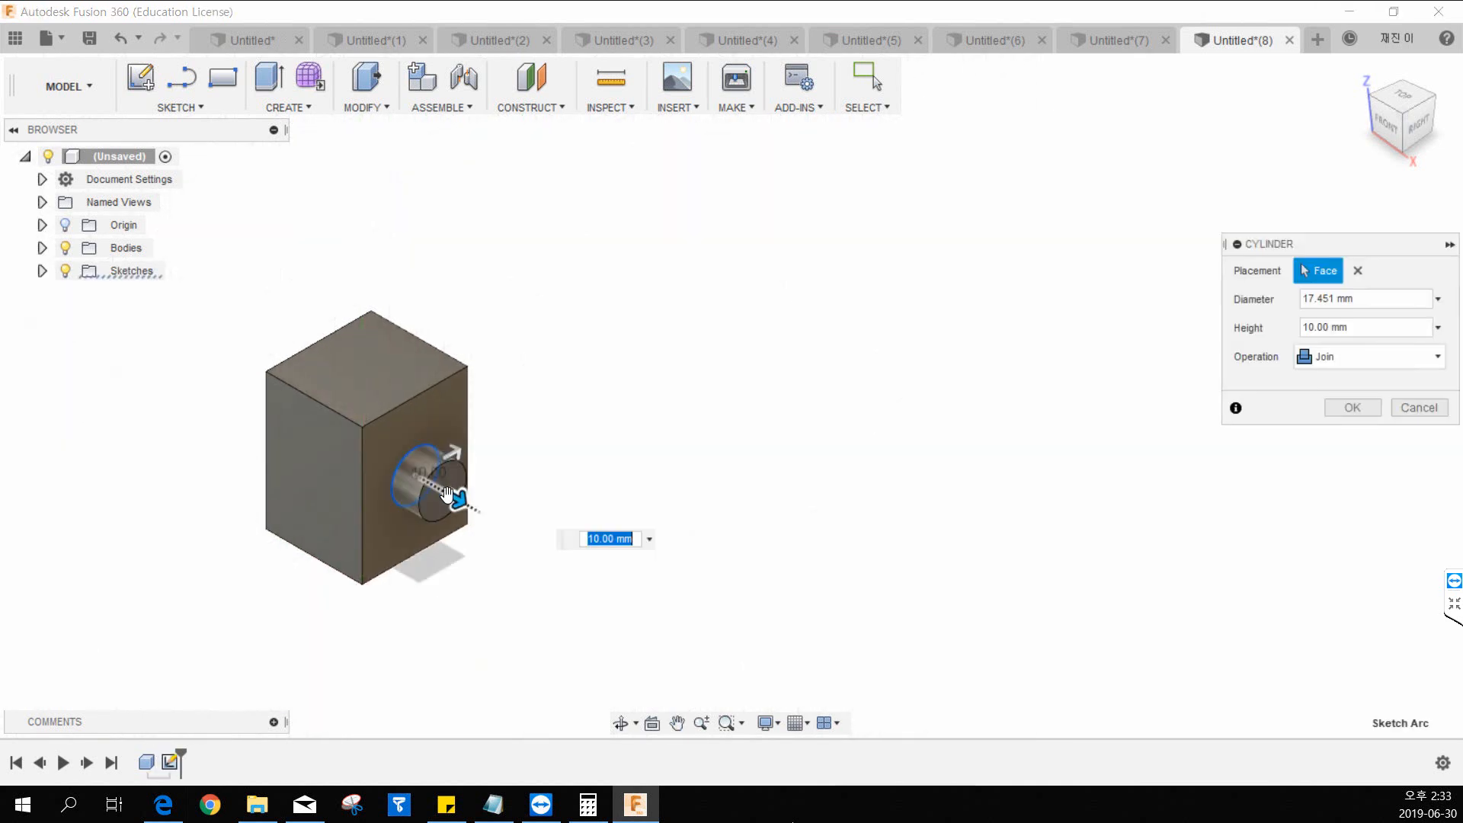
pyautogui.click(1369, 408)
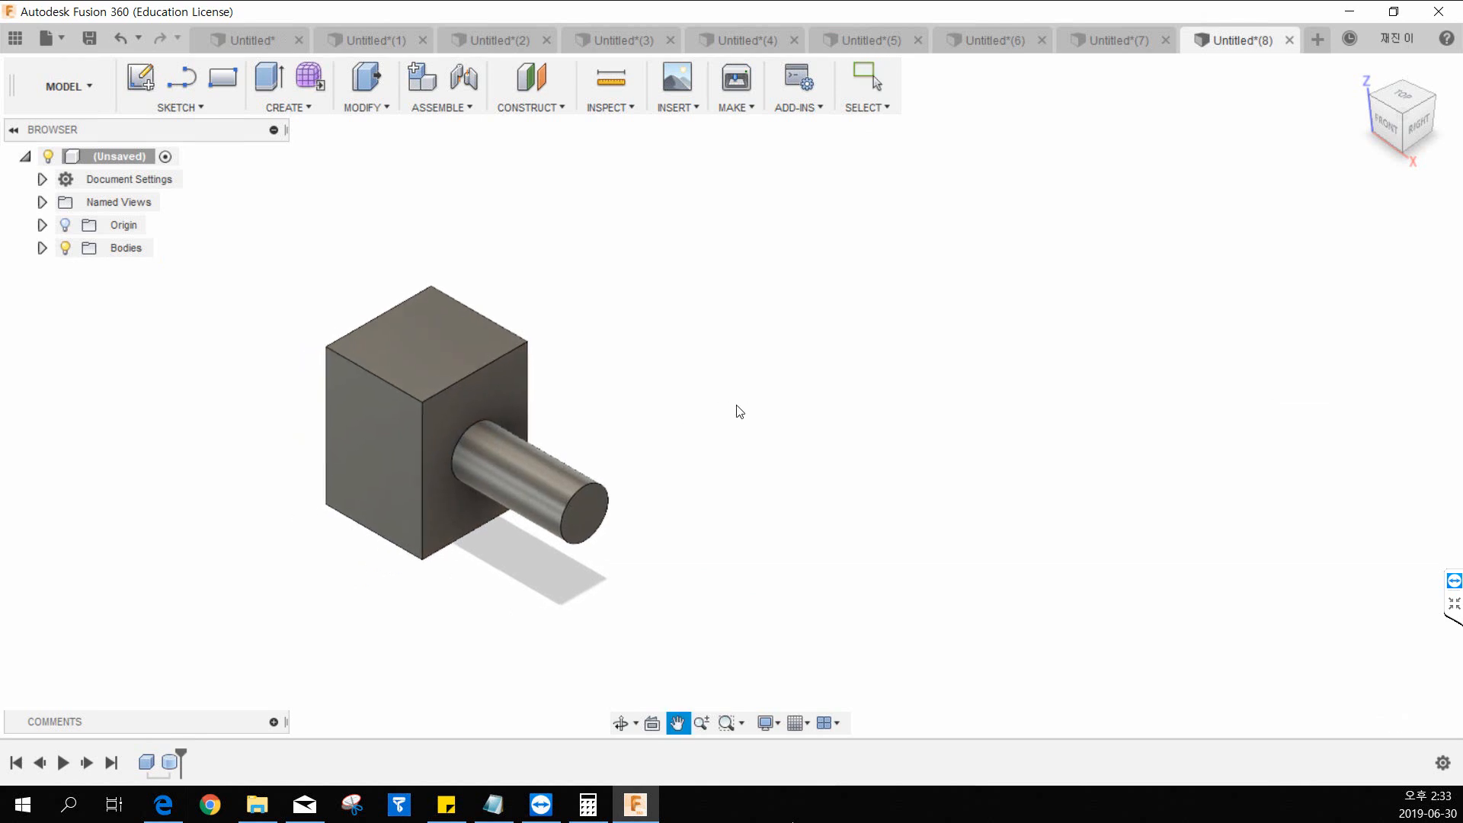
# Add a 40 mm diameter sphere at the centre of the cylinder's end face, with the operation set to Join.
pyautogui.click(288, 107)
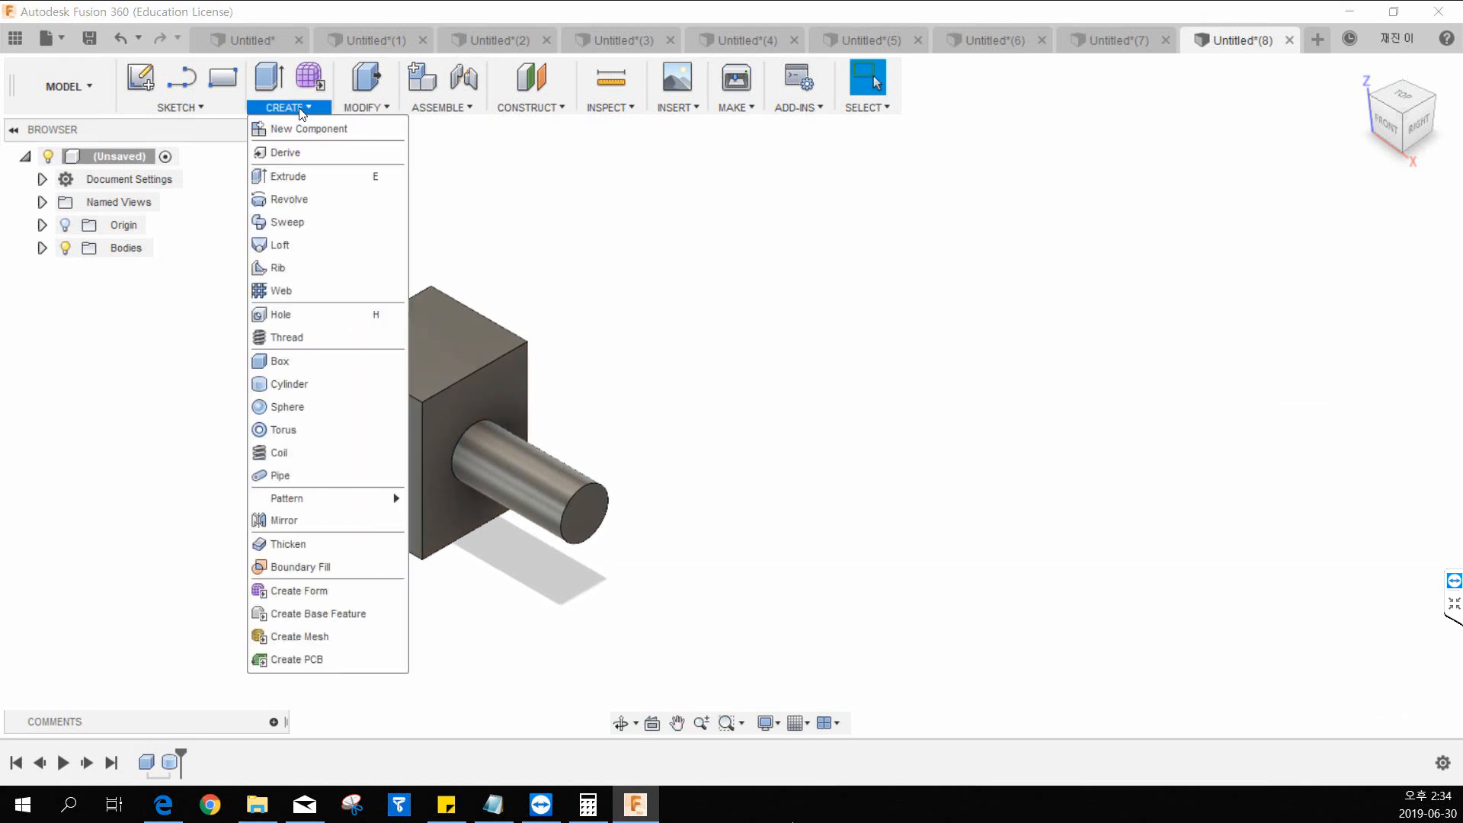
pyautogui.click(314, 413)
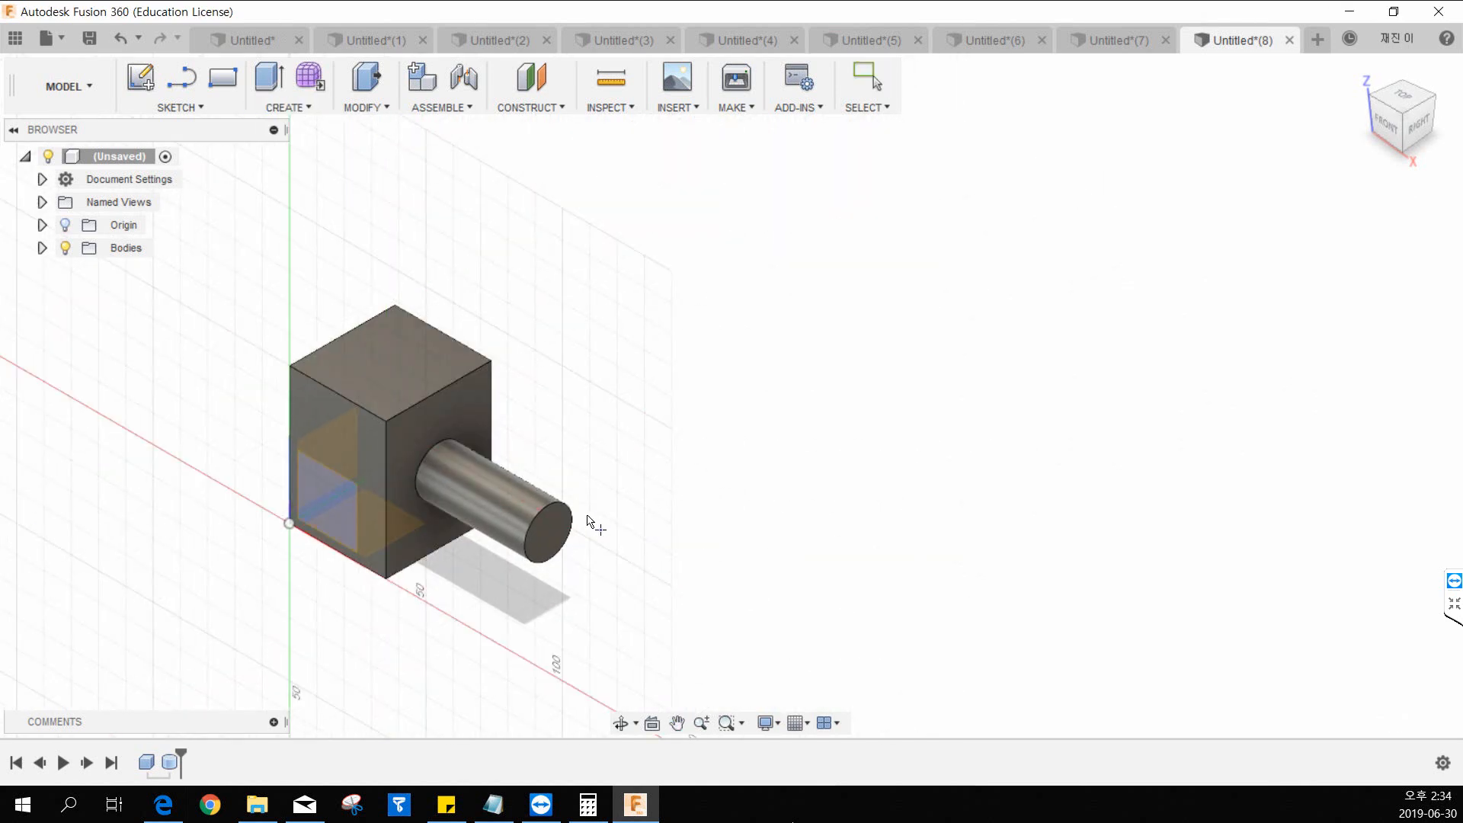
pyautogui.click(551, 520)
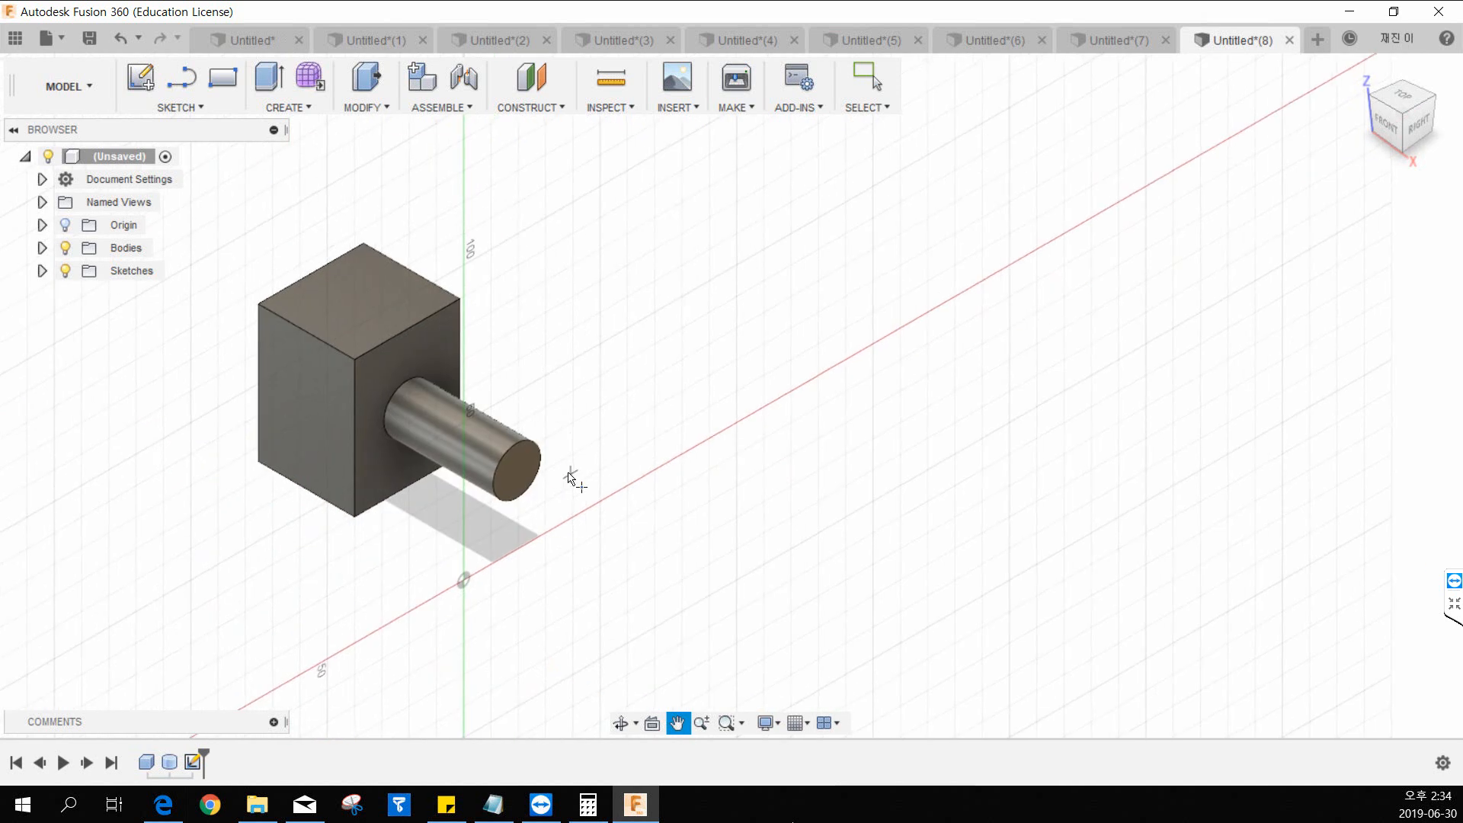
pyautogui.click(516, 472)
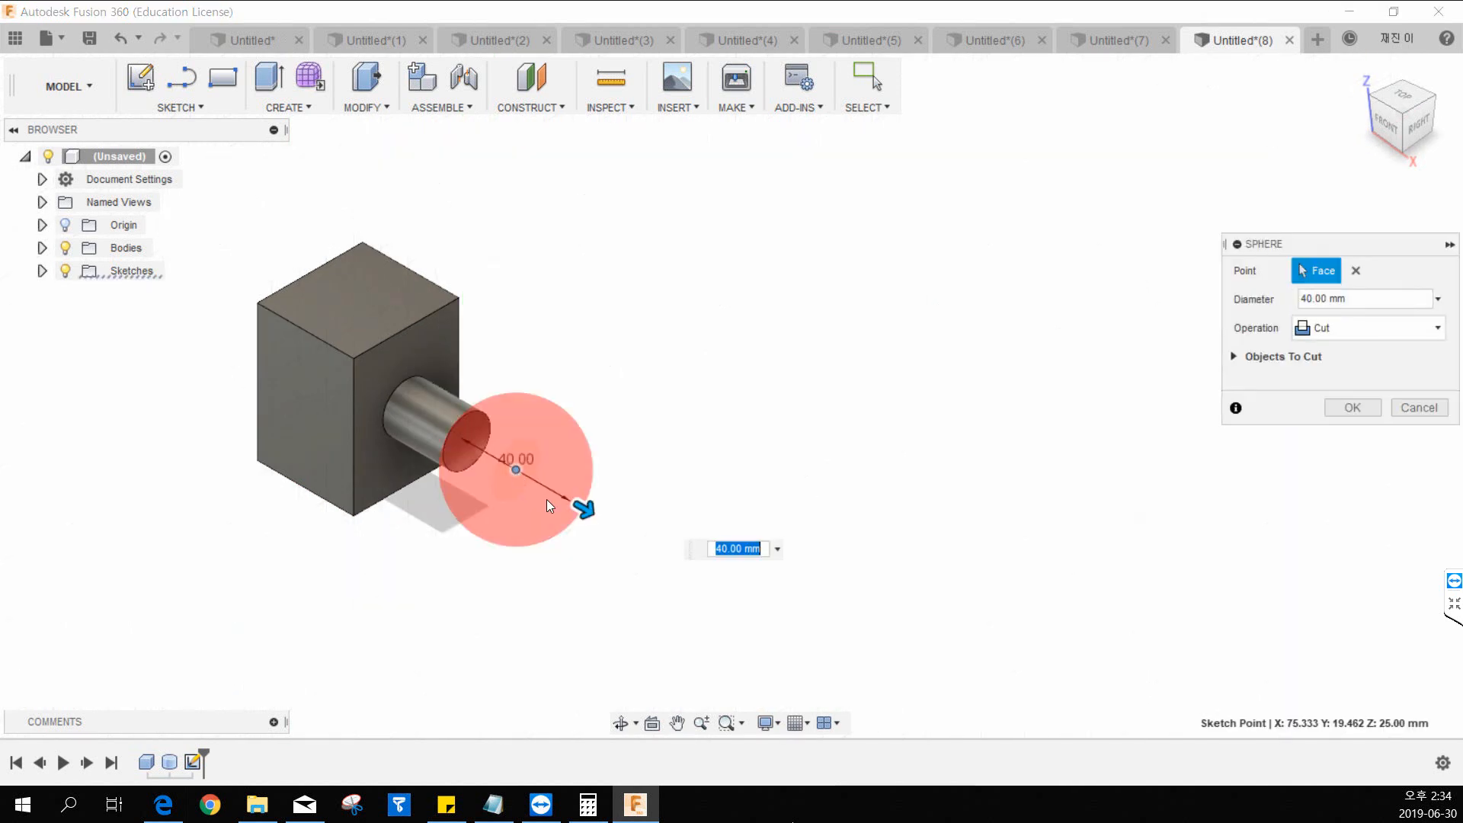
pyautogui.click(1339, 333)
pyautogui.click(1323, 357)
pyautogui.click(1345, 379)
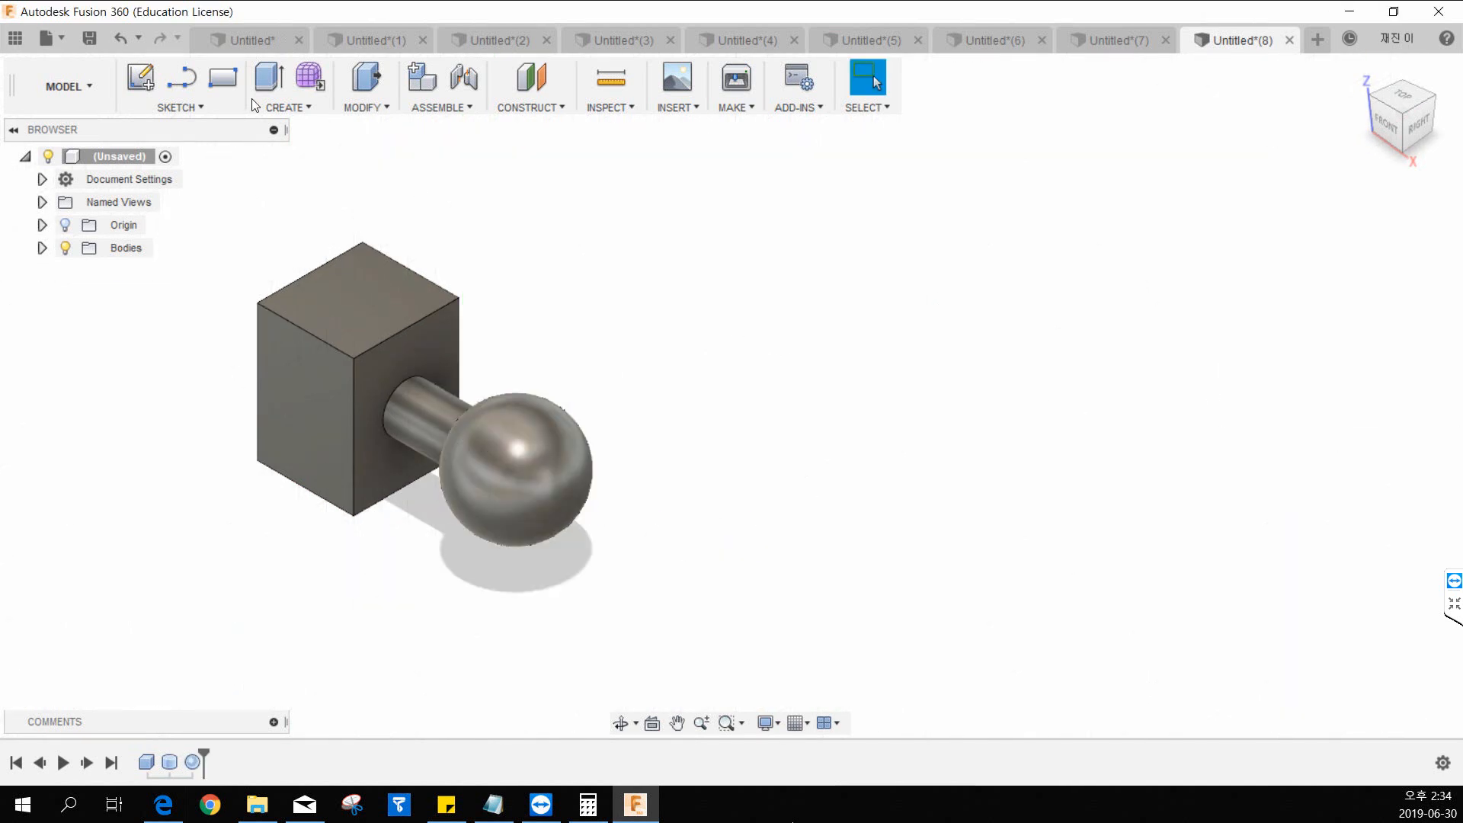
# Try to delete the combined box, cylinder and sphere, and undo back to the box with its cylinder.
pyautogui.click(299, 107)
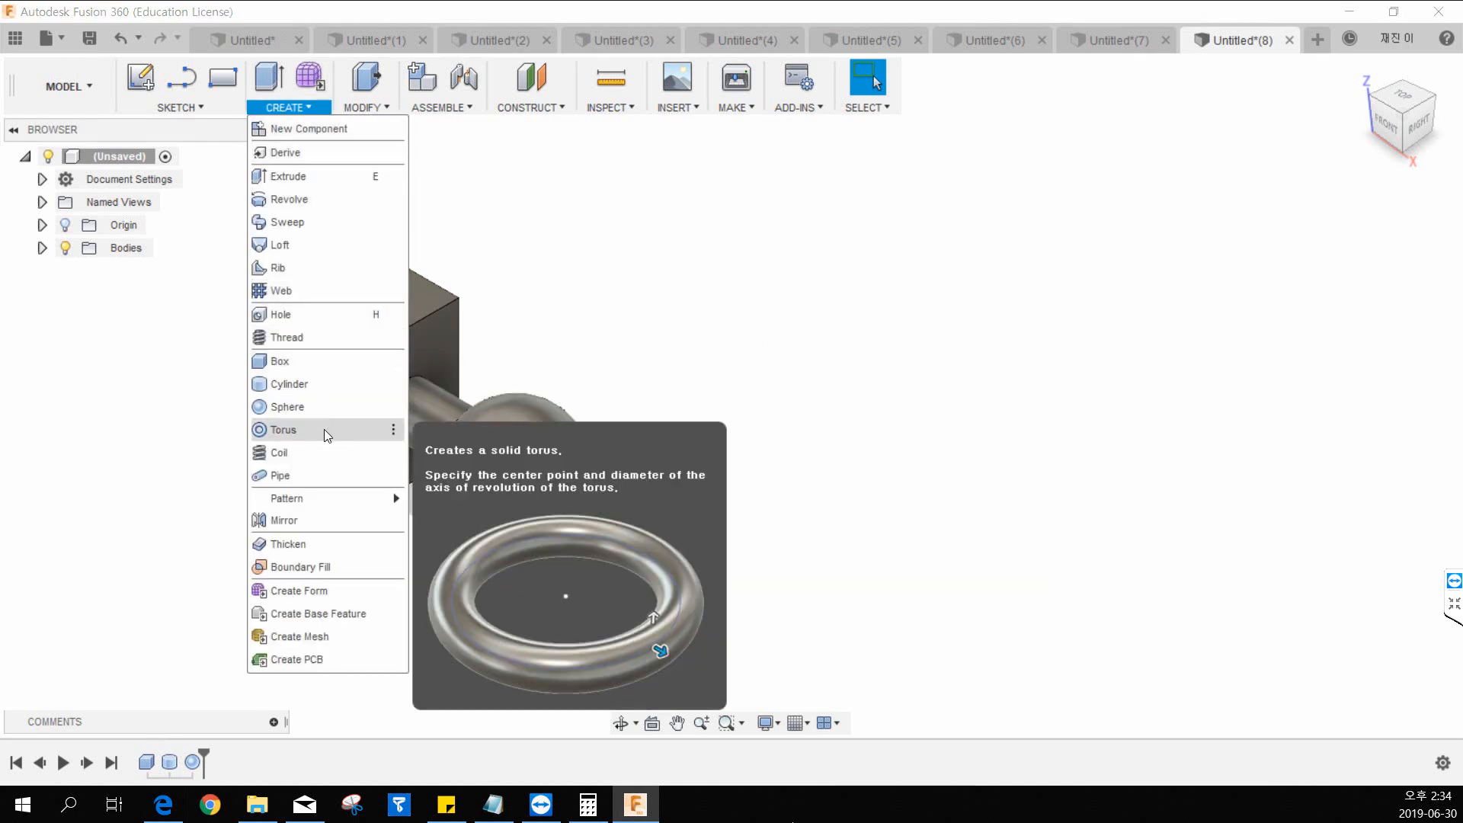
pyautogui.click(930, 304)
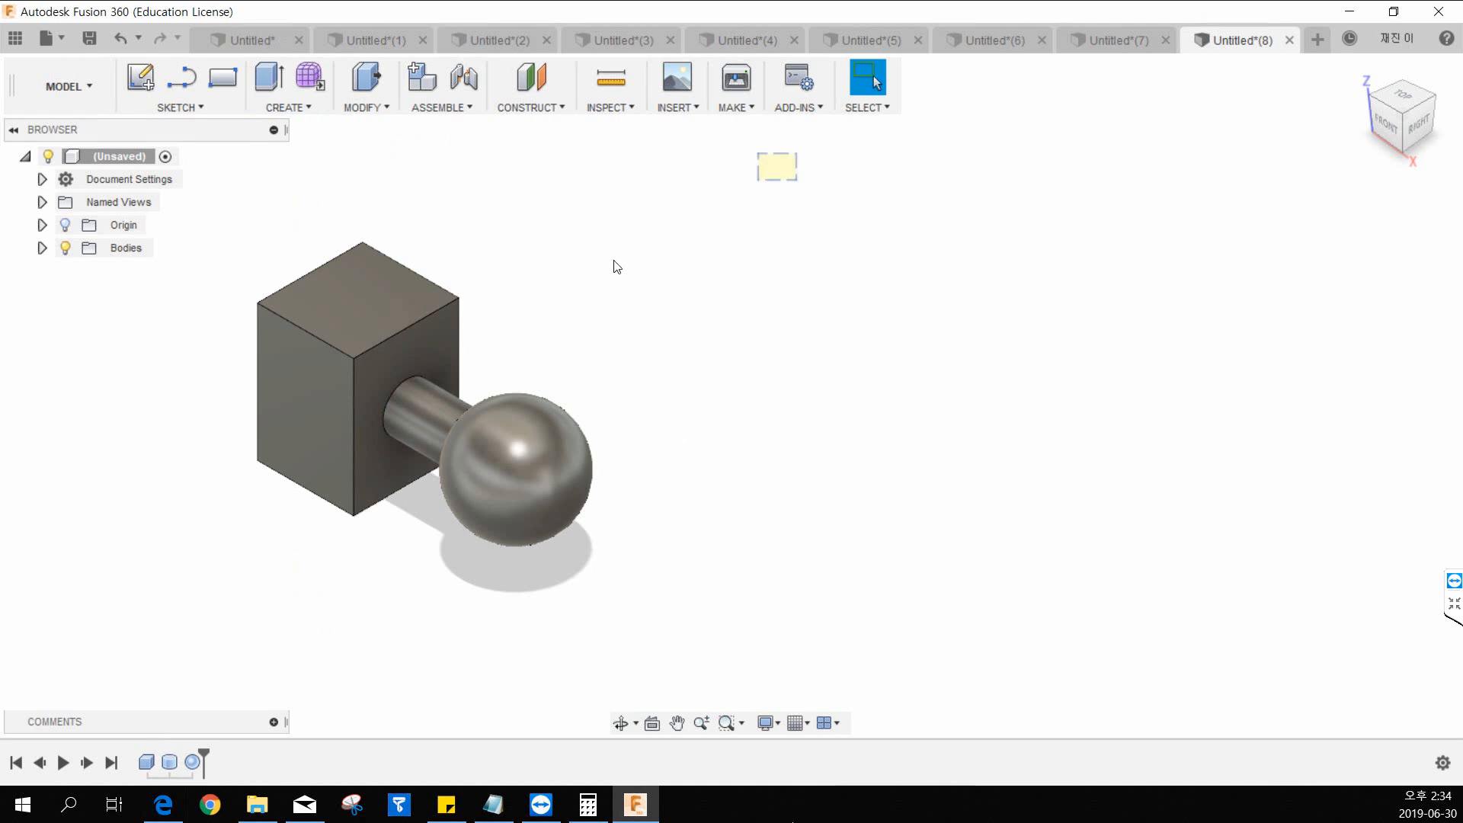
pyautogui.moveTo(611, 265); pyautogui.dragTo(207, 542)
pyautogui.press('Delete')
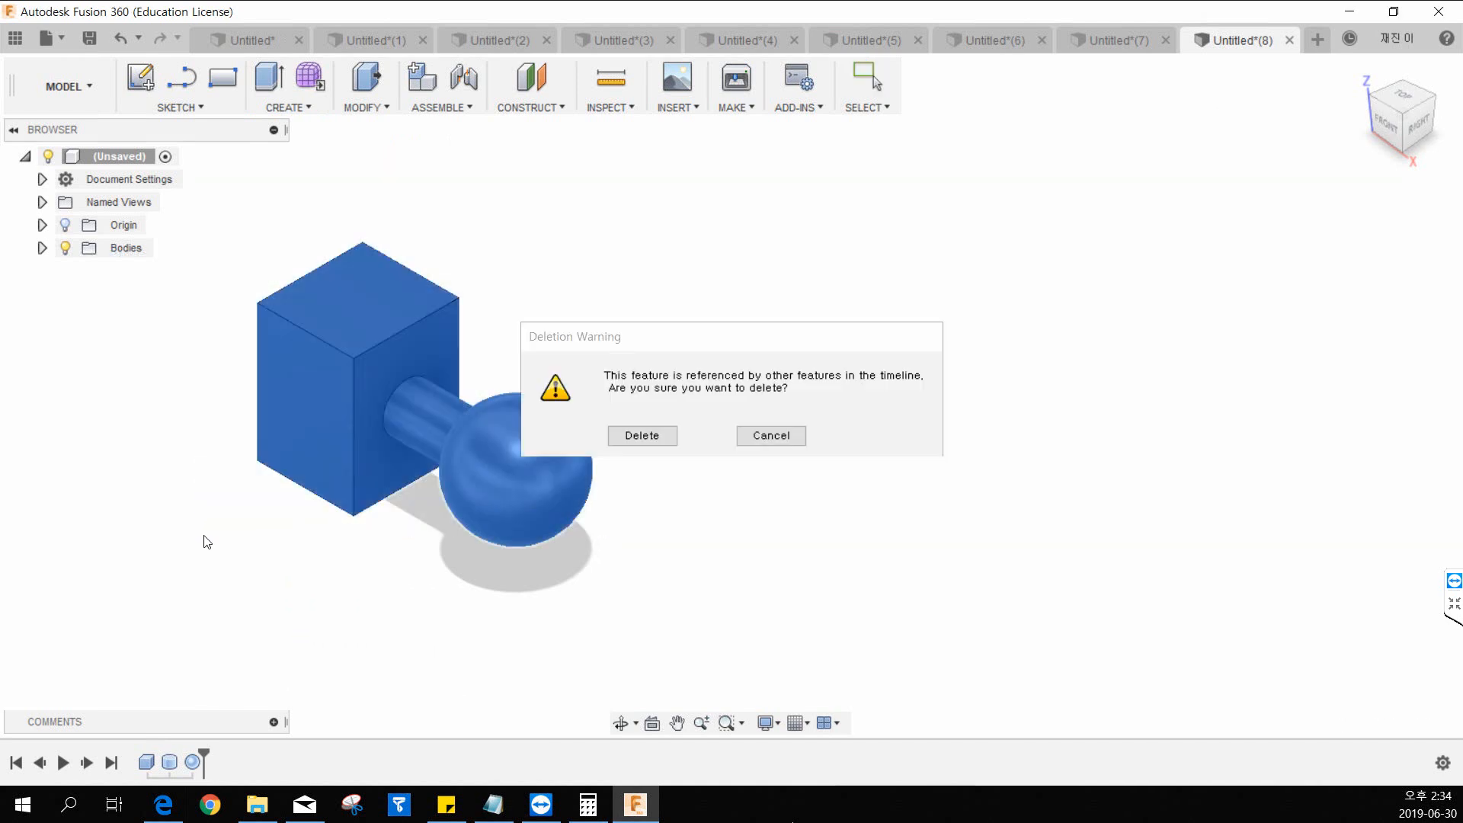
pyautogui.press('Return')
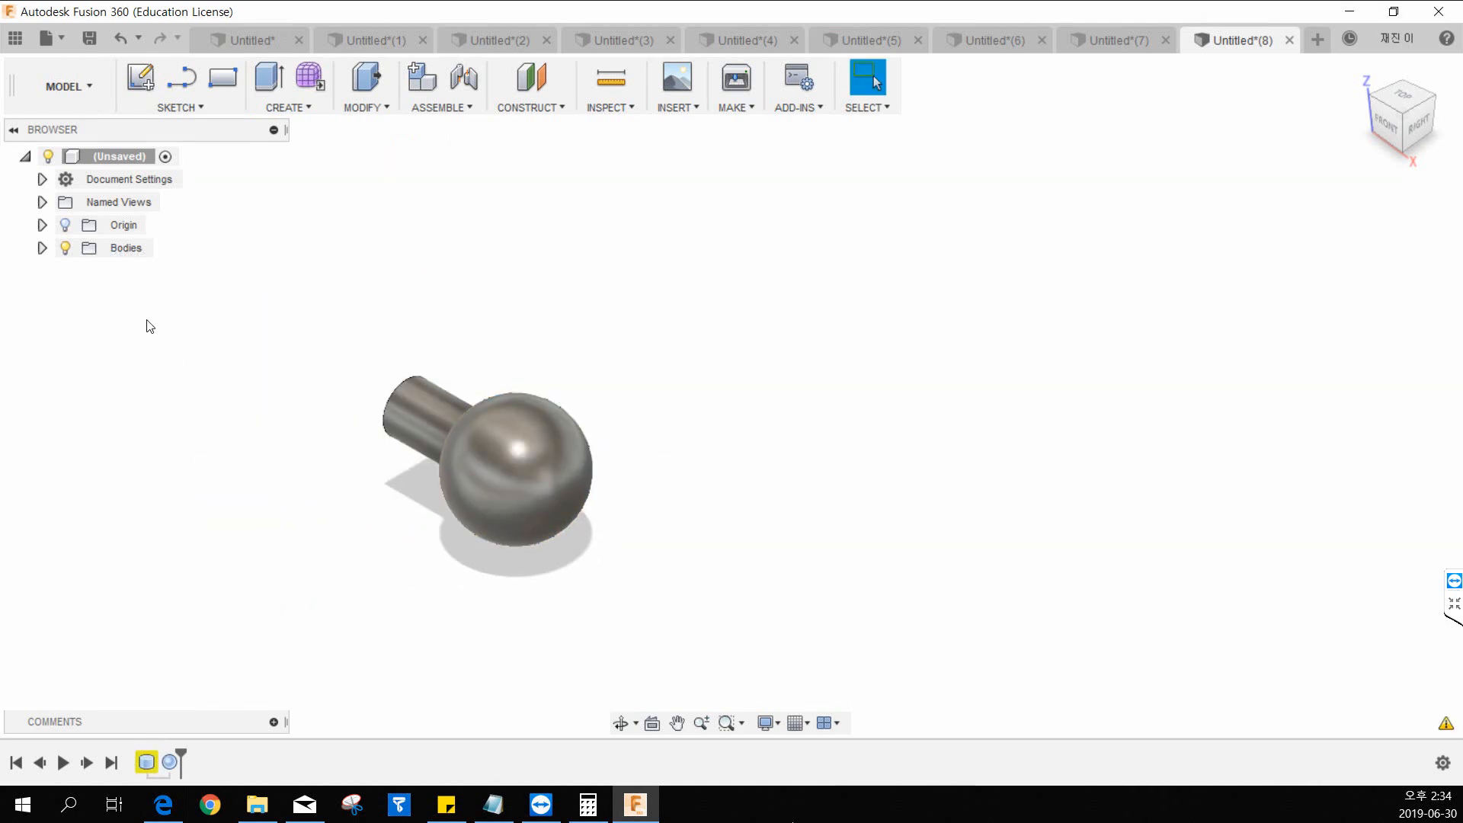
pyautogui.hotkey('ctrl', 'z')
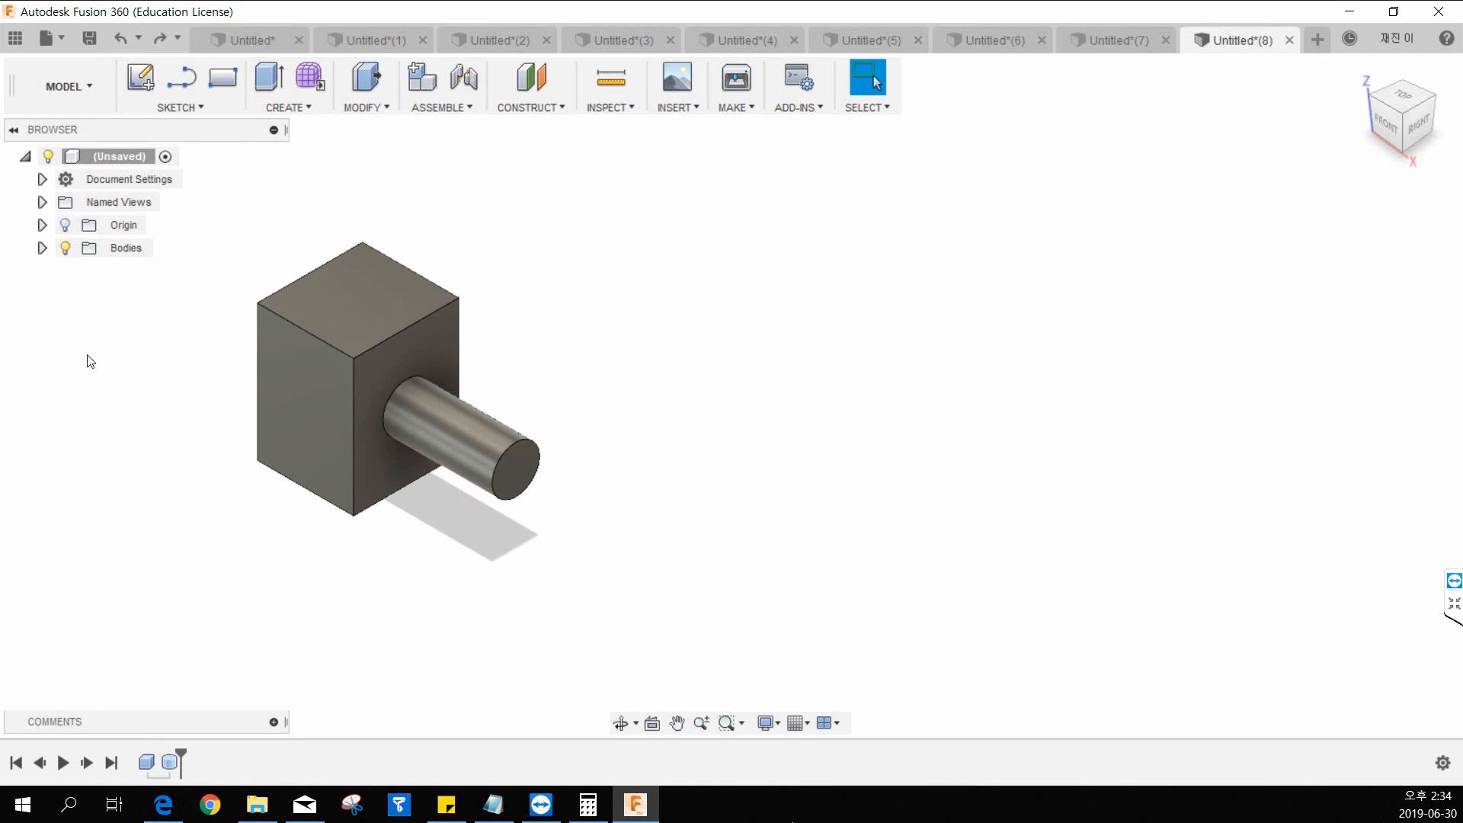
# Delete the combined box and cylinder body and the leftover cylinder body from the Bodies folder.
pyautogui.click(43, 249)
pyautogui.rightClick(122, 271)
pyautogui.click(153, 539)
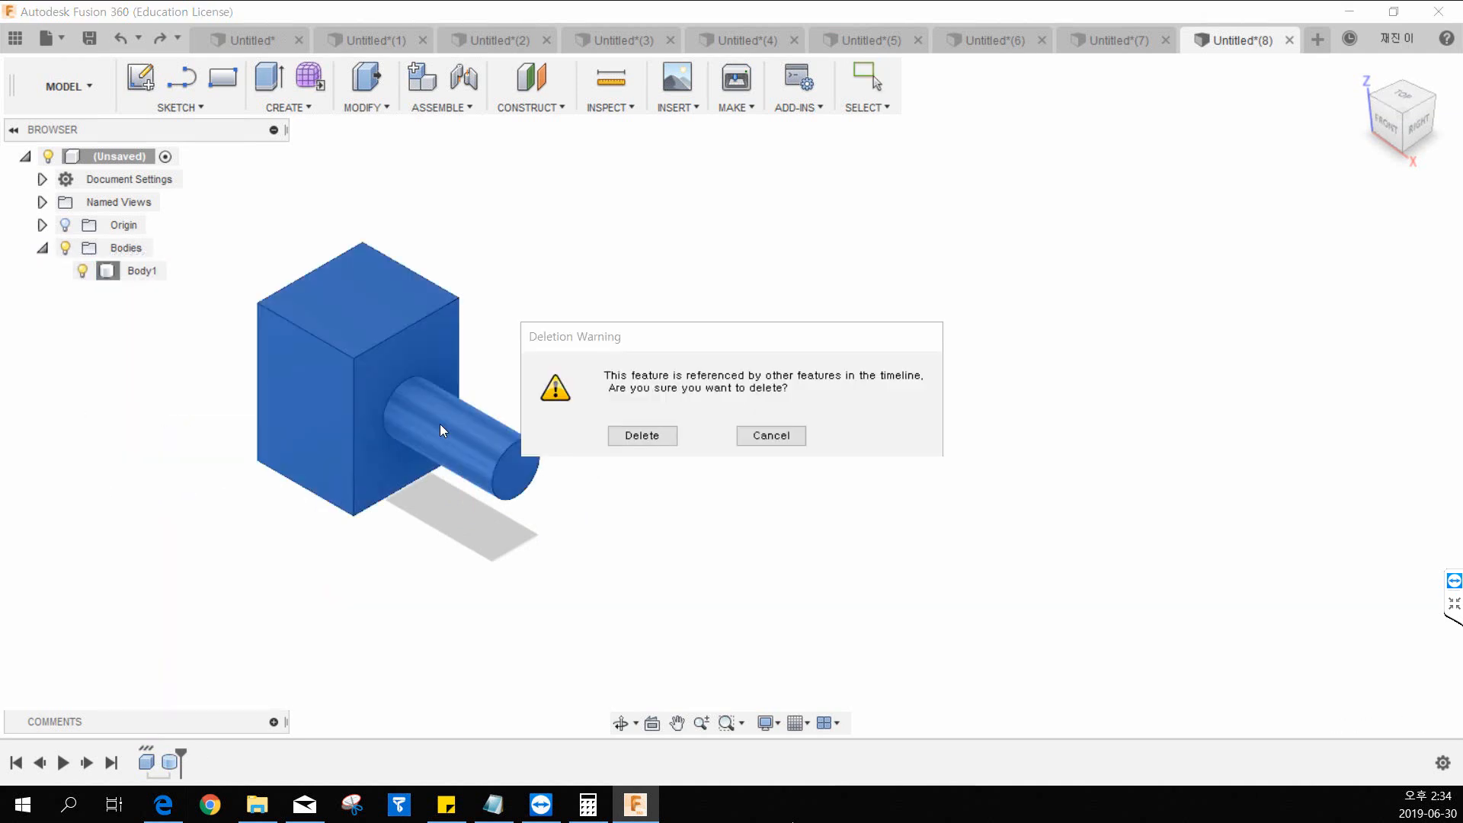
pyautogui.click(642, 435)
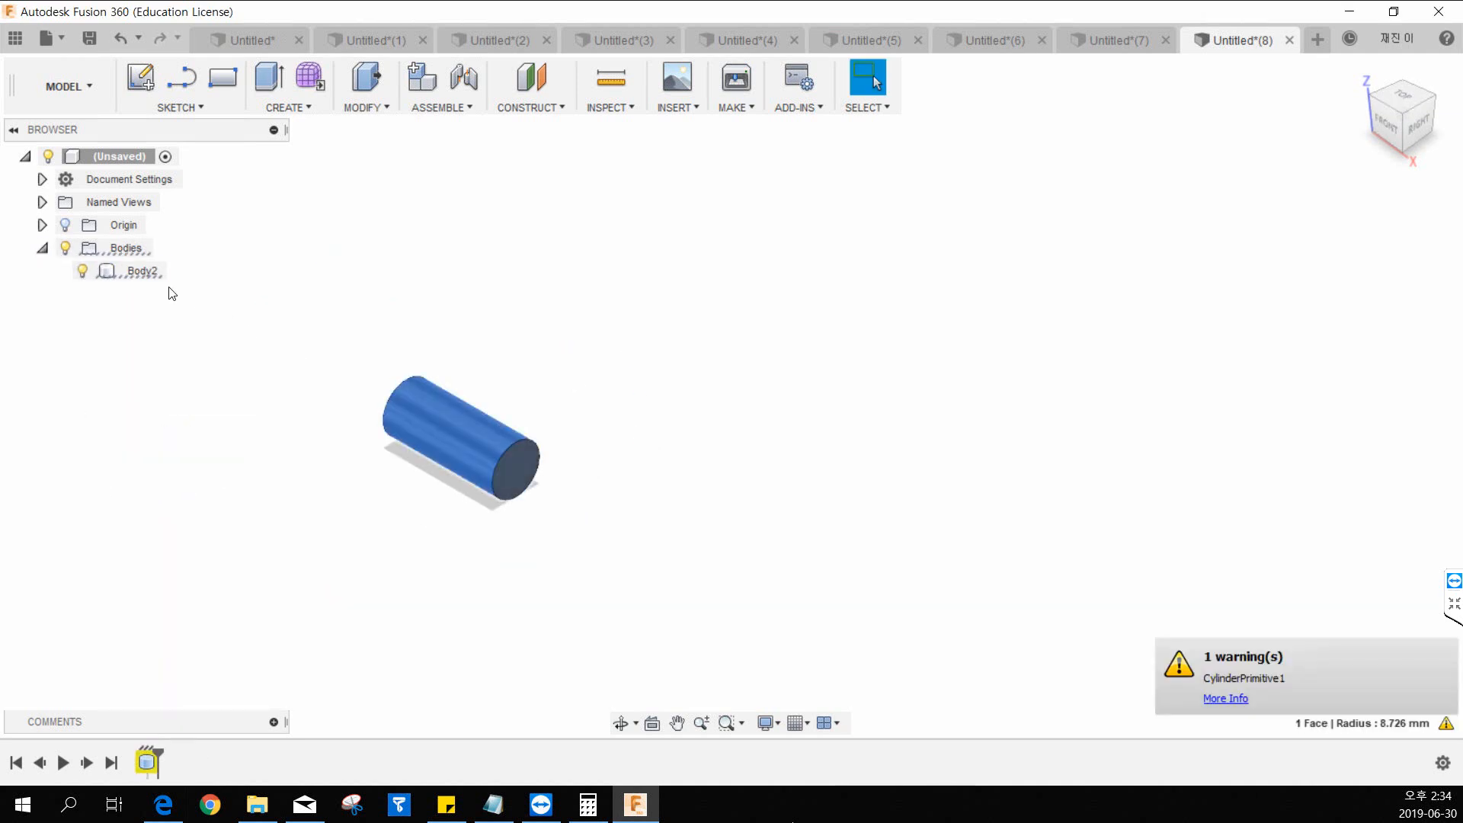
pyautogui.rightClick(145, 272)
pyautogui.click(183, 543)
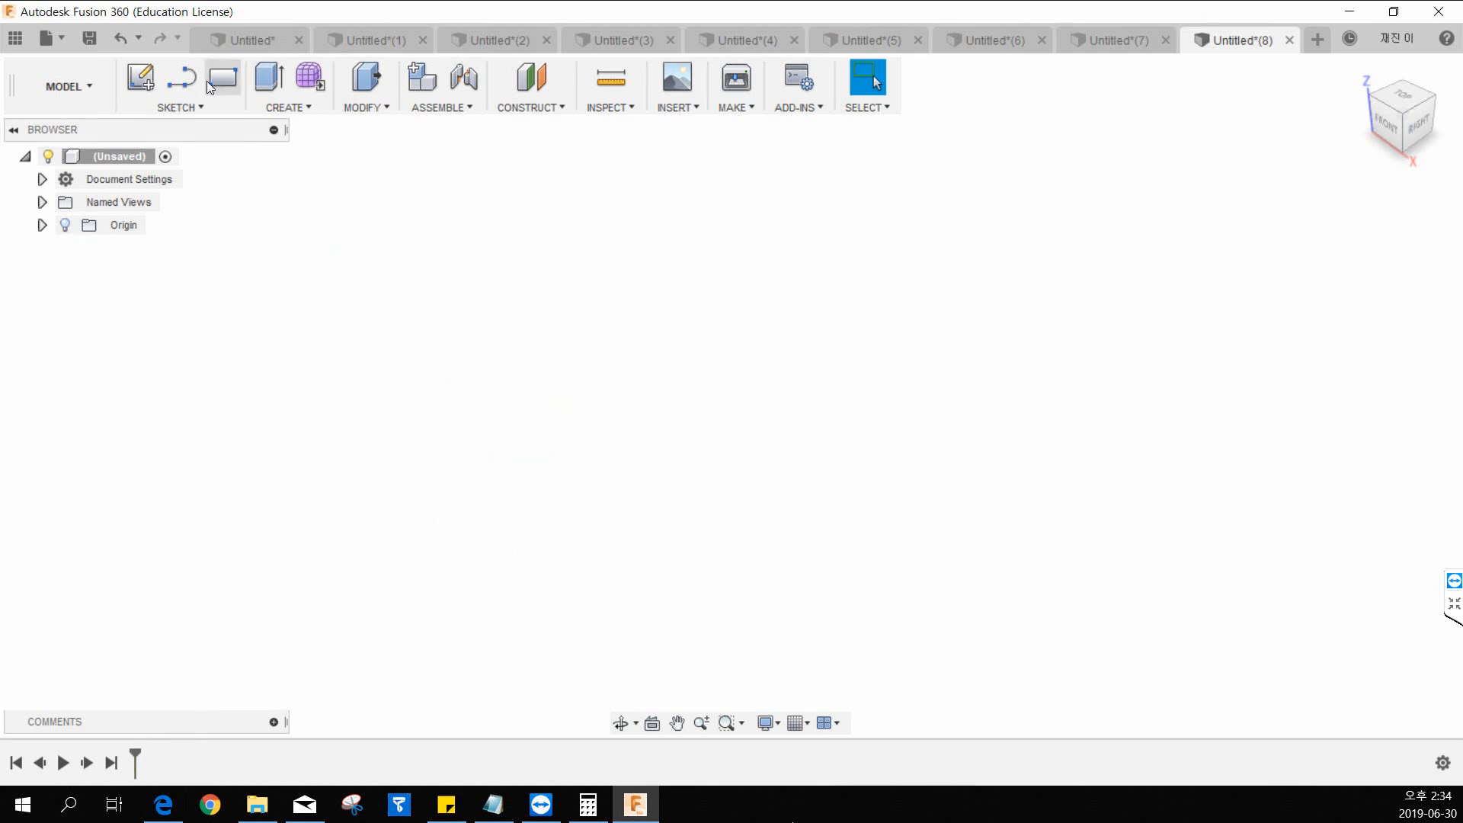
# Create a new-body torus centred on the origin on the horizontal plane, inner diameter about 134.5 mm and torus diameter 30 mm.
pyautogui.click(289, 108)
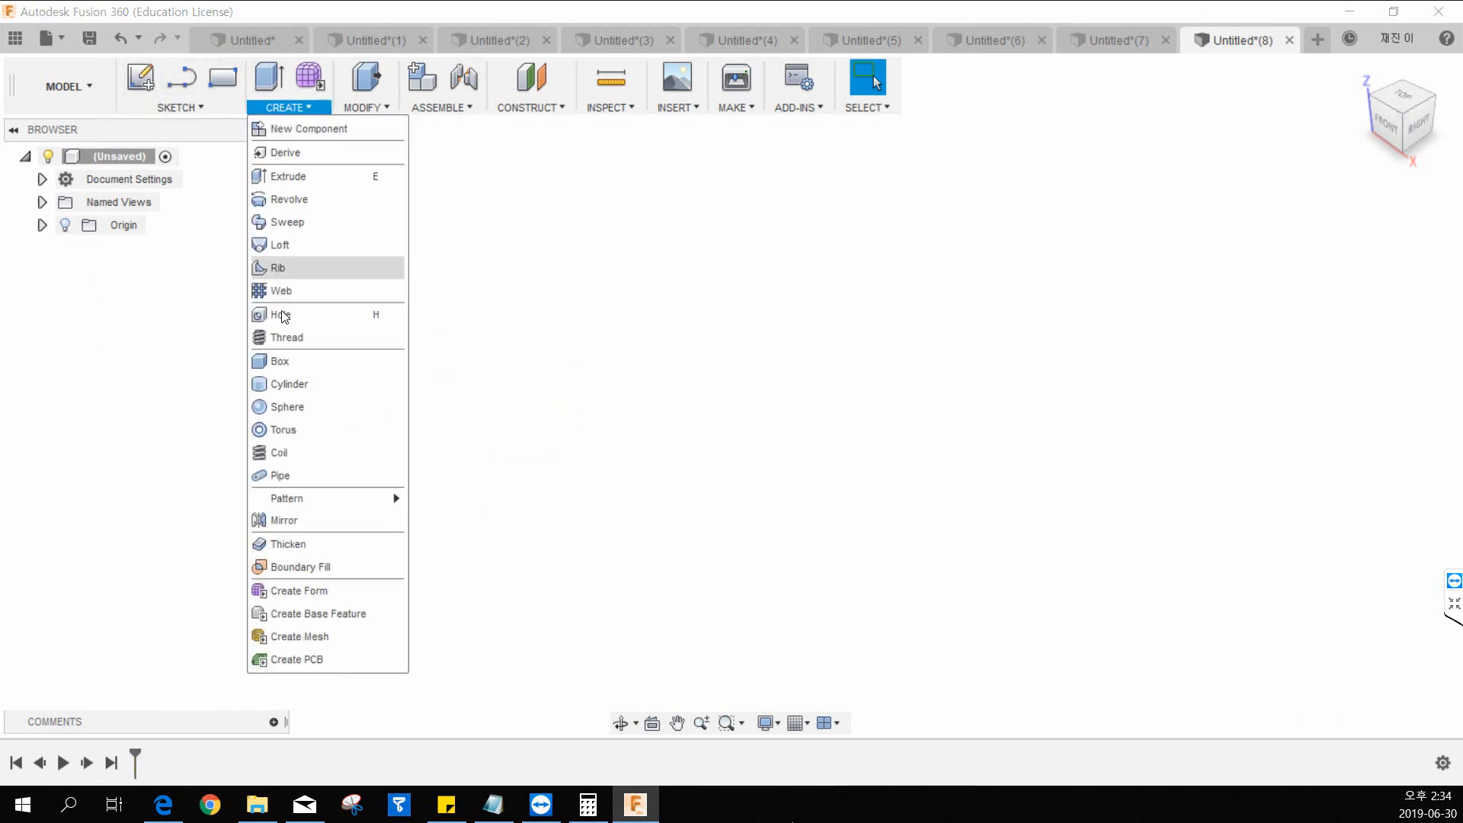
pyautogui.click(283, 430)
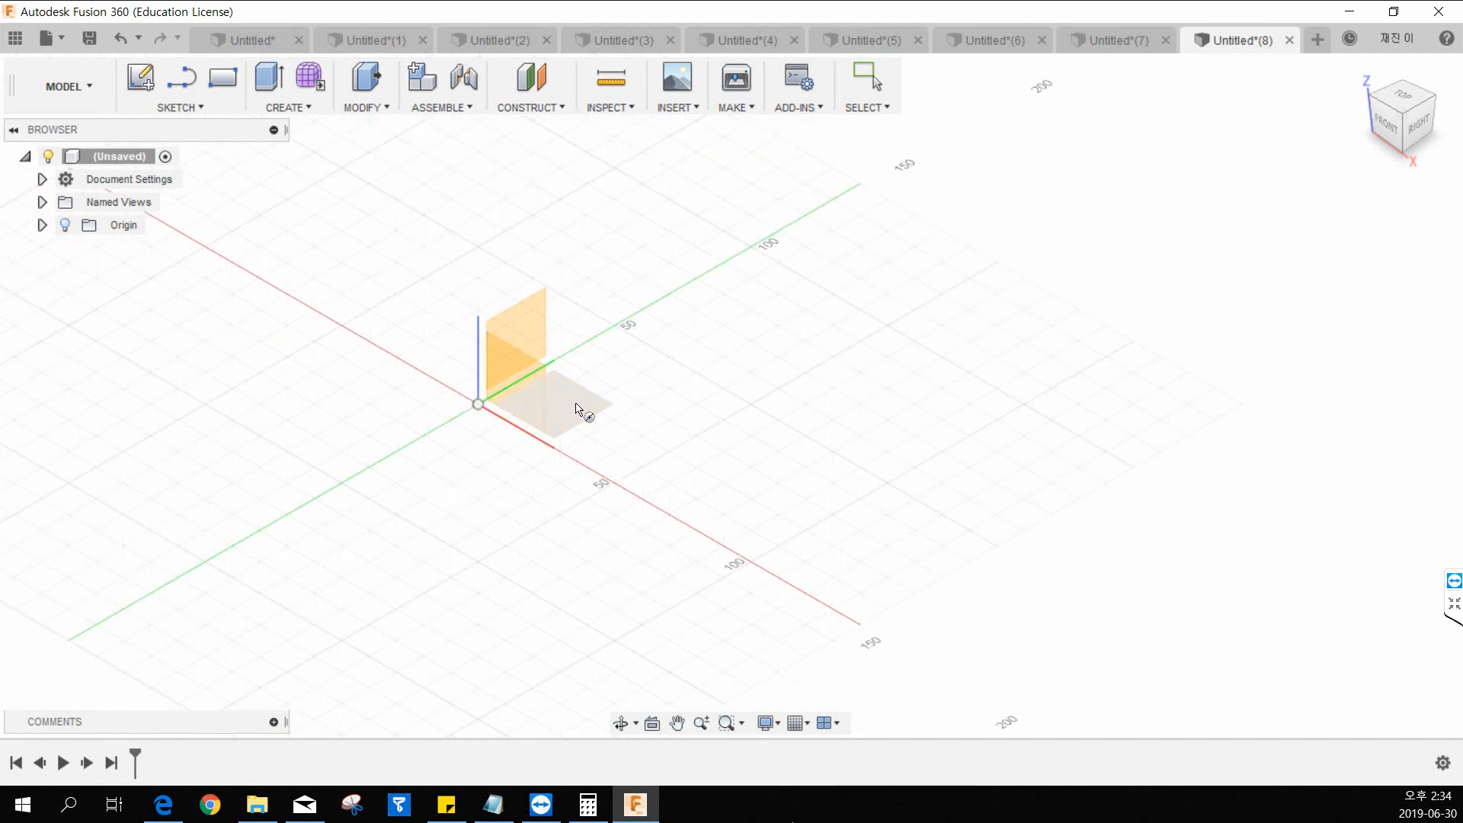
pyautogui.click(556, 427)
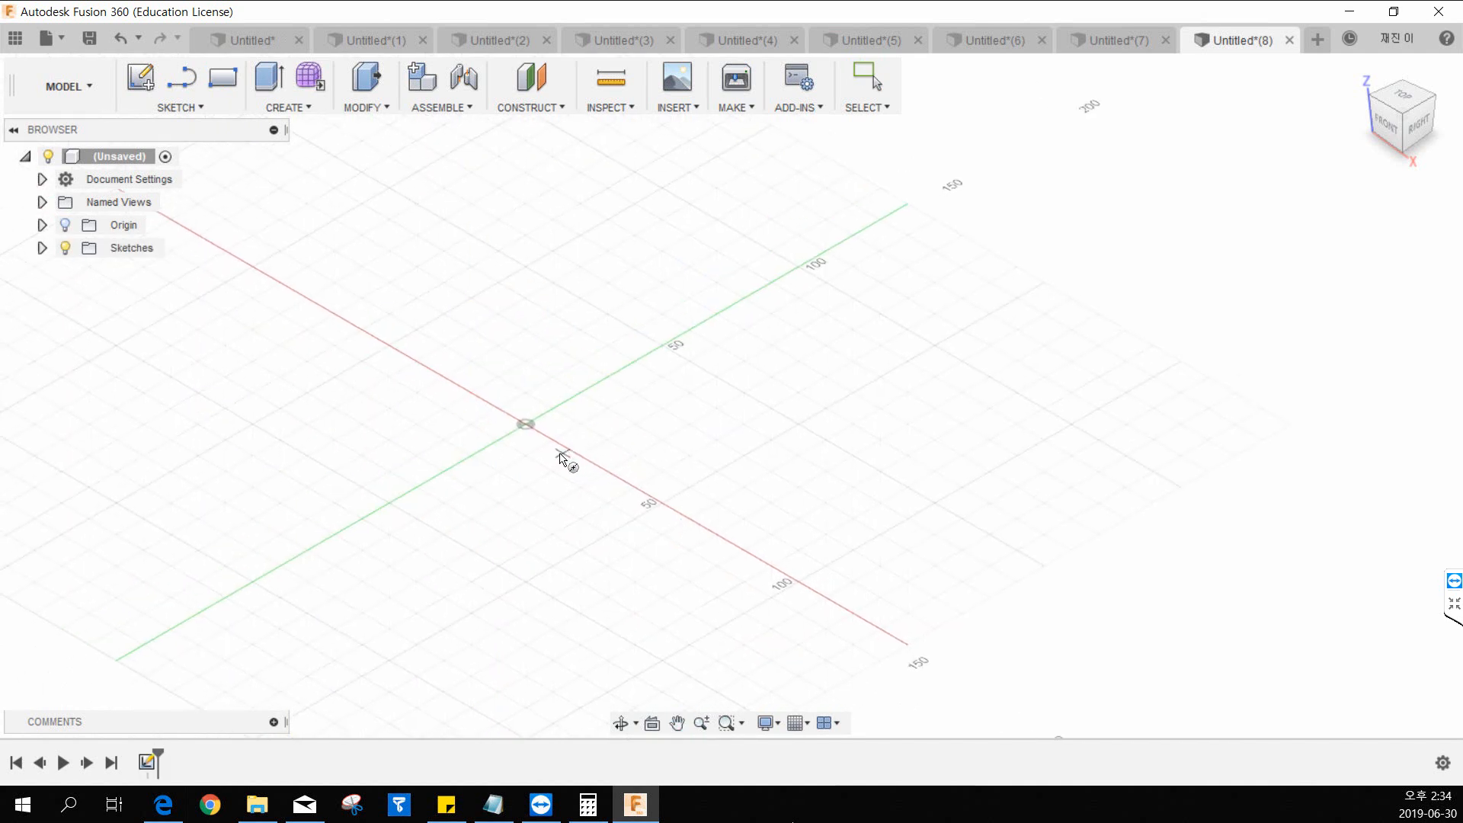
pyautogui.click(527, 426)
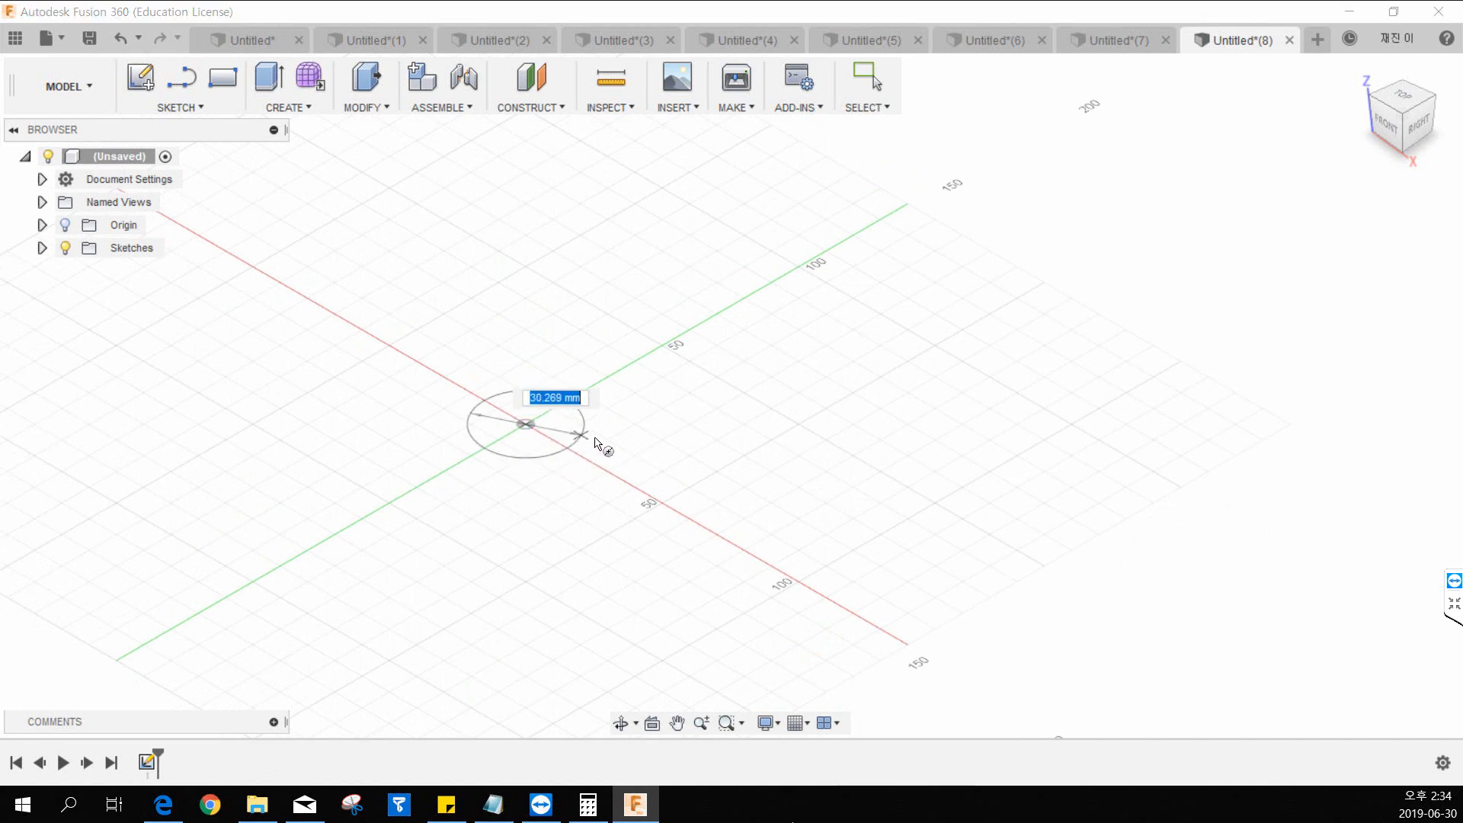
pyautogui.click(762, 486)
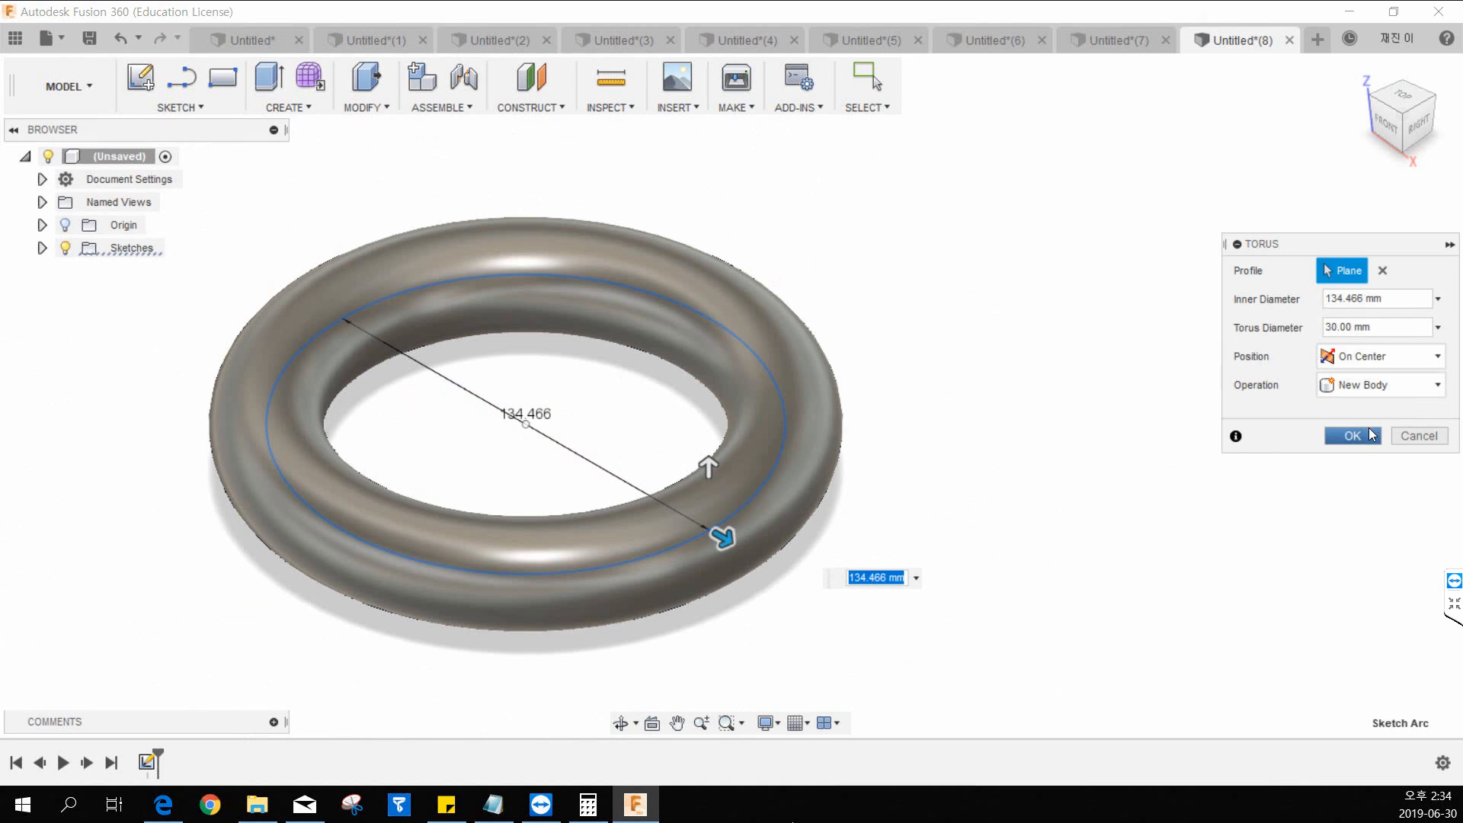
pyautogui.click(1371, 435)
# Undo the torus creation.
pyautogui.scroll(-4, 859, 365)
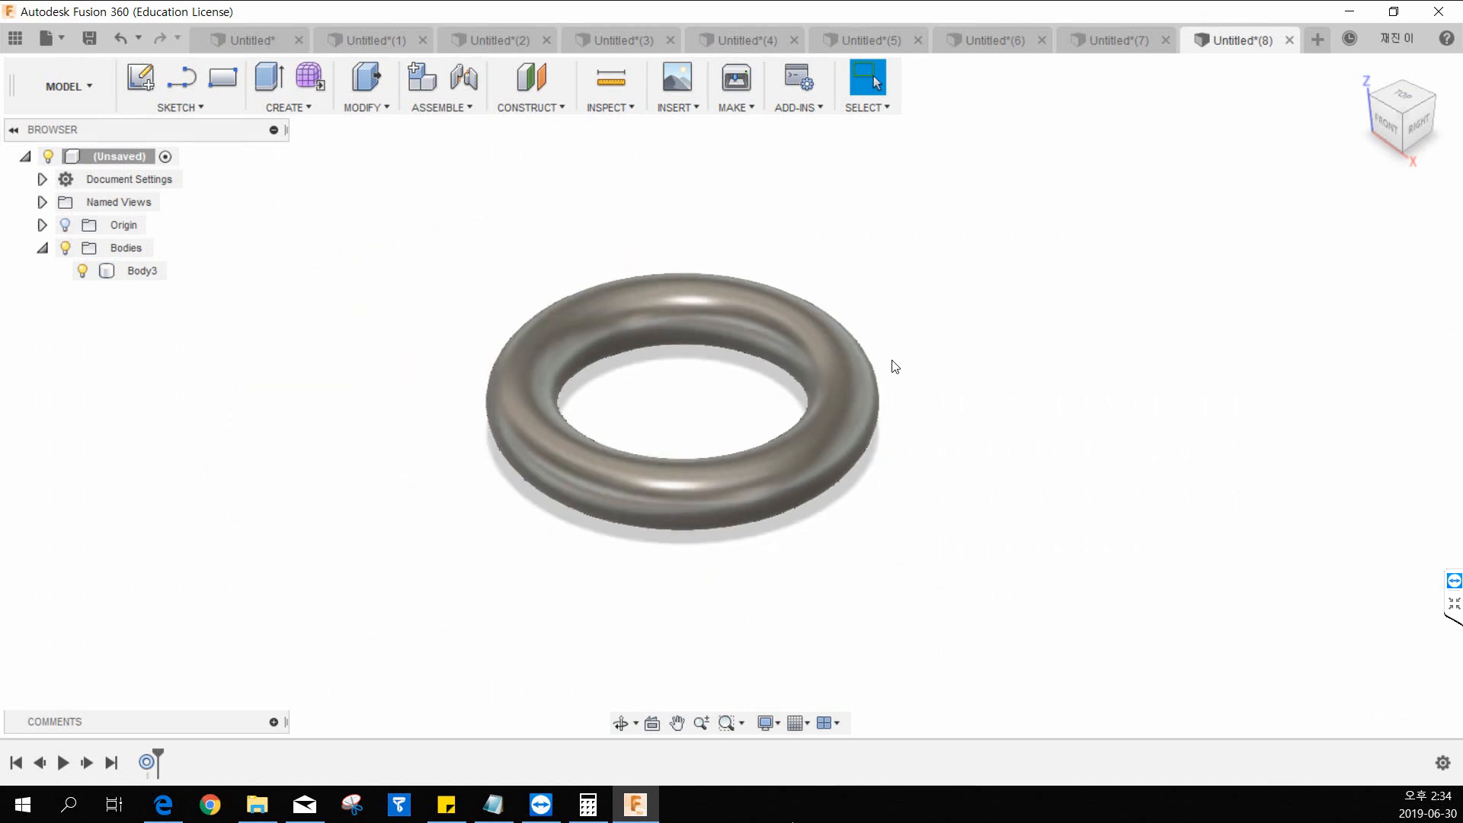
pyautogui.moveTo(847, 400); pyautogui.dragTo(772, 425, button='middle')
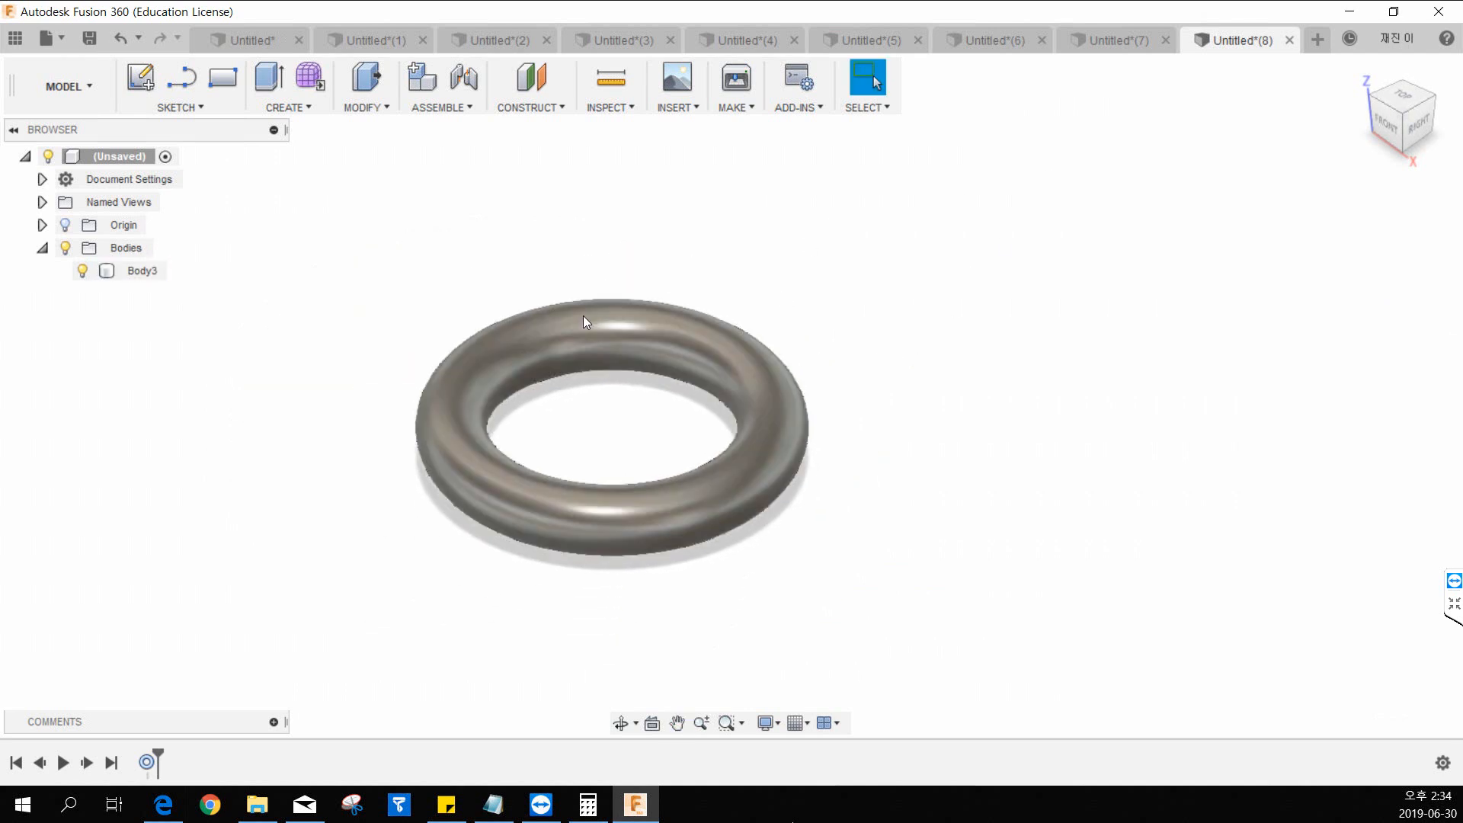
pyautogui.hotkey('ctrl', 'z')
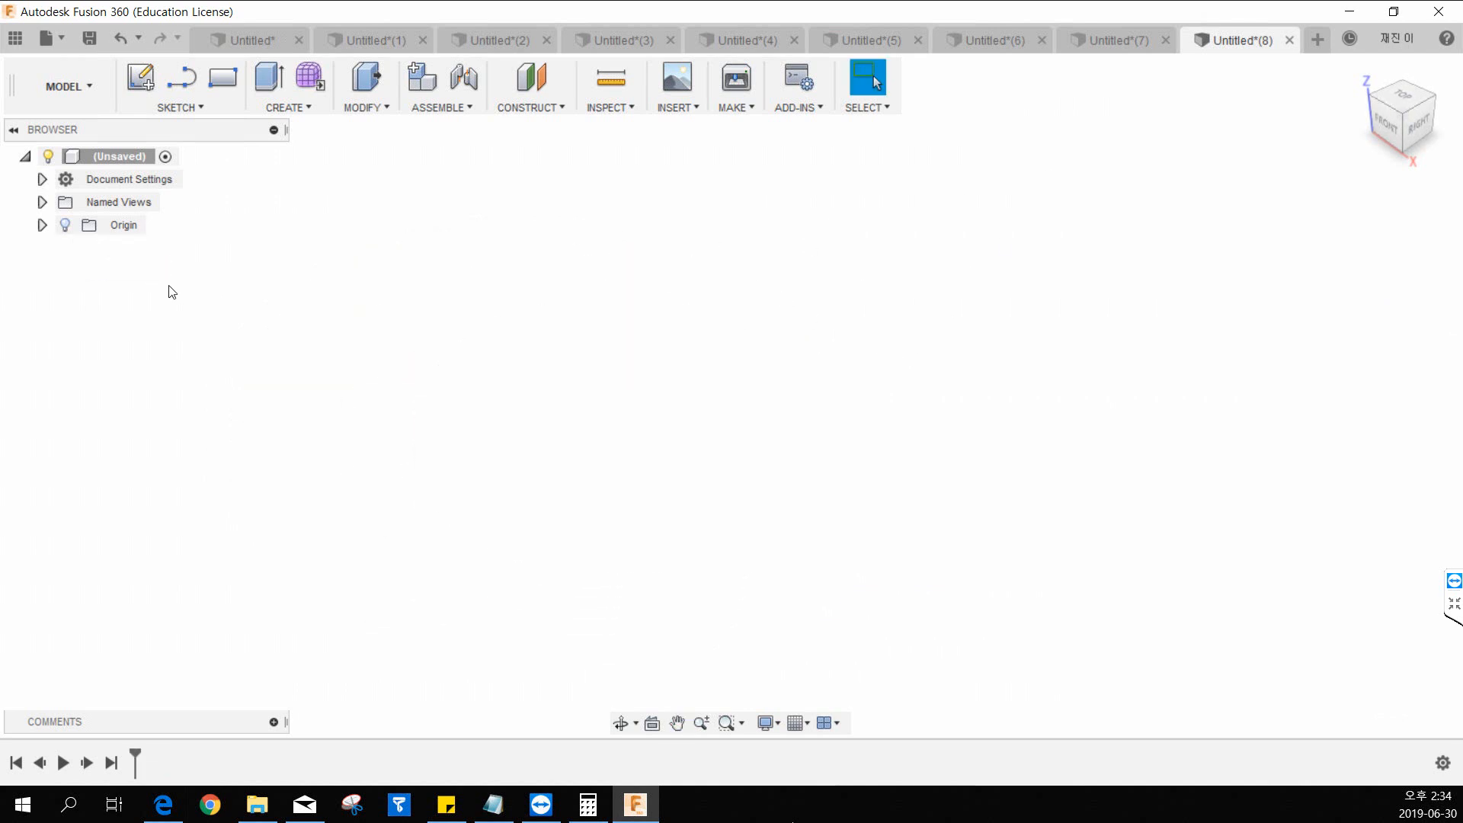
# Start a sketch on the front plane and draw a circle on the horizontal axis, on the negative X side of the origin.
pyautogui.click(283, 107)
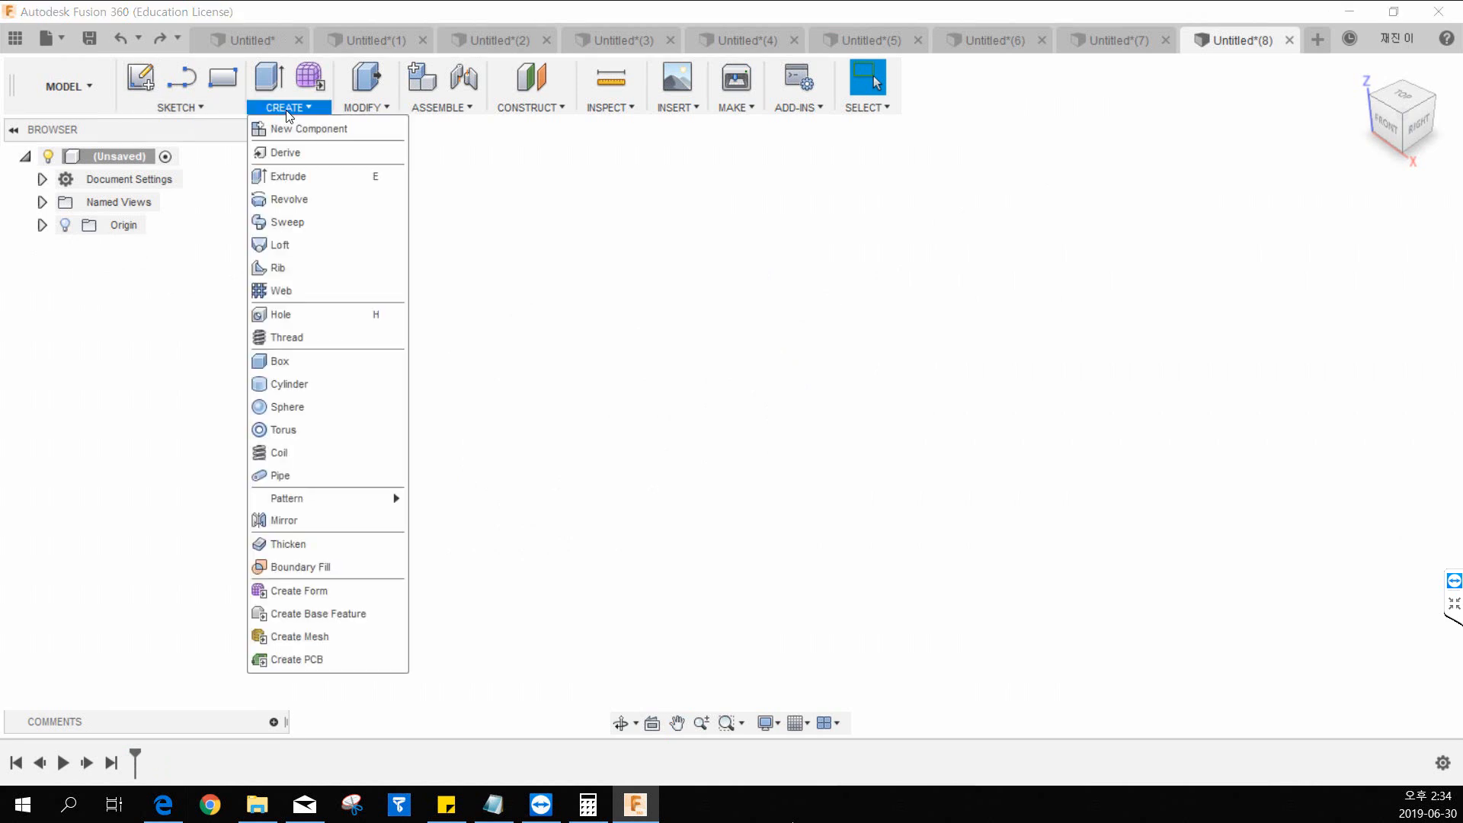
pyautogui.click(151, 90)
pyautogui.click(646, 461)
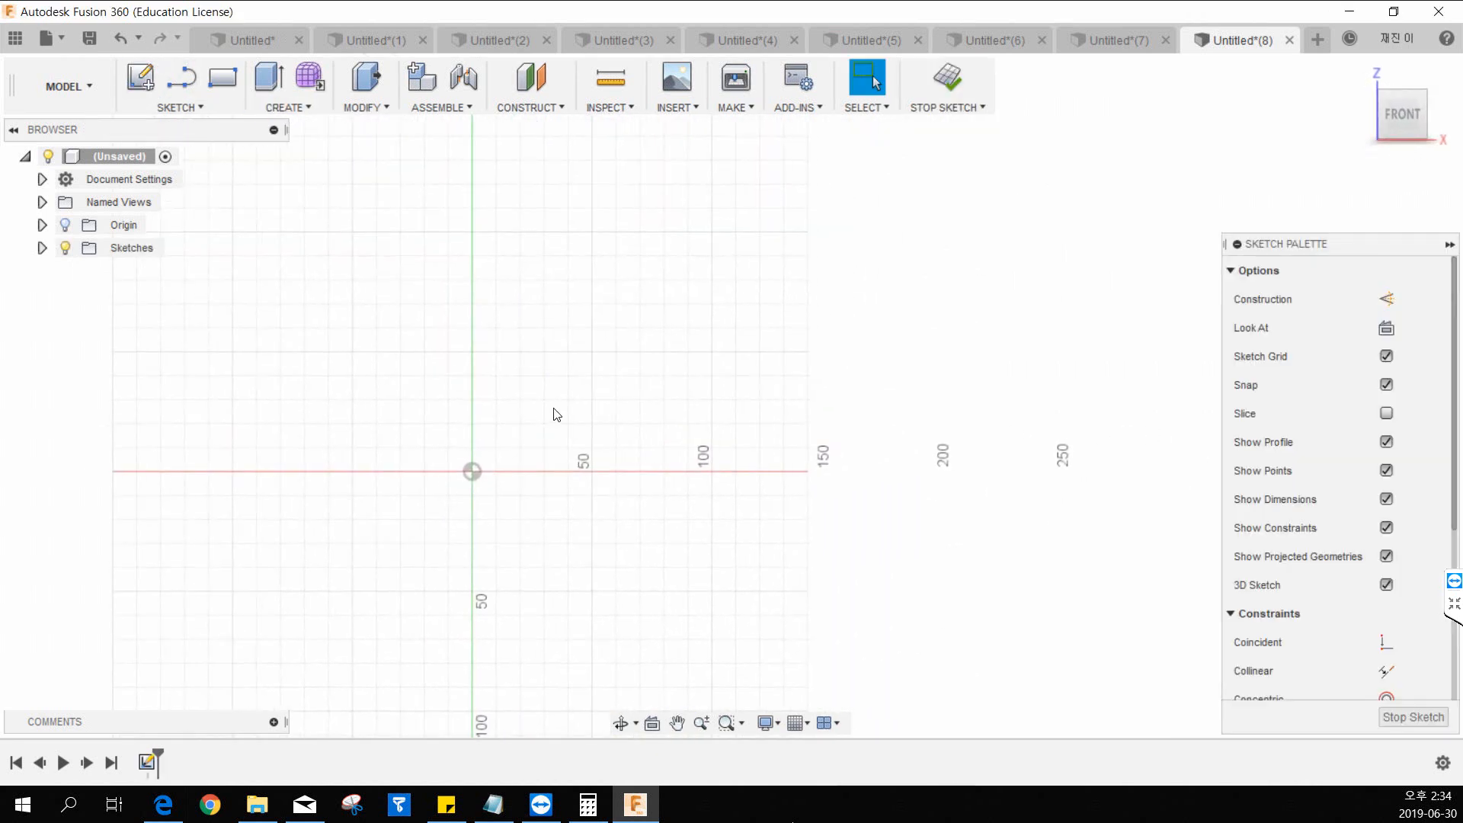
pyautogui.click(181, 109)
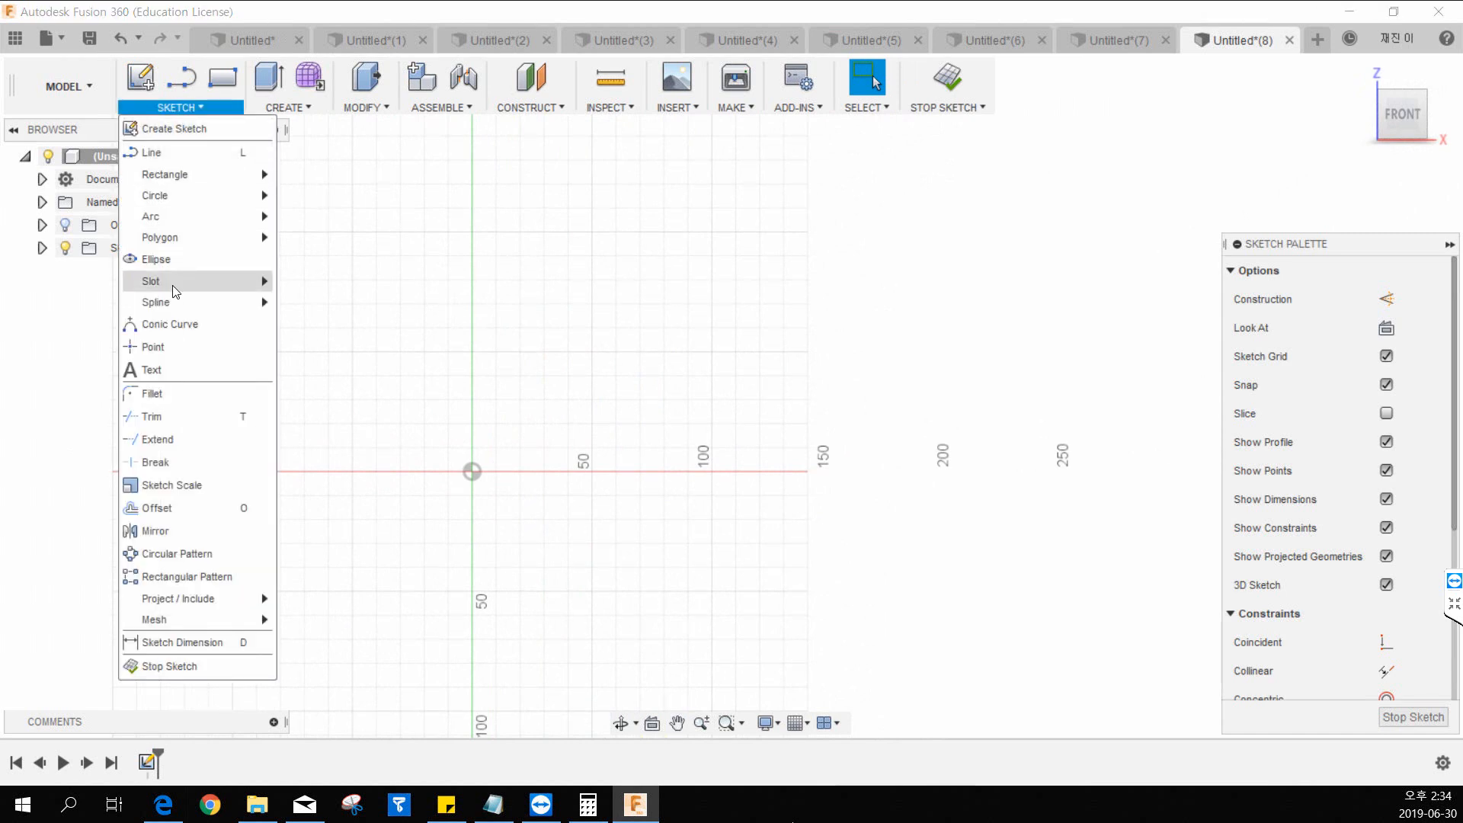
pyautogui.moveTo(175, 197)
pyautogui.click(335, 199)
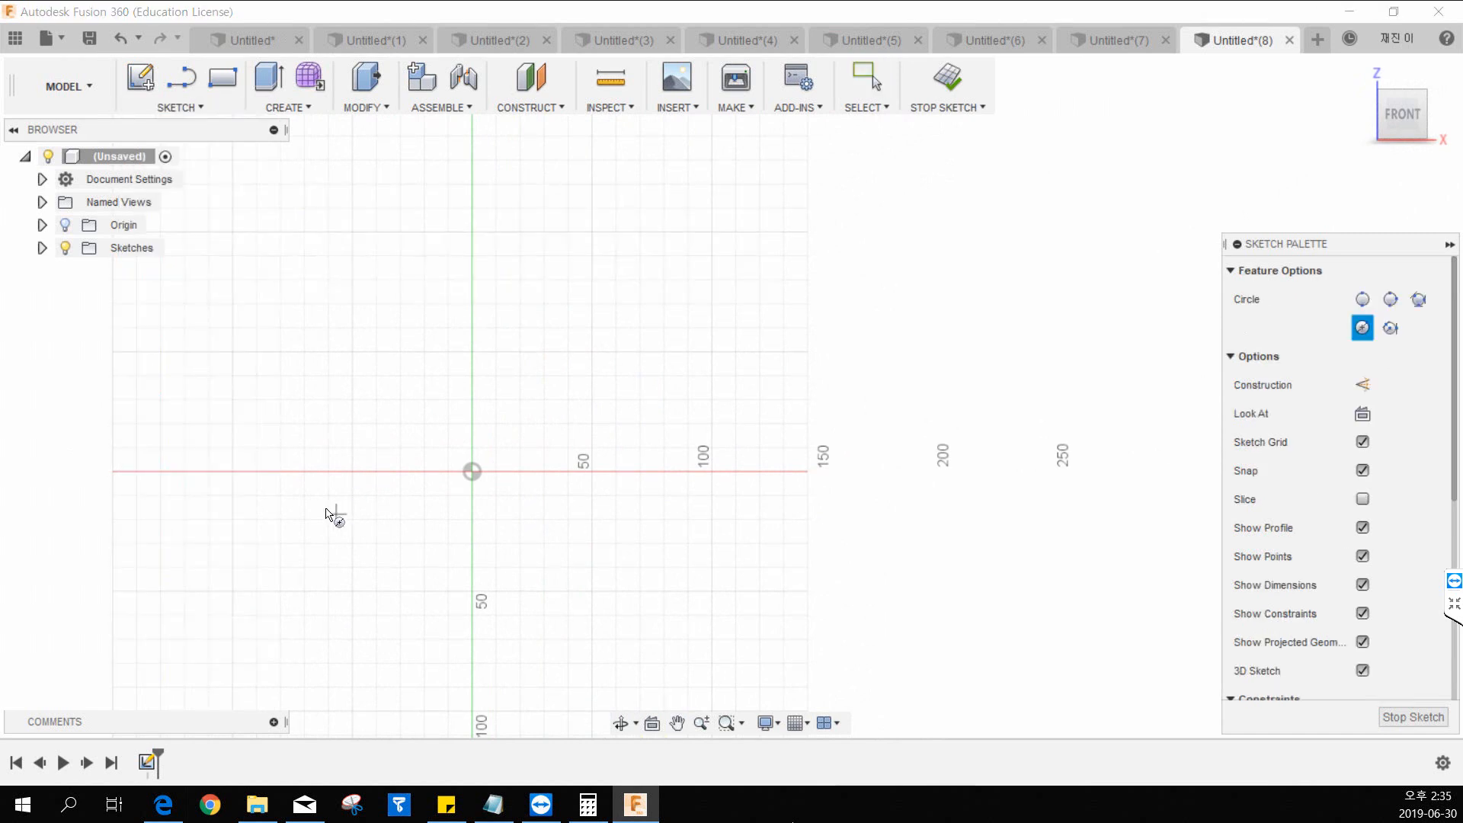
pyautogui.click(303, 472)
pyautogui.scroll(2, 313, 469)
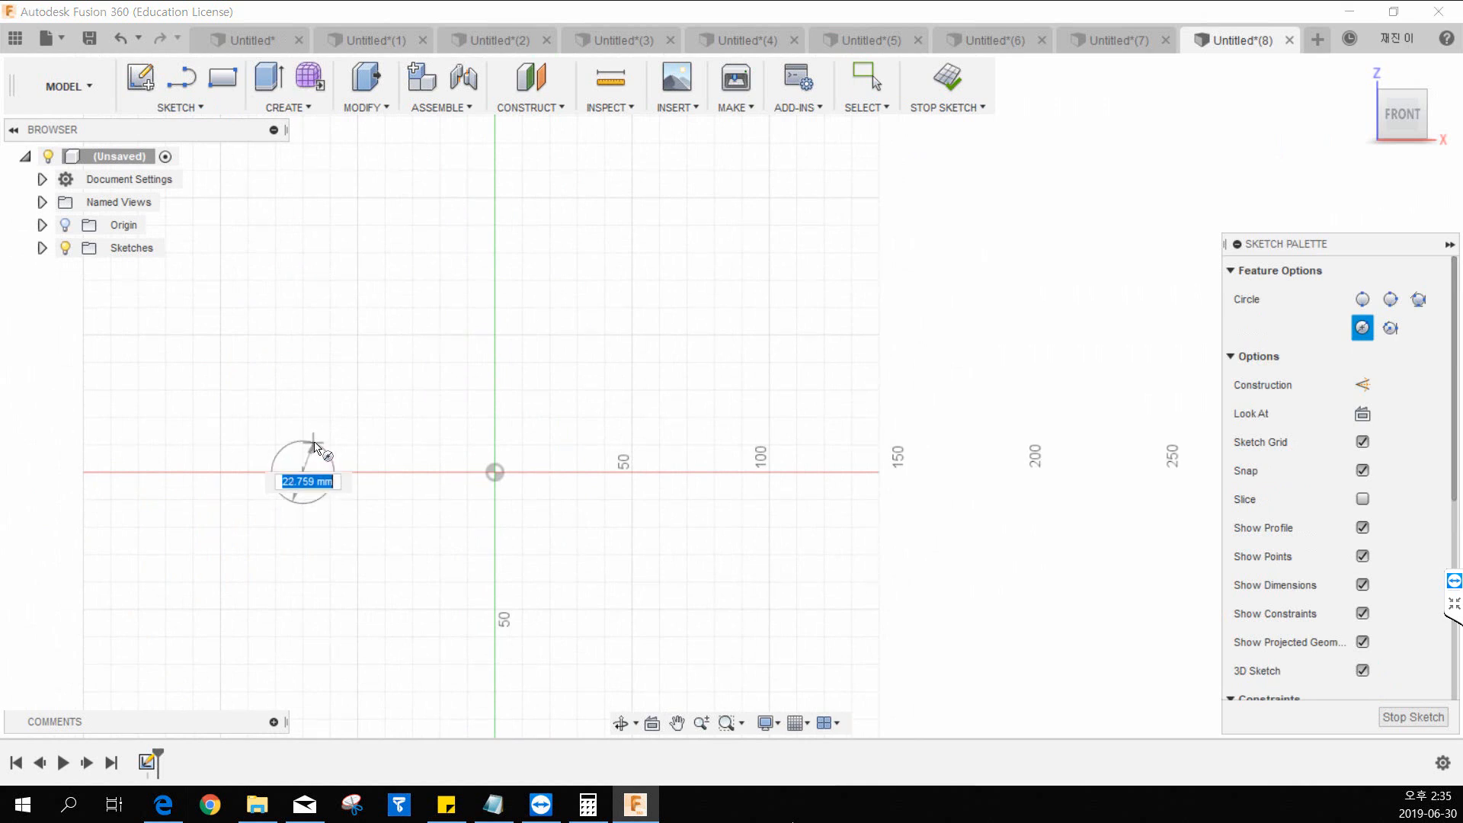
pyautogui.click(348, 436)
pyautogui.press('Escape')
# Draw a vertical line about 50 mm long upward from the origin and finish the sketch.
pyautogui.press('l')
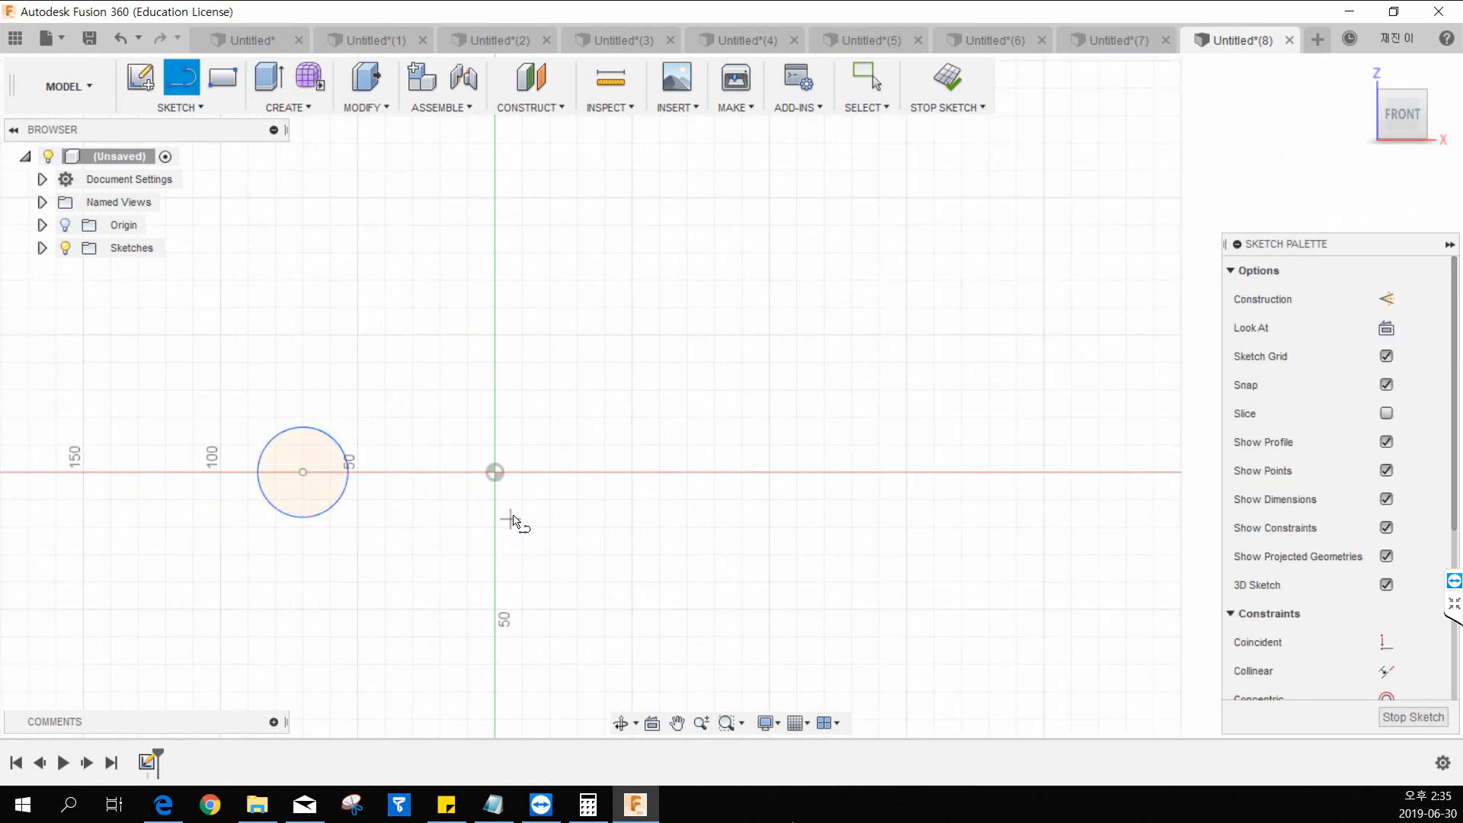
pyautogui.click(494, 471)
pyautogui.click(495, 334)
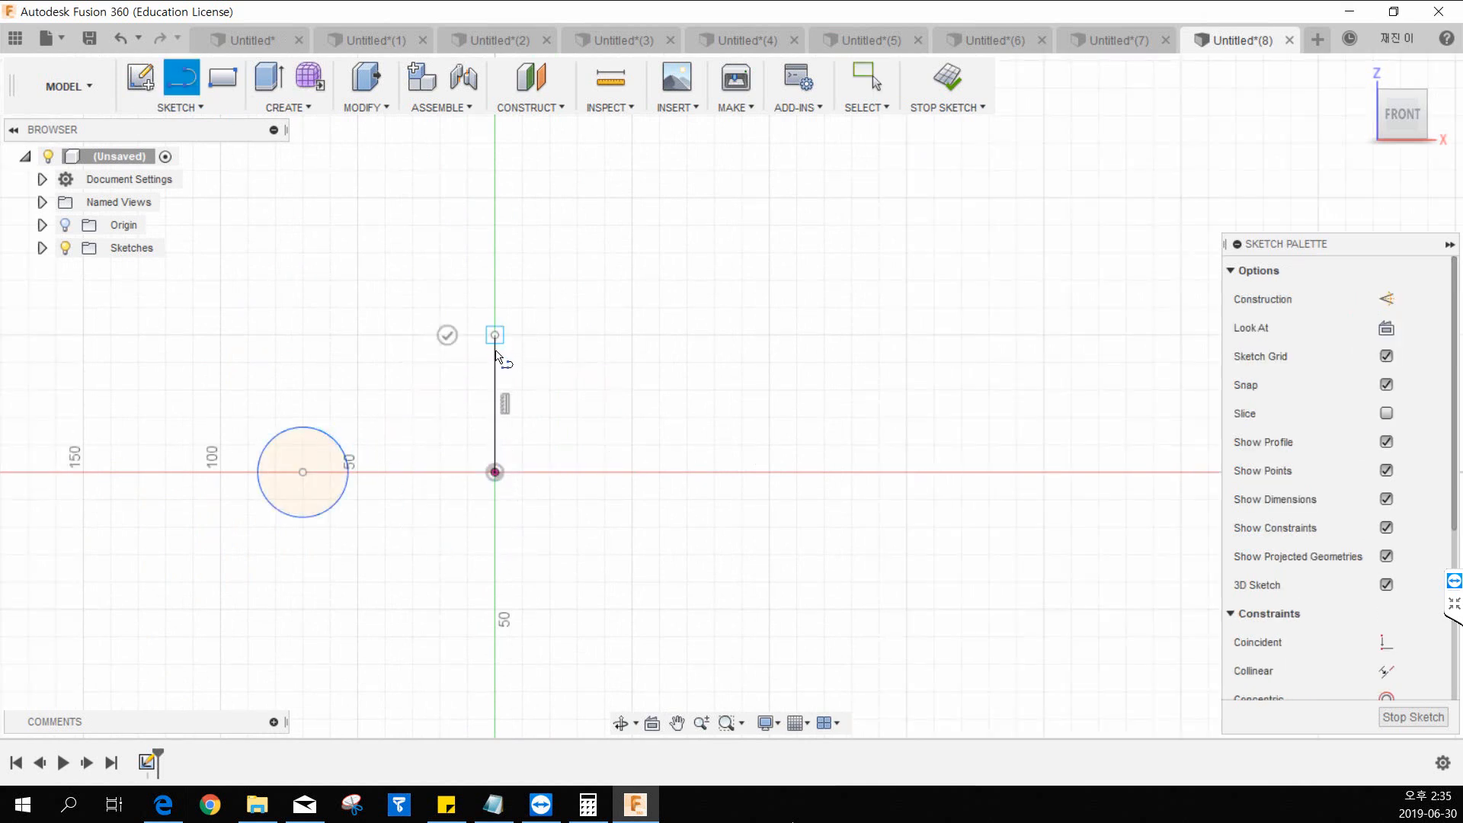
pyautogui.click(947, 78)
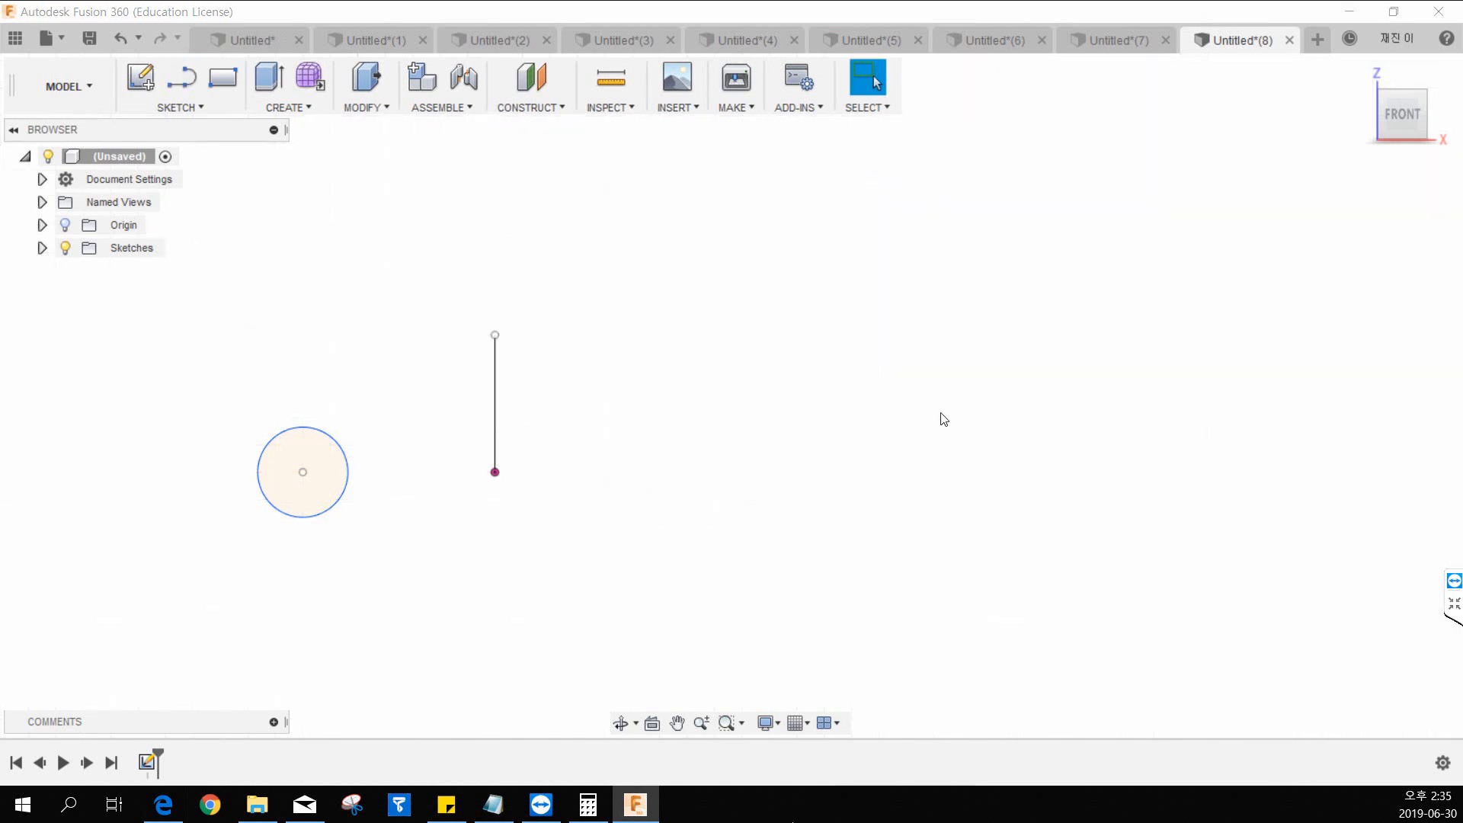
# Revolve the circle profile 360 degrees around the vertical sketch line as a new body.
pyautogui.click(1361, 69)
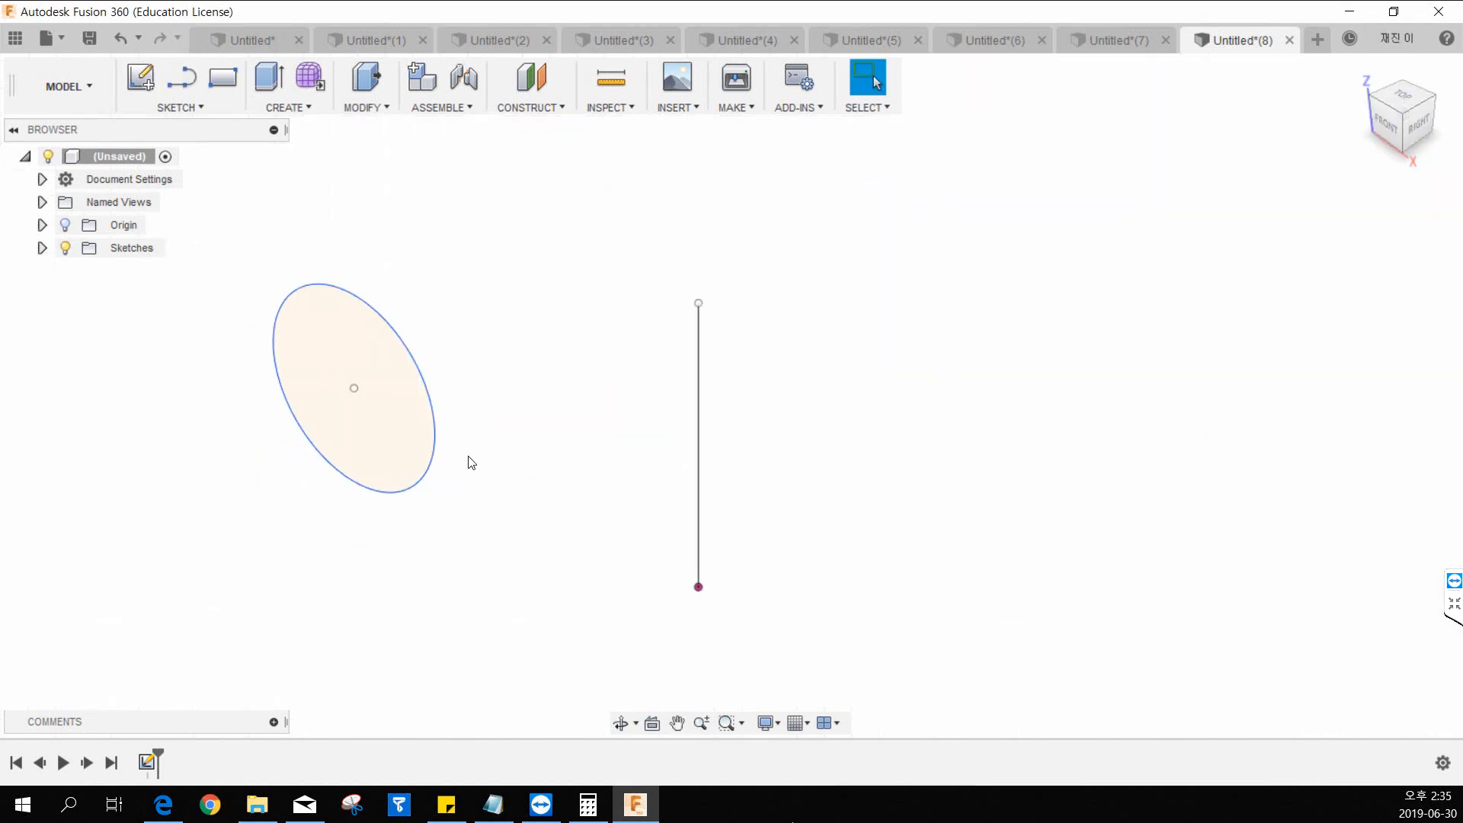
pyautogui.click(289, 108)
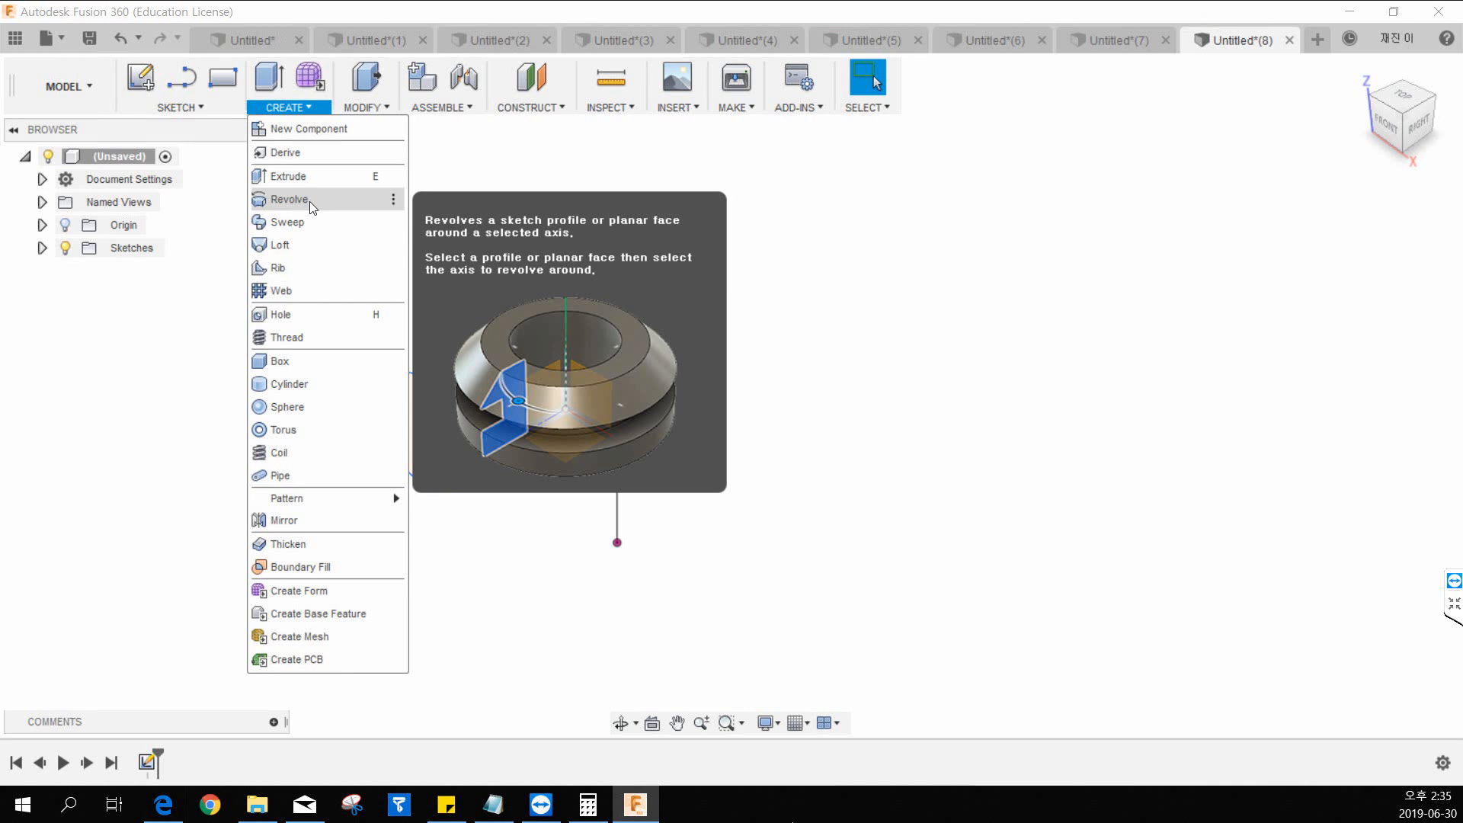
pyautogui.click(290, 200)
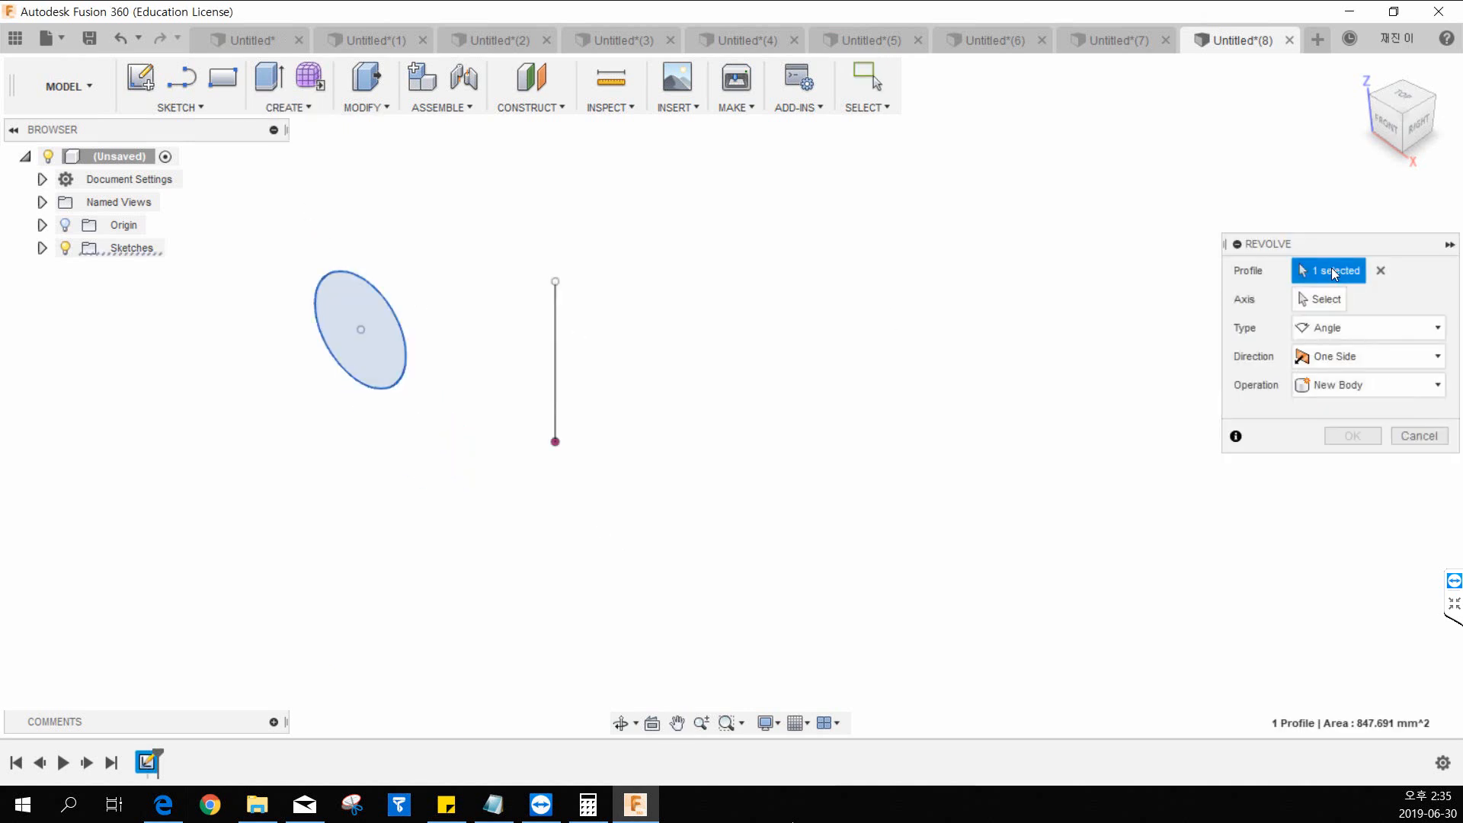
pyautogui.click(1381, 270)
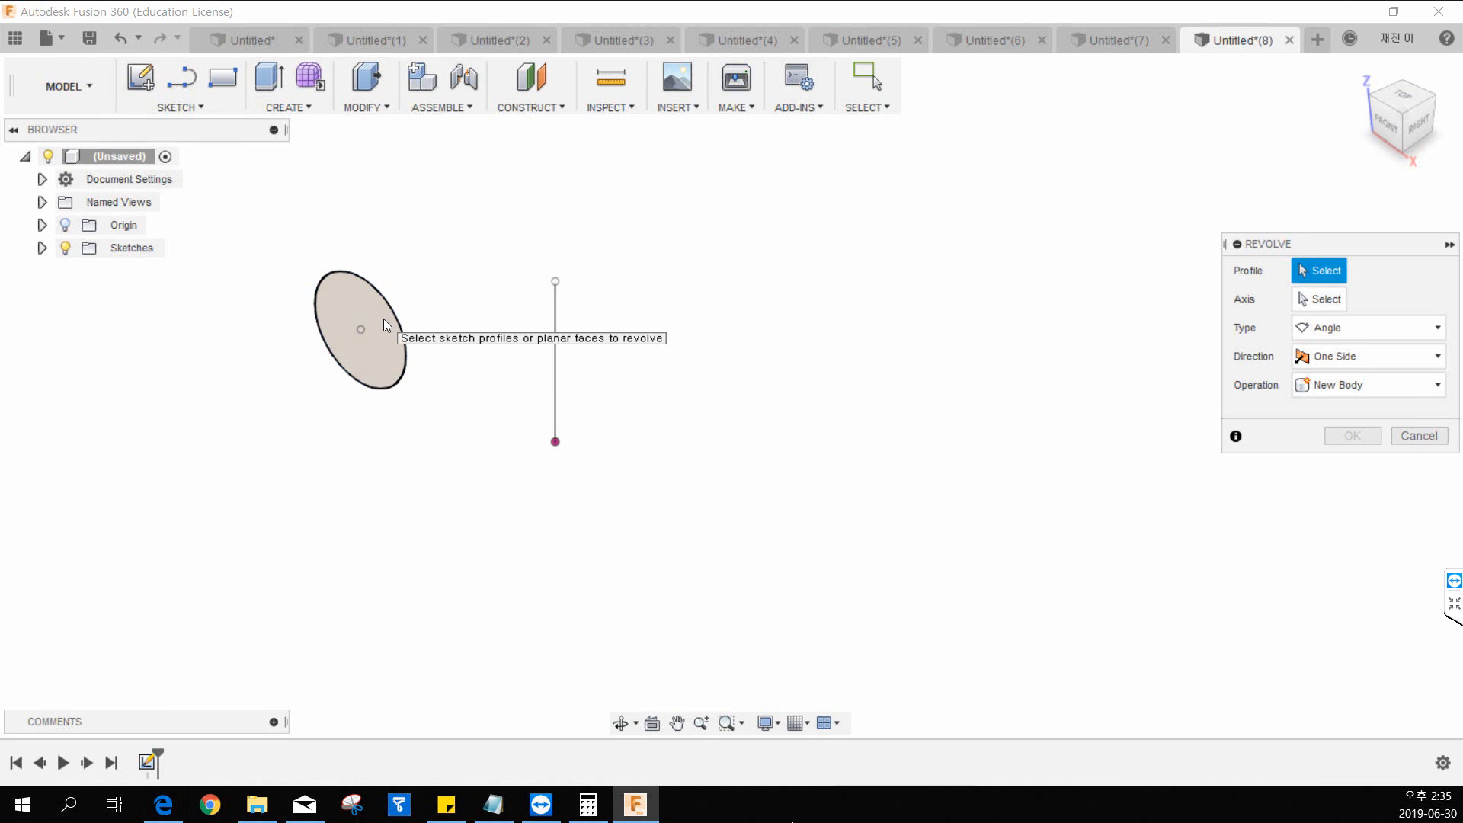
pyautogui.click(385, 326)
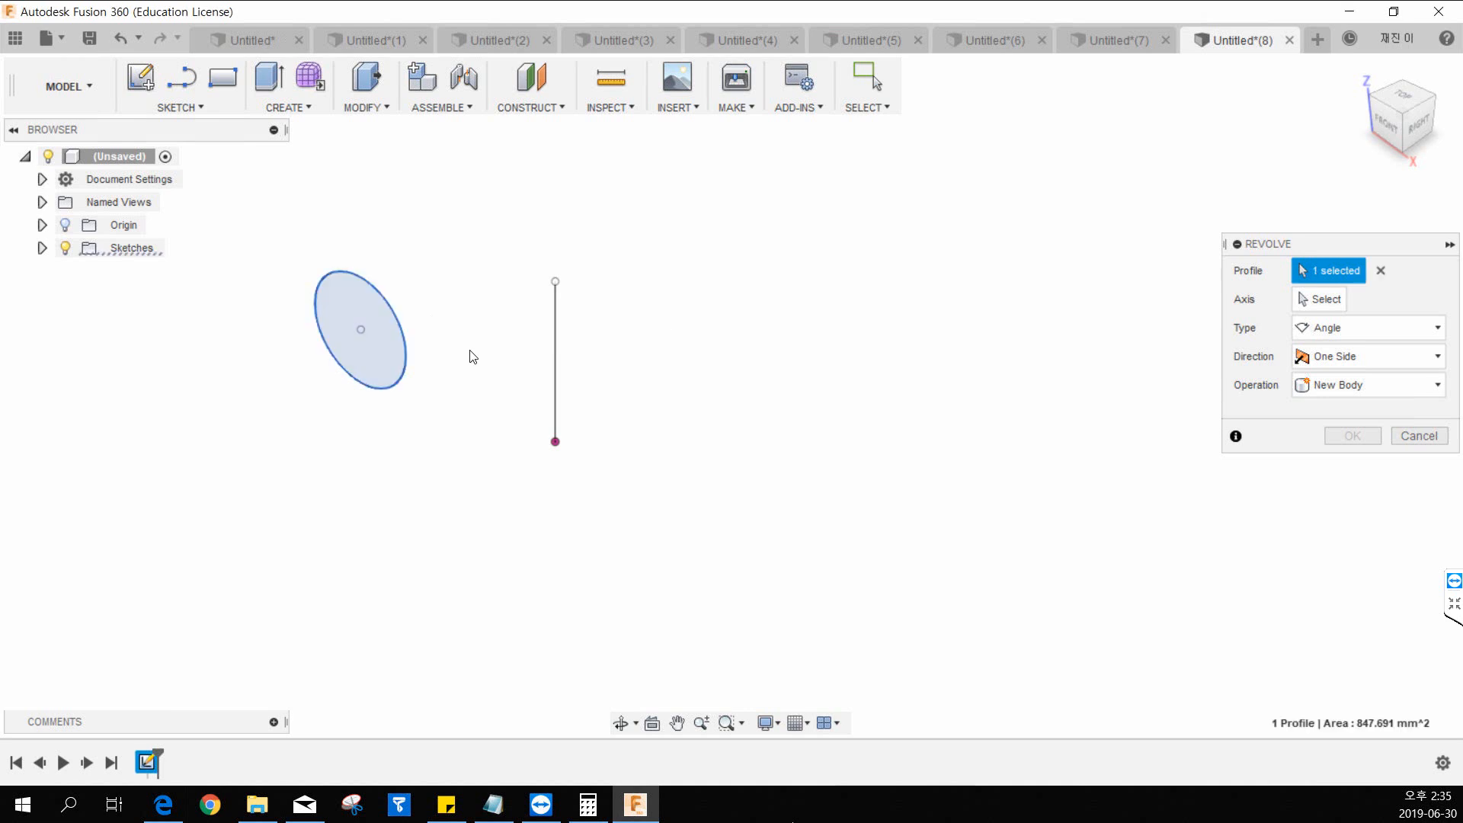
pyautogui.click(1320, 300)
pyautogui.click(544, 328)
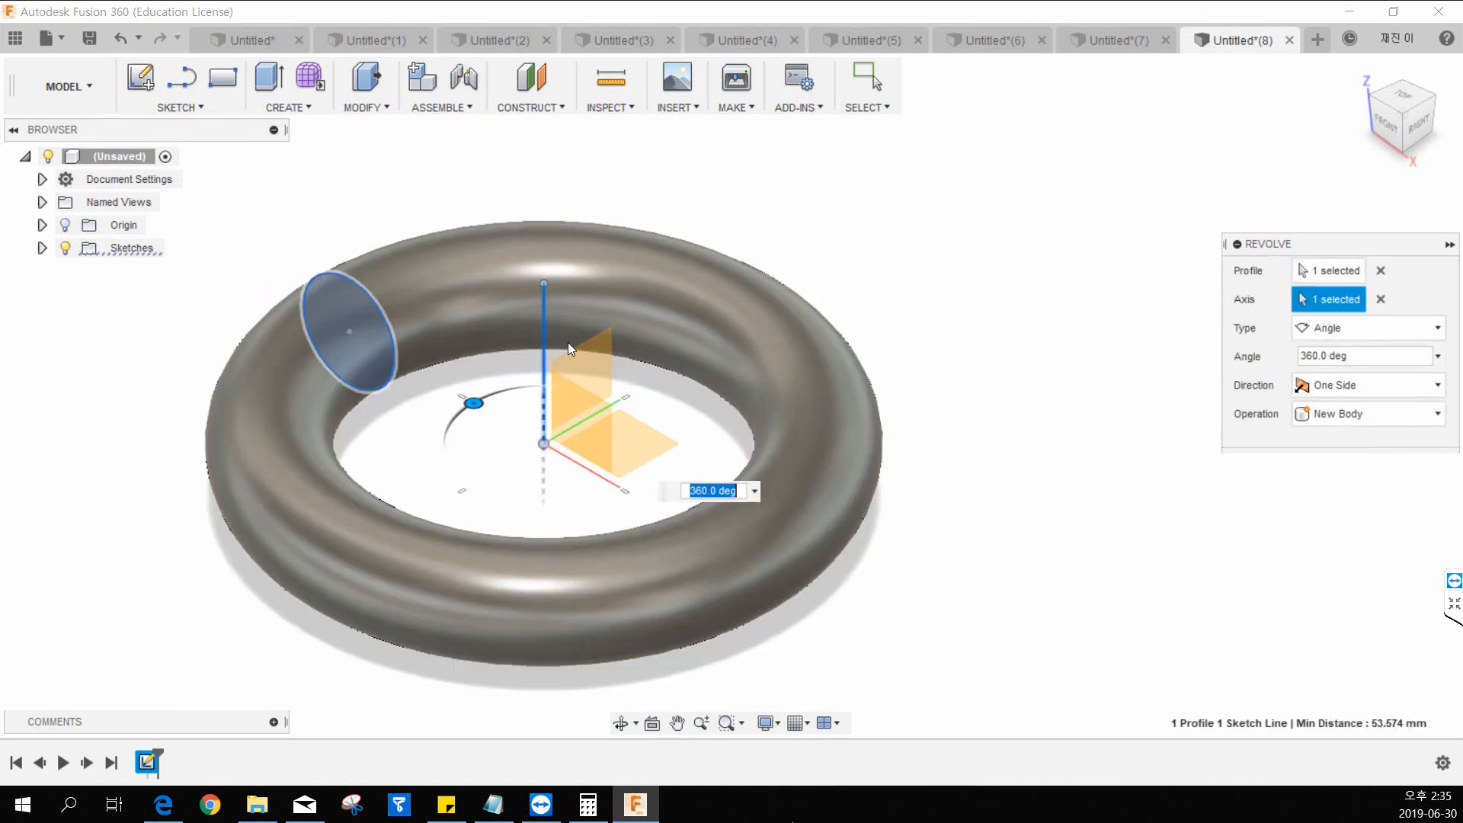
pyautogui.click(1353, 464)
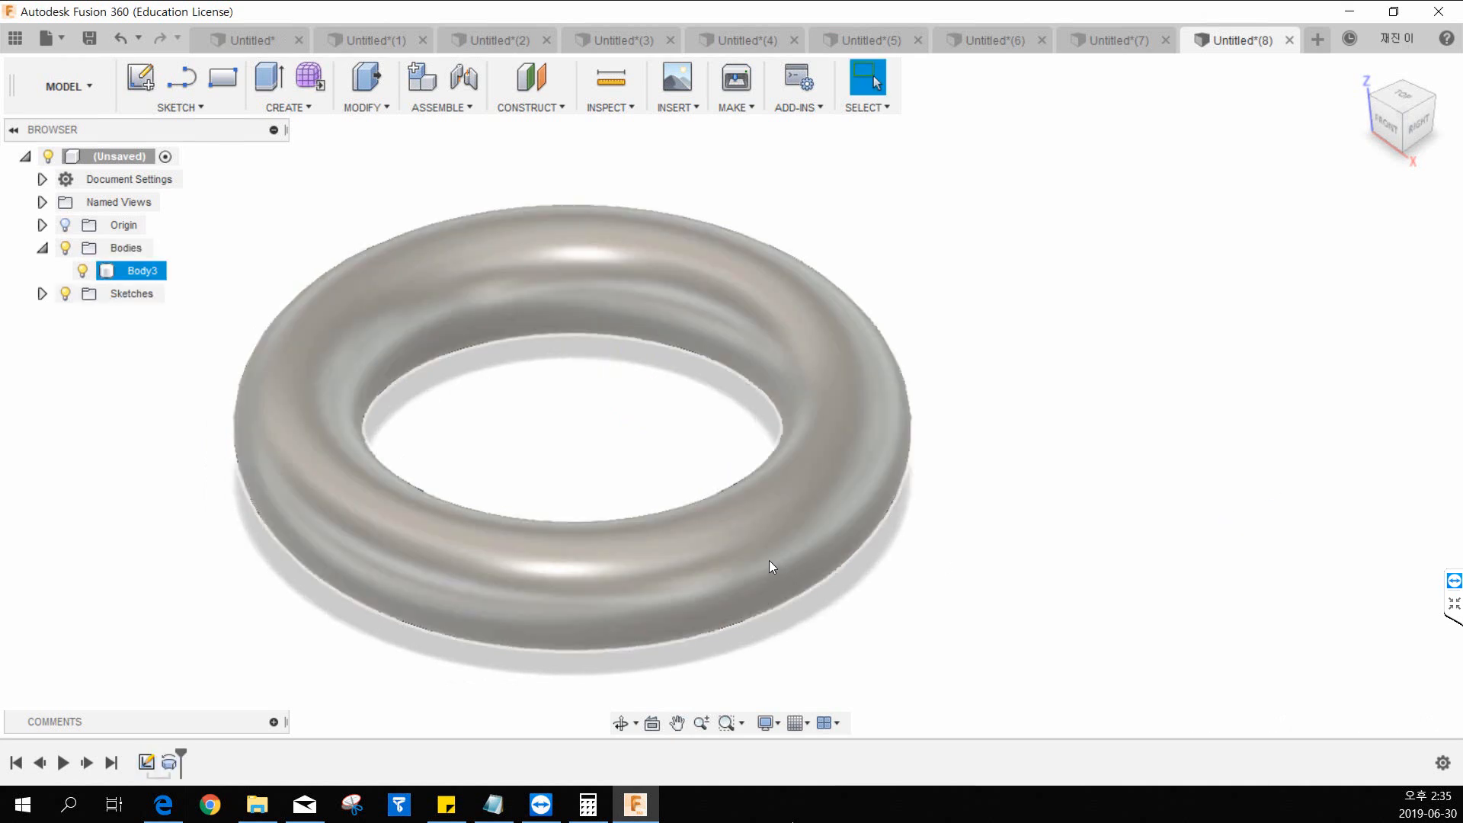
# Undo the revolve and return to editing its sketch.
pyautogui.scroll(-2, 782, 468)
pyautogui.moveTo(813, 437); pyautogui.dragTo(739, 527, button='middle')
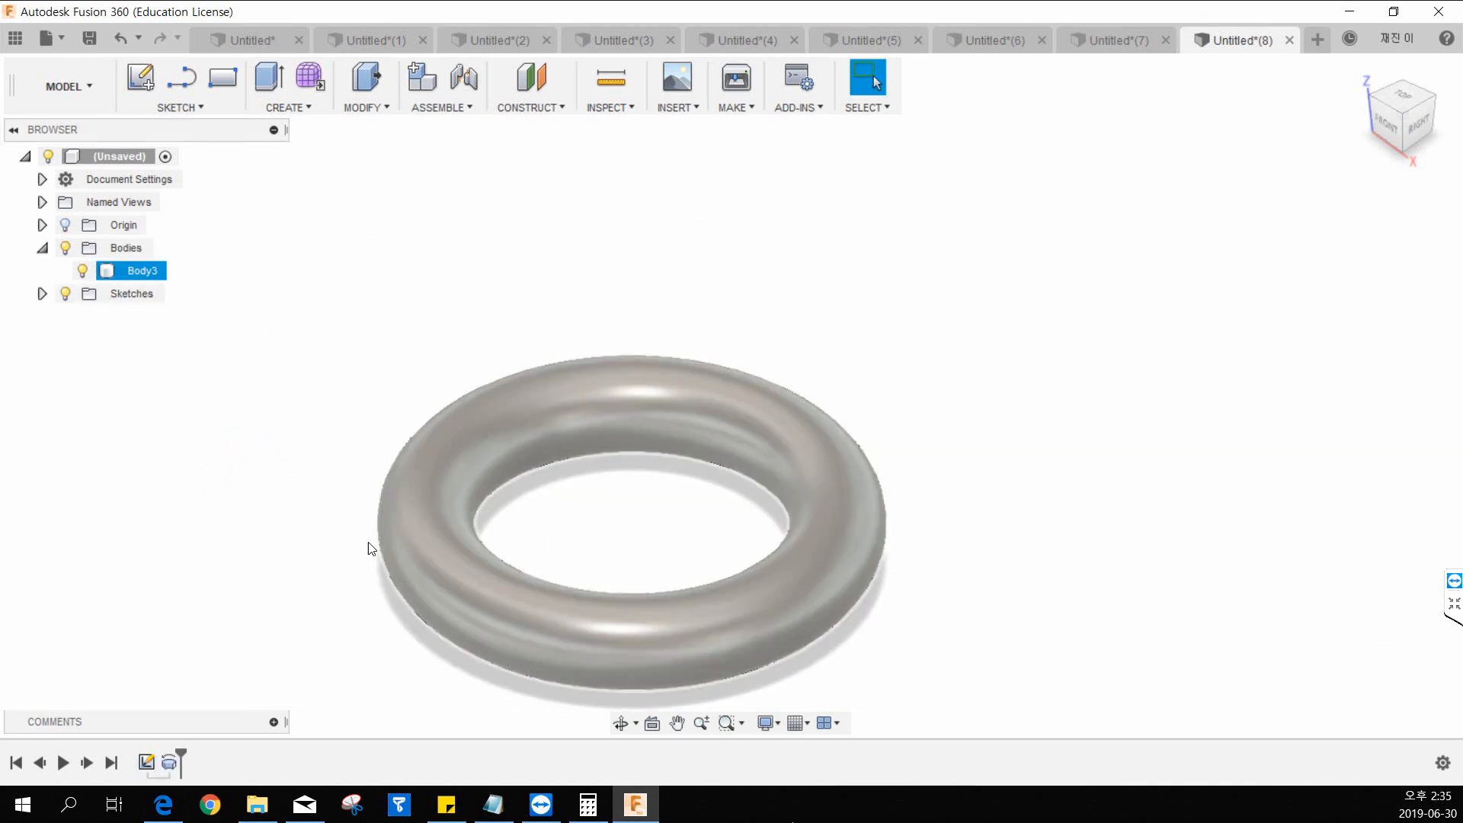
pyautogui.hotkey('ctrl', 'z')
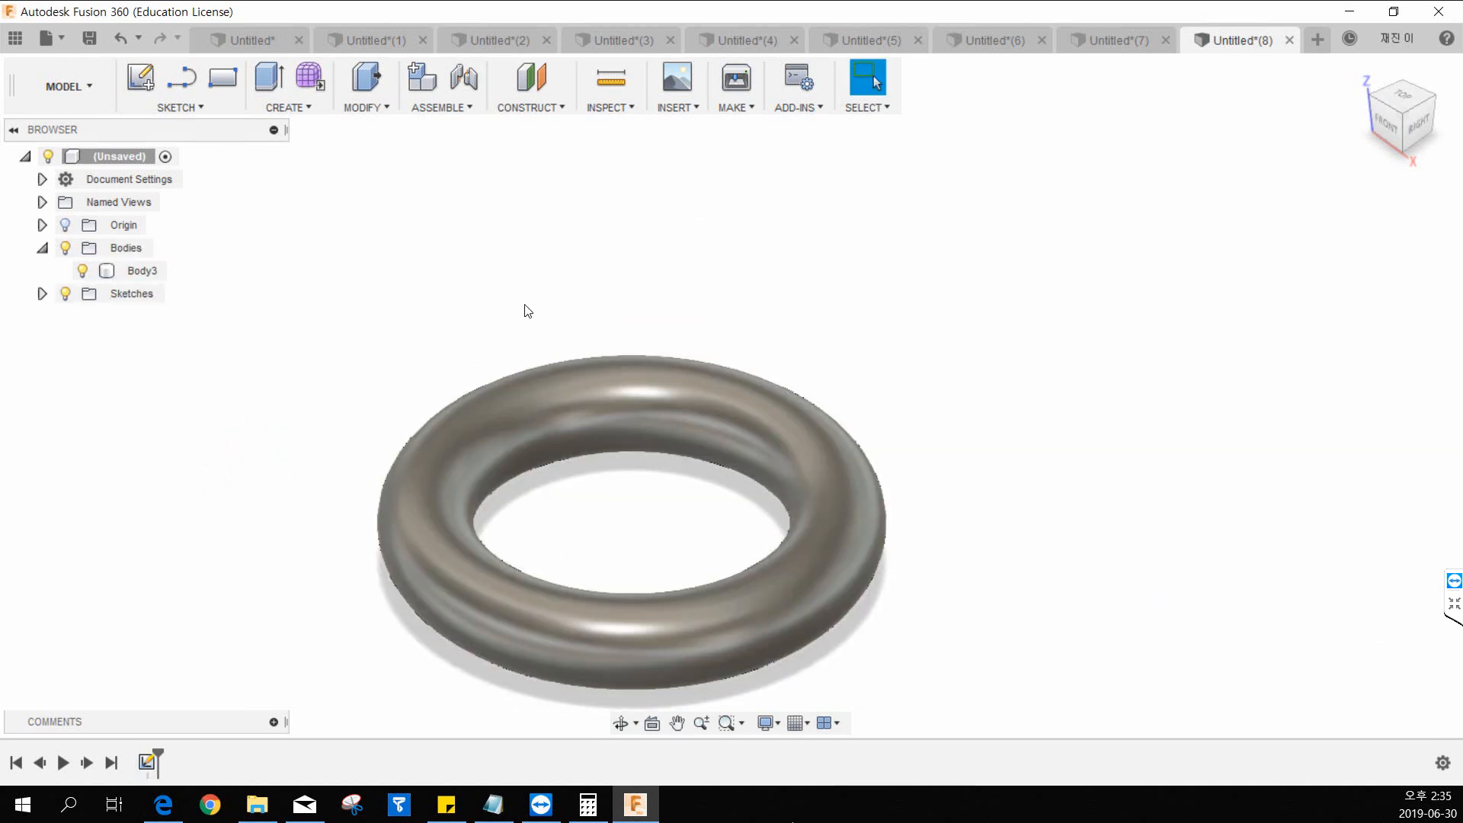
pyautogui.hotkey('ctrl', 'z')
# Delete the circle and the vertical line from the sketch, and finish the sketch.
pyautogui.moveTo(741, 184)
pyautogui.mouseDown()
pyautogui.moveTo(403, 535)
pyautogui.moveTo(356, 544)
pyautogui.mouseUp()
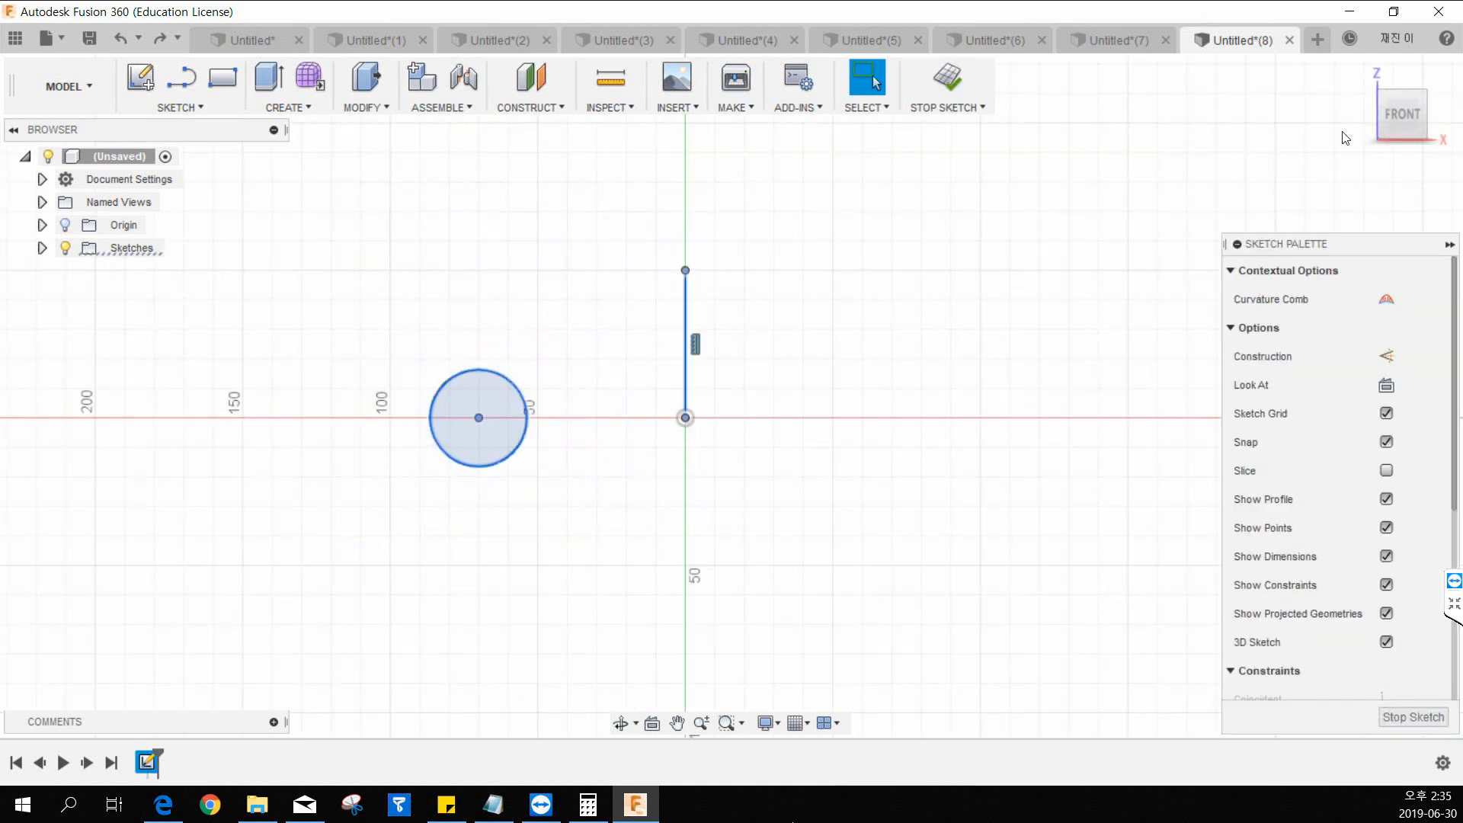
pyautogui.press('Delete')
pyautogui.click(1360, 70)
pyautogui.click(932, 89)
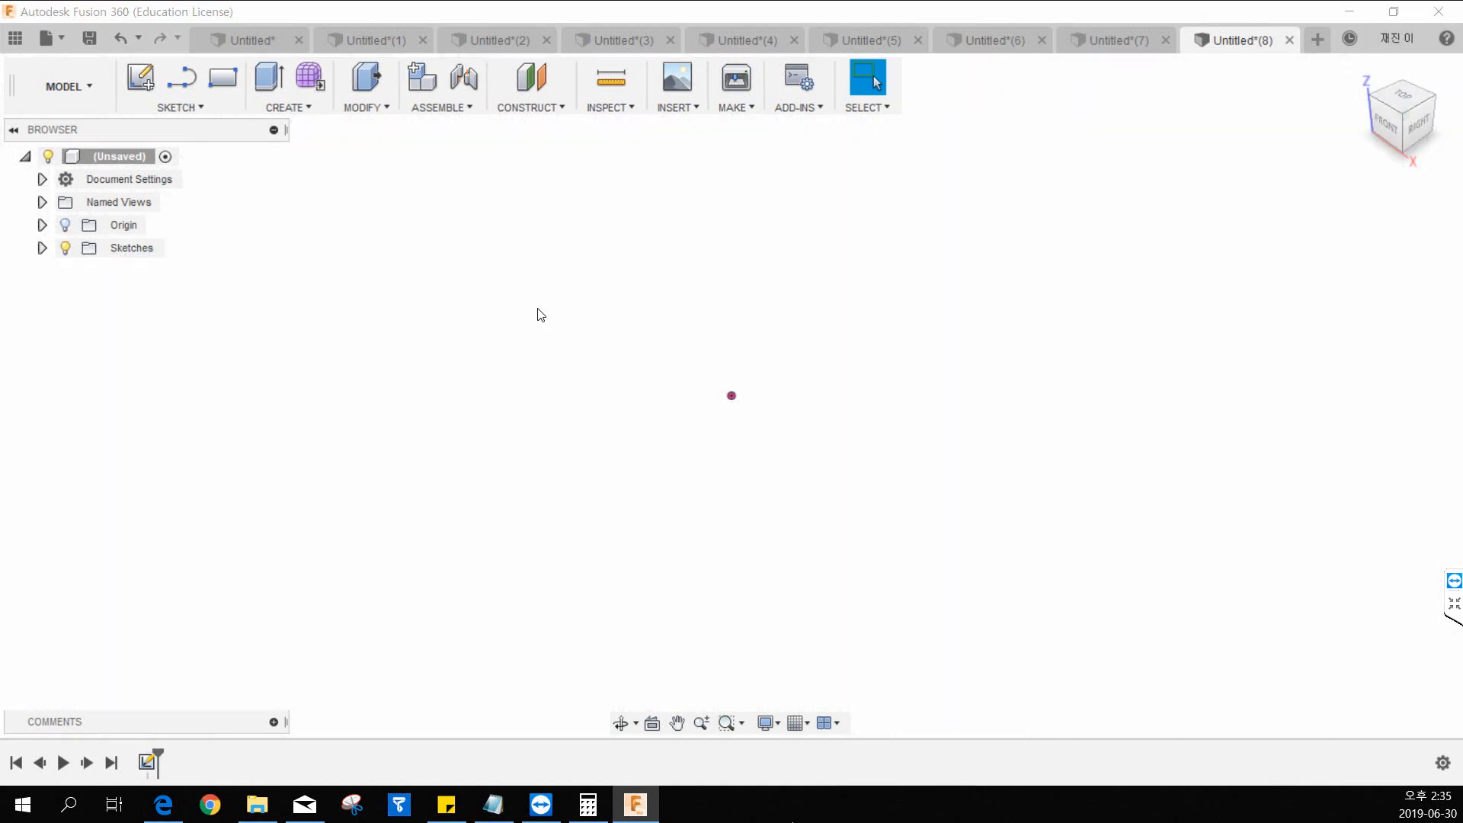
# Create a new-body torus centred on the origin on the horizontal plane, inner diameter about 133.4 mm and torus diameter 35 mm.
pyautogui.click(265, 105)
pyautogui.click(304, 420)
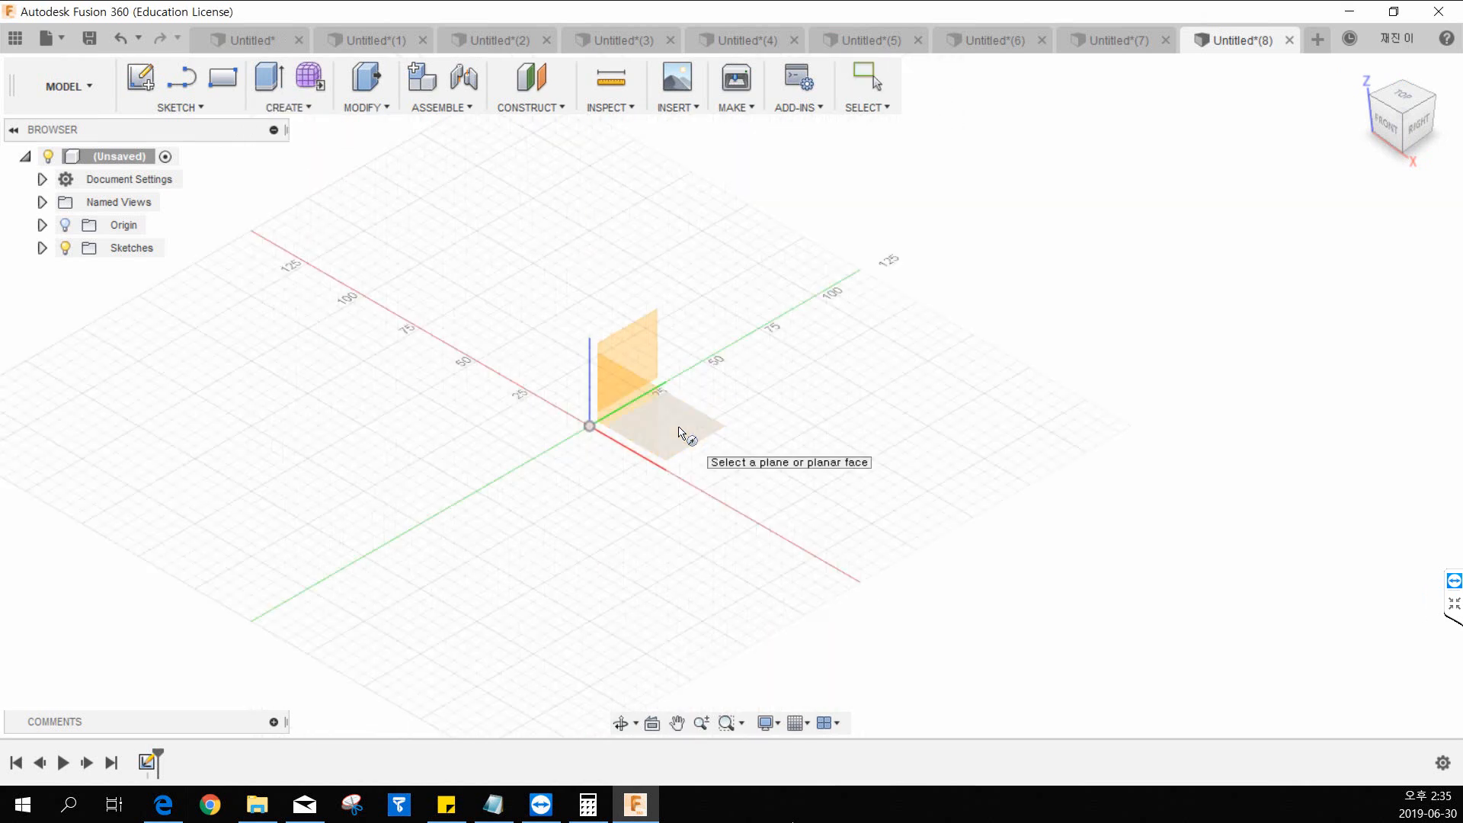
pyautogui.click(680, 432)
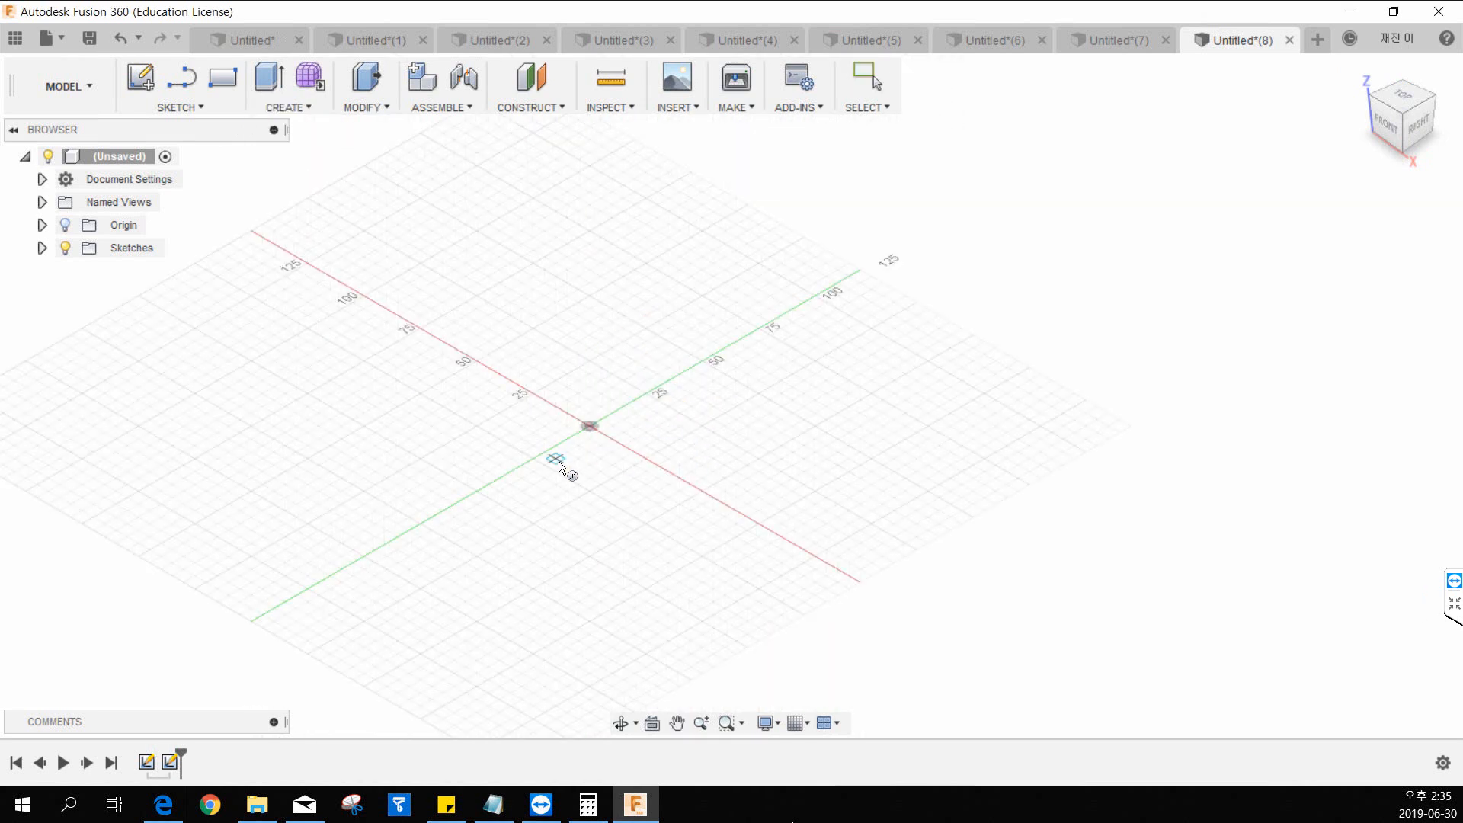
pyautogui.click(591, 427)
pyautogui.click(709, 531)
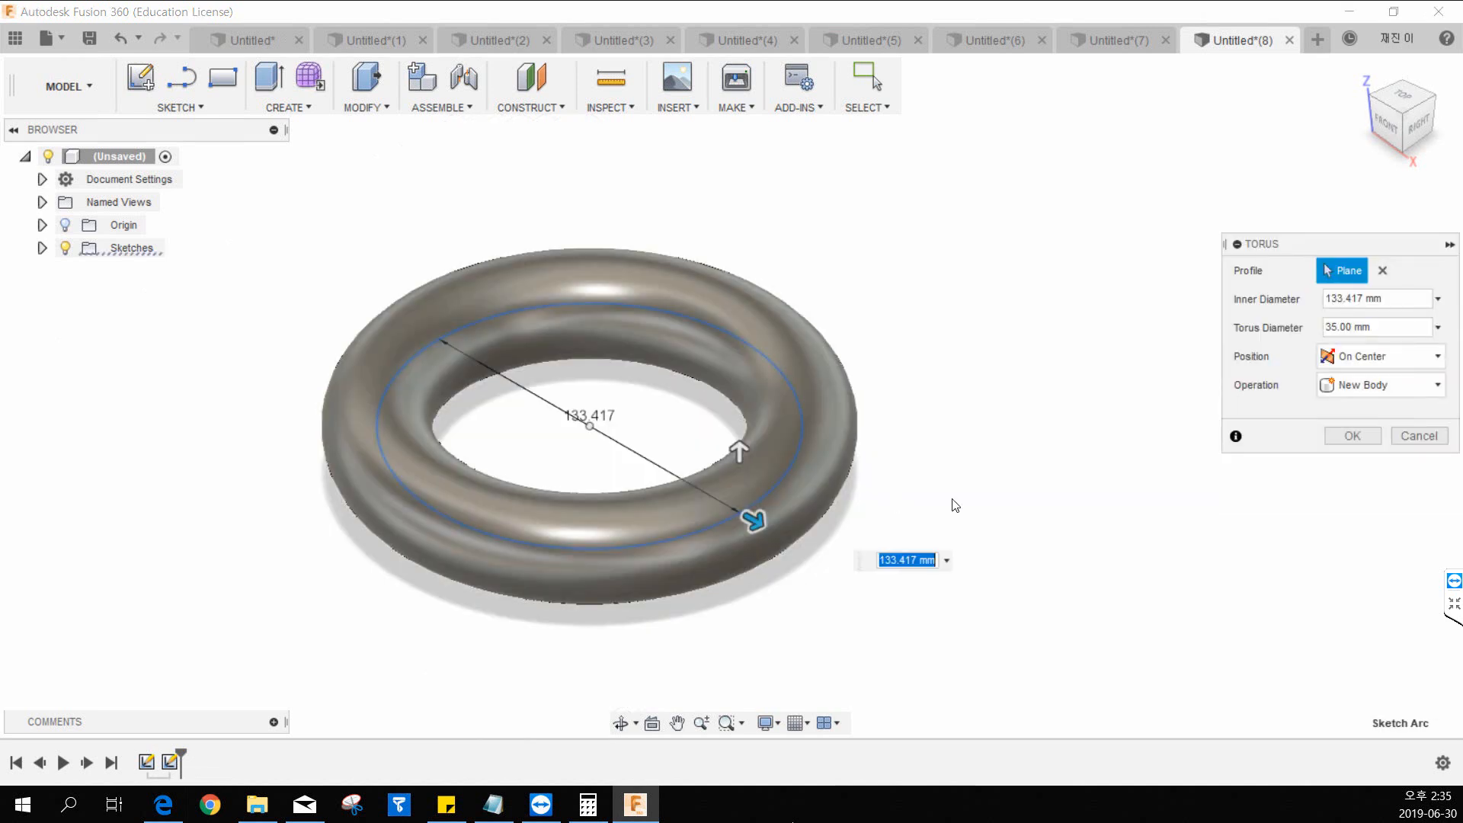
pyautogui.click(1370, 439)
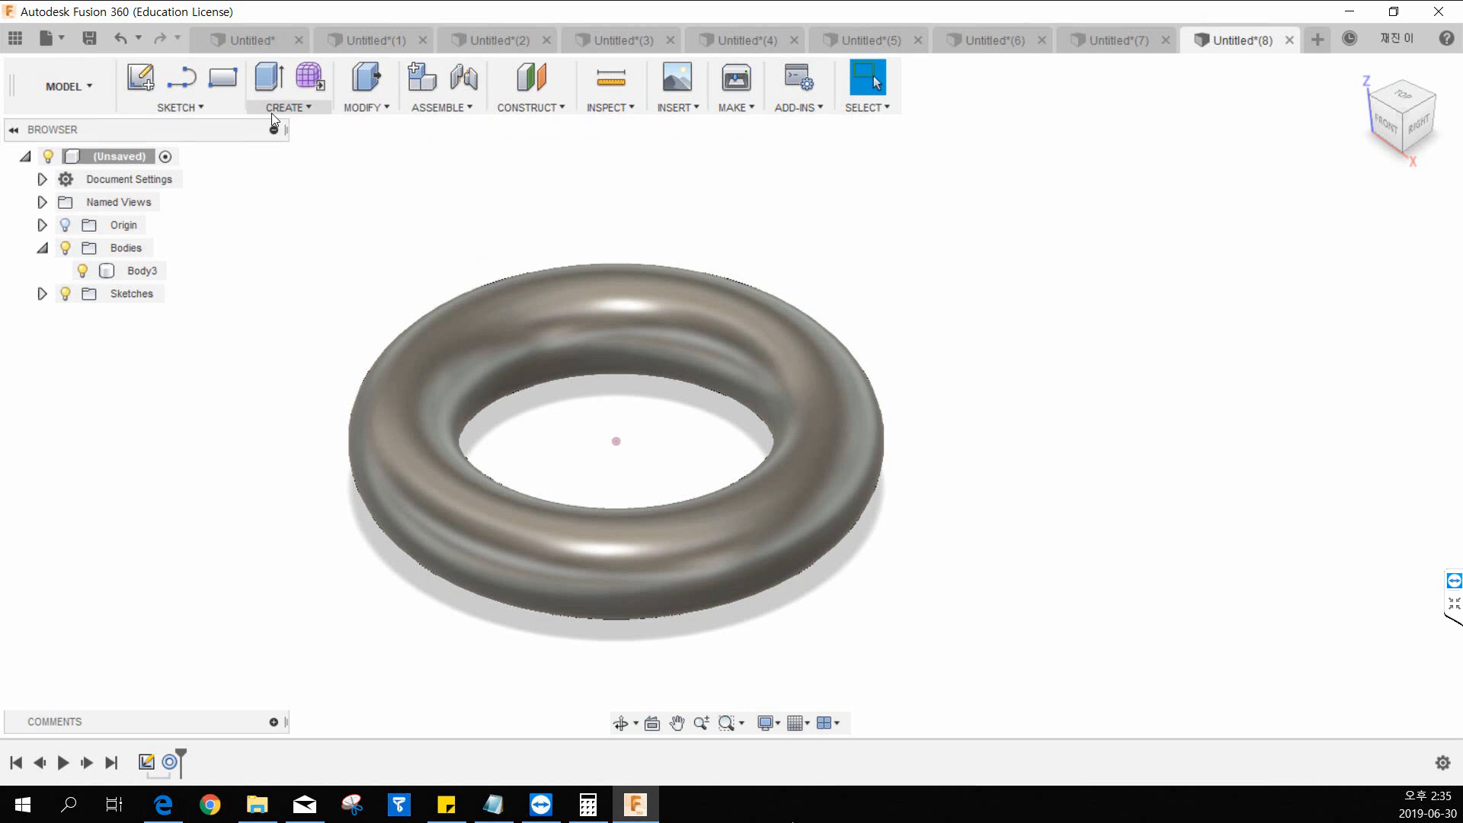
# Delete the torus body from the Bodies folder.
pyautogui.click(444, 477)
pyautogui.click(287, 110)
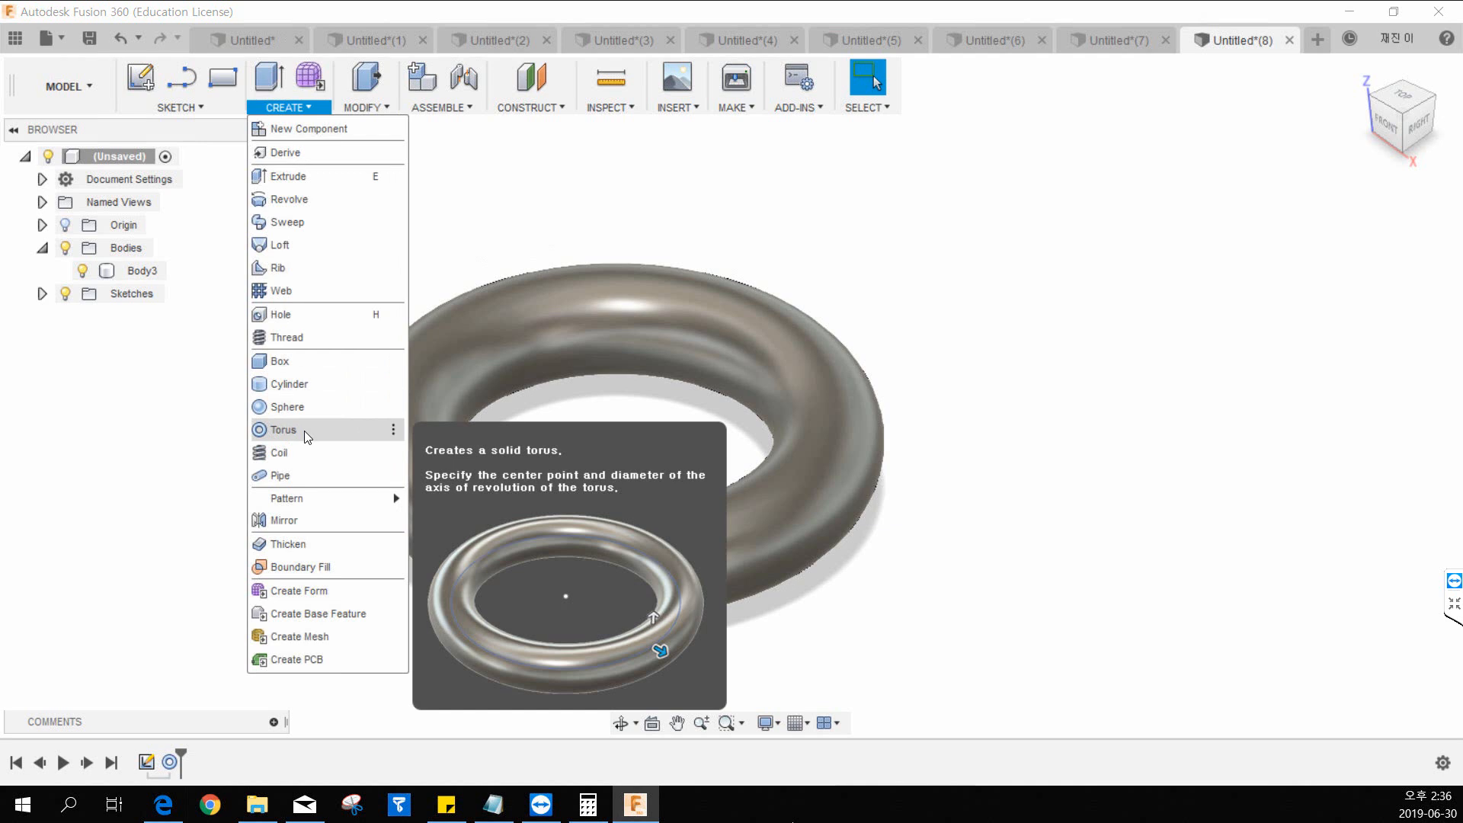
pyautogui.click(739, 329)
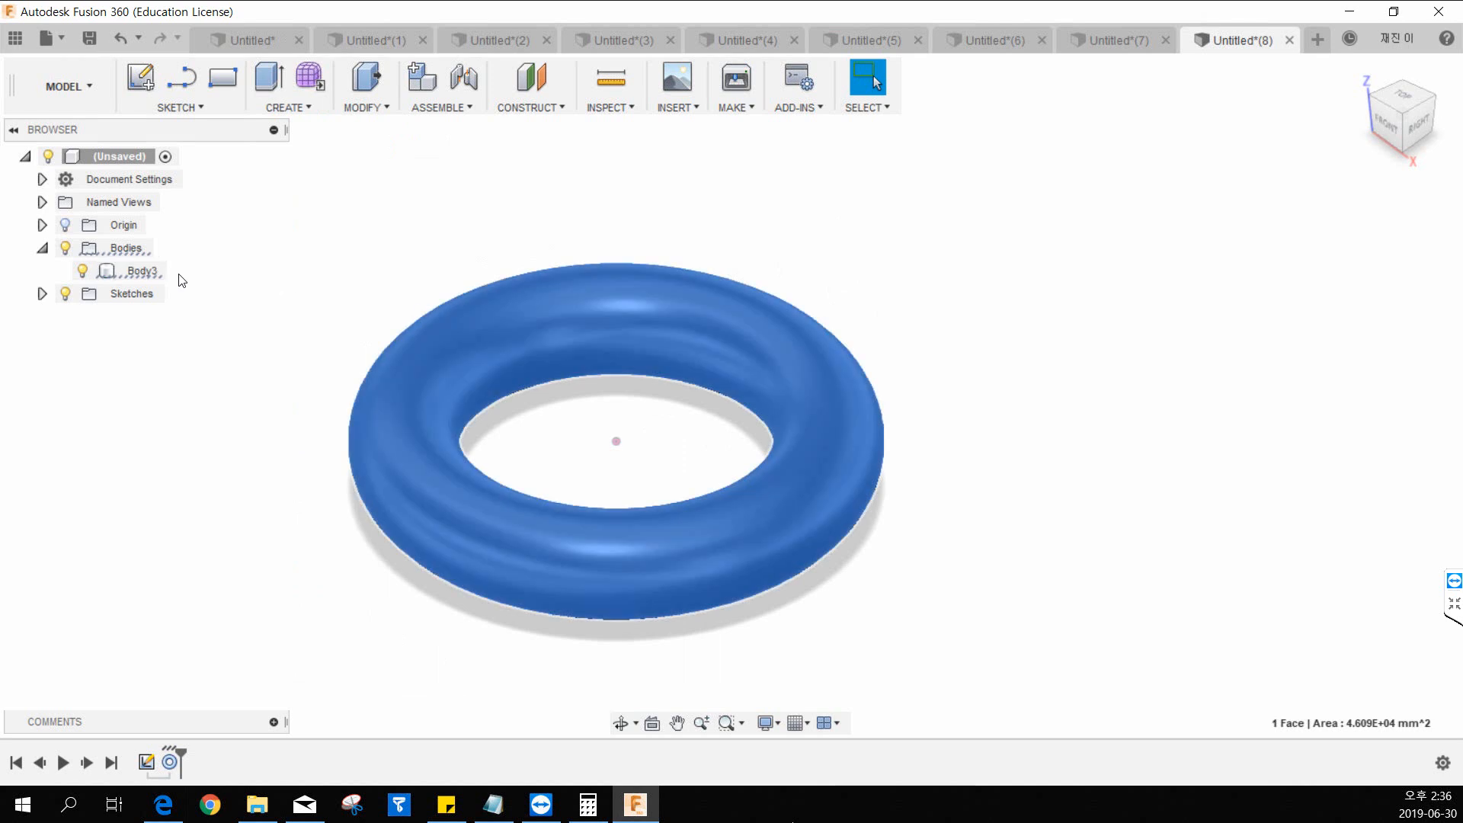
pyautogui.rightClick(142, 278)
pyautogui.click(194, 543)
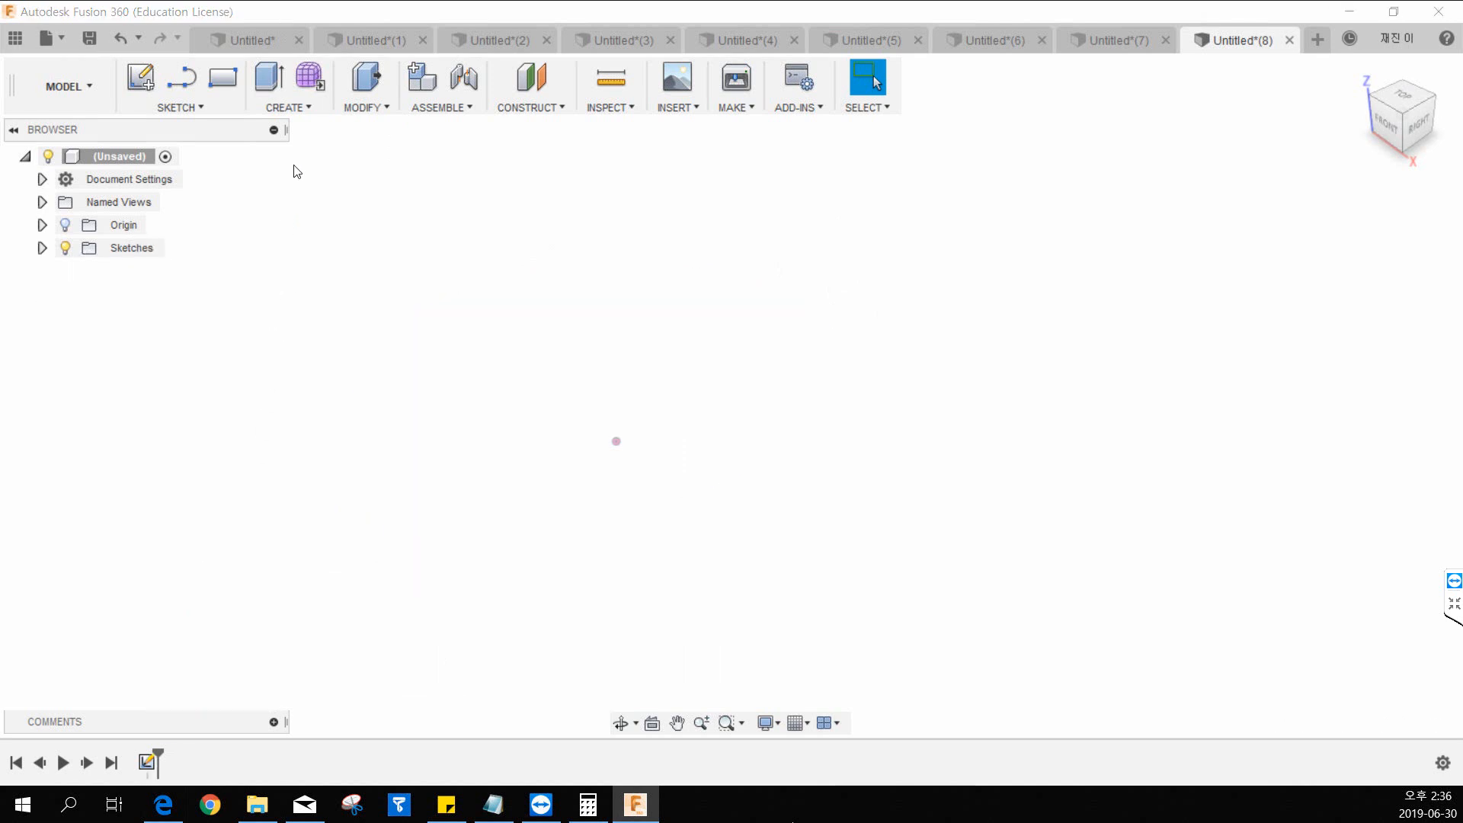
# Start a new-body coil centred on the origin on the horizontal plane, with a base circle about 120.8 mm in diameter.
pyautogui.click(297, 109)
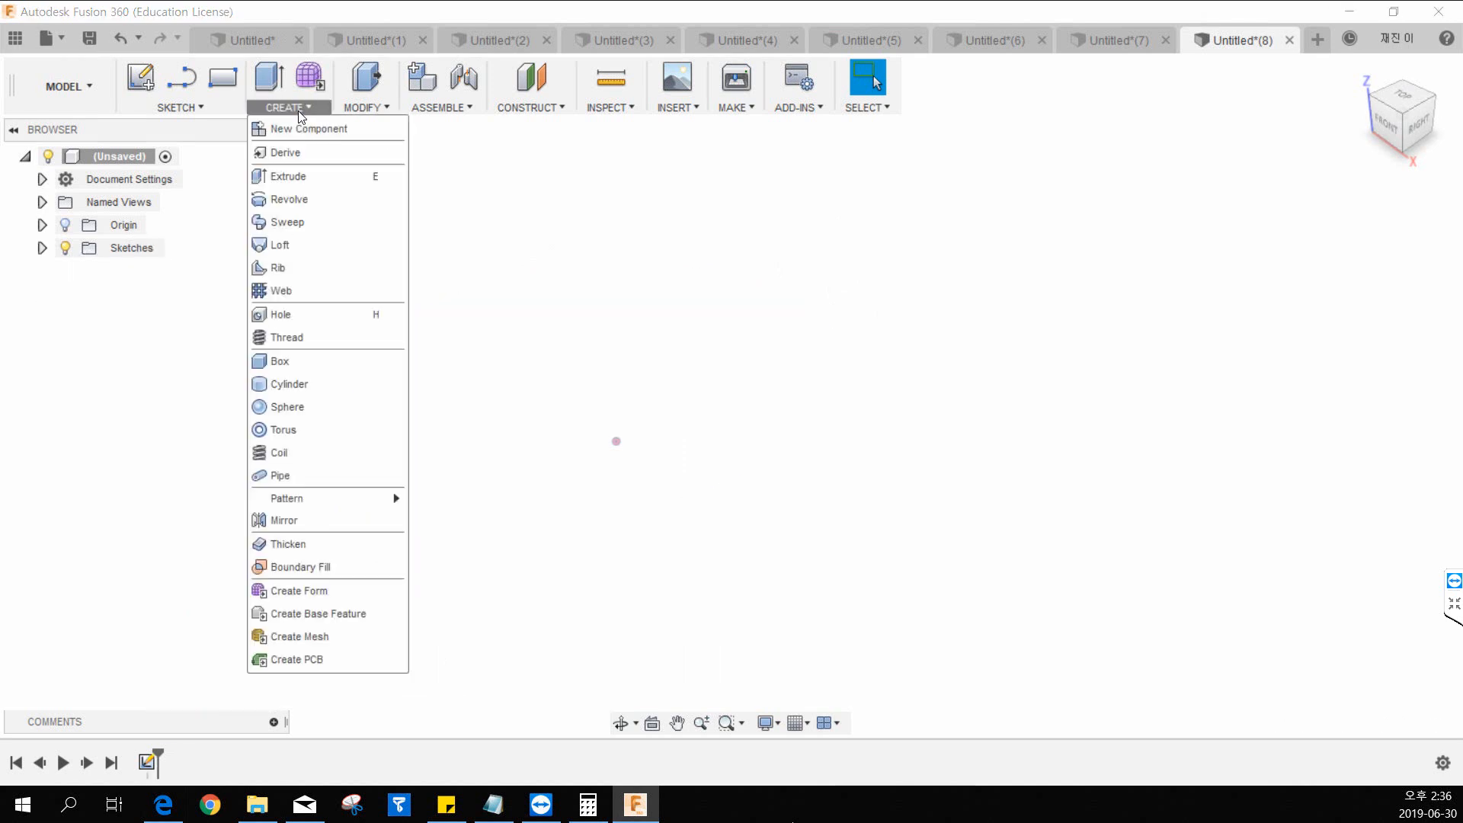
pyautogui.click(283, 455)
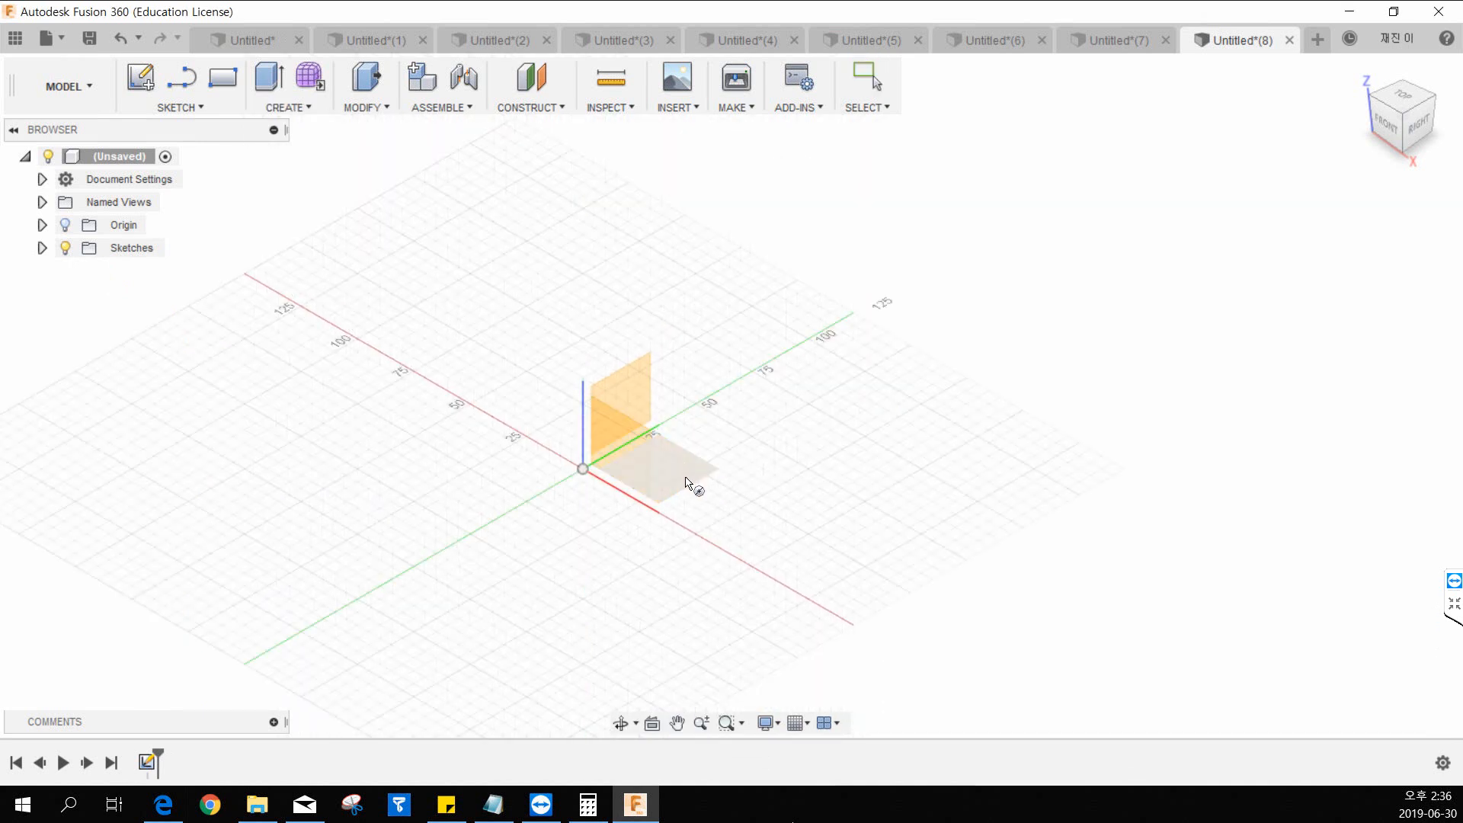
pyautogui.click(686, 475)
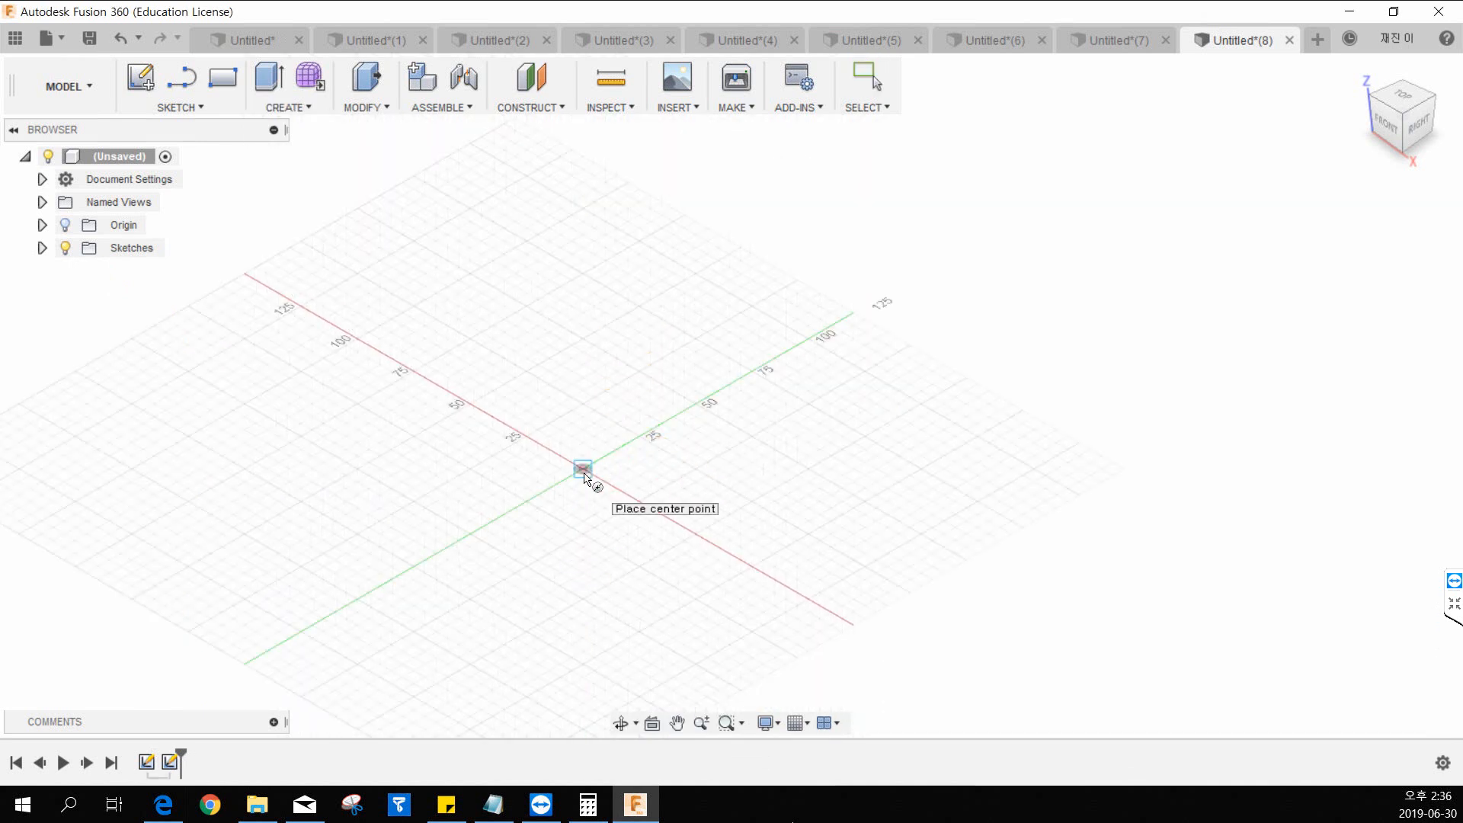
pyautogui.click(584, 476)
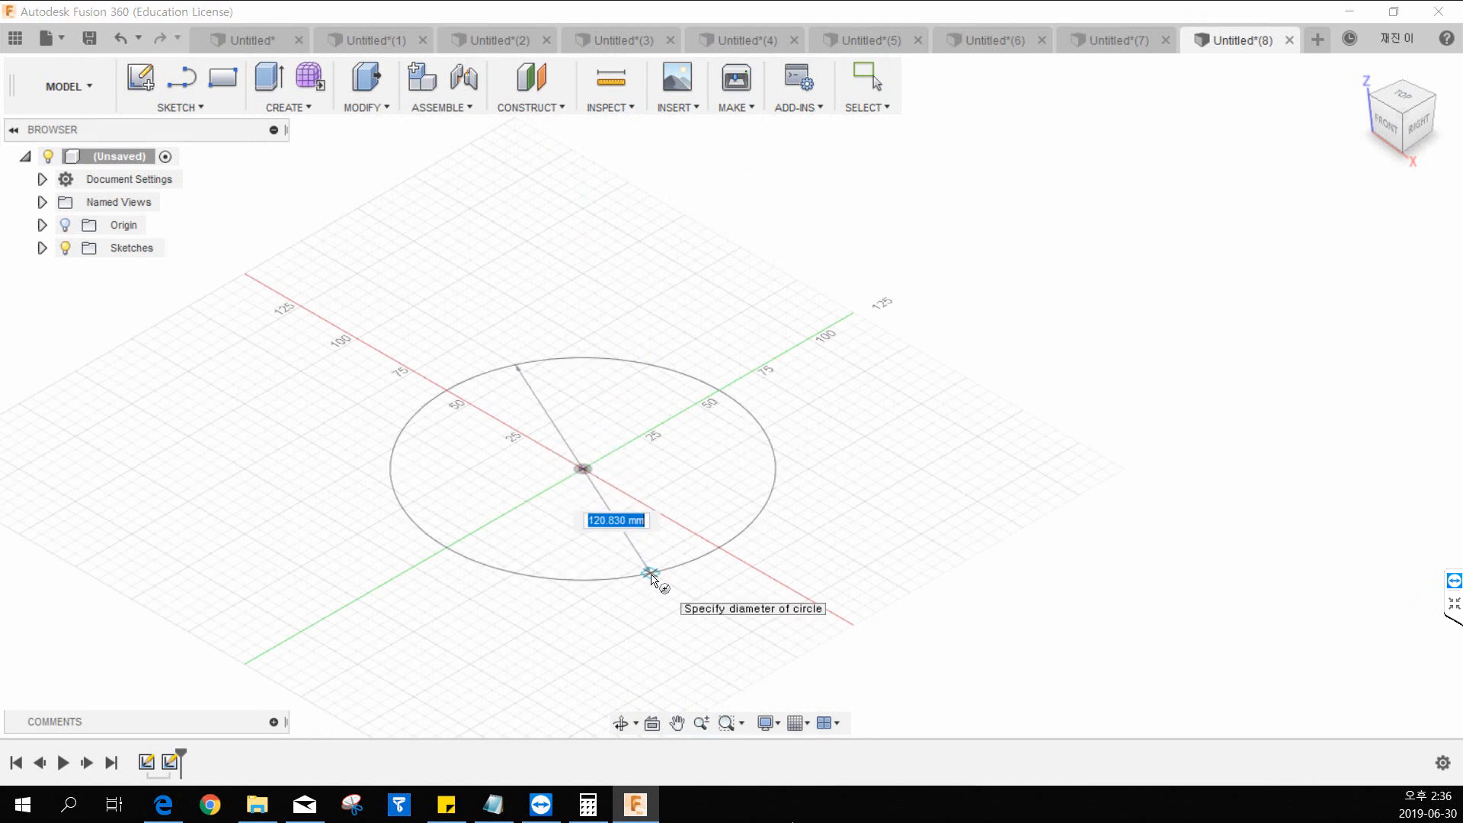
pyautogui.click(654, 579)
pyautogui.scroll(-5, 749, 383)
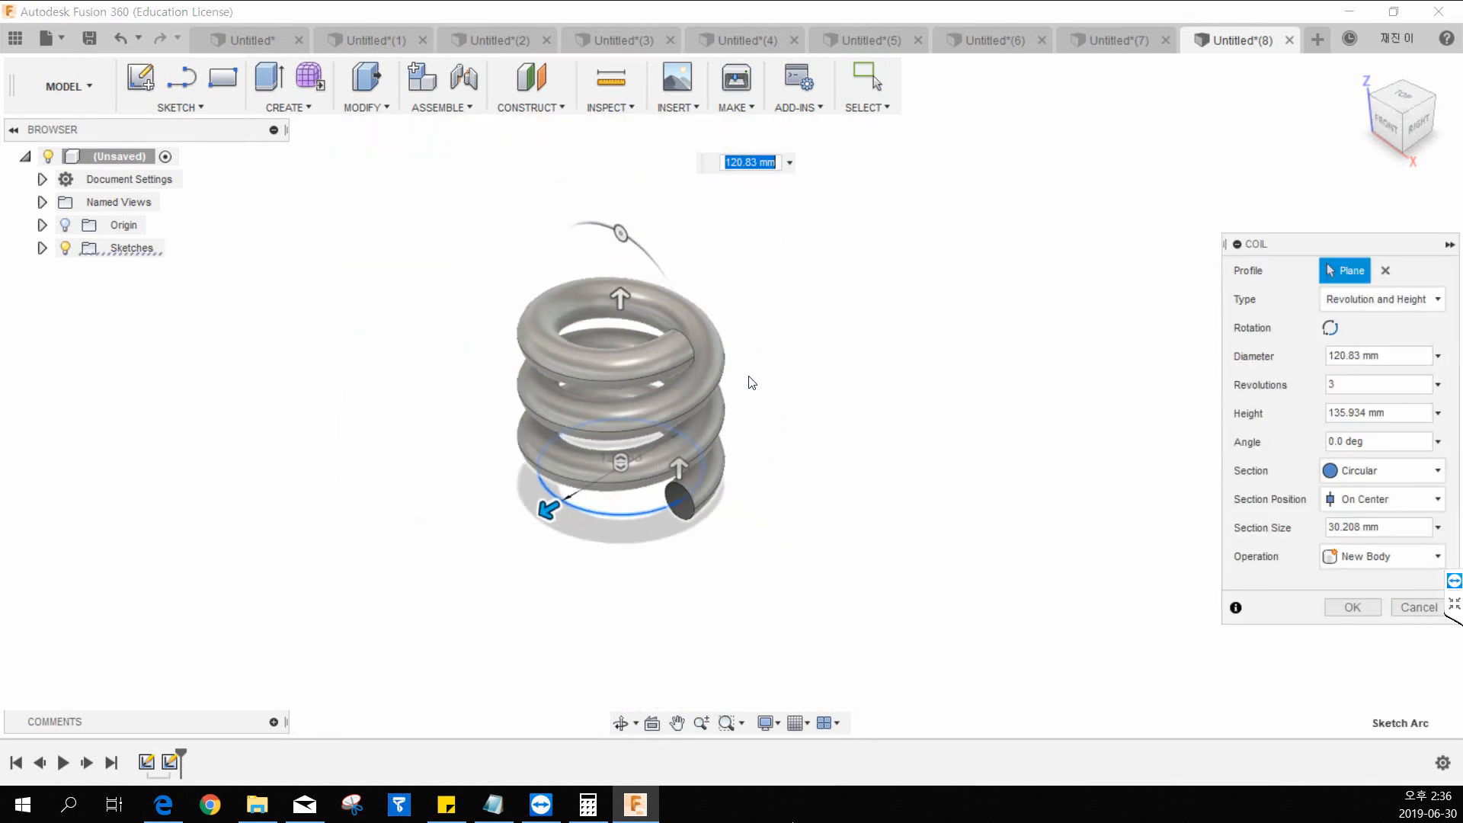
pyautogui.scroll(-2, 660, 539)
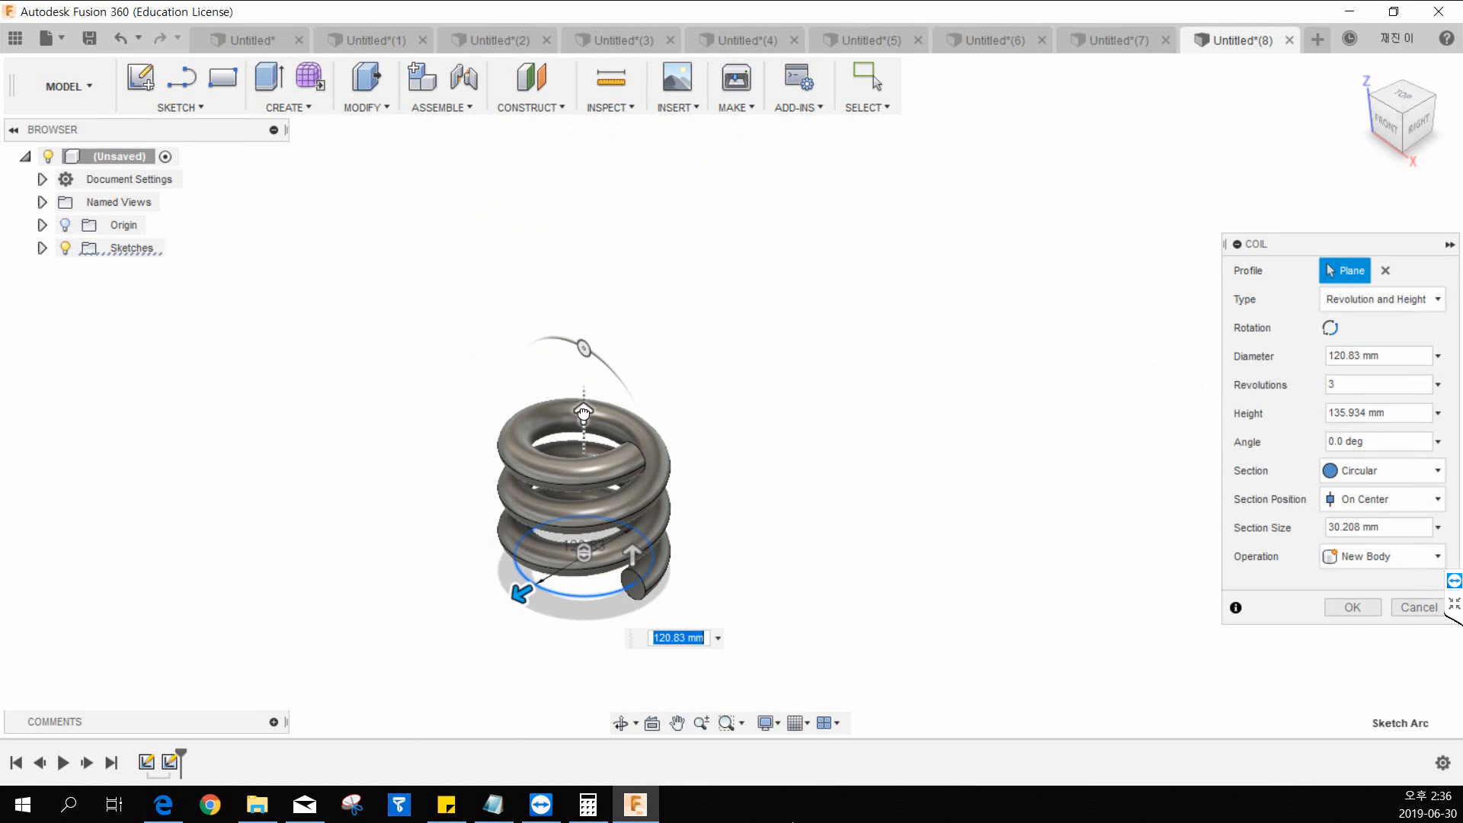
# Stretch the coil upward to a height of 225 mm.
pyautogui.moveTo(593, 411); pyautogui.dragTo(596, 330)
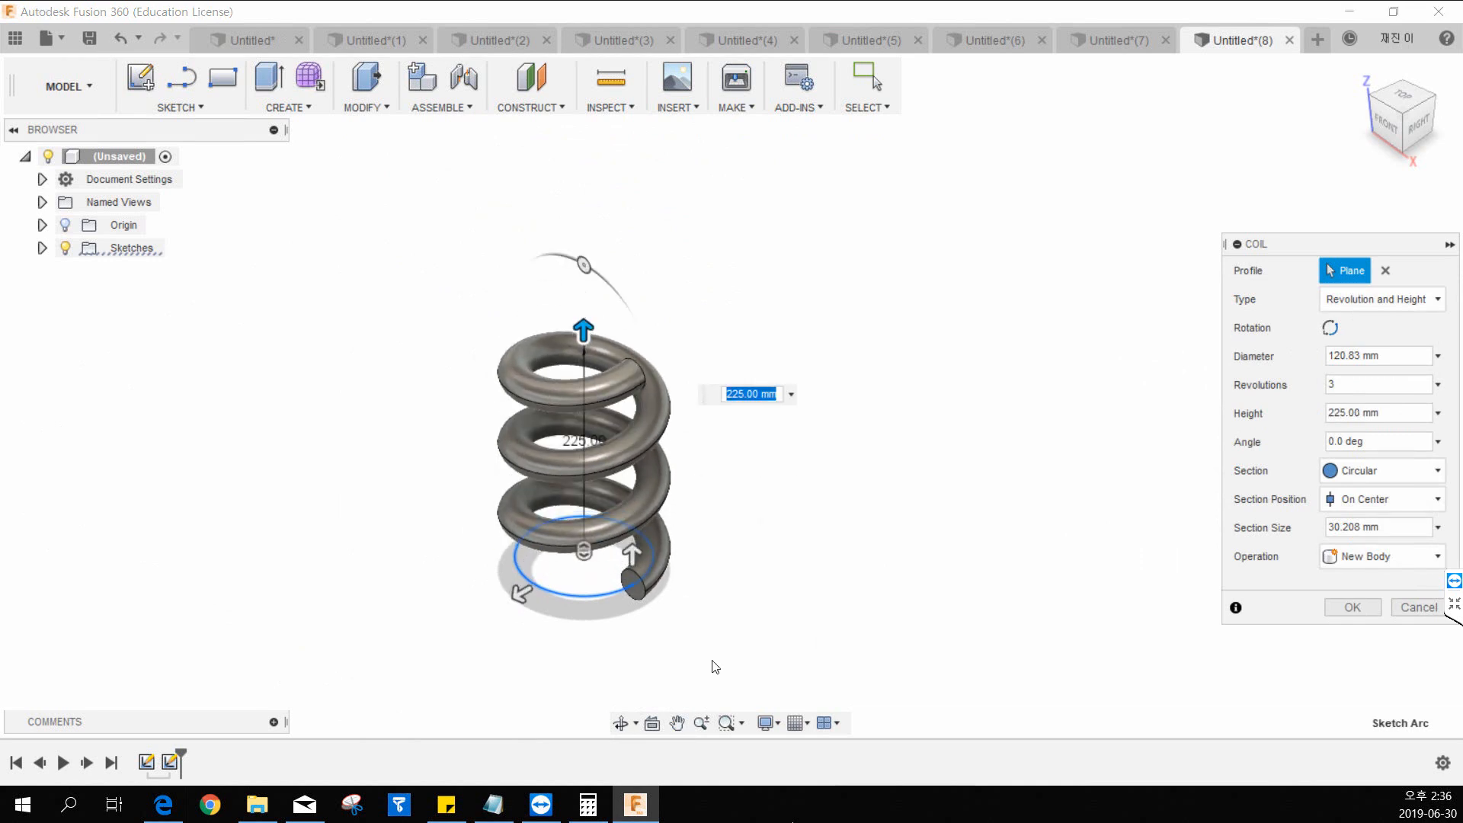
pyautogui.moveTo(769, 516); pyautogui.dragTo(673, 519, button='middle')
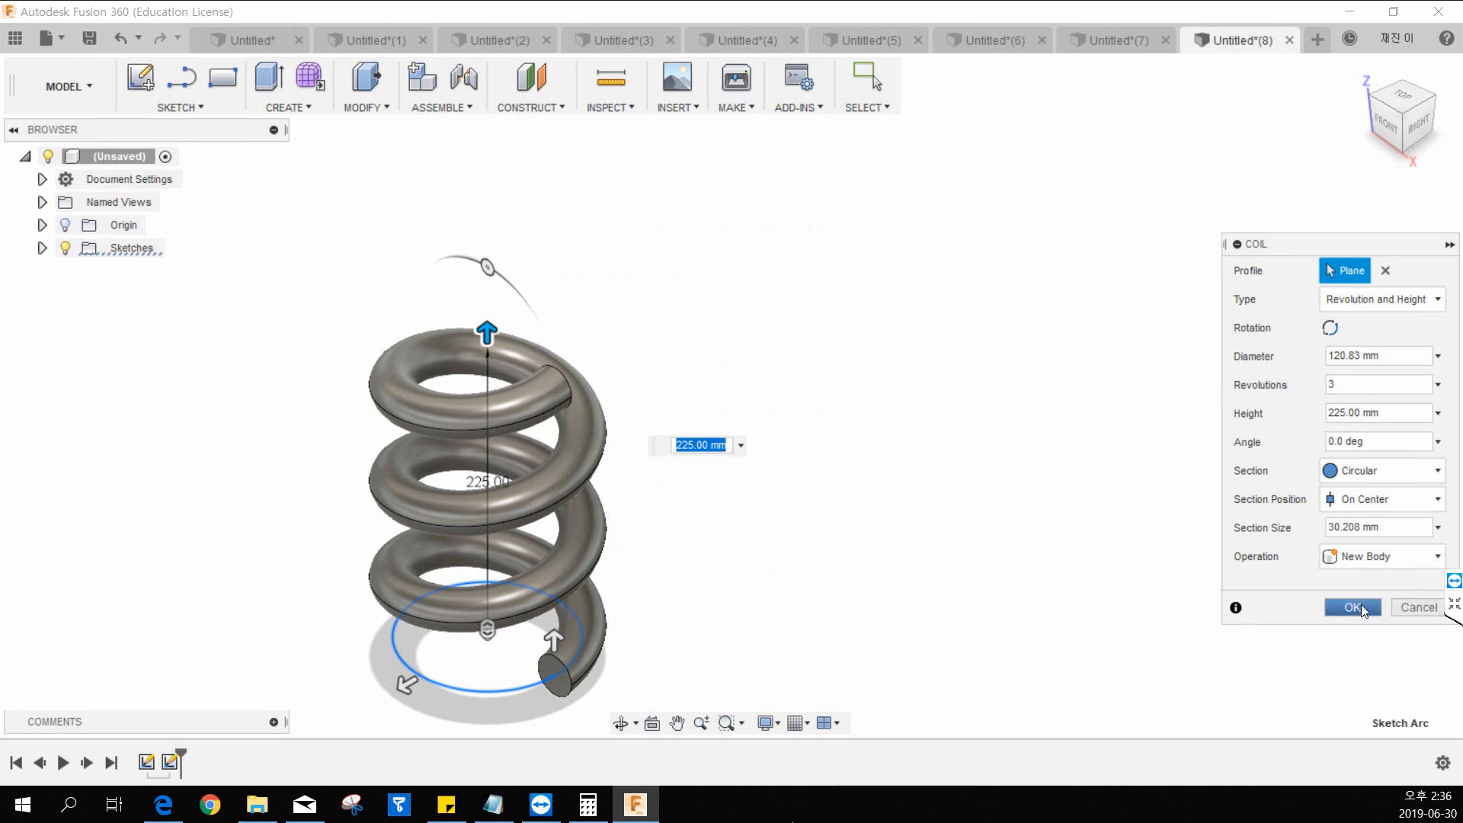
pyautogui.moveTo(659, 519); pyautogui.dragTo(677, 452, button='middle')
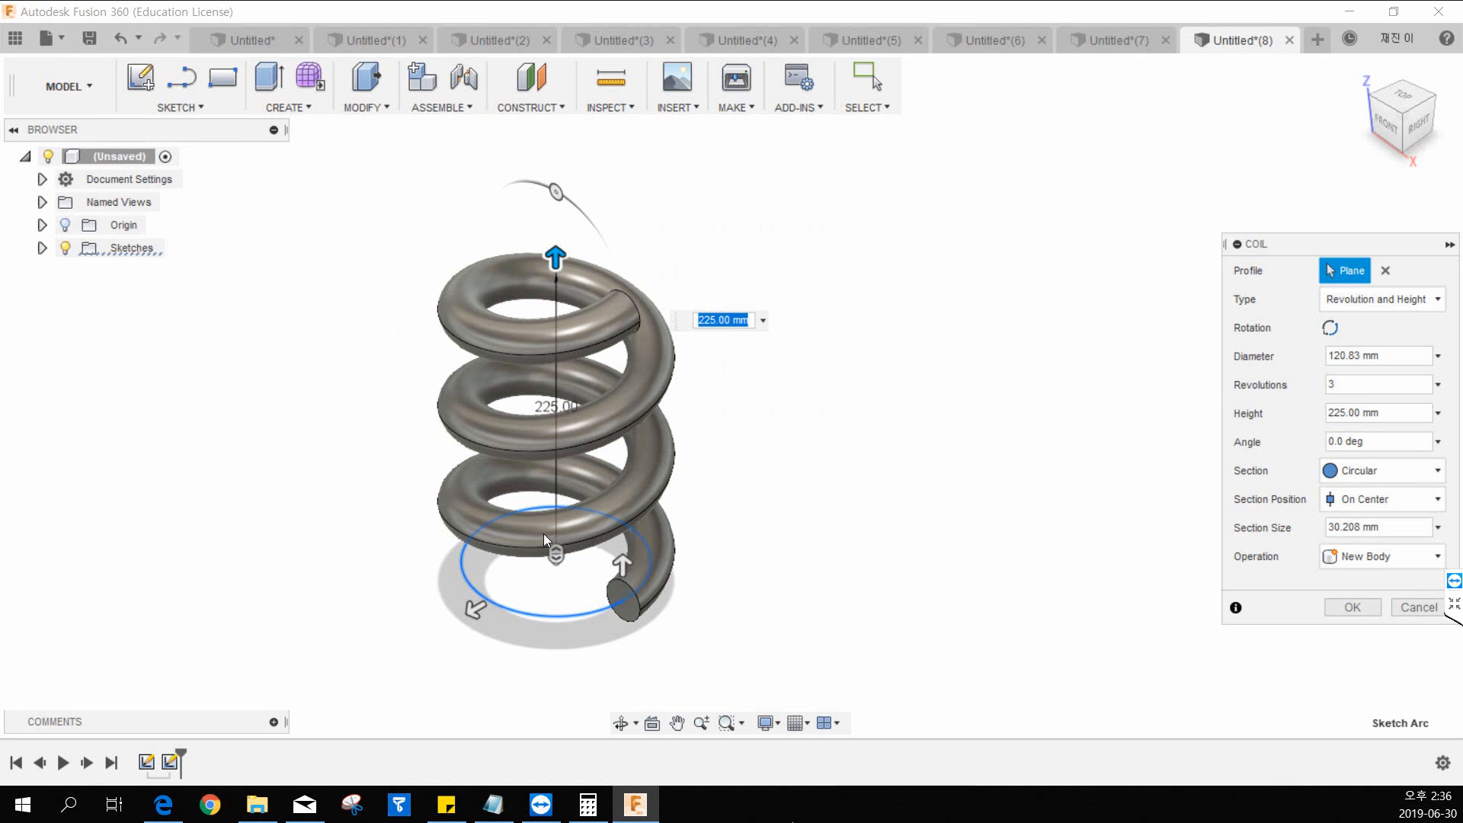
# Cancel the pending coil without creating it.
pyautogui.click(442, 106)
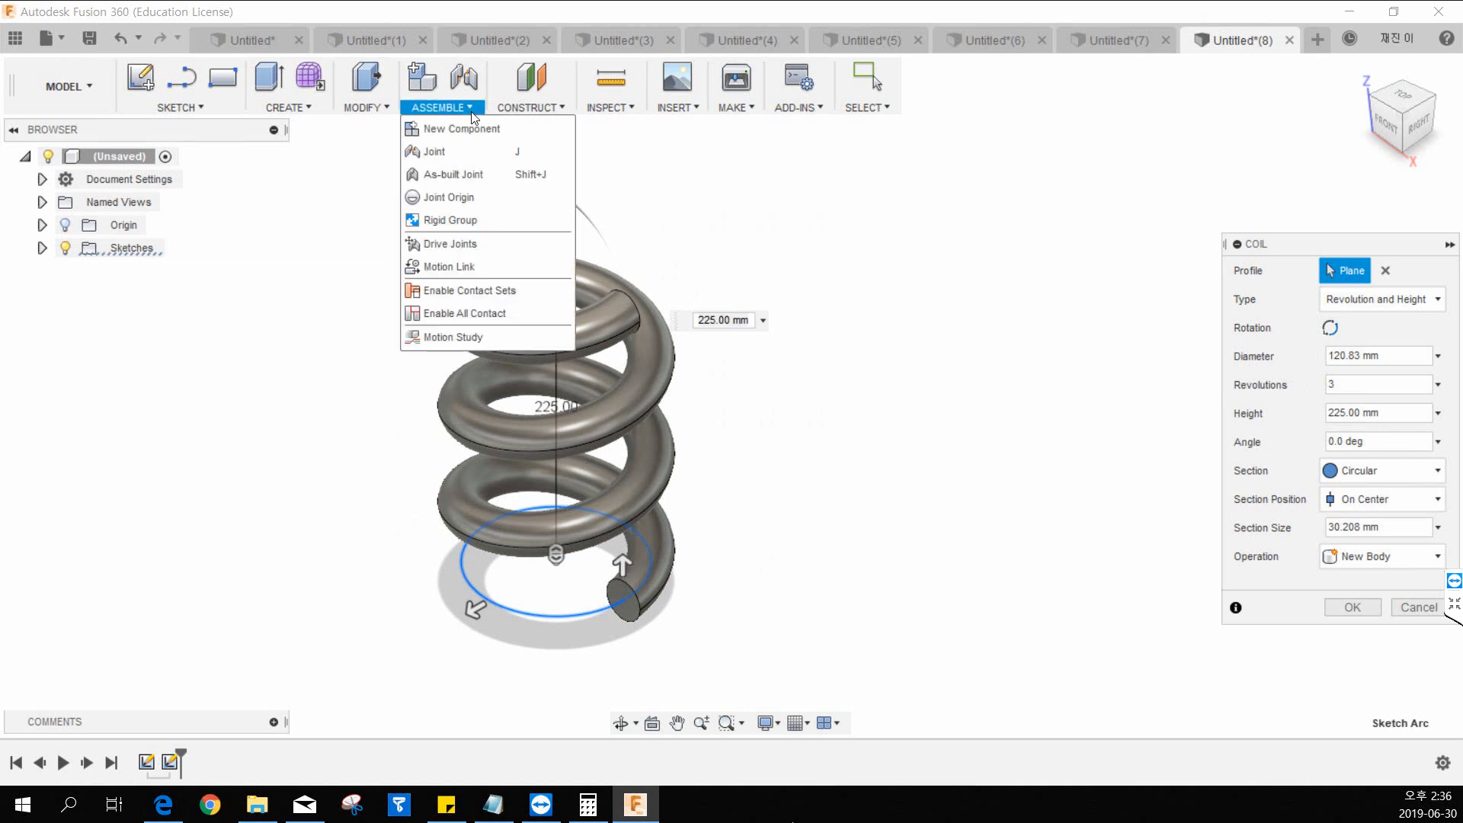
pyautogui.moveTo(316, 107)
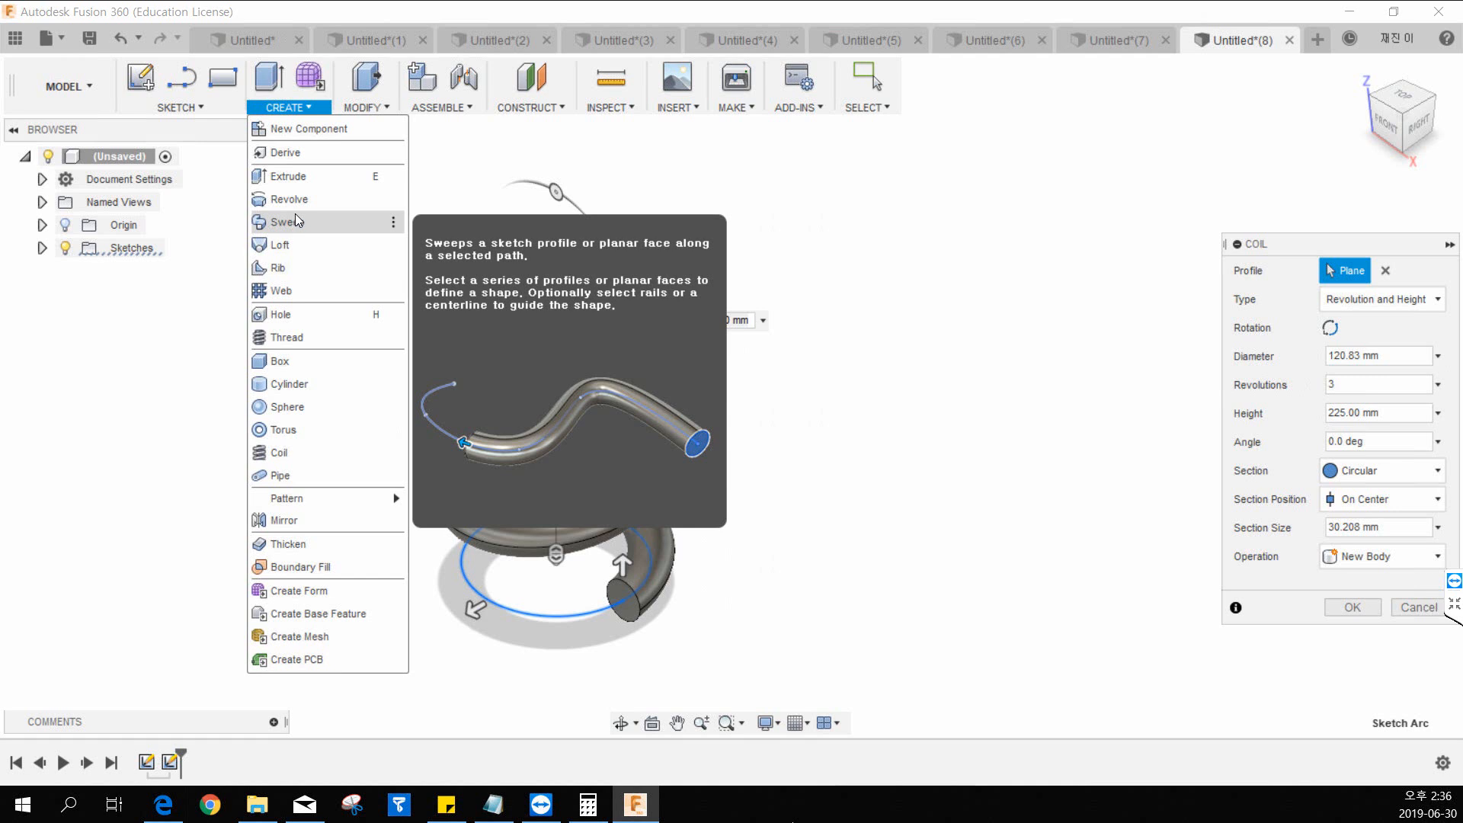
pyautogui.click(1418, 607)
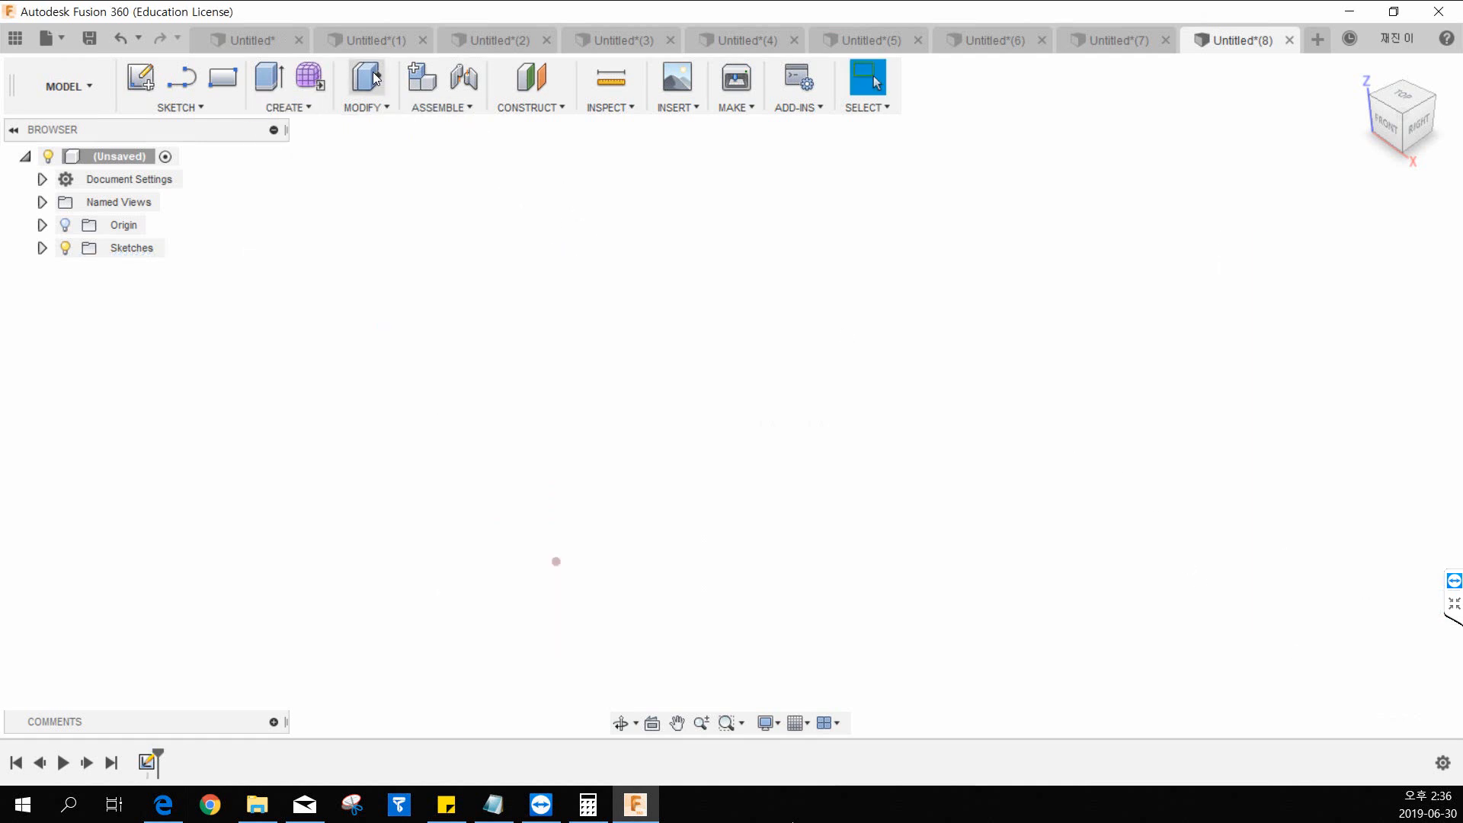
# Create a new-body sphere with a 110 mm diameter centred on the origin, placed on the horizontal plane.
pyautogui.click(286, 107)
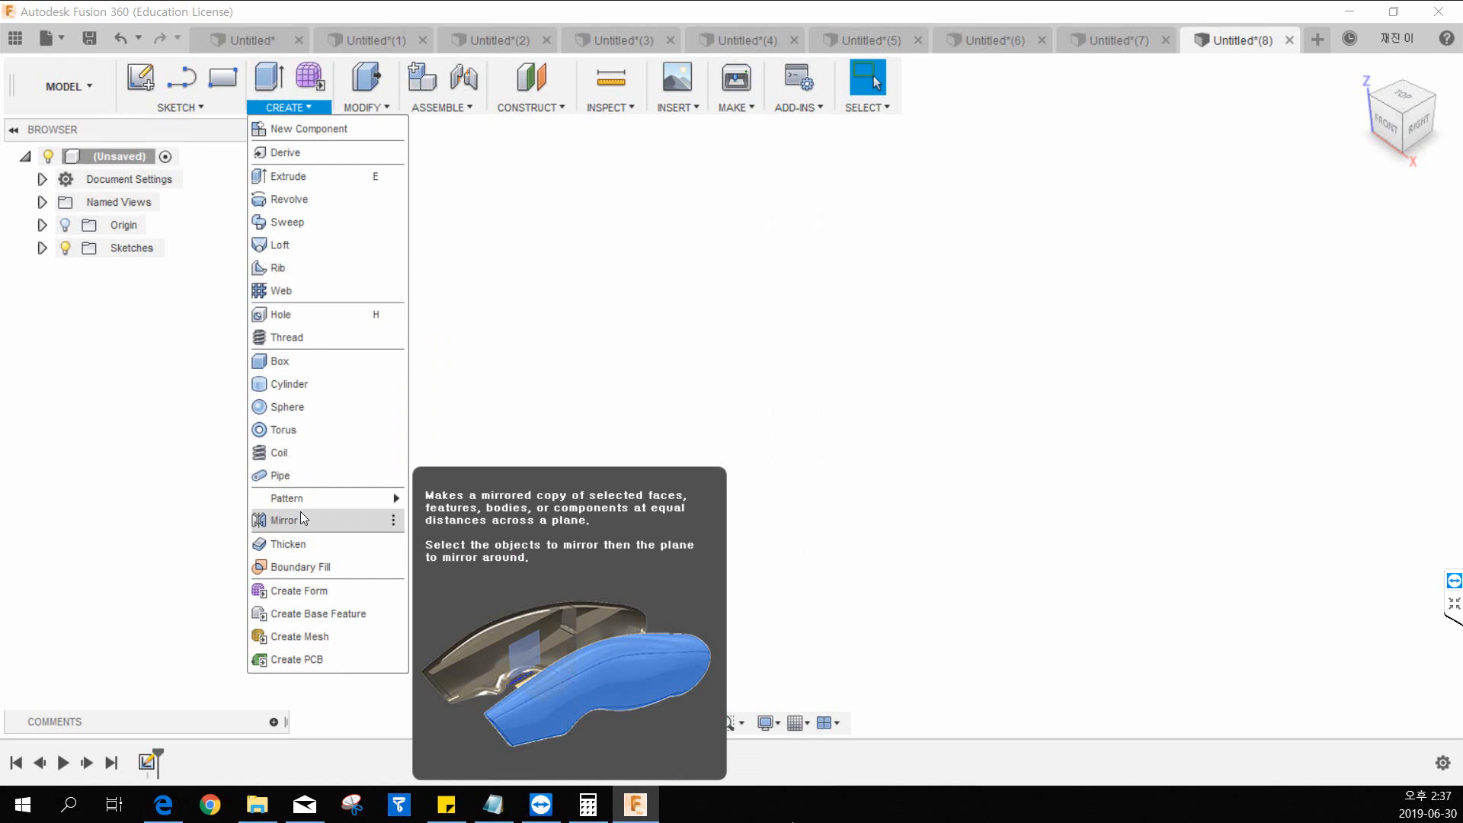
pyautogui.moveTo(305, 500)
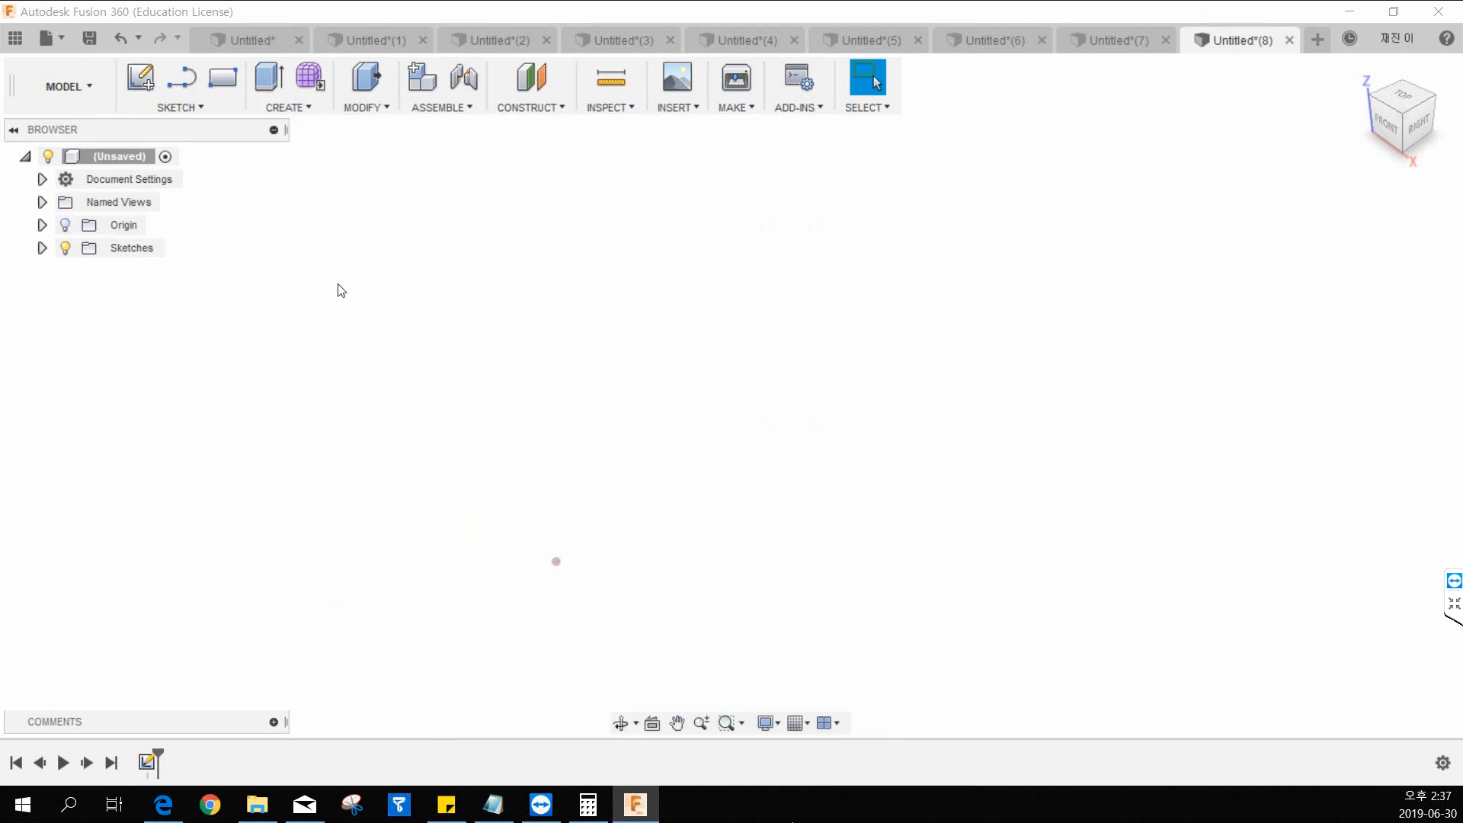
pyautogui.click(275, 107)
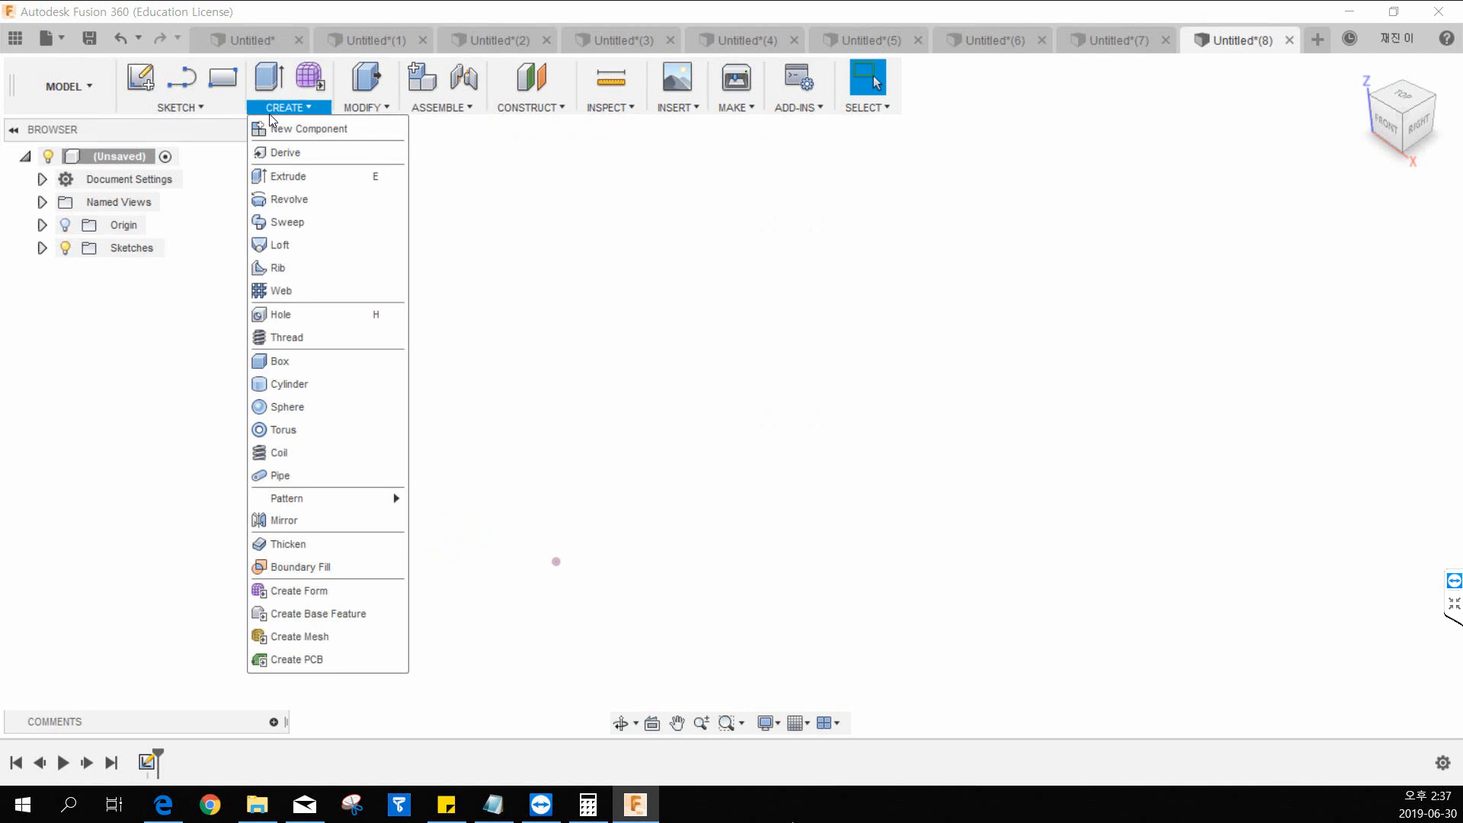
pyautogui.click(317, 411)
pyautogui.click(645, 570)
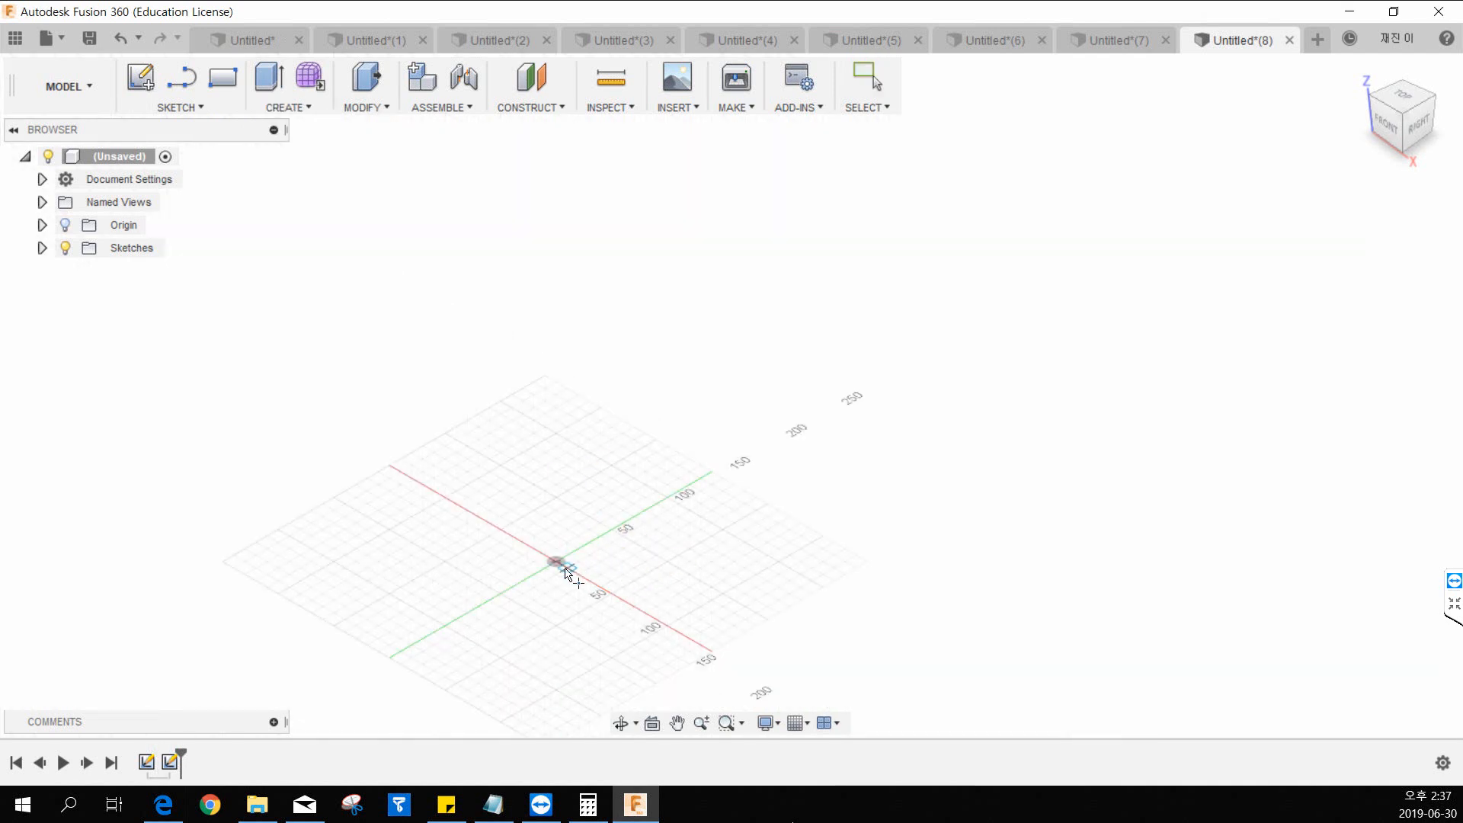
pyautogui.click(568, 574)
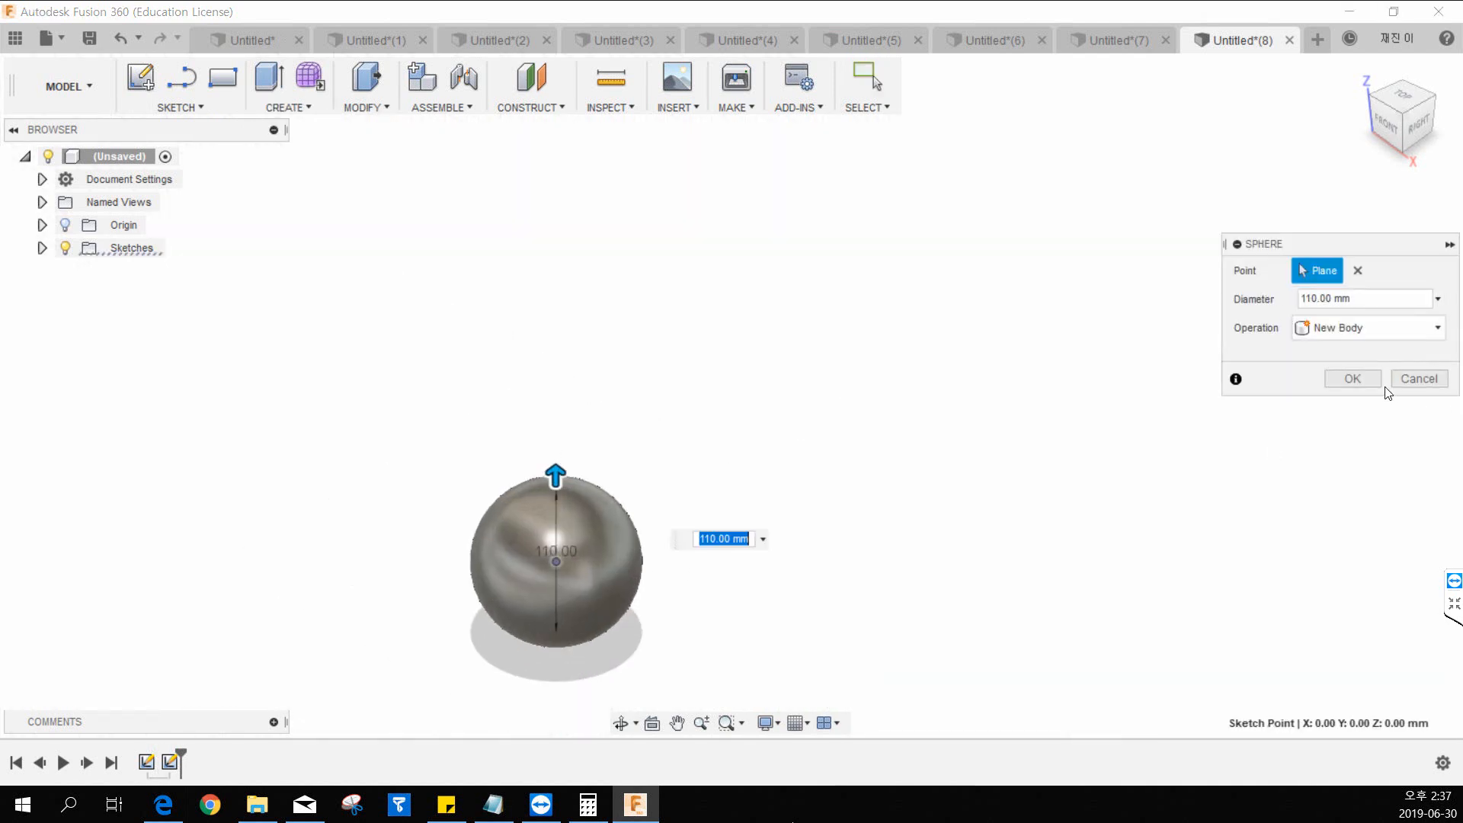
pyautogui.click(1353, 379)
# Start a rectangular pattern and try the Bodies pattern type with the sphere body as its object, clearing that selection again.
pyautogui.moveTo(1019, 464); pyautogui.dragTo(656, 418, button='middle')
pyautogui.moveTo(464, 483); pyautogui.dragTo(594, 329, button='middle')
pyautogui.click(287, 113)
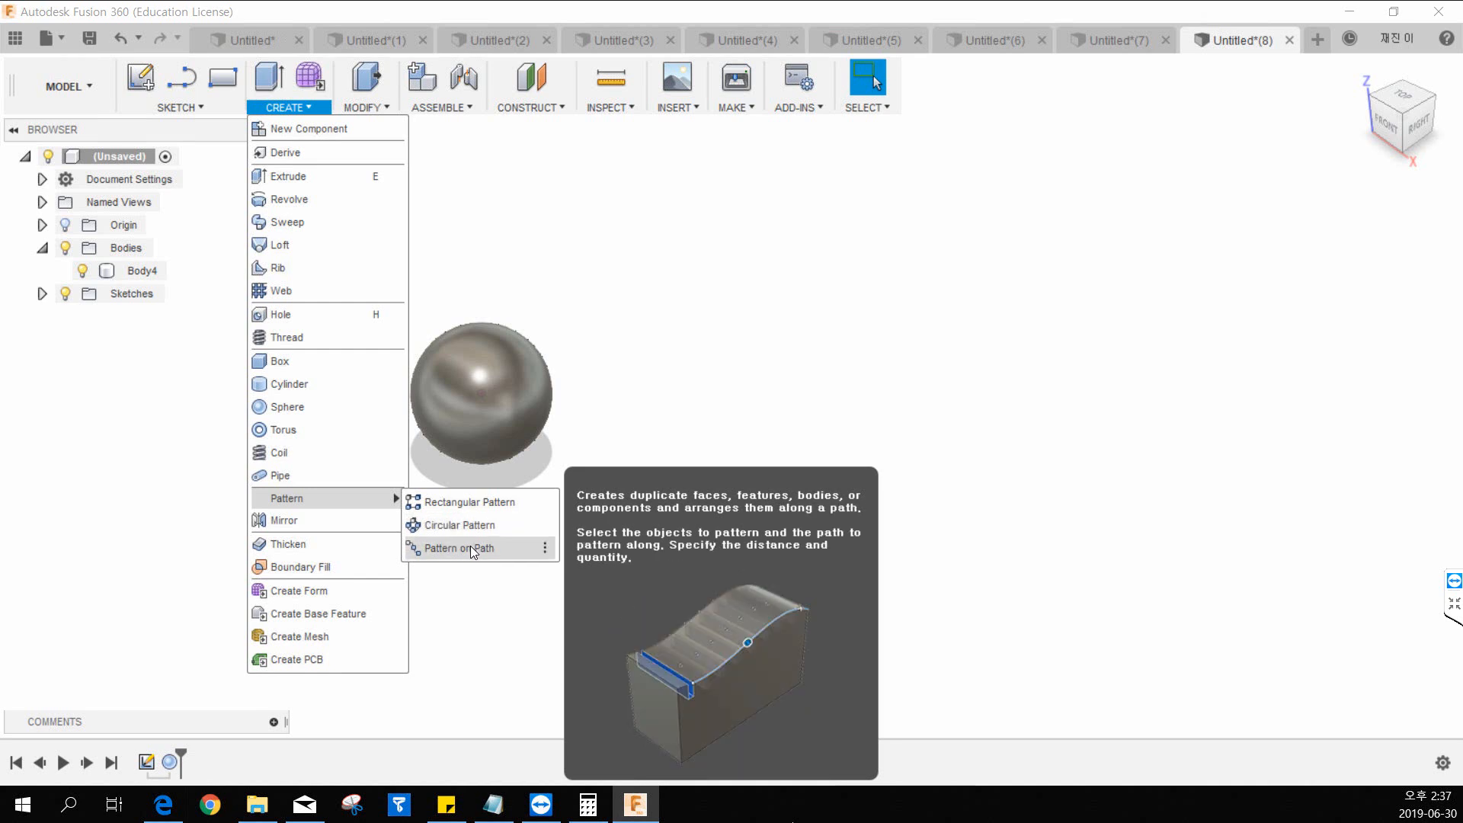
pyautogui.click(465, 504)
pyautogui.moveTo(506, 509); pyautogui.dragTo(701, 451, button='middle')
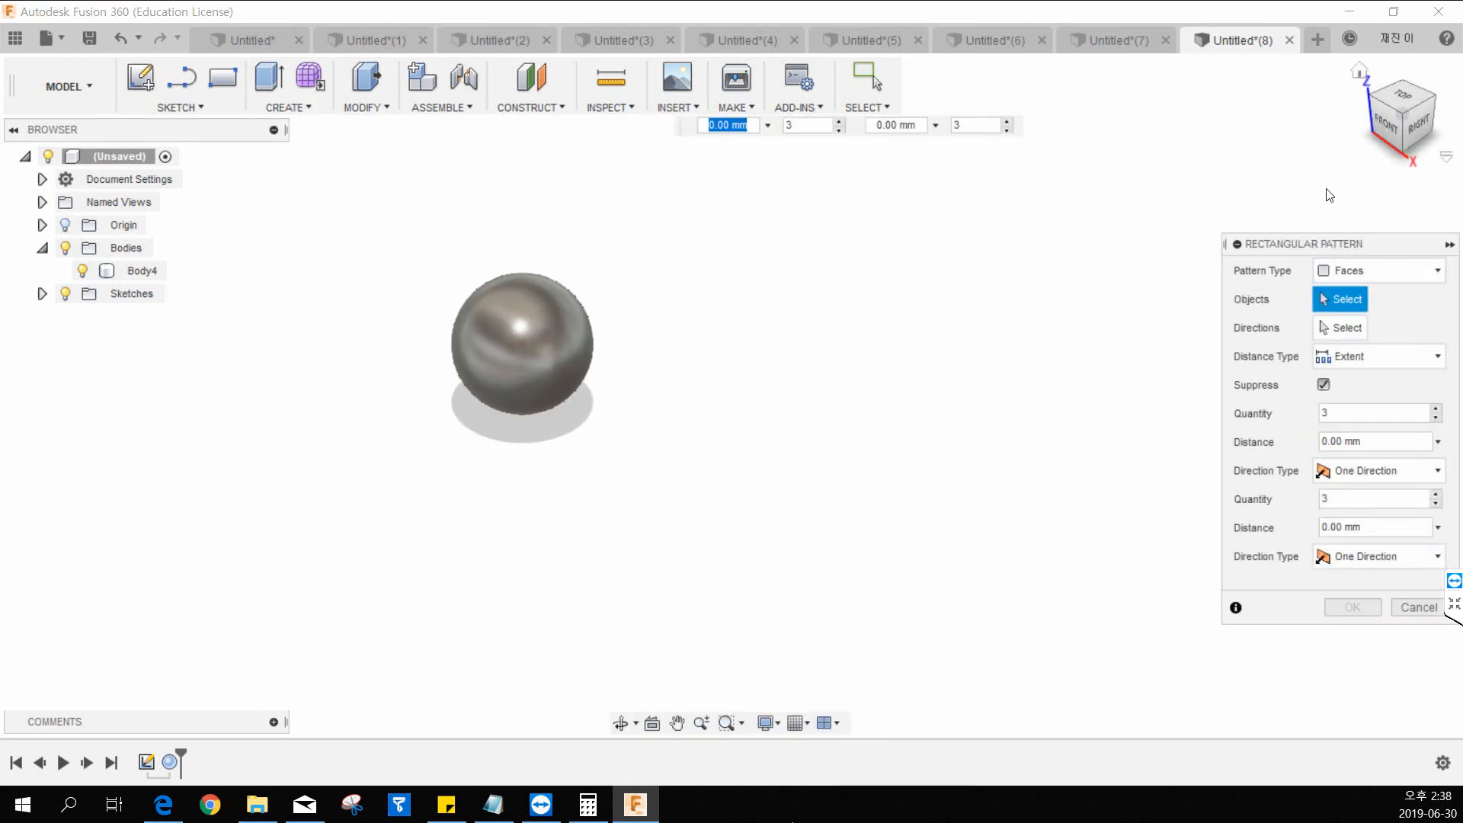
pyautogui.click(1381, 274)
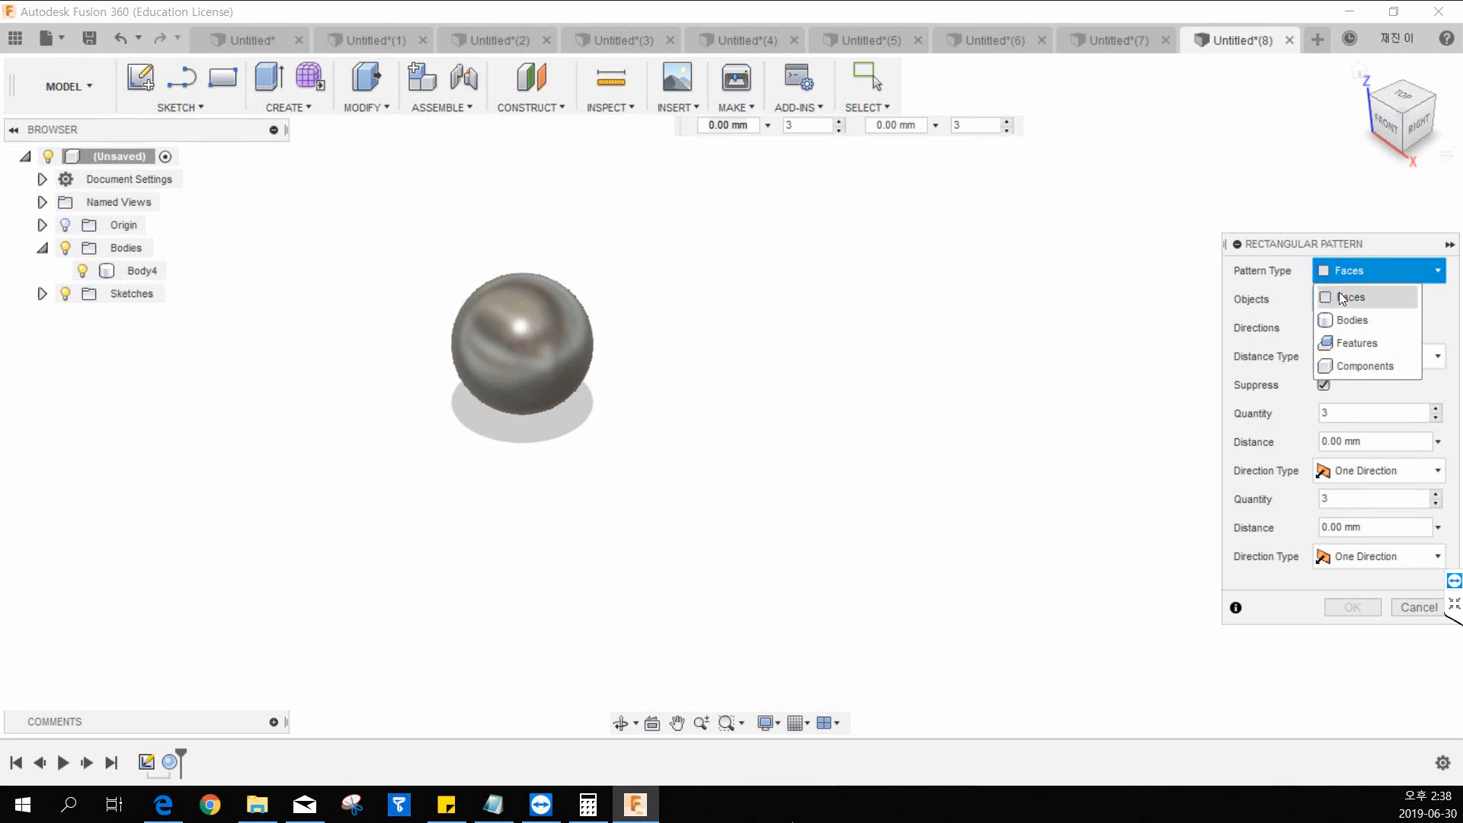
pyautogui.click(1369, 324)
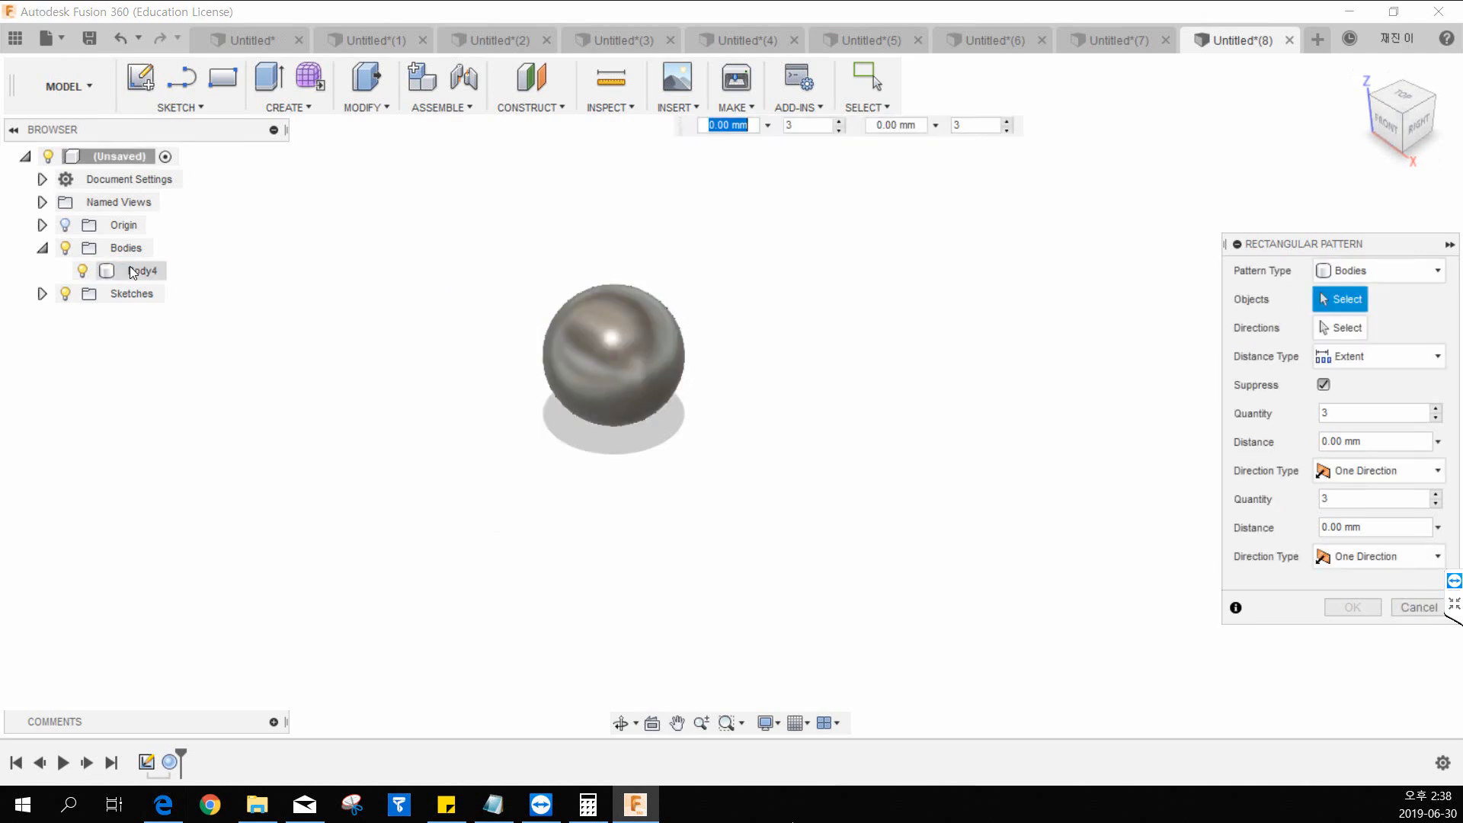
pyautogui.click(602, 290)
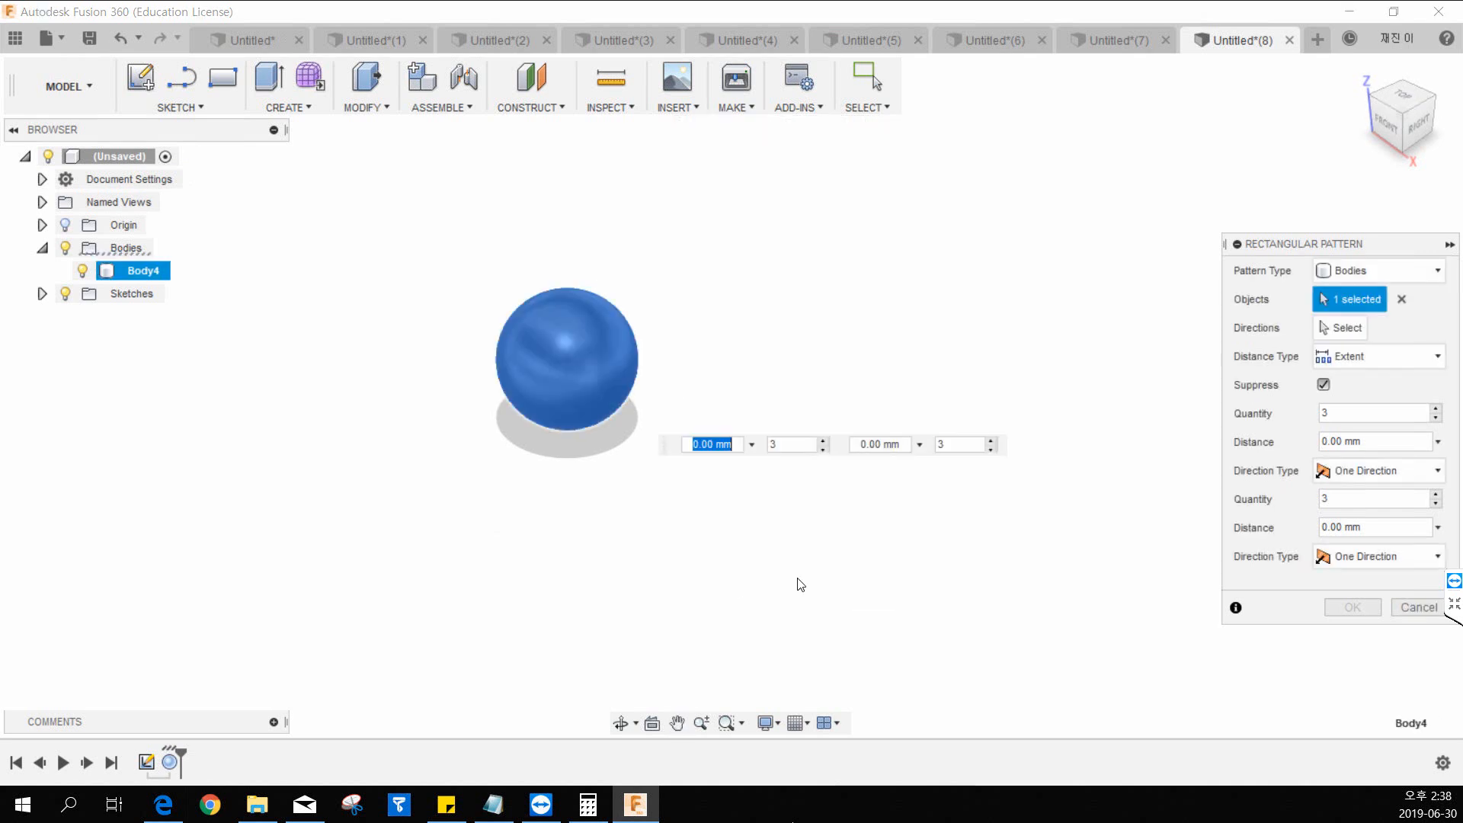
pyautogui.click(1401, 299)
# Switch the pattern type to Features and select the sphere feature from the timeline as the object.
pyautogui.click(1383, 271)
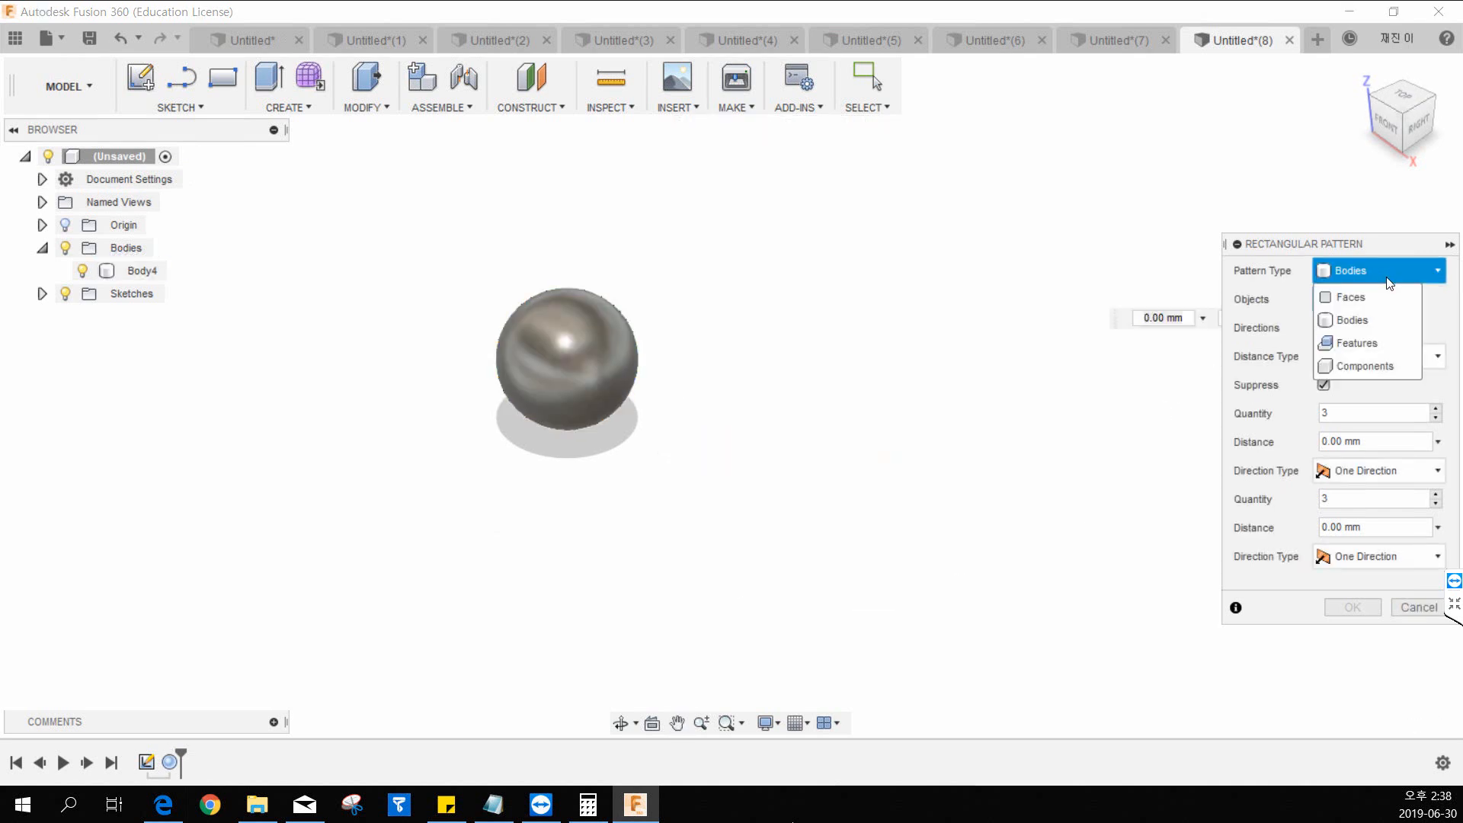
pyautogui.click(1375, 341)
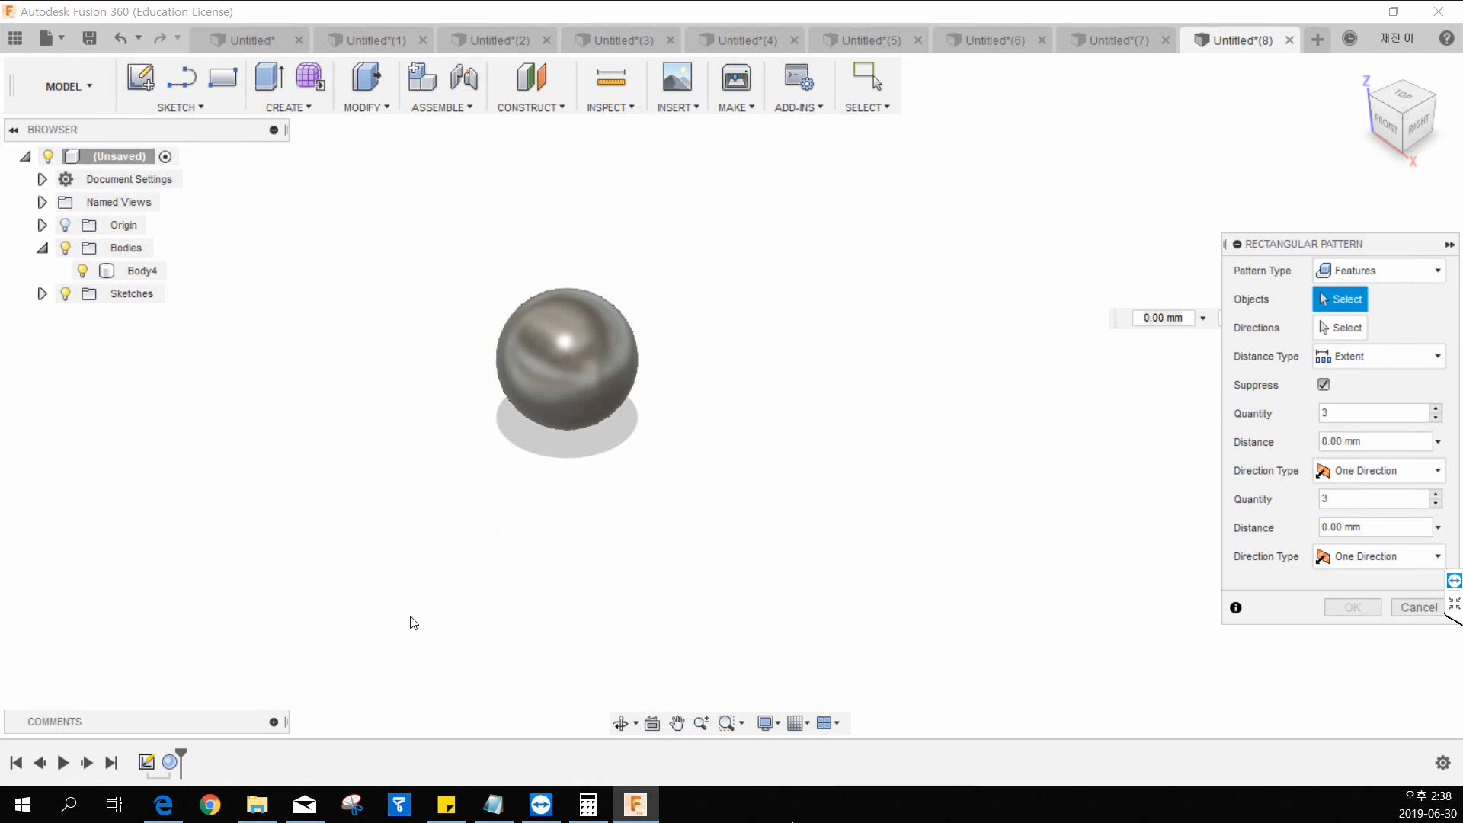
pyautogui.click(172, 762)
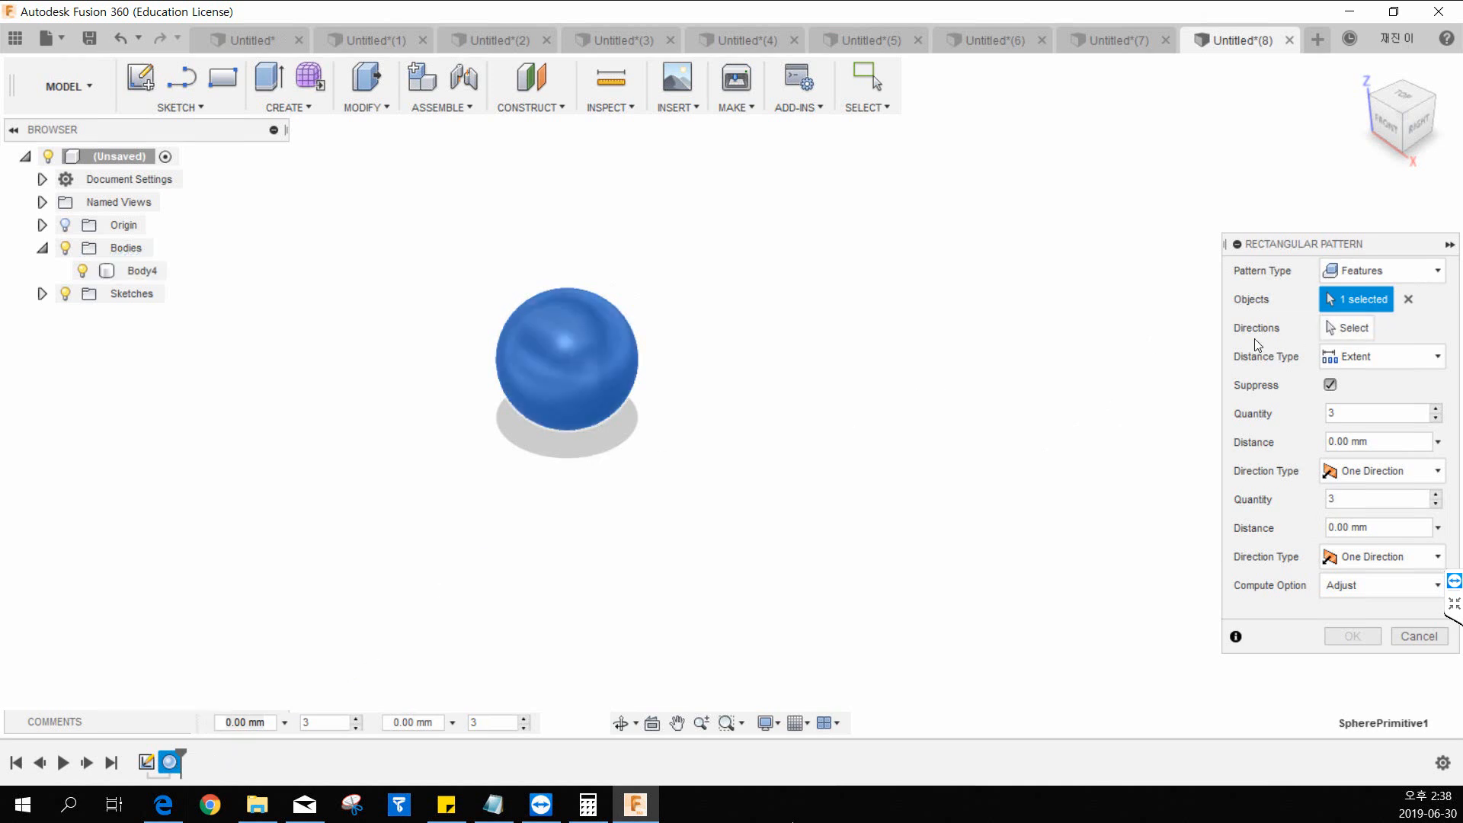
# Choose the red X axis at the origin as the pattern's first direction, briefly hiding the bodies to reveal the axes.
pyautogui.click(1364, 329)
pyautogui.moveTo(805, 465); pyautogui.dragTo(772, 443, button='middle')
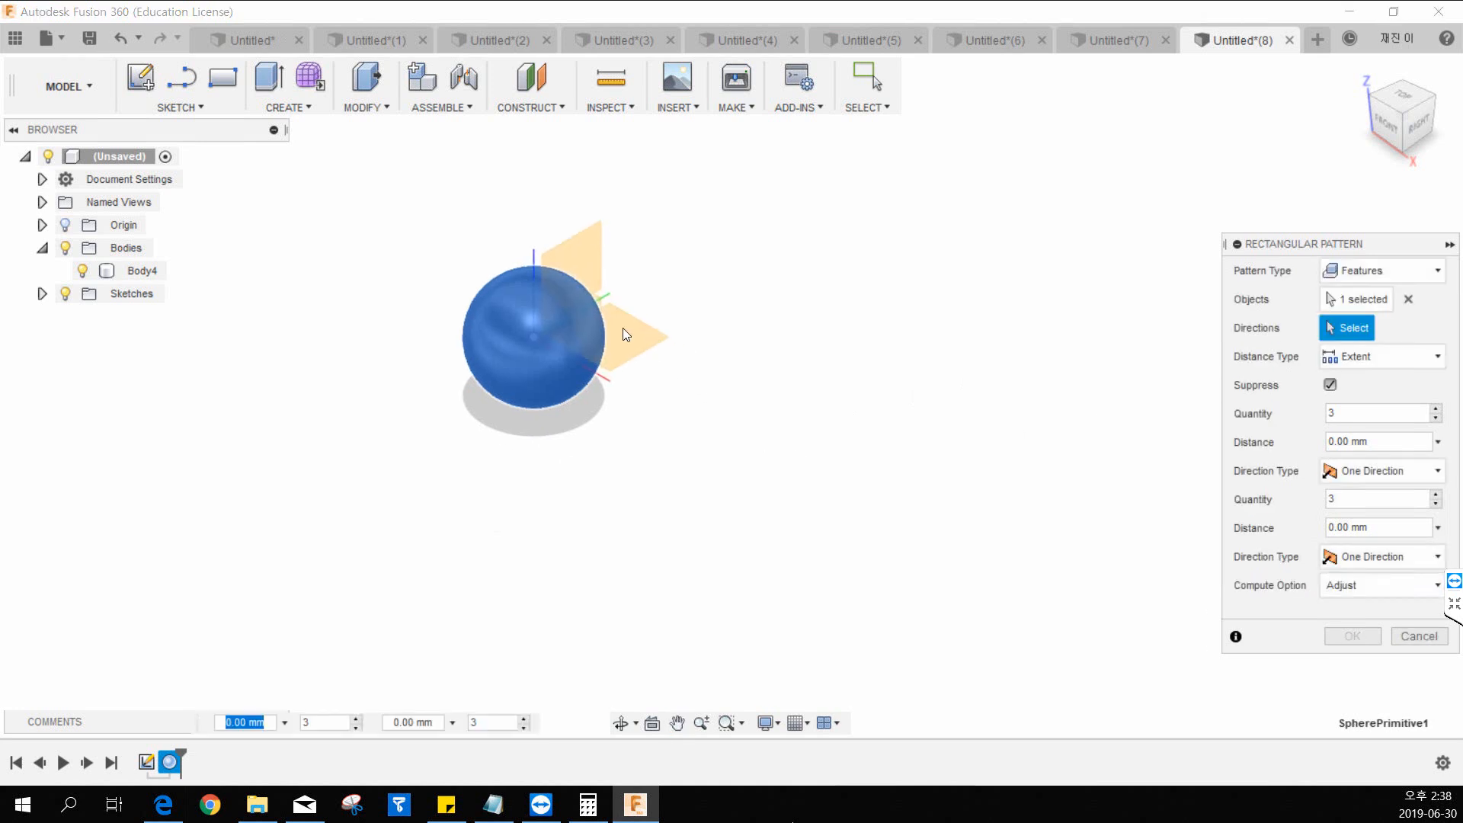
pyautogui.scroll(6, 619, 327)
pyautogui.scroll(-6, 551, 344)
pyautogui.moveTo(590, 350); pyautogui.dragTo(556, 455, button='middle')
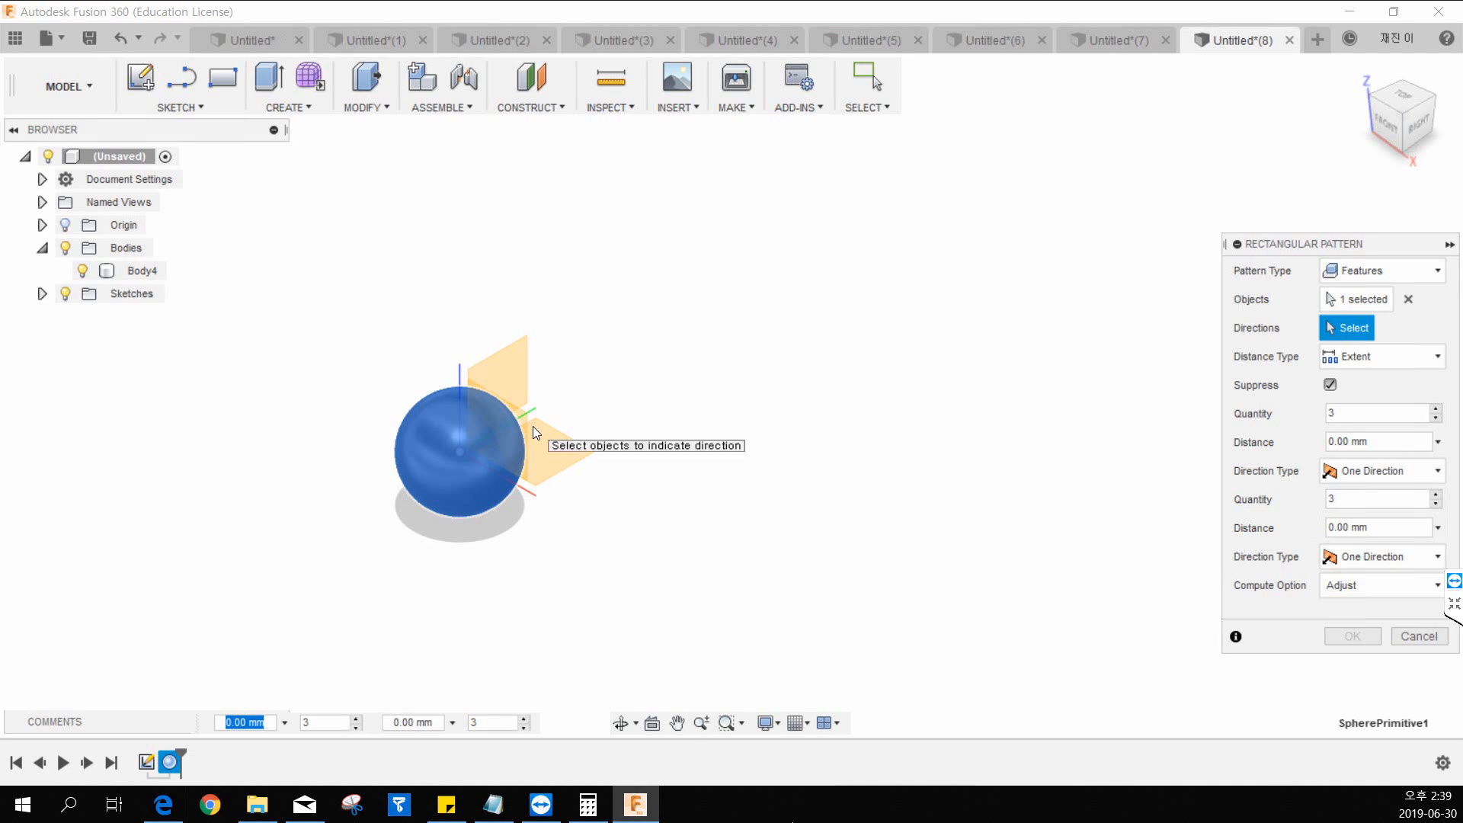
pyautogui.click(65, 247)
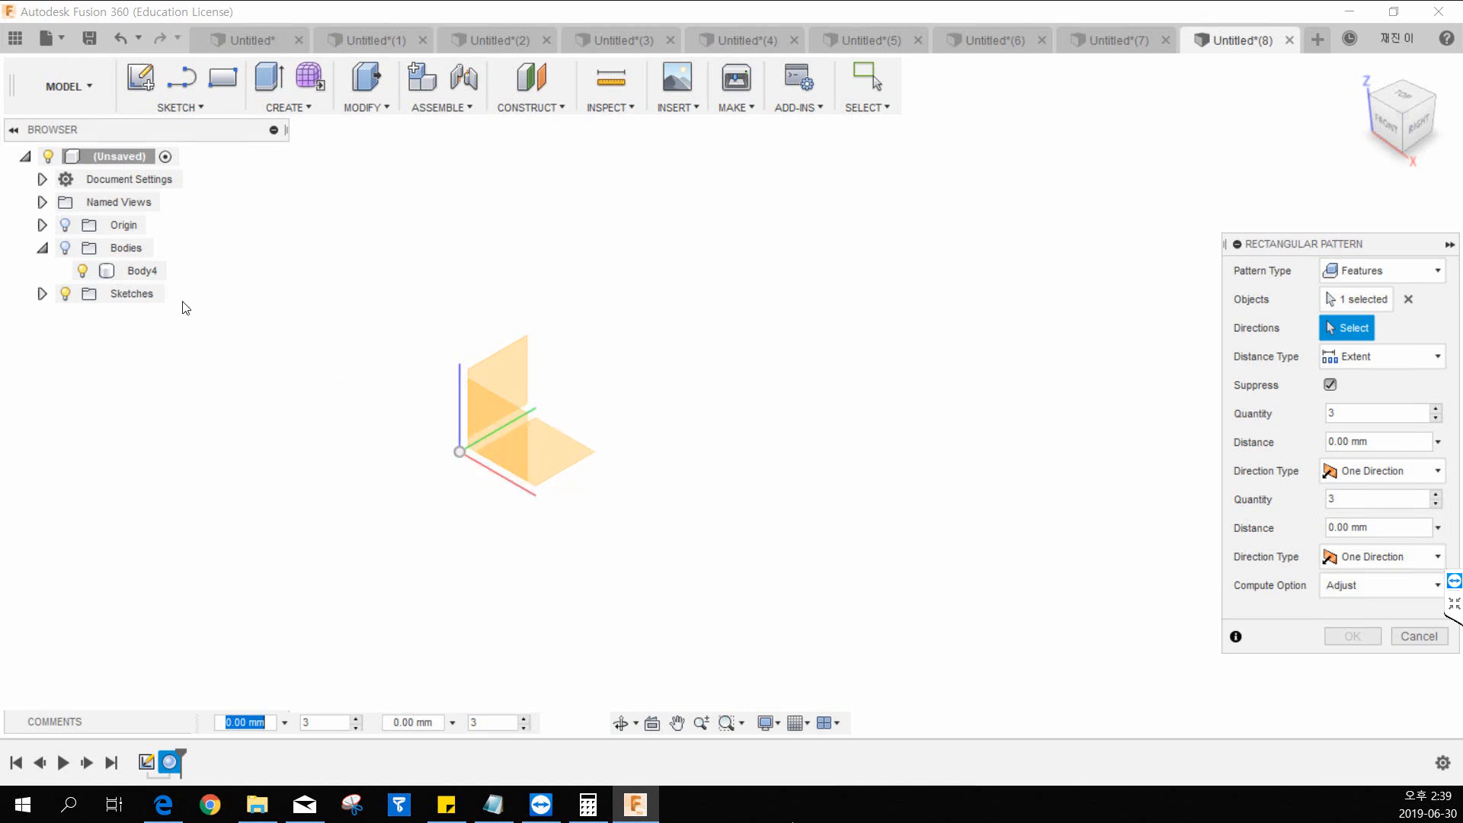
pyautogui.click(72, 247)
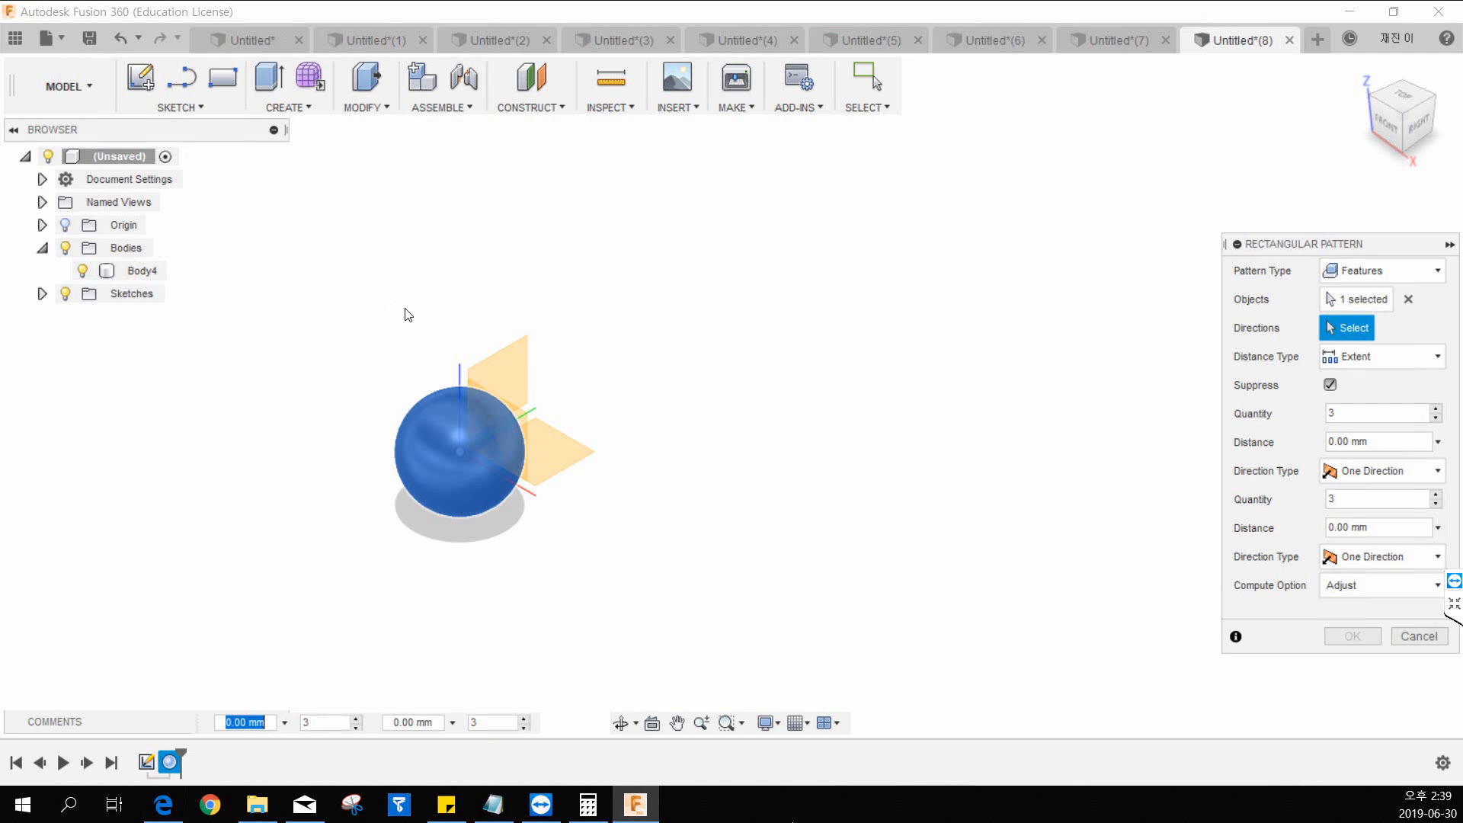
pyautogui.click(531, 490)
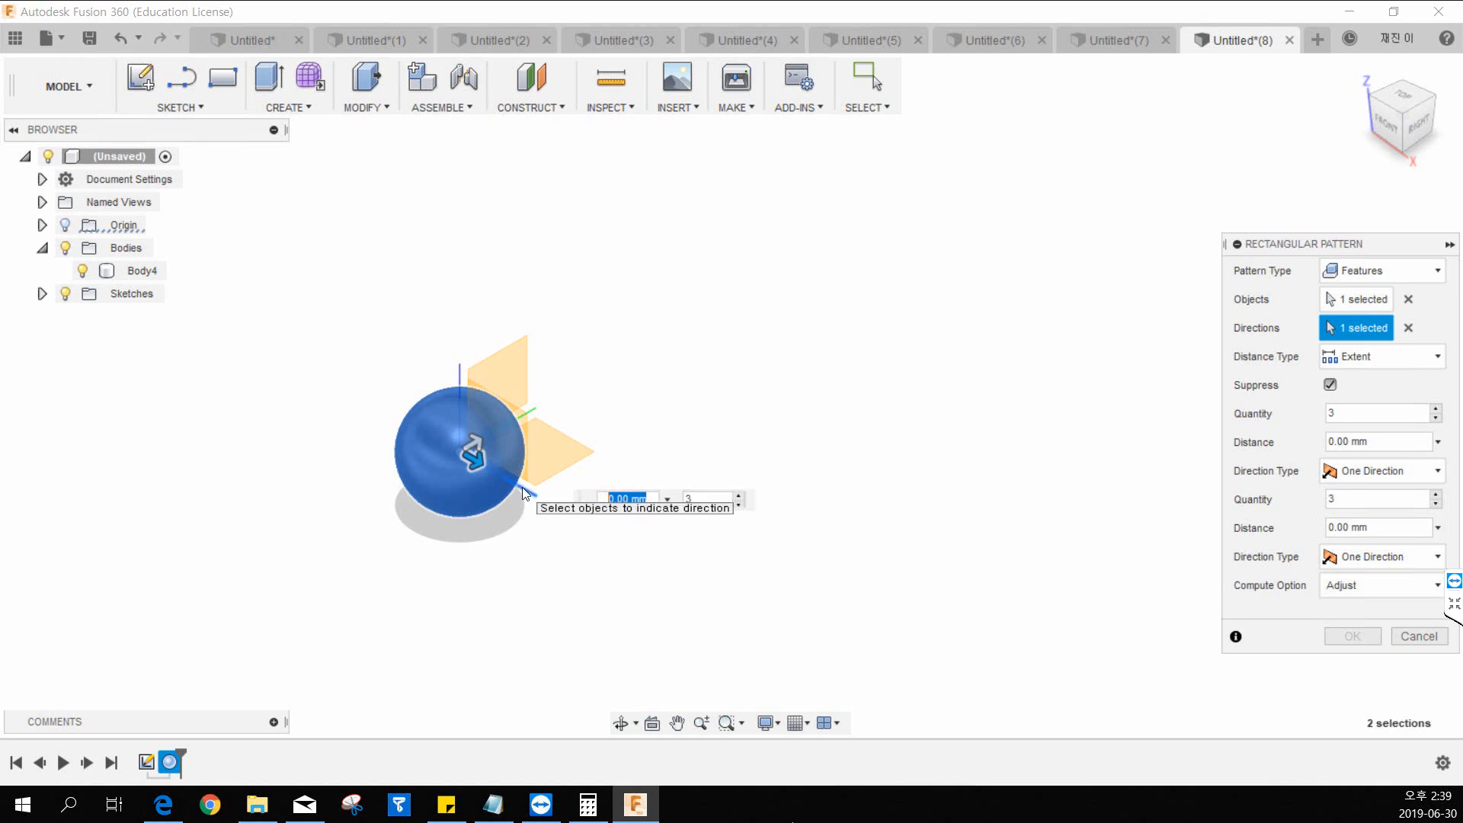
# Set the first direction's distance to 10 mm and its quantity to 5.
pyautogui.write('10')
pyautogui.press('Tab')
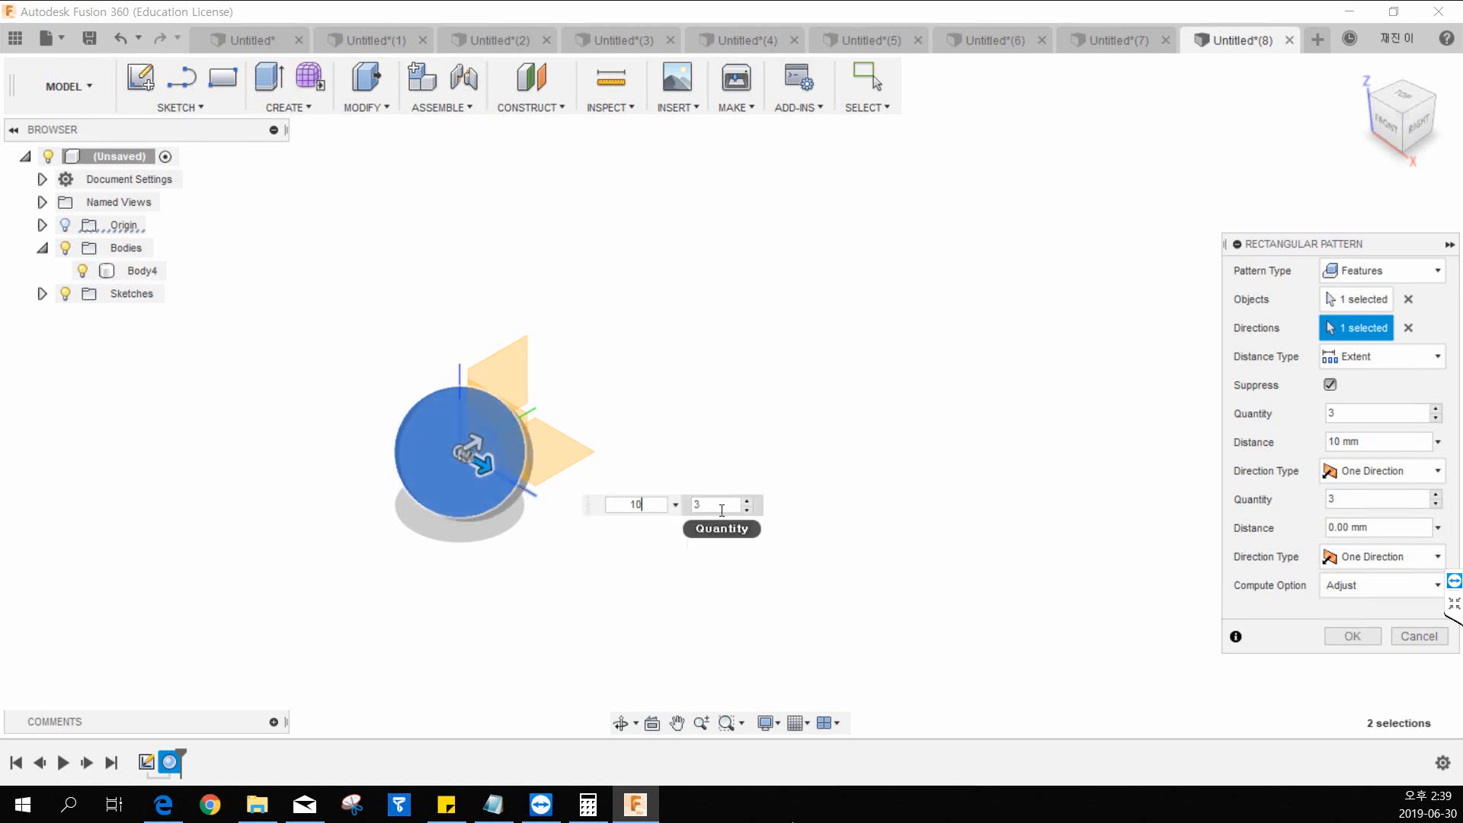
pyautogui.write('5')
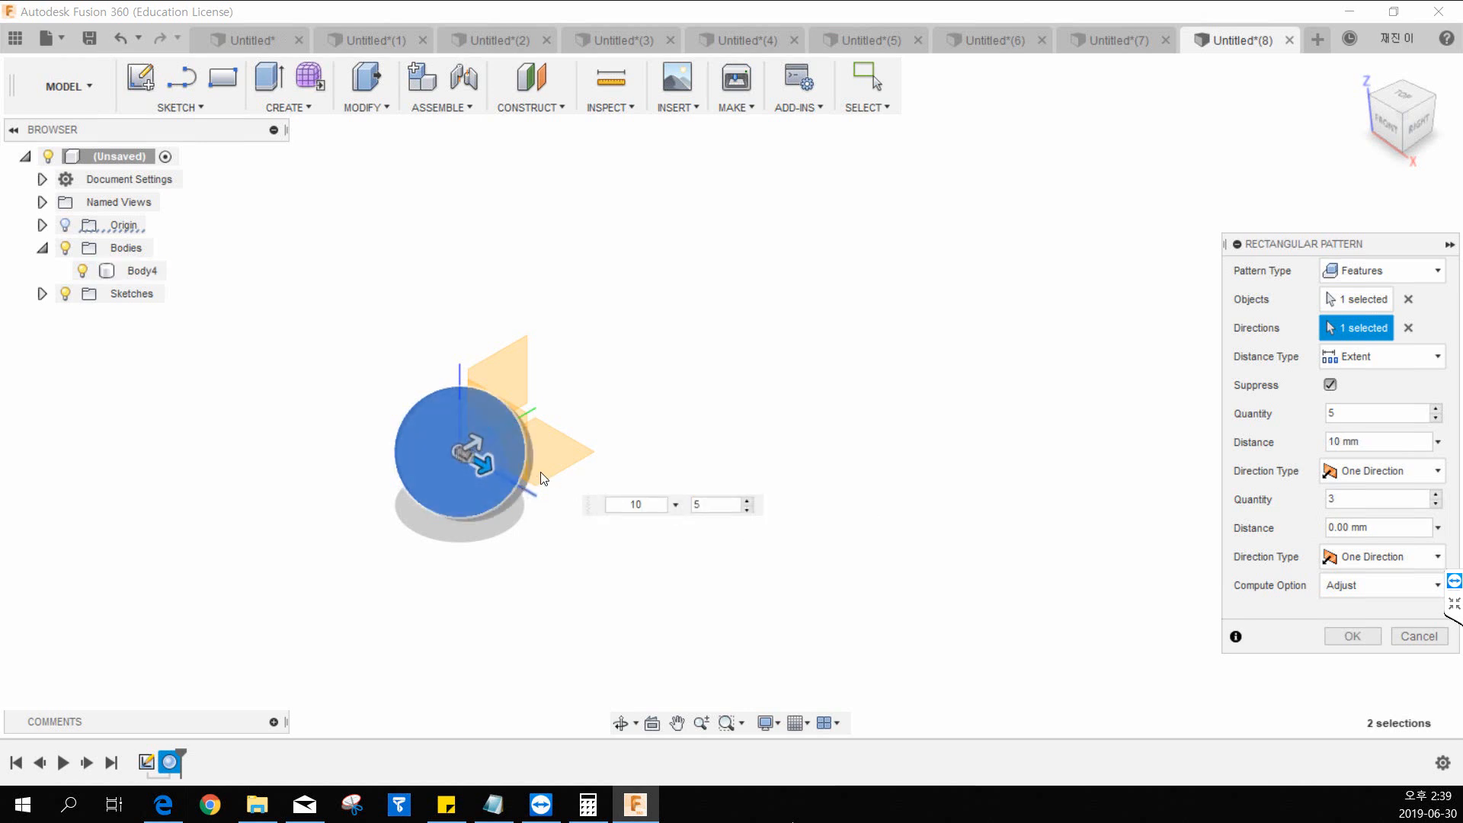
# Stretch the pattern along the X axis to a total distance of 550 mm.
pyautogui.moveTo(603, 433); pyautogui.dragTo(560, 364, button='middle')
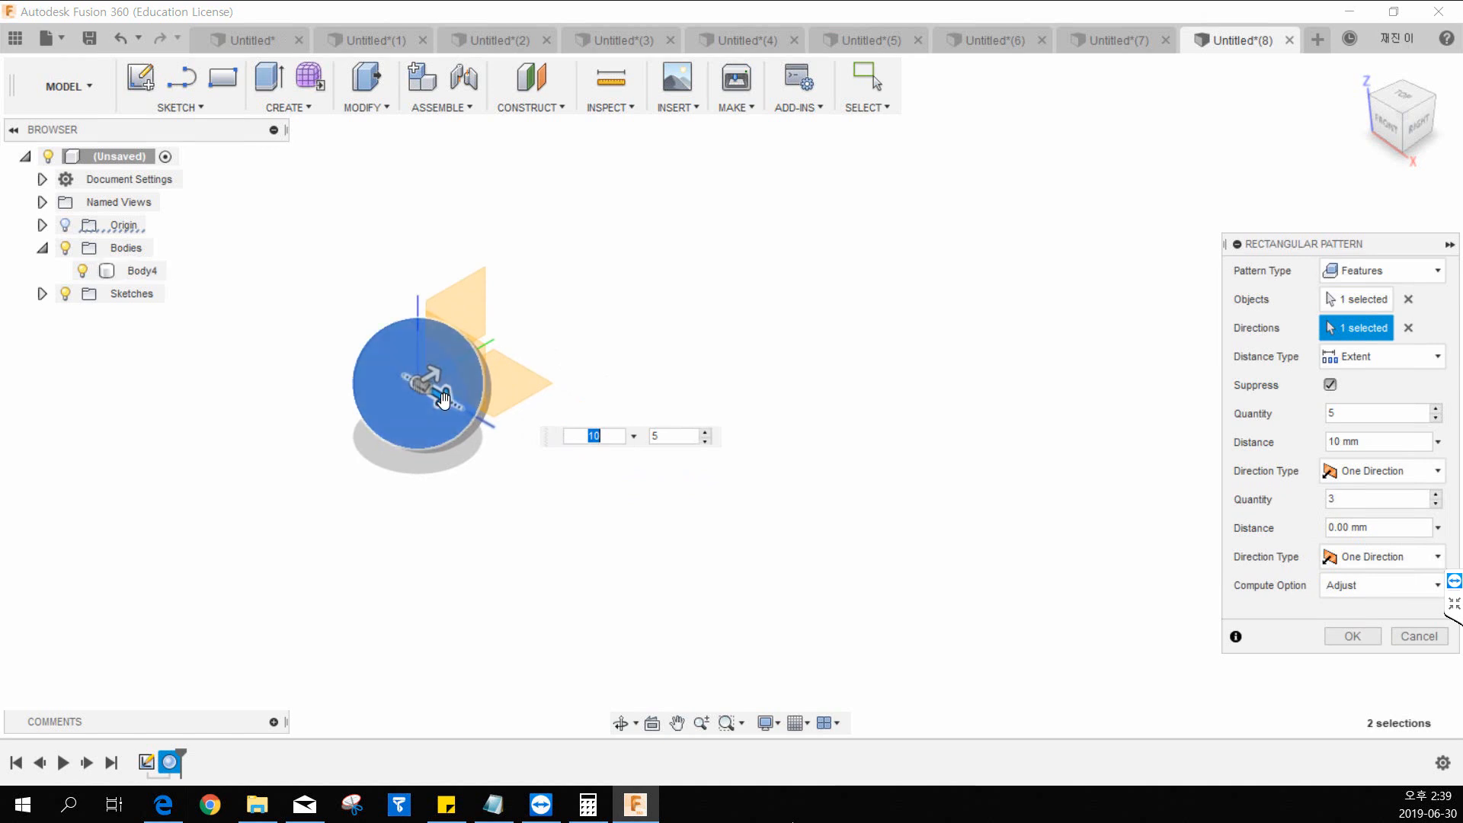
pyautogui.press('Tab')
pyautogui.moveTo(449, 394); pyautogui.dragTo(856, 628)
pyautogui.moveTo(748, 501); pyautogui.dragTo(620, 428, button='middle')
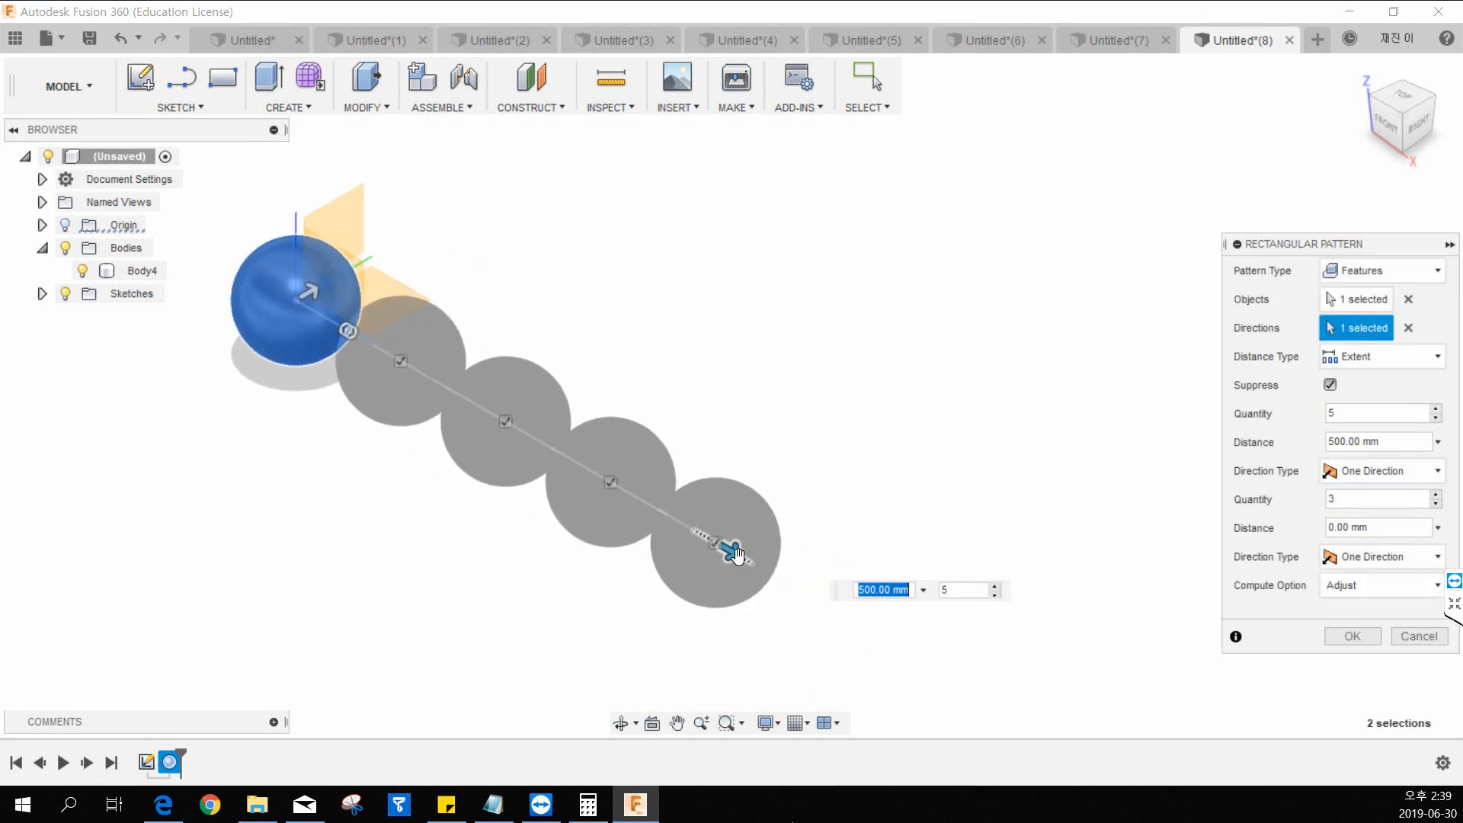
pyautogui.moveTo(736, 555); pyautogui.dragTo(773, 575)
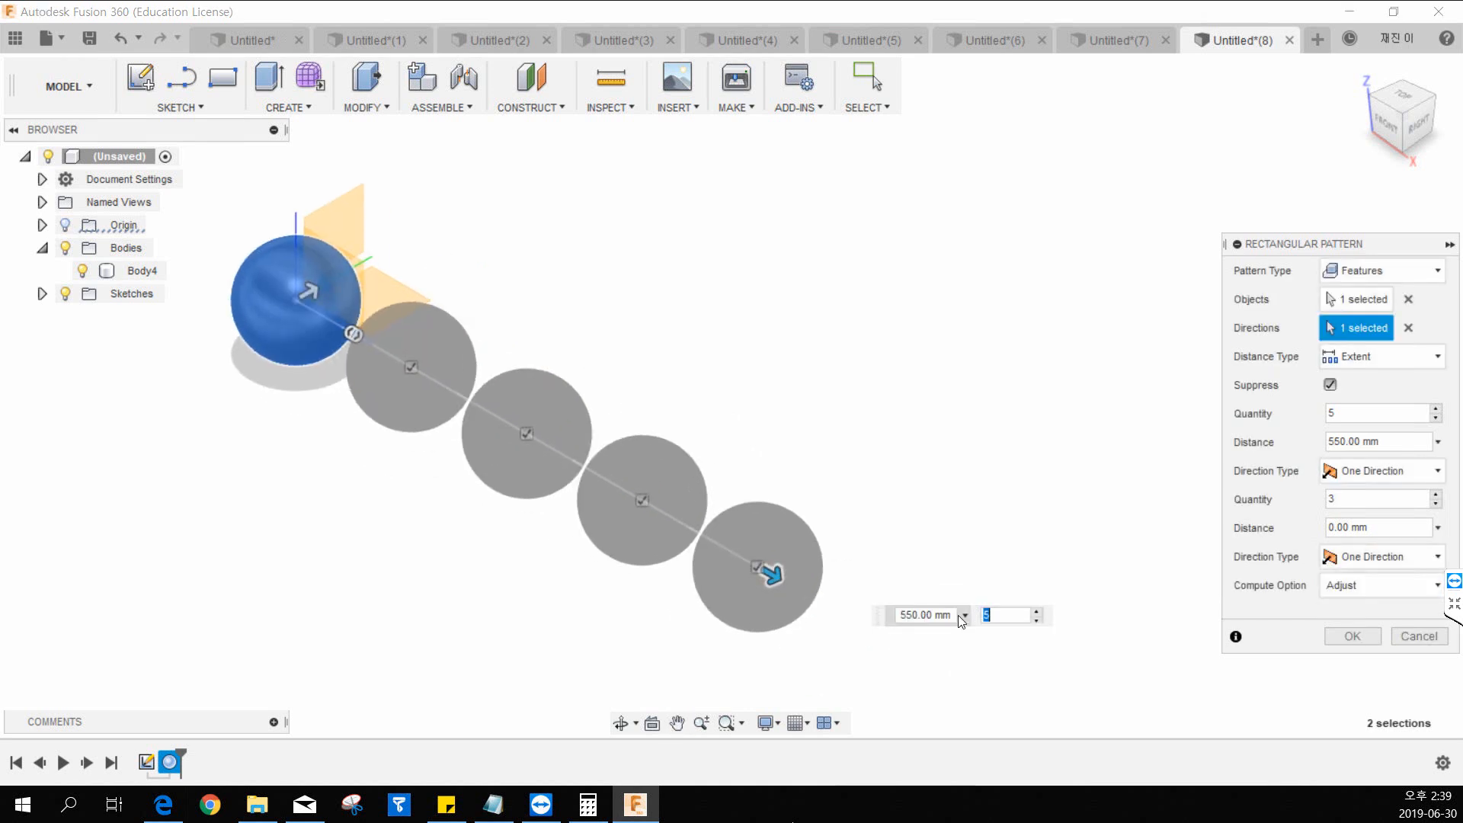
pyautogui.moveTo(947, 615); pyautogui.dragTo(898, 615)
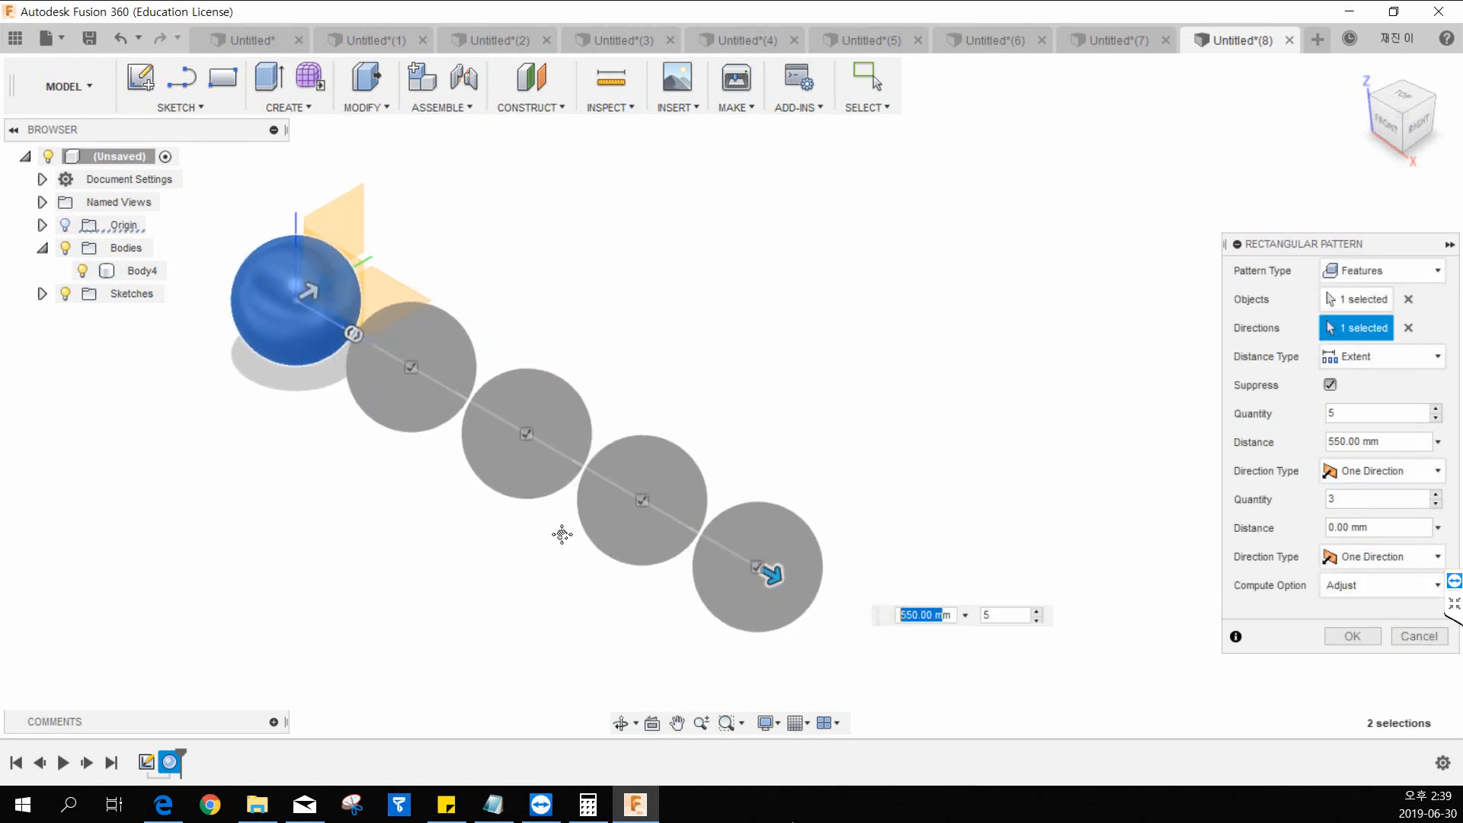
pyautogui.moveTo(713, 581); pyautogui.dragTo(764, 578, button='middle')
pyautogui.press('Tab')
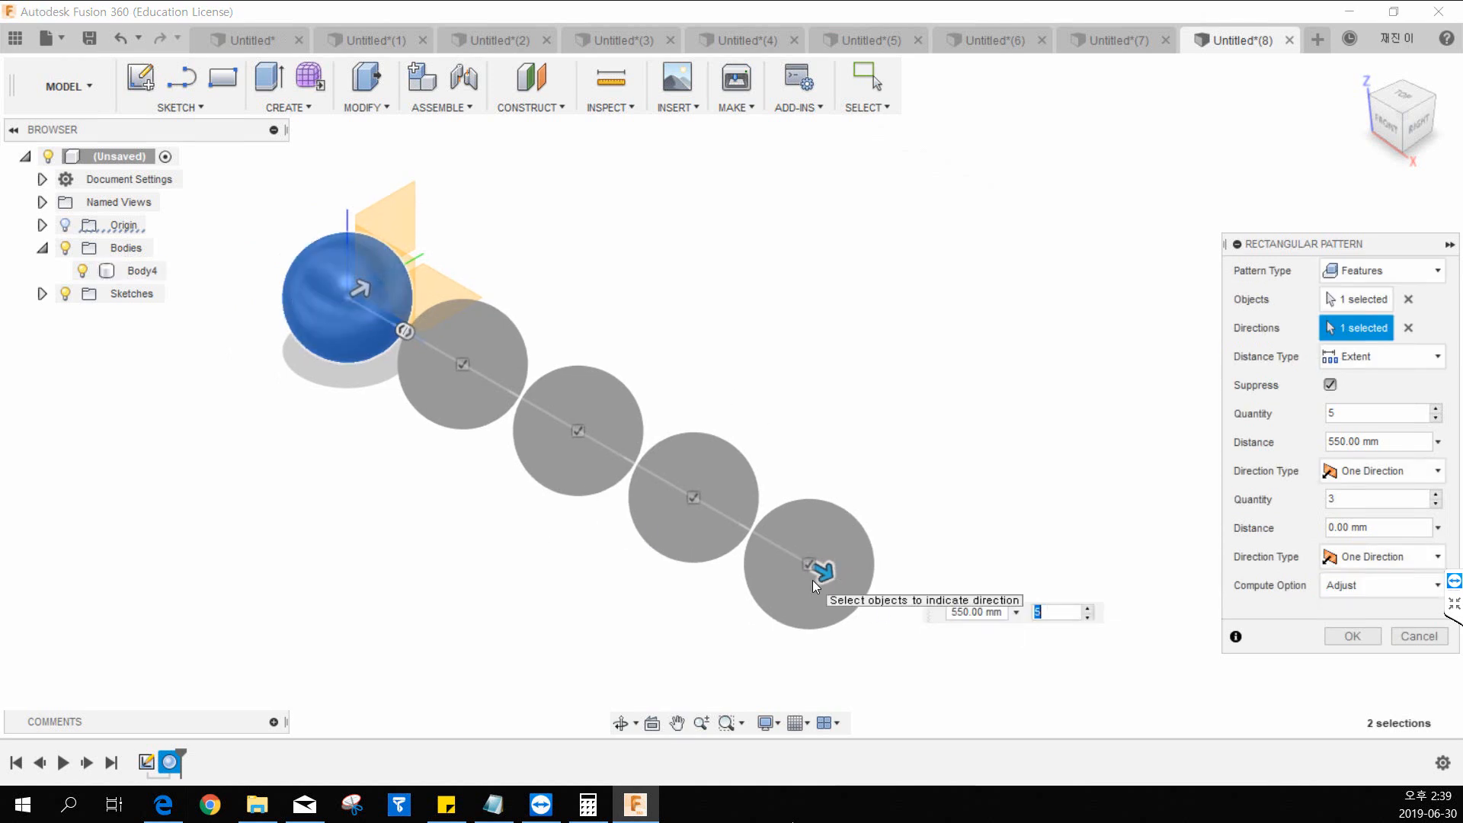
pyautogui.doubleClick(1044, 613)
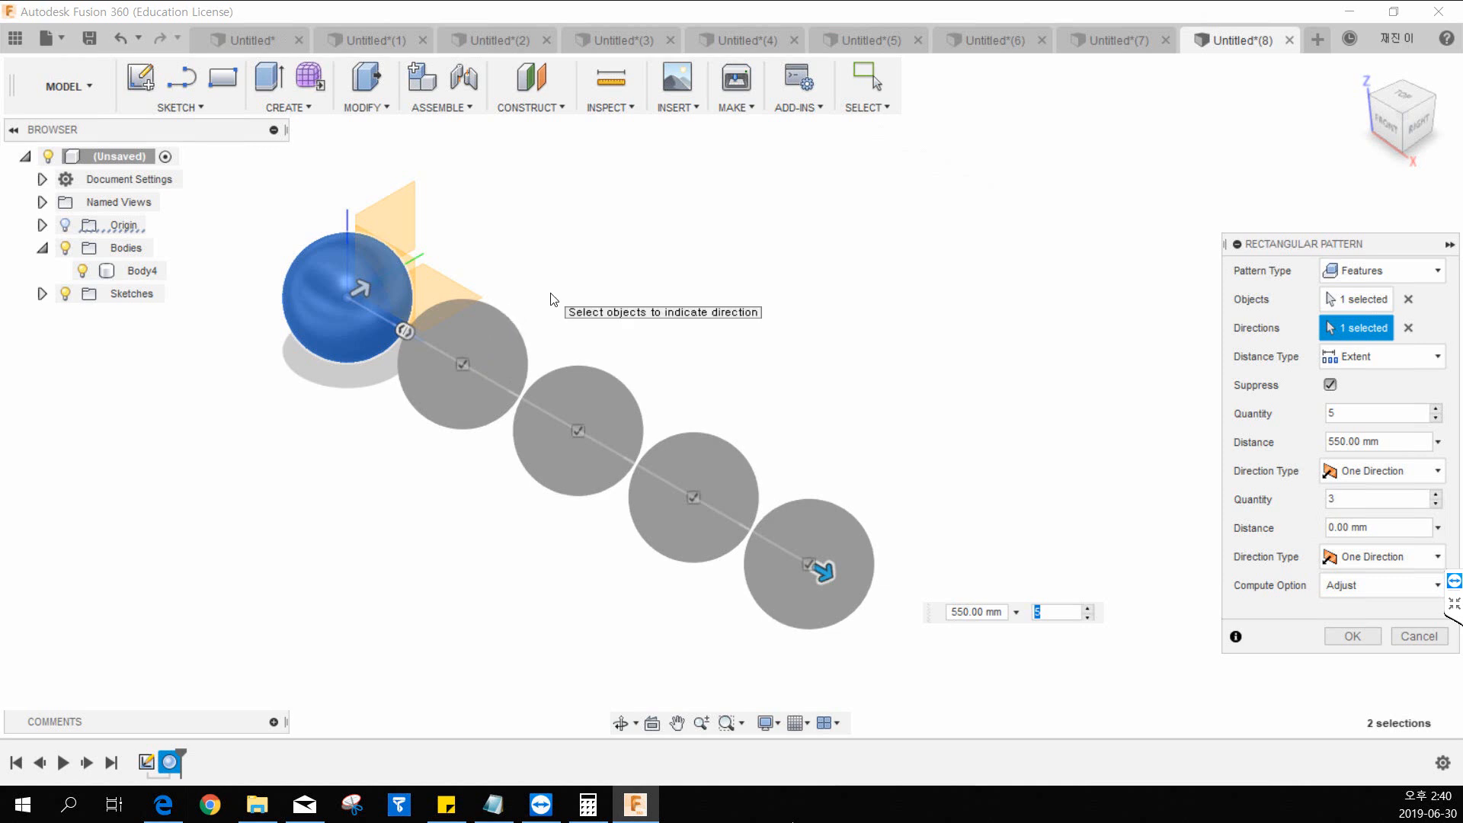
pyautogui.moveTo(604, 285); pyautogui.dragTo(579, 252, button='middle')
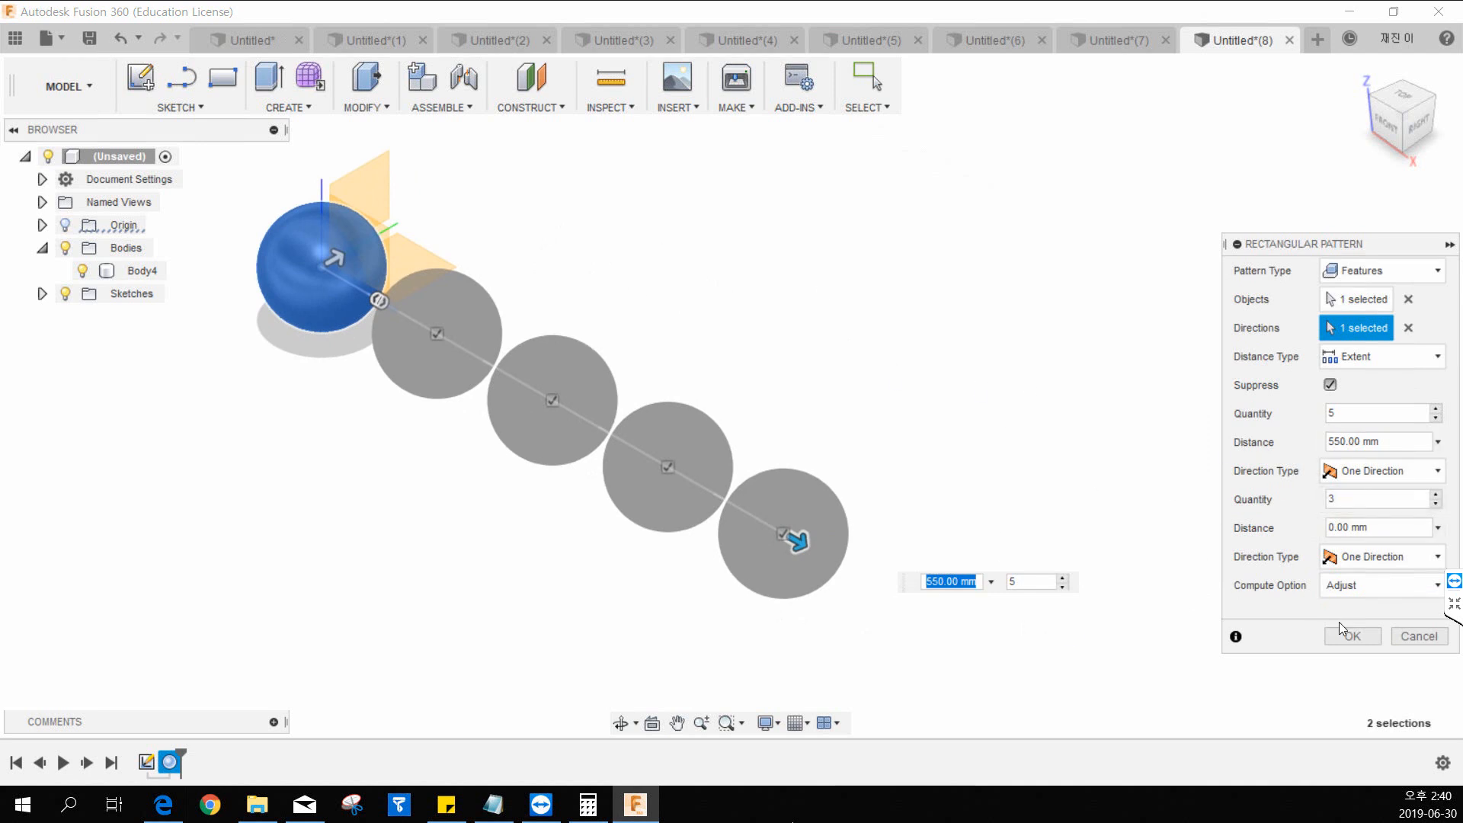
pyautogui.click(1382, 556)
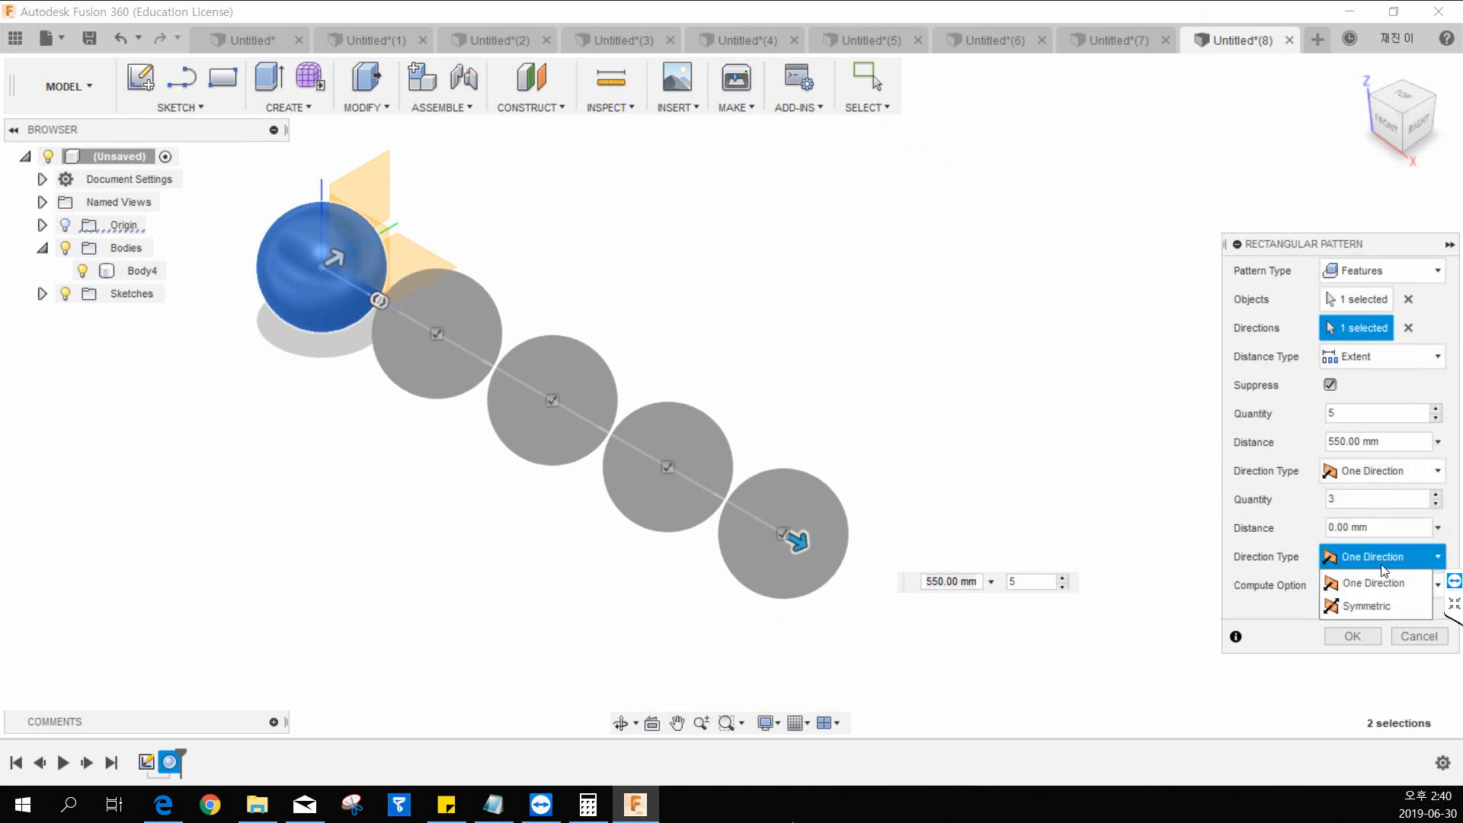
pyautogui.click(1375, 563)
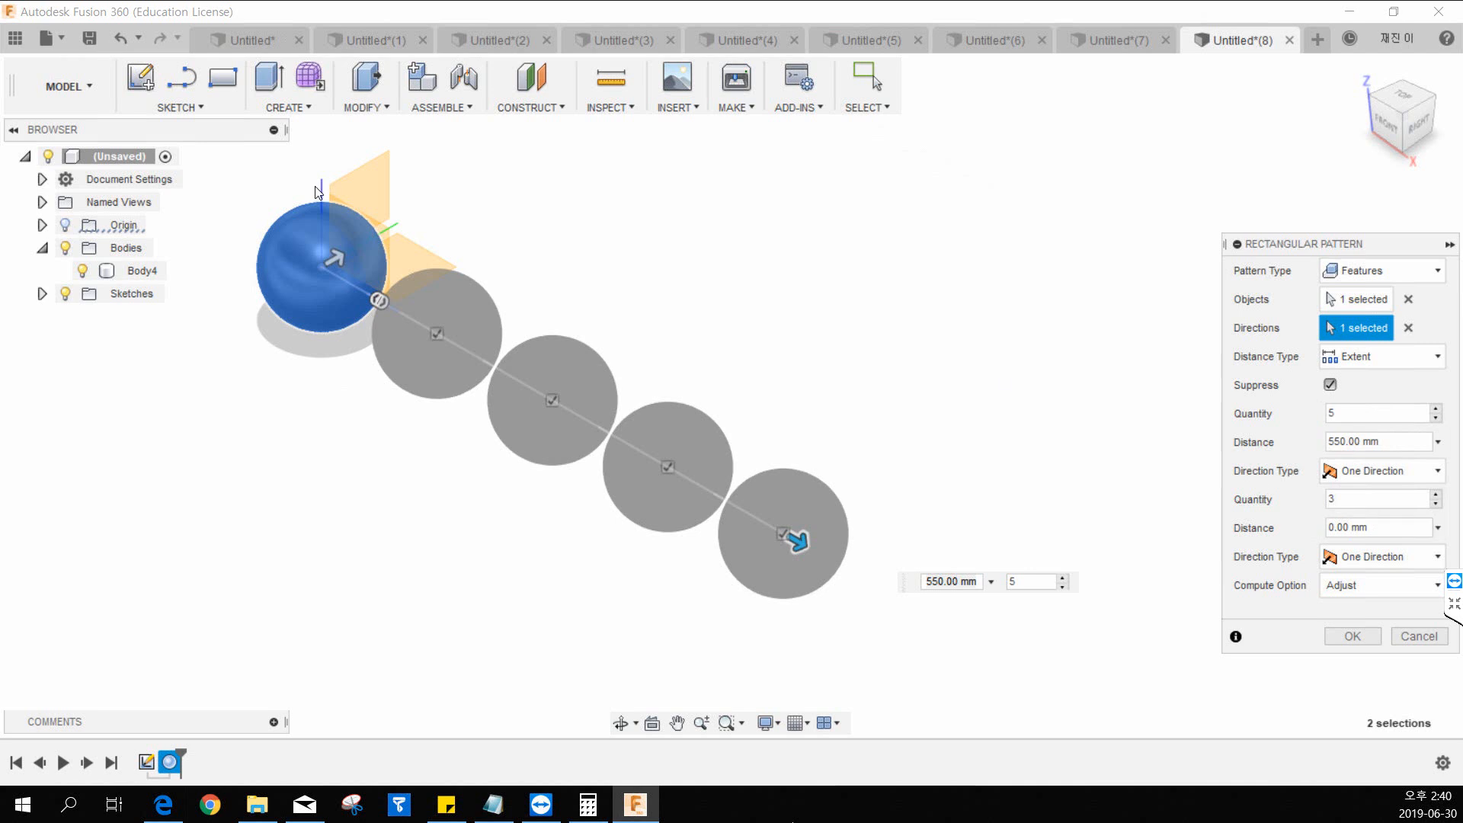
# Extend the pattern in its second direction to a distance of -275 mm, perpendicular to the first row of spheres.
pyautogui.moveTo(394, 227); pyautogui.dragTo(438, 241, button='middle')
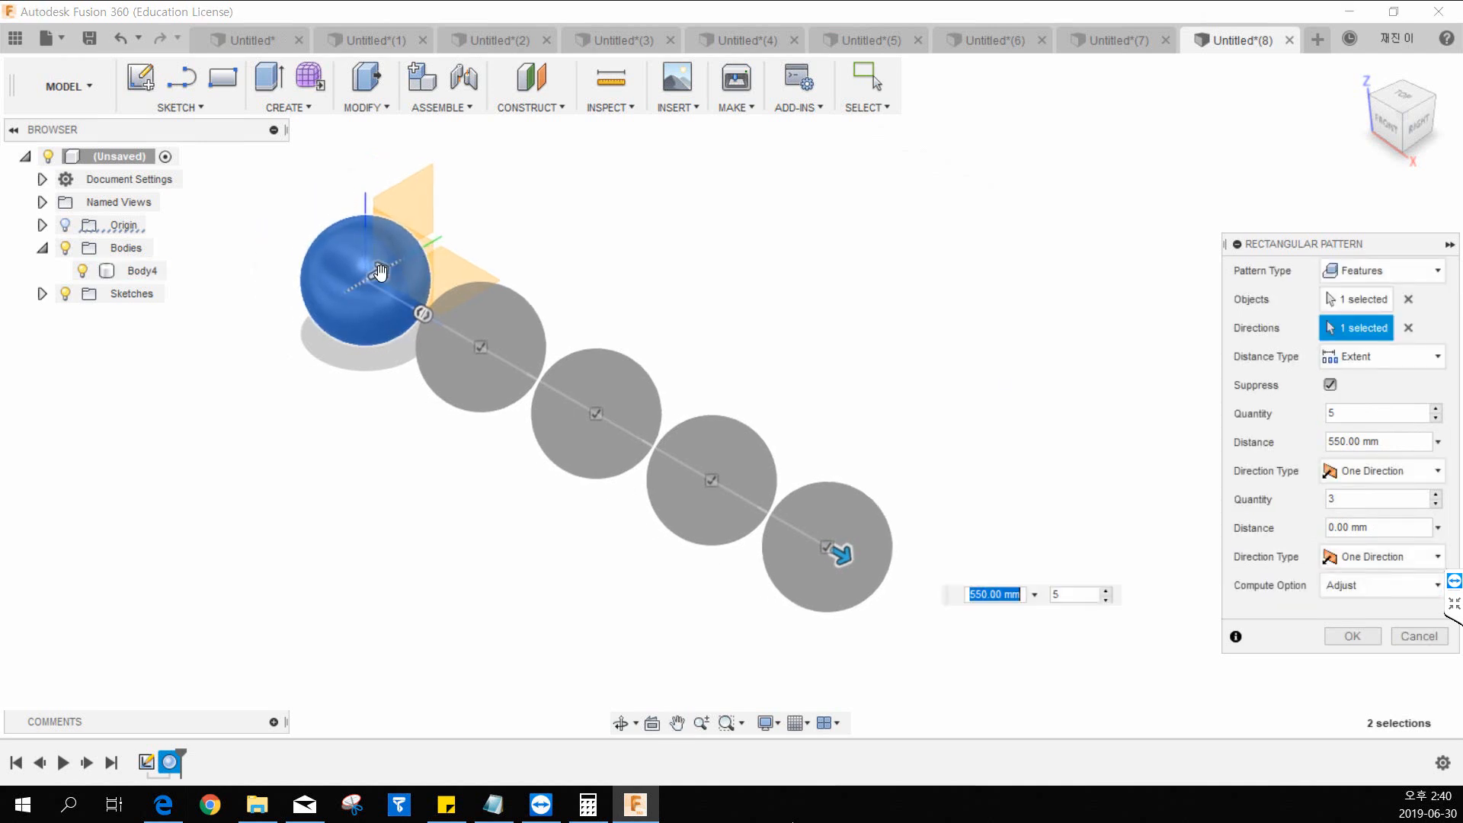
pyautogui.click(384, 277)
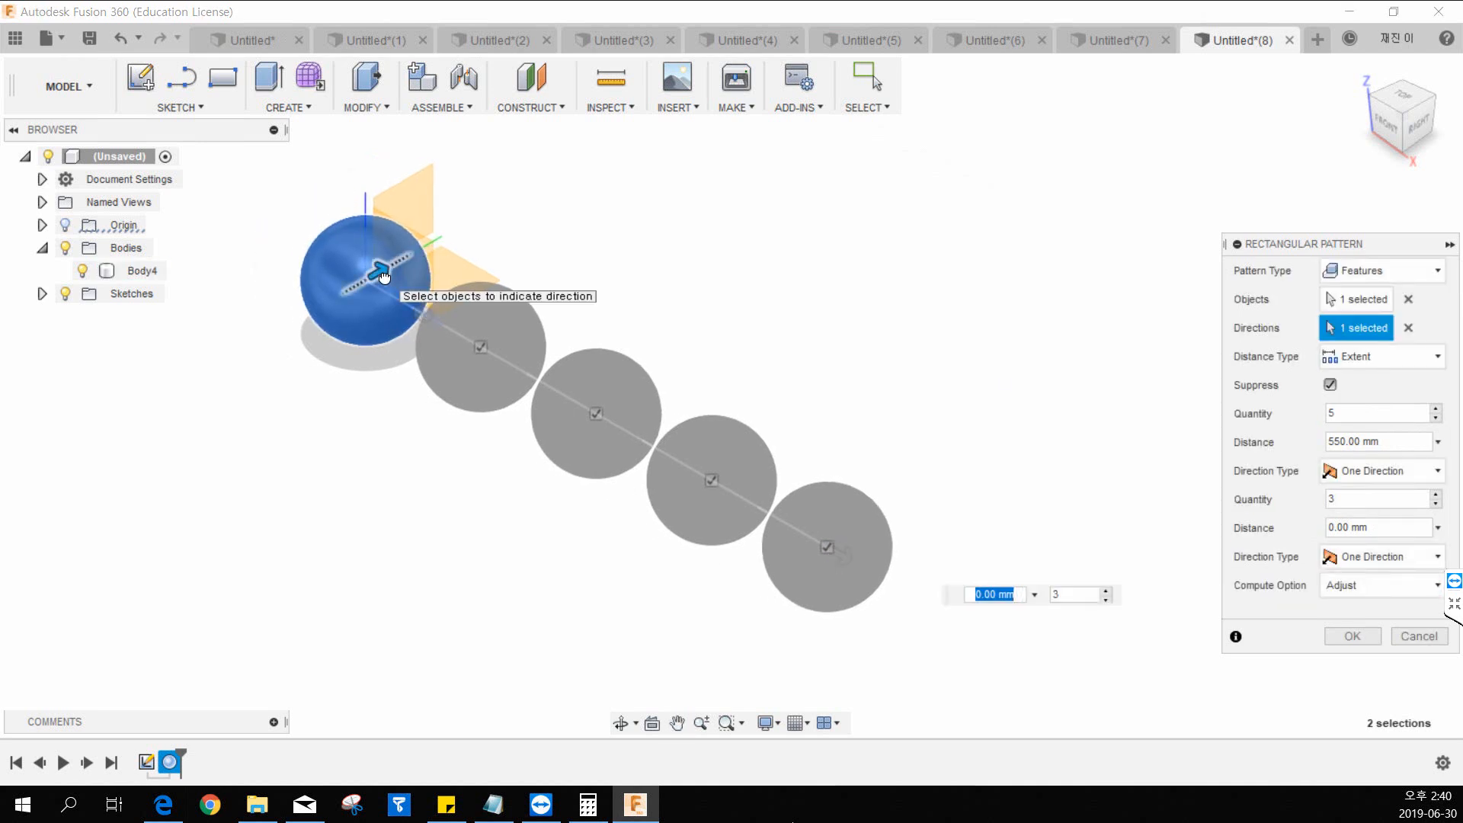
pyautogui.moveTo(383, 276); pyautogui.dragTo(171, 418)
pyautogui.moveTo(667, 260); pyautogui.dragTo(821, 192, button='middle')
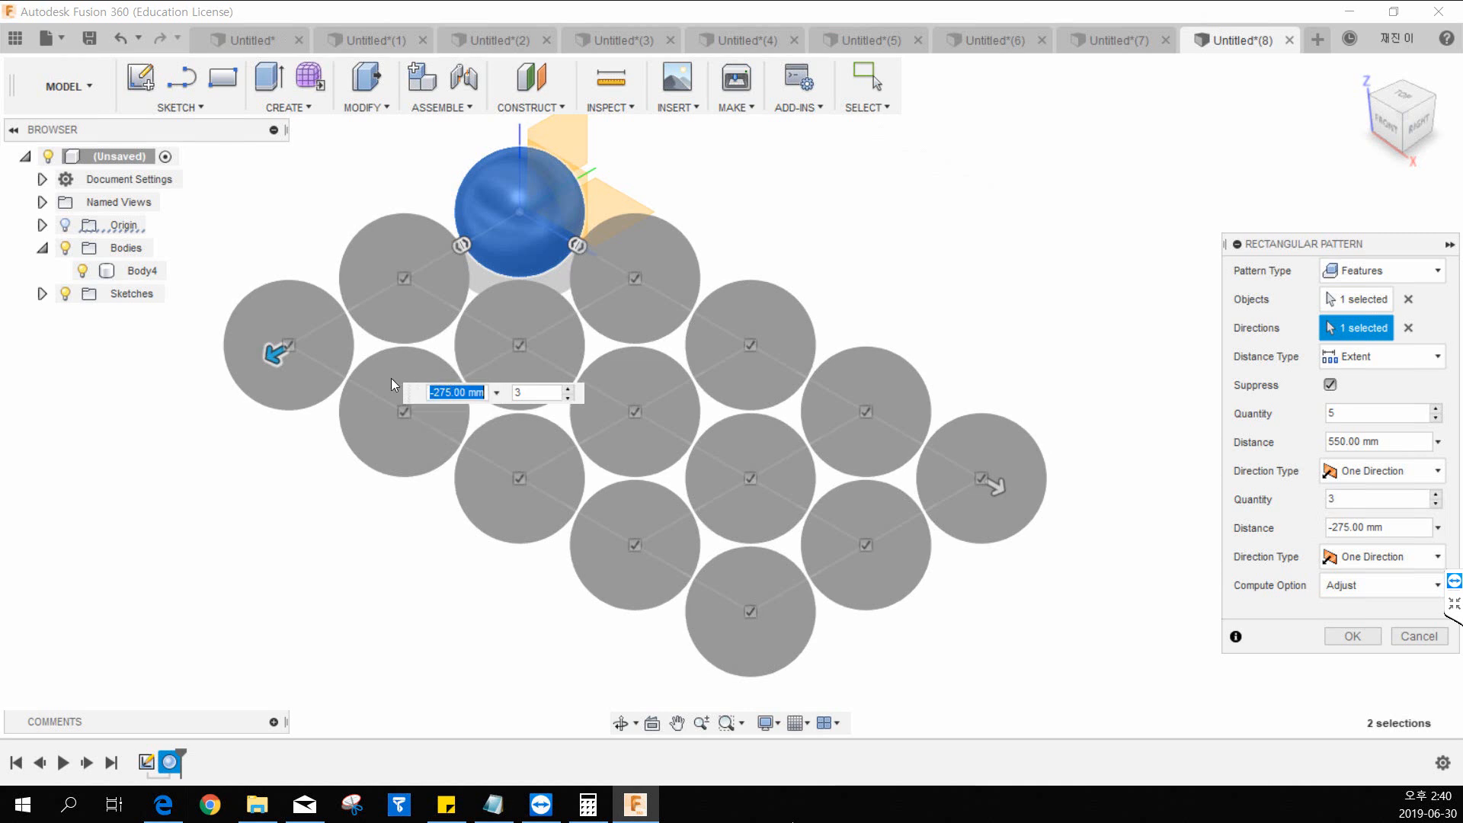
# Extend the second direction's distance to -300 mm and complete the rectangular pattern of spheres.
pyautogui.moveTo(281, 355)
pyautogui.mouseDown()
pyautogui.moveTo(245, 379)
pyautogui.moveTo(255, 367)
pyautogui.mouseUp()
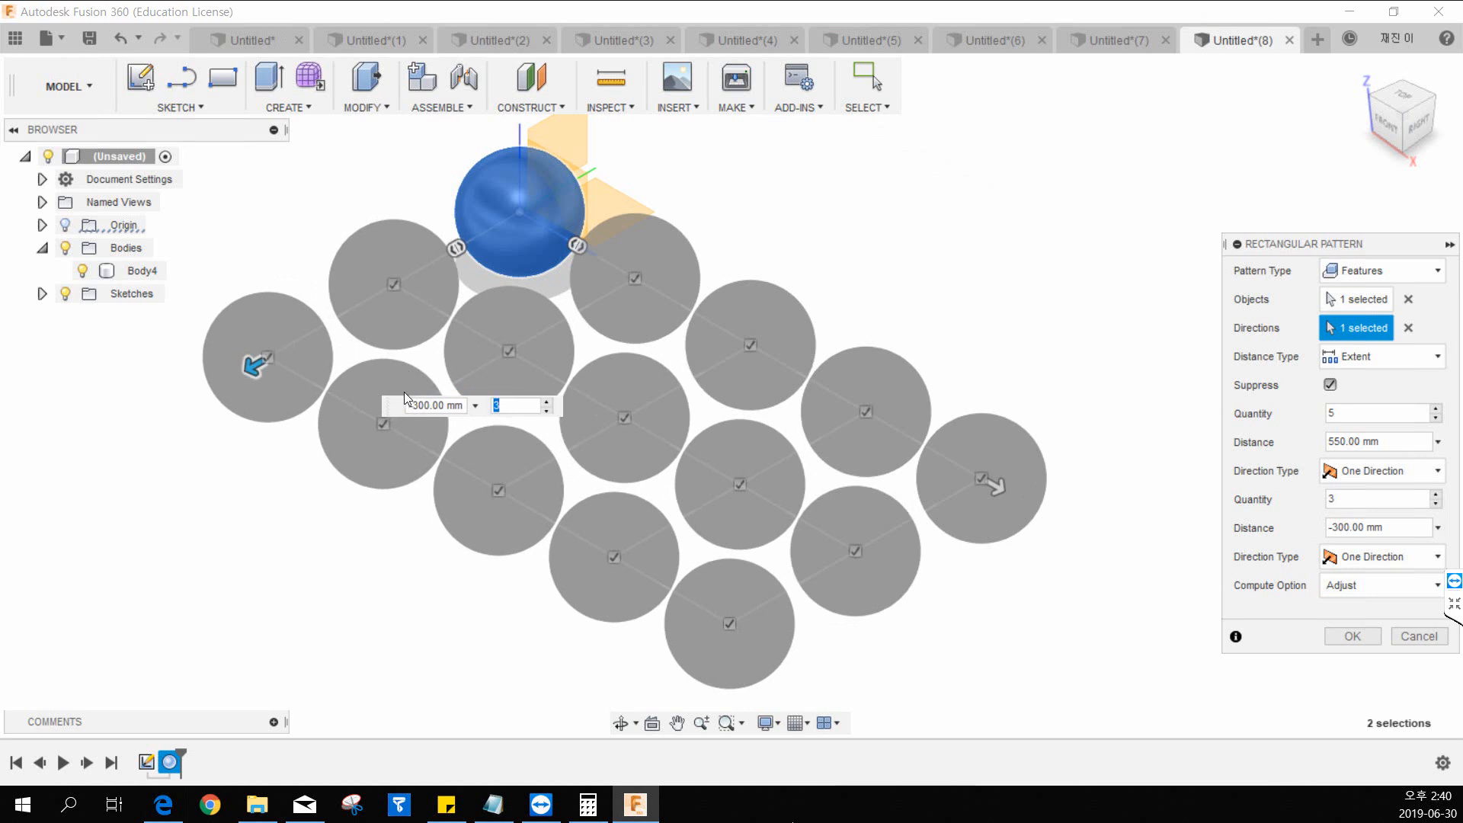
pyautogui.moveTo(407, 405); pyautogui.dragTo(441, 402)
pyautogui.click(522, 402)
pyautogui.moveTo(703, 490); pyautogui.dragTo(655, 496, button='middle')
pyautogui.click(1353, 635)
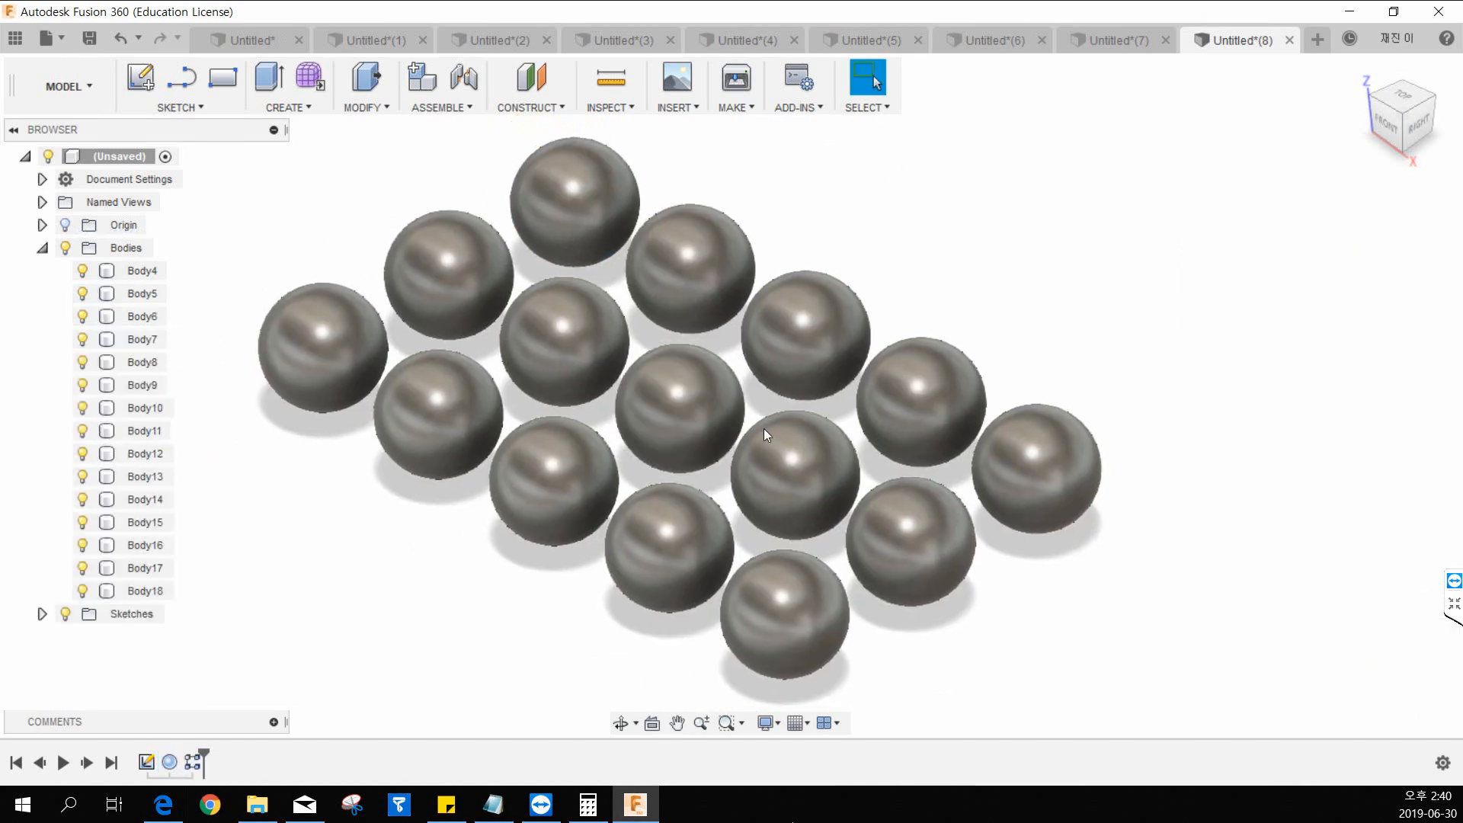
# Undo the rectangular pattern of spheres.
pyautogui.scroll(-2, 766, 427)
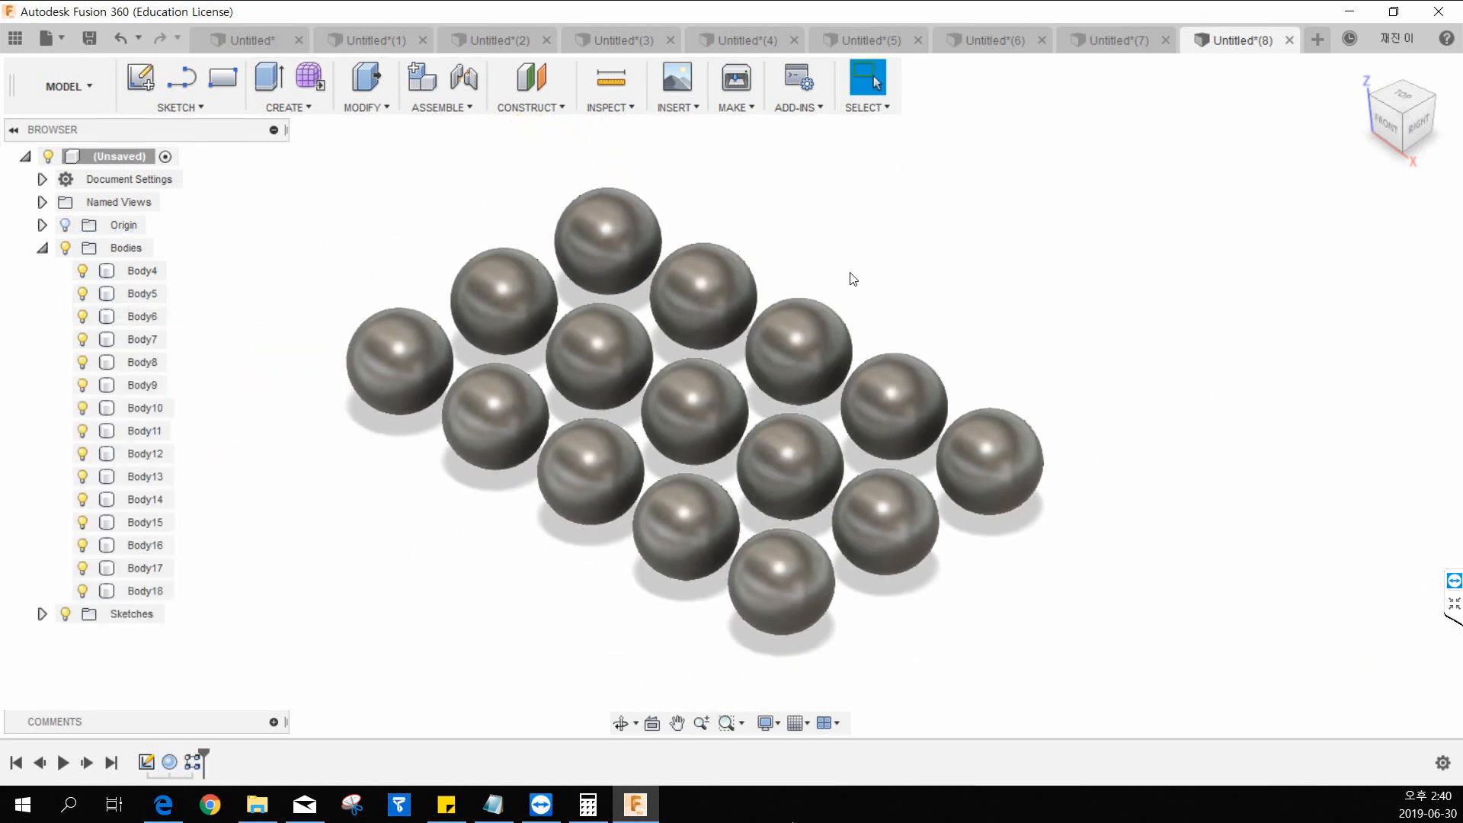
pyautogui.moveTo(852, 273); pyautogui.dragTo(808, 285, button='middle')
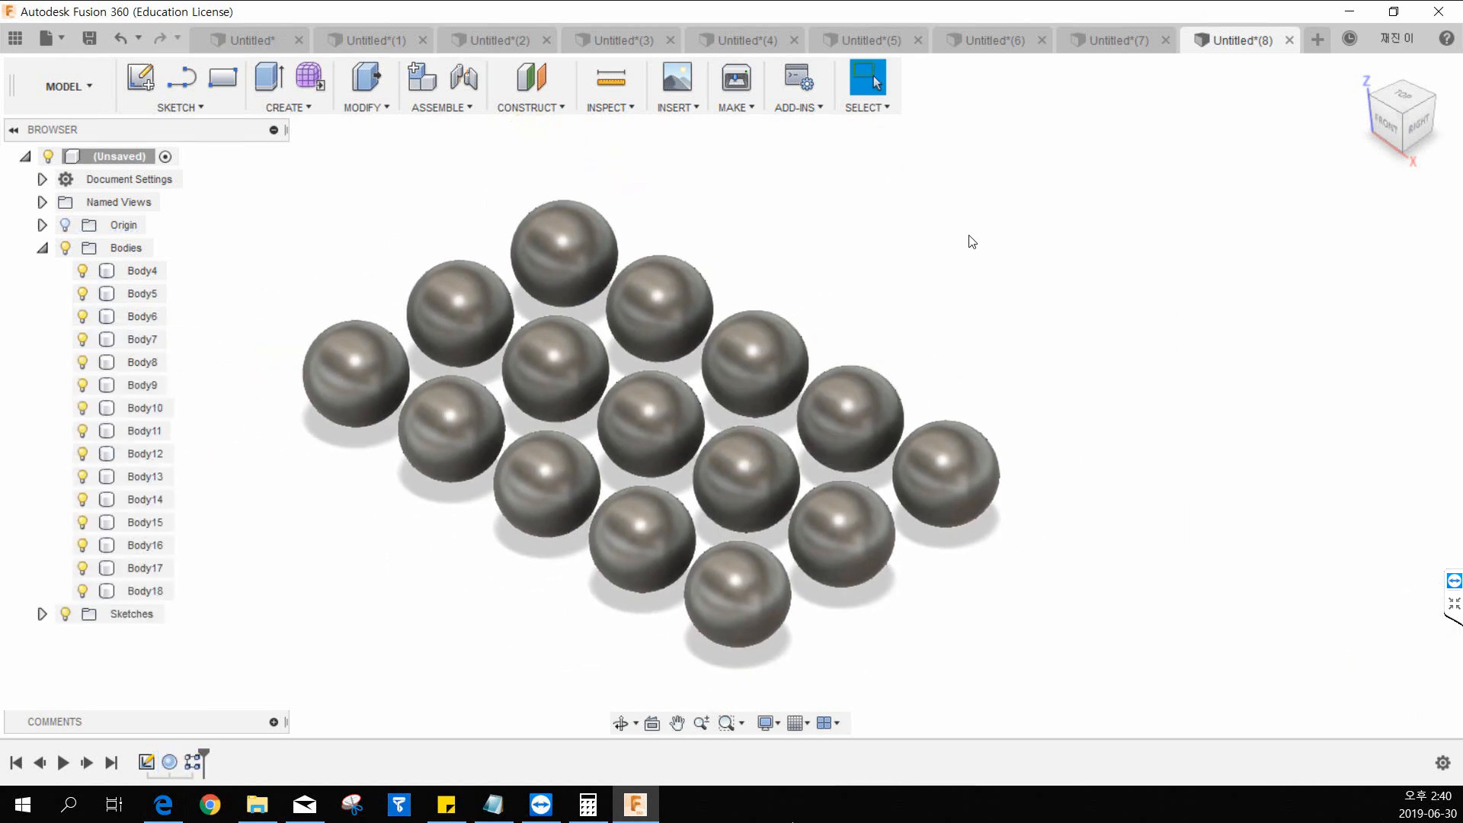
pyautogui.hotkey('ctrl', 'z')
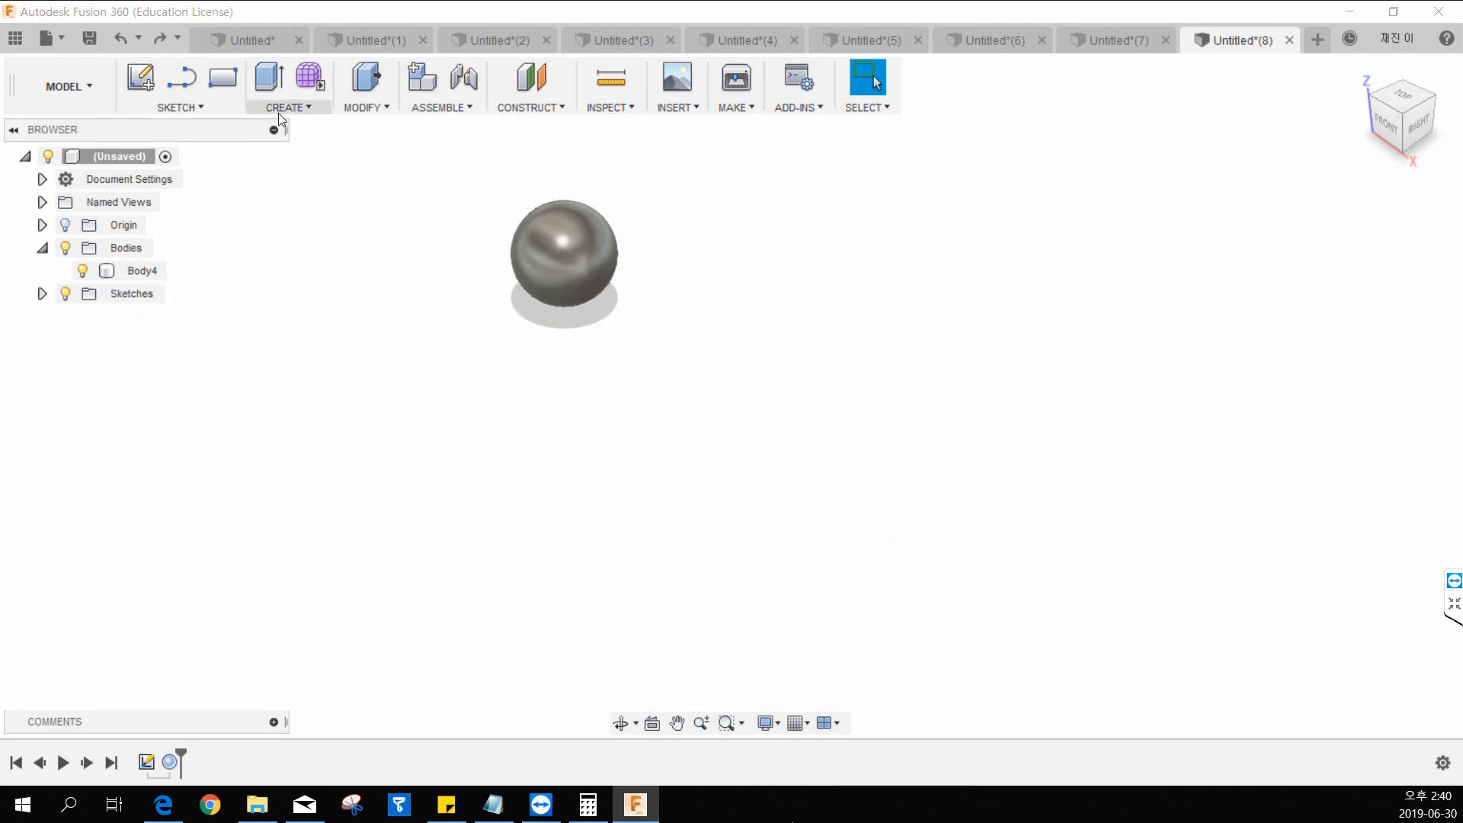
# Start a circular pattern with the pattern type set to Bodies and choose the sphere as its object.
pyautogui.click(277, 111)
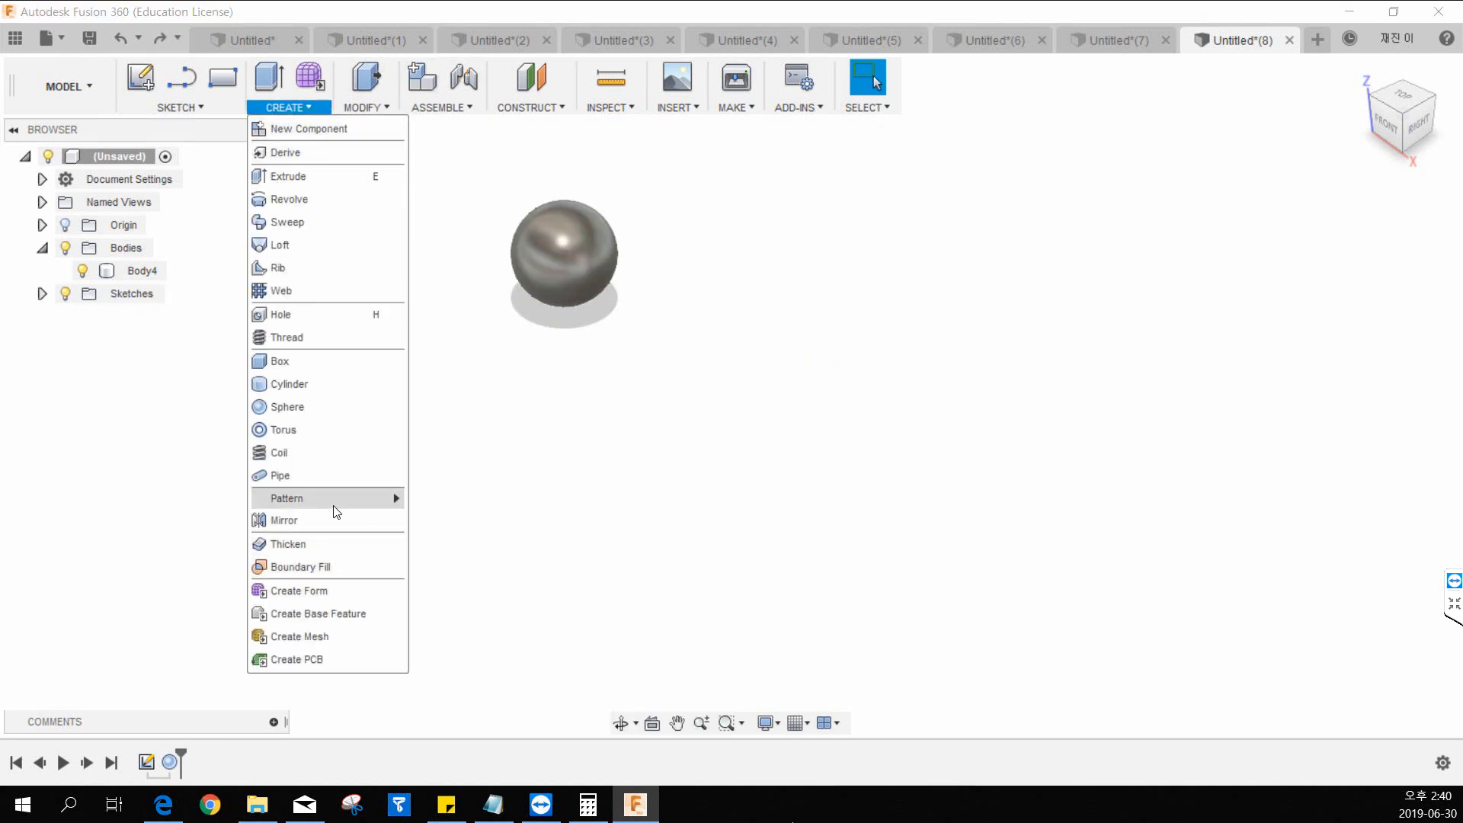
pyautogui.moveTo(336, 499)
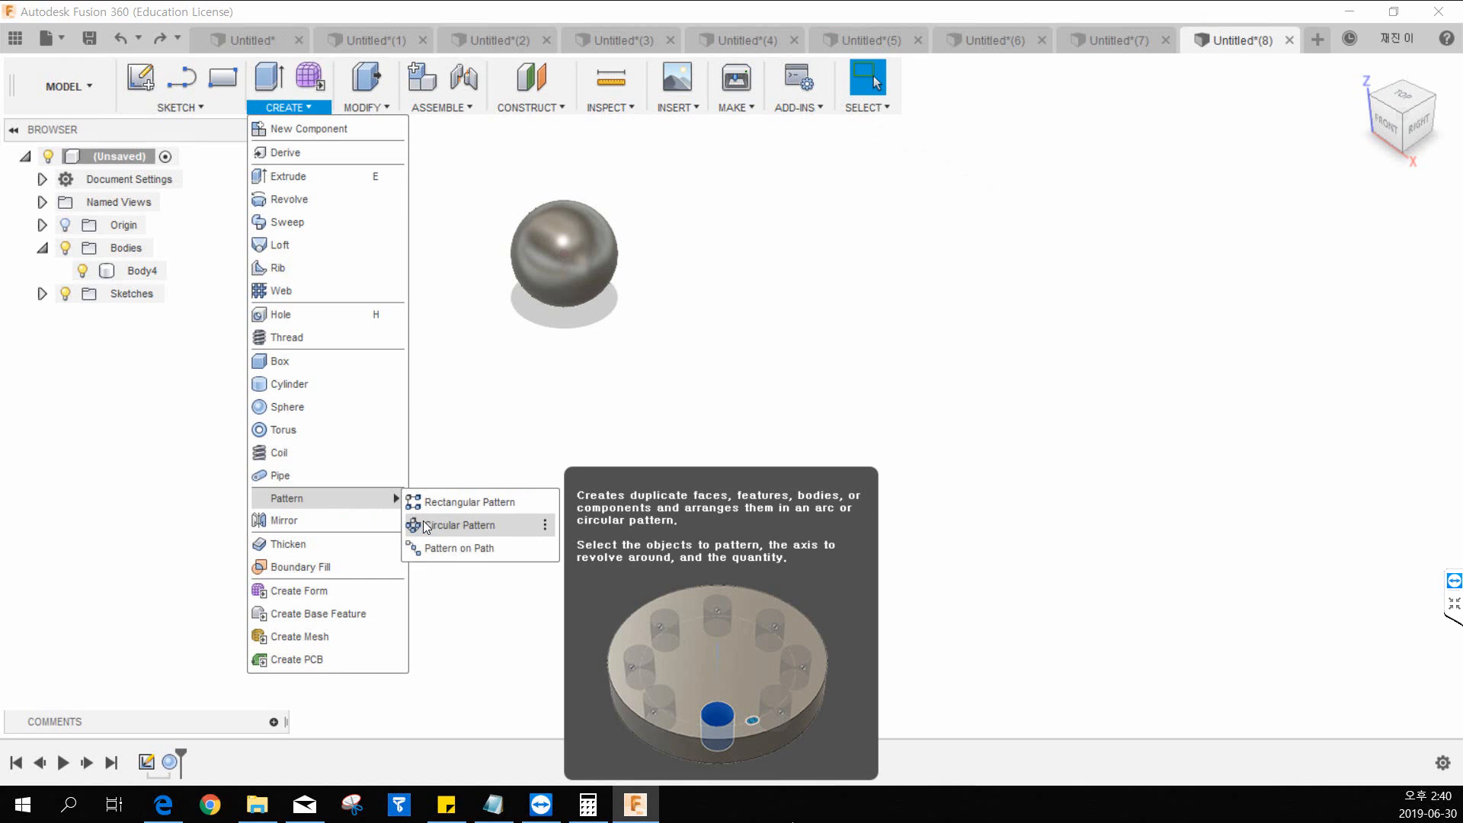
pyautogui.click(450, 525)
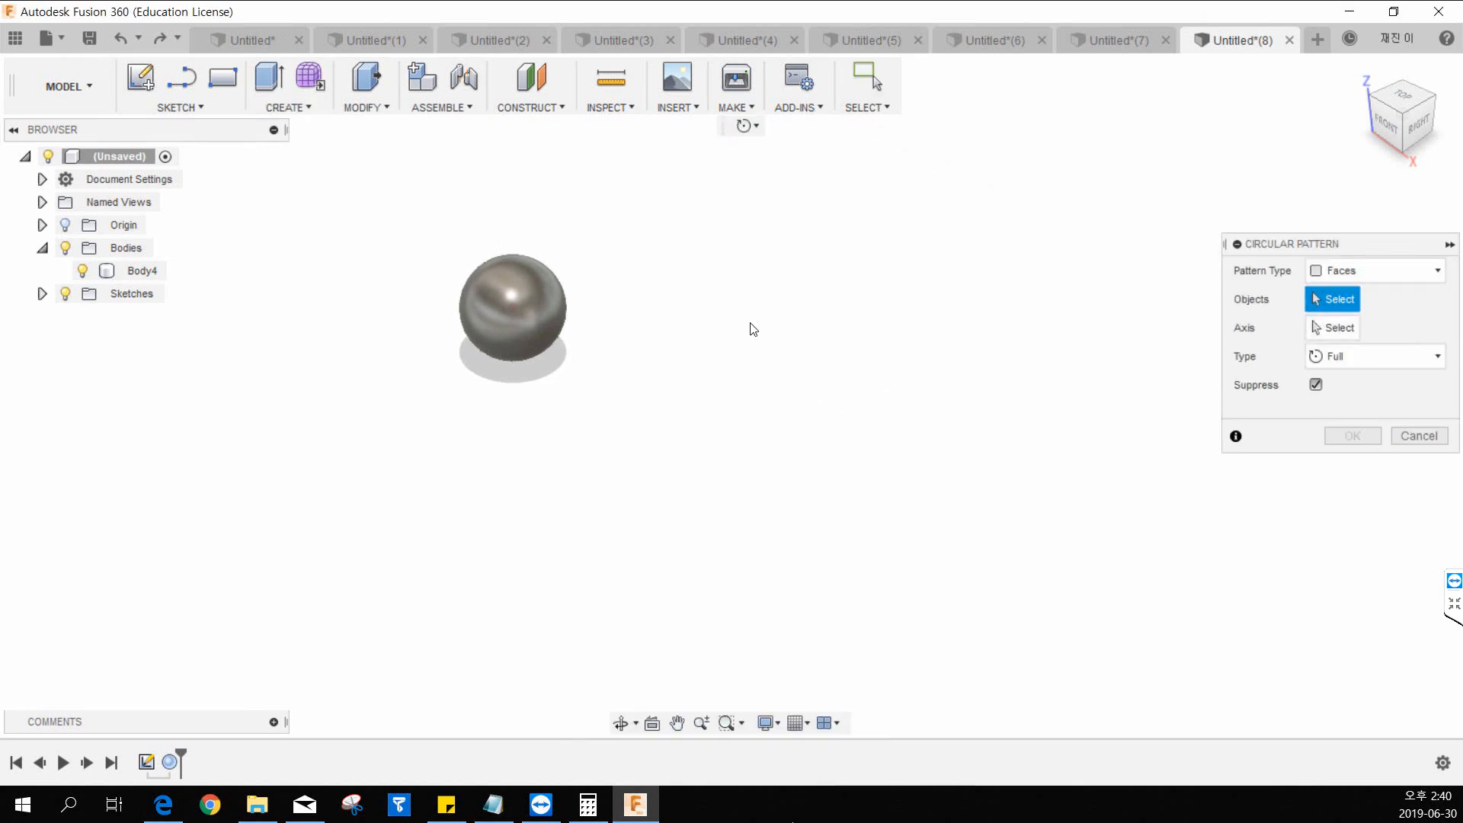
pyautogui.click(1409, 271)
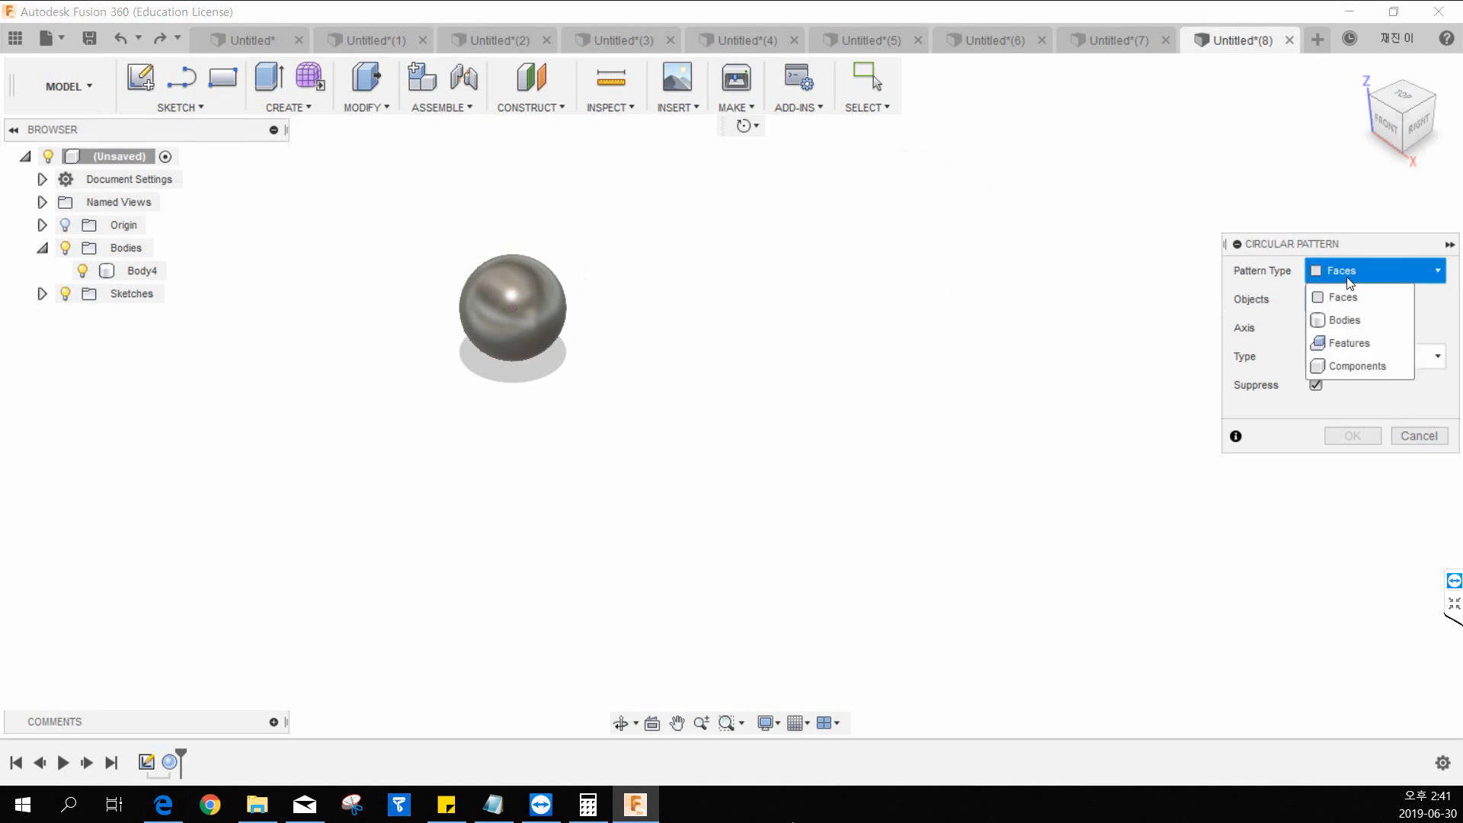
pyautogui.click(1352, 320)
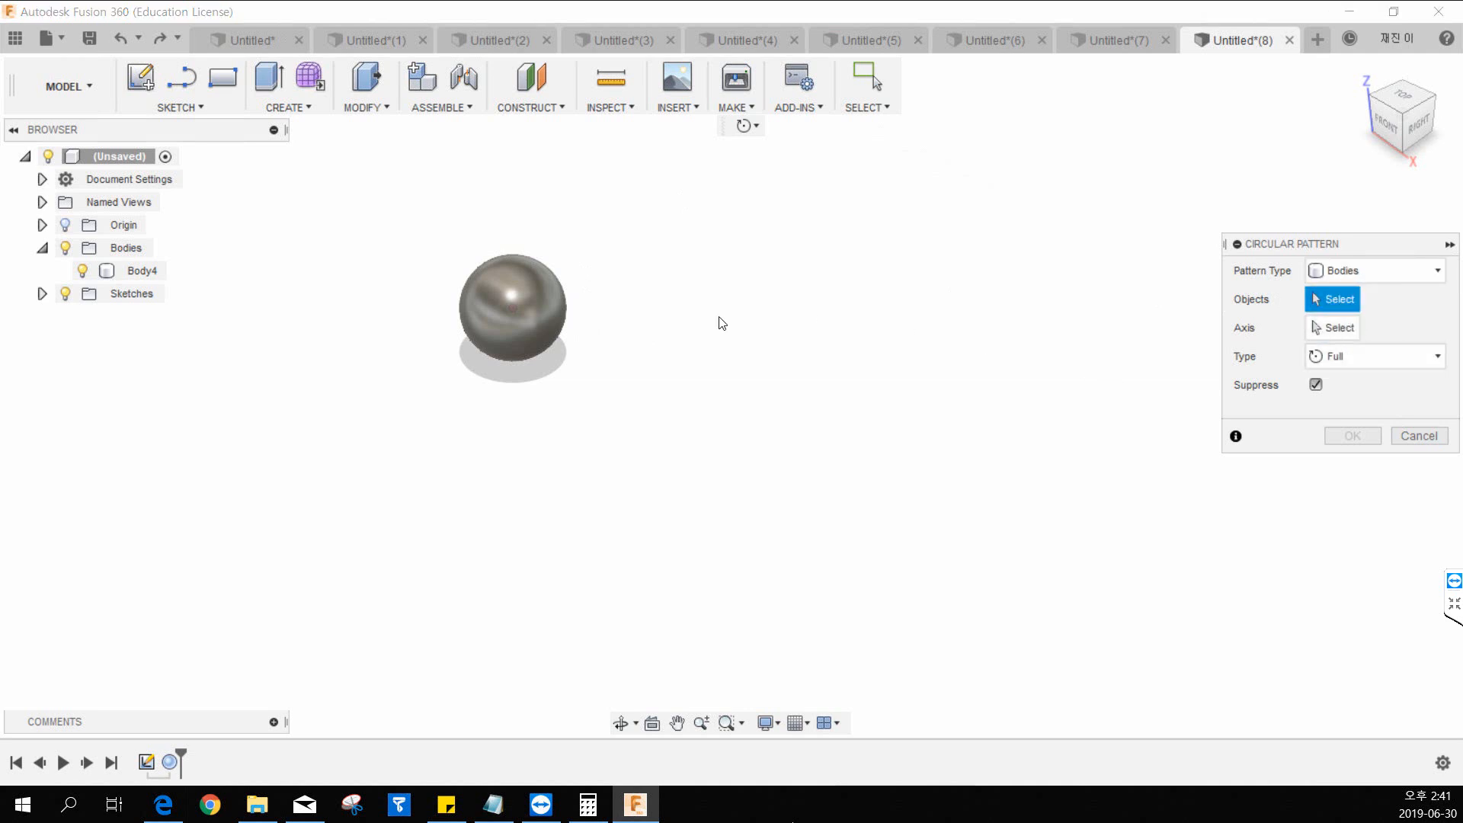
pyautogui.click(477, 326)
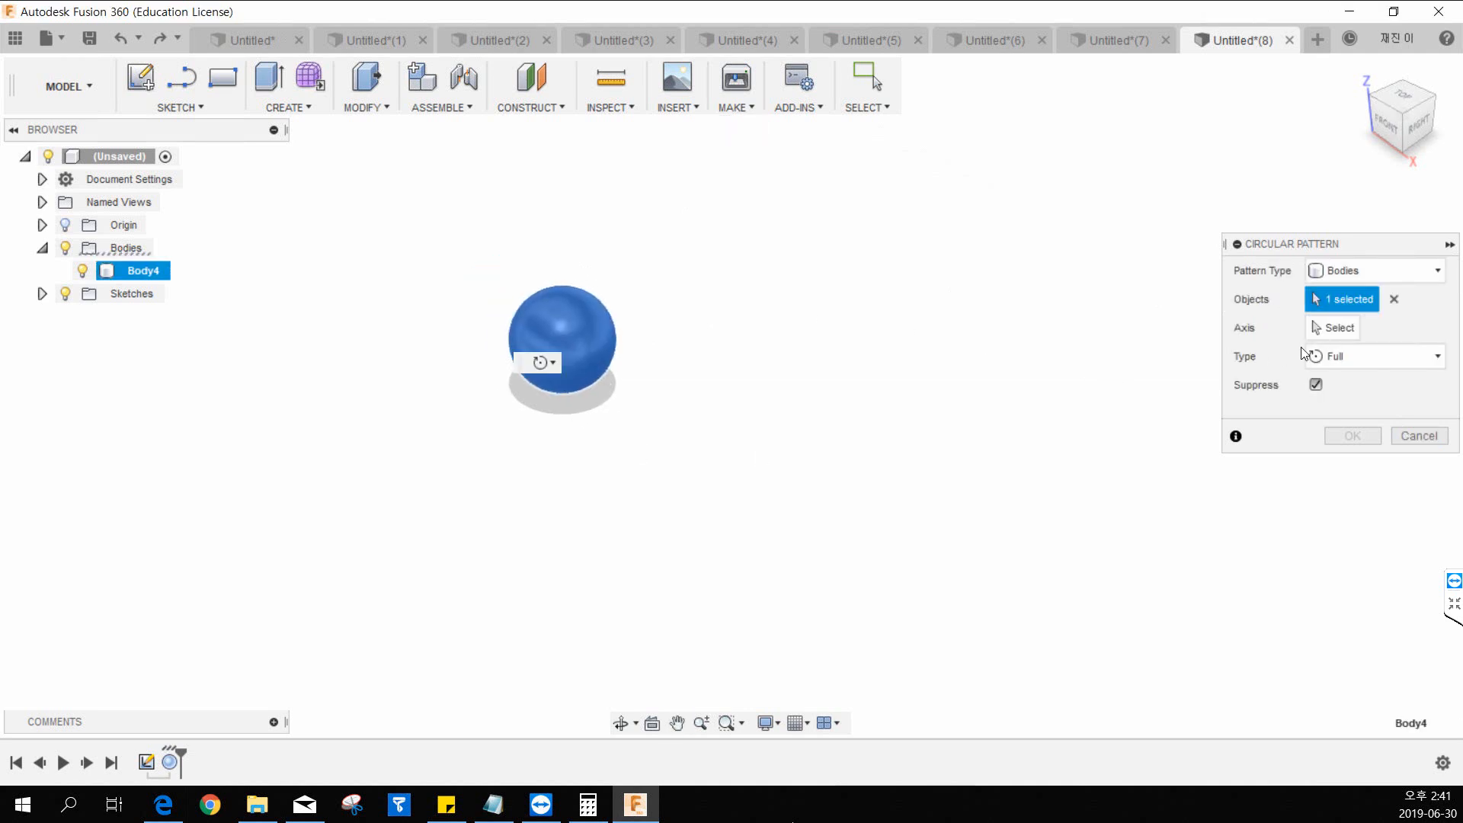
# Try the circular pattern around the blue Z axis with a quantity of 3, and undo it.
pyautogui.click(1325, 328)
pyautogui.click(597, 326)
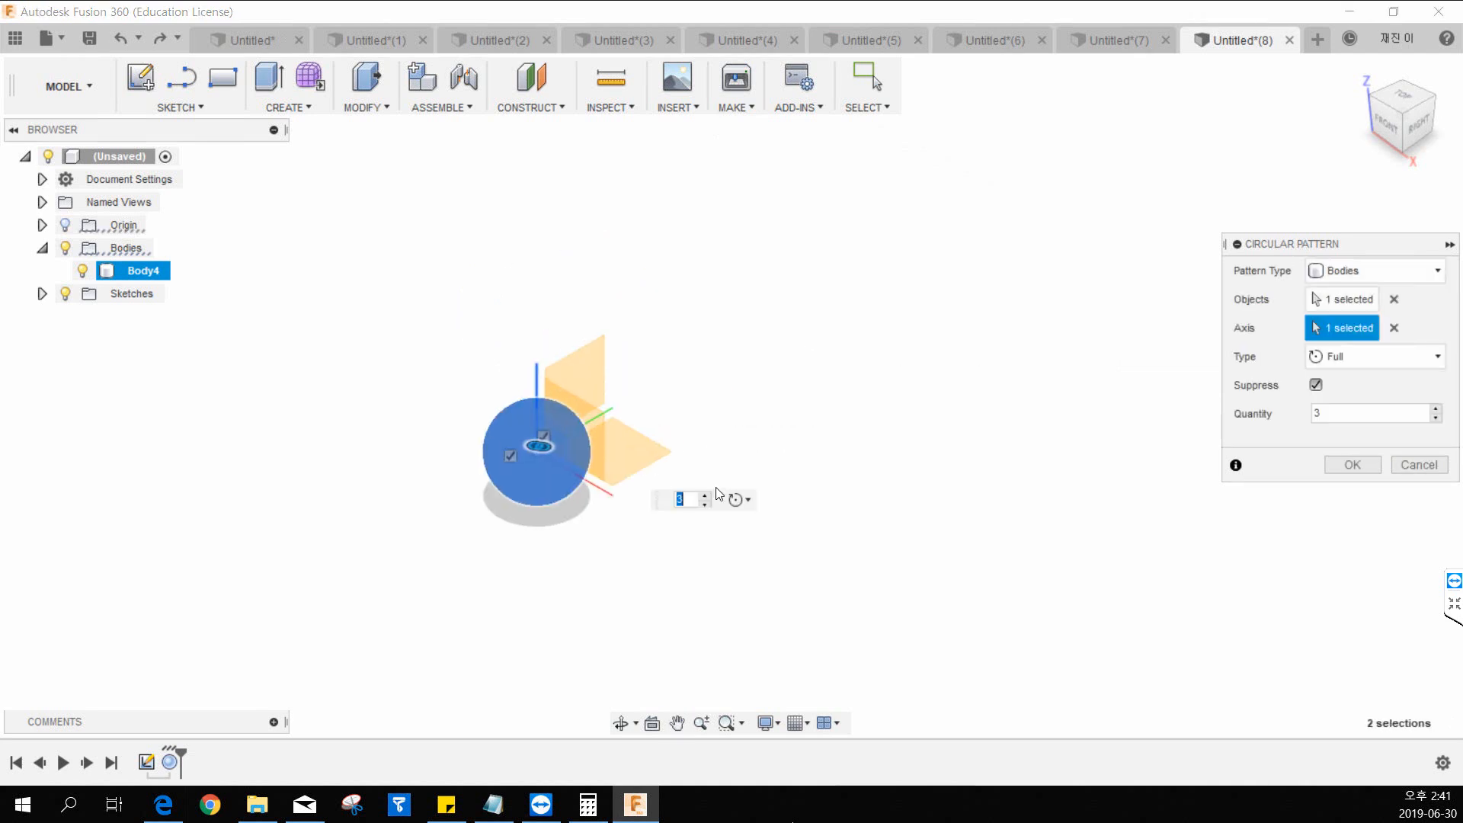
pyautogui.click(1322, 413)
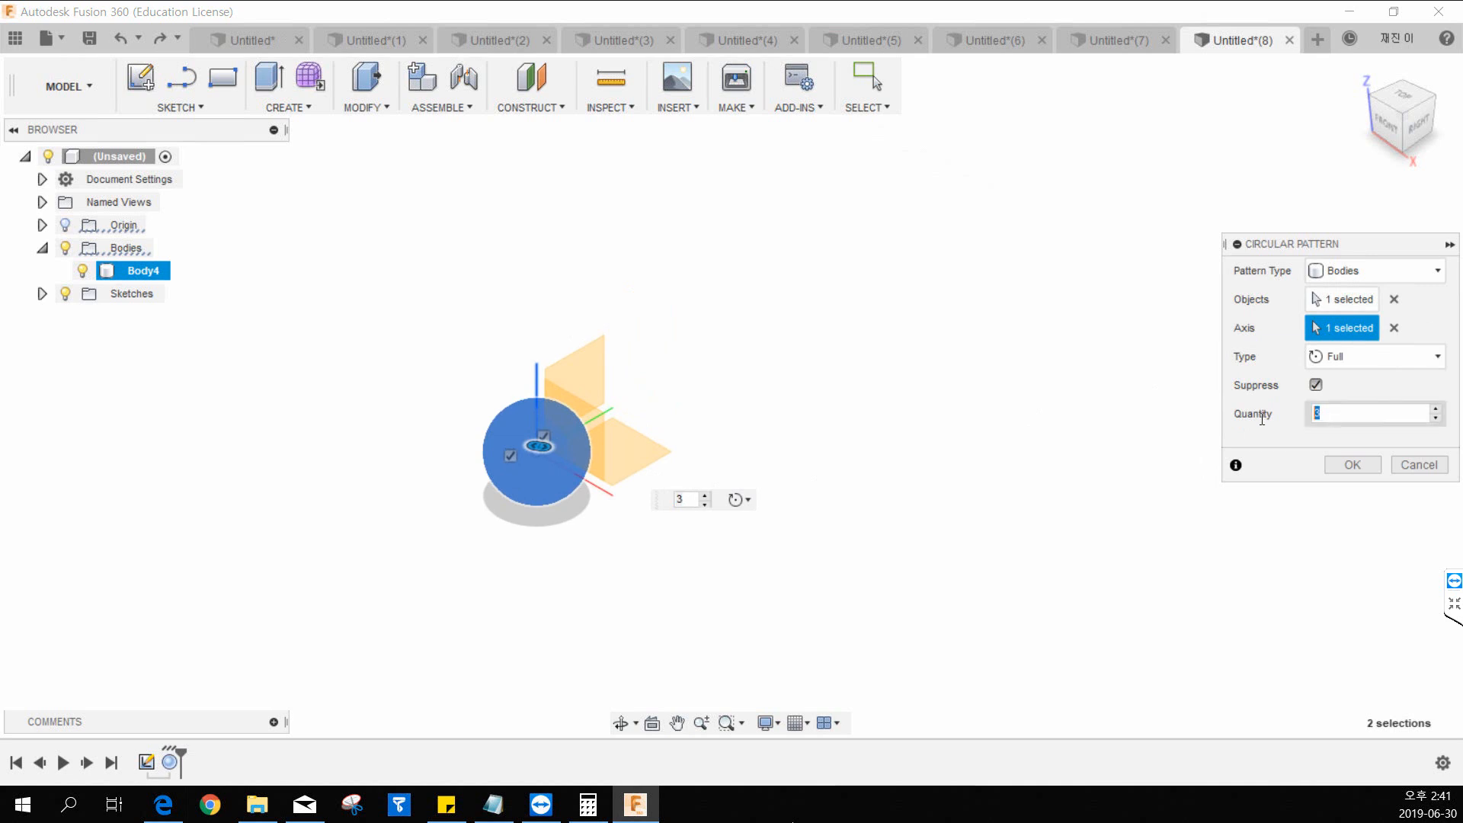
pyautogui.click(1338, 464)
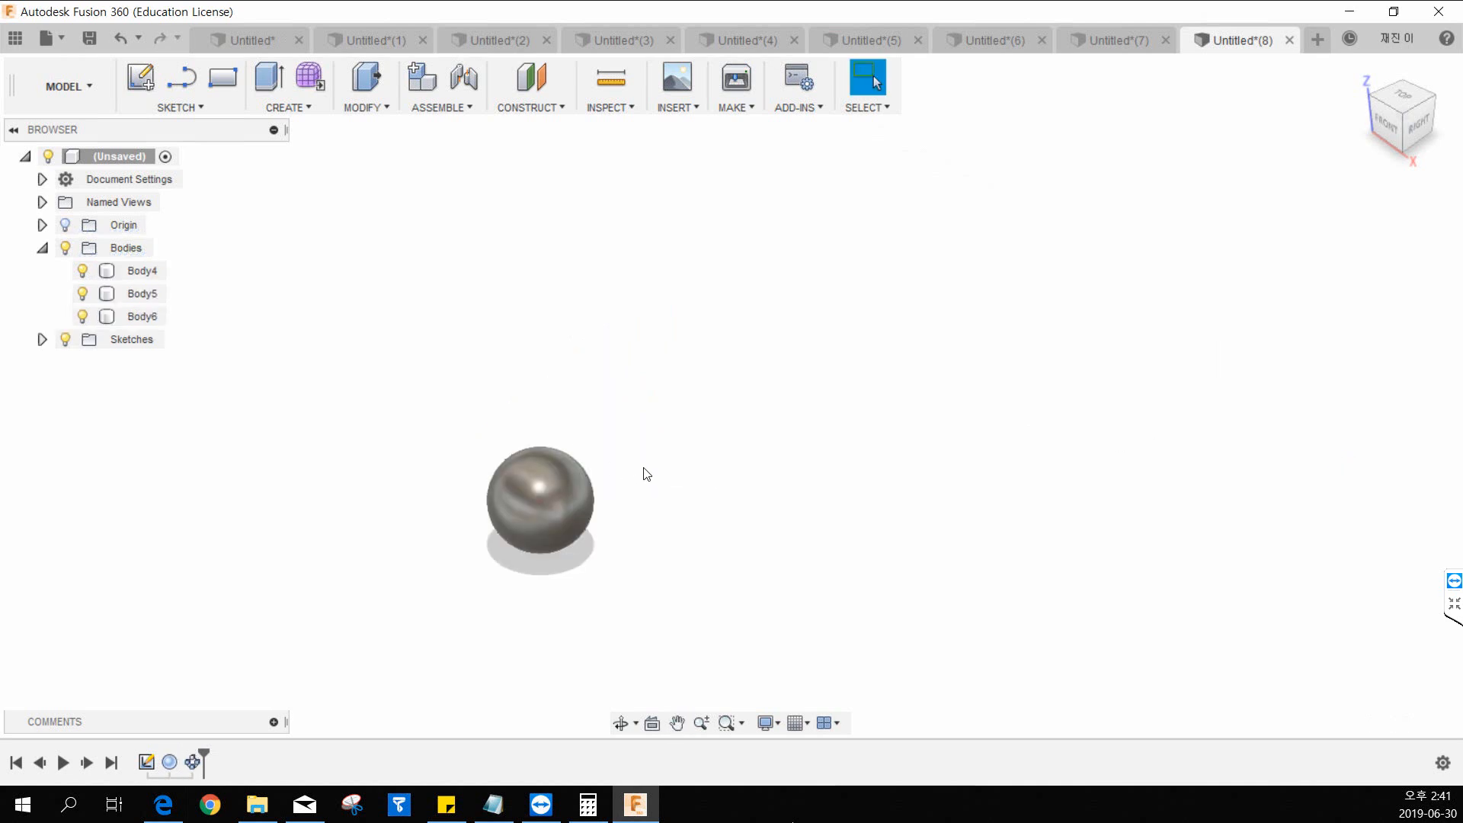
pyautogui.hotkey('ctrl', 'z')
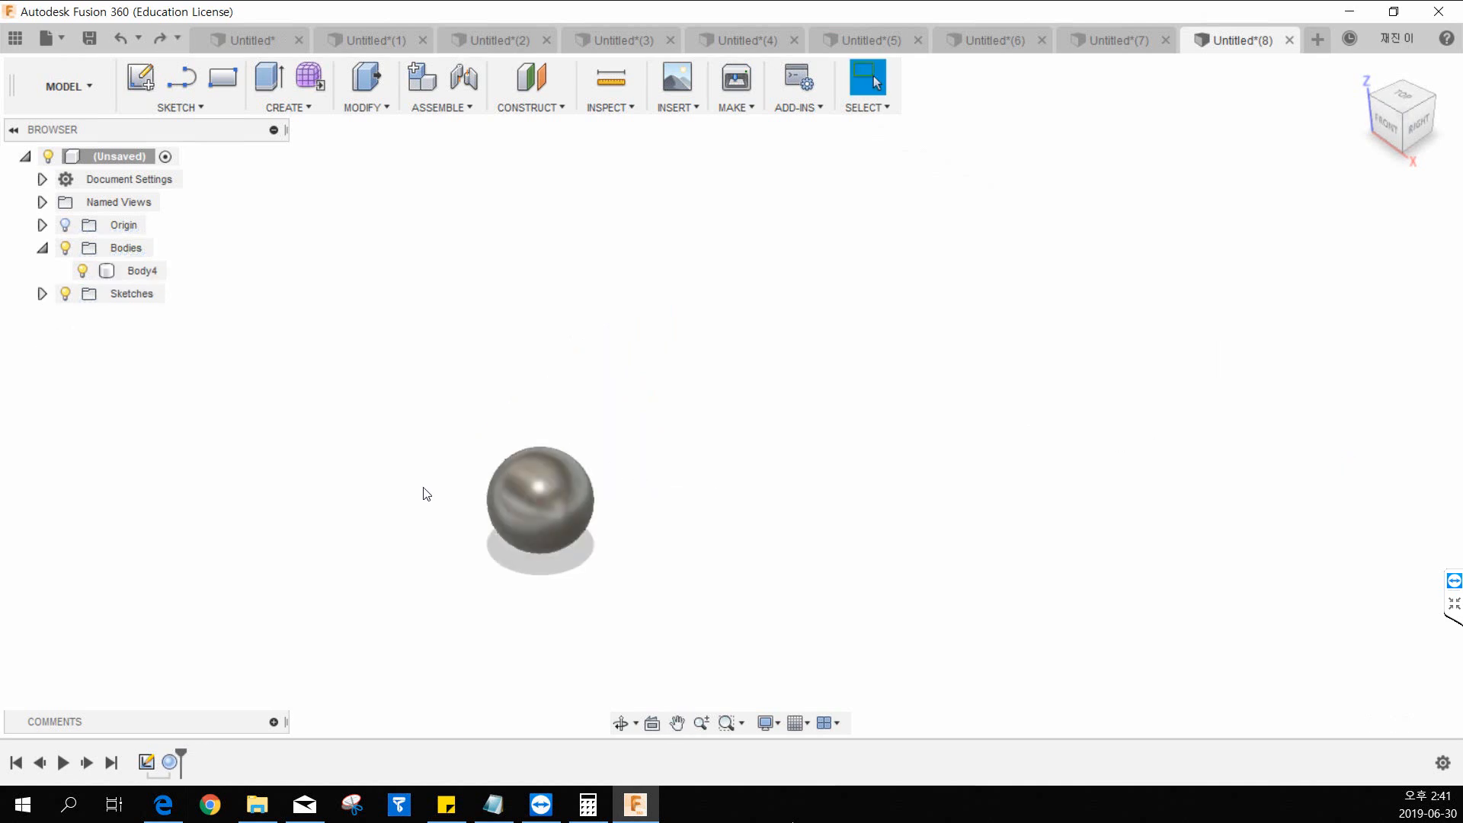
# Restart the circular pattern with the Bodies pattern type and select the sphere body as its object.
pyautogui.click(289, 107)
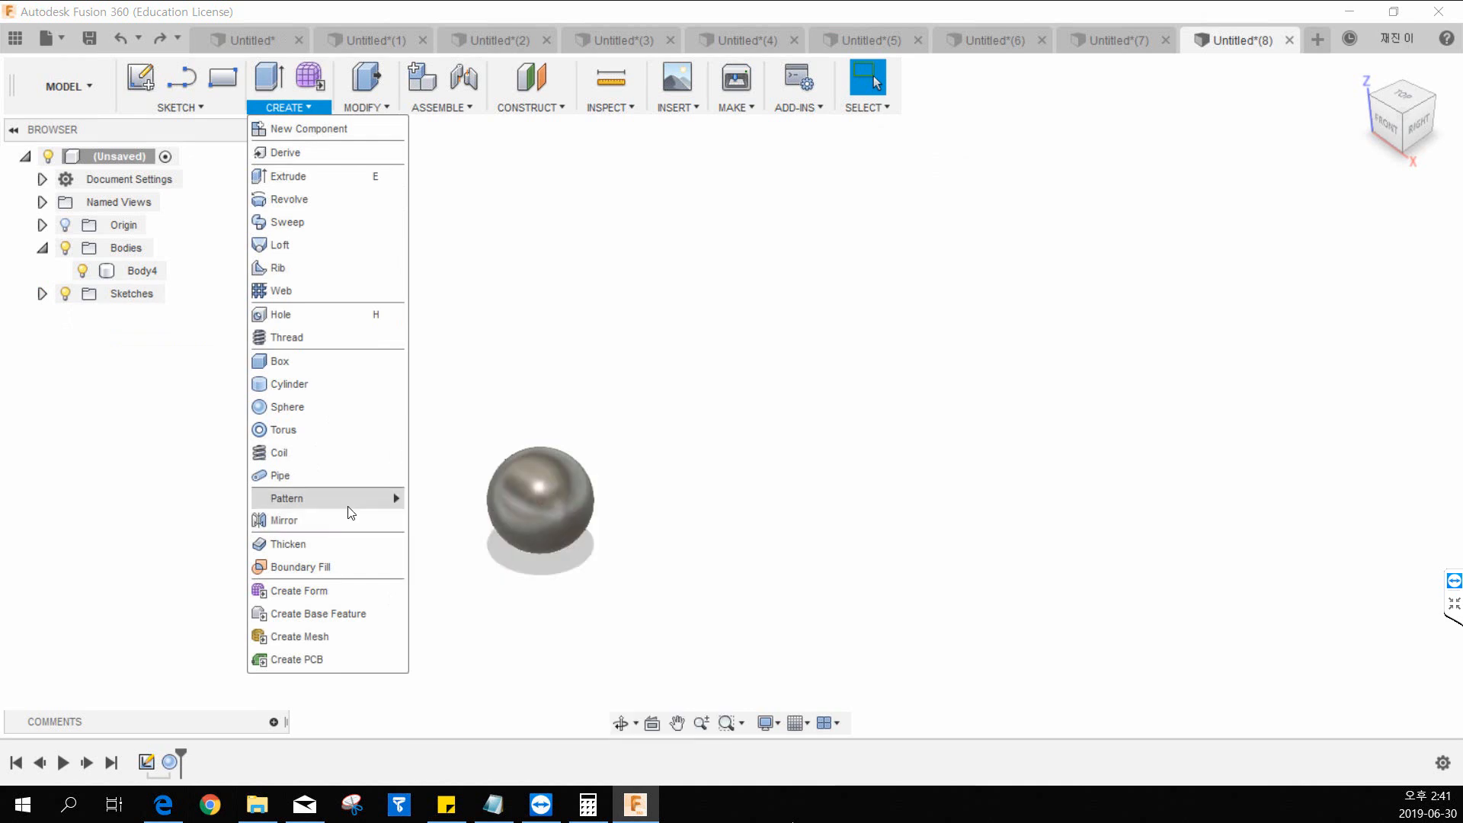
pyautogui.moveTo(351, 502)
pyautogui.click(447, 521)
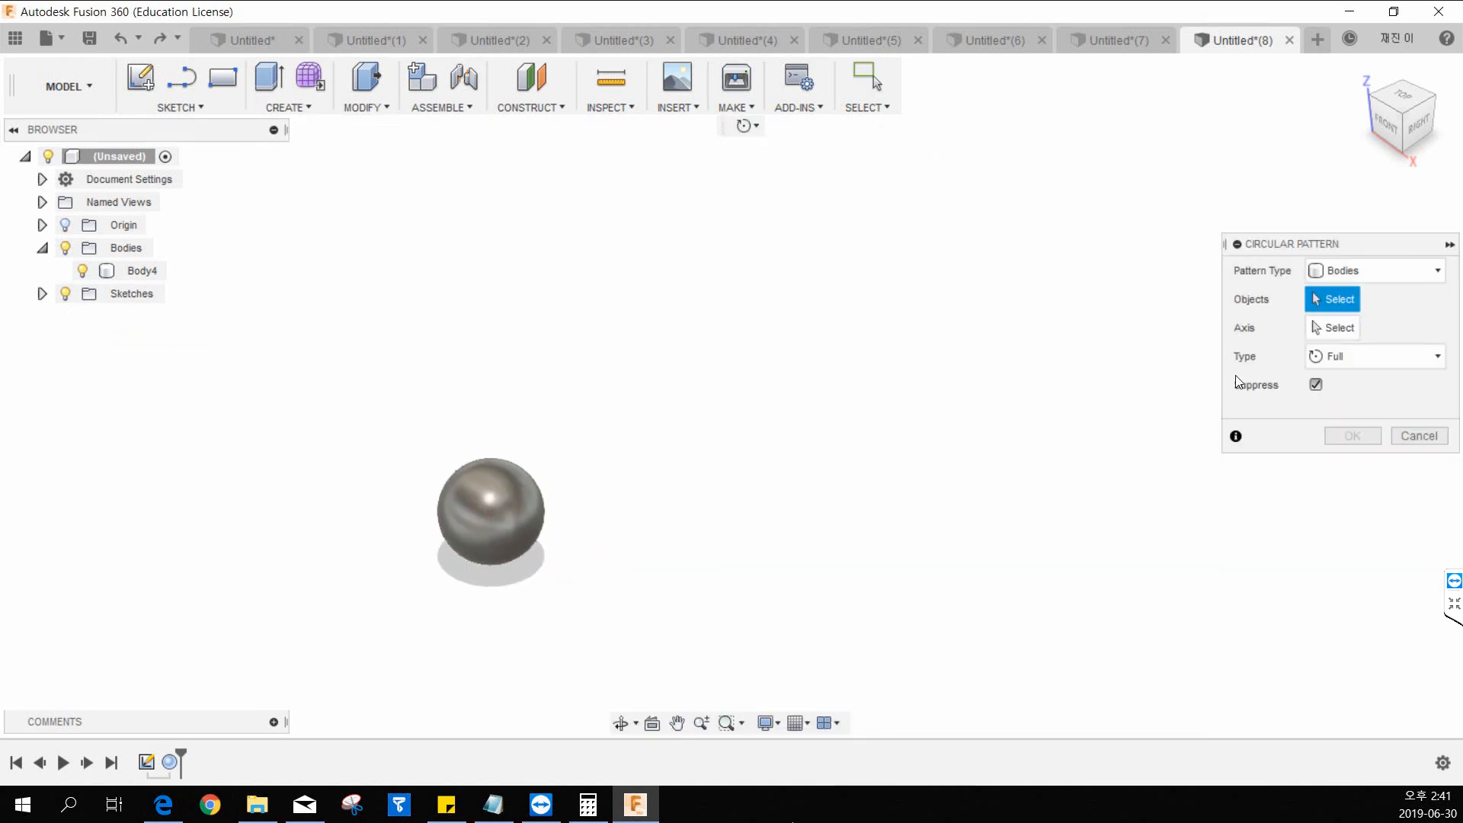
pyautogui.moveTo(553, 443); pyautogui.dragTo(500, 409, button='middle')
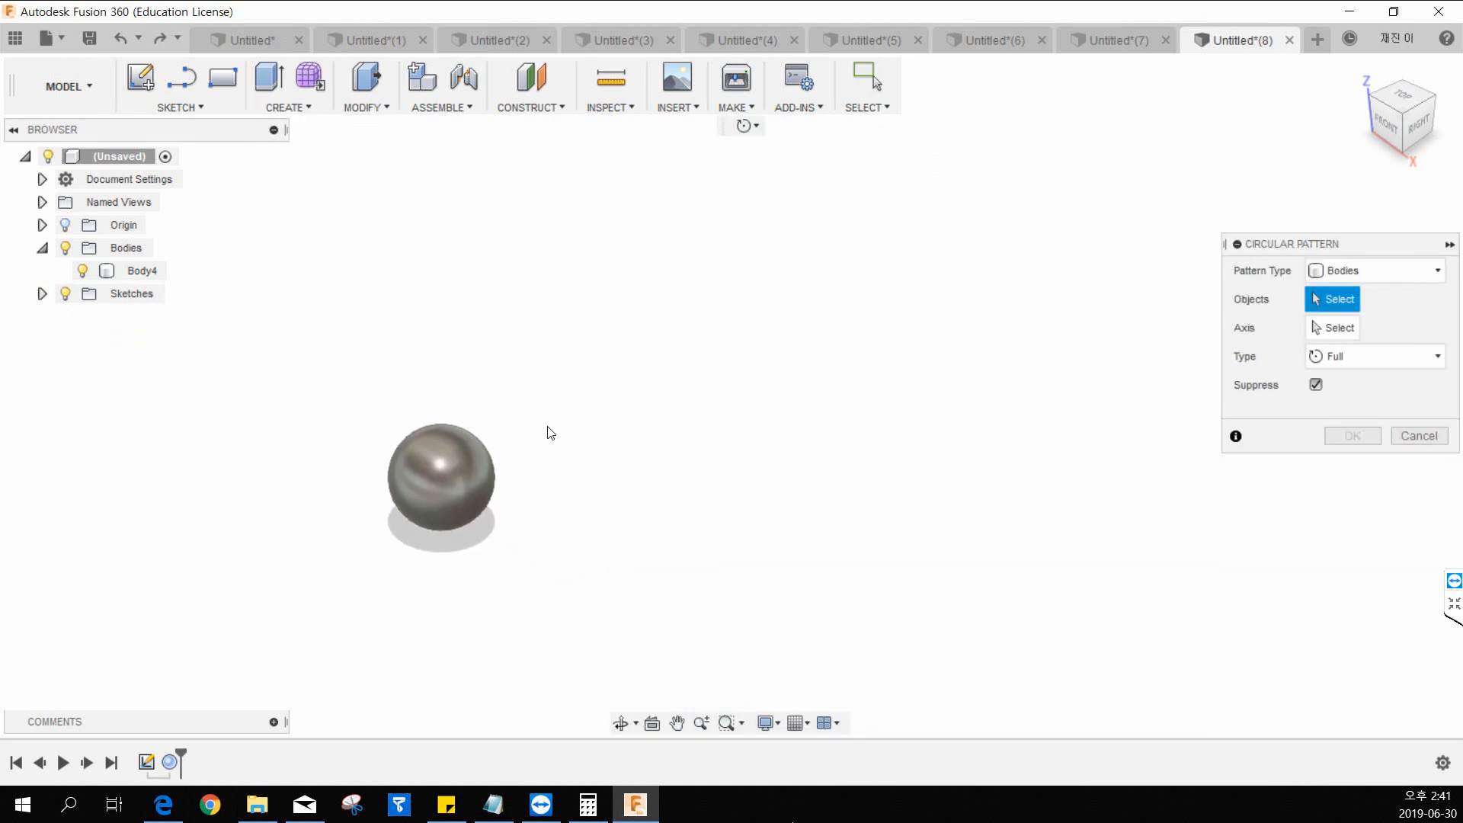
pyautogui.moveTo(793, 321); pyautogui.dragTo(844, 324, button='middle')
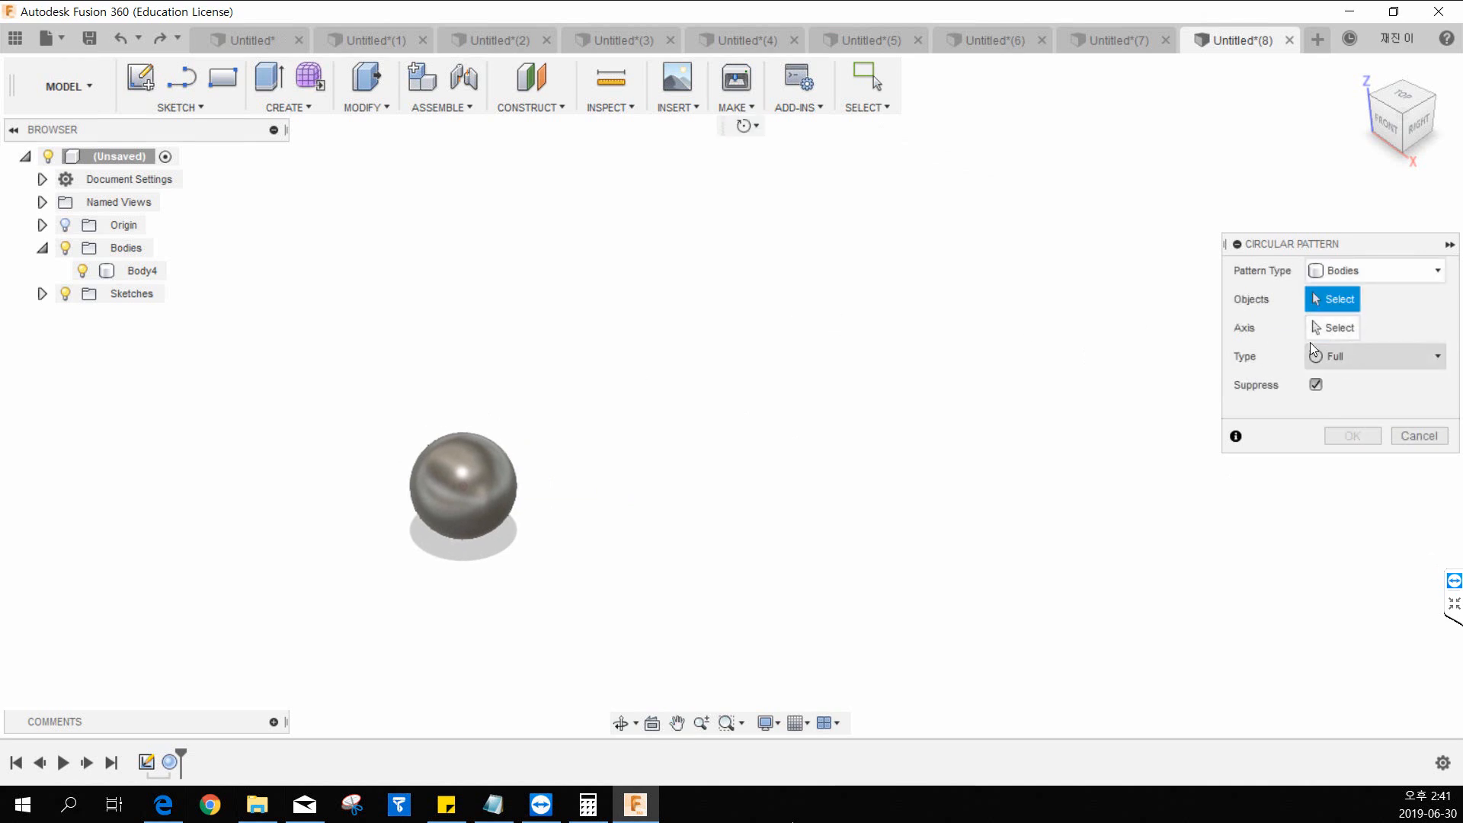
pyautogui.click(1357, 276)
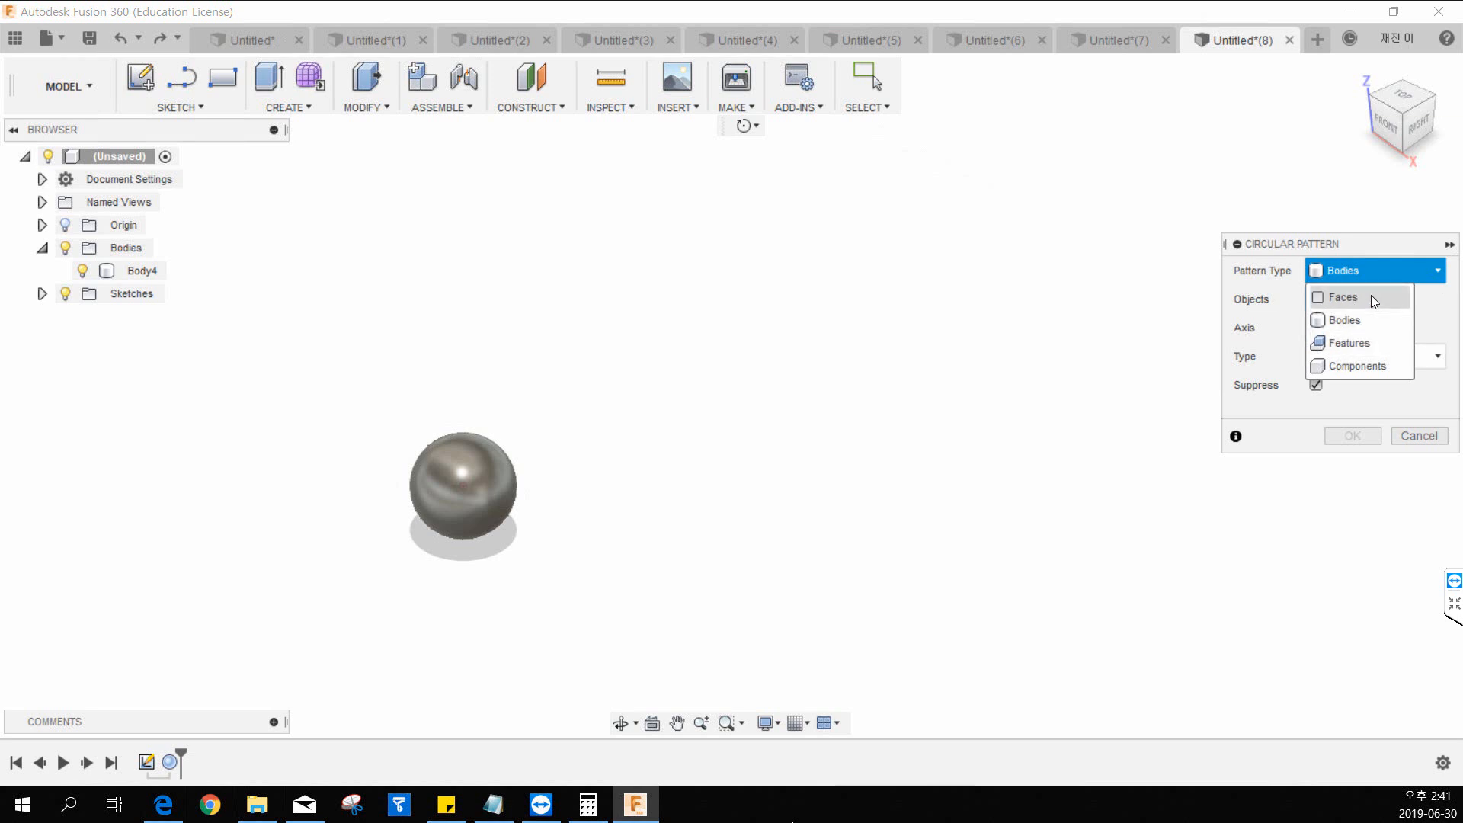
pyautogui.click(1352, 273)
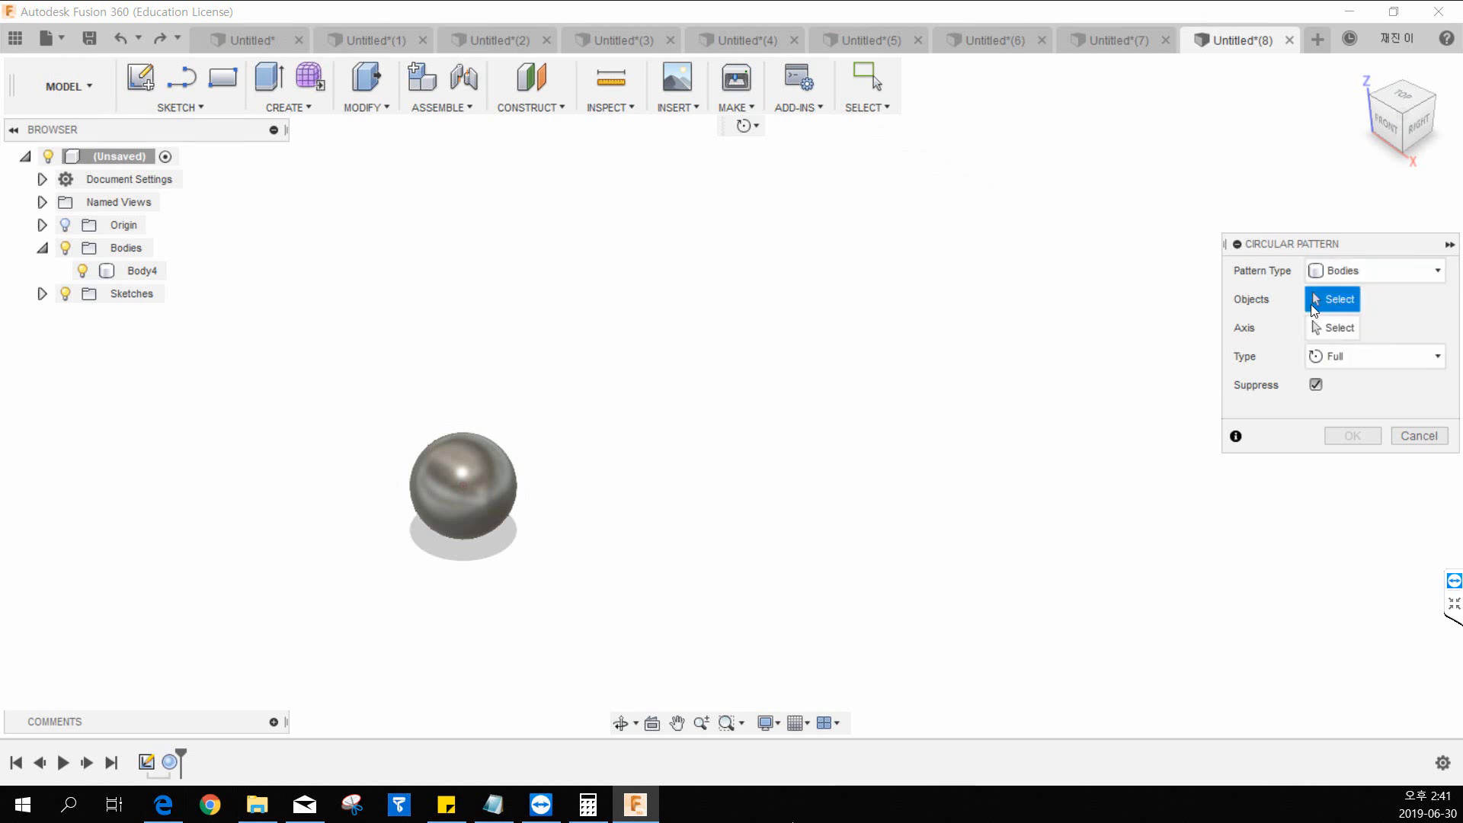
pyautogui.moveTo(552, 452); pyautogui.dragTo(609, 449, button='middle')
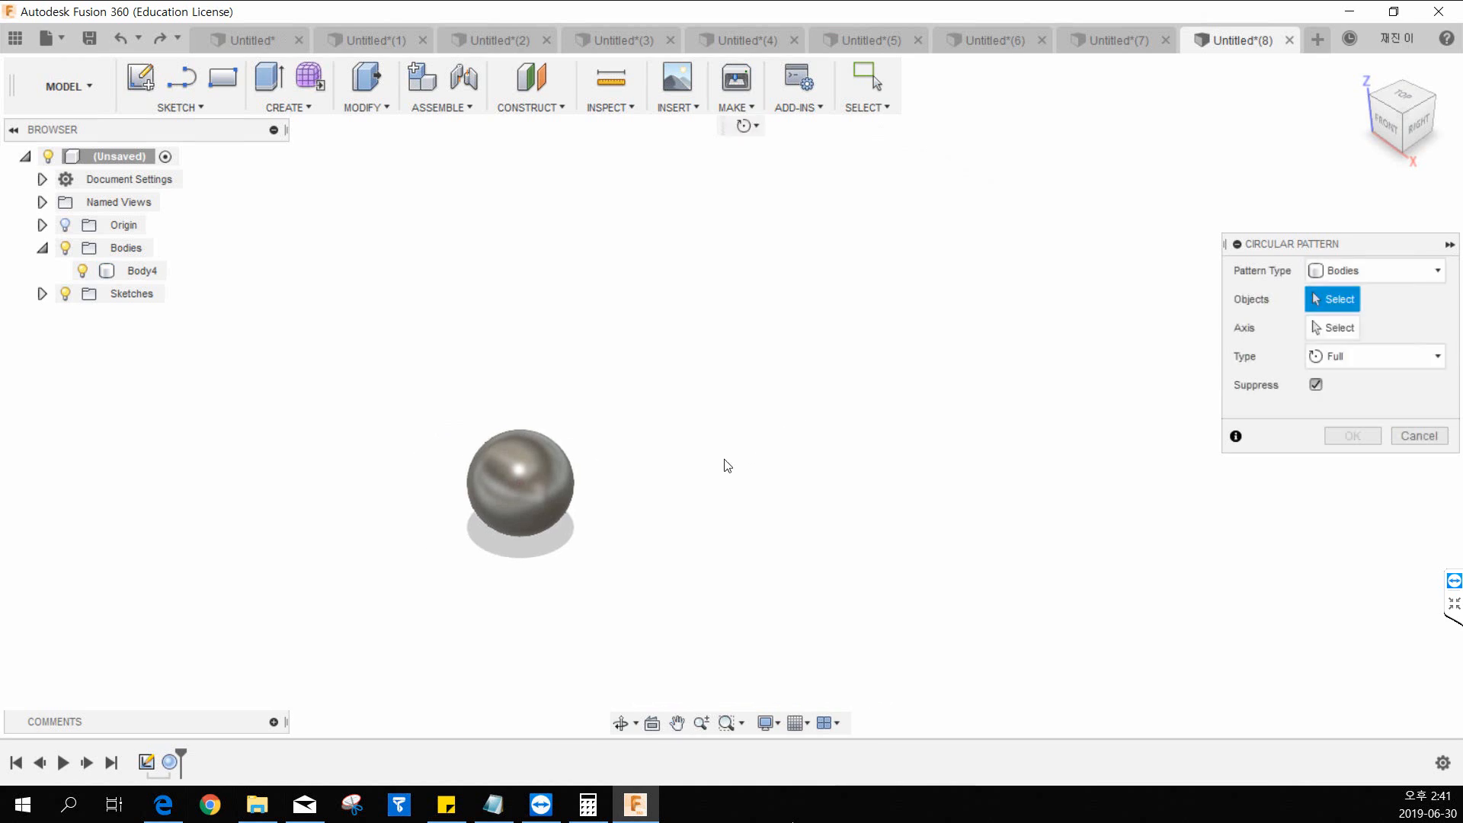
pyautogui.click(555, 479)
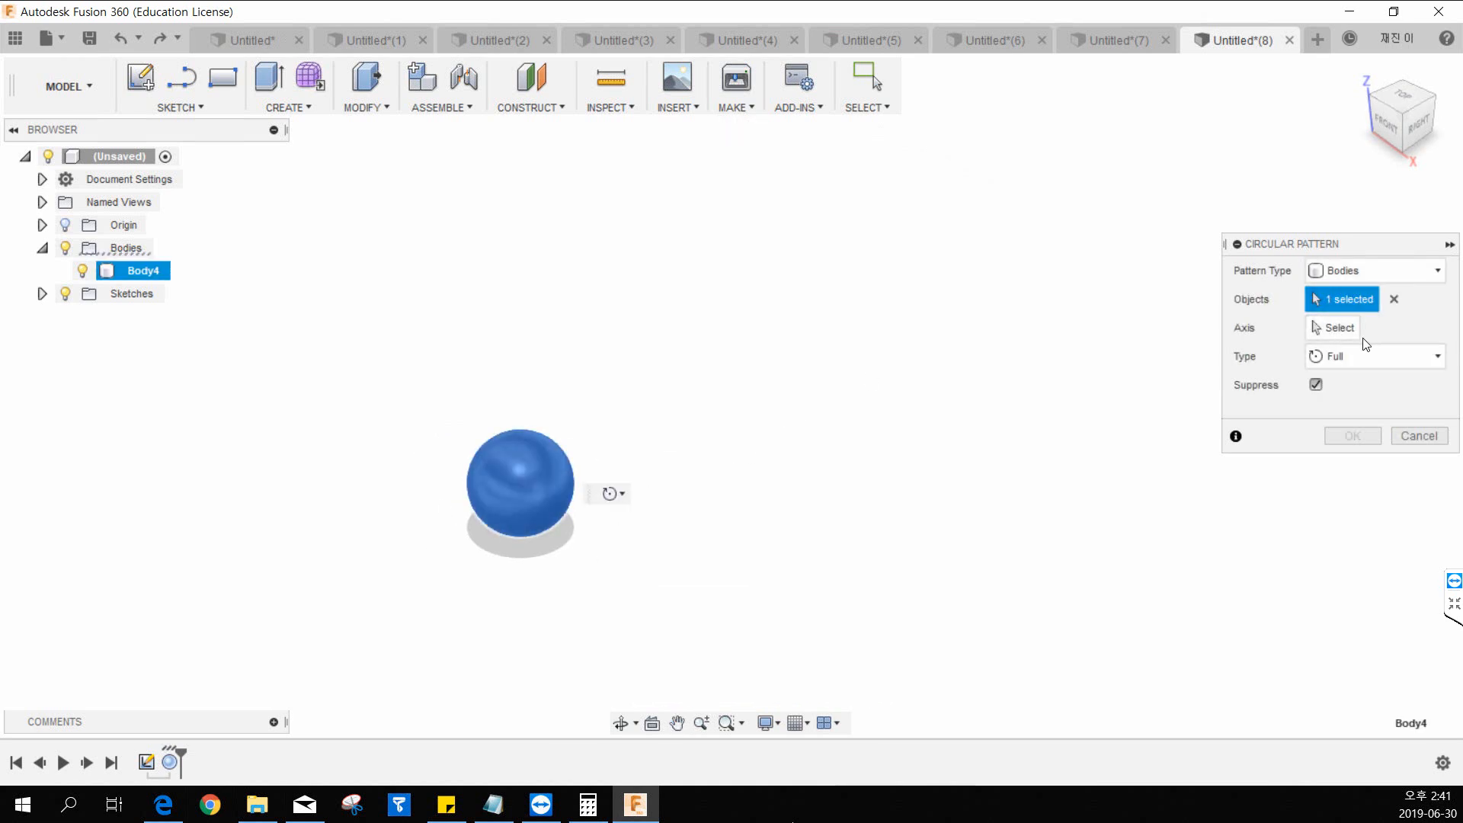
# Choose the green Y axis at the origin as the circular pattern's axis and set the quantity to 13.
pyautogui.click(1335, 329)
pyautogui.moveTo(483, 271); pyautogui.dragTo(528, 267, button='middle')
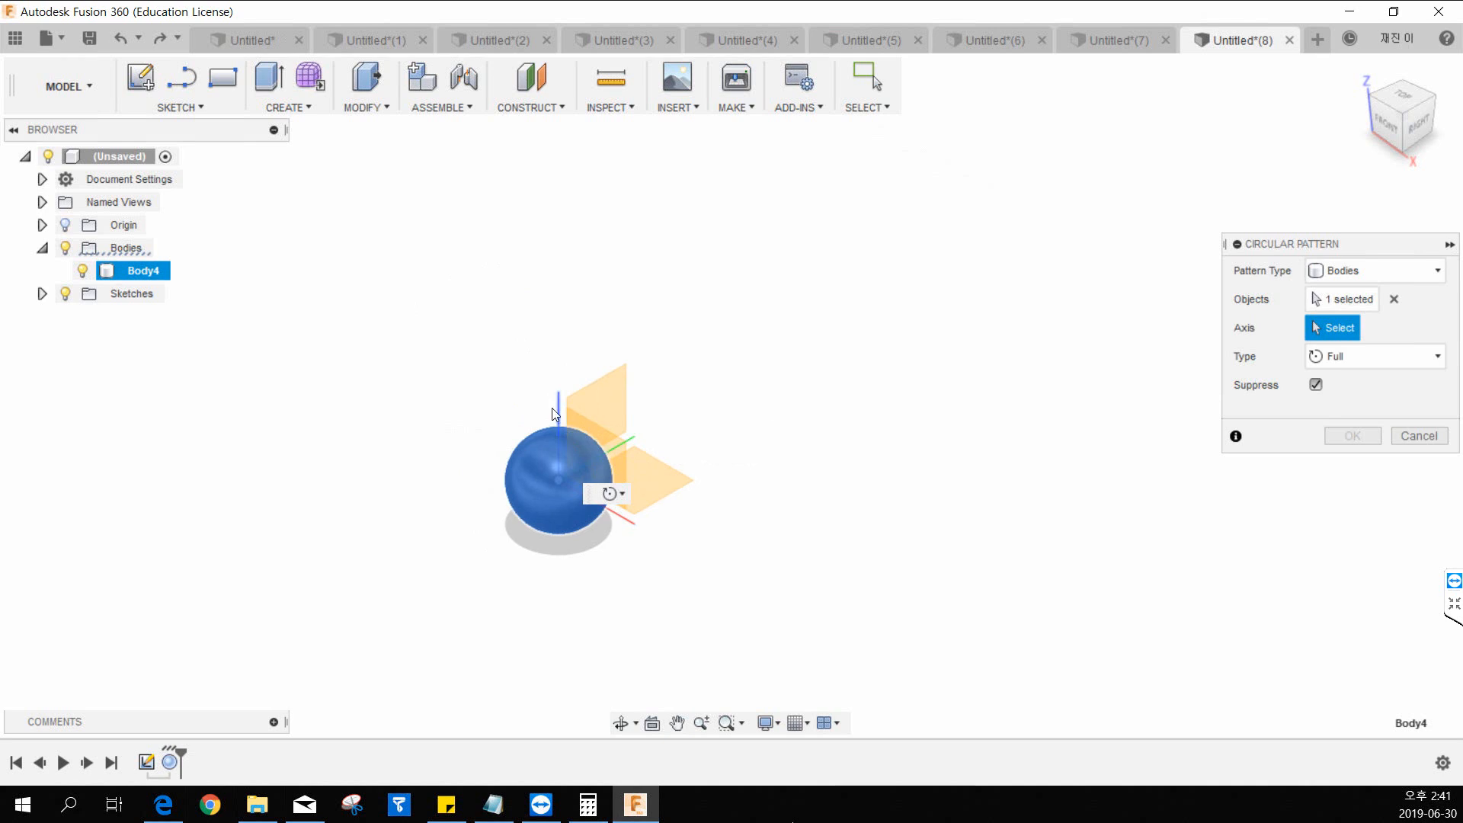
pyautogui.moveTo(673, 383); pyautogui.dragTo(621, 401, button='middle')
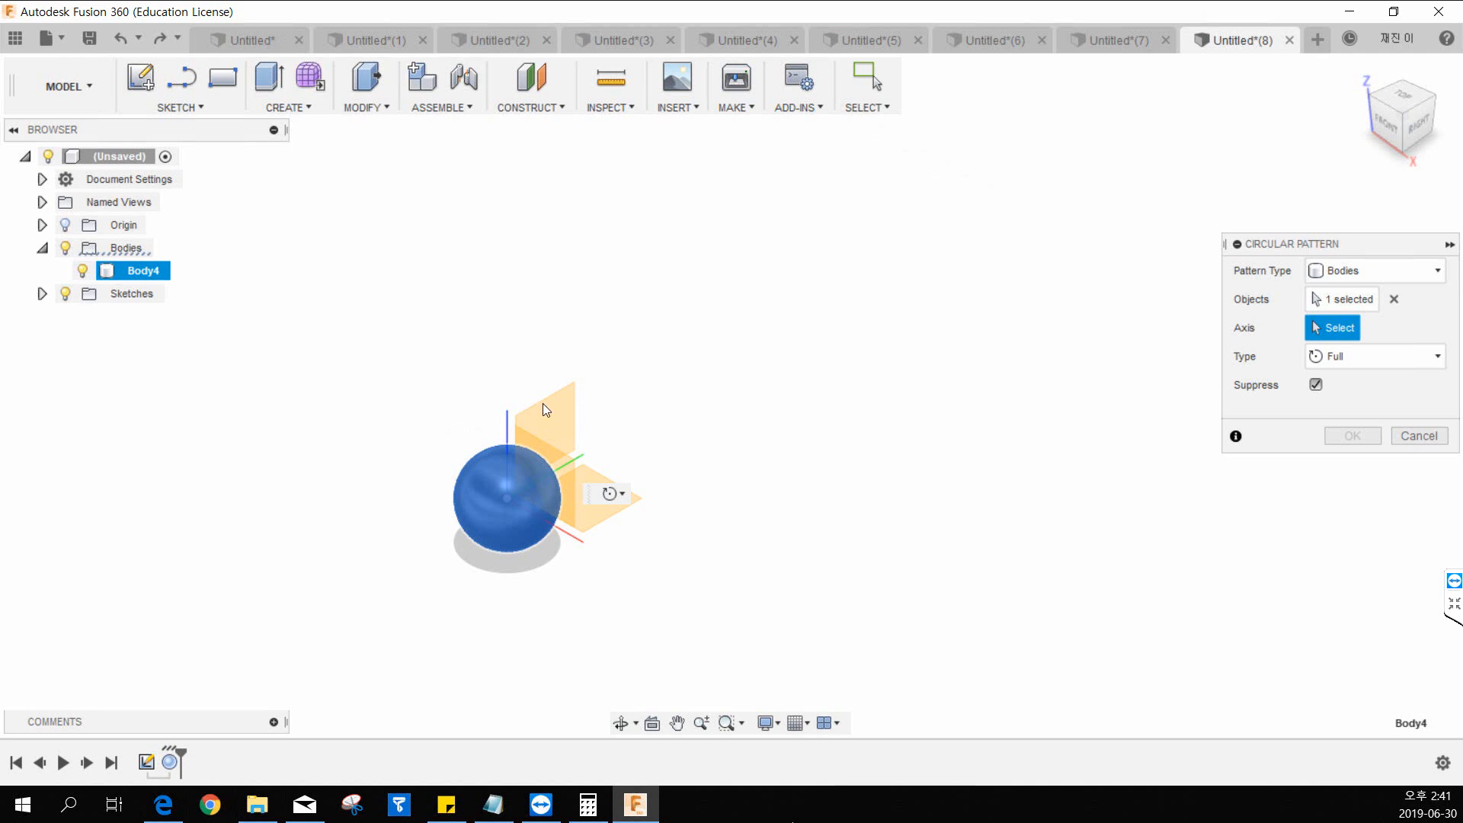
pyautogui.click(568, 459)
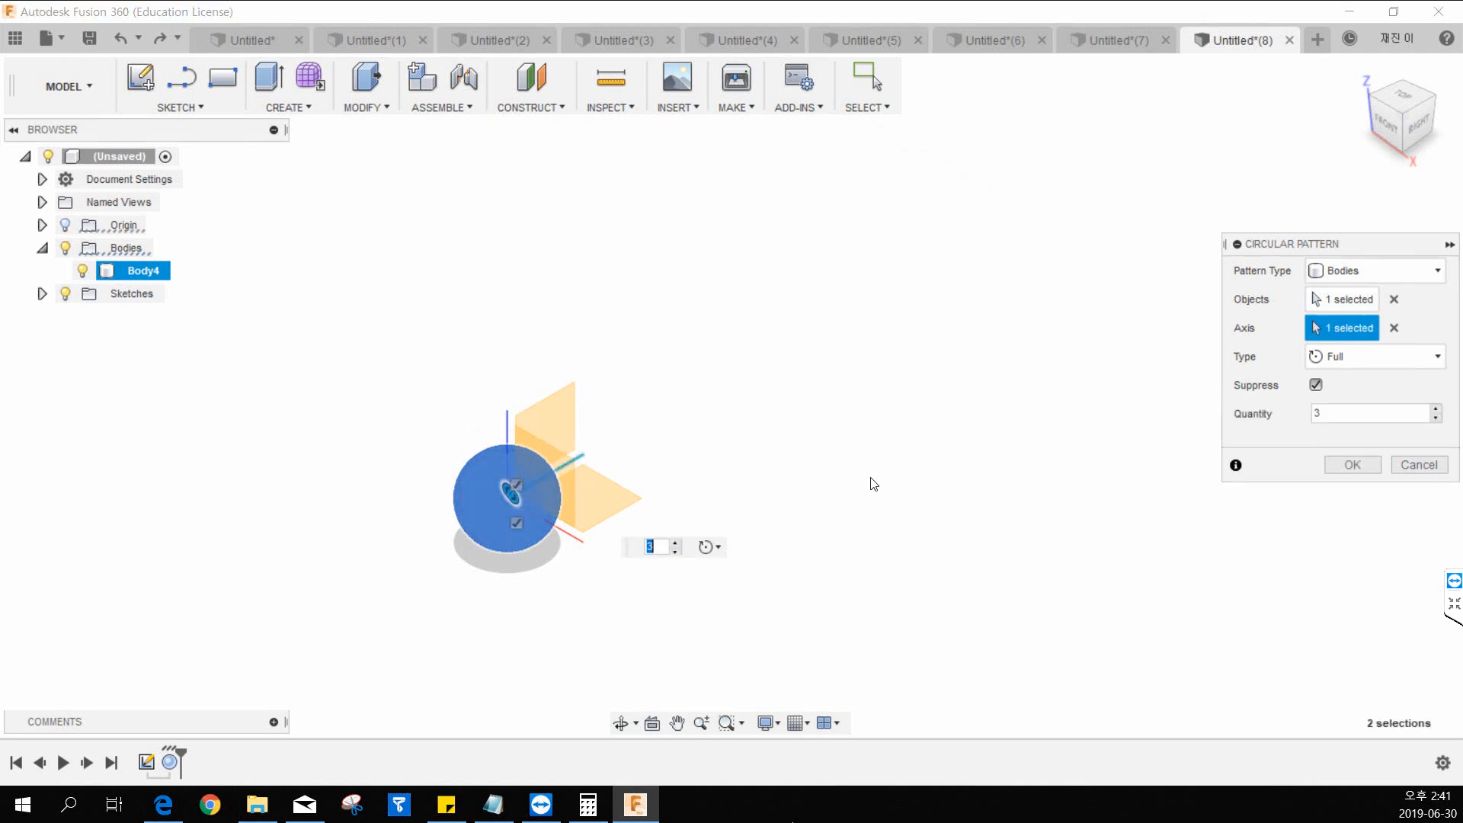
pyautogui.write('13')
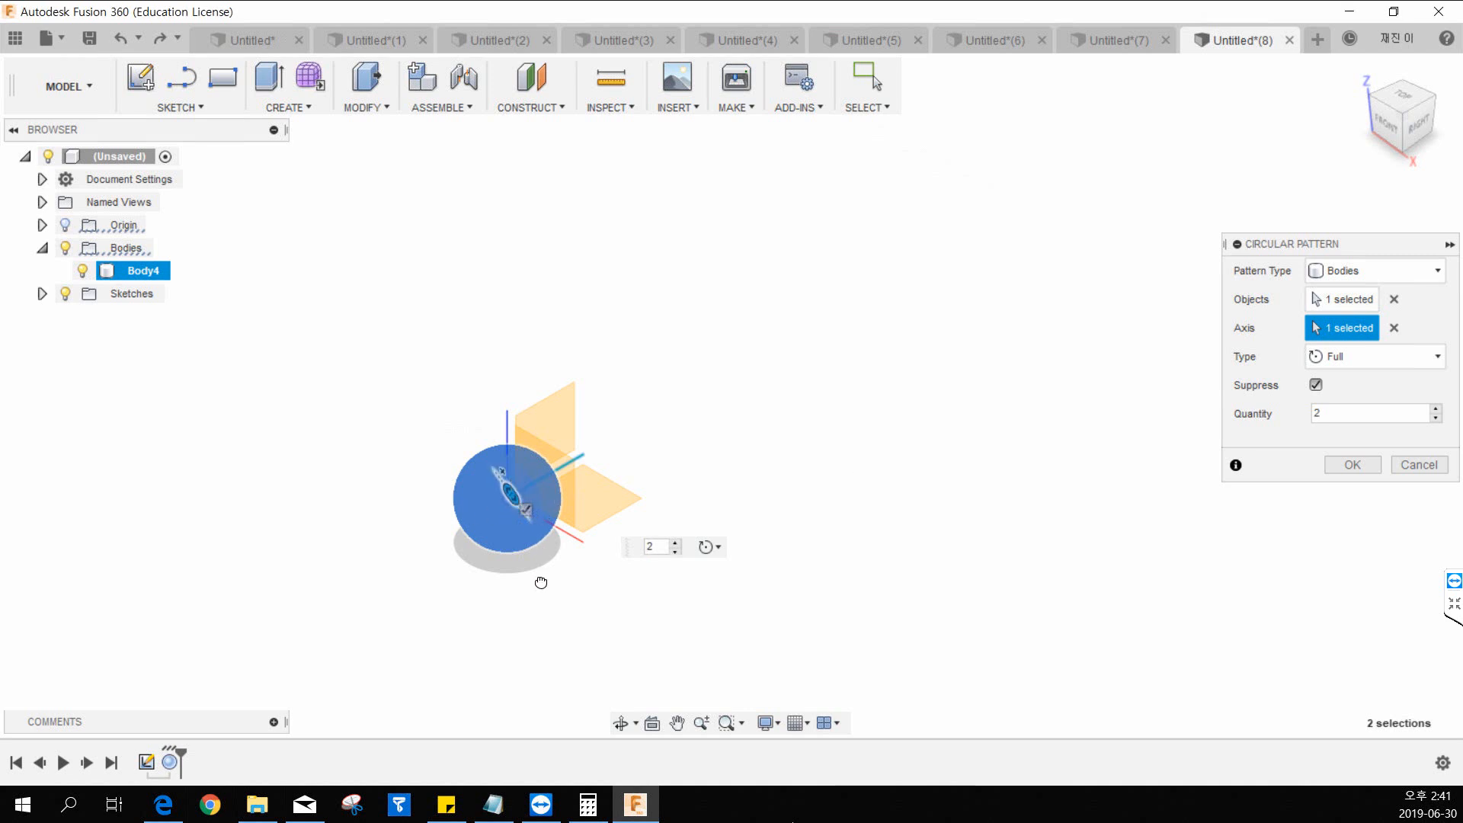
pyautogui.moveTo(437, 418)
pyautogui.mouseDown()
pyautogui.moveTo(600, 508)
pyautogui.moveTo(447, 428)
pyautogui.moveTo(454, 409)
pyautogui.mouseUp()
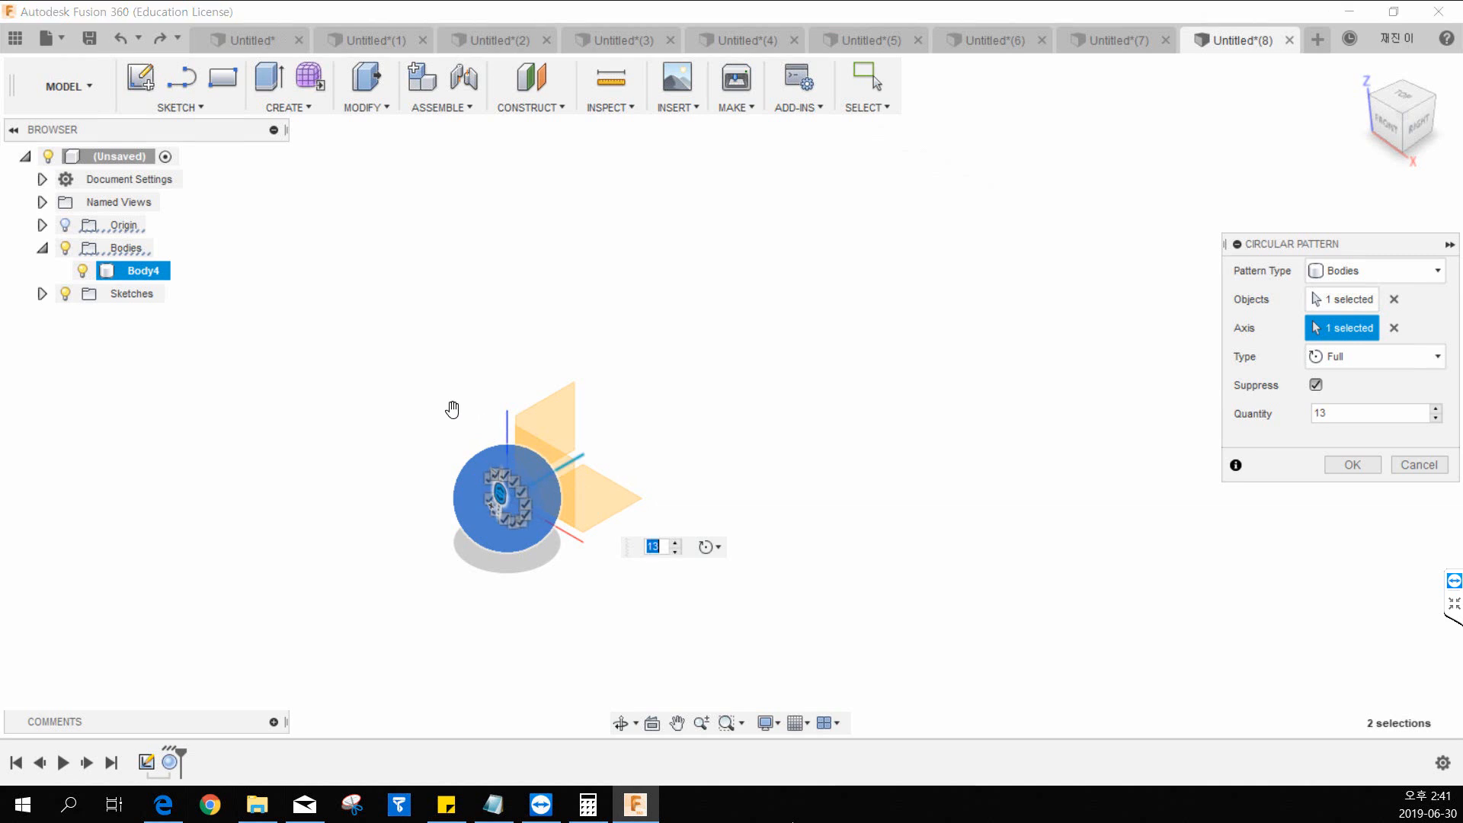
pyautogui.scroll(-3, 529, 503)
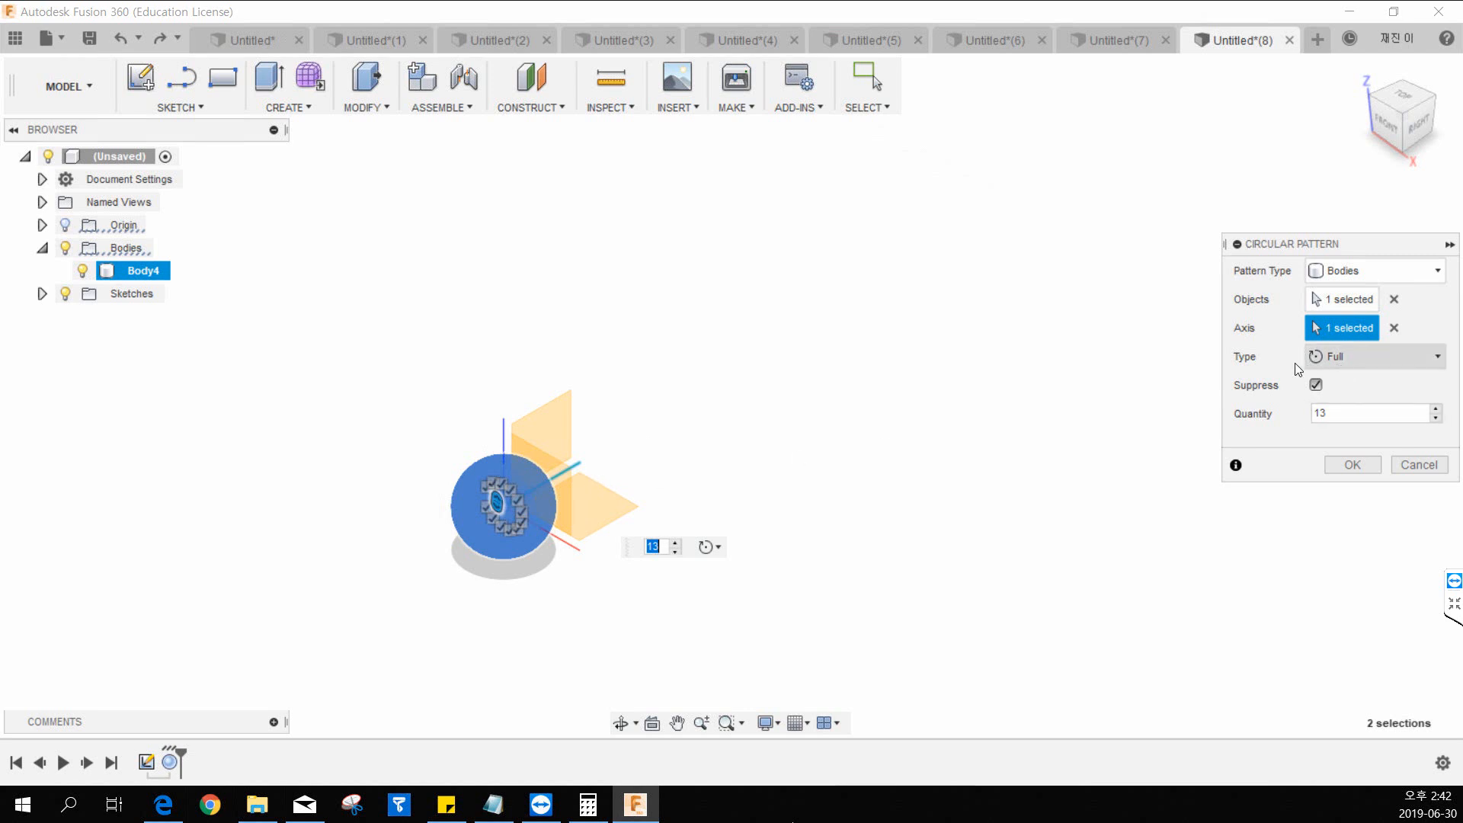
# Try quantities of 2 and 5 for the circular pattern, and cancel it.
pyautogui.moveTo(1331, 415); pyautogui.dragTo(1248, 411)
pyautogui.write('2')
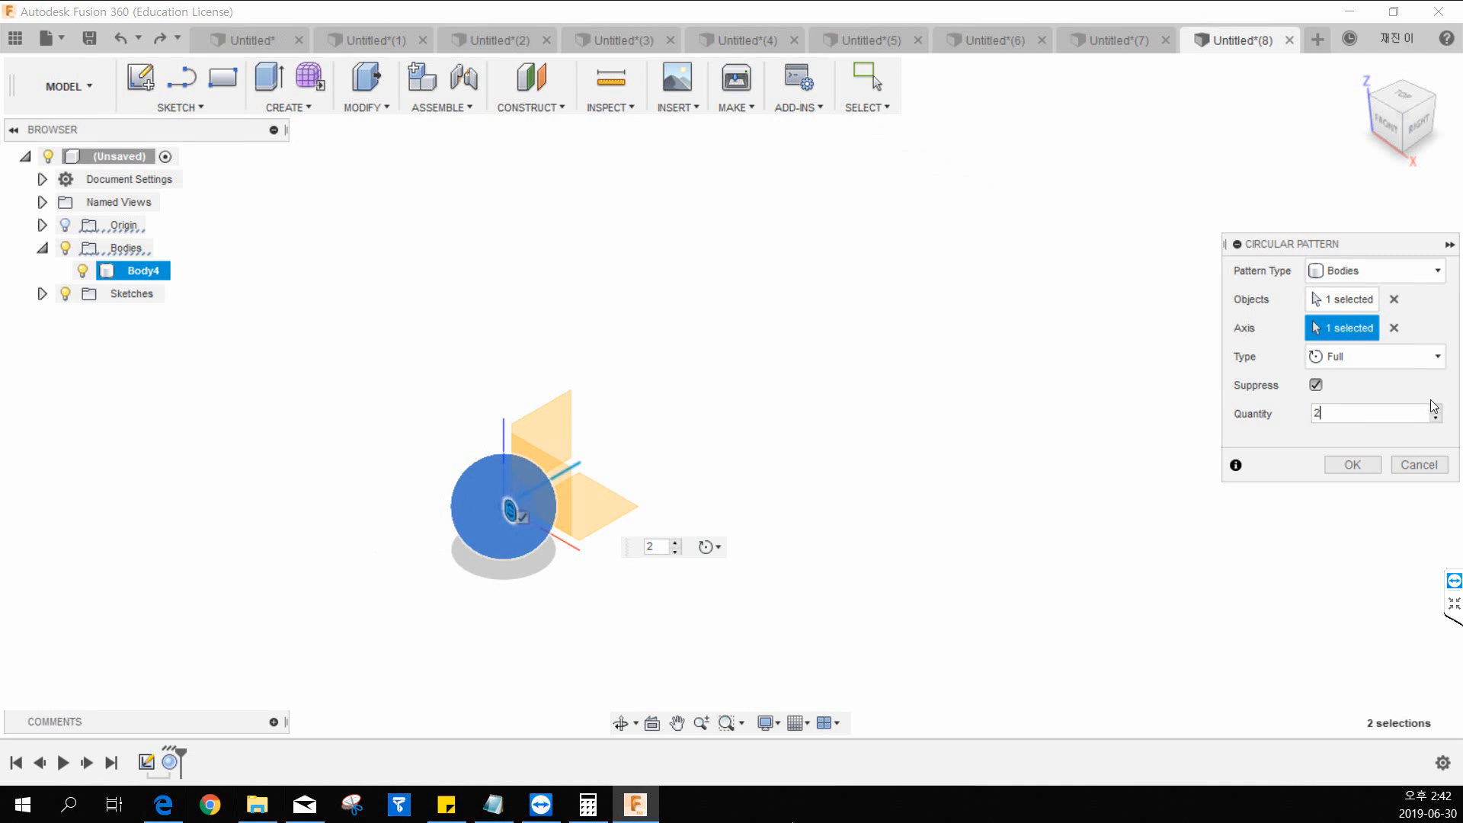
pyautogui.click(1389, 358)
pyautogui.click(1372, 362)
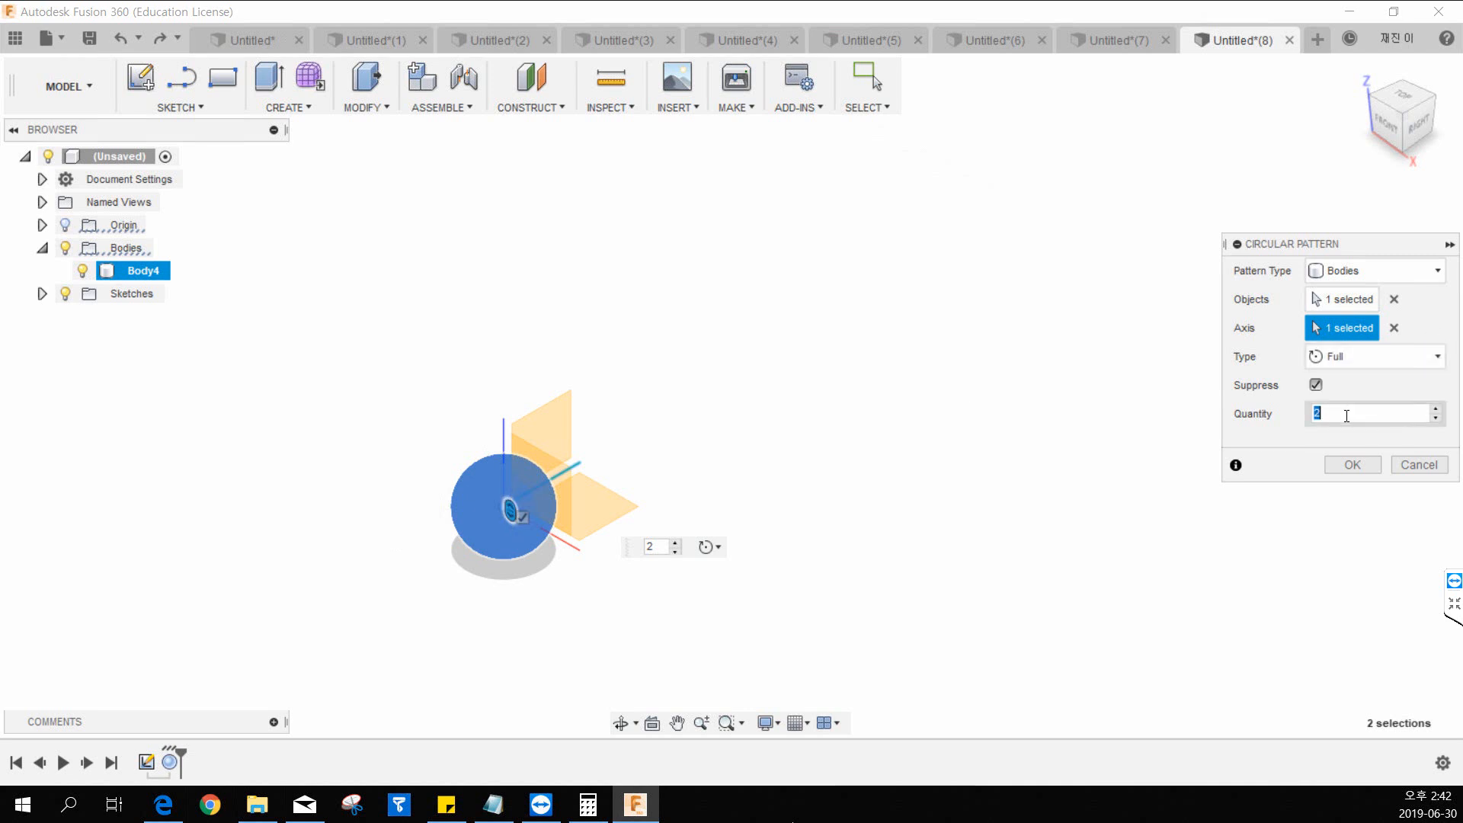
pyautogui.doubleClick(1365, 413)
pyautogui.write('5')
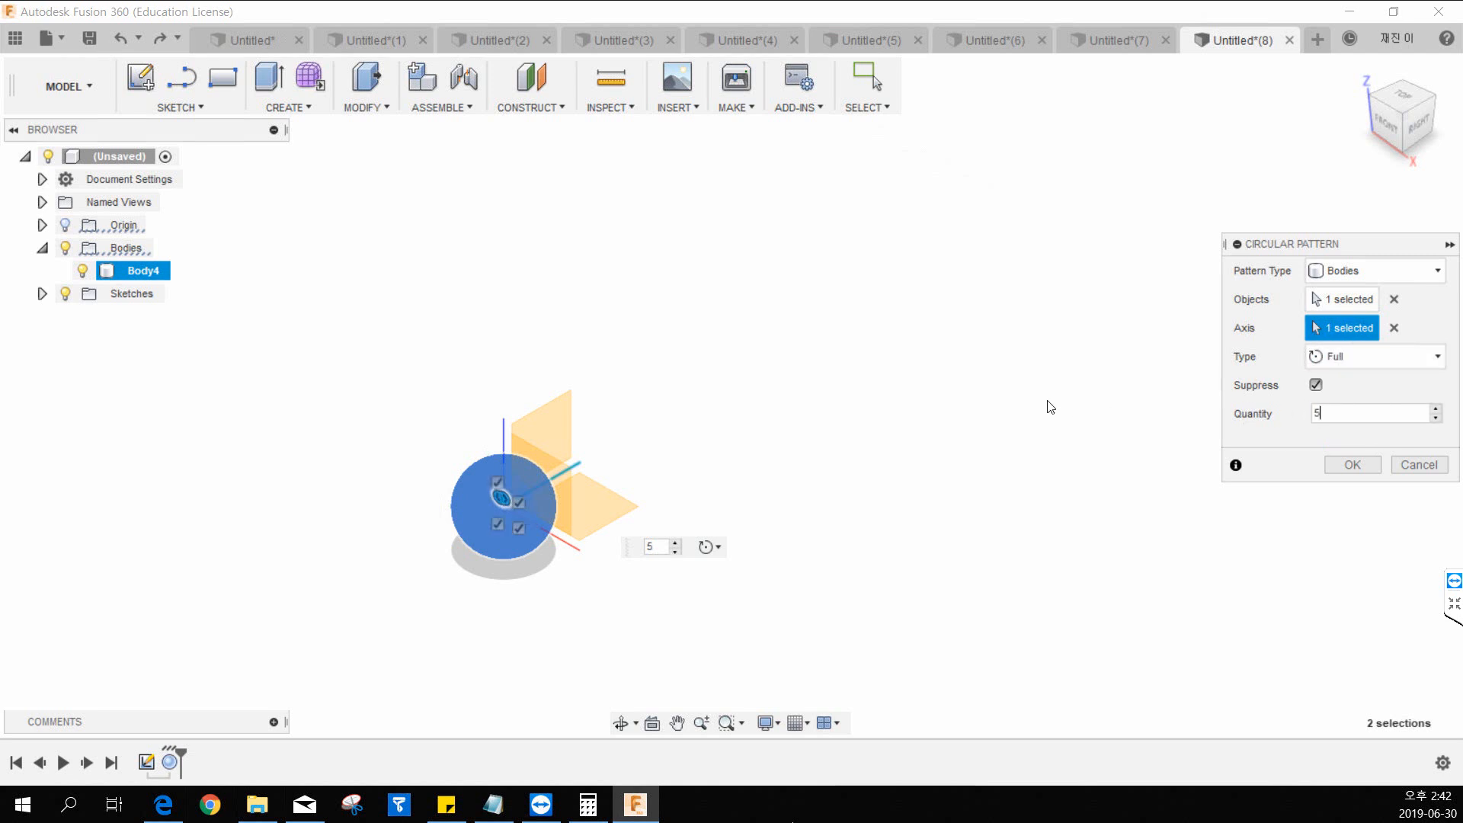
pyautogui.doubleClick(1381, 412)
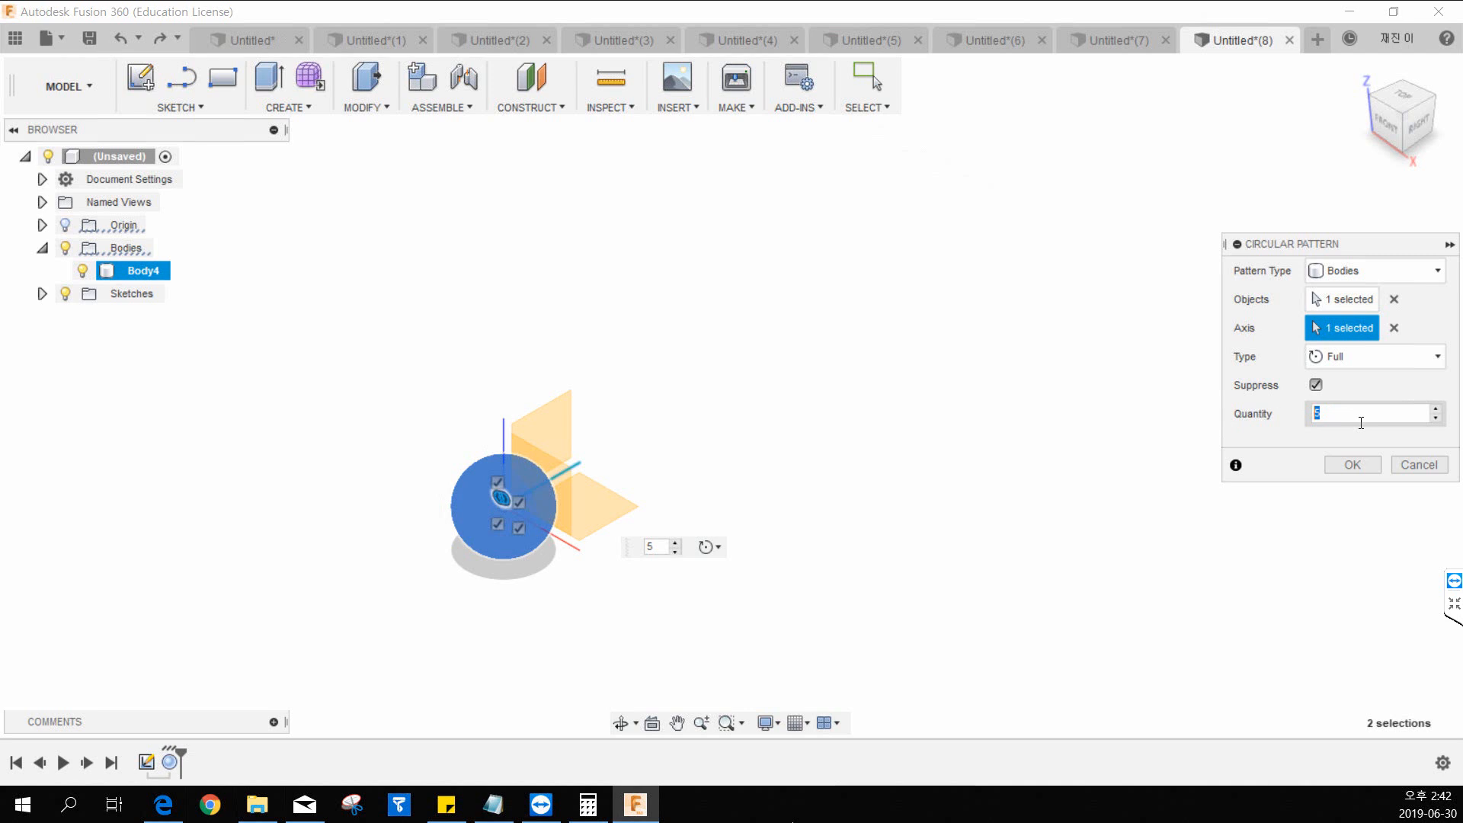
pyautogui.click(1418, 465)
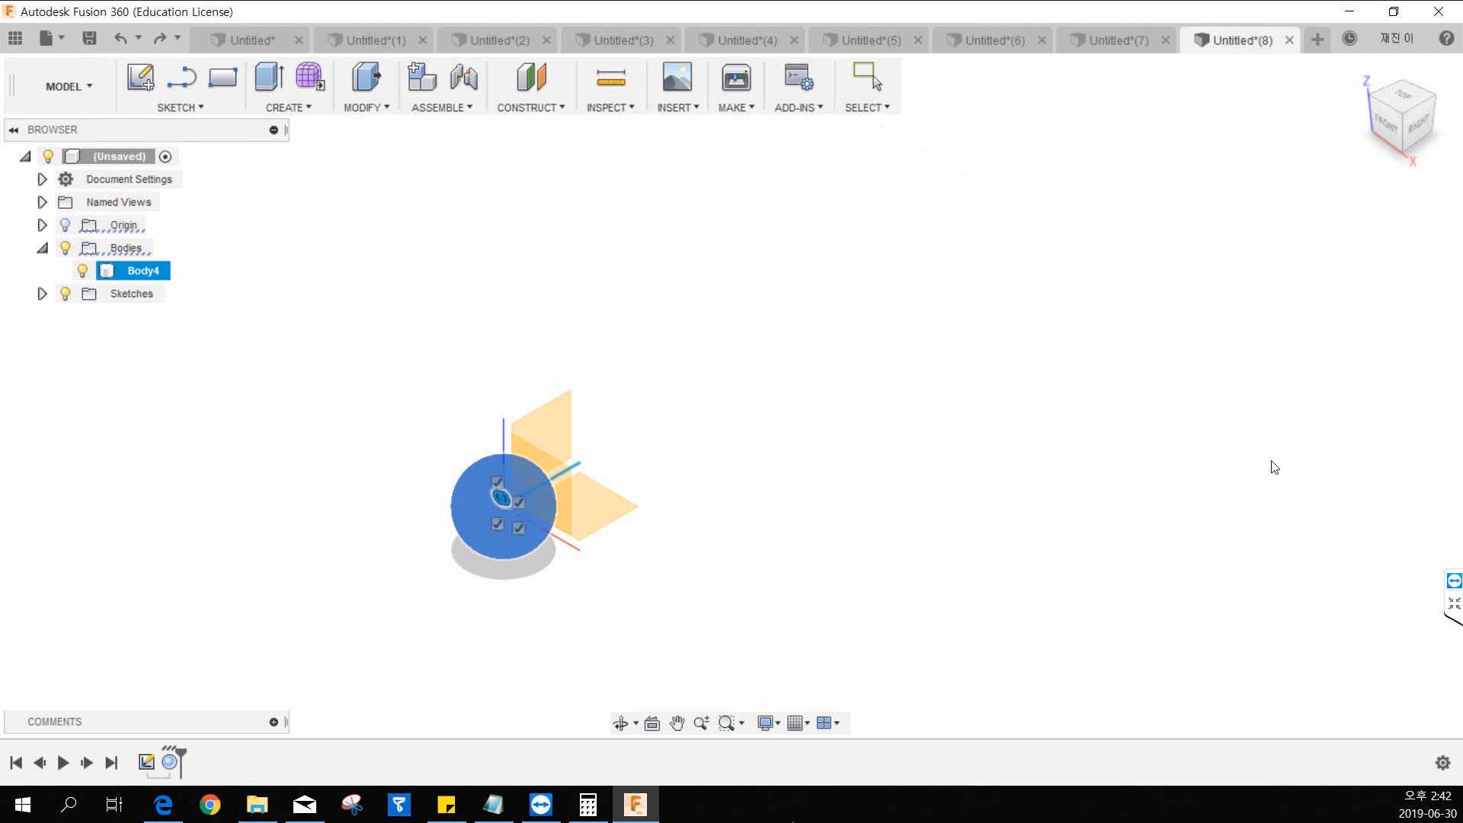
# Select the sphere body and delete it.
pyautogui.click(313, 109)
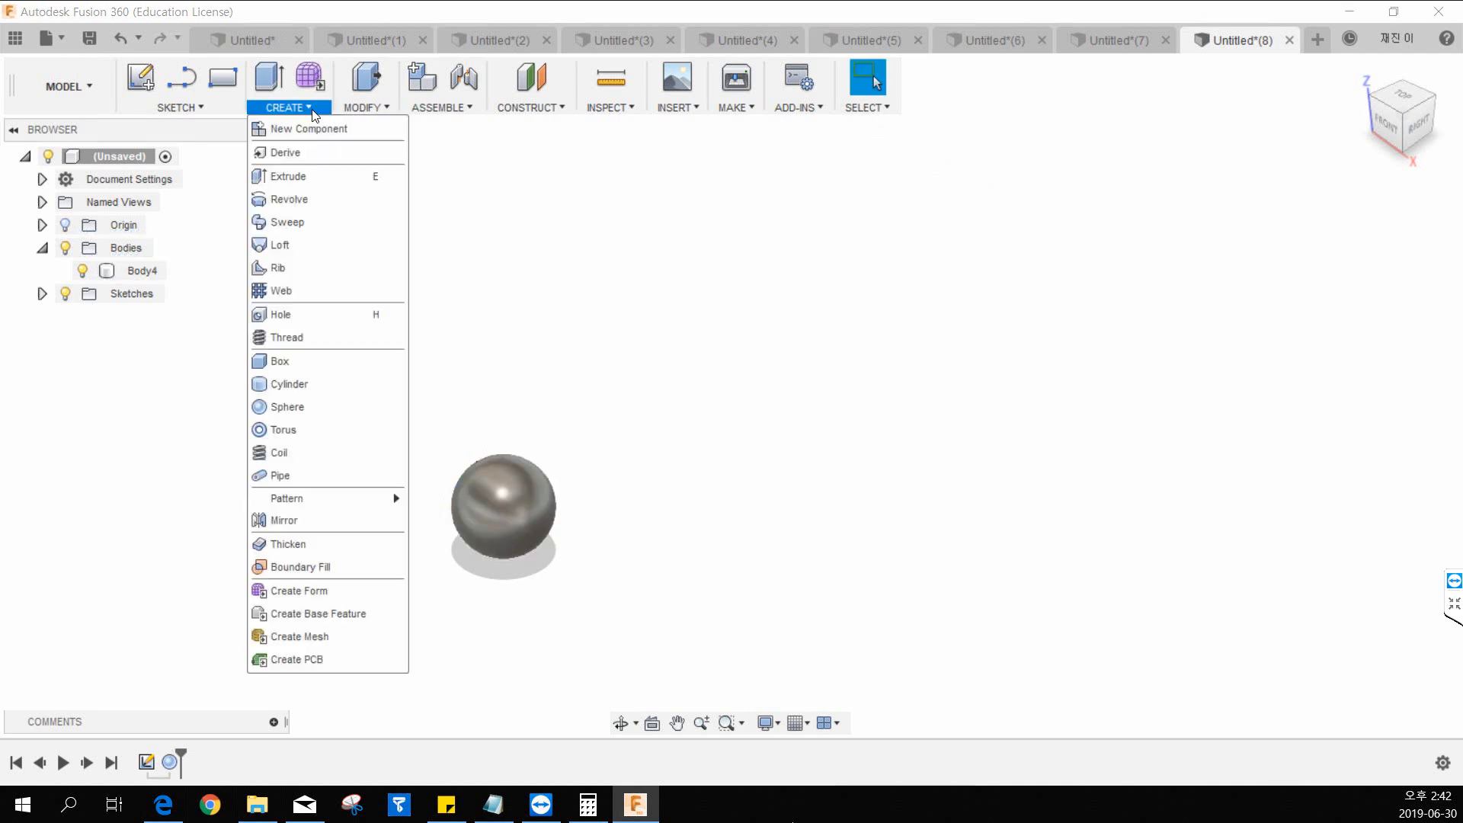
pyautogui.click(361, 108)
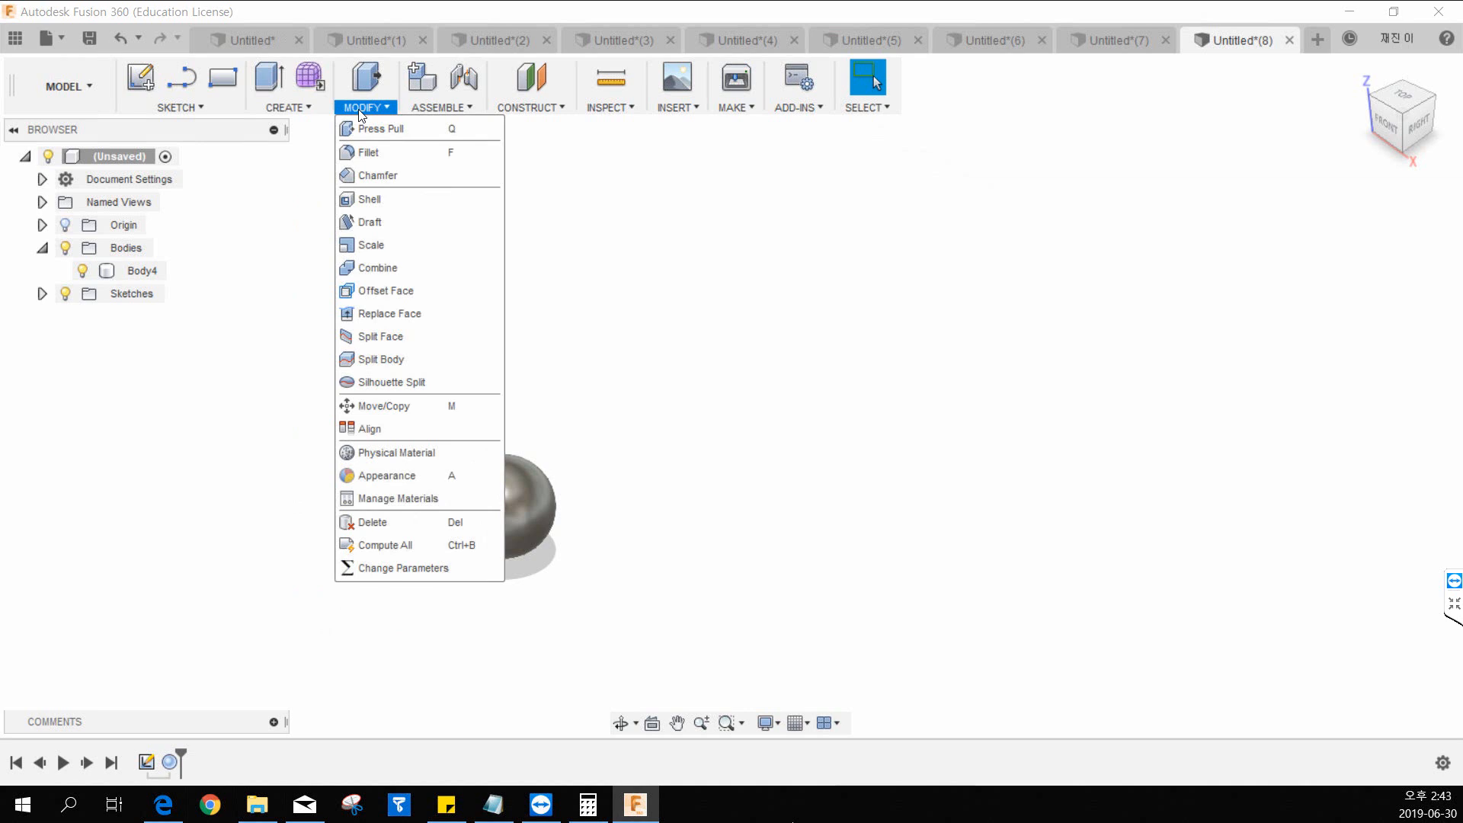
pyautogui.click(770, 431)
pyautogui.moveTo(661, 396); pyautogui.dragTo(333, 626)
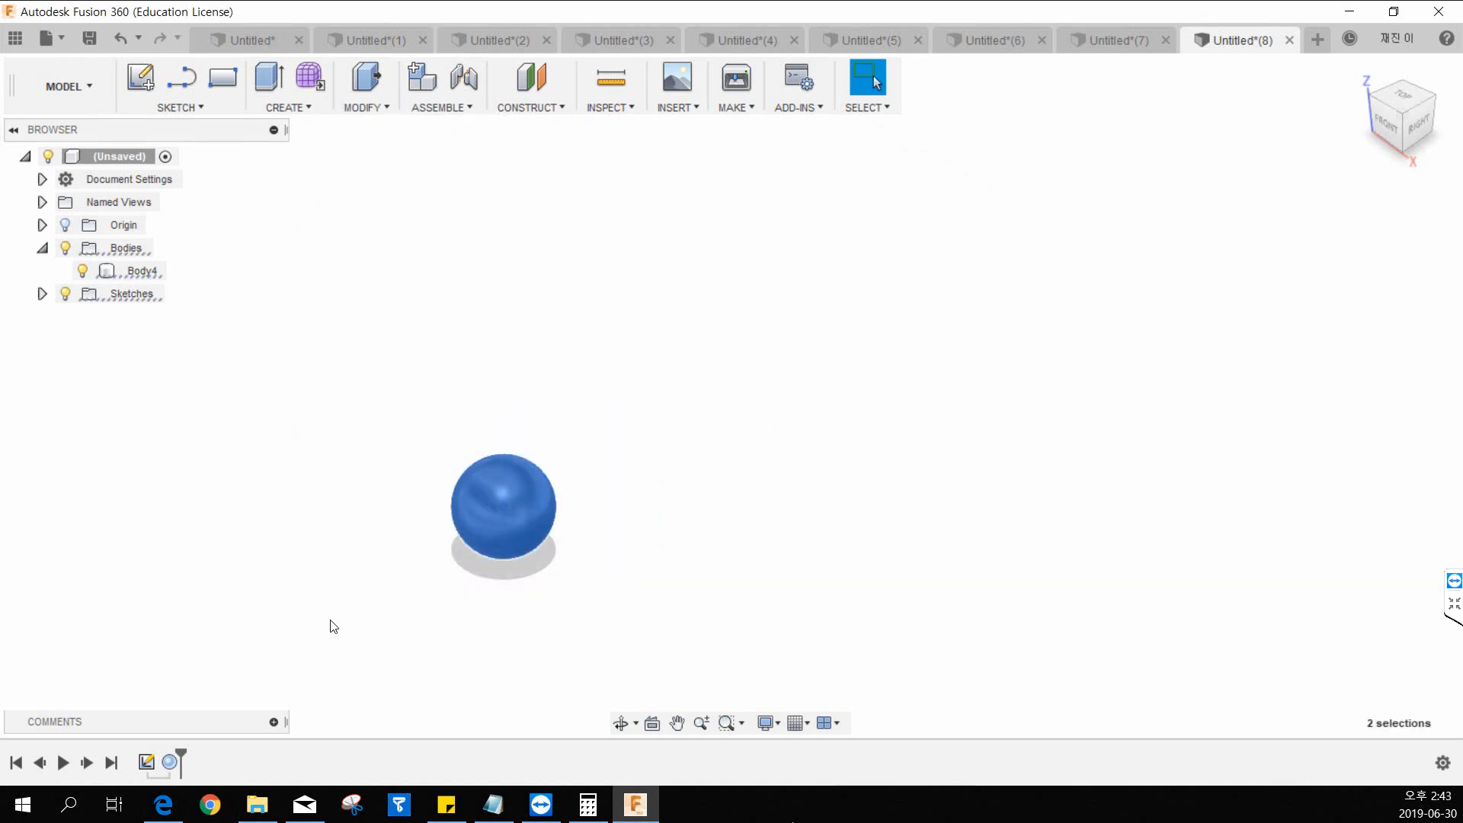
pyautogui.press('Delete')
# Start a Box on the horizontal origin plane and draw its base from the origin, about 87 by 84 mm.
pyautogui.click(171, 109)
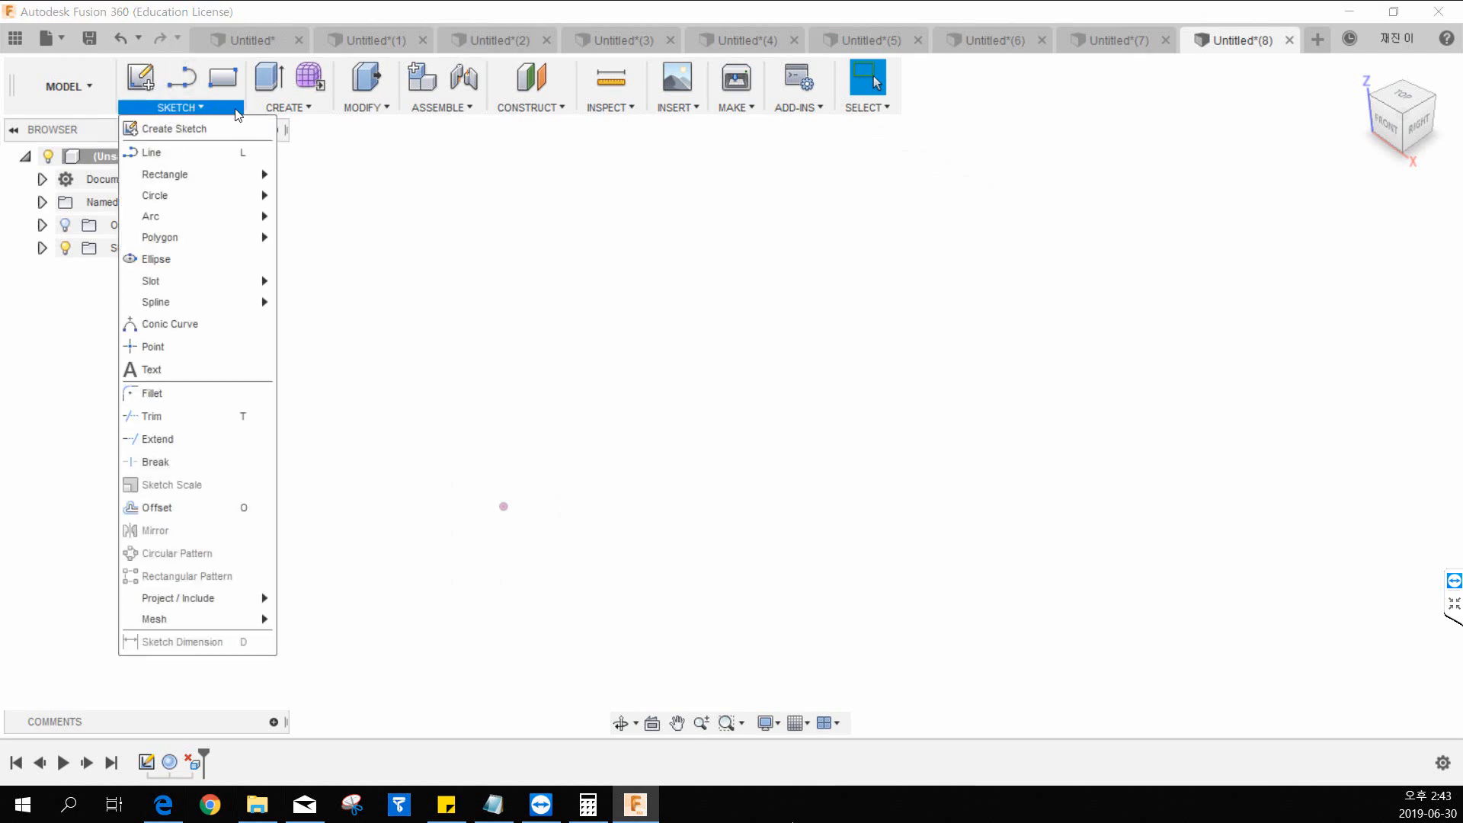
pyautogui.click(288, 107)
pyautogui.click(288, 357)
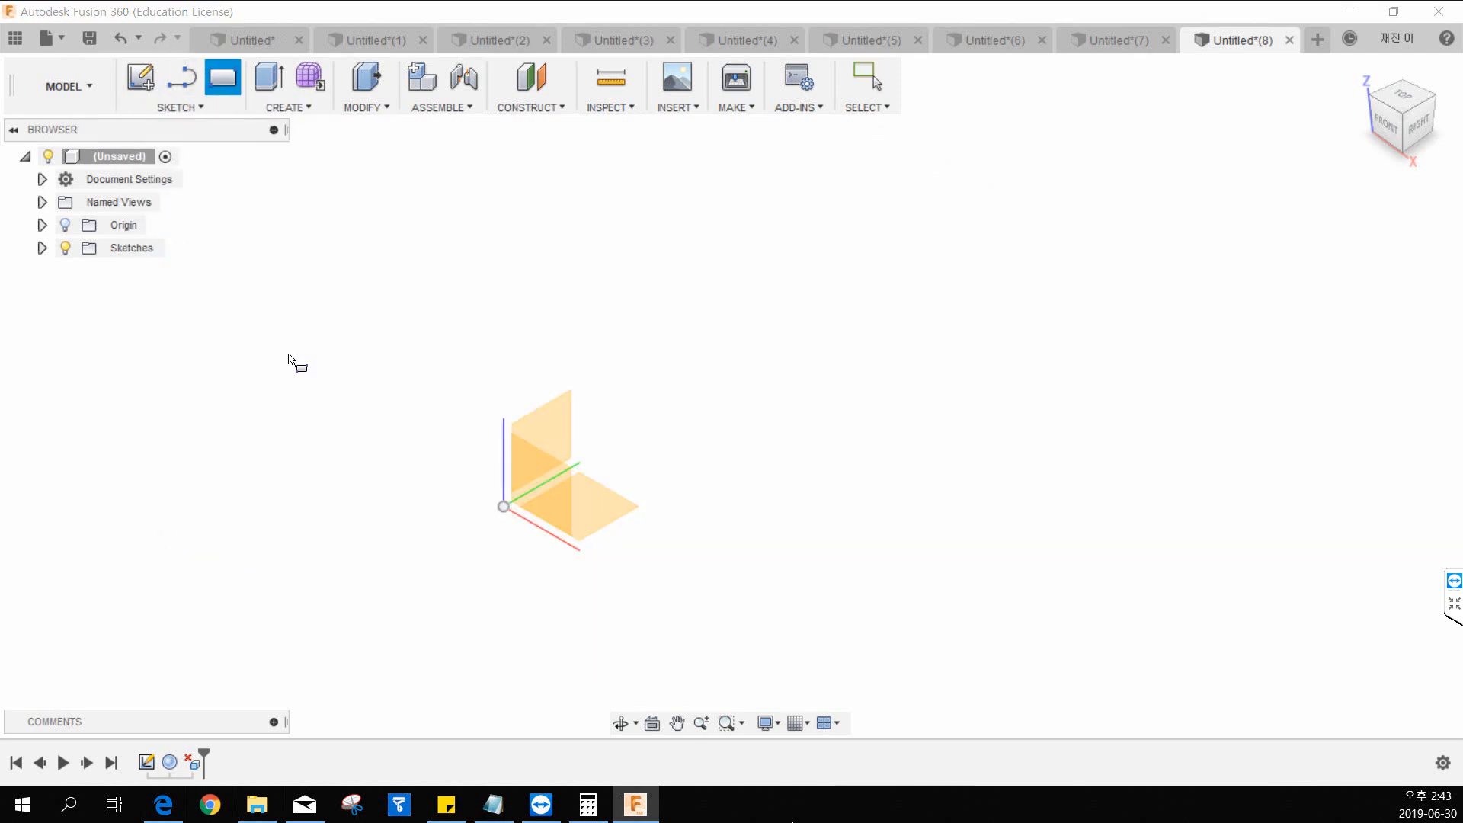
pyautogui.click(582, 507)
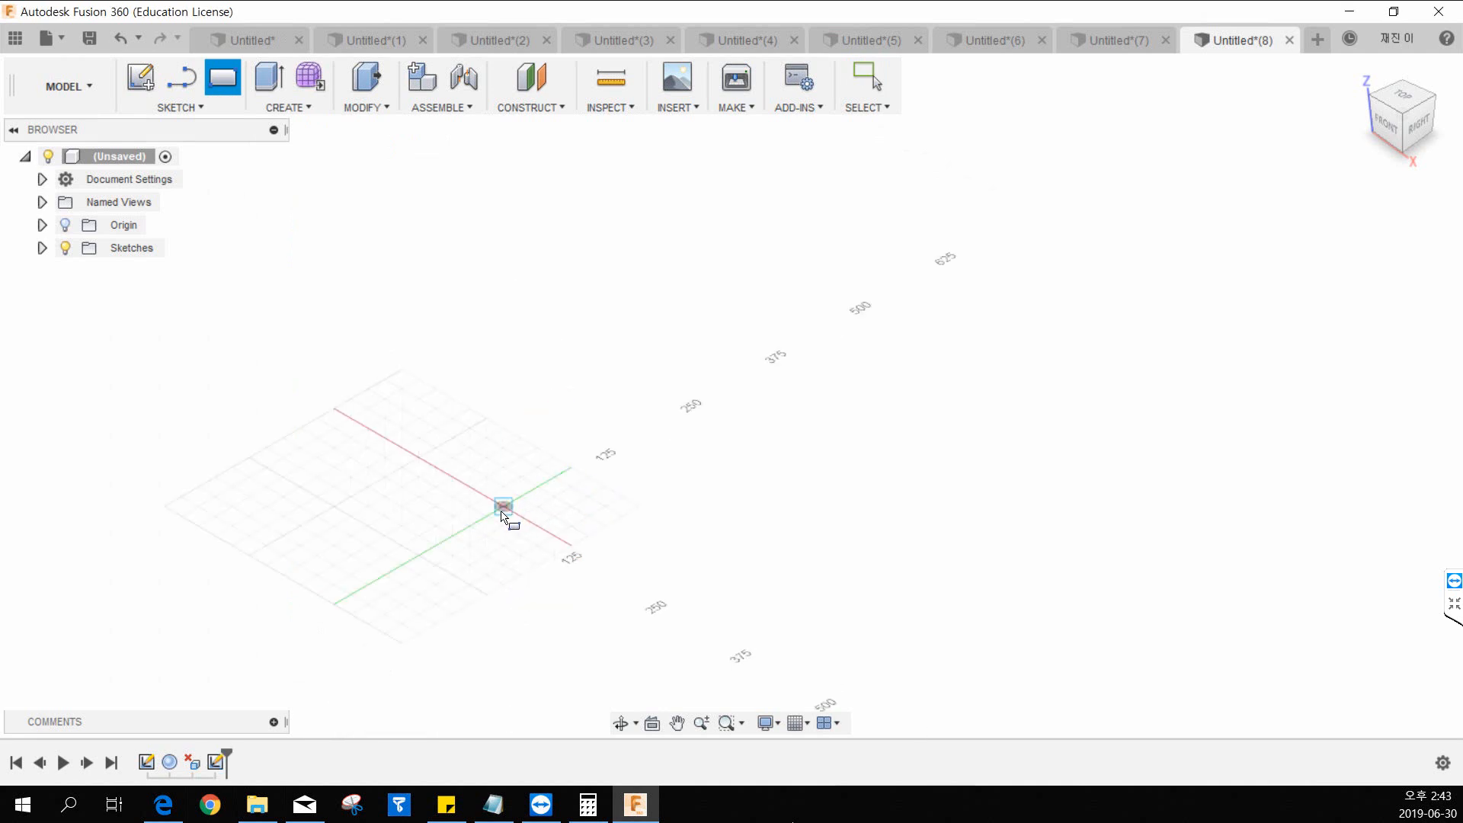
pyautogui.click(502, 513)
pyautogui.click(624, 513)
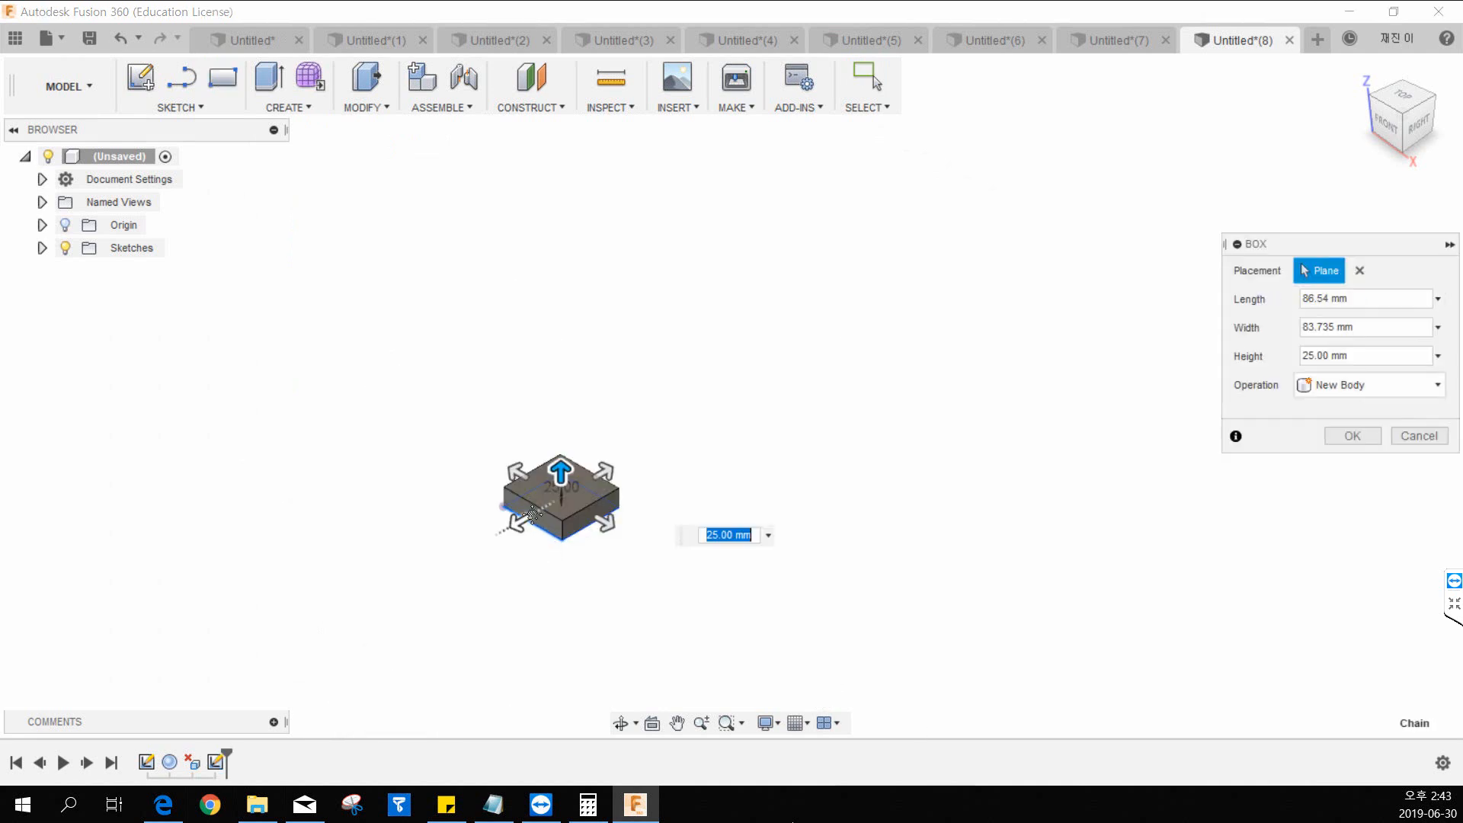
# Resize the box to 275 mm length, 225 mm width and 250 mm height, and create it as a new body.
pyautogui.moveTo(532, 516); pyautogui.dragTo(403, 532, button='middle')
pyautogui.moveTo(435, 504); pyautogui.dragTo(496, 533)
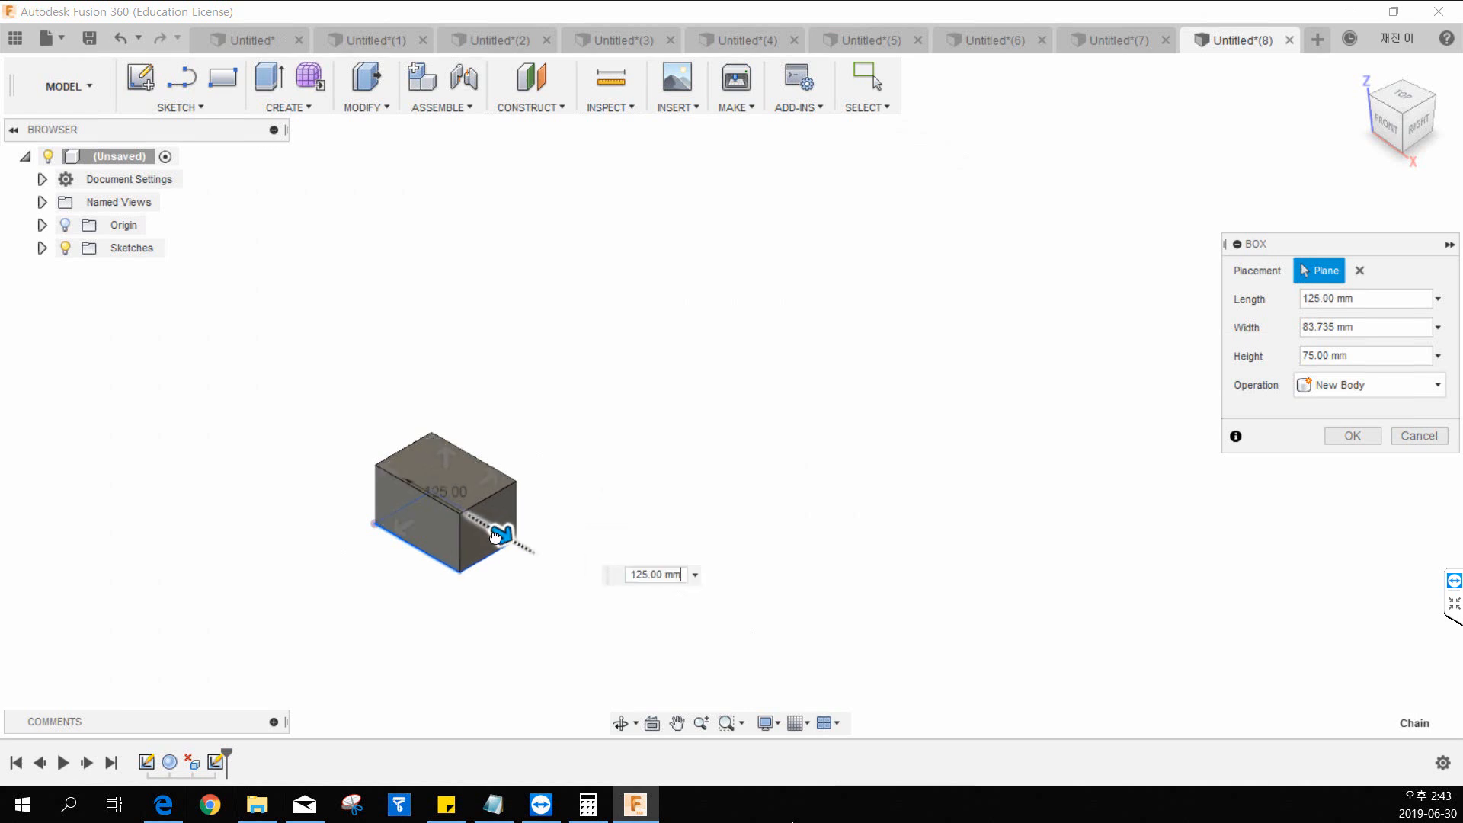
pyautogui.moveTo(488, 467); pyautogui.dragTo(574, 419)
pyautogui.moveTo(551, 510); pyautogui.dragTo(643, 589)
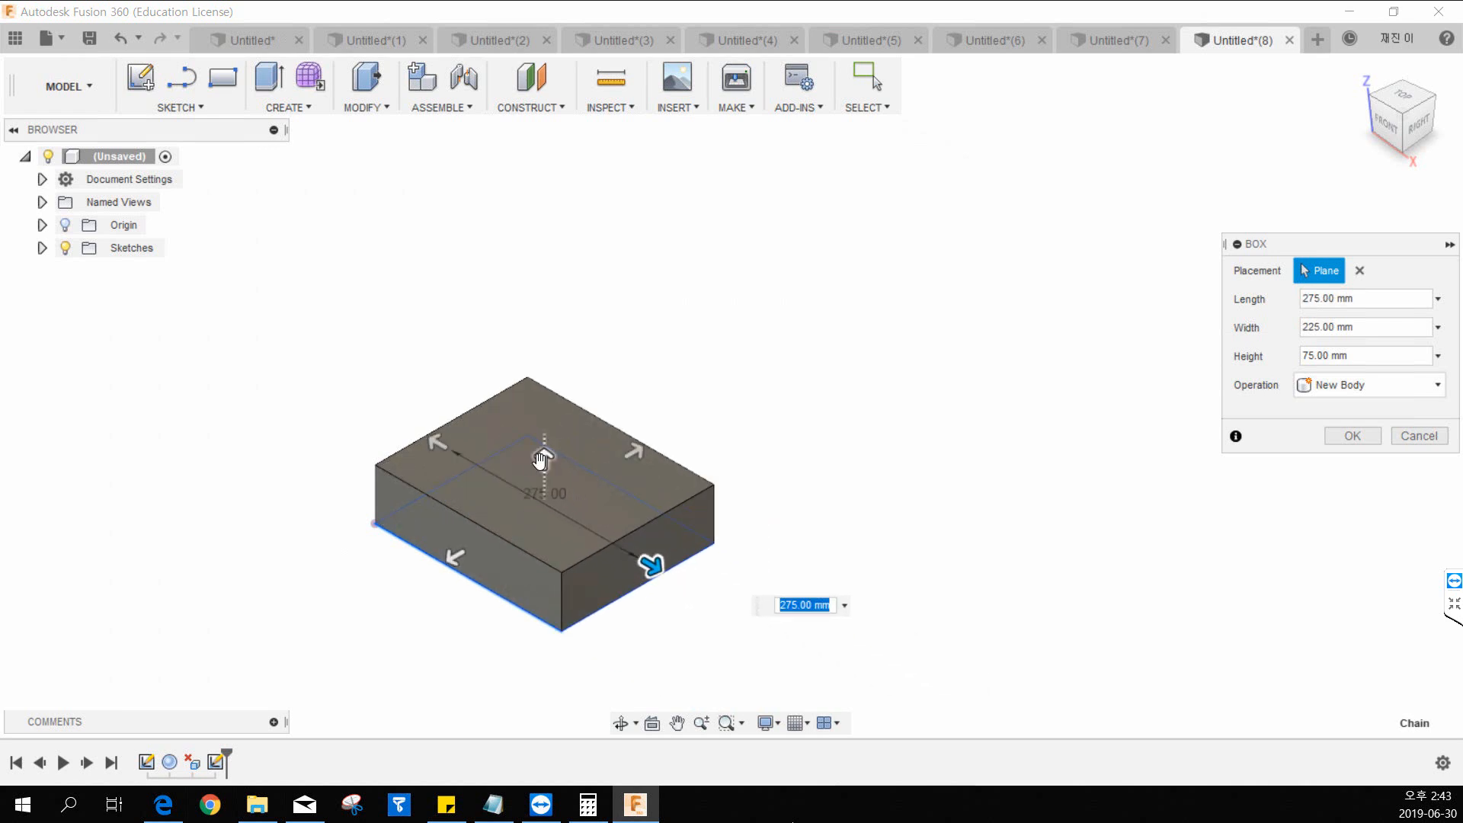
pyautogui.moveTo(544, 459); pyautogui.dragTo(543, 319)
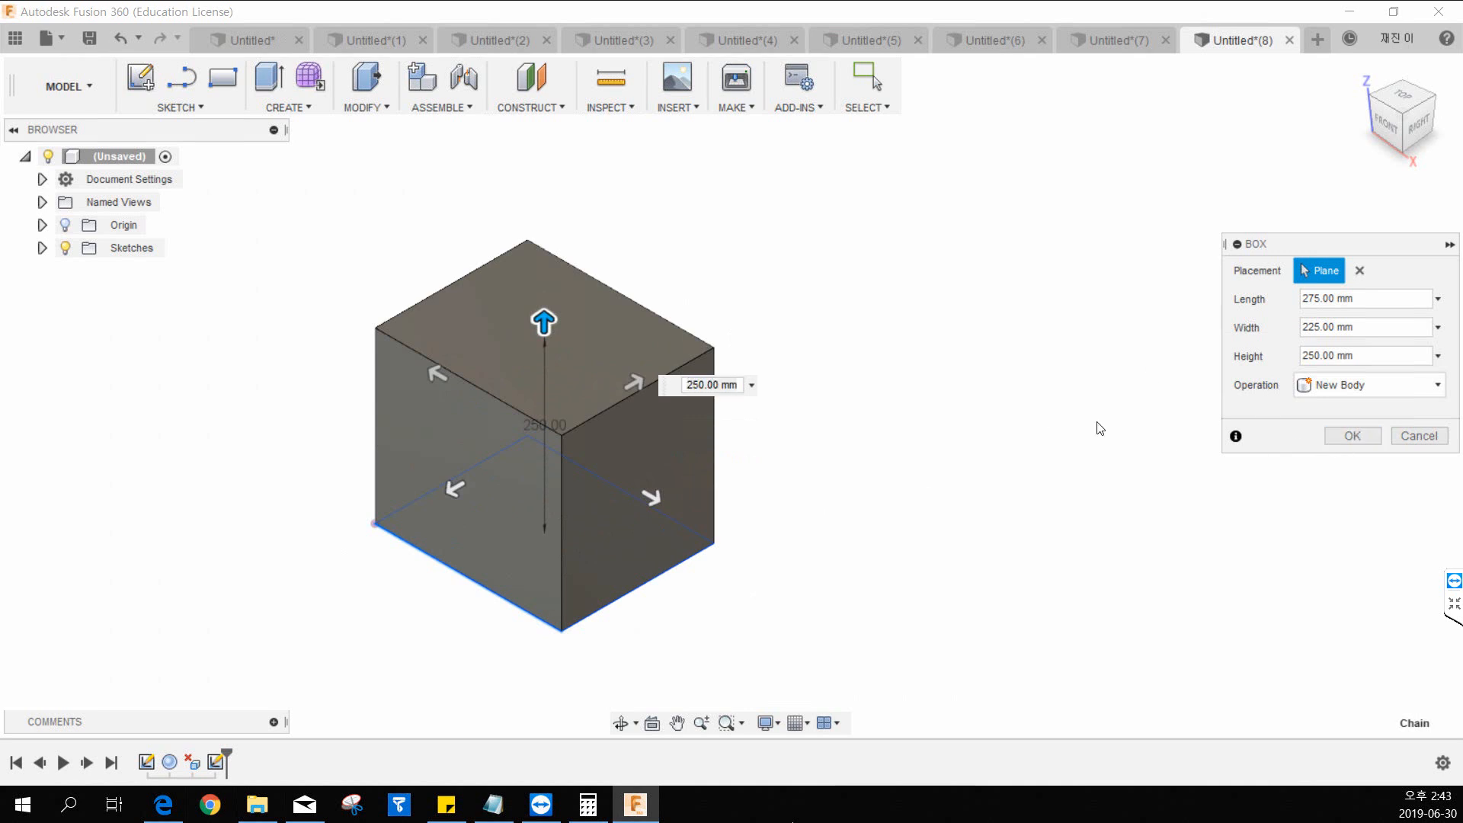
pyautogui.click(1343, 436)
pyautogui.moveTo(885, 451); pyautogui.dragTo(859, 437, button='middle')
pyautogui.scroll(2, 384, 409)
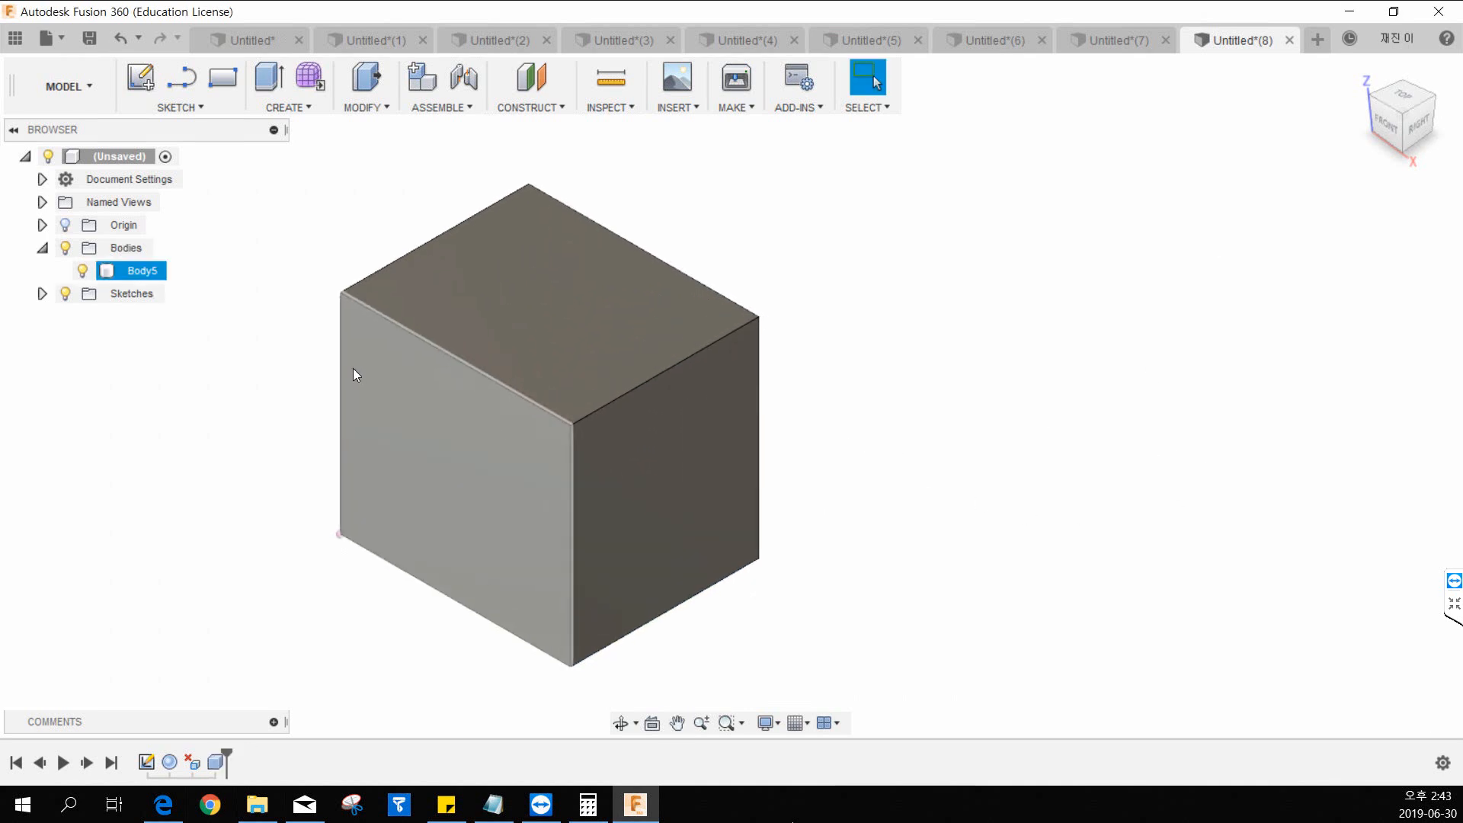
# Start a Draft on the box and choose its bottom face as the parting plane.
pyautogui.click(366, 109)
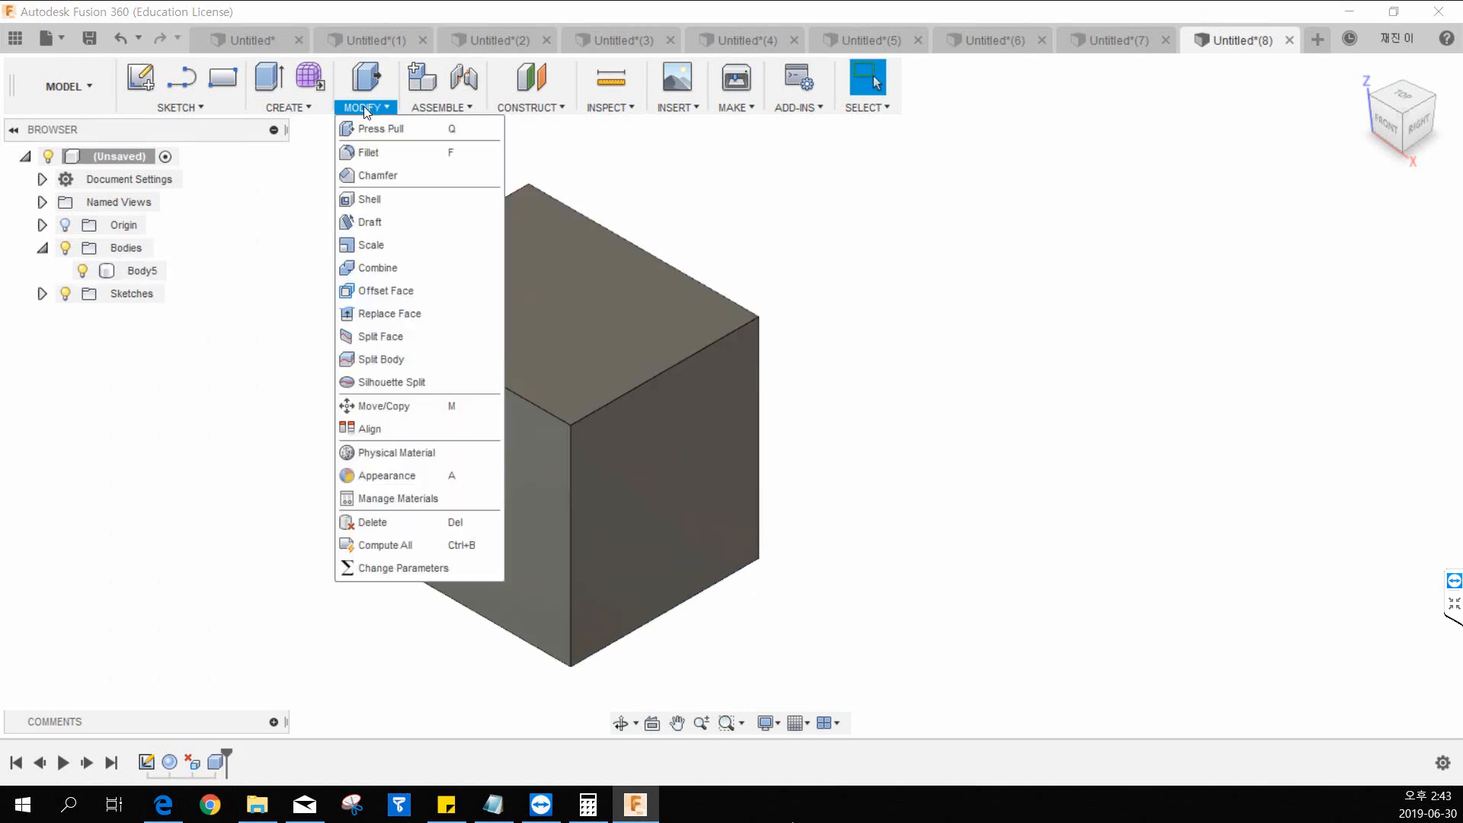
pyautogui.click(373, 222)
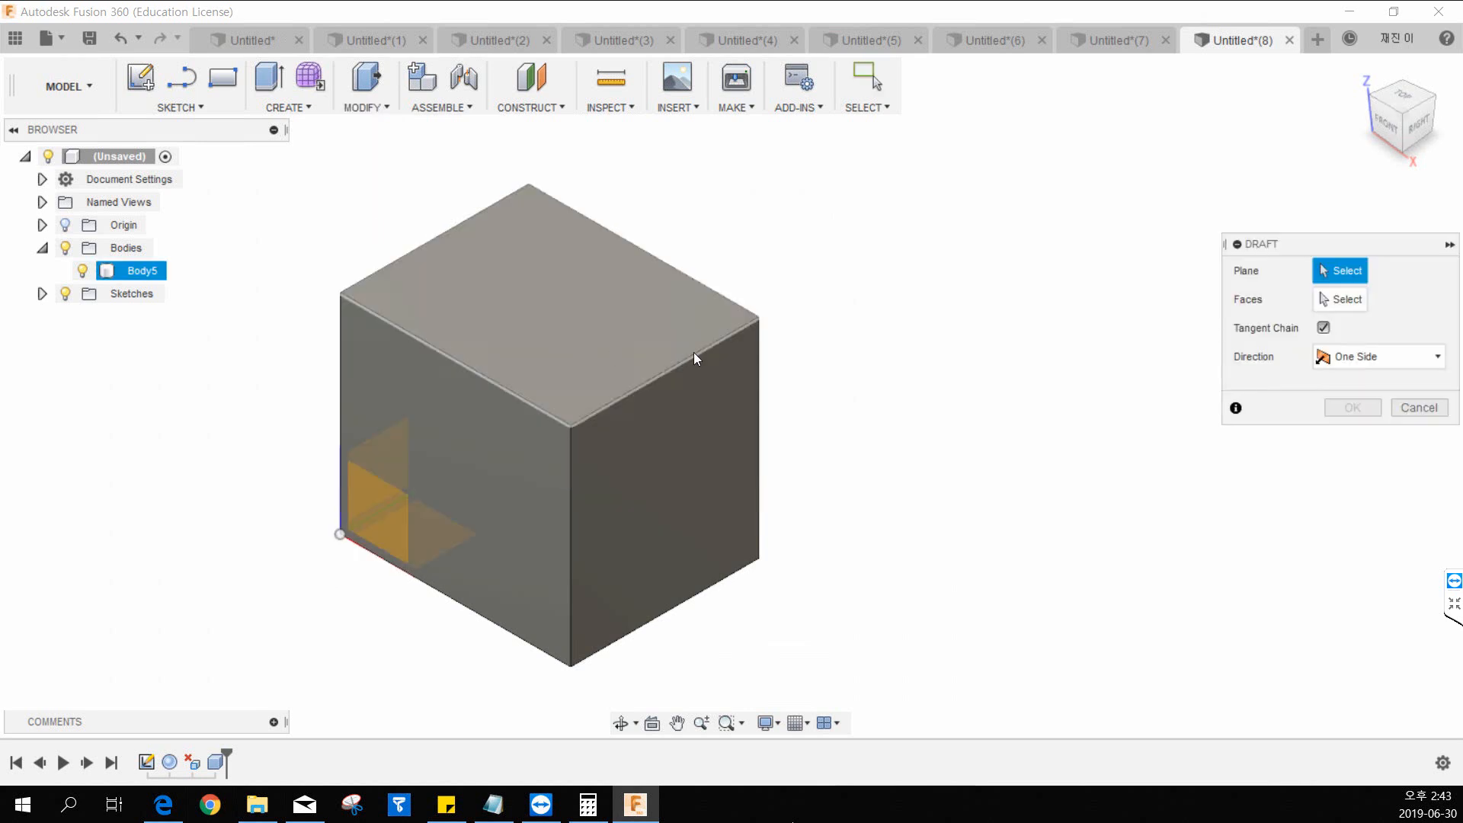
pyautogui.moveTo(694, 352); pyautogui.dragTo(631, 286, button='middle')
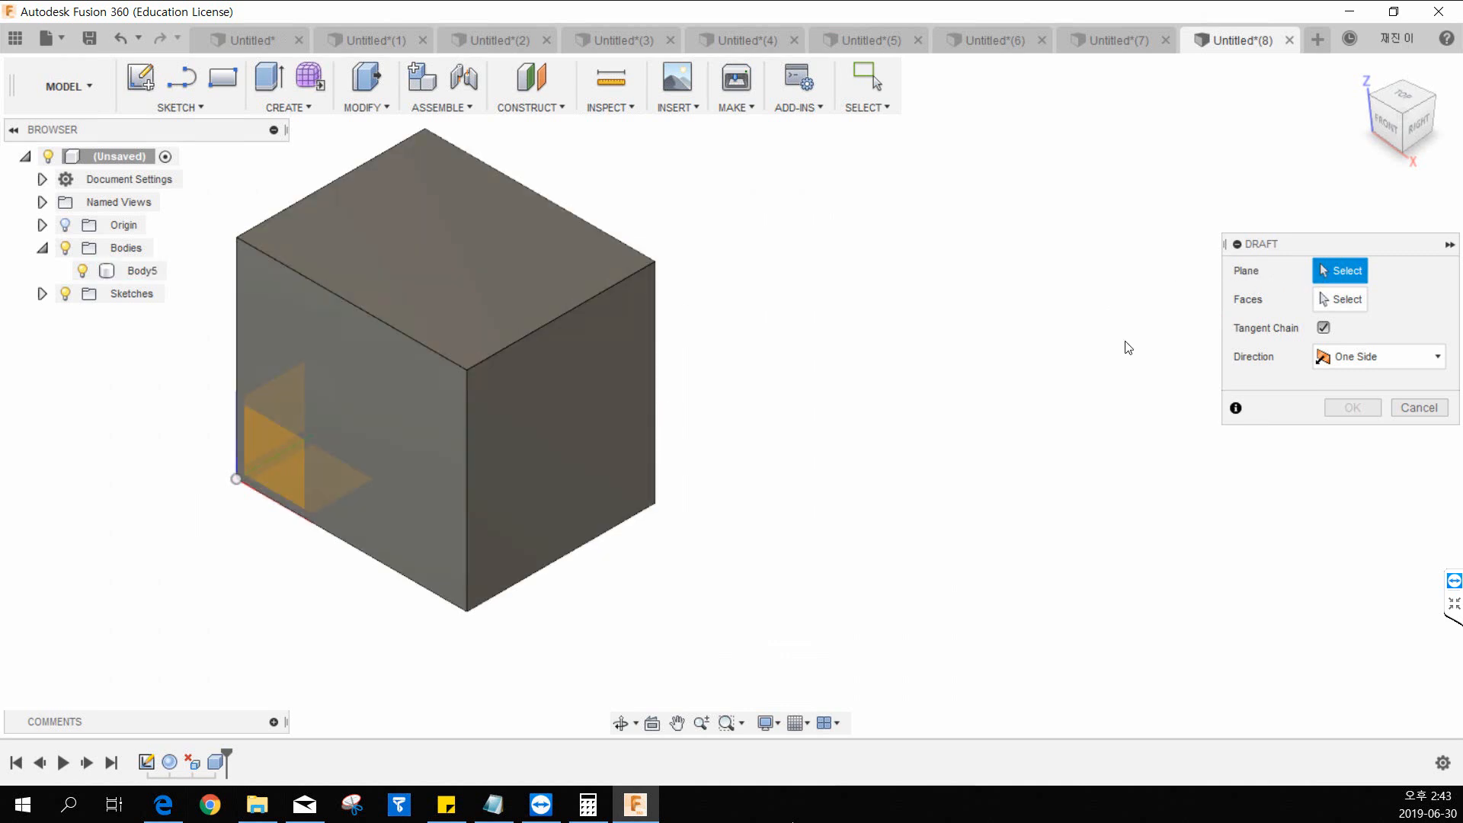
pyautogui.moveTo(625, 473); pyautogui.dragTo(656, 456, button='middle')
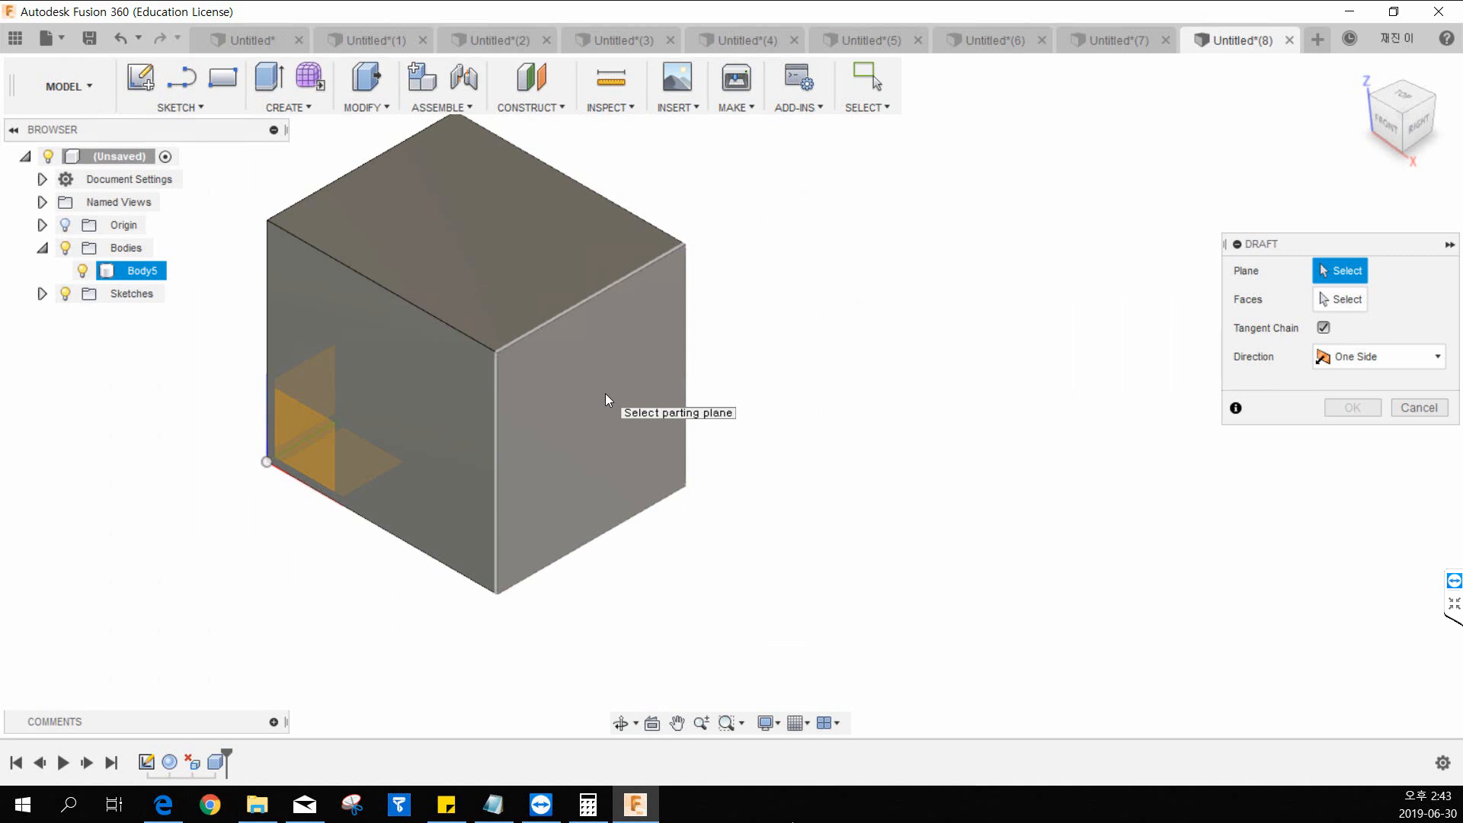
pyautogui.moveTo(727, 374); pyautogui.dragTo(783, 358, button='middle')
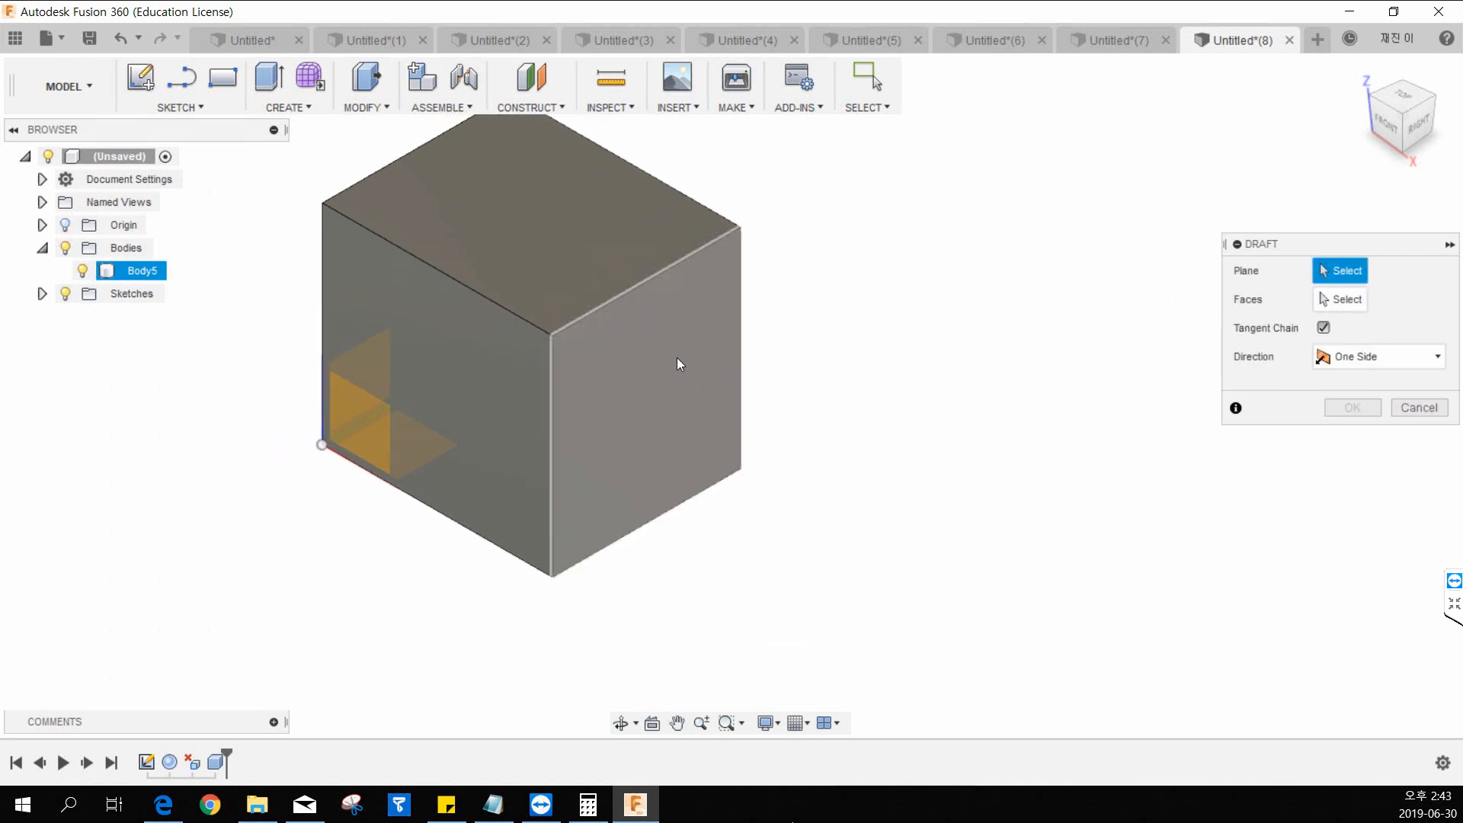
pyautogui.moveTo(584, 394); pyautogui.dragTo(637, 371, button='middle')
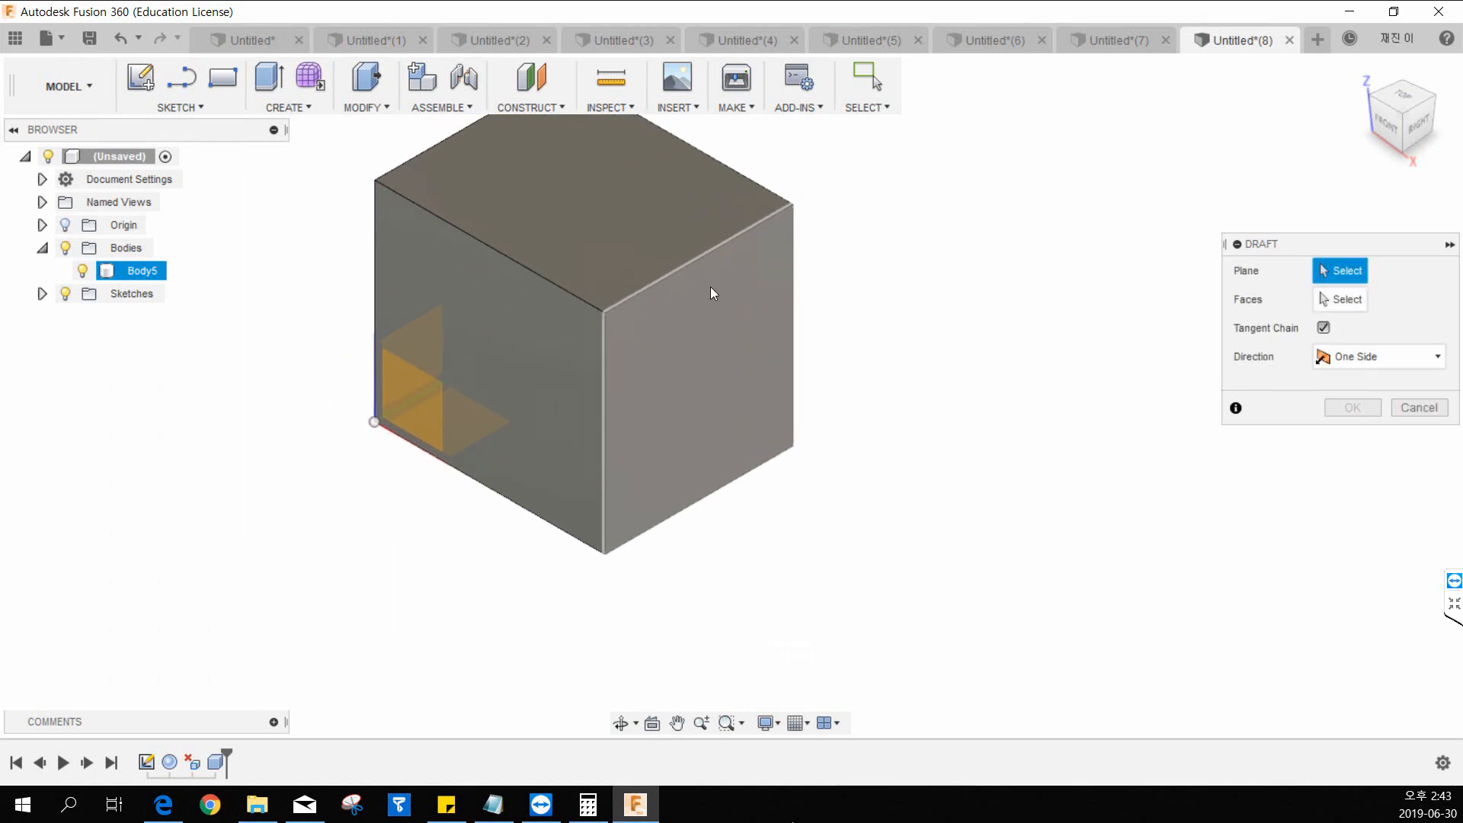
pyautogui.click(663, 352)
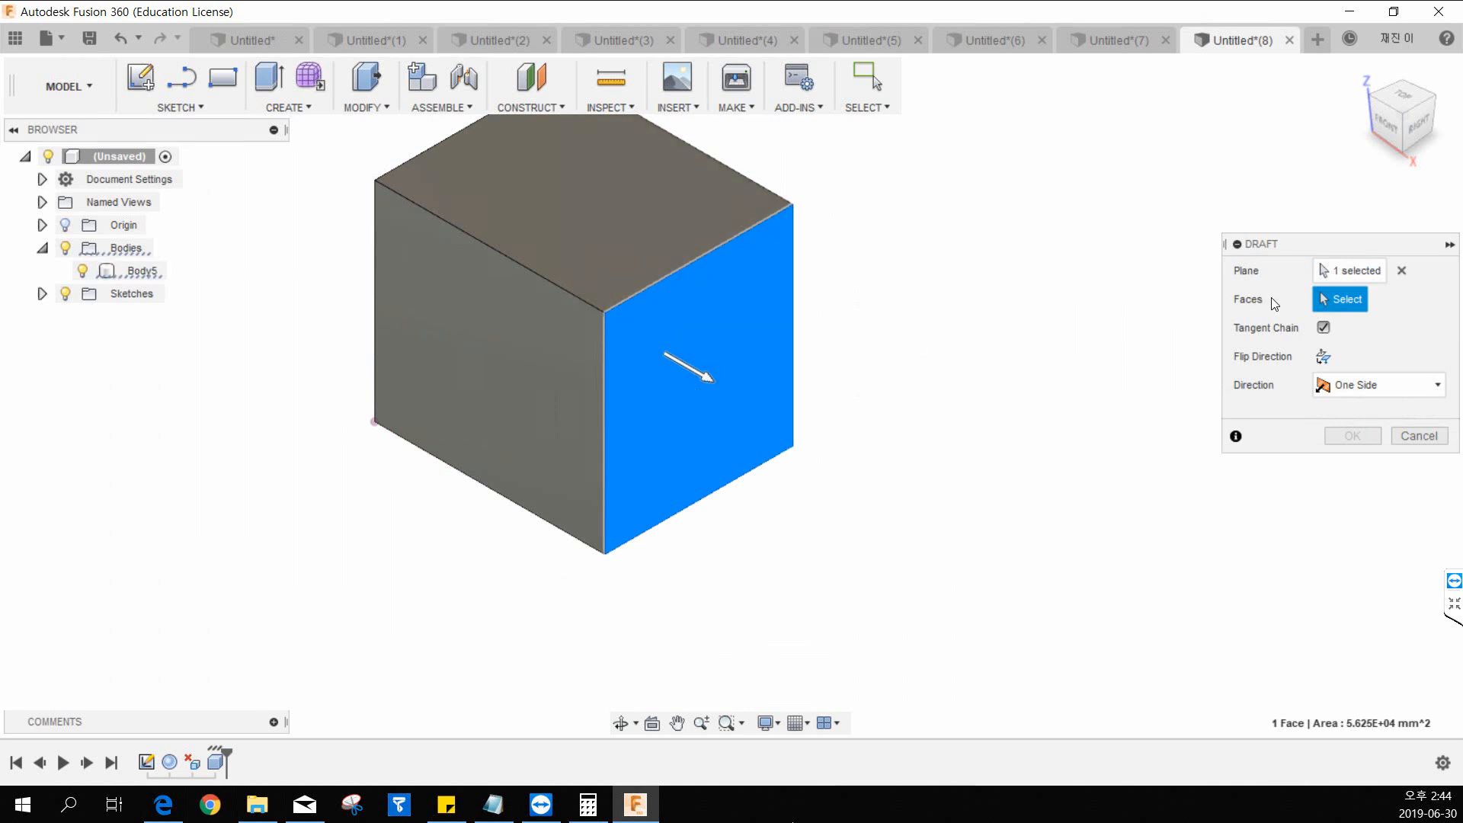
pyautogui.click(1403, 272)
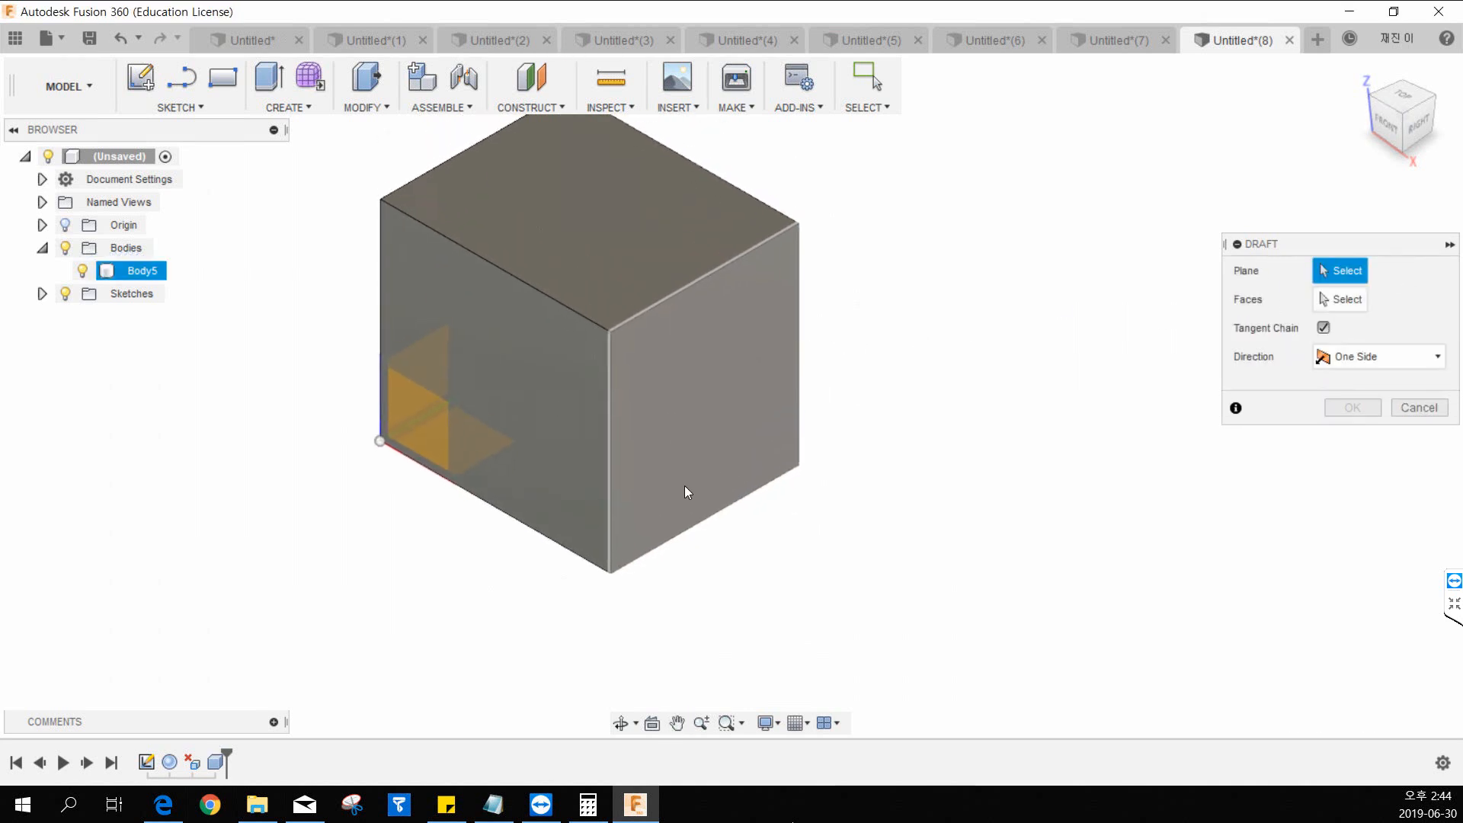
pyautogui.keyDown('shift'); pyautogui.moveTo(686, 488); pyautogui.dragTo(674, 421, button='middle'); pyautogui.keyUp('shift')
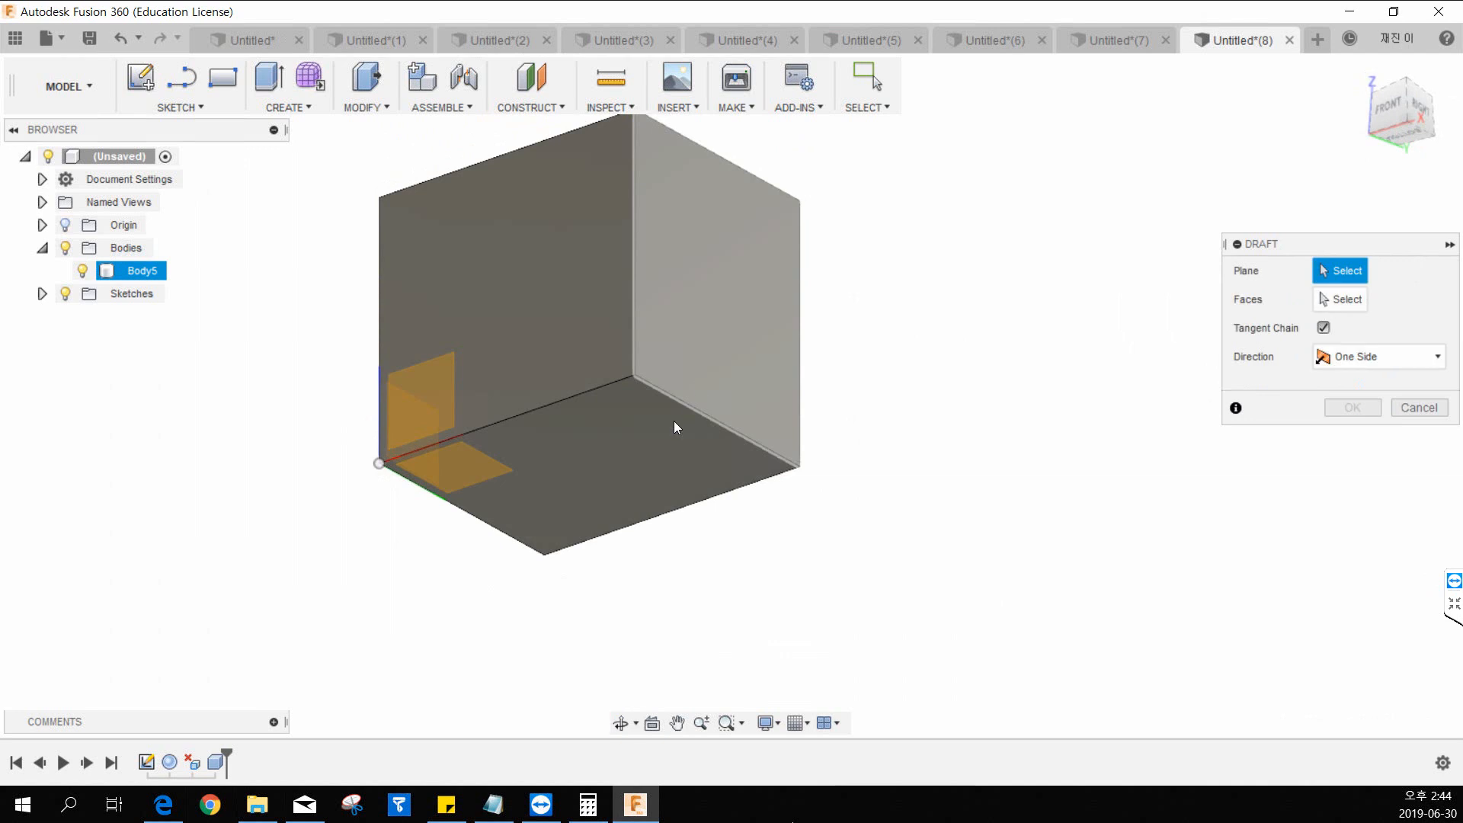
pyautogui.click(613, 461)
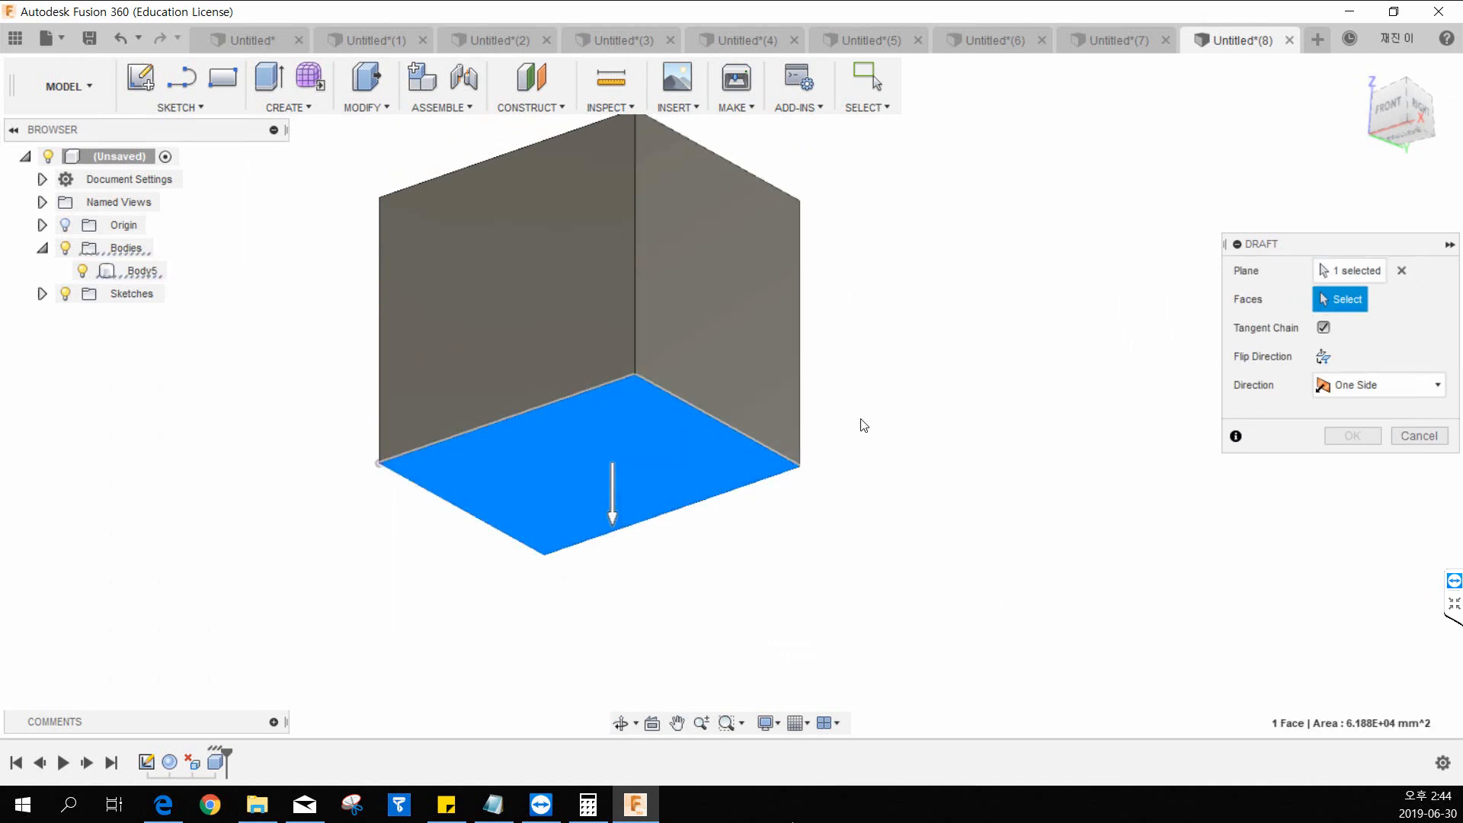
# Select the box's right face as the face to draft and tilt it to -20 degrees.
pyautogui.keyDown('shift'); pyautogui.moveTo(861, 420); pyautogui.dragTo(857, 495, button='middle'); pyautogui.keyUp('shift')
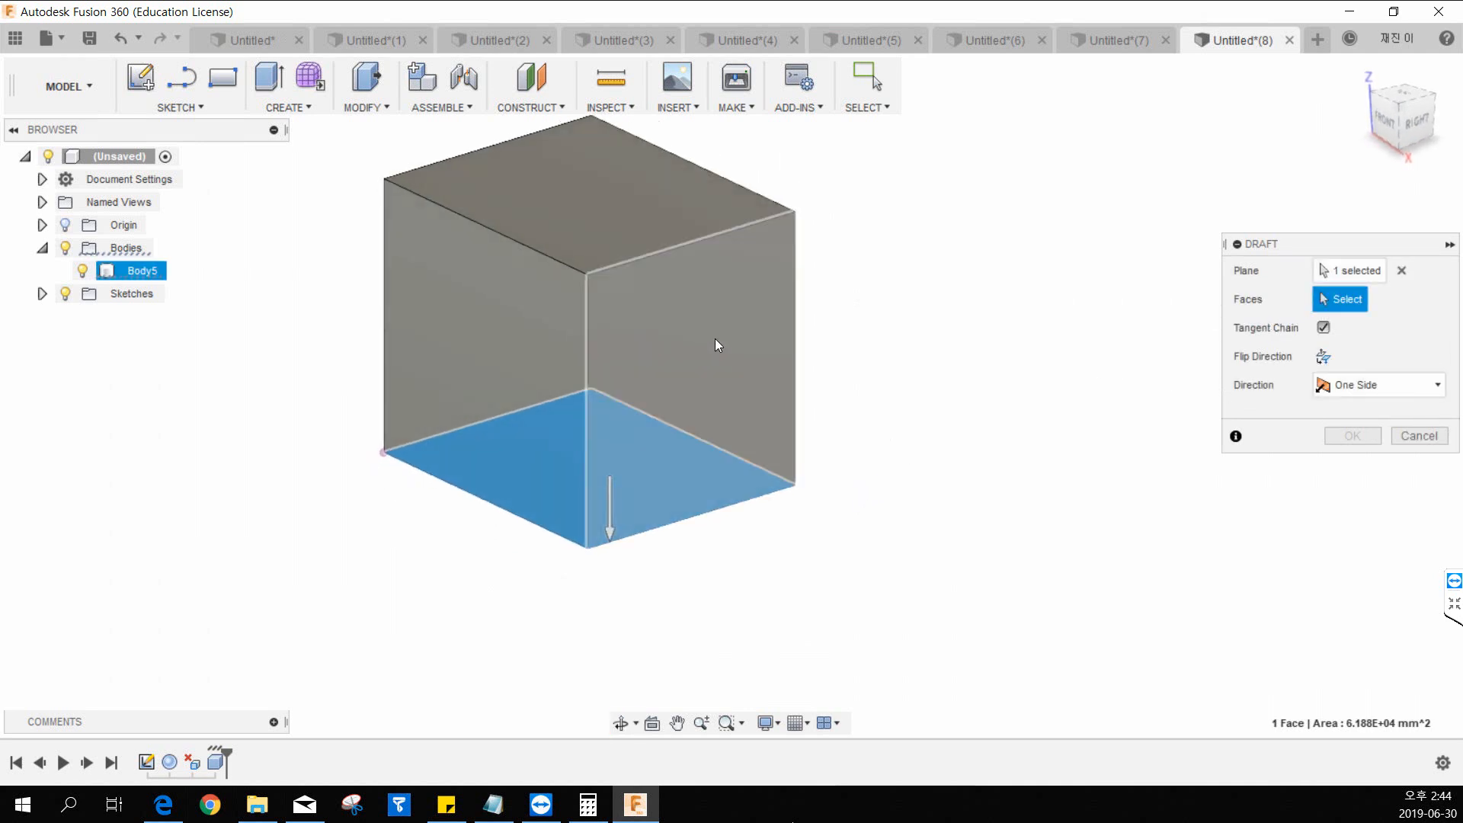
pyautogui.click(704, 313)
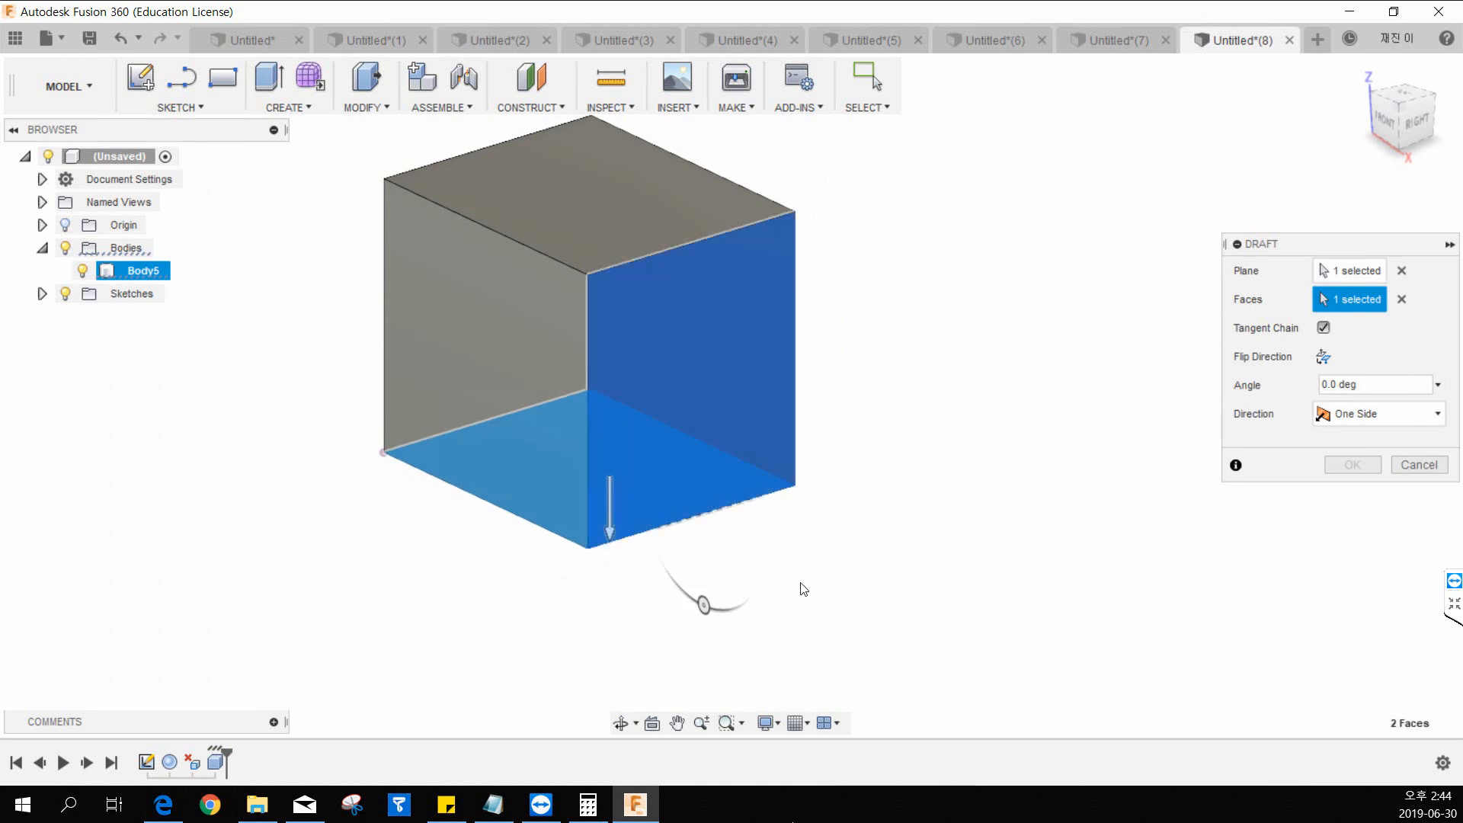
pyautogui.moveTo(702, 605); pyautogui.dragTo(812, 592, button='middle')
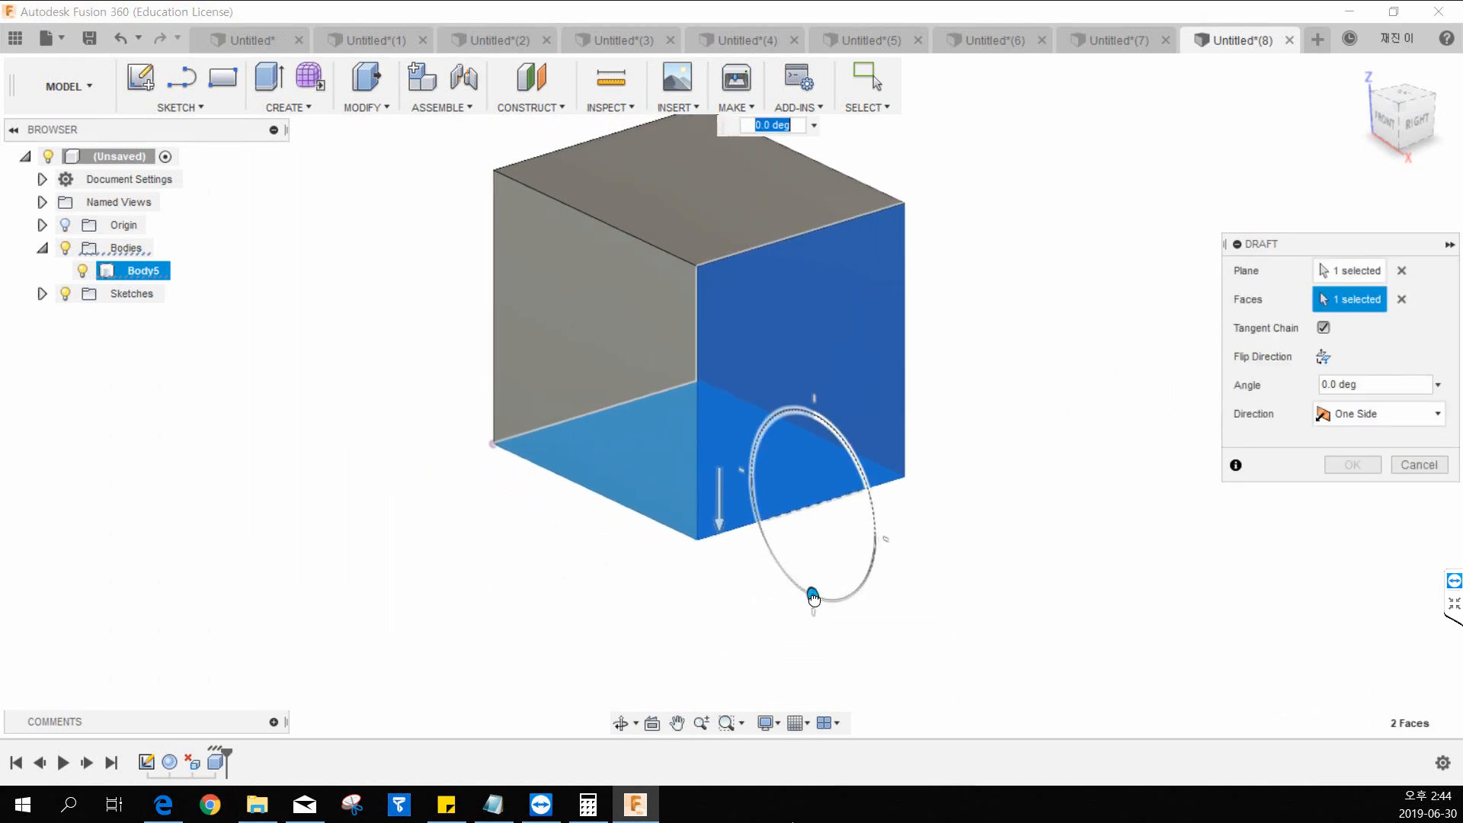
pyautogui.moveTo(810, 592)
pyautogui.mouseDown()
pyautogui.moveTo(836, 586)
pyautogui.moveTo(818, 596)
pyautogui.mouseUp()
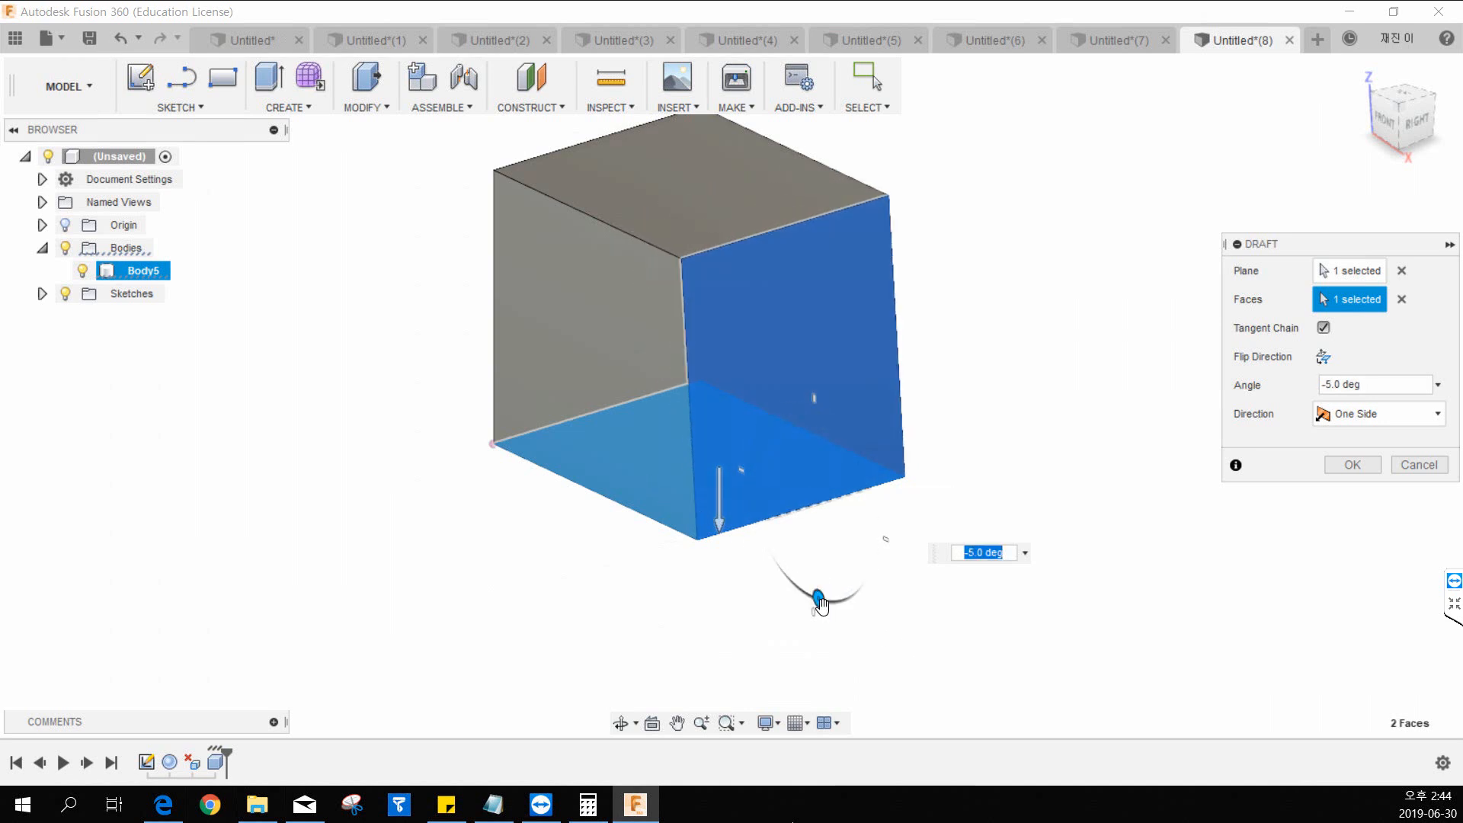
pyautogui.moveTo(820, 604)
pyautogui.mouseDown()
pyautogui.moveTo(835, 587)
pyautogui.moveTo(834, 599)
pyautogui.mouseUp()
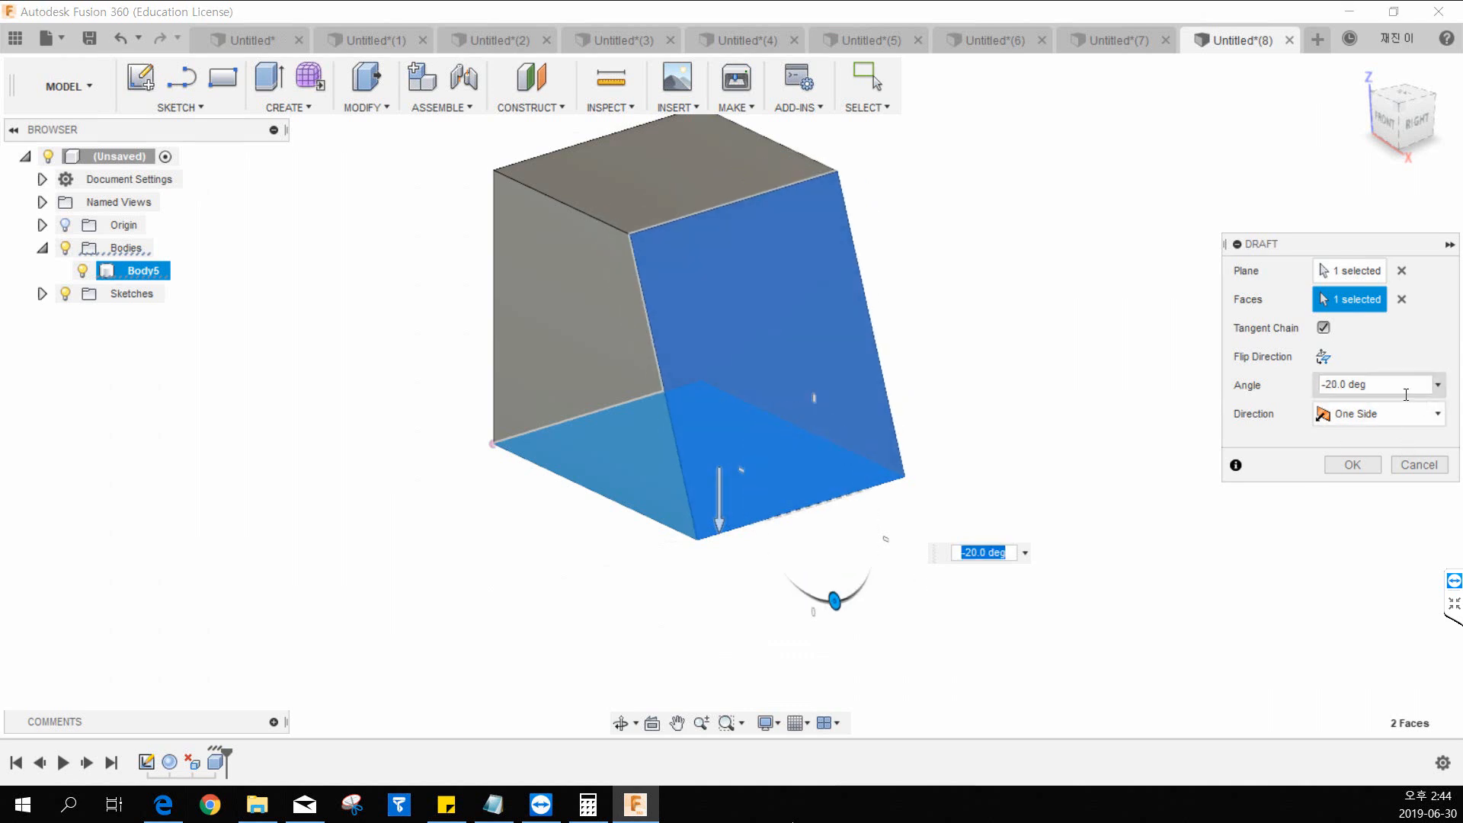
# Flip the draft direction and set the draft angle to -30 degrees.
pyautogui.click(1364, 384)
pyautogui.click(1324, 358)
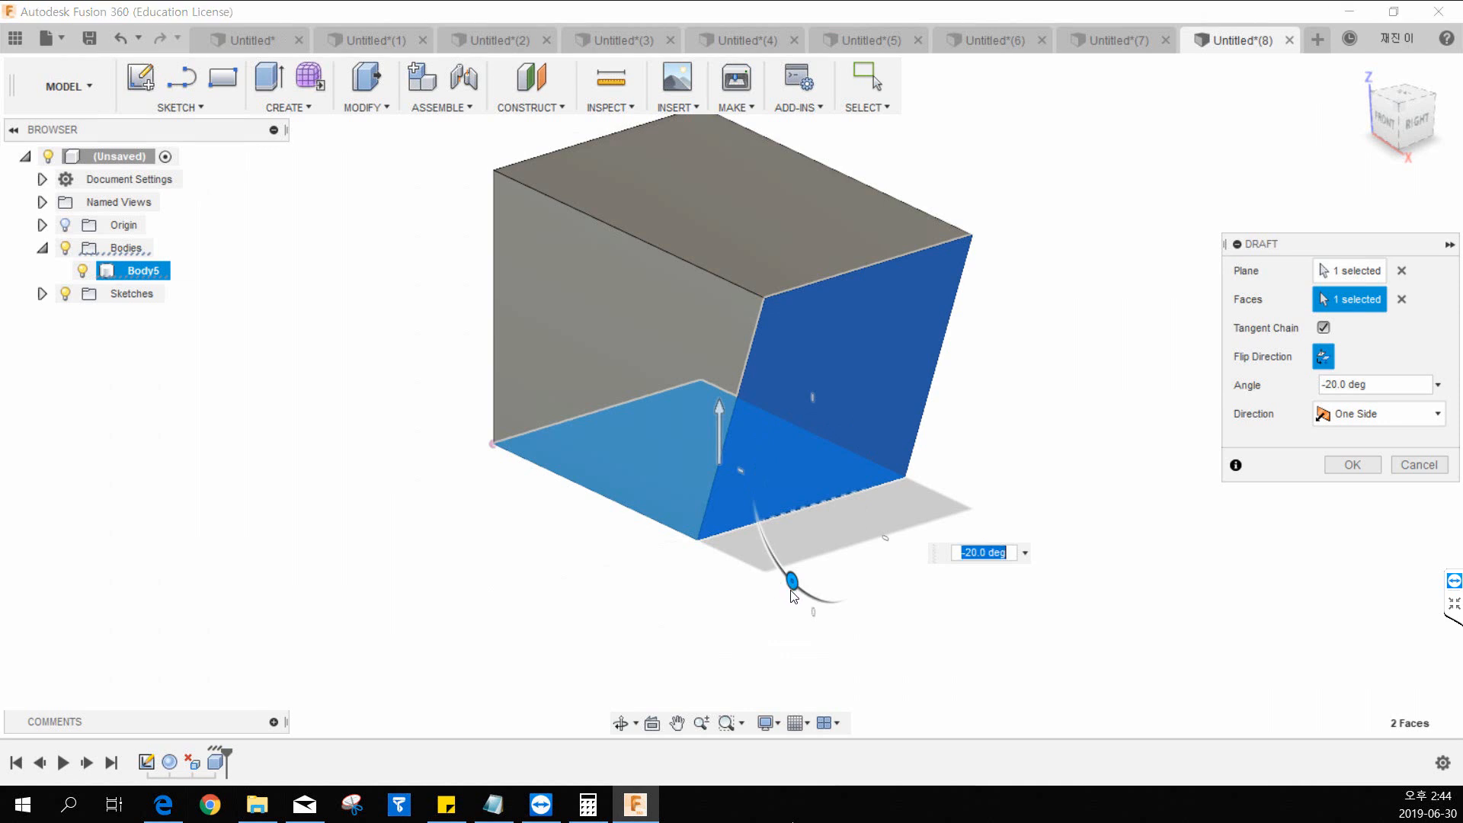
pyautogui.moveTo(791, 584); pyautogui.dragTo(784, 572)
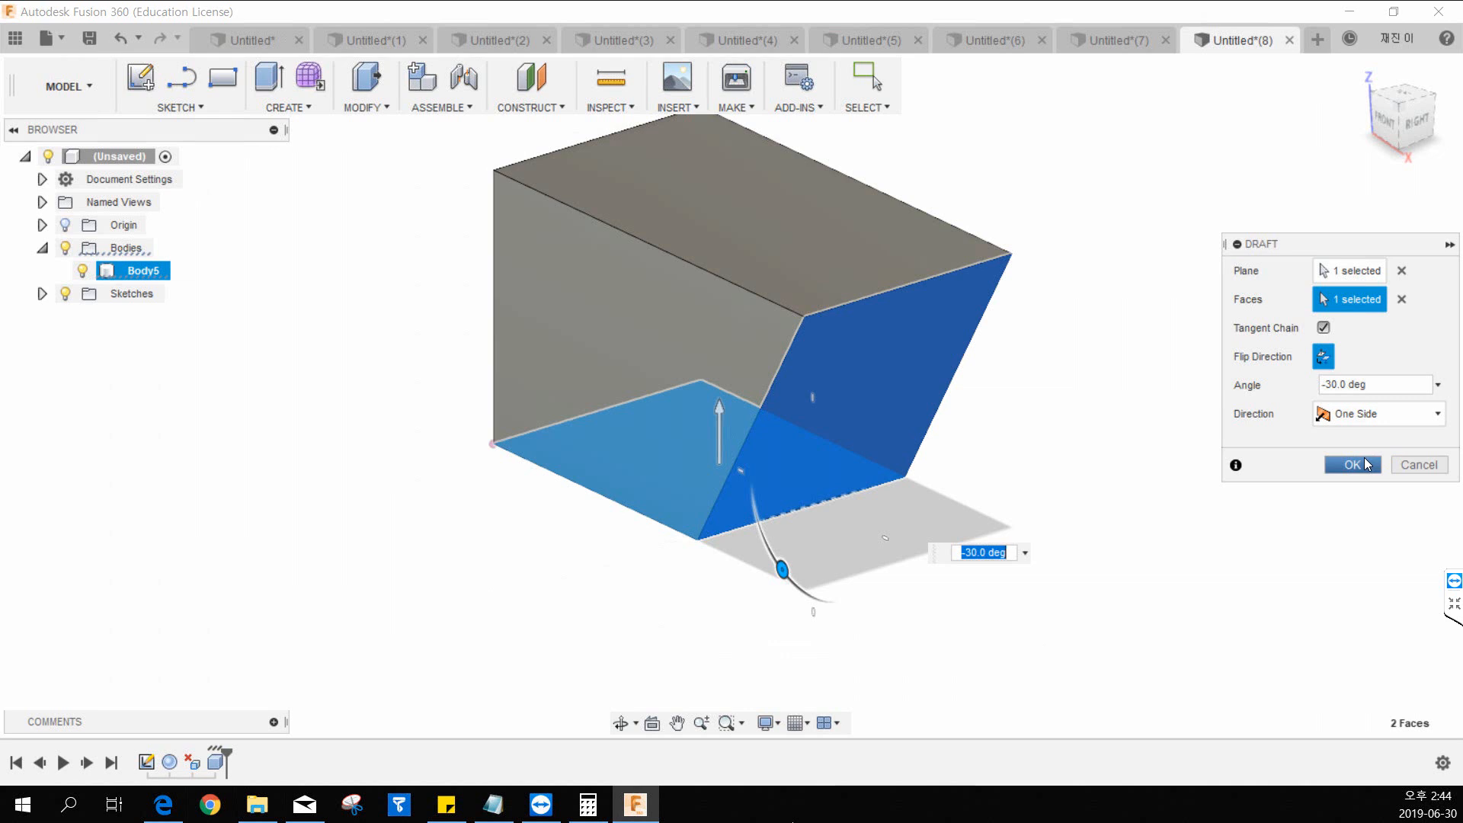
# Switch the draft direction to Two Side and set both angles to 5 degrees.
pyautogui.click(1387, 413)
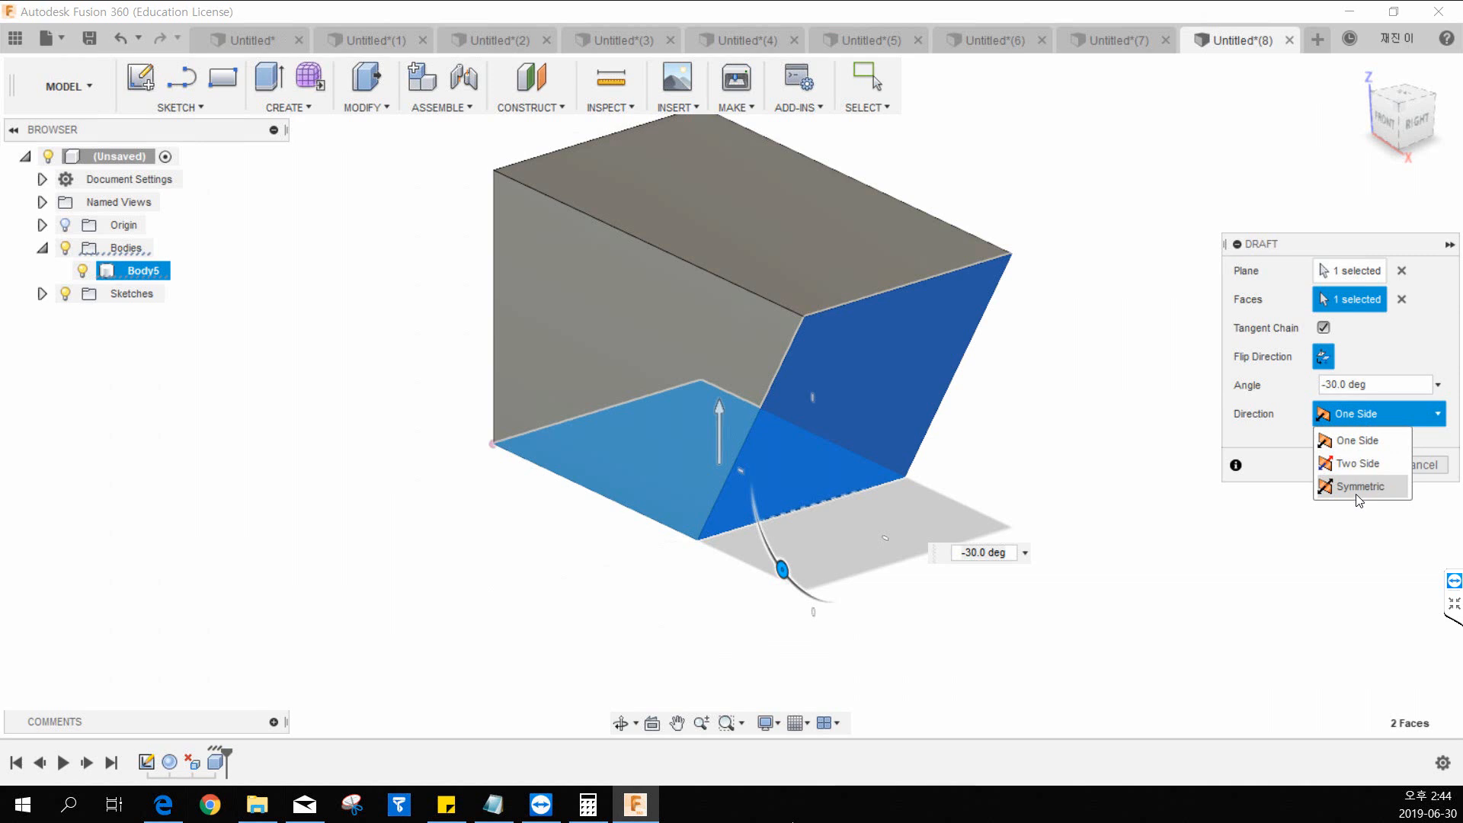
pyautogui.click(1347, 448)
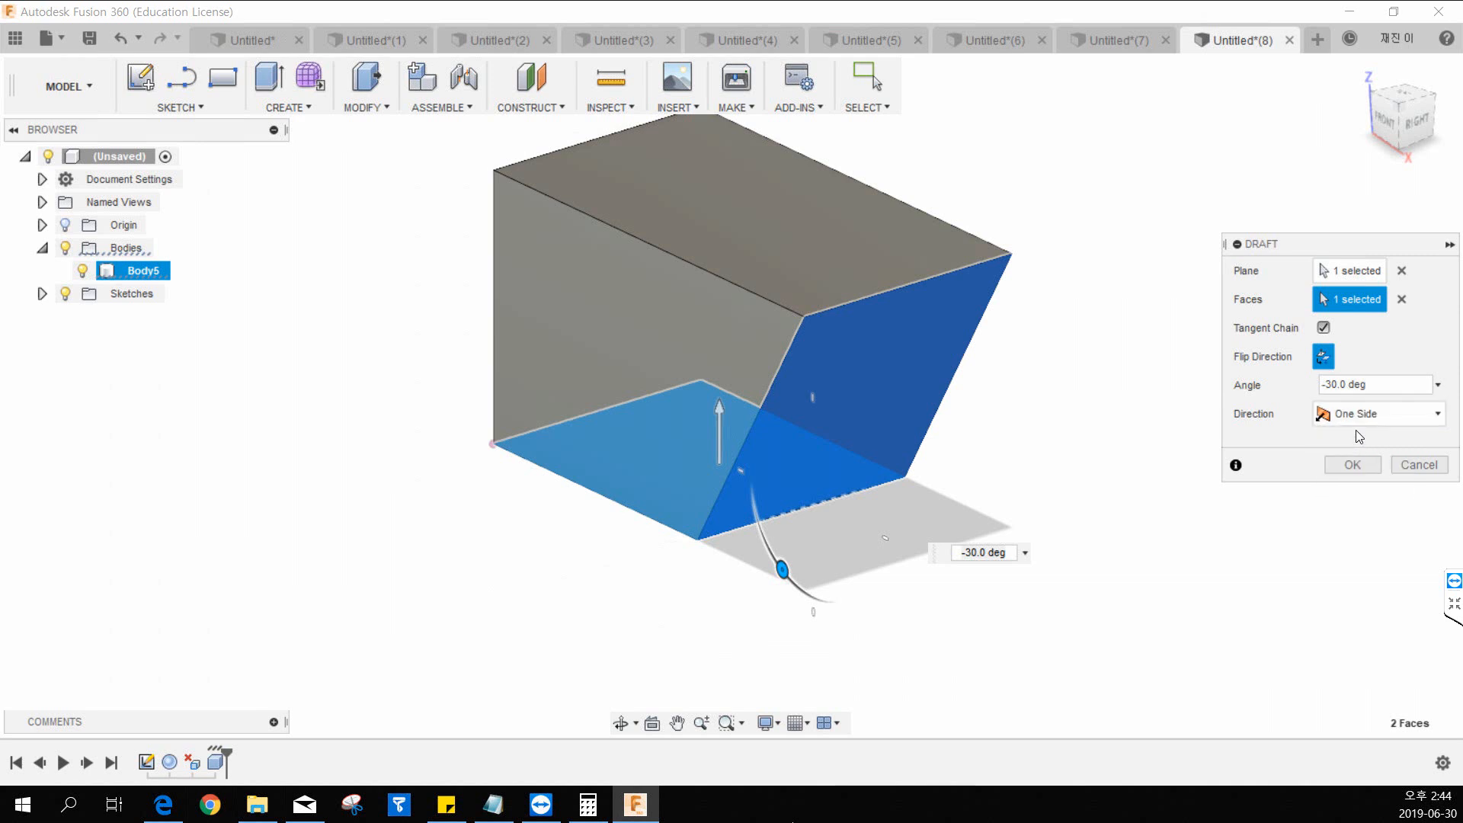
pyautogui.click(1356, 418)
pyautogui.click(1355, 460)
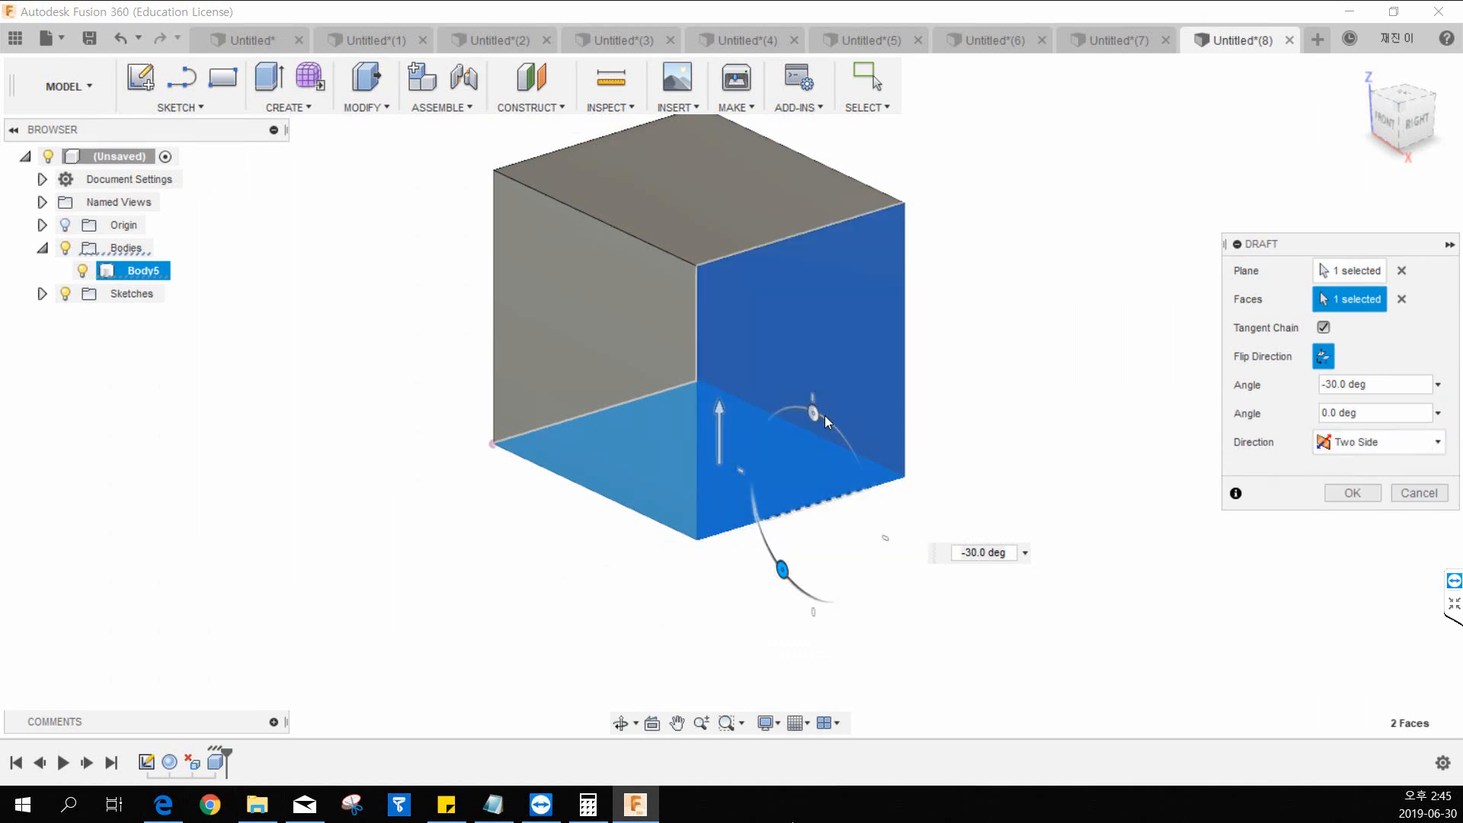
pyautogui.moveTo(819, 419); pyautogui.dragTo(823, 572)
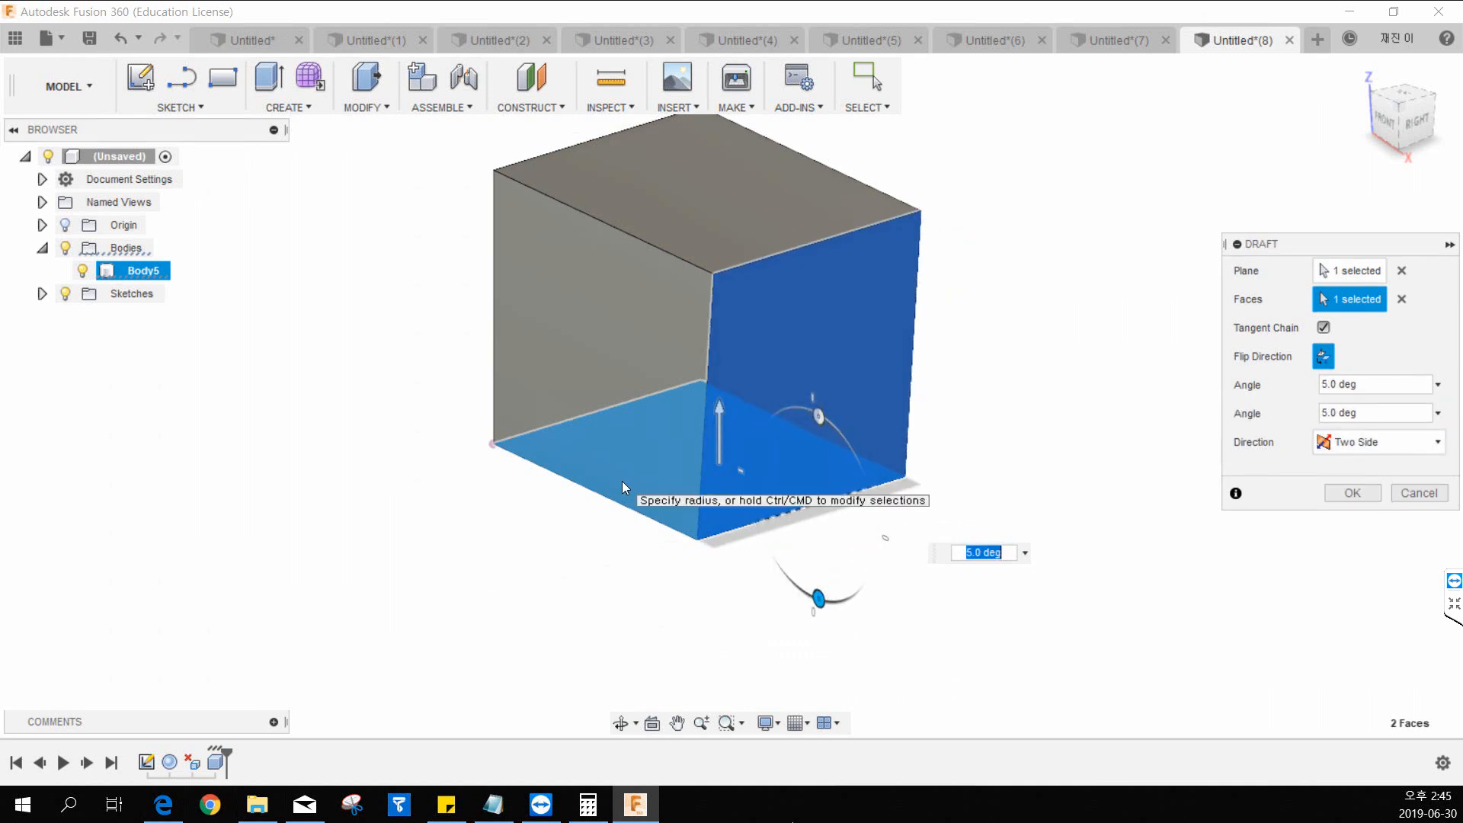
# Return the draft direction to One Side and clear the parting plane selection.
pyautogui.click(1365, 443)
pyautogui.click(1351, 477)
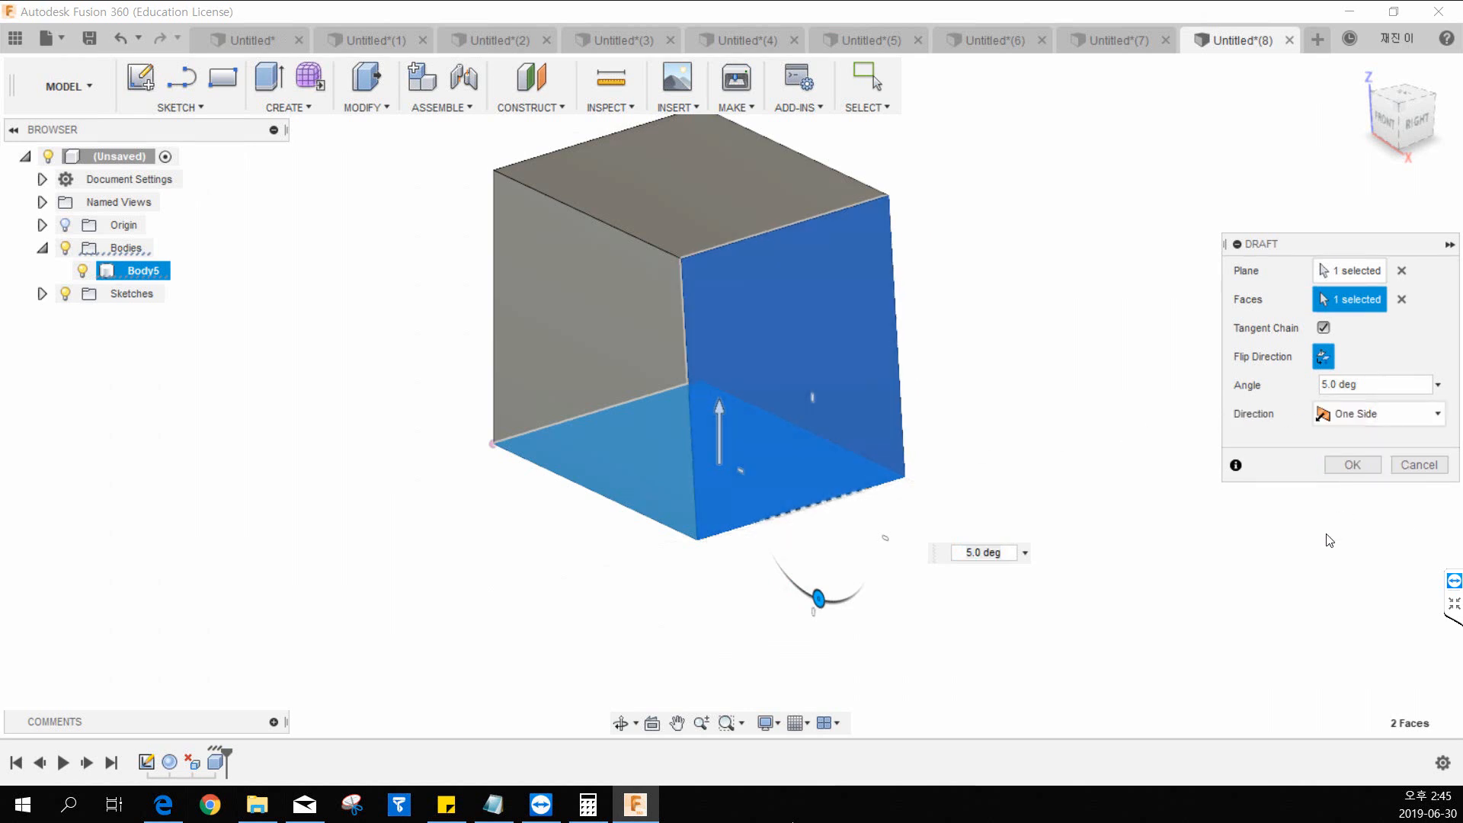
pyautogui.click(1402, 270)
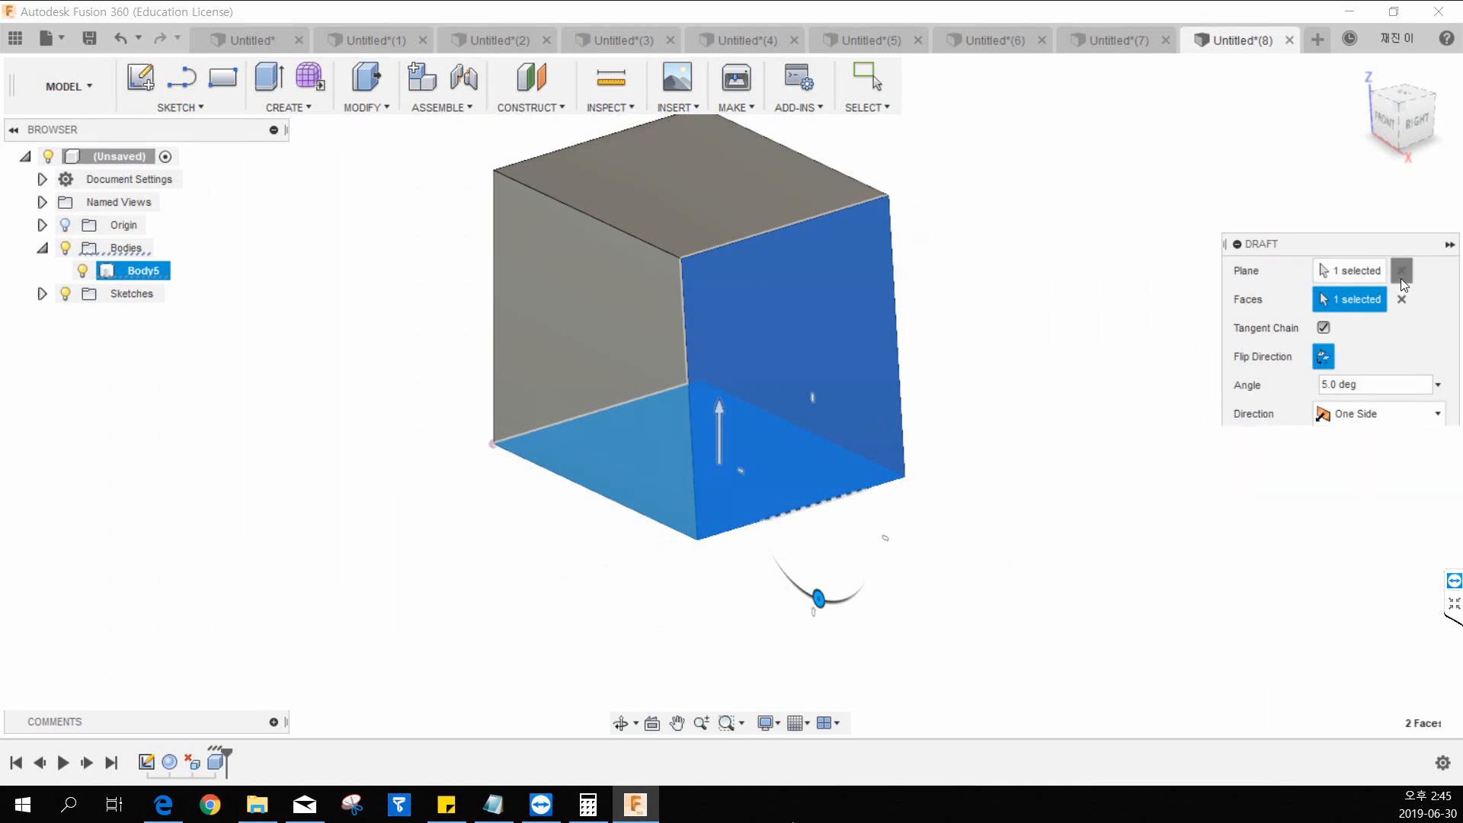
# Try drafting the box's right face at 25 degrees from its top face, and discard the draft.
pyautogui.click(754, 209)
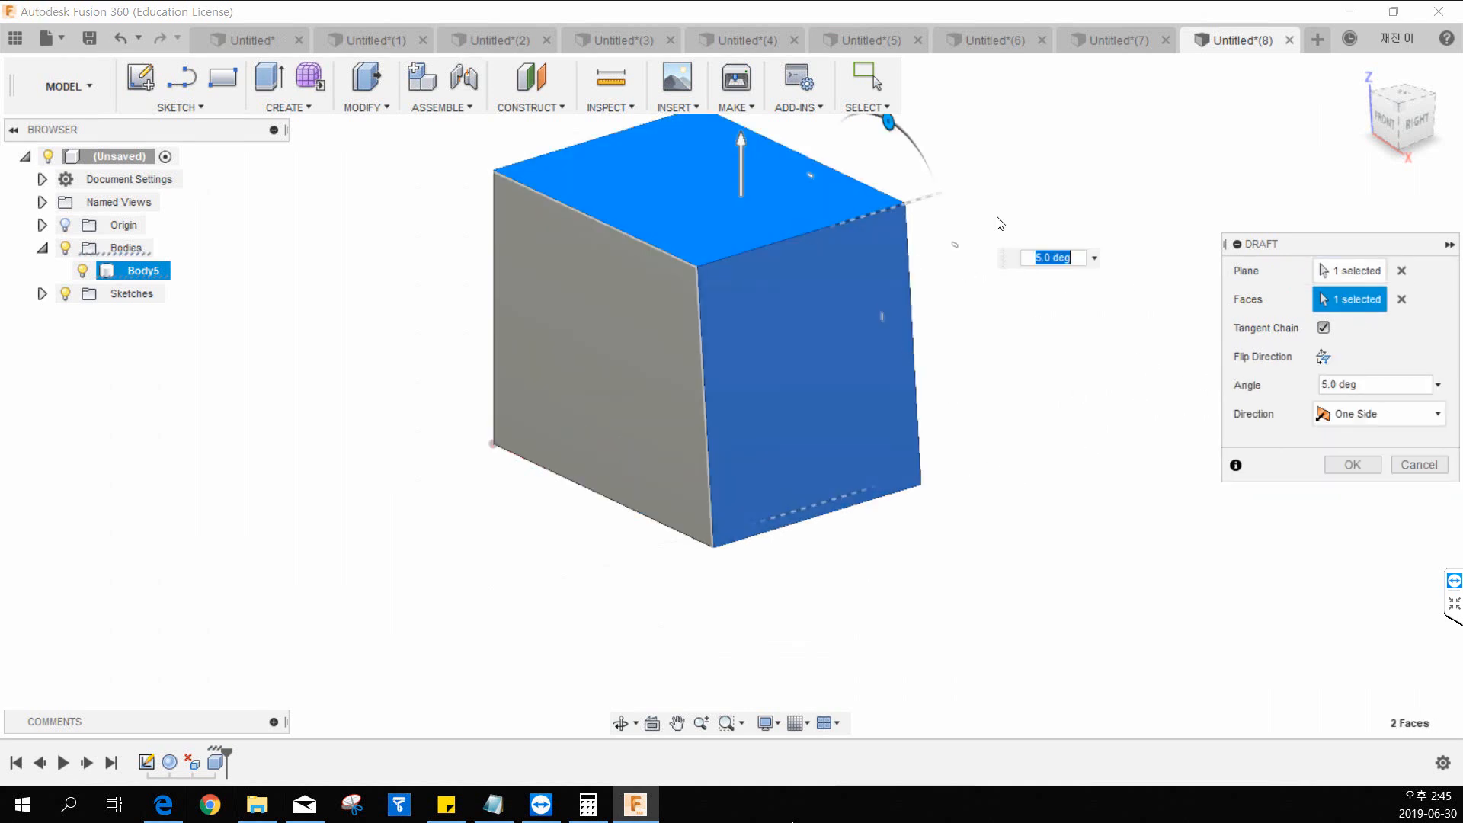
pyautogui.moveTo(966, 206); pyautogui.dragTo(955, 266, button='middle')
pyautogui.moveTo(876, 183); pyautogui.dragTo(898, 200)
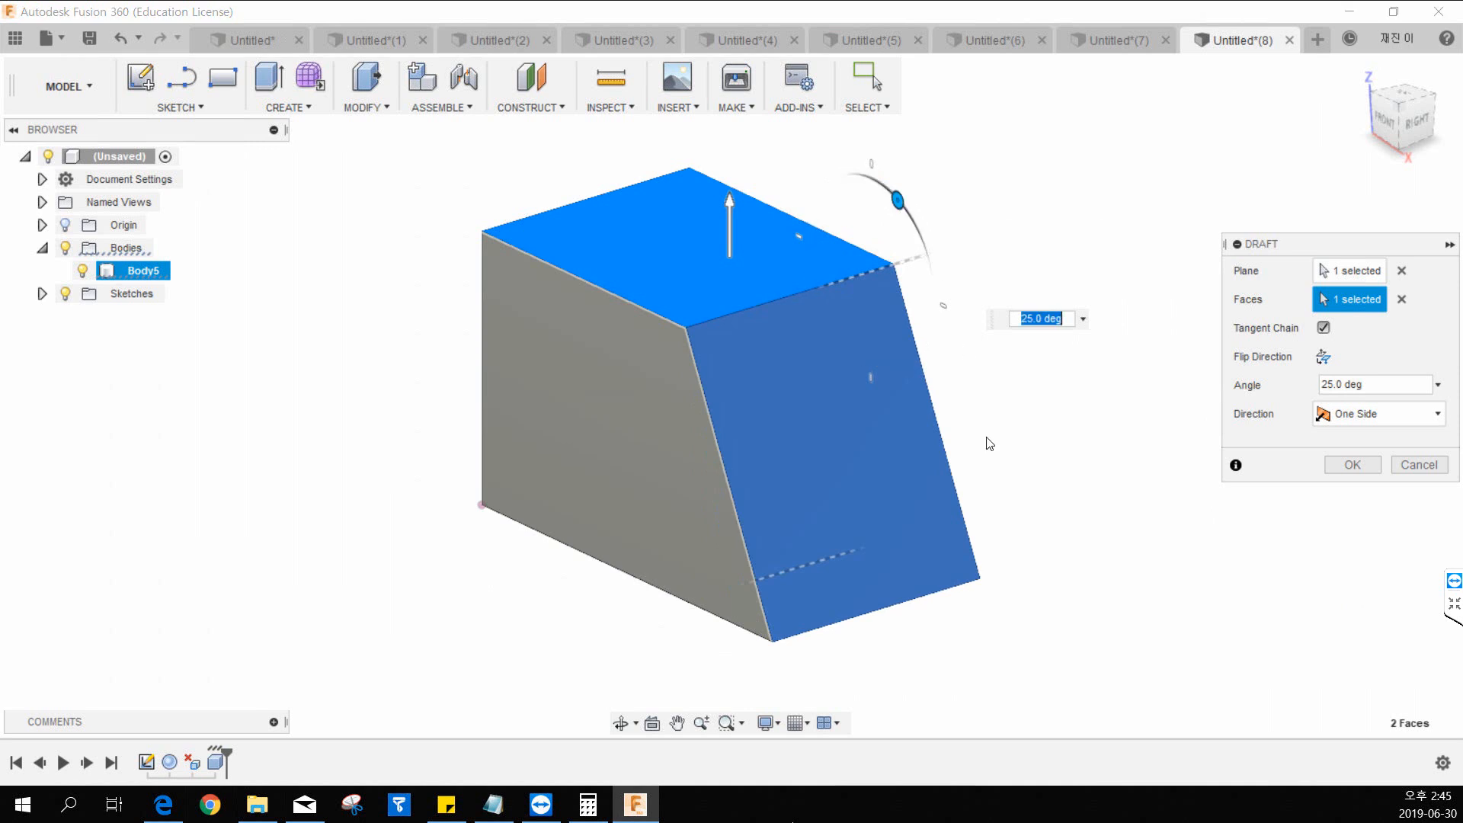
pyautogui.click(1412, 466)
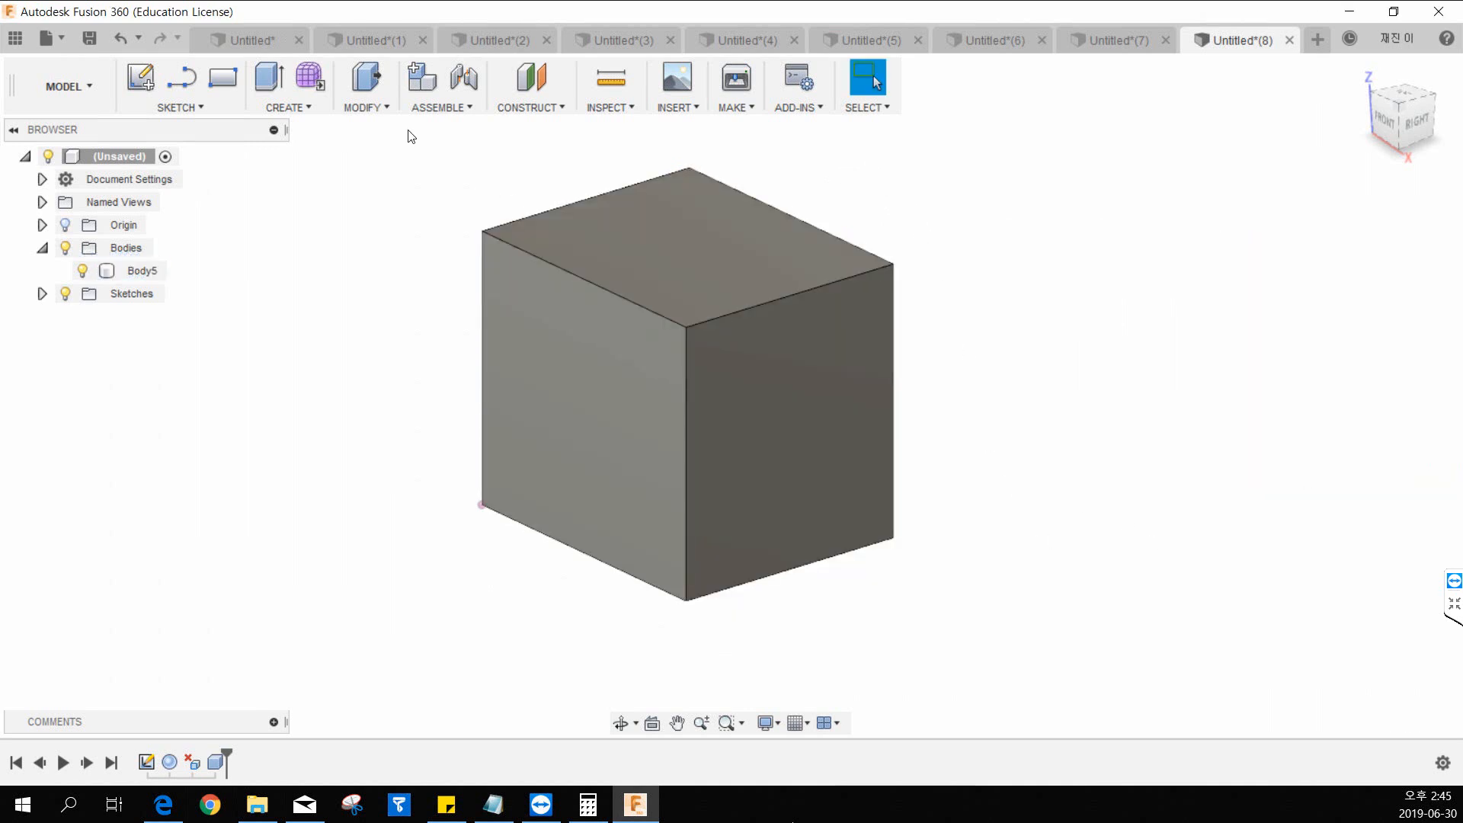
# Start a uniform Scale of the box about its right upper corner with a factor of 1.292.
pyautogui.click(385, 107)
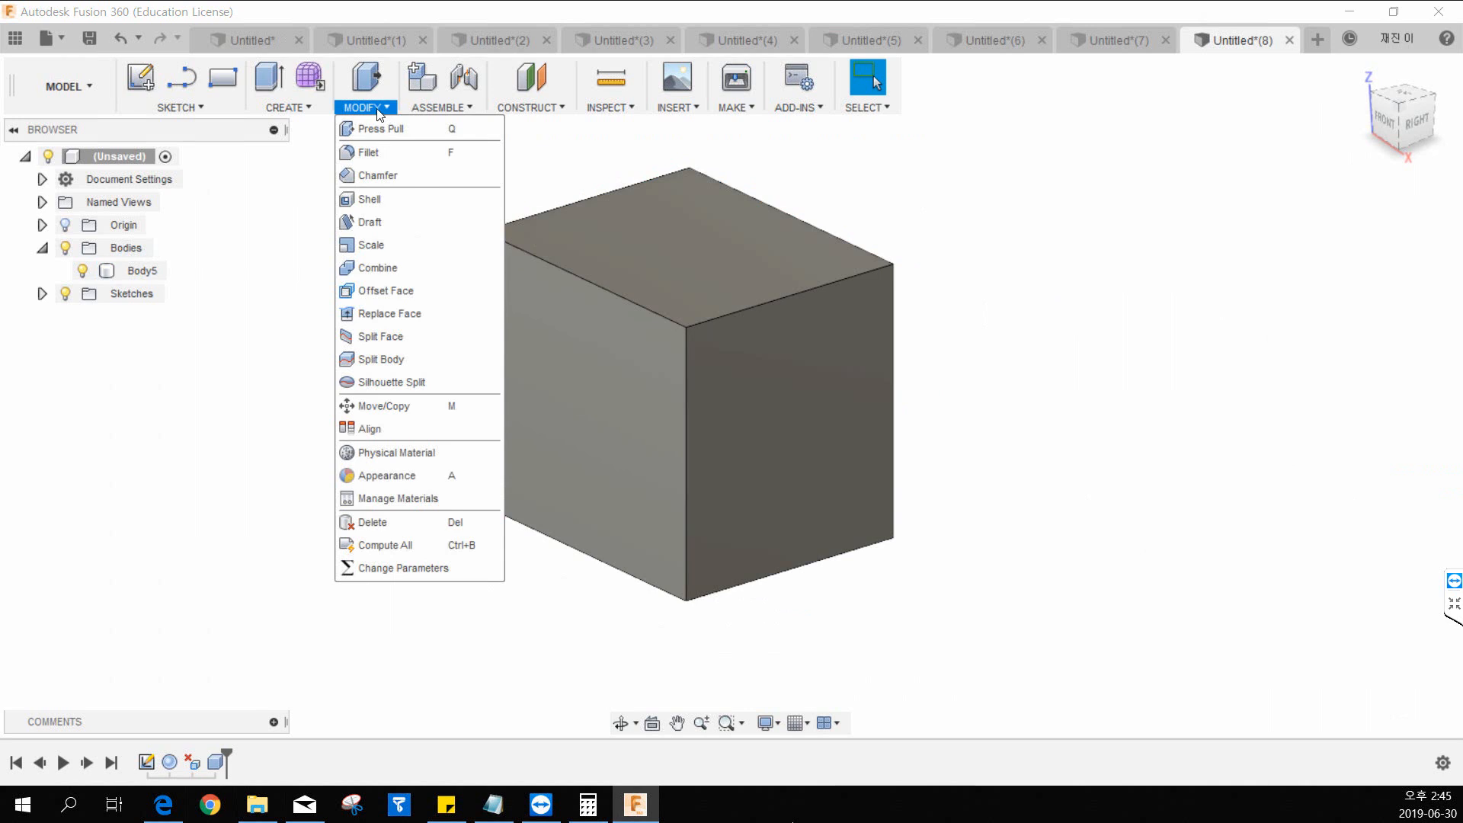
pyautogui.click(381, 251)
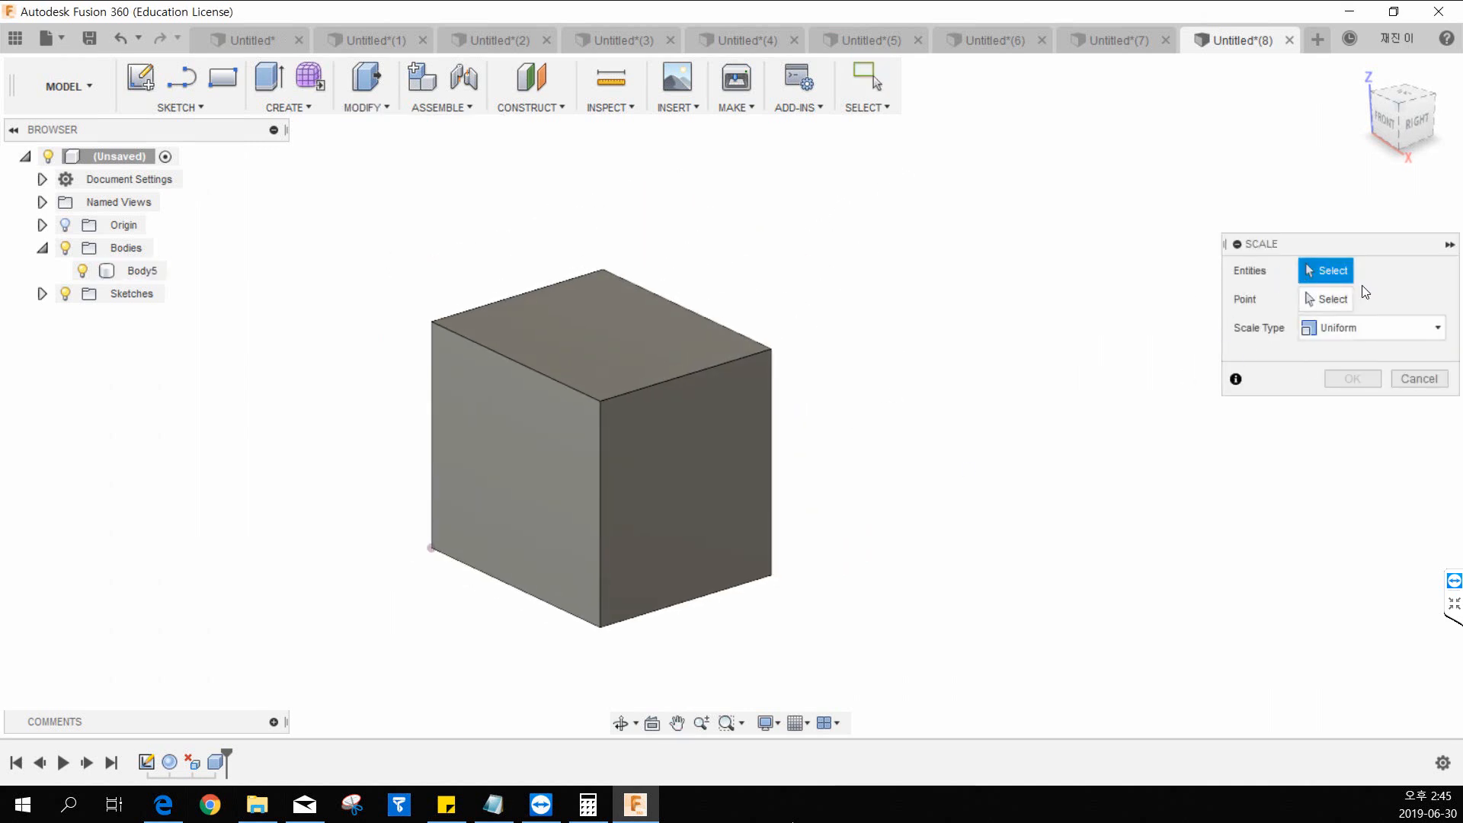
pyautogui.click(684, 469)
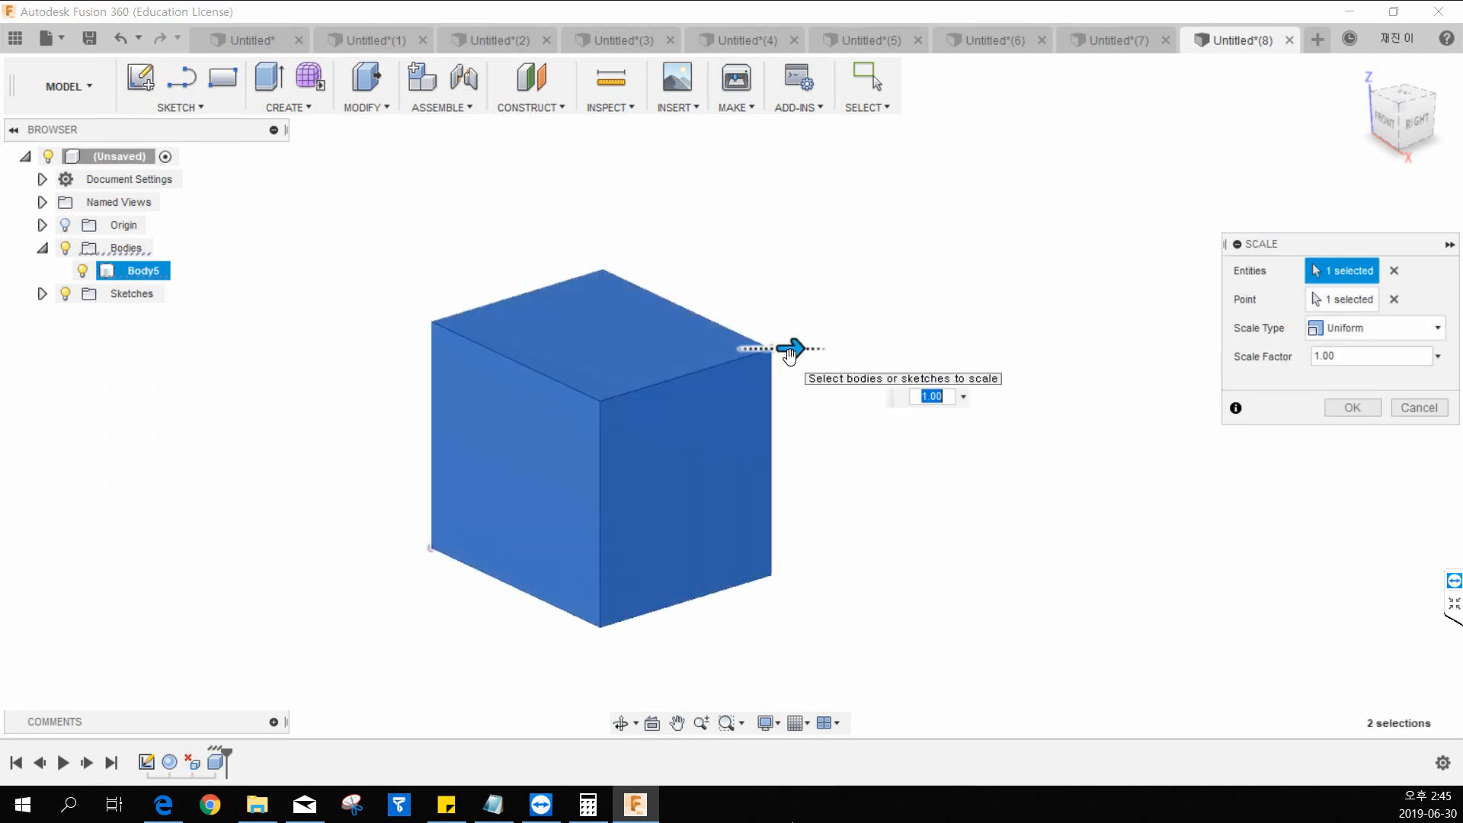
pyautogui.moveTo(789, 353)
pyautogui.mouseDown()
pyautogui.moveTo(833, 348)
pyautogui.moveTo(771, 348)
pyautogui.moveTo(794, 348)
pyautogui.mouseUp()
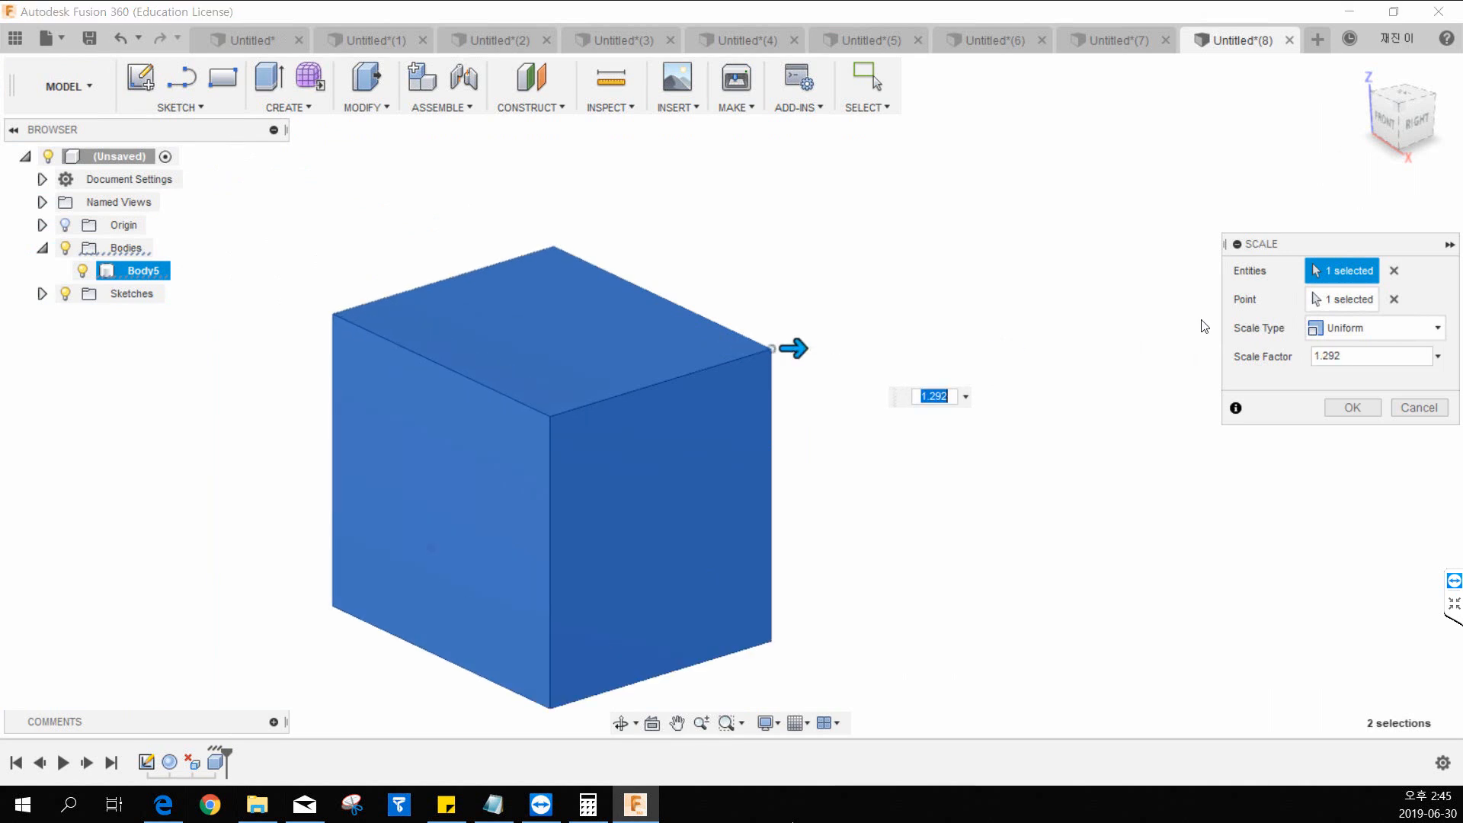
# Replace the scale point with the box's lower left corner and enlarge the body to a factor of 2.362.
pyautogui.click(1394, 299)
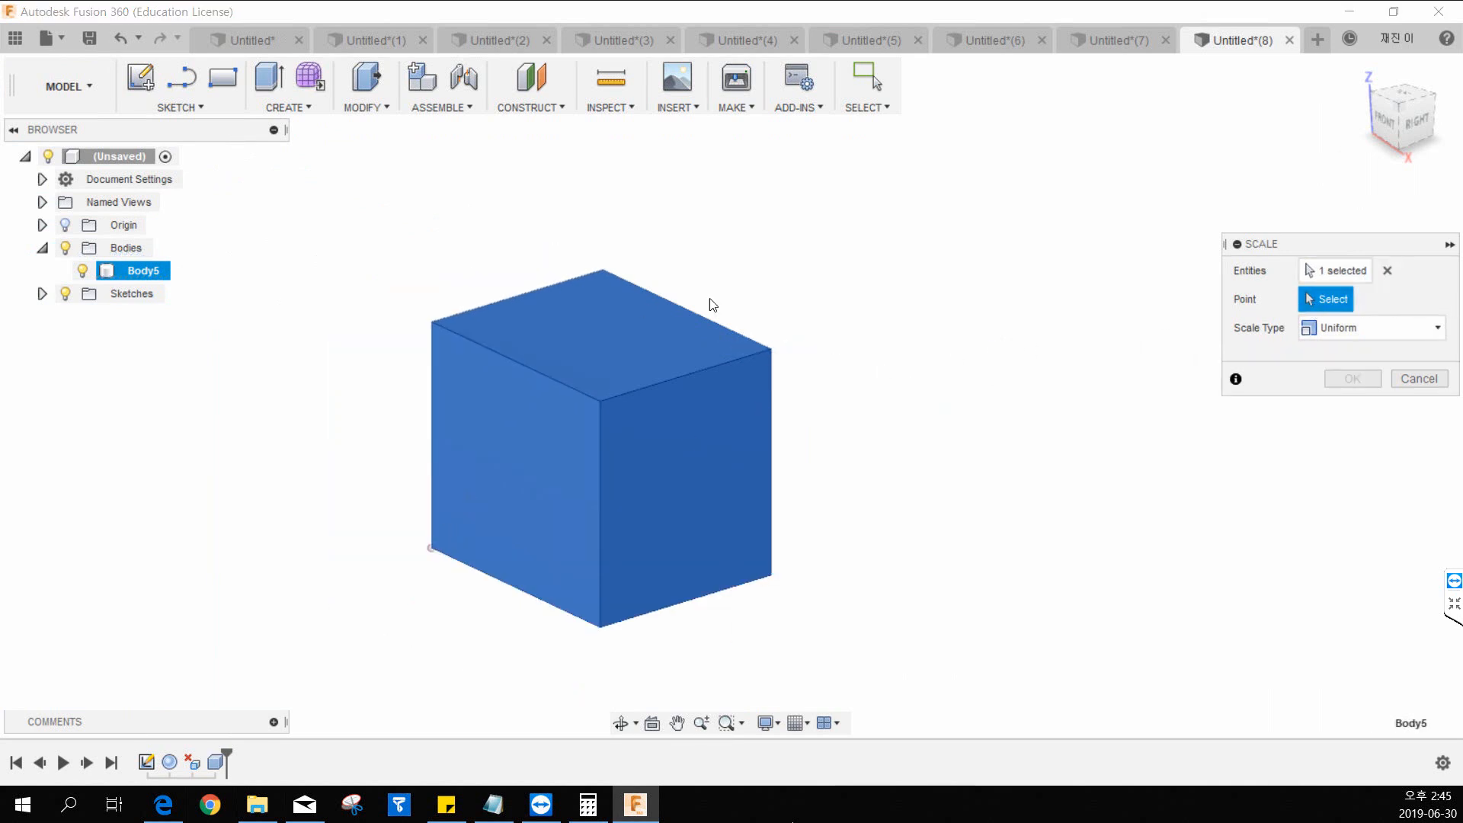
pyautogui.click(431, 547)
pyautogui.moveTo(449, 548); pyautogui.dragTo(567, 551)
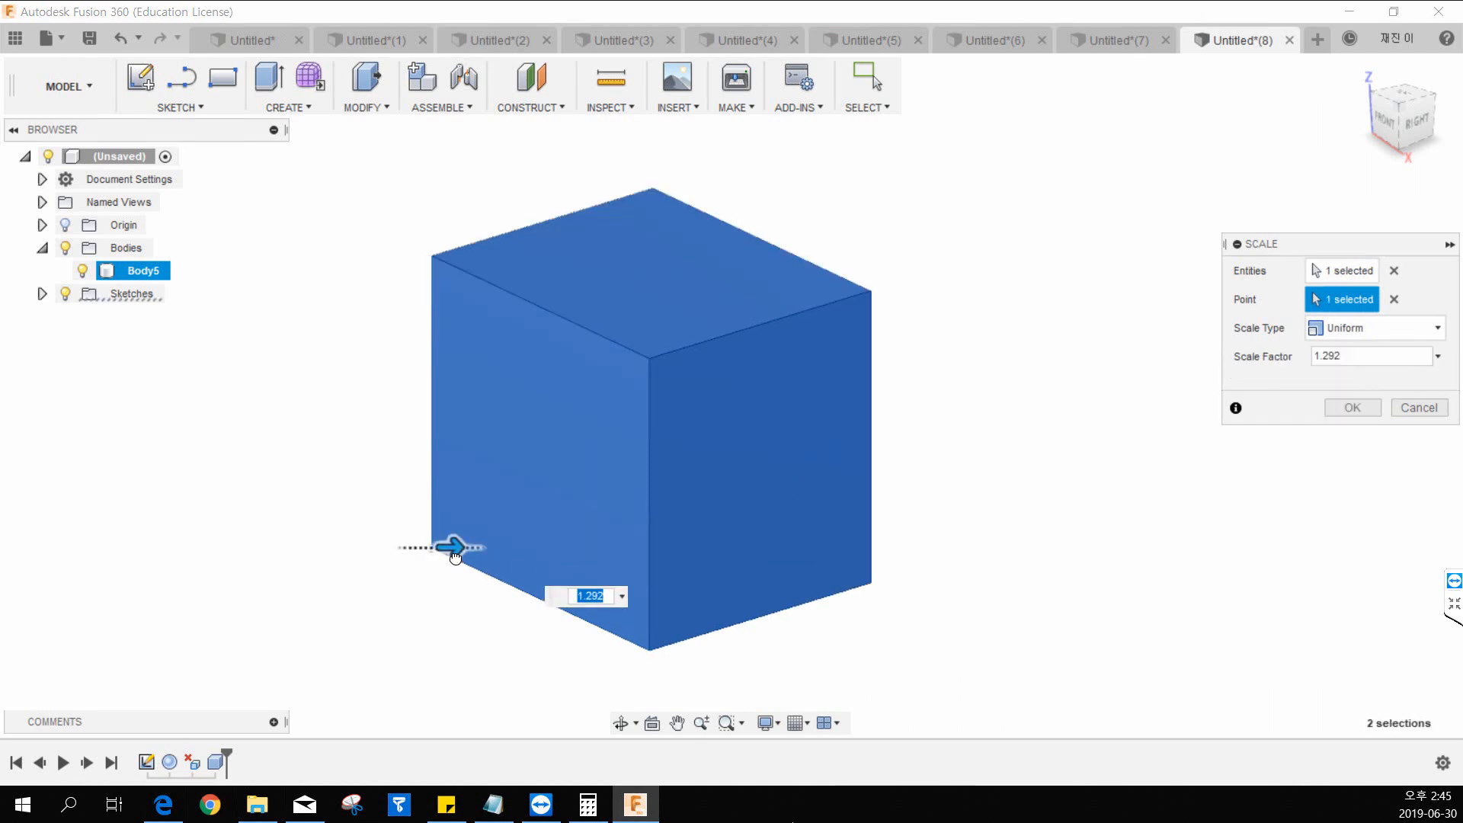
pyautogui.moveTo(458, 548); pyautogui.dragTo(465, 557)
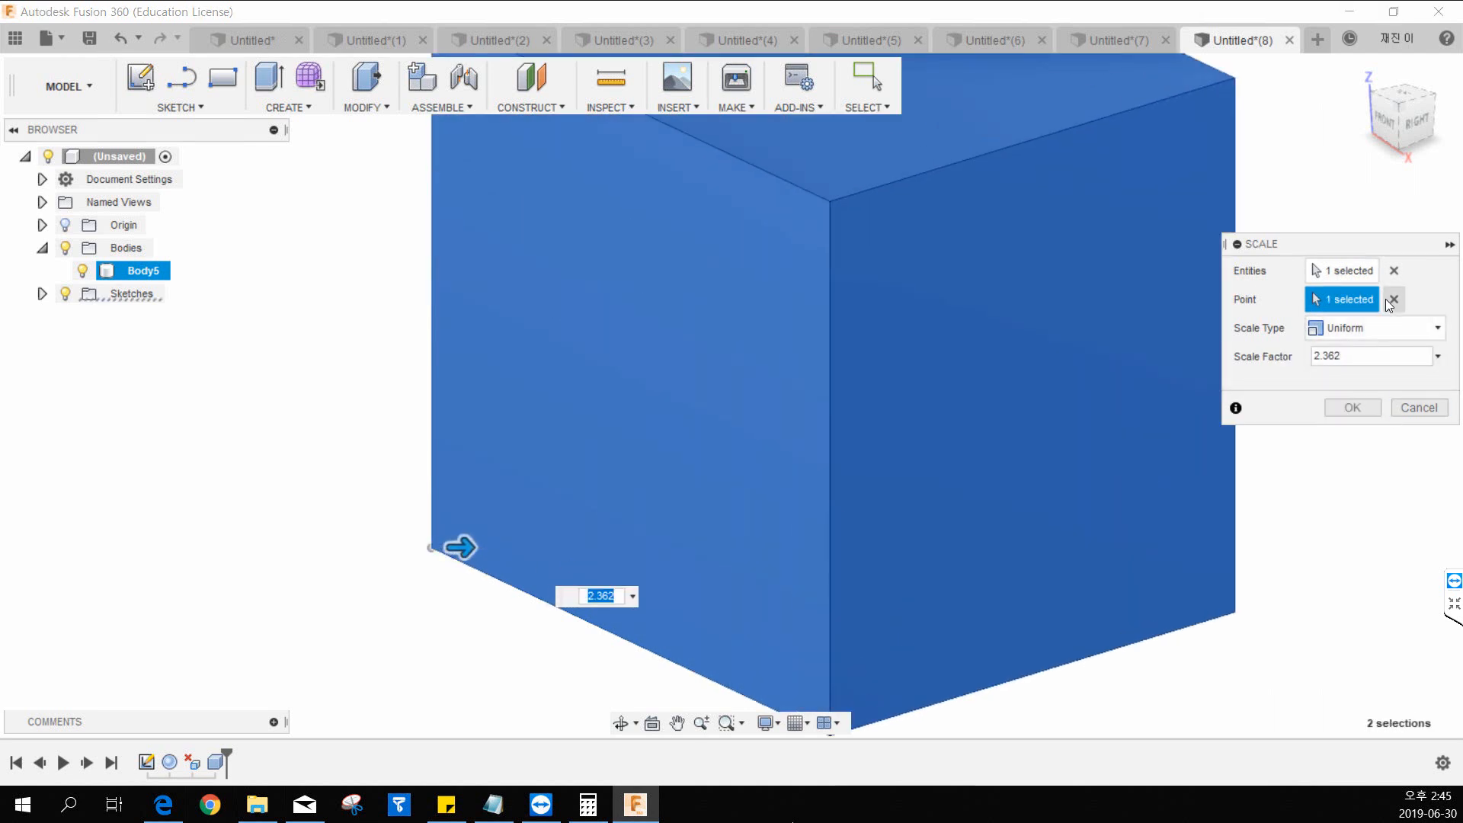
# Move the scale point to the back corner of the box's top face and enlarge the body to a factor of 7.41.
pyautogui.click(1392, 299)
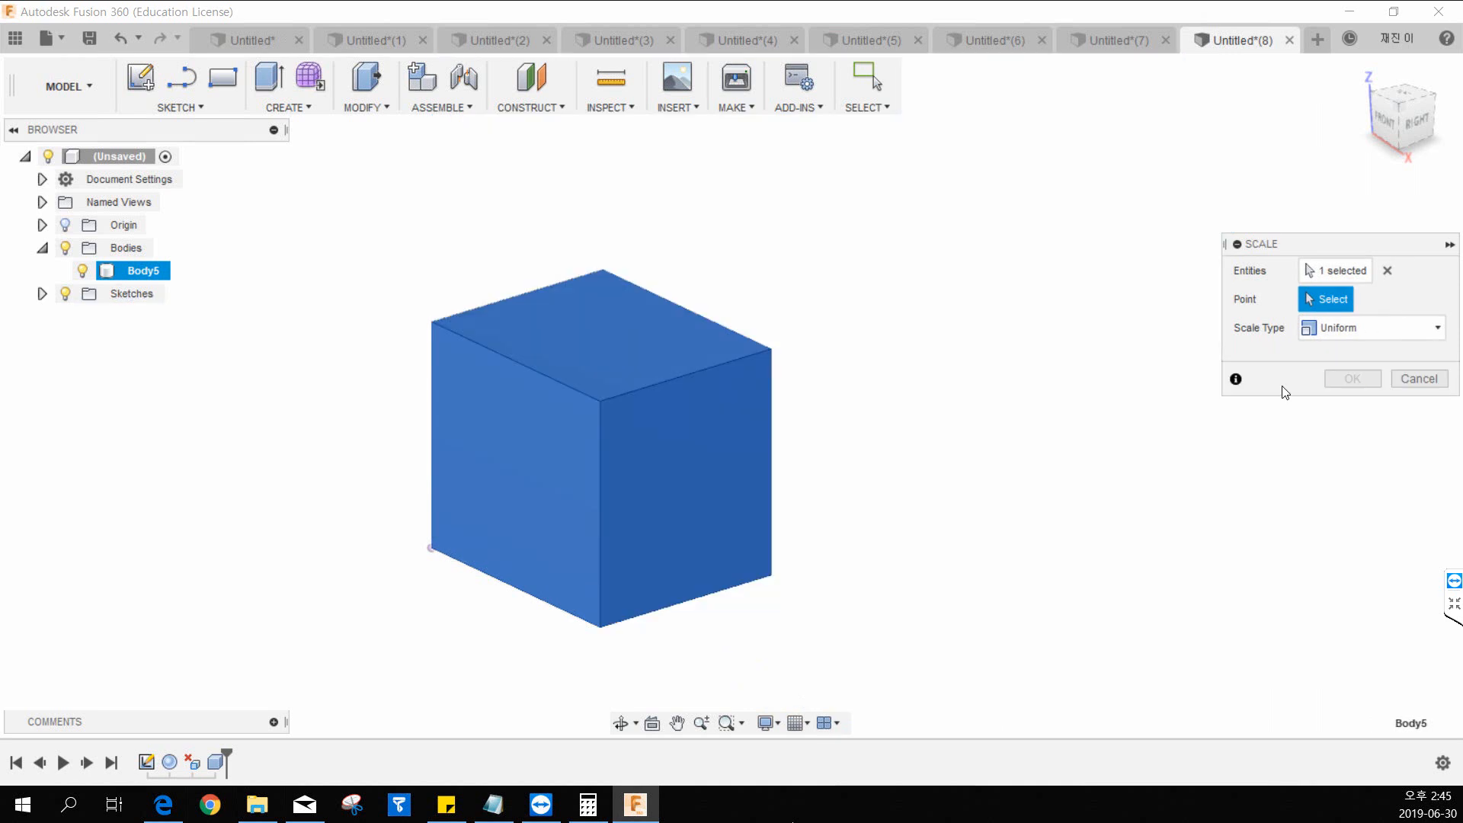
pyautogui.click(604, 274)
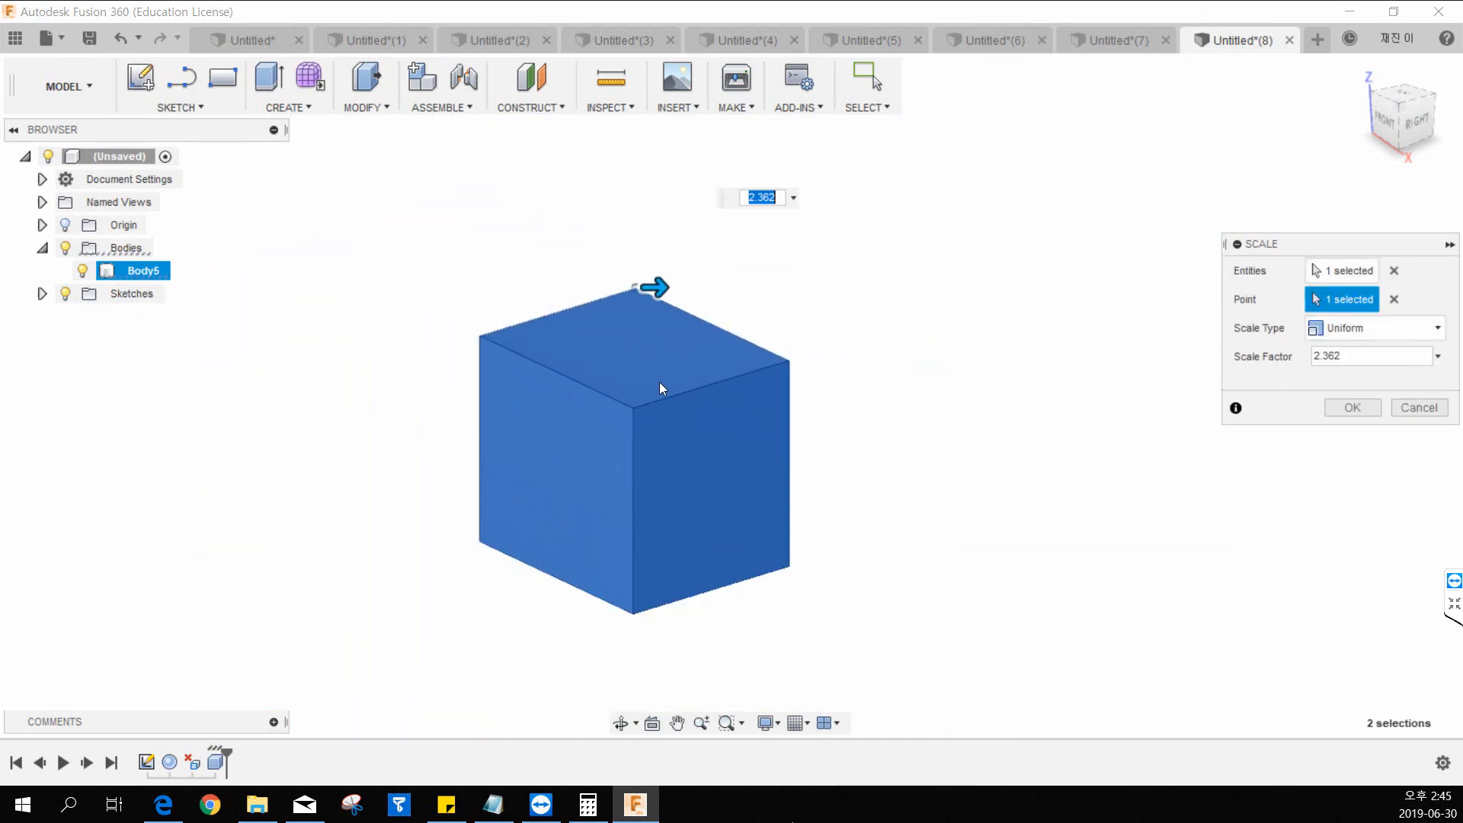
pyautogui.moveTo(660, 289); pyautogui.dragTo(676, 287)
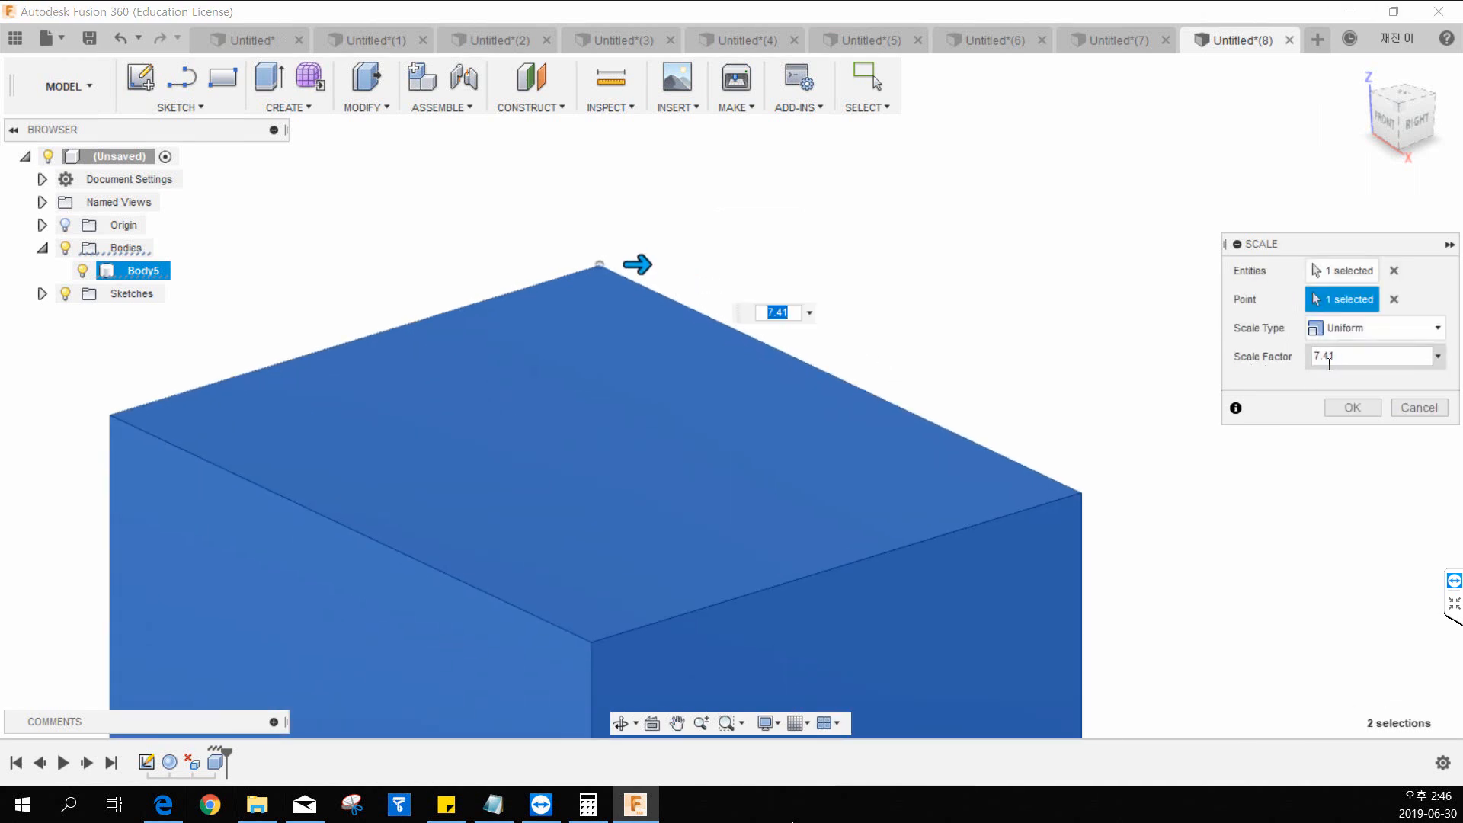
# Try uniform scale factors of 2 and 10 on the box, and cancel the scaling.
pyautogui.click(1330, 357)
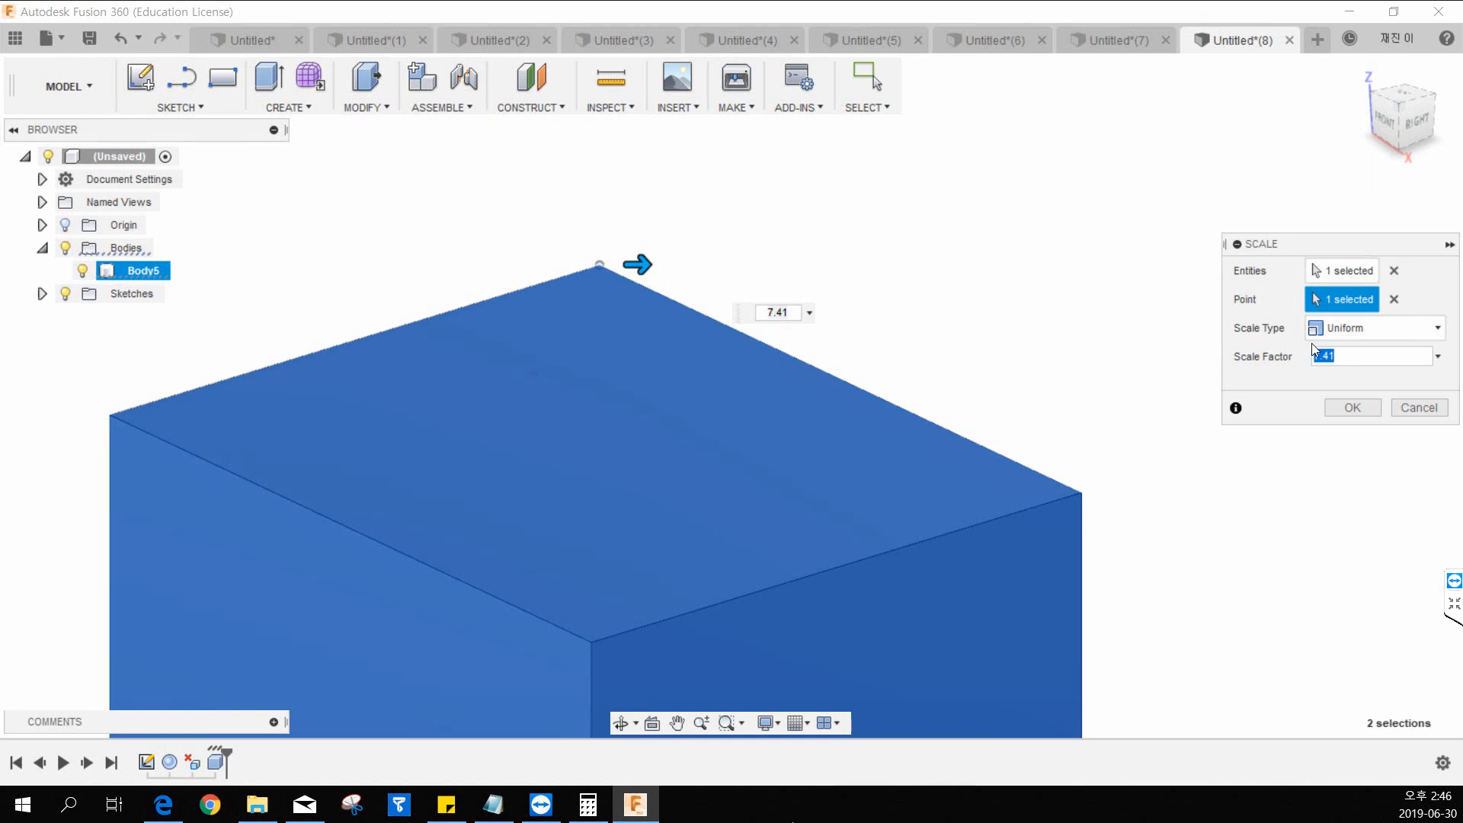
pyautogui.write('2')
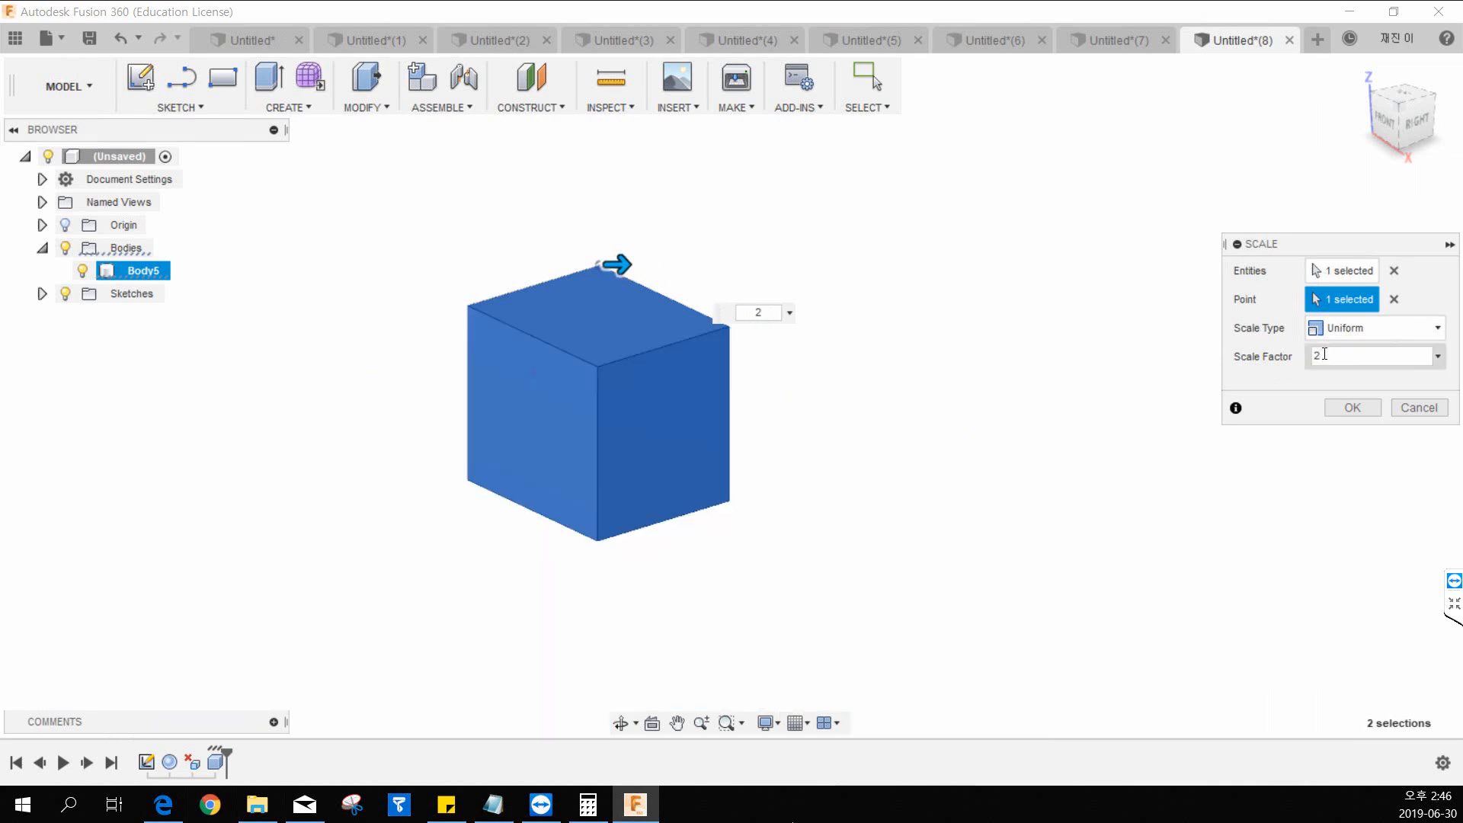
pyautogui.moveTo(1325, 356); pyautogui.dragTo(1271, 353)
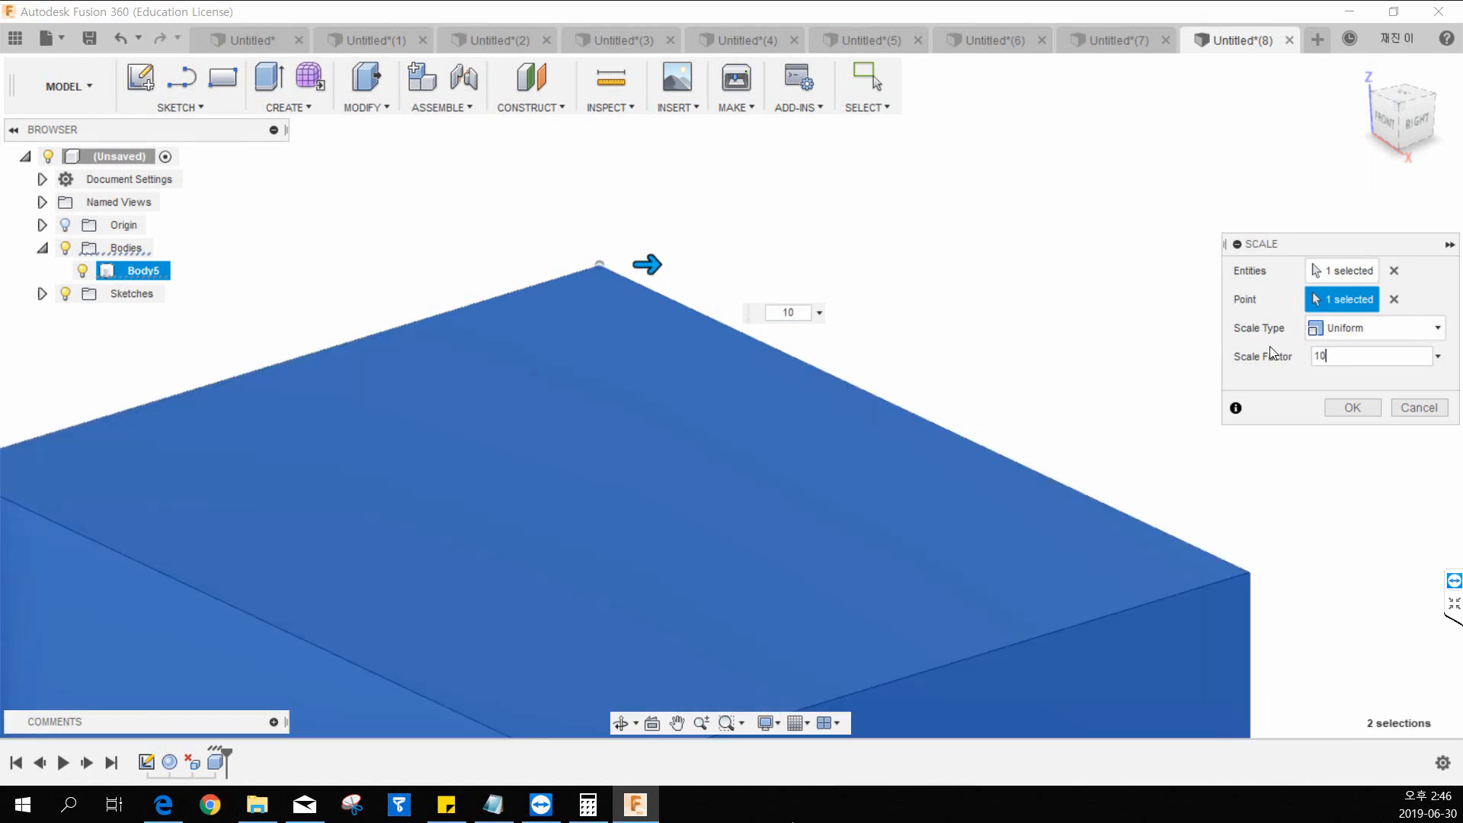
pyautogui.click(1416, 410)
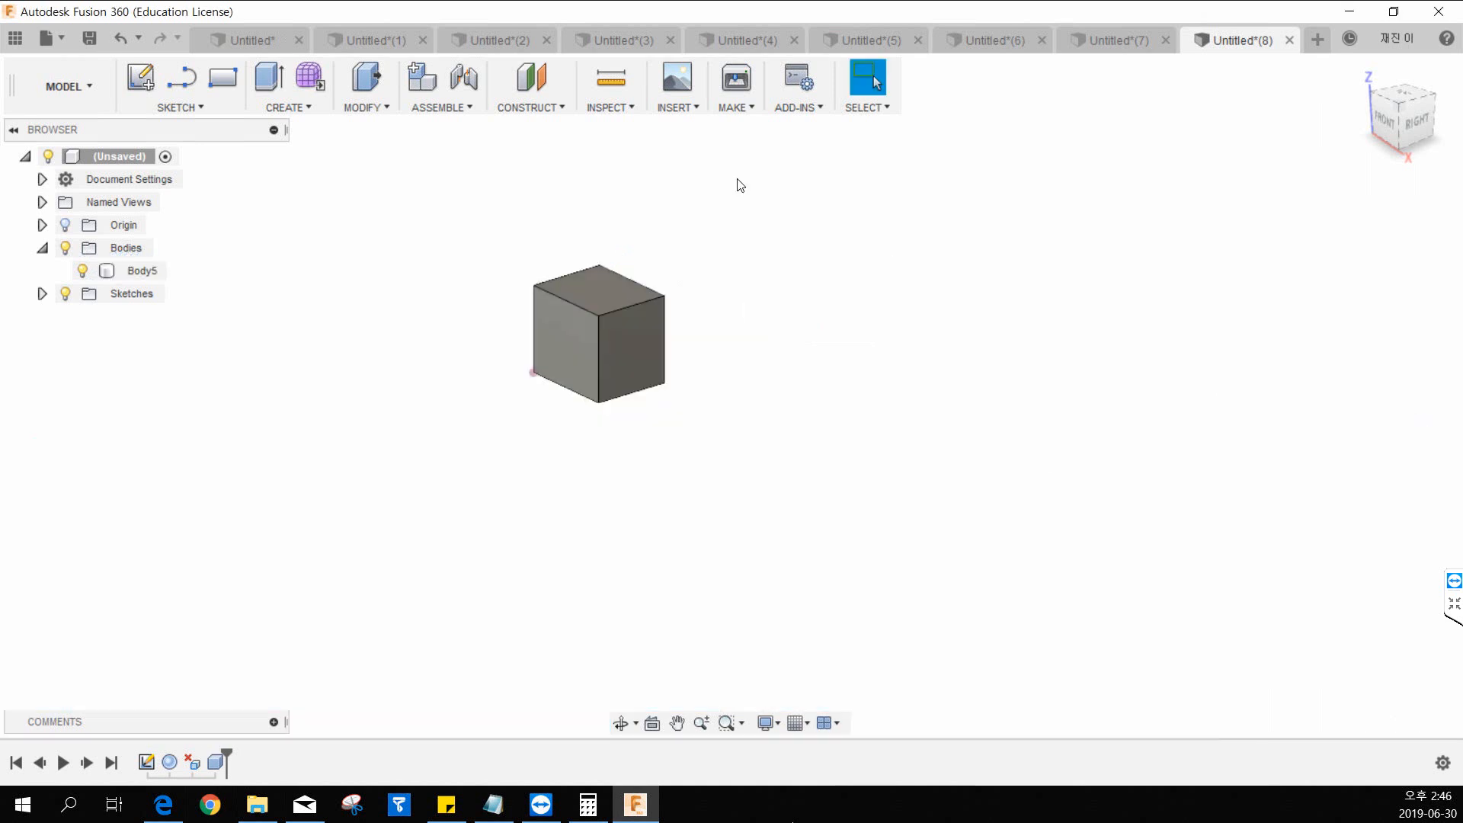
# Open the list of commands for modifying solids.
pyautogui.click(309, 109)
pyautogui.click(340, 109)
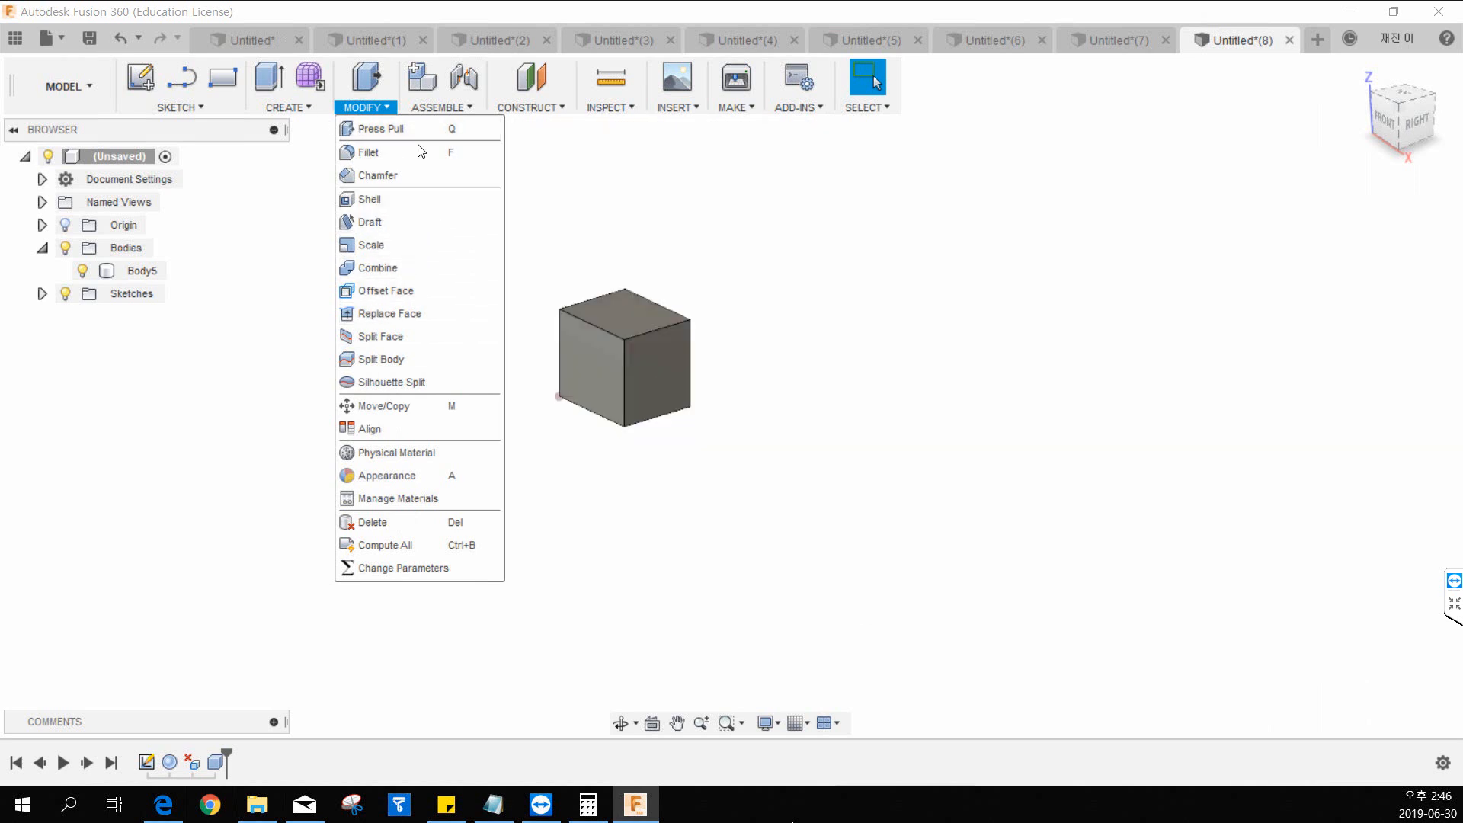
pyautogui.click(691, 244)
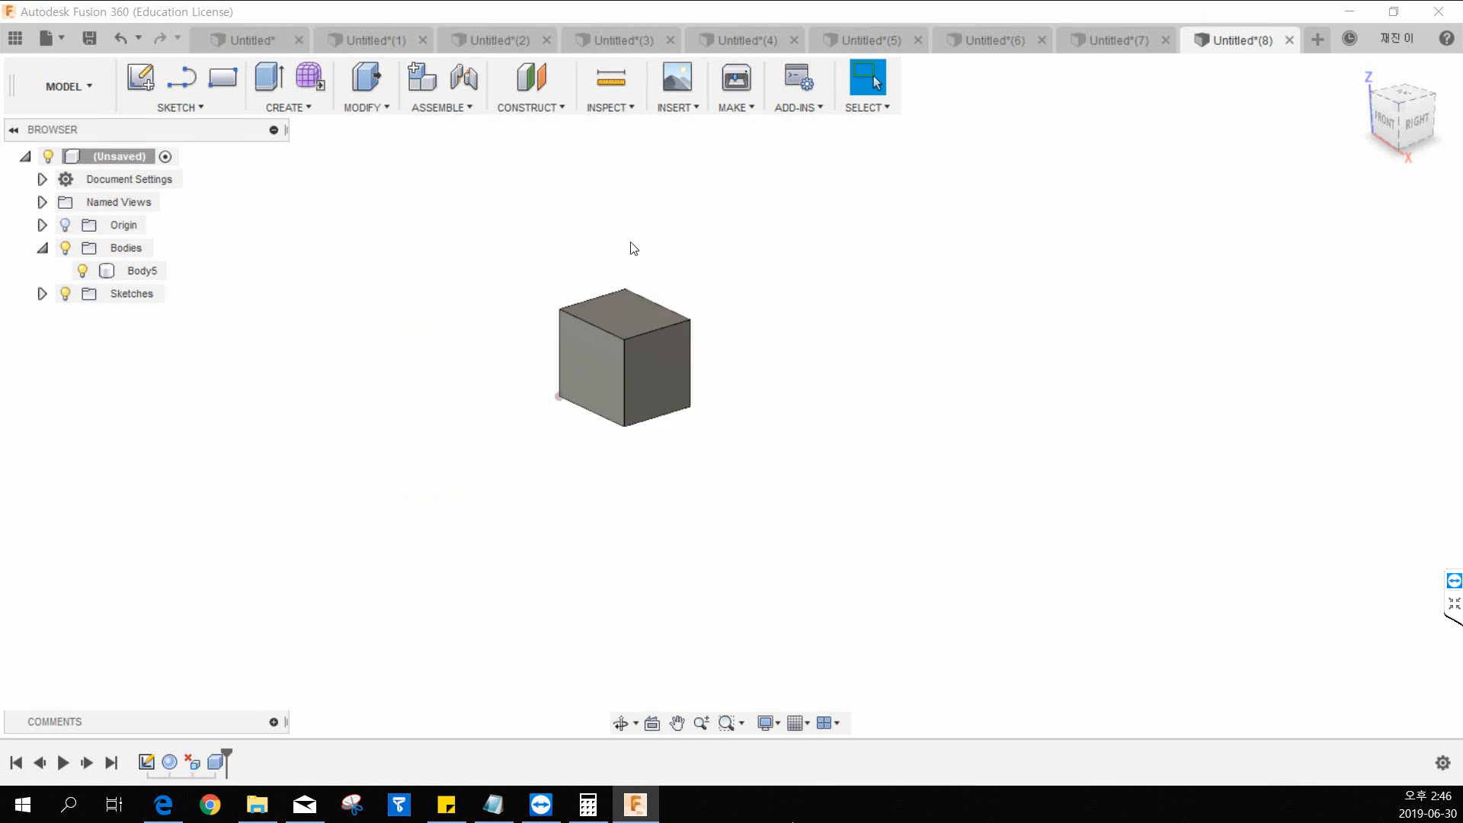
pyautogui.click(365, 108)
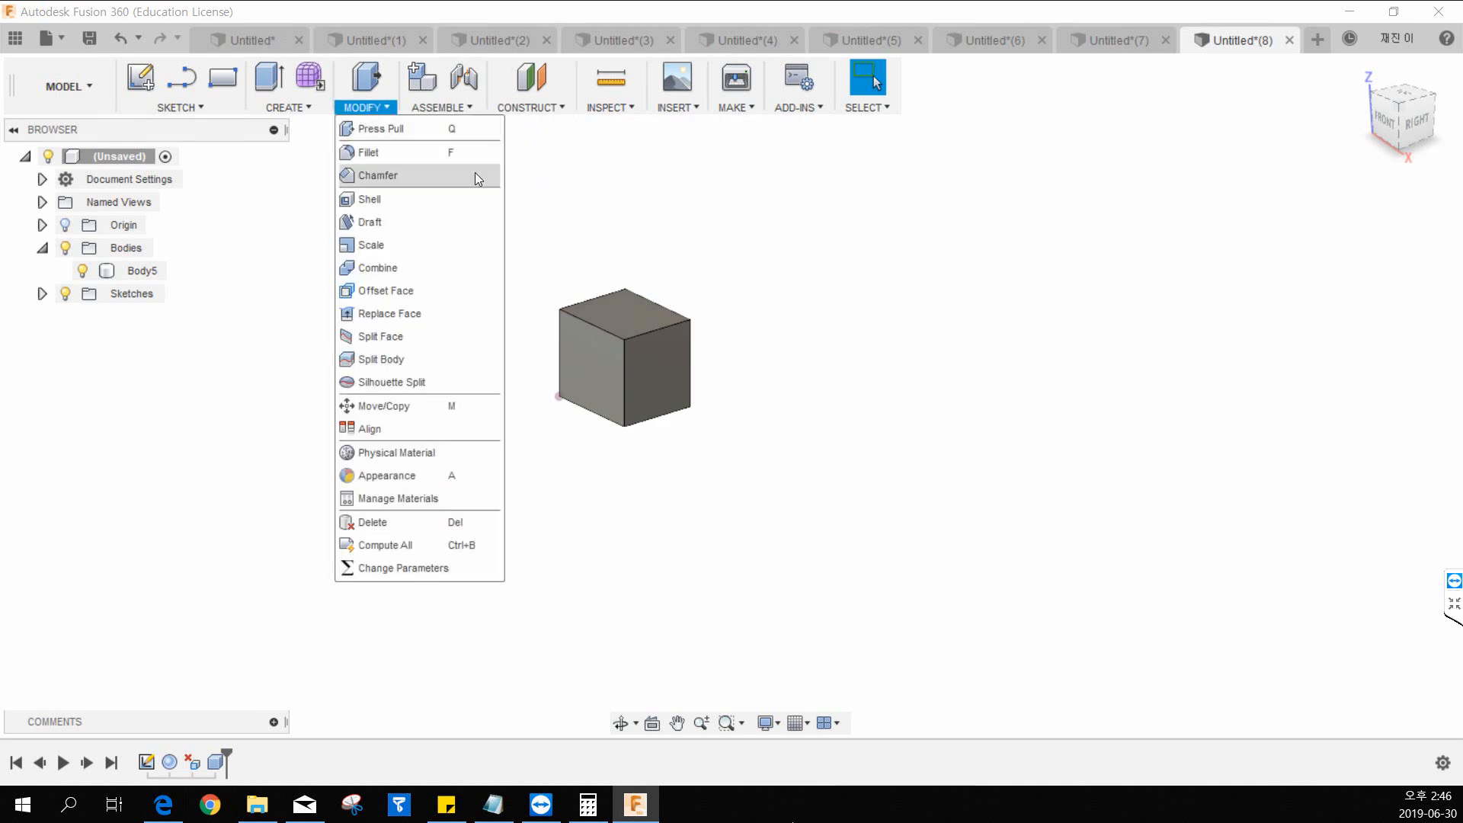
pyautogui.click(701, 235)
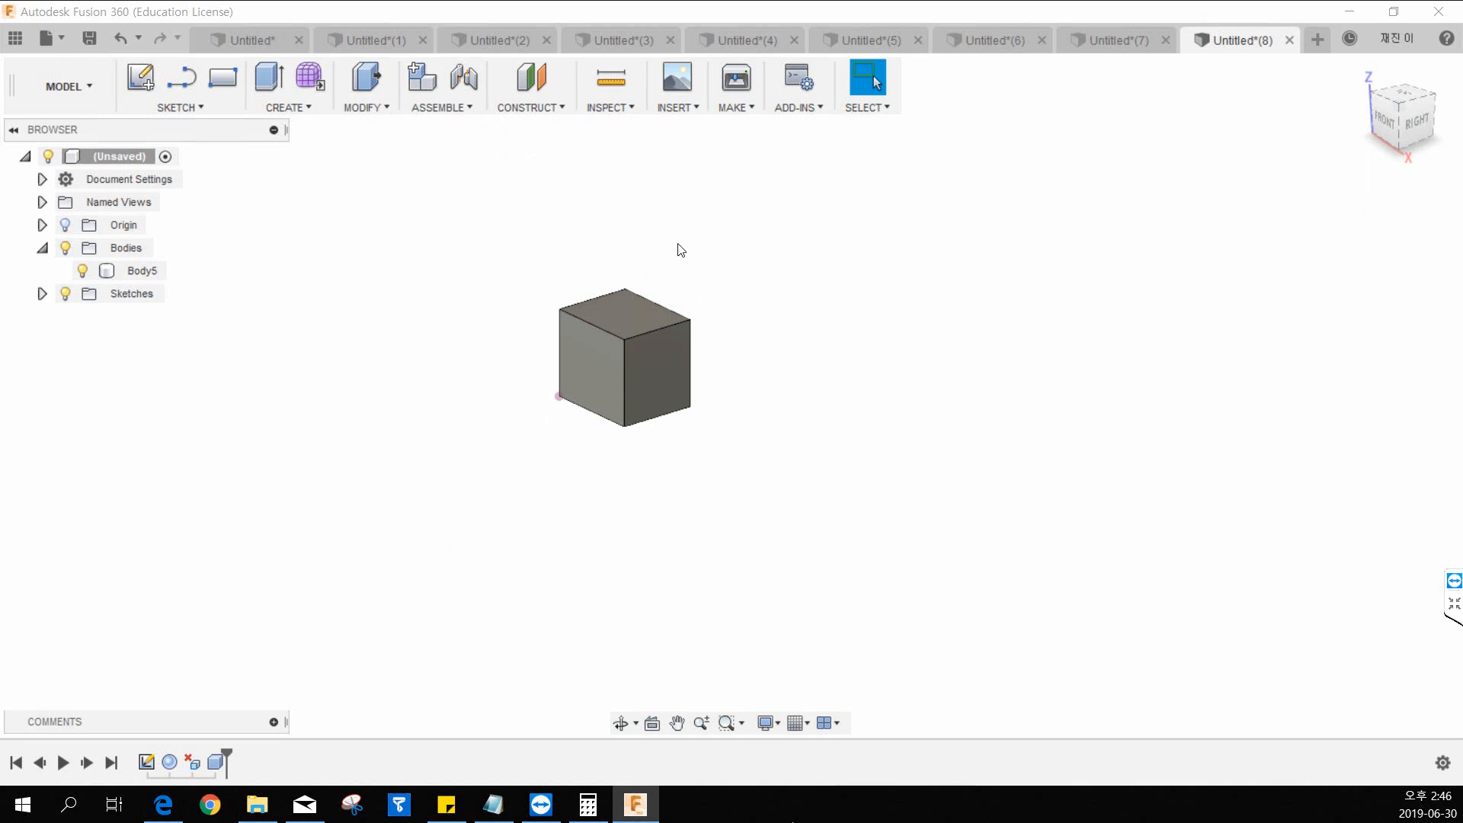
# Try deleting the whole box, and undo the deletion.
pyautogui.moveTo(680, 250); pyautogui.dragTo(499, 506)
pyautogui.press('Delete')
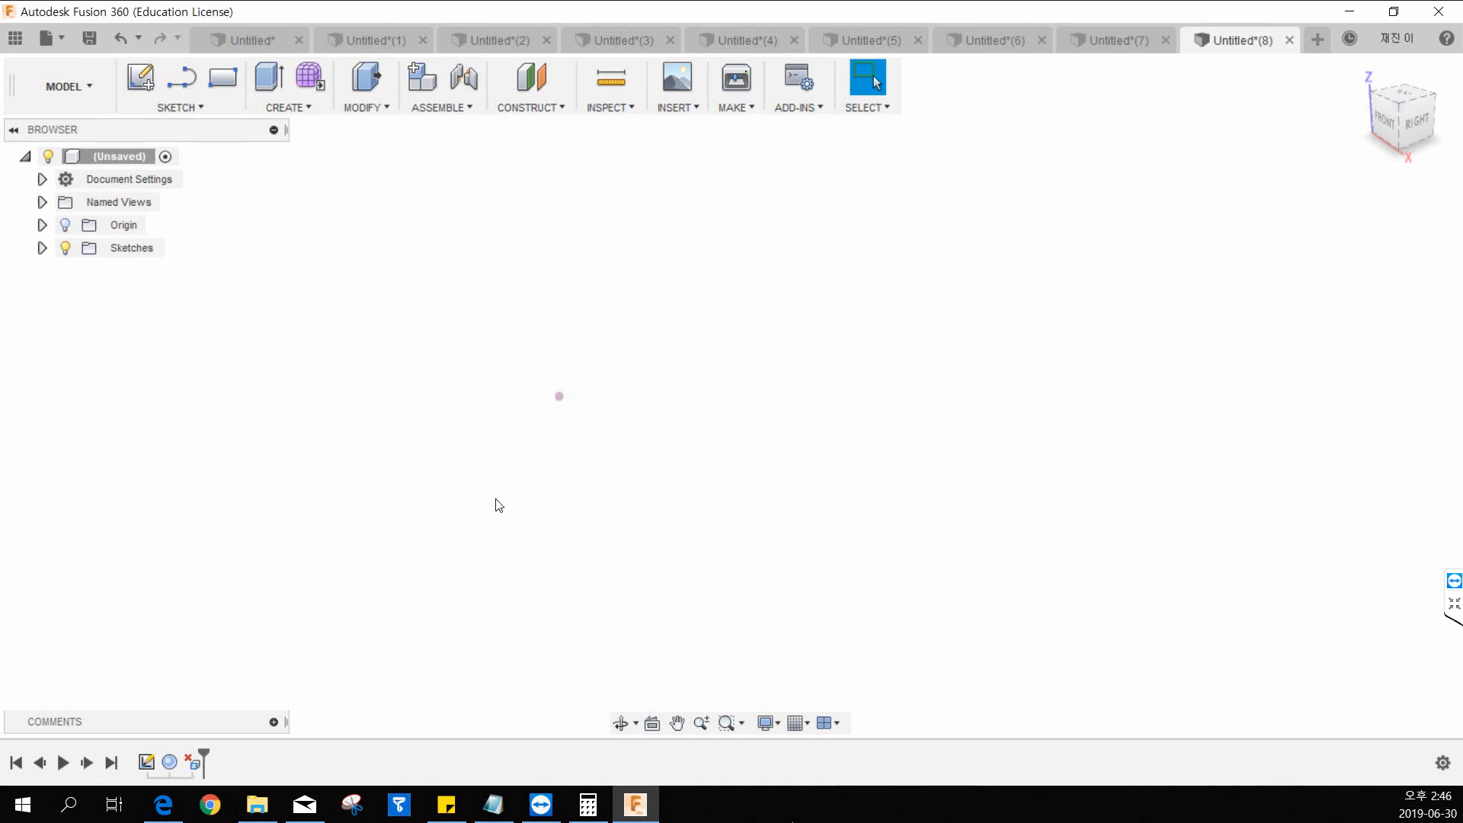
pyautogui.hotkey('ctrl', 'z')
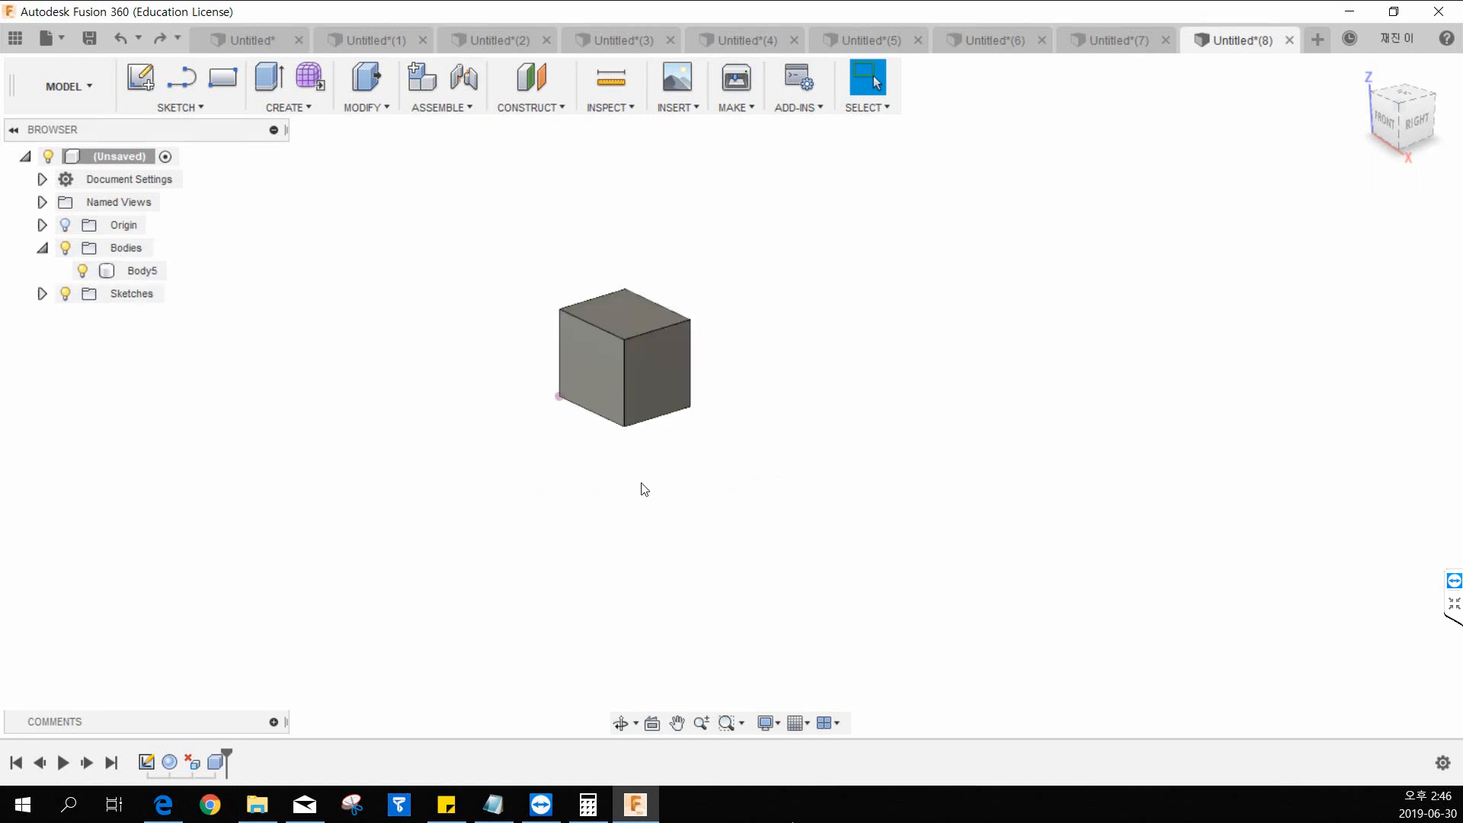
# Extrude the box's top face upward by 400 mm, joined to the body.
pyautogui.moveTo(709, 209); pyautogui.dragTo(637, 317, button='middle')
pyautogui.scroll(-1, 612, 355)
pyautogui.scroll(2, 644, 374)
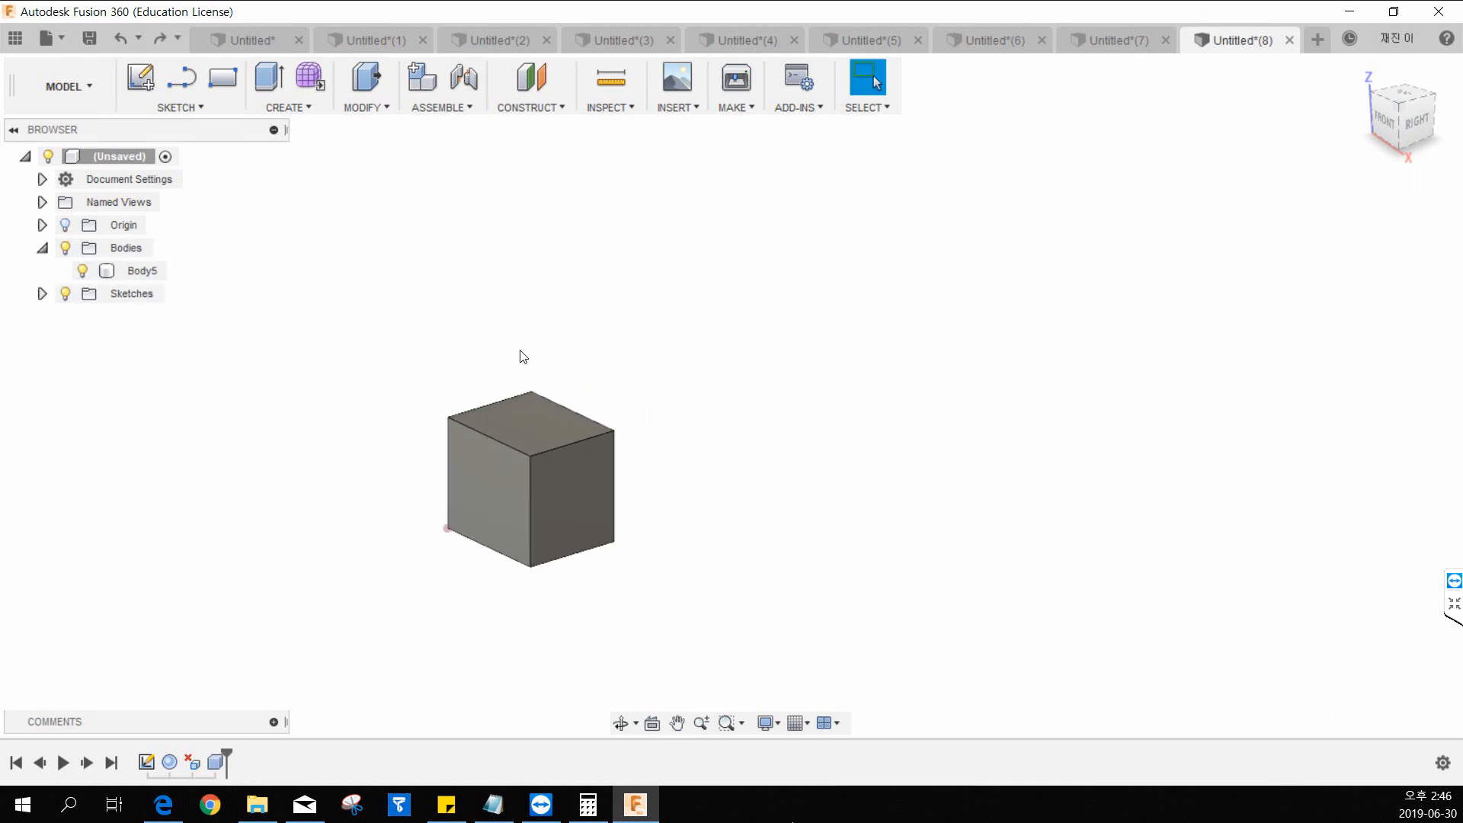
pyautogui.click(269, 76)
pyautogui.click(549, 415)
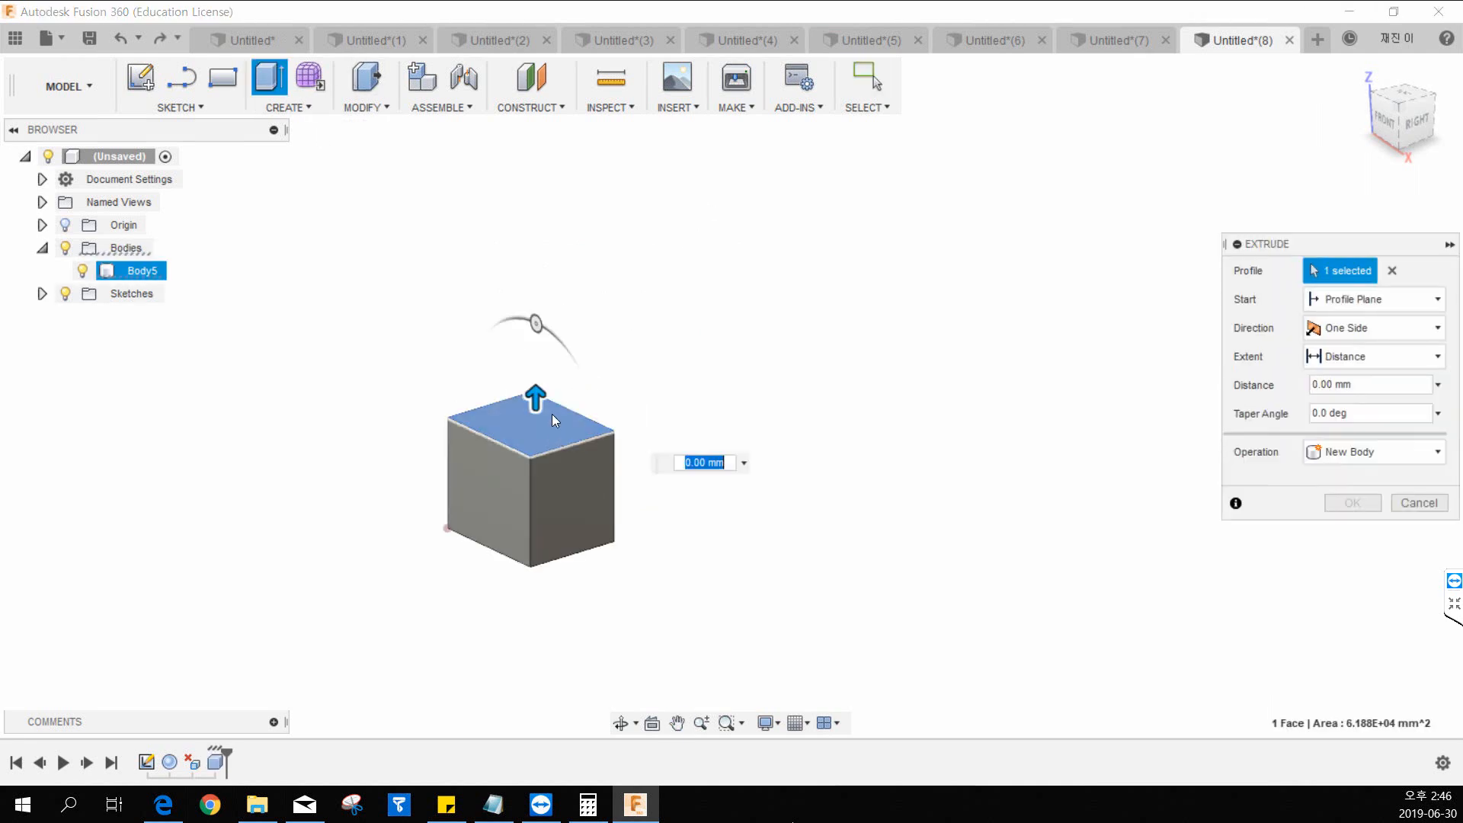
pyautogui.write('400')
pyautogui.press('Return')
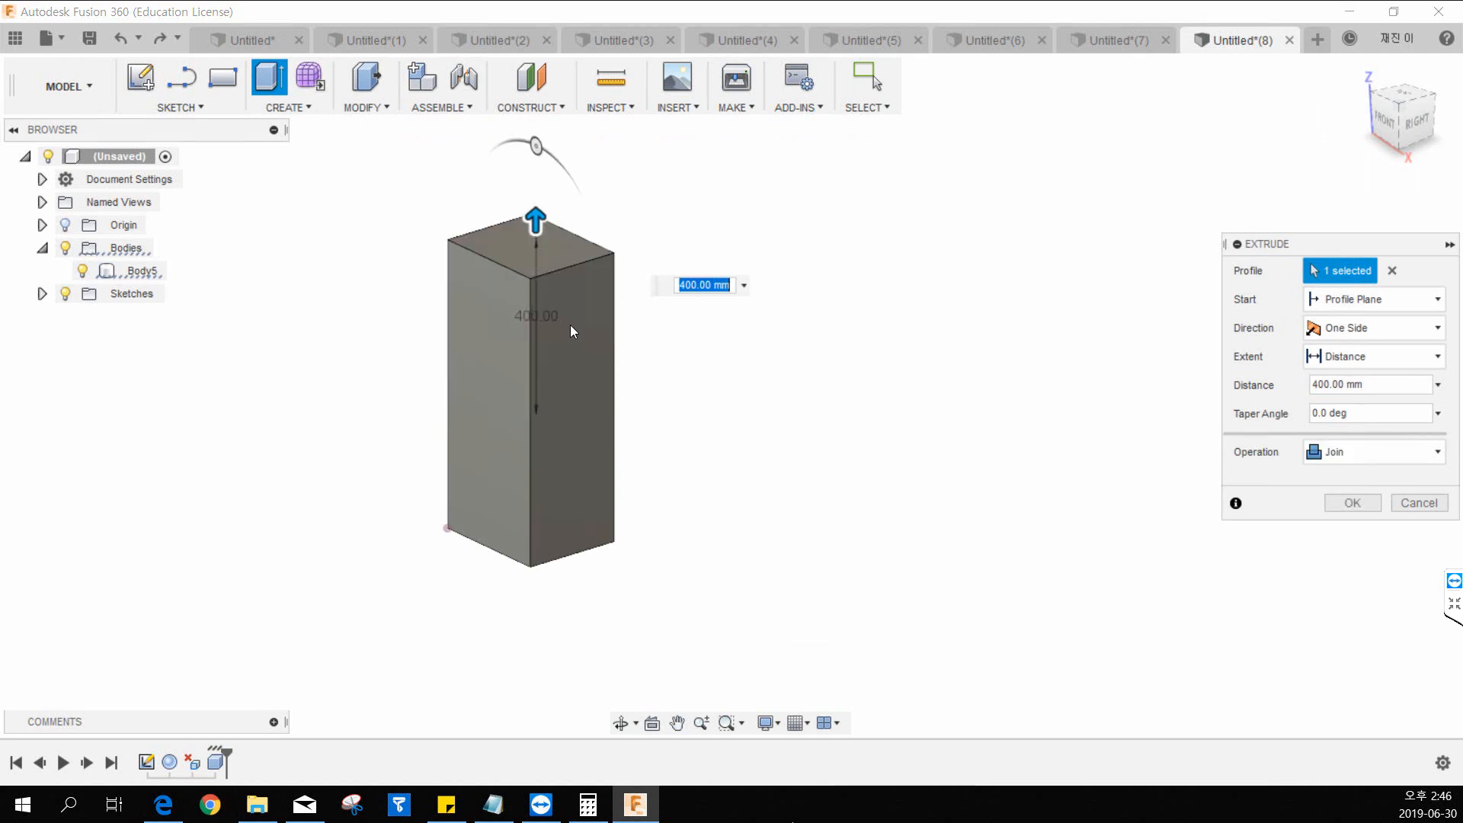
pyautogui.click(1347, 505)
# Extrude the tall box's right side face outward by 150 mm.
pyautogui.press('e')
pyautogui.click(558, 290)
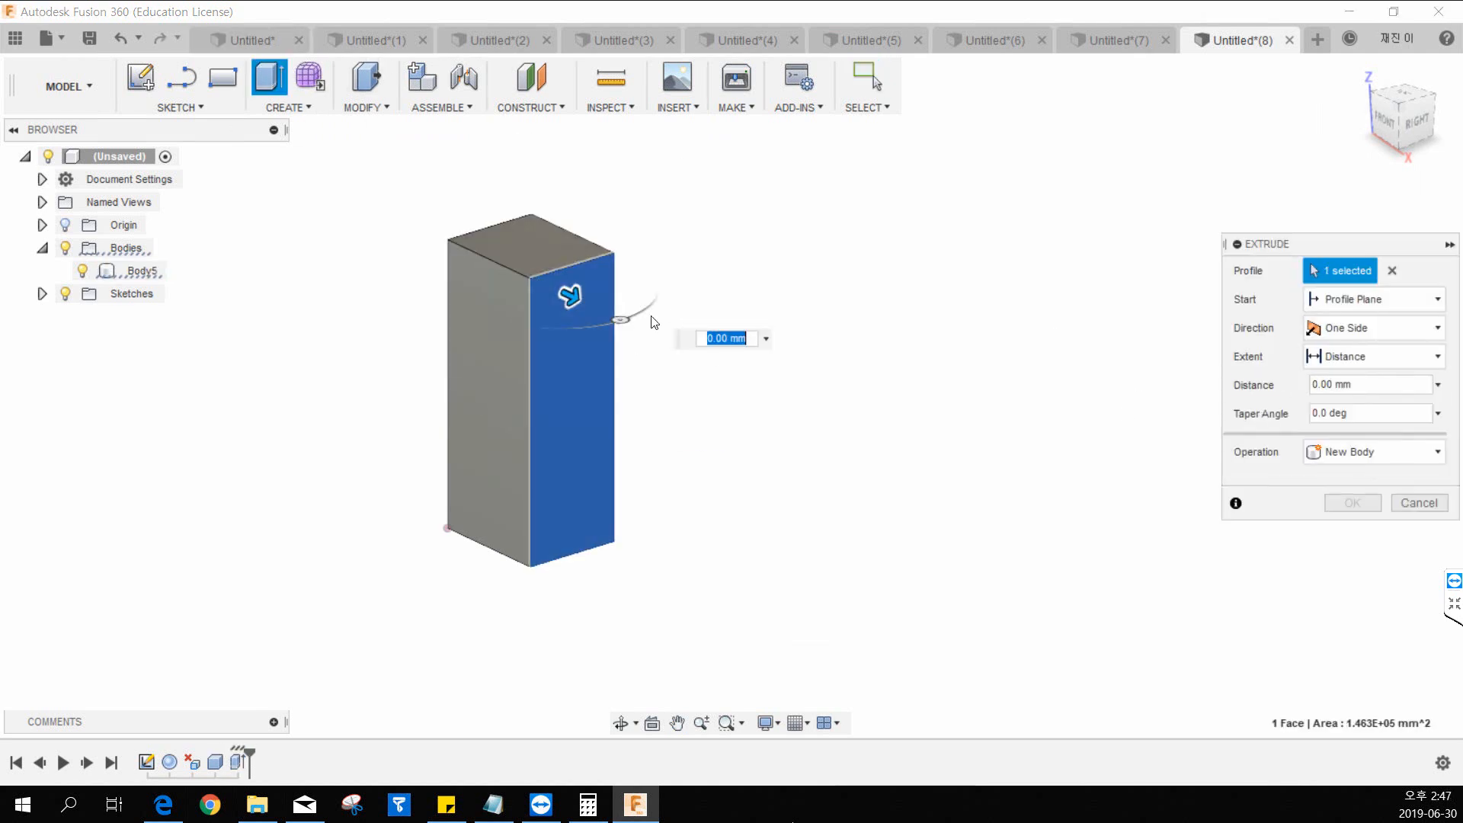
pyautogui.write('150')
pyautogui.press('Return')
pyautogui.click(1342, 503)
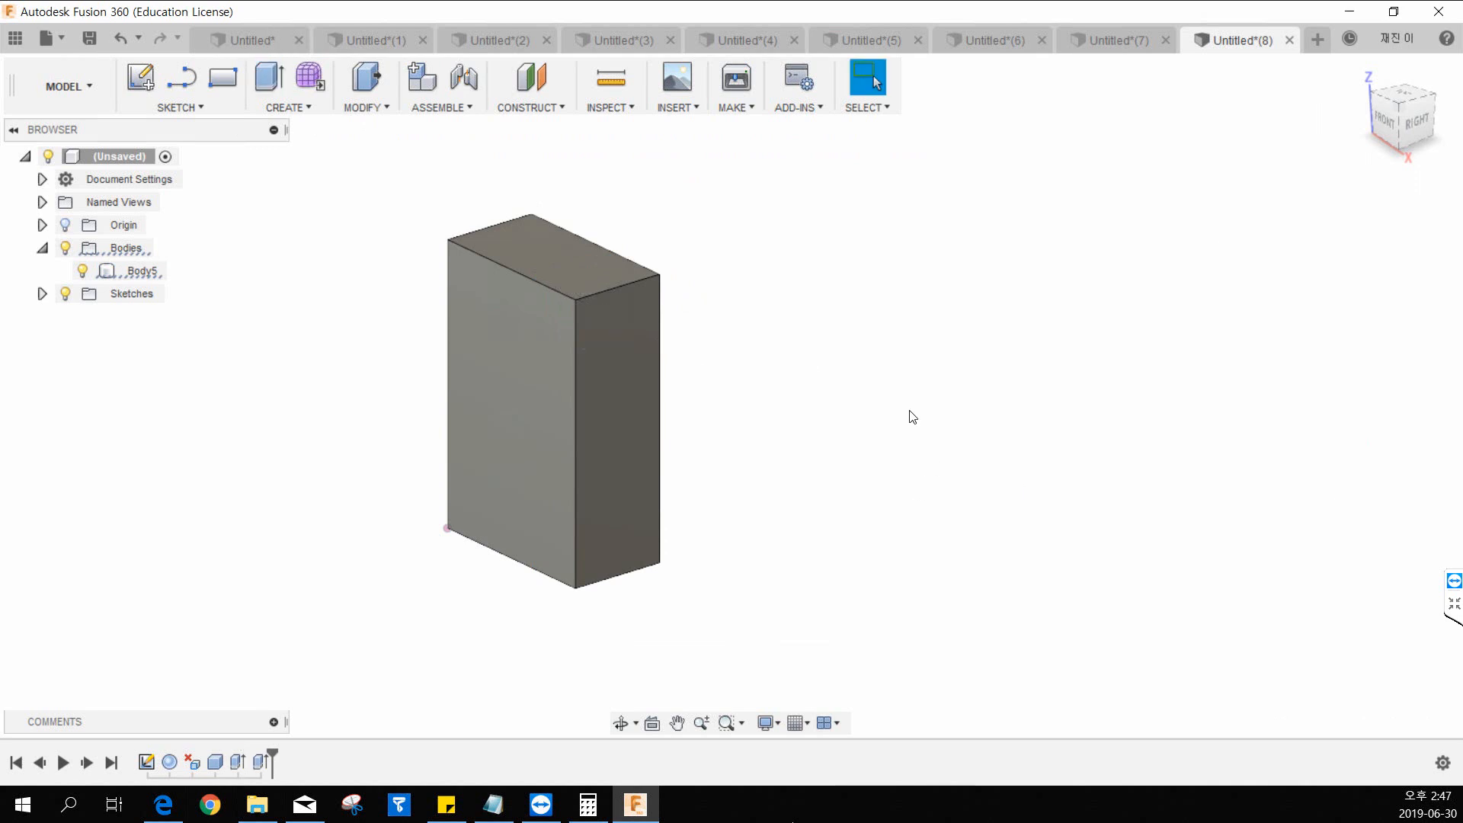
# Create a sketch on the horizontal origin plane at the box's base and finish it without drawing anything.
pyautogui.moveTo(738, 421); pyautogui.dragTo(668, 468, button='middle')
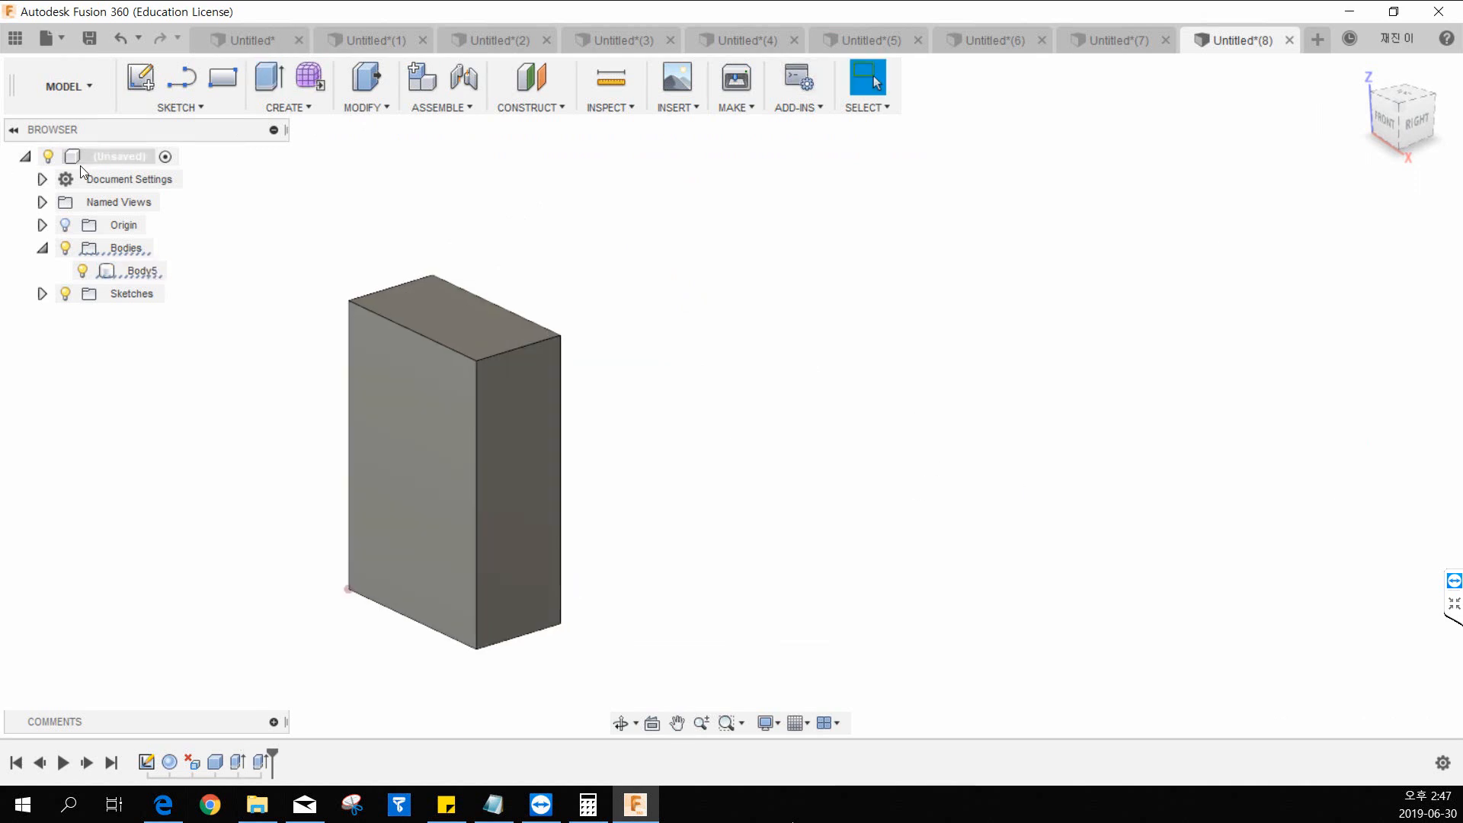
pyautogui.click(140, 77)
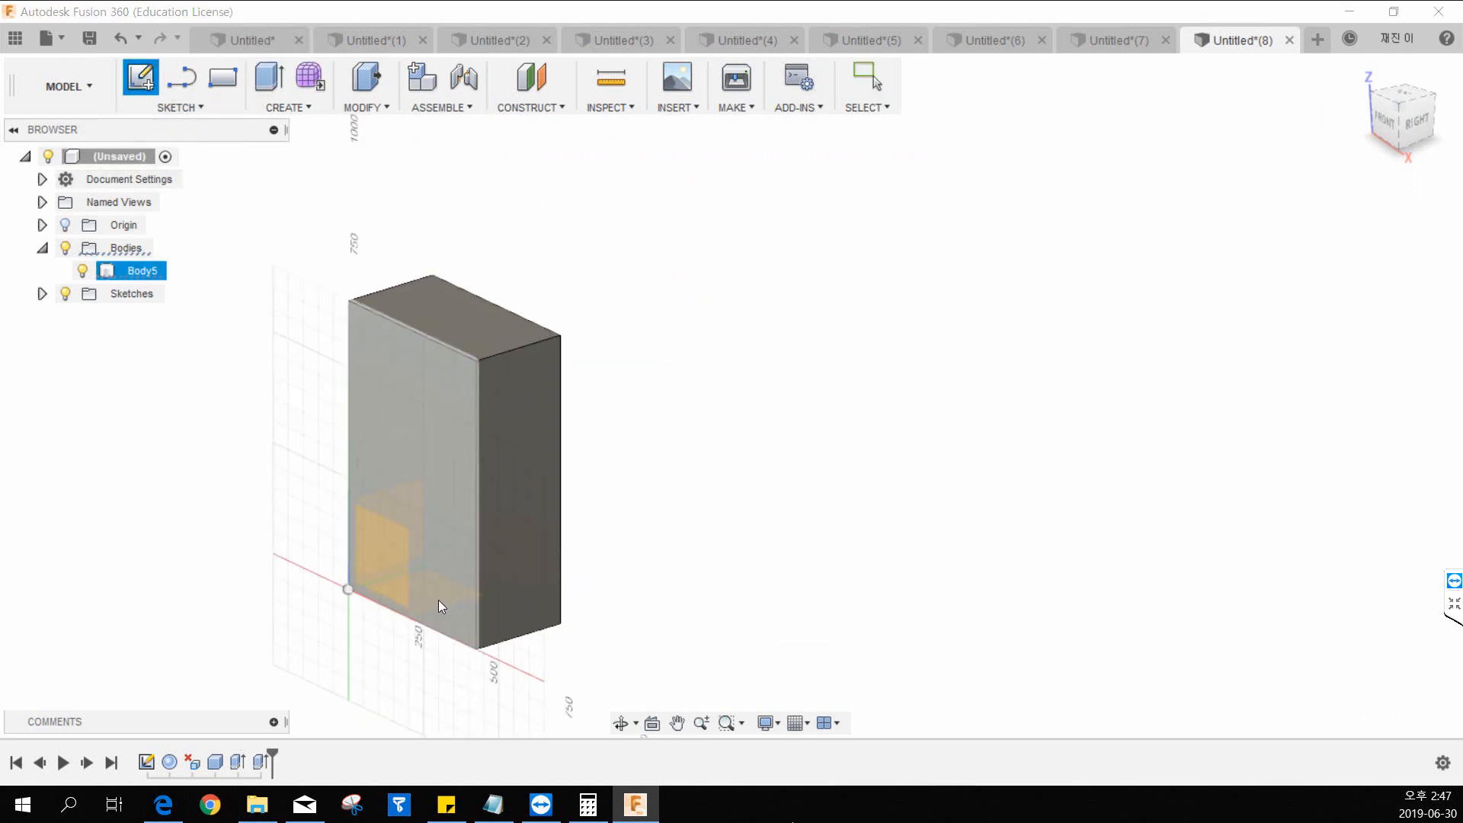
pyautogui.moveTo(419, 510)
pyautogui.keyDown('shift'); pyautogui.mouseDown(button='middle')
pyautogui.moveTo(461, 529)
pyautogui.moveTo(433, 491)
pyautogui.mouseUp(button='middle'); pyautogui.keyUp('shift')
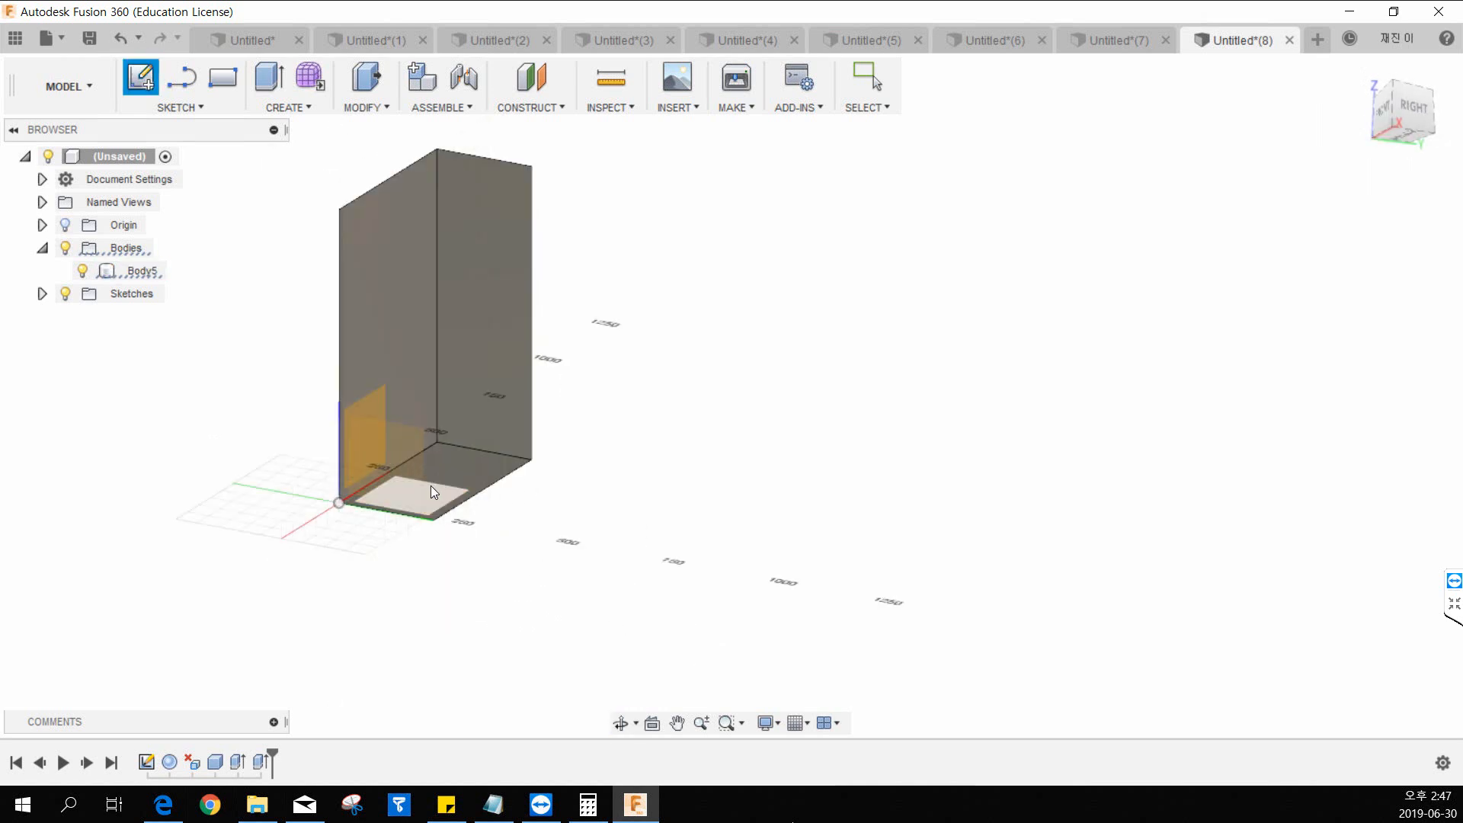
pyautogui.click(432, 492)
pyautogui.moveTo(640, 382)
pyautogui.keyDown('shift'); pyautogui.mouseDown(button='middle')
pyautogui.moveTo(753, 515)
pyautogui.moveTo(716, 575)
pyautogui.mouseUp(button='middle'); pyautogui.keyUp('shift')
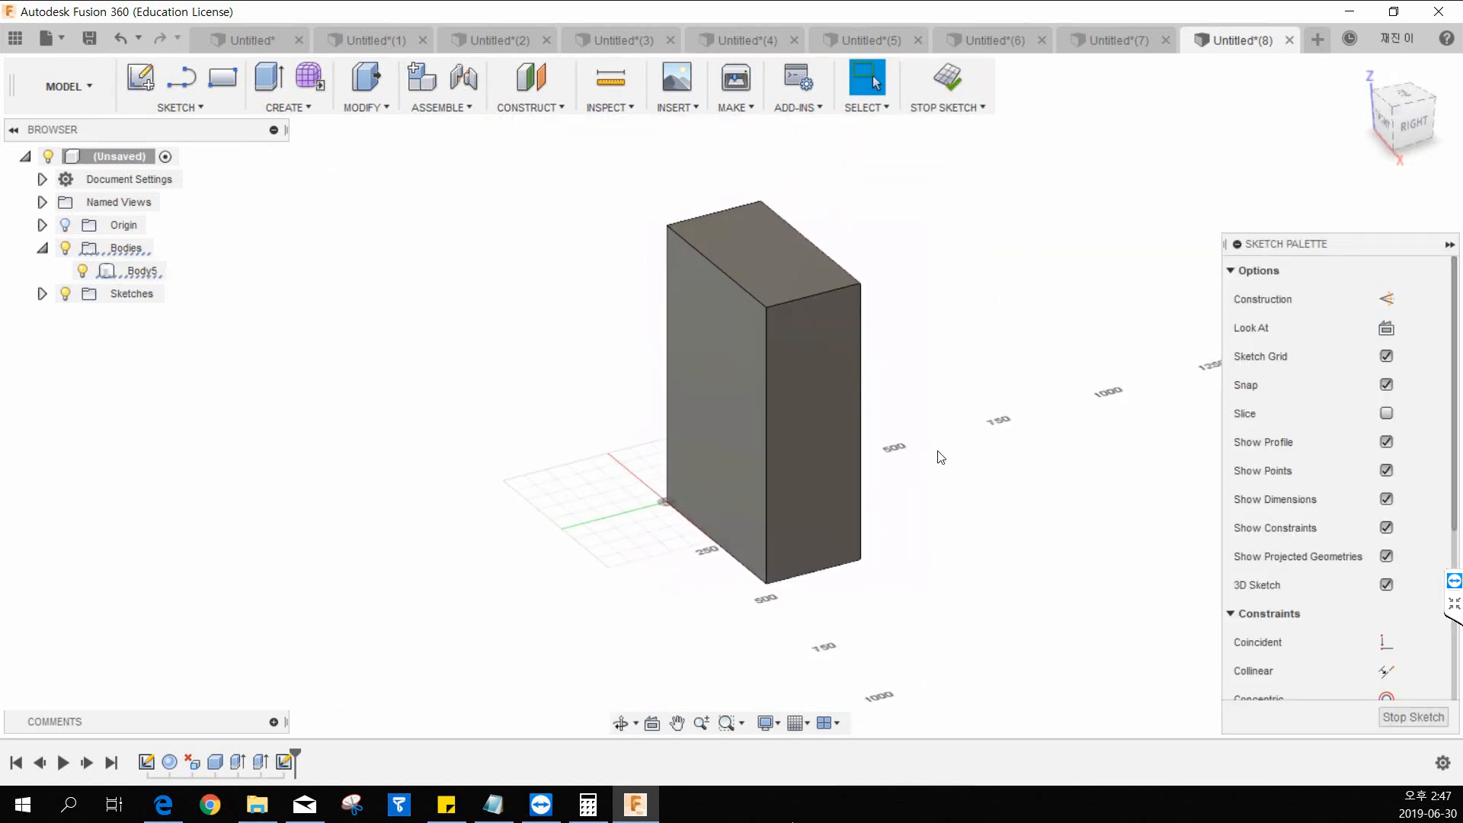
pyautogui.scroll(3, 941, 457)
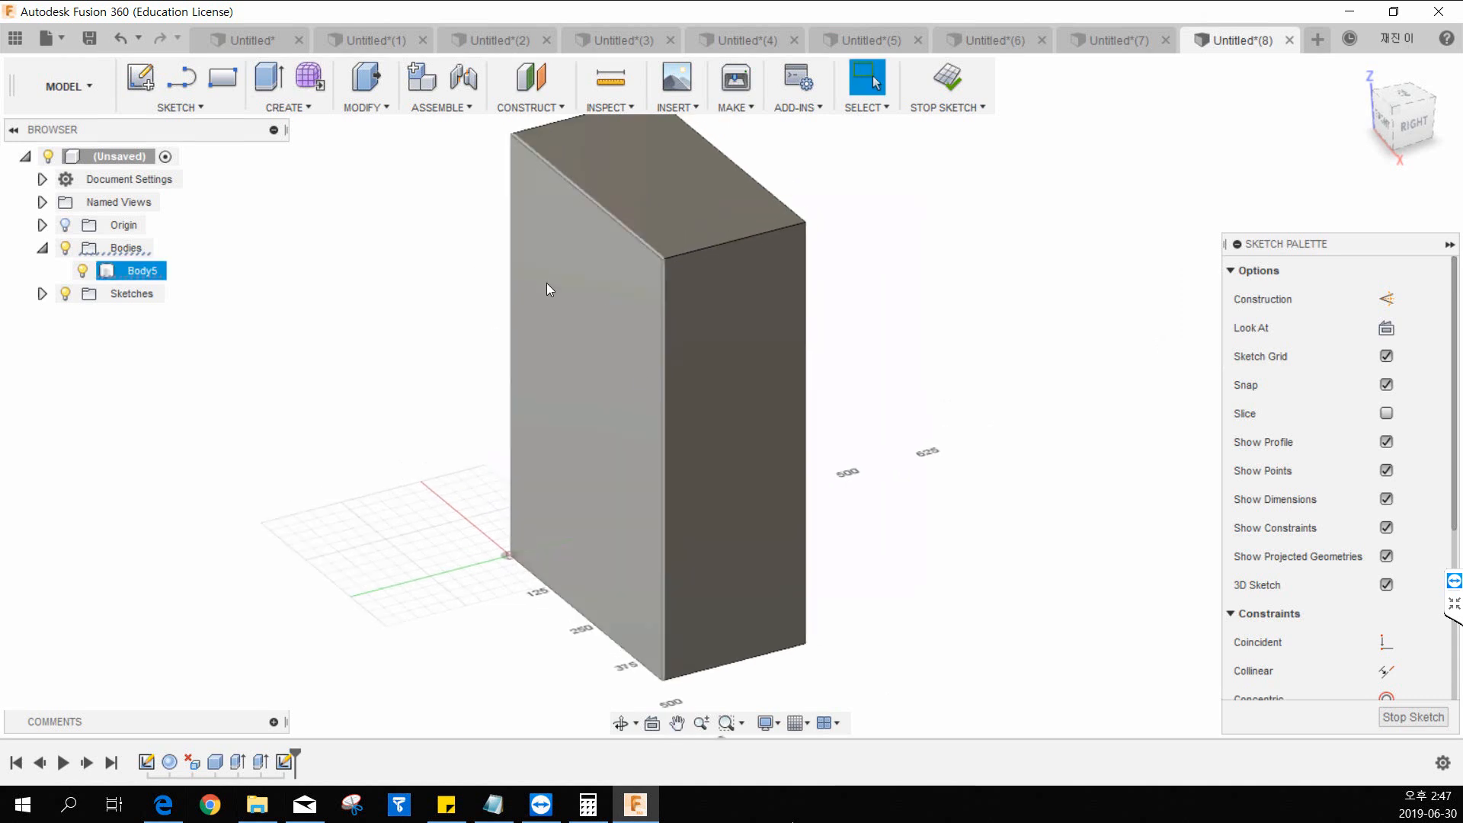
pyautogui.click(947, 77)
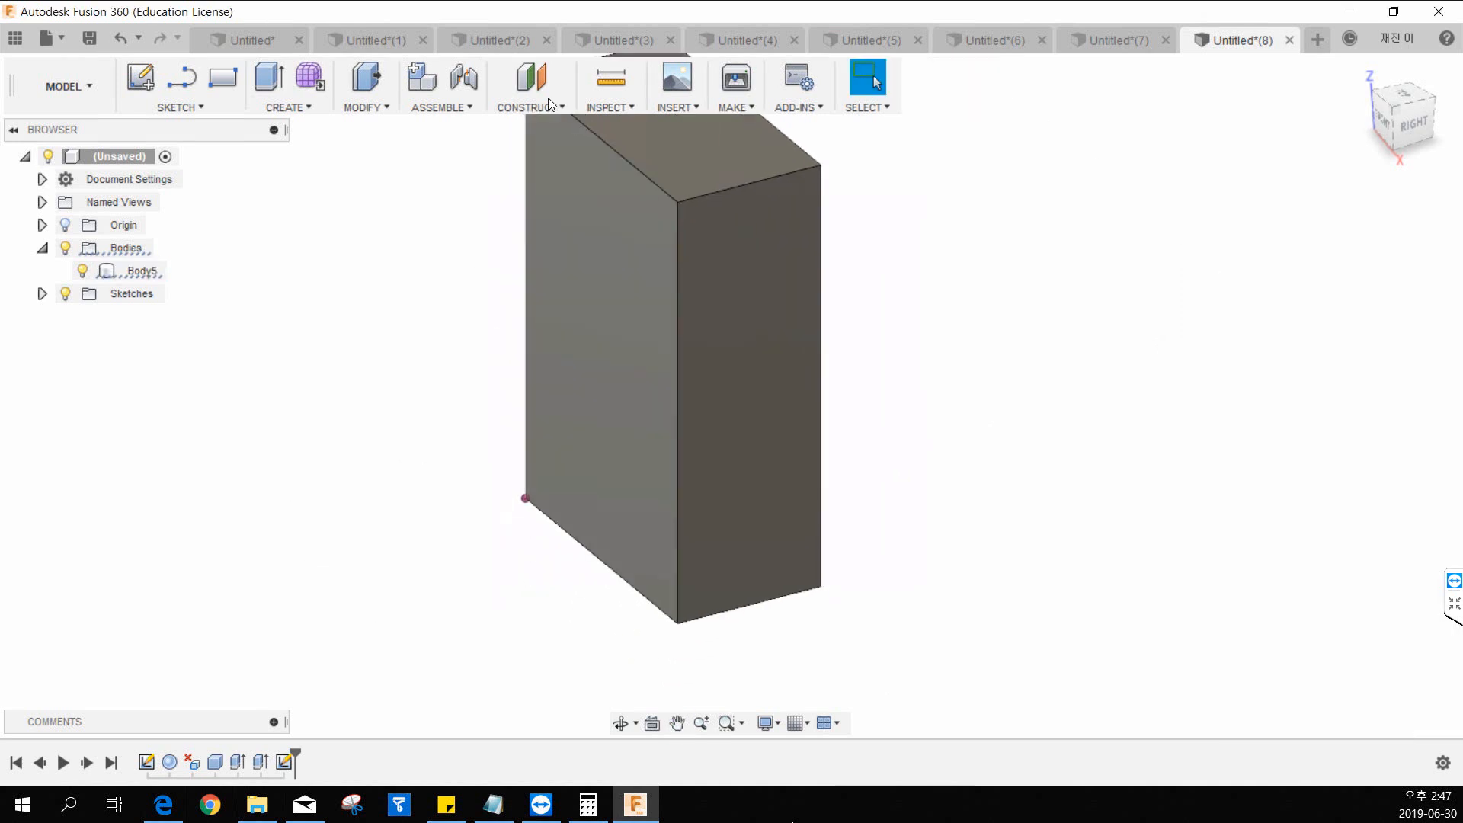
# Create an offset plane from the box's bottom face, placed partway up the box.
pyautogui.click(531, 79)
pyautogui.click(541, 109)
pyautogui.click(537, 128)
pyautogui.keyDown('shift'); pyautogui.moveTo(647, 480); pyautogui.dragTo(686, 320, button='middle'); pyautogui.keyUp('shift')
pyautogui.click(677, 505)
pyautogui.keyDown('shift'); pyautogui.moveTo(865, 381); pyautogui.dragTo(814, 528, button='middle'); pyautogui.keyUp('shift')
pyautogui.moveTo(677, 566); pyautogui.dragTo(688, 361)
pyautogui.click(1349, 379)
pyautogui.keyDown('shift'); pyautogui.moveTo(947, 385); pyautogui.dragTo(948, 330, button='middle'); pyautogui.keyUp('shift')
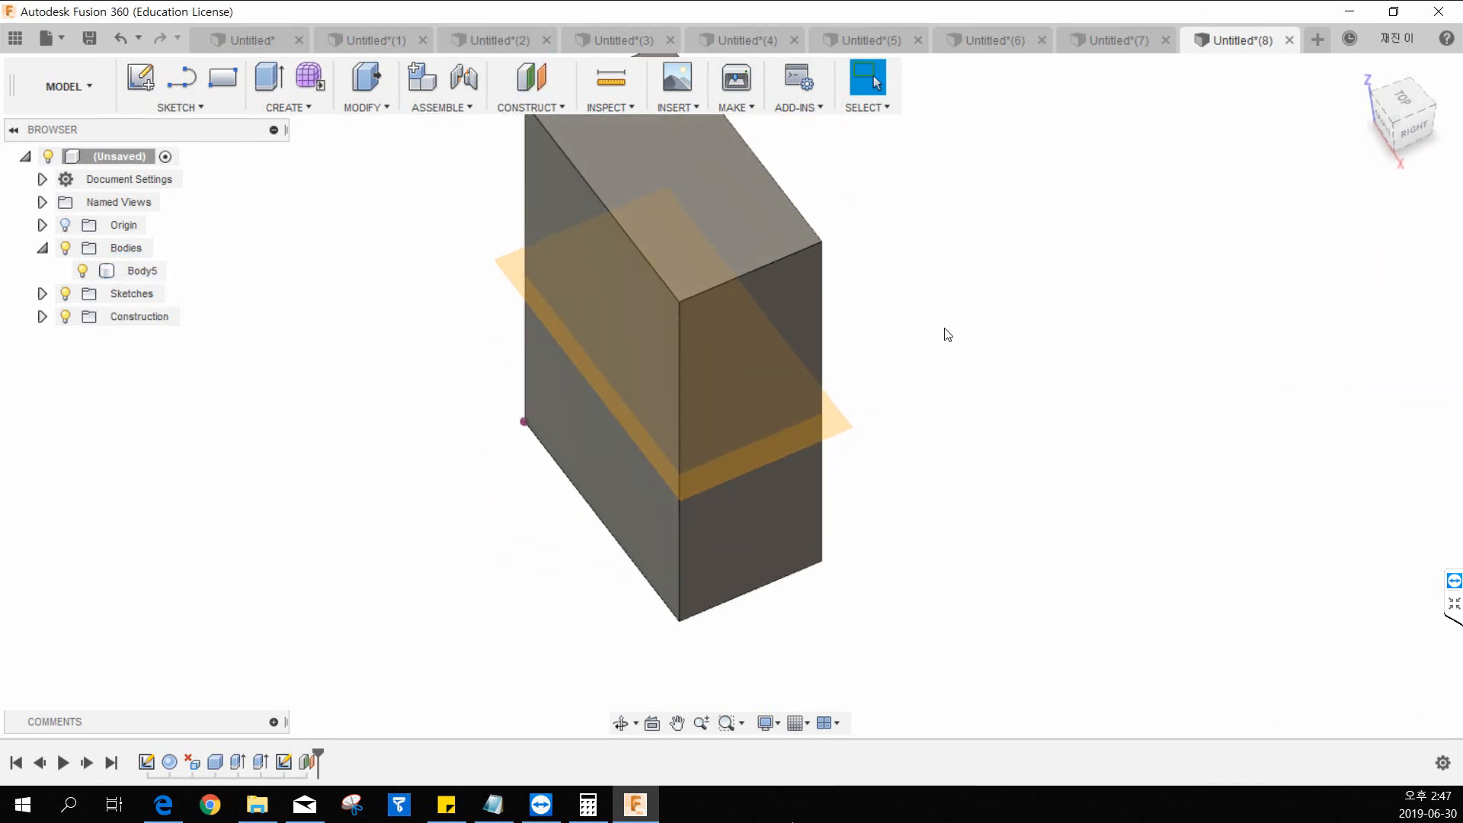
# In the Patch workspace, sketch a straight line about 489 mm long across the box's depth on the offset plane.
pyautogui.click(84, 86)
pyautogui.click(77, 157)
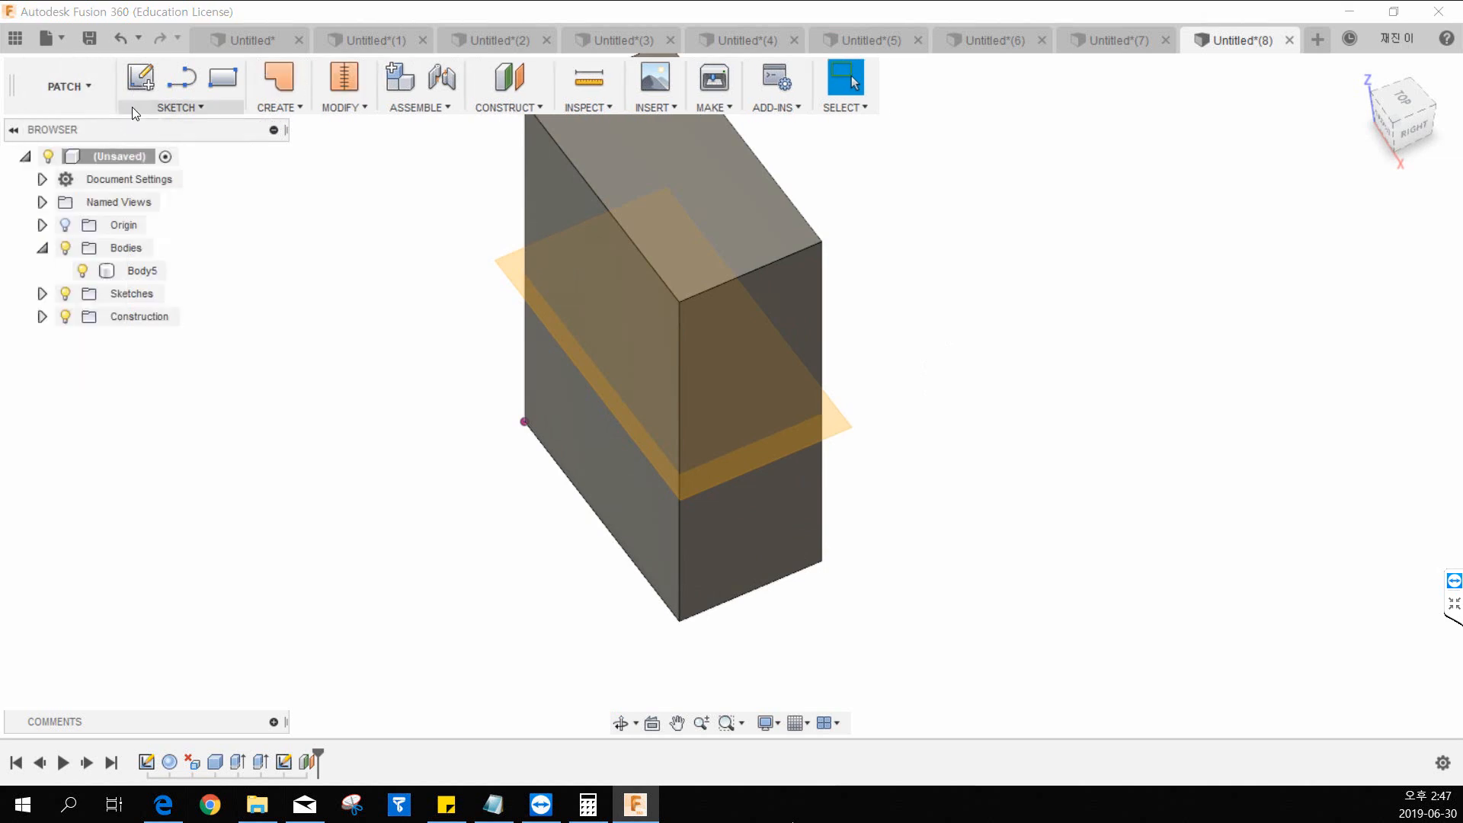
pyautogui.click(139, 79)
pyautogui.click(510, 279)
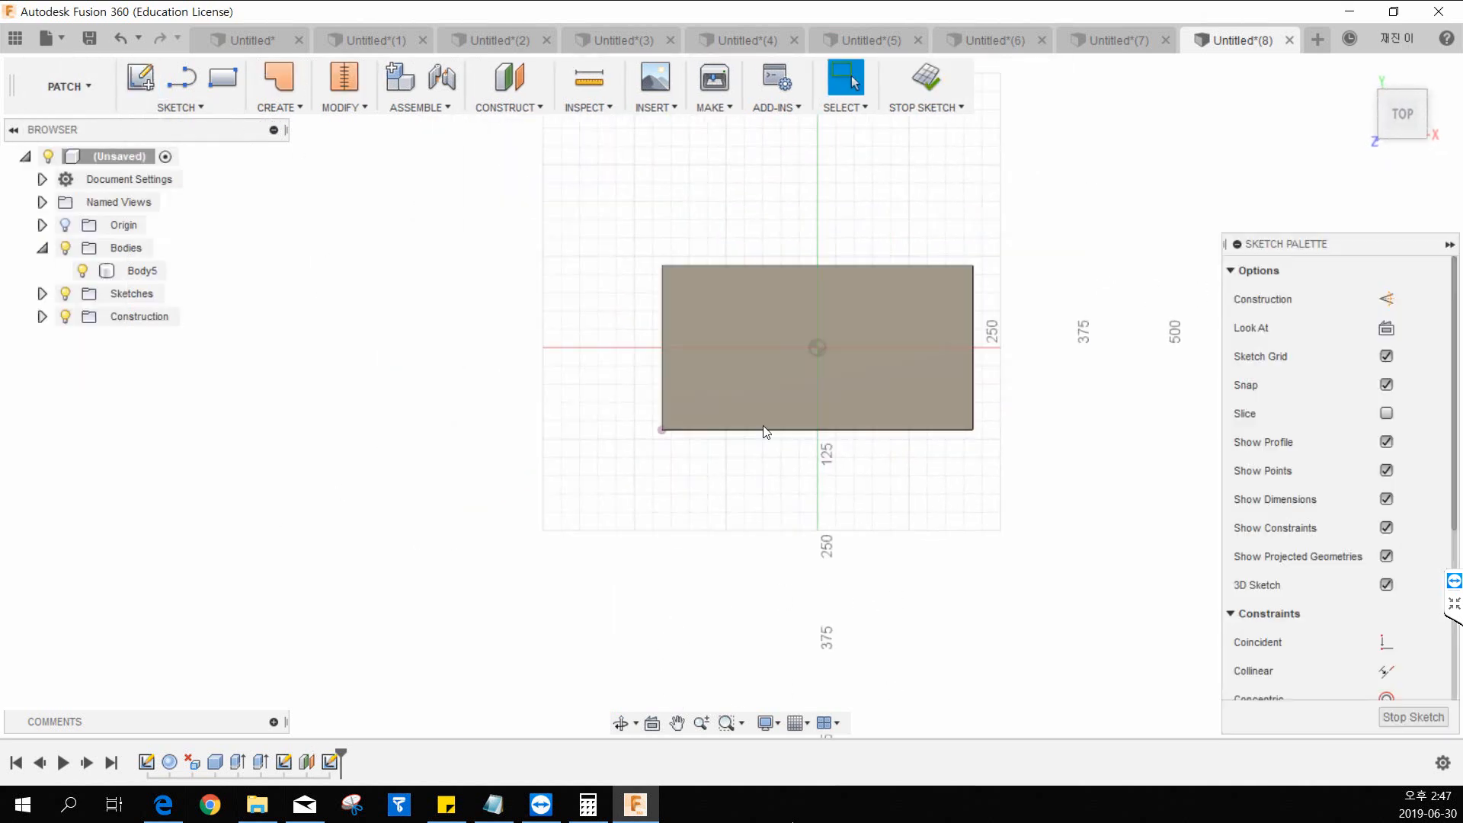
pyautogui.press('l')
pyautogui.click(708, 194)
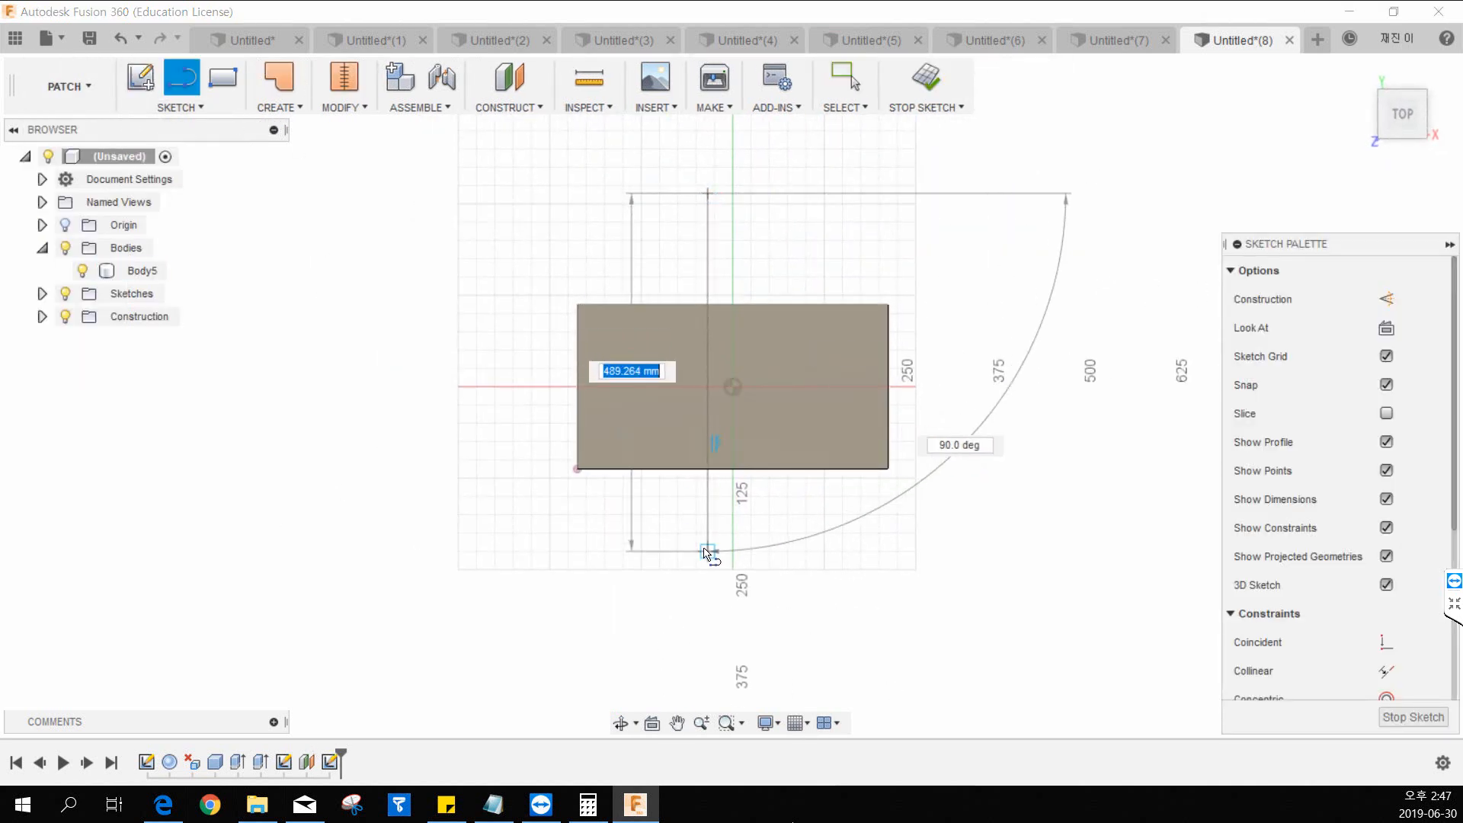
pyautogui.click(708, 551)
pyautogui.press('Escape')
pyautogui.click(940, 74)
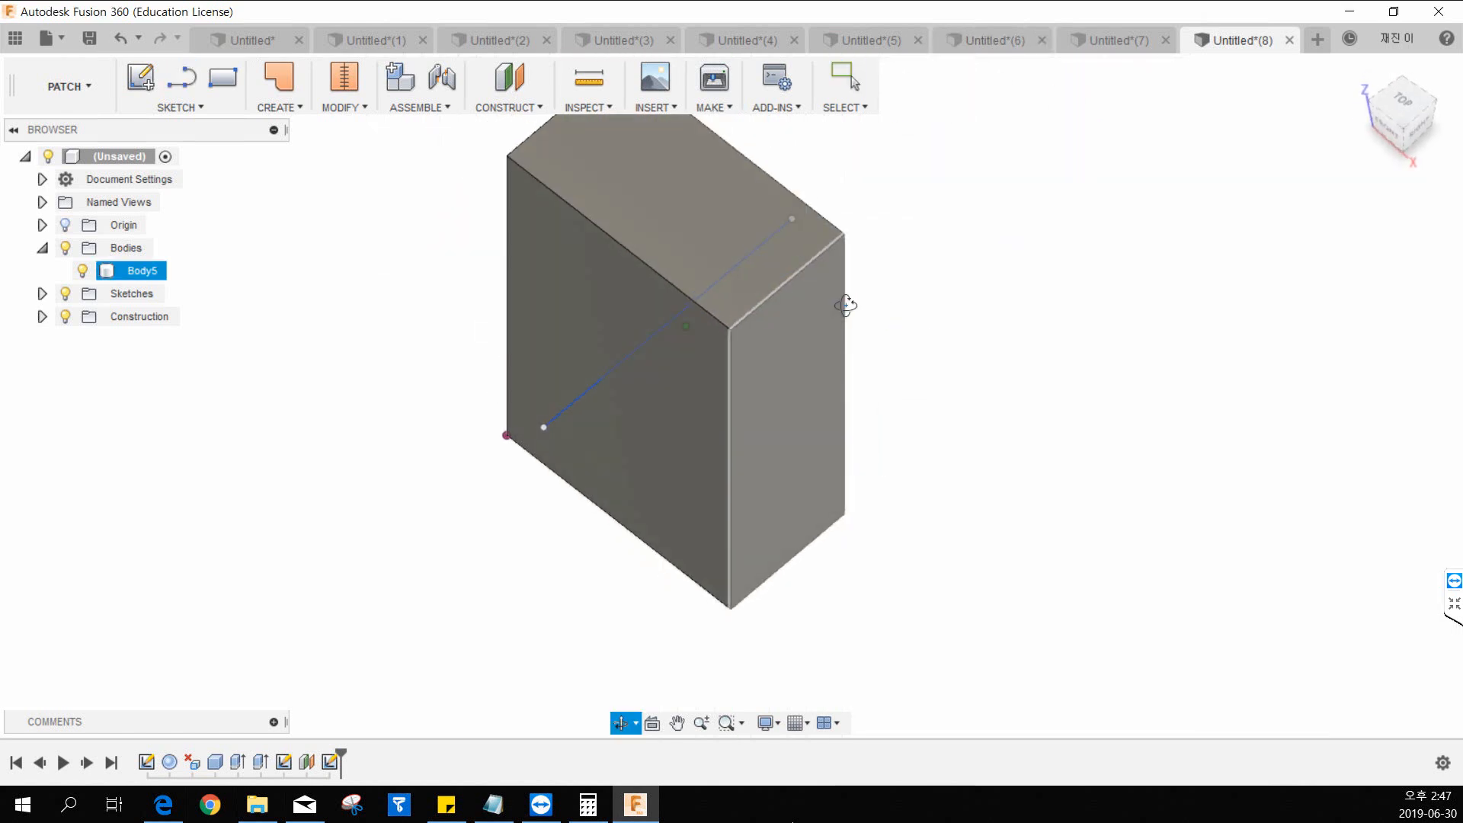
# Try extruding the sketched line as a surface, cancel it, and remove the line from its sketch.
pyautogui.click(300, 107)
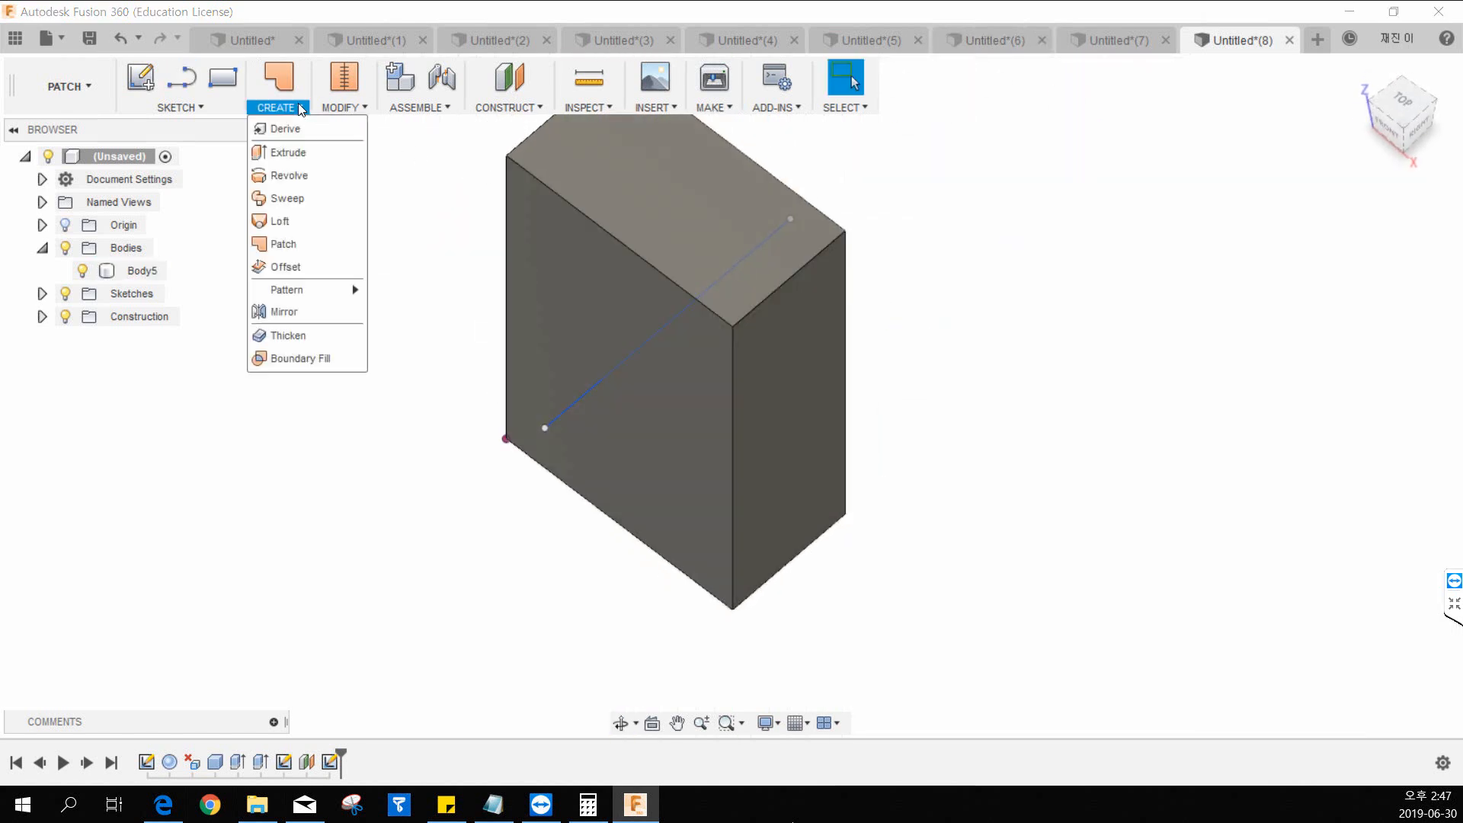
pyautogui.click(301, 146)
pyautogui.click(570, 406)
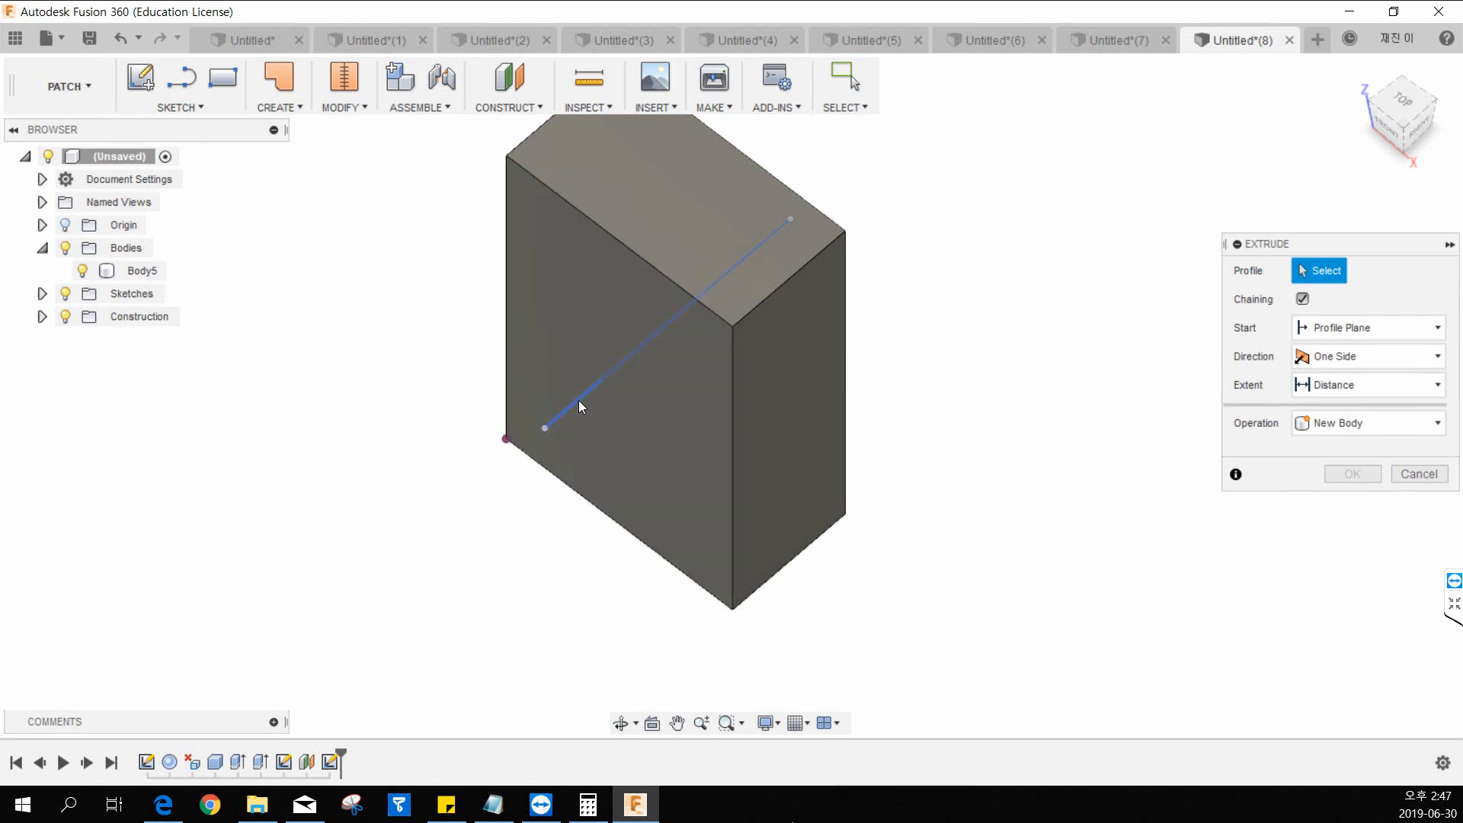
pyautogui.click(579, 400)
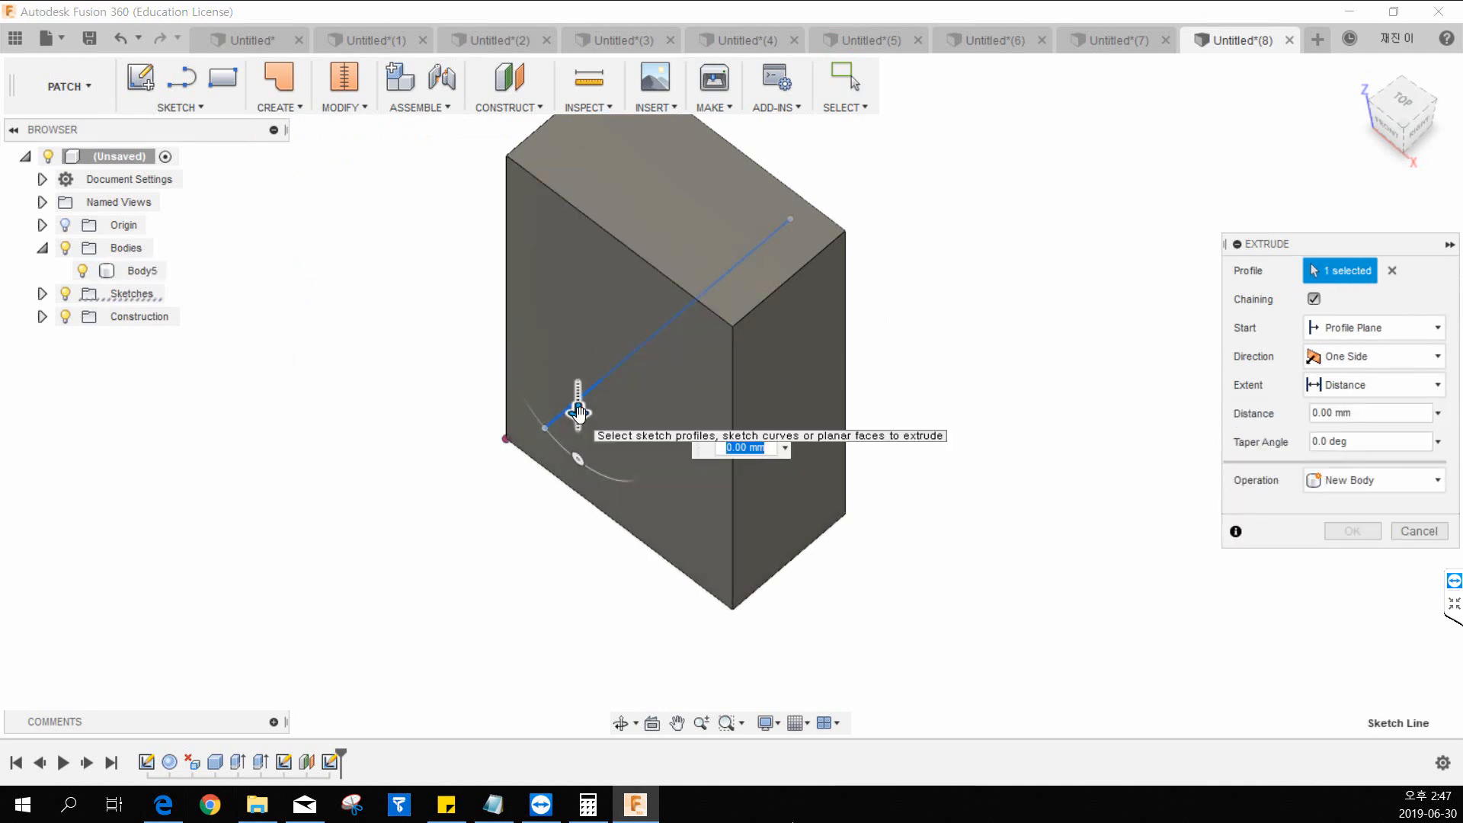
pyautogui.moveTo(578, 415); pyautogui.dragTo(637, 429)
pyautogui.press('Escape')
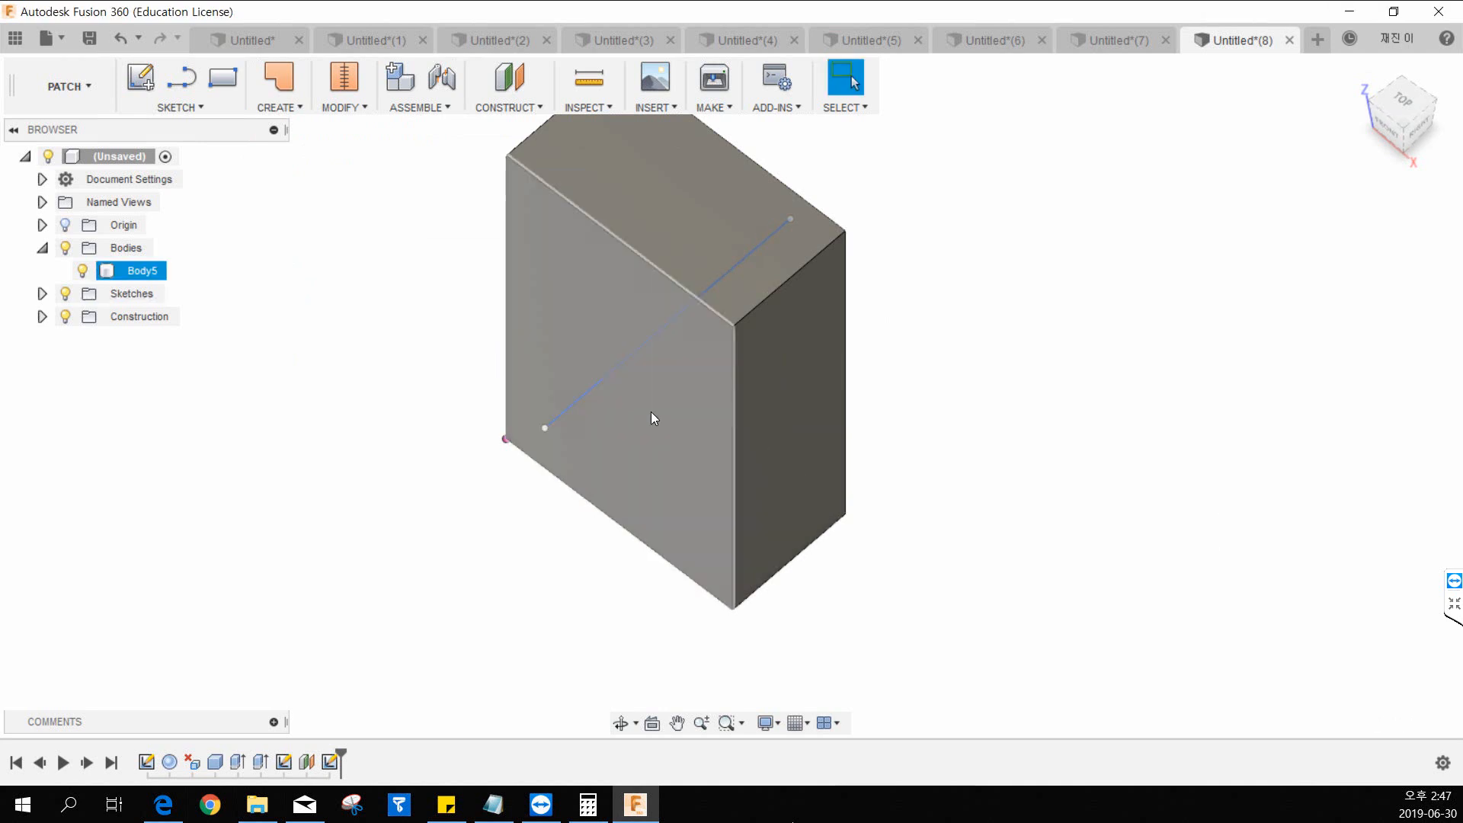
pyautogui.keyDown('shift'); pyautogui.moveTo(1067, 370); pyautogui.dragTo(980, 367, button='middle'); pyautogui.keyUp('shift')
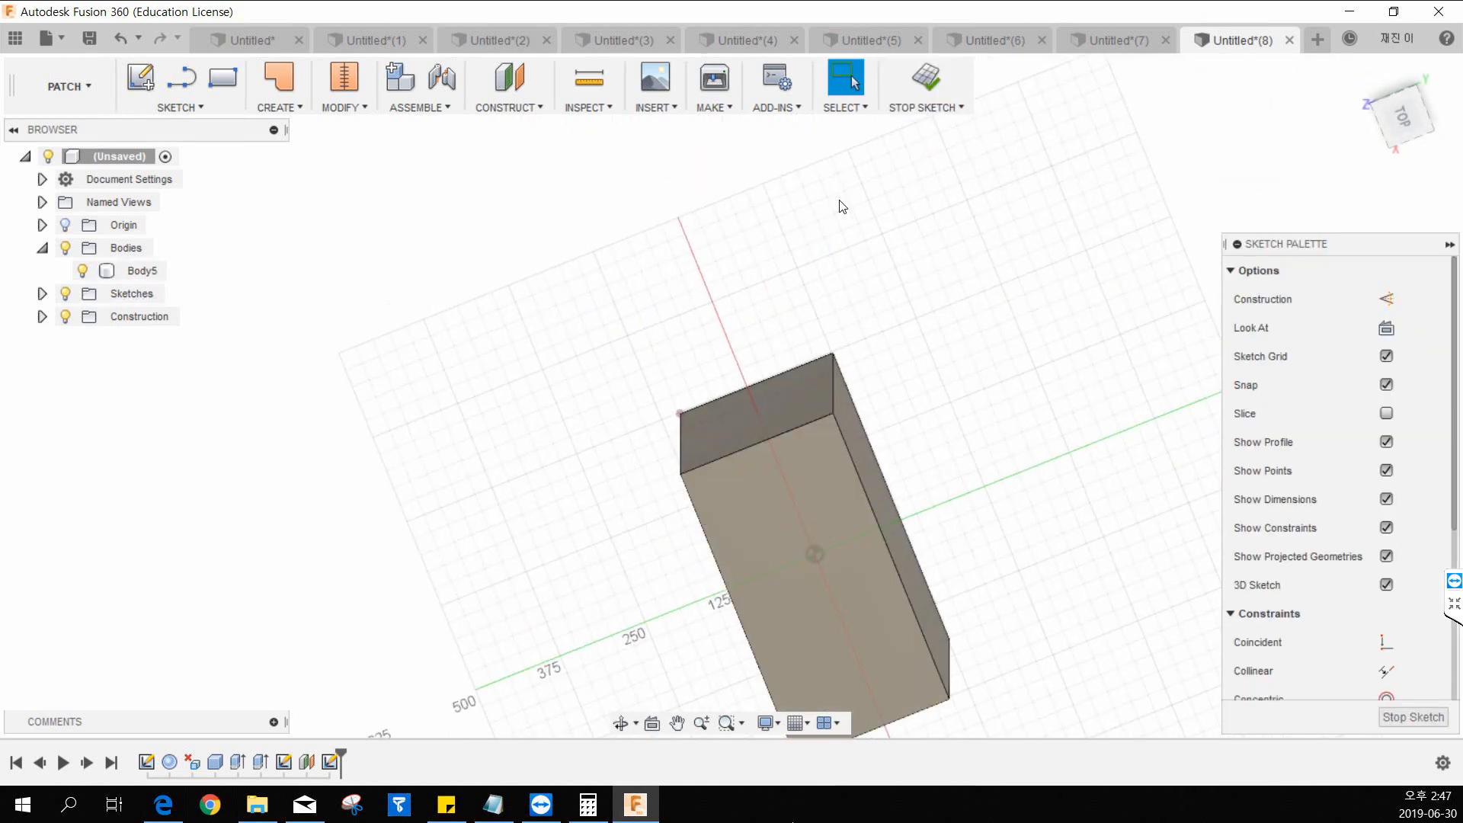
pyautogui.click(926, 84)
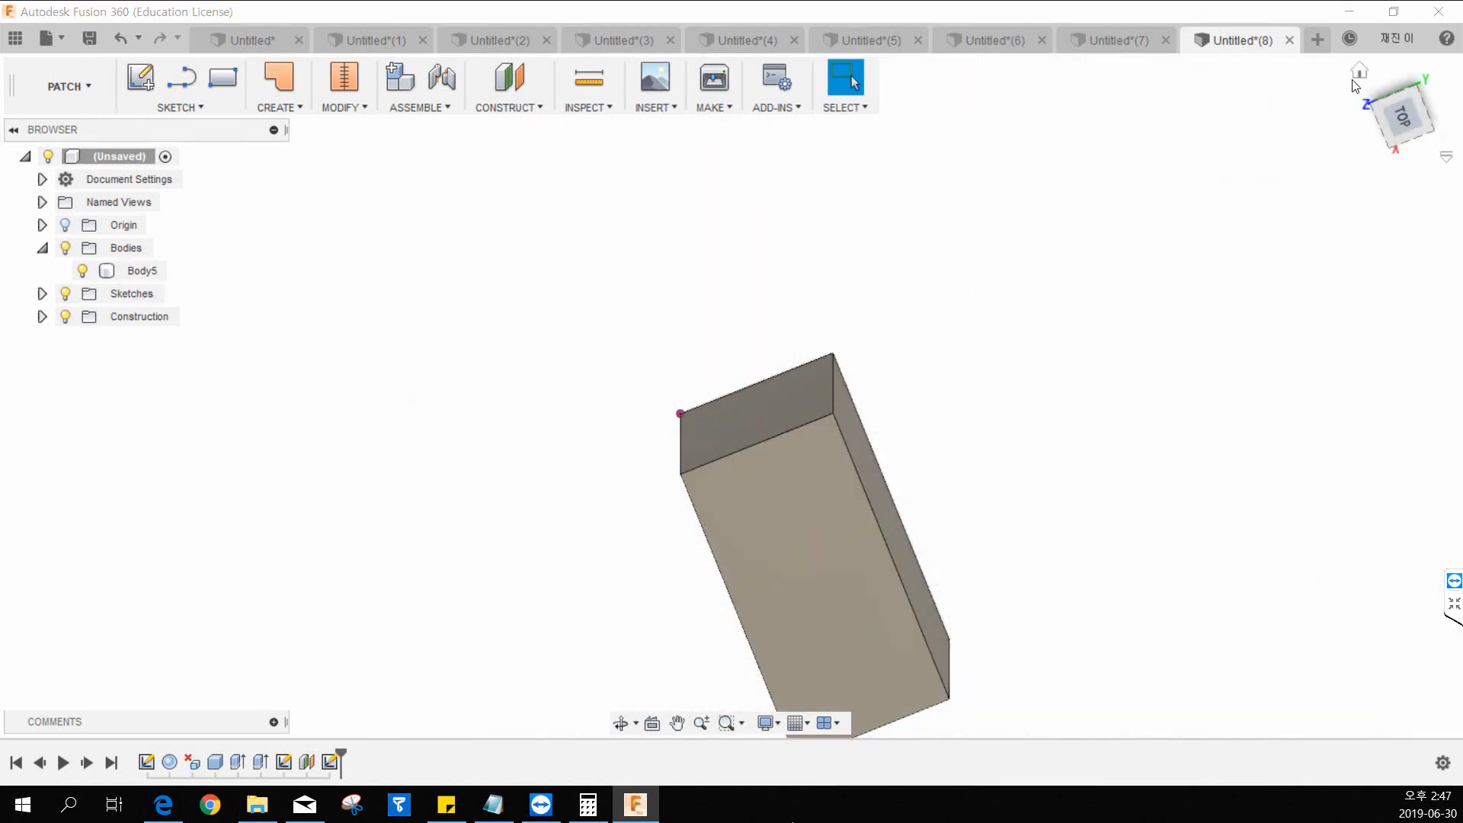
# On the front origin plane, sketch a slightly sloped line across the box's width, extending past both sides at about mid-height.
pyautogui.click(1360, 71)
pyautogui.click(141, 77)
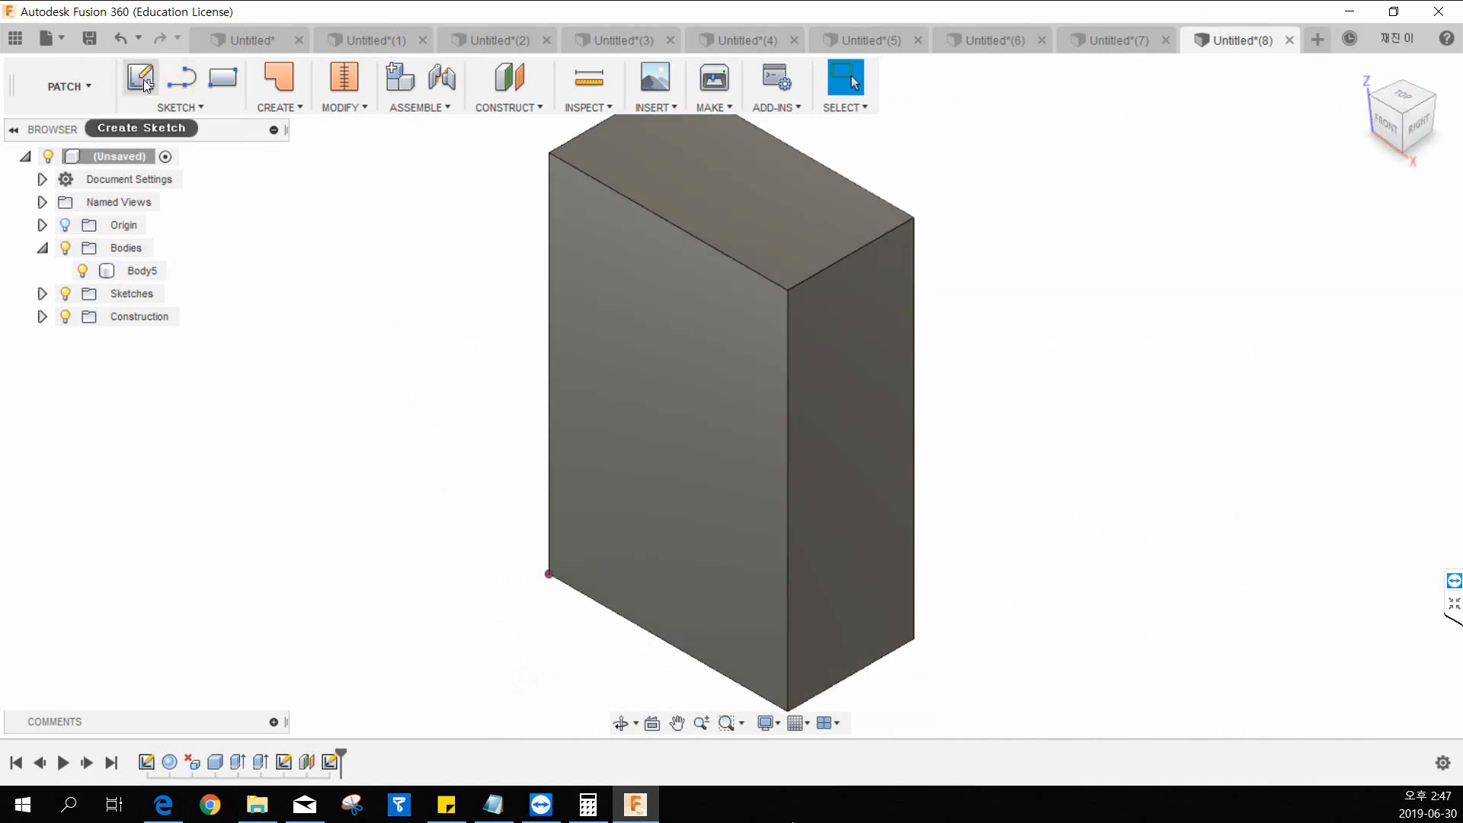
pyautogui.keyDown('shift'); pyautogui.moveTo(597, 482); pyautogui.dragTo(560, 463, button='middle'); pyautogui.keyUp('shift')
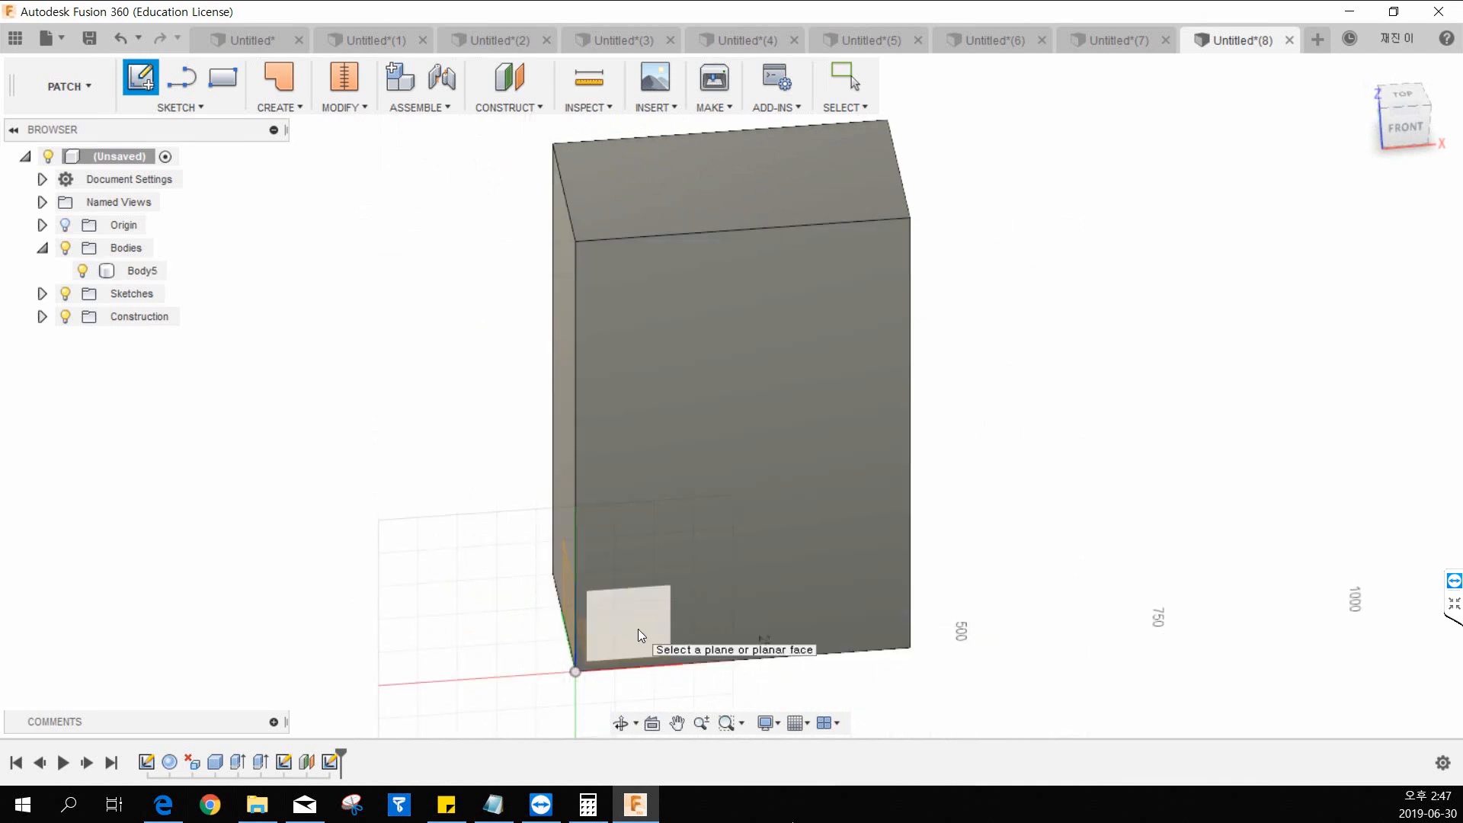
pyautogui.click(637, 629)
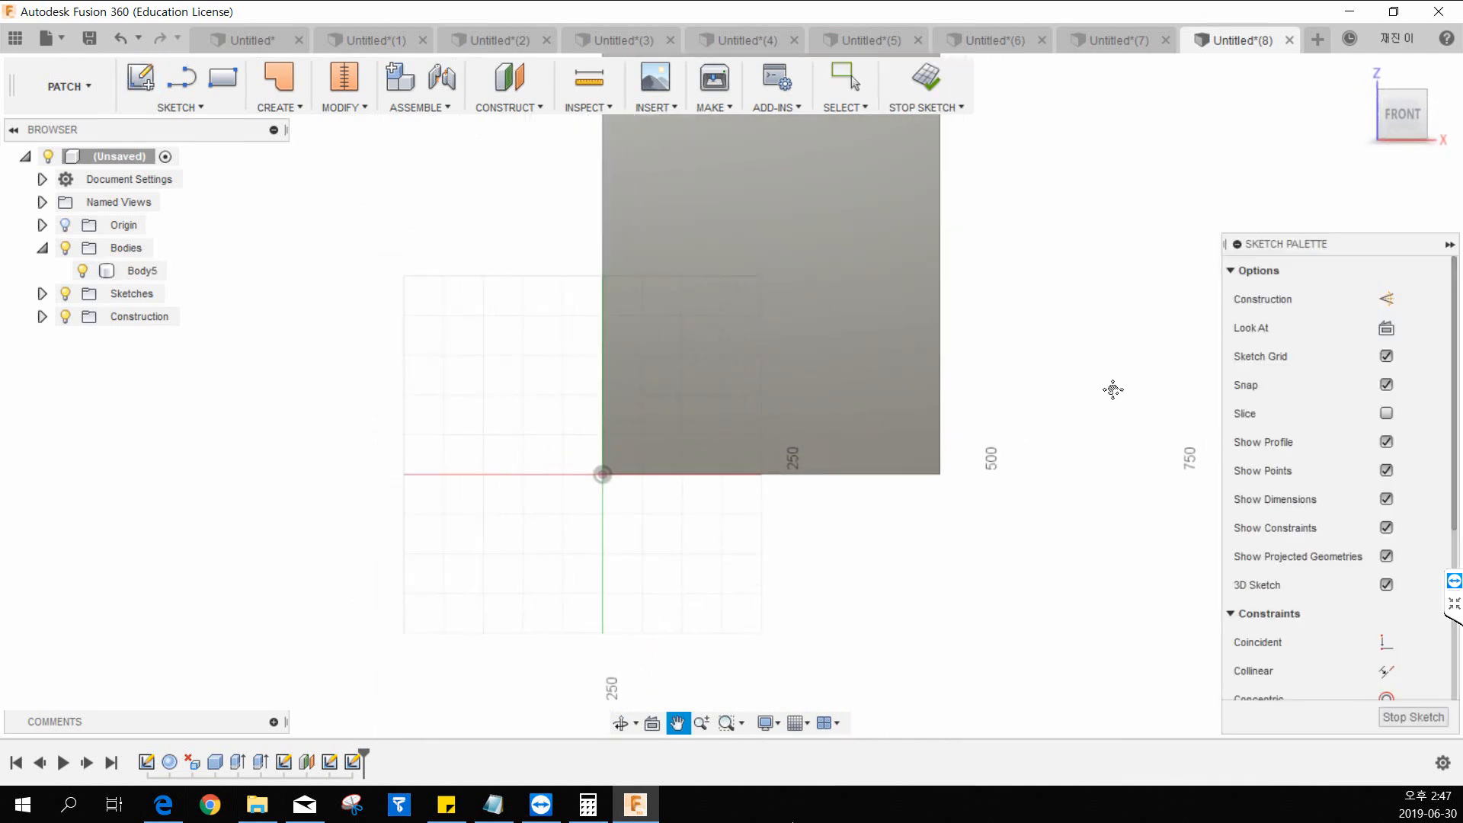
pyautogui.moveTo(881, 443); pyautogui.dragTo(848, 469, button='middle')
pyautogui.press('l')
pyautogui.click(278, 315)
pyautogui.click(1023, 346)
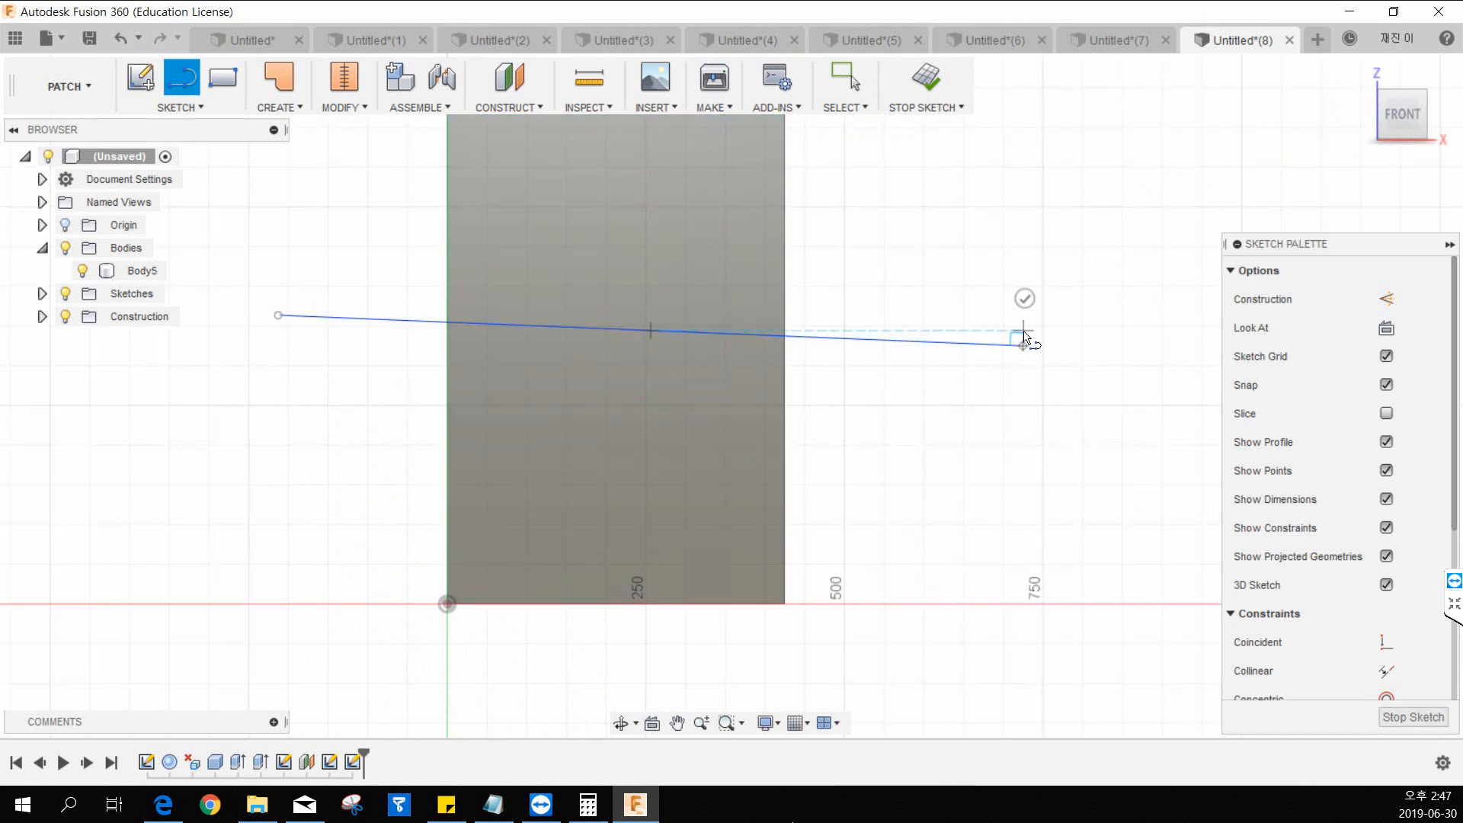
pyautogui.press('Escape')
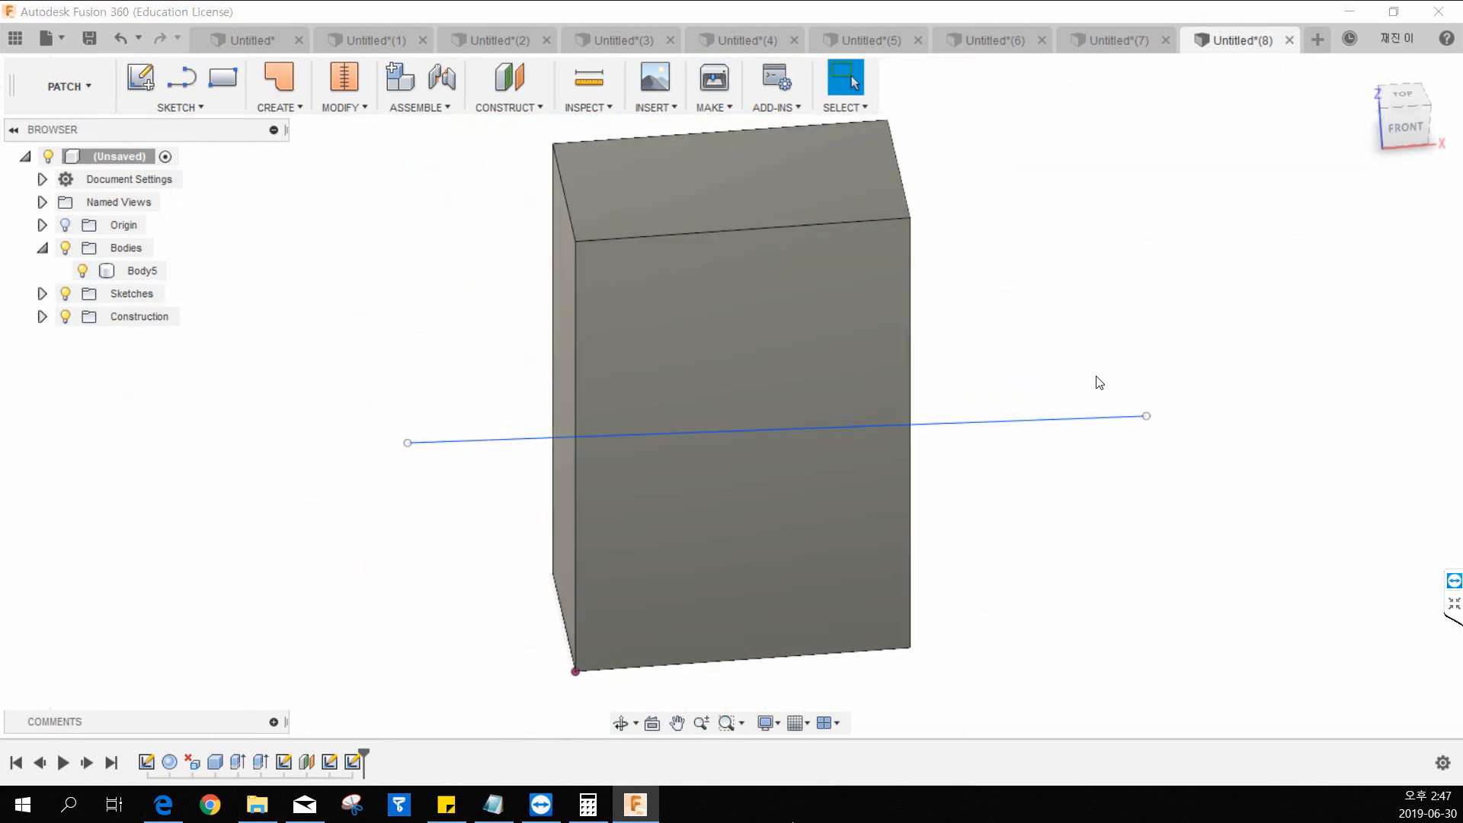
# Extrude the sloped sketch line symmetrically as a new surface body, 600 mm to each side, cutting through the box.
pyautogui.click(279, 110)
pyautogui.click(280, 154)
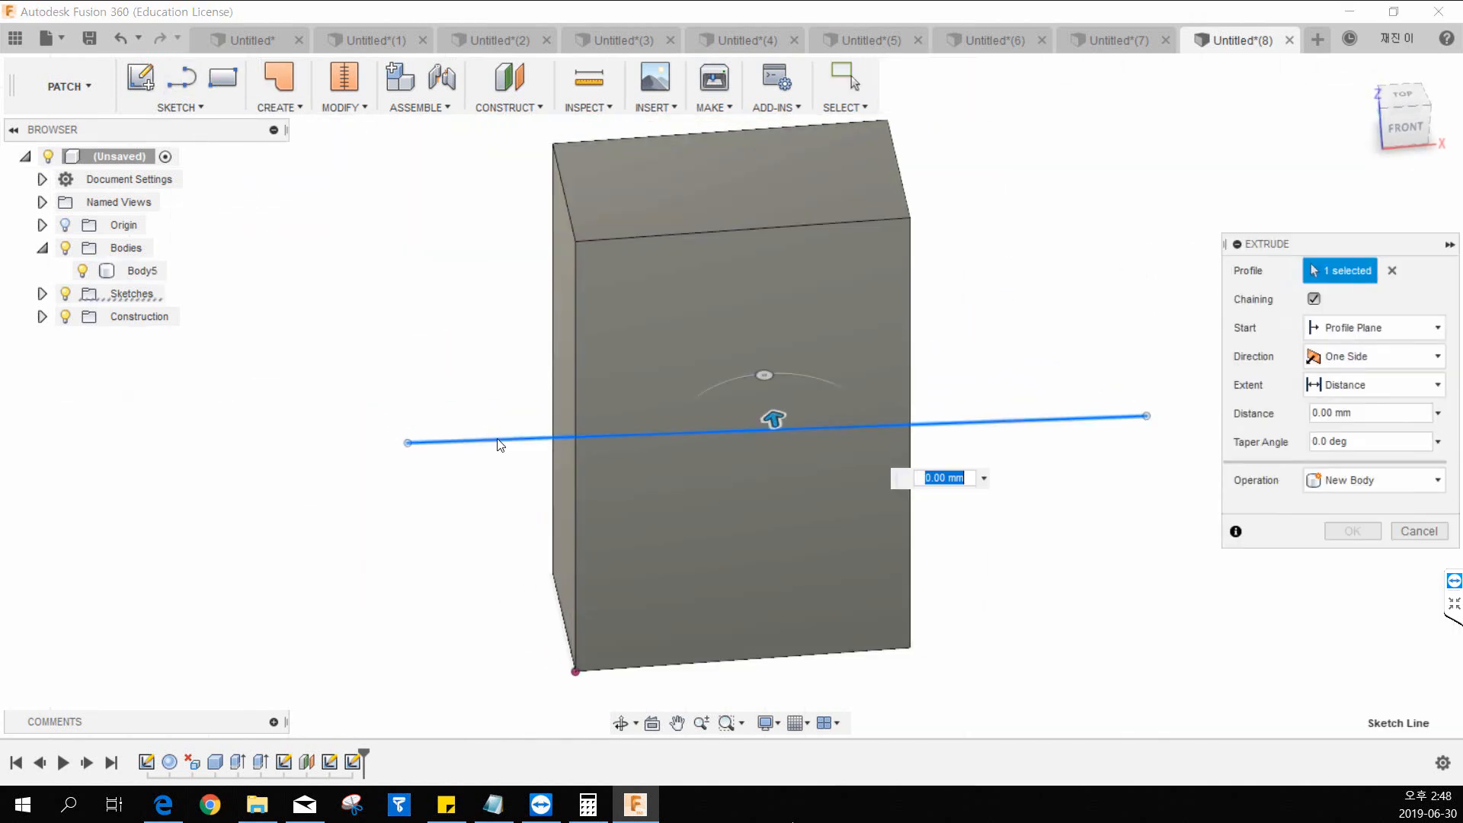
pyautogui.click(556, 438)
pyautogui.click(659, 439)
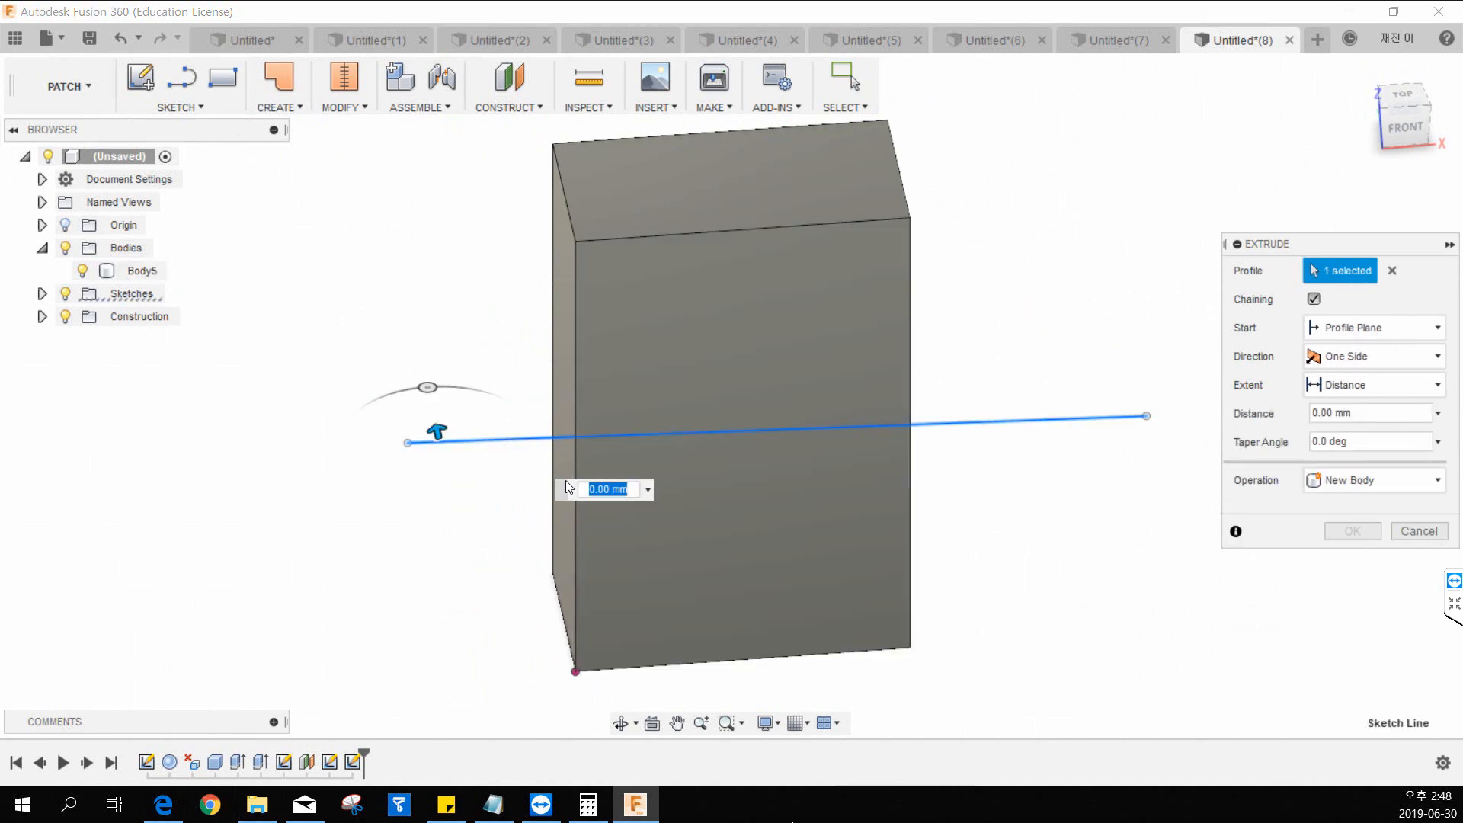
pyautogui.click(1357, 357)
pyautogui.click(1352, 417)
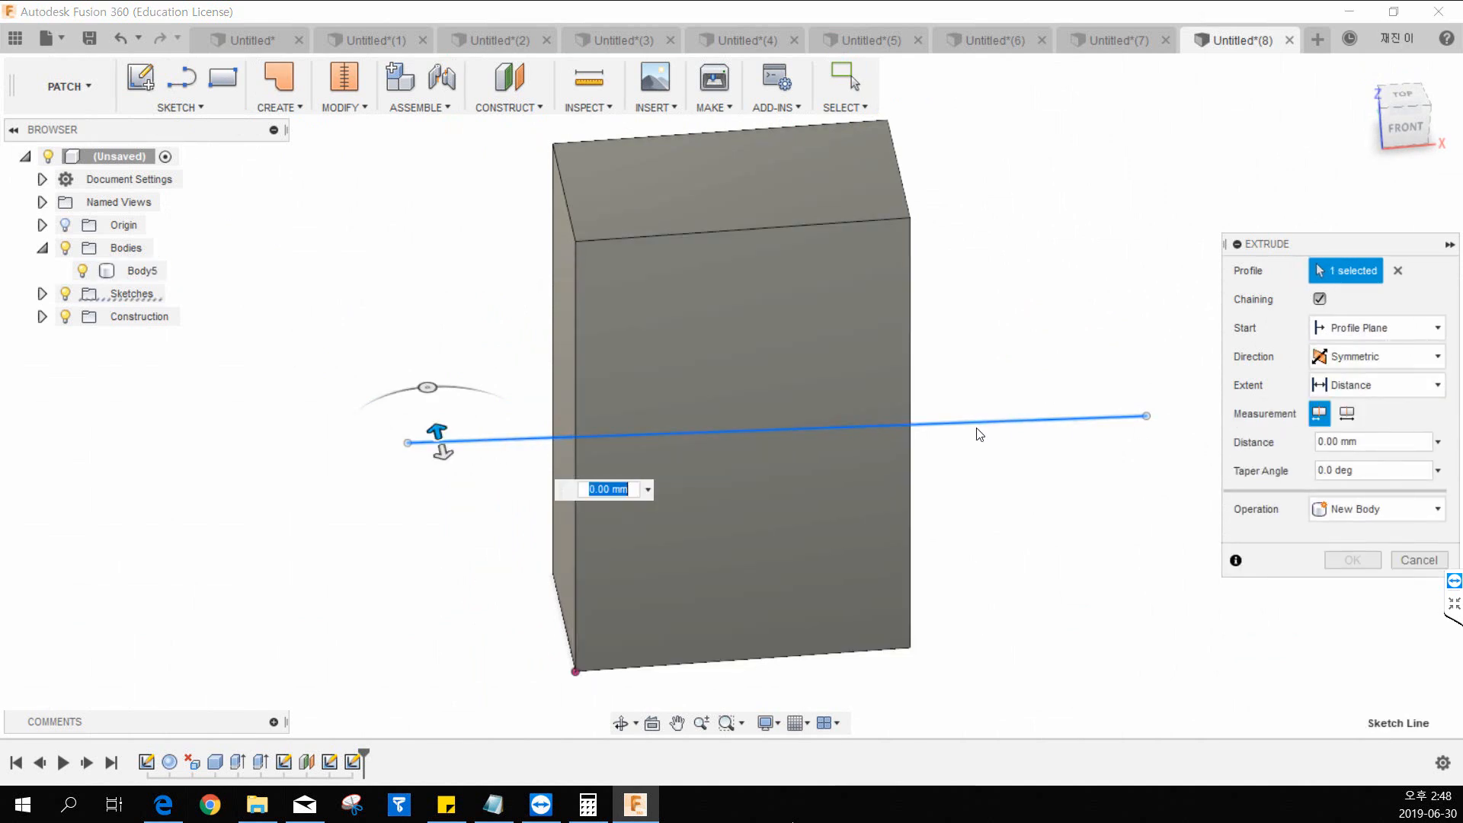
pyautogui.moveTo(439, 443); pyautogui.dragTo(495, 744)
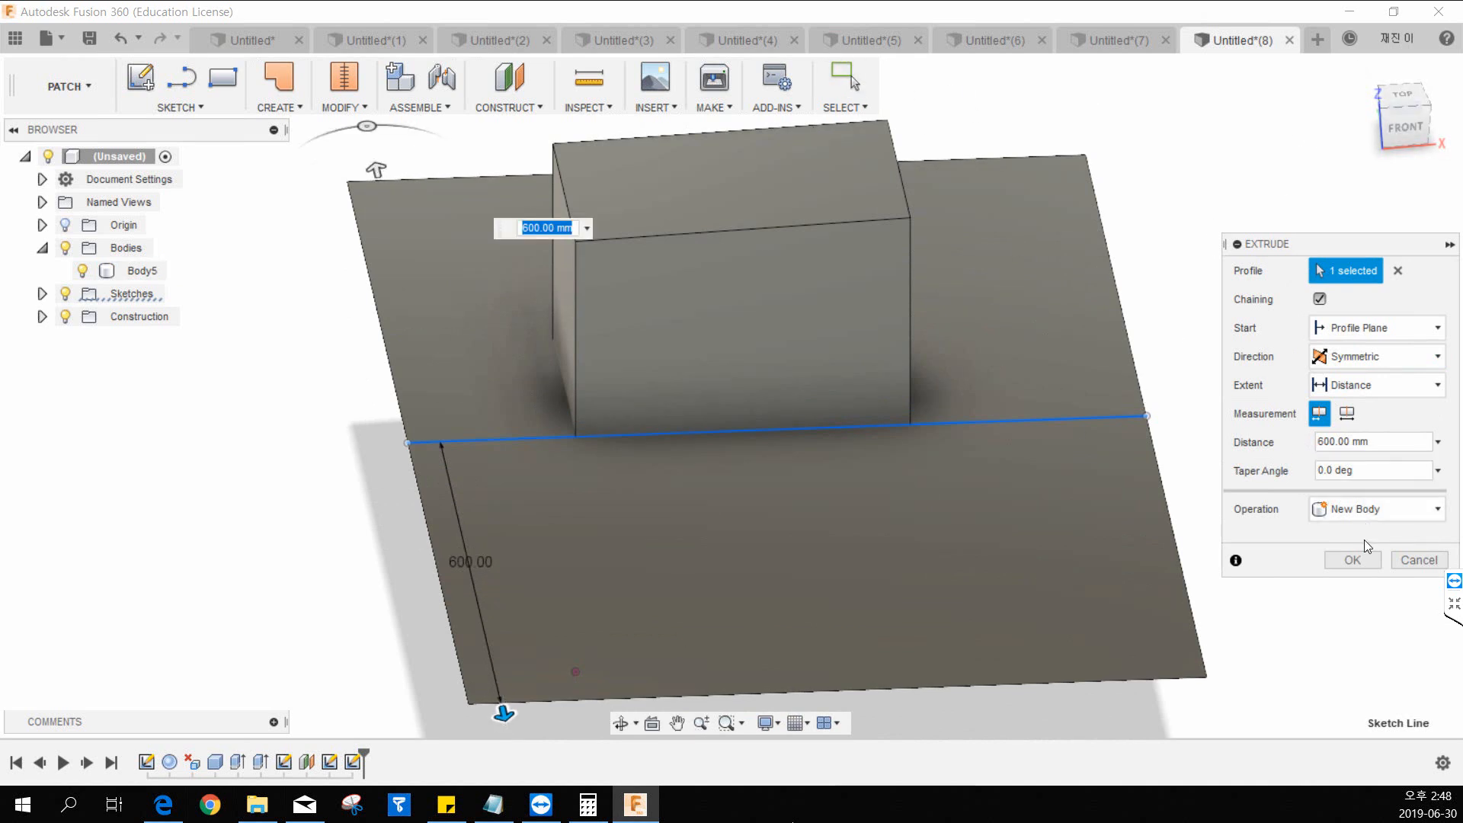
pyautogui.click(1361, 562)
# Isolate the extruded surface by hiding the box, and examine the surface from several angles.
pyautogui.keyDown('shift'); pyautogui.moveTo(1176, 413); pyautogui.dragTo(1102, 391, button='middle'); pyautogui.keyUp('shift')
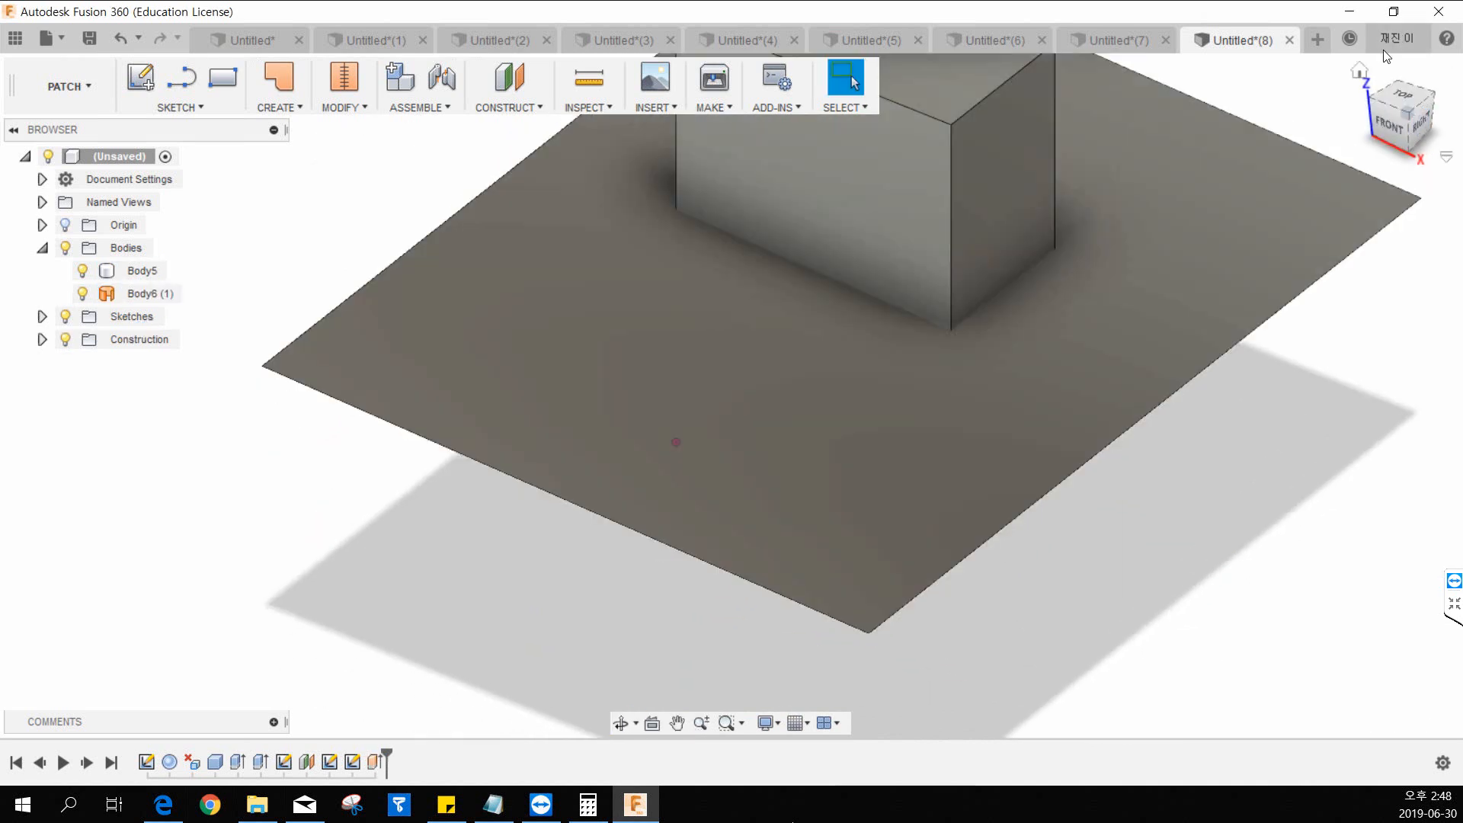
pyautogui.click(1361, 67)
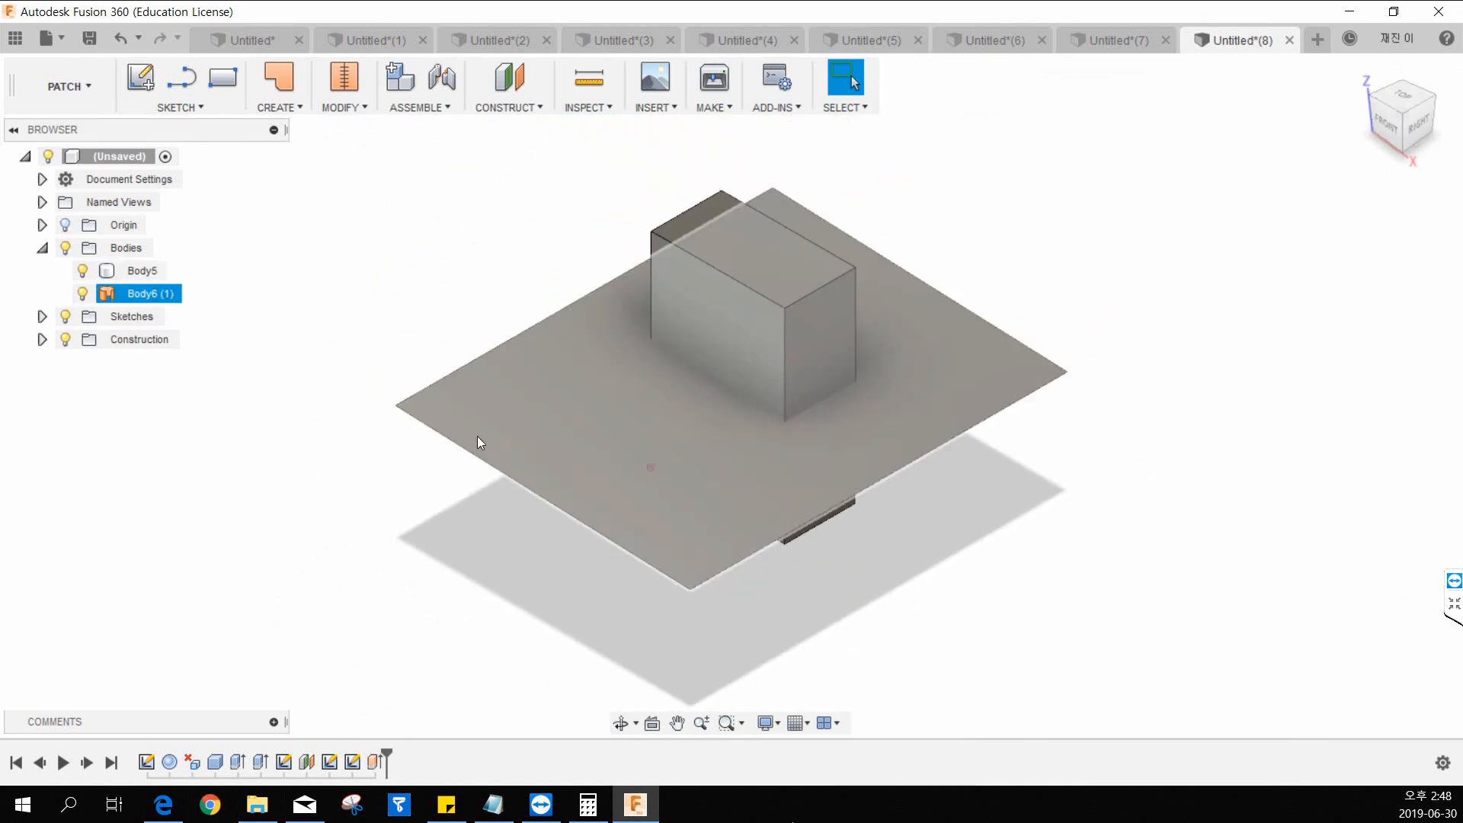
pyautogui.click(84, 292)
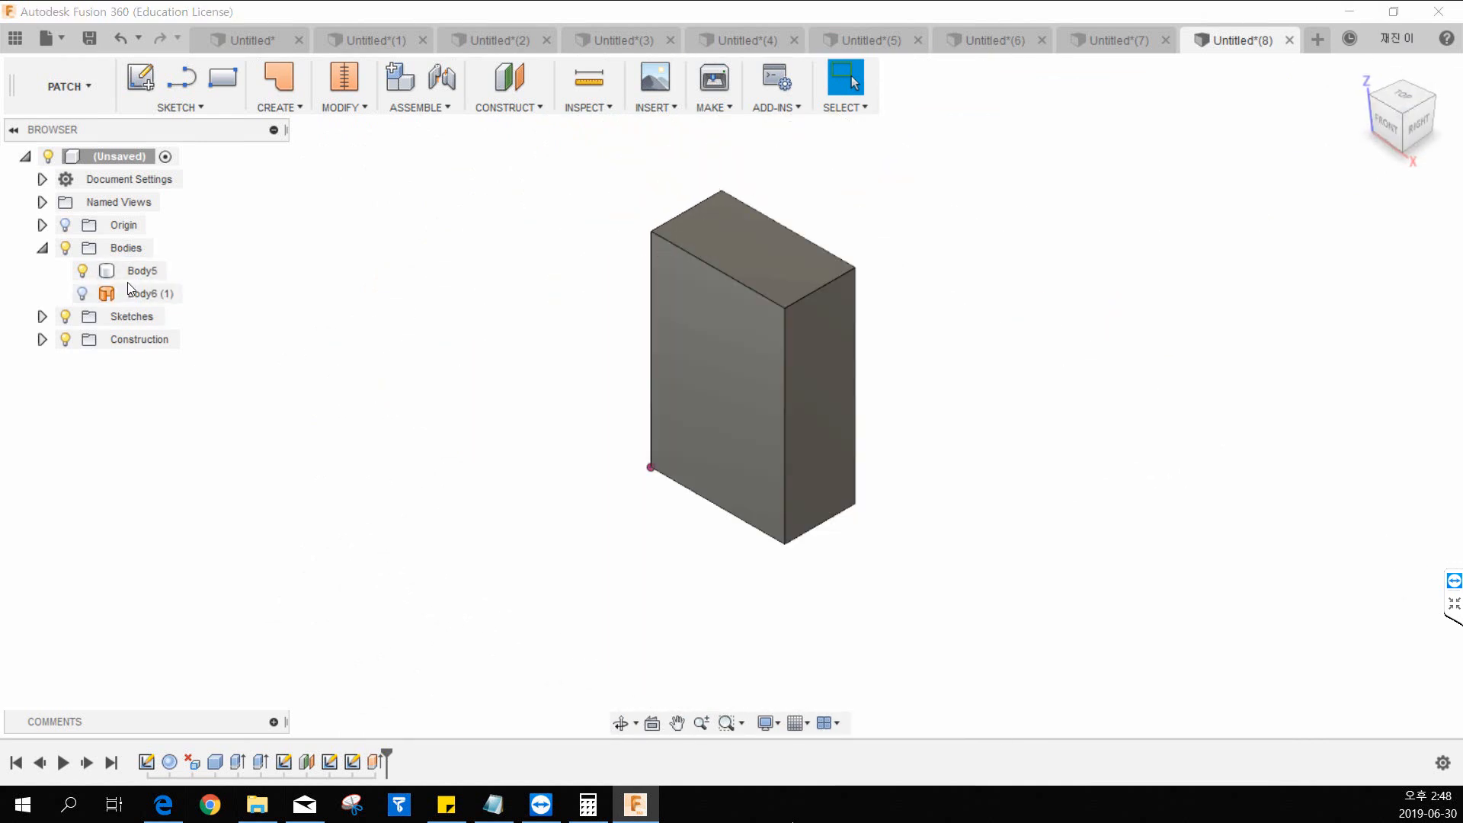
pyautogui.click(135, 278)
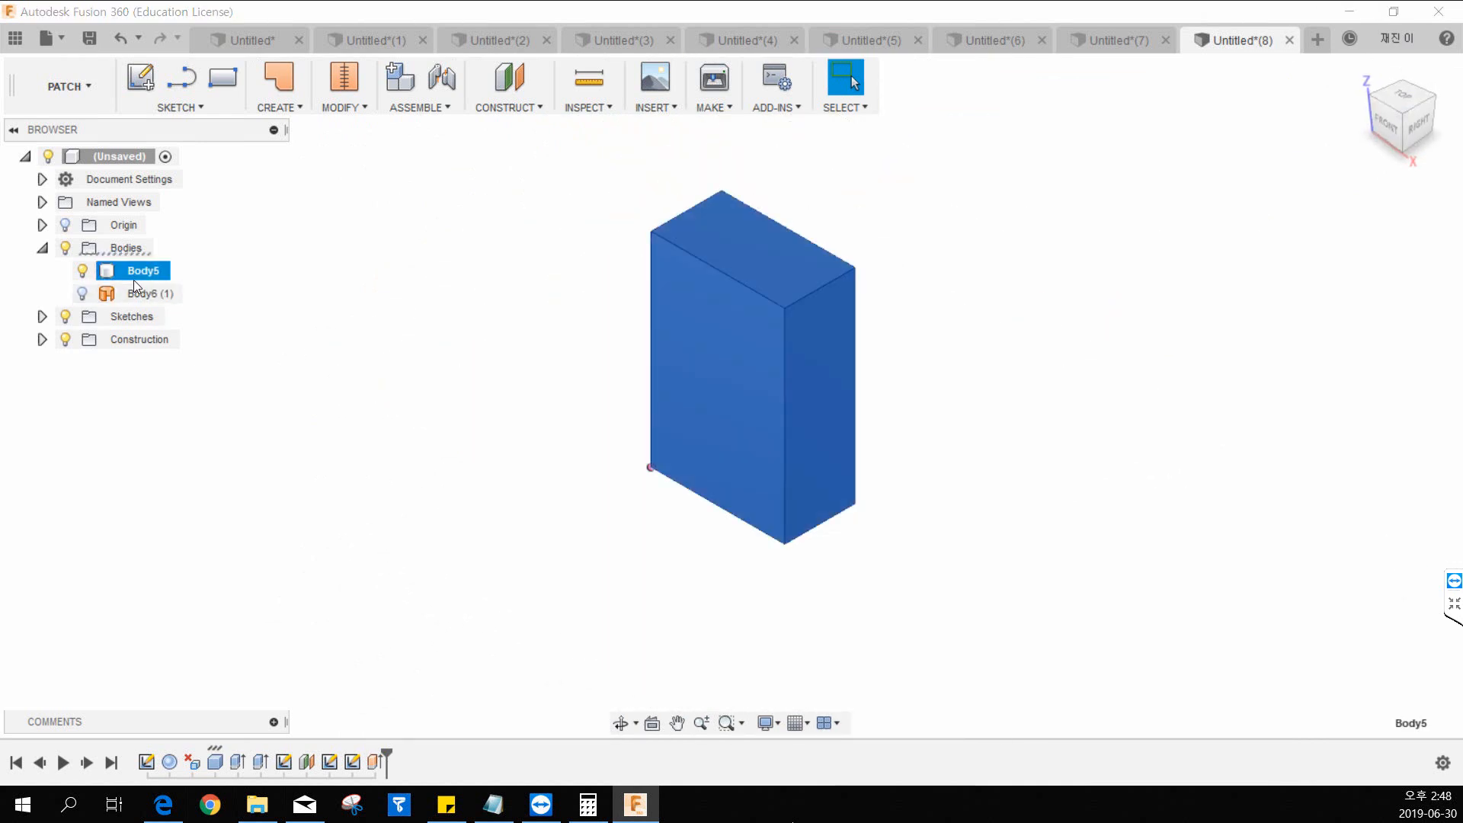
pyautogui.click(83, 269)
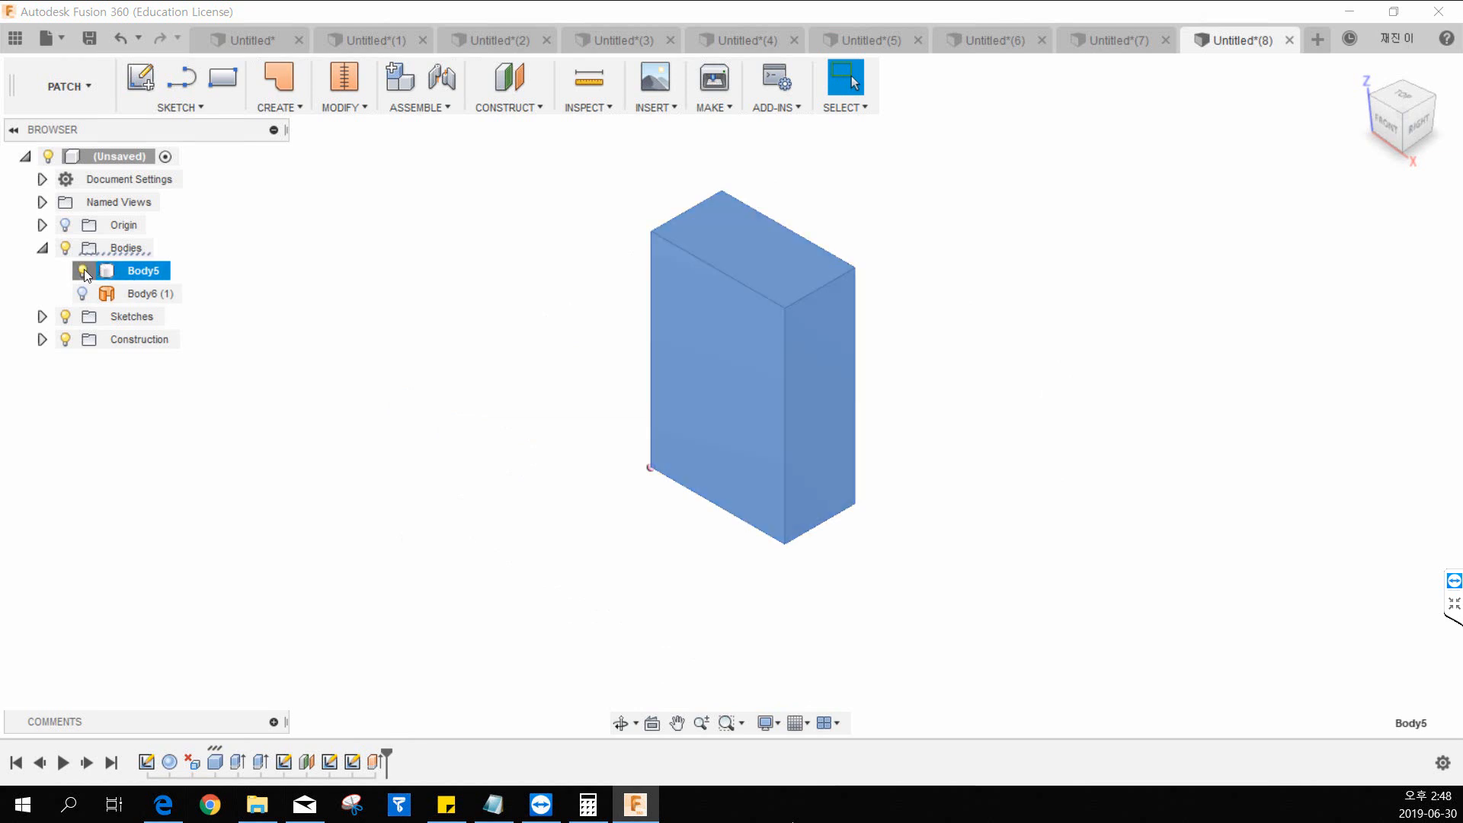
pyautogui.click(84, 294)
pyautogui.click(1065, 524)
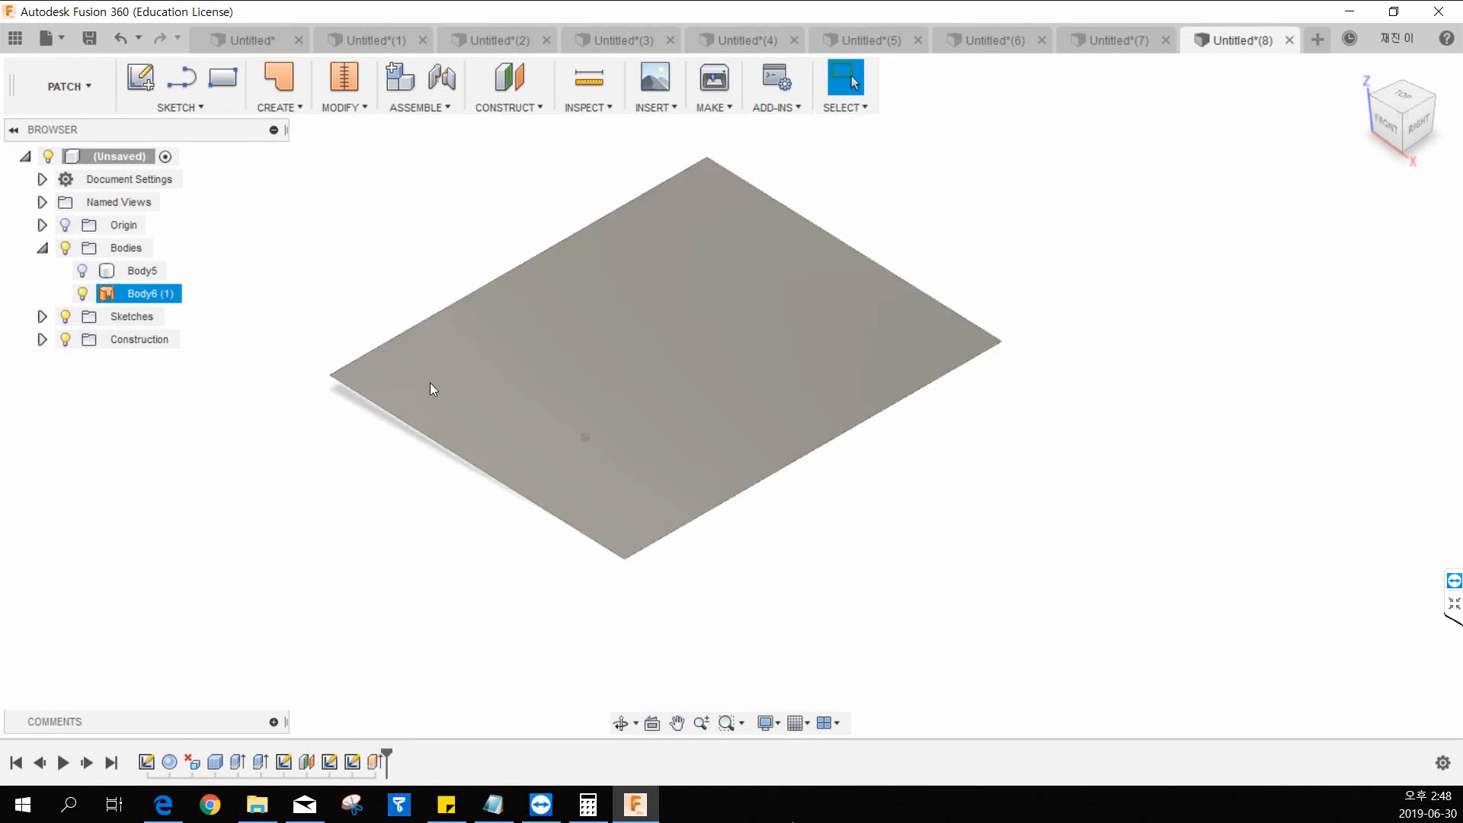
pyautogui.moveTo(842, 452); pyautogui.dragTo(827, 414, button='middle')
pyautogui.press('Escape')
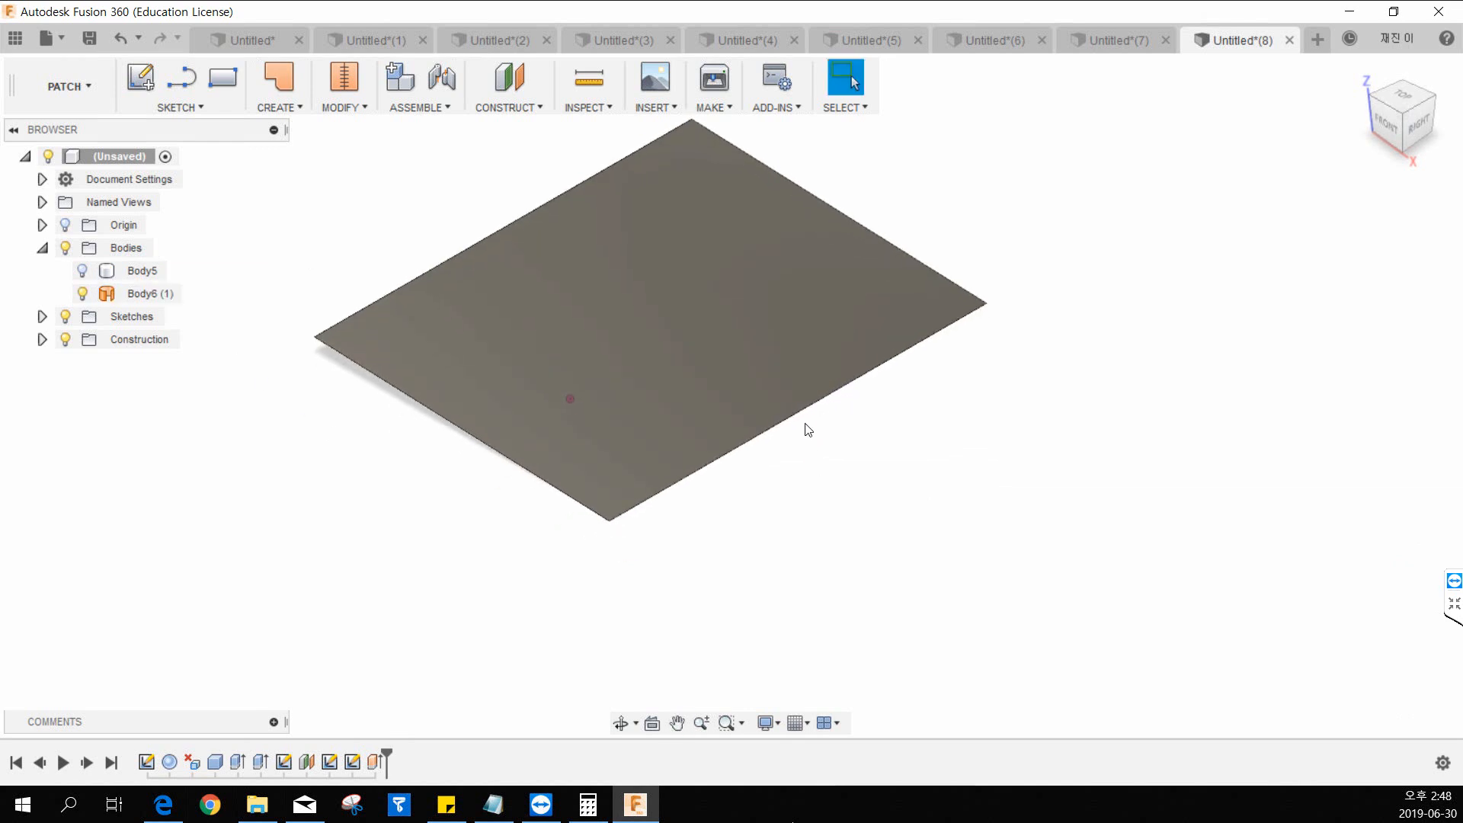
pyautogui.keyDown('shift'); pyautogui.moveTo(689, 487); pyautogui.dragTo(707, 435, button='middle'); pyautogui.keyUp('shift')
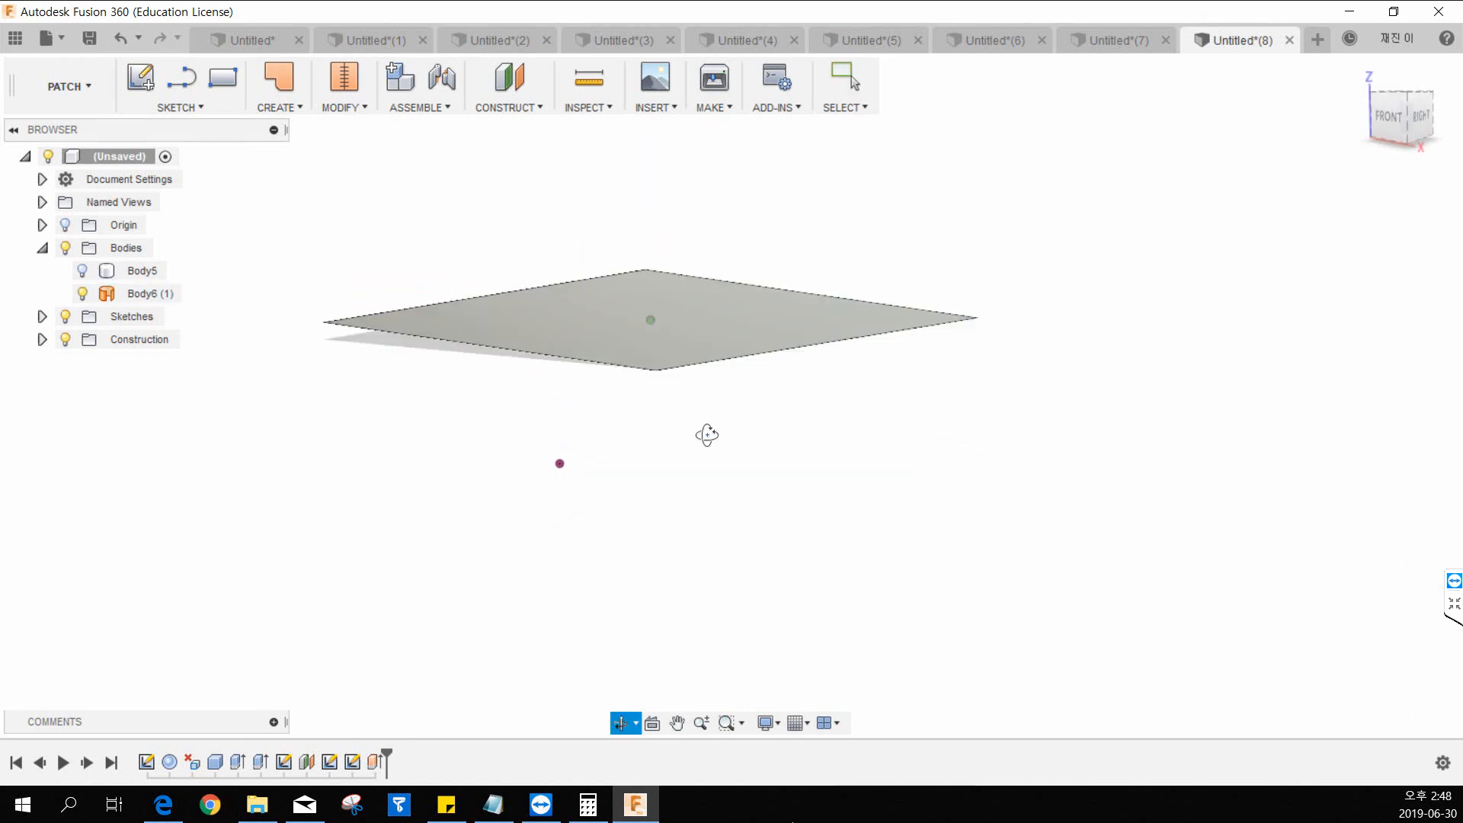
pyautogui.press('Escape')
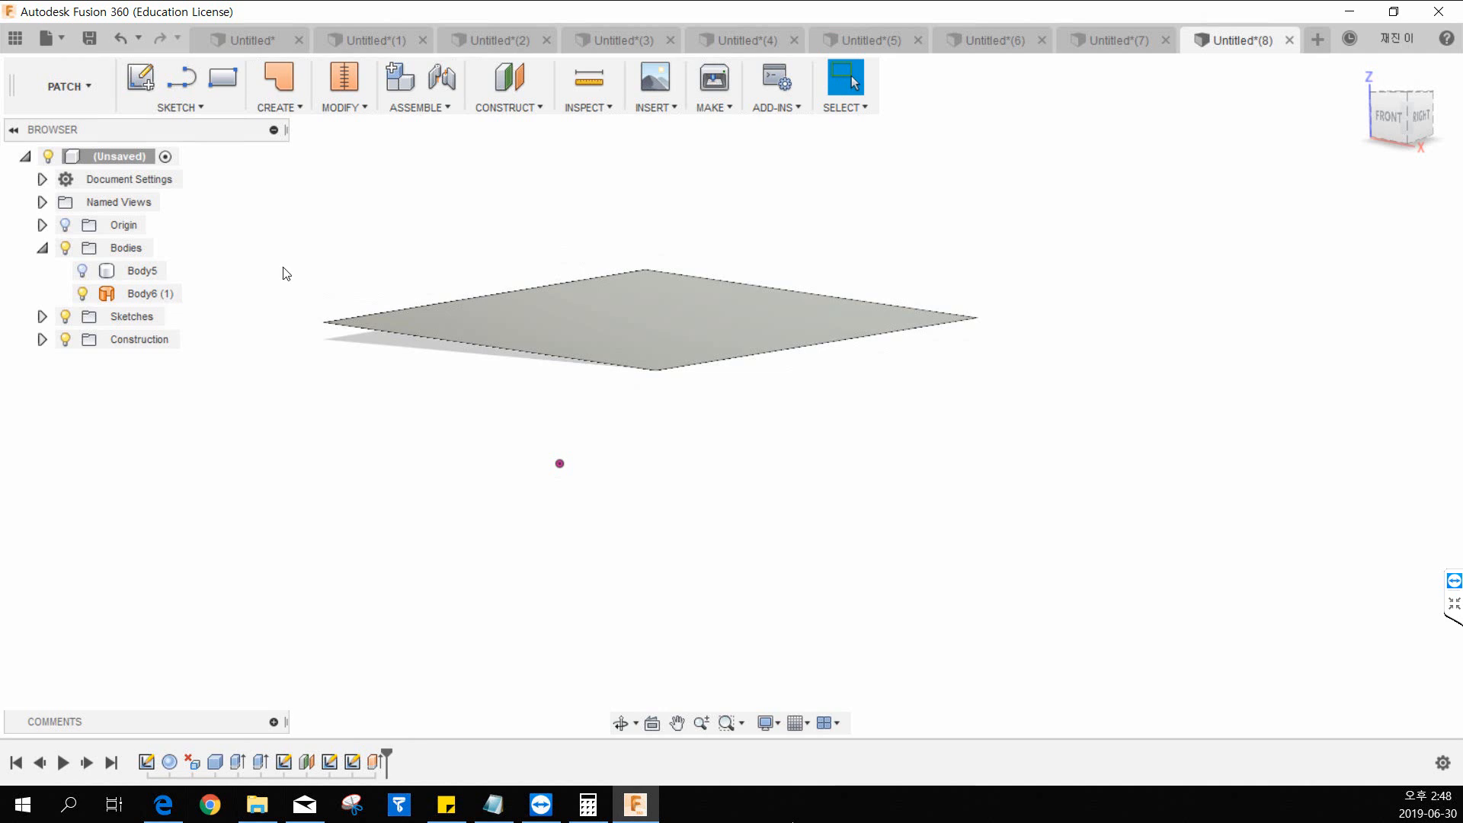
pyautogui.click(63, 102)
pyautogui.click(62, 124)
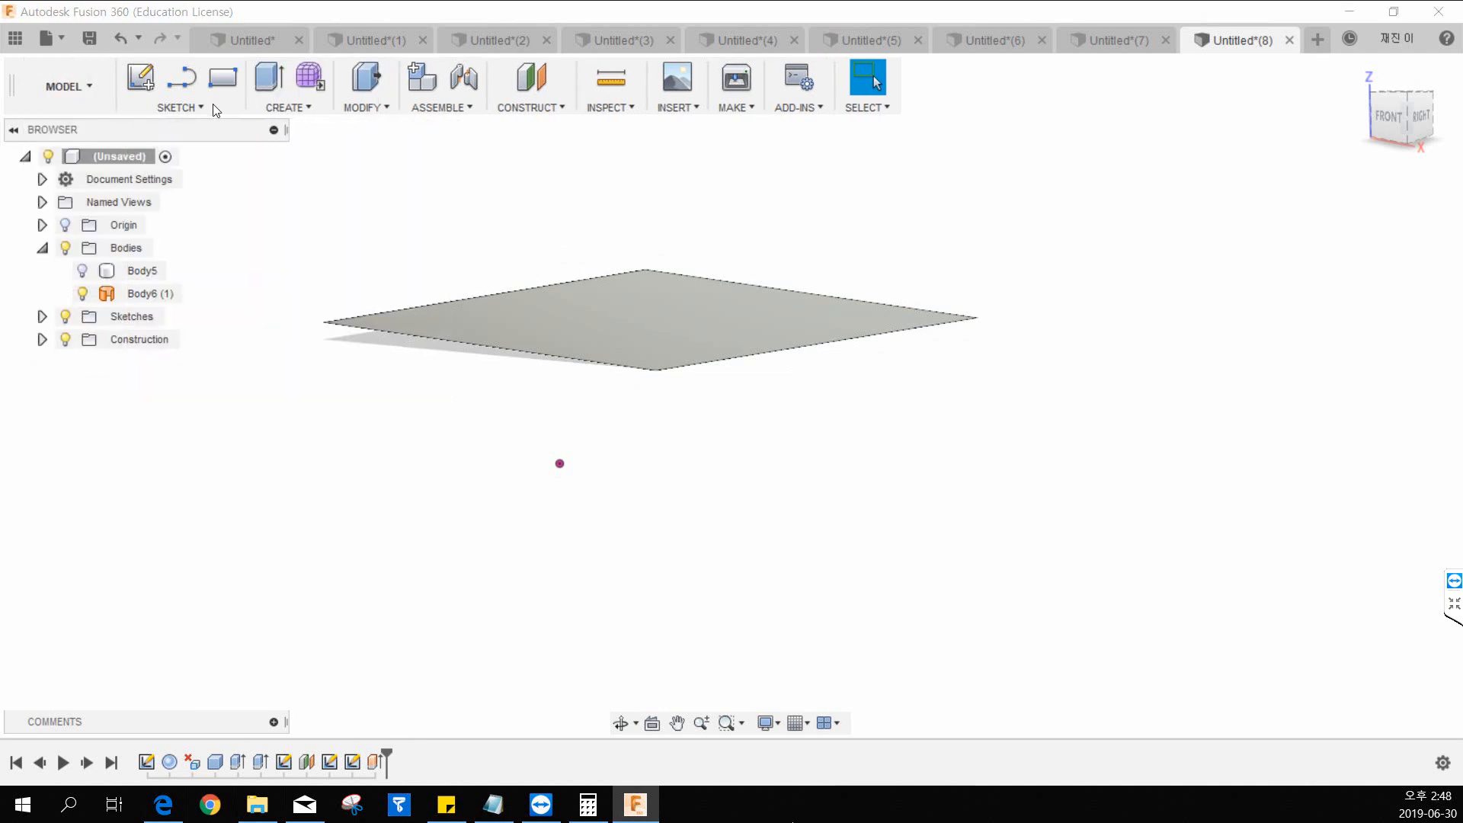
pyautogui.click(84, 78)
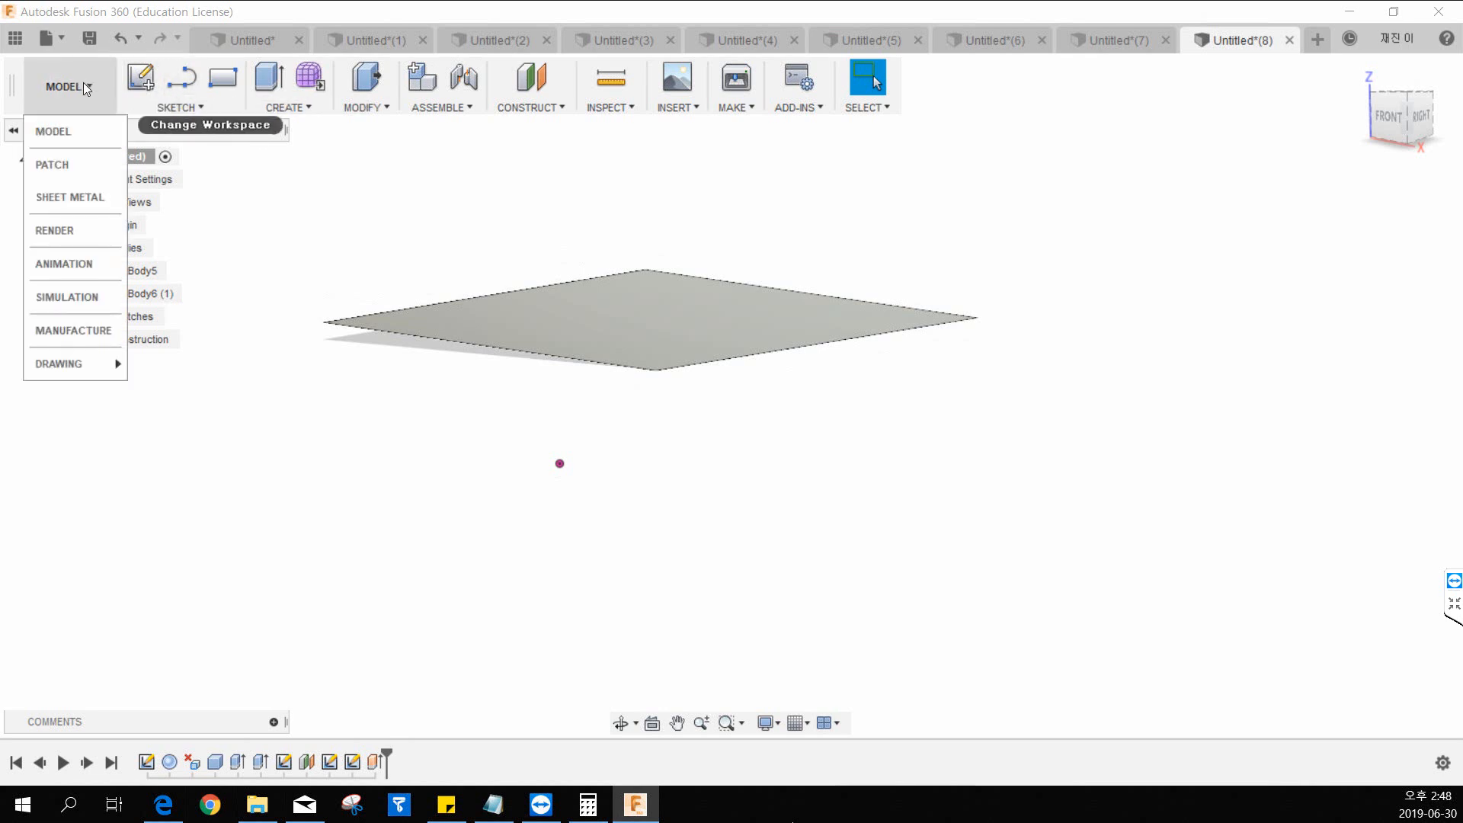
pyautogui.click(72, 164)
pyautogui.moveTo(686, 261); pyautogui.dragTo(565, 416, button='middle')
pyautogui.moveTo(577, 303); pyautogui.dragTo(630, 333, button='middle')
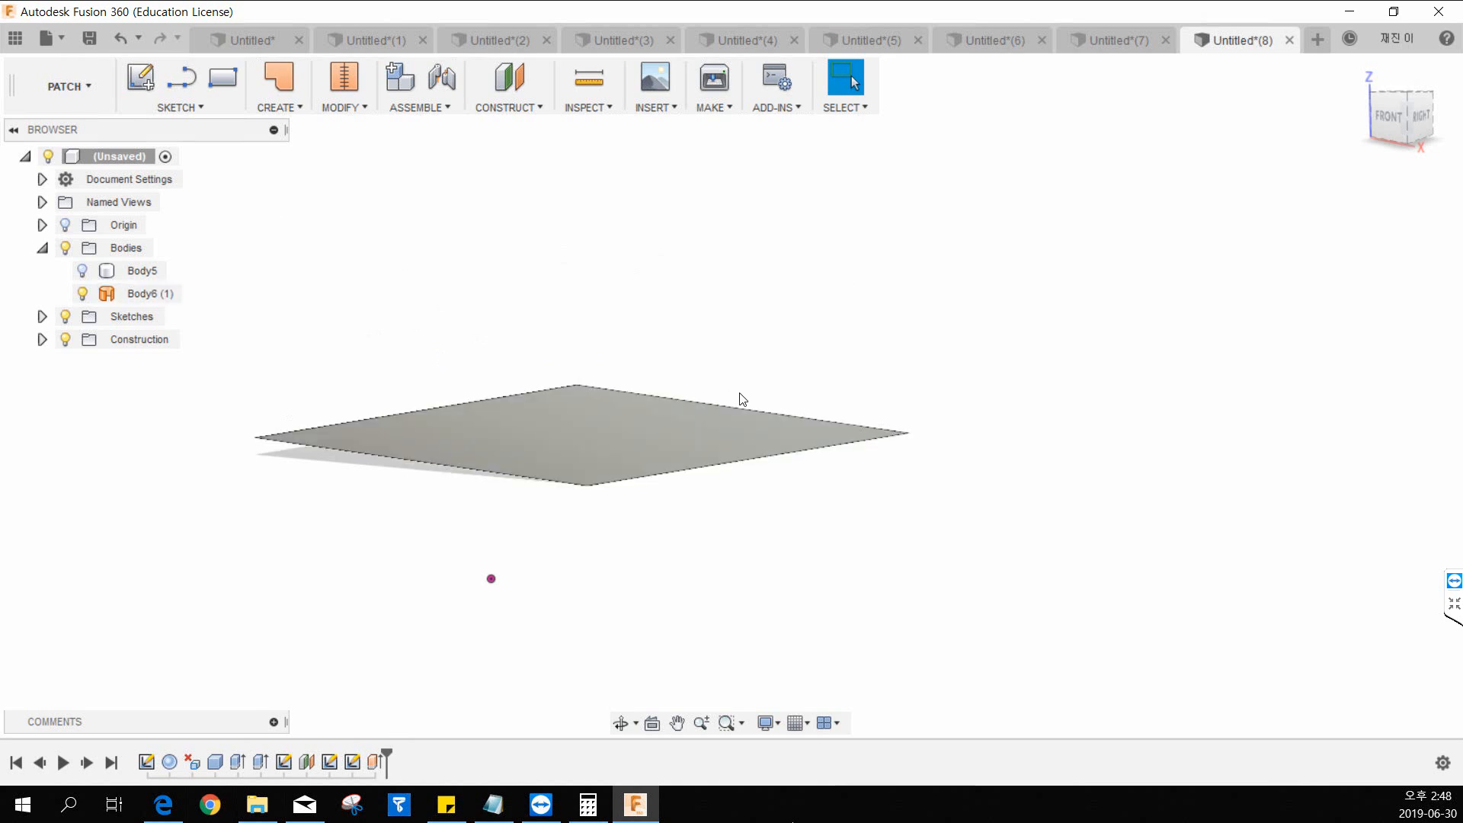
pyautogui.keyDown('shift'); pyautogui.moveTo(743, 395); pyautogui.dragTo(712, 425, button='middle'); pyautogui.keyUp('shift')
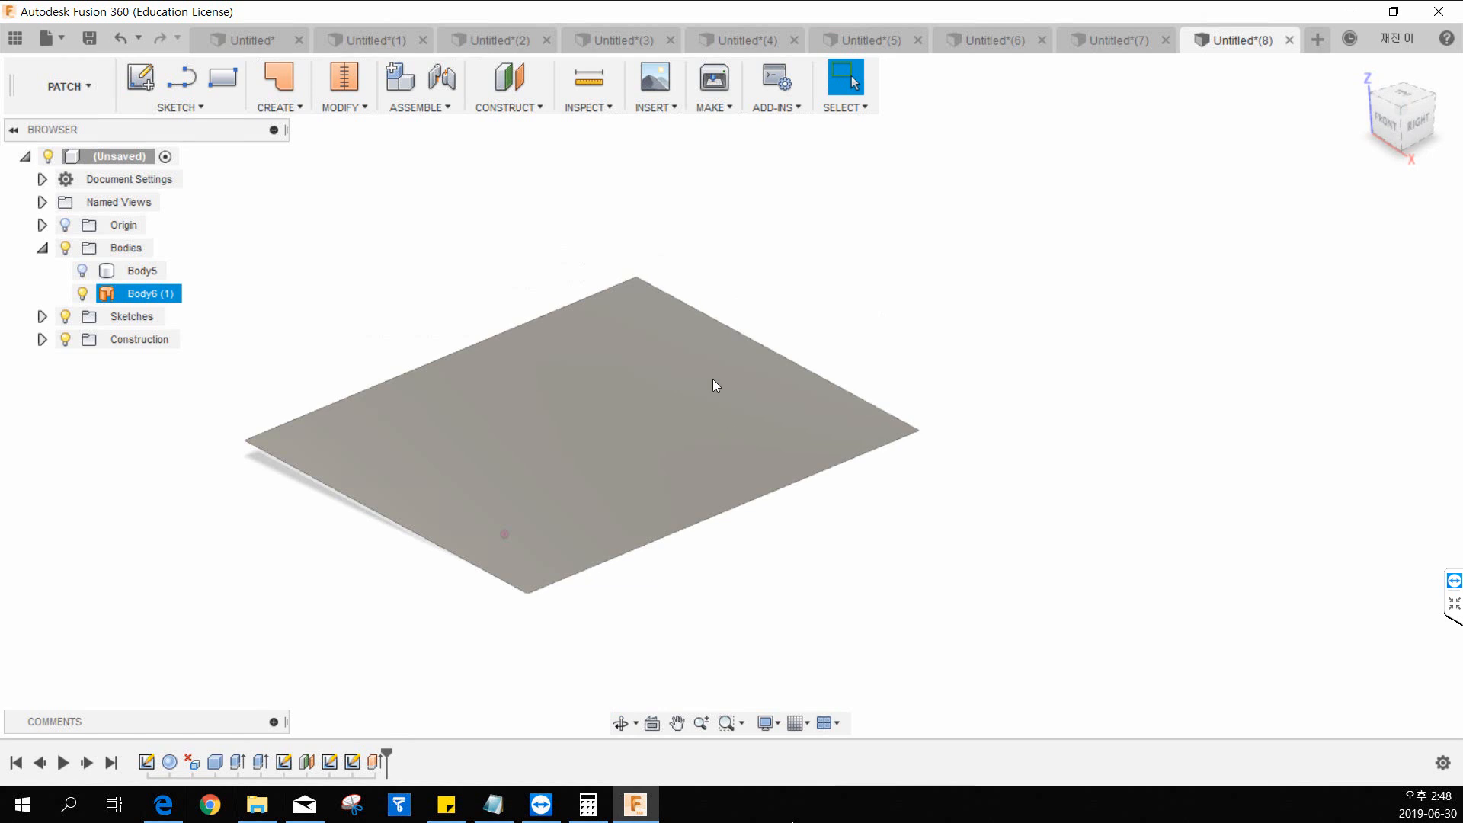
pyautogui.moveTo(878, 307); pyautogui.dragTo(972, 292, button='middle')
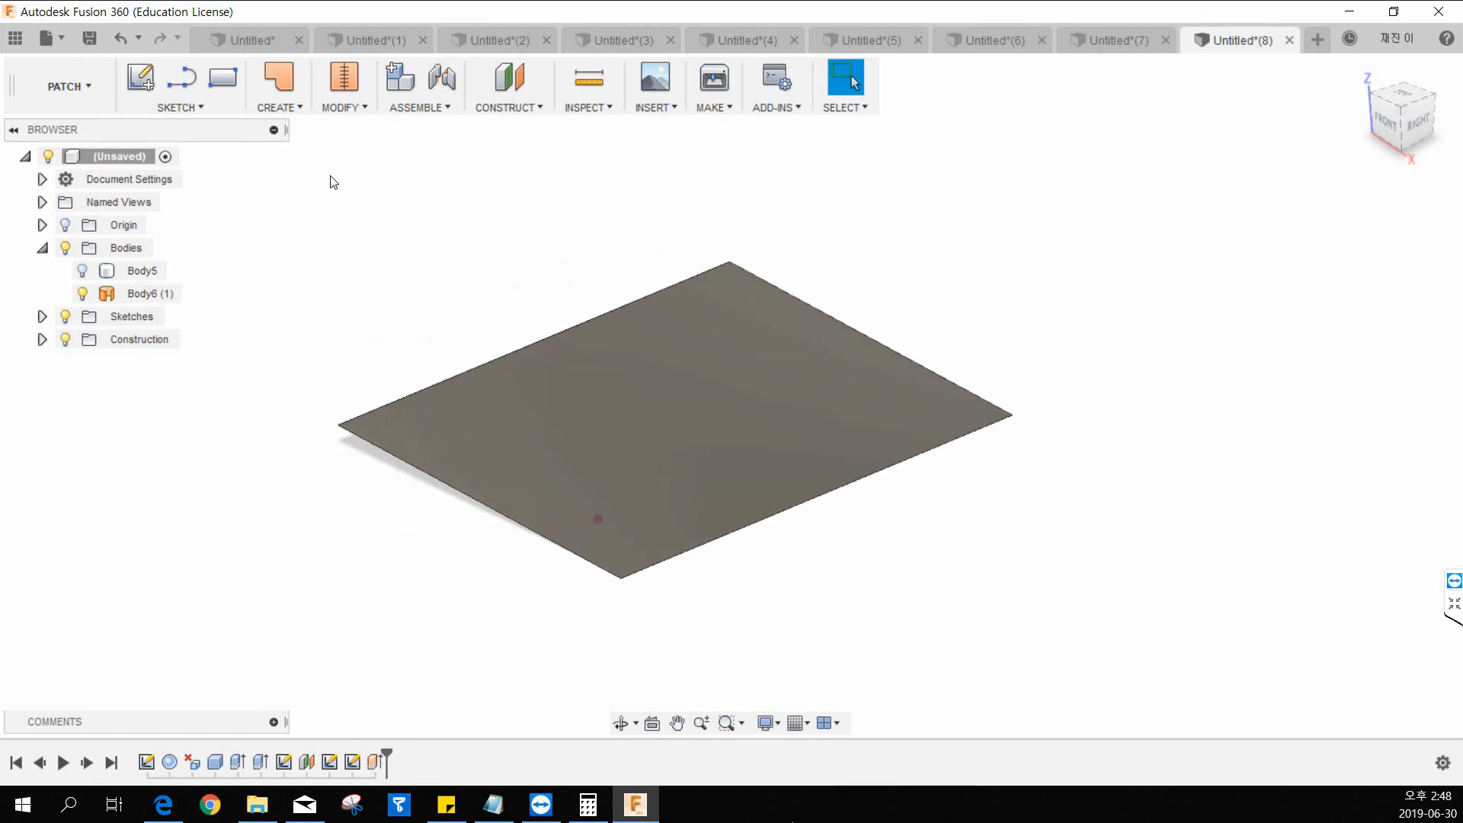
# Switch to the Model workspace and show the box together with the surface.
pyautogui.click(99, 89)
pyautogui.click(92, 131)
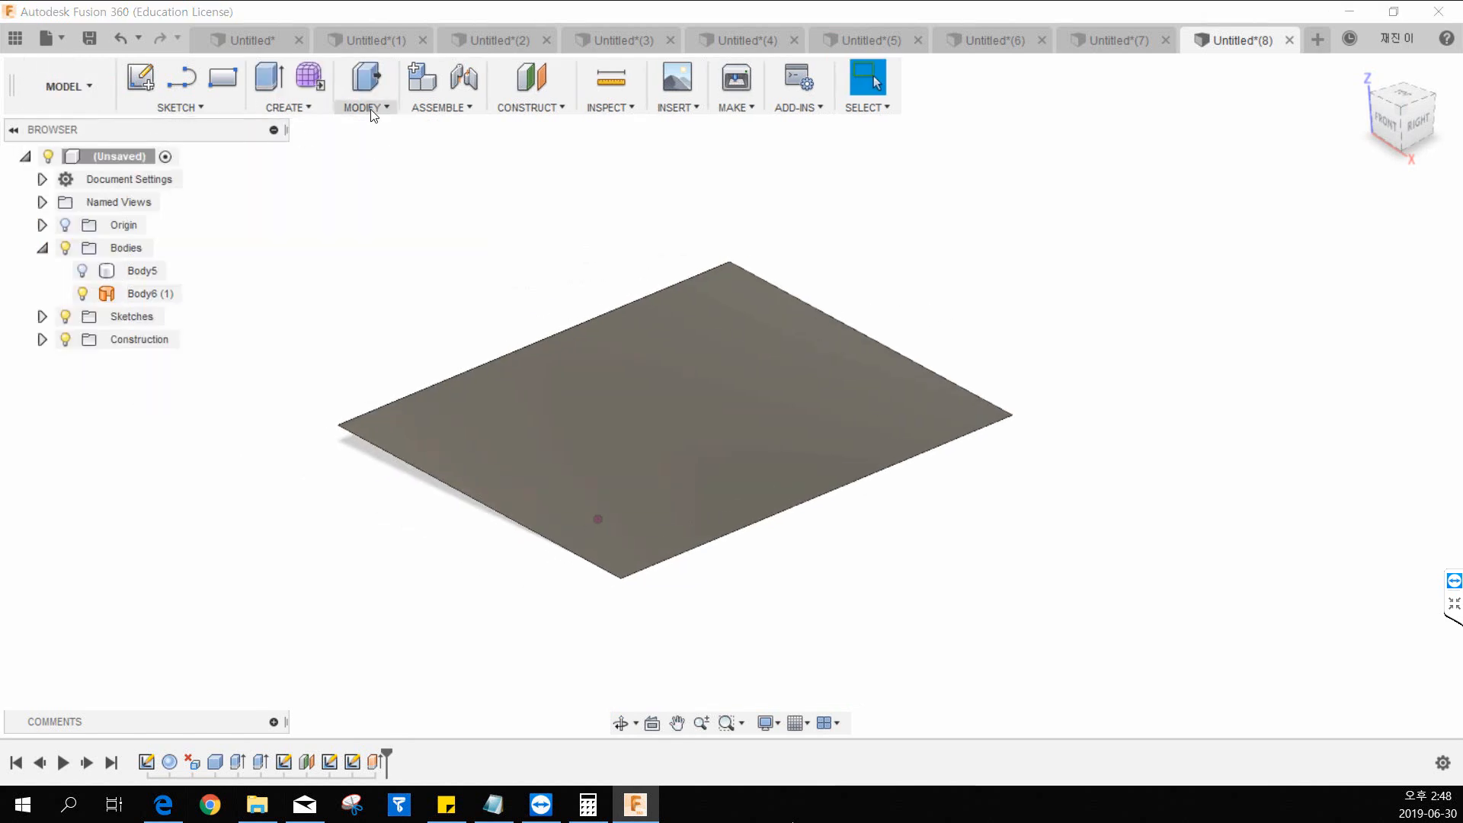
pyautogui.click(82, 271)
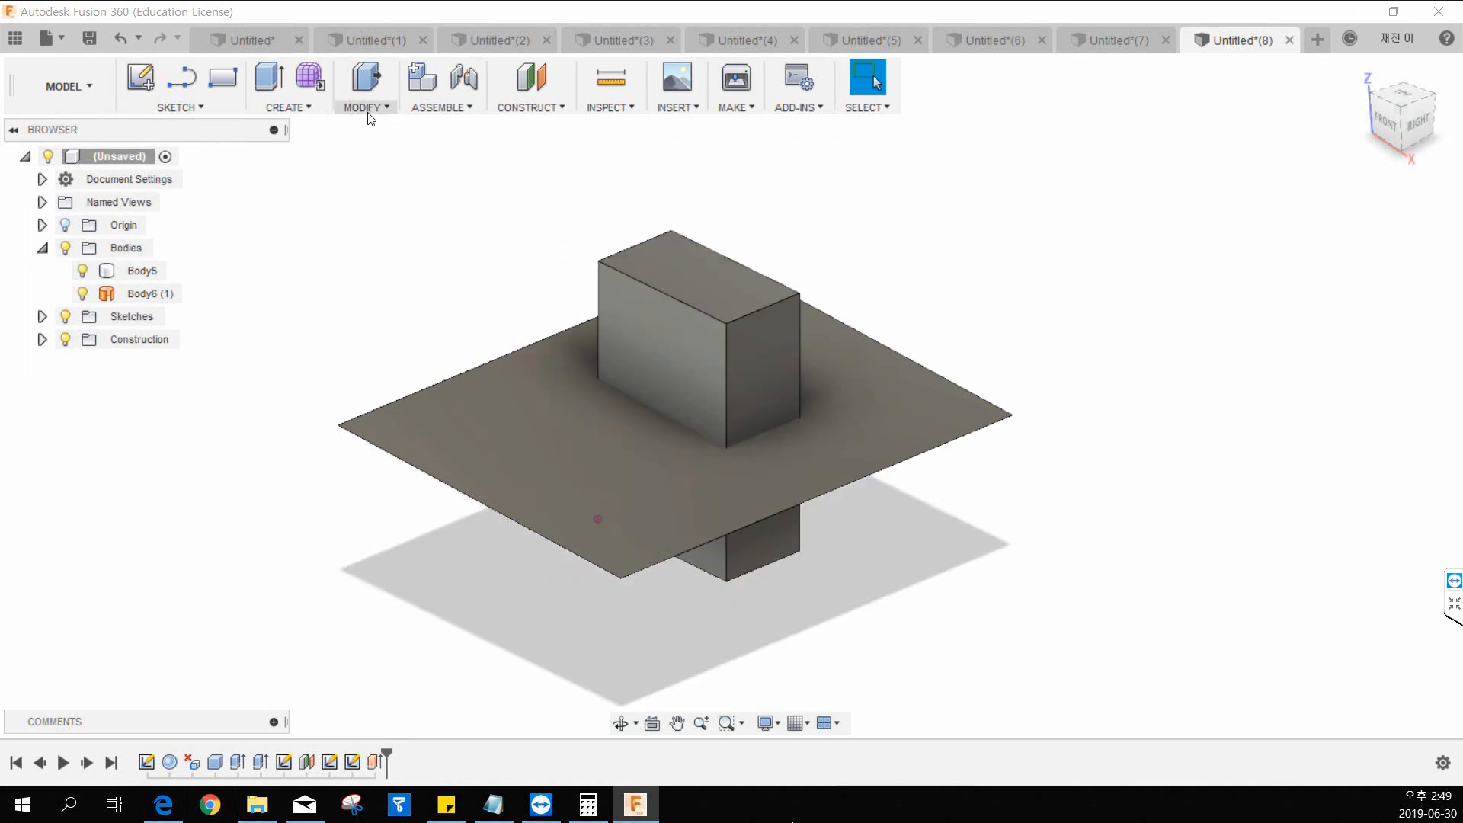
# Split the box body with Split Body, using the extruded surface as the splitting tool with Extend Splitting Tool(s) enabled.
pyautogui.click(363, 108)
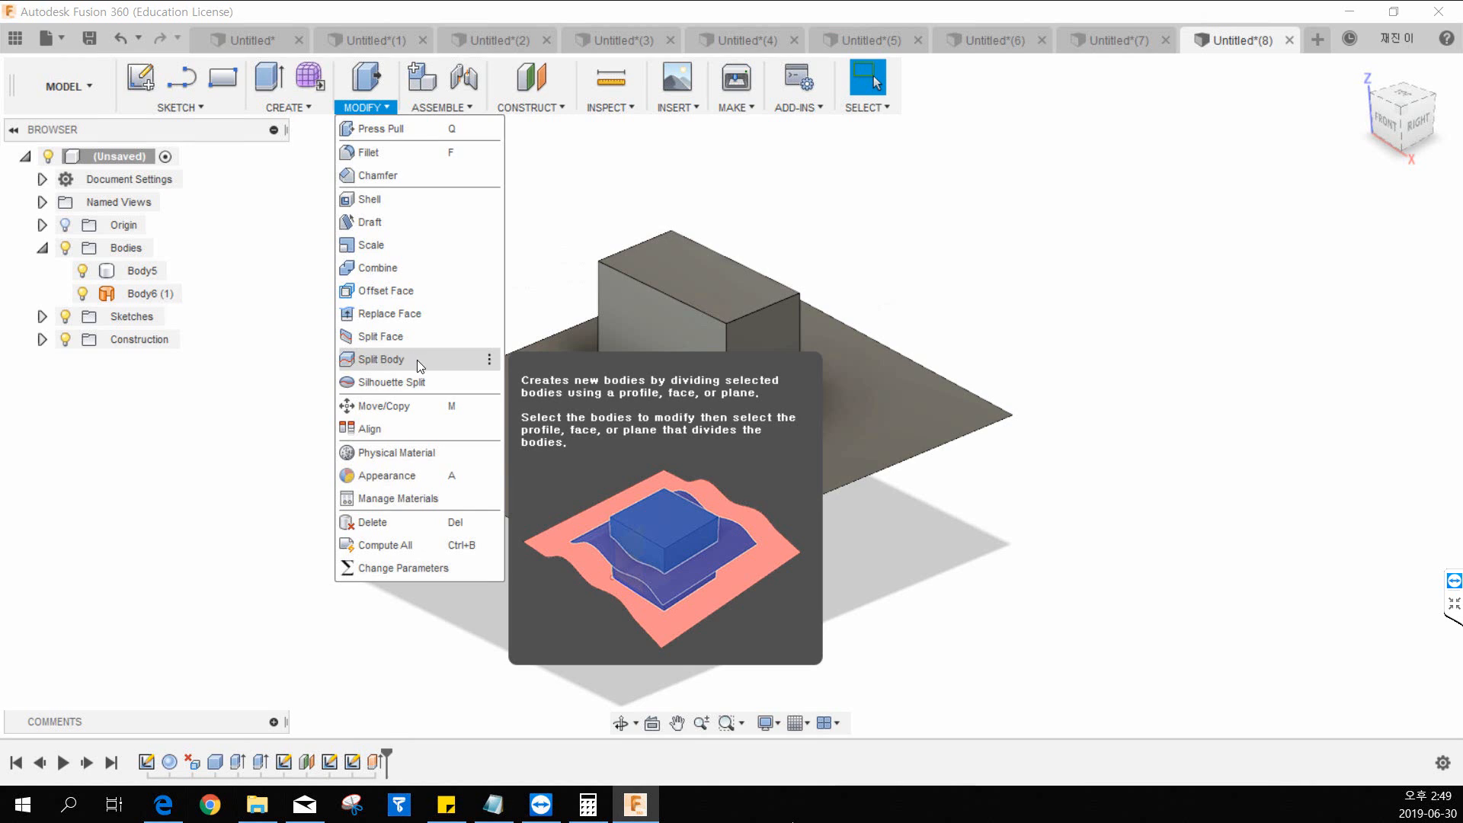
pyautogui.click(381, 359)
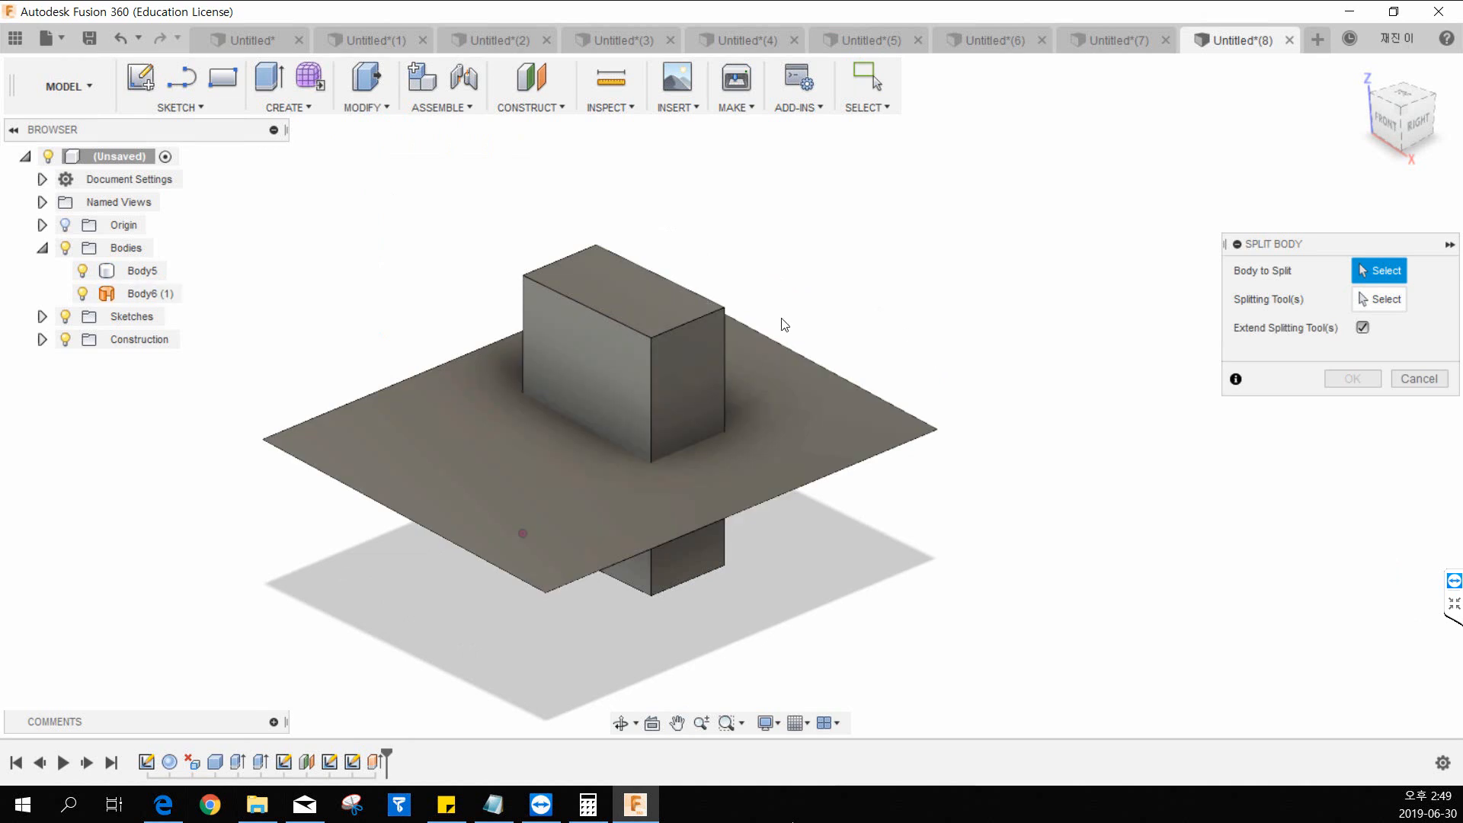
pyautogui.click(601, 300)
pyautogui.click(758, 379)
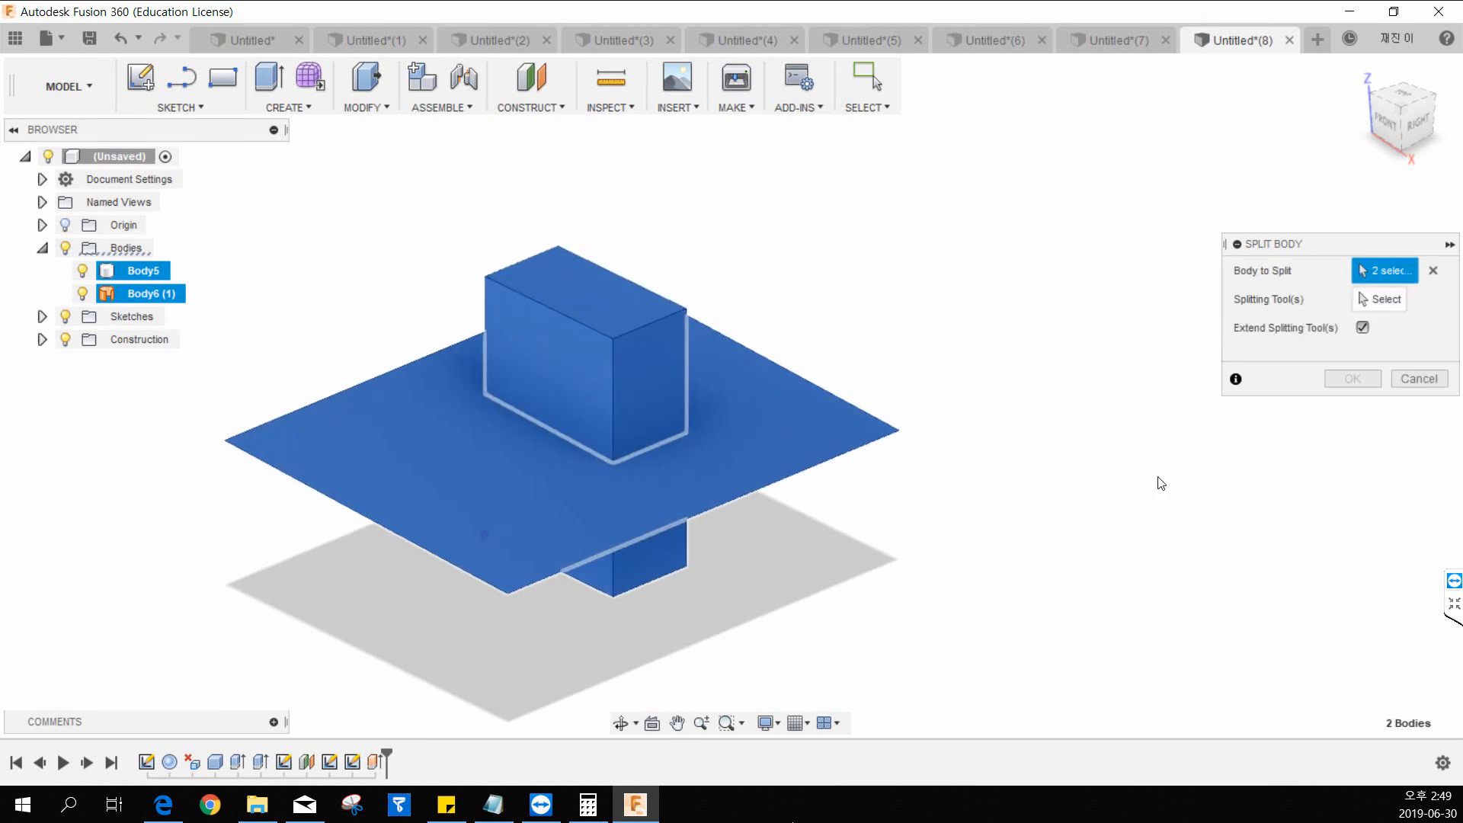
pyautogui.click(1433, 271)
pyautogui.click(528, 305)
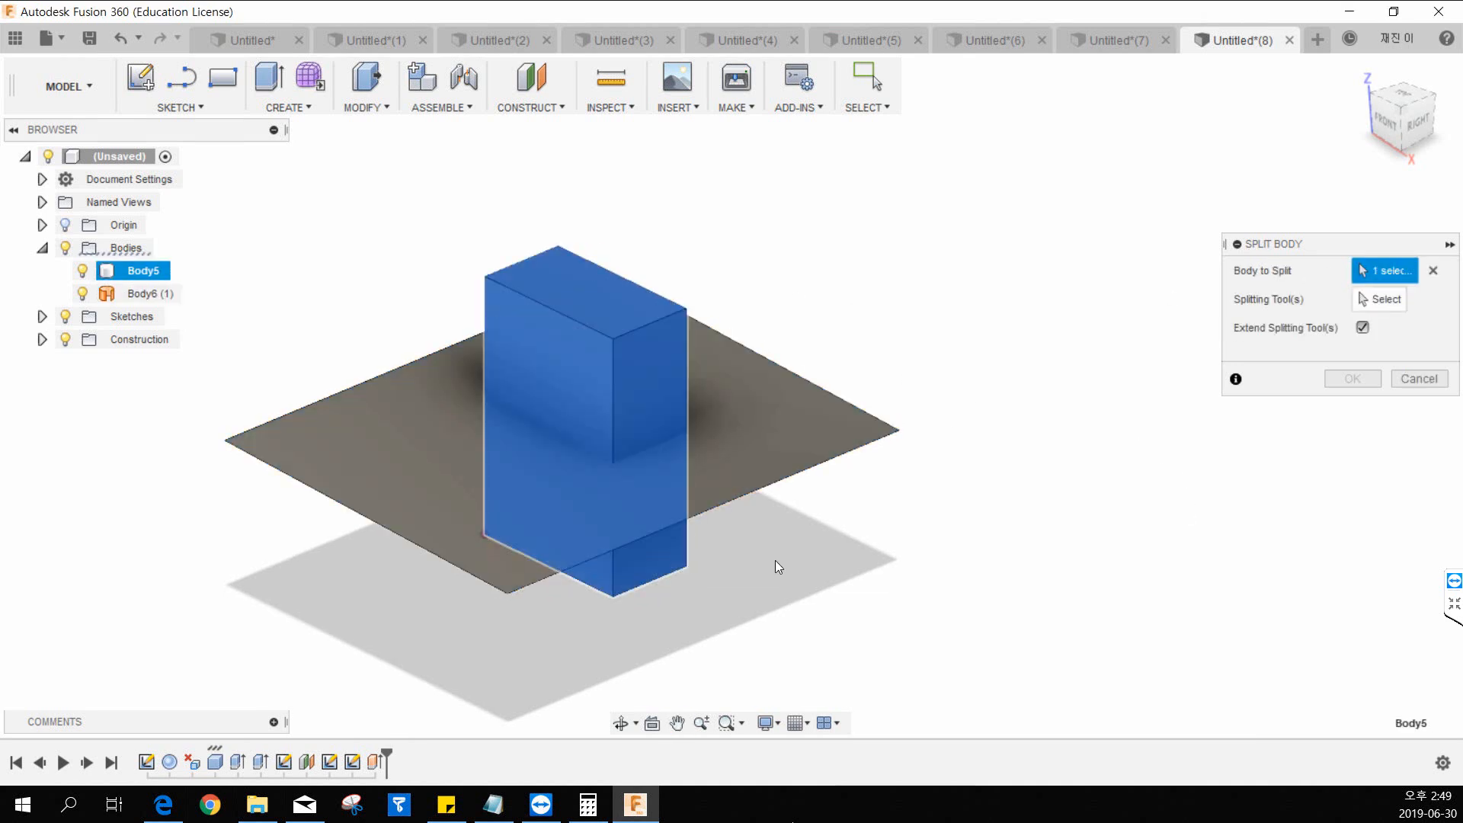
pyautogui.click(1381, 300)
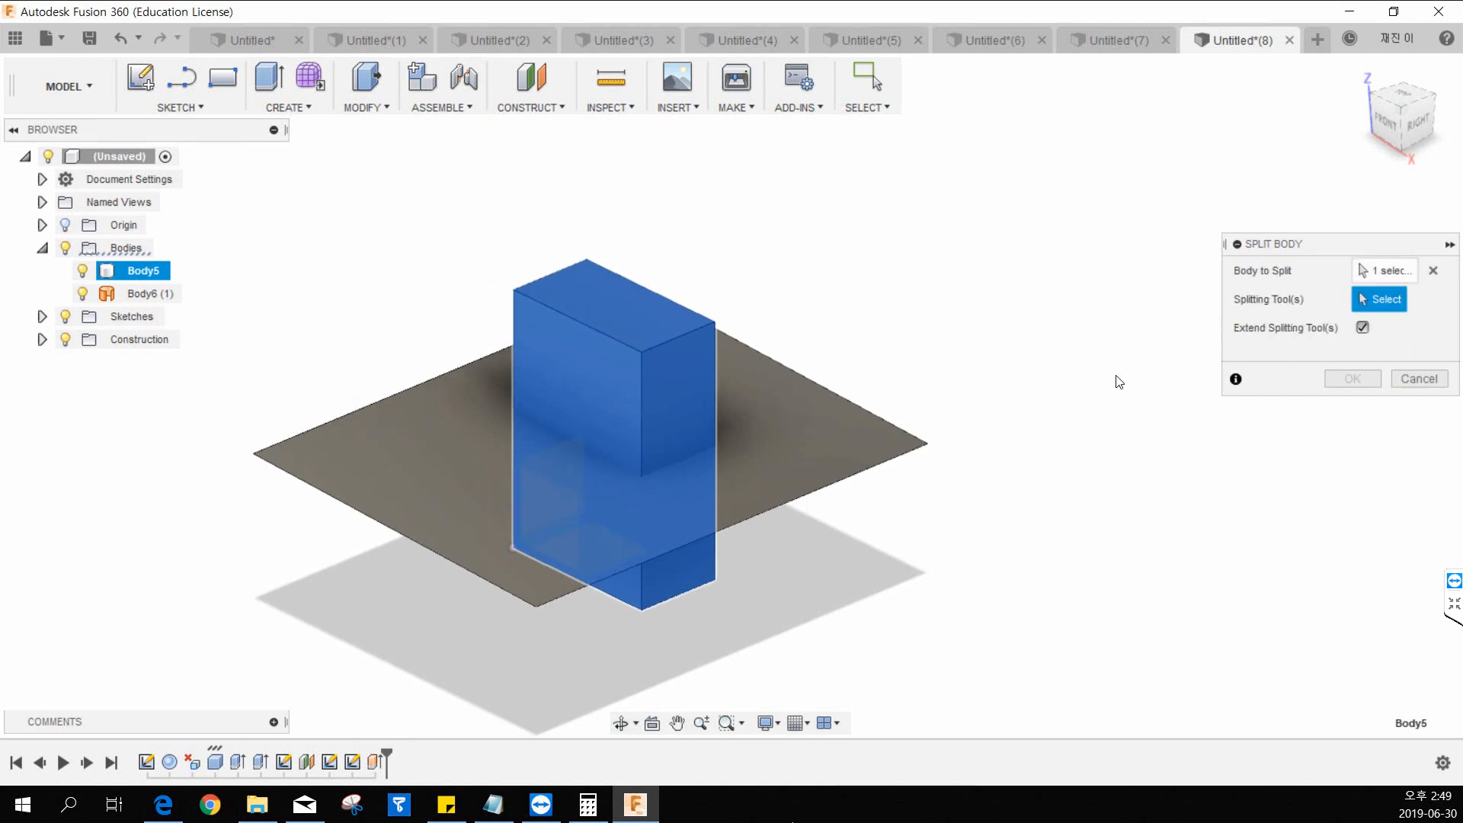
pyautogui.click(843, 424)
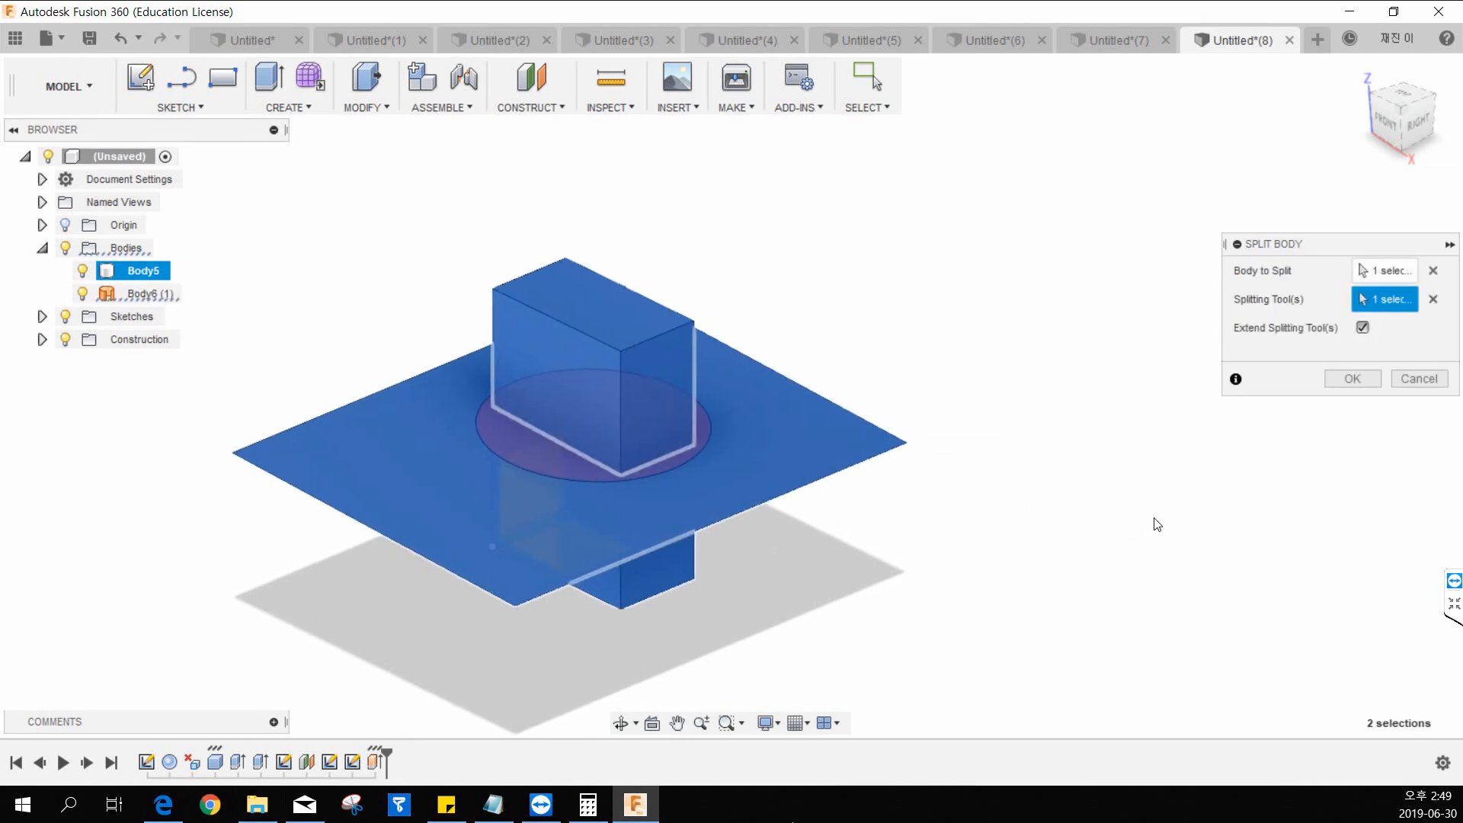
pyautogui.click(1363, 380)
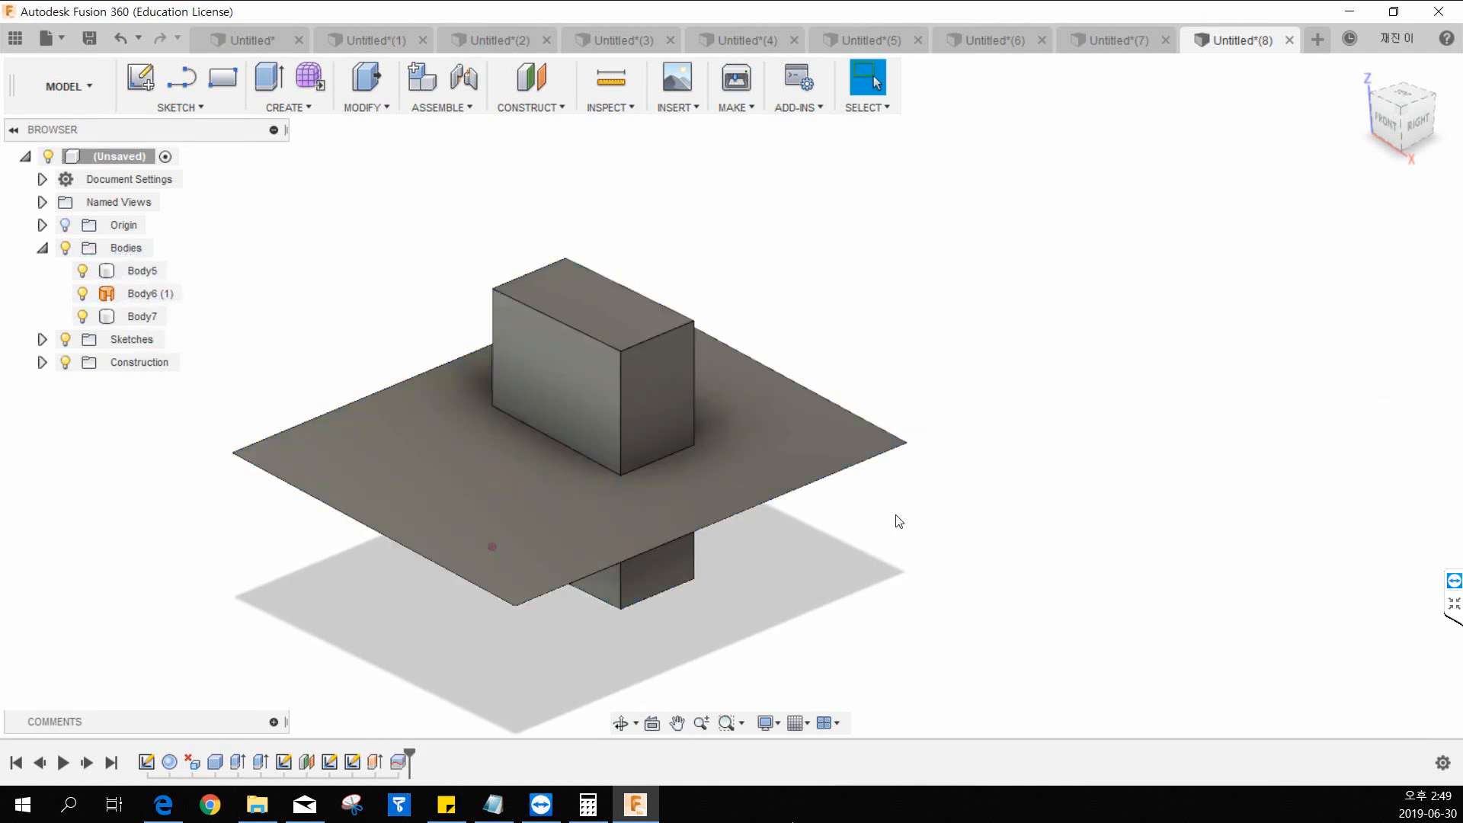
# Hide the surface body that was used as the splitting tool.
pyautogui.moveTo(816, 460); pyautogui.dragTo(903, 448, button='middle')
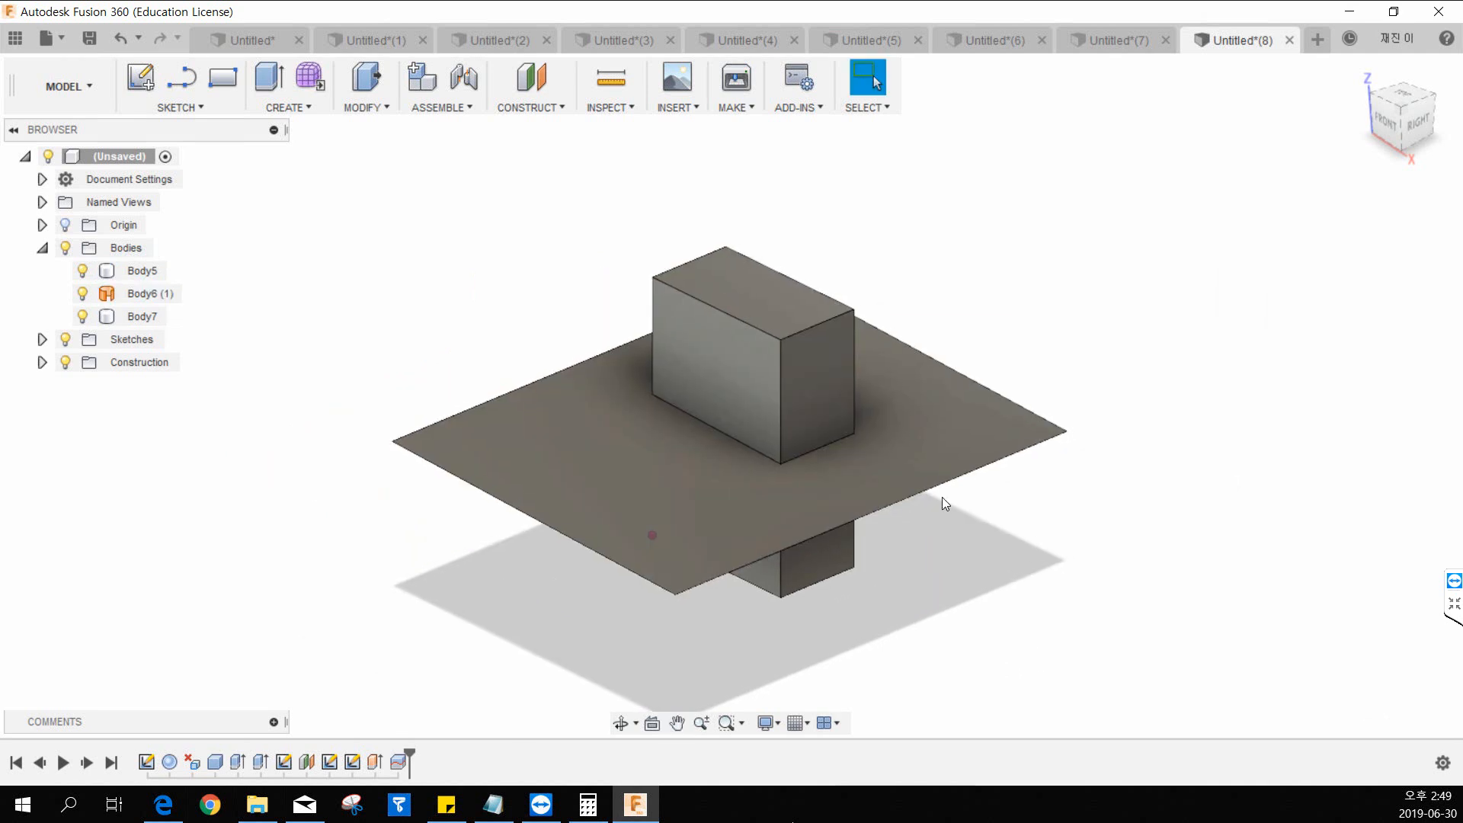
pyautogui.click(92, 293)
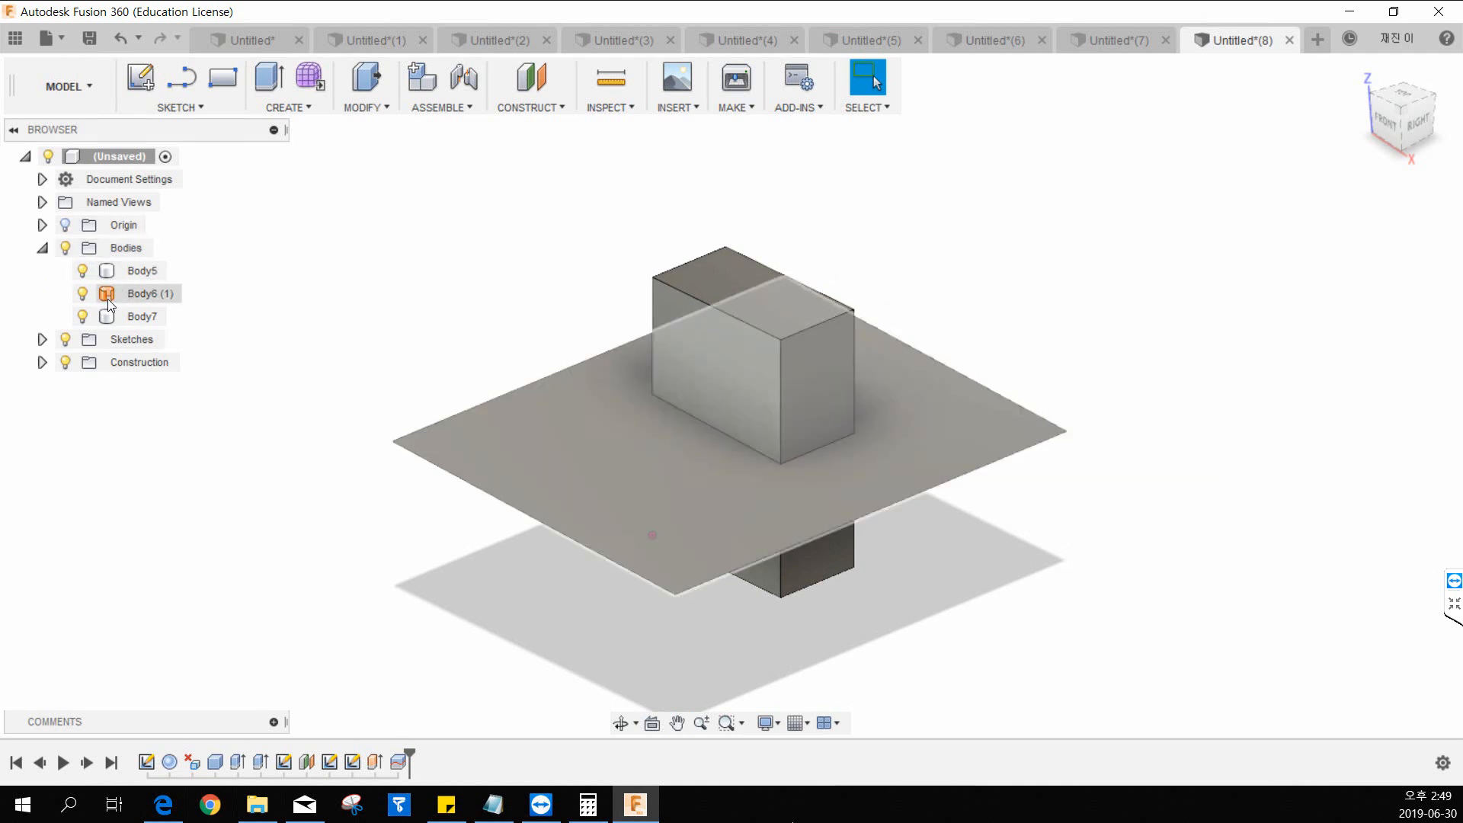
pyautogui.click(108, 299)
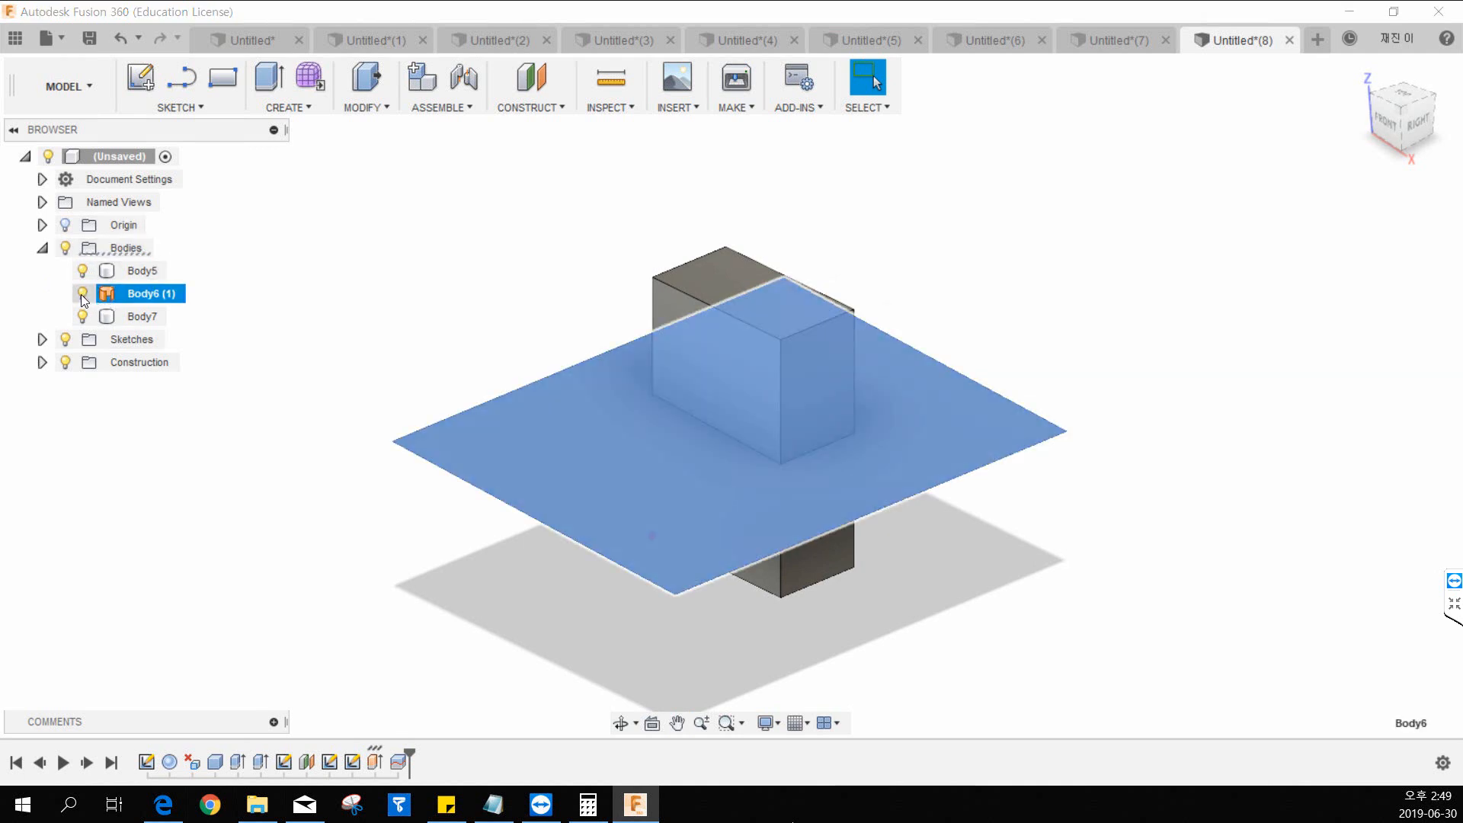
pyautogui.scroll(2, 533, 359)
pyautogui.press('v')
# Examine the upper and lower bodies of the split box and the seam between them.
pyautogui.click(619, 487)
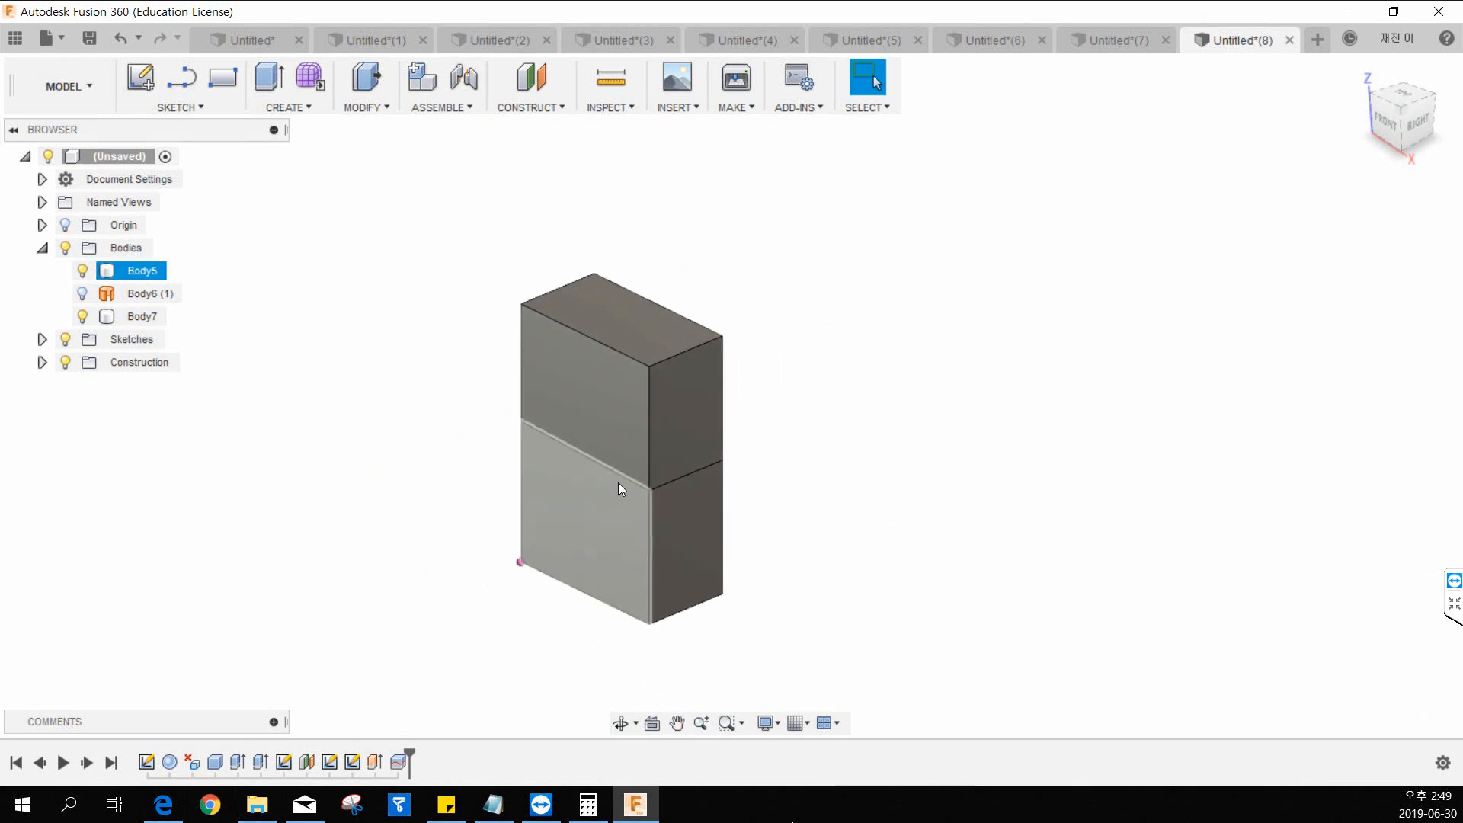
pyautogui.click(610, 406)
pyautogui.moveTo(602, 366); pyautogui.dragTo(694, 324, button='middle')
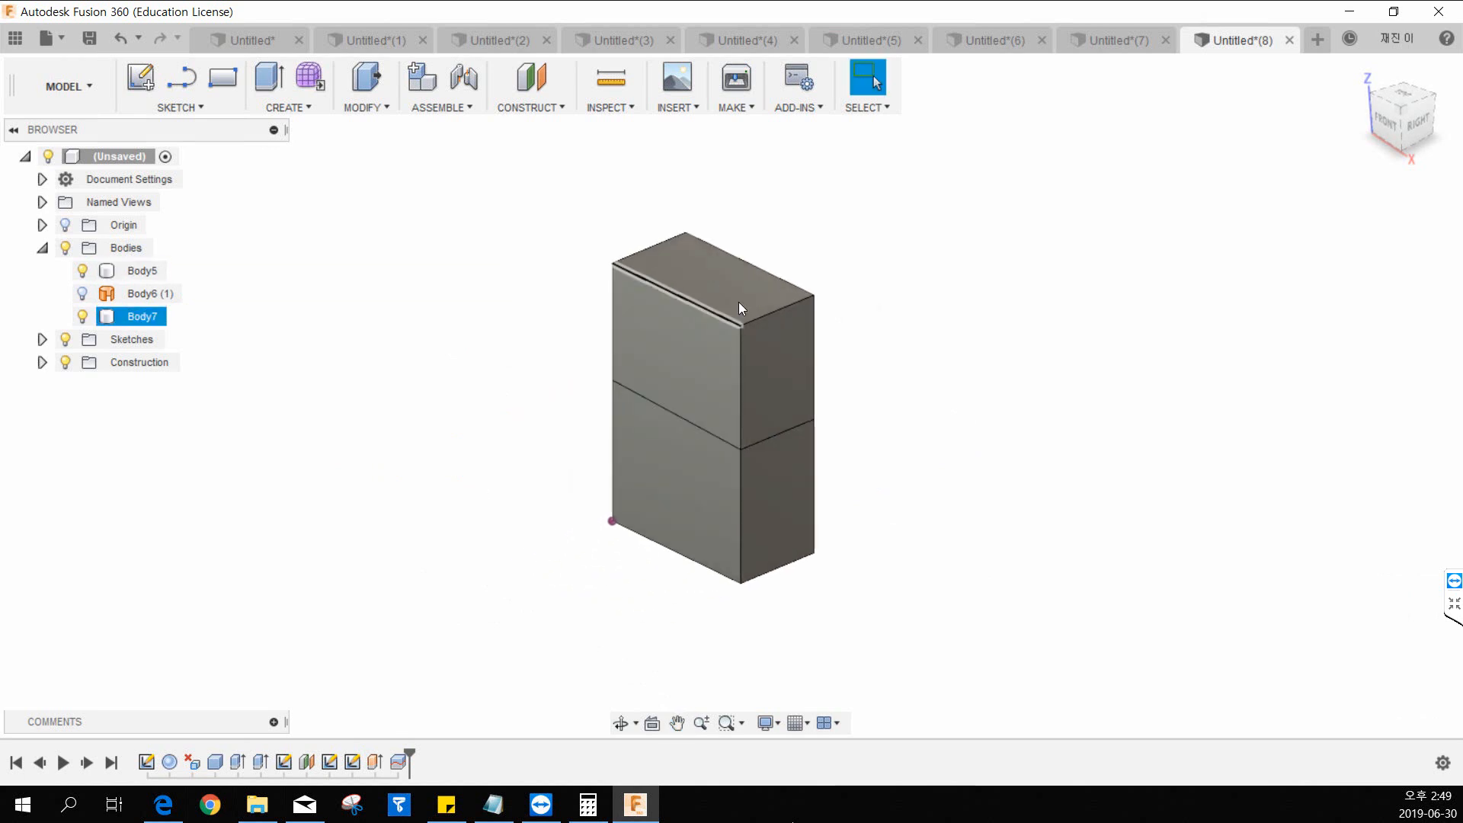
pyautogui.moveTo(896, 265); pyautogui.dragTo(872, 308, button='middle')
pyautogui.click(872, 307)
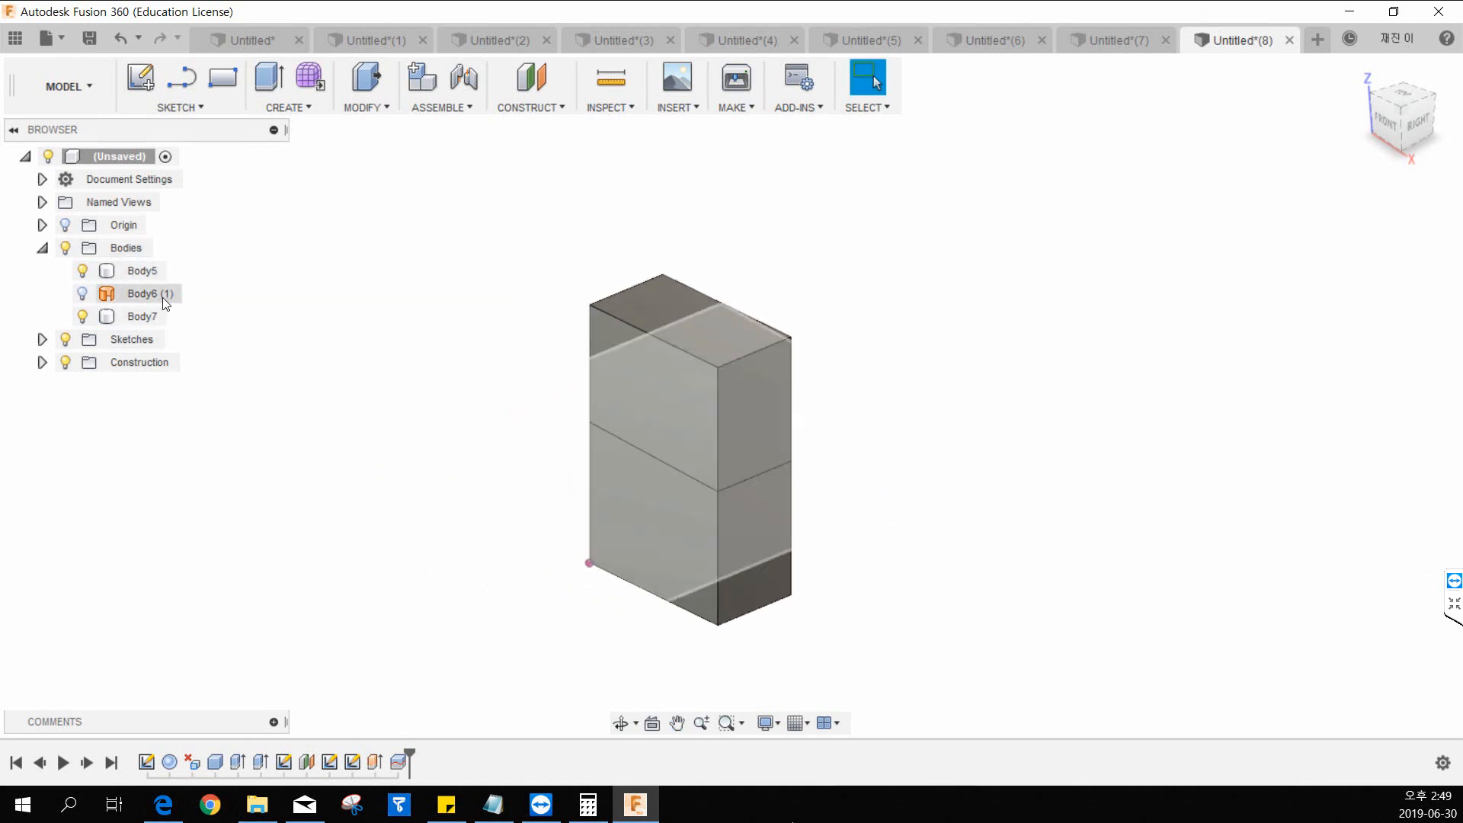
pyautogui.moveTo(485, 300); pyautogui.dragTo(506, 293, button='middle')
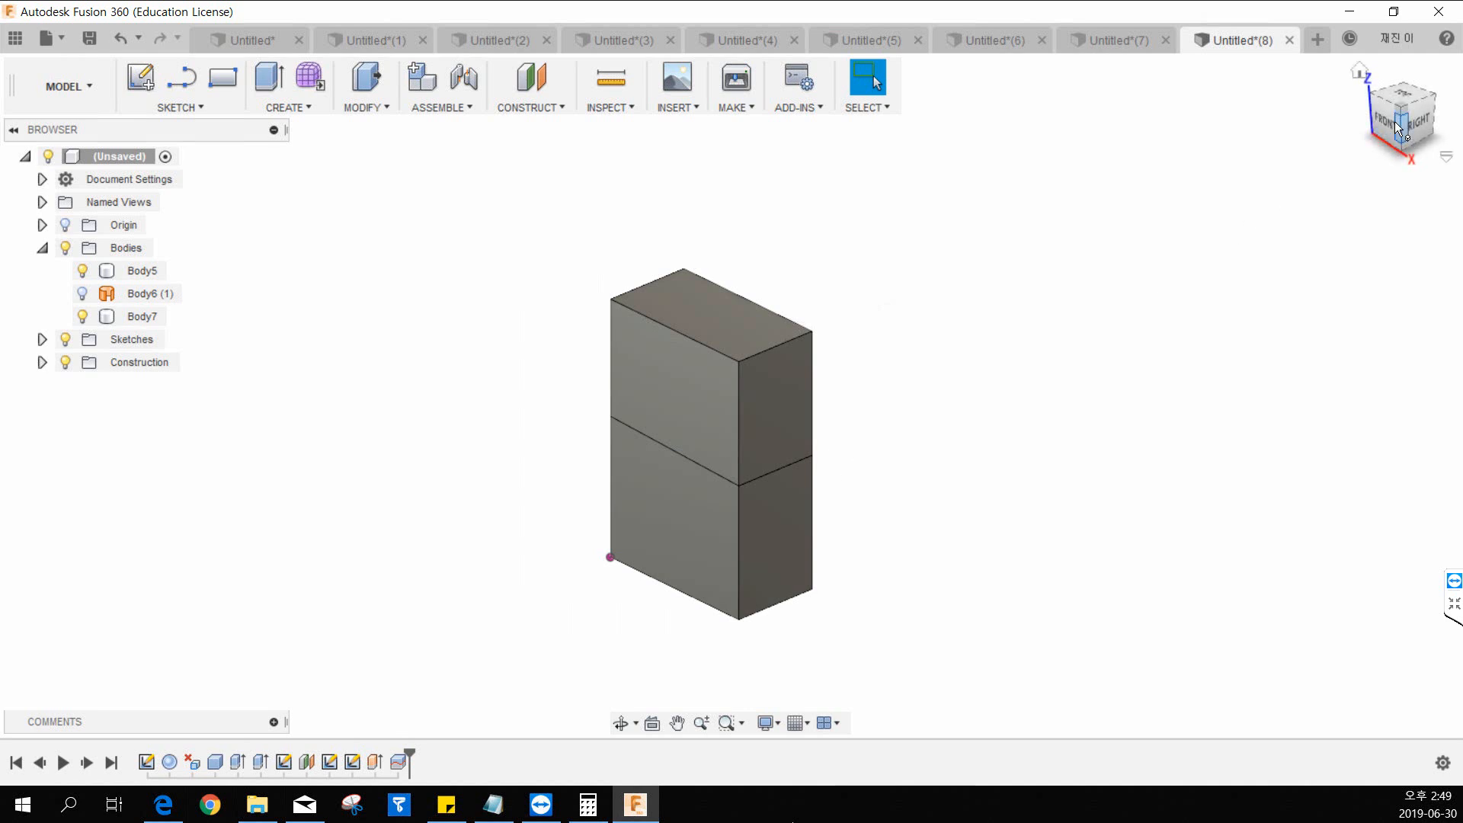
pyautogui.click(1361, 70)
pyautogui.moveTo(793, 487); pyautogui.dragTo(823, 434, button='middle')
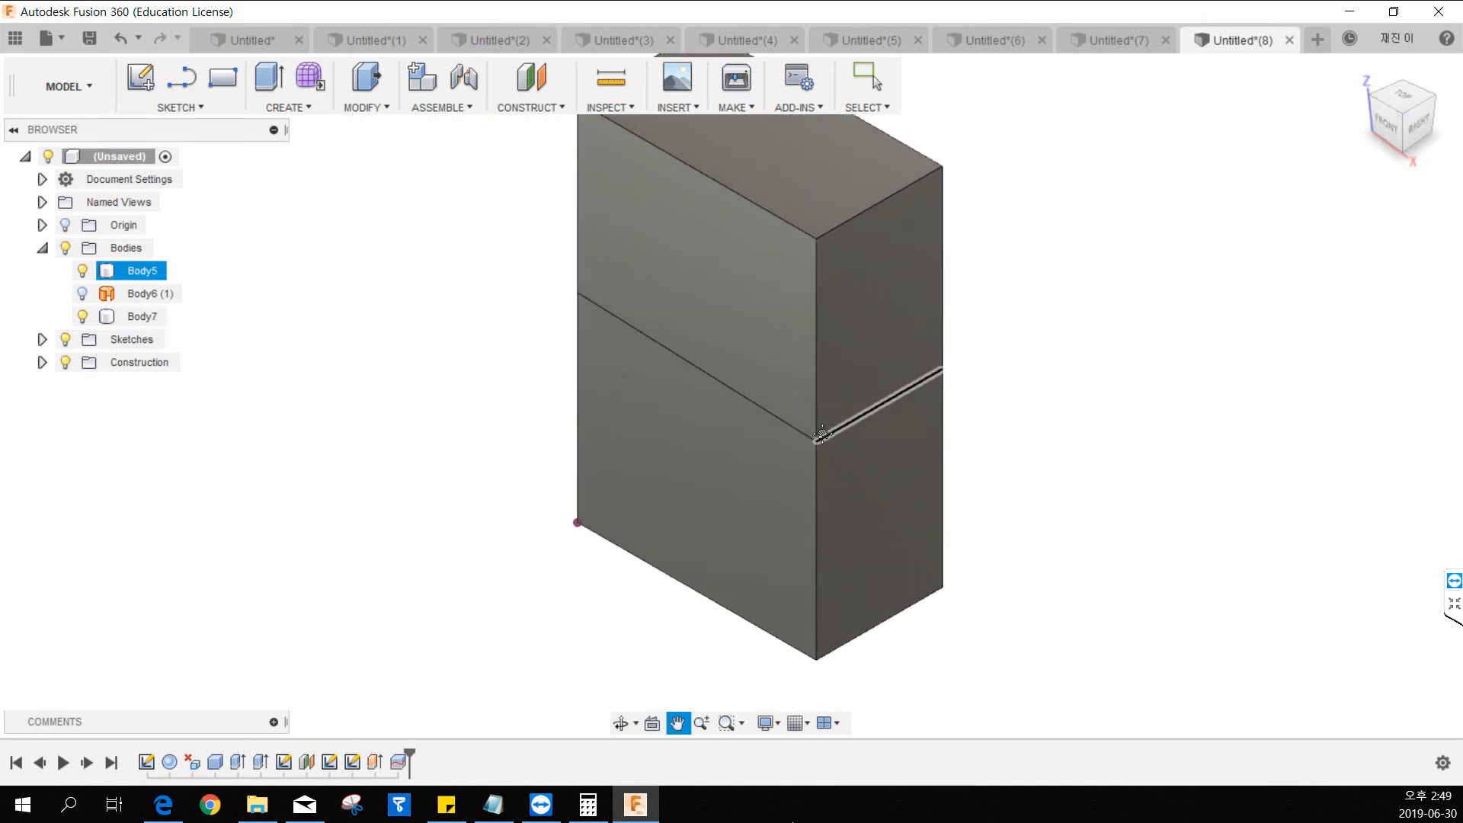
# Examine the sloped seam of the split box from the front and at an angle, and highlight the hidden splitting surface.
pyautogui.click(1384, 125)
pyautogui.press('Escape')
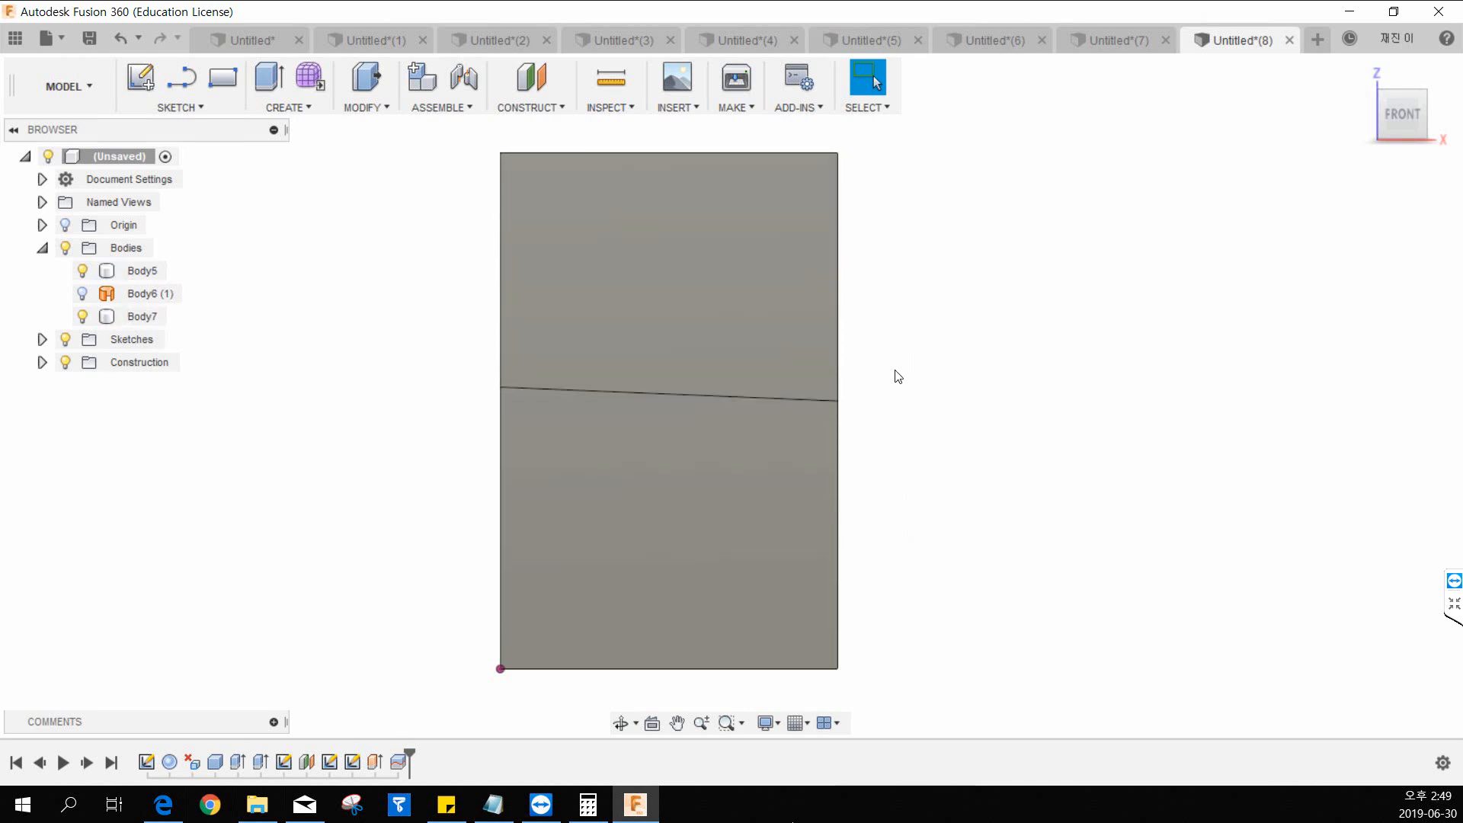
pyautogui.moveTo(990, 379); pyautogui.dragTo(856, 388, button='middle')
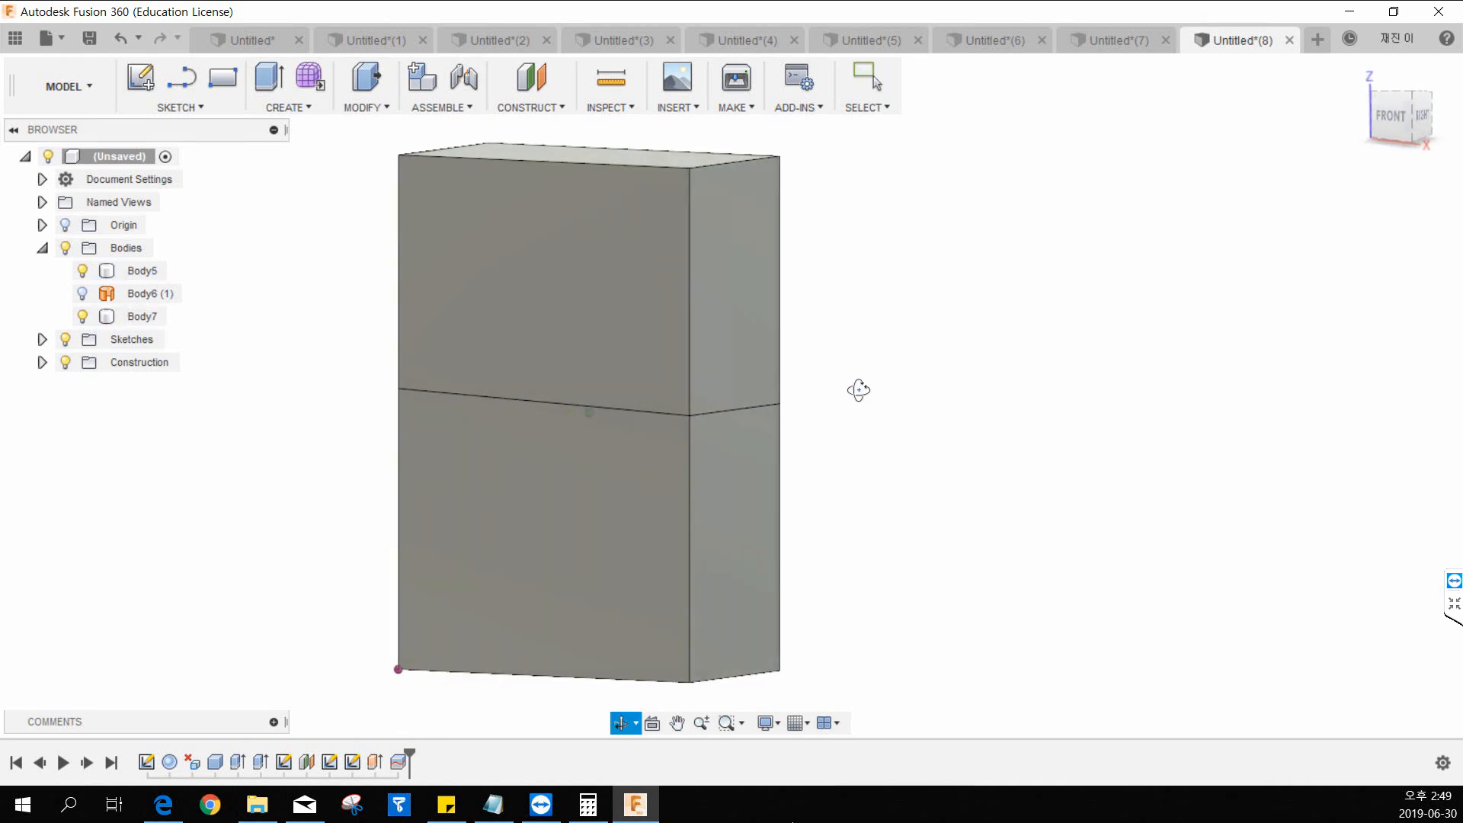
pyautogui.moveTo(290, 297); pyautogui.dragTo(320, 331, button='middle')
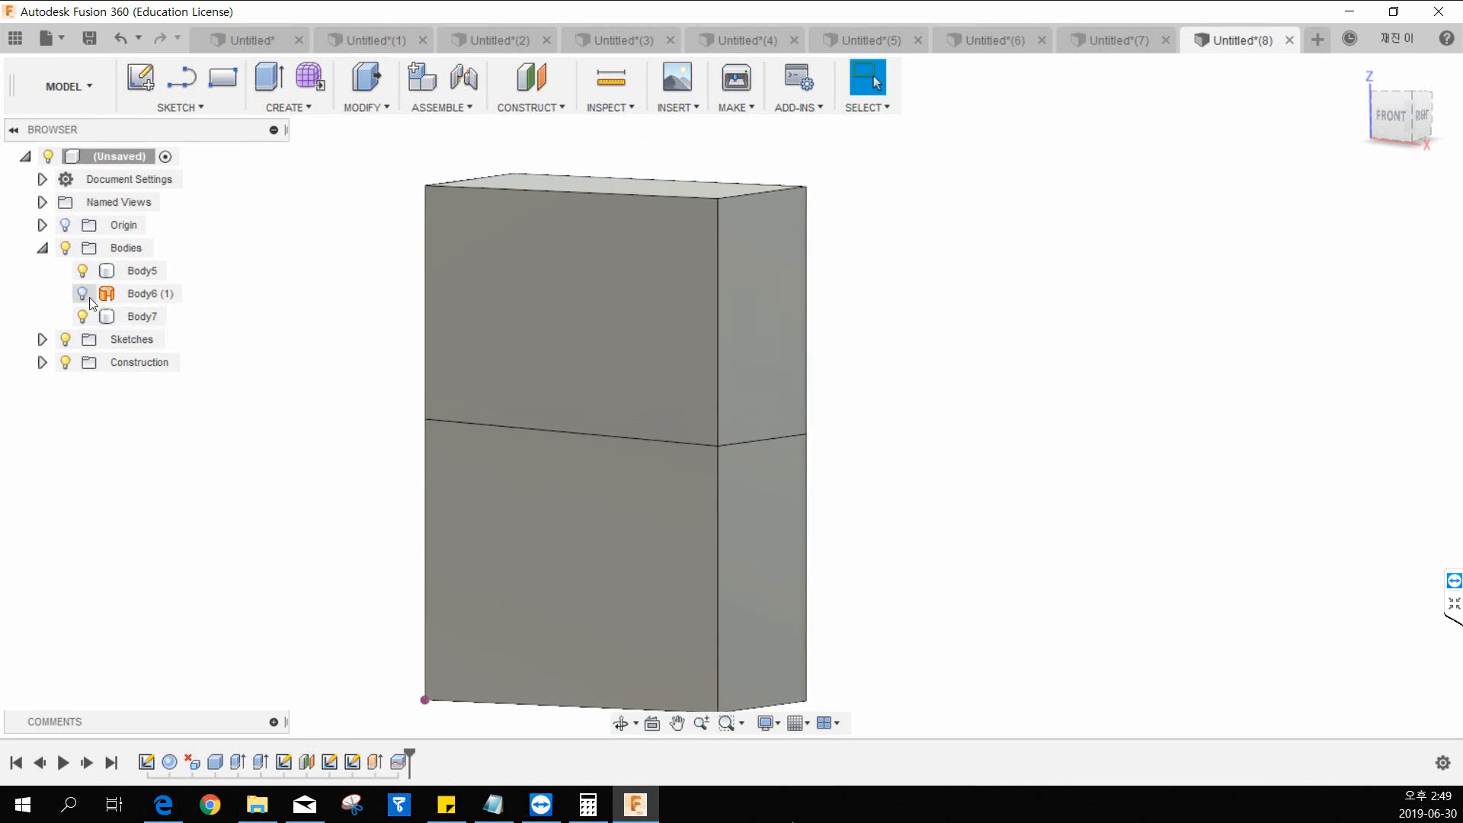
pyautogui.click(143, 298)
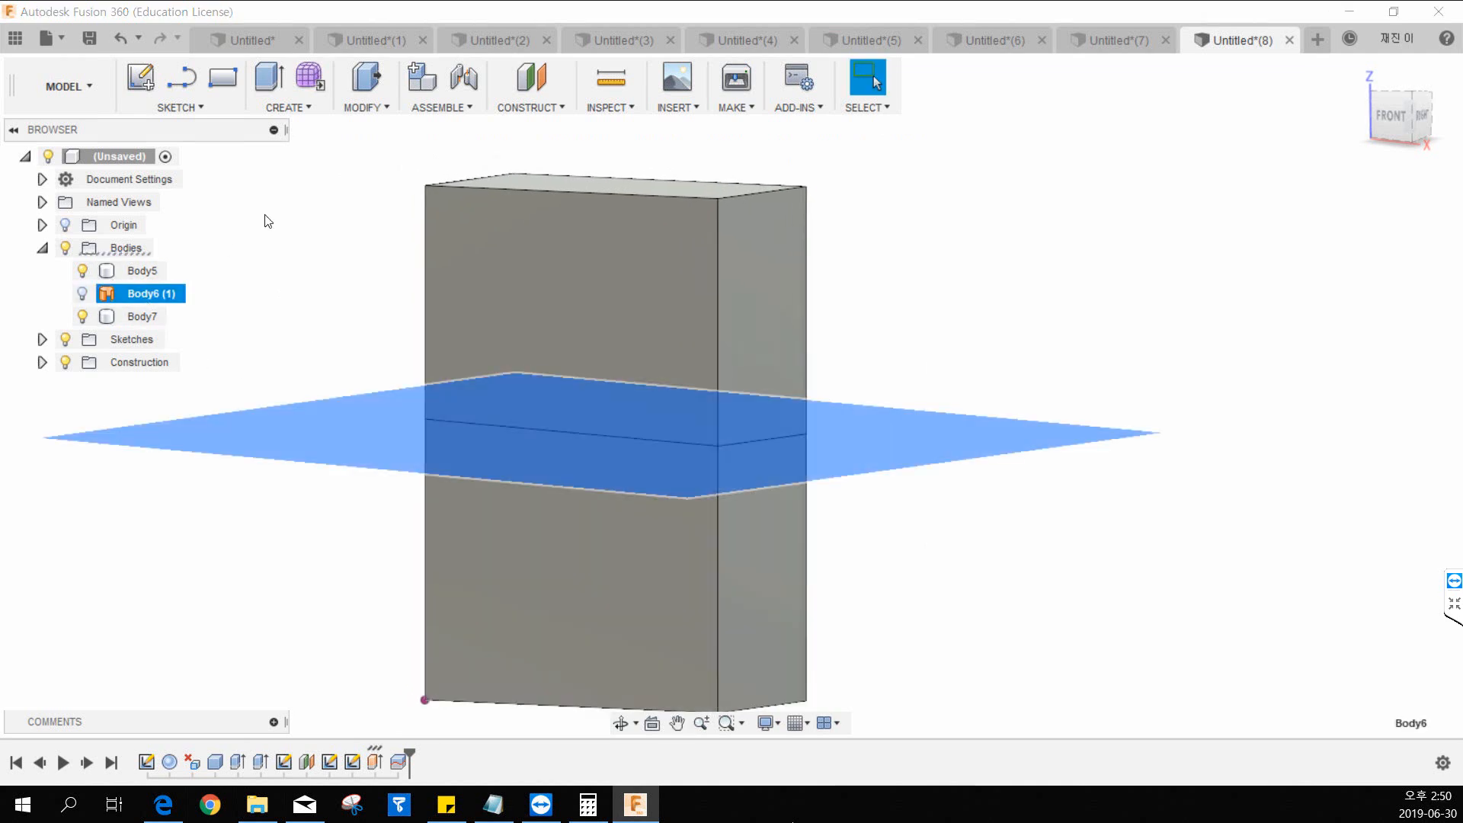
pyautogui.click(366, 107)
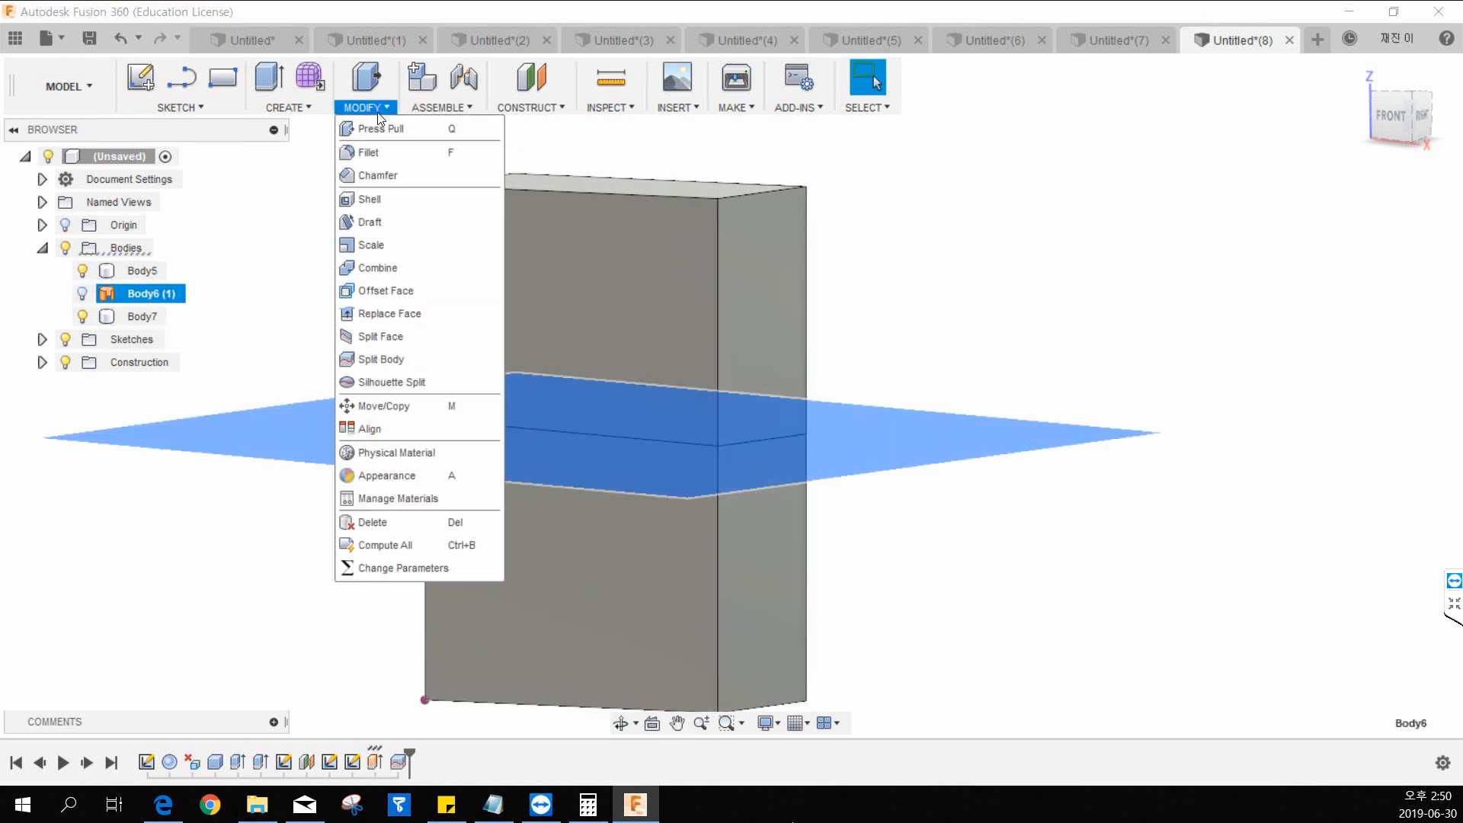
pyautogui.click(396, 358)
pyautogui.click(1398, 378)
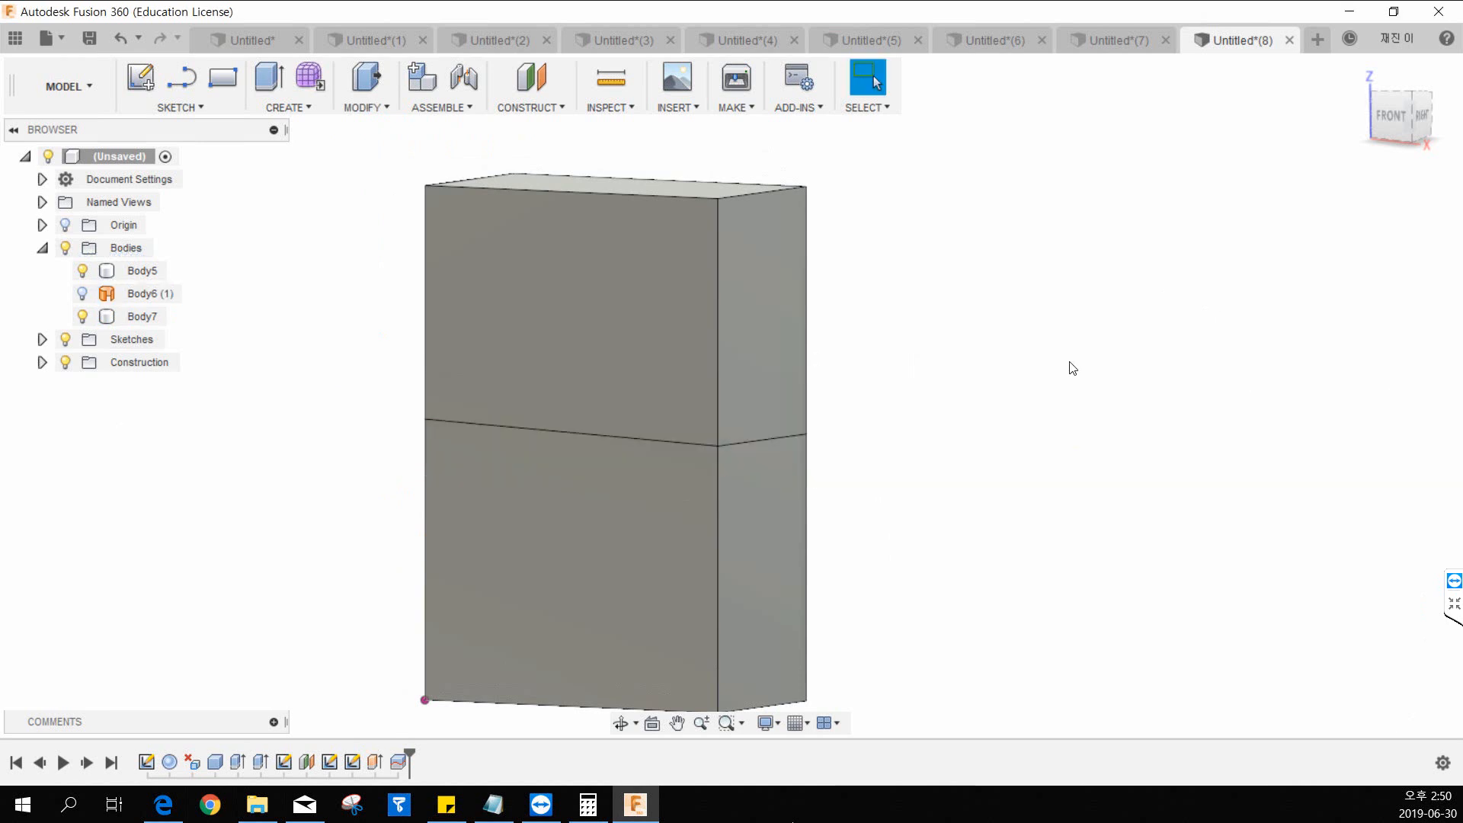
# Inspect the split by selecting the upper body and alternating between the front faces of the upper and lower bodies.
pyautogui.click(140, 319)
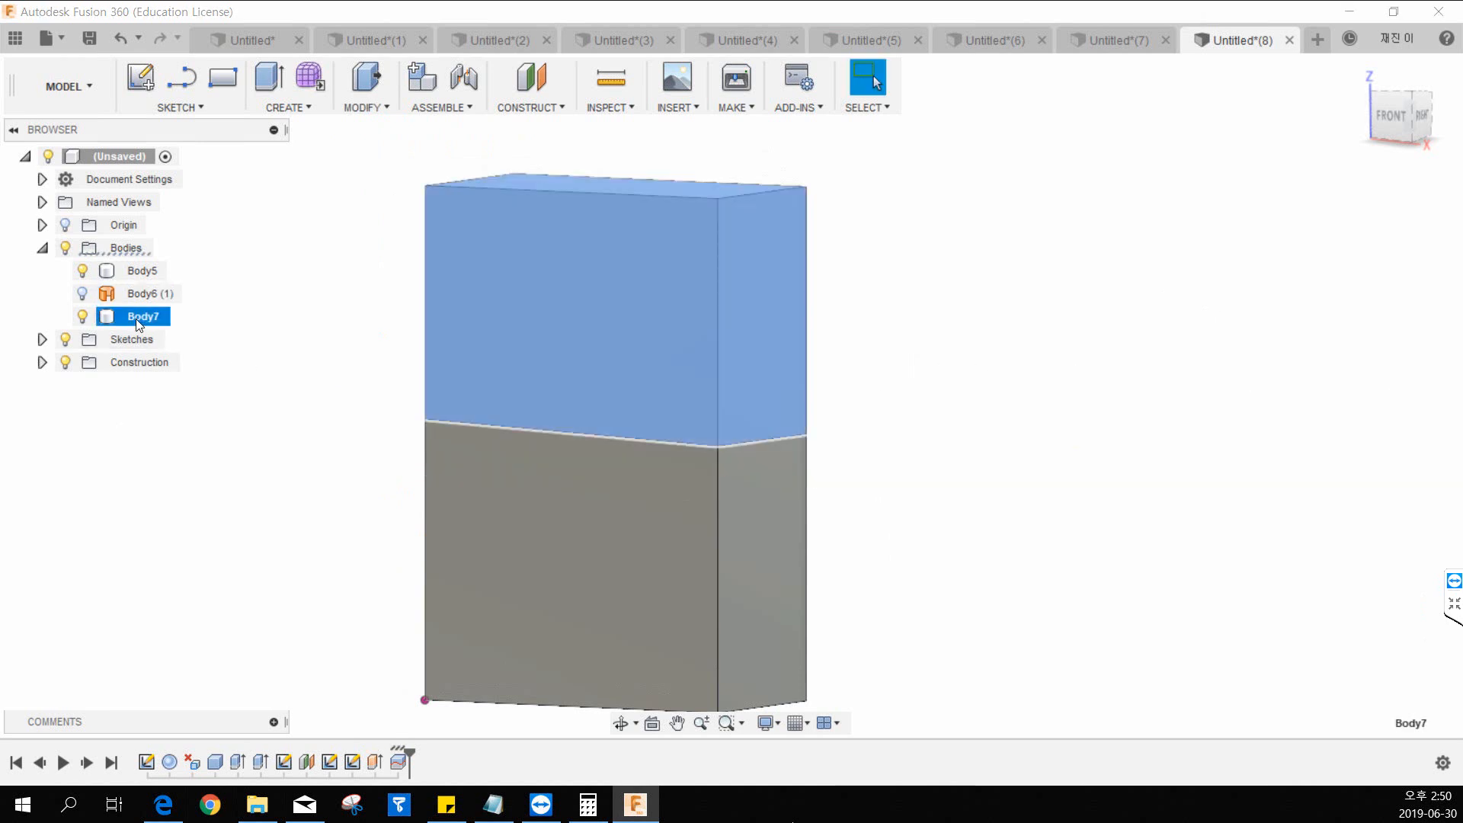
pyautogui.click(313, 355)
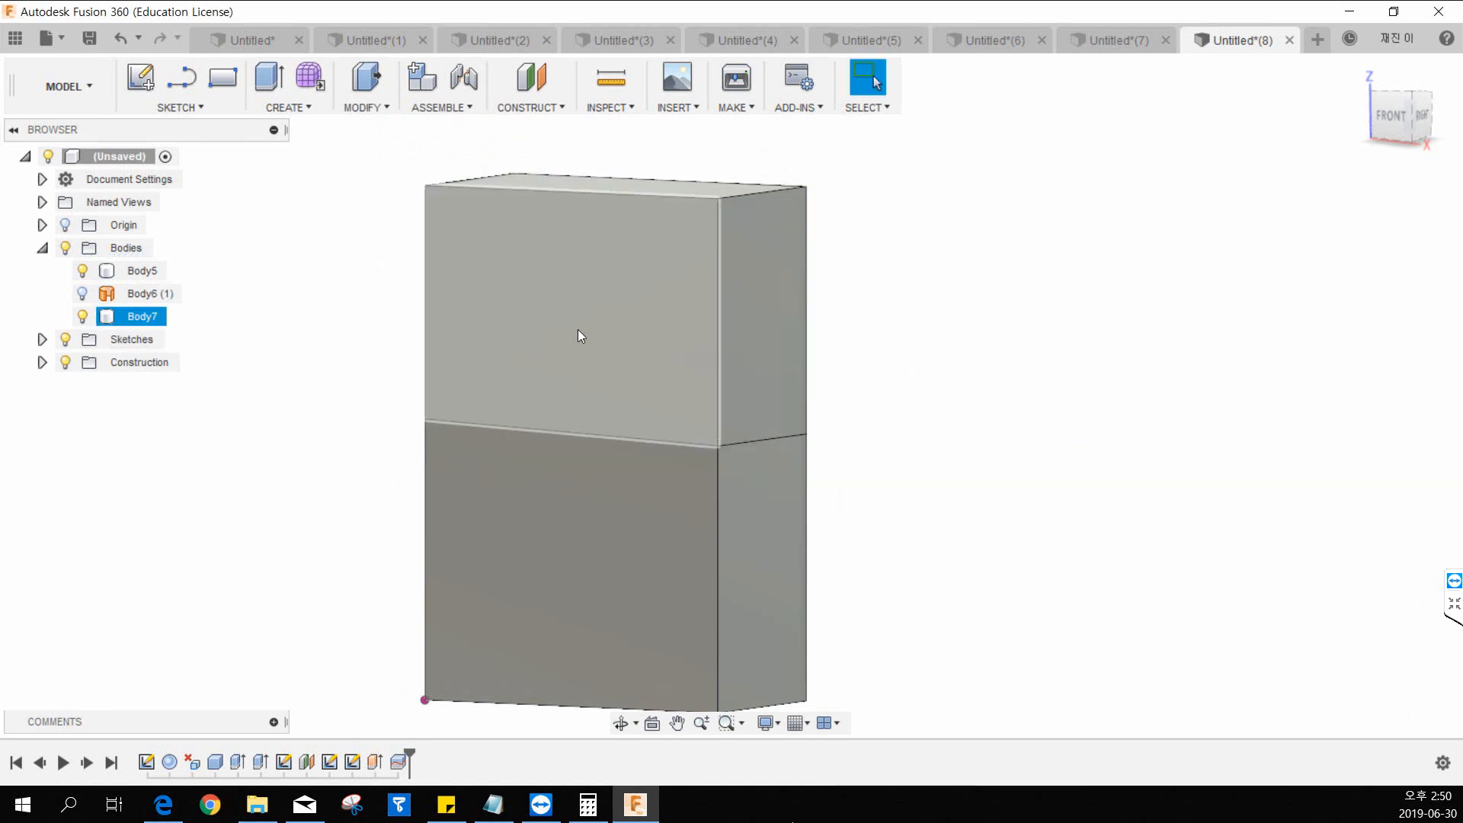
pyautogui.click(578, 330)
pyautogui.click(571, 475)
pyautogui.click(606, 355)
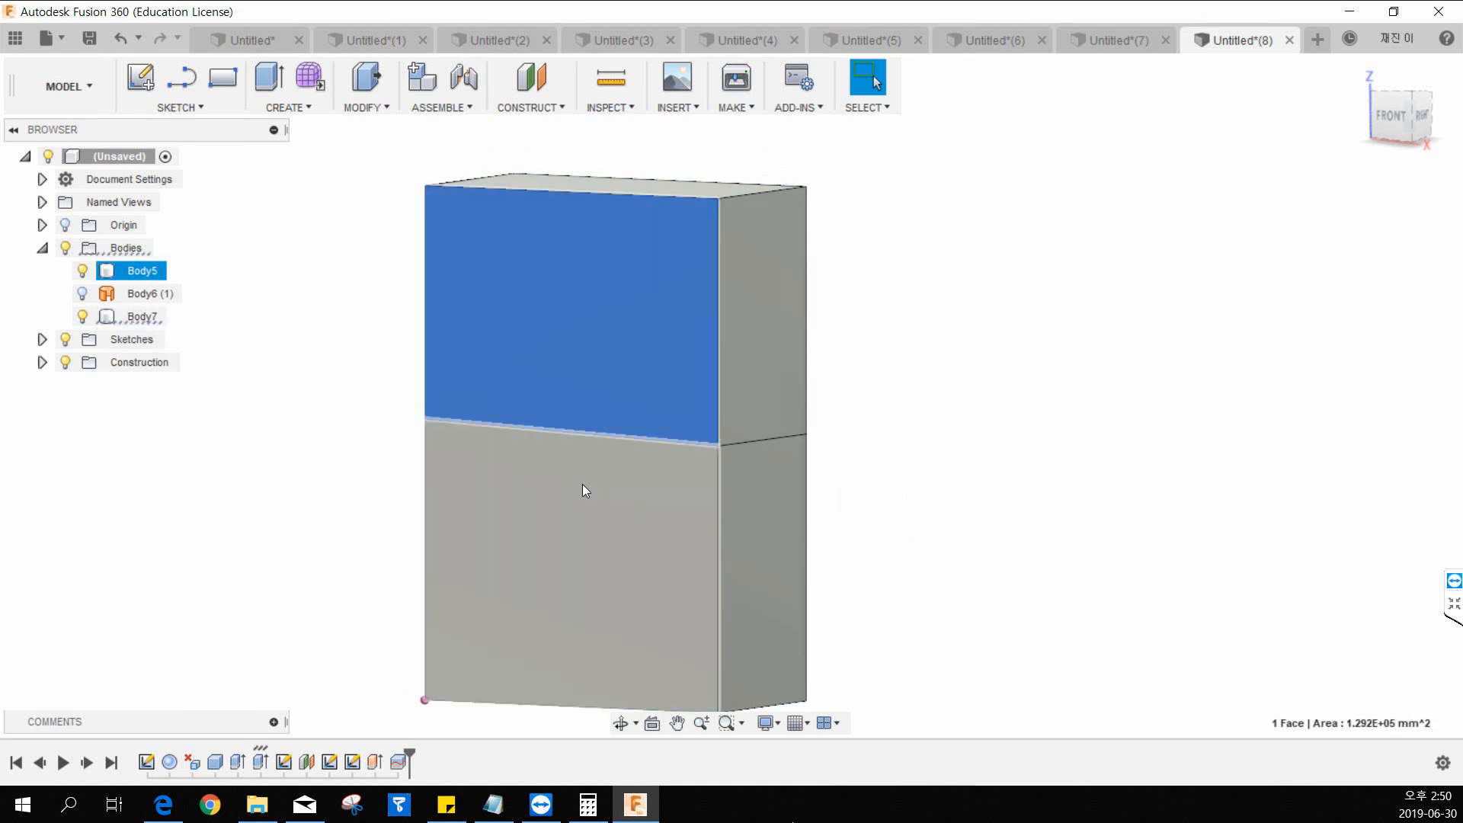
pyautogui.click(583, 484)
pyautogui.click(602, 336)
pyautogui.click(564, 532)
pyautogui.click(586, 382)
pyautogui.click(562, 522)
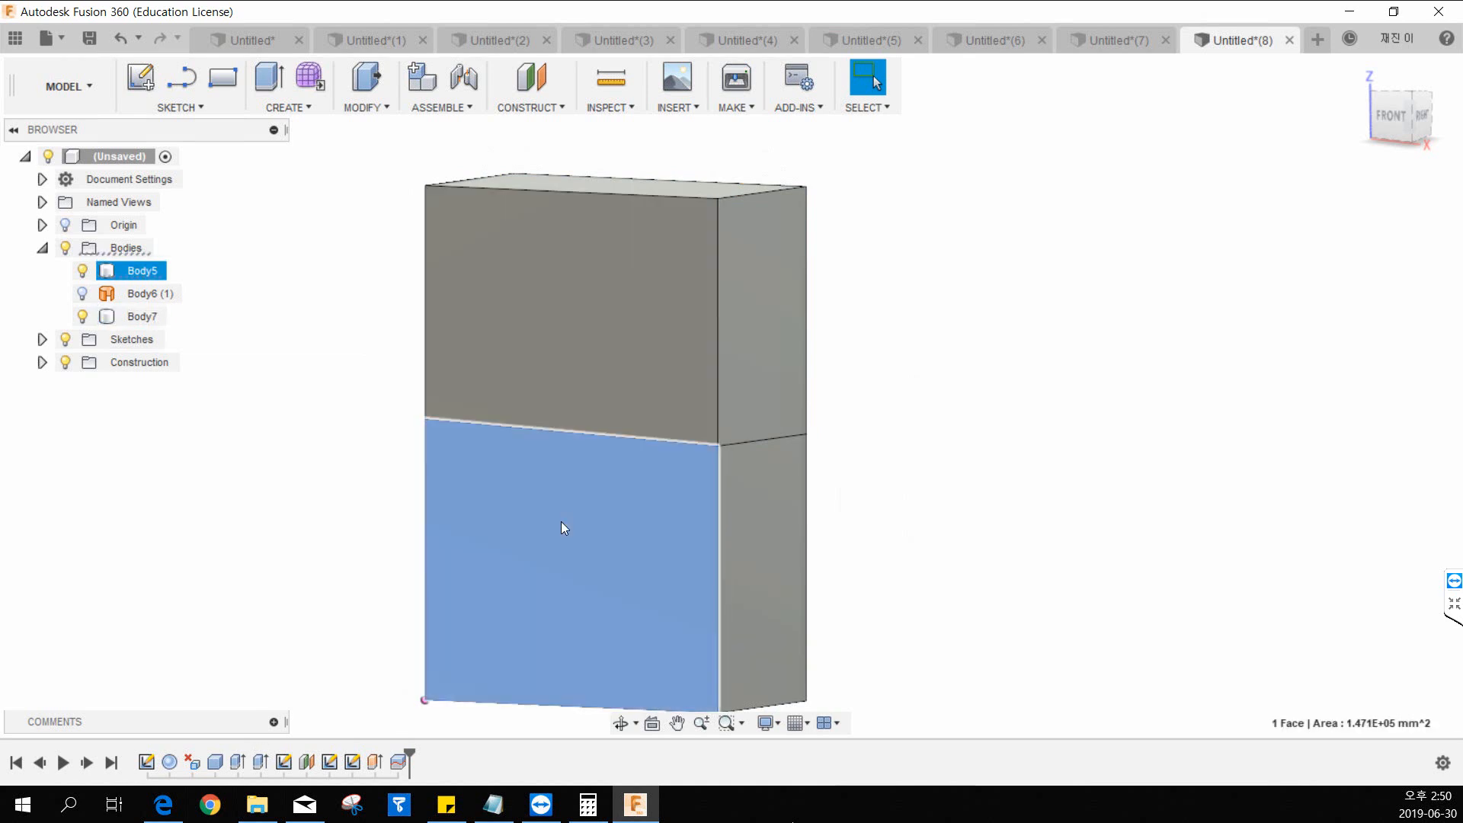
pyautogui.click(272, 497)
# Show the splitting surface briefly, hide it again, and hide the upper body to inspect the lower body alone.
pyautogui.click(87, 297)
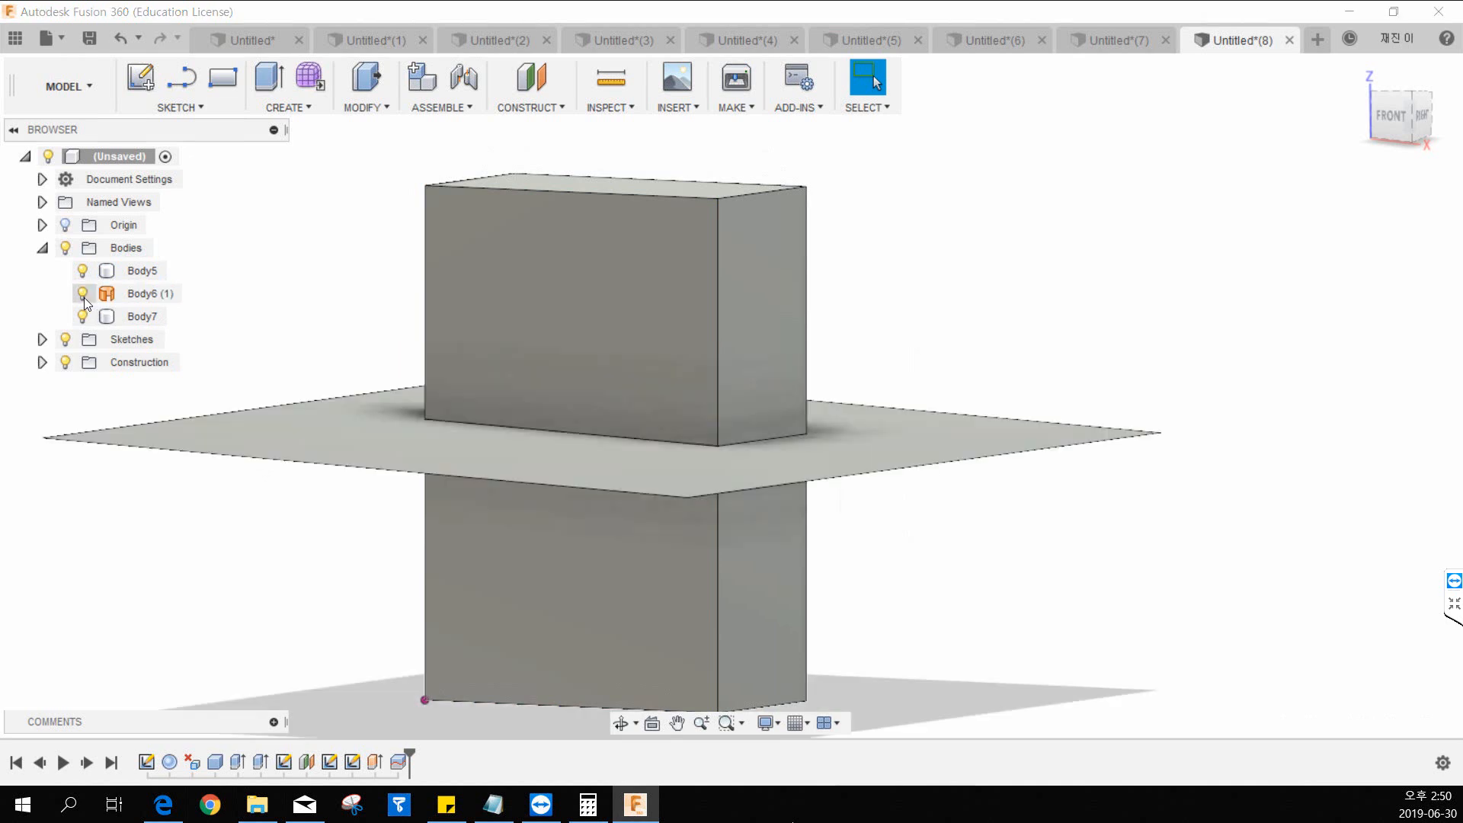
pyautogui.click(84, 297)
pyautogui.click(82, 315)
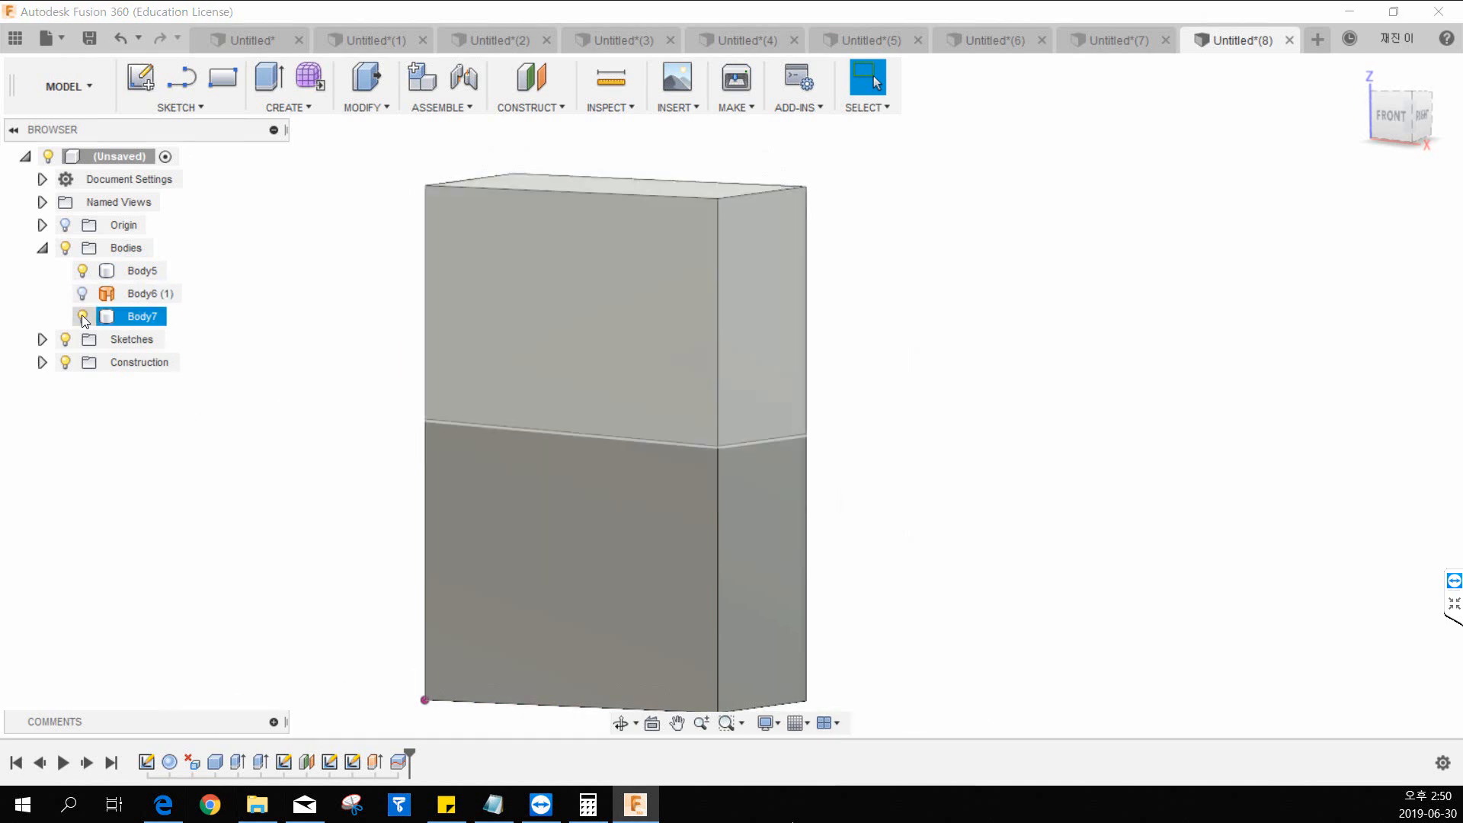
pyautogui.click(82, 315)
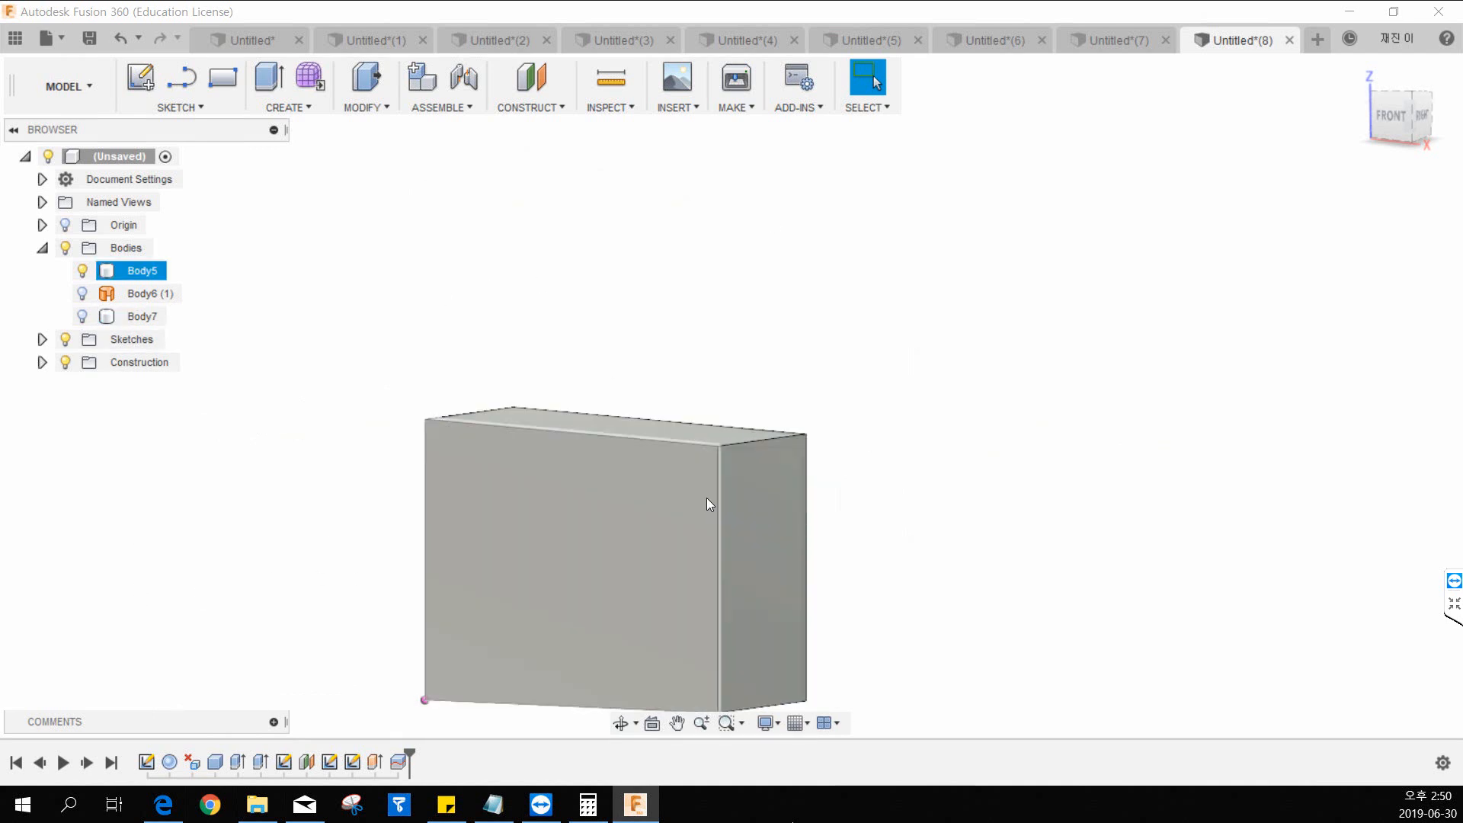
pyautogui.moveTo(530, 506); pyautogui.dragTo(521, 458, button='middle')
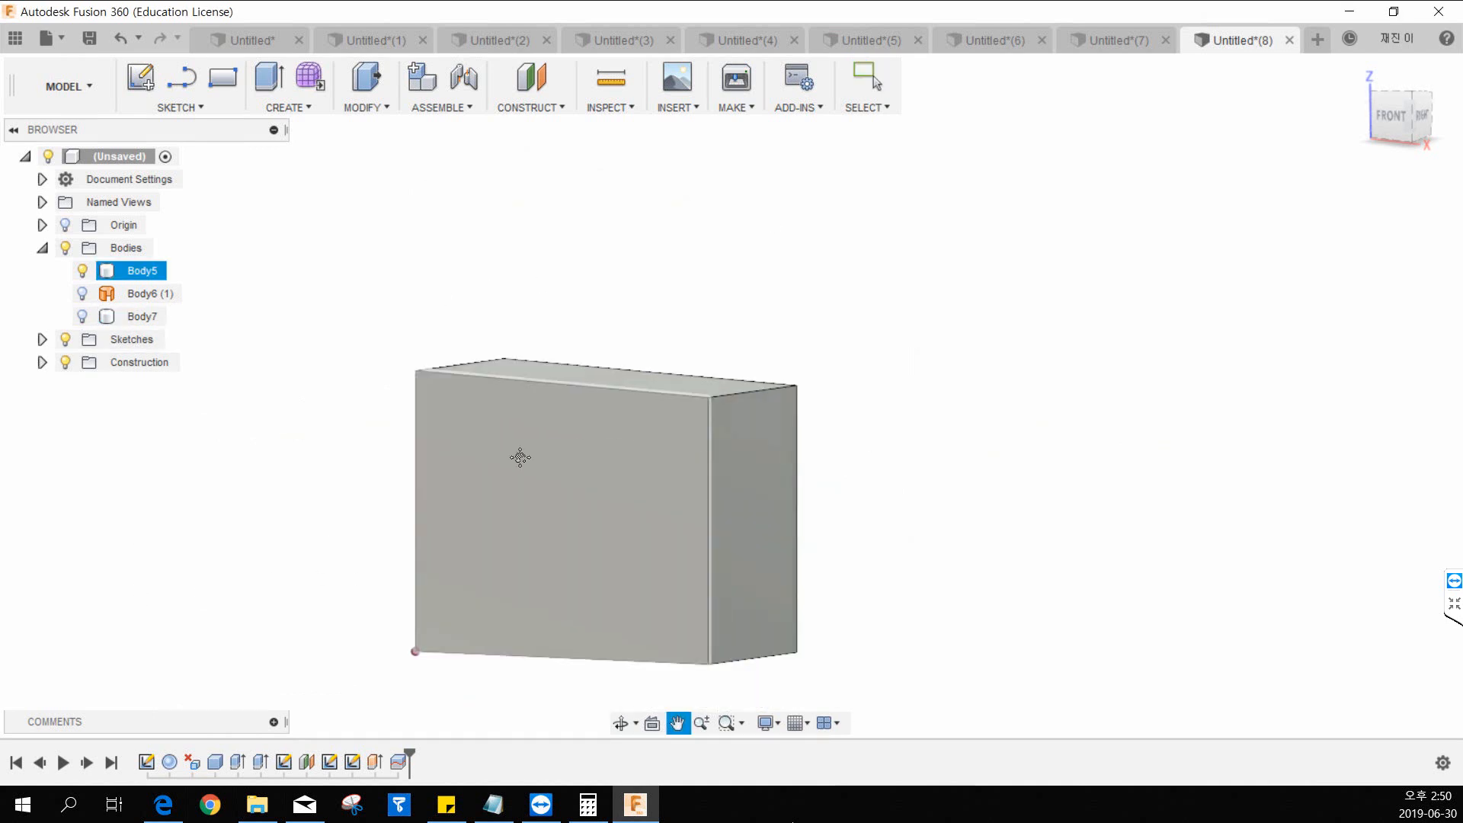
# Show the upper body Body7 again, hide the lower body Body5, and return to the home view.
pyautogui.click(81, 319)
pyautogui.click(78, 320)
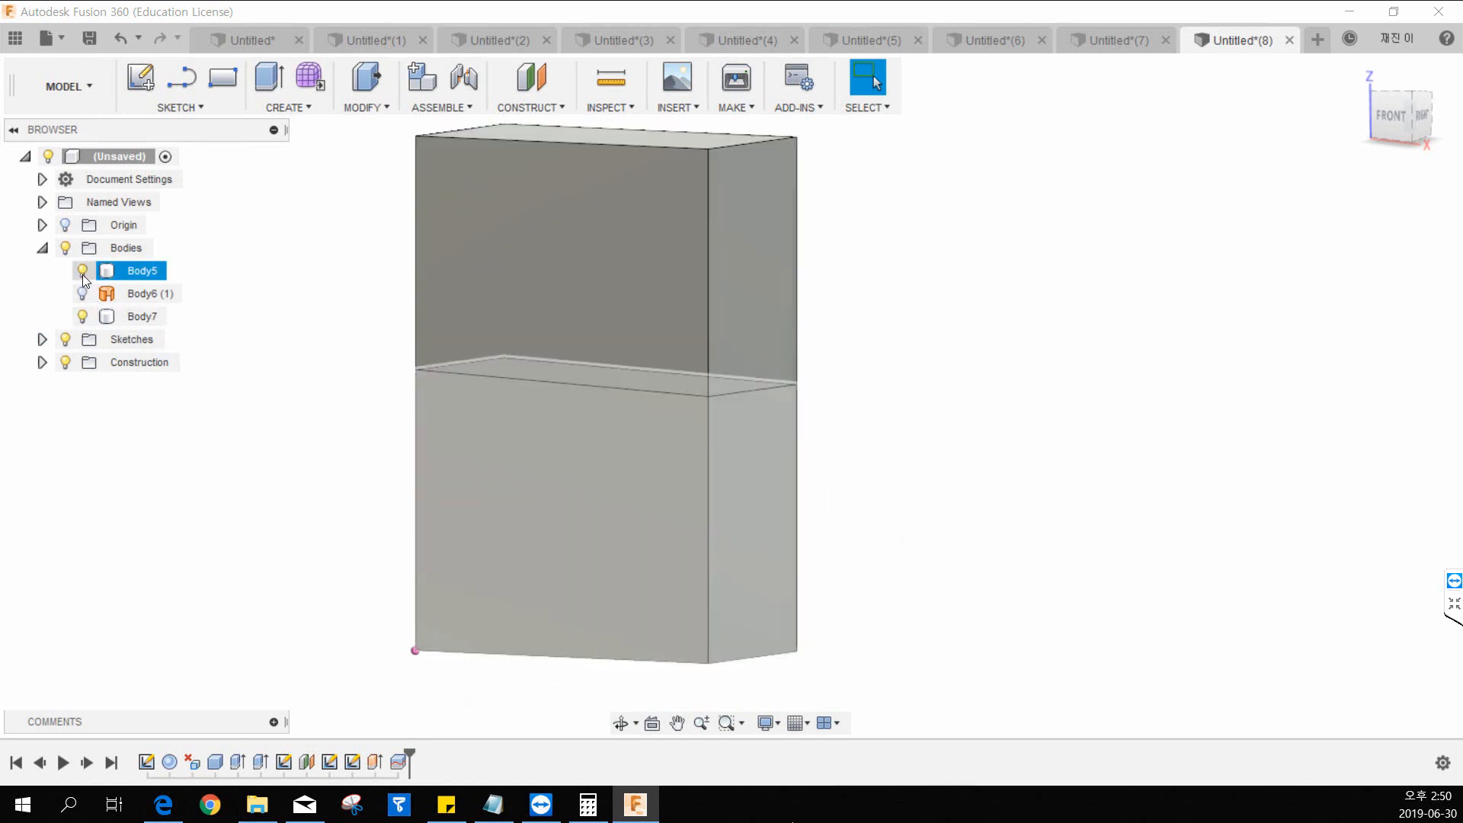
pyautogui.click(82, 273)
pyautogui.moveTo(523, 405); pyautogui.dragTo(445, 526, button='middle')
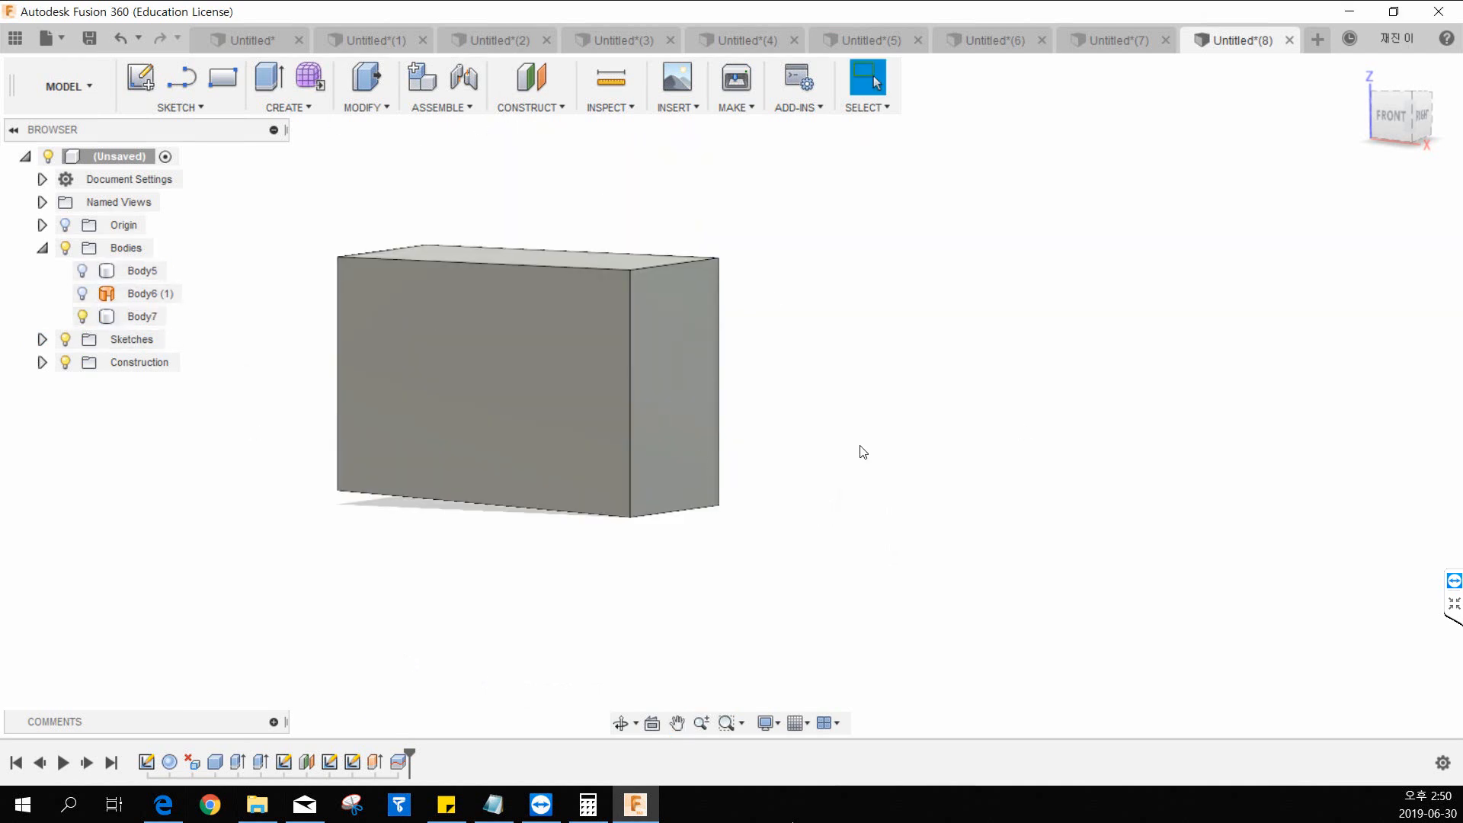
pyautogui.moveTo(678, 370); pyautogui.dragTo(800, 374, button='middle')
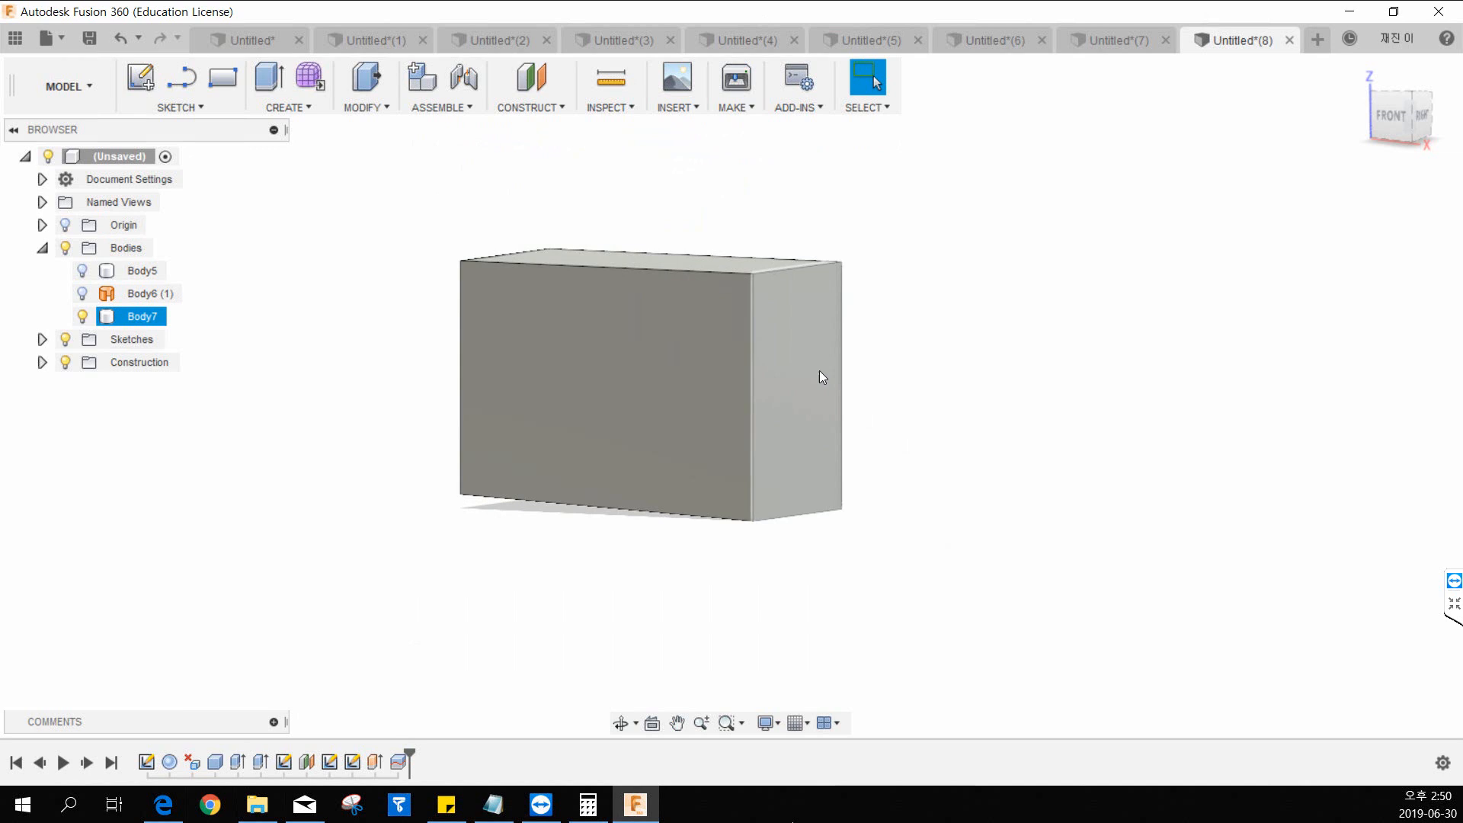
pyautogui.moveTo(963, 359); pyautogui.dragTo(914, 371, button='middle')
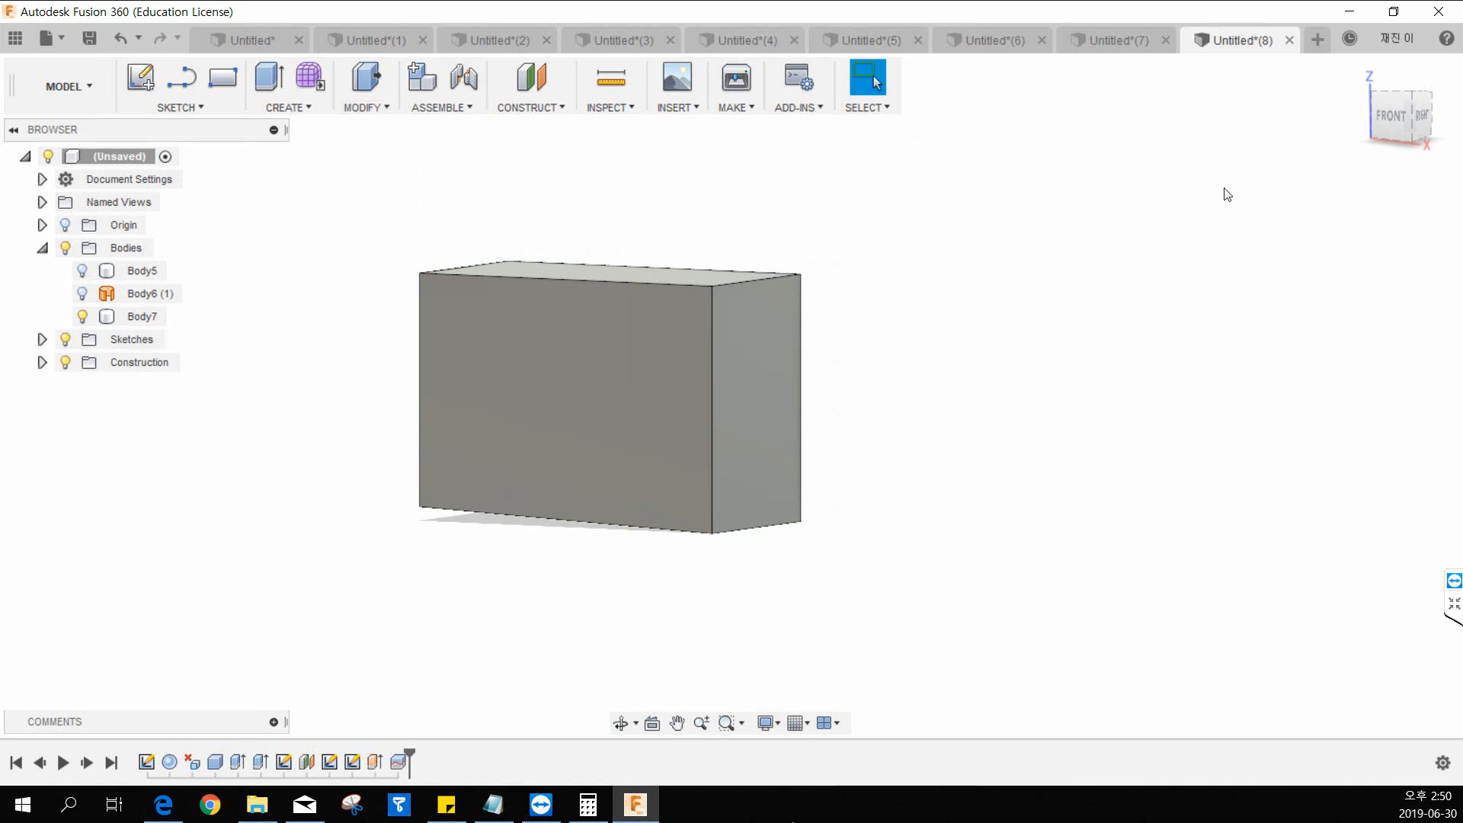
pyautogui.click(1366, 68)
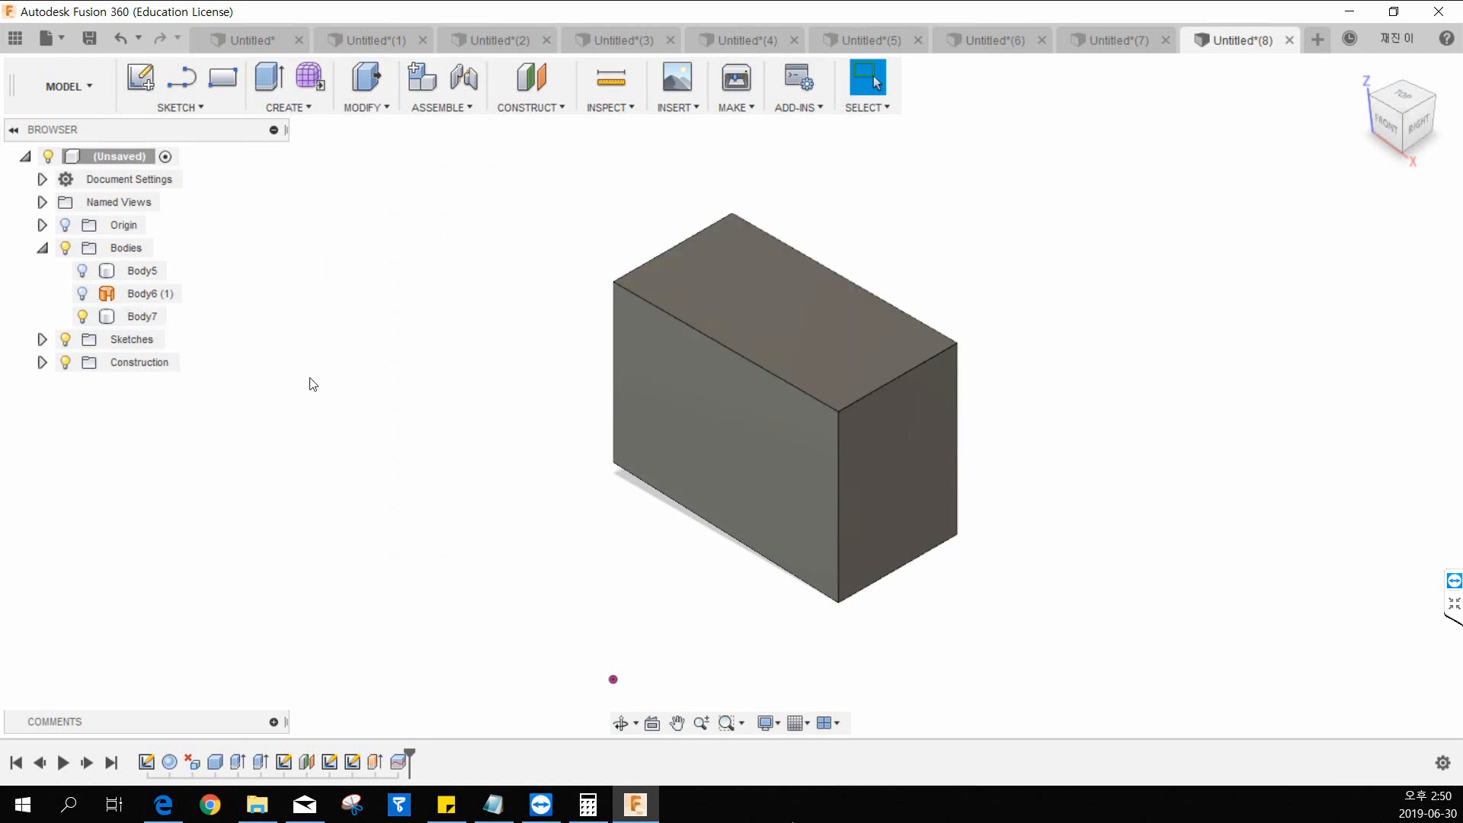
# Start Move/Copy for bodies with Body7 selected and go through its distance and angle values without changing them.
pyautogui.click(358, 111)
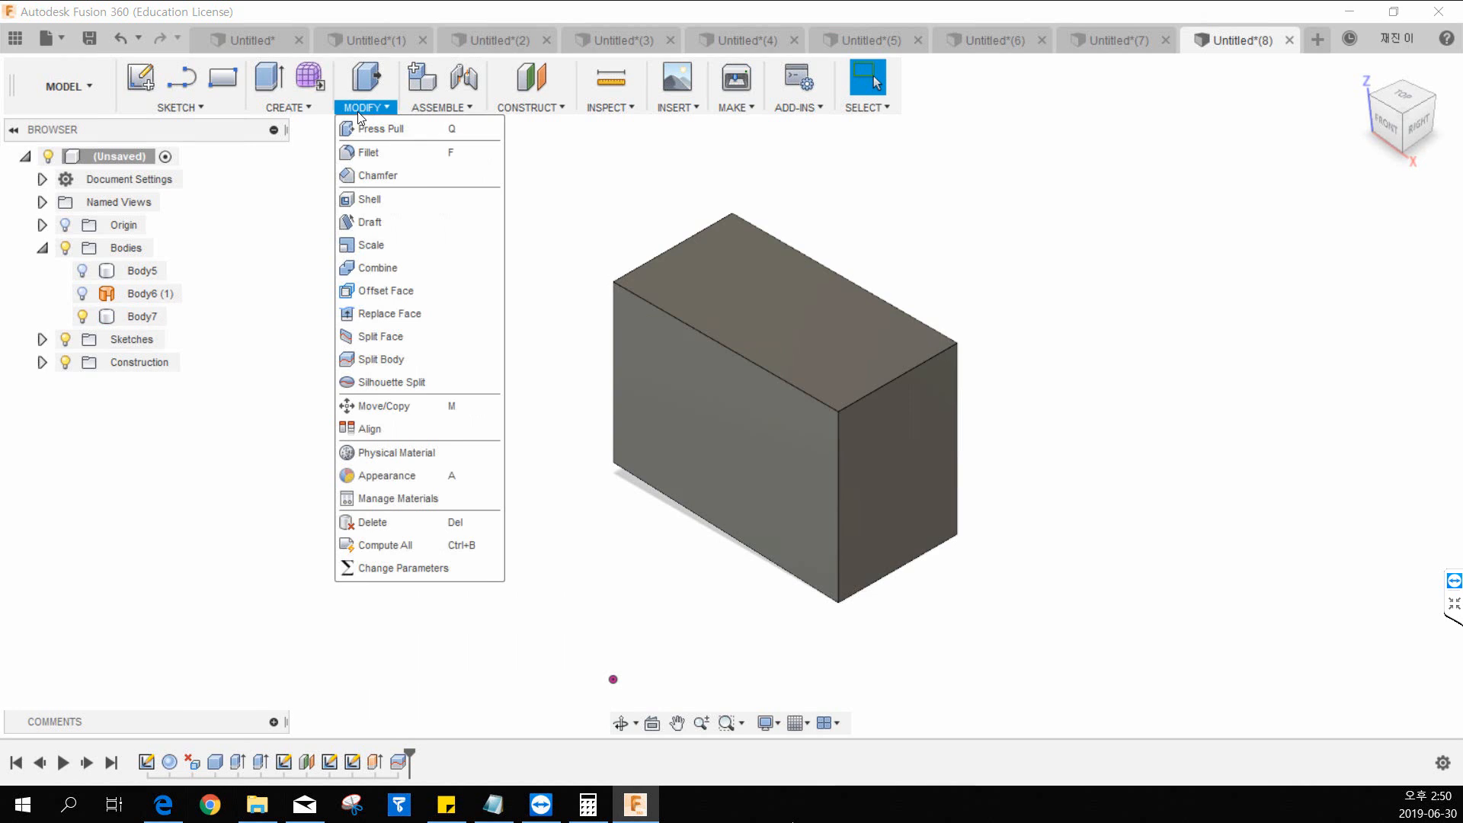
pyautogui.click(400, 410)
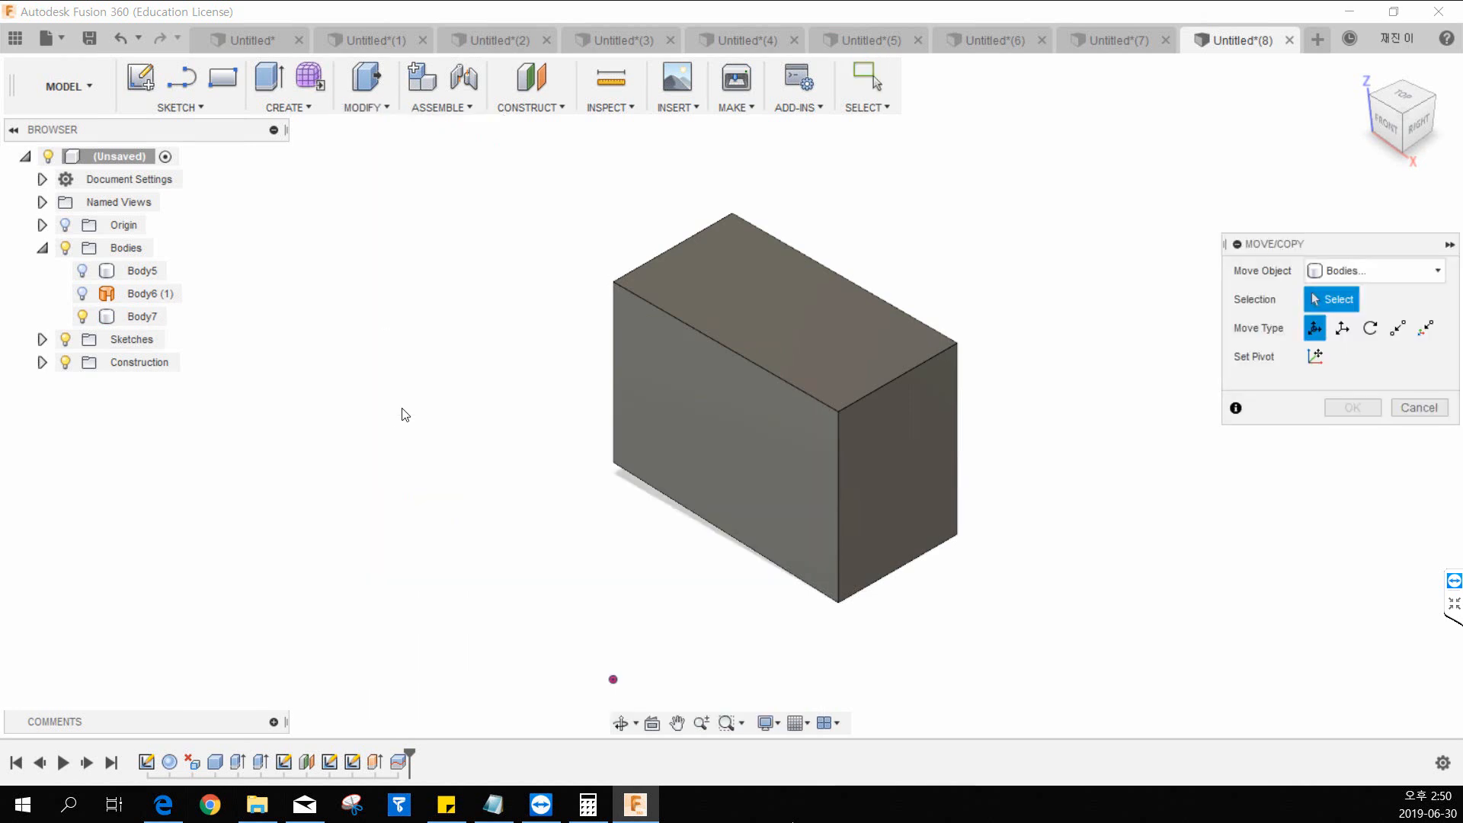
pyautogui.click(692, 408)
pyautogui.moveTo(692, 408); pyautogui.dragTo(550, 415, button='middle')
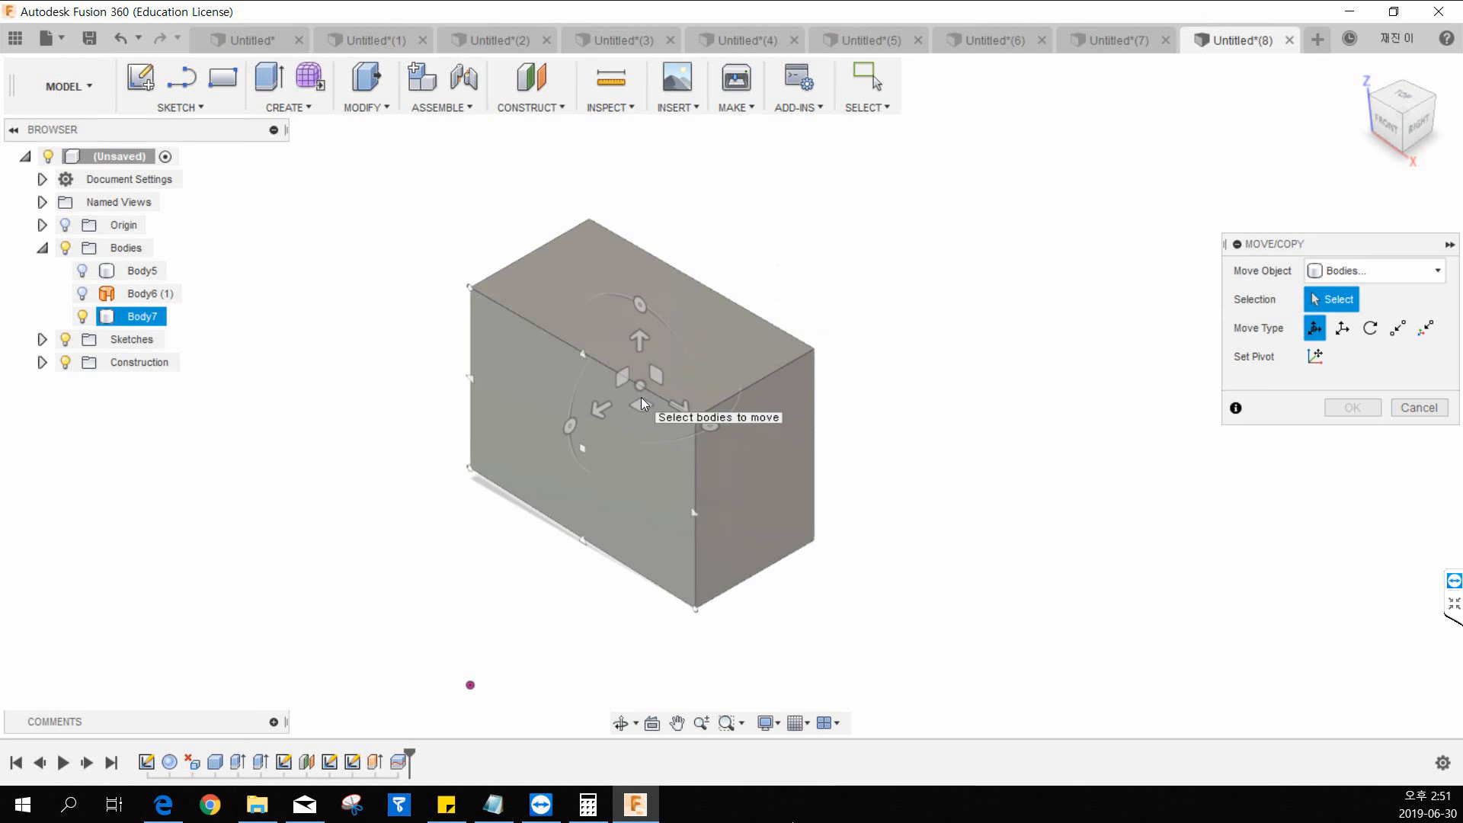
pyautogui.click(641, 397)
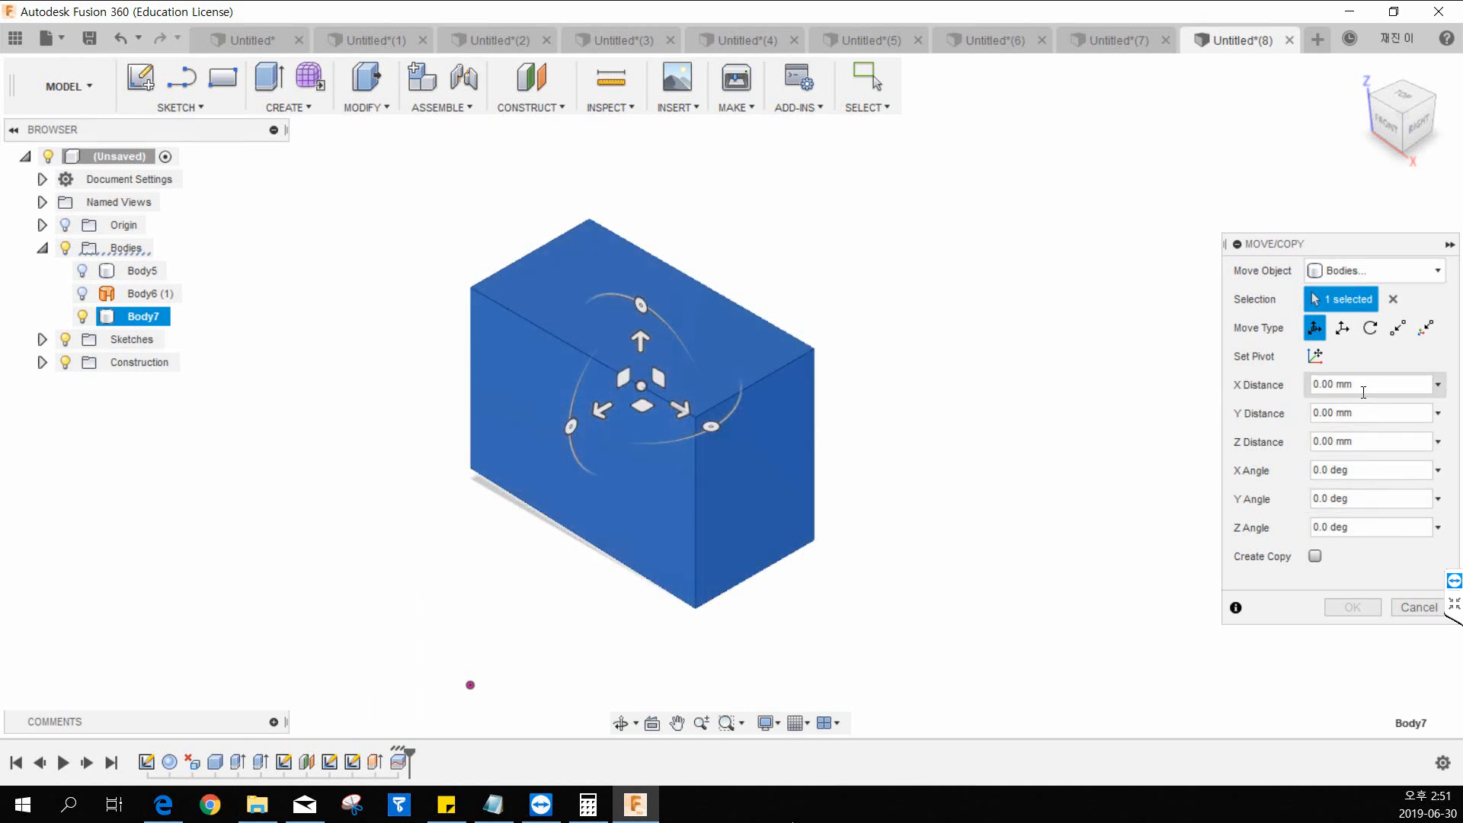
pyautogui.click(1363, 392)
pyautogui.click(1355, 412)
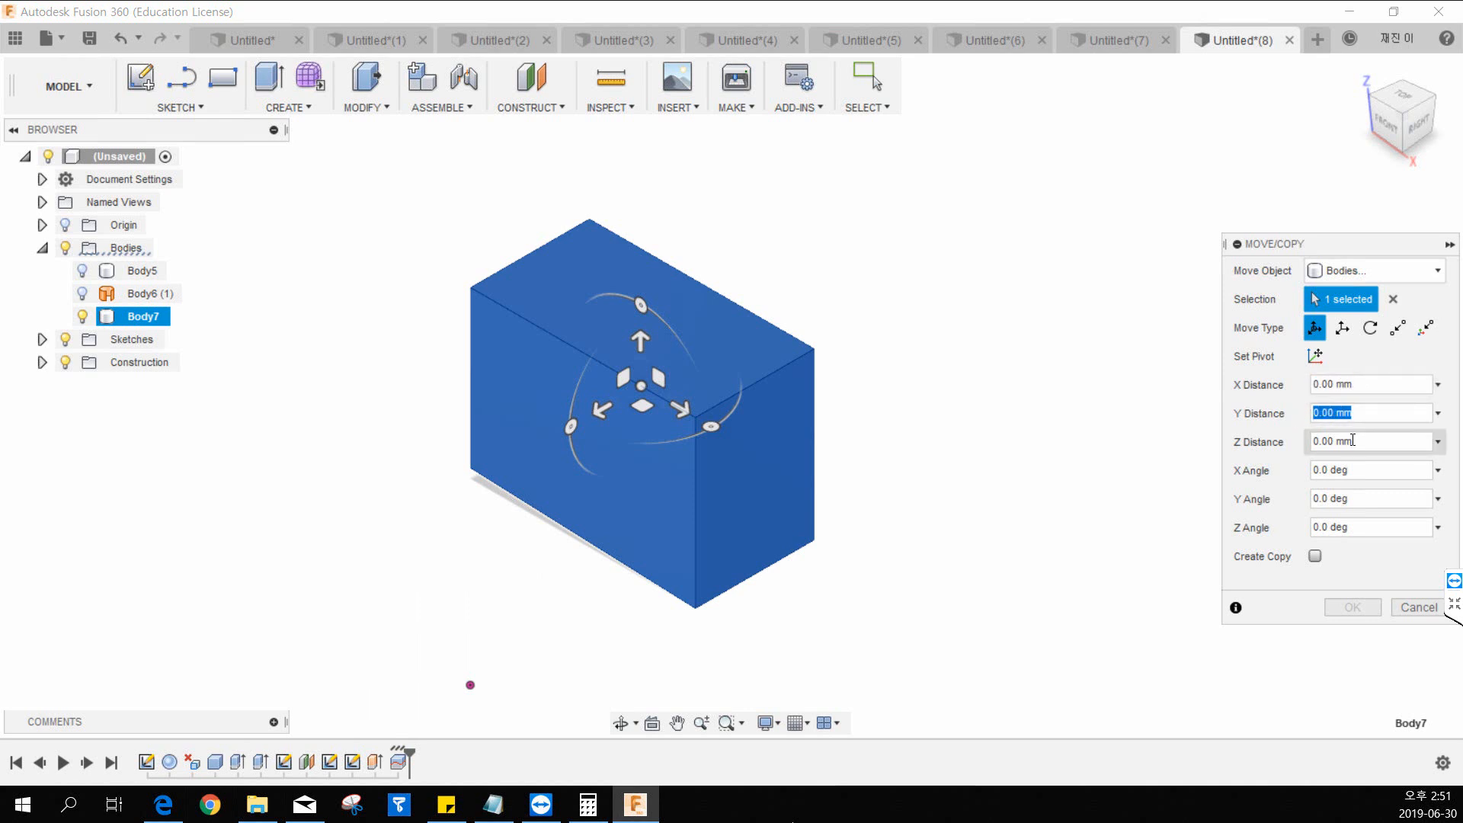
pyautogui.moveTo(1372, 388); pyautogui.dragTo(1250, 419)
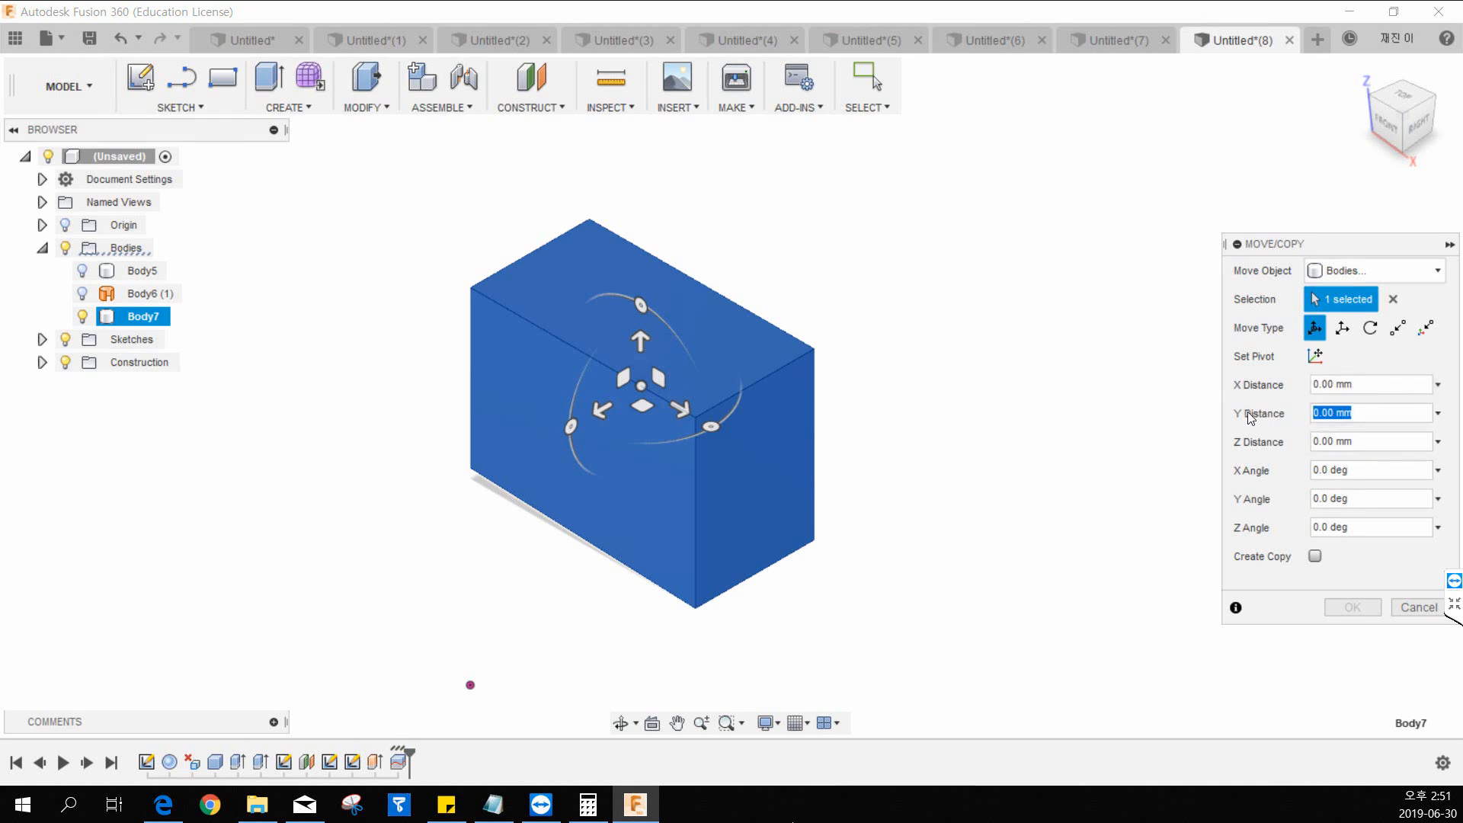
pyautogui.press('Tab')
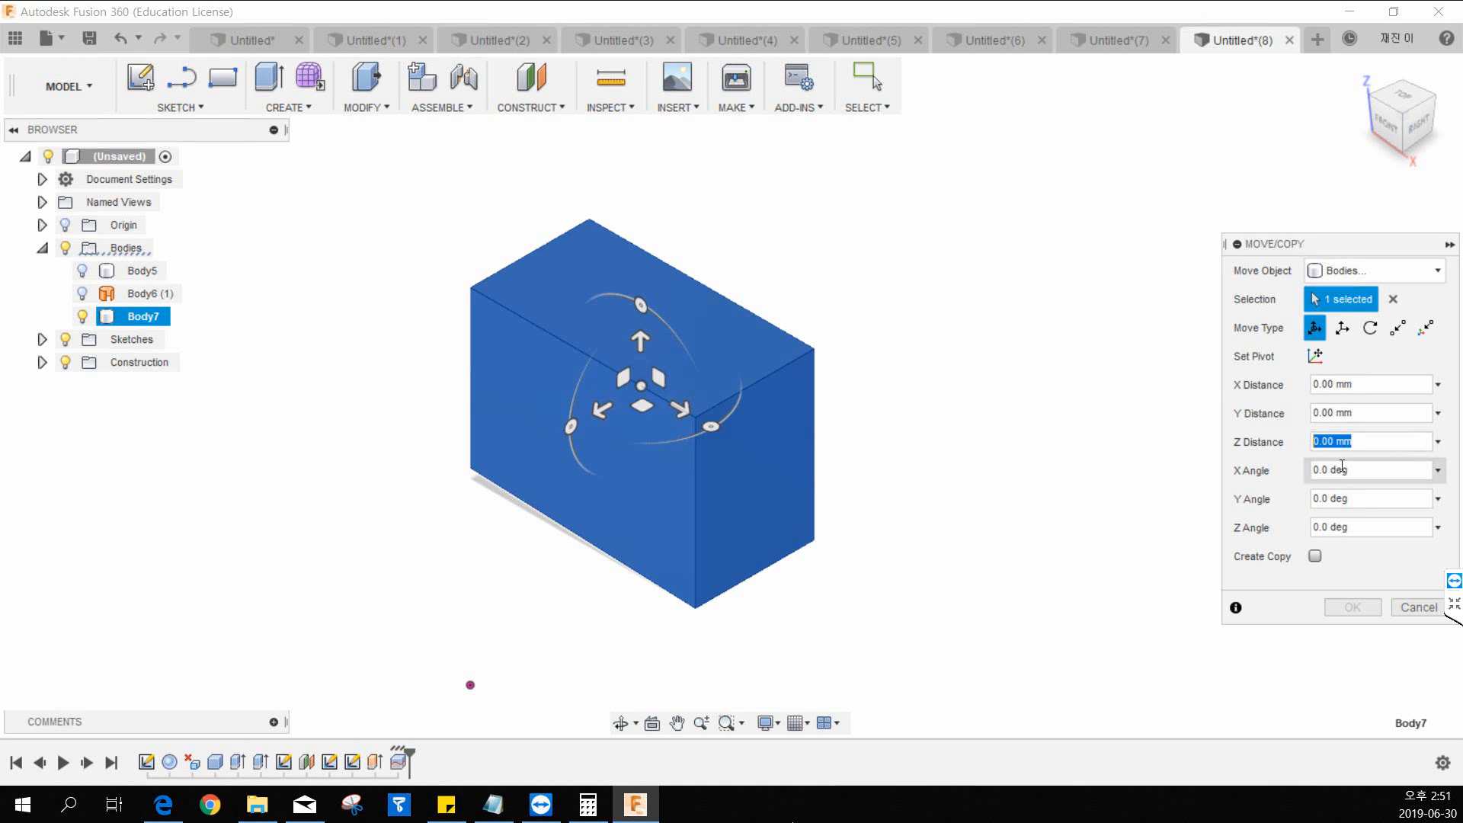
pyautogui.press('Tab')
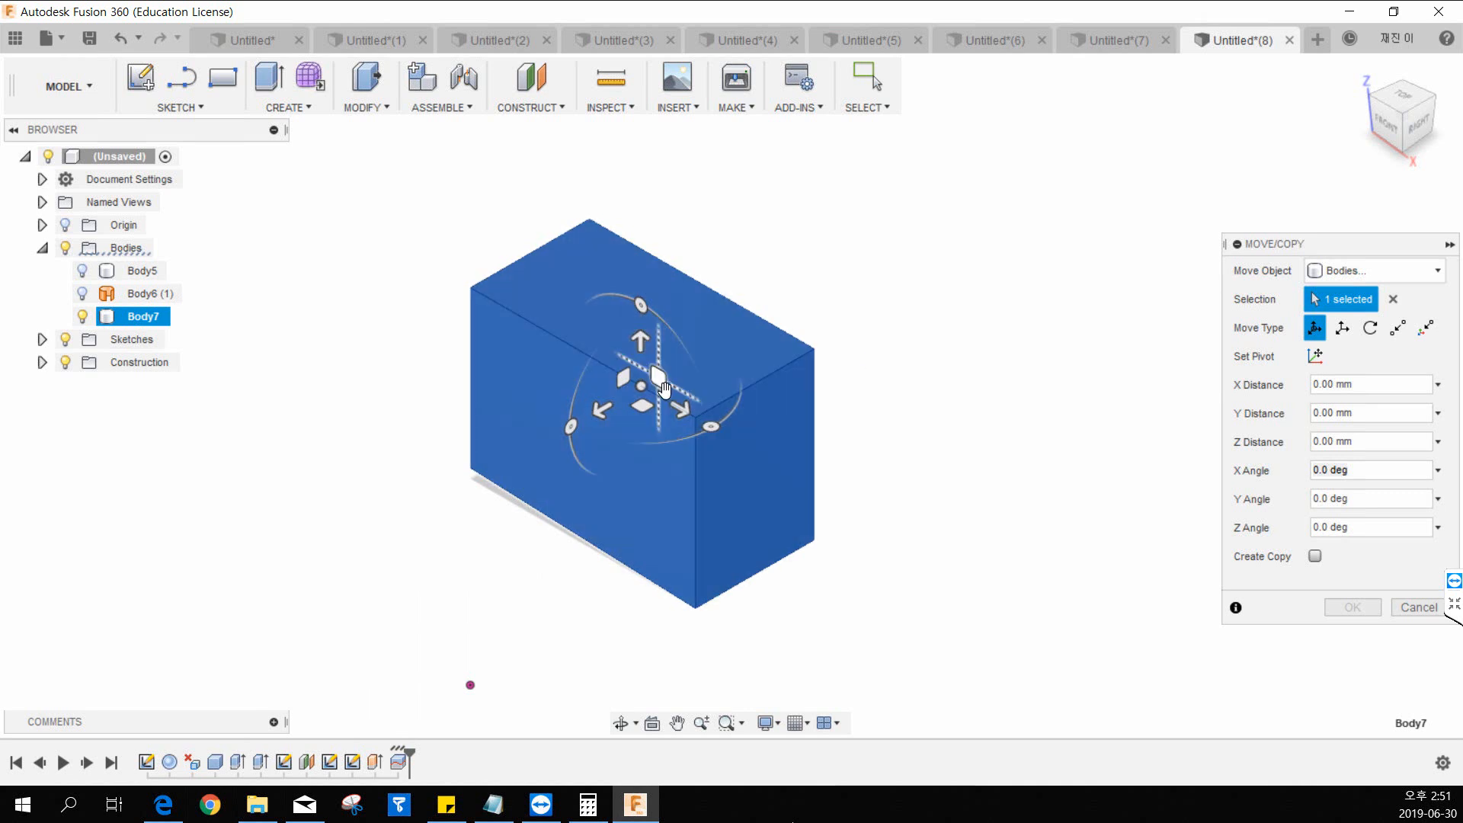
# Move and rotate Body7 freely with the manipulator, including 50 mm along Z, 10° about Z and 50 mm along X.
pyautogui.moveTo(681, 408)
pyautogui.mouseDown()
pyautogui.moveTo(817, 490)
pyautogui.moveTo(674, 388)
pyautogui.mouseUp()
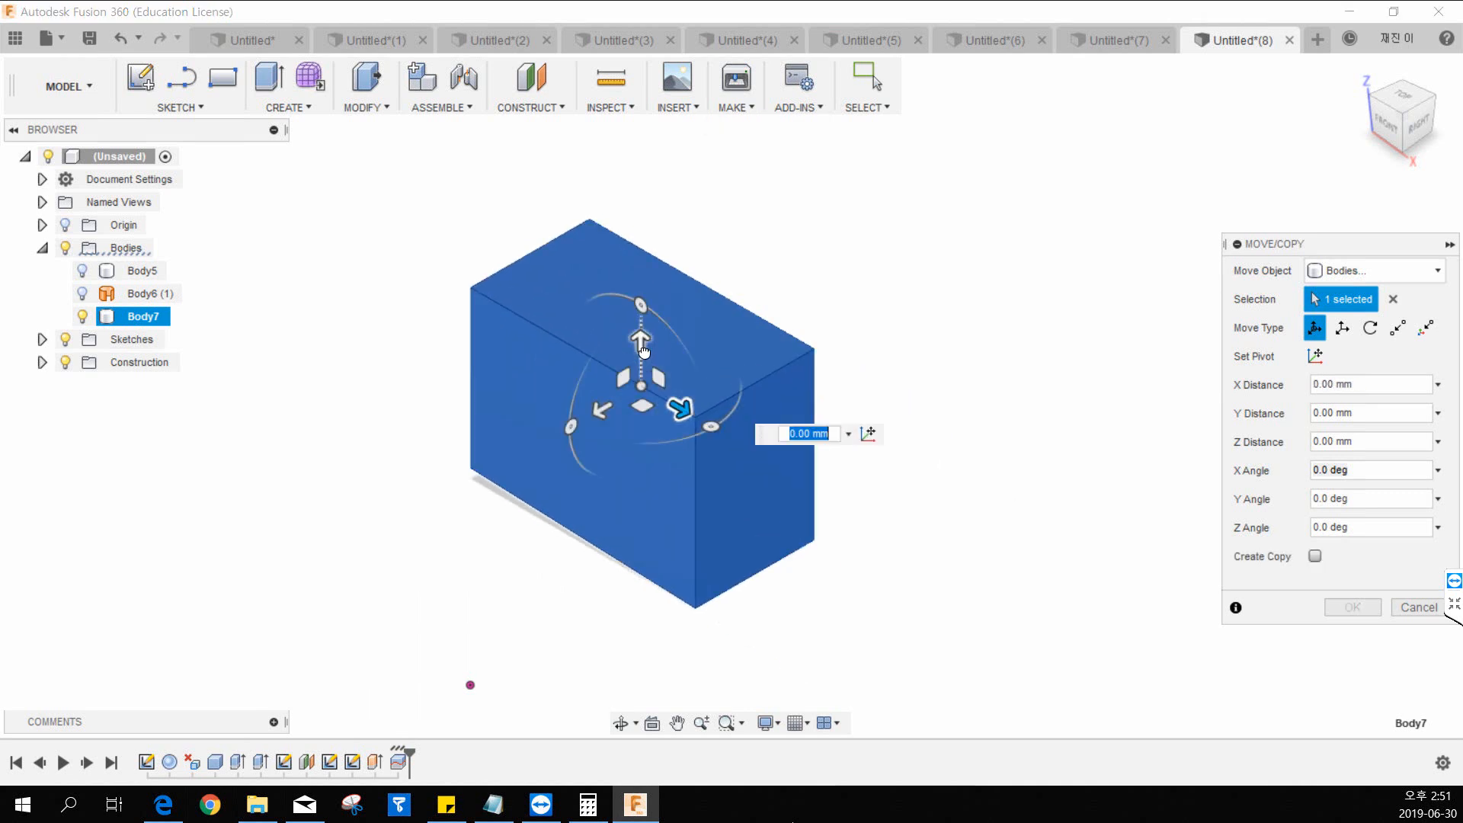
pyautogui.moveTo(642, 342); pyautogui.dragTo(672, 280)
pyautogui.moveTo(609, 345); pyautogui.dragTo(586, 361)
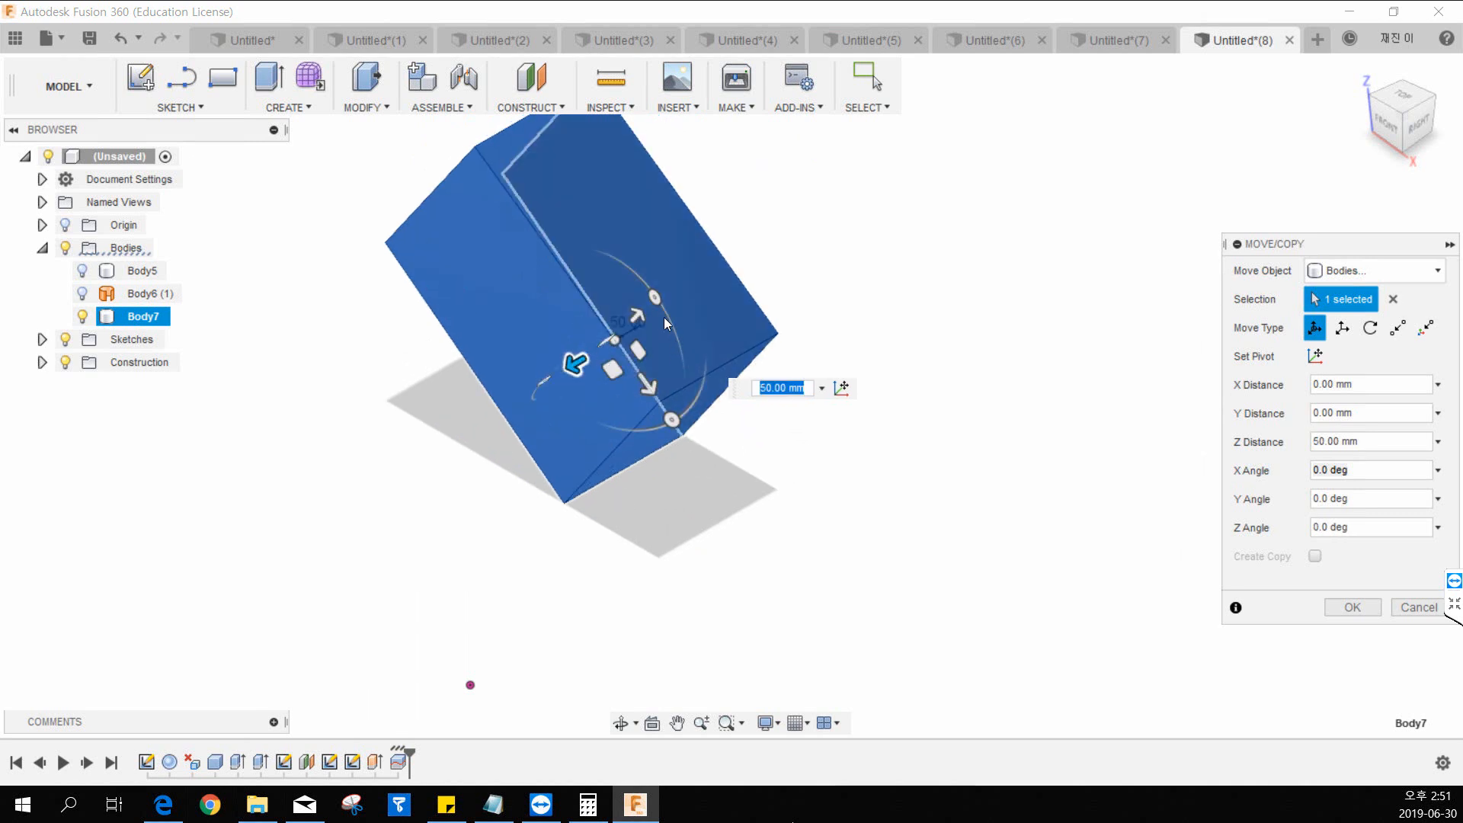
pyautogui.moveTo(655, 298); pyautogui.dragTo(645, 285)
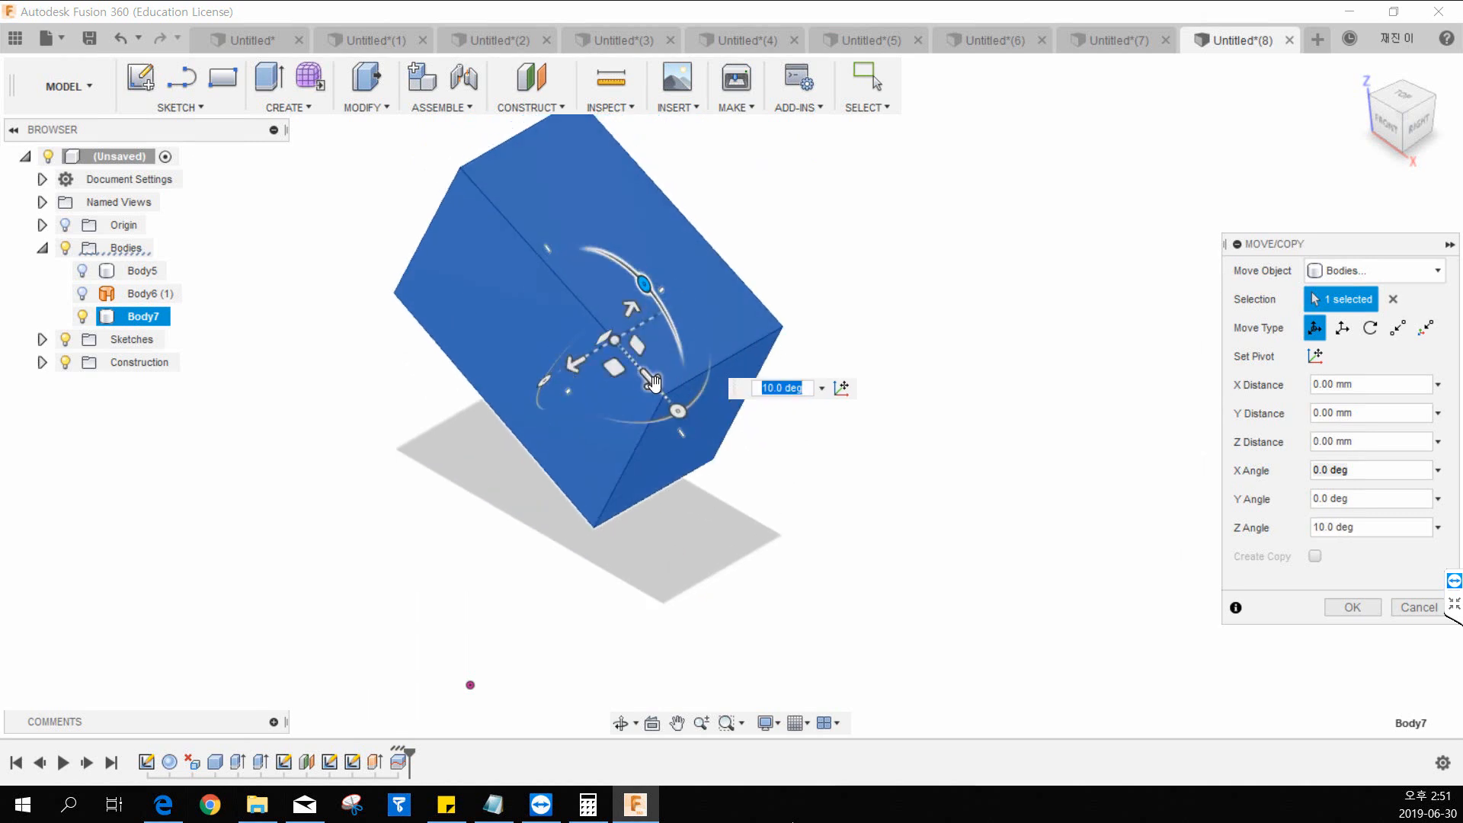
pyautogui.moveTo(652, 381); pyautogui.dragTo(677, 408)
# Set the Y distance to 500 mm and apply the move to Body7.
pyautogui.click(1370, 409)
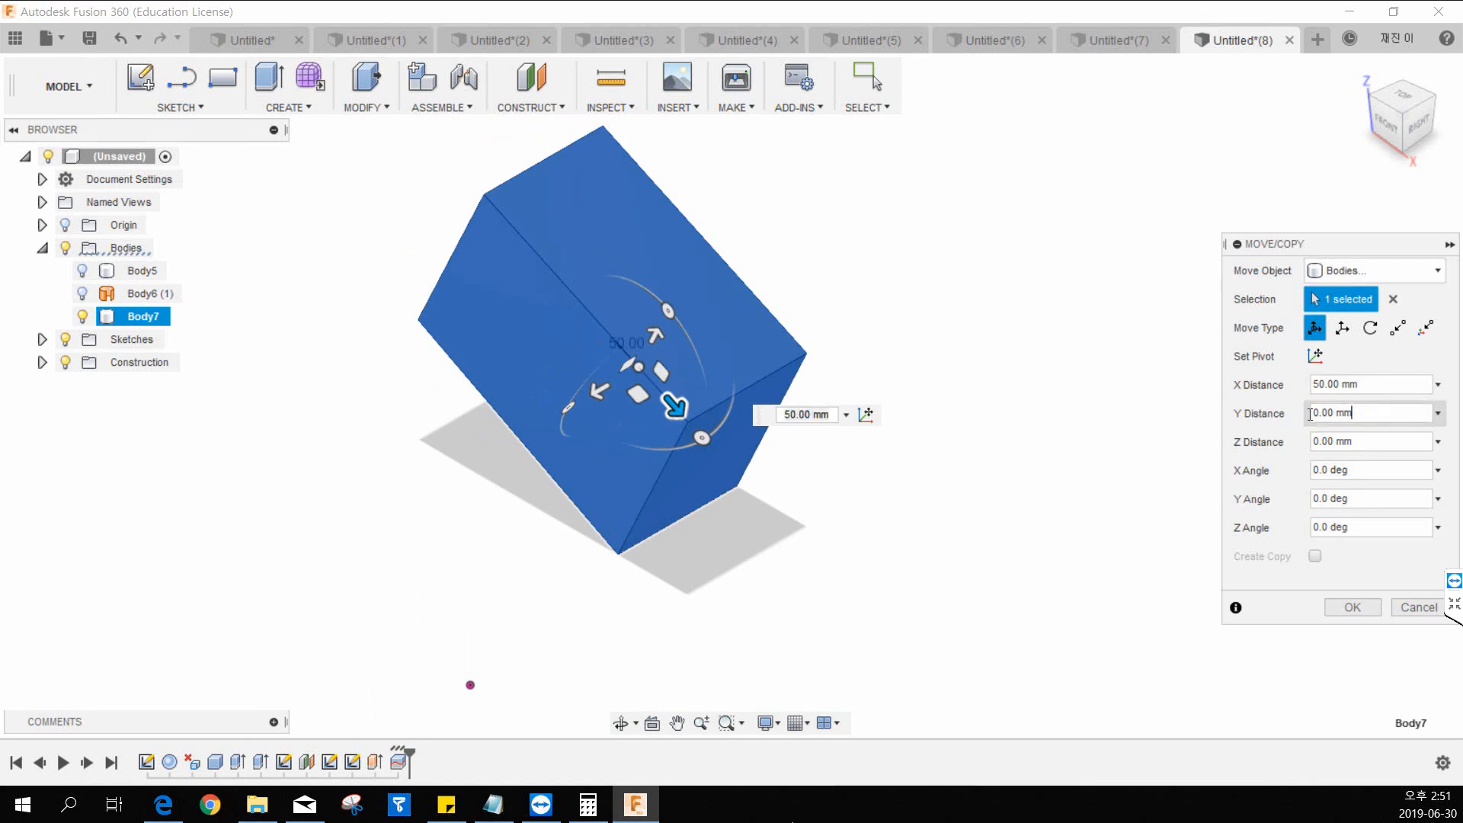
pyautogui.write('50')
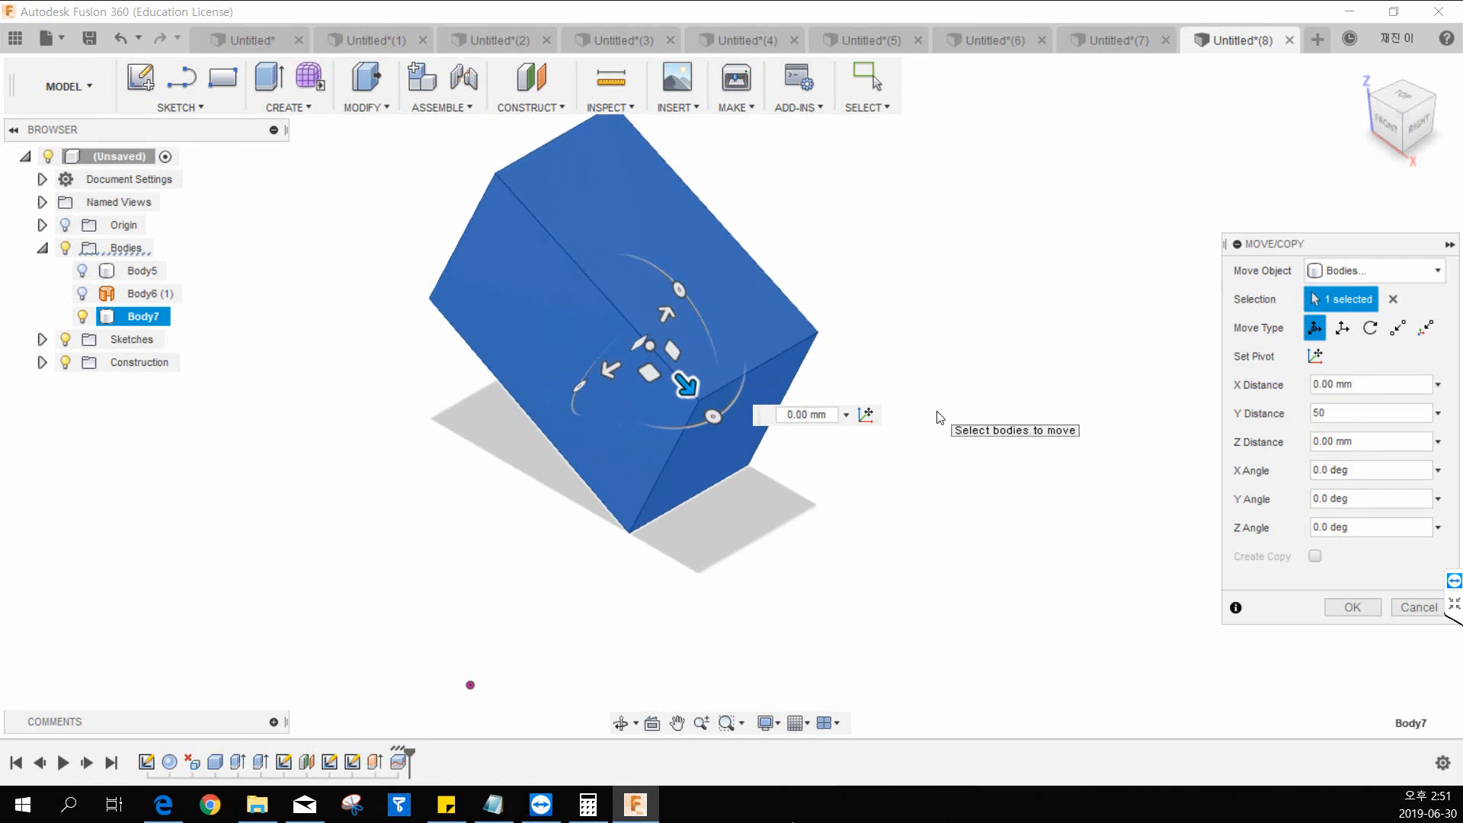
pyautogui.write('0')
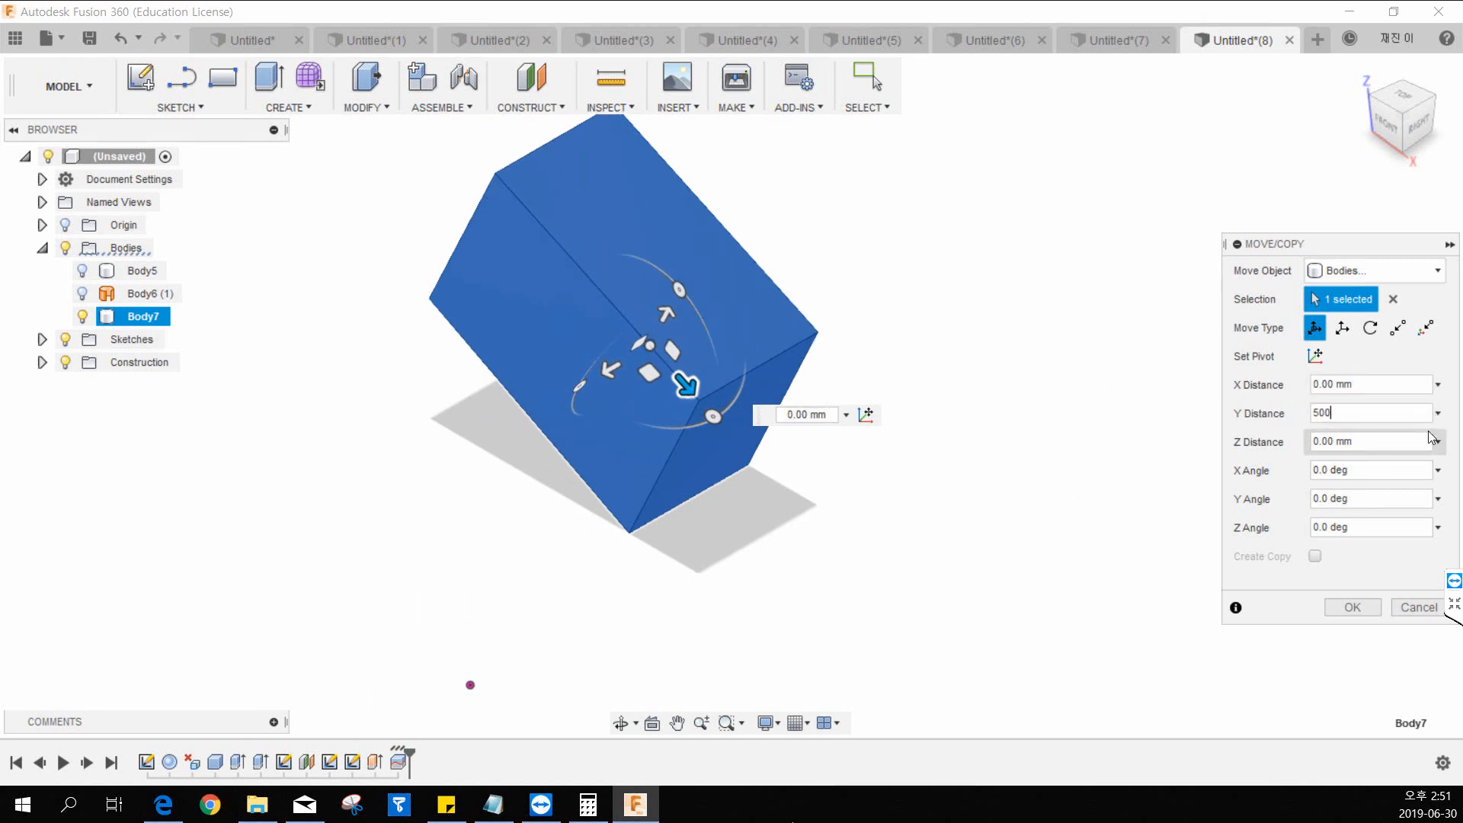
pyautogui.click(1353, 608)
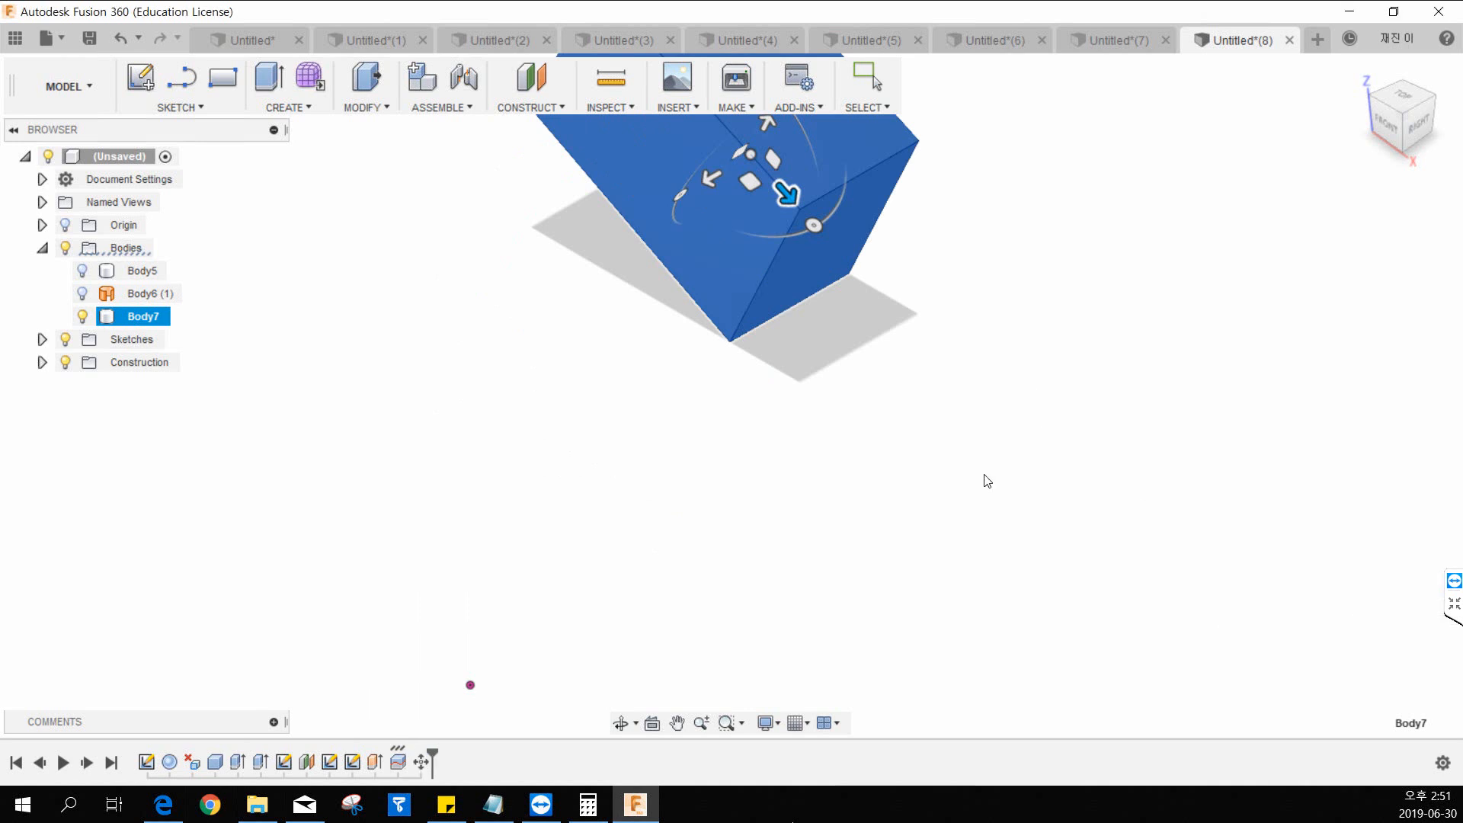
pyautogui.moveTo(973, 320); pyautogui.dragTo(925, 402, button='middle')
pyautogui.scroll(-2, 927, 367)
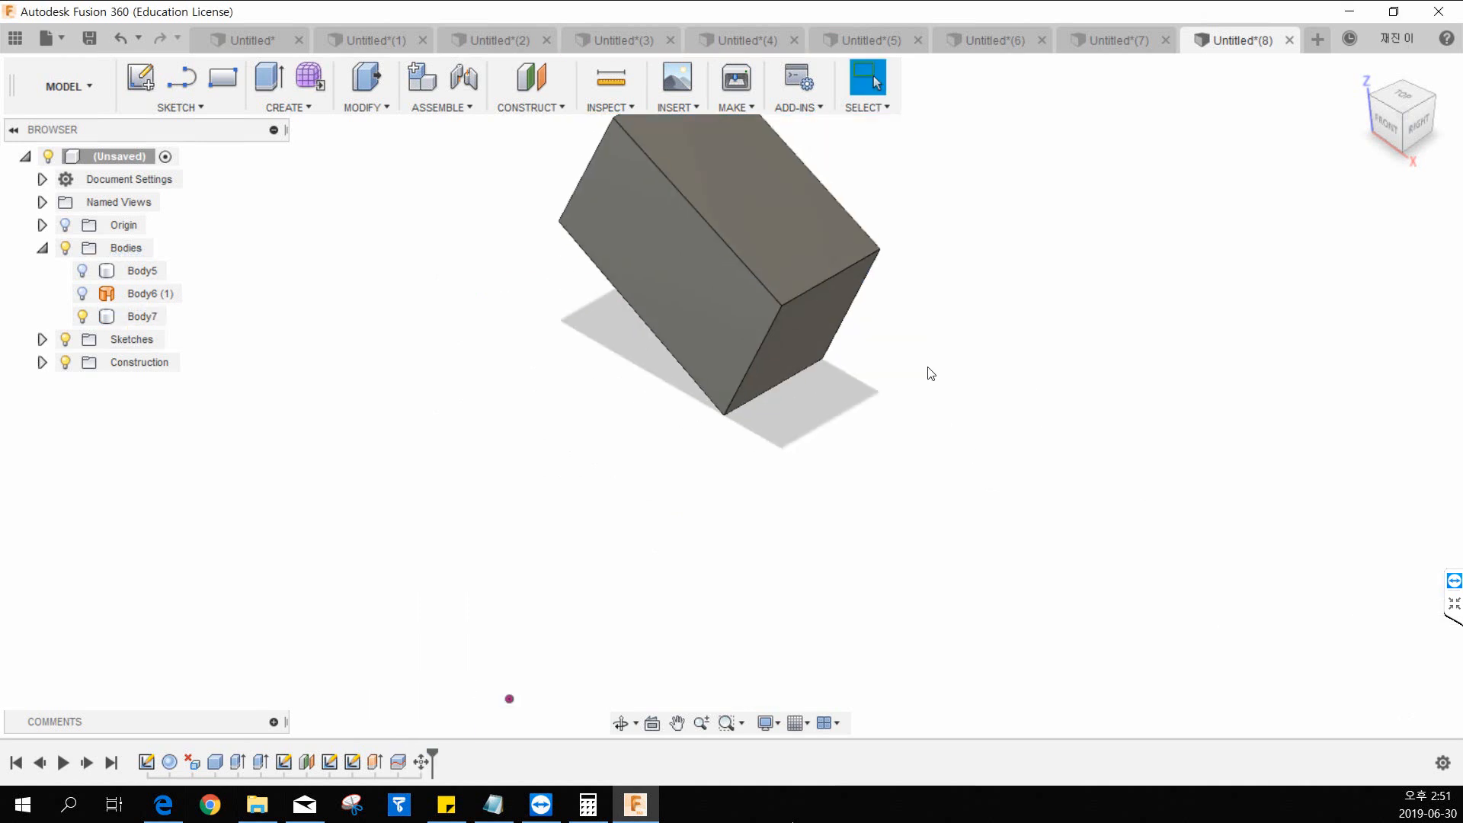
# Undo the last Move/Copy of the box Body7.
pyautogui.moveTo(961, 246); pyautogui.dragTo(925, 328, button='middle')
pyautogui.scroll(1, 999, 282)
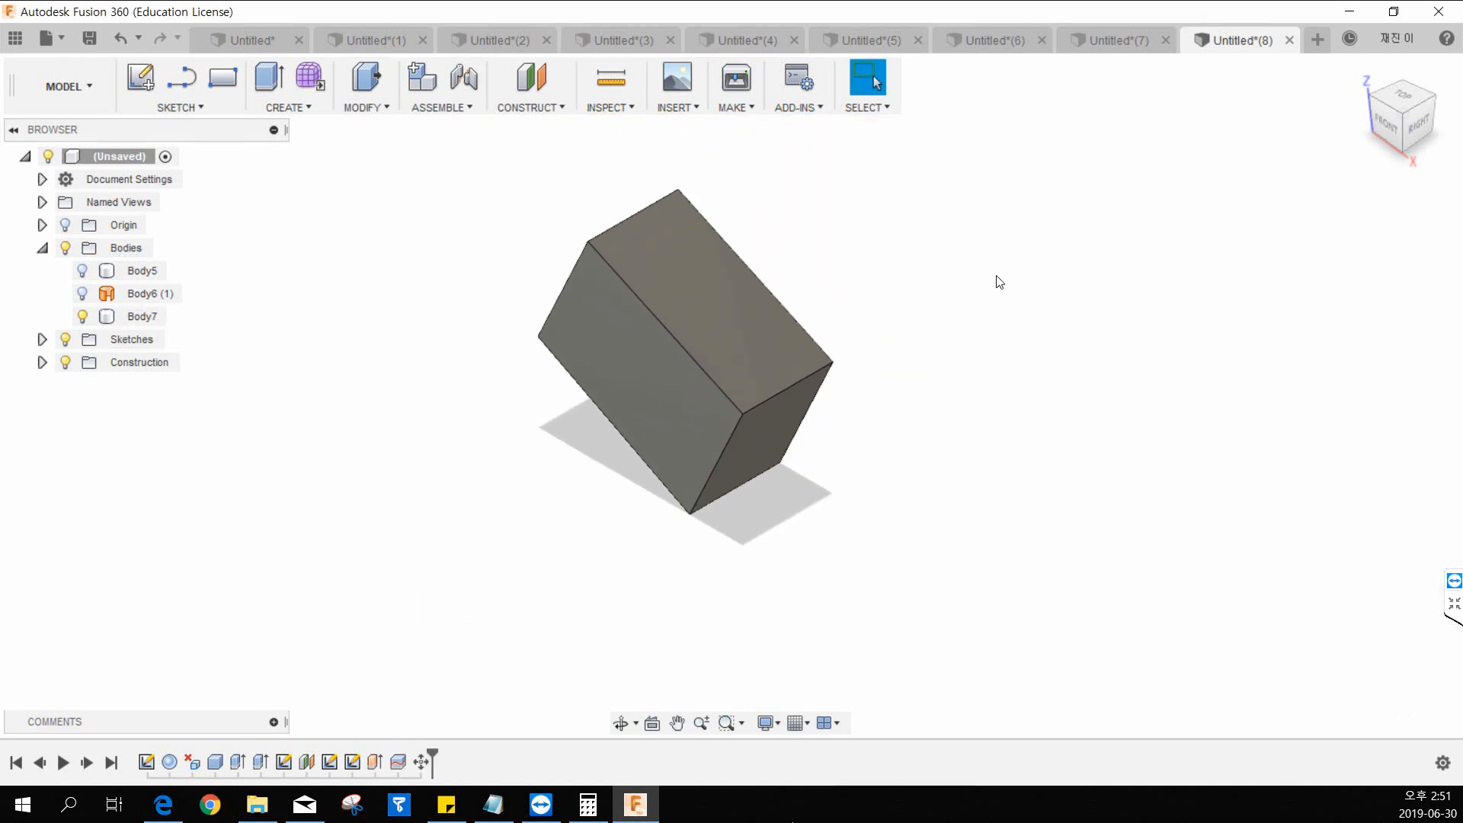
pyautogui.hotkey('ctrl', 'z')
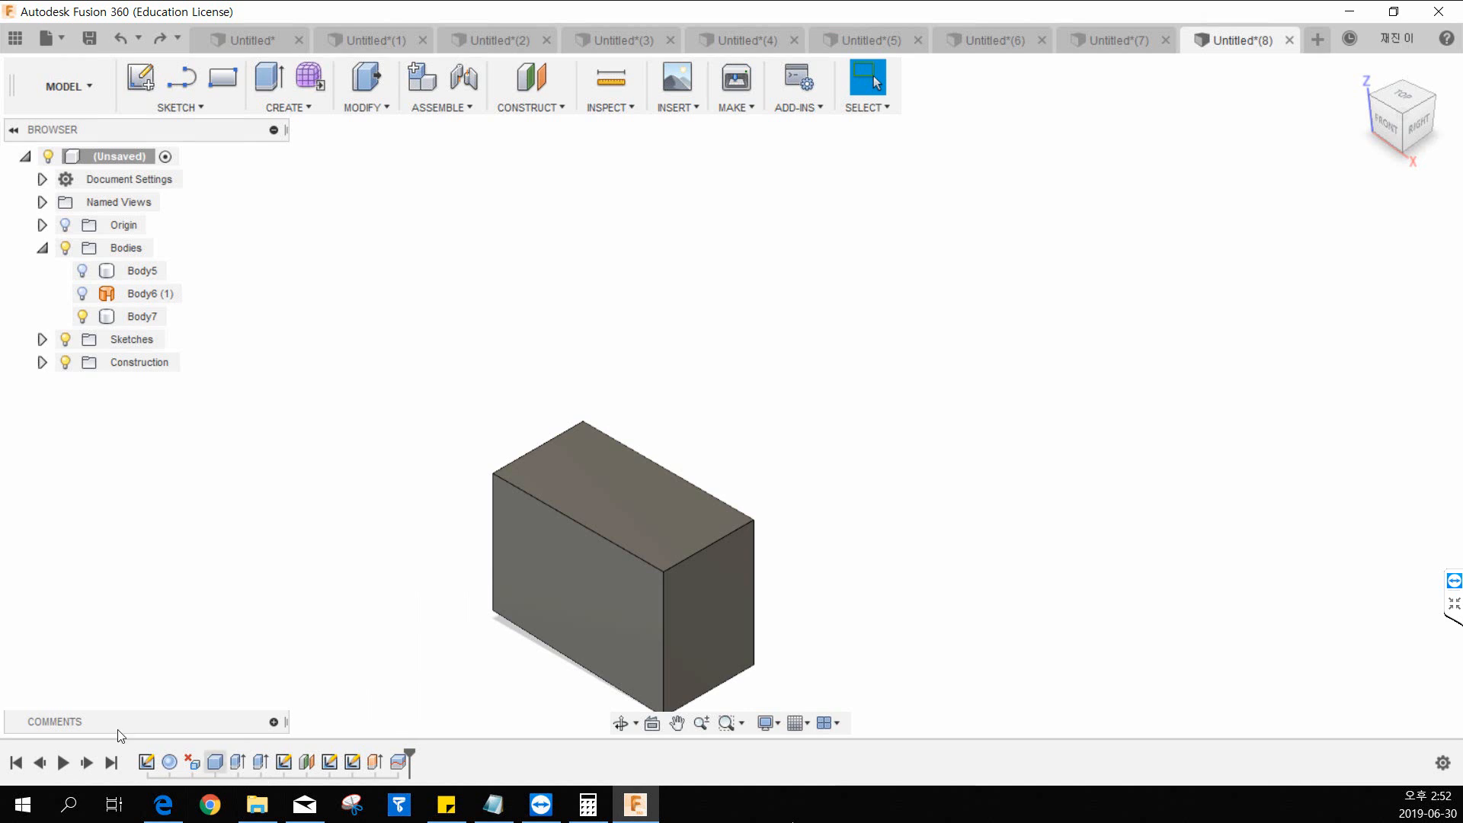
# Open the physical material settings and apply the material already used in the design to the box Body7.
pyautogui.click(293, 108)
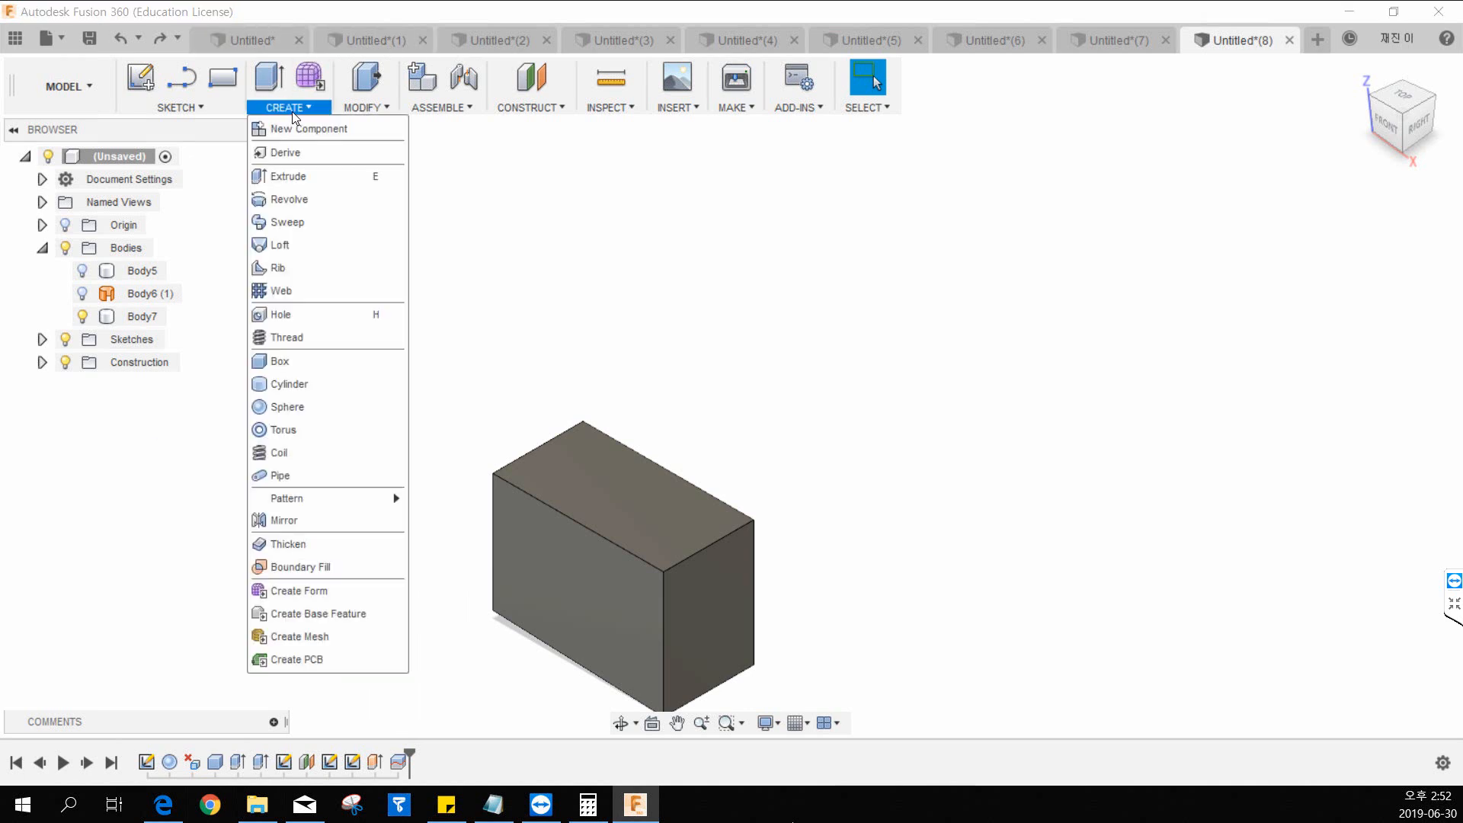
pyautogui.moveTo(369, 113)
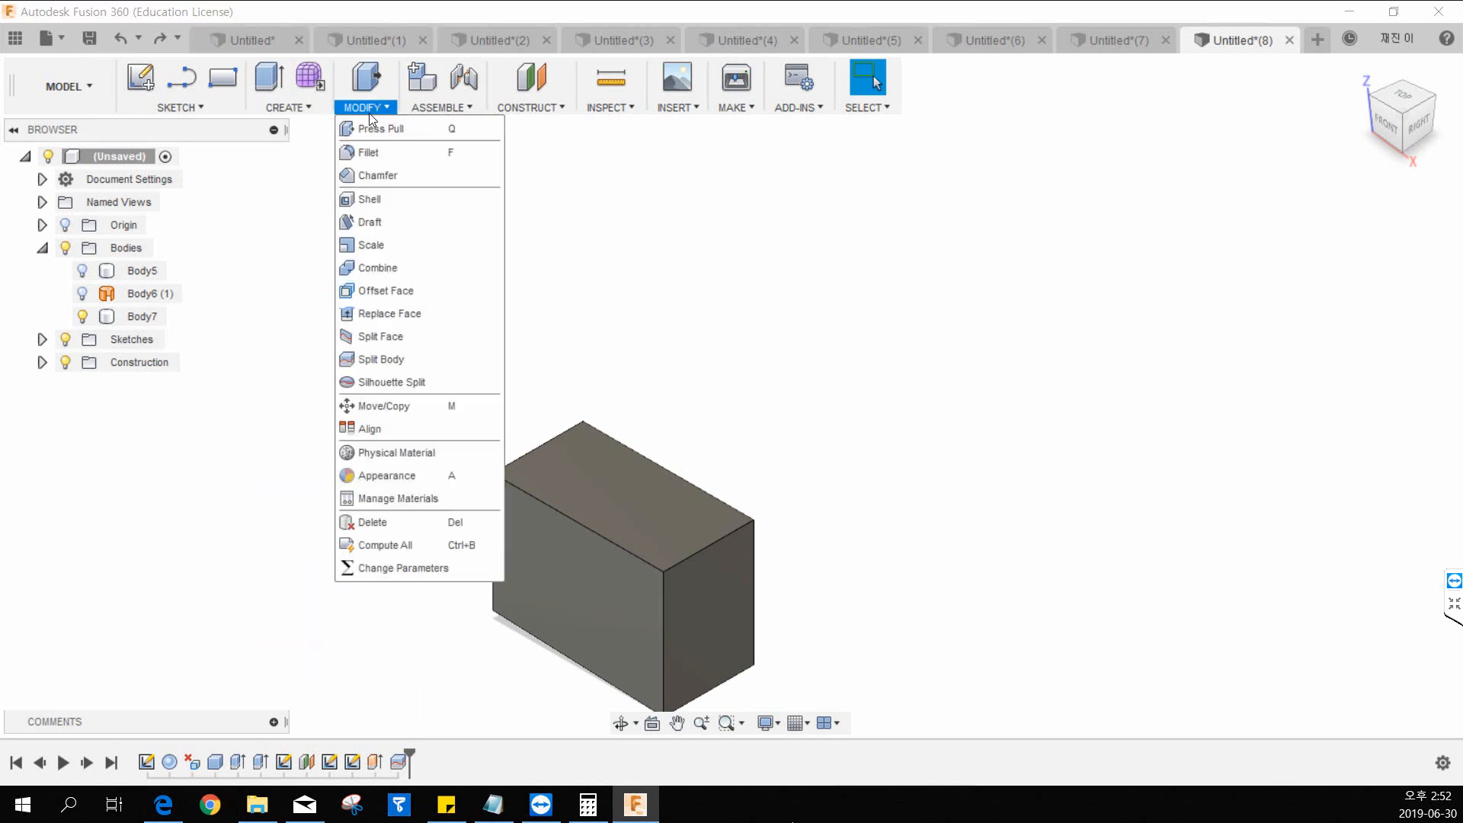
pyautogui.click(429, 445)
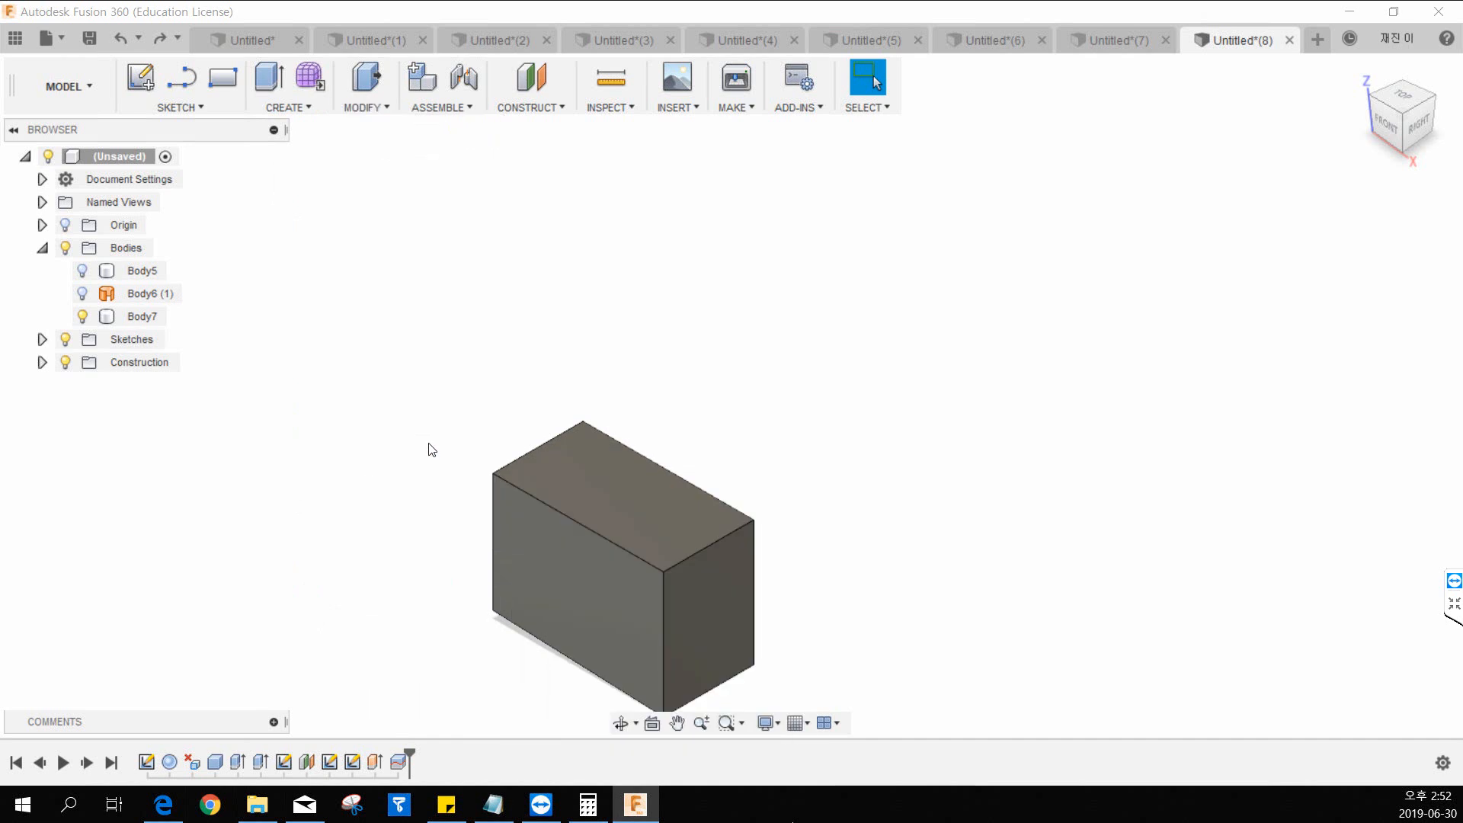
pyautogui.moveTo(541, 311); pyautogui.dragTo(519, 278, button='middle')
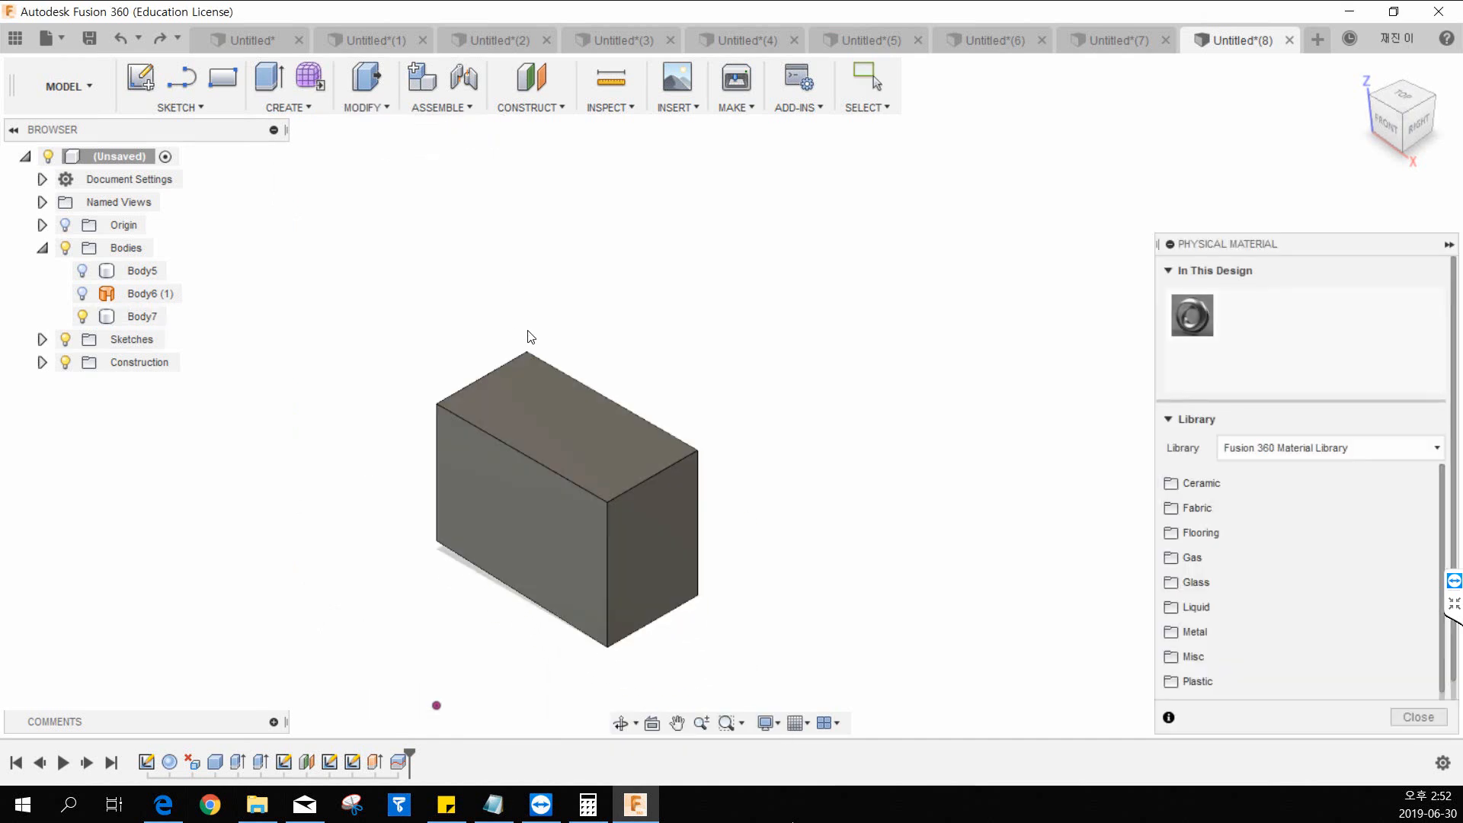
pyautogui.moveTo(528, 330); pyautogui.dragTo(592, 282, button='middle')
pyautogui.moveTo(1195, 328); pyautogui.dragTo(640, 412)
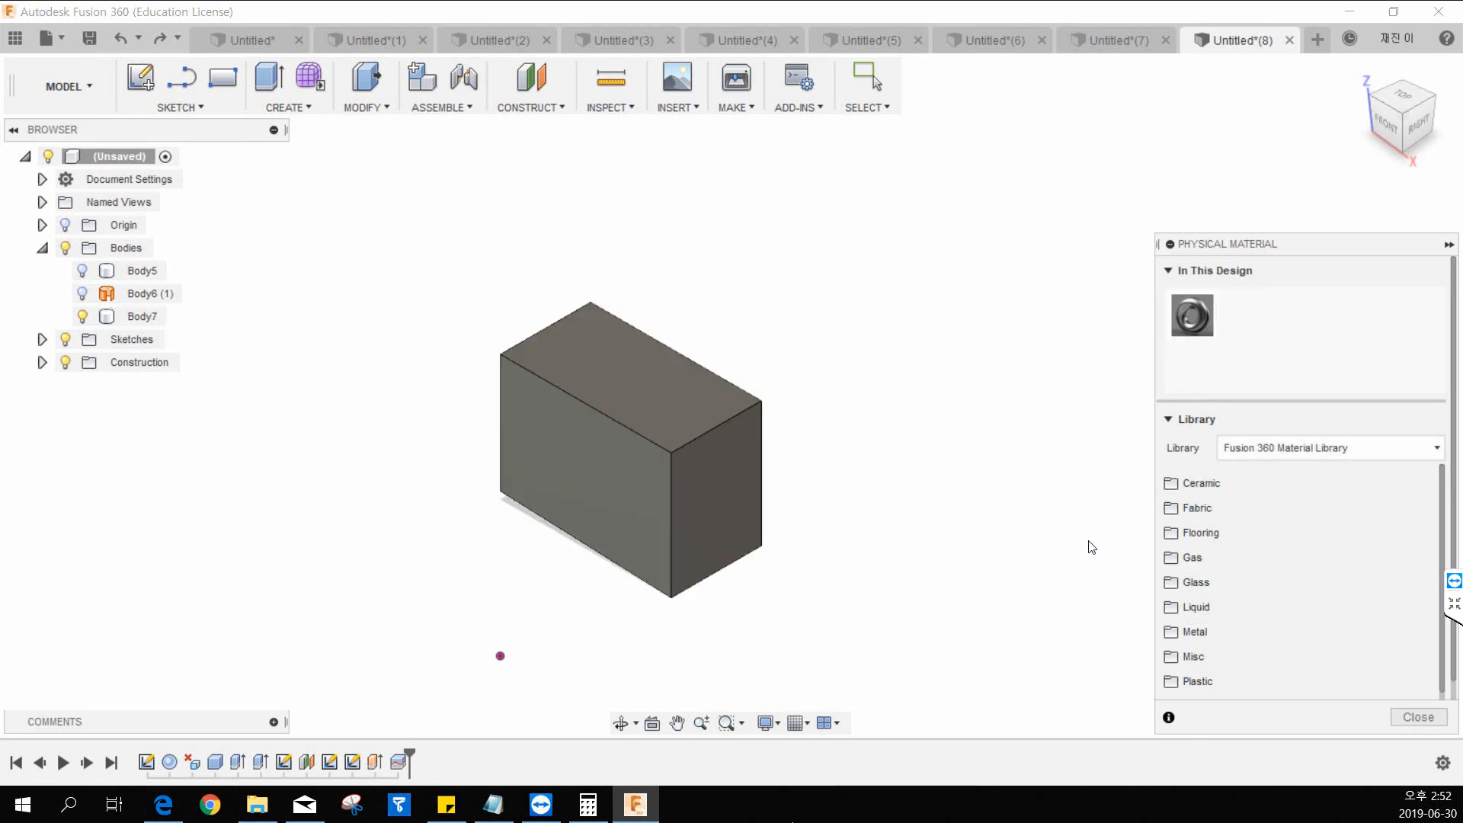
# Assign the Porcelain physical material from the Ceramic category to Body7.
pyautogui.click(1187, 490)
pyautogui.moveTo(1201, 519); pyautogui.dragTo(770, 457)
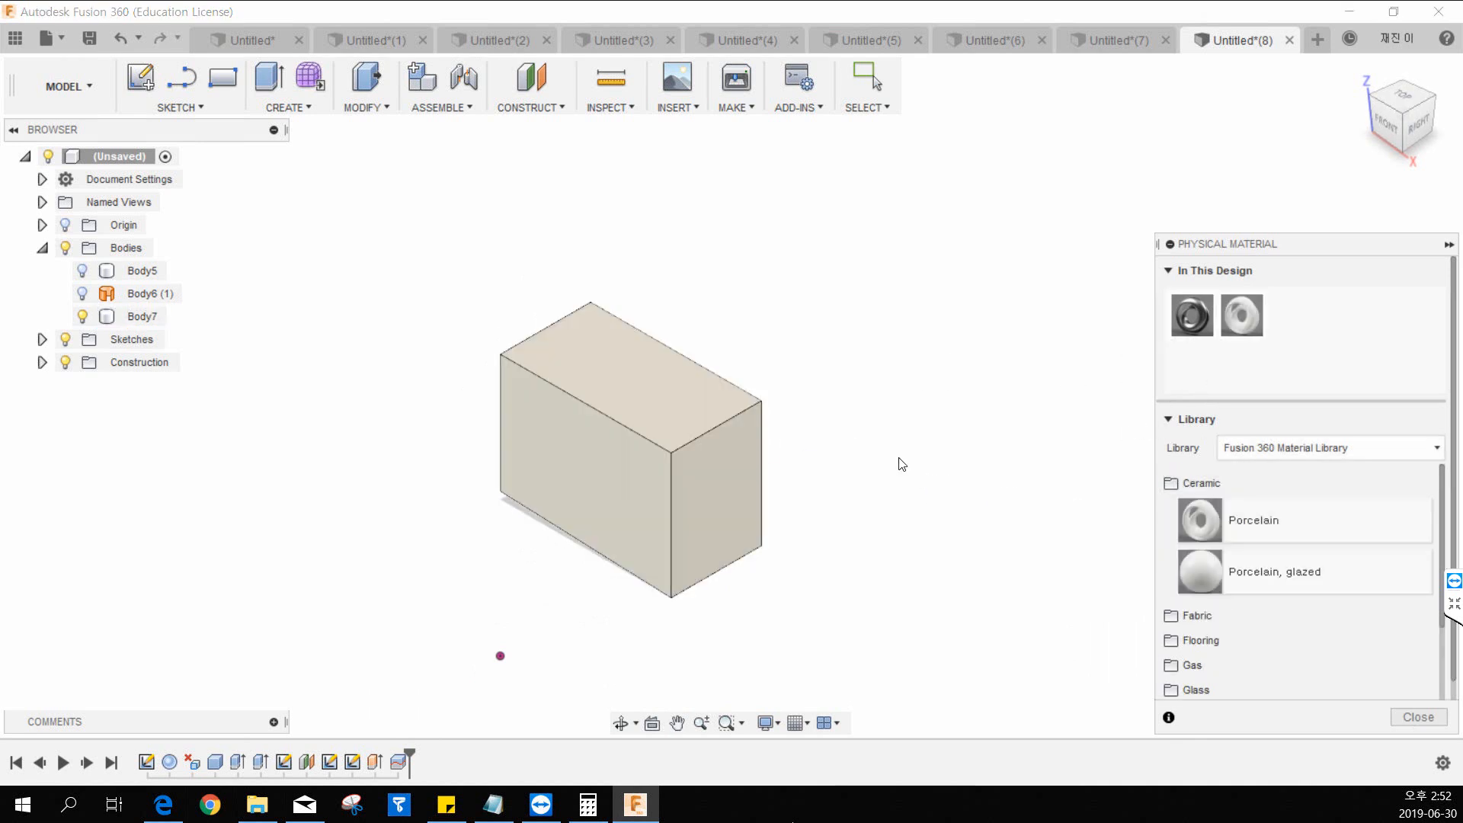
pyautogui.moveTo(846, 490); pyautogui.dragTo(839, 417, button='middle')
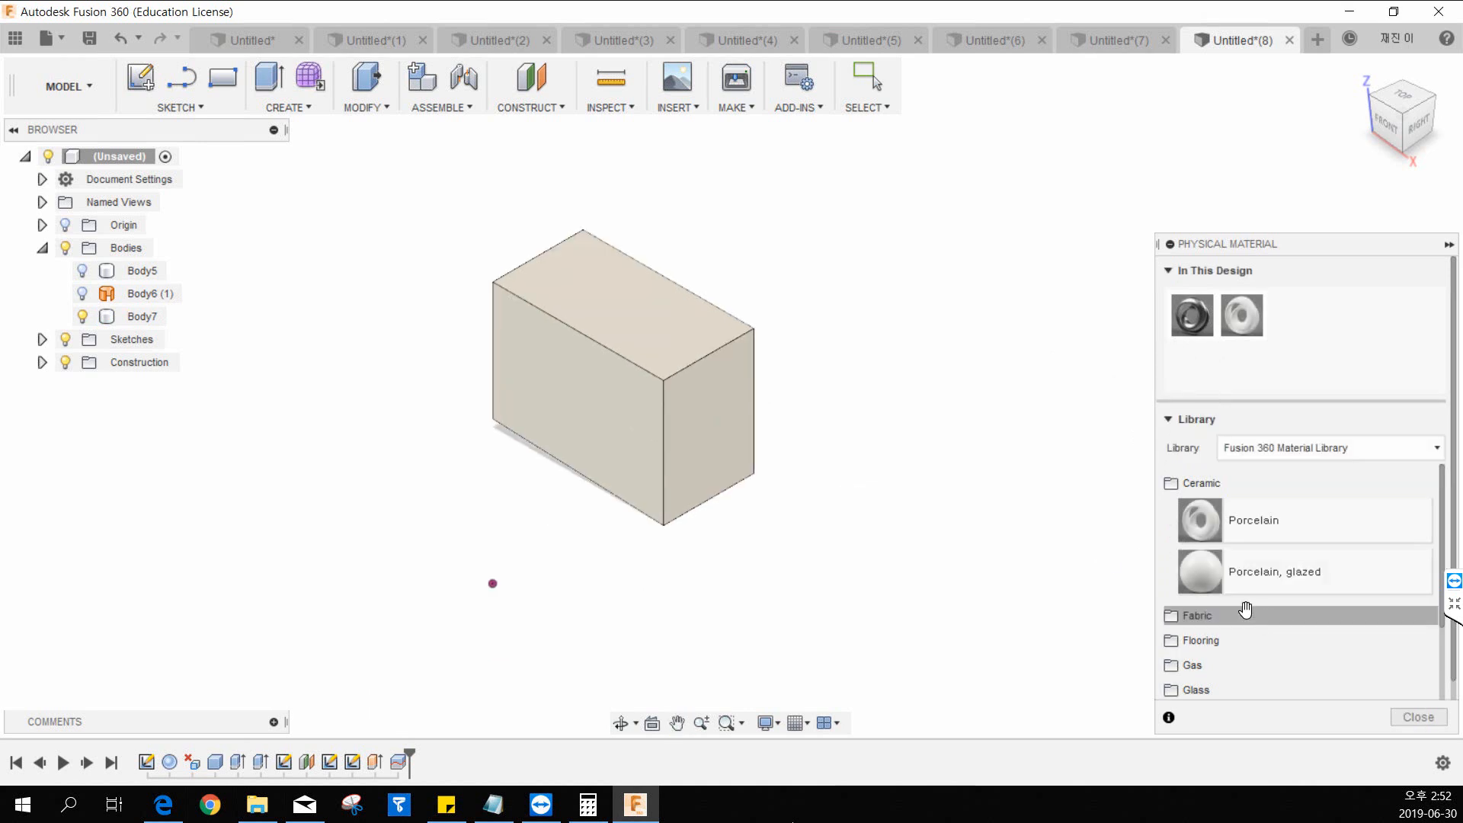
# Assign the Aluminum physical material from the Metal category to Body7 and close the material settings.
pyautogui.scroll(-3, 1242, 602)
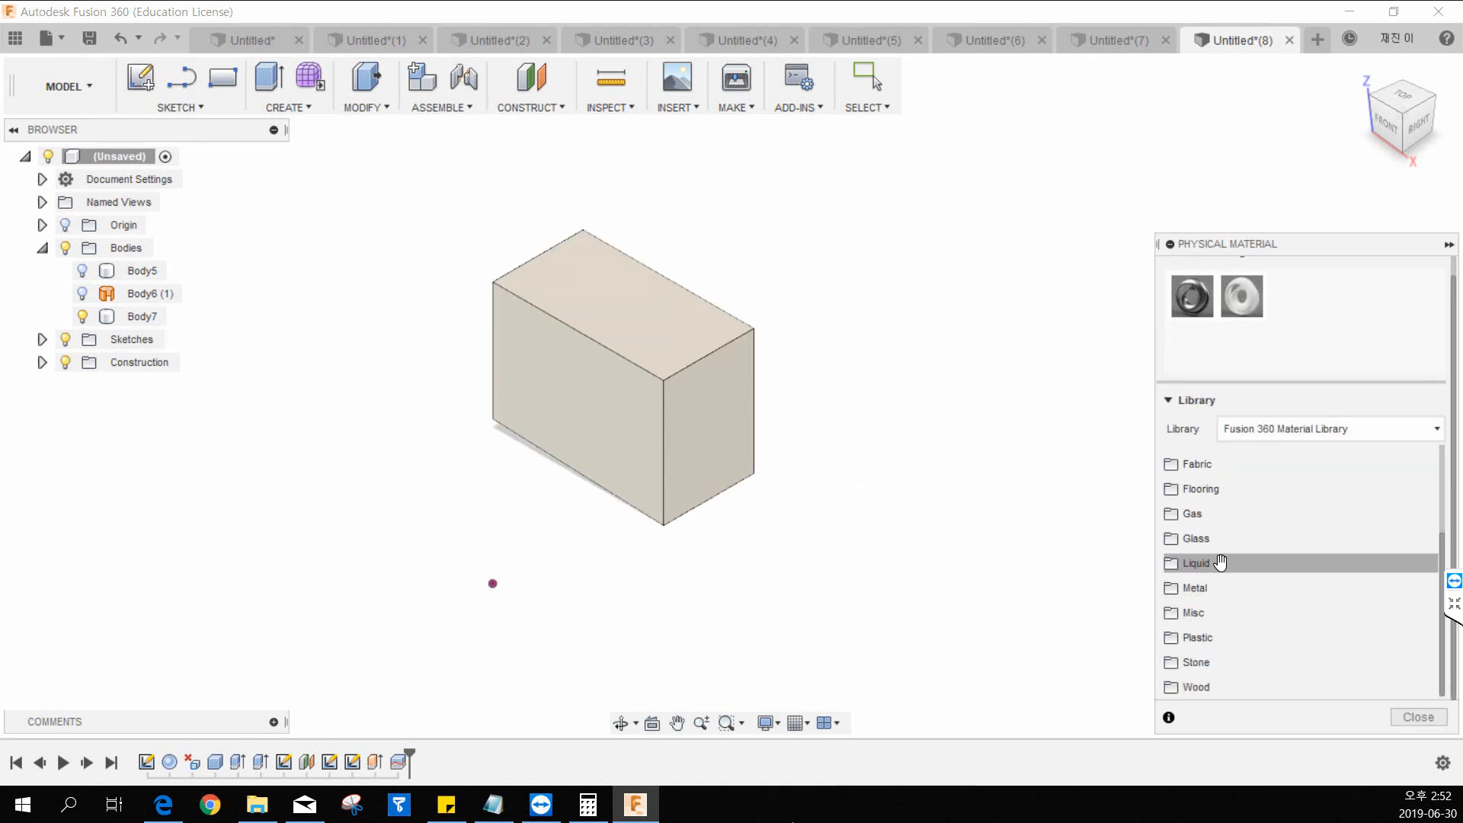
pyautogui.click(1198, 584)
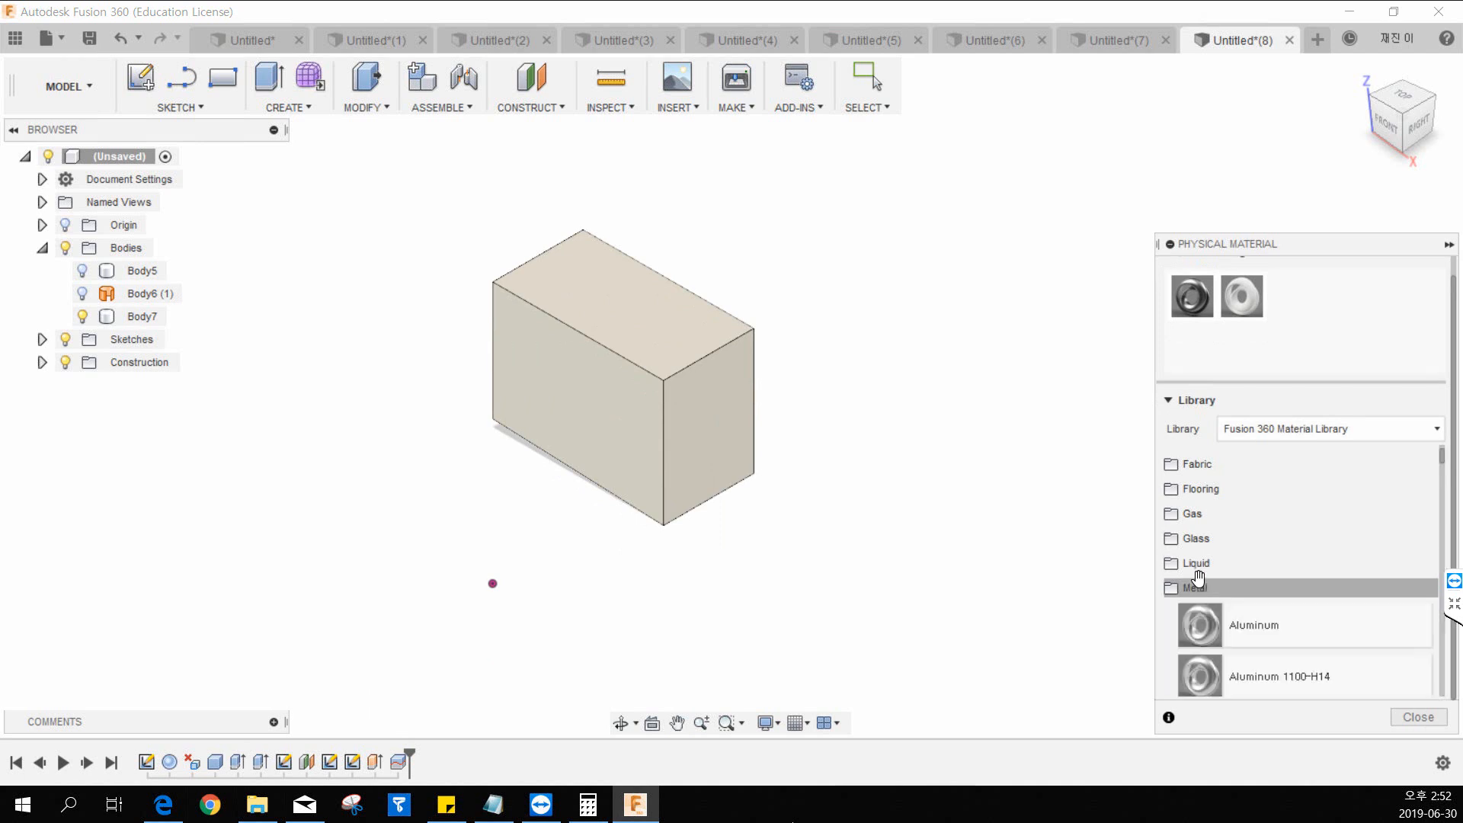
pyautogui.scroll(-3, 1201, 579)
pyautogui.scroll(1, 1220, 530)
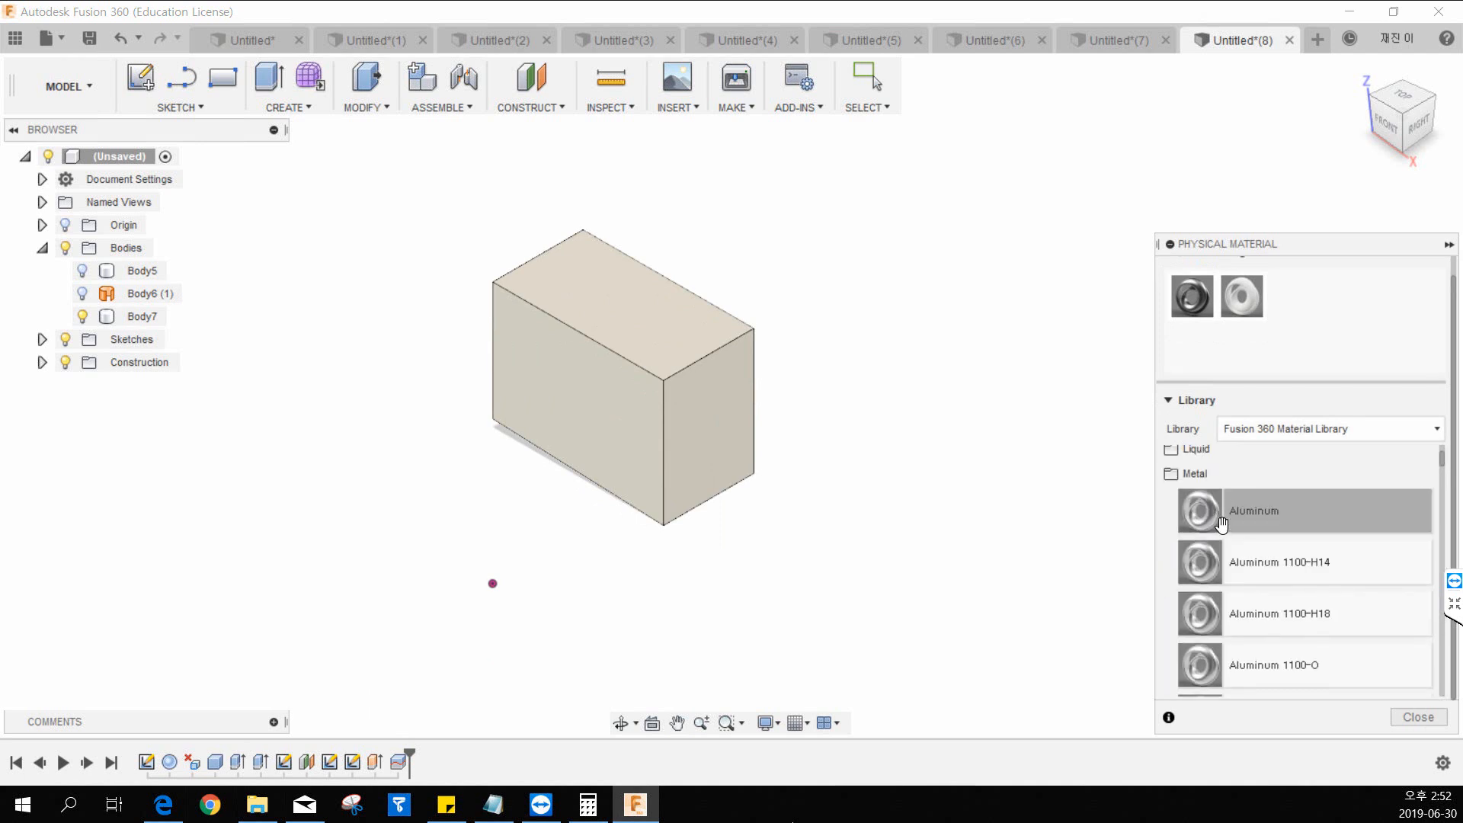
pyautogui.moveTo(1222, 524); pyautogui.dragTo(679, 347)
pyautogui.press('Escape')
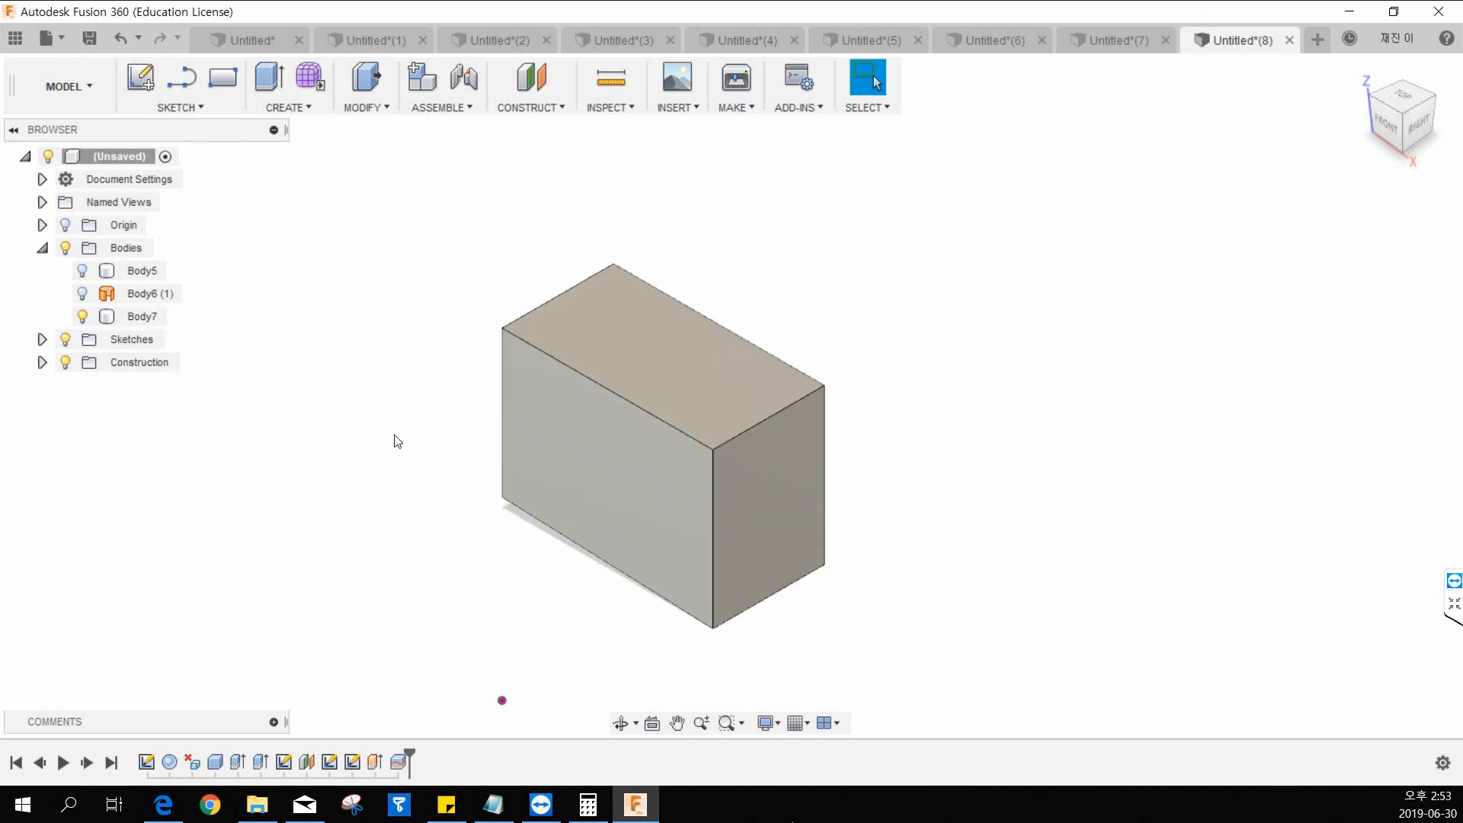
# Change from the Model workspace to the Render workspace.
pyautogui.click(84, 88)
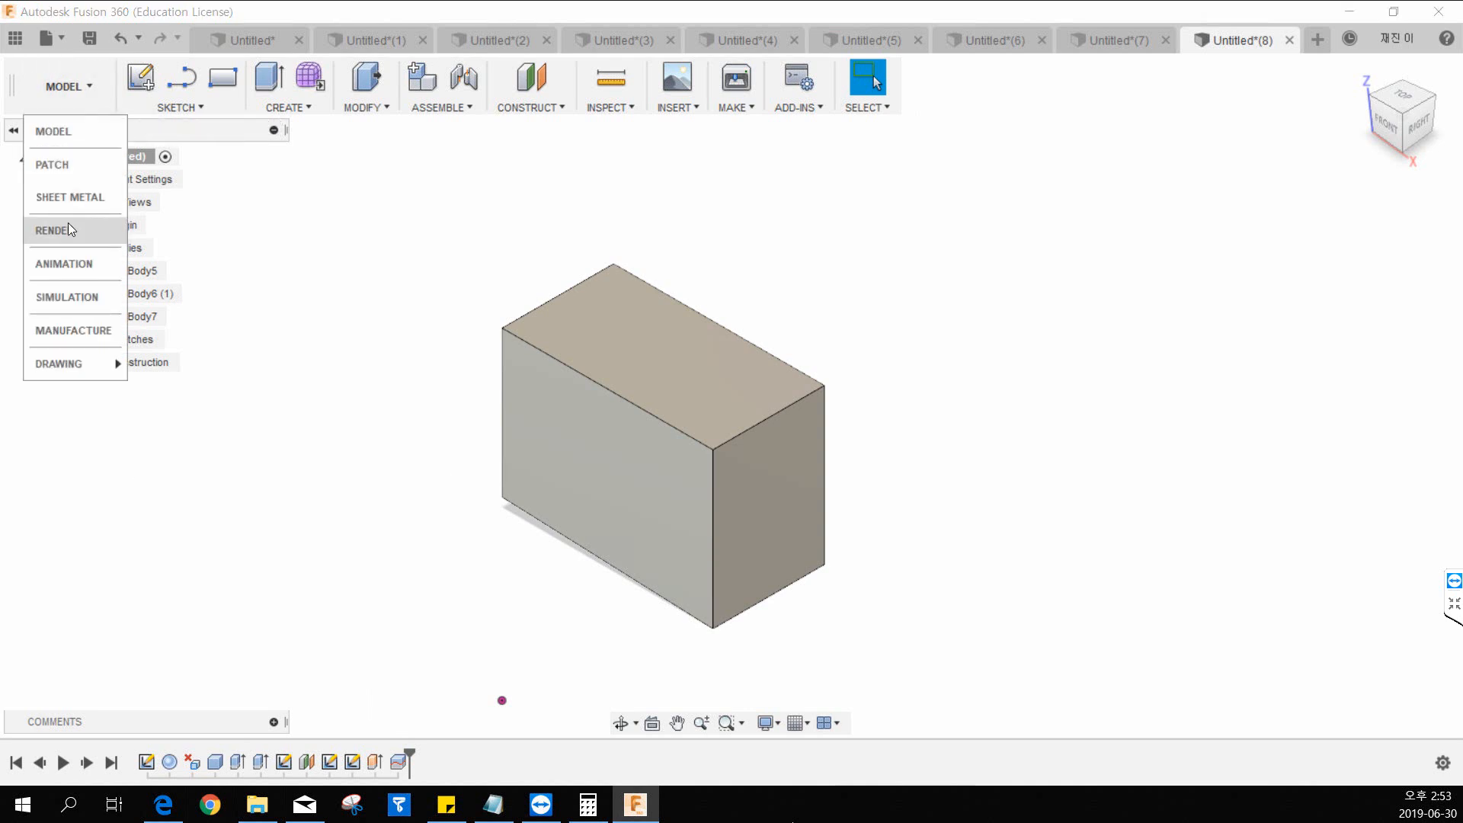
pyautogui.click(95, 97)
pyautogui.click(85, 97)
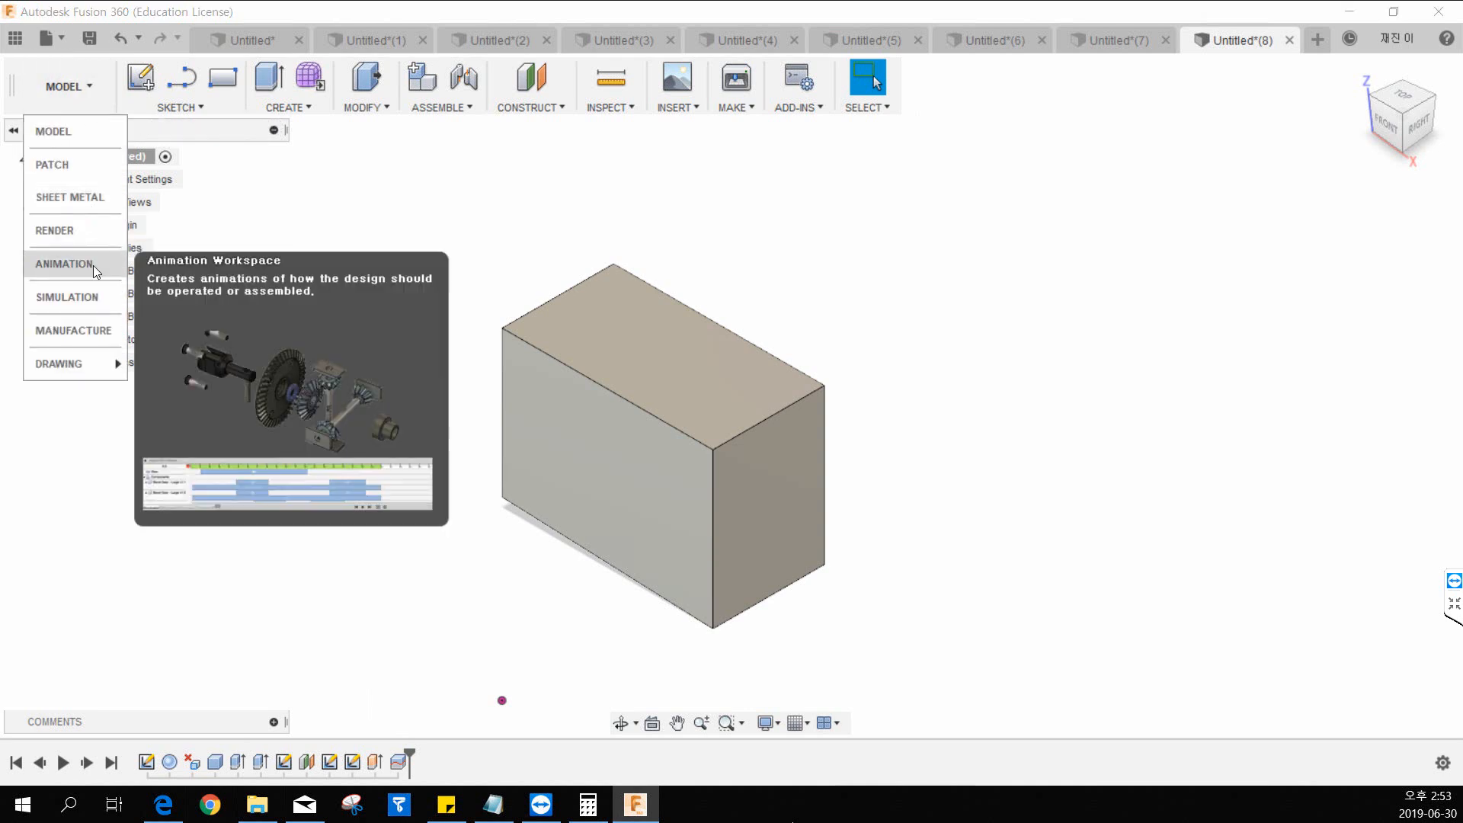
pyautogui.click(93, 231)
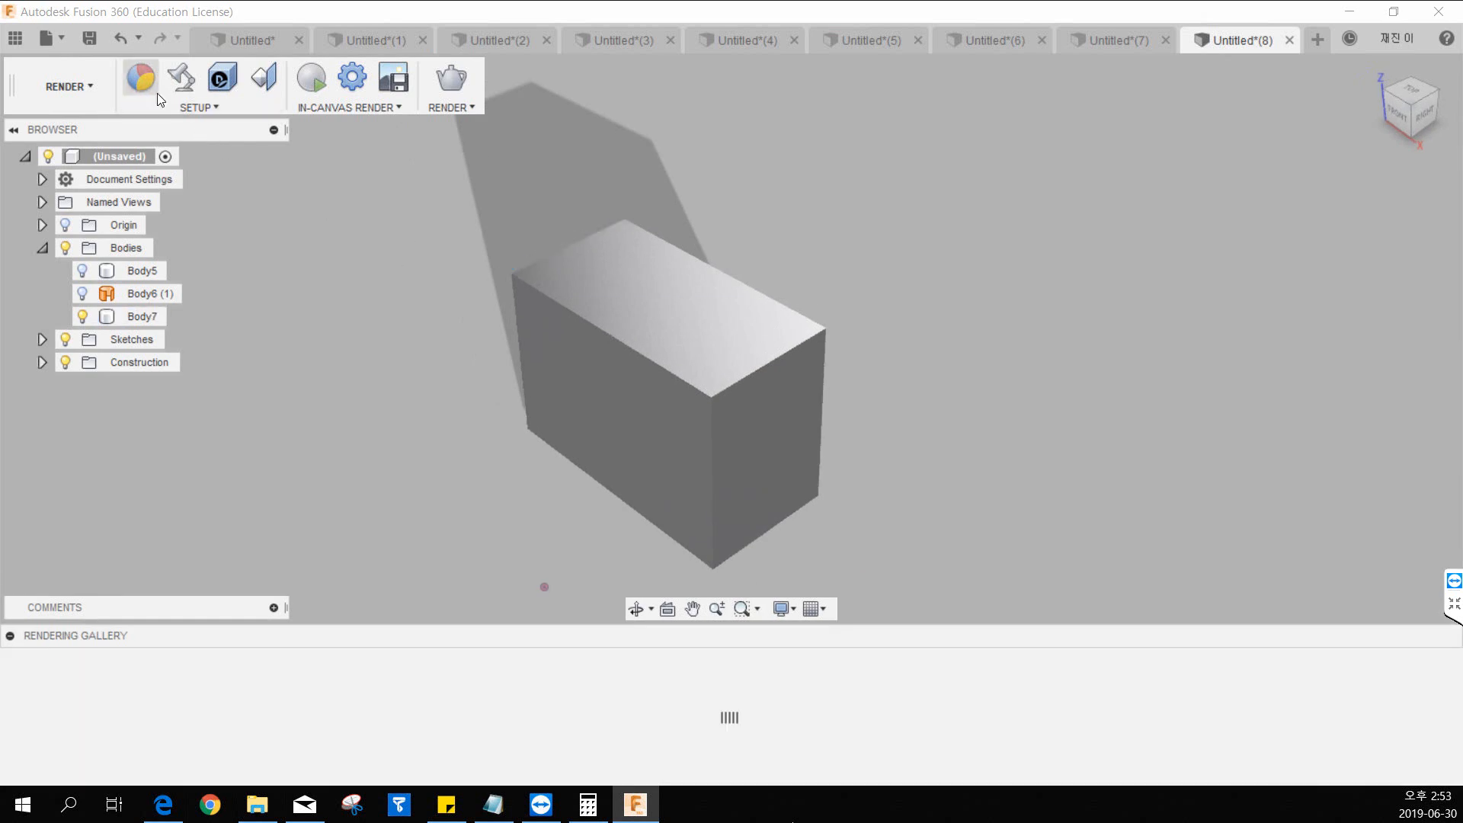
# Apply the Gold - Polished appearance to the box Body7.
pyautogui.click(141, 78)
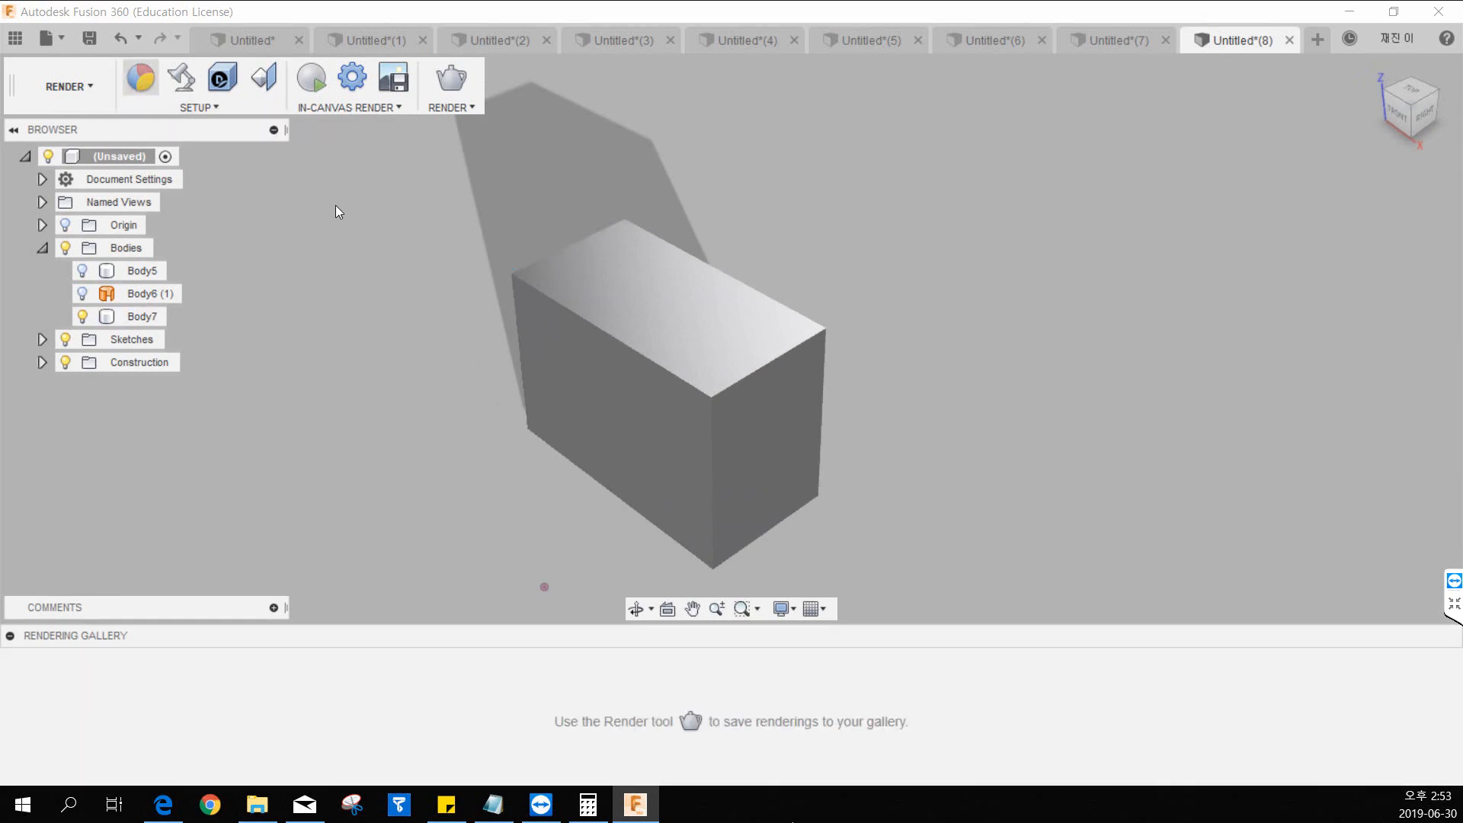
pyautogui.scroll(-3, 1101, 519)
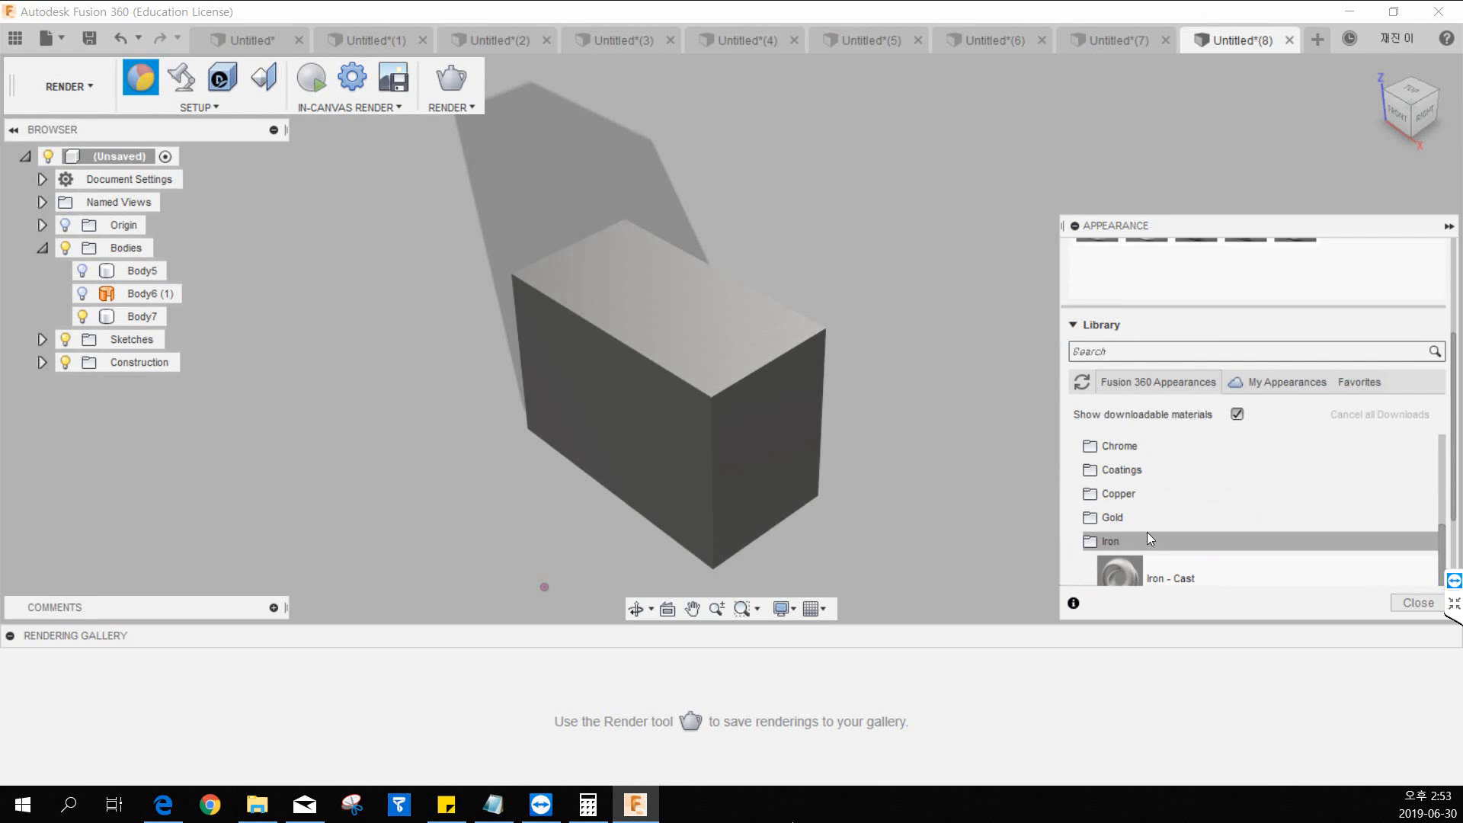
pyautogui.click(1119, 521)
pyautogui.moveTo(1120, 552); pyautogui.dragTo(788, 364)
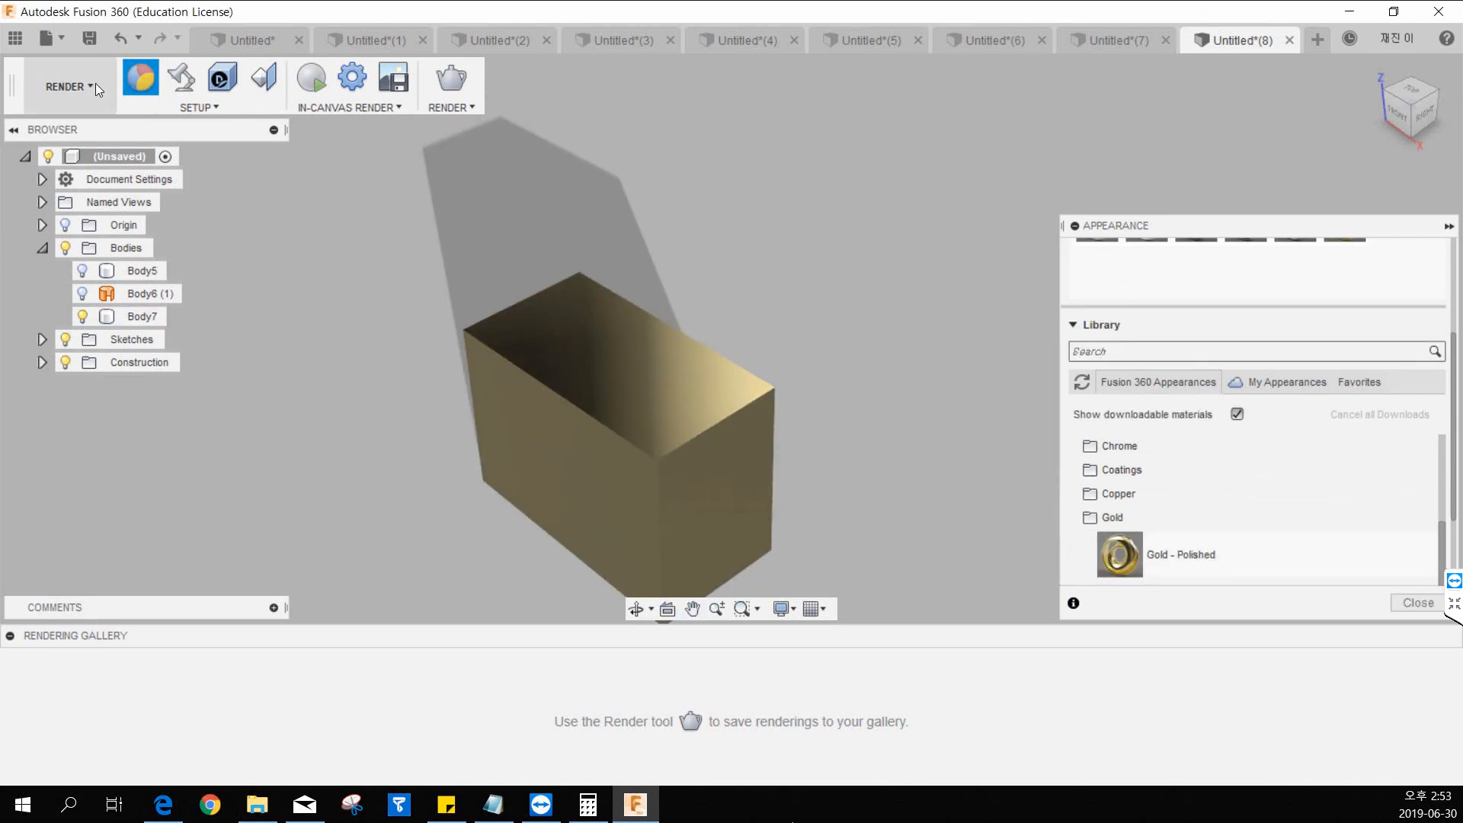
# Return to the Model workspace and view the gold-coloured box.
pyautogui.click(95, 85)
pyautogui.click(105, 125)
pyautogui.moveTo(790, 343); pyautogui.dragTo(835, 275, button='middle')
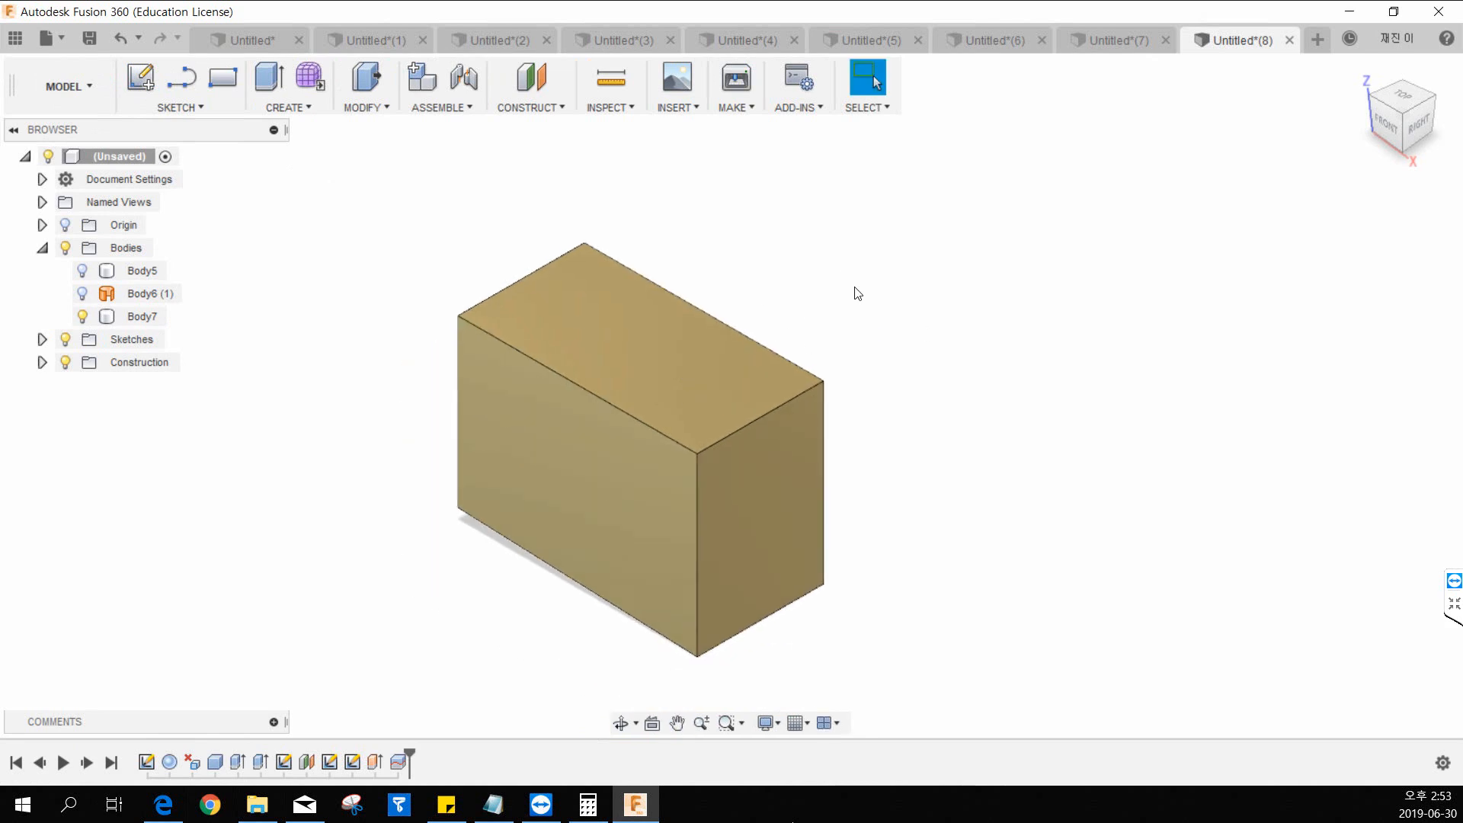
pyautogui.scroll(-2, 915, 275)
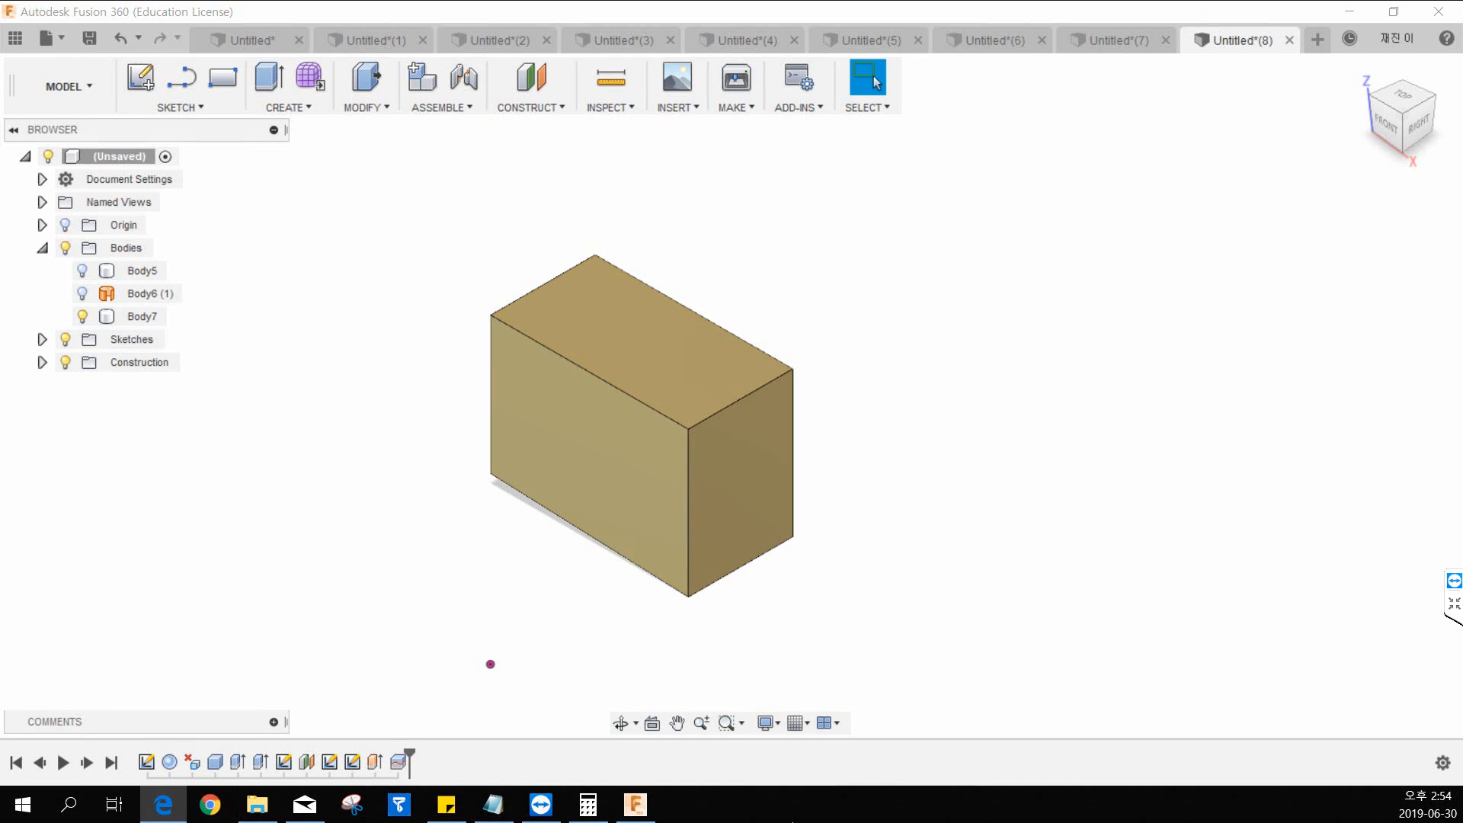
# Bring up the PDF drawings in Microsoft Edge, close all except 8.pdf, and move the browser window away.
pyautogui.moveTo(0, 0); pyautogui.dragTo(1097, 0)
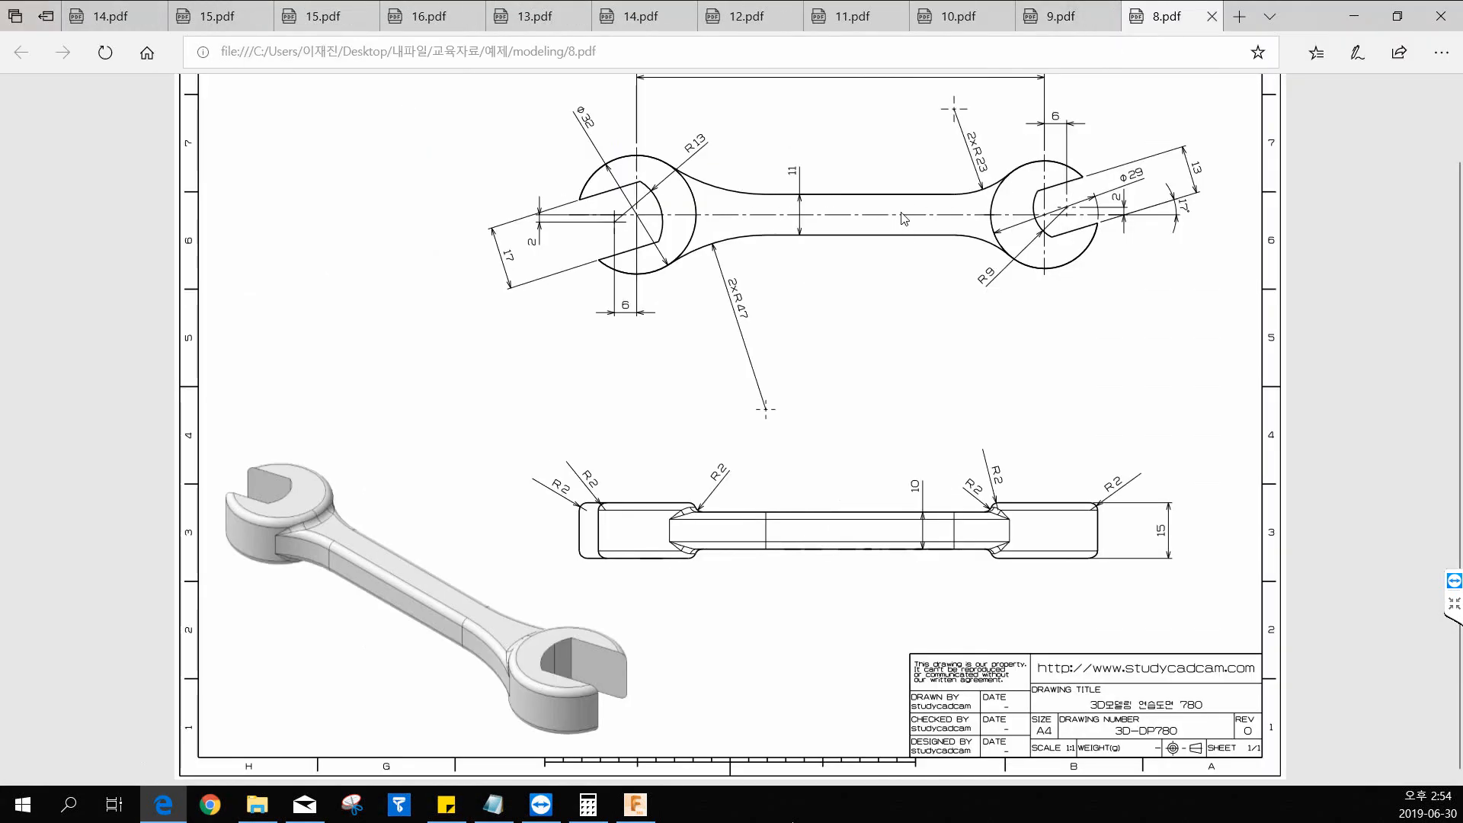
pyautogui.rightClick(1166, 16)
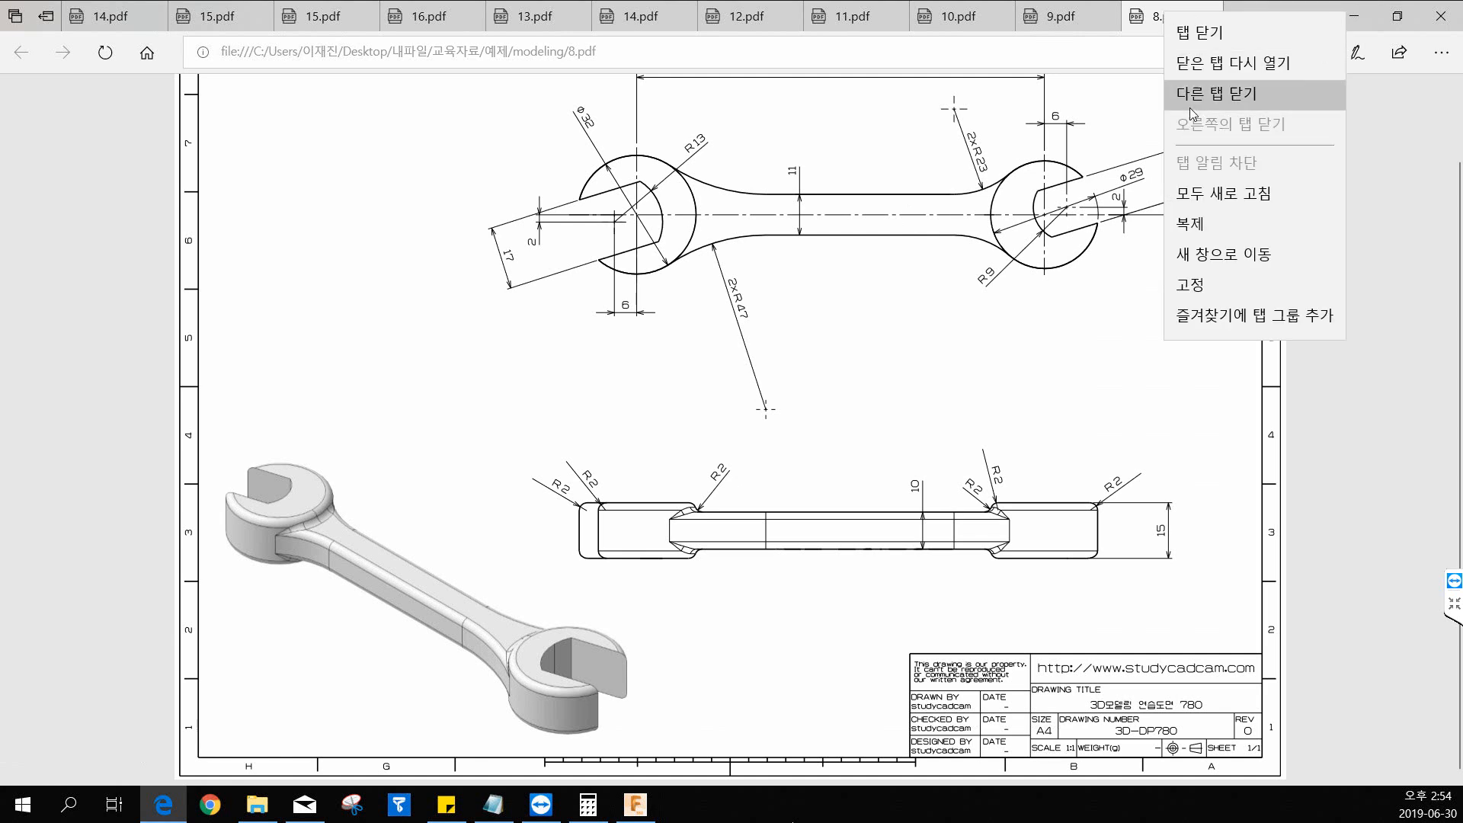
pyautogui.click(1194, 101)
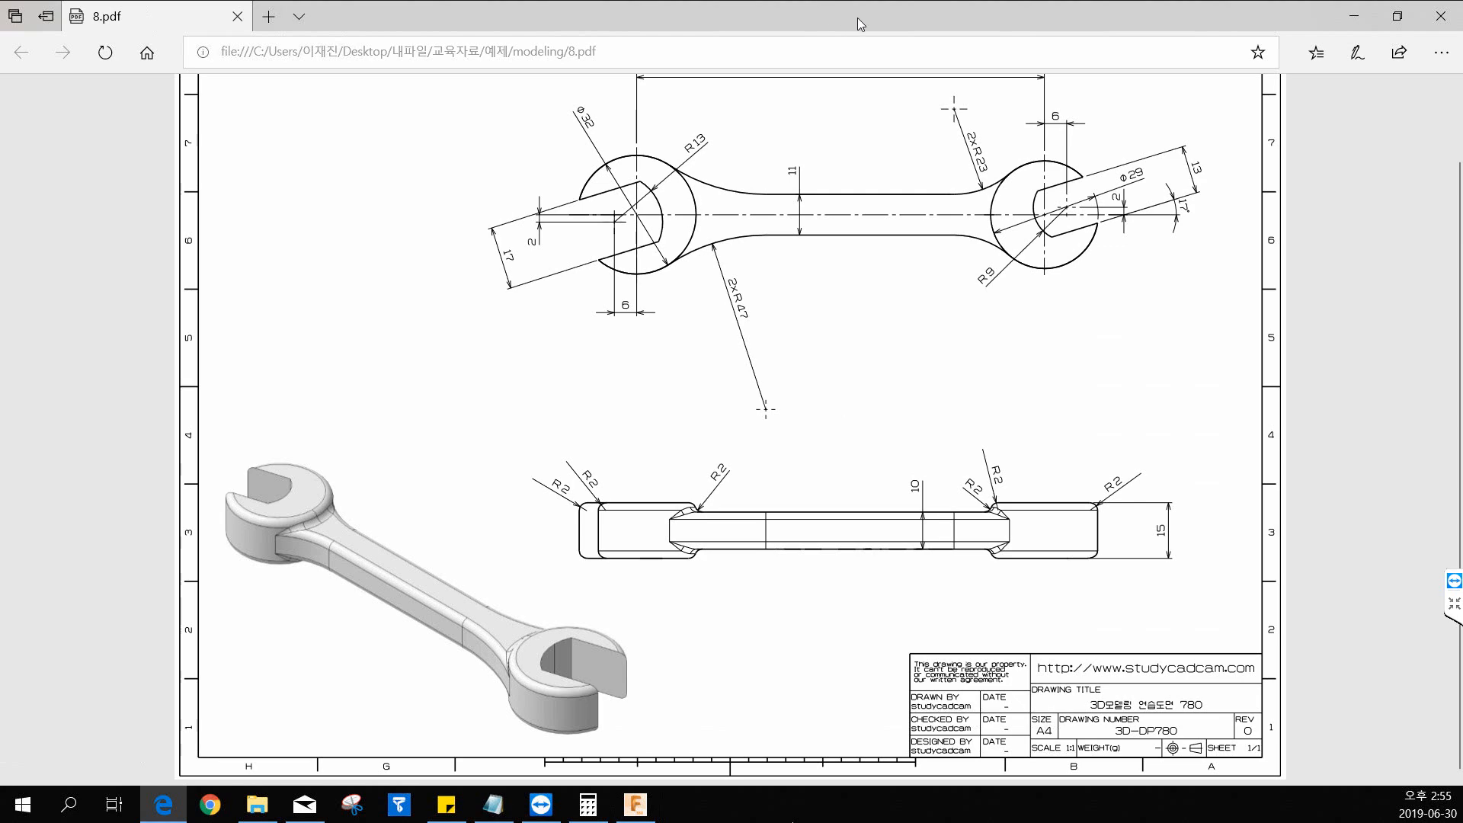
pyautogui.scroll(2, 783, 257)
pyautogui.scroll(-2, 776, 284)
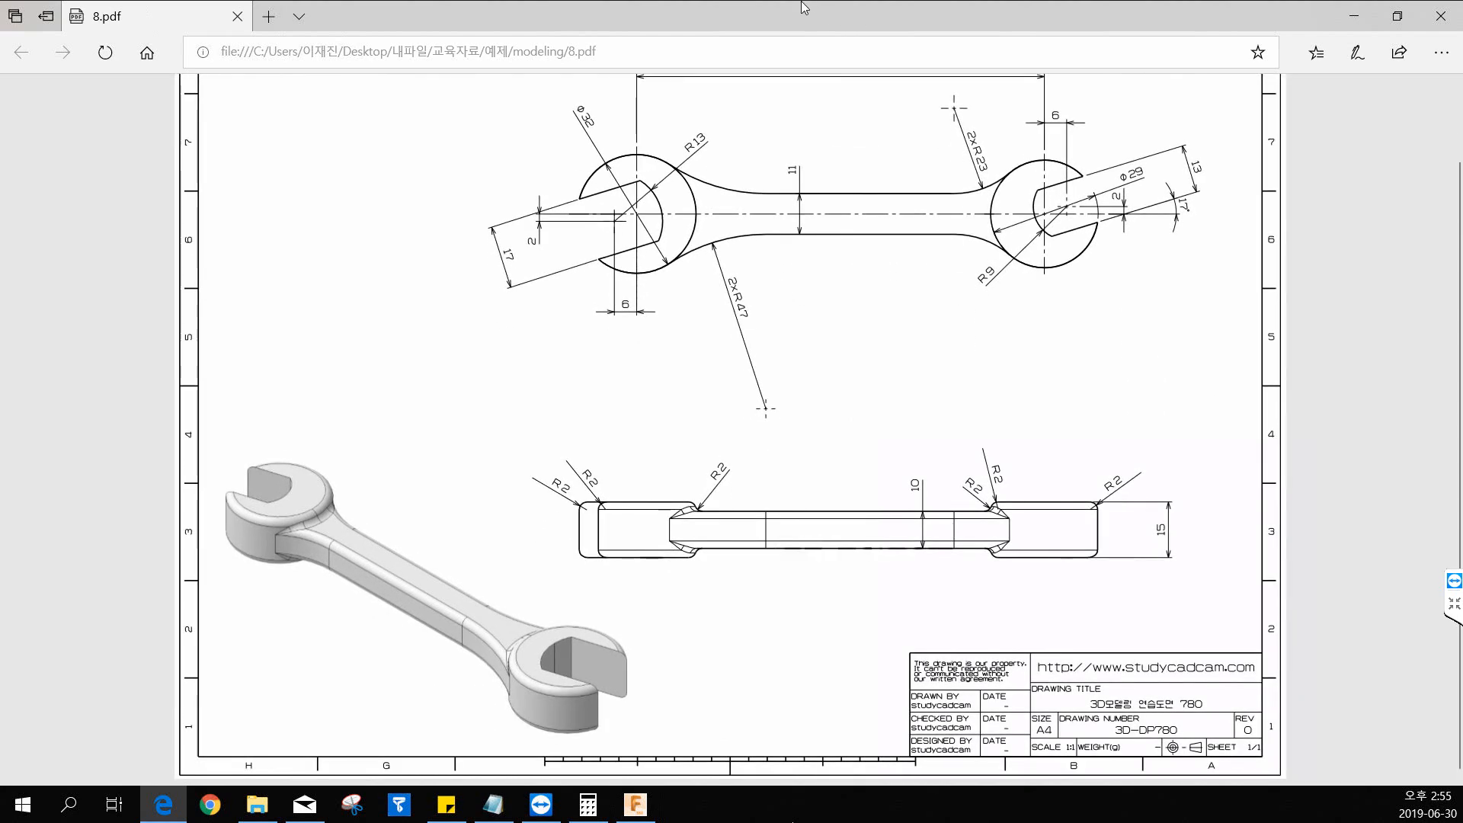
pyautogui.moveTo(832, 16); pyautogui.dragTo(0, 73)
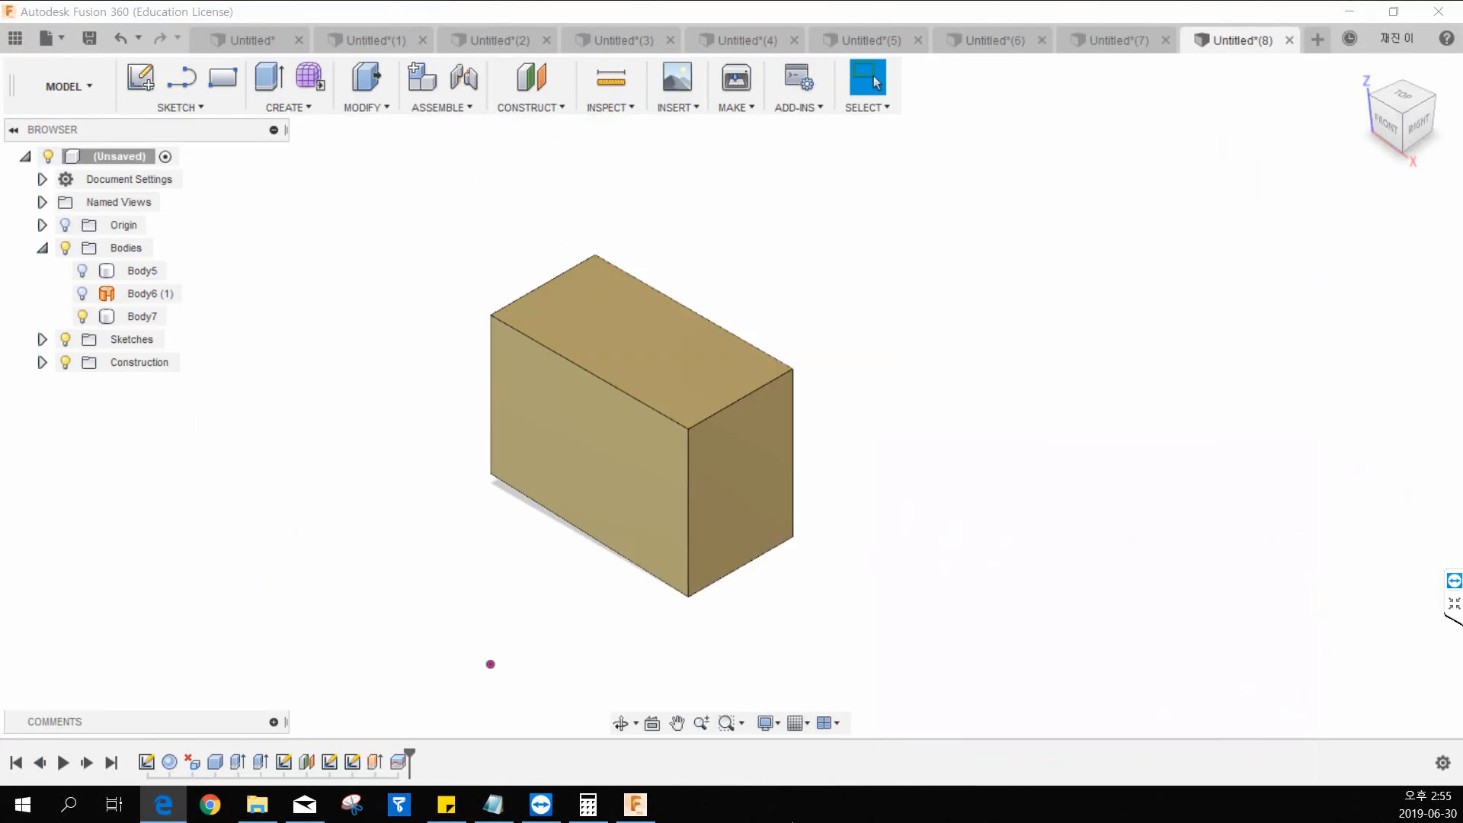
# Minimise Fusion 360, launch the Tiertime UP Studio software, and open its UP print workspace.
pyautogui.hotkey('alt', 'Tab')
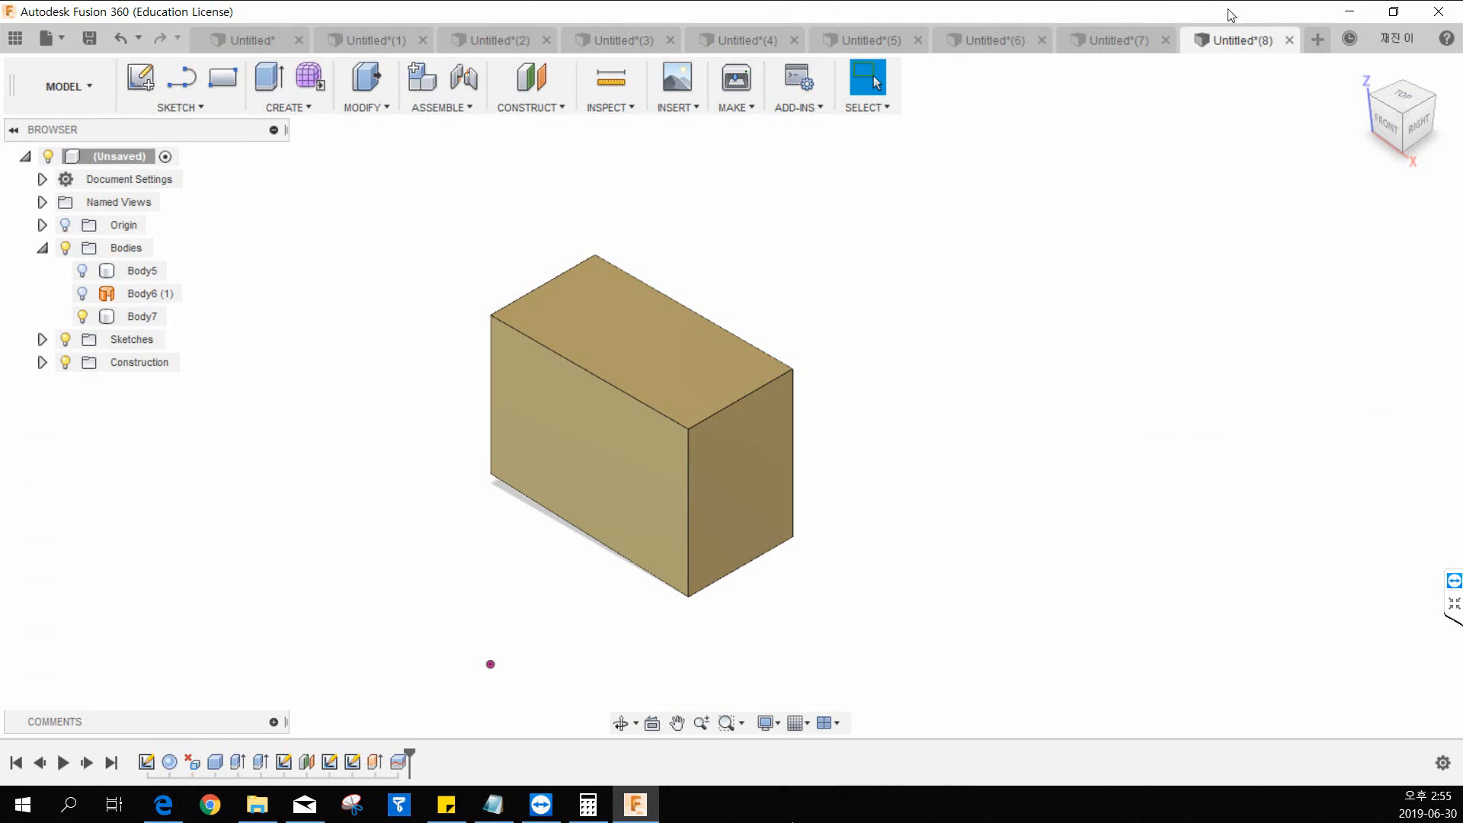
pyautogui.click(1359, 16)
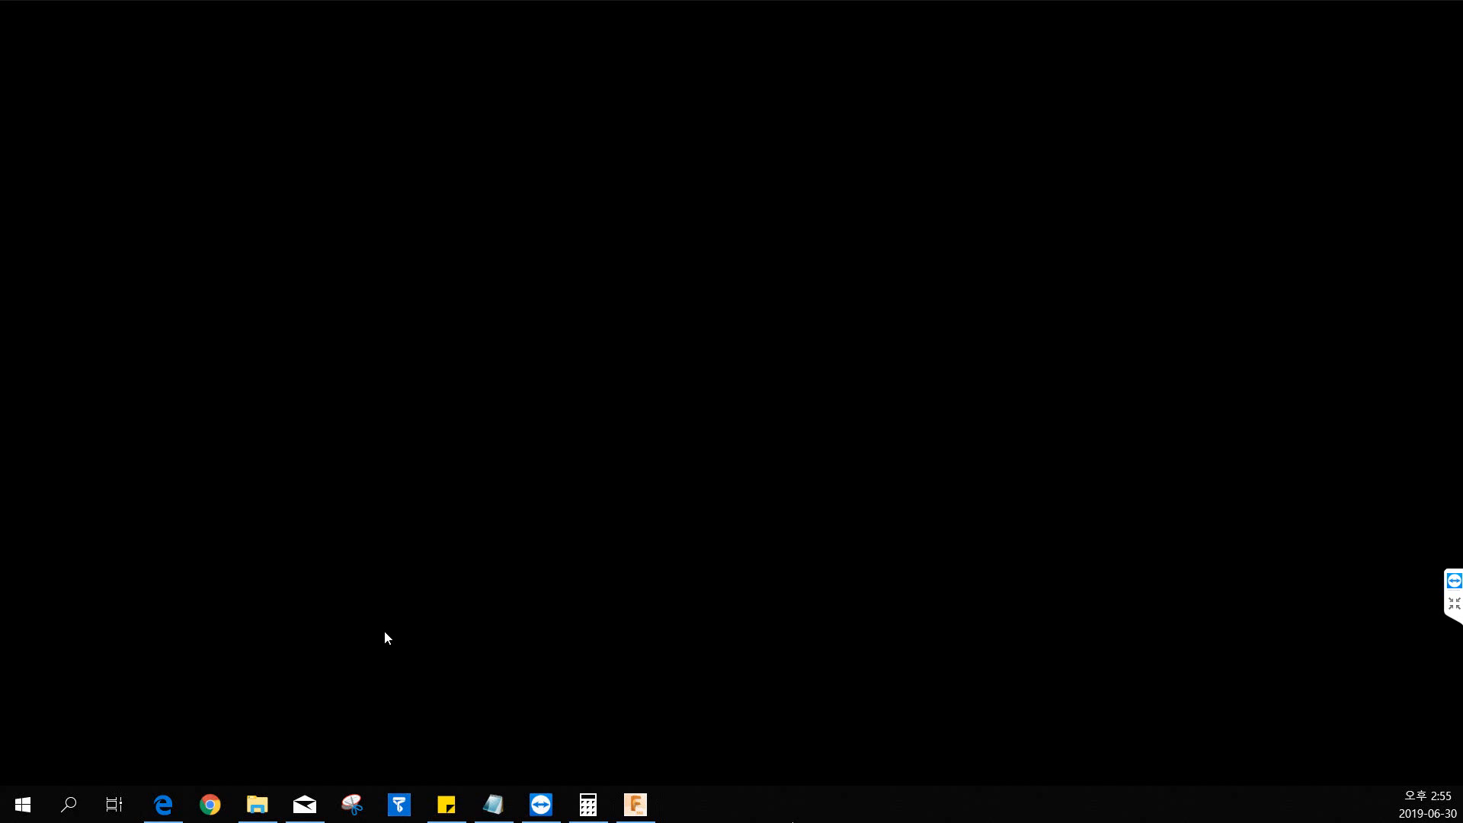
pyautogui.moveTo(382, 576); pyautogui.dragTo(130, 523)
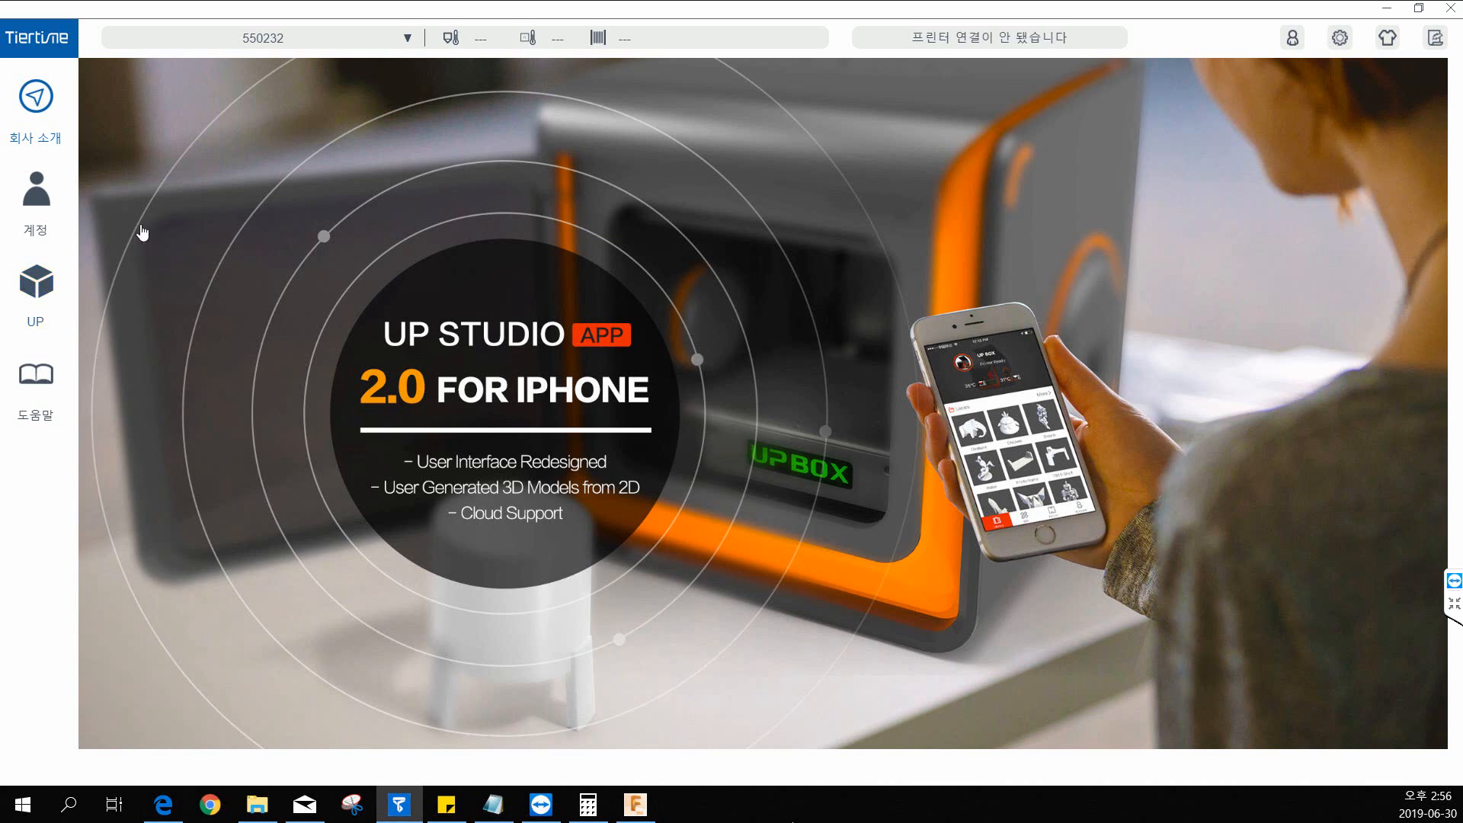
pyautogui.click(36, 289)
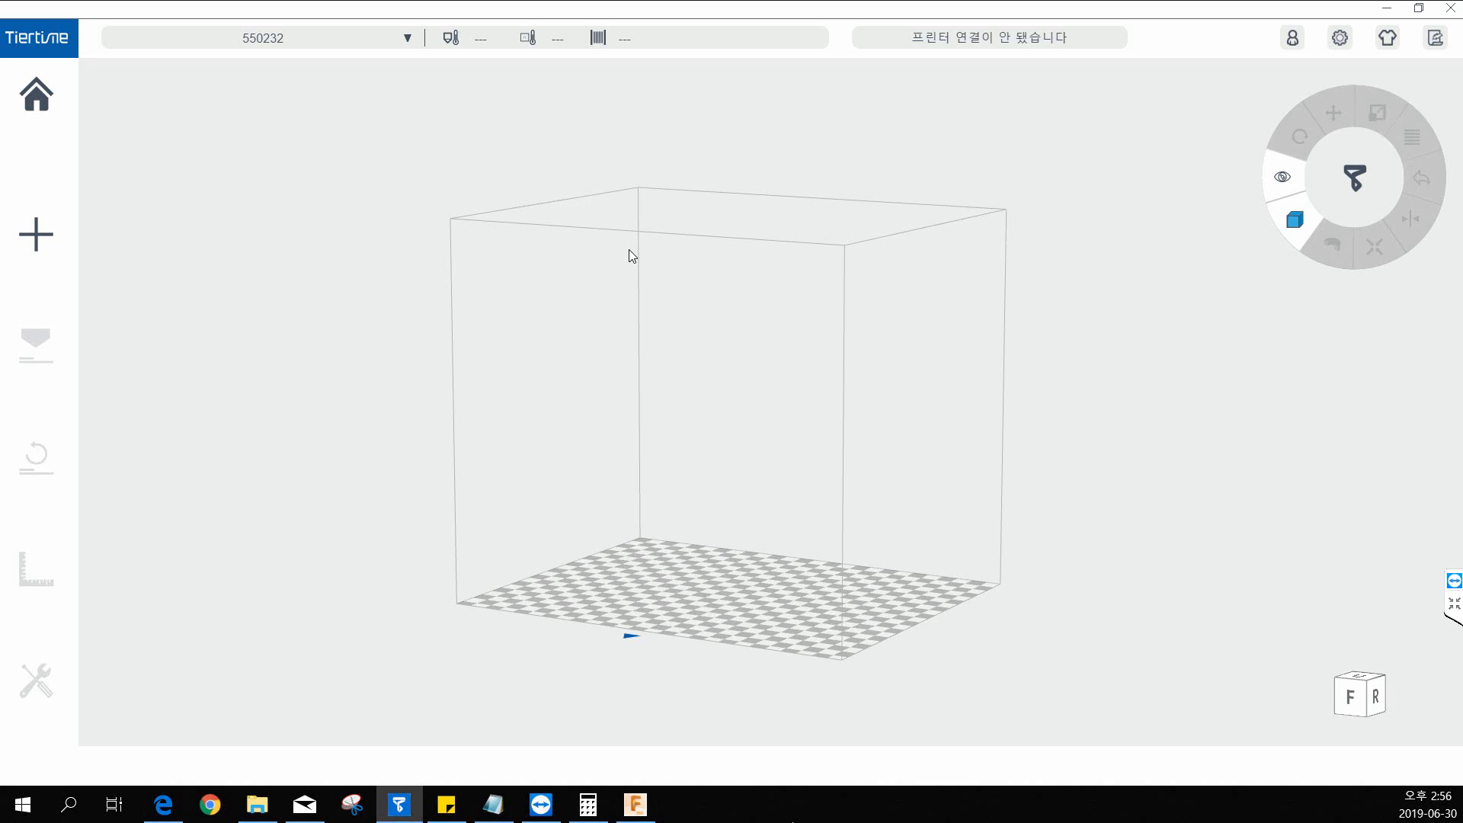
# Switch back to Fusion 360 and look through the open designs from Untitled(4) back to the first Untitled design.
pyautogui.click(644, 806)
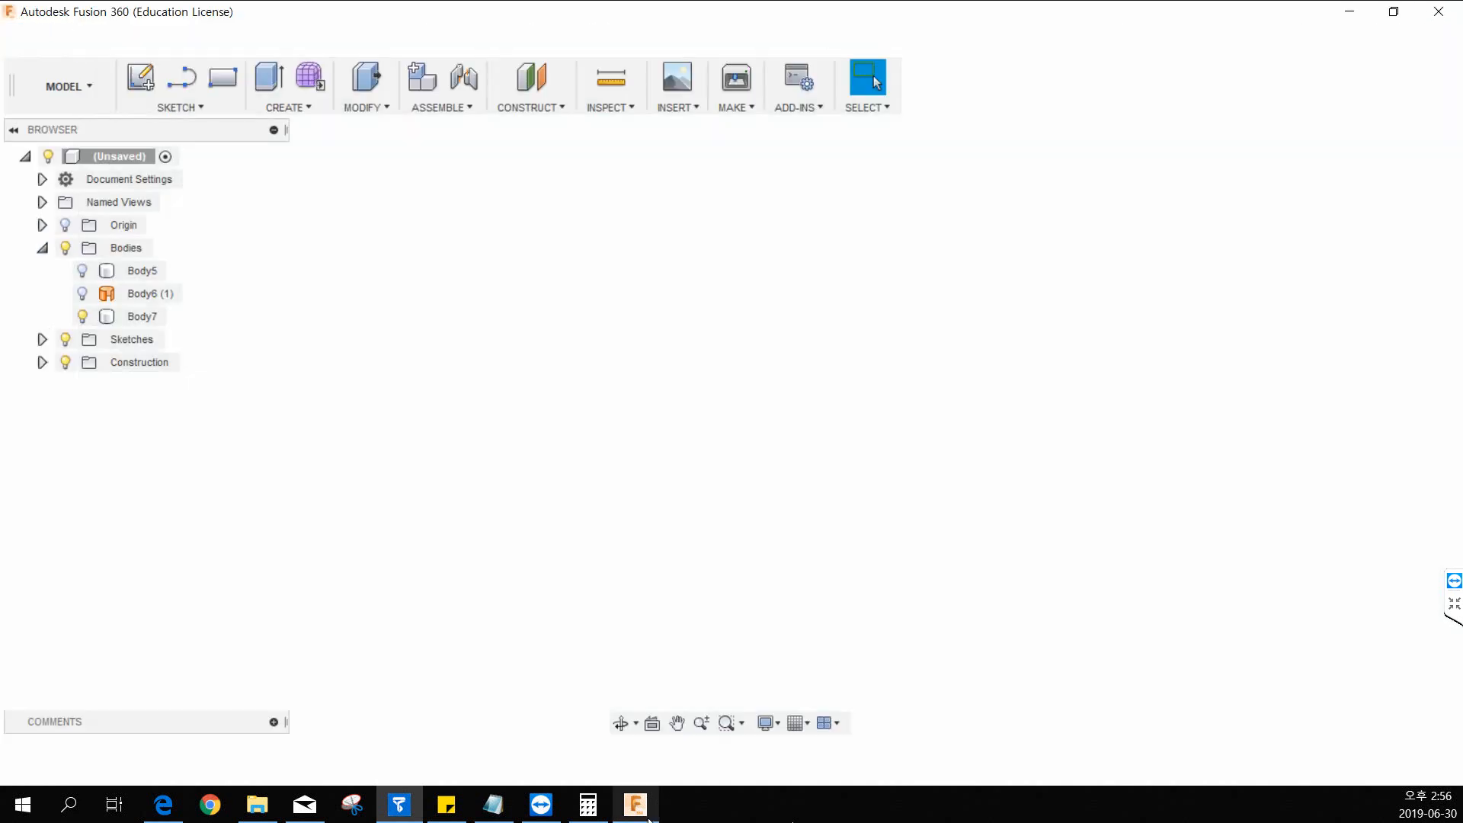
pyautogui.click(744, 32)
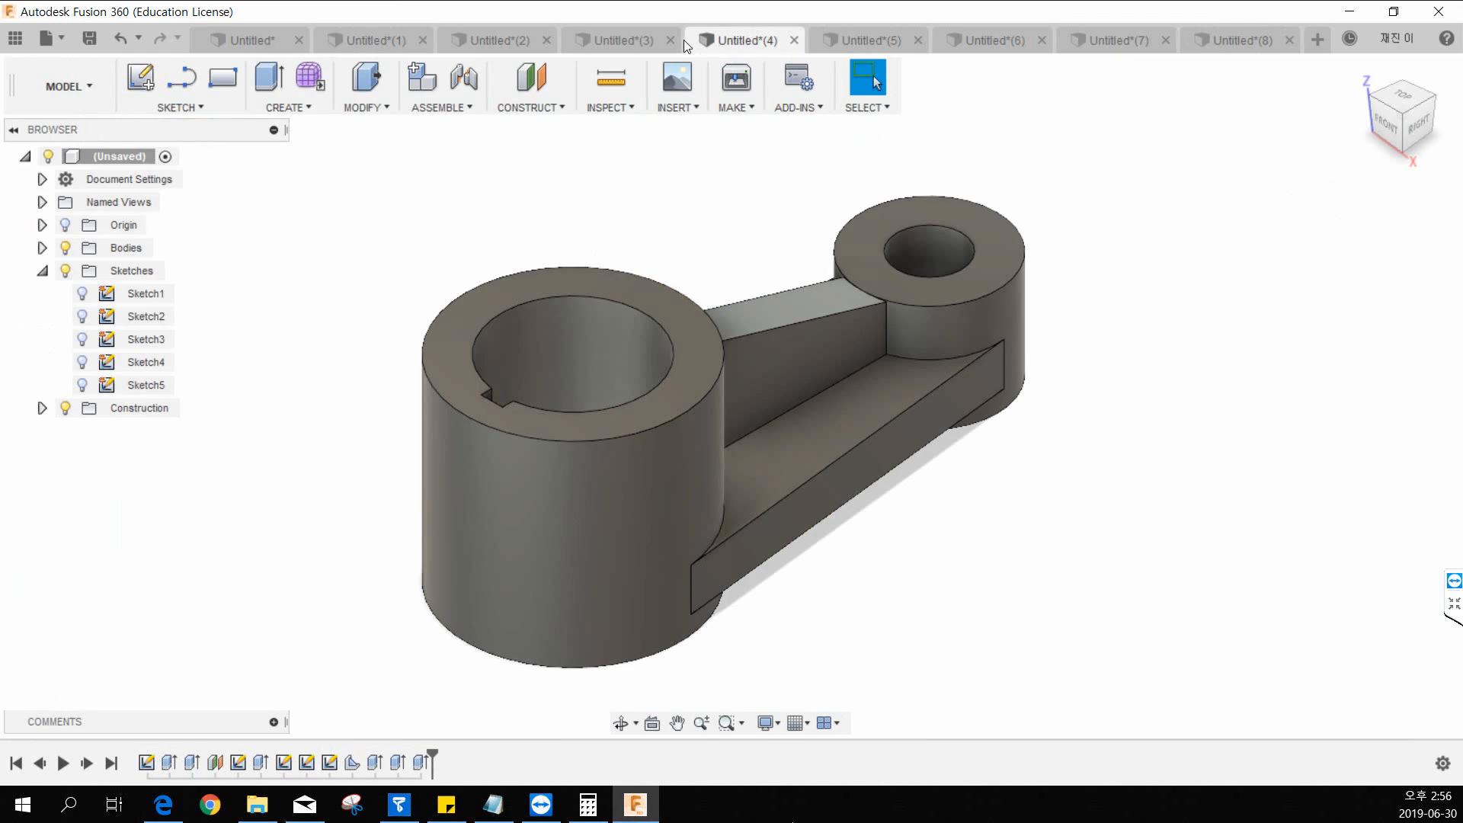
pyautogui.click(614, 35)
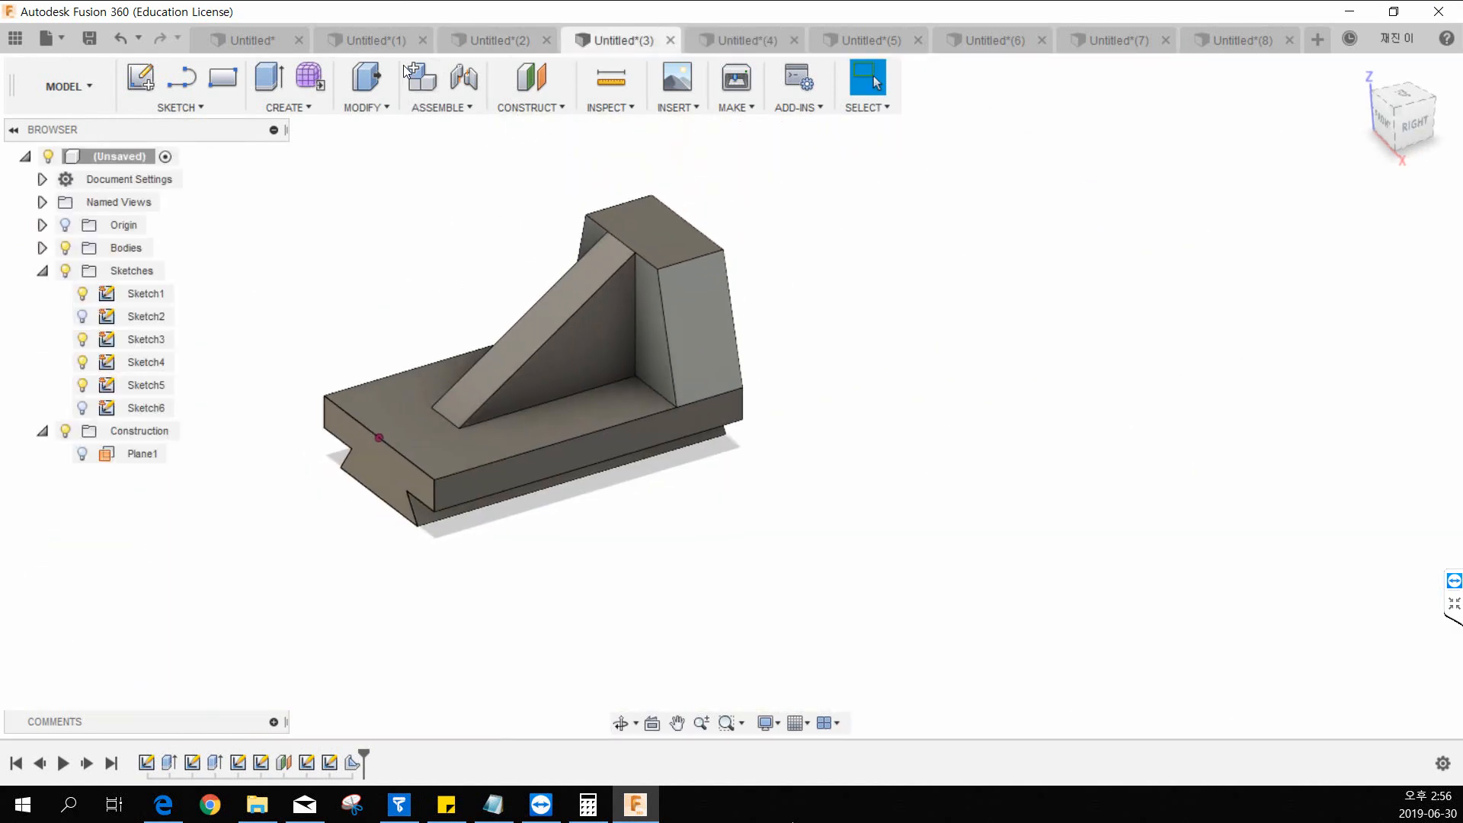
pyautogui.click(368, 40)
pyautogui.click(502, 45)
pyautogui.click(391, 44)
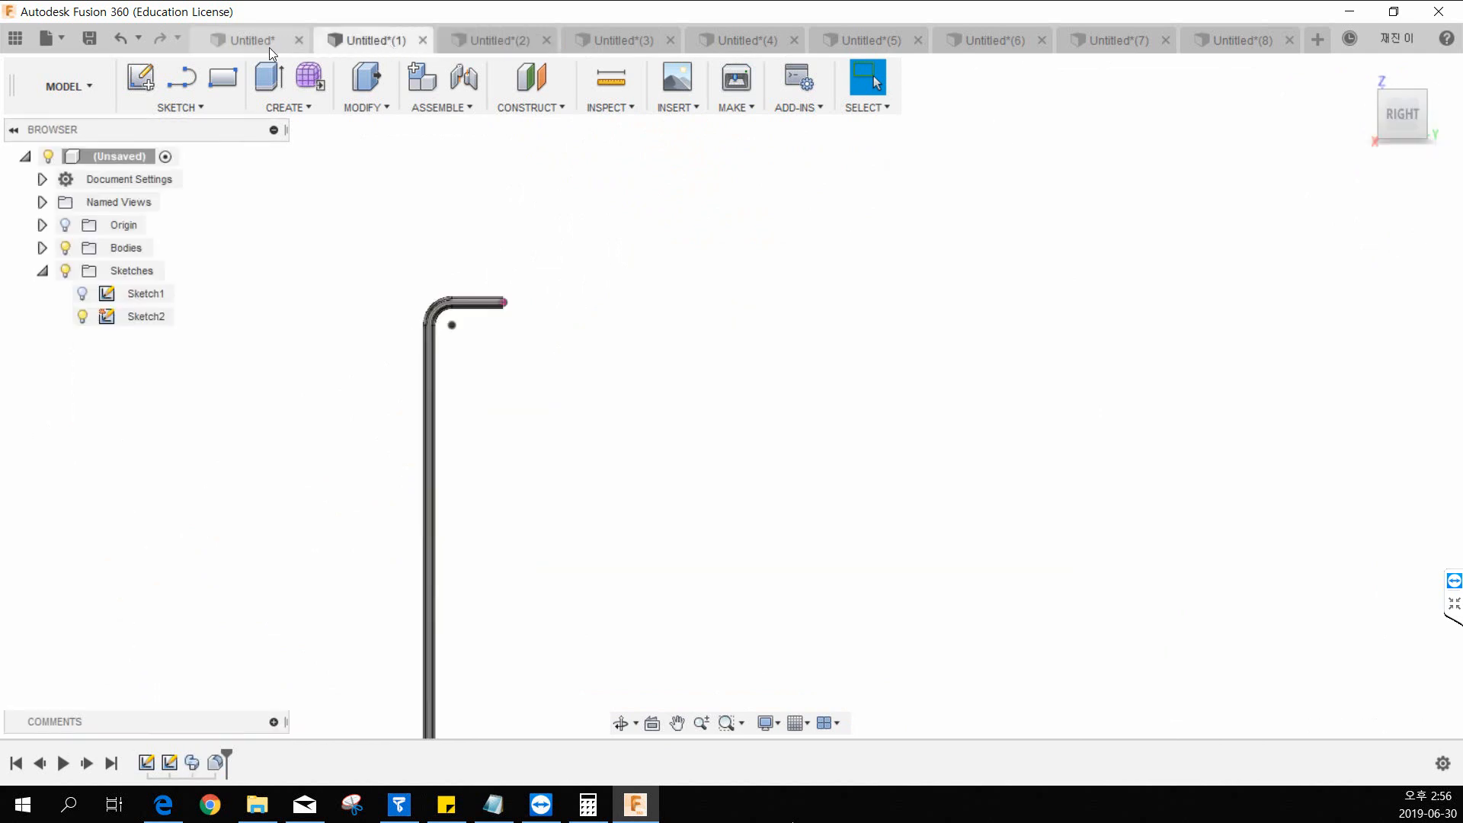
pyautogui.click(269, 48)
pyautogui.scroll(-3, 468, 461)
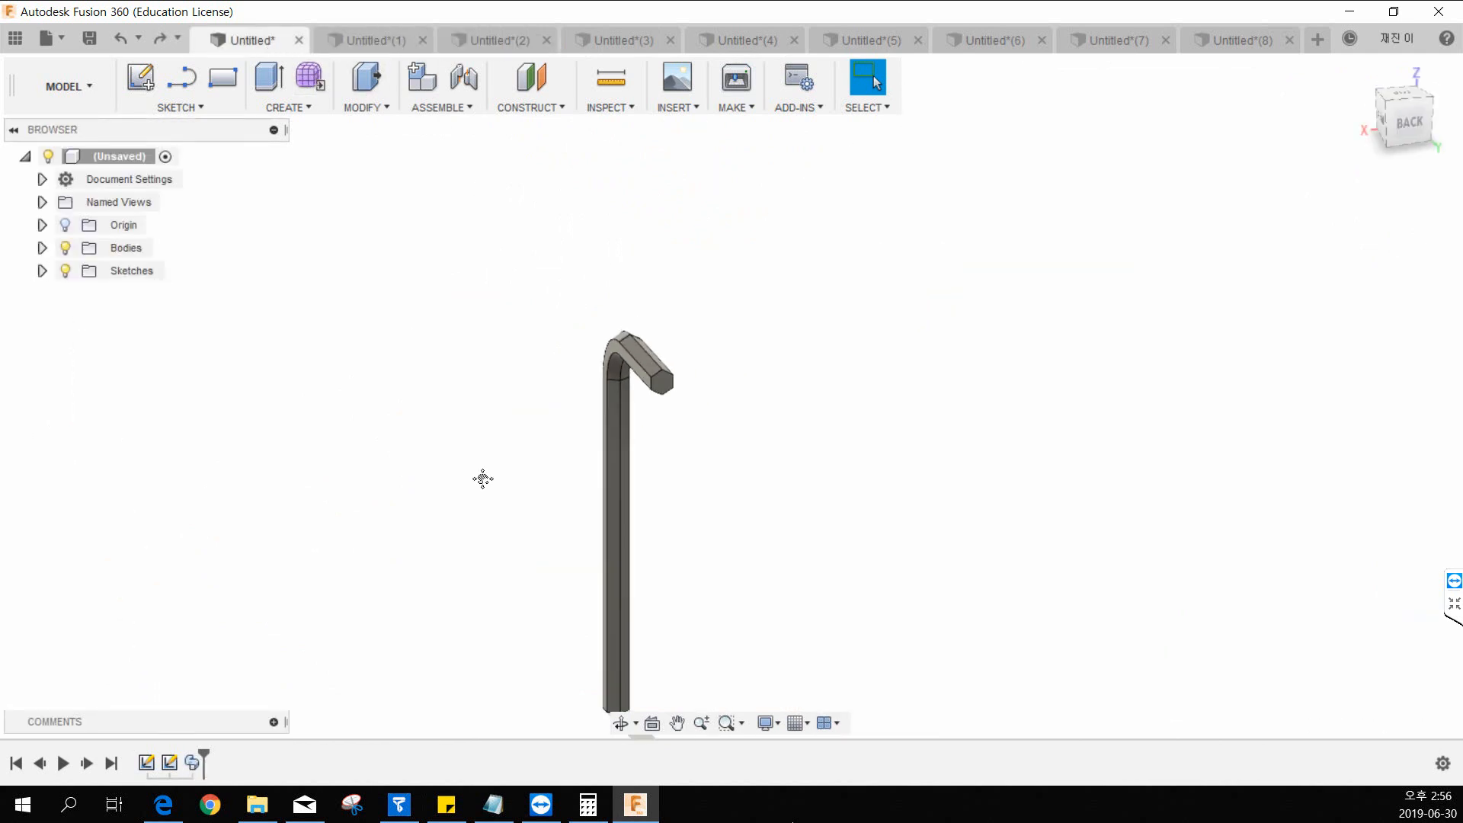
# Expand the Bodies folder of the hex key design and select Body1.
pyautogui.moveTo(484, 477); pyautogui.dragTo(554, 358, button='middle')
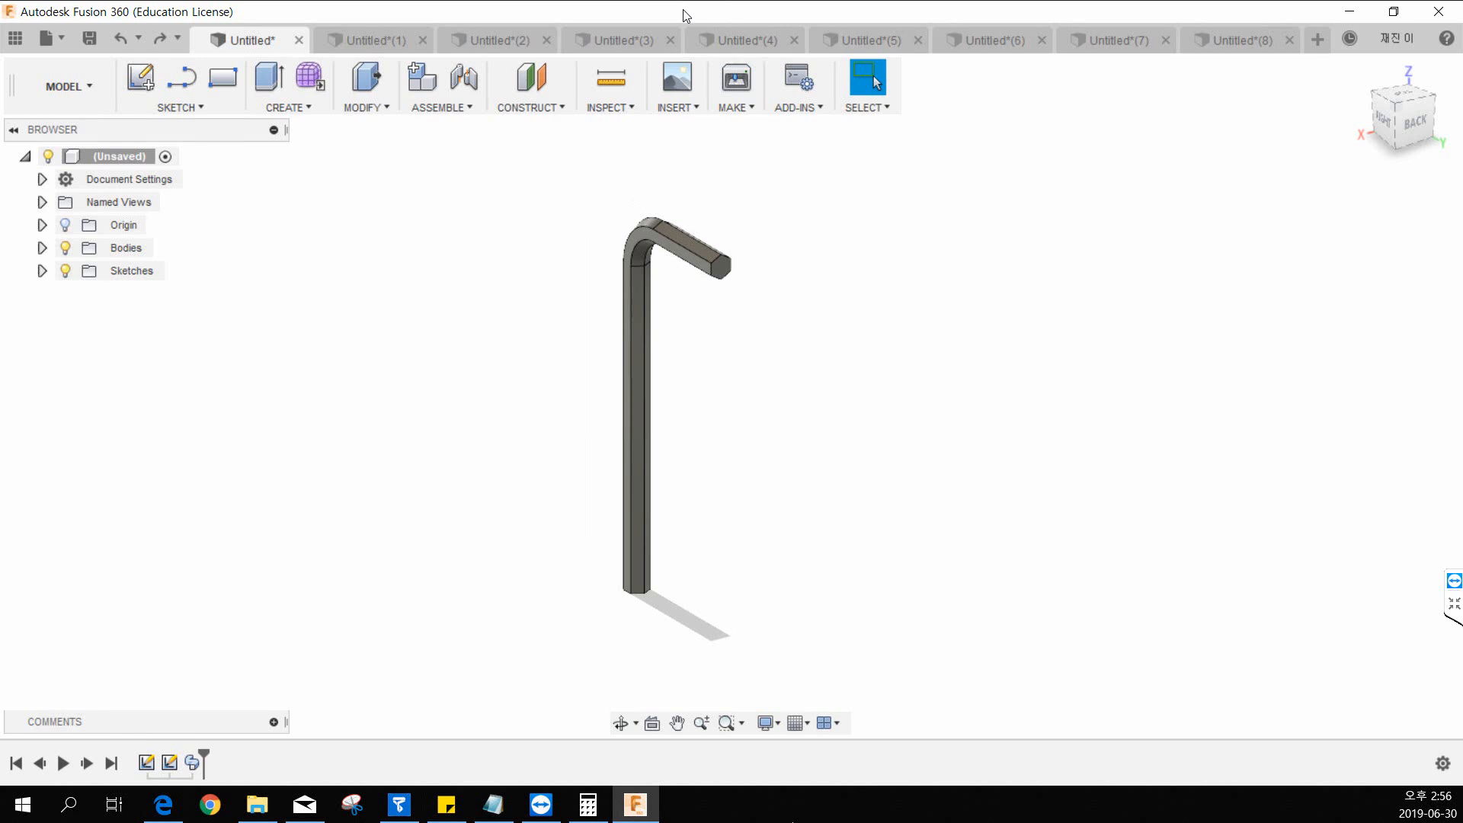
pyautogui.moveTo(574, 333); pyautogui.dragTo(481, 356, button='middle')
pyautogui.scroll(1, 511, 346)
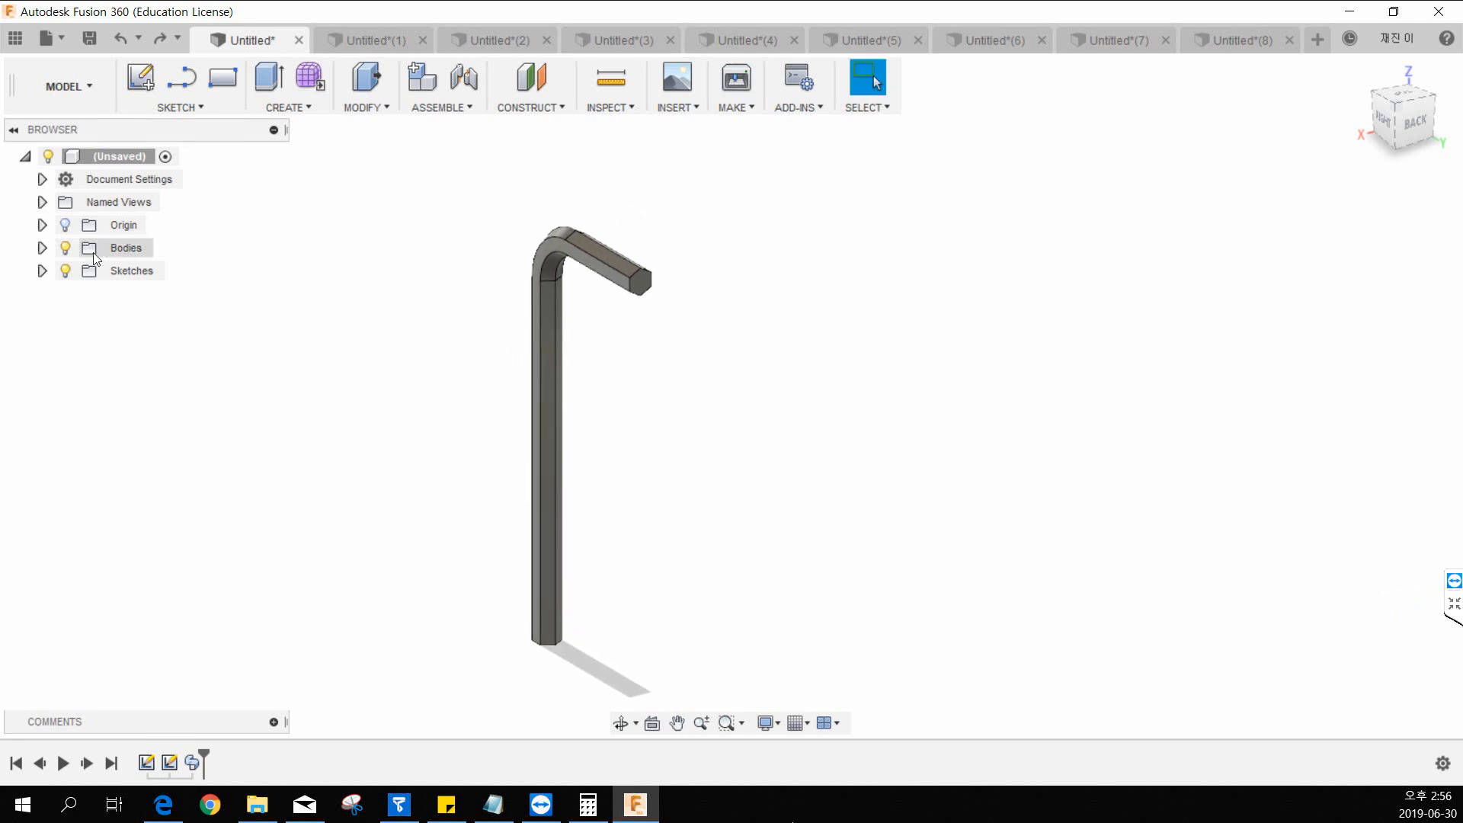
pyautogui.click(42, 249)
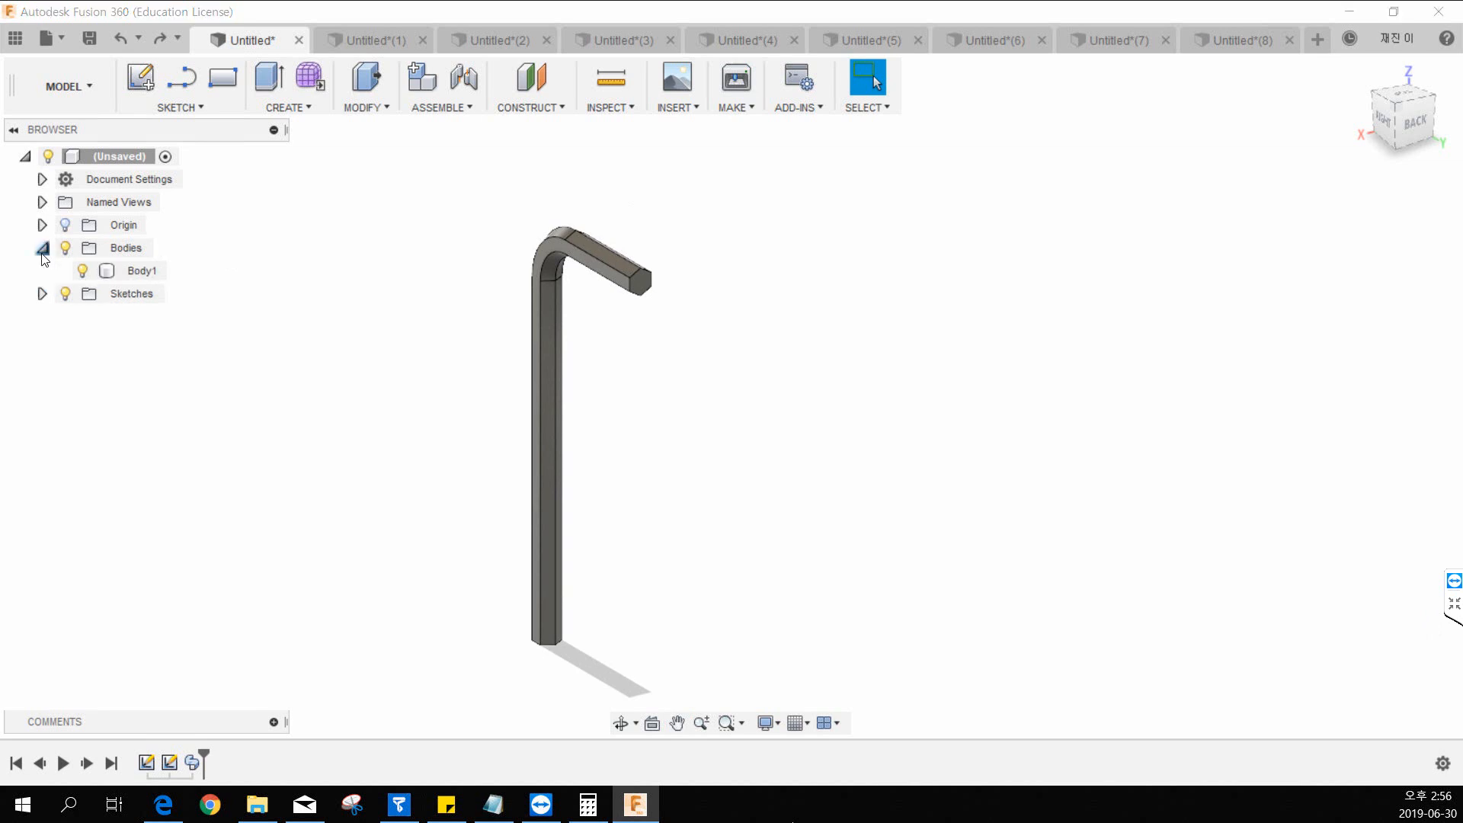
pyautogui.click(134, 270)
pyautogui.rightClick(134, 270)
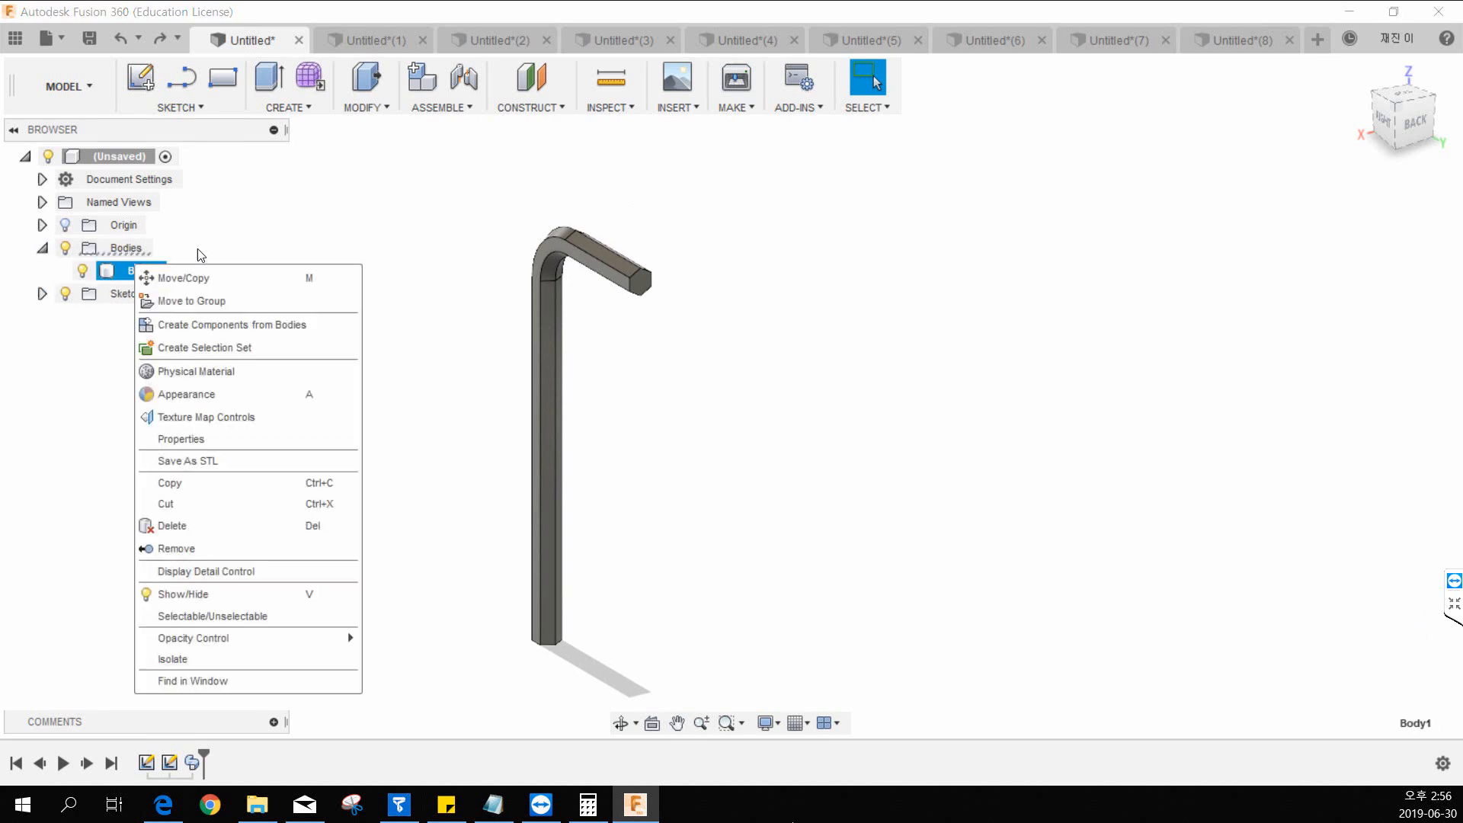
pyautogui.click(198, 250)
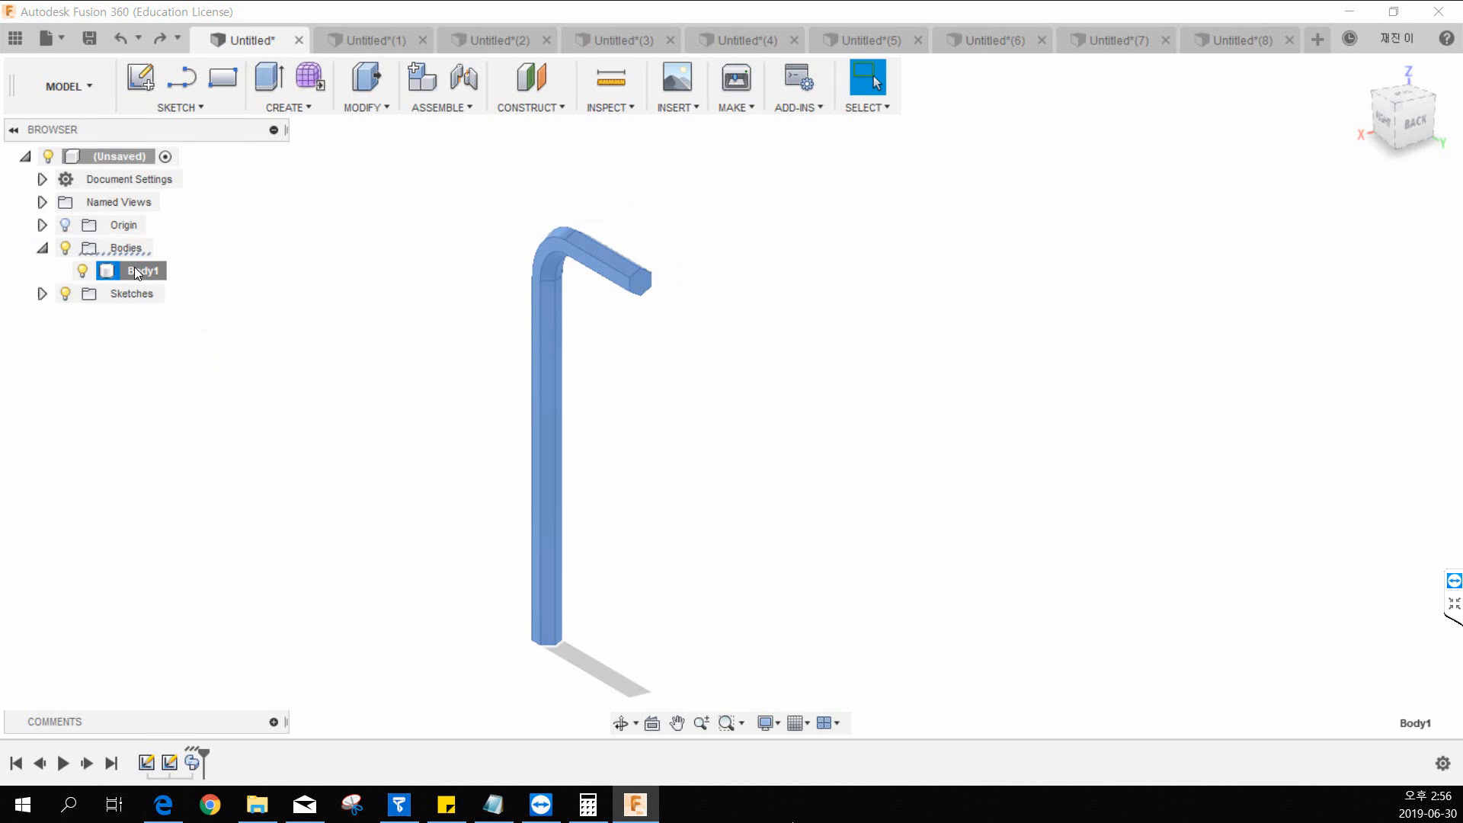
pyautogui.click(218, 260)
pyautogui.click(143, 272)
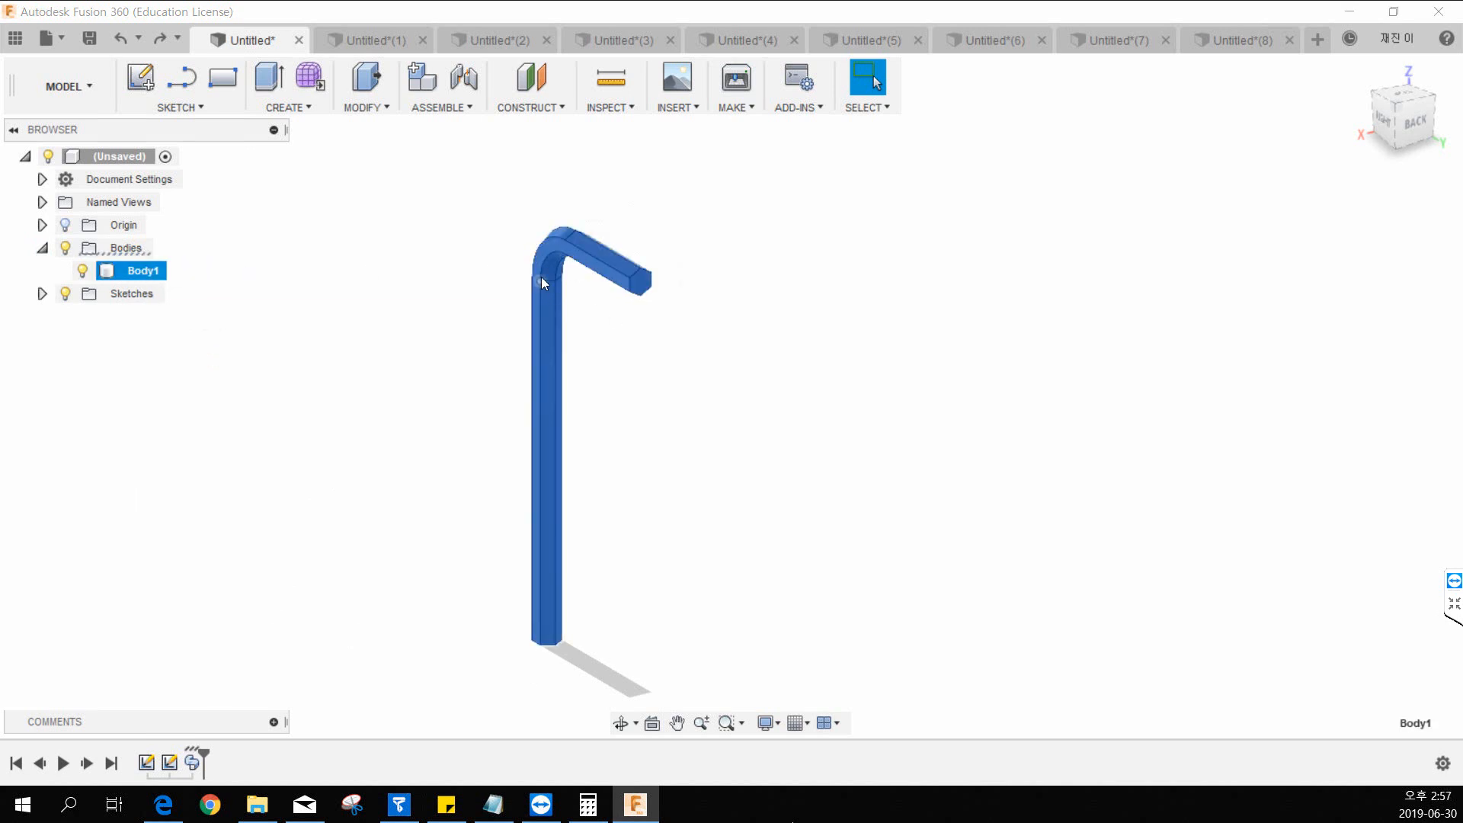
# Start an STL export of Body1, reselecting the hex key body, with Binary format and Medium refinement.
pyautogui.rightClick(126, 277)
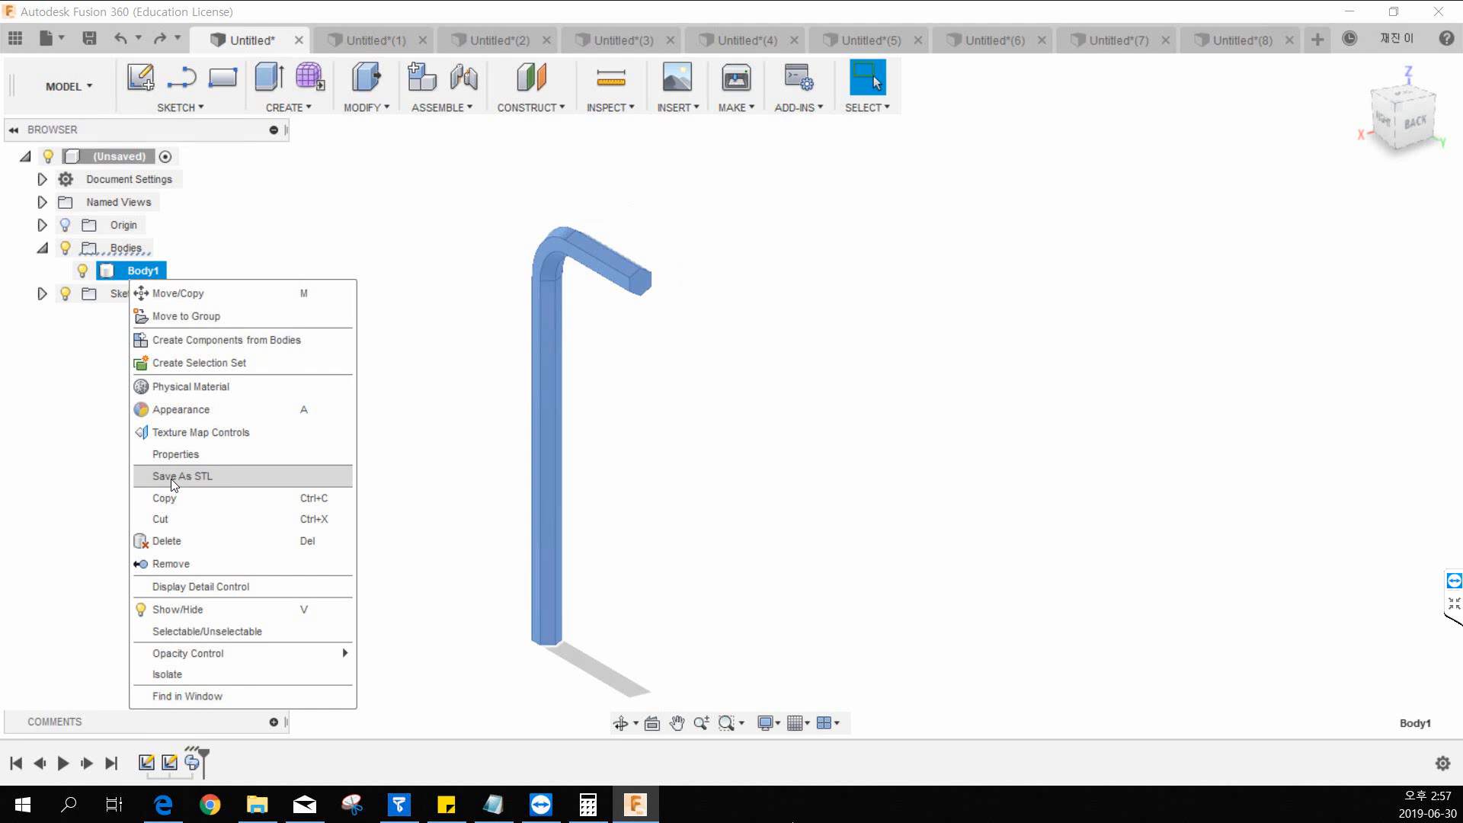
pyautogui.click(171, 478)
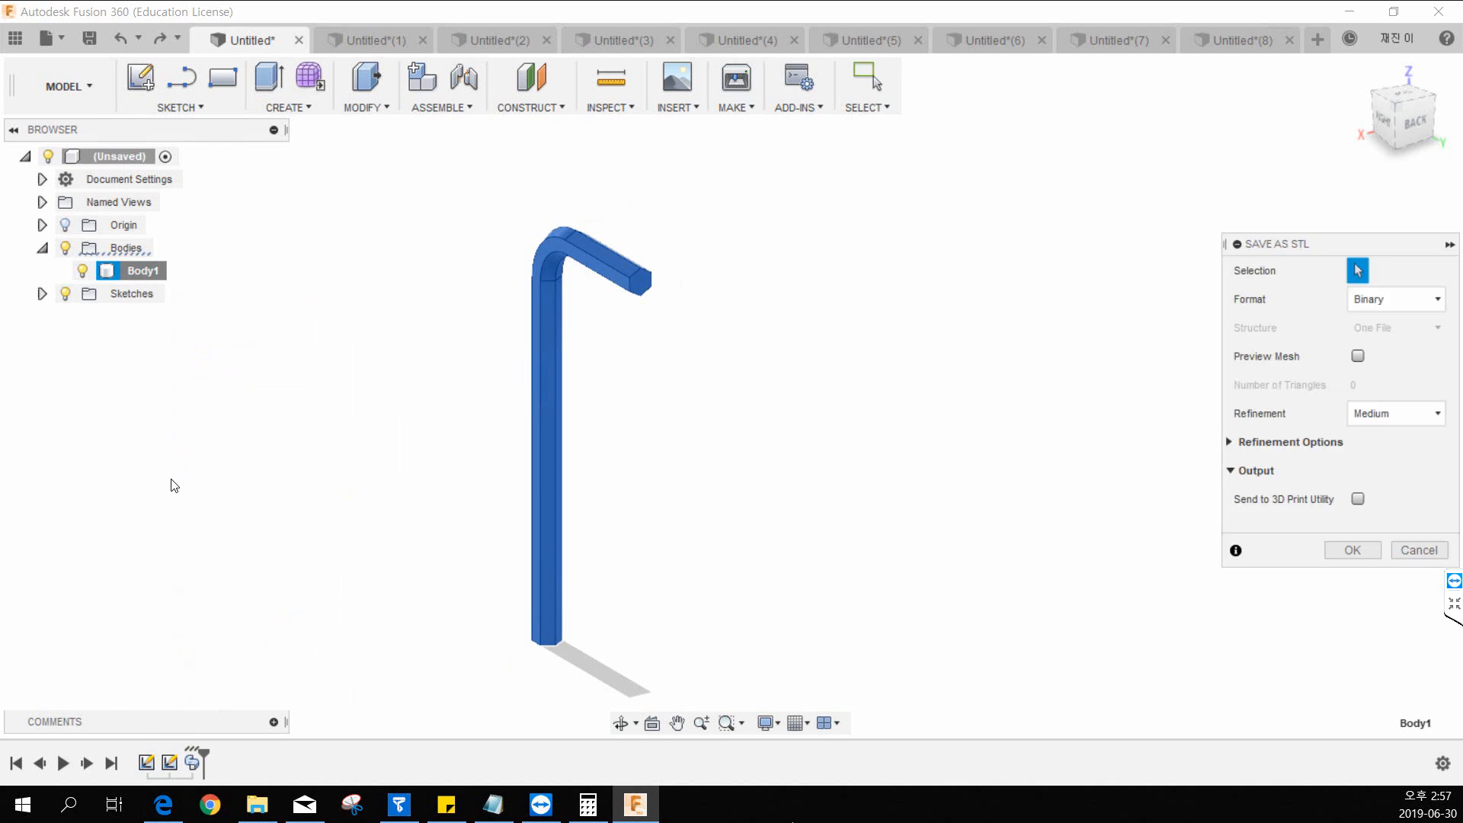
pyautogui.click(1358, 271)
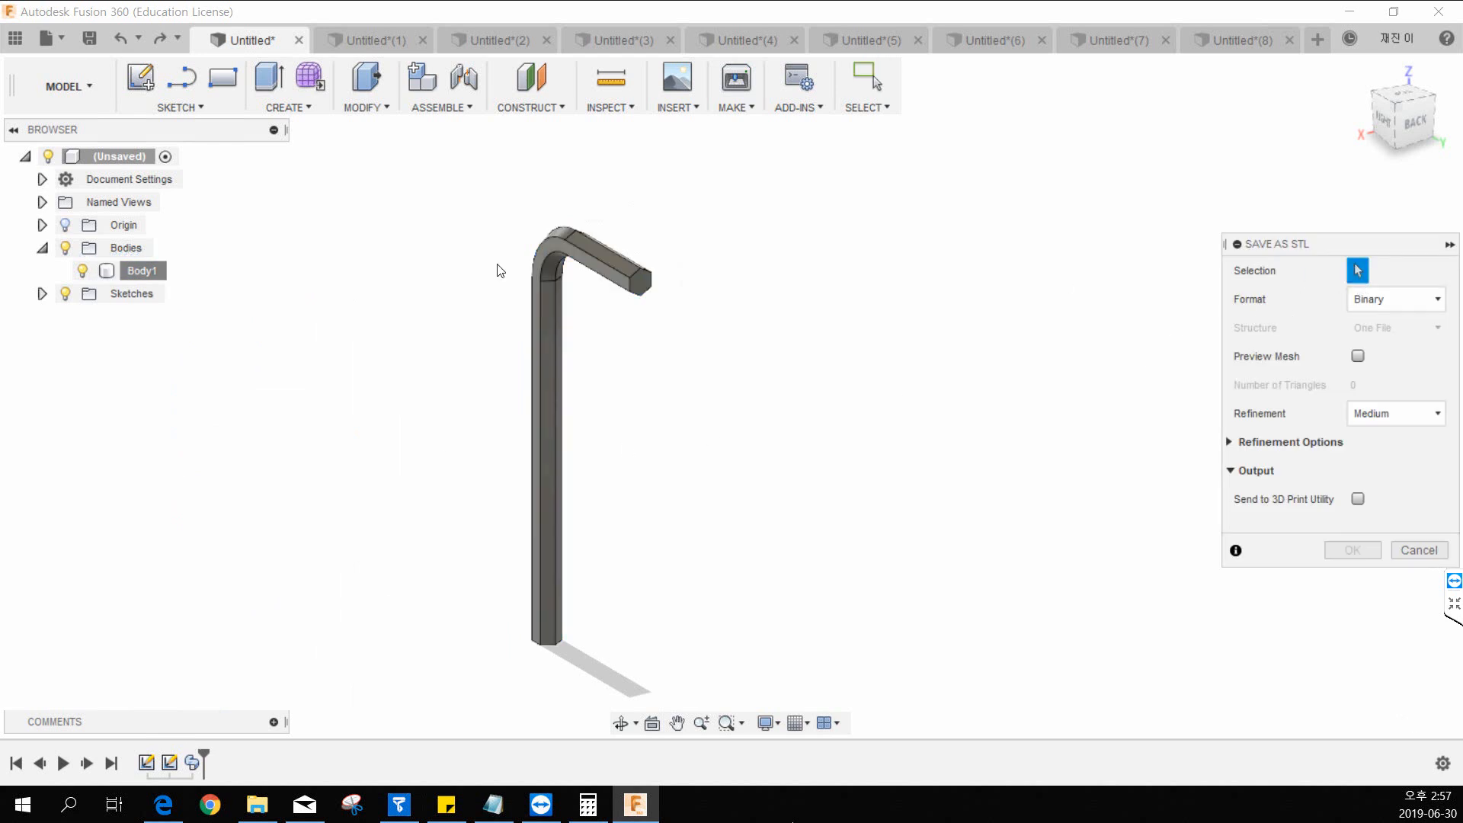
pyautogui.click(599, 272)
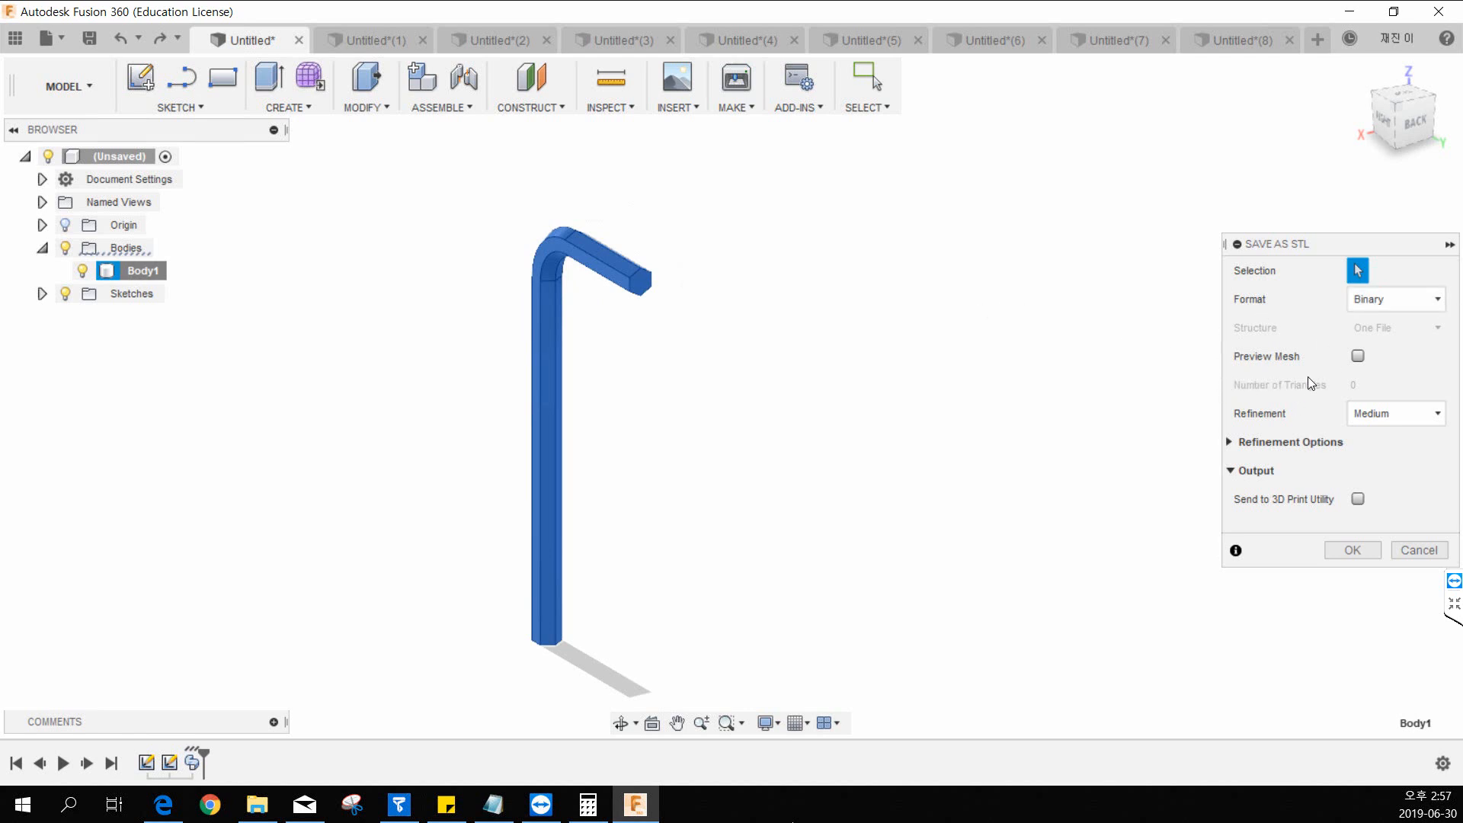
pyautogui.click(1350, 552)
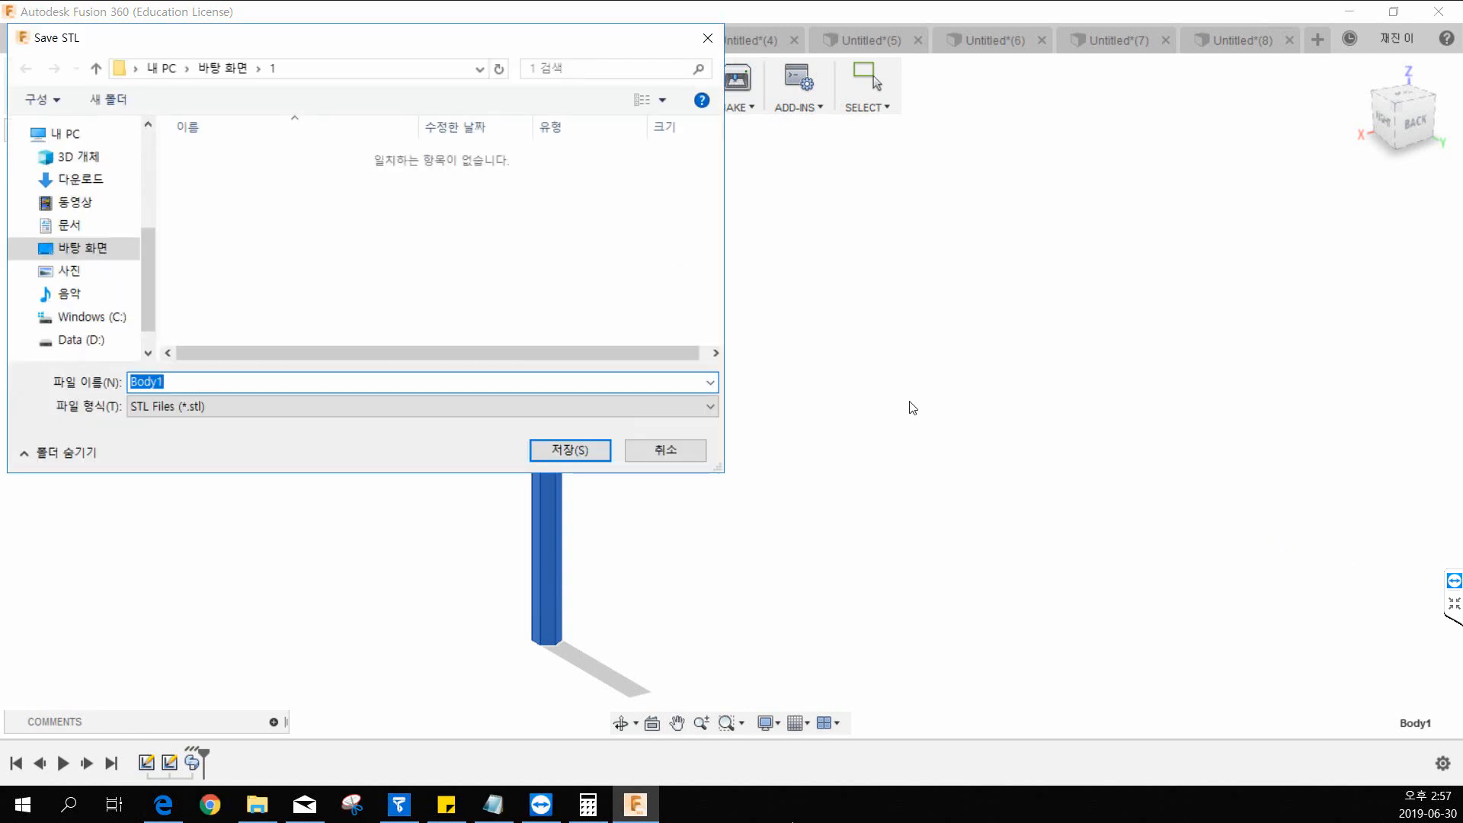
# Save the STL file to the desktop (바탕 화면) under the name Body1.
pyautogui.moveTo(292, 50); pyautogui.dragTo(513, 130)
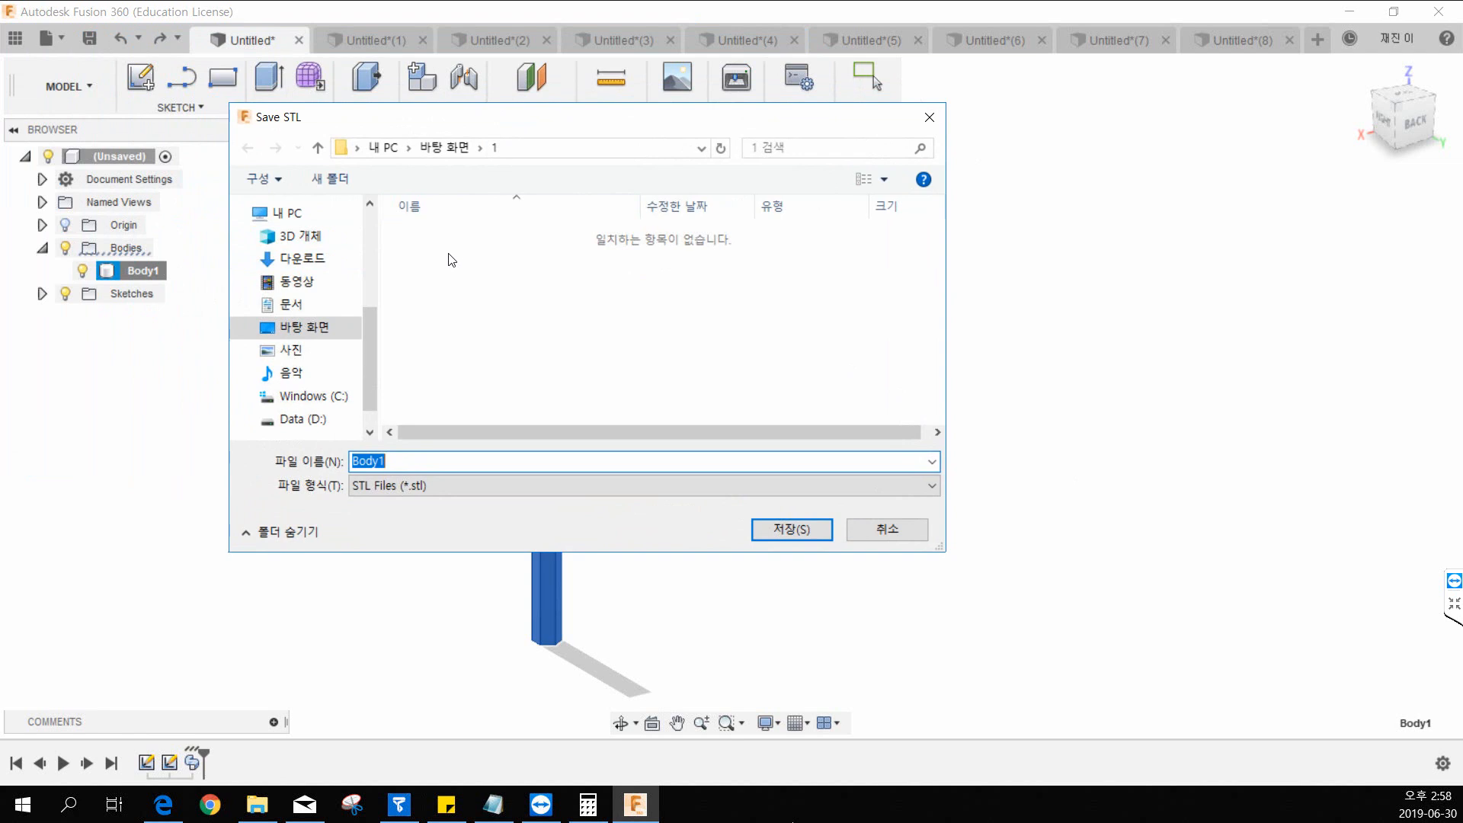
pyautogui.scroll(-1, 367, 329)
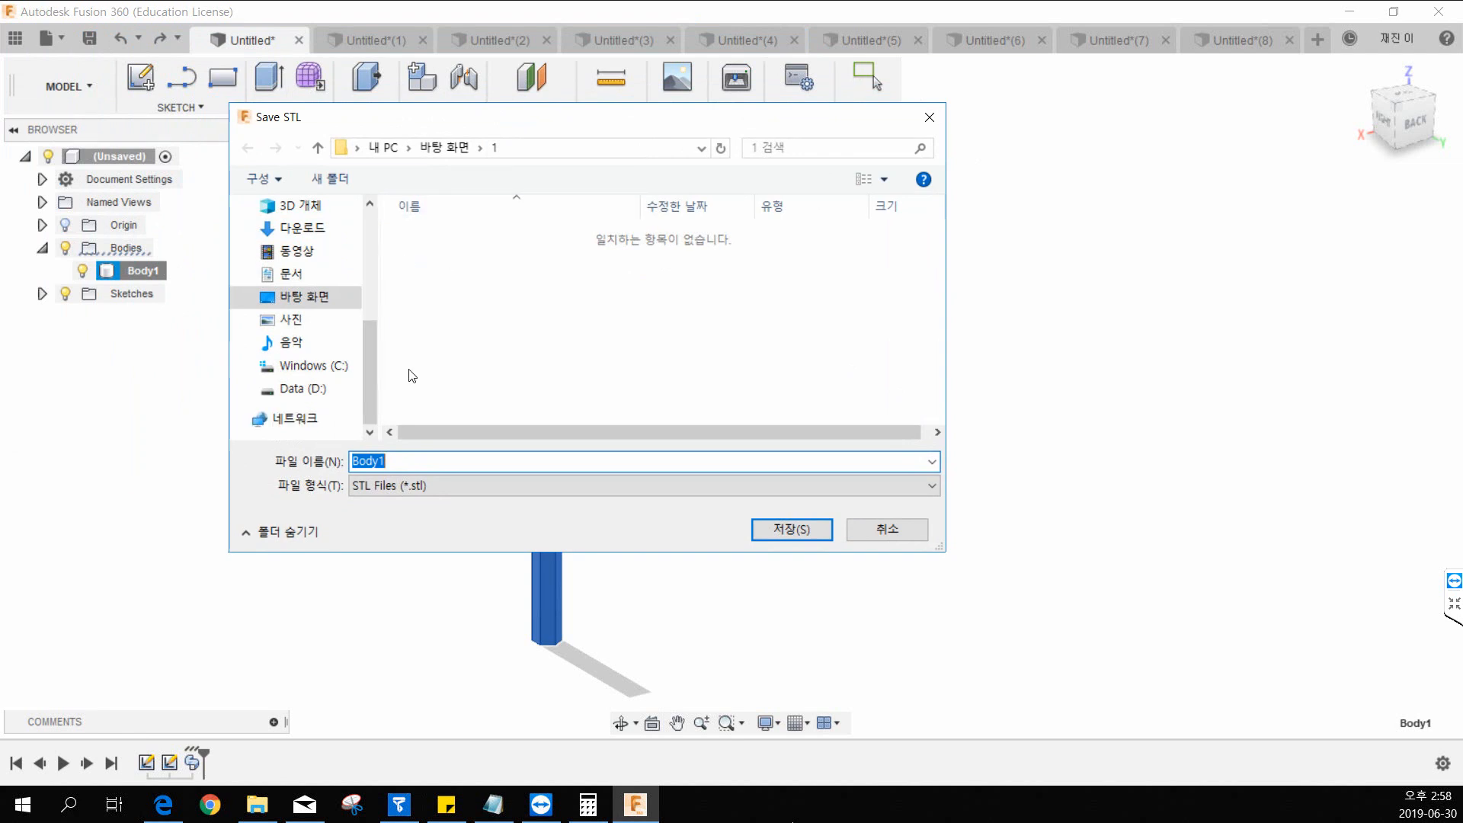
pyautogui.click(314, 303)
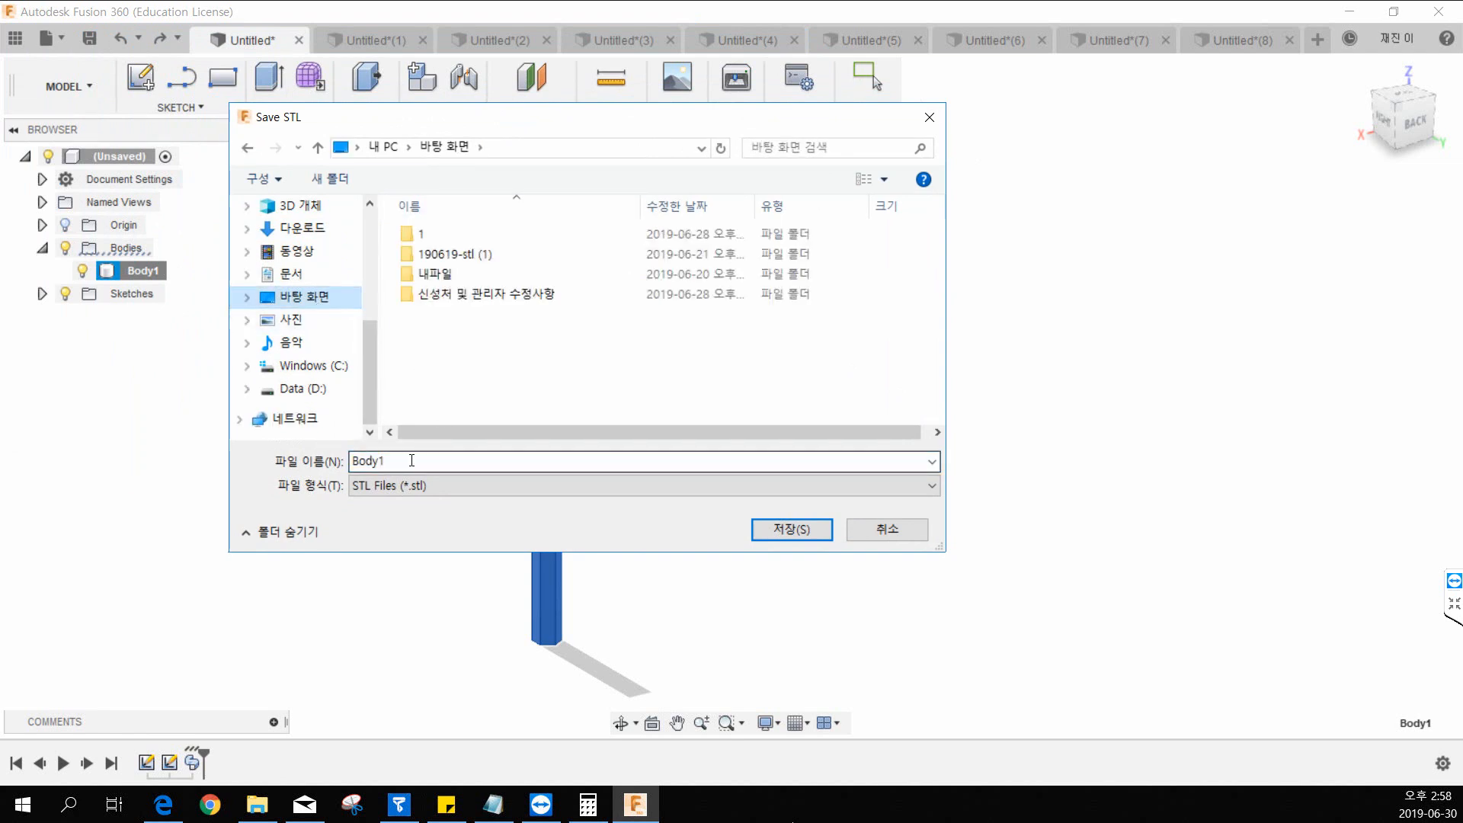
pyautogui.click(413, 461)
pyautogui.click(450, 461)
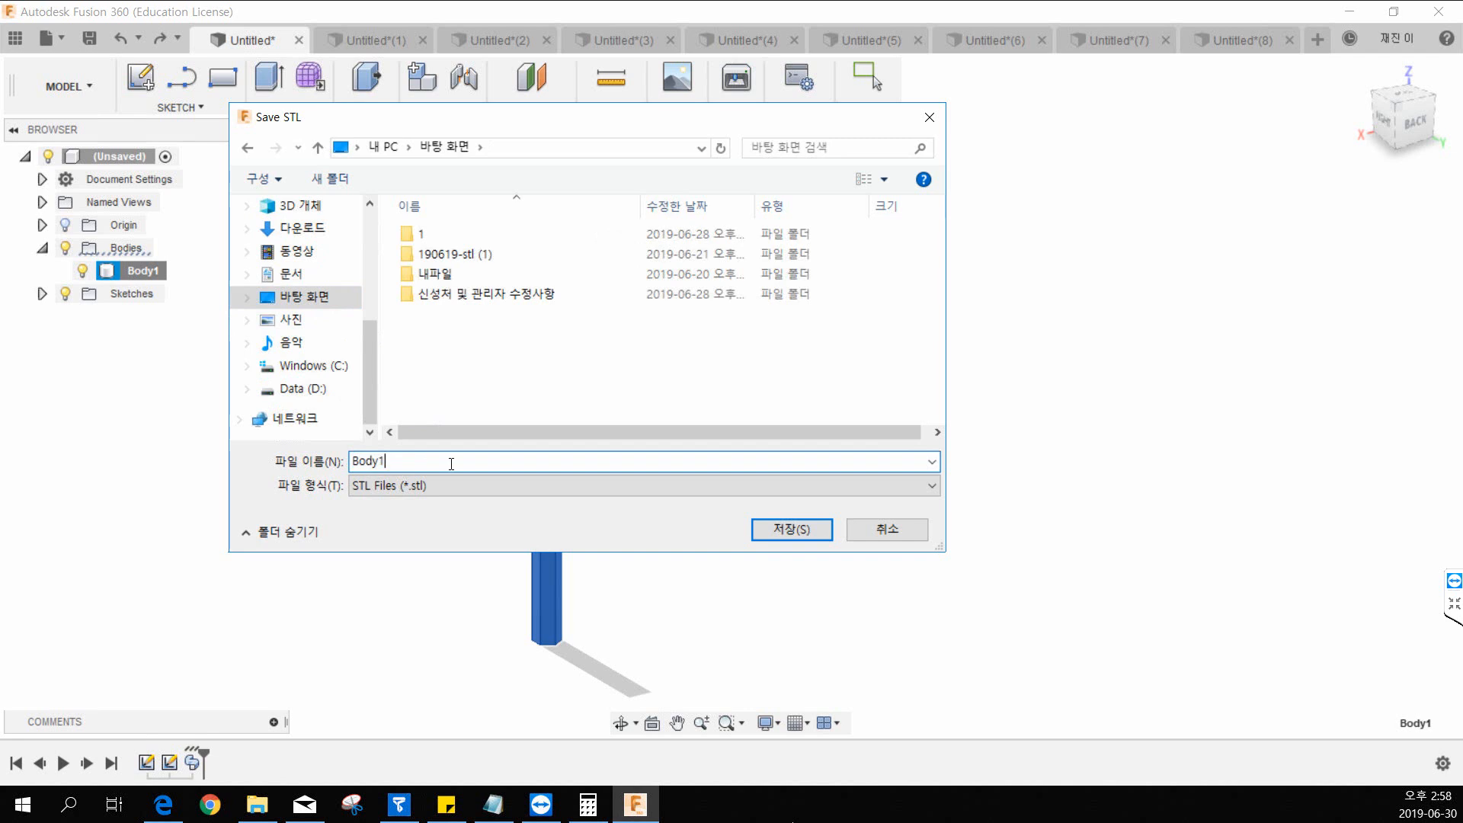
pyautogui.click(822, 535)
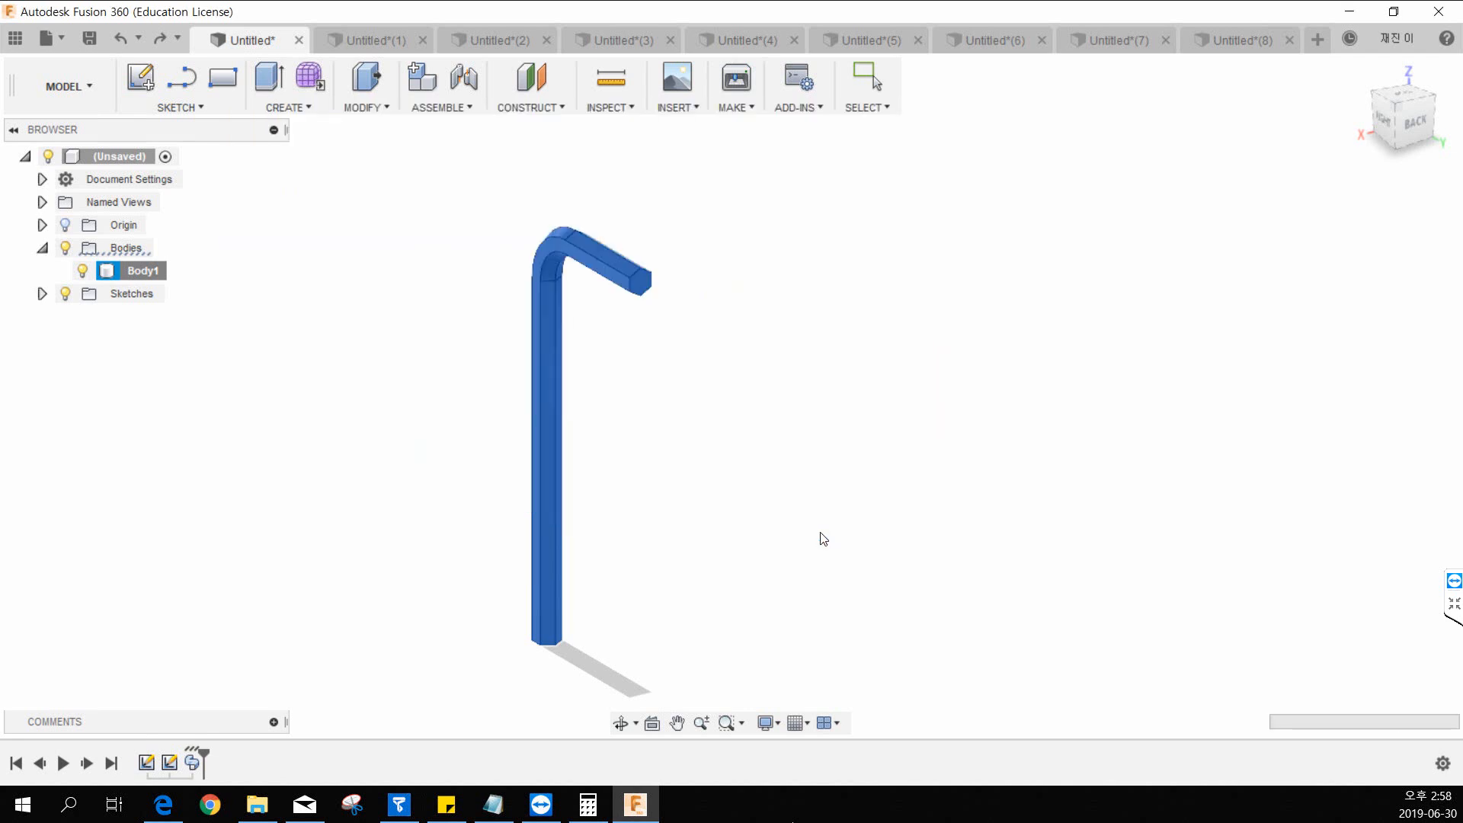
# Minimise Fusion 360 and bring the exported Body1 file onto the empty desktop area.
pyautogui.click(1349, 10)
pyautogui.click(1388, 9)
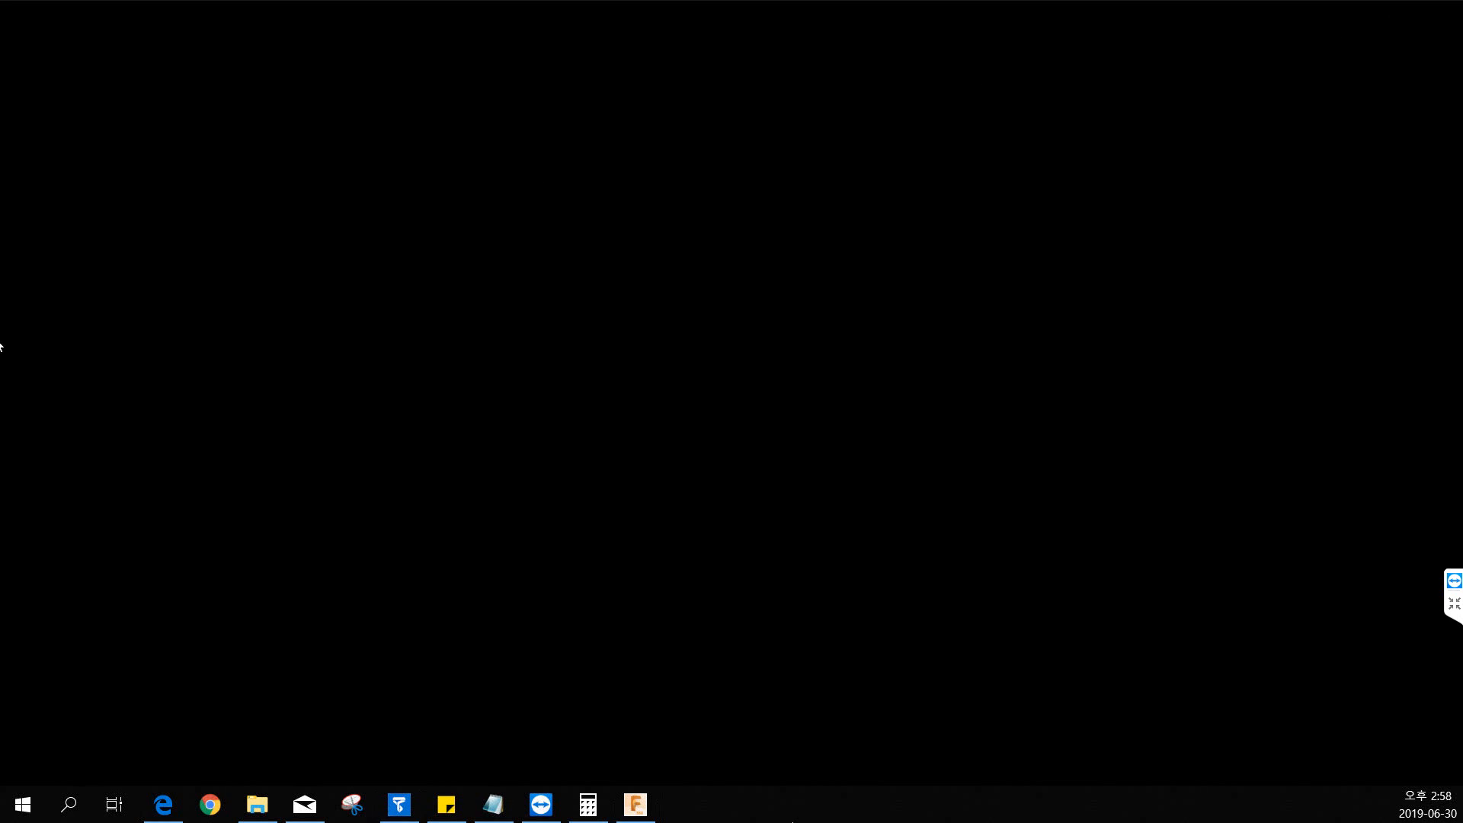
pyautogui.moveTo(1262, 121); pyautogui.dragTo(642, 217)
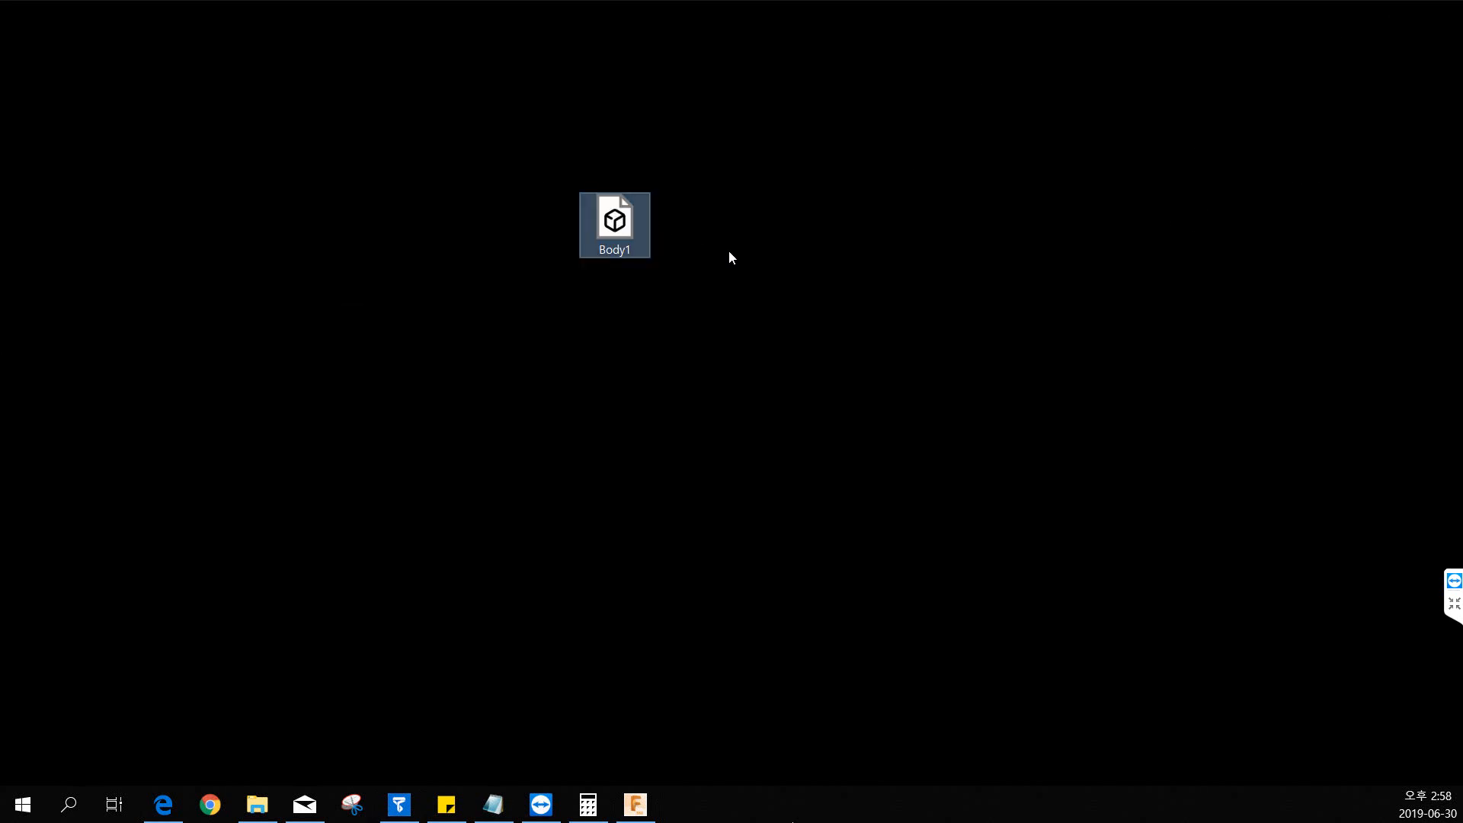
pyautogui.moveTo(673, 297); pyautogui.dragTo(373, 126)
pyautogui.click(758, 331)
pyautogui.moveTo(810, 376); pyautogui.dragTo(525, 188)
pyautogui.click(664, 311)
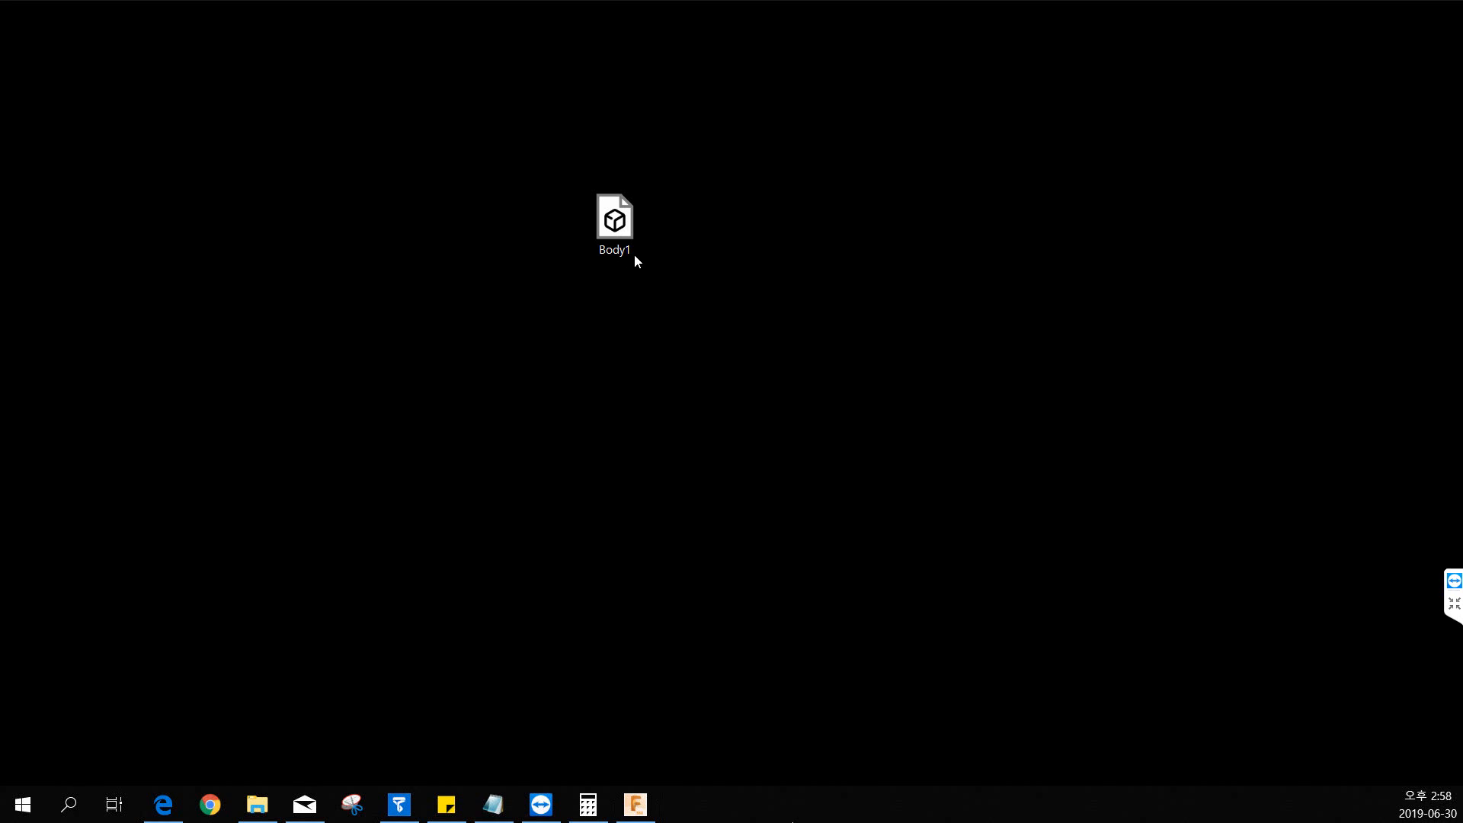
pyautogui.moveTo(726, 150); pyautogui.dragTo(538, 294)
# Open Body1 in 3D Viewer, inspect the hex key from different angles, and close the viewer.
pyautogui.doubleClick(611, 225)
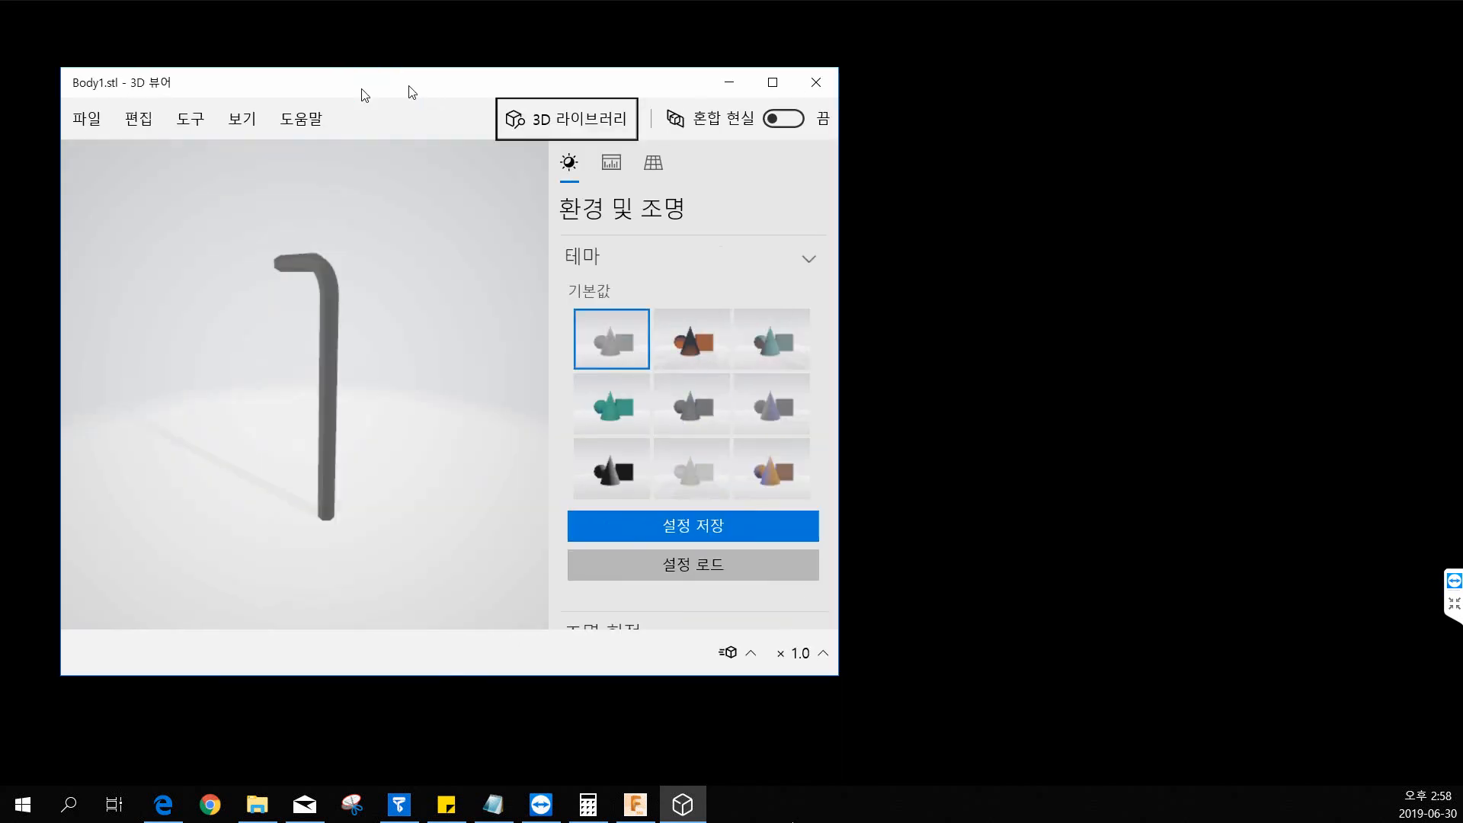
pyautogui.moveTo(361, 90); pyautogui.dragTo(540, 126)
pyautogui.doubleClick(555, 124)
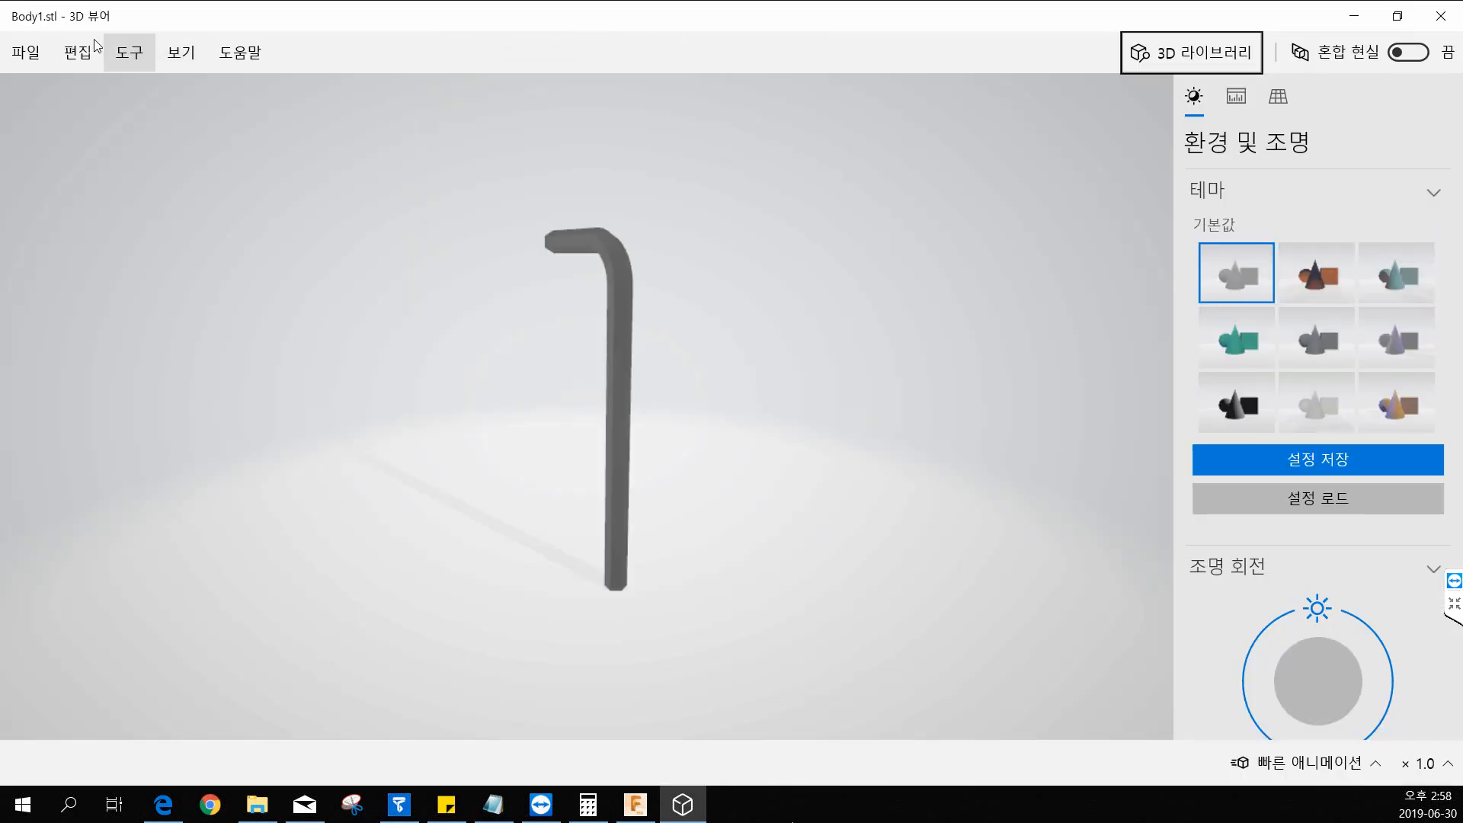
pyautogui.doubleClick(556, 29)
pyautogui.moveTo(538, 316); pyautogui.dragTo(650, 339)
pyautogui.moveTo(523, 327); pyautogui.dragTo(607, 415)
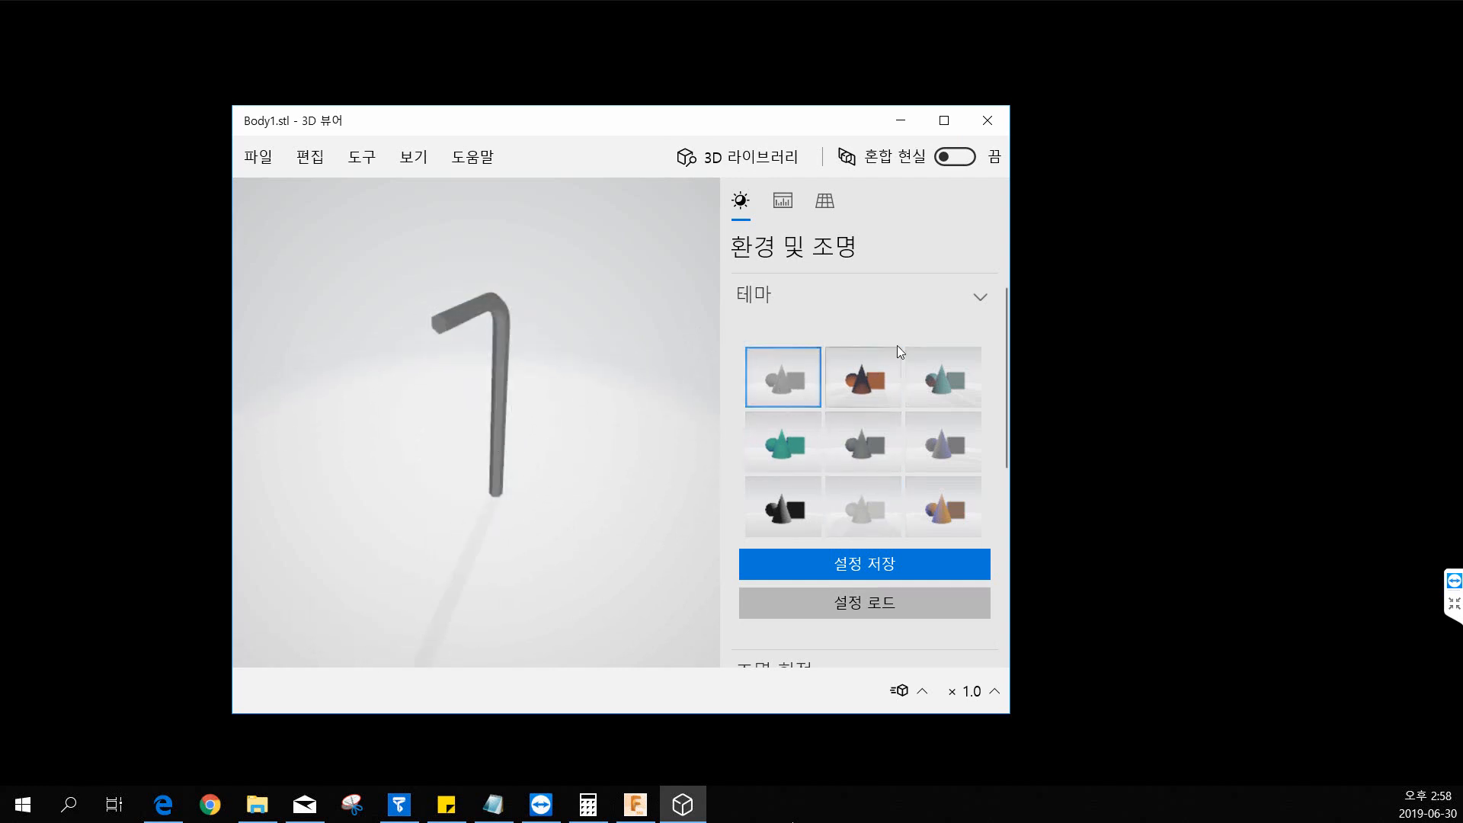
pyautogui.click(989, 123)
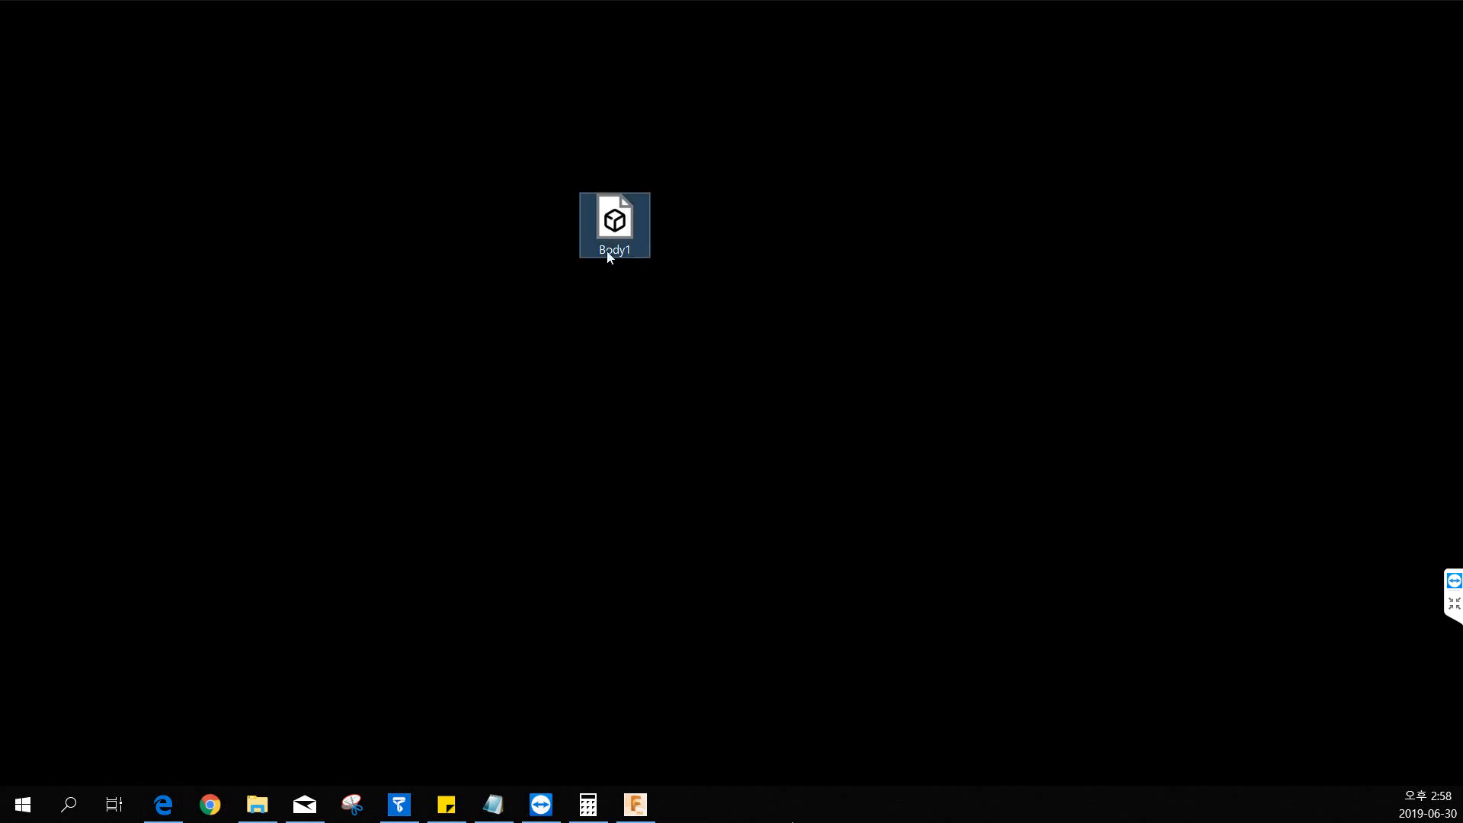
# Move the Body1 file aside and switch to UP Studio, reopening its UP print workspace from the home page.
pyautogui.moveTo(606, 250); pyautogui.dragTo(0, 263)
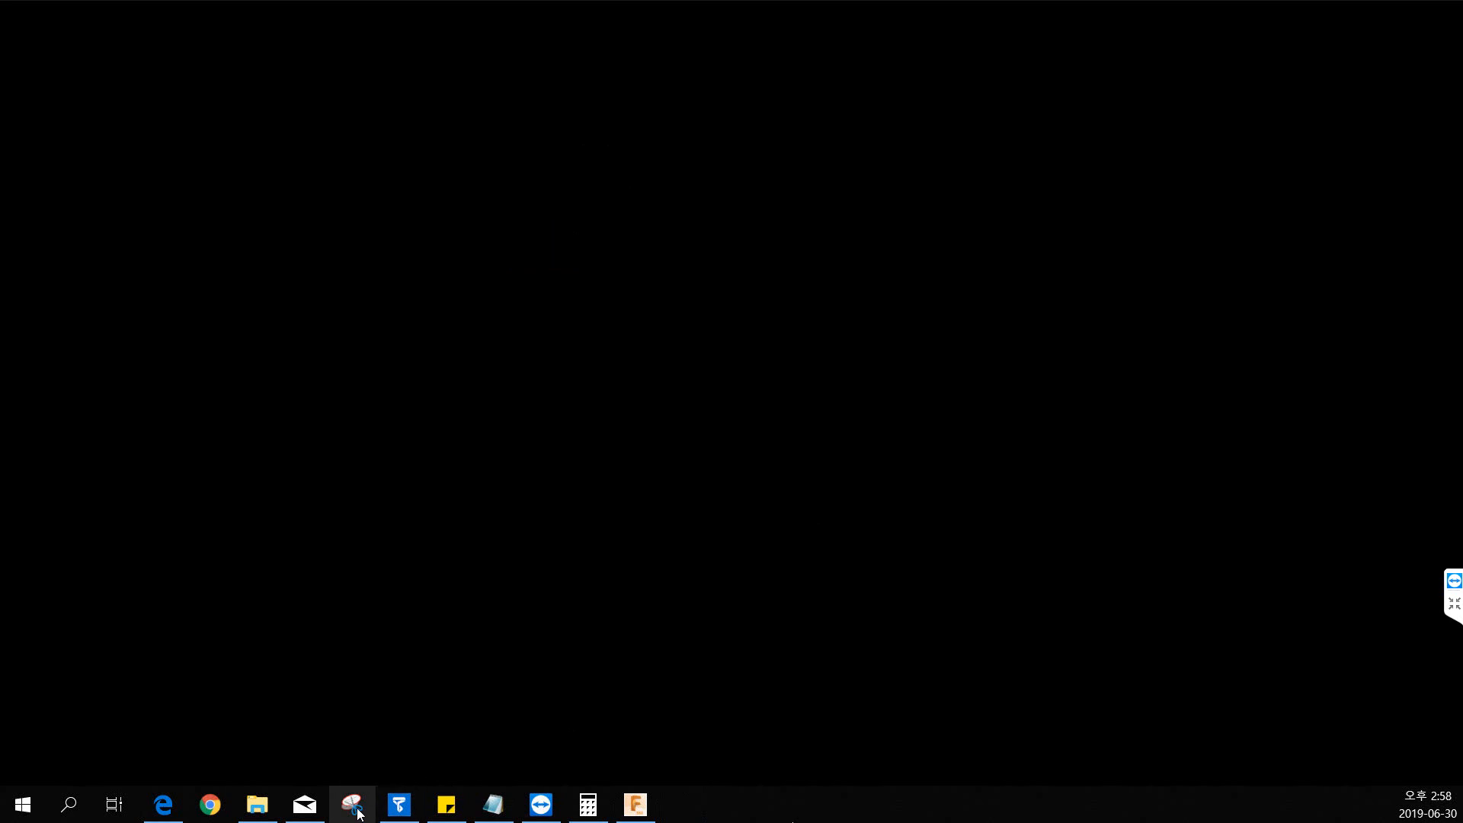
pyautogui.click(398, 804)
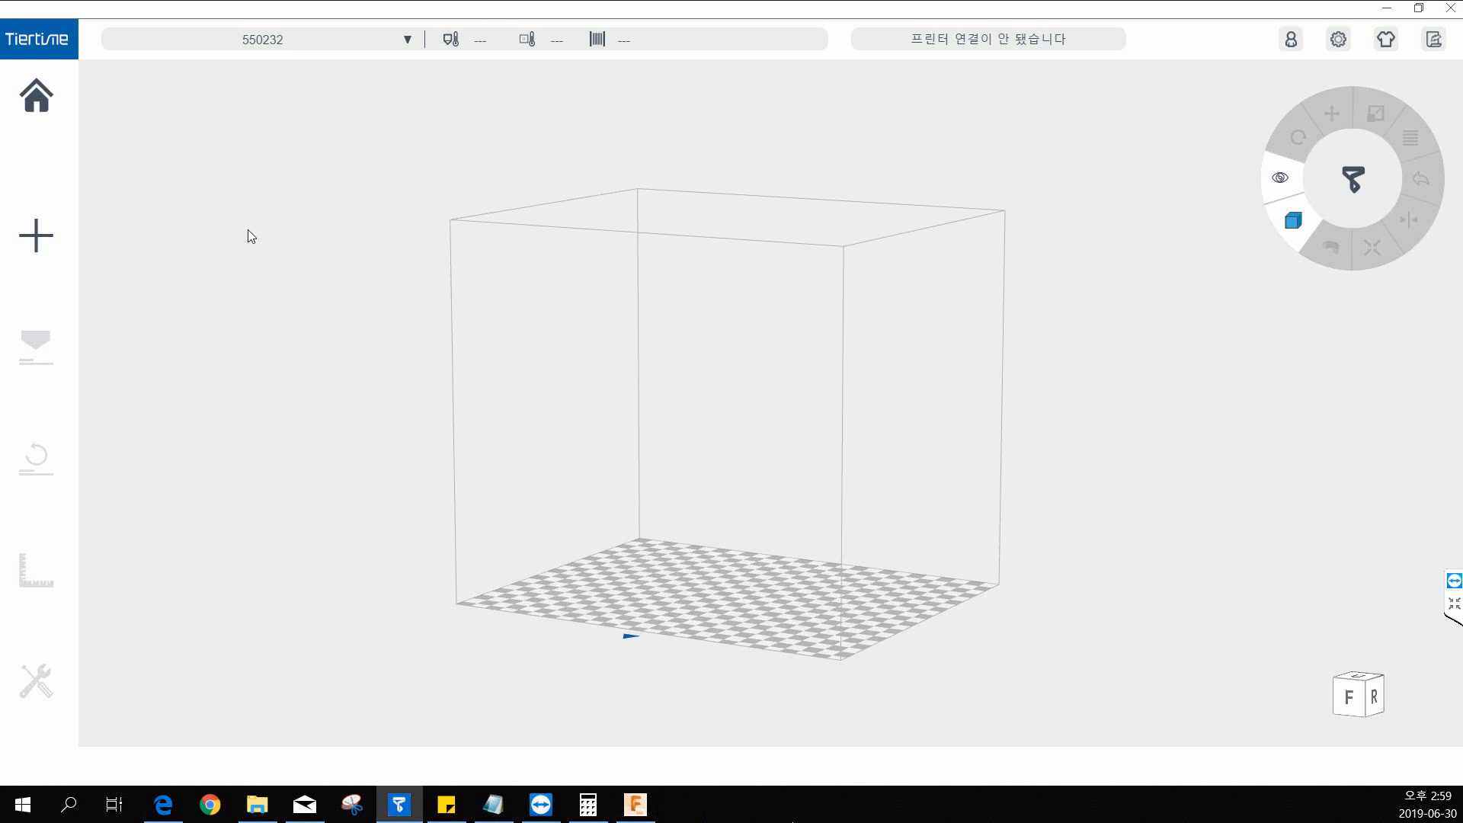
pyautogui.click(35, 114)
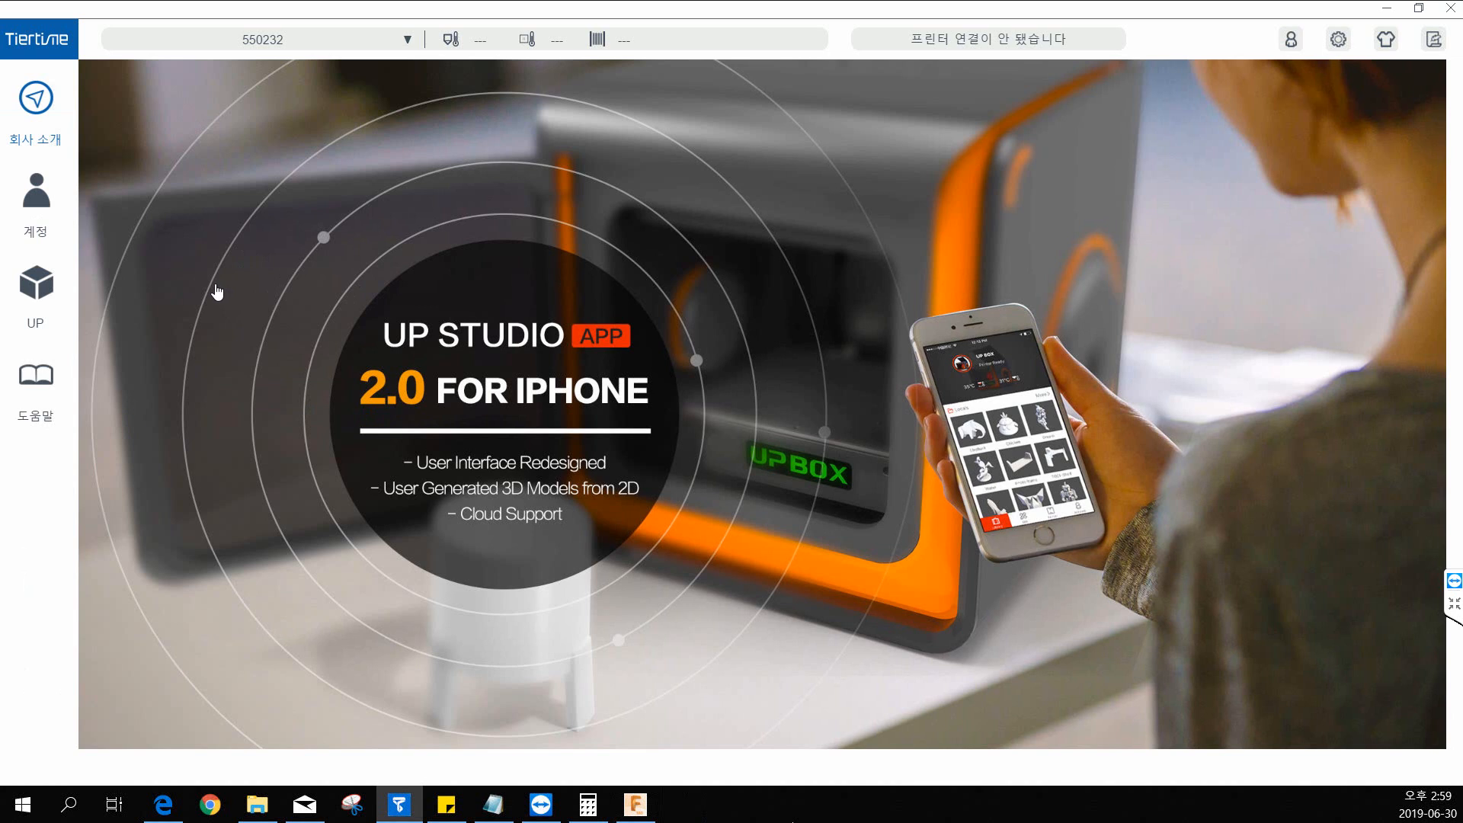
pyautogui.click(39, 293)
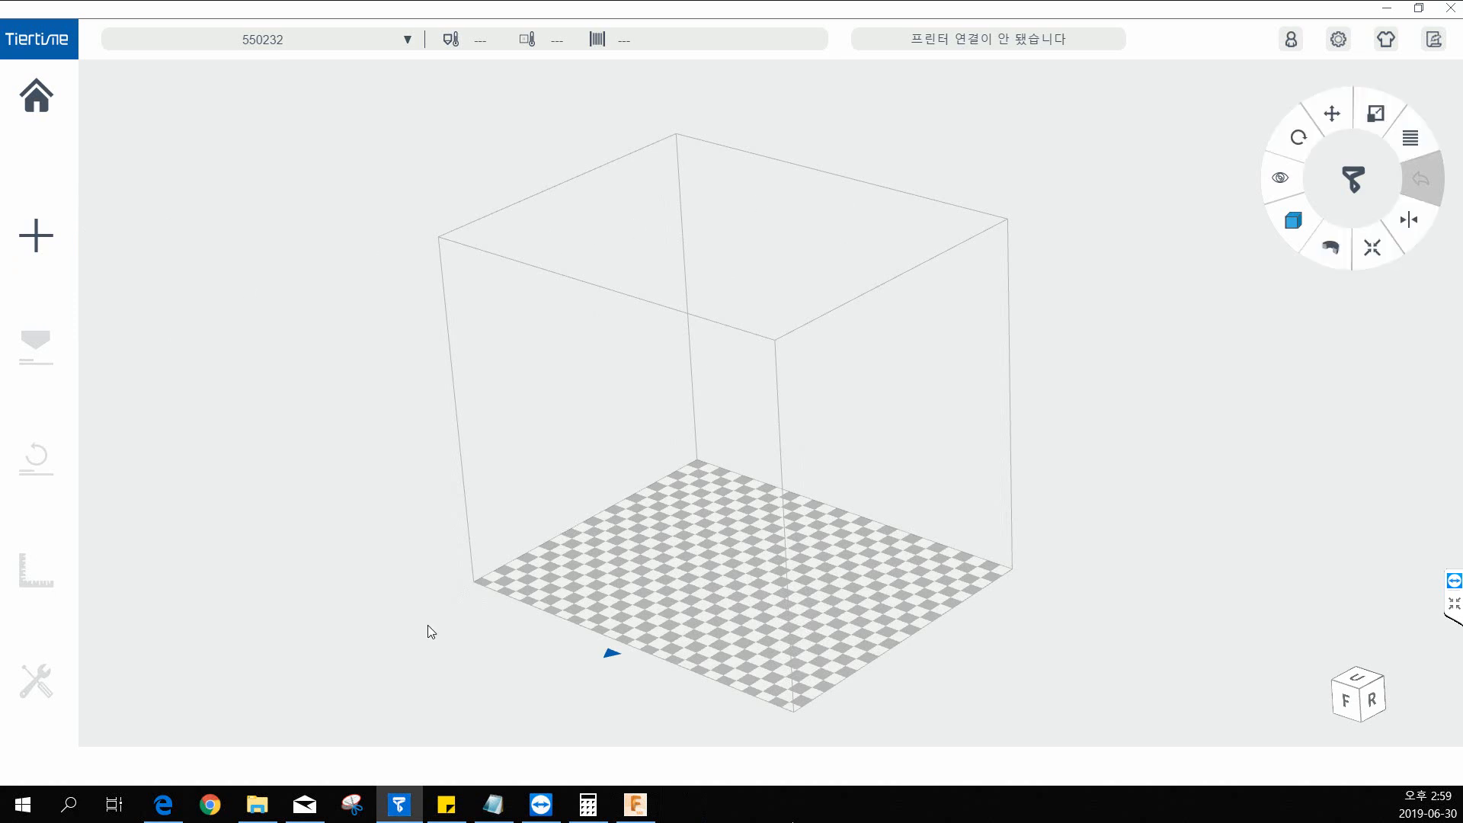
# Show the file information of the hex key on the build platform and delete the model.
pyautogui.scroll(5, 748, 545)
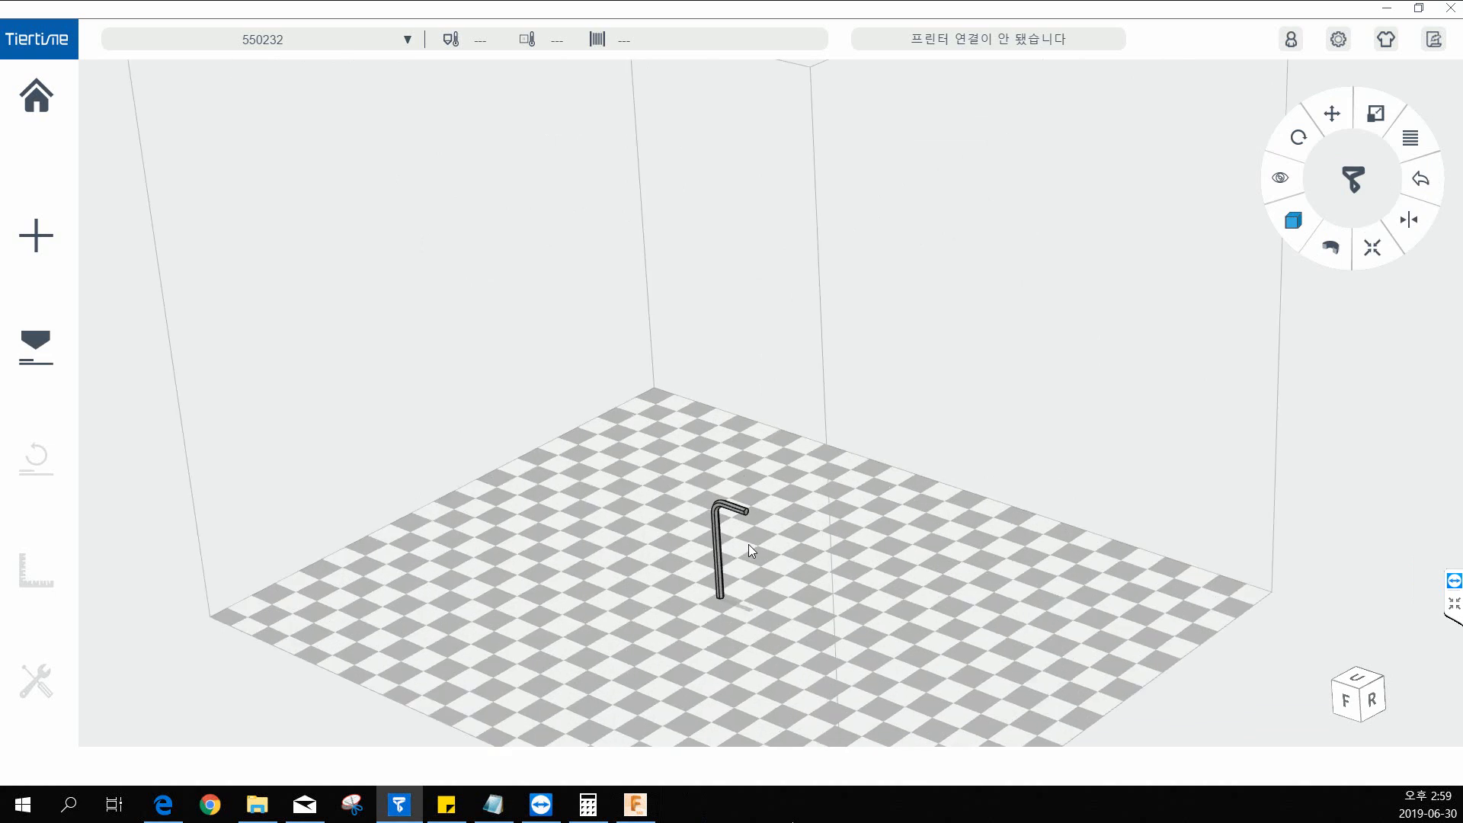
pyautogui.click(720, 517)
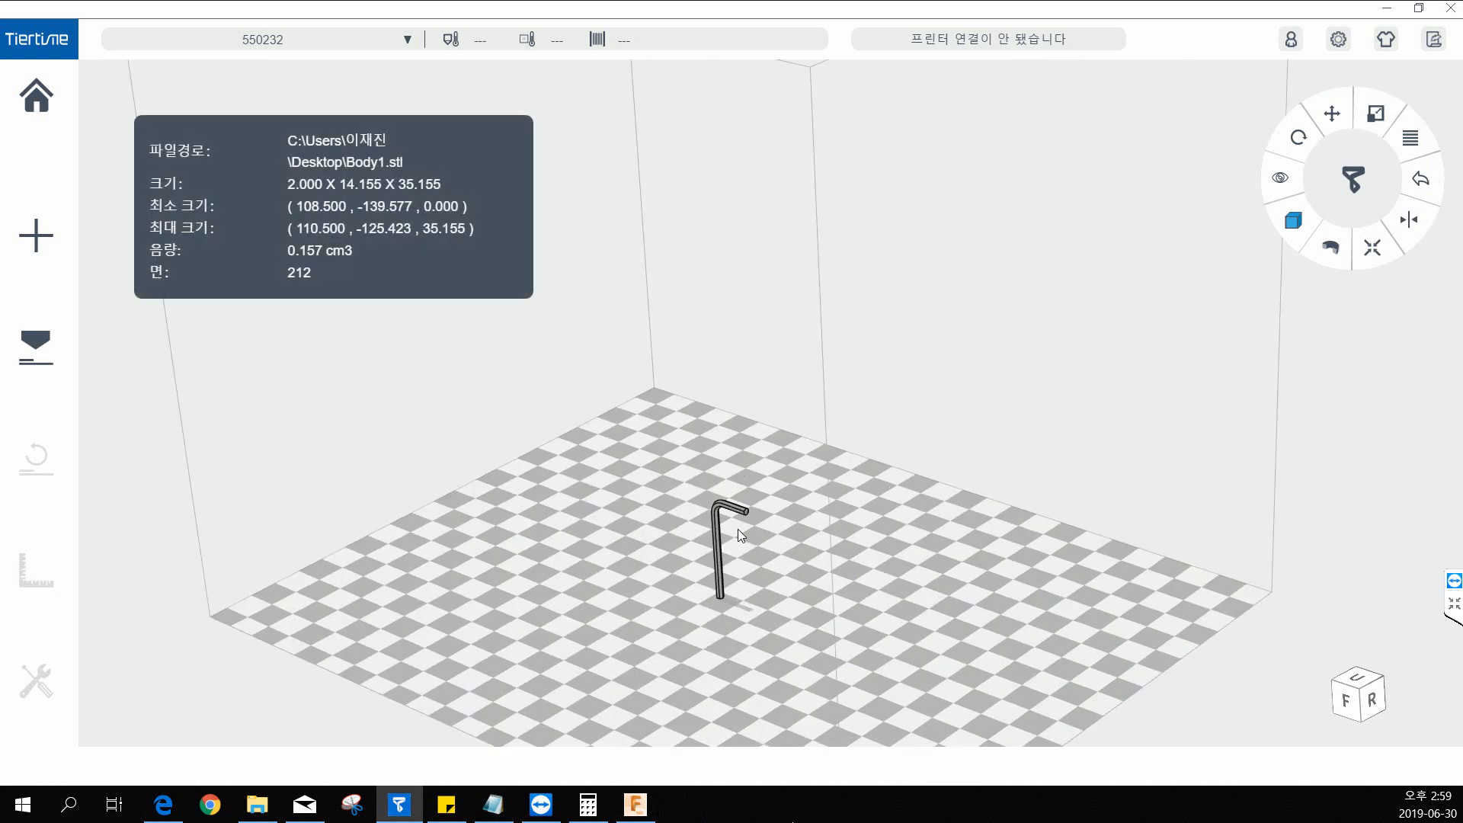
pyautogui.press('Delete')
# Import the Body1 model from the desktop onto the build platform and examine it up close.
pyautogui.click(50, 221)
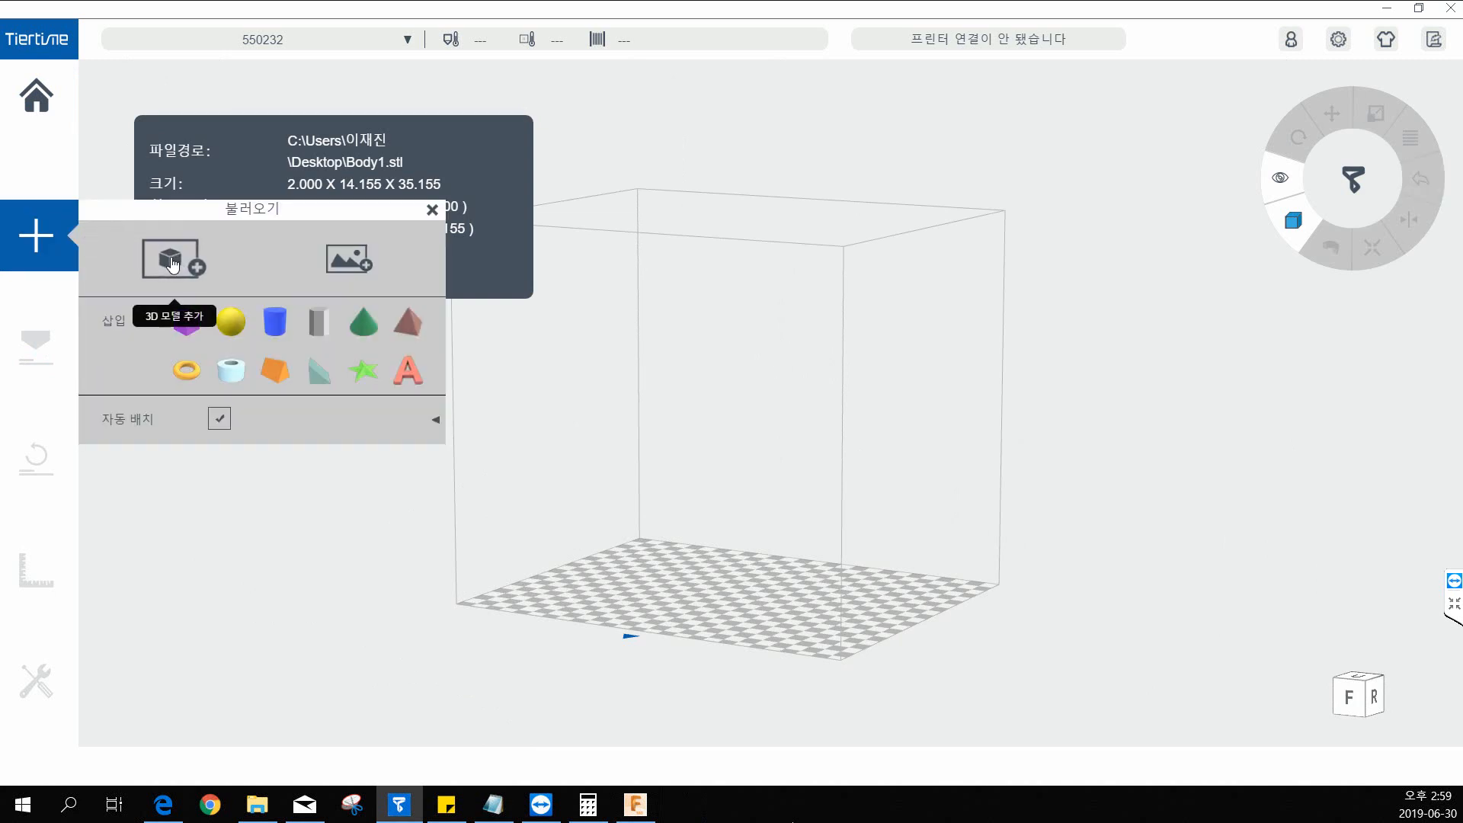
pyautogui.click(38, 243)
pyautogui.click(40, 244)
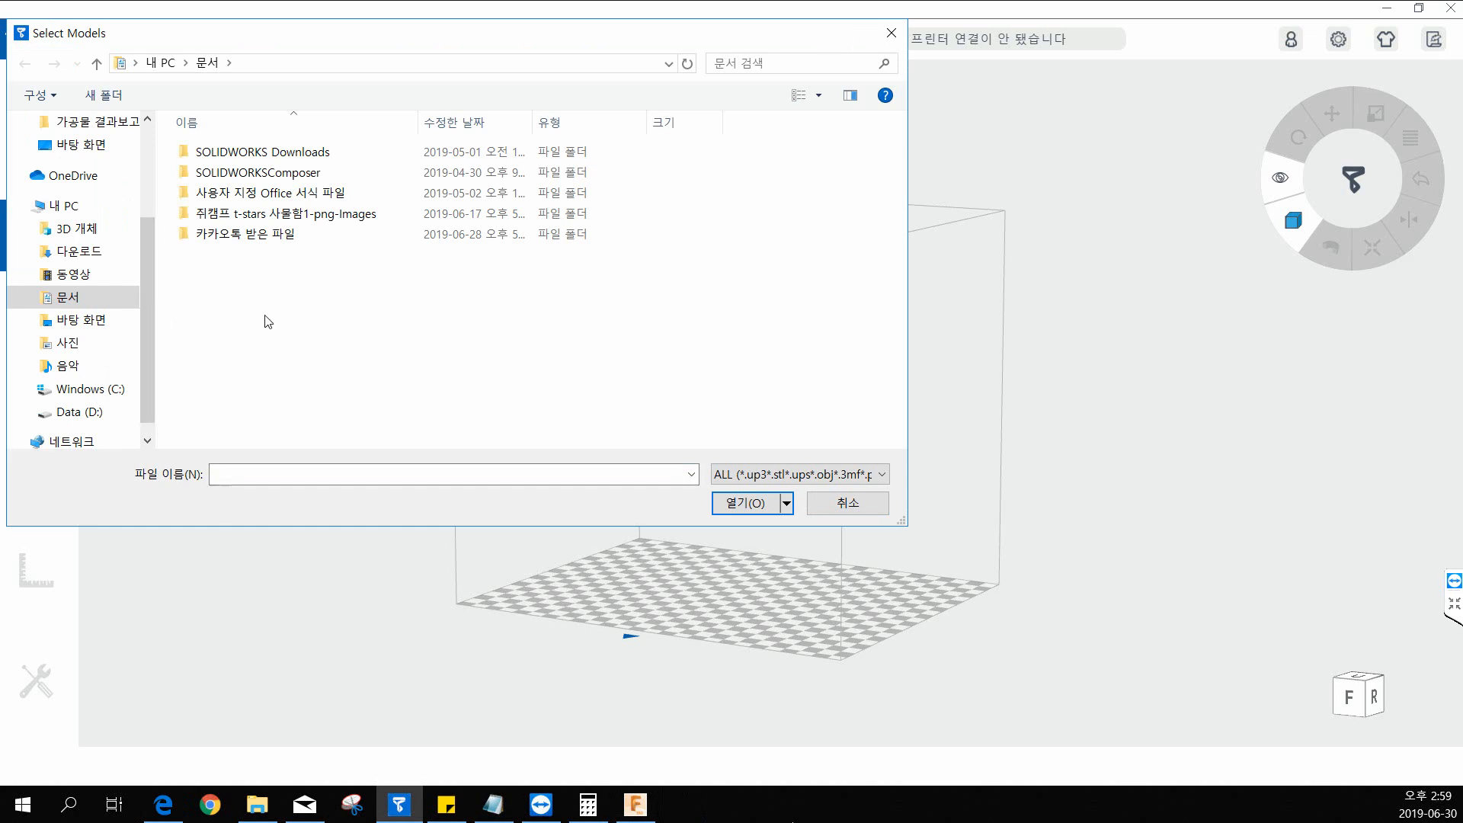
pyautogui.click(89, 150)
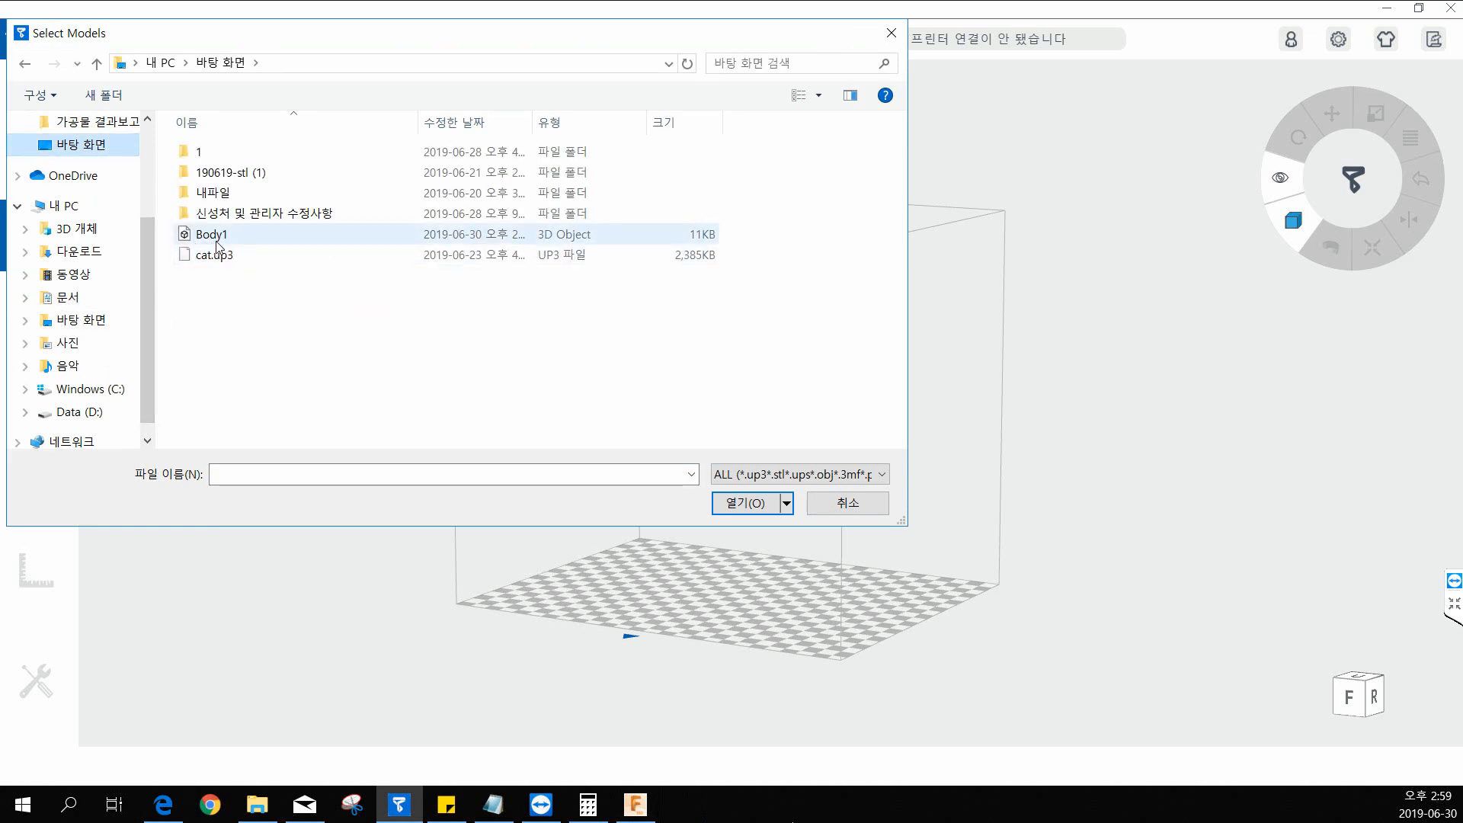
pyautogui.click(221, 244)
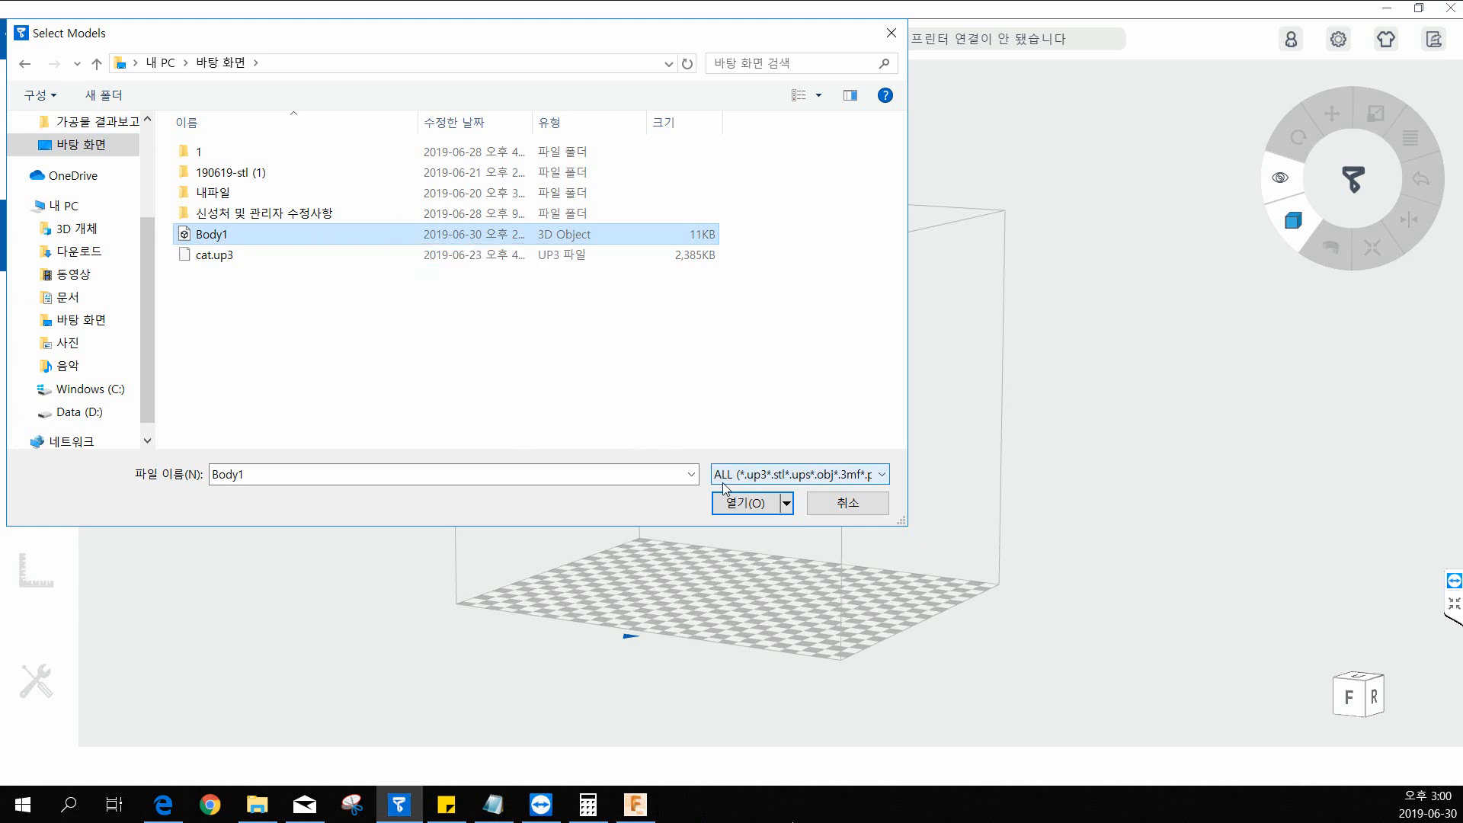
pyautogui.click(747, 505)
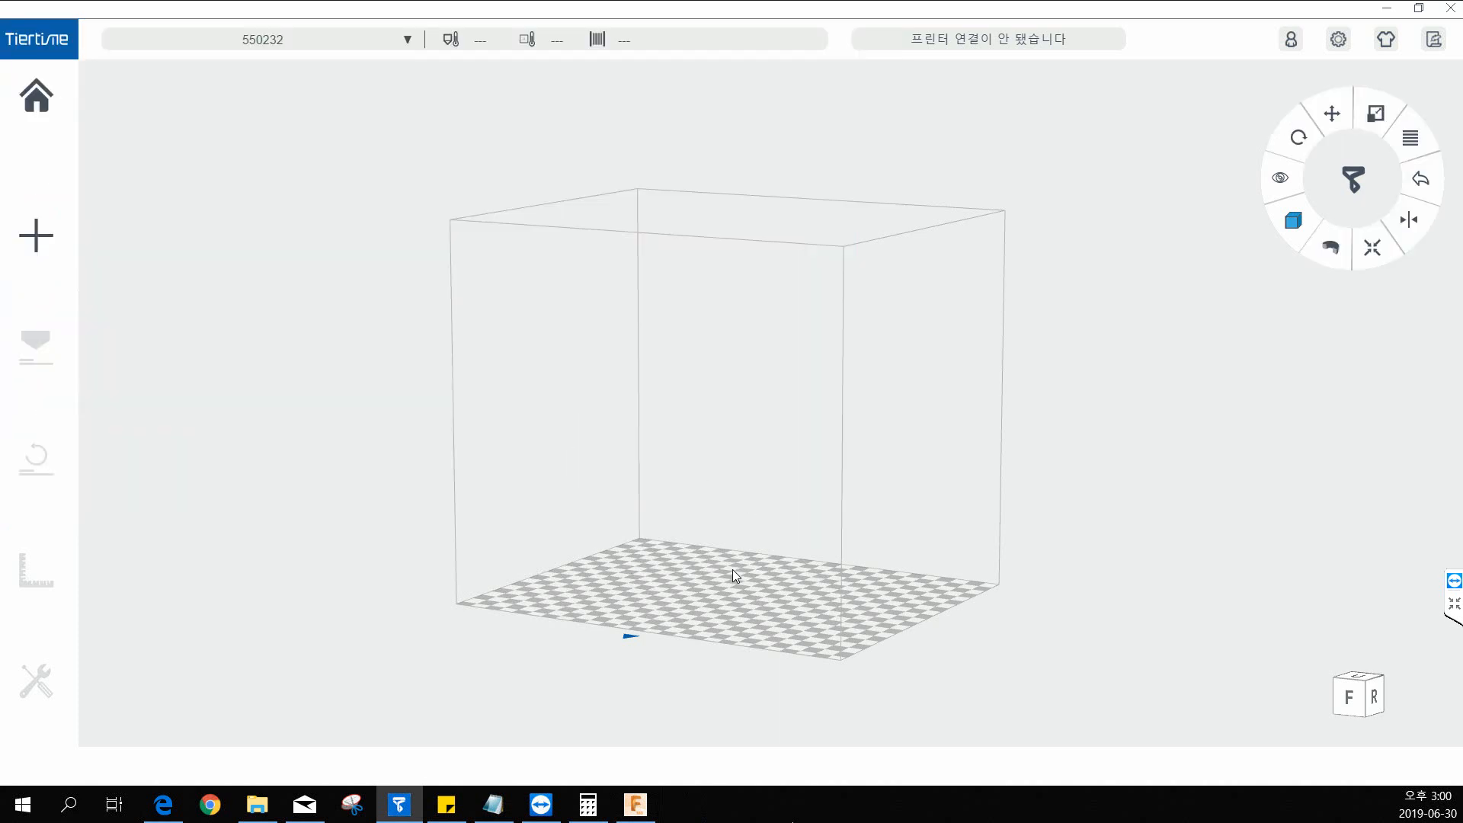
pyautogui.scroll(5, 734, 567)
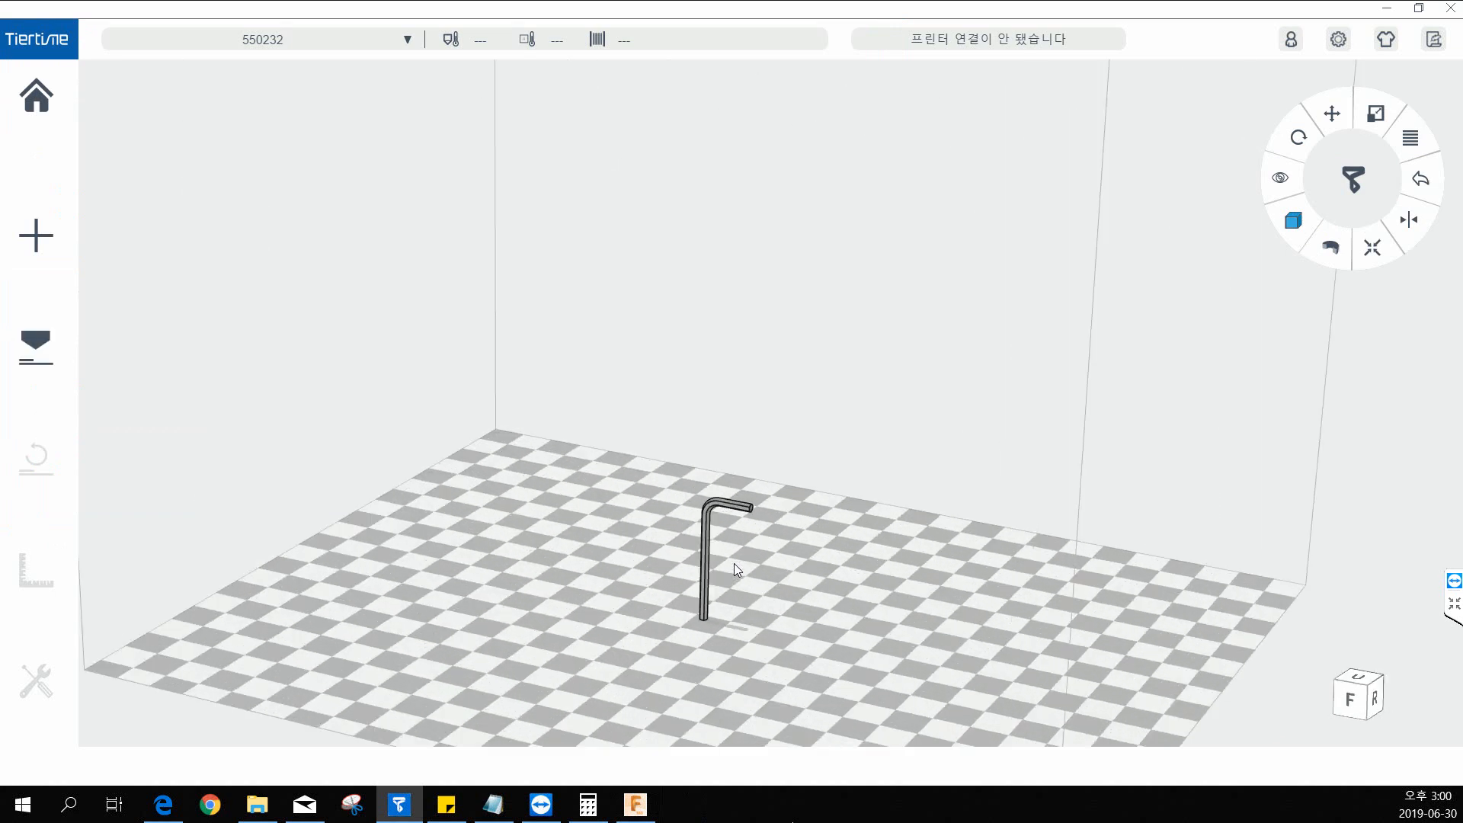
pyautogui.scroll(5, 734, 564)
pyautogui.scroll(-5, 786, 587)
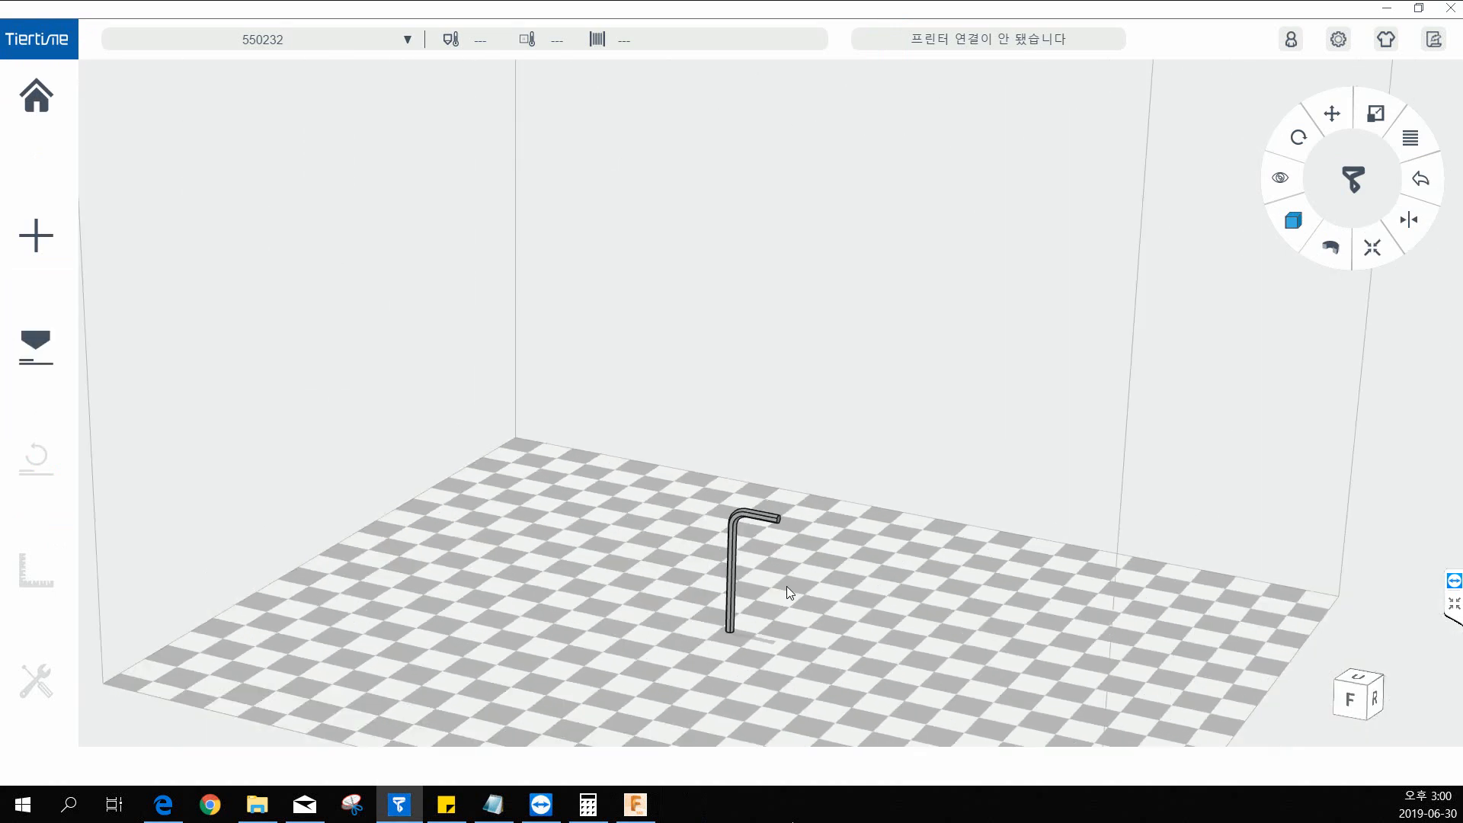
# Examine the hex key within the whole build volume from several angles.
pyautogui.scroll(-5, 786, 587)
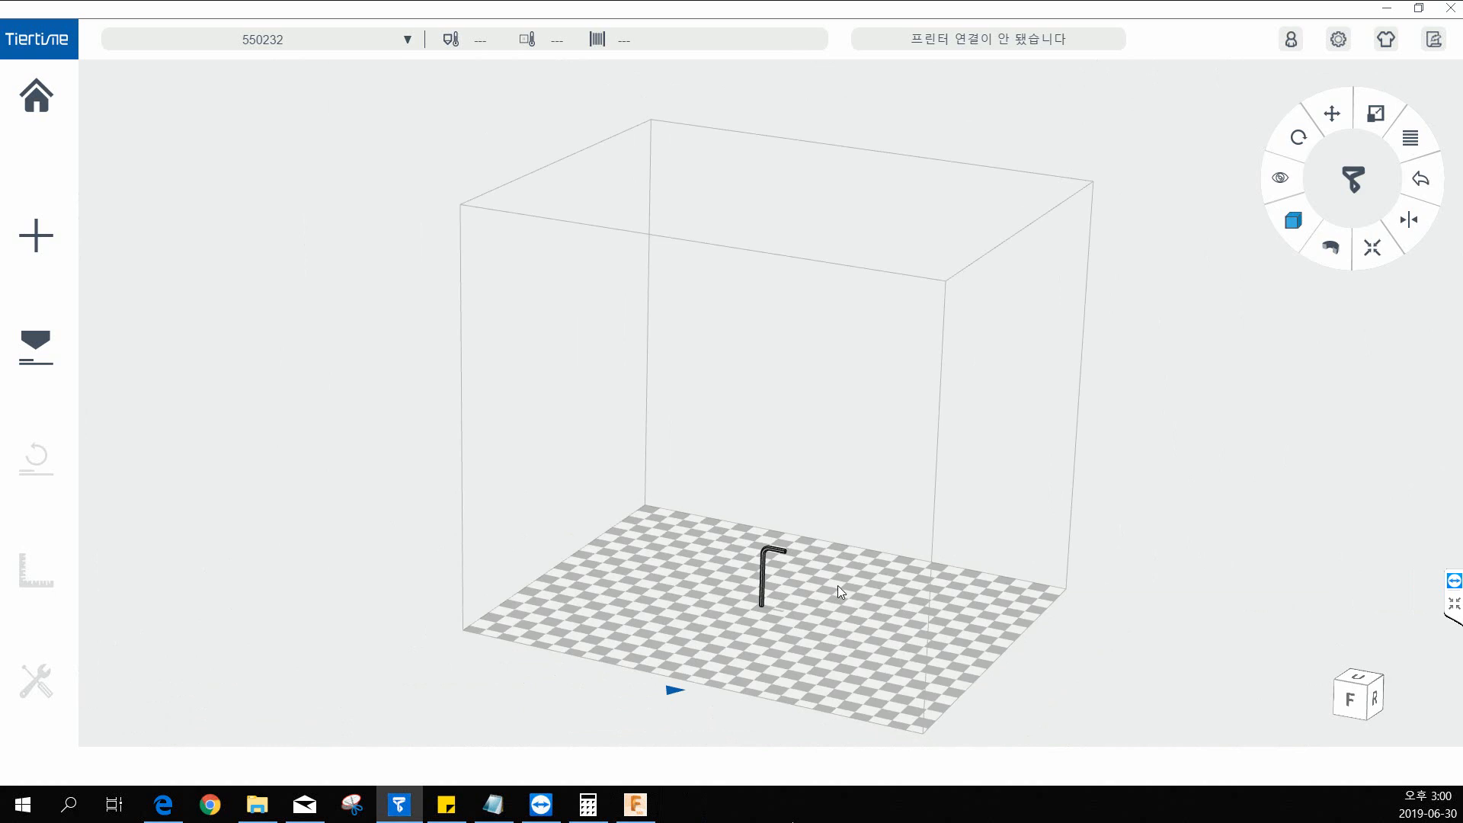
pyautogui.moveTo(890, 605); pyautogui.dragTo(870, 569)
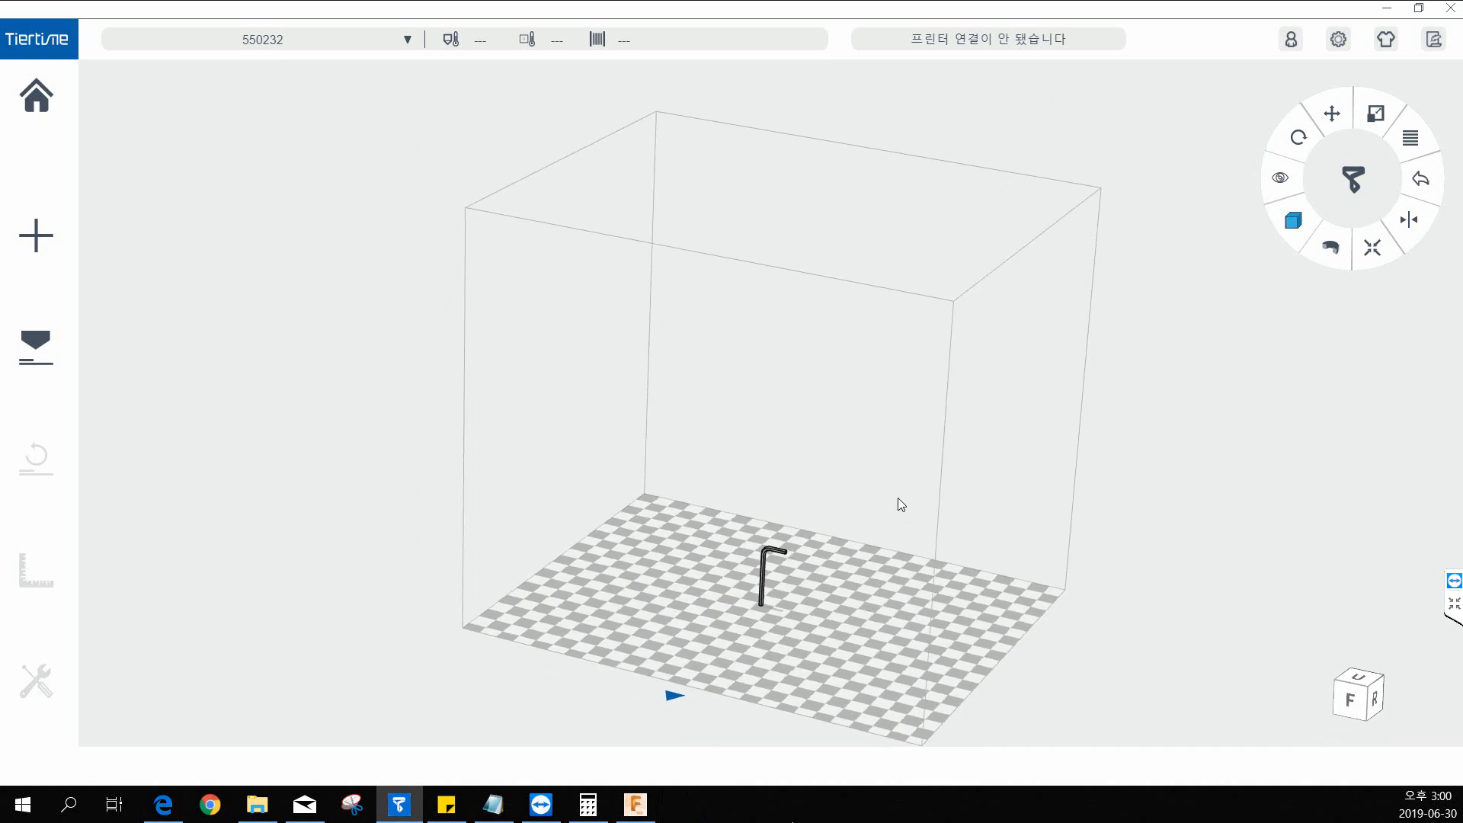
pyautogui.moveTo(908, 496)
pyautogui.mouseDown()
pyautogui.moveTo(813, 441)
pyautogui.moveTo(930, 435)
pyautogui.moveTo(811, 481)
pyautogui.moveTo(968, 487)
pyautogui.moveTo(891, 503)
pyautogui.moveTo(869, 487)
pyautogui.moveTo(924, 485)
pyautogui.mouseUp()
pyautogui.moveTo(1023, 468); pyautogui.dragTo(523, 546, button='middle')
pyautogui.moveTo(523, 545); pyautogui.dragTo(471, 604)
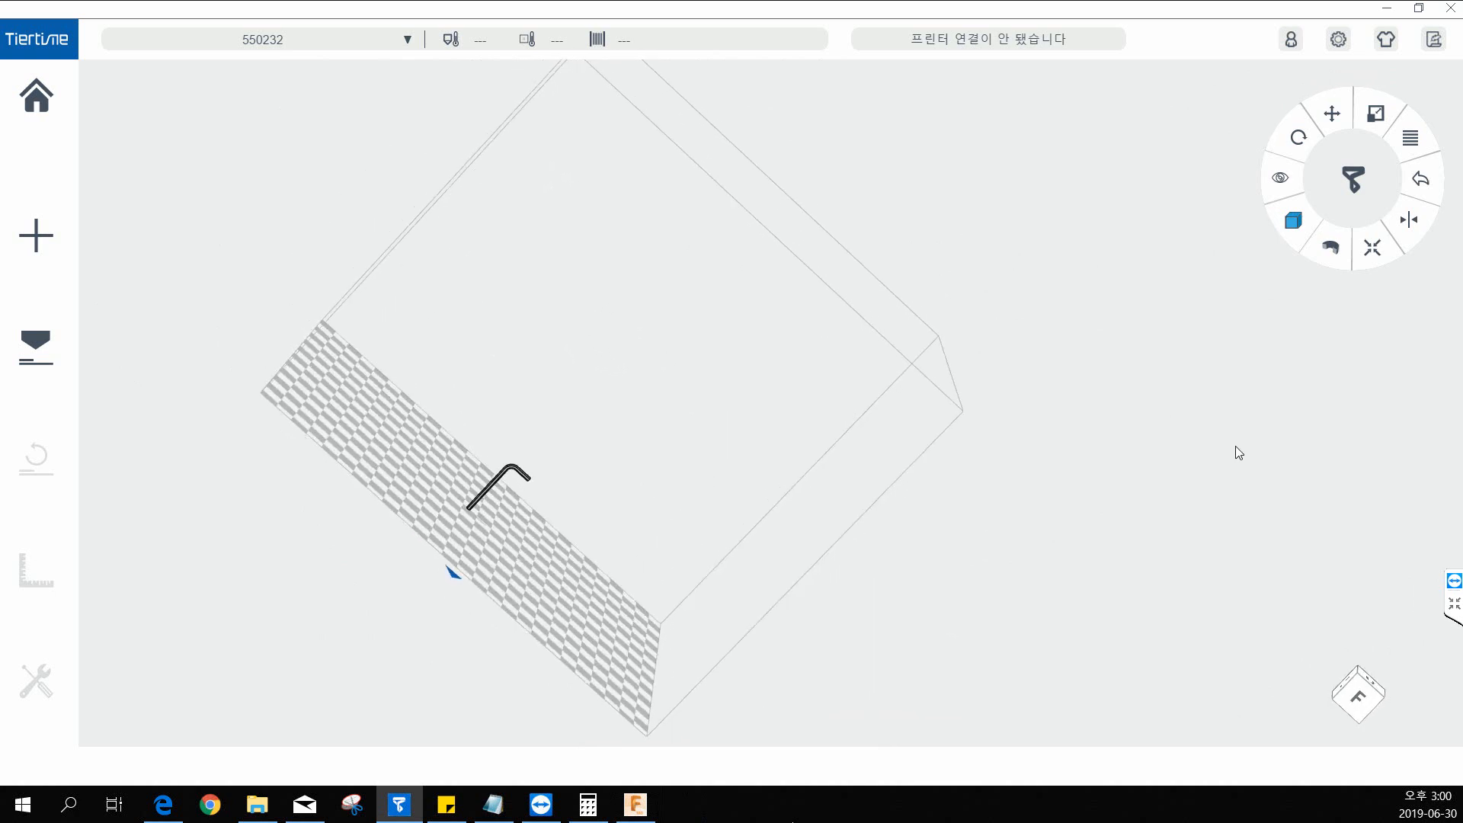
pyautogui.click(1360, 695)
pyautogui.moveTo(715, 532); pyautogui.dragTo(635, 630)
pyautogui.moveTo(690, 470); pyautogui.dragTo(711, 472, button='middle')
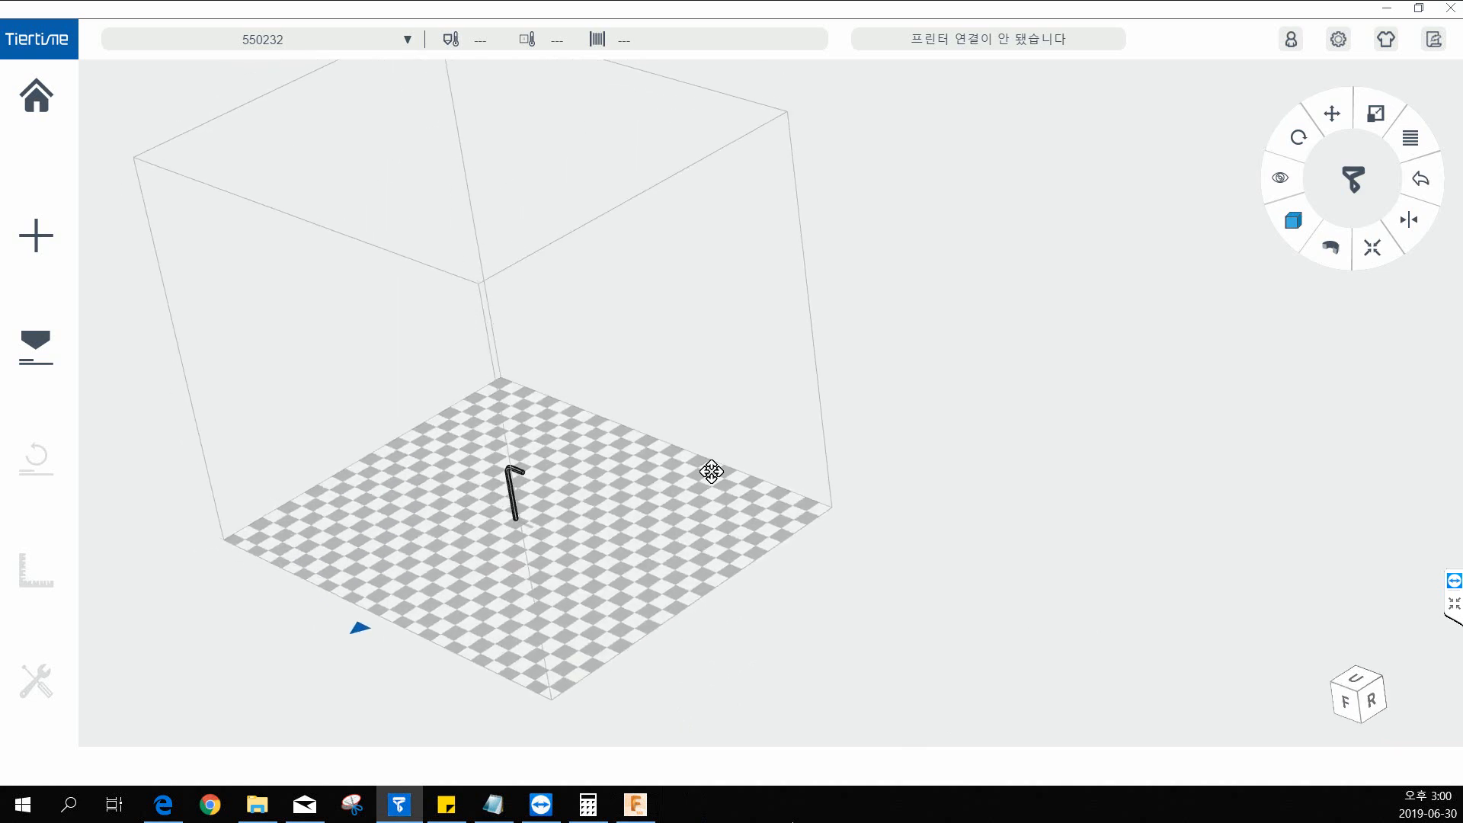
pyautogui.scroll(5, 538, 503)
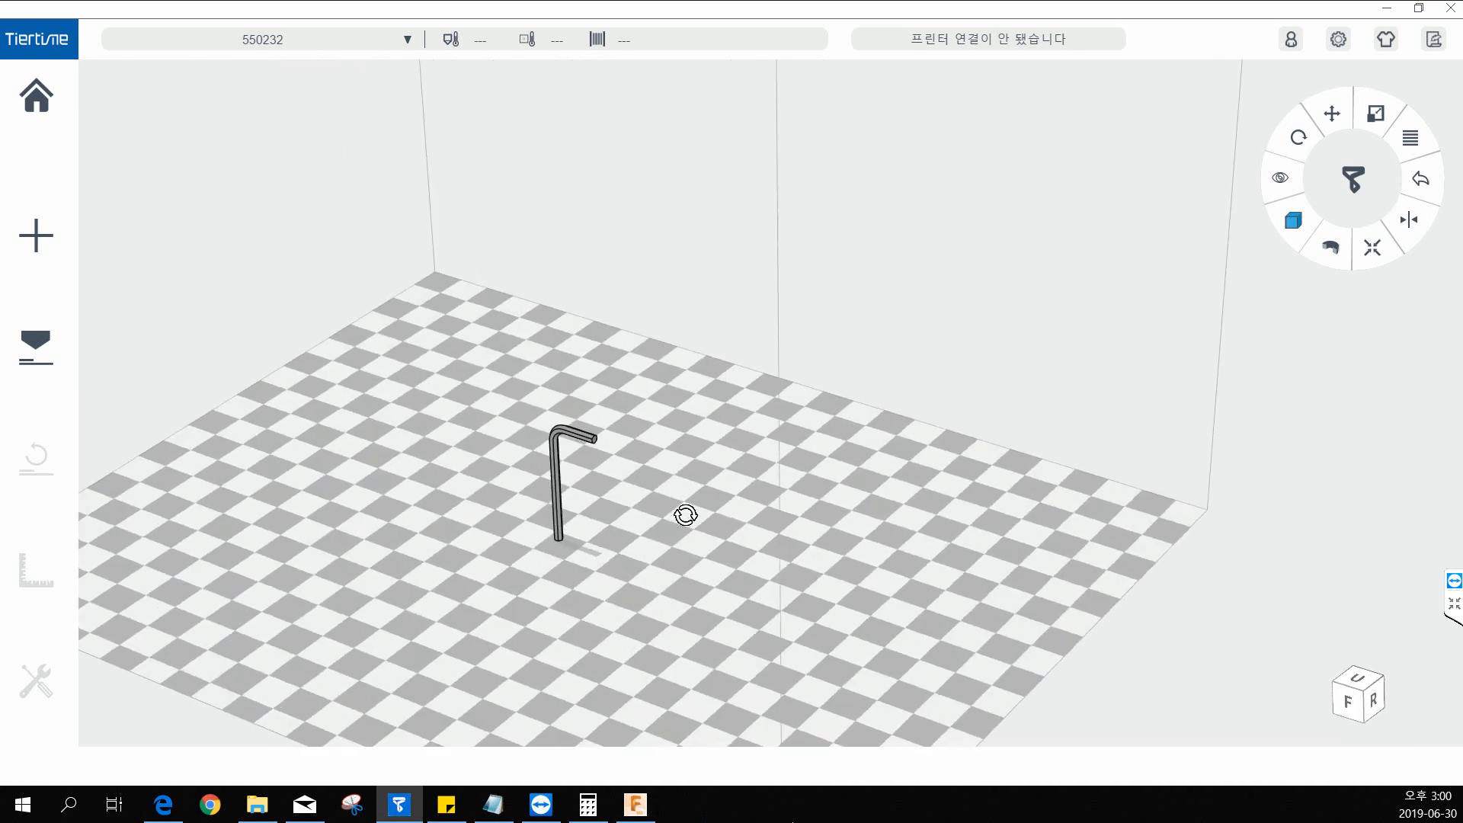
# Inspect the upright hex key up close, checking its bend, short arm and foot on the build platform.
pyautogui.moveTo(672, 494); pyautogui.dragTo(609, 469)
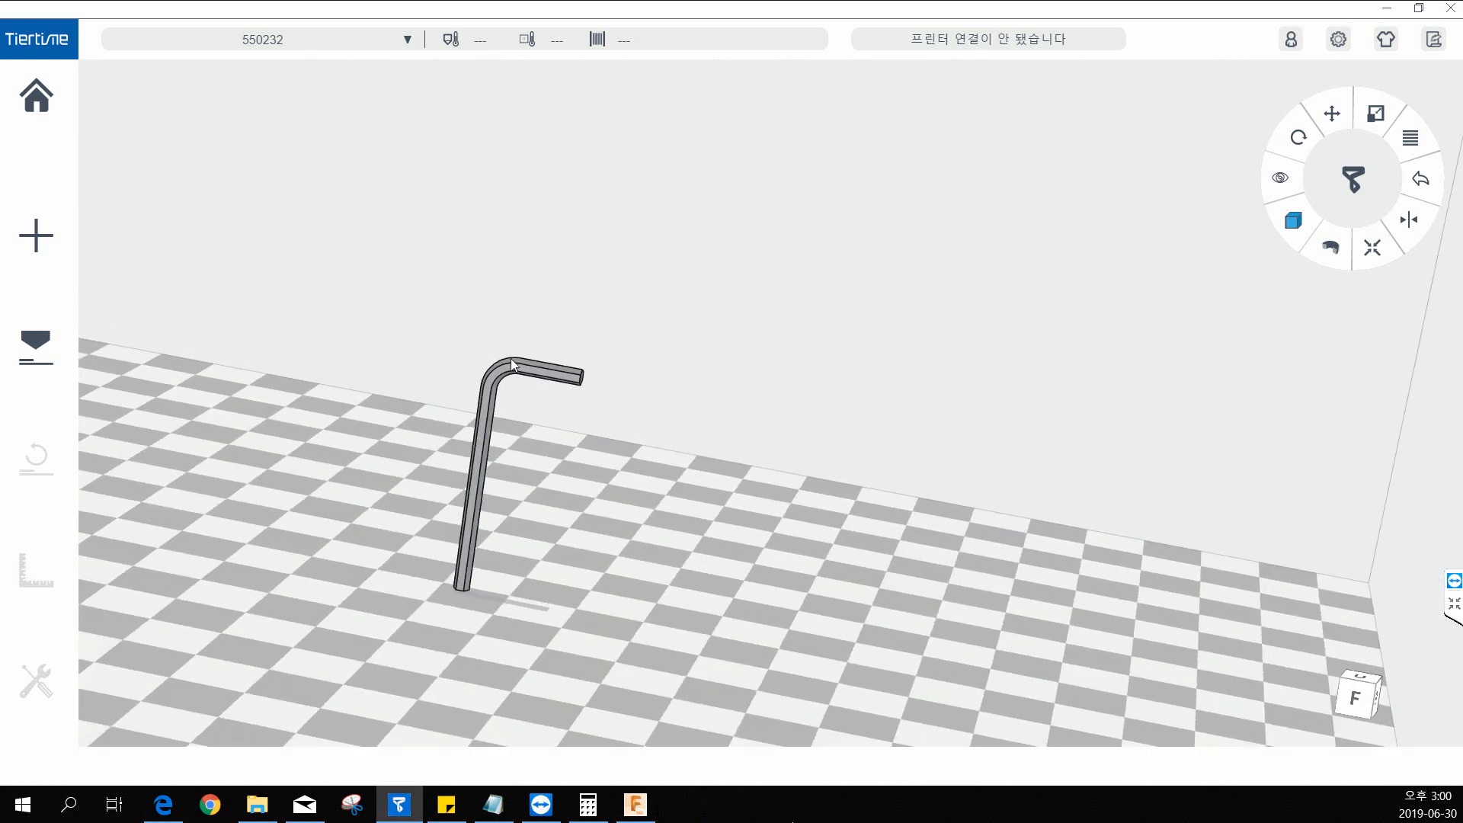
pyautogui.moveTo(620, 433); pyautogui.dragTo(514, 465)
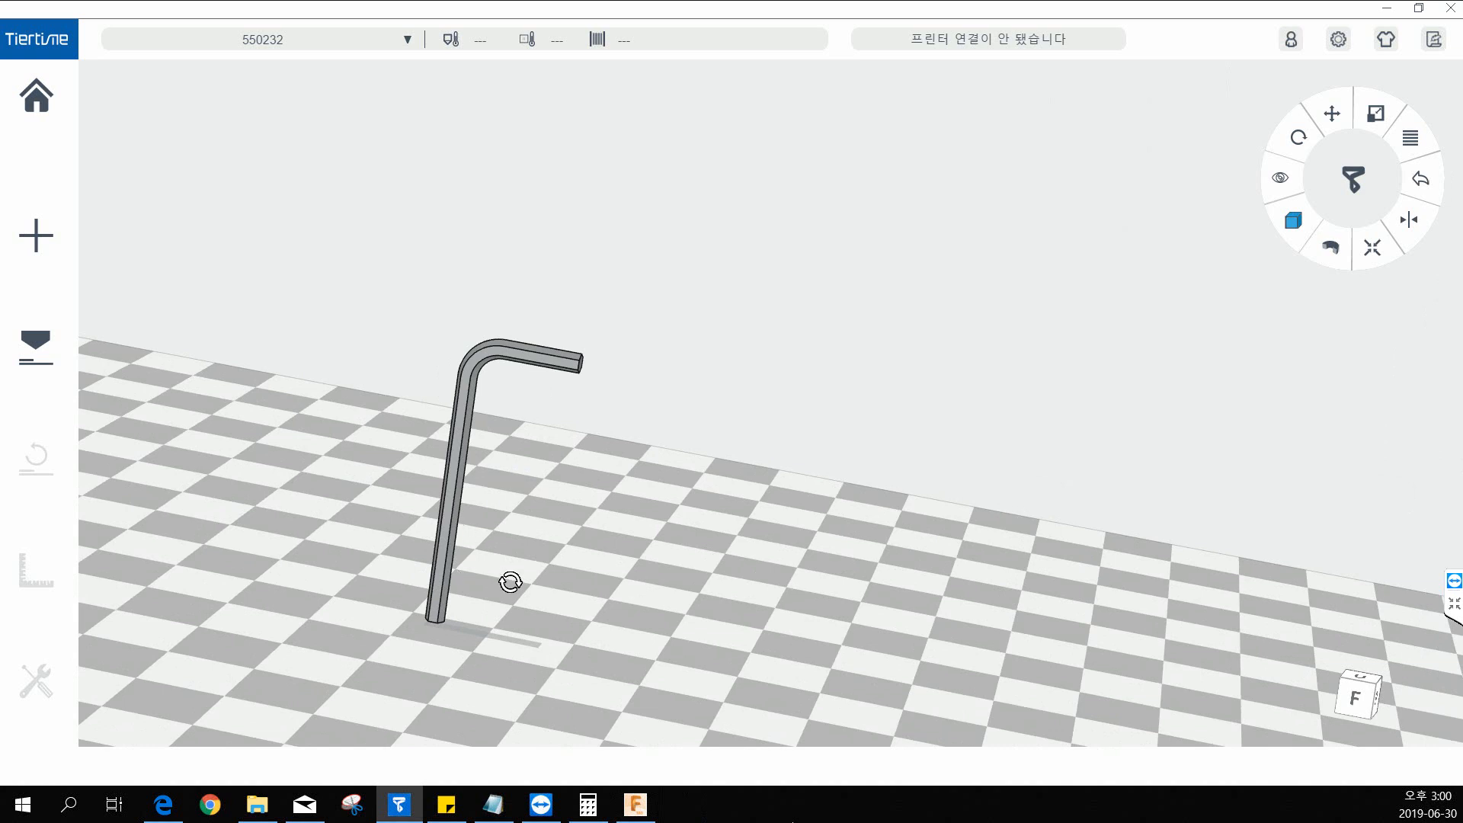
pyautogui.moveTo(510, 581); pyautogui.dragTo(509, 547)
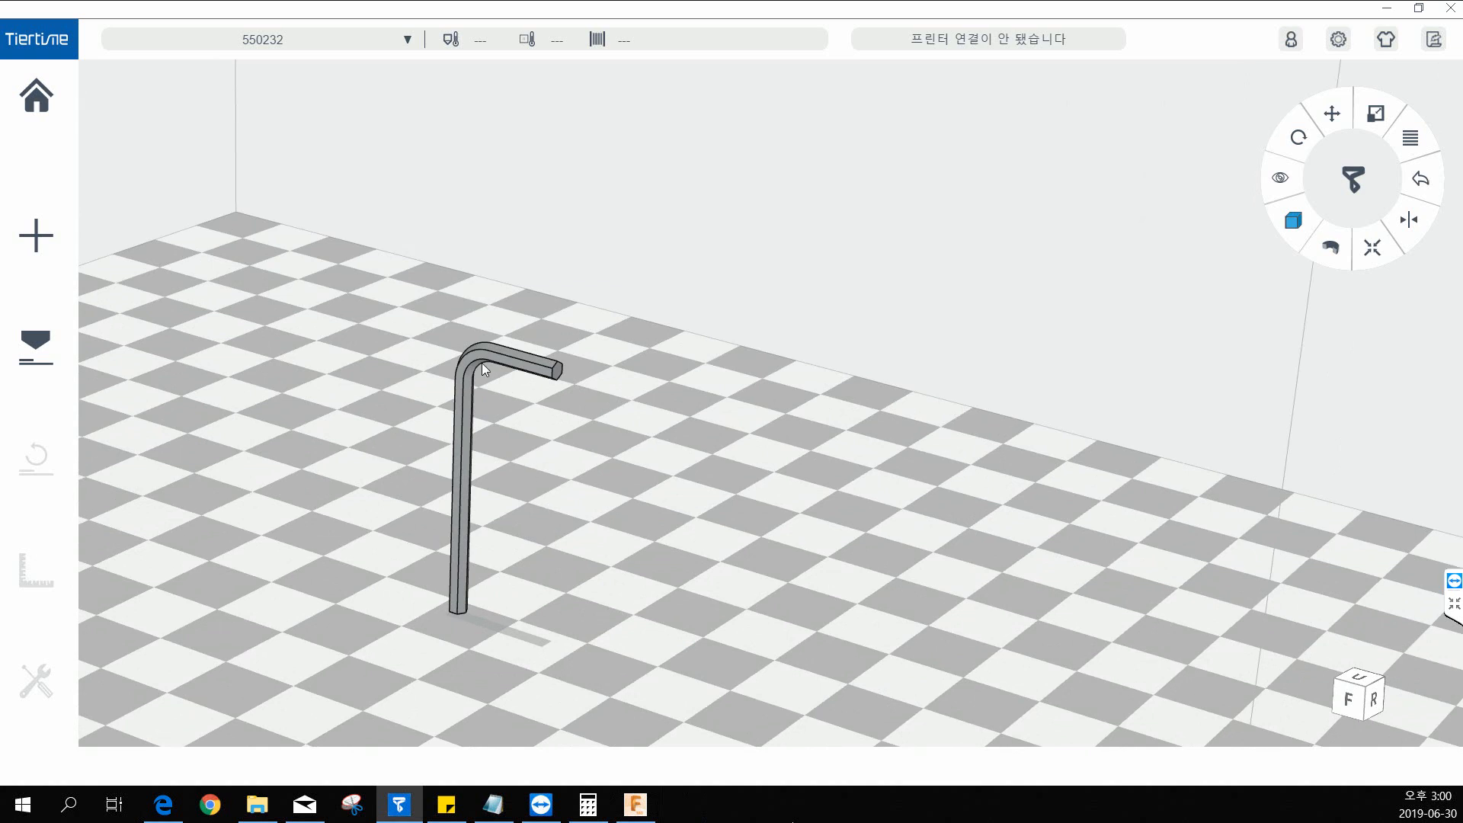
pyautogui.moveTo(628, 475)
pyautogui.mouseDown()
pyautogui.moveTo(607, 483)
pyautogui.moveTo(637, 483)
pyautogui.mouseUp()
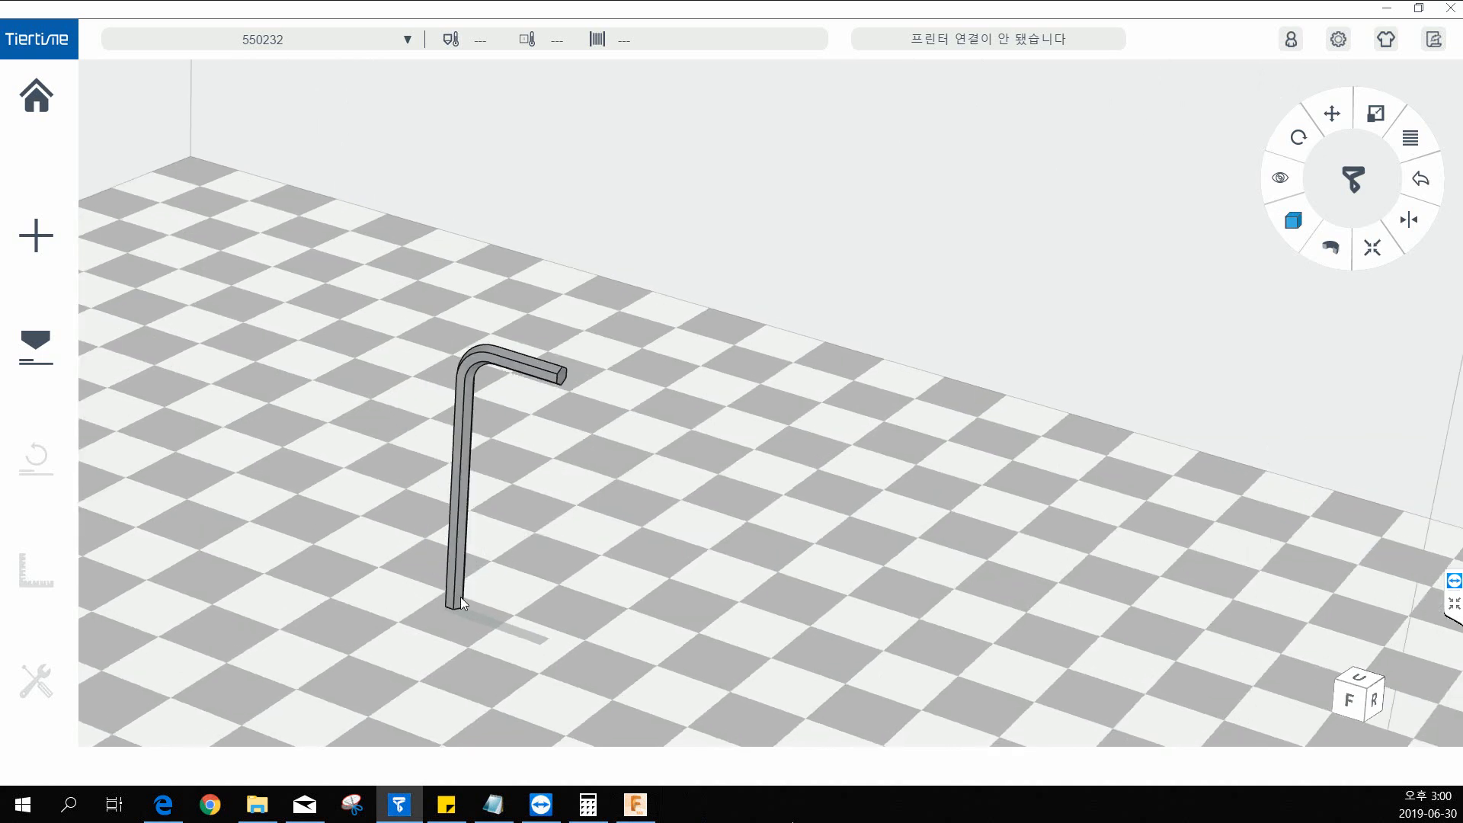
pyautogui.scroll(3, 473, 589)
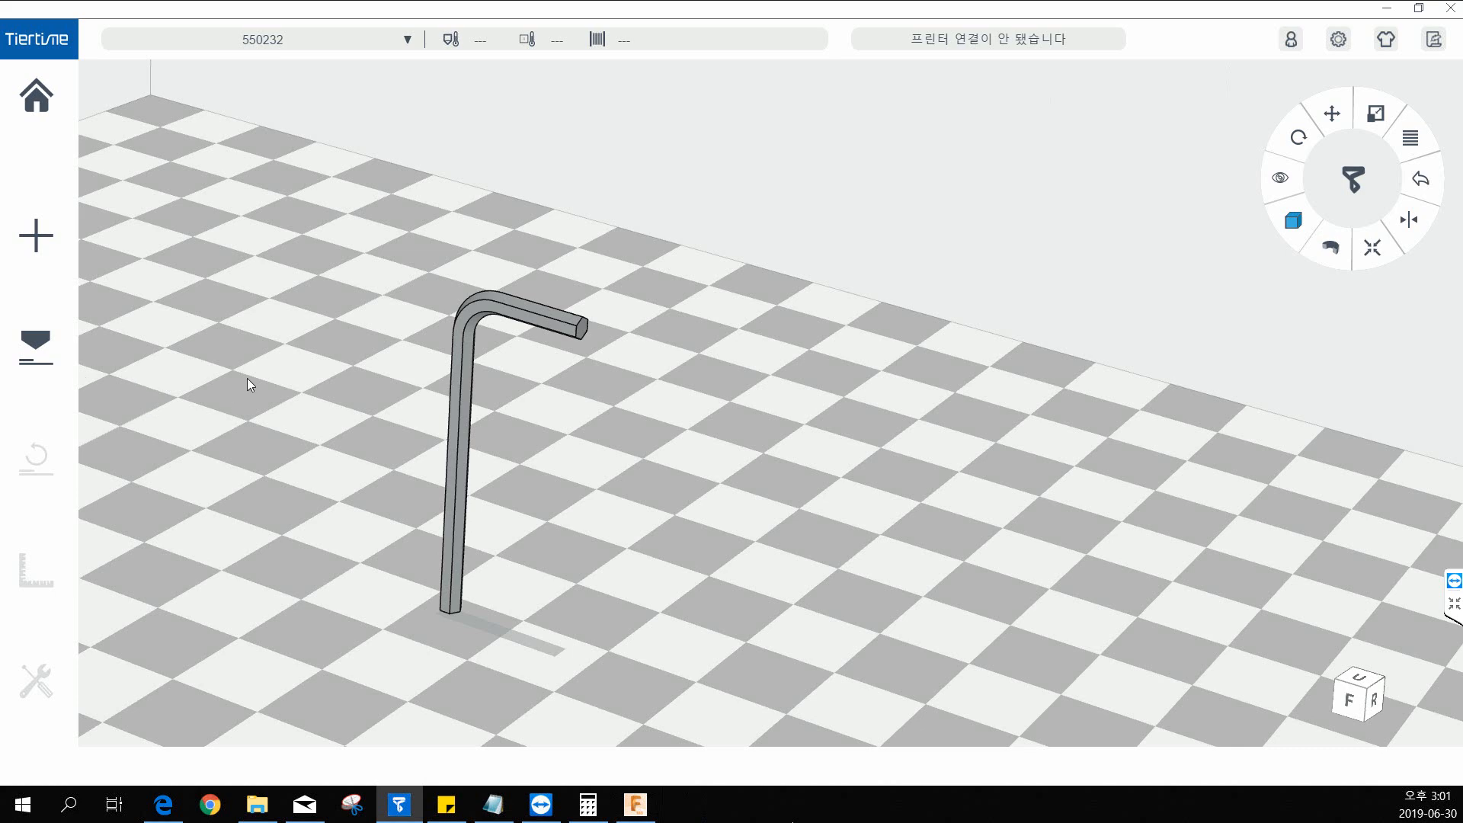
pyautogui.moveTo(247, 378); pyautogui.dragTo(271, 398, button='right')
pyautogui.moveTo(271, 399); pyautogui.dragTo(399, 402, button='middle')
pyautogui.scroll(-3, 433, 416)
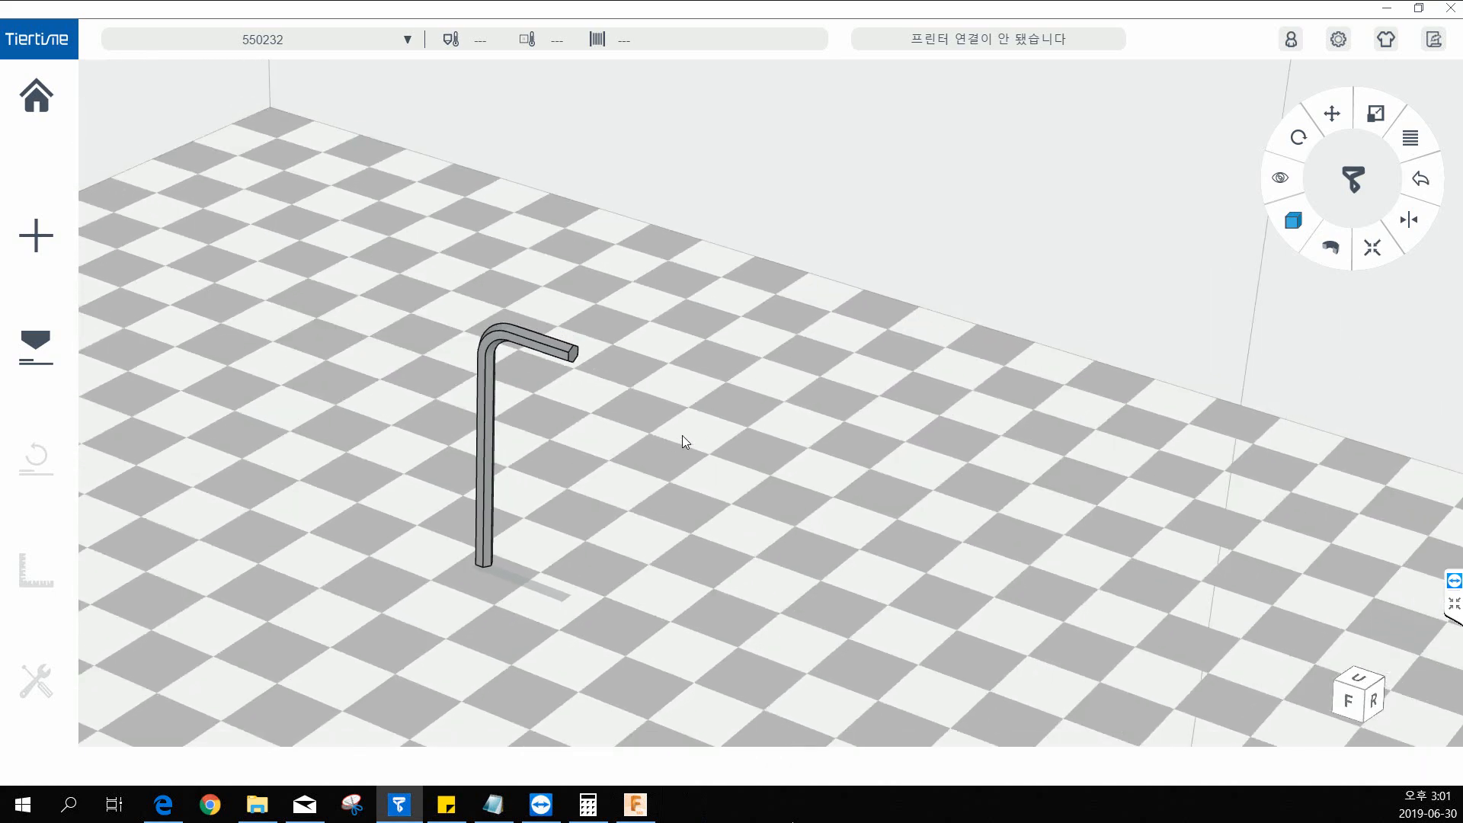
pyautogui.moveTo(683, 436); pyautogui.dragTo(652, 452, button='right')
pyautogui.scroll(-1, 652, 453)
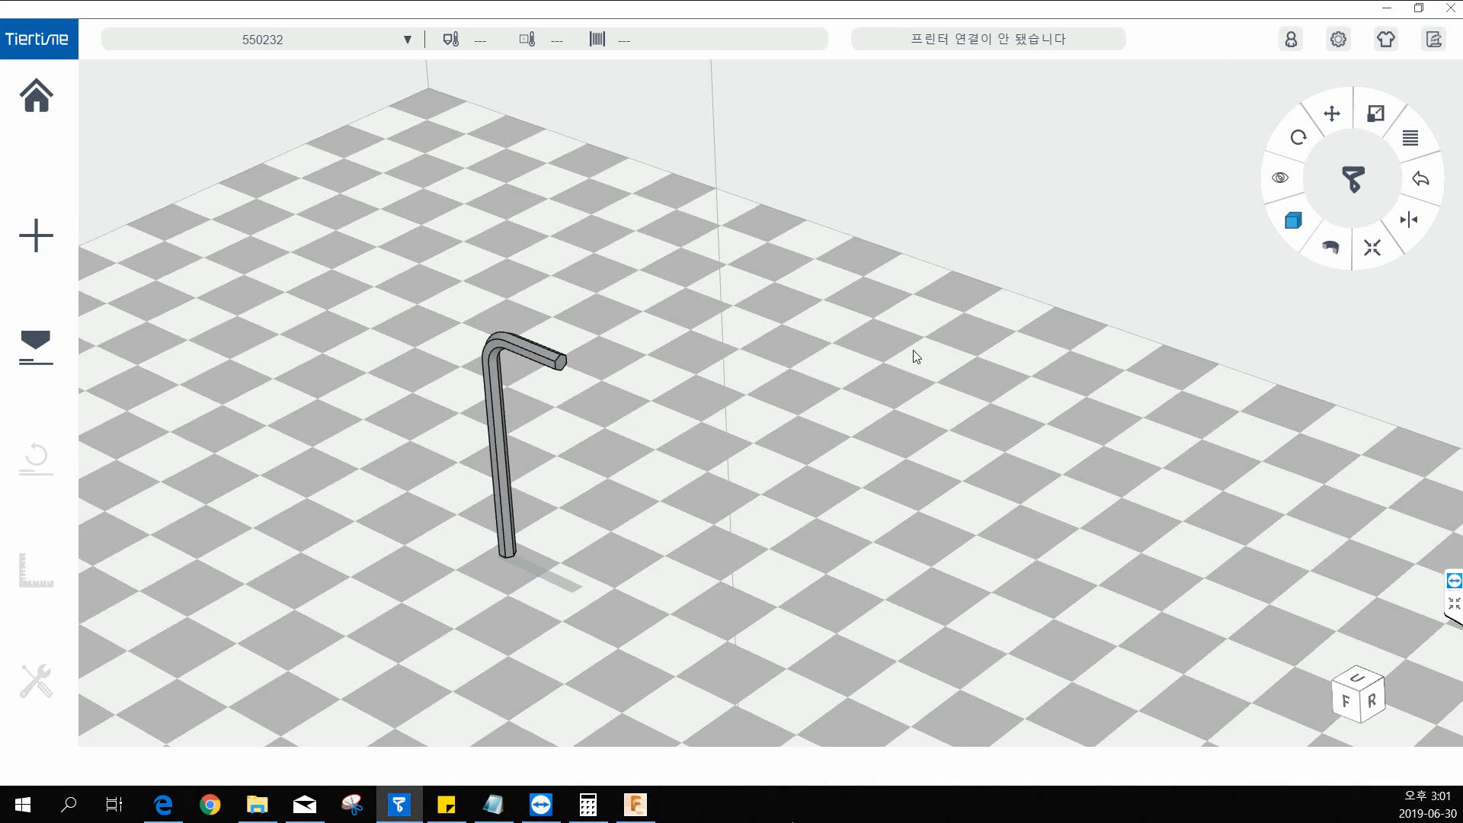
pyautogui.moveTo(744, 464); pyautogui.dragTo(801, 488, button='middle')
pyautogui.moveTo(801, 488); pyautogui.dragTo(764, 486, button='right')
pyautogui.moveTo(764, 486); pyautogui.dragTo(798, 488, button='middle')
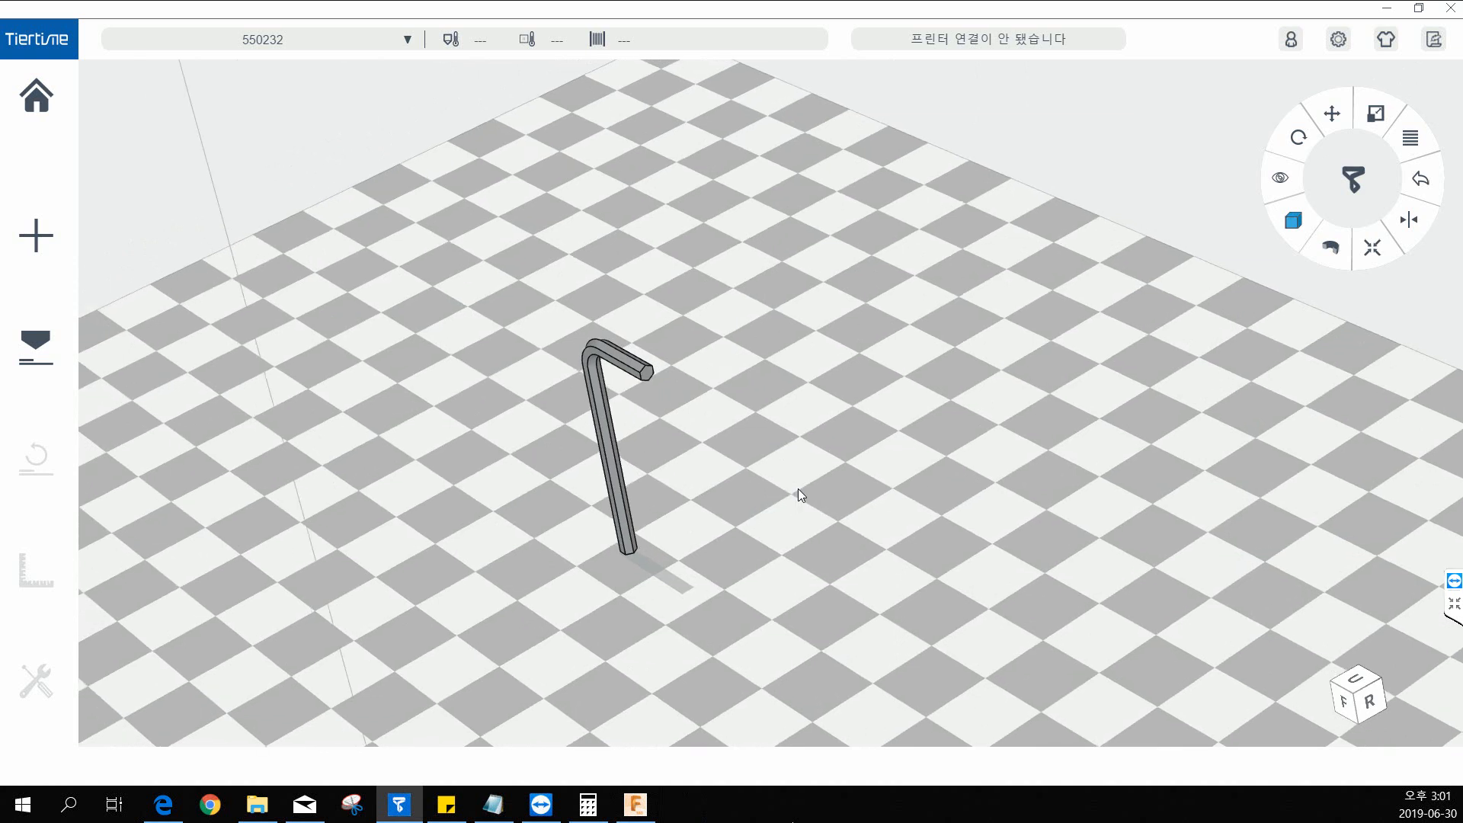
pyautogui.moveTo(790, 450); pyautogui.dragTo(819, 437, button='right')
pyautogui.moveTo(818, 439); pyautogui.dragTo(798, 431, button='middle')
pyautogui.moveTo(782, 445)
pyautogui.mouseDown(button='right')
pyautogui.moveTo(758, 458)
pyautogui.moveTo(766, 445)
pyautogui.mouseUp(button='right')
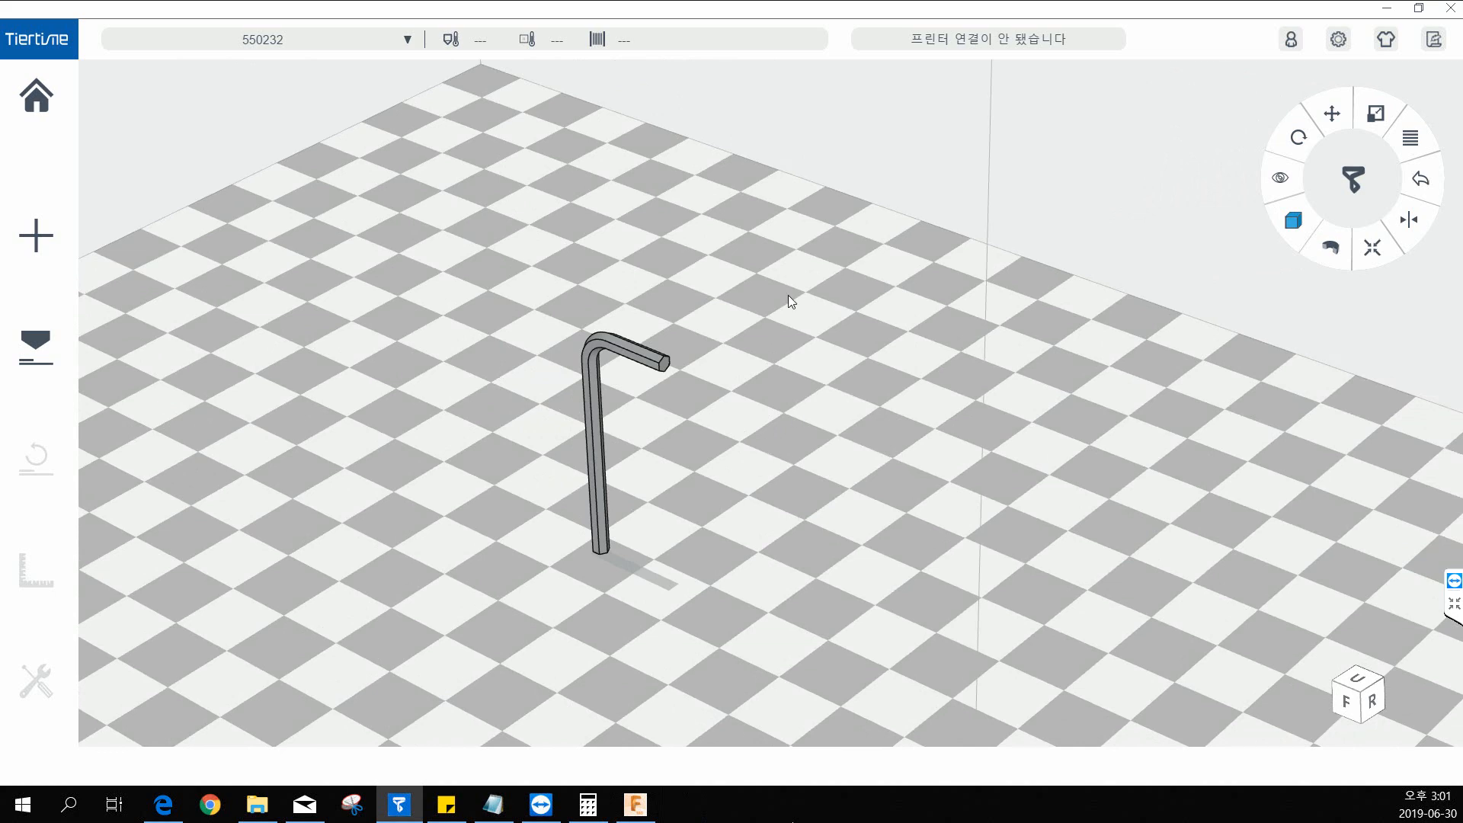
# Rotate the hex key about the X axis by -90° three times.
pyautogui.scroll(-5, 796, 313)
pyautogui.moveTo(1065, 265); pyautogui.dragTo(934, 350, button='right')
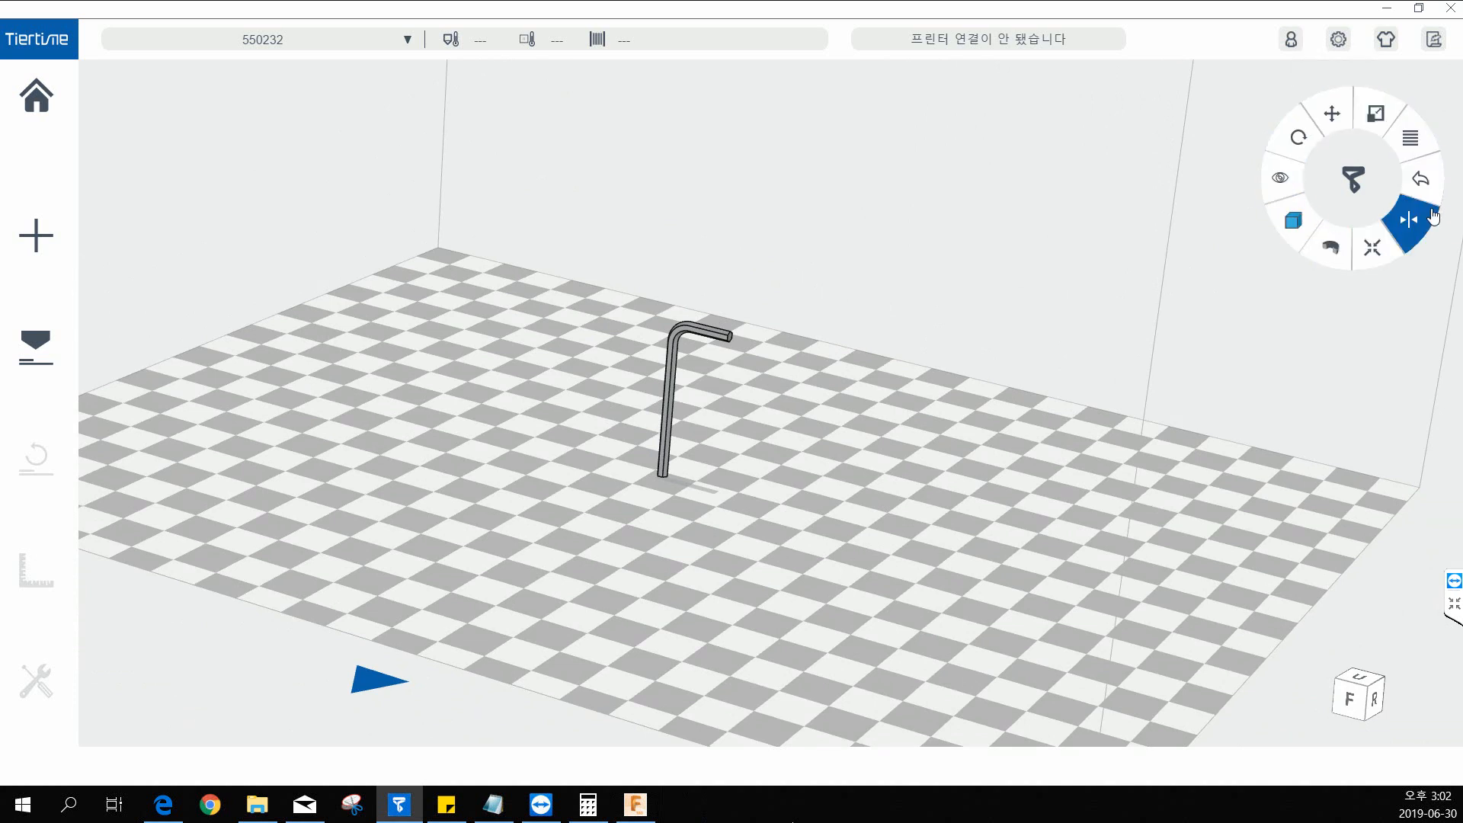
pyautogui.click(1297, 137)
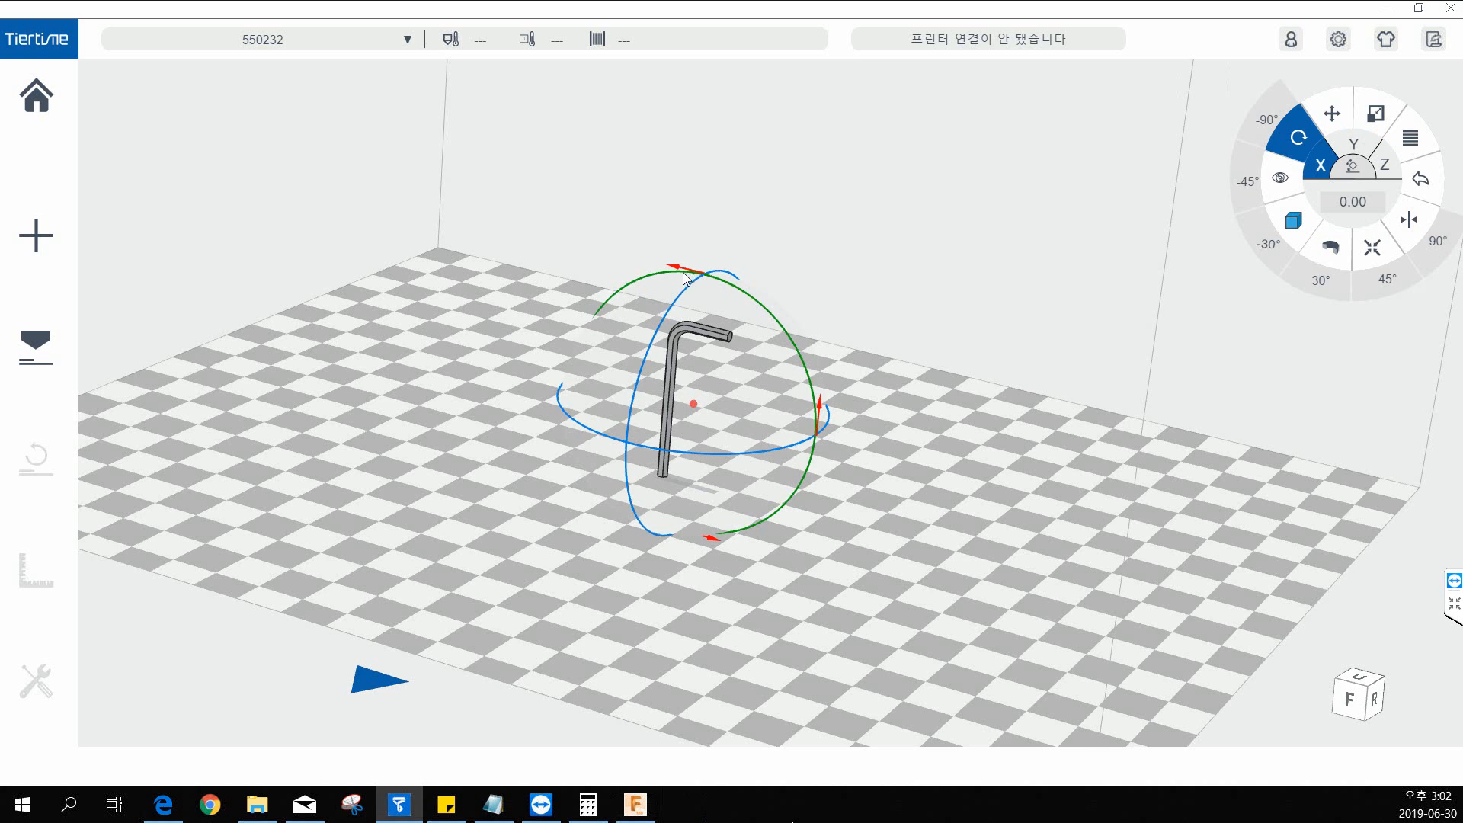
pyautogui.moveTo(683, 268)
pyautogui.mouseDown()
pyautogui.moveTo(775, 344)
pyautogui.moveTo(810, 424)
pyautogui.moveTo(801, 312)
pyautogui.moveTo(721, 273)
pyautogui.moveTo(680, 274)
pyautogui.mouseUp()
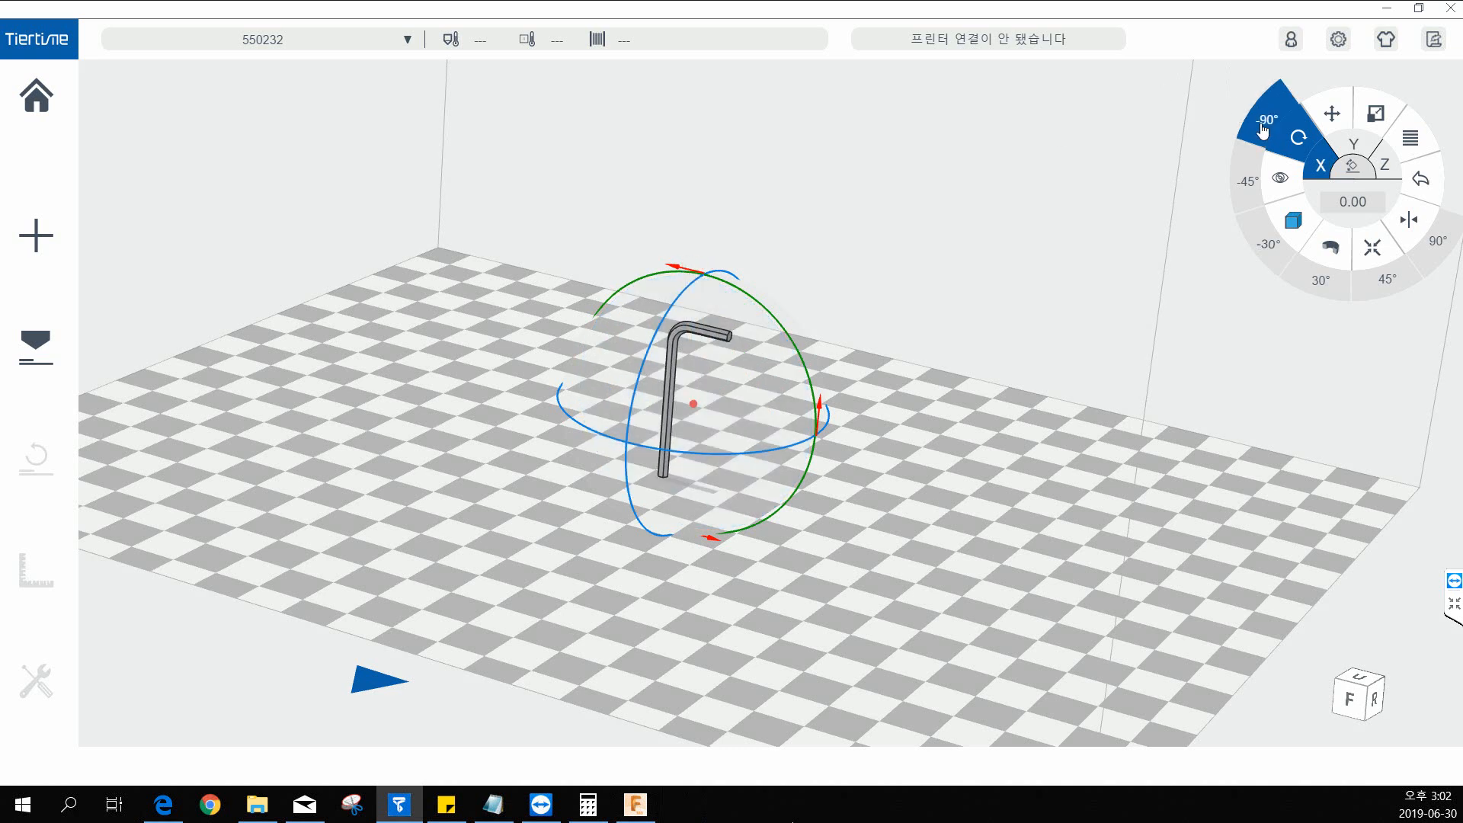
pyautogui.click(1263, 131)
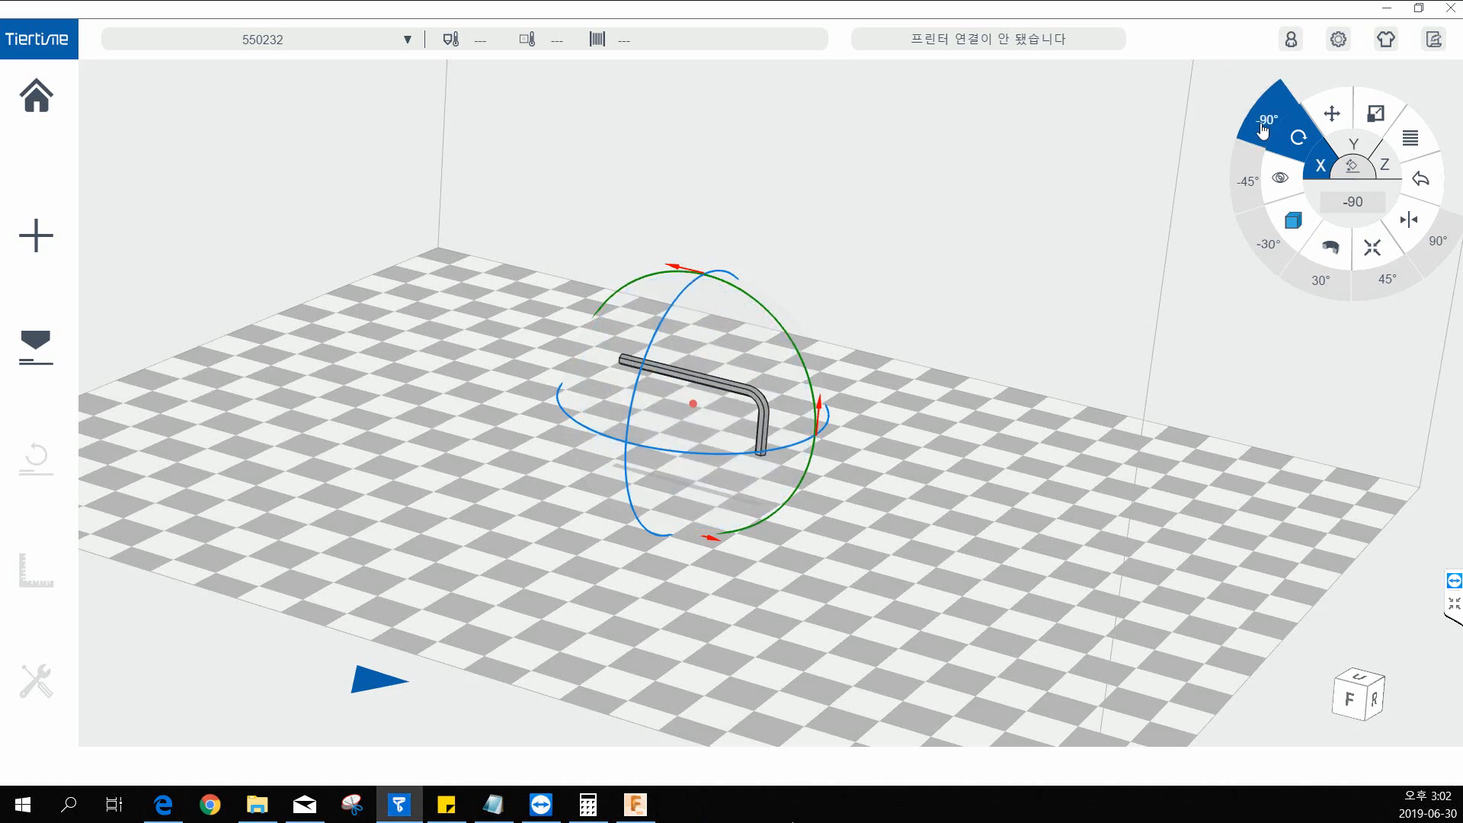
pyautogui.click(1263, 131)
pyautogui.click(1263, 131)
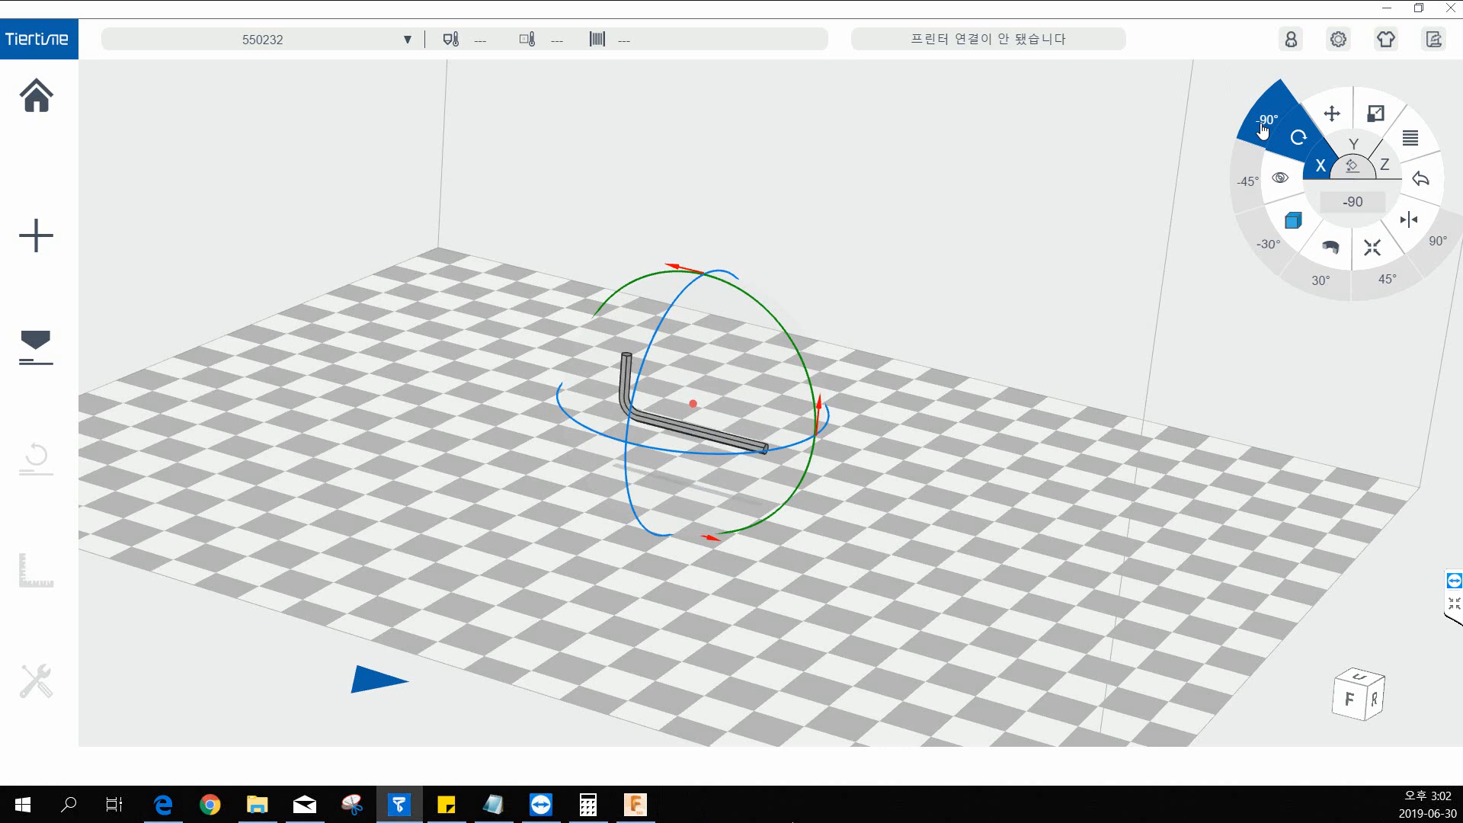
pyautogui.click(690, 297)
# Rotate the hex key about the Y axis by -90° three times and check its flat orientation from the side.
pyautogui.click(1354, 144)
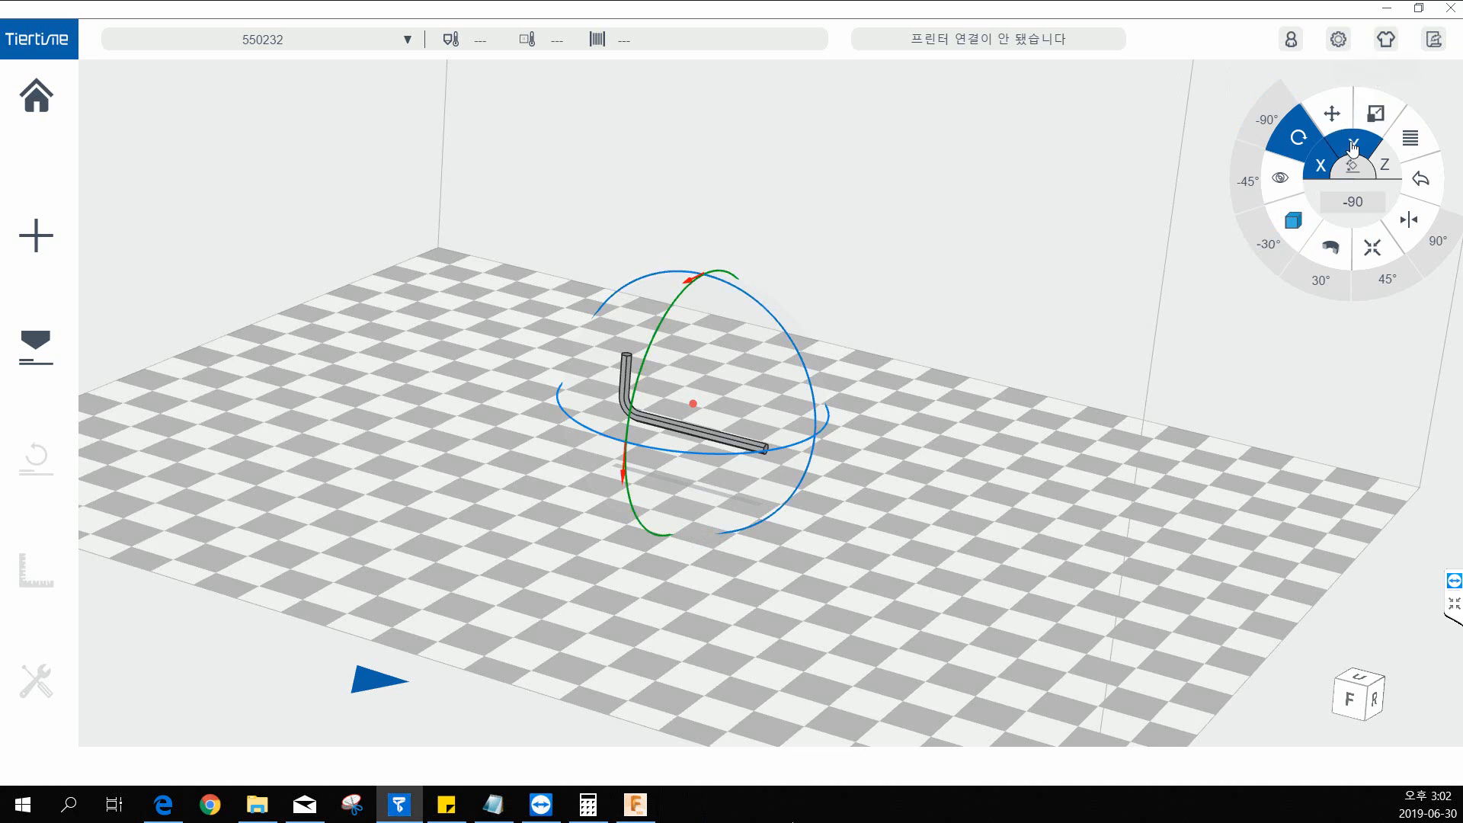
pyautogui.click(1269, 122)
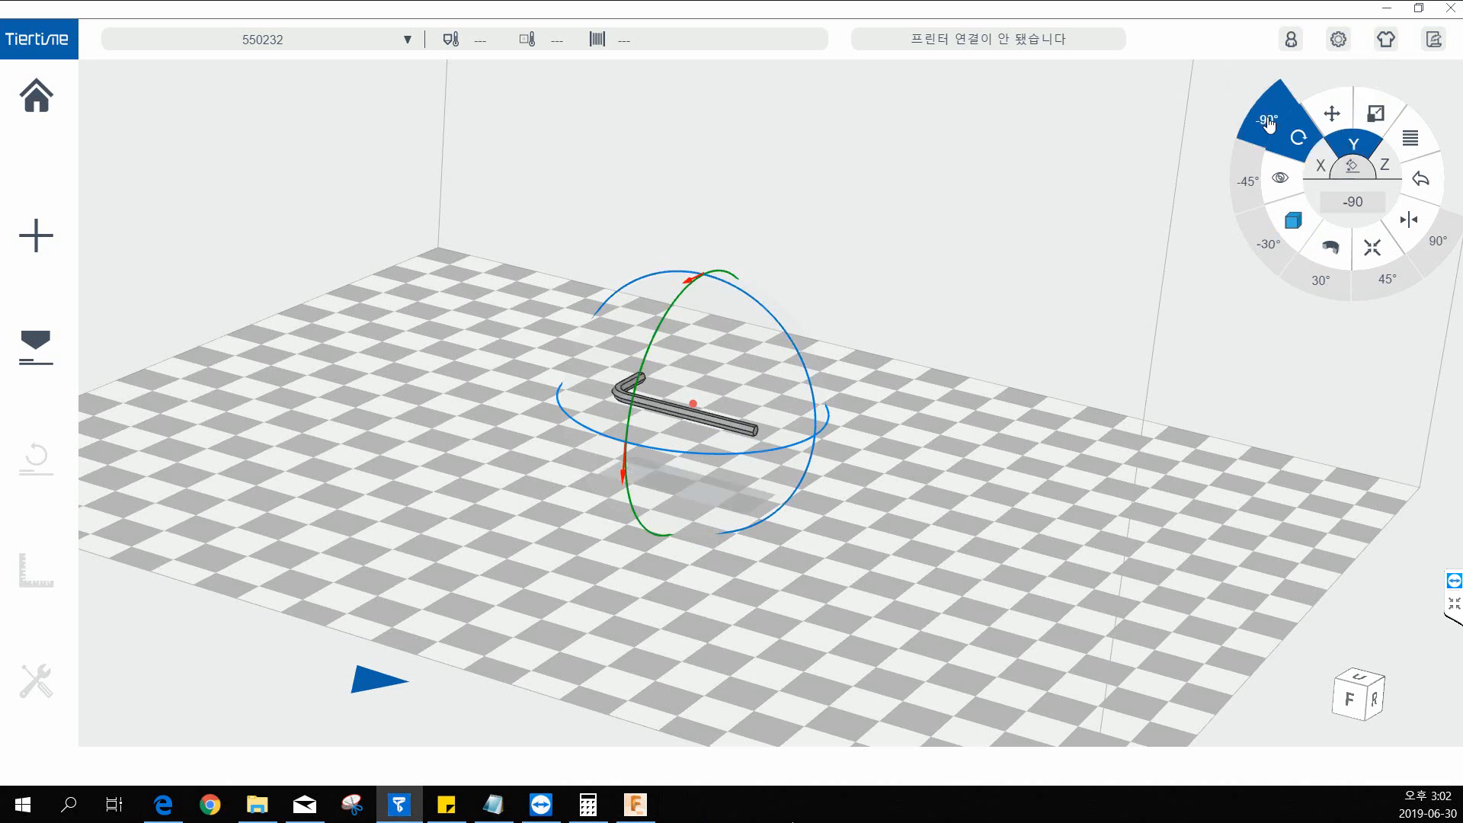
pyautogui.click(1269, 122)
pyautogui.click(1269, 121)
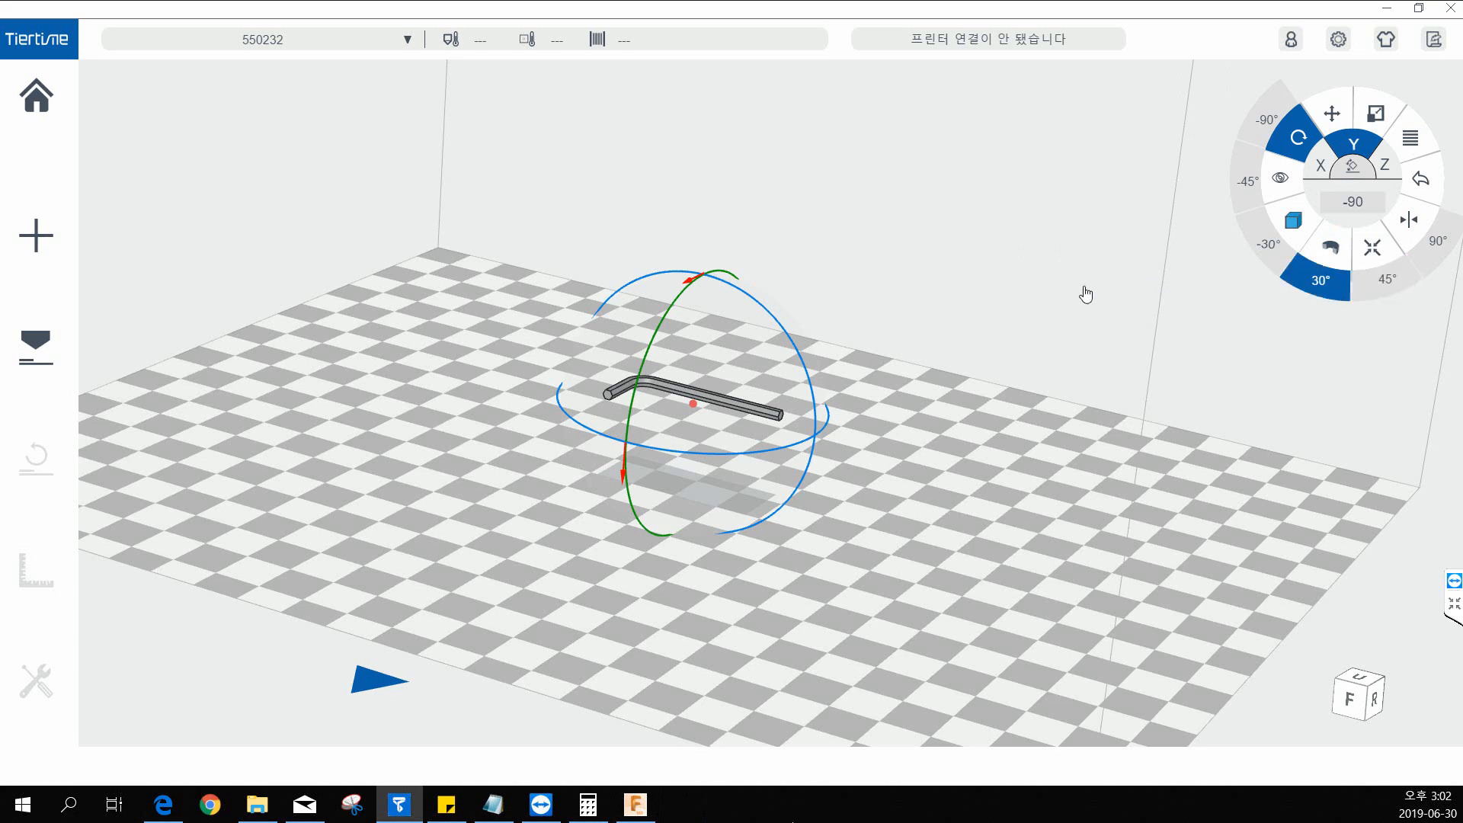
pyautogui.moveTo(1085, 294); pyautogui.dragTo(1071, 261)
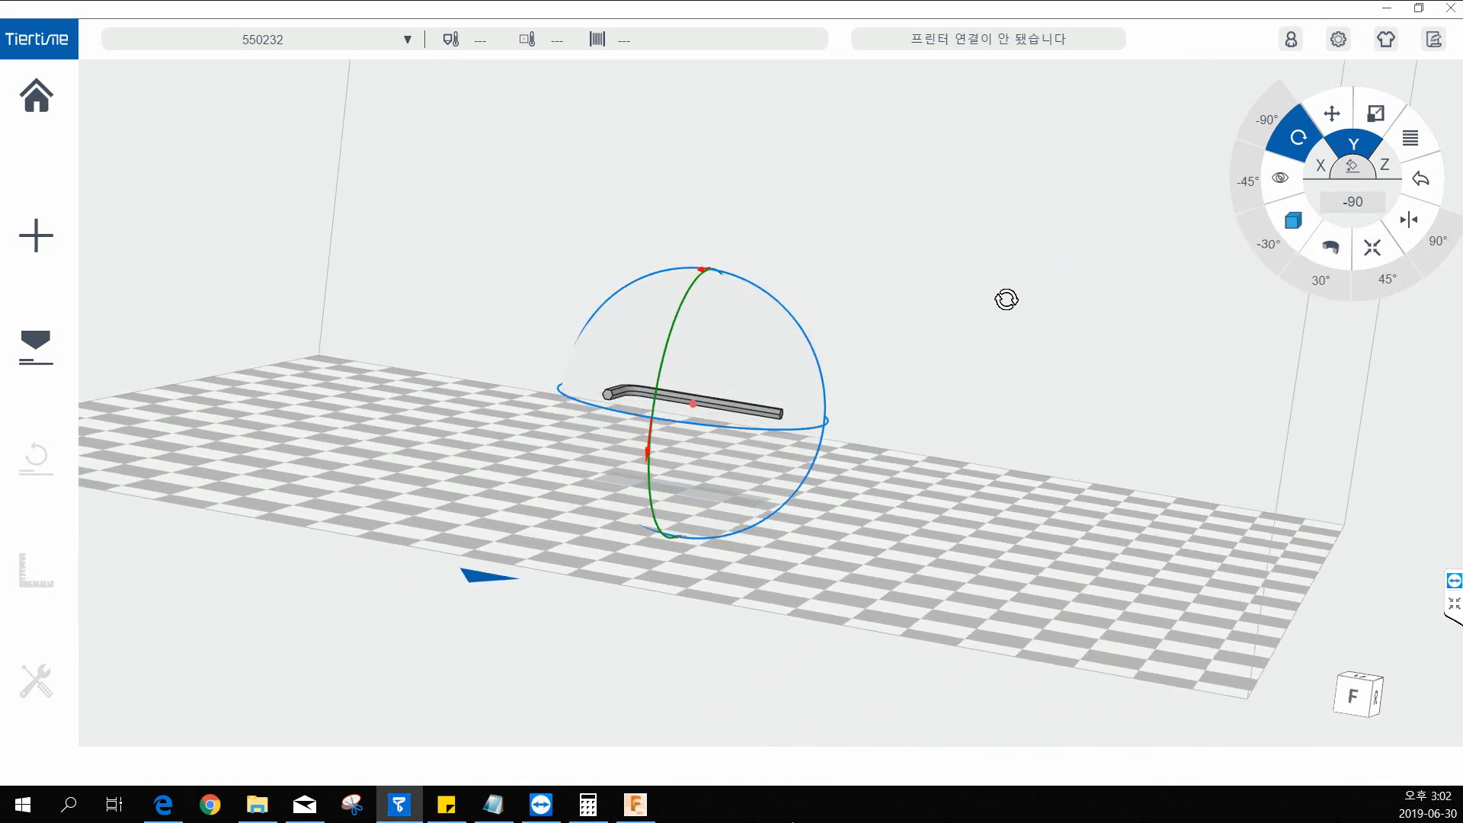
pyautogui.moveTo(1010, 300)
pyautogui.mouseDown()
pyautogui.moveTo(1022, 294)
pyautogui.moveTo(985, 282)
pyautogui.moveTo(1005, 264)
pyautogui.mouseUp()
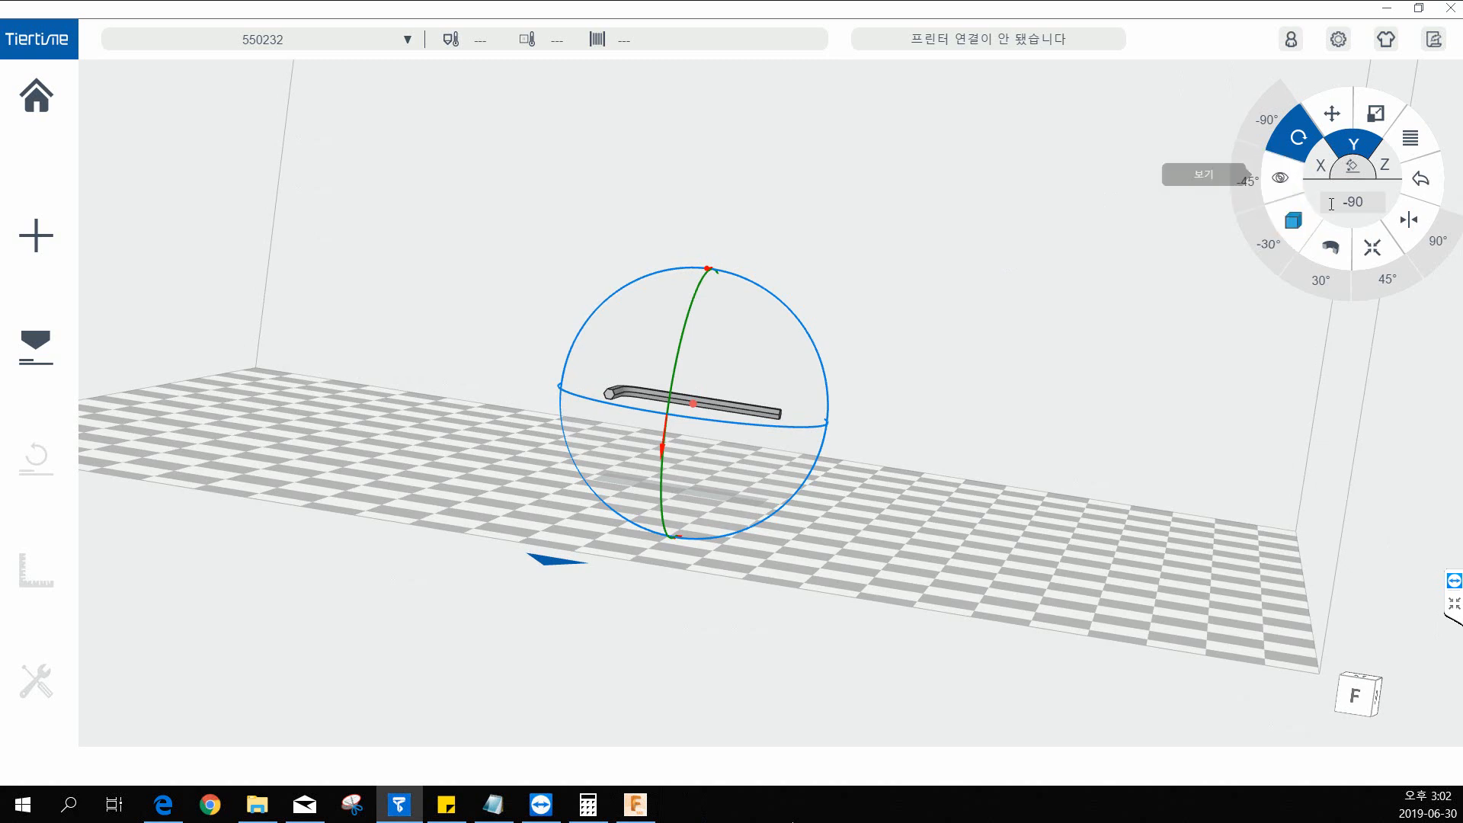
# Shift the hex key up and down along the Z axis with the Move tool, and place it onto the build platform.
pyautogui.click(1344, 124)
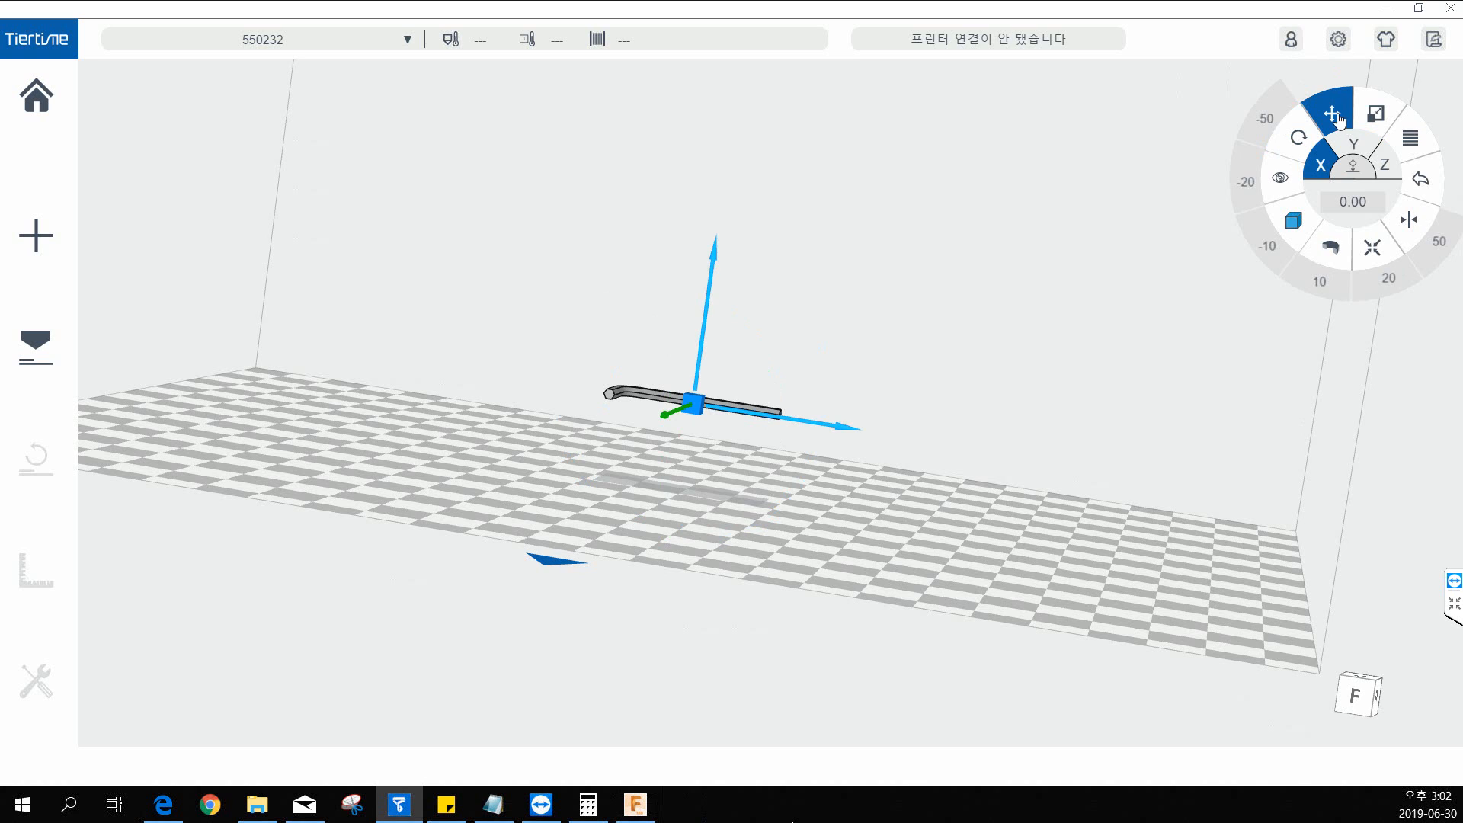
pyautogui.click(718, 261)
pyautogui.moveTo(718, 261); pyautogui.dragTo(704, 339)
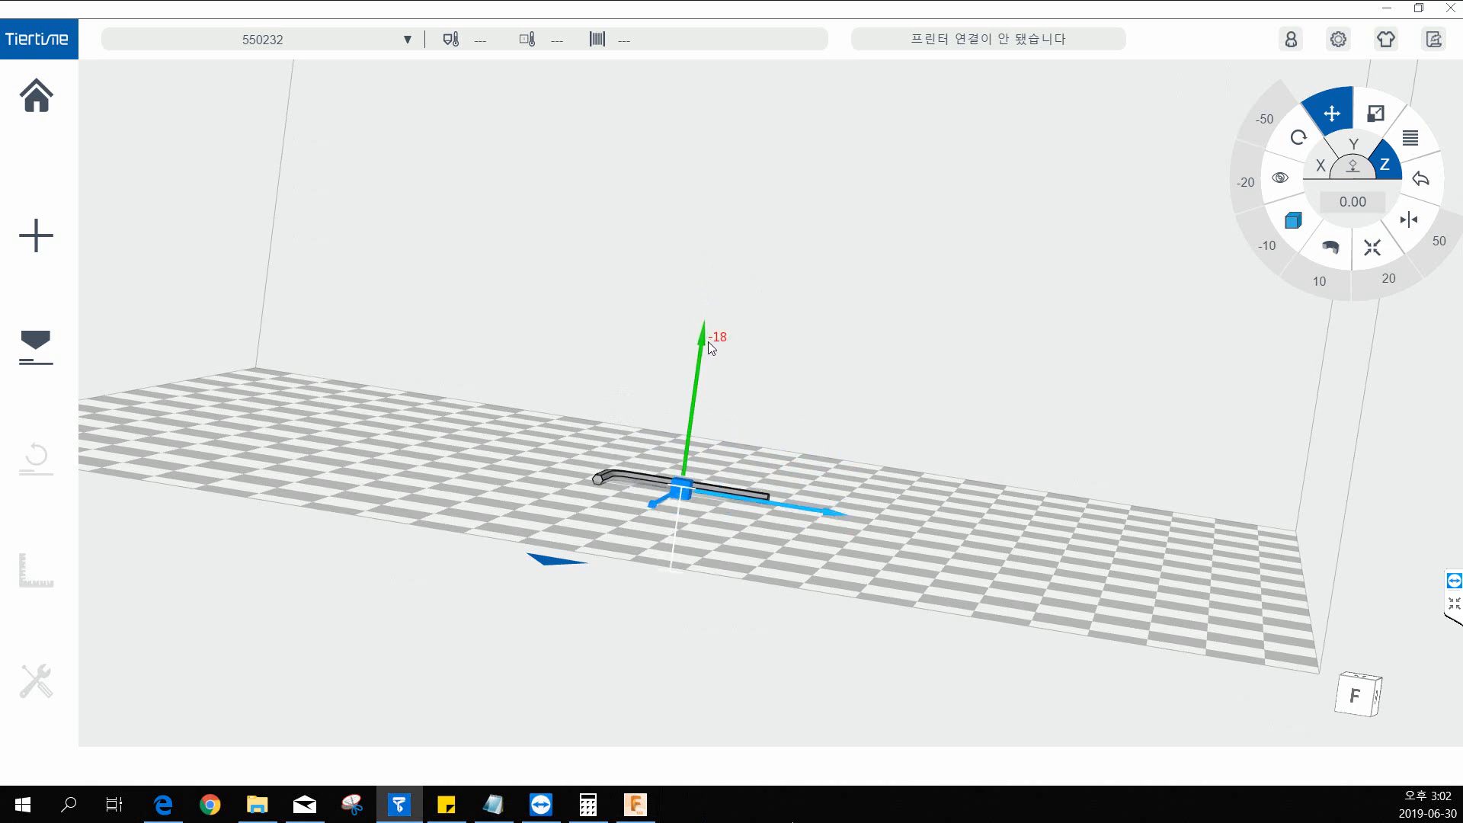
pyautogui.moveTo(787, 378); pyautogui.dragTo(703, 355, button='middle')
pyautogui.moveTo(703, 353); pyautogui.dragTo(717, 295)
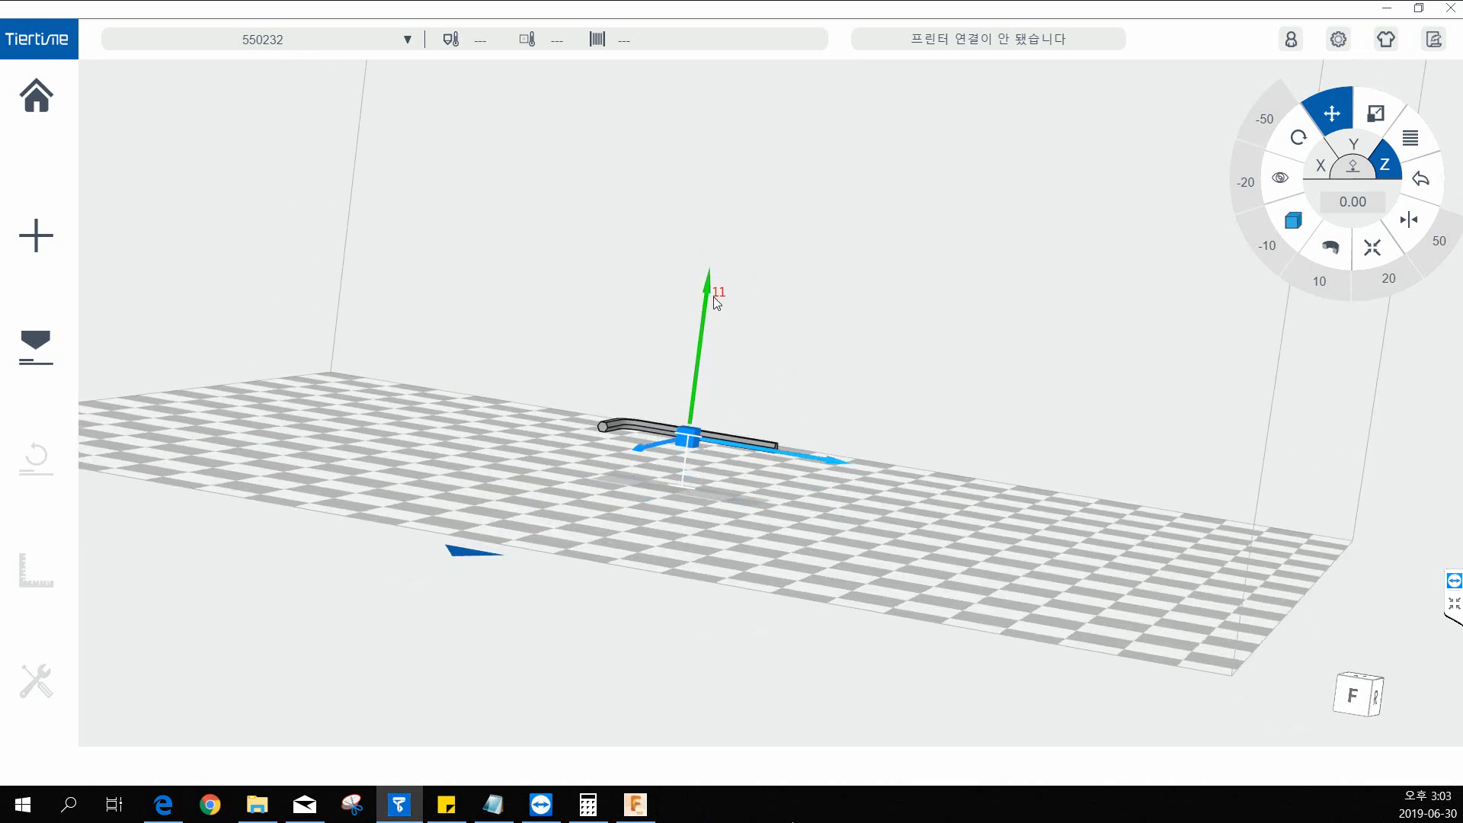
pyautogui.click(1349, 174)
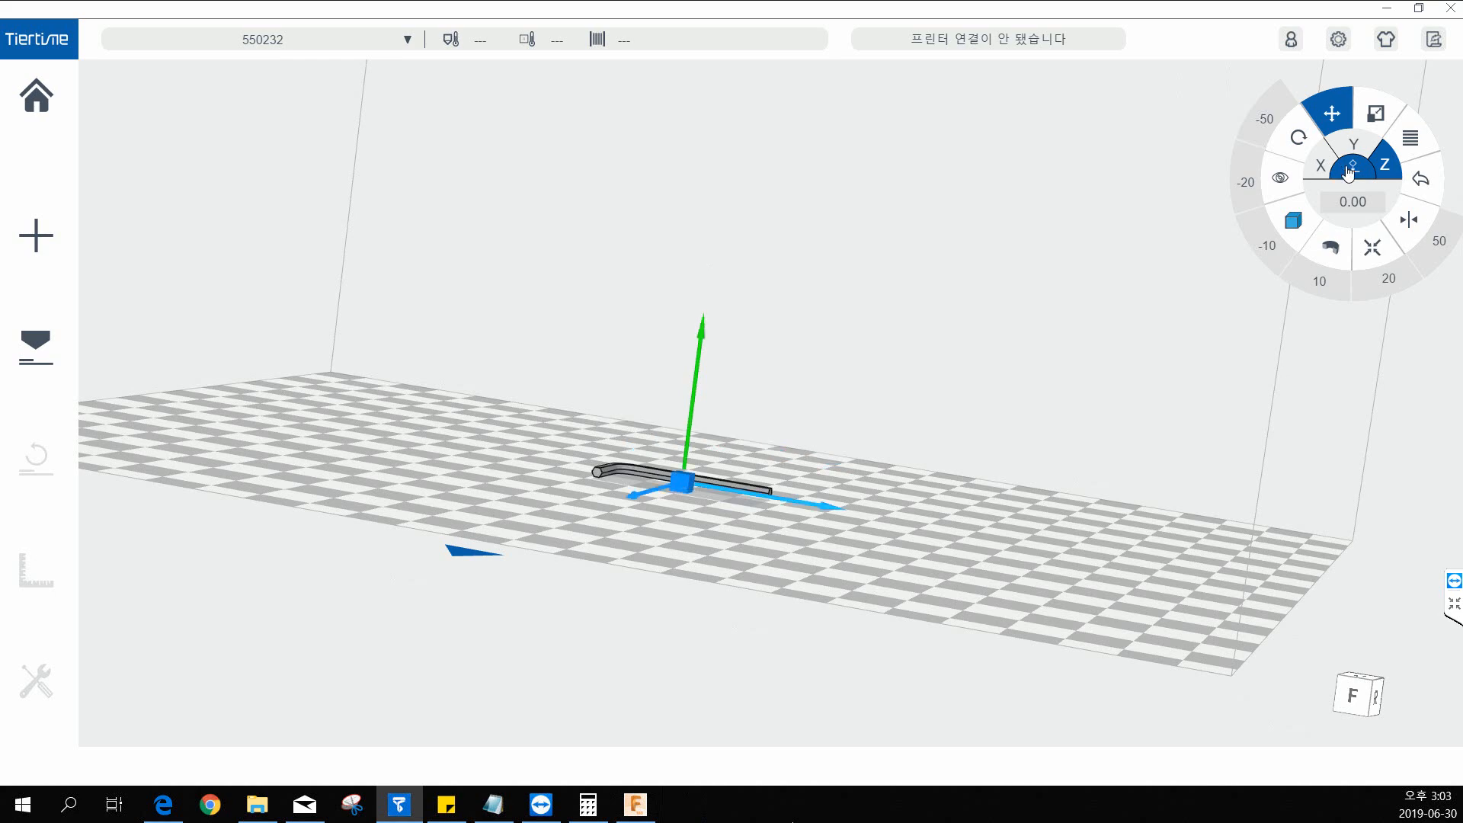
pyautogui.moveTo(1003, 317); pyautogui.dragTo(952, 377, button='middle')
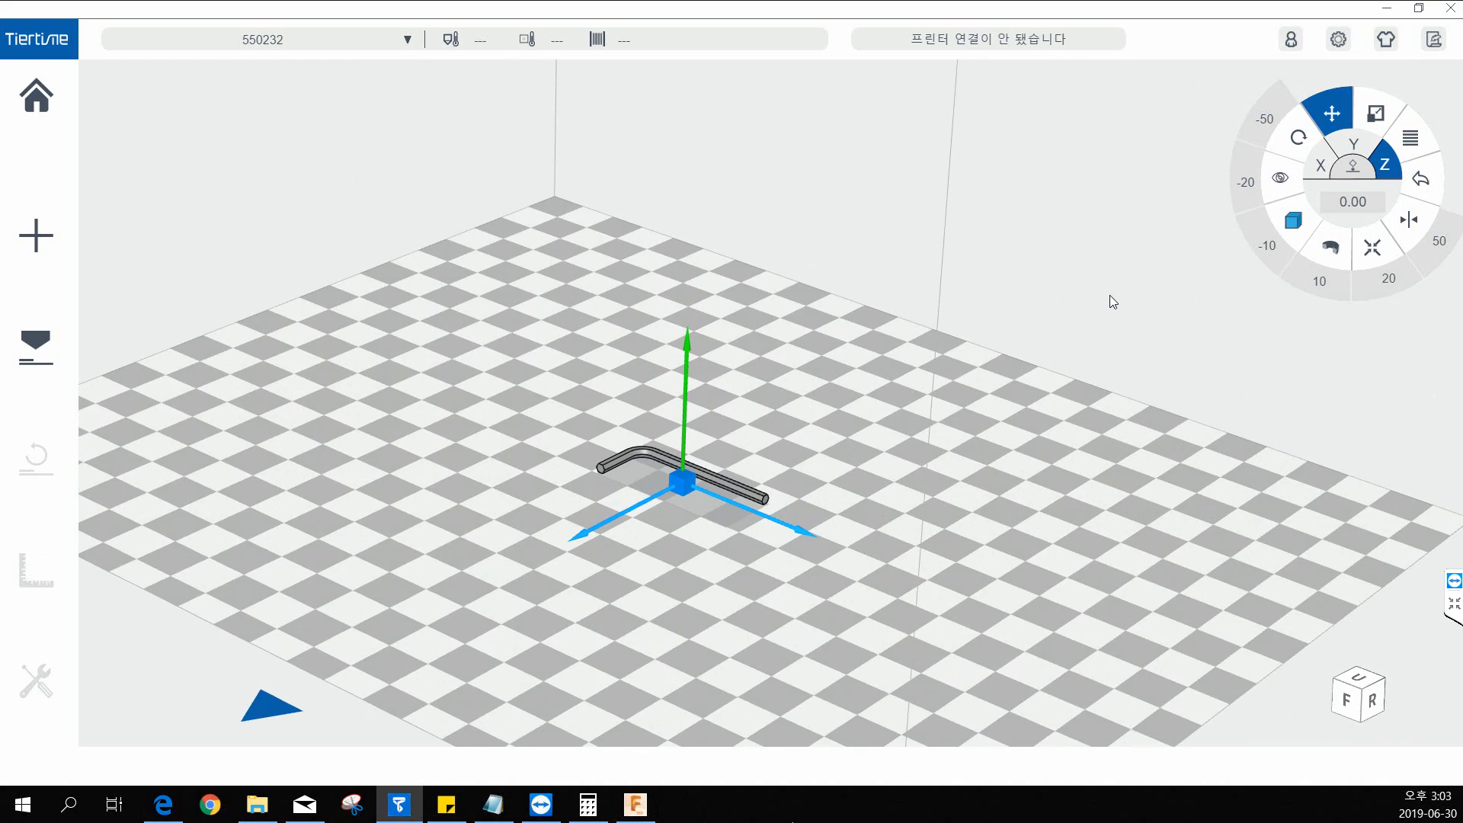
# Create 2 more copies of the hex key and view the arrangement on the build platform.
pyautogui.moveTo(1109, 295); pyautogui.dragTo(735, 457, button='middle')
pyautogui.rightClick(662, 411)
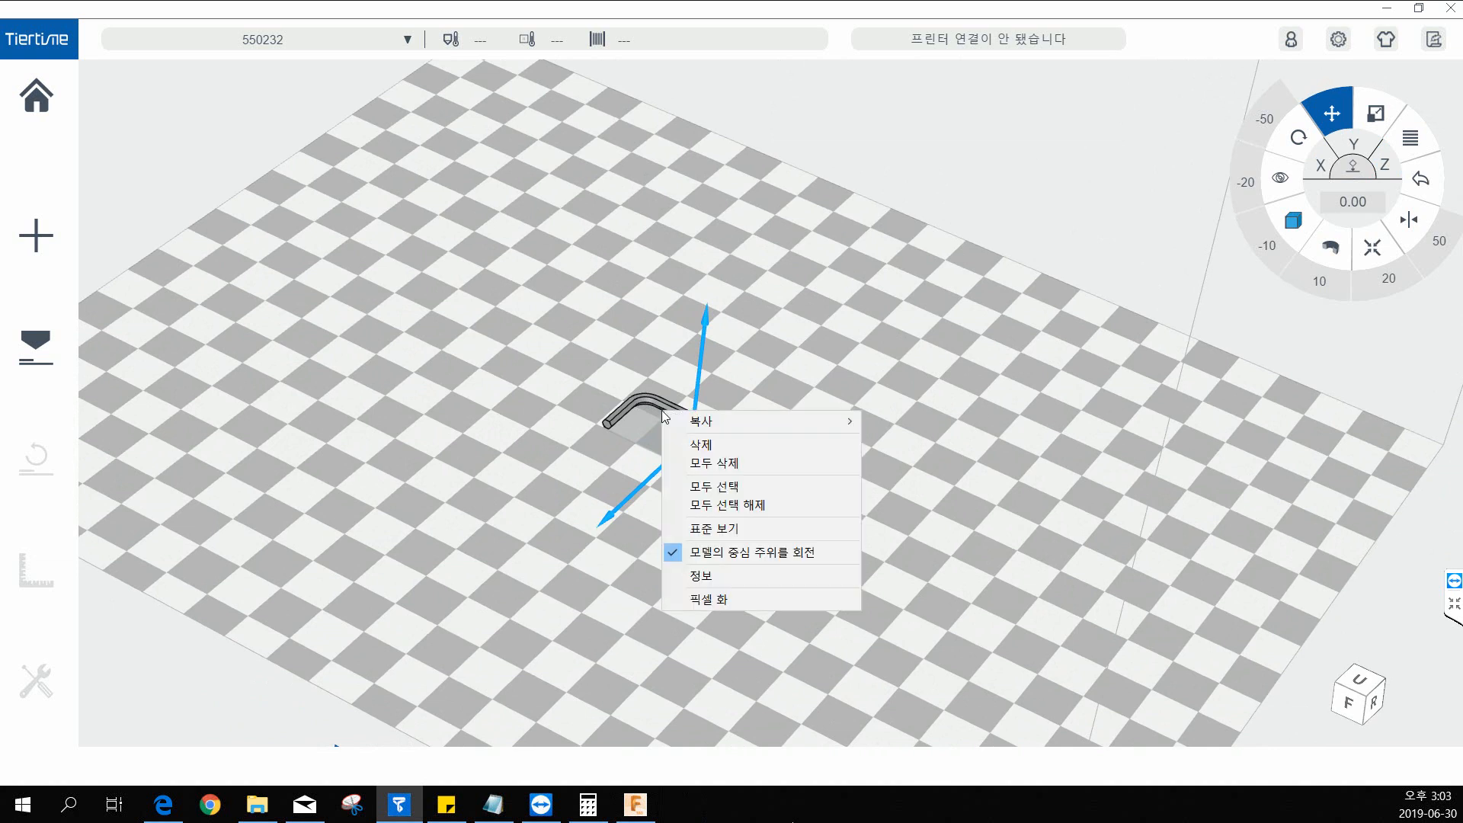
pyautogui.moveTo(762, 420)
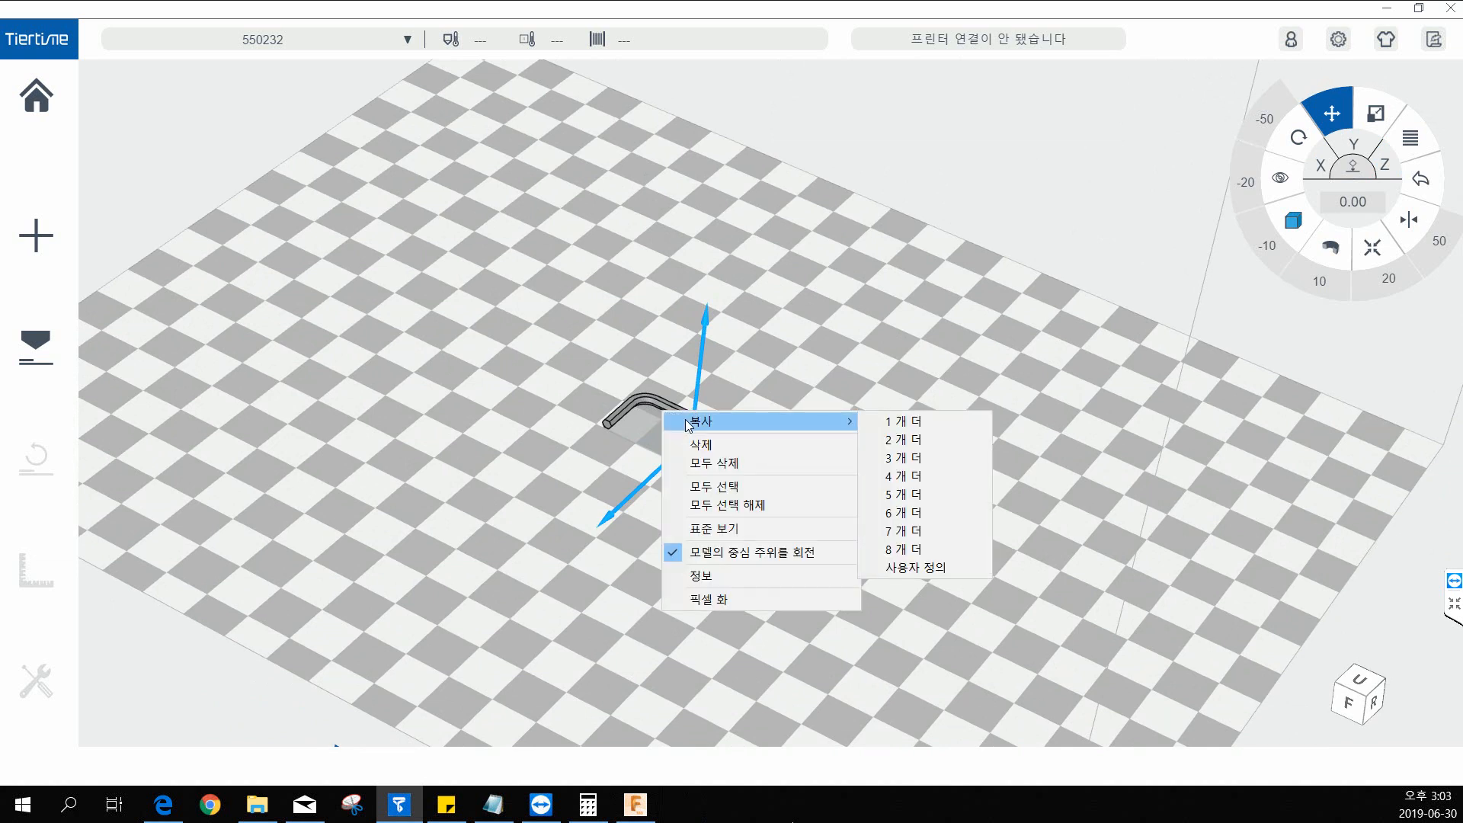
pyautogui.click(907, 435)
pyautogui.rightClick(692, 654)
pyautogui.click(742, 665)
pyautogui.scroll(-2, 724, 657)
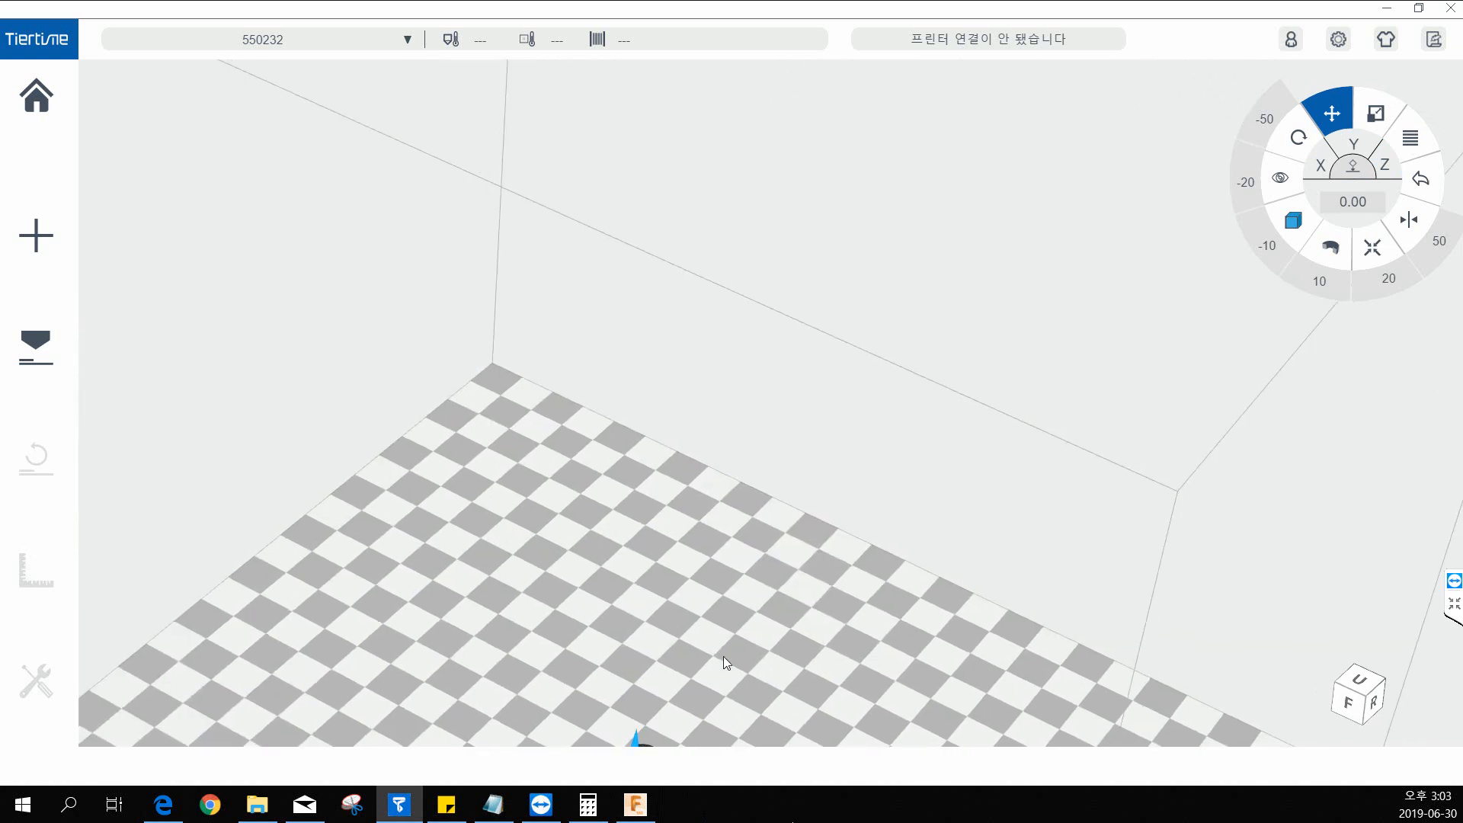
pyautogui.moveTo(721, 674); pyautogui.dragTo(697, 610, button='middle')
pyautogui.keyDown('ctrl'); pyautogui.moveTo(652, 665); pyautogui.dragTo(679, 427, button='middle'); pyautogui.keyUp('ctrl')
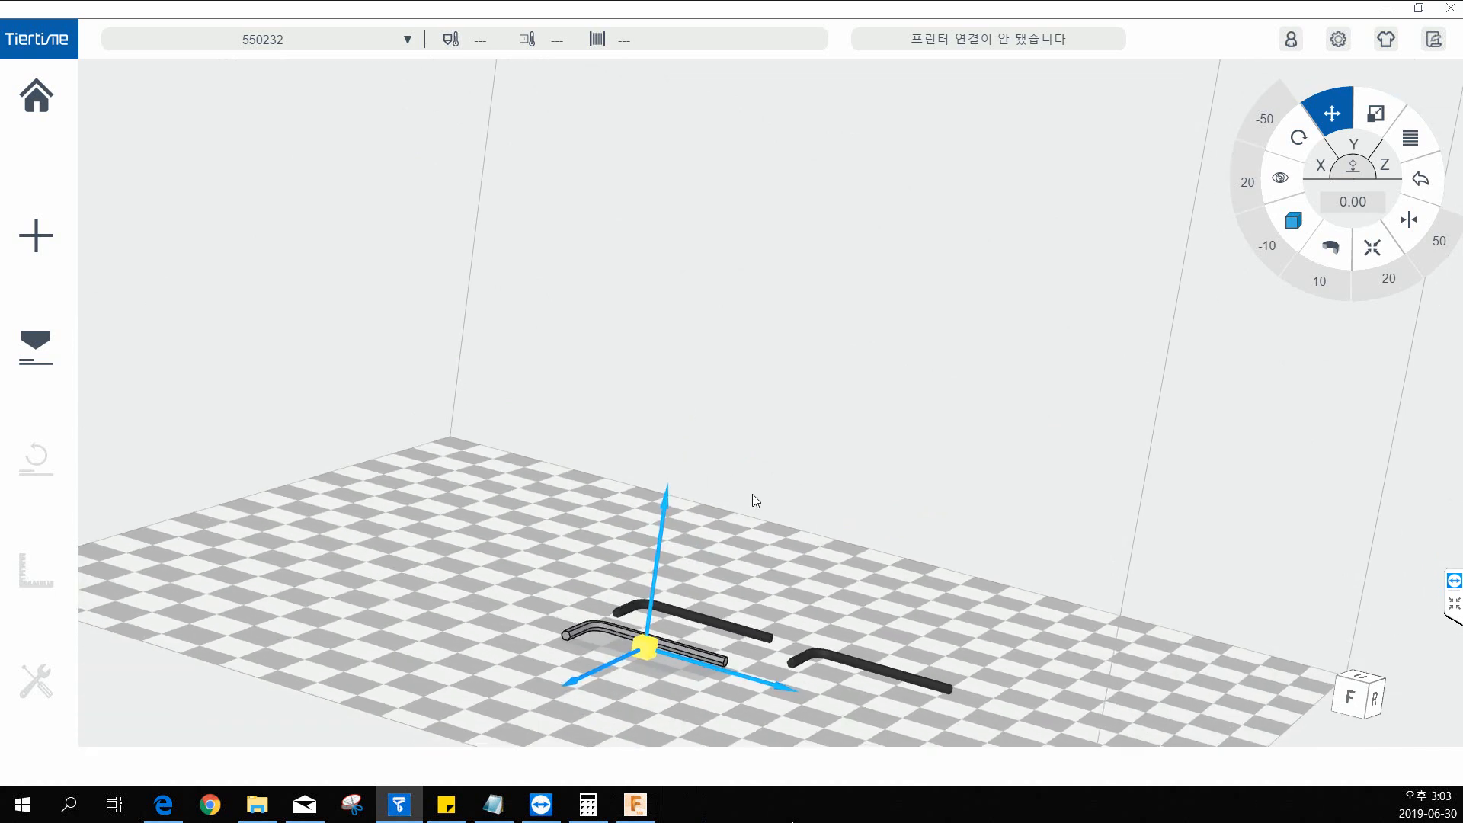
pyautogui.moveTo(752, 501); pyautogui.dragTo(858, 388, button='middle')
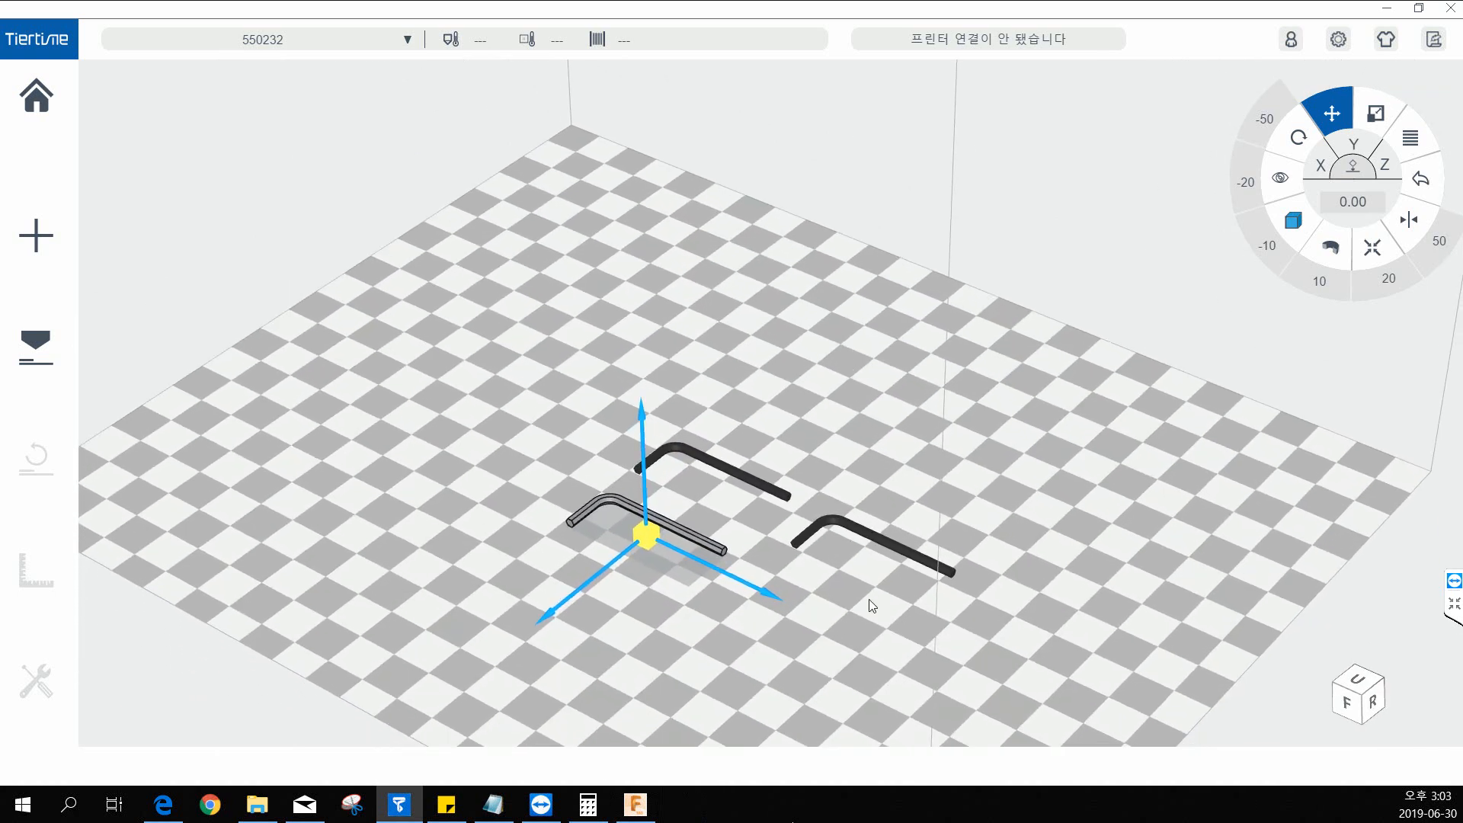
# Create another 2 copies of the selected hex key and view the arrangement on the build platform.
pyautogui.rightClick(712, 540)
pyautogui.moveTo(873, 557)
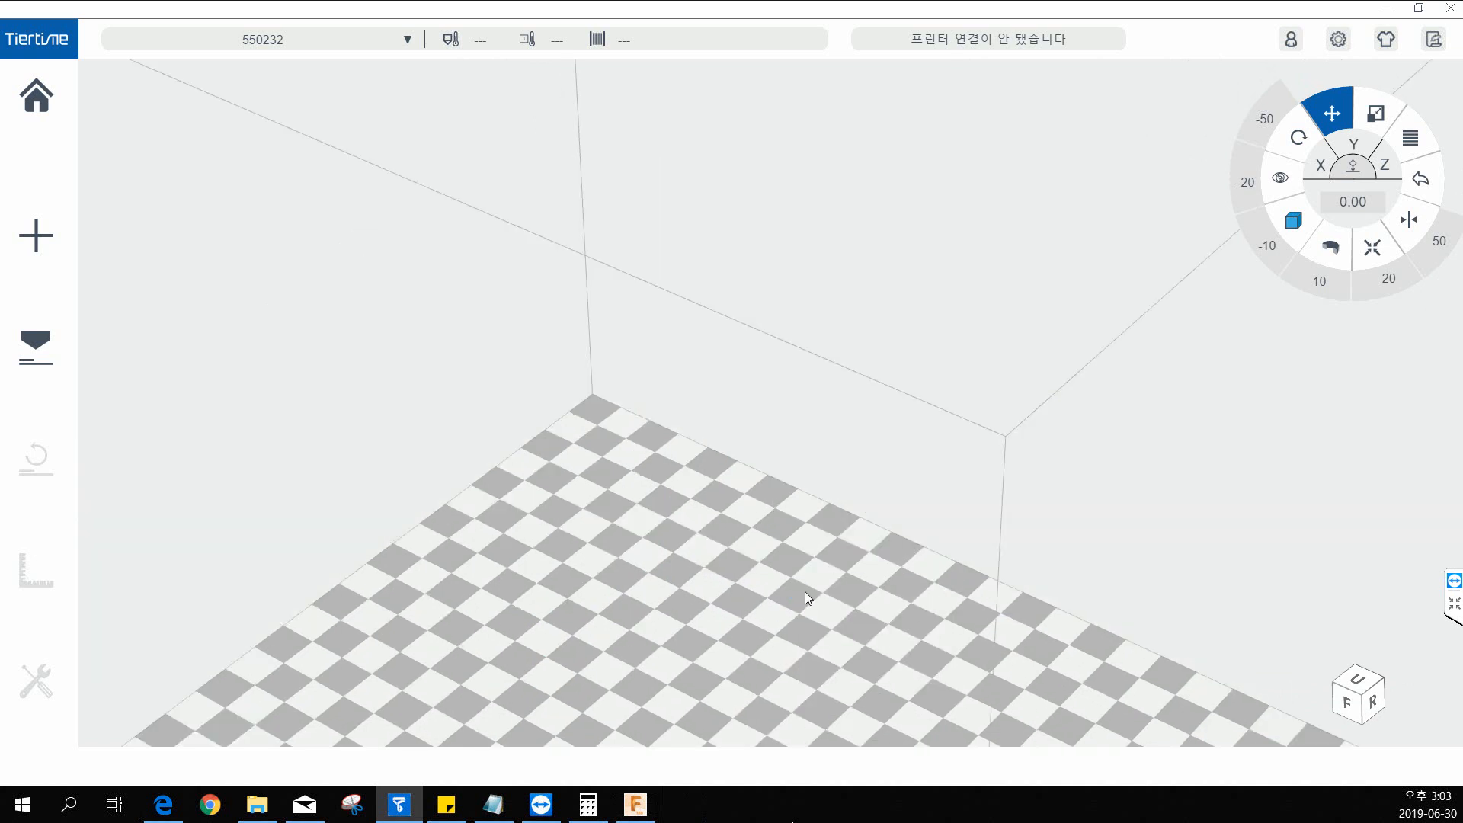
pyautogui.rightClick(786, 299)
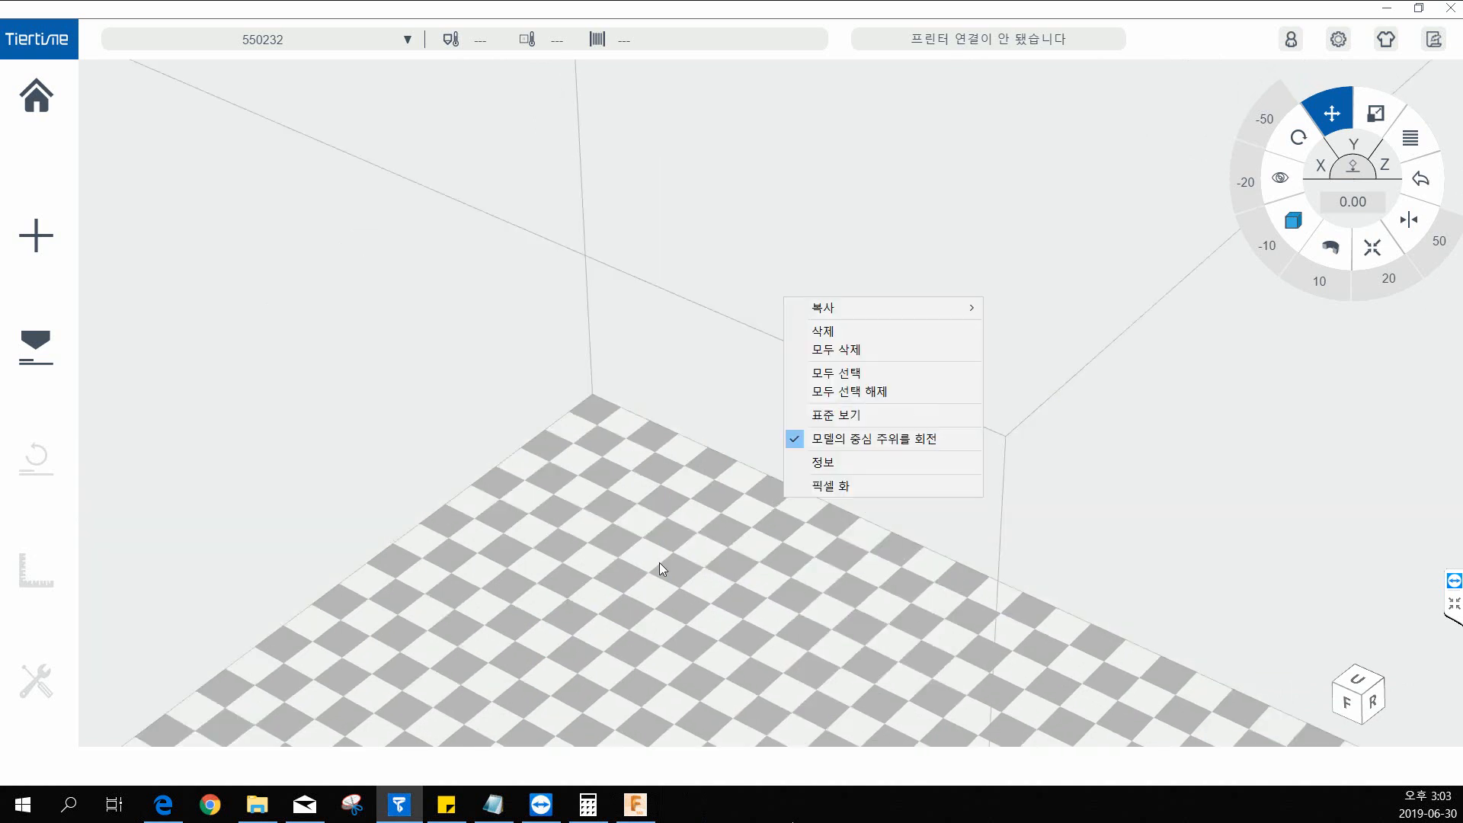
pyautogui.rightClick(657, 494)
pyautogui.moveTo(633, 565); pyautogui.dragTo(634, 526, button='middle')
pyautogui.moveTo(579, 581); pyautogui.dragTo(760, 442, button='middle')
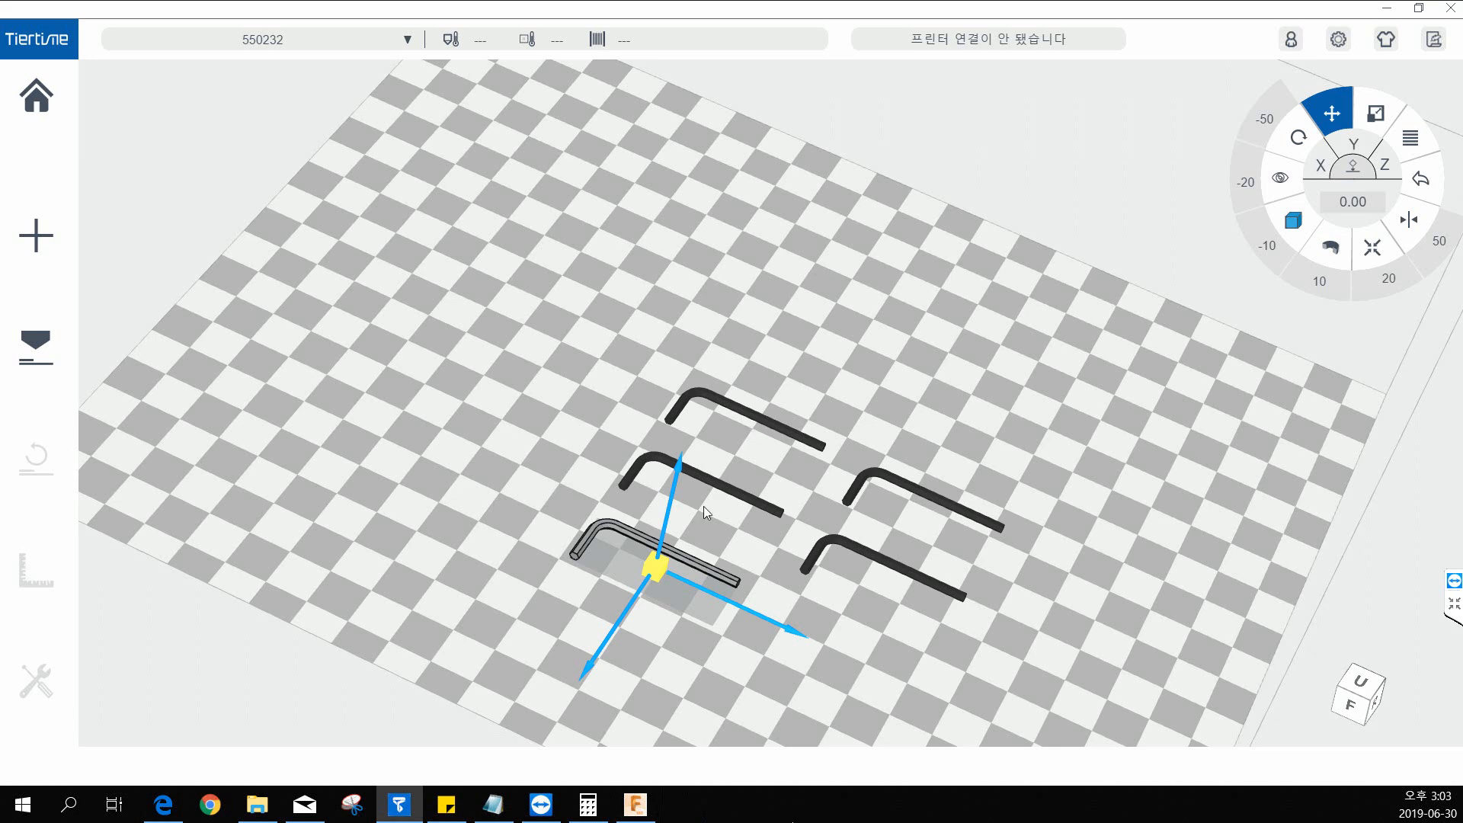
pyautogui.moveTo(744, 656); pyautogui.dragTo(743, 639, button='middle')
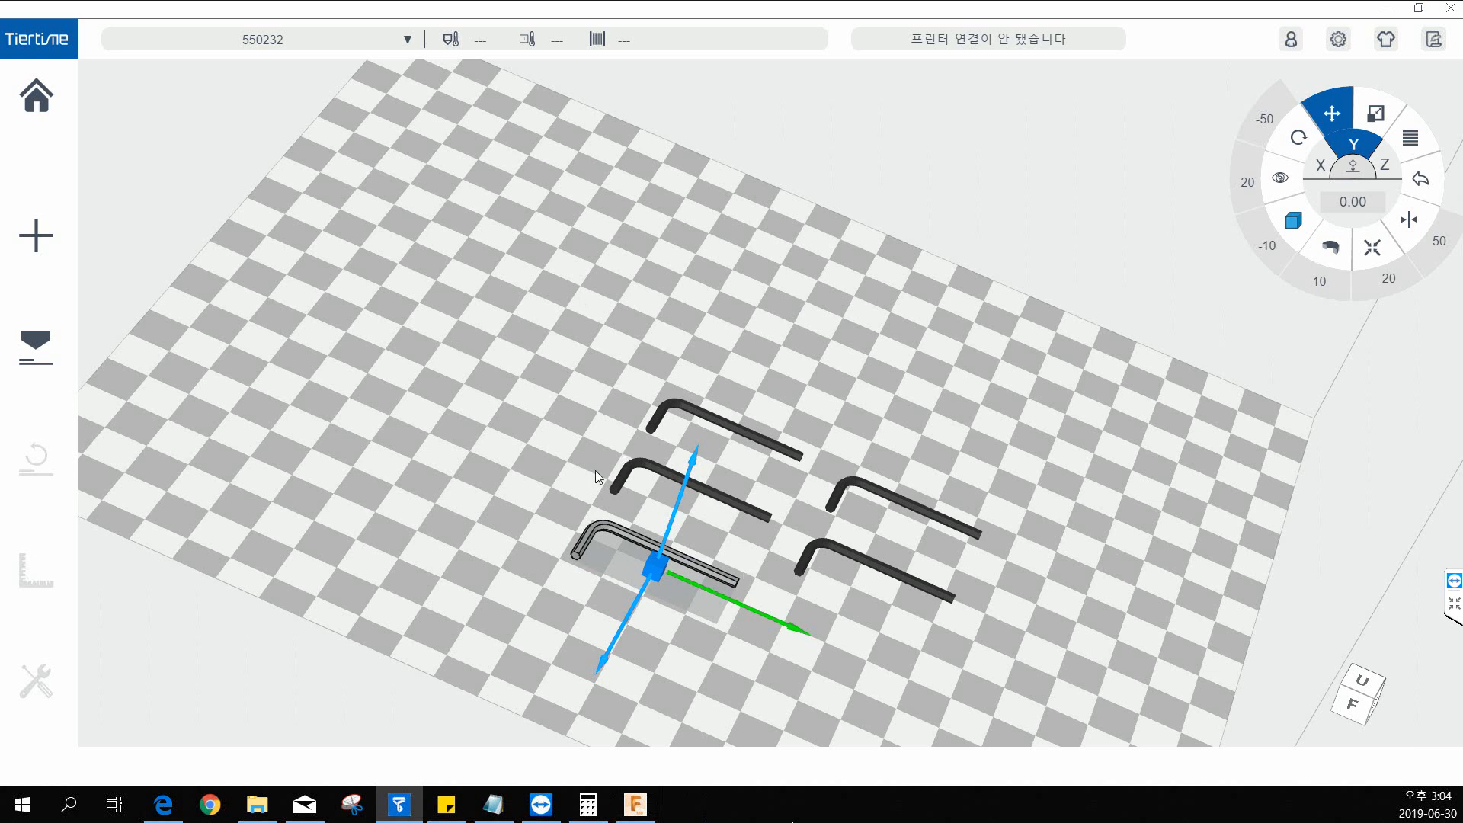
pyautogui.moveTo(596, 477); pyautogui.dragTo(531, 469)
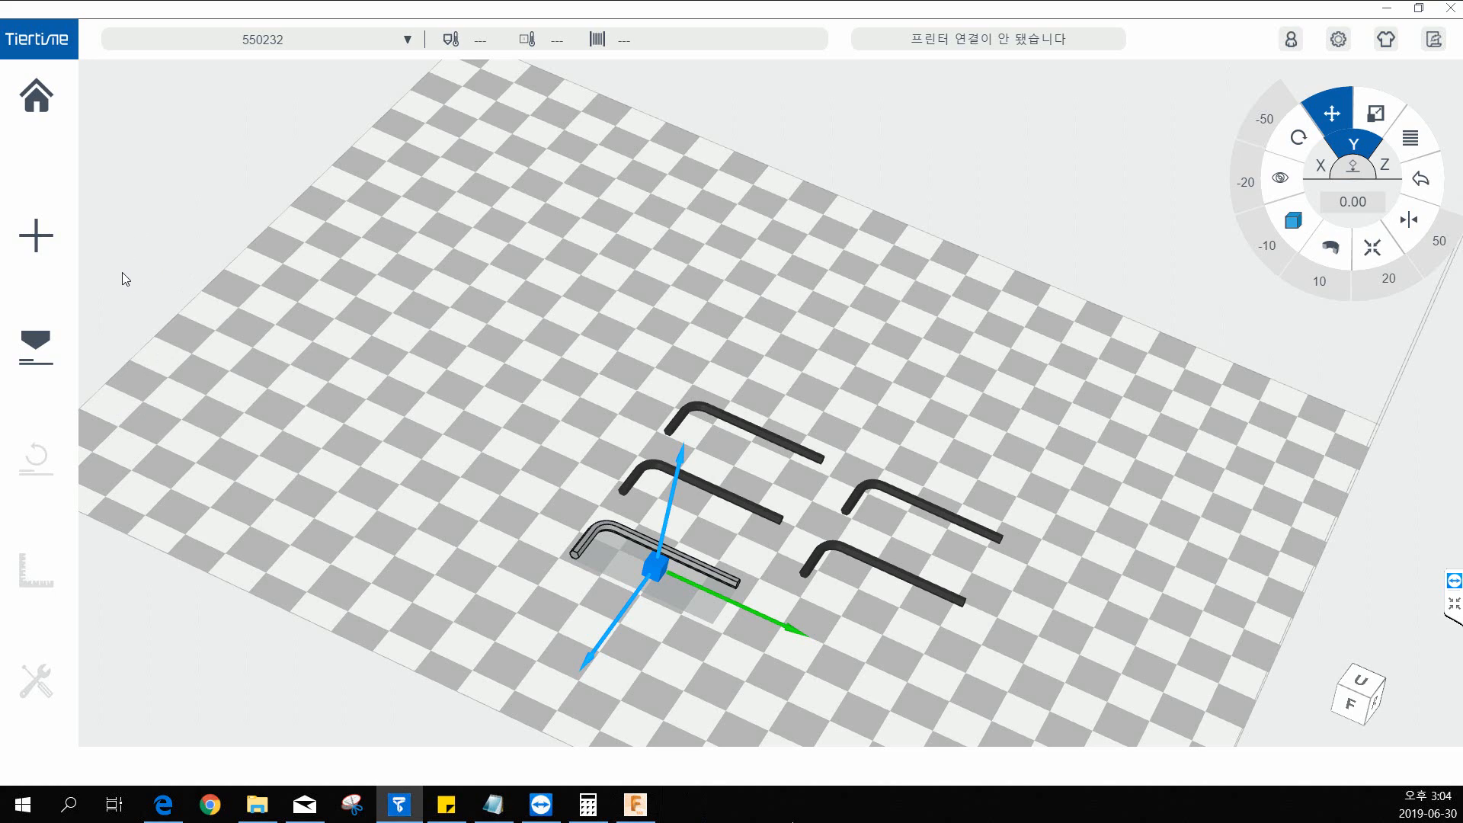
pyautogui.moveTo(175, 221); pyautogui.dragTo(234, 305)
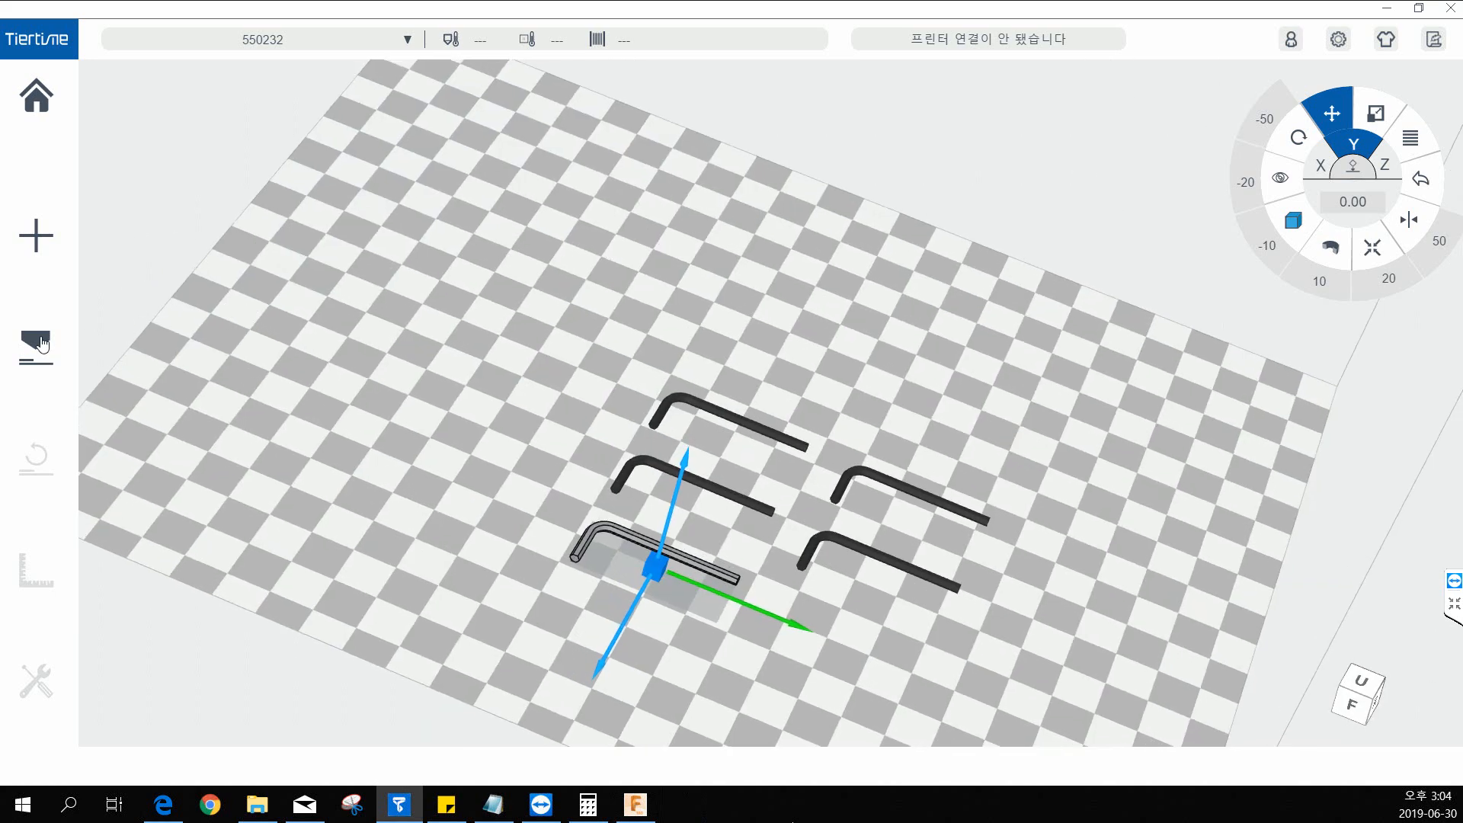
# Open the print settings, expand the advanced options, review the layer thickness choices, and close the settings without changes.
pyautogui.click(36, 346)
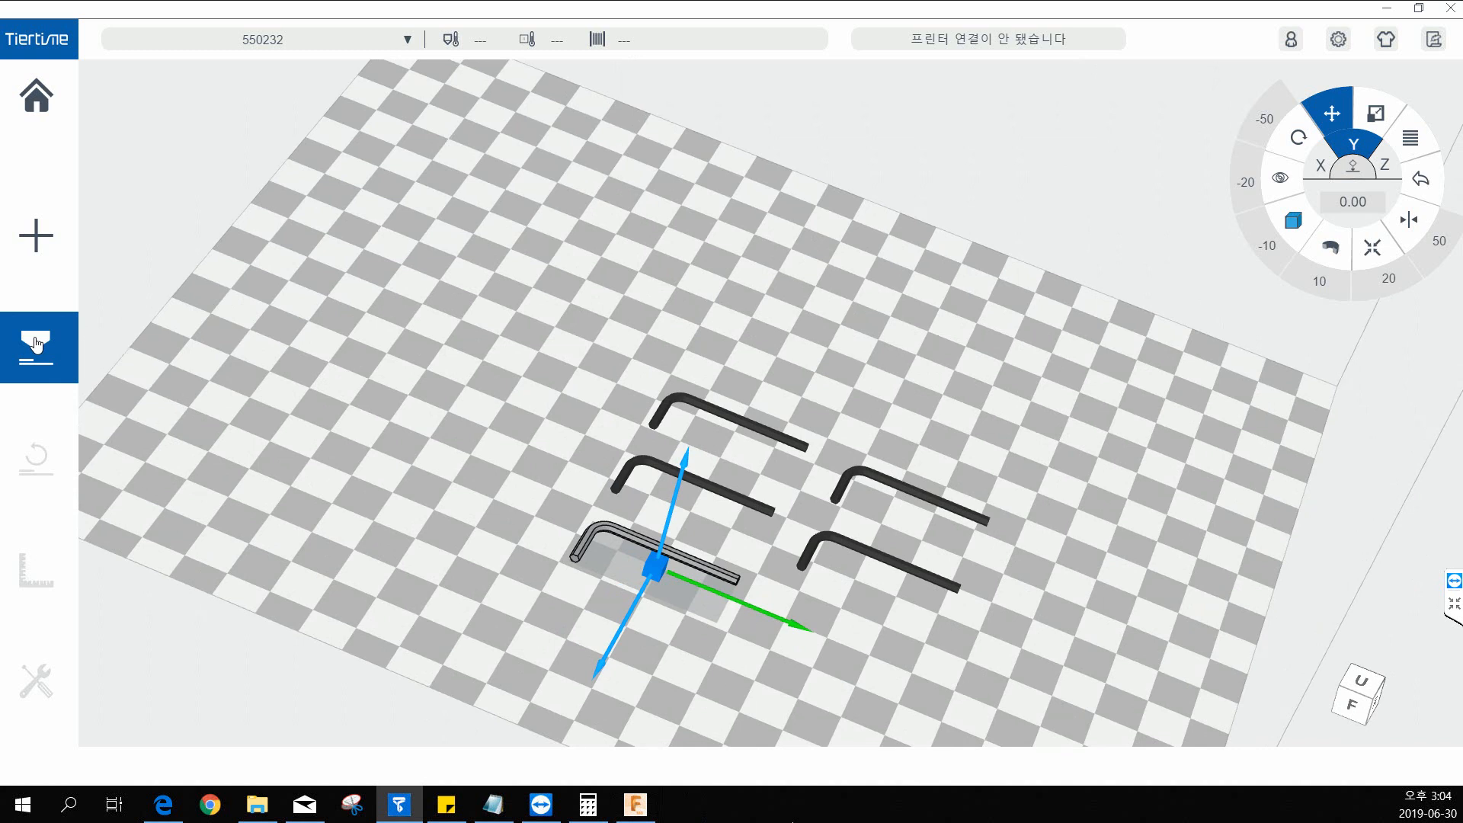
pyautogui.click(36, 346)
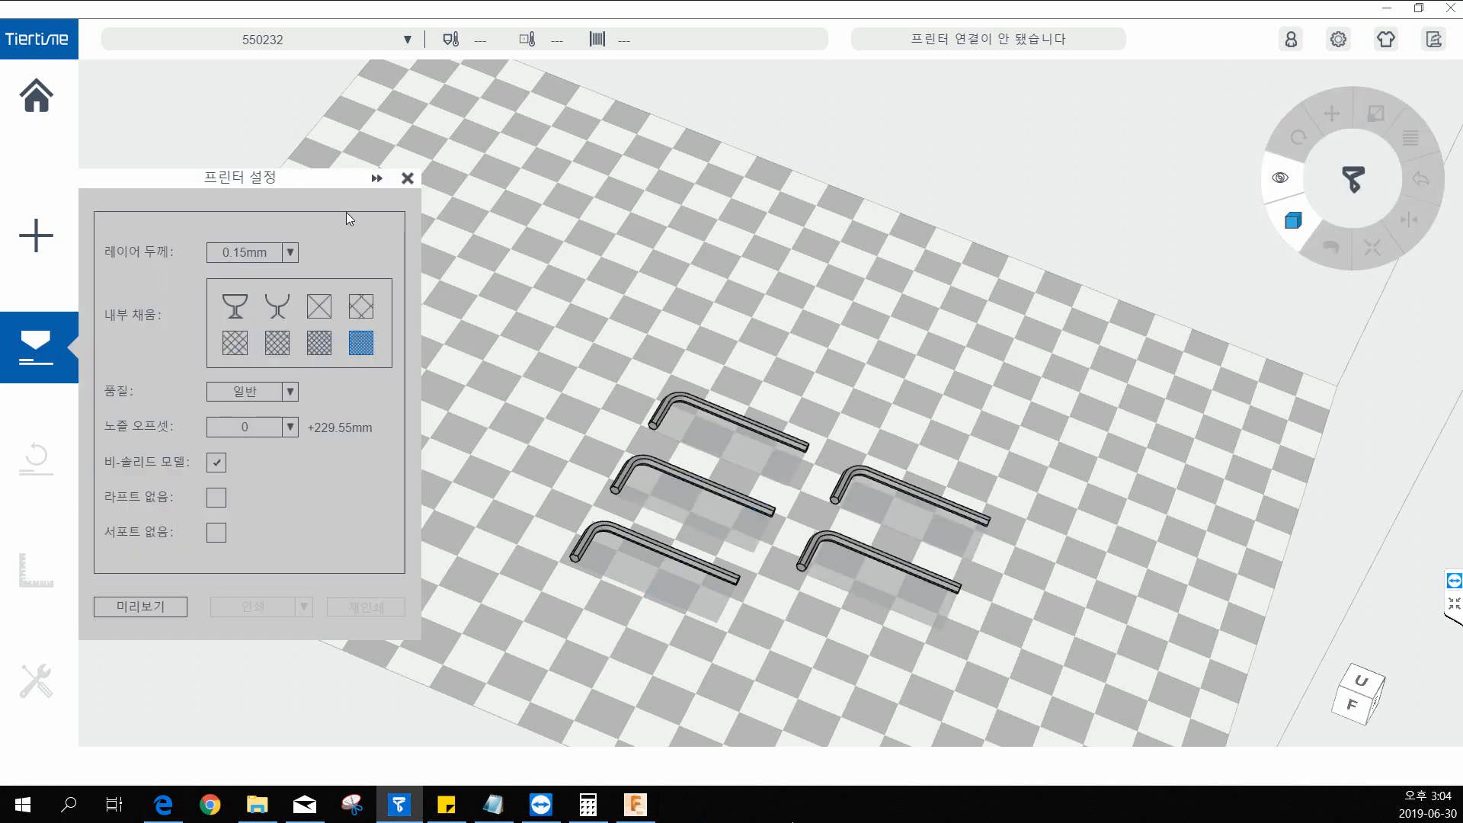
pyautogui.click(375, 180)
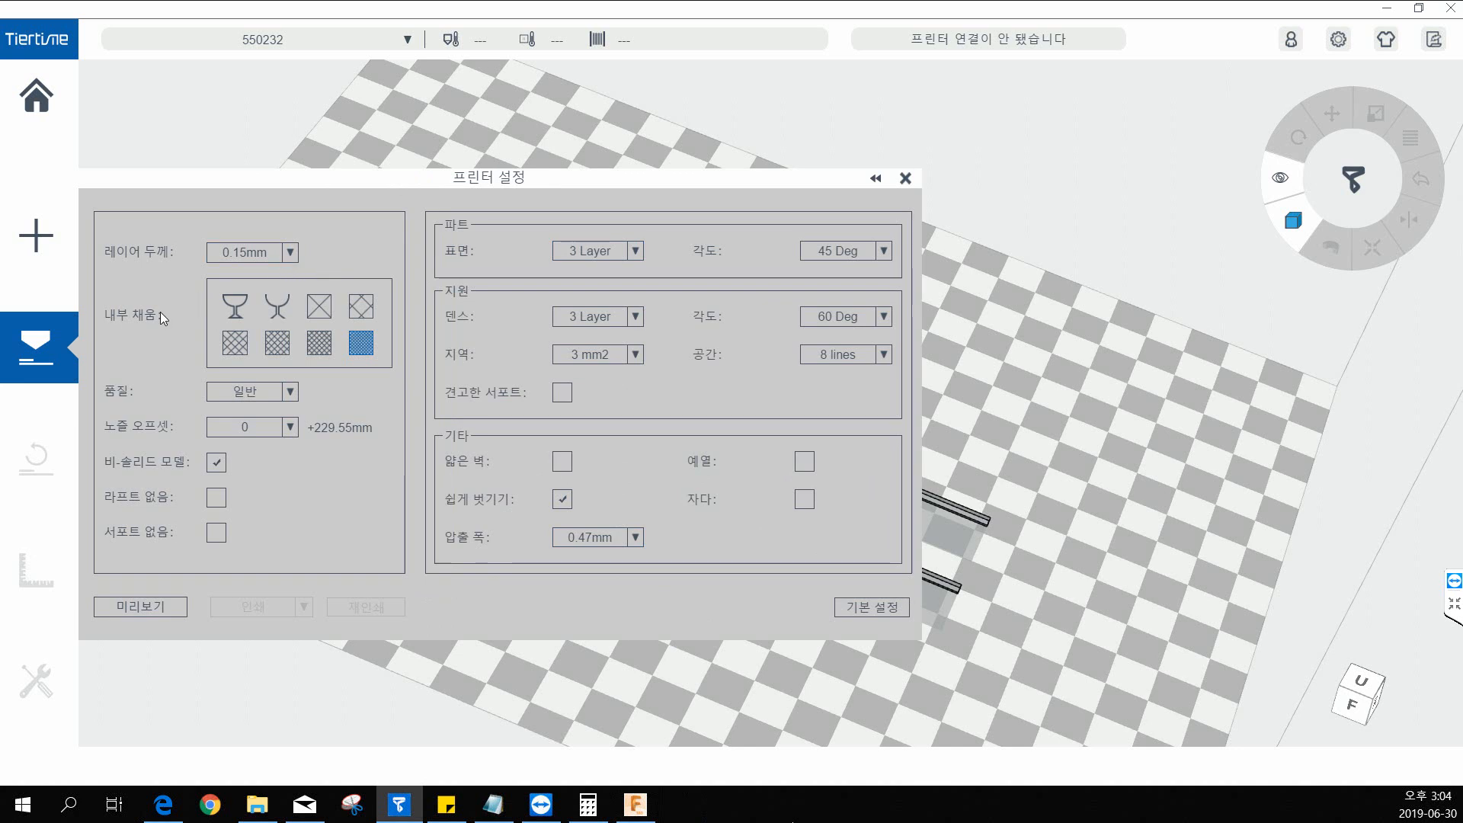
pyautogui.click(284, 253)
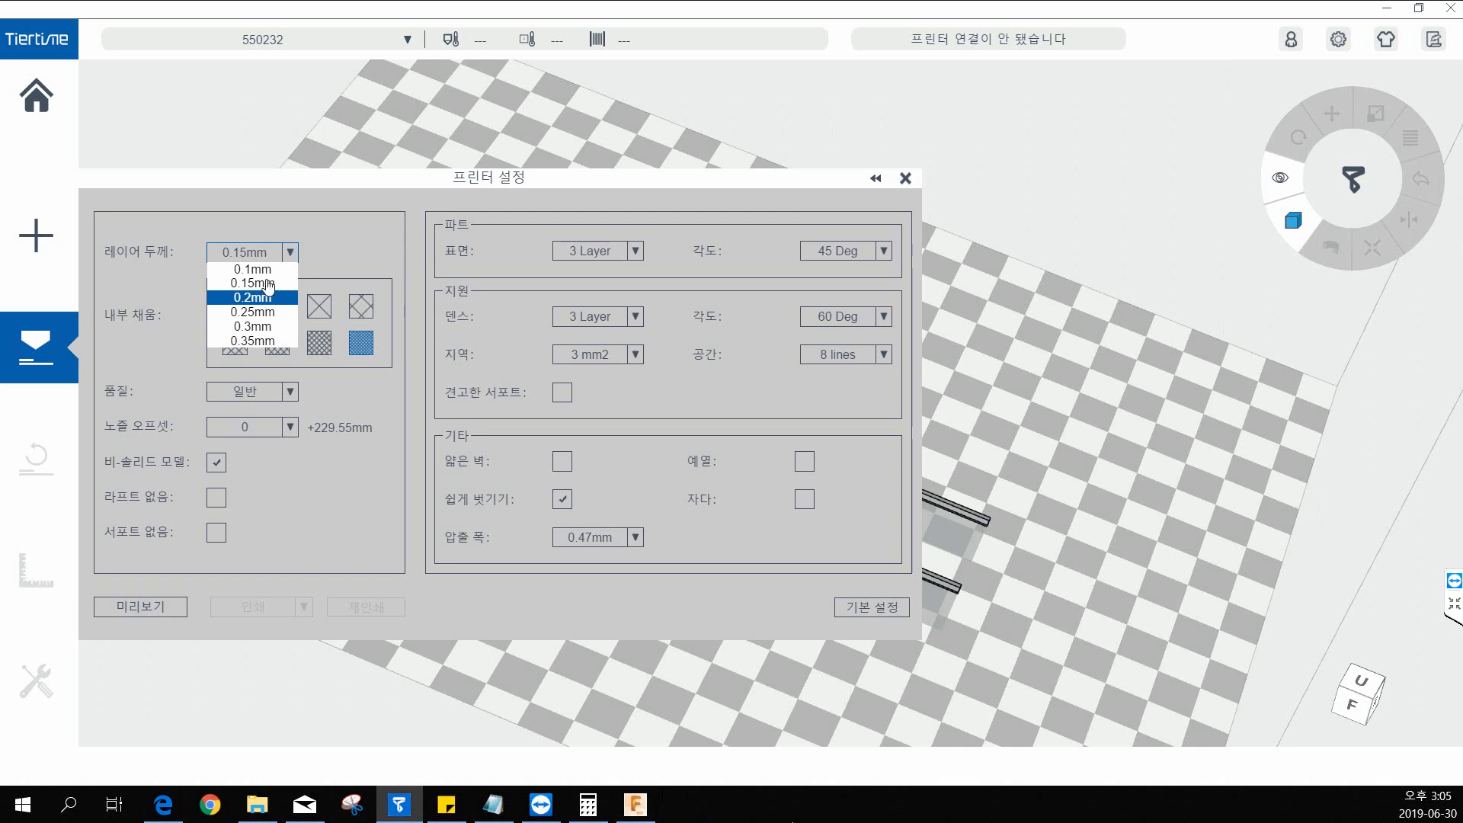
pyautogui.click(320, 216)
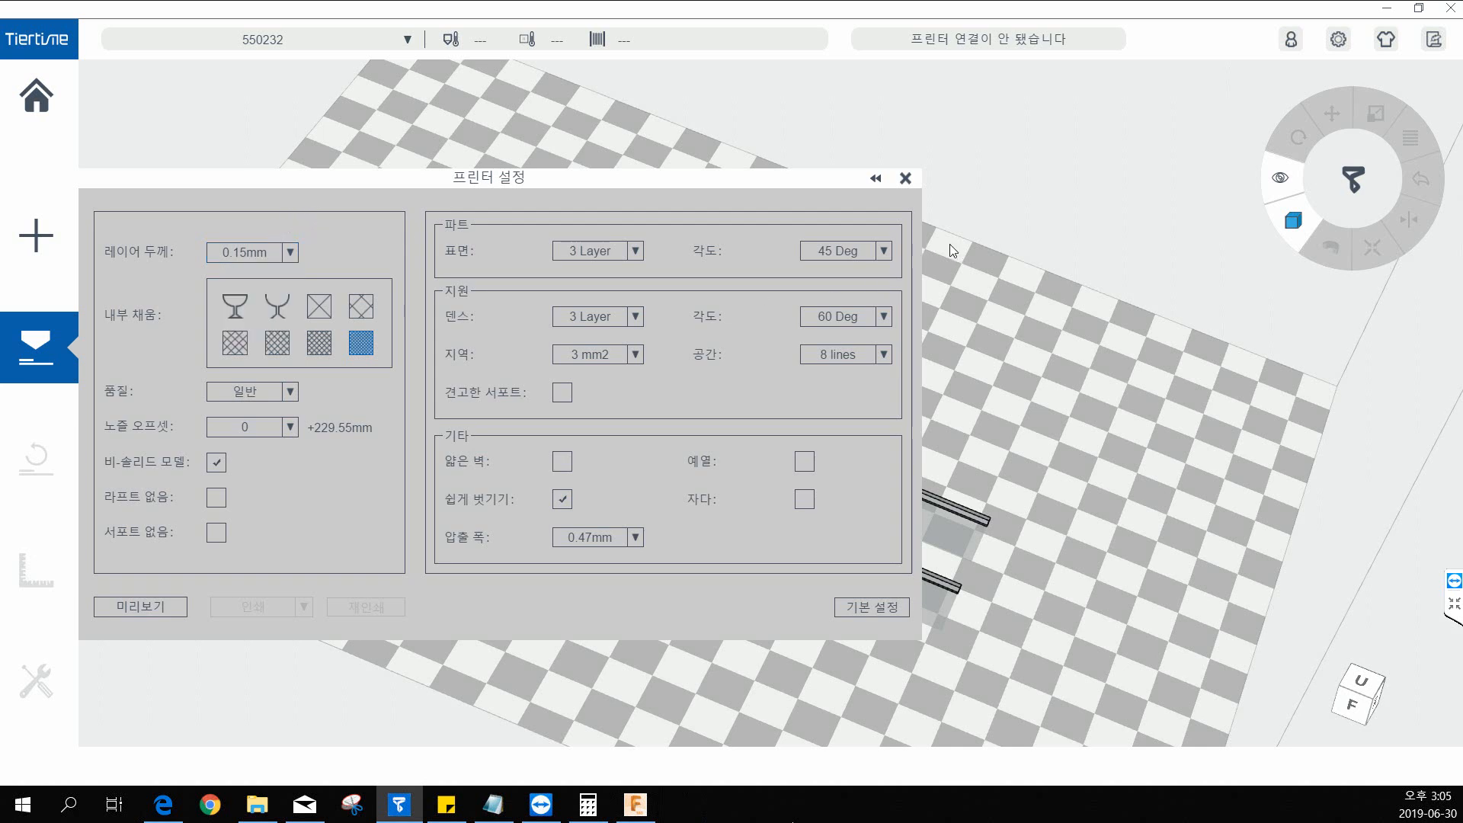
pyautogui.click(906, 180)
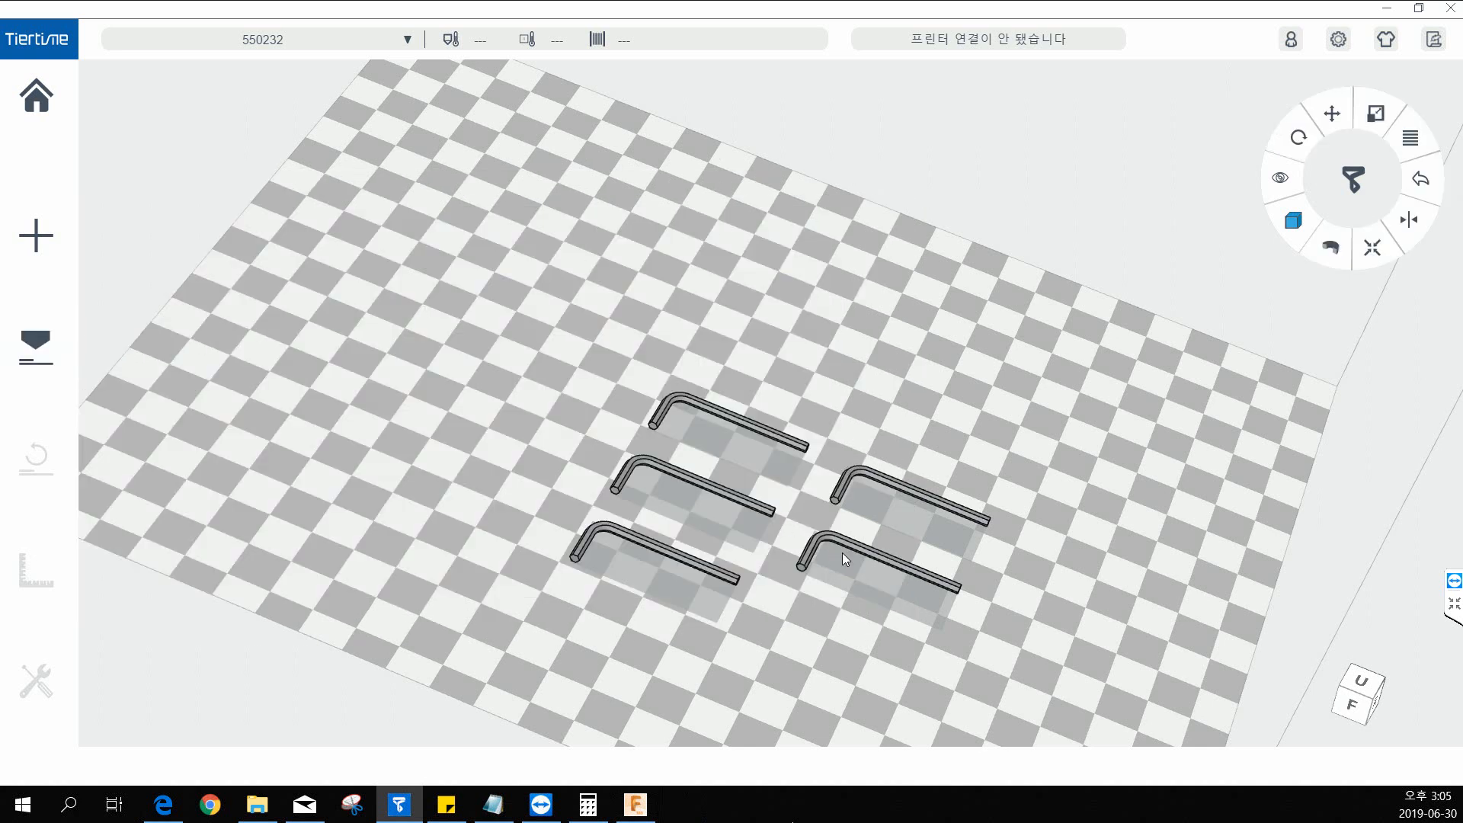
# Delete the extra hex keys one after another until a single key remains on the build platform.
pyautogui.click(829, 538)
pyautogui.moveTo(833, 534); pyautogui.dragTo(791, 313, button='middle')
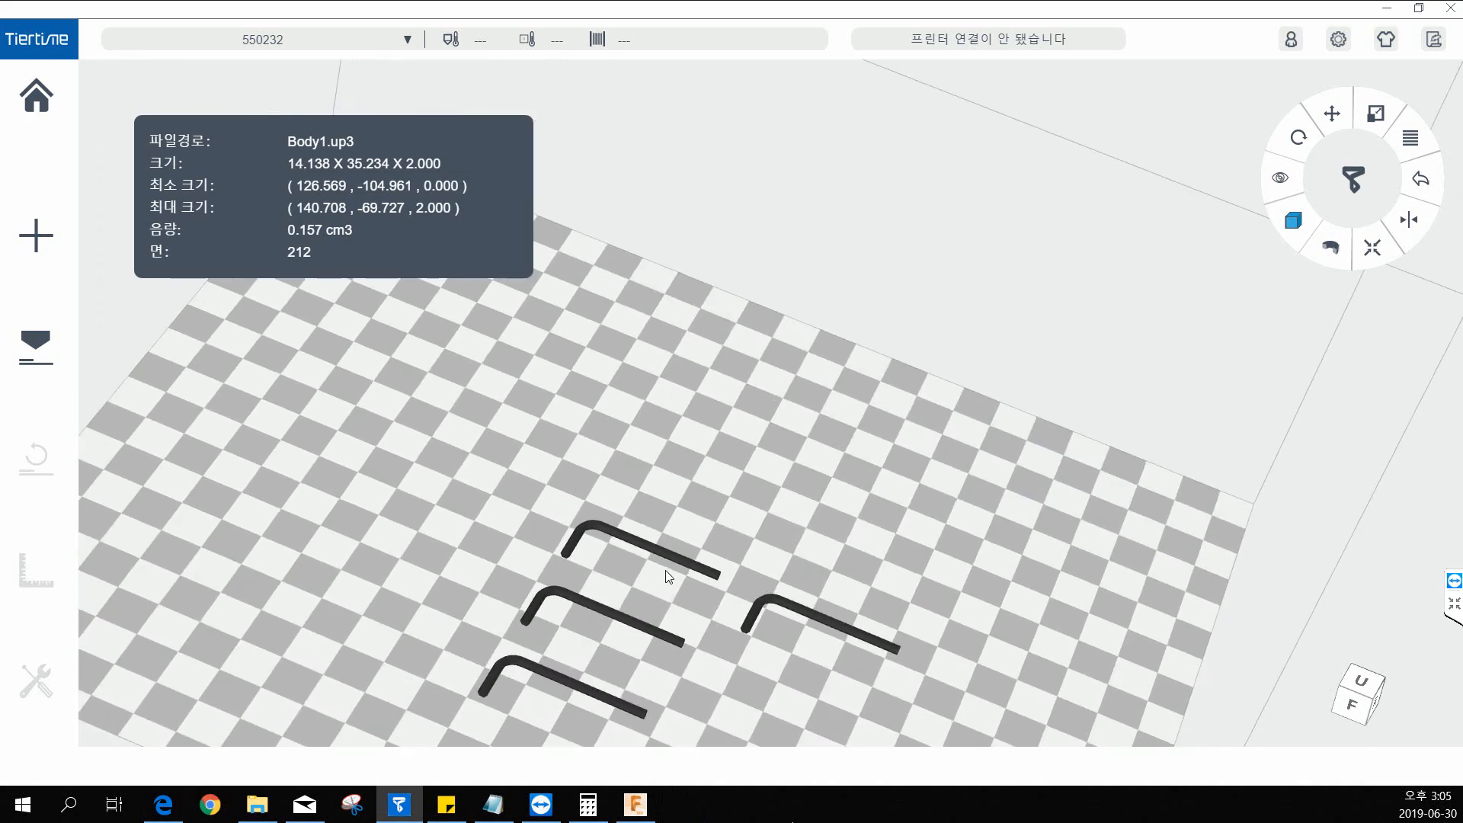
pyautogui.click(661, 563)
pyautogui.press('Delete')
pyautogui.moveTo(683, 436); pyautogui.dragTo(689, 226, button='middle')
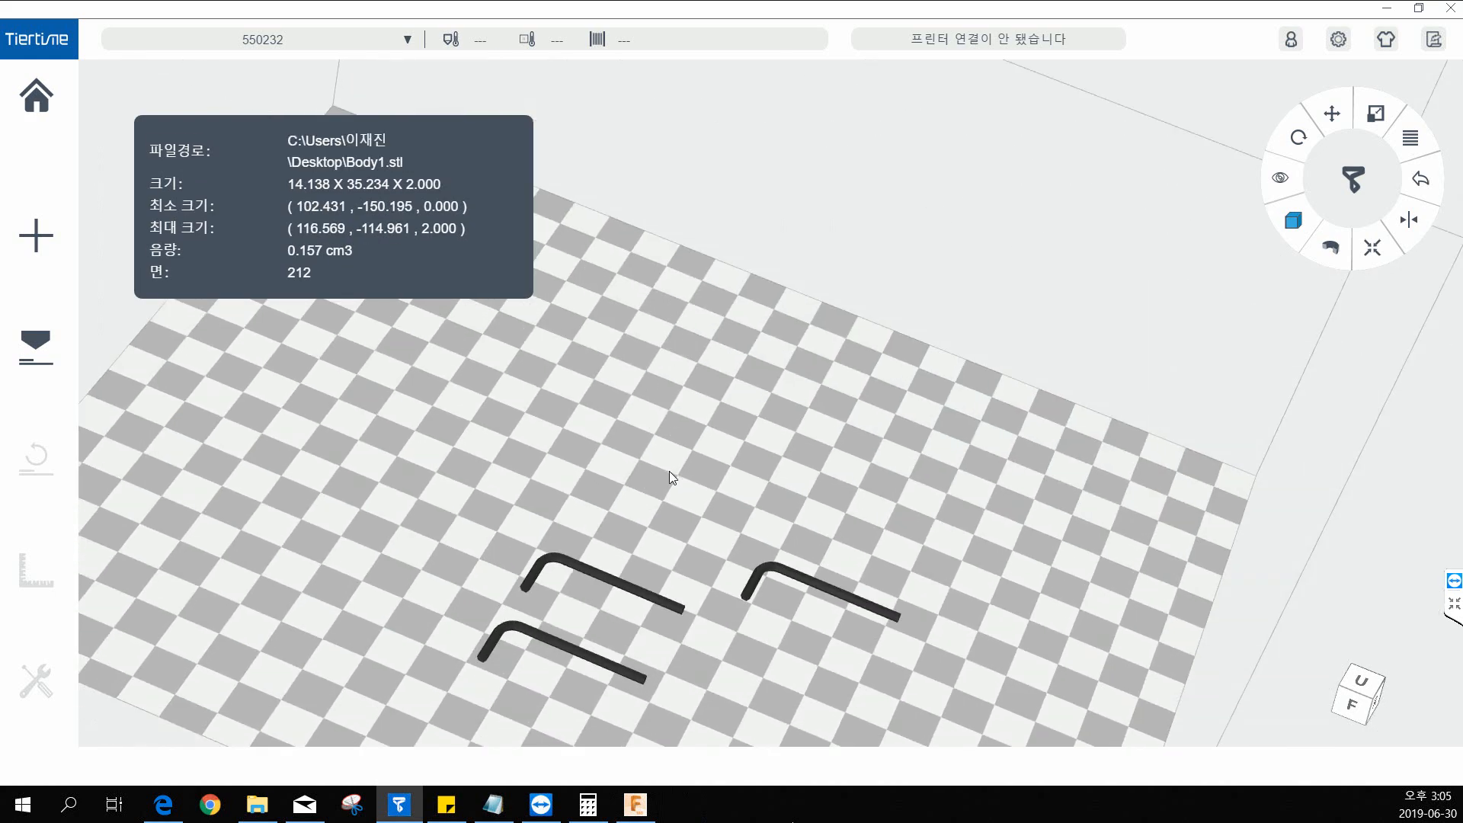
pyautogui.moveTo(696, 512); pyautogui.dragTo(942, 373, button='right')
pyautogui.click(1380, 683)
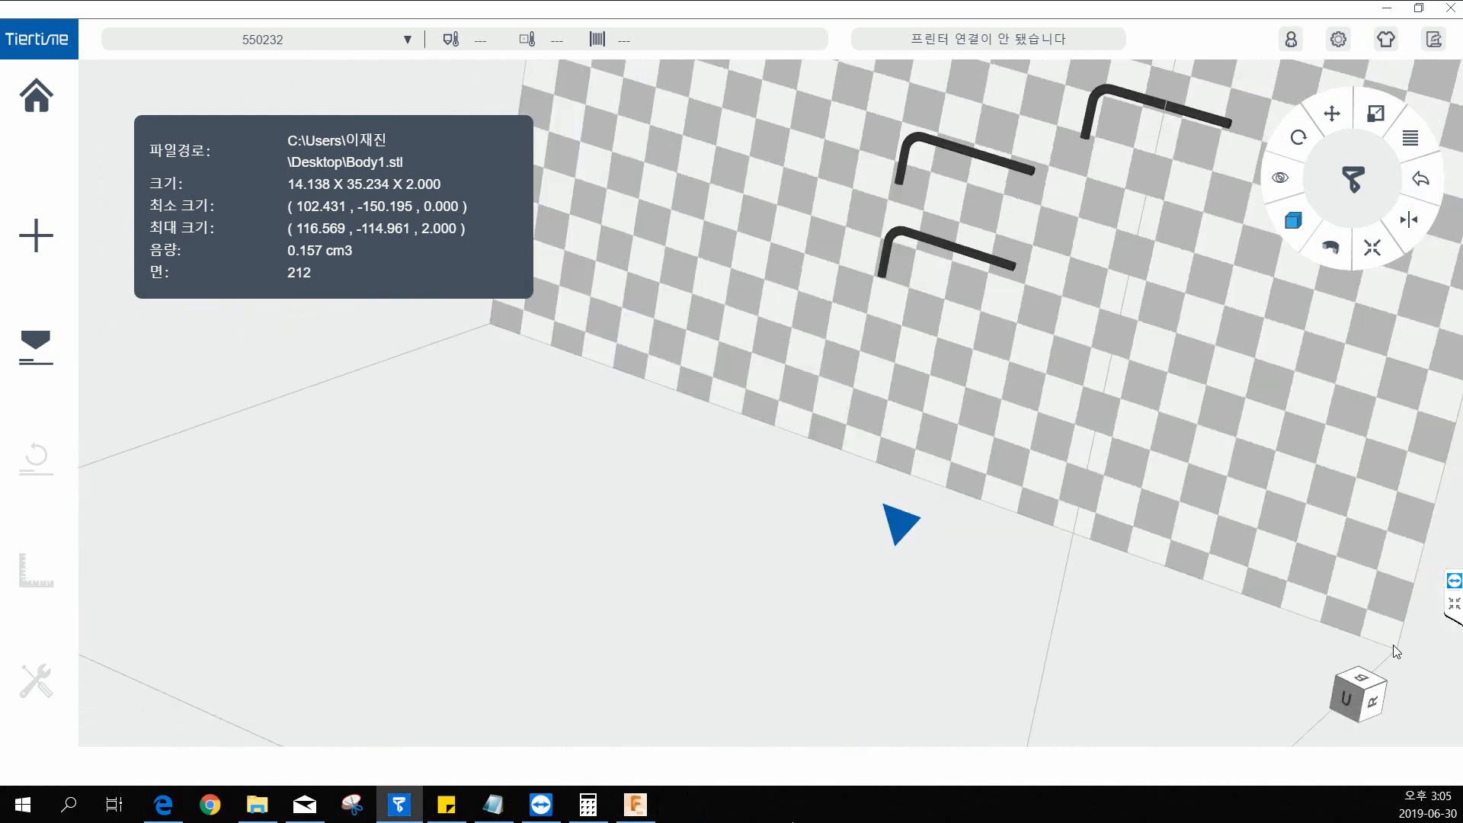
pyautogui.press('Delete')
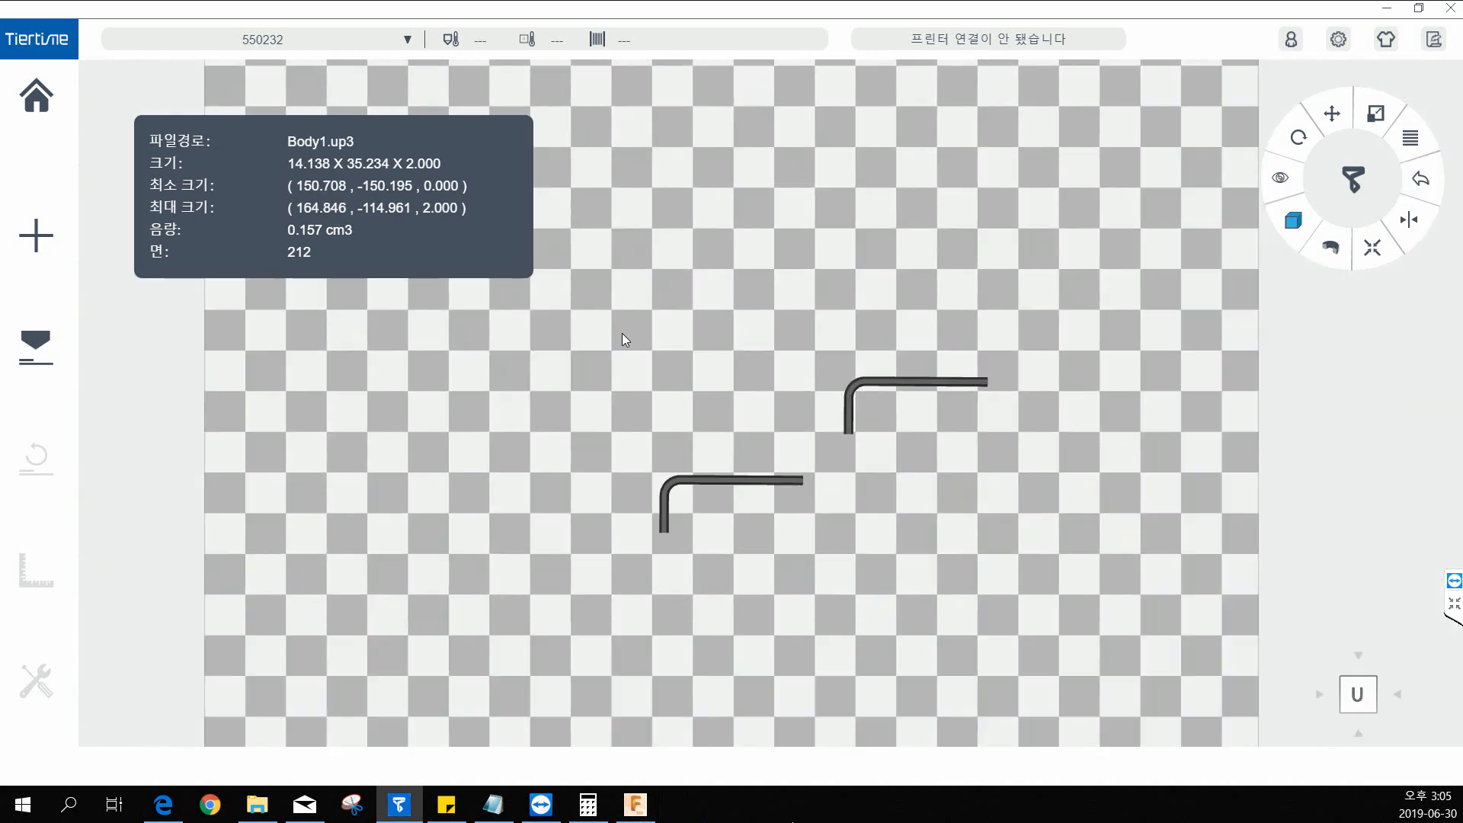
pyautogui.moveTo(702, 482); pyautogui.dragTo(885, 404)
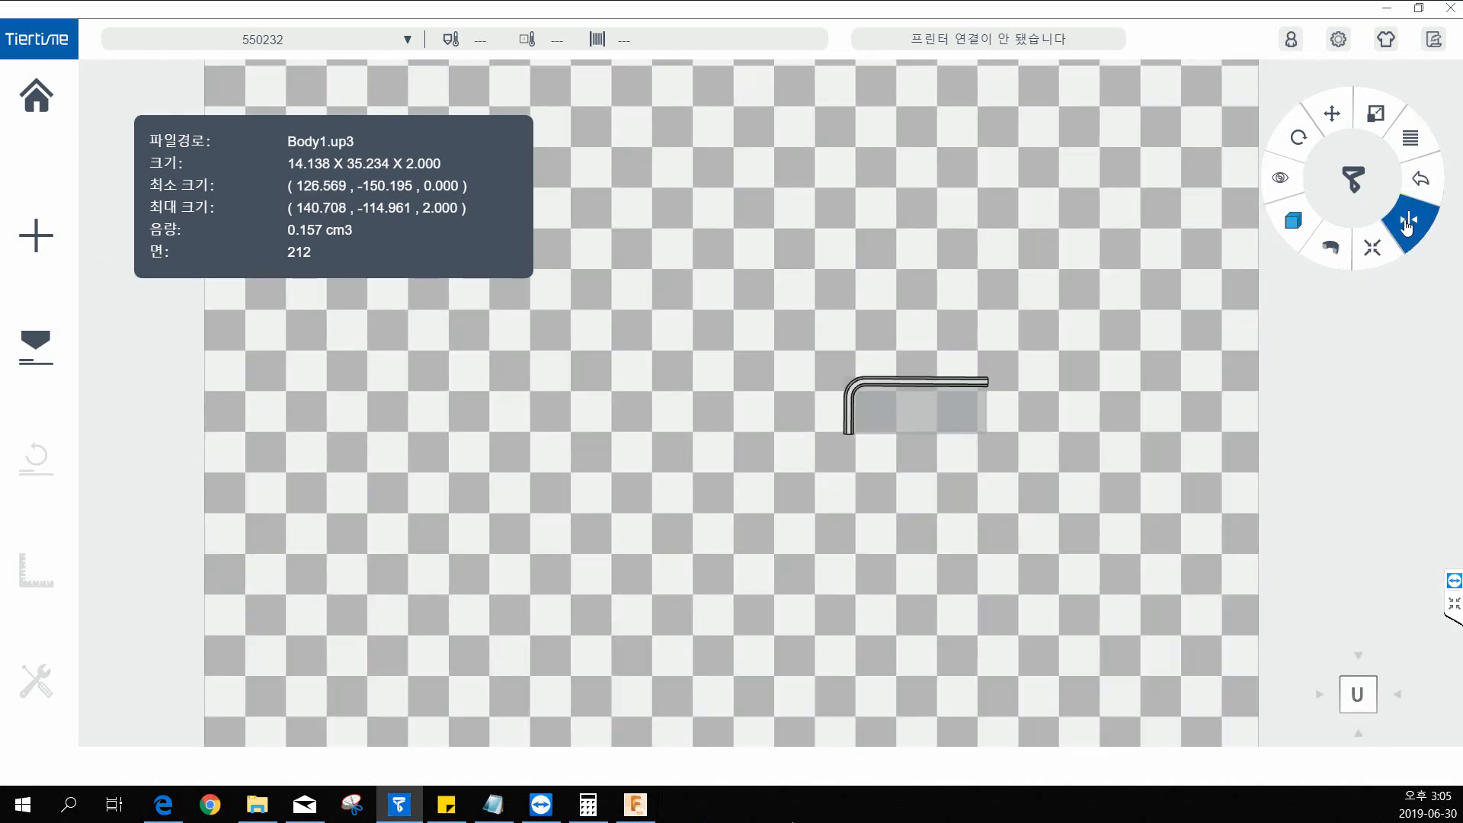
# Auto-place the remaining hex key at the centre of the build platform and check it from an angled front view.
pyautogui.click(1374, 249)
pyautogui.moveTo(924, 311); pyautogui.dragTo(1075, 227, button='middle')
pyautogui.moveTo(917, 385); pyautogui.dragTo(991, 382, button='right')
pyautogui.moveTo(991, 382); pyautogui.dragTo(938, 444, button='middle')
pyautogui.click(445, 570)
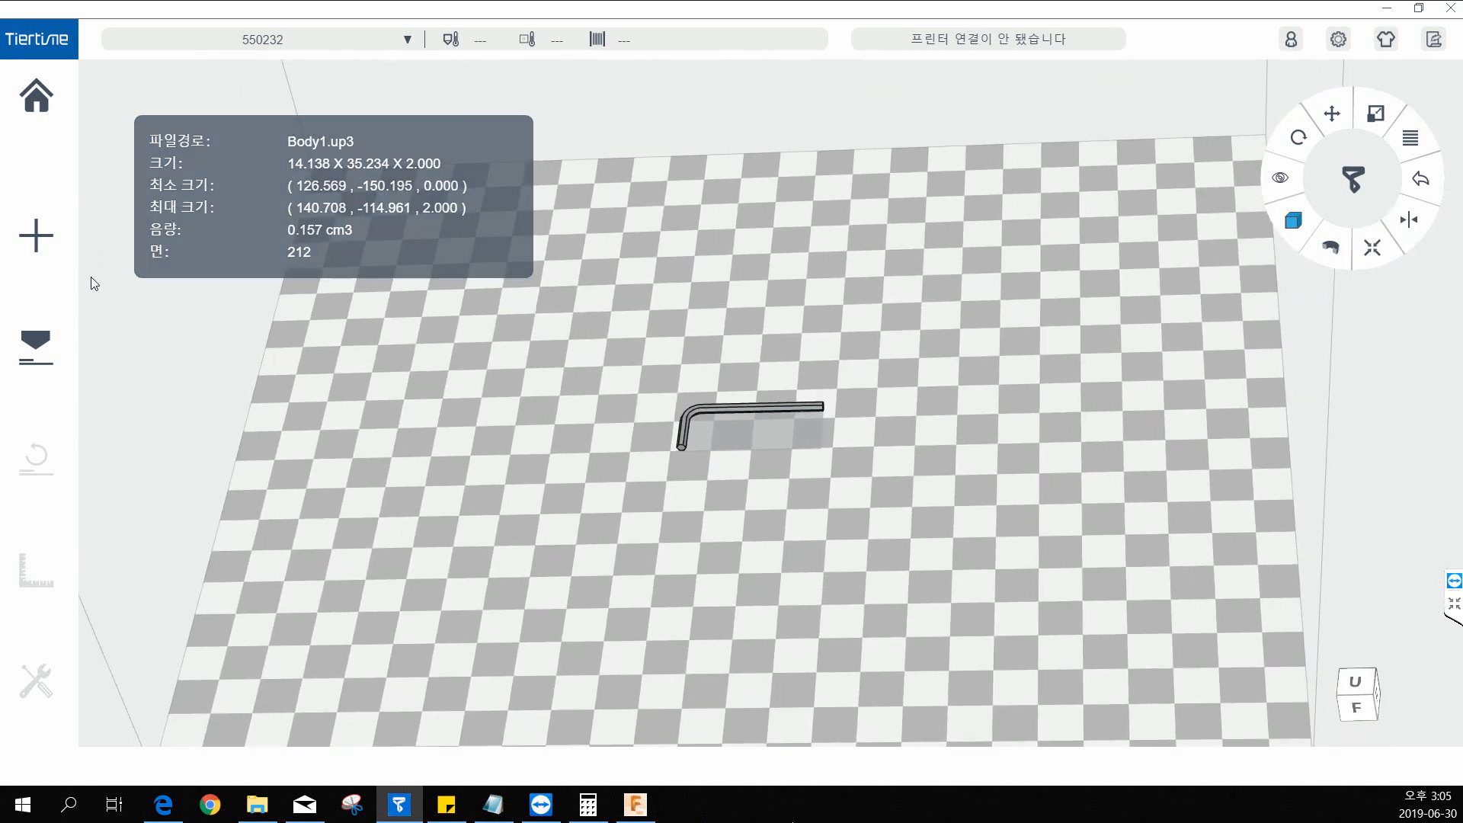
# Set the layer thickness to 0.1mm in the print settings and close them.
pyautogui.click(58, 355)
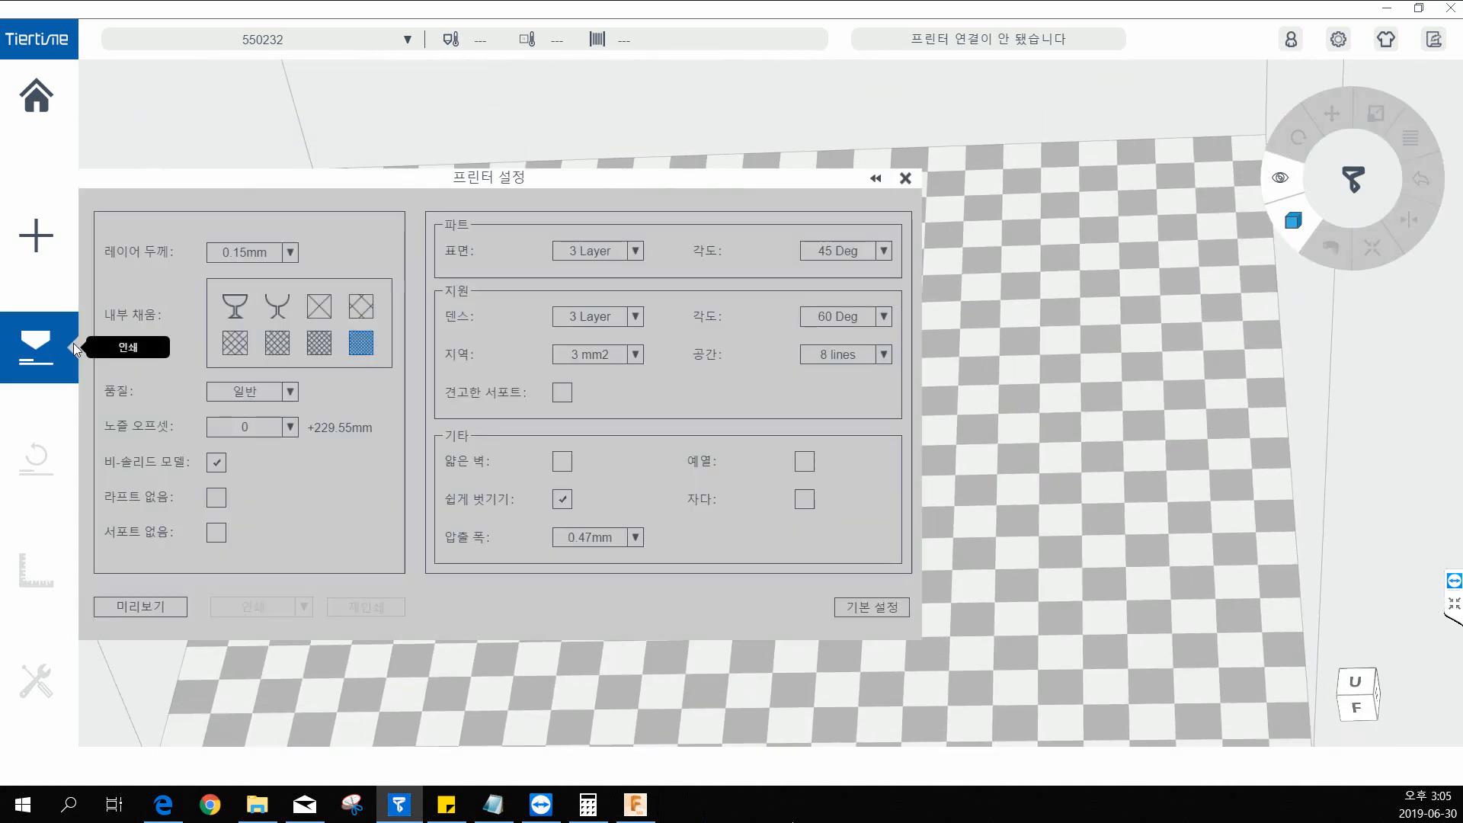
pyautogui.click(279, 253)
pyautogui.click(276, 271)
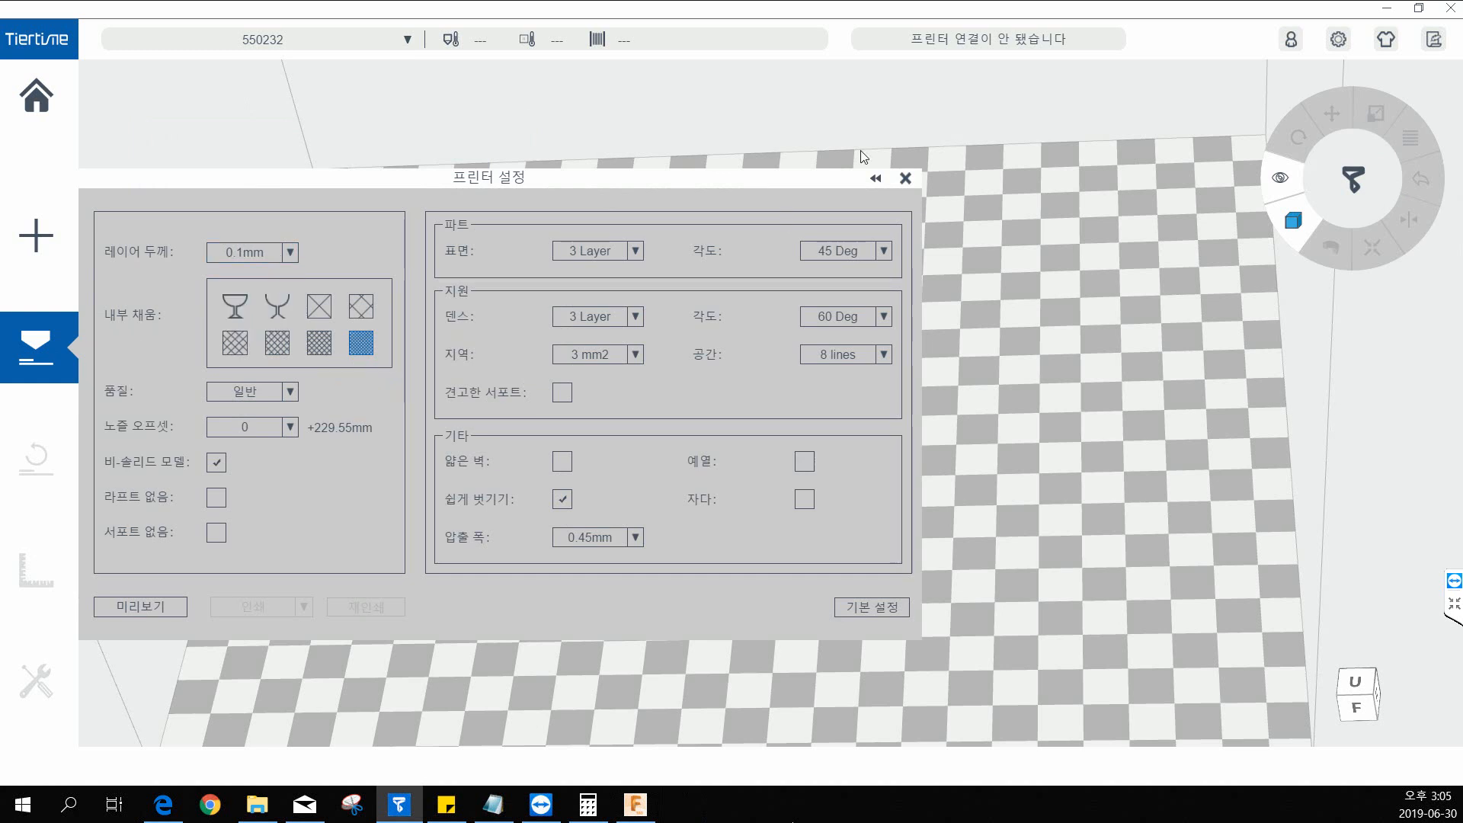
pyautogui.click(907, 178)
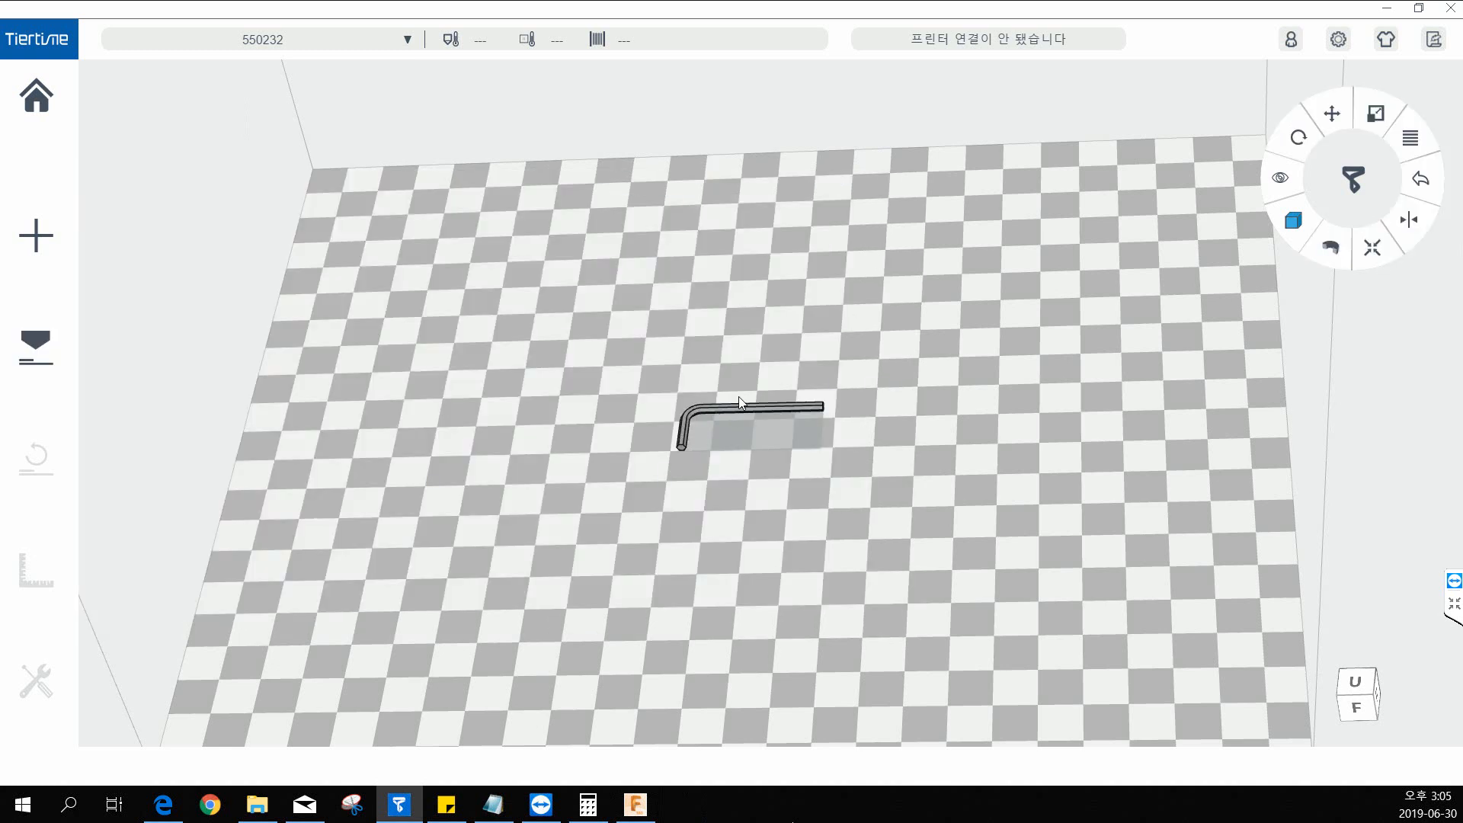
# Reopen the print settings, try the sparse X-shaped infill pattern, and select the densest infill pattern.
pyautogui.click(36, 347)
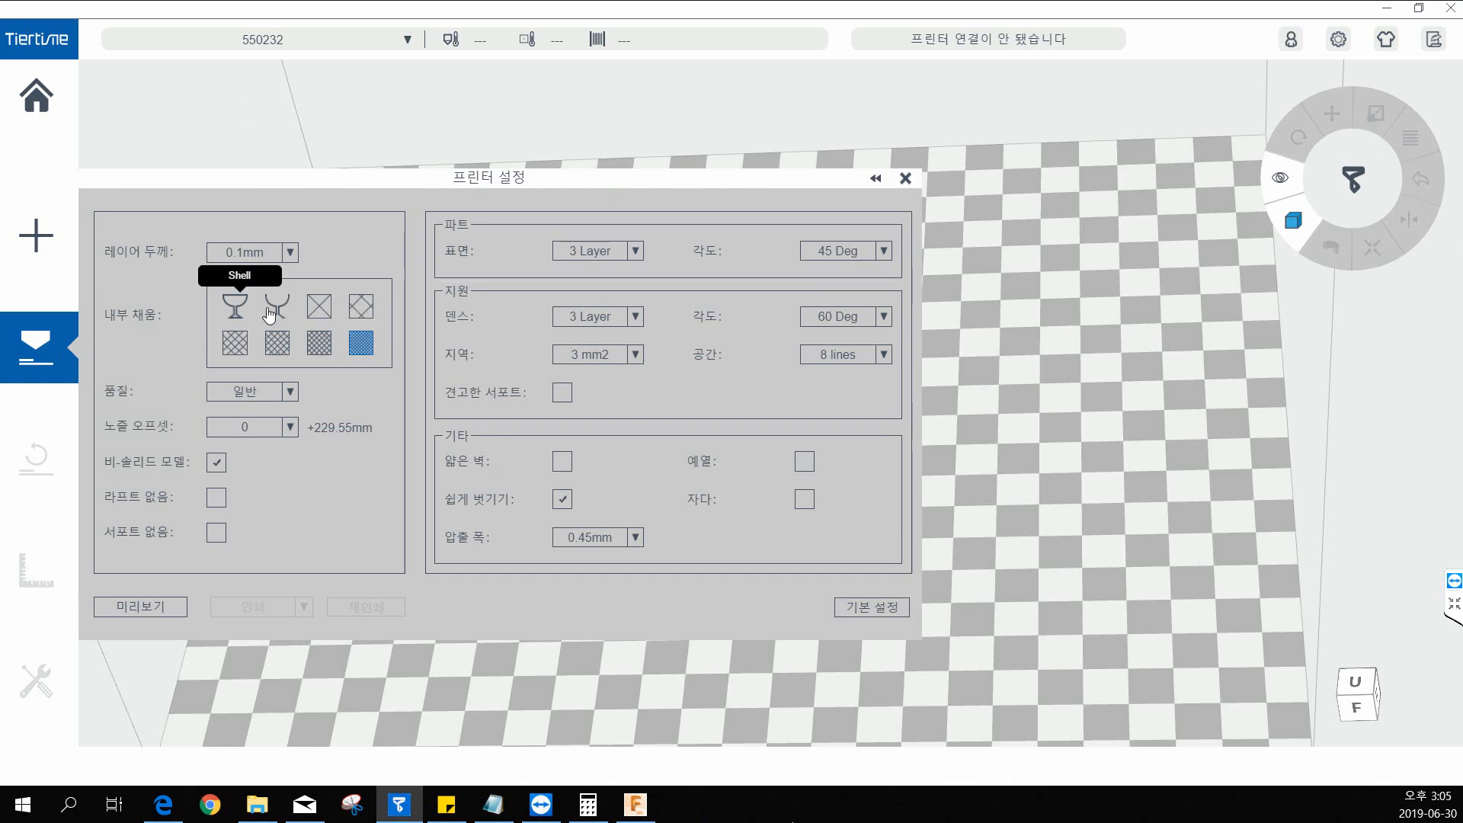
pyautogui.click(324, 308)
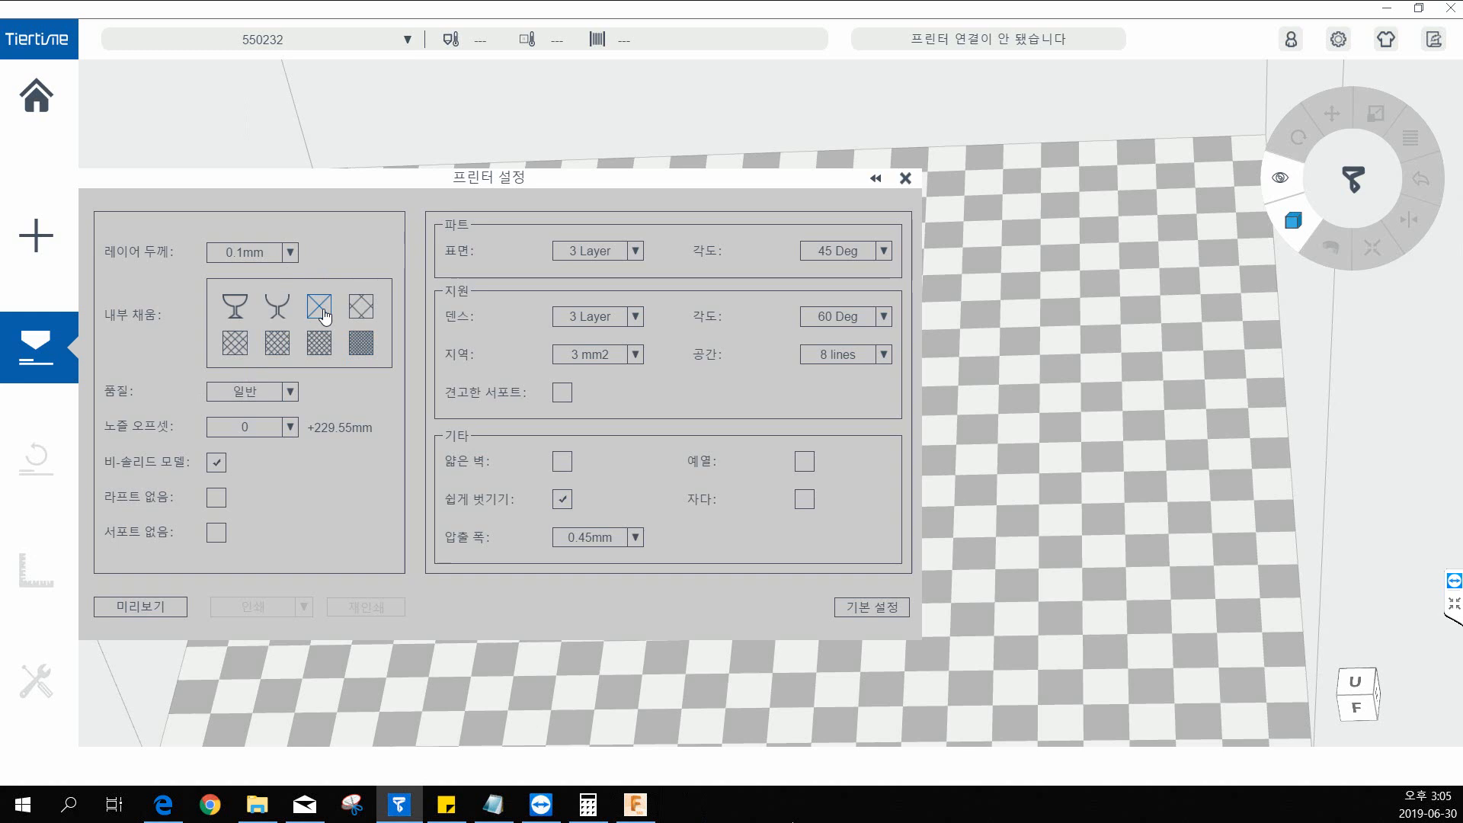
pyautogui.click(361, 344)
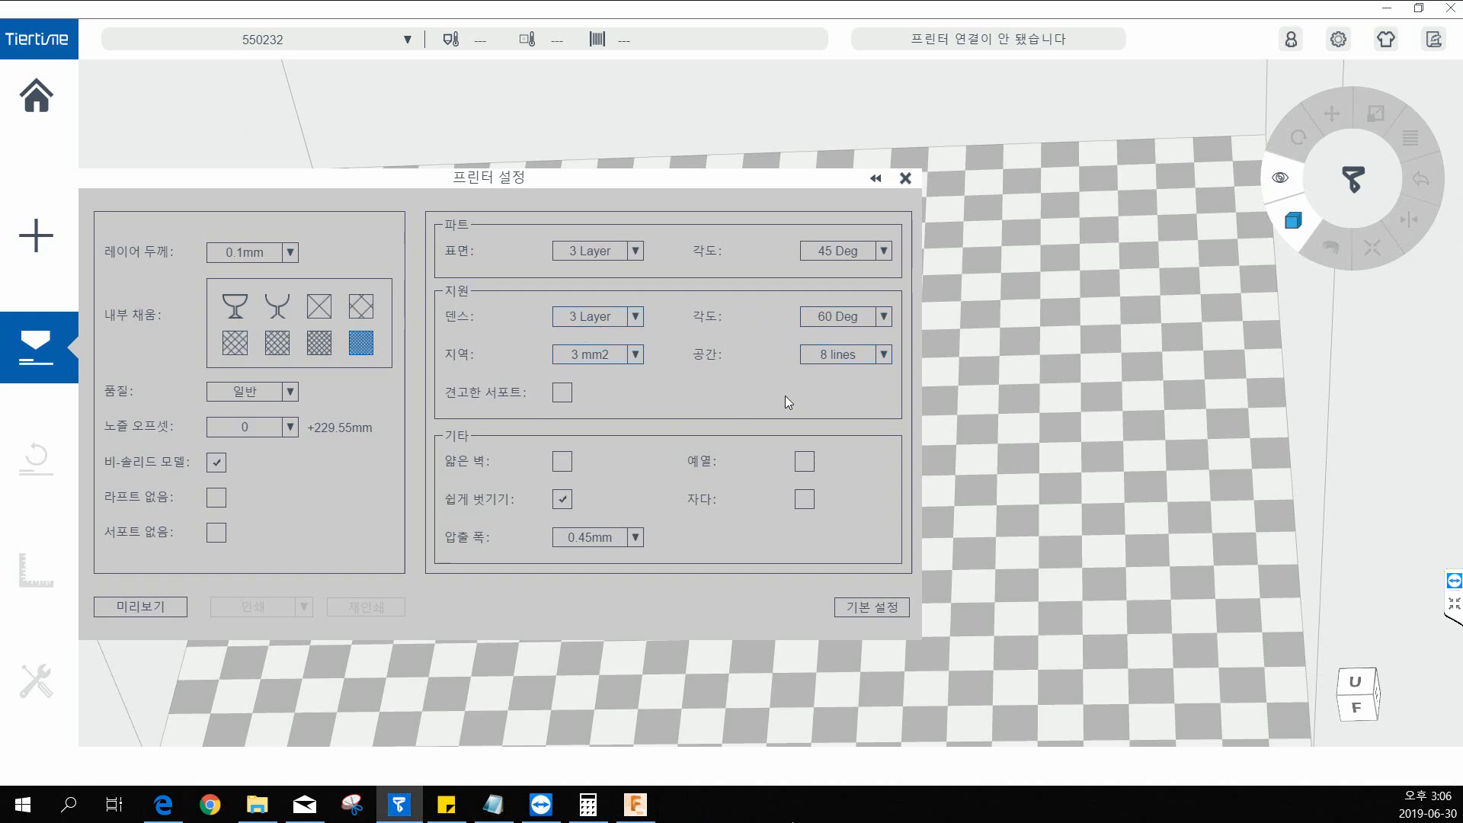
# Review the available support angles, including 80 Deg, and keep the support angle at 60 Deg.
pyautogui.click(859, 324)
pyautogui.click(848, 324)
pyautogui.click(863, 324)
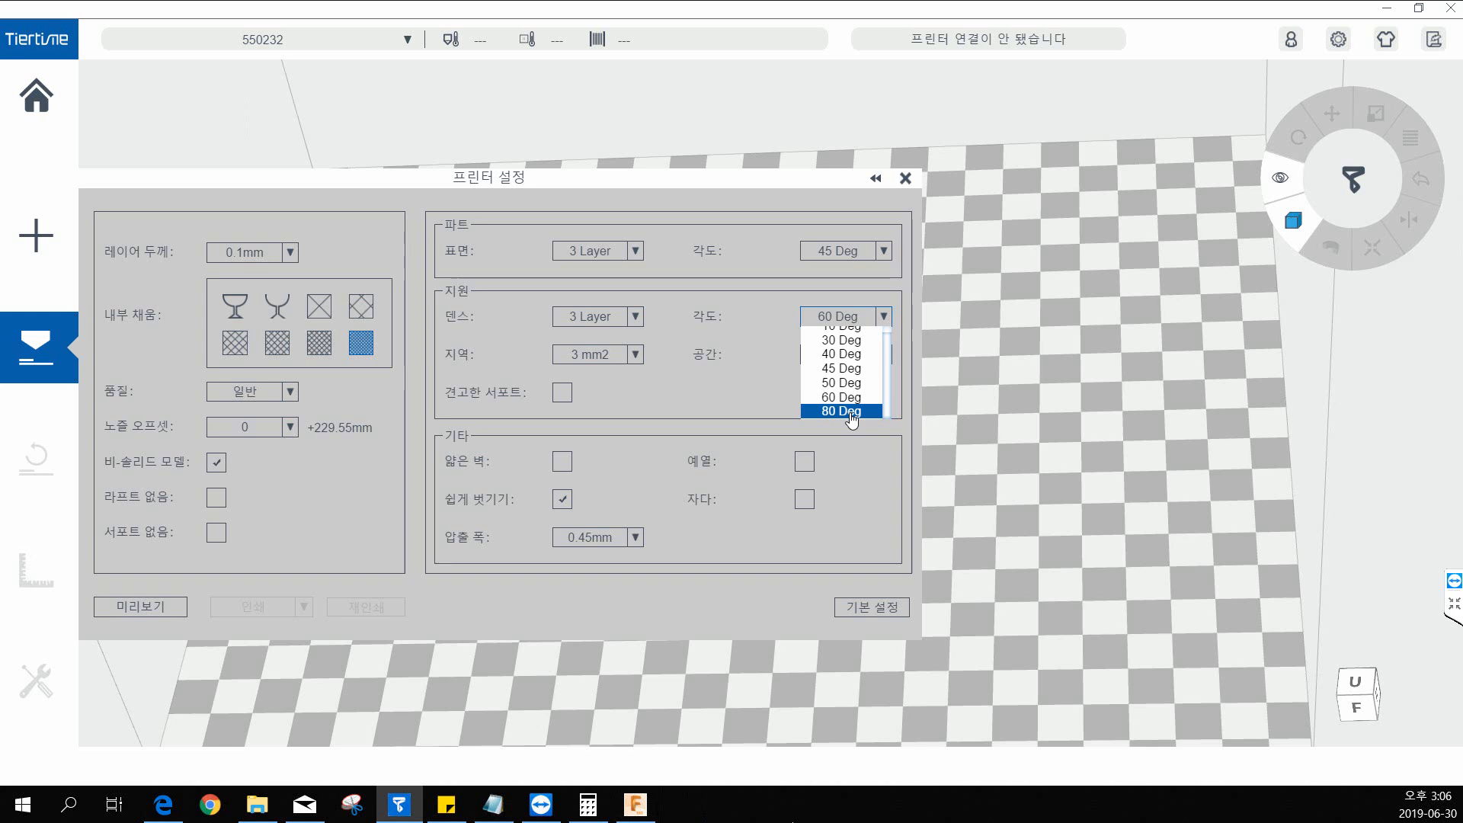
pyautogui.click(858, 397)
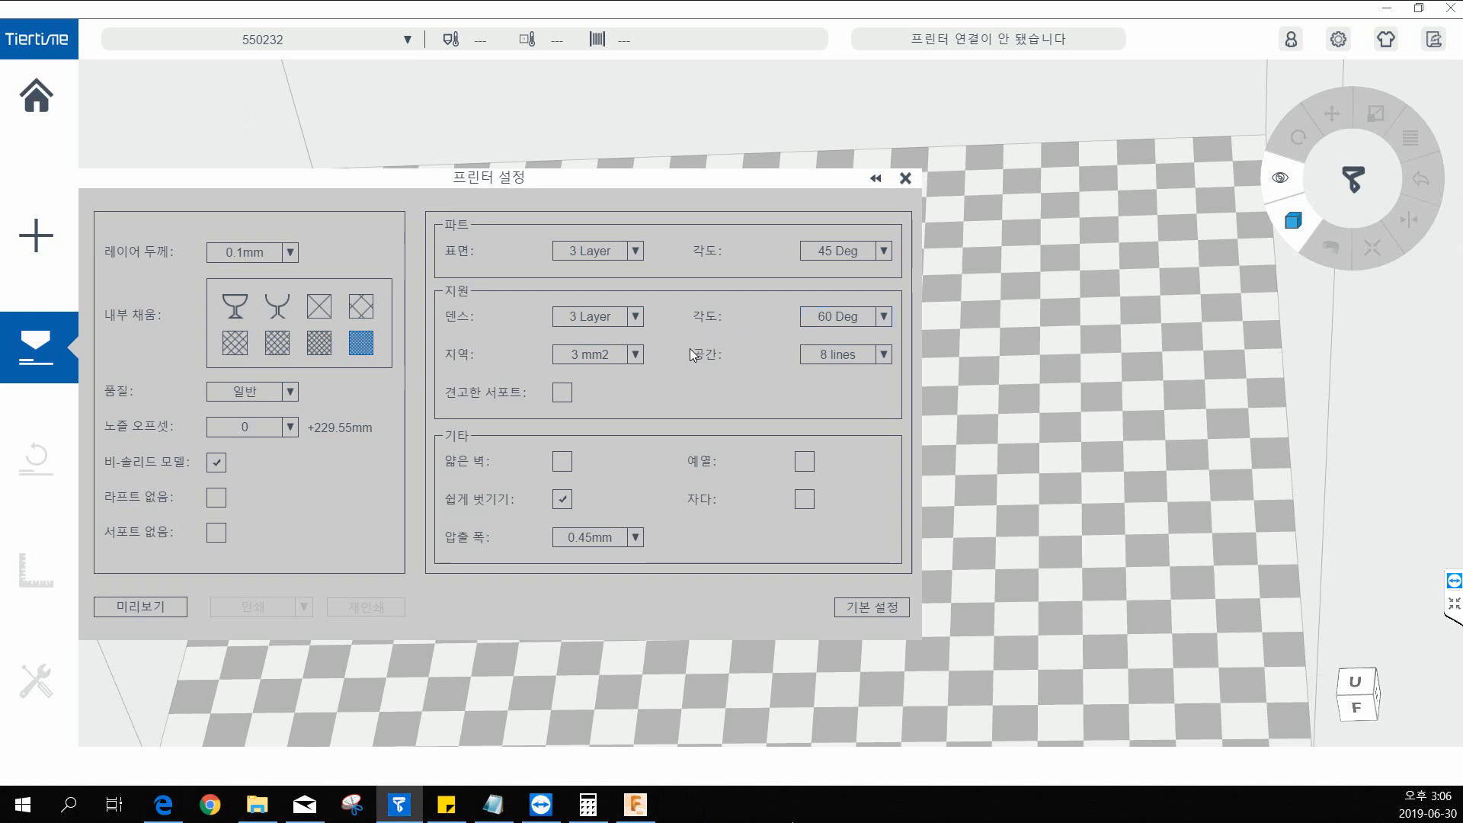
pyautogui.click(857, 324)
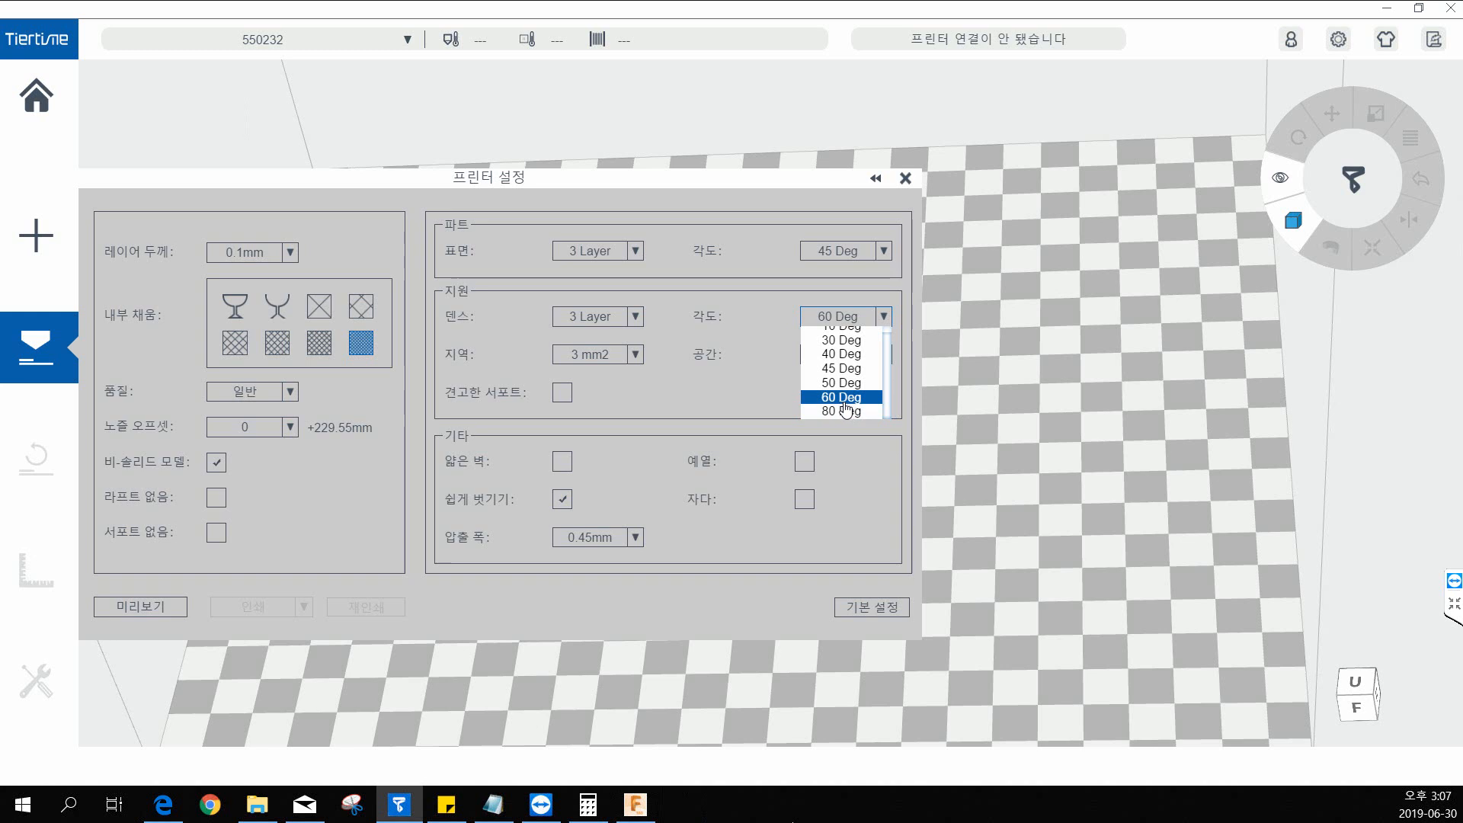
pyautogui.click(845, 402)
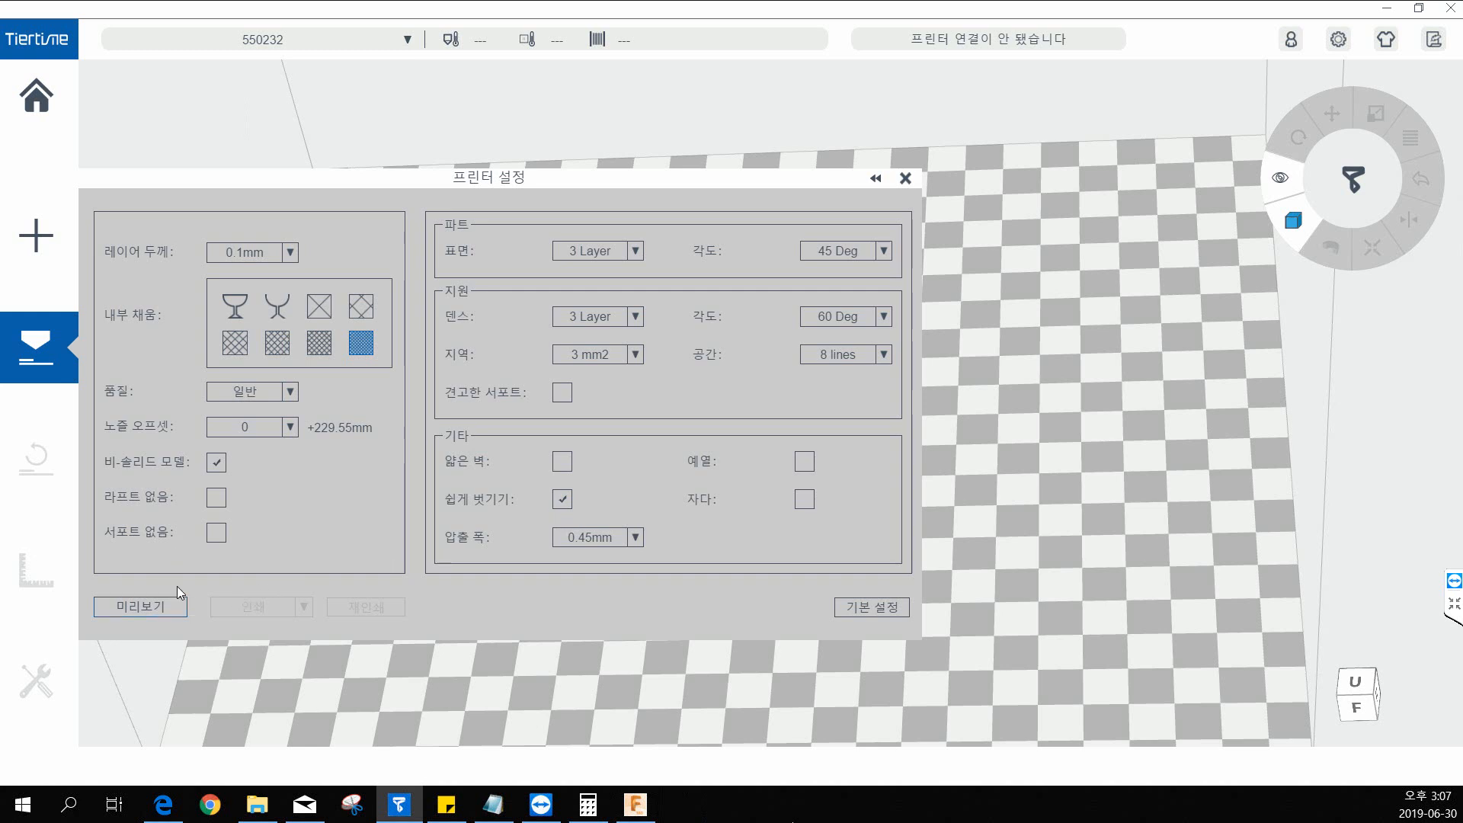
# Generate the print preview and inspect the sliced hex key with its supports and raft from several angles.
pyautogui.click(147, 617)
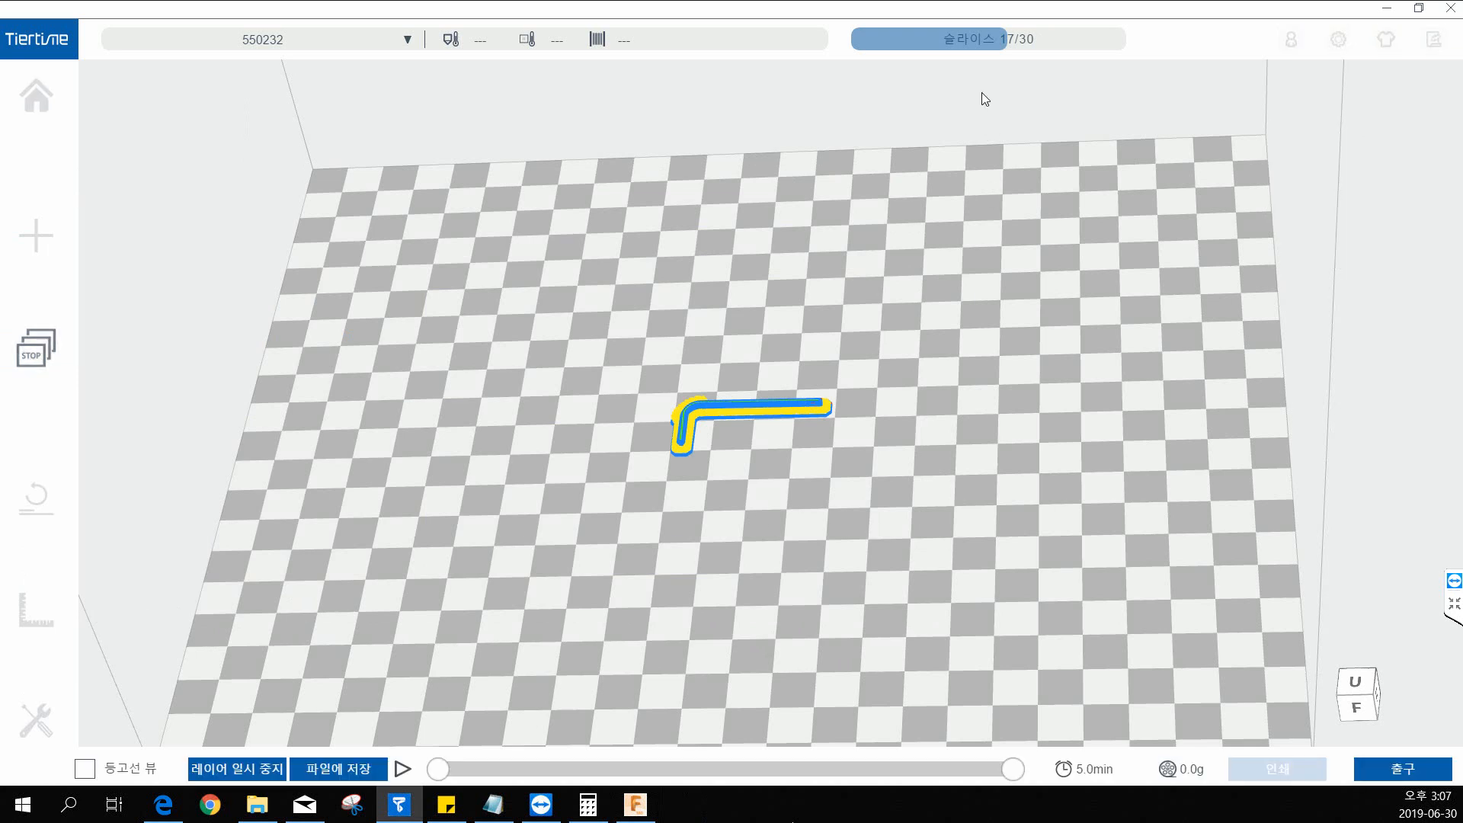
pyautogui.moveTo(839, 465); pyautogui.dragTo(828, 395)
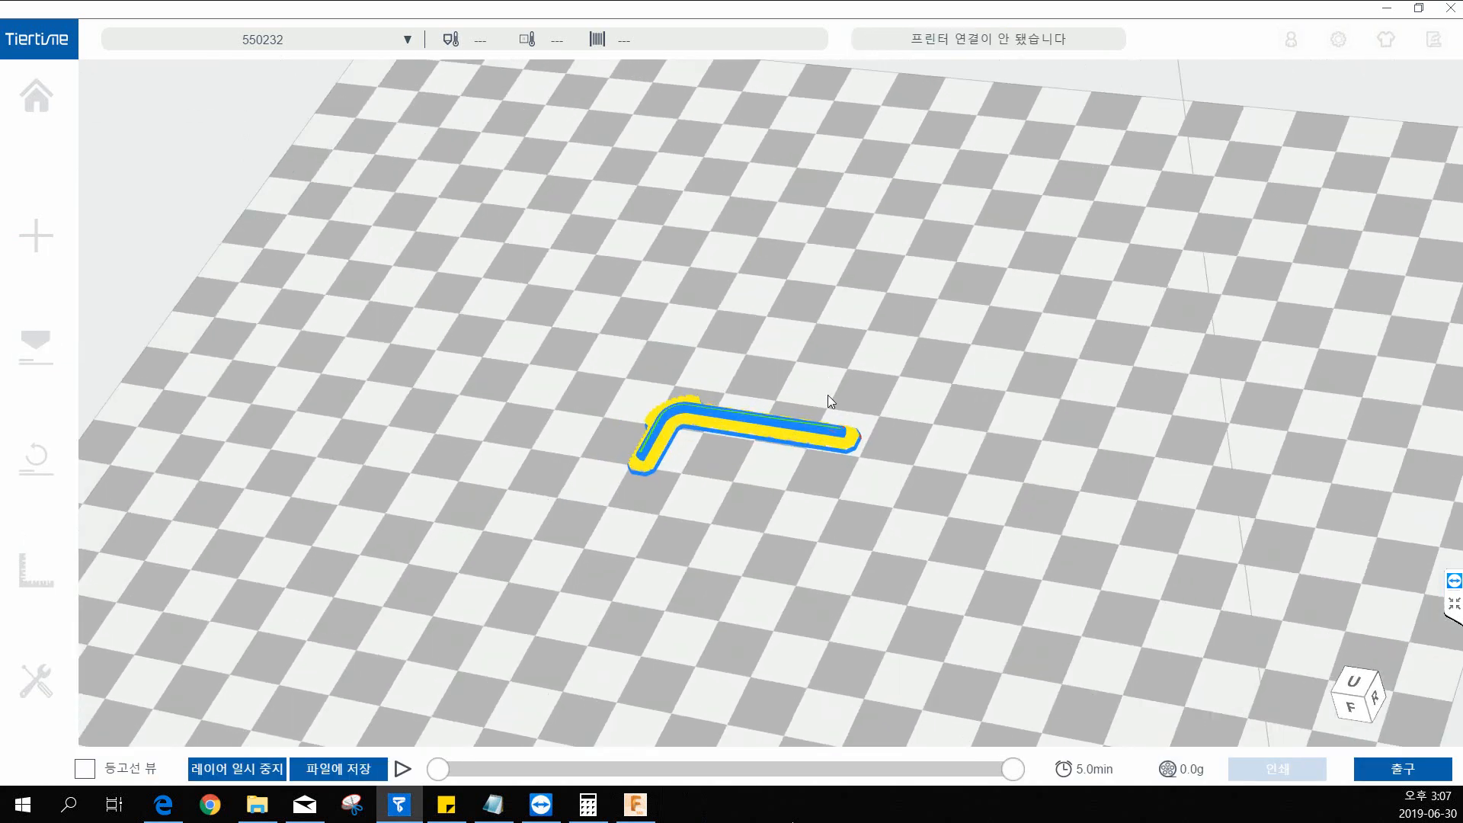
pyautogui.scroll(2, 797, 462)
pyautogui.scroll(2, 797, 462)
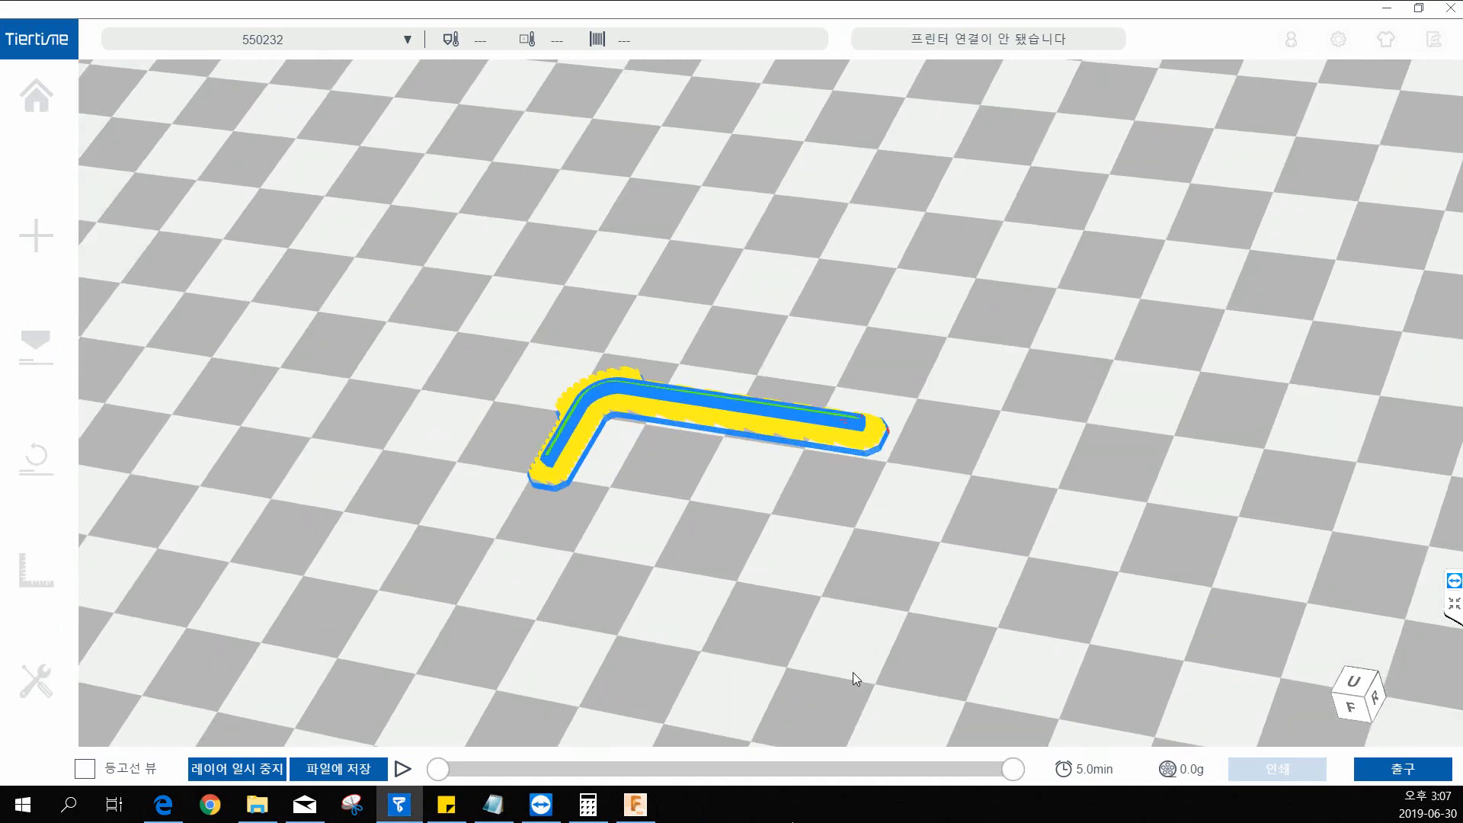
pyautogui.moveTo(613, 408); pyautogui.dragTo(538, 451)
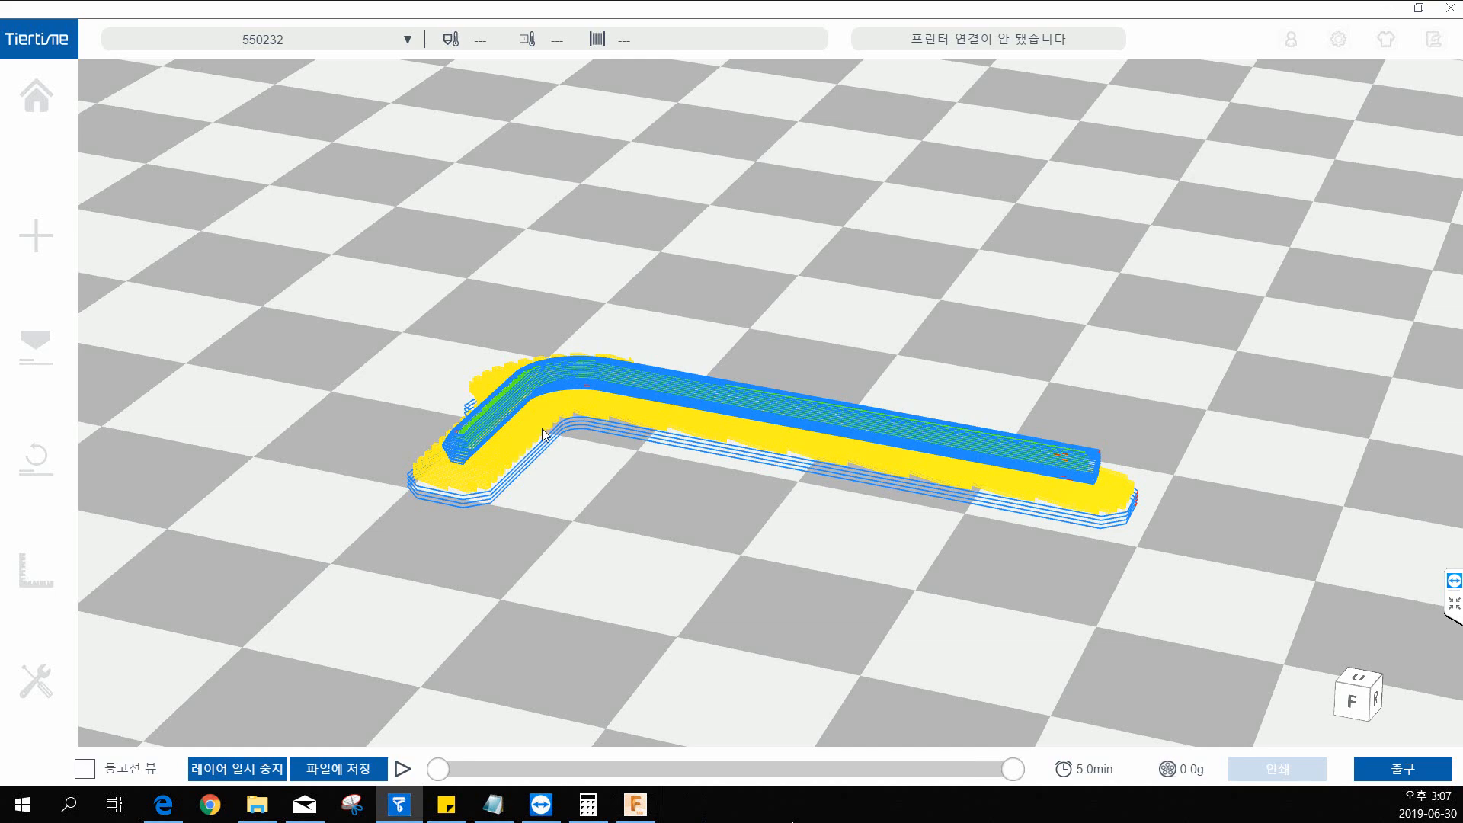
pyautogui.moveTo(525, 427); pyautogui.dragTo(531, 500)
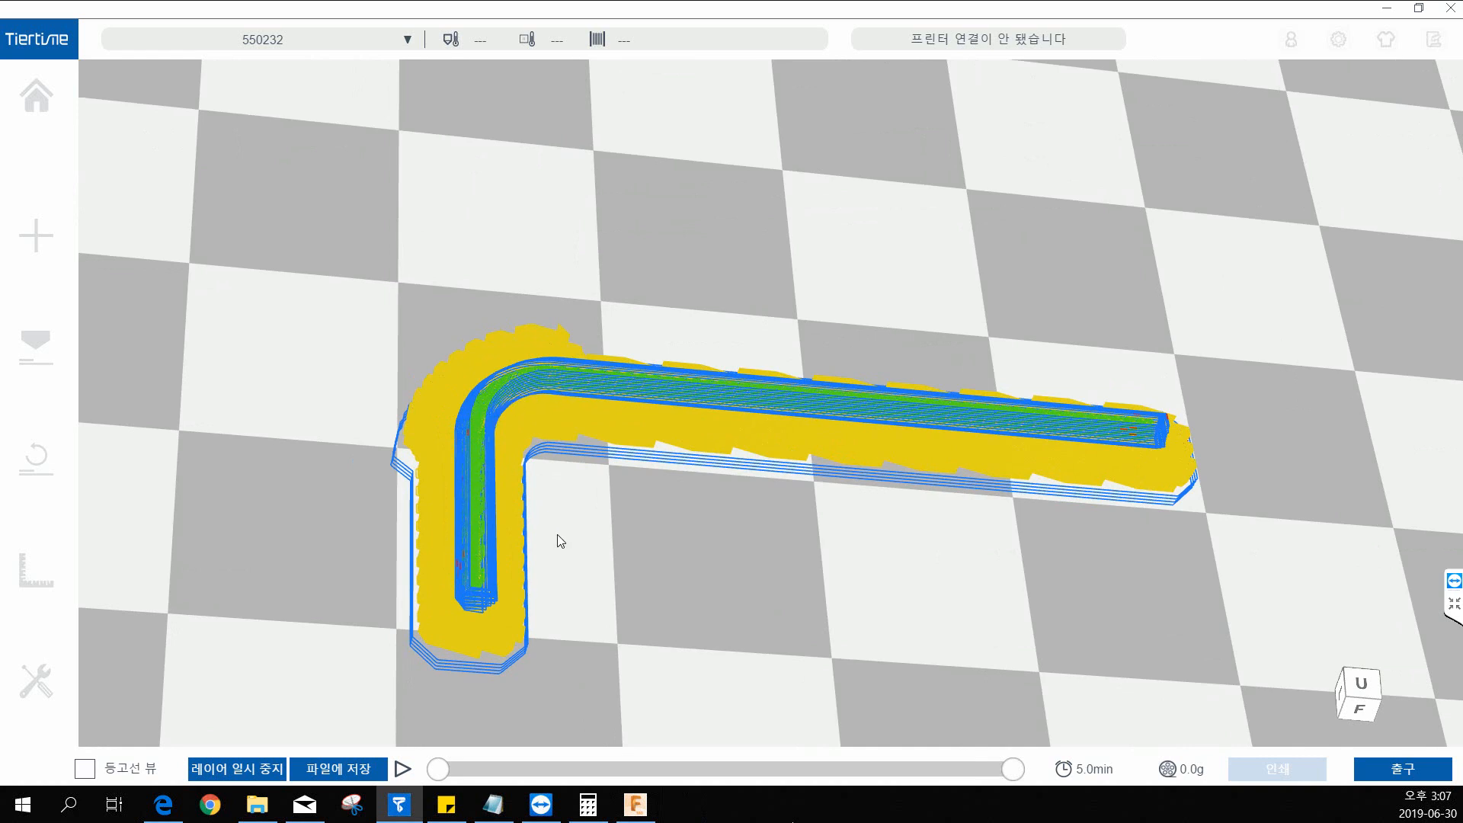
pyautogui.moveTo(647, 582); pyautogui.dragTo(476, 541)
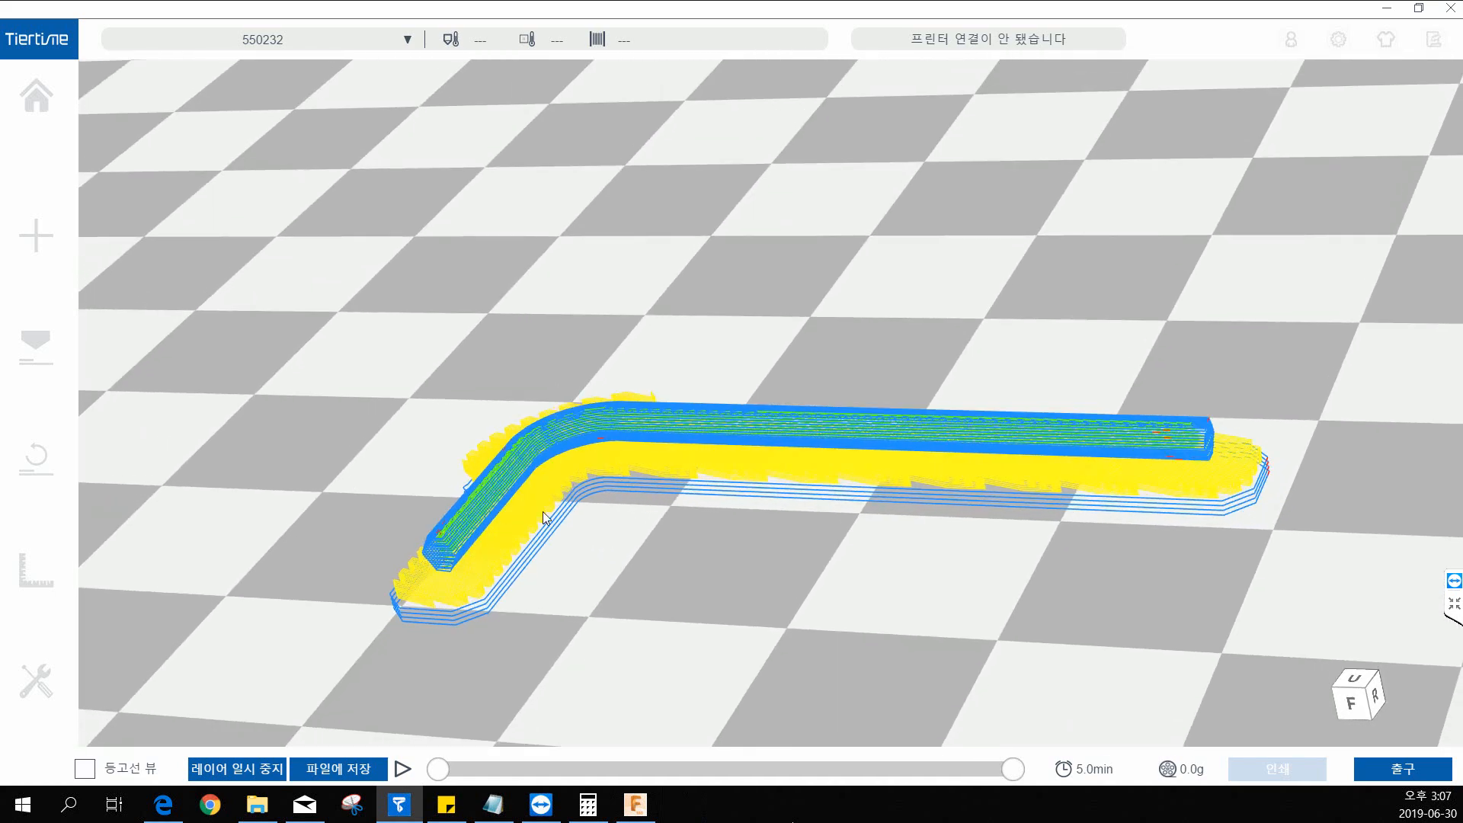
pyautogui.moveTo(920, 527); pyautogui.dragTo(869, 486, button='middle')
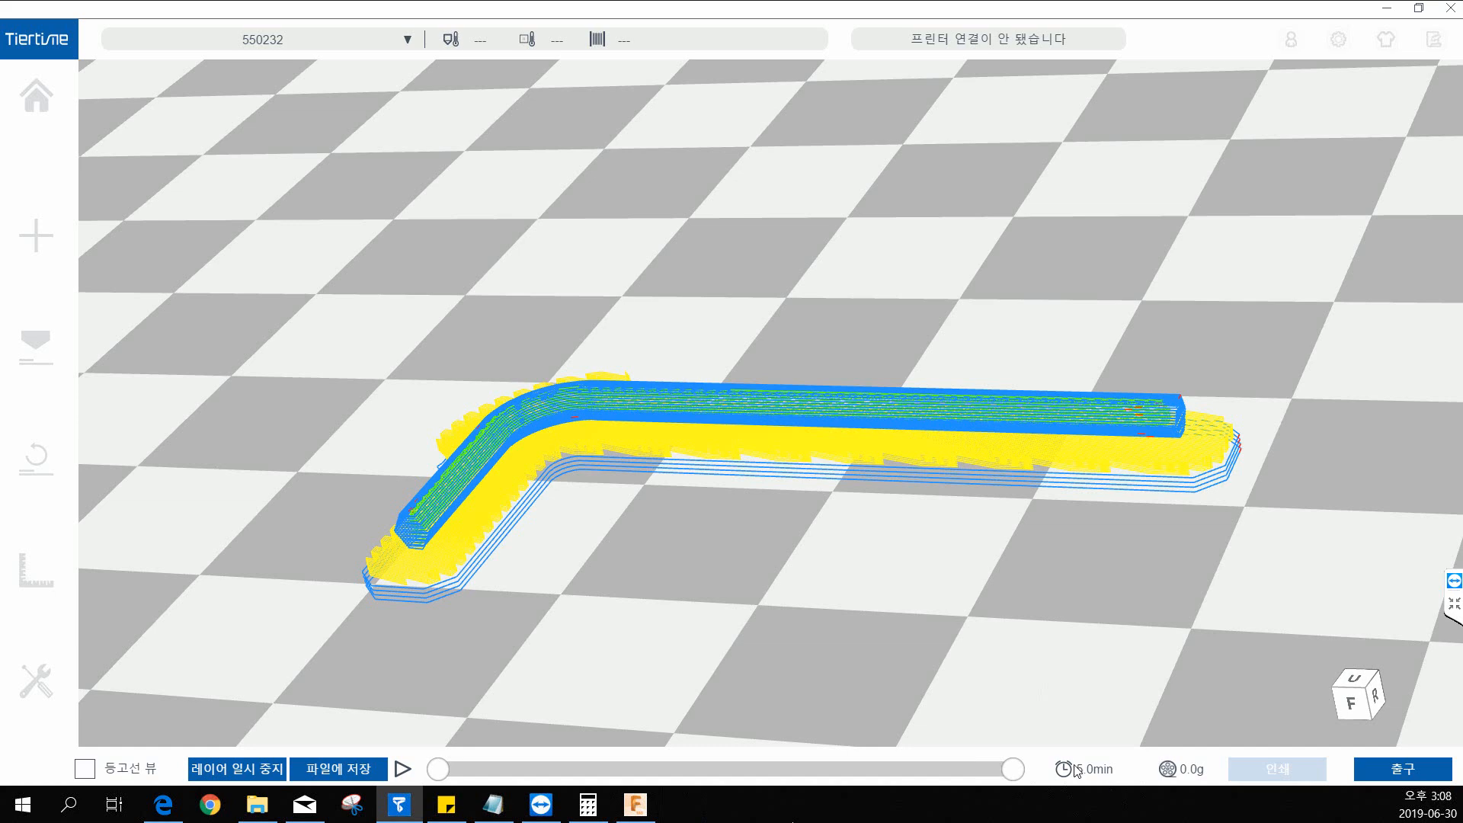
pyautogui.scroll(-8, 835, 637)
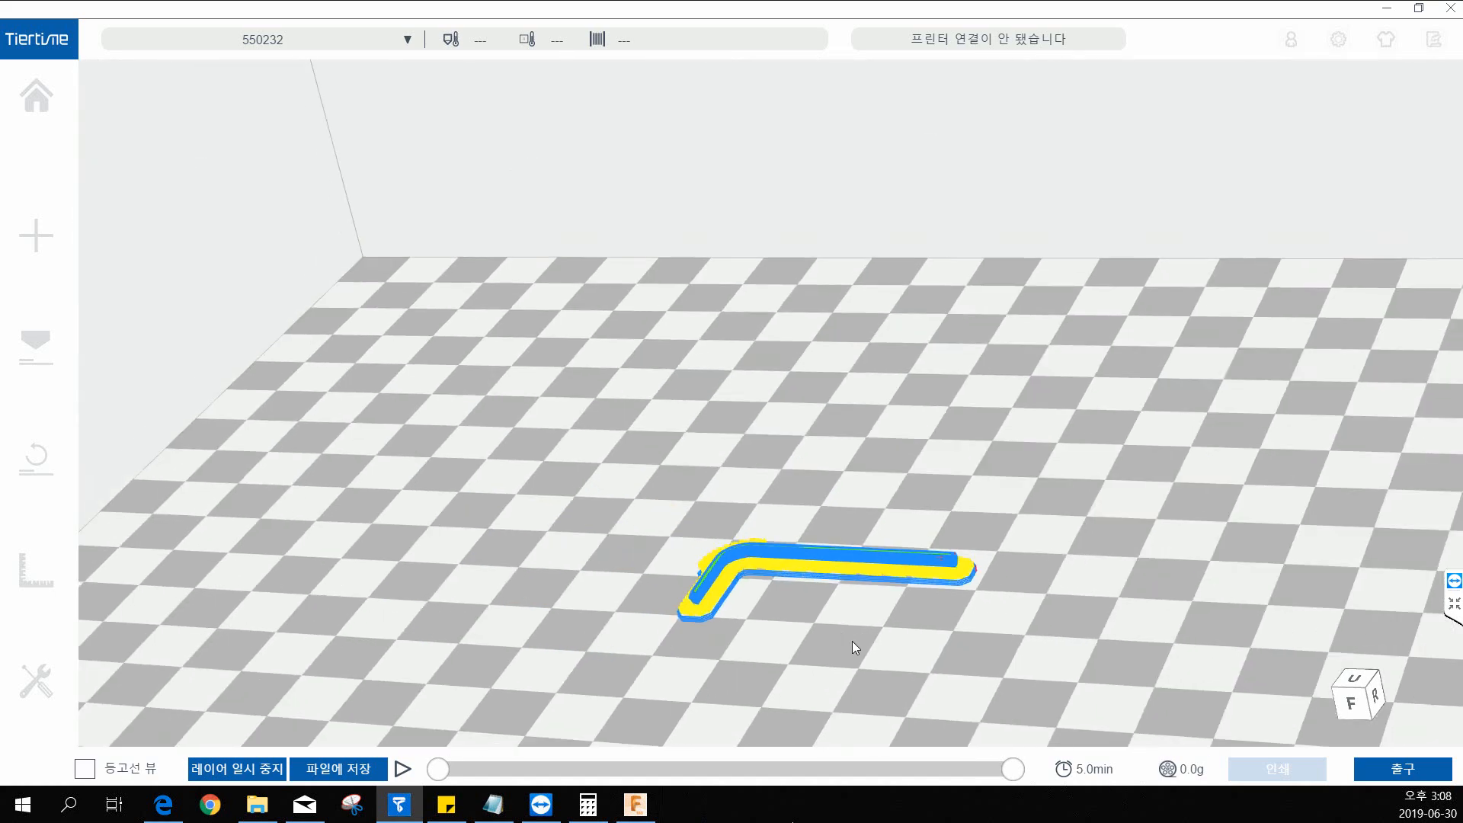
# Start saving the sliced hex key preview to a file and browse to the ESD-USB (F:) drive.
pyautogui.moveTo(941, 654); pyautogui.dragTo(917, 546, button='middle')
pyautogui.scroll(-3, 905, 565)
pyautogui.scroll(-3, 906, 566)
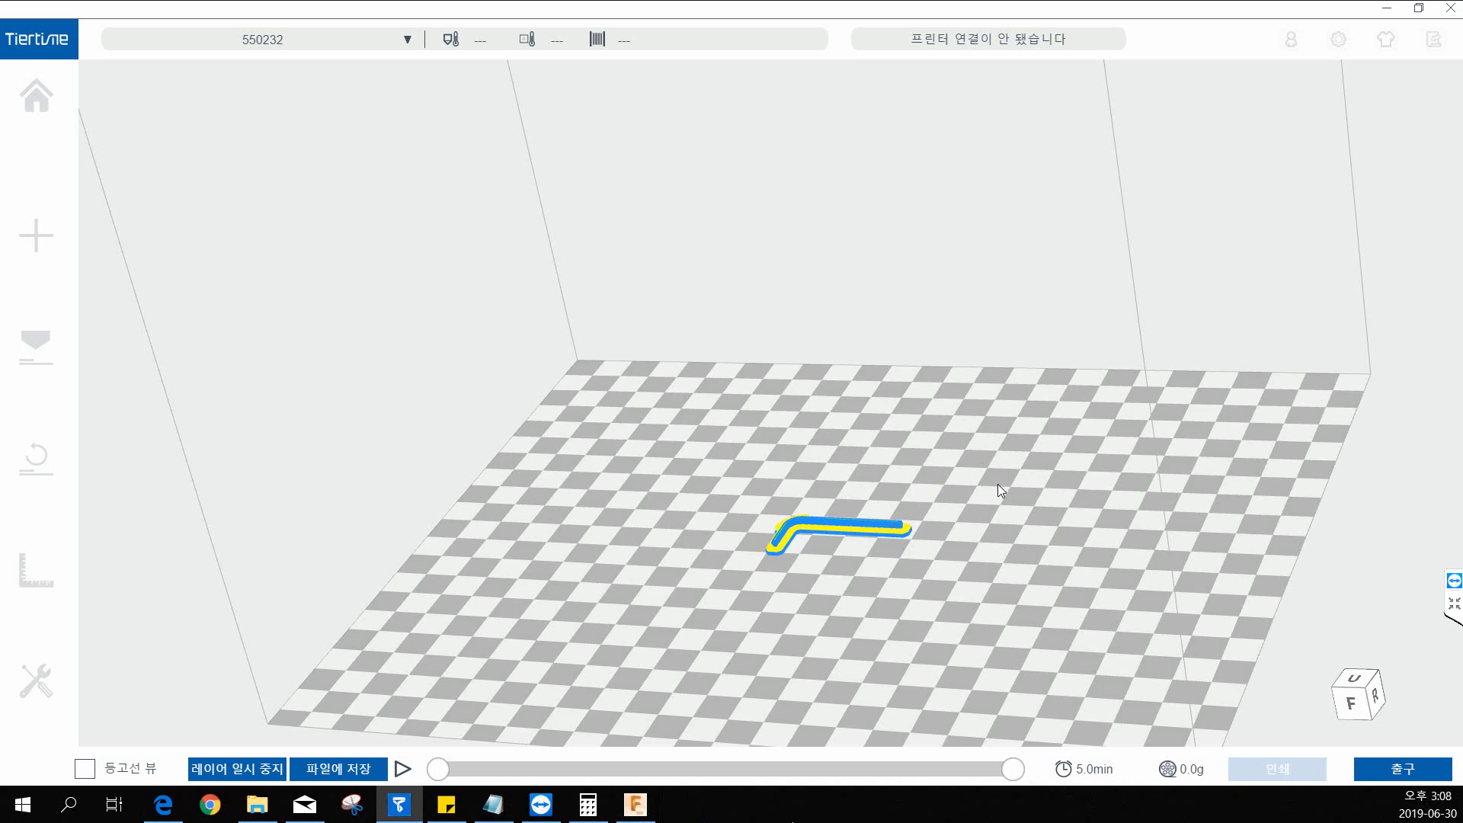
pyautogui.moveTo(970, 507); pyautogui.dragTo(875, 422, button='middle')
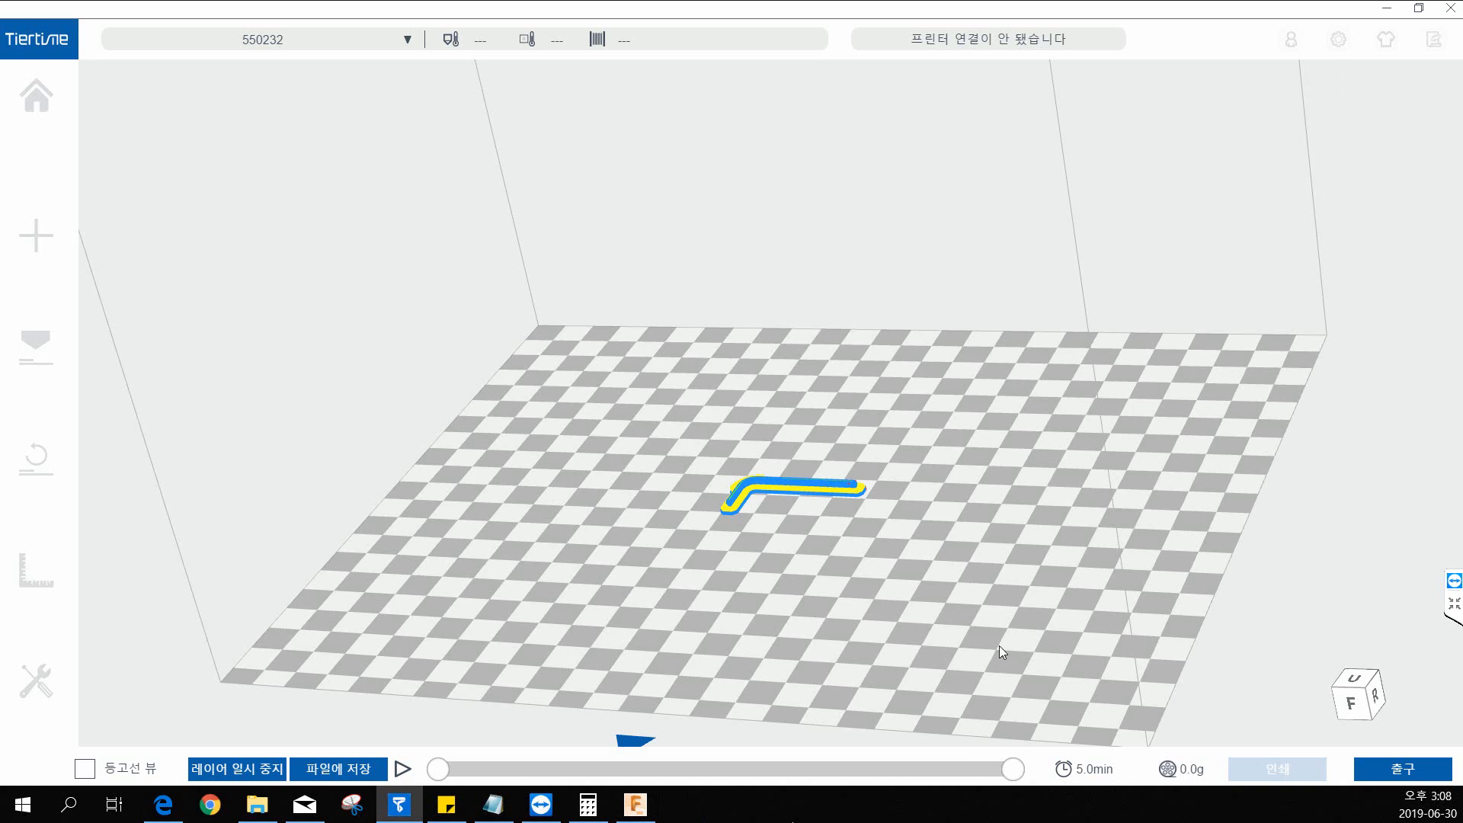
pyautogui.click(353, 775)
pyautogui.click(343, 340)
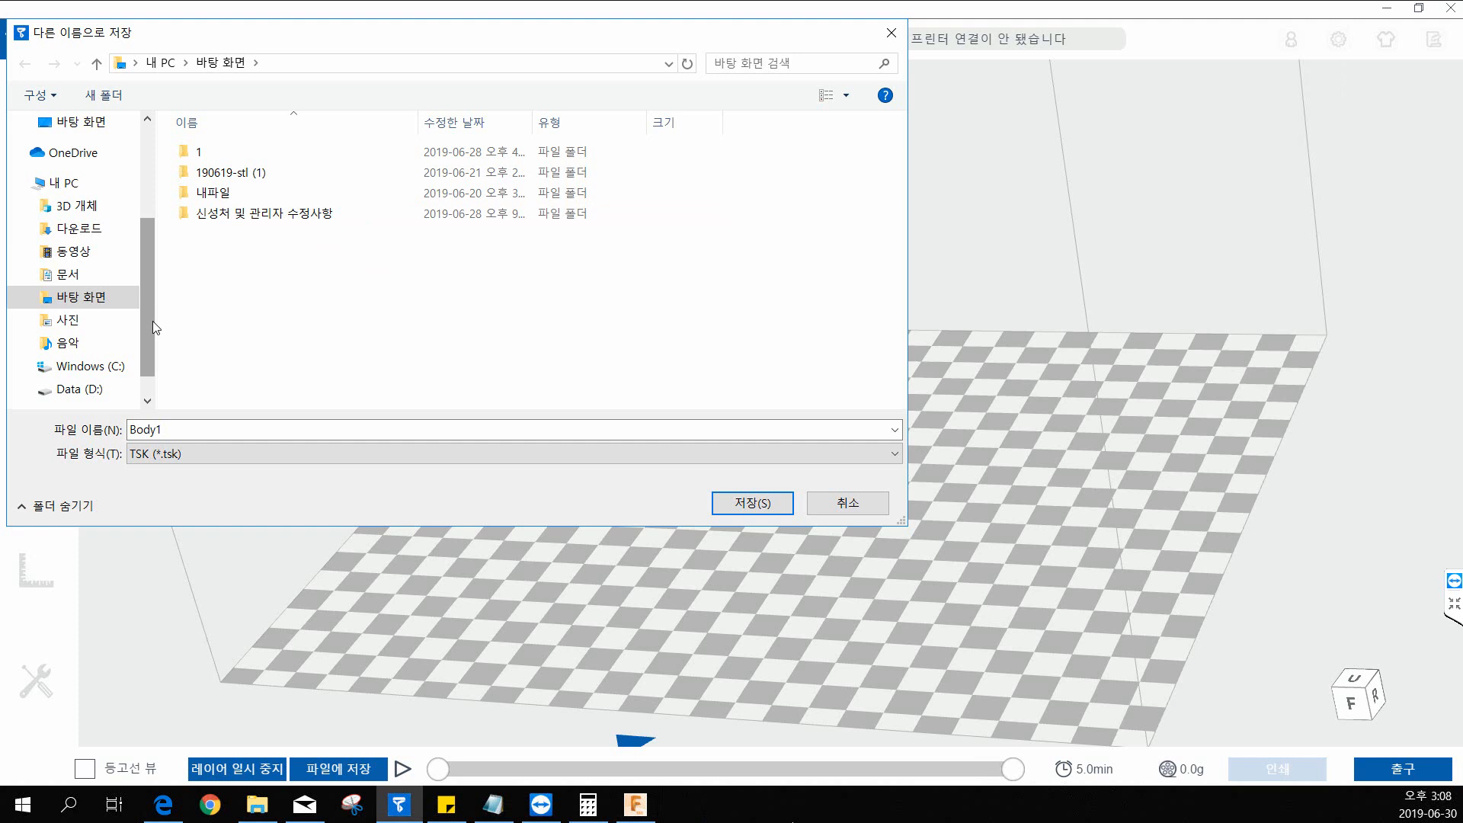
pyautogui.scroll(-1, 153, 321)
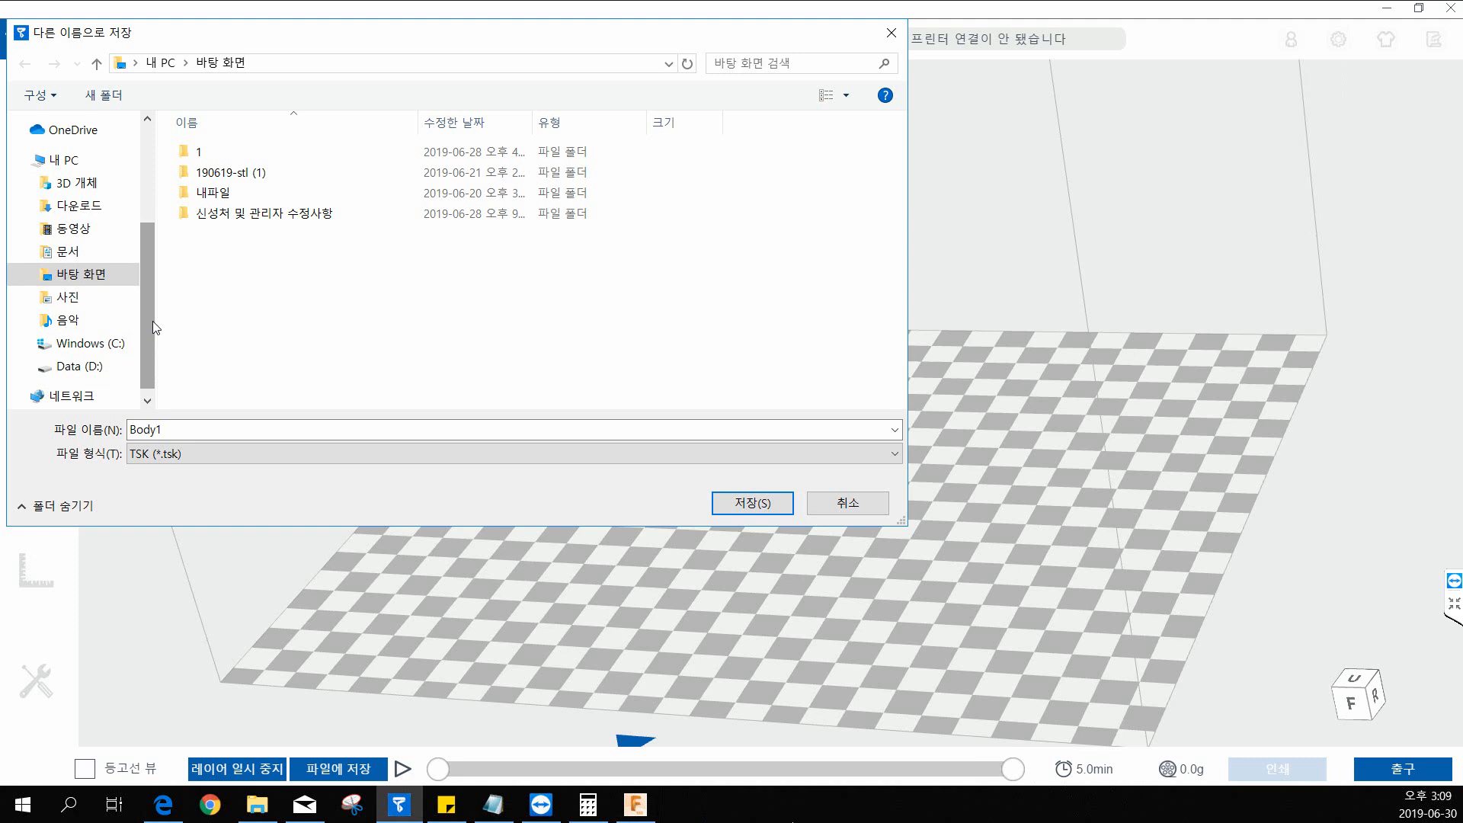
pyautogui.scroll(-4, 152, 322)
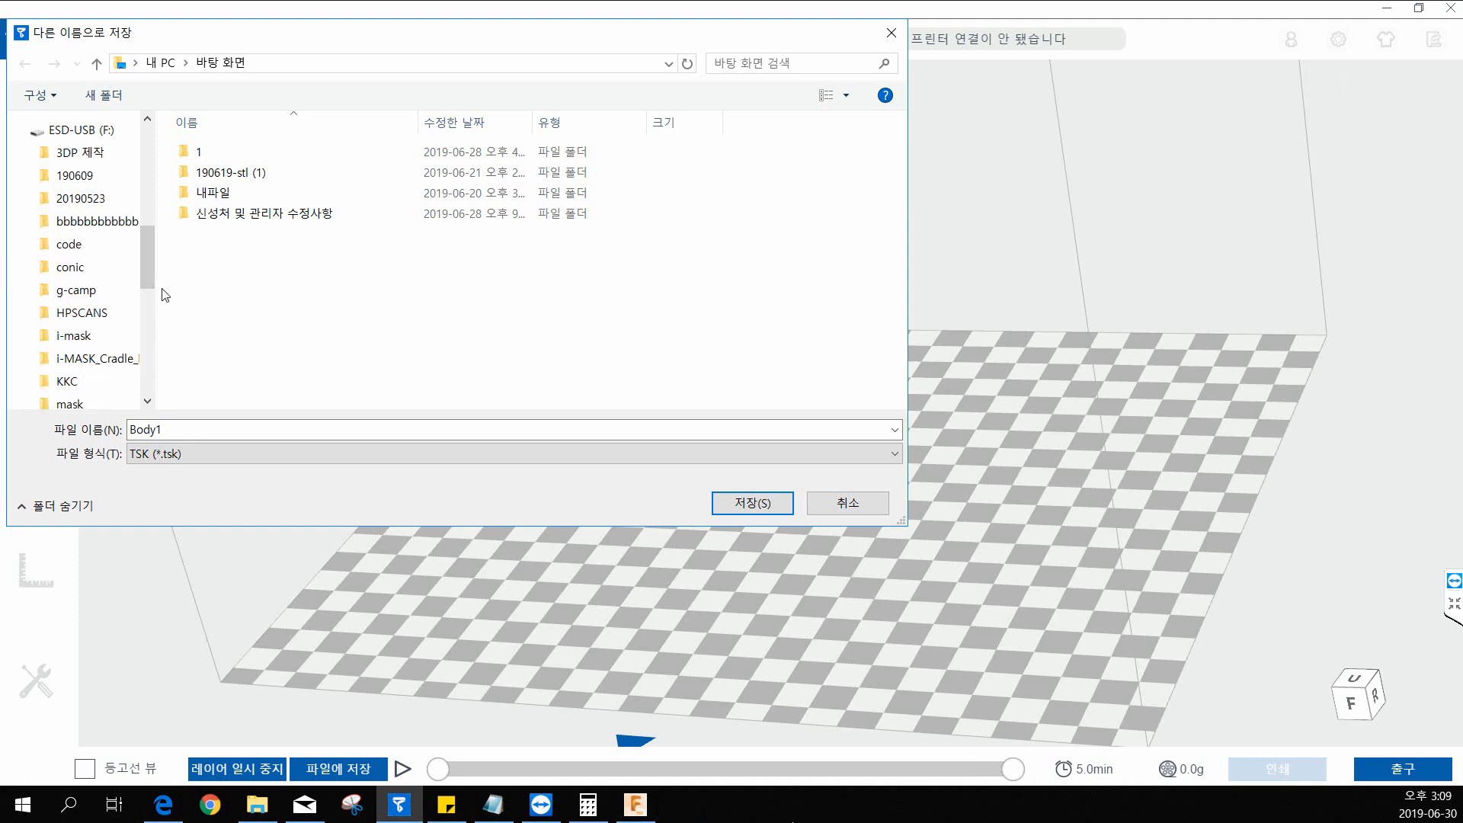
pyautogui.click(97, 134)
pyautogui.moveTo(892, 177); pyautogui.dragTo(893, 343)
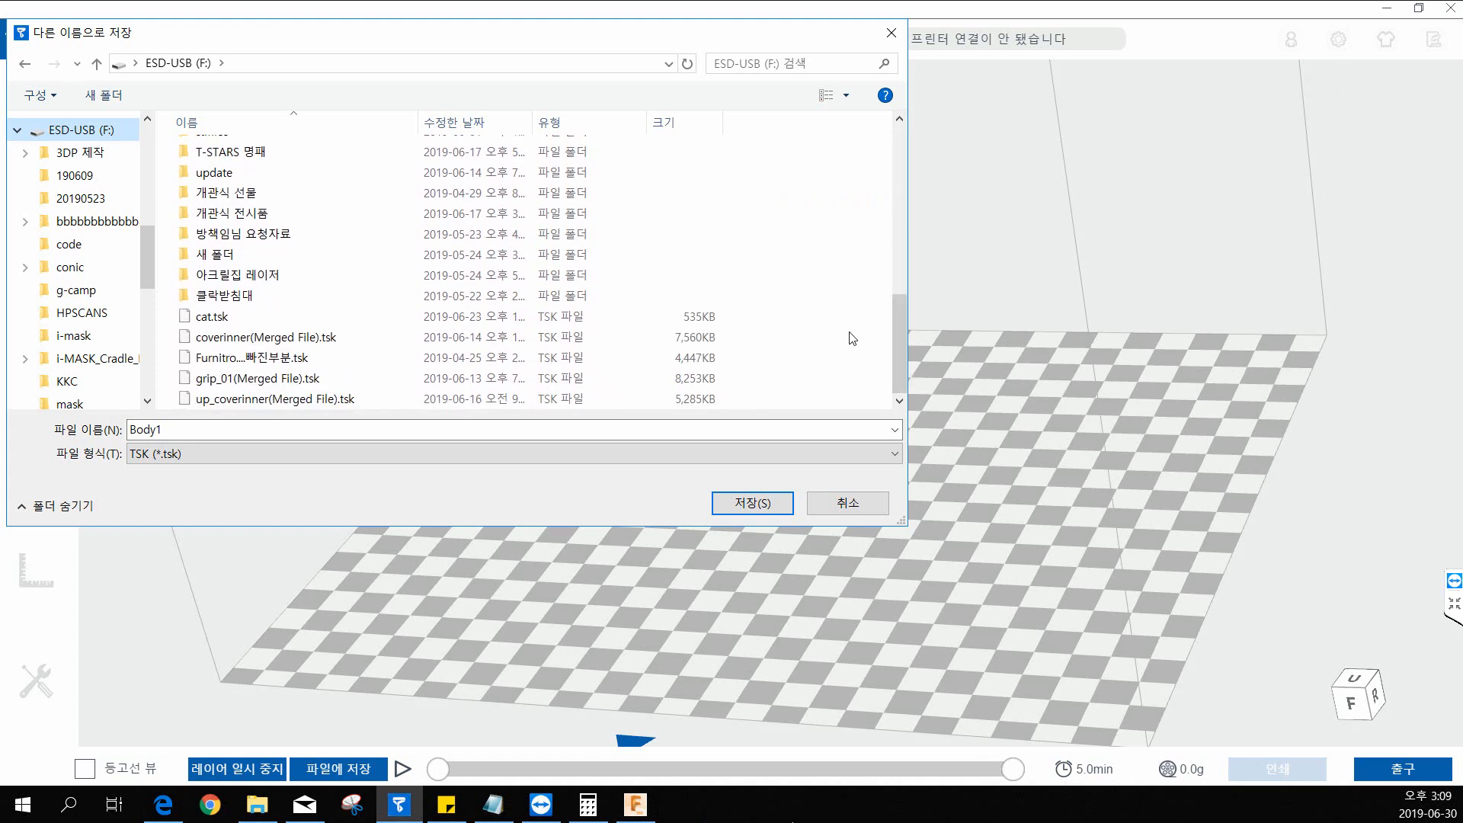
# Create a folder named Makeracademy on the ESD-USB drive and open it as the save location.
pyautogui.rightClick(804, 288)
pyautogui.click(839, 300)
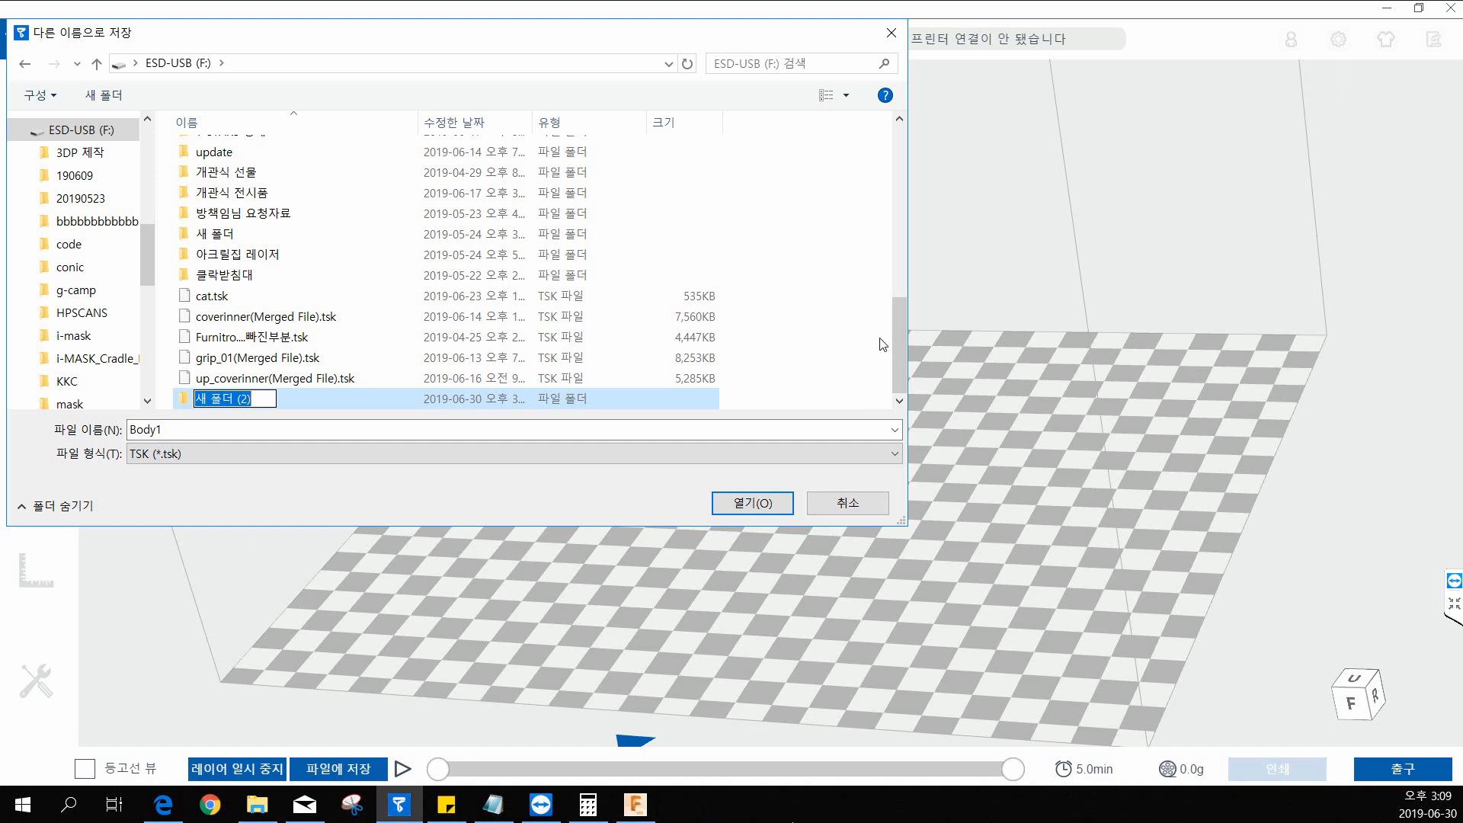
pyautogui.click(260, 399)
pyautogui.moveTo(260, 399); pyautogui.dragTo(157, 385)
pyautogui.write('M')
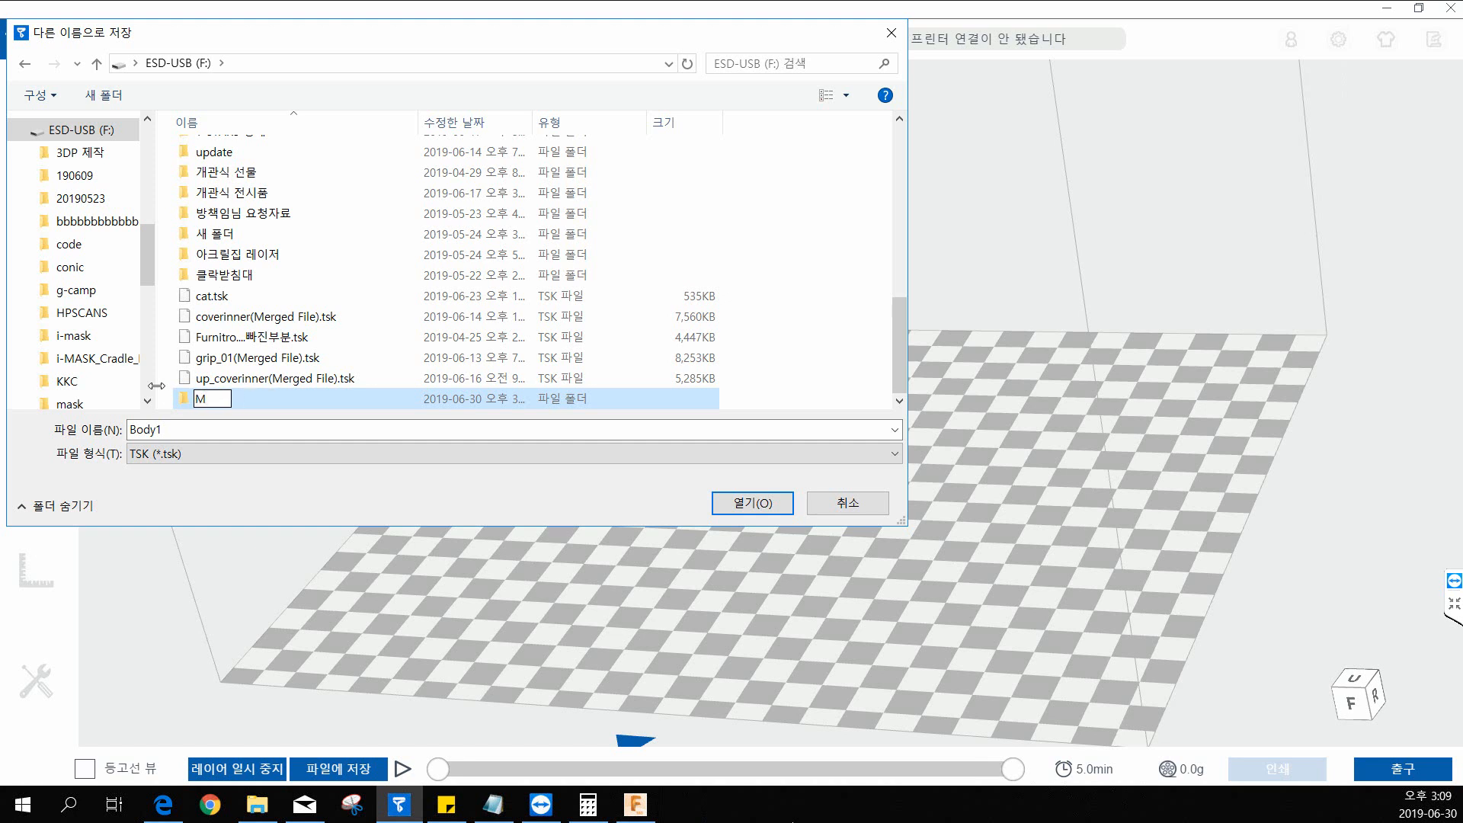
pyautogui.write('akeracademy')
pyautogui.press('Return')
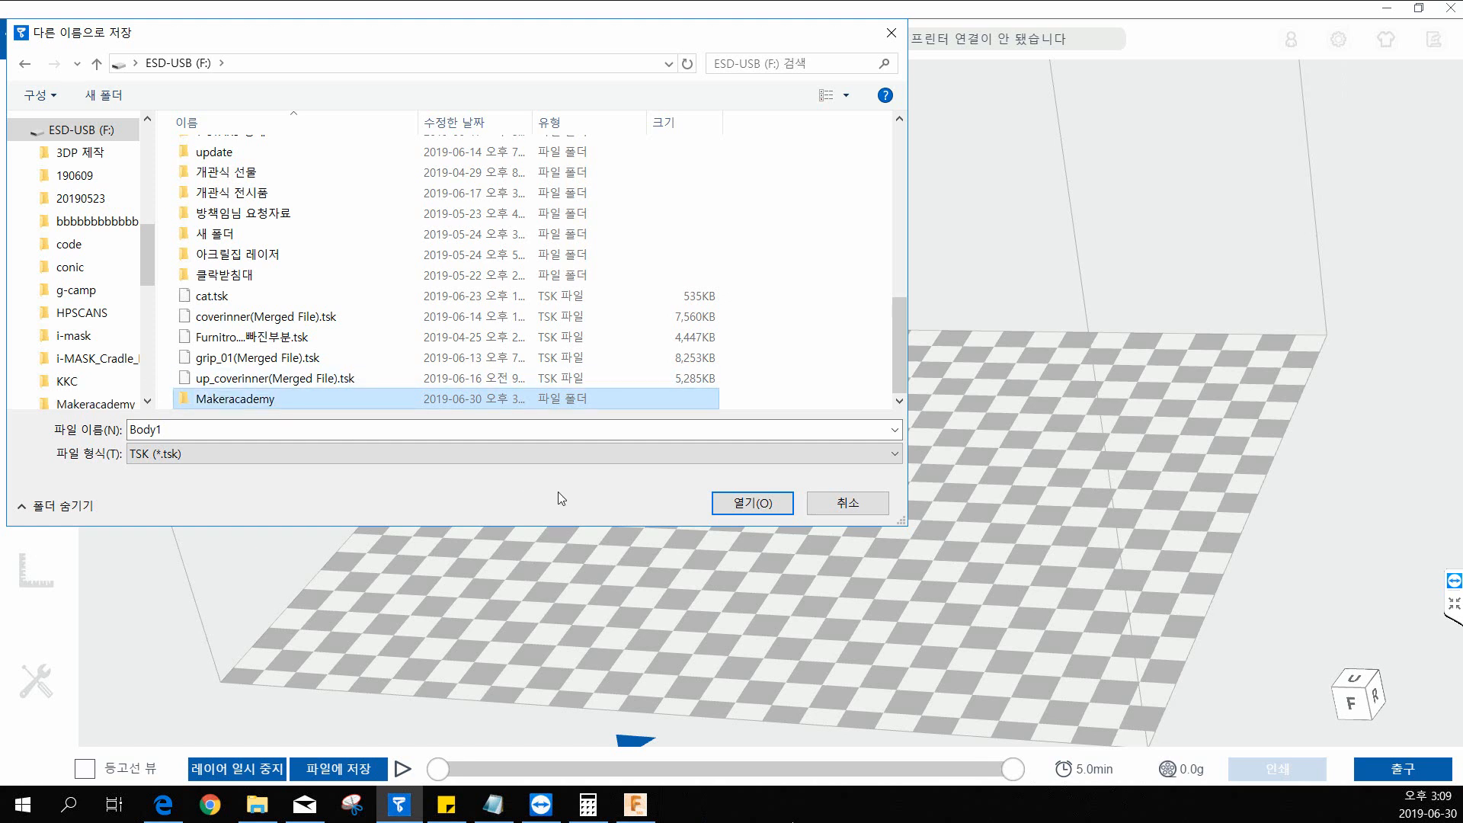
pyautogui.click(738, 501)
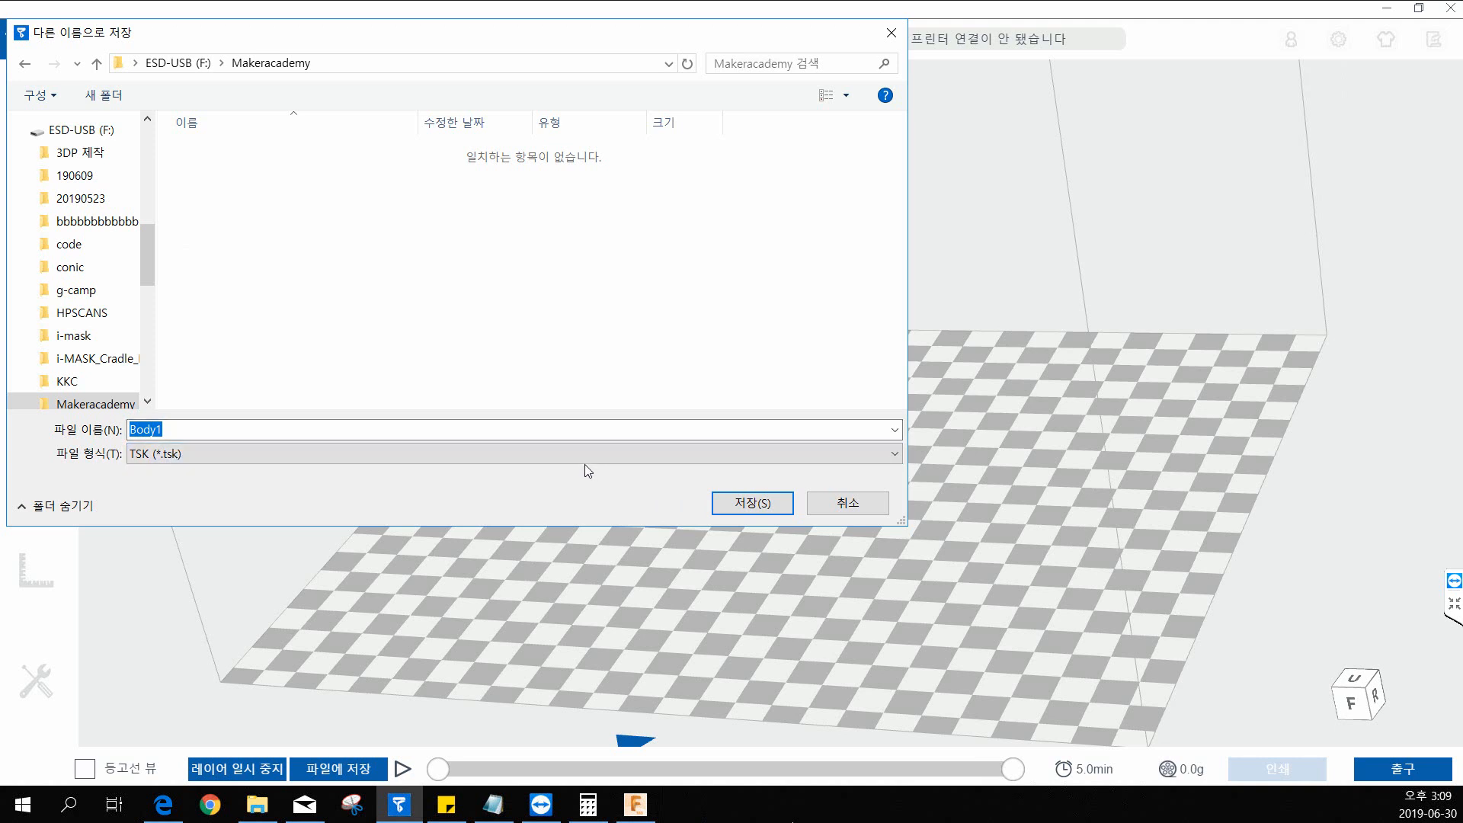
pyautogui.moveTo(317, 42); pyautogui.dragTo(464, 128)
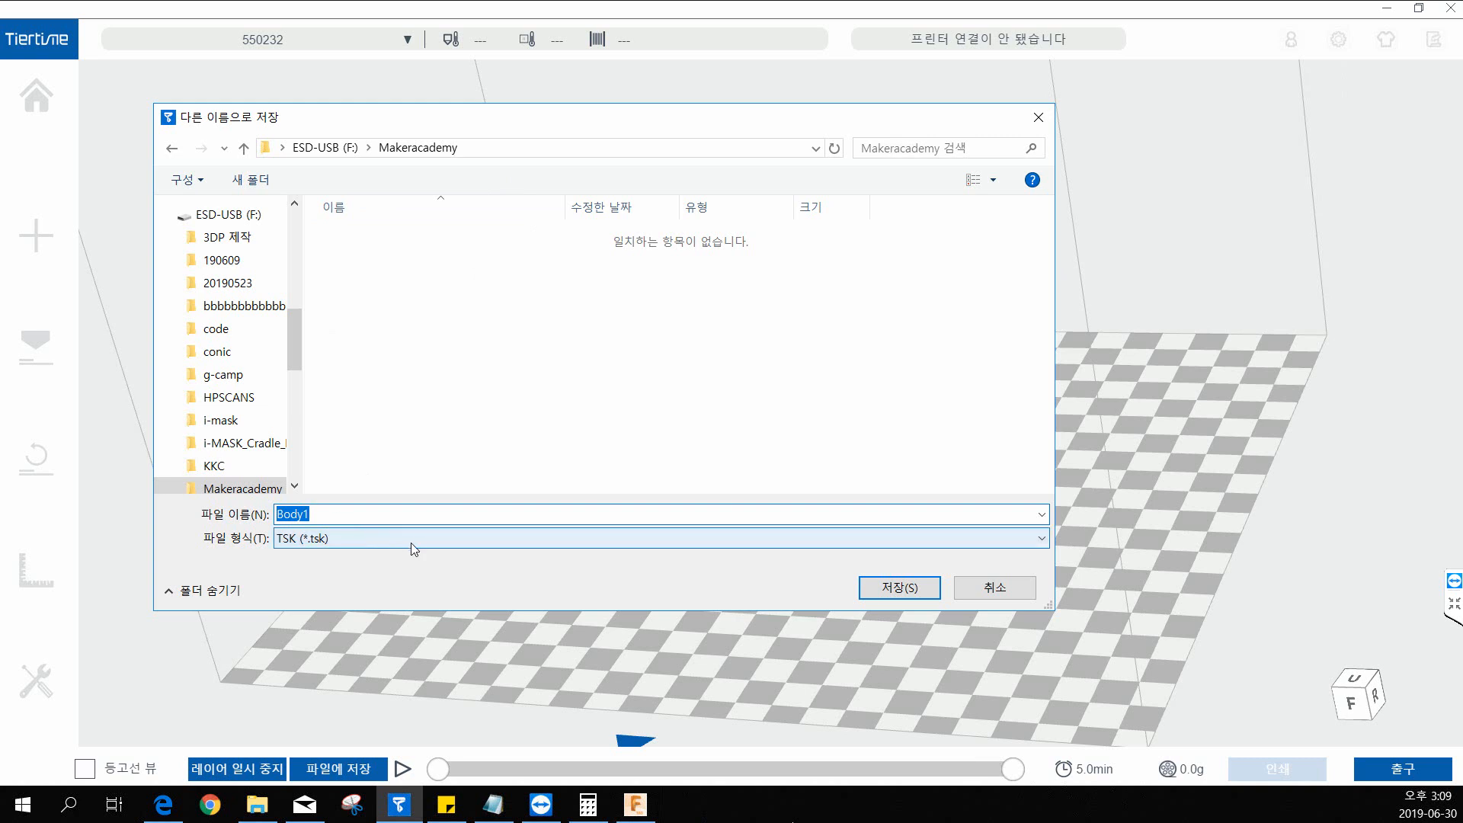
pyautogui.click(641, 807)
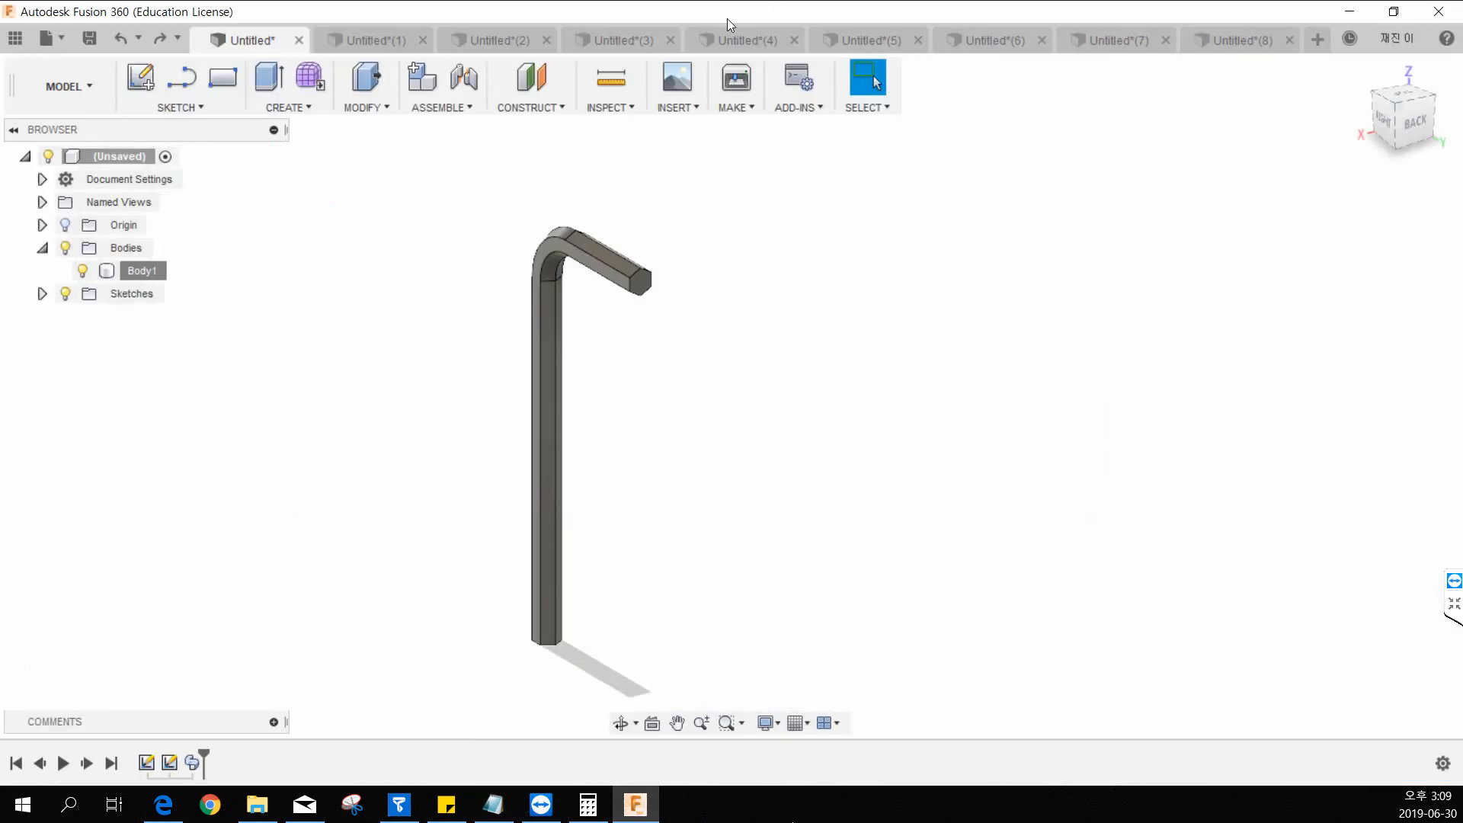
pyautogui.click(695, 109)
pyautogui.click(741, 109)
pyautogui.click(678, 108)
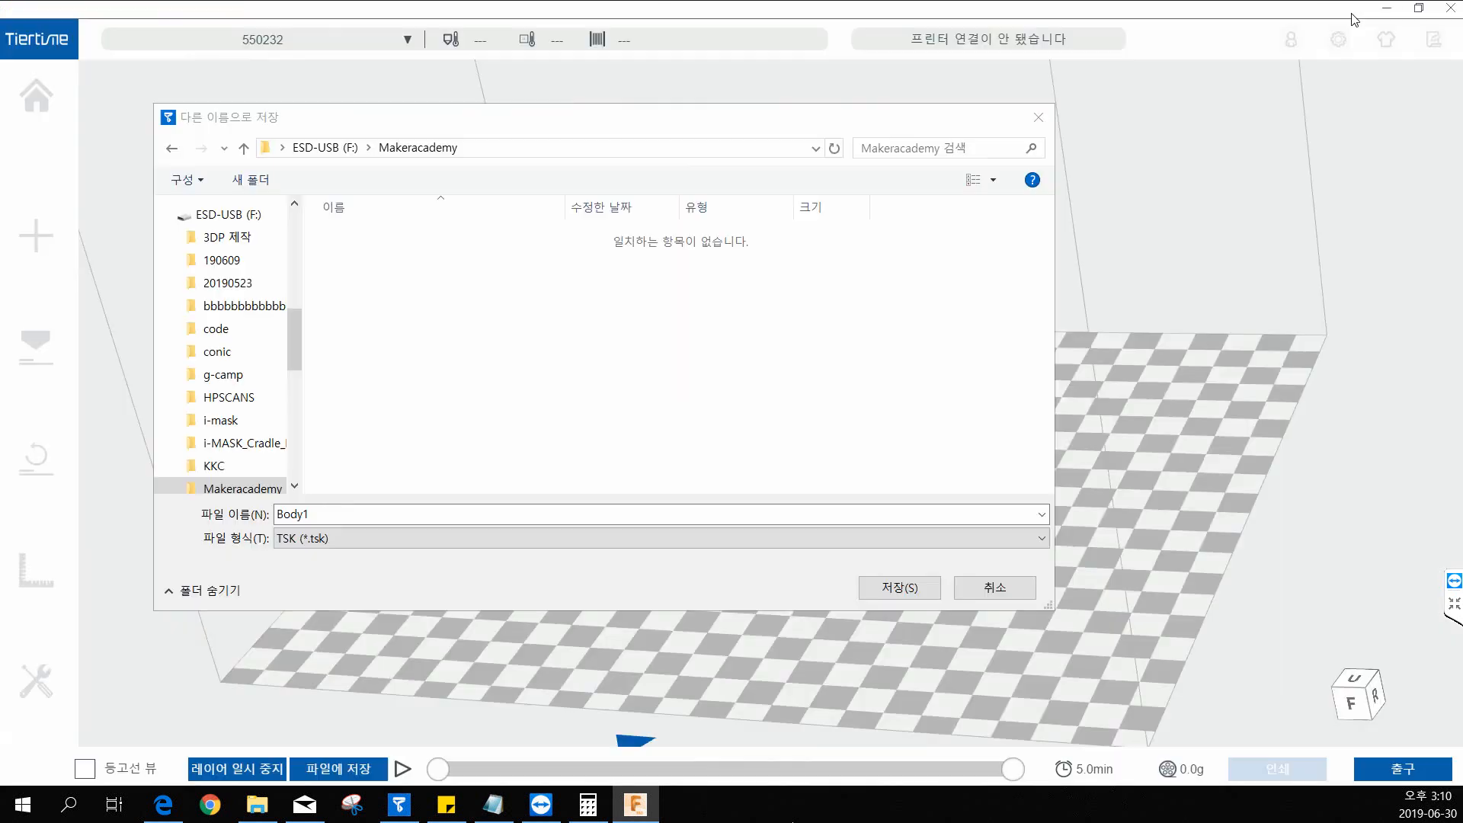
# Save the print file as Body1 in TSK format in the Makeracademy folder and exit the print preview.
pyautogui.click(907, 591)
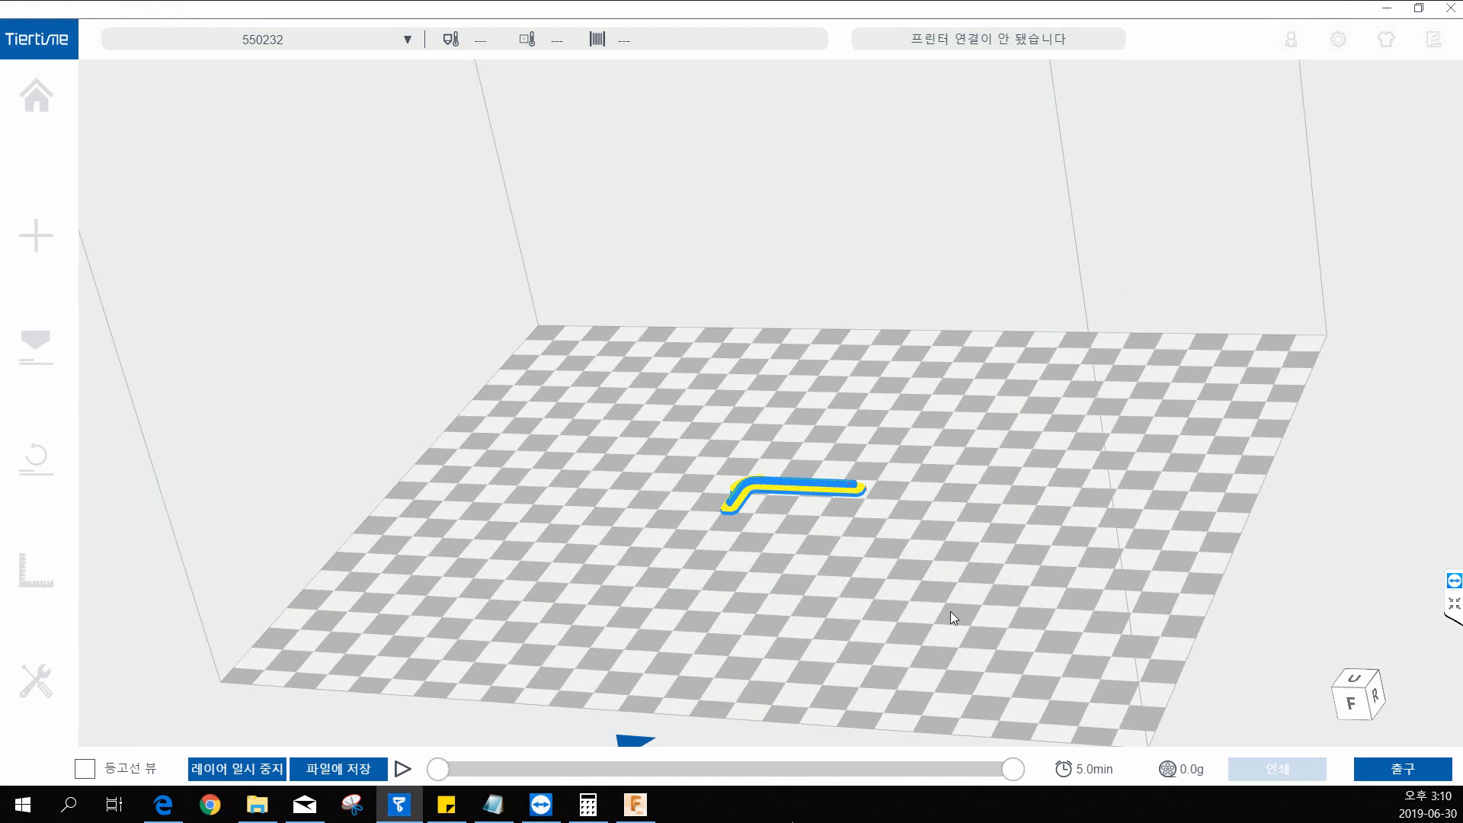
pyautogui.moveTo(907, 625); pyautogui.dragTo(857, 613)
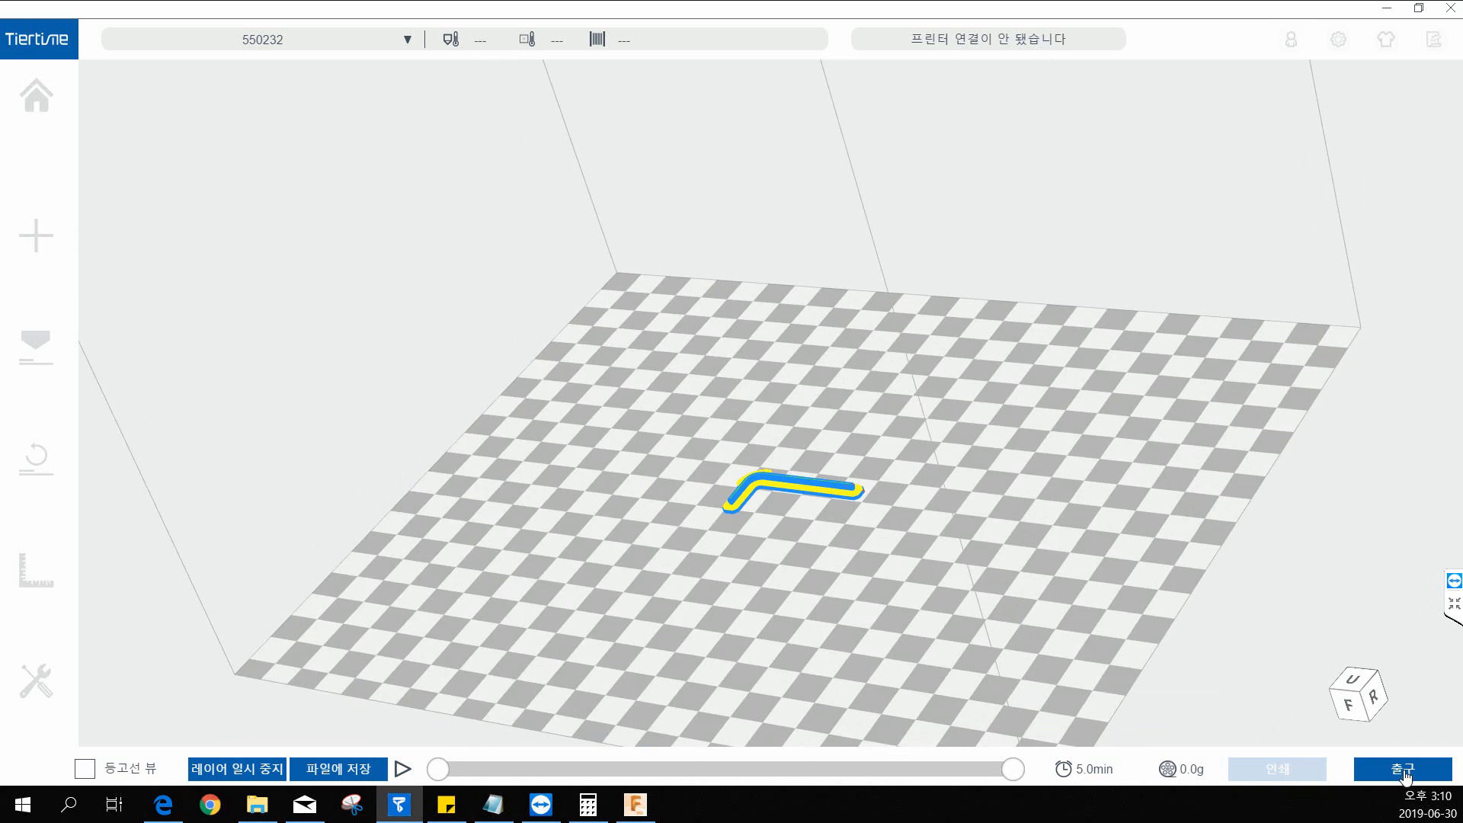
pyautogui.click(1407, 771)
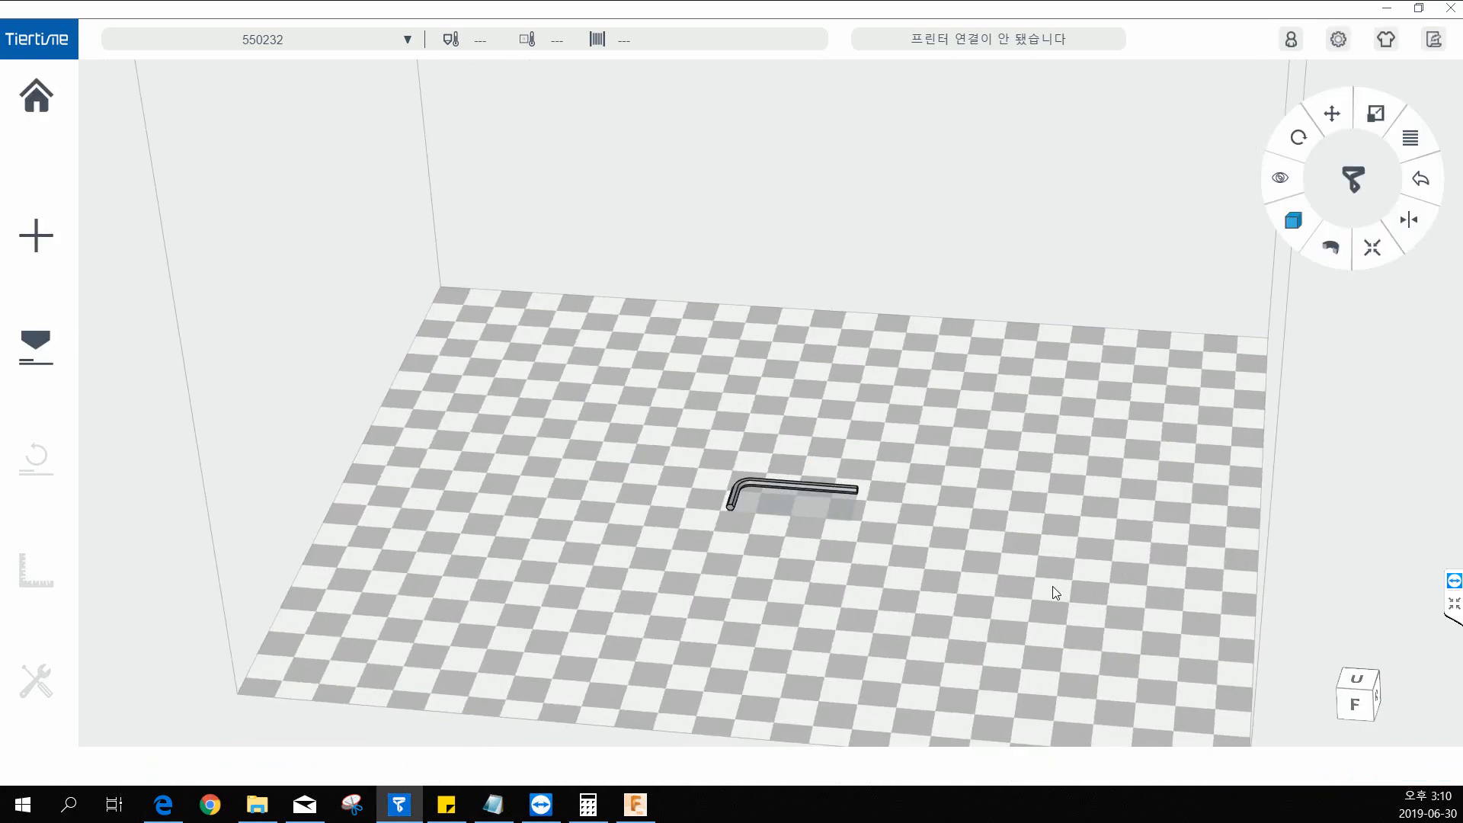
# Delete the hex key model from the build platform.
pyautogui.moveTo(846, 493)
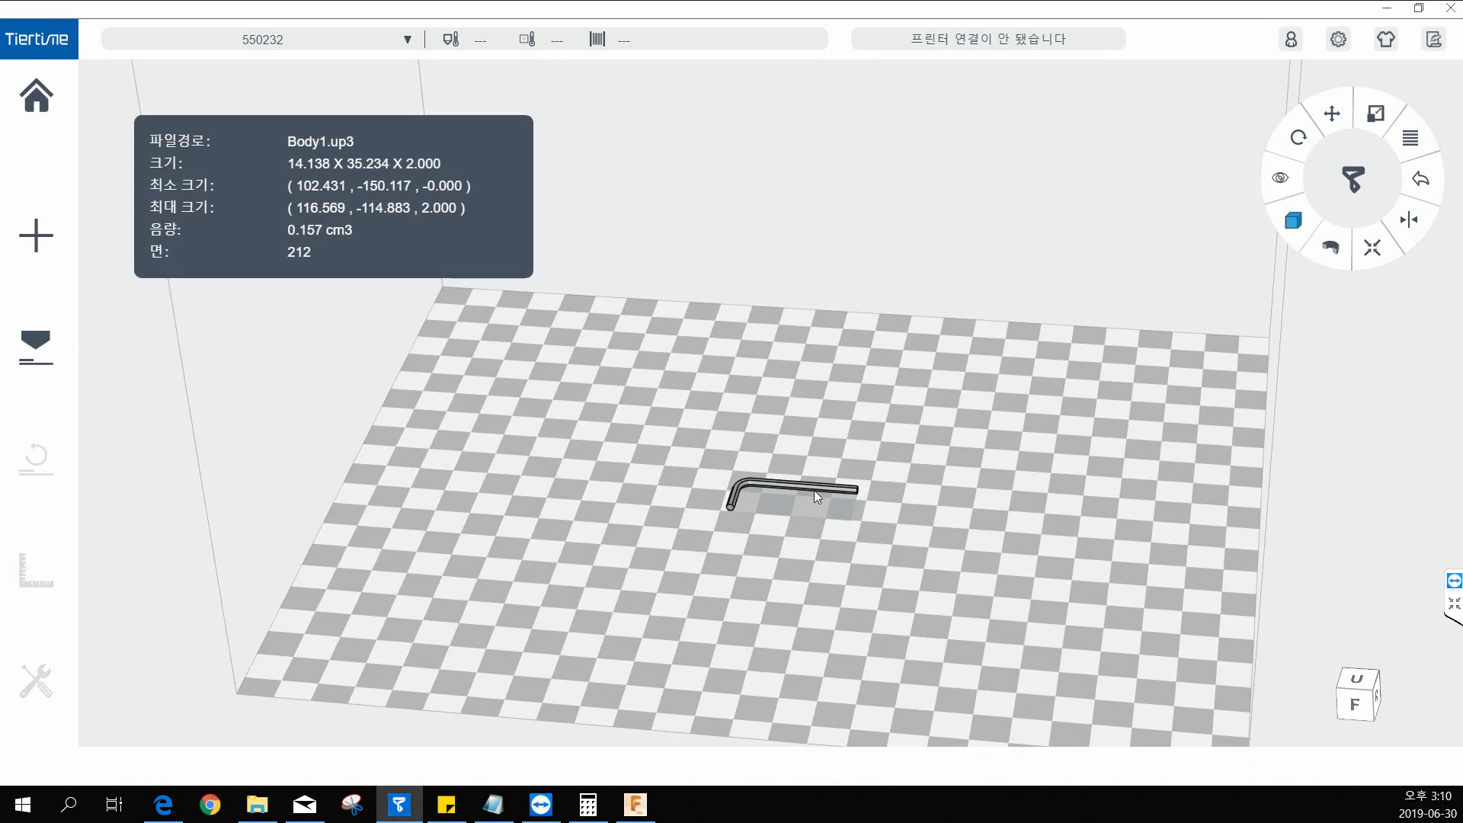
pyautogui.press('Delete')
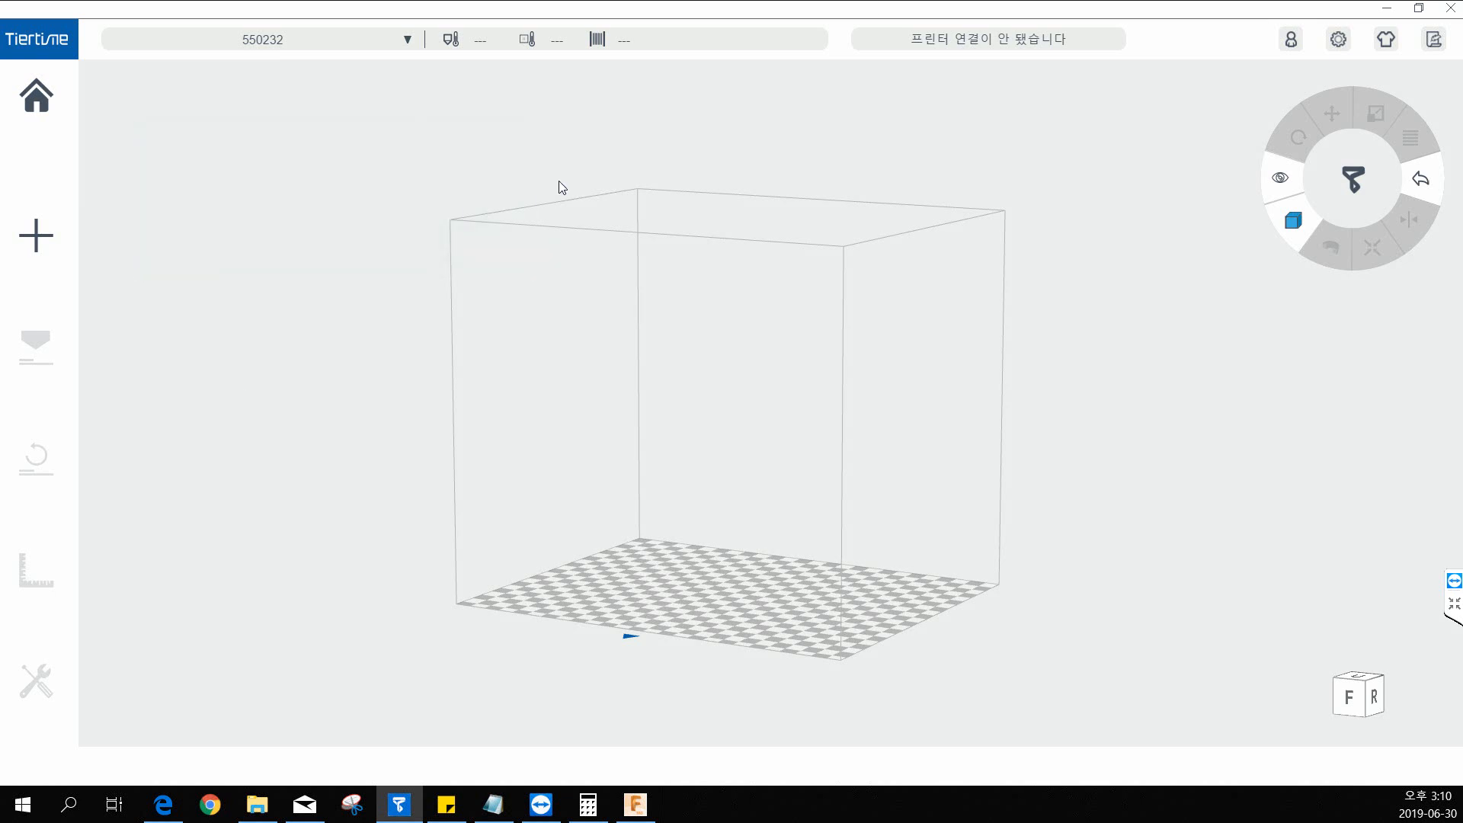
# Switch to the 8.pdf drawing in Microsoft Edge and examine the dimensions of the double-ended wrench.
pyautogui.click(1386, 9)
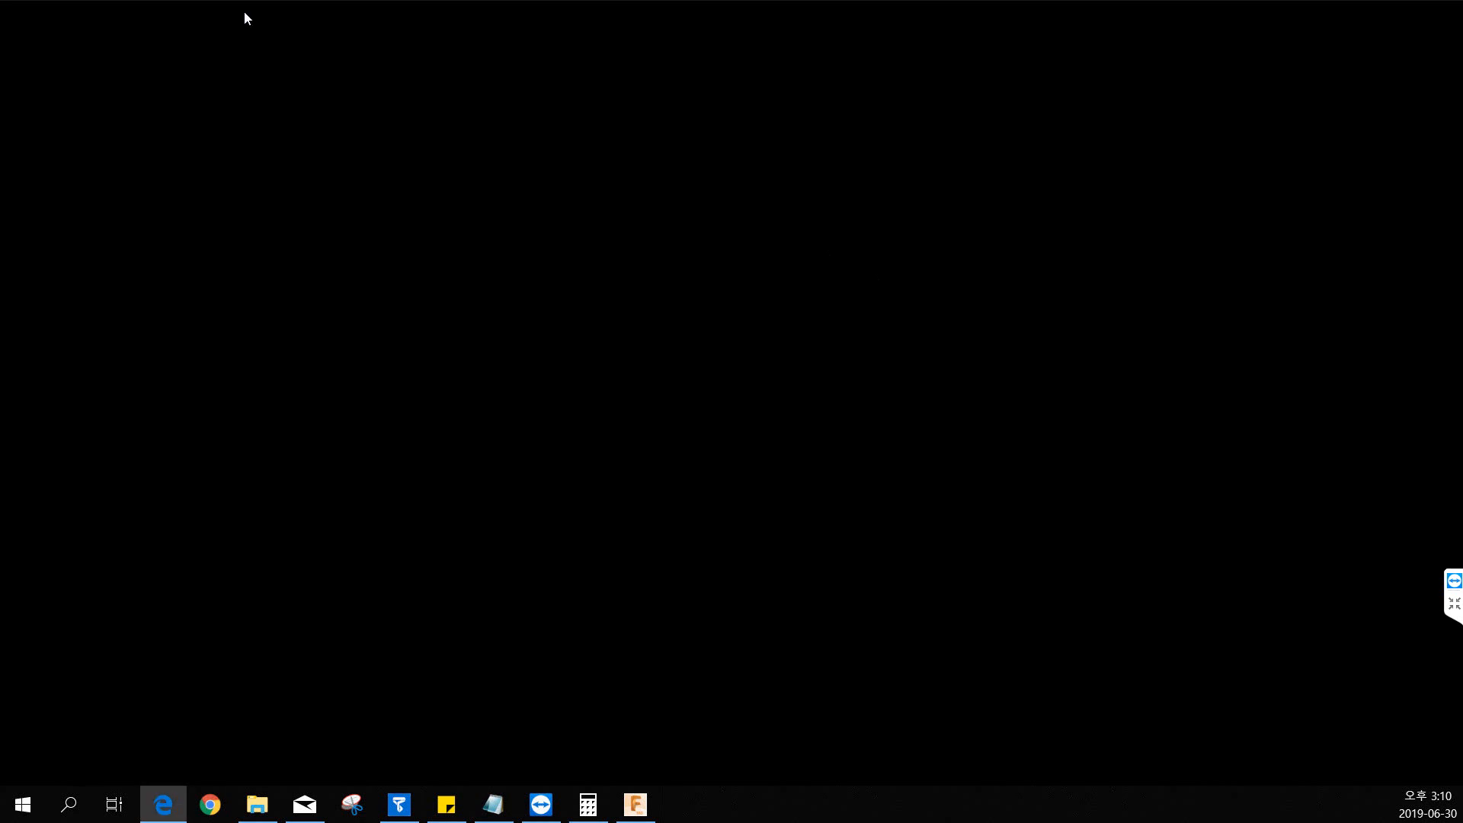
pyautogui.moveTo(244, 12); pyautogui.dragTo(774, 22)
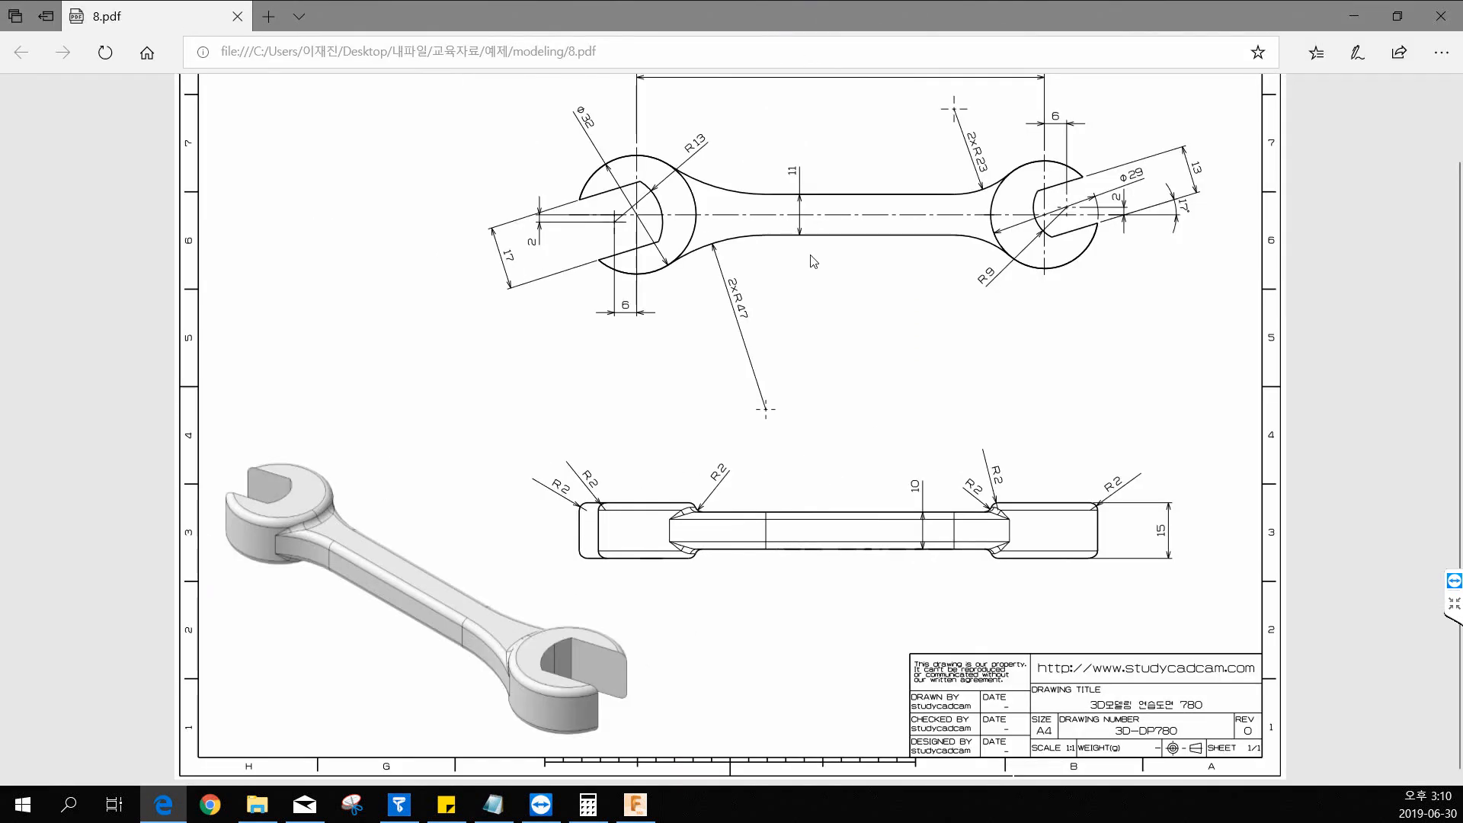
pyautogui.scroll(2, 883, 419)
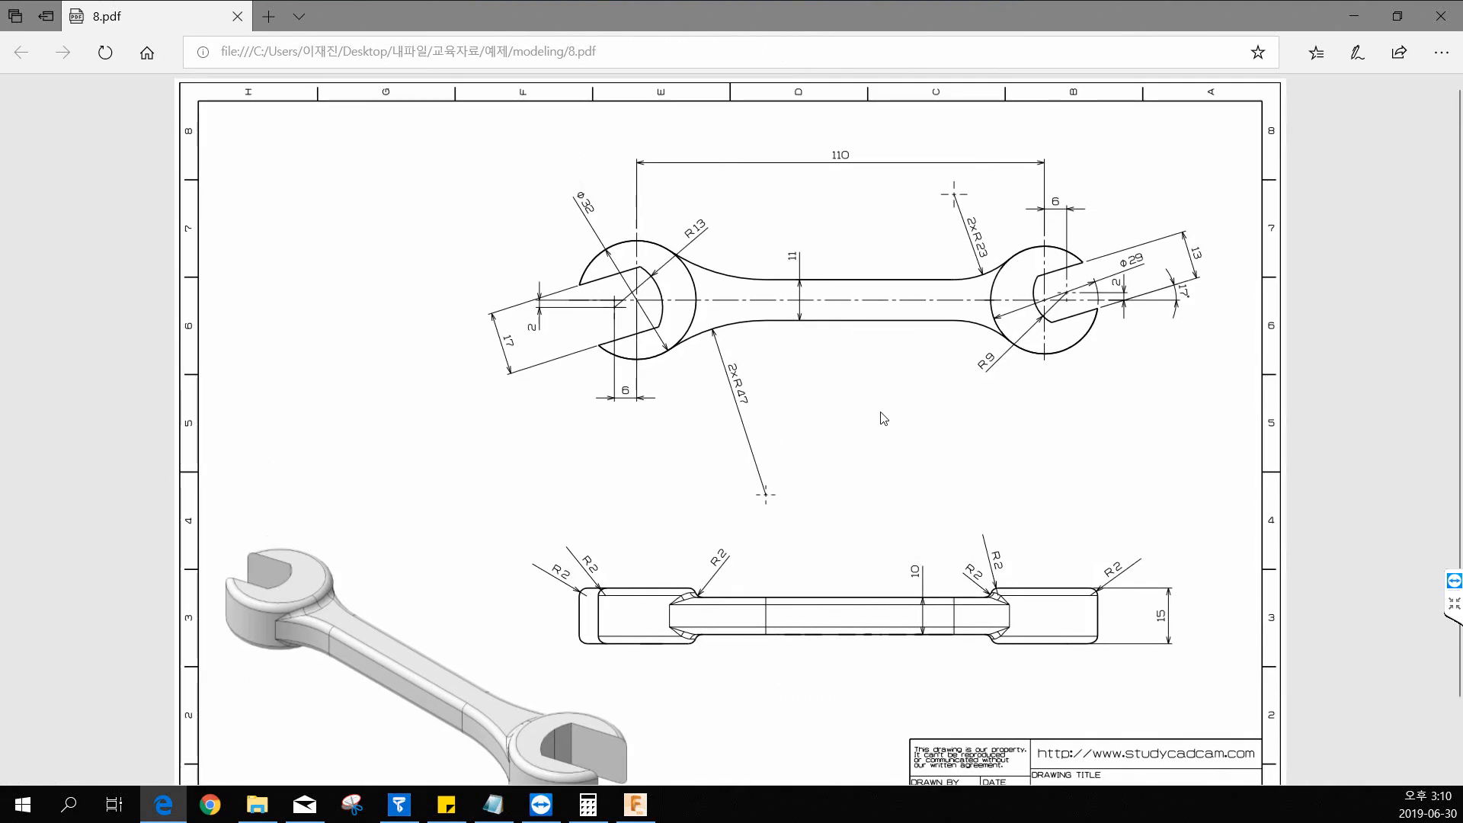